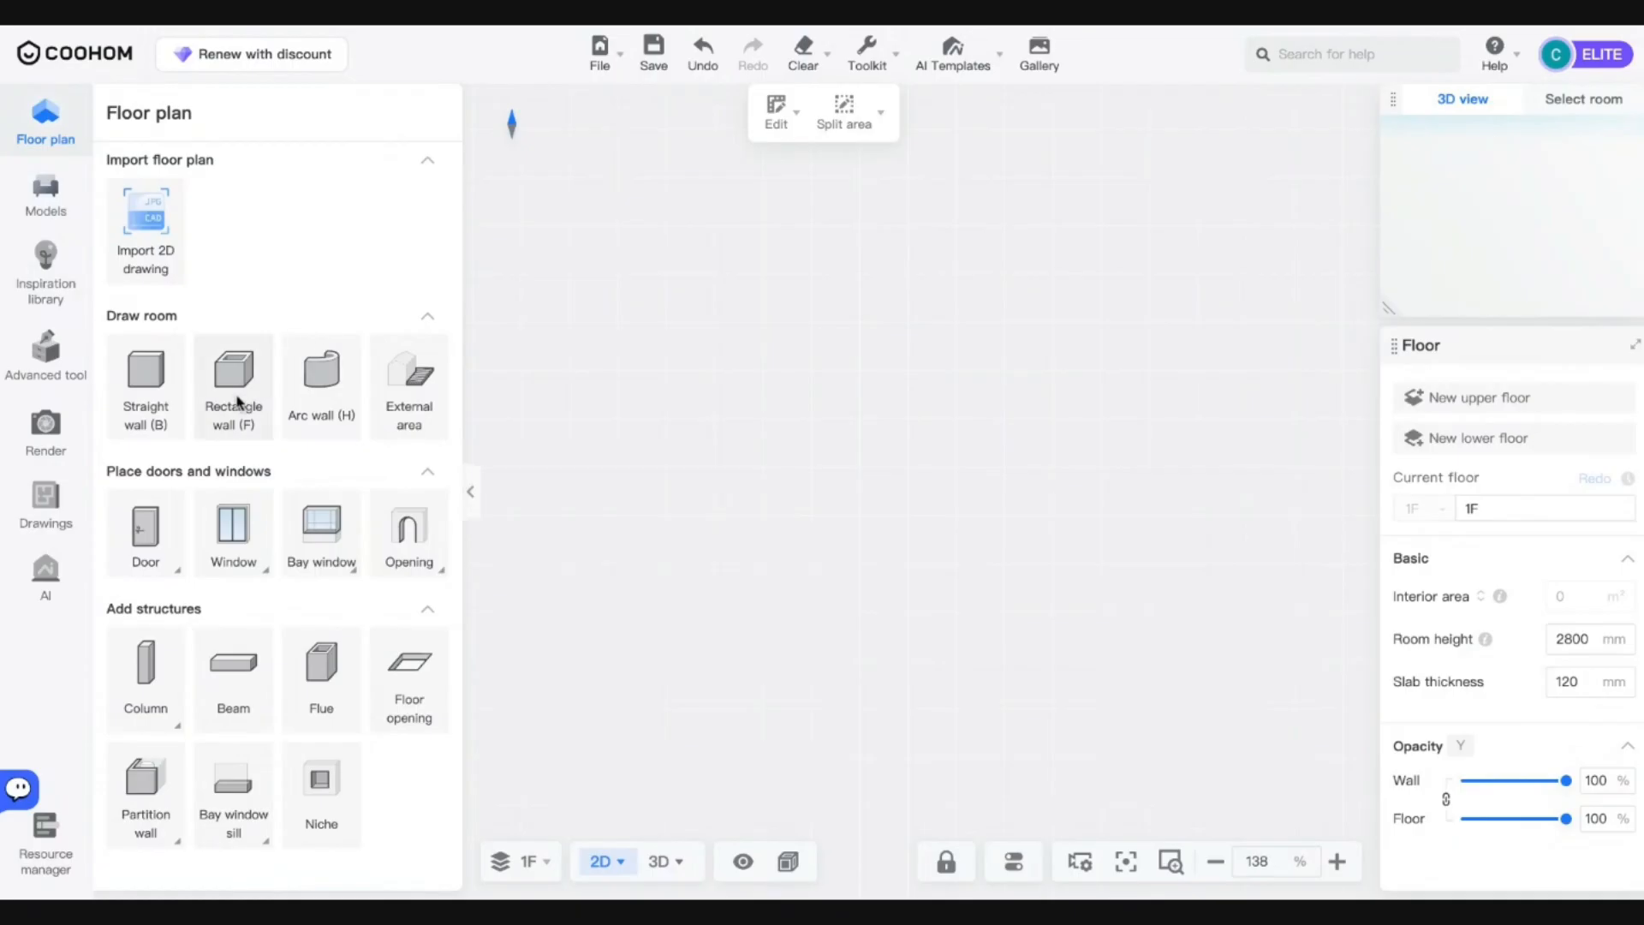
Start a rectangular room with a 150 mm wall thickness.
{"action": "left_click", "coordinate": [236, 382]}
{"action": "left_click", "coordinate": [1574, 693]}
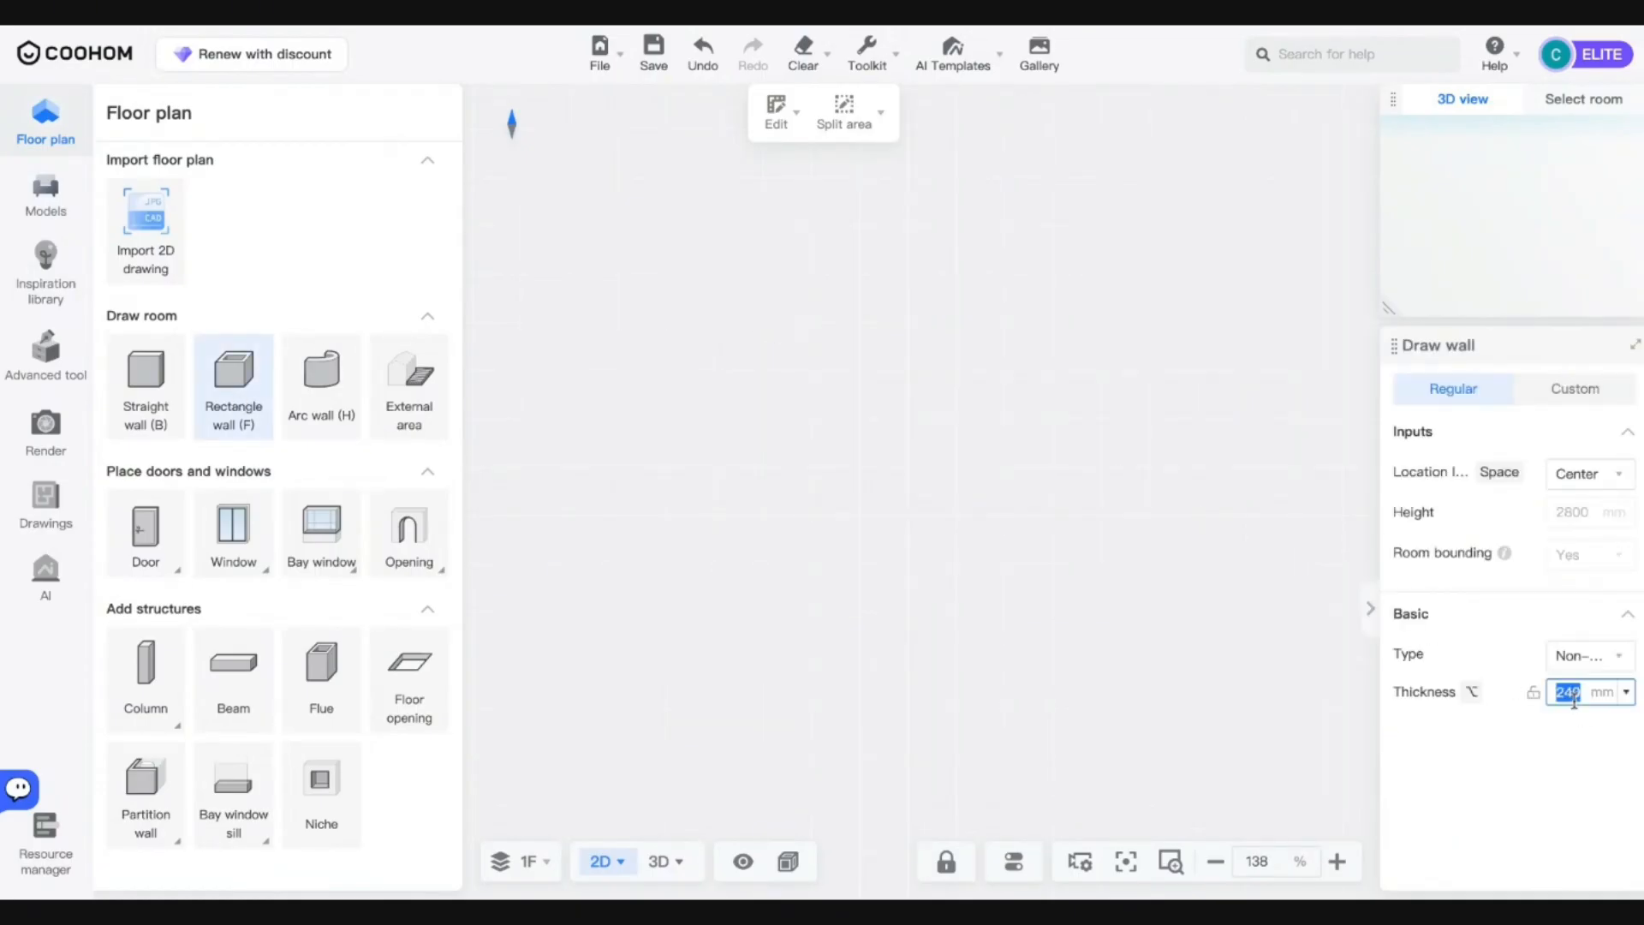
{"action": "type", "text": "150"}
Draw the room 2500 mm wide and 4000 mm high, then view it in 3D.
{"action": "left_click", "coordinate": [641, 185]}
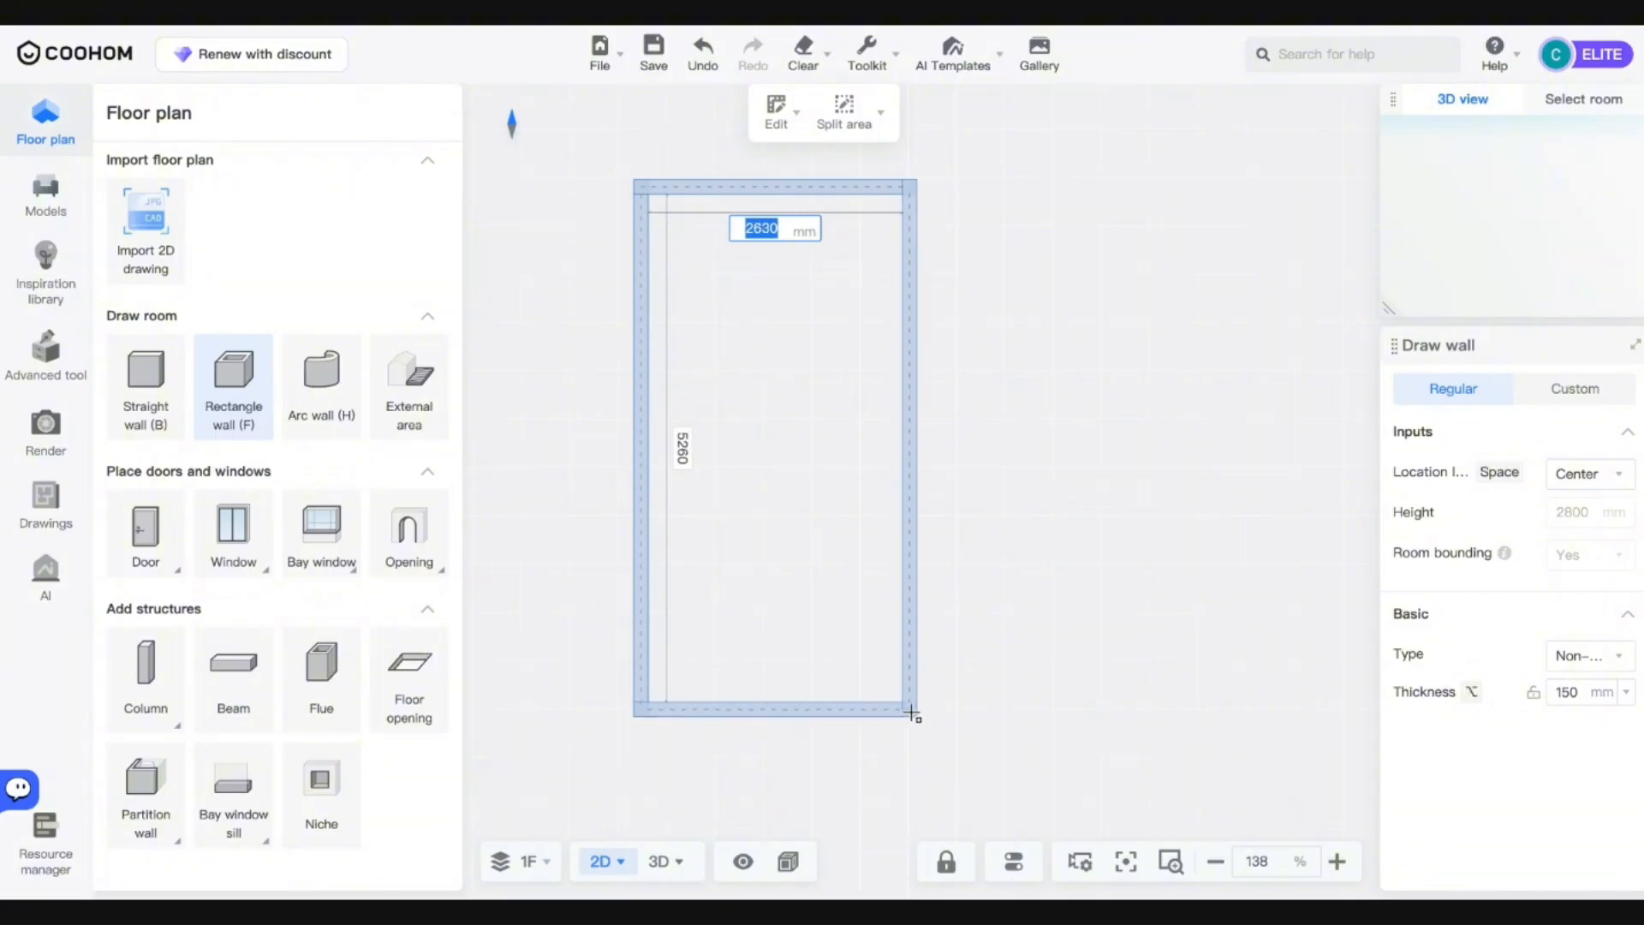
{"action": "type", "text": "3000"}
{"action": "key", "text": "Tab"}
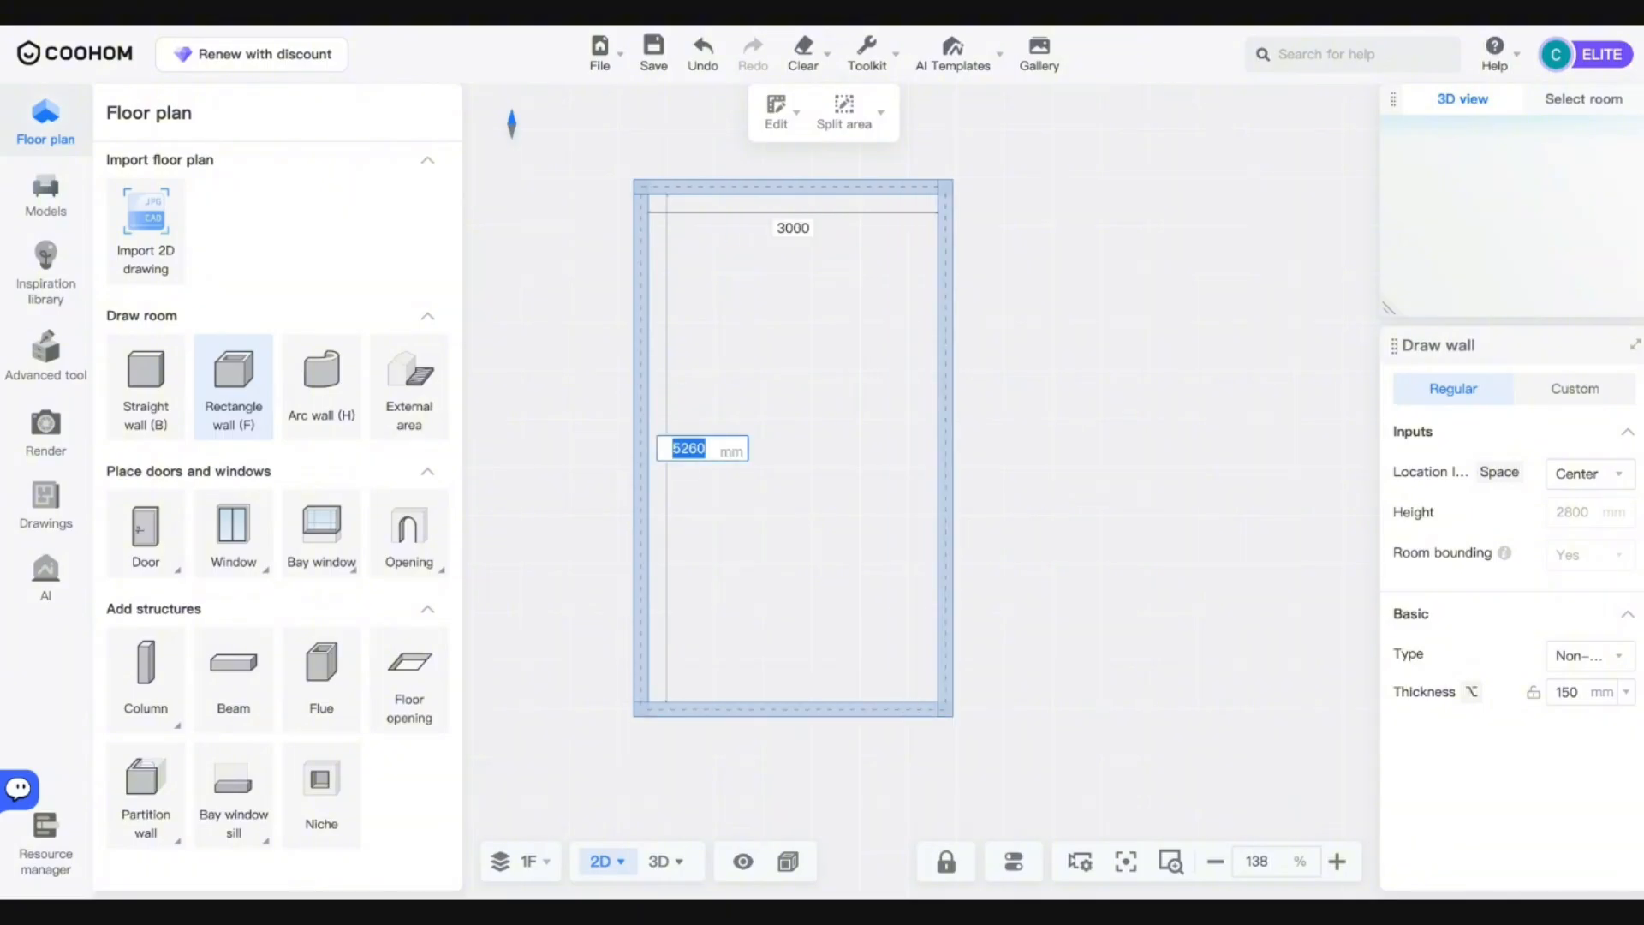
{"action": "key", "text": "Tab"}
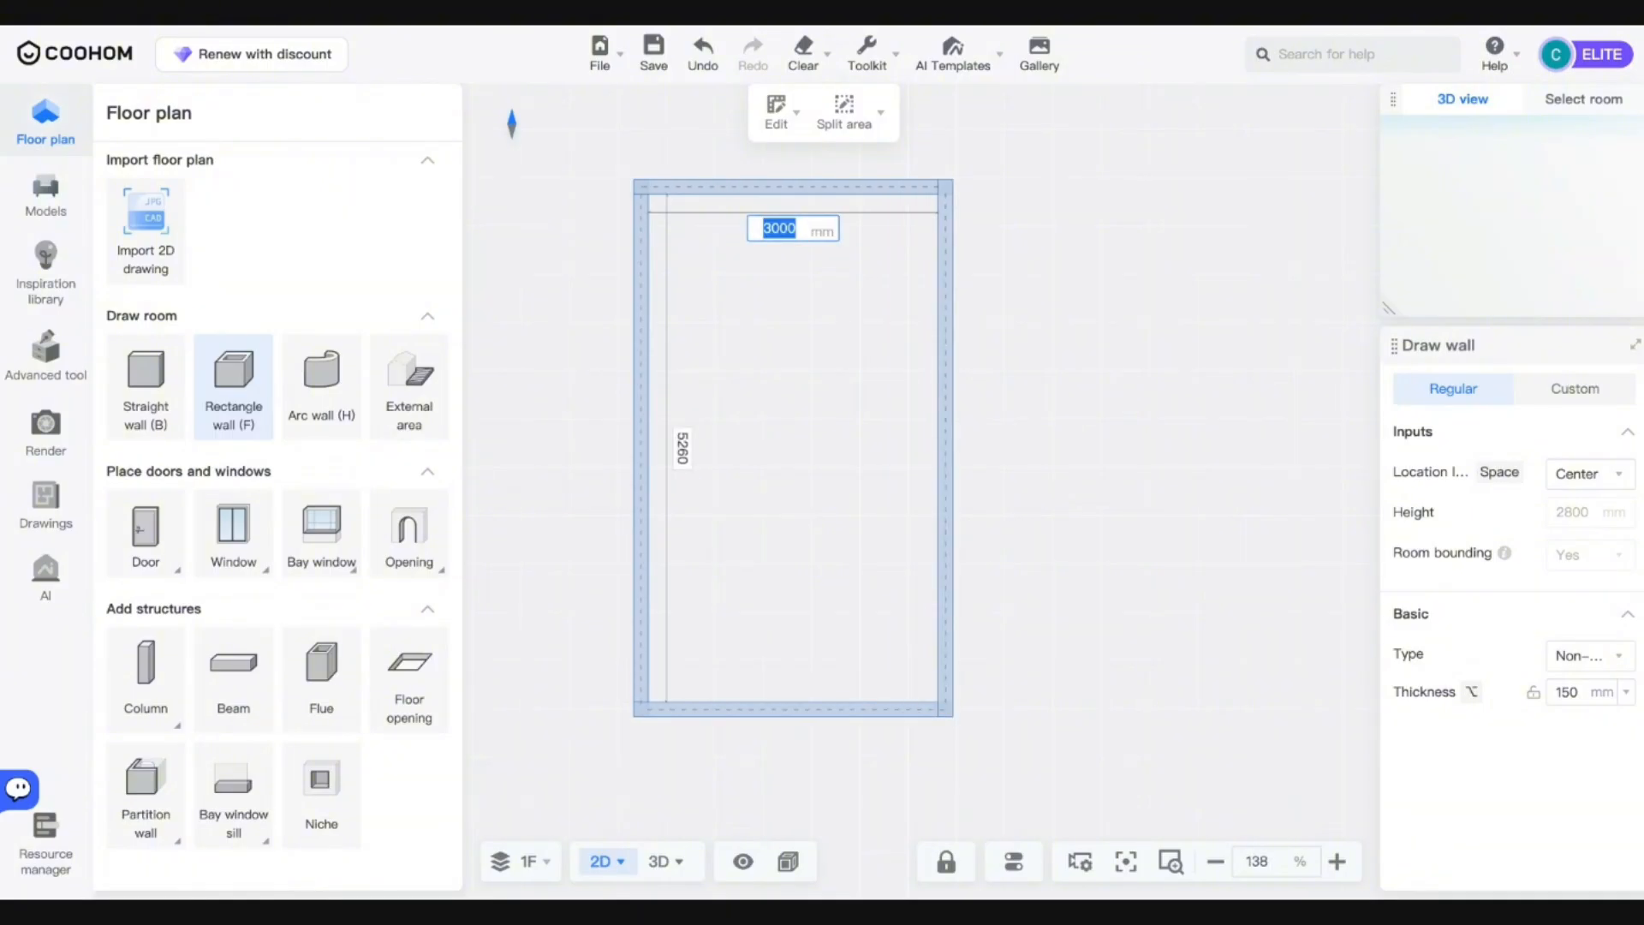
{"action": "type", "text": "2500"}
{"action": "key", "text": "Tab"}
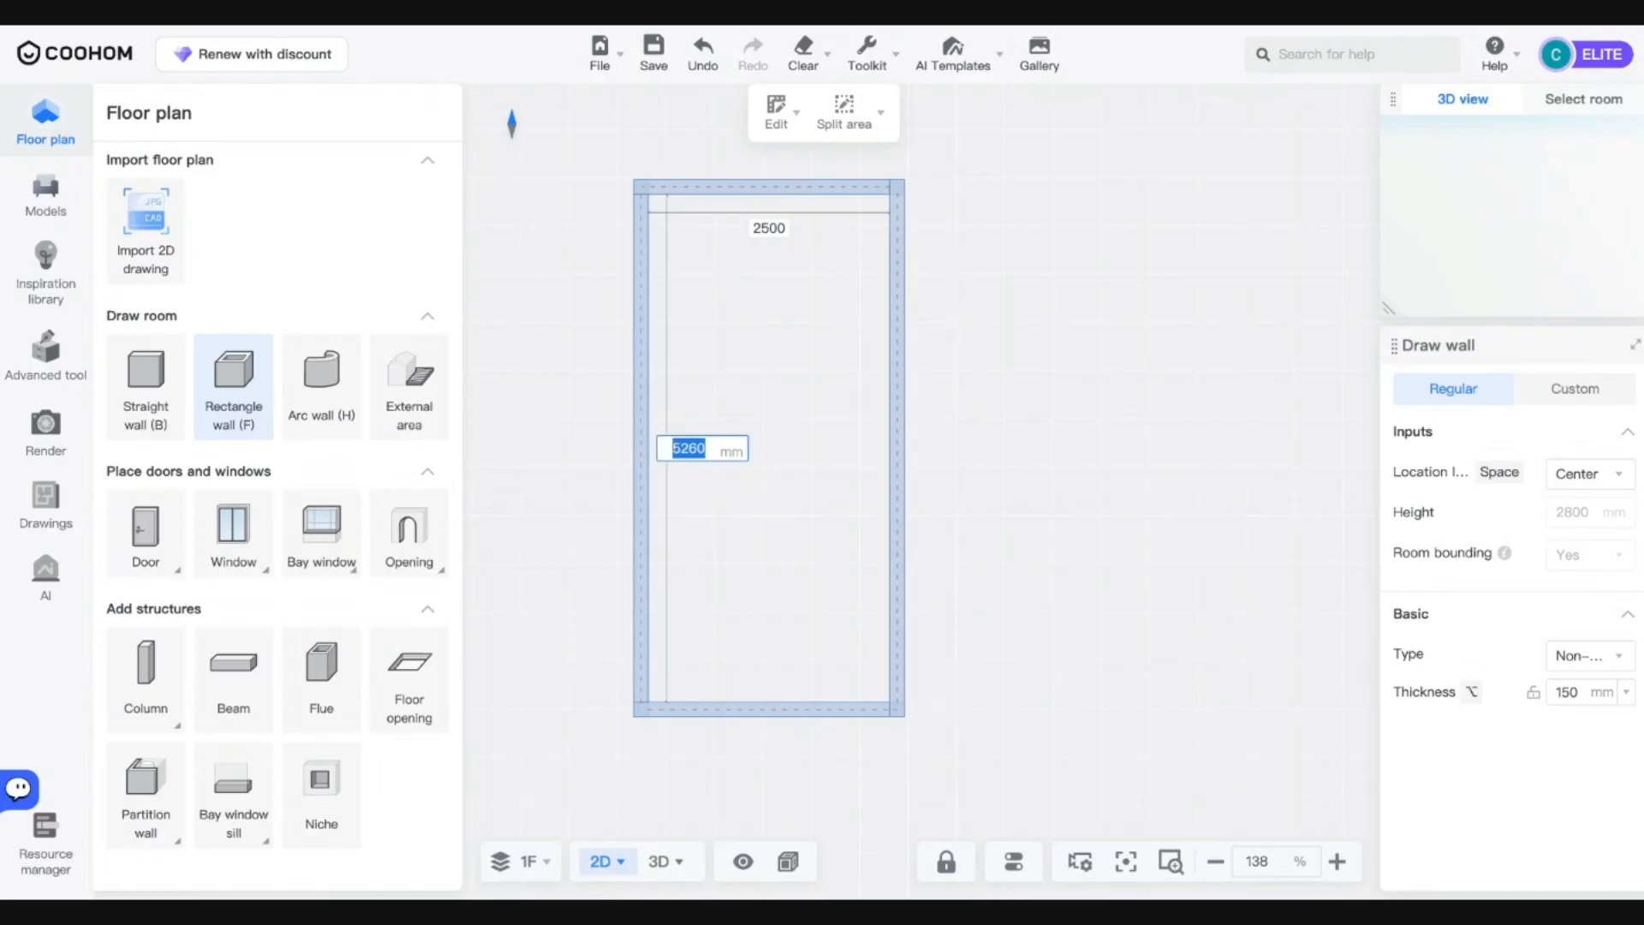
{"action": "type", "text": "4000"}
{"action": "key", "text": "Return"}
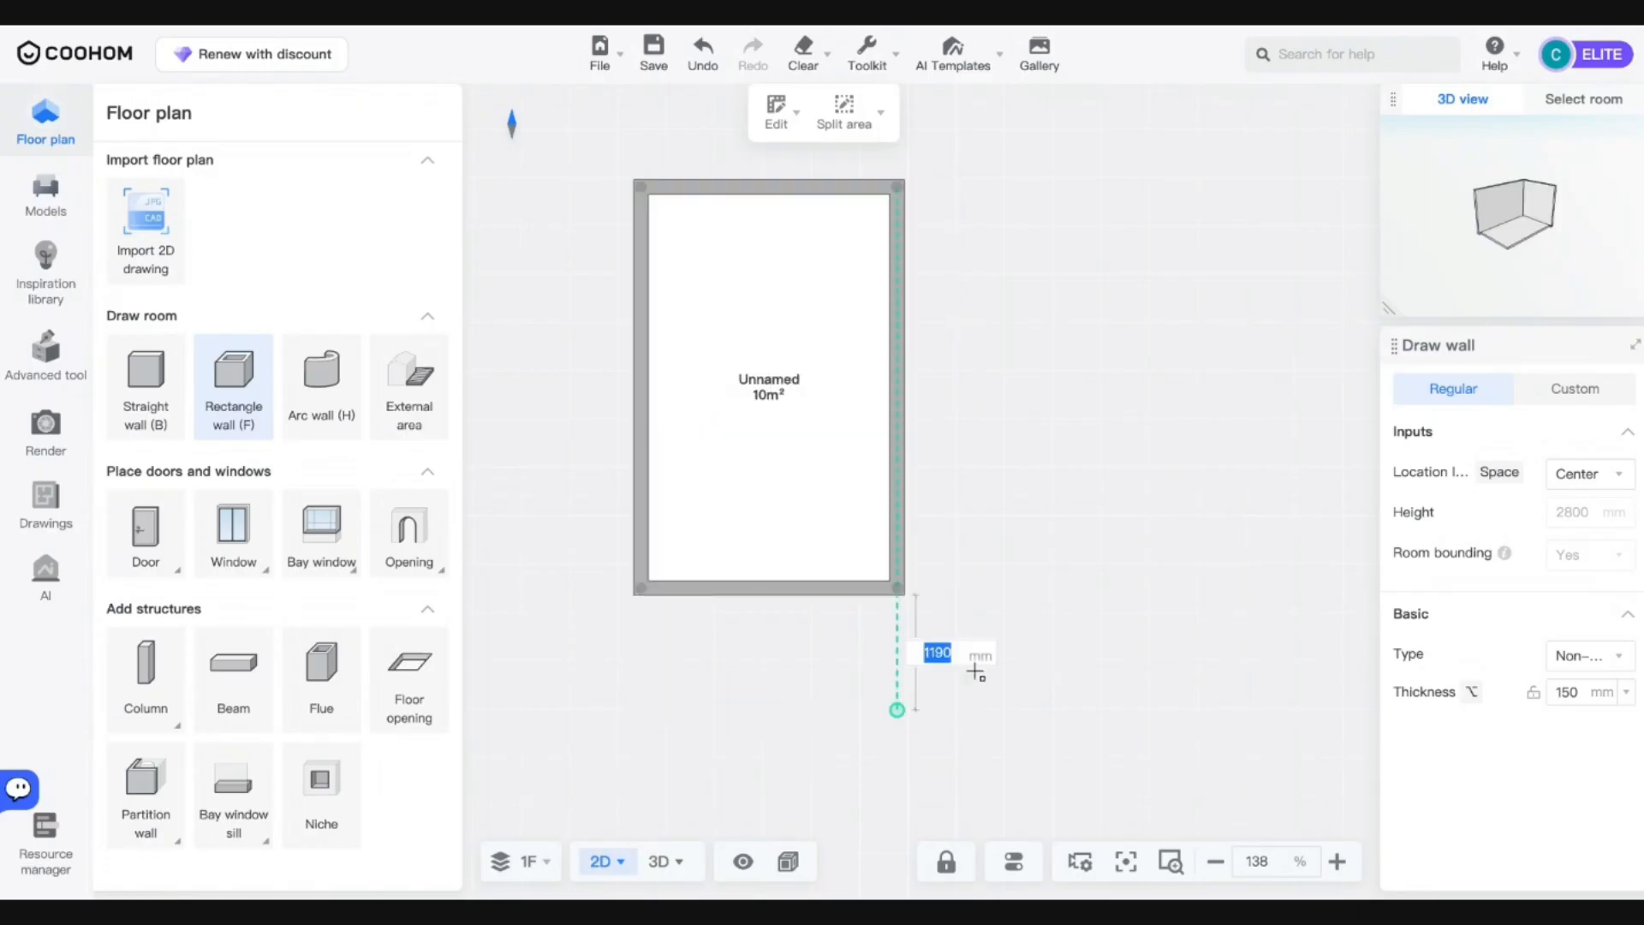
{"action": "key", "text": "Escape"}
{"action": "left_click", "coordinate": [661, 861]}
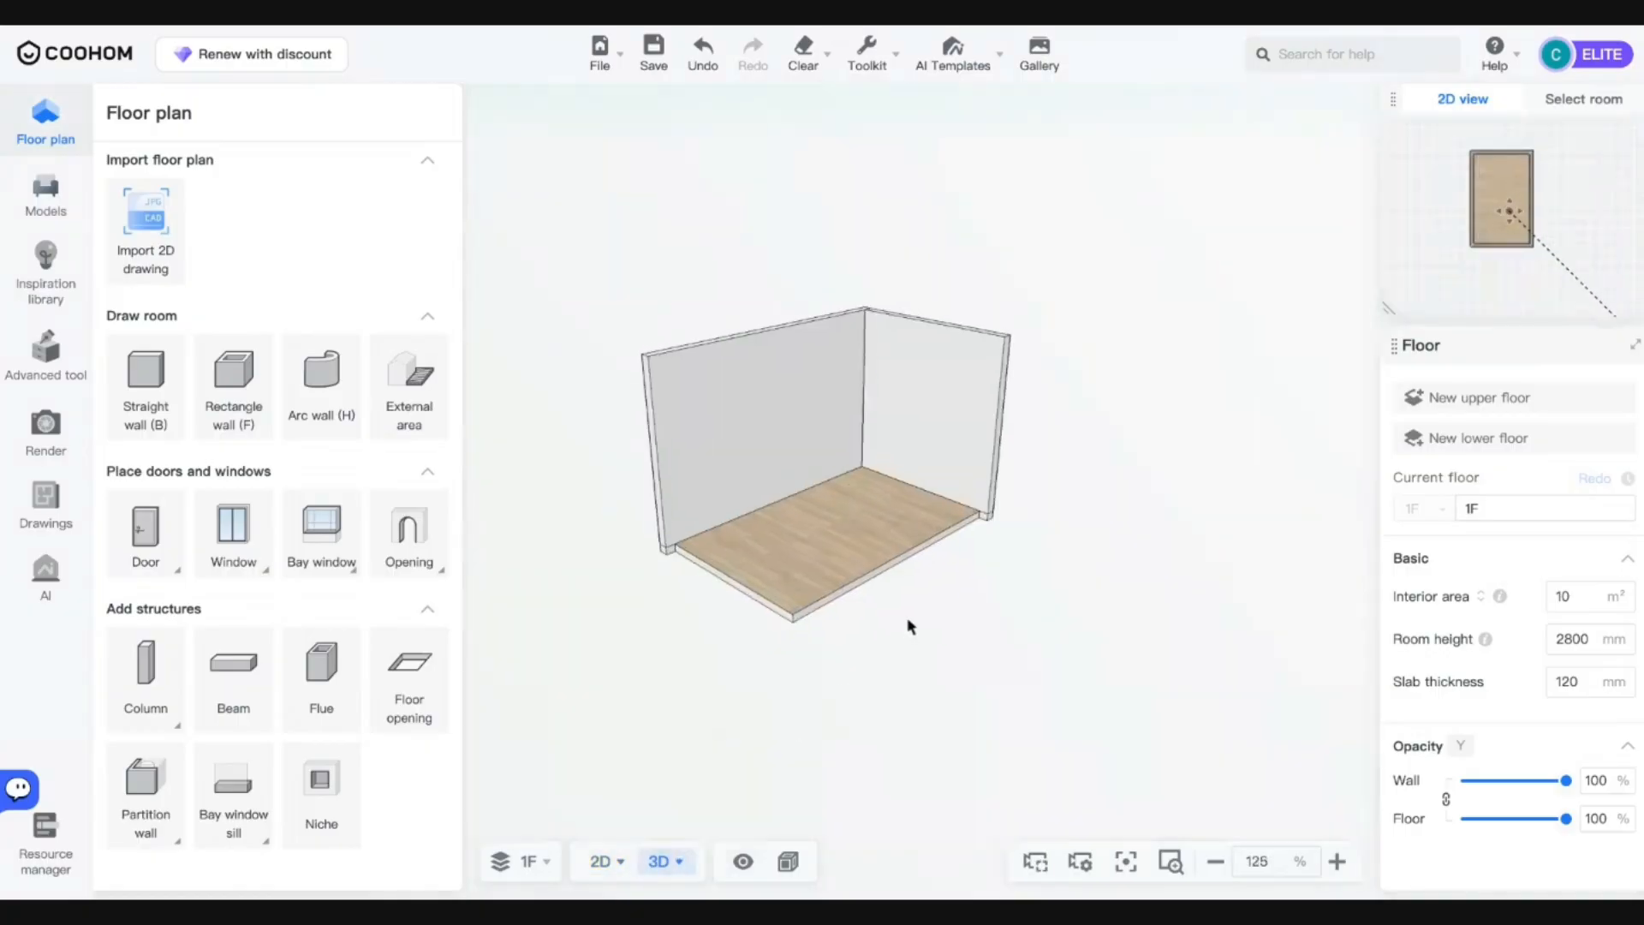
Orbit and zoom toward the room's far wall, then bring up the Advanced tool panel.
{"action": "left_click_drag", "start_coordinate": [991, 596], "coordinate": [1011, 566]}
{"action": "scroll", "coordinate": [896, 547], "scroll_direction": "up", "scroll_amount": 7}
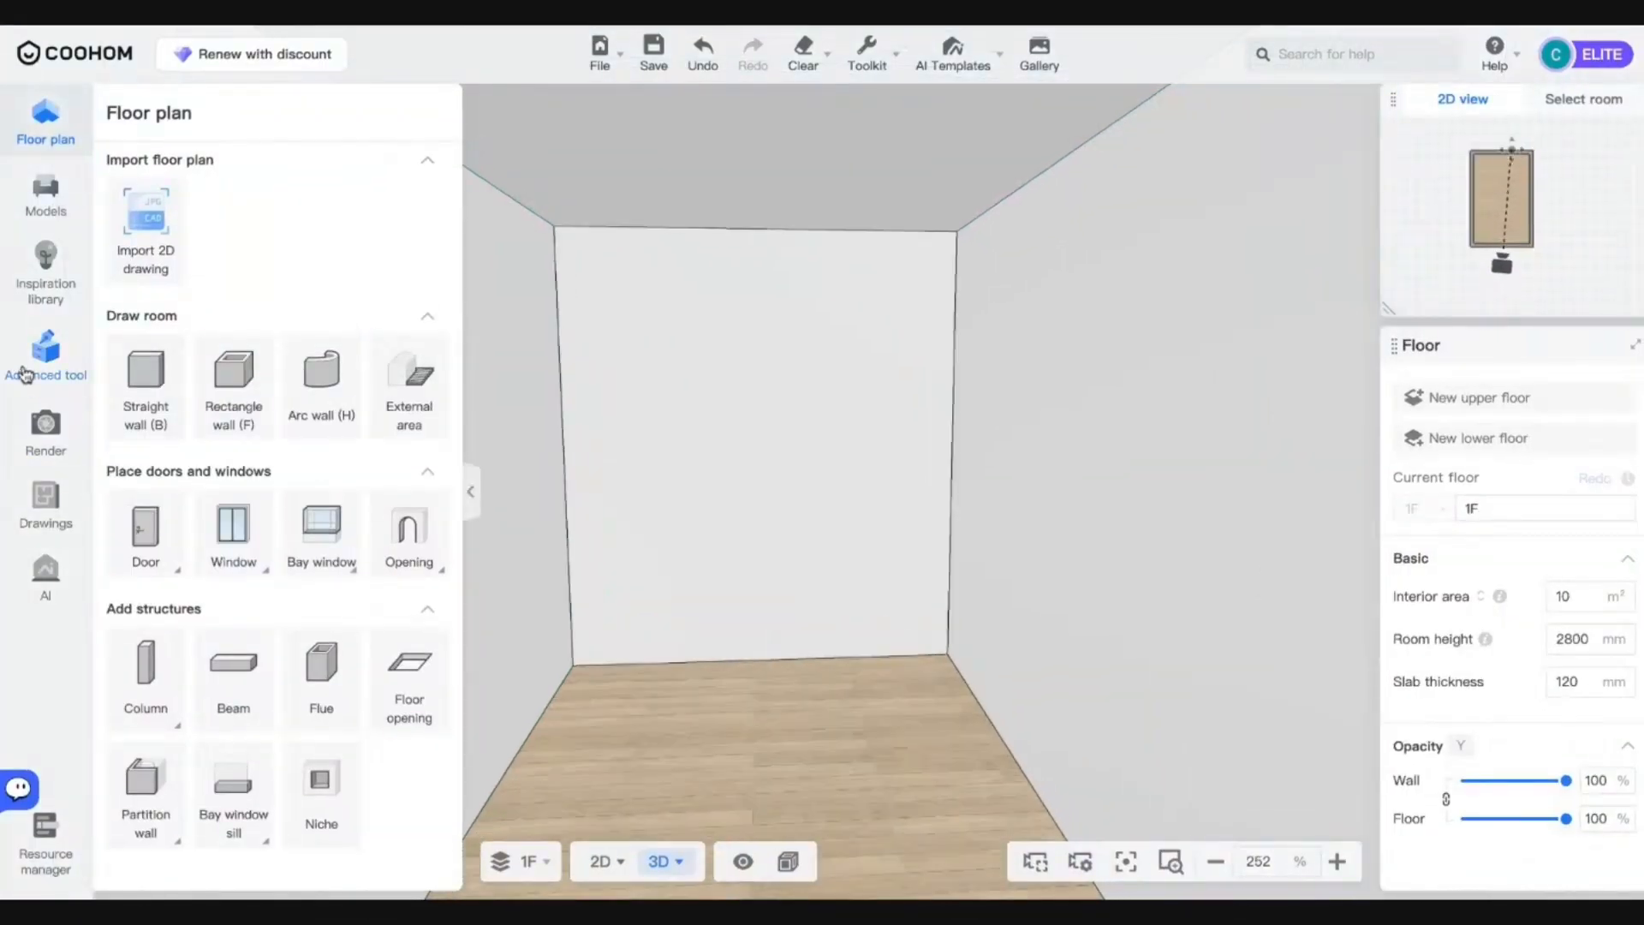
{"action": "left_click", "coordinate": [40, 368]}
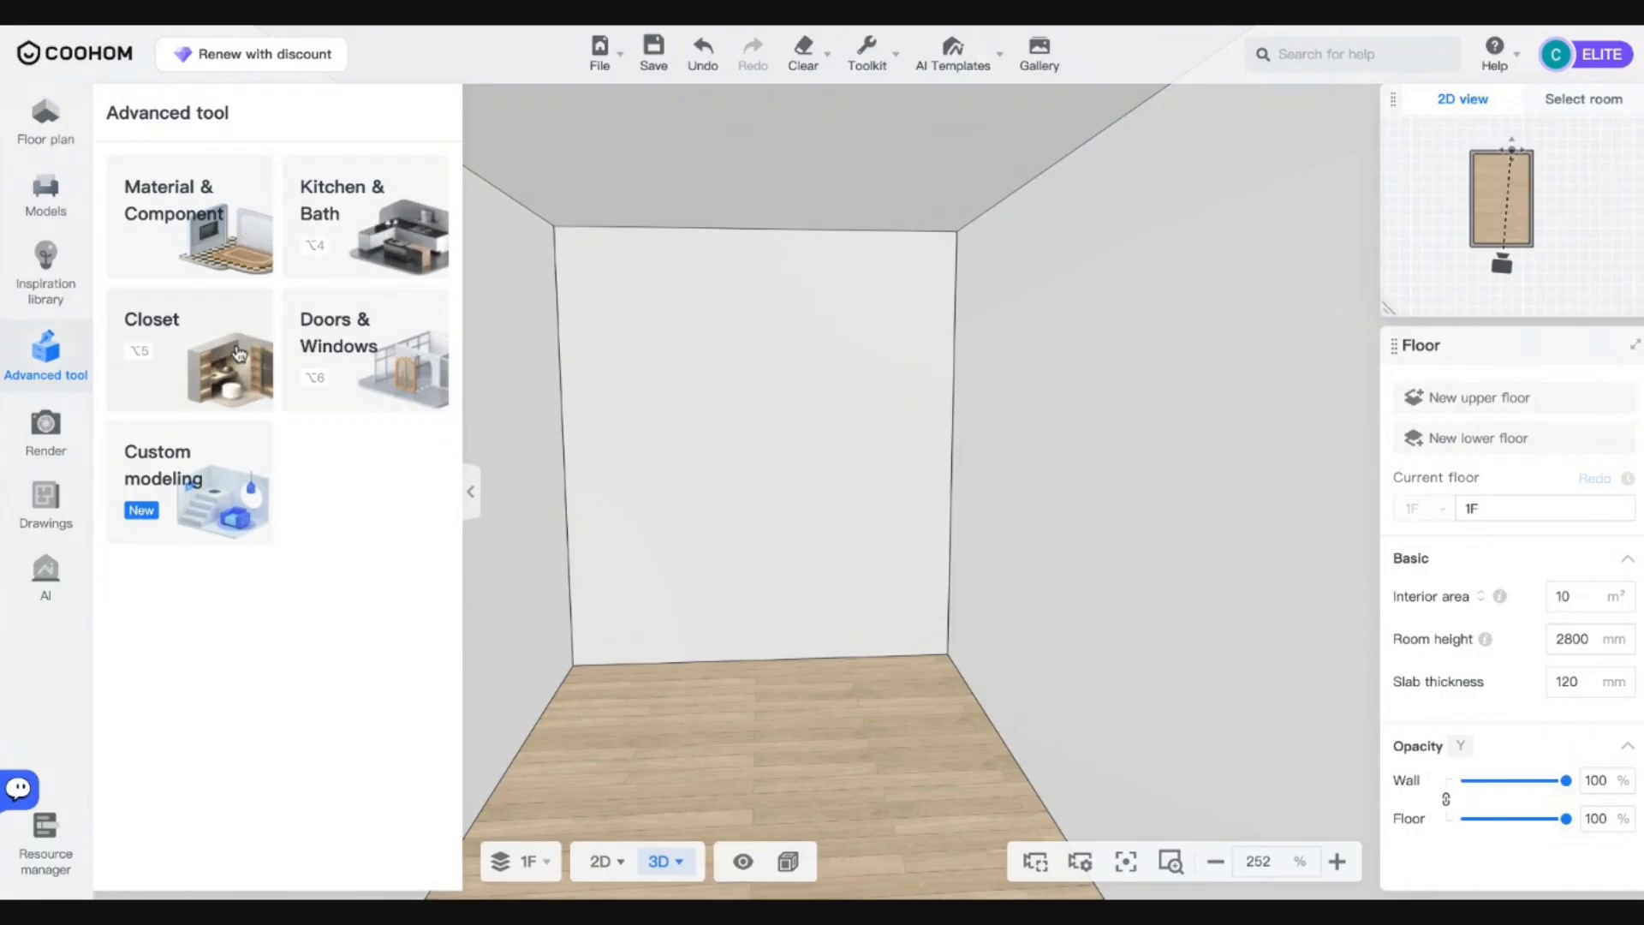
Open the Closet designer and browse its catalog.
{"action": "left_click", "coordinate": [239, 353]}
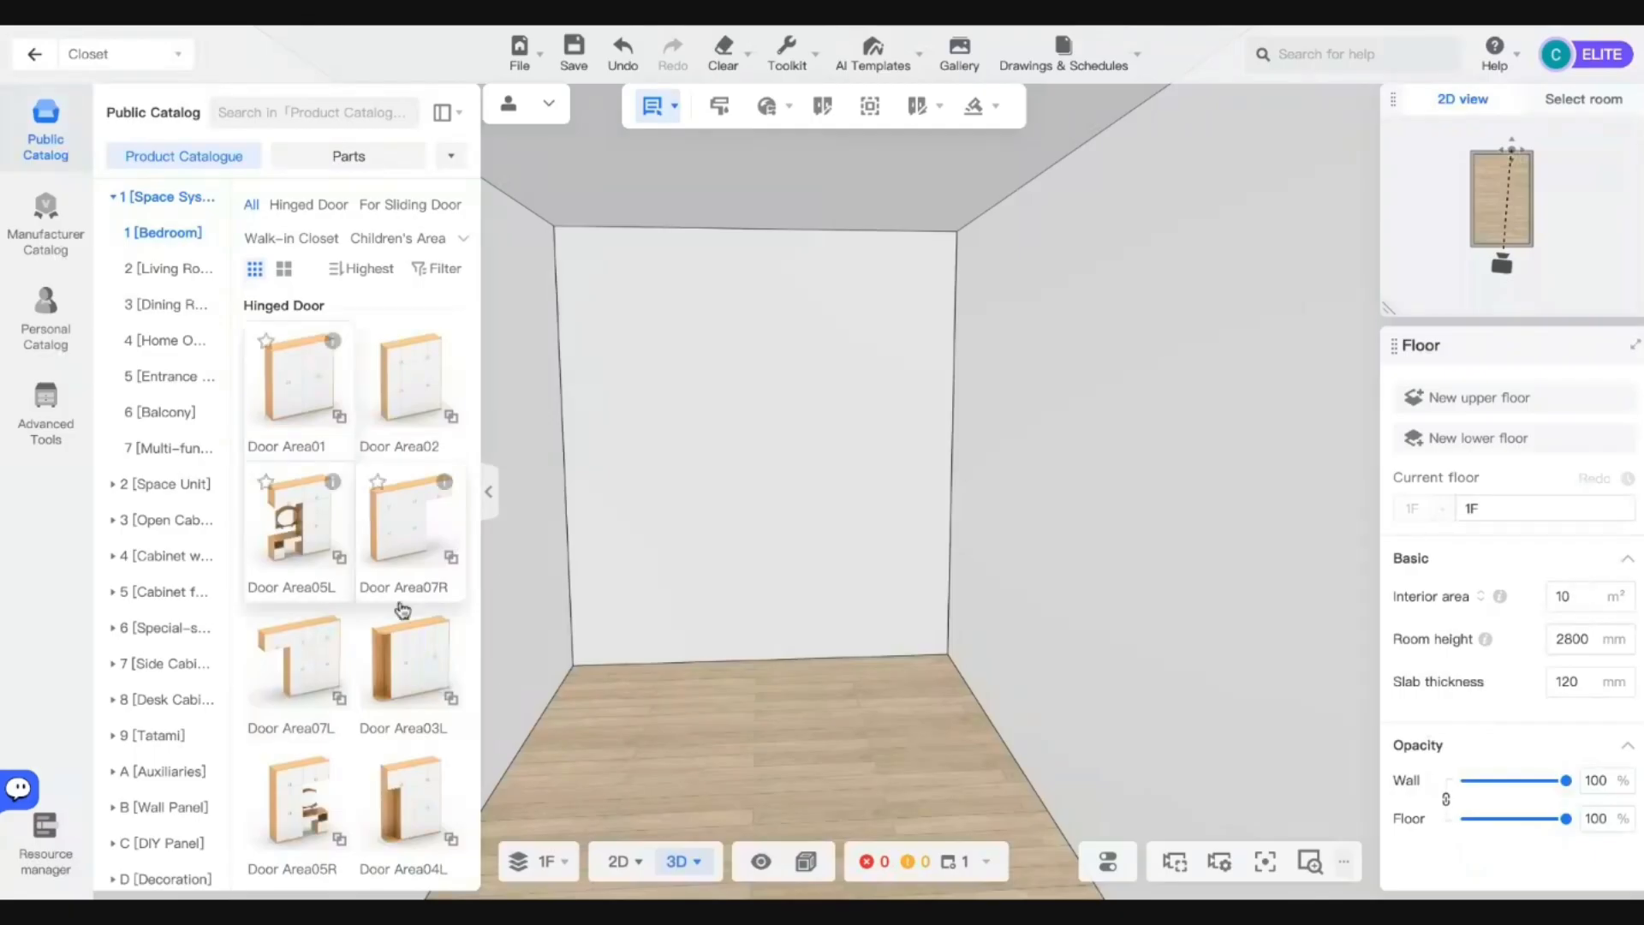
{"action": "scroll", "coordinate": [392, 768], "scroll_direction": "down", "scroll_amount": 6}
{"action": "scroll", "coordinate": [392, 767], "scroll_direction": "up", "scroll_amount": 6}
{"action": "scroll", "coordinate": [396, 413], "scroll_direction": "down", "scroll_amount": 2}
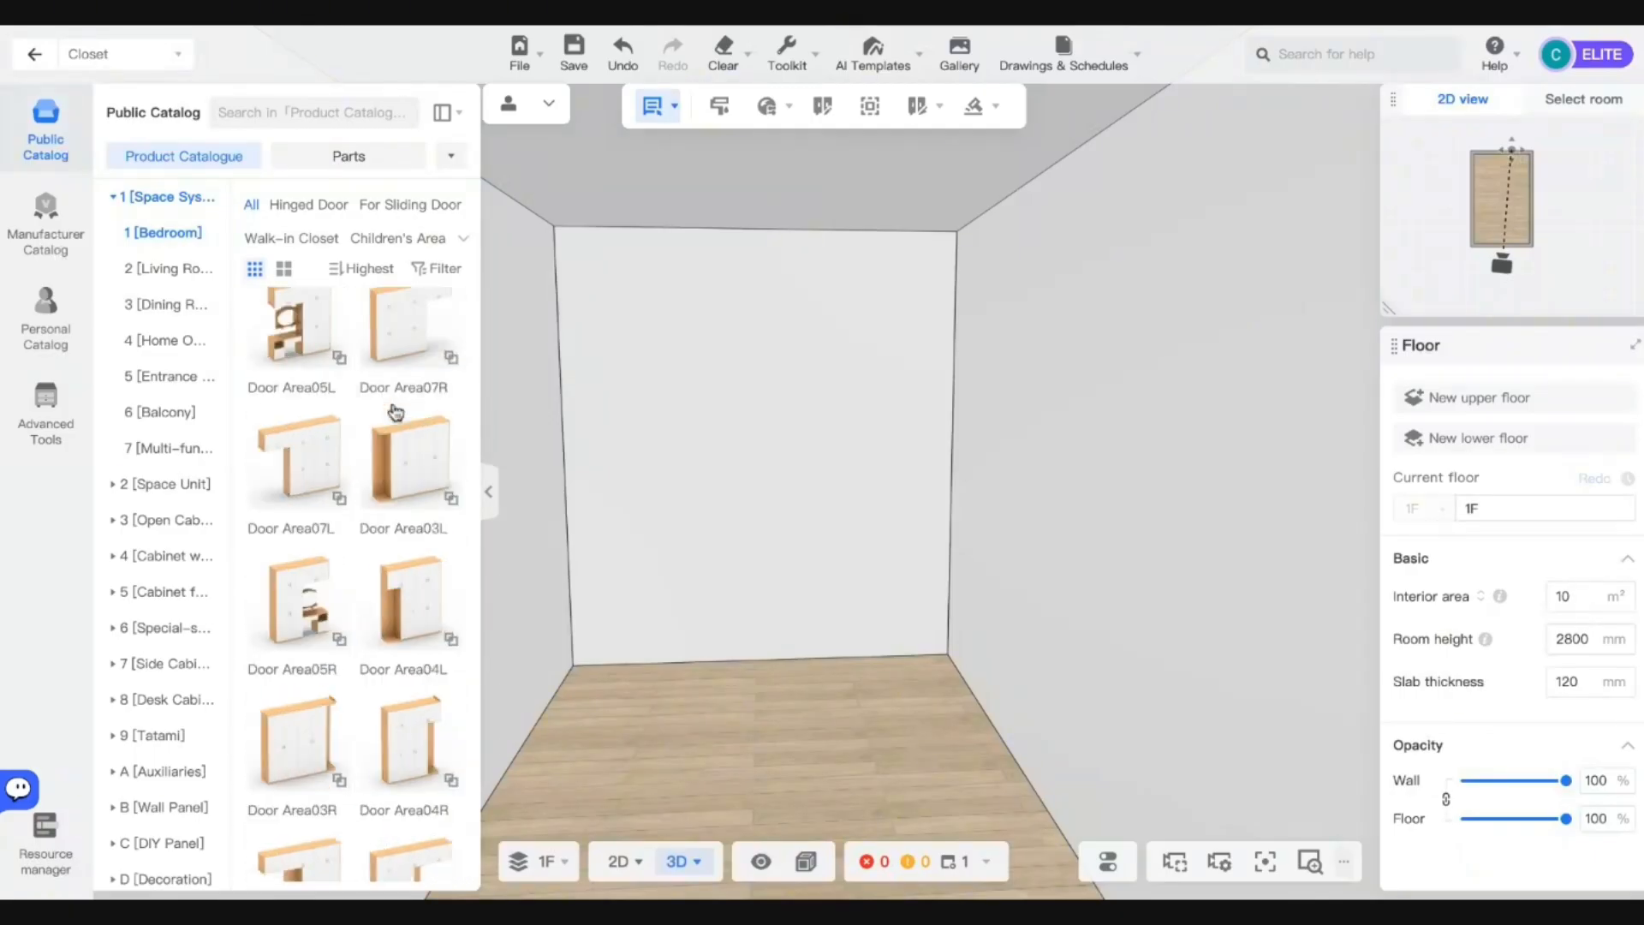
{"action": "scroll", "coordinate": [396, 413], "scroll_direction": "down", "scroll_amount": 5}
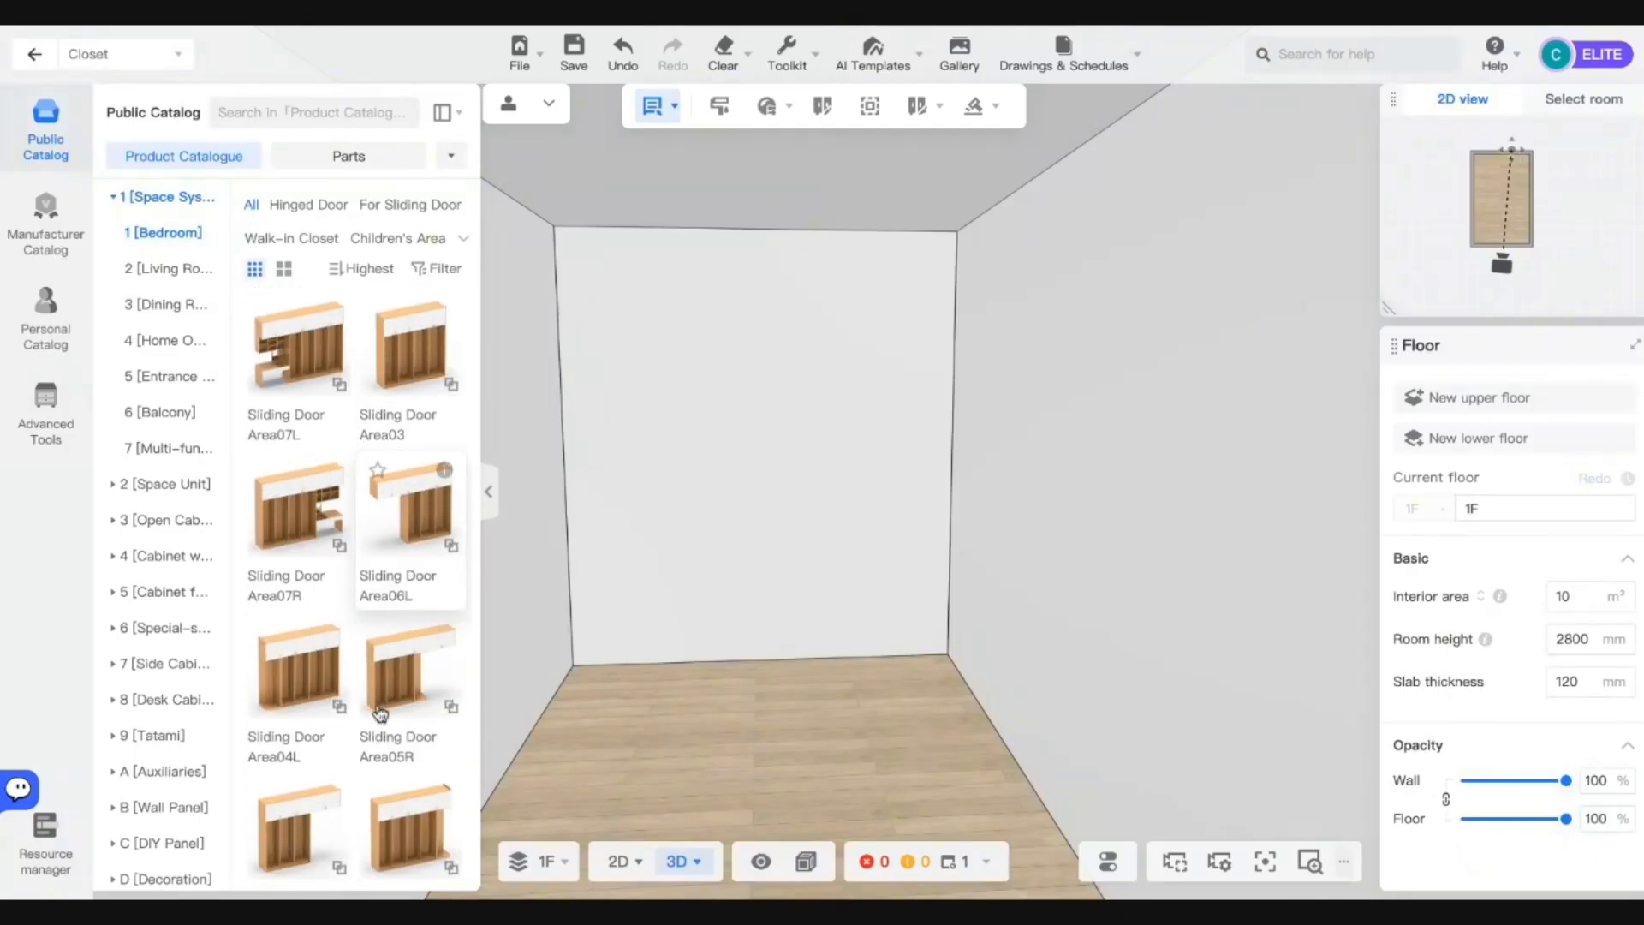
{"action": "scroll", "coordinate": [380, 714], "scroll_direction": "down", "scroll_amount": 4}
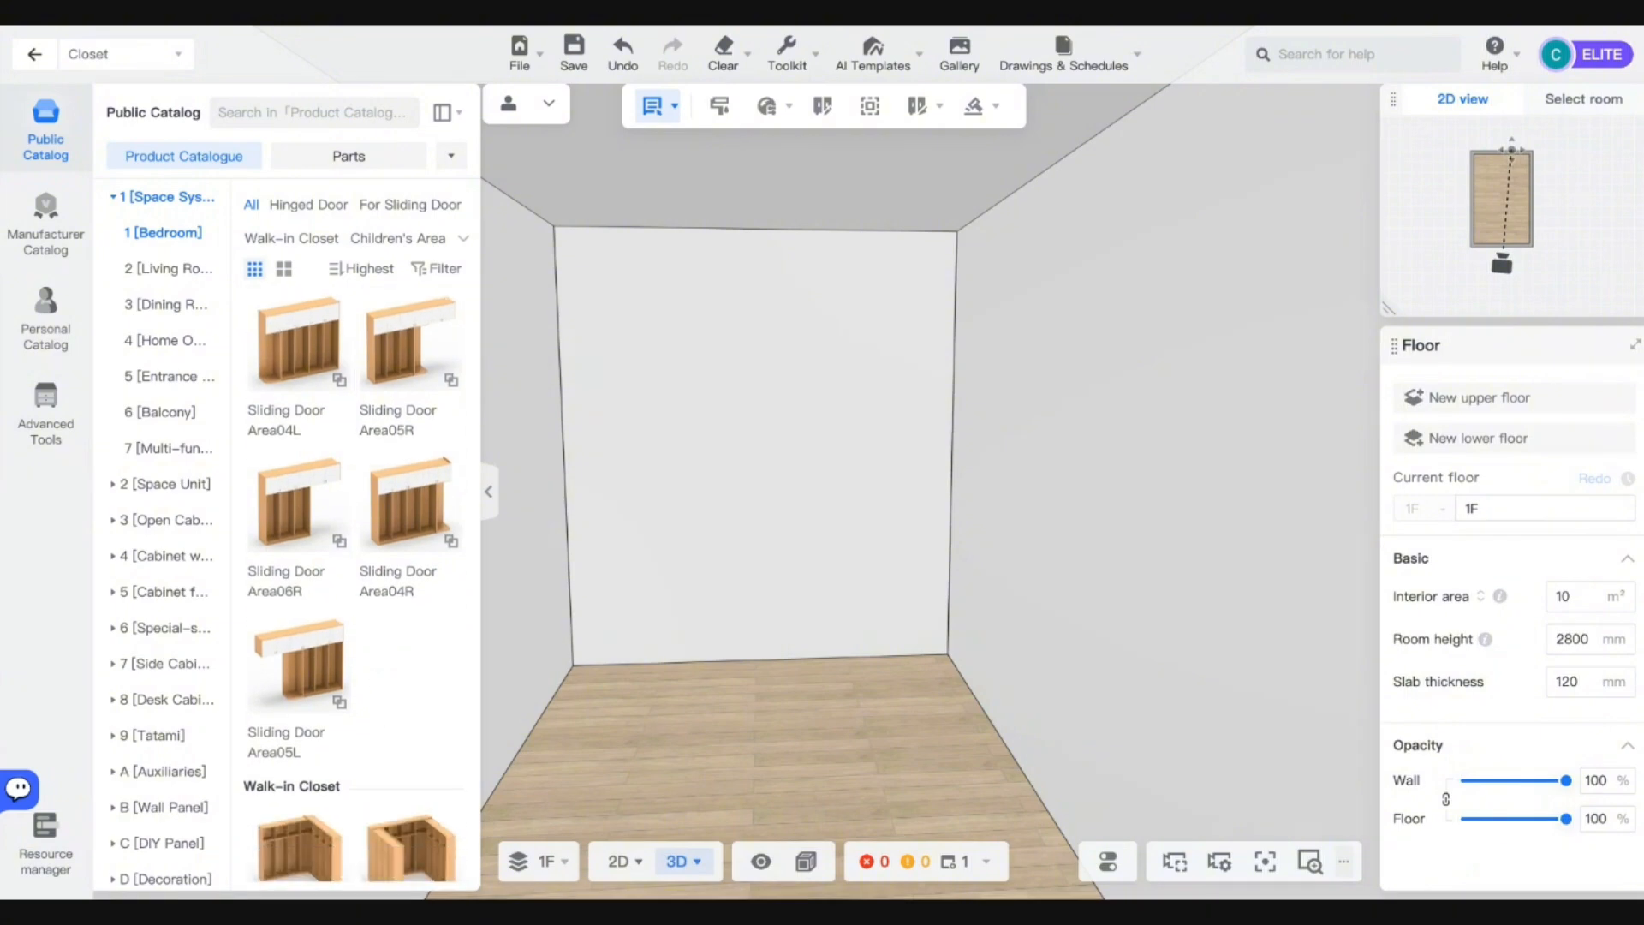
{"action": "scroll", "coordinate": [382, 442], "scroll_direction": "up", "scroll_amount": 8}
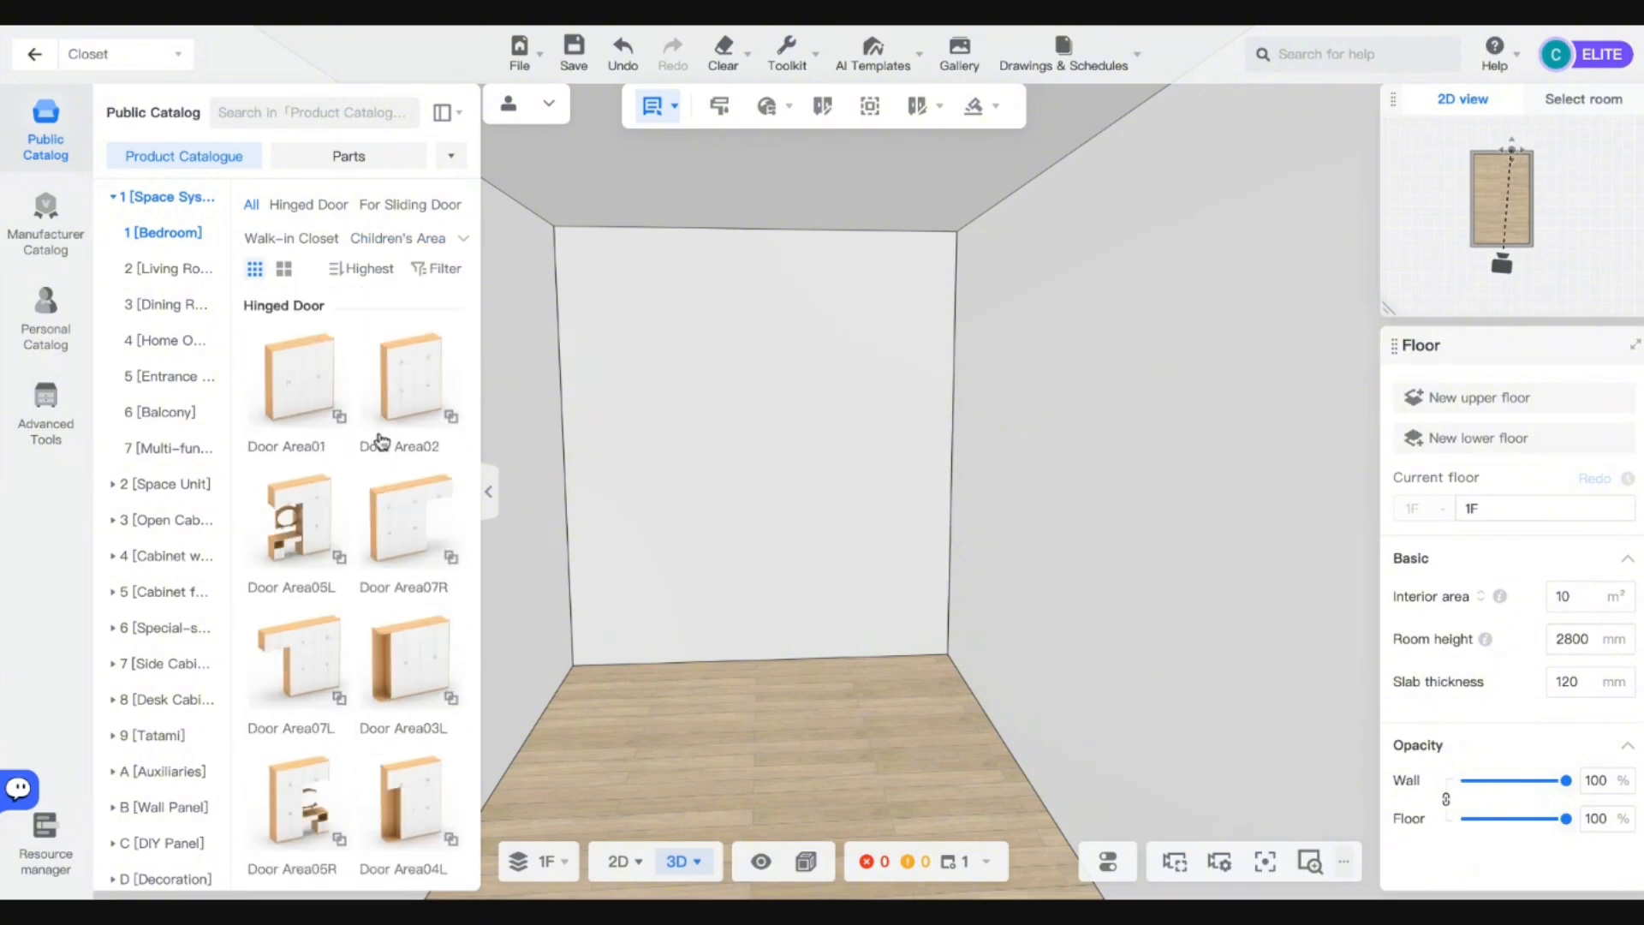
Switch to the category-list layout and show the Open Cabinet single-row Open Bottom Units.
{"action": "left_click", "coordinate": [444, 115]}
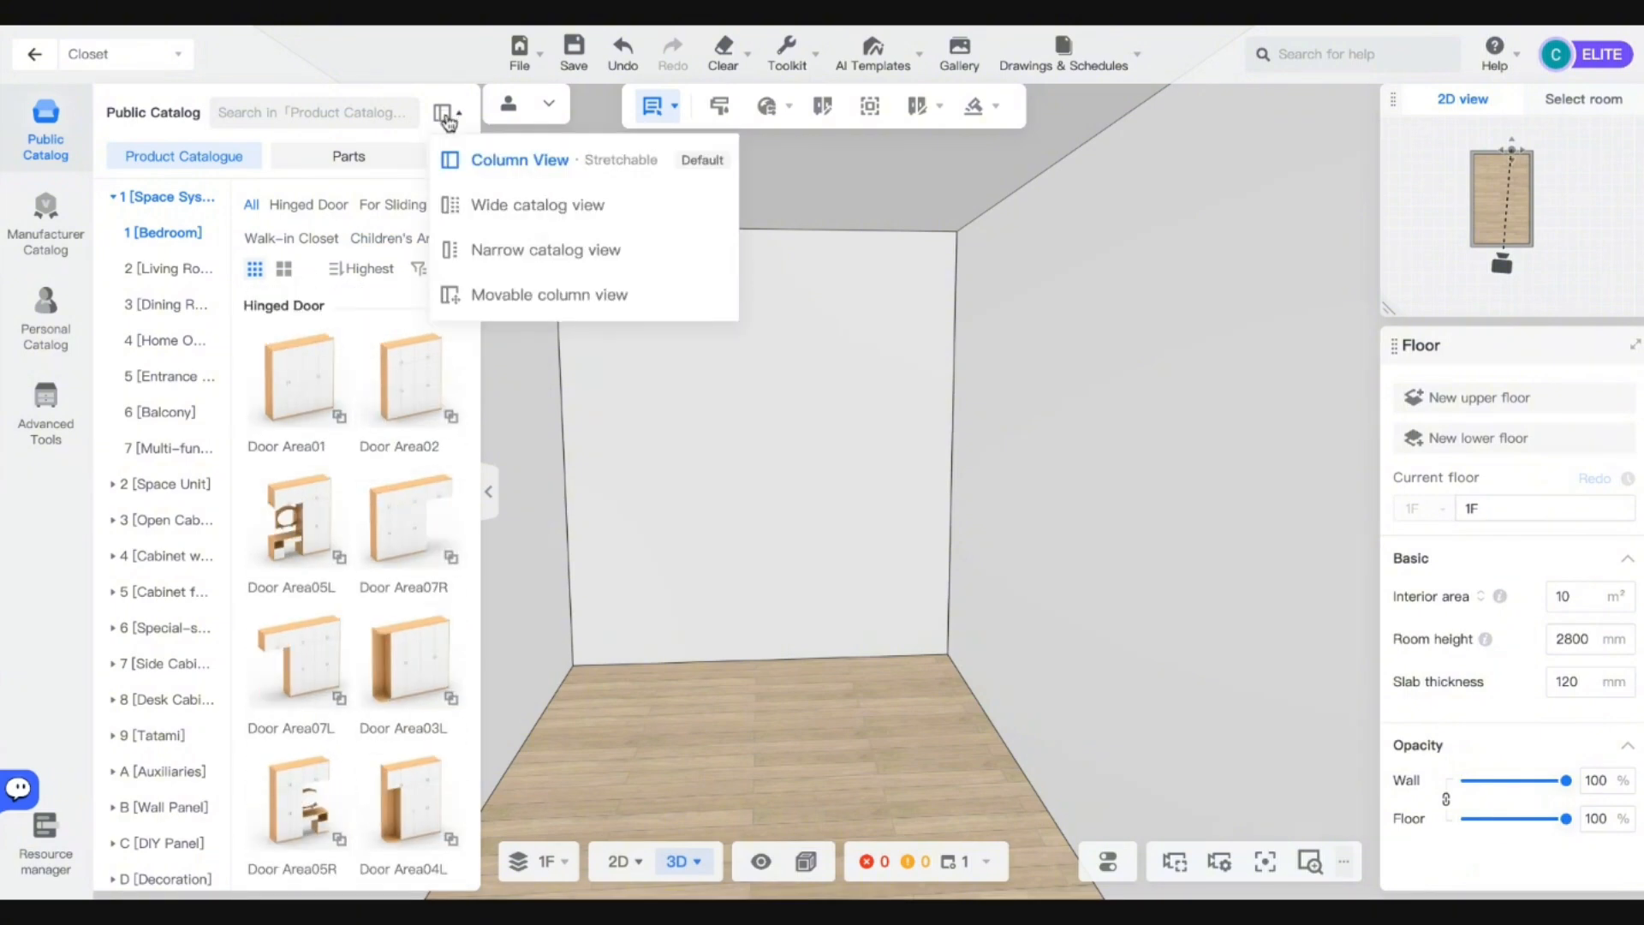
{"action": "left_click", "coordinate": [513, 204]}
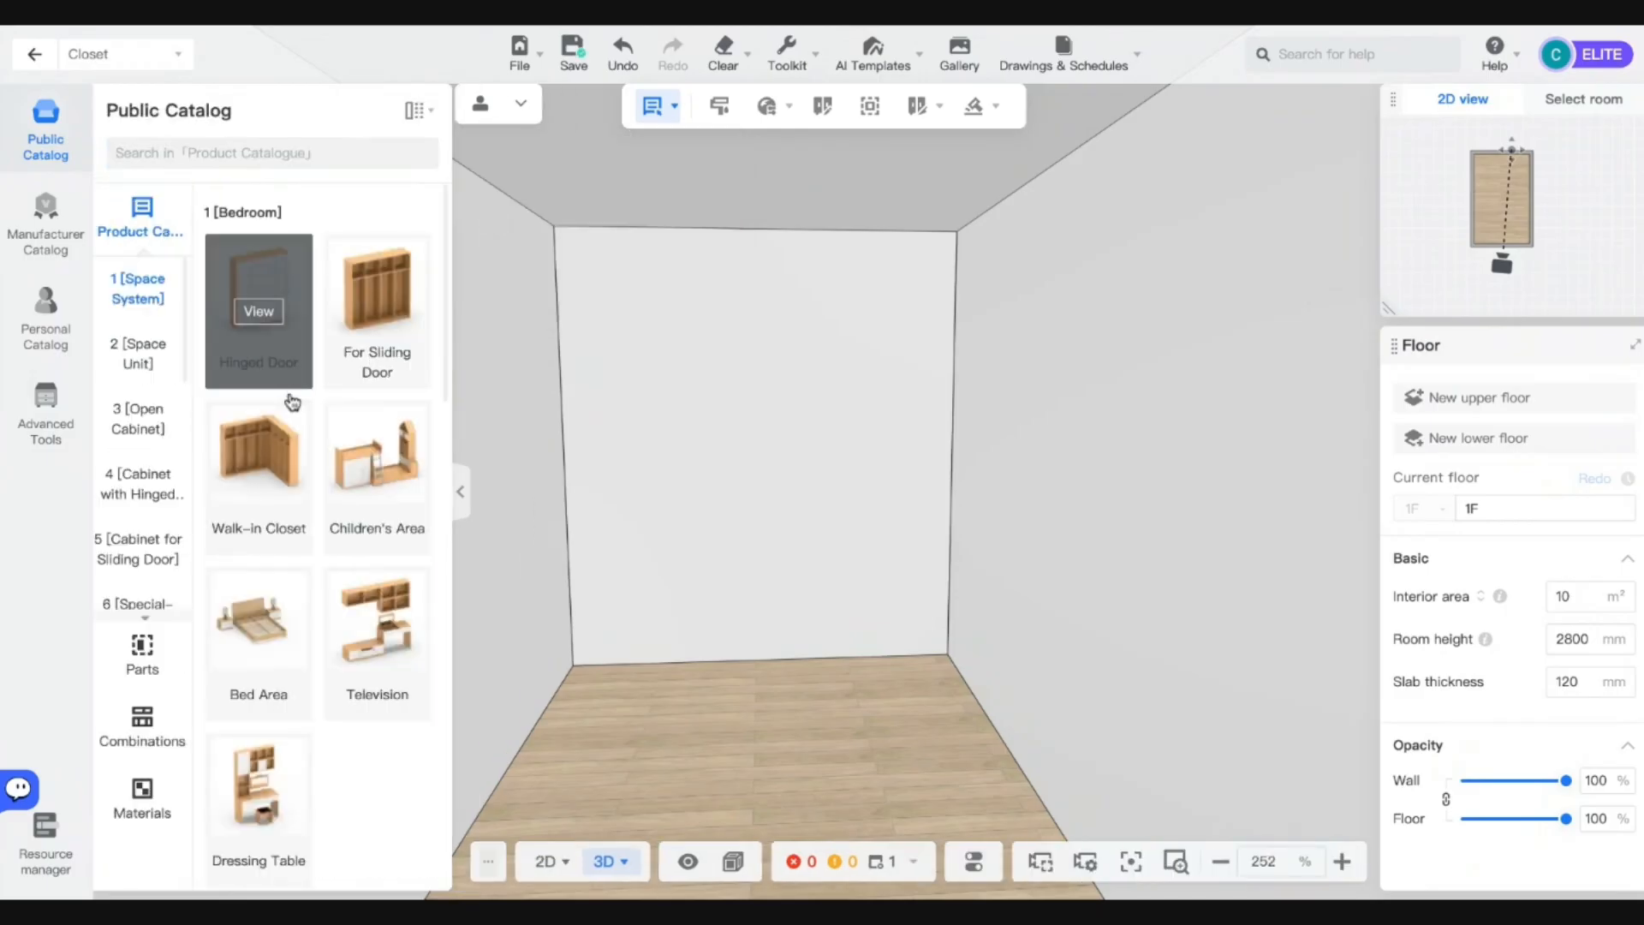
{"action": "left_click", "coordinate": [162, 358]}
{"action": "left_click", "coordinate": [142, 426]}
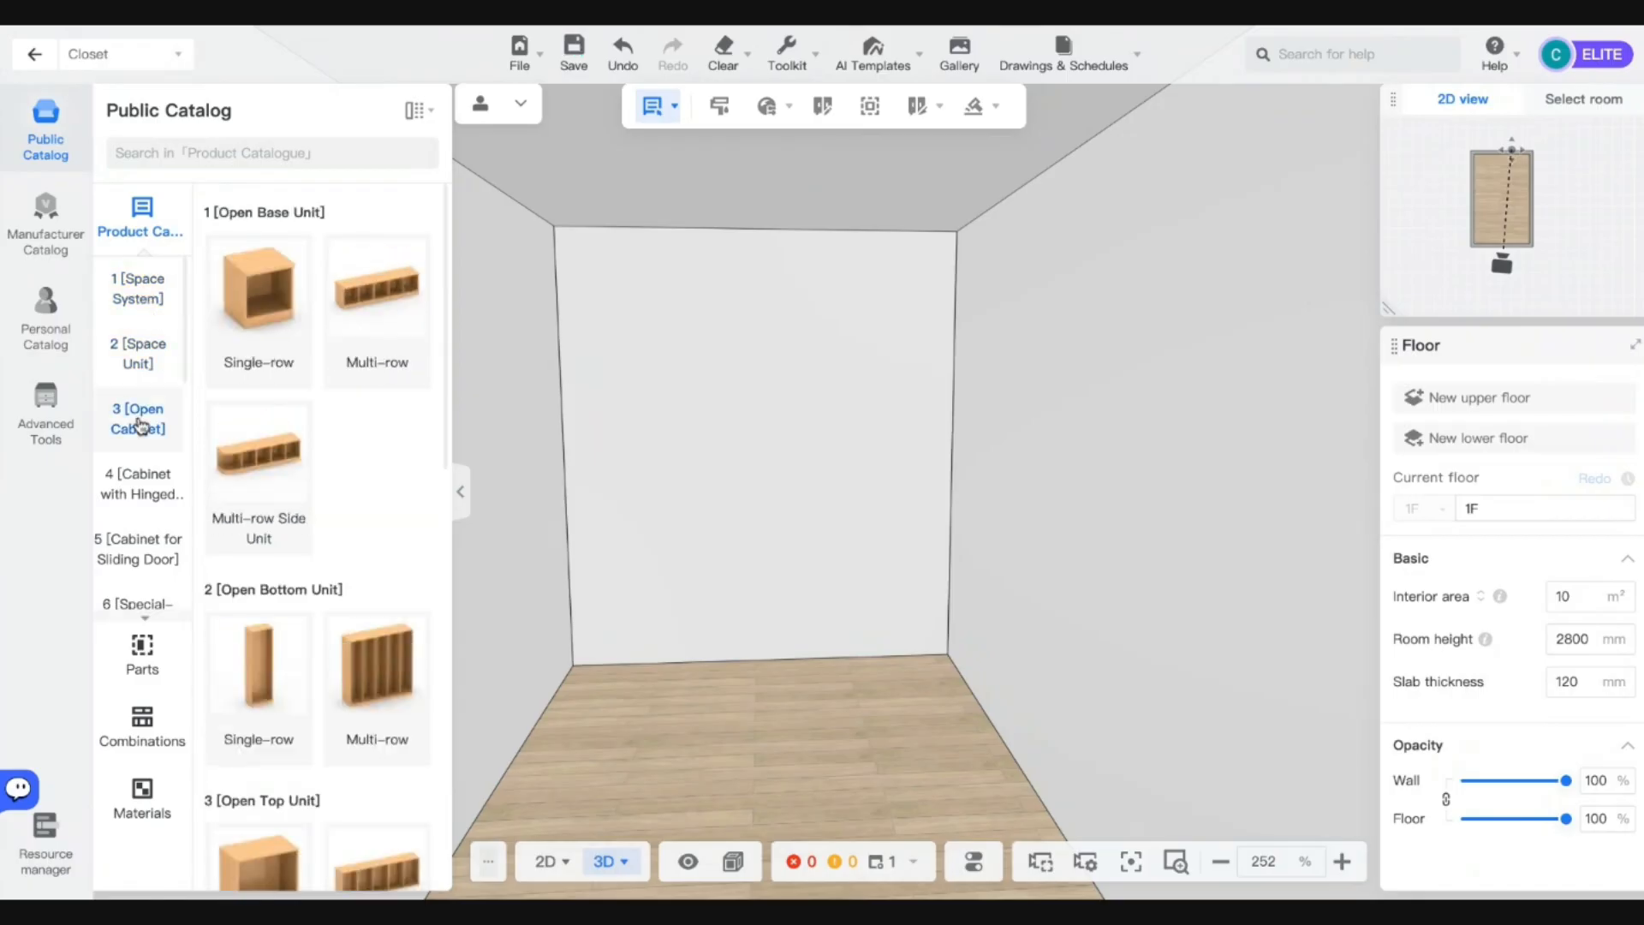
{"action": "scroll", "coordinate": [358, 480], "scroll_direction": "down", "scroll_amount": 2}
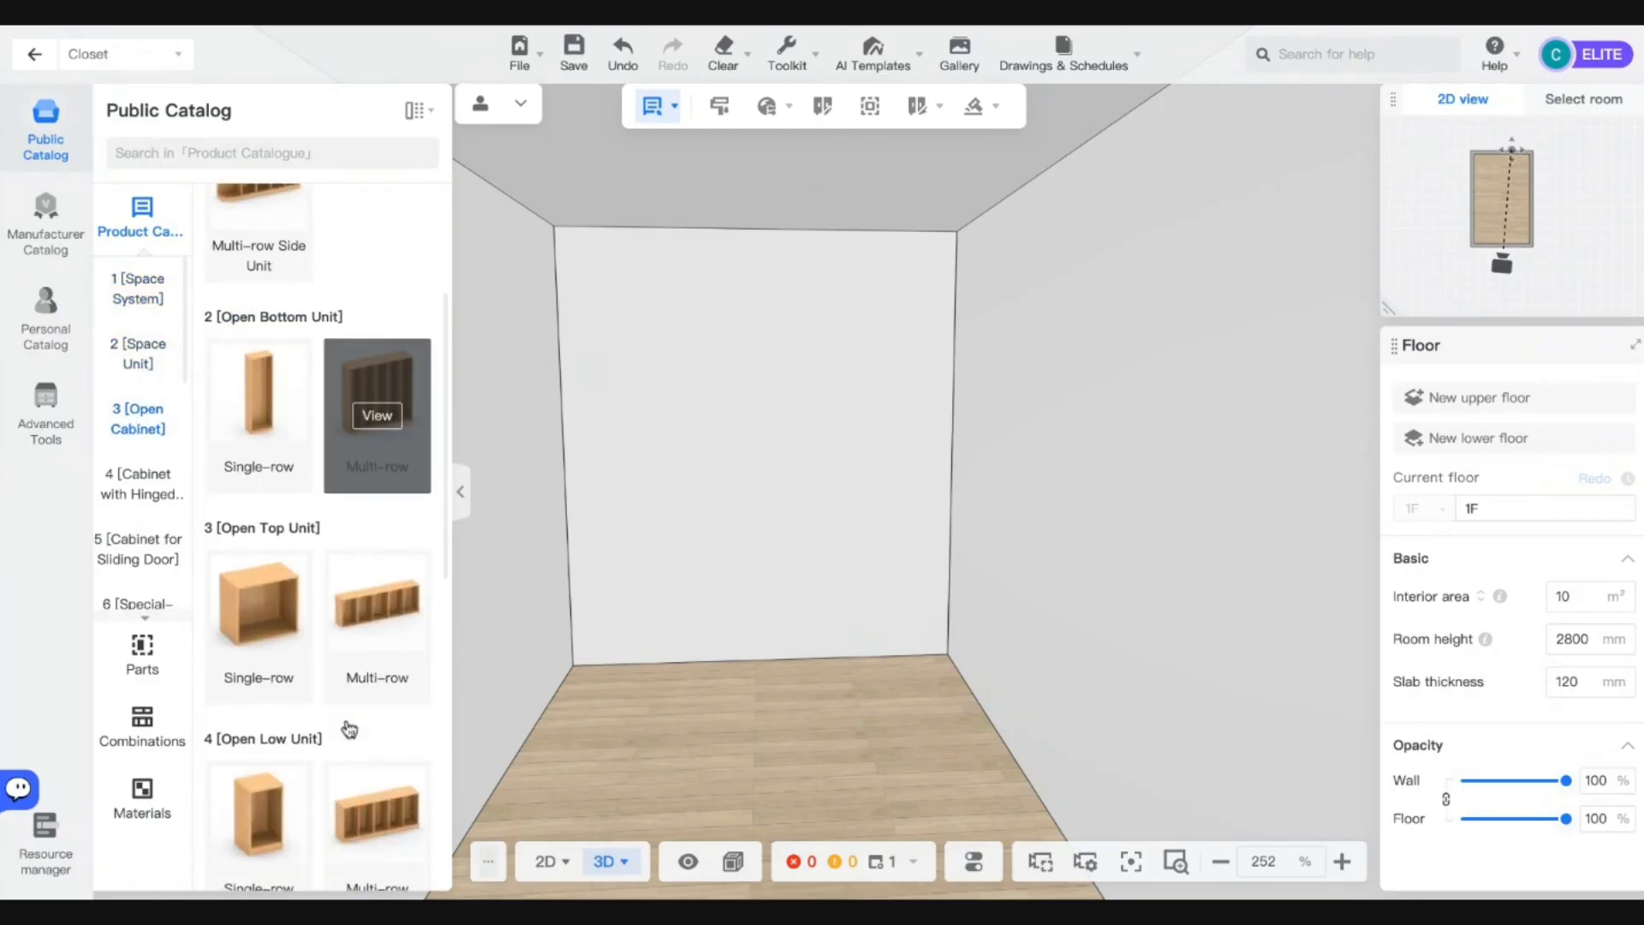
{"action": "scroll", "coordinate": [257, 600], "scroll_direction": "up", "scroll_amount": 1}
{"action": "scroll", "coordinate": [368, 591], "scroll_direction": "down", "scroll_amount": 3}
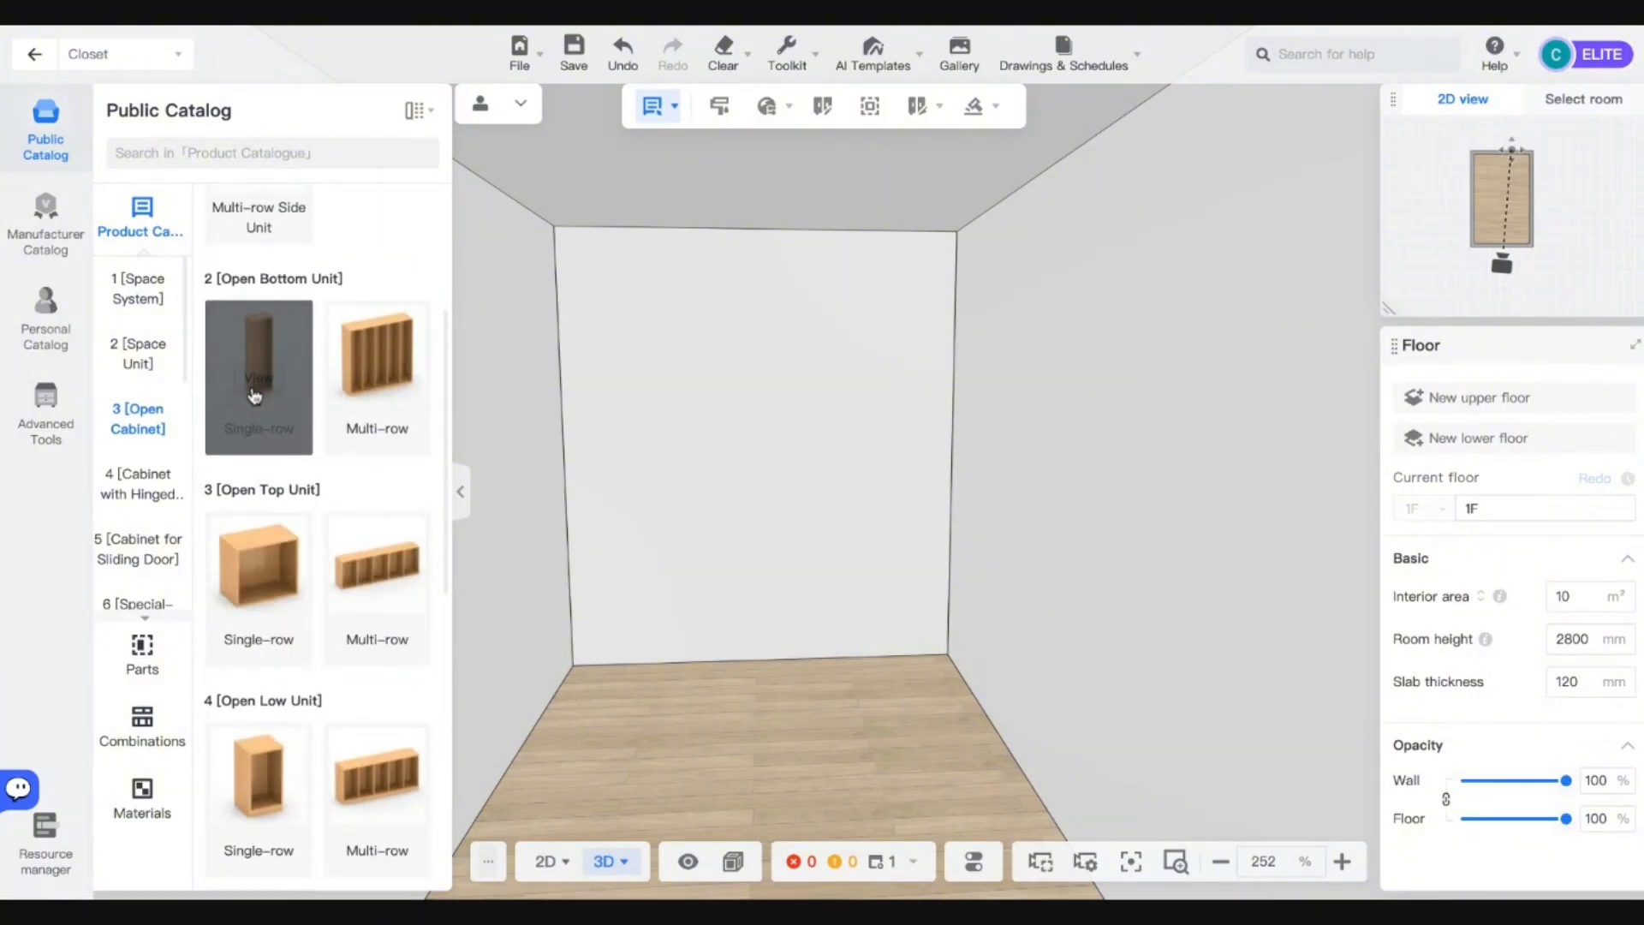
{"action": "left_click", "coordinate": [257, 377]}
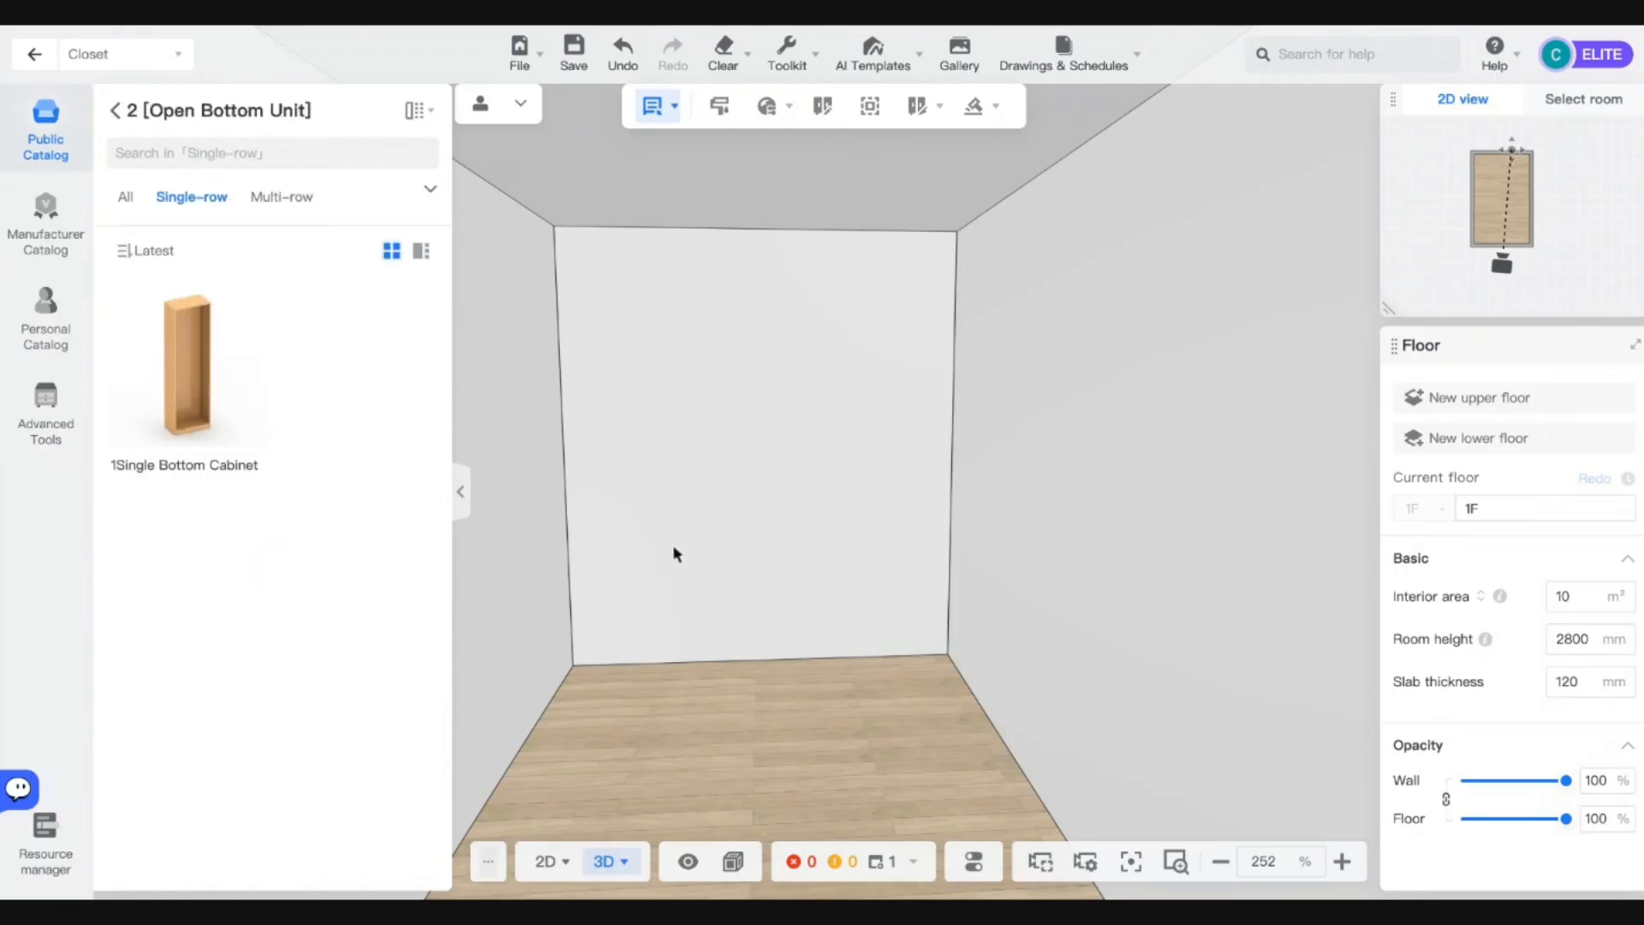
Place a Single Bottom Cabinet against the room's right wall corner.
{"action": "left_click", "coordinate": [186, 369]}
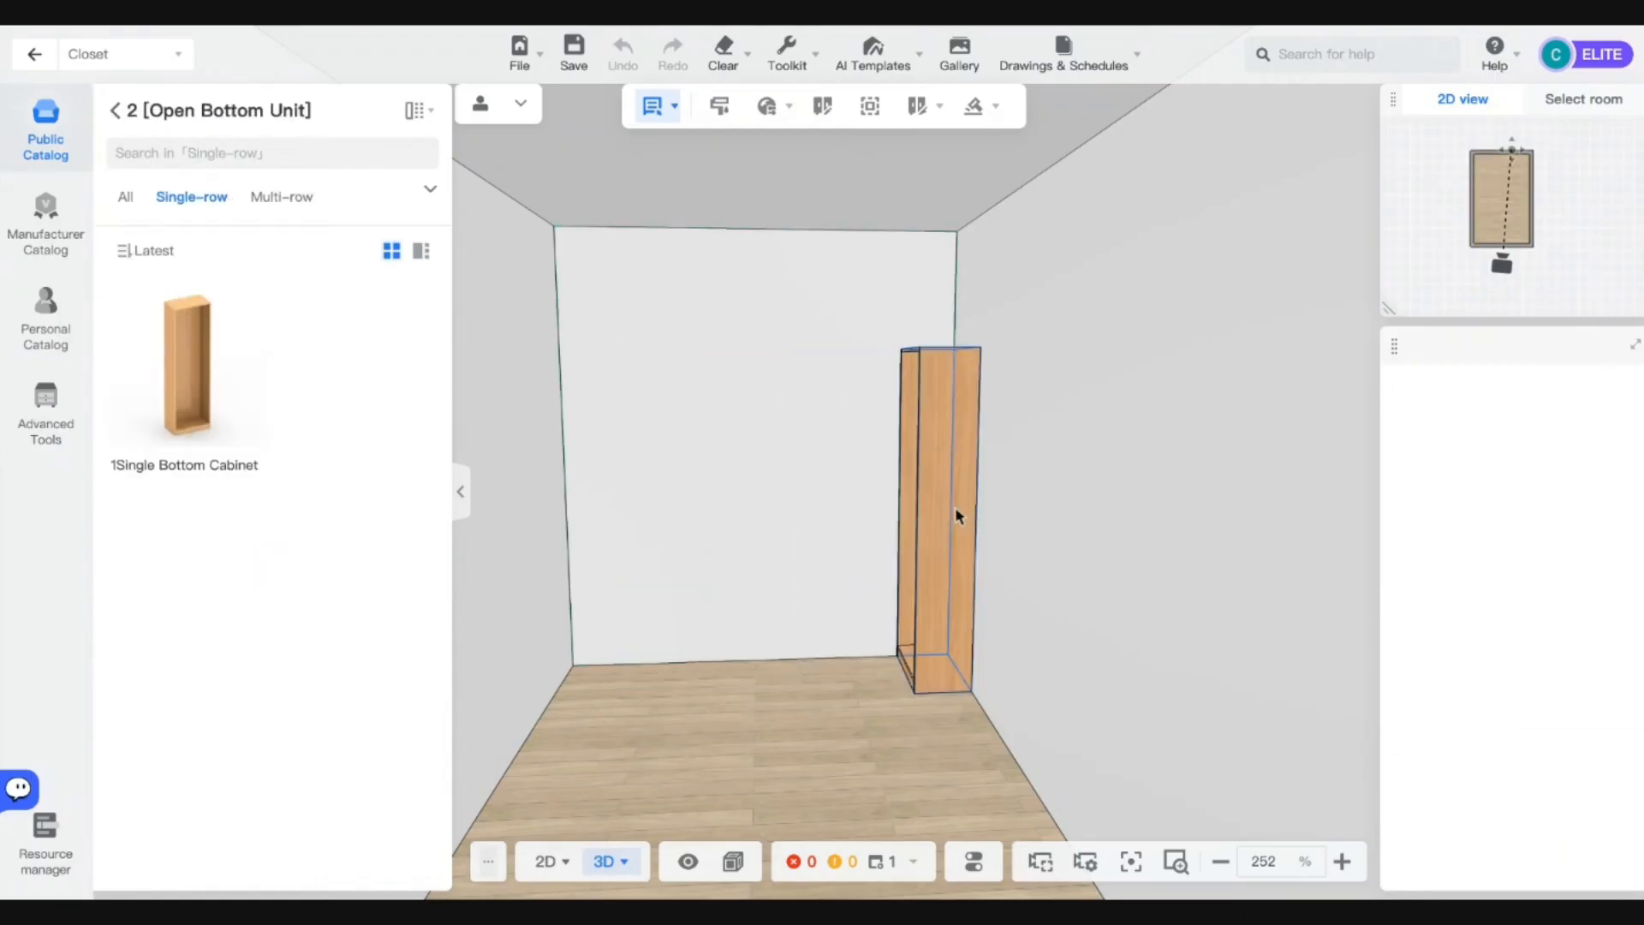
{"action": "left_click", "coordinate": [954, 506]}
{"action": "left_click", "coordinate": [937, 514]}
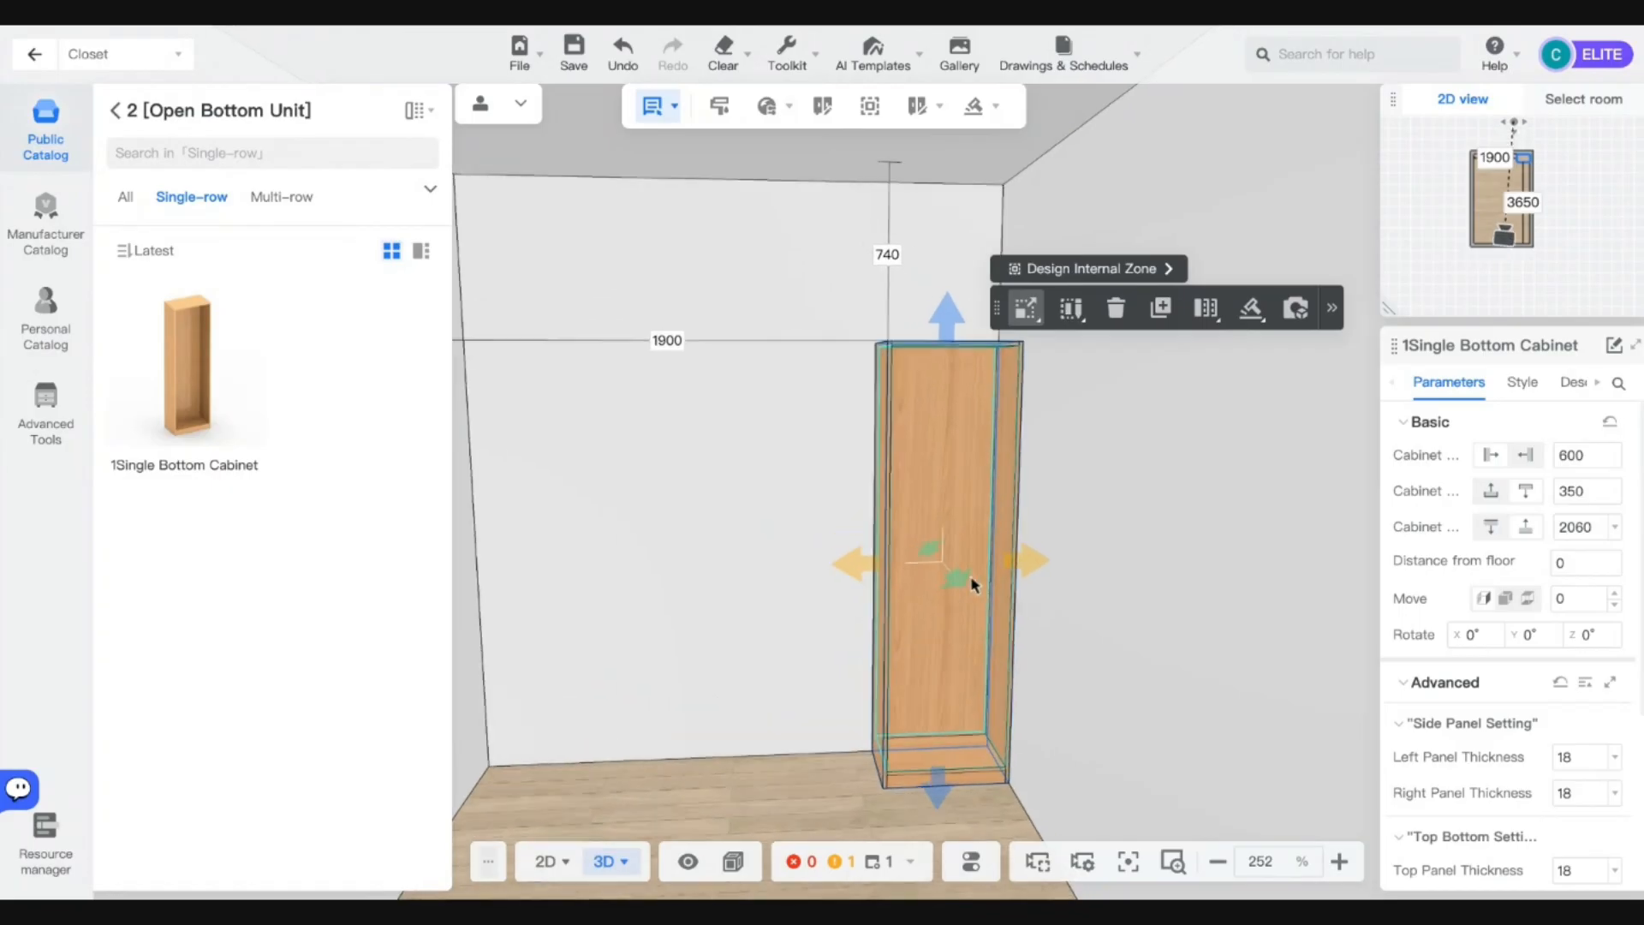
{"action": "scroll", "coordinate": [1233, 557], "scroll_direction": "down", "scroll_amount": 2}
{"action": "scroll", "coordinate": [938, 525], "scroll_direction": "up", "scroll_amount": 5}
{"action": "scroll", "coordinate": [939, 525], "scroll_direction": "down", "scroll_amount": 2}
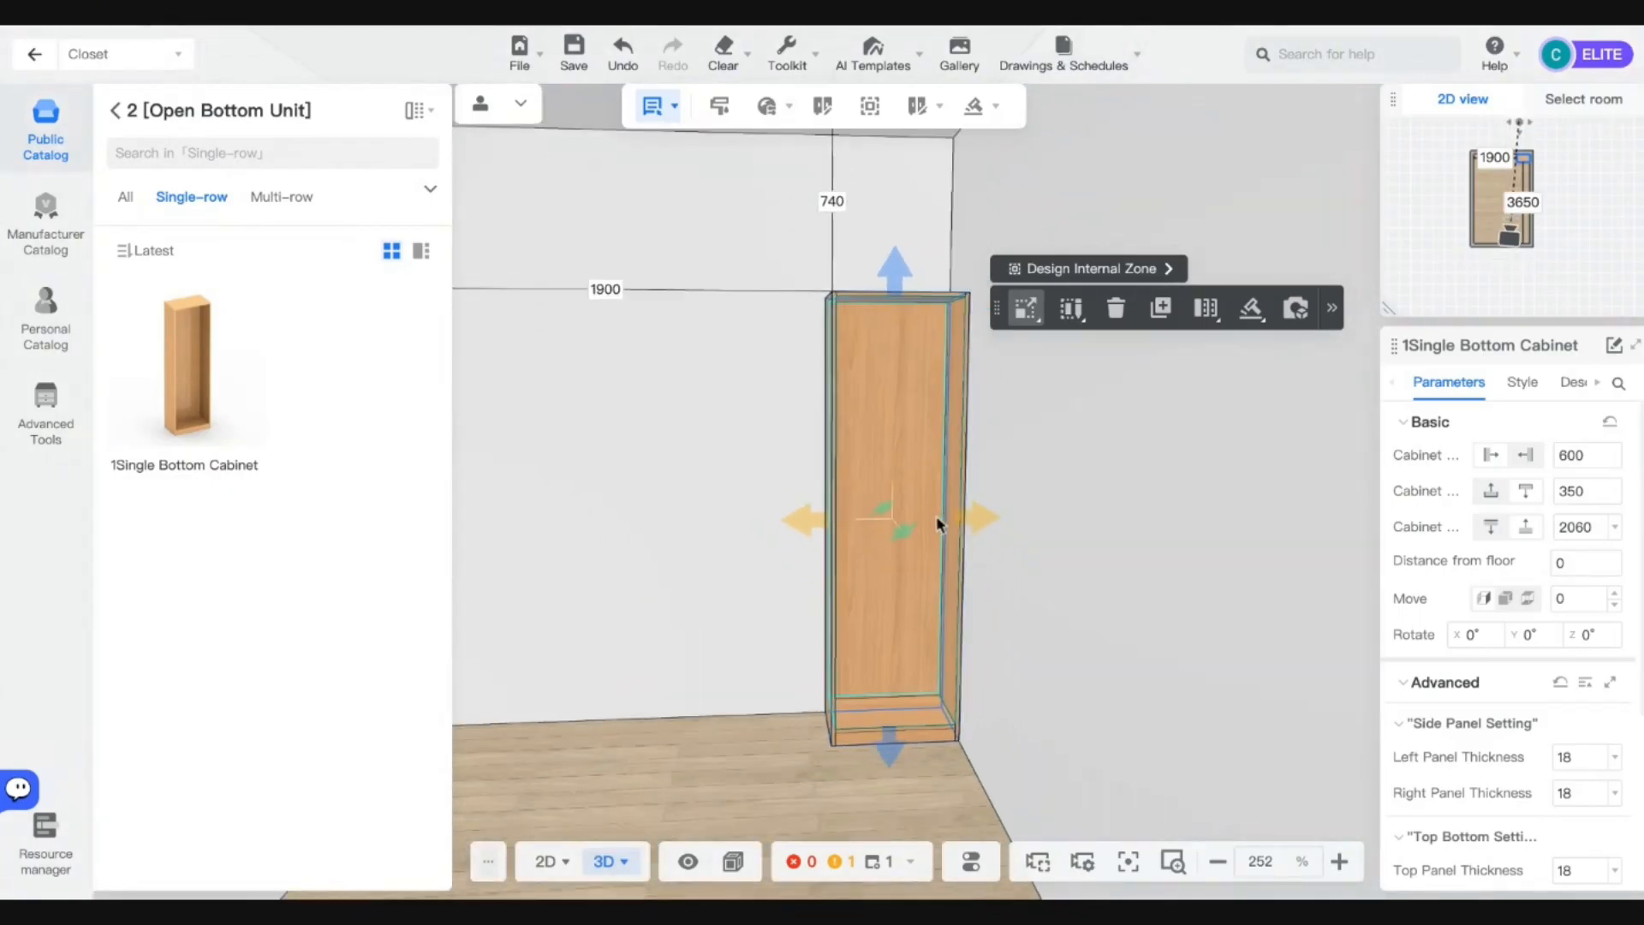
{"action": "key", "text": "w"}
{"action": "key", "text": "d"}
{"action": "key", "text": "s"}
{"action": "key", "text": "a"}
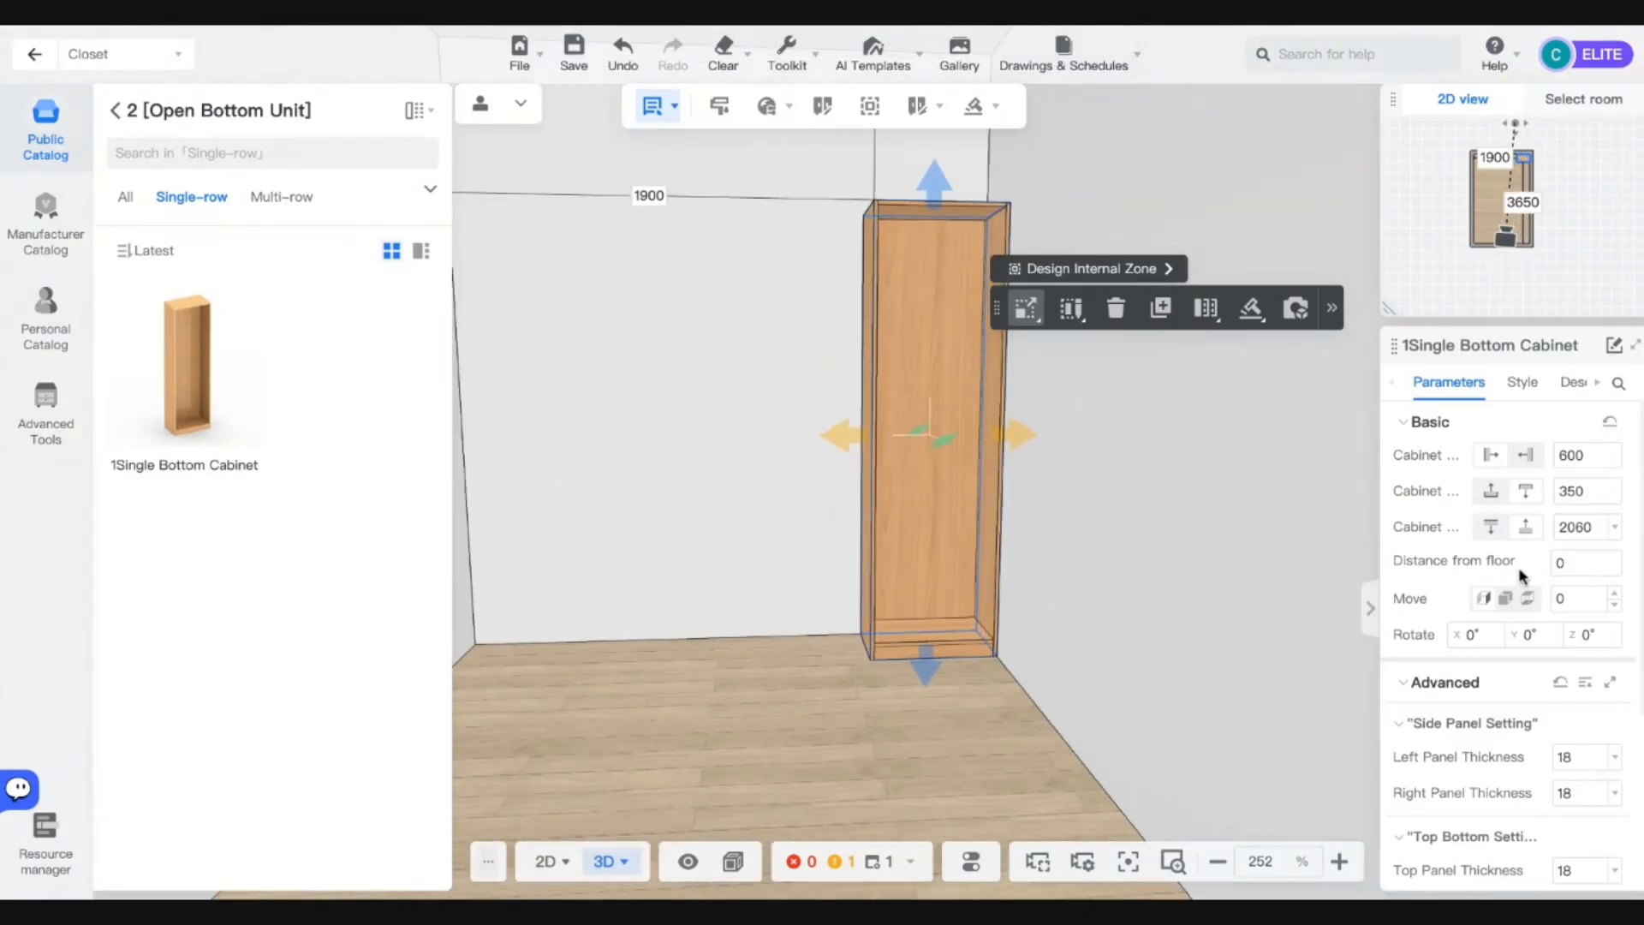
{"action": "key", "text": "w"}
Set the cabinet height to 500 and the toekick height to 0.
{"action": "left_click", "coordinate": [1574, 529]}
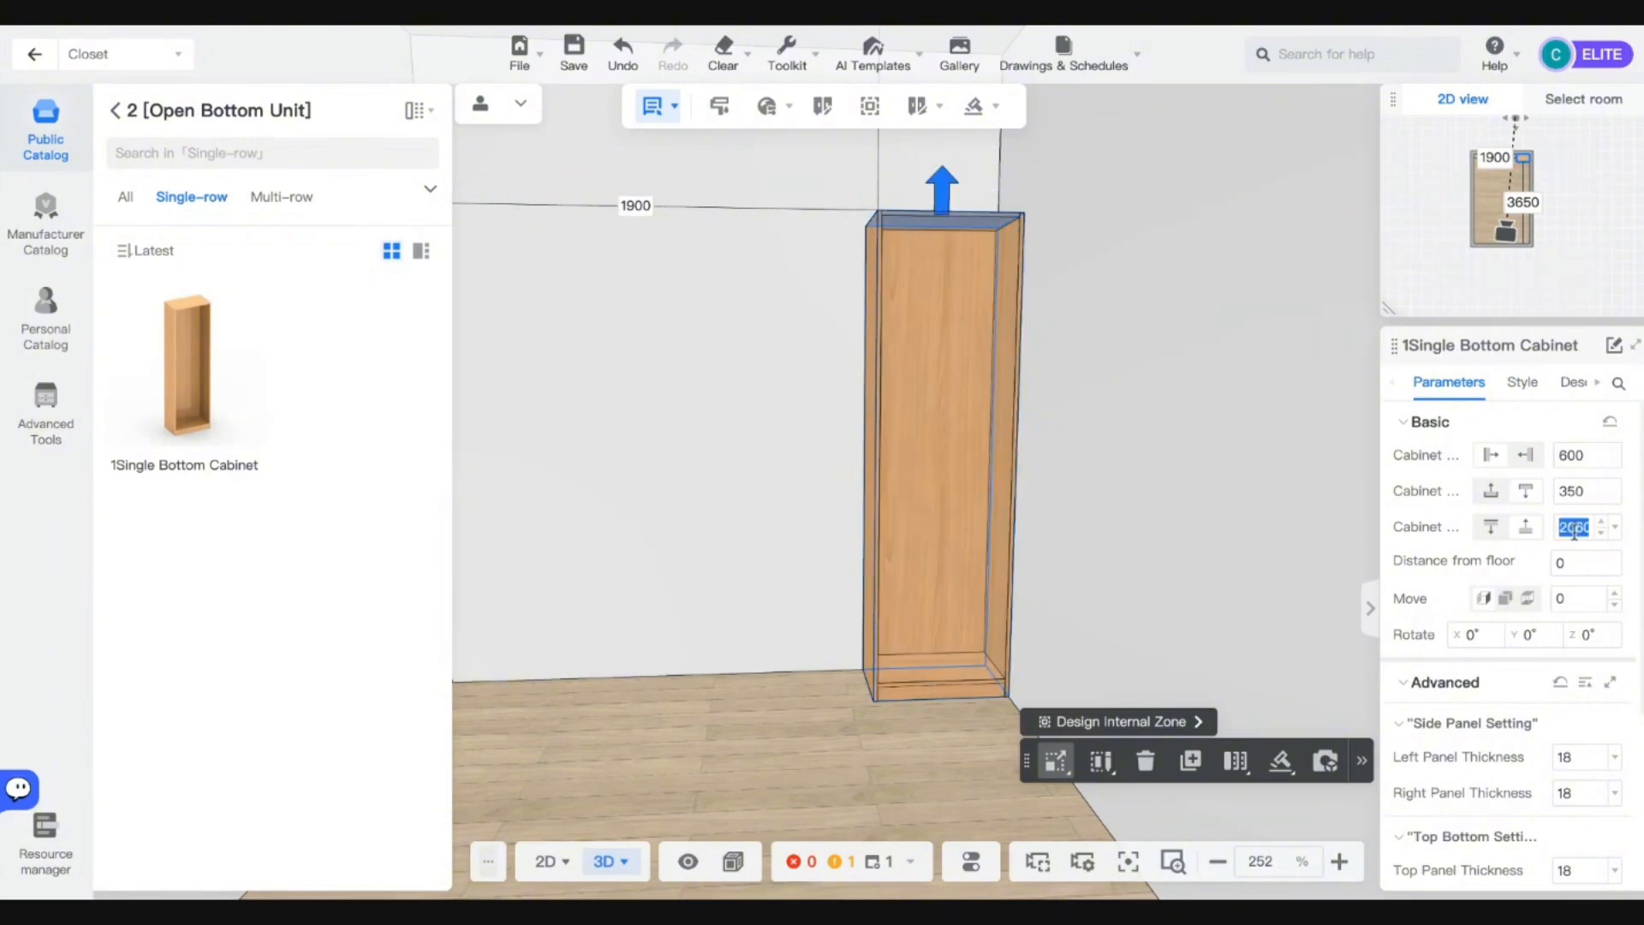
{"action": "type", "text": "500"}
{"action": "key", "text": "Return"}
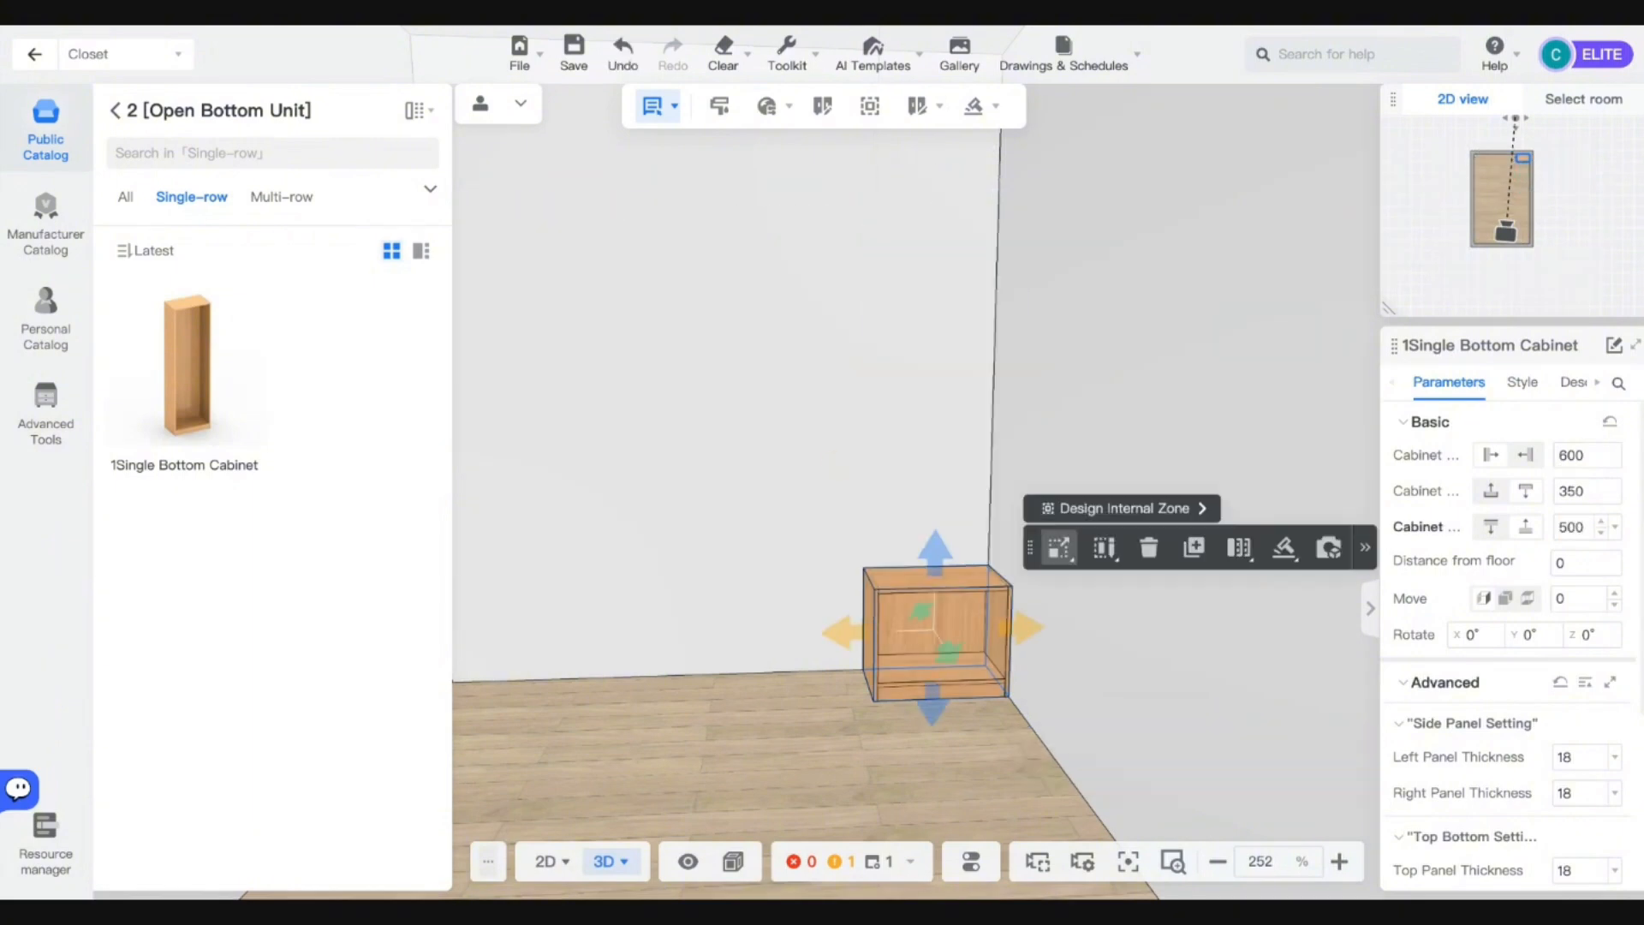
{"action": "left_click", "coordinate": [1059, 549]}
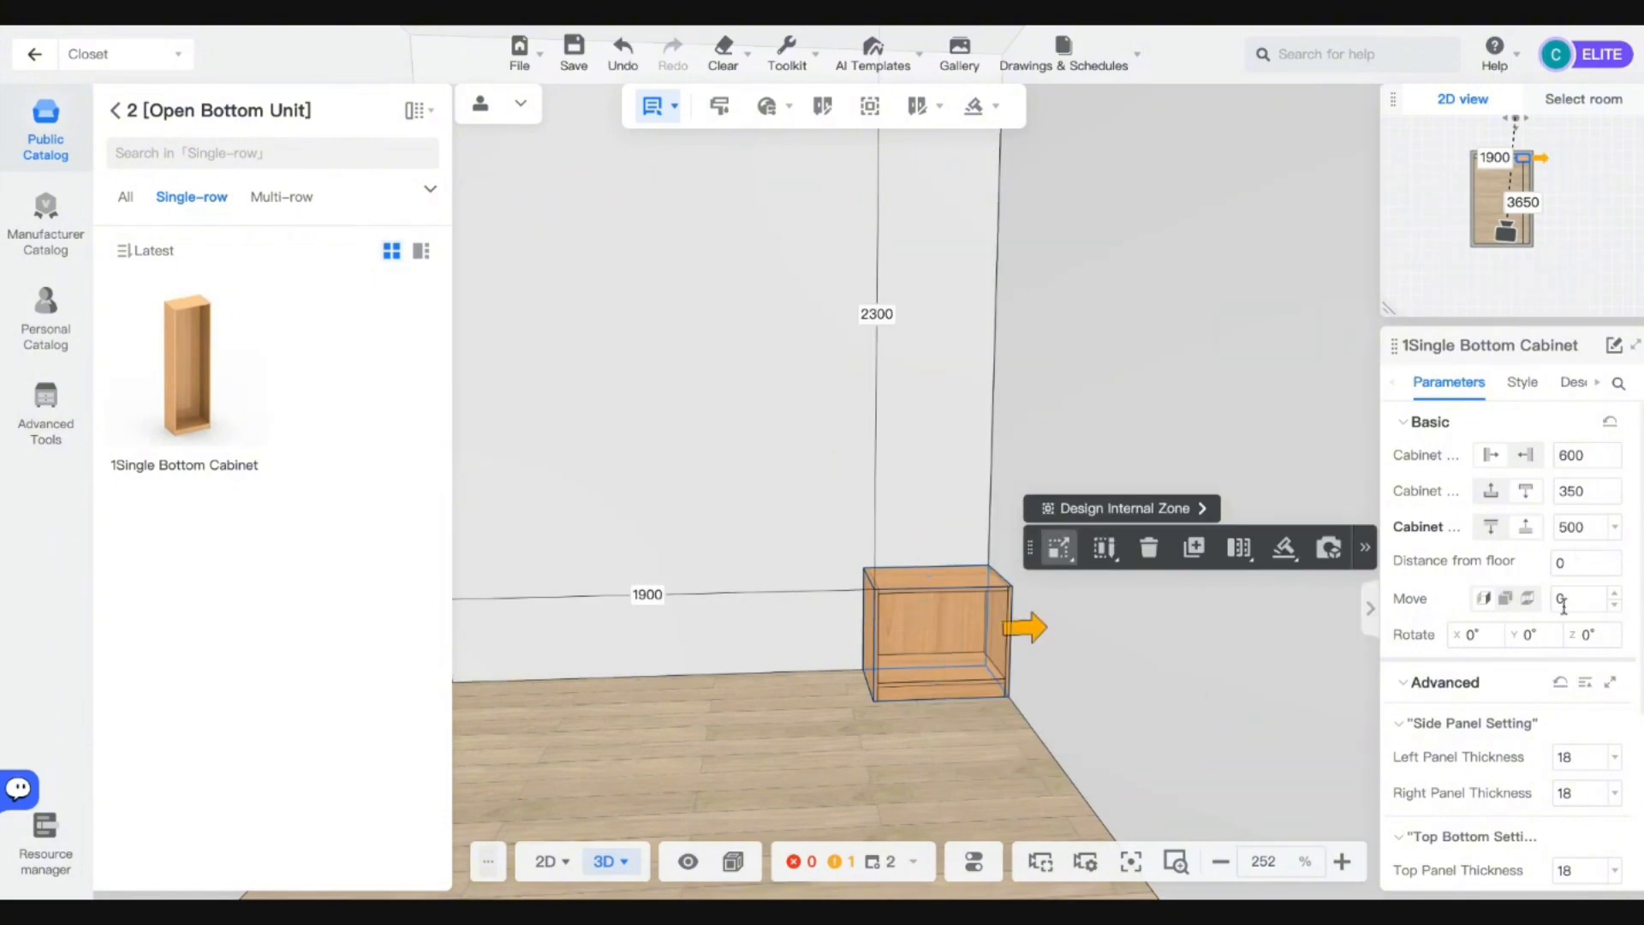
{"action": "scroll", "coordinate": [1560, 598], "scroll_direction": "down", "scroll_amount": 3}
{"action": "scroll", "coordinate": [1550, 724], "scroll_direction": "down", "scroll_amount": 1}
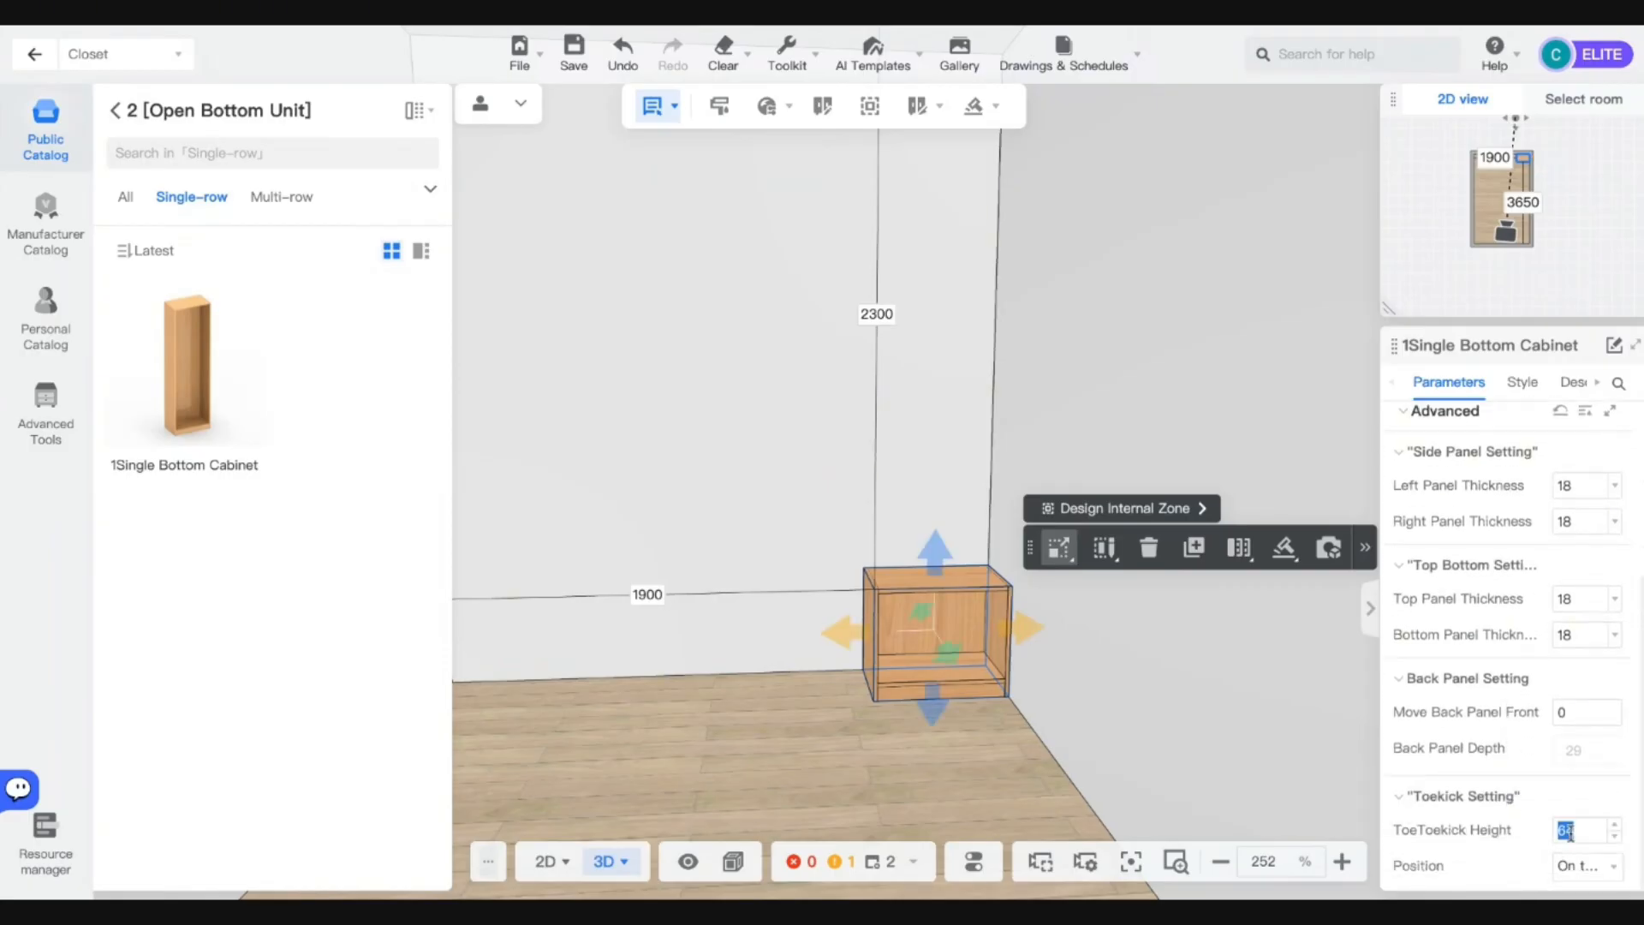
{"action": "type", "text": "0"}
{"action": "key", "text": "Return"}
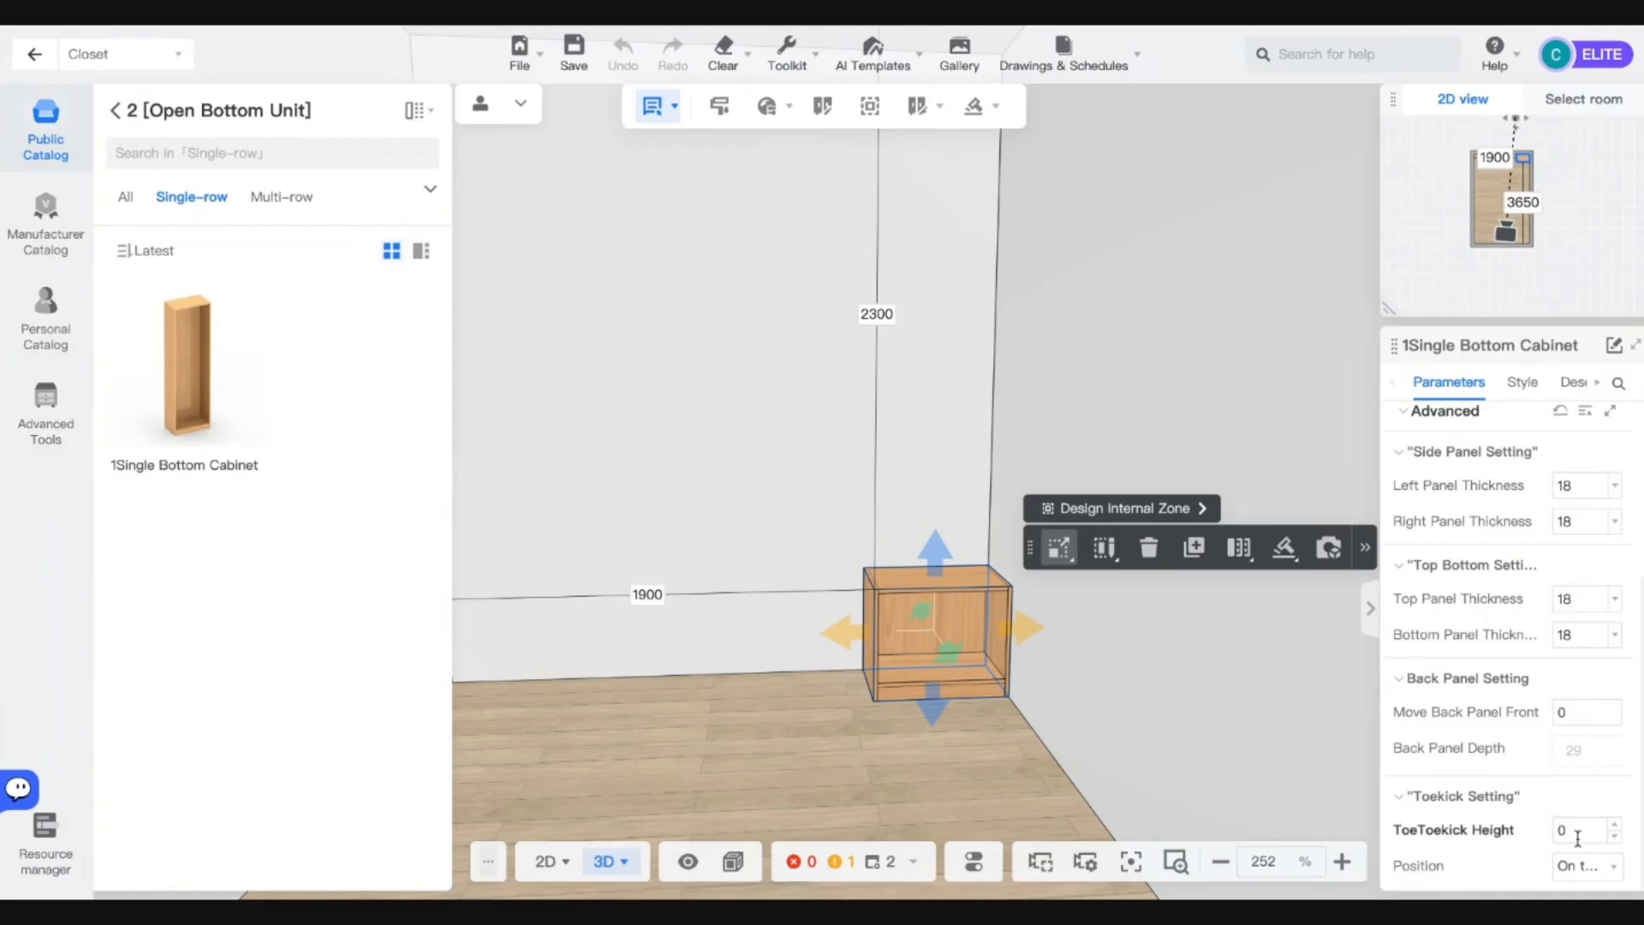
{"action": "scroll", "coordinate": [969, 707], "scroll_direction": "up", "scroll_amount": 5}
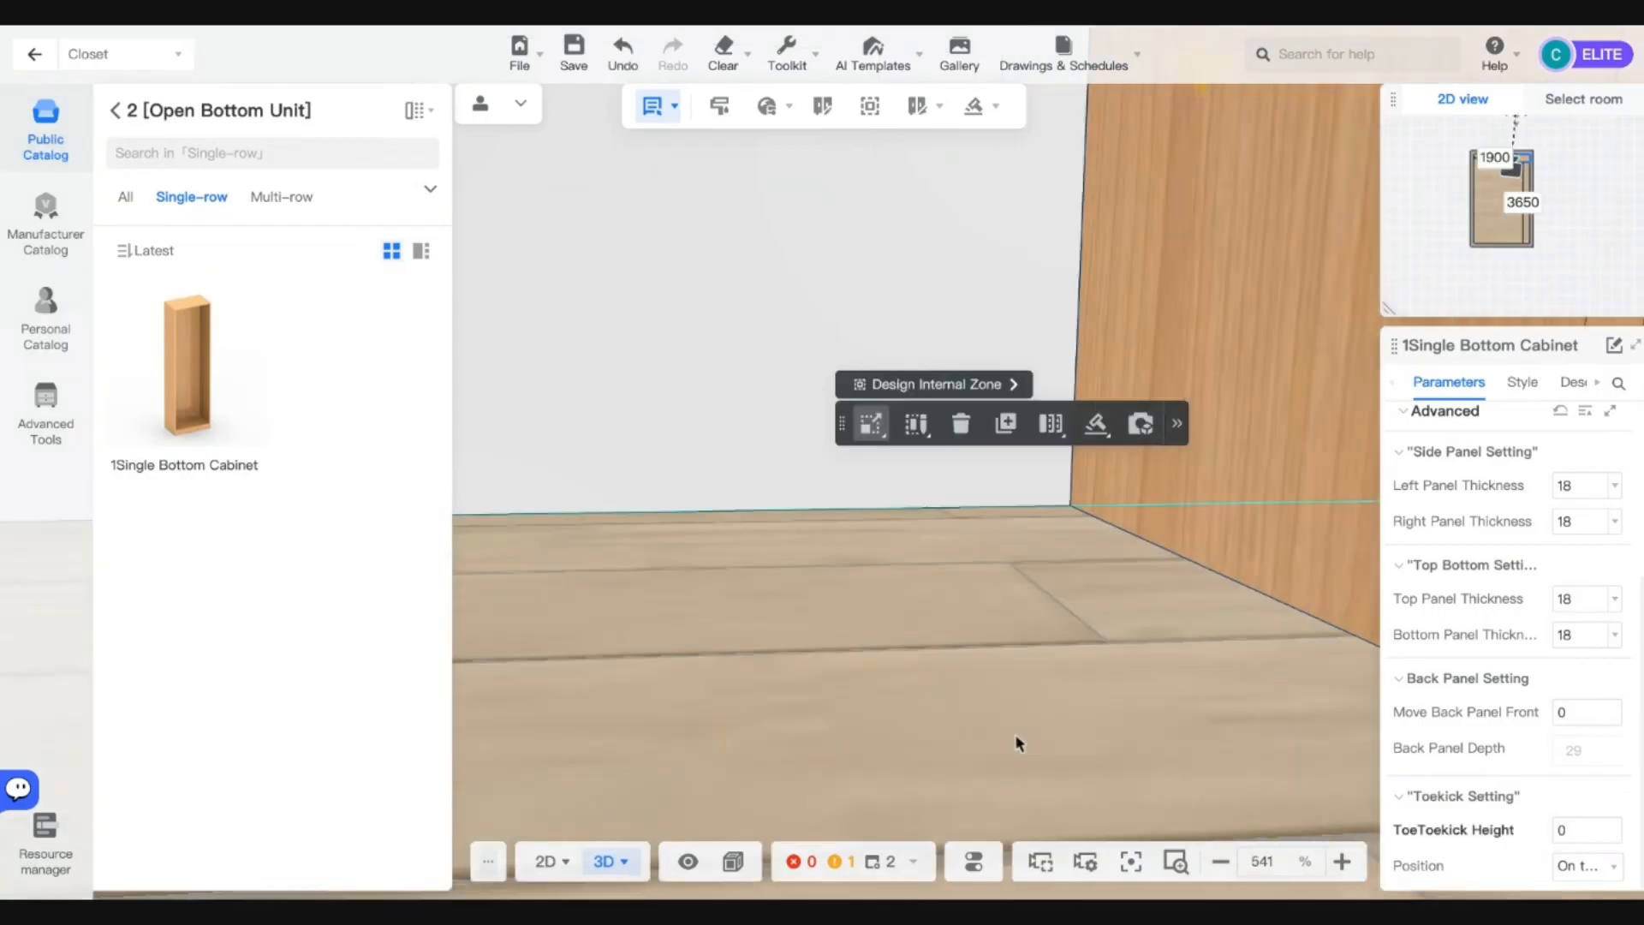
{"action": "scroll", "coordinate": [1017, 744], "scroll_direction": "down", "scroll_amount": 8}
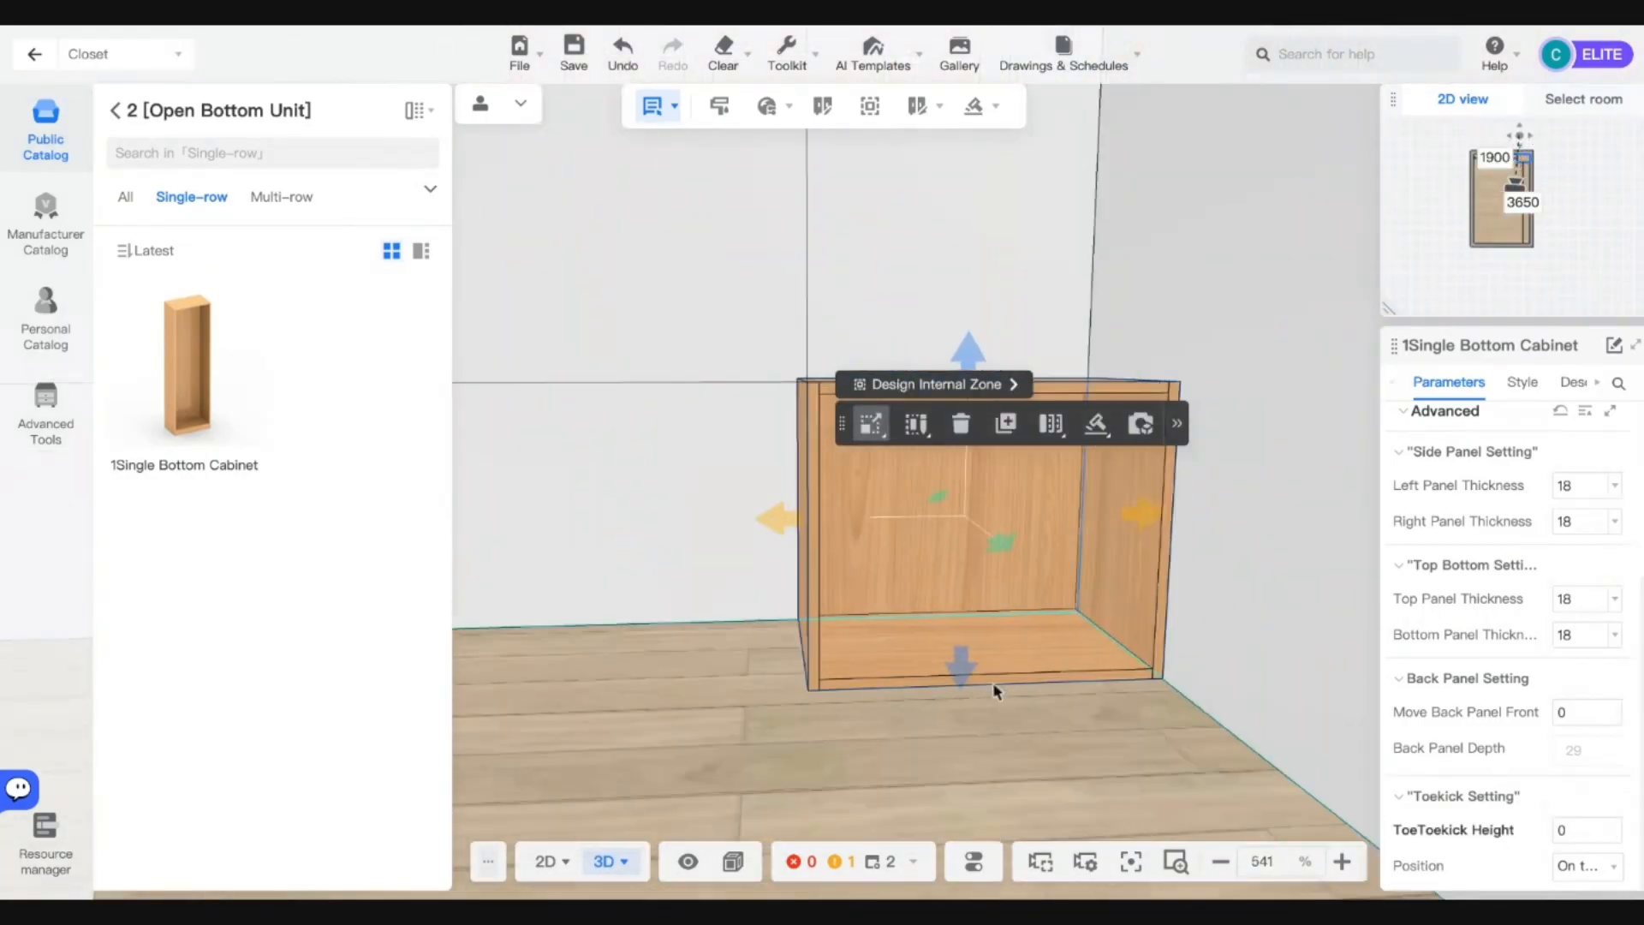
{"action": "left_click_drag", "start_coordinate": [993, 690], "coordinate": [1091, 654]}
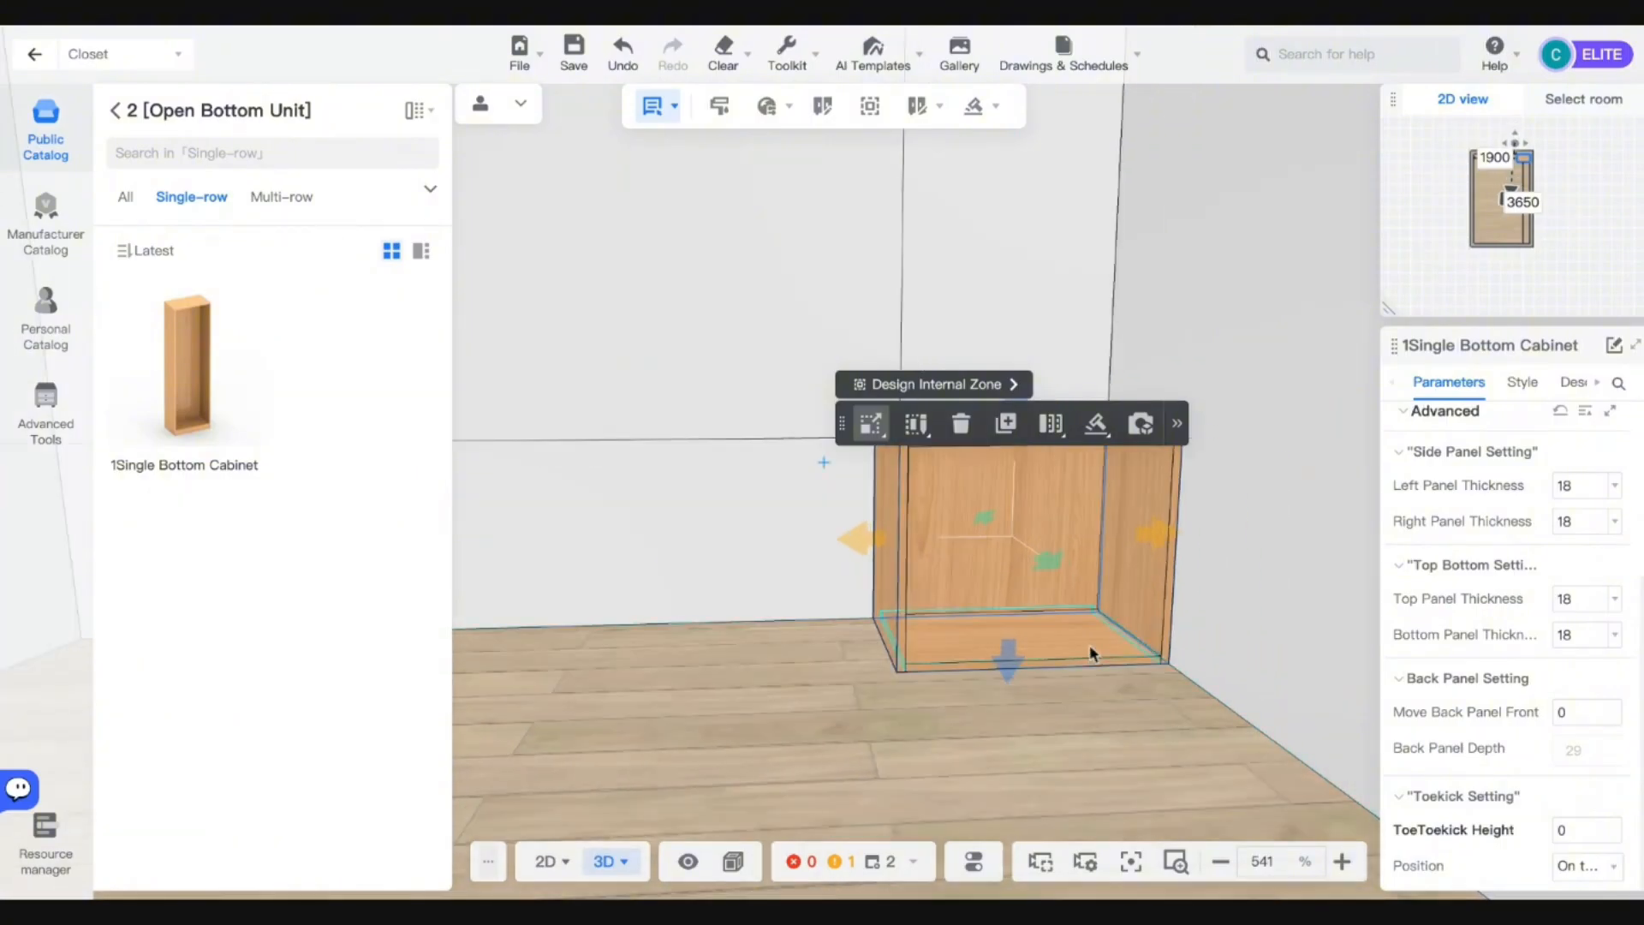
{"action": "left_click", "coordinate": [1089, 645]}
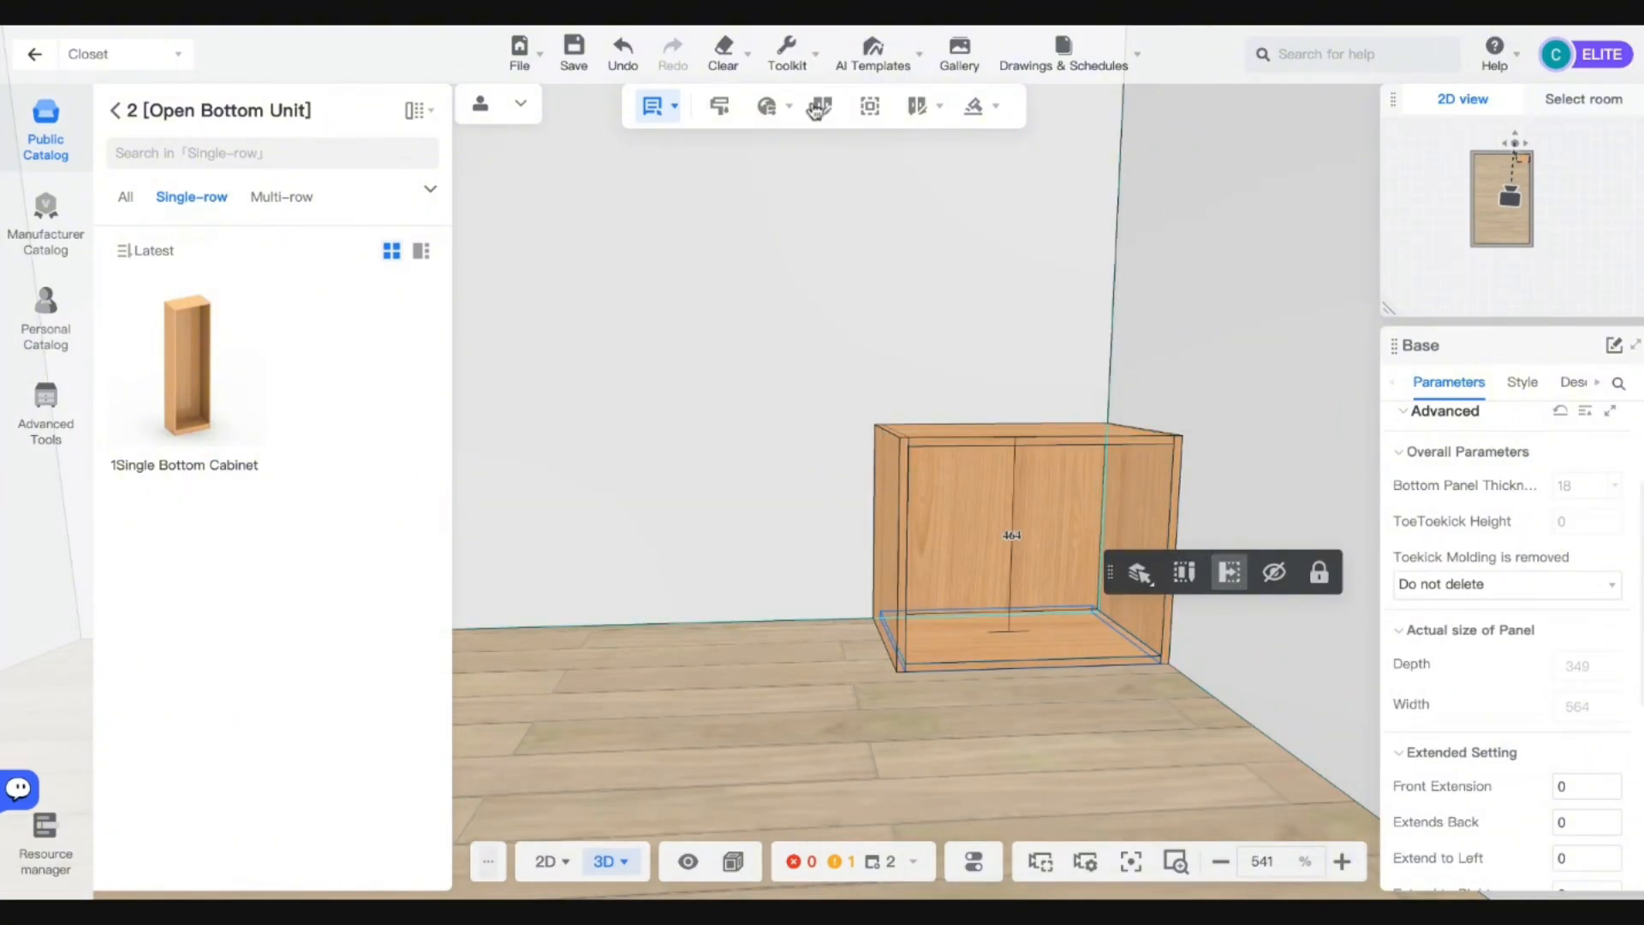
{"action": "left_click", "coordinate": [675, 106]}
{"action": "left_click", "coordinate": [633, 231]}
{"action": "left_click", "coordinate": [987, 618]}
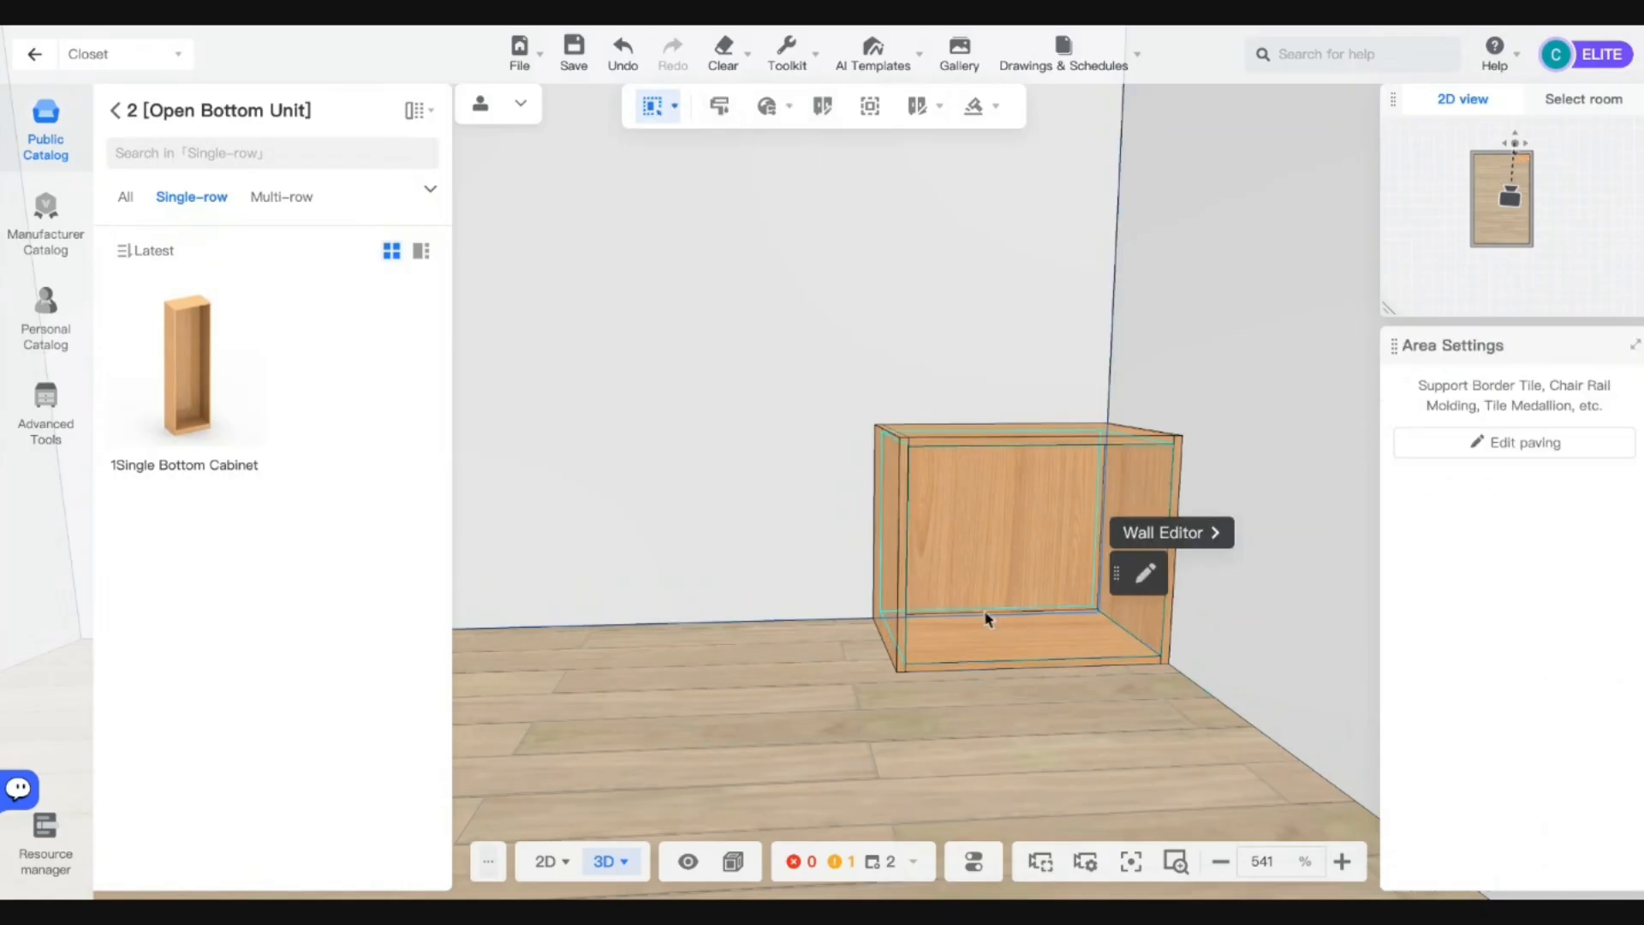
{"action": "left_click", "coordinate": [1011, 644]}
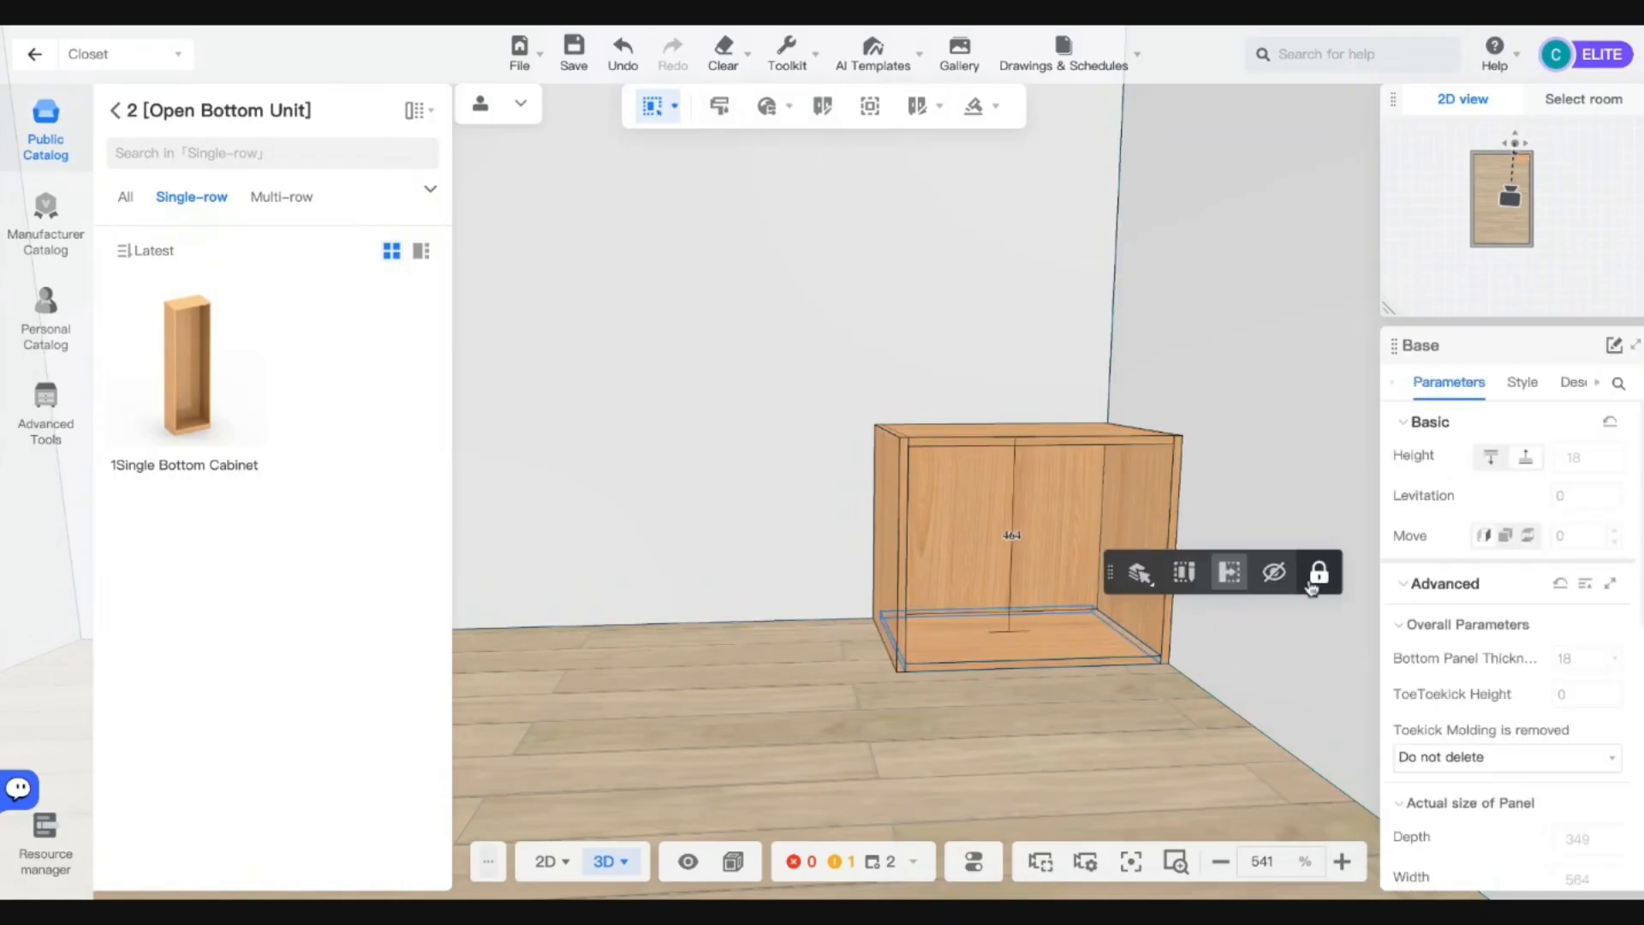
{"action": "scroll", "coordinate": [1501, 766], "scroll_direction": "down", "scroll_amount": 2}
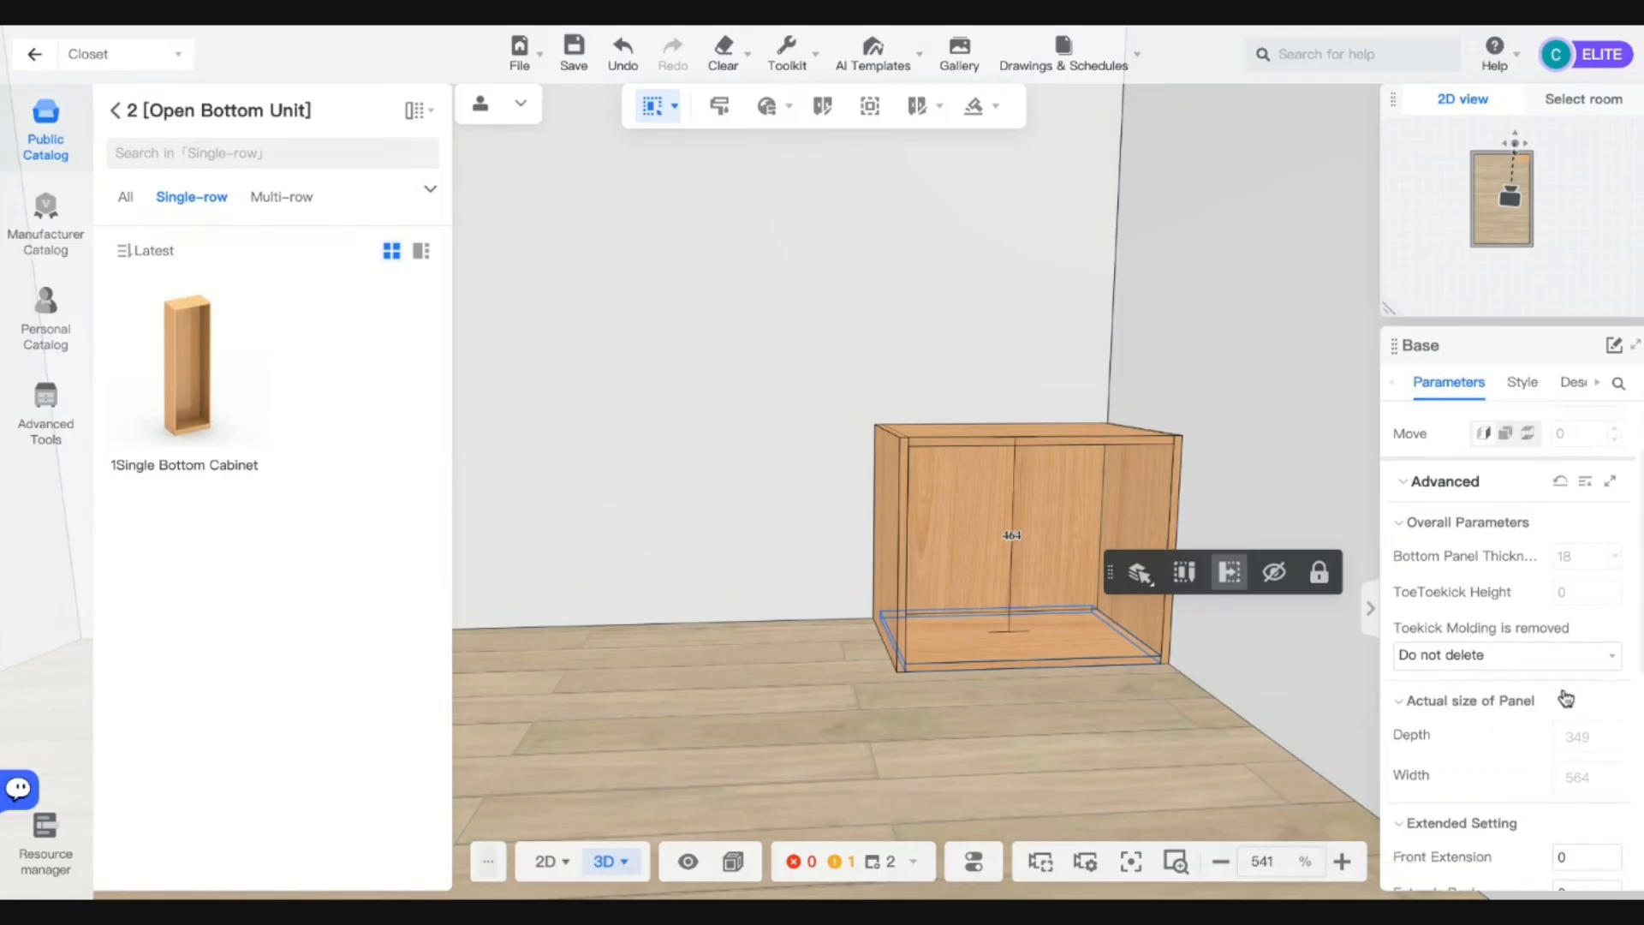
{"action": "scroll", "coordinate": [1564, 698], "scroll_direction": "down", "scroll_amount": 5}
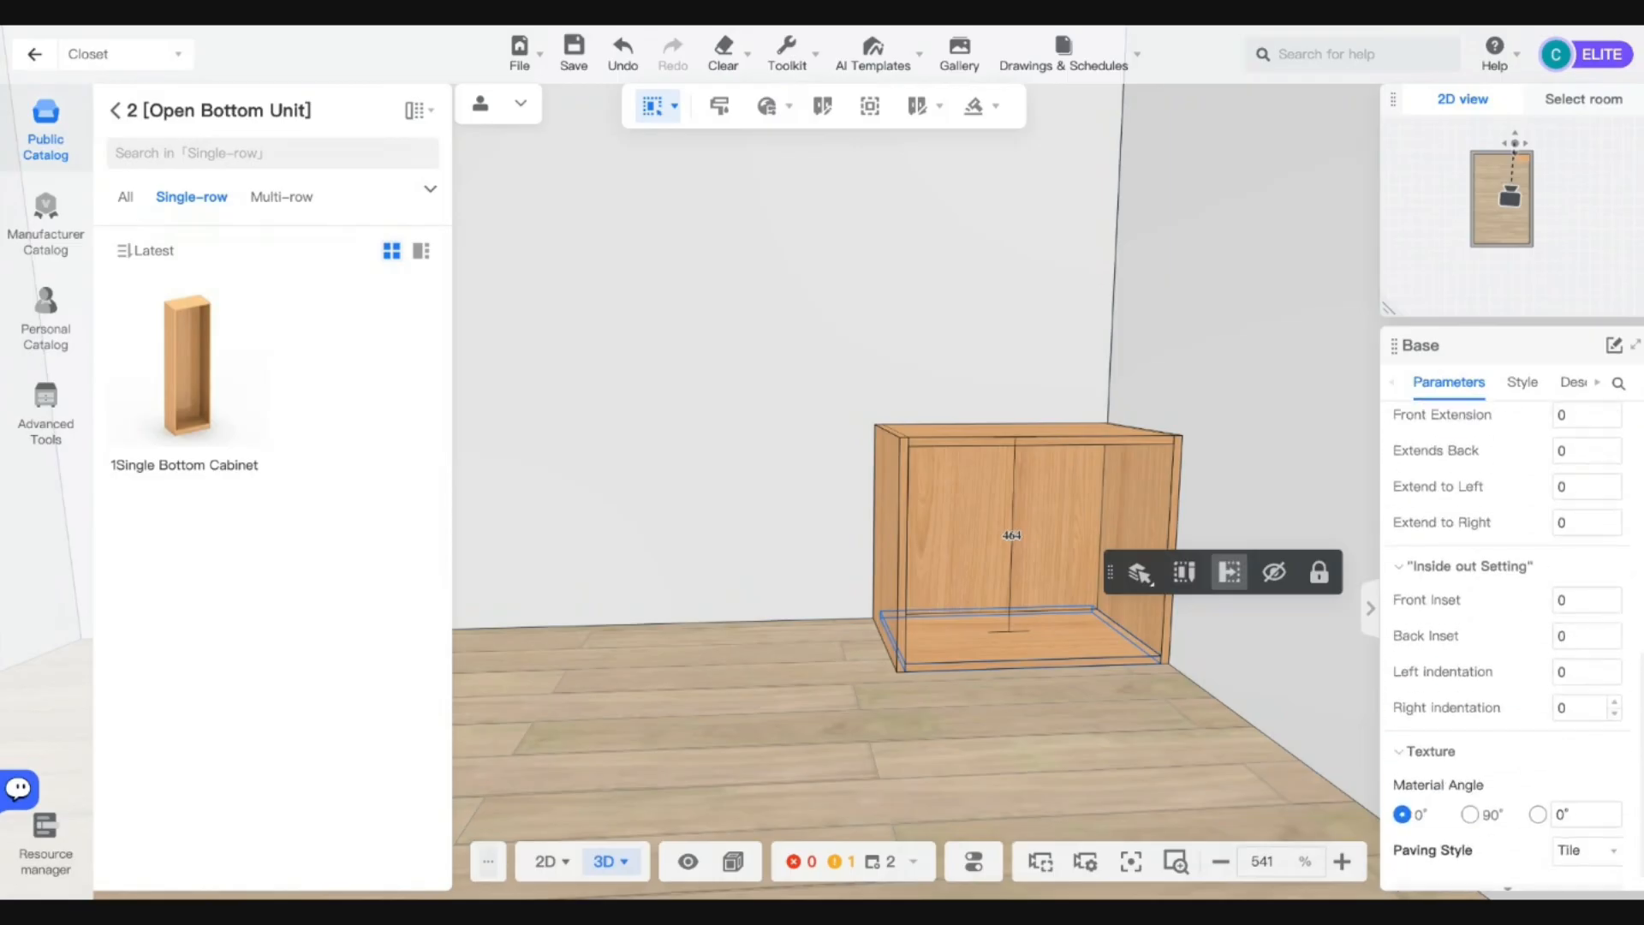
{"action": "scroll", "coordinate": [1565, 704], "scroll_direction": "up", "scroll_amount": 8}
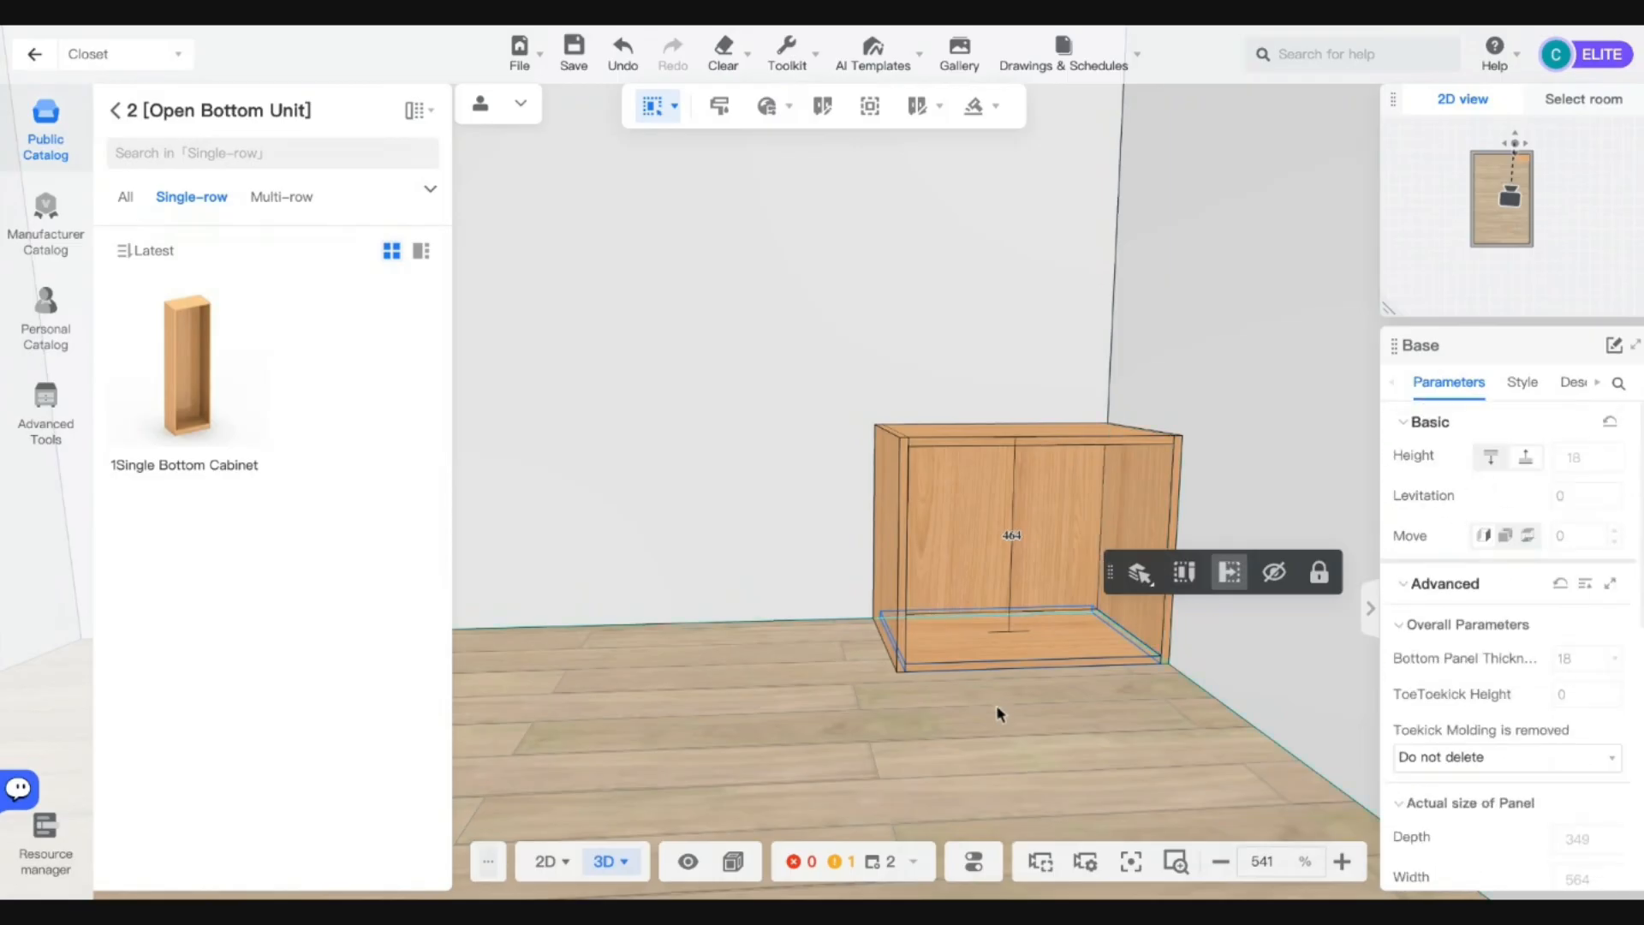
{"action": "left_click", "coordinate": [1274, 573]}
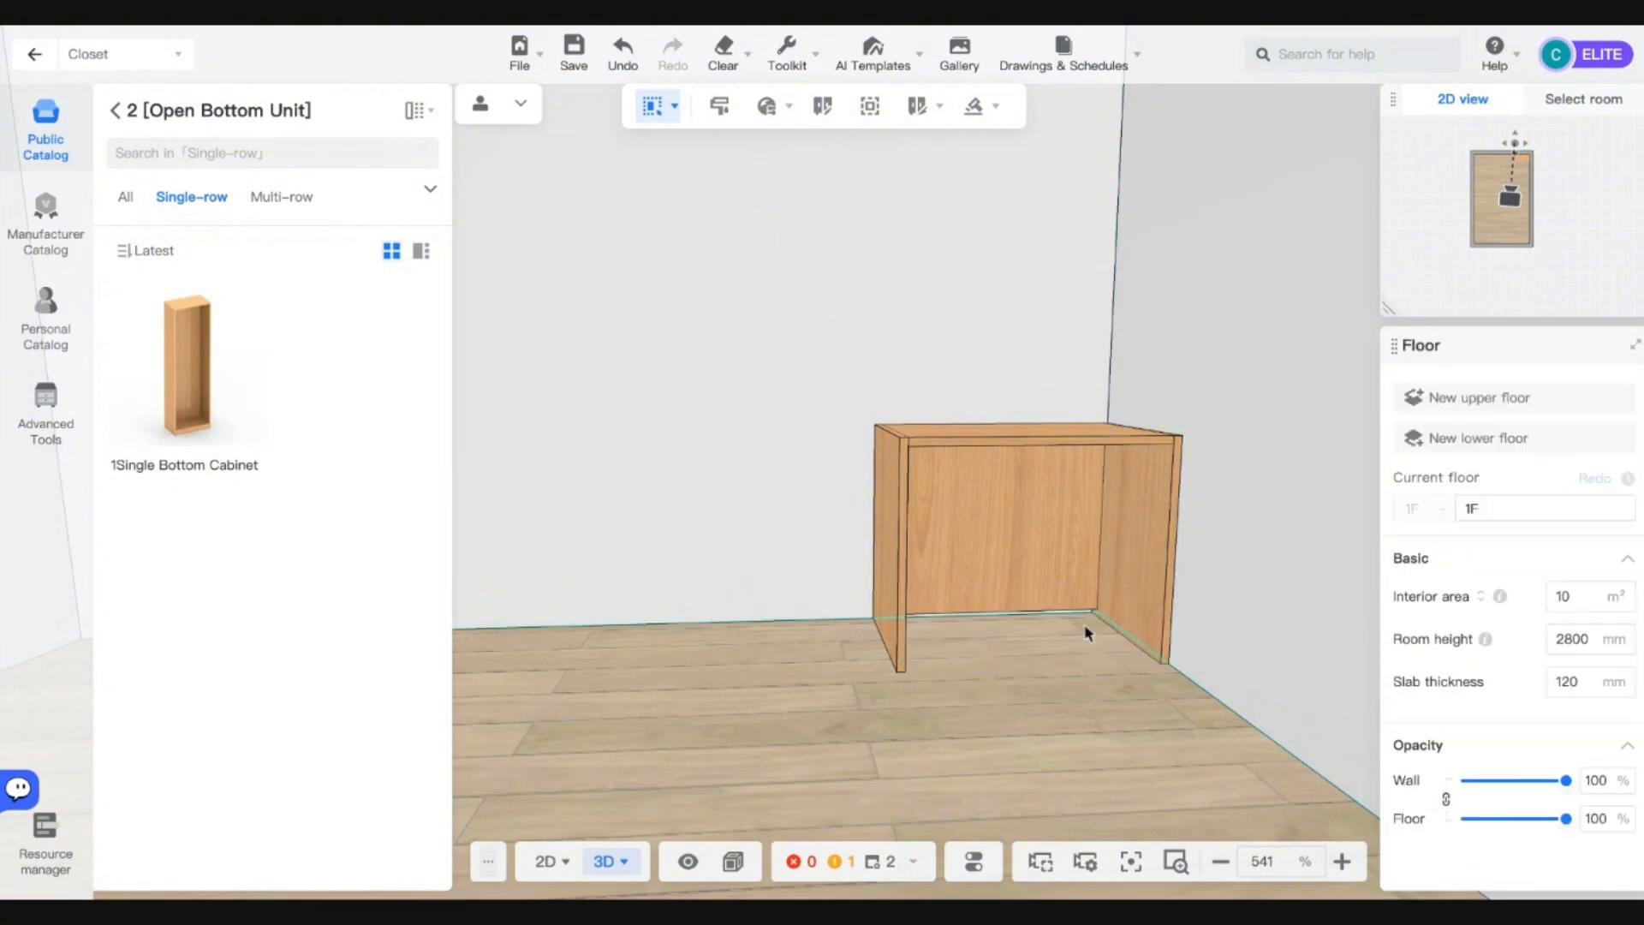
{"action": "scroll", "coordinate": [1086, 632], "scroll_direction": "down", "scroll_amount": 2}
{"action": "key", "text": "ctrl+z"}
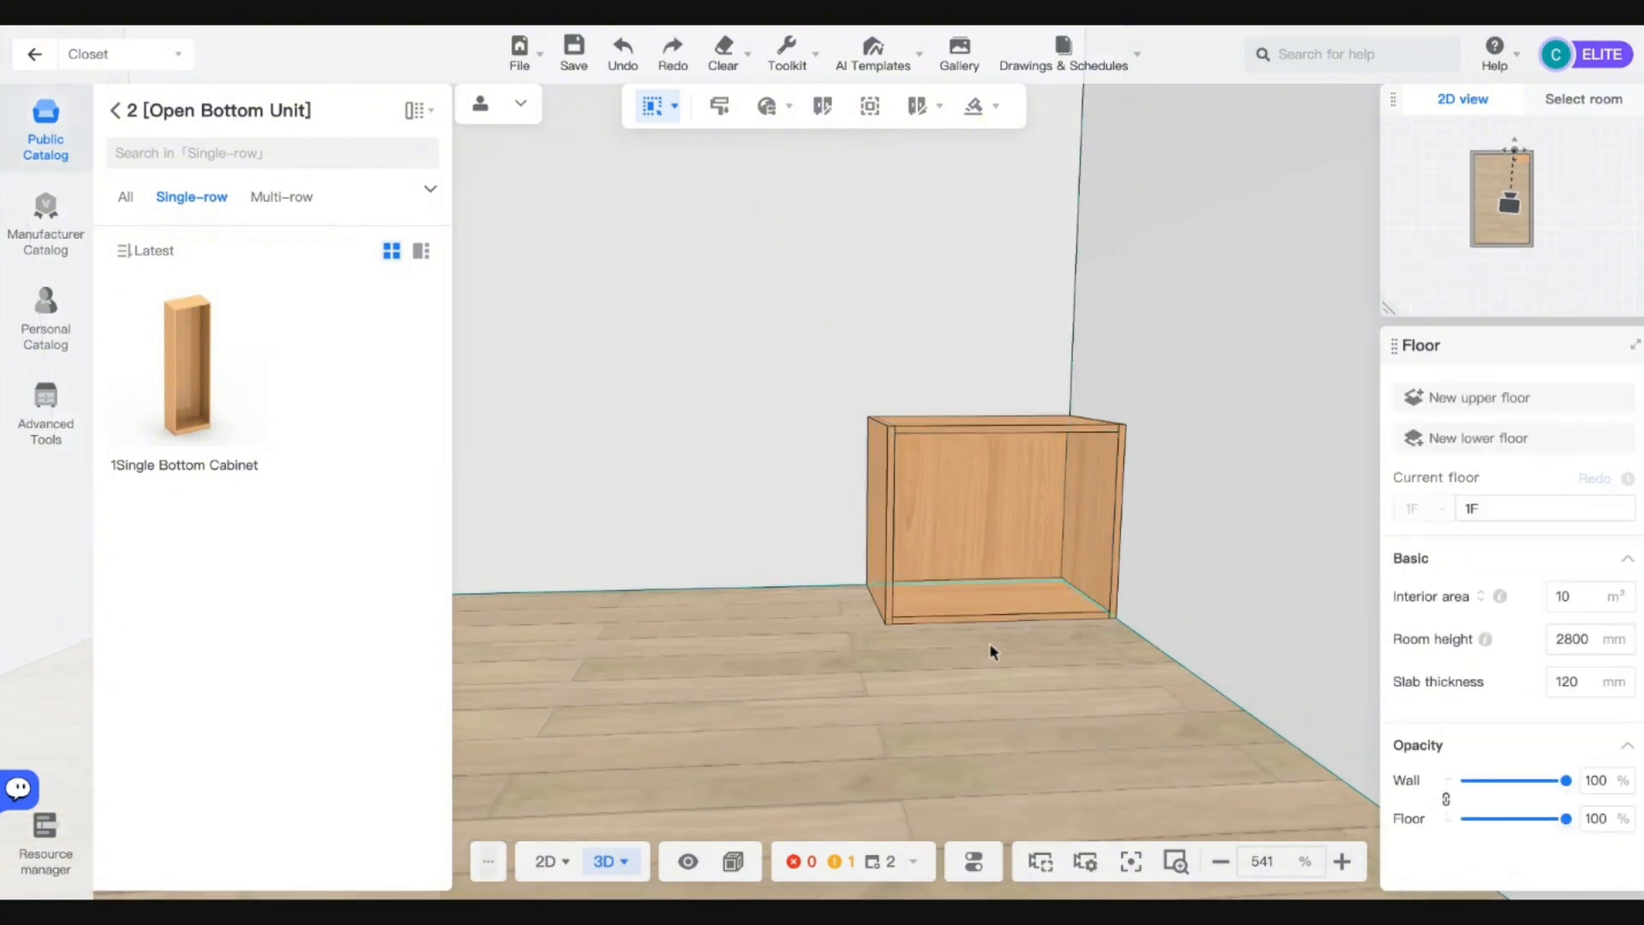
{"action": "left_click_drag", "start_coordinate": [909, 661], "coordinate": [932, 660]}
{"action": "left_click", "coordinate": [1006, 368]}
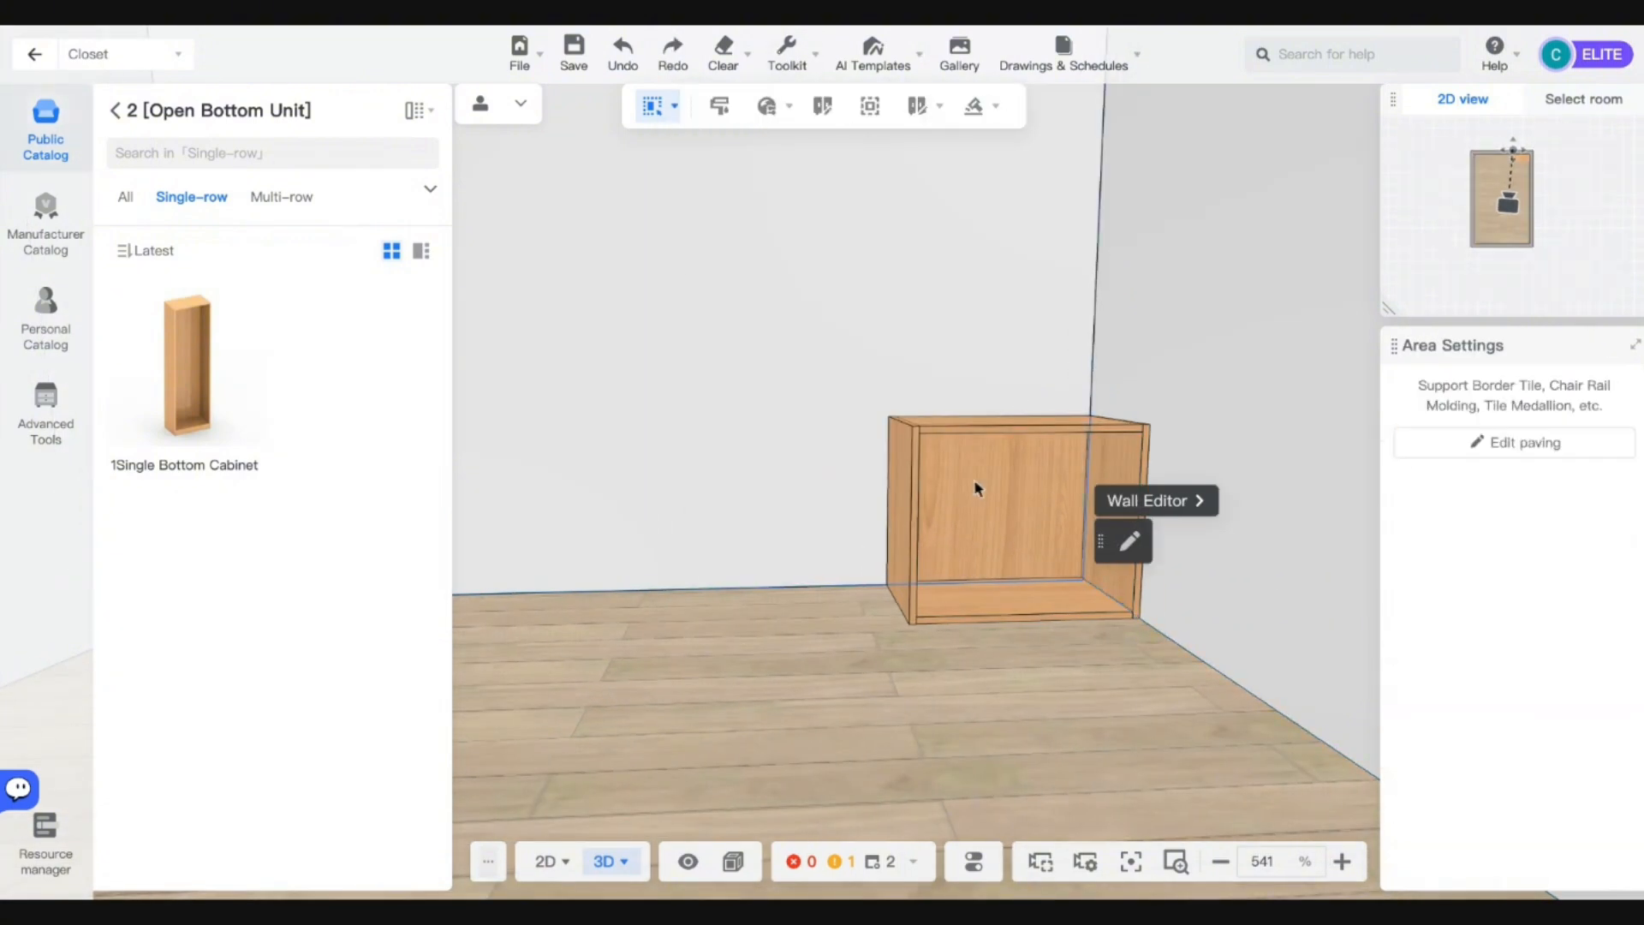
{"action": "left_click", "coordinate": [1003, 517]}
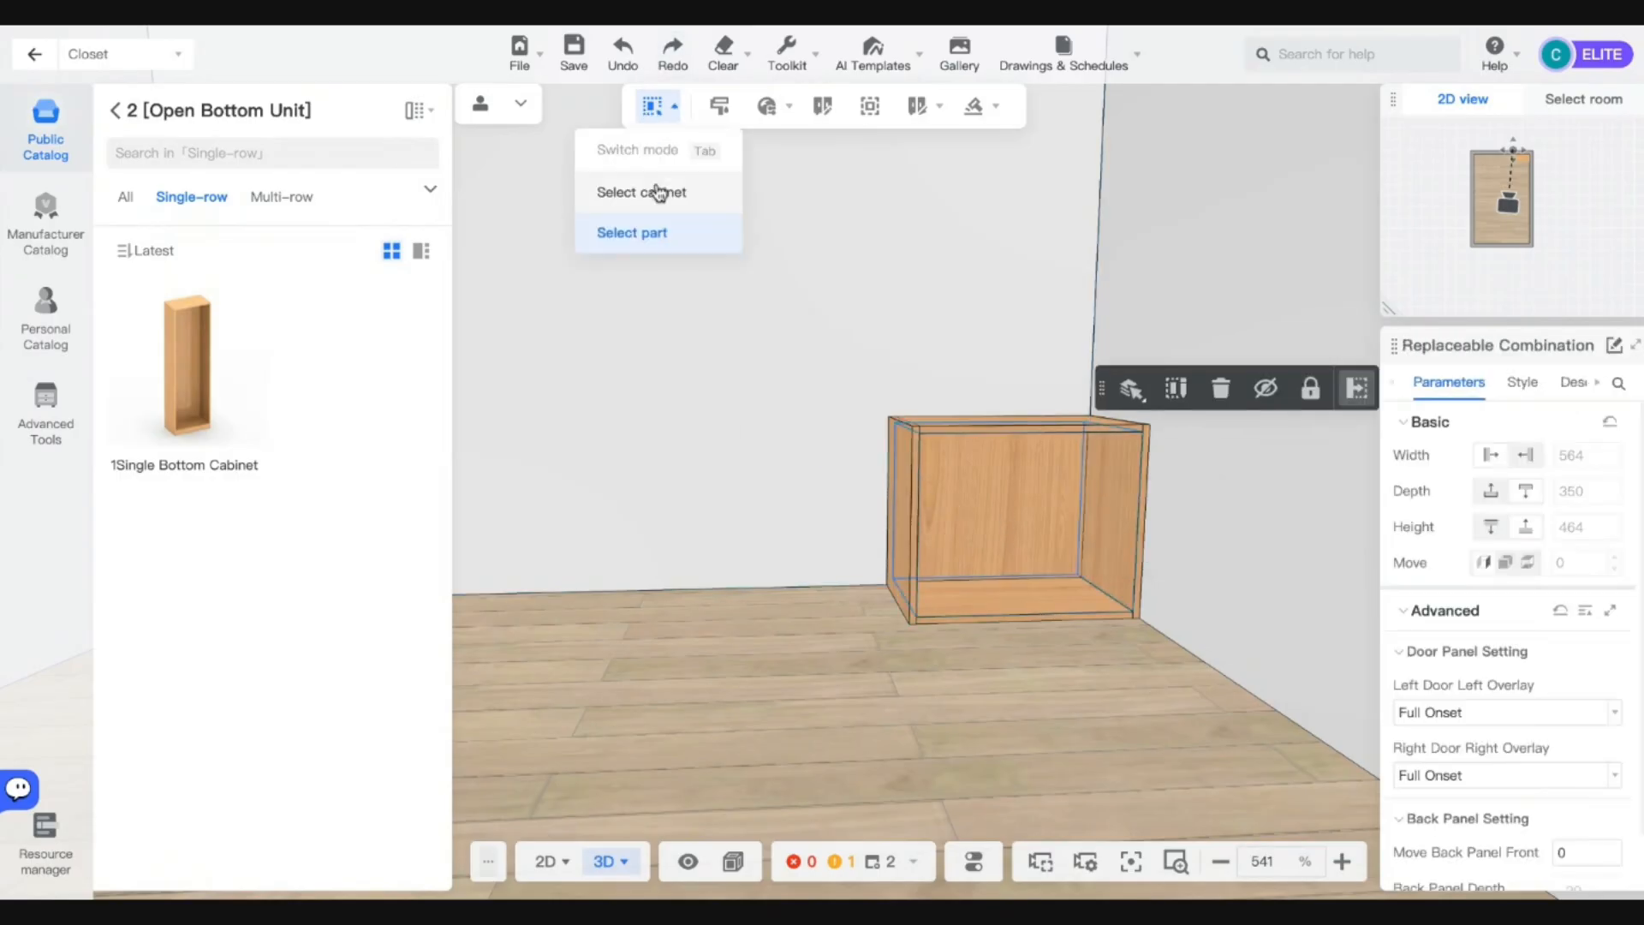
Change the whole bottom cabinet's depth to 400, keeping the 500 height.
{"action": "left_click", "coordinate": [653, 188]}
{"action": "left_click", "coordinate": [1055, 561]}
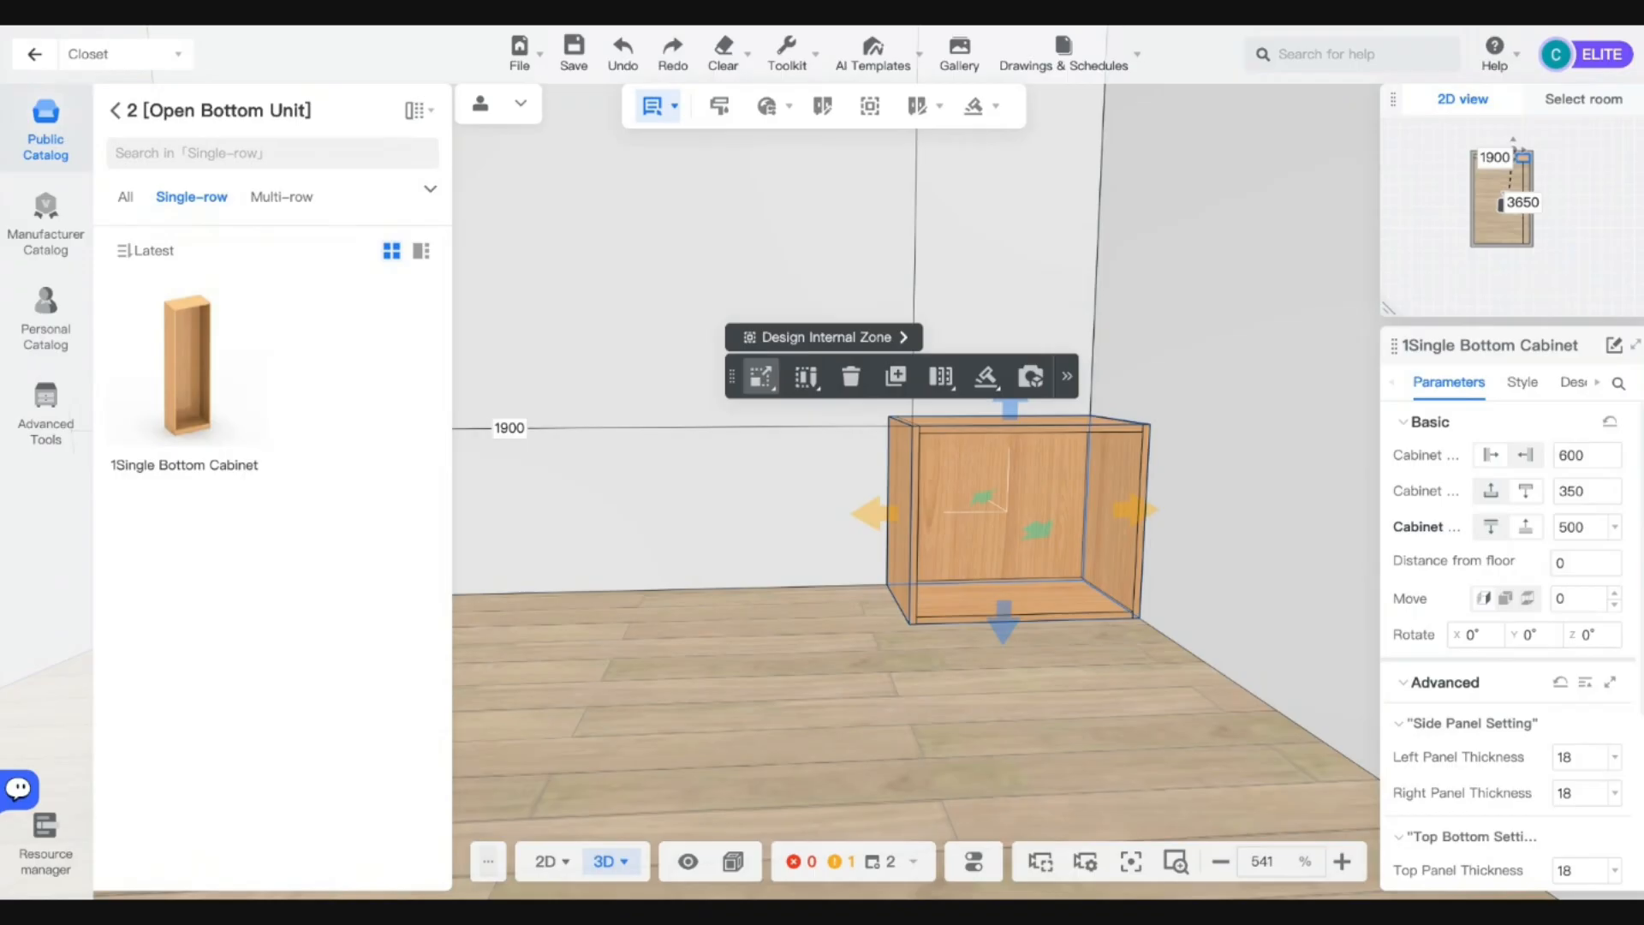
{"action": "double_click", "coordinate": [1571, 489]}
{"action": "type", "text": "400"}
{"action": "key", "text": "Return"}
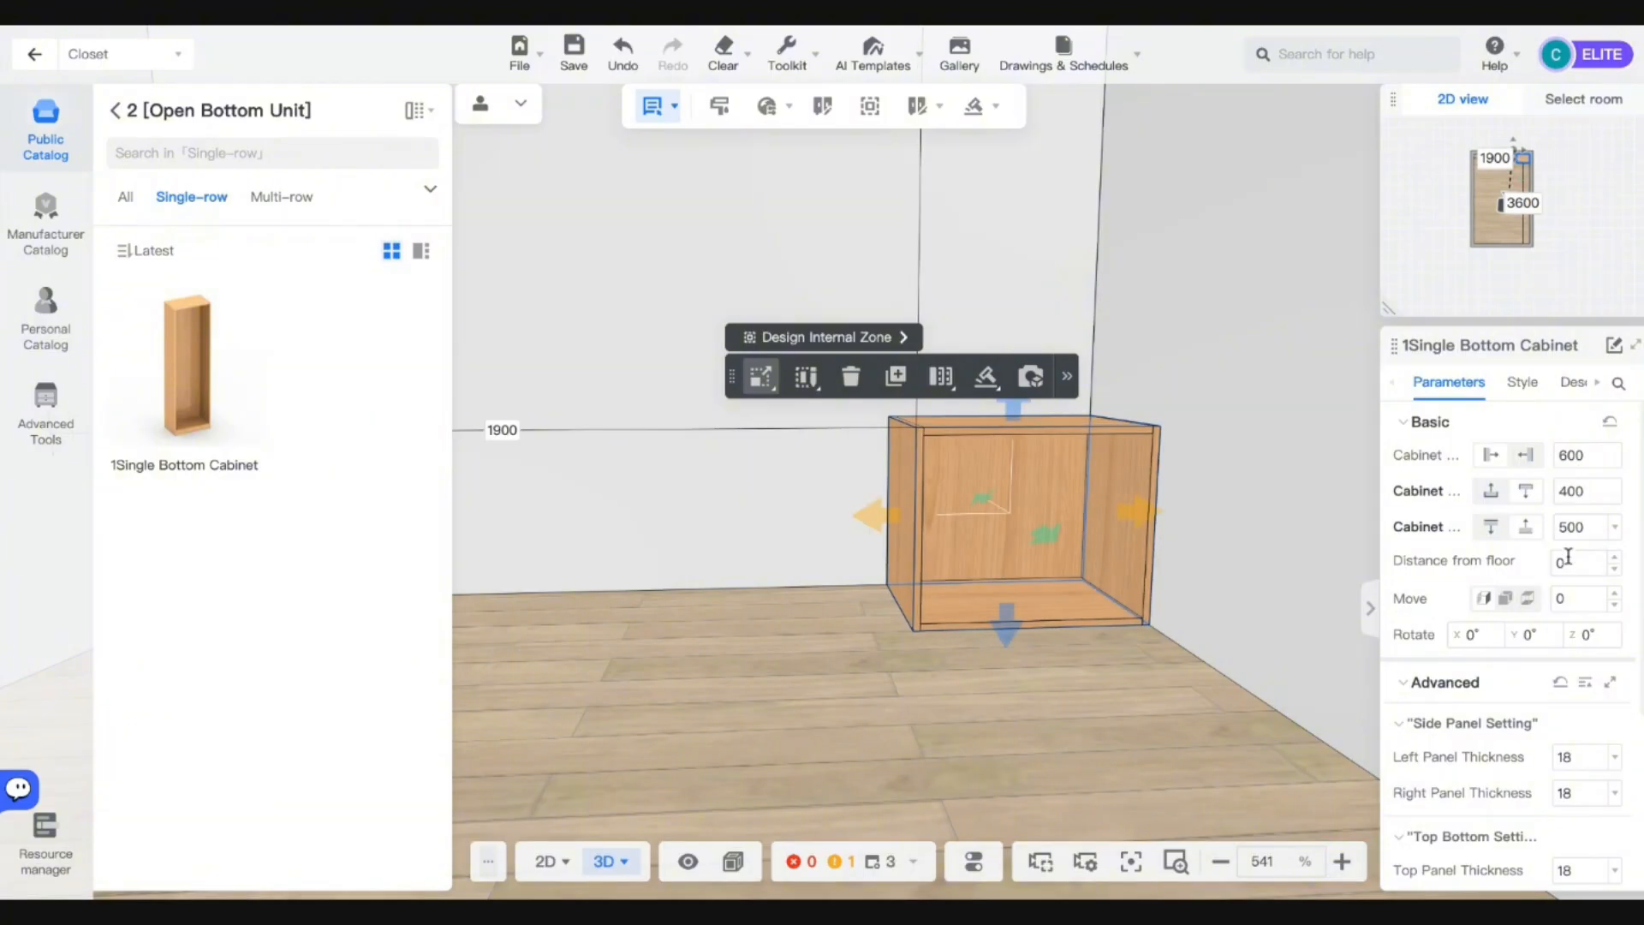
{"action": "double_click", "coordinate": [1584, 529]}
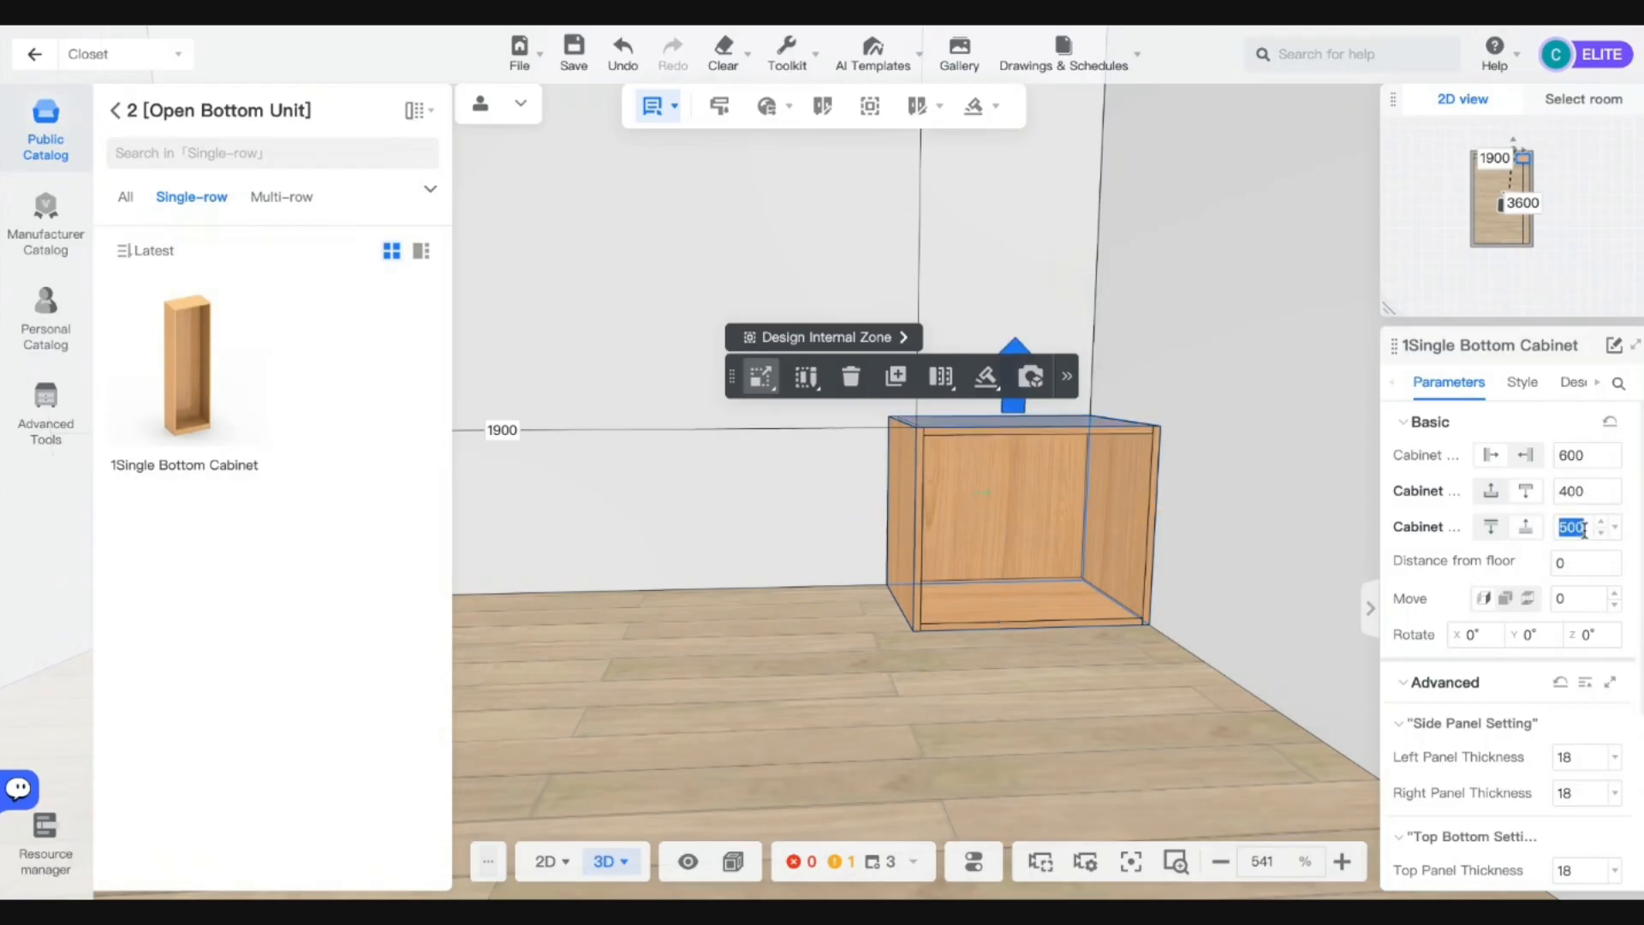
{"action": "key", "text": "Return"}
{"action": "scroll", "coordinate": [1148, 557], "scroll_direction": "down", "scroll_amount": 10}
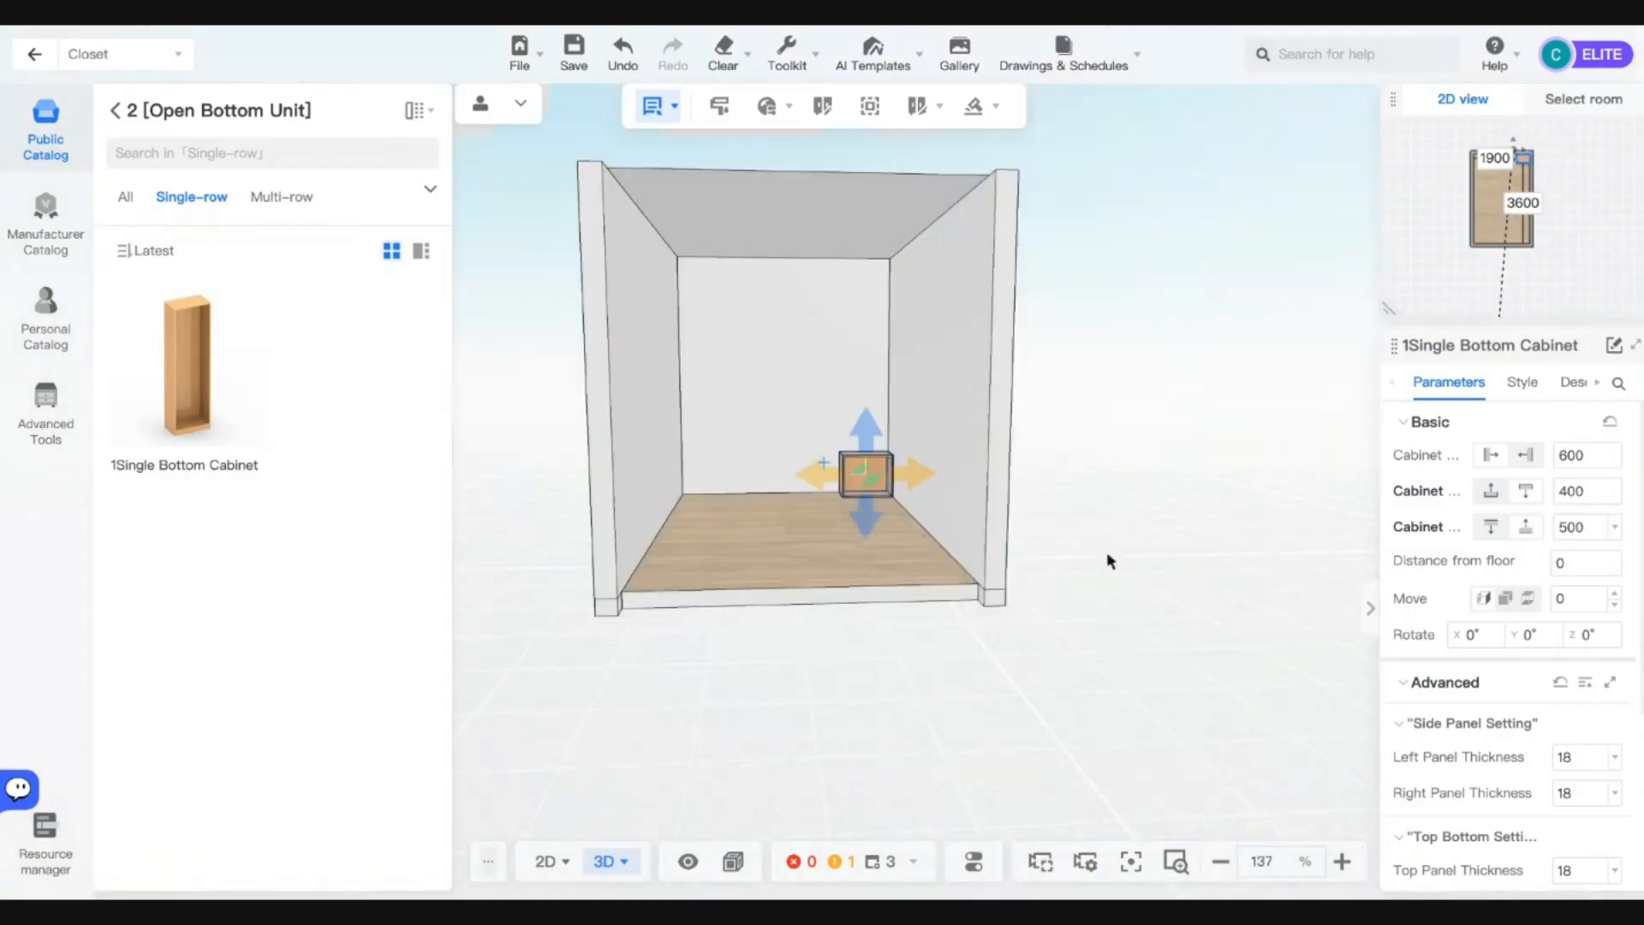
{"action": "left_click_drag", "start_coordinate": [865, 582], "coordinate": [925, 595]}
{"action": "scroll", "coordinate": [950, 549], "scroll_direction": "up", "scroll_amount": 8}
Reframe the view on the cabinet and add the 1900-wide cabinet beside it.
{"action": "scroll", "coordinate": [968, 524], "scroll_direction": "down", "scroll_amount": 3}
{"action": "right_click_drag", "start_coordinate": [968, 523], "coordinate": [831, 489]}
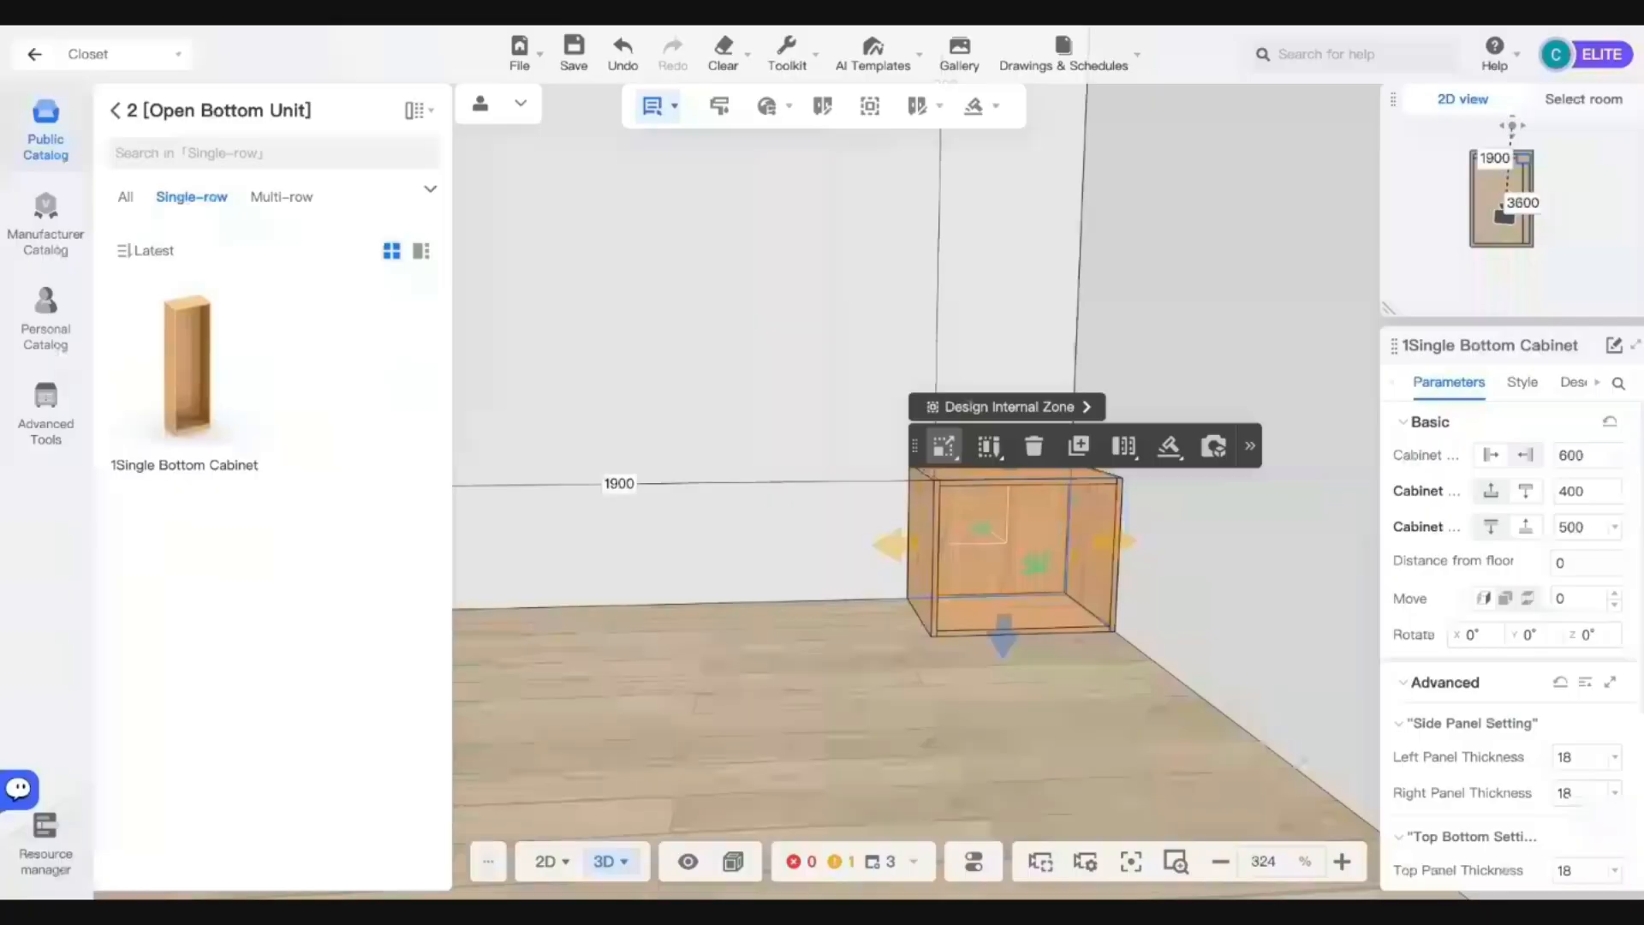
{"action": "left_click", "coordinate": [968, 423]}
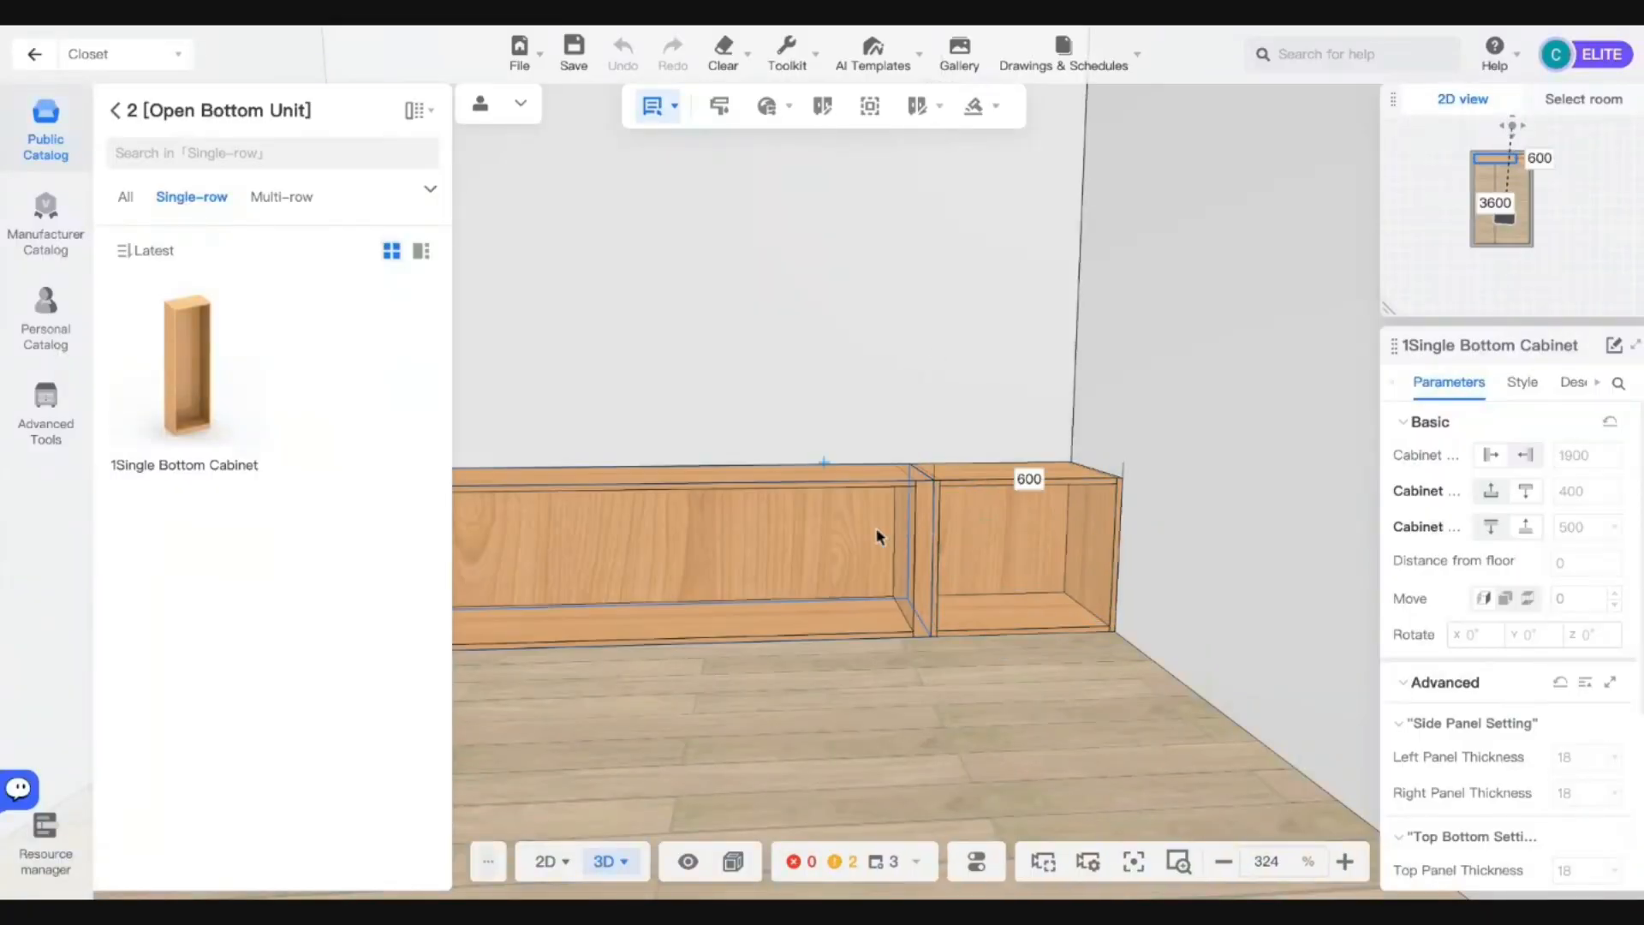
Set the long cabinet's width to 1000.
{"action": "scroll", "coordinate": [878, 531], "scroll_direction": "down", "scroll_amount": 5}
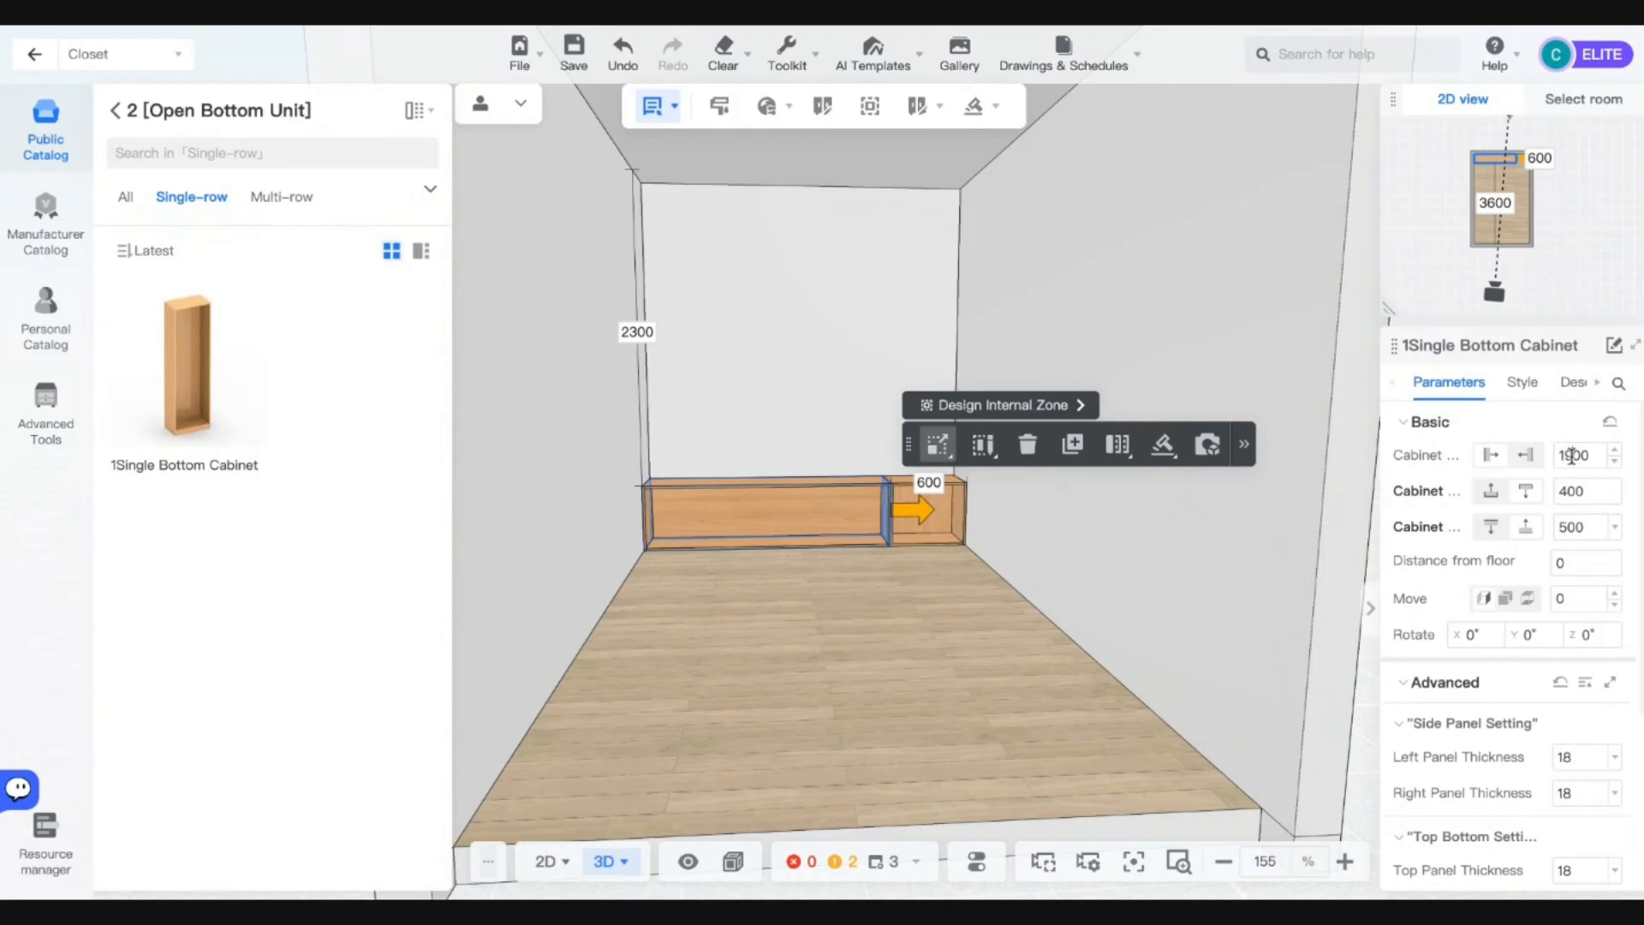
{"action": "double_click", "coordinate": [1572, 456]}
{"action": "type", "text": "1000"}
{"action": "key", "text": "Return"}
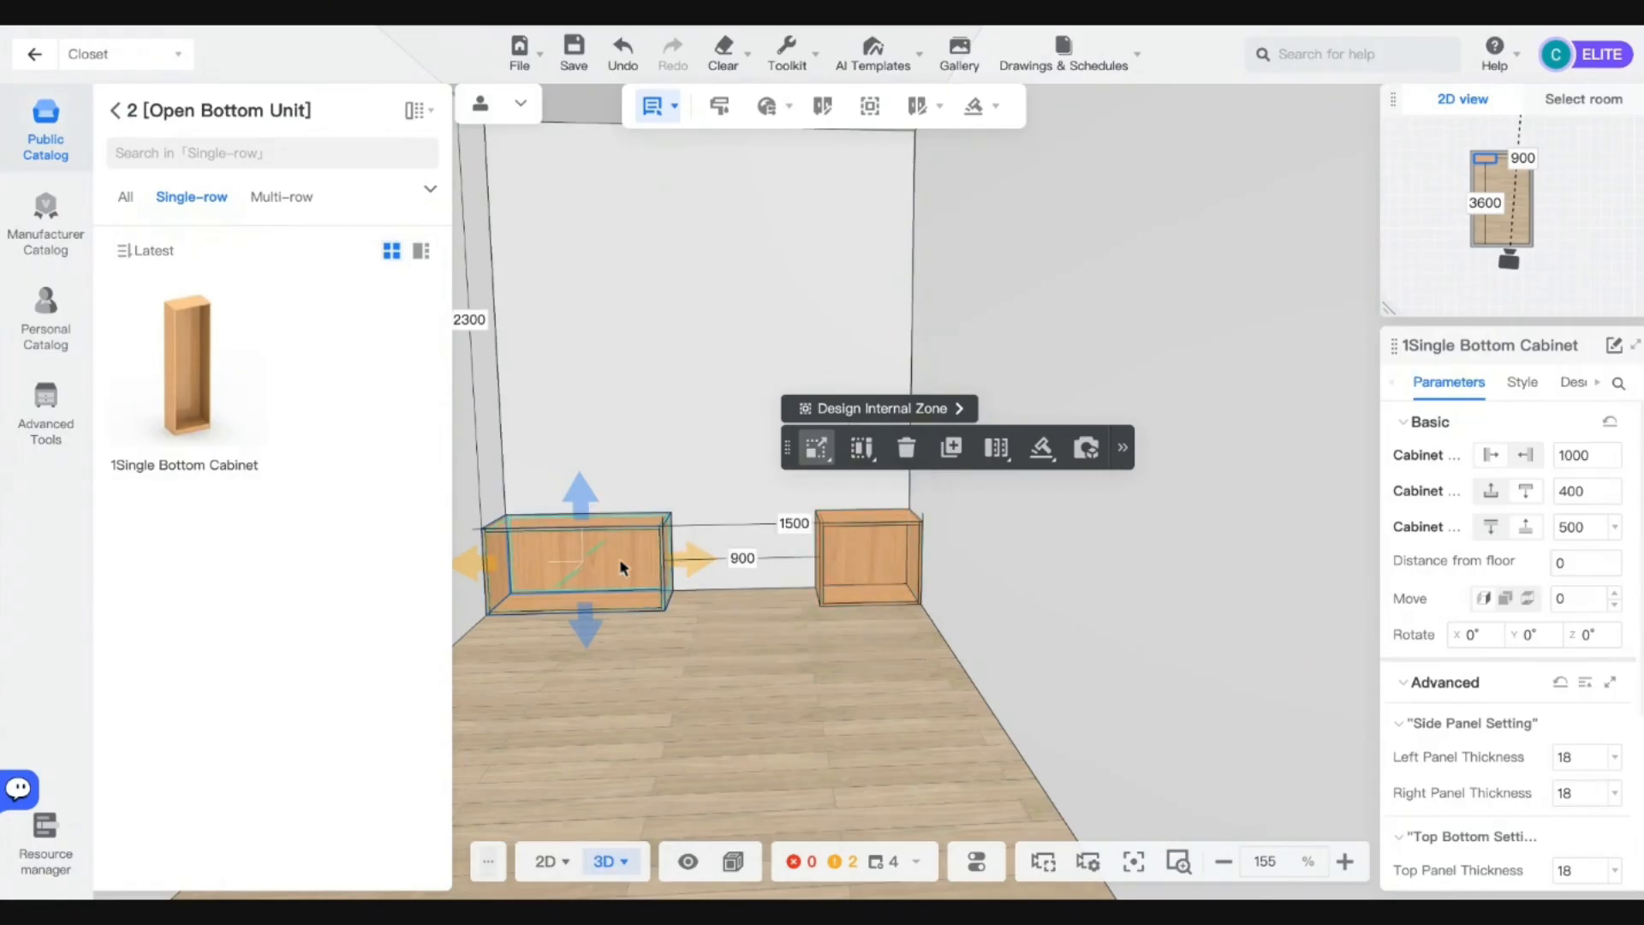
Snap the 1000-wide cabinet flush against the 600-wide cabinet.
{"action": "key", "text": "a"}
{"action": "left_click", "coordinate": [838, 578]}
{"action": "left_click", "coordinate": [791, 558]}
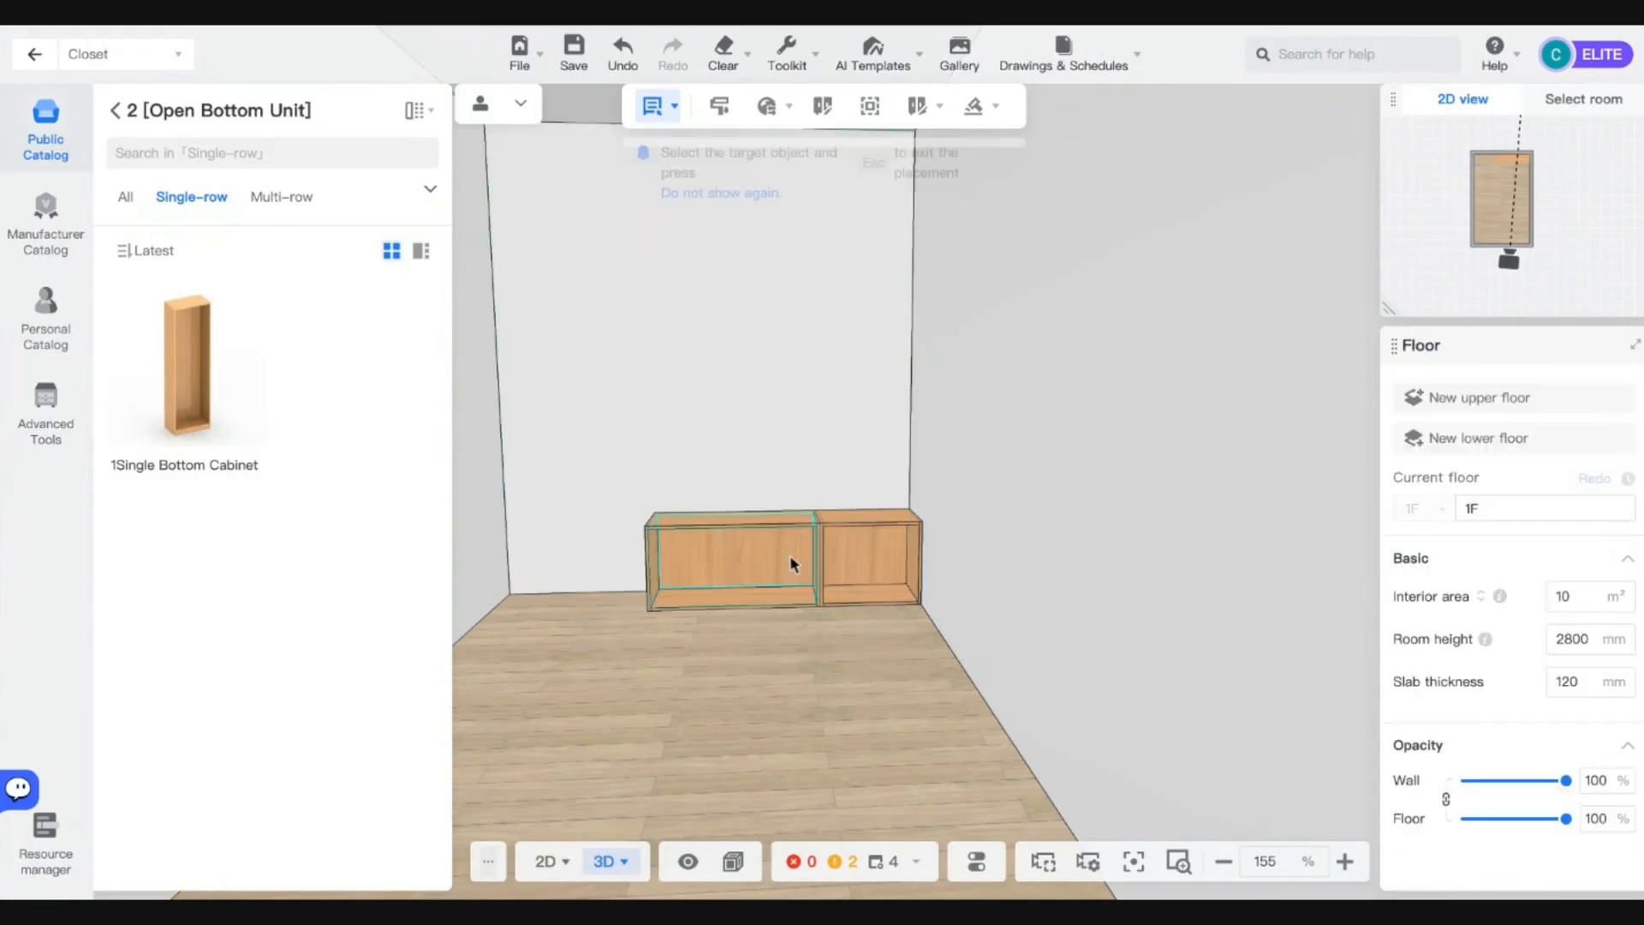
{"action": "scroll", "coordinate": [791, 557], "scroll_direction": "up", "scroll_amount": 5}
{"action": "scroll", "coordinate": [797, 574], "scroll_direction": "down", "scroll_amount": 5}
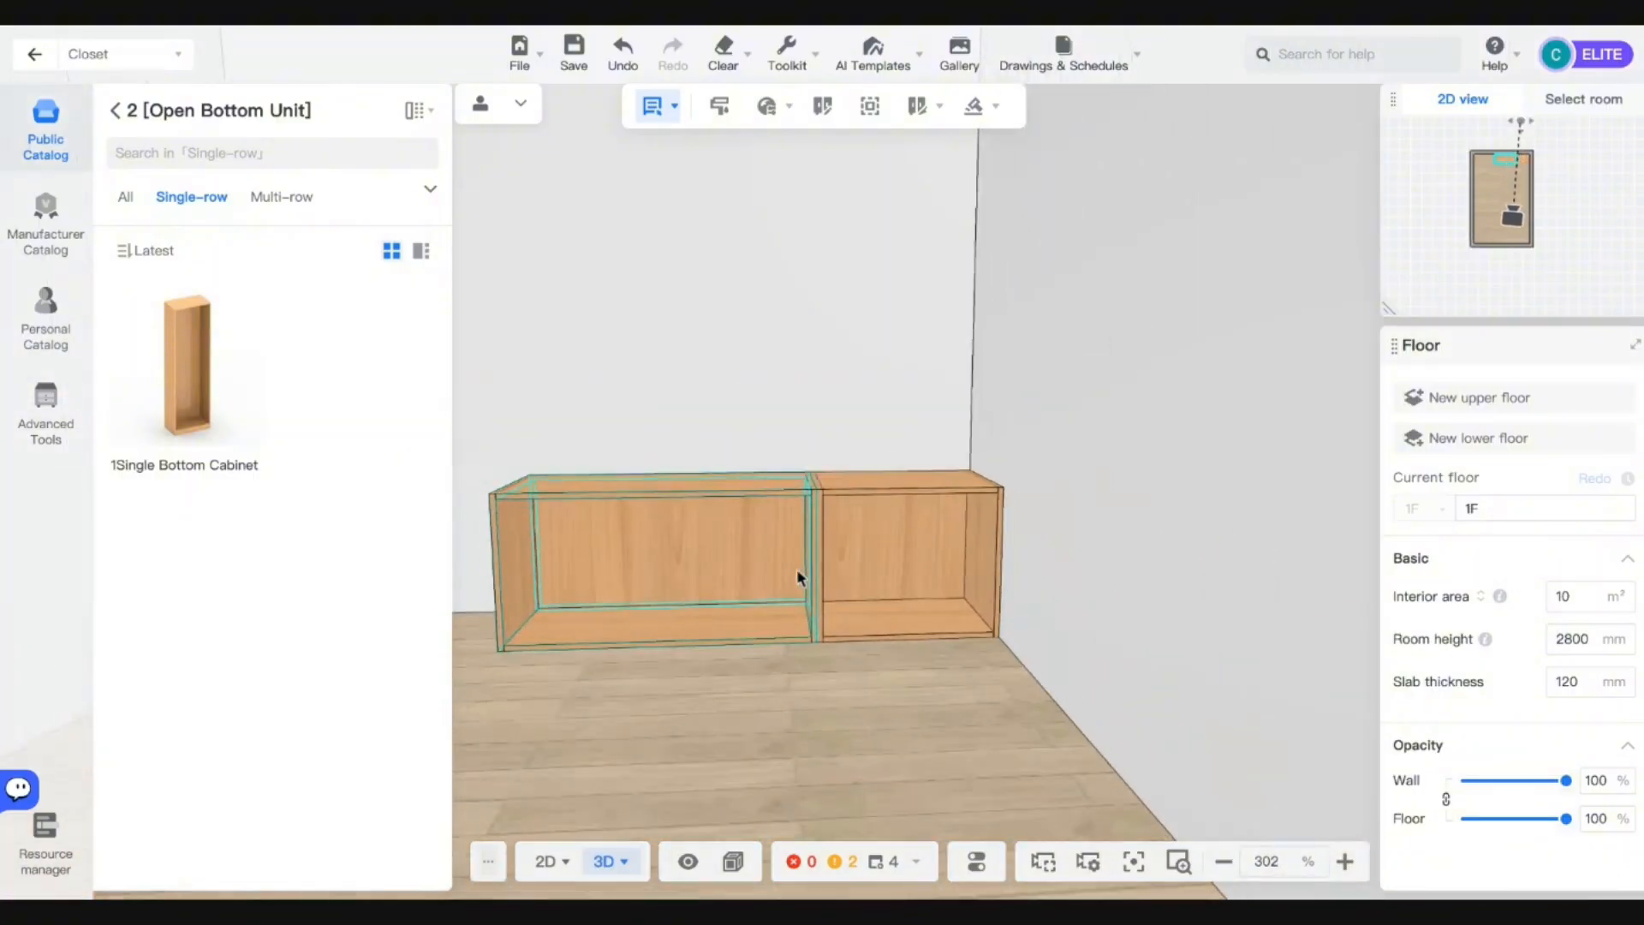
{"action": "left_click", "coordinate": [829, 653]}
{"action": "scroll", "coordinate": [846, 654], "scroll_direction": "down", "scroll_amount": 10}
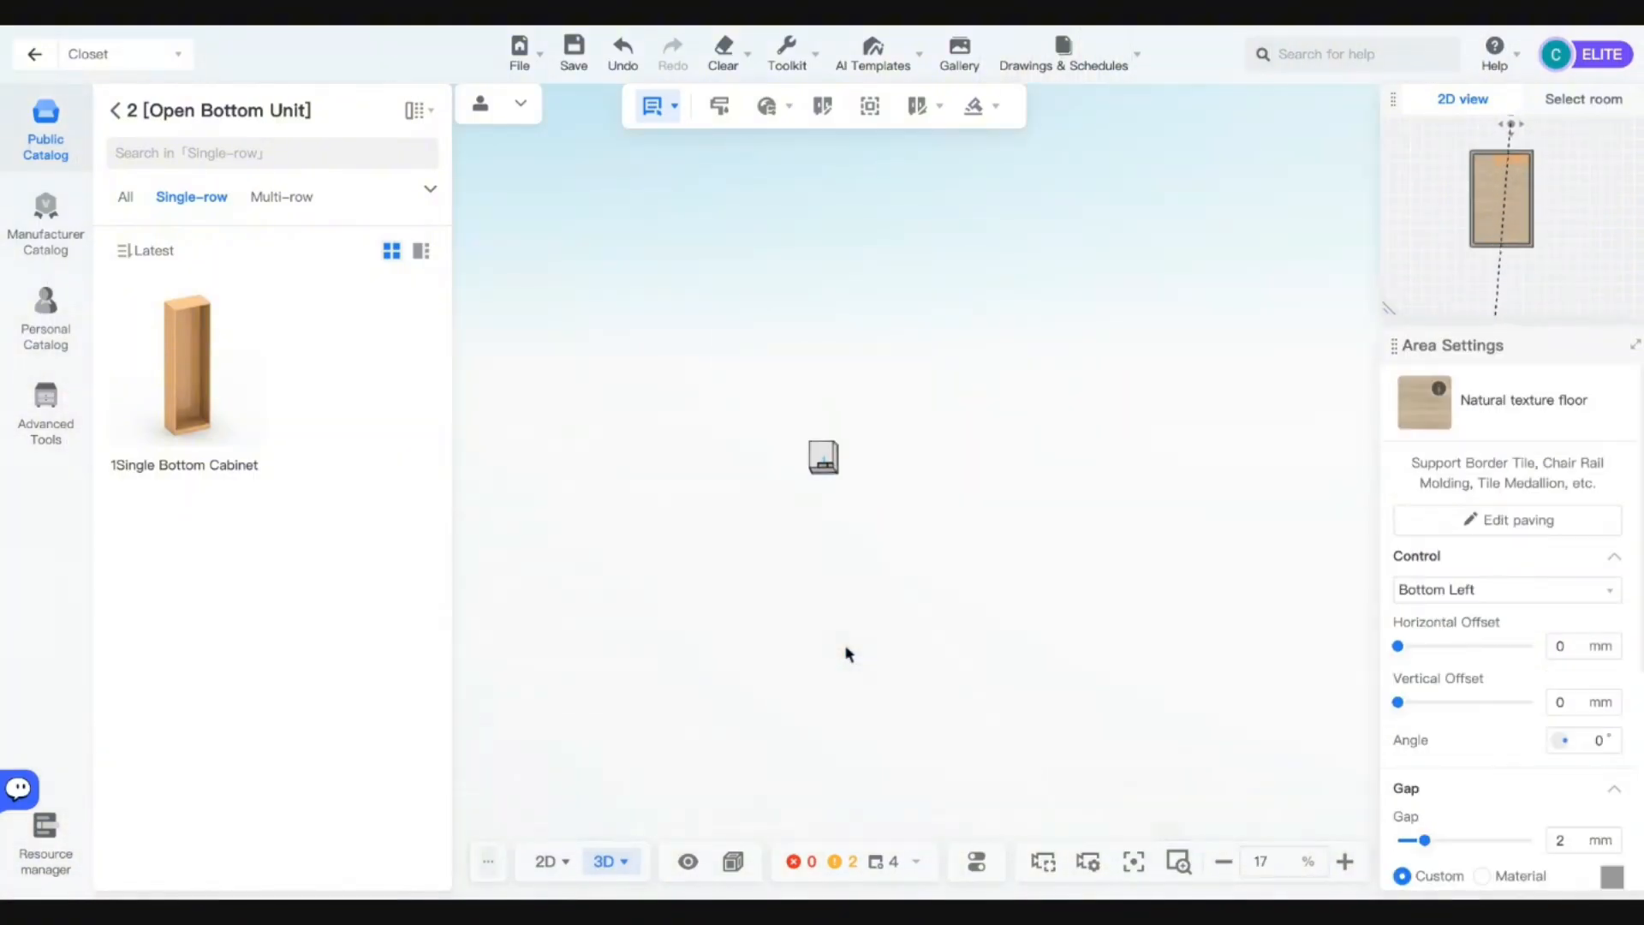
{"action": "scroll", "coordinate": [840, 486], "scroll_direction": "up", "scroll_amount": 5}
{"action": "scroll", "coordinate": [840, 487], "scroll_direction": "up", "scroll_amount": 5}
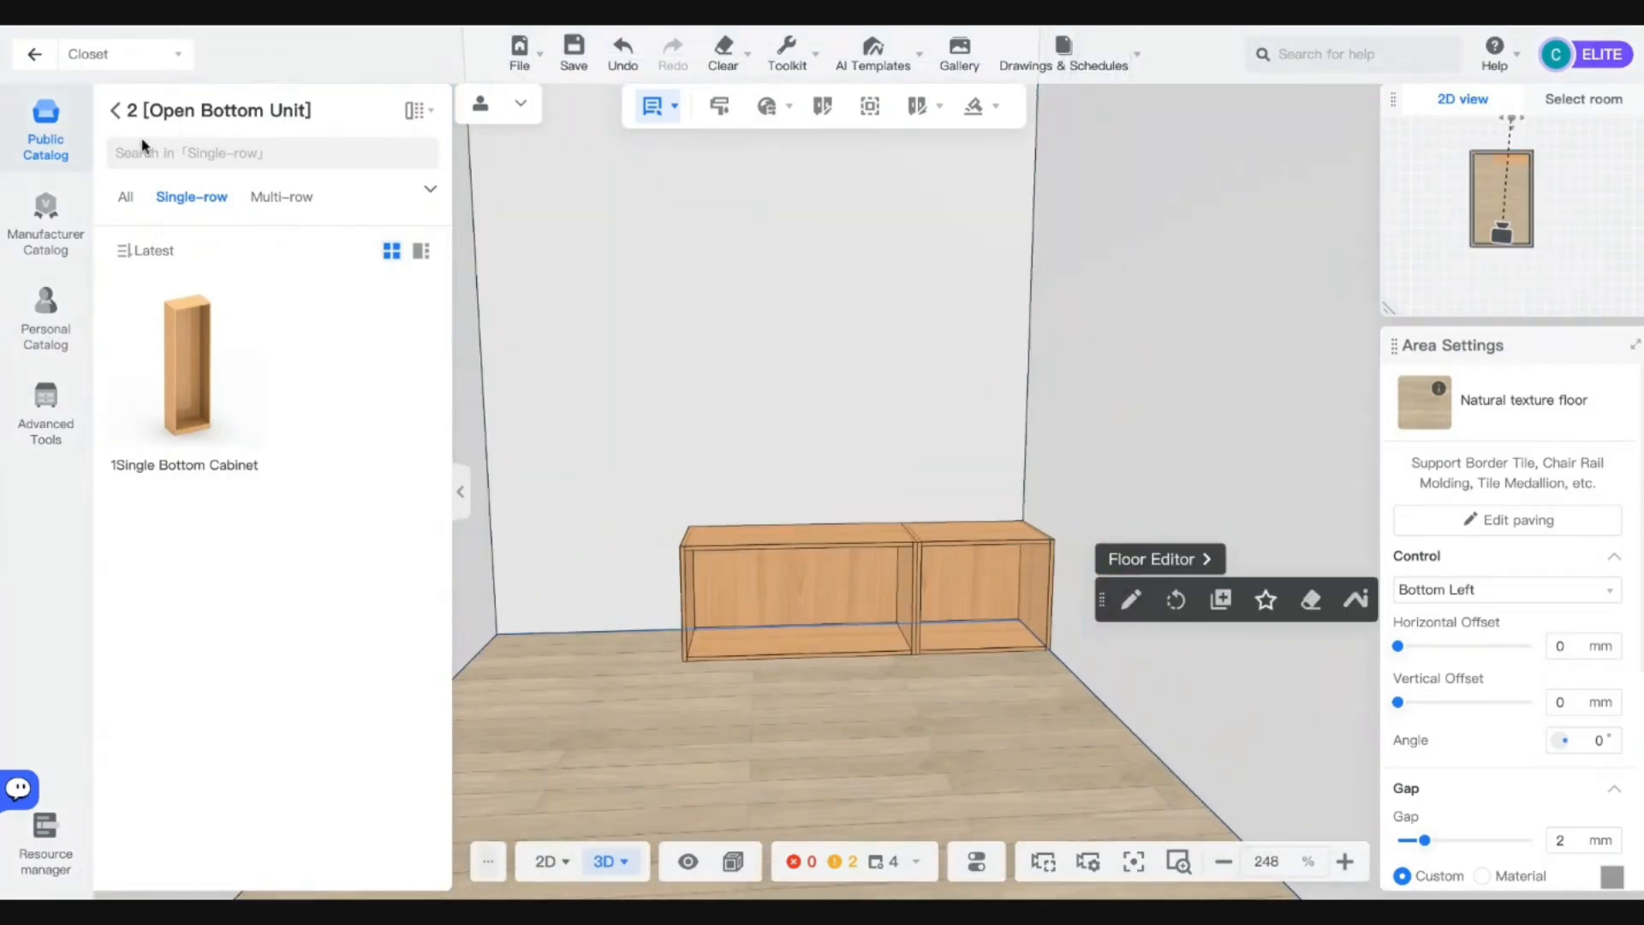
{"action": "left_click", "coordinate": [112, 113]}
{"action": "scroll", "coordinate": [319, 561], "scroll_direction": "down", "scroll_amount": 4}
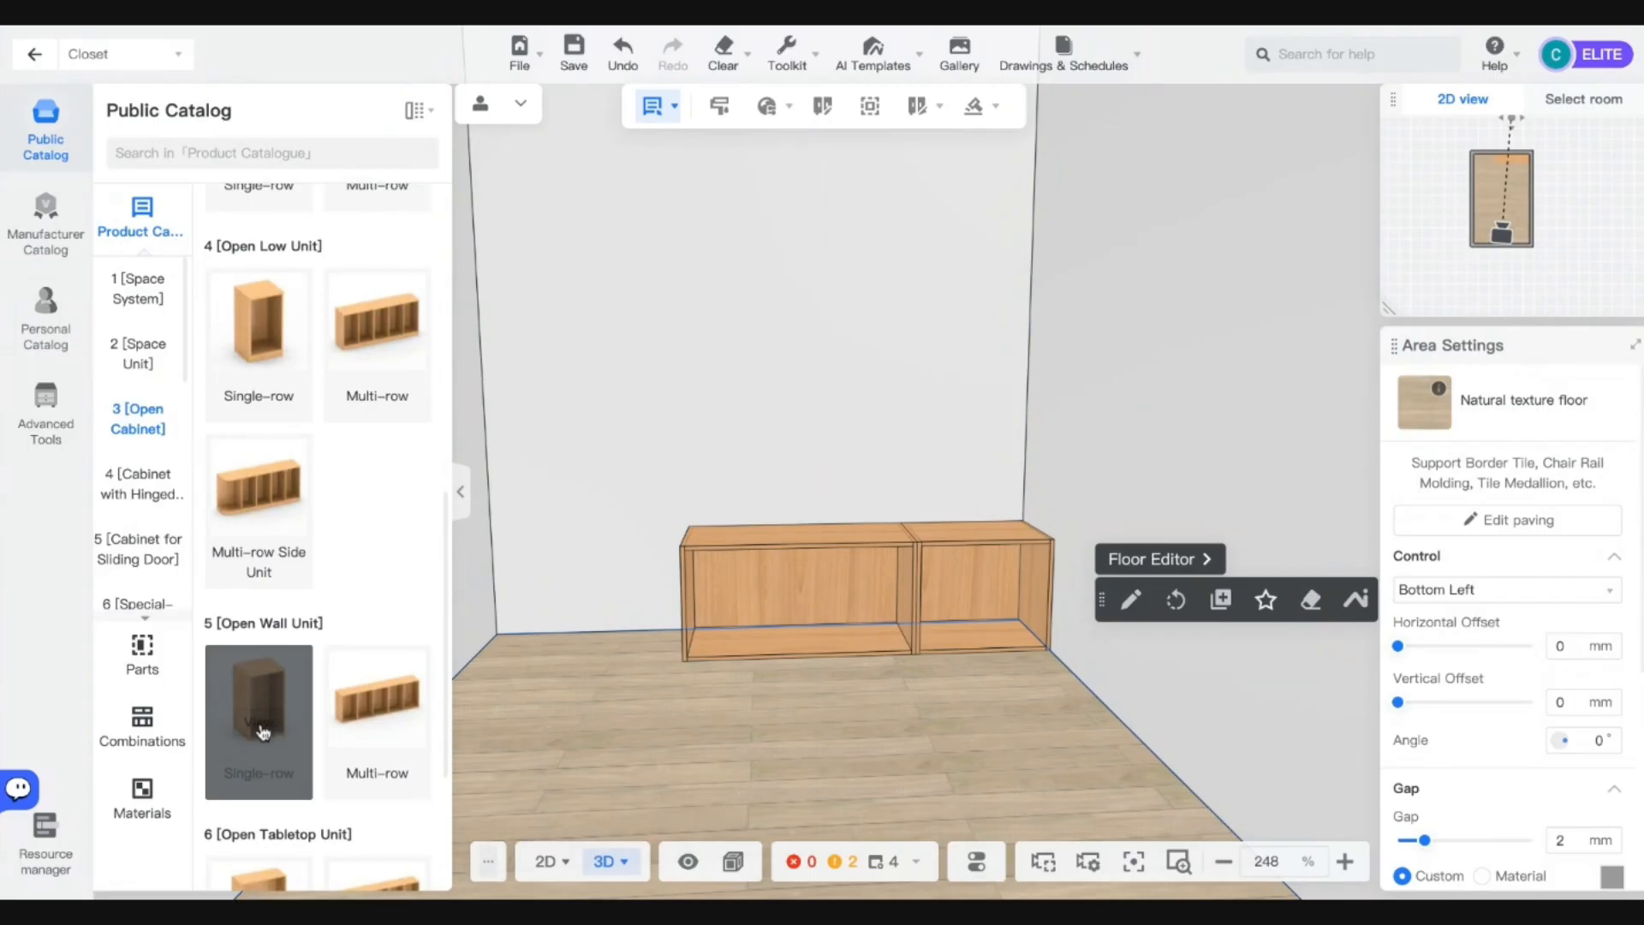
{"action": "left_click", "coordinate": [824, 569]}
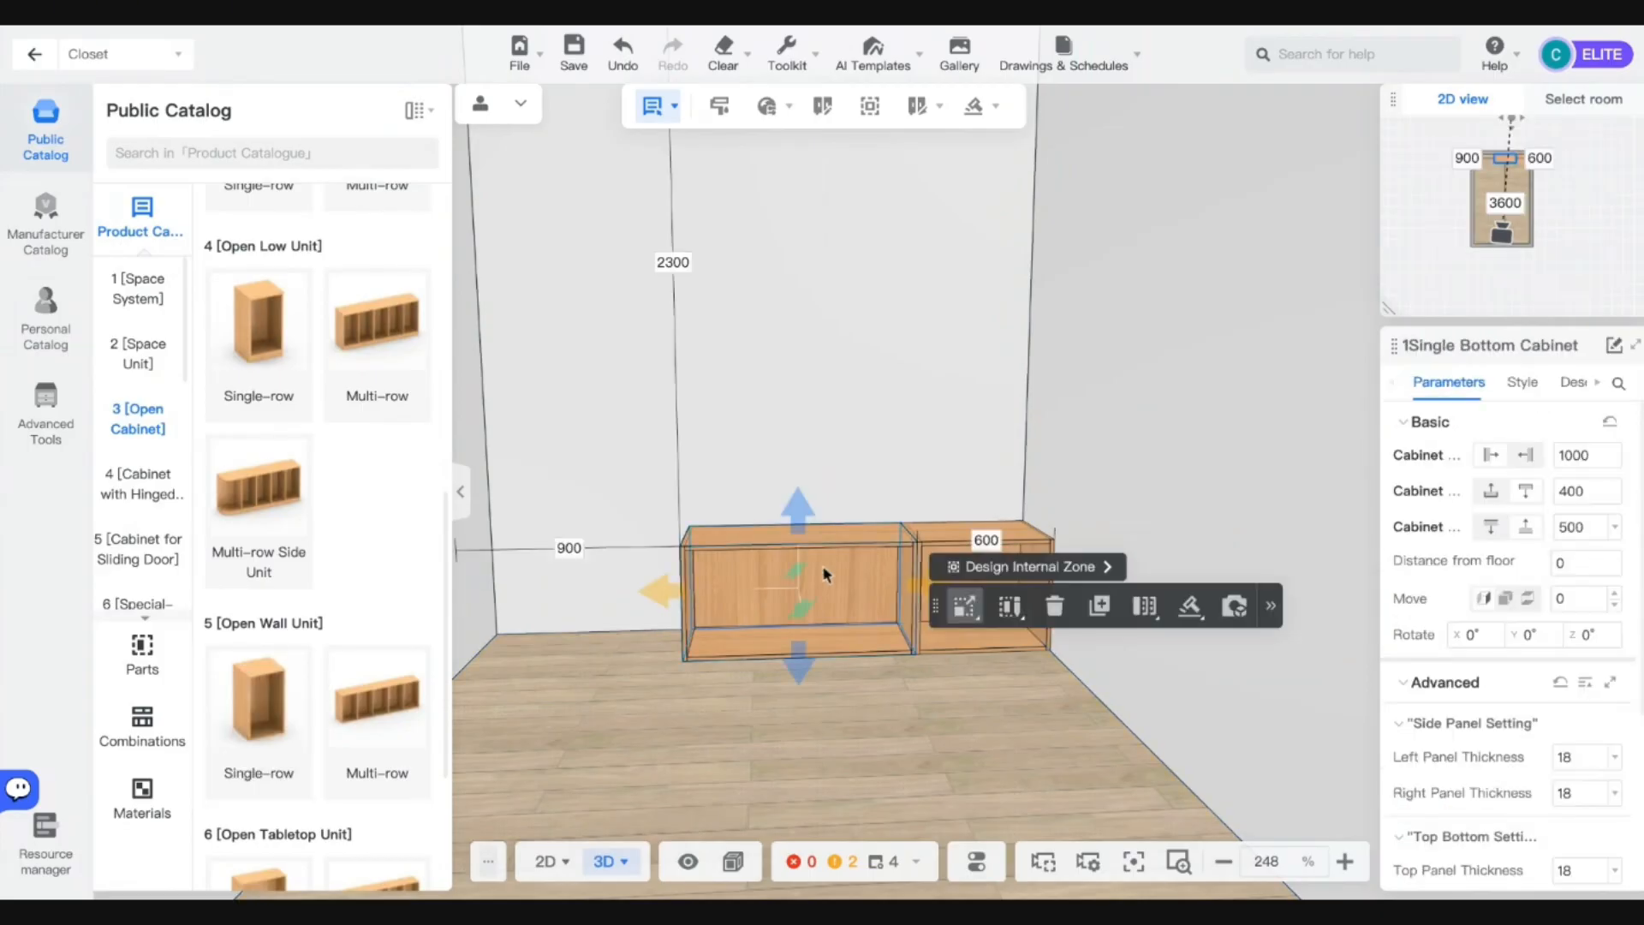
{"action": "left_click", "coordinate": [1025, 568]}
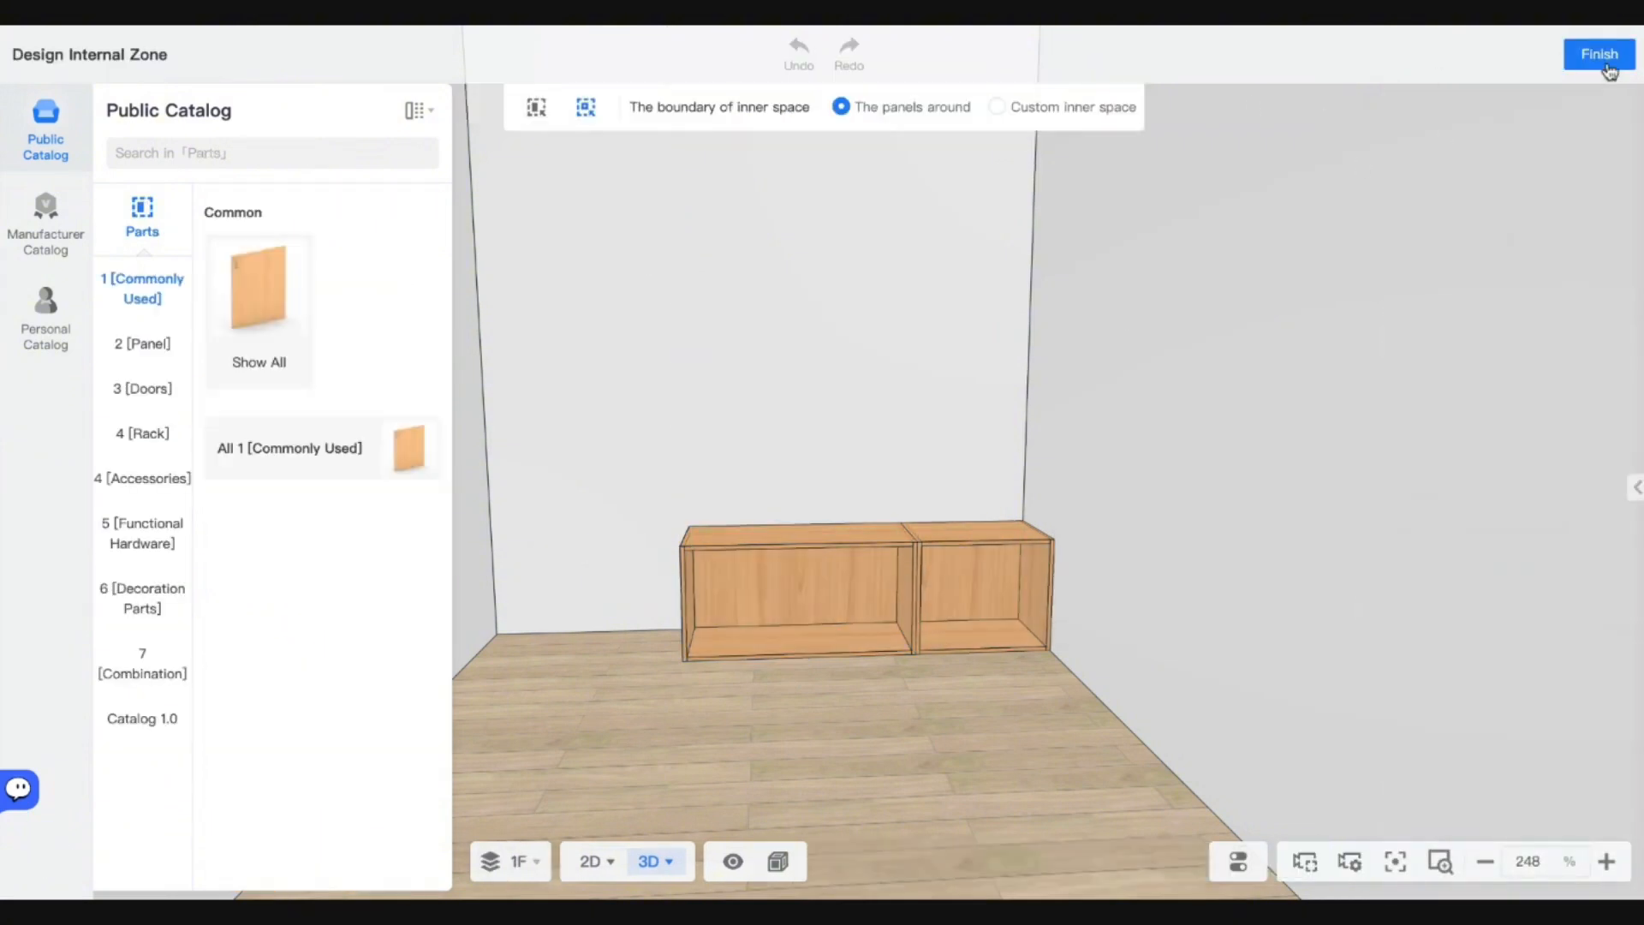
{"action": "left_click", "coordinate": [1607, 67]}
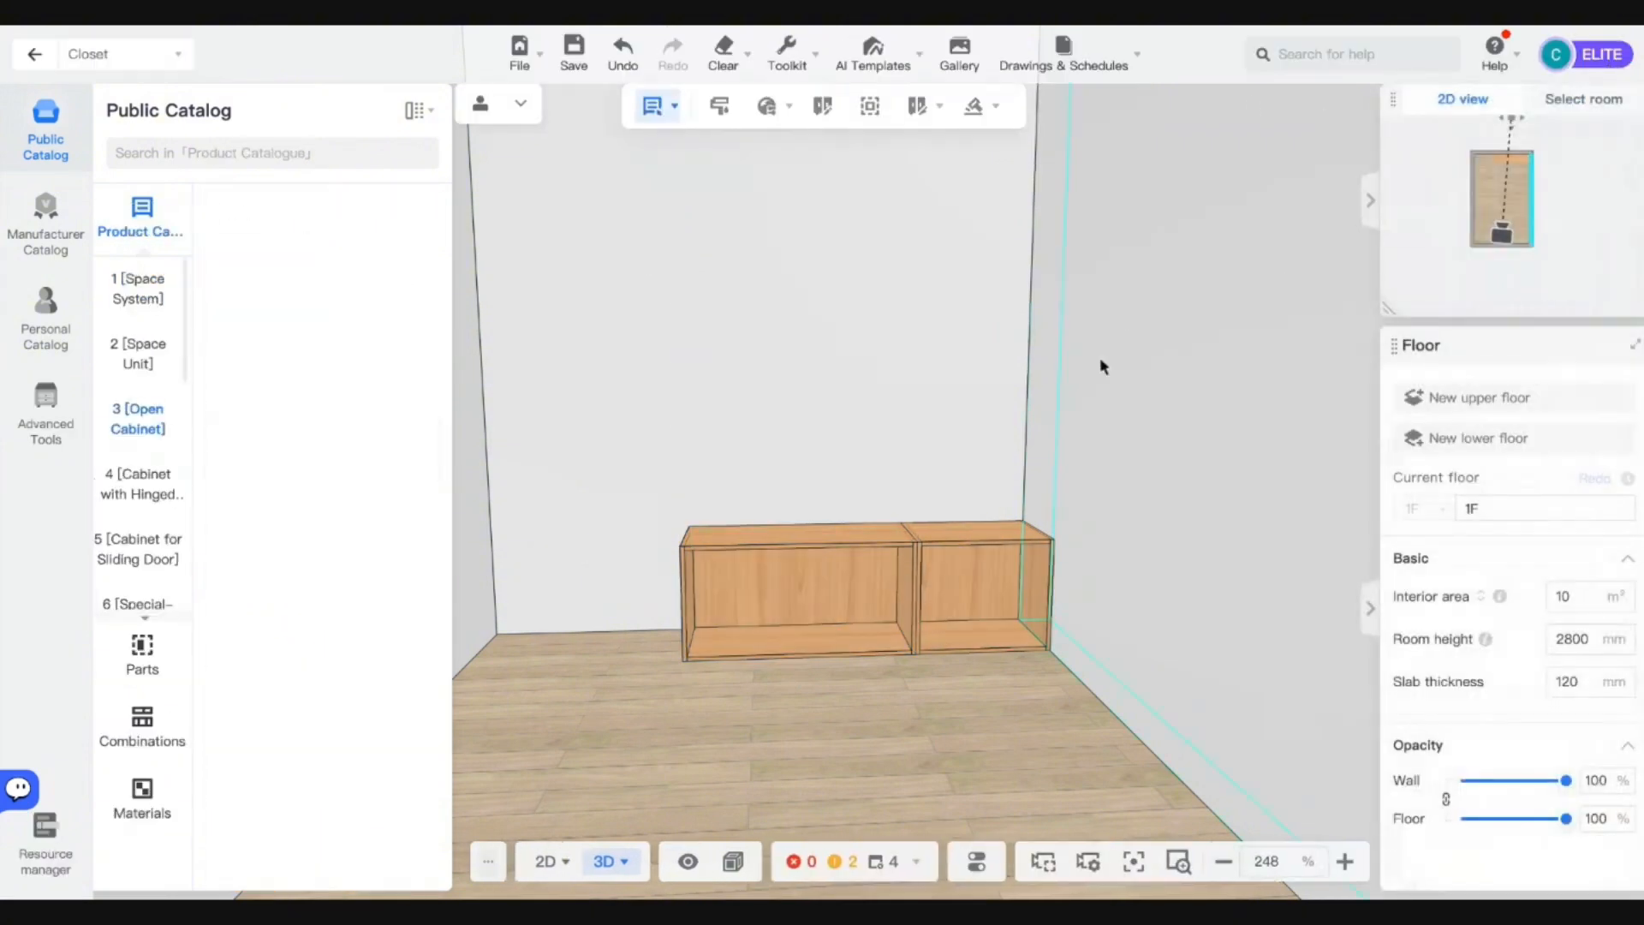
Widen the left open cabinet to 1200.
{"action": "left_click", "coordinate": [899, 595]}
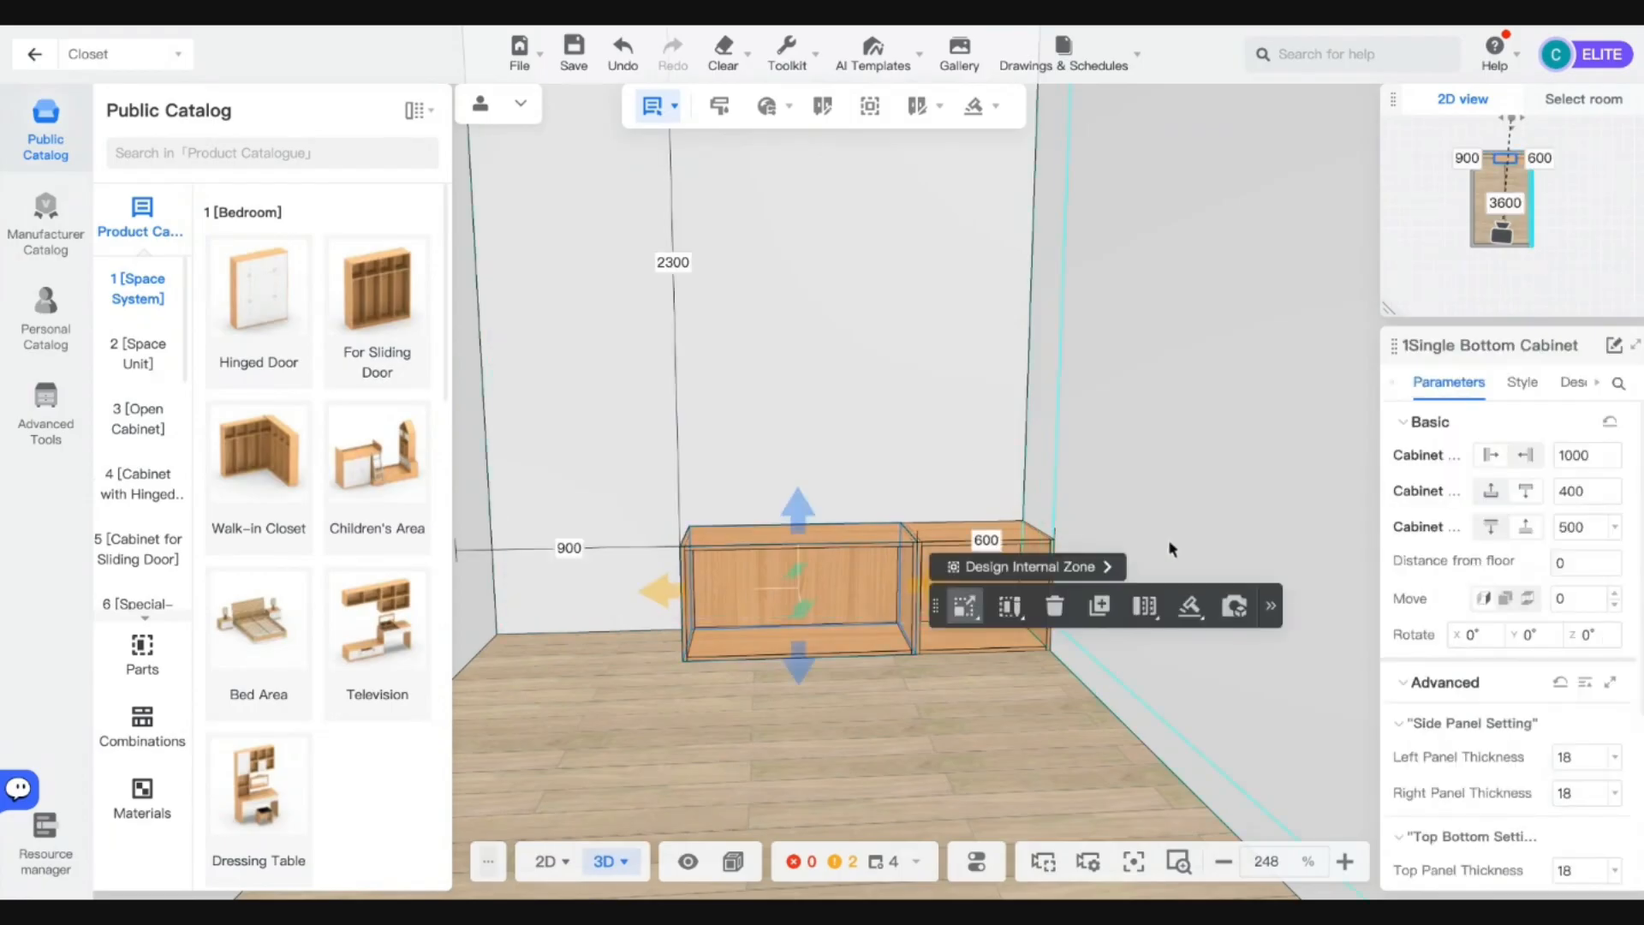
{"action": "left_click", "coordinate": [938, 535]}
{"action": "left_click", "coordinate": [939, 540]}
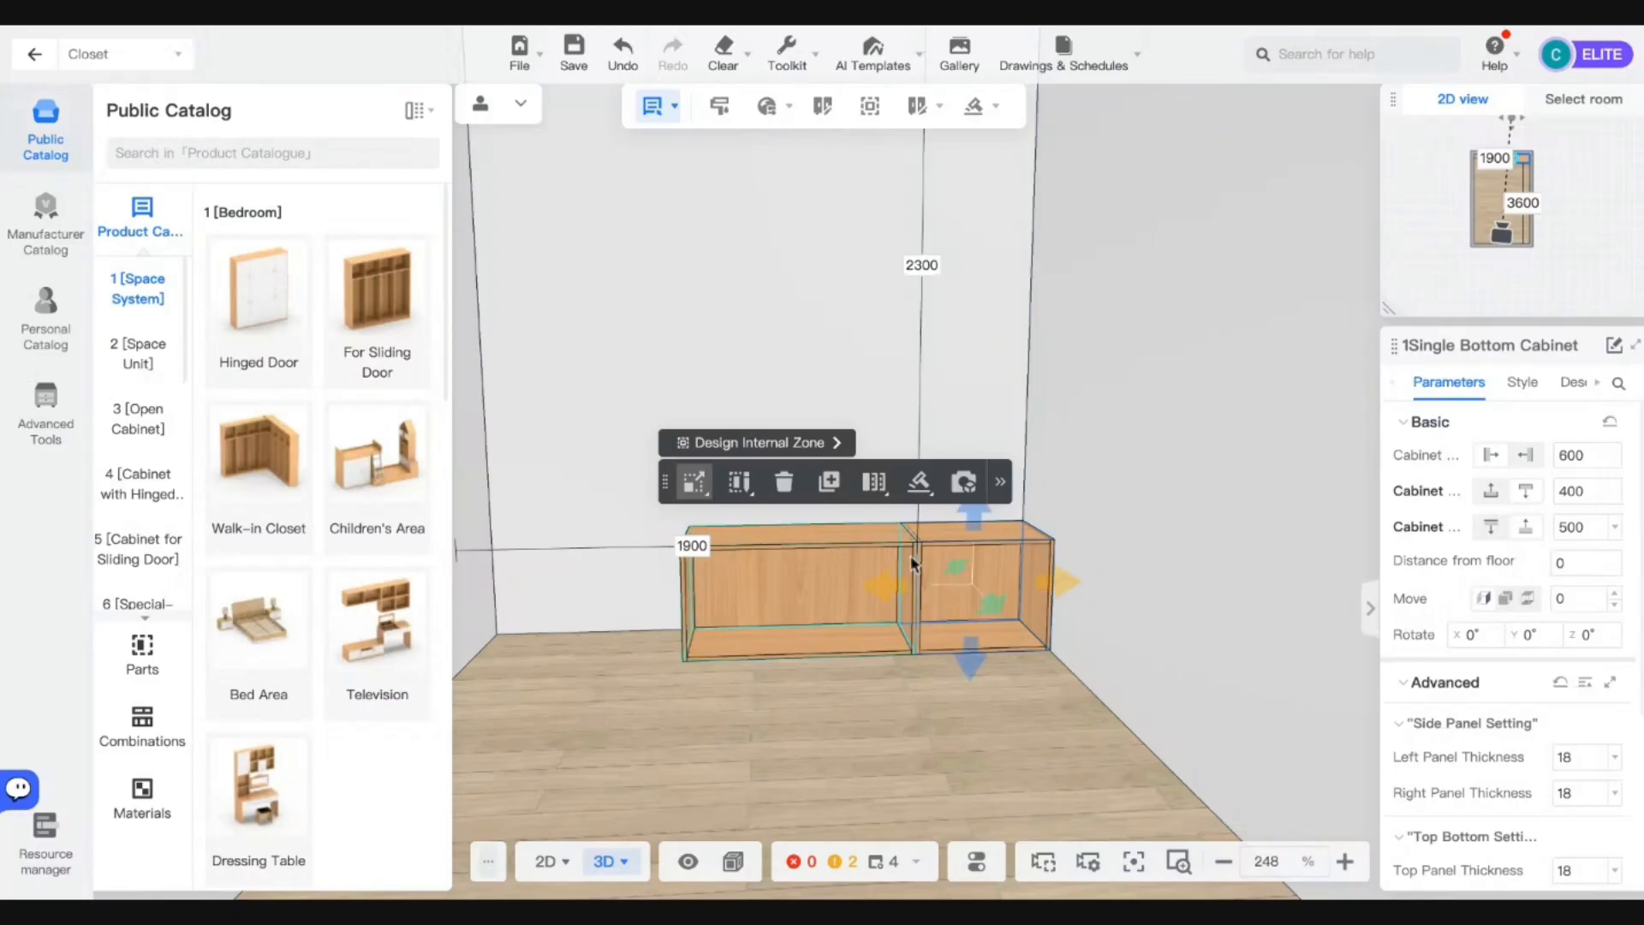
{"action": "left_click", "coordinate": [838, 569]}
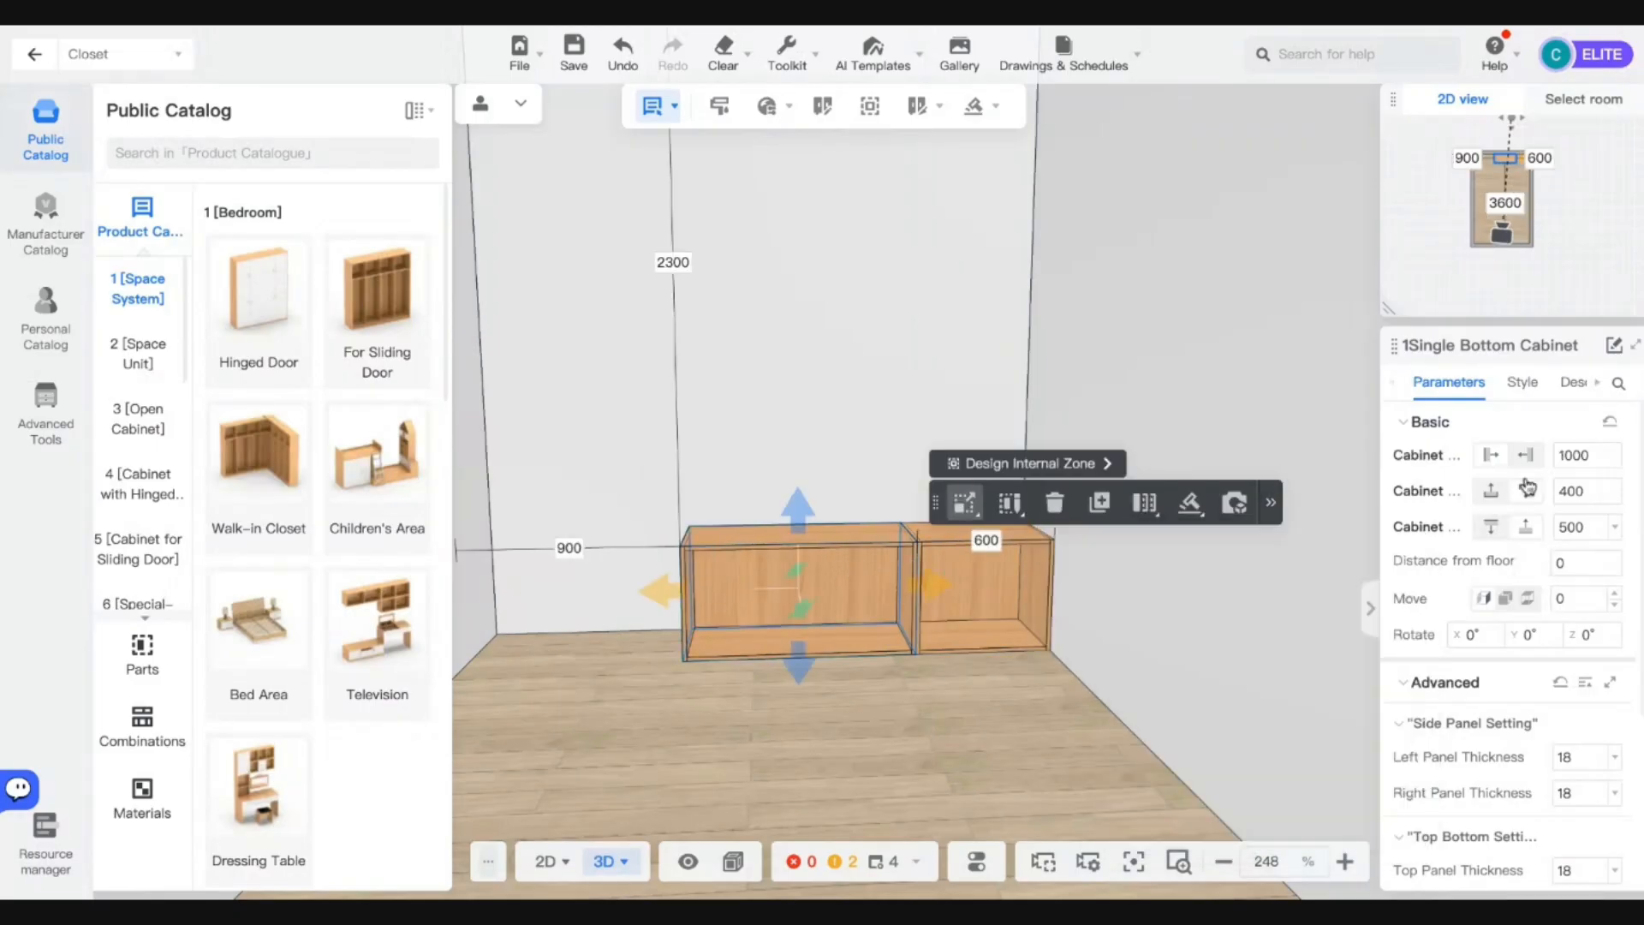
{"action": "left_click", "coordinate": [973, 567]}
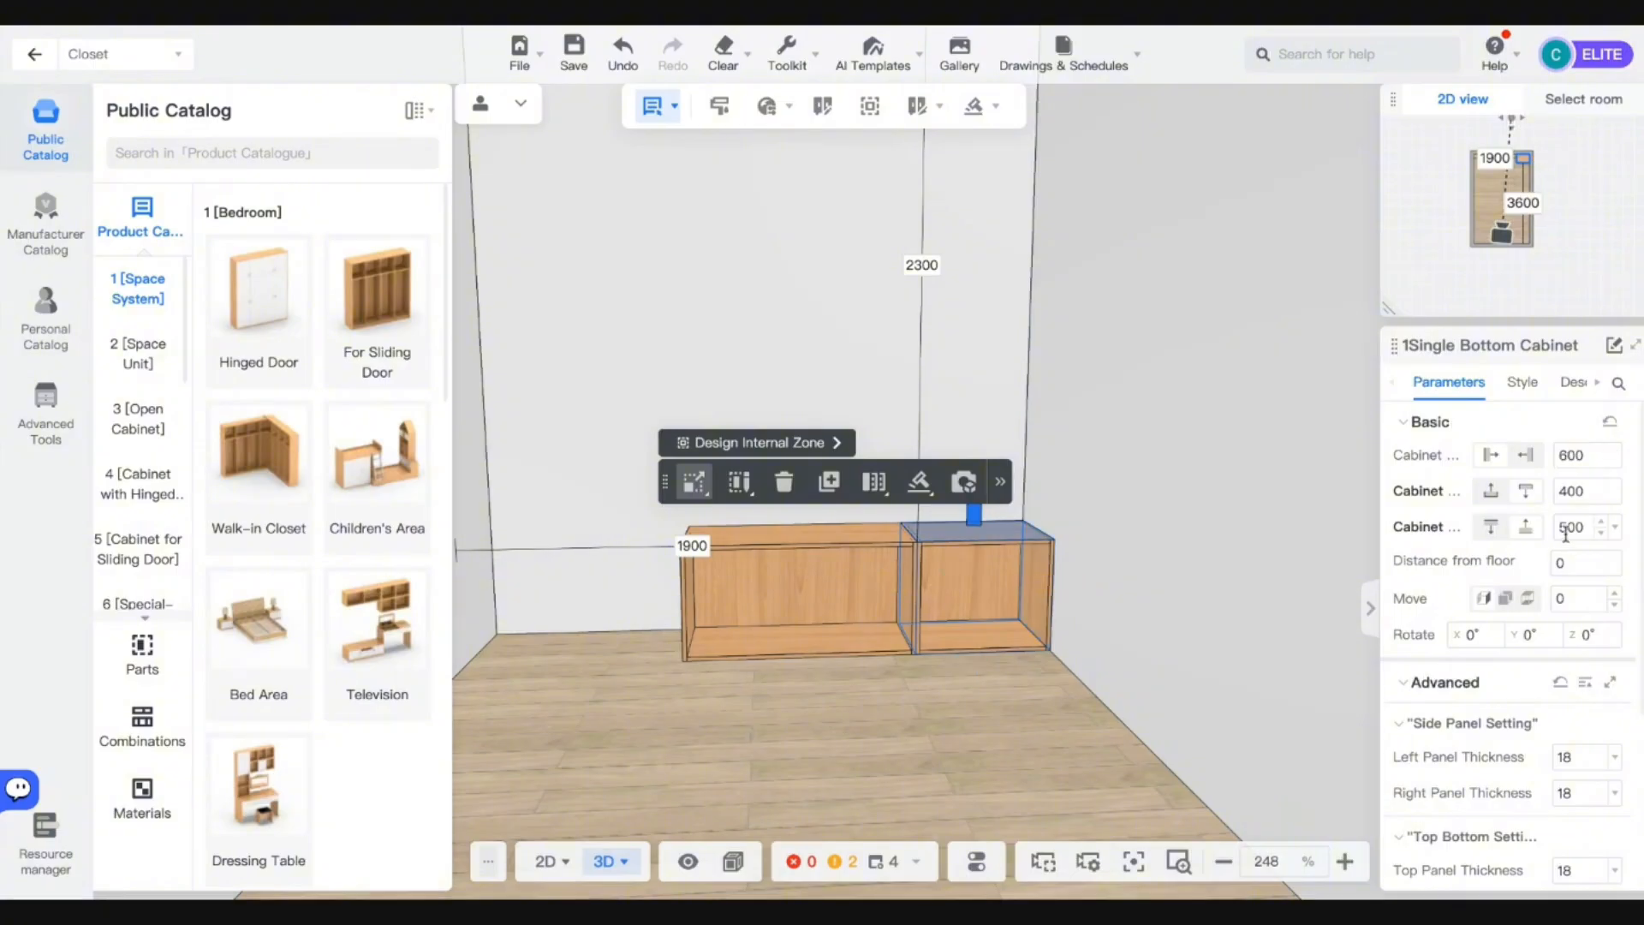
{"action": "left_click", "coordinate": [824, 606]}
{"action": "left_click", "coordinate": [1582, 456]}
{"action": "type", "text": "12"}
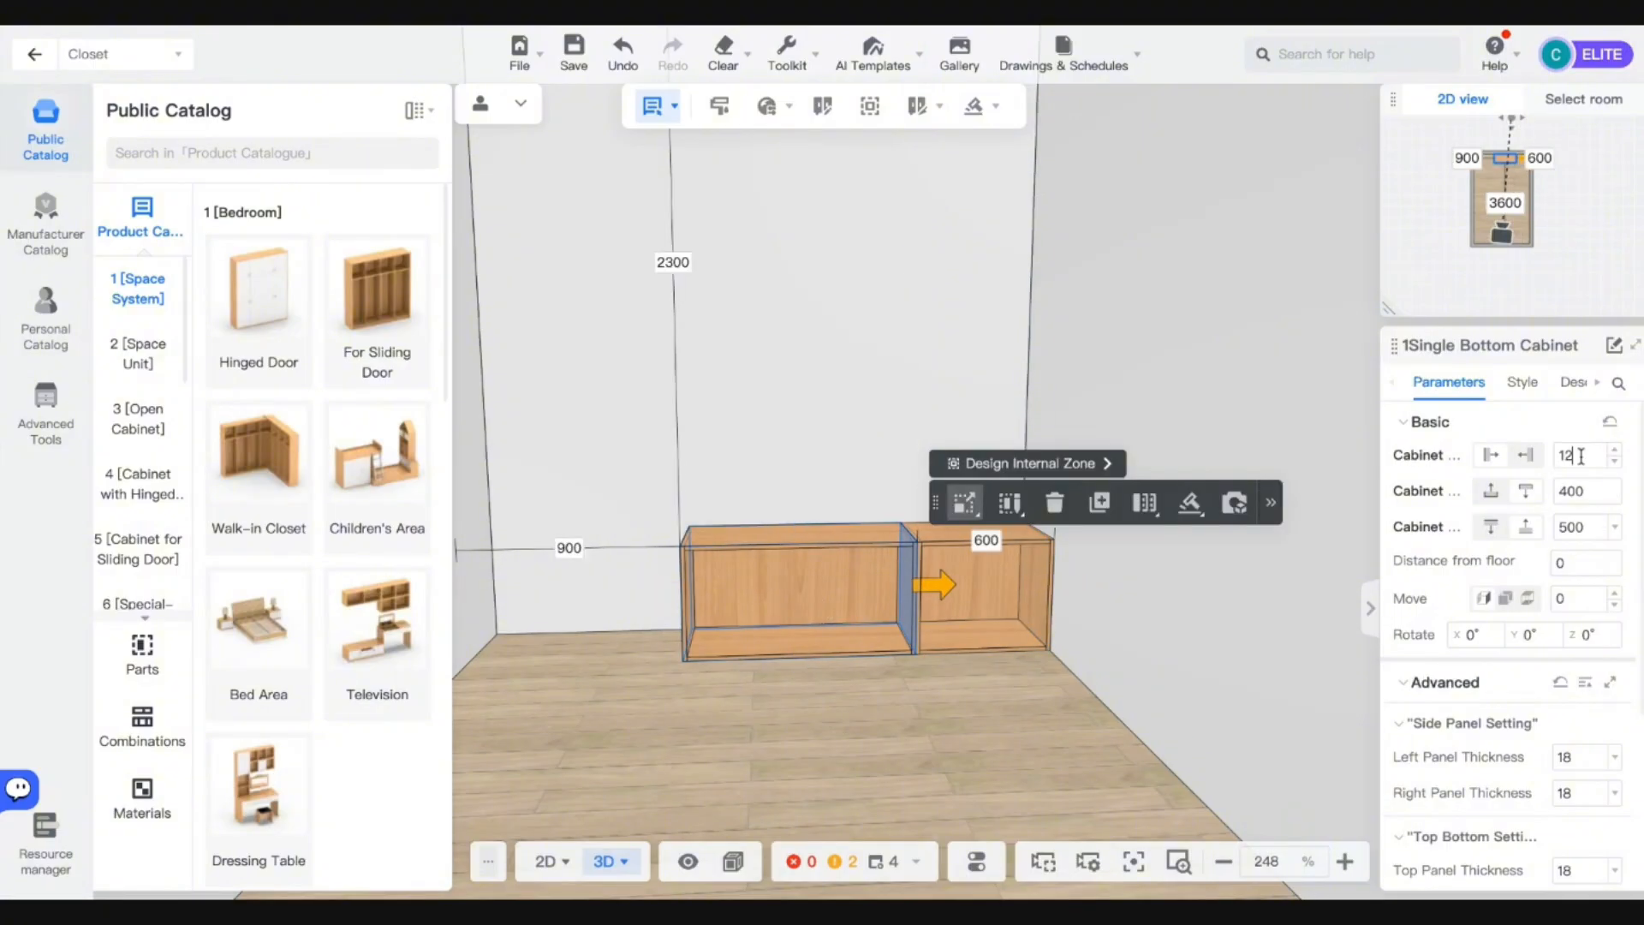
{"action": "type", "text": "00"}
{"action": "key", "text": "Return"}
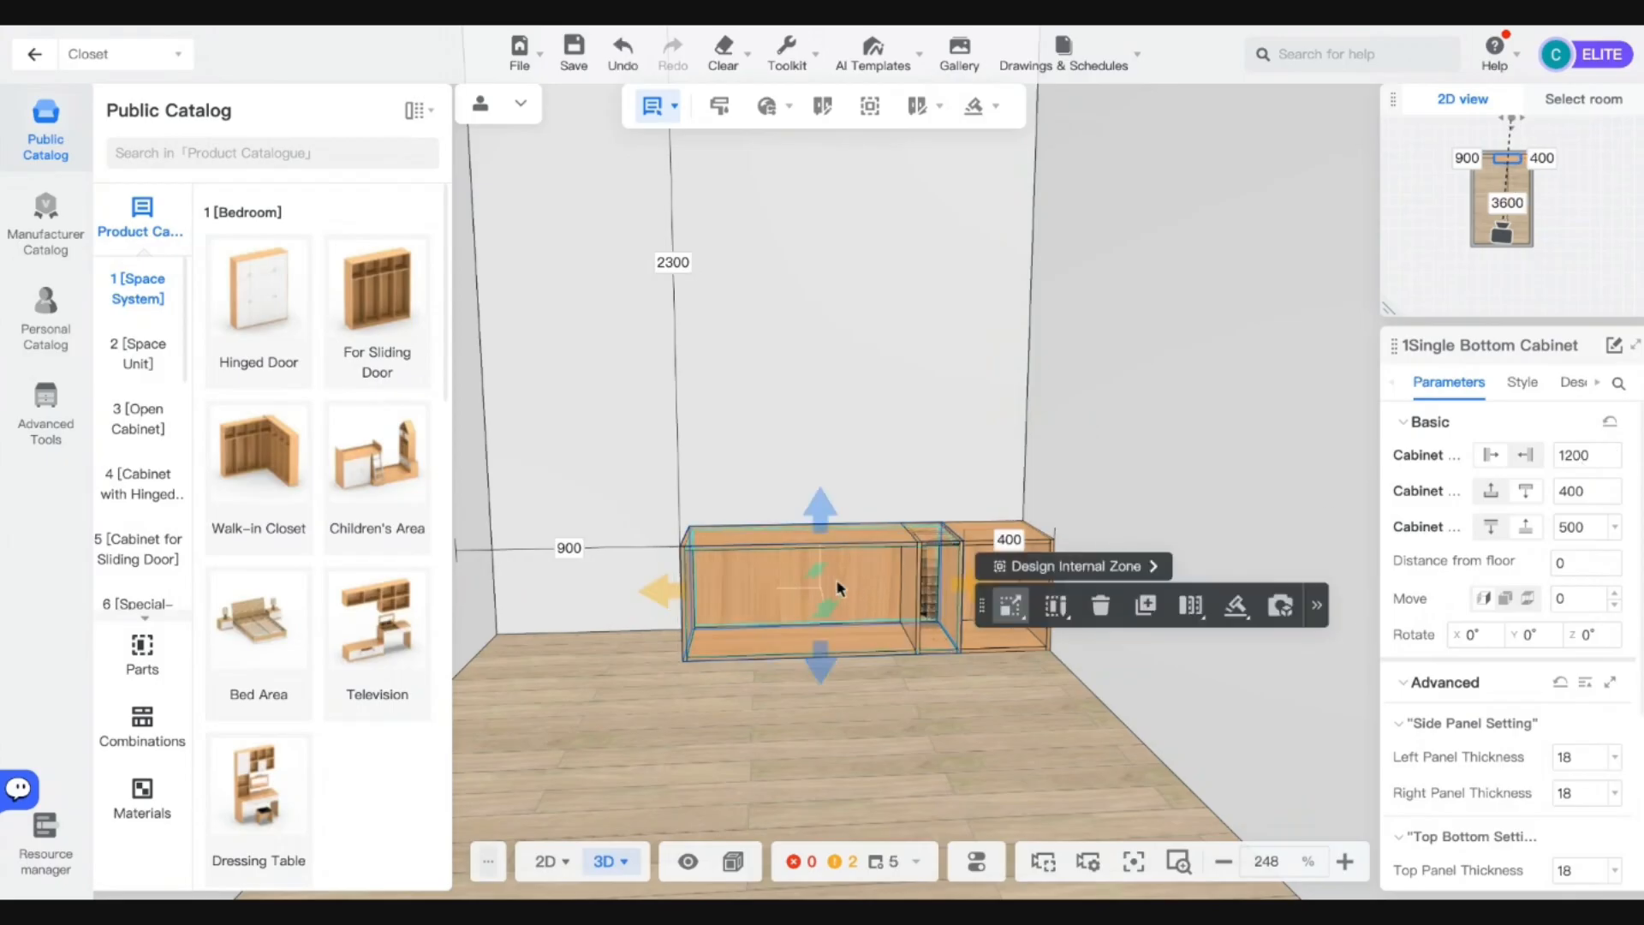
Snap the 1200-wide cabinet flush against the right cabinet and show Open Cabinet products.
{"action": "key", "text": "a"}
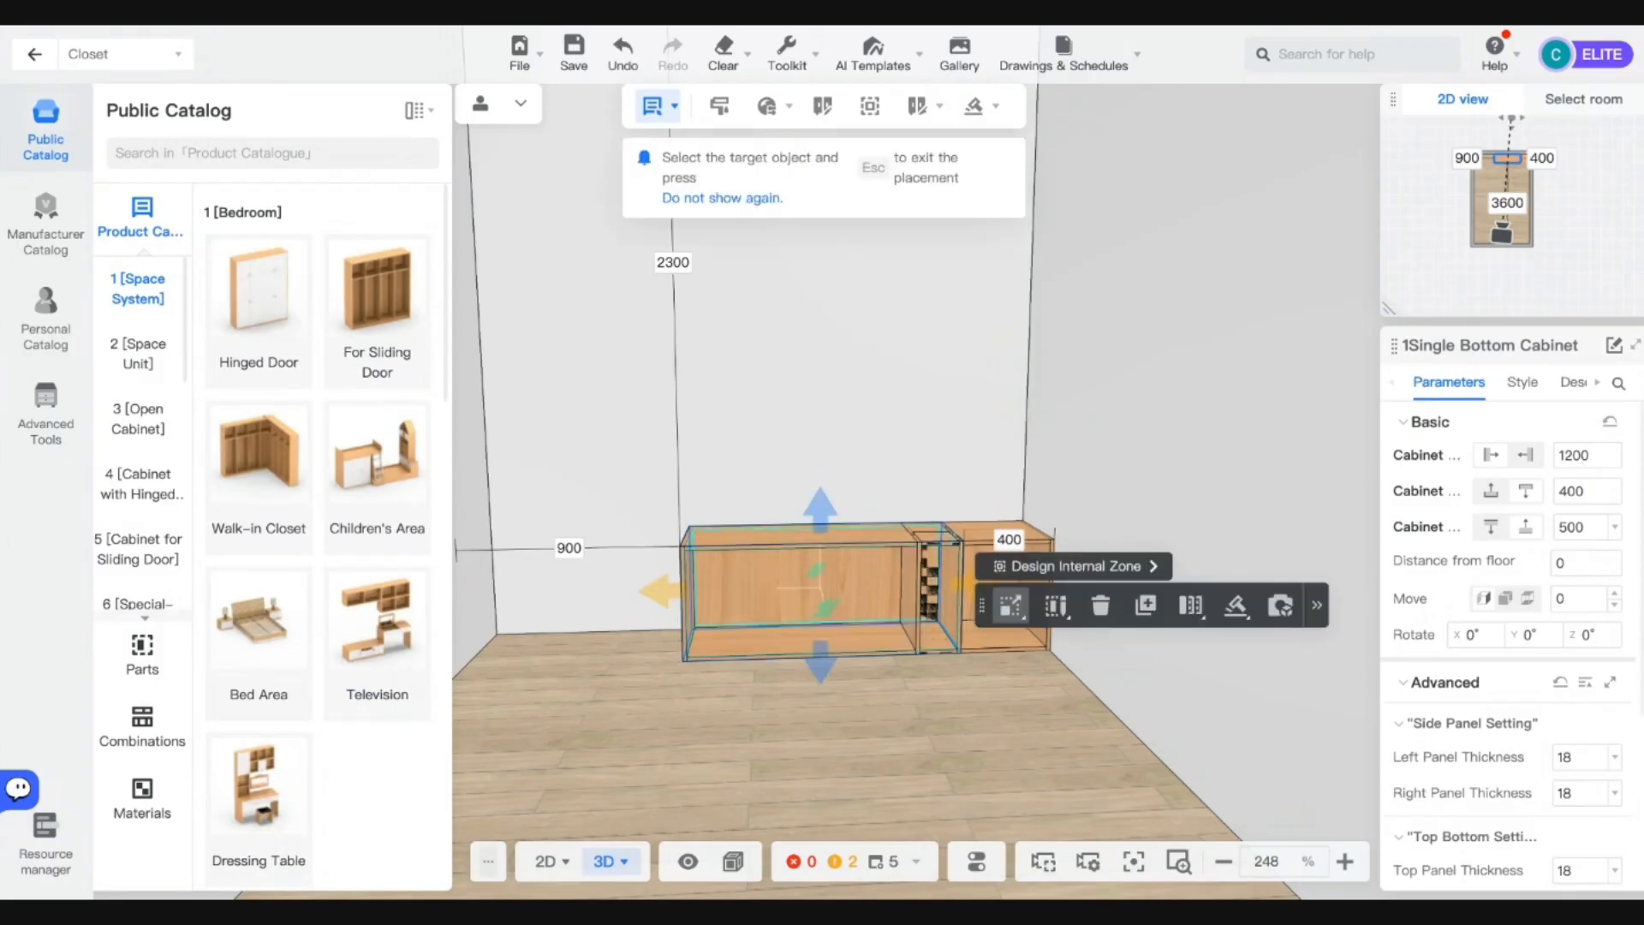
{"action": "left_click", "coordinate": [865, 591]}
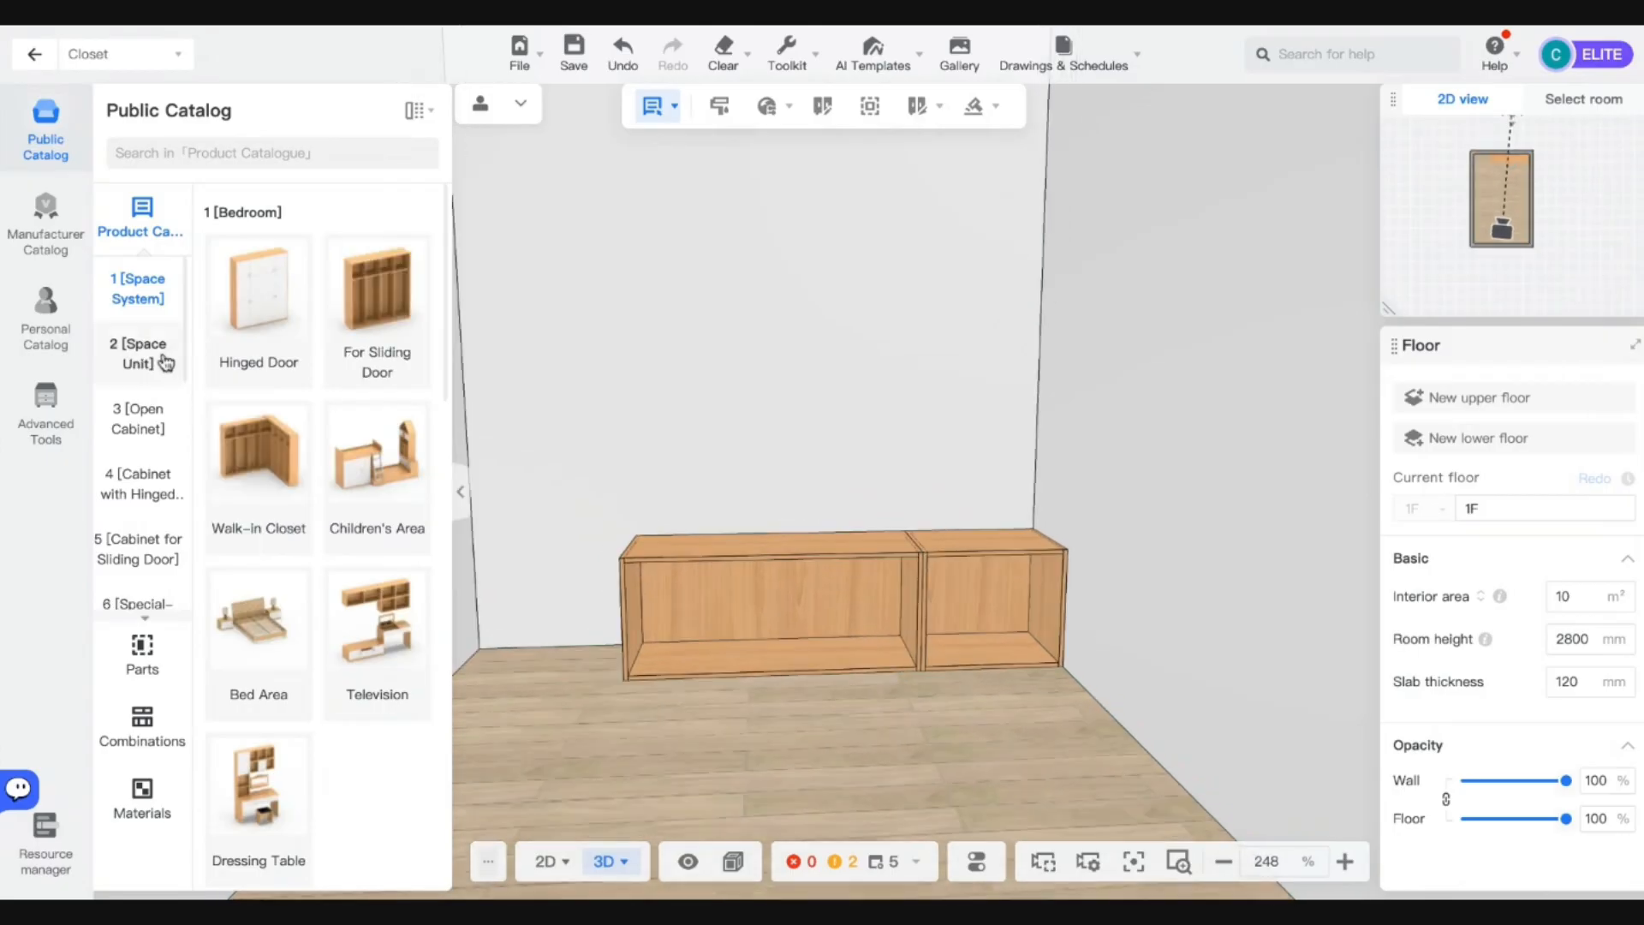
{"action": "left_click", "coordinate": [145, 428]}
Place a single-row Single Wall Unit in the room and set its width to 600.
{"action": "scroll", "coordinate": [314, 638], "scroll_direction": "down", "scroll_amount": 8}
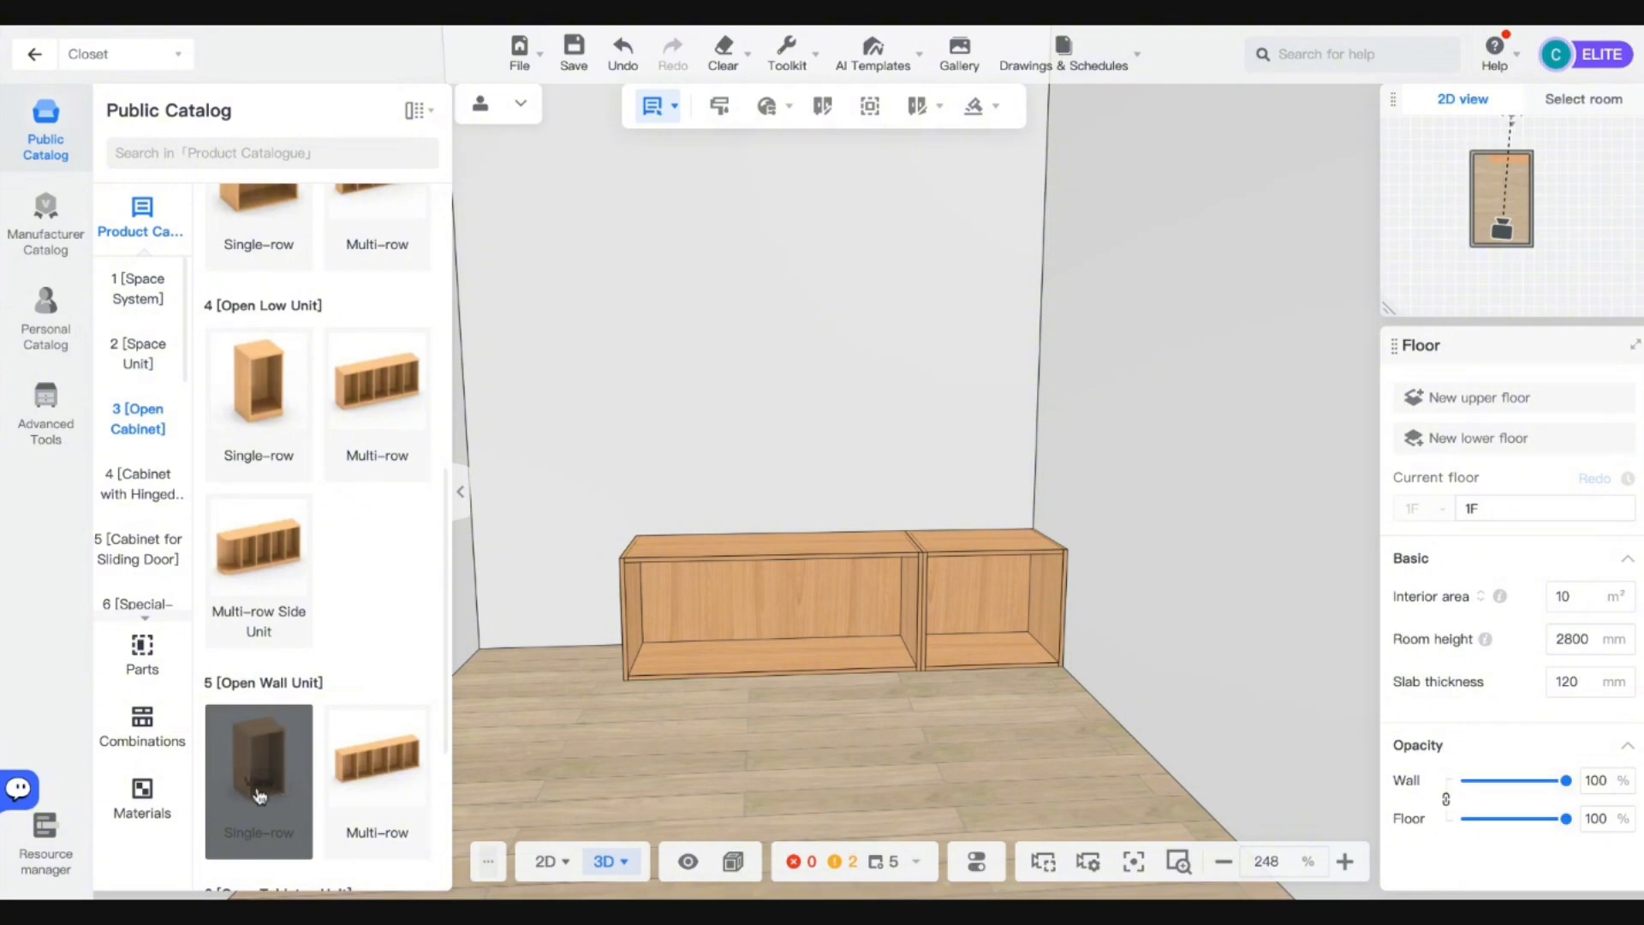
{"action": "left_click", "coordinate": [260, 796]}
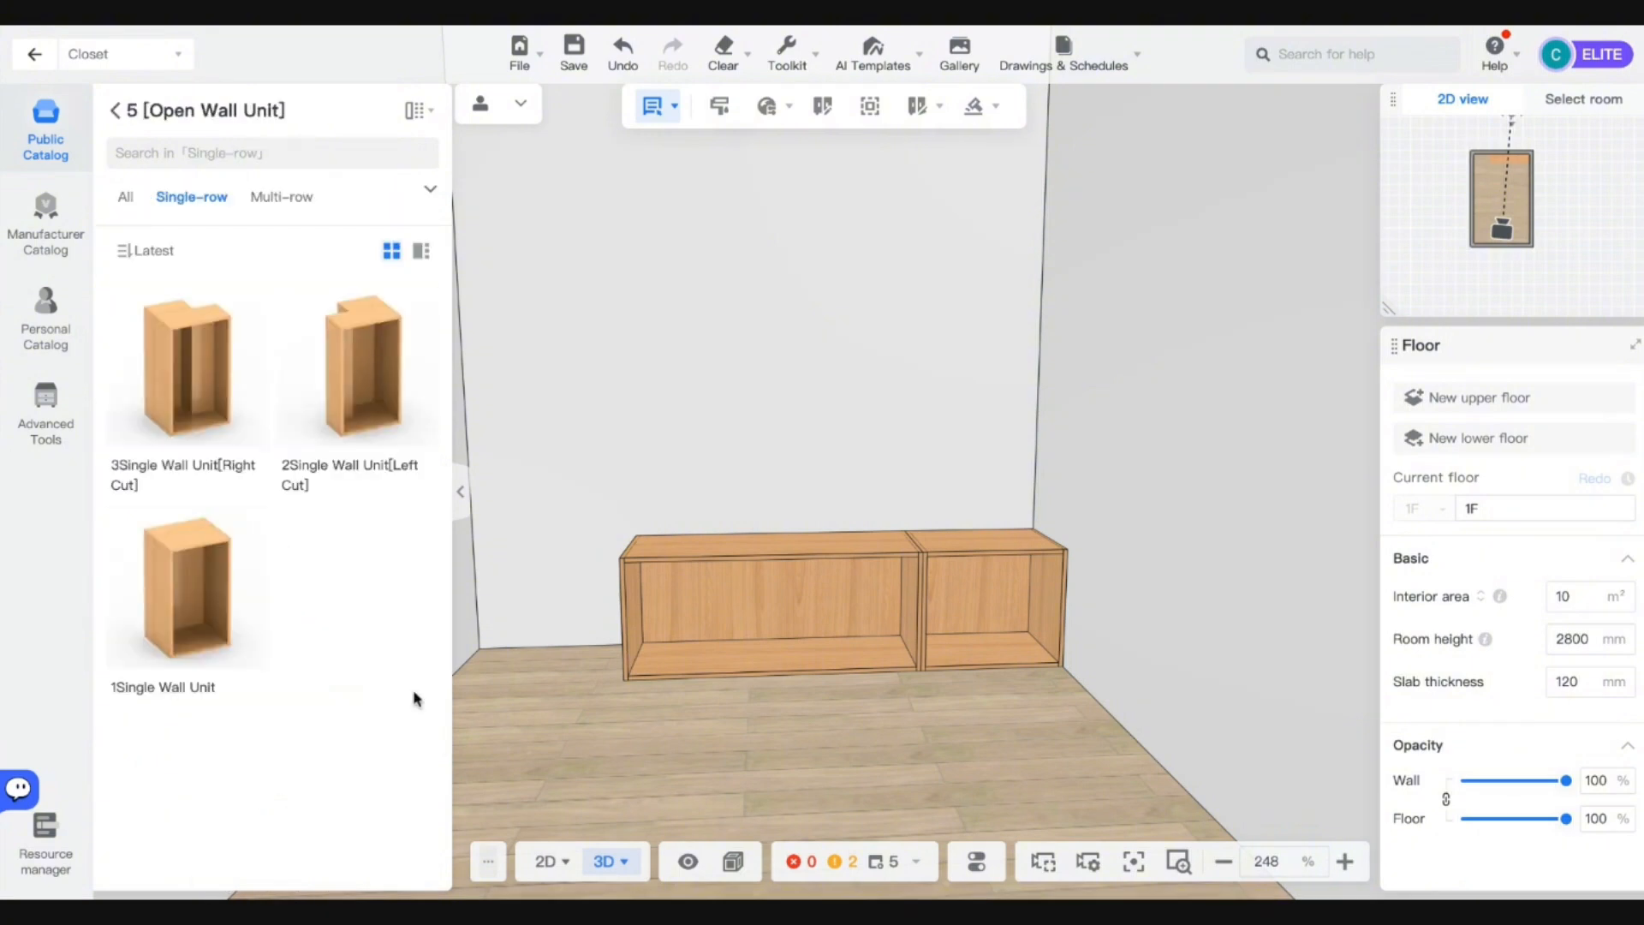
{"action": "left_click", "coordinate": [317, 480]}
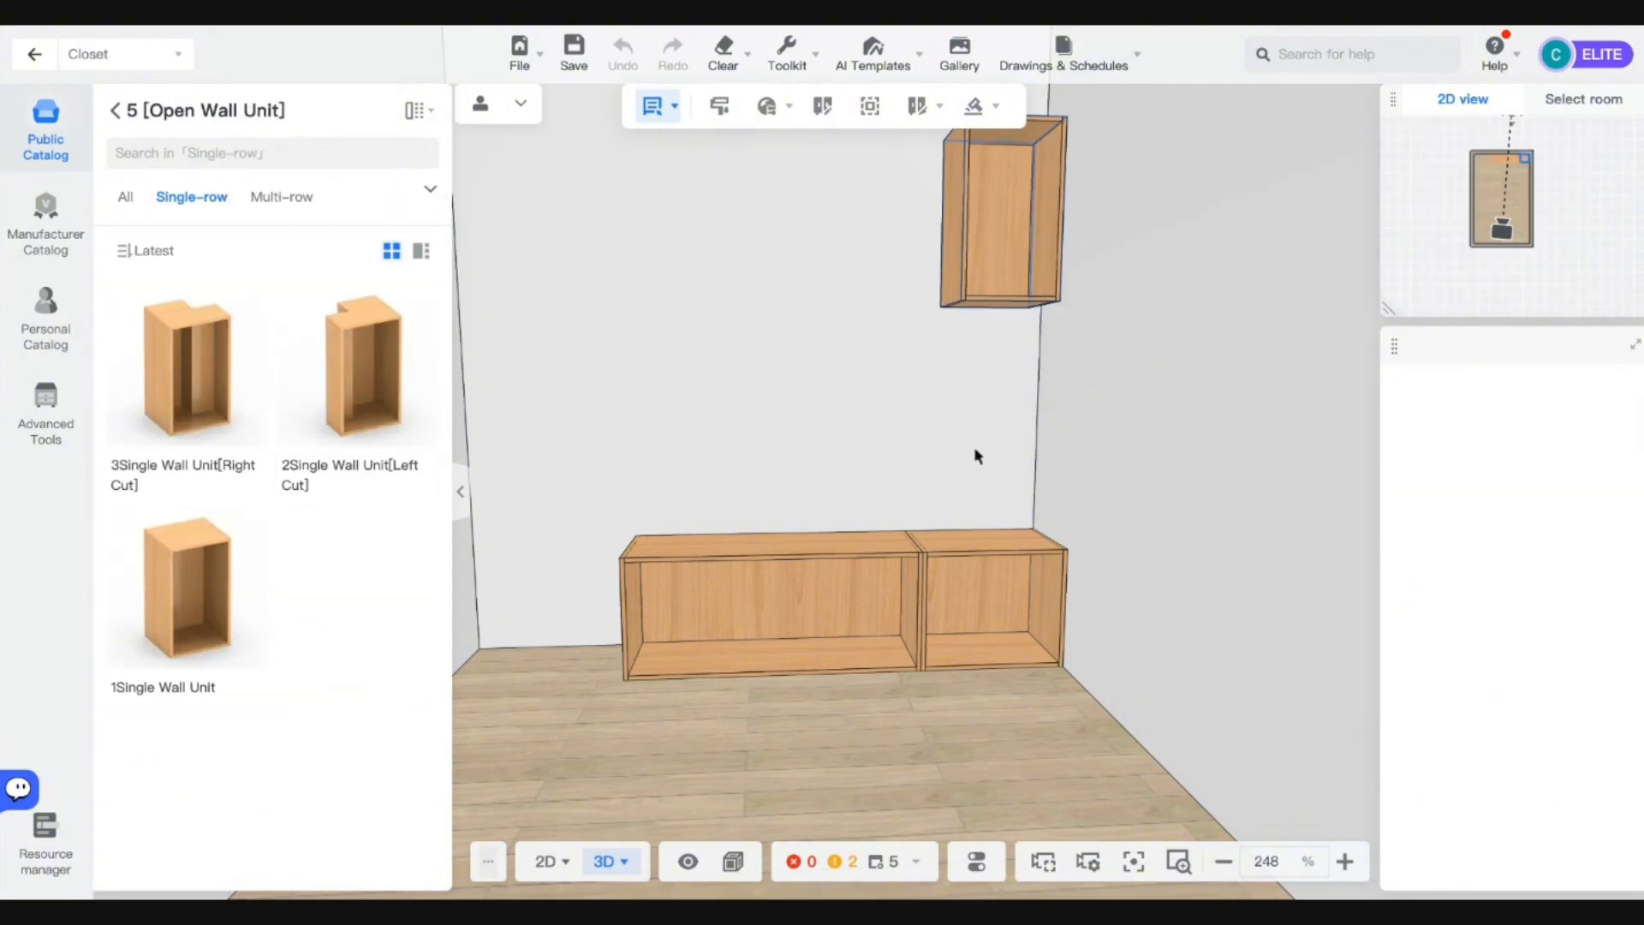
{"action": "left_click", "coordinate": [1036, 434]}
{"action": "key", "text": "d"}
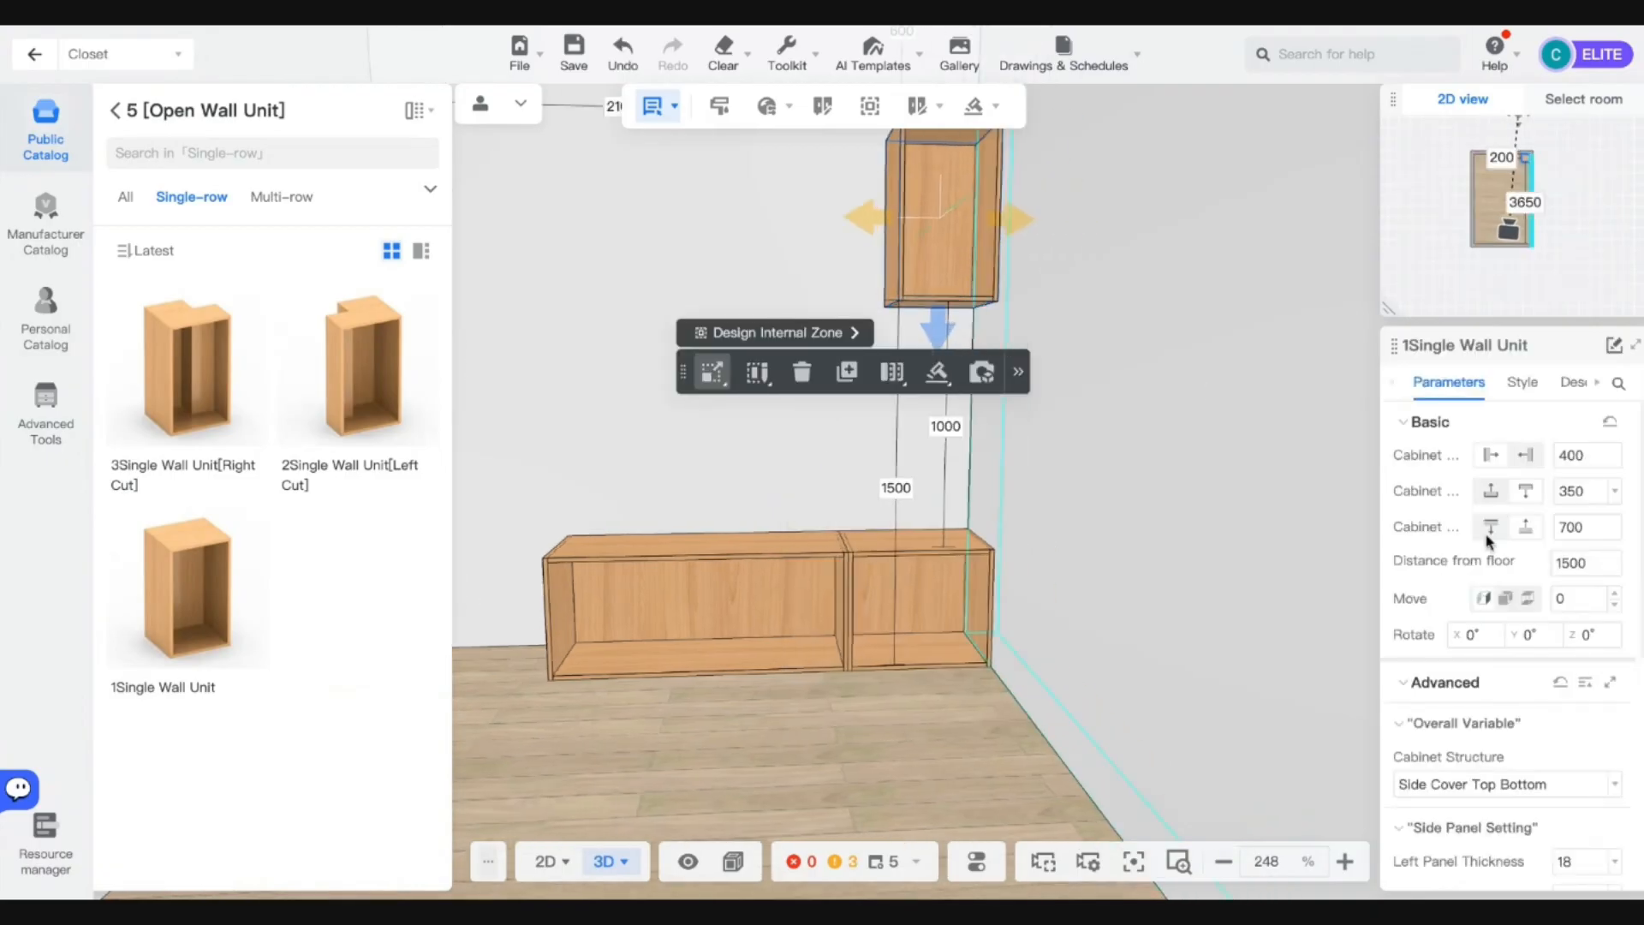
{"action": "key", "text": "a"}
{"action": "key", "text": "e"}
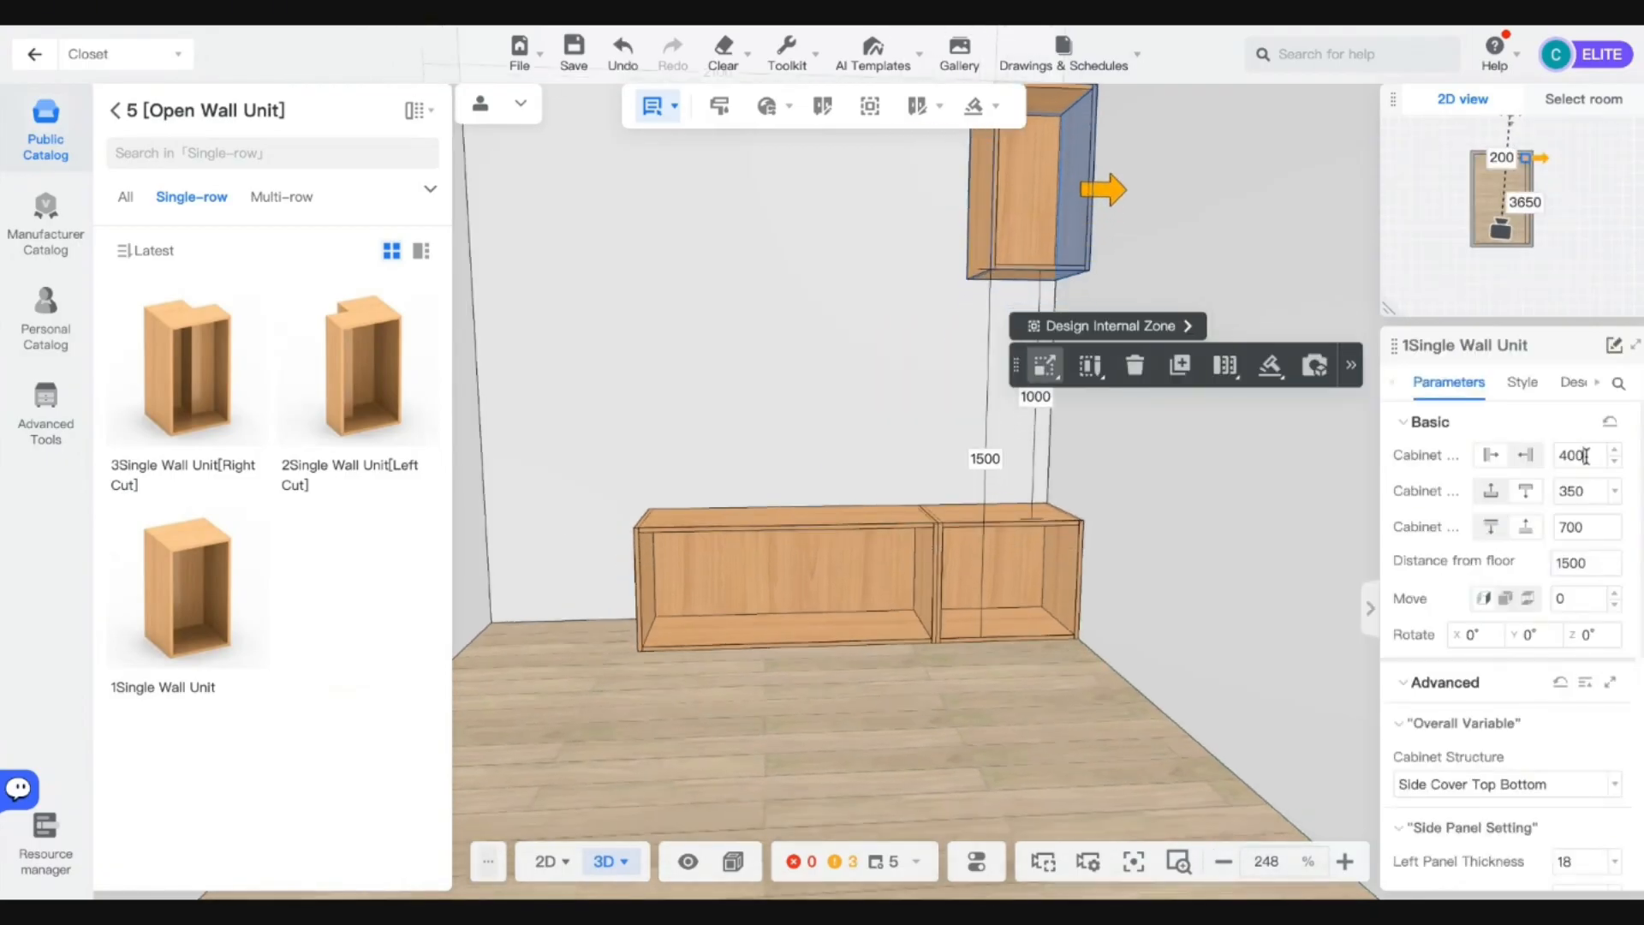
{"action": "double_click", "coordinate": [1586, 456]}
{"action": "type", "text": "600"}
{"action": "key", "text": "Return"}
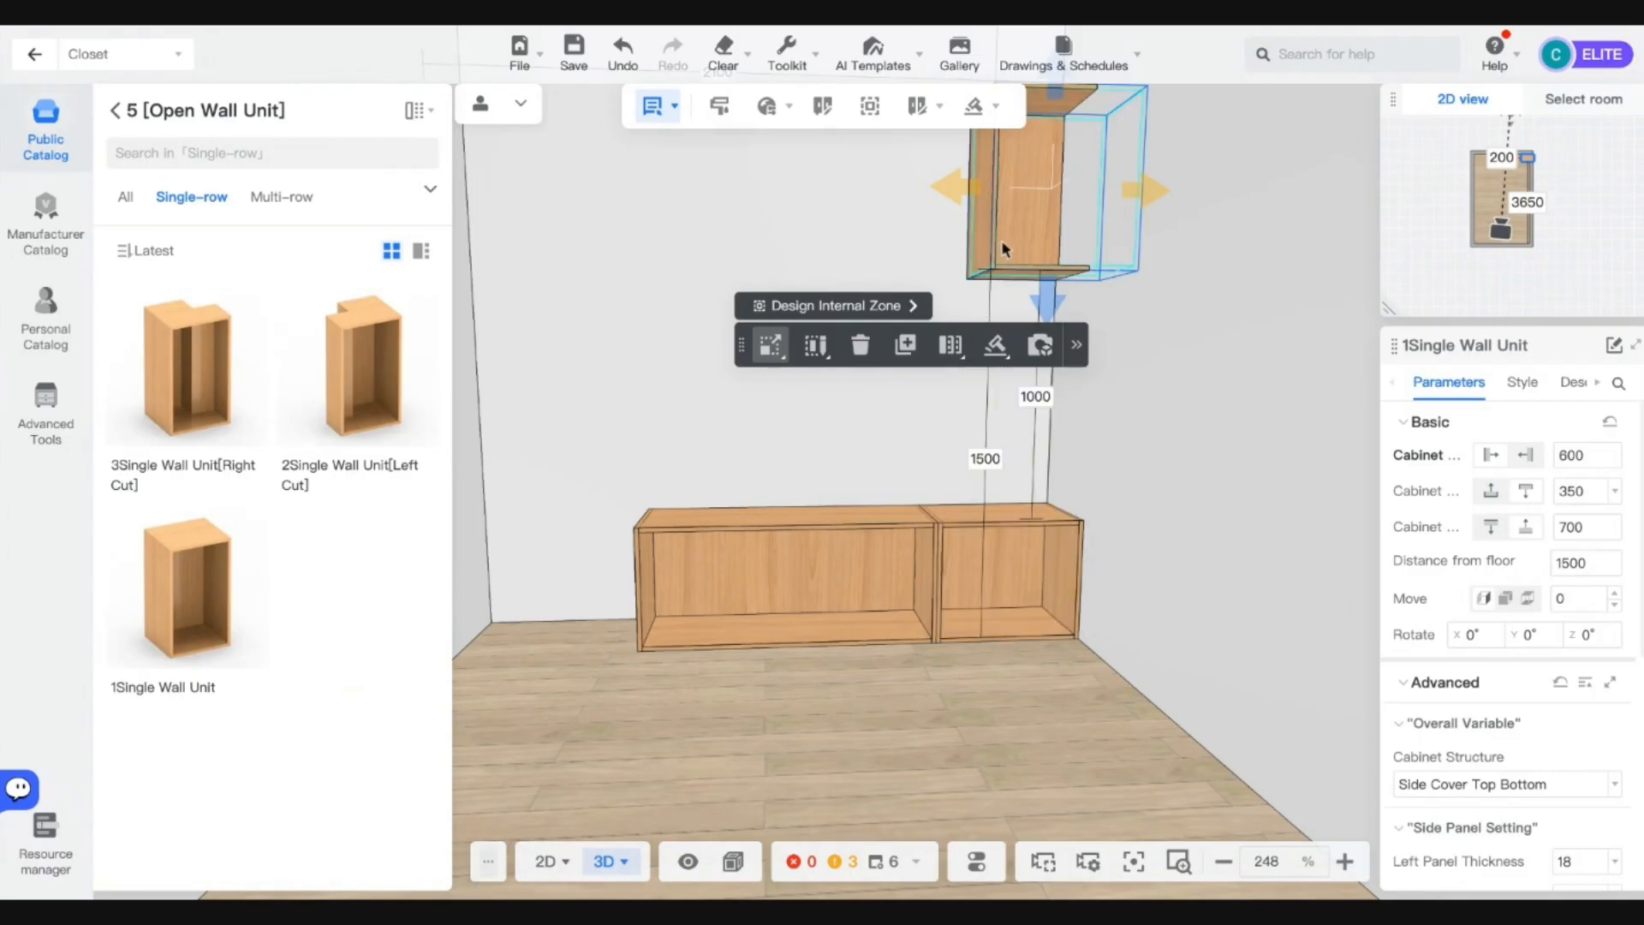
Align the wall unit onto the top of the right base cabinet.
{"action": "key", "text": "a"}
{"action": "left_click", "coordinate": [1021, 510]}
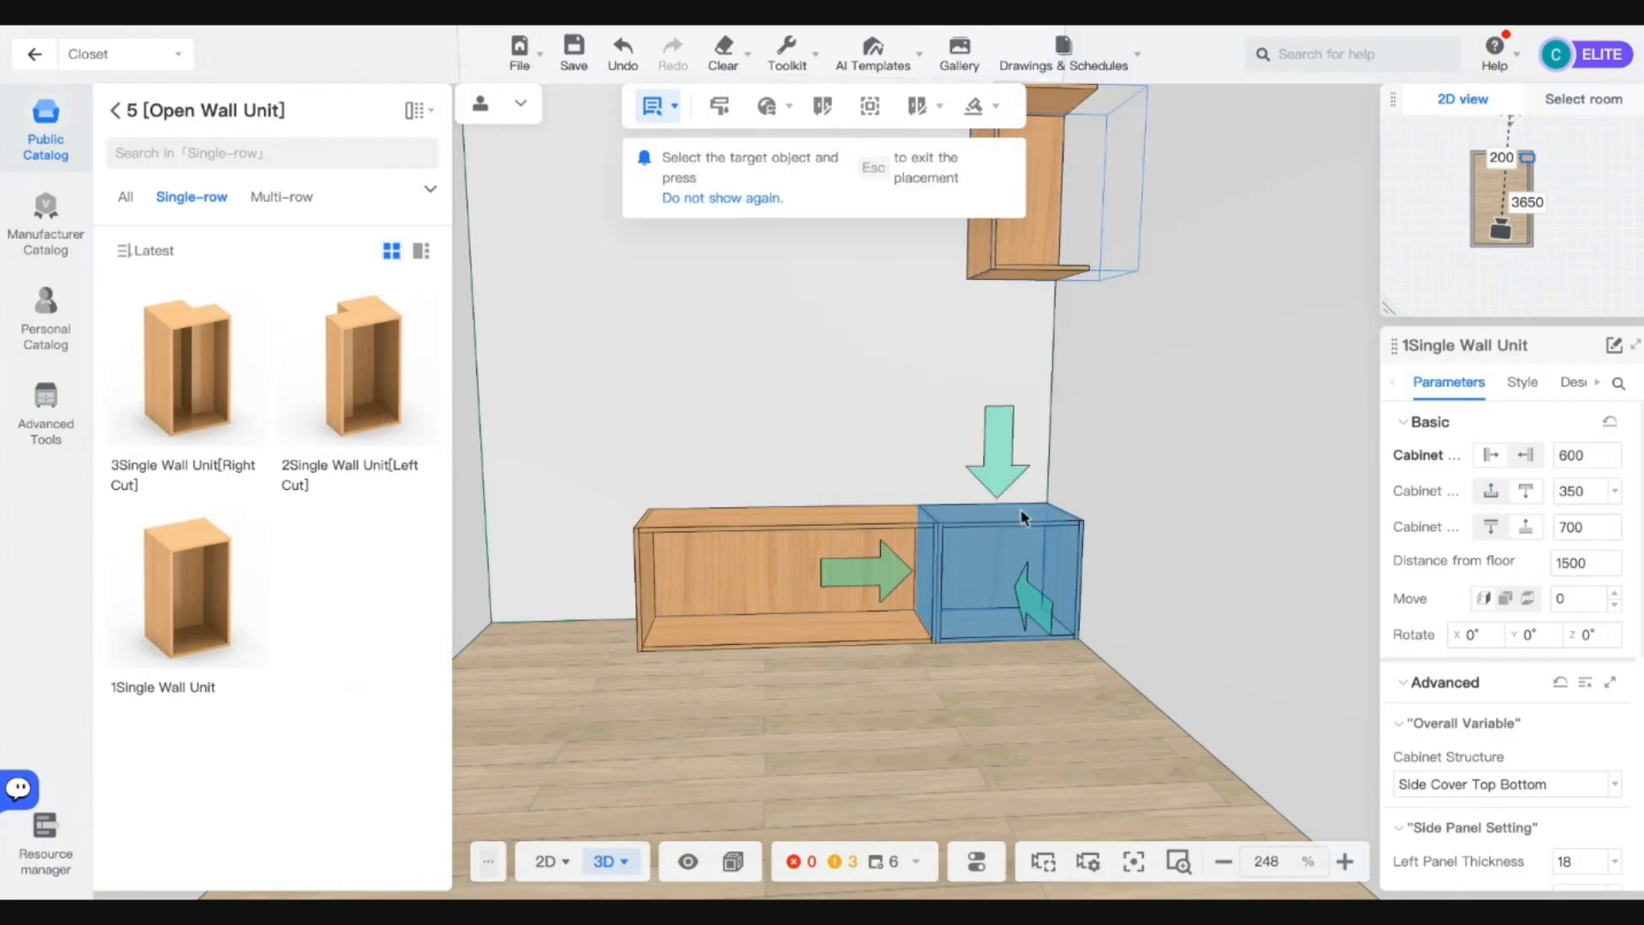
{"action": "left_click", "coordinate": [996, 460]}
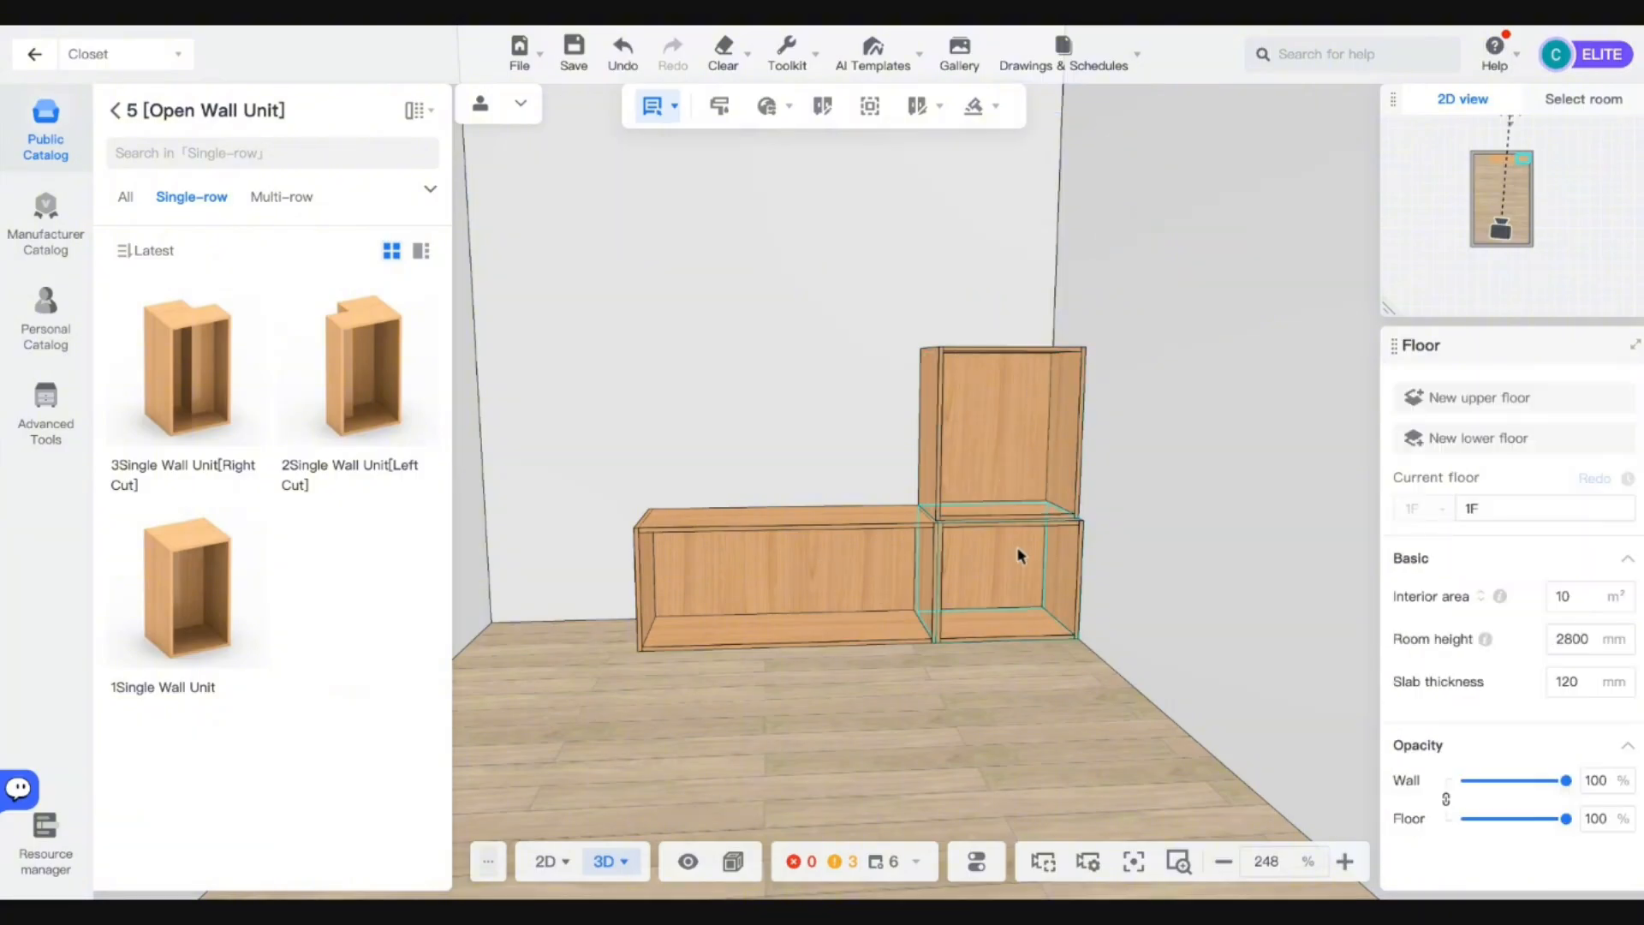
Set the stacked wall unit's height to 1800, after trying 1000 and 2000.
{"action": "left_click", "coordinate": [984, 576]}
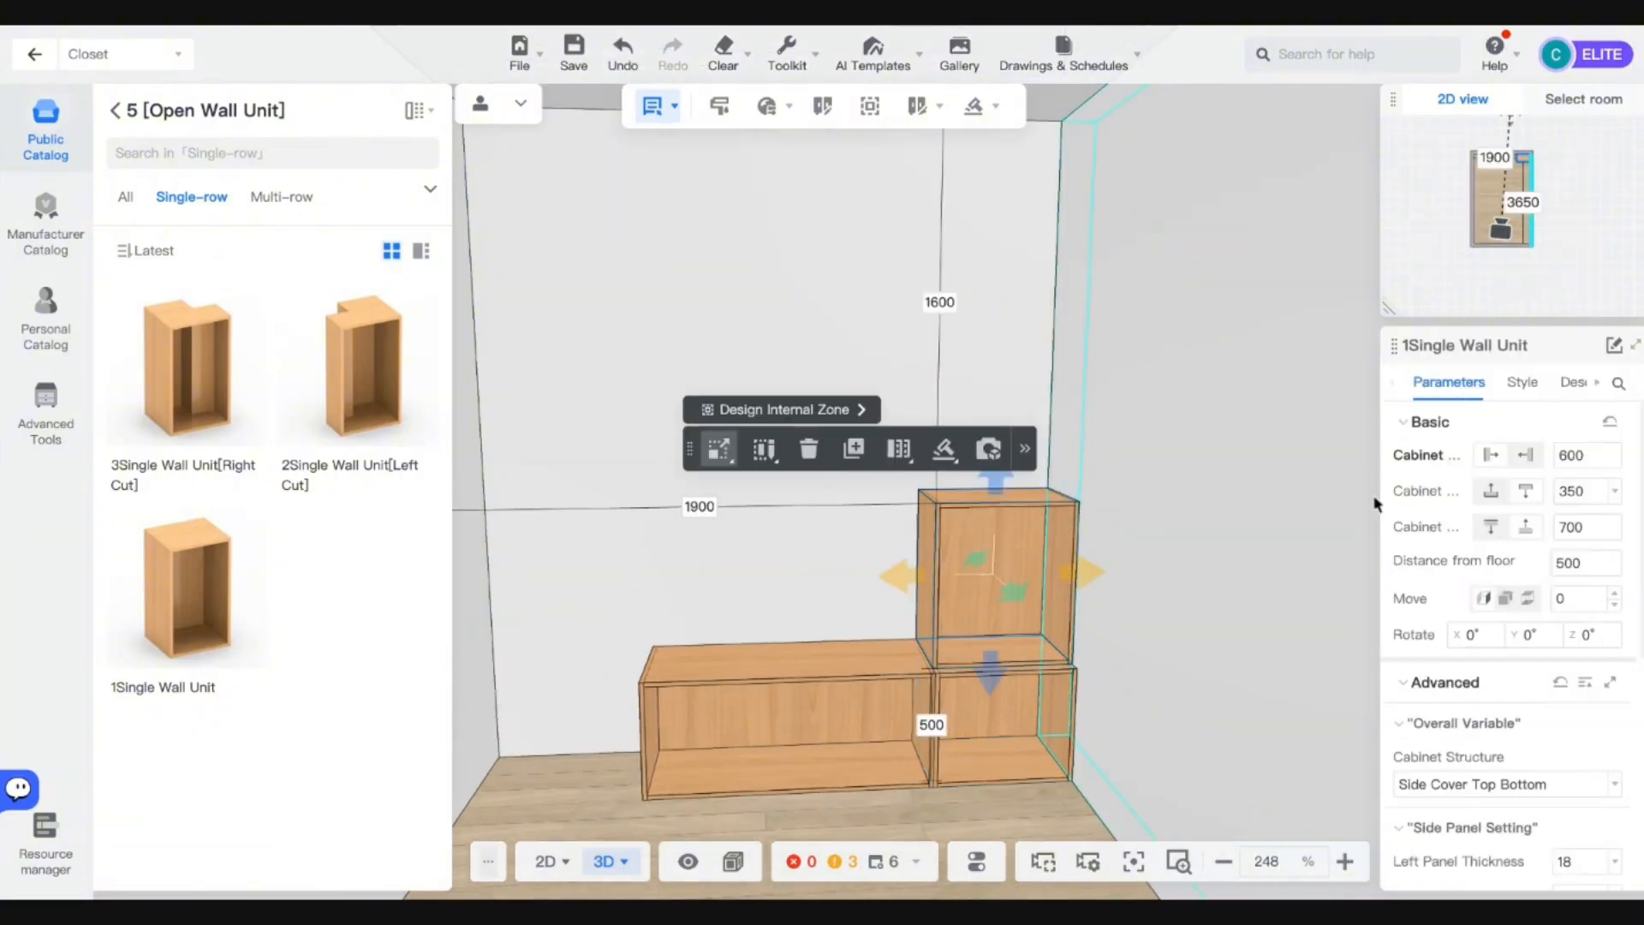
{"action": "double_click", "coordinate": [1570, 527]}
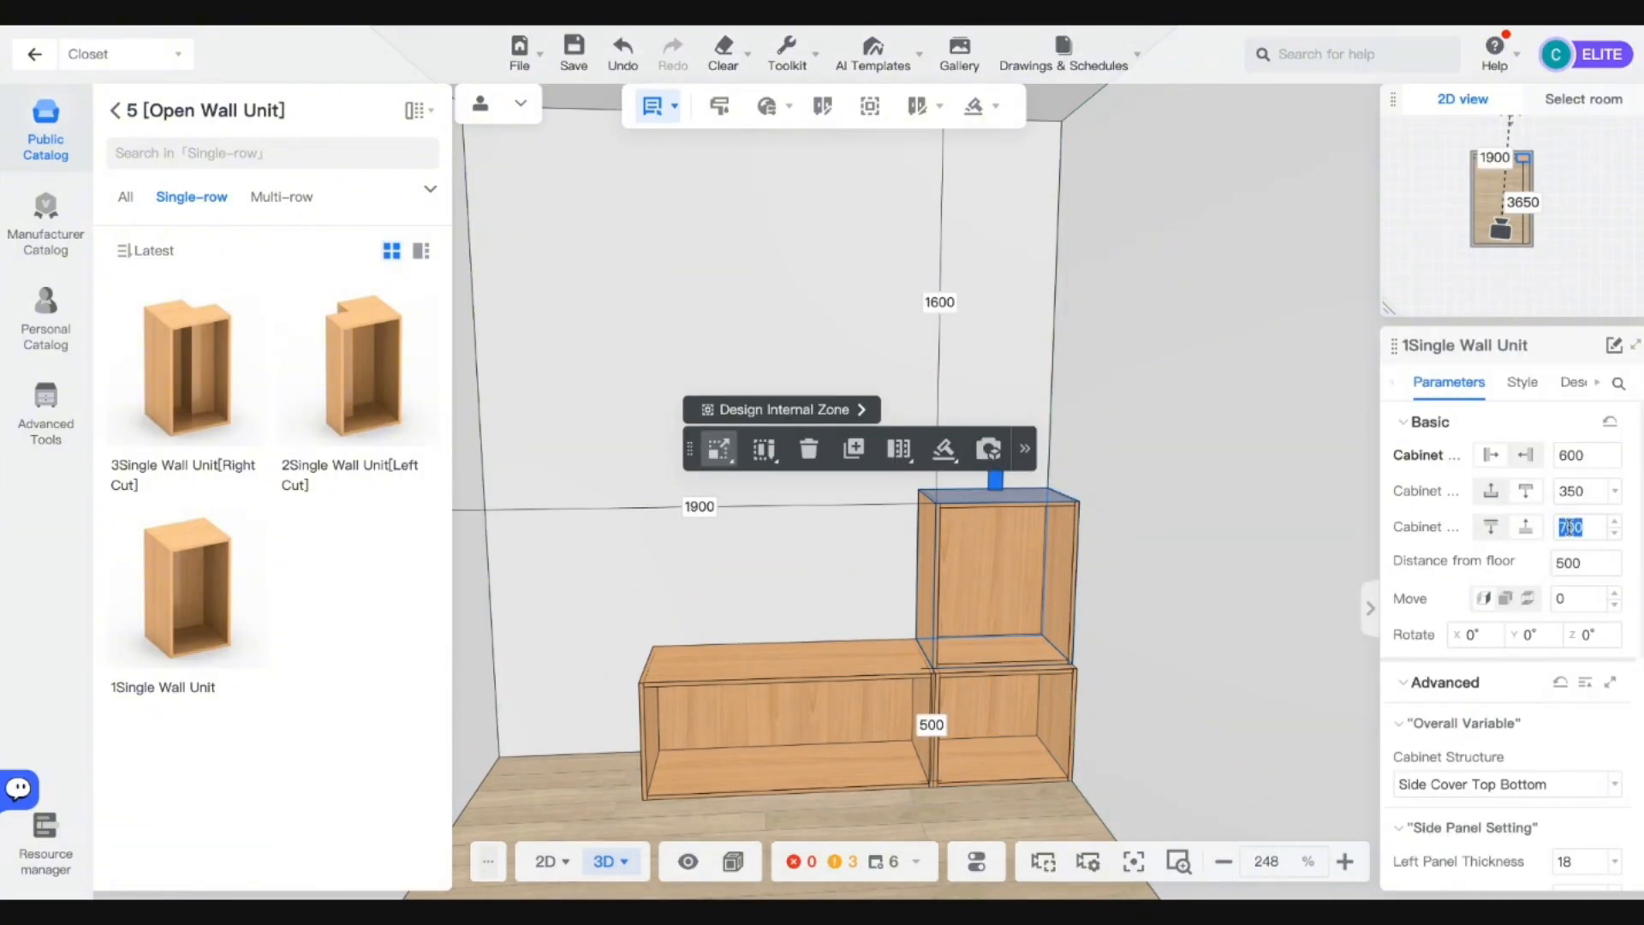
{"action": "type", "text": "1000"}
{"action": "key", "text": "Return"}
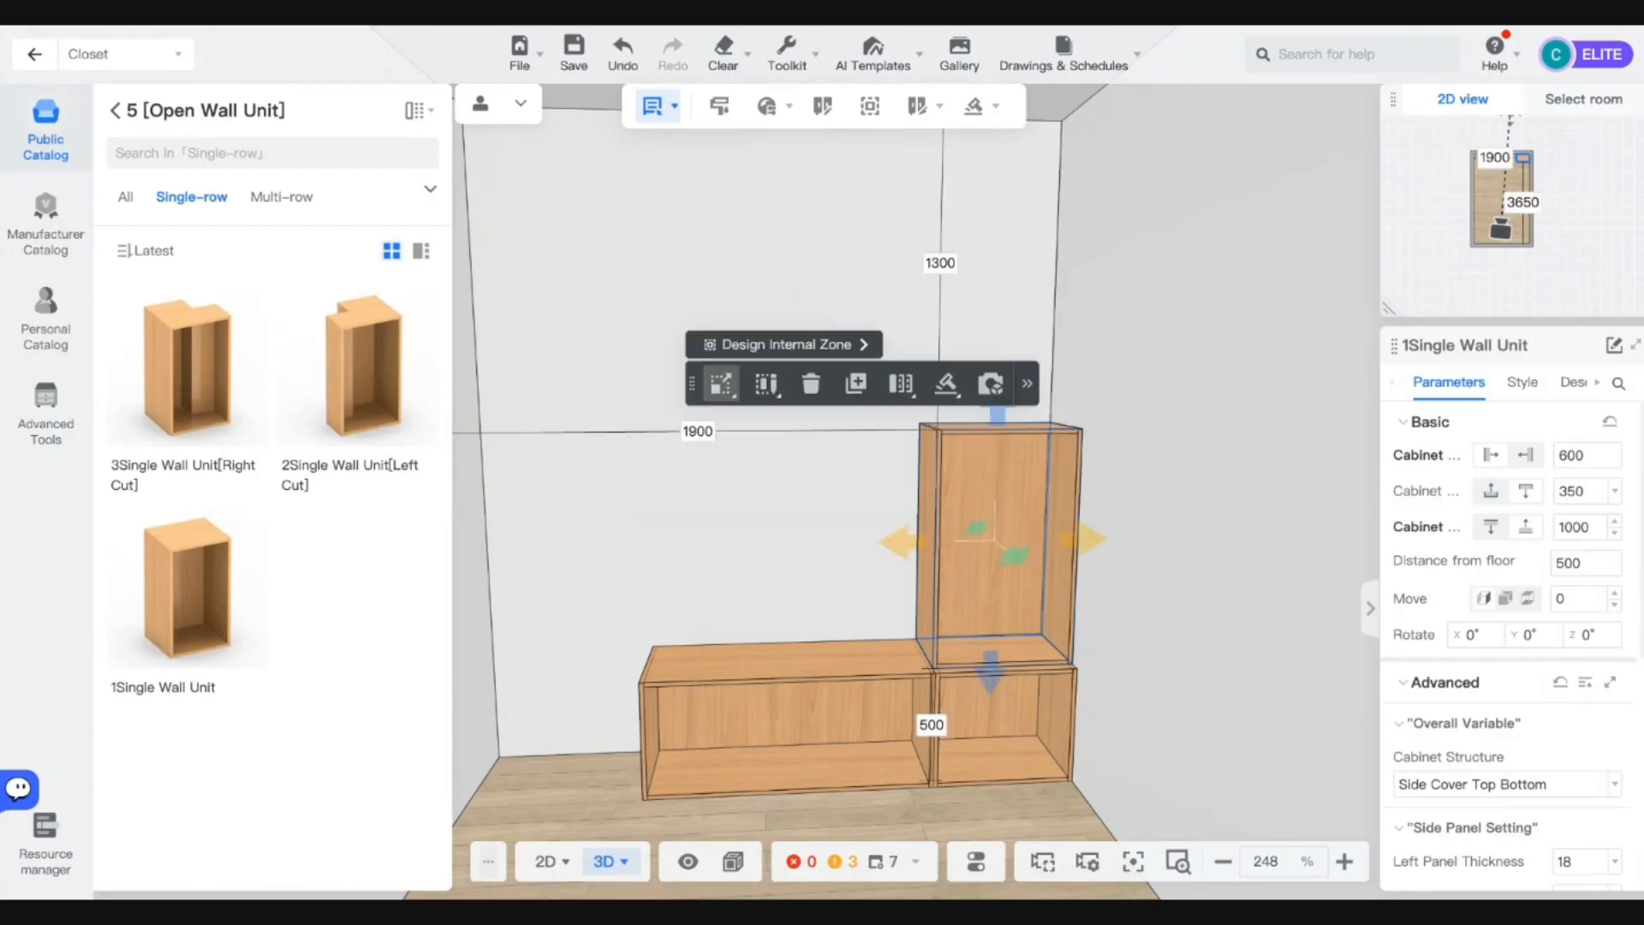
{"action": "double_click", "coordinate": [1573, 528]}
{"action": "type", "text": "2000"}
{"action": "key", "text": "Return"}
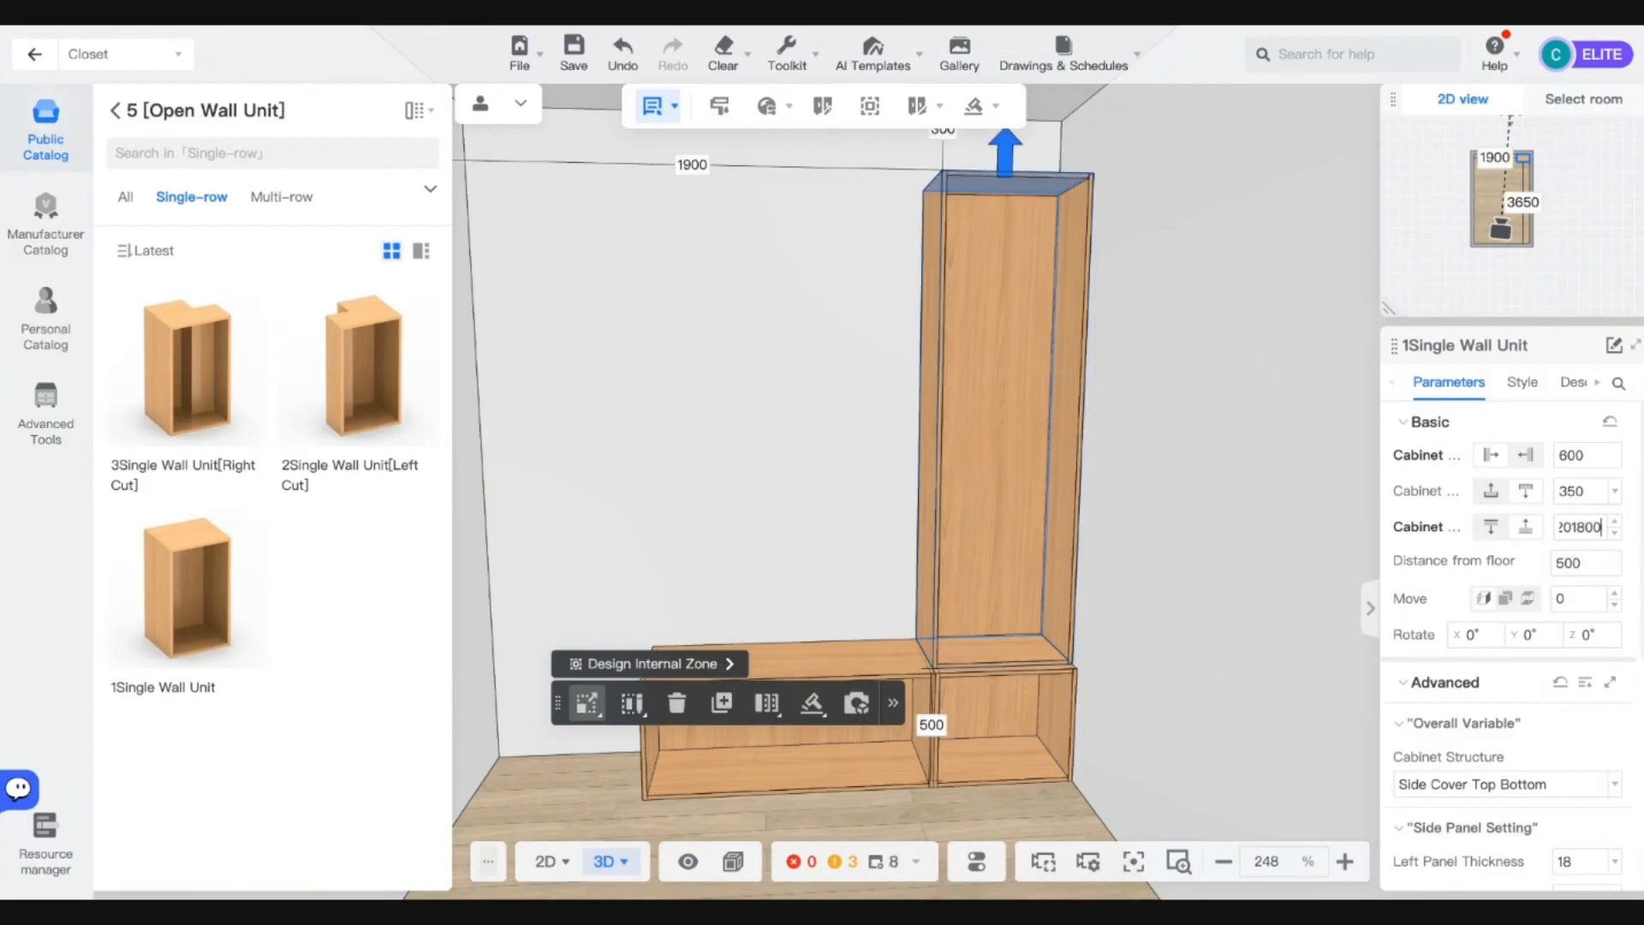
{"action": "double_click", "coordinate": [1574, 528]}
{"action": "type", "text": "1800"}
{"action": "key", "text": "Return"}
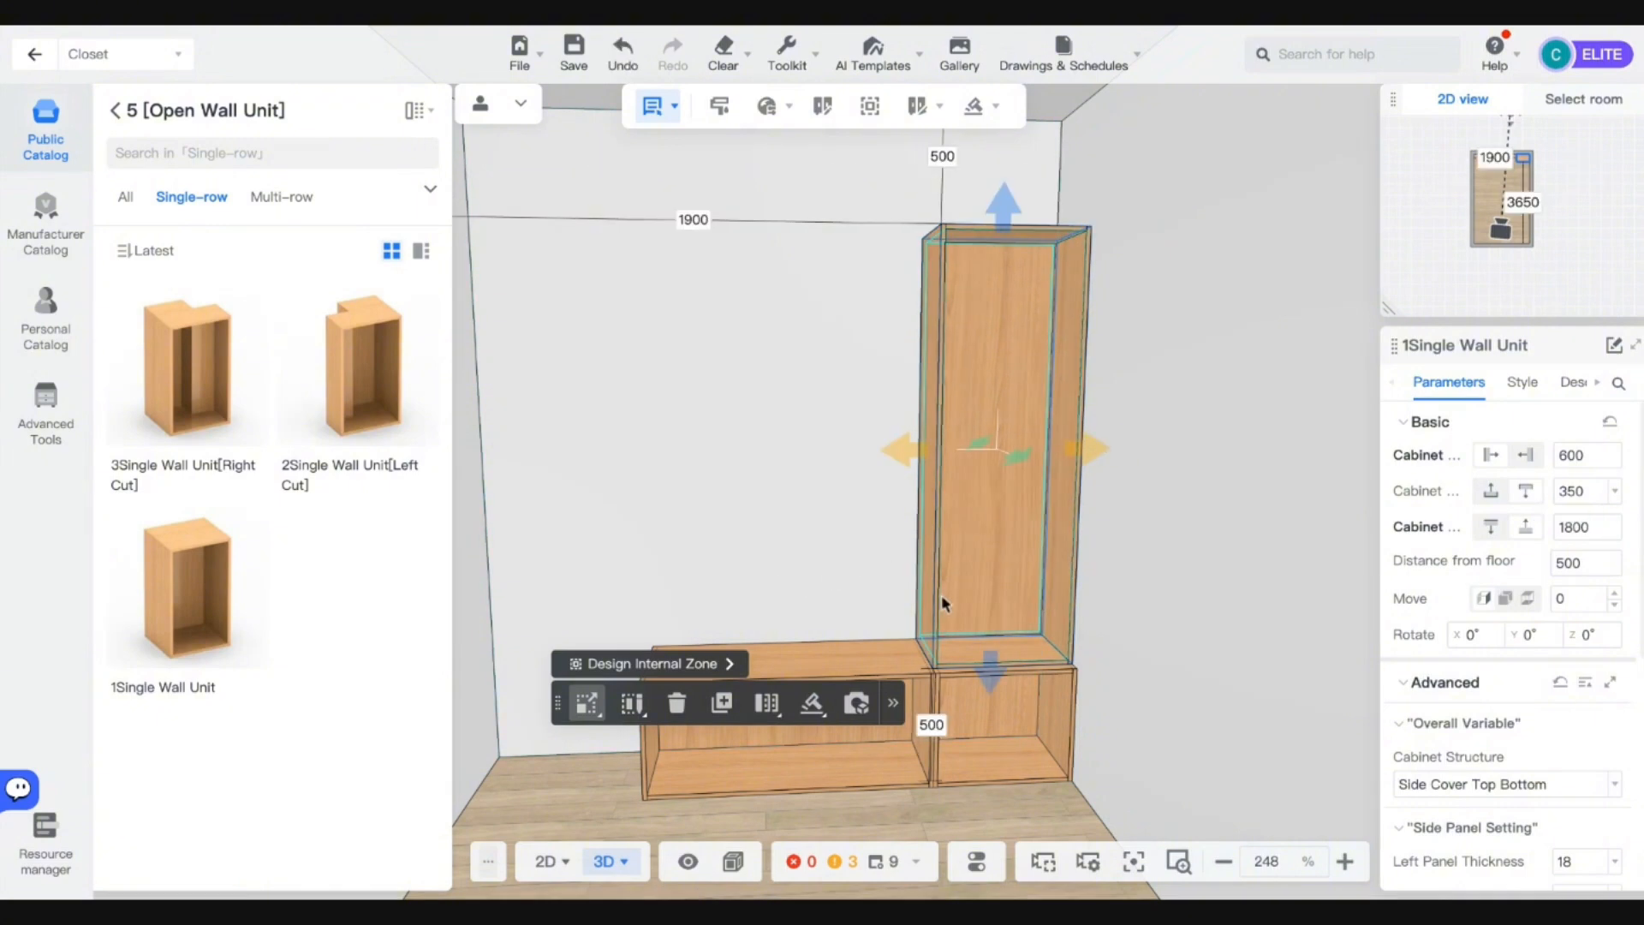
{"action": "left_click", "coordinate": [116, 110]}
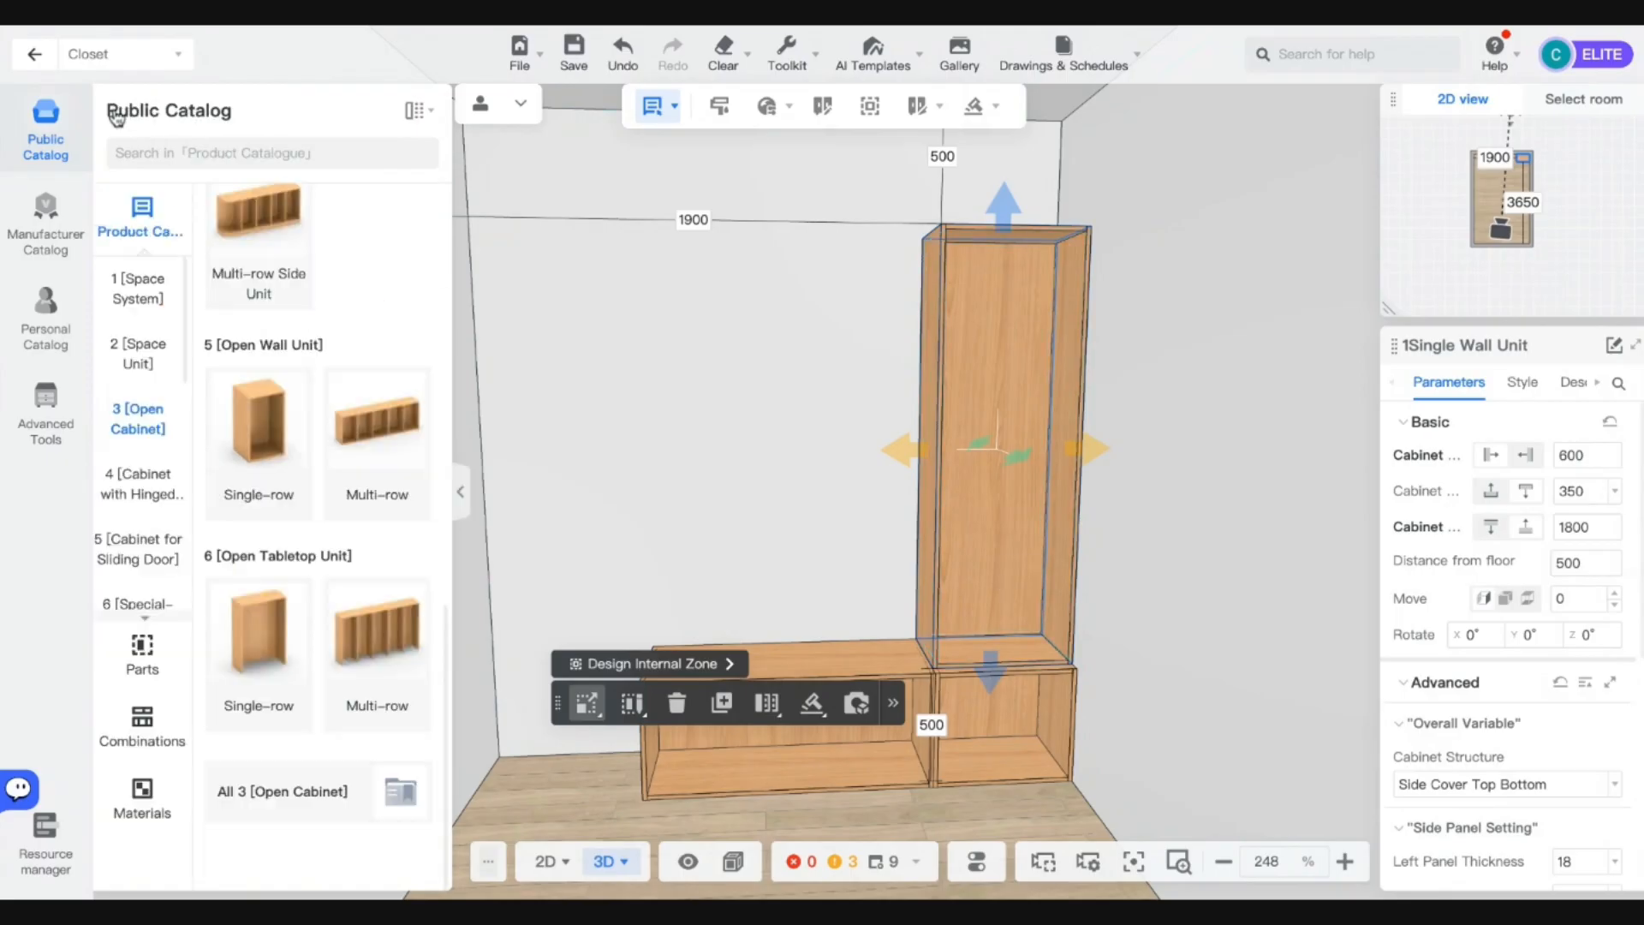
Place a 1Multi-row Wall UnitB from Open Wall Unit > Multi-row beside the tall unit, then select its width field.
{"action": "scroll", "coordinate": [401, 423], "scroll_direction": "up", "scroll_amount": 3}
{"action": "scroll", "coordinate": [334, 444], "scroll_direction": "down", "scroll_amount": 3}
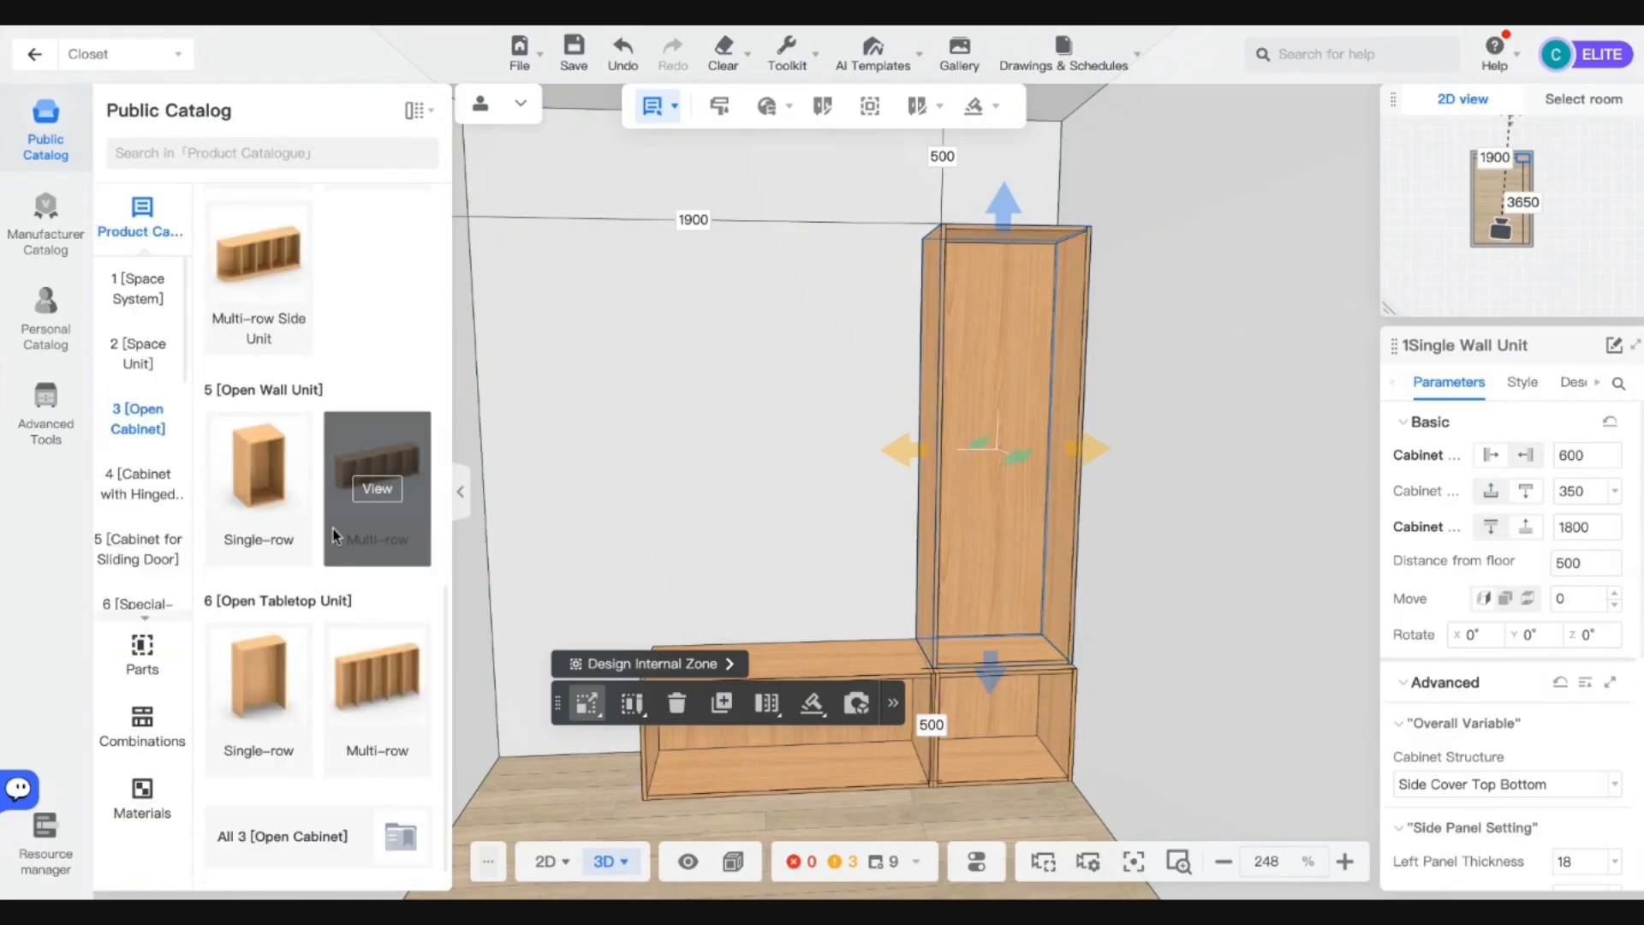
{"action": "left_click", "coordinate": [381, 498]}
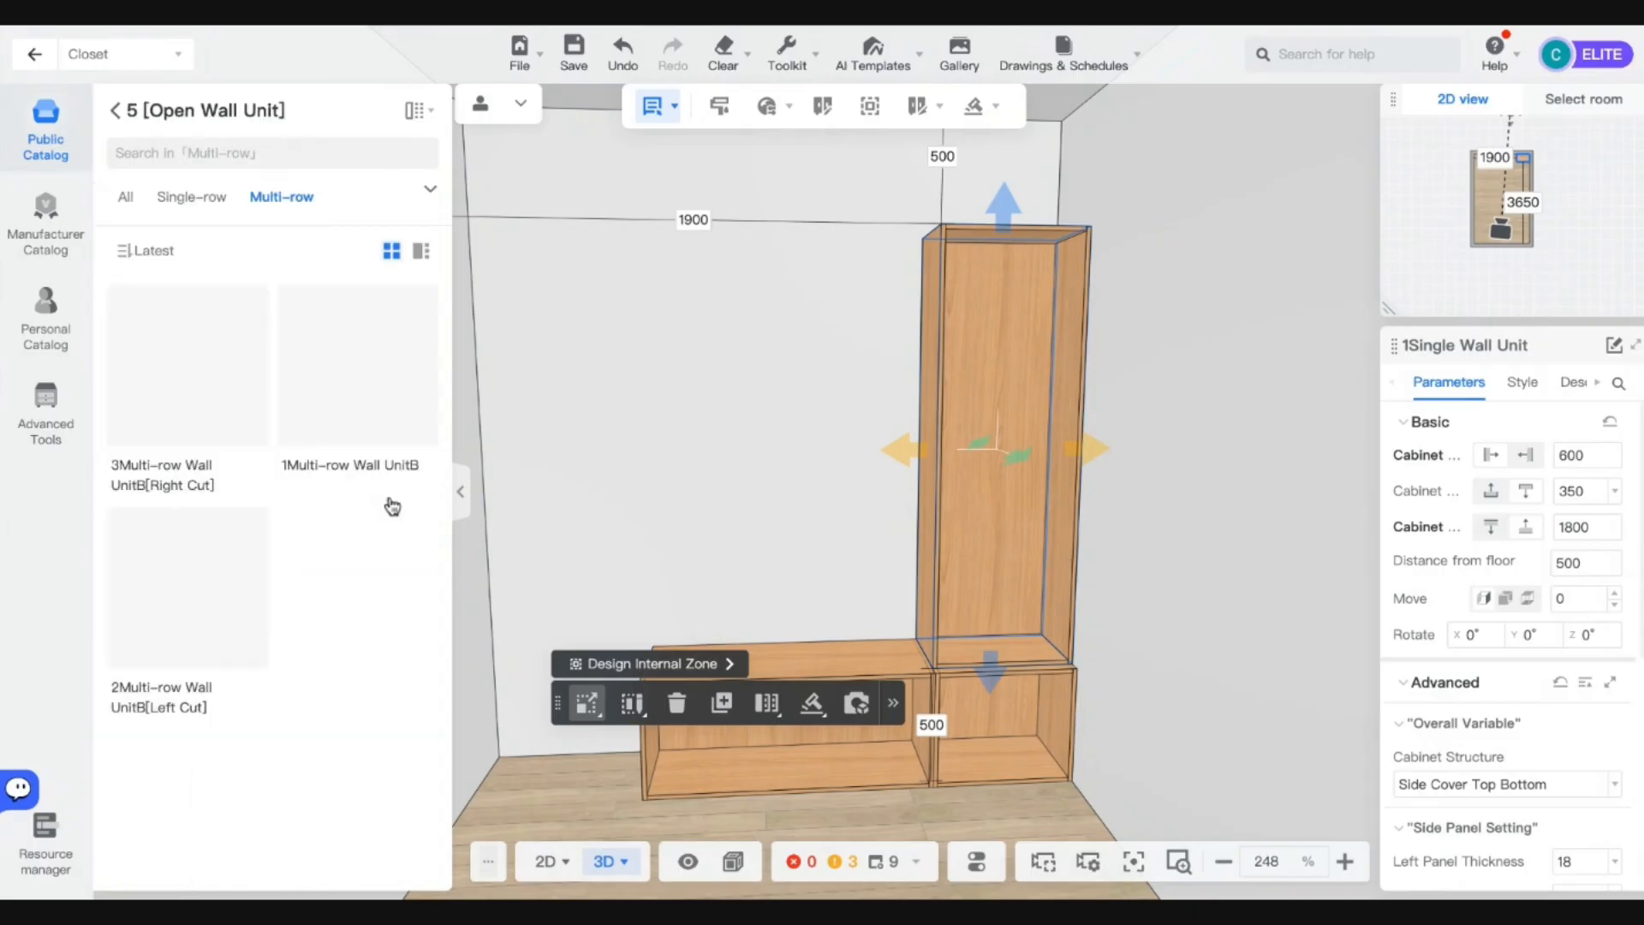
{"action": "left_click", "coordinate": [341, 398]}
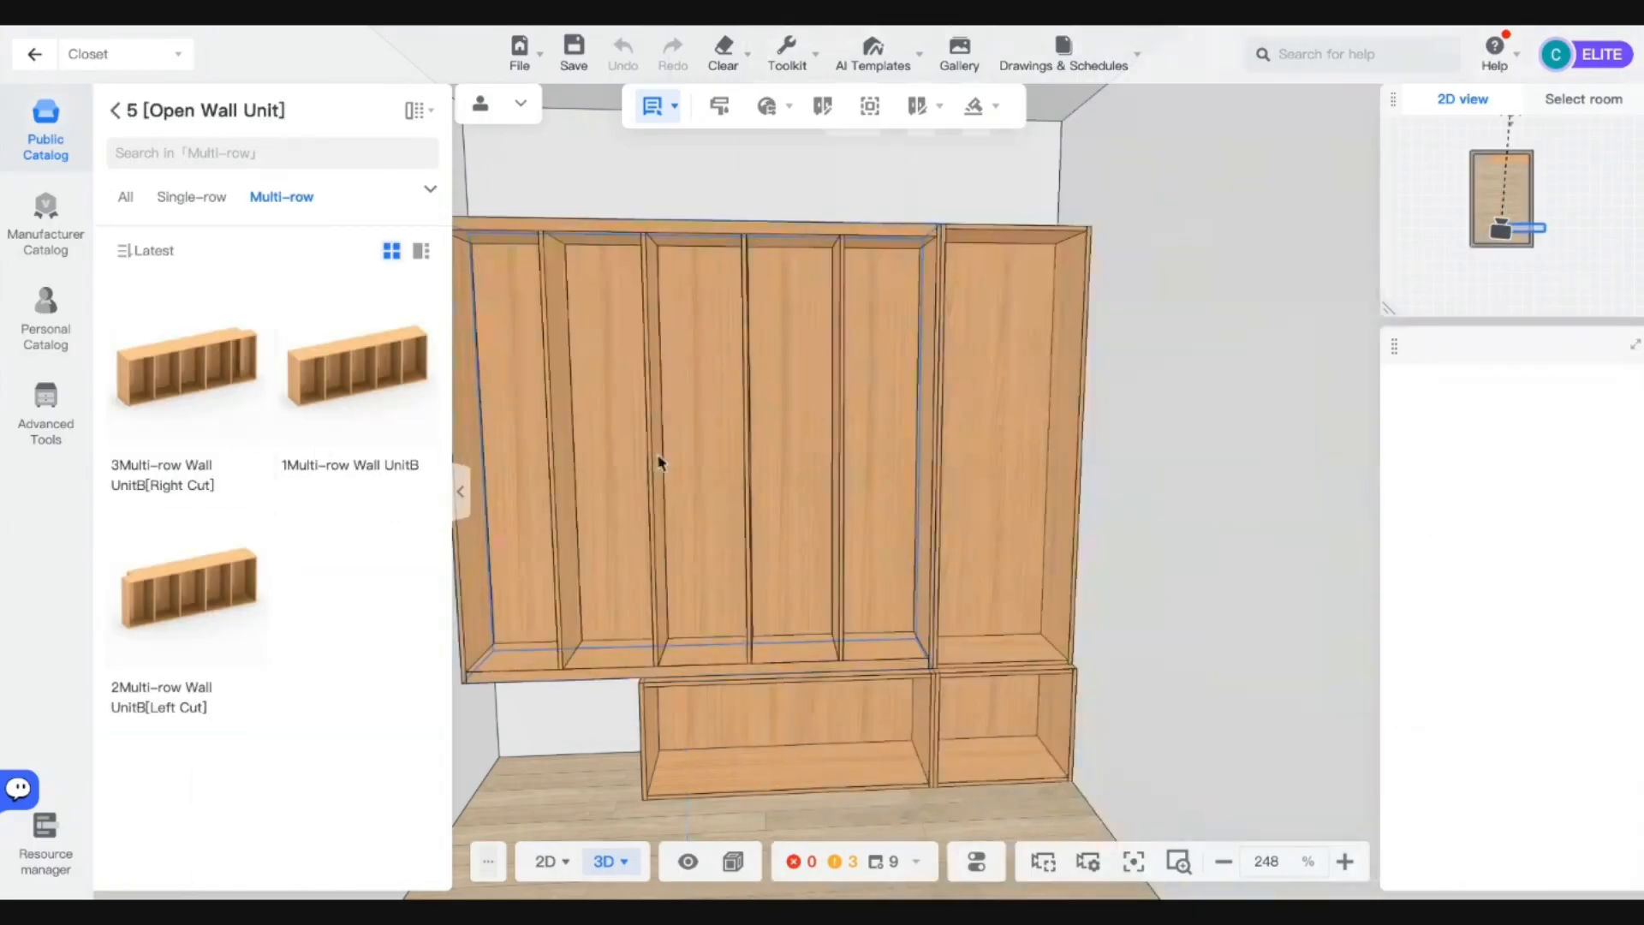
{"action": "left_click", "coordinate": [660, 460]}
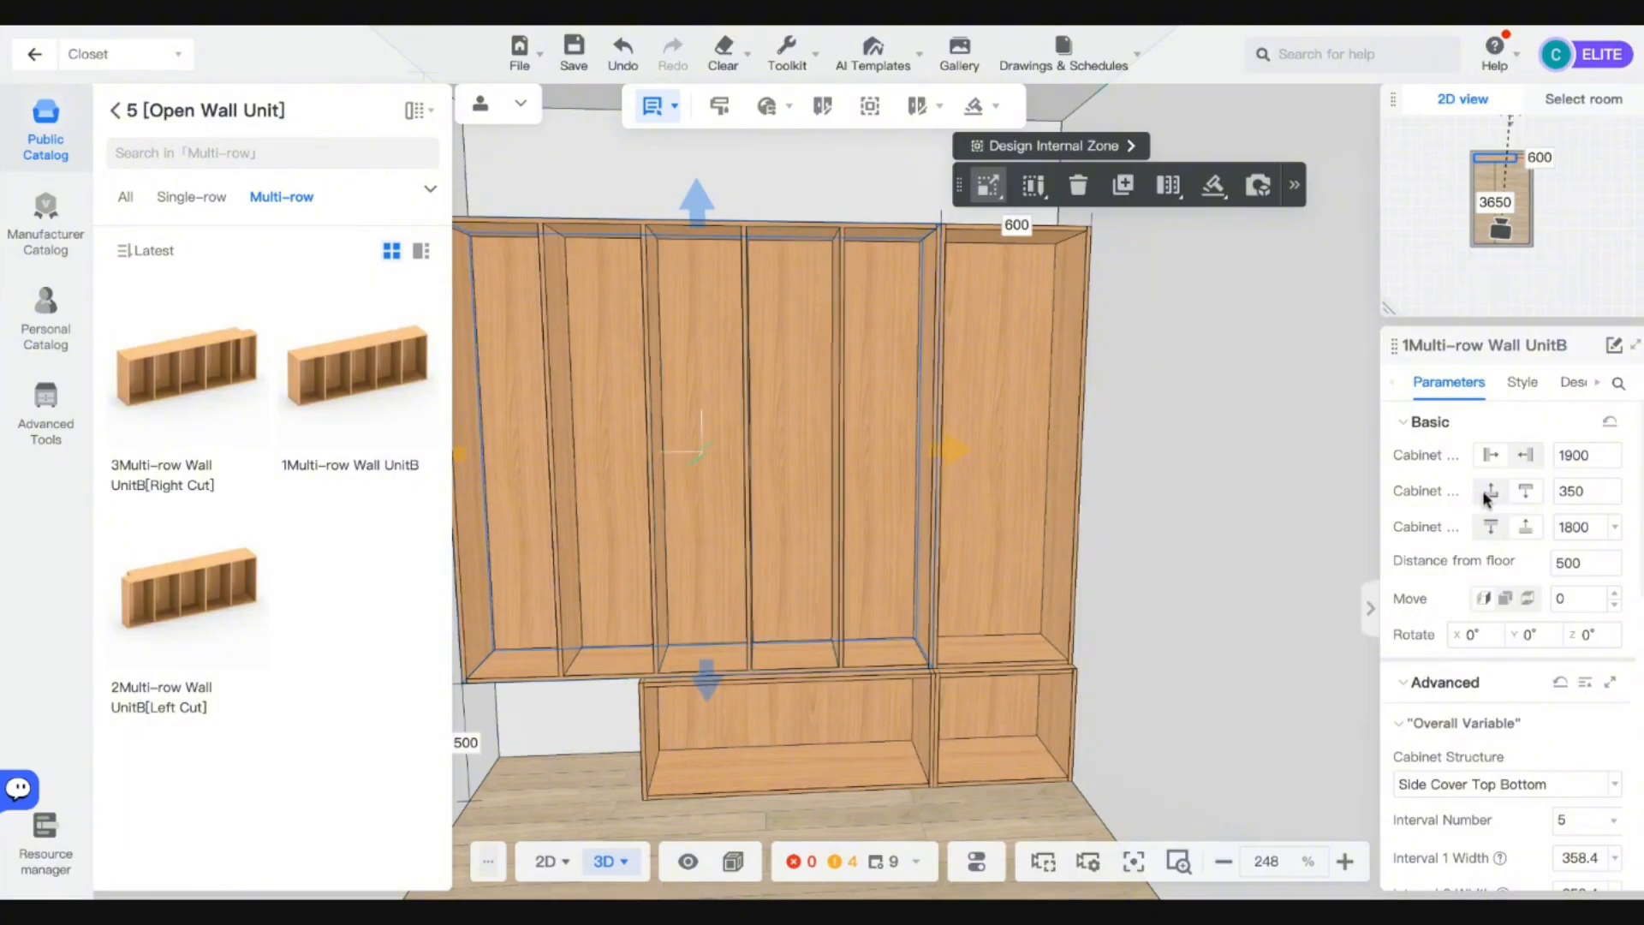
{"action": "left_click", "coordinate": [1564, 455]}
Make the multi-row unit 1200 mm wide with Interval Number 2, aligned against the tall right unit.
{"action": "type", "text": "12"}
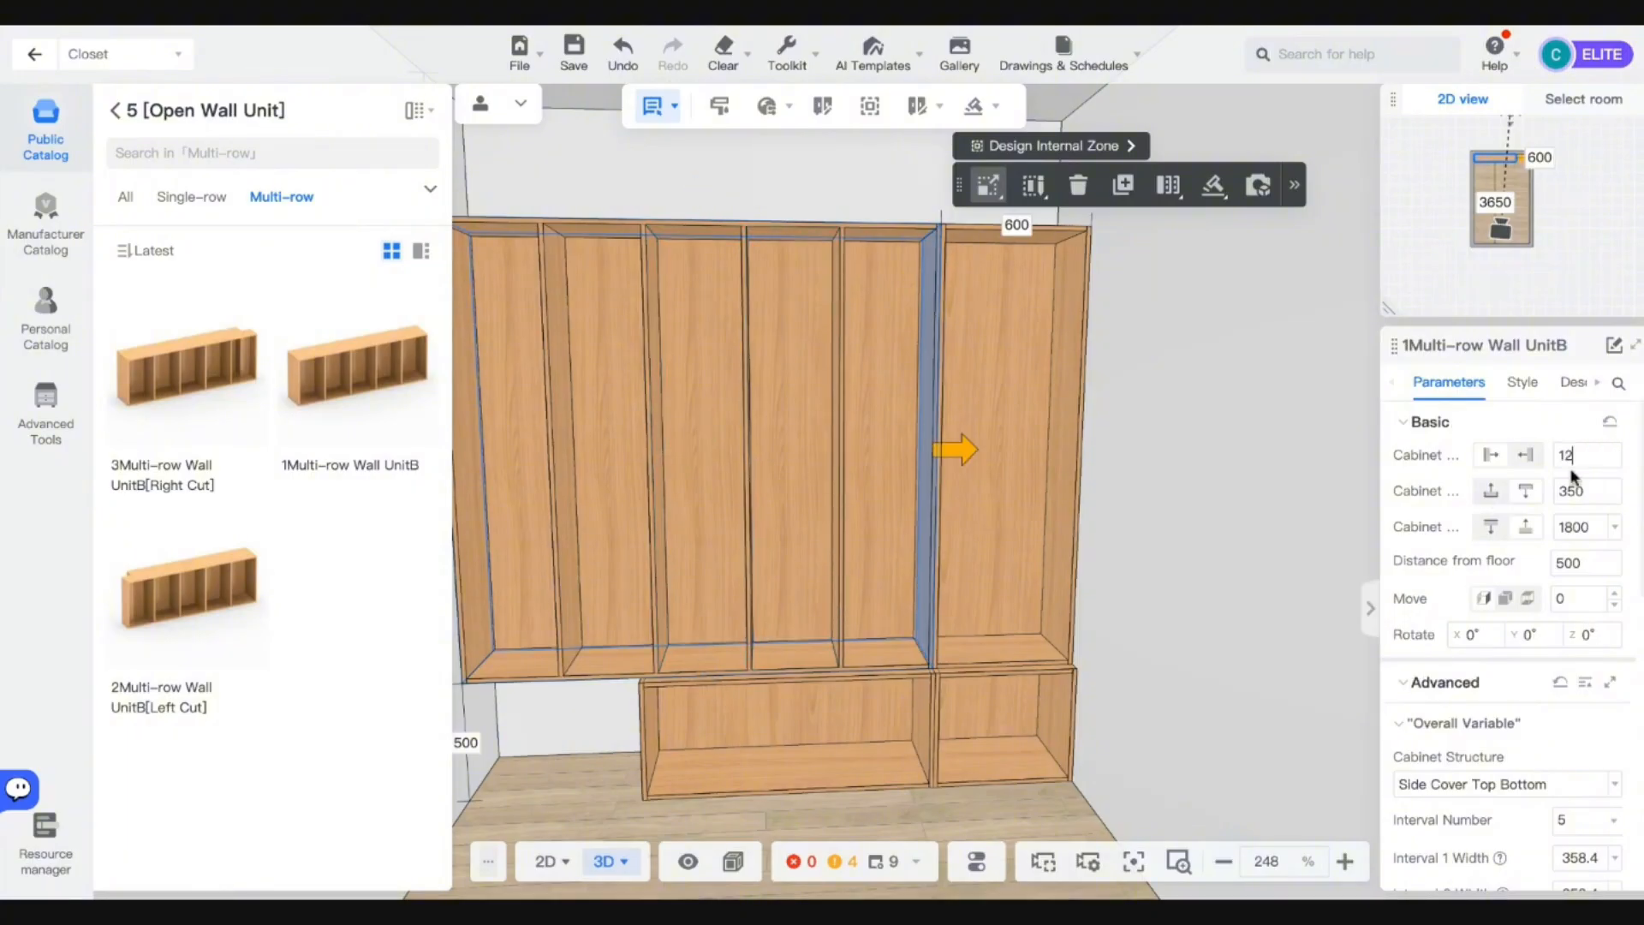
{"action": "type", "text": "00"}
{"action": "key", "text": "Return"}
{"action": "scroll", "coordinate": [1554, 685], "scroll_direction": "down", "scroll_amount": 2}
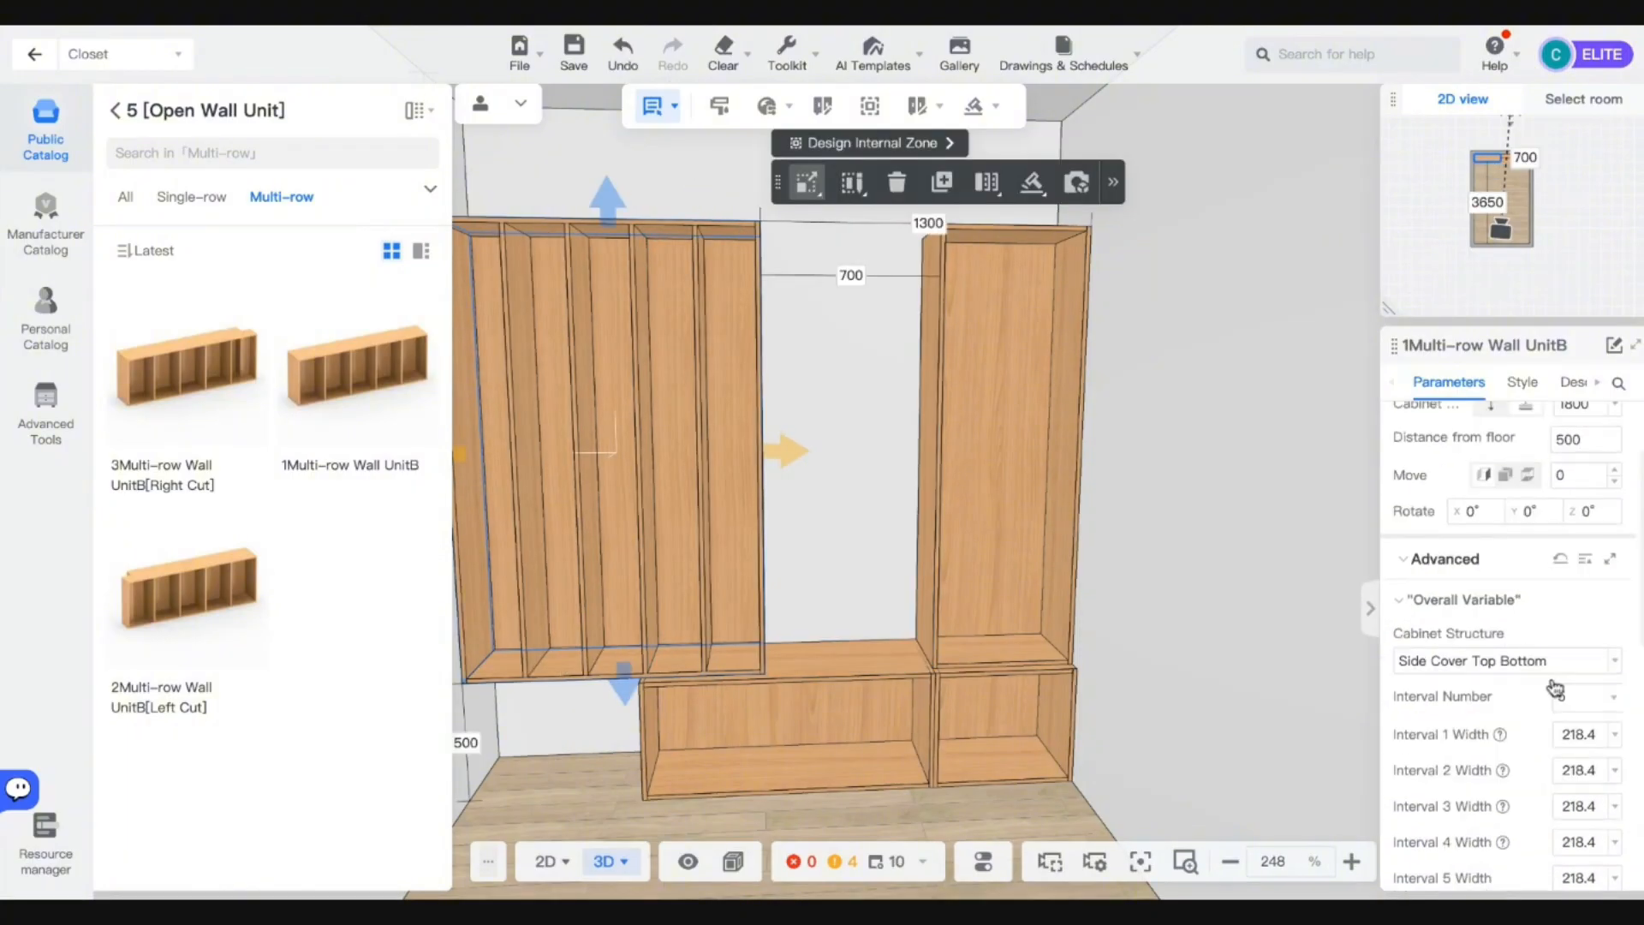
{"action": "left_click", "coordinate": [1582, 704]}
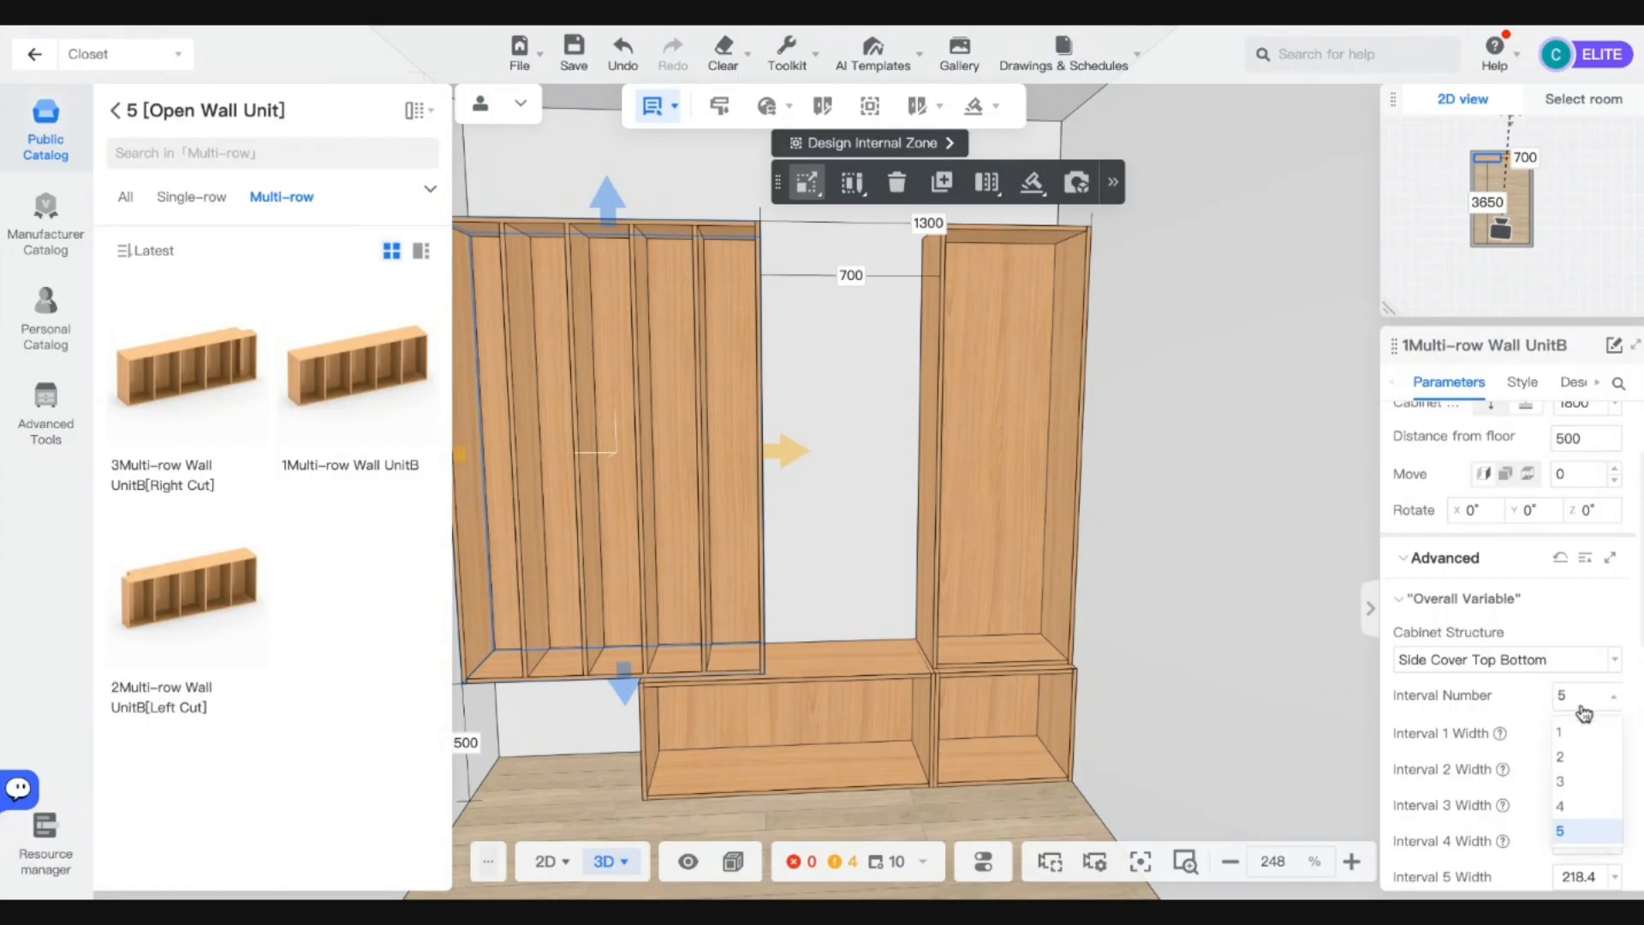
{"action": "left_click", "coordinate": [1561, 757]}
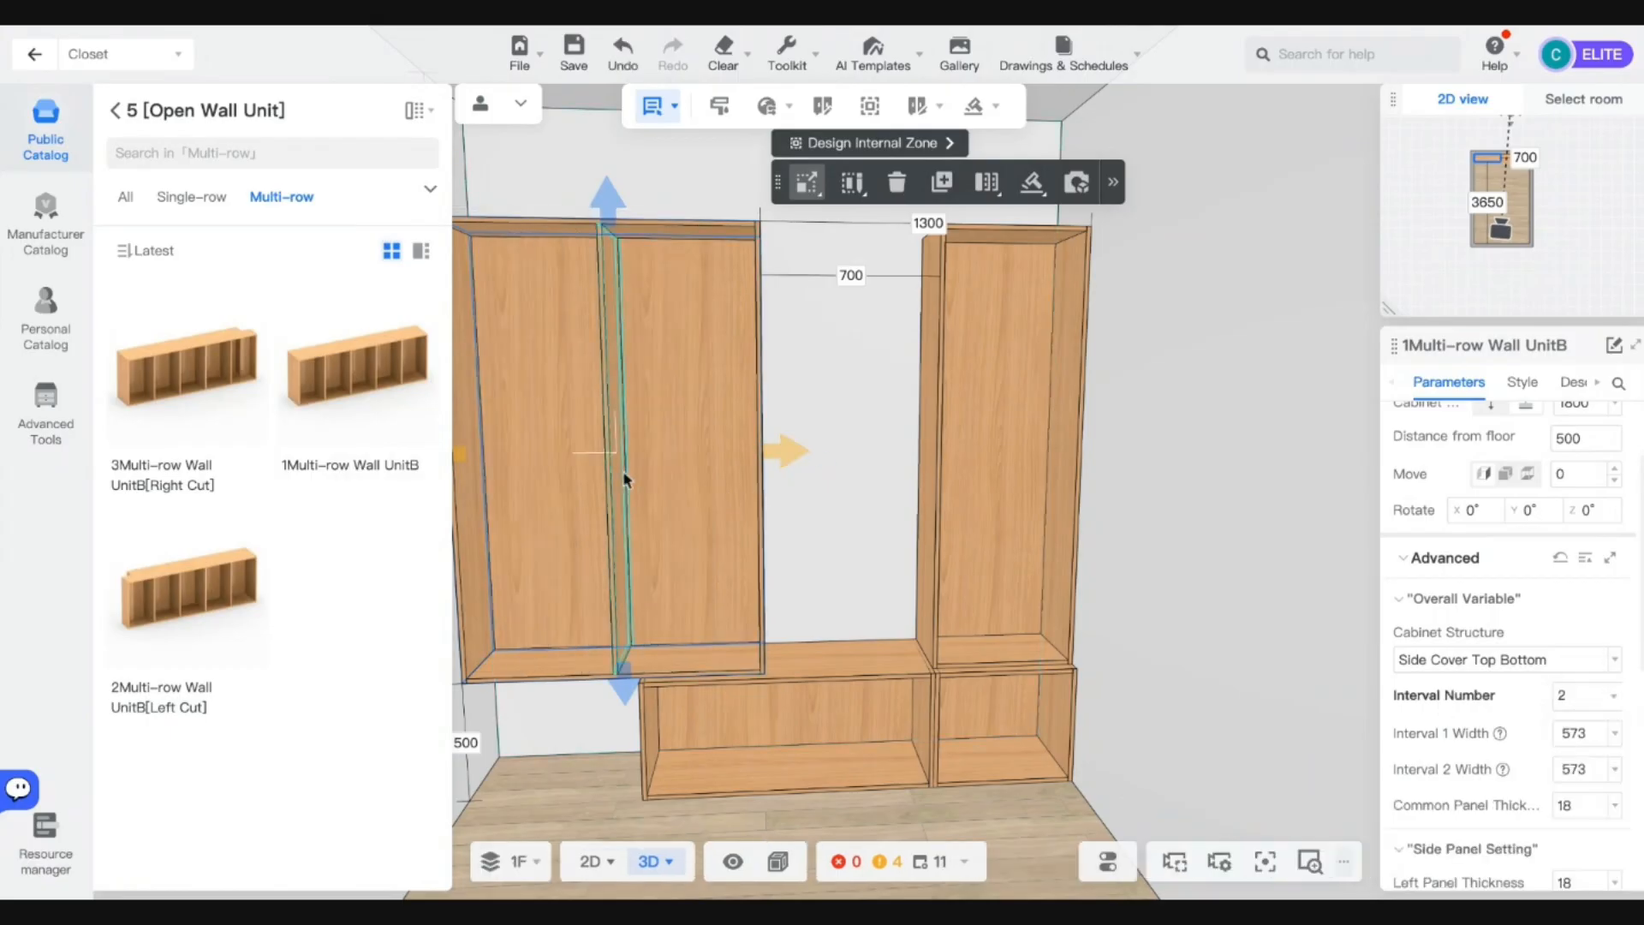
{"action": "left_click", "coordinate": [938, 450]}
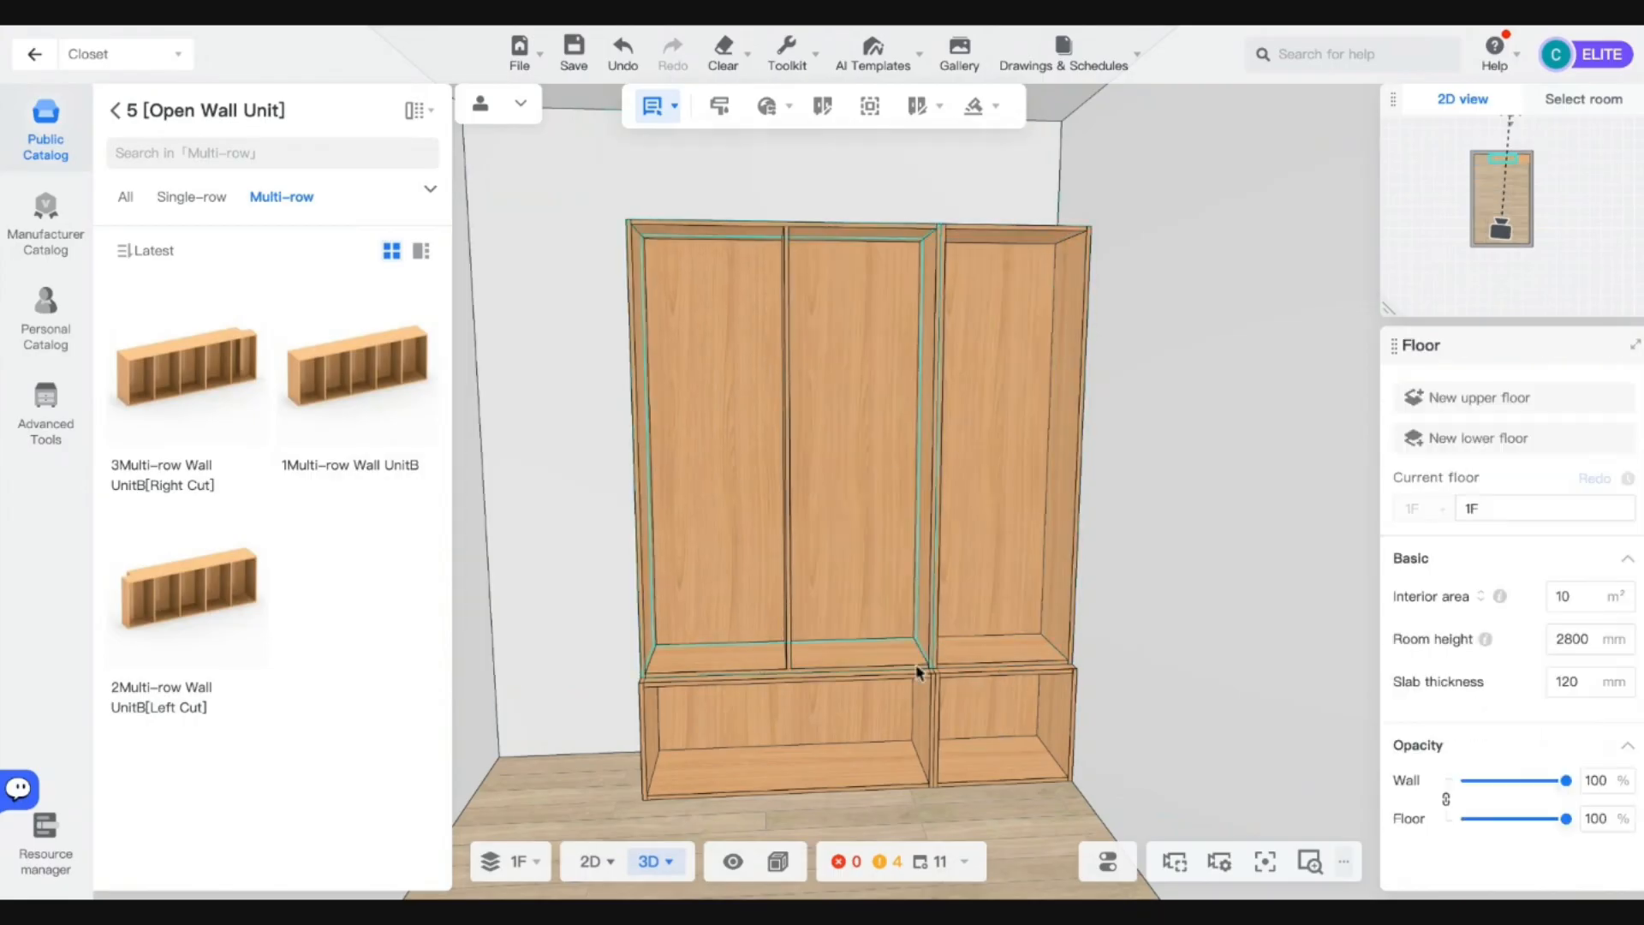
Set the tall right single wall unit's cabinet depth to 500 mm.
{"action": "scroll", "coordinate": [944, 648], "scroll_direction": "down", "scroll_amount": 3}
{"action": "scroll", "coordinate": [944, 648], "scroll_direction": "up", "scroll_amount": 3}
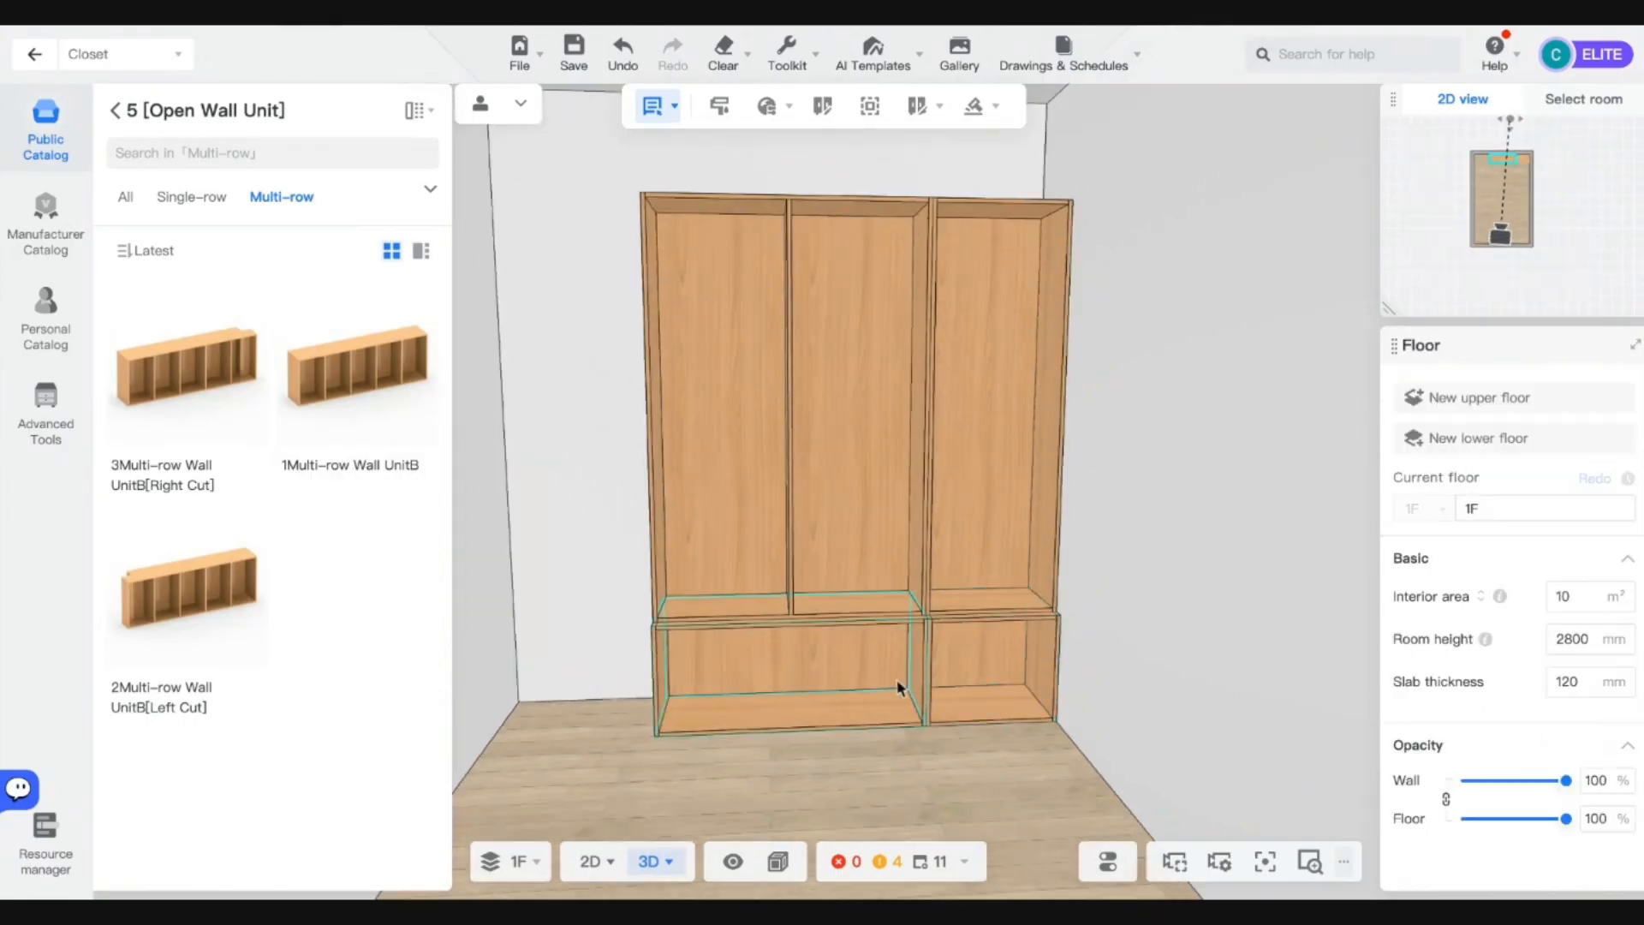
{"action": "scroll", "coordinate": [819, 525], "scroll_direction": "up", "scroll_amount": 2}
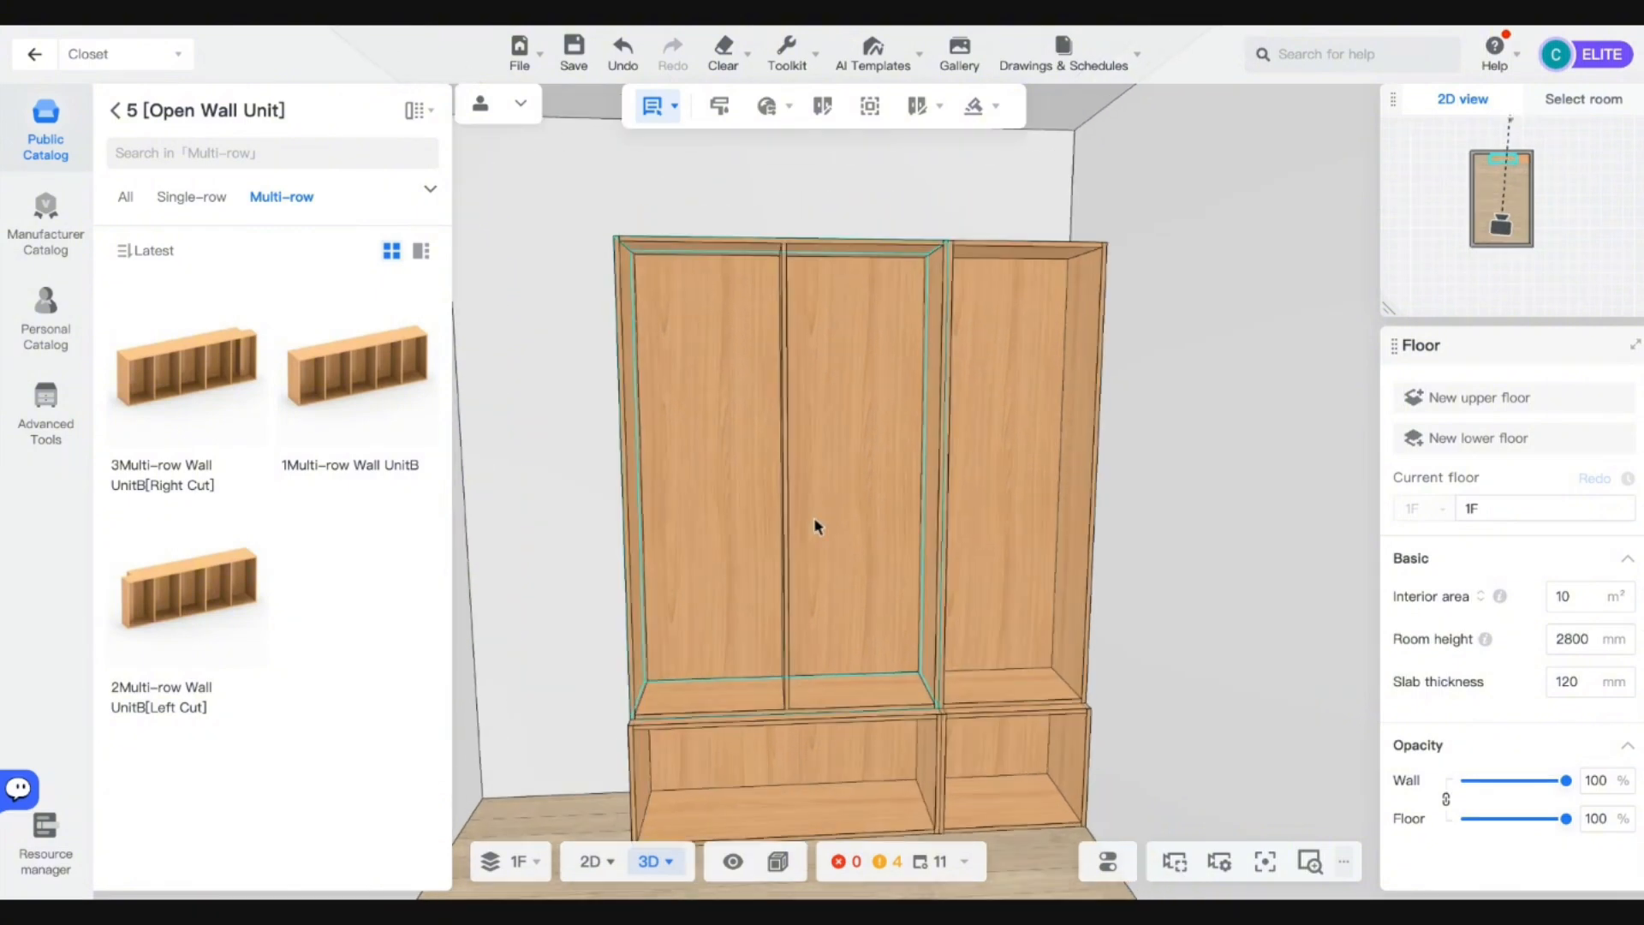
{"action": "scroll", "coordinate": [885, 569], "scroll_direction": "down", "scroll_amount": 4}
{"action": "left_click", "coordinate": [974, 539]}
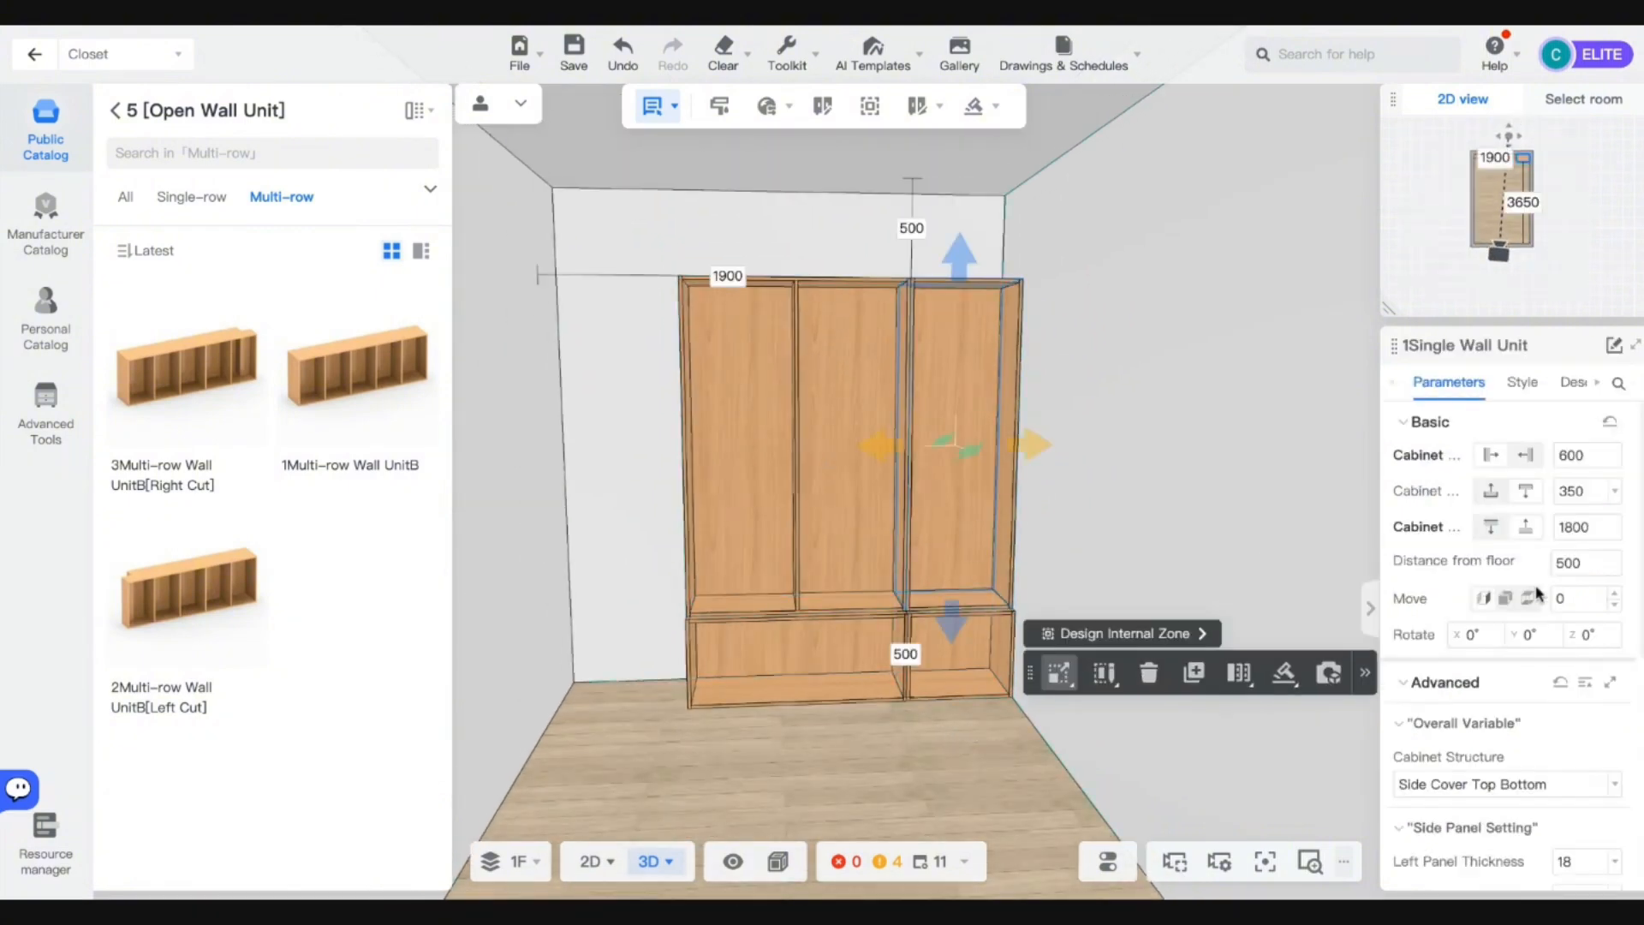
{"action": "left_click_drag", "start_coordinate": [842, 731], "coordinate": [921, 780]}
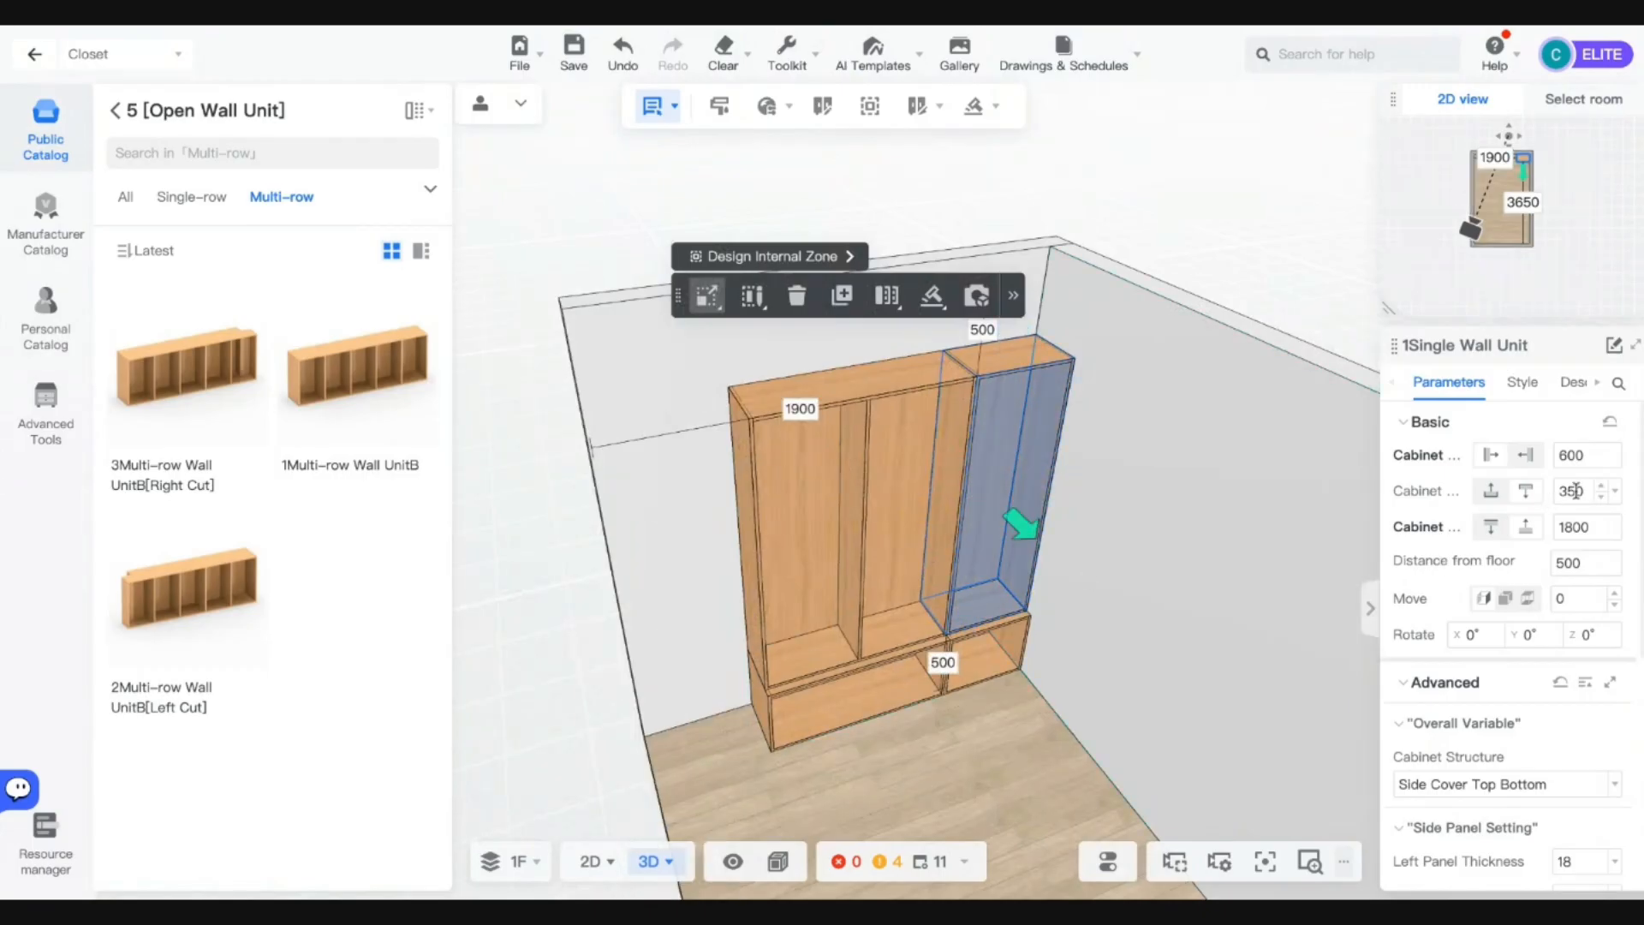
{"action": "double_click", "coordinate": [1552, 500]}
{"action": "type", "text": "500"}
{"action": "key", "text": "Return"}
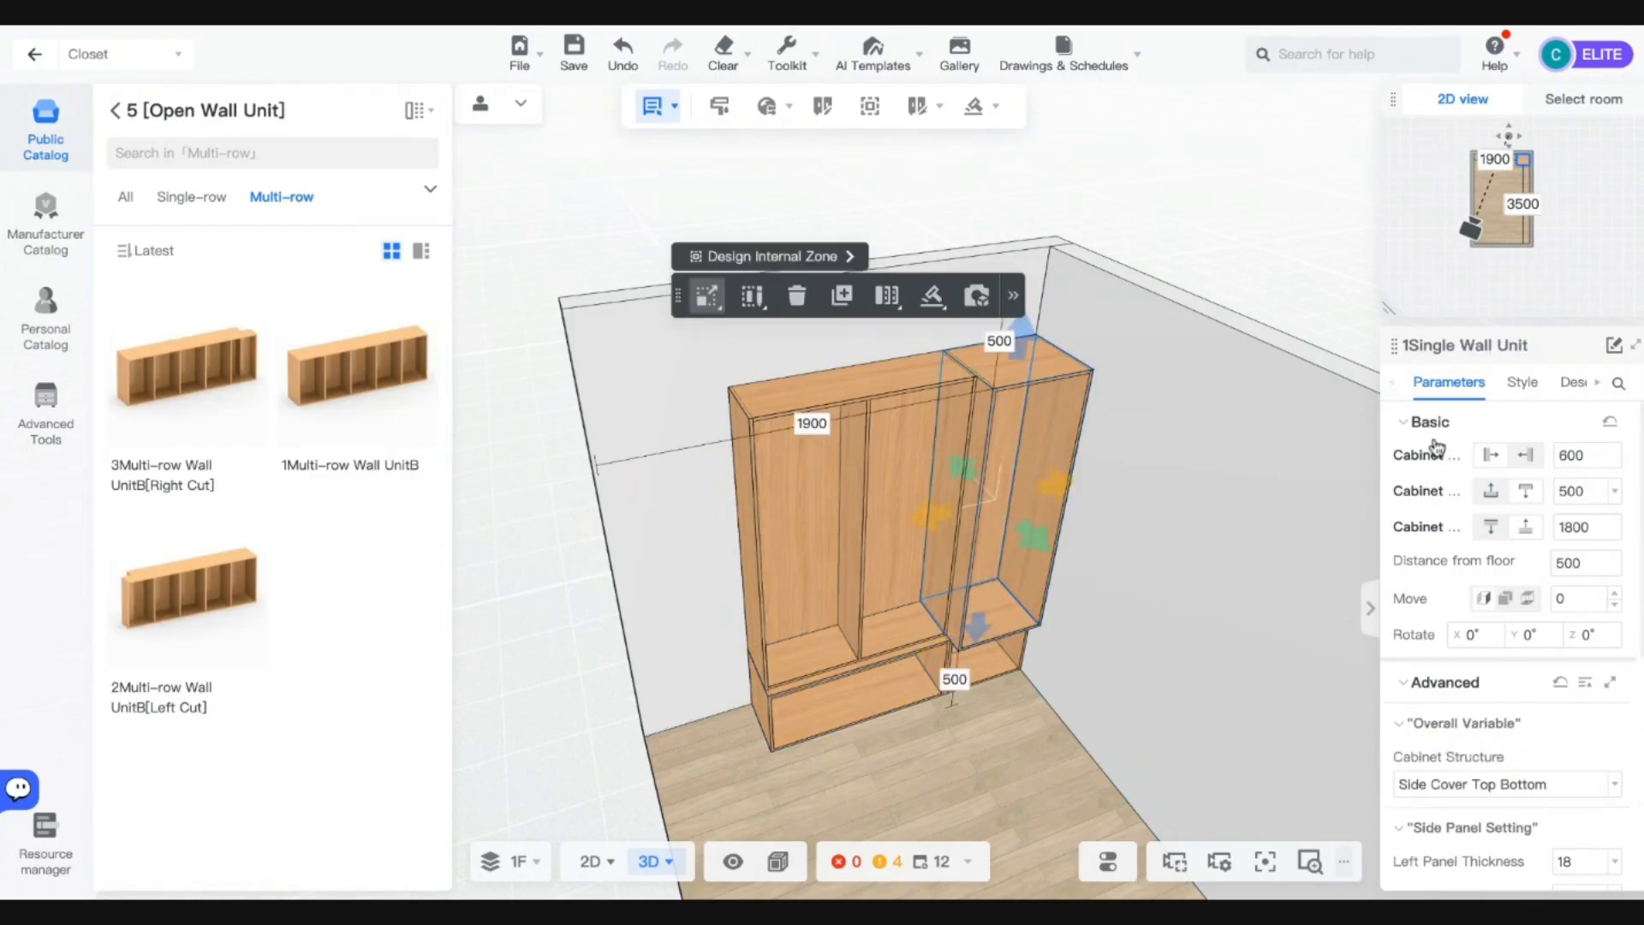
Set the two-section multi-row wall unit's cabinet depth to 400 mm.
{"action": "left_click", "coordinate": [906, 459]}
{"action": "double_click", "coordinate": [1571, 491]}
{"action": "type", "text": "400"}
{"action": "key", "text": "Return"}
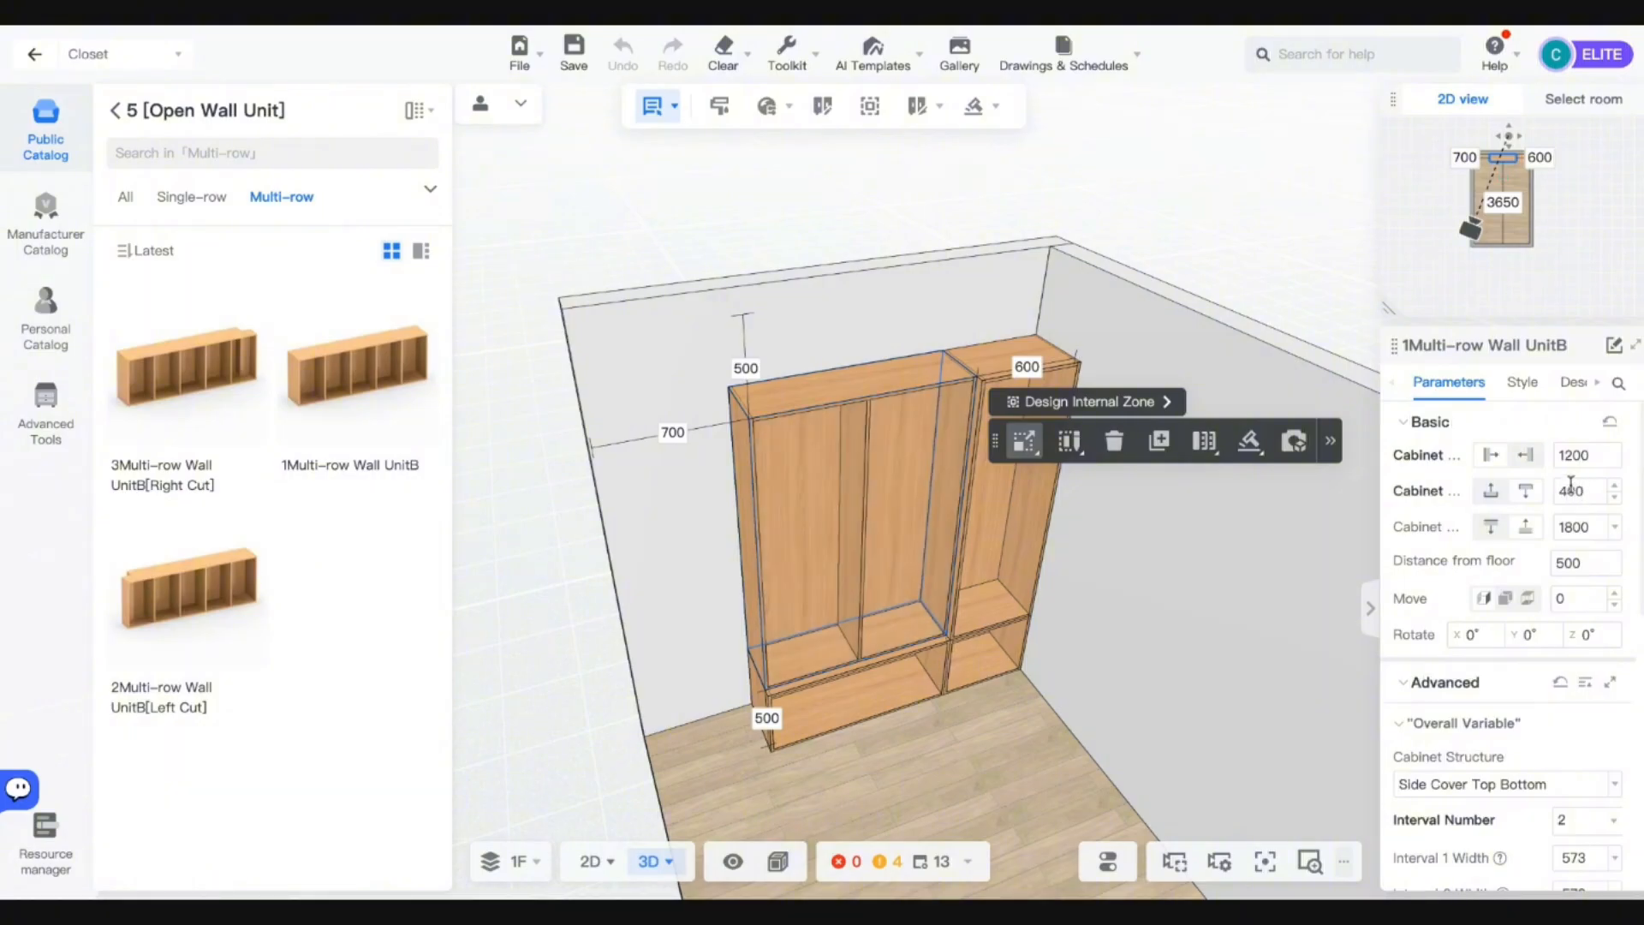
{"action": "left_click_drag", "start_coordinate": [1019, 743], "coordinate": [1050, 668]}
{"action": "scroll", "coordinate": [1006, 627], "scroll_direction": "up", "scroll_amount": 4}
{"action": "scroll", "coordinate": [1006, 627], "scroll_direction": "down", "scroll_amount": 4}
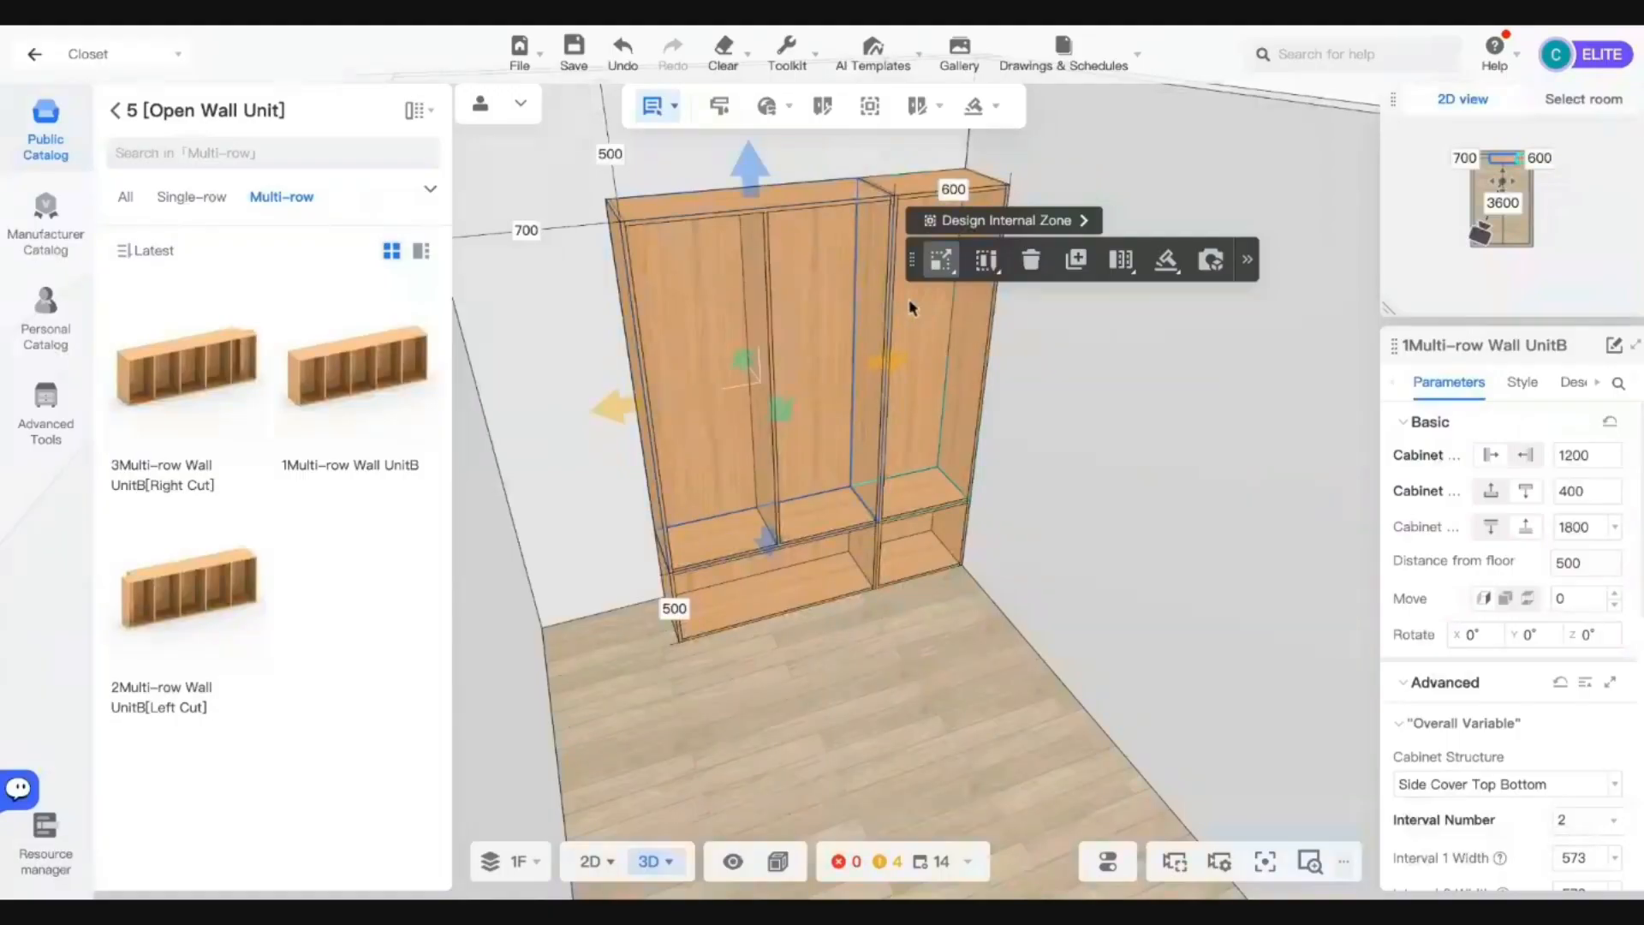
{"action": "key", "text": "q"}
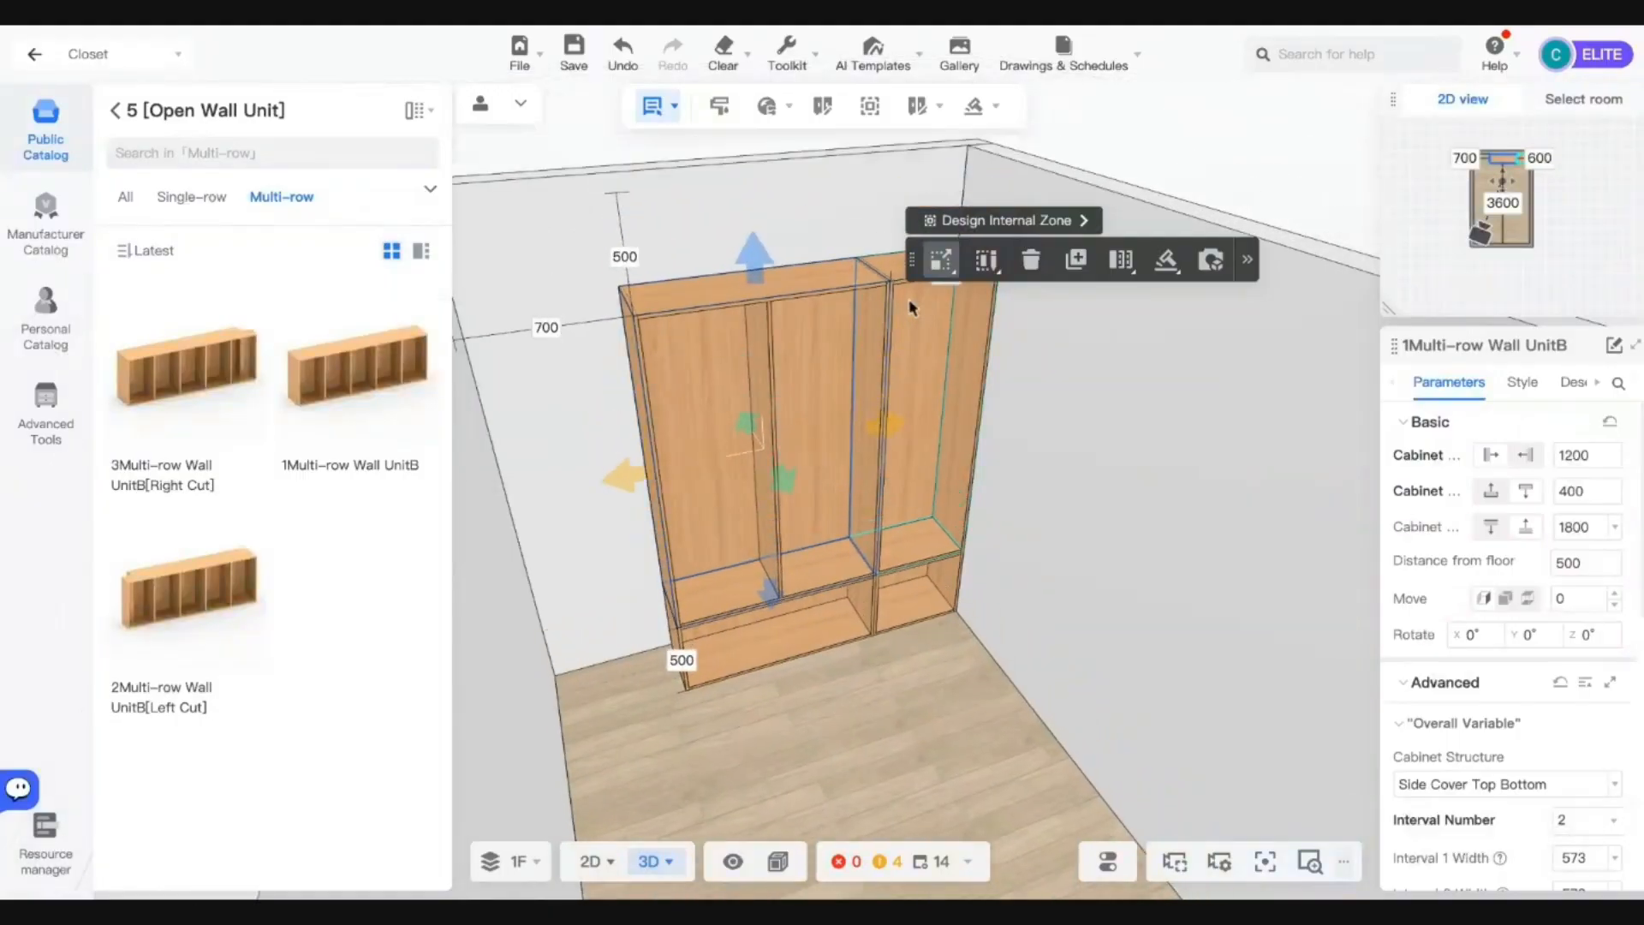
Set the right single wall unit's height to 1600 mm.
{"action": "key", "text": "w"}
{"action": "left_click", "coordinate": [960, 406]}
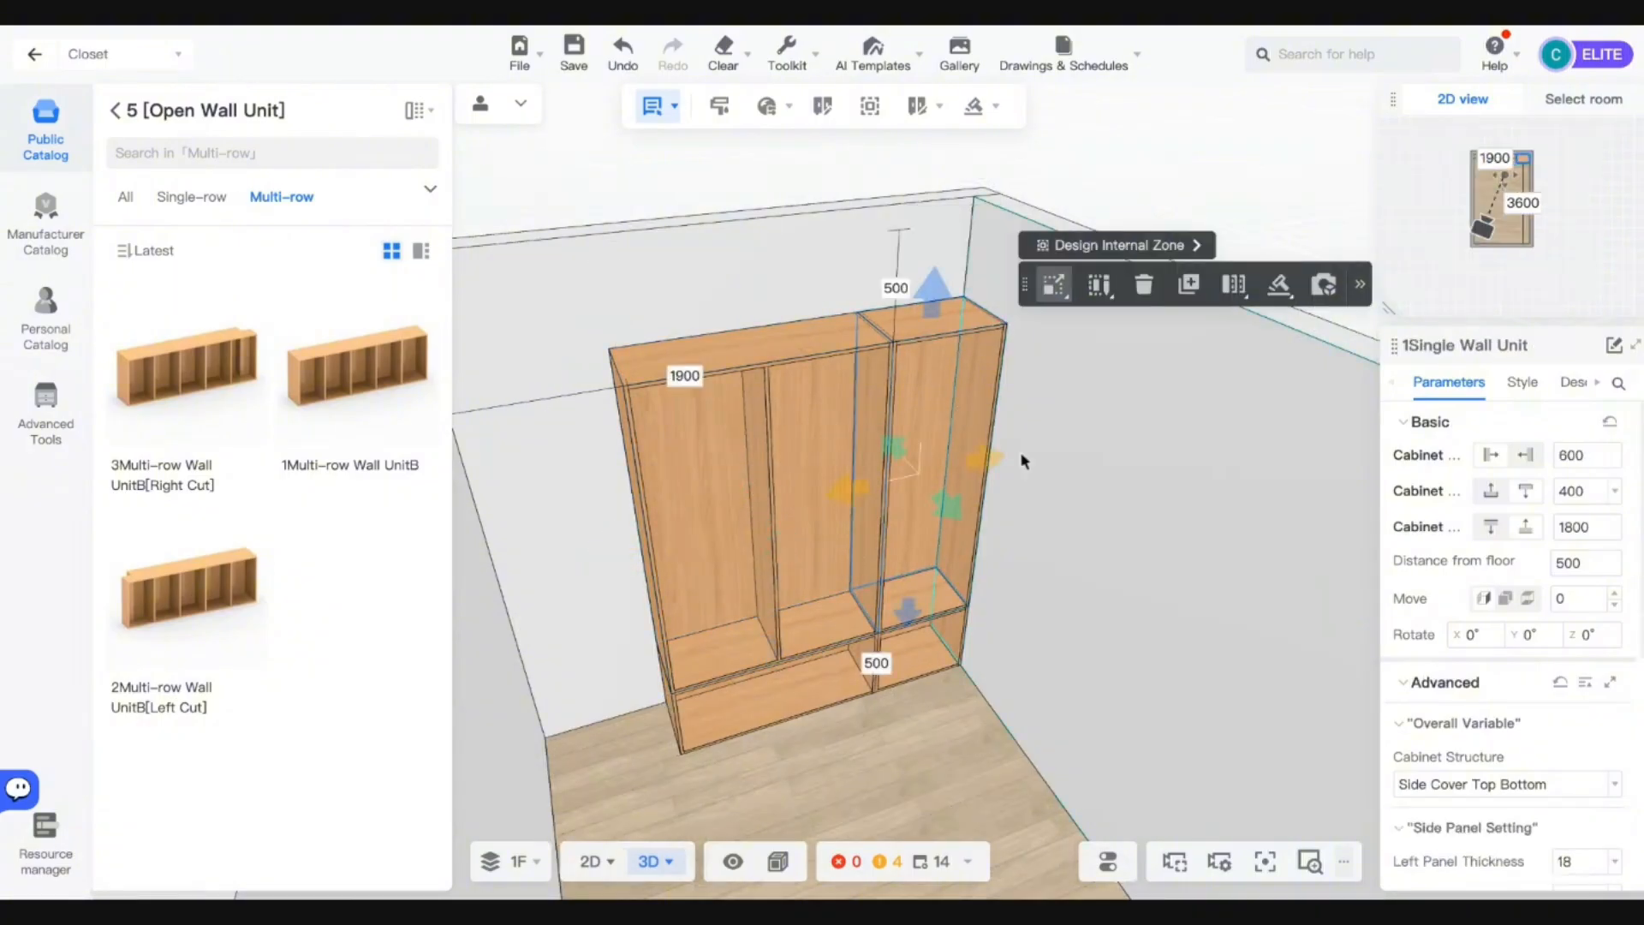
{"action": "double_click", "coordinate": [1565, 526]}
{"action": "type", "text": "160"}
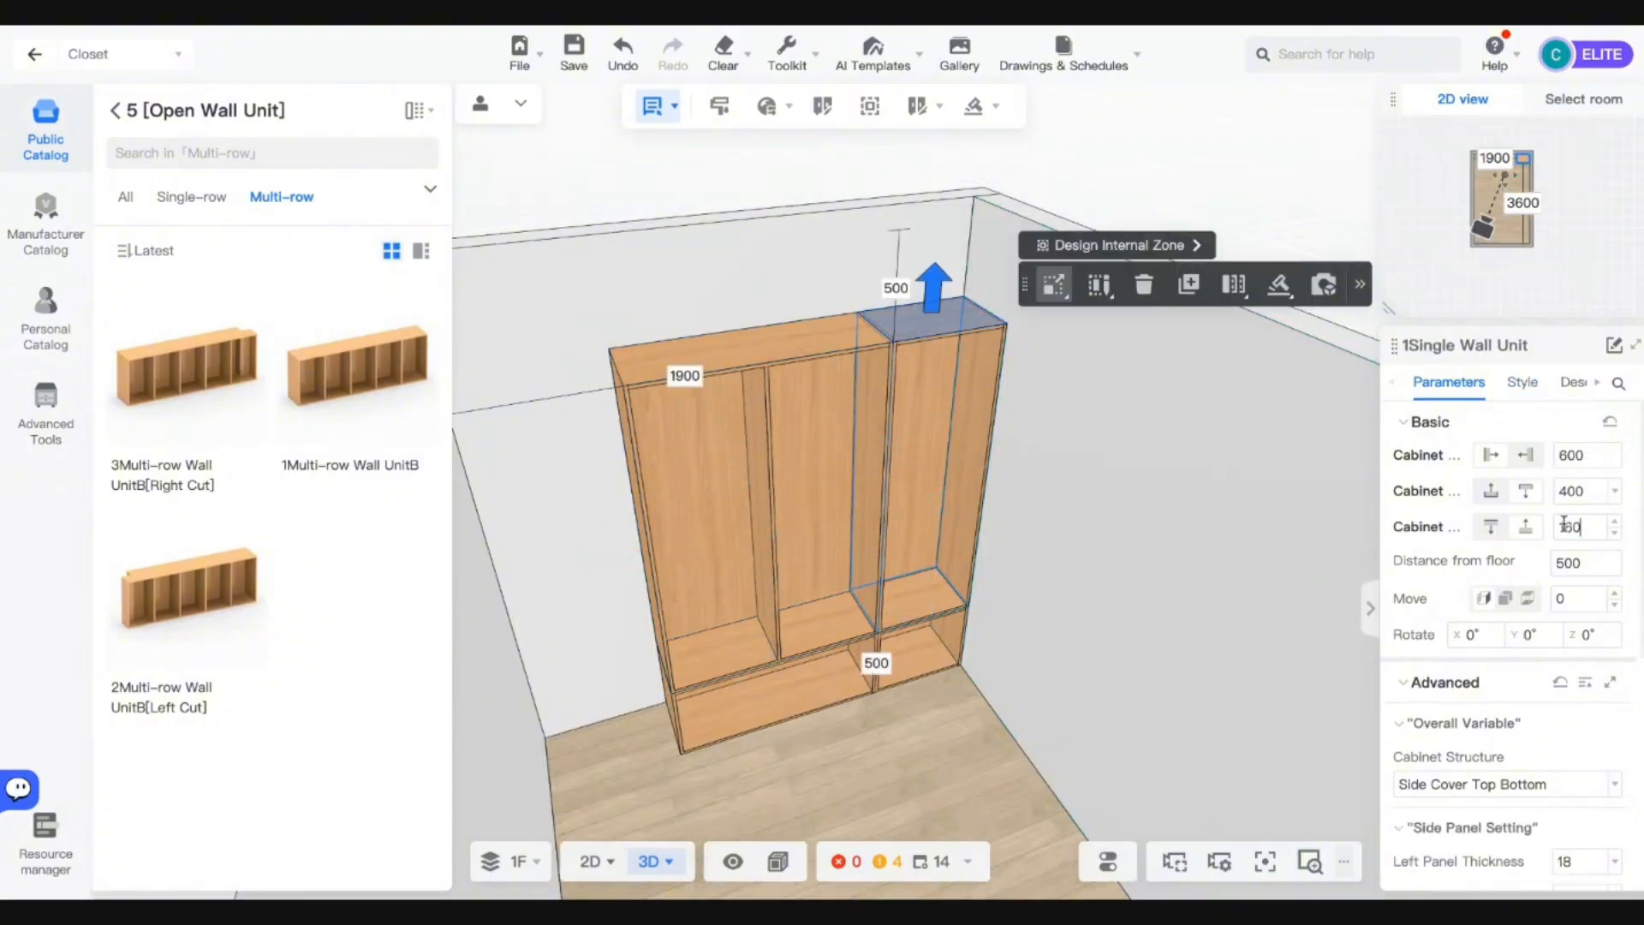
{"action": "type", "text": "0"}
{"action": "key", "text": "Return"}
Reselect the wall units and select the far-left cabinet for stacking.
{"action": "left_click", "coordinate": [858, 478]}
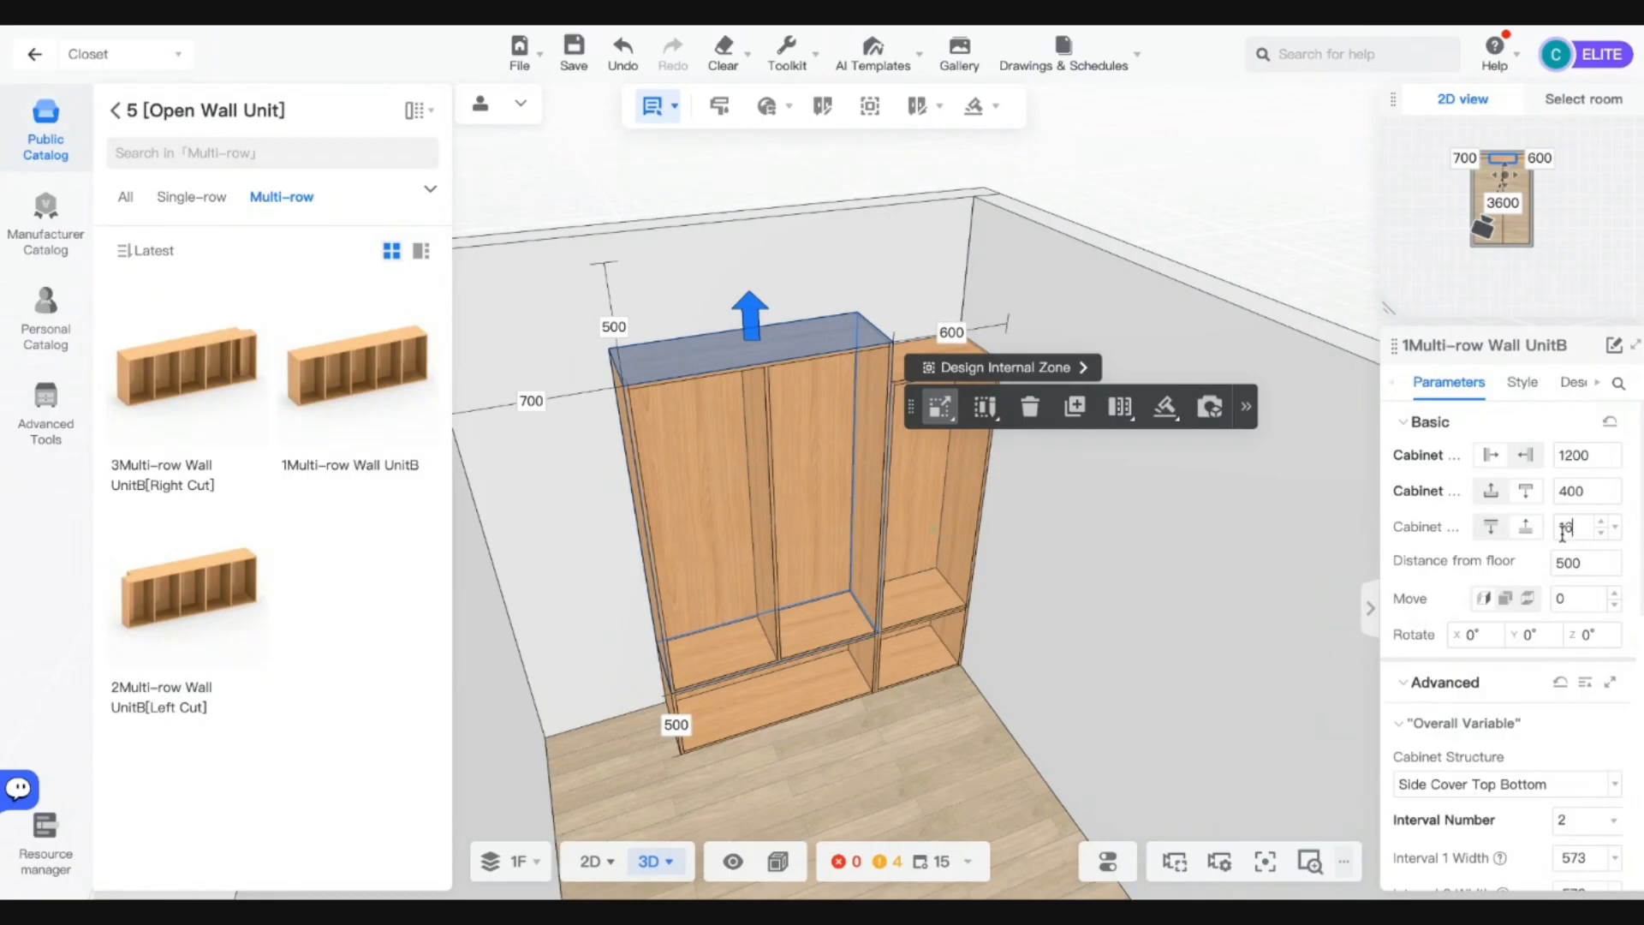
{"action": "key", "text": "Return"}
{"action": "left_click", "coordinate": [942, 485]}
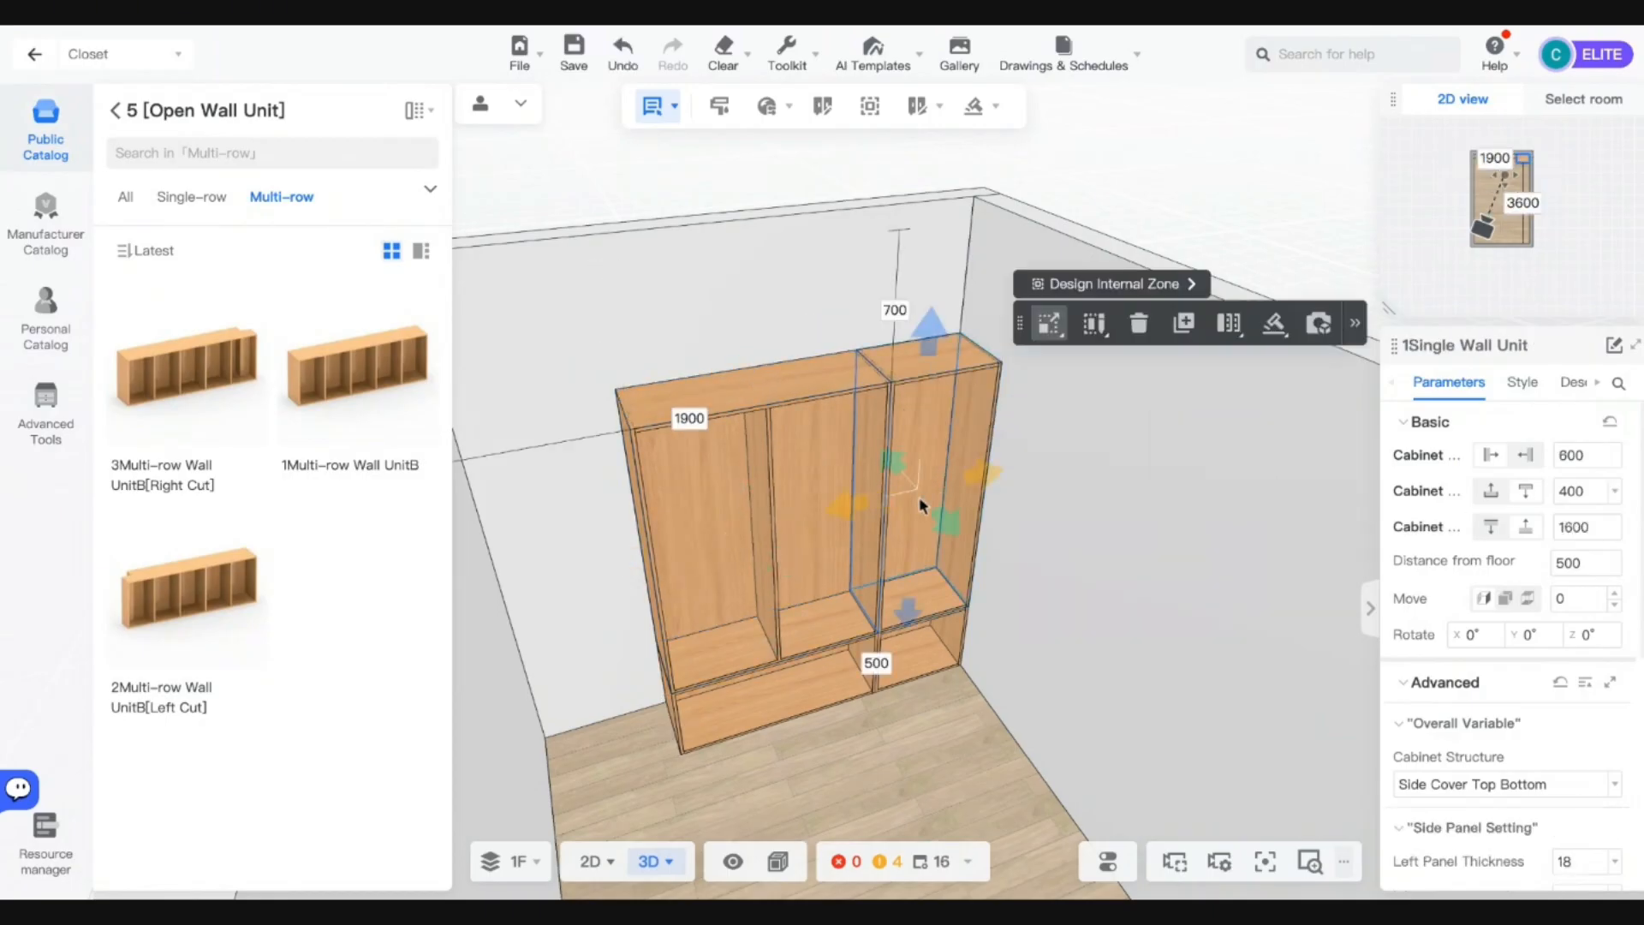
{"action": "scroll", "coordinate": [949, 442], "scroll_direction": "up", "scroll_amount": 2}
{"action": "left_click", "coordinate": [957, 349]}
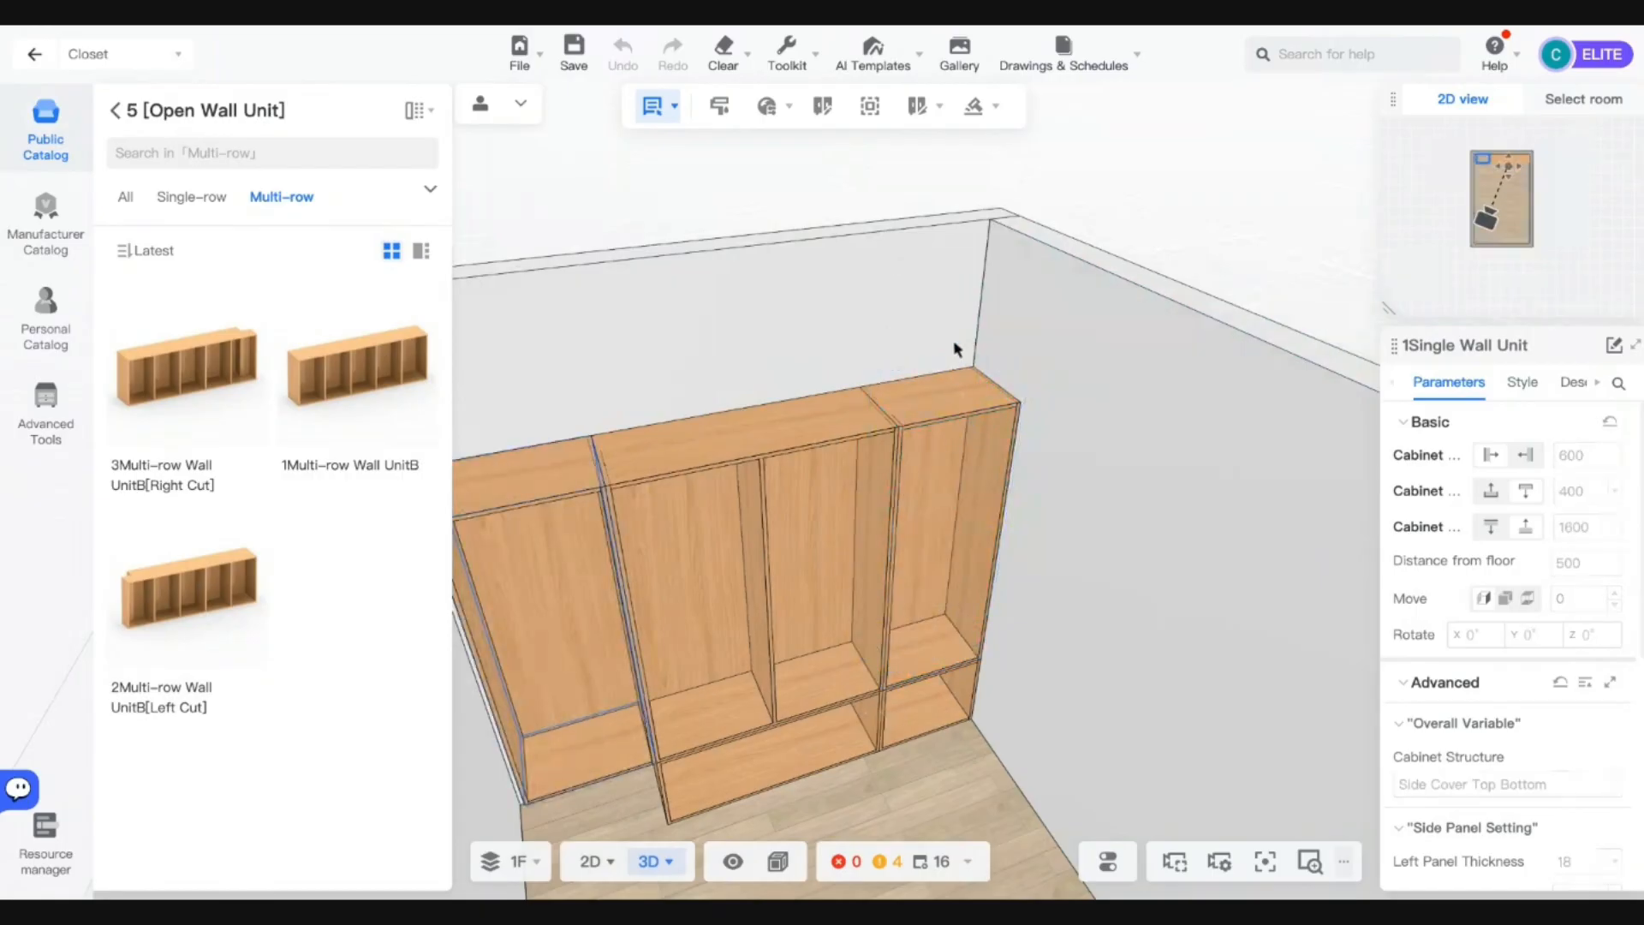
{"action": "left_click", "coordinate": [624, 524]}
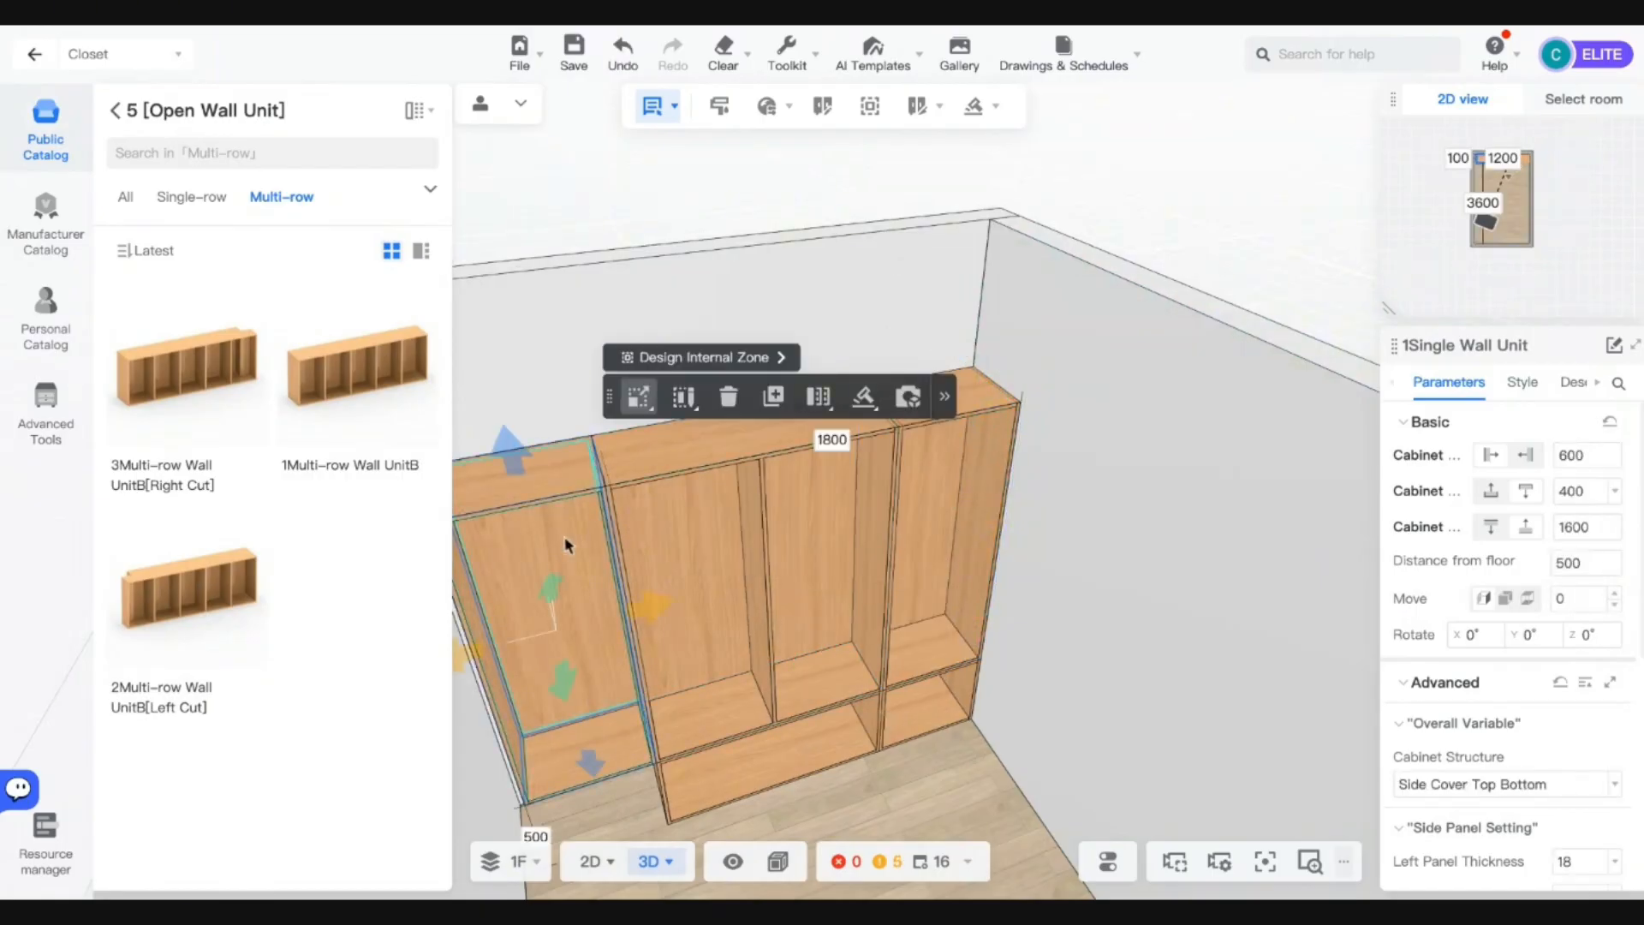
Stack the cabinet on top of the right column and orbit to a front view.
{"action": "key", "text": "a"}
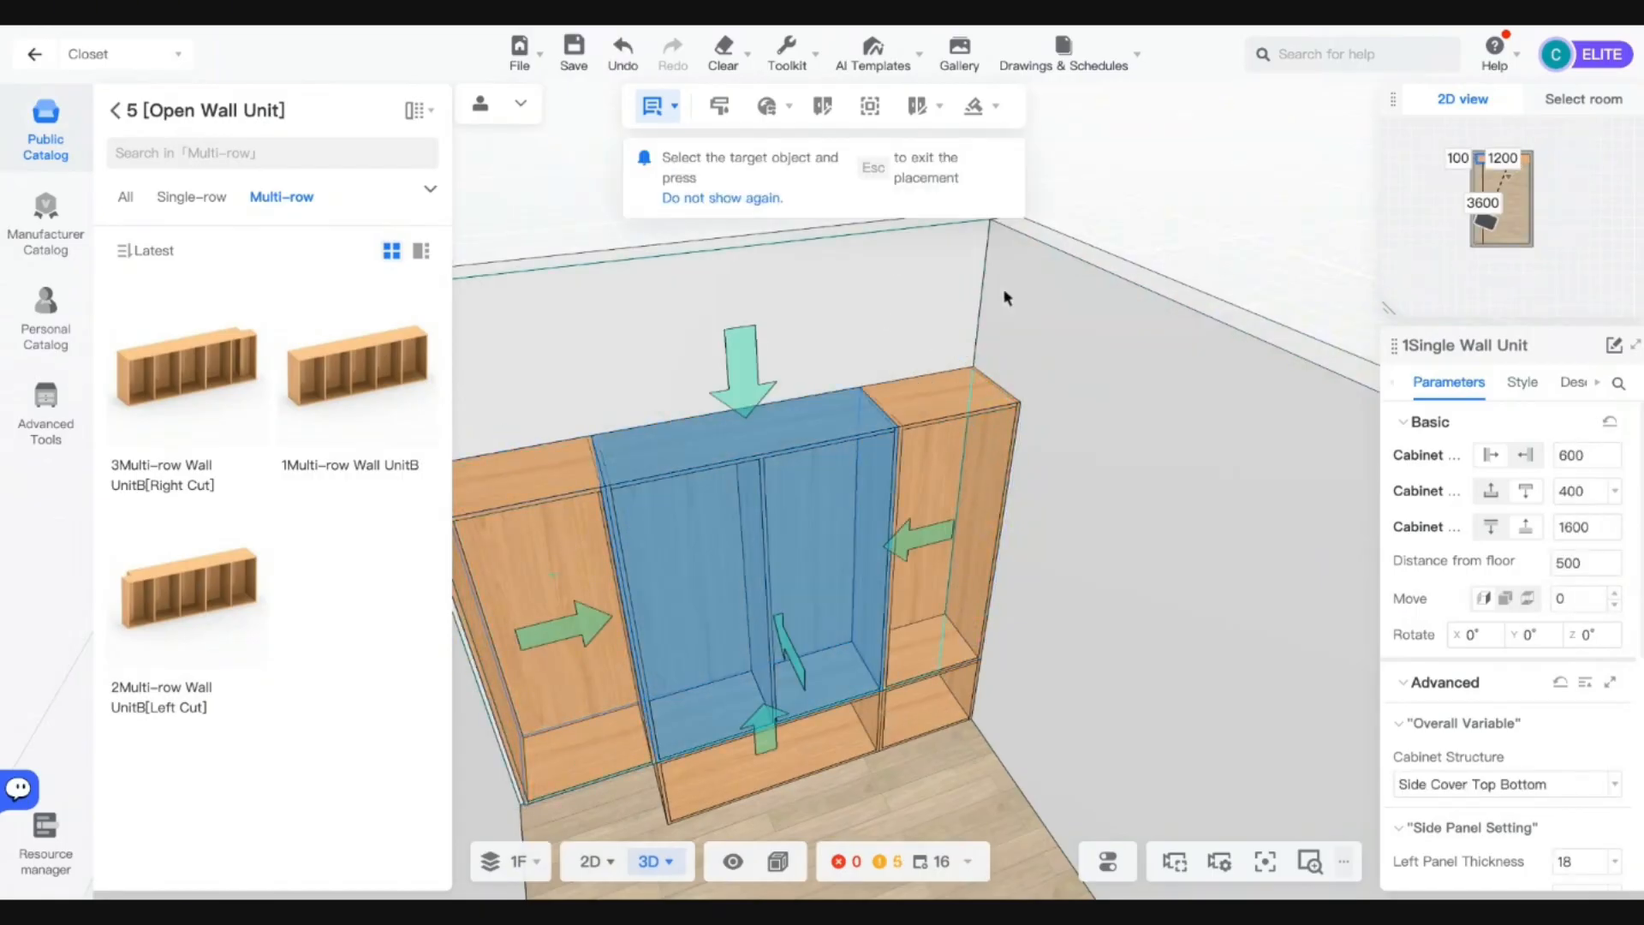
{"action": "left_click", "coordinate": [944, 361]}
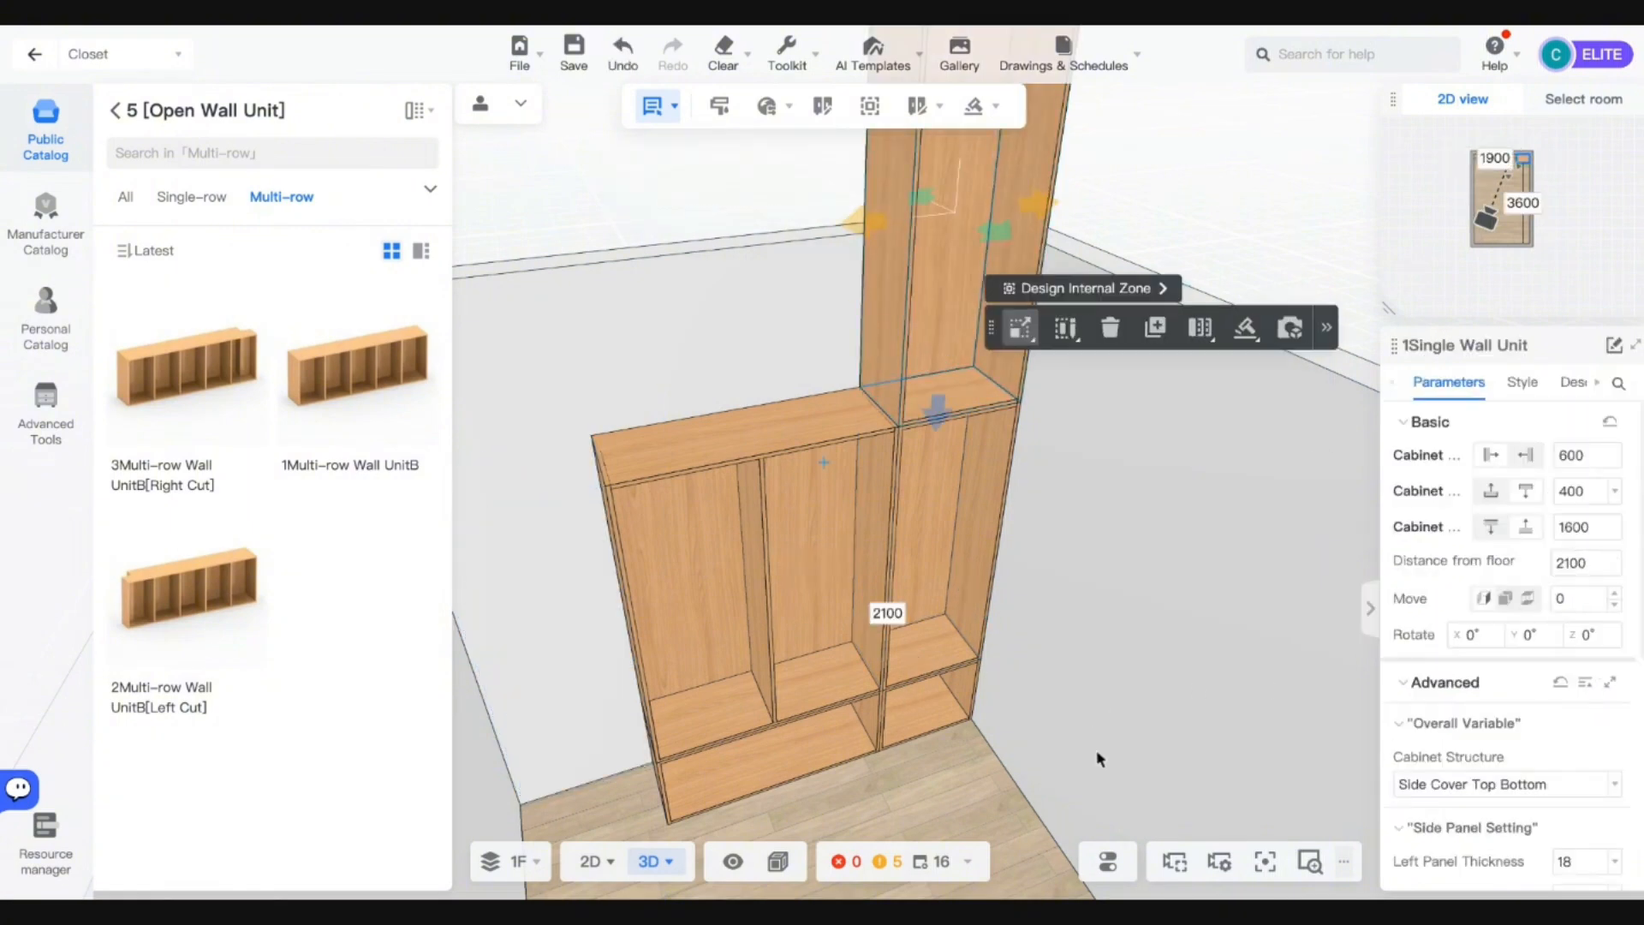
{"action": "left_click_drag", "start_coordinate": [1099, 758], "coordinate": [1024, 664]}
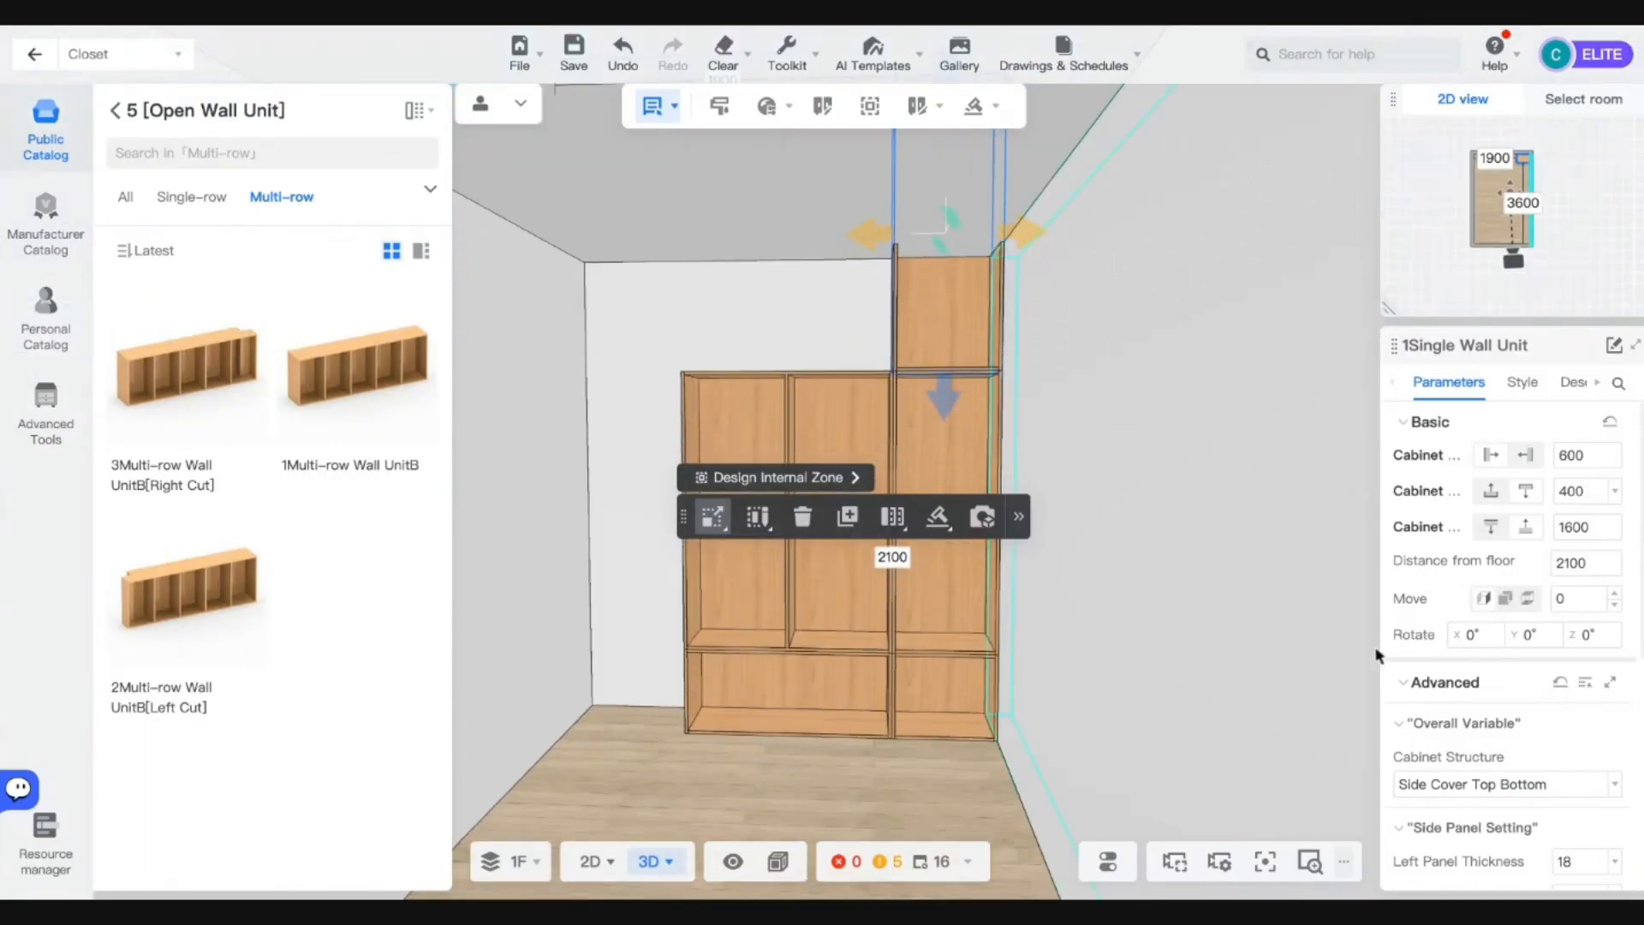
{"action": "left_click", "coordinate": [939, 688]}
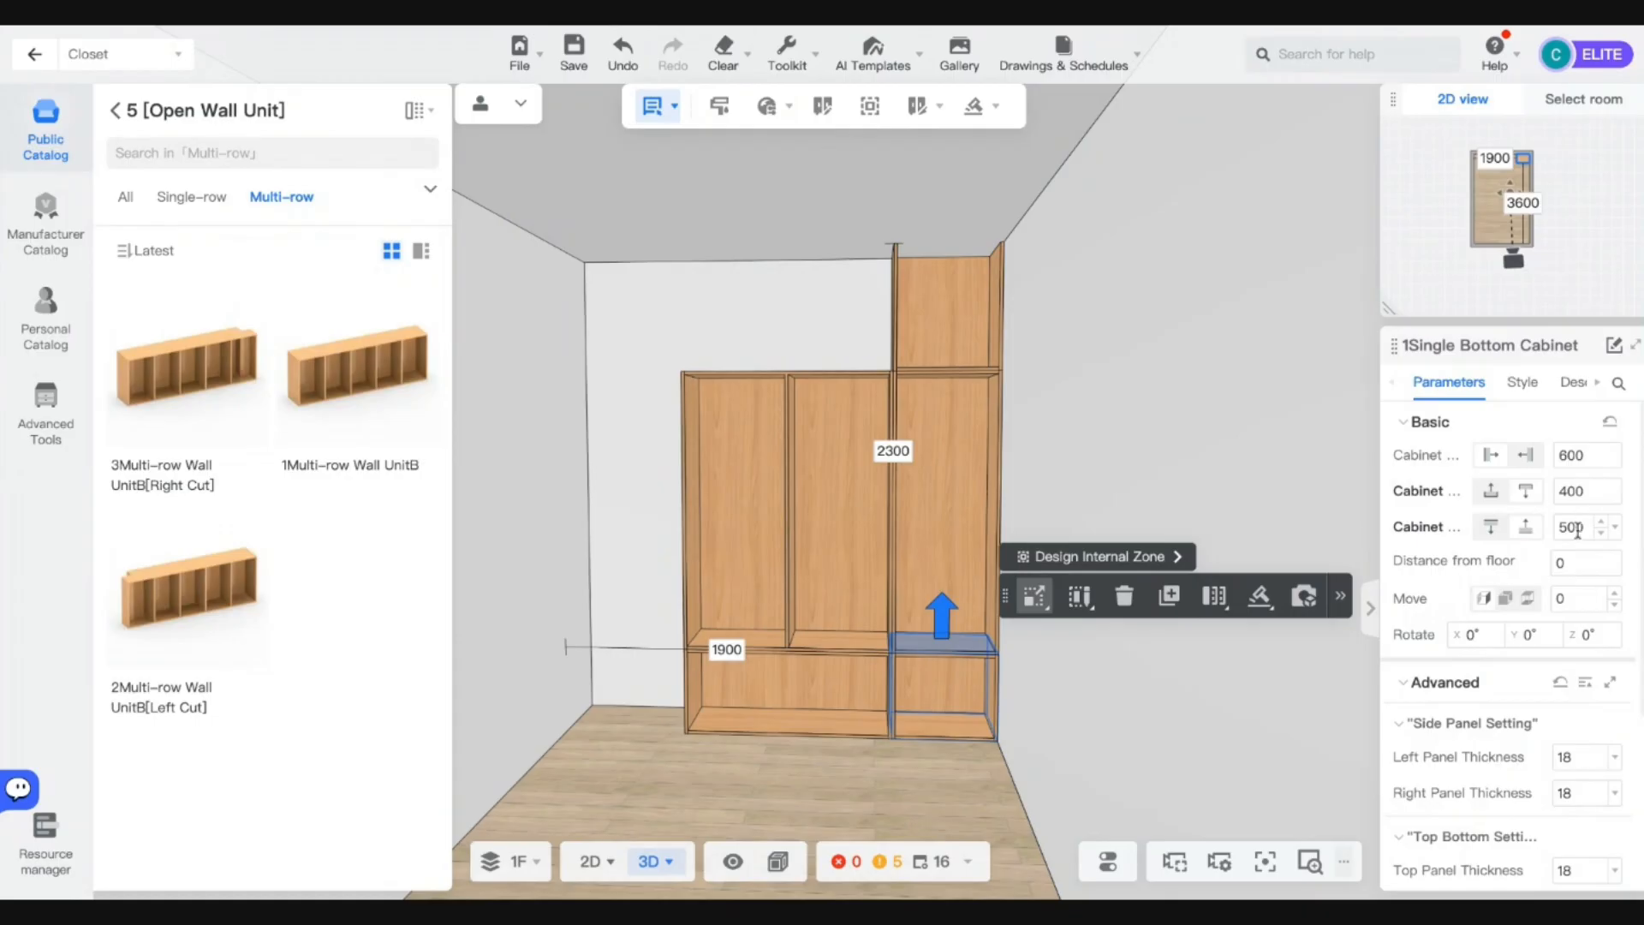
Raise the upper right-column unit to 2100 mm off the floor with a 700 mm height.
{"action": "left_click", "coordinate": [968, 475]}
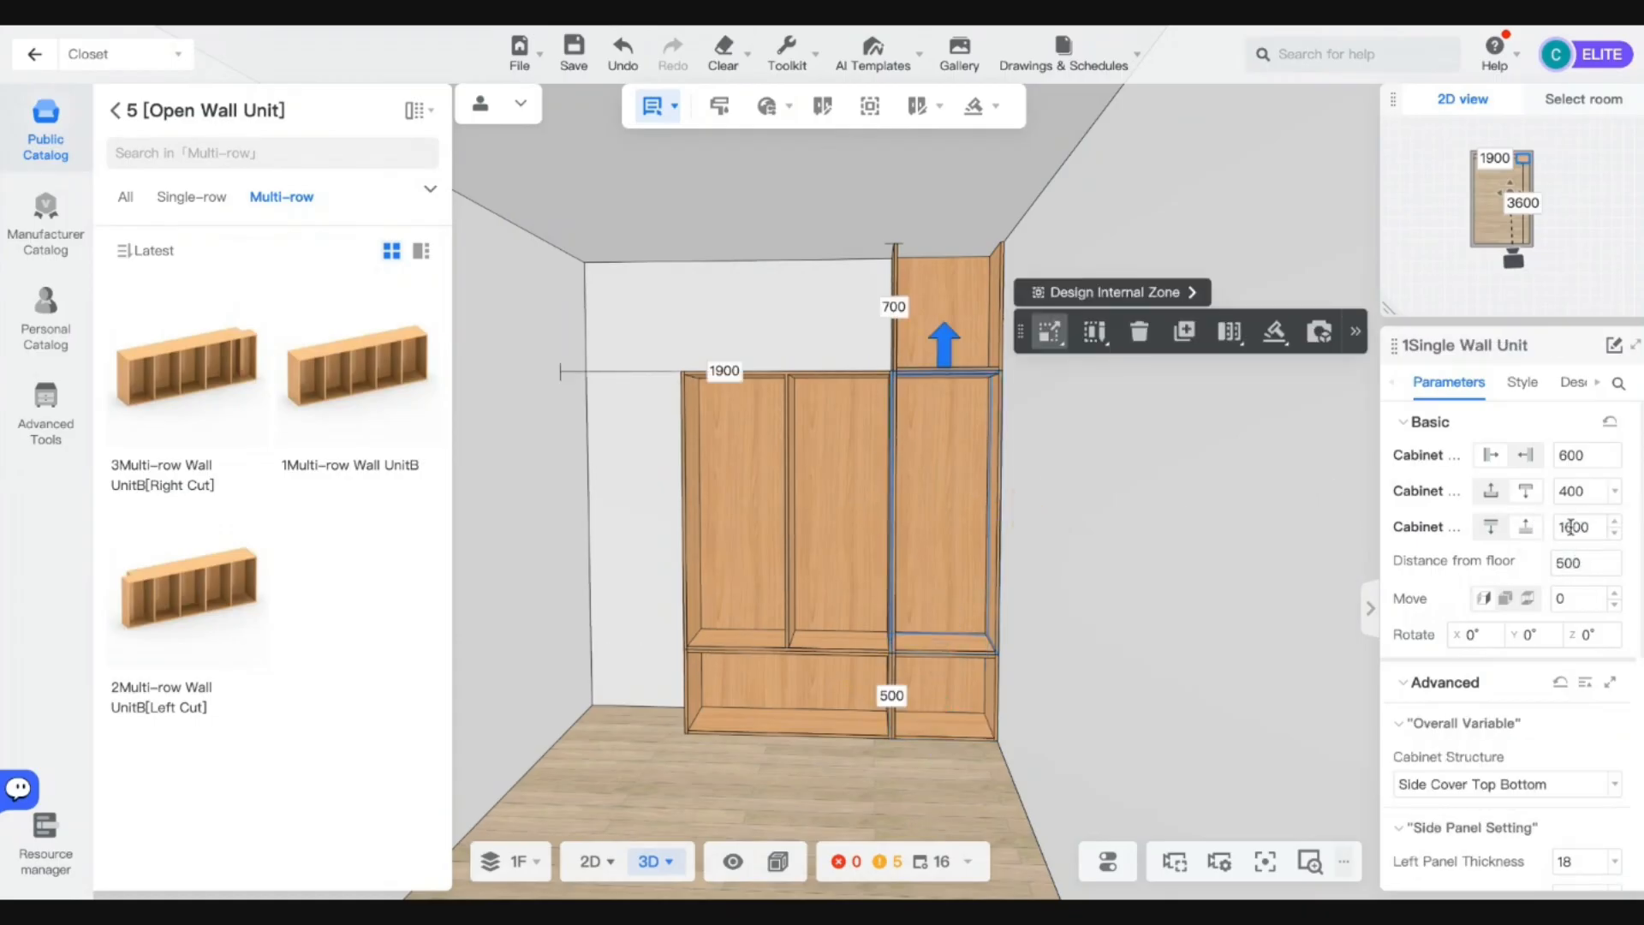
{"action": "left_click", "coordinate": [943, 317]}
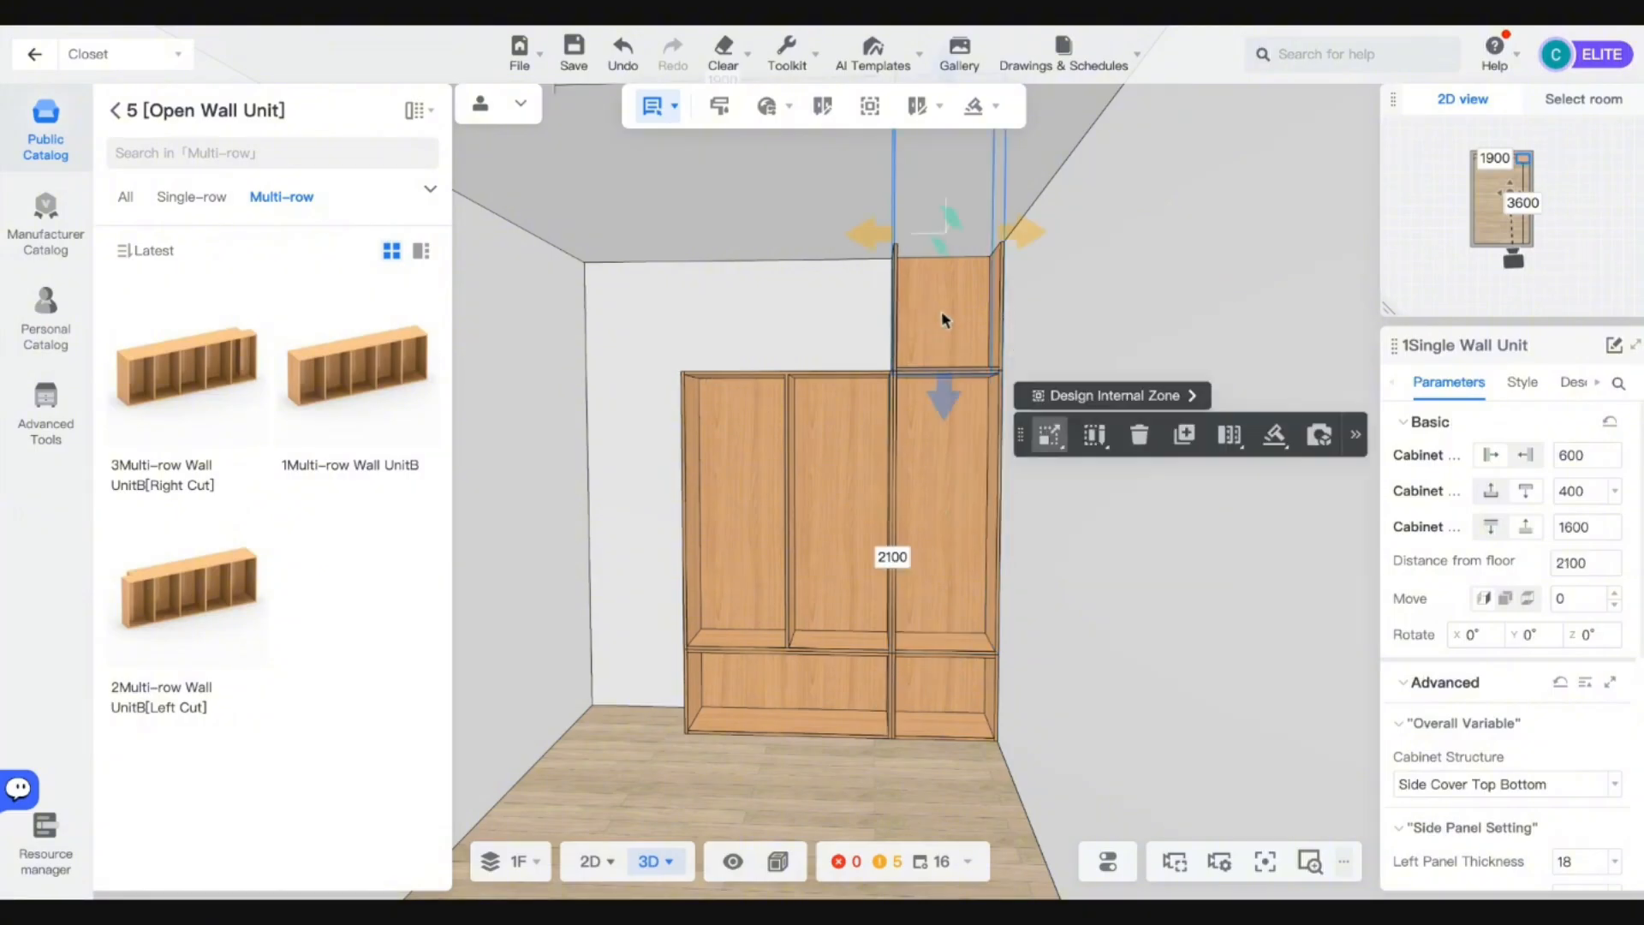
{"action": "double_click", "coordinate": [1567, 519]}
{"action": "type", "text": "700"}
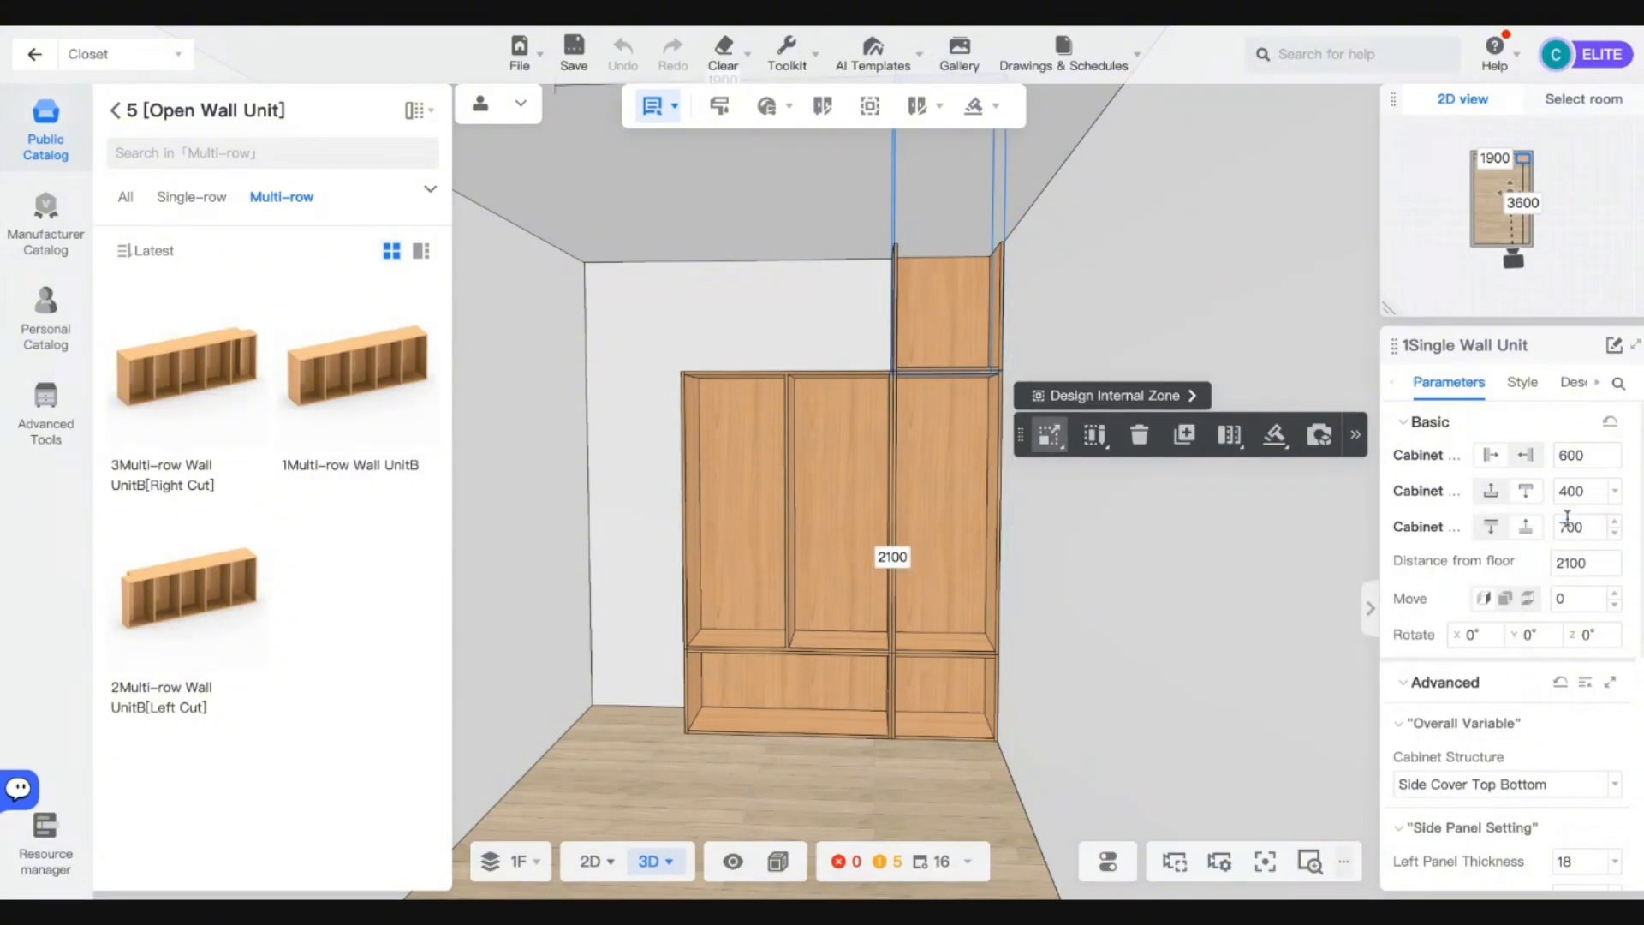
{"action": "key", "text": "Return"}
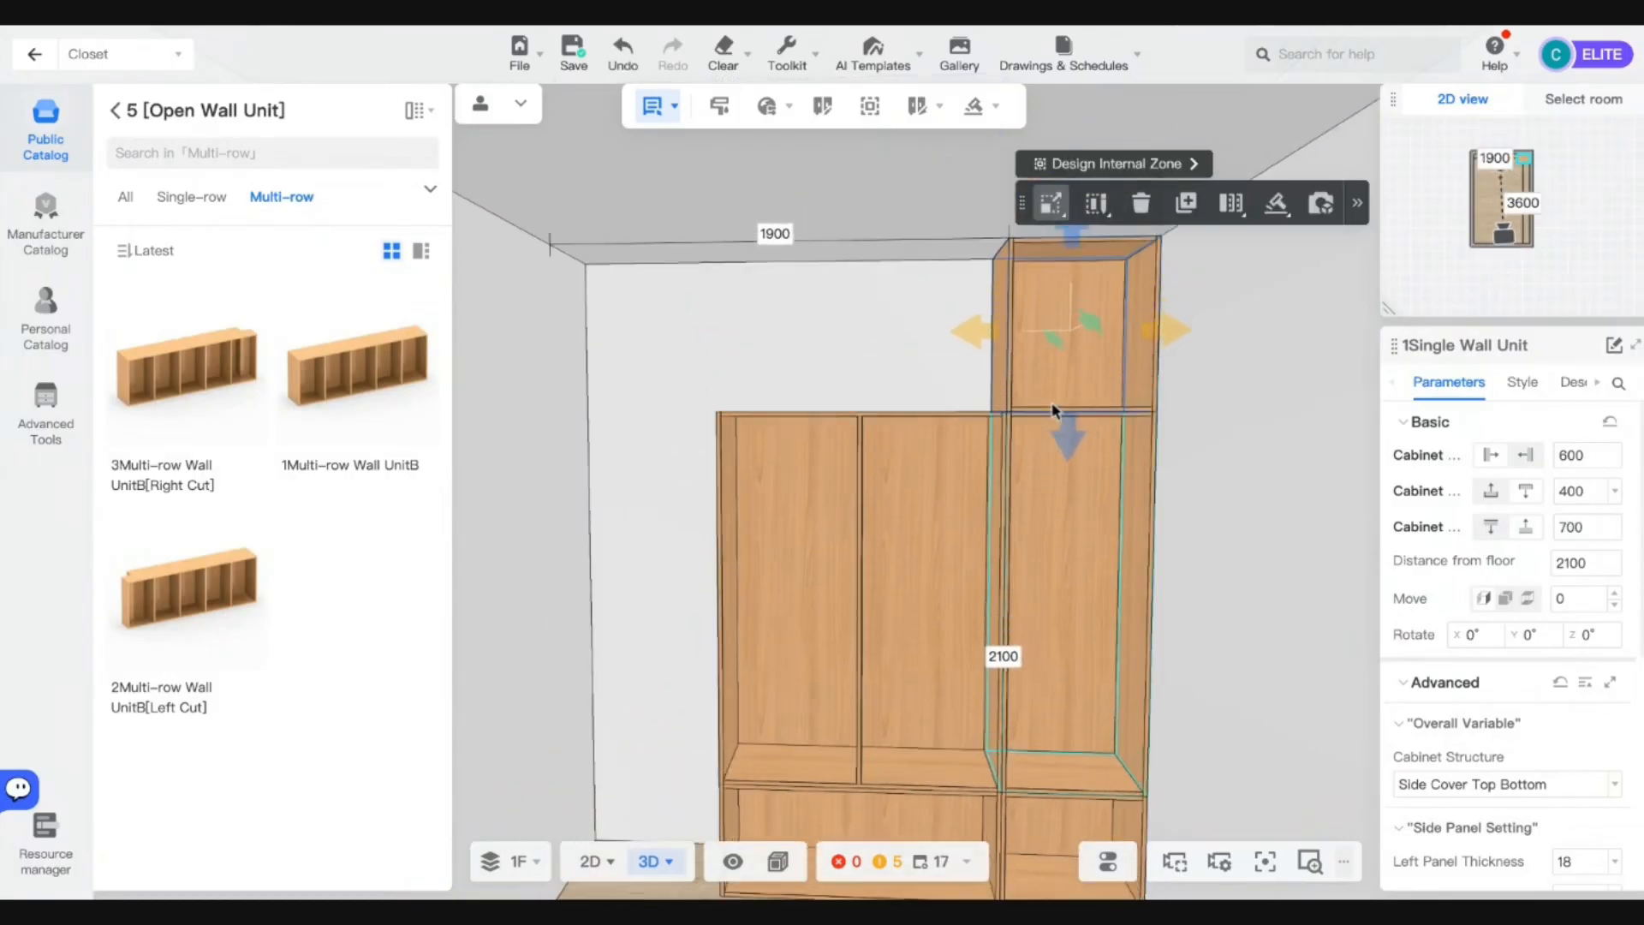
From Parts > Doors > Flat, drag the PBM-MB001-Panel door onto the left cabinet.
{"action": "left_click", "coordinate": [114, 111]}
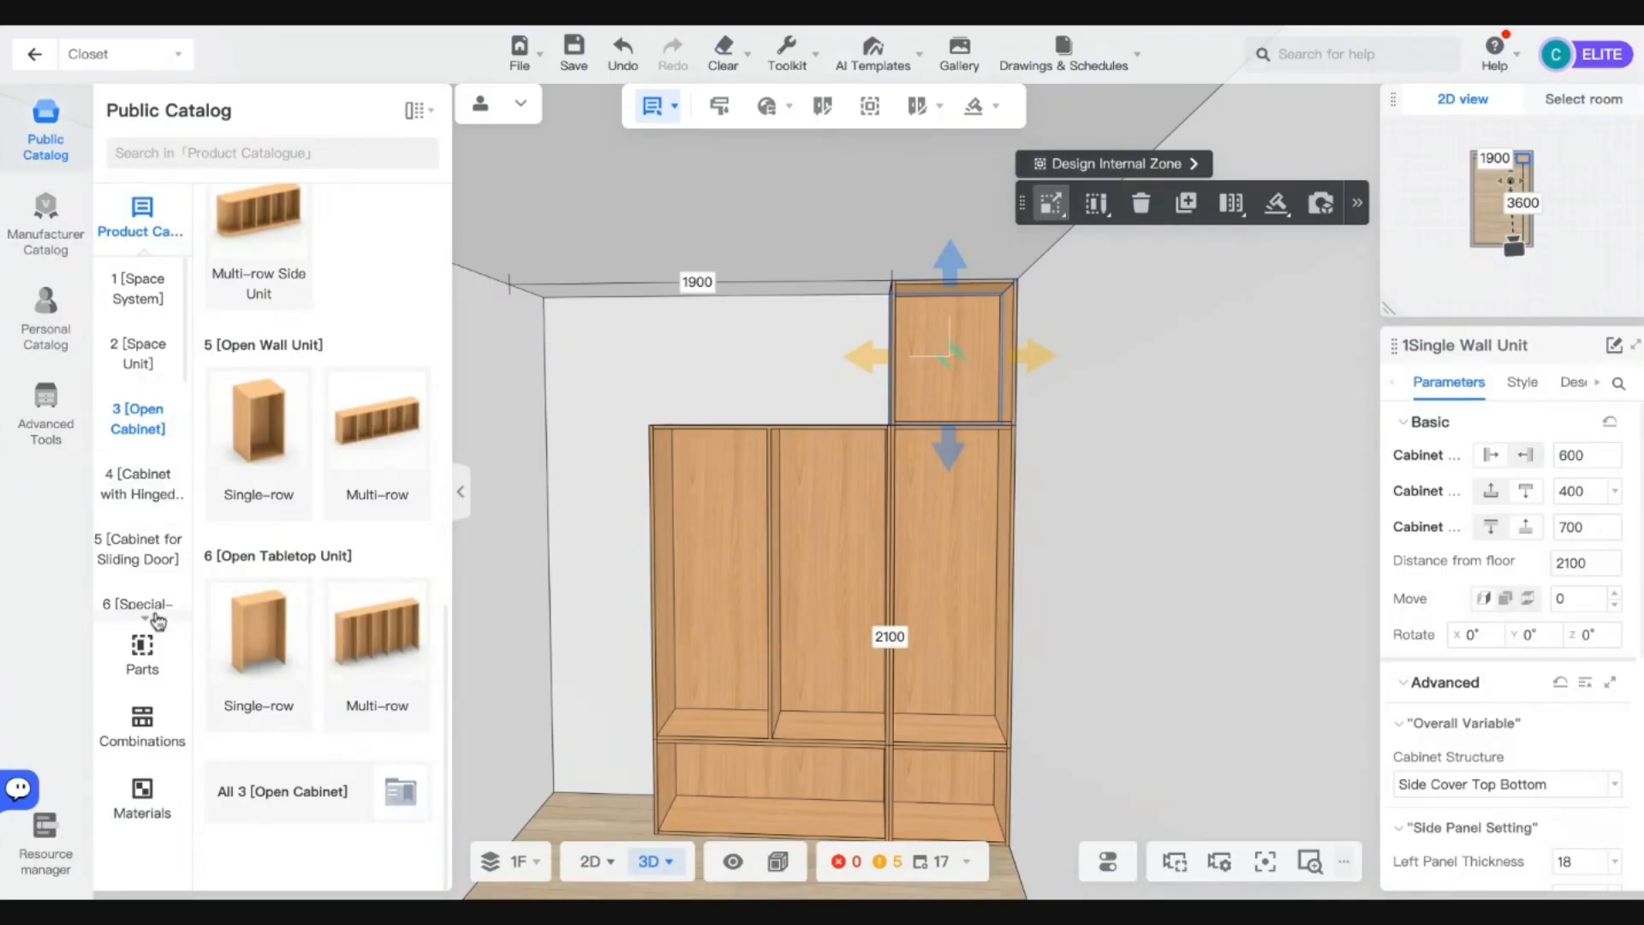
{"action": "left_click", "coordinate": [159, 653]}
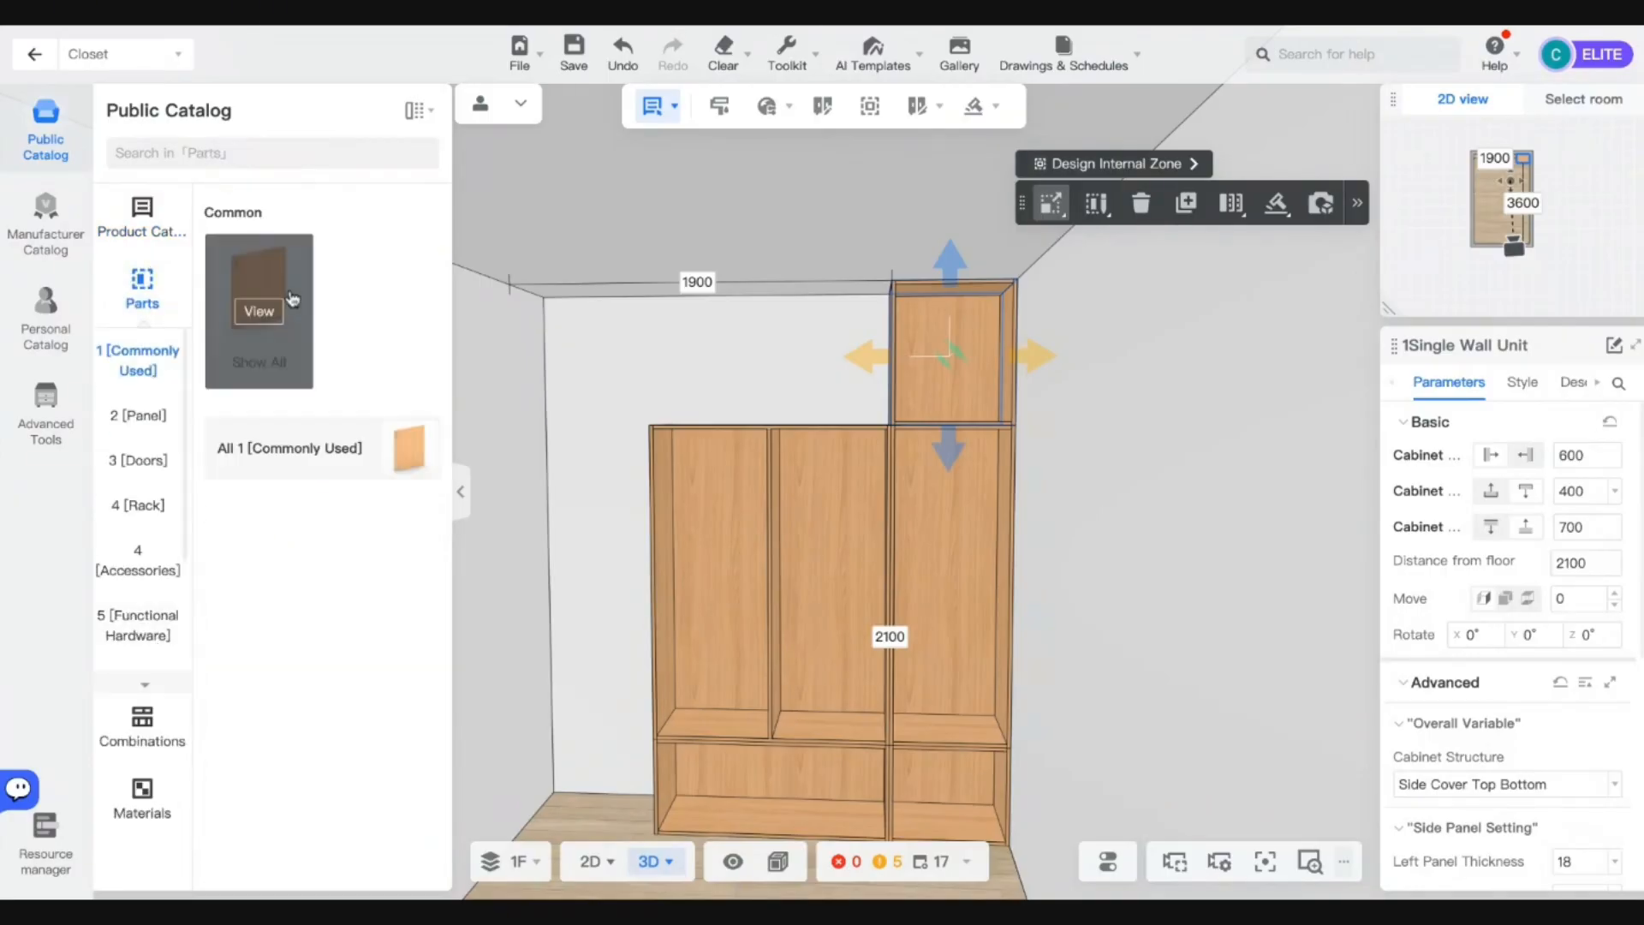
{"action": "left_click", "coordinate": [152, 476]}
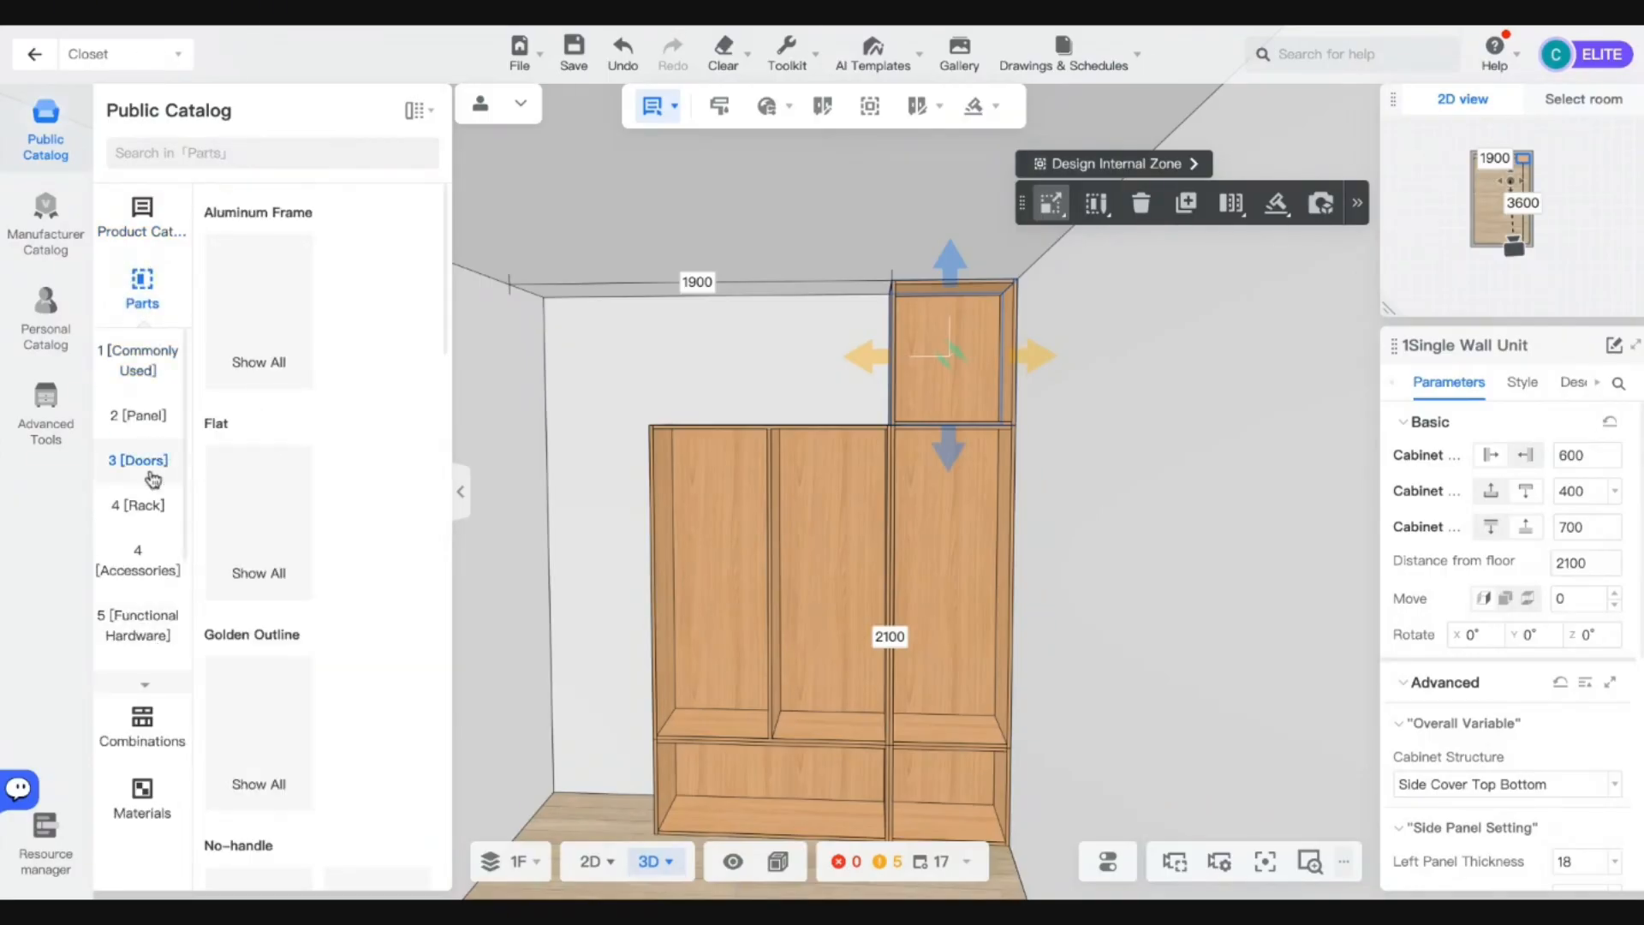
{"action": "left_click", "coordinate": [257, 518]}
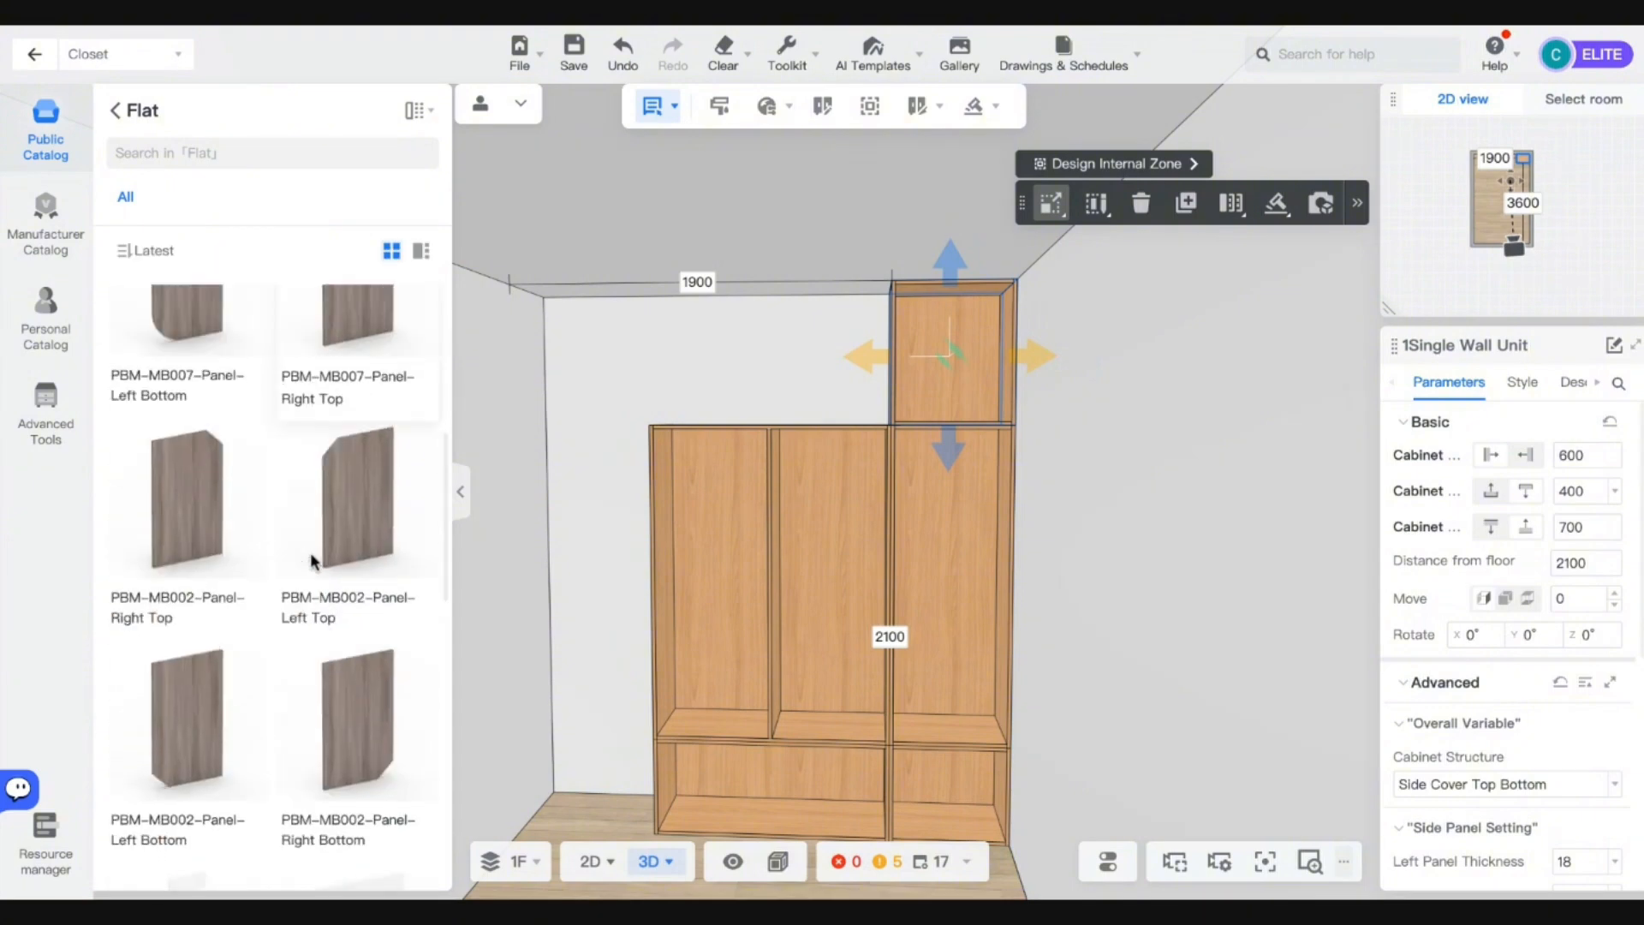
{"action": "scroll", "coordinate": [359, 480], "scroll_direction": "down", "scroll_amount": 10}
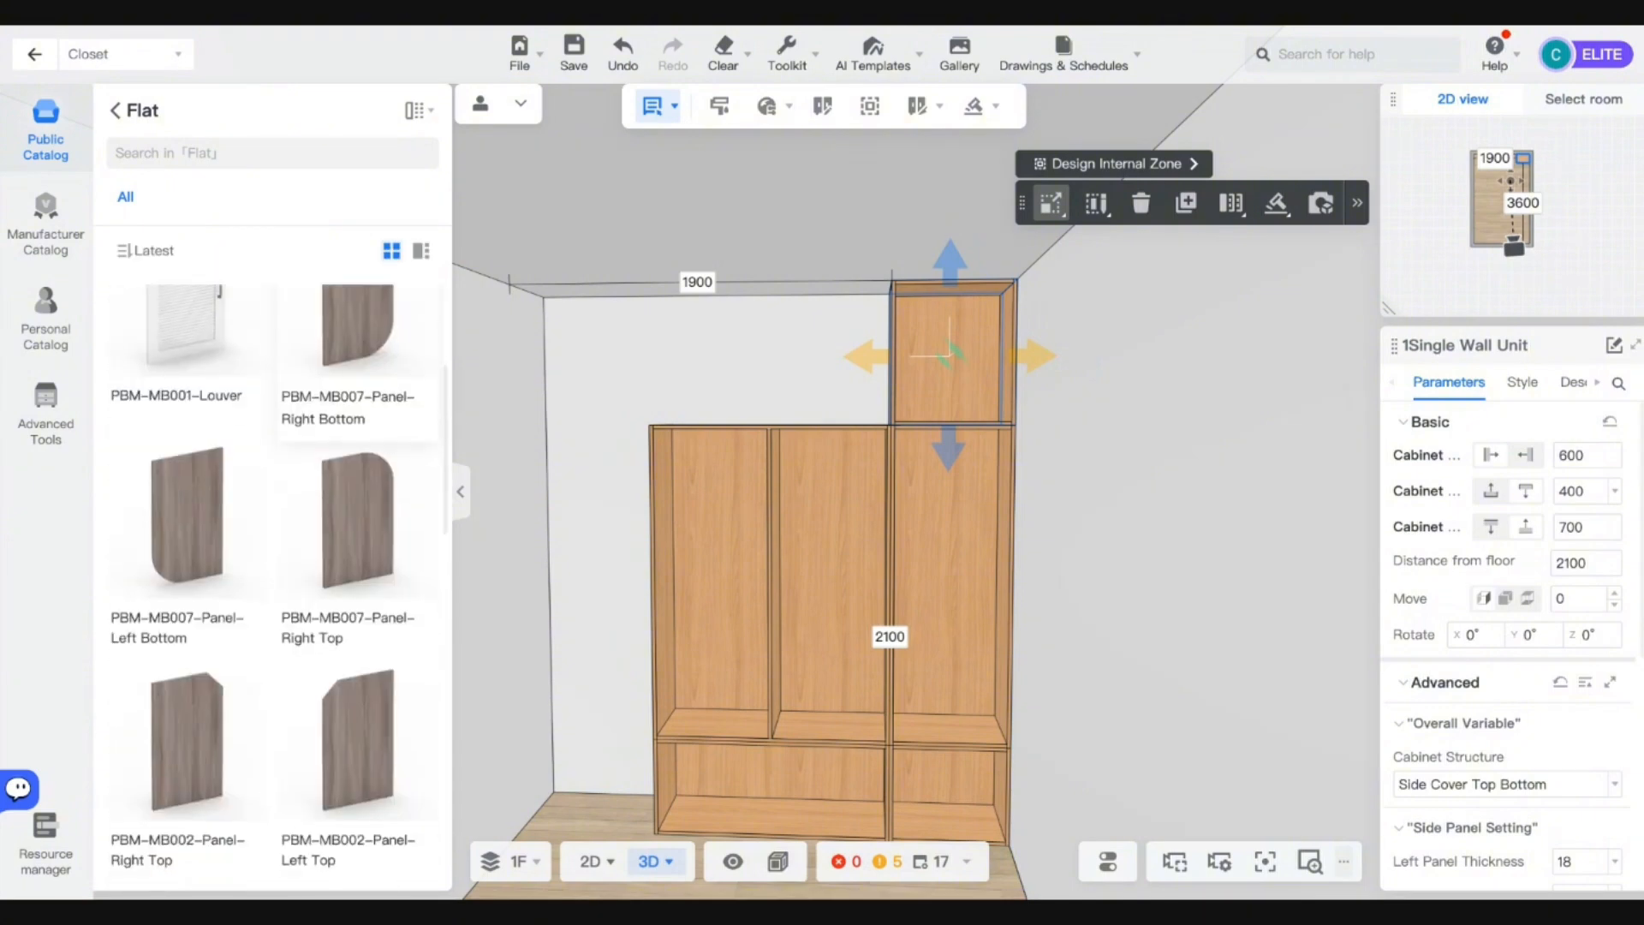
{"action": "scroll", "coordinate": [360, 556], "scroll_direction": "down", "scroll_amount": 6}
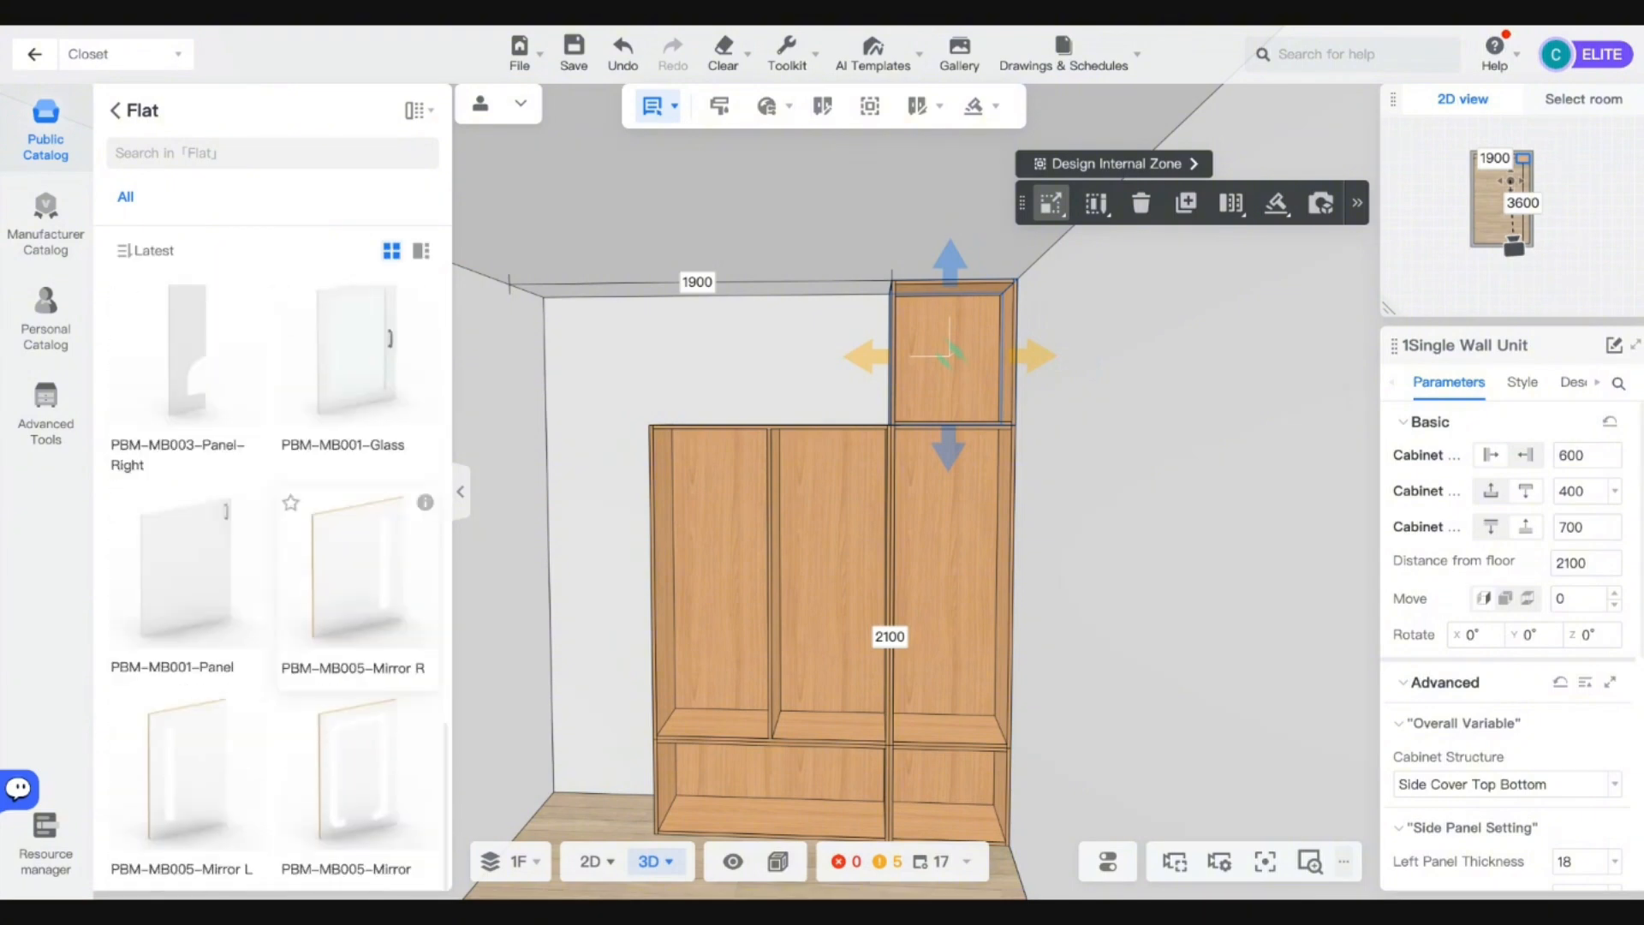
{"action": "left_click_drag", "start_coordinate": [184, 591], "coordinate": [685, 726]}
Drop the flat door into the left bay, delete its handle, and browse door materials.
{"action": "left_click", "coordinate": [684, 721]}
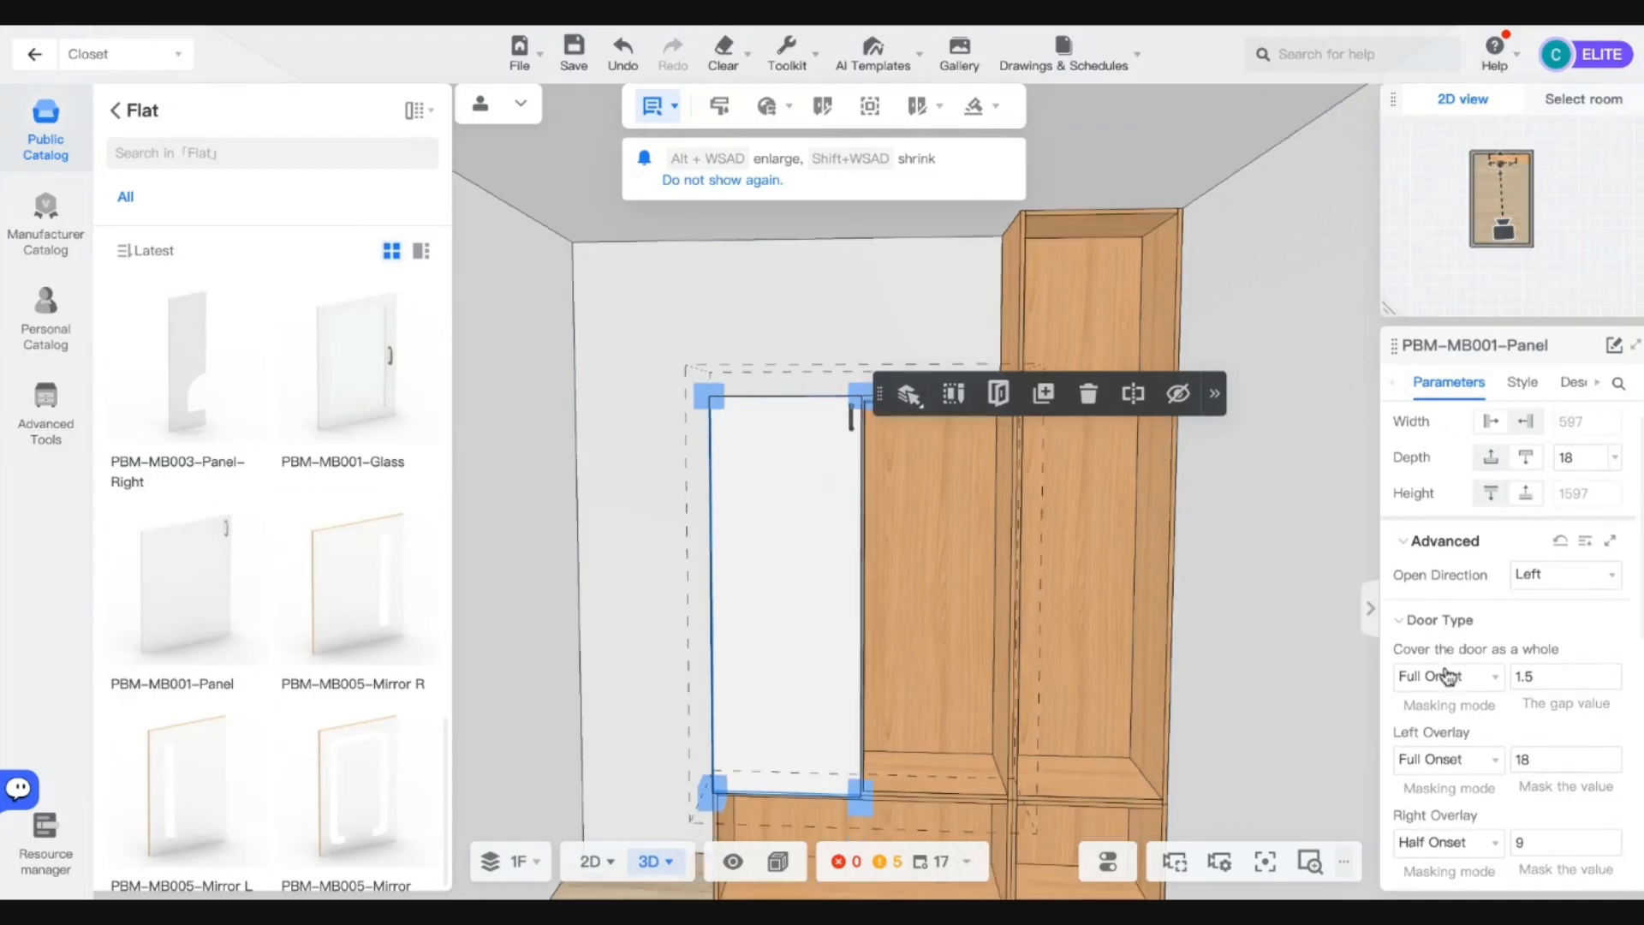
{"action": "left_click", "coordinate": [1523, 383]}
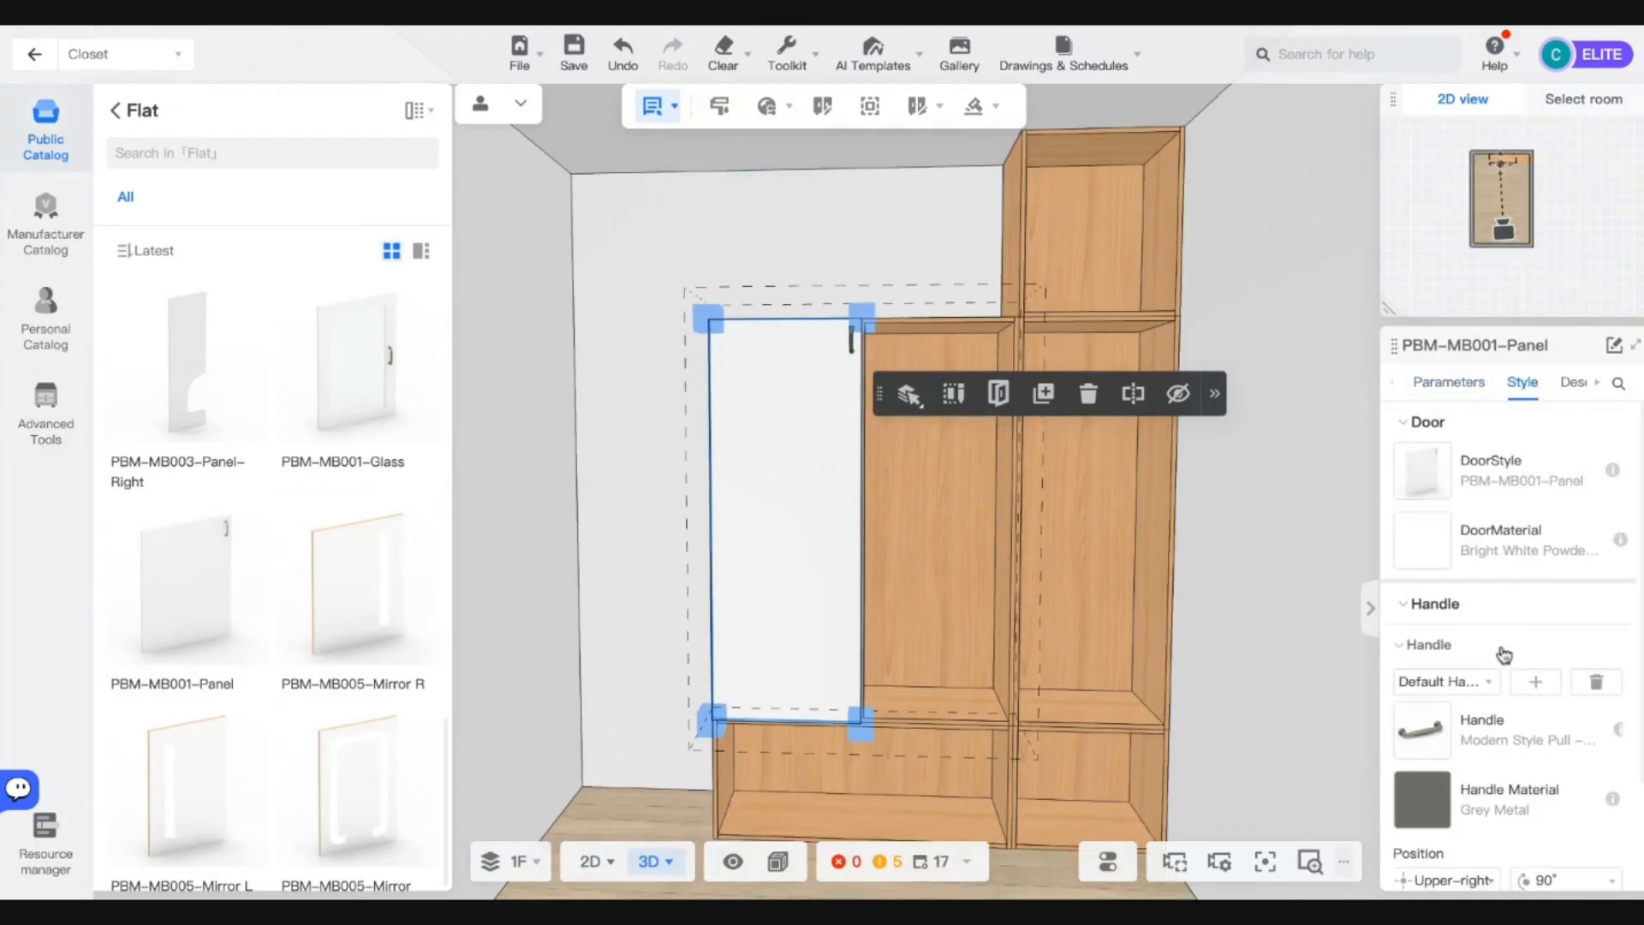
{"action": "scroll", "coordinate": [1605, 620], "scroll_direction": "down", "scroll_amount": 1}
{"action": "left_click", "coordinate": [1598, 627]}
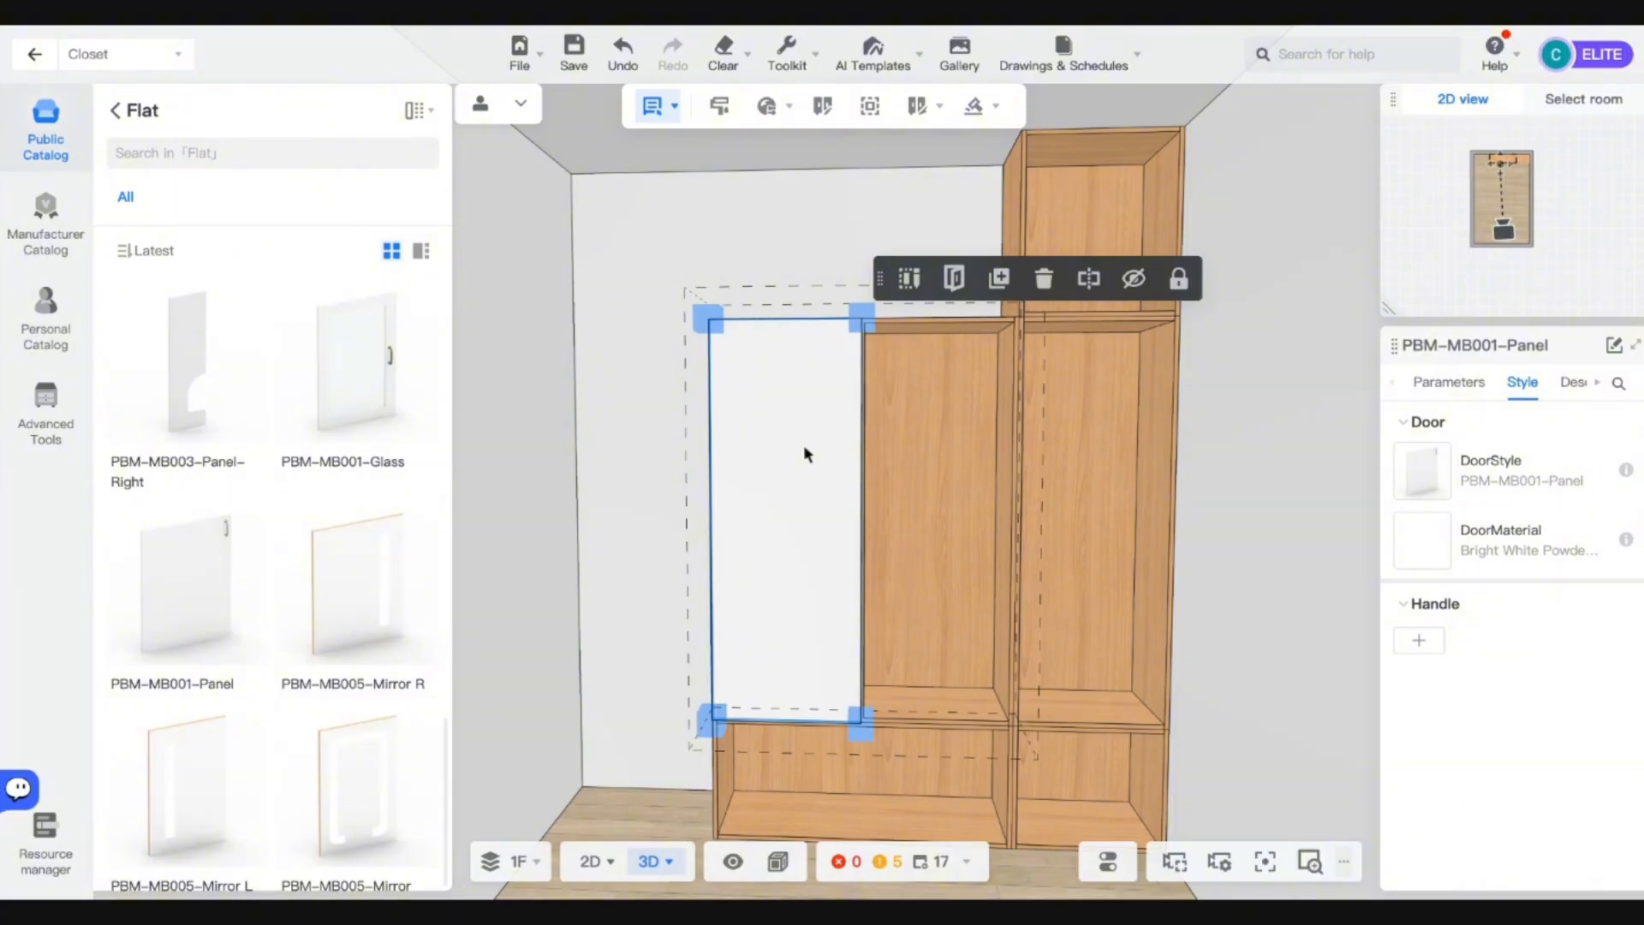
{"action": "left_click", "coordinate": [1423, 541]}
{"action": "left_click", "coordinate": [1250, 151]}
Search public door materials for 'GRE' and try Grey Pea Green on the door.
{"action": "left_click", "coordinate": [1149, 147]}
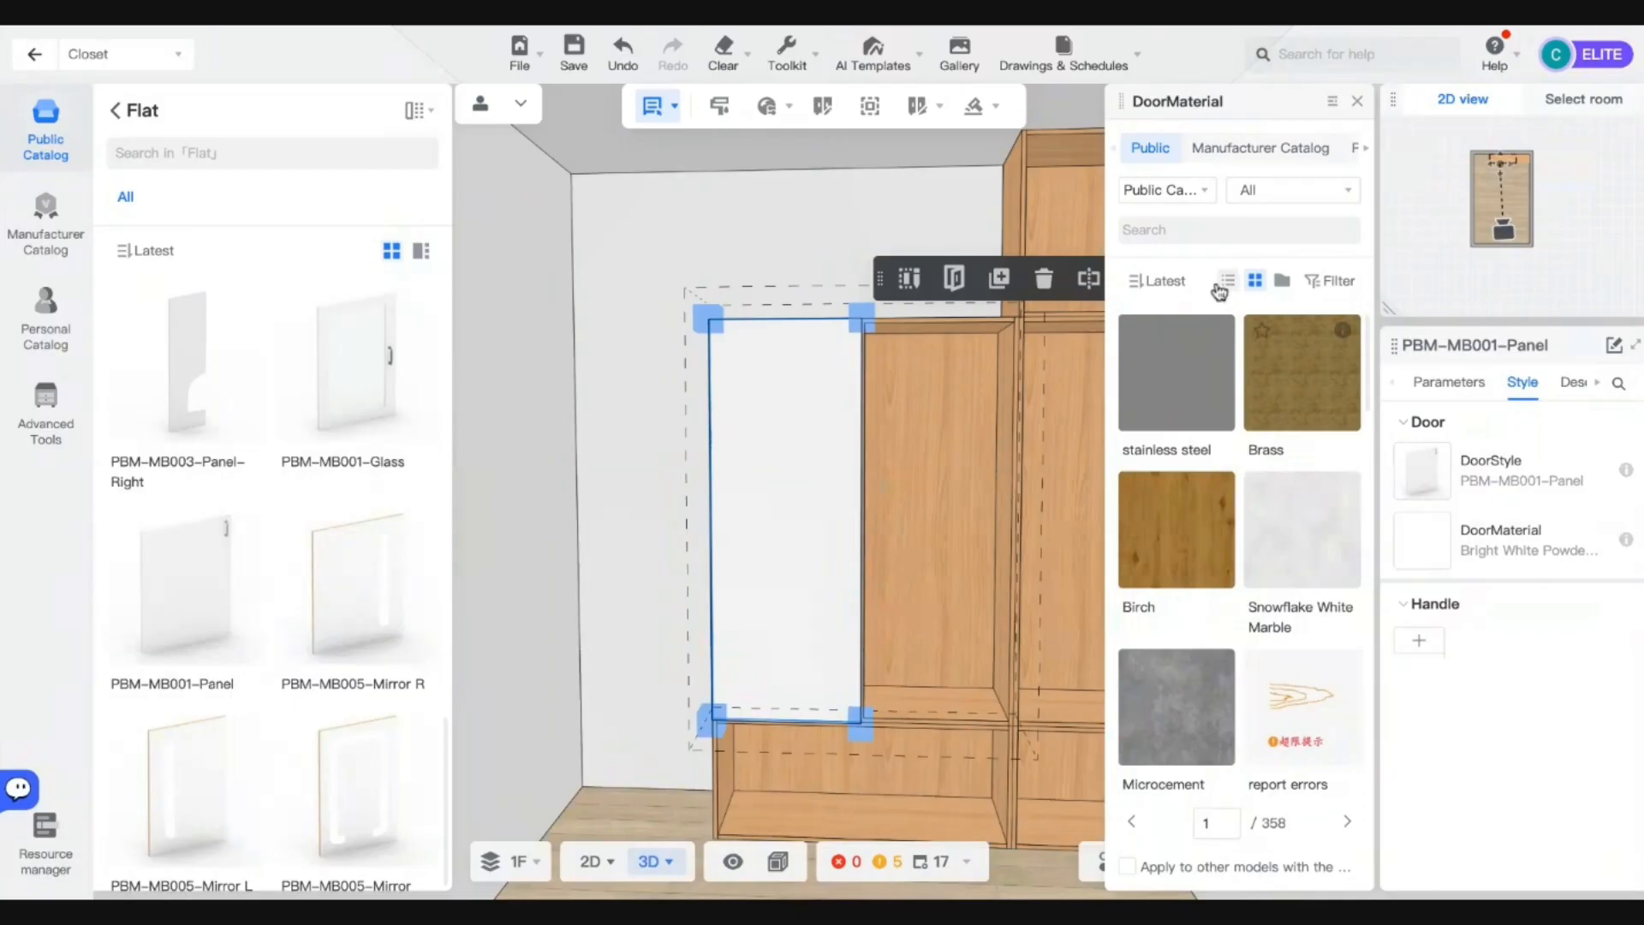
{"action": "left_click", "coordinate": [1194, 229]}
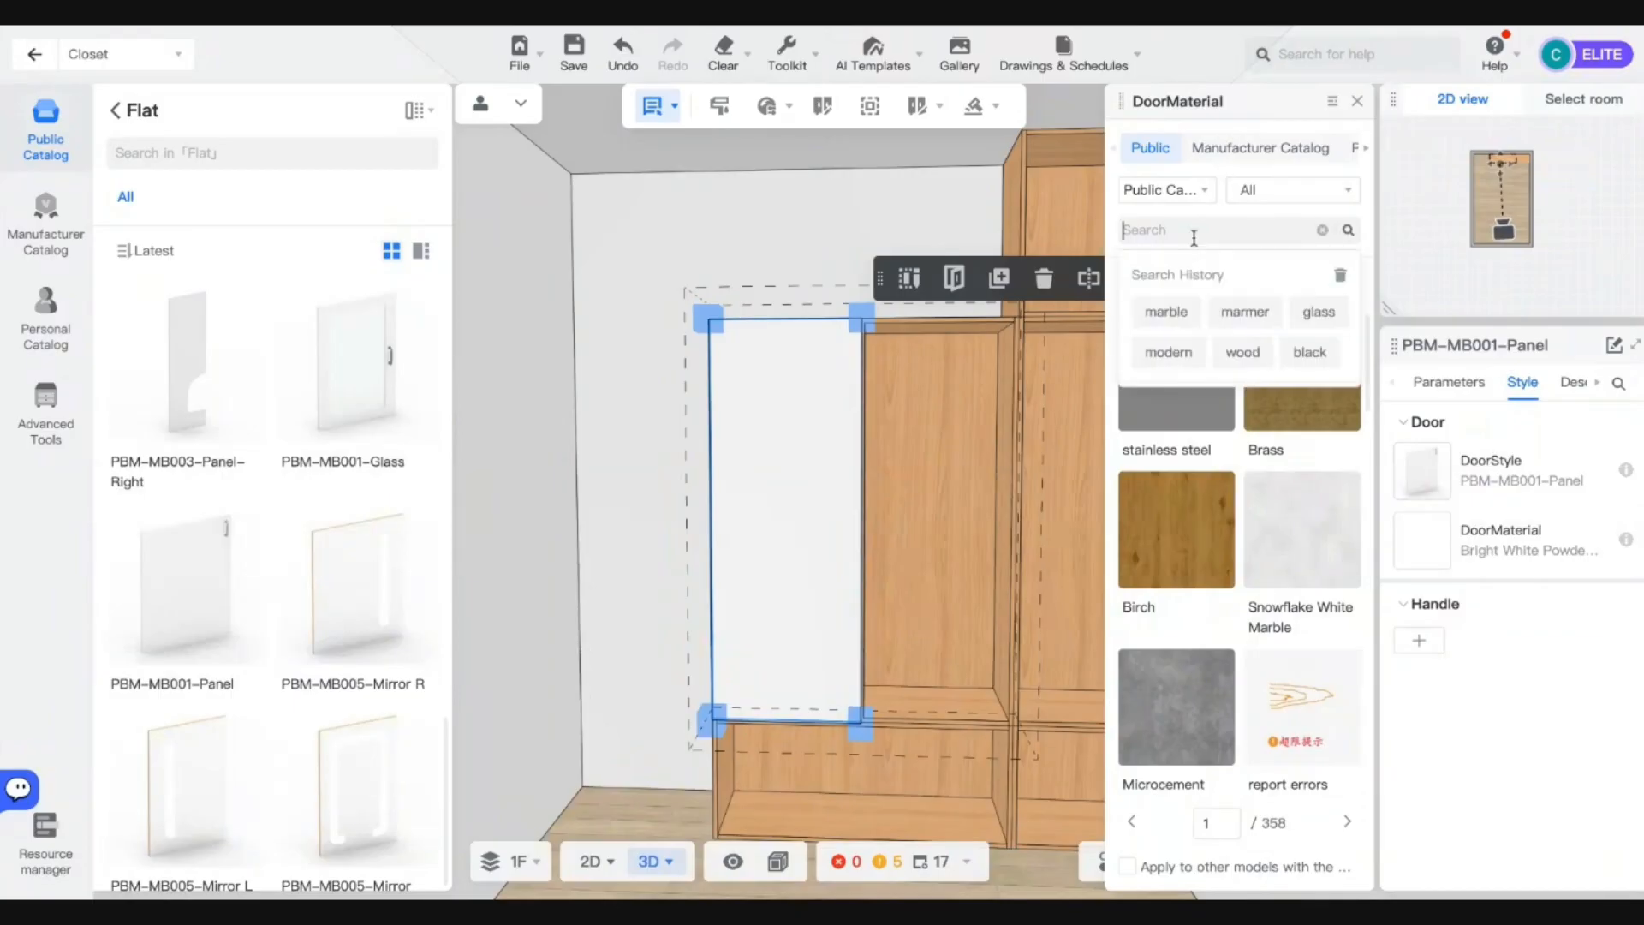
{"action": "type", "text": "GREEN"}
{"action": "key", "text": "Return"}
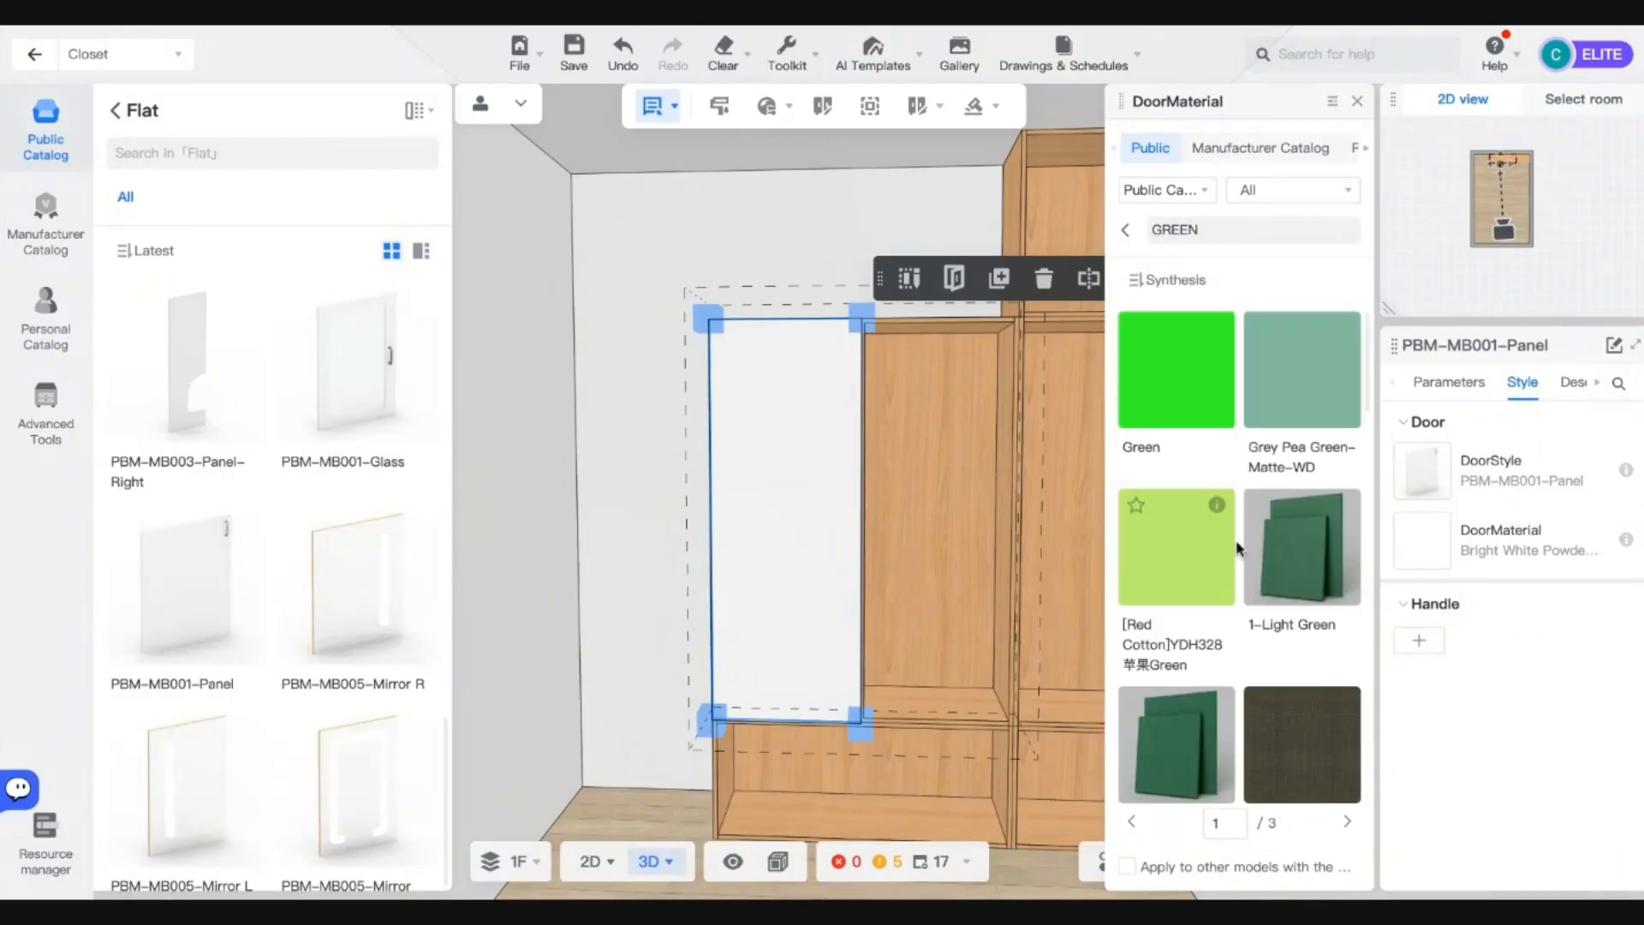
{"action": "scroll", "coordinate": [1236, 548], "scroll_direction": "down", "scroll_amount": 5}
{"action": "scroll", "coordinate": [1237, 548], "scroll_direction": "up", "scroll_amount": 5}
{"action": "left_click", "coordinate": [1293, 415]}
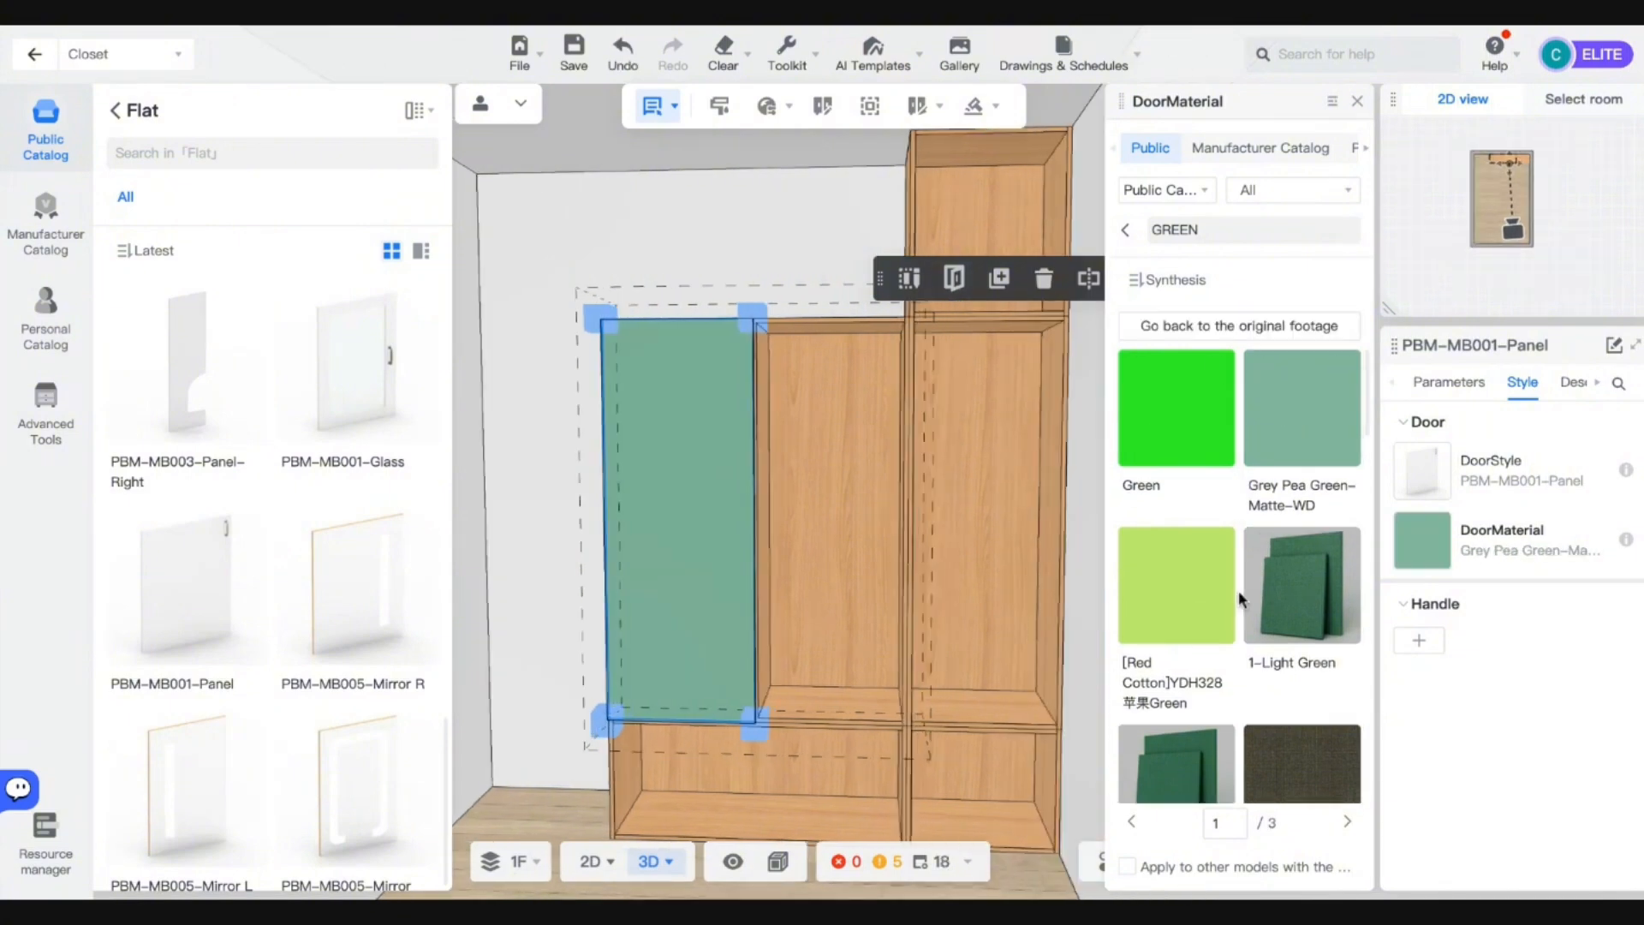
Apply Solid Color-Green-High Gloss to the left door and view the whole closet.
{"action": "scroll", "coordinate": [1238, 590], "scroll_direction": "down", "scroll_amount": 3}
{"action": "scroll", "coordinate": [1253, 685], "scroll_direction": "down", "scroll_amount": 10}
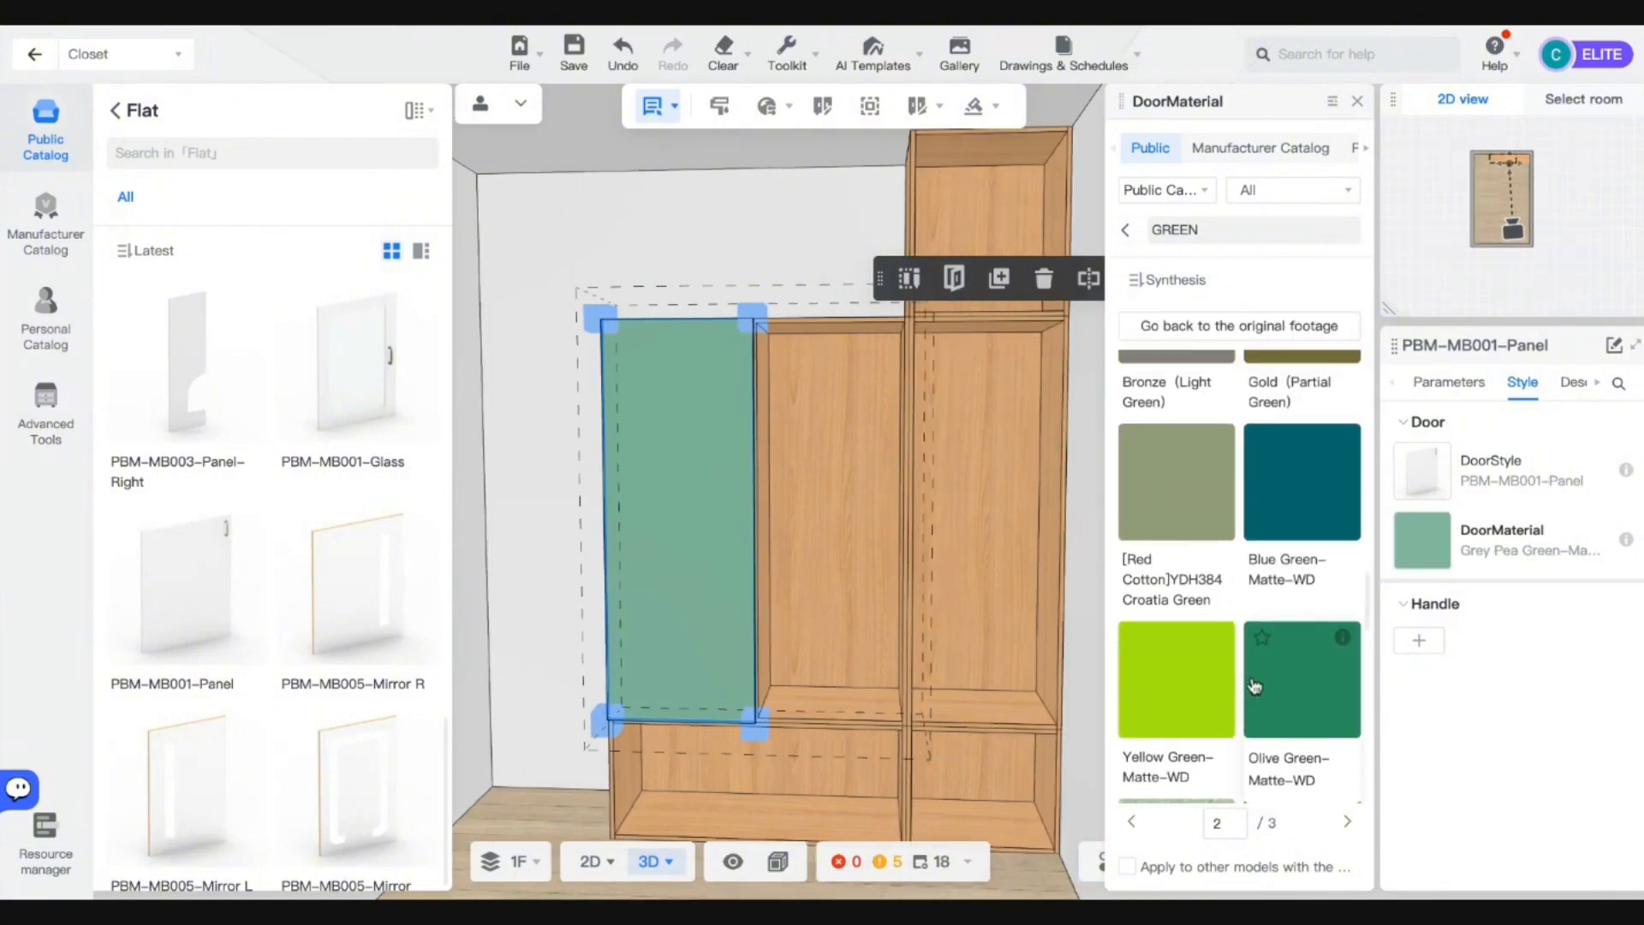
{"action": "scroll", "coordinate": [1196, 580], "scroll_direction": "up", "scroll_amount": 8}
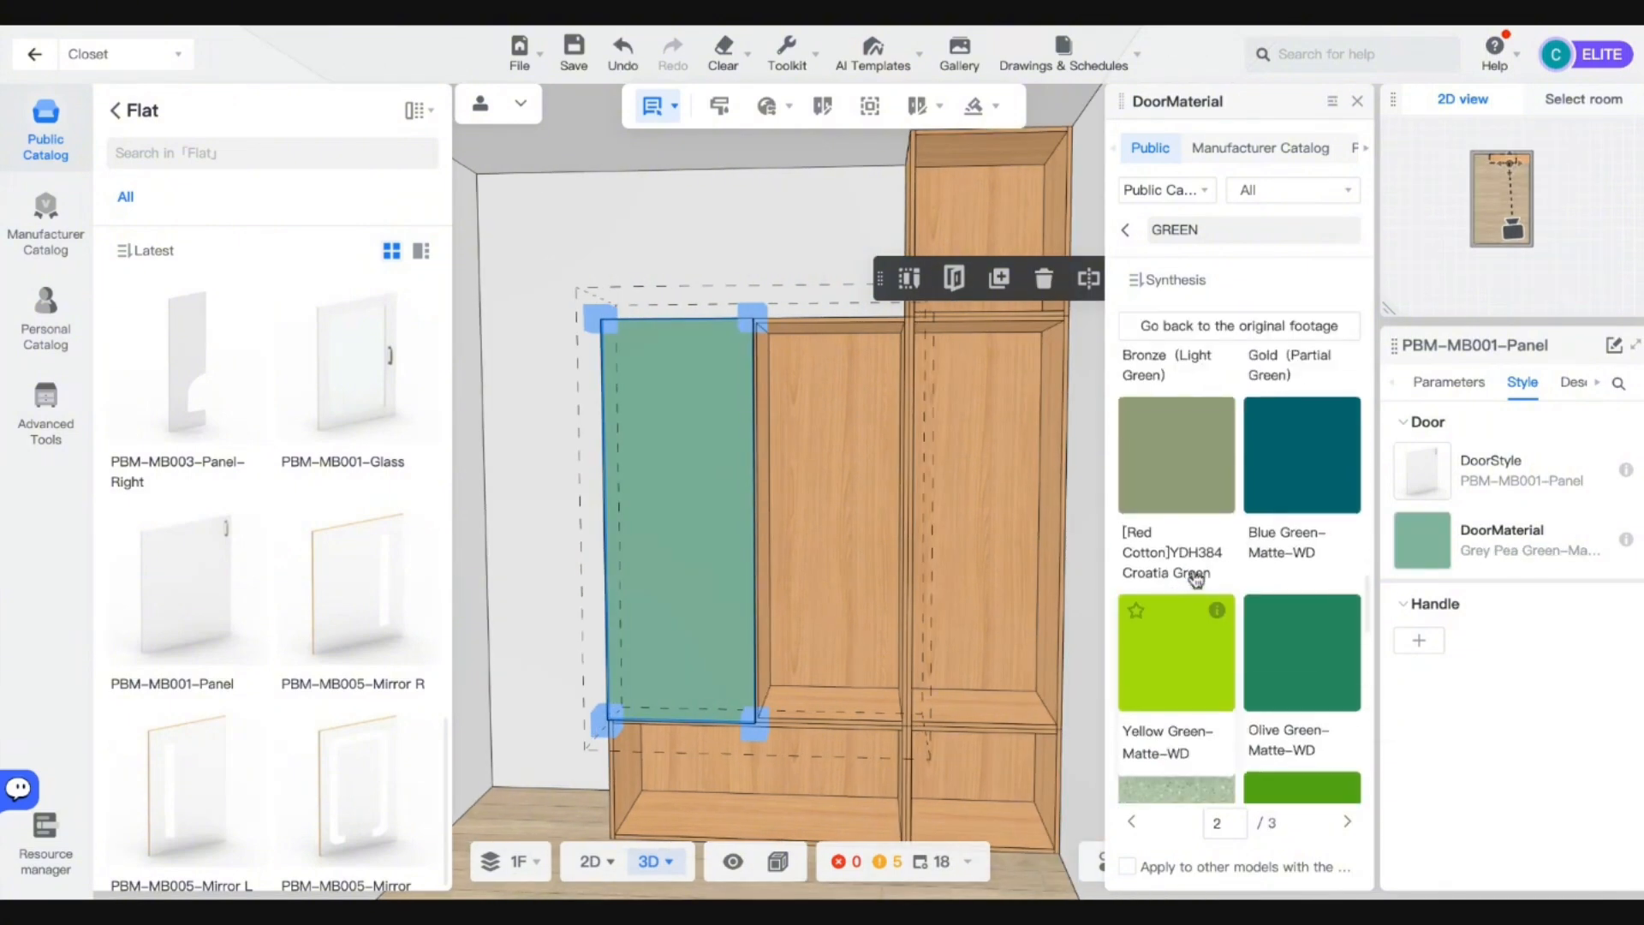
{"action": "scroll", "coordinate": [1197, 580], "scroll_direction": "down", "scroll_amount": 5}
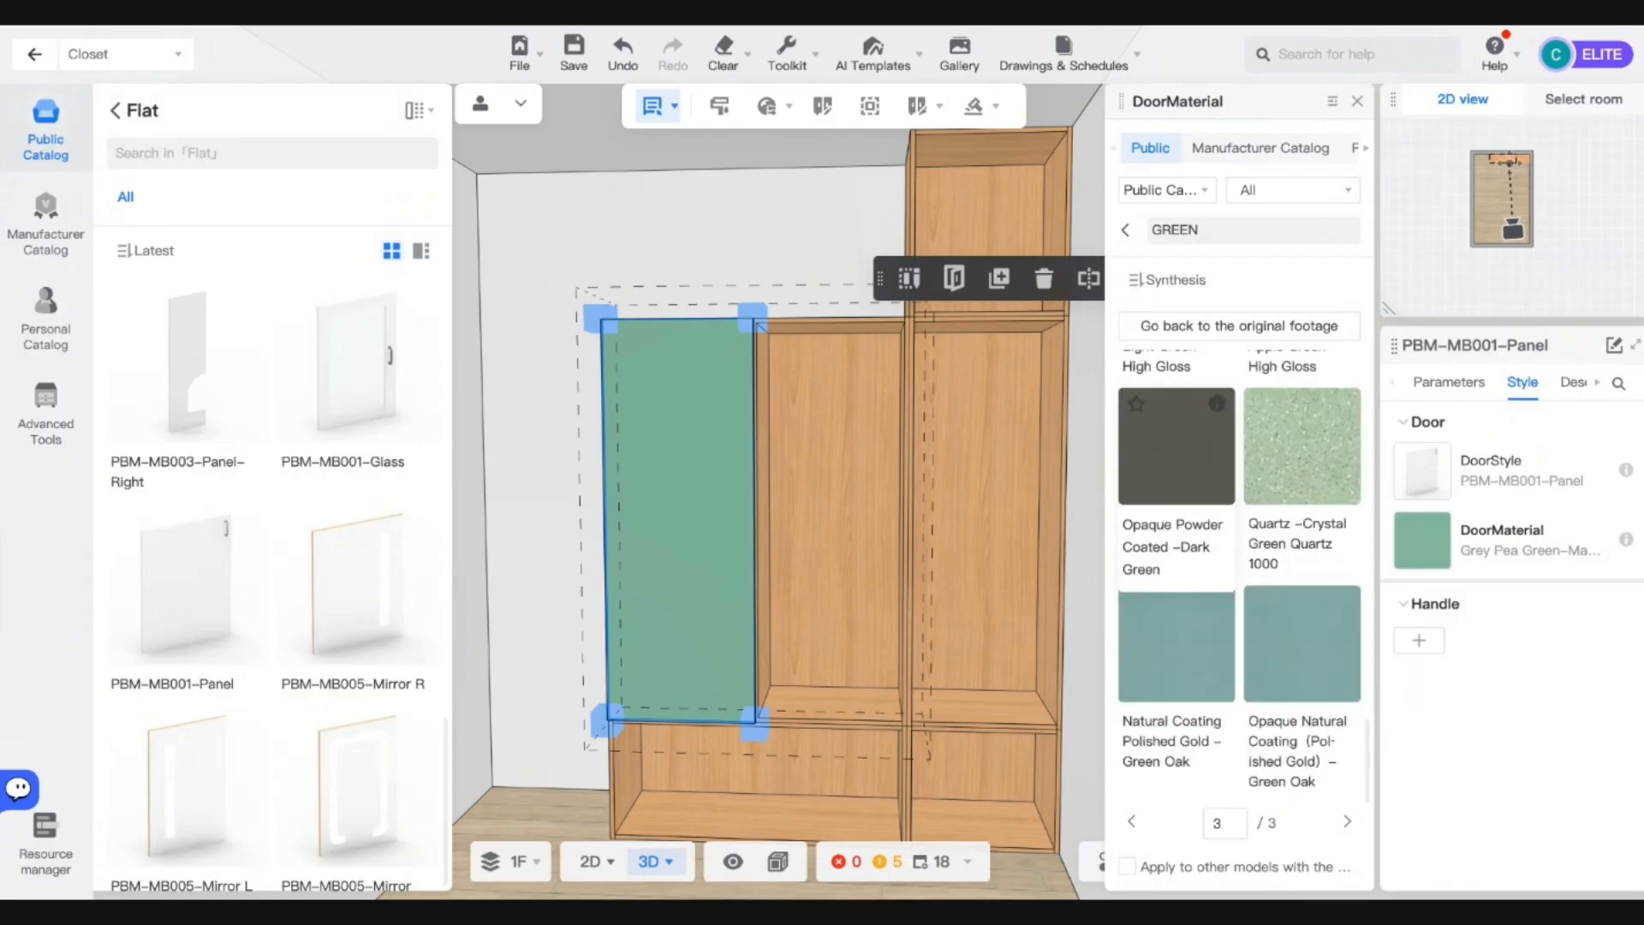
{"action": "scroll", "coordinate": [1223, 538], "scroll_direction": "up", "scroll_amount": 5}
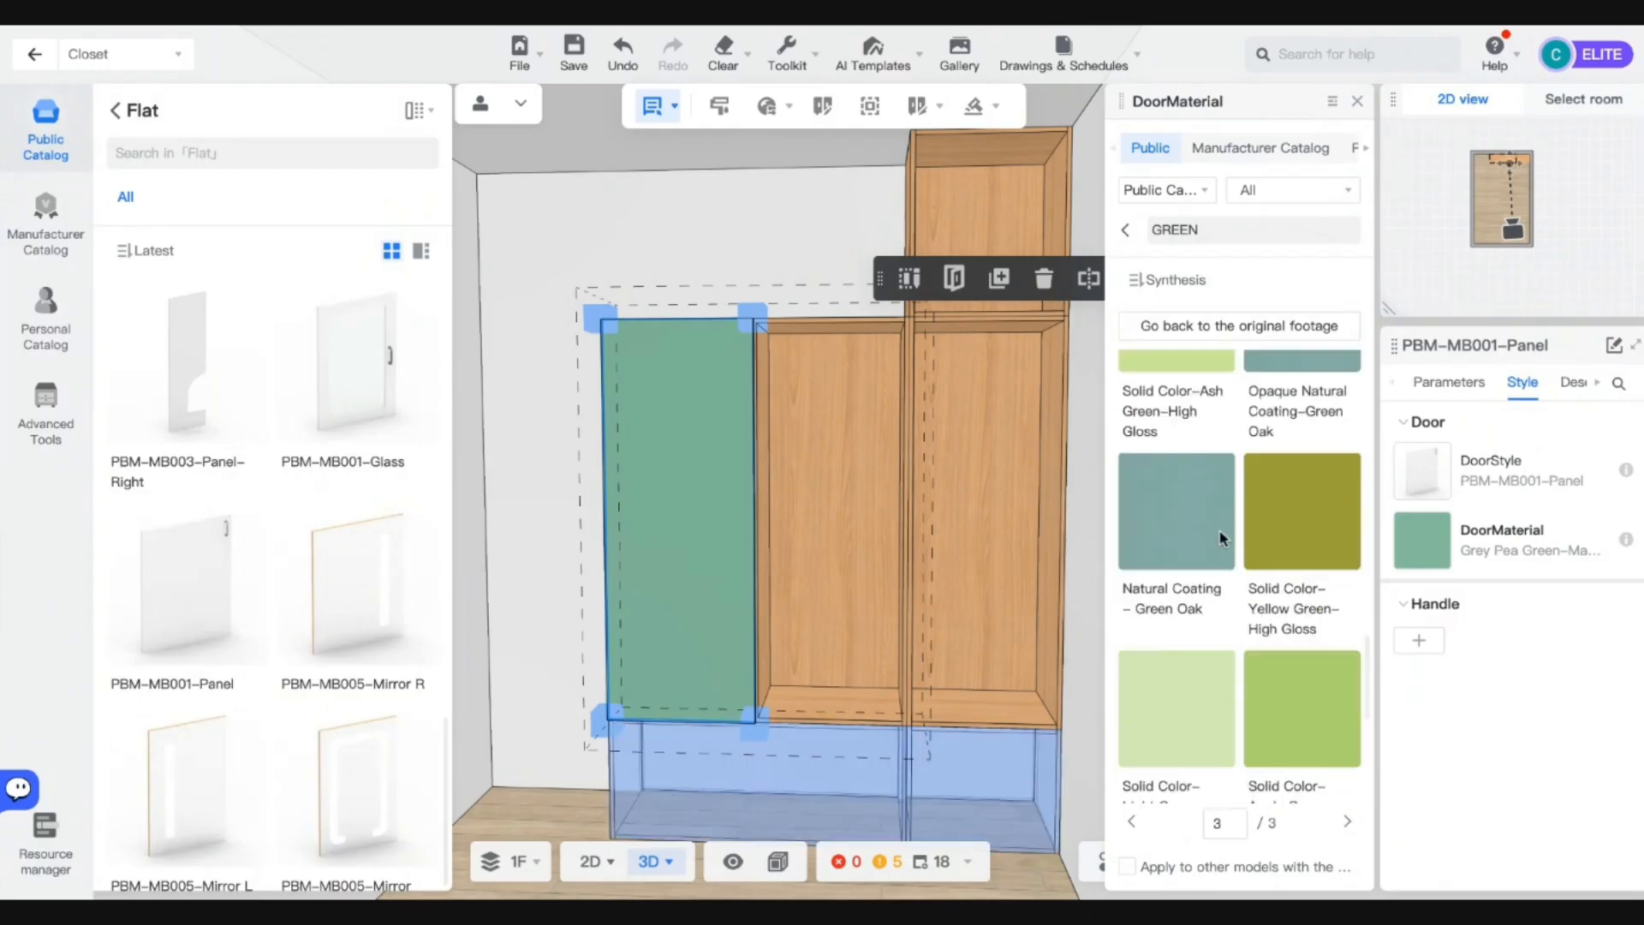
{"action": "scroll", "coordinate": [1223, 538], "scroll_direction": "up", "scroll_amount": 1}
{"action": "left_click", "coordinate": [1176, 518]}
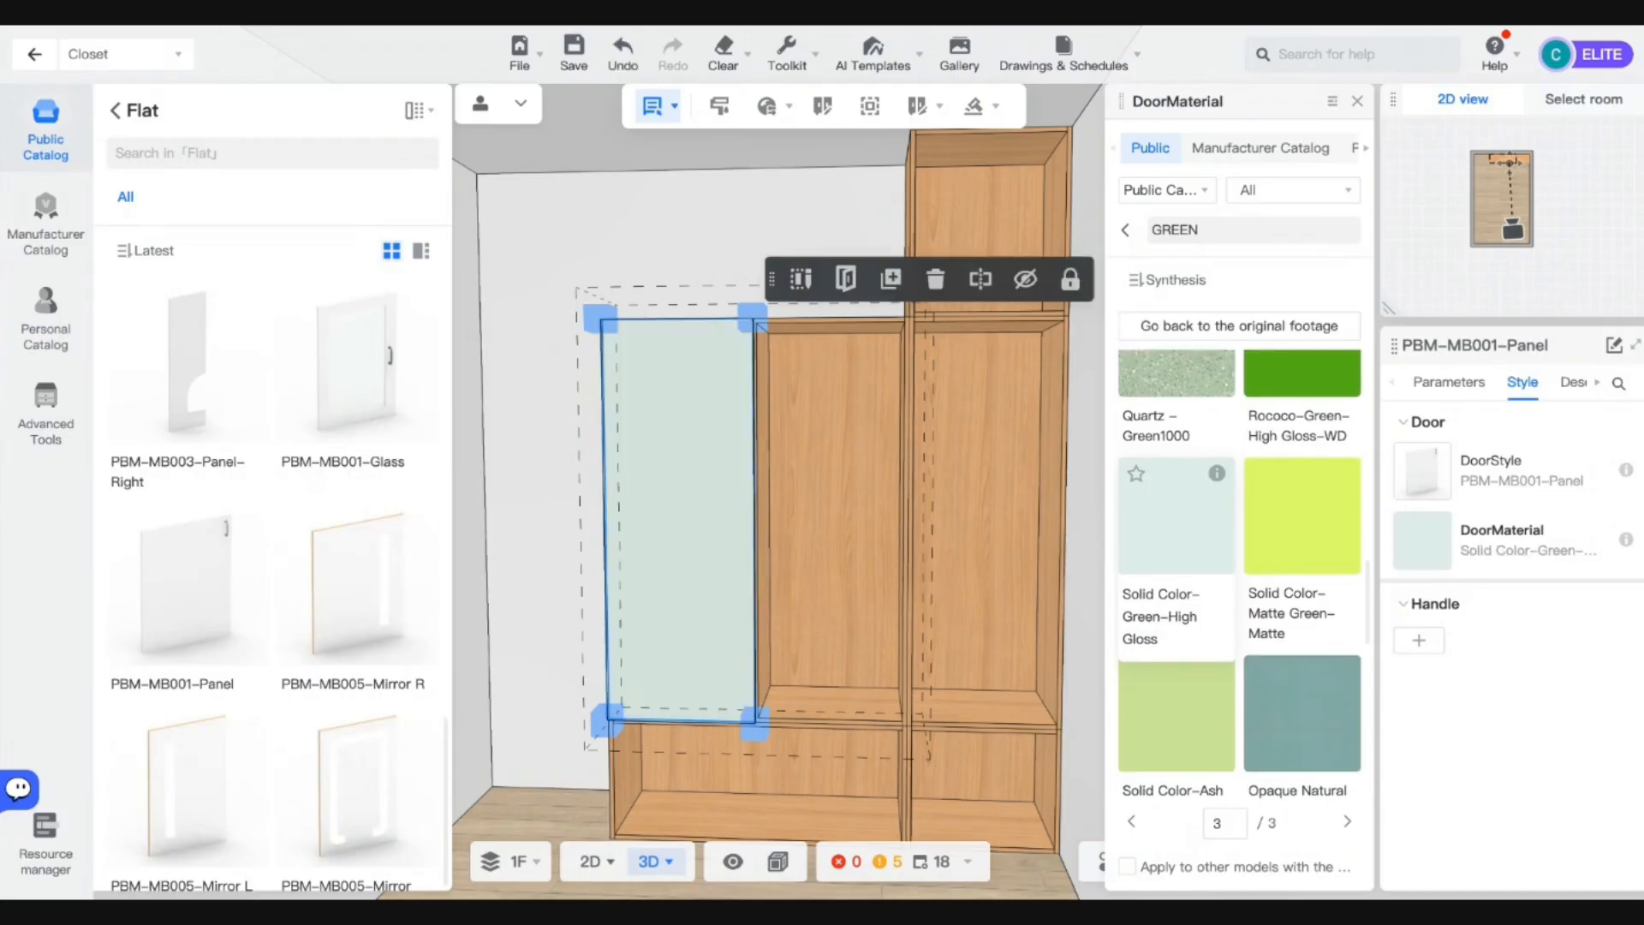
{"action": "key", "text": "a"}
{"action": "key", "text": "d"}
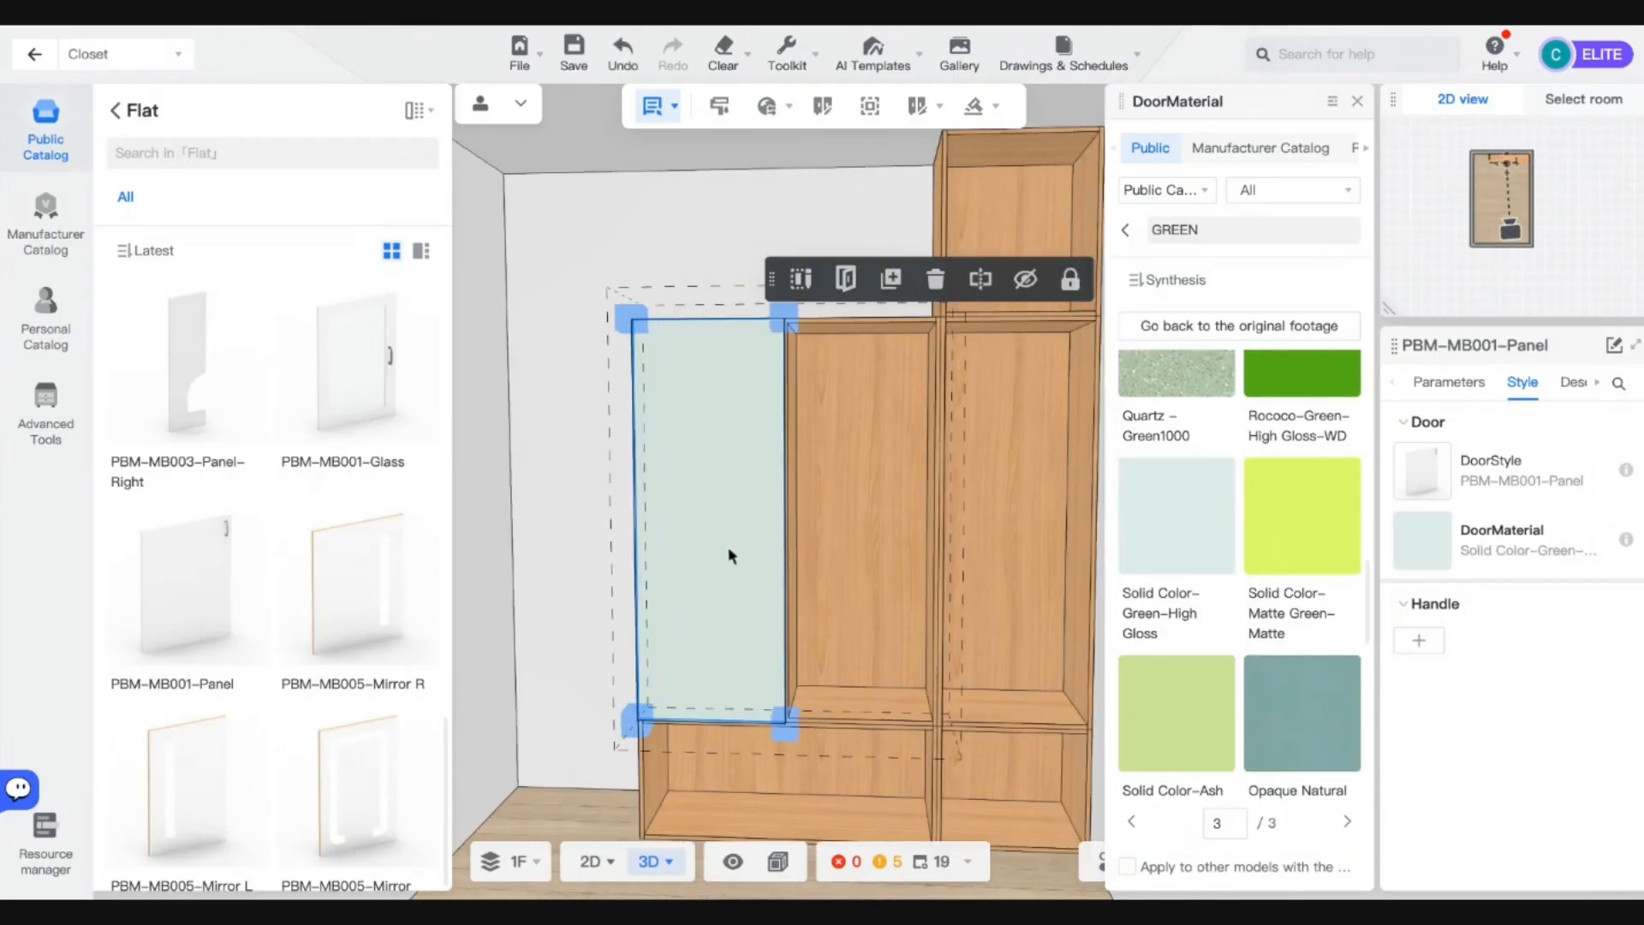
{"action": "right_click_drag", "start_coordinate": [732, 557], "coordinate": [874, 537]}
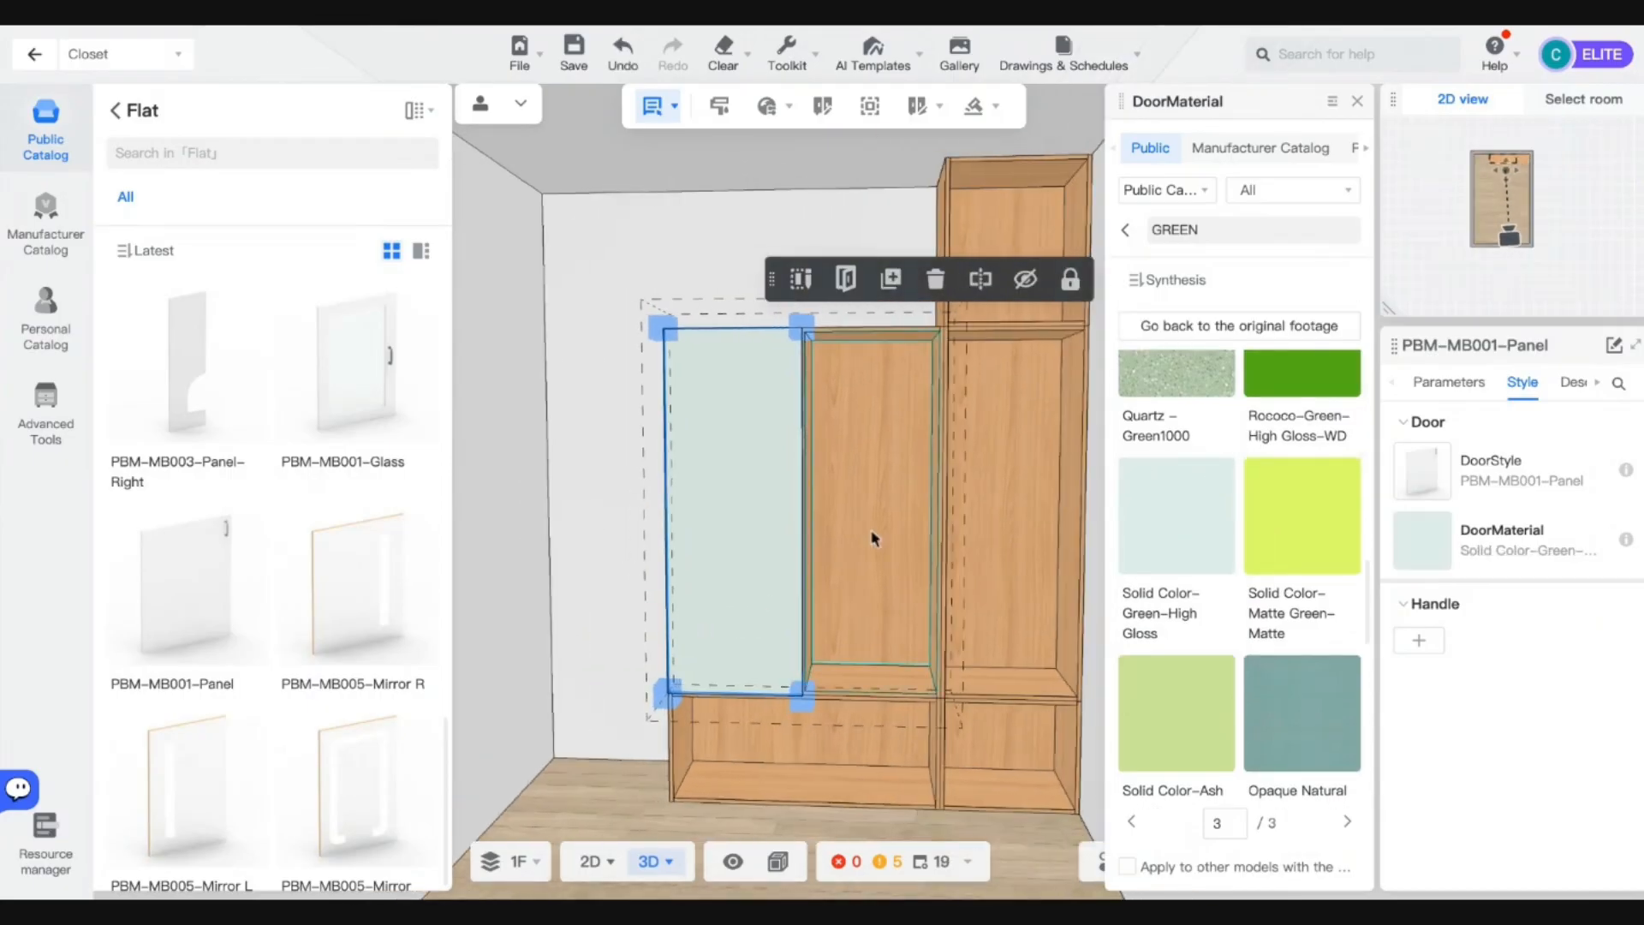
Check the door's Parameters, keeping the first door opening to the left.
{"action": "left_click", "coordinate": [1445, 387]}
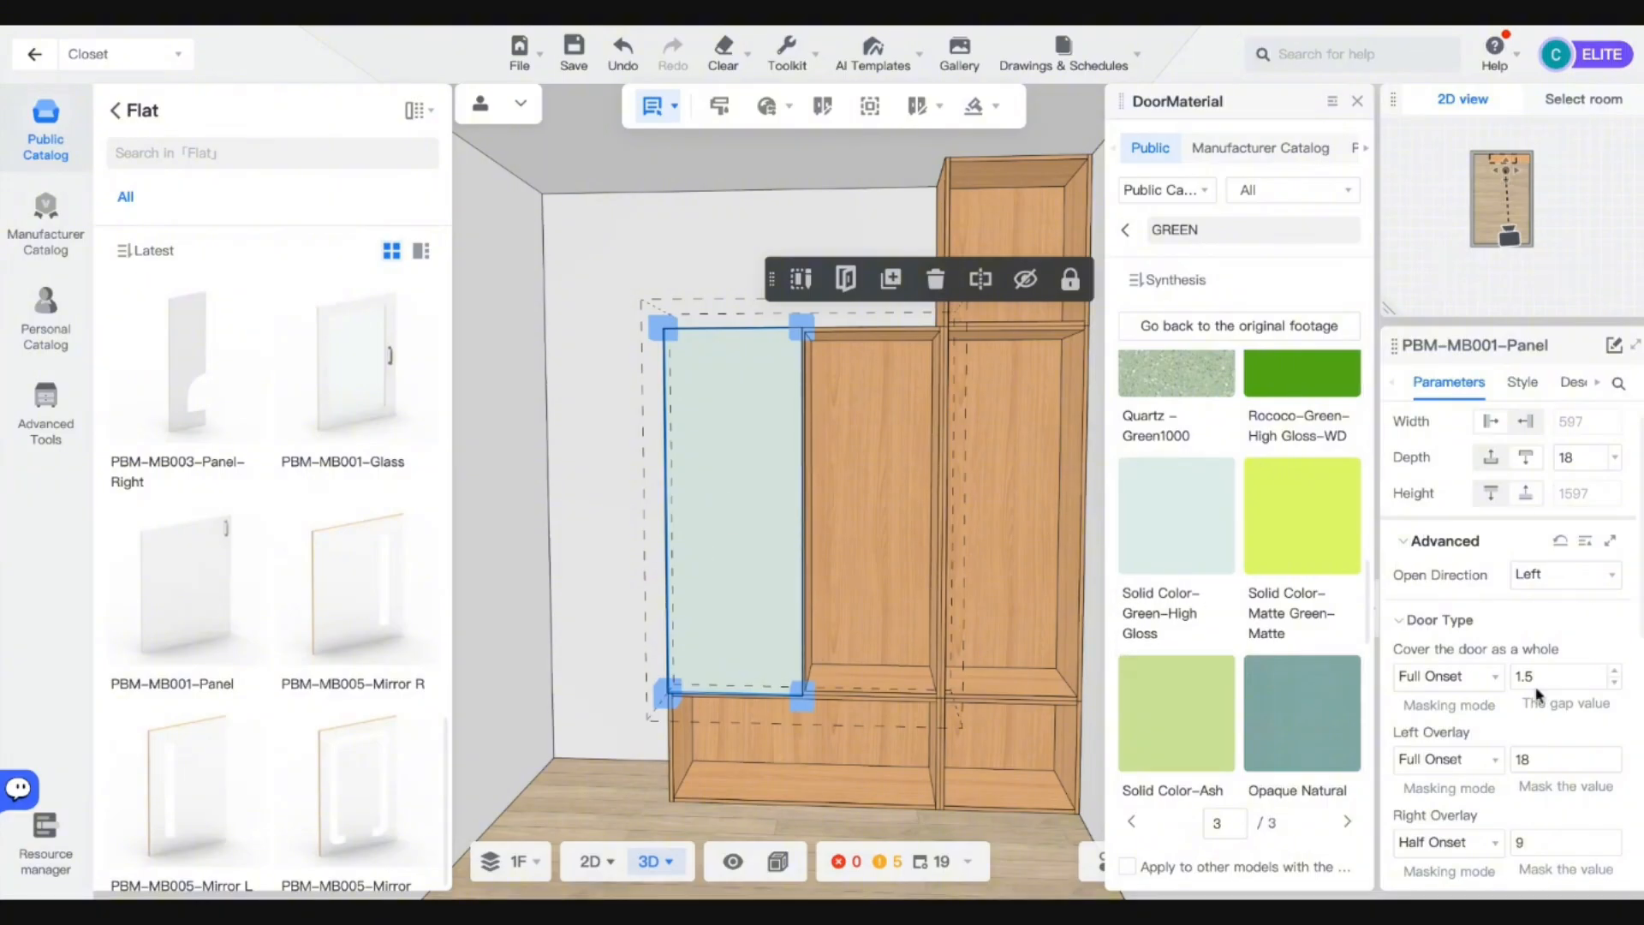
{"action": "scroll", "coordinate": [1538, 693], "scroll_direction": "up", "scroll_amount": 1}
{"action": "left_click", "coordinate": [1552, 610]}
{"action": "left_click", "coordinate": [1552, 613]}
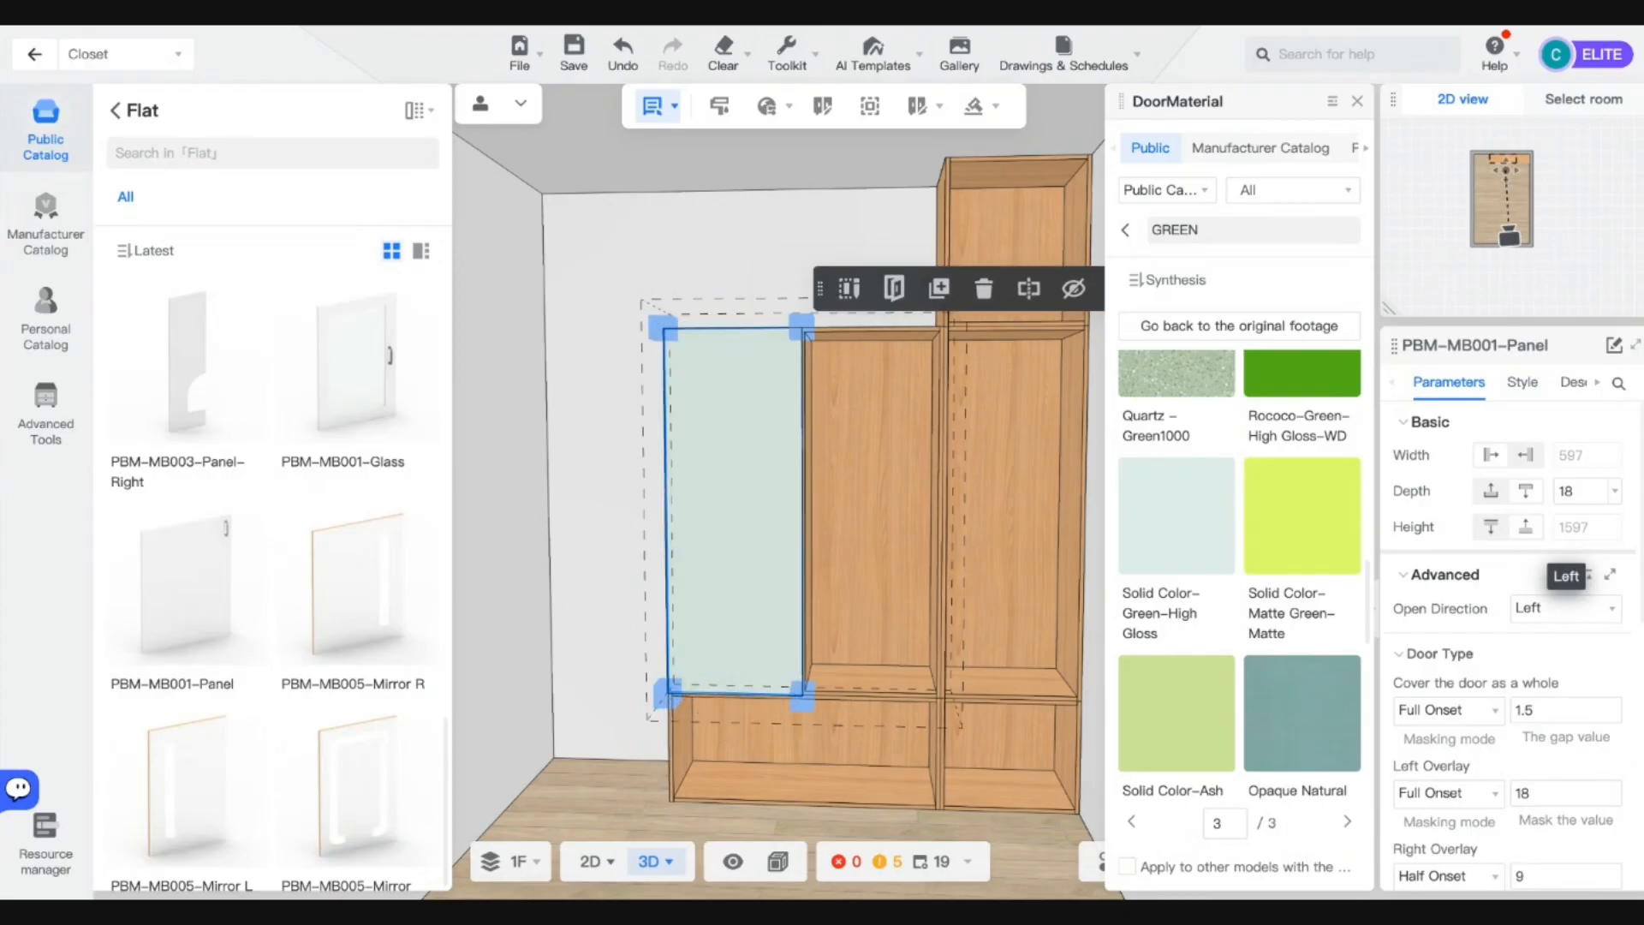
{"action": "scroll", "coordinate": [798, 588], "scroll_direction": "up", "scroll_amount": 1}
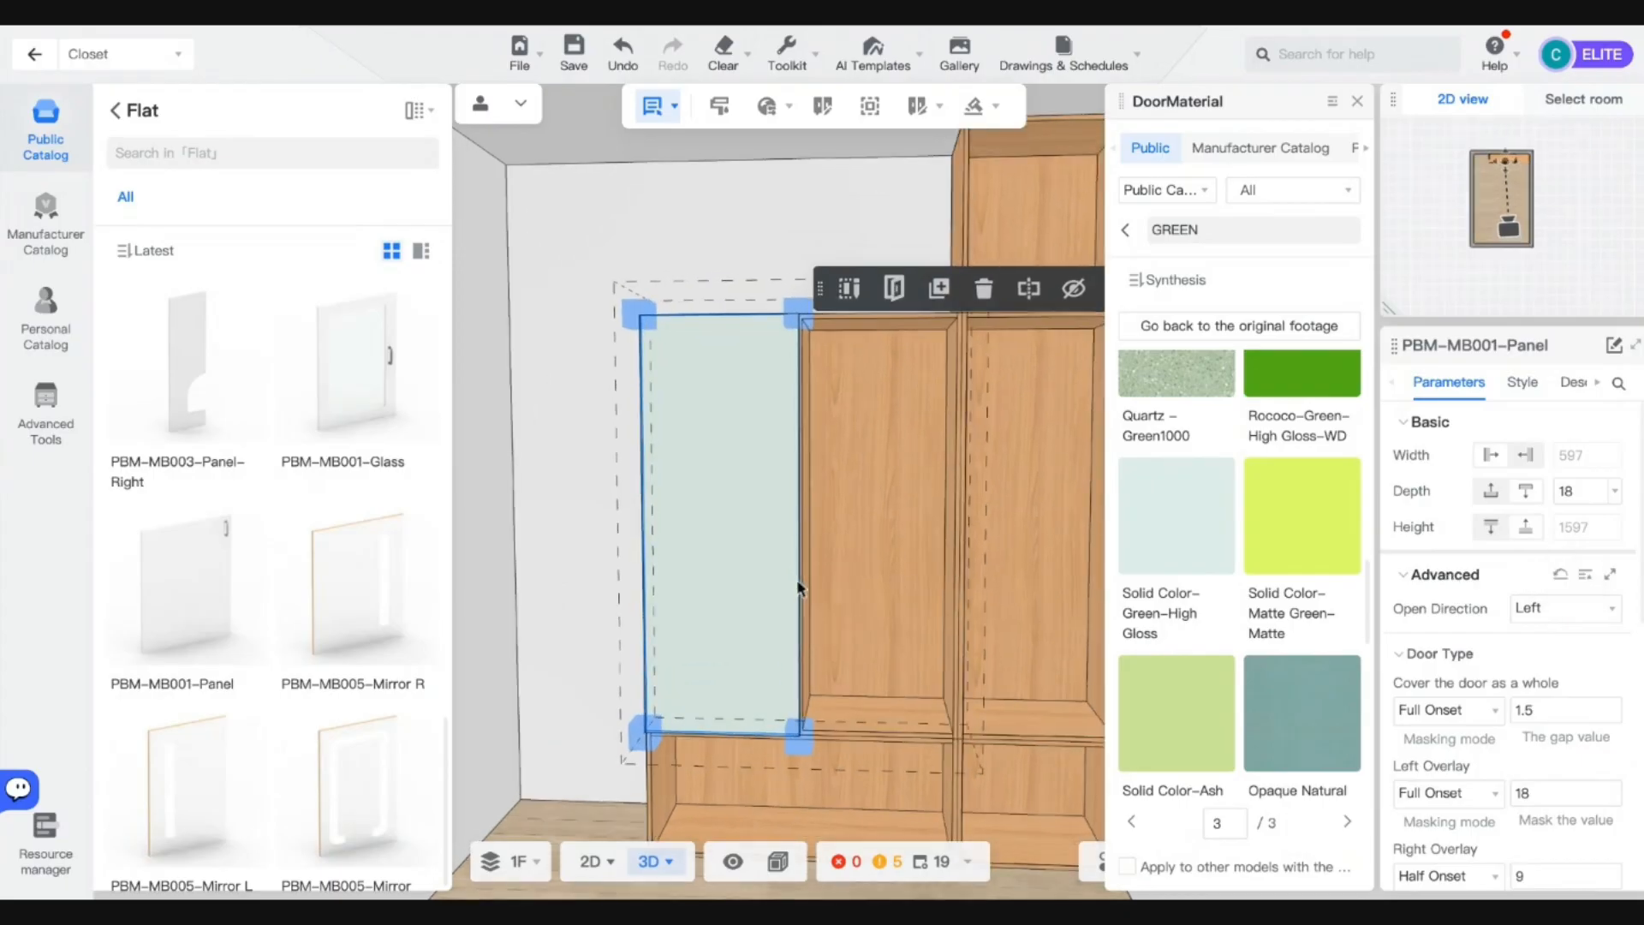
Put a green door on the middle bay opening right, and copy one onto the right opening.
{"action": "left_click_drag", "start_coordinate": [738, 569], "coordinate": [892, 594]}
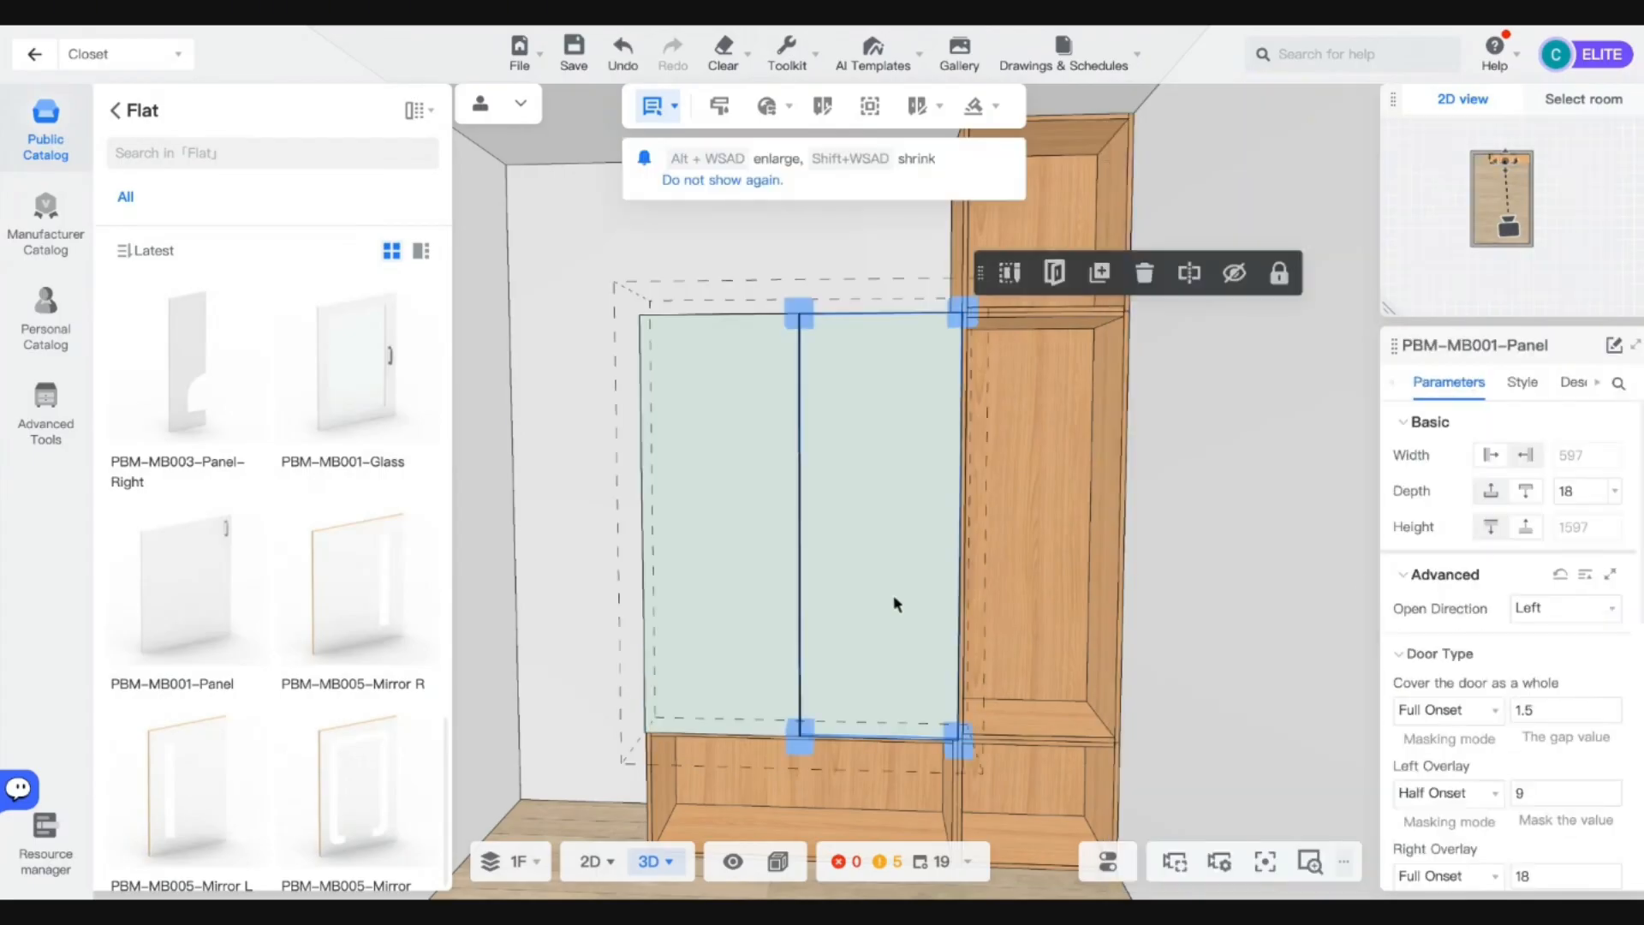
{"action": "left_click", "coordinate": [1566, 608]}
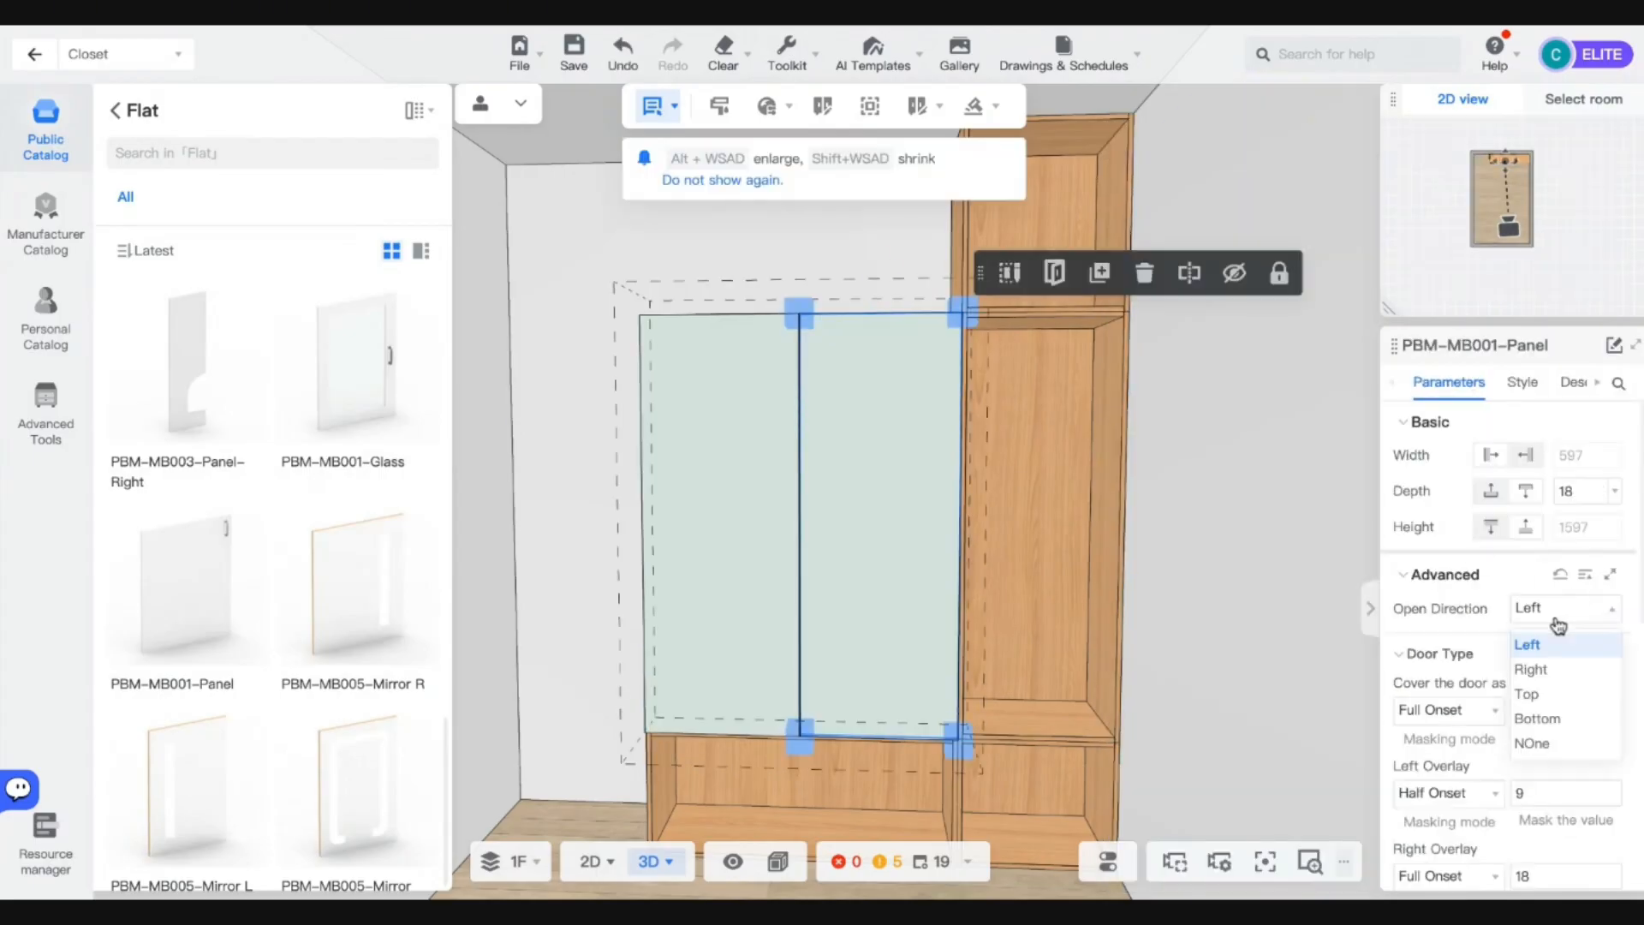
{"action": "left_click", "coordinate": [1533, 666]}
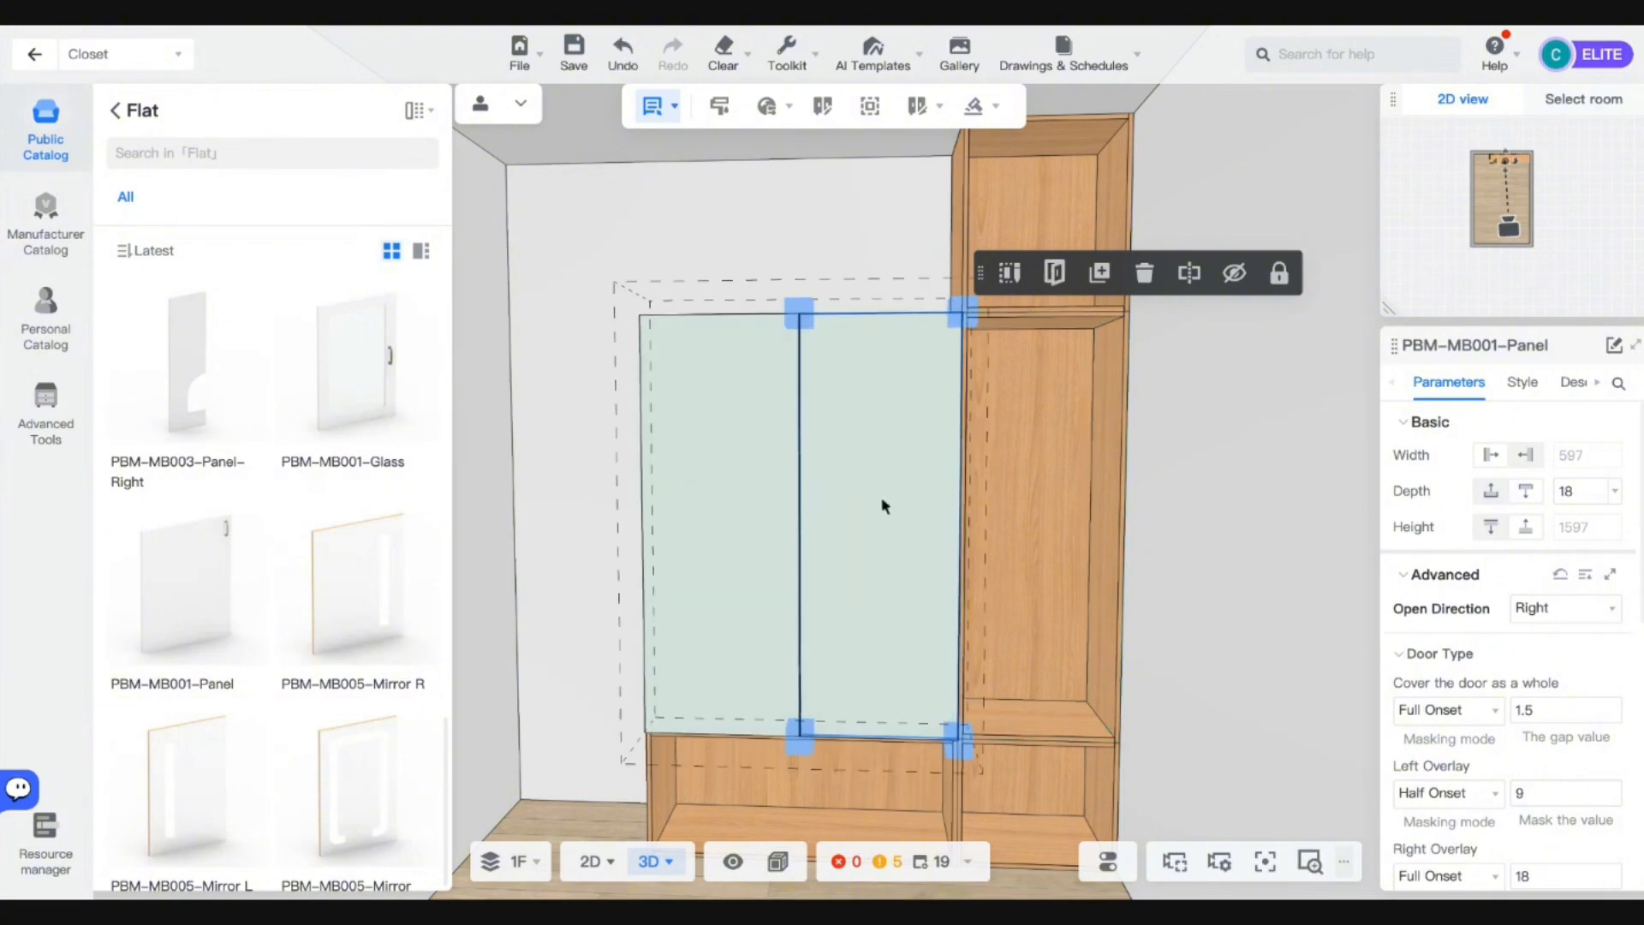
{"action": "key", "text": "ctrl+c"}
{"action": "left_click", "coordinate": [1073, 512]}
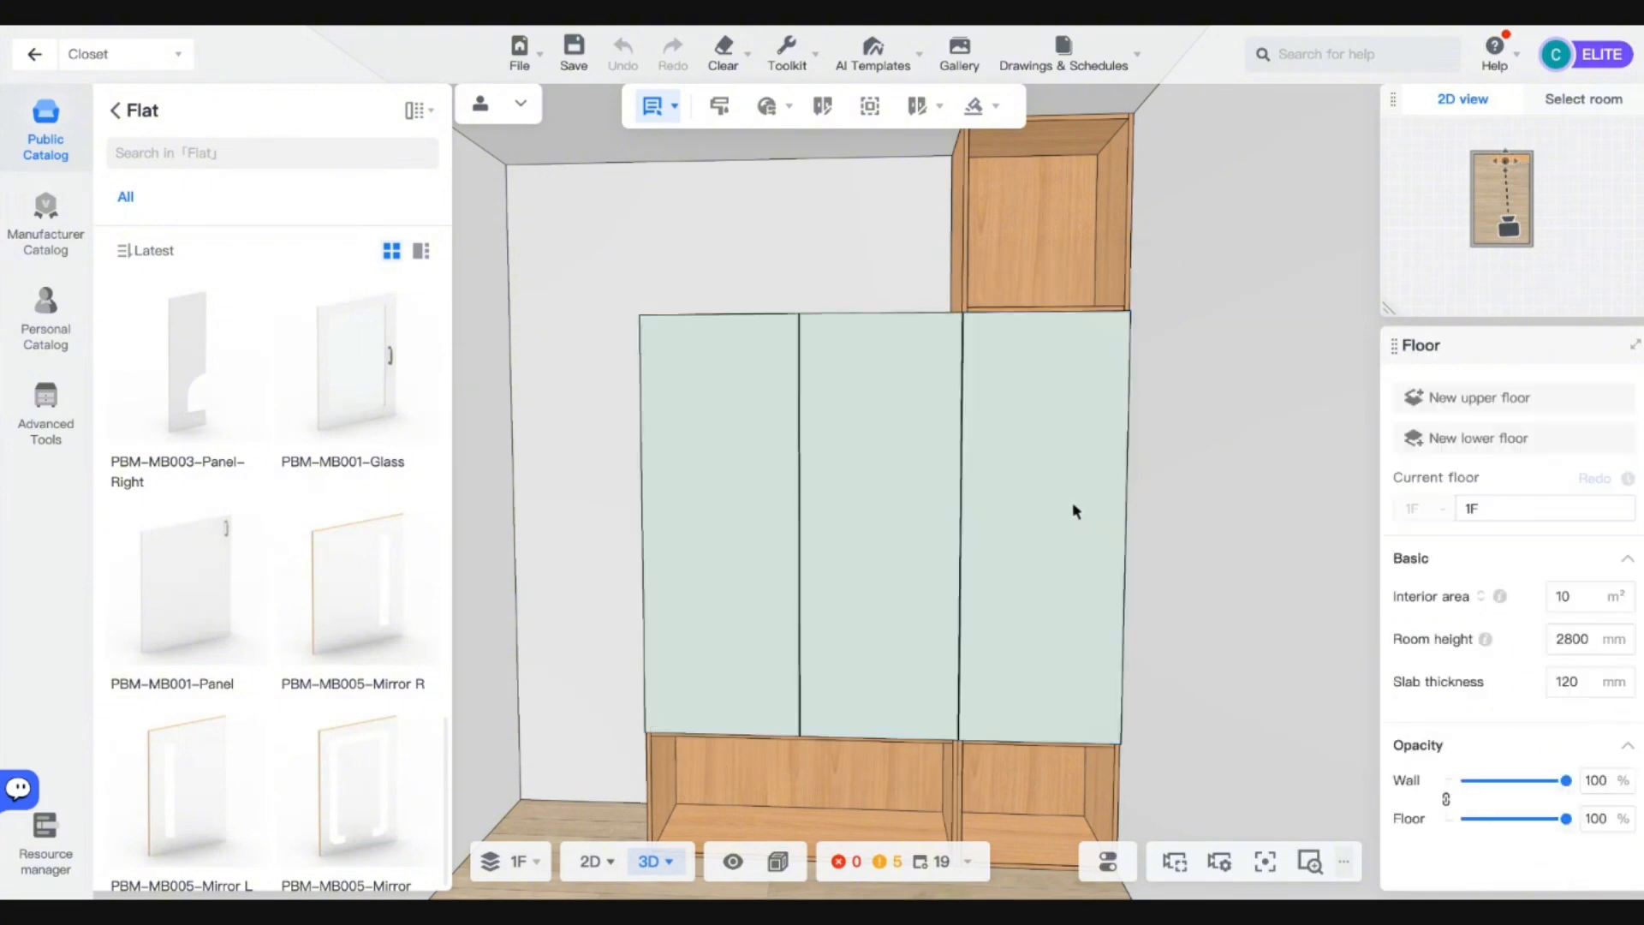
Copy the right wall unit and paste the duplicate into place.
{"action": "left_click", "coordinate": [1074, 505]}
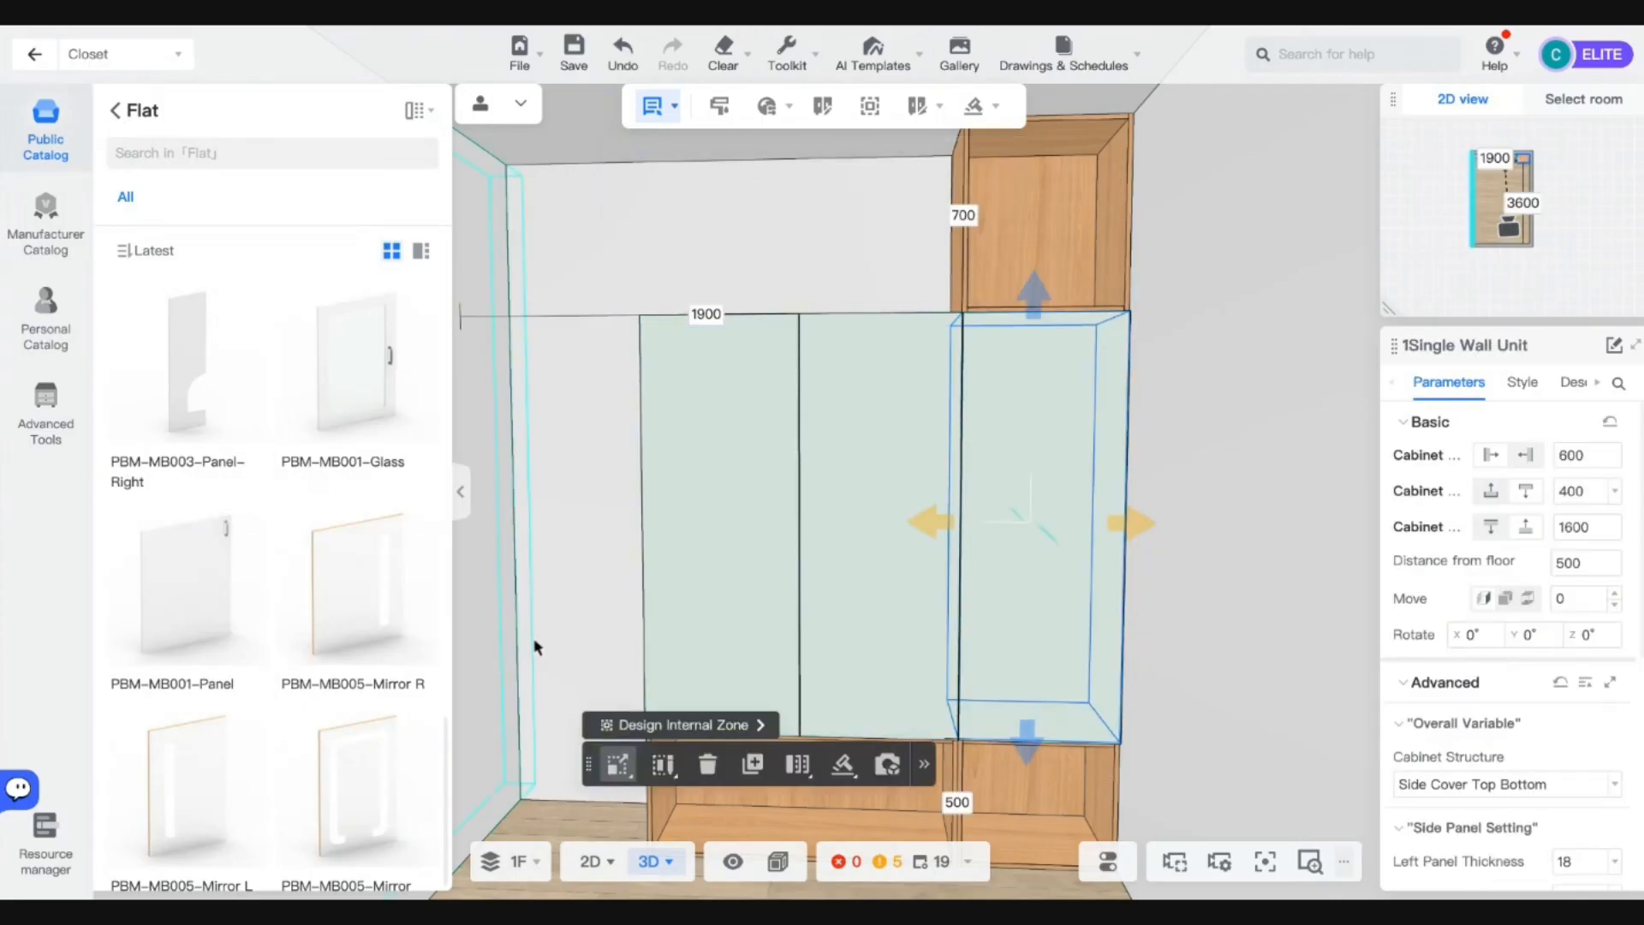
{"action": "scroll", "coordinate": [293, 503], "scroll_direction": "up", "scroll_amount": 6}
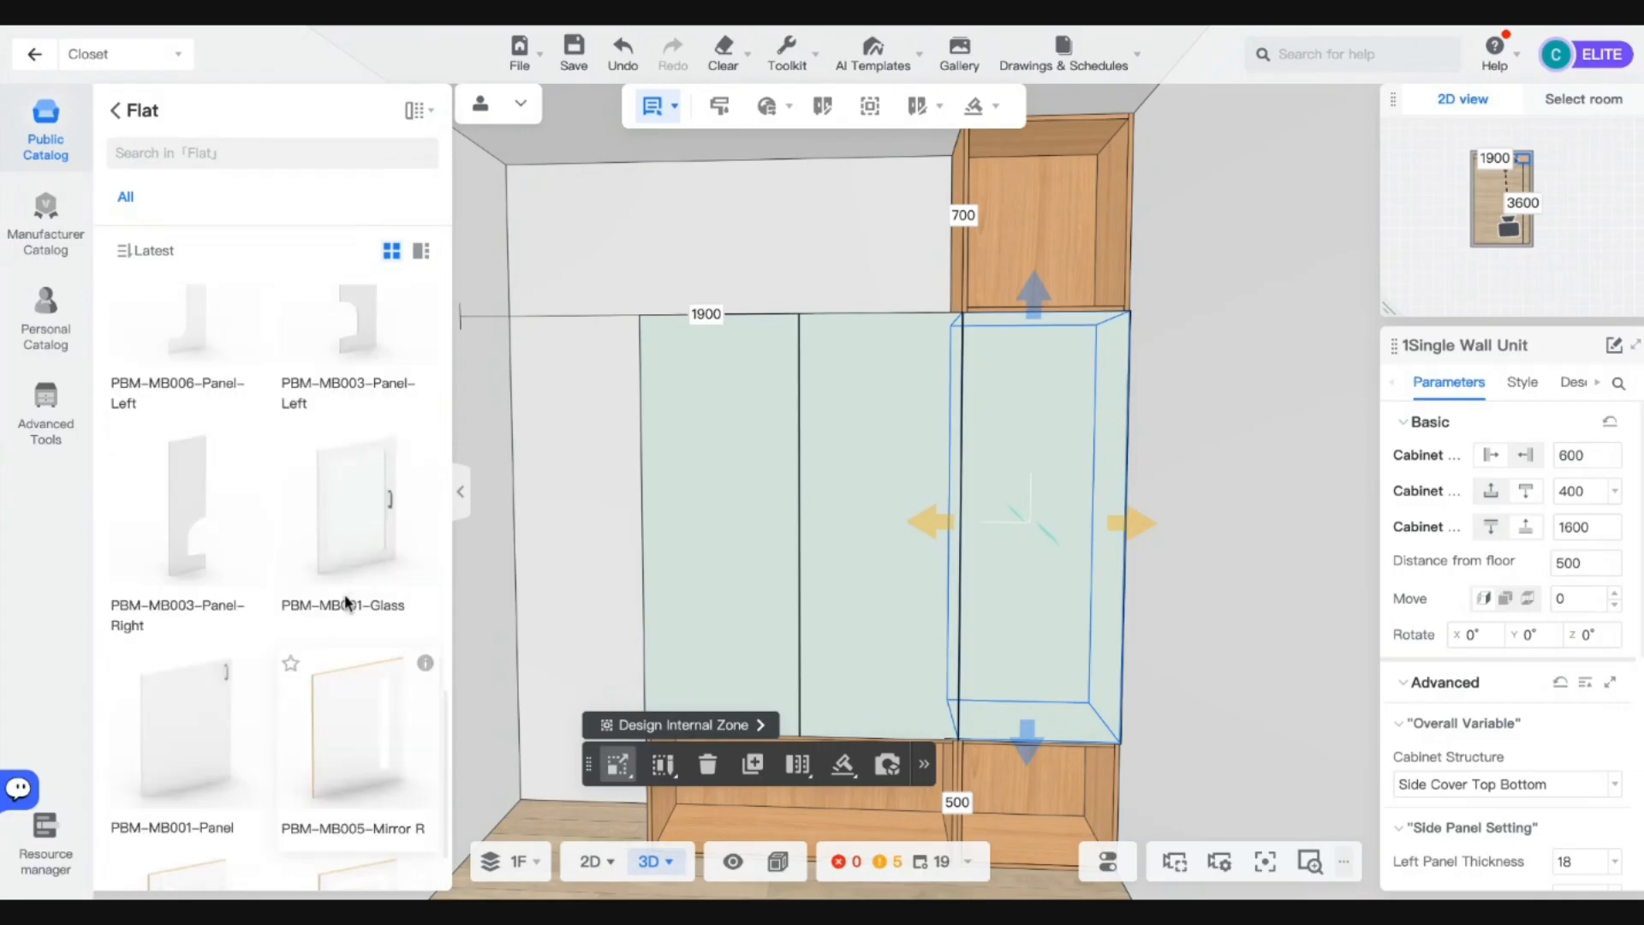
{"action": "left_click", "coordinate": [119, 112]}
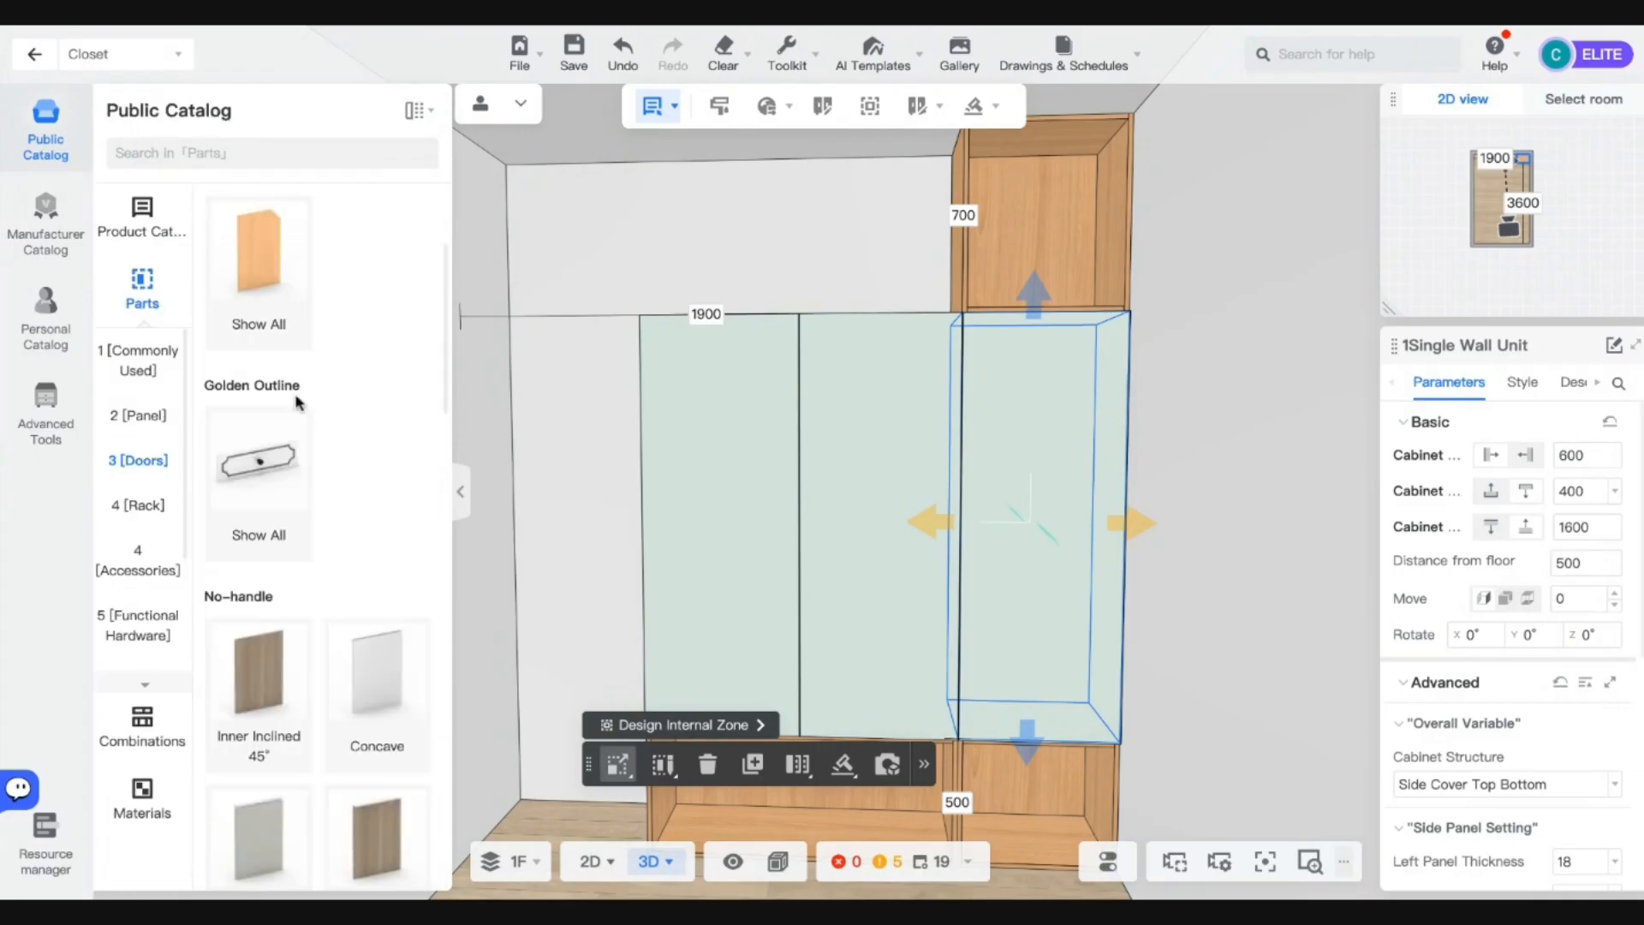
{"action": "left_click", "coordinate": [144, 417]}
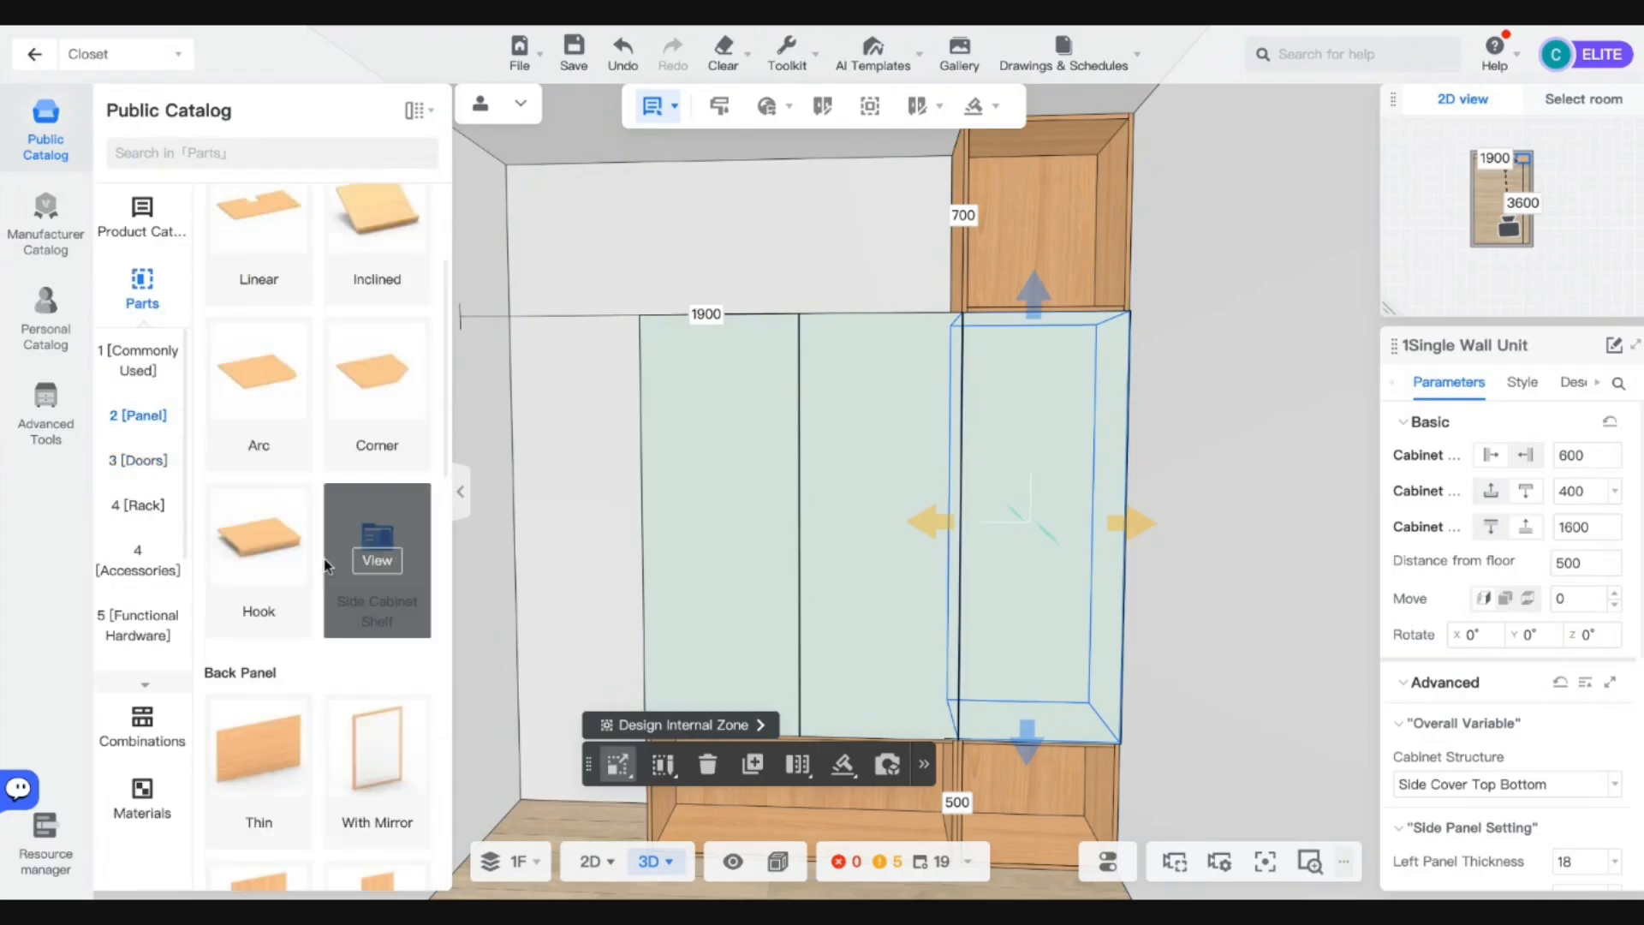
{"action": "scroll", "coordinate": [360, 600], "scroll_direction": "down", "scroll_amount": 4}
{"action": "scroll", "coordinate": [330, 692], "scroll_direction": "down", "scroll_amount": 6}
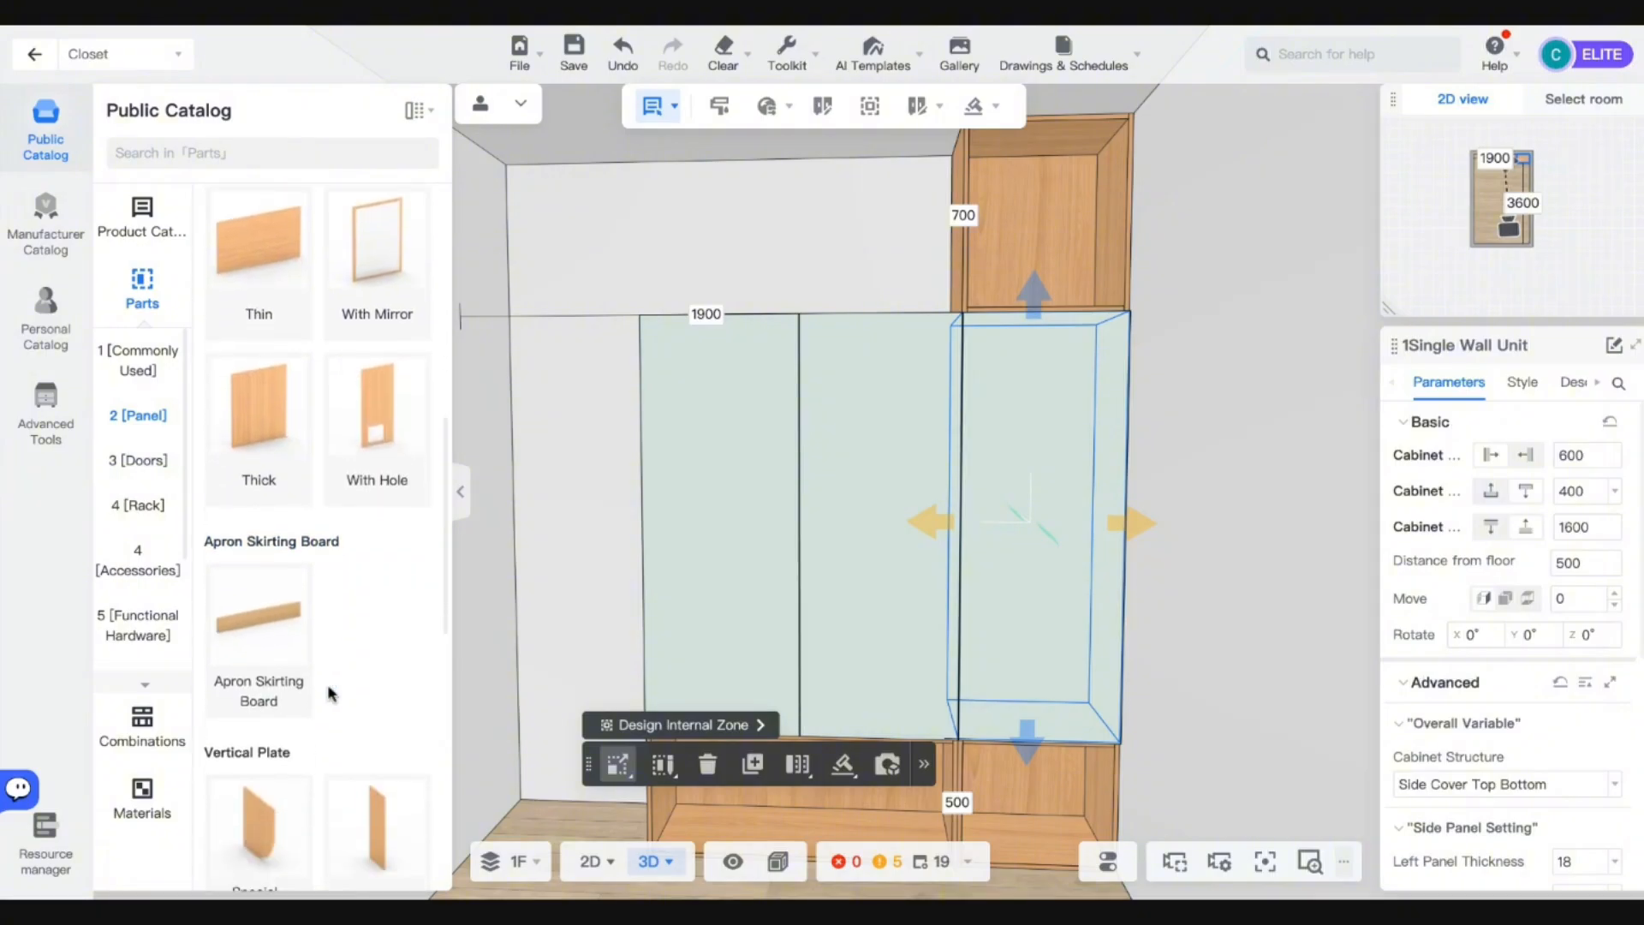
{"action": "scroll", "coordinate": [377, 479], "scroll_direction": "down", "scroll_amount": 2}
{"action": "scroll", "coordinate": [377, 600], "scroll_direction": "up", "scroll_amount": 10}
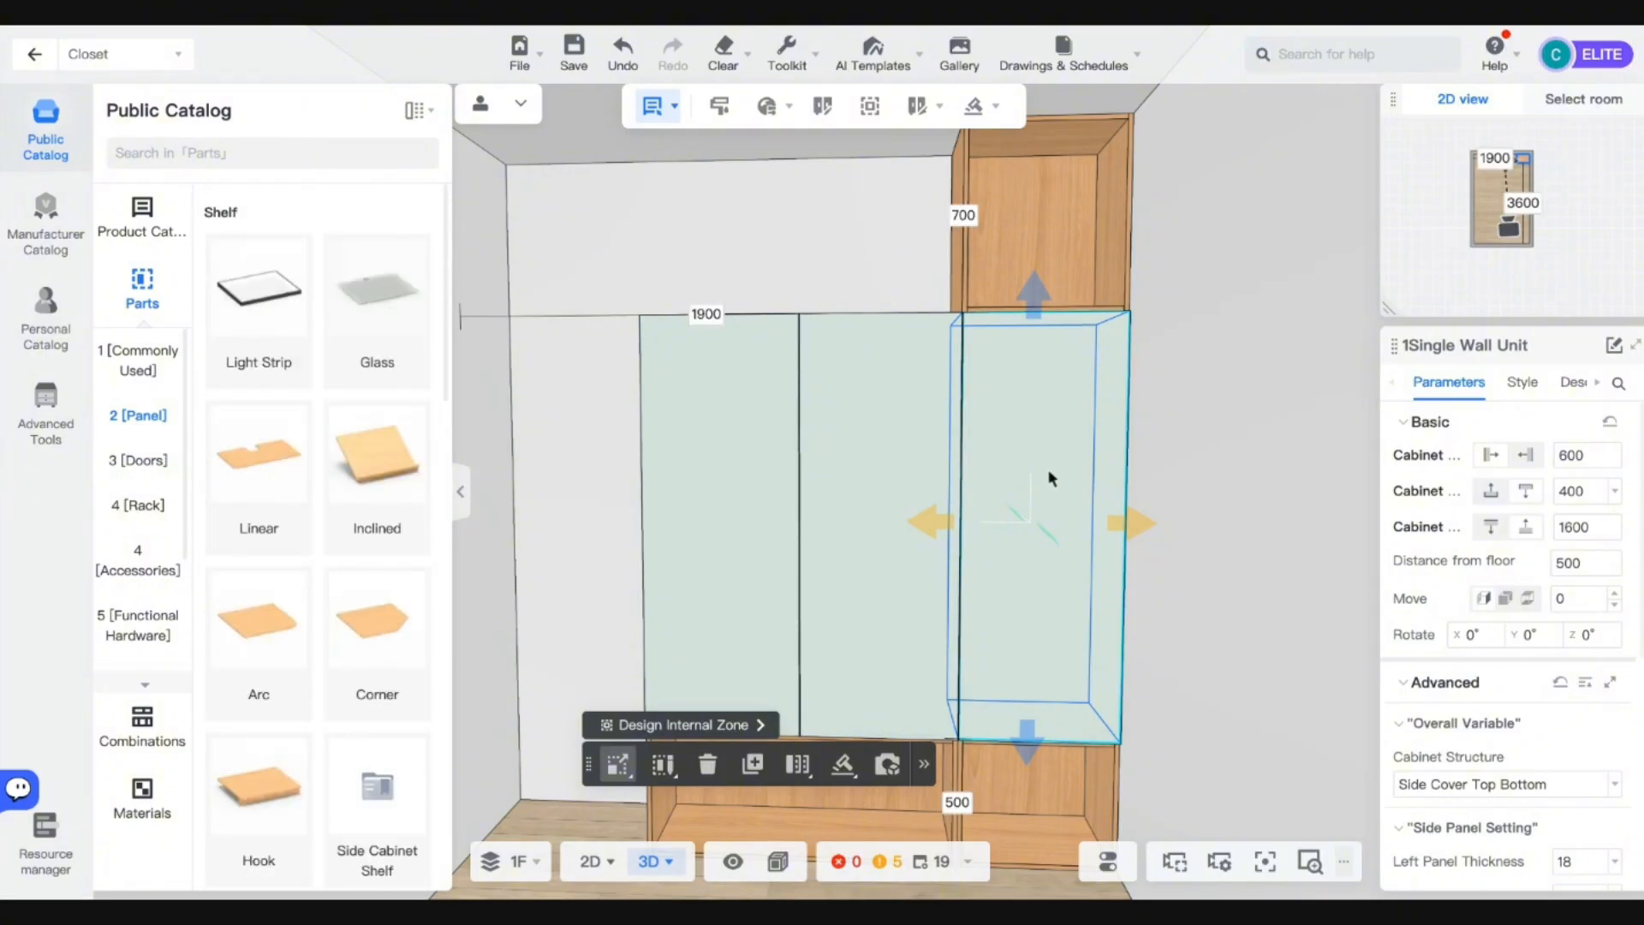
{"action": "key", "text": "ctrl+v"}
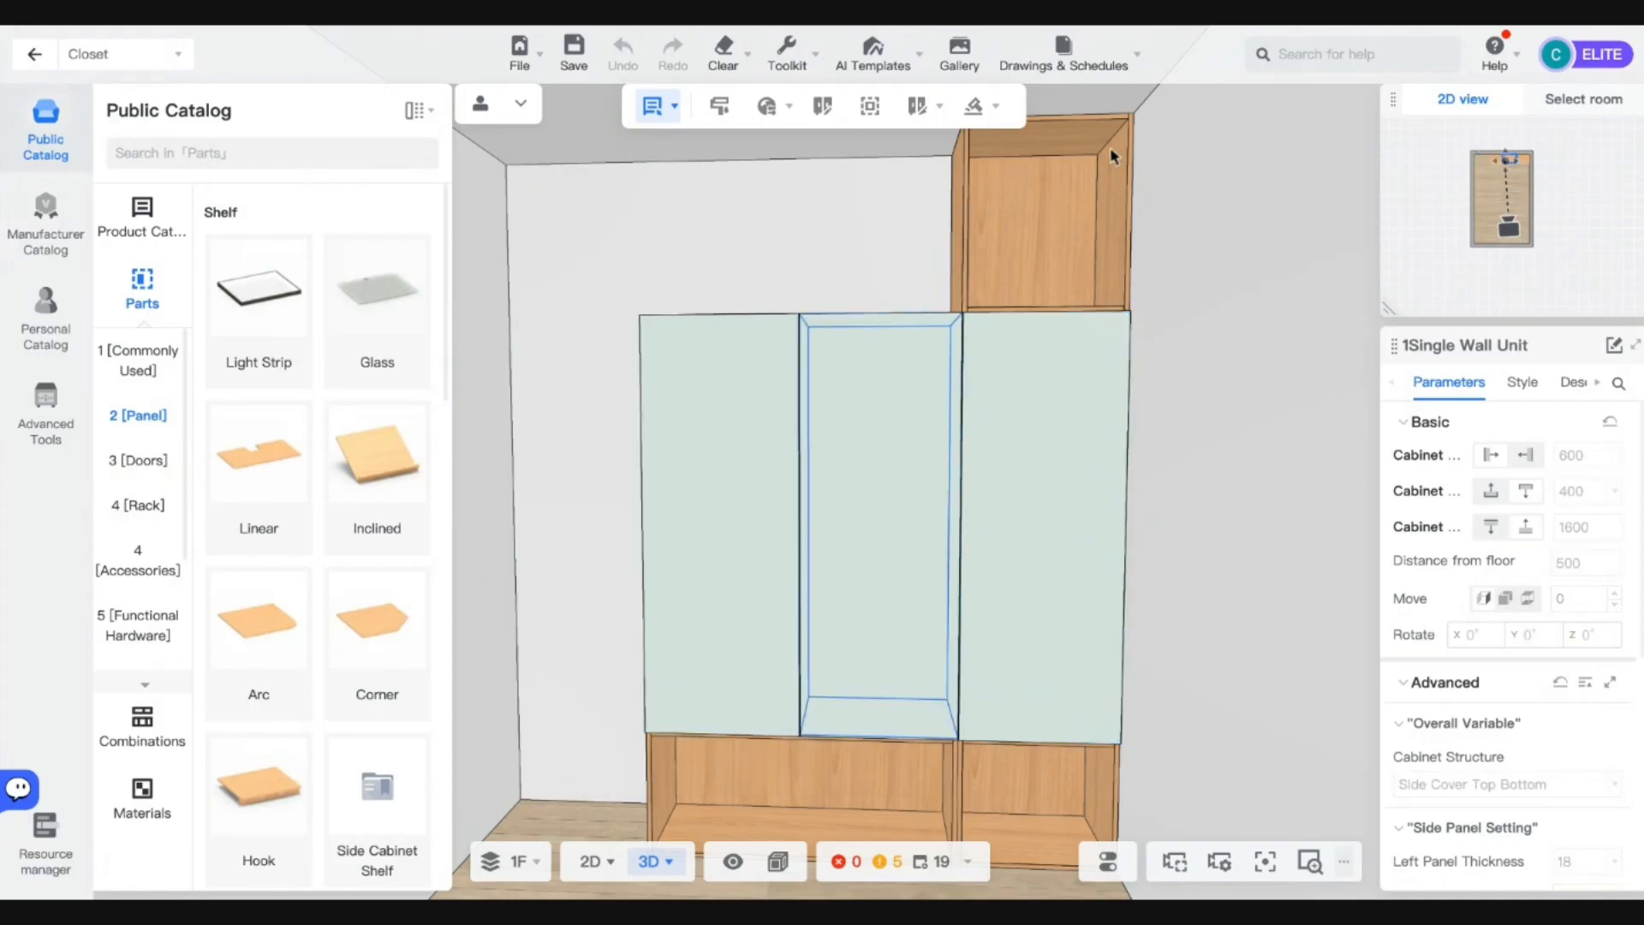
{"action": "left_click", "coordinate": [1133, 152]}
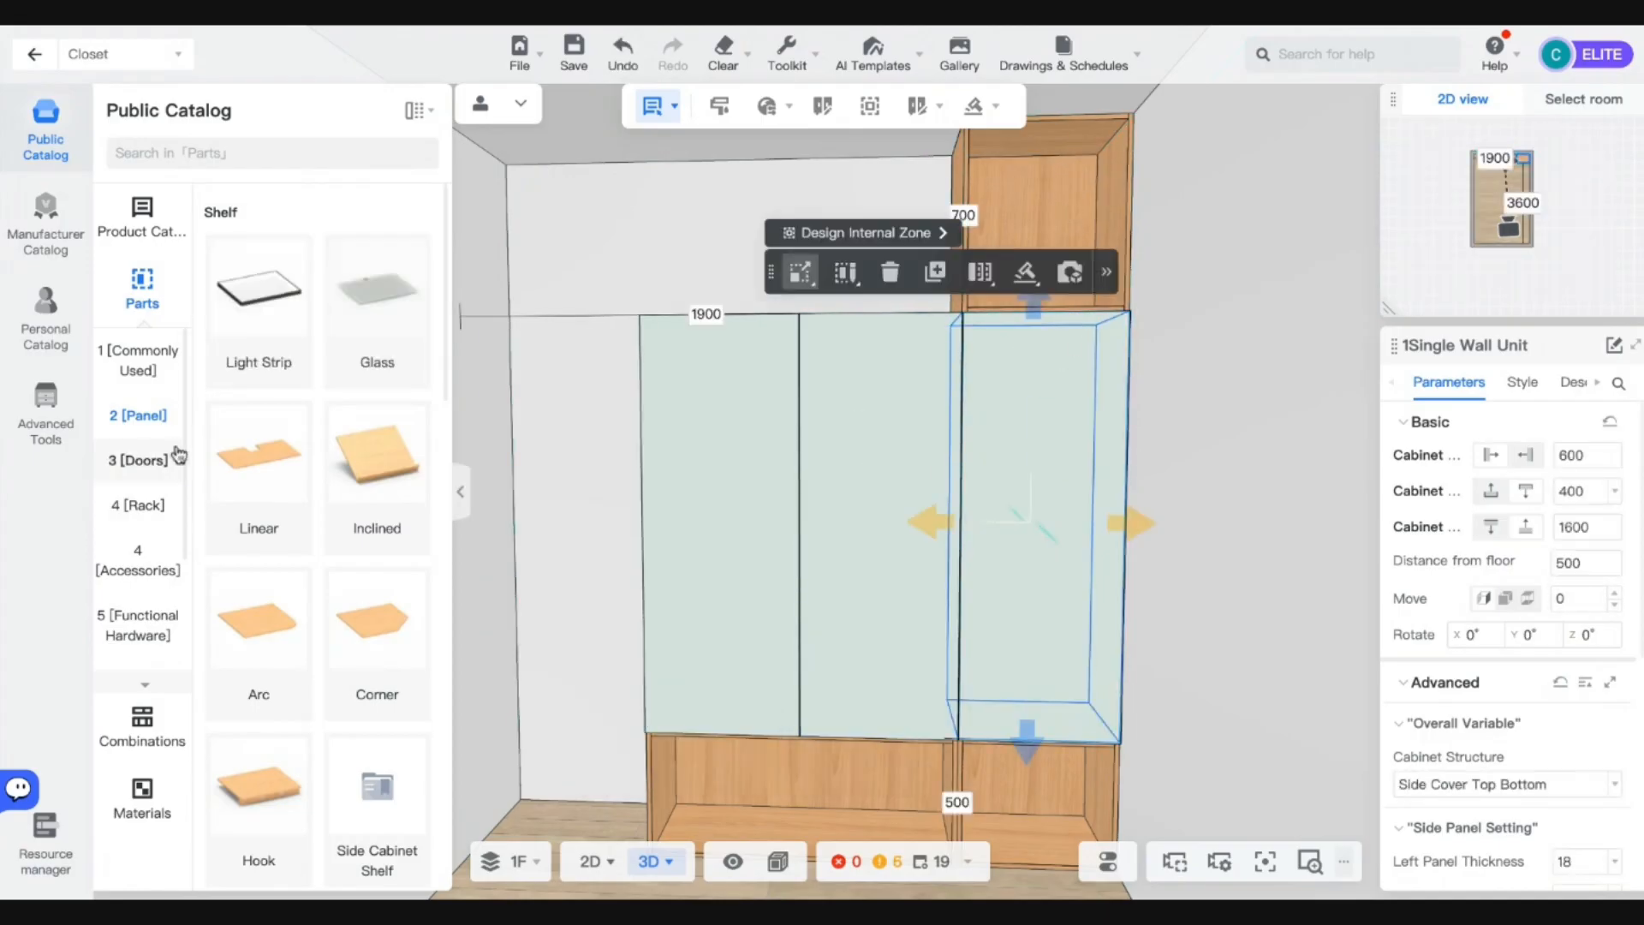
Pick the PBM-MB001-Panel door from Parts > Doors > Flat Show All.
{"action": "left_click", "coordinate": [148, 460]}
{"action": "left_click", "coordinate": [258, 509]}
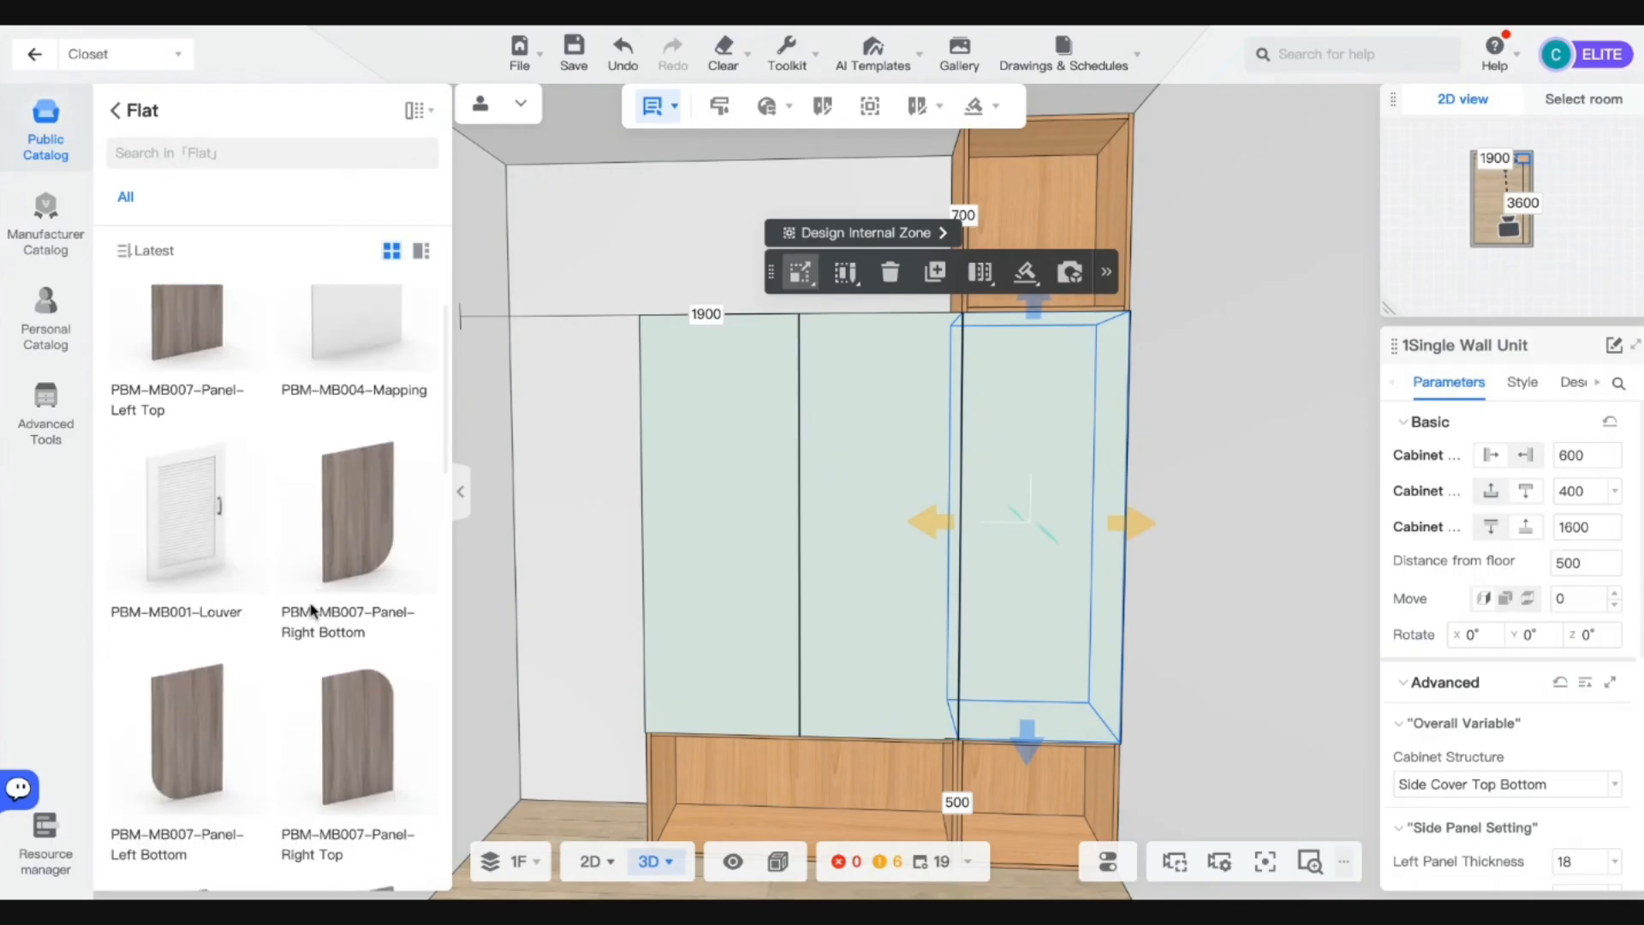
{"action": "scroll", "coordinate": [310, 611], "scroll_direction": "down", "scroll_amount": 8}
{"action": "left_click", "coordinate": [211, 584]}
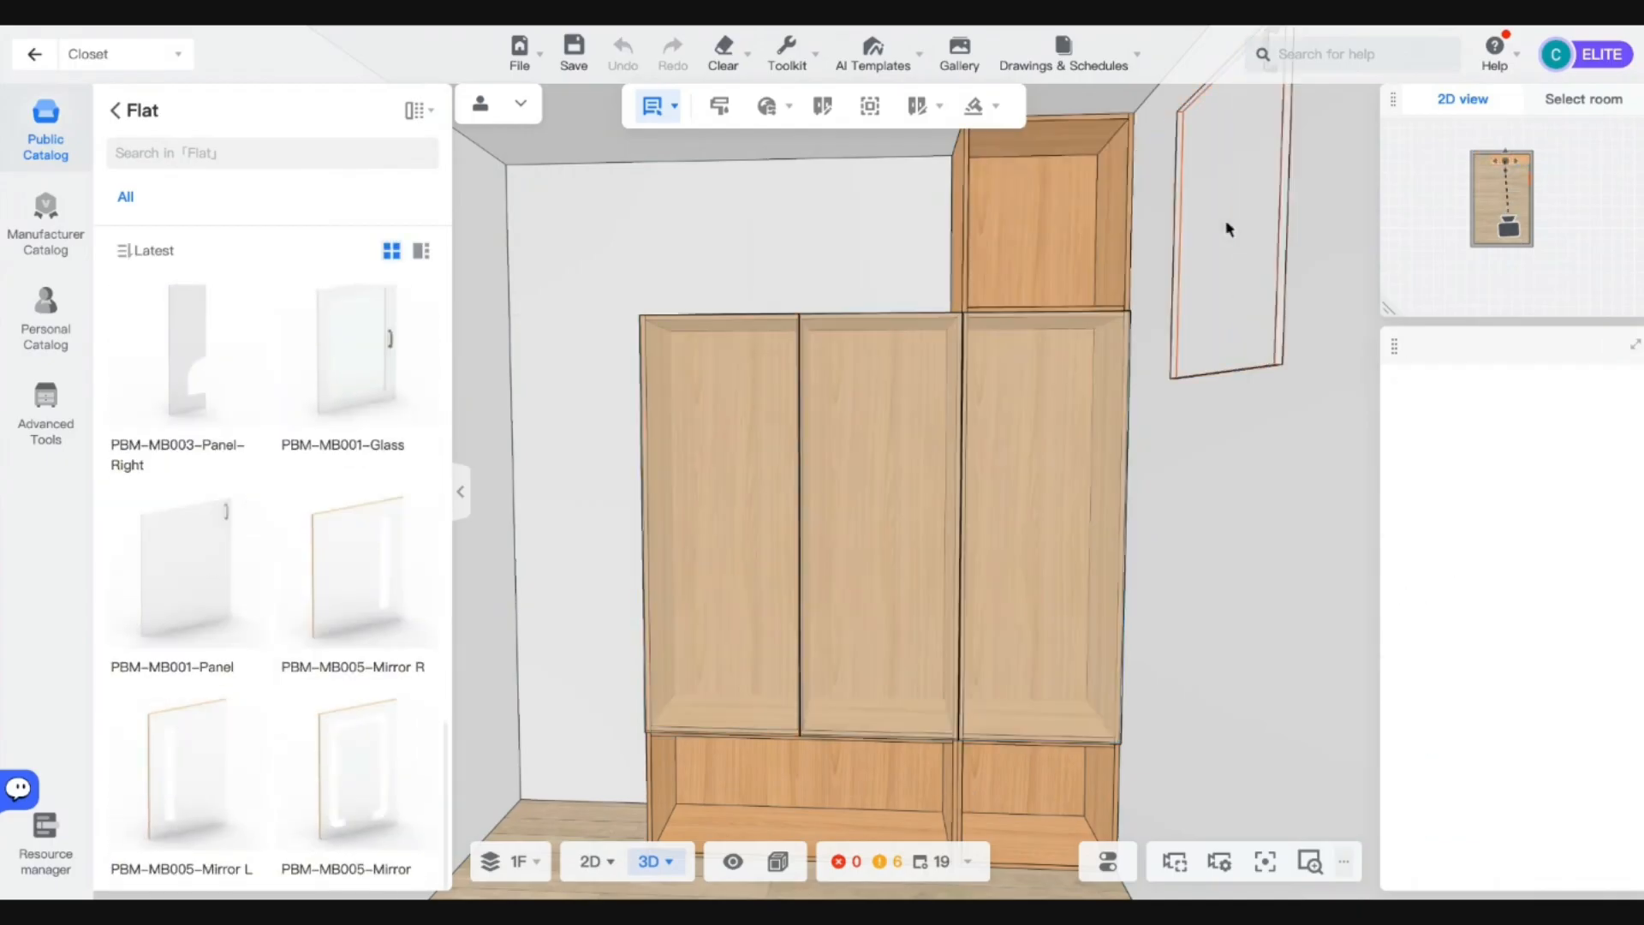
Fit a flat door on the top-right box and paint it the lower doors' pale green.
{"action": "left_click", "coordinate": [1041, 257]}
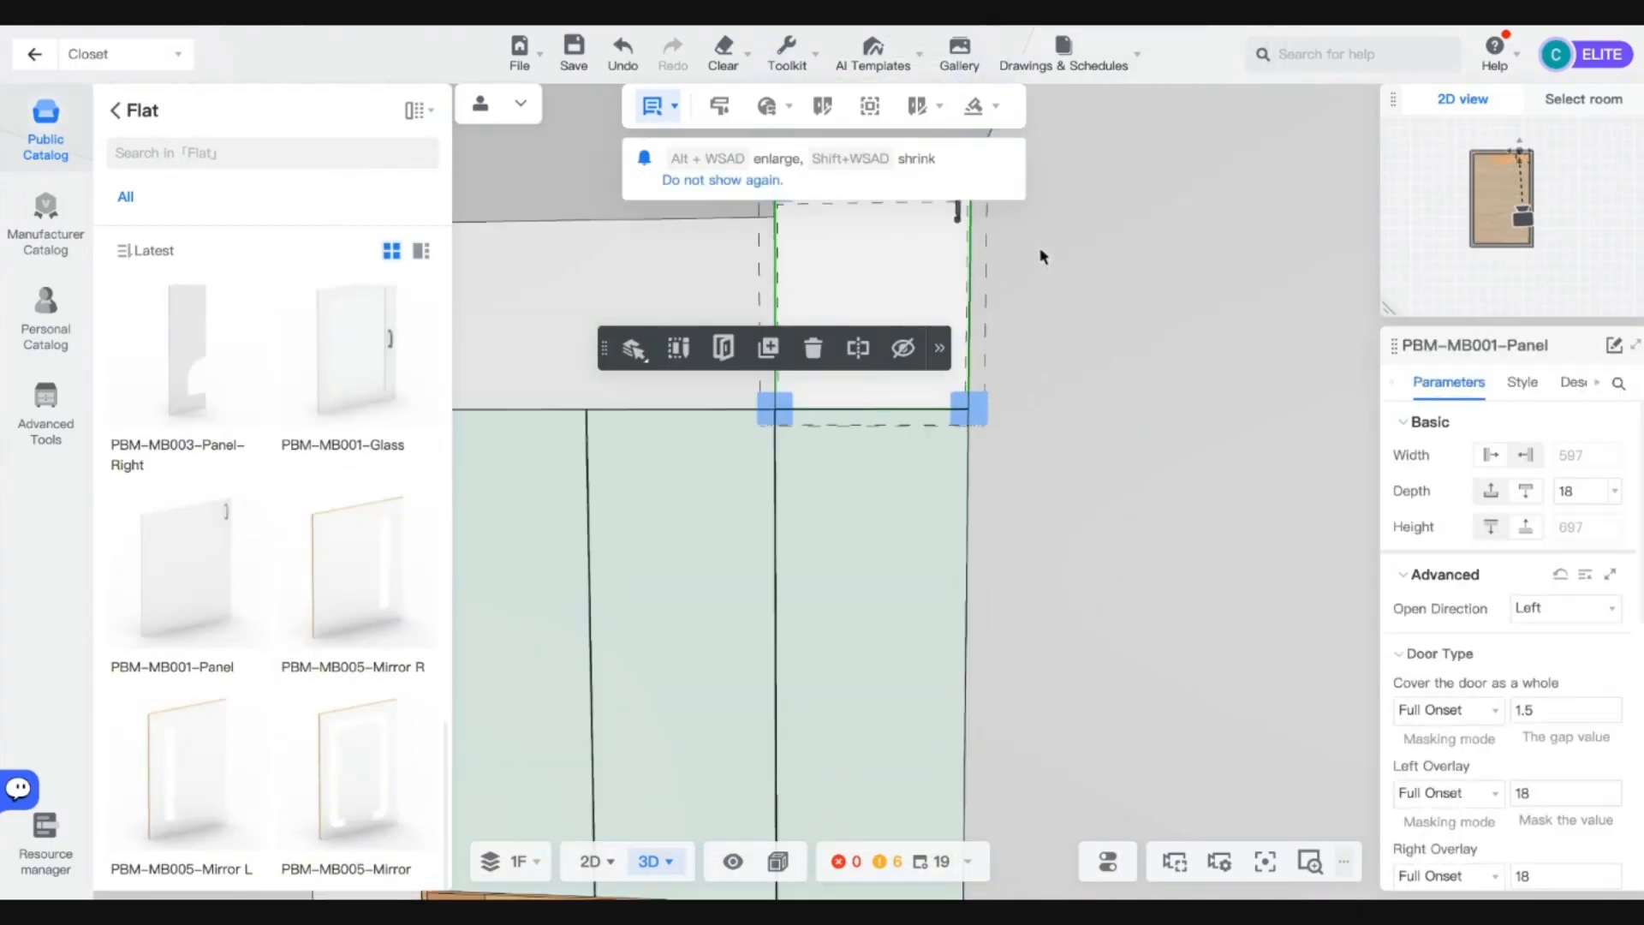
{"action": "left_click", "coordinate": [1521, 383]}
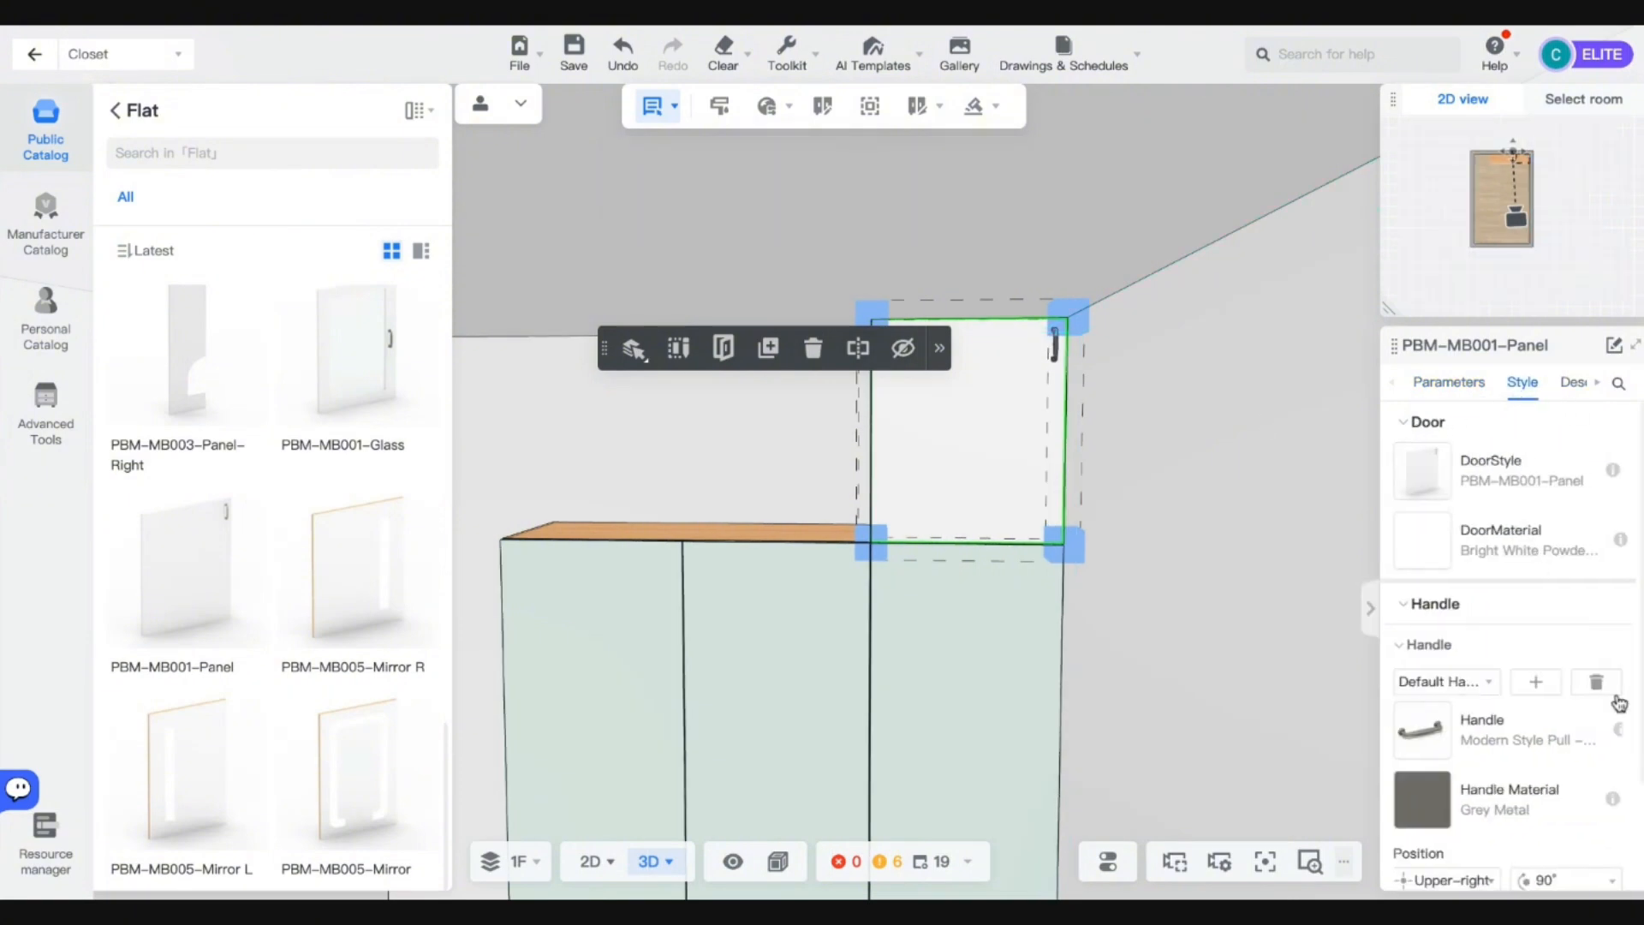
{"action": "left_click", "coordinate": [931, 707]}
{"action": "left_click", "coordinate": [936, 661]}
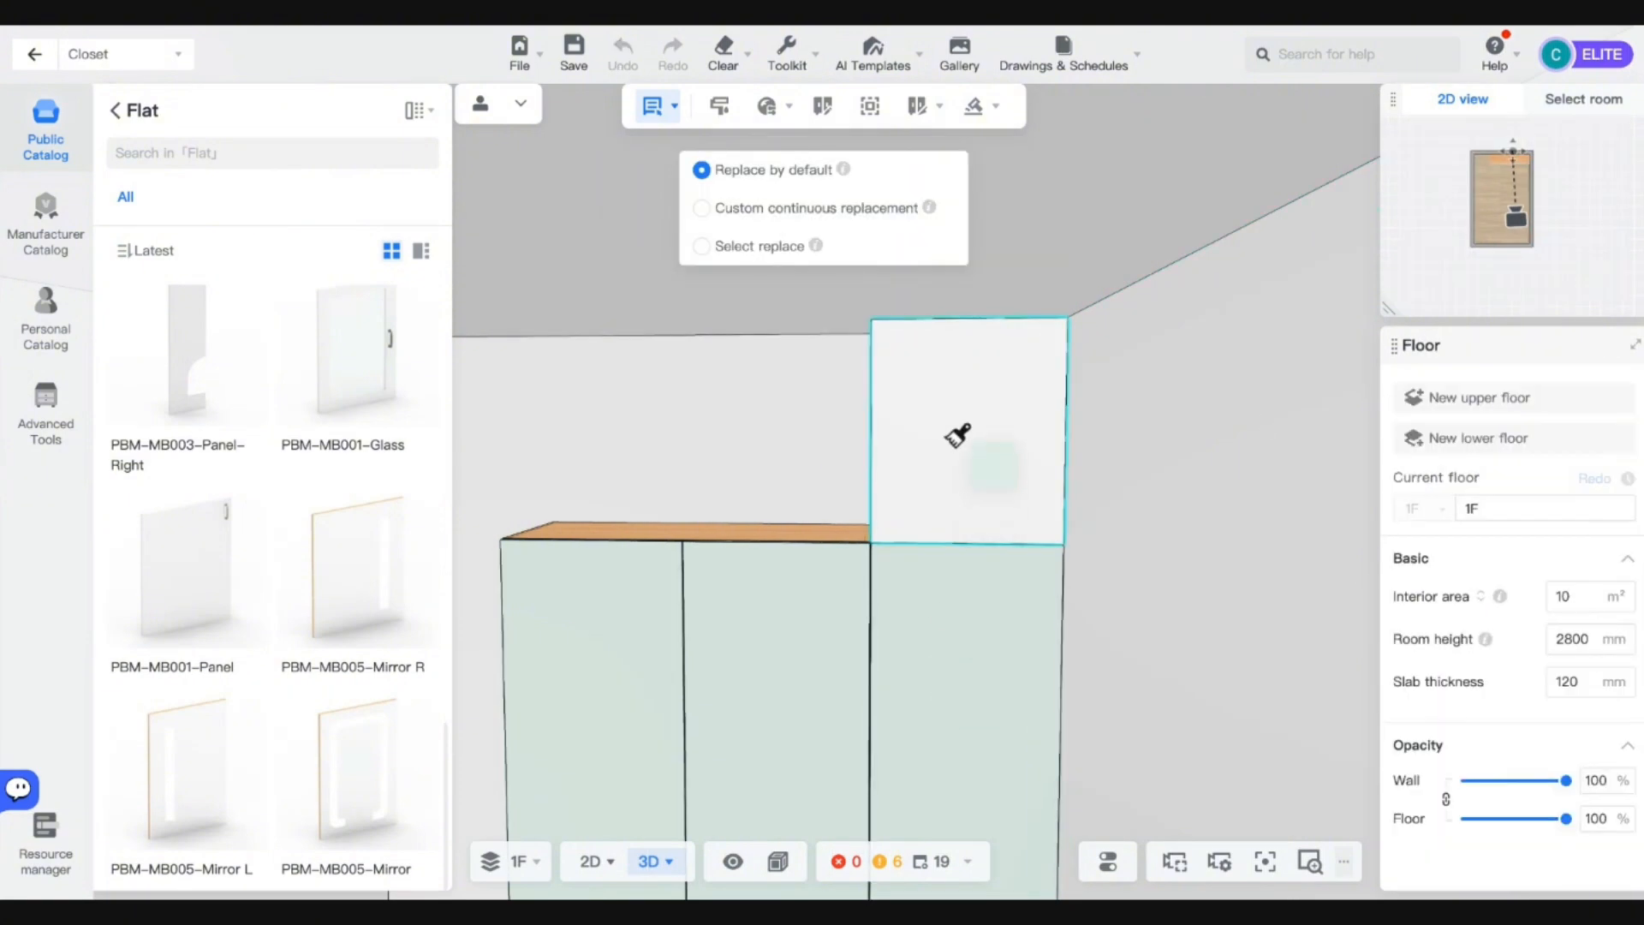
{"action": "left_click", "coordinate": [958, 435]}
{"action": "key", "text": "Escape"}
Sample the green door material and paint the main cabinet body and upper box.
{"action": "scroll", "coordinate": [1032, 685], "scroll_direction": "down", "scroll_amount": 5}
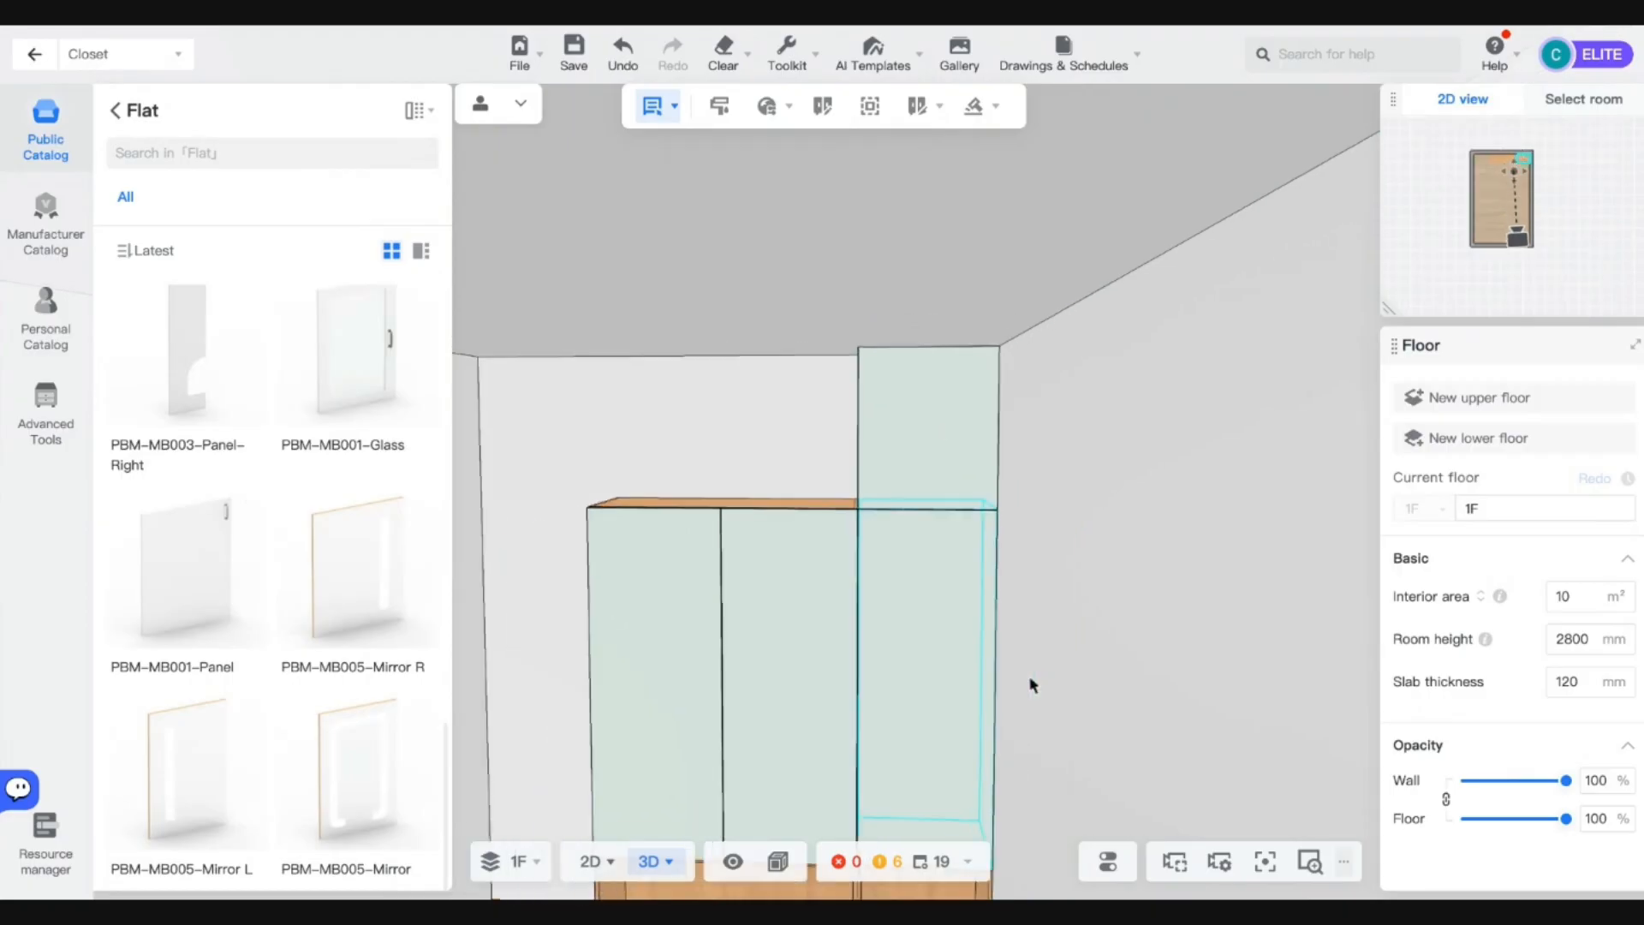
{"action": "key", "text": "a"}
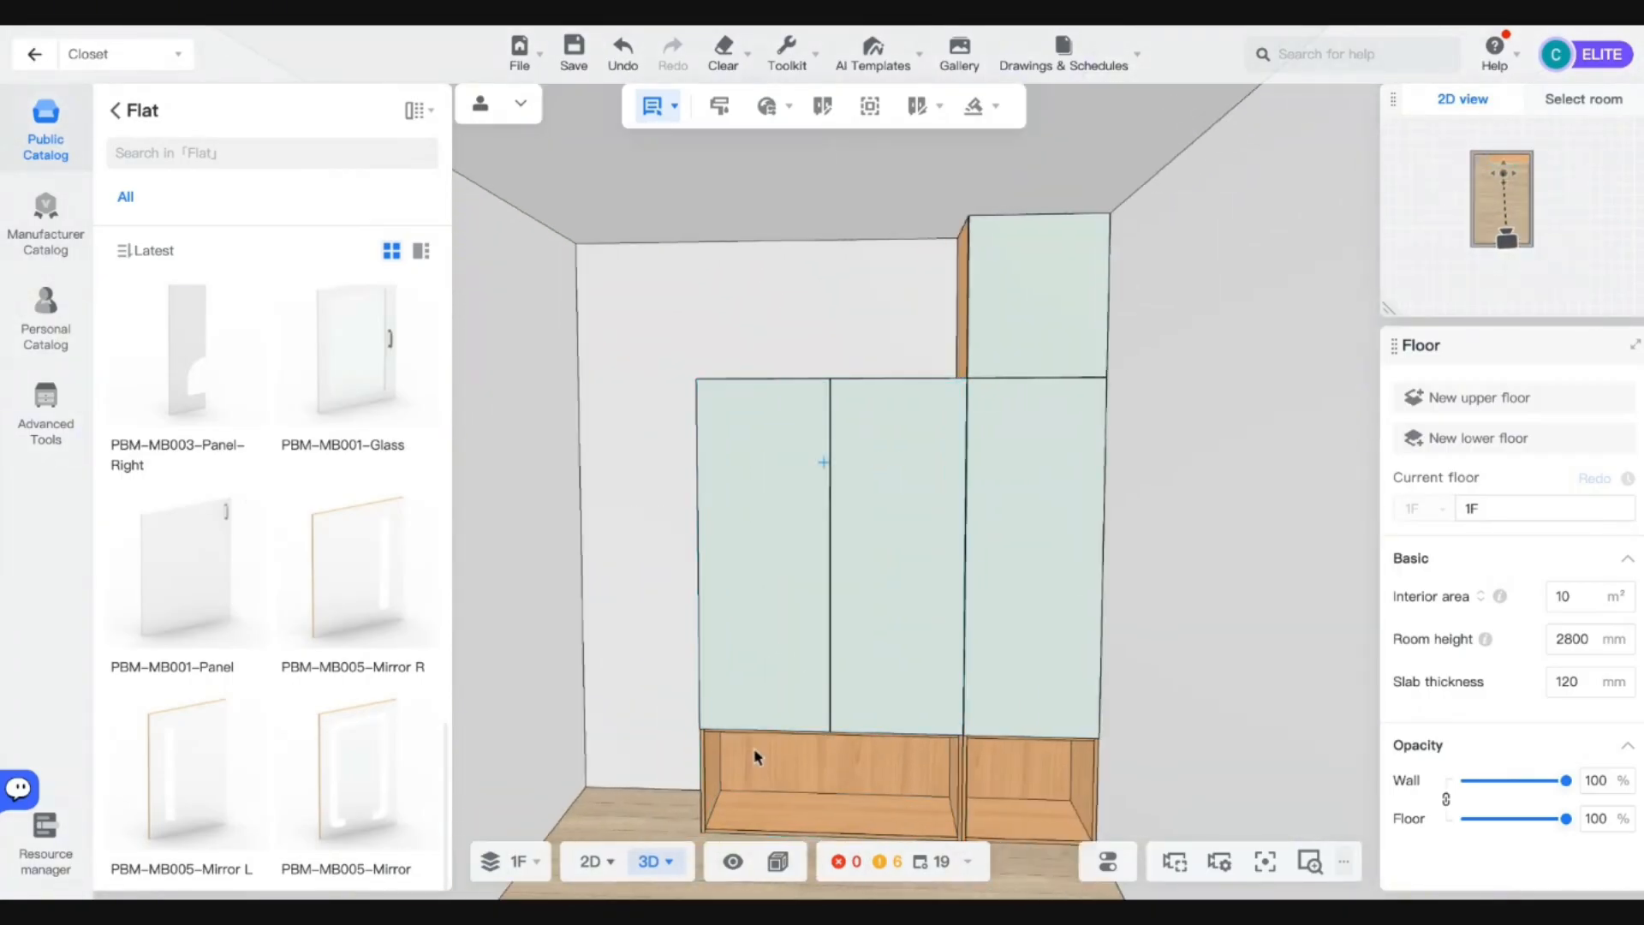
{"action": "right_click_drag", "start_coordinate": [756, 756], "coordinate": [934, 805]}
{"action": "key", "text": "w"}
{"action": "key", "text": "a"}
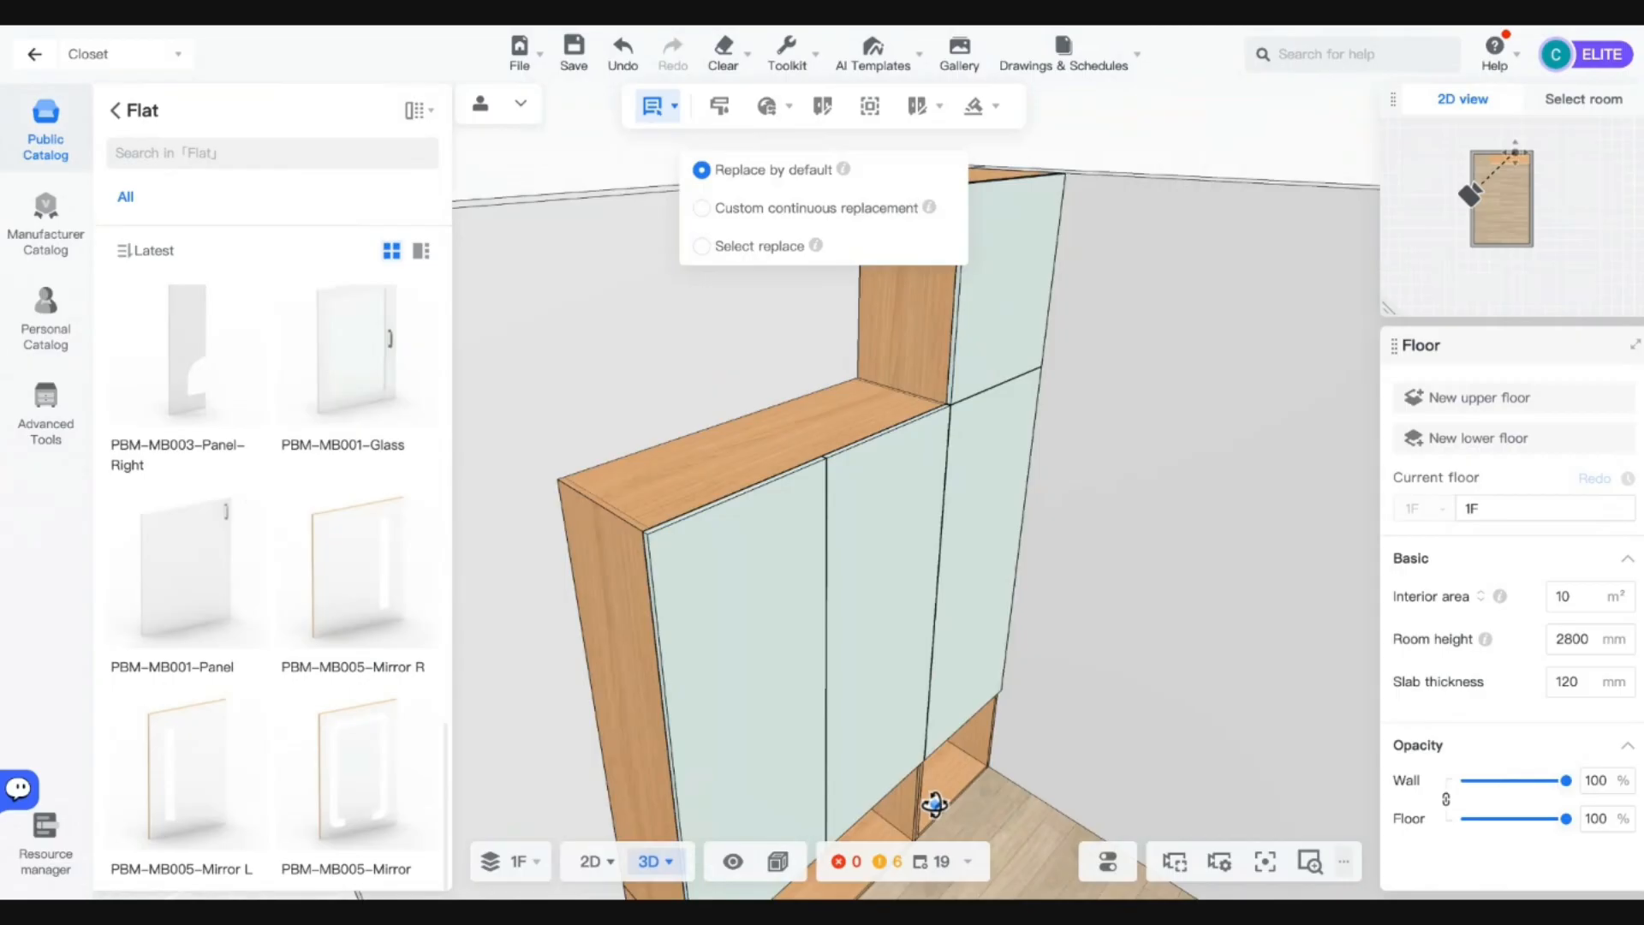
{"action": "left_click", "coordinate": [861, 632]}
{"action": "left_click", "coordinate": [806, 437]}
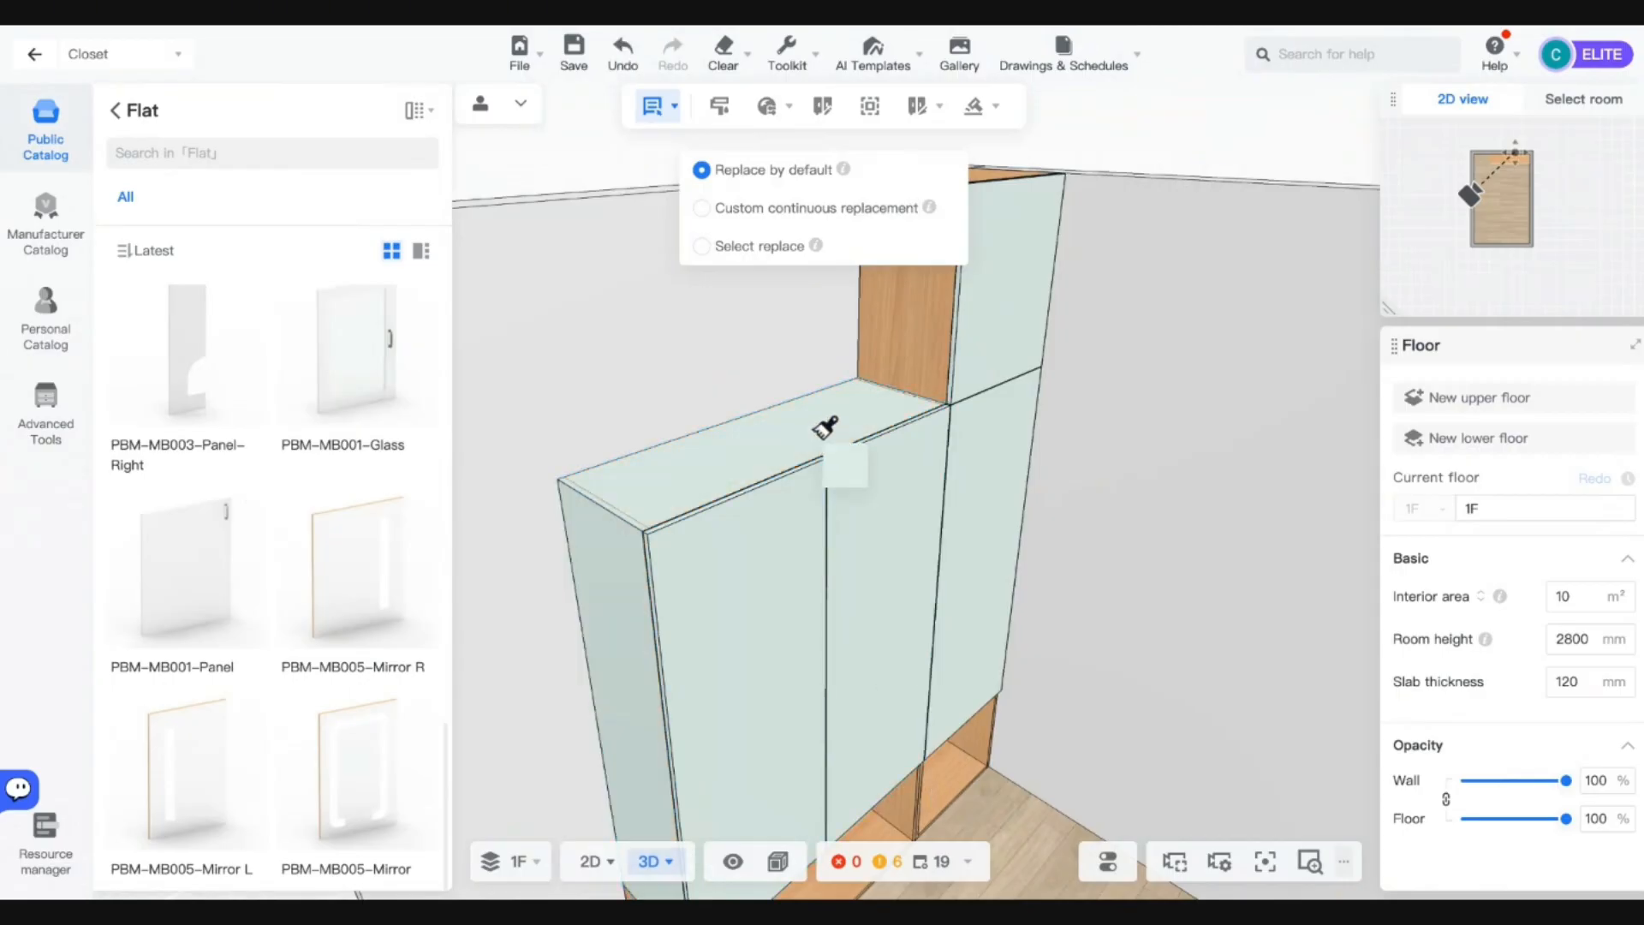
{"action": "left_click", "coordinate": [918, 330]}
Paint the lower-right open cabinet and the lower-left cabinet the same pale green.
{"action": "key", "text": "s"}
{"action": "key", "text": "d"}
{"action": "left_click", "coordinate": [882, 612]}
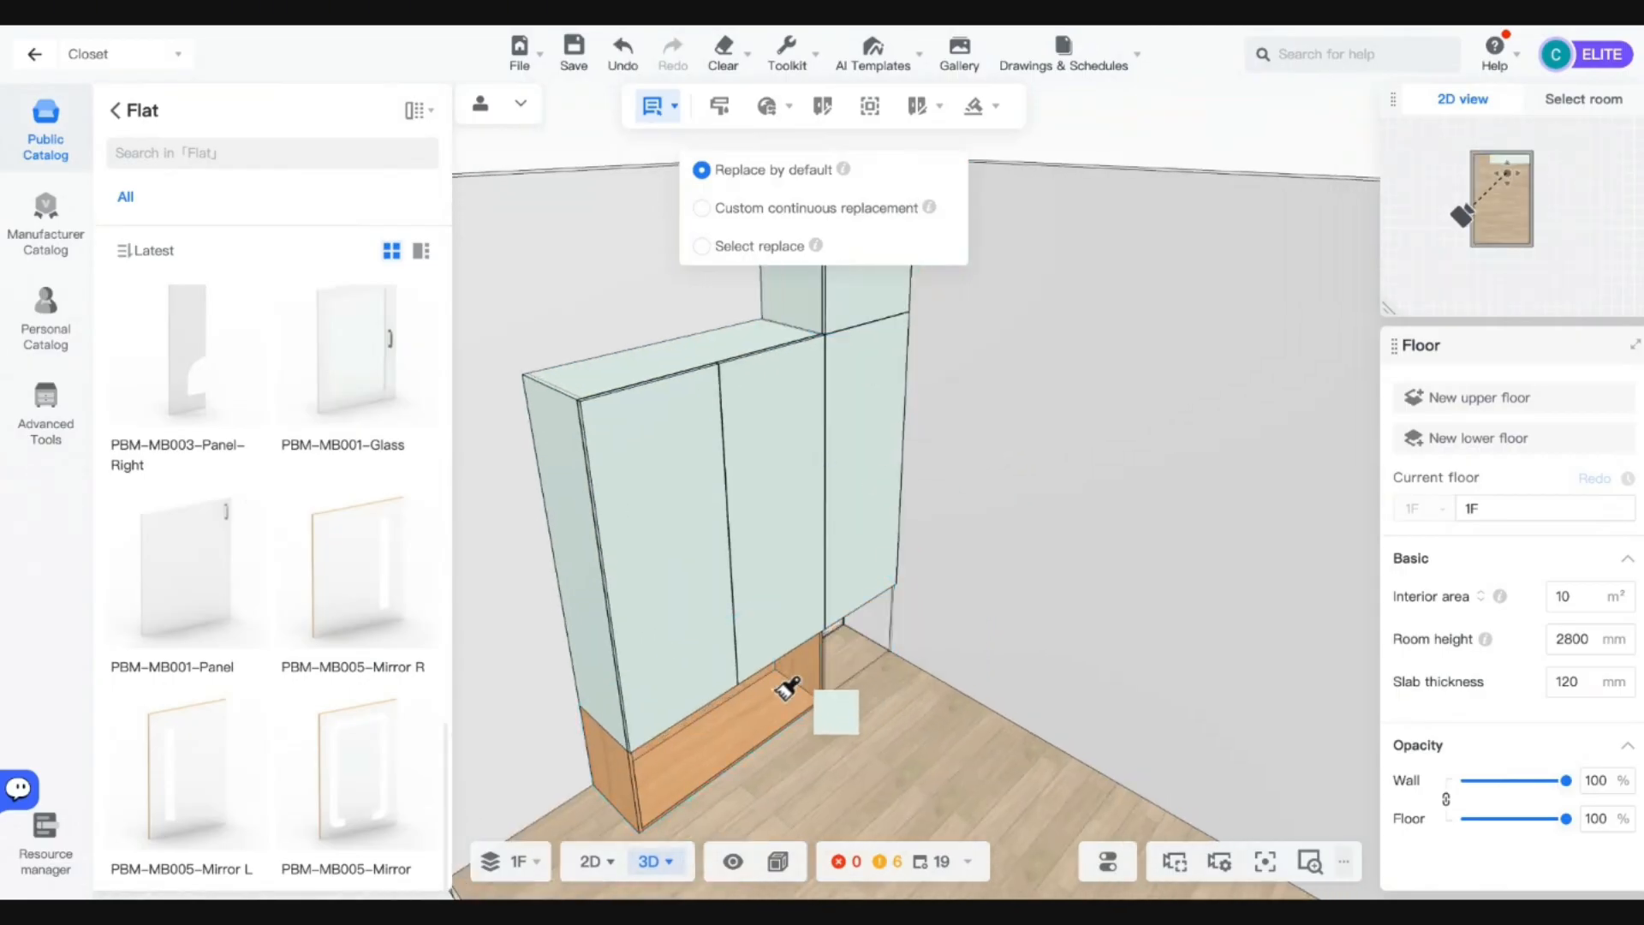
{"action": "left_click", "coordinate": [768, 696]}
{"action": "key", "text": "Escape"}
Turn back to the cabinet front and select the top-right box's door.
{"action": "mouse_move", "coordinate": [866, 742]}
{"action": "left_mouse_down"}
{"action": "mouse_move", "coordinate": [775, 746]}
{"action": "mouse_move", "coordinate": [694, 723]}
{"action": "left_mouse_up"}
{"action": "key", "text": "w"}
{"action": "key", "text": "d"}
{"action": "left_click", "coordinate": [977, 319]}
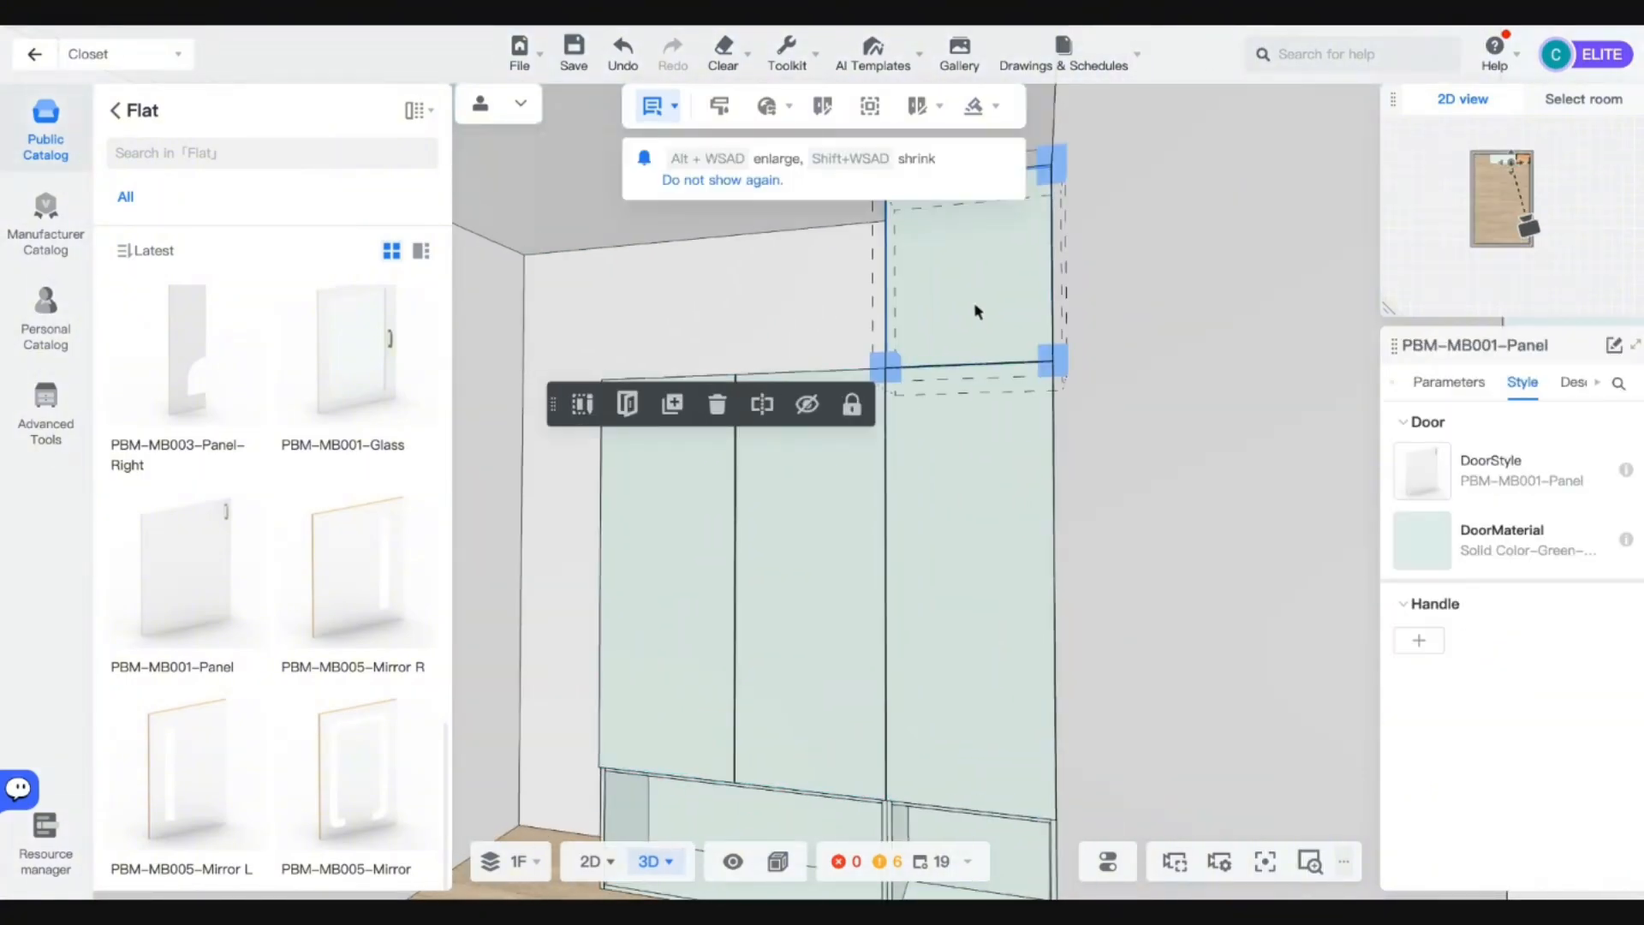
Open the top-right door panel in the Panel Design editor.
{"action": "left_click", "coordinate": [982, 106]}
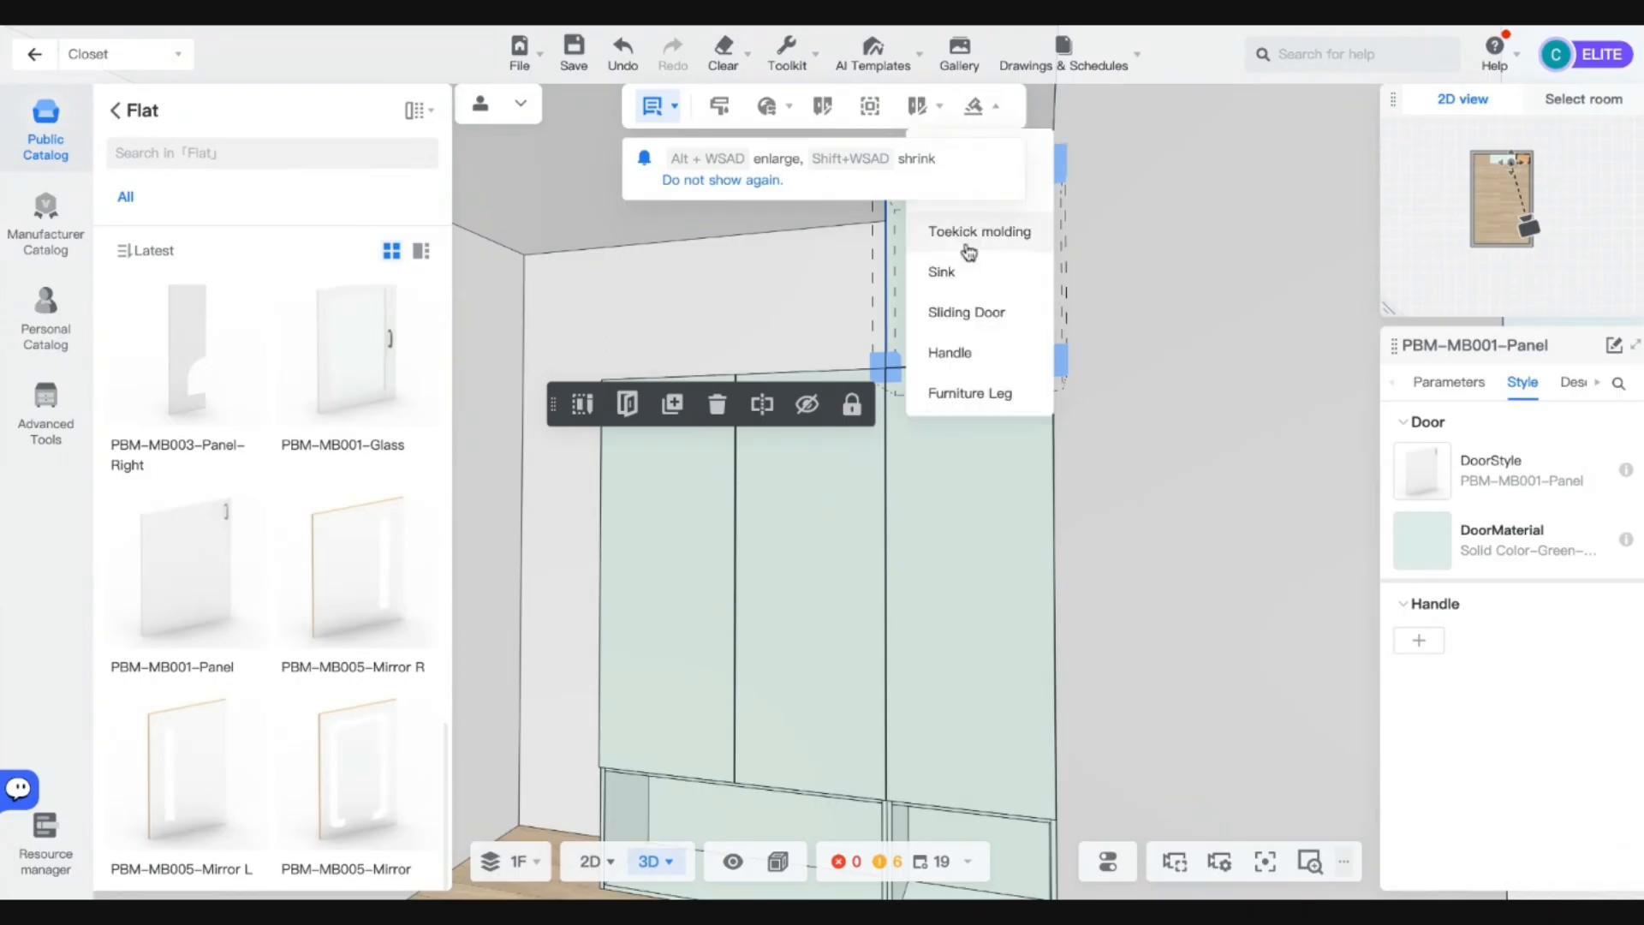
{"action": "scroll", "coordinate": [1149, 411], "scroll_direction": "up", "scroll_amount": 3}
{"action": "right_click_drag", "start_coordinate": [1062, 257], "coordinate": [1062, 394]}
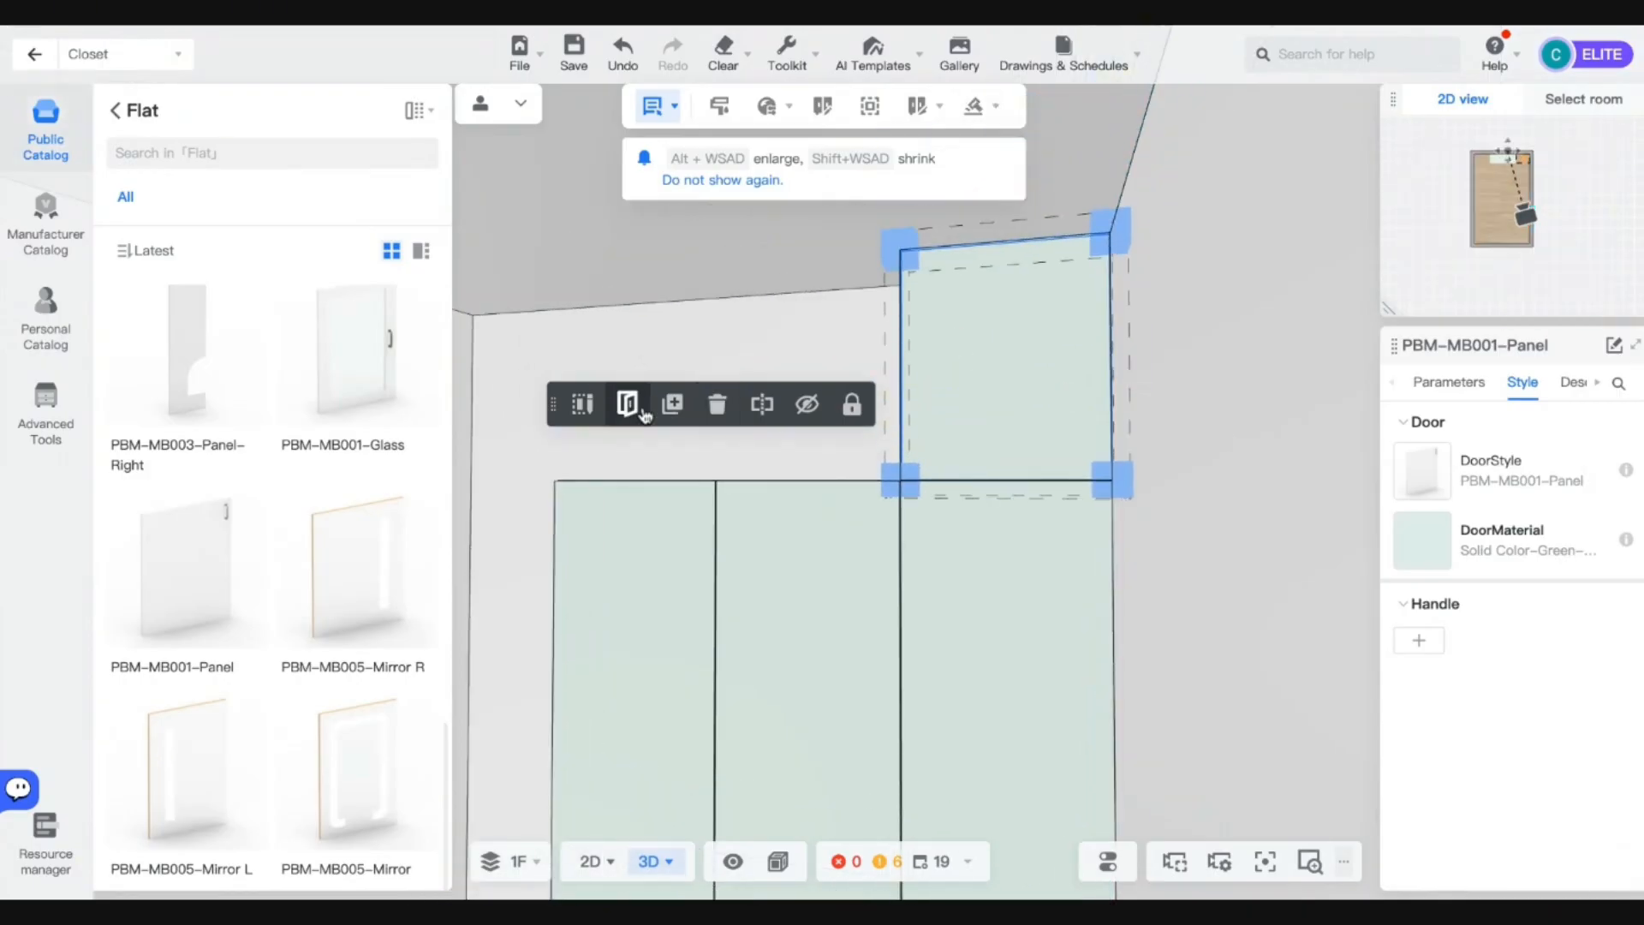
{"action": "left_click", "coordinate": [583, 405]}
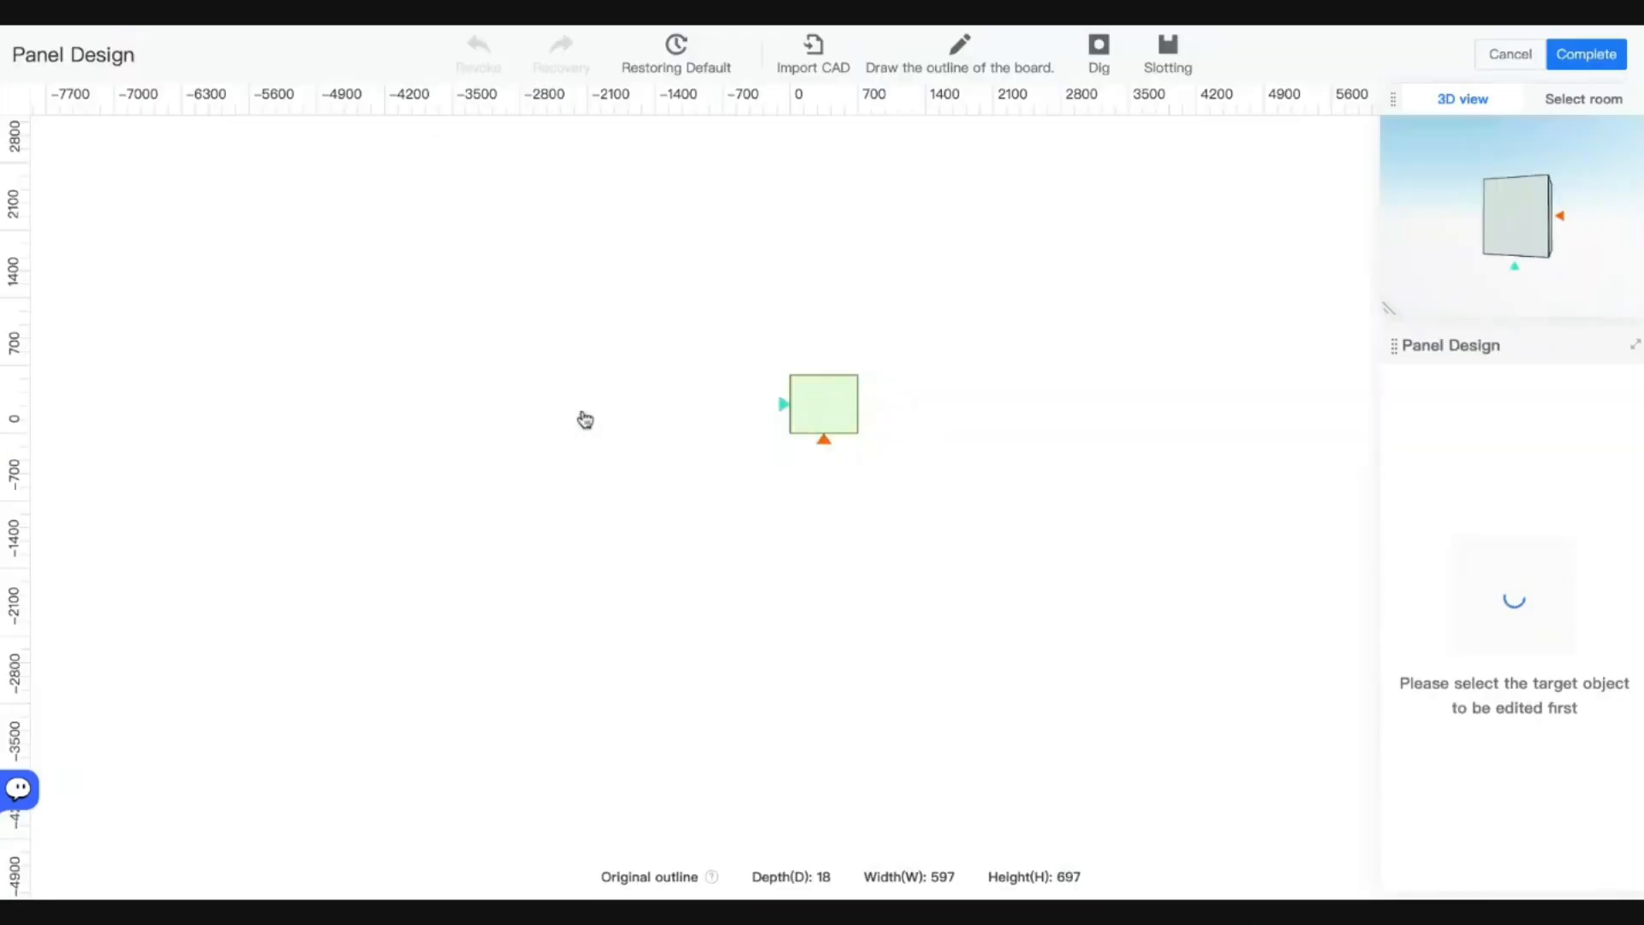
Dig a circular hole in the middle of the 597 × 697 panel and save it to the closet.
{"action": "scroll", "coordinate": [870, 411], "scroll_direction": "up", "scroll_amount": 5}
{"action": "scroll", "coordinate": [828, 442], "scroll_direction": "up", "scroll_amount": 3}
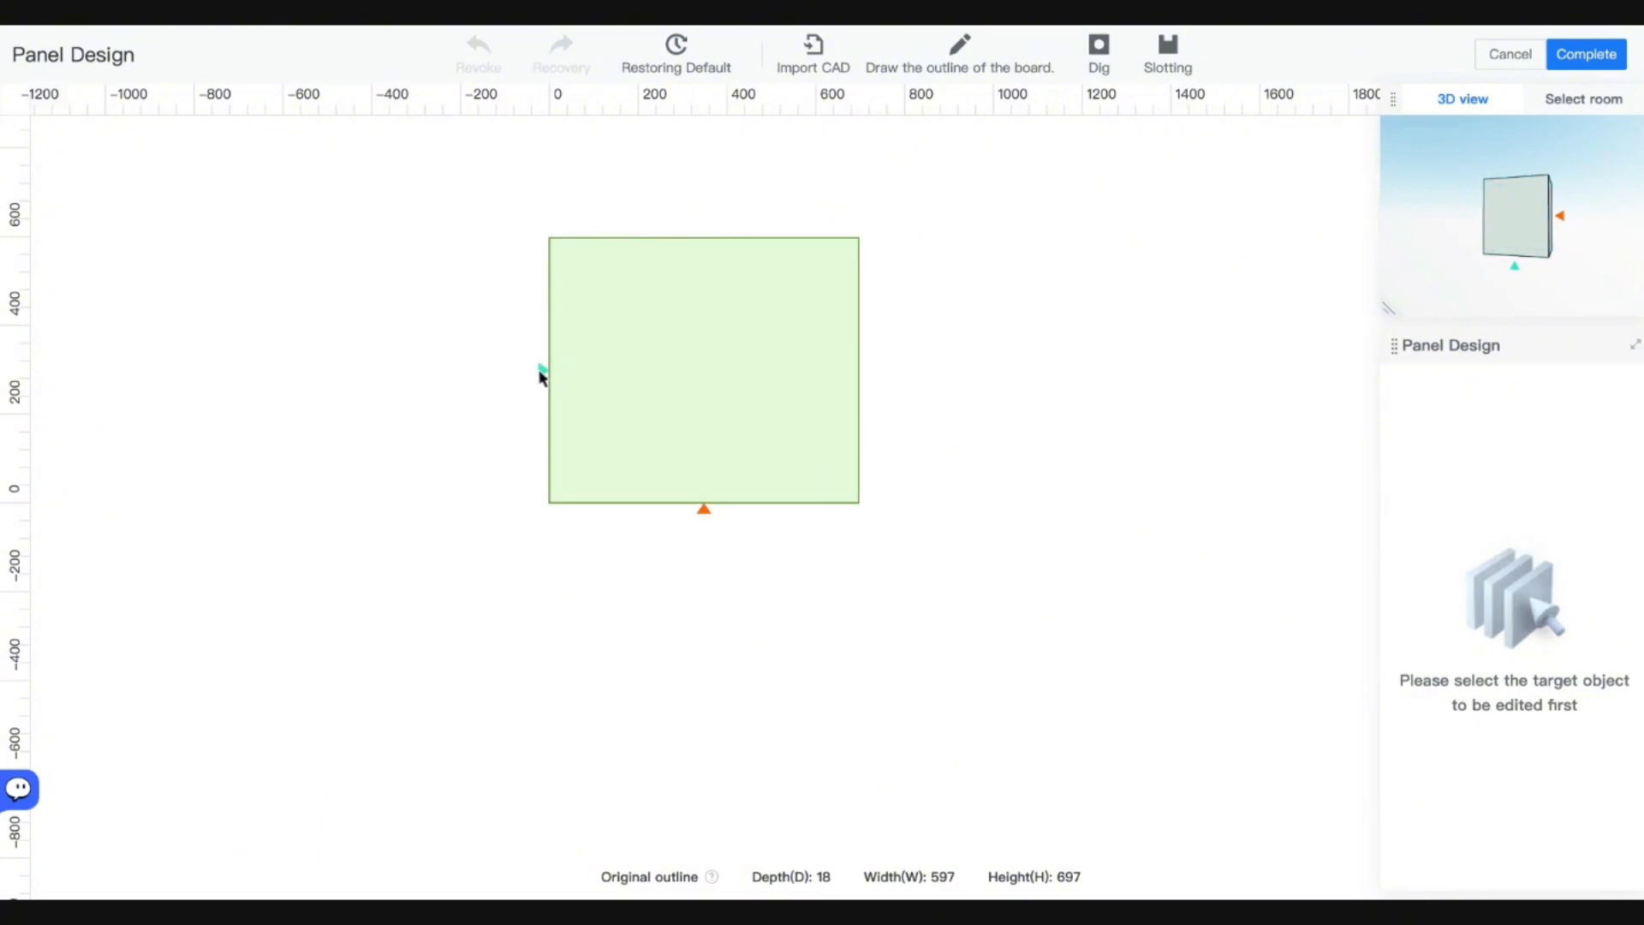
{"action": "mouse_move", "coordinate": [1451, 257]}
{"action": "left_mouse_down"}
{"action": "mouse_move", "coordinate": [1542, 268]}
{"action": "mouse_move", "coordinate": [1443, 266]}
{"action": "left_mouse_up"}
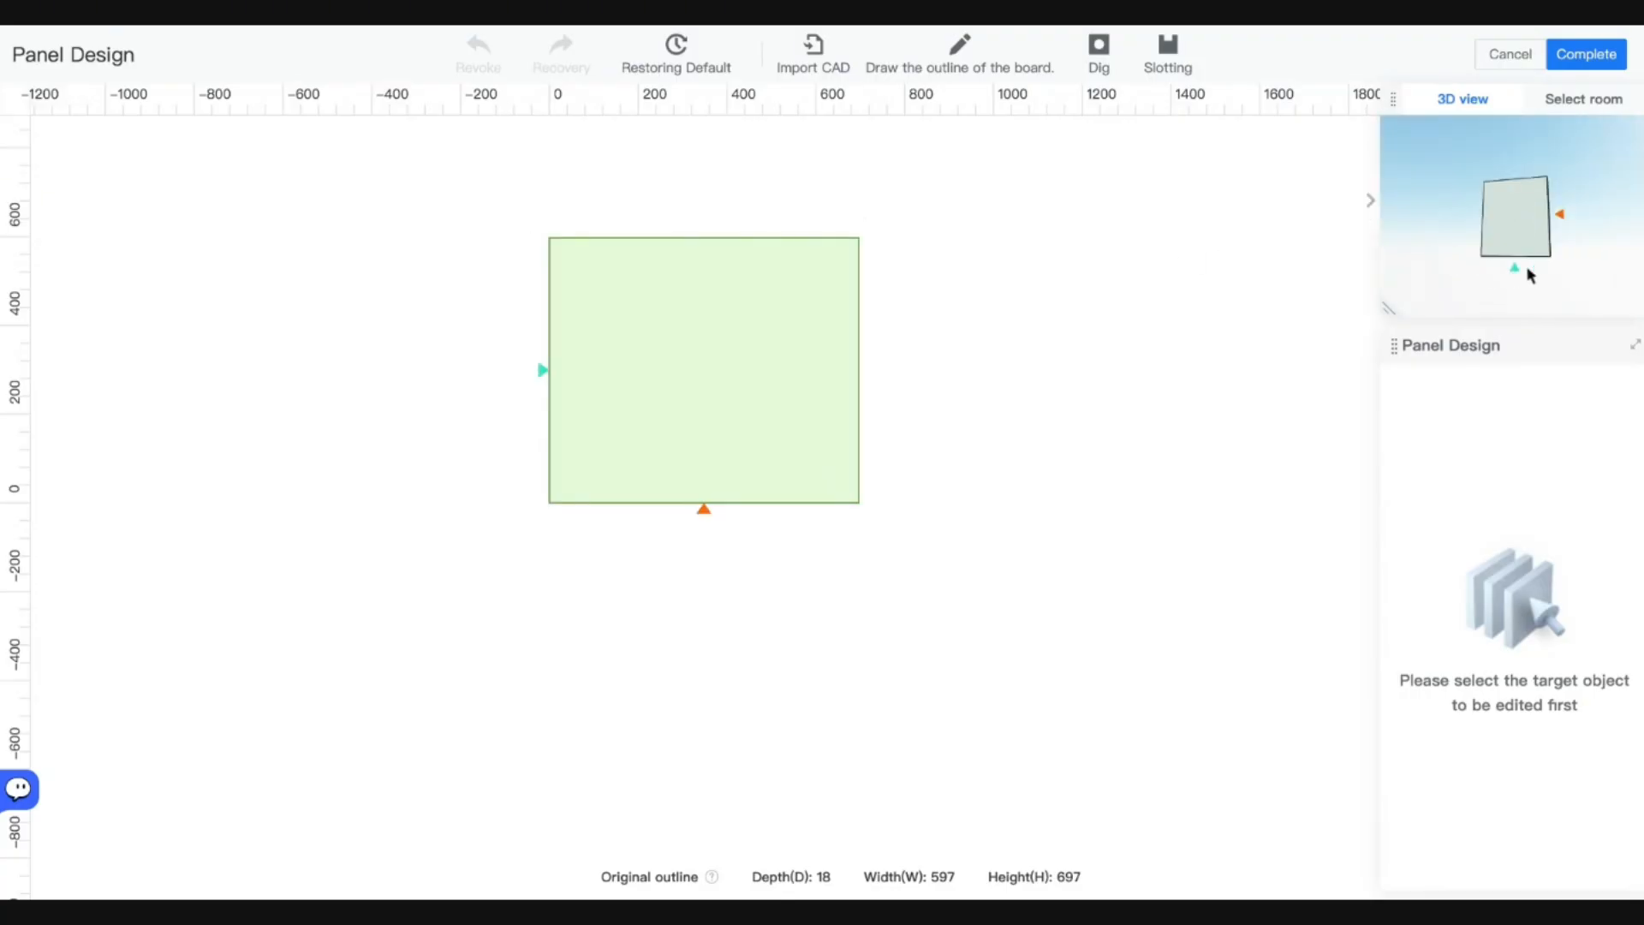
{"action": "left_click", "coordinate": [1106, 58]}
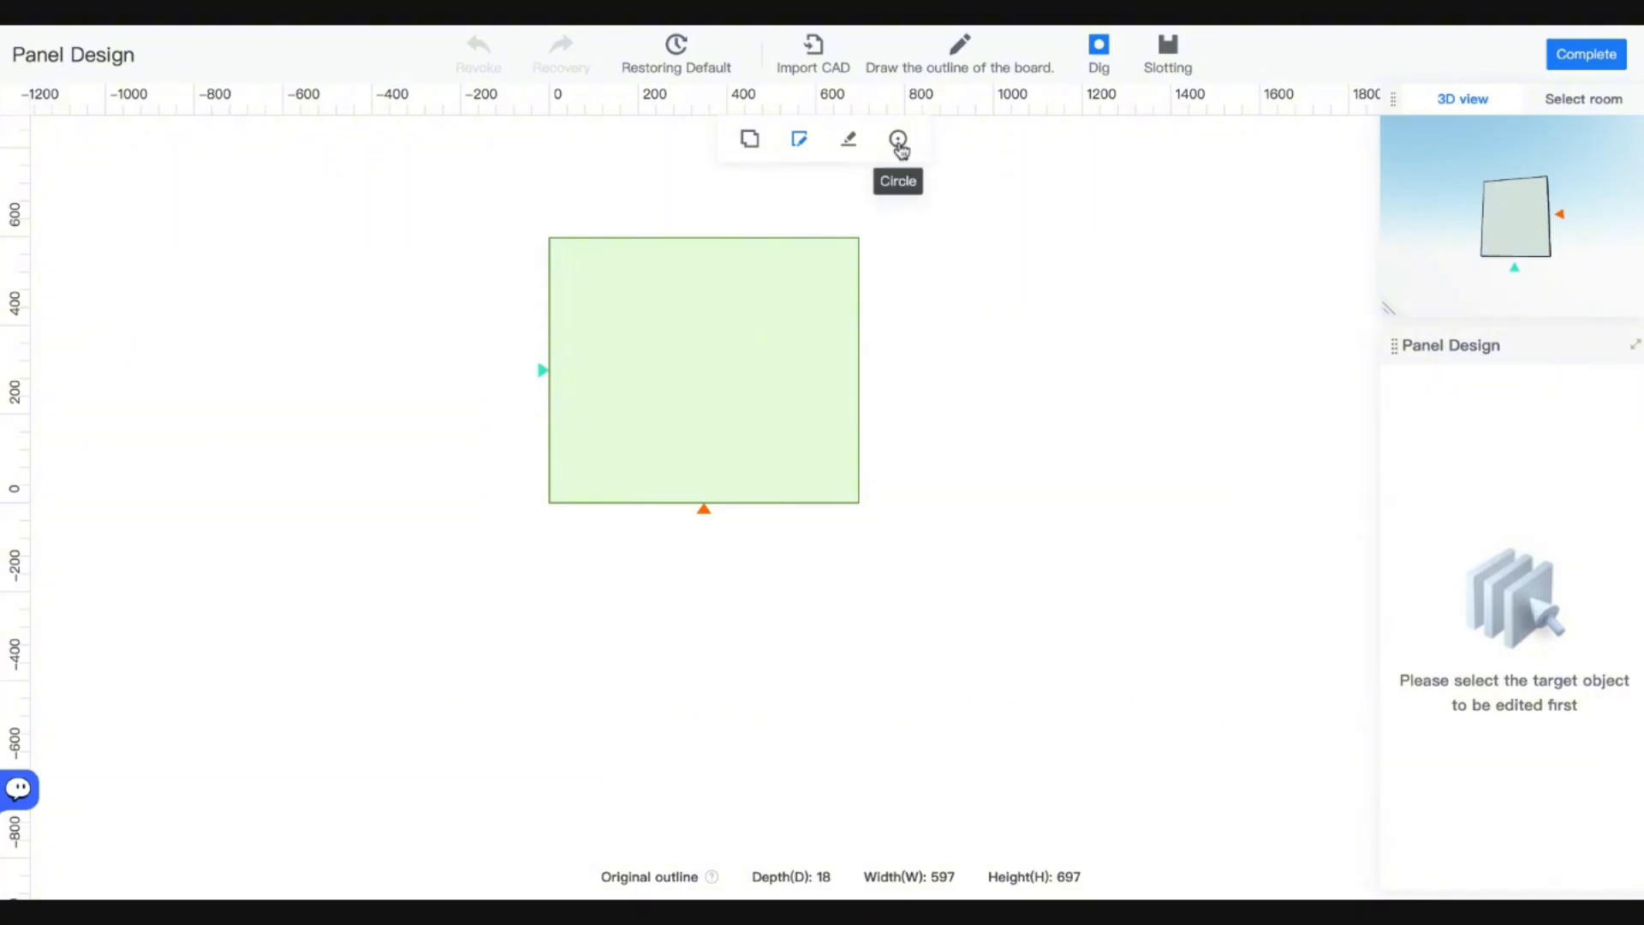
{"action": "left_click", "coordinate": [900, 146]}
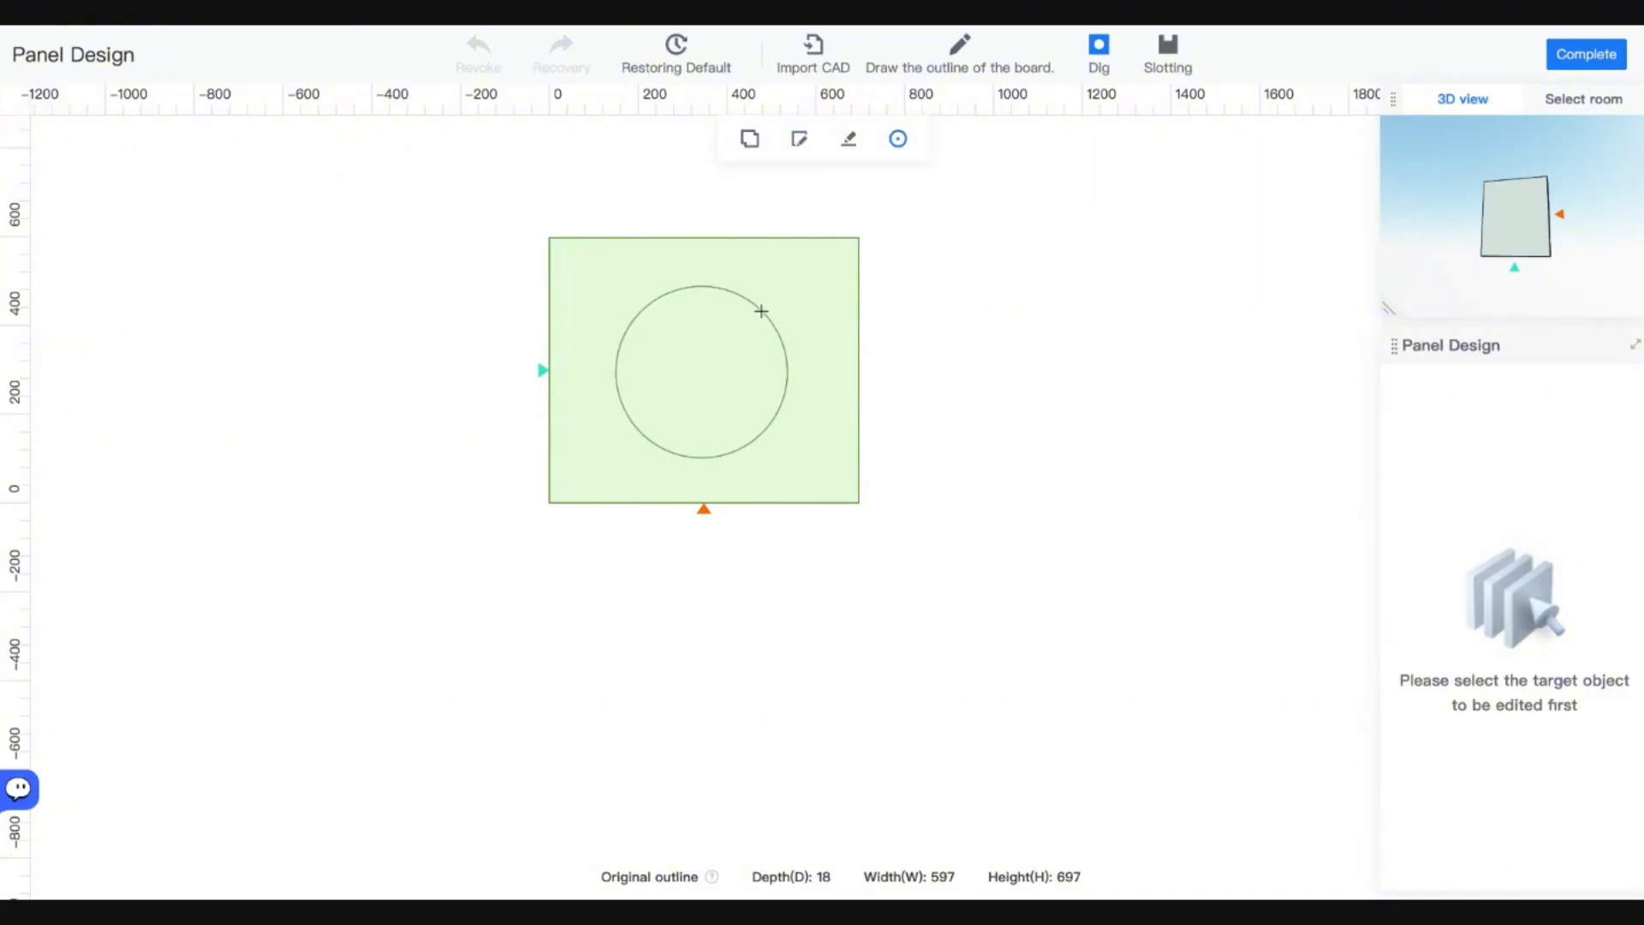
{"action": "left_click", "coordinate": [761, 311]}
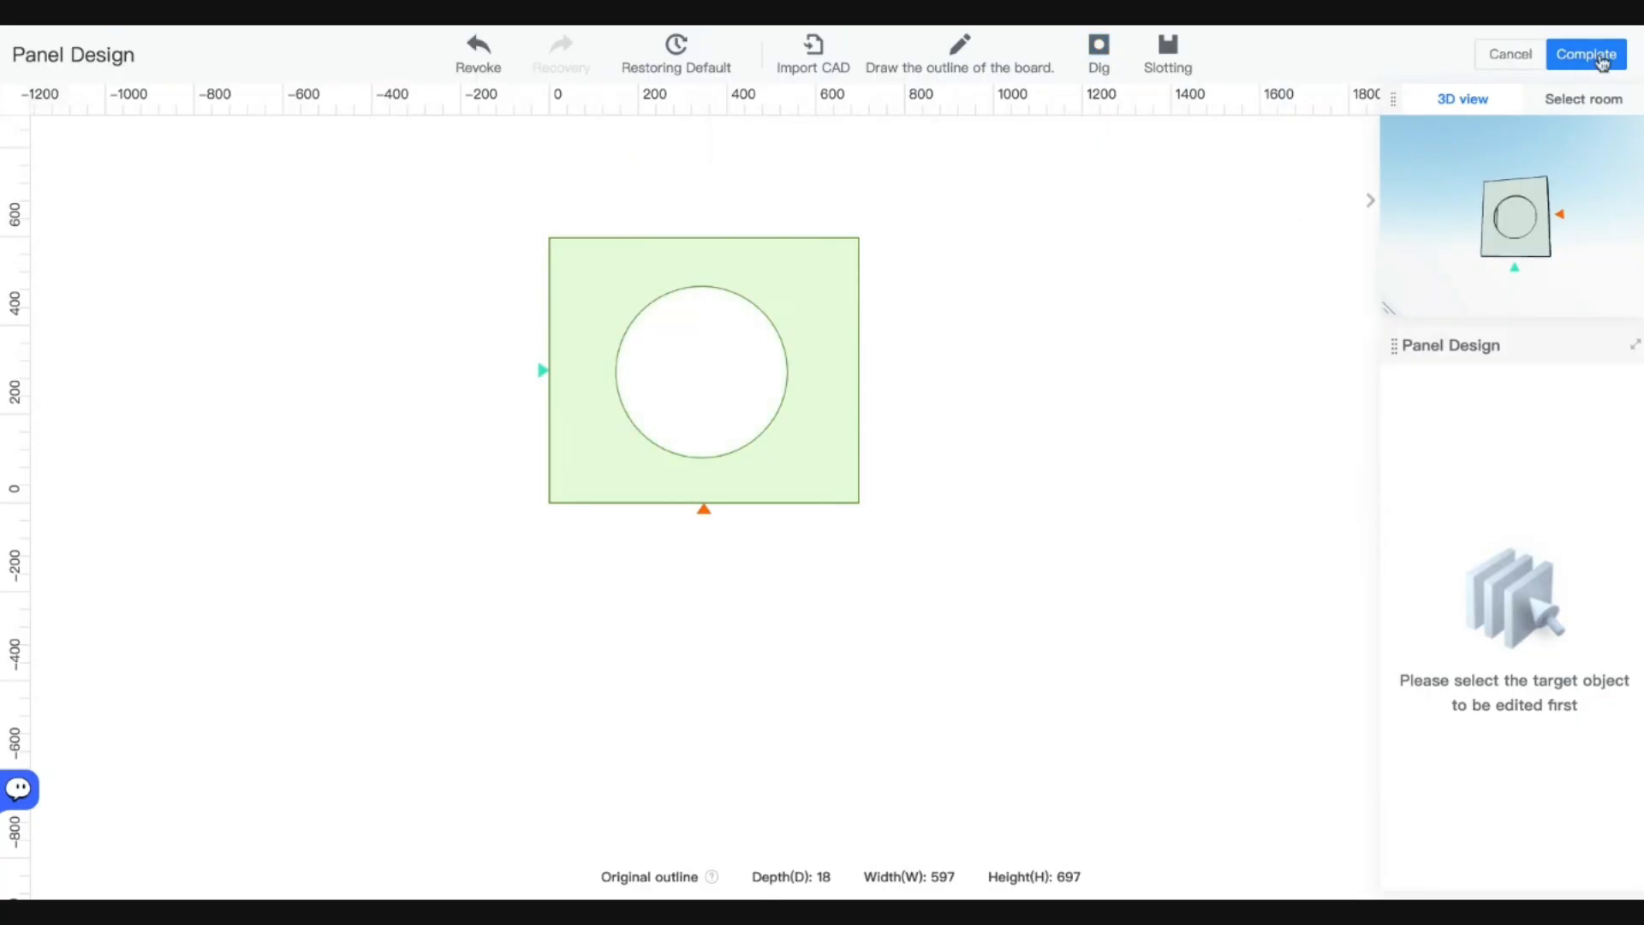
{"action": "left_click", "coordinate": [1589, 55]}
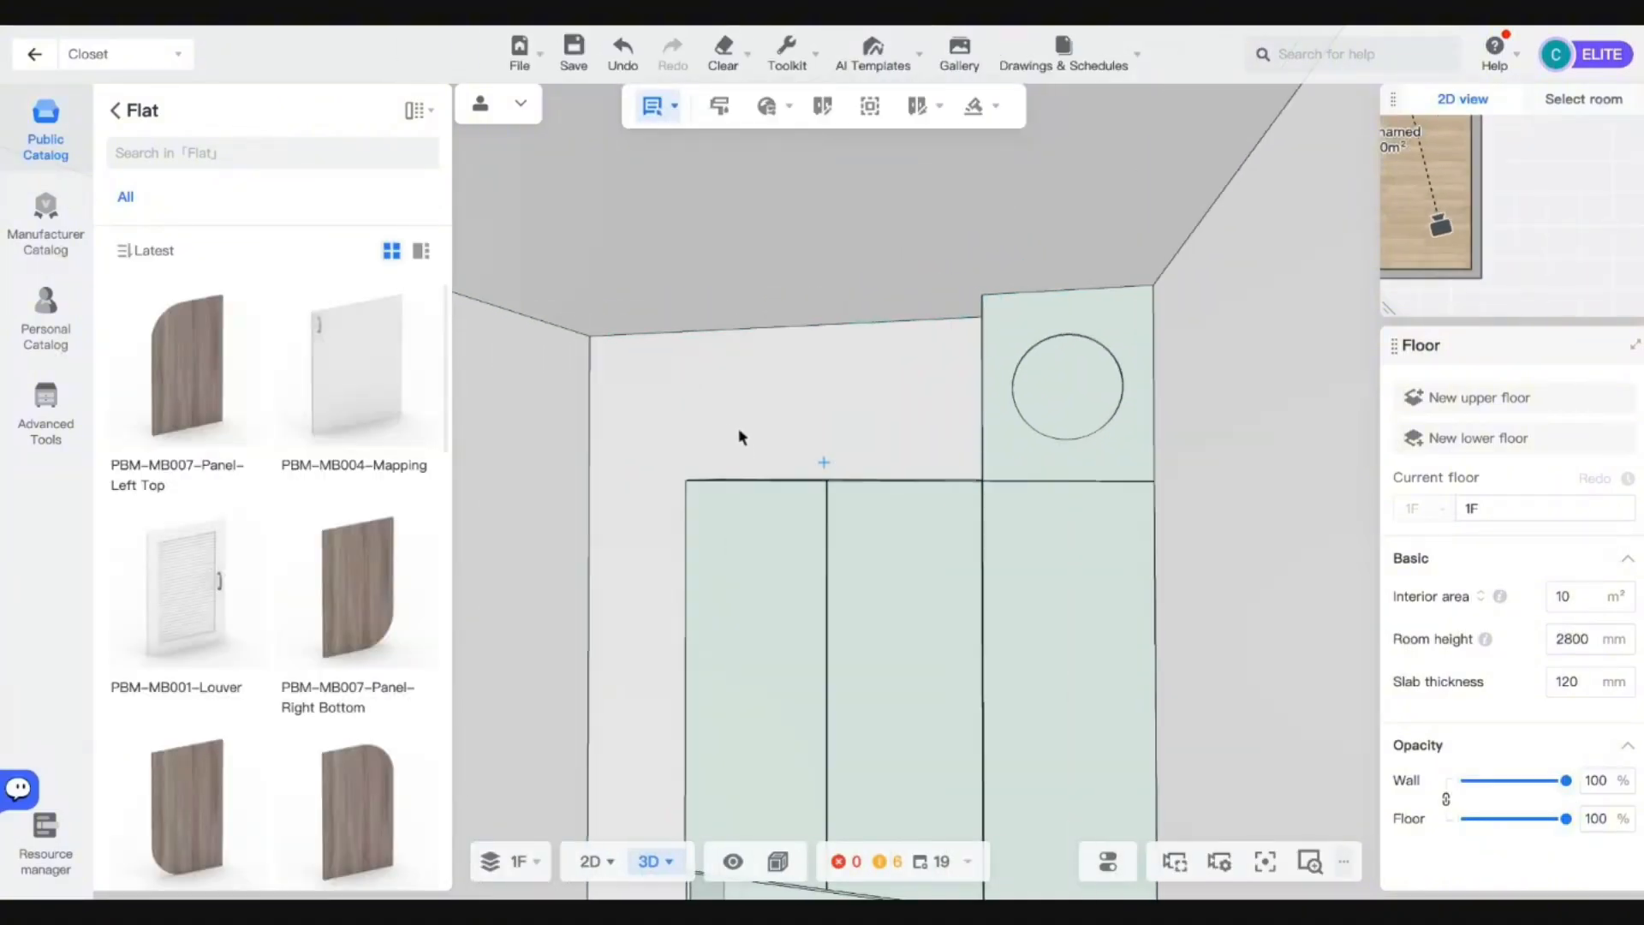
Brush the right cabinet's exposed wood-grain side panel pale green.
{"action": "left_click_drag", "start_coordinate": [738, 437], "coordinate": [855, 657]}
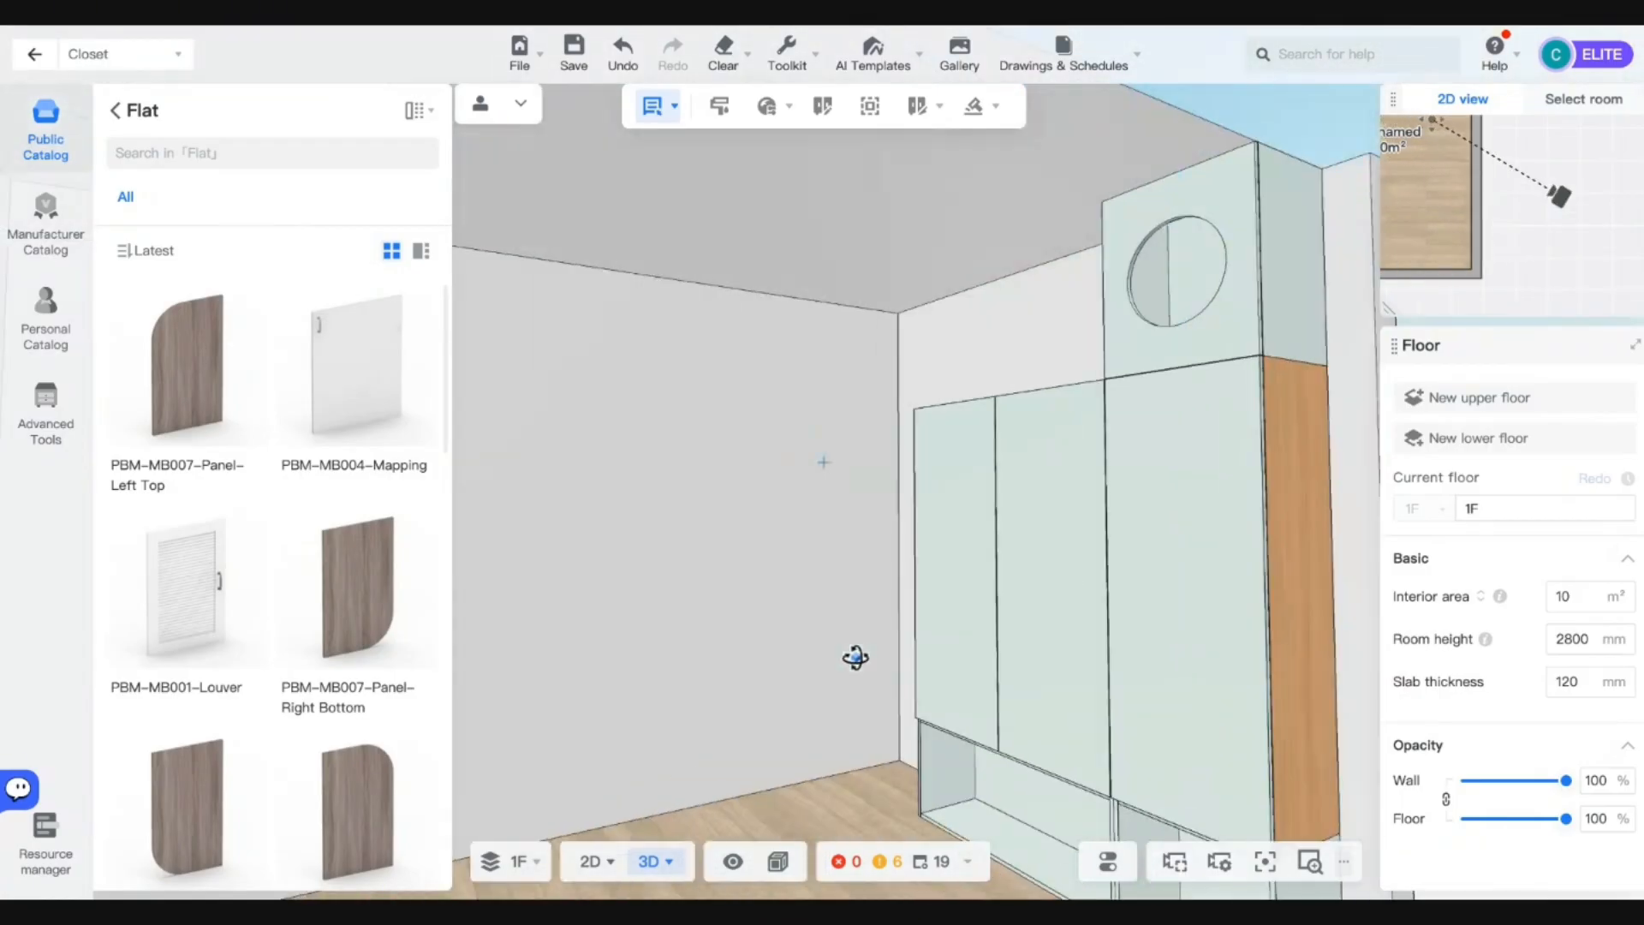
{"action": "key", "text": "d"}
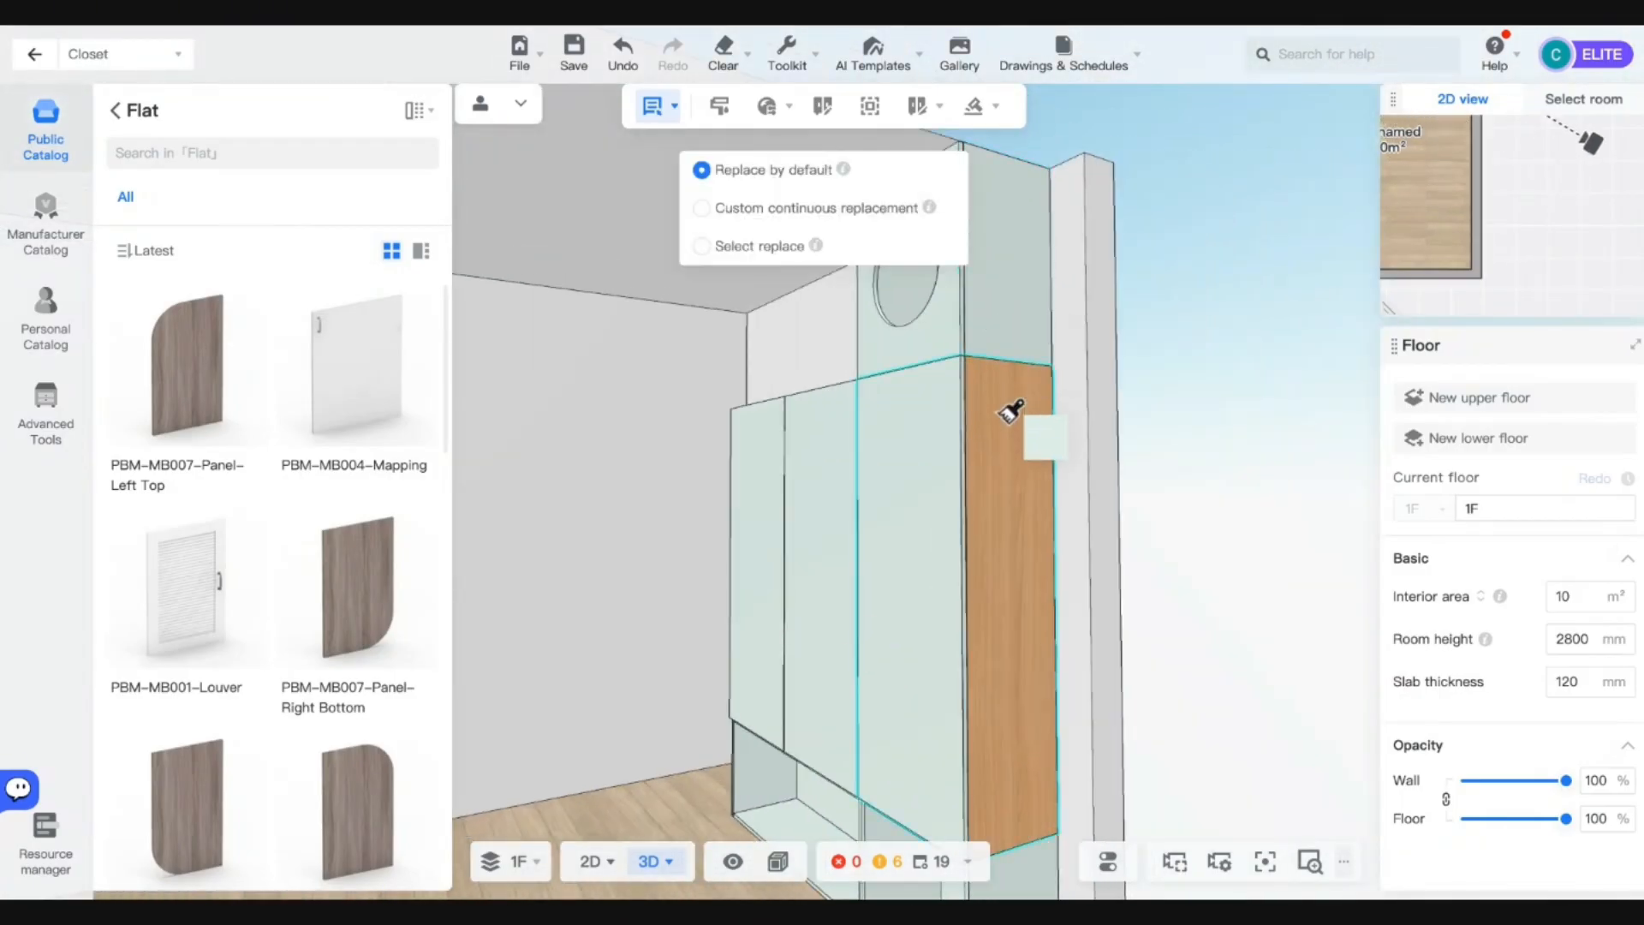
{"action": "left_click", "coordinate": [1011, 411]}
{"action": "key", "text": "a"}
{"action": "left_click_drag", "start_coordinate": [671, 742], "coordinate": [936, 622]}
Exit the closet designer and go to Advanced tool > Custom modeling.
{"action": "key", "text": "w"}
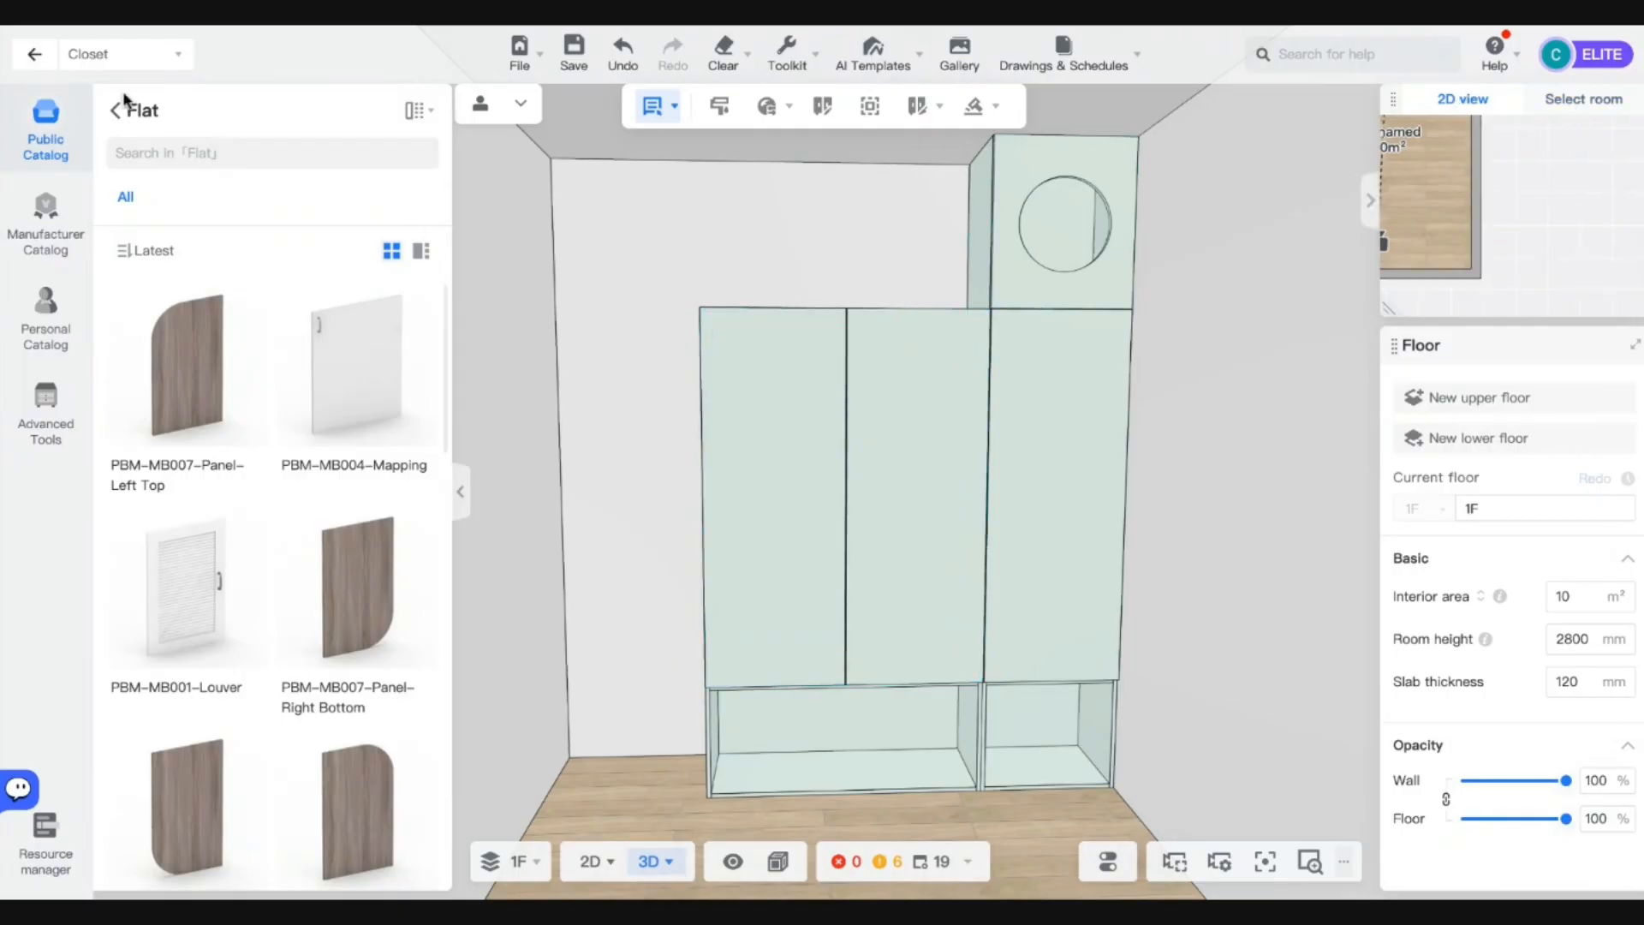
{"action": "left_click", "coordinate": [32, 56]}
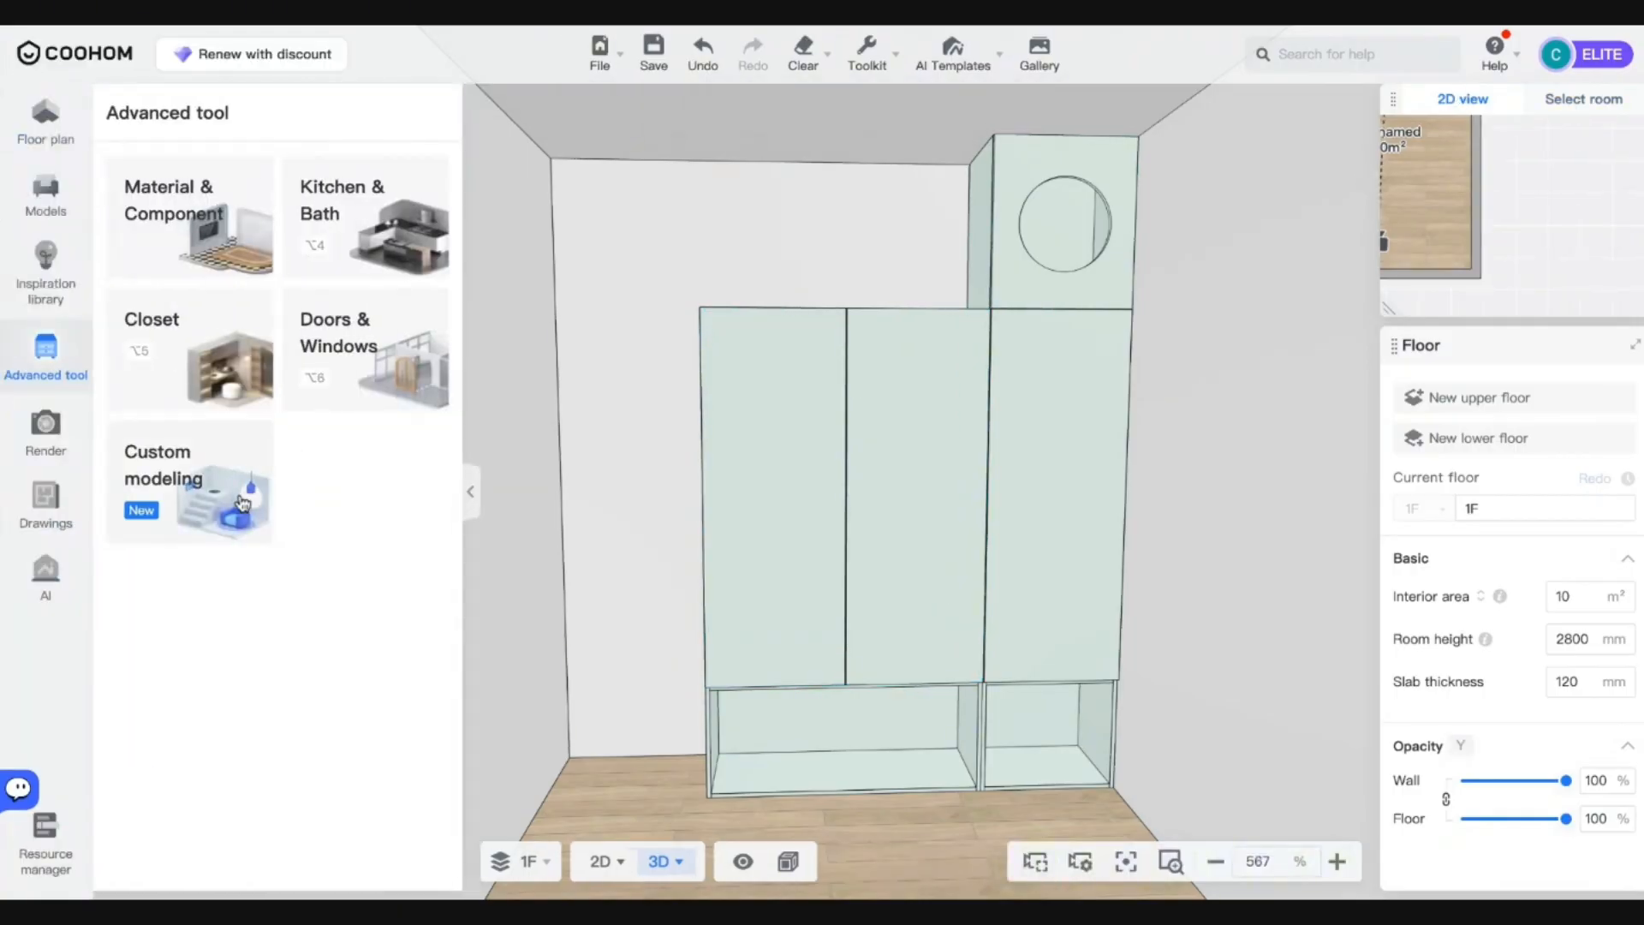
{"action": "left_click", "coordinate": [243, 504]}
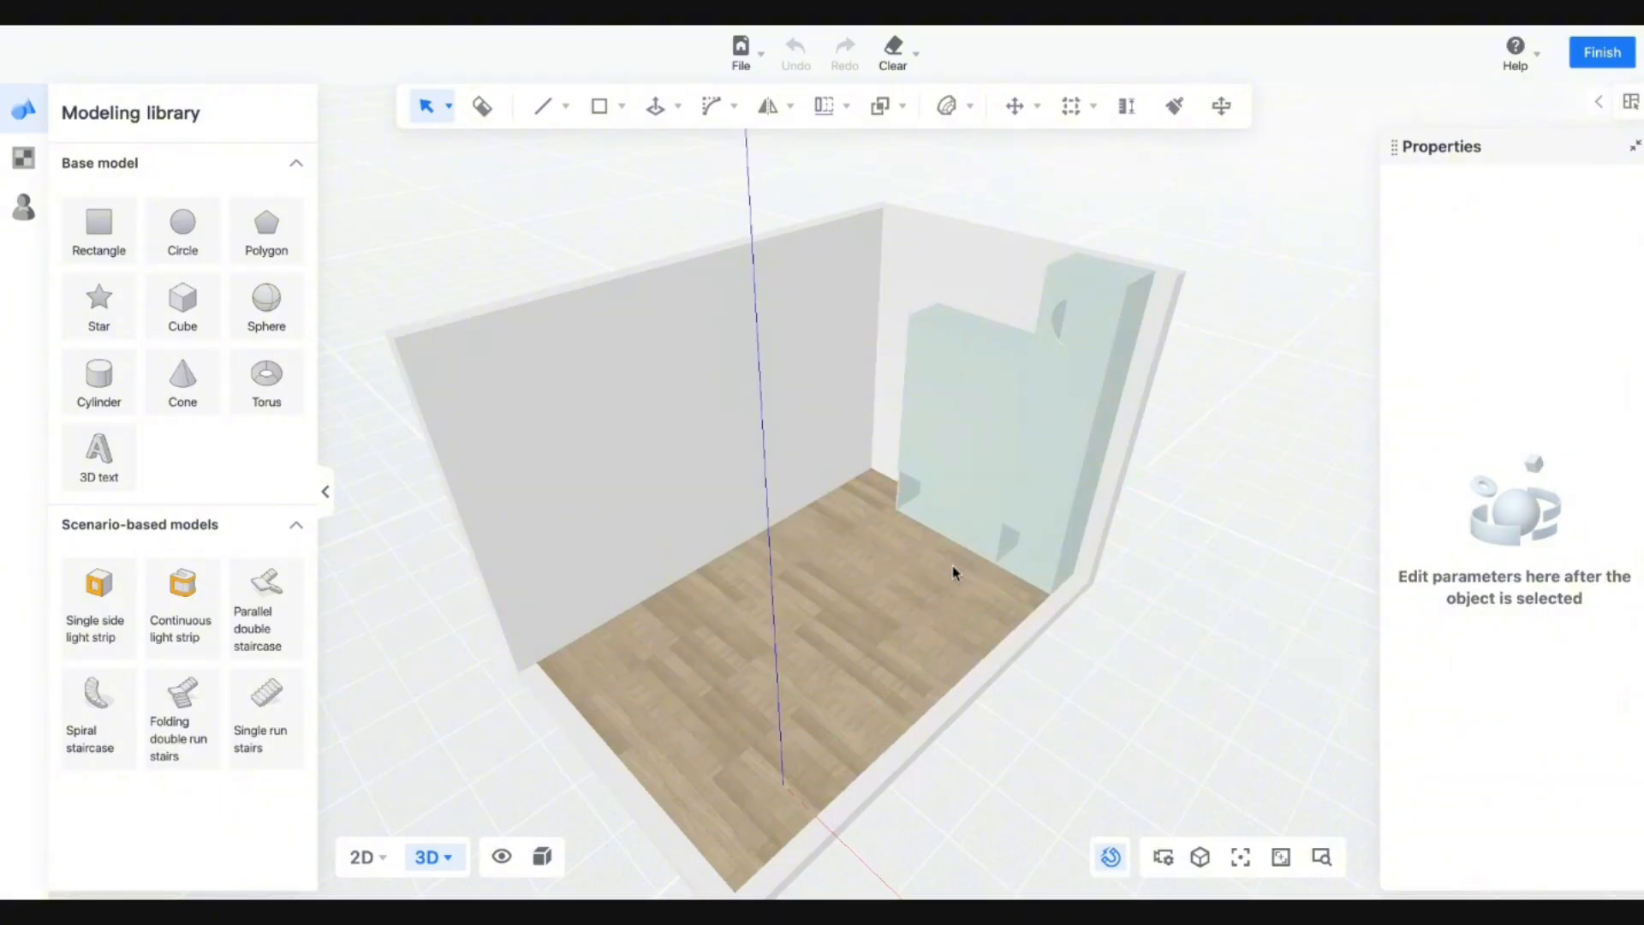
Reset to the default overview and switch the display to Material + Wireframe Mode.
{"action": "left_click", "coordinate": [1200, 860]}
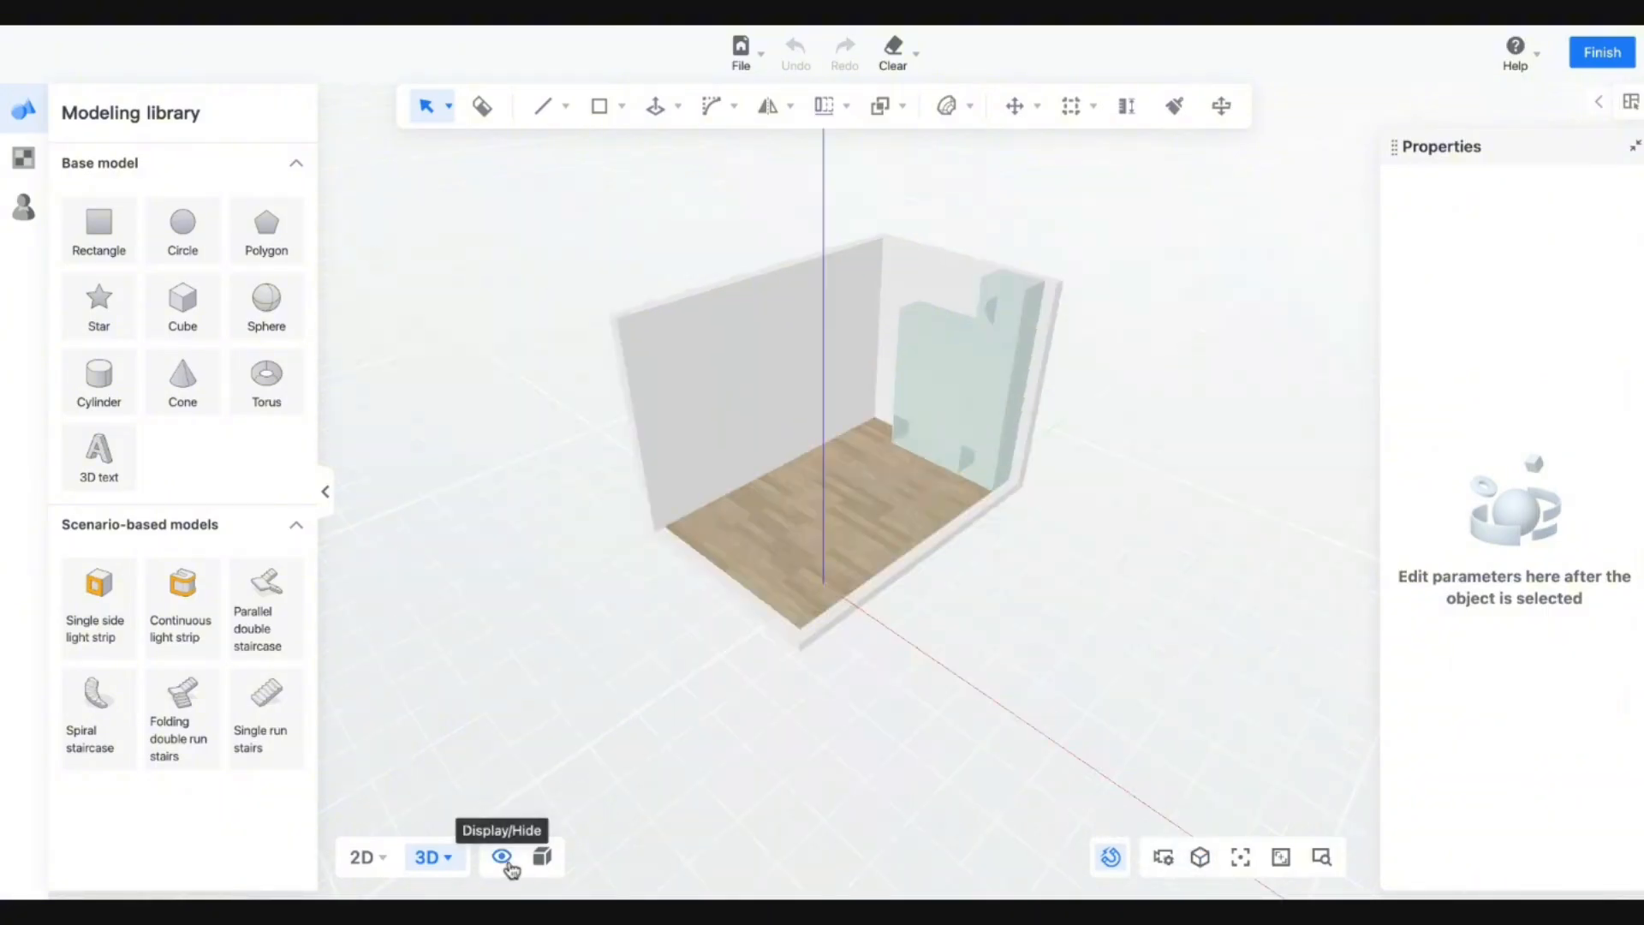
{"action": "left_click", "coordinate": [542, 857]}
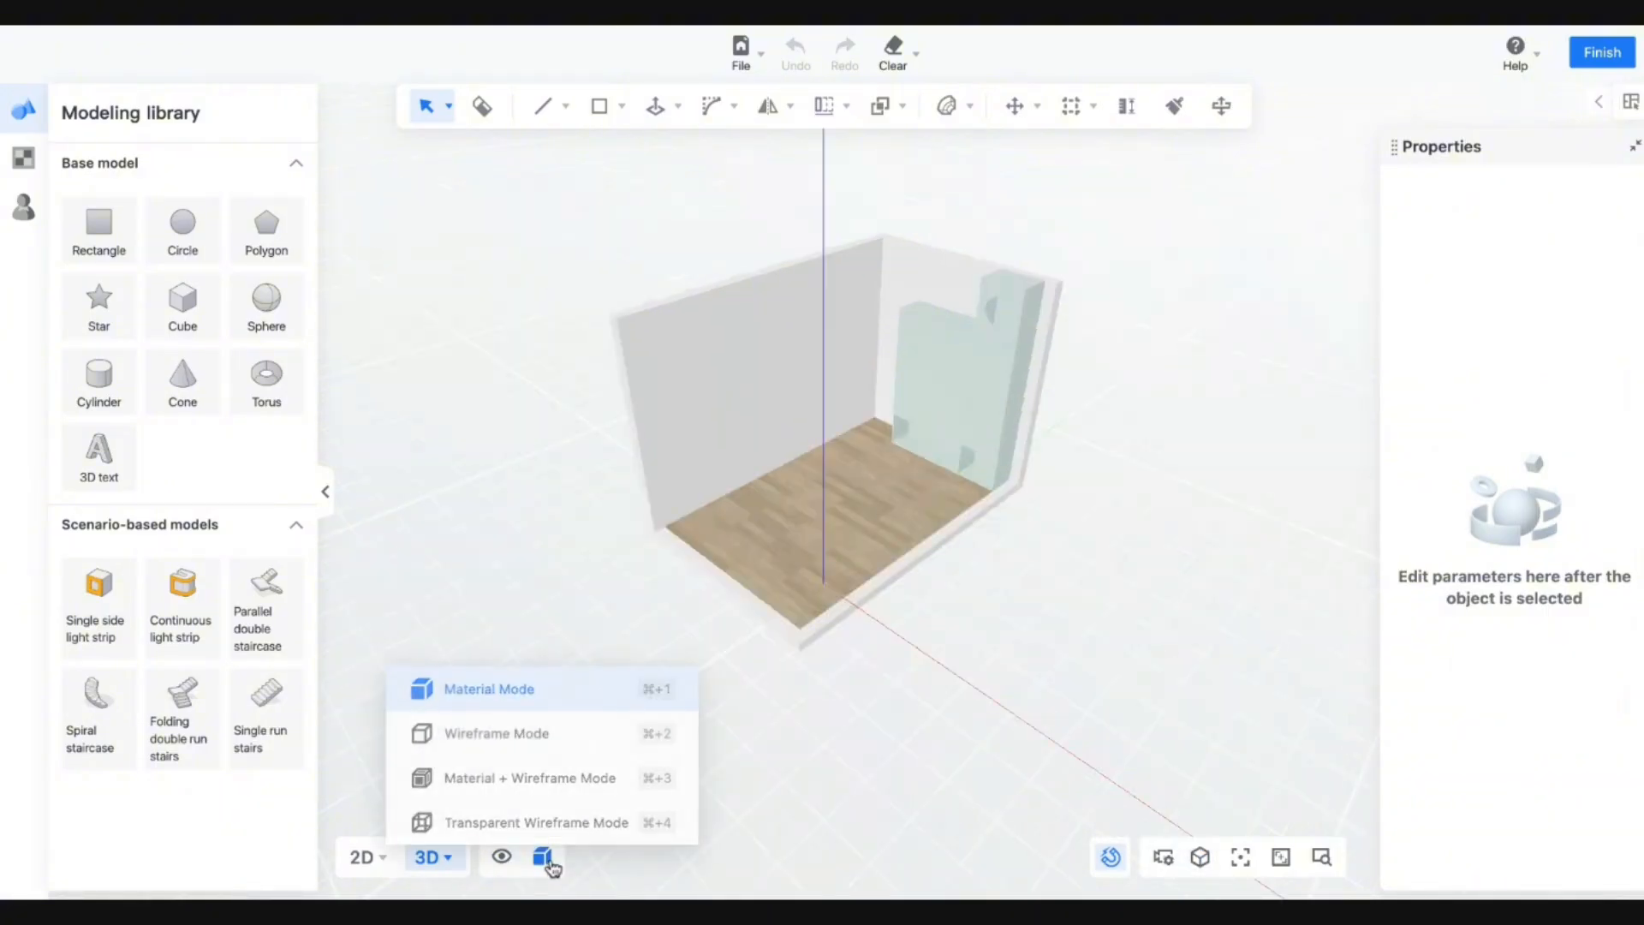
{"action": "left_click", "coordinate": [525, 793]}
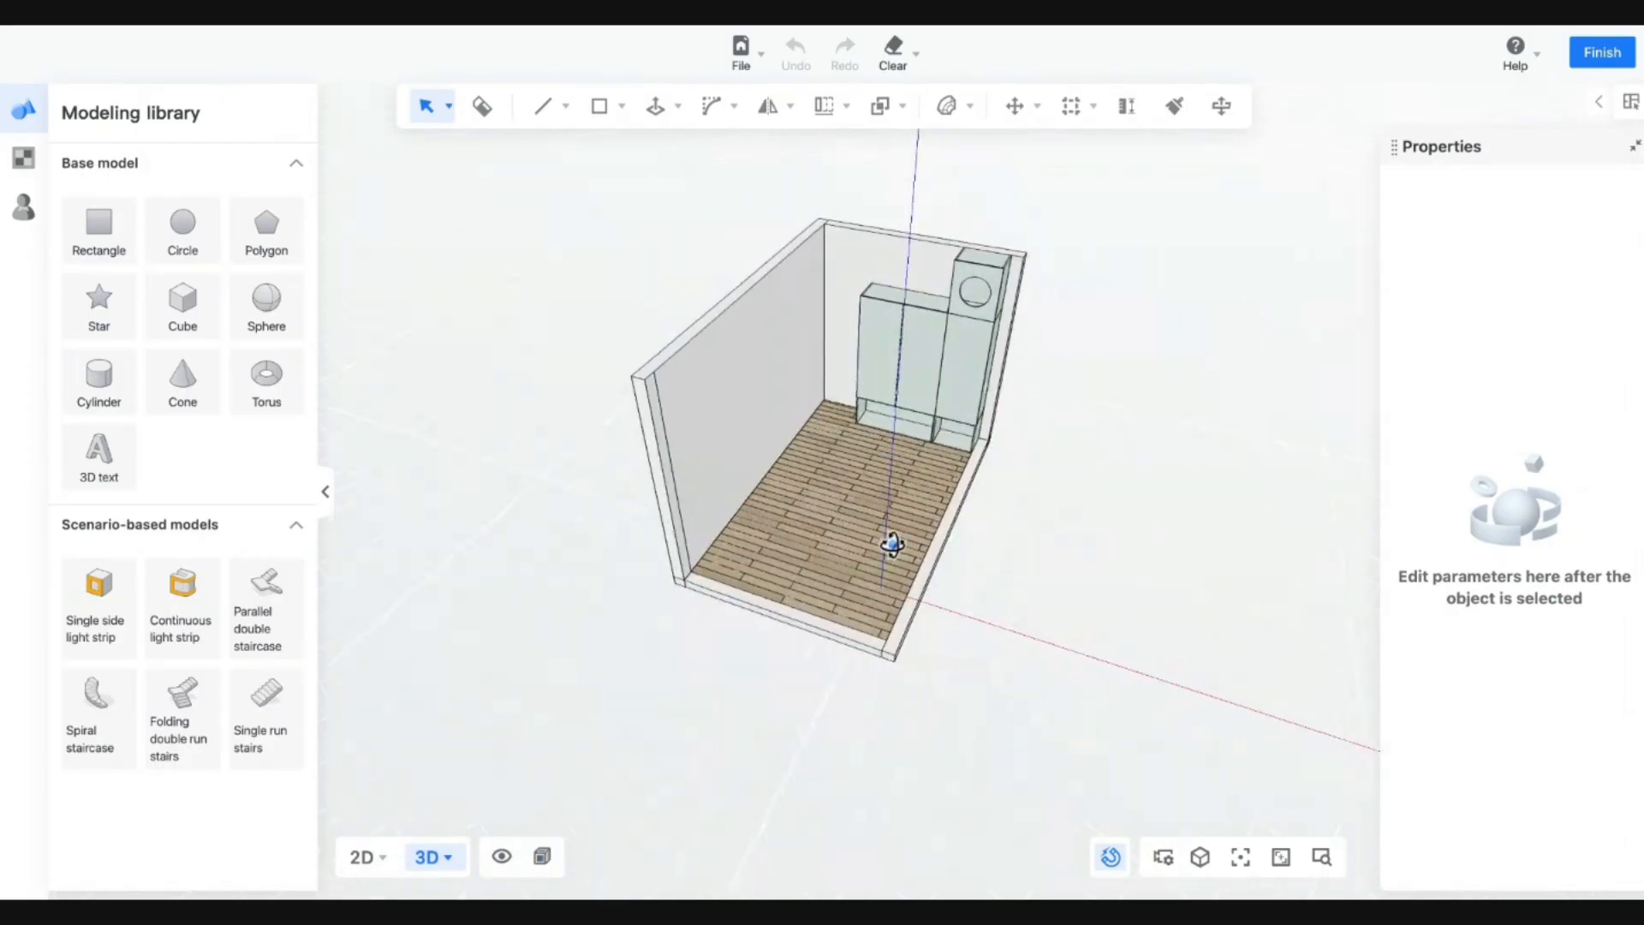
{"action": "scroll", "coordinate": [908, 279], "scroll_direction": "up", "scroll_amount": 5}
{"action": "middle_click_drag", "start_coordinate": [714, 771], "coordinate": [900, 764]}
{"action": "scroll", "coordinate": [900, 764], "scroll_direction": "down", "scroll_amount": 5}
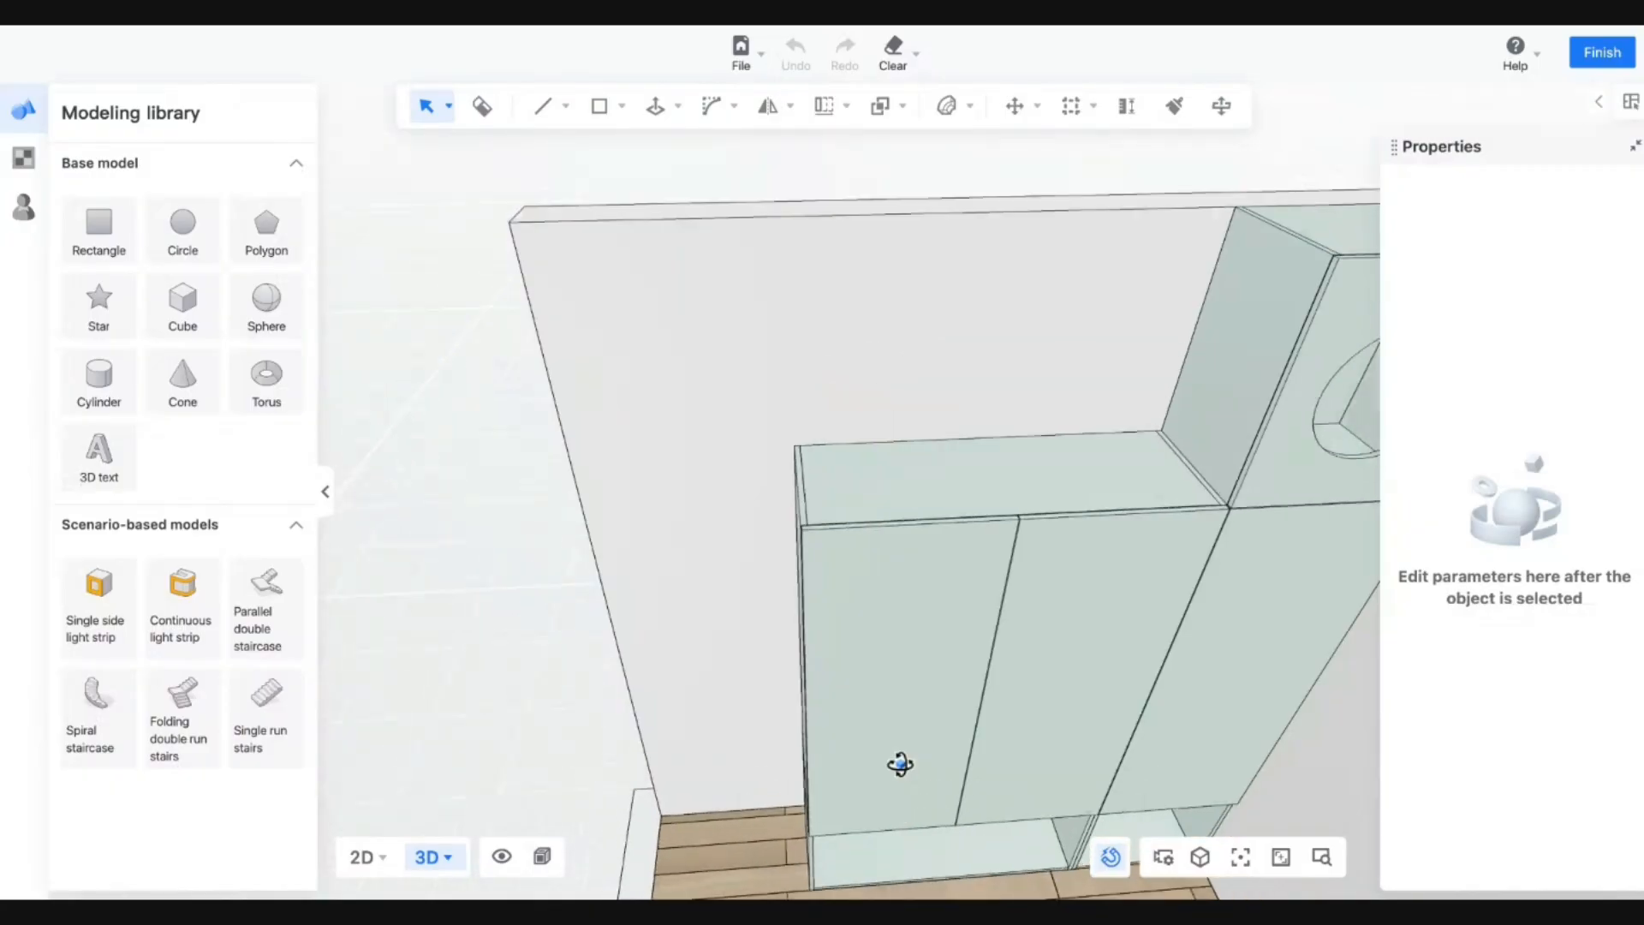
Draw a 1200 × 418 rectangle over the left cabinet's top and select it.
{"action": "left_click", "coordinate": [602, 117]}
{"action": "left_click", "coordinate": [601, 153]}
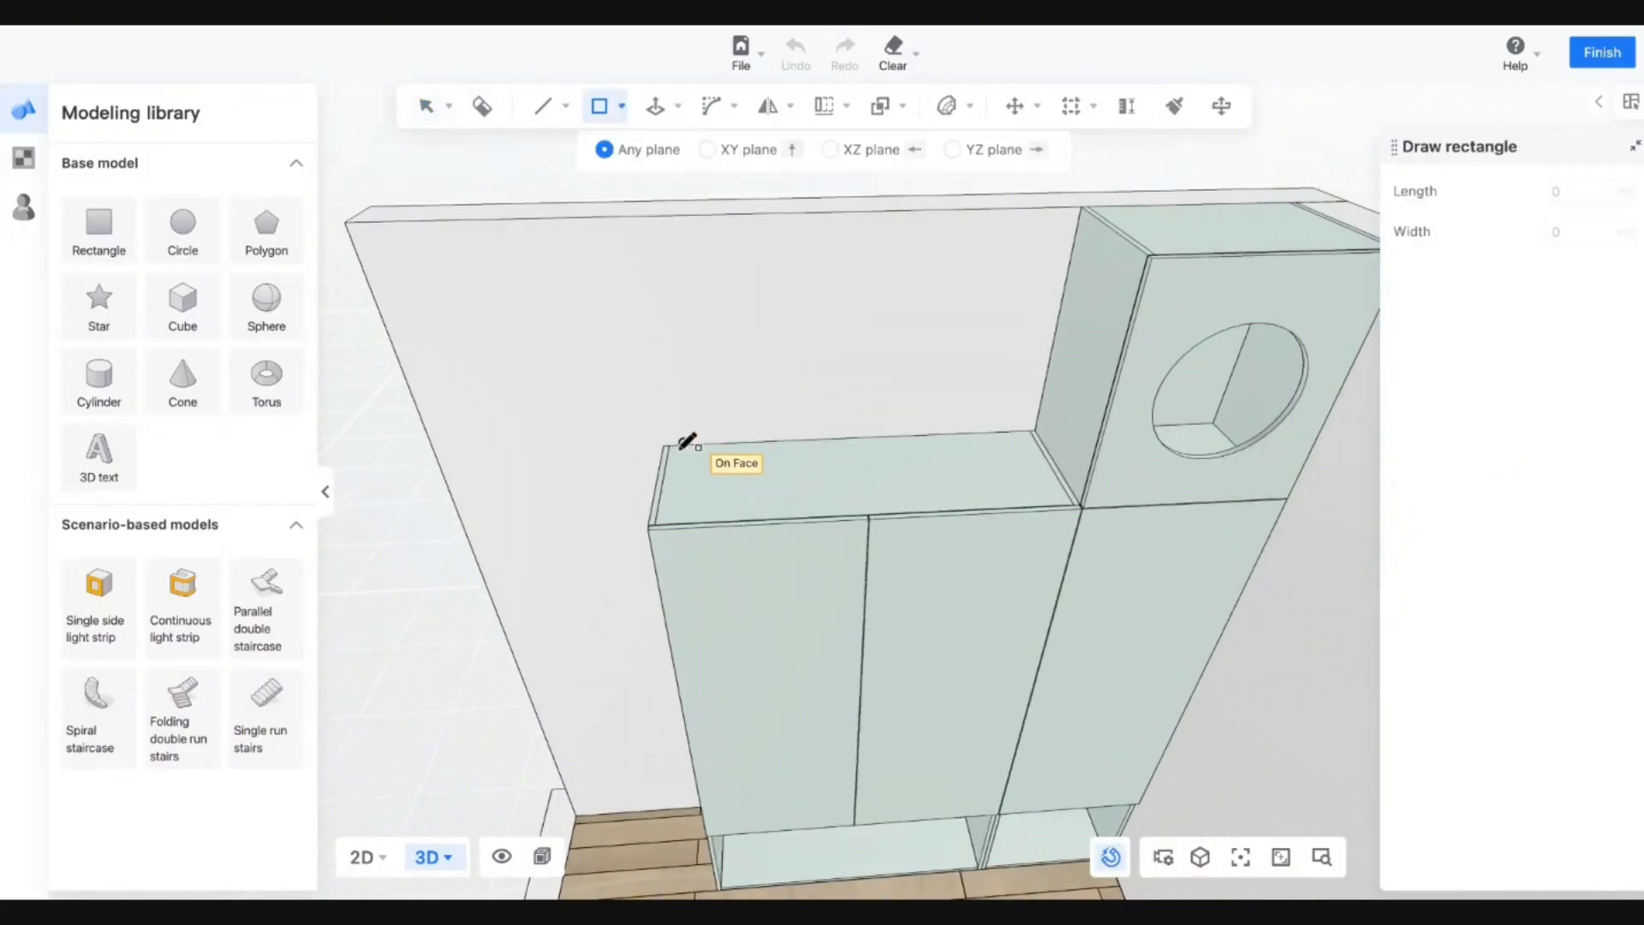
{"action": "left_click", "coordinate": [664, 447]}
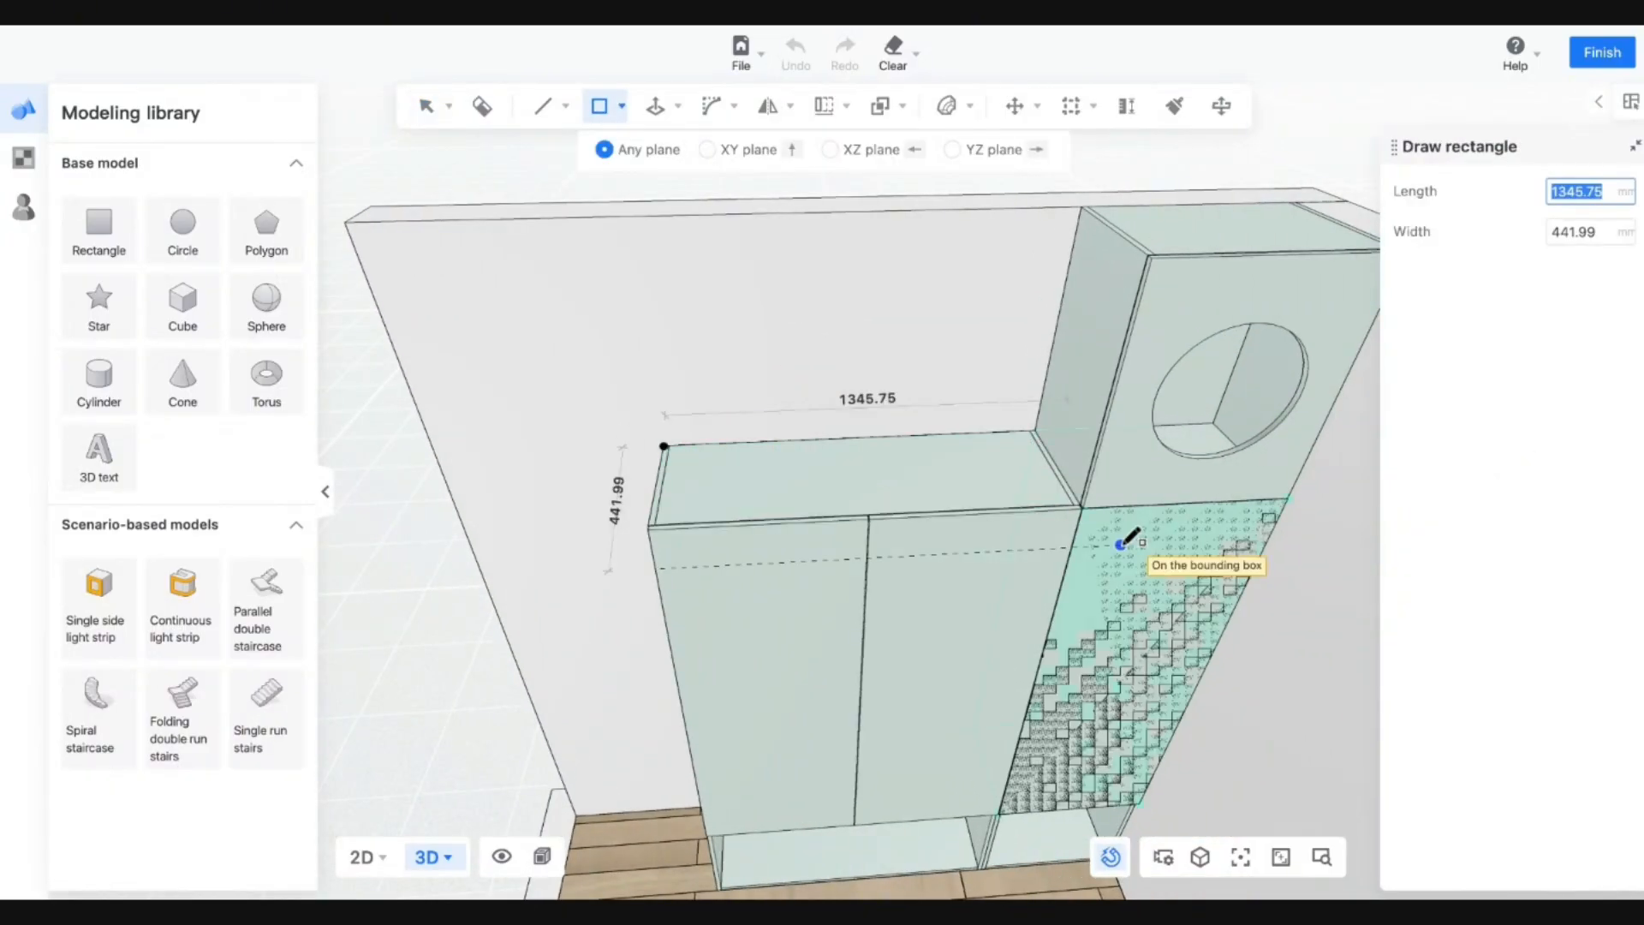
{"action": "left_click", "coordinate": [1084, 511]}
{"action": "key", "text": "Escape"}
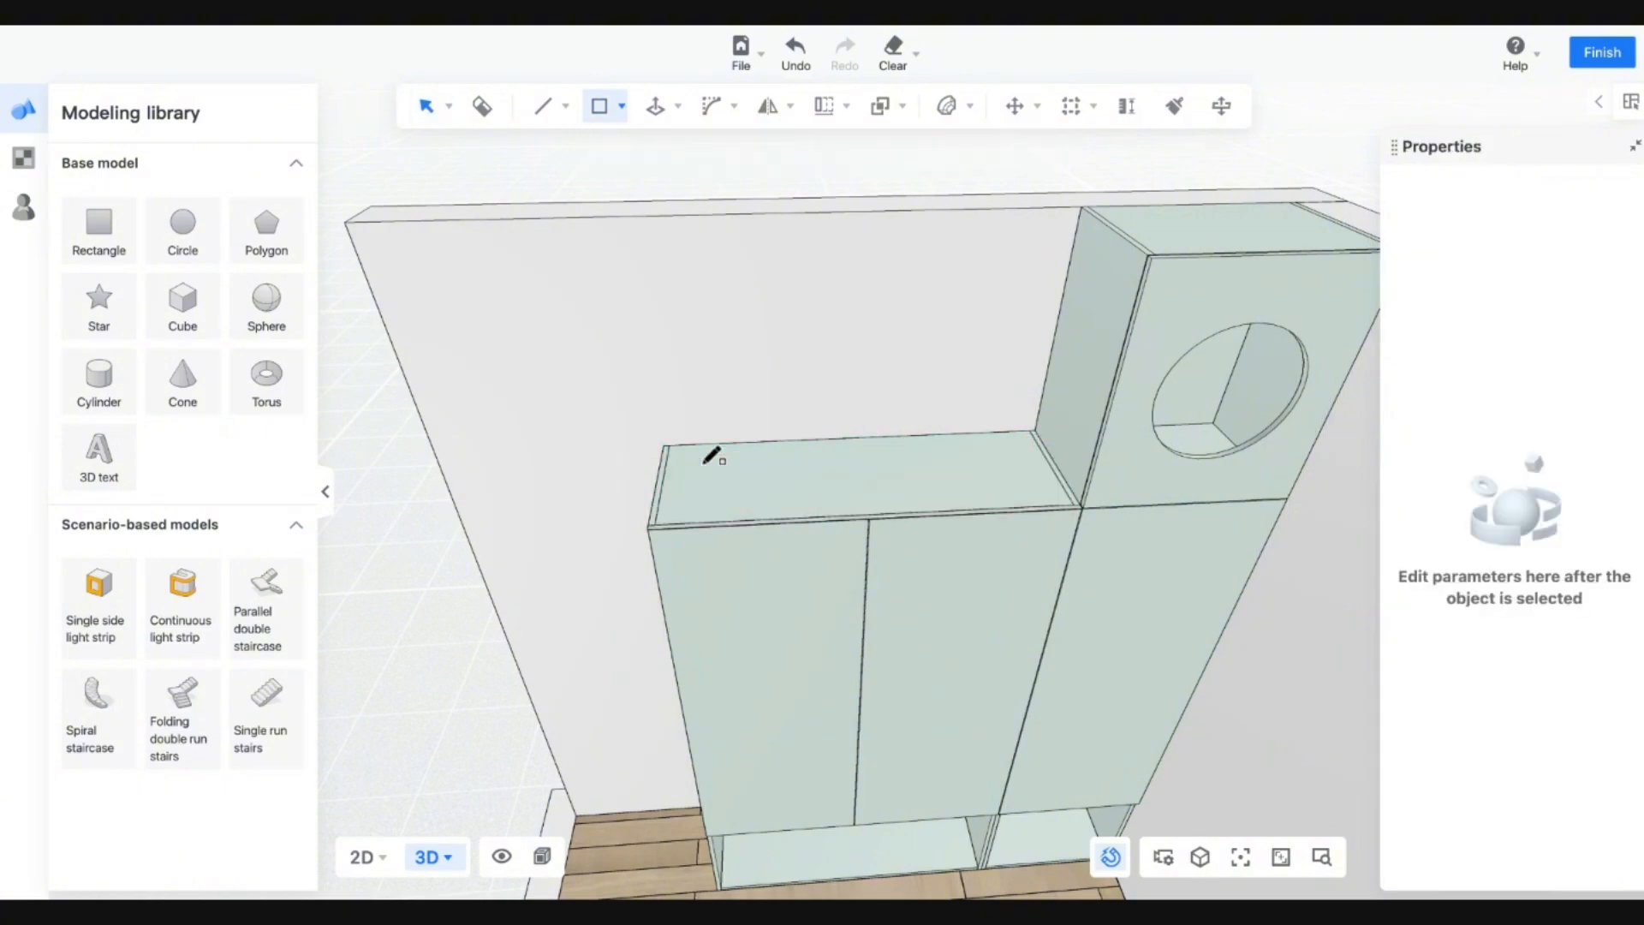
{"action": "left_click", "coordinate": [750, 477]}
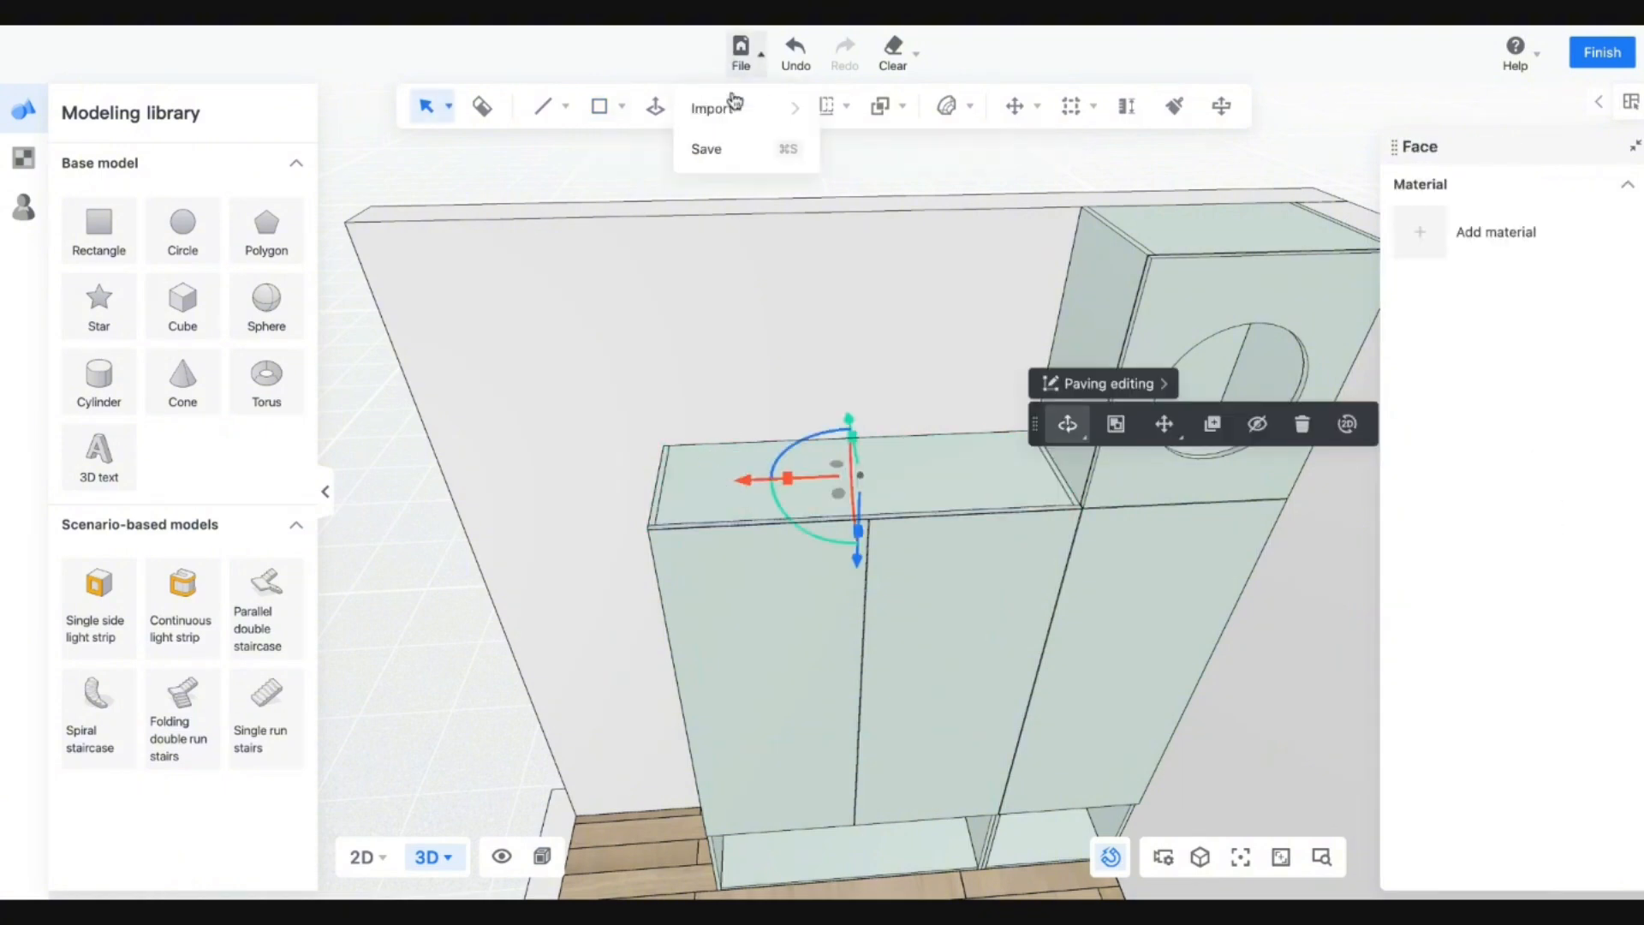
Push/Pull the rectangle upward 700 mm into a box.
{"action": "left_click", "coordinate": [657, 105]}
{"action": "left_click", "coordinate": [782, 481]}
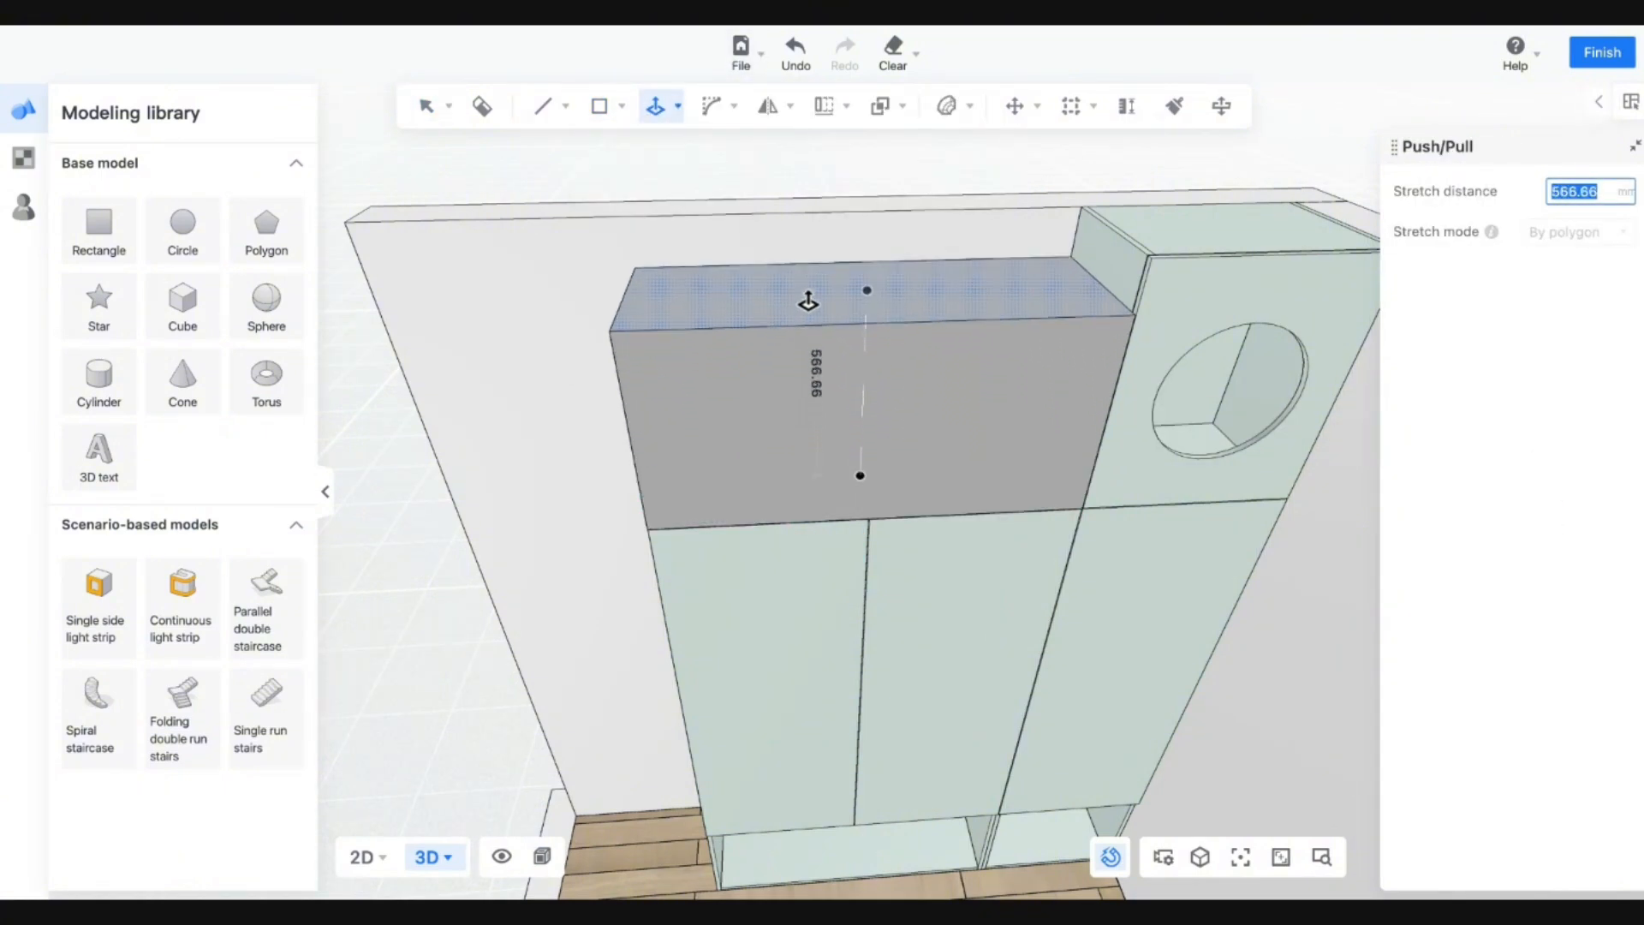
{"action": "type", "text": "700"}
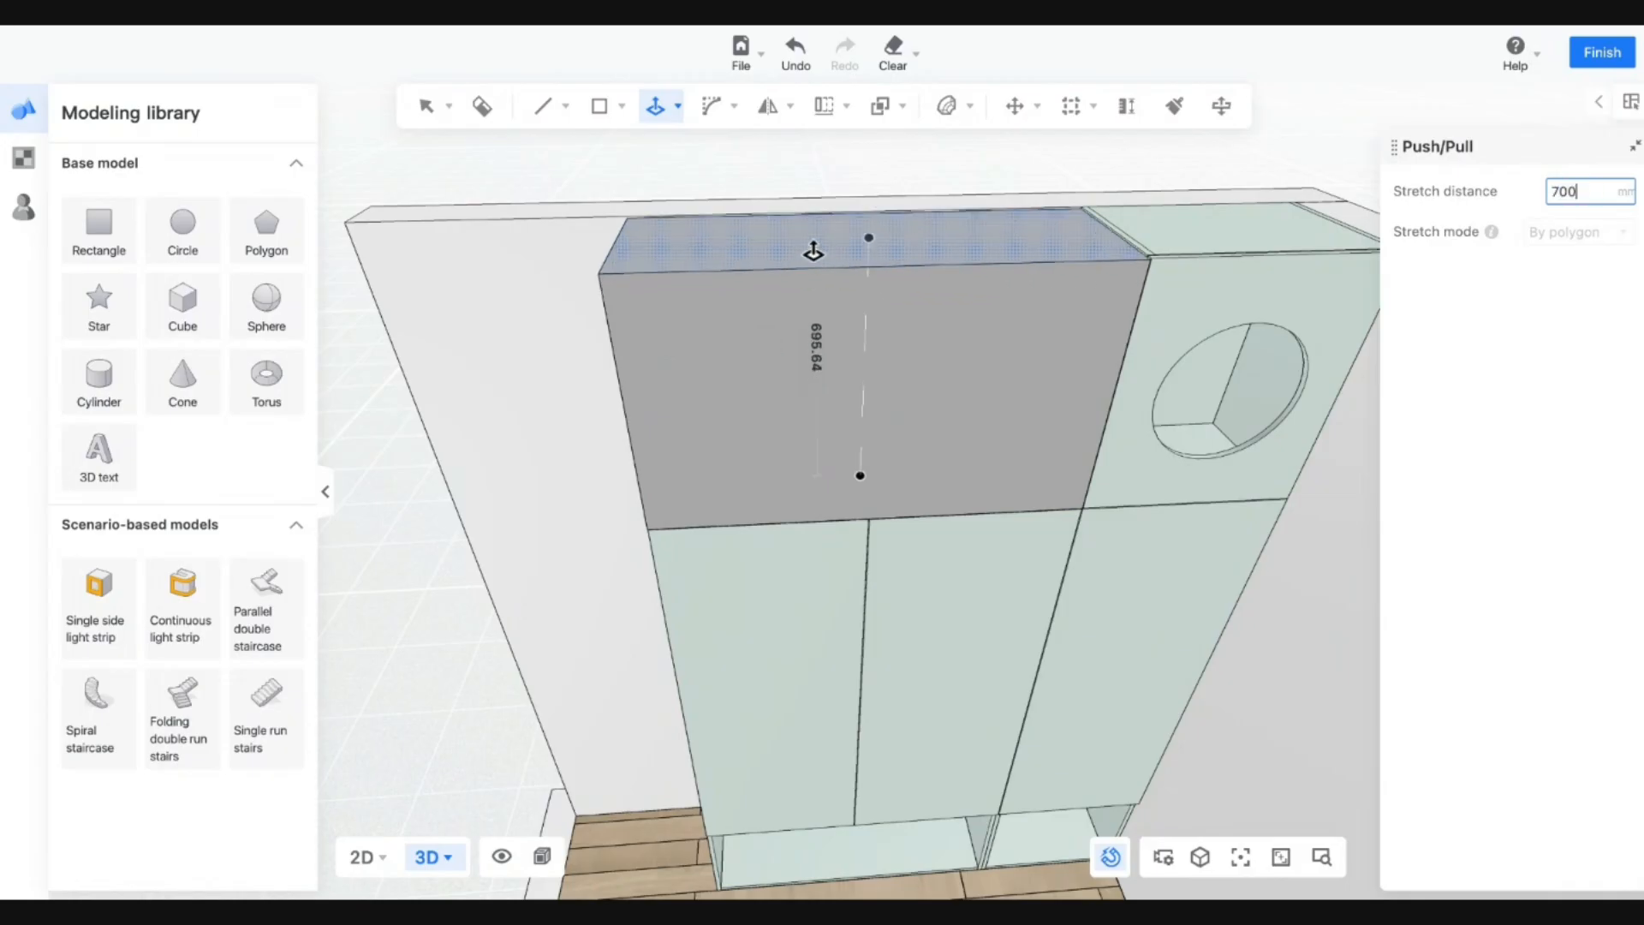
{"action": "key", "text": "Return"}
{"action": "key", "text": "Escape"}
{"action": "scroll", "coordinate": [948, 433], "scroll_direction": "down", "scroll_amount": 1}
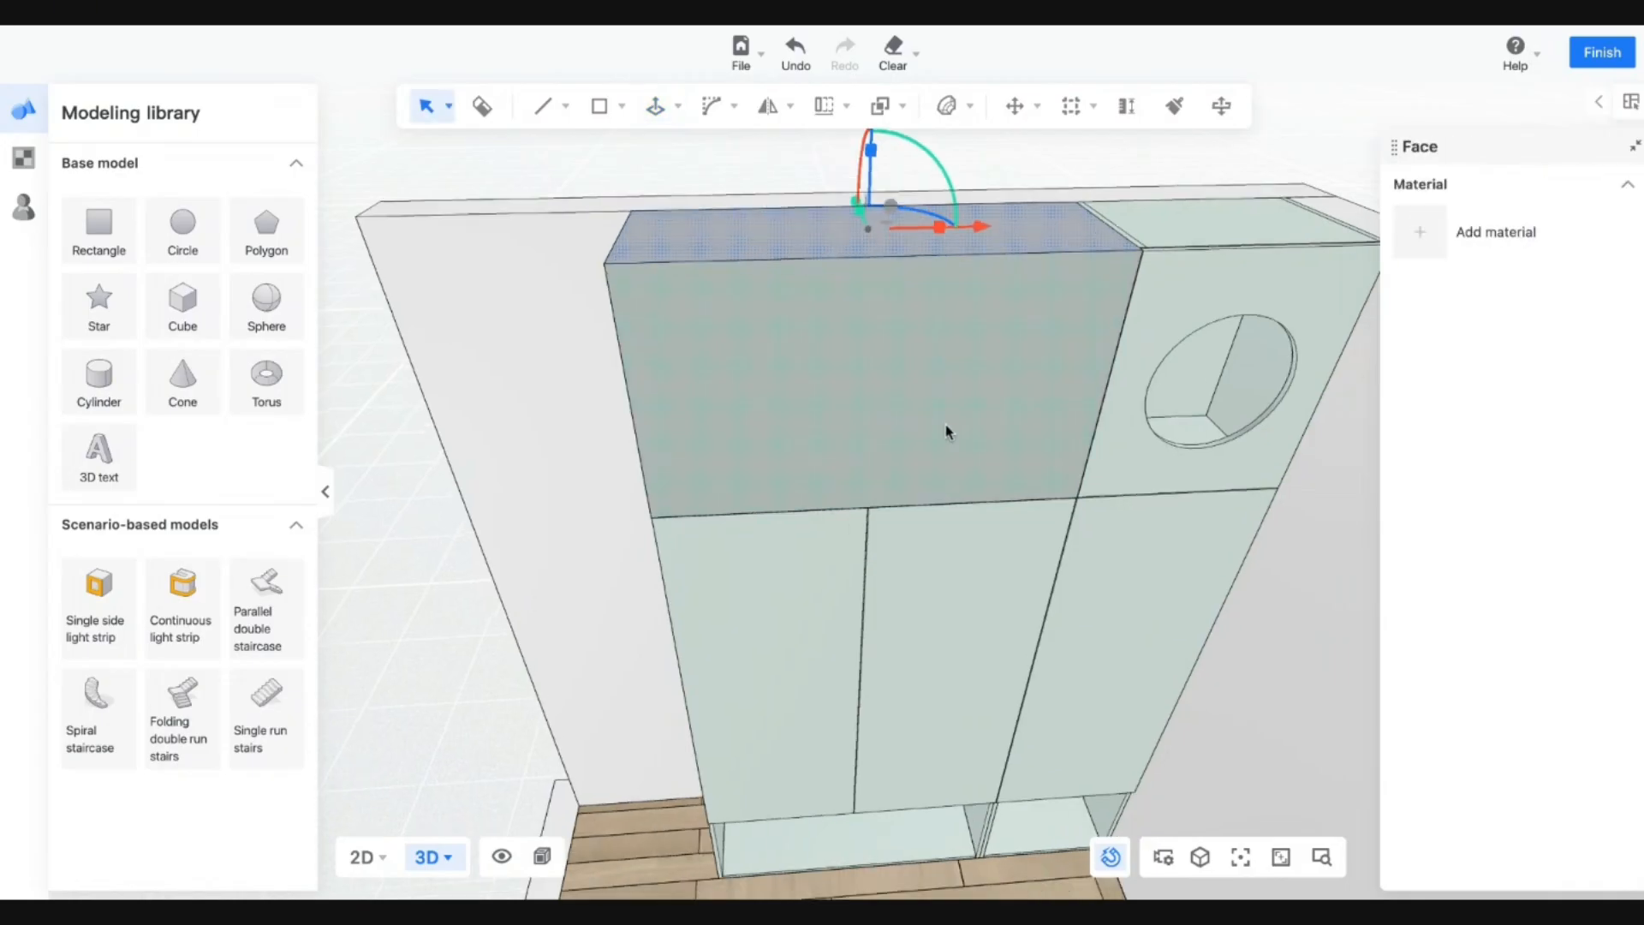
{"action": "middle_click_drag", "start_coordinate": [966, 709], "coordinate": [969, 557]}
{"action": "scroll", "coordinate": [855, 470], "scroll_direction": "up", "scroll_amount": 1}
Paint the new box's front face with the cabinet green and check its material.
{"action": "key", "text": "b"}
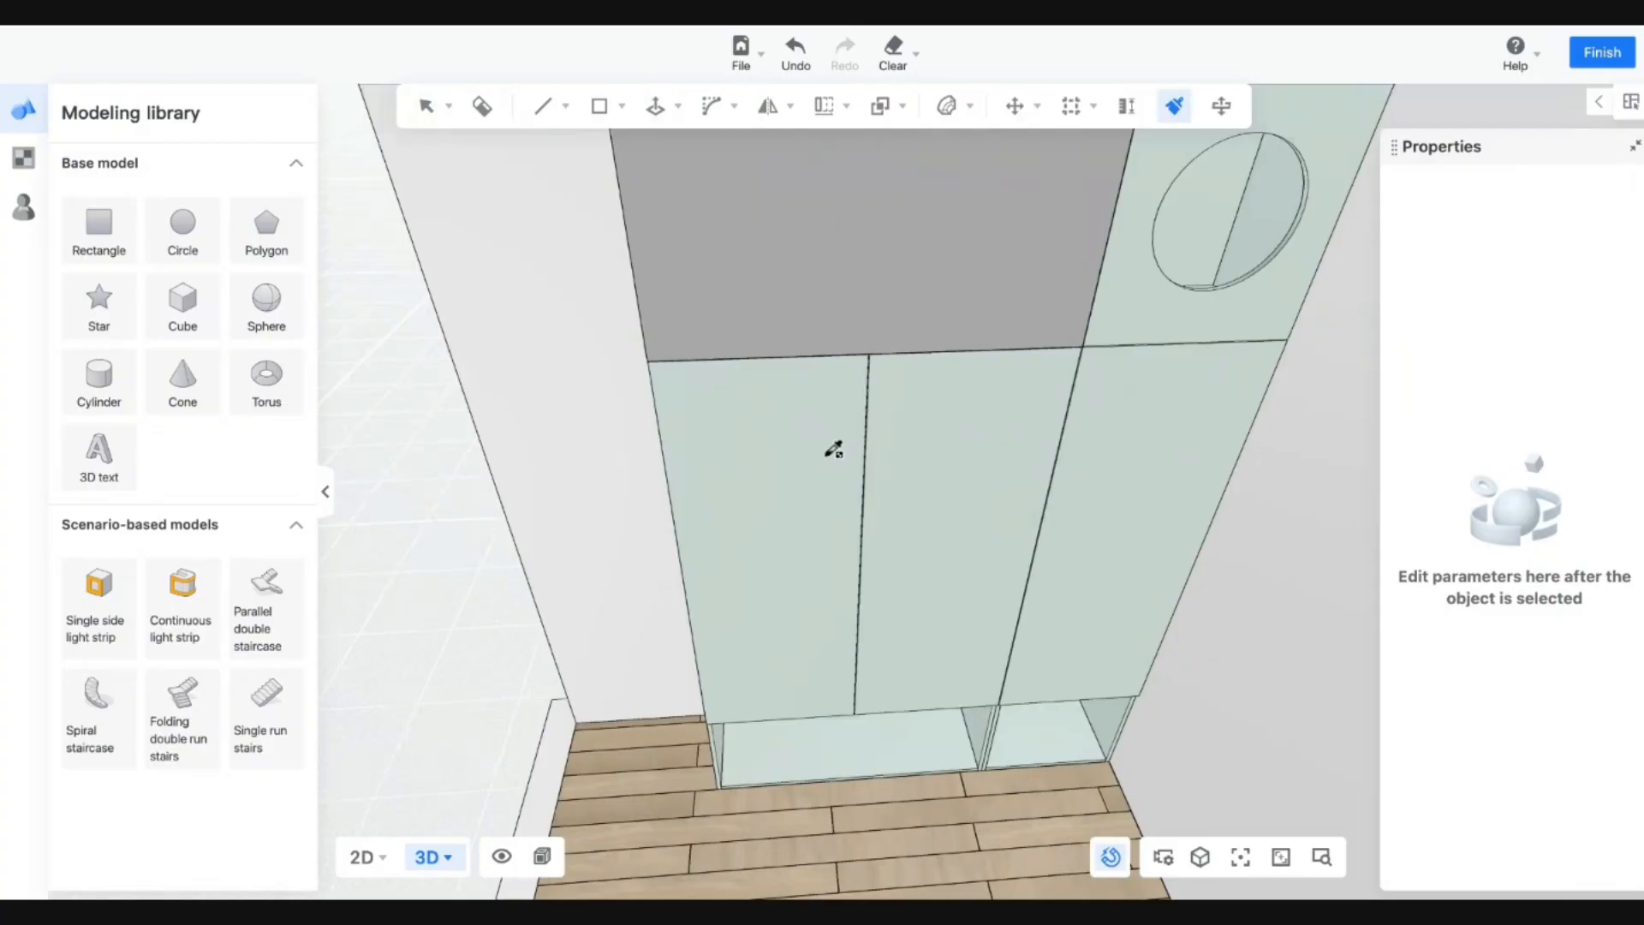
{"action": "left_click", "coordinate": [830, 257]}
{"action": "key", "text": "Escape"}
{"action": "scroll", "coordinate": [1053, 568], "scroll_direction": "down", "scroll_amount": 5}
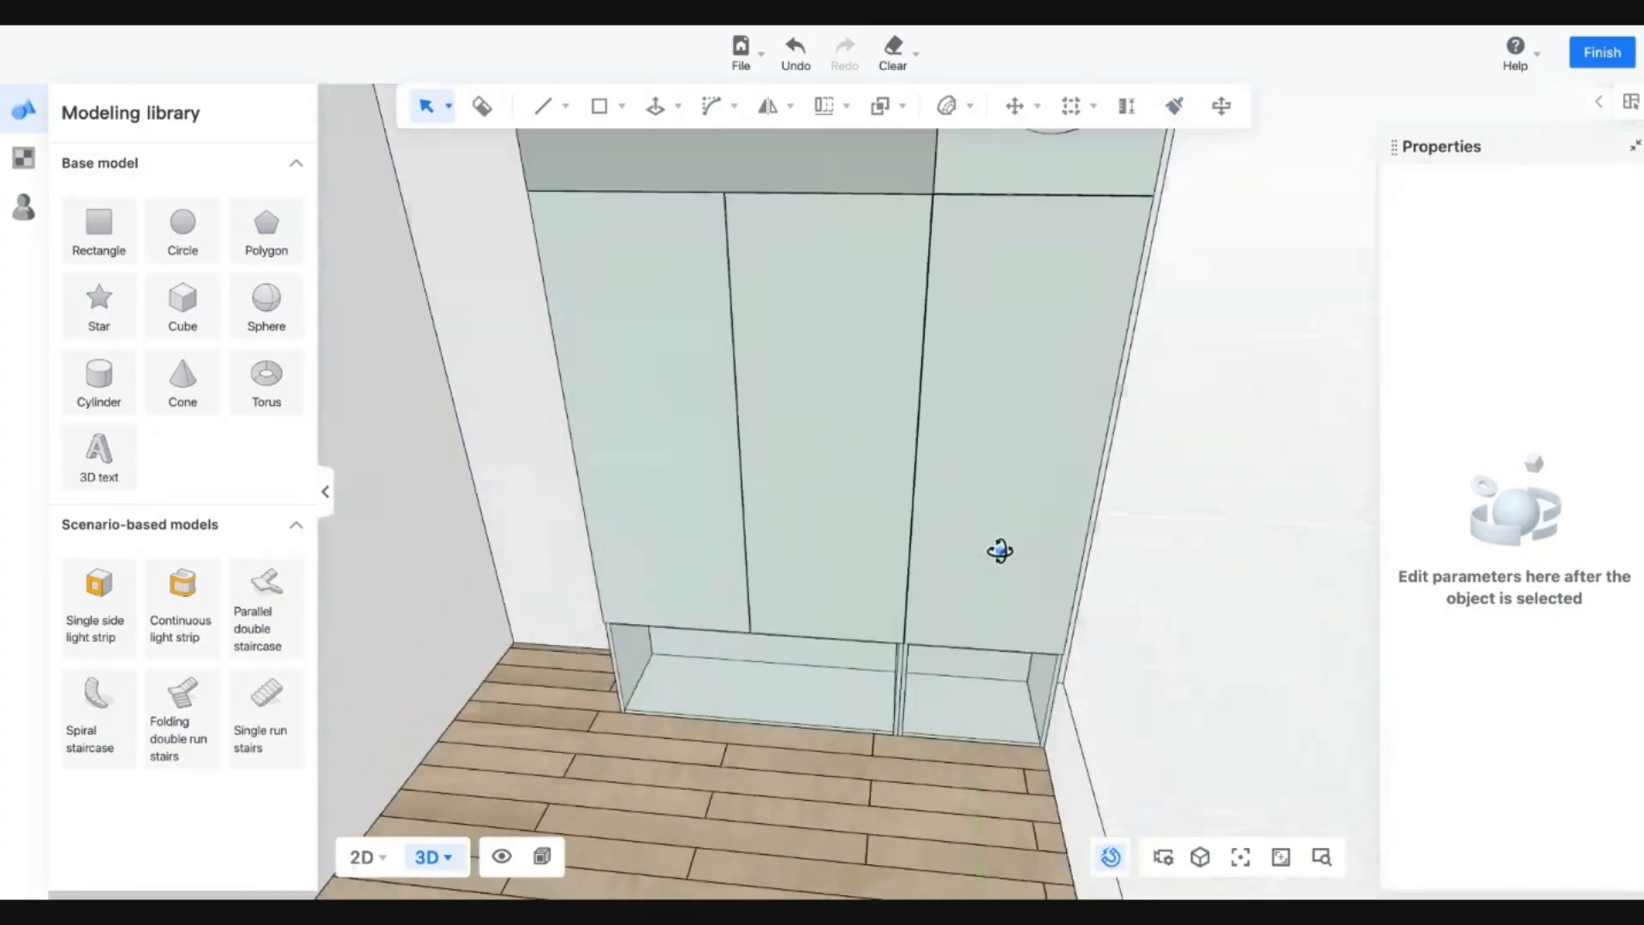
{"action": "left_click", "coordinate": [846, 388]}
{"action": "scroll", "coordinate": [856, 391], "scroll_direction": "up", "scroll_amount": 3}
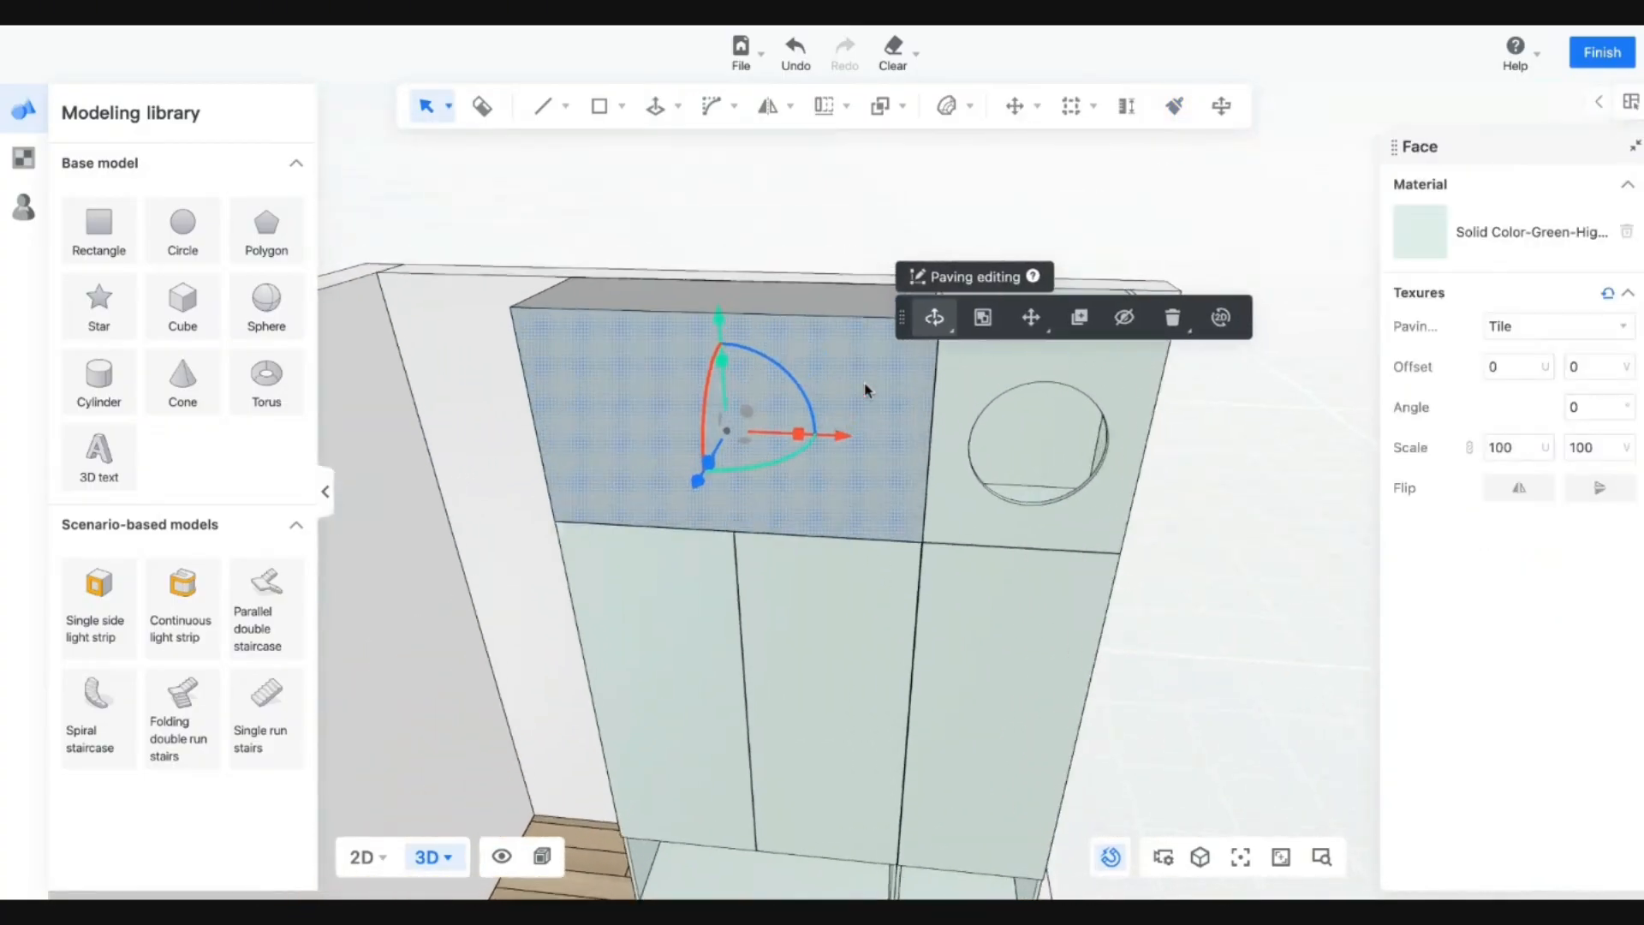
Sample the cabinet green again and paint the box's grey top and left side.
{"action": "key", "text": "b"}
{"action": "left_click", "coordinate": [987, 394]}
{"action": "left_click", "coordinate": [899, 325]}
{"action": "middle_click_drag", "start_coordinate": [572, 413], "coordinate": [874, 473]}
{"action": "left_click", "coordinate": [715, 517]}
{"action": "middle_click_drag", "start_coordinate": [1170, 484], "coordinate": [874, 454]}
{"action": "key", "text": "Escape"}
{"action": "mouse_move", "coordinate": [929, 580]}
{"action": "middle_mouse_down"}
{"action": "mouse_move", "coordinate": [885, 591]}
{"action": "mouse_move", "coordinate": [806, 561]}
{"action": "middle_mouse_up"}
{"action": "middle_click_drag", "start_coordinate": [688, 403], "coordinate": [718, 31]}
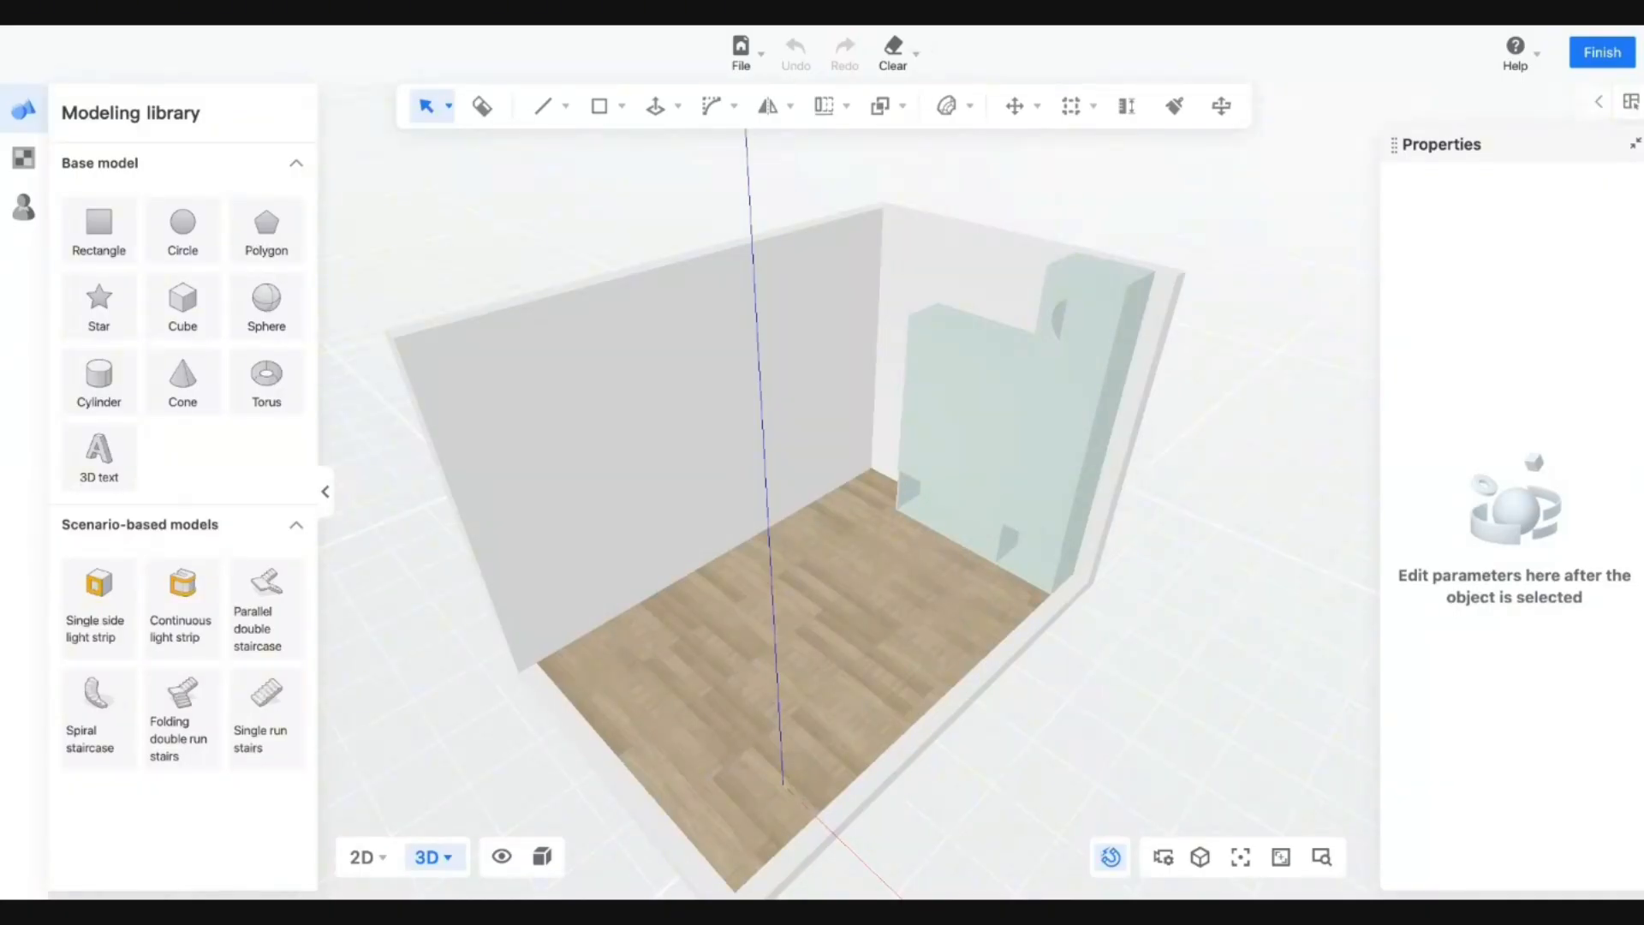
Switch to Material + Wireframe Mode and orbit to a steeper view of the cabinets.
{"action": "left_click_drag", "start_coordinate": [875, 595], "coordinate": [1031, 594]}
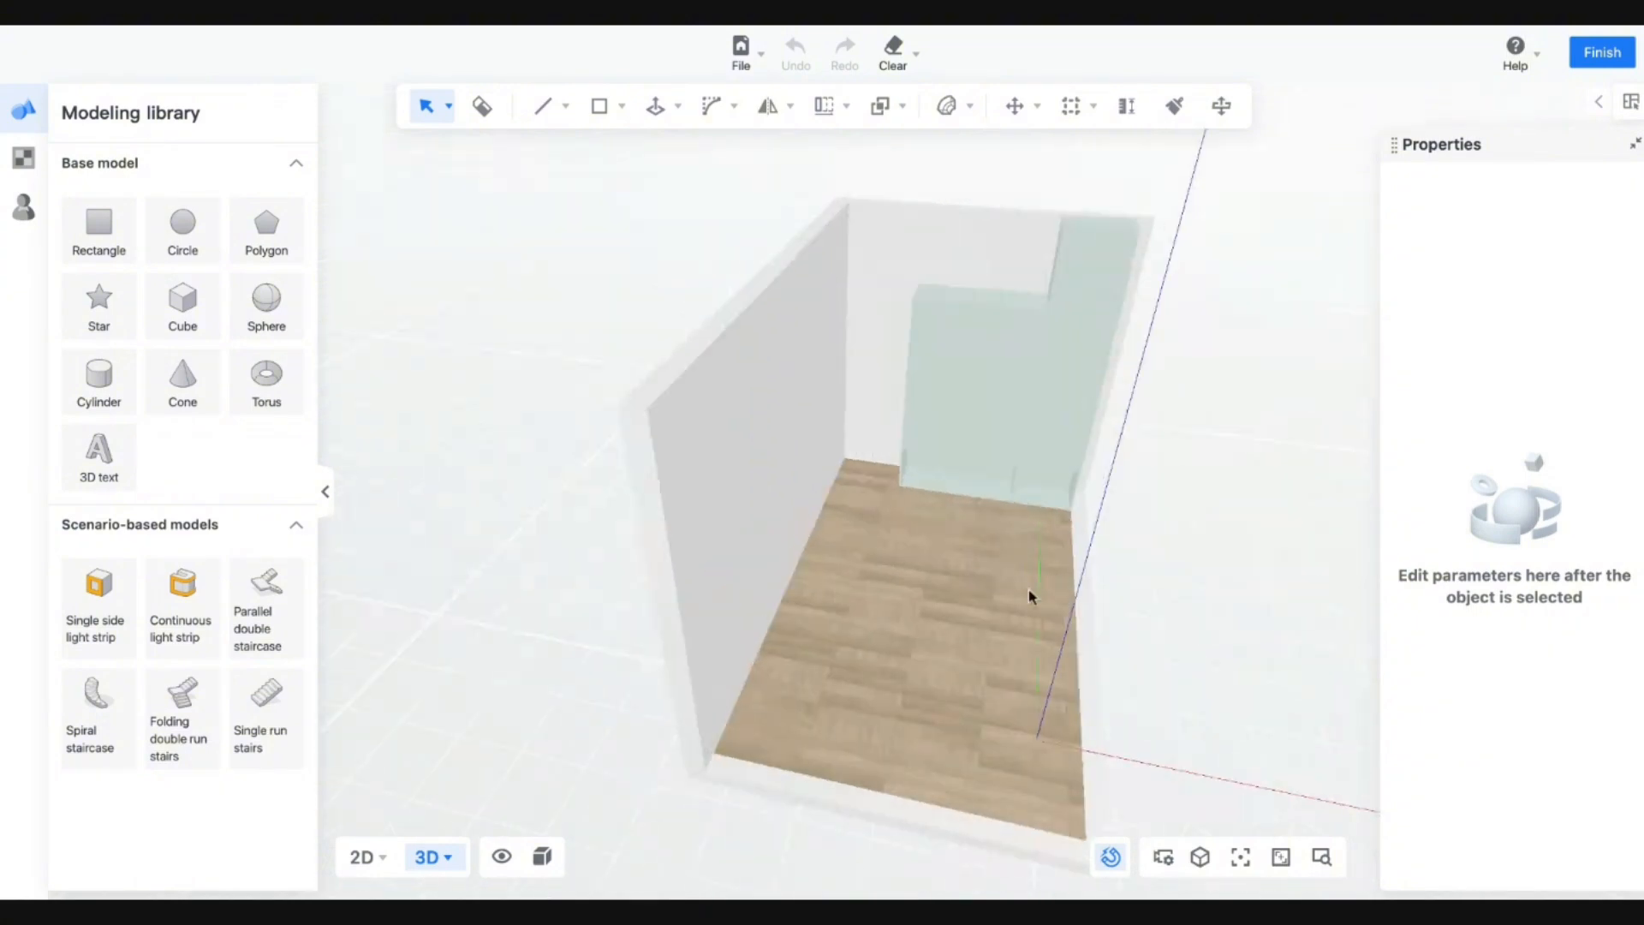
{"action": "left_click", "coordinate": [543, 856]}
{"action": "left_click", "coordinate": [625, 779]}
{"action": "scroll", "coordinate": [874, 588], "scroll_direction": "up", "scroll_amount": 1}
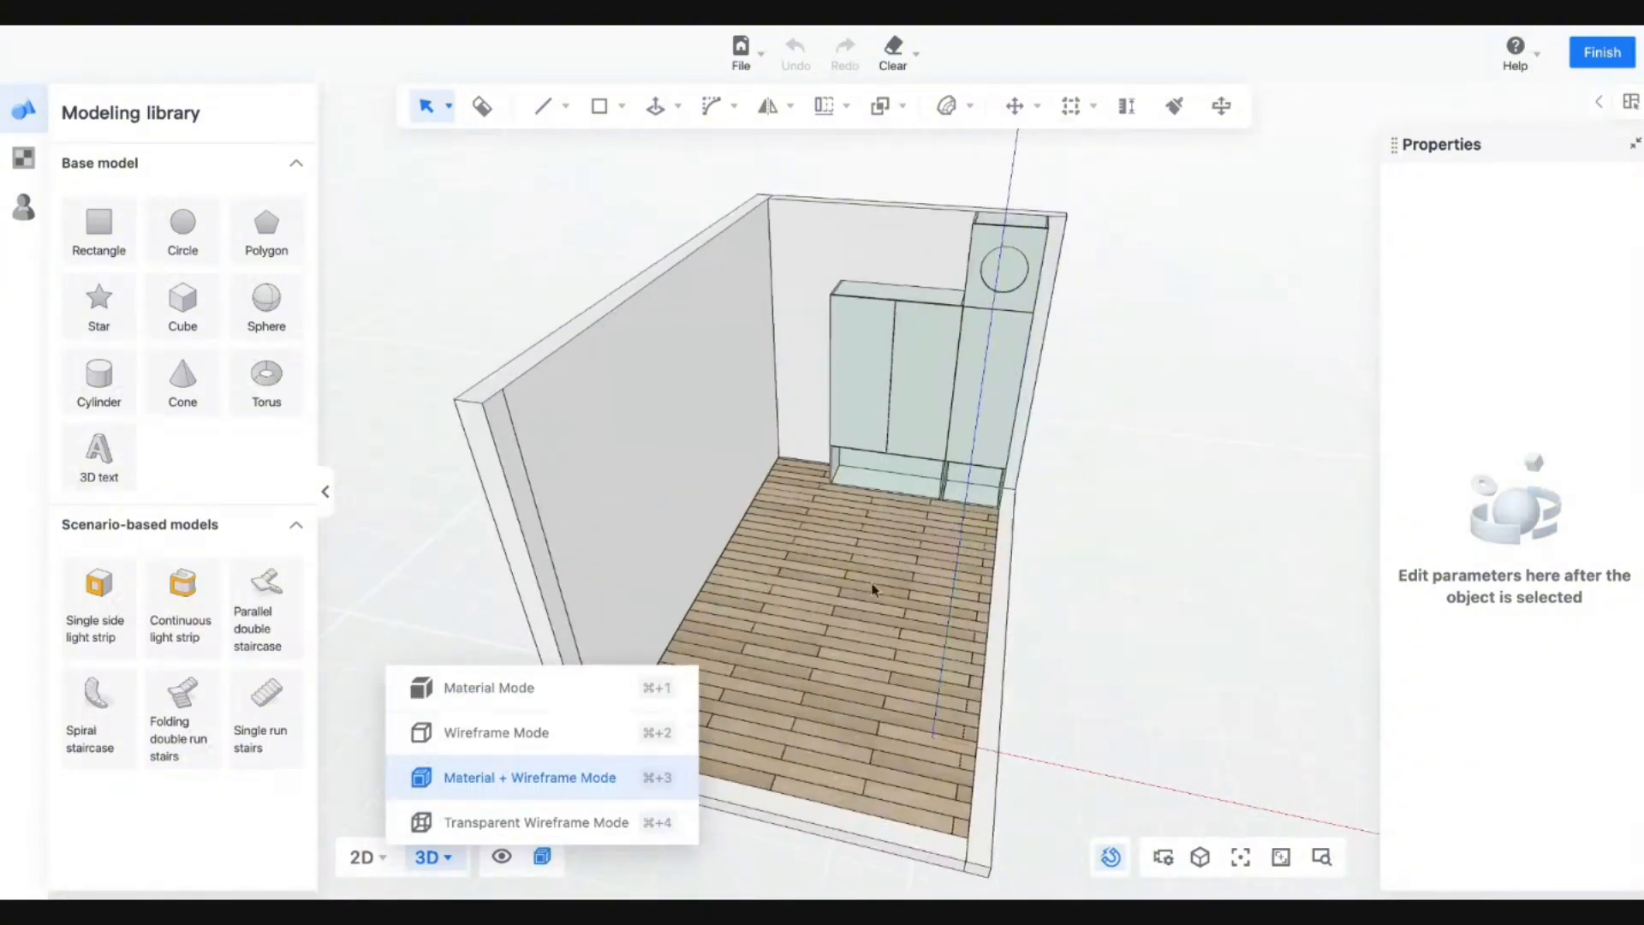
{"action": "scroll", "coordinate": [909, 477], "scroll_direction": "up", "scroll_amount": 5}
{"action": "middle_click_drag", "start_coordinate": [824, 623], "coordinate": [941, 694]}
{"action": "scroll", "coordinate": [939, 692], "scroll_direction": "down", "scroll_amount": 3}
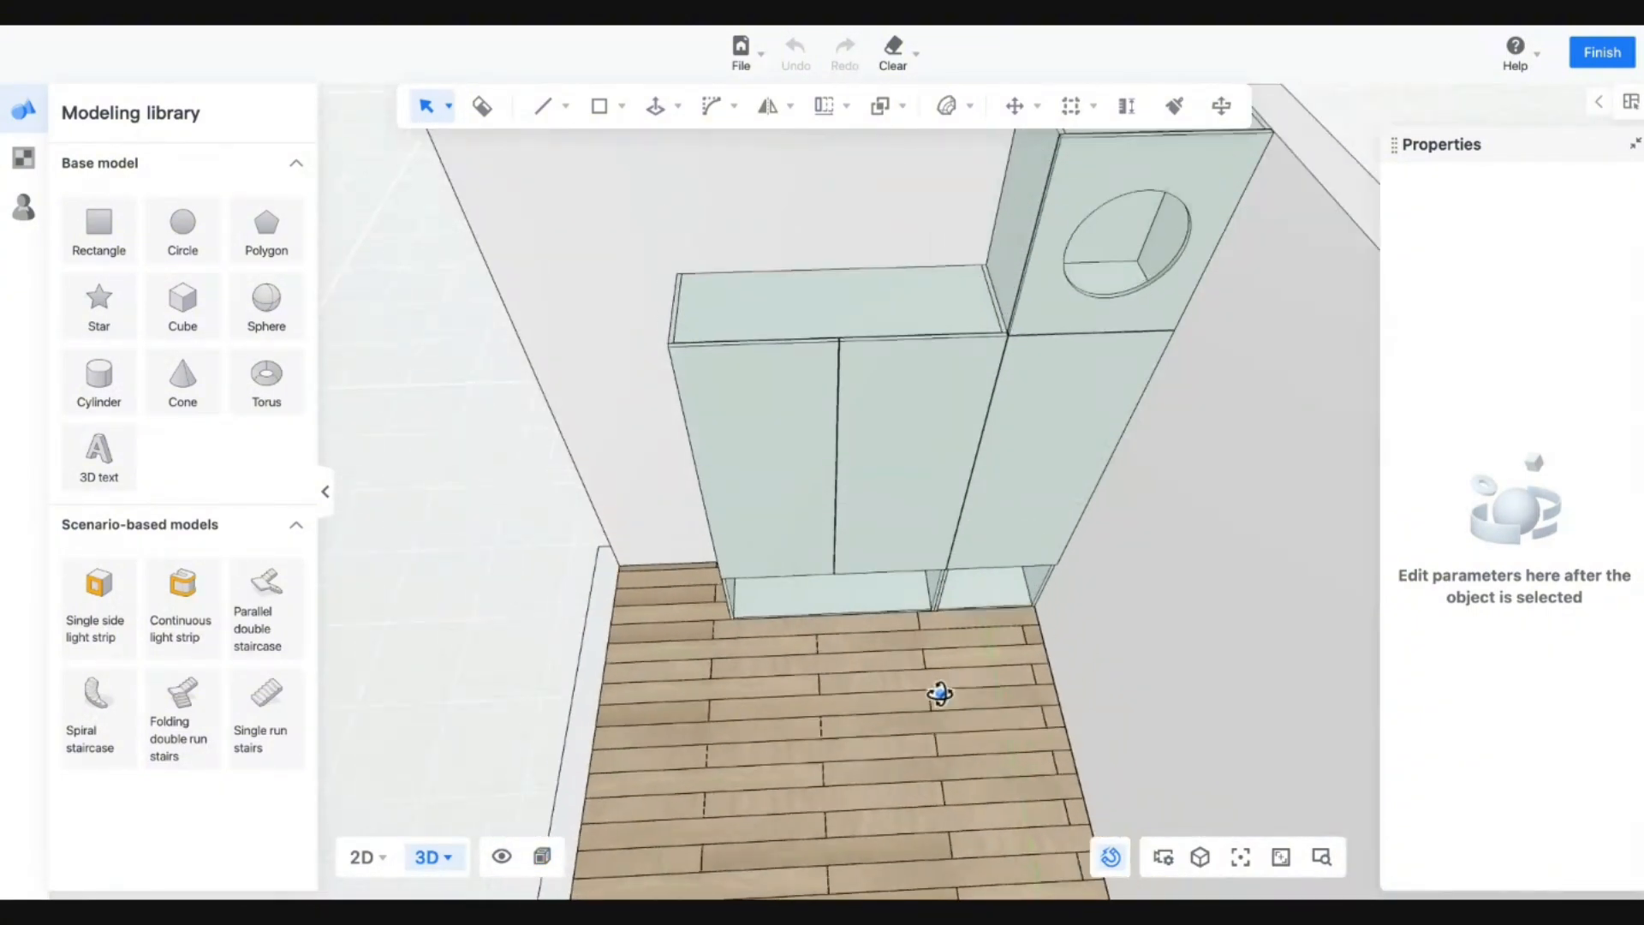
{"action": "scroll", "coordinate": [940, 690], "scroll_direction": "up", "scroll_amount": 2}
{"action": "scroll", "coordinate": [771, 497], "scroll_direction": "up", "scroll_amount": 4}
{"action": "scroll", "coordinate": [771, 497], "scroll_direction": "up", "scroll_amount": 3}
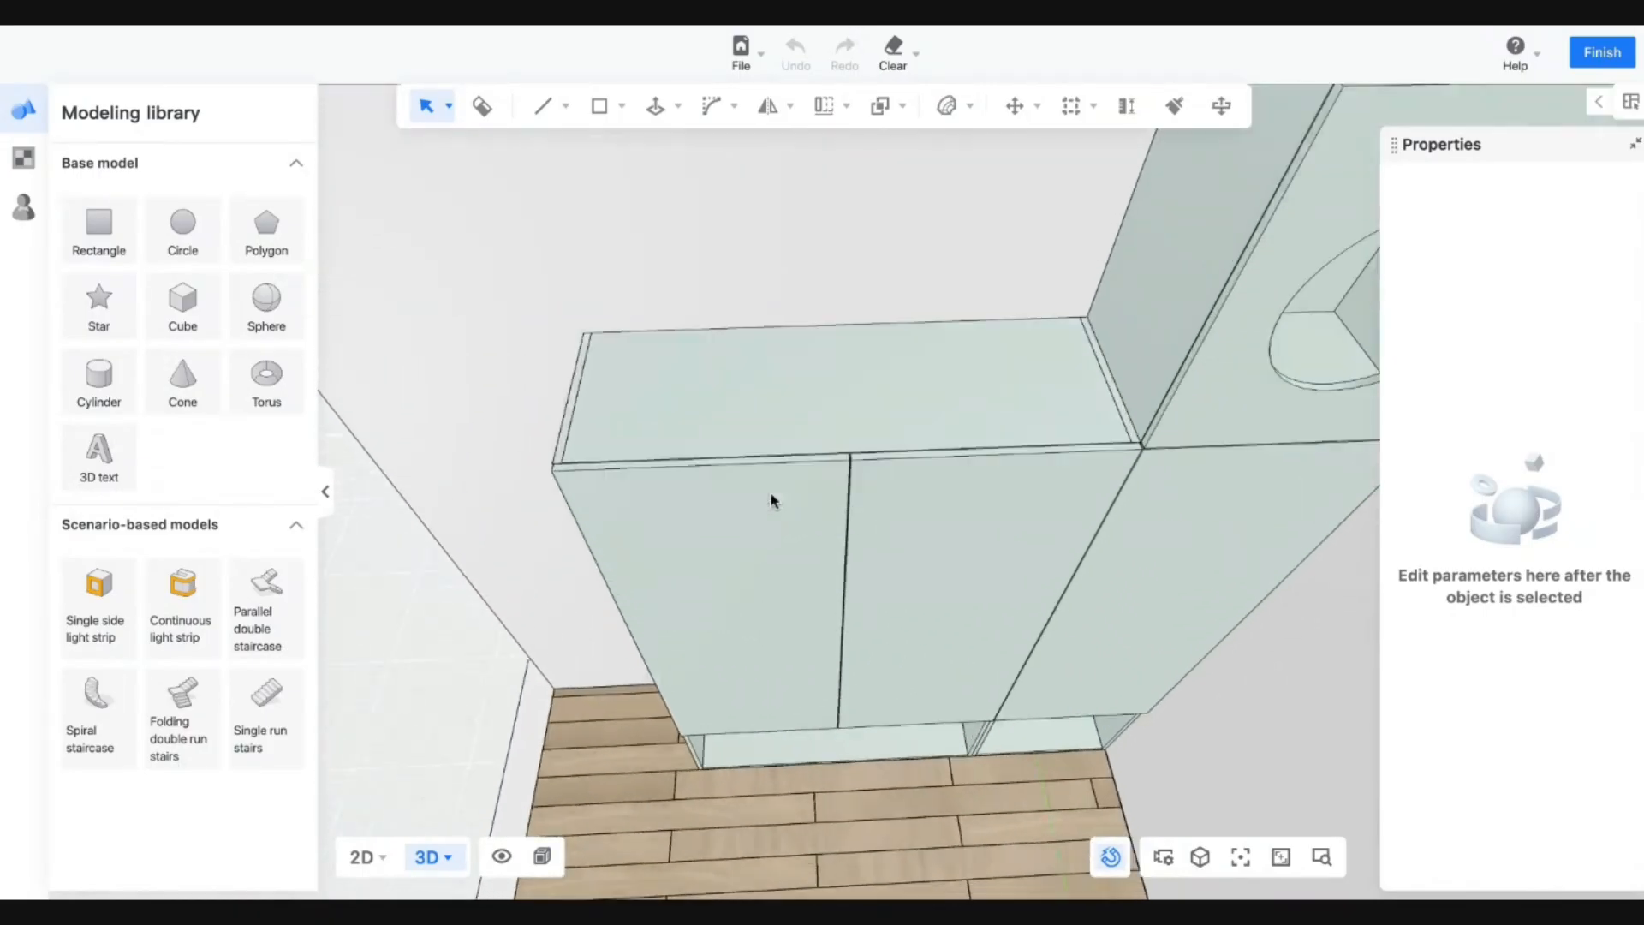
Start a rectangle at the cabinet top's back-left corner, then cancel it.
{"action": "left_click", "coordinate": [600, 105]}
{"action": "left_click", "coordinate": [602, 153]}
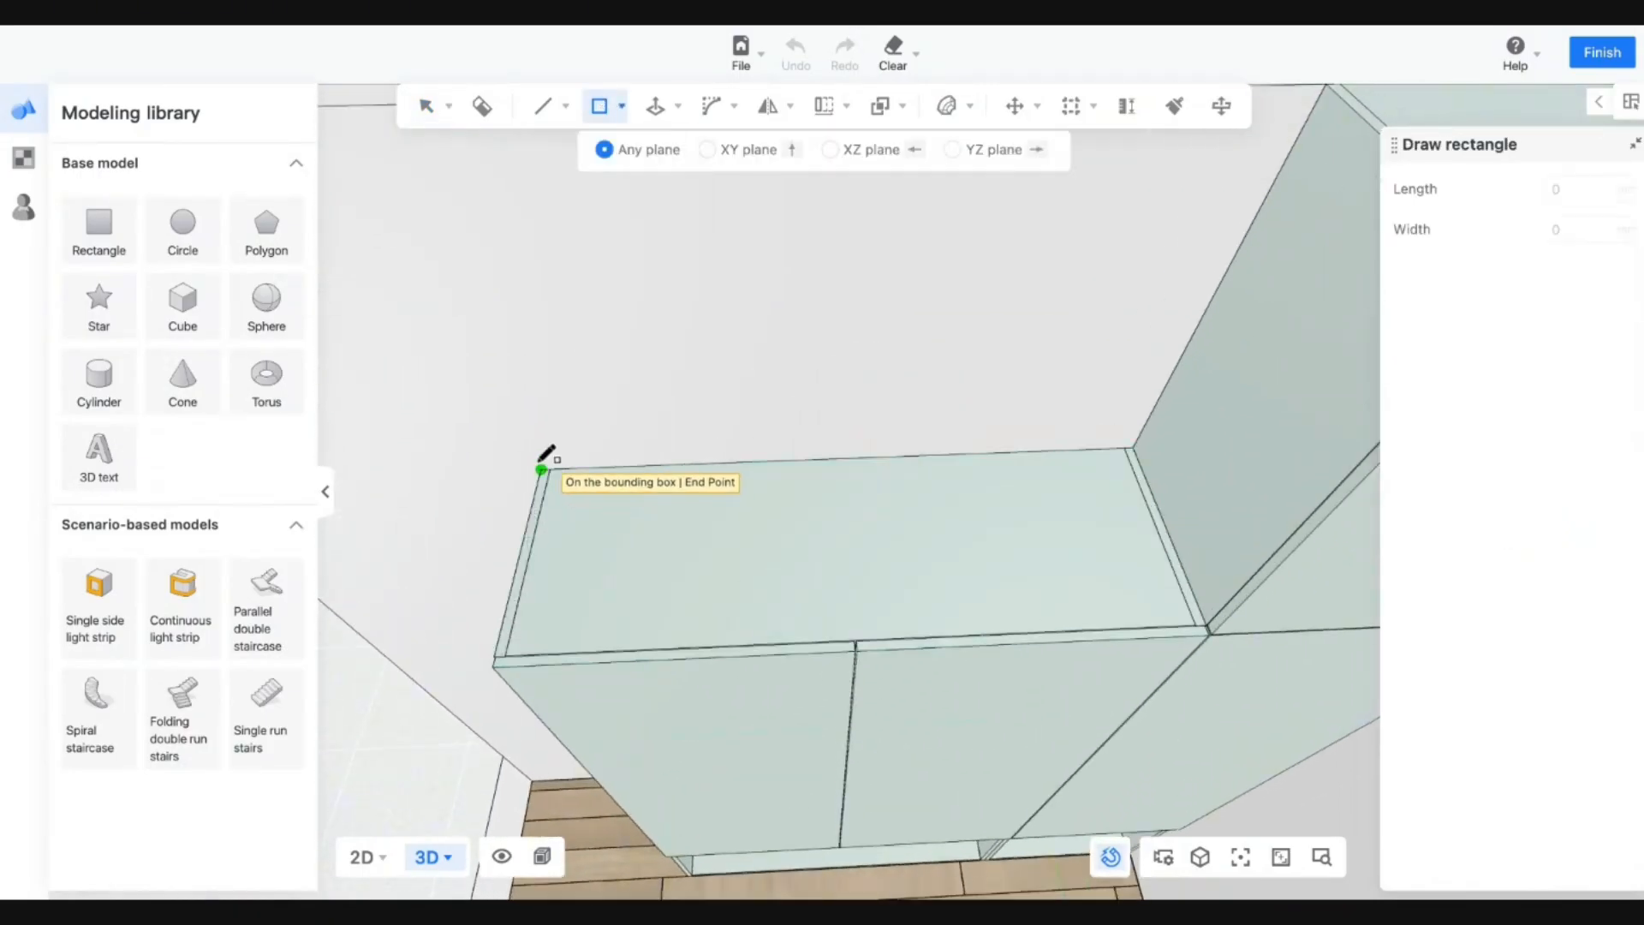
{"action": "left_click", "coordinate": [541, 469]}
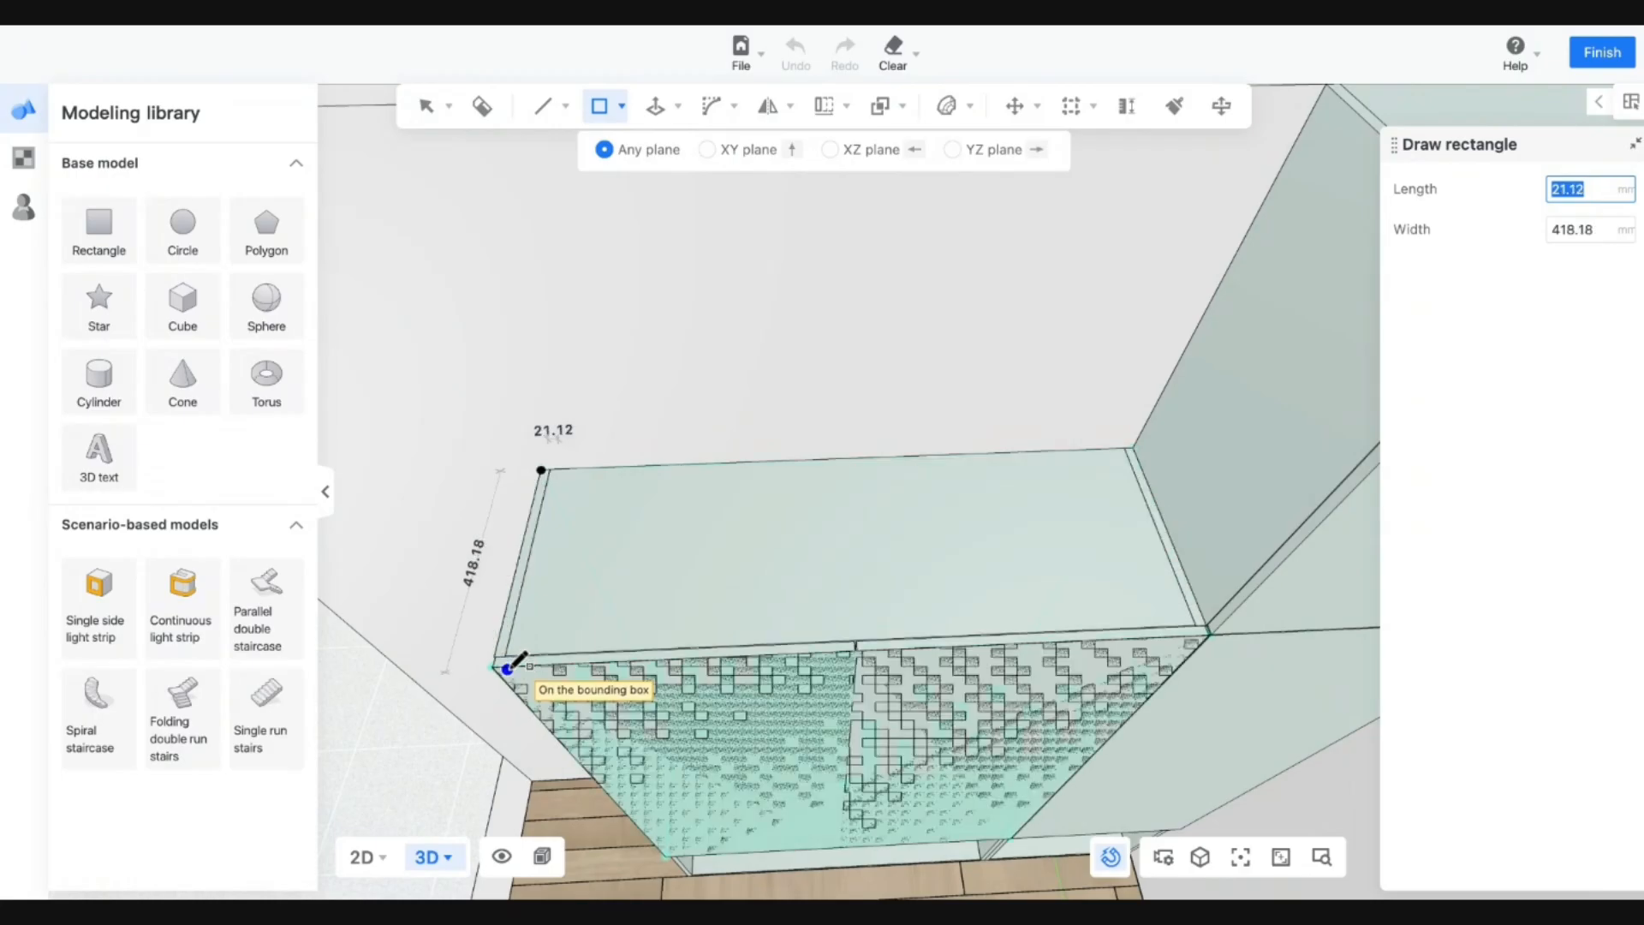
{"action": "scroll", "coordinate": [518, 662], "scroll_direction": "up", "scroll_amount": 3}
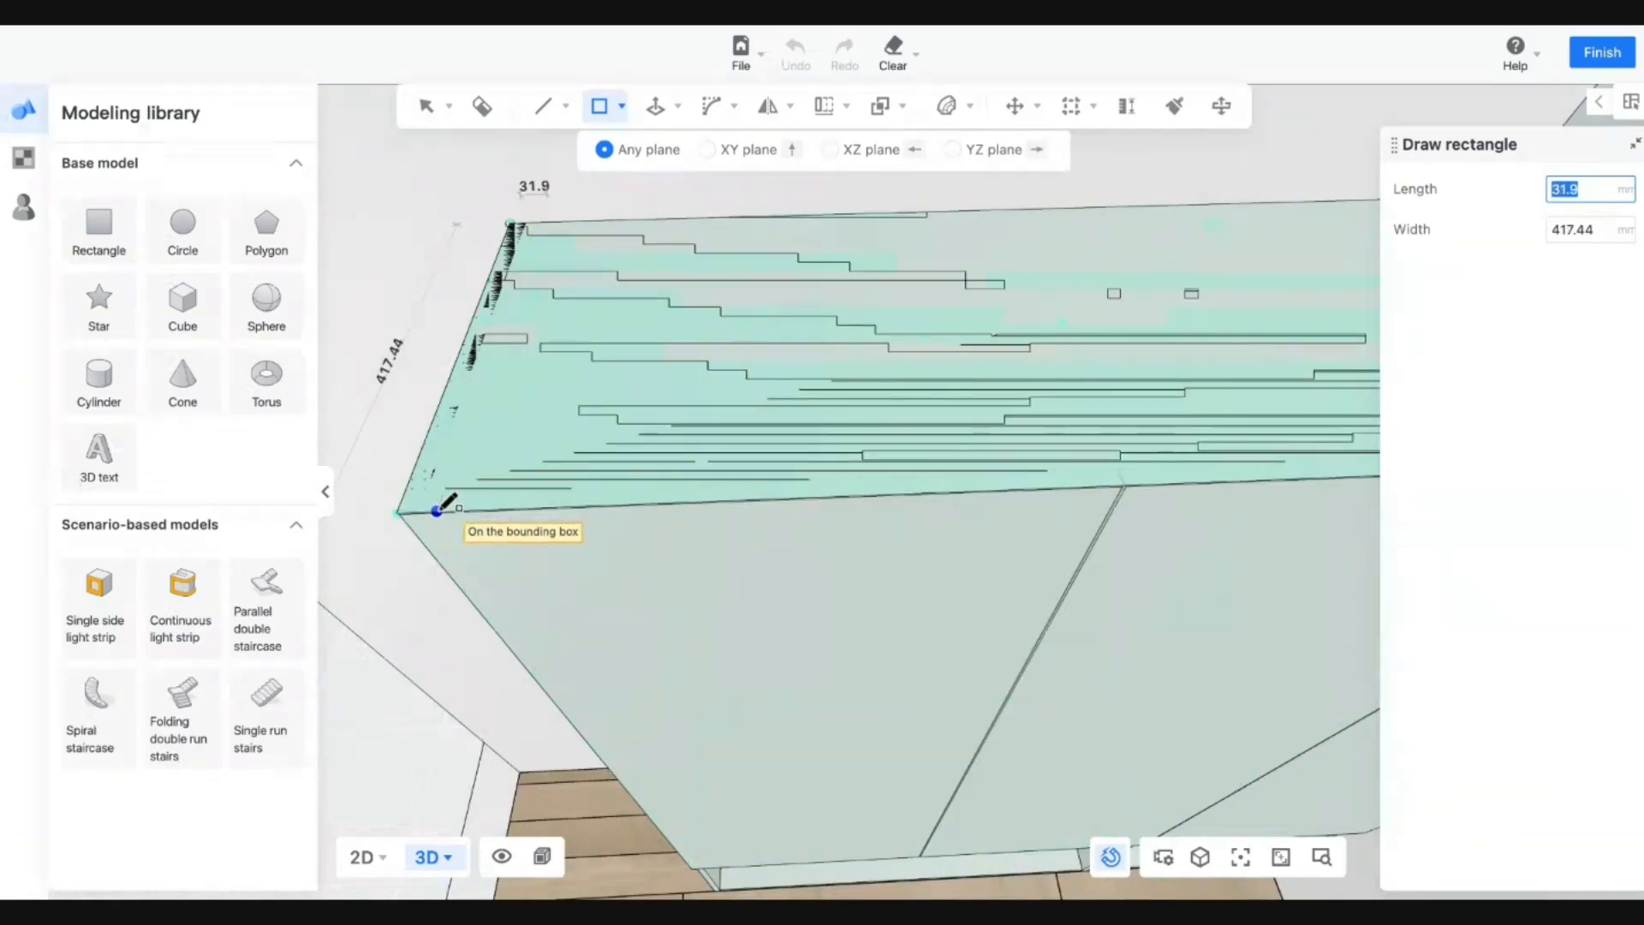
{"action": "key", "text": "Escape"}
Reposition the camera and draw a rectangle across the left cabinet's top.
{"action": "mouse_move", "coordinate": [511, 488]}
{"action": "left_mouse_down"}
{"action": "mouse_move", "coordinate": [660, 493]}
{"action": "mouse_move", "coordinate": [653, 480]}
{"action": "left_mouse_up"}
{"action": "key", "text": "s"}
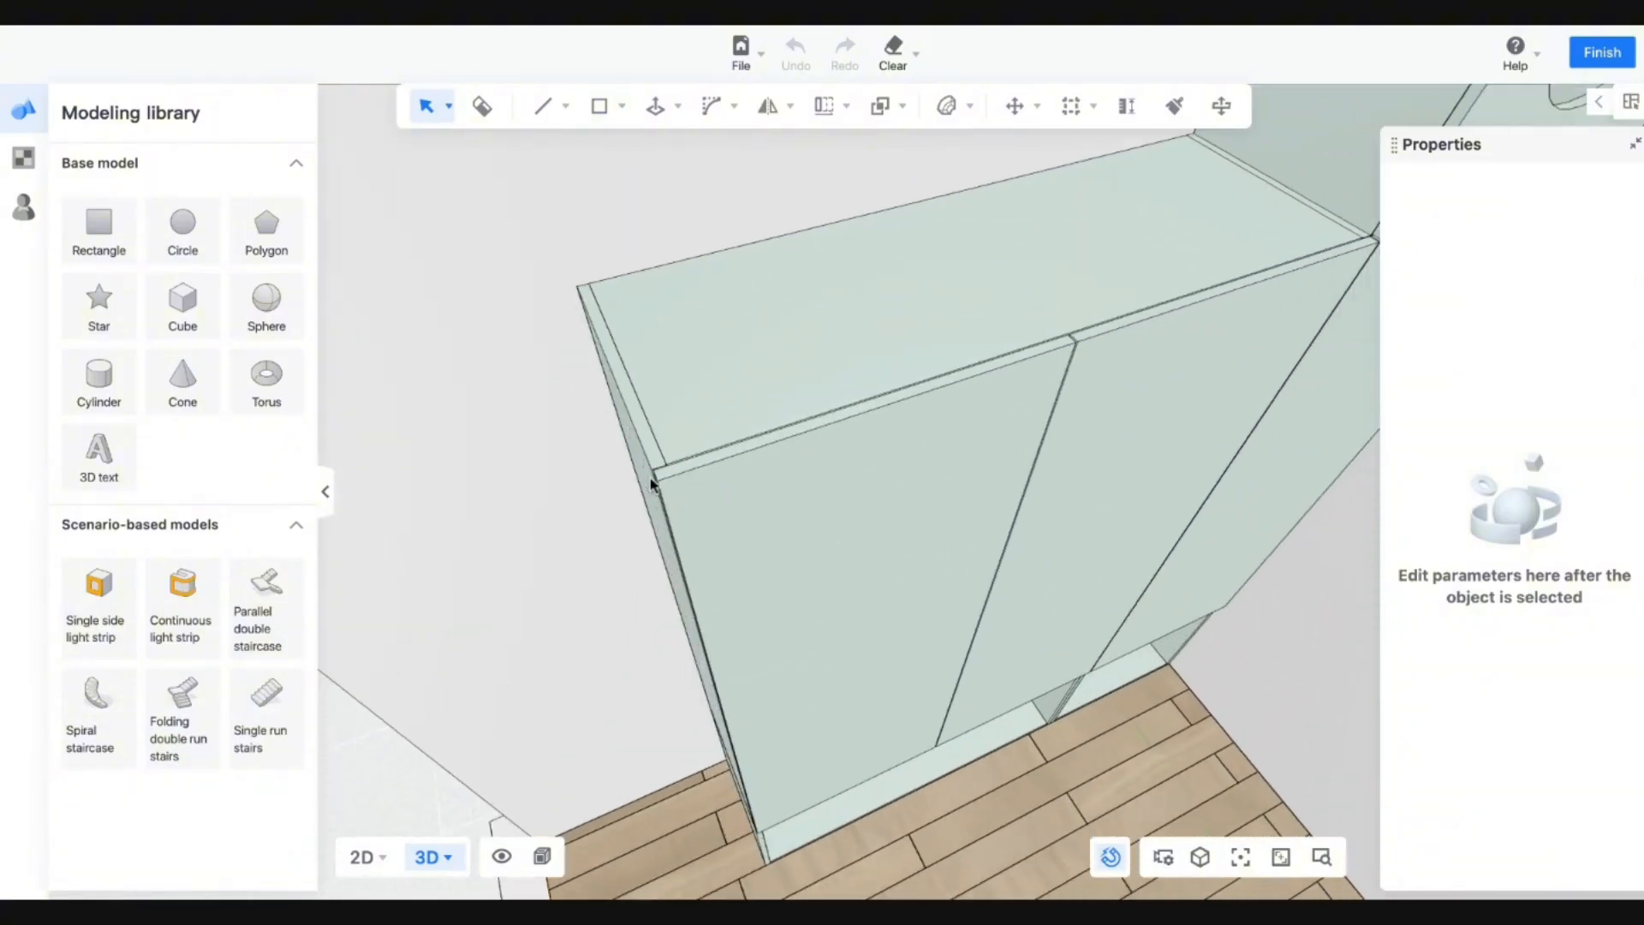
{"action": "key", "text": "d"}
{"action": "key", "text": "e"}
{"action": "key", "text": "q"}
{"action": "key", "text": "q"}
{"action": "key", "text": "w"}
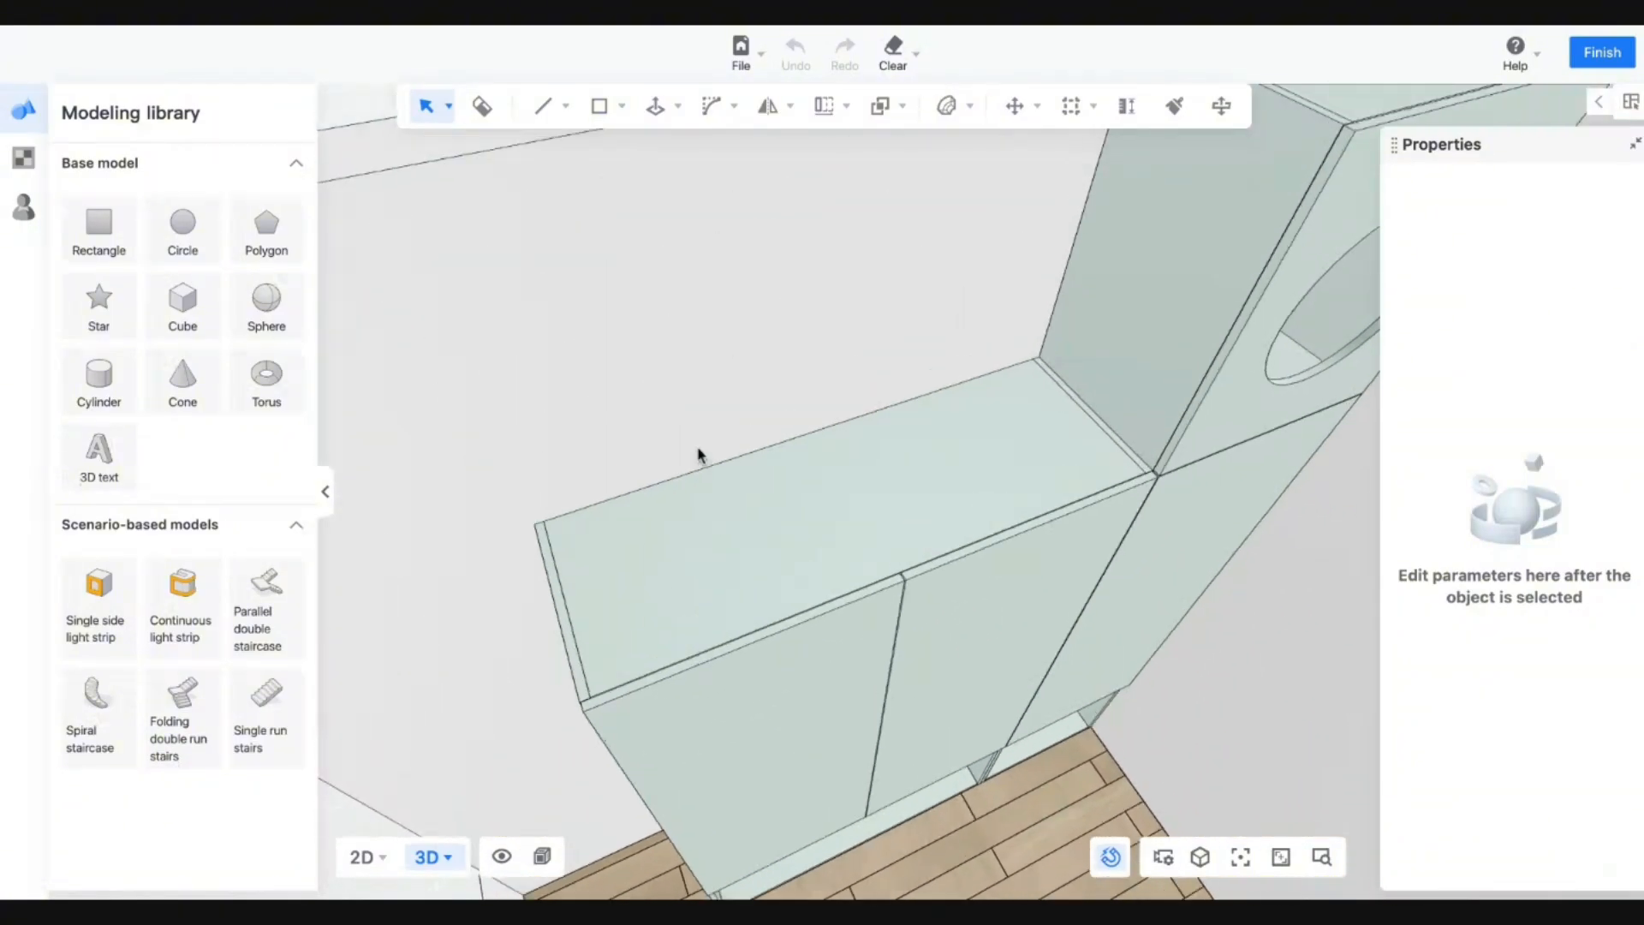
{"action": "left_click", "coordinate": [598, 113]}
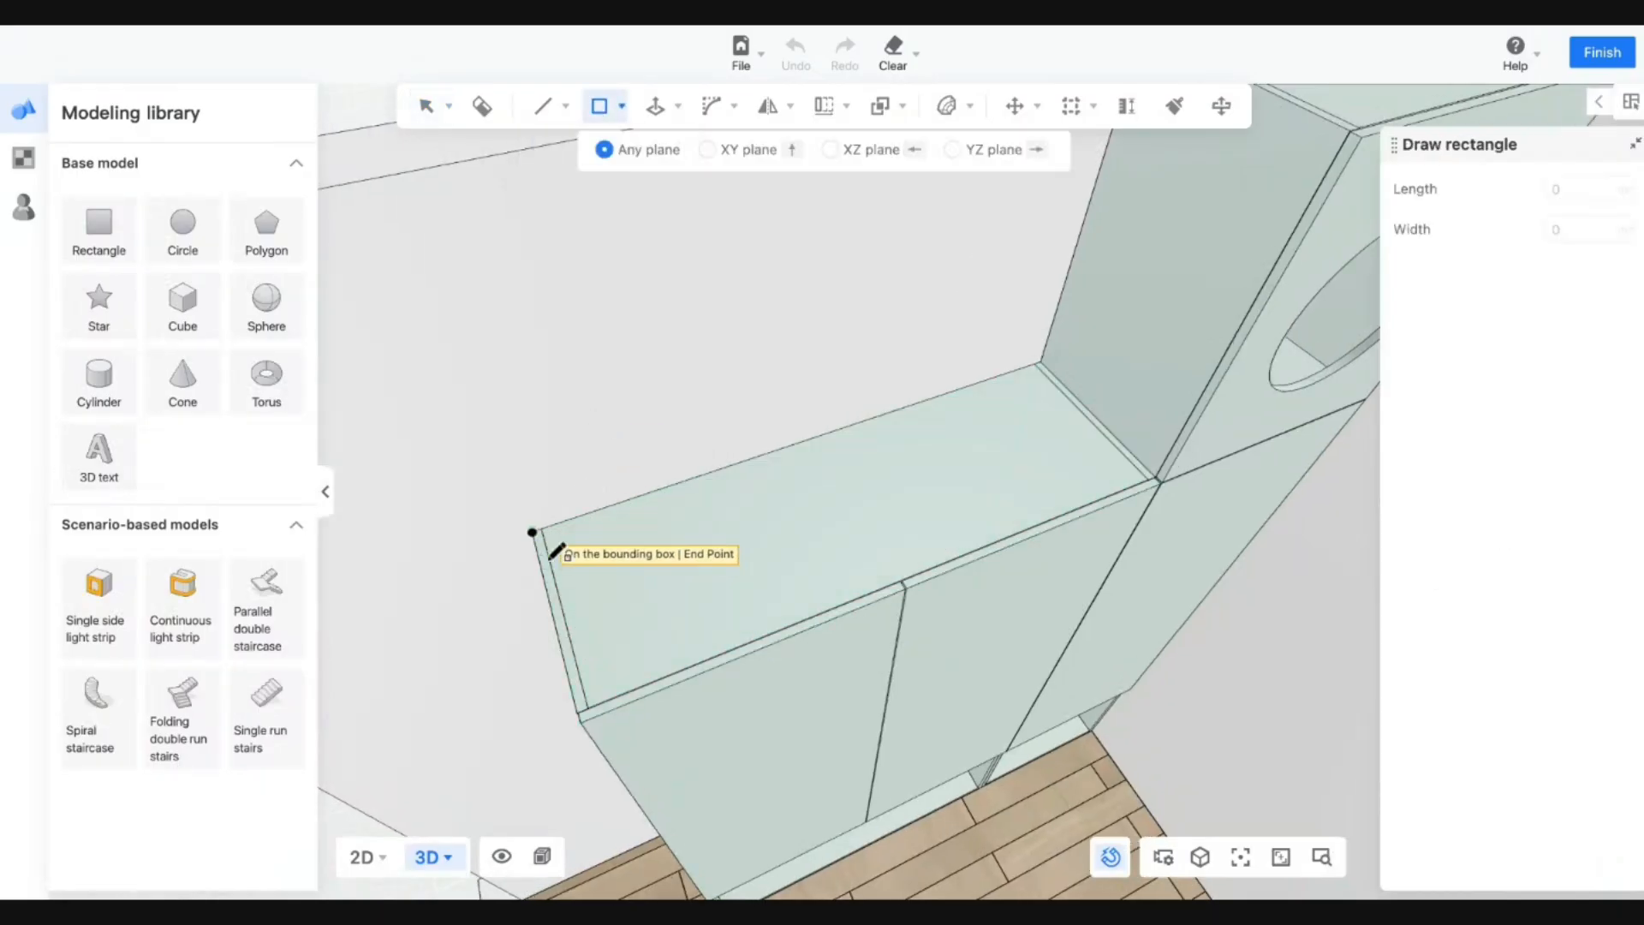
{"action": "left_click", "coordinate": [533, 532]}
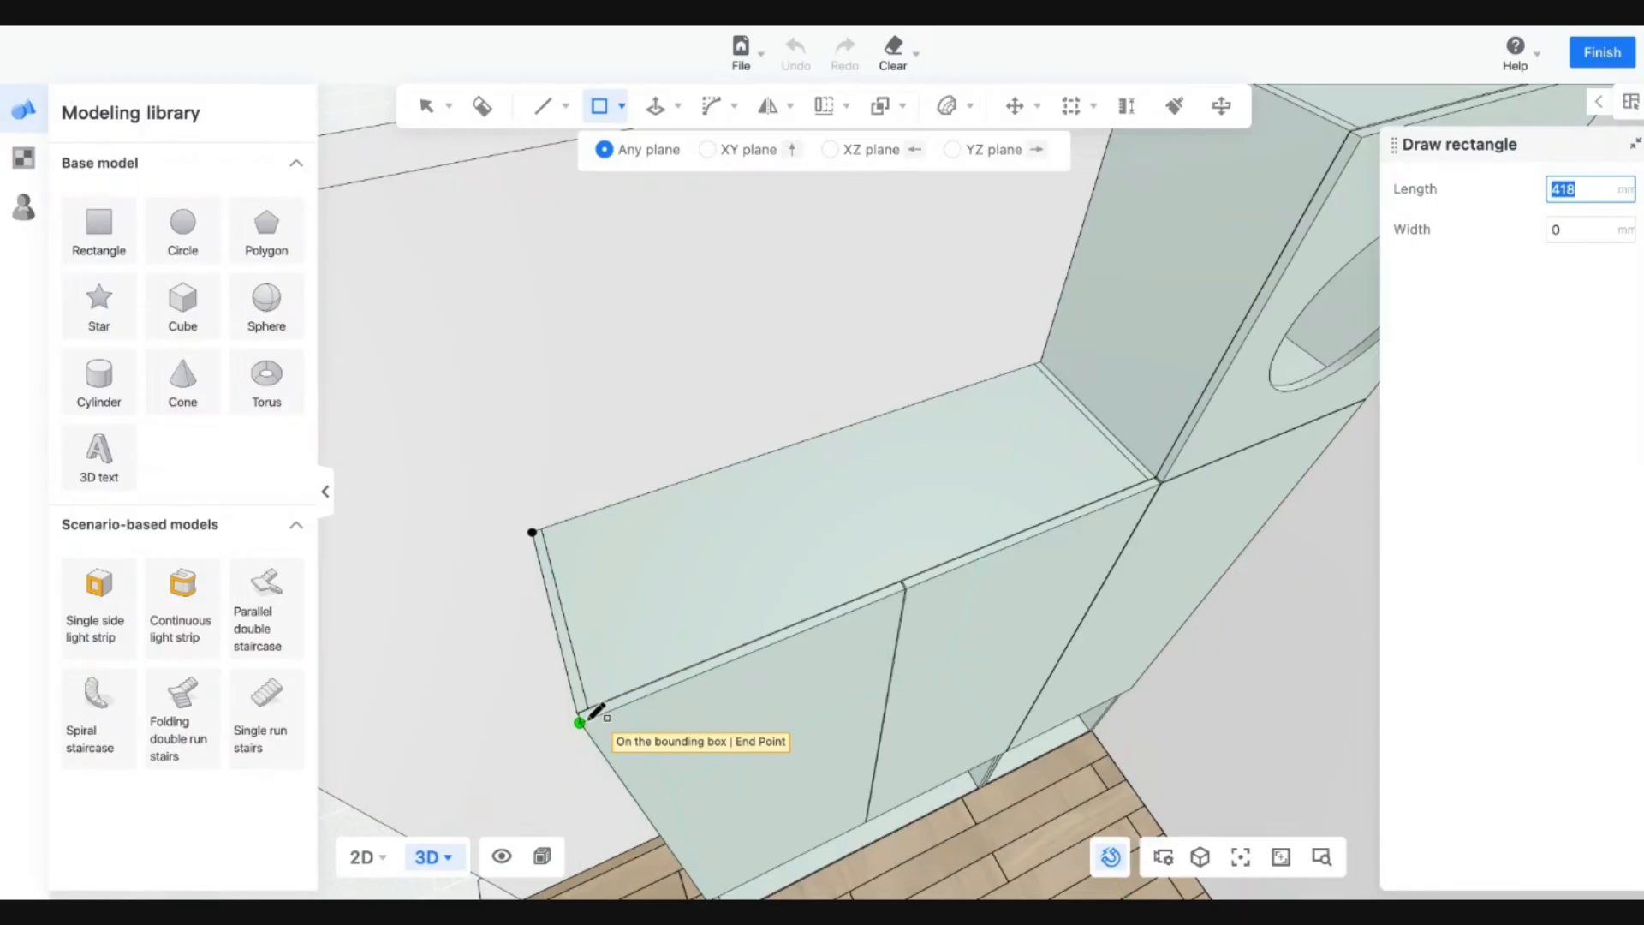
{"action": "left_click", "coordinate": [589, 716]}
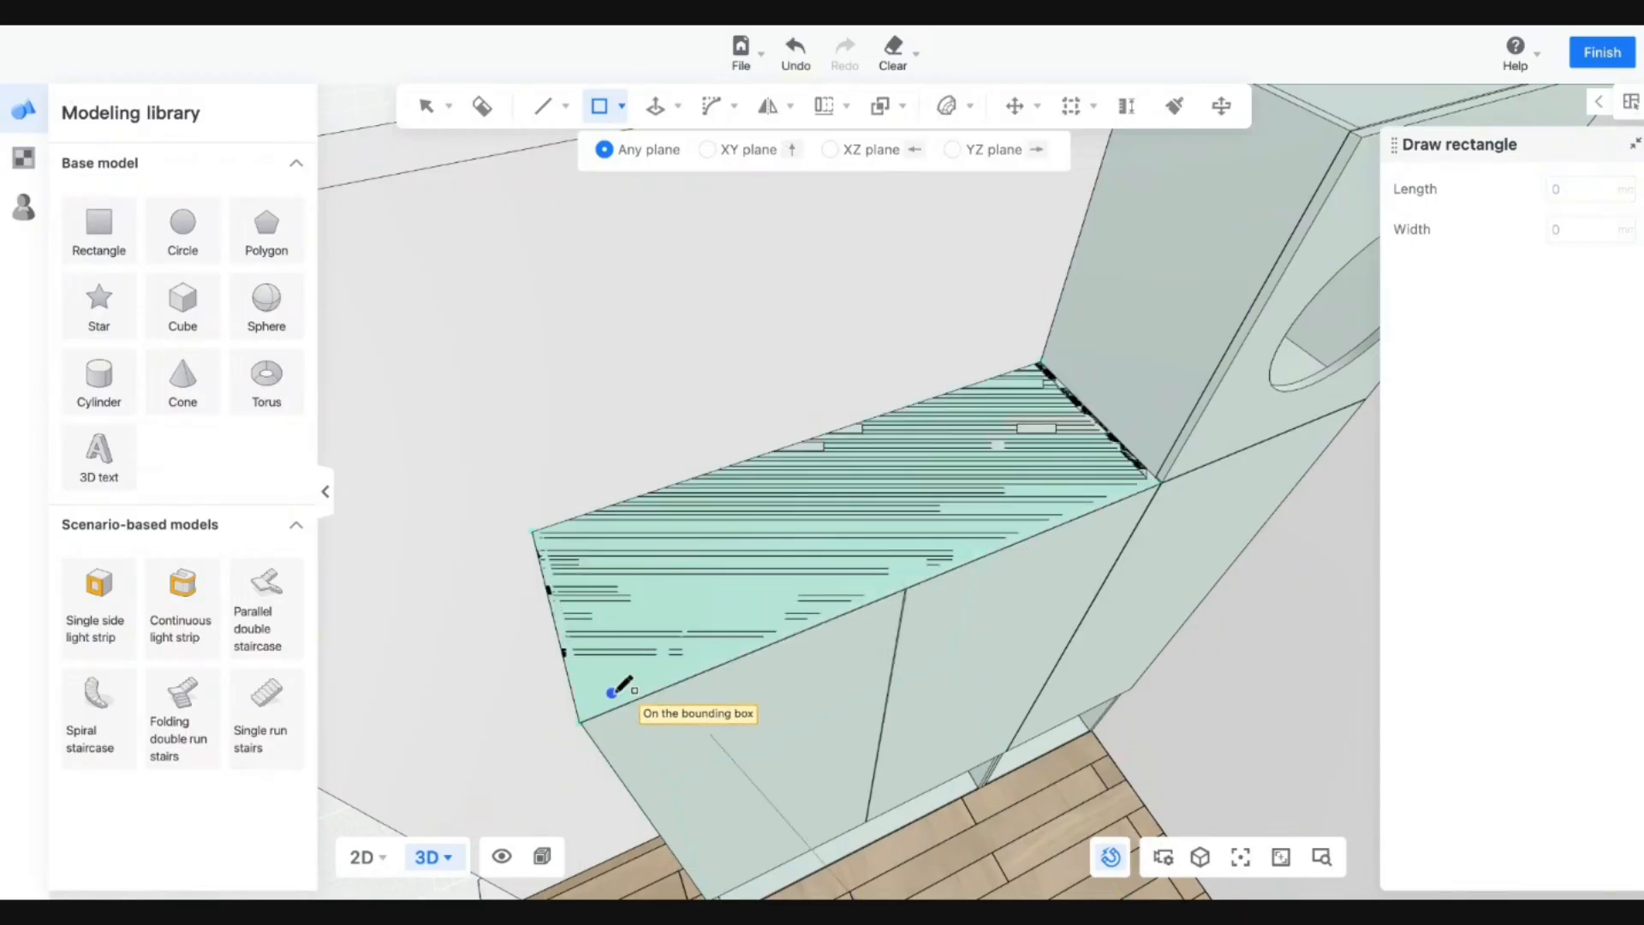
Briefly enter Push/Pull, then leave it without extruding.
{"action": "key", "text": "Escape"}
{"action": "mouse_move", "coordinate": [644, 119]}
{"action": "left_click", "coordinate": [657, 153]}
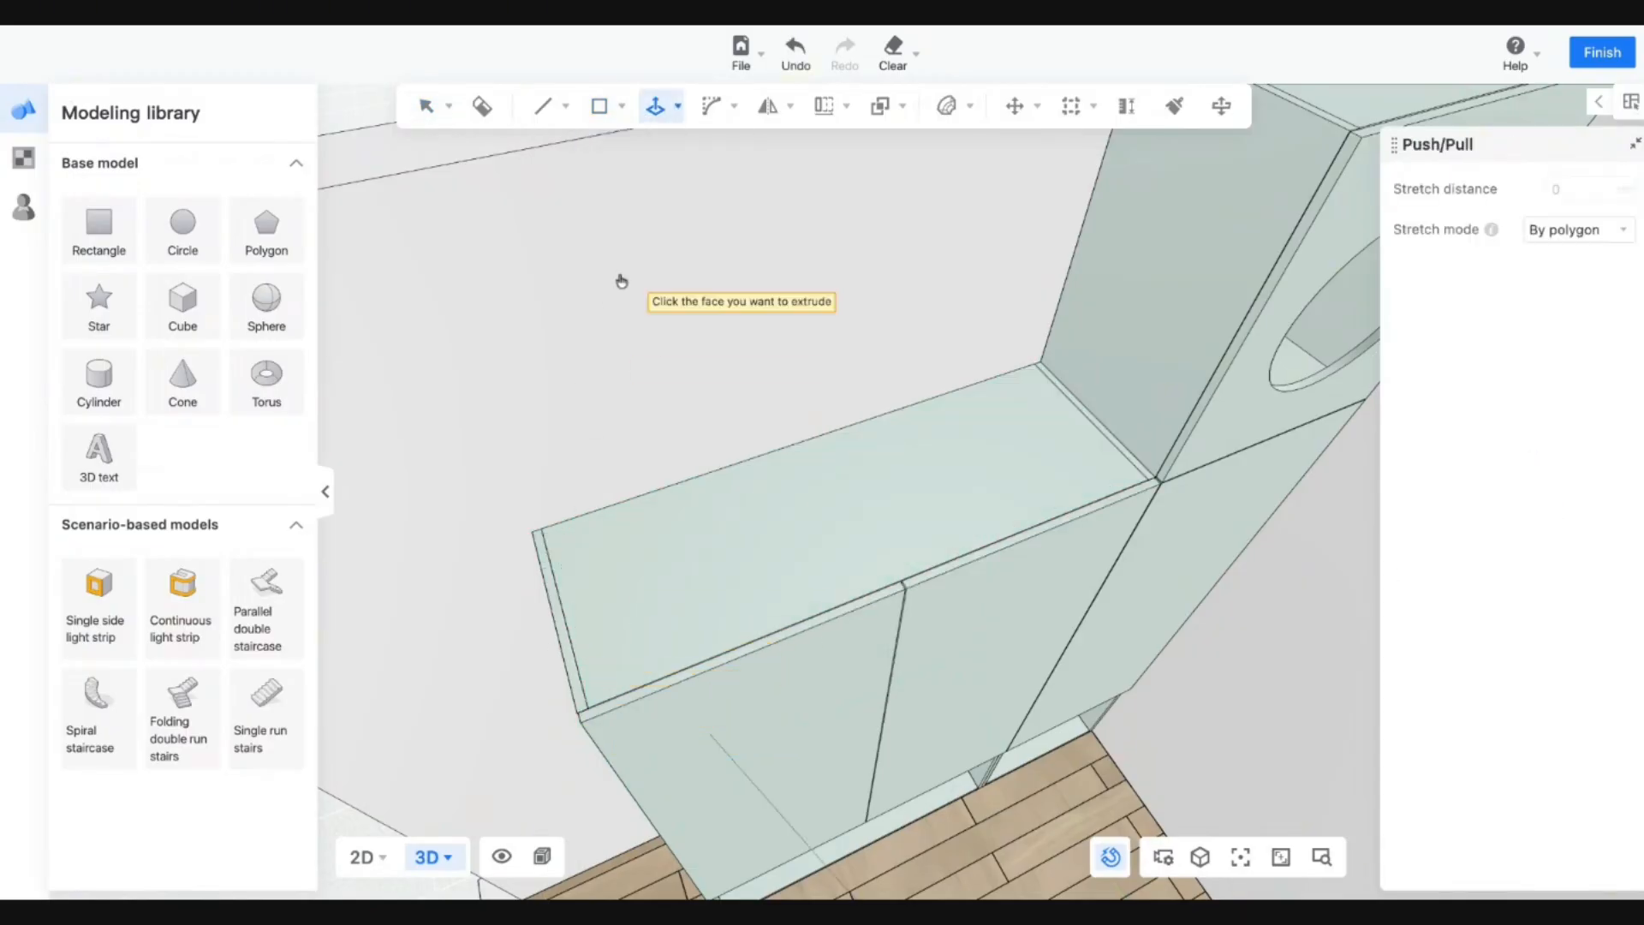
{"action": "key", "text": "Escape"}
{"action": "scroll", "coordinate": [660, 382], "scroll_direction": "down", "scroll_amount": 3}
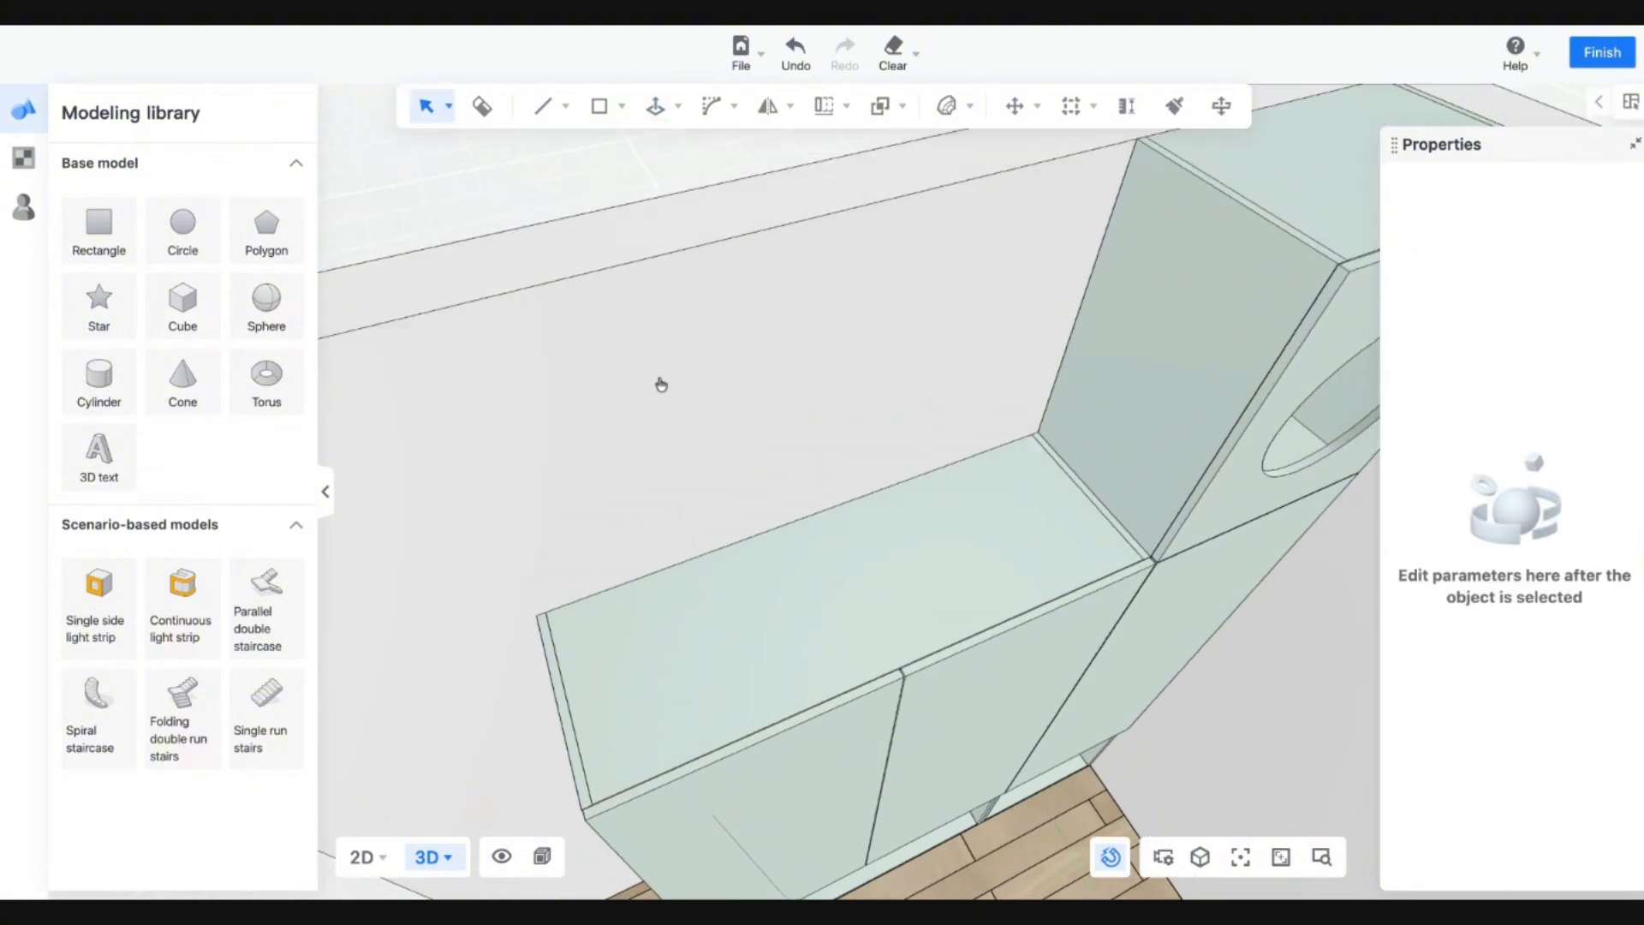
Draw the wall face and a thin left strip, then extrude it into the side panel.
{"action": "left_click", "coordinate": [599, 110]}
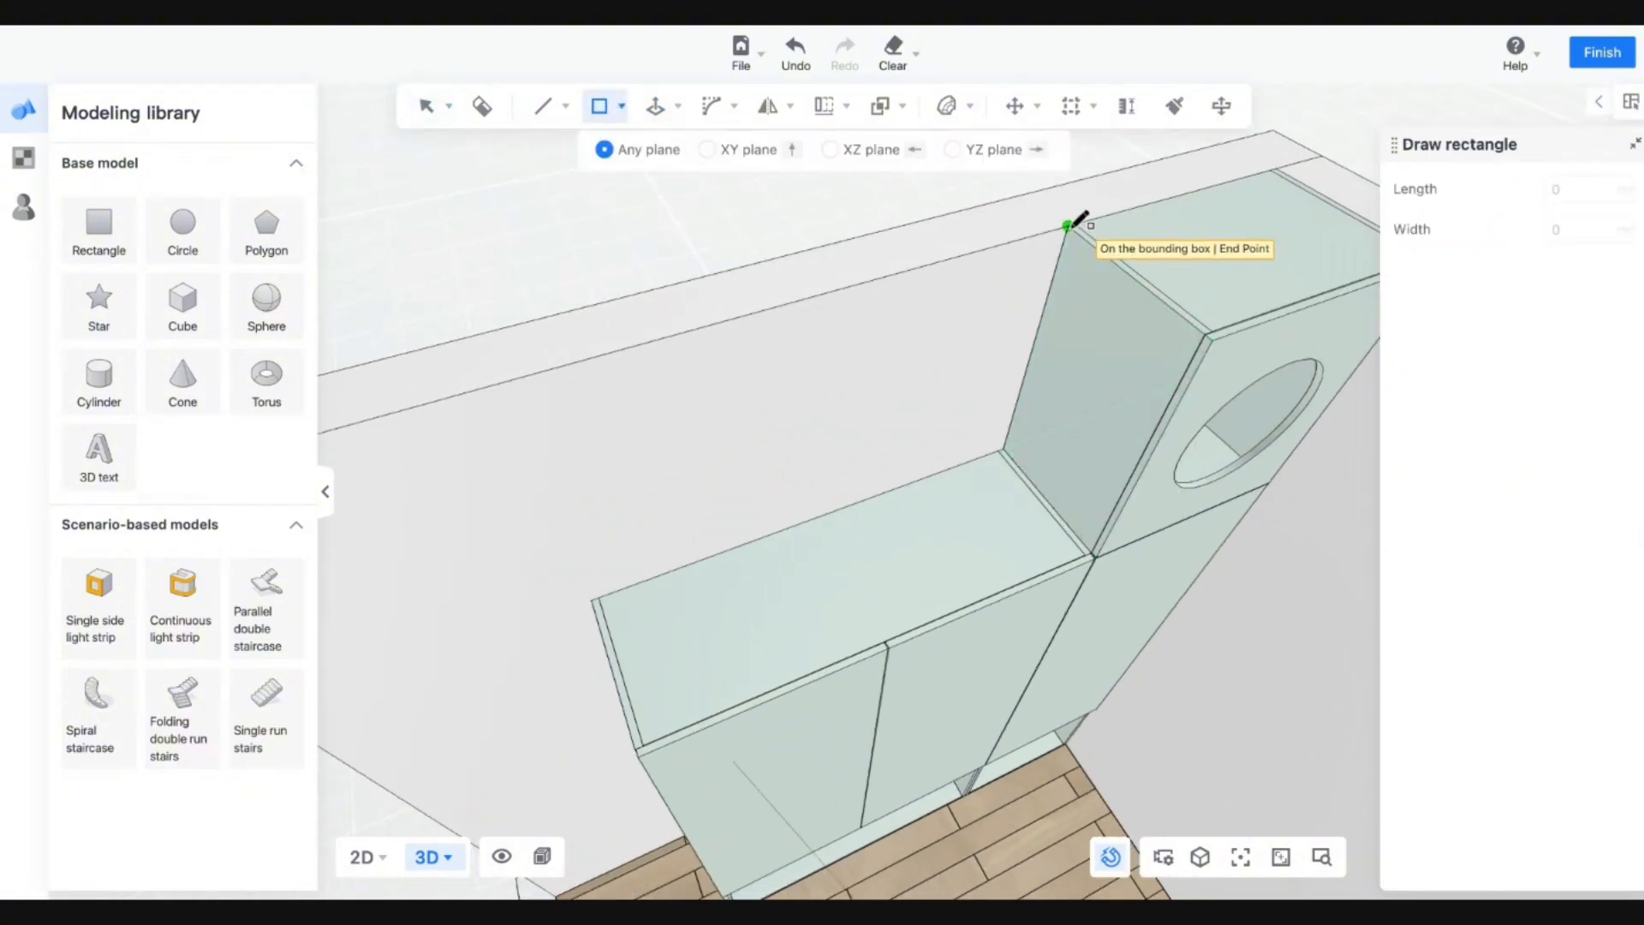
{"action": "left_click", "coordinate": [1069, 227]}
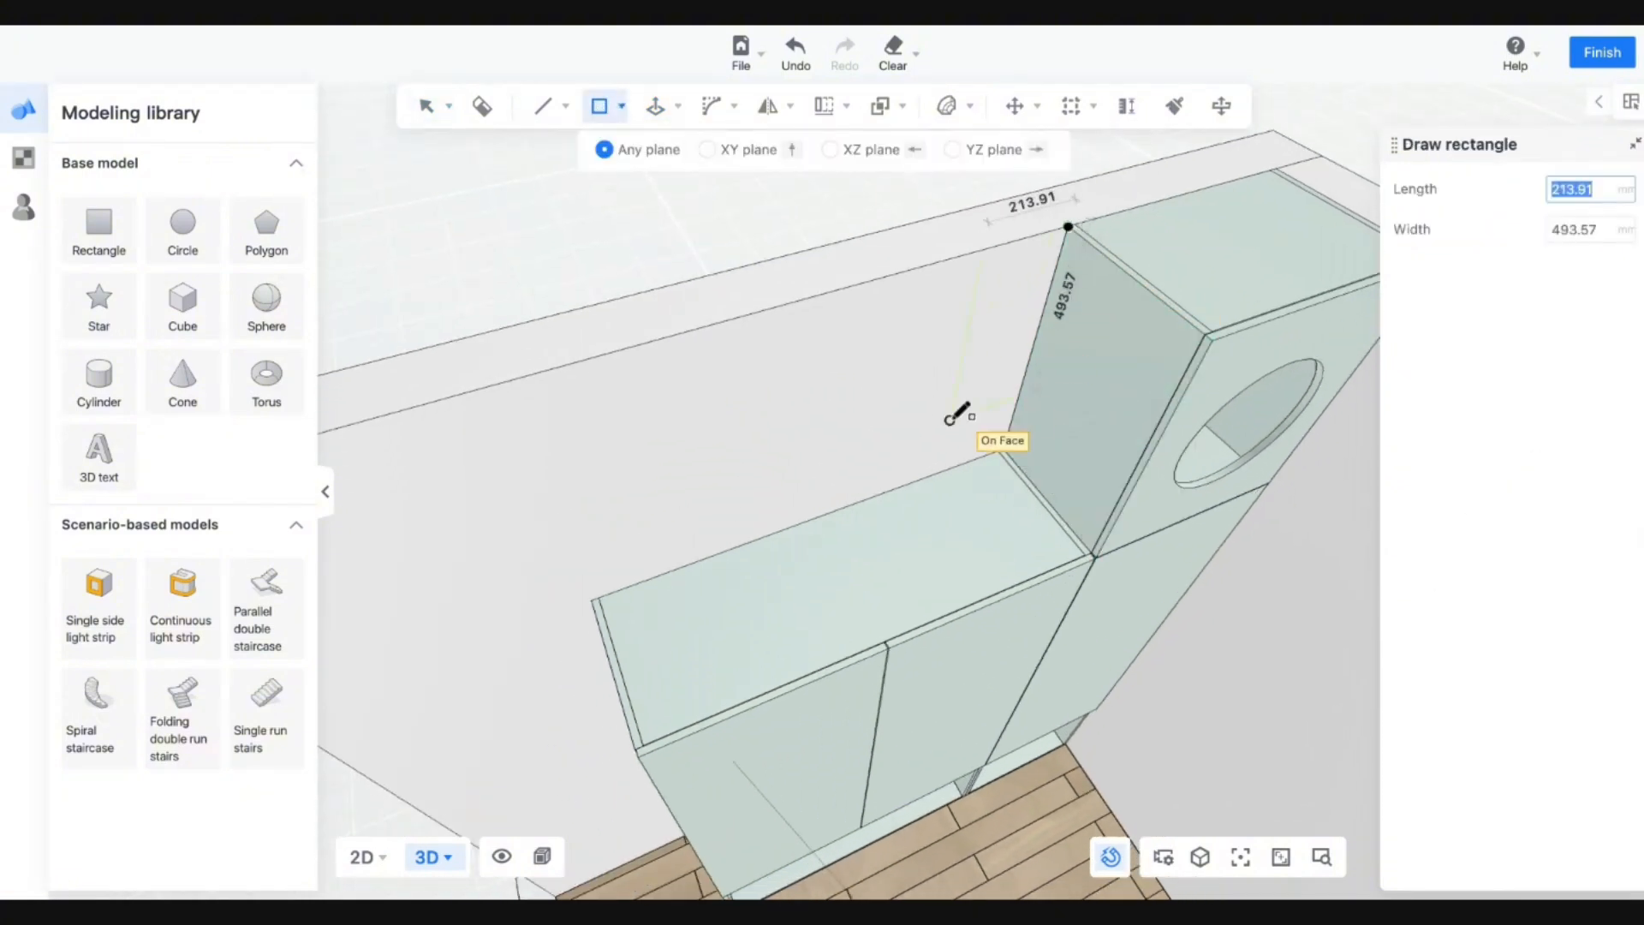
{"action": "left_click", "coordinate": [594, 597]}
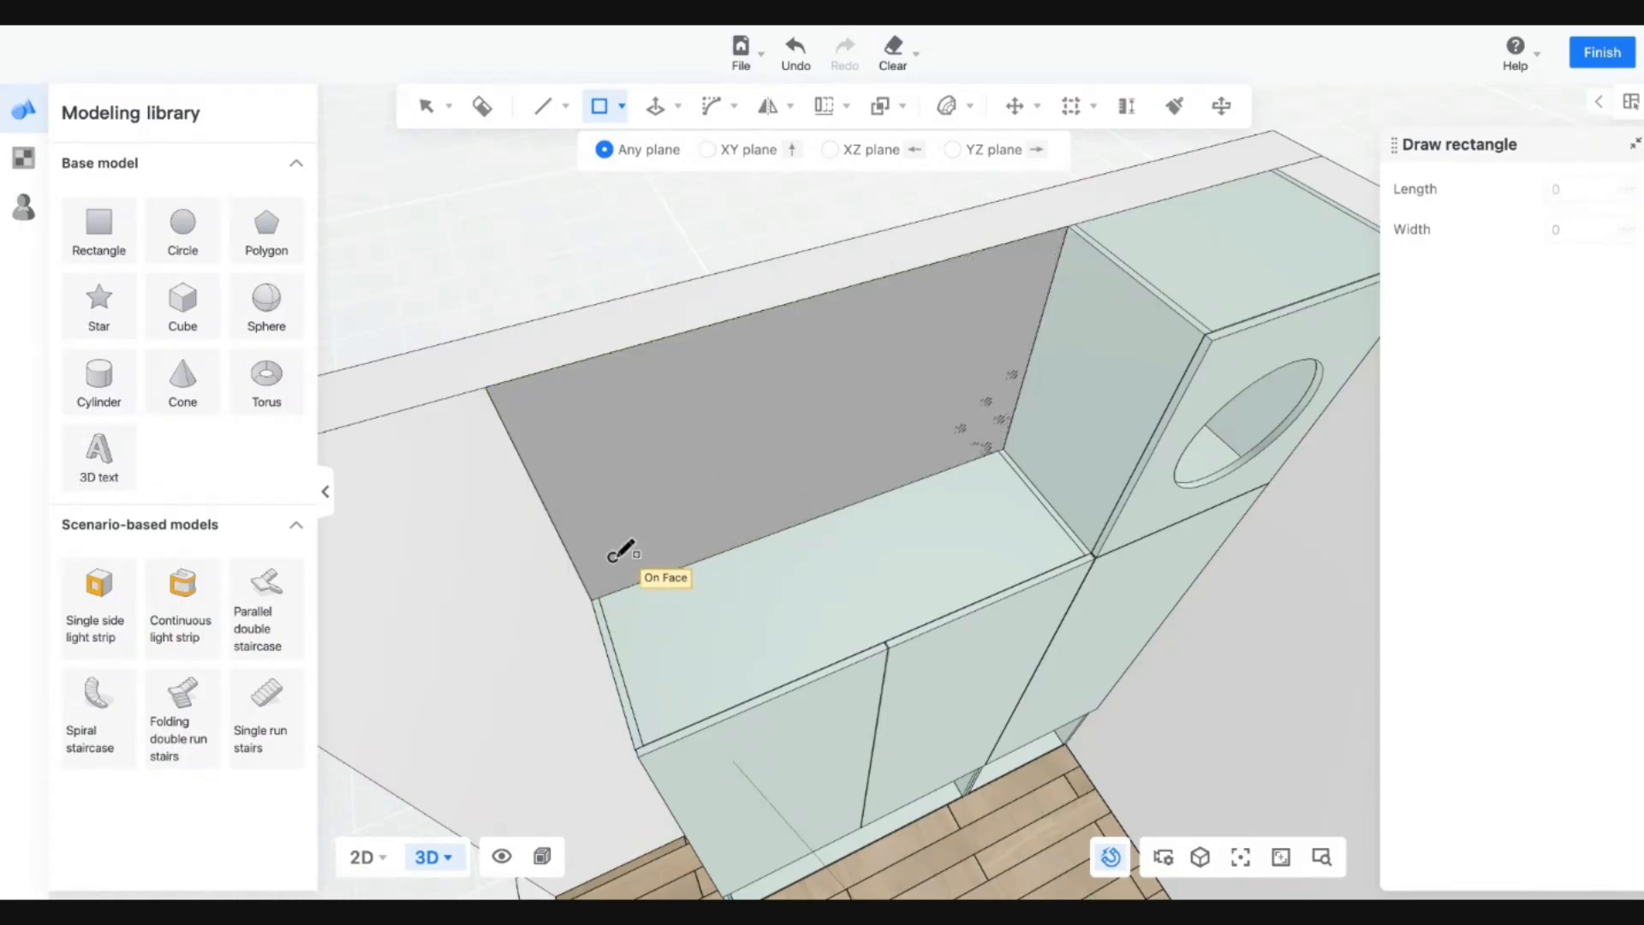
{"action": "left_click", "coordinate": [592, 600]}
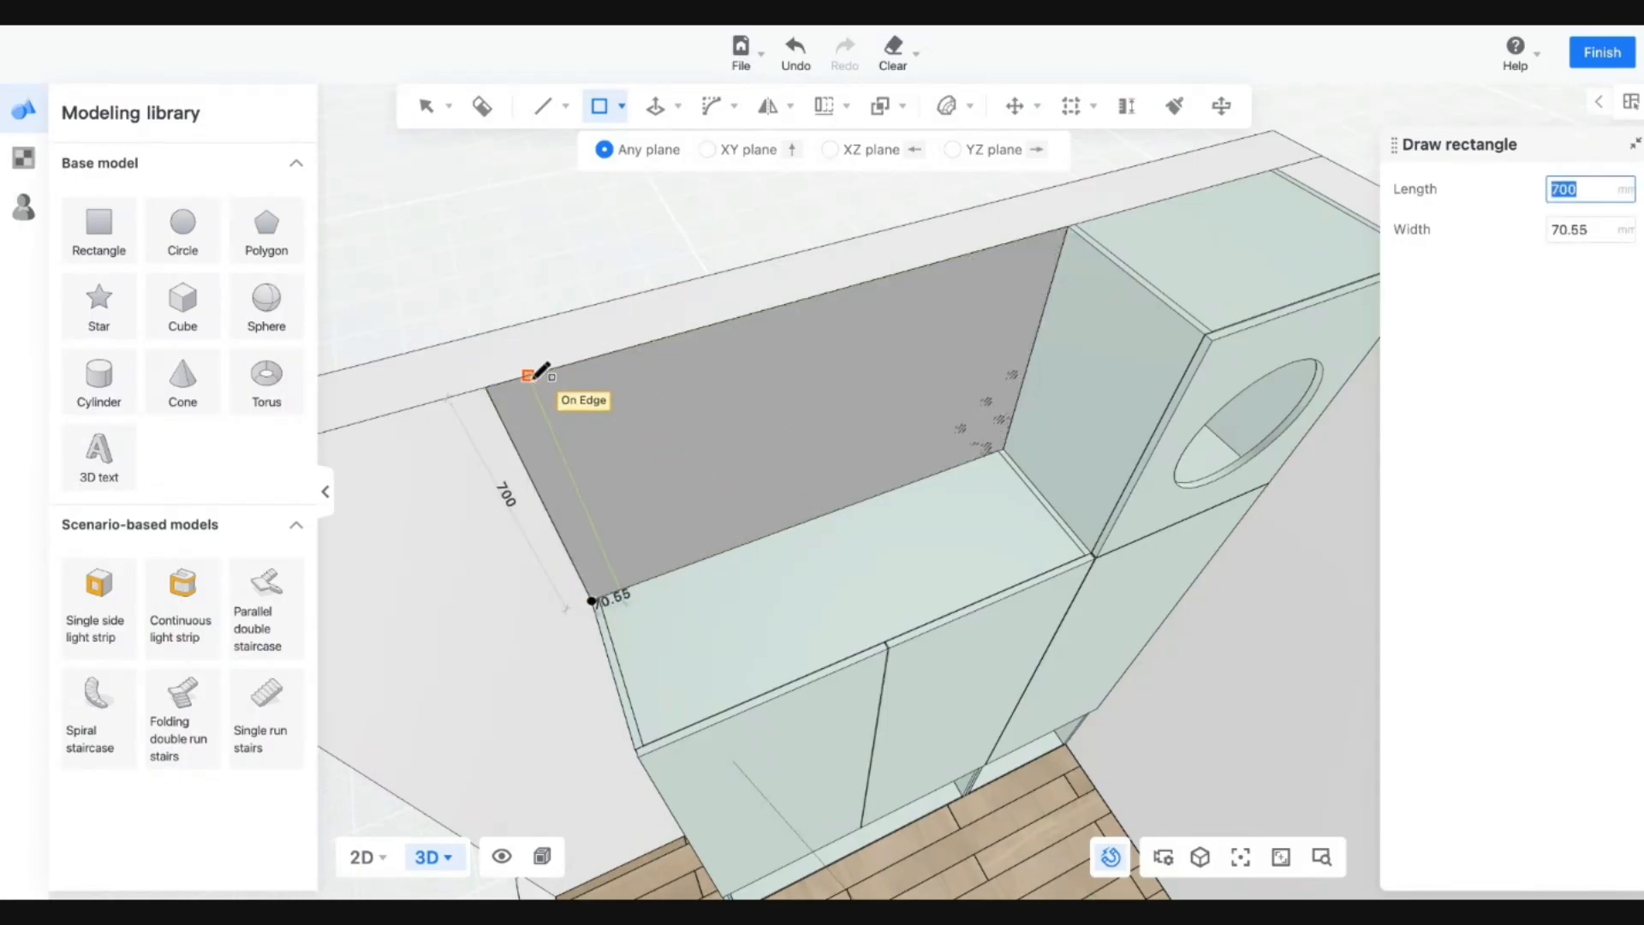
{"action": "key", "text": "Tab"}
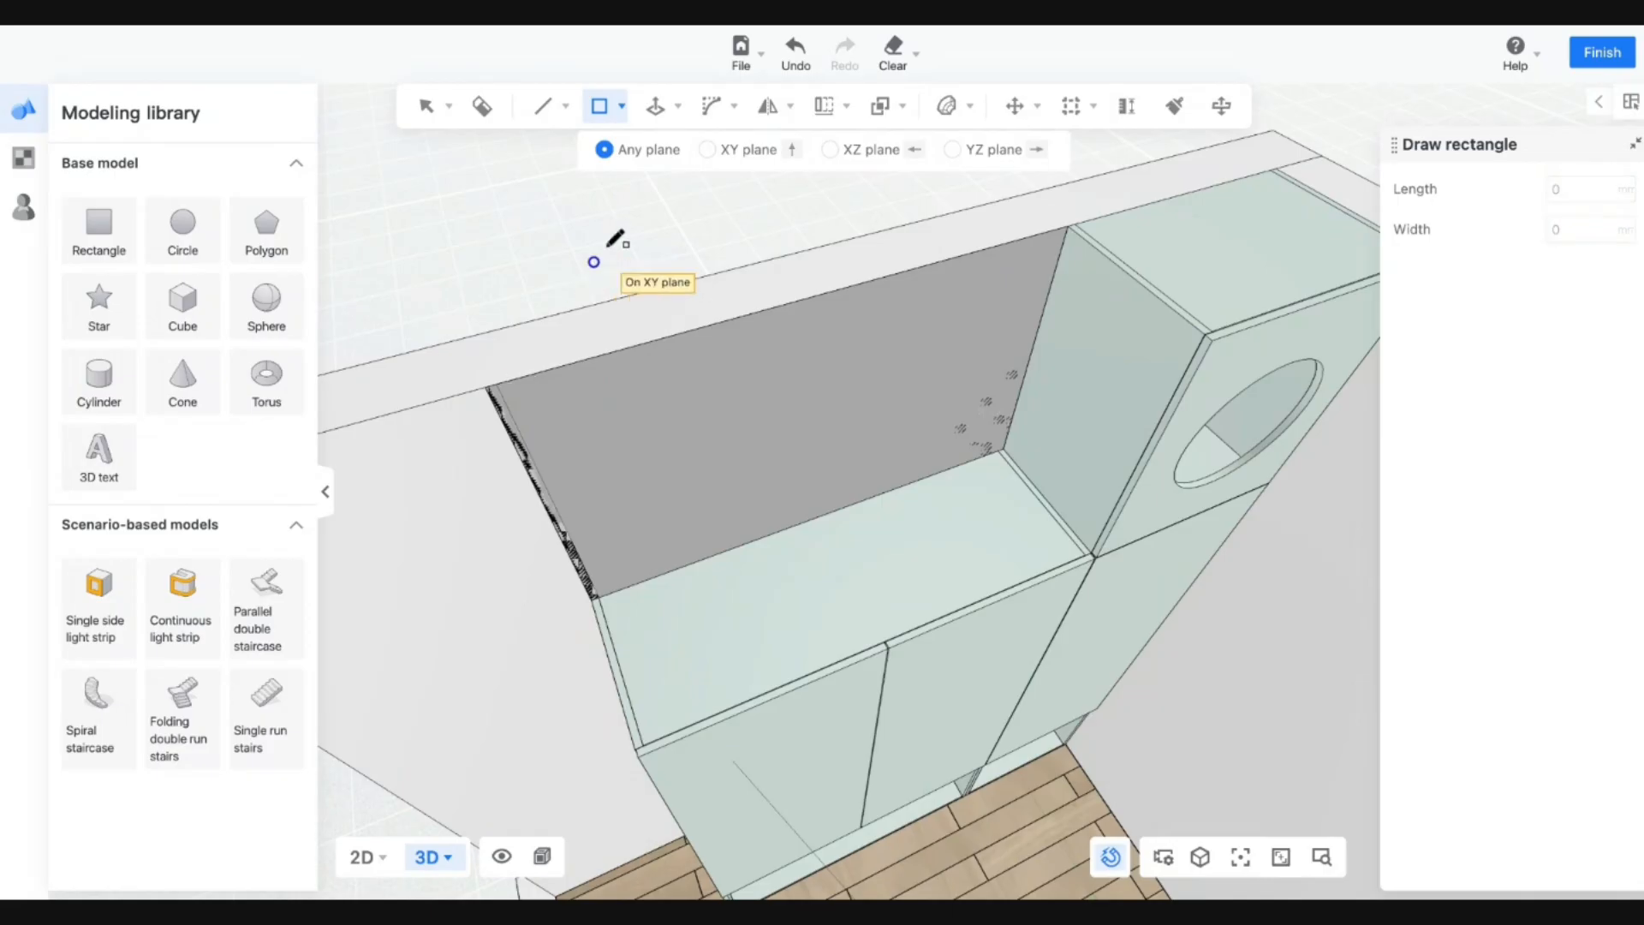
{"action": "left_click", "coordinate": [656, 105]}
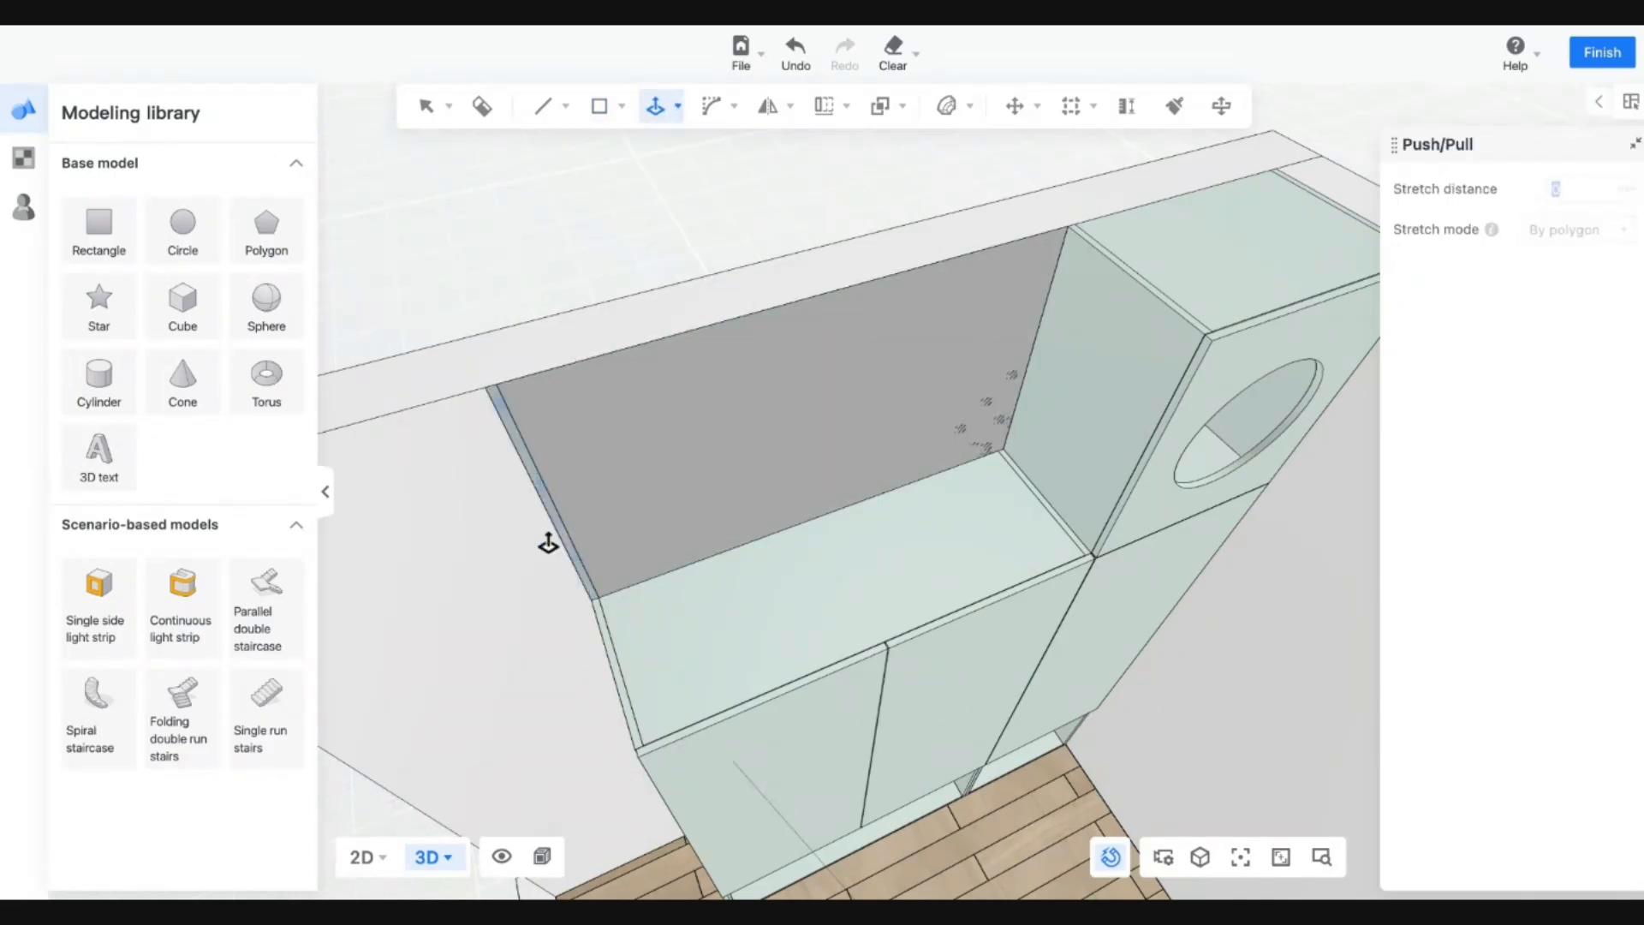
{"action": "left_click", "coordinate": [549, 544]}
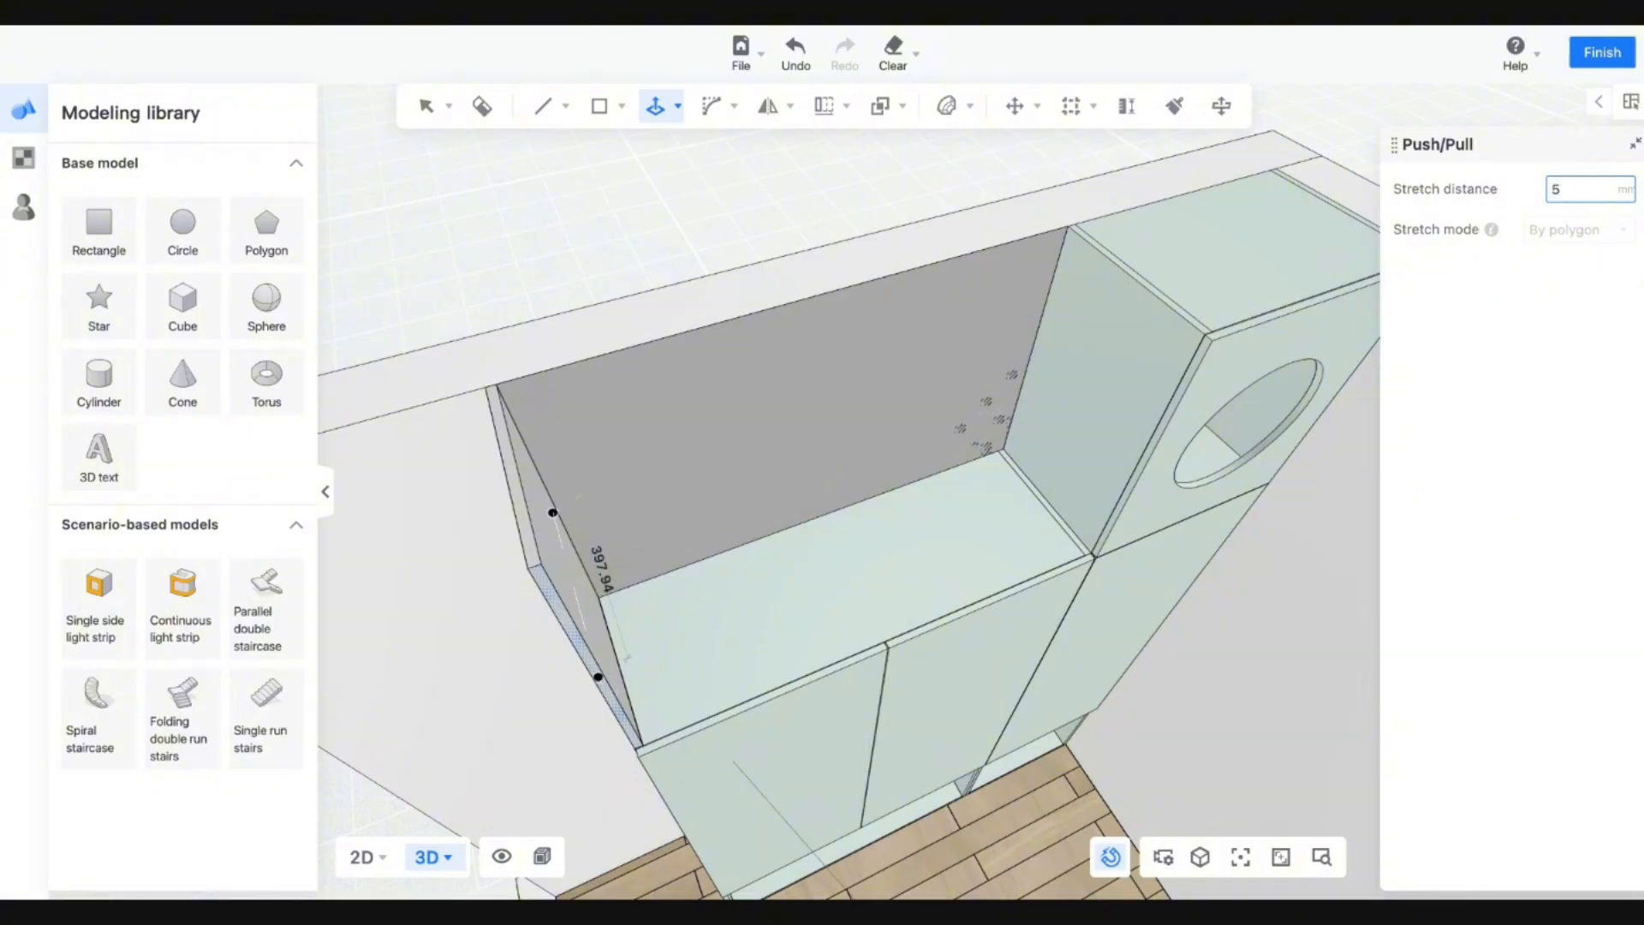
{"action": "key", "text": "Return"}
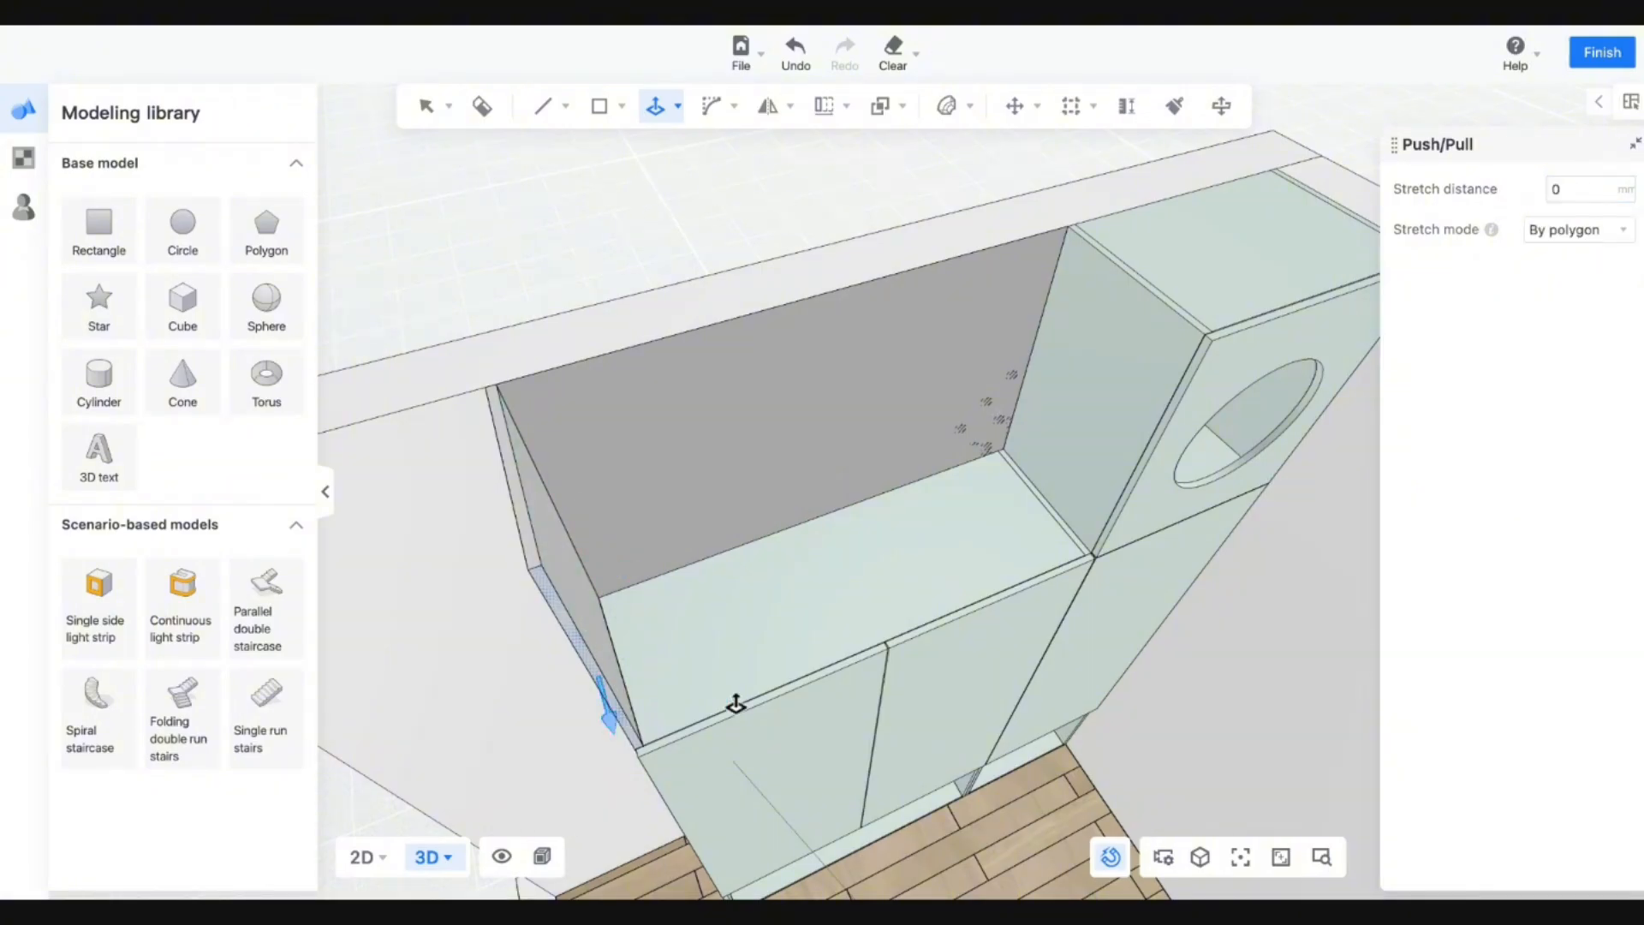
Draw a 700×18 strip and extrude it across to the holed box as the front panel.
{"action": "middle_click_drag", "start_coordinate": [828, 629], "coordinate": [582, 140]}
{"action": "left_click", "coordinate": [600, 106]}
{"action": "left_click", "coordinate": [569, 150]}
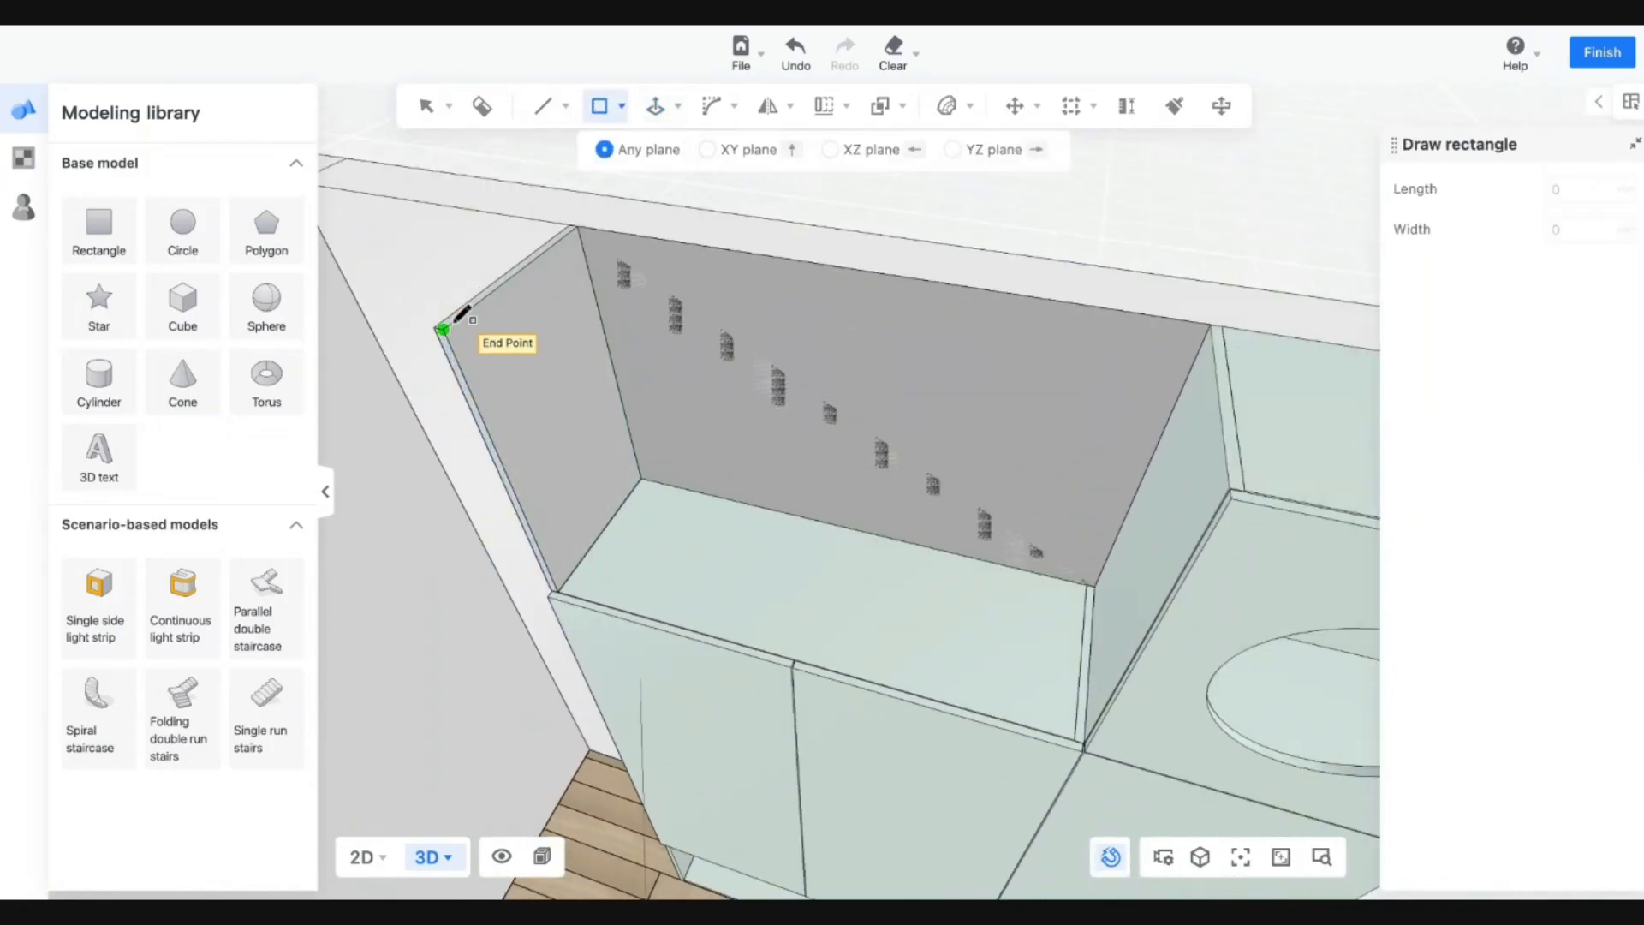
{"action": "left_click", "coordinate": [443, 330]}
{"action": "key", "text": "Tab"}
{"action": "type", "text": "18"}
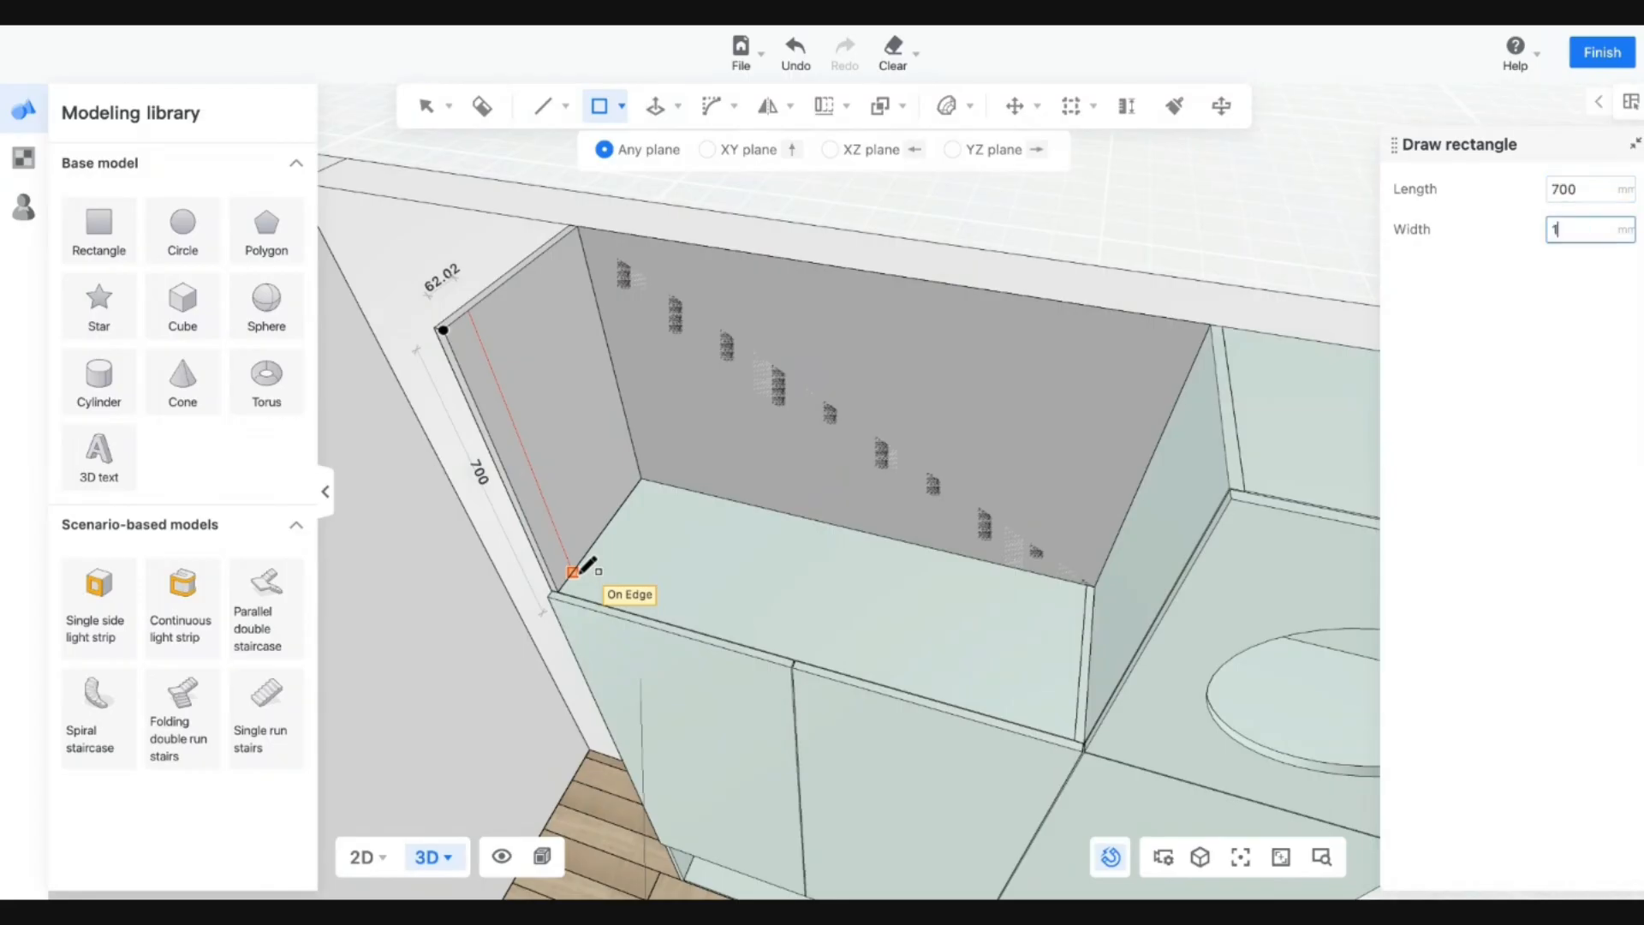
{"action": "key", "text": "Return"}
{"action": "key", "text": "Escape"}
{"action": "mouse_move", "coordinate": [664, 89]}
{"action": "left_click", "coordinate": [653, 153]}
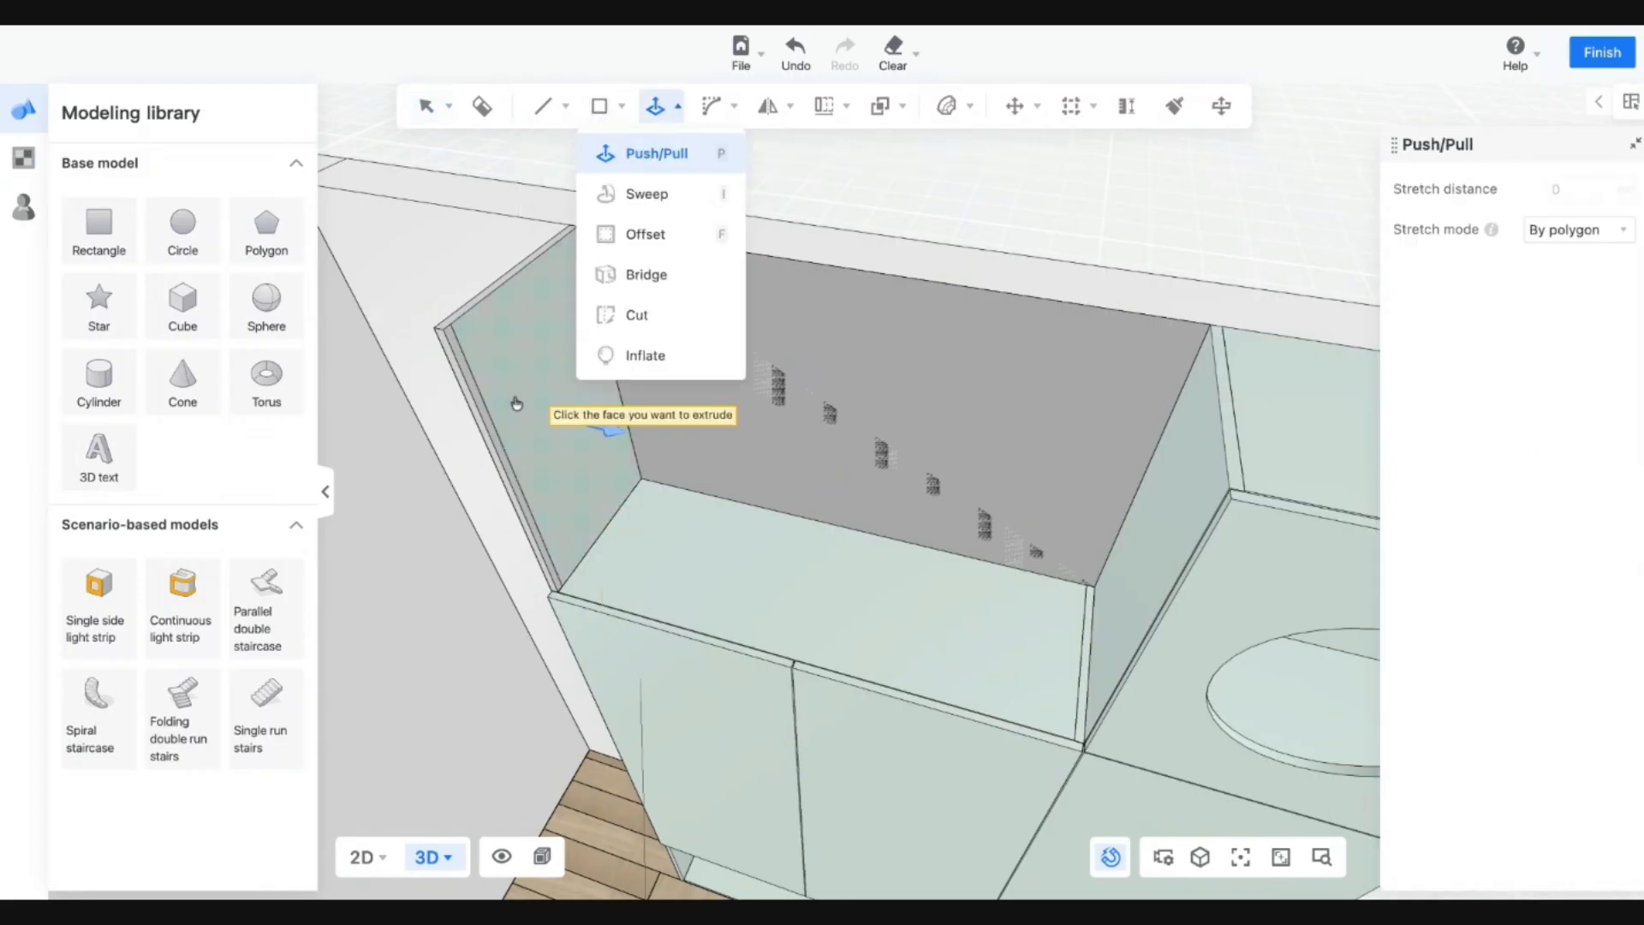
{"action": "left_click", "coordinate": [485, 421]}
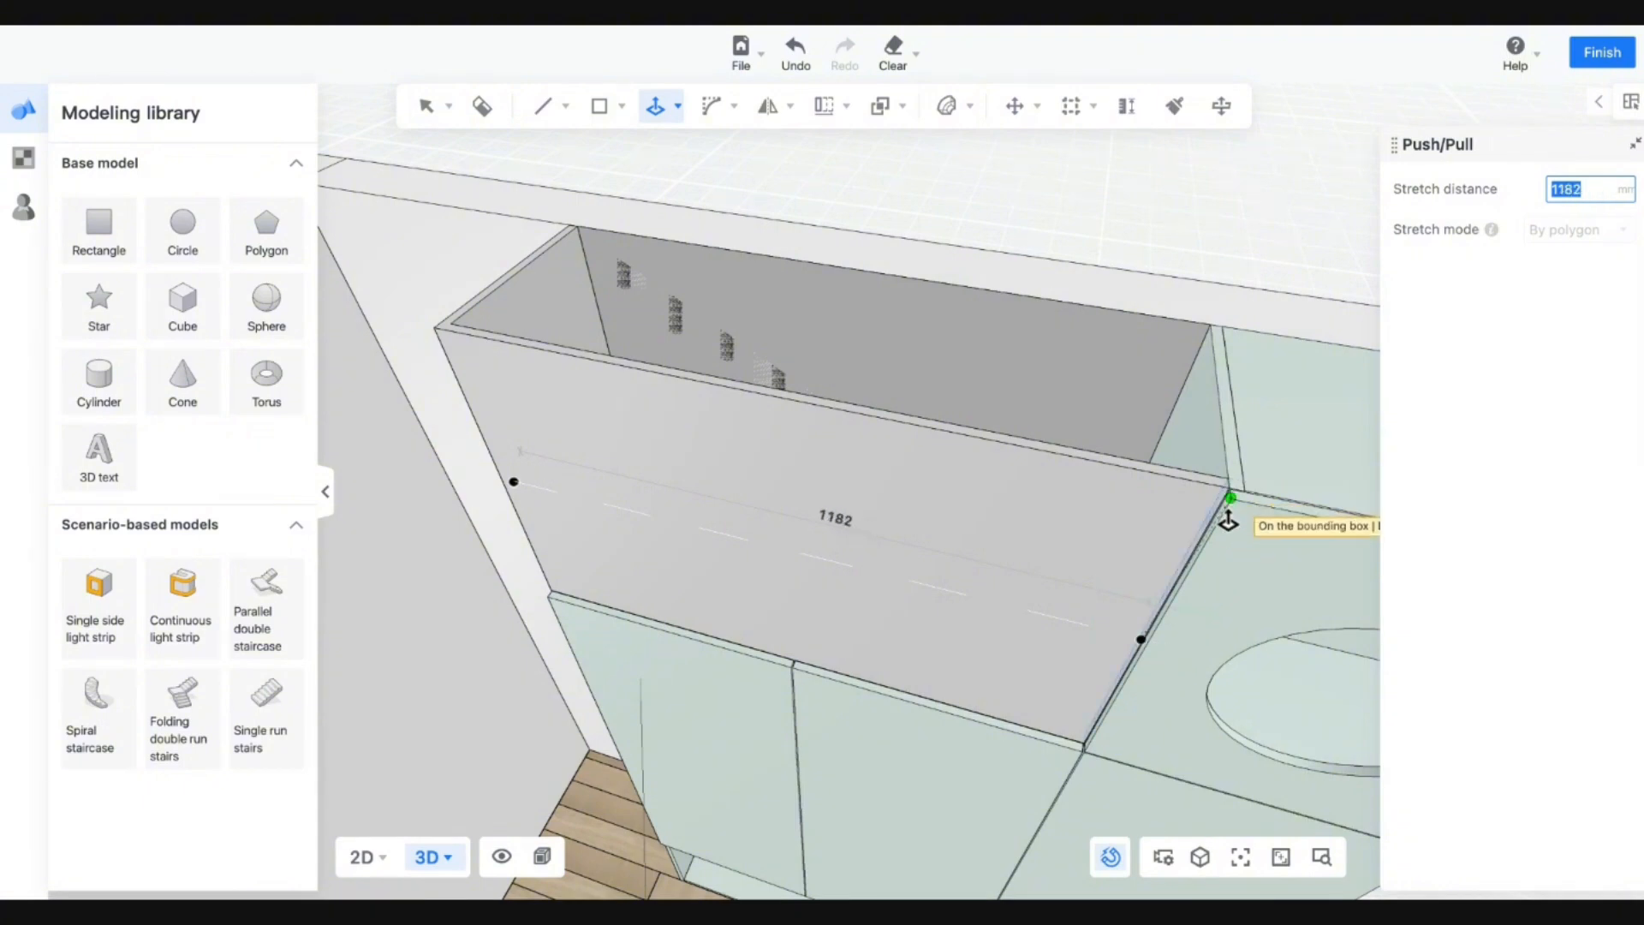
{"action": "left_click", "coordinate": [1223, 514]}
{"action": "key", "text": "Escape"}
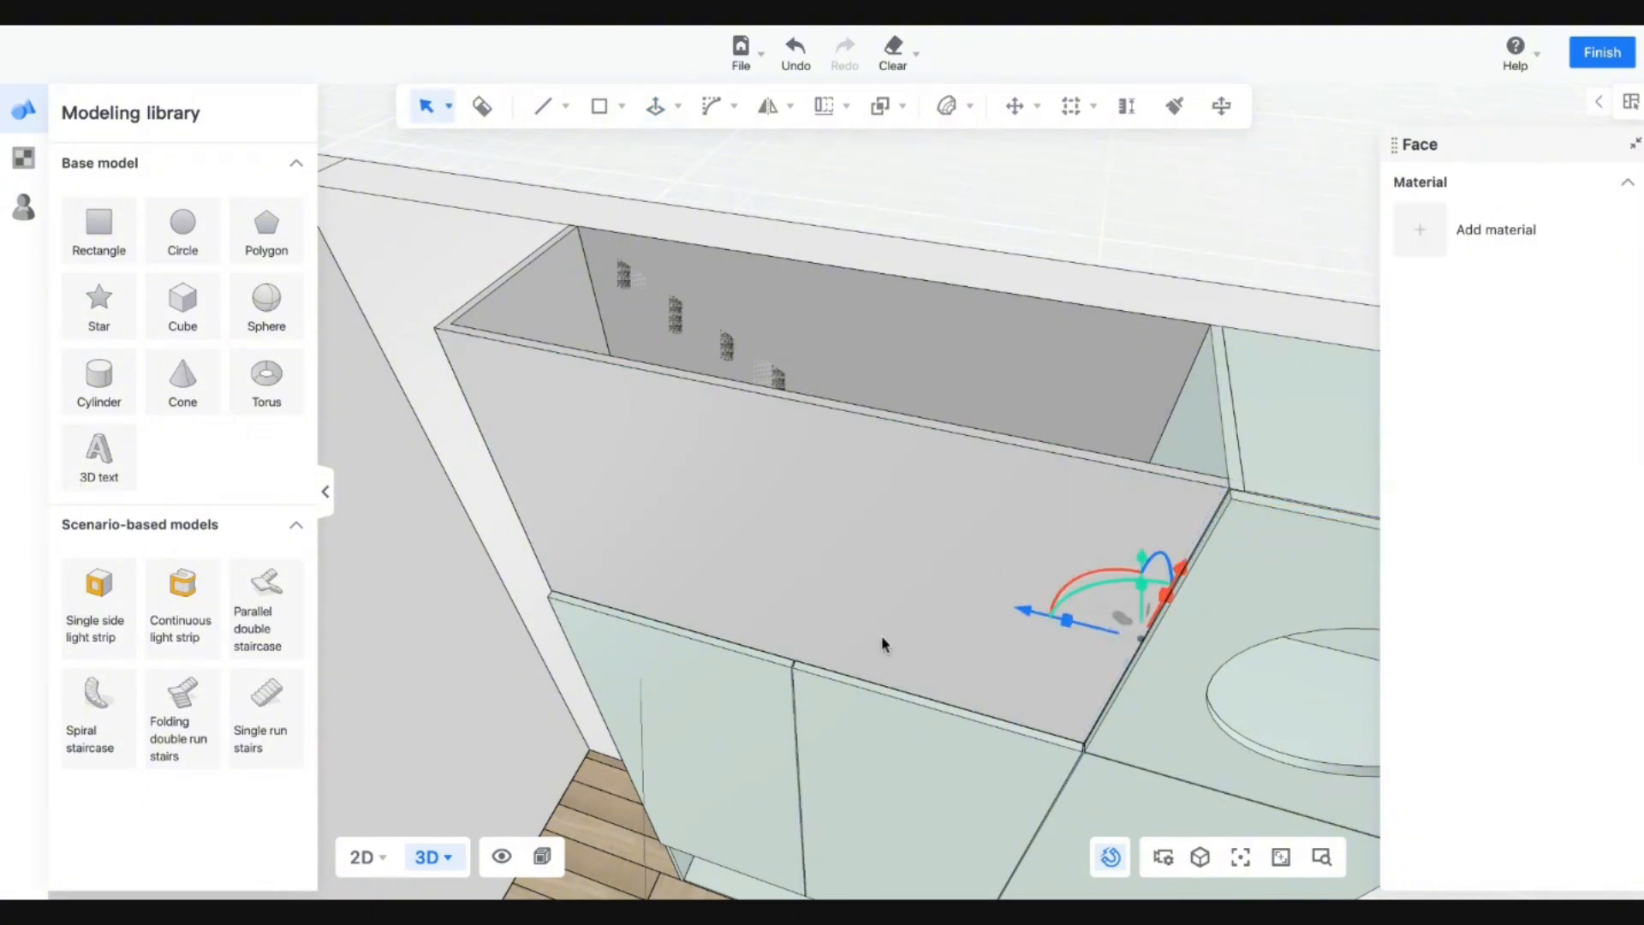
Draw a 382×18 strip at the top back corner and stretch it across as the top panel.
{"action": "key", "text": "w"}
{"action": "left_click", "coordinate": [604, 107]}
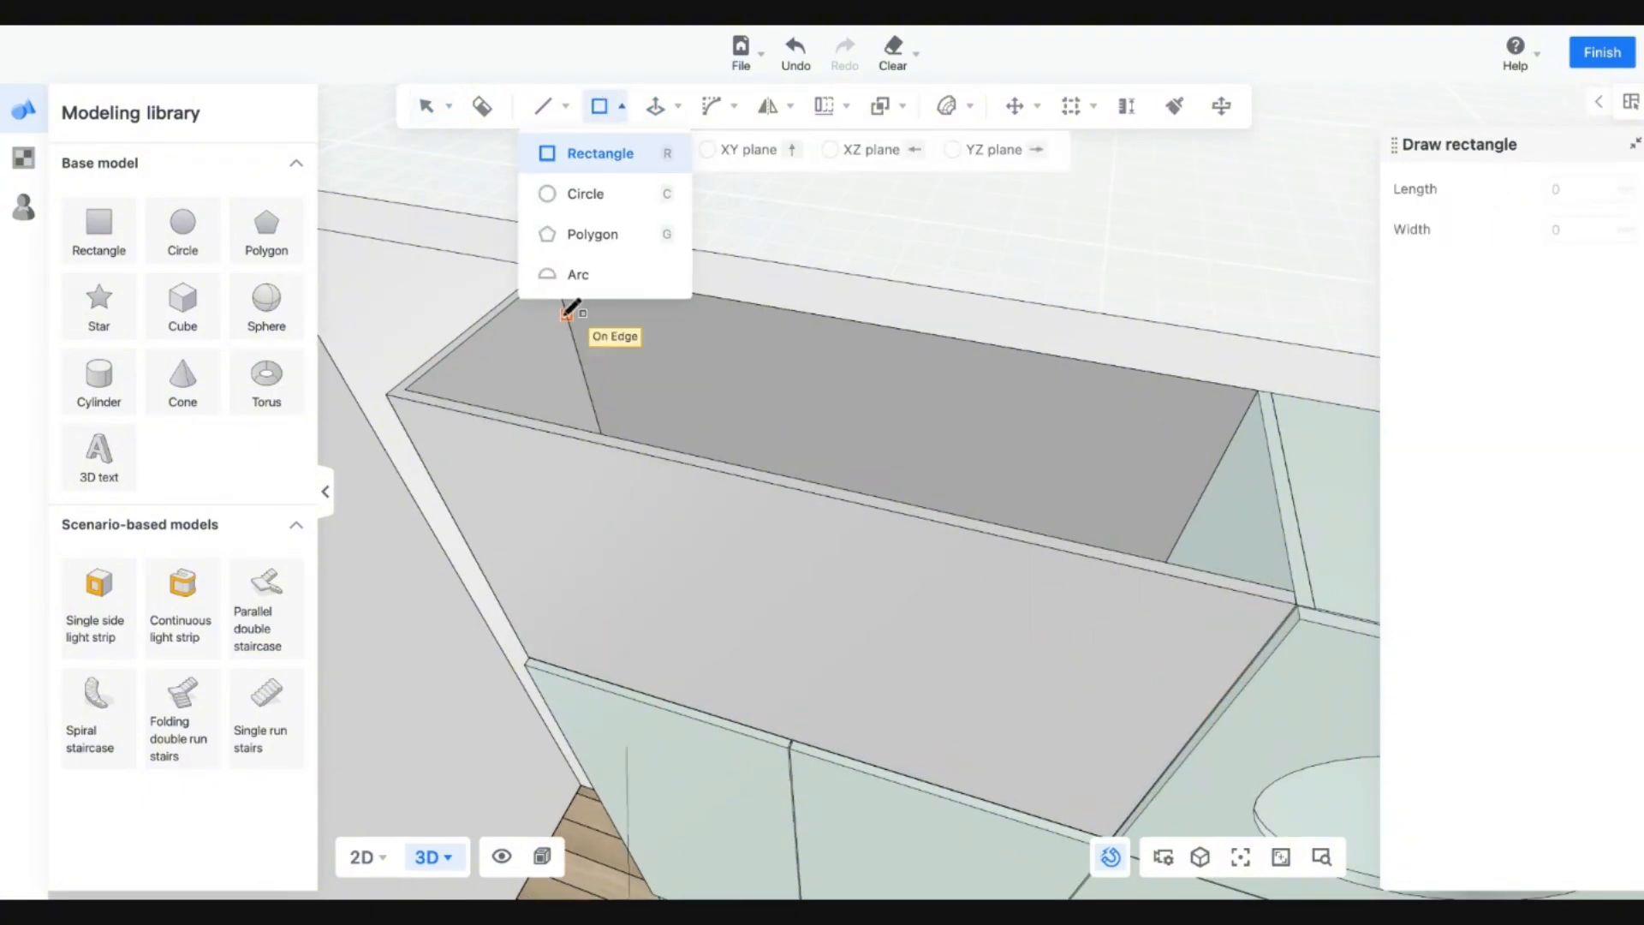
{"action": "left_click", "coordinate": [405, 390]}
{"action": "type", "text": "382"}
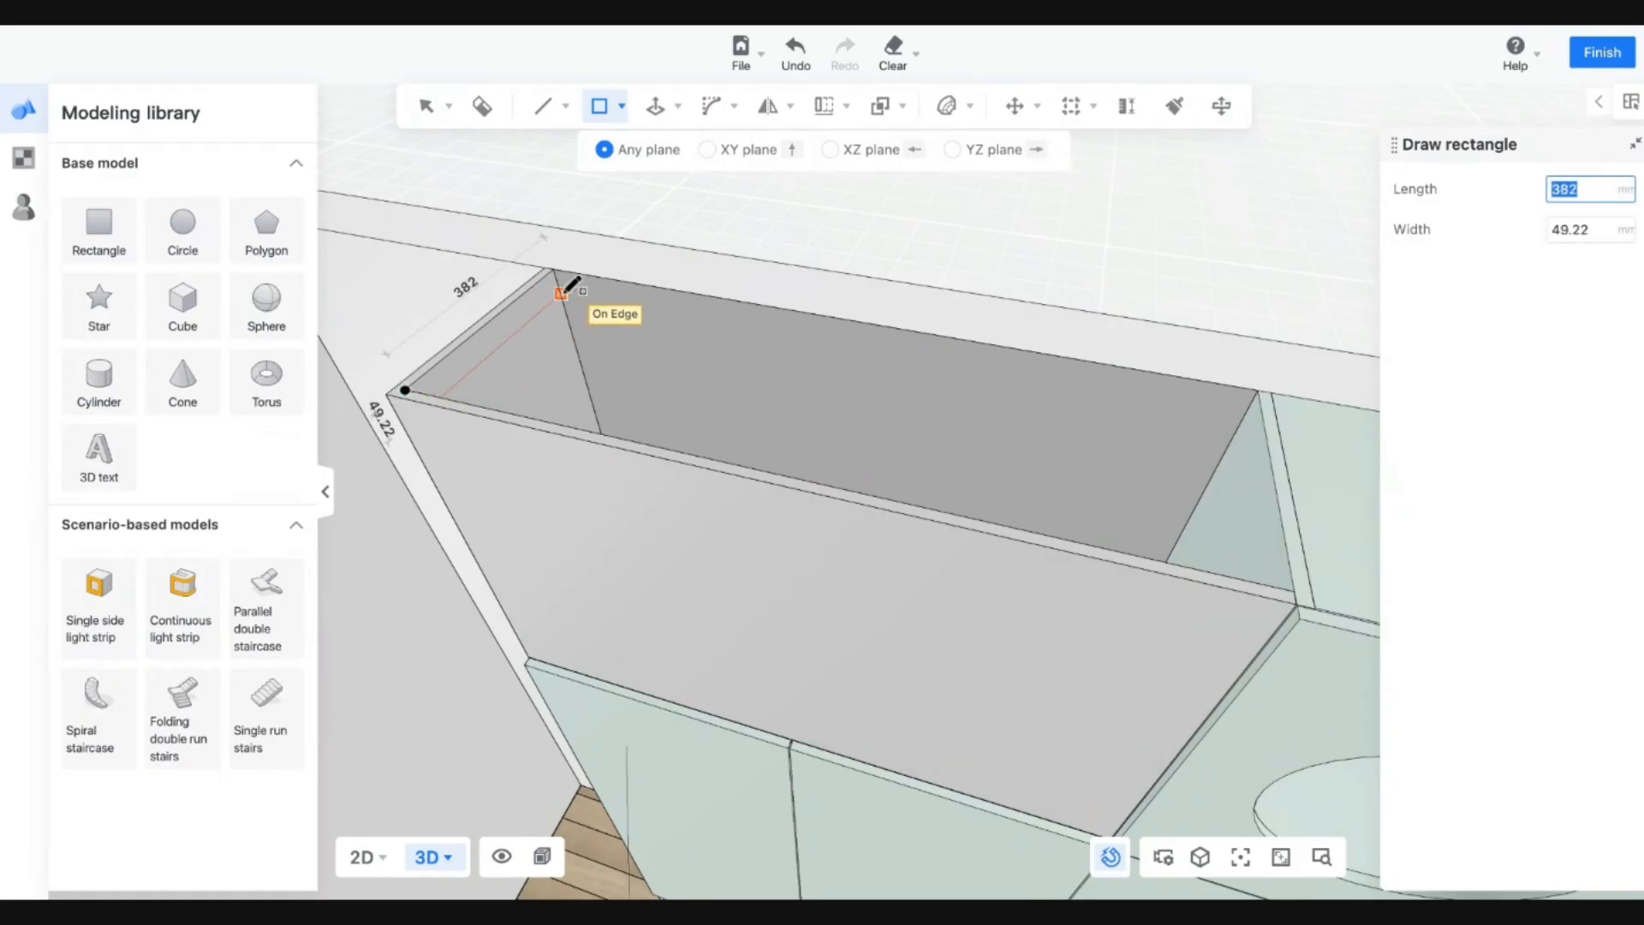
{"action": "key", "text": "Tab"}
{"action": "type", "text": "18"}
{"action": "key", "text": "Return"}
{"action": "left_click", "coordinate": [655, 106]}
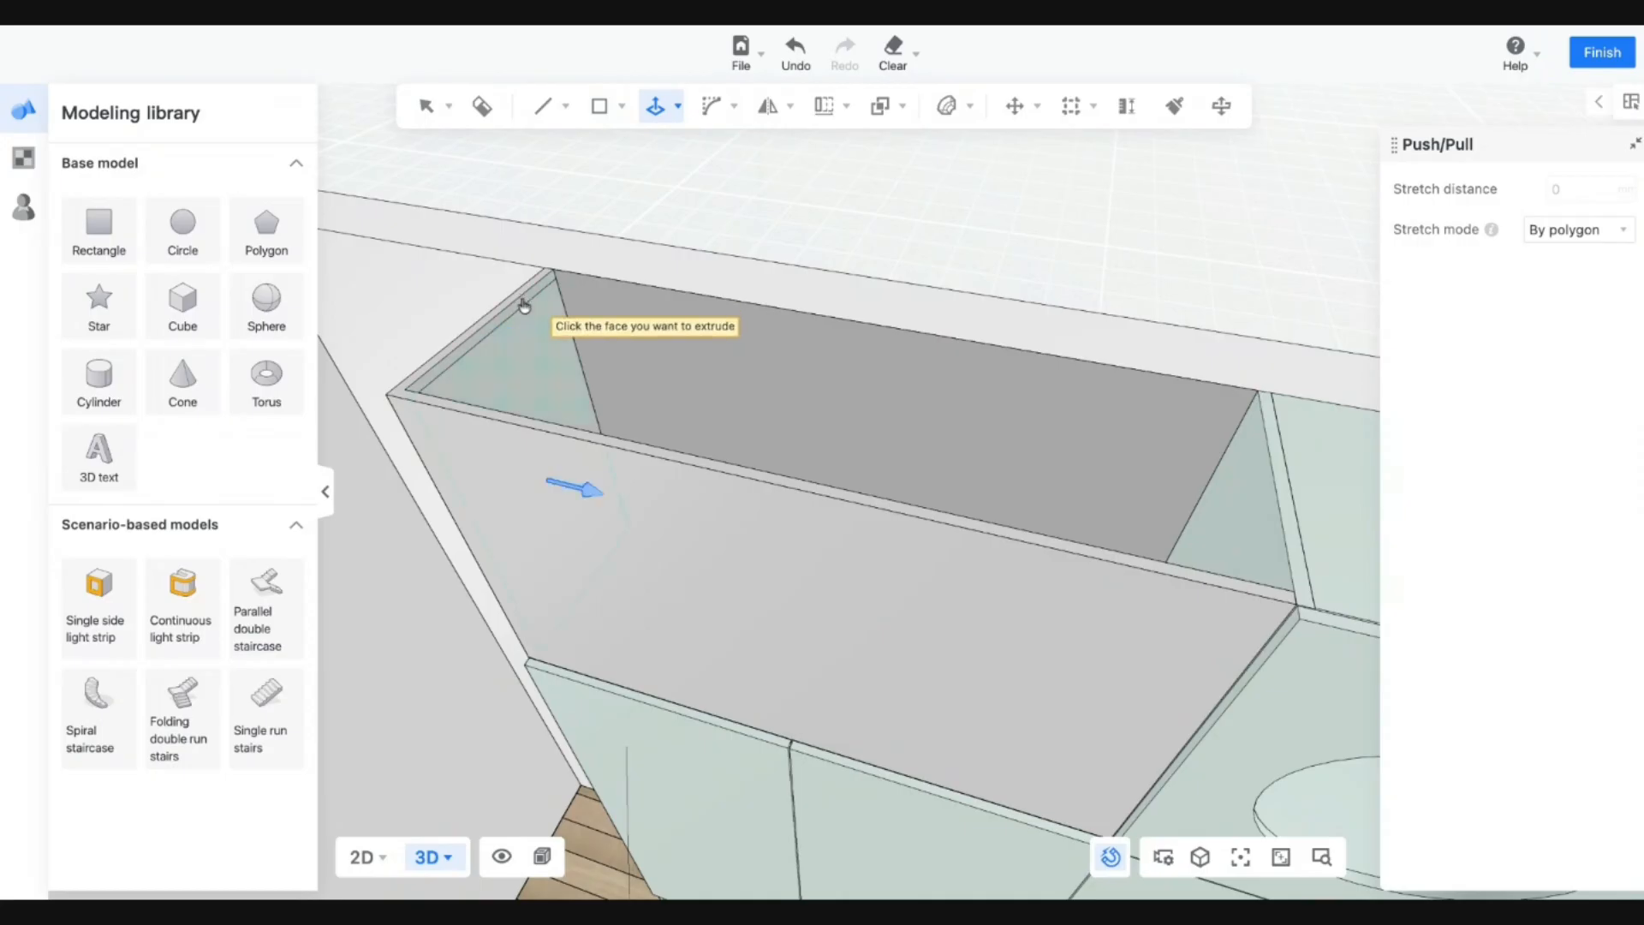
{"action": "left_click", "coordinate": [525, 299]}
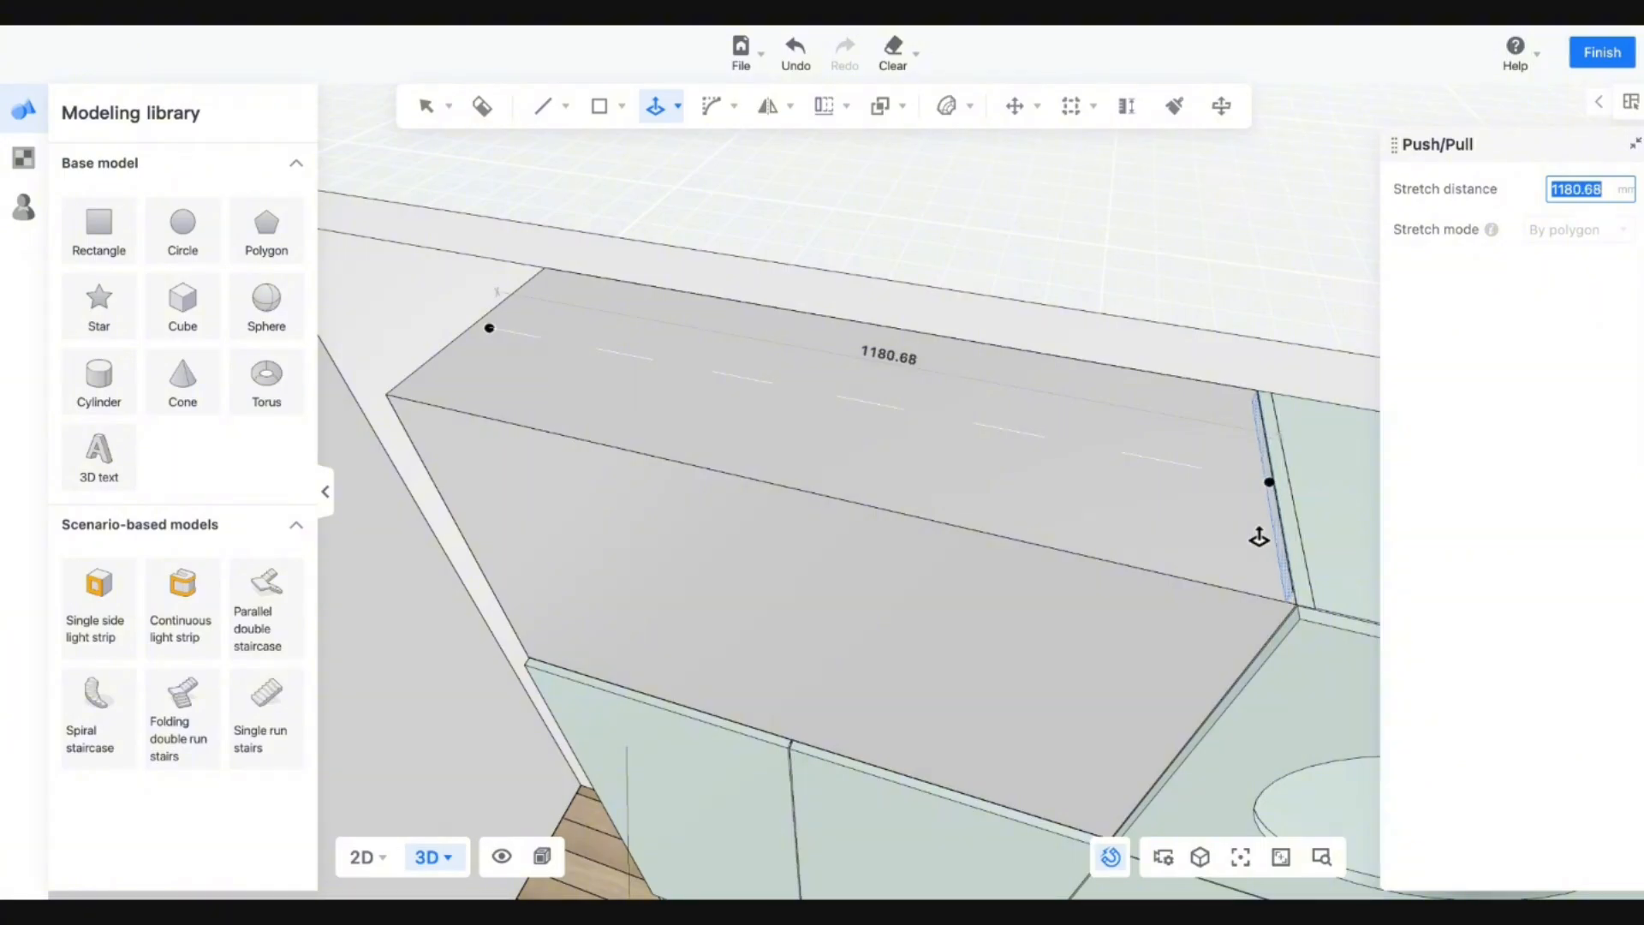
{"action": "left_click", "coordinate": [1260, 537]}
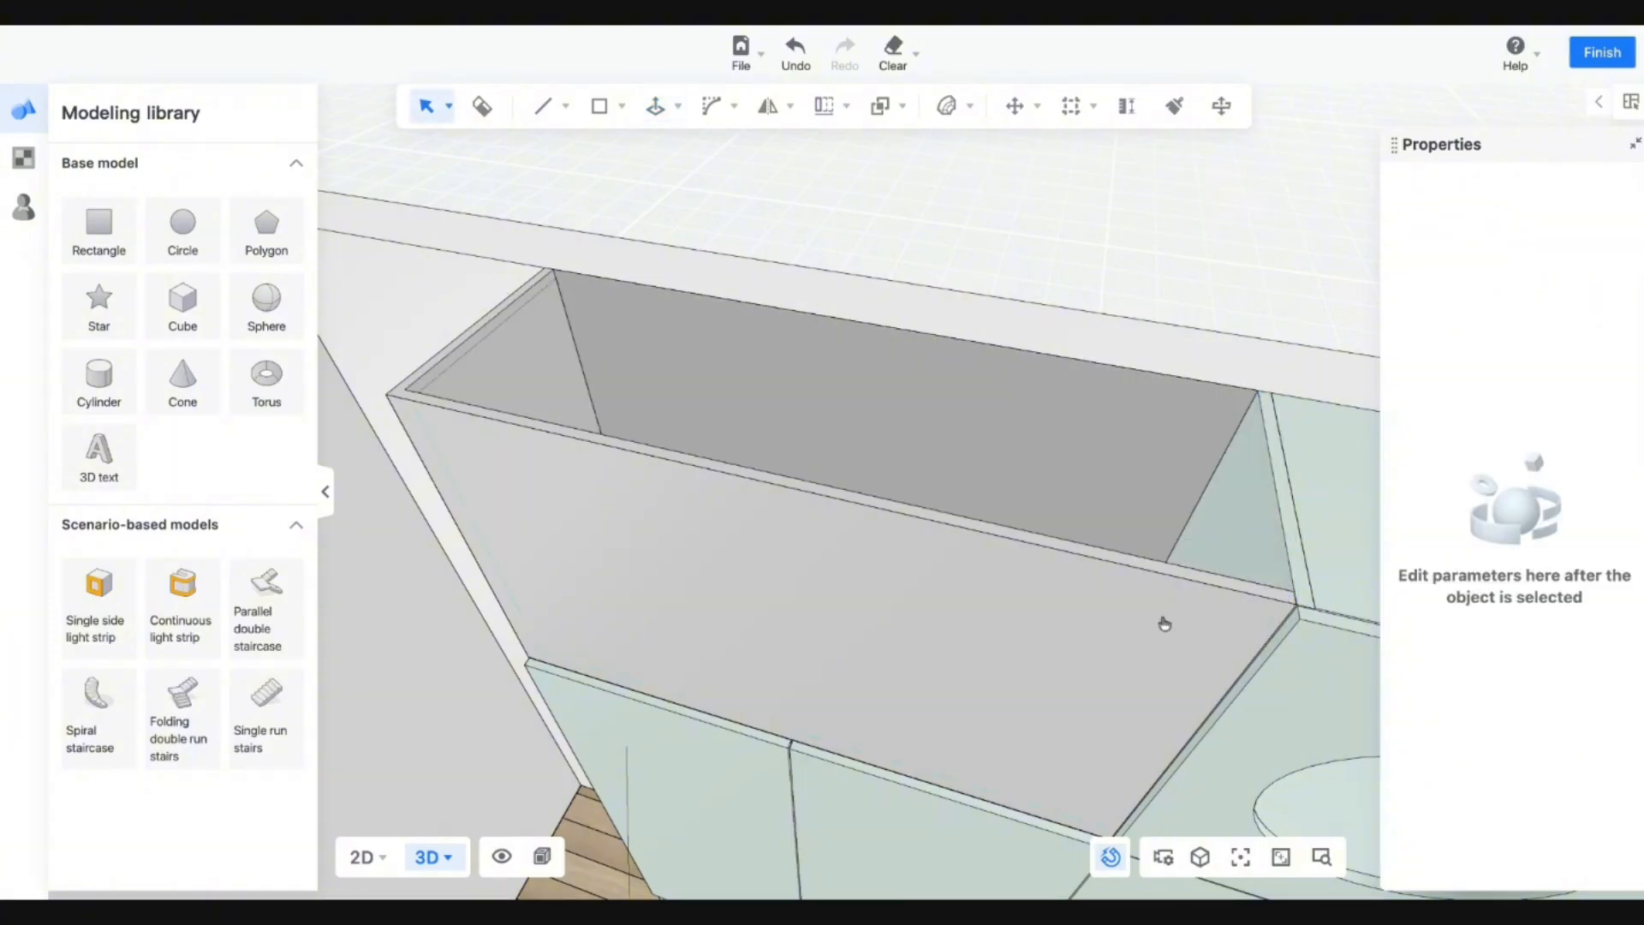
Extrude the box's end wall face to close off the top box.
{"action": "middle_click_drag", "start_coordinate": [885, 600], "coordinate": [638, 433]}
{"action": "key", "text": "Left"}
{"action": "left_click", "coordinate": [655, 107]}
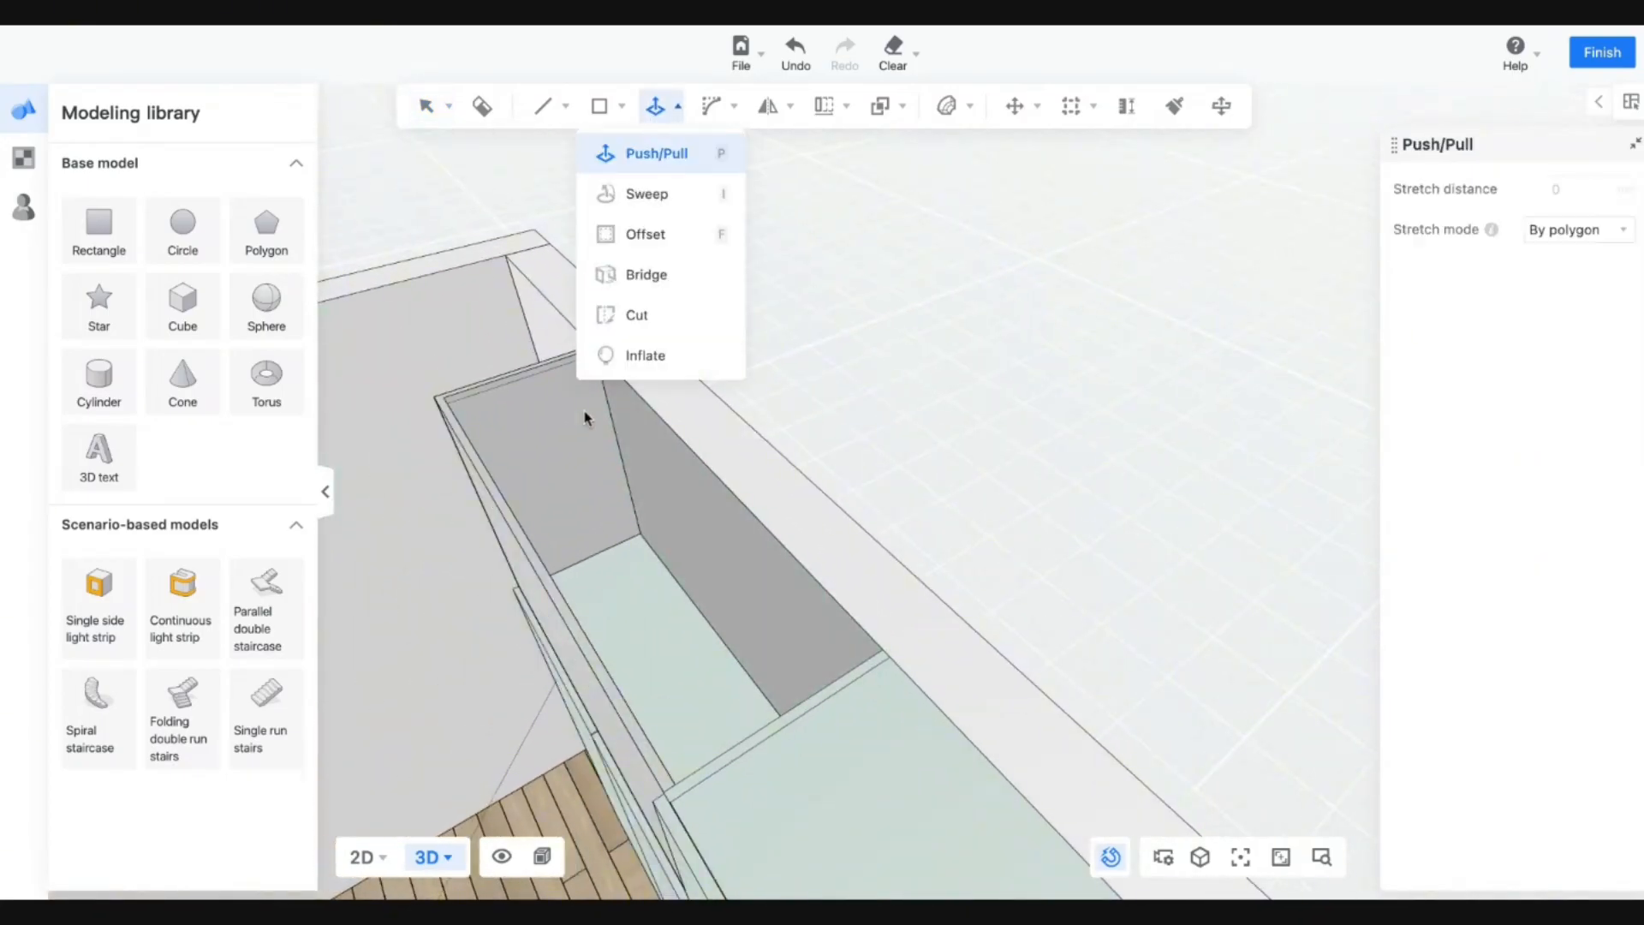
{"action": "key", "text": "Up"}
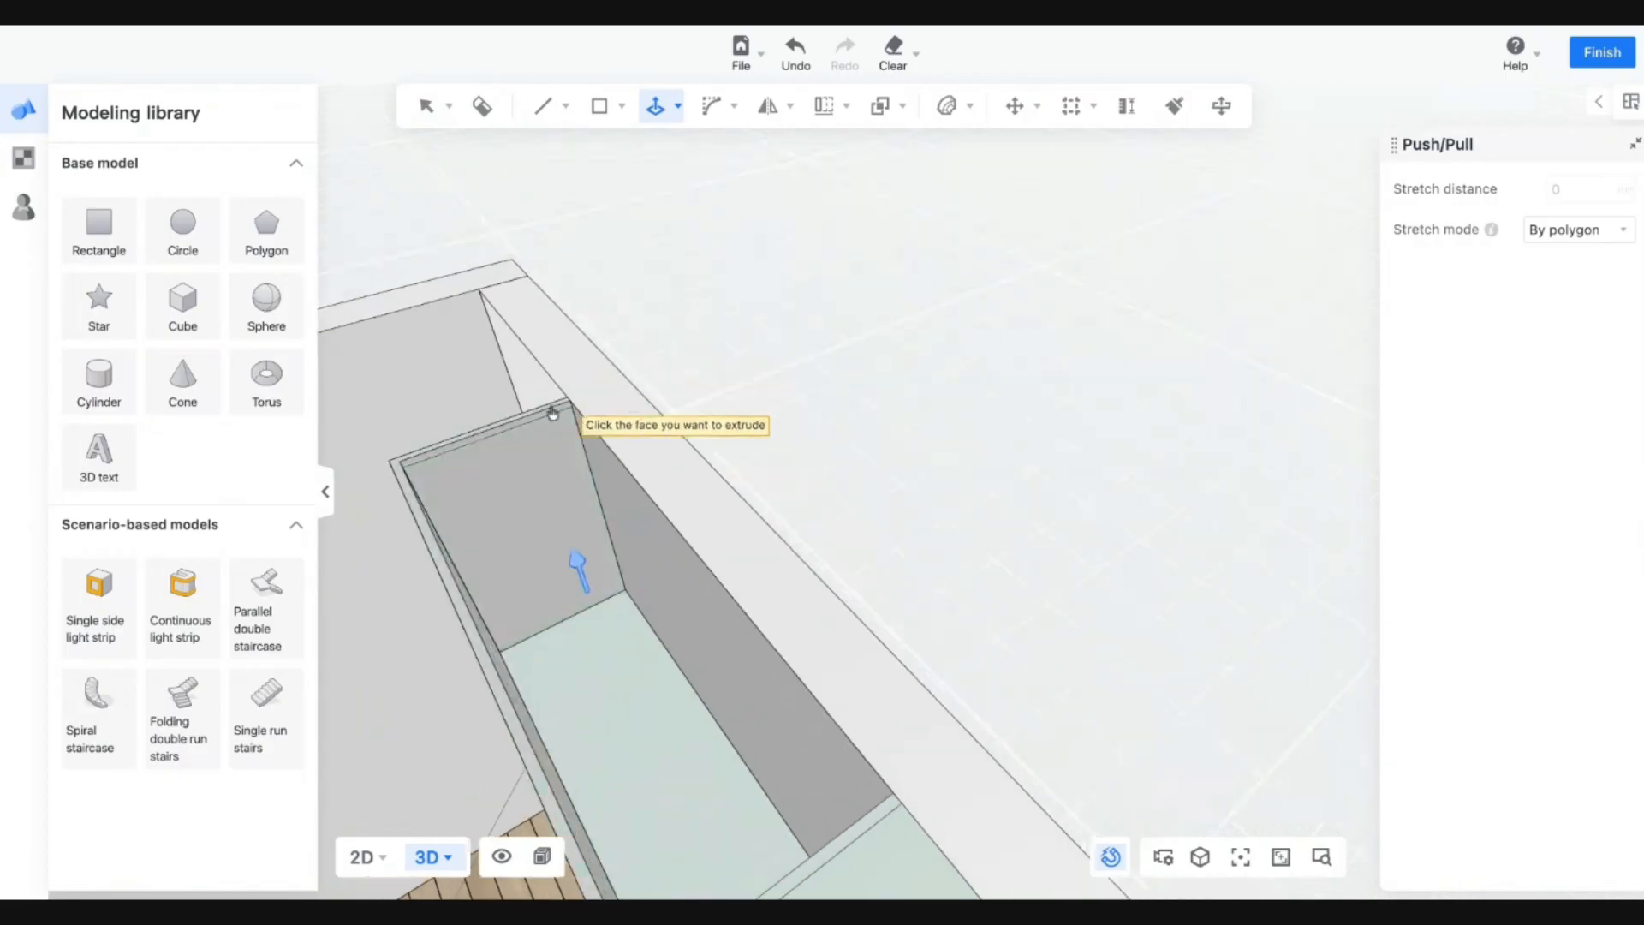
{"action": "left_click", "coordinate": [541, 417]}
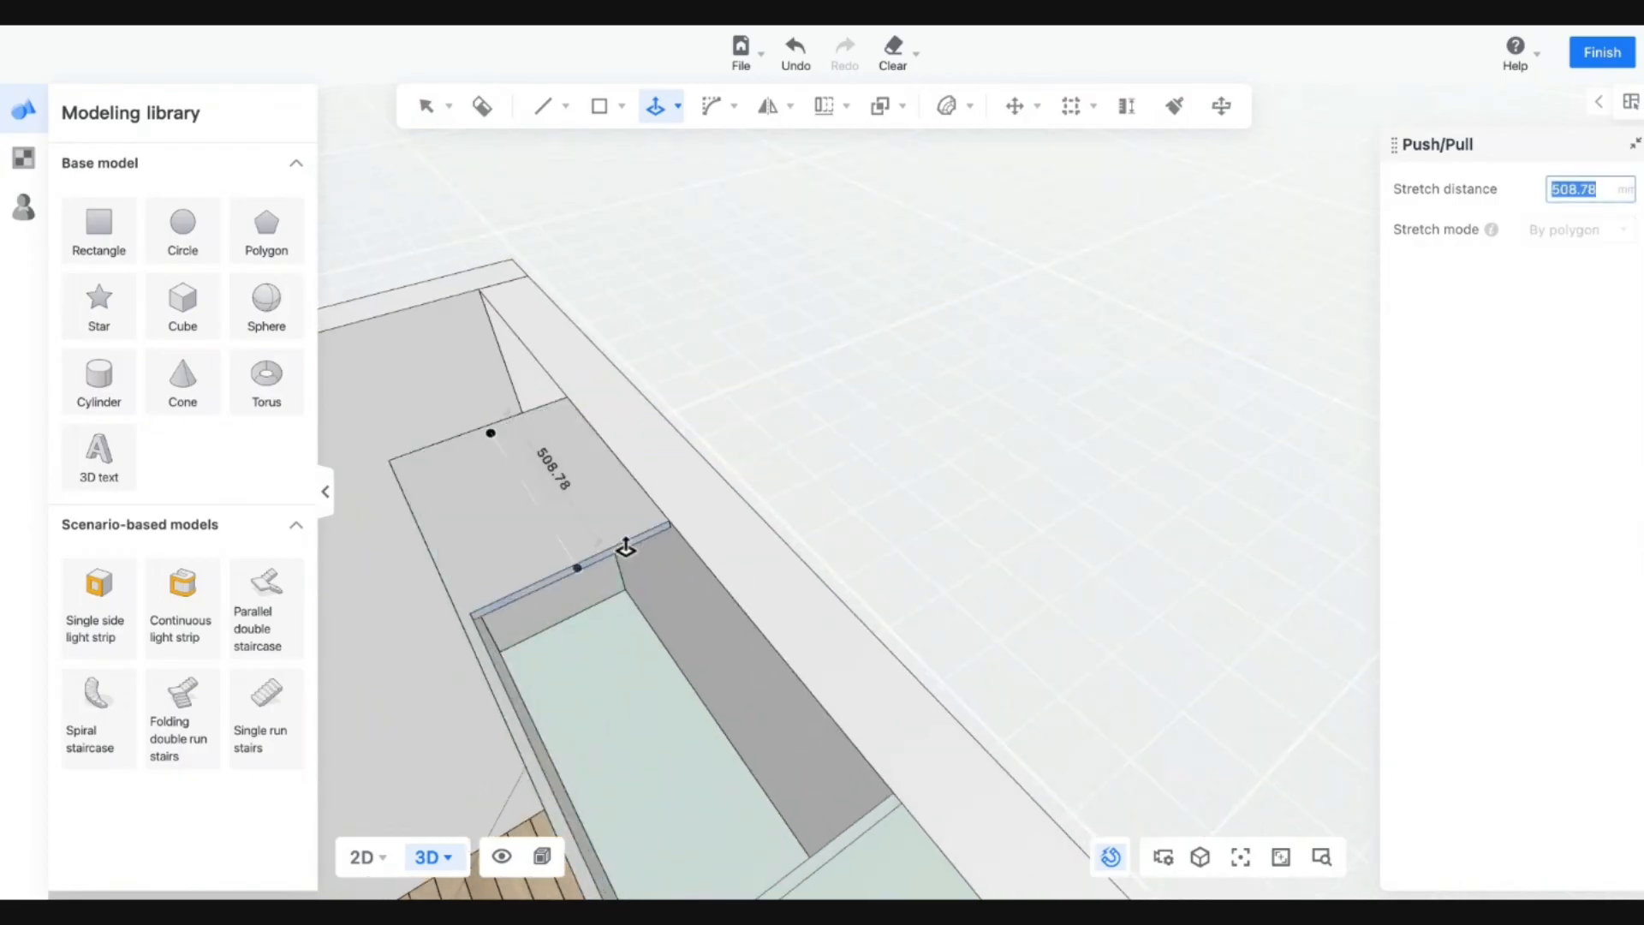
{"action": "left_click", "coordinate": [882, 815]}
{"action": "key", "text": "Escape"}
{"action": "middle_click_drag", "start_coordinate": [899, 800], "coordinate": [1049, 507]}
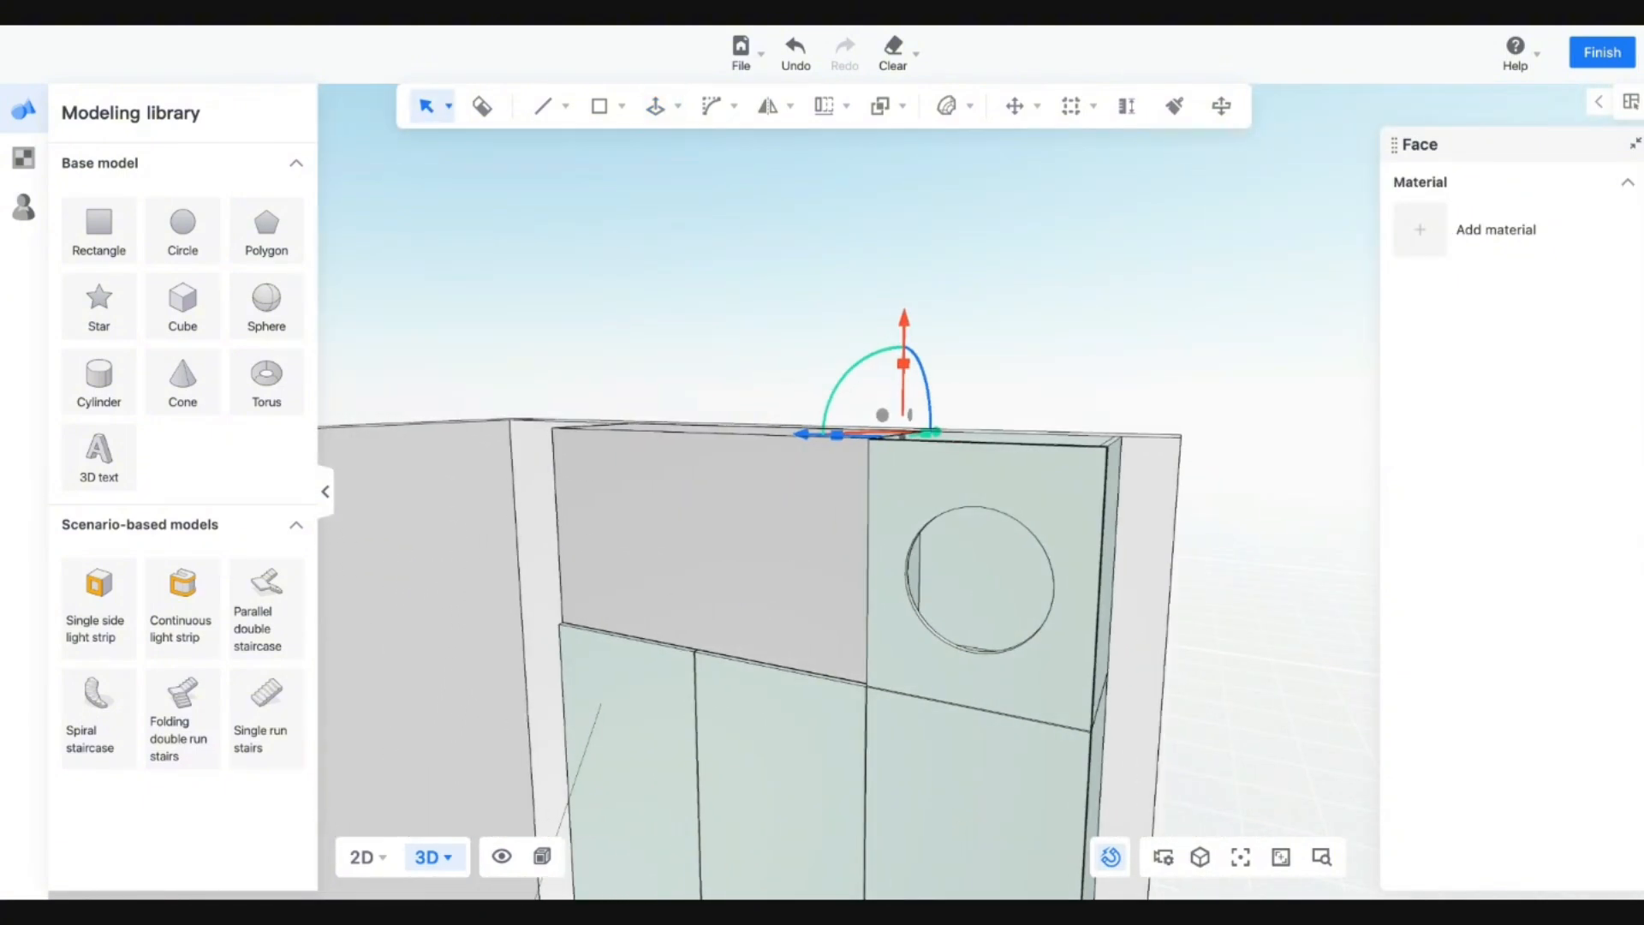
Paint the top box's grey front with the holed panel's pale green and select its face.
{"action": "scroll", "coordinate": [506, 403], "scroll_direction": "up", "scroll_amount": 2}
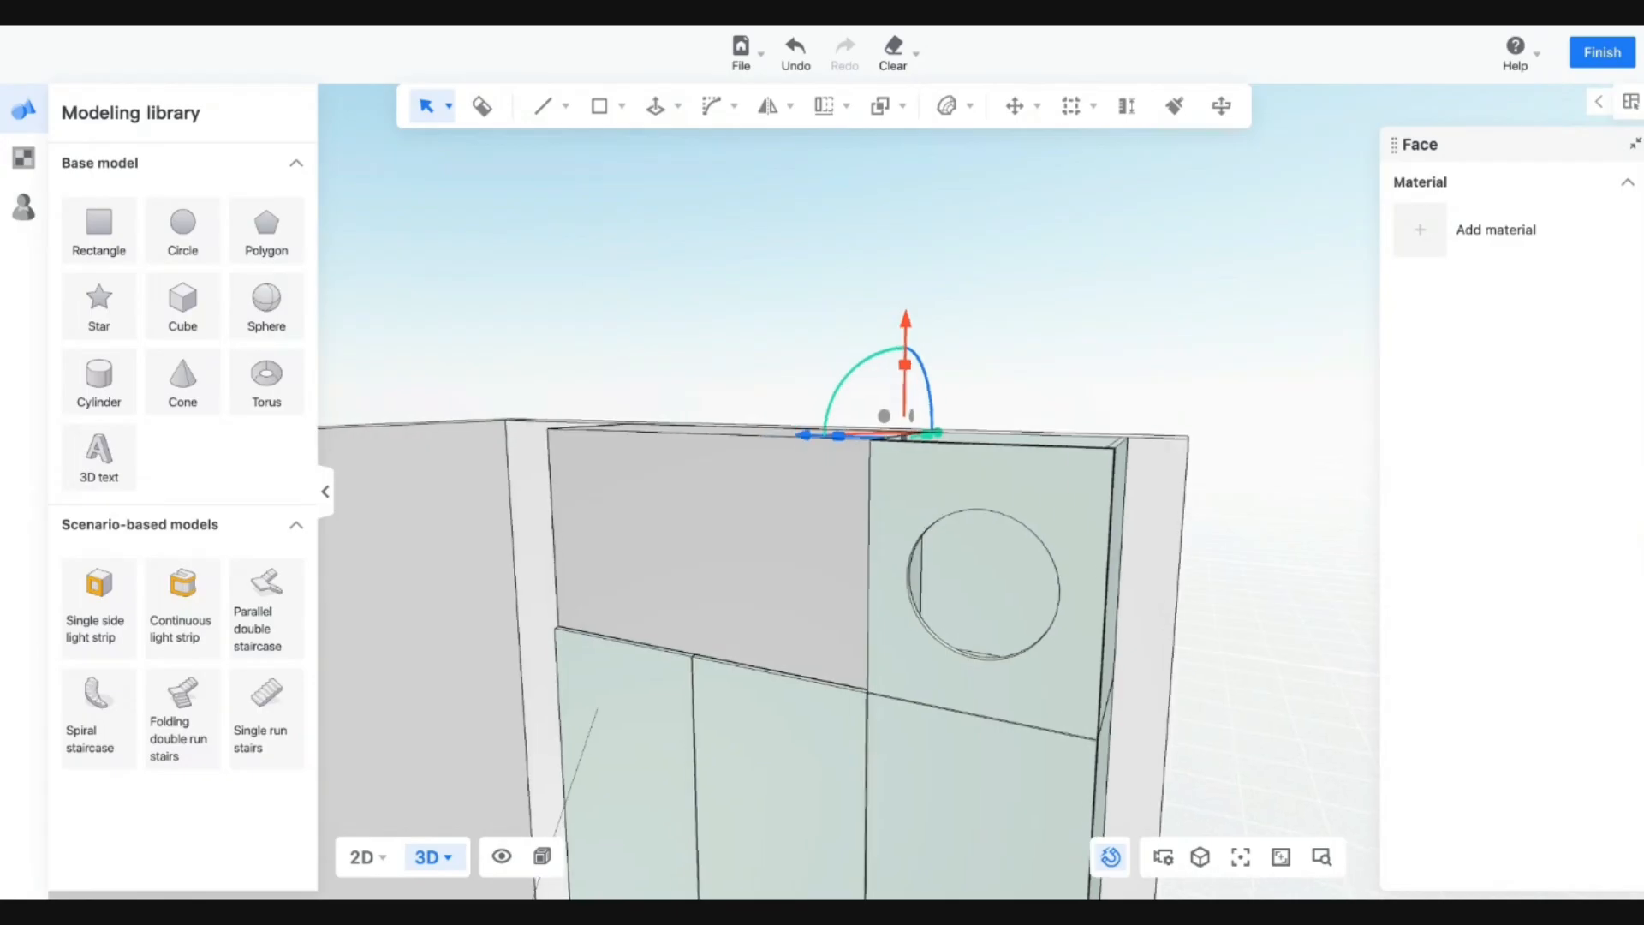
{"action": "left_click", "coordinate": [1175, 107]}
{"action": "left_click", "coordinate": [829, 763]}
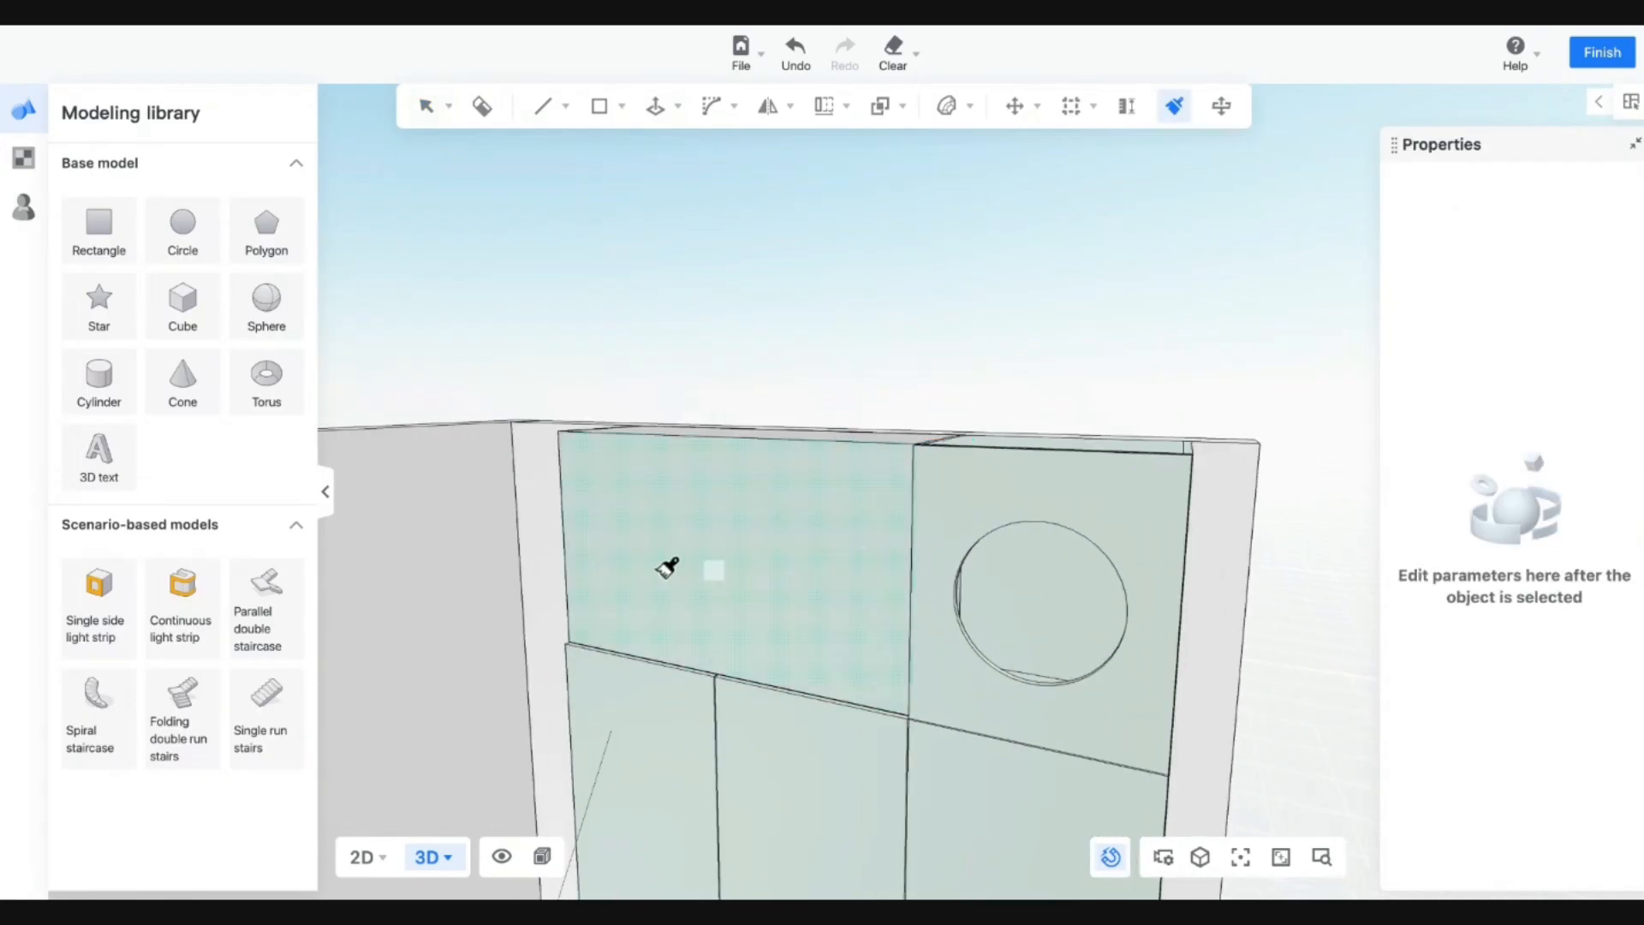
{"action": "mouse_move", "coordinate": [668, 568]}
{"action": "middle_mouse_down"}
{"action": "mouse_move", "coordinate": [841, 618]}
{"action": "mouse_move", "coordinate": [838, 531]}
{"action": "mouse_move", "coordinate": [793, 514]}
{"action": "mouse_move", "coordinate": [686, 565]}
{"action": "mouse_move", "coordinate": [753, 628]}
{"action": "mouse_move", "coordinate": [891, 613]}
{"action": "mouse_move", "coordinate": [793, 730]}
{"action": "mouse_move", "coordinate": [947, 723]}
{"action": "mouse_move", "coordinate": [532, 492]}
{"action": "mouse_move", "coordinate": [631, 286]}
{"action": "mouse_move", "coordinate": [605, 128]}
{"action": "mouse_move", "coordinate": [950, 392]}
{"action": "middle_mouse_up"}
{"action": "key", "text": "Escape"}
{"action": "left_click", "coordinate": [917, 461]}
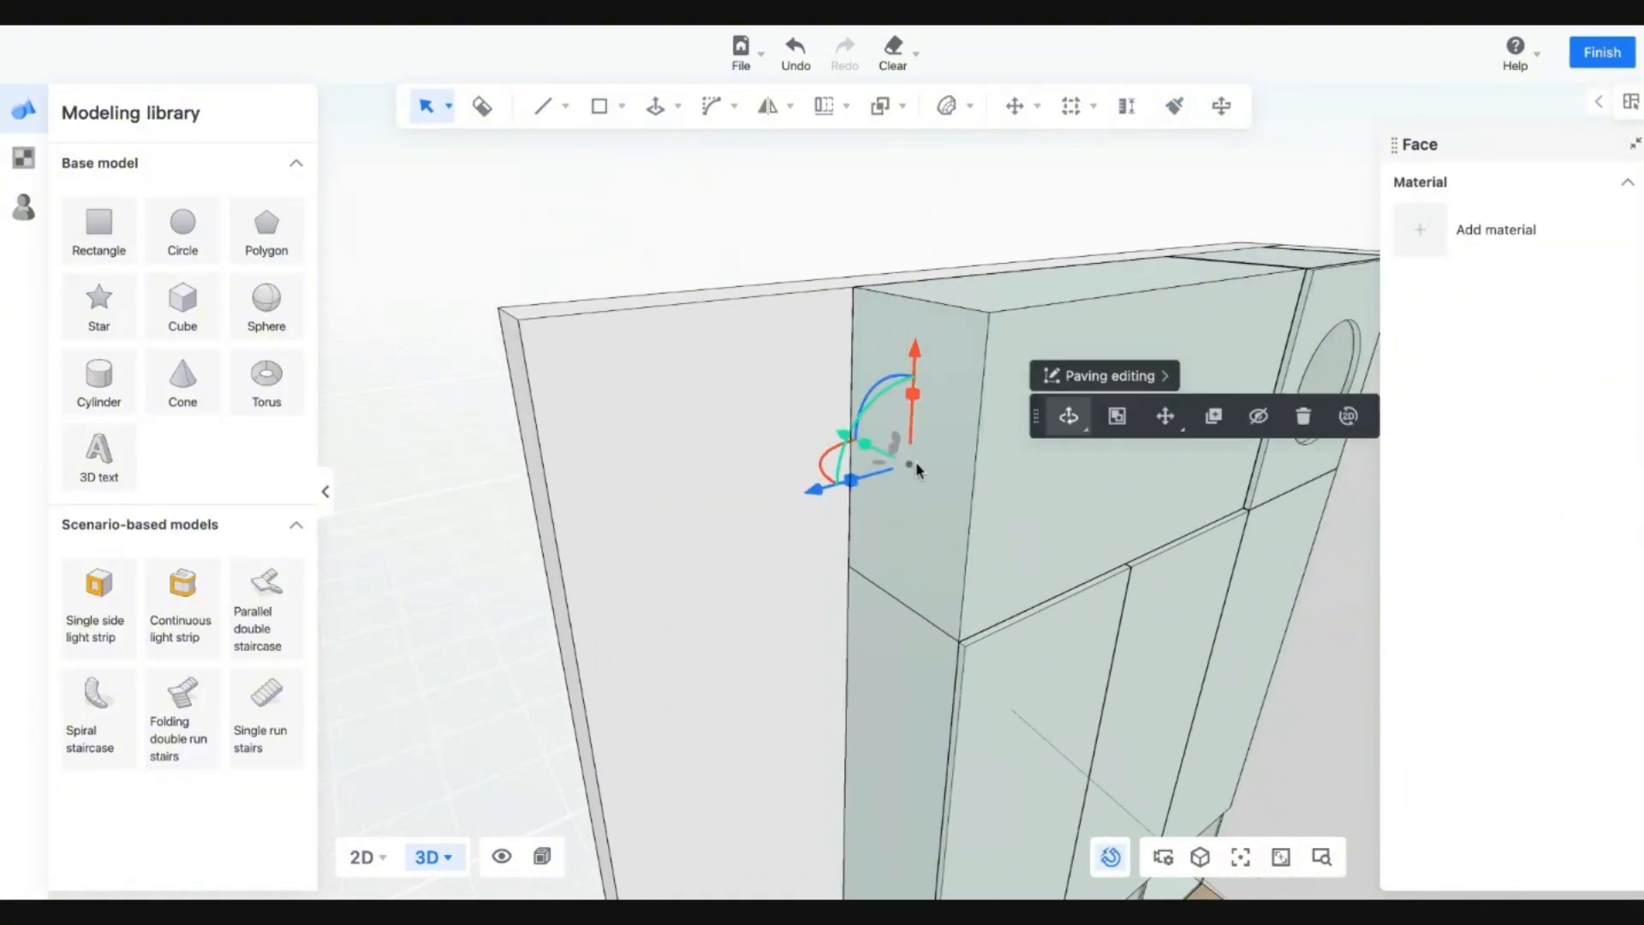
{"action": "left_click", "coordinate": [371, 858]}
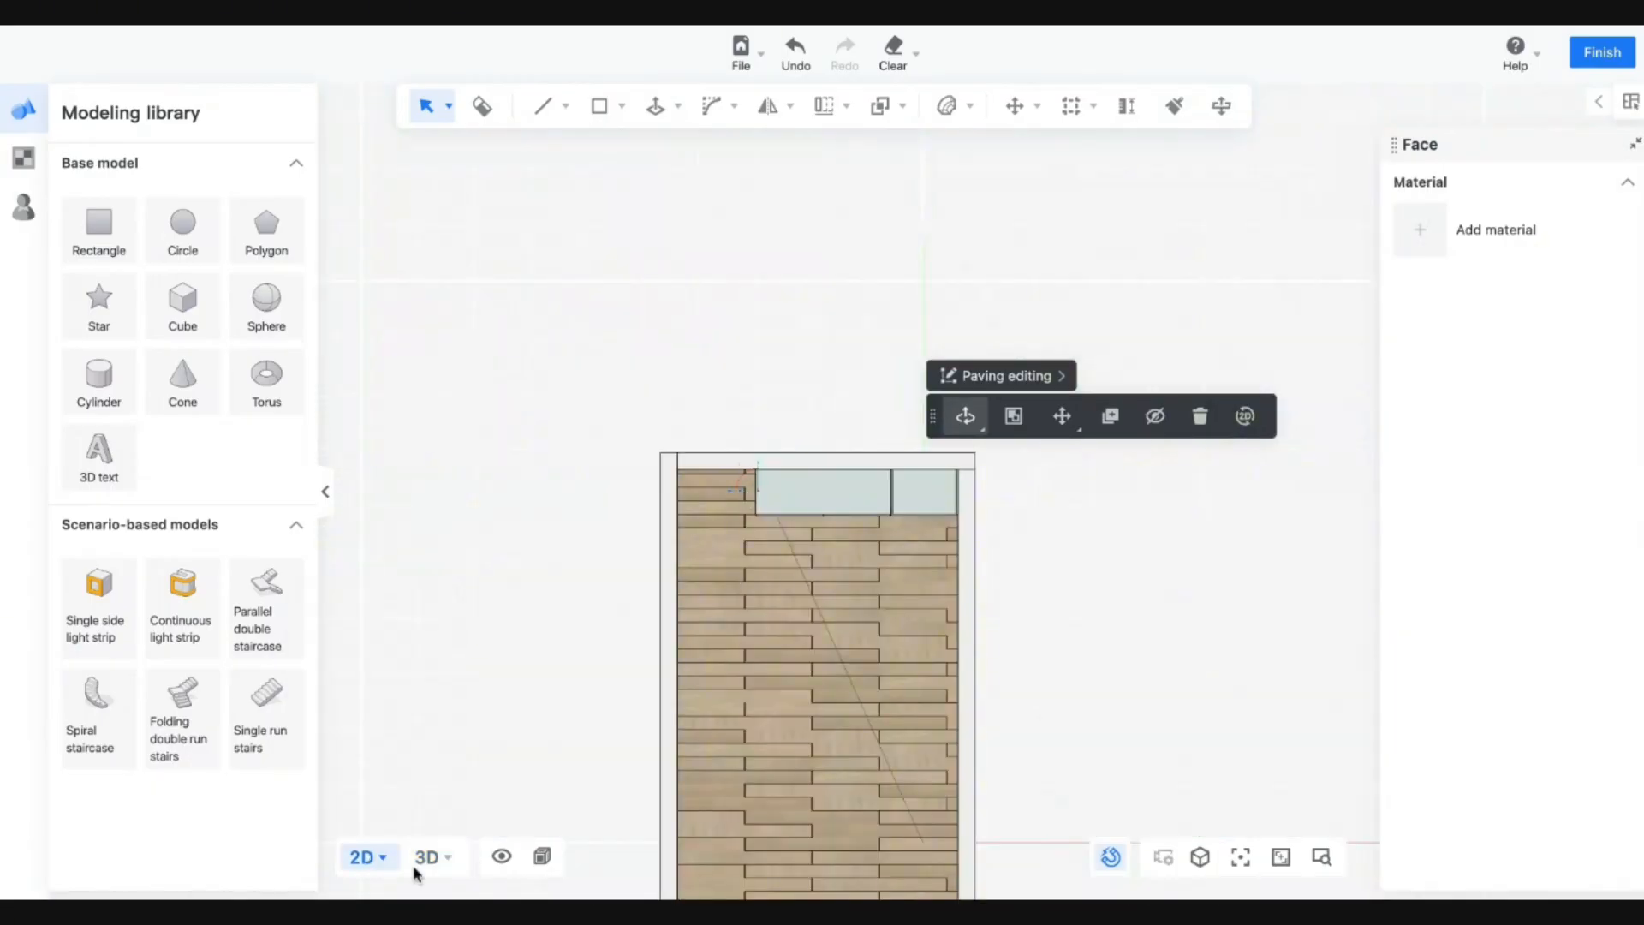
{"action": "mouse_move", "coordinate": [360, 857]}
{"action": "left_click", "coordinate": [370, 701]}
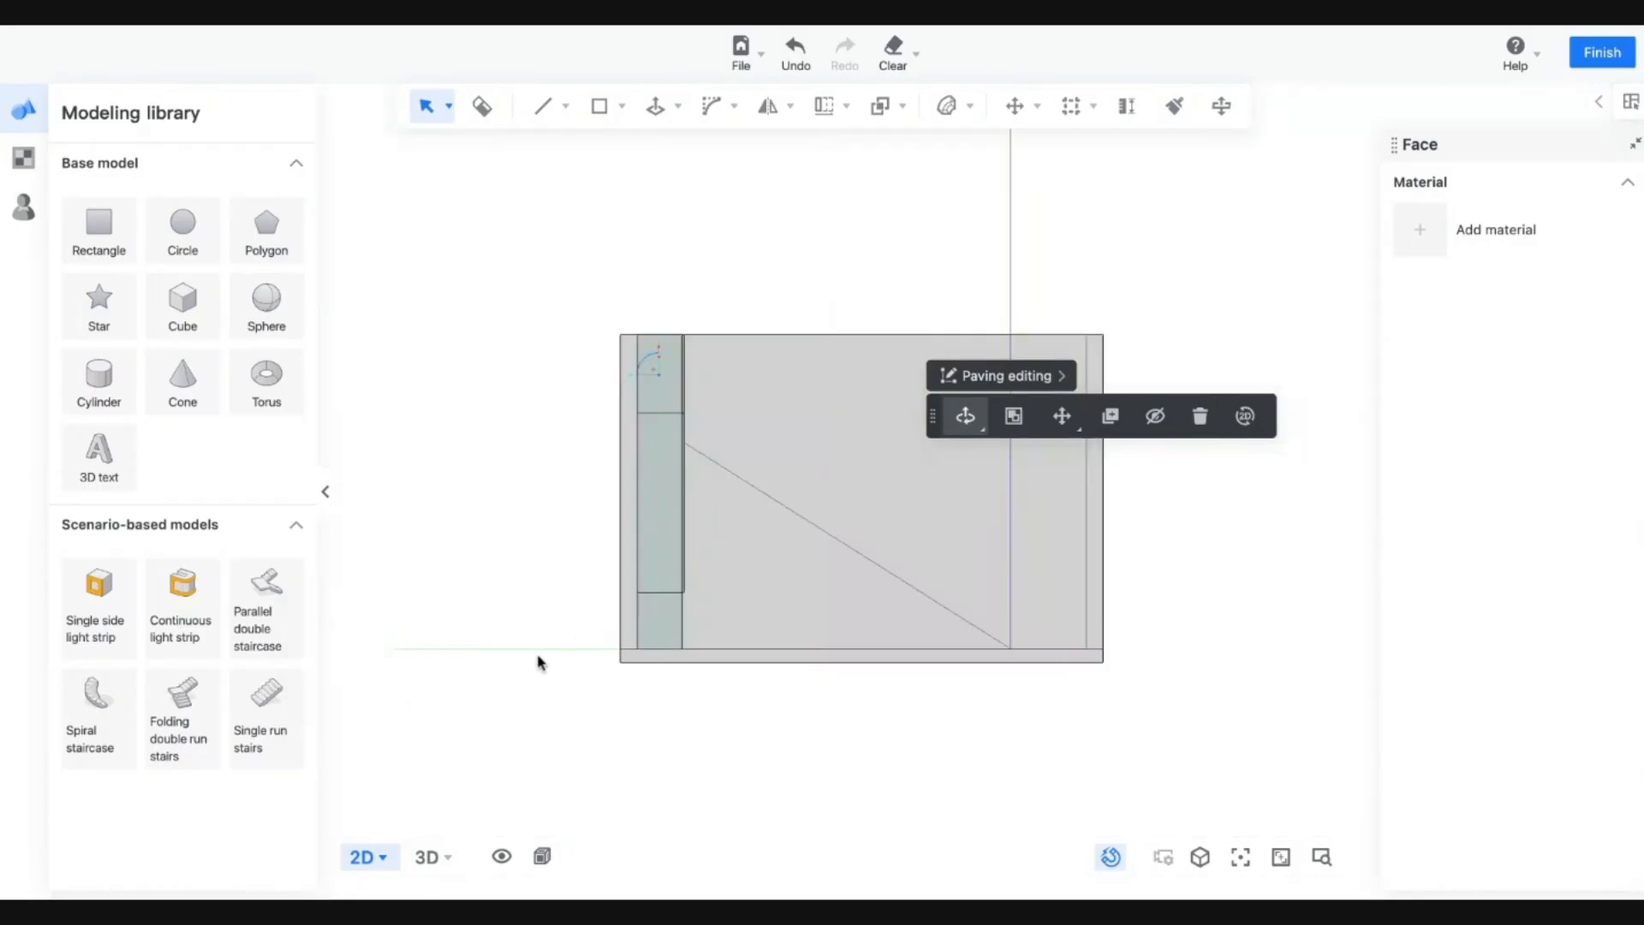
{"action": "mouse_move", "coordinate": [377, 857]}
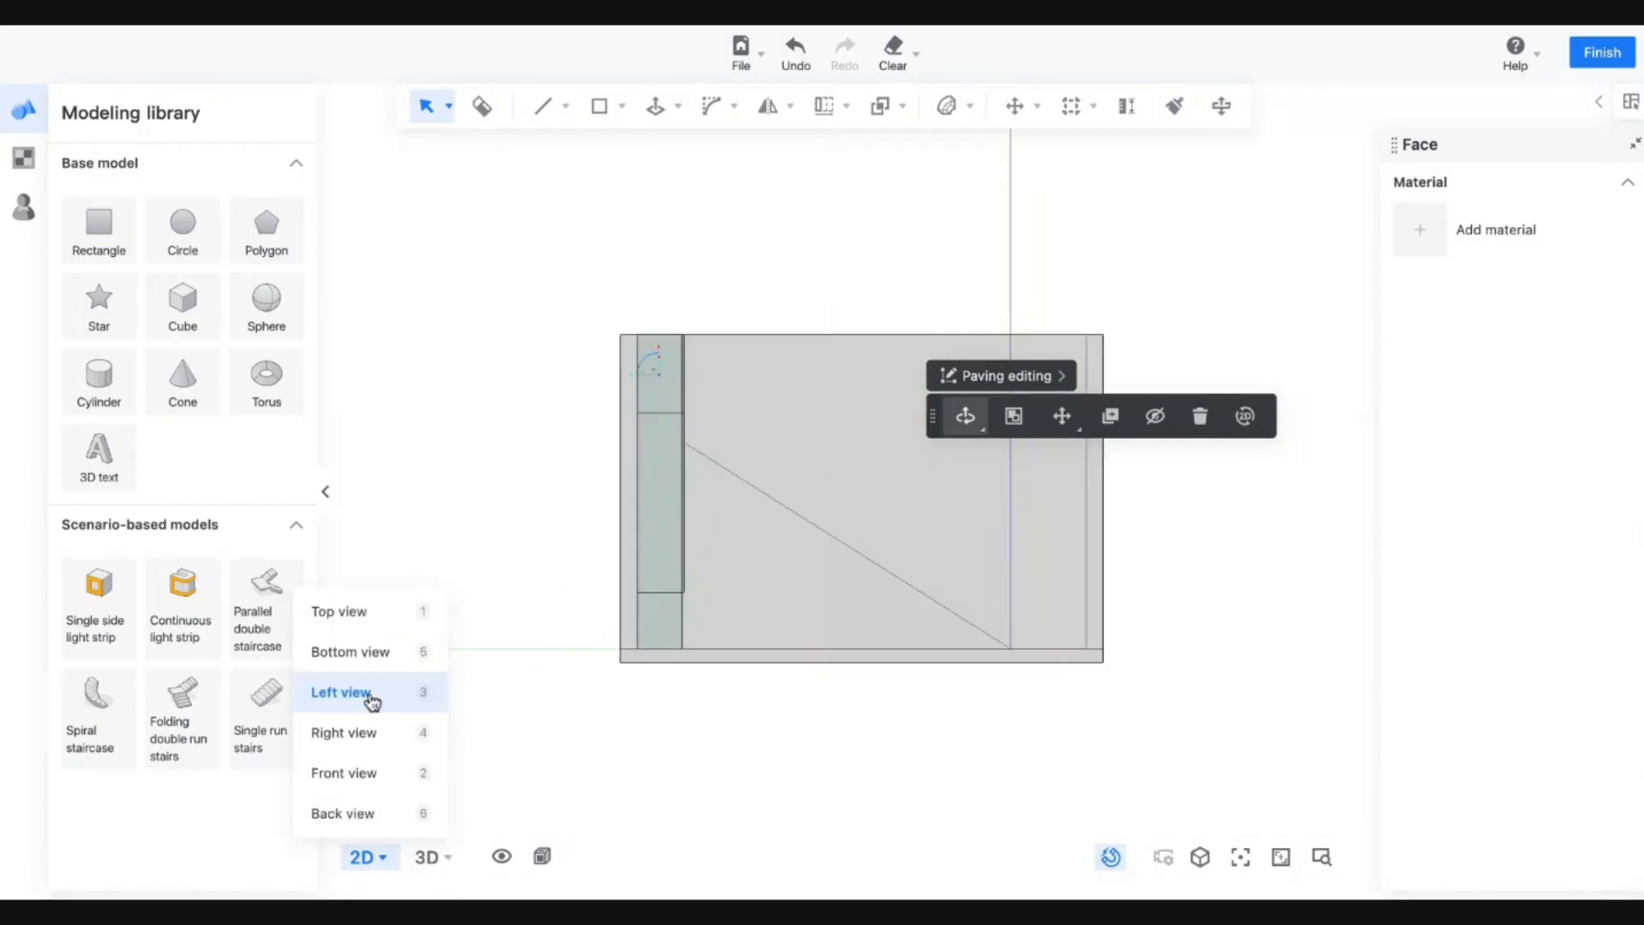
{"action": "left_click", "coordinate": [365, 744]}
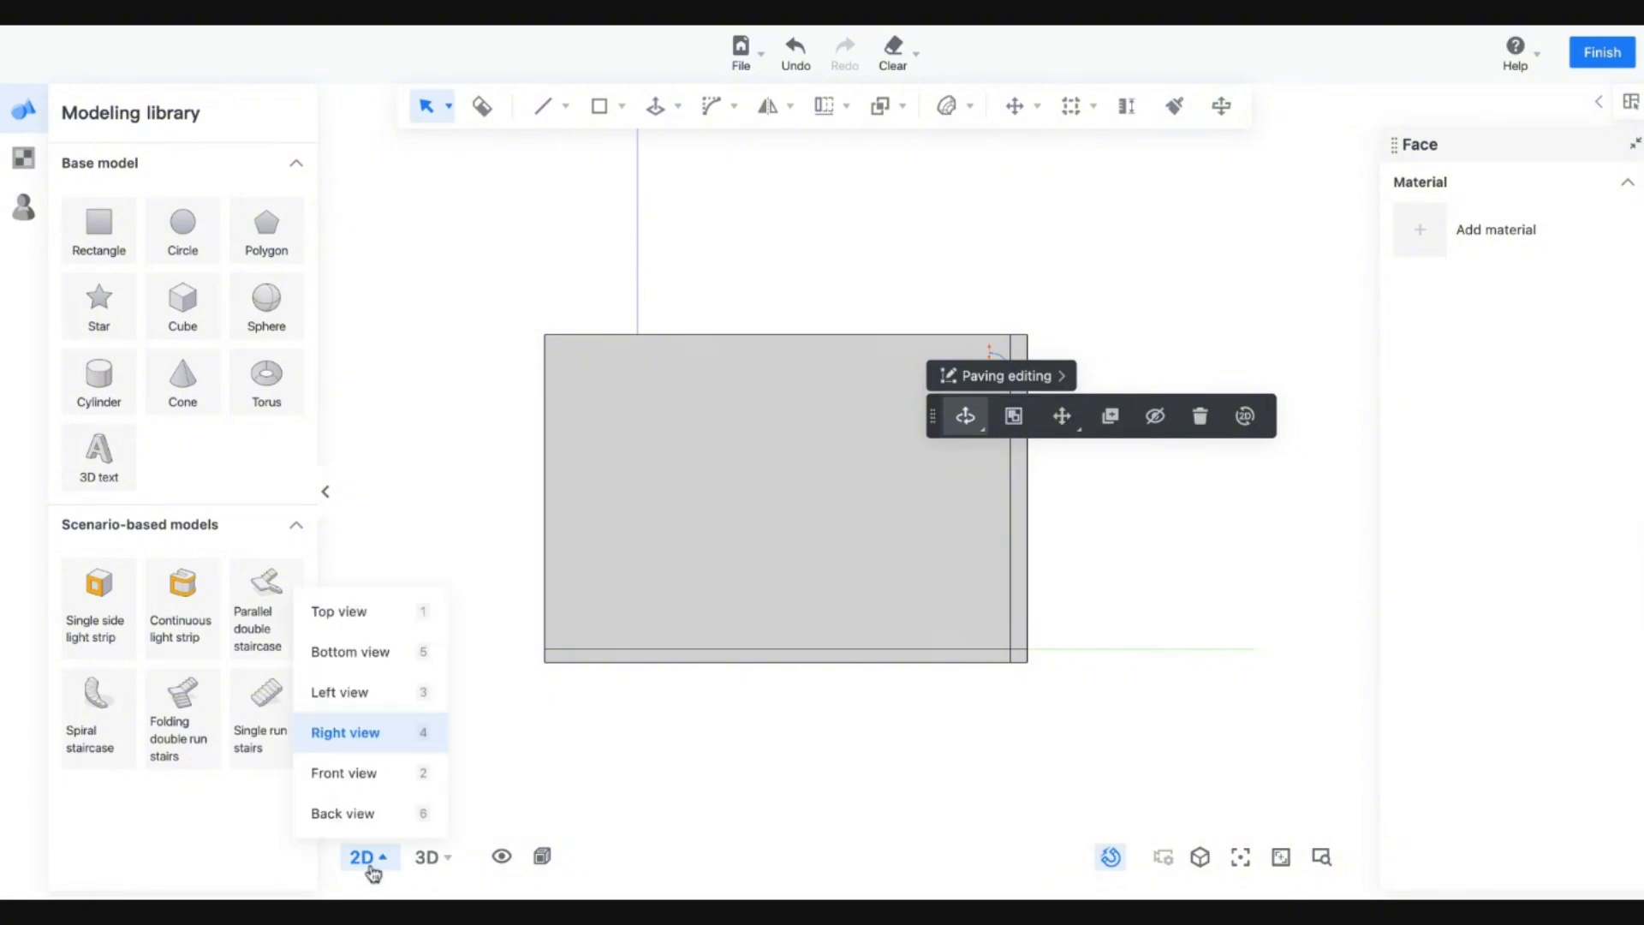
{"action": "left_click", "coordinate": [353, 610]}
{"action": "left_click", "coordinate": [358, 694]}
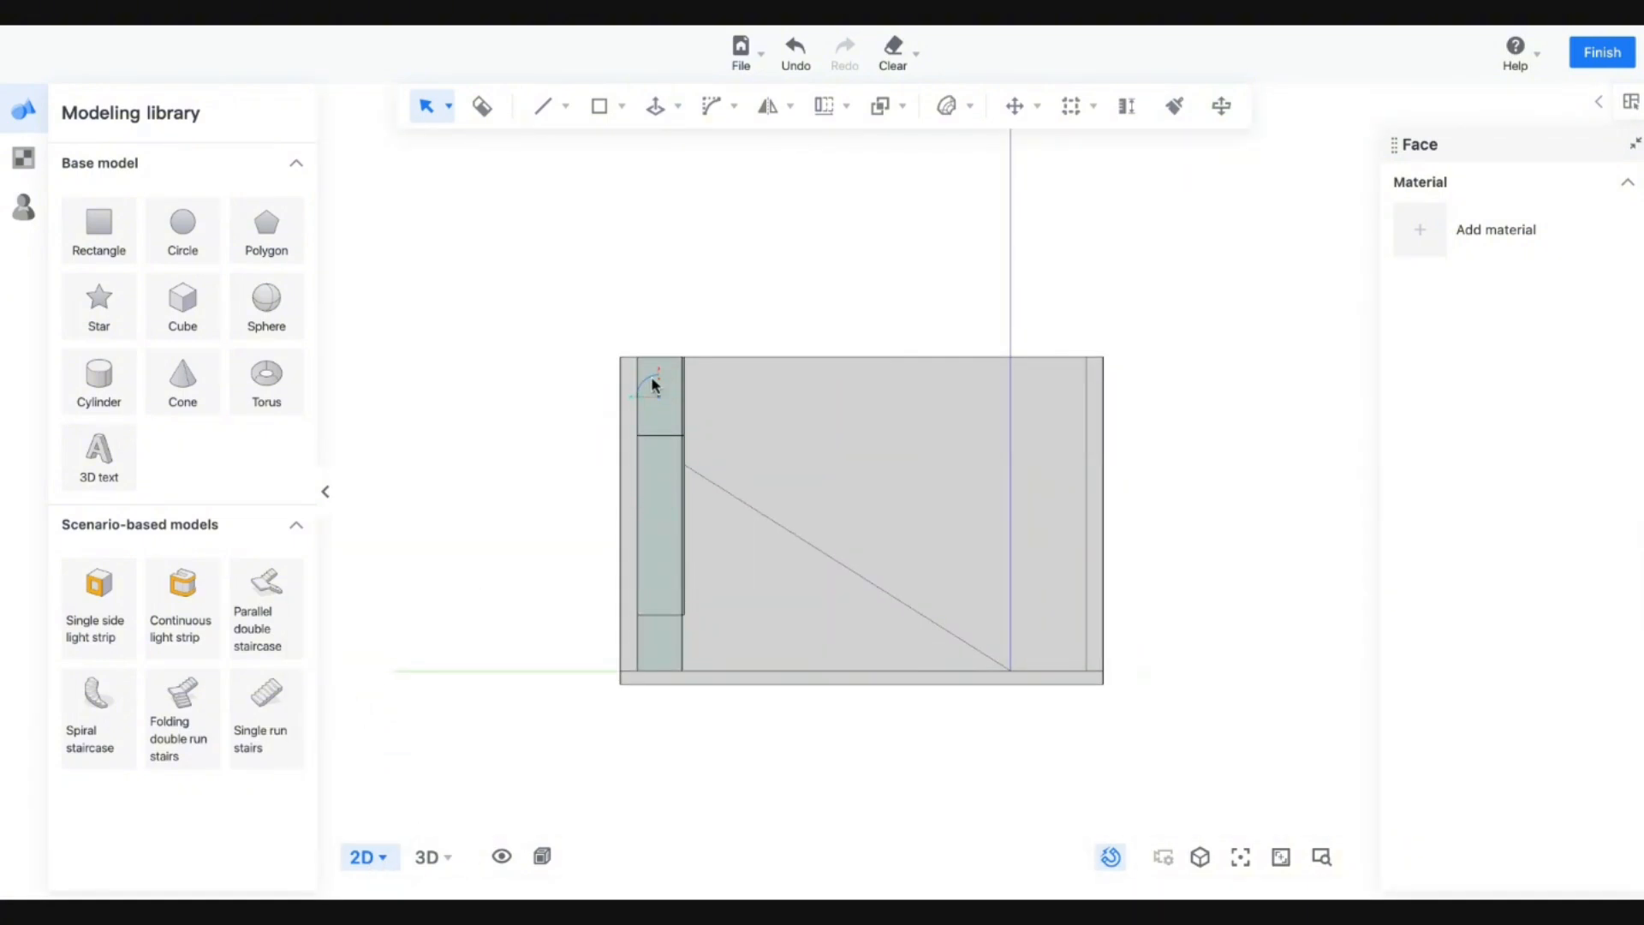
{"action": "left_click", "coordinate": [426, 857]}
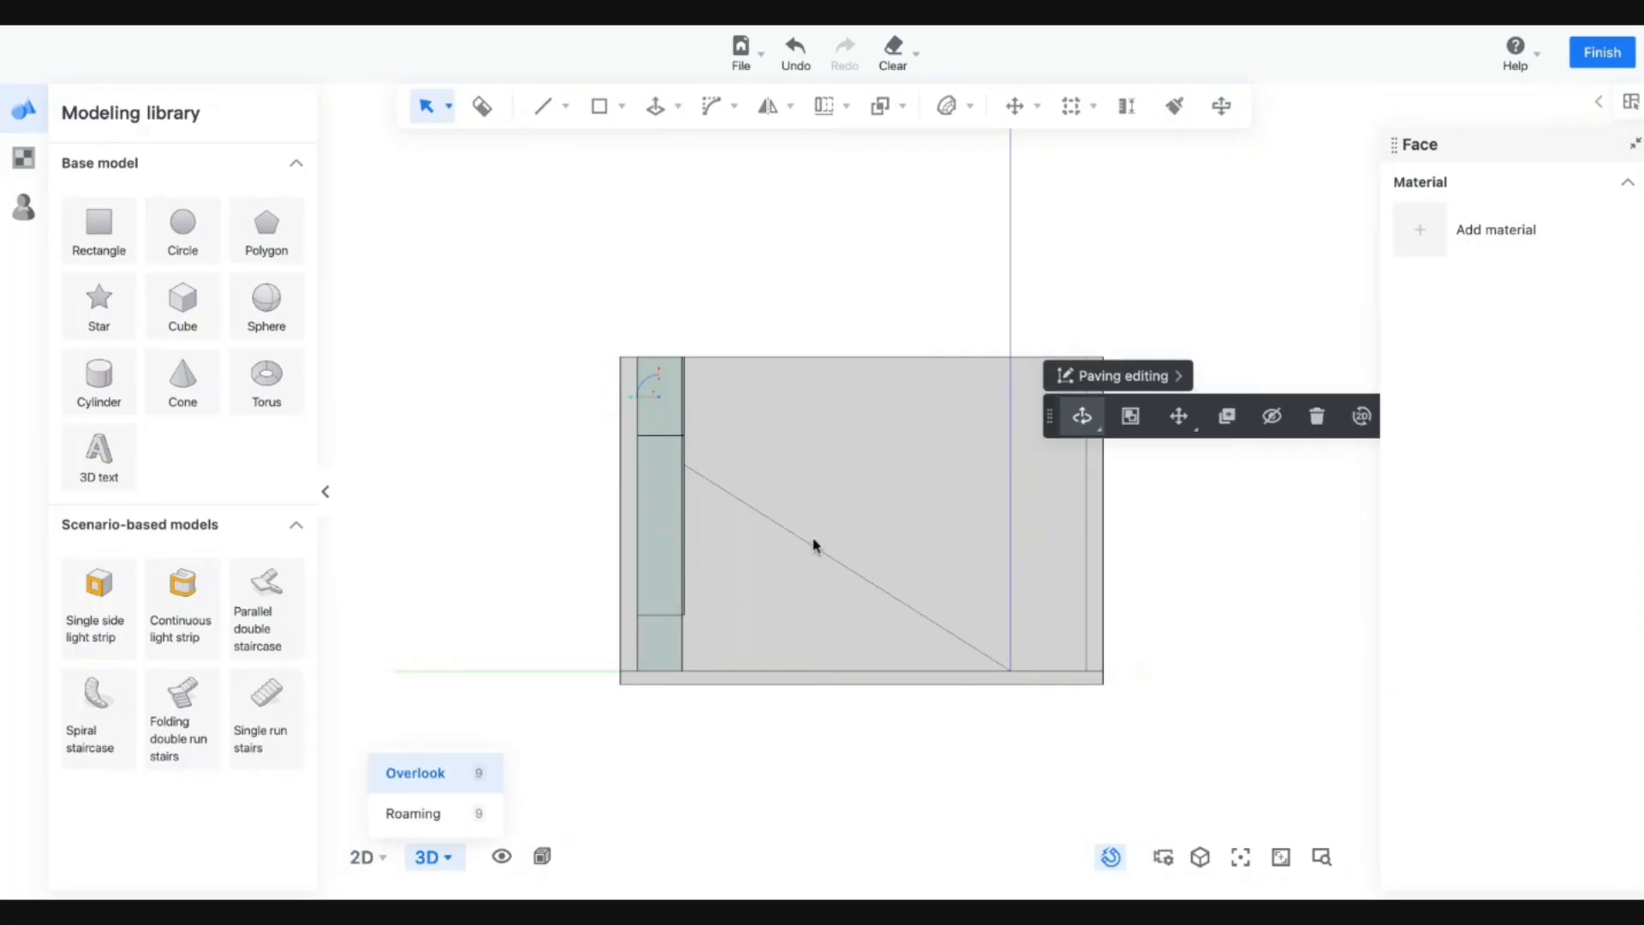
{"action": "middle_click_drag", "start_coordinate": [943, 702], "coordinate": [1079, 608]}
Draw a circle on the top box's side panel.
{"action": "left_click", "coordinate": [1152, 650]}
{"action": "left_click", "coordinate": [622, 105]}
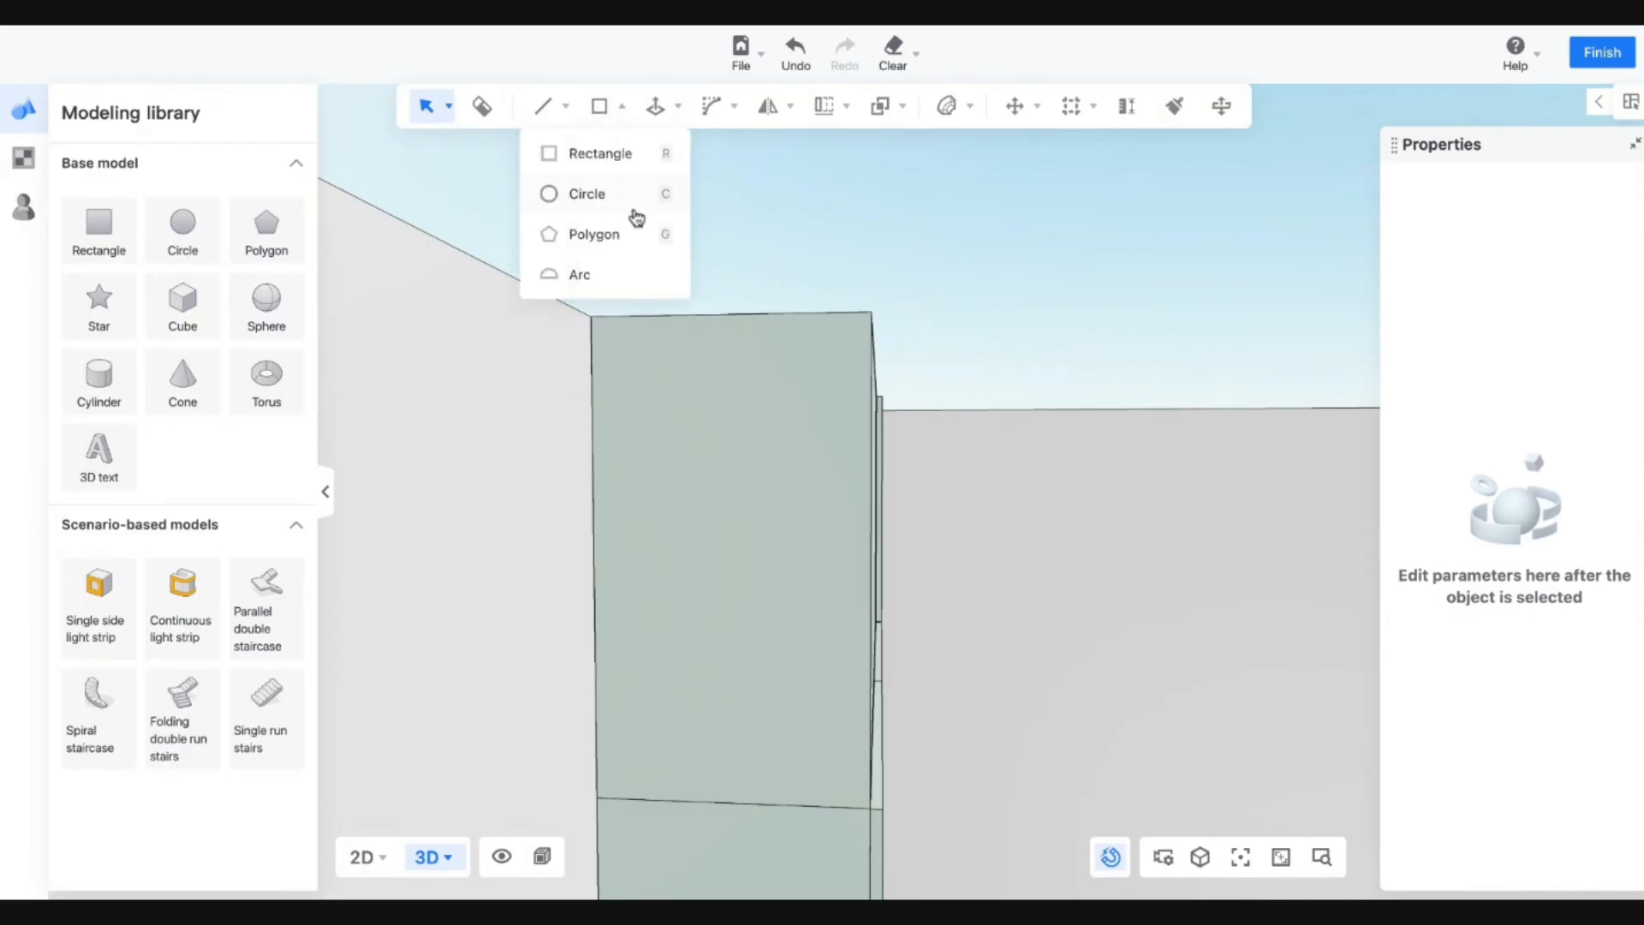
{"action": "left_click", "coordinate": [633, 193]}
{"action": "left_click", "coordinate": [716, 545]}
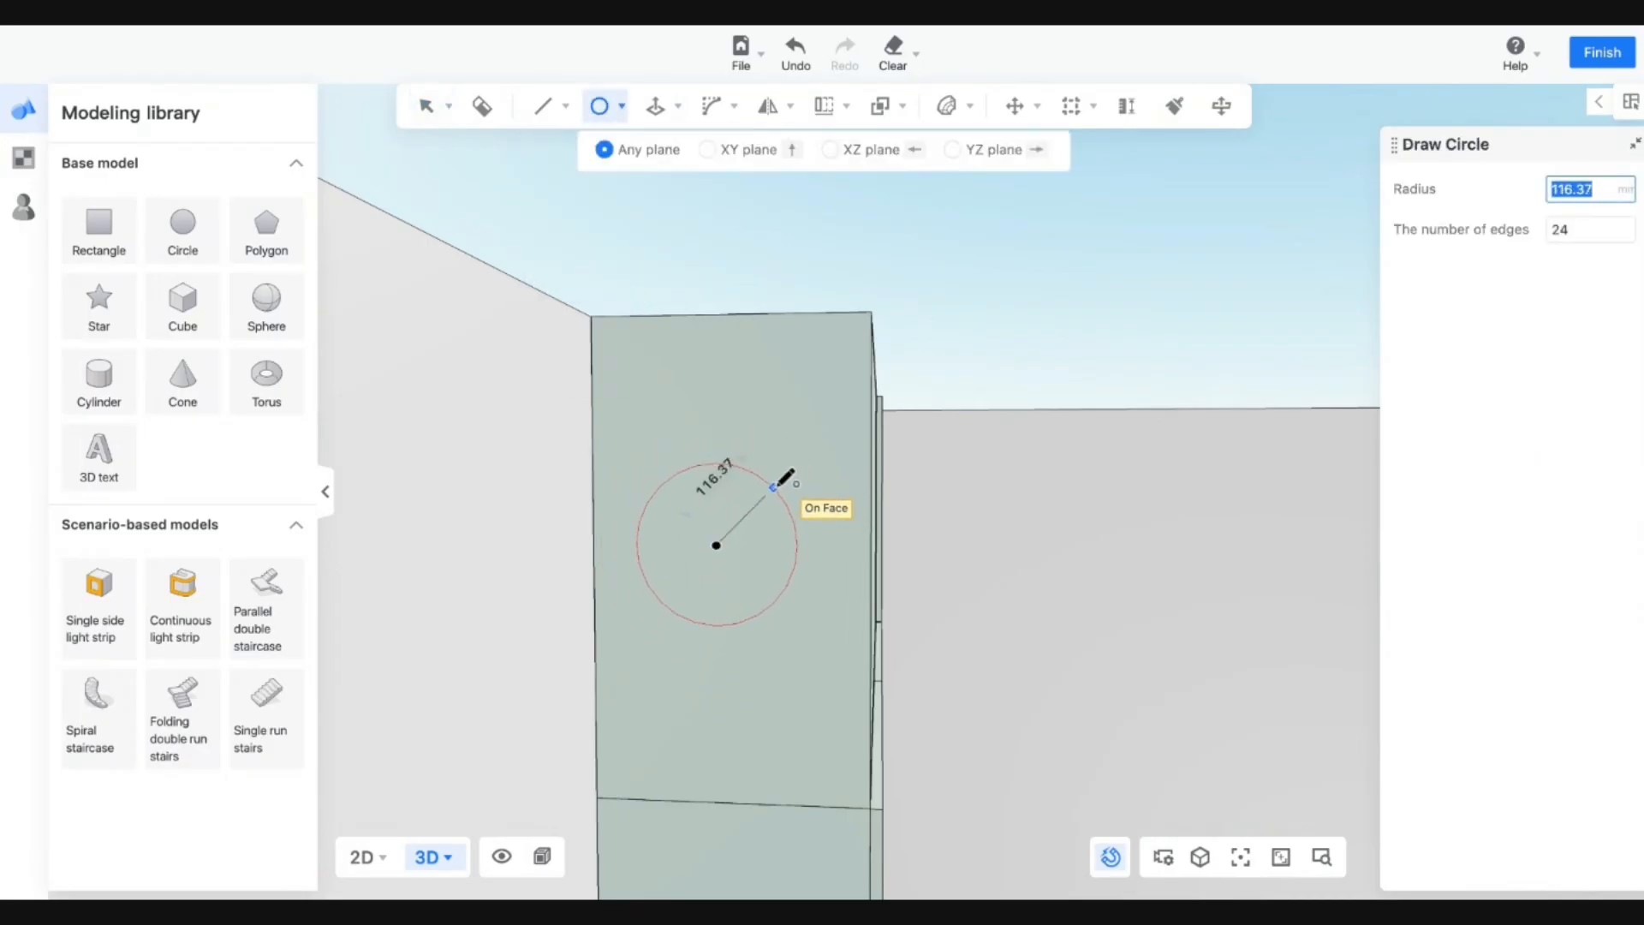
{"action": "left_click", "coordinate": [775, 485]}
{"action": "key", "text": "Escape"}
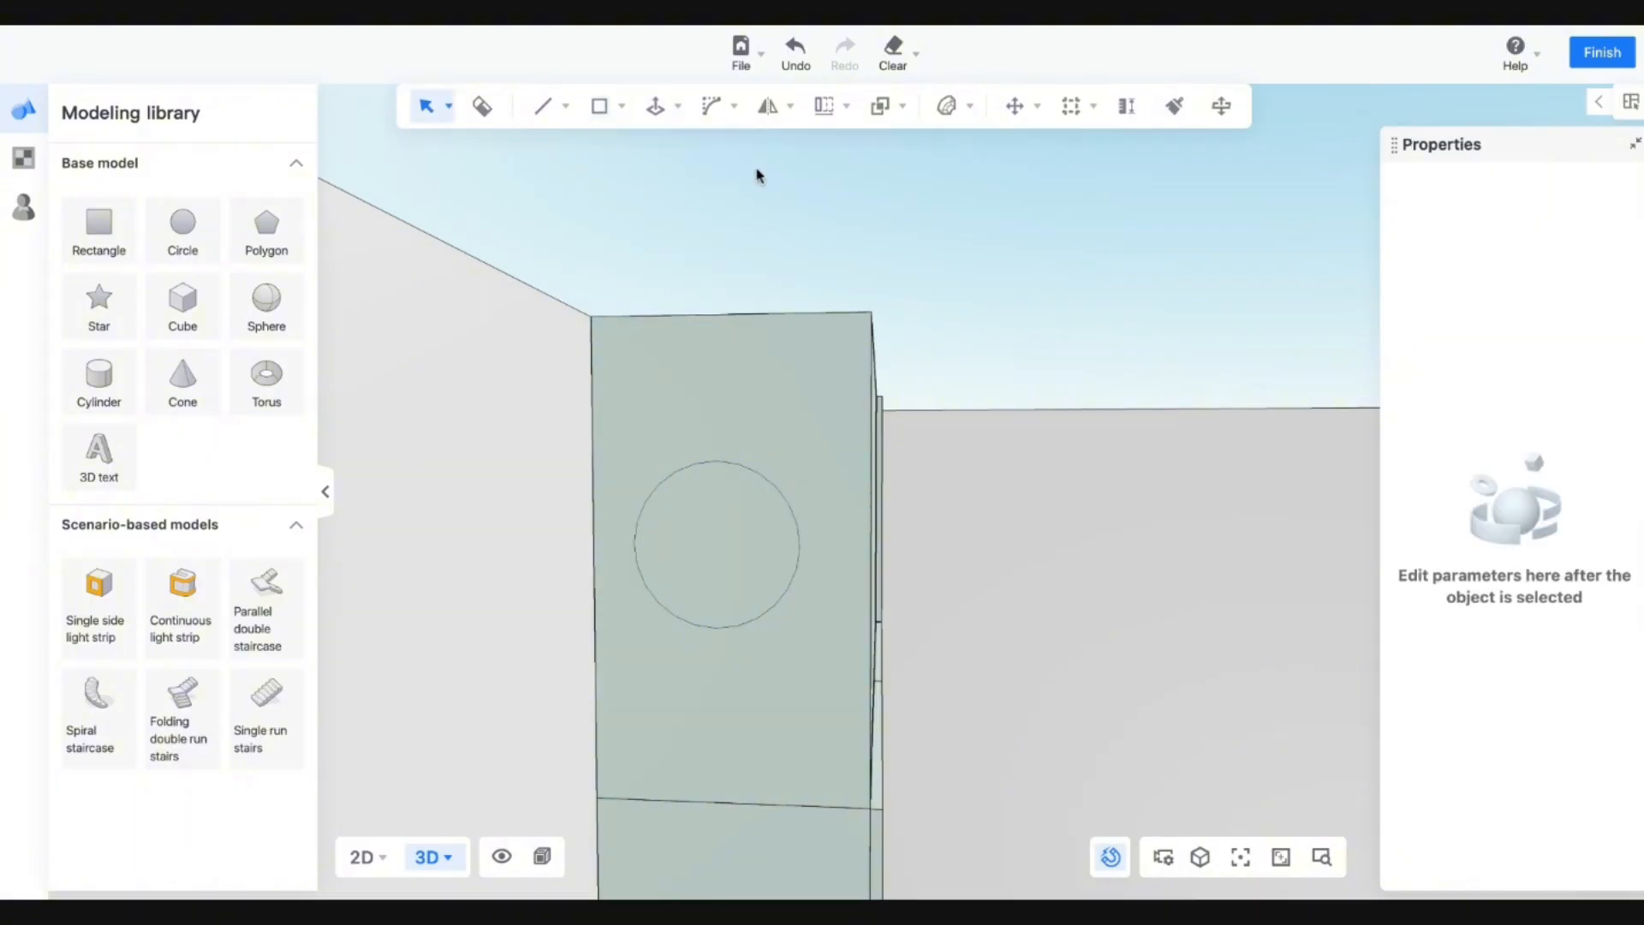
Push the circle 18 mm into the side panel to cut the round hole.
{"action": "left_click", "coordinate": [677, 105]}
{"action": "left_click", "coordinate": [656, 153]}
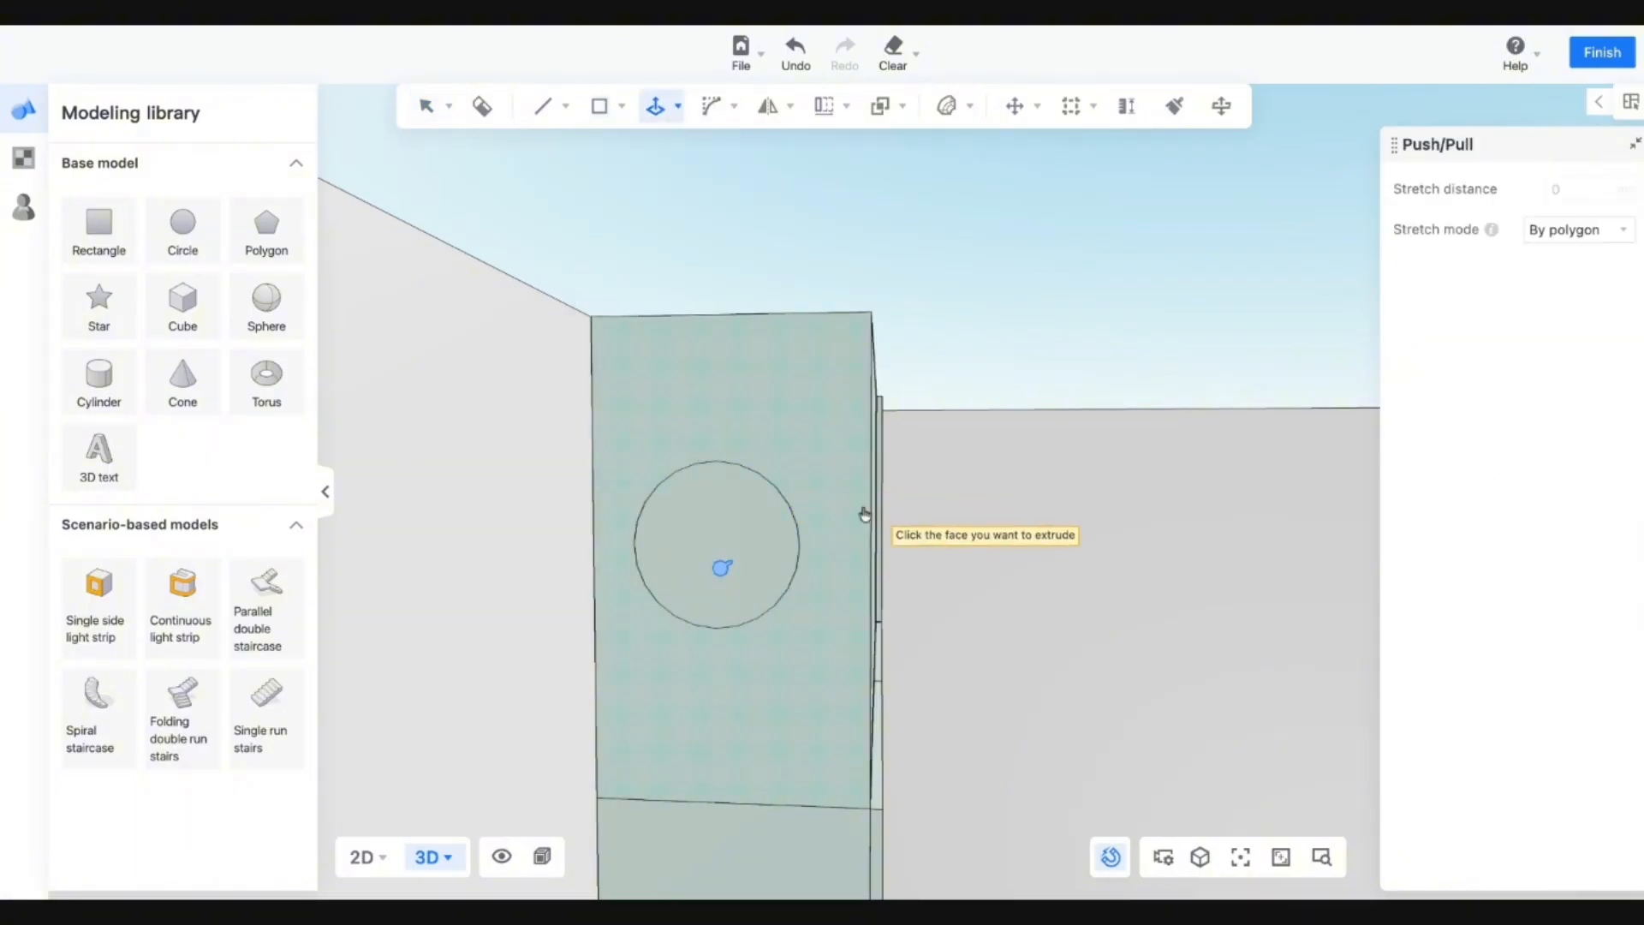
{"action": "left_click", "coordinate": [709, 549]}
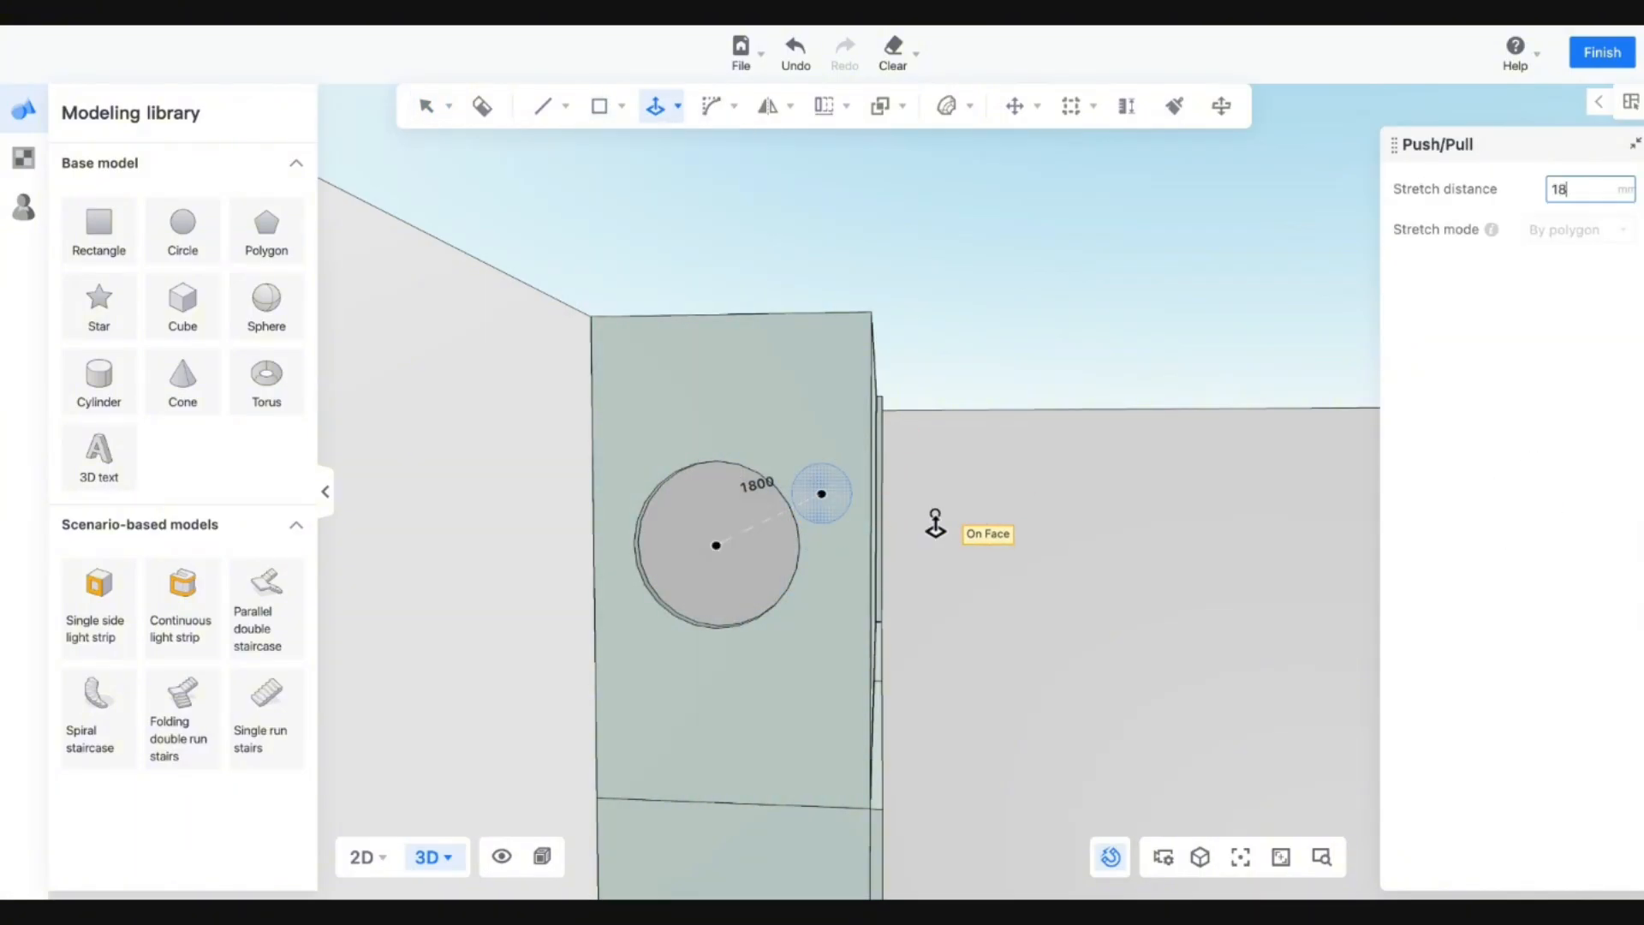
{"action": "key", "text": "Return"}
{"action": "key", "text": "Escape"}
{"action": "key", "text": "Escape"}
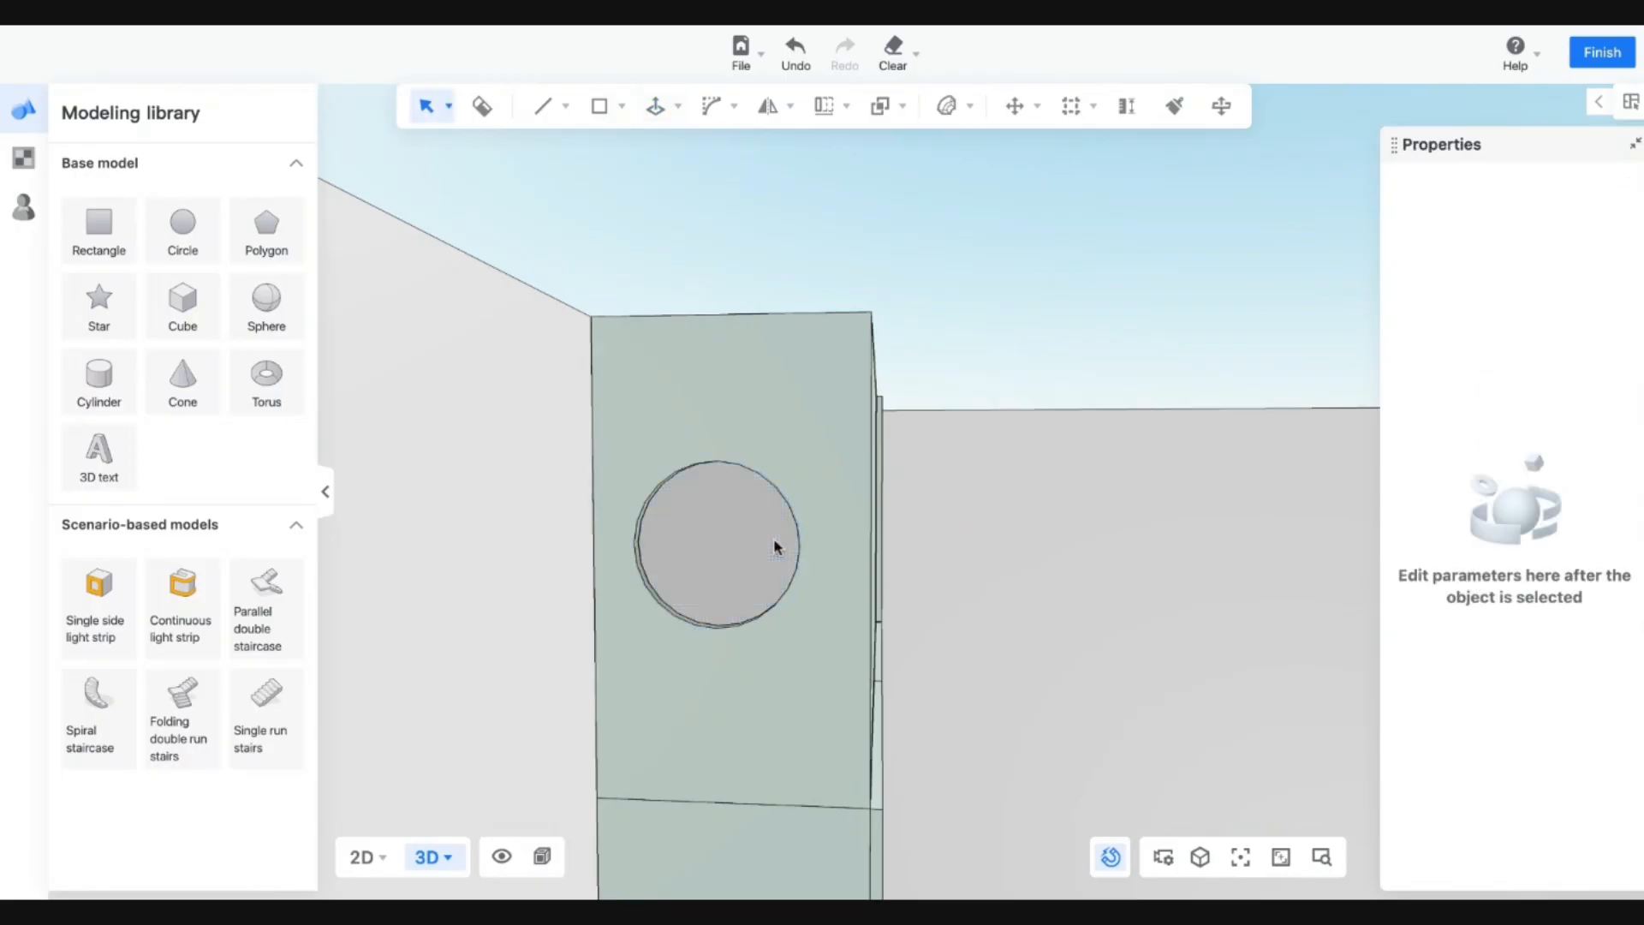
{"action": "middle_click_drag", "start_coordinate": [1076, 613], "coordinate": [821, 650]}
{"action": "scroll", "coordinate": [834, 512], "scroll_direction": "up", "scroll_amount": 5}
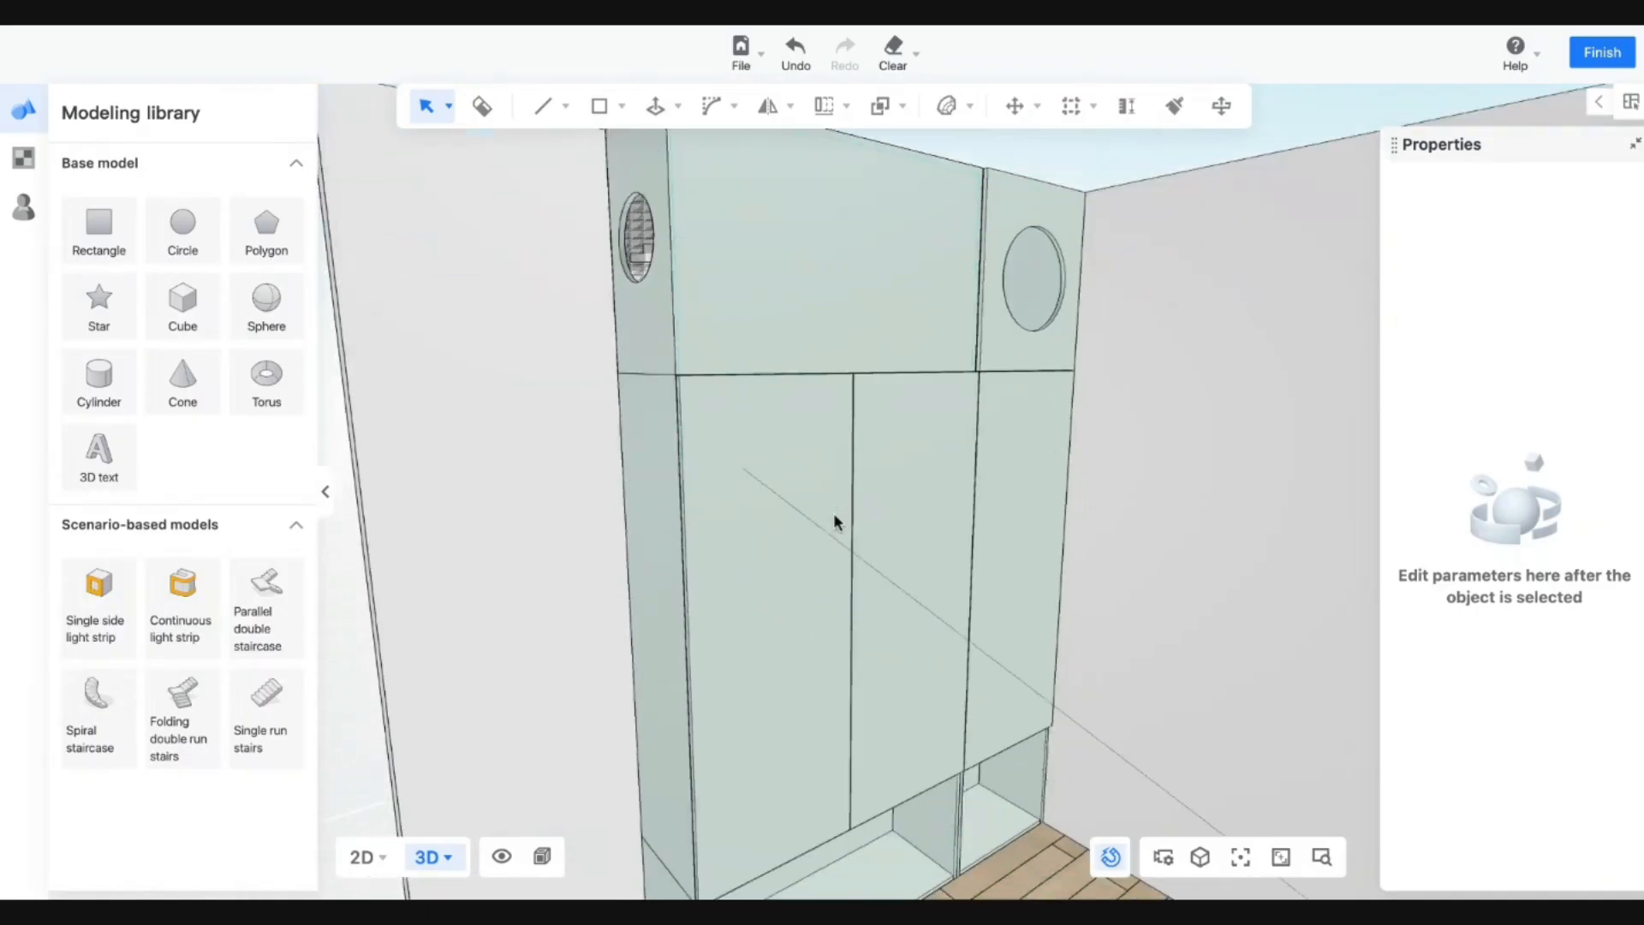
Offset the top box's front face inward by 30 mm and select the inner panel.
{"action": "scroll", "coordinate": [834, 512], "scroll_direction": "up", "scroll_amount": 3}
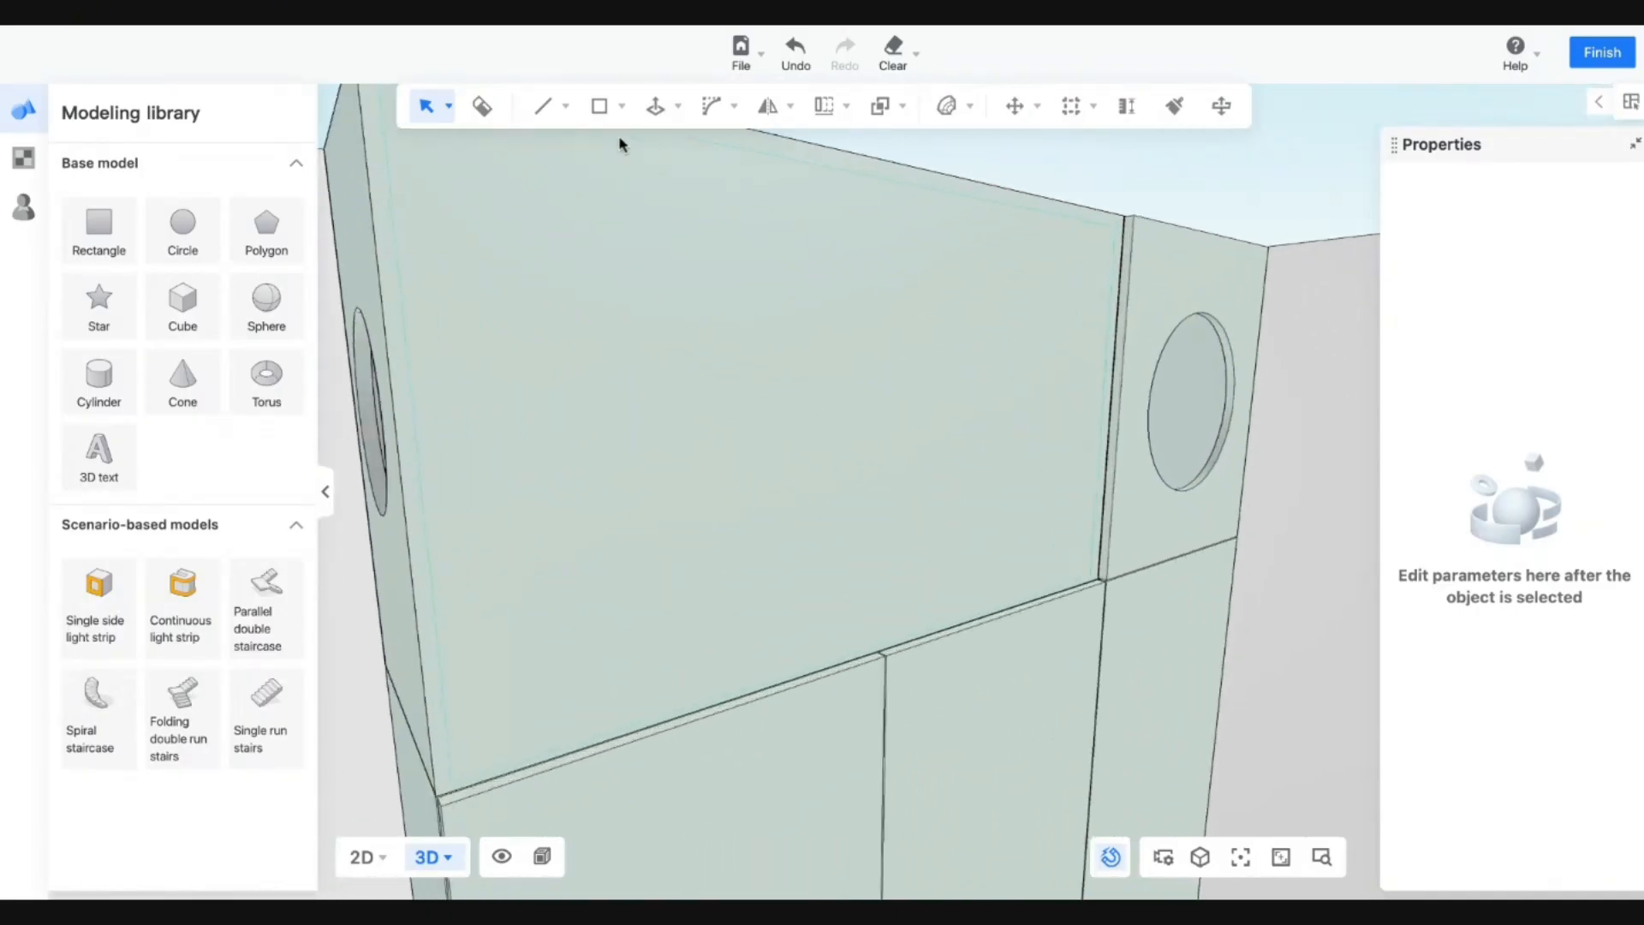
{"action": "left_click", "coordinate": [602, 109]}
{"action": "key", "text": "Escape"}
{"action": "mouse_move", "coordinate": [721, 118]}
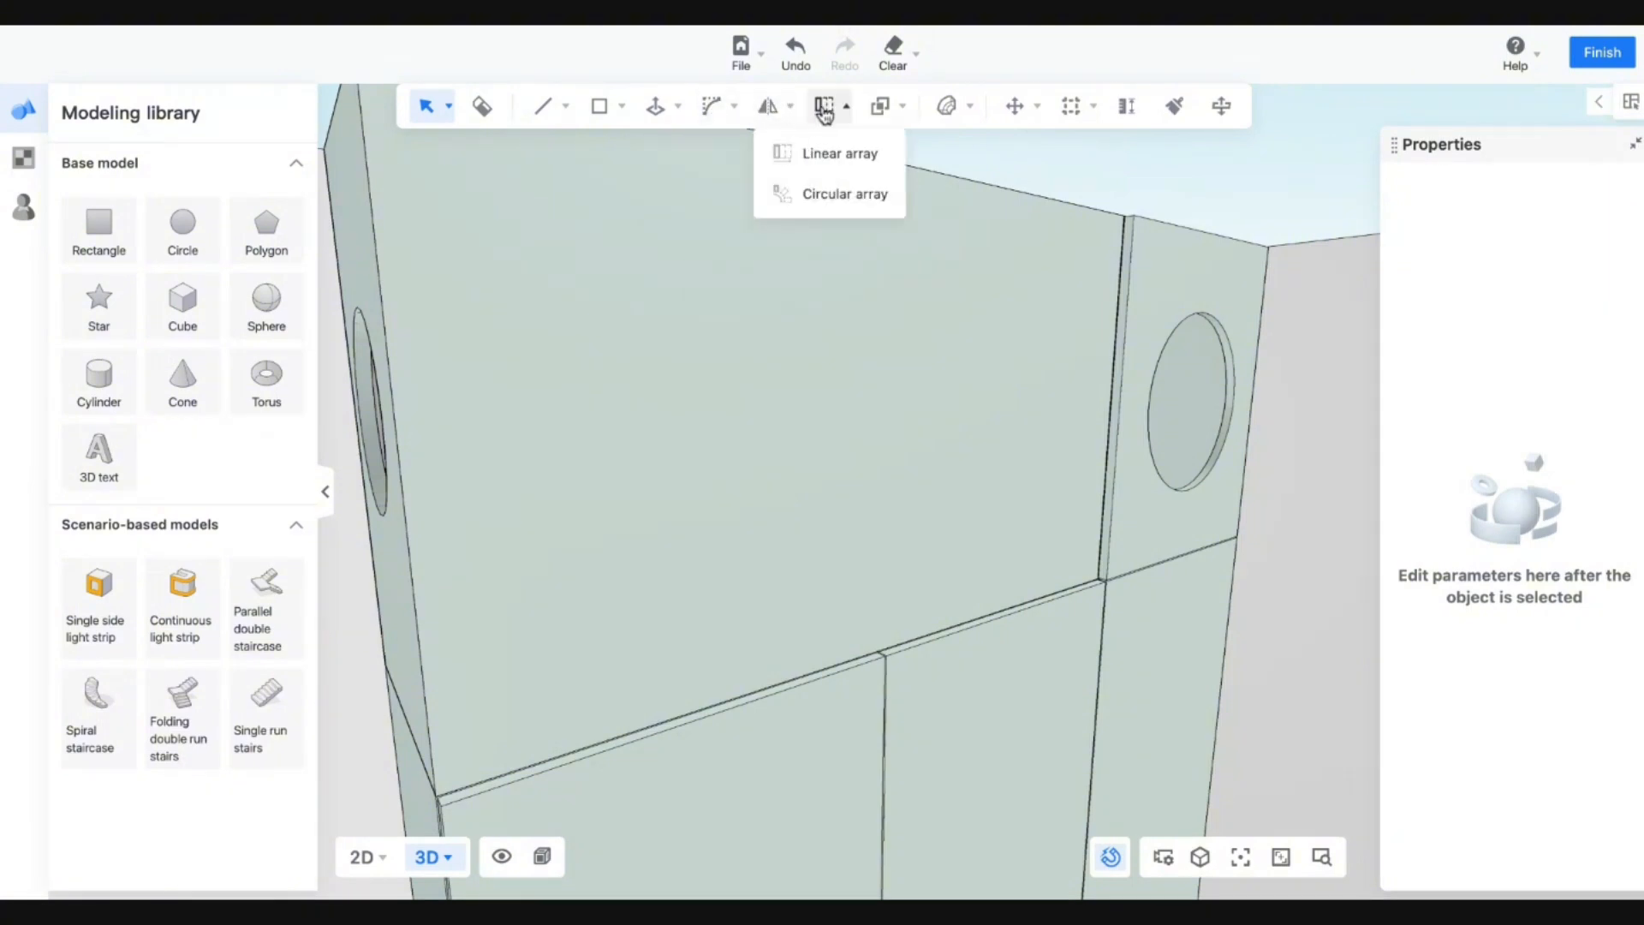
{"action": "mouse_move", "coordinate": [657, 106]}
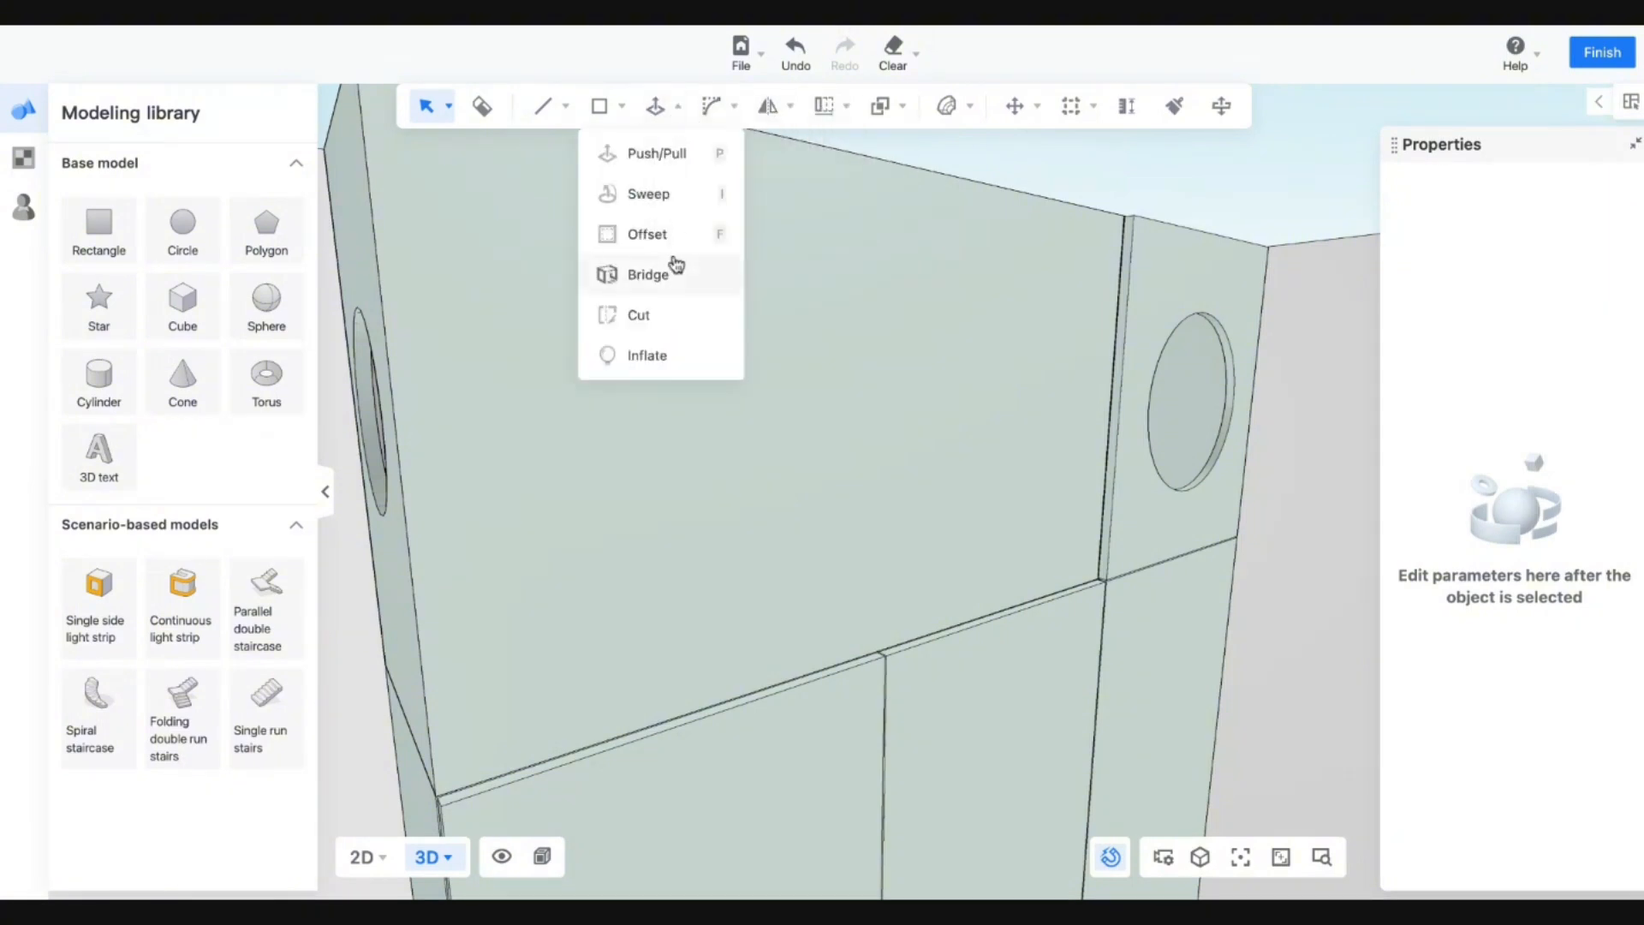
{"action": "left_click", "coordinate": [651, 231]}
{"action": "left_click", "coordinate": [812, 398]}
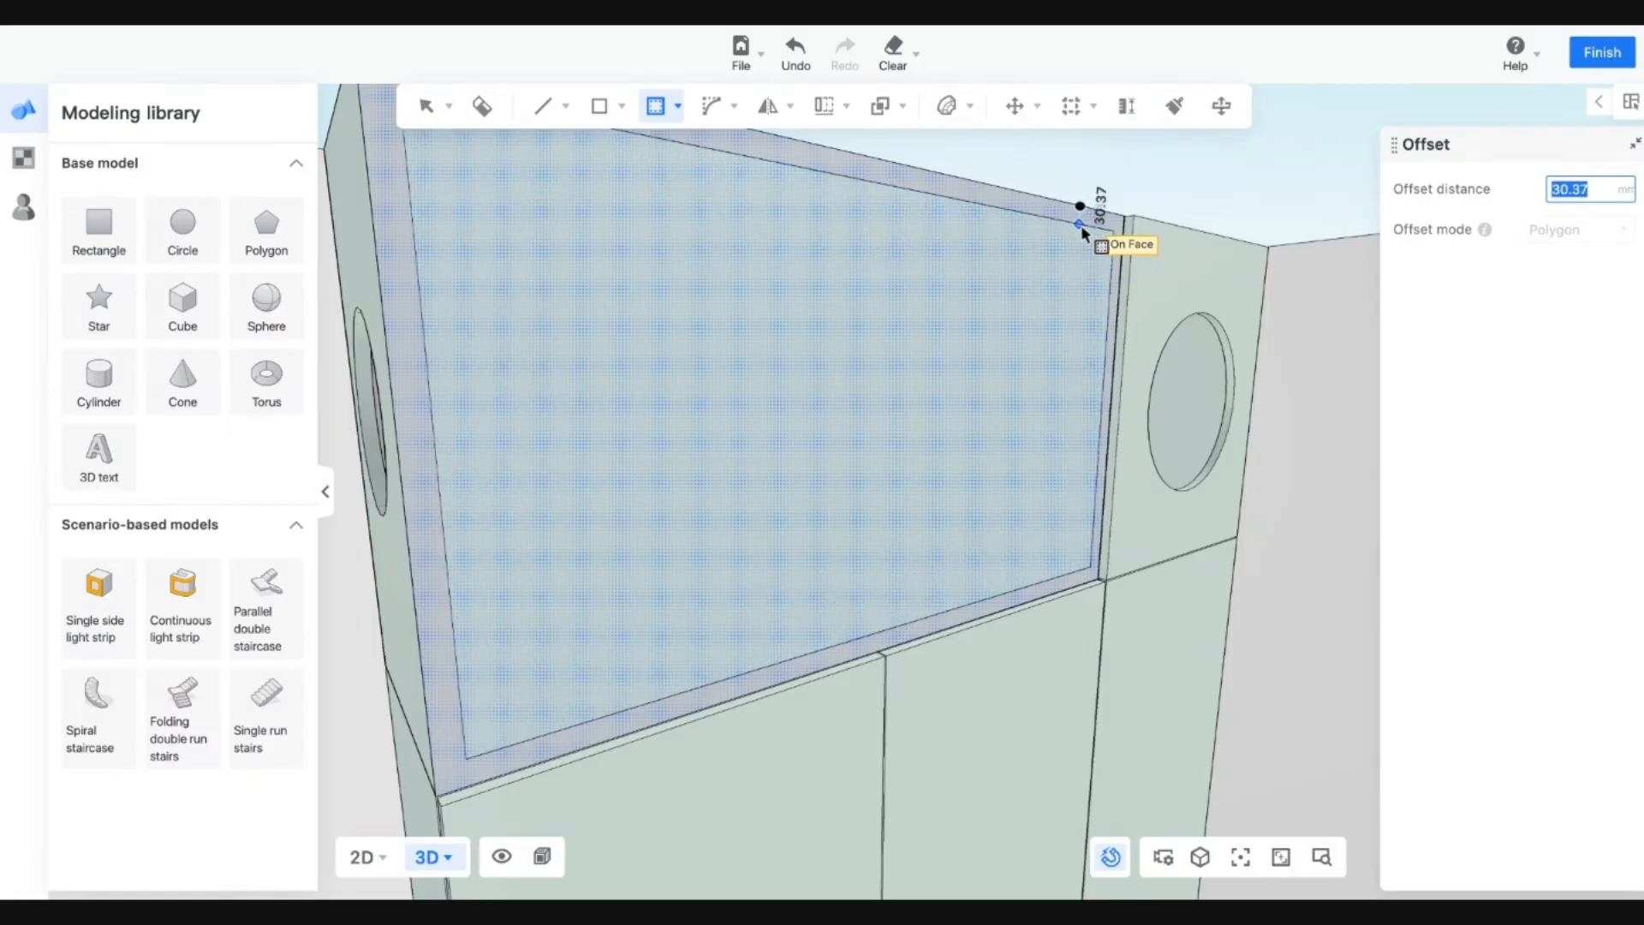
{"action": "type", "text": "30"}
{"action": "key", "text": "Return"}
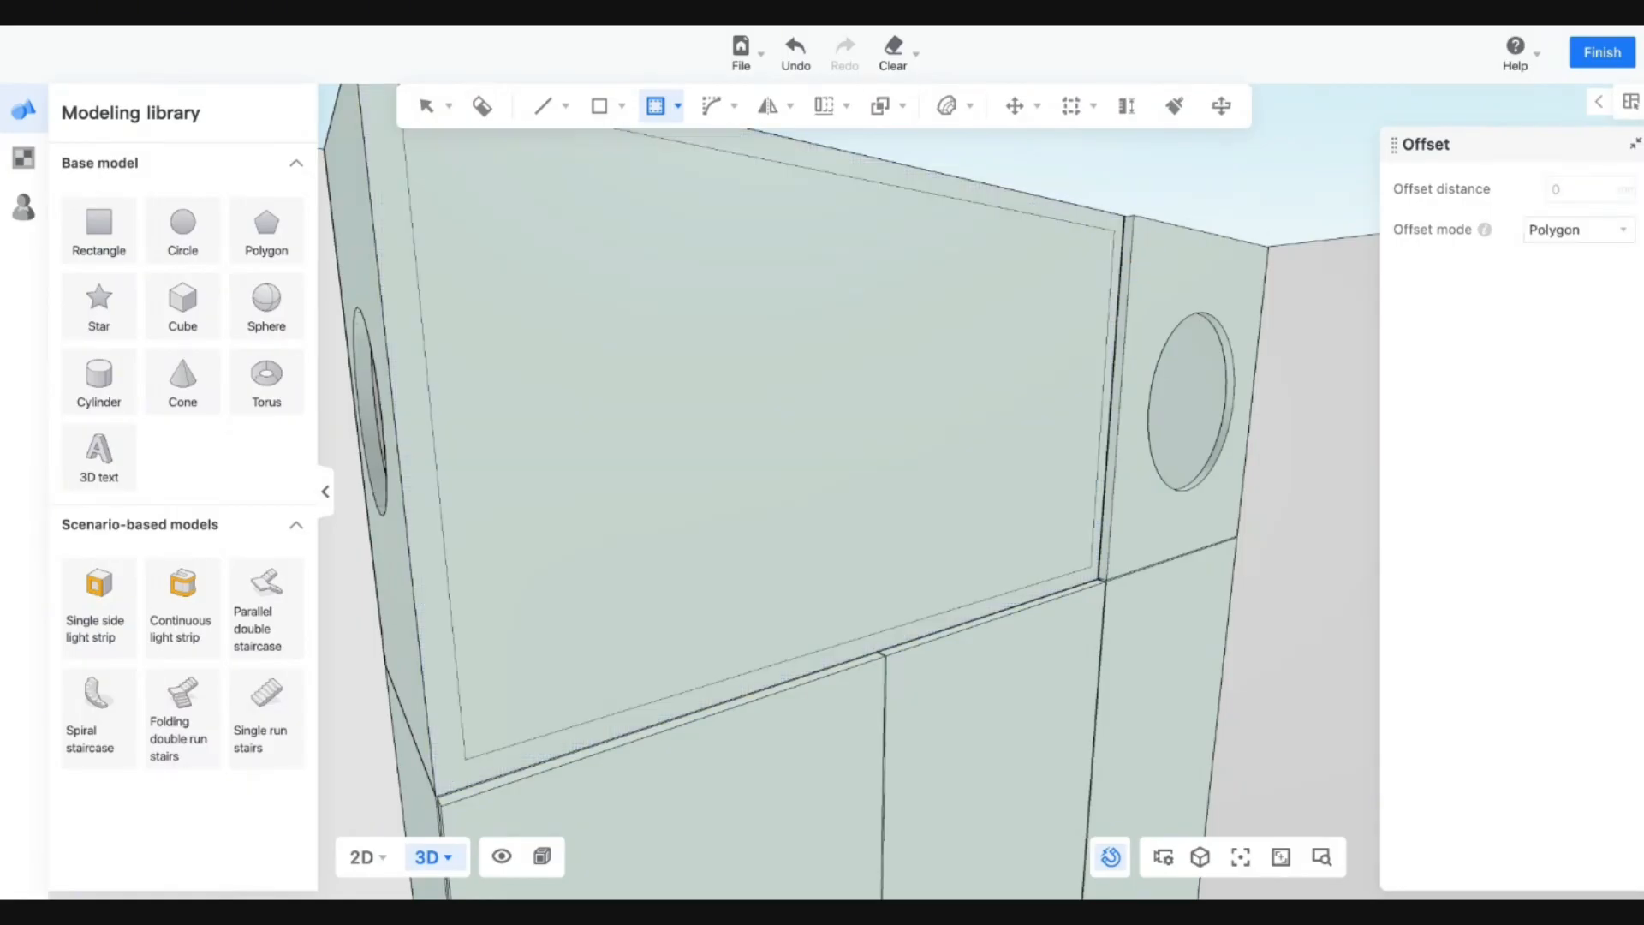
{"action": "key", "text": "Escape"}
{"action": "left_click", "coordinate": [879, 304]}
Apply Clear Glass from the Glass materials to the inner front panel.
{"action": "key", "text": "w"}
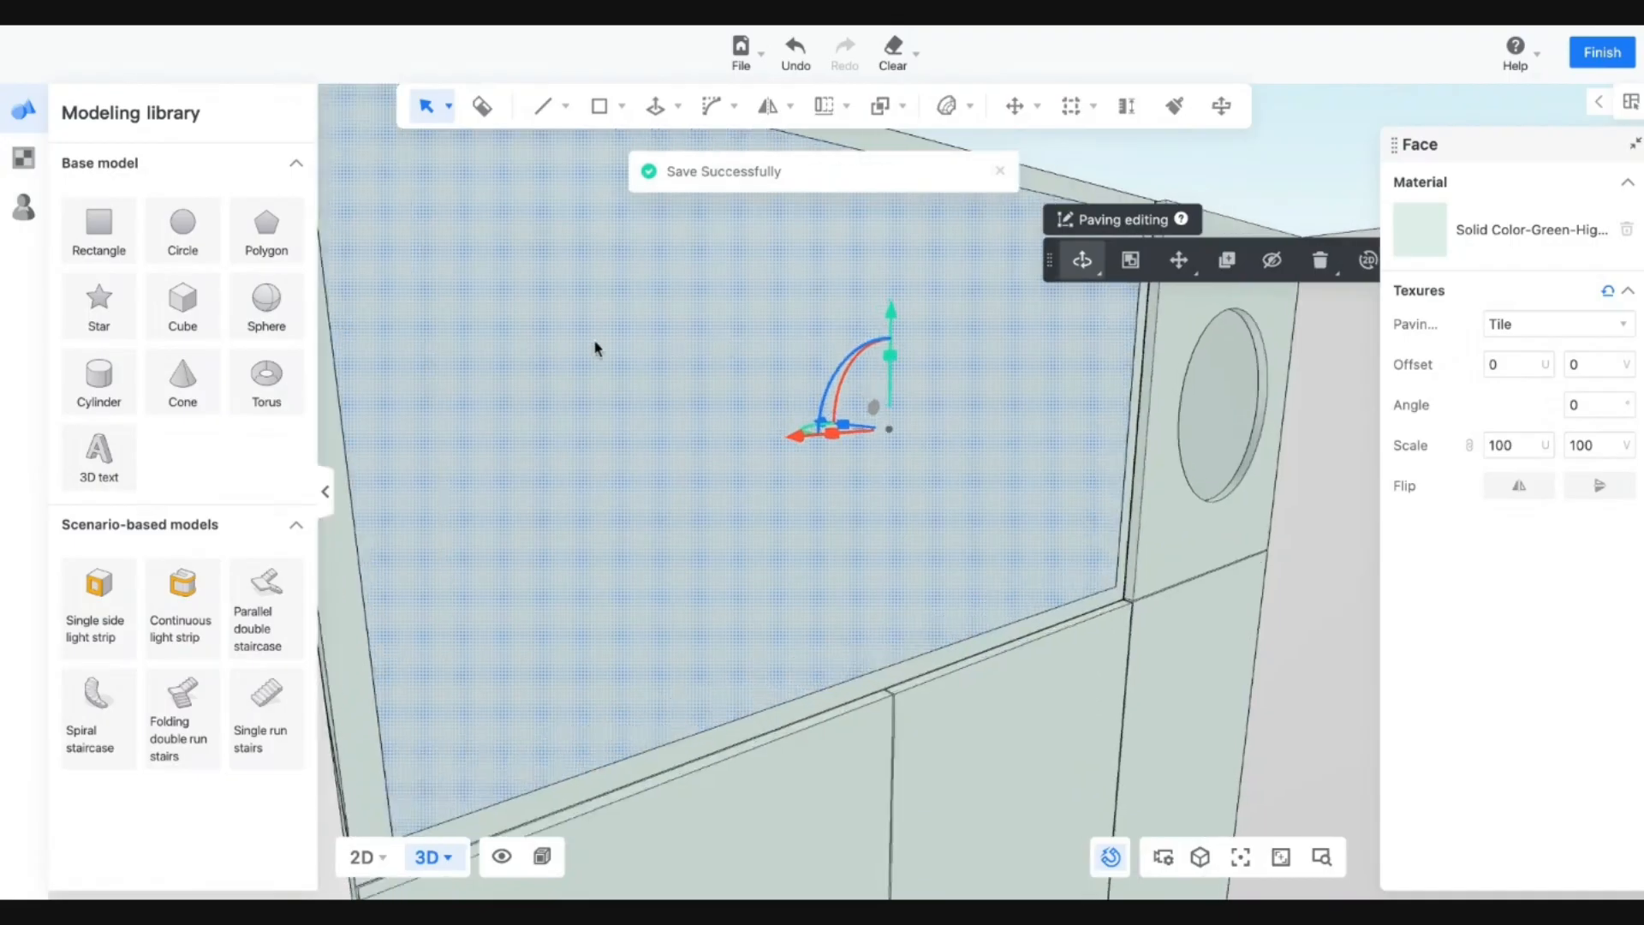
{"action": "key", "text": "a"}
{"action": "key", "text": "s"}
{"action": "left_click", "coordinate": [24, 157]}
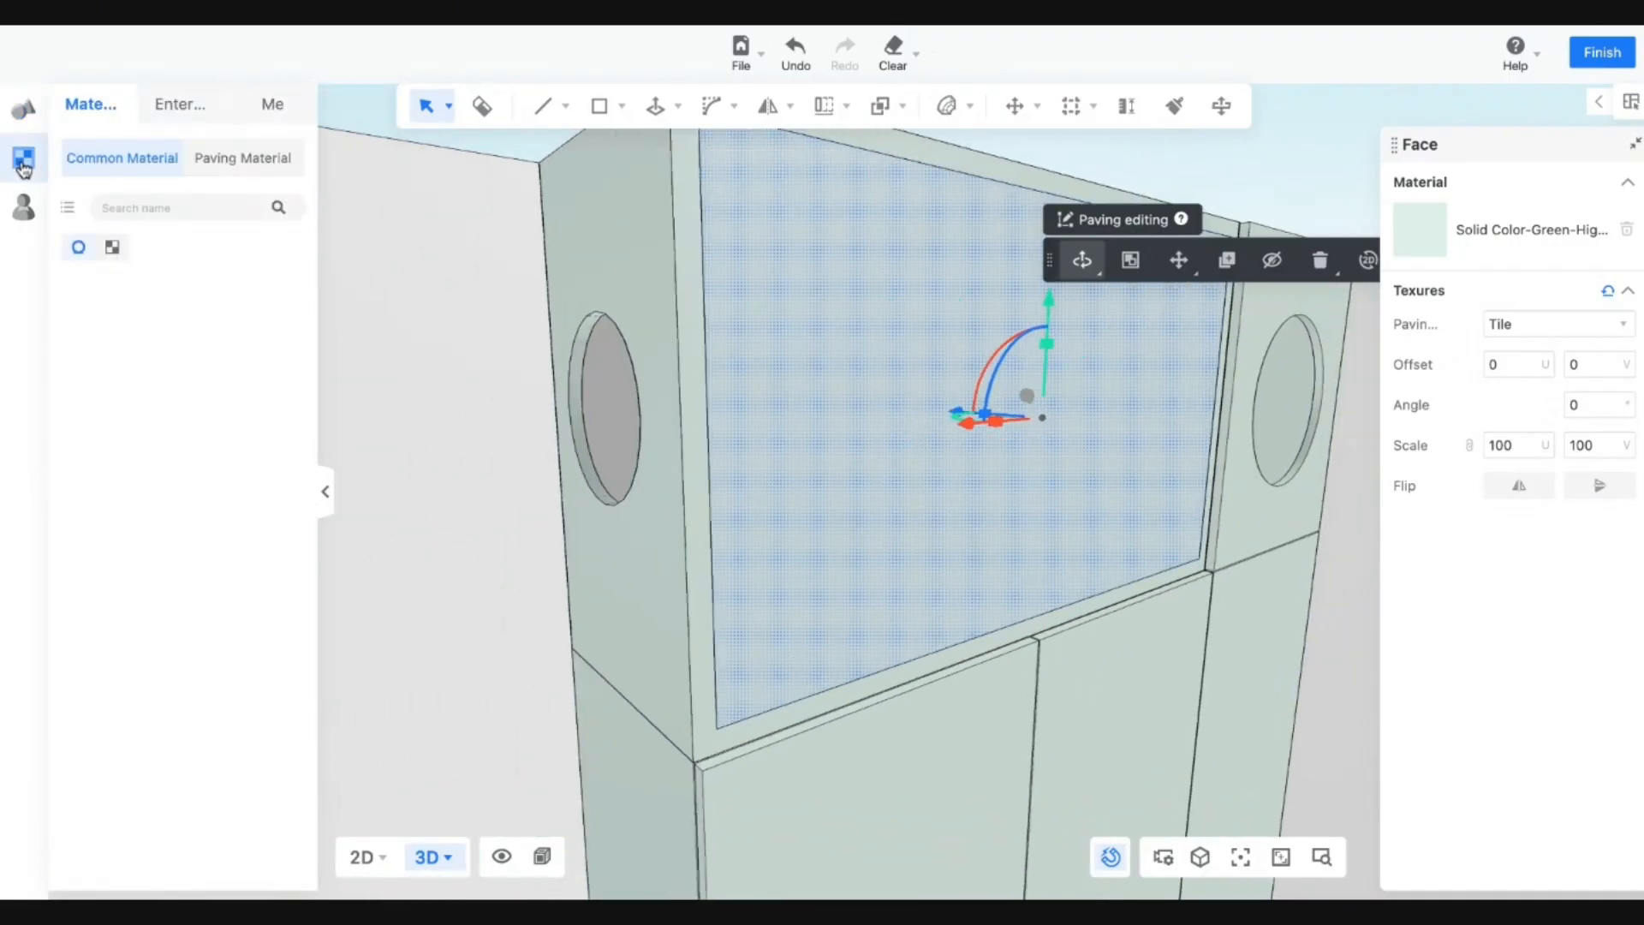
{"action": "left_click", "coordinate": [250, 278]}
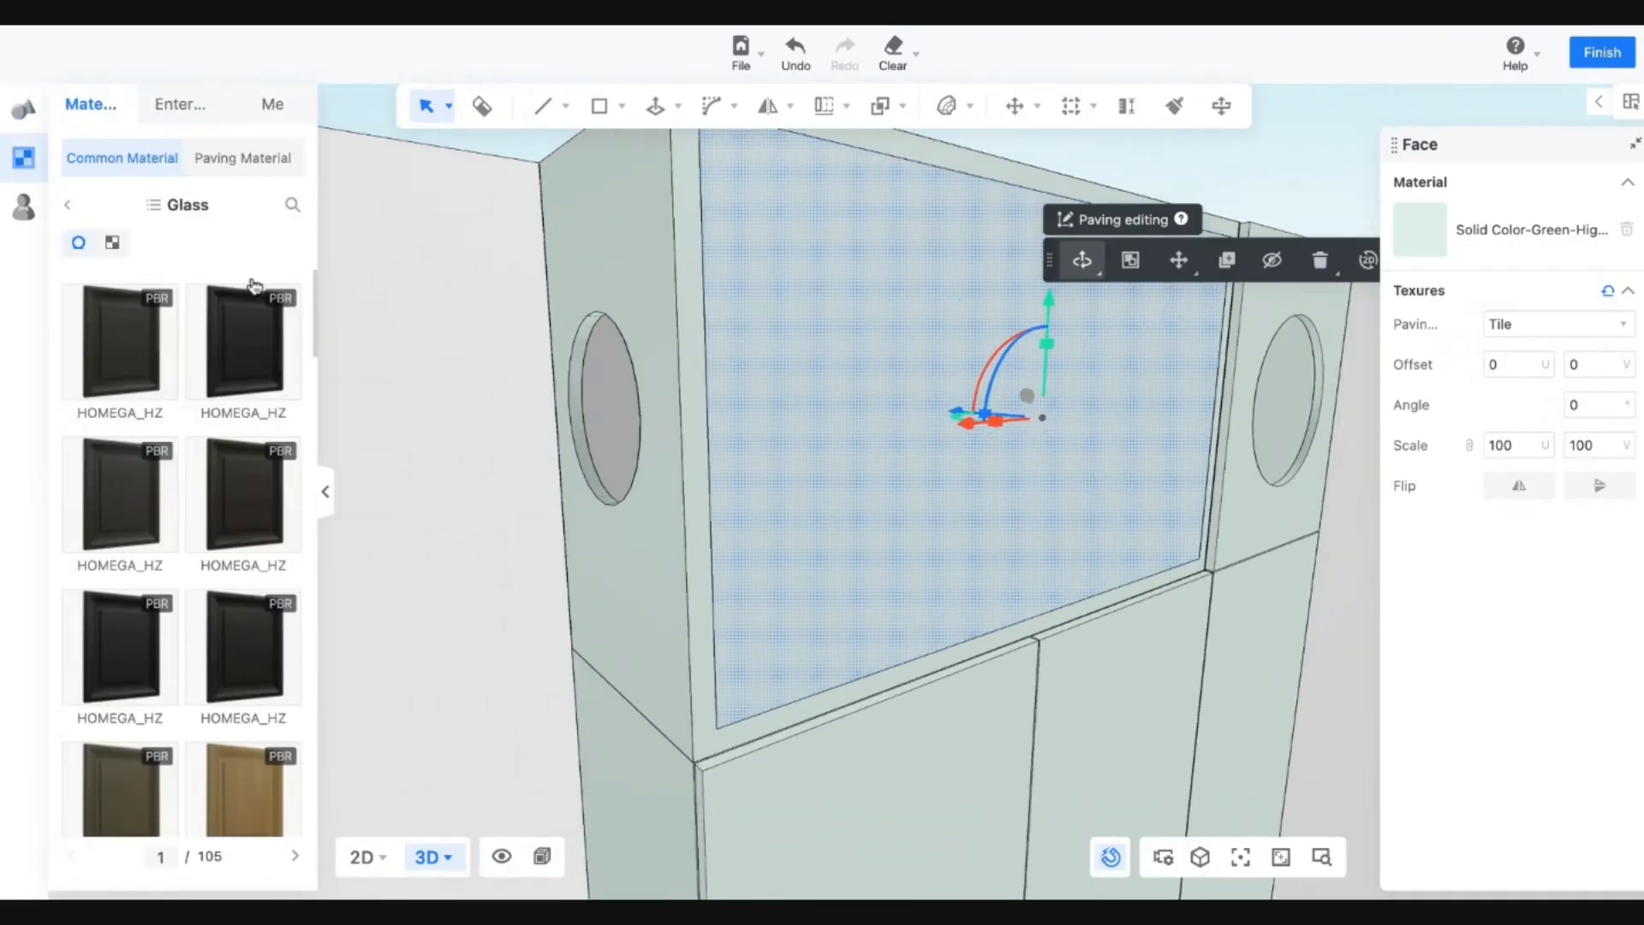
{"action": "scroll", "coordinate": [240, 514], "scroll_direction": "down", "scroll_amount": 10}
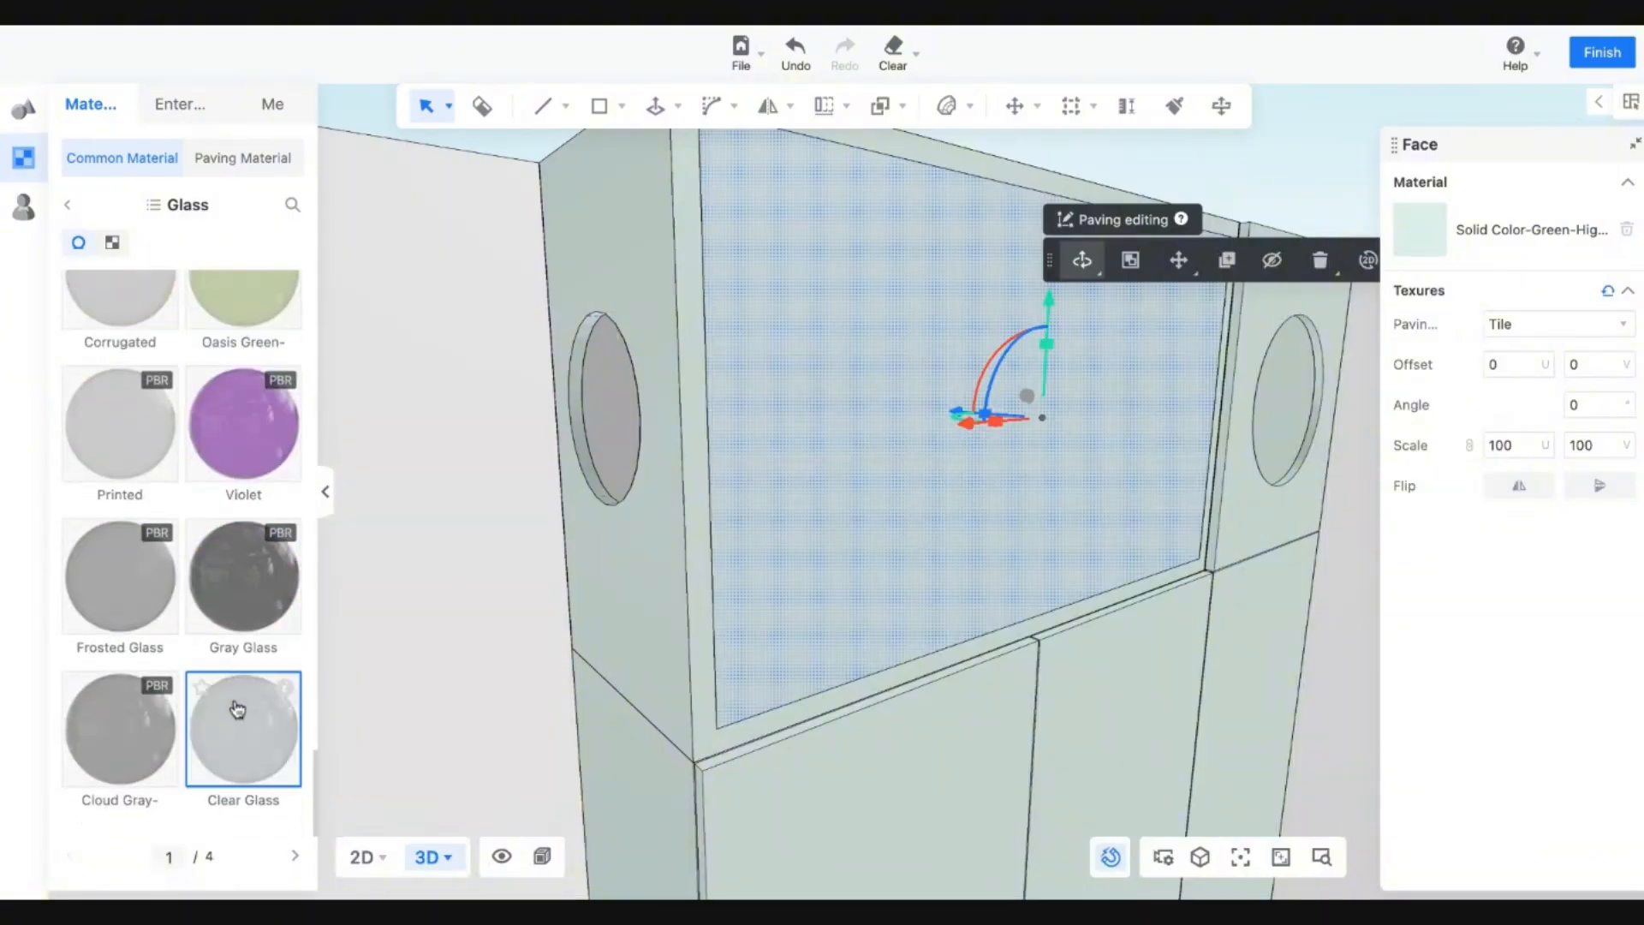
{"action": "left_click_drag", "start_coordinate": [238, 709], "coordinate": [860, 313]}
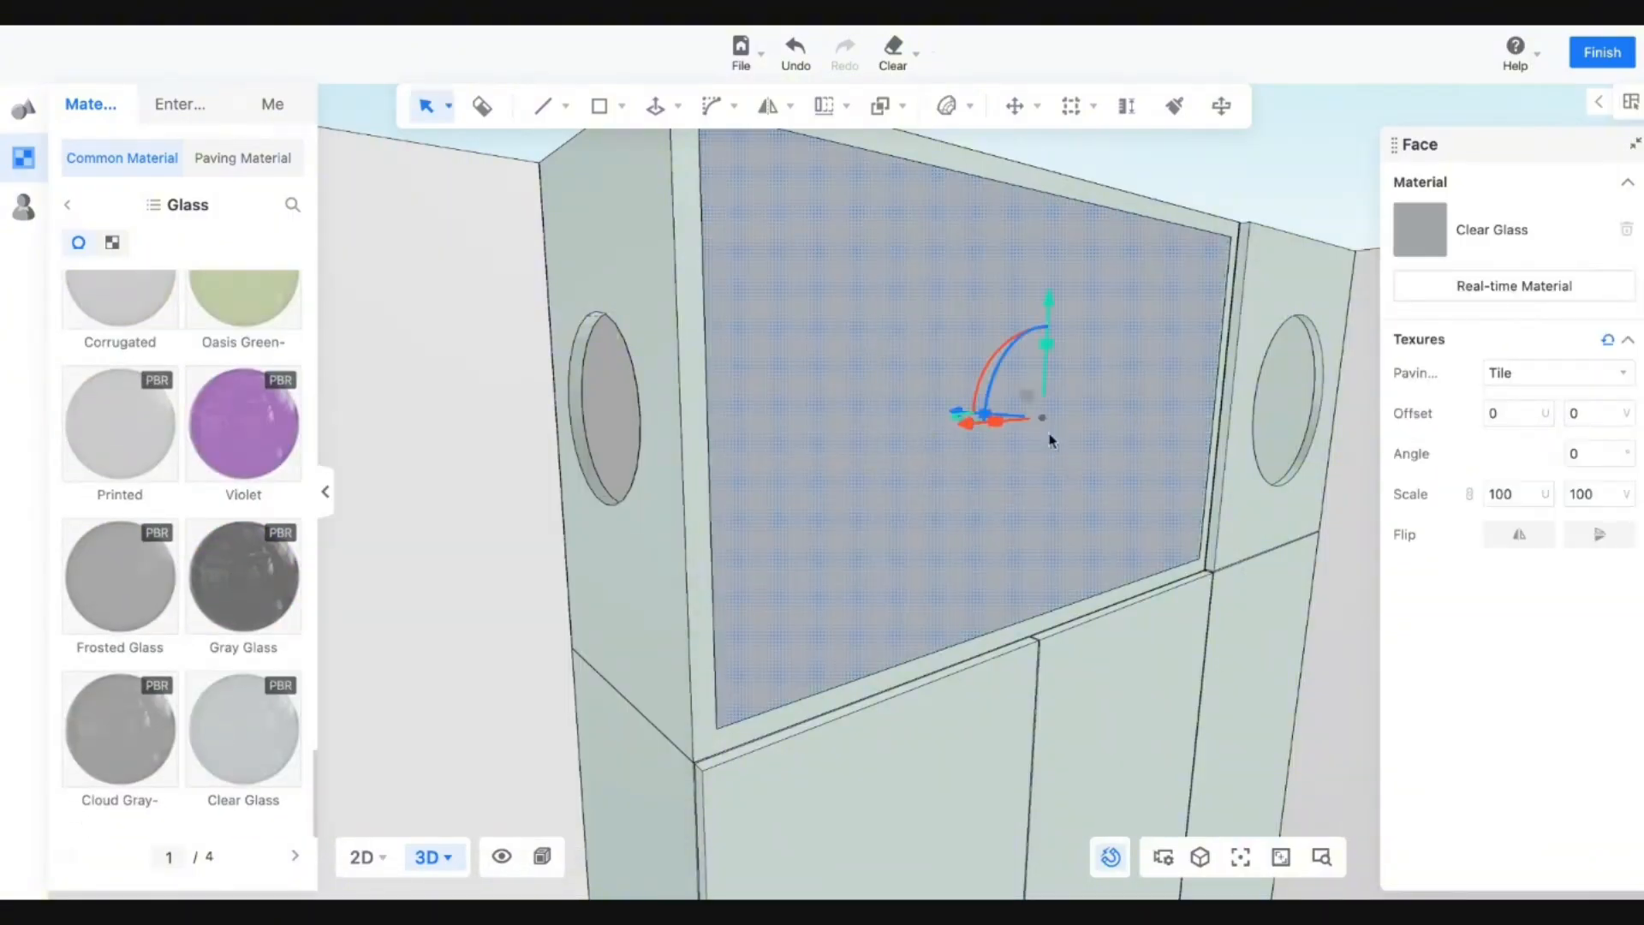
Check the glass panel from the front and exit custom modelling.
{"action": "scroll", "coordinate": [1179, 724], "scroll_direction": "down", "scroll_amount": 2}
{"action": "right_click_drag", "start_coordinate": [1209, 709], "coordinate": [998, 704]}
{"action": "scroll", "coordinate": [1358, 390], "scroll_direction": "down", "scroll_amount": 1}
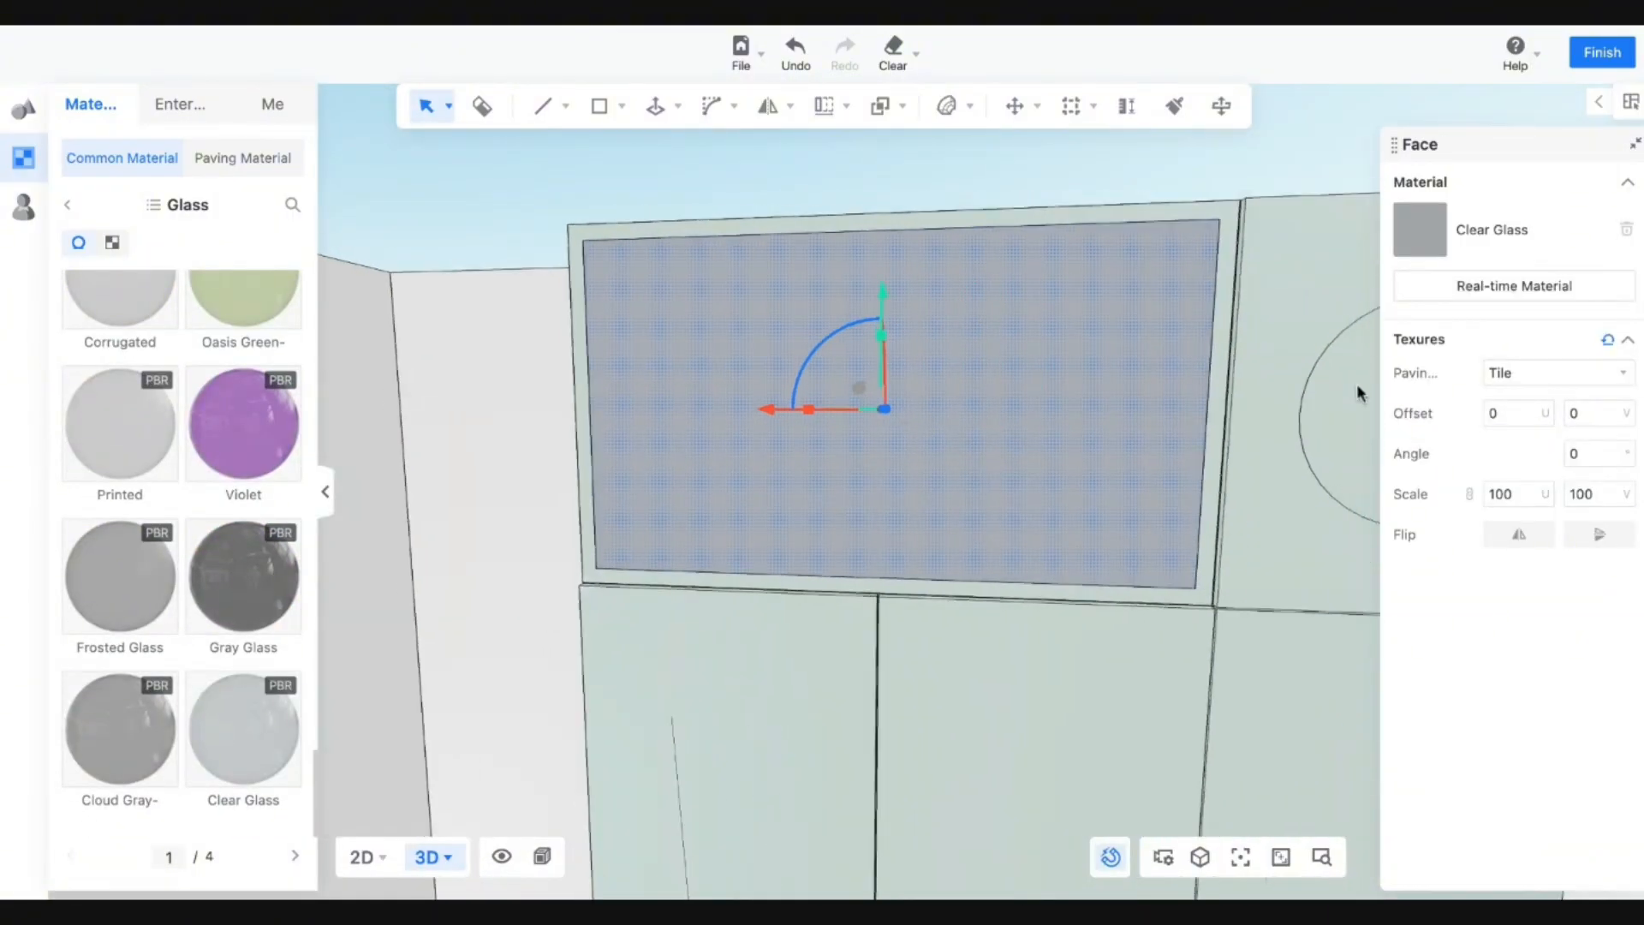
{"action": "scroll", "coordinate": [1358, 393], "scroll_direction": "down", "scroll_amount": 3}
{"action": "middle_click_drag", "start_coordinate": [1359, 393], "coordinate": [1353, 184]}
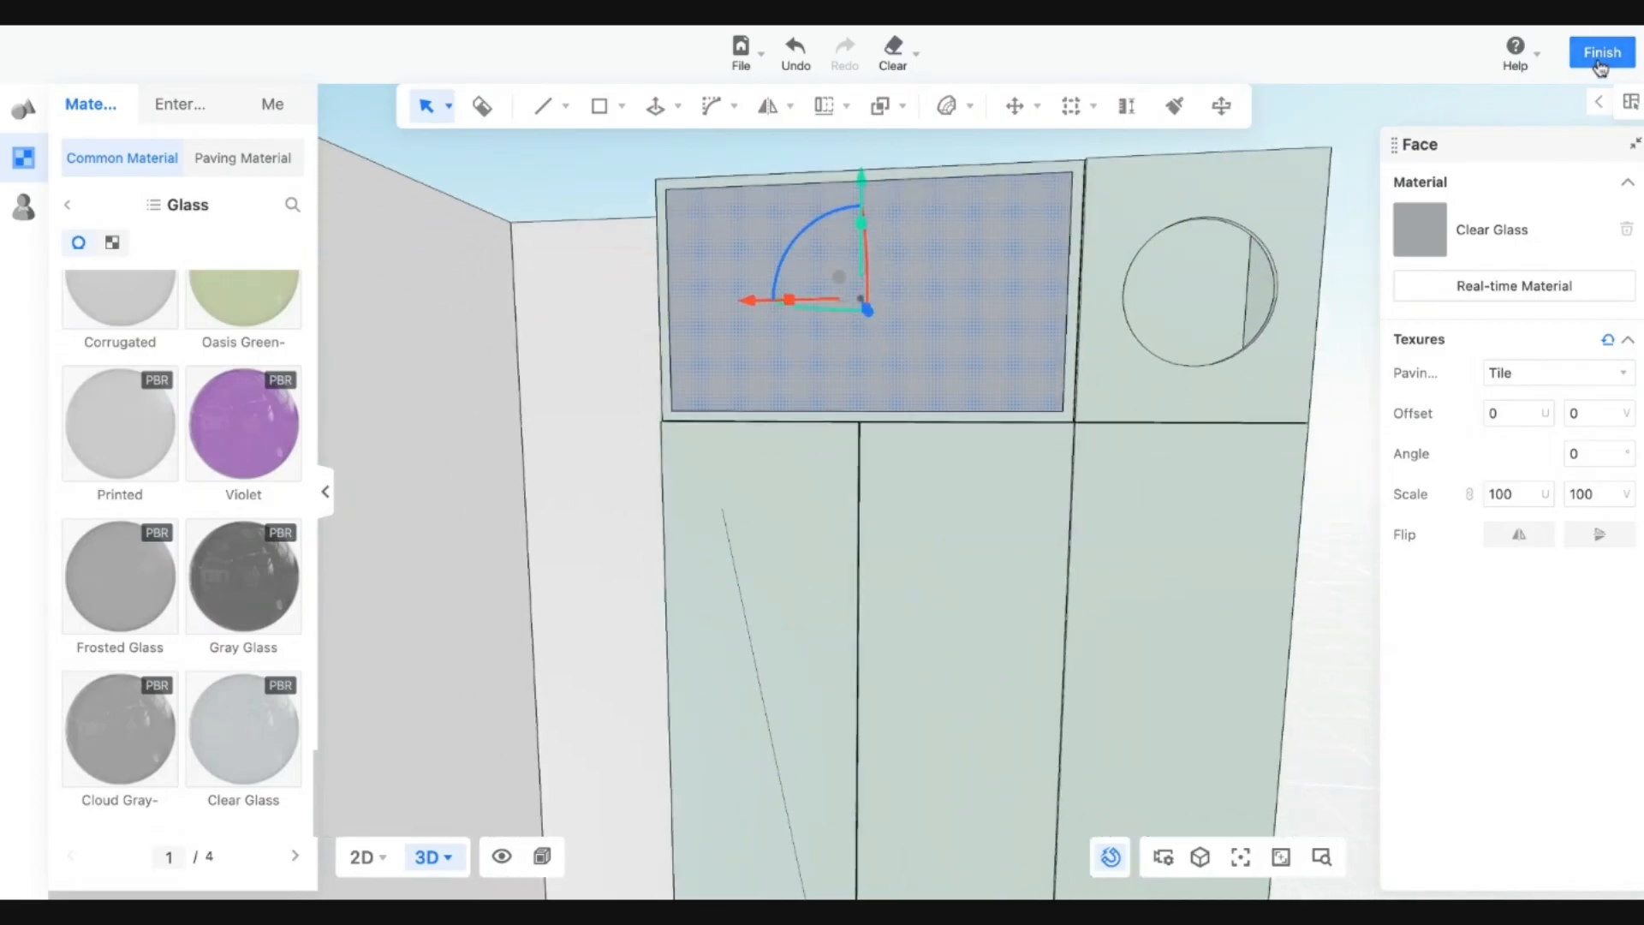
{"action": "left_click", "coordinate": [1598, 60]}
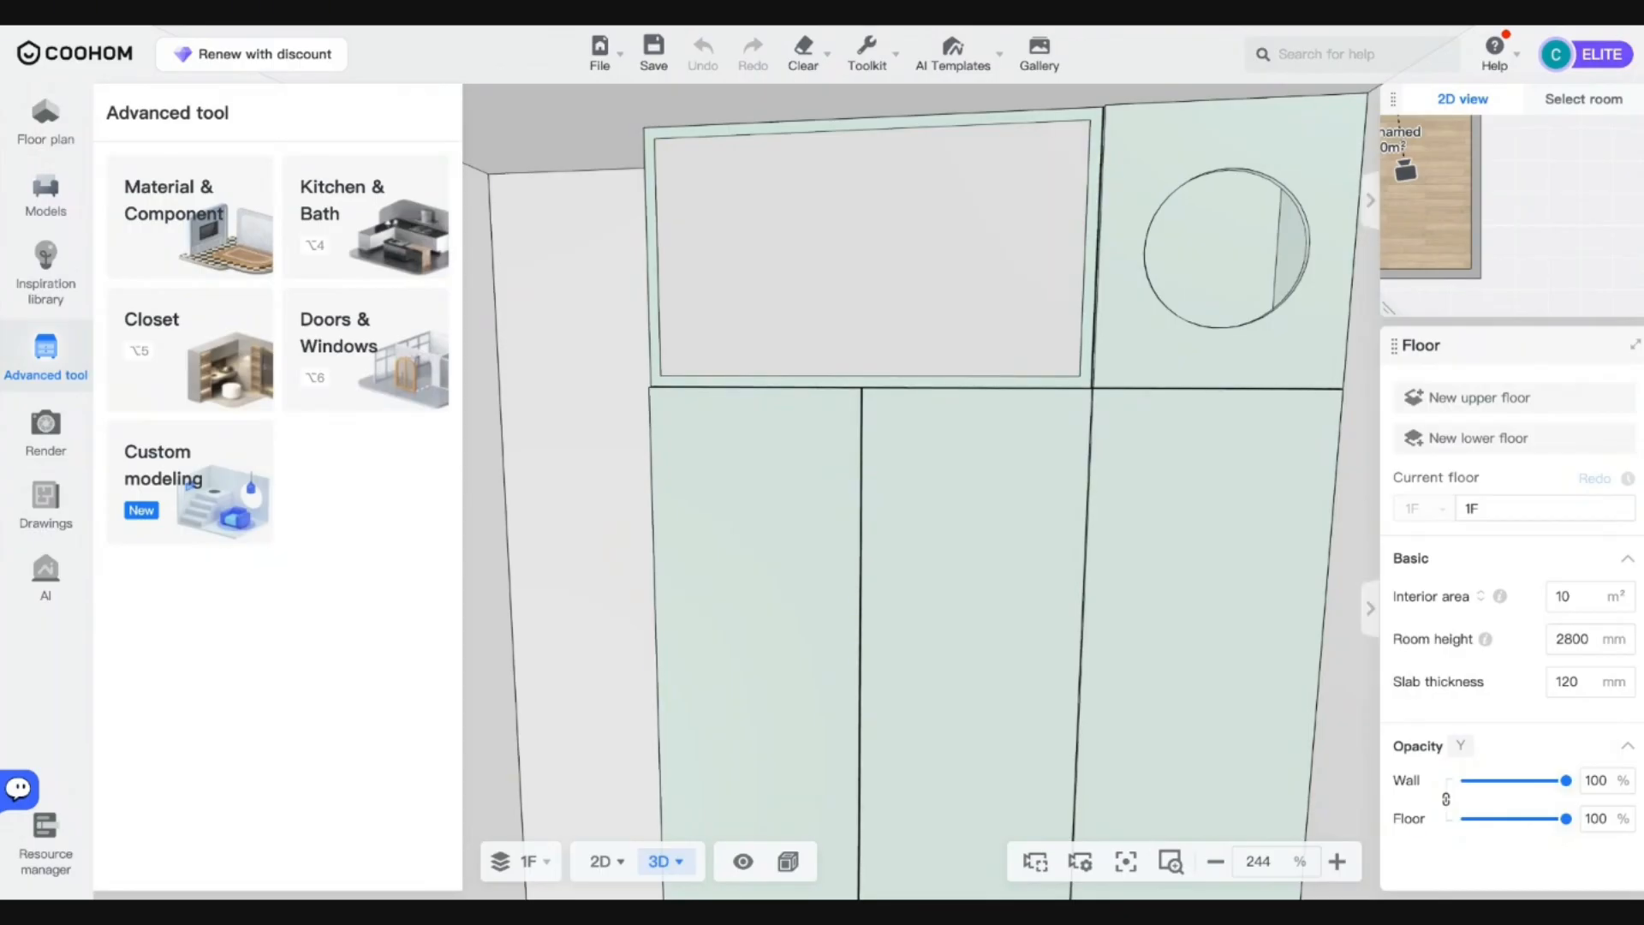
{"action": "scroll", "coordinate": [1233, 401], "scroll_direction": "down", "scroll_amount": 5}
{"action": "scroll", "coordinate": [1232, 402], "scroll_direction": "up", "scroll_amount": 2}
{"action": "scroll", "coordinate": [1233, 402], "scroll_direction": "down", "scroll_amount": 5}
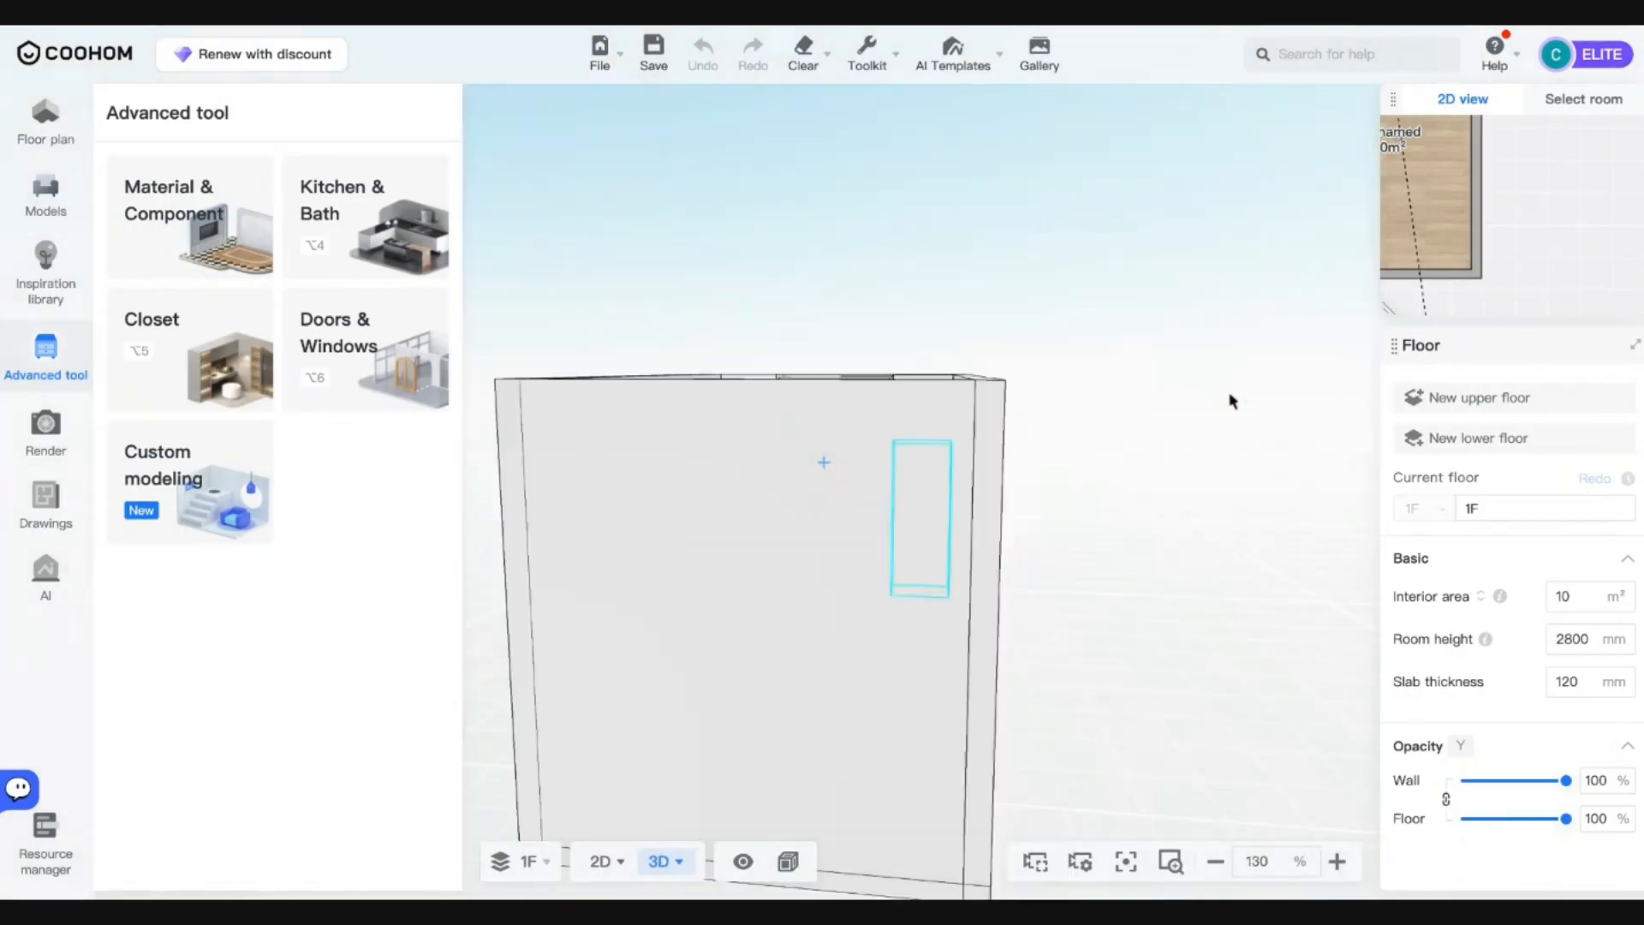
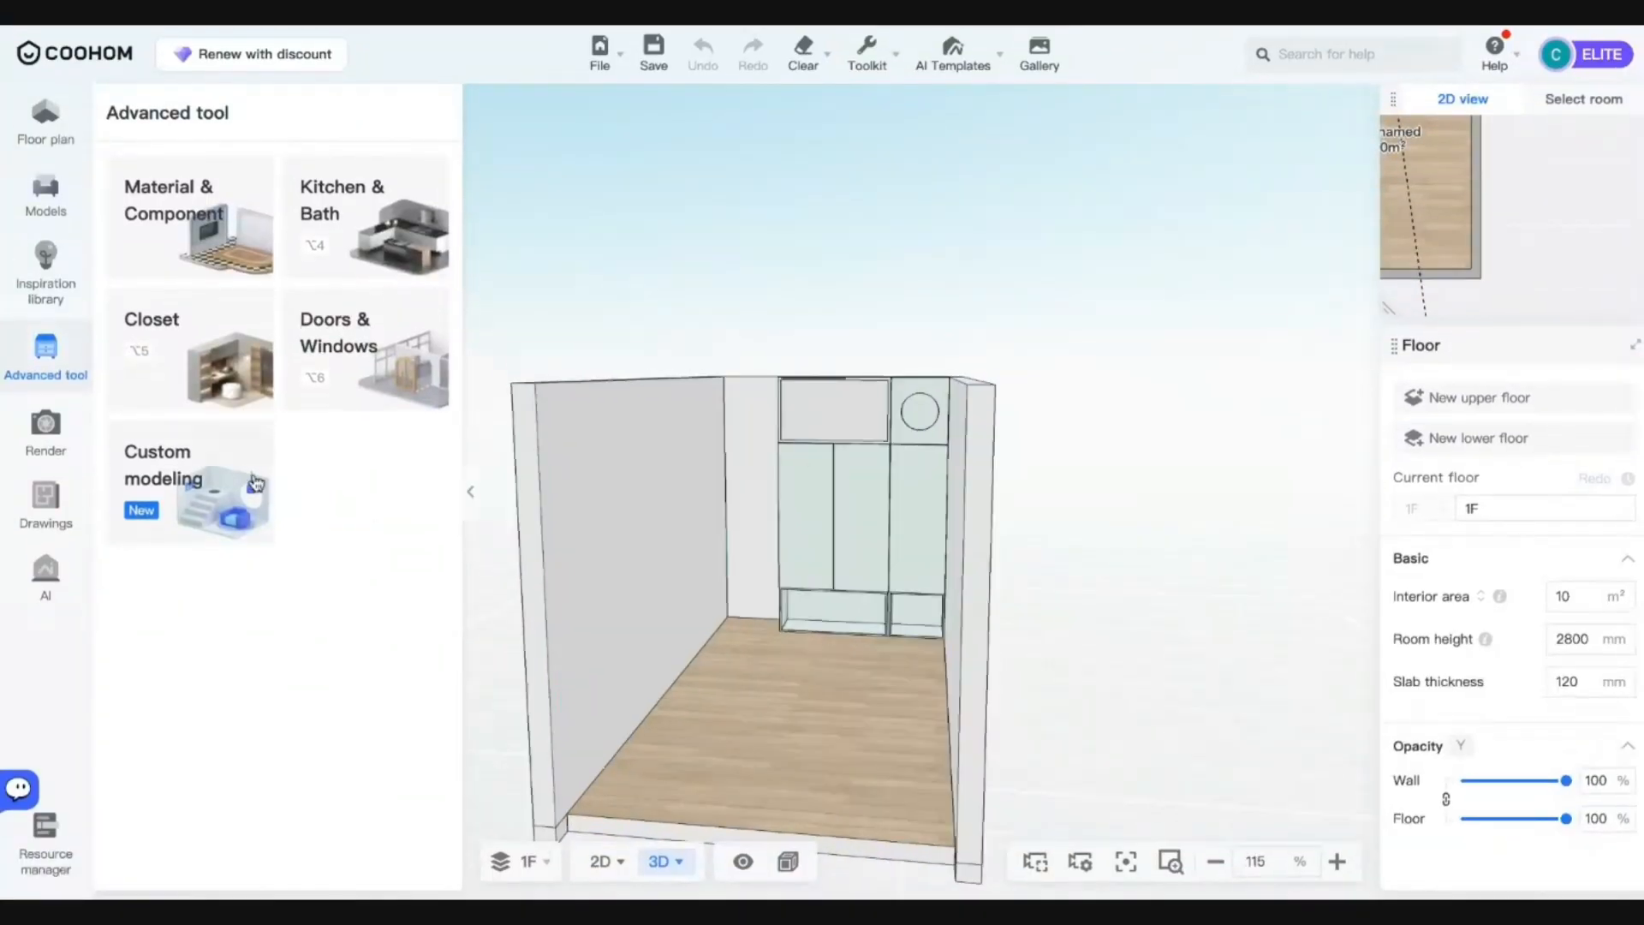
Launch the Custom modeling card so the saved wardrobe room loads in the editor.
{"action": "left_click", "coordinate": [192, 490]}
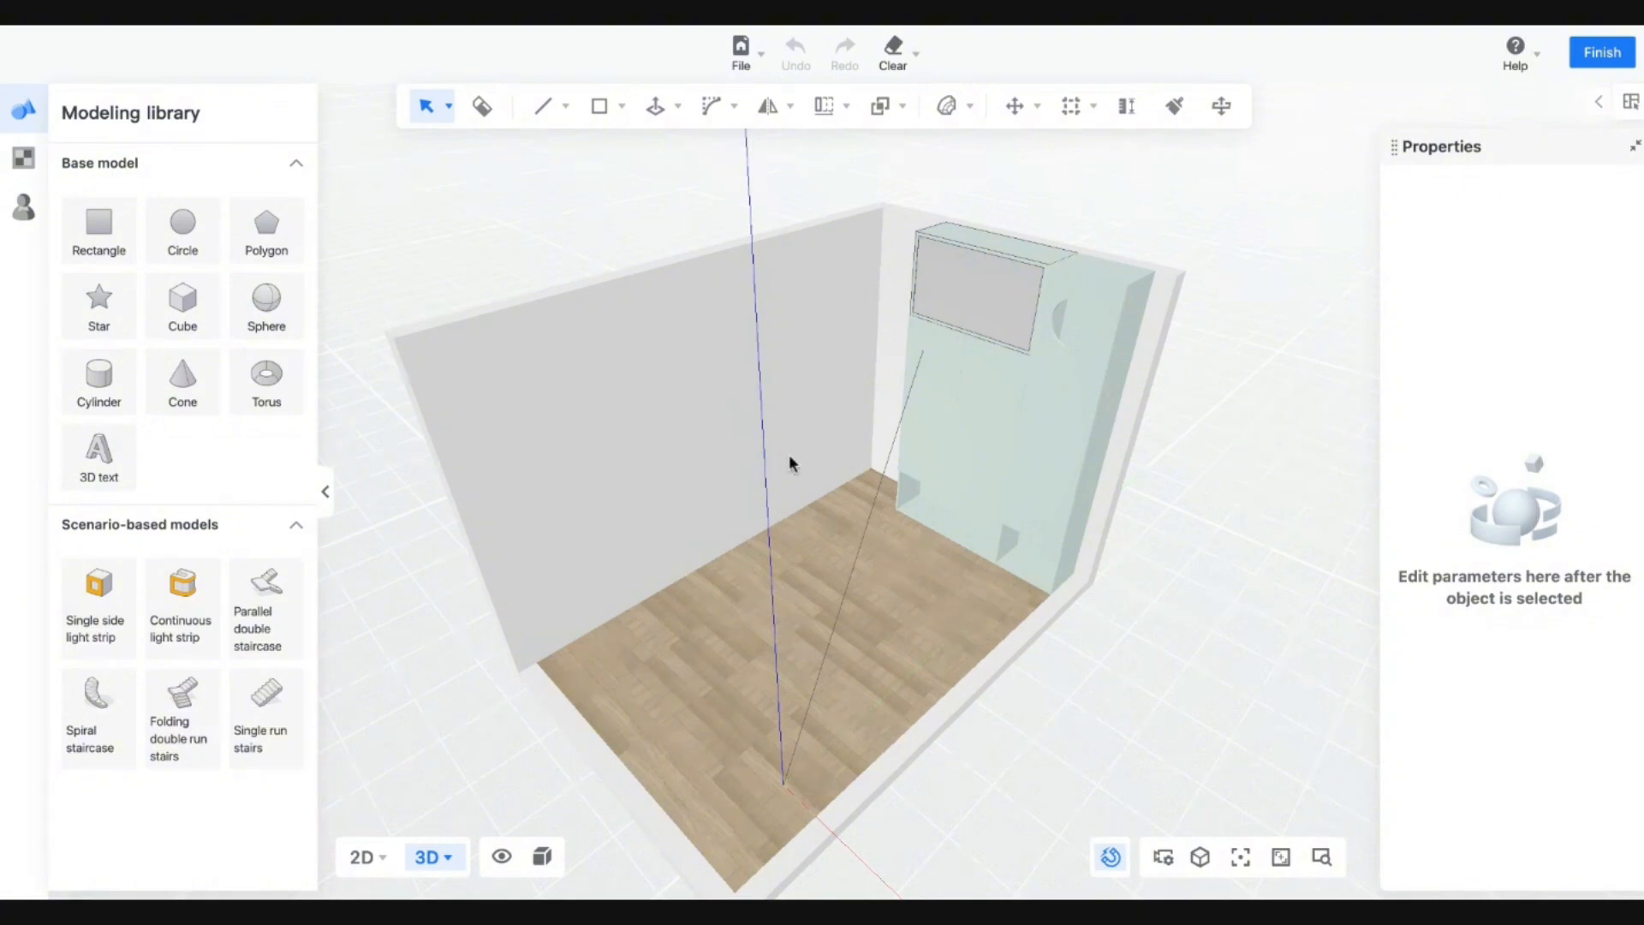
Switch 3D display to Material + Wireframe Mode and view the floor corner by the cabinet.
{"action": "left_click", "coordinate": [542, 858]}
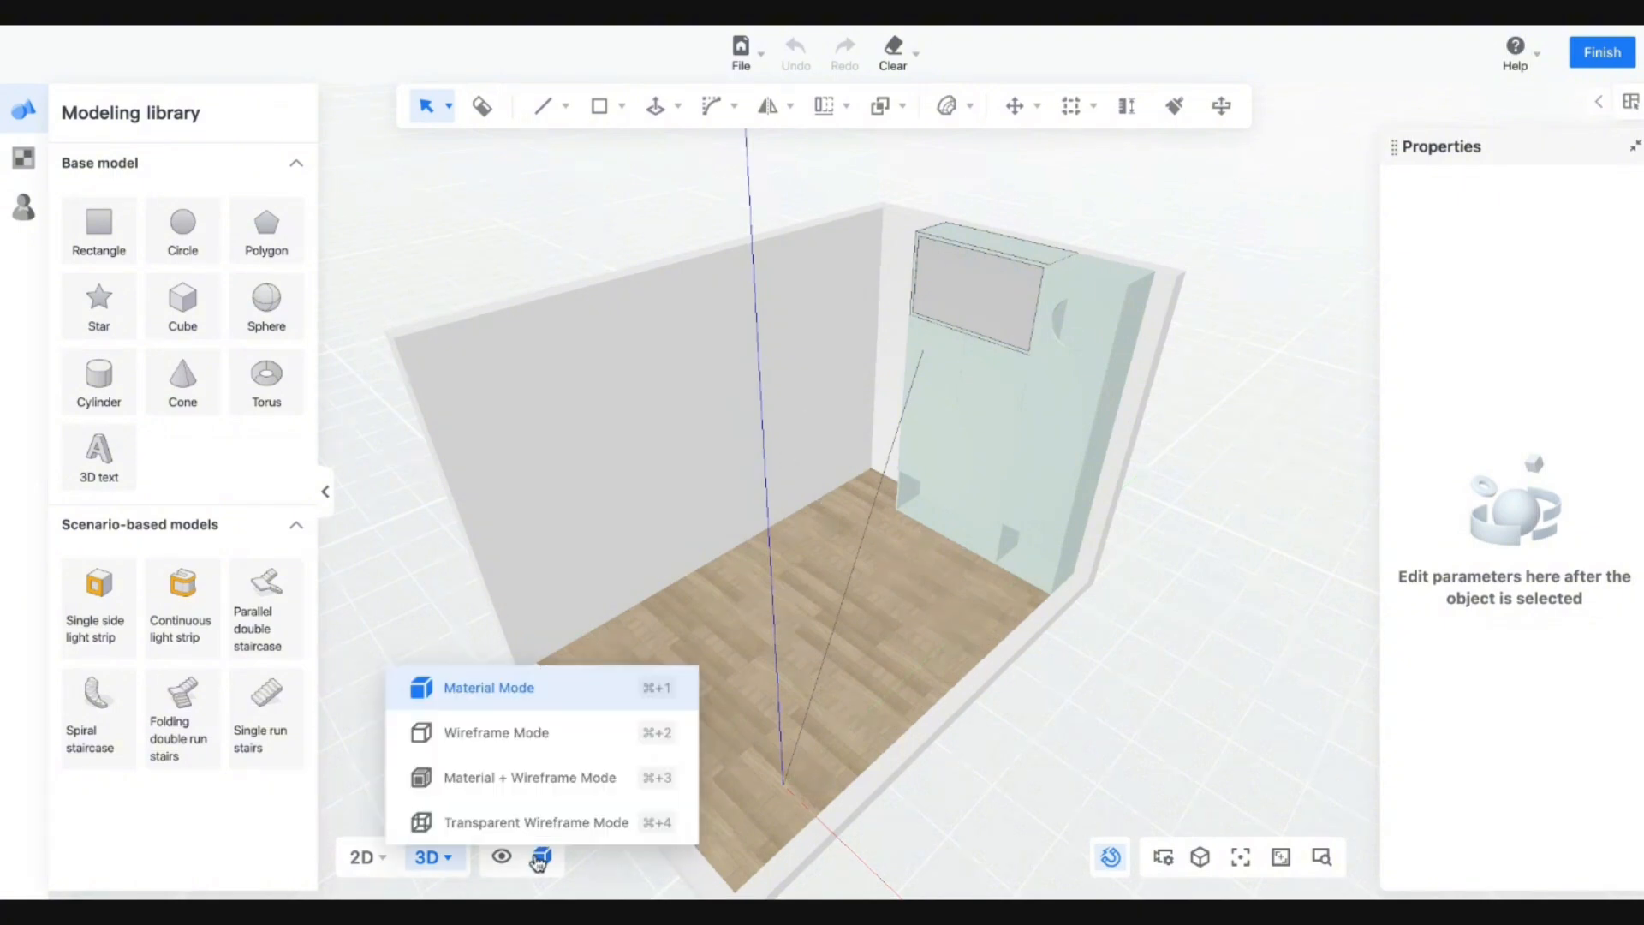
{"action": "left_click", "coordinate": [605, 775]}
{"action": "right_click_drag", "start_coordinate": [784, 480], "coordinate": [983, 572]}
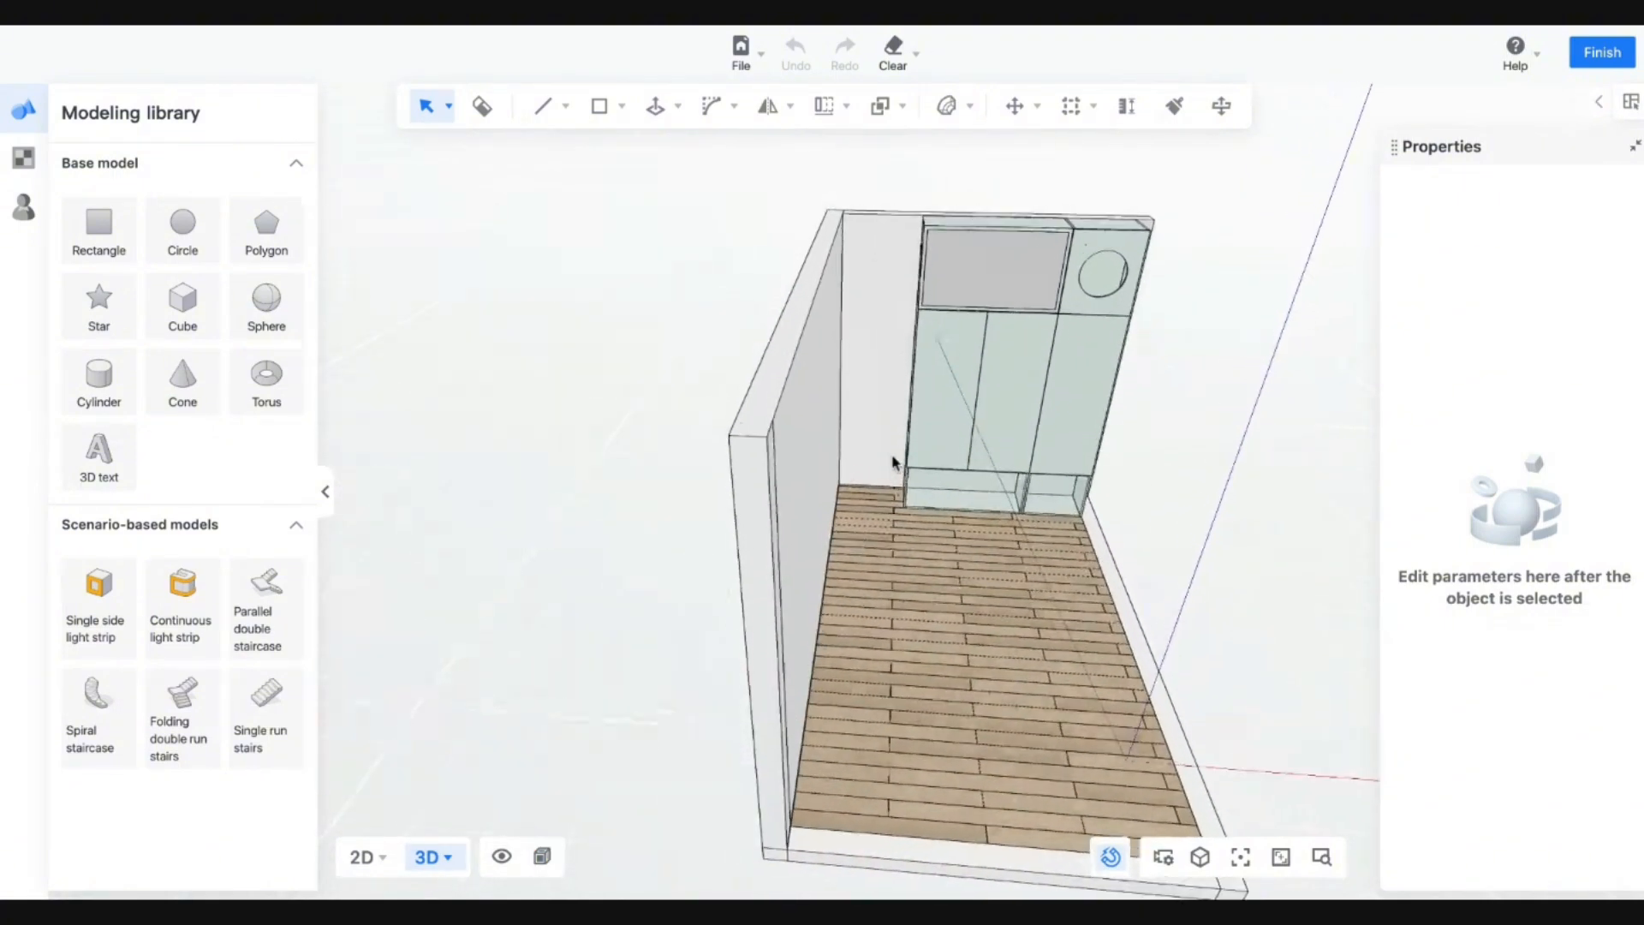
{"action": "scroll", "coordinate": [855, 531], "scroll_direction": "up", "scroll_amount": 6}
{"action": "right_click_drag", "start_coordinate": [858, 505], "coordinate": [320, 263]}
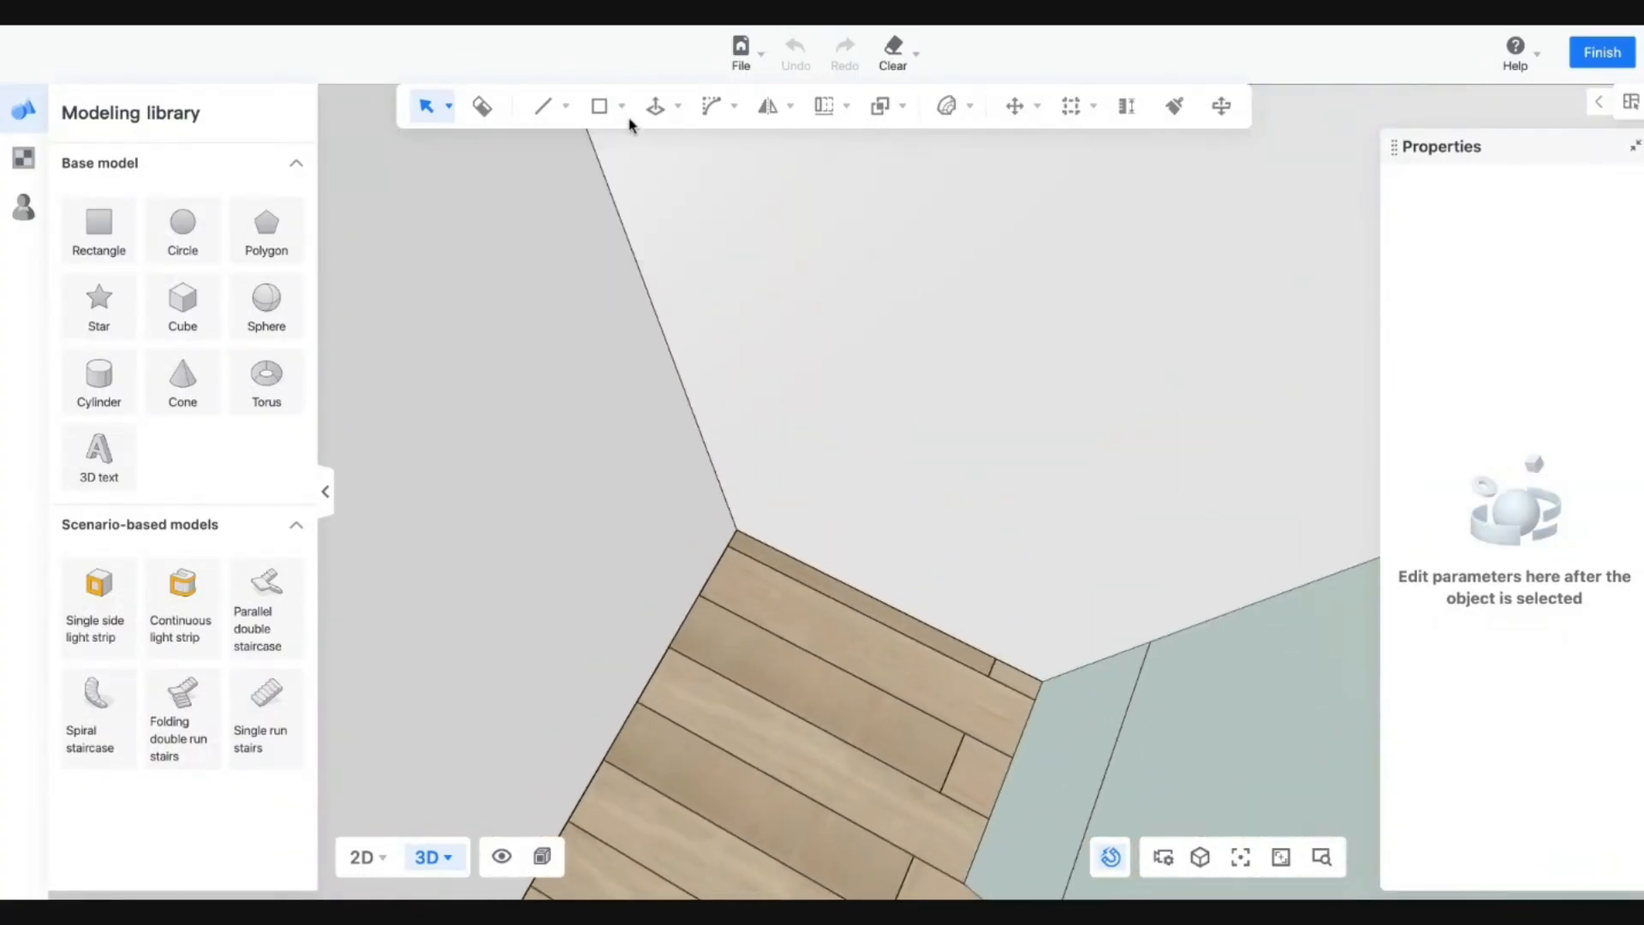
Draw a circle on the floor corner beside the cabinet.
{"action": "left_click", "coordinate": [622, 107]}
{"action": "left_click", "coordinate": [570, 192]}
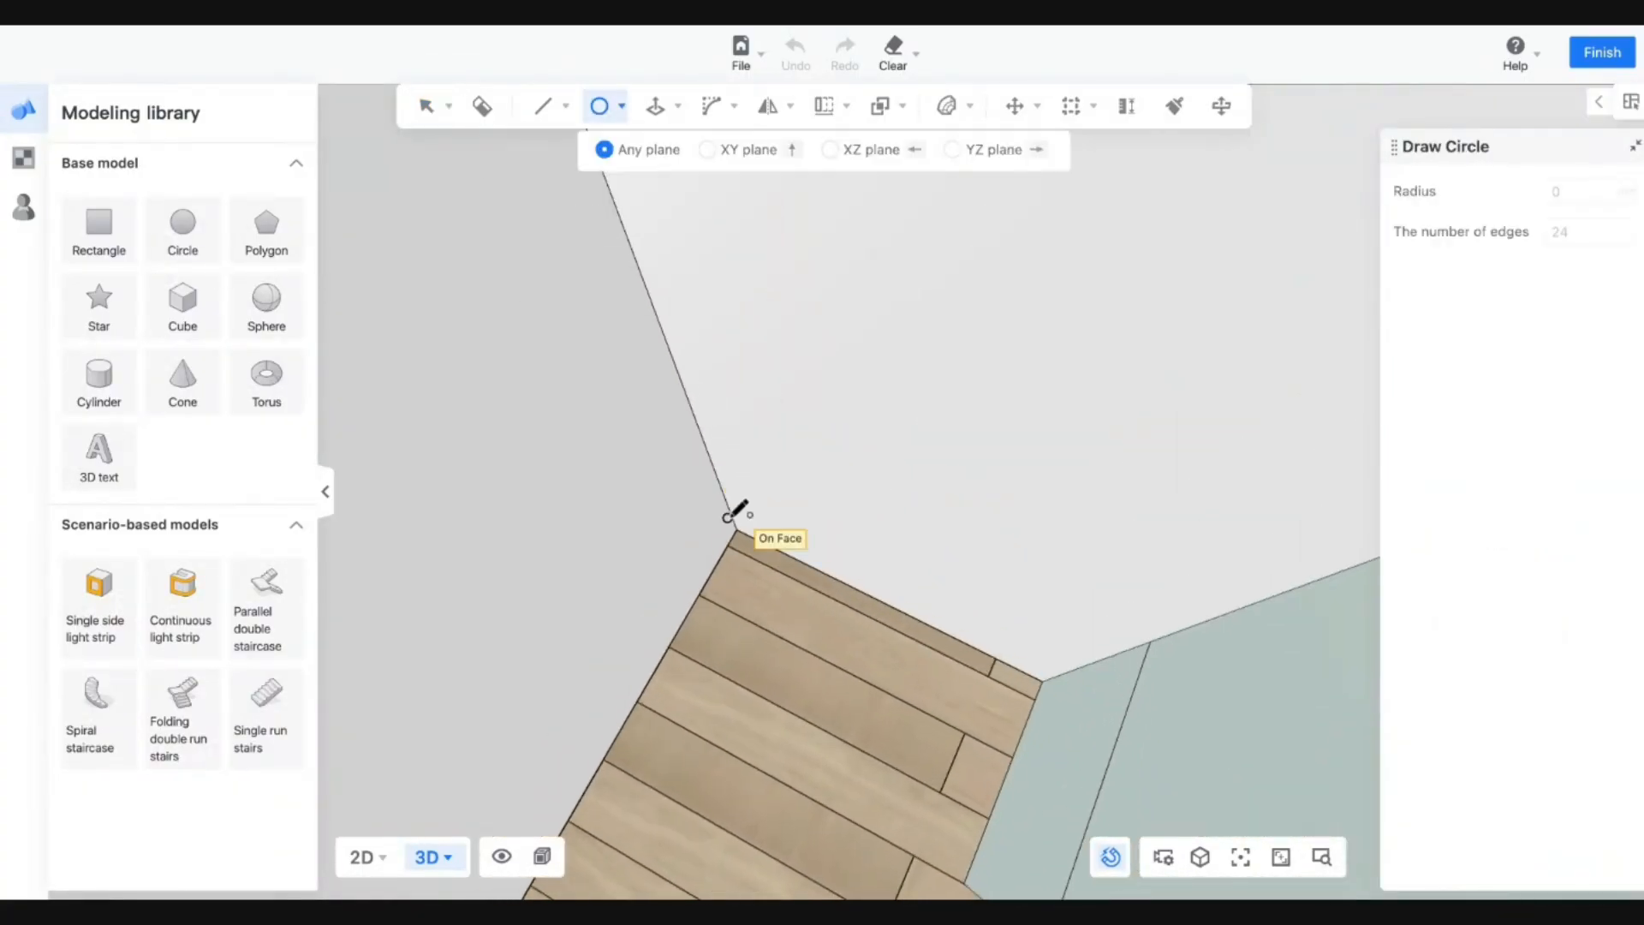
{"action": "left_click", "coordinate": [755, 601]}
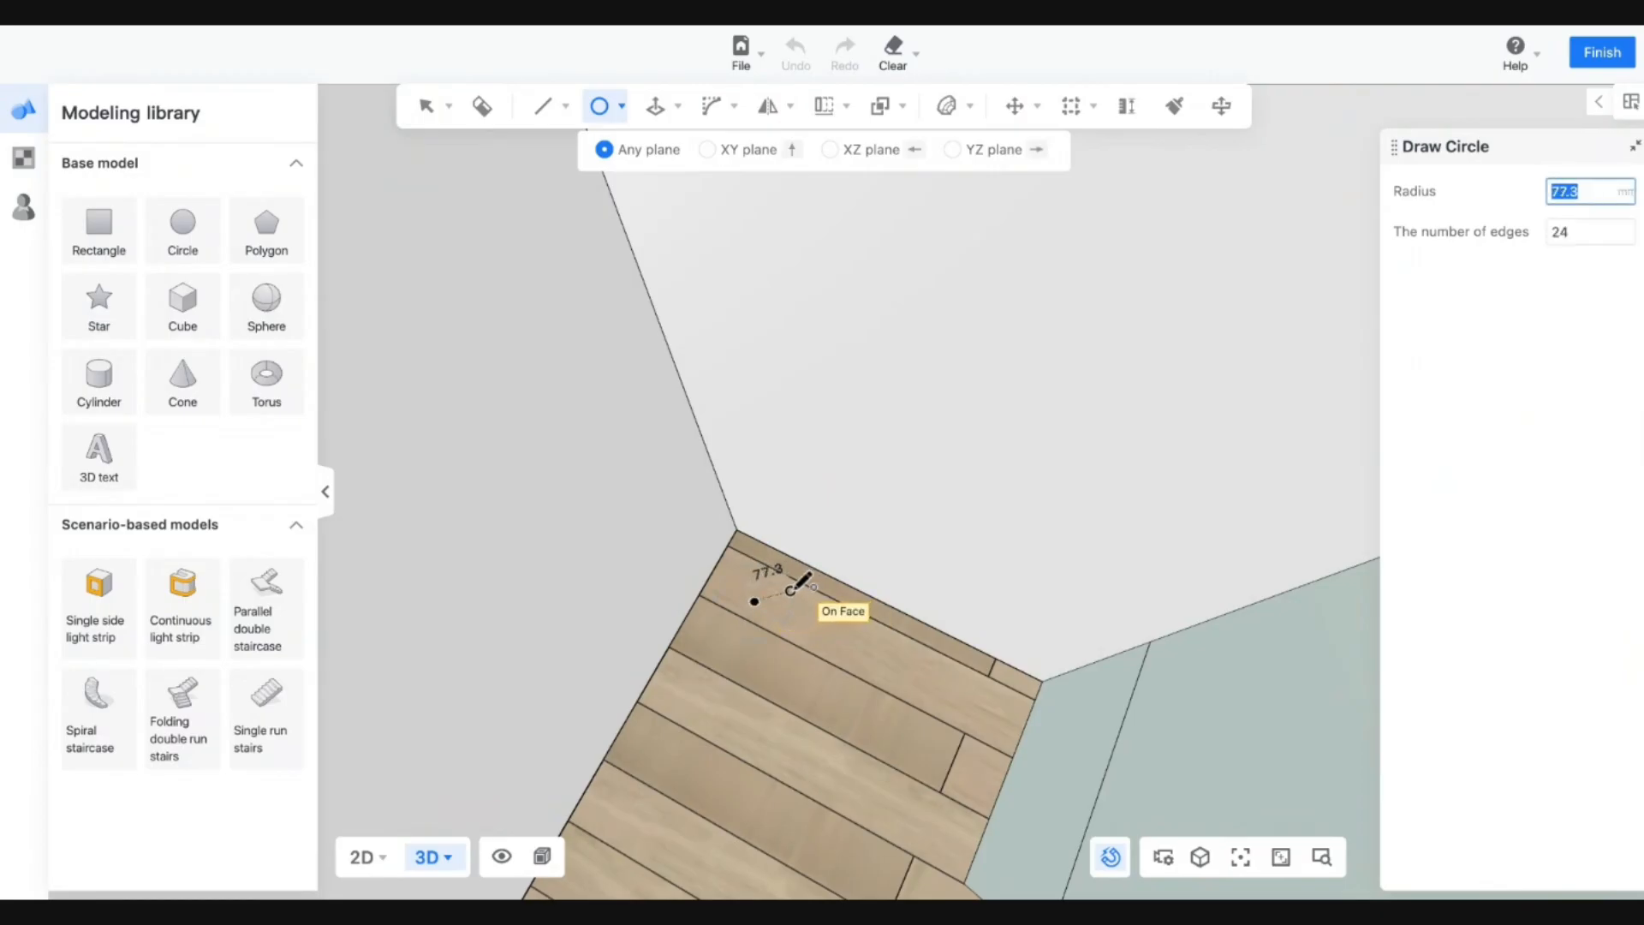
{"action": "left_click", "coordinate": [791, 590]}
Push/Pull the floor circle up 2800 mm into a tall pole and select it.
{"action": "left_click", "coordinate": [655, 106]}
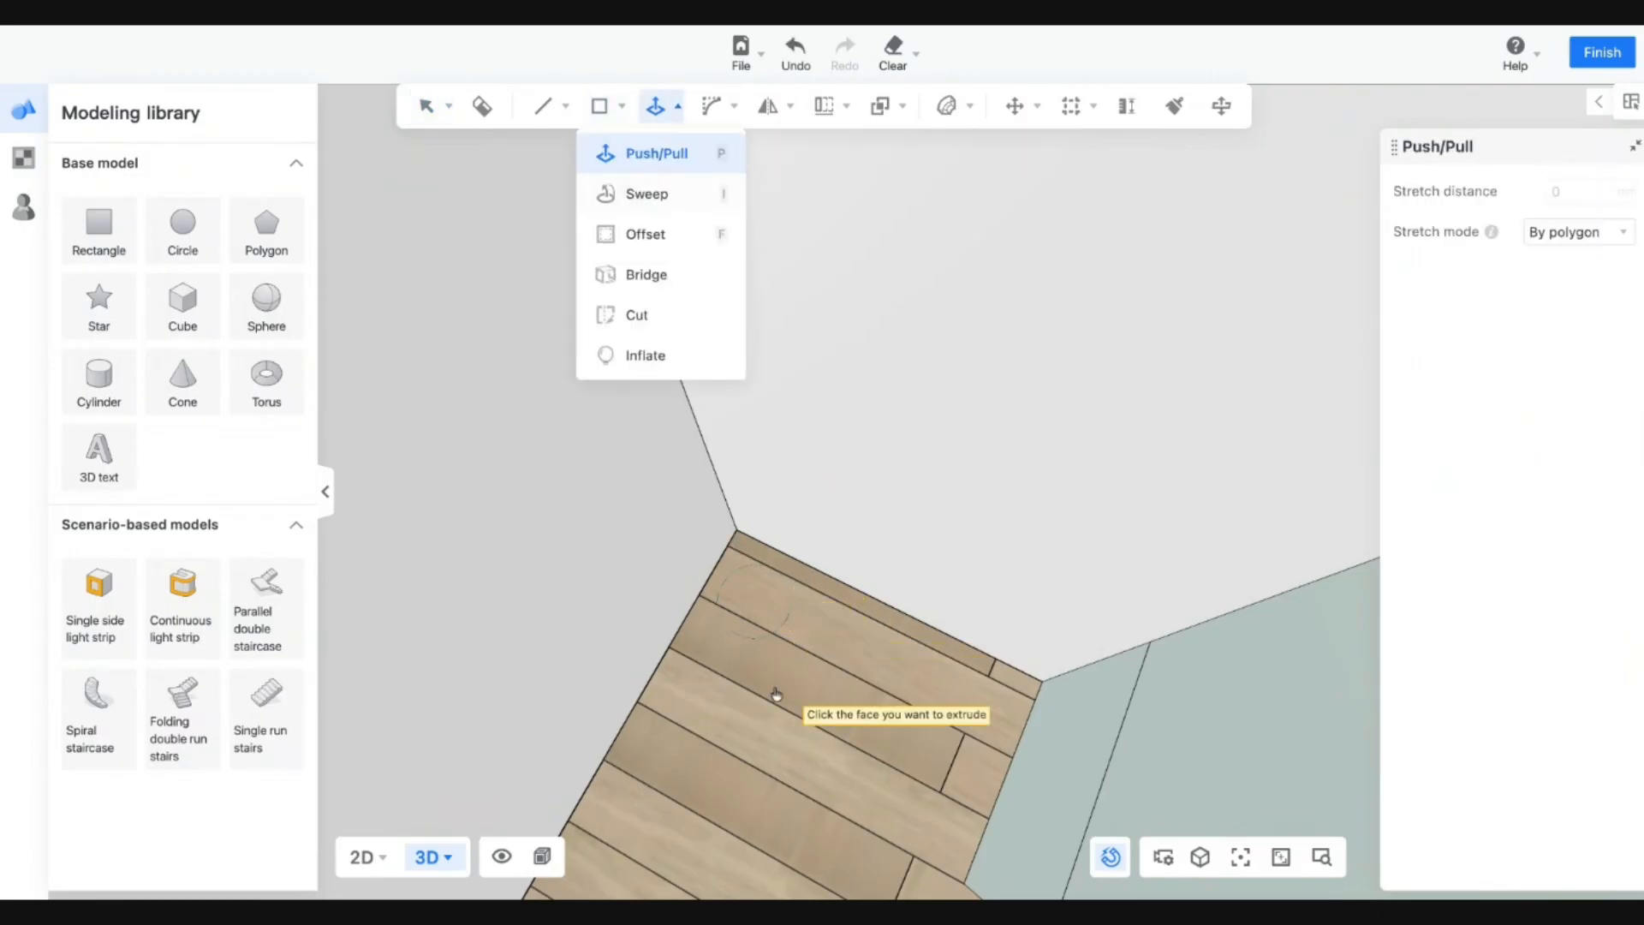
{"action": "left_click", "coordinate": [750, 592]}
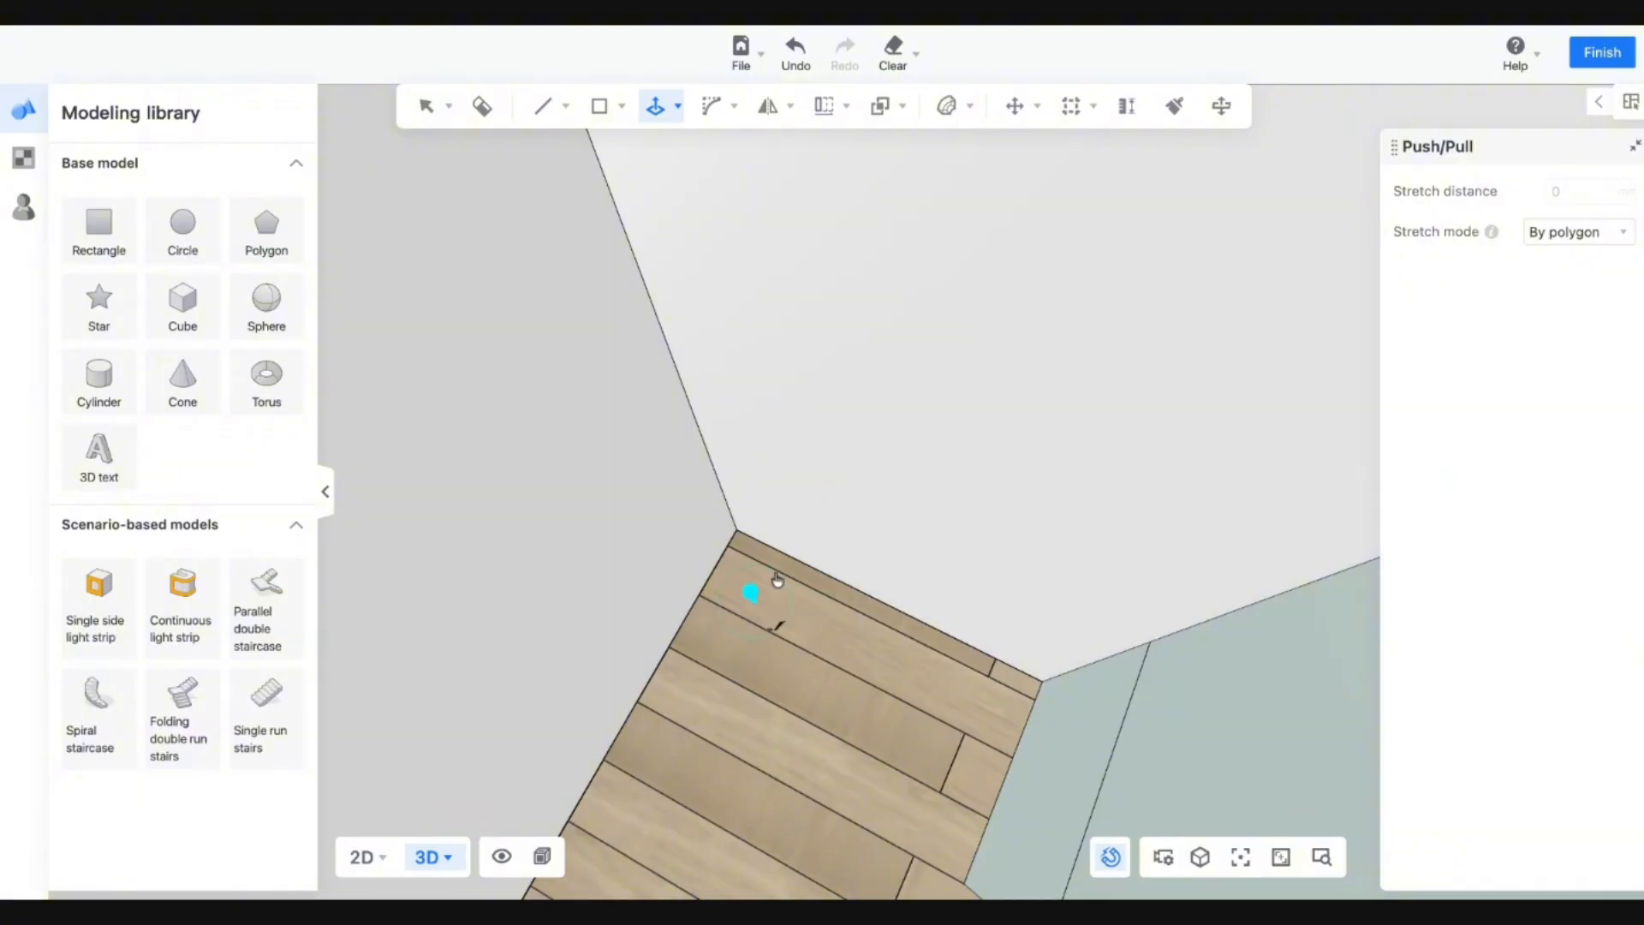
{"action": "left_click", "coordinate": [752, 421]}
{"action": "right_click_drag", "start_coordinate": [828, 688], "coordinate": [774, 574]}
{"action": "left_click", "coordinate": [752, 585]}
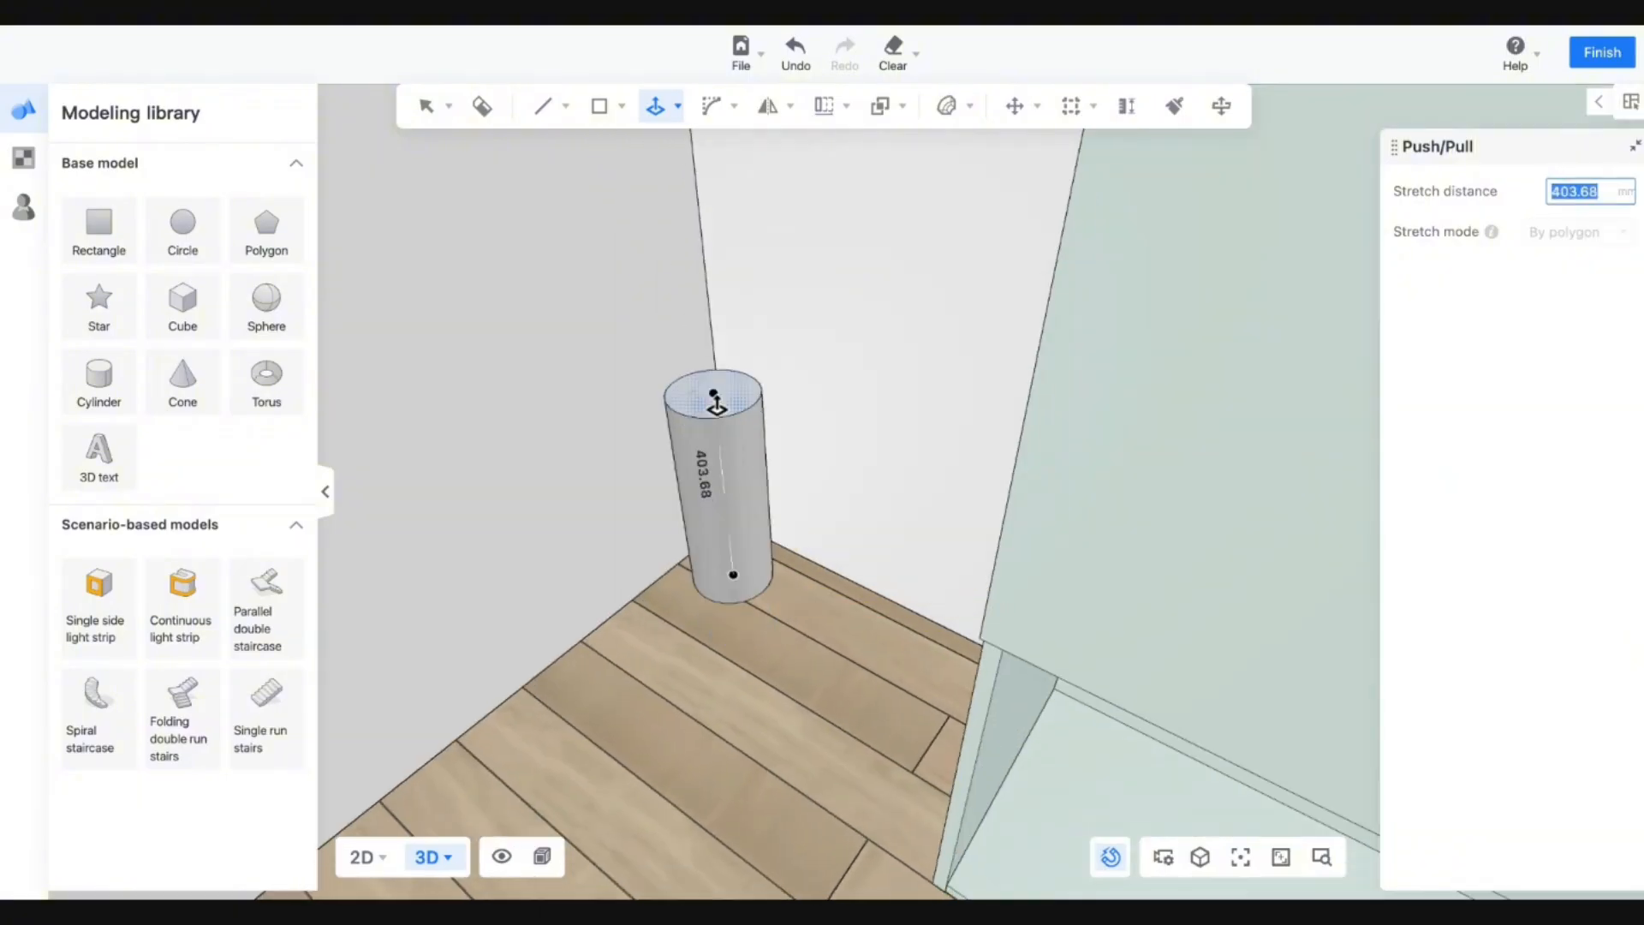
{"action": "key", "text": "Return"}
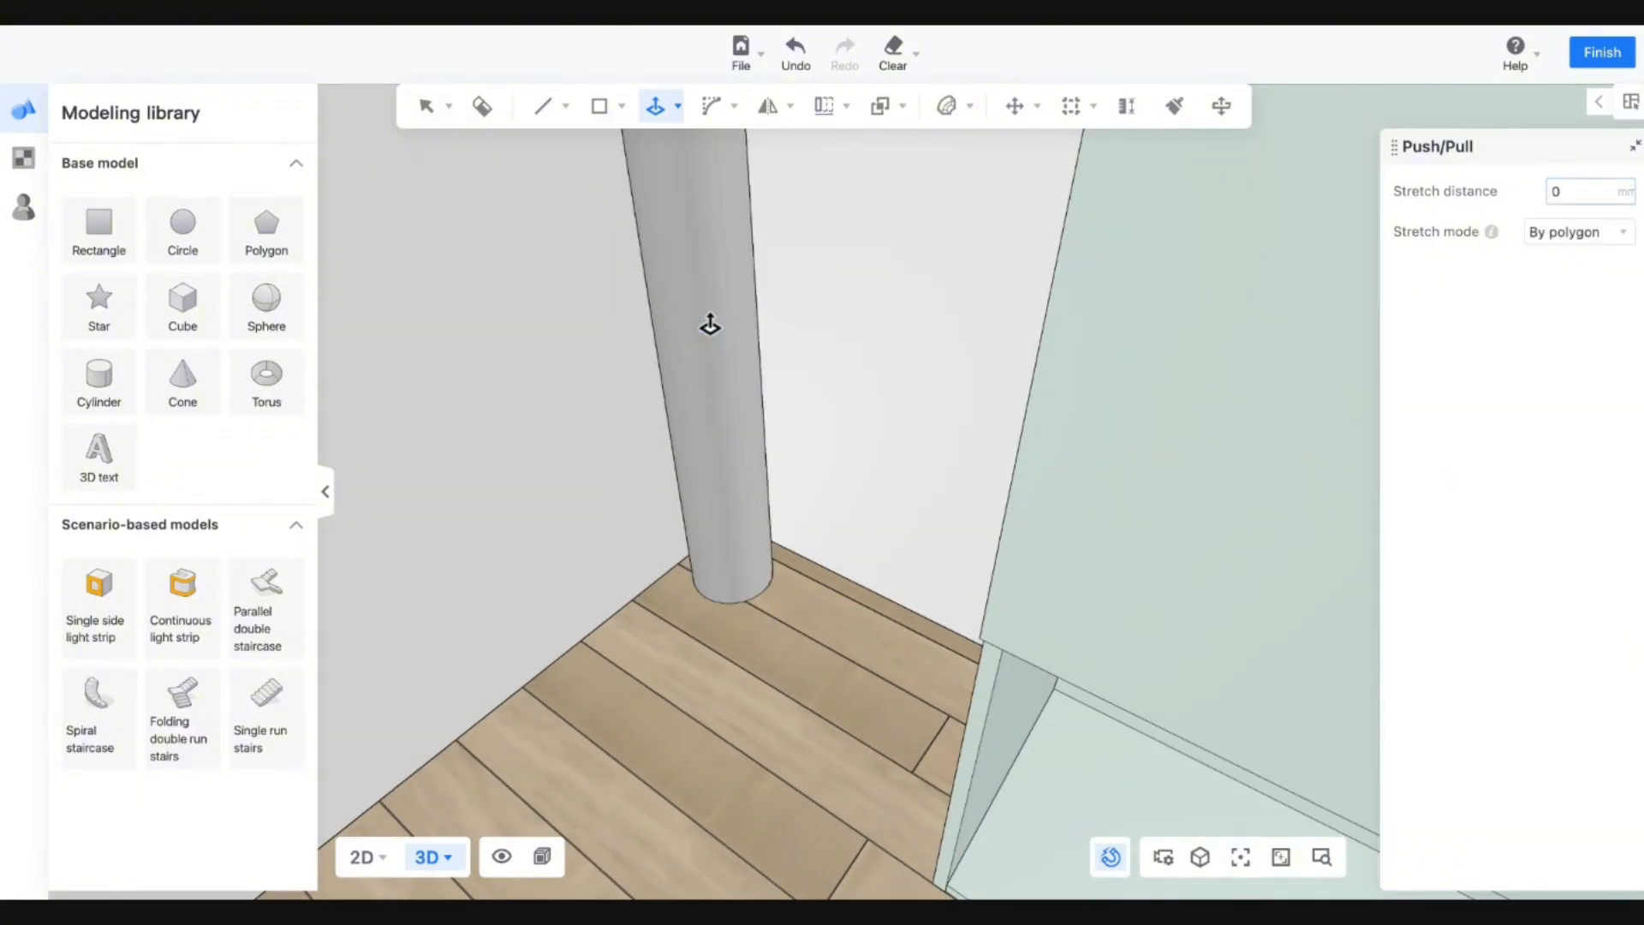
{"action": "key", "text": "Escape"}
{"action": "scroll", "coordinate": [722, 445], "scroll_direction": "down", "scroll_amount": 8}
{"action": "left_click", "coordinate": [722, 478]}
{"action": "scroll", "coordinate": [705, 389], "scroll_direction": "down", "scroll_amount": 6}
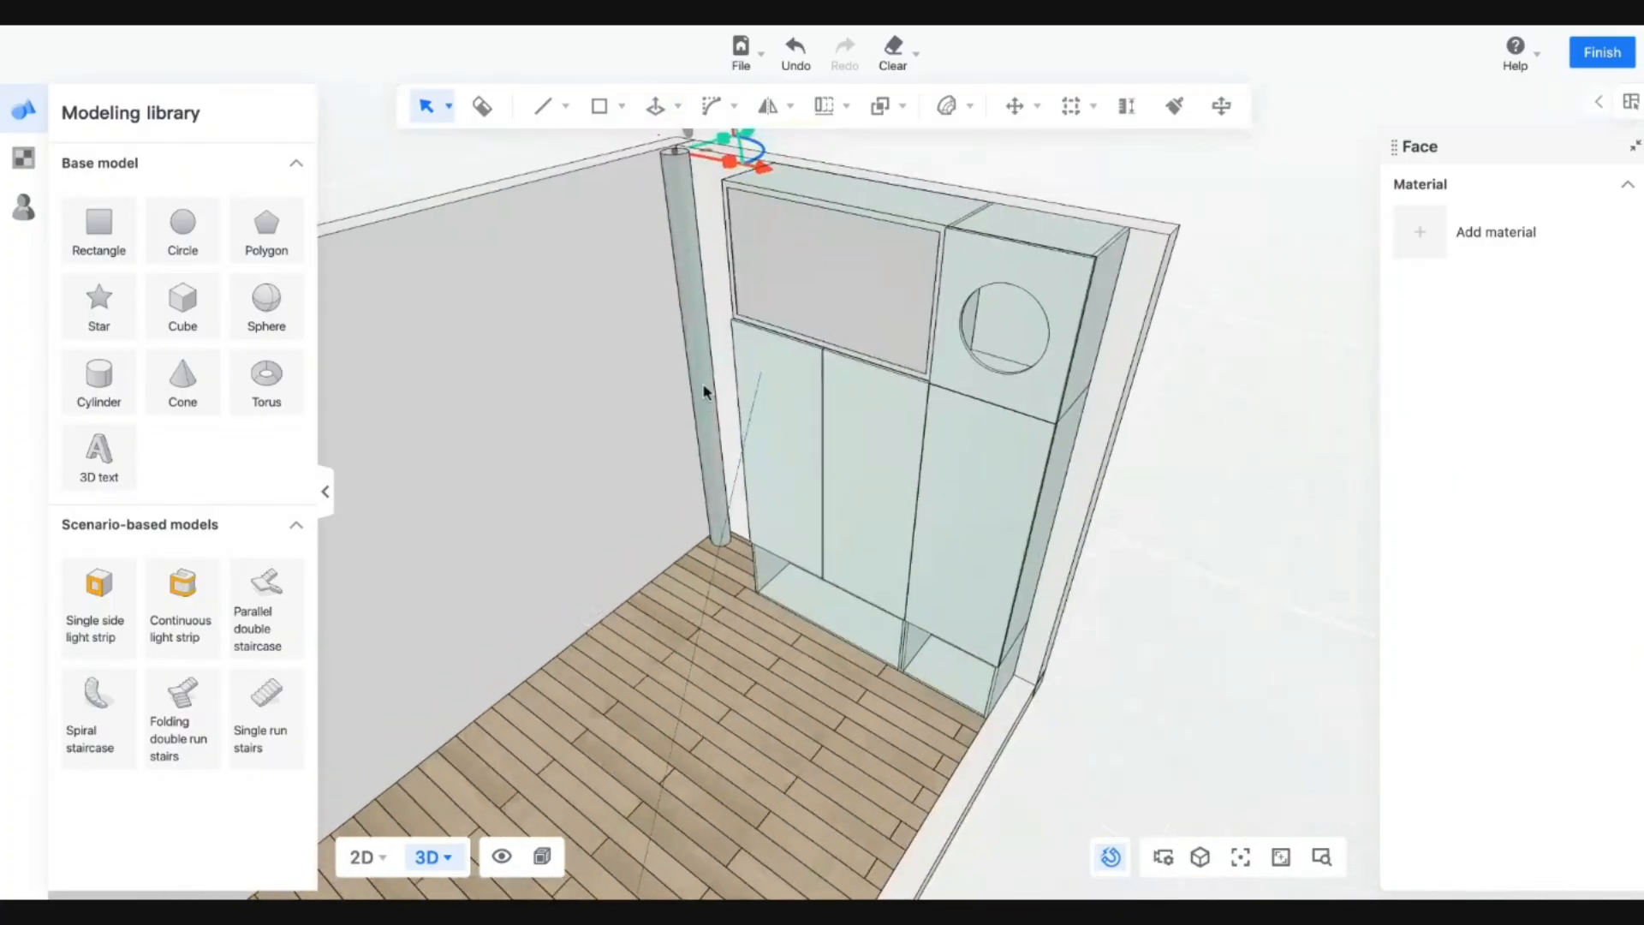
Move in toward the pole and cancel a trial Torus placement.
{"action": "scroll", "coordinate": [703, 386], "scroll_direction": "up", "scroll_amount": 10}
{"action": "scroll", "coordinate": [704, 391], "scroll_direction": "down", "scroll_amount": 5}
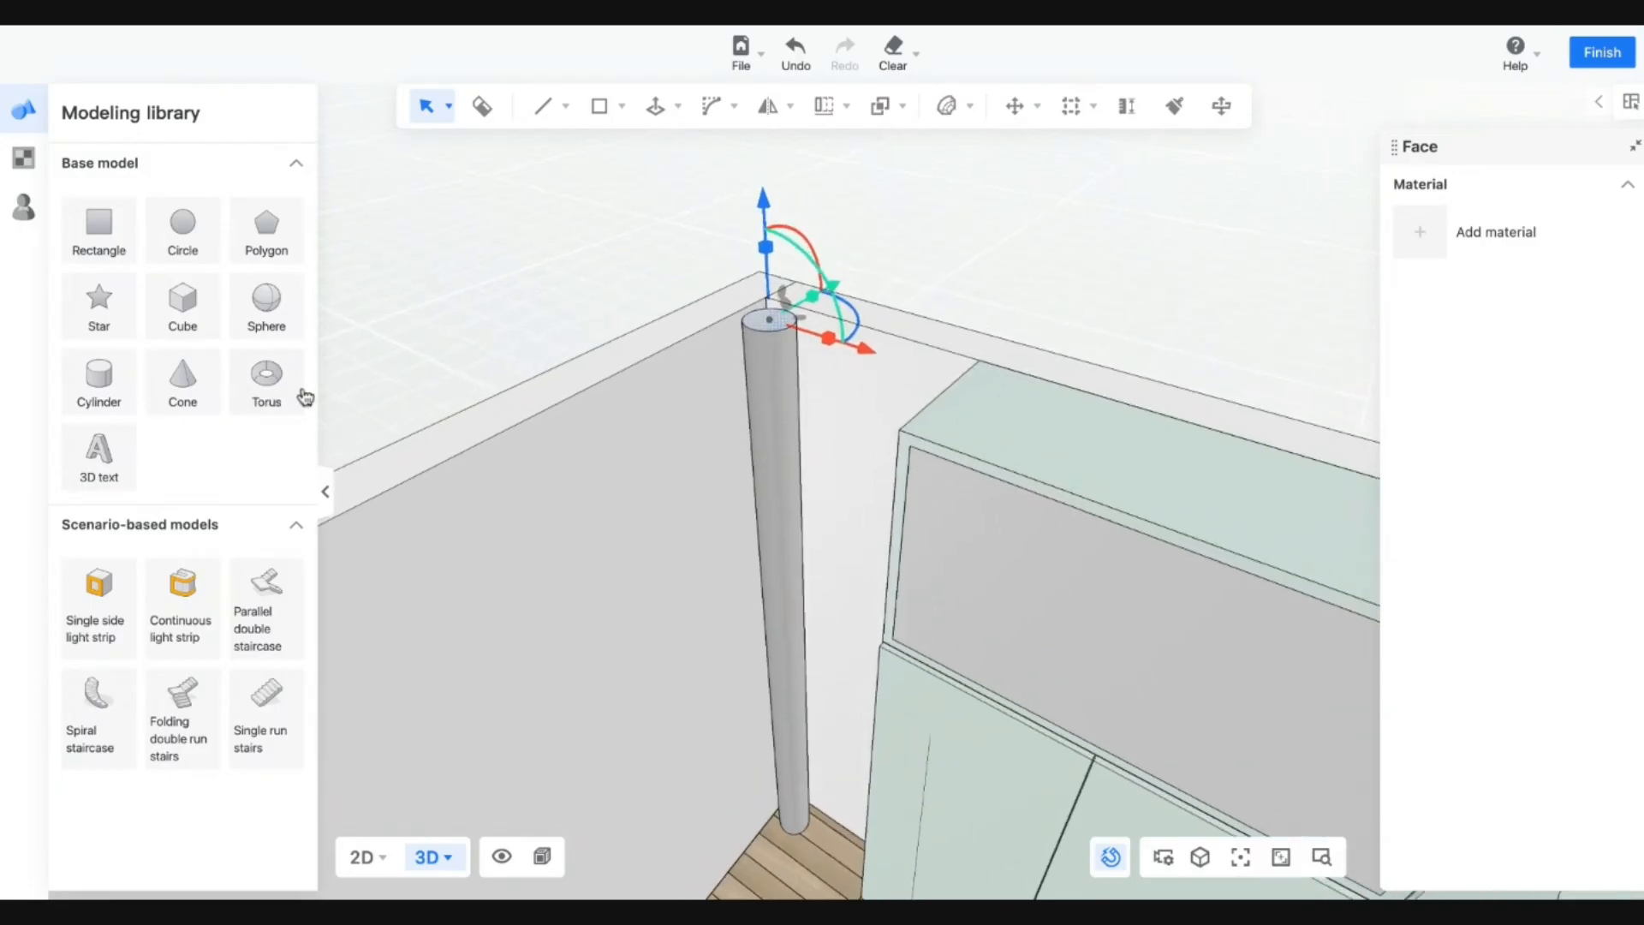
{"action": "scroll", "coordinate": [710, 495], "scroll_direction": "up", "scroll_amount": 5}
{"action": "scroll", "coordinate": [651, 495], "scroll_direction": "down", "scroll_amount": 5}
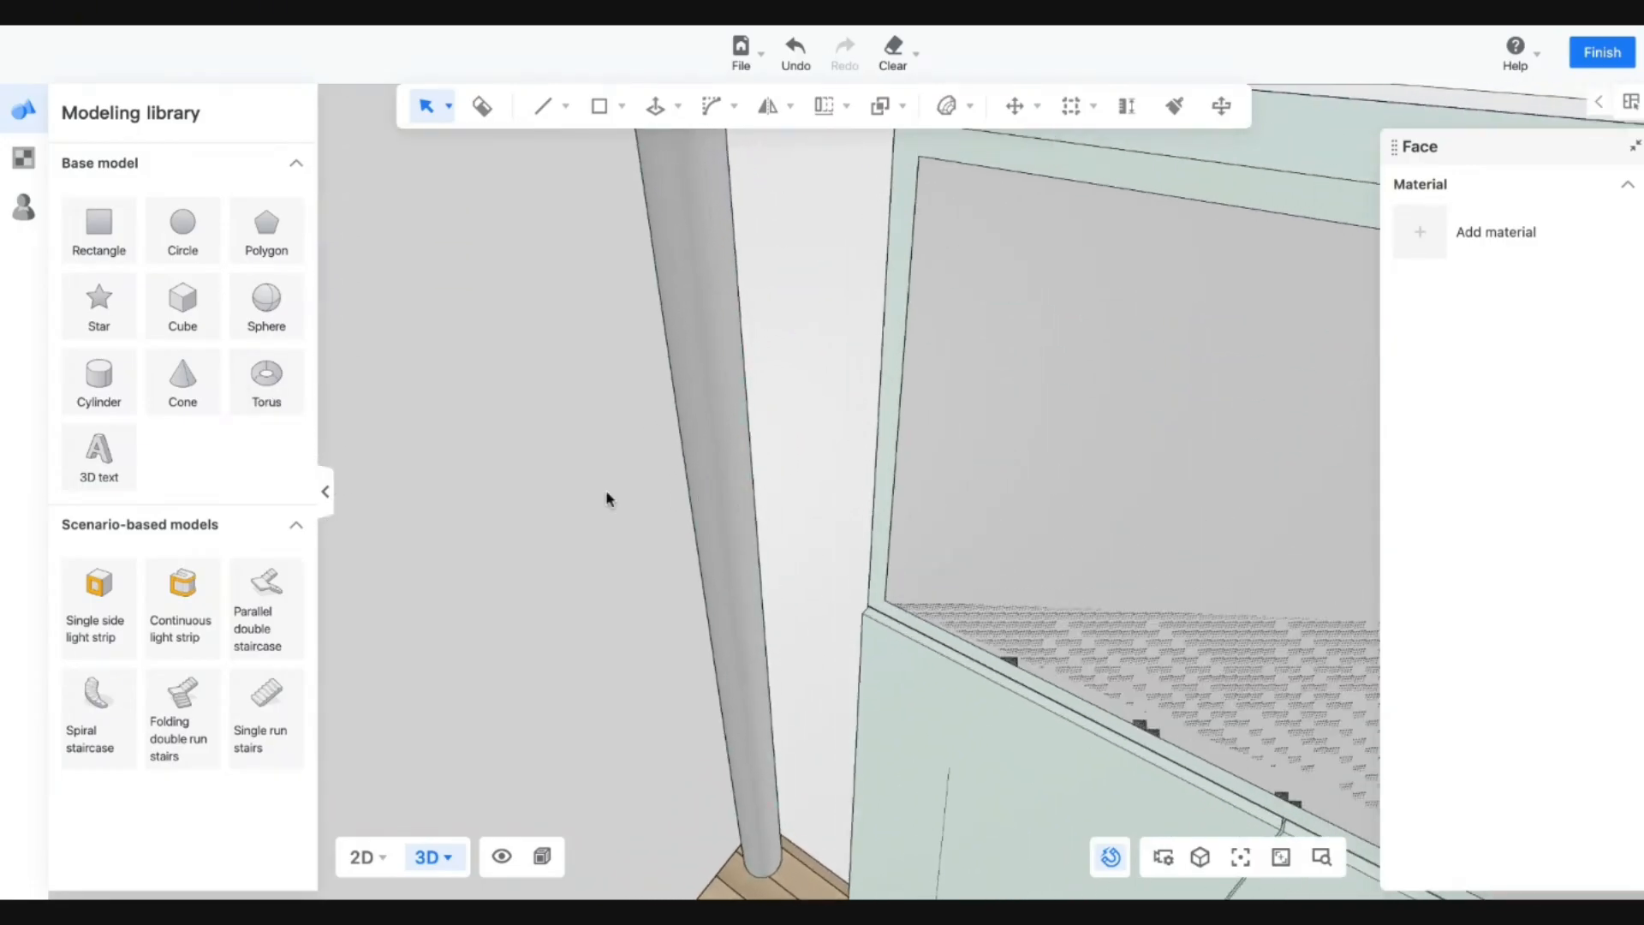
{"action": "key", "text": "w"}
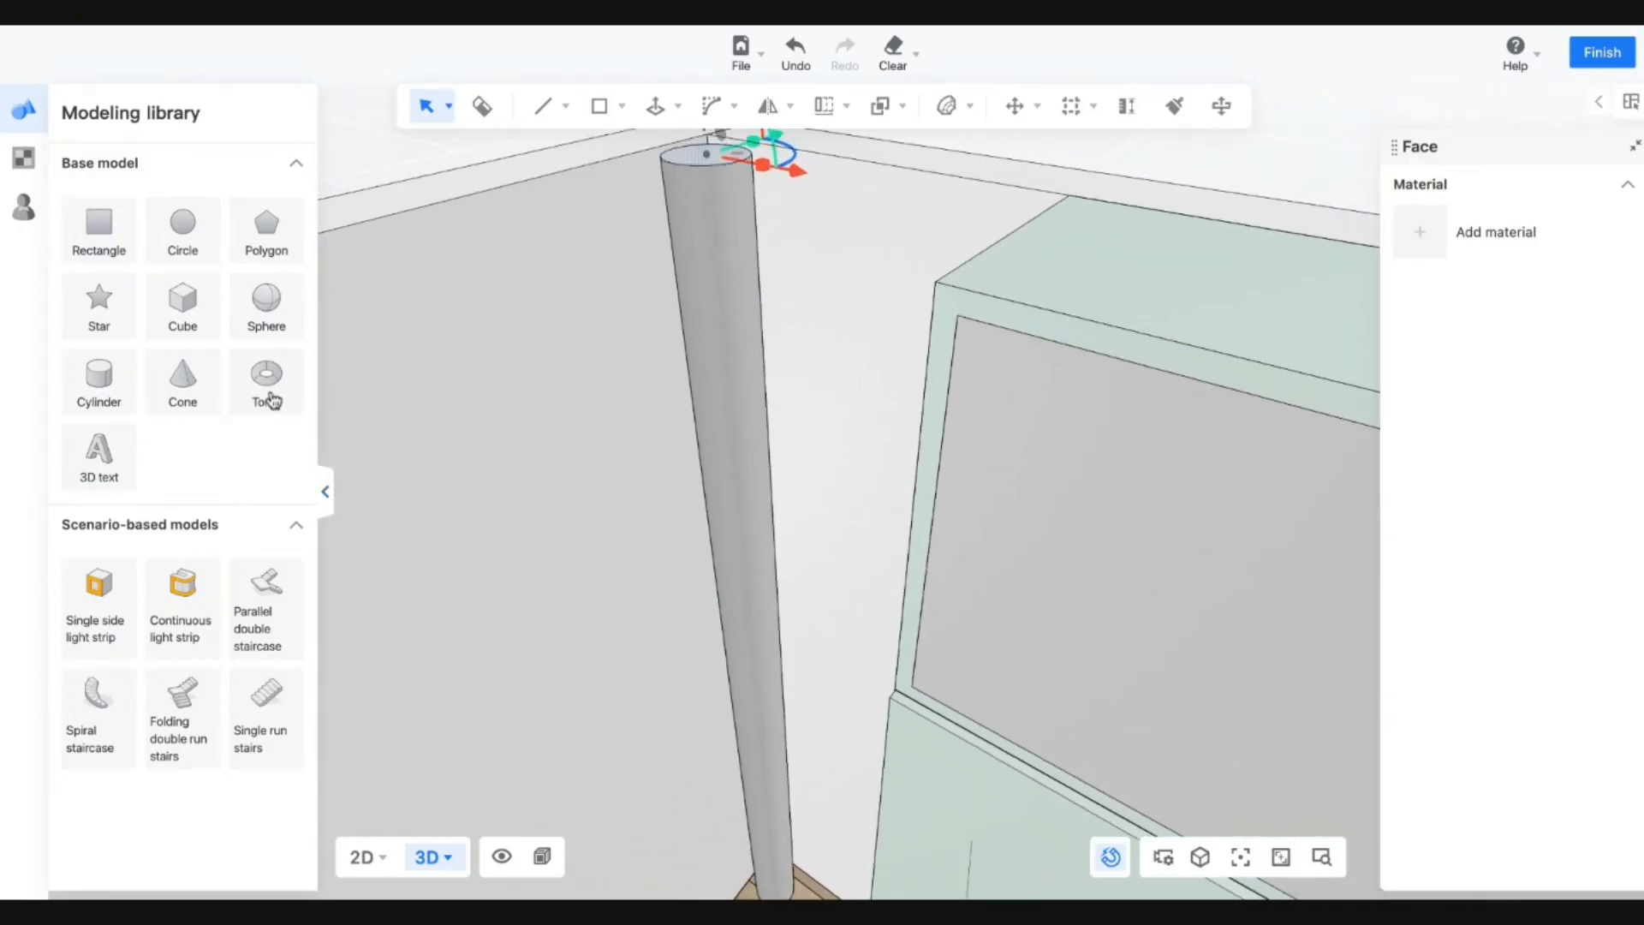
{"action": "key", "text": "e"}
{"action": "key", "text": "w"}
{"action": "left_click", "coordinate": [270, 395]}
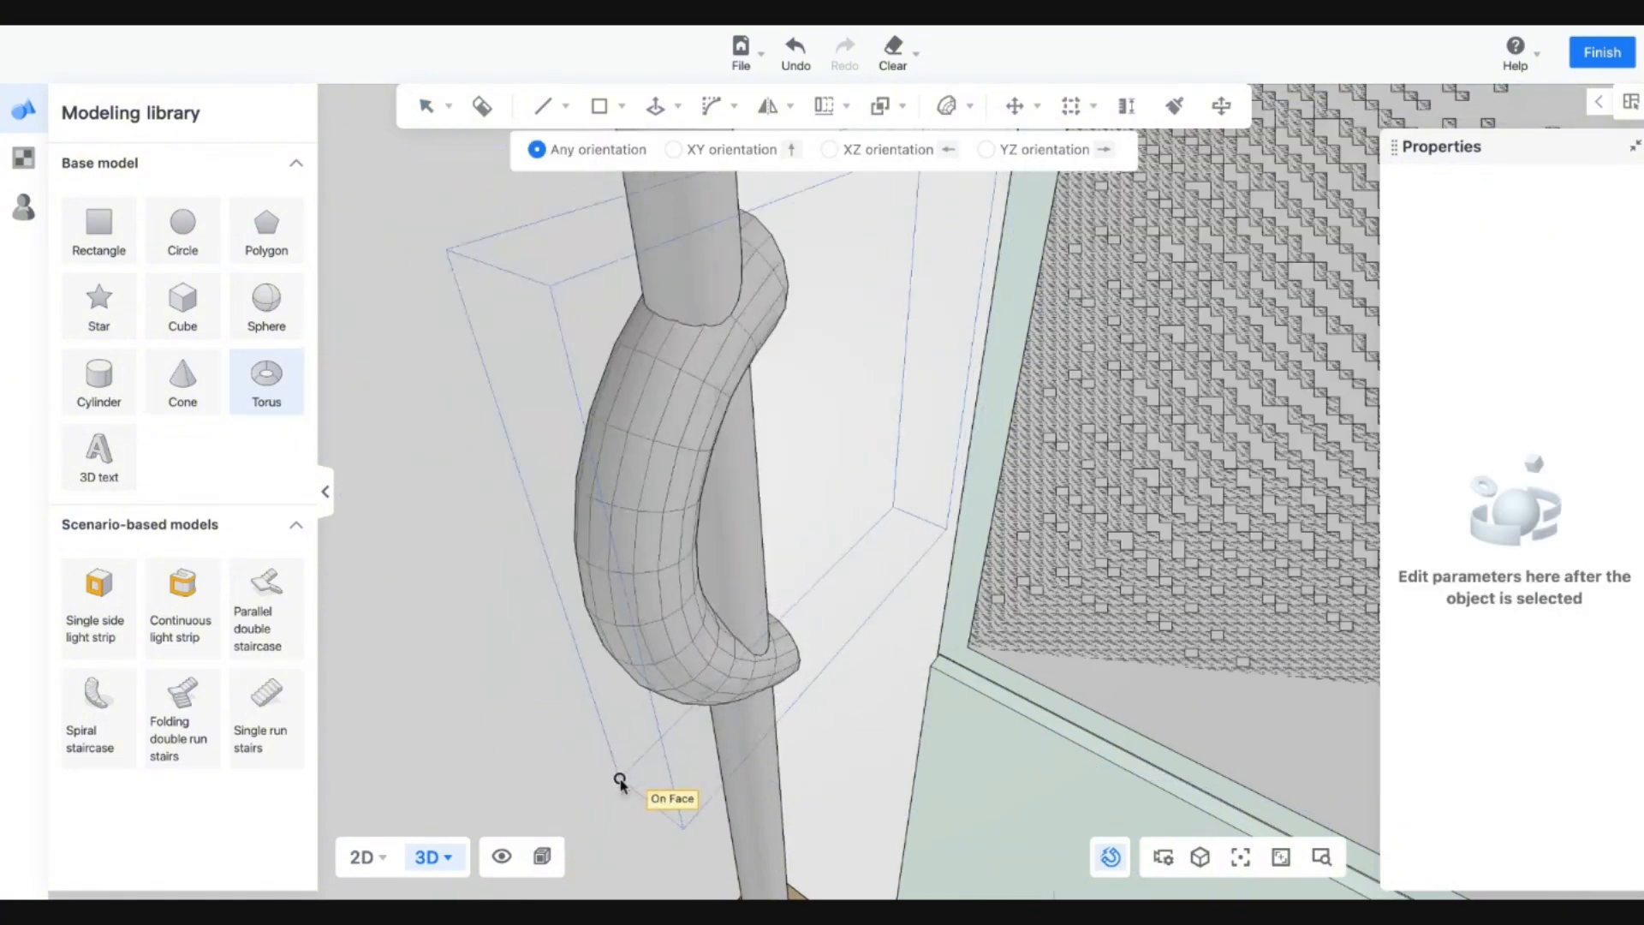
{"action": "key", "text": "Escape"}
Remove the pole so the floor corner beside the cabinet is empty.
{"action": "left_click", "coordinate": [757, 752]}
{"action": "key", "text": "Escape"}
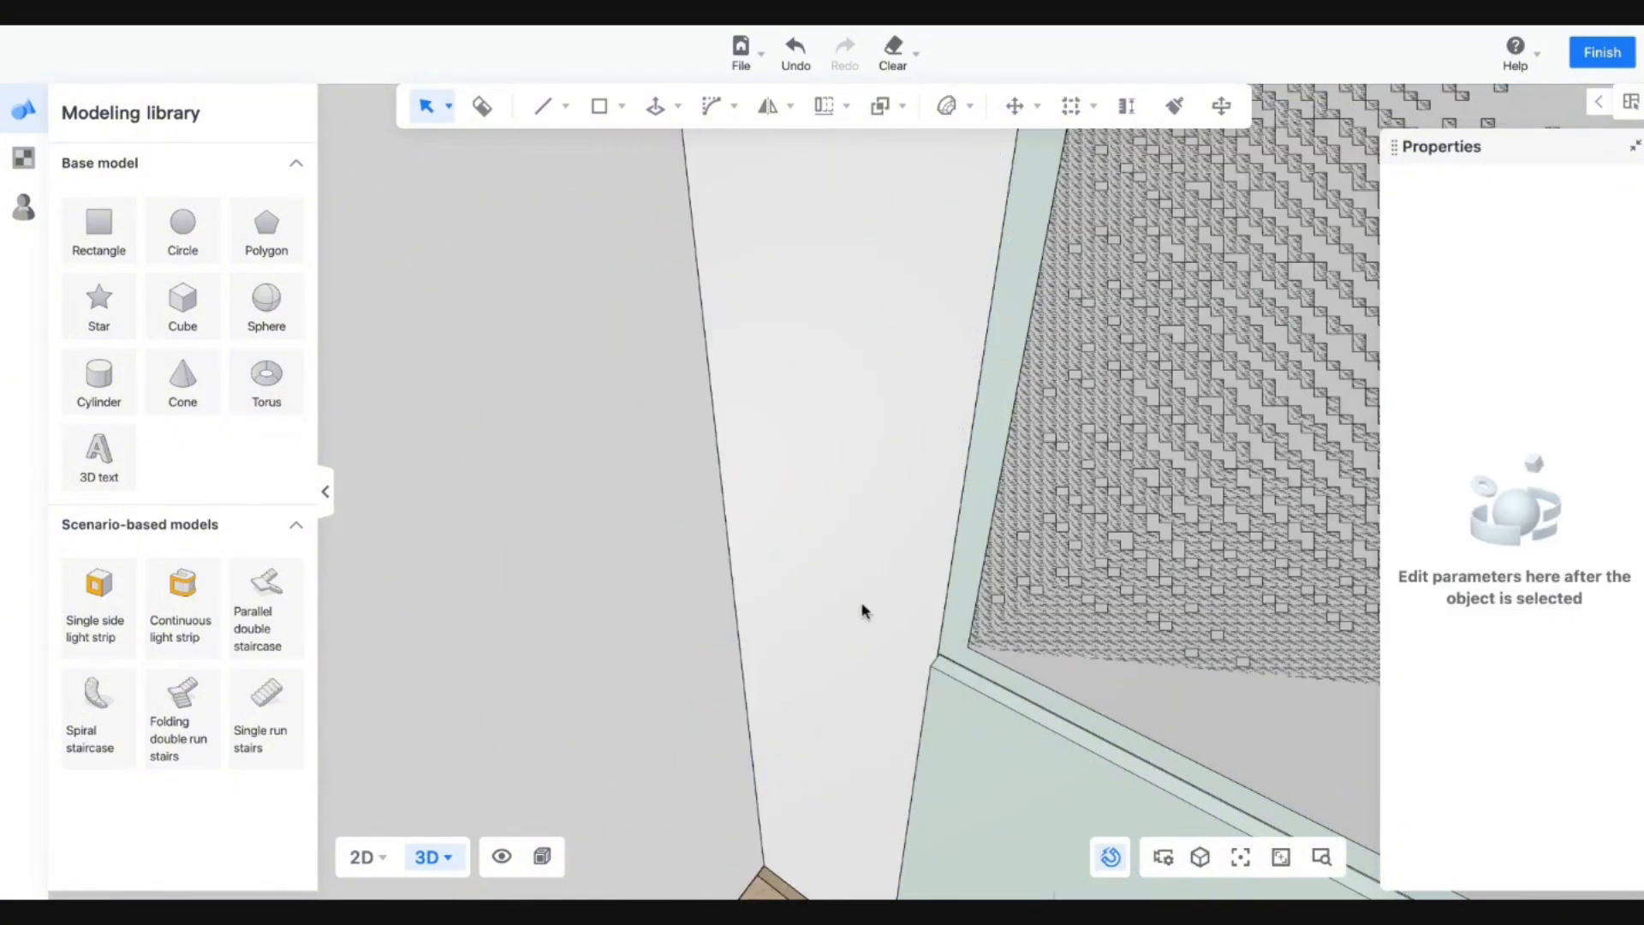
{"action": "scroll", "coordinate": [863, 758], "scroll_direction": "down", "scroll_amount": 5}
{"action": "scroll", "coordinate": [808, 836], "scroll_direction": "up", "scroll_amount": 5}
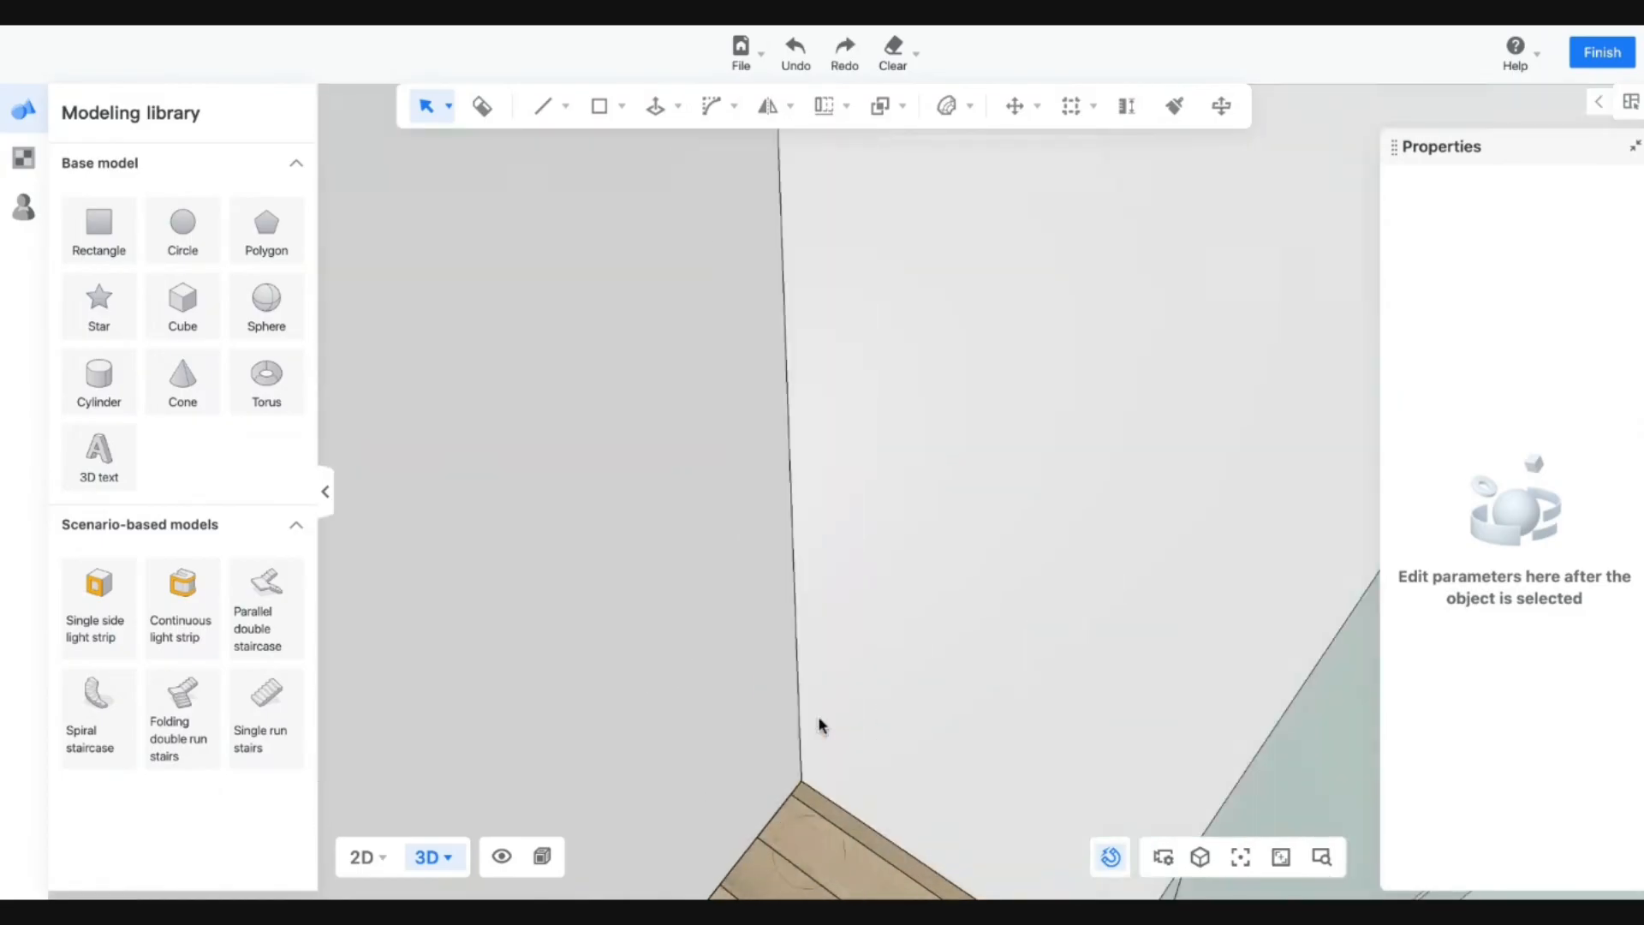
Draw a 75 mm-radius circle on the floor corner.
{"action": "mouse_move", "coordinate": [604, 106]}
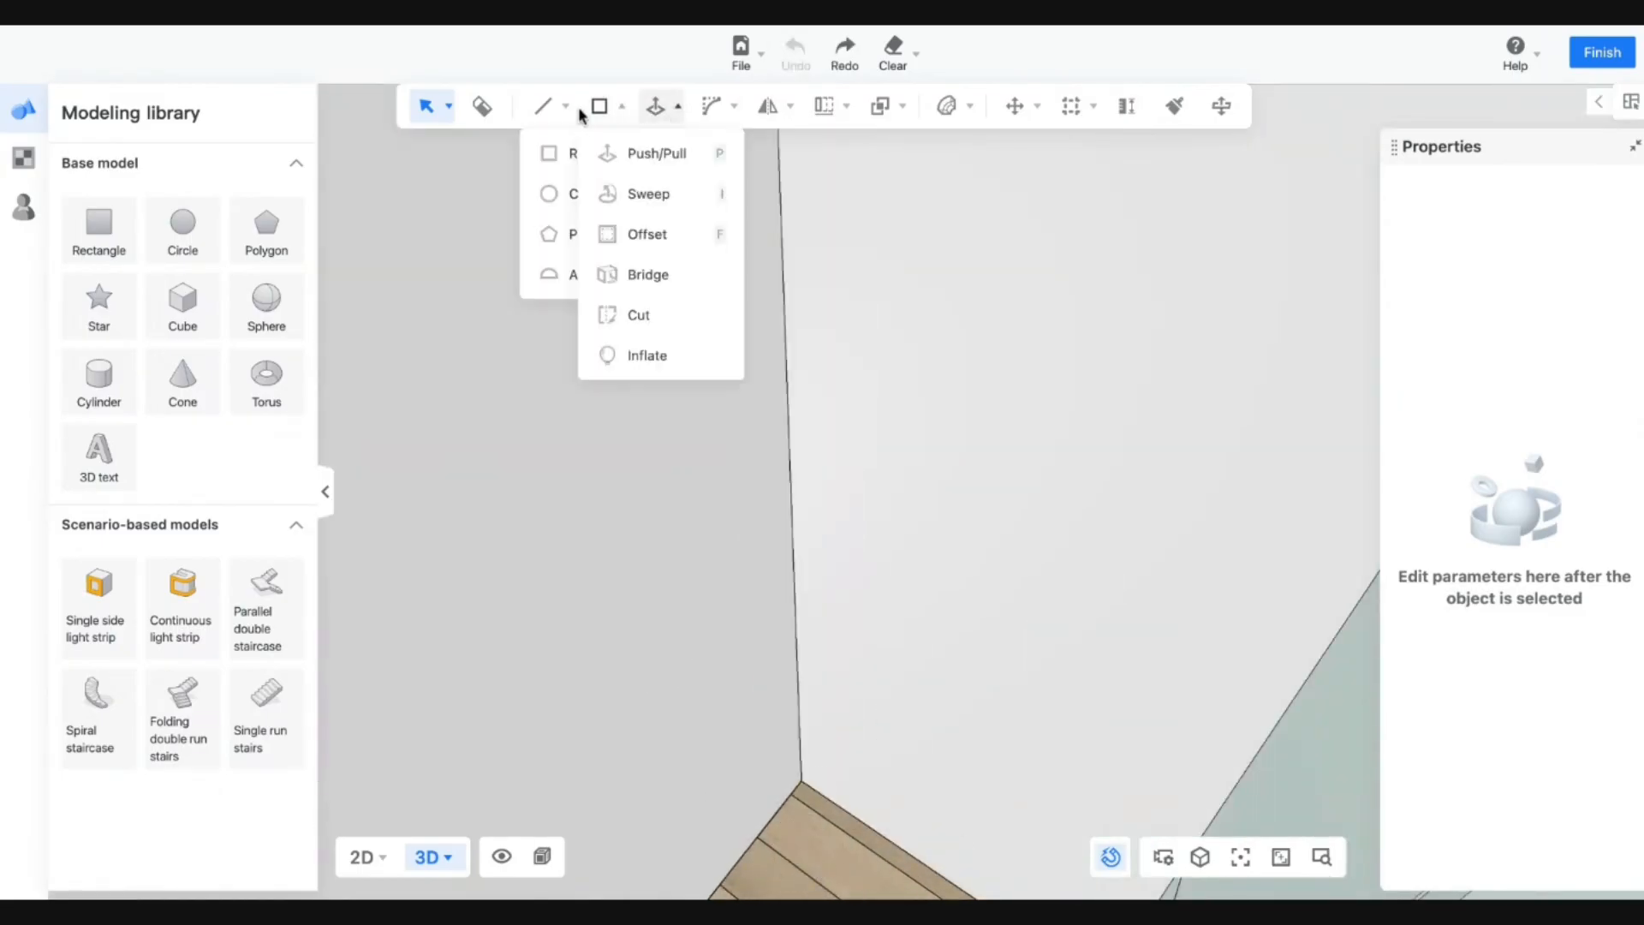
{"action": "left_click", "coordinate": [614, 191]}
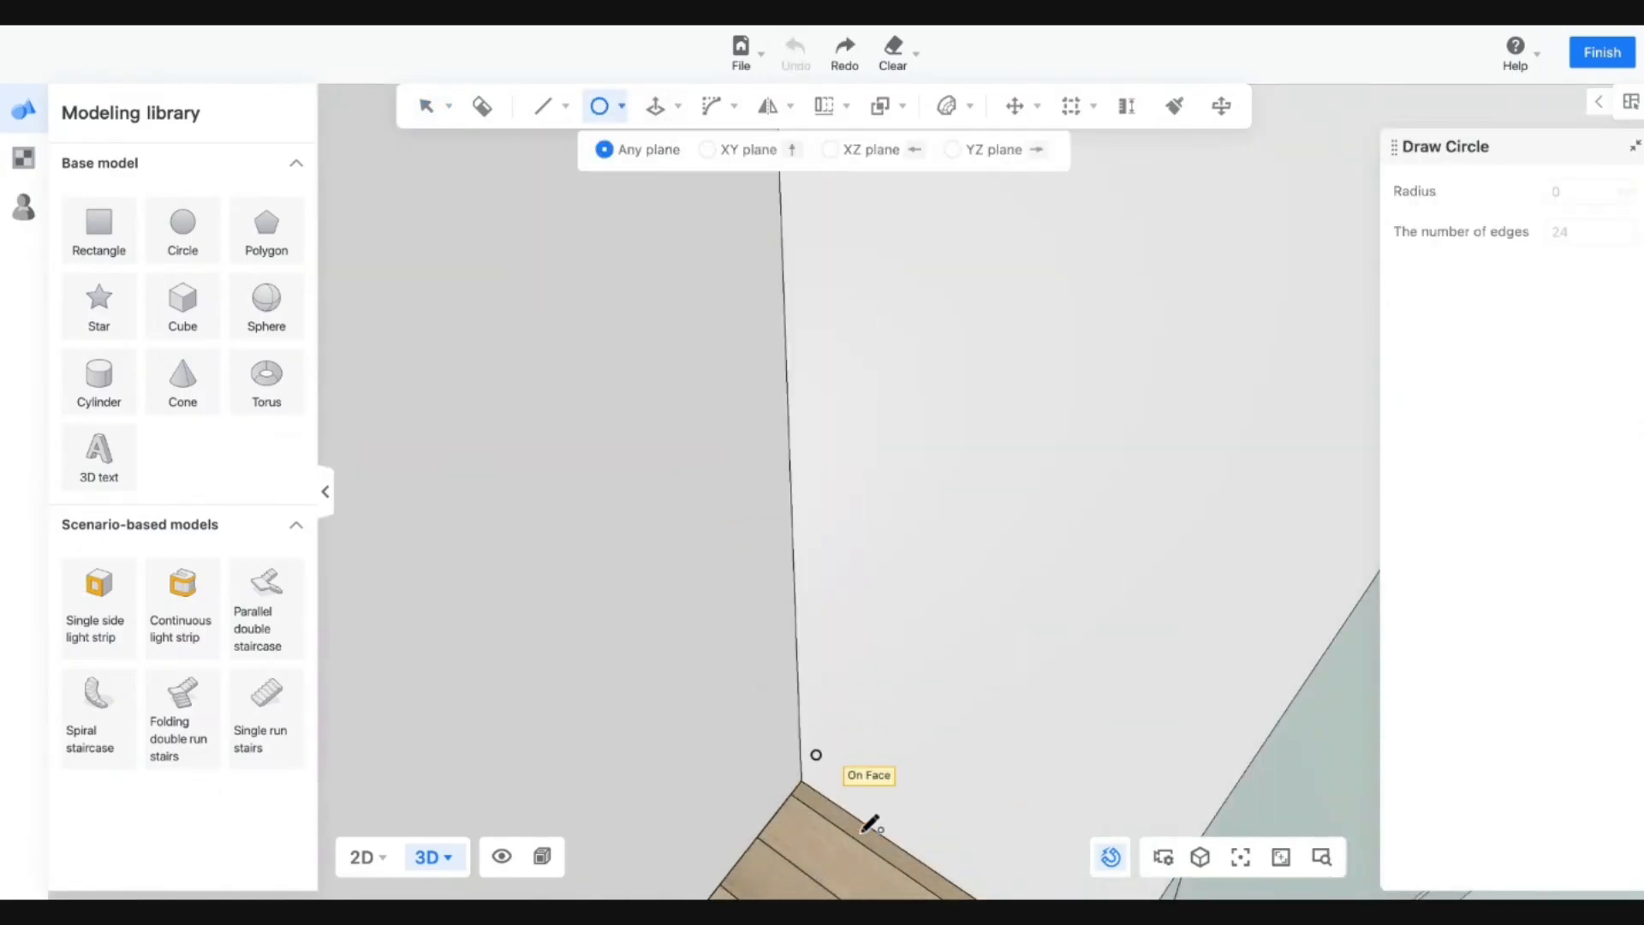
{"action": "left_click", "coordinate": [818, 852]}
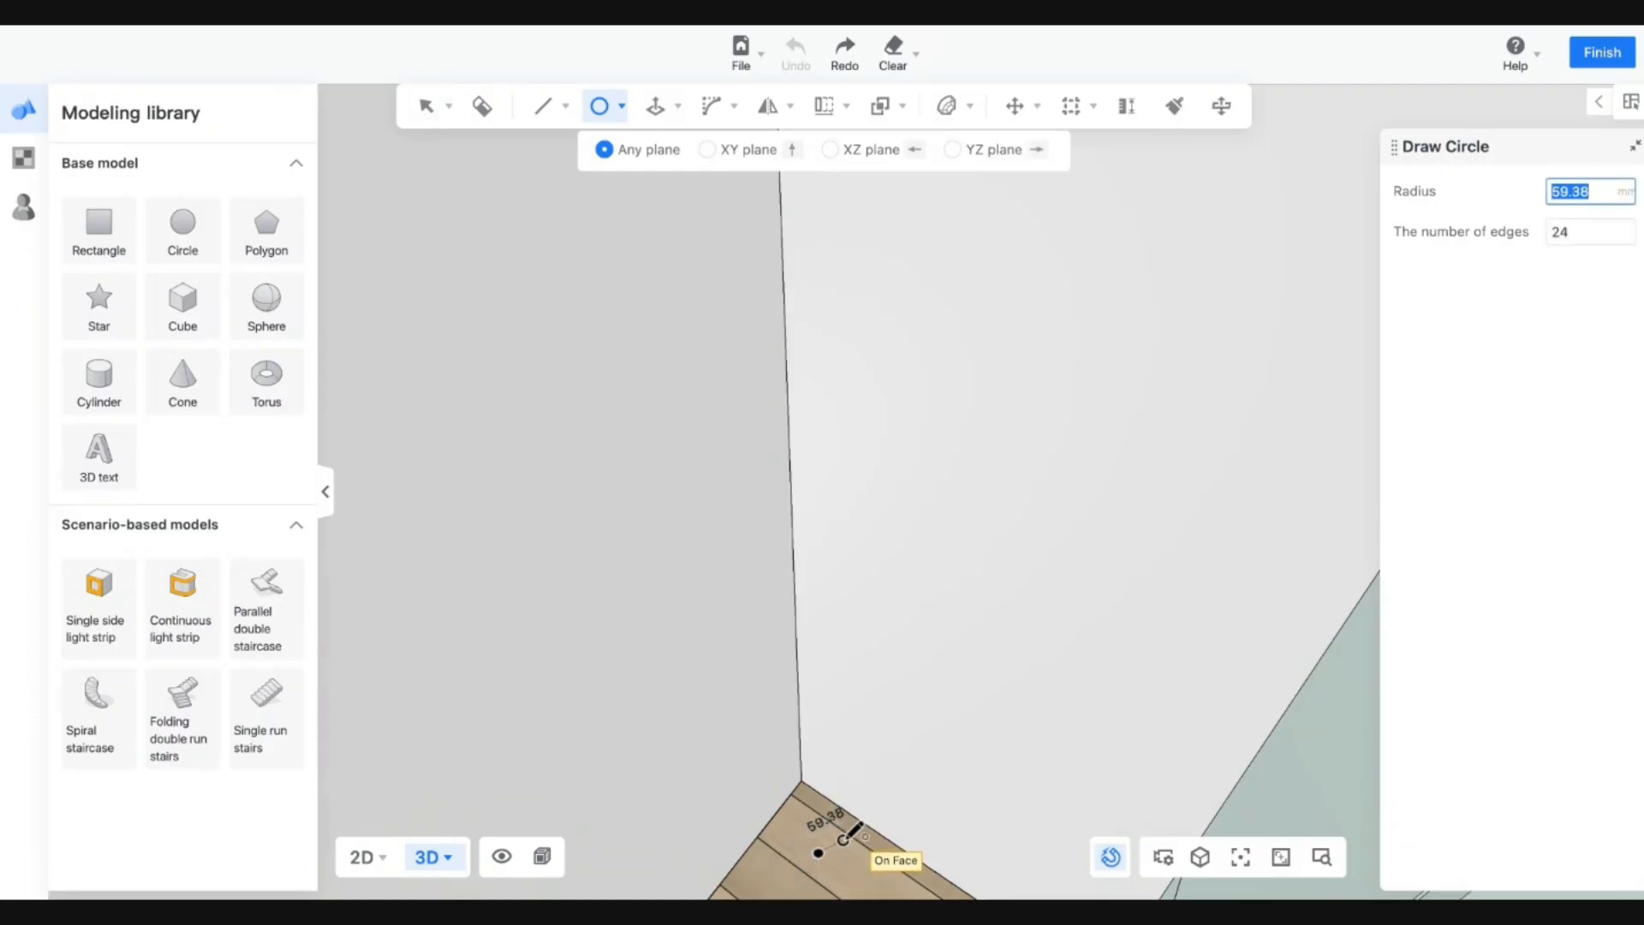
{"action": "type", "text": "75"}
{"action": "key", "text": "Return"}
Push/Pull the circle up 2800 mm to rebuild the pole.
{"action": "key", "text": "s"}
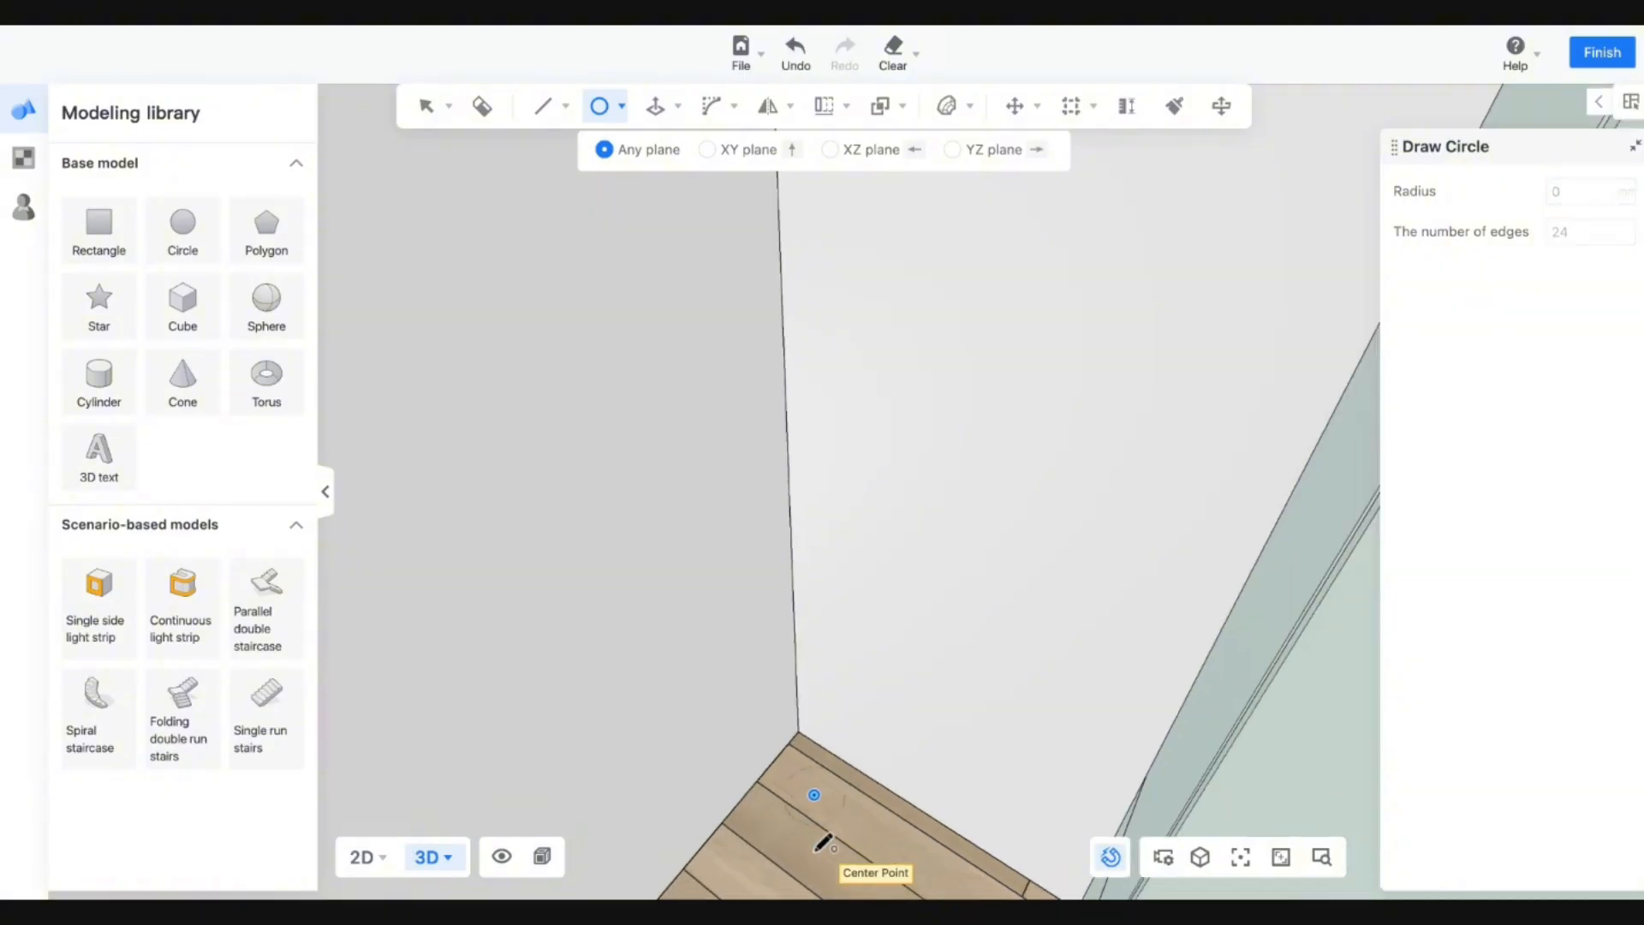
{"action": "key", "text": "d"}
{"action": "mouse_move", "coordinate": [653, 104]}
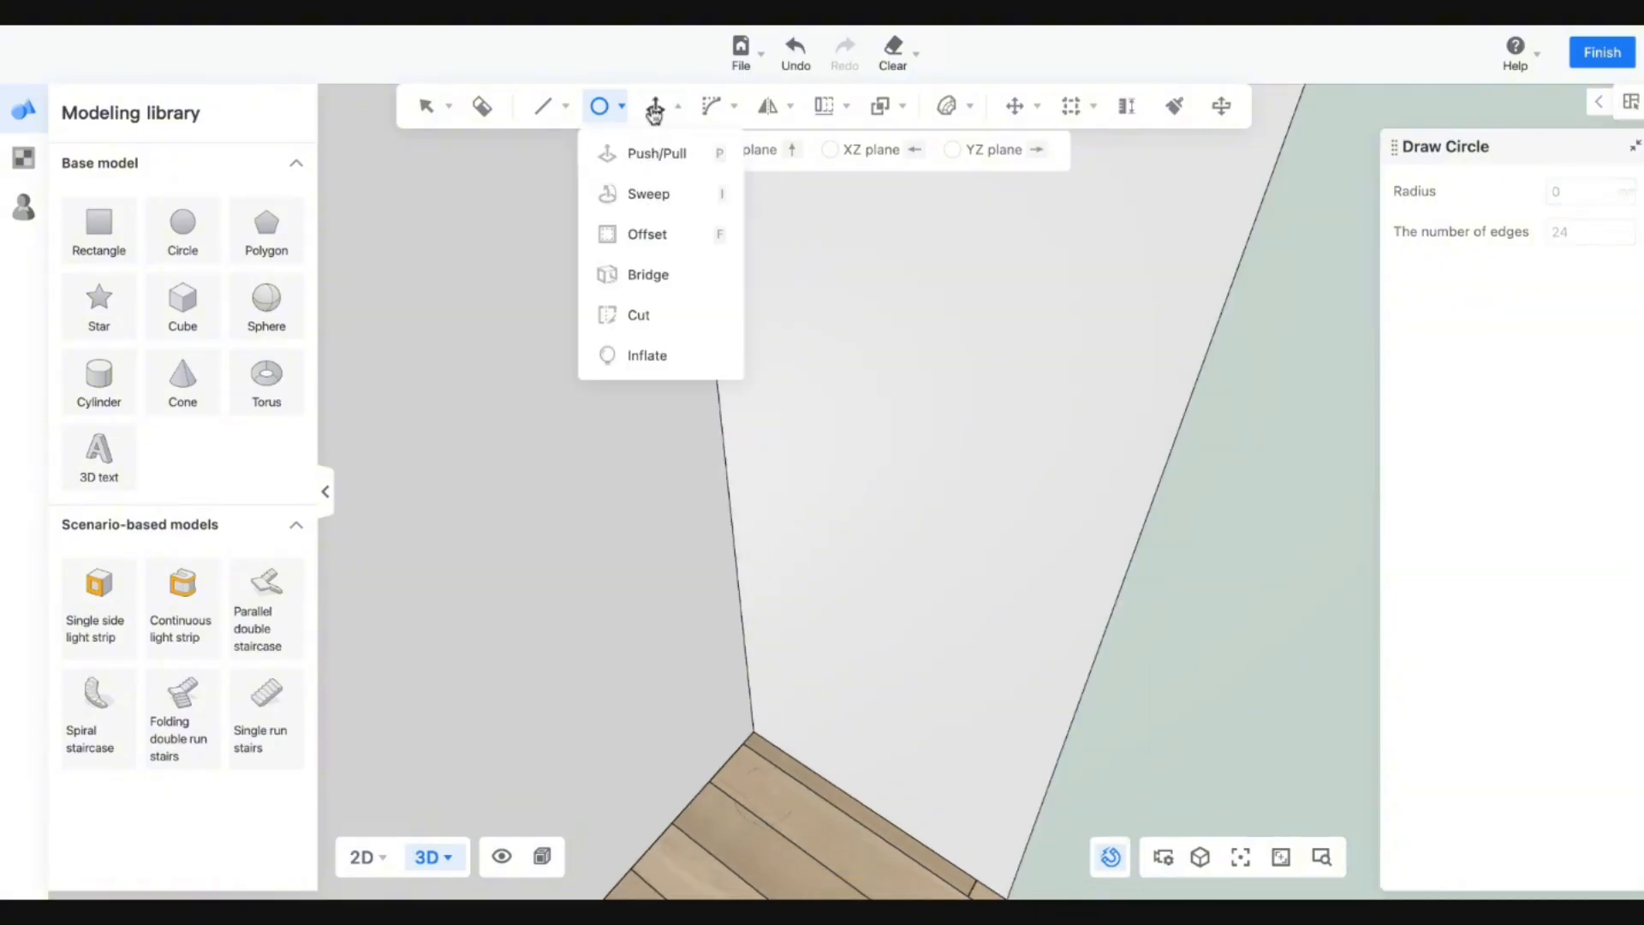
{"action": "key", "text": "p"}
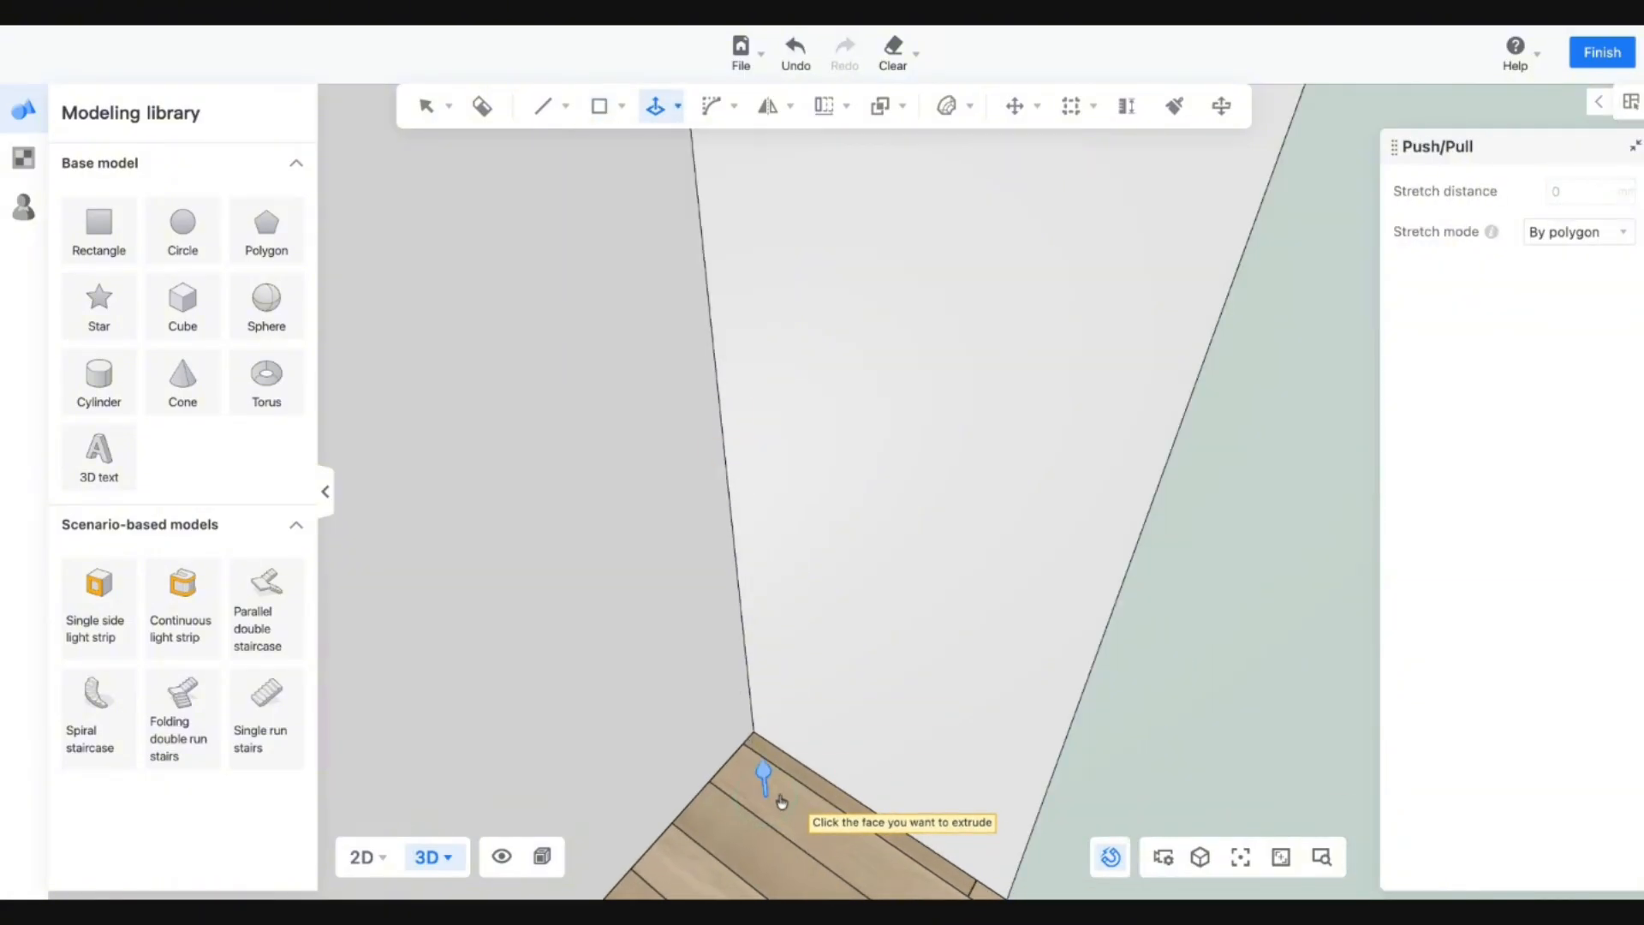
{"action": "left_click", "coordinate": [781, 800]}
{"action": "type", "text": "2800"}
{"action": "key", "text": "Return"}
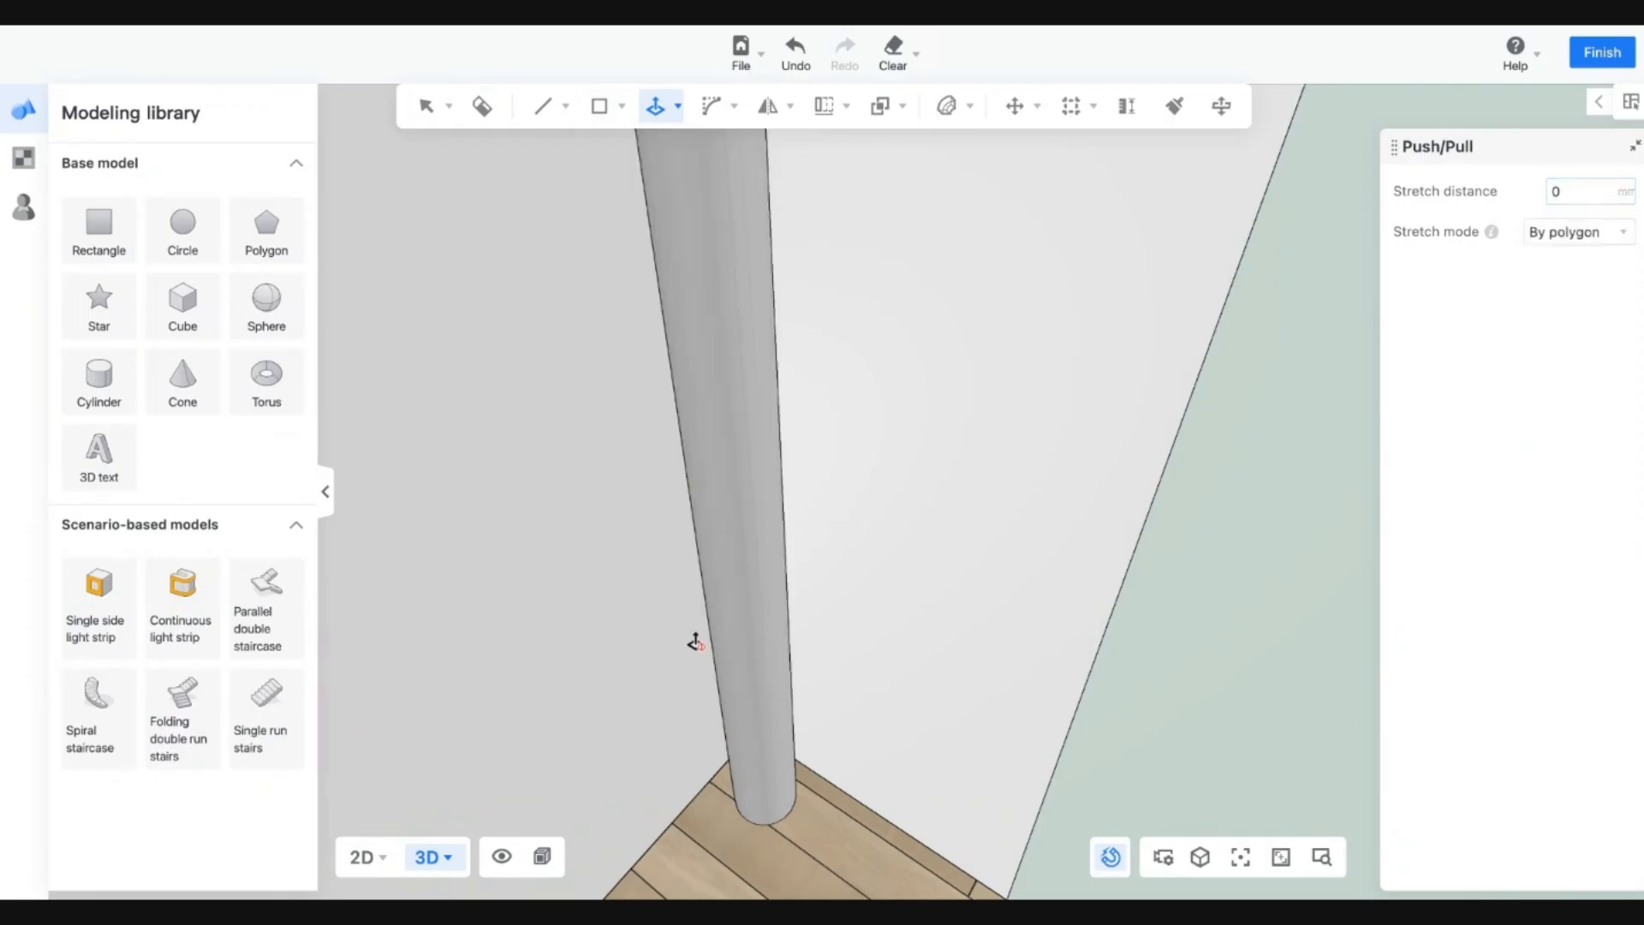
{"action": "key", "text": "Escape"}
{"action": "left_click", "coordinate": [266, 378]}
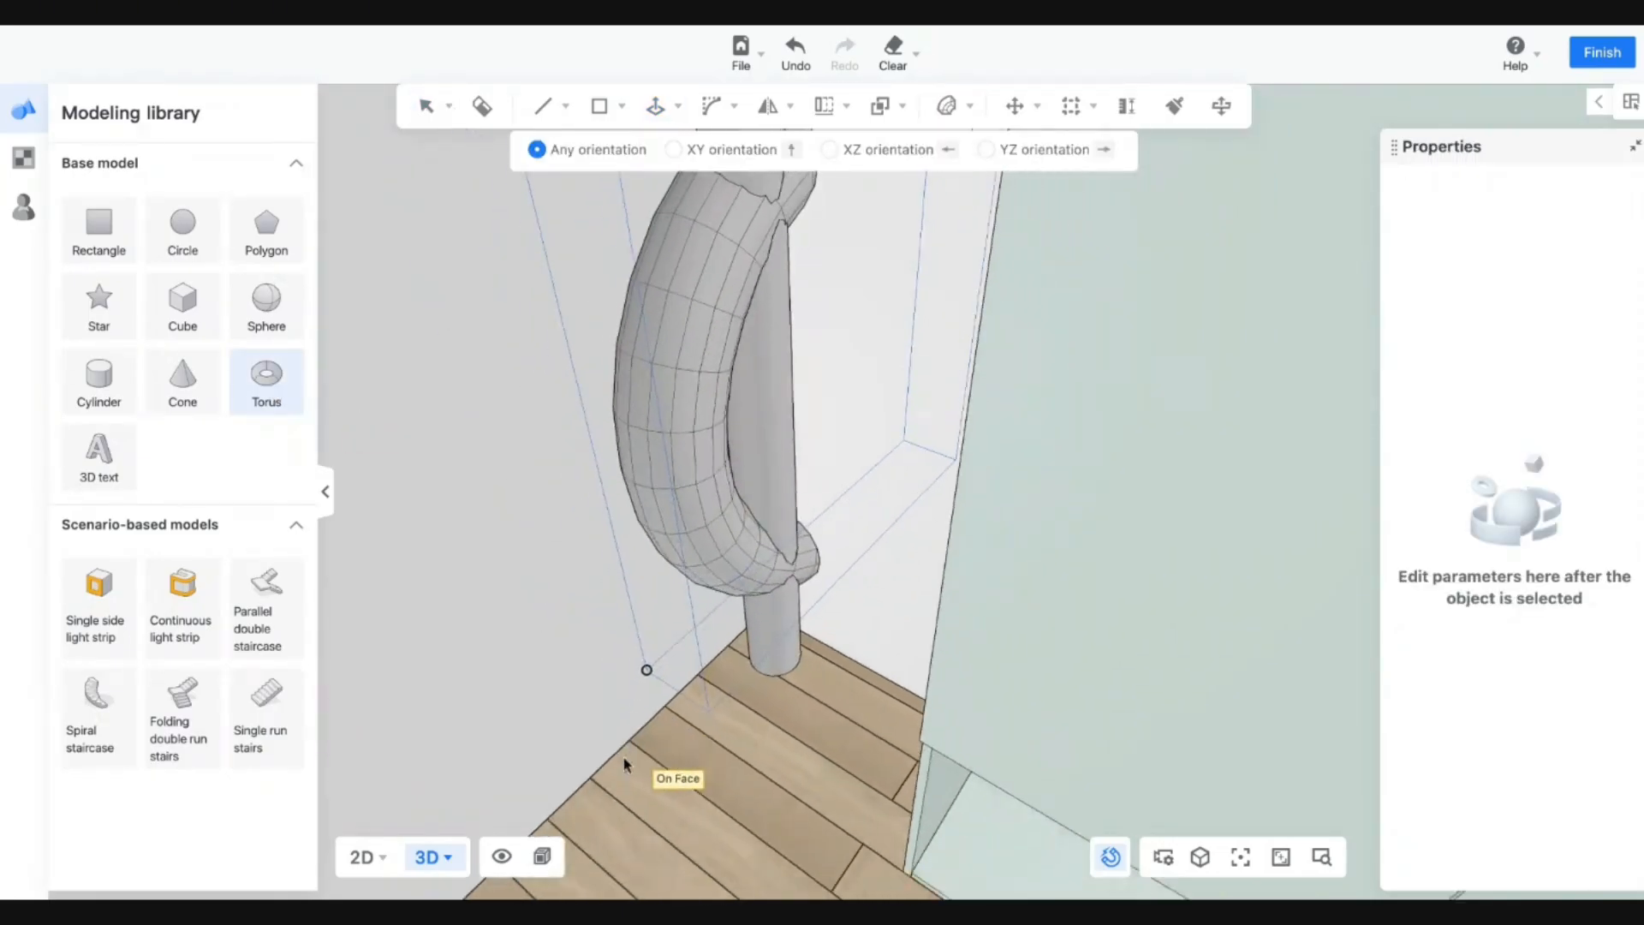
Place a torus near the pole and rotate it 90° to lie flat.
{"action": "key", "text": "s"}
{"action": "left_click", "coordinate": [437, 717]}
{"action": "key", "text": "s"}
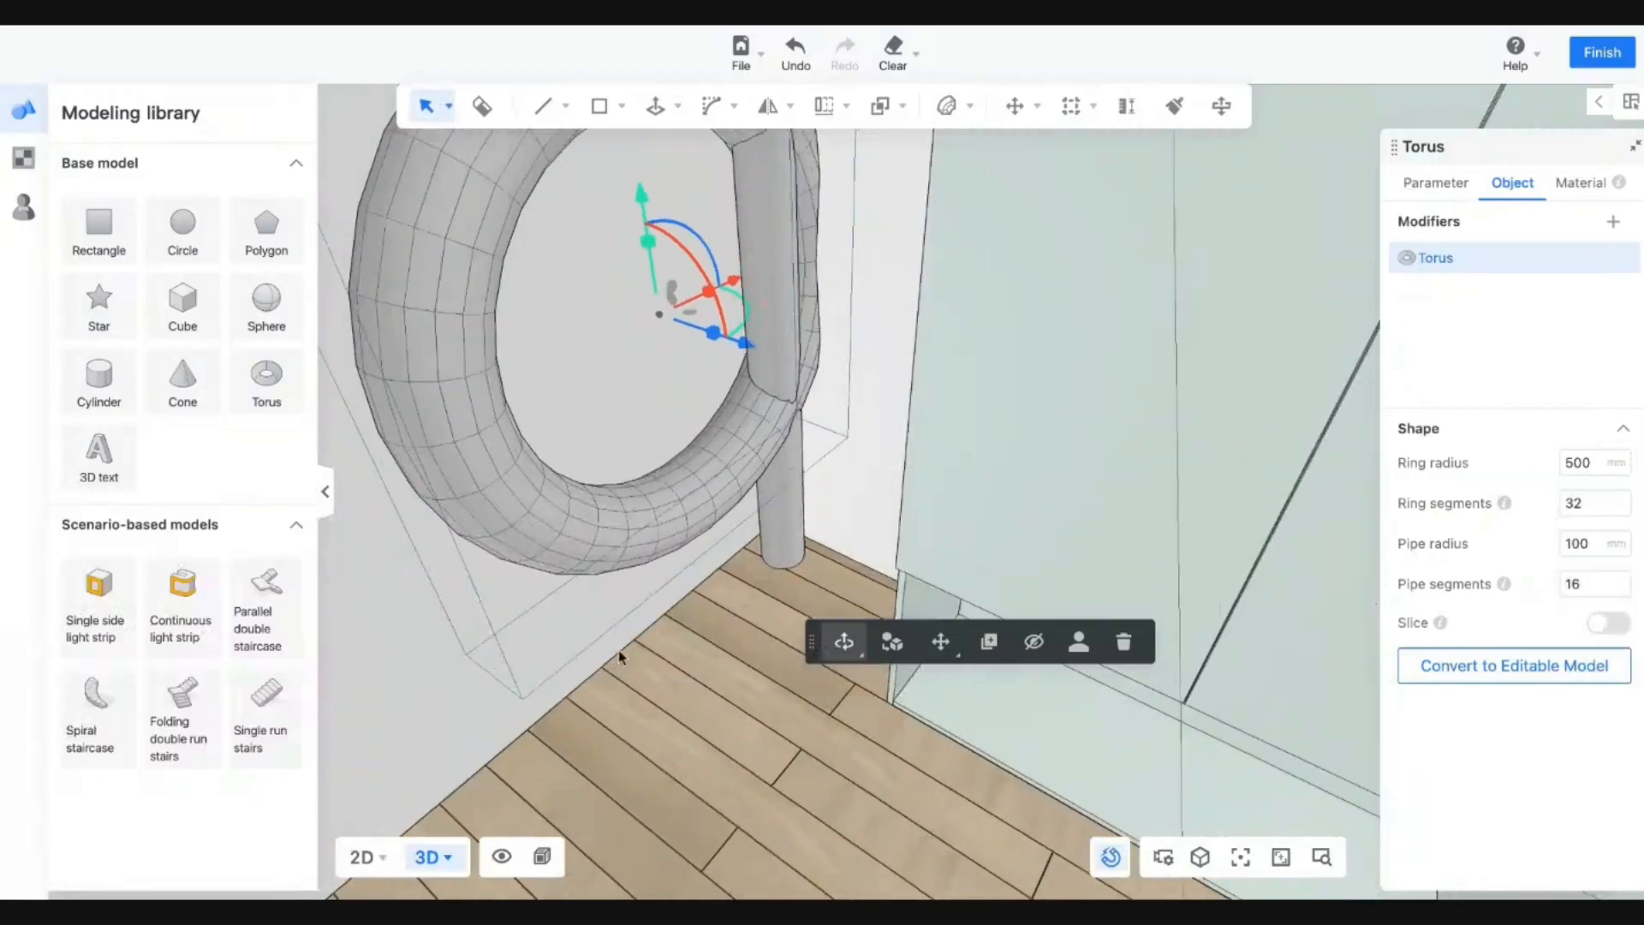
{"action": "key", "text": "q"}
{"action": "key", "text": "a"}
{"action": "key", "text": "e"}
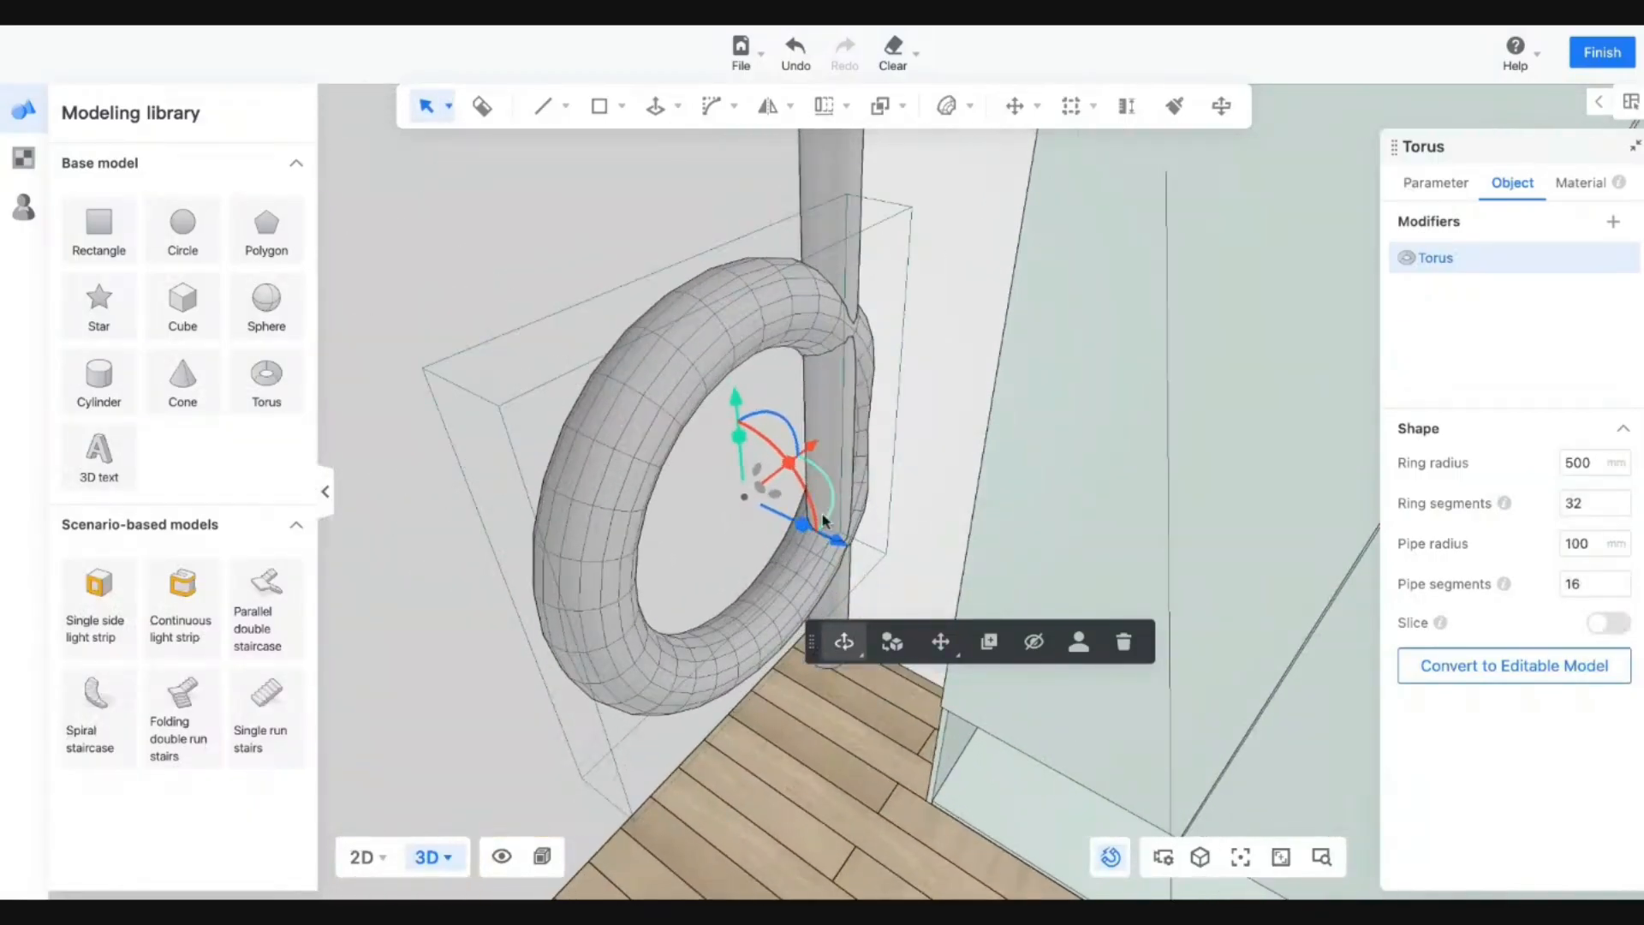
{"action": "left_click_drag", "start_coordinate": [803, 488], "coordinate": [674, 375]}
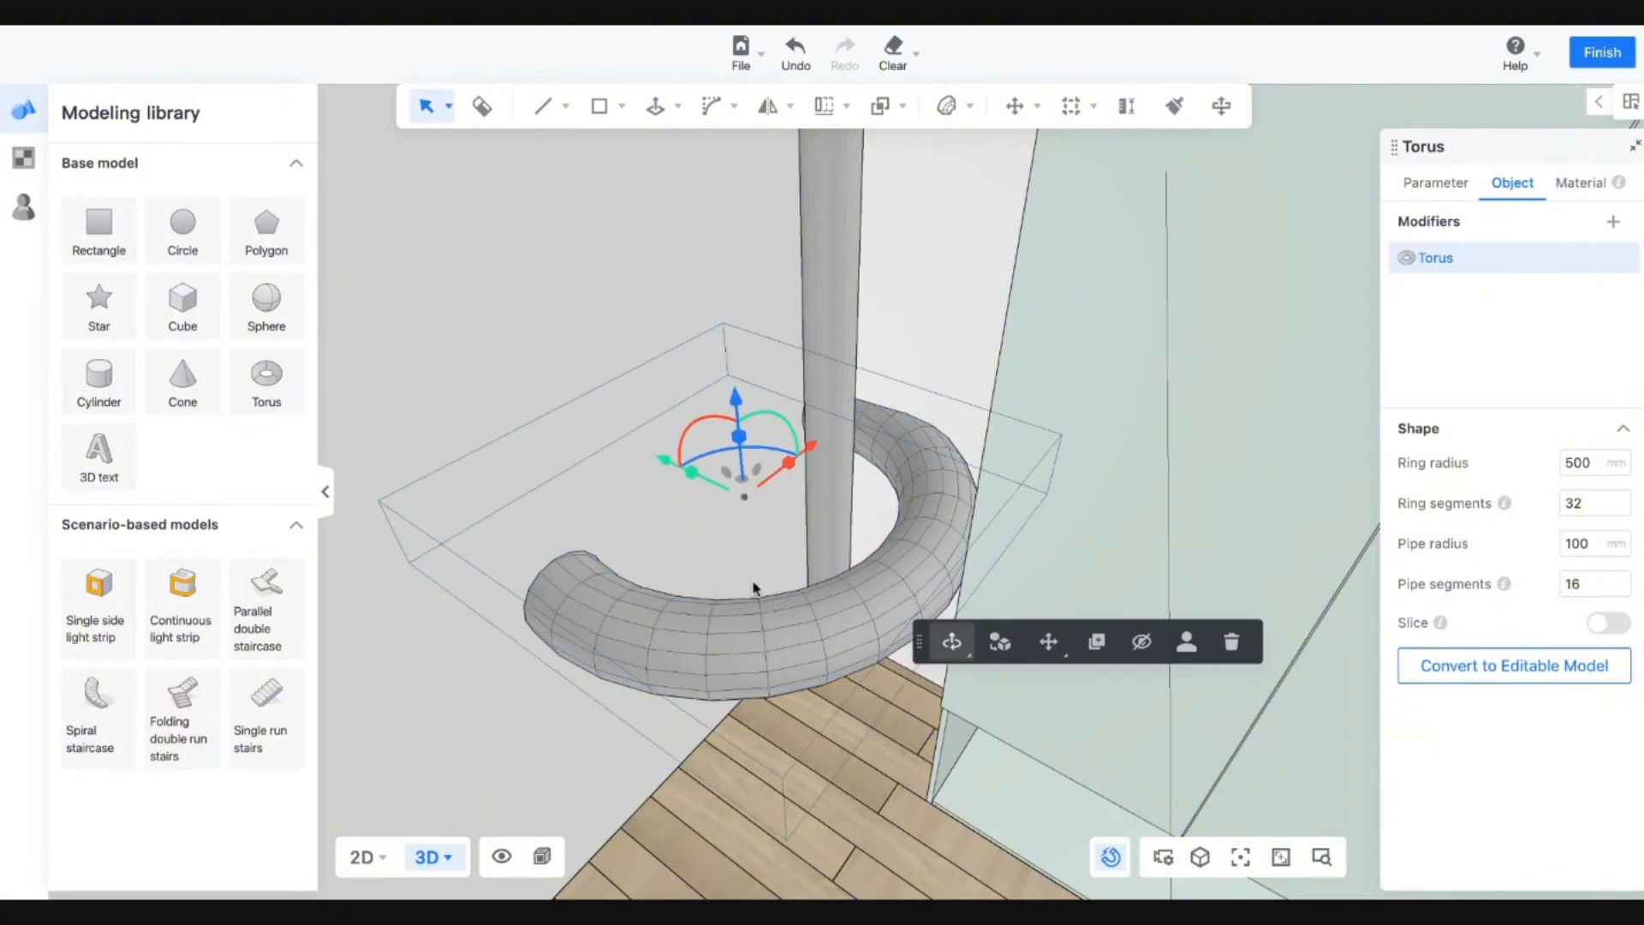
Set the torus Ring radius to 70 mm and Pipe radius to 10 mm.
{"action": "double_click", "coordinate": [1585, 464]}
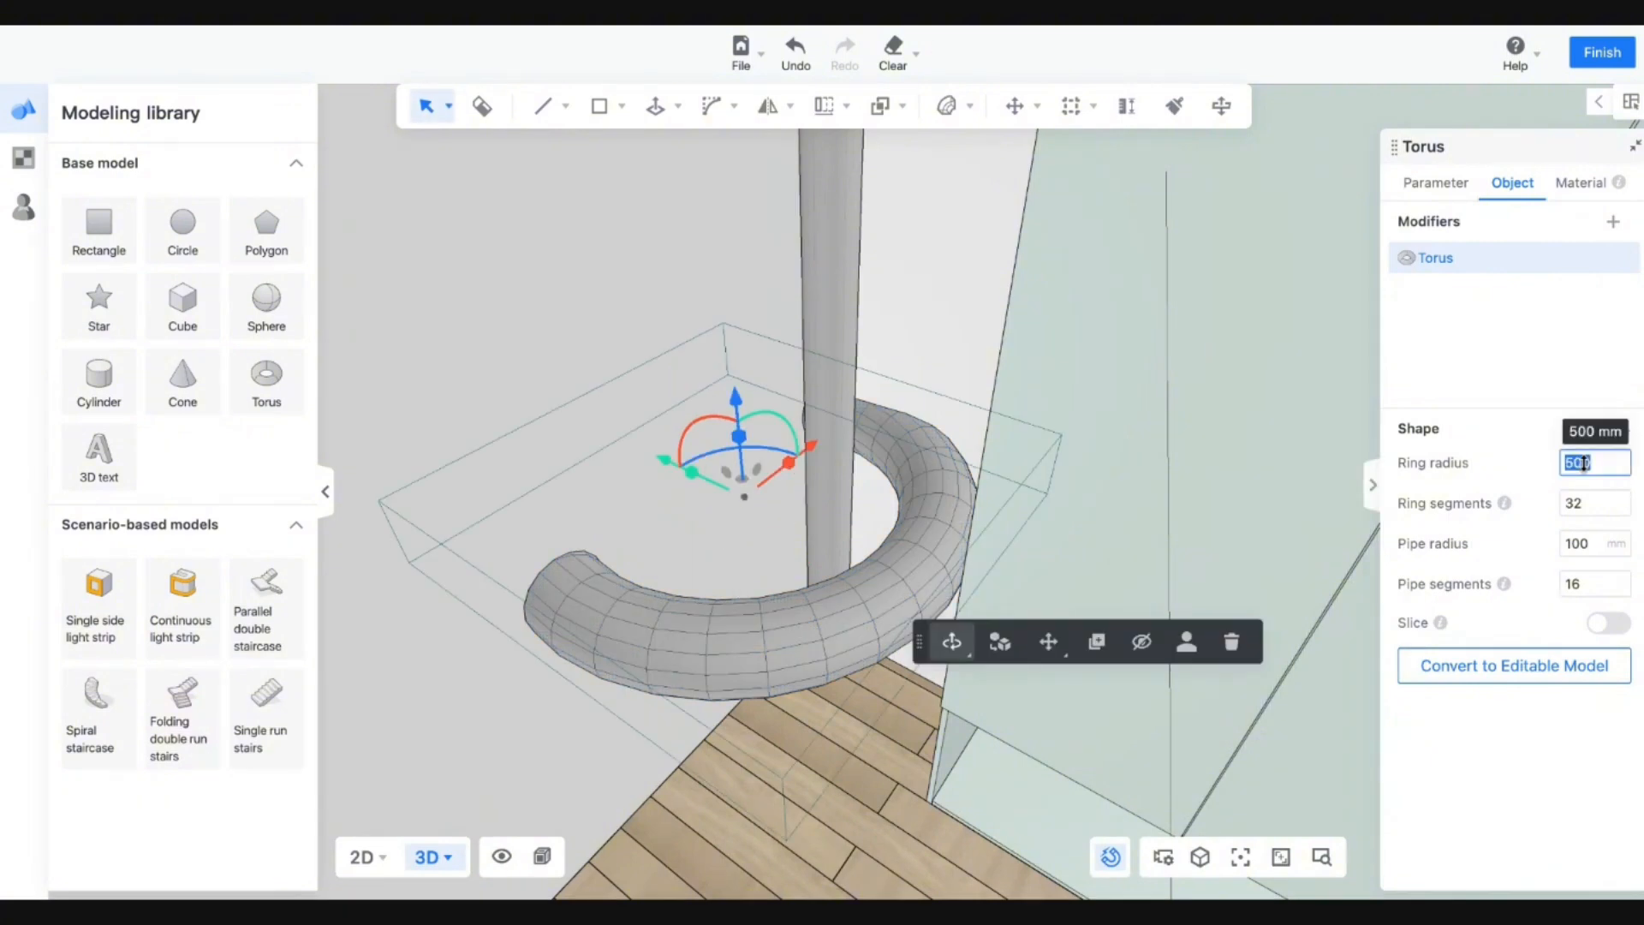
{"action": "key", "text": "BackSpace"}
{"action": "type", "text": "70"}
{"action": "key", "text": "Return"}
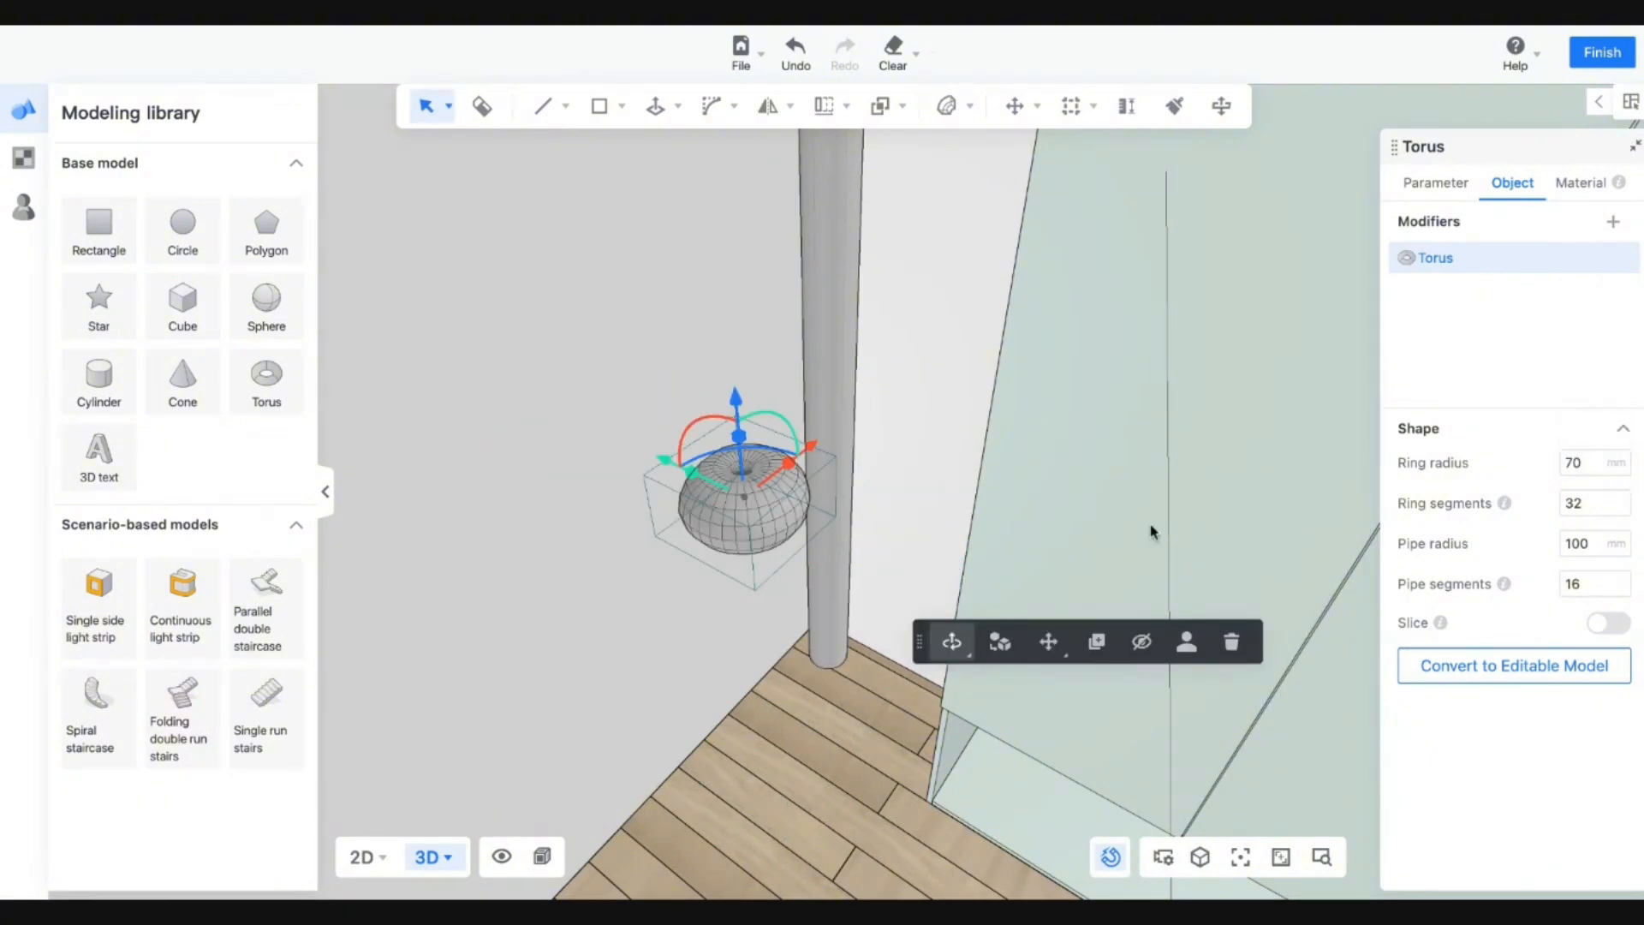
{"action": "double_click", "coordinate": [1590, 545]}
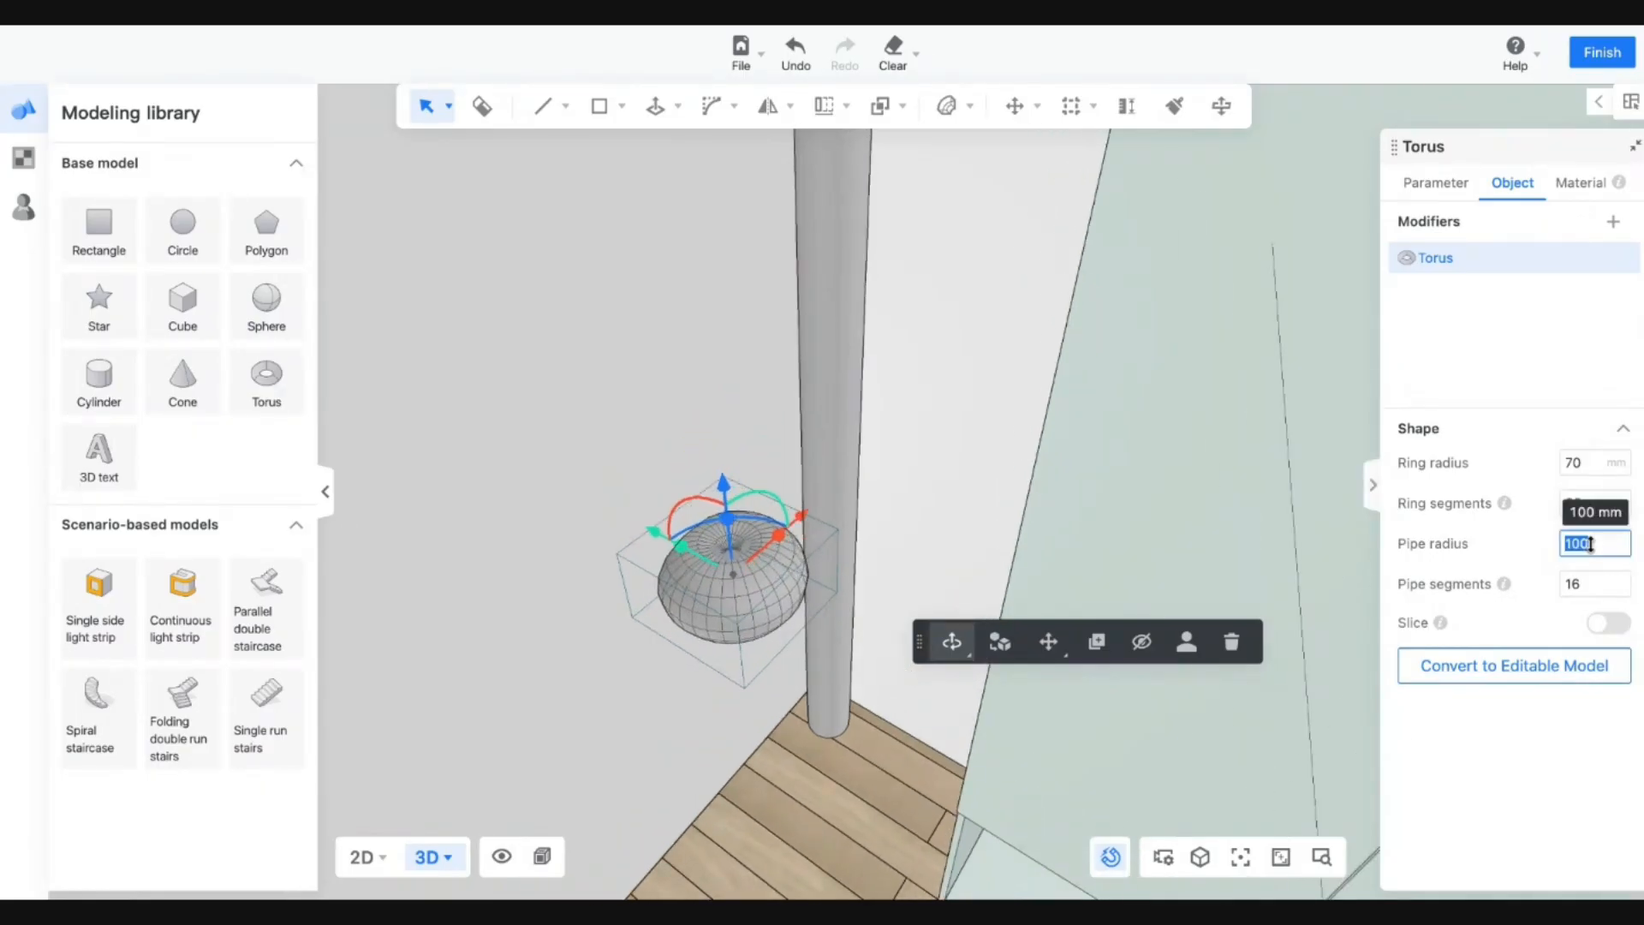
{"action": "type", "text": "10"}
{"action": "key", "text": "Return"}
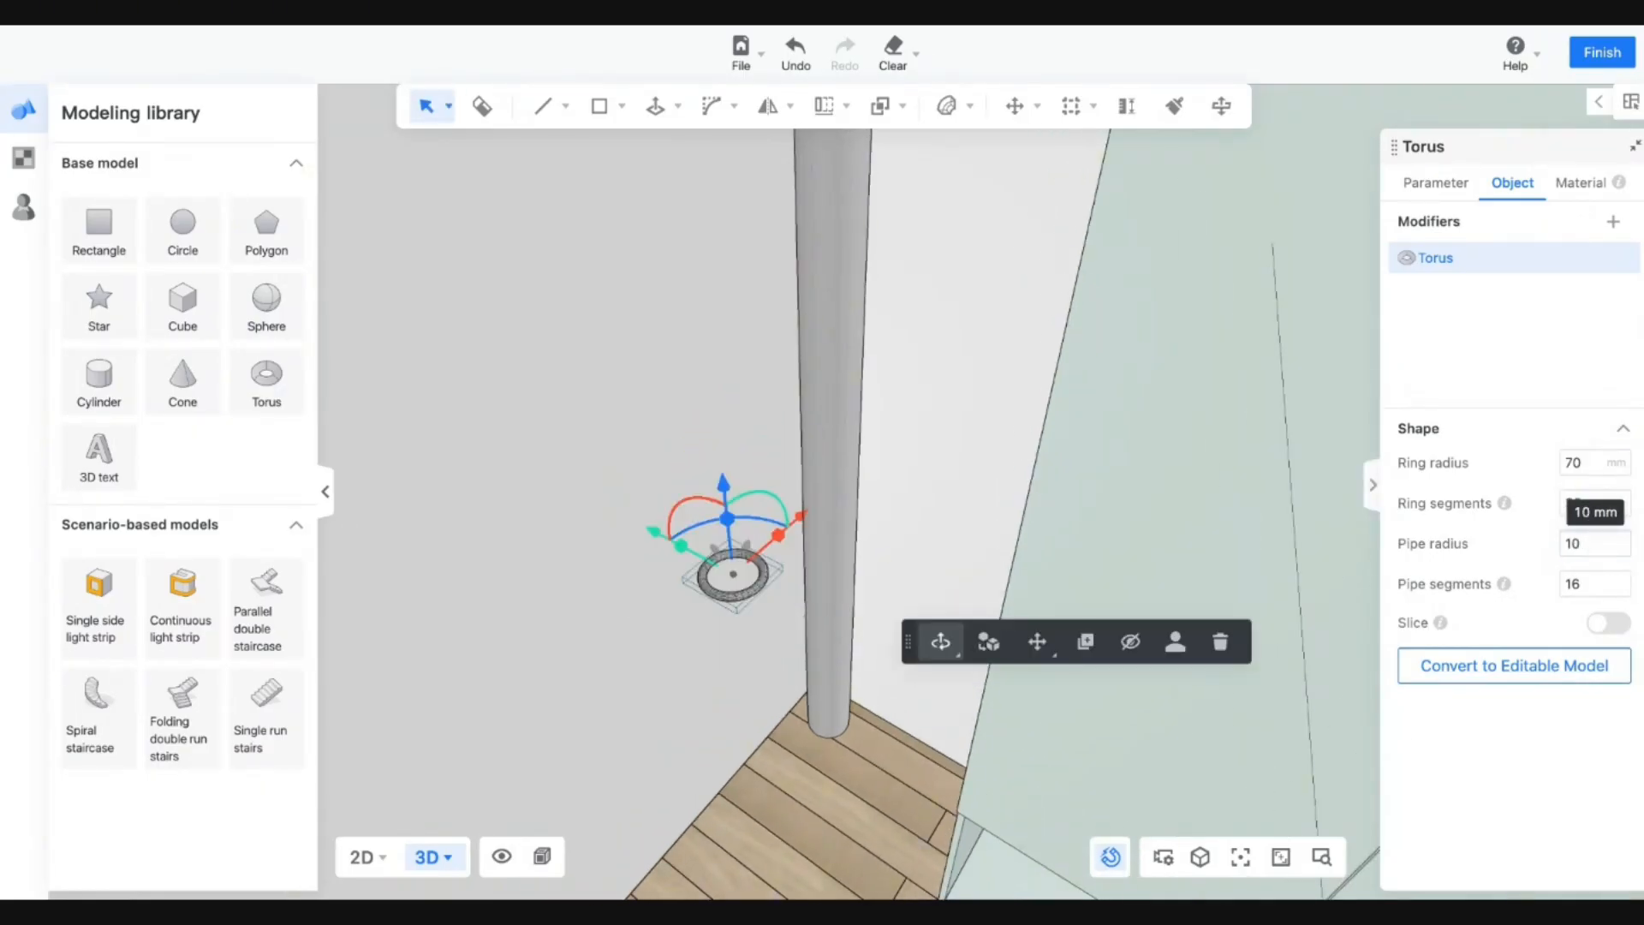
{"action": "type", "text": "wa"}
{"action": "left_click", "coordinate": [747, 603]}
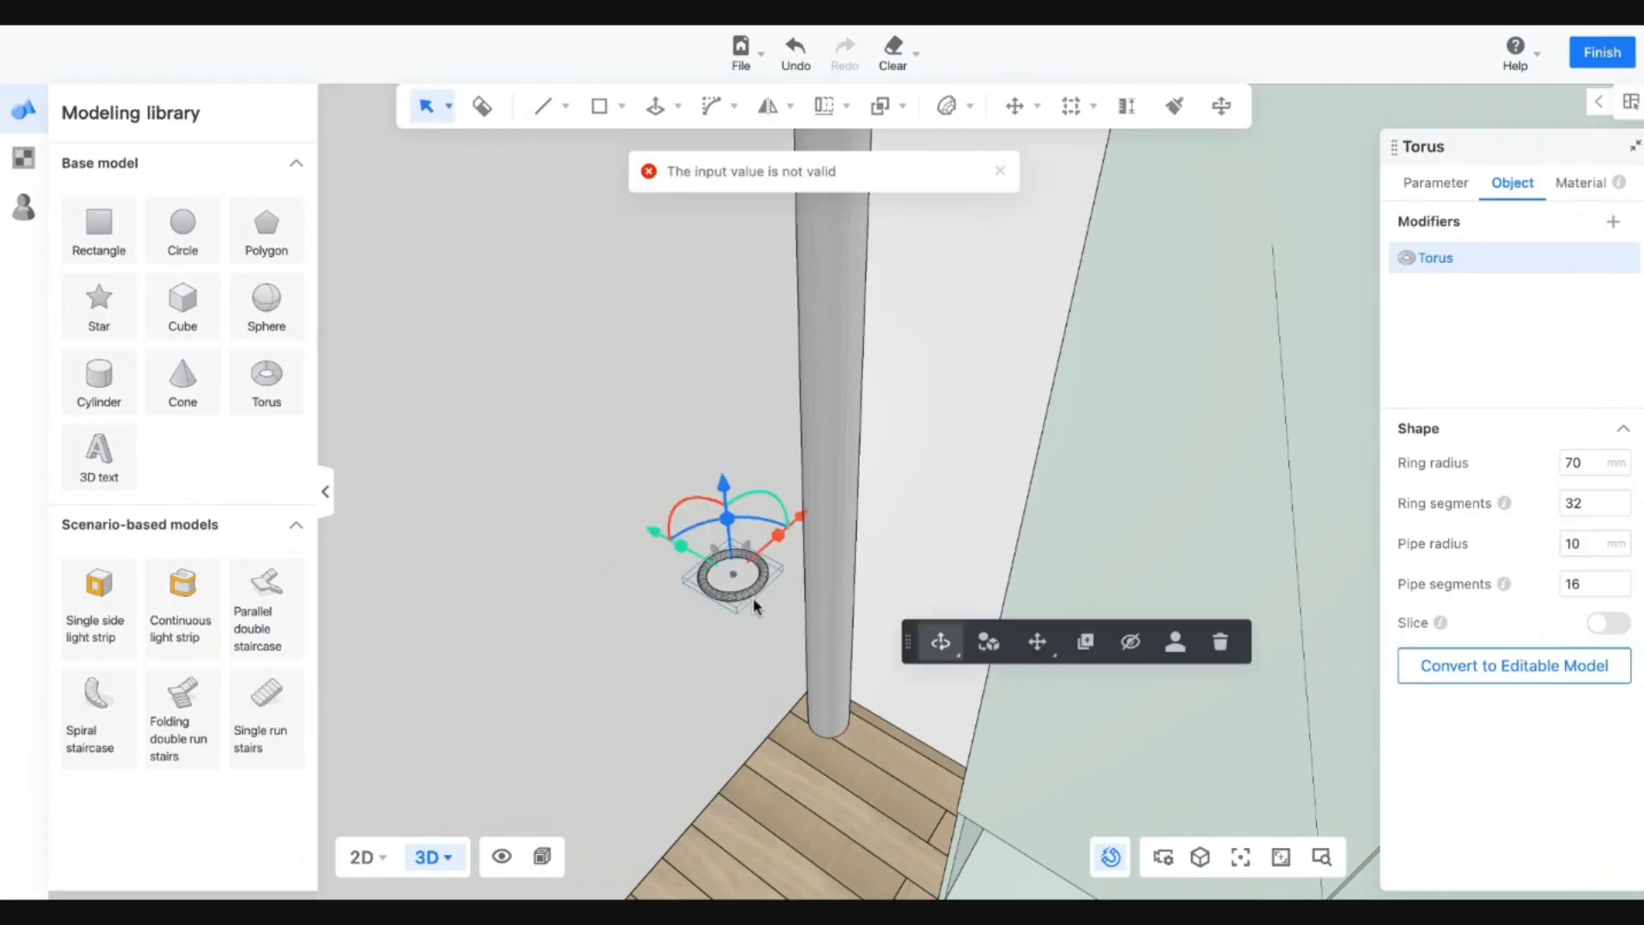
Center the ring on the pole with the red and green arrows, then lower it 925.36 mm to the base.
{"action": "key", "text": "w"}
{"action": "left_click_drag", "start_coordinate": [754, 636], "coordinate": [793, 544]}
{"action": "left_click_drag", "start_coordinate": [894, 511], "coordinate": [893, 511]}
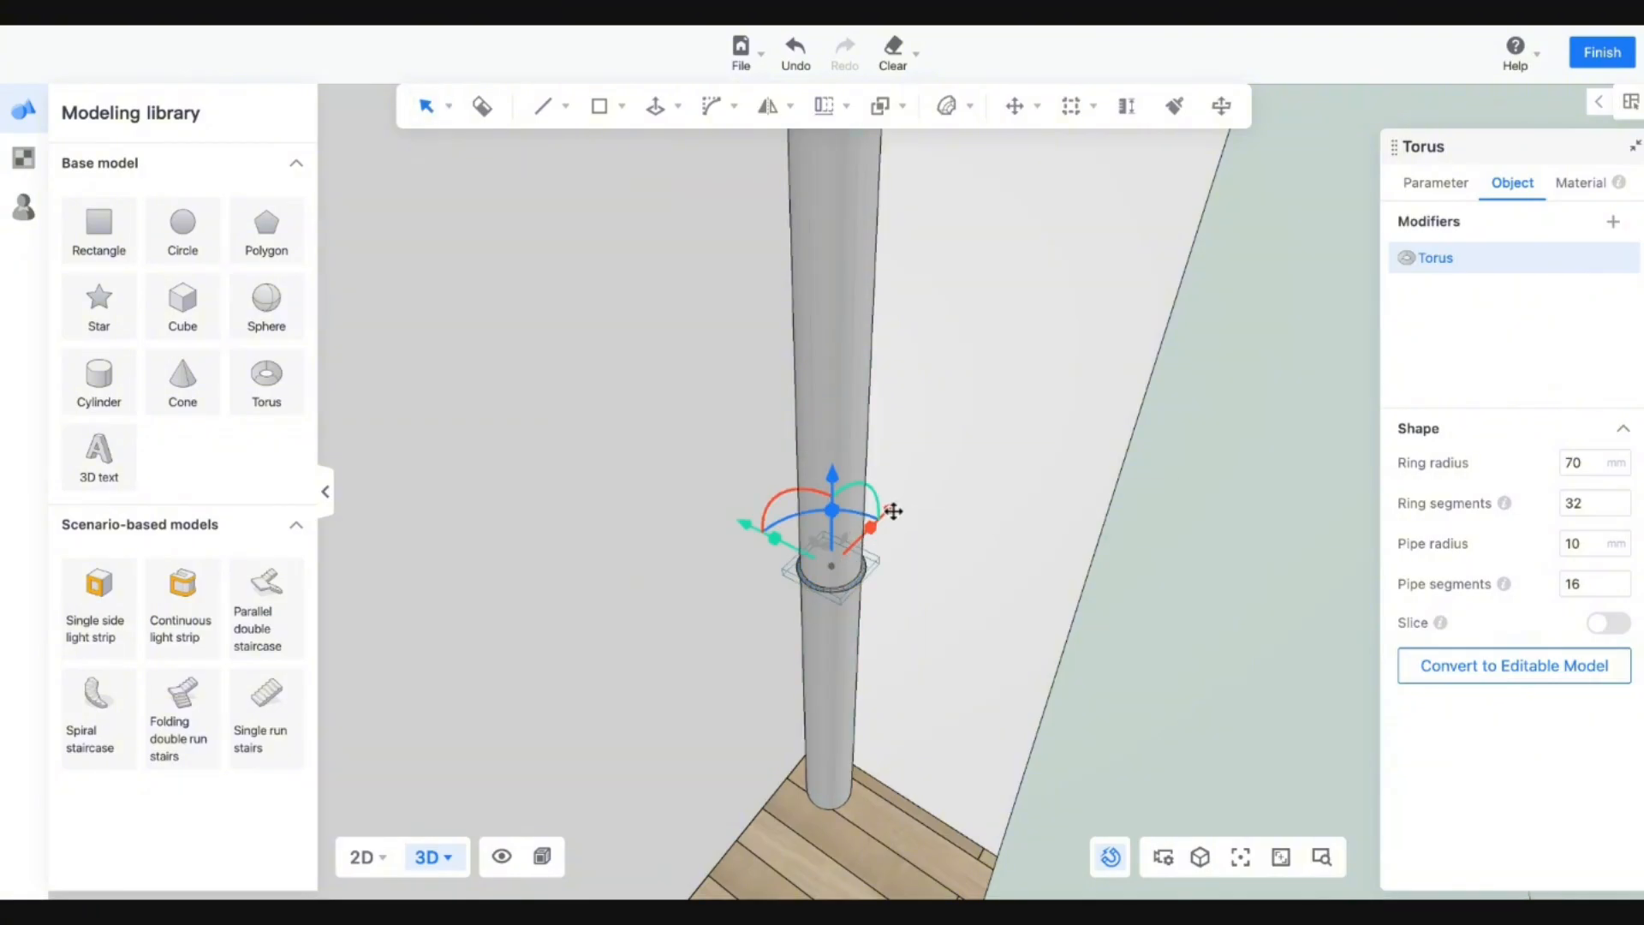
{"action": "middle_click_drag", "start_coordinate": [954, 655], "coordinate": [635, 812]}
{"action": "left_click_drag", "start_coordinate": [945, 568], "coordinate": [943, 564]}
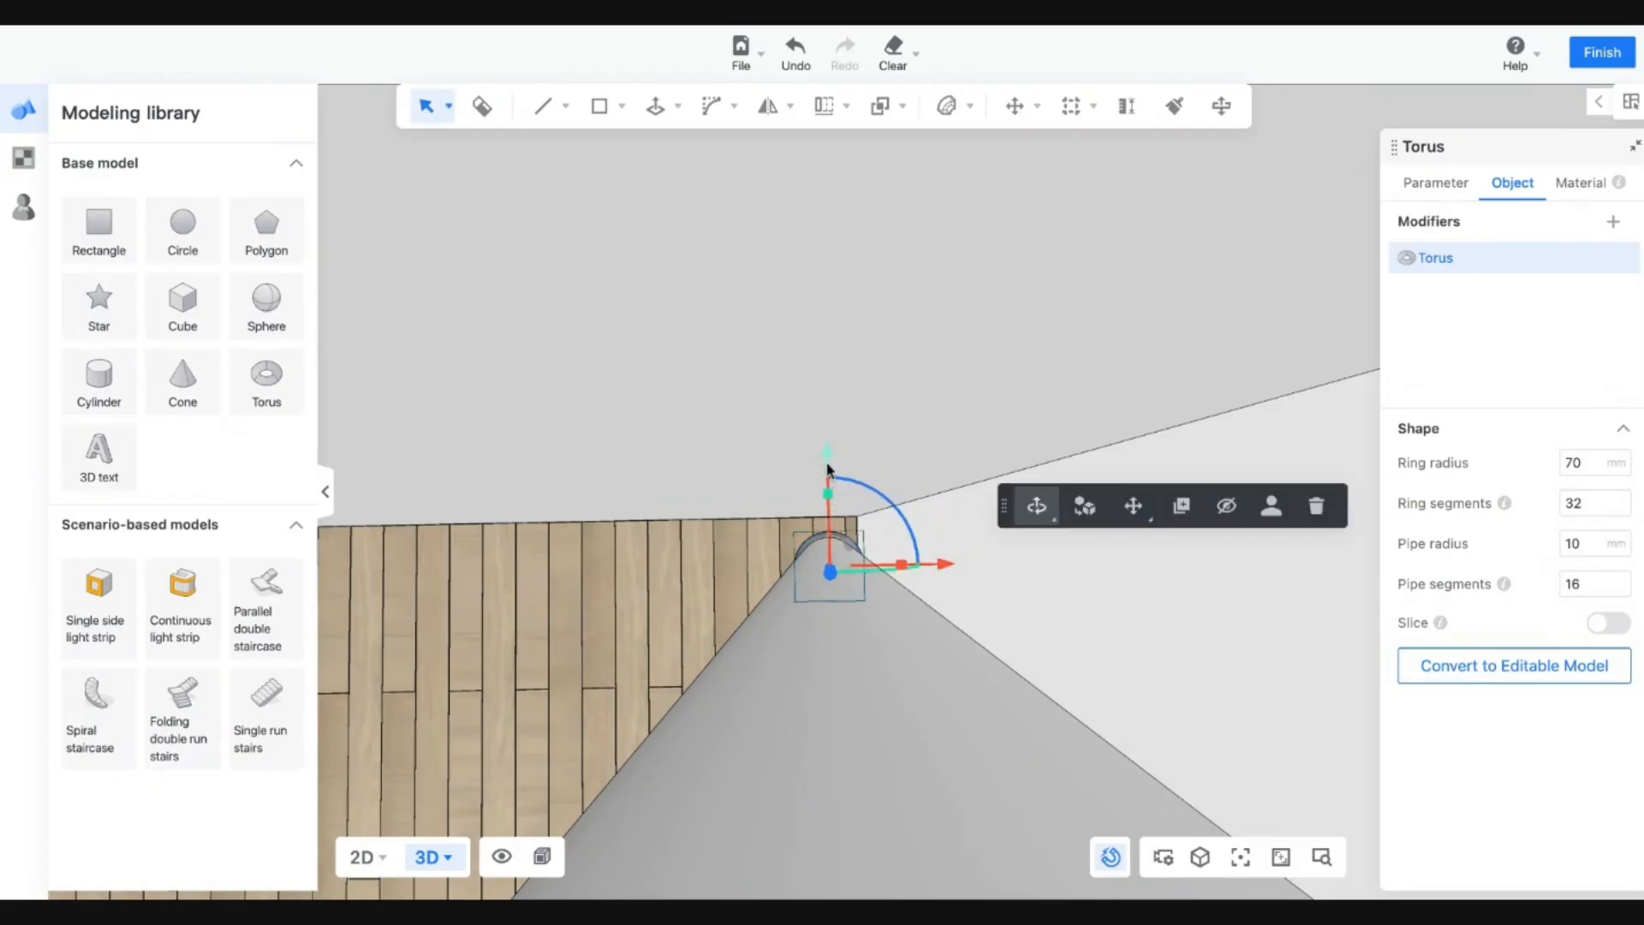
{"action": "left_click_drag", "start_coordinate": [828, 465], "coordinate": [828, 467]}
{"action": "middle_click_drag", "start_coordinate": [828, 468], "coordinate": [994, 433]}
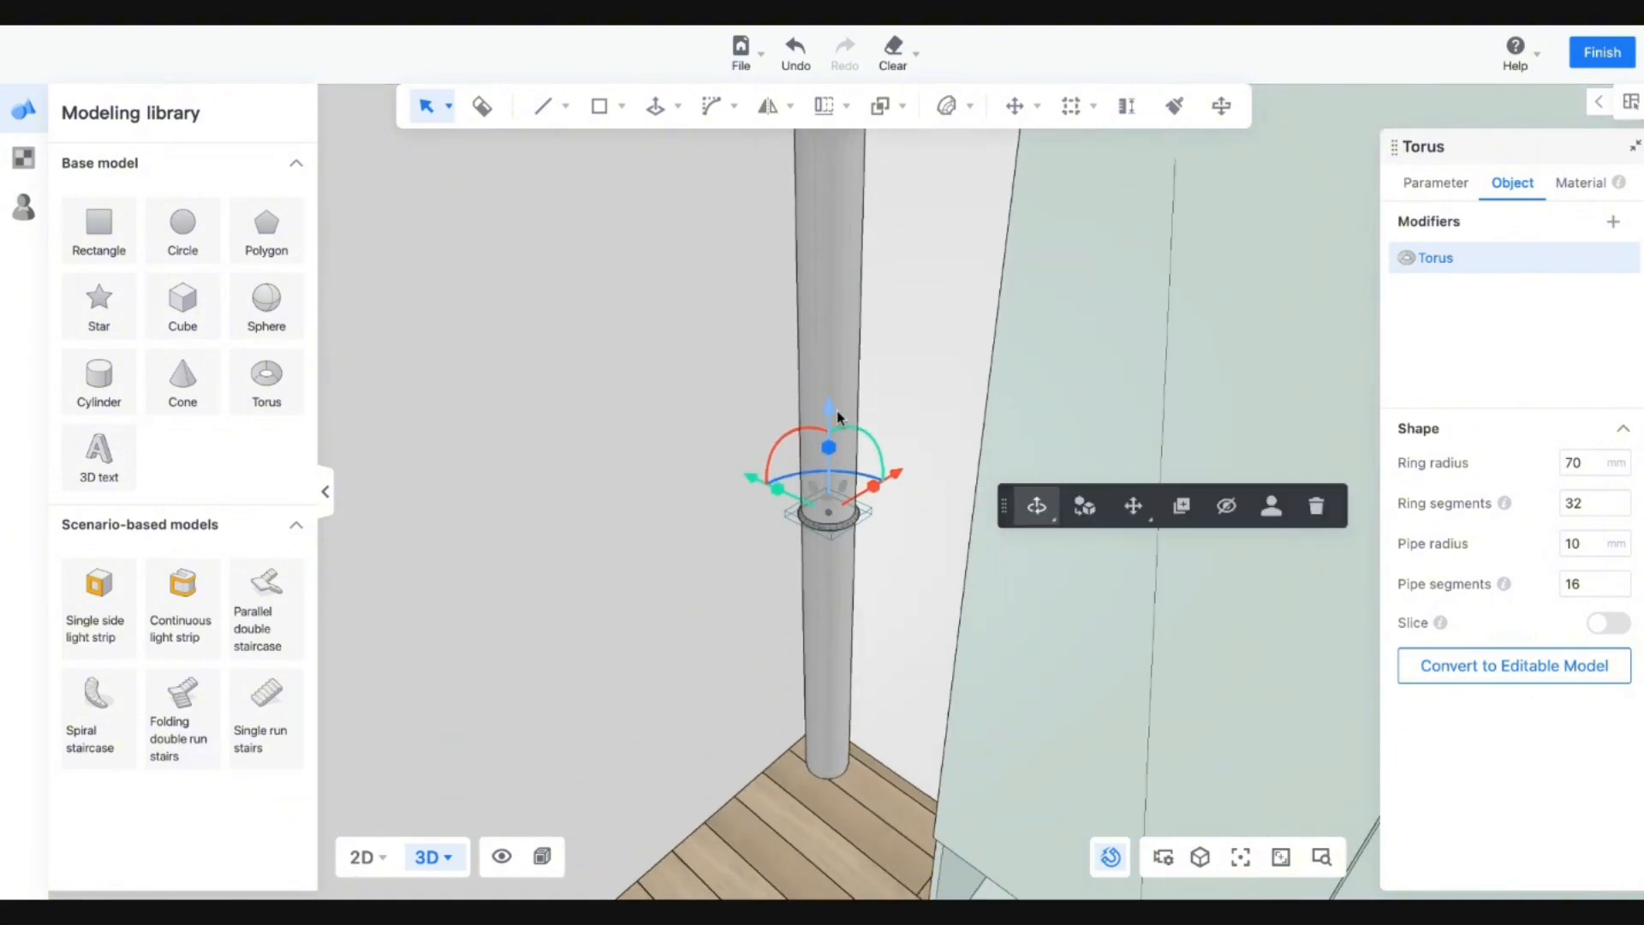
{"action": "left_click_drag", "start_coordinate": [836, 409], "coordinate": [832, 700]}
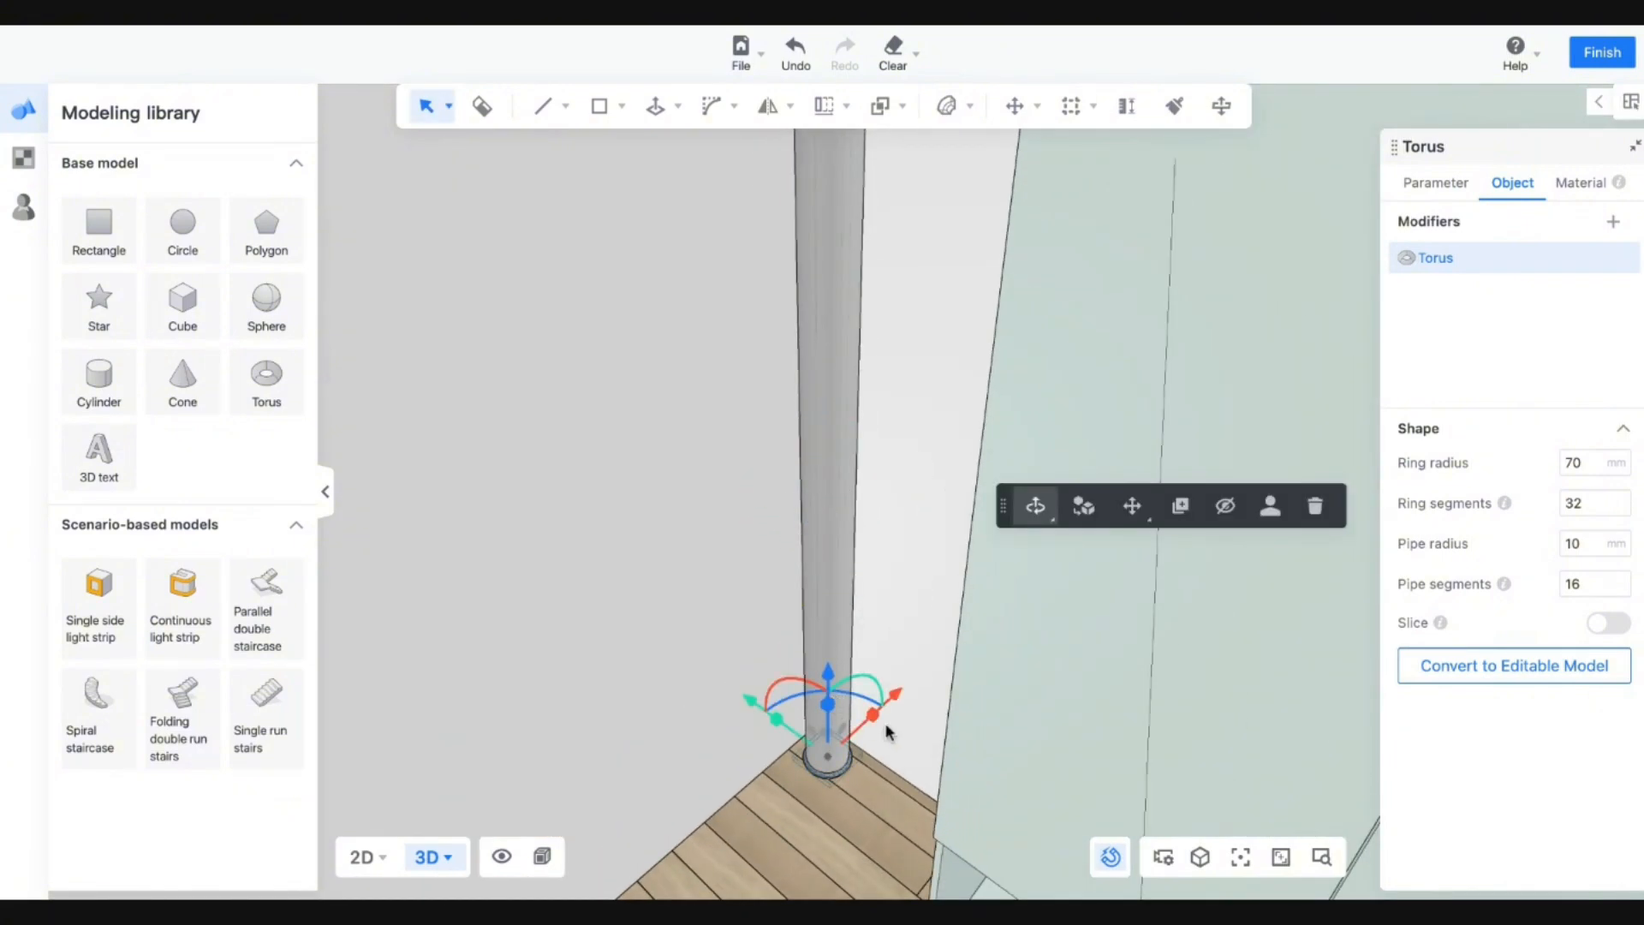
Create a trial linear array of 100 rings, then undo it.
{"action": "left_click", "coordinate": [776, 110]}
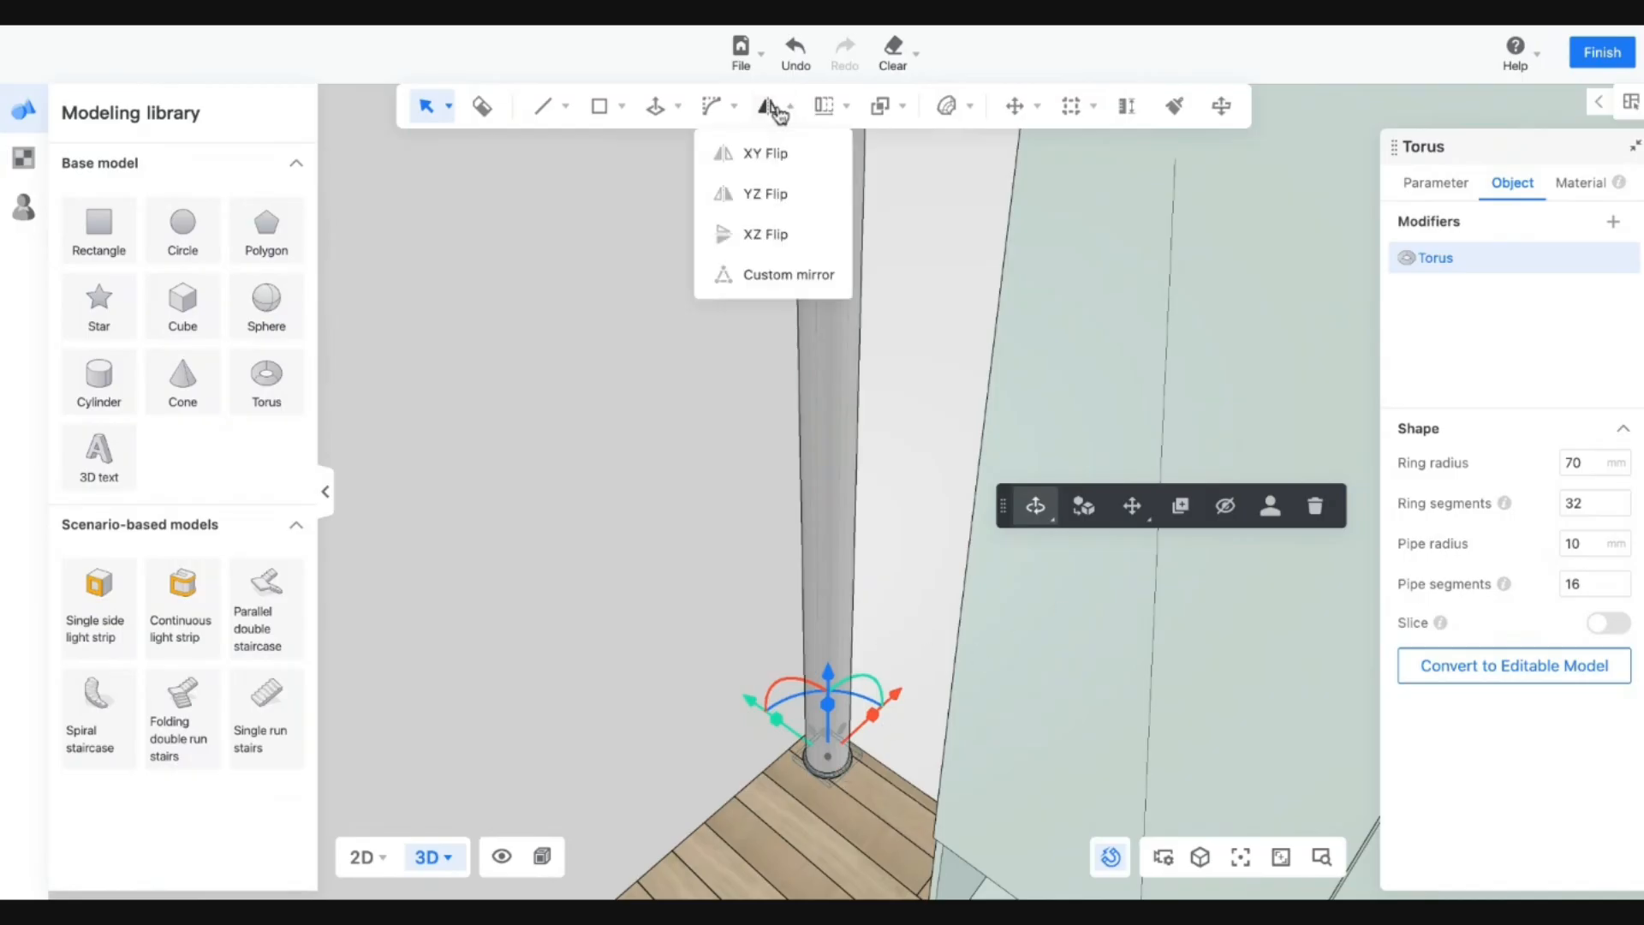
{"action": "left_click", "coordinate": [824, 106]}
{"action": "left_click", "coordinate": [826, 163]}
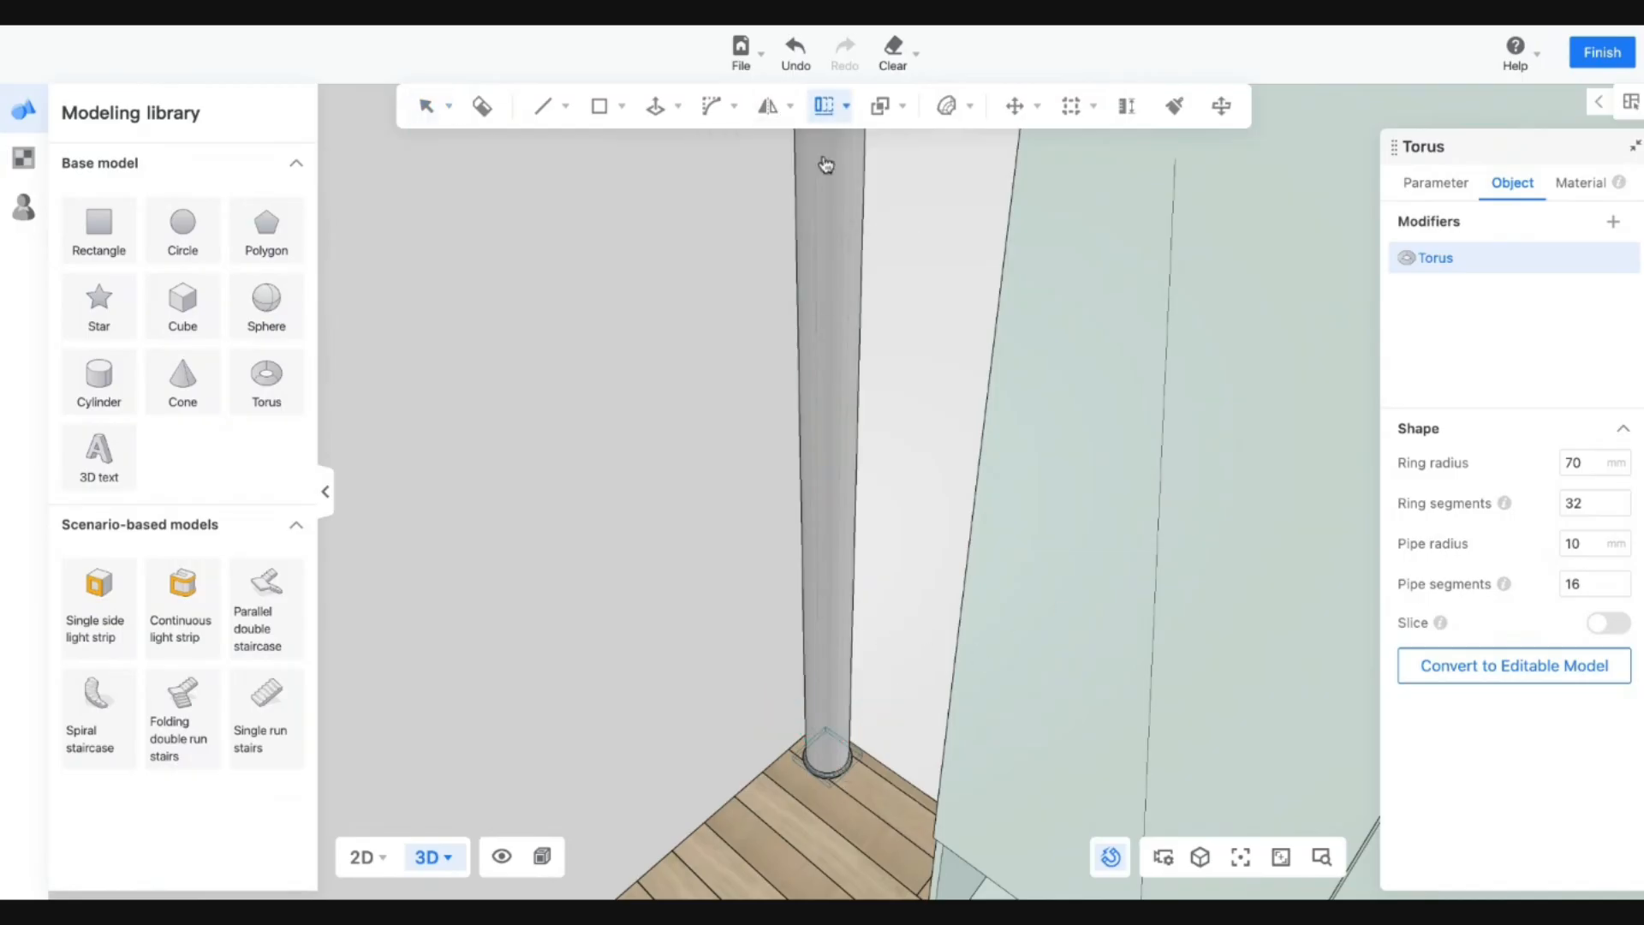
{"action": "left_click", "coordinate": [831, 781]}
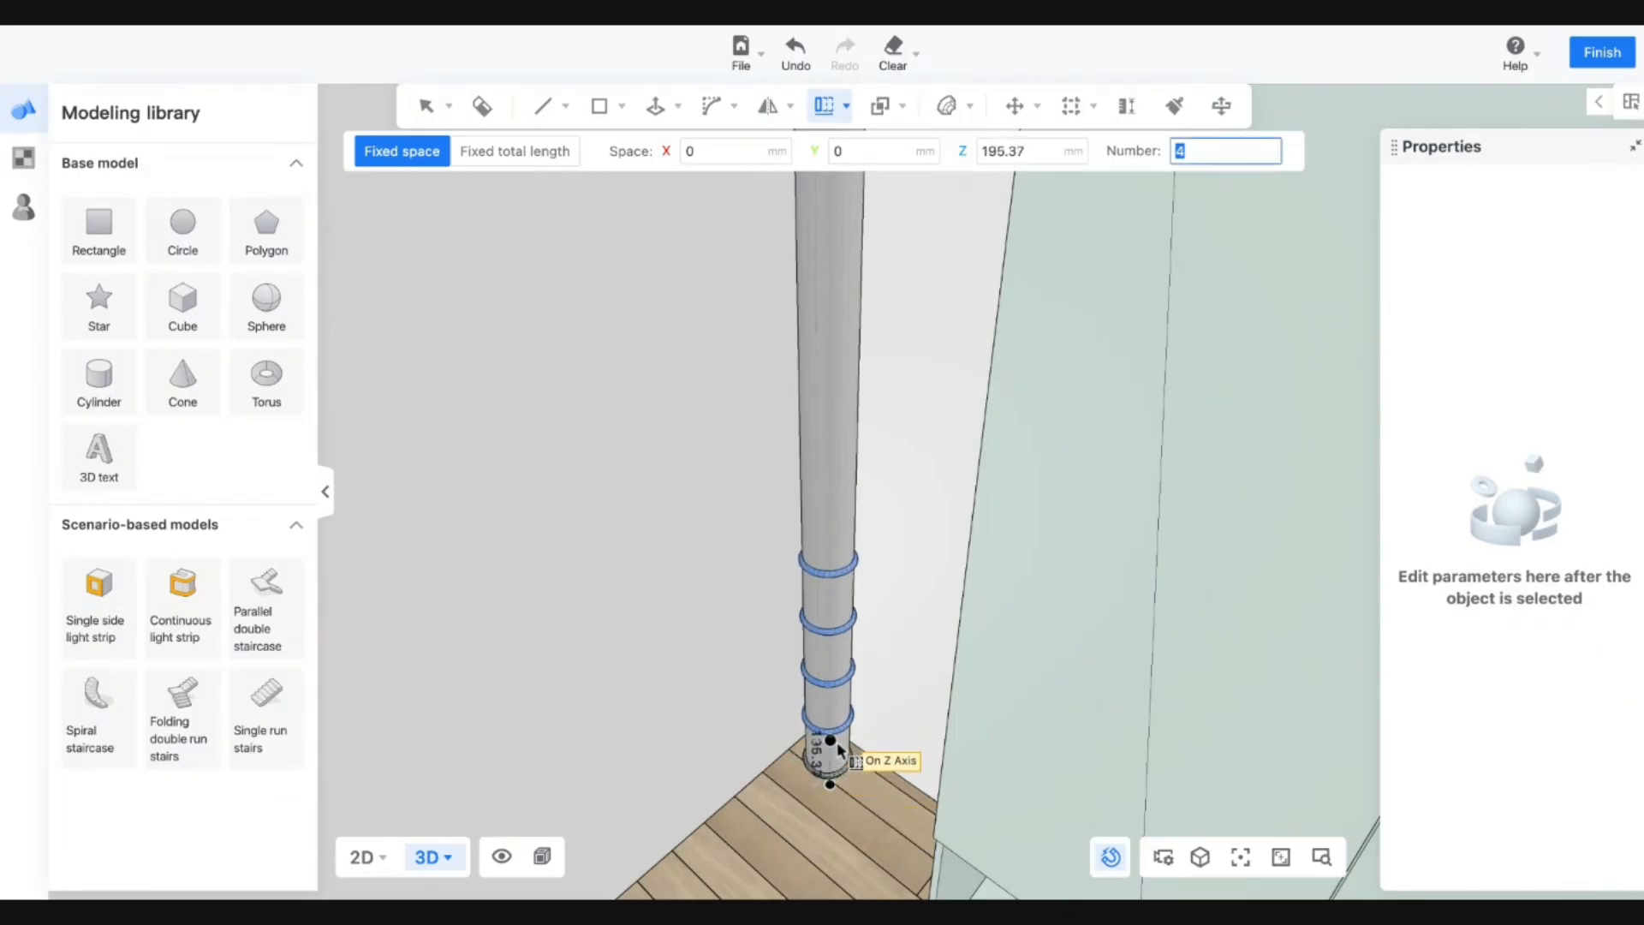
{"action": "scroll", "coordinate": [848, 677], "scroll_direction": "down", "scroll_amount": 3}
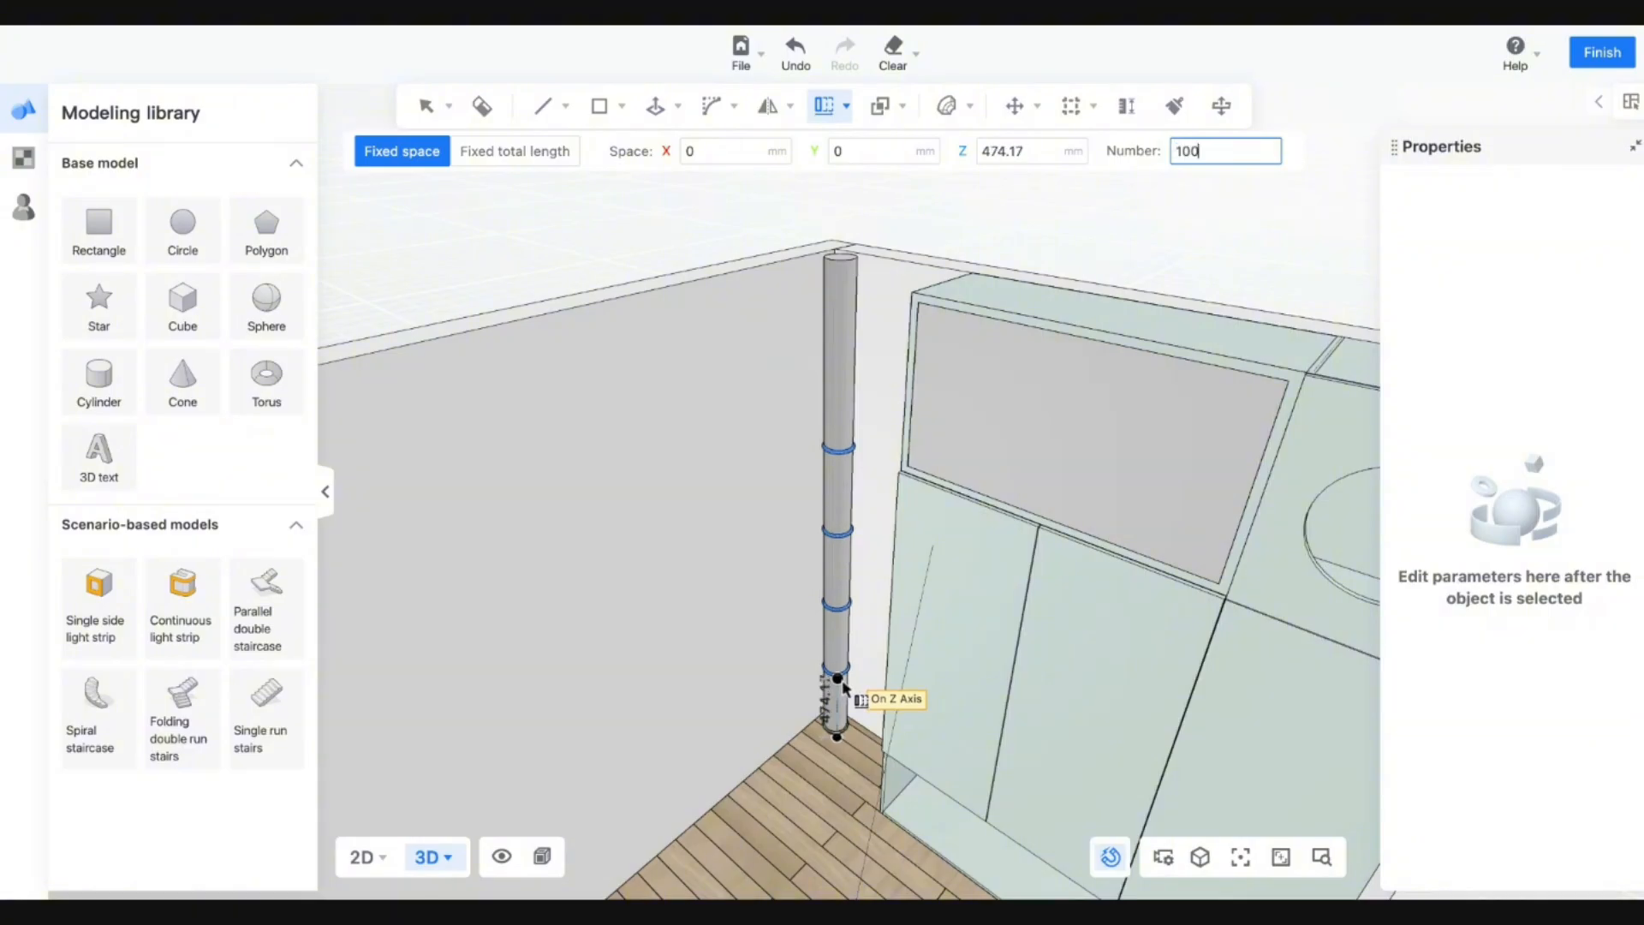
{"action": "key", "text": "Return"}
{"action": "key", "text": "ctrl+z"}
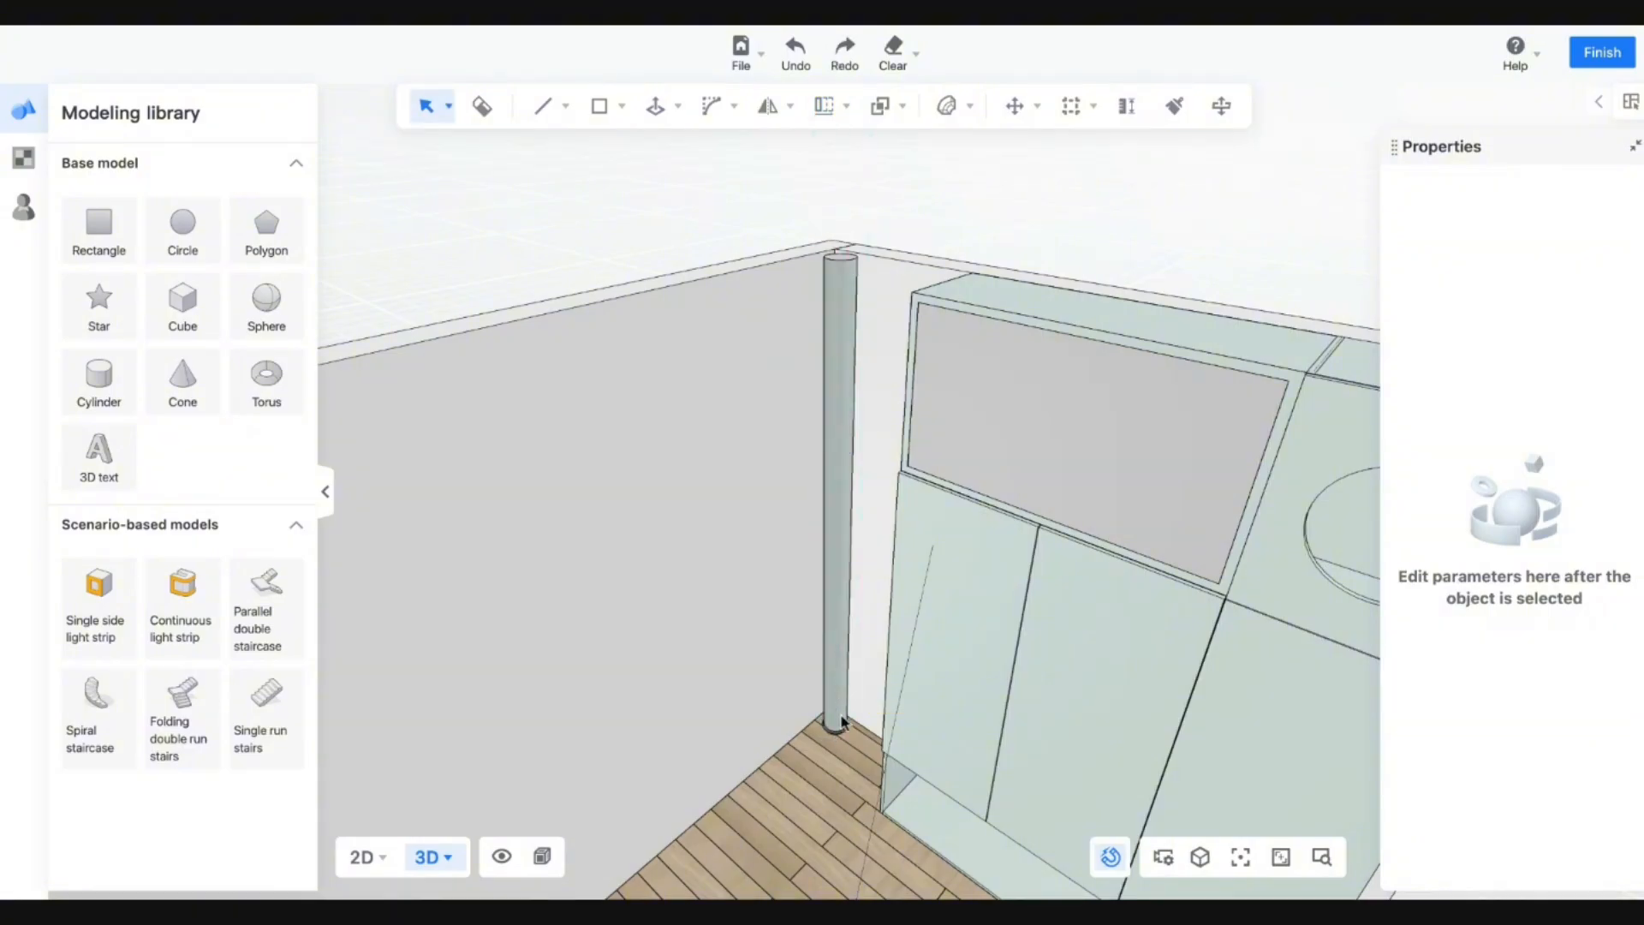
Restart the linear array from the base ring with 100 copies and 50 mm Z spacing.
{"action": "left_click", "coordinate": [847, 106]}
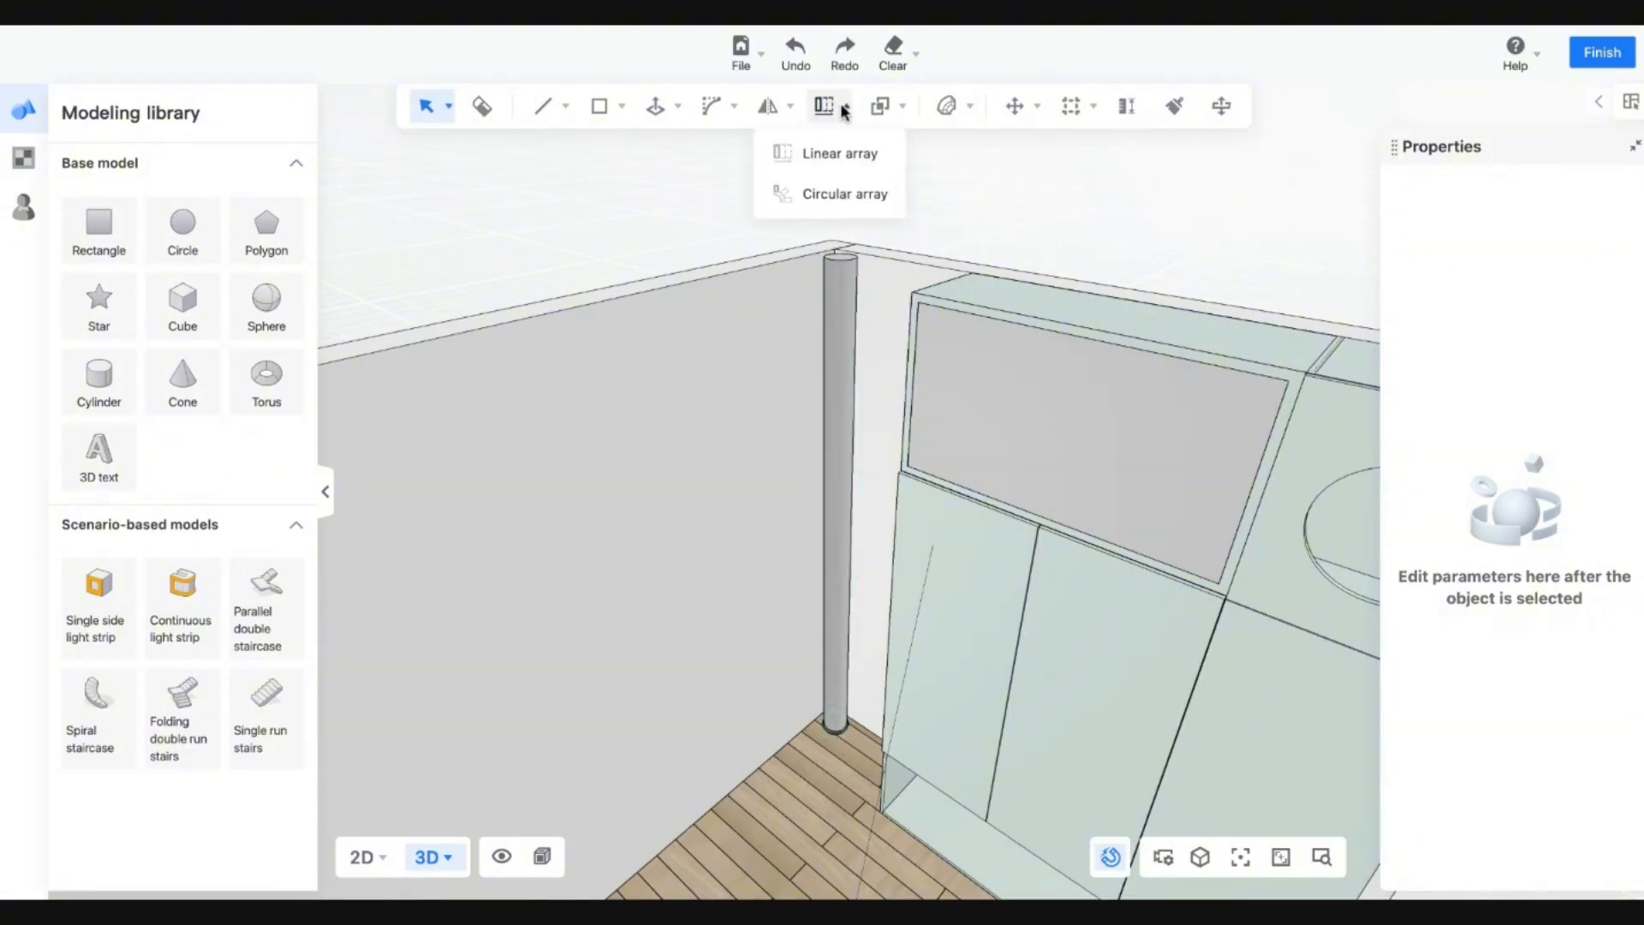
{"action": "left_click", "coordinate": [825, 158]}
{"action": "left_click", "coordinate": [835, 728]}
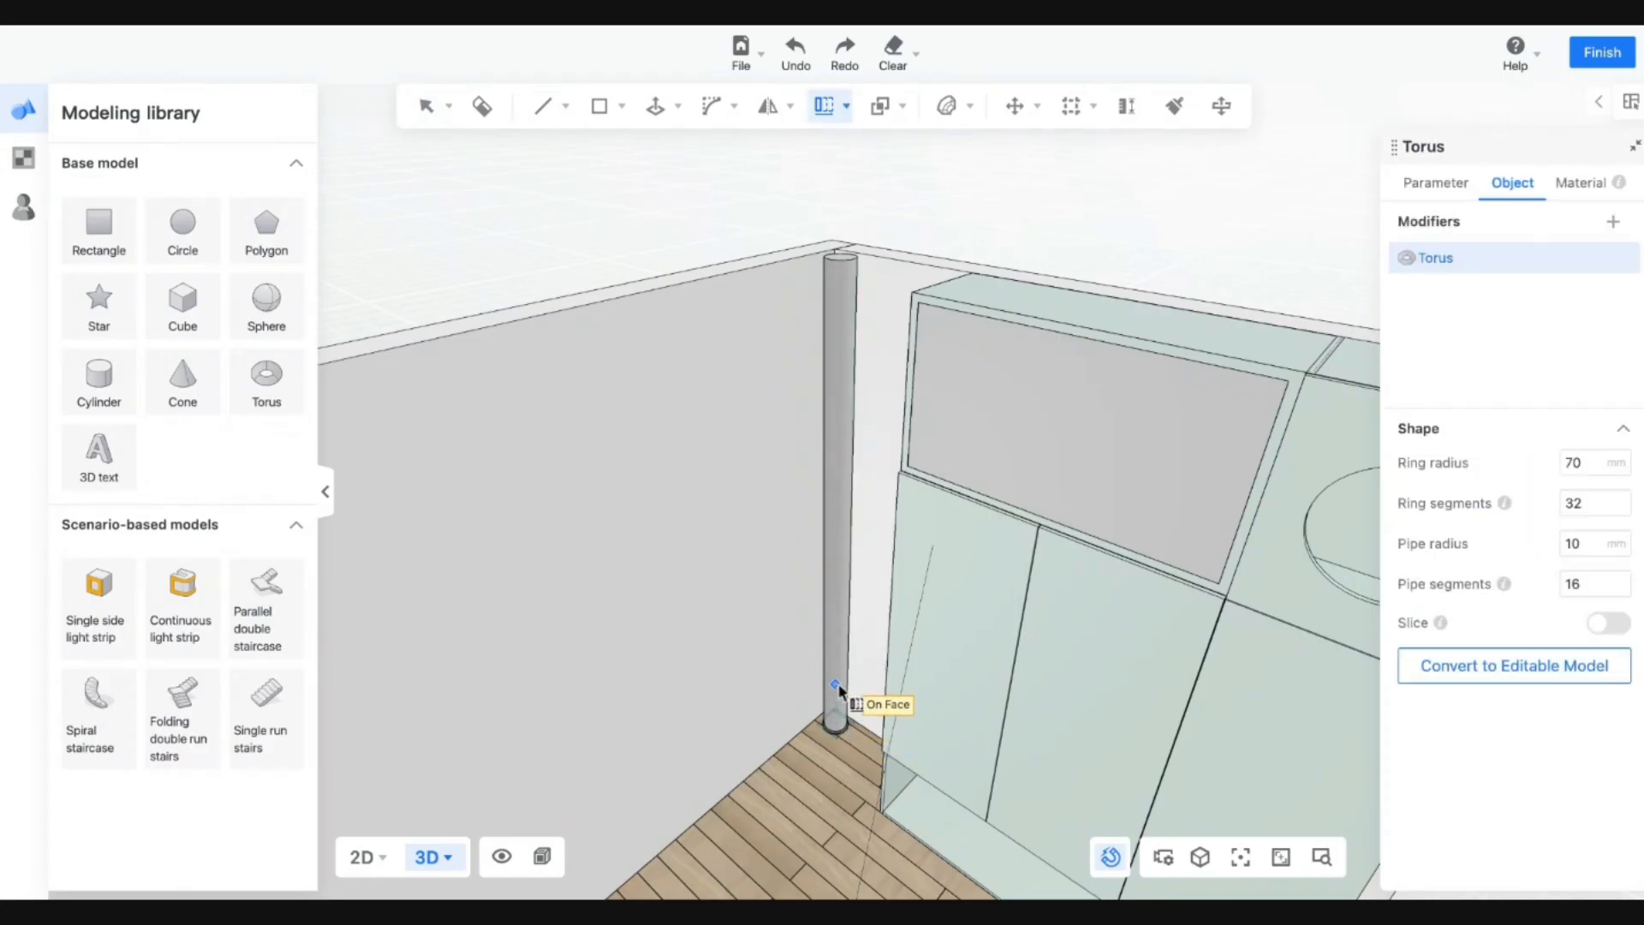
{"action": "left_click", "coordinate": [837, 737]}
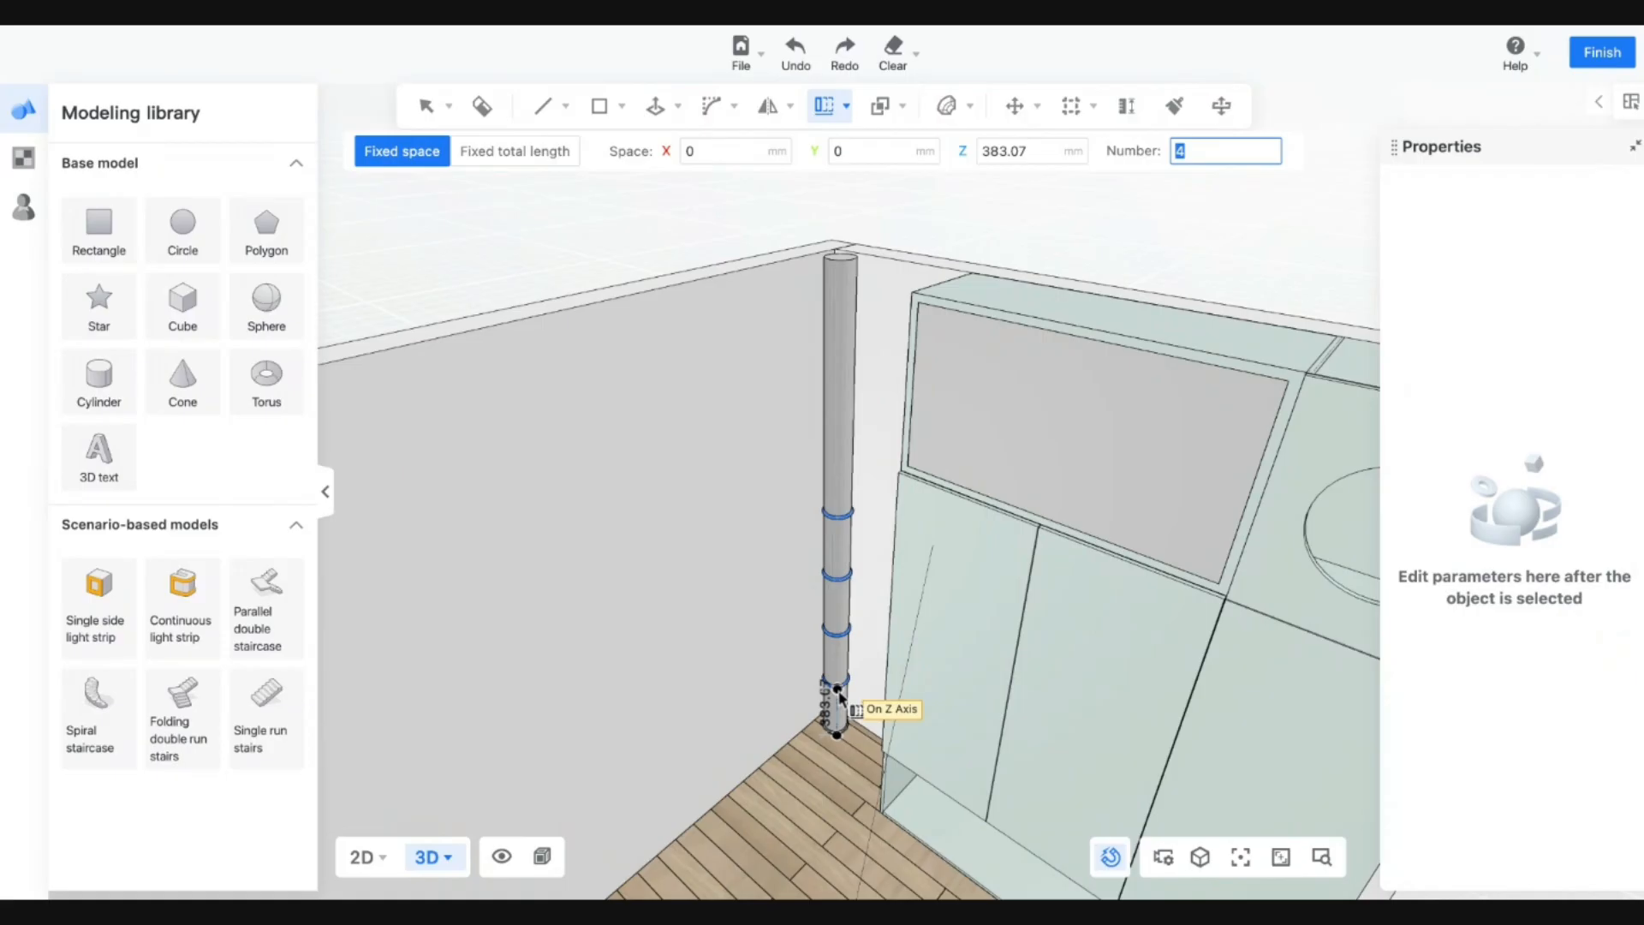
{"action": "type", "text": "100"}
{"action": "key", "text": "Tab"}
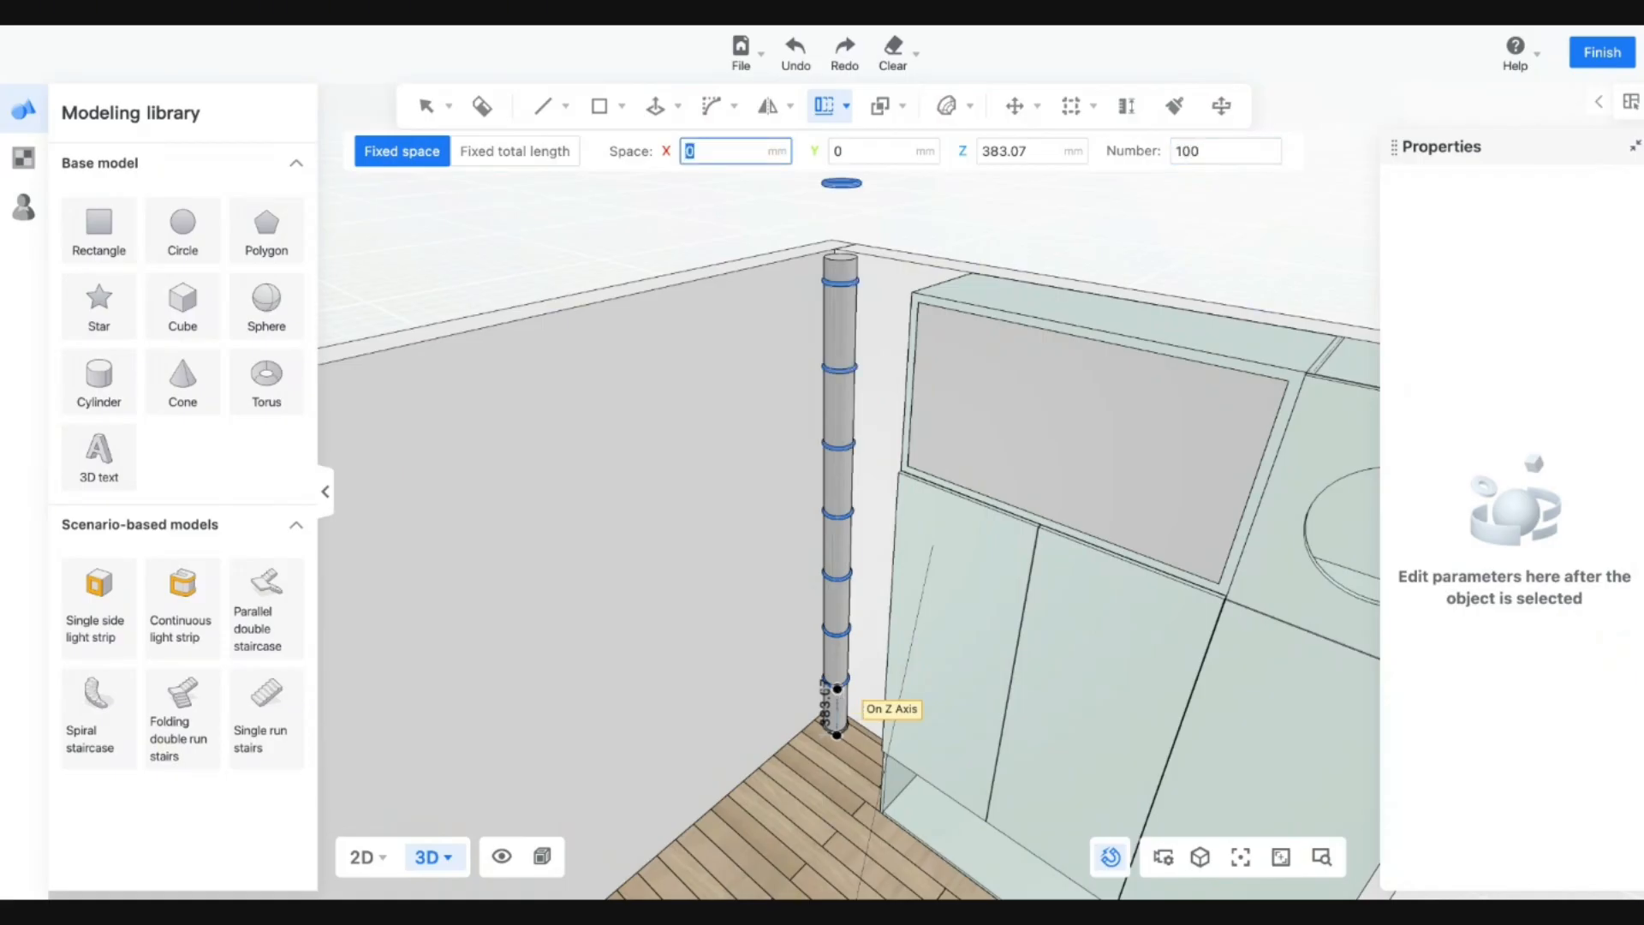
{"action": "key", "text": "Tab"}
{"action": "key", "text": "Tab"}
{"action": "key", "text": "BackSpace"}
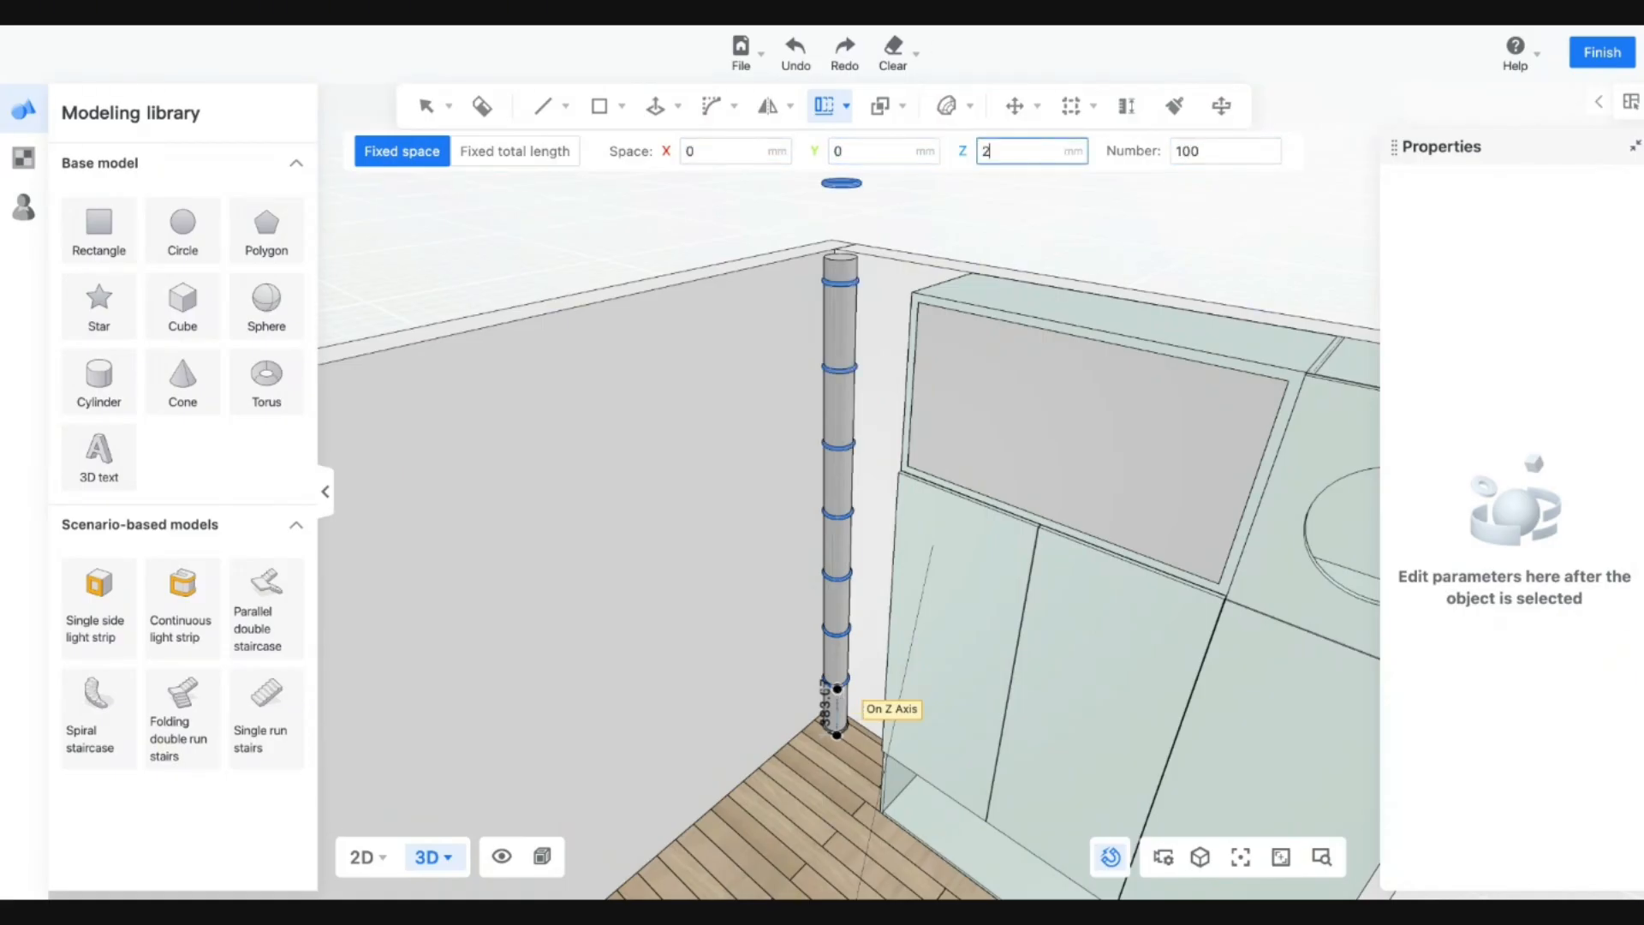
{"action": "type", "text": "50"}
{"action": "key", "text": "Tab"}
{"action": "key", "text": "Tab"}
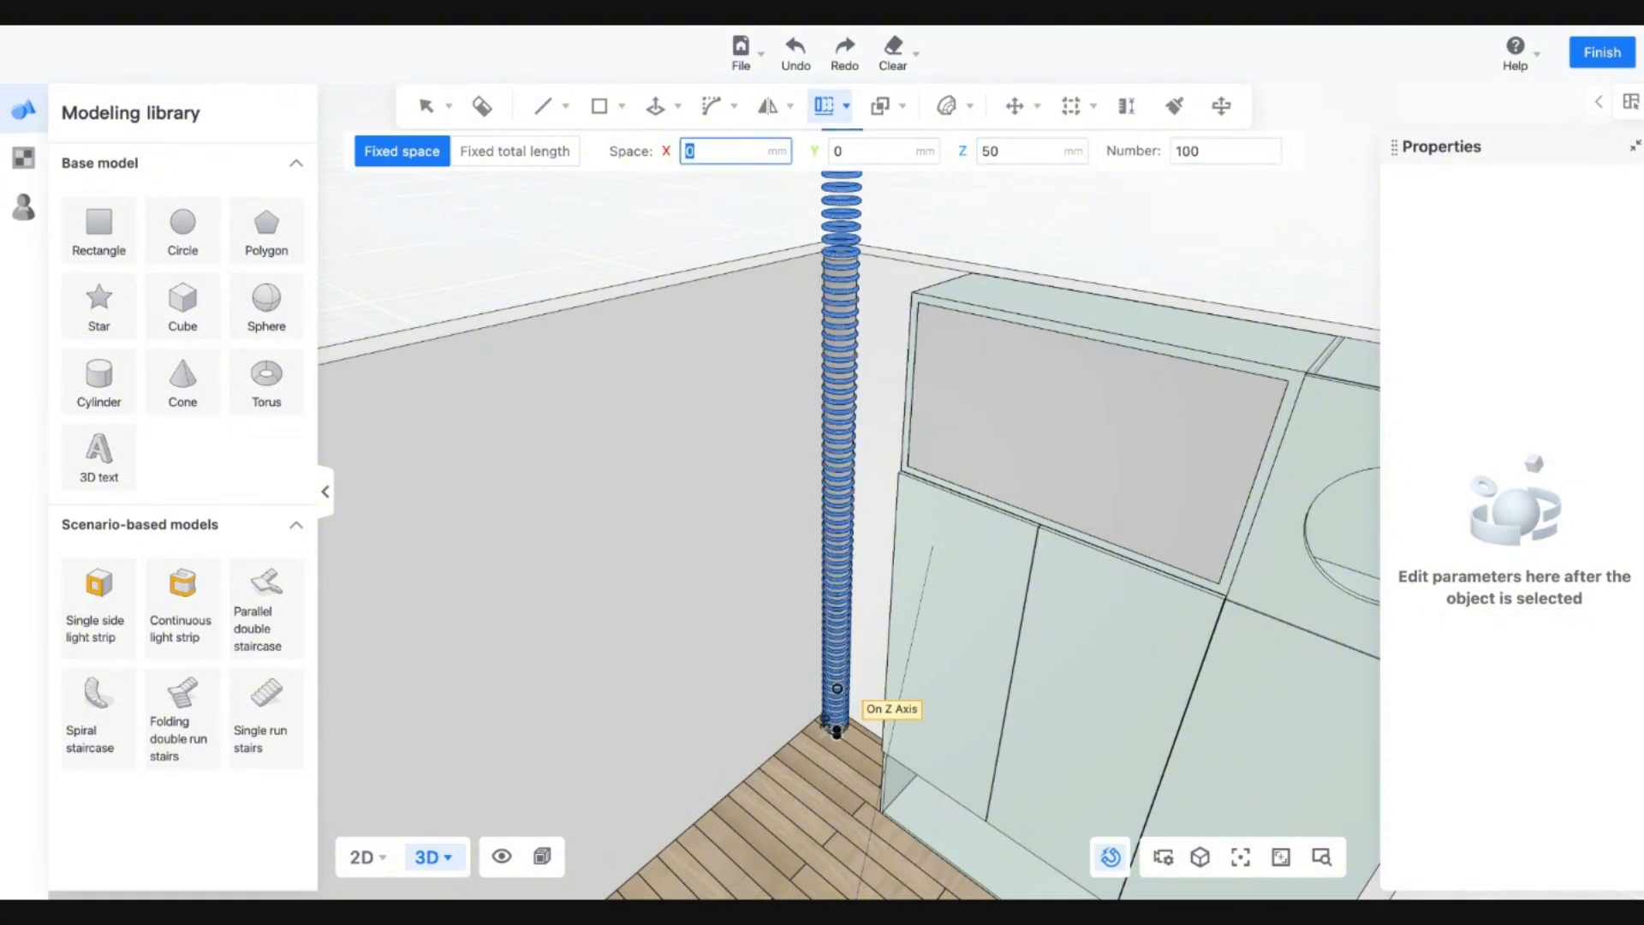
Change the array to 80 copies, trying 30 and 40 mm before committing 35 mm spacing.
{"action": "key", "text": "Tab"}
{"action": "key", "text": "Tab"}
{"action": "key", "text": "Tab"}
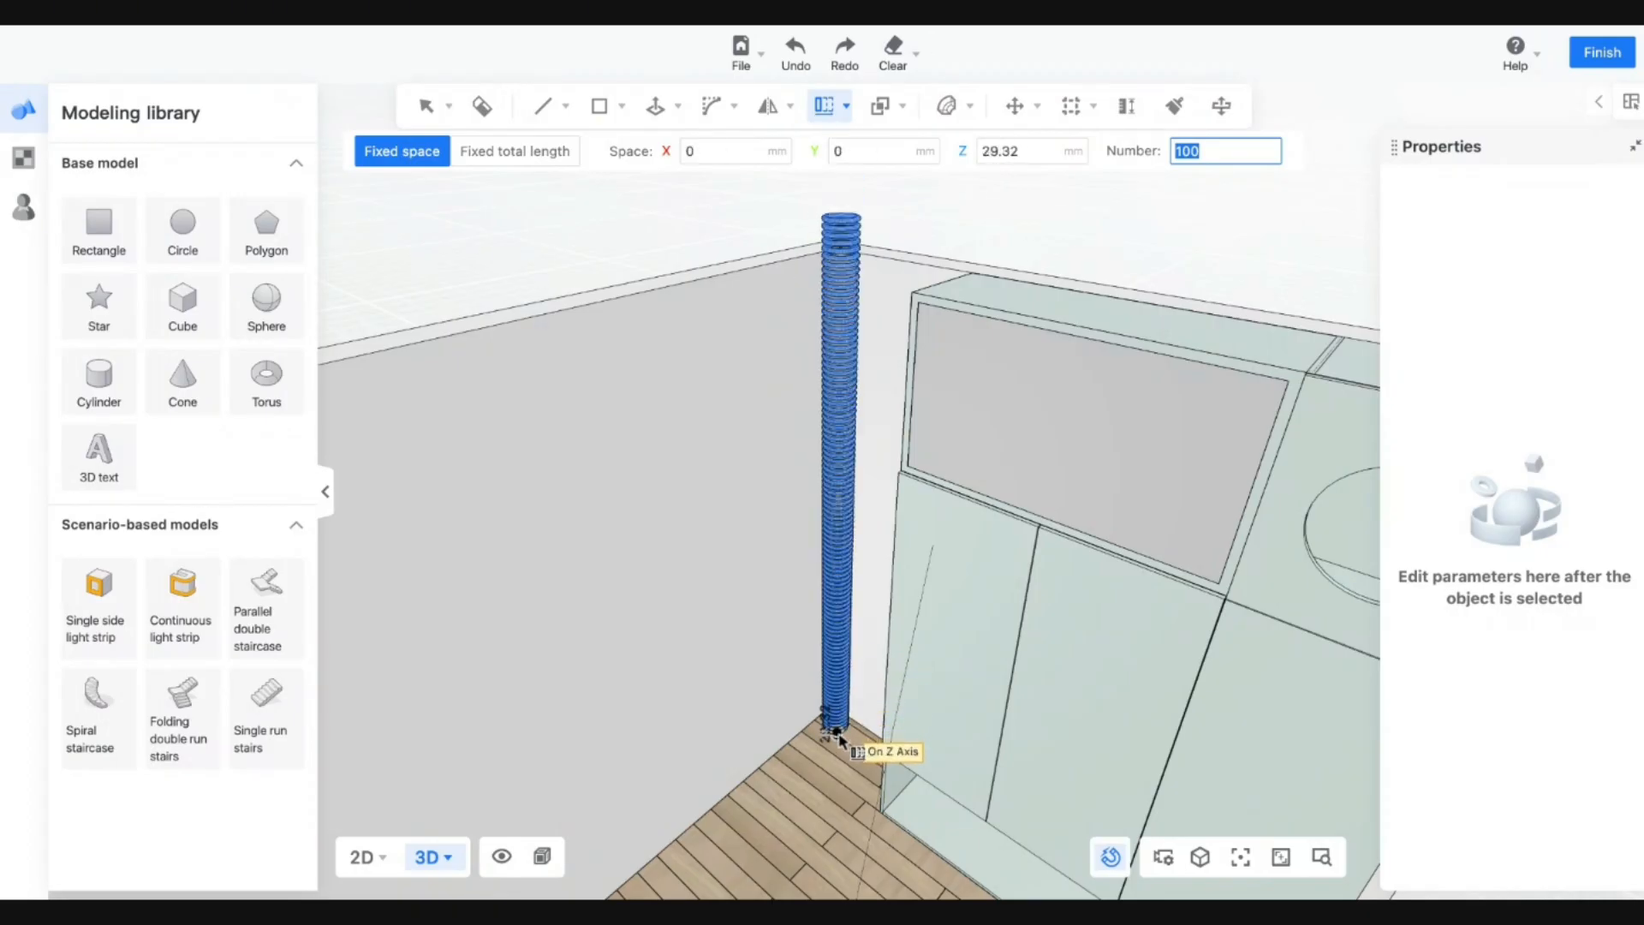
{"action": "type", "text": "80"}
{"action": "key", "text": "Tab"}
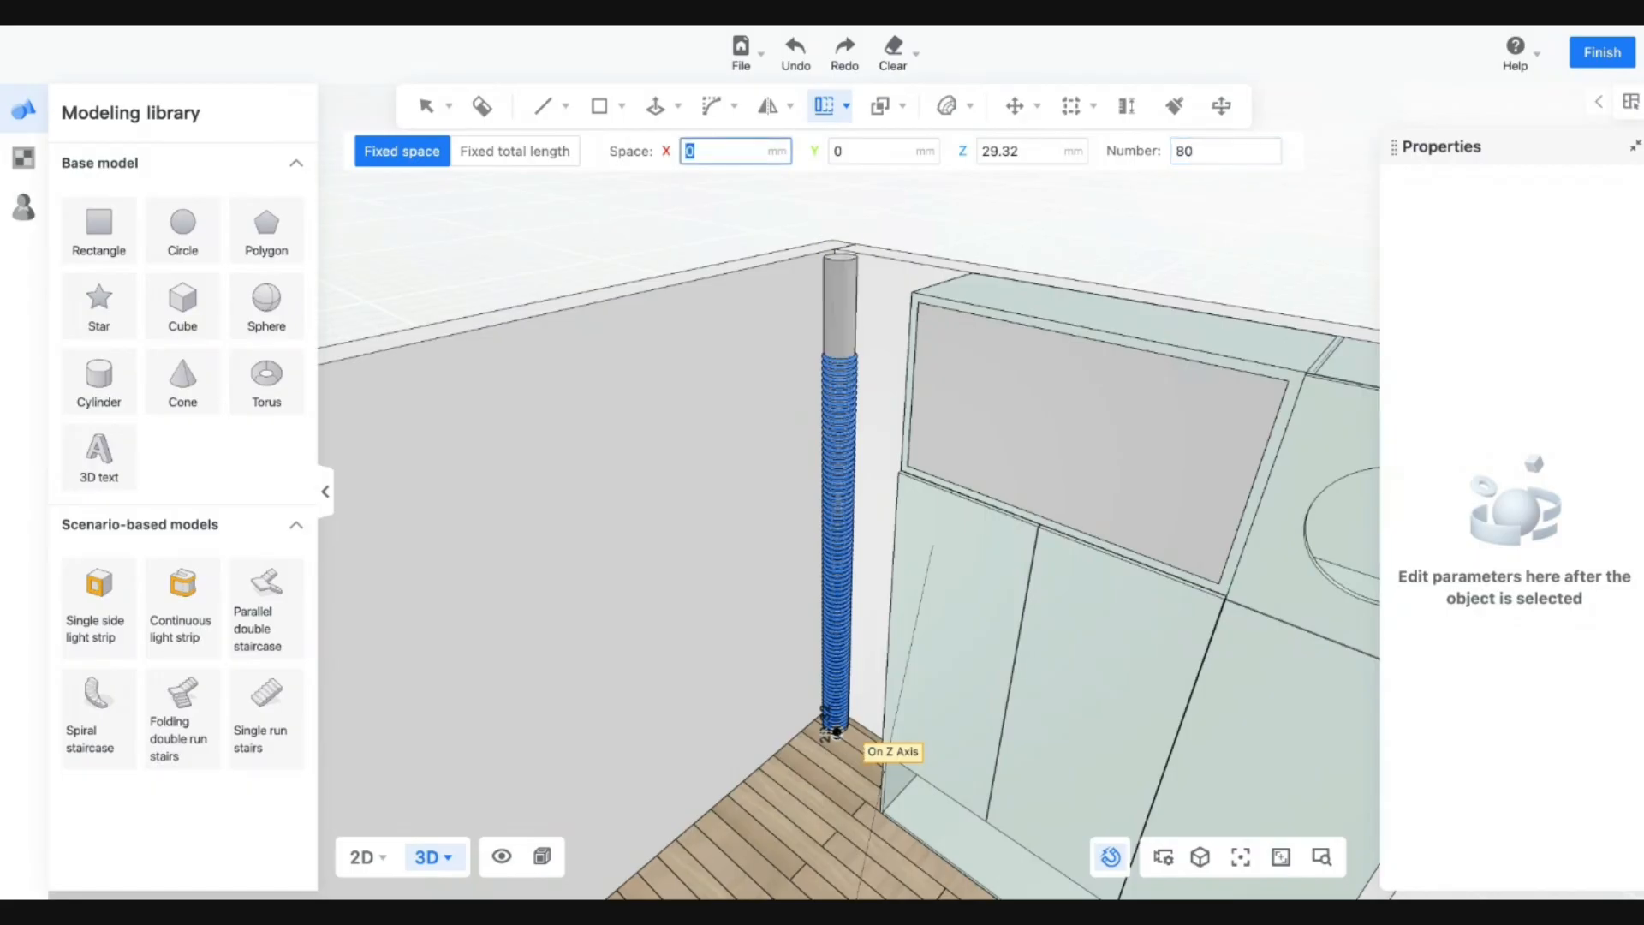
{"action": "key", "text": "Tab"}
{"action": "key", "text": "Tab"}
{"action": "type", "text": "50"}
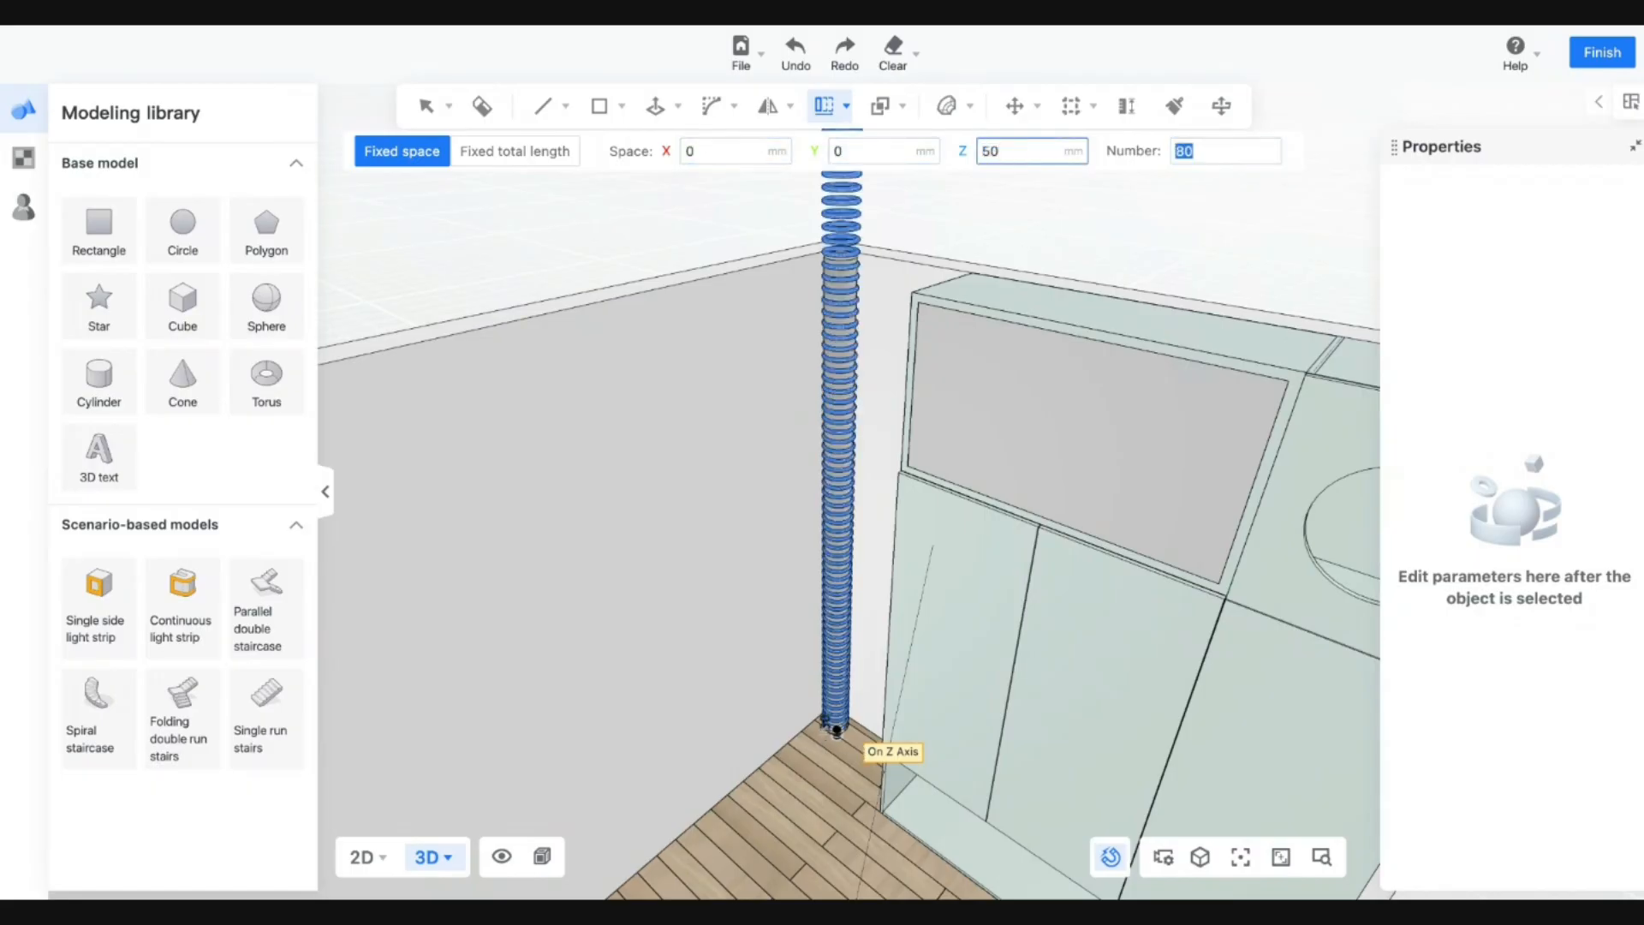
{"action": "key", "text": "Tab"}
{"action": "key", "text": "Tab"}
{"action": "key", "text": "Tab"}
{"action": "key", "text": "Tab"}
{"action": "type", "text": "30"}
{"action": "key", "text": "Tab"}
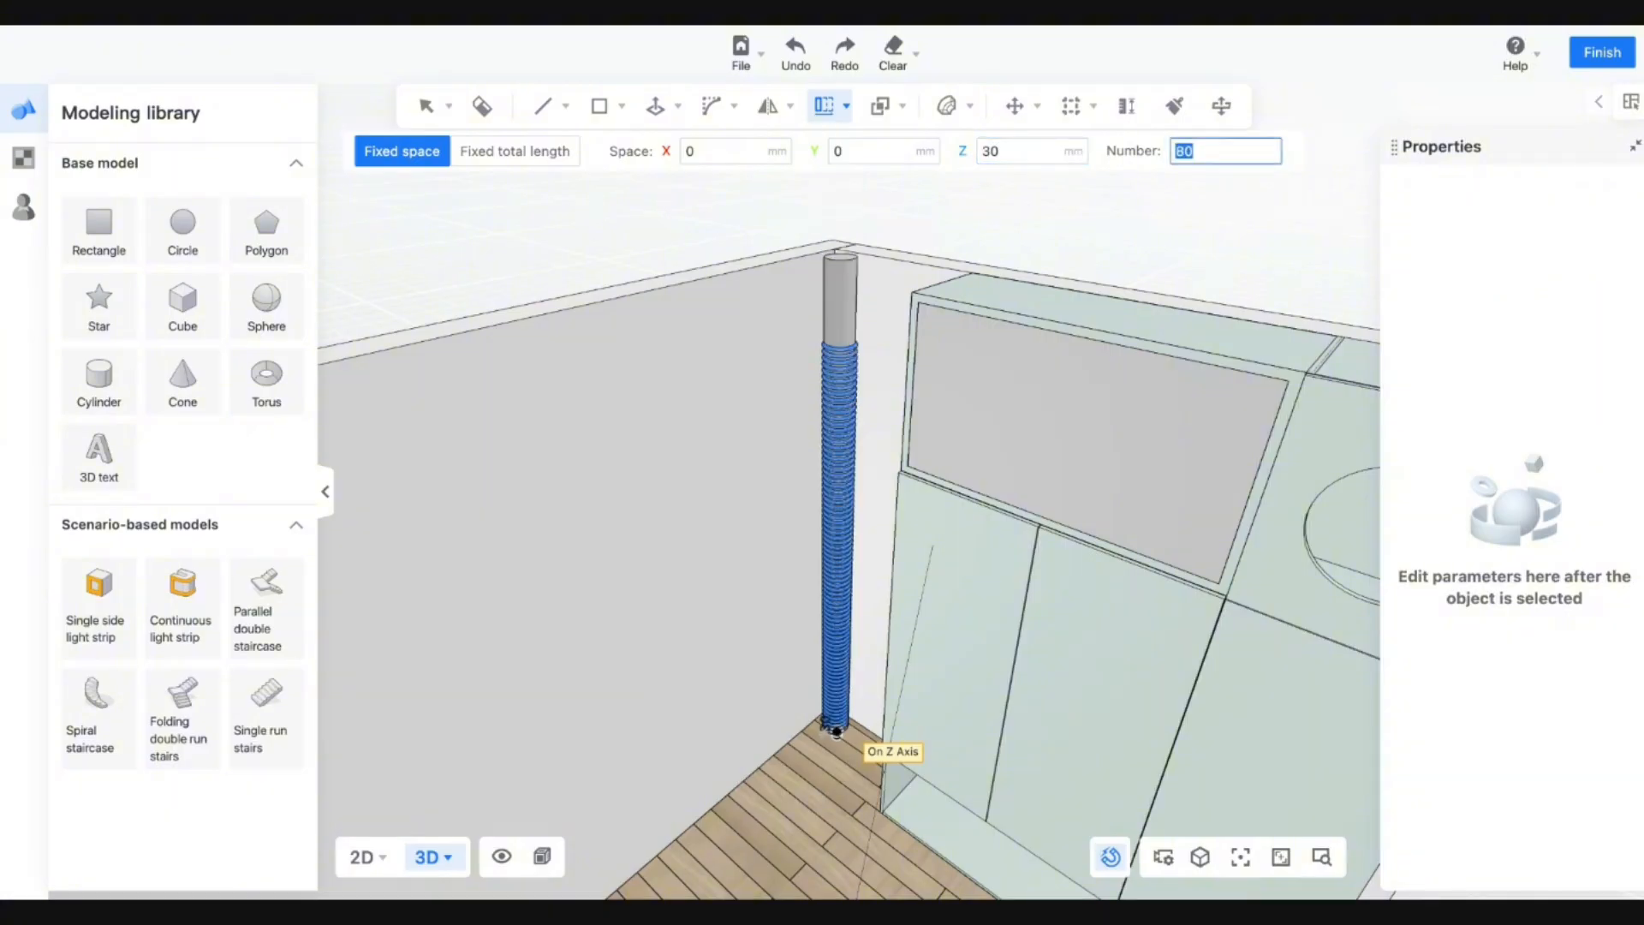
{"action": "key", "text": "Tab"}
{"action": "key", "text": "Tab"}
{"action": "key", "text": "Tab"}
{"action": "type", "text": "40"}
{"action": "key", "text": "Tab"}
{"action": "key", "text": "Tab"}
{"action": "key", "text": "Tab"}
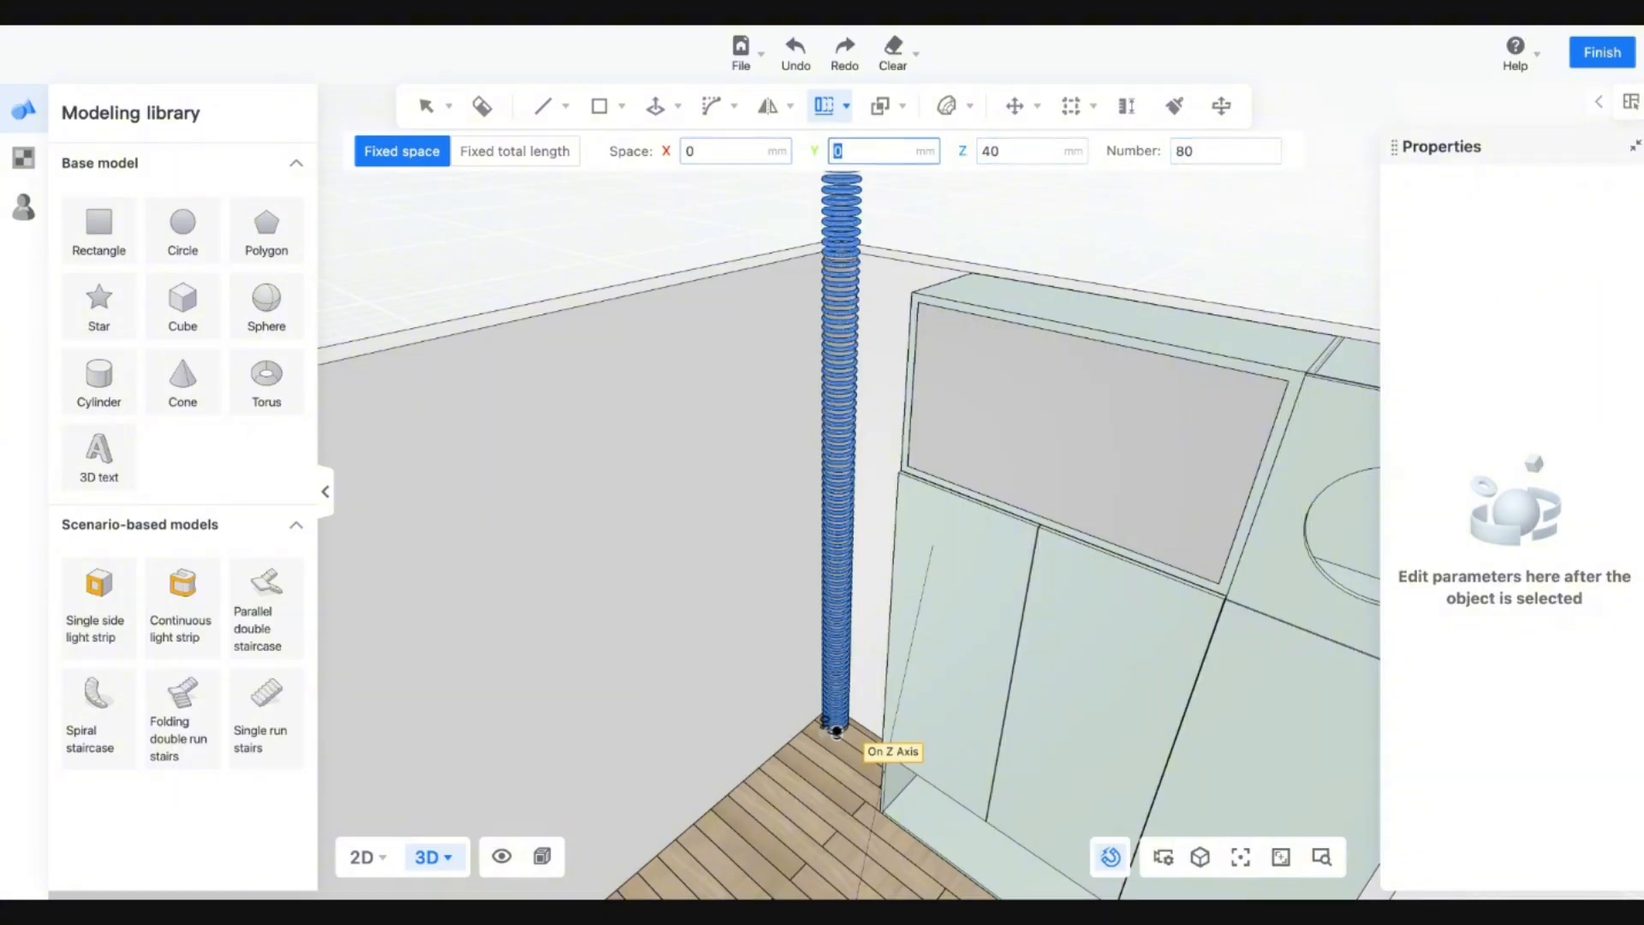
{"action": "key", "text": "Tab"}
{"action": "type", "text": "35"}
{"action": "key", "text": "Tab"}
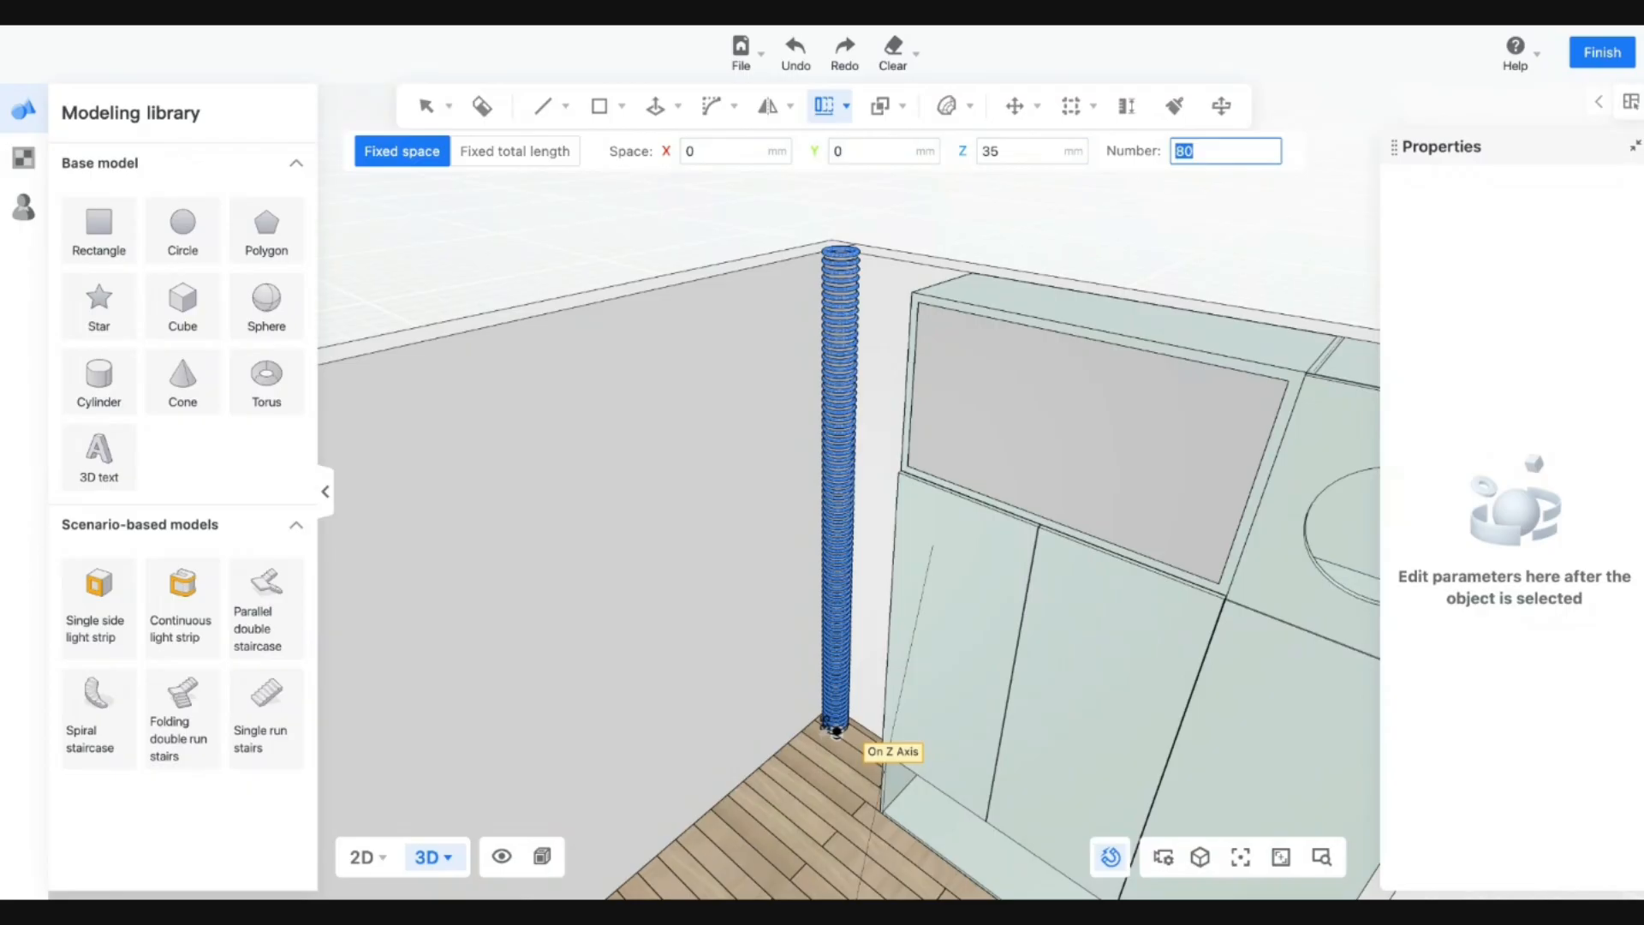
{"action": "key", "text": "Return"}
{"action": "left_click_drag", "start_coordinate": [752, 837], "coordinate": [899, 753]}
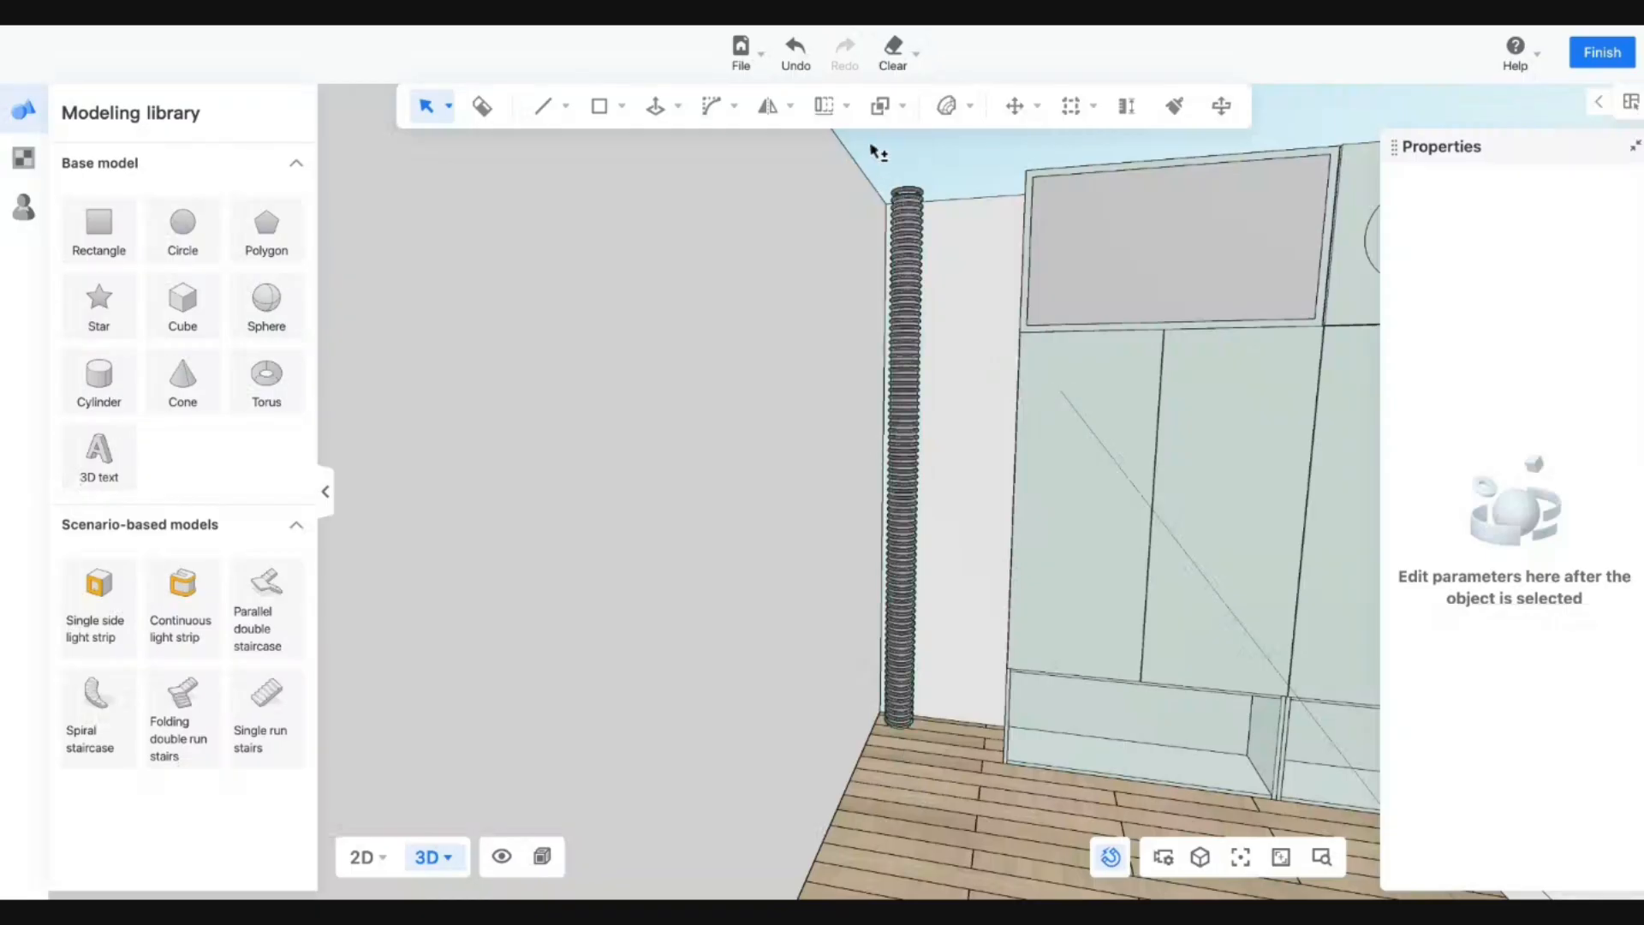
Box-select the stacked rings and group them into one column.
{"action": "left_click_drag", "start_coordinate": [857, 149], "coordinate": [942, 762]}
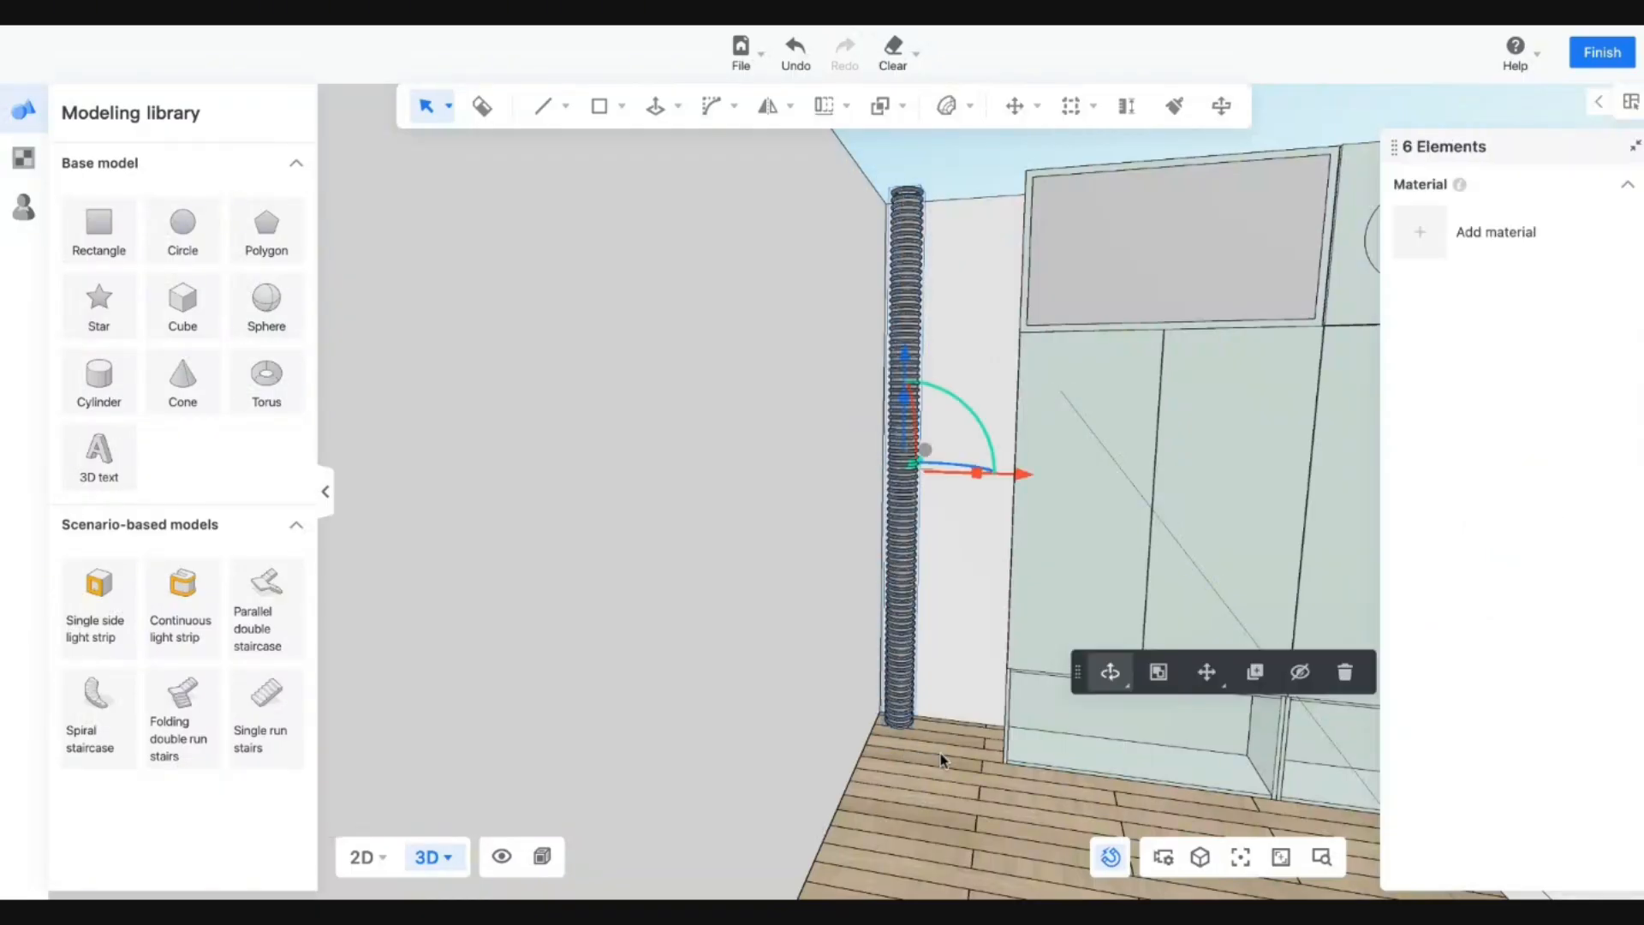
{"action": "left_click", "coordinate": [11, 155]}
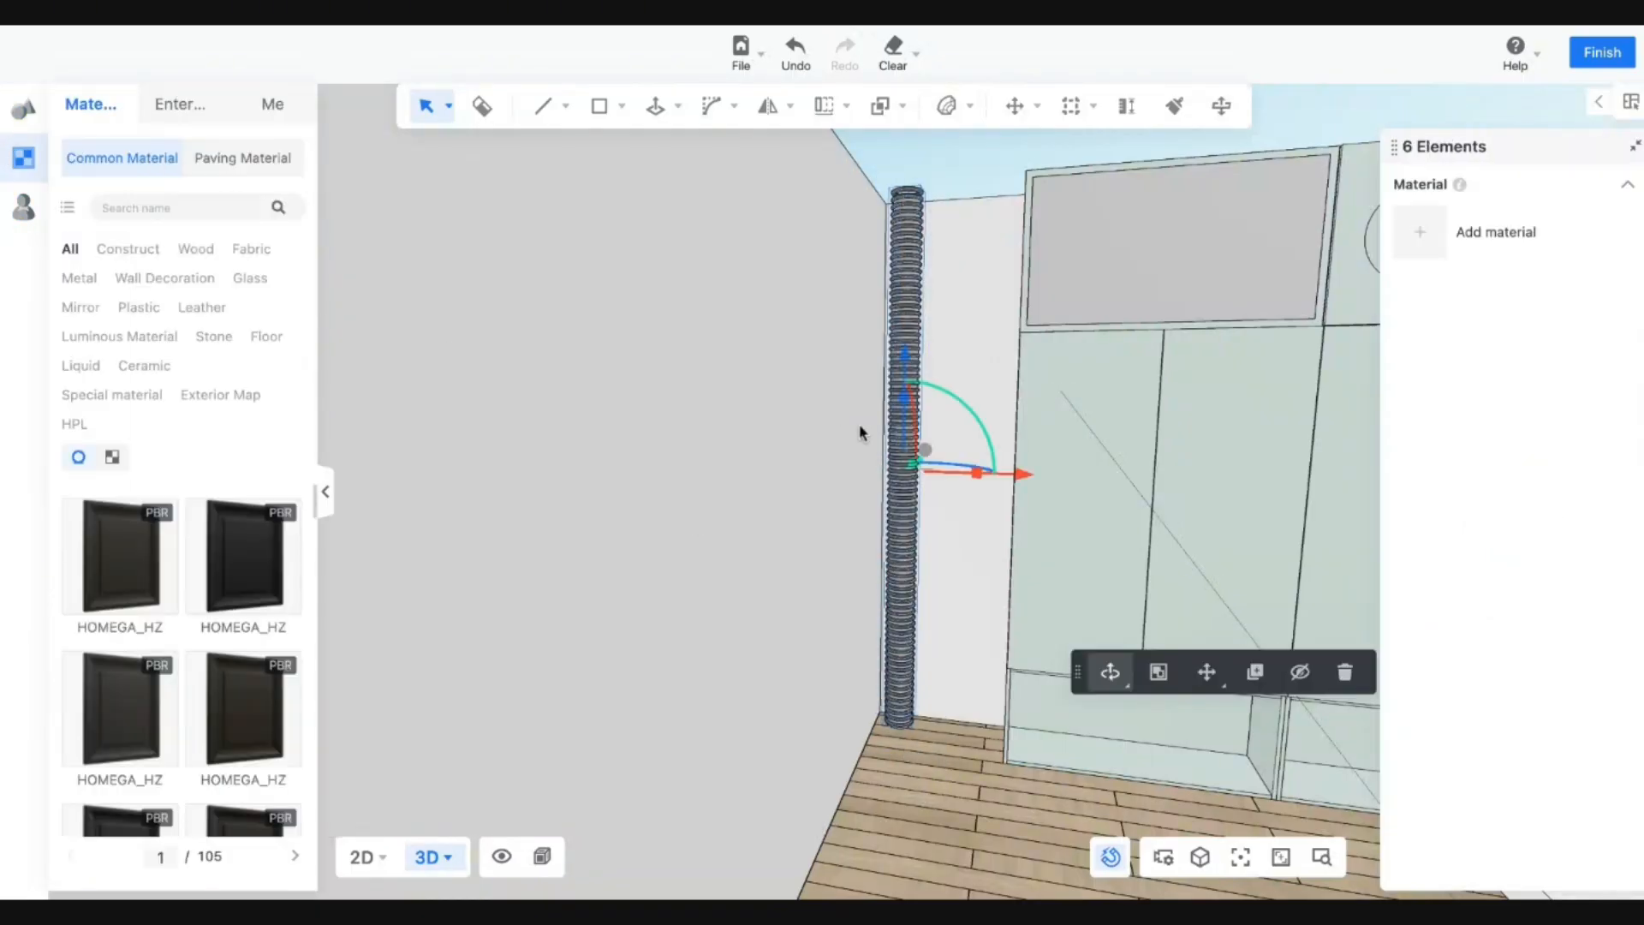
{"action": "left_click", "coordinate": [1172, 681]}
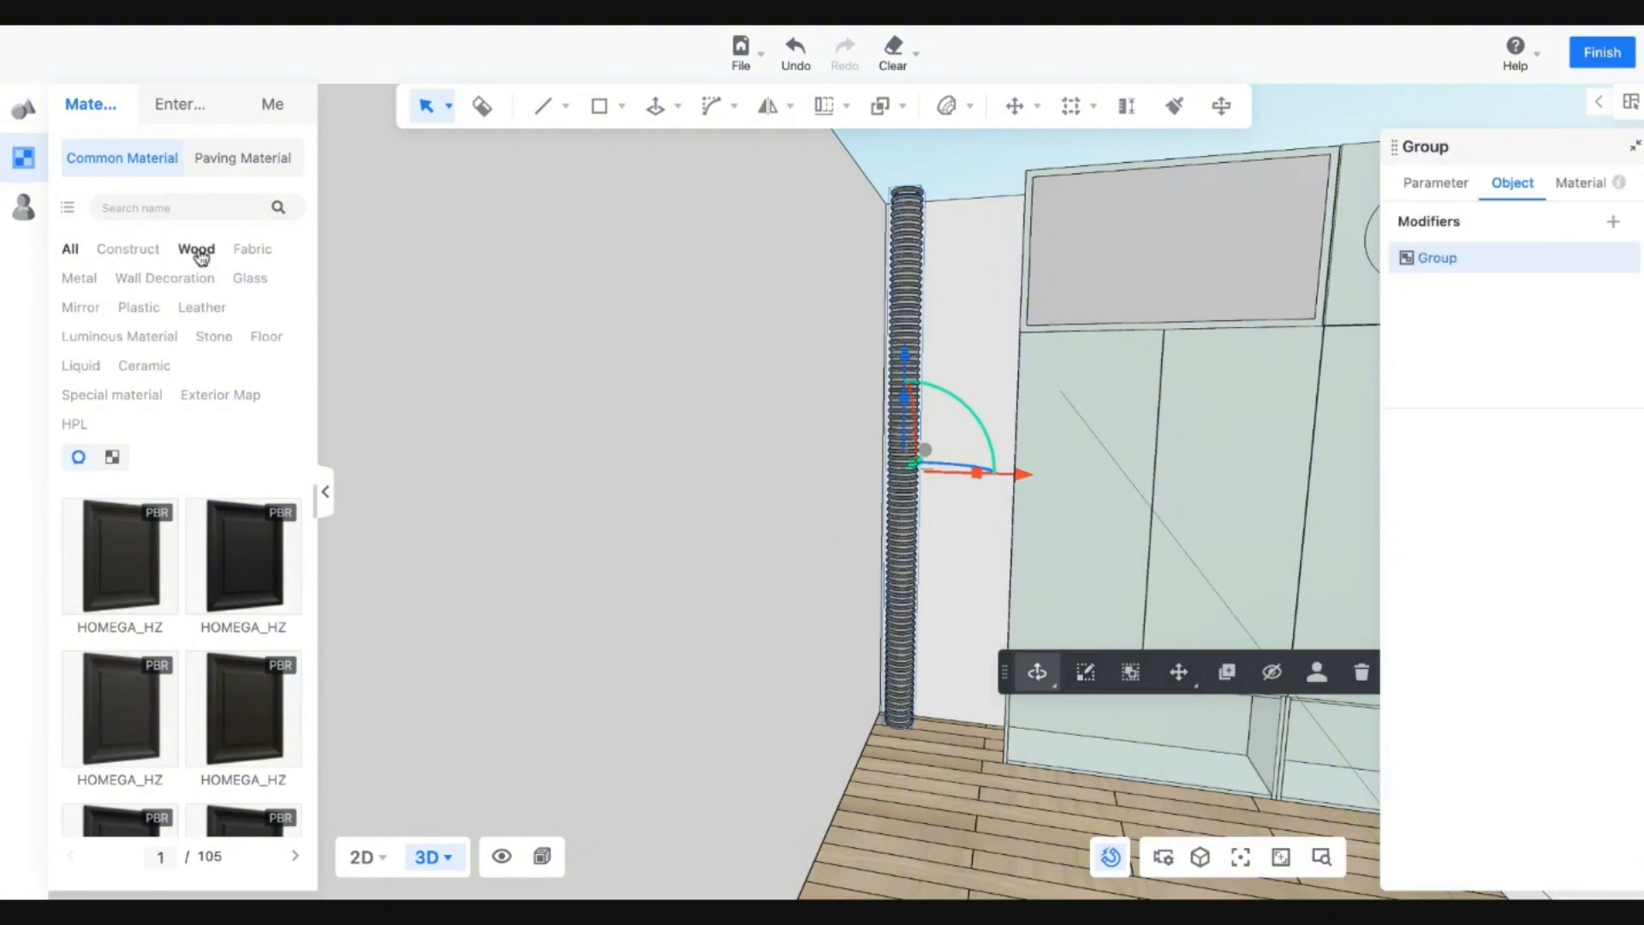
Paint the grouped column with the first brown plain Fabric material.
{"action": "left_click", "coordinate": [239, 252]}
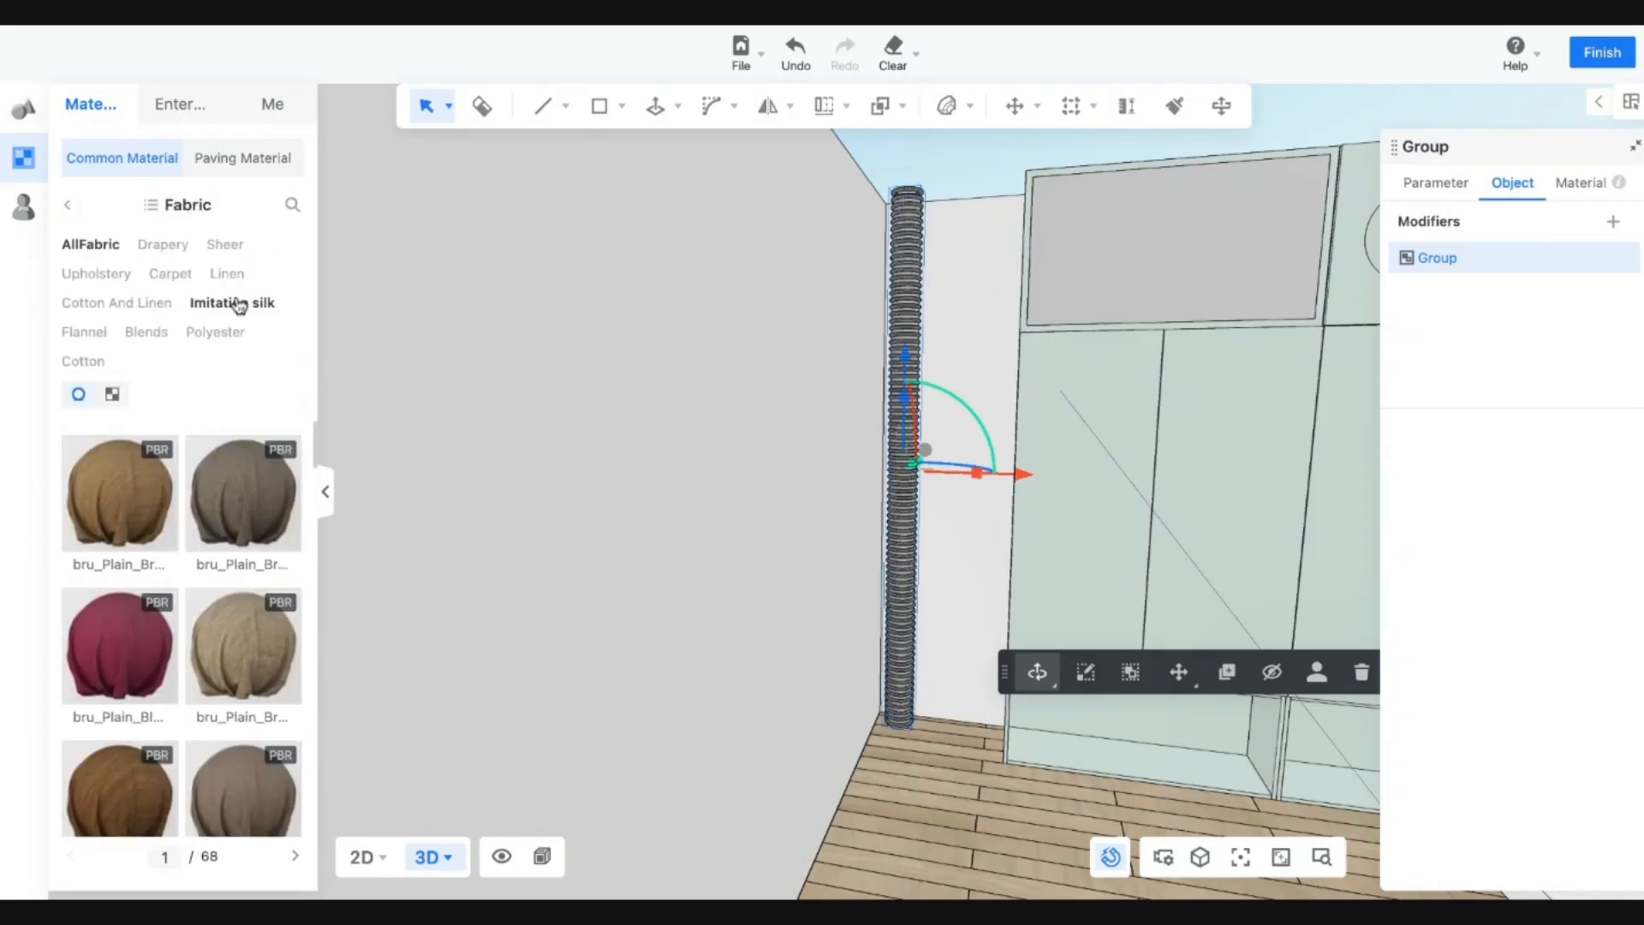
{"action": "left_click", "coordinate": [141, 499]}
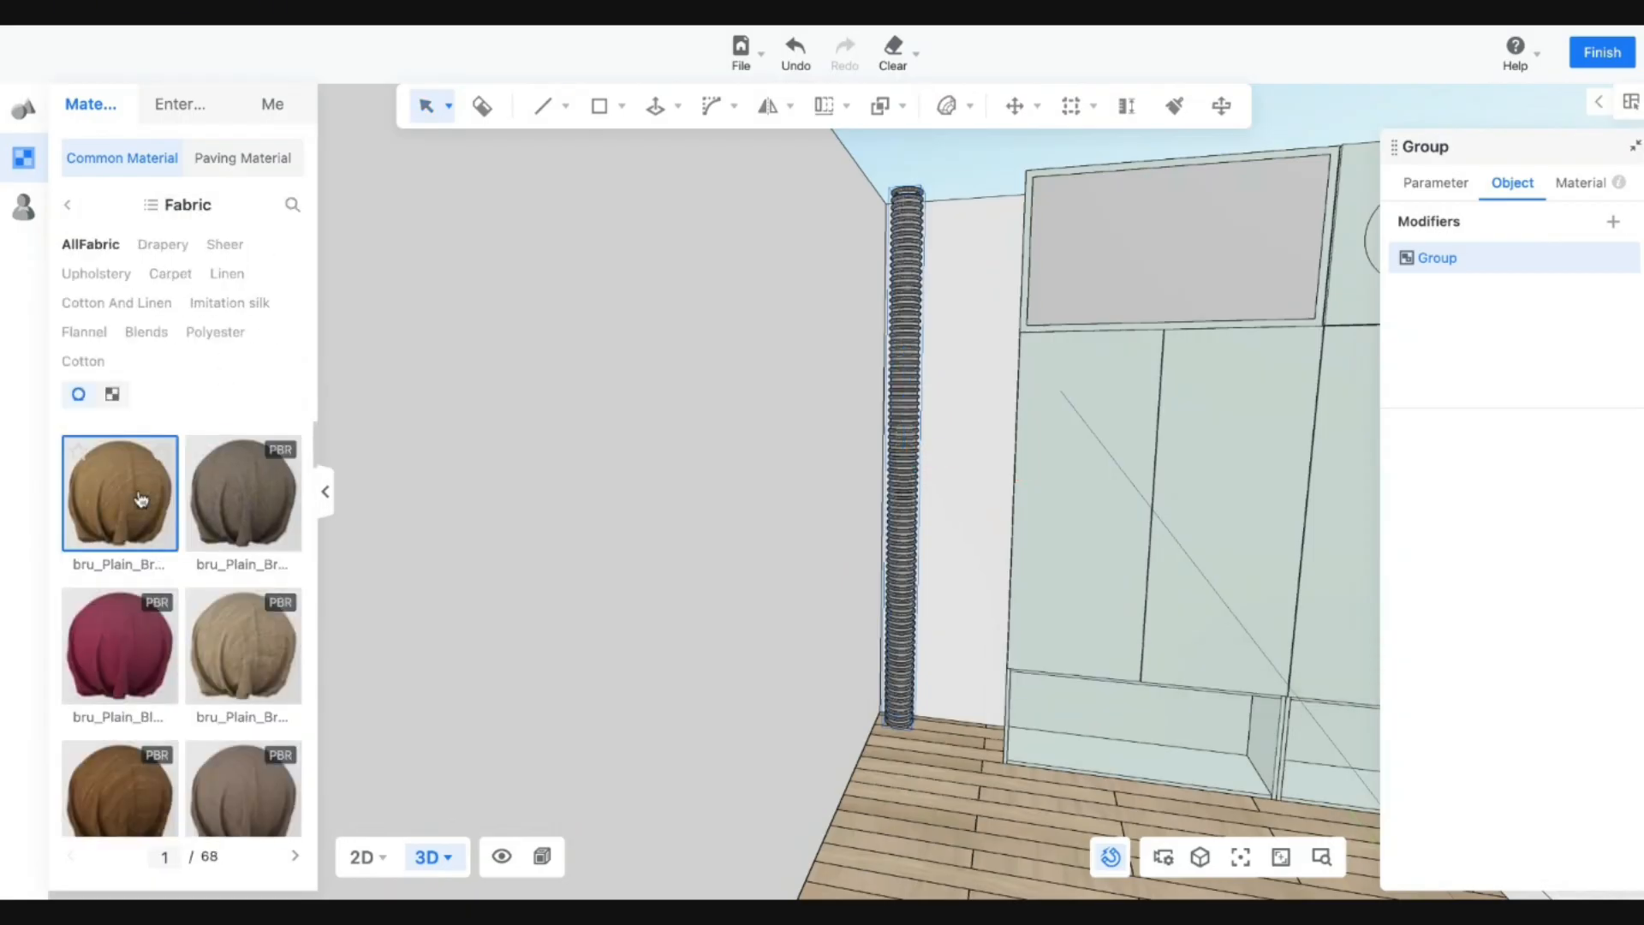
{"action": "left_click", "coordinate": [903, 482]}
{"action": "key", "text": "Escape"}
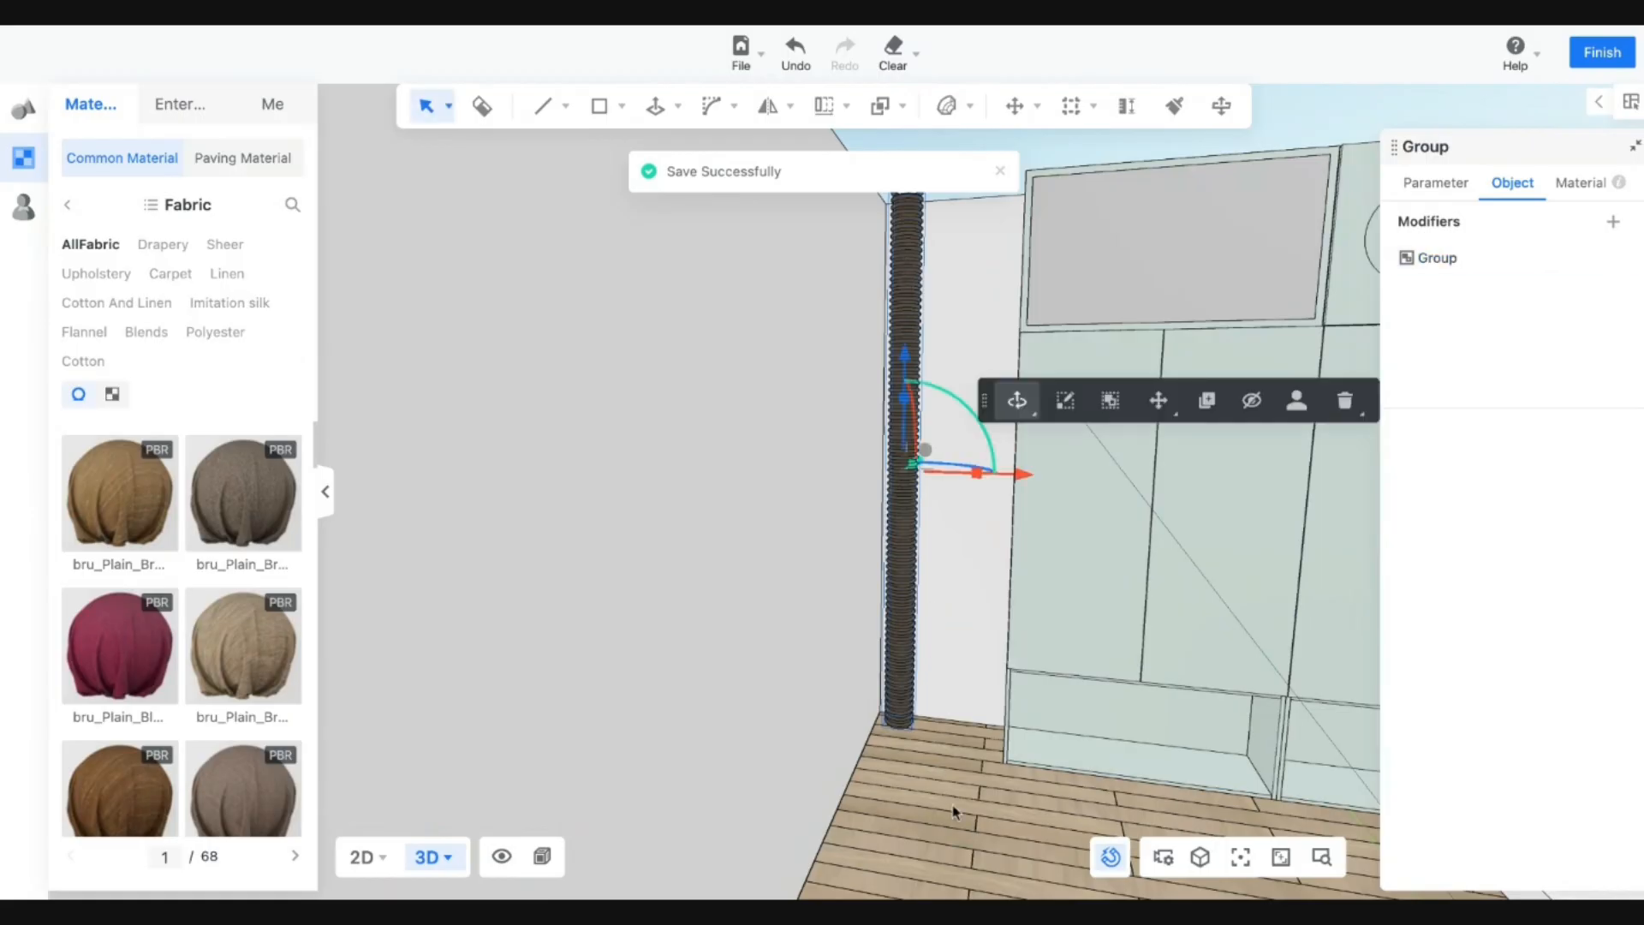
{"action": "mouse_move", "coordinate": [957, 811]}
{"action": "middle_mouse_down"}
{"action": "mouse_move", "coordinate": [939, 816]}
{"action": "mouse_move", "coordinate": [938, 787]}
{"action": "mouse_move", "coordinate": [1067, 748]}
{"action": "mouse_move", "coordinate": [965, 731]}
{"action": "mouse_move", "coordinate": [1020, 844]}
{"action": "mouse_move", "coordinate": [866, 874]}
{"action": "mouse_move", "coordinate": [946, 643]}
{"action": "middle_mouse_up"}
{"action": "scroll", "coordinate": [940, 816], "scroll_direction": "down", "scroll_amount": 5}
{"action": "scroll", "coordinate": [937, 743], "scroll_direction": "up", "scroll_amount": 5}
{"action": "mouse_move", "coordinate": [1018, 400]}
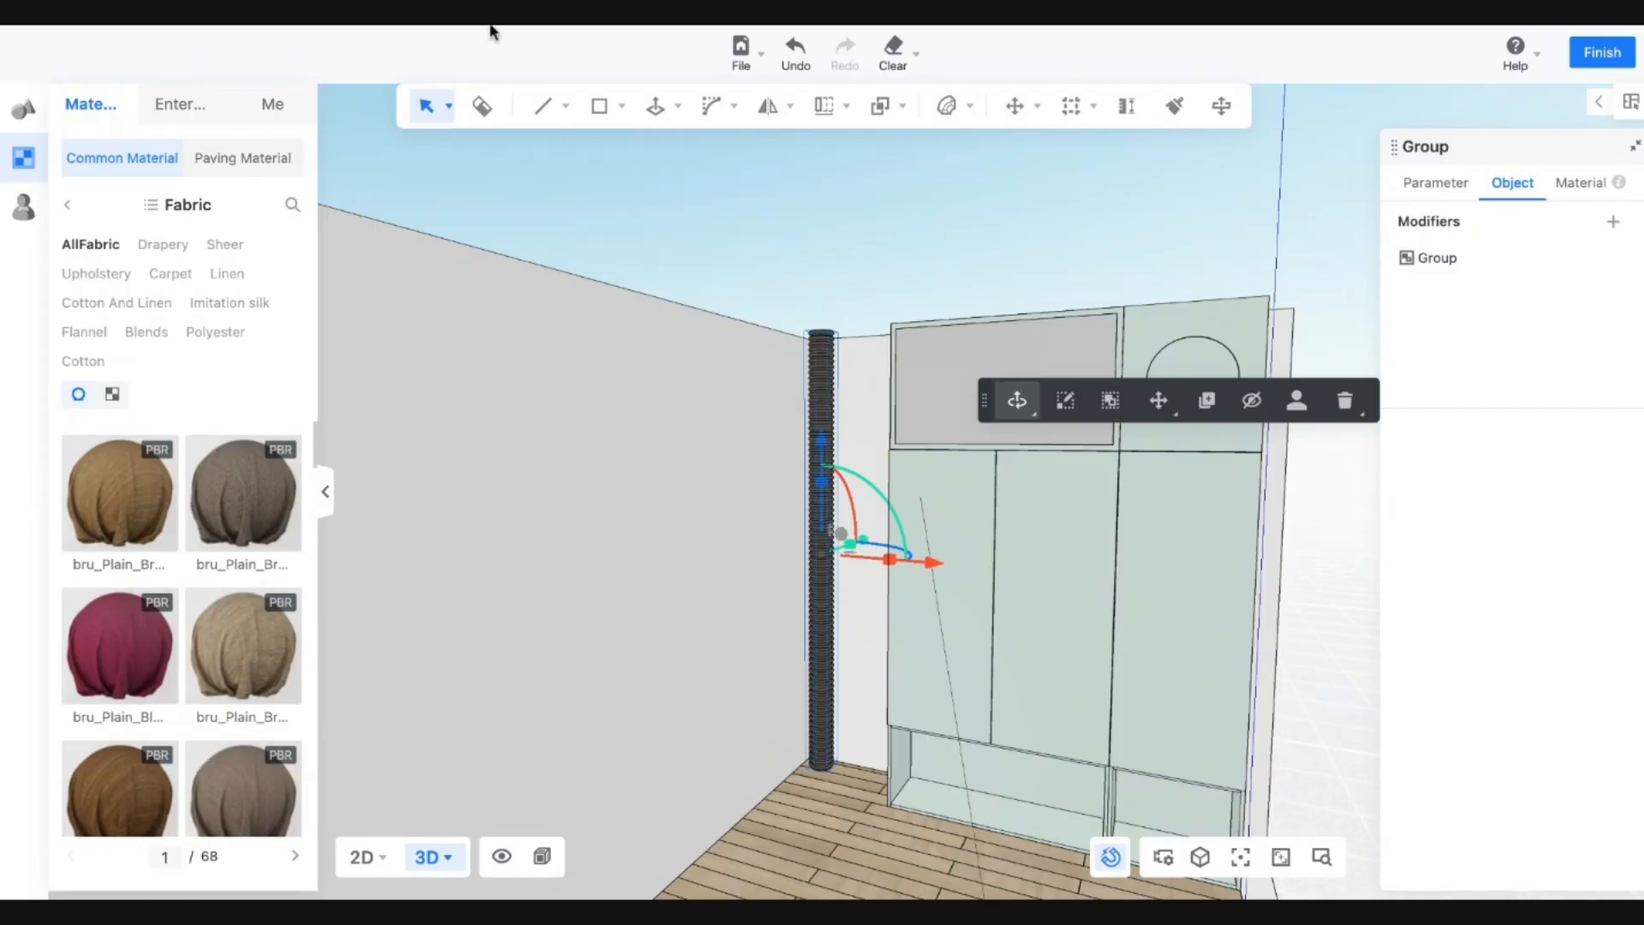
Draw a 400 by 18 mm rectangle on the cabinet side.
{"action": "middle_click_drag", "start_coordinate": [842, 680], "coordinate": [912, 525]}
{"action": "scroll", "coordinate": [910, 525], "scroll_direction": "down", "scroll_amount": 5}
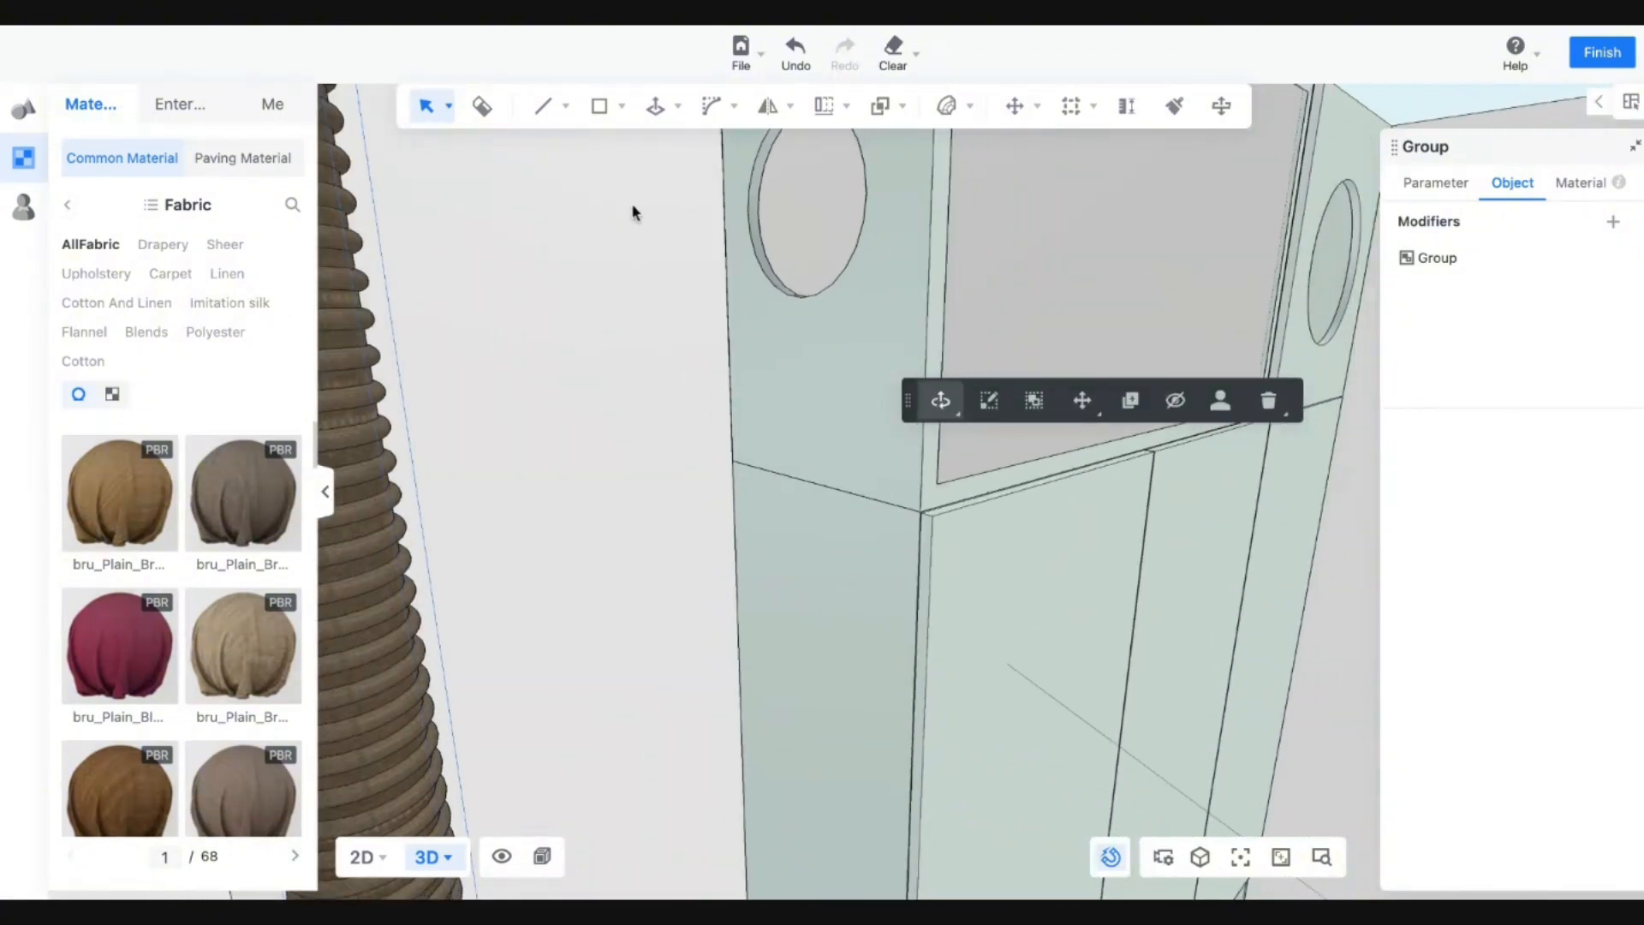
{"action": "mouse_move", "coordinate": [603, 118]}
{"action": "left_click", "coordinate": [600, 154]}
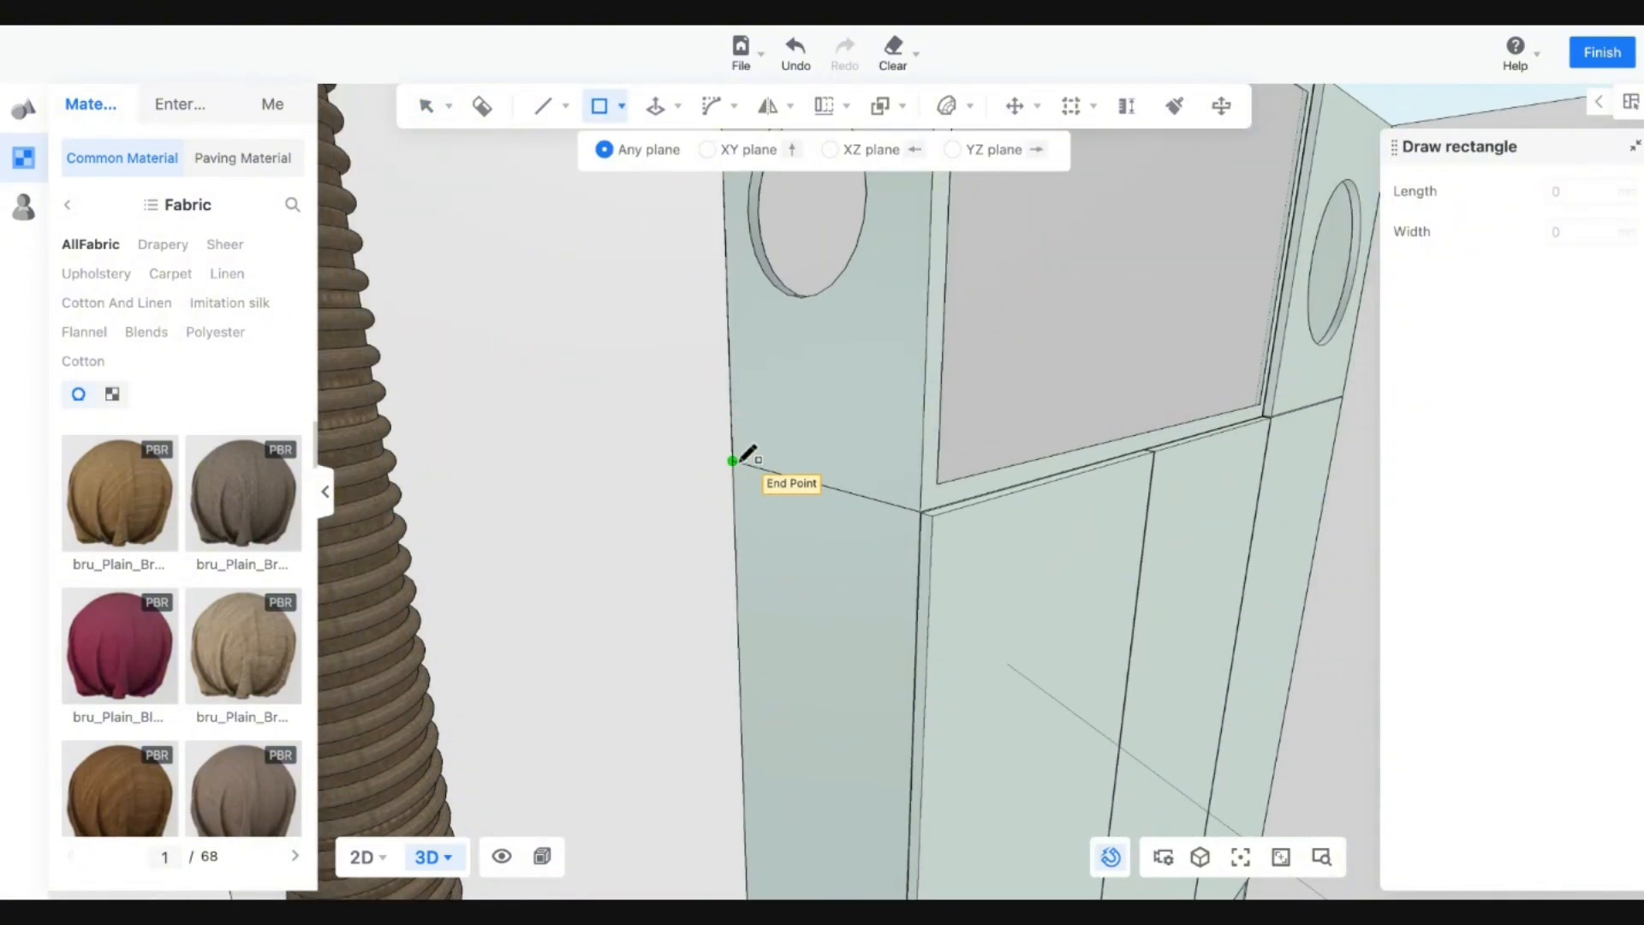
{"action": "left_click", "coordinate": [732, 461]}
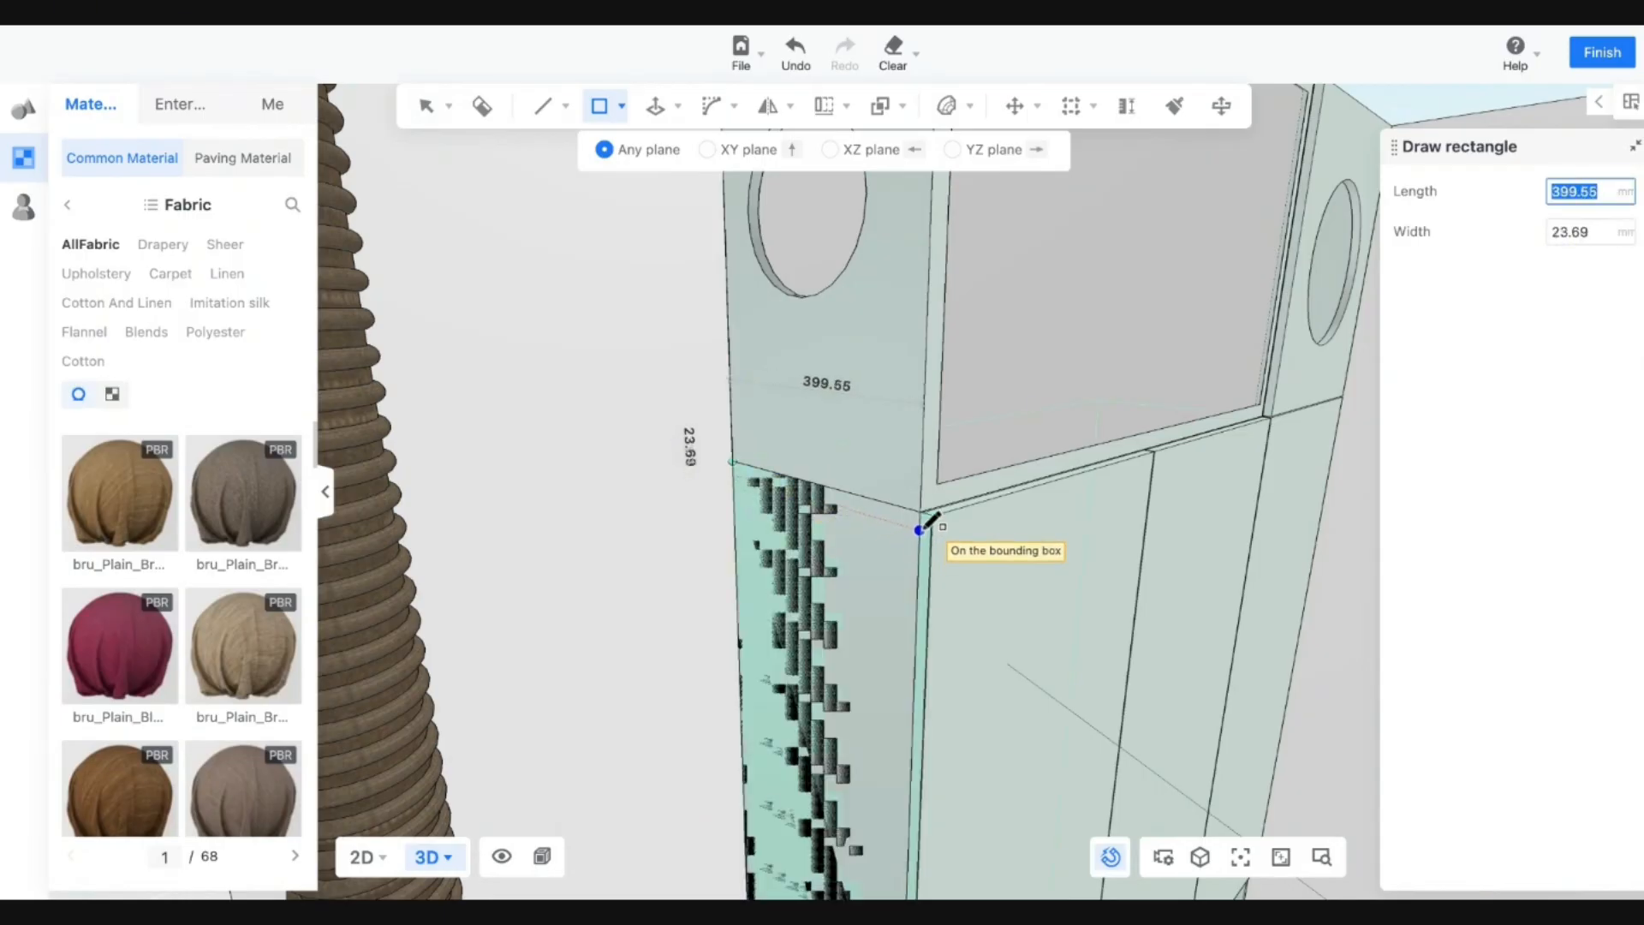
{"action": "key", "text": "Tab"}
{"action": "type", "text": "18"}
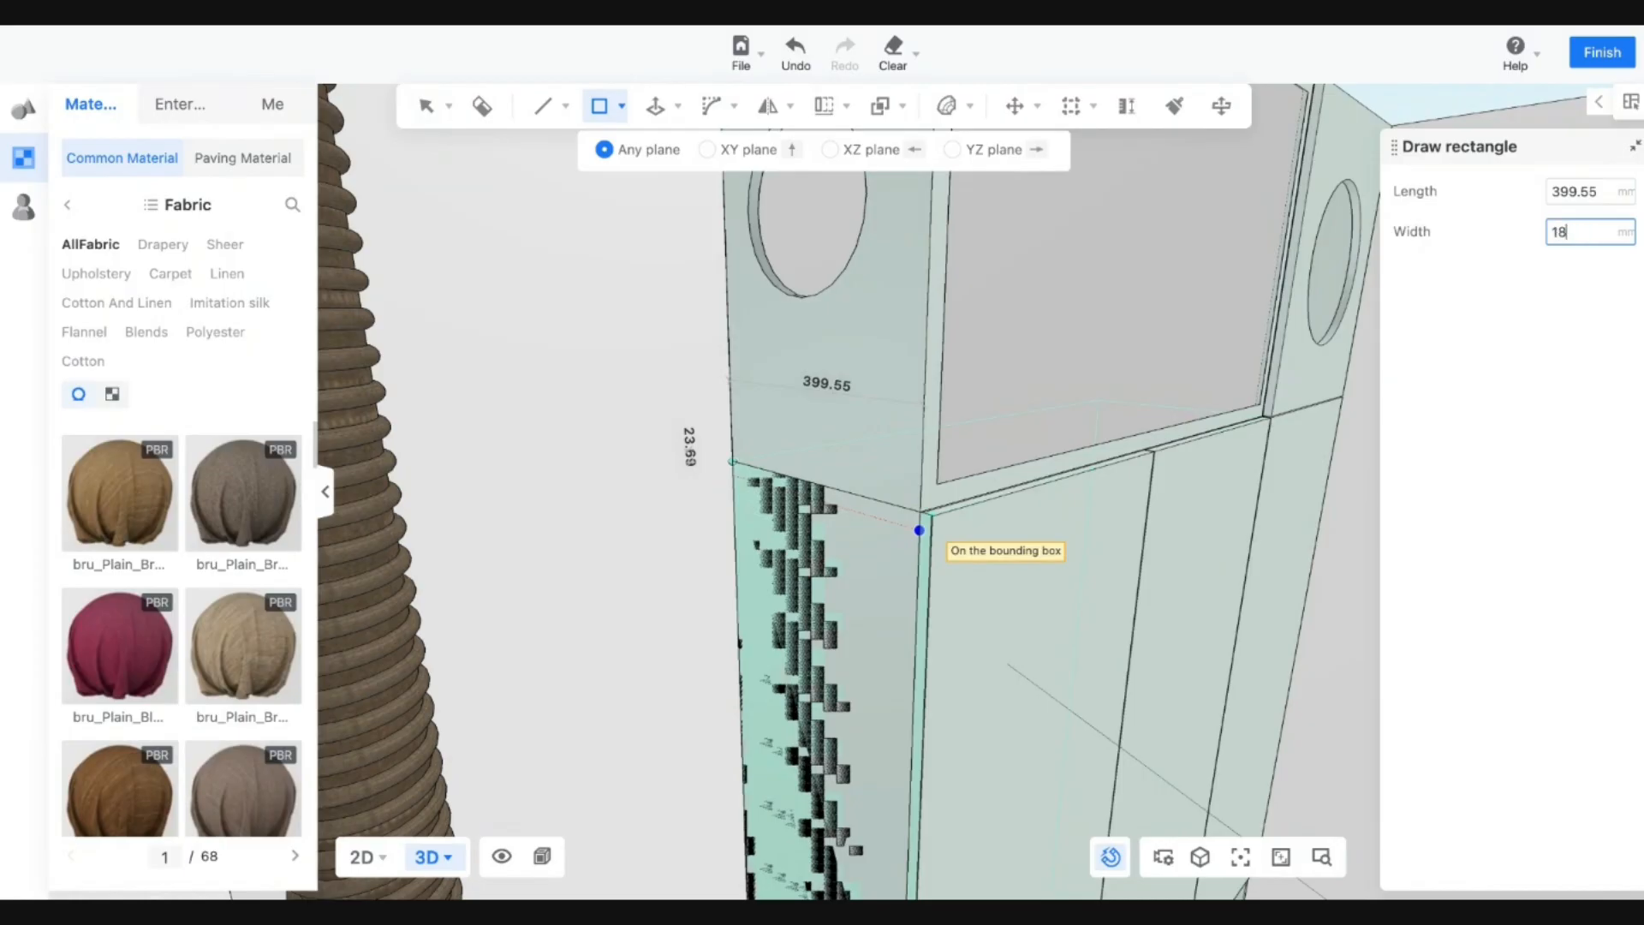
{"action": "key", "text": "Tab"}
{"action": "type", "text": "400"}
{"action": "key", "text": "Return"}
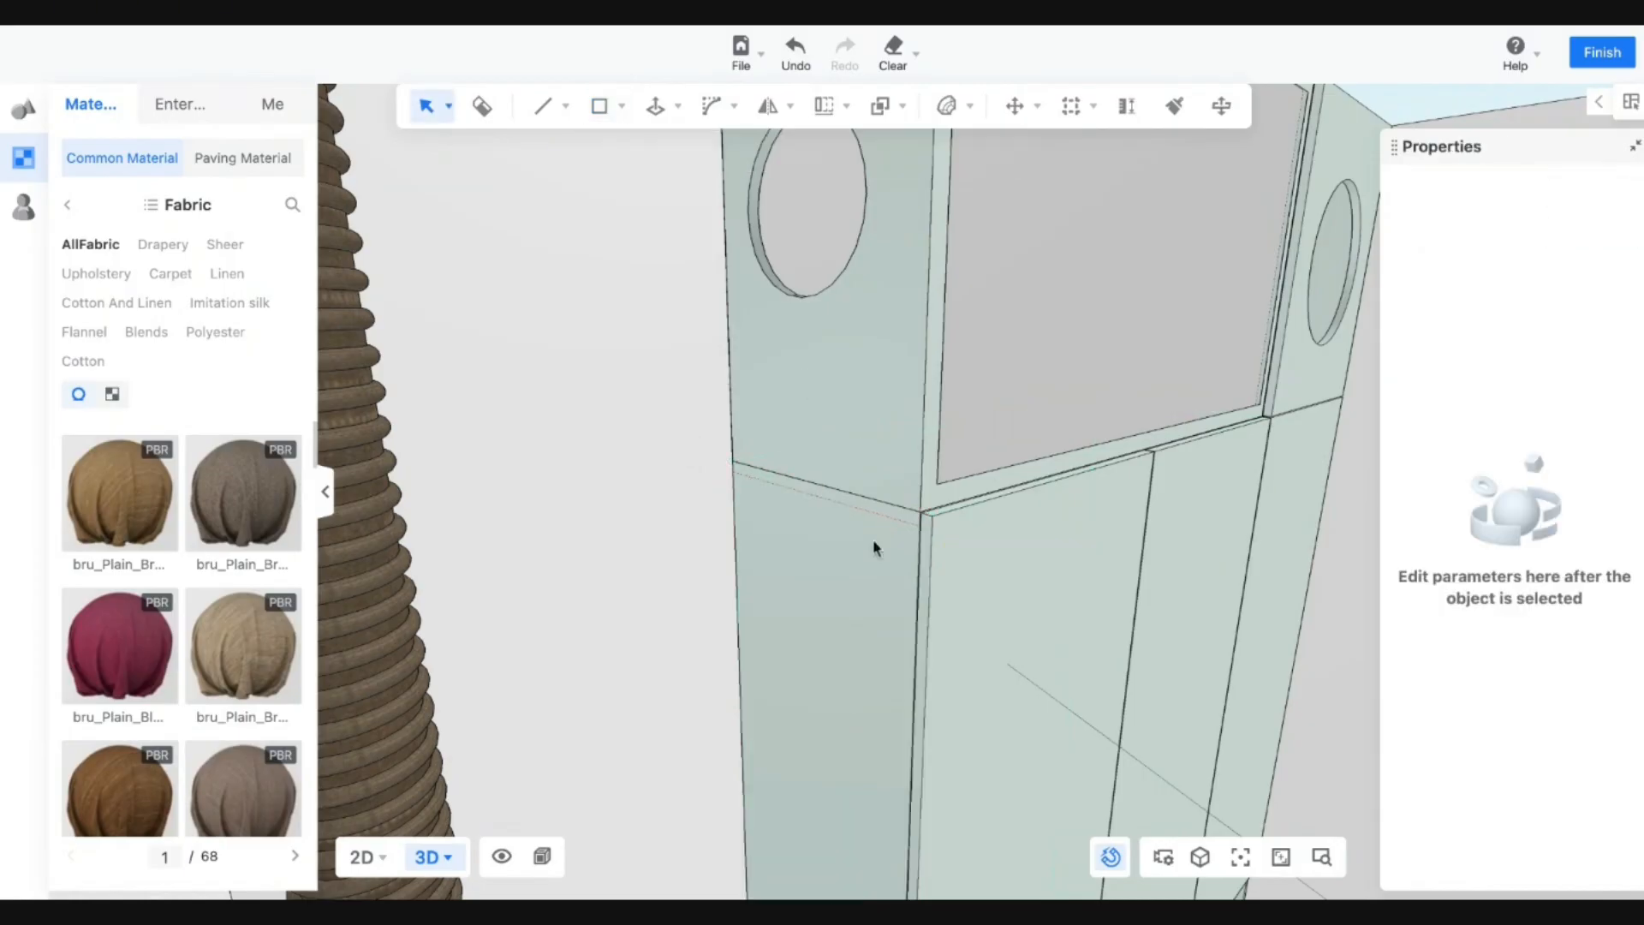
Push/Pull the rectangle out 350 mm to form the shelf.
{"action": "left_click", "coordinate": [662, 122]}
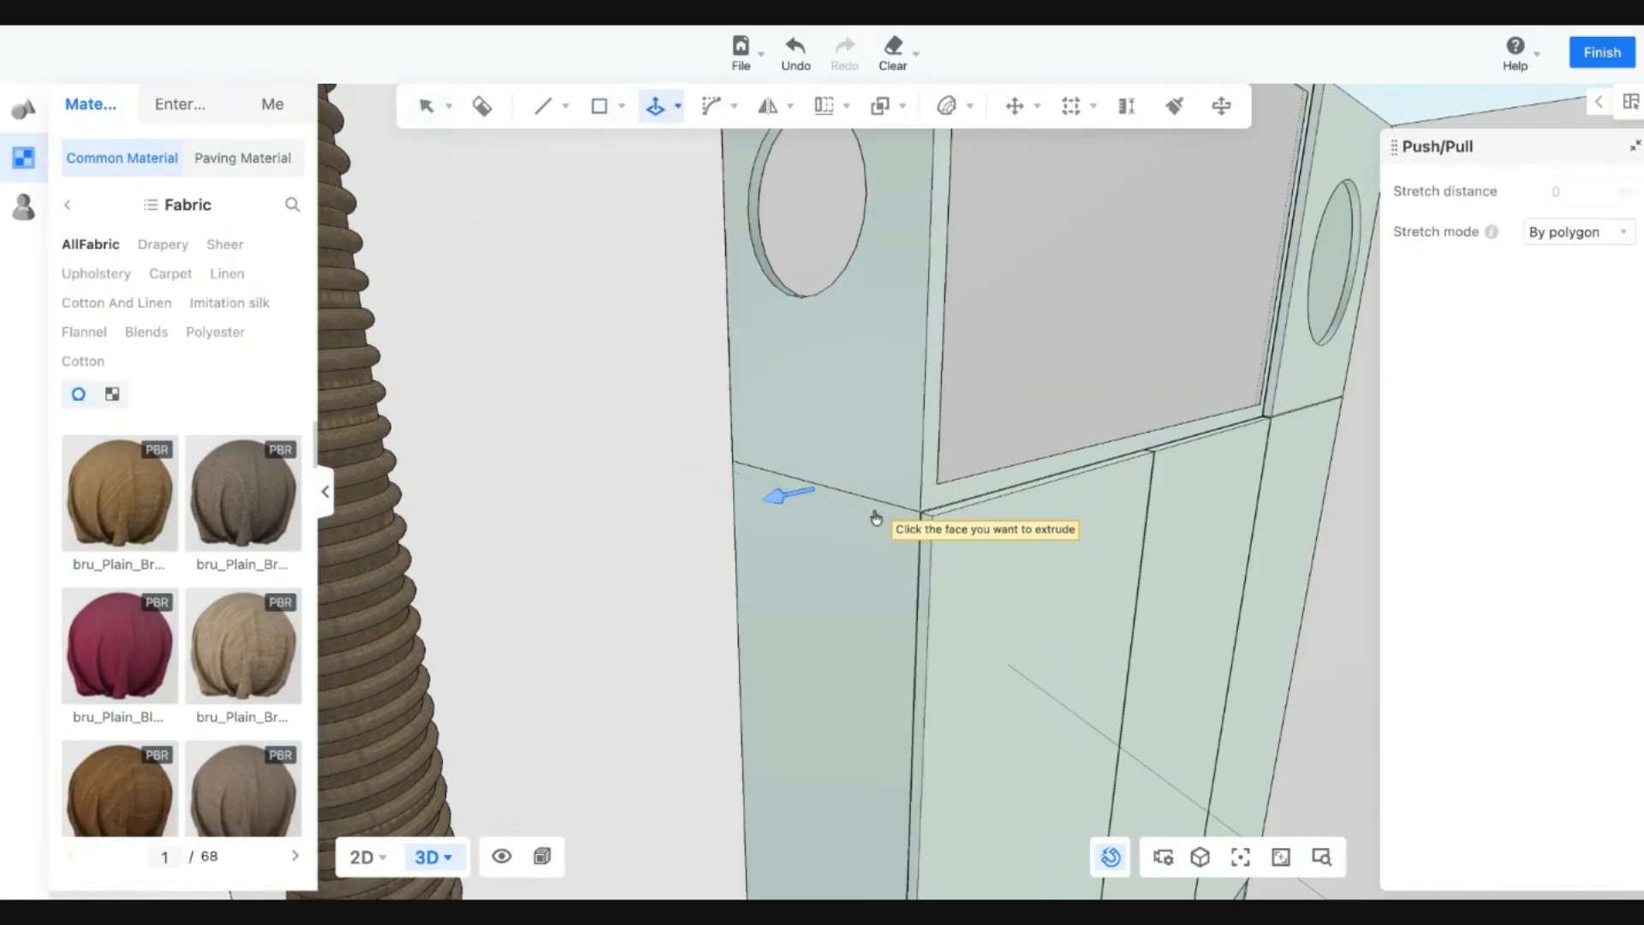
{"action": "left_click", "coordinate": [878, 511]}
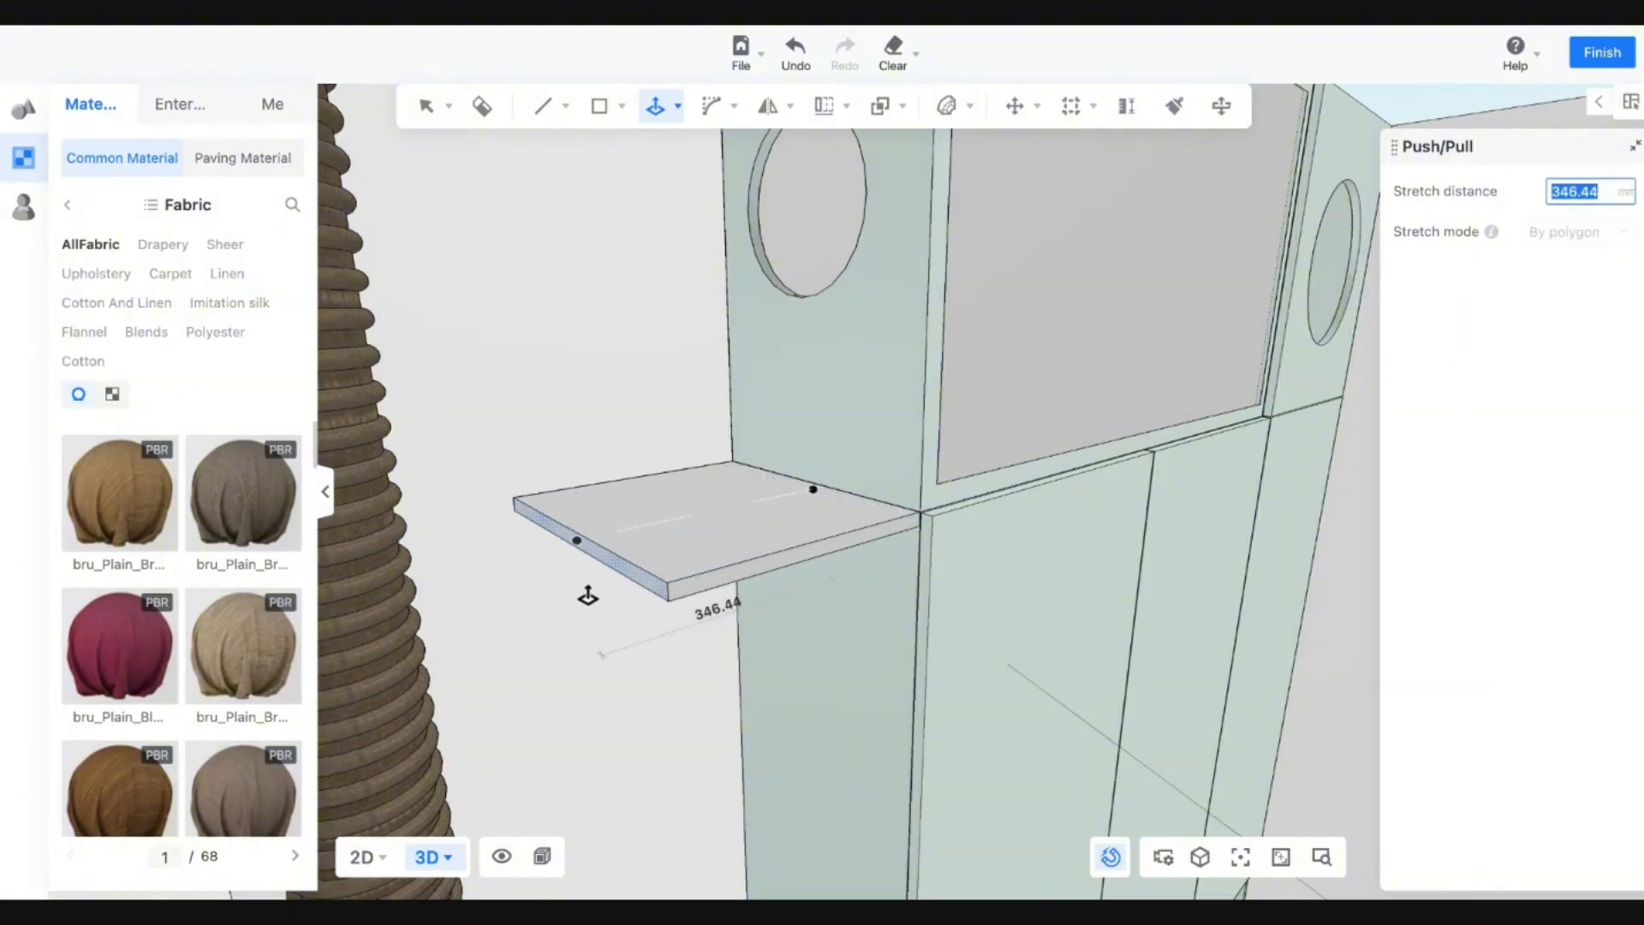
{"action": "type", "text": "350"}
{"action": "key", "text": "Return"}
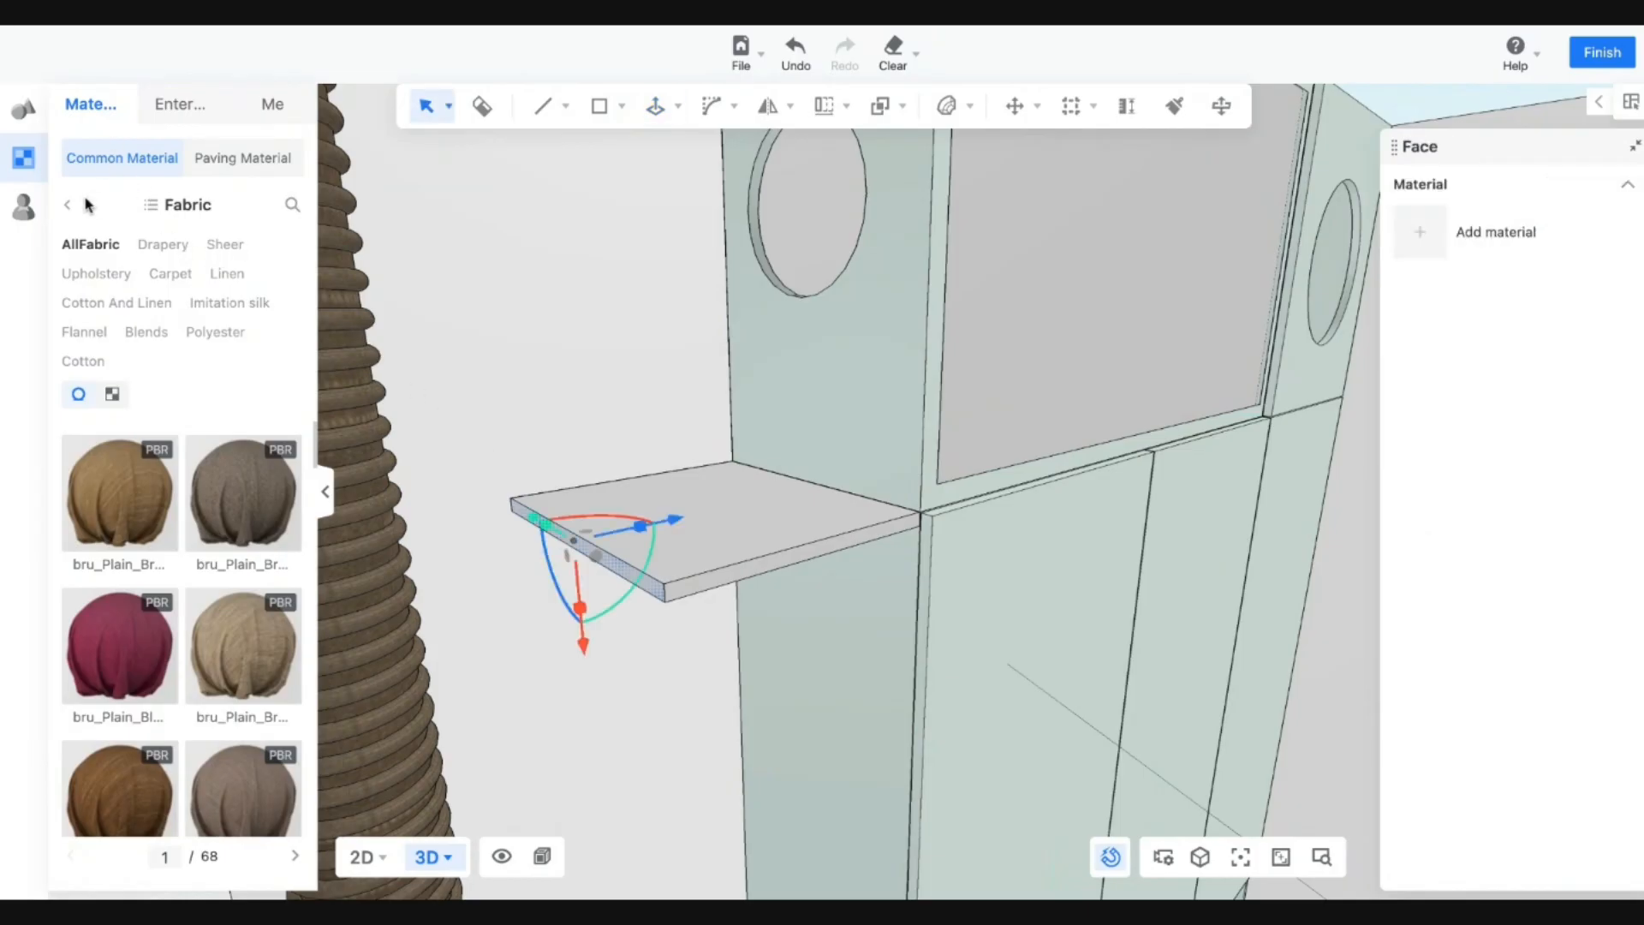
{"action": "scroll", "coordinate": [966, 715], "scroll_direction": "down", "scroll_amount": 6}
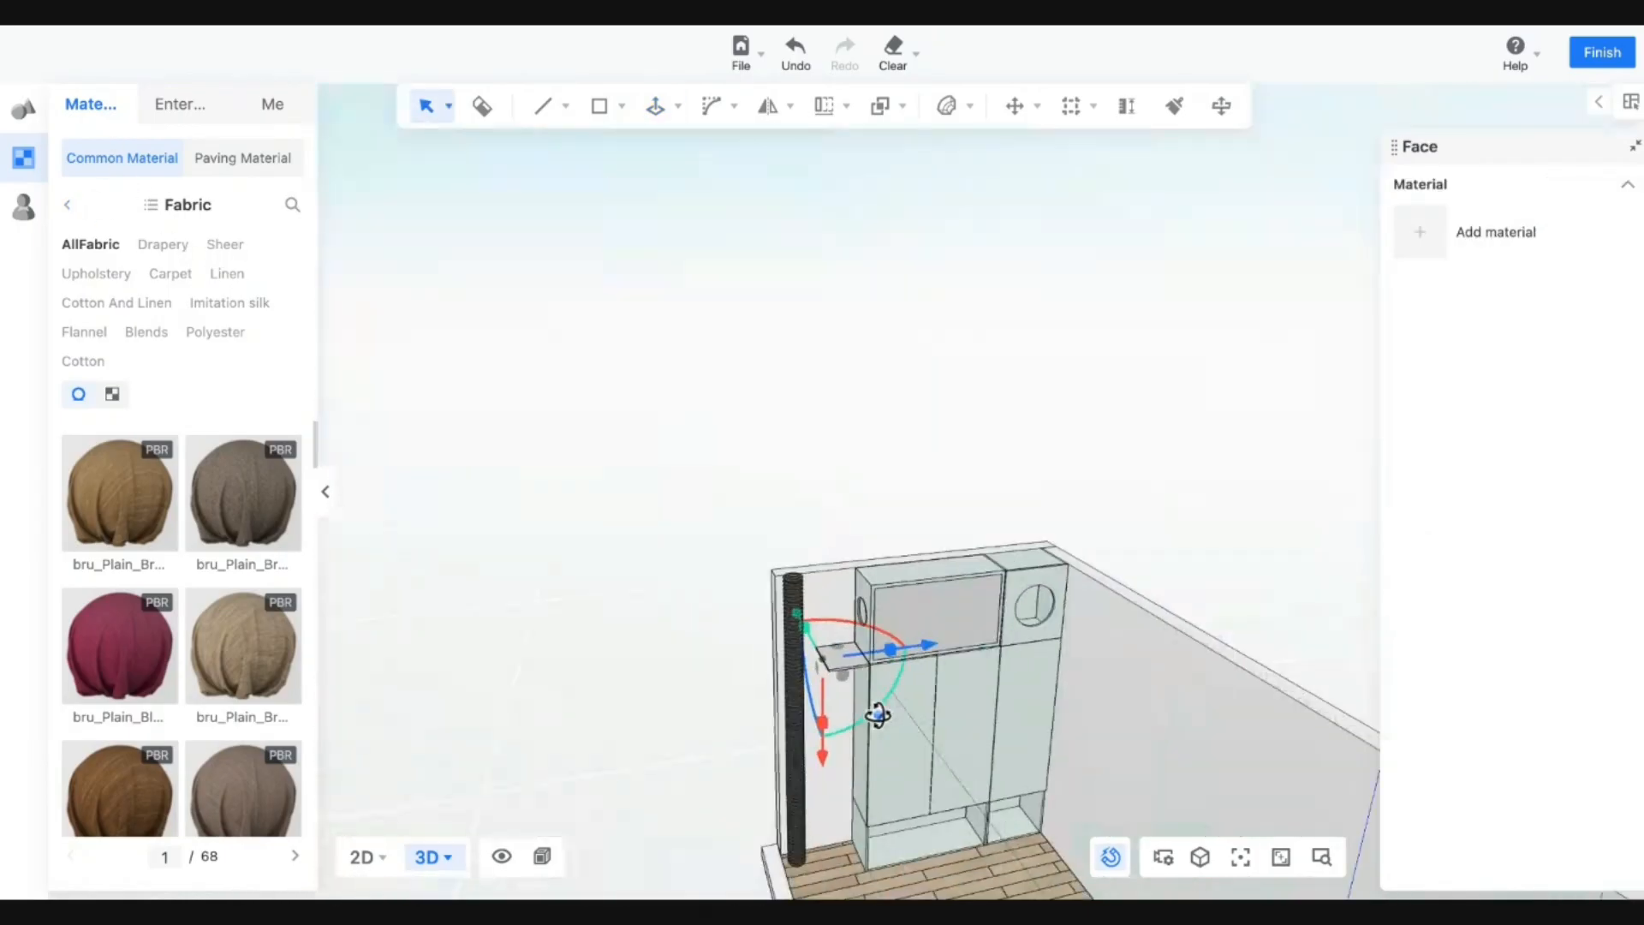
Review the two-shelf model against the cat-wall reference photo.
{"action": "scroll", "coordinate": [878, 716], "scroll_direction": "up", "scroll_amount": 7}
{"action": "scroll", "coordinate": [836, 741], "scroll_direction": "up", "scroll_amount": 2}
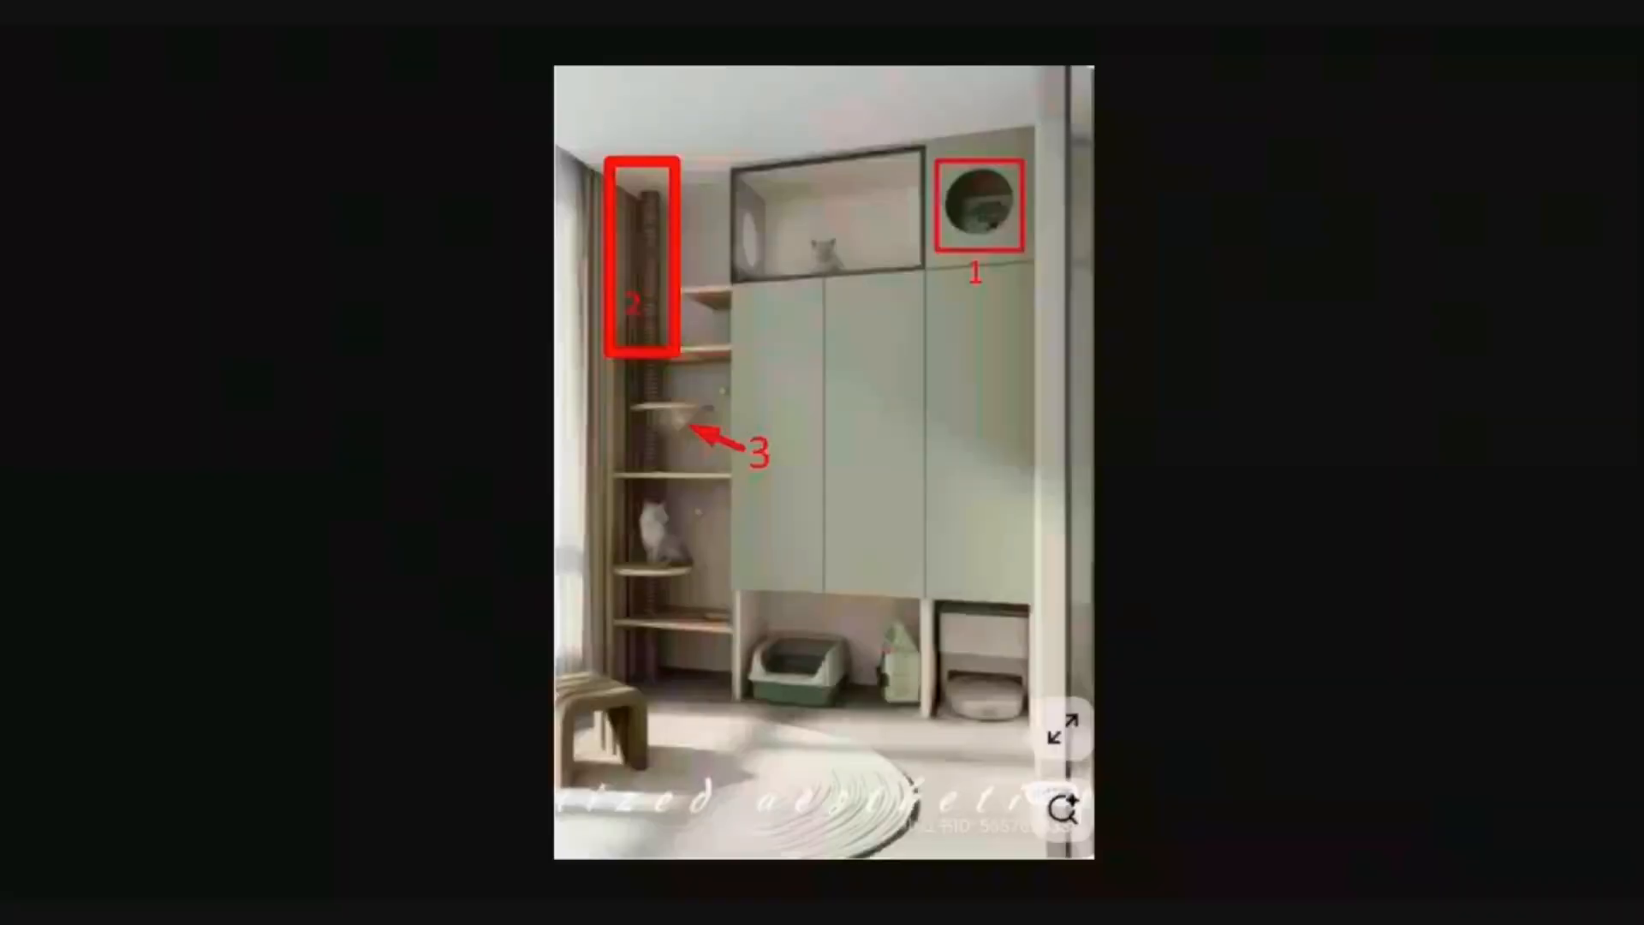
{"action": "scroll", "coordinate": [636, 446], "scroll_direction": "up", "scroll_amount": 5}
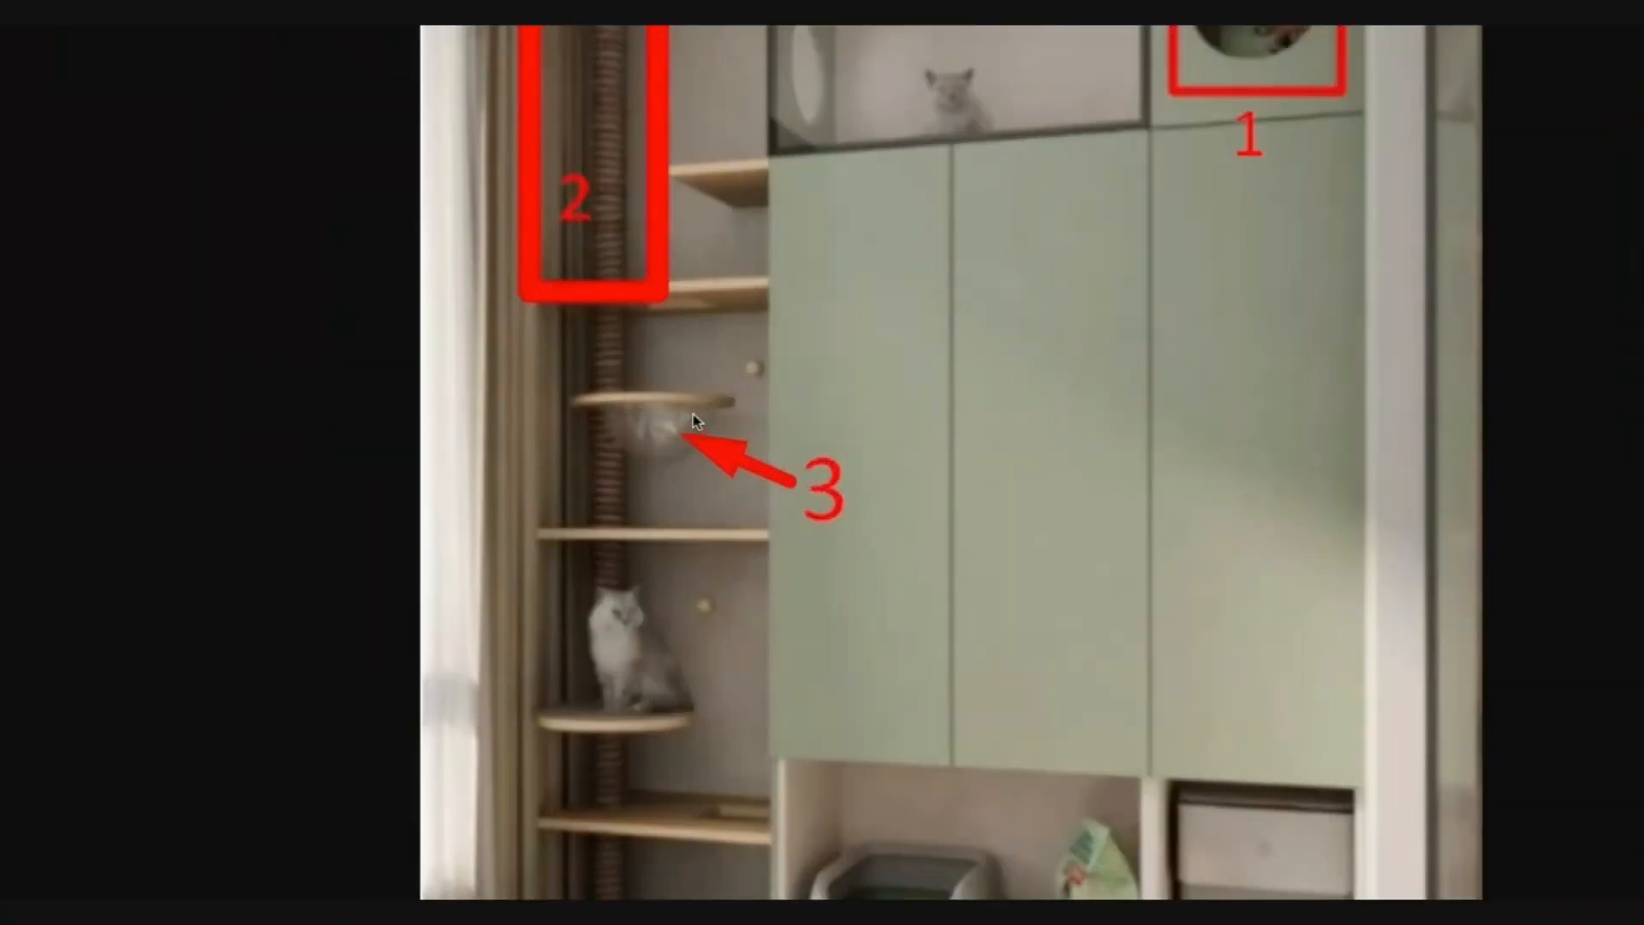
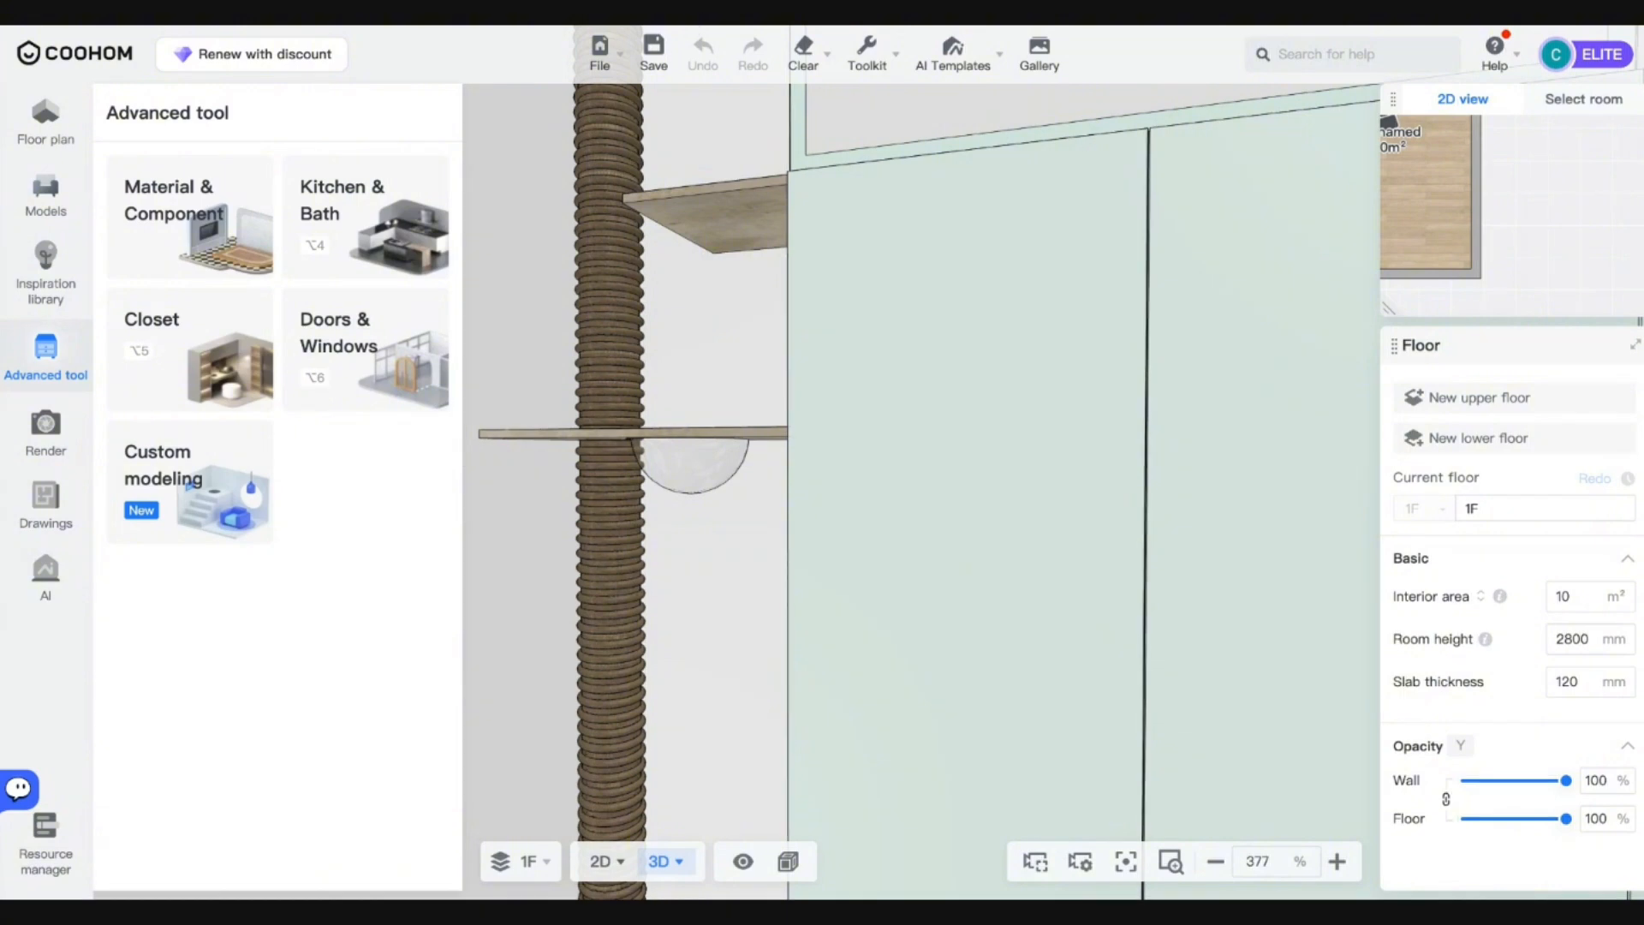
Select the half-sphere bowl under the shelf to open its Custom modeling panel, and orbit around it.
{"action": "right_click_drag", "start_coordinate": [489, 454], "coordinate": [650, 455]}
{"action": "scroll", "coordinate": [848, 466], "scroll_direction": "up", "scroll_amount": 8}
{"action": "left_click", "coordinate": [856, 466]}
{"action": "scroll", "coordinate": [859, 467], "scroll_direction": "down", "scroll_amount": 5}
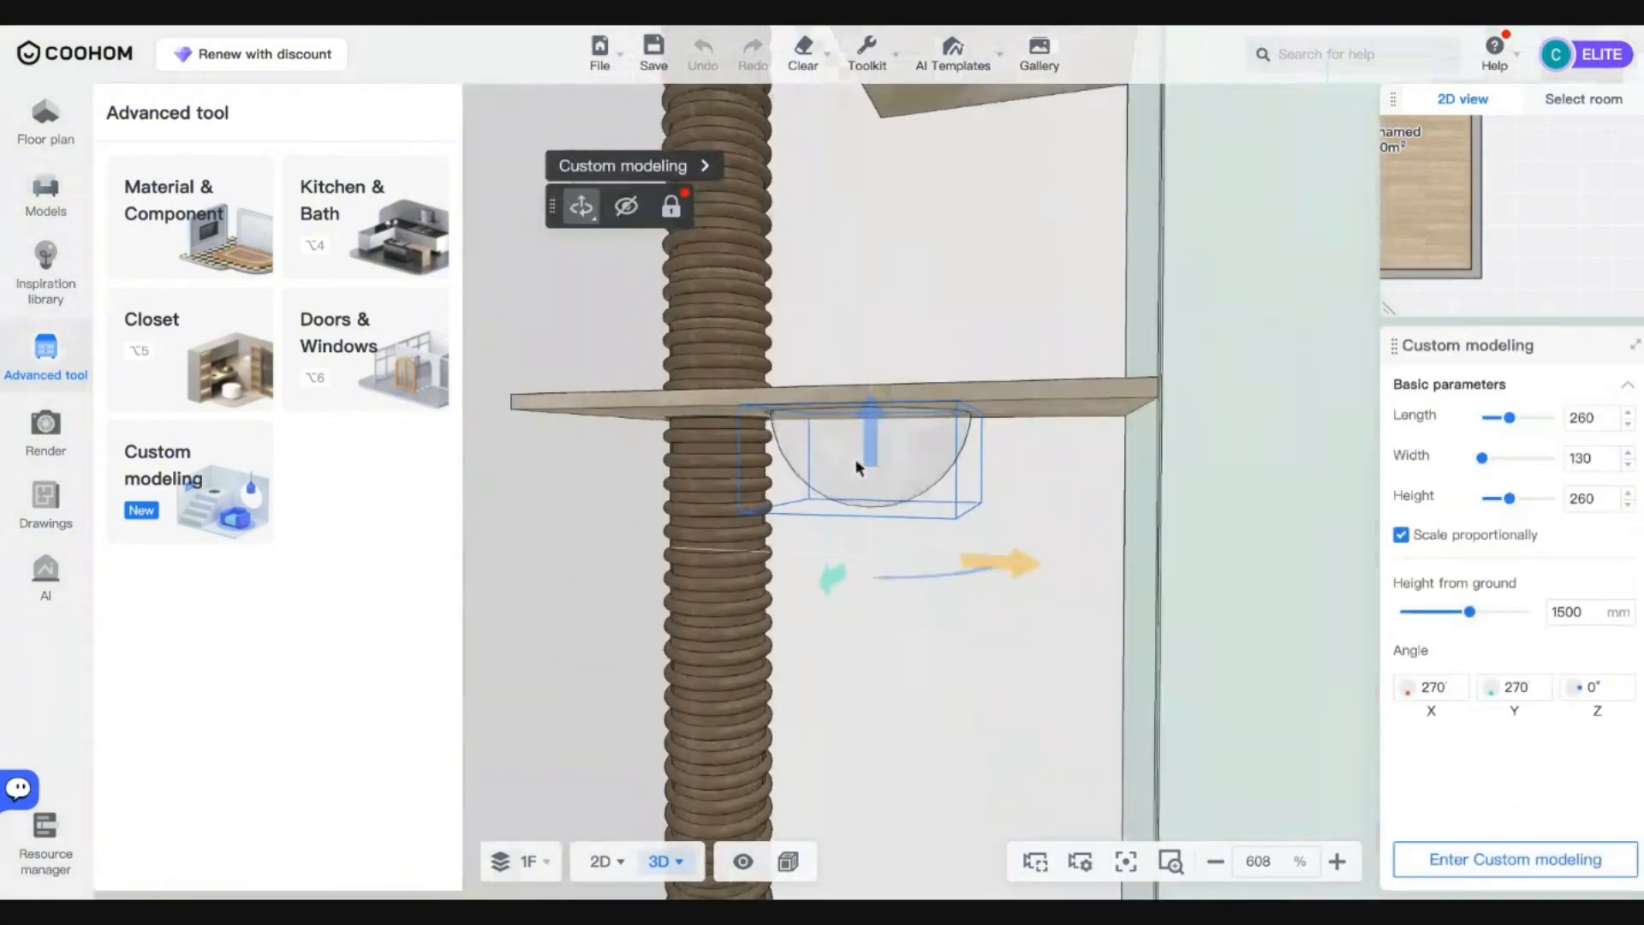
{"action": "left_click_drag", "start_coordinate": [811, 716], "coordinate": [752, 731]}
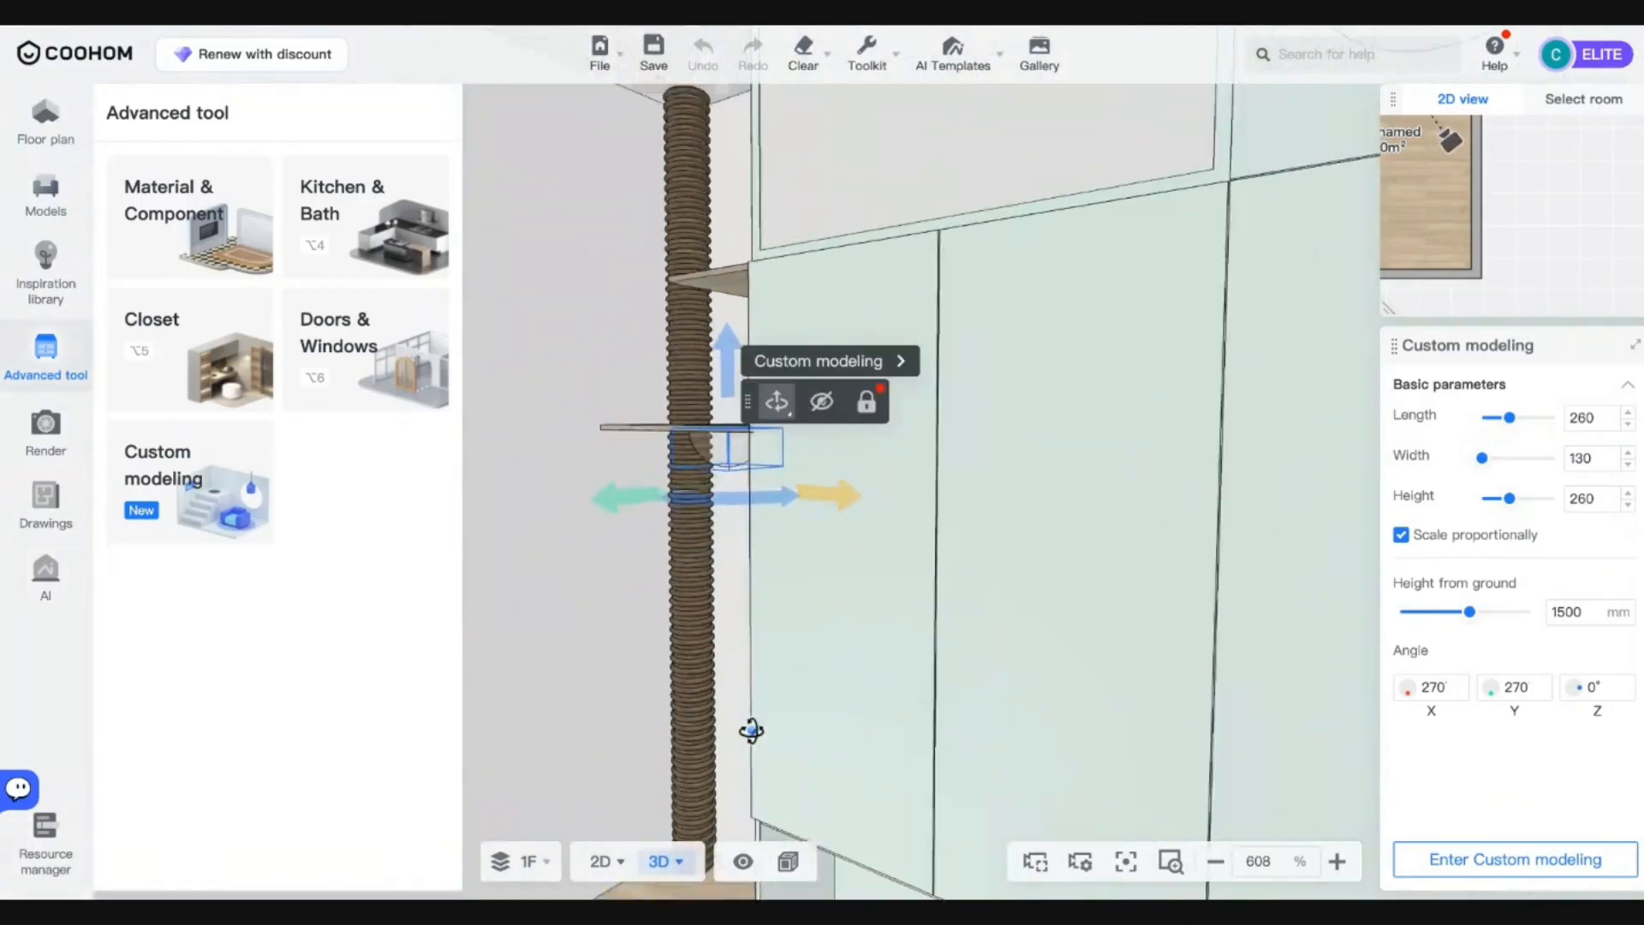
{"action": "scroll", "coordinate": [752, 731], "scroll_direction": "down", "scroll_amount": 5}
{"action": "scroll", "coordinate": [752, 730], "scroll_direction": "up", "scroll_amount": 2}
{"action": "right_click_drag", "start_coordinate": [752, 731], "coordinate": [839, 728]}
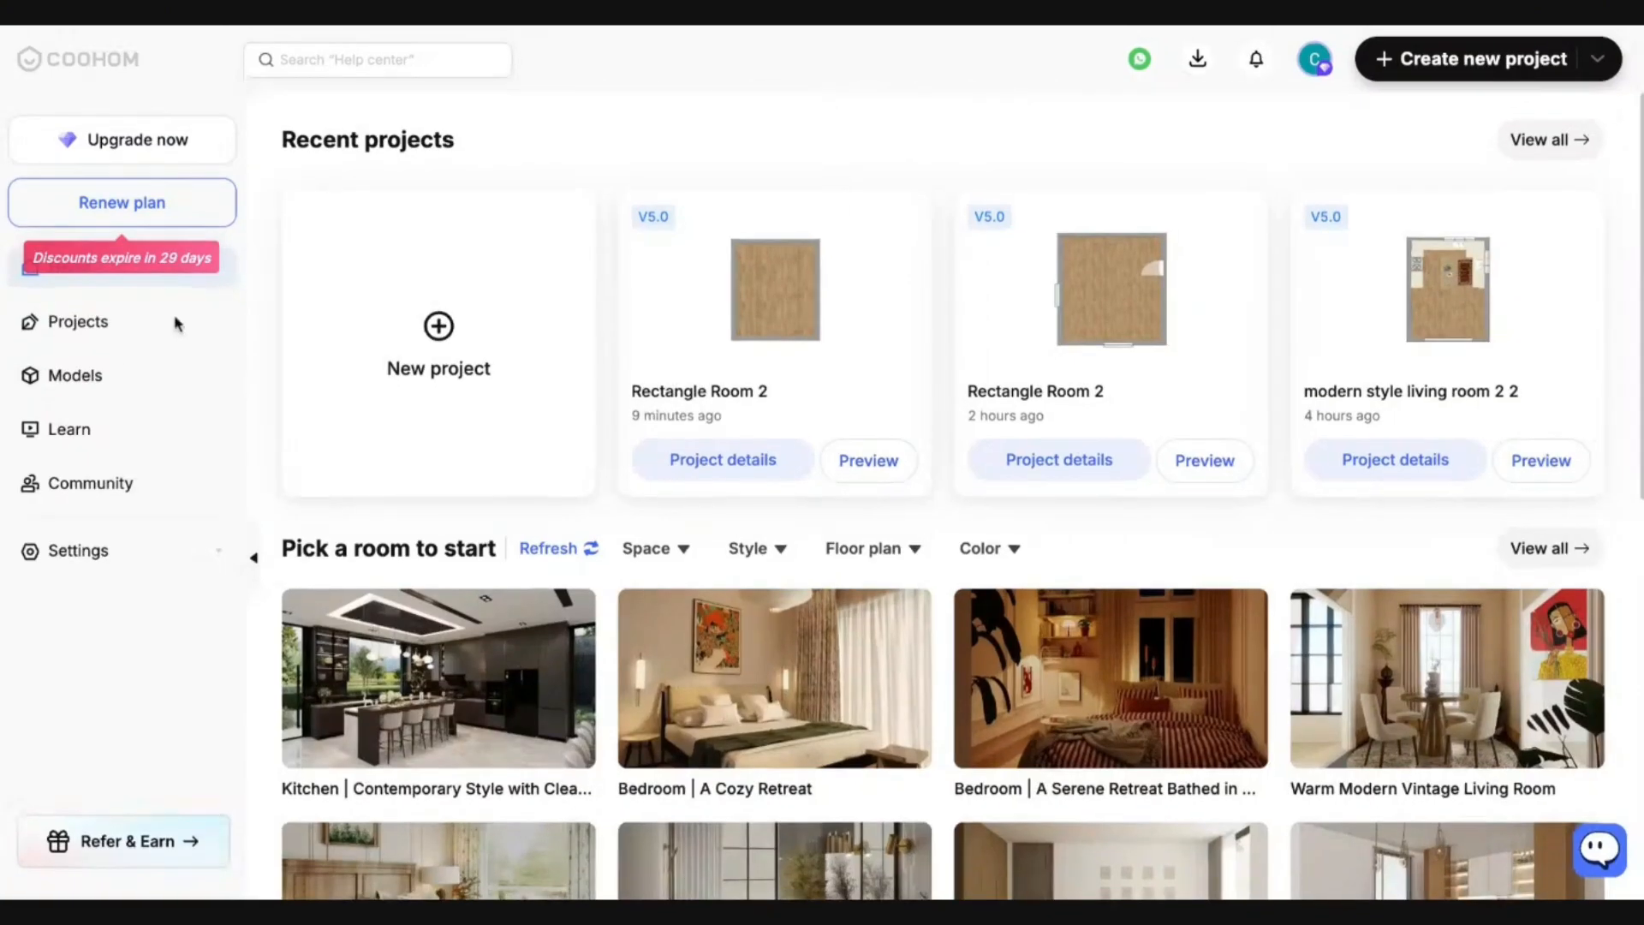
Go to Models in the sidebar and open the Upload models page.
{"action": "left_click", "coordinate": [137, 393]}
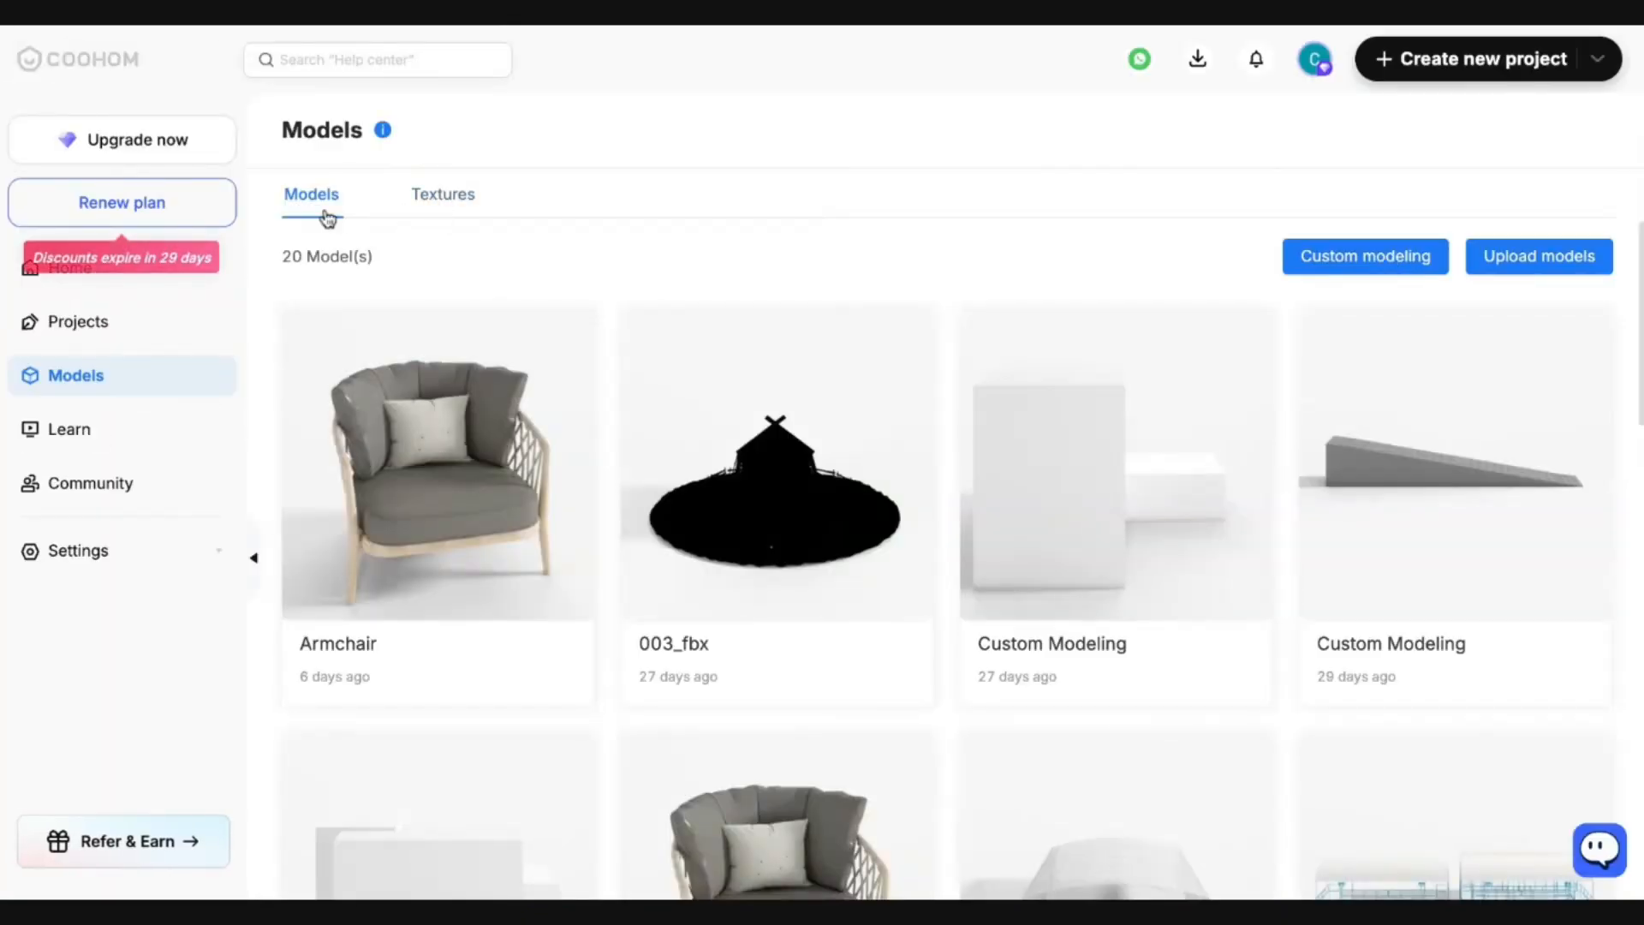
{"action": "left_click", "coordinate": [1501, 276]}
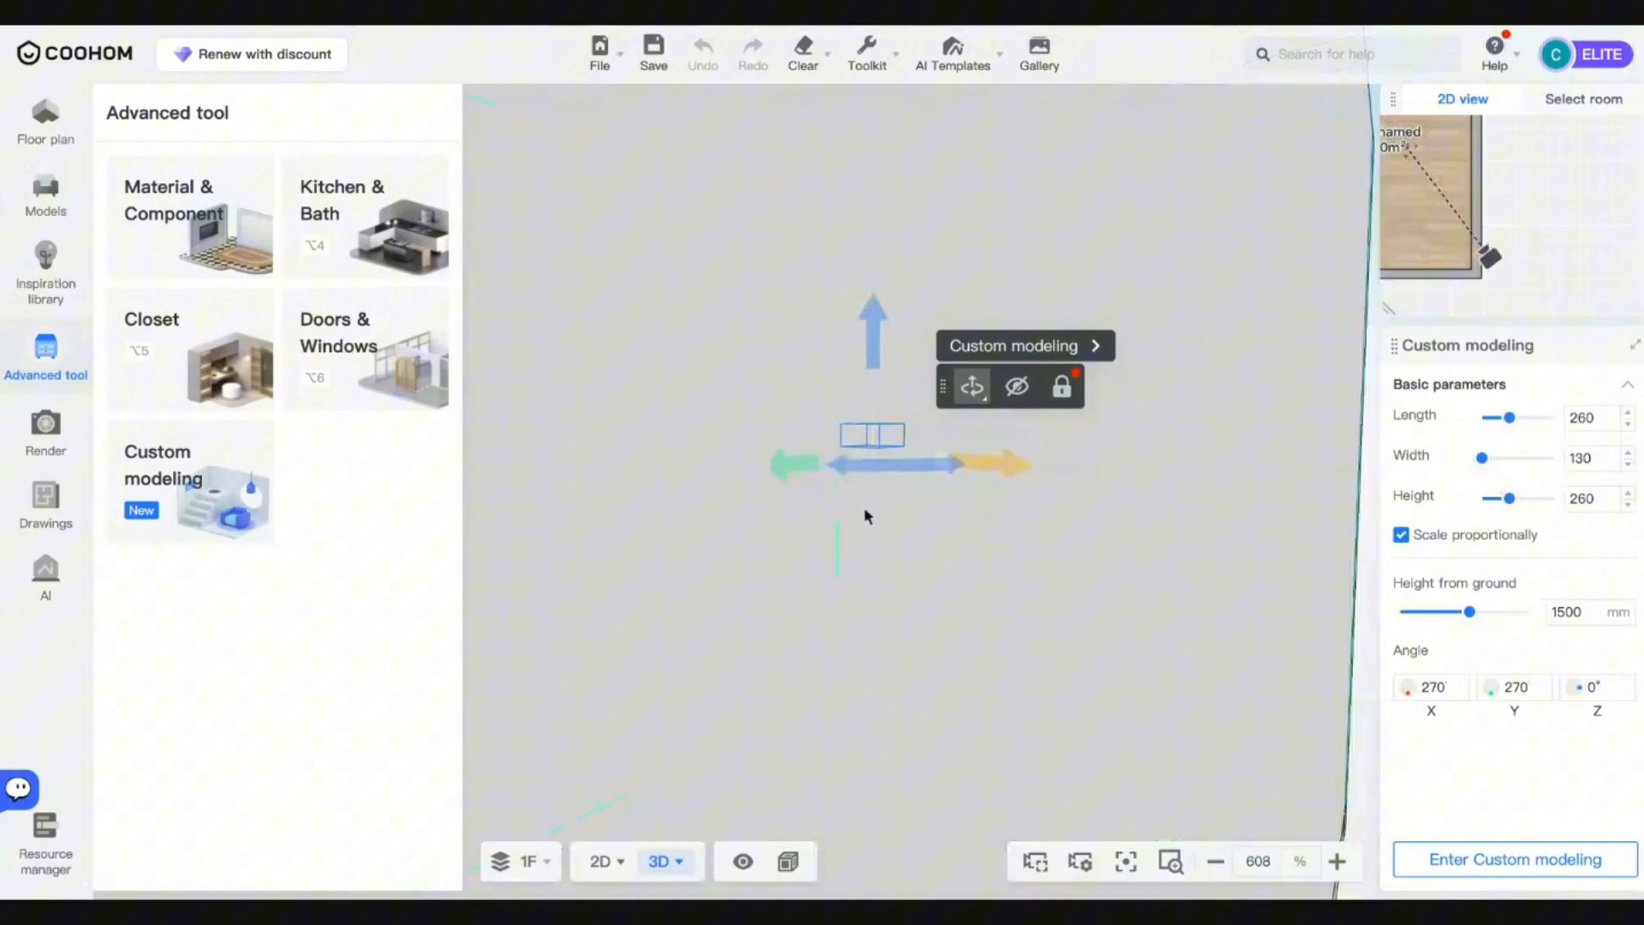
Empty the room using Clear > All and confirm.
{"action": "left_click_drag", "start_coordinate": [867, 514], "coordinate": [939, 761]}
{"action": "scroll", "coordinate": [851, 309], "scroll_direction": "down", "scroll_amount": 4}
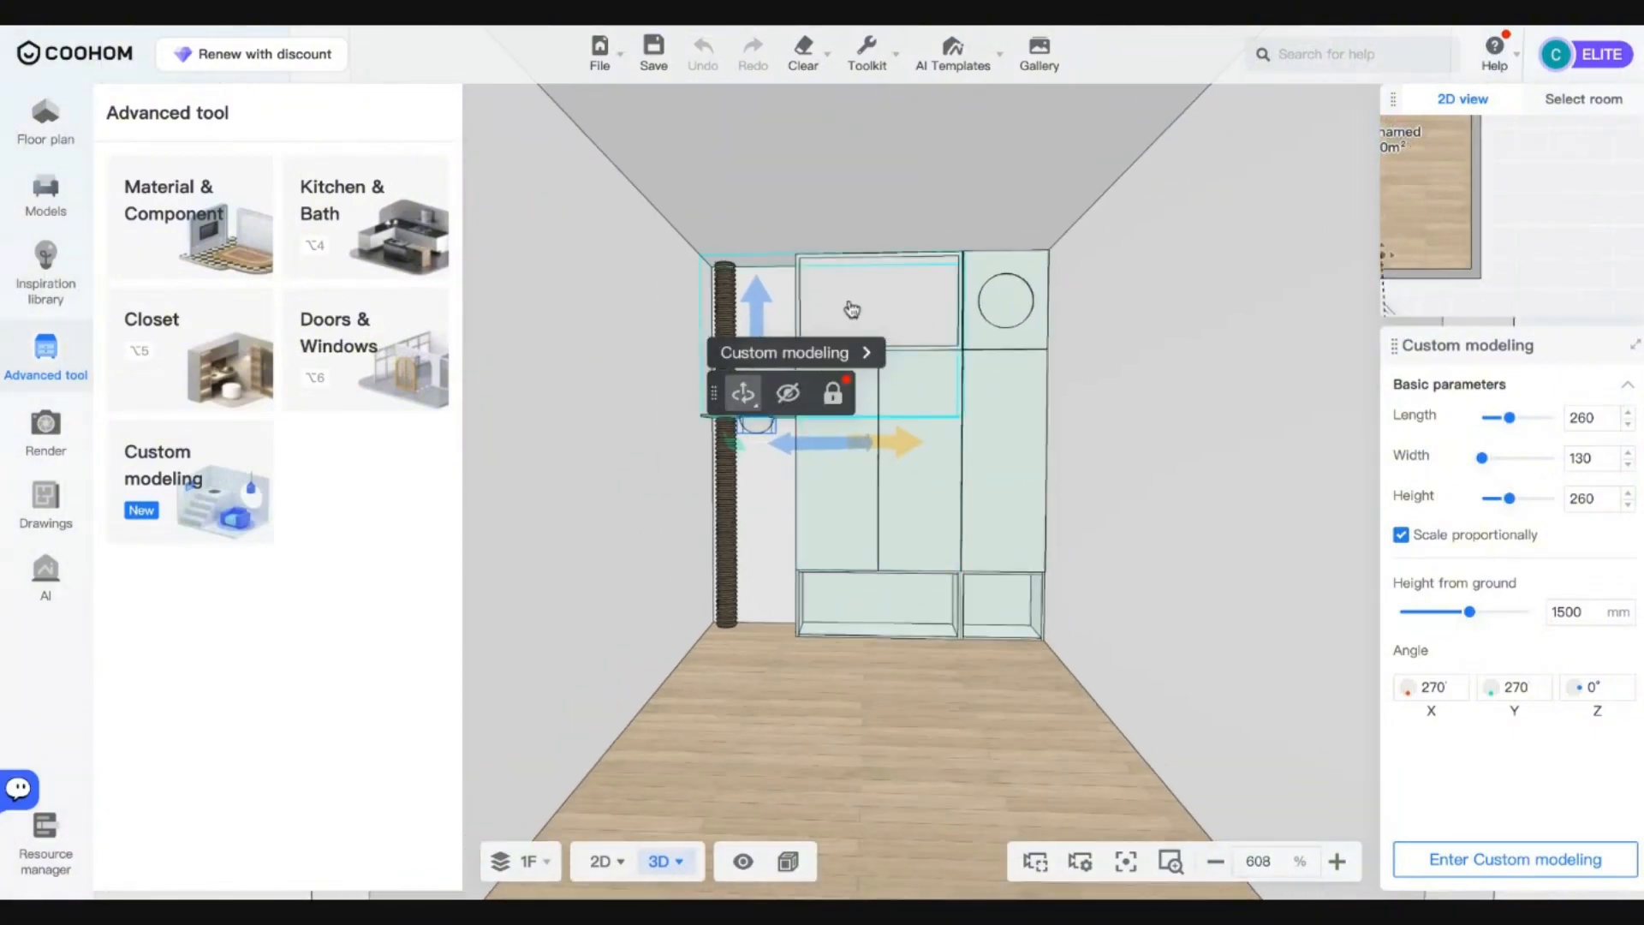
{"action": "left_click_drag", "start_coordinate": [970, 690], "coordinate": [852, 742]}
{"action": "scroll", "coordinate": [822, 719], "scroll_direction": "down", "scroll_amount": 5}
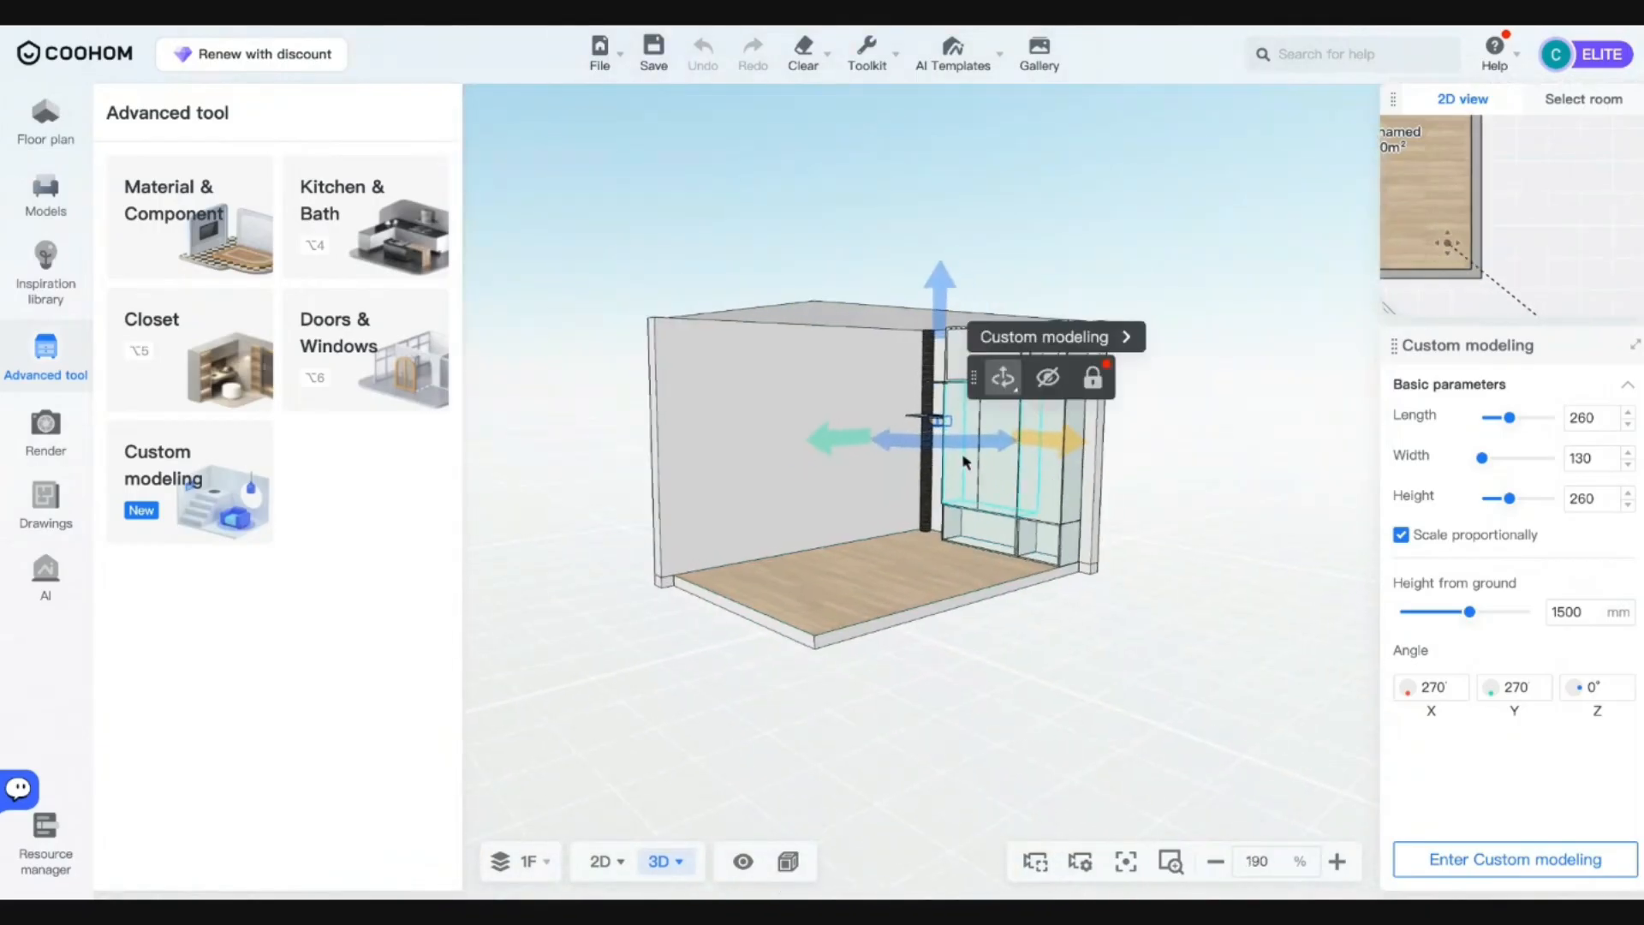
{"action": "left_click", "coordinate": [806, 56]}
{"action": "left_click", "coordinate": [810, 116]}
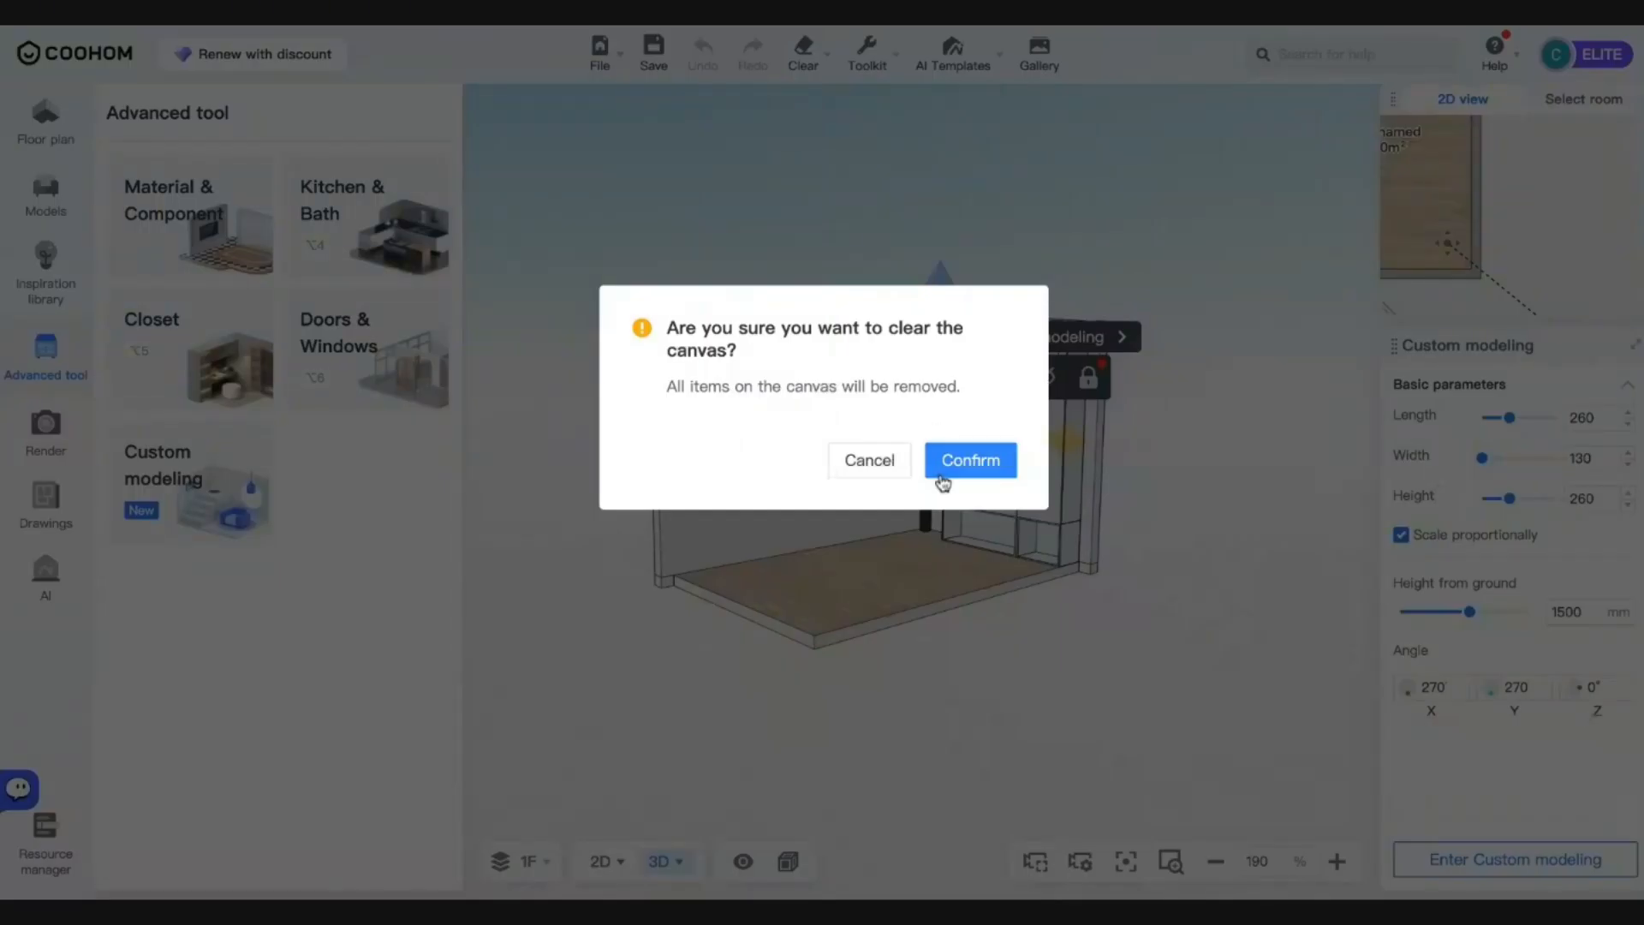
{"action": "left_click", "coordinate": [946, 468]}
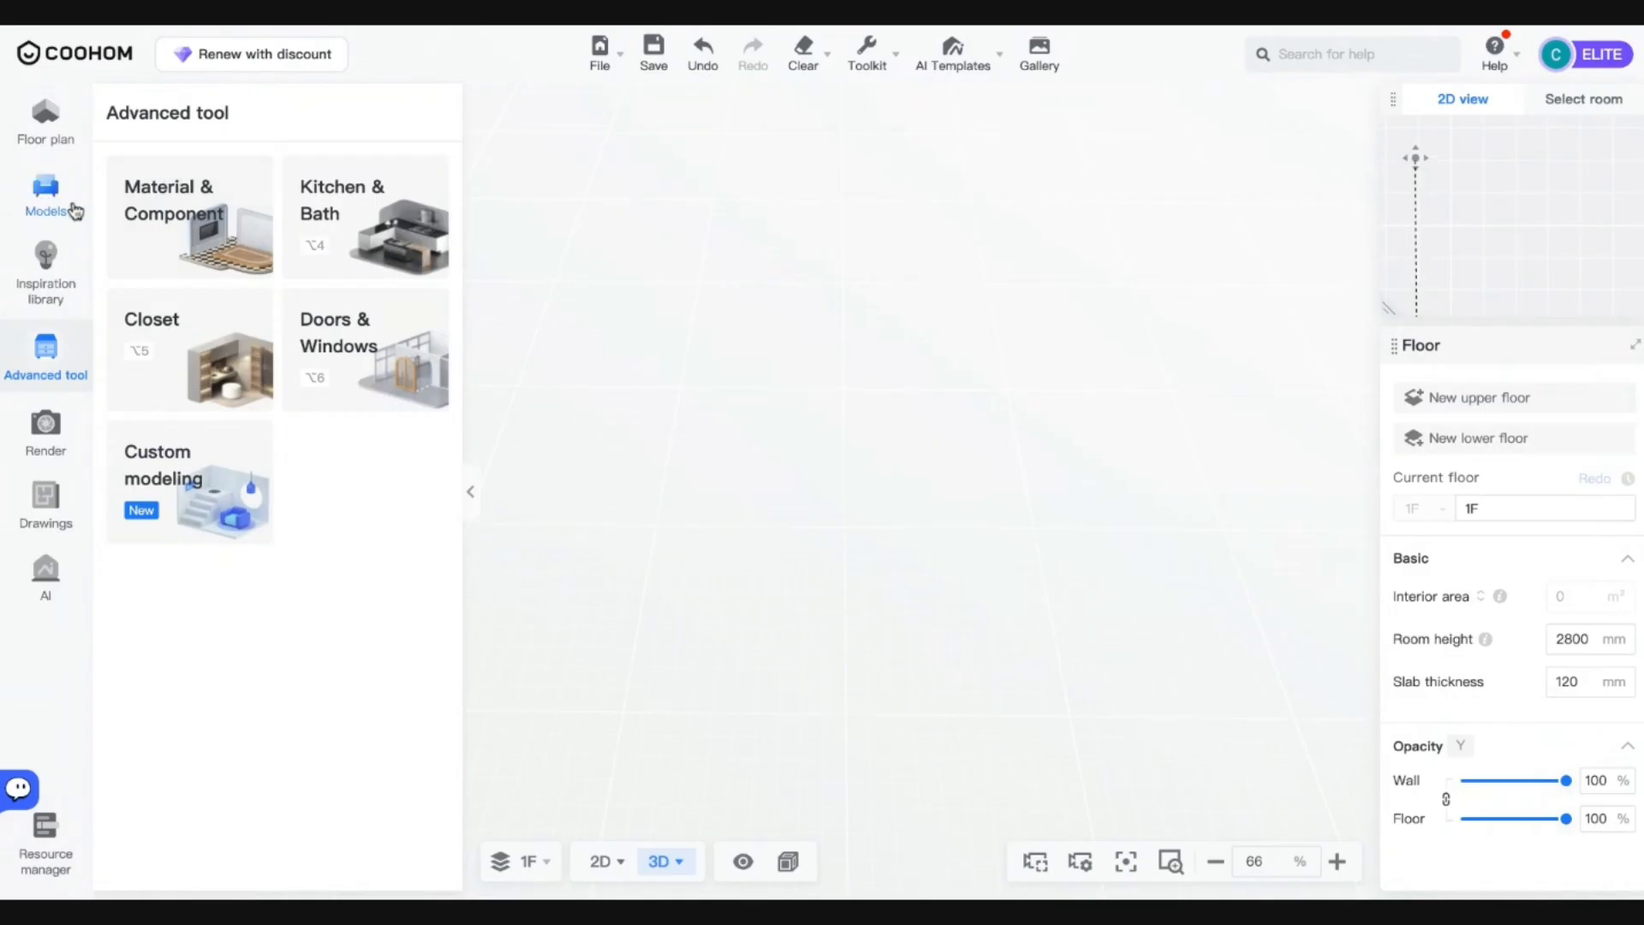
Undo the clear to restore the cabinet wall, post and shelves, then zoom back in.
{"action": "key", "text": "super+z"}
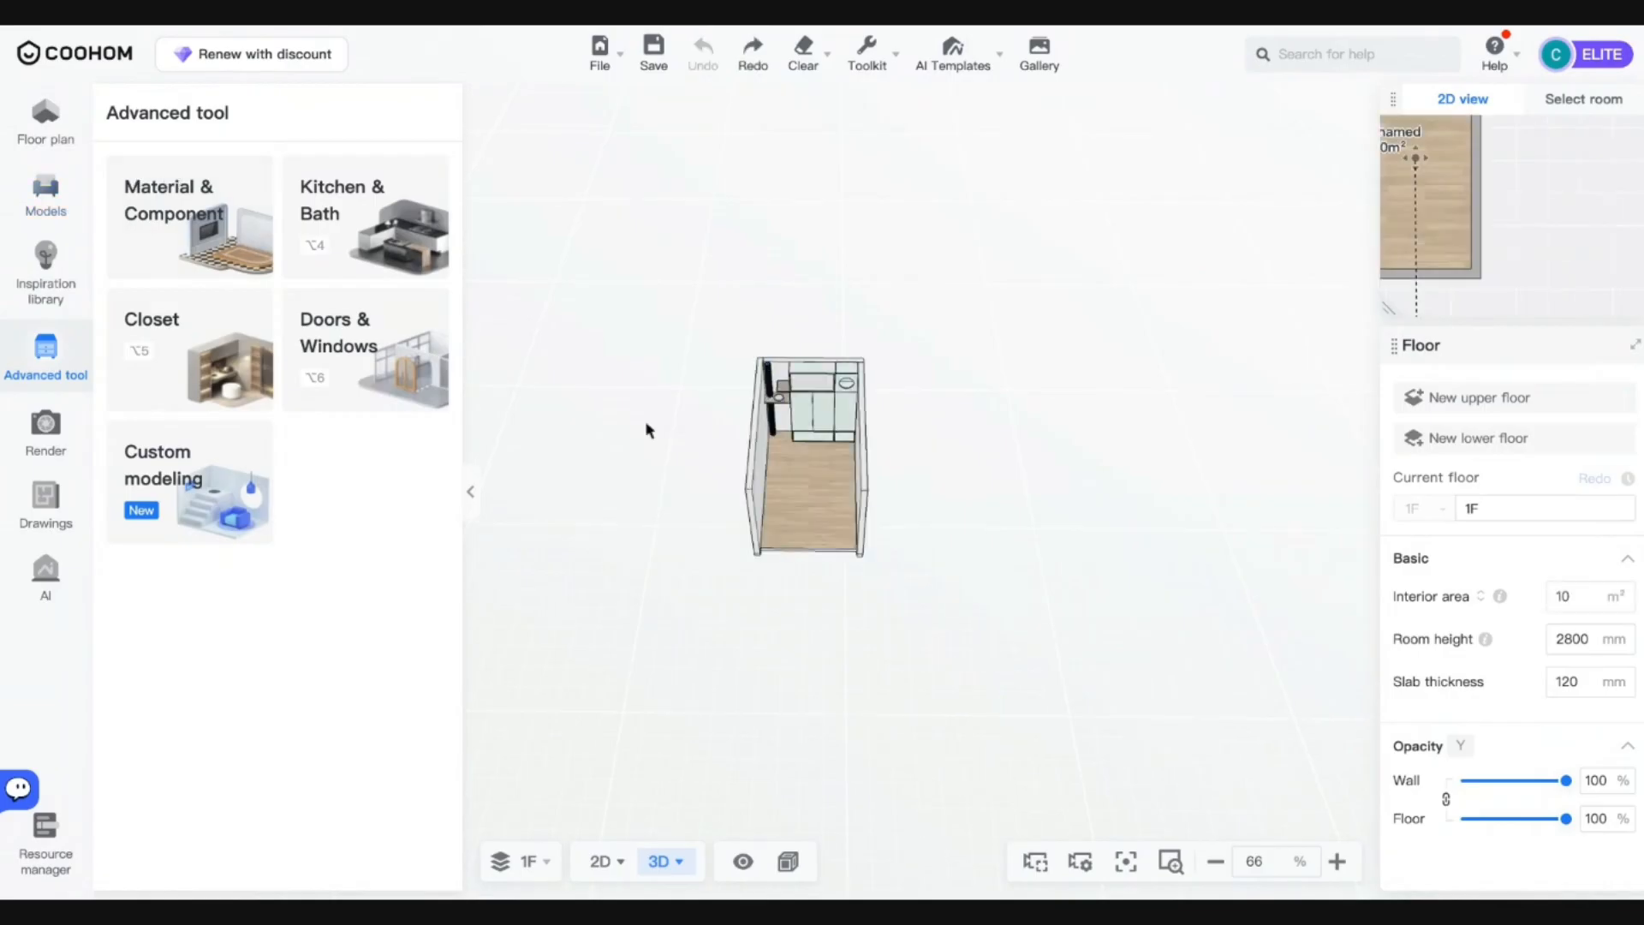
{"action": "left_click_drag", "start_coordinate": [954, 508], "coordinate": [856, 525]}
{"action": "scroll", "coordinate": [801, 455], "scroll_direction": "up", "scroll_amount": 10}
{"action": "key", "text": "a"}
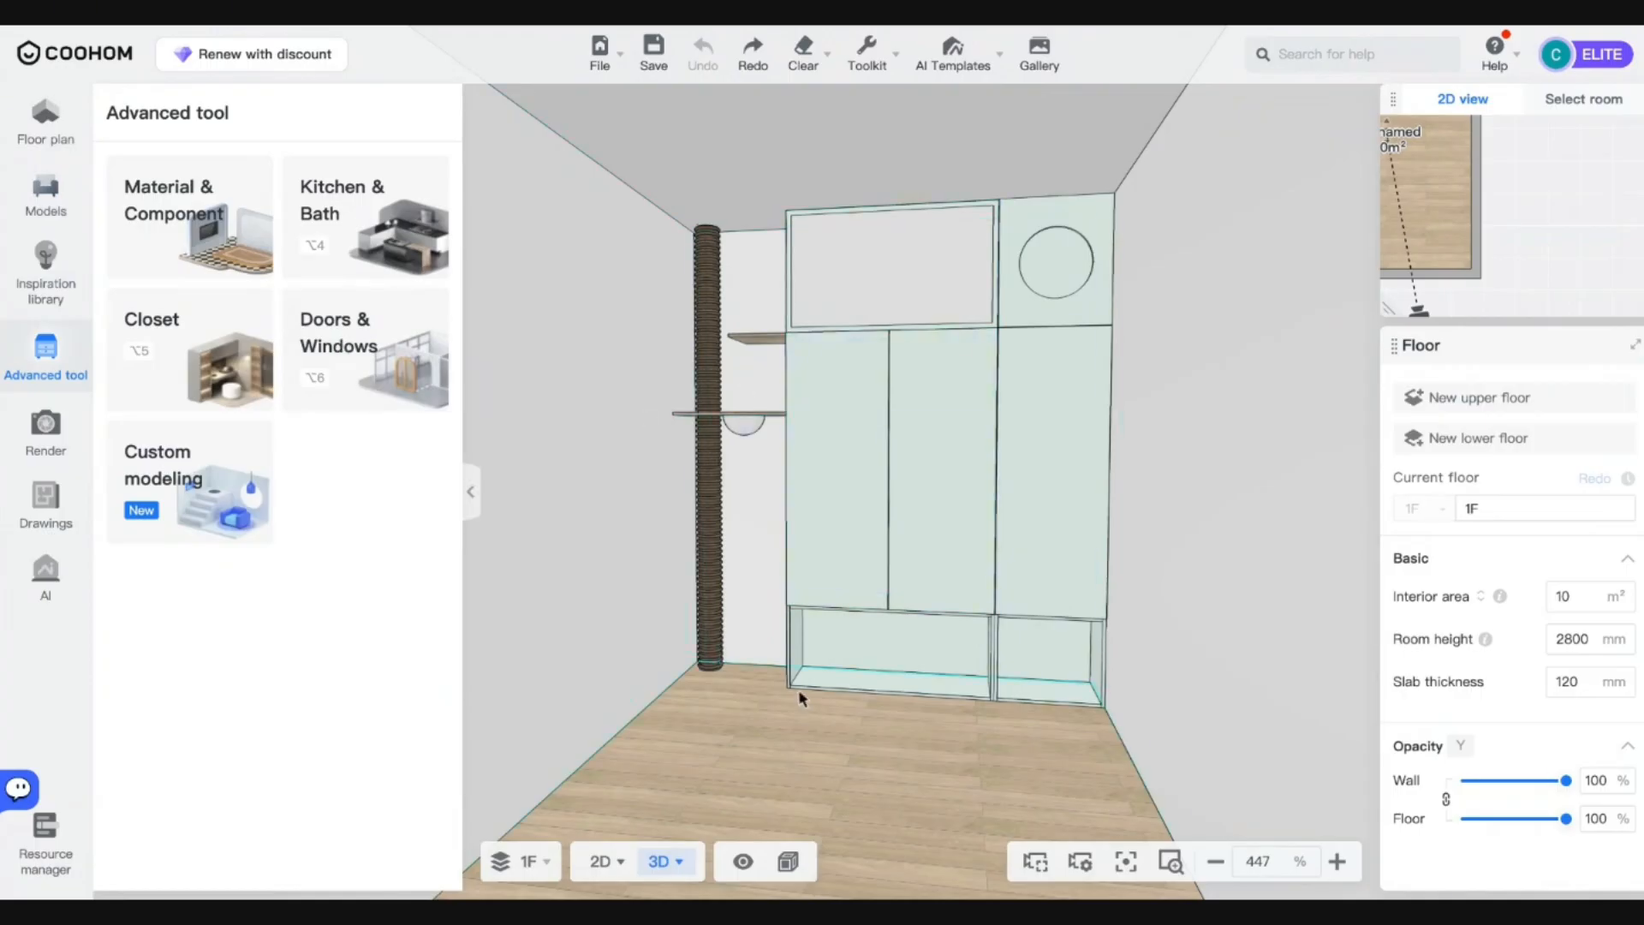
{"action": "left_click_drag", "start_coordinate": [886, 743], "coordinate": [976, 797]}
{"action": "scroll", "coordinate": [775, 437], "scroll_direction": "up", "scroll_amount": 5}
{"action": "left_click", "coordinate": [771, 424]}
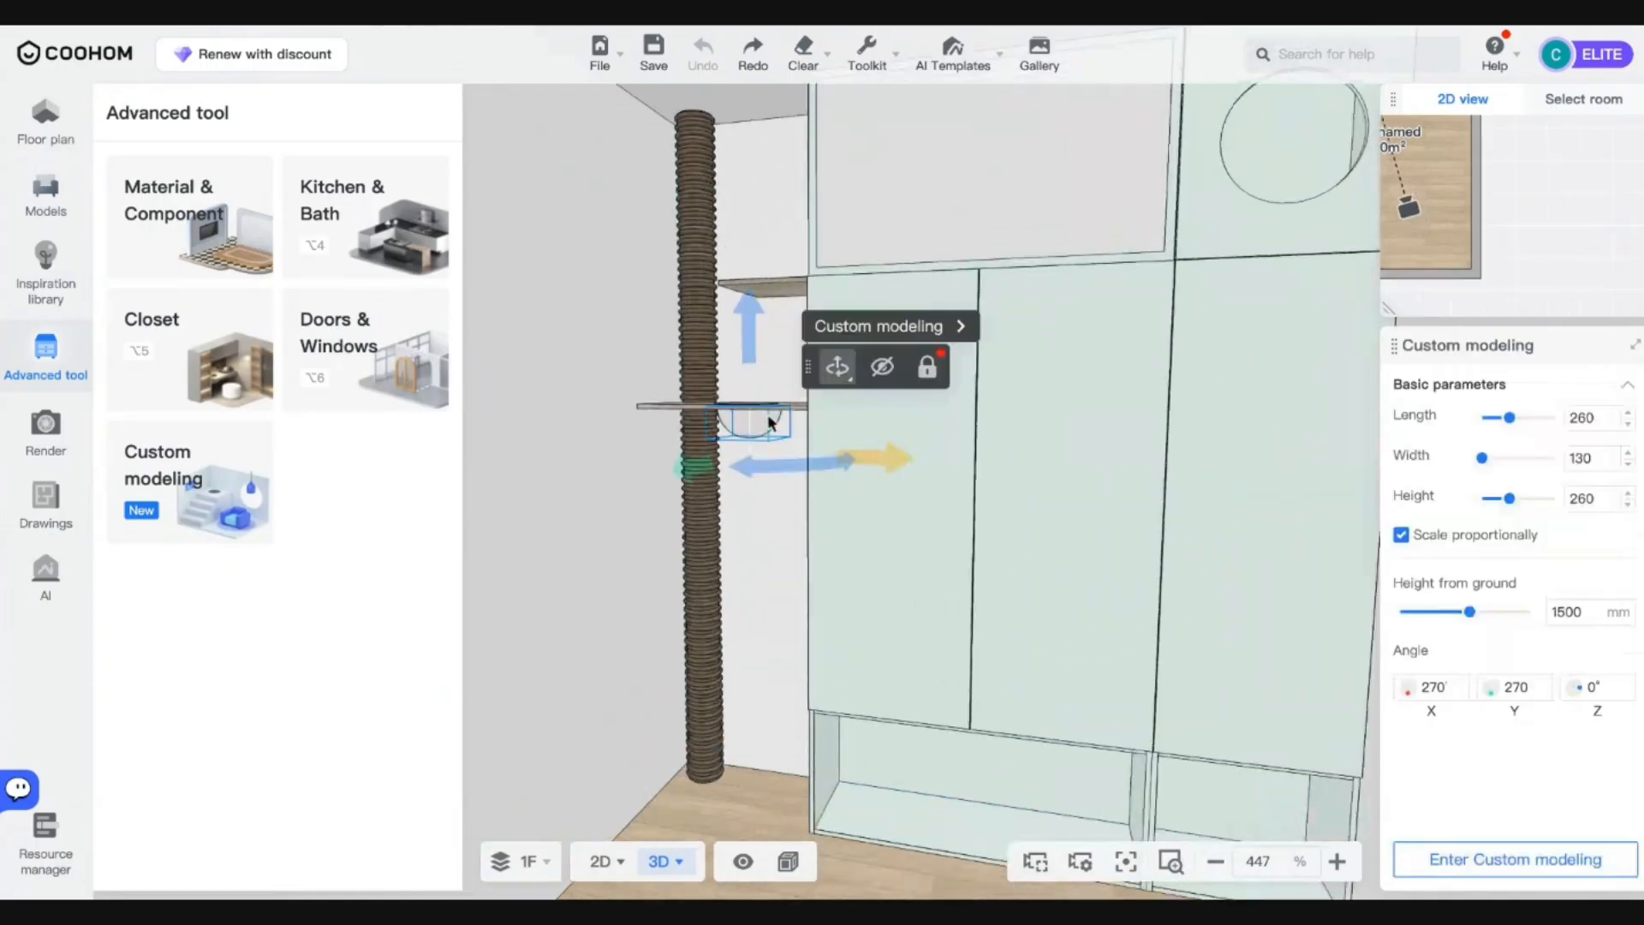
{"action": "left_click", "coordinate": [938, 336]}
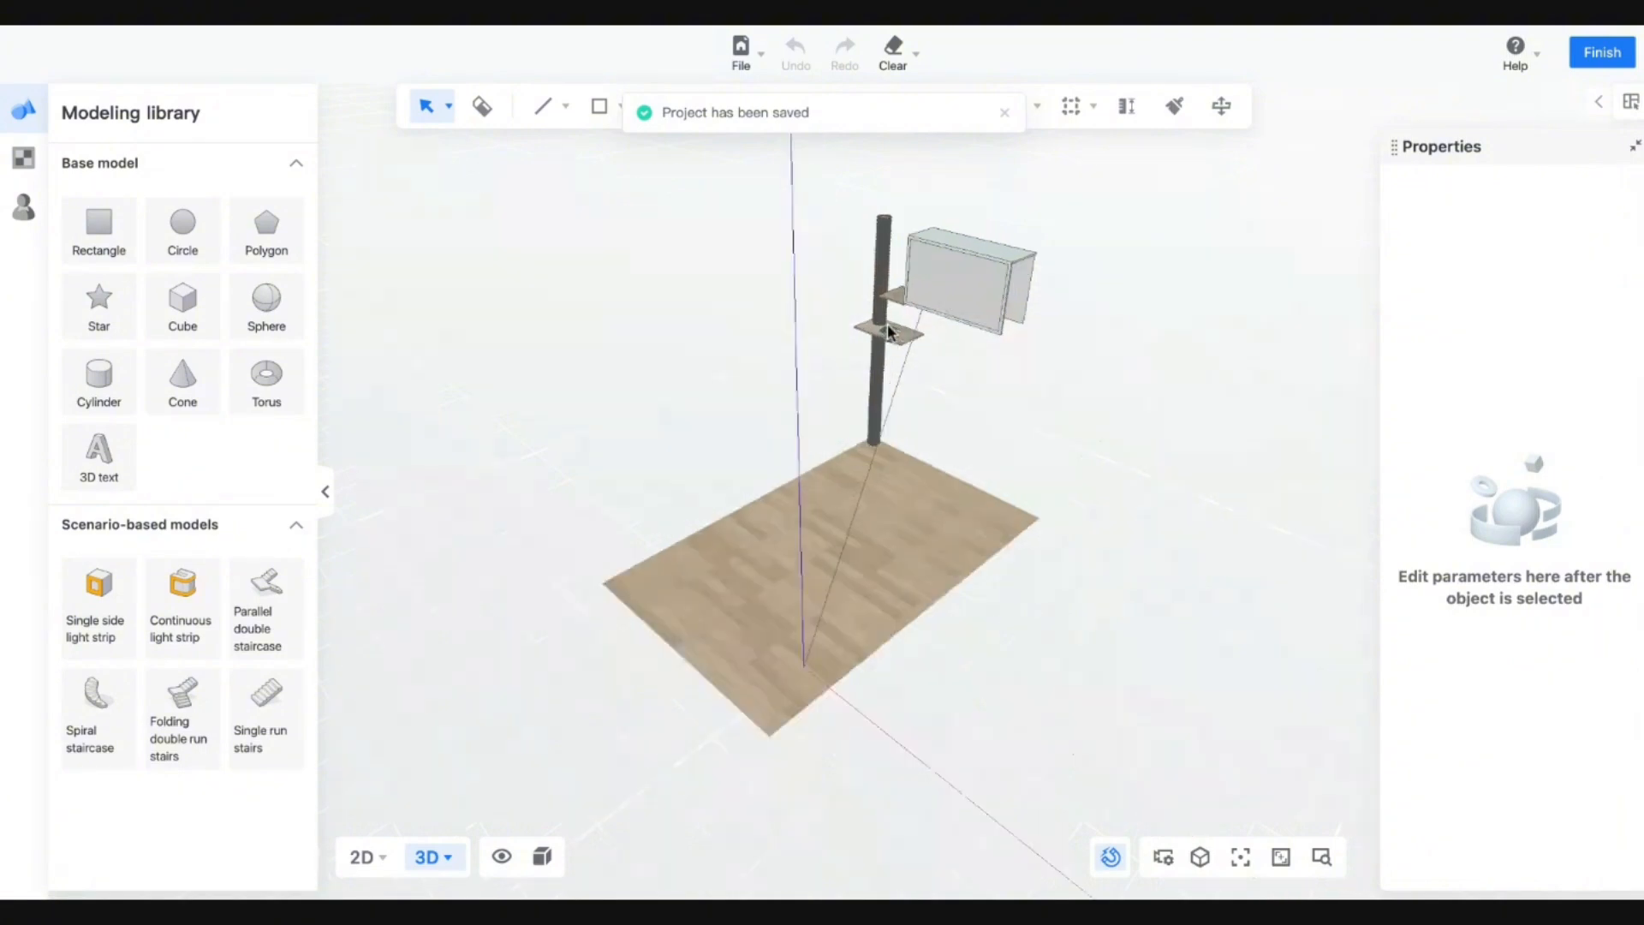
{"action": "scroll", "coordinate": [888, 334], "scroll_direction": "up", "scroll_amount": 5}
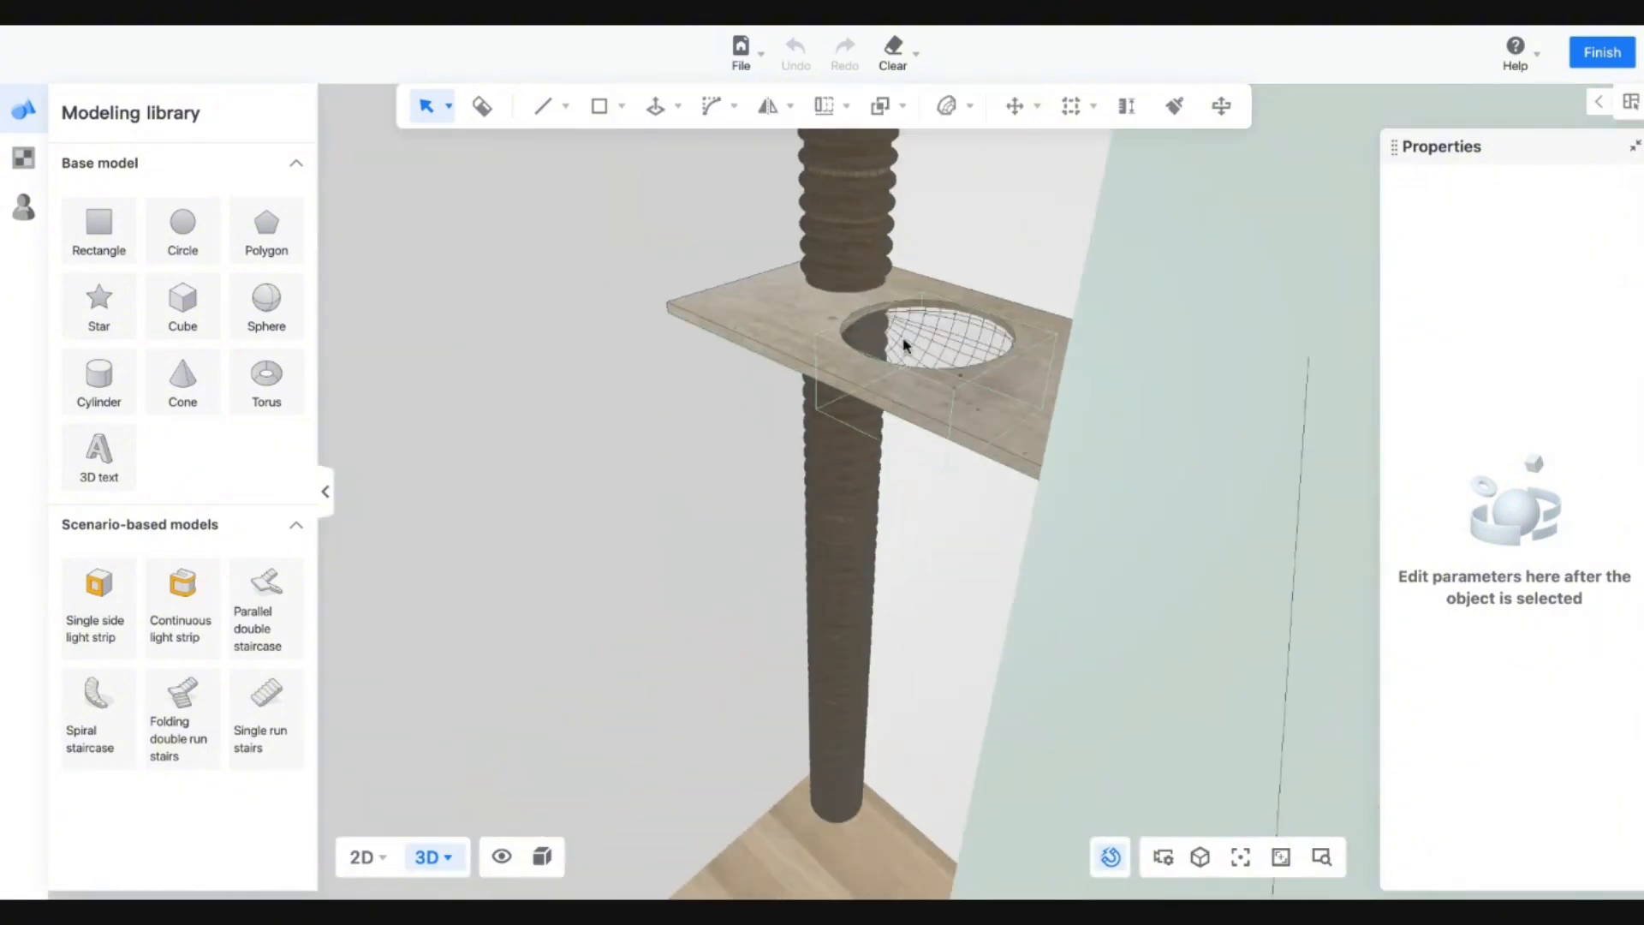
{"action": "left_click", "coordinate": [901, 367]}
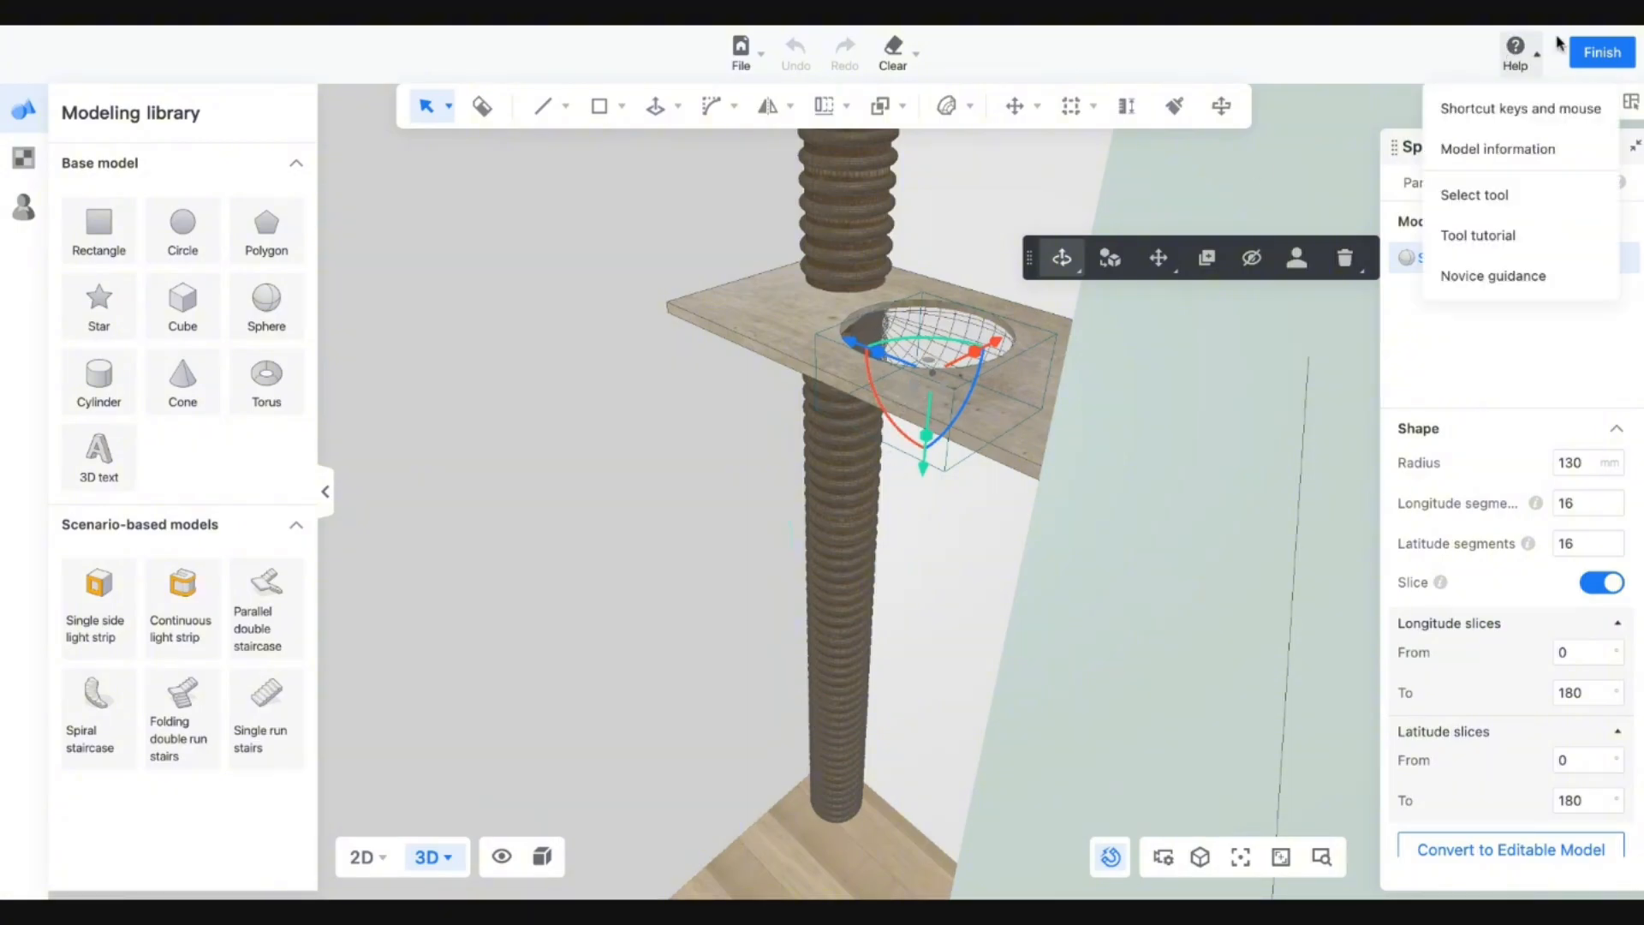
{"action": "left_click", "coordinate": [1603, 54]}
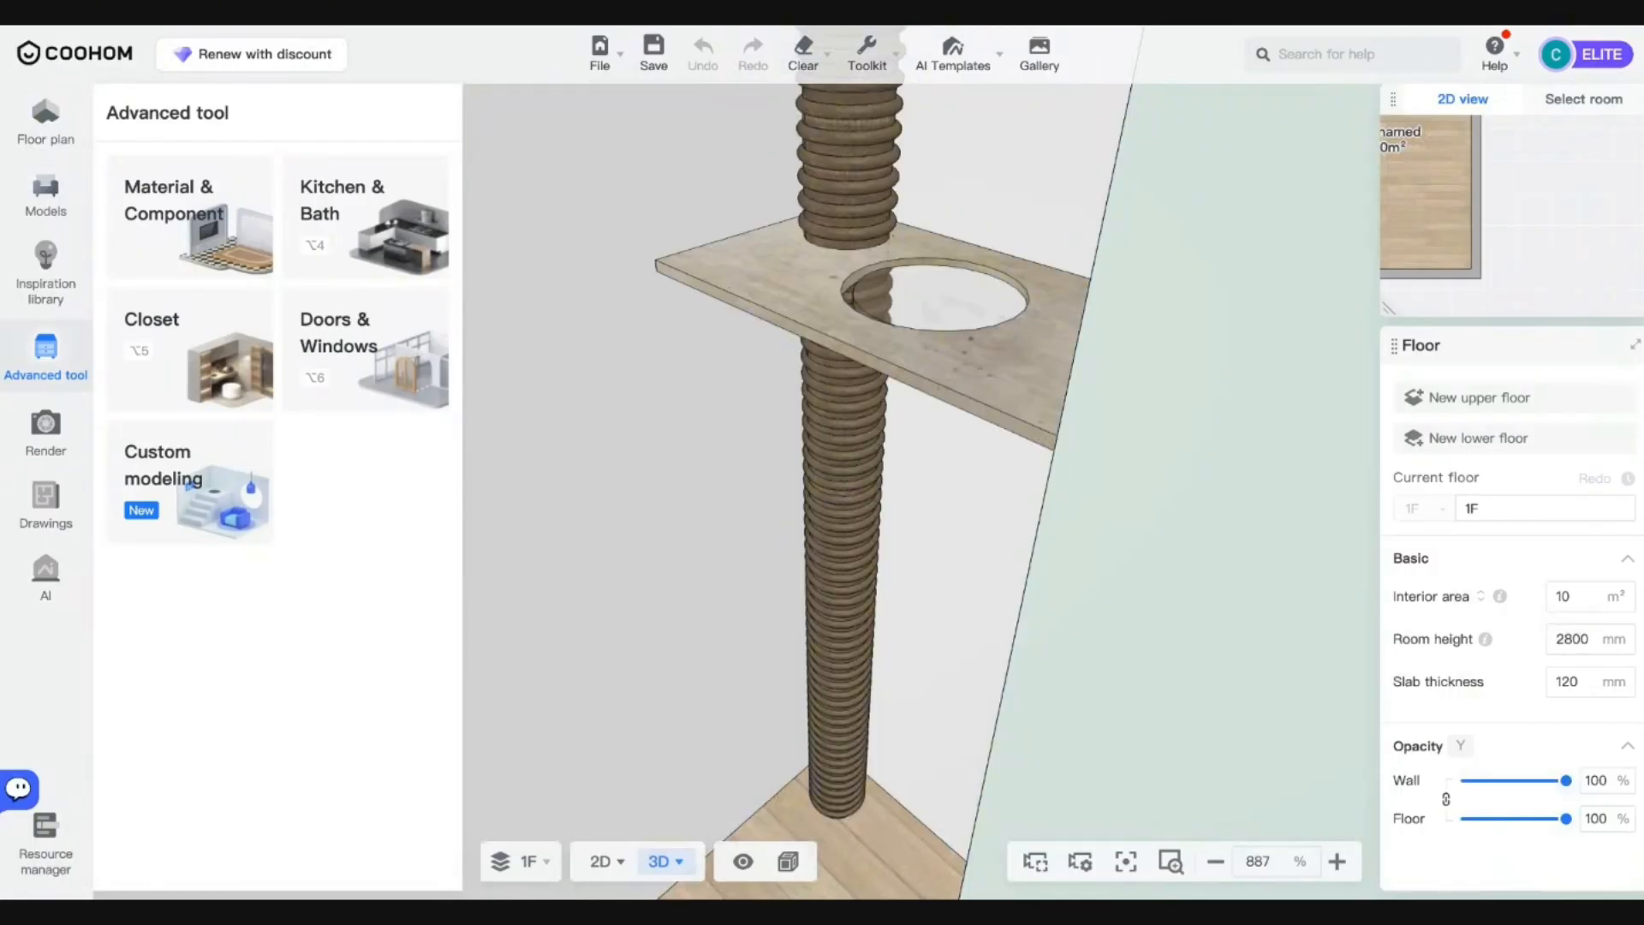
{"action": "left_click_drag", "start_coordinate": [746, 562], "coordinate": [874, 499]}
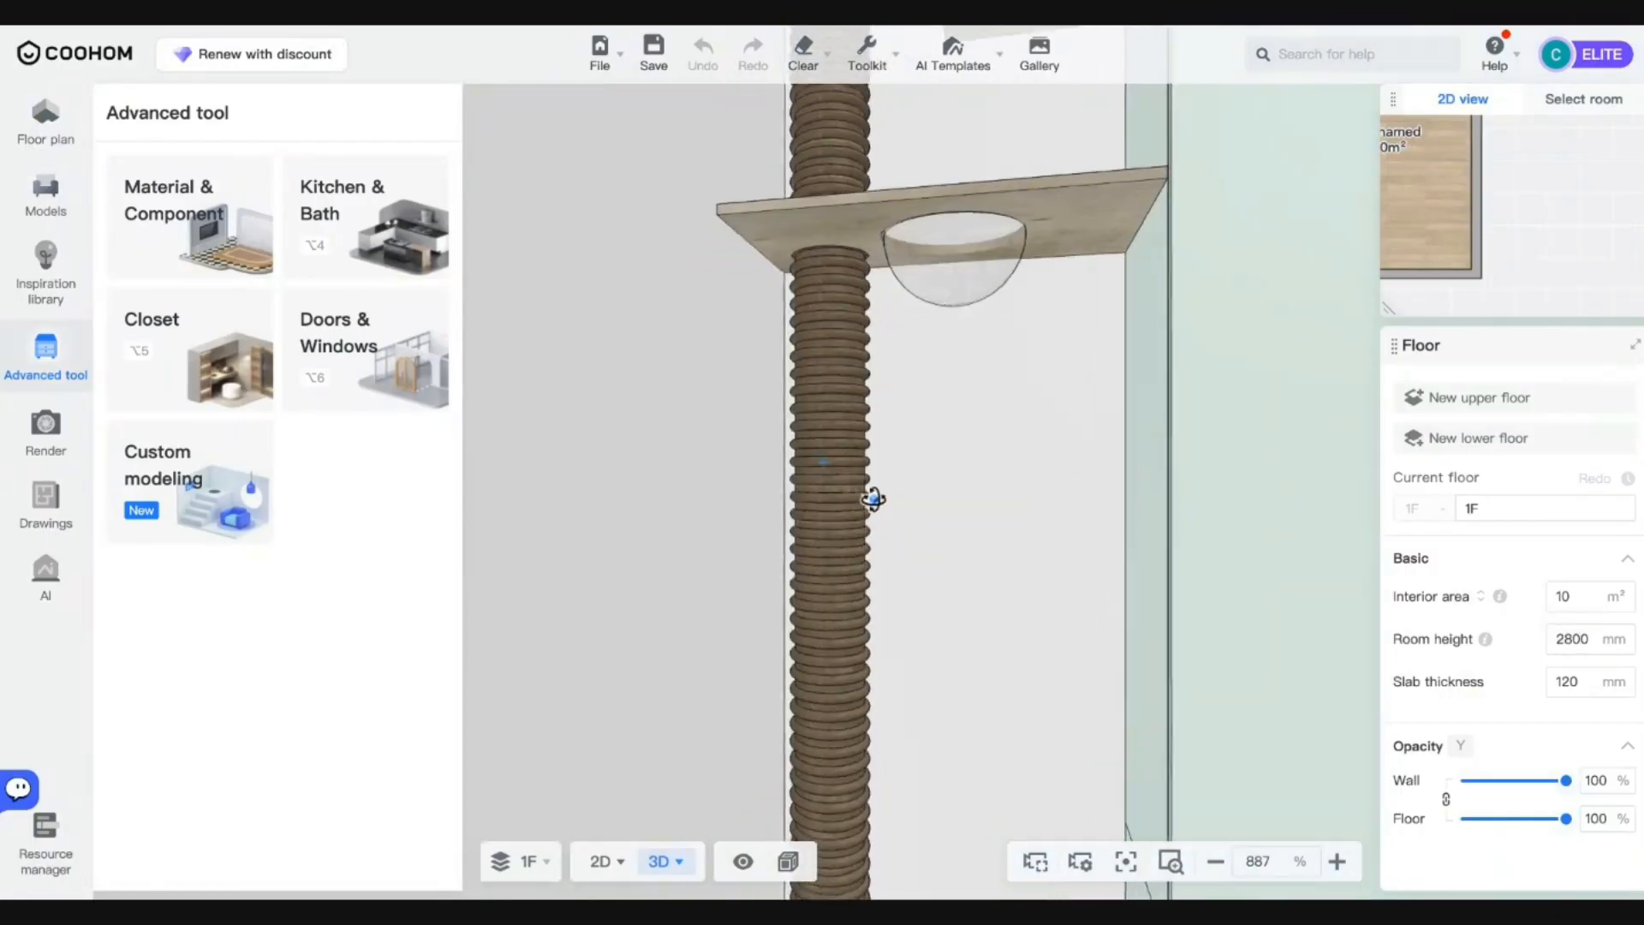
{"action": "scroll", "coordinate": [874, 499], "scroll_direction": "down", "scroll_amount": 10}
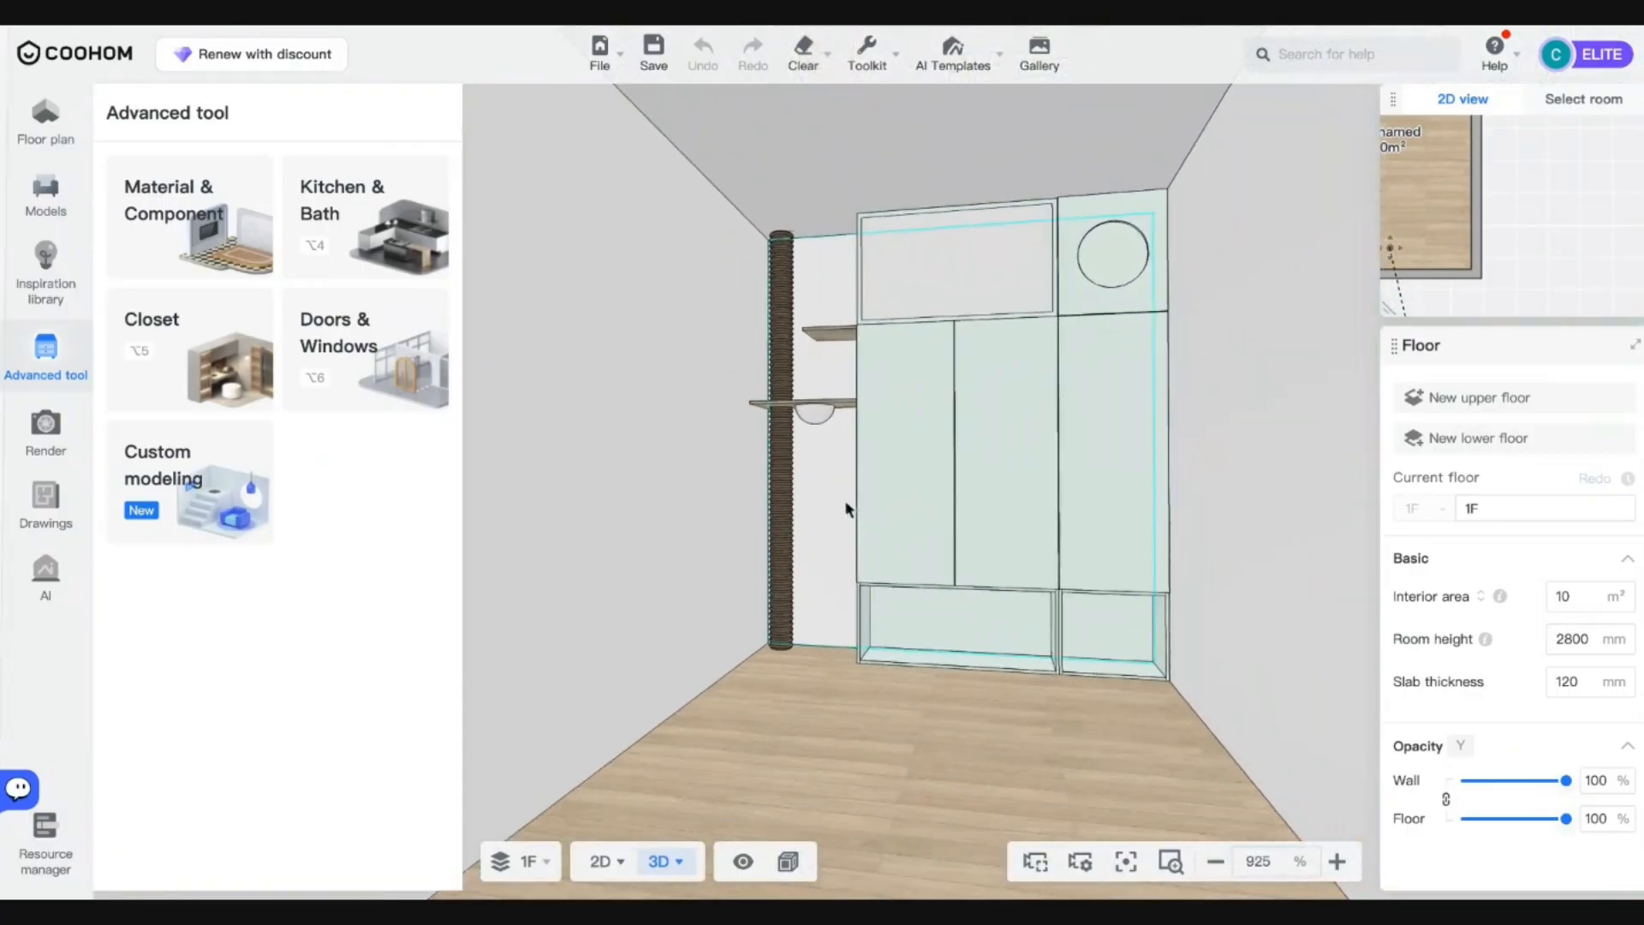
Show the Construction > Windows models and switch to the 2D floor plan.
{"action": "left_click", "coordinate": [45, 196]}
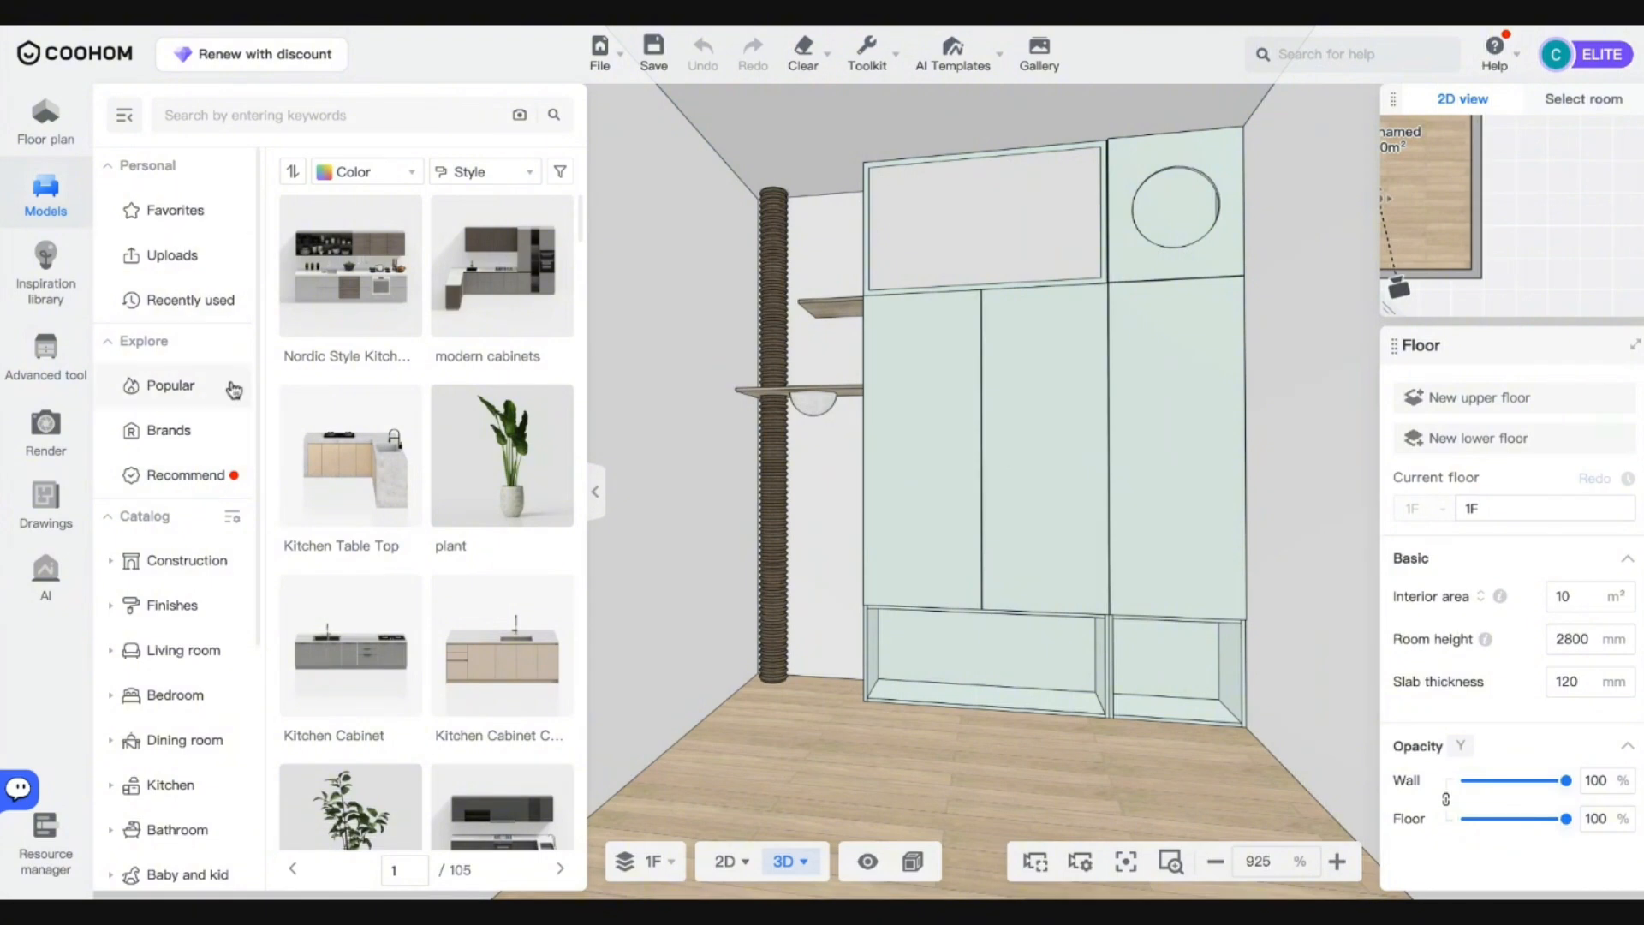
{"action": "left_click", "coordinate": [188, 563]}
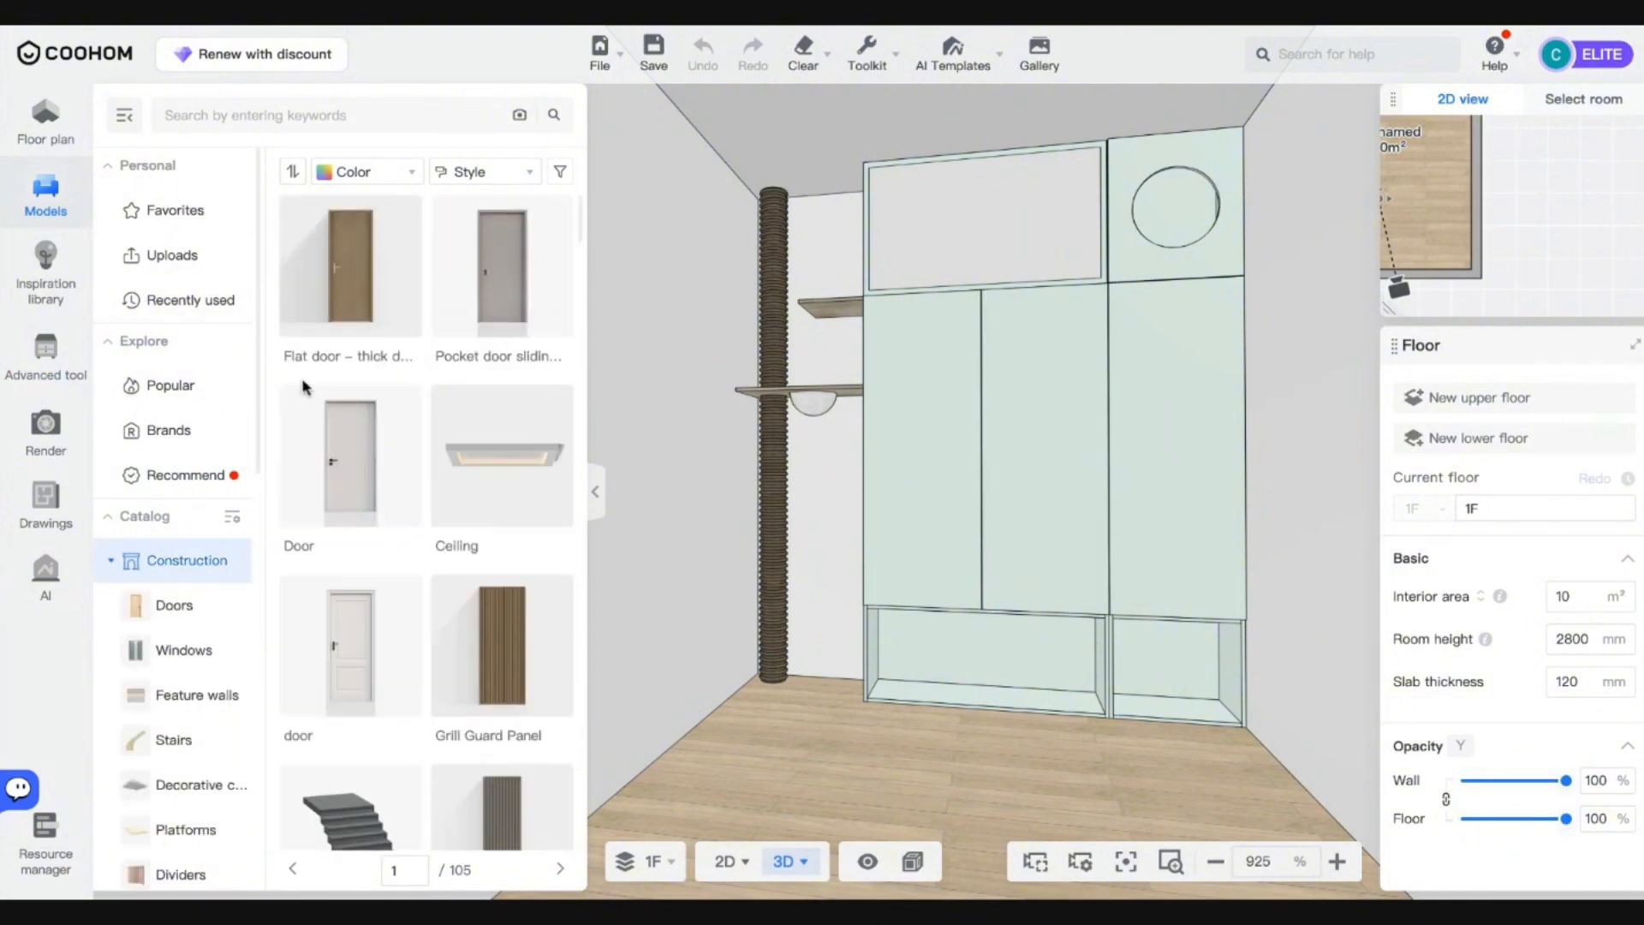
{"action": "left_click", "coordinate": [182, 650]}
{"action": "left_click", "coordinate": [726, 863]}
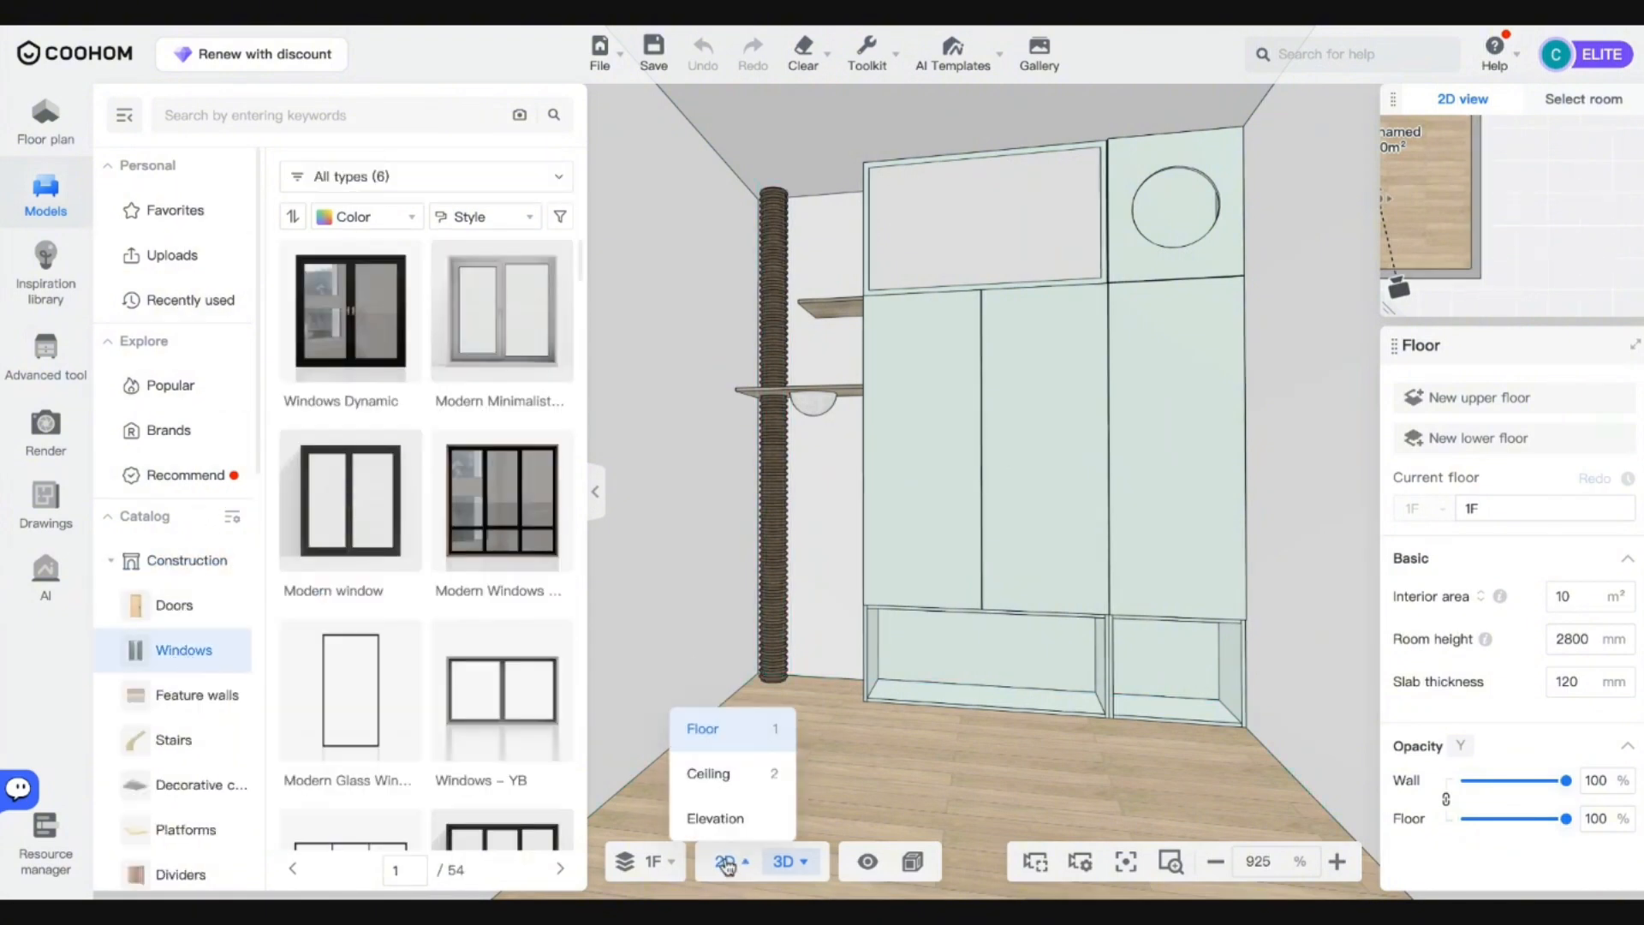
{"action": "left_click", "coordinate": [702, 729]}
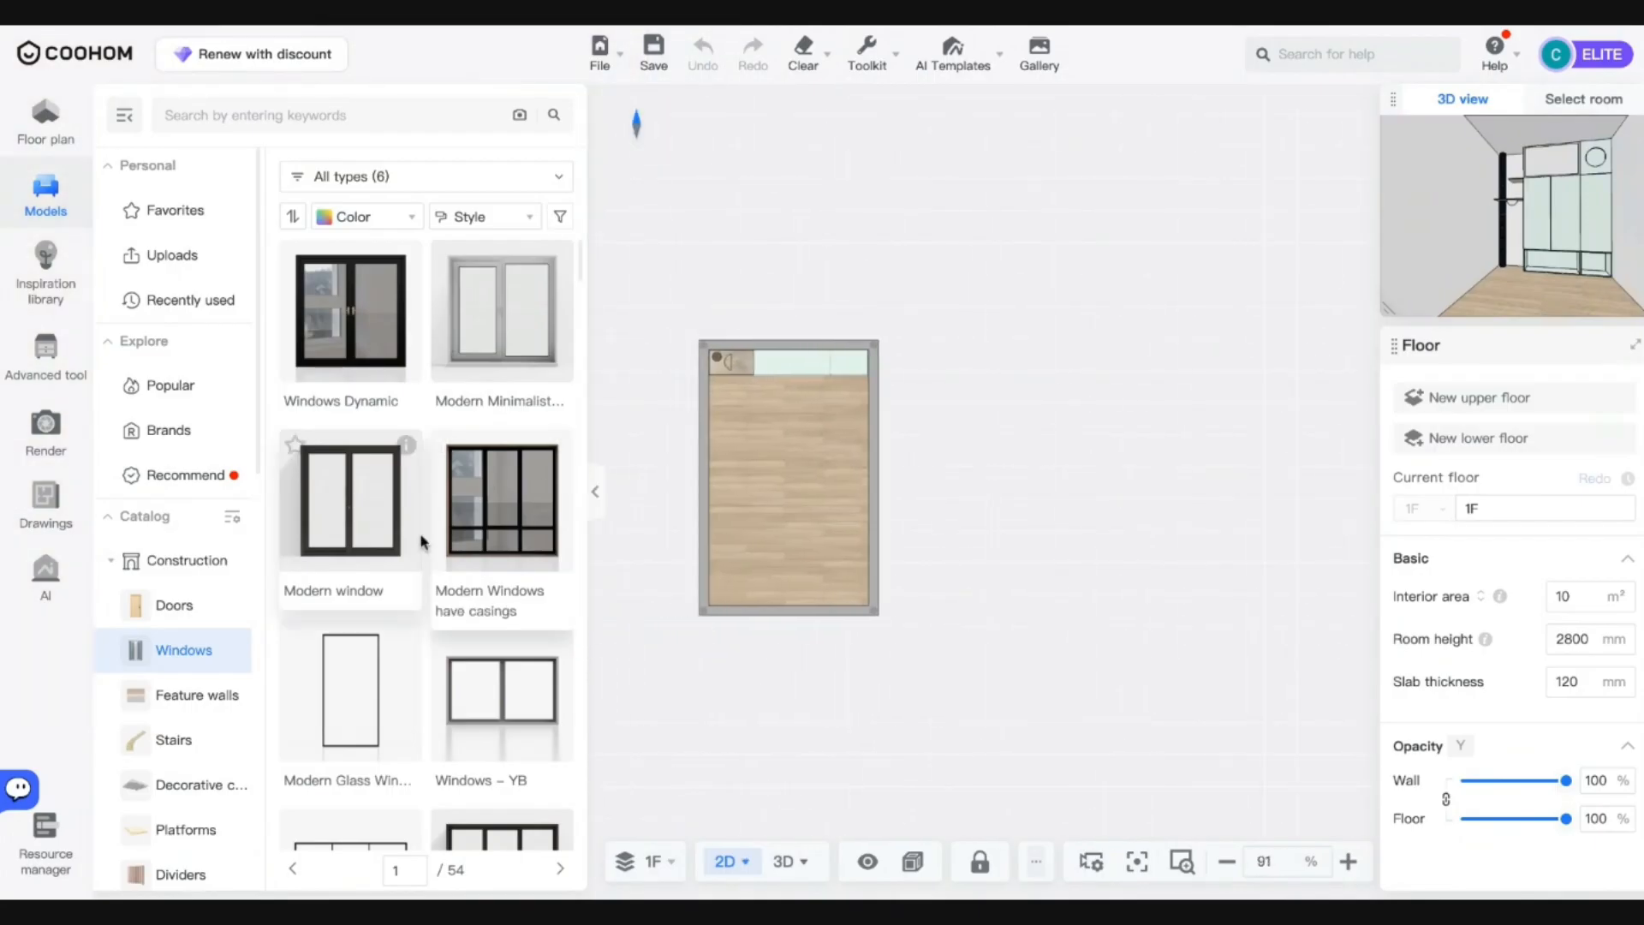
Place Windows – YB in the left wall beside the post, return to 3D, and open rendering.
{"action": "left_click_drag", "start_coordinate": [504, 691], "coordinate": [761, 475]}
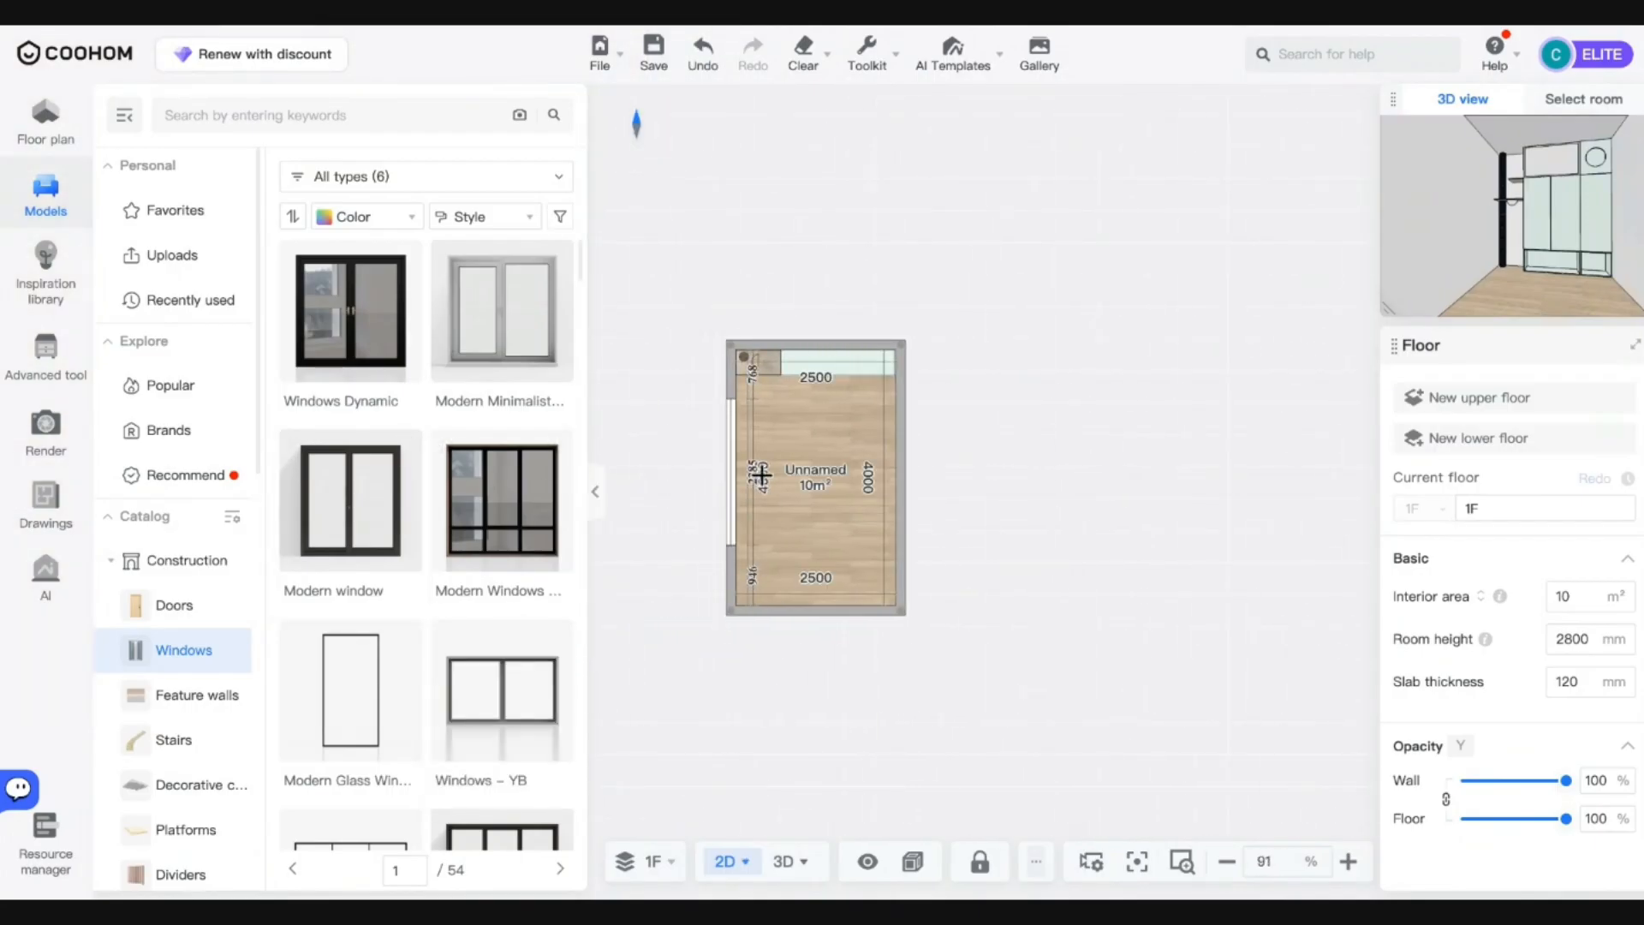
{"action": "left_click", "coordinate": [762, 475]}
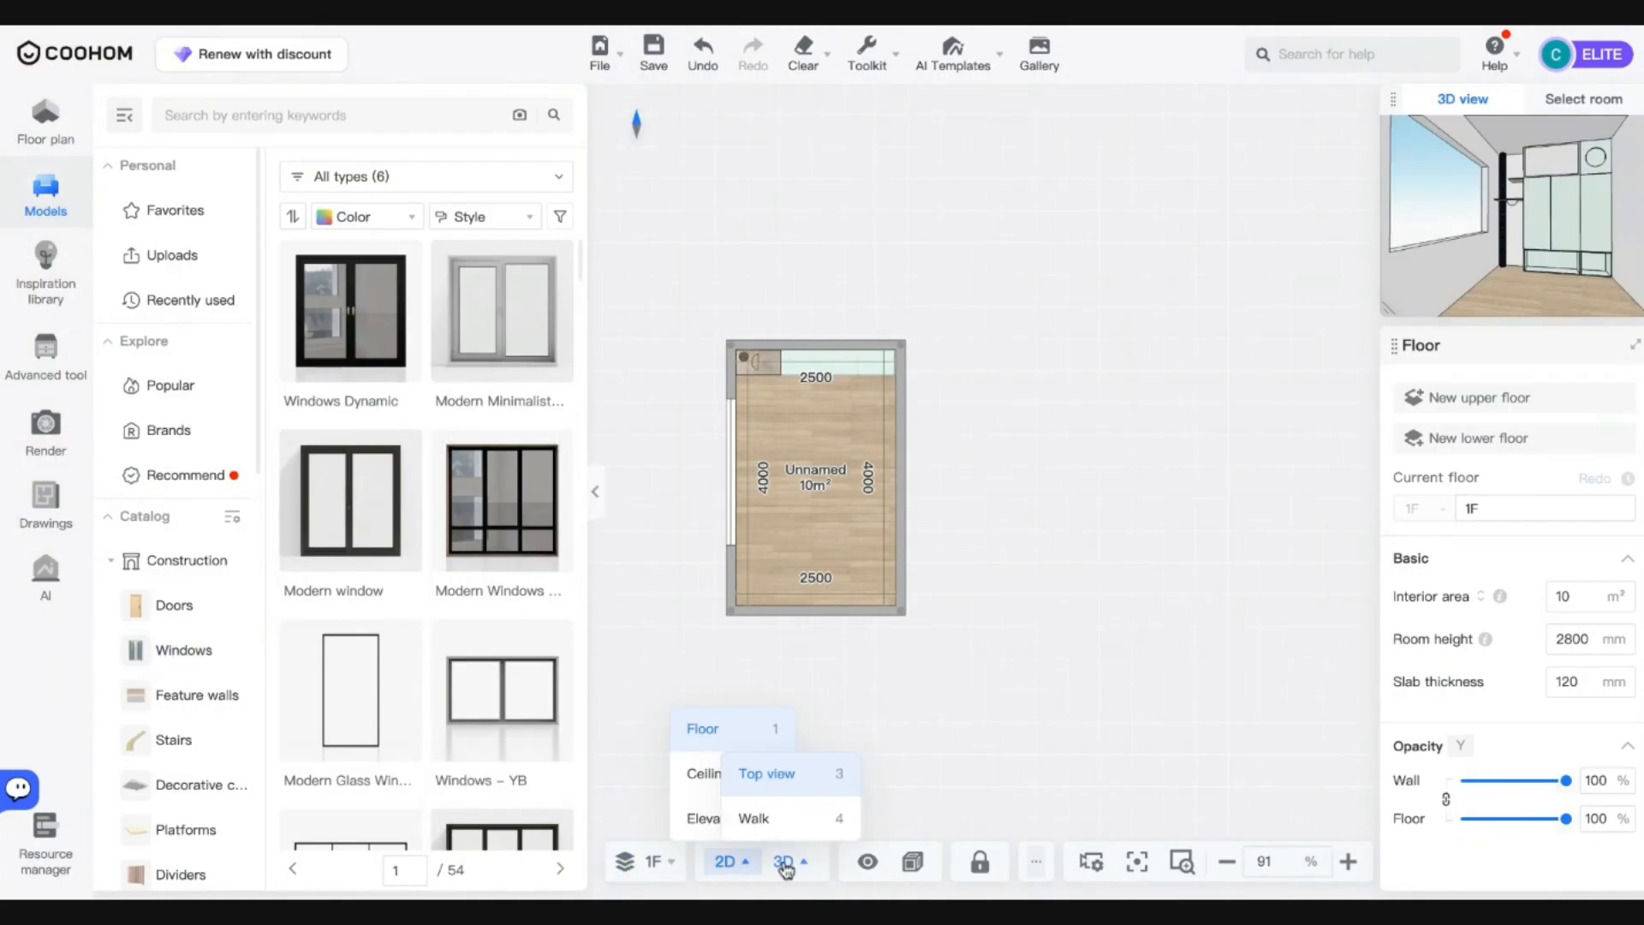
{"action": "left_click", "coordinate": [784, 863]}
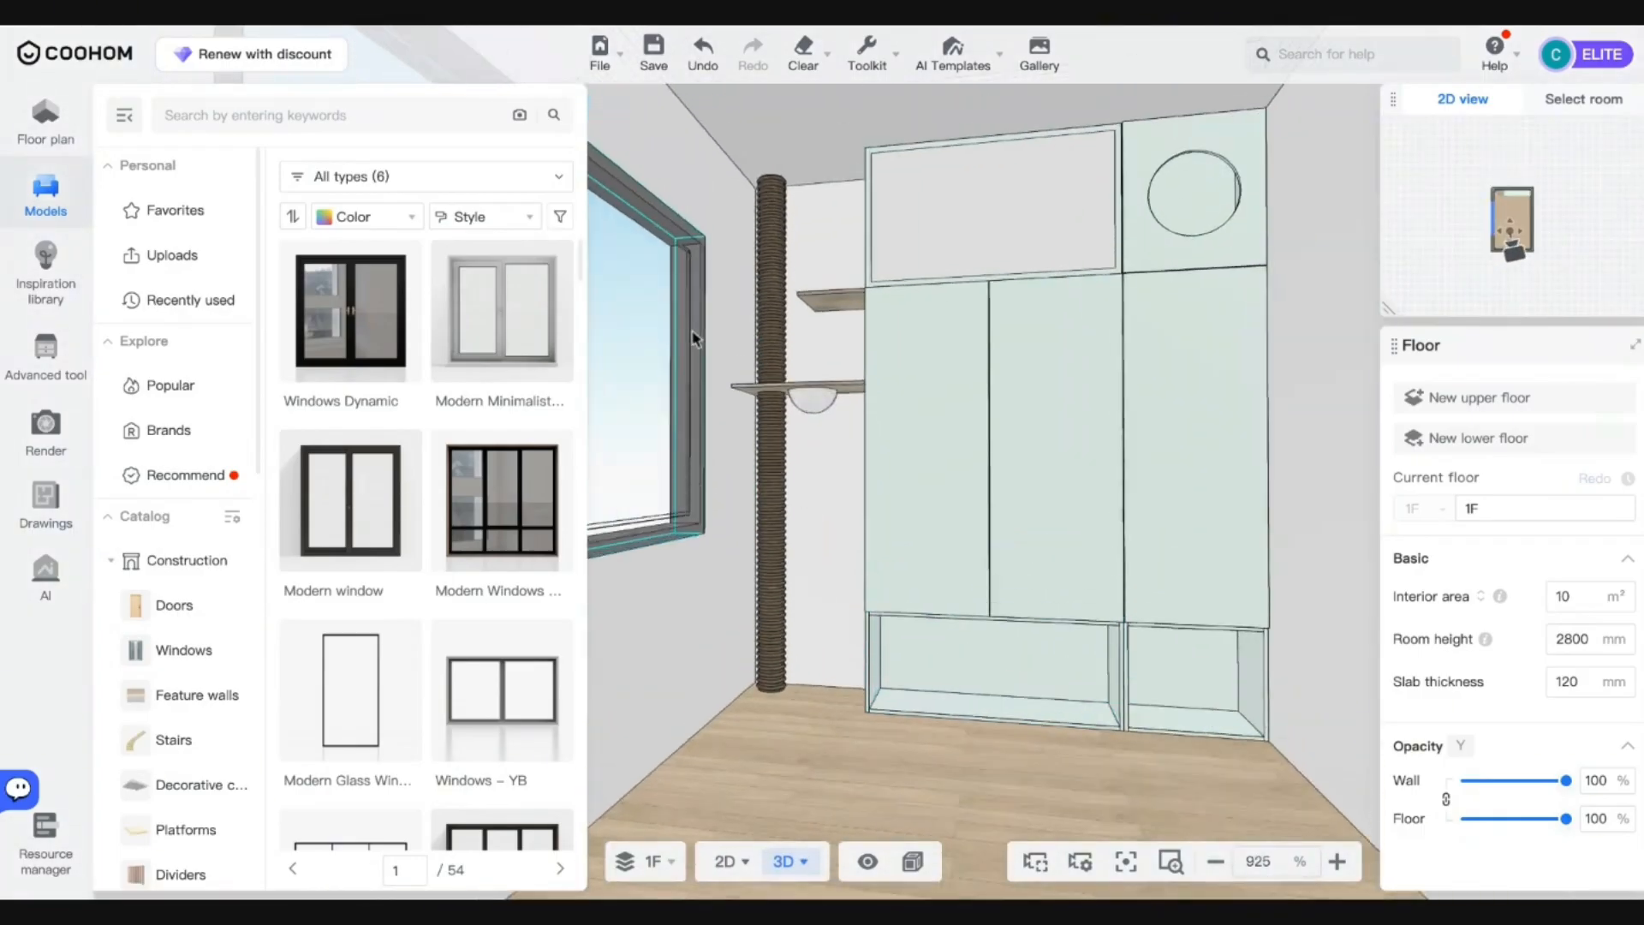
{"action": "mouse_move", "coordinate": [1047, 58]}
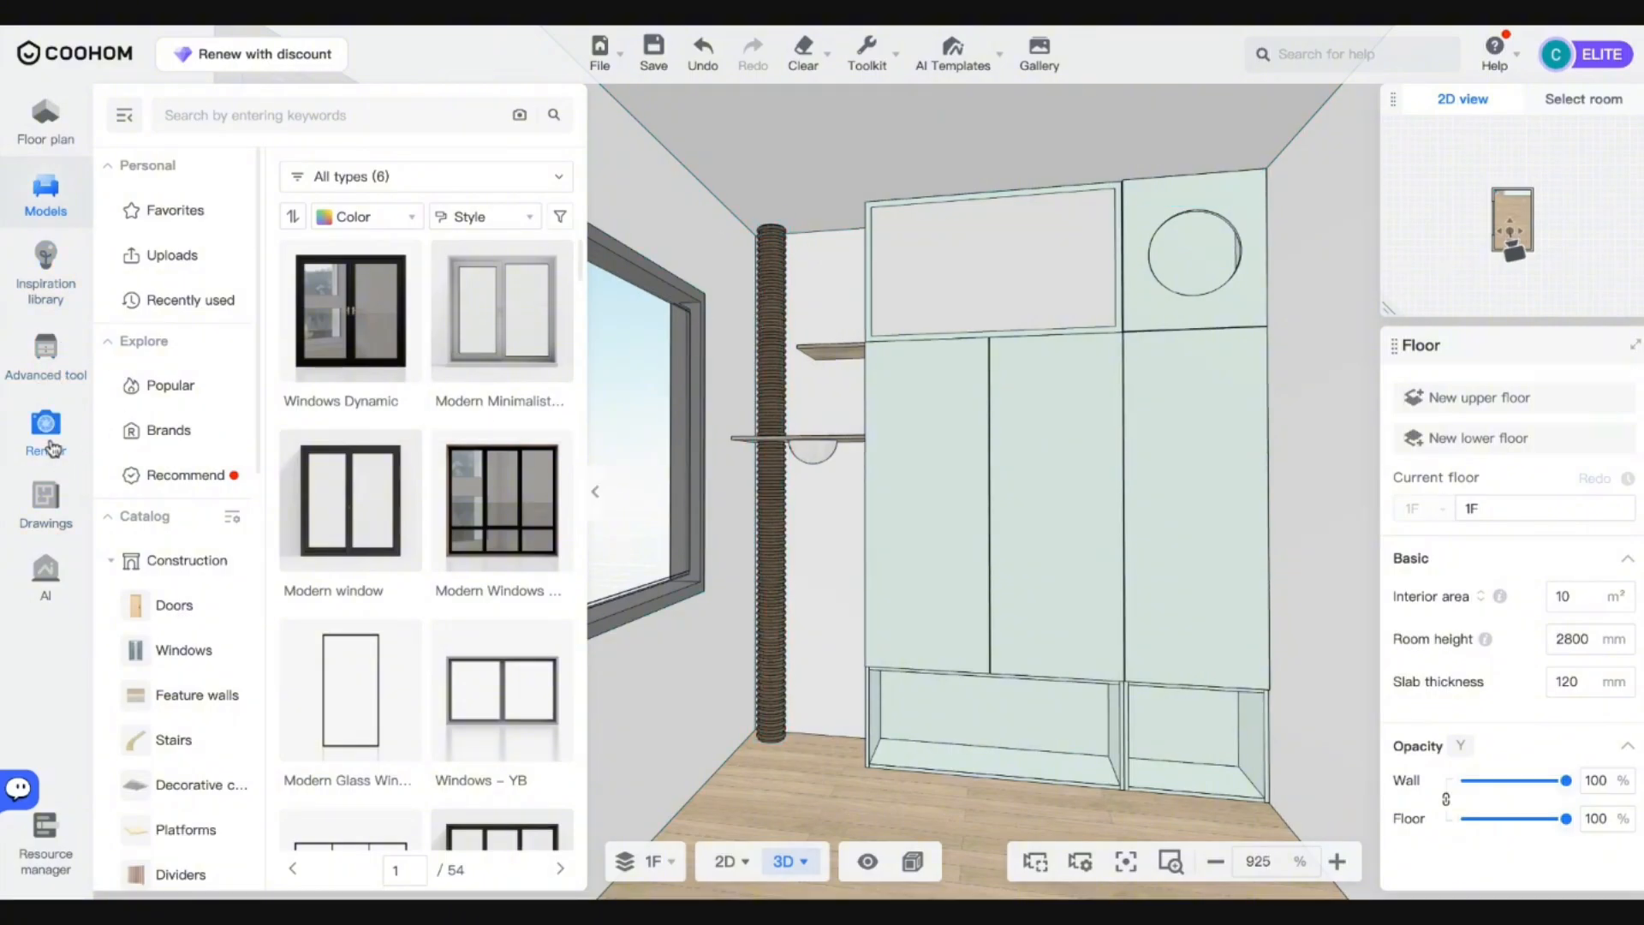
{"action": "left_click", "coordinate": [47, 428]}
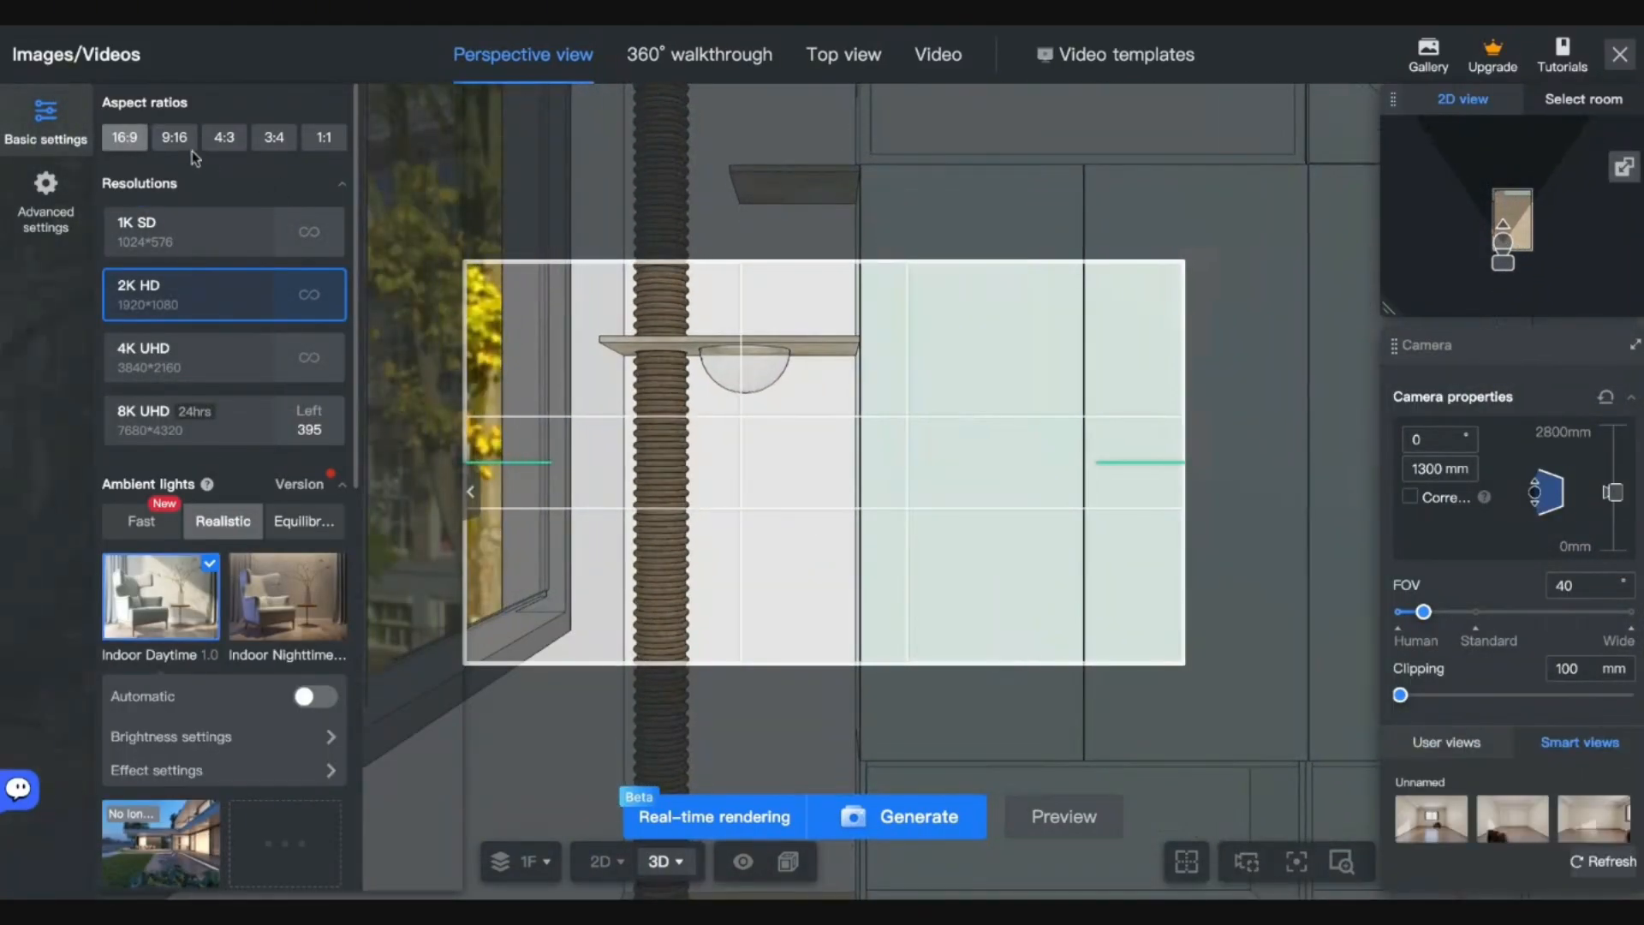
Set the render frame to 3:4 portrait and confirm a new Daytime real-time light scheme.
{"action": "left_click", "coordinate": [180, 142]}
{"action": "left_click", "coordinate": [224, 139]}
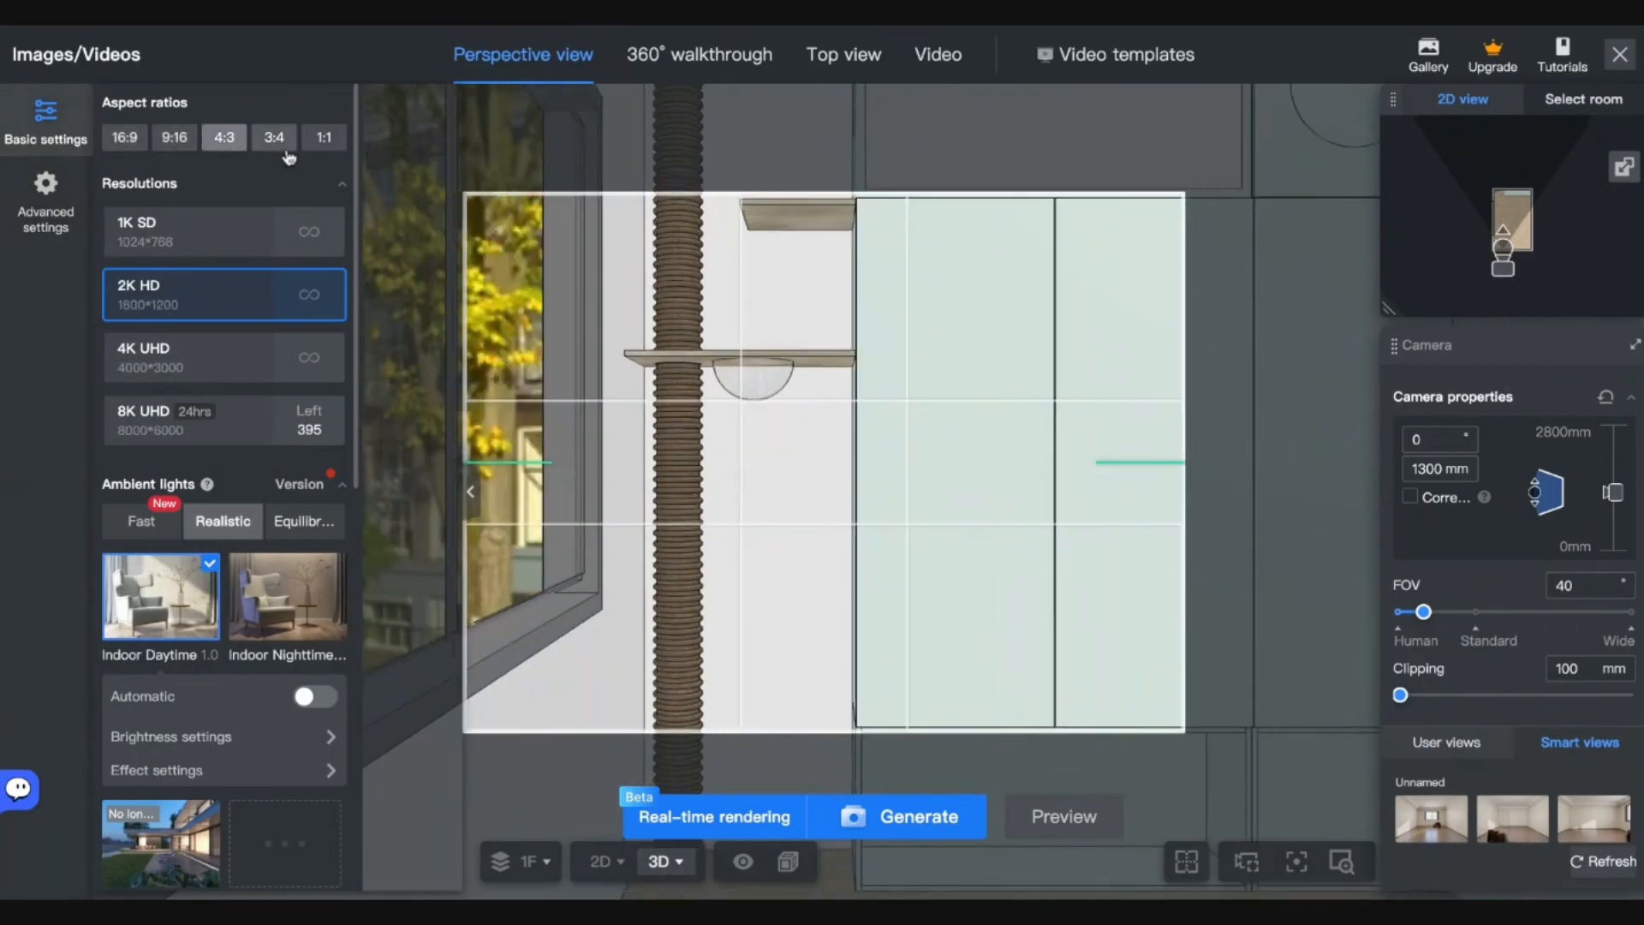
{"action": "left_click", "coordinate": [286, 149]}
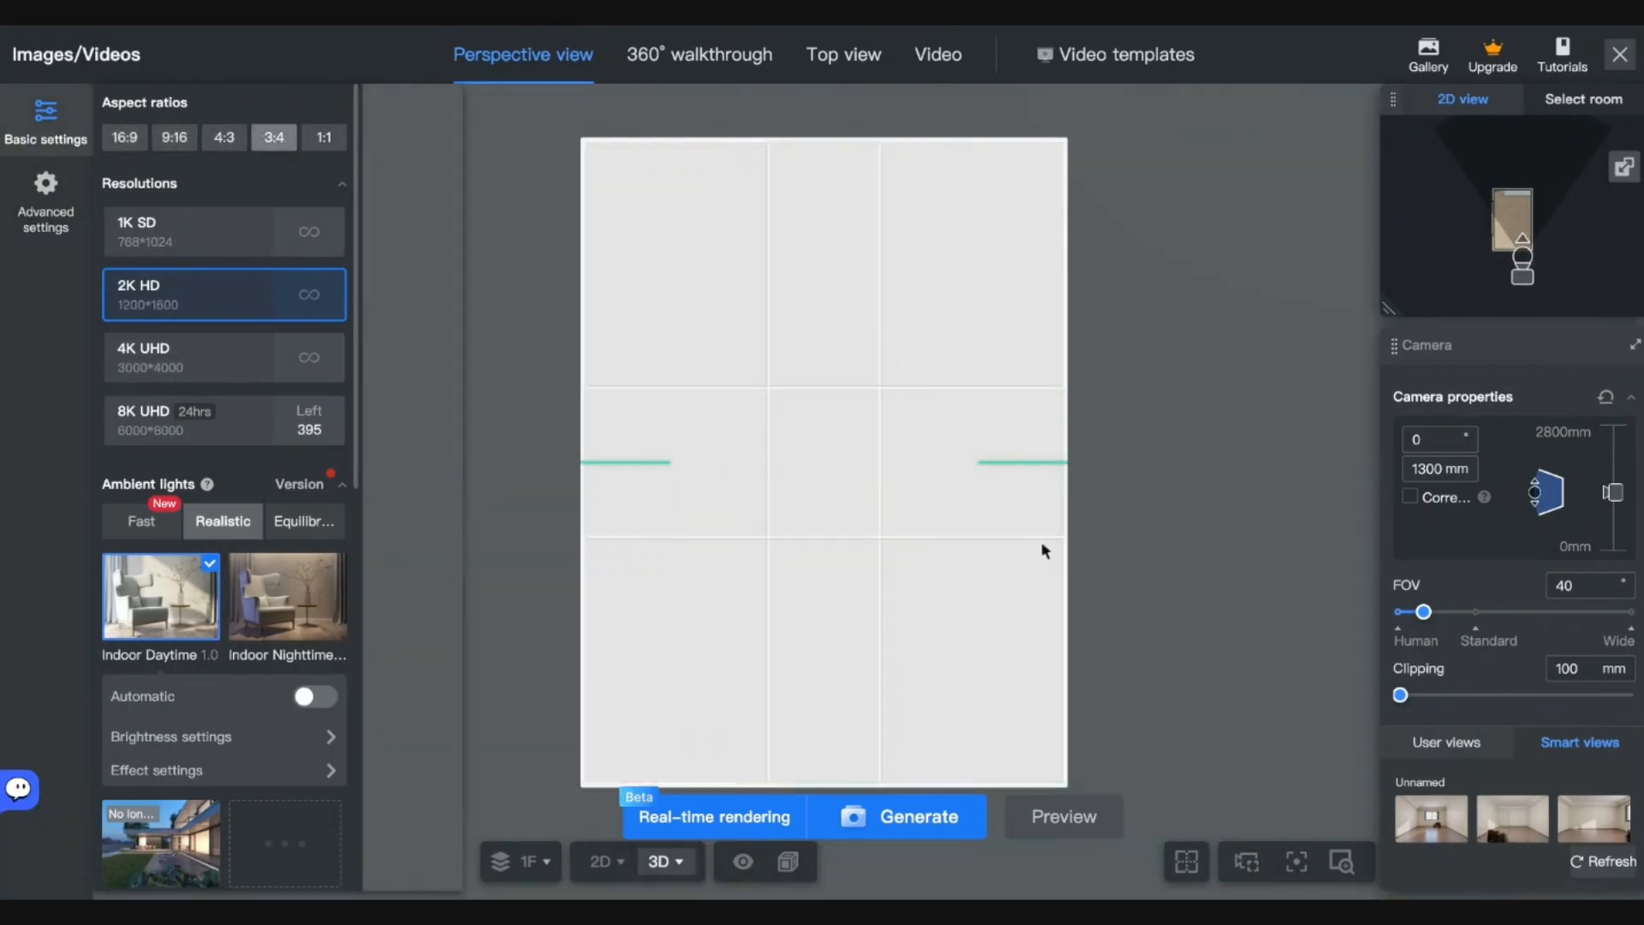
{"action": "left_click", "coordinate": [716, 818]}
{"action": "left_click", "coordinate": [1105, 699]}
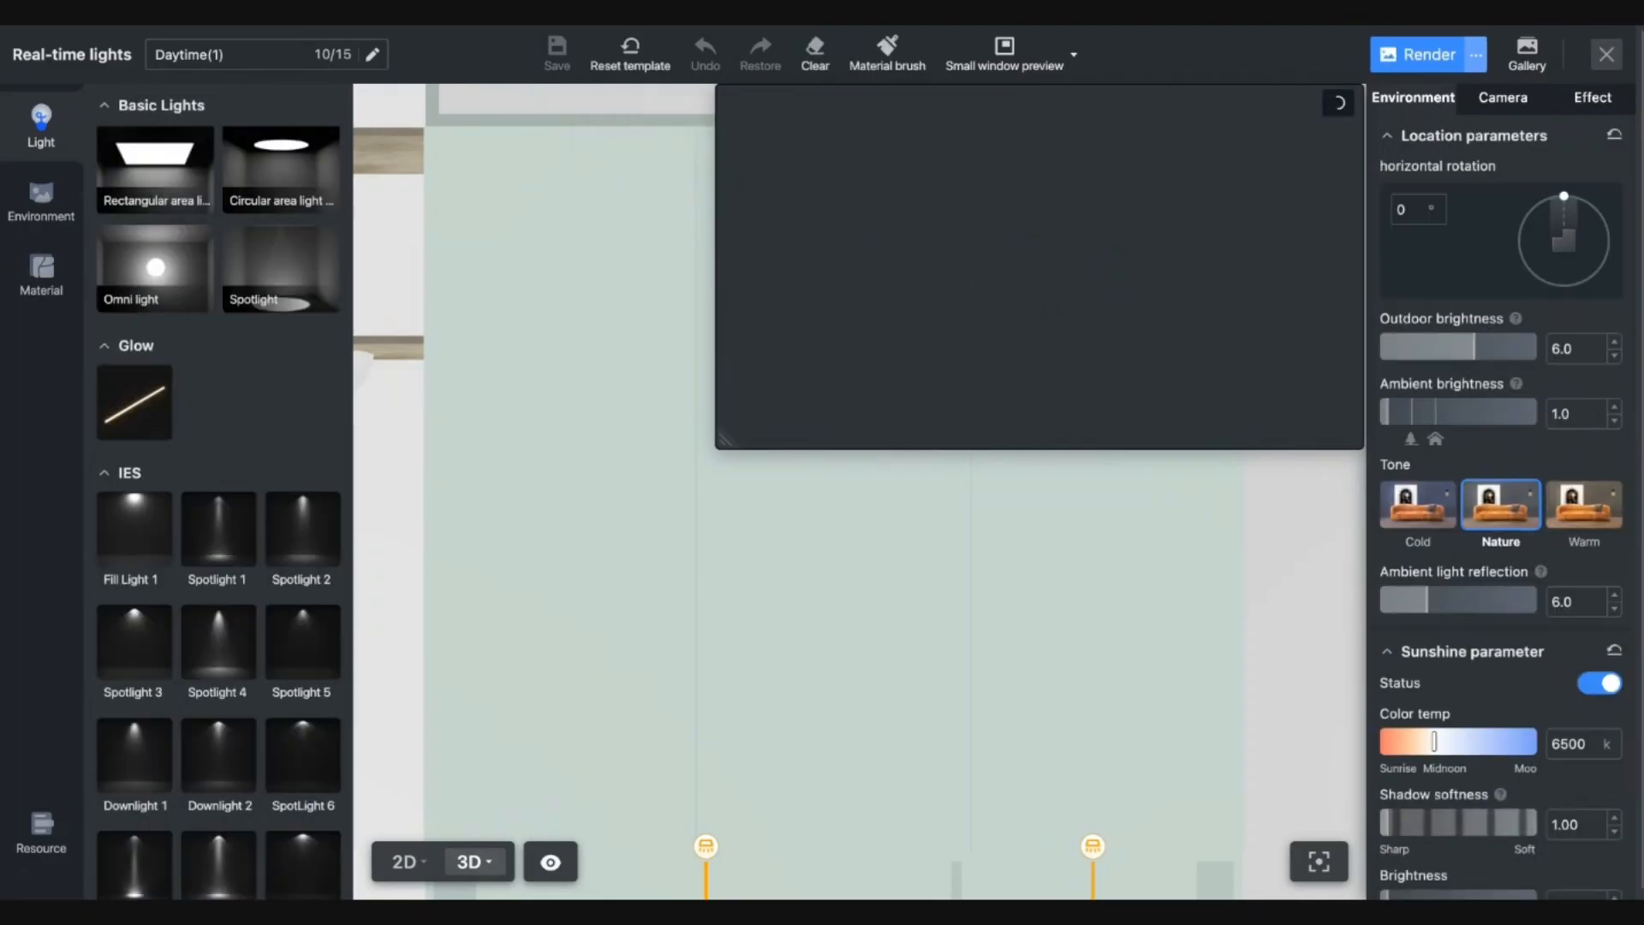
Move around the cabinets, then switch to the 2D floor plan showing the ceiling area lights.
{"action": "scroll", "coordinate": [1131, 698], "scroll_direction": "down", "scroll_amount": 2}
{"action": "left_click", "coordinate": [1130, 698]}
{"action": "scroll", "coordinate": [1131, 698], "scroll_direction": "up", "scroll_amount": 2}
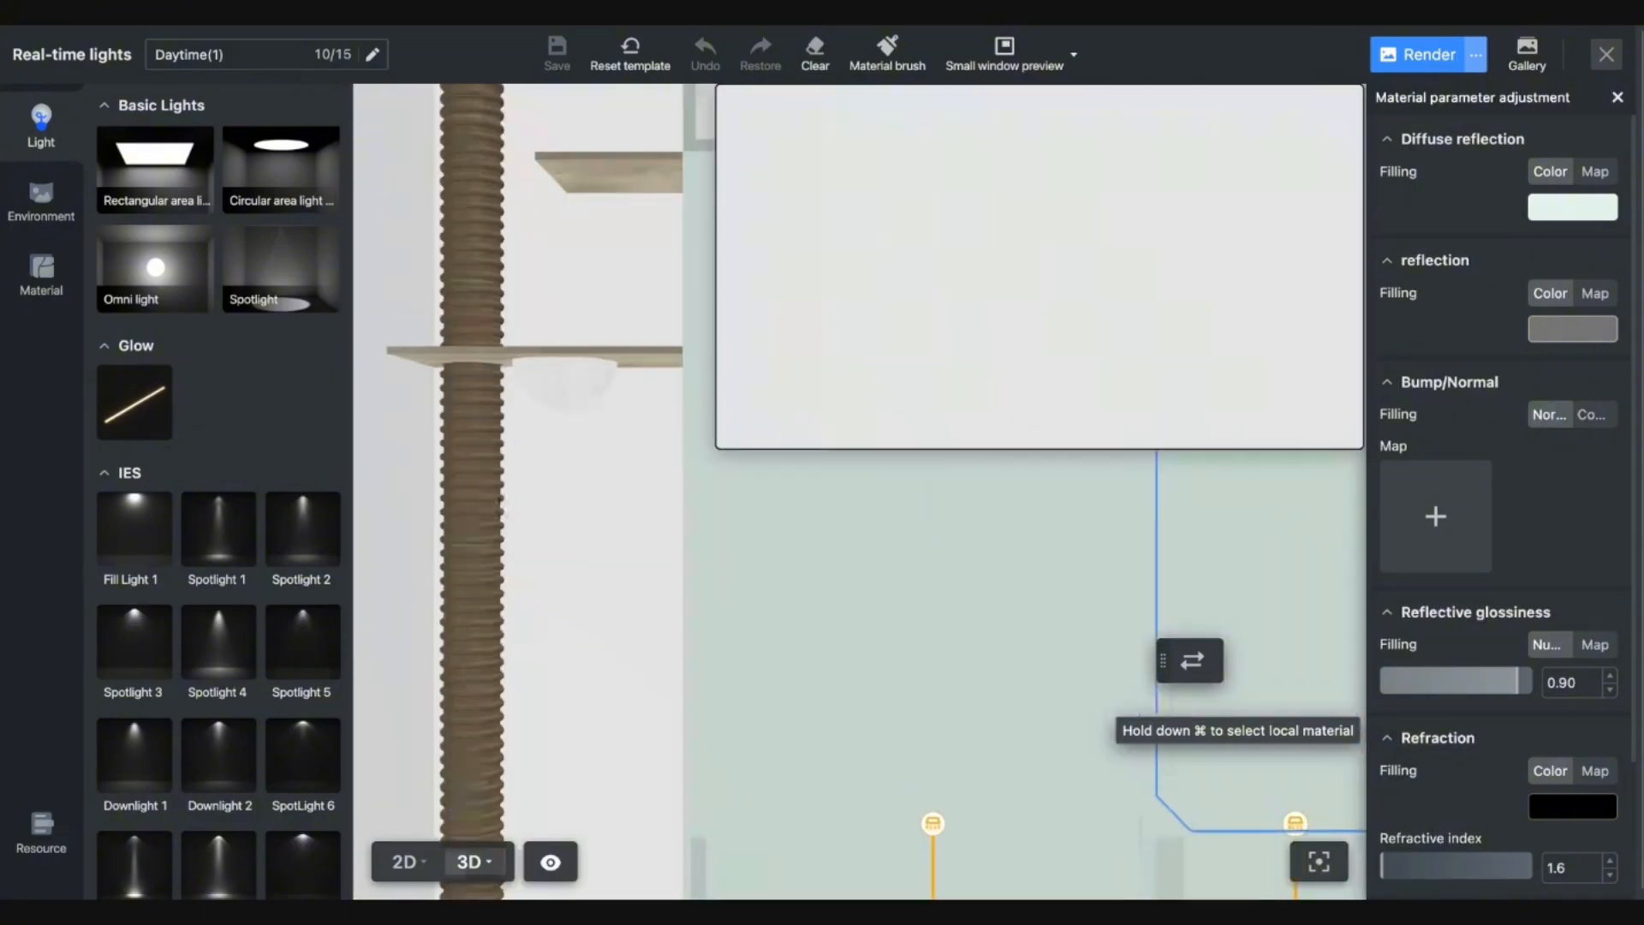
{"action": "key", "text": "d"}
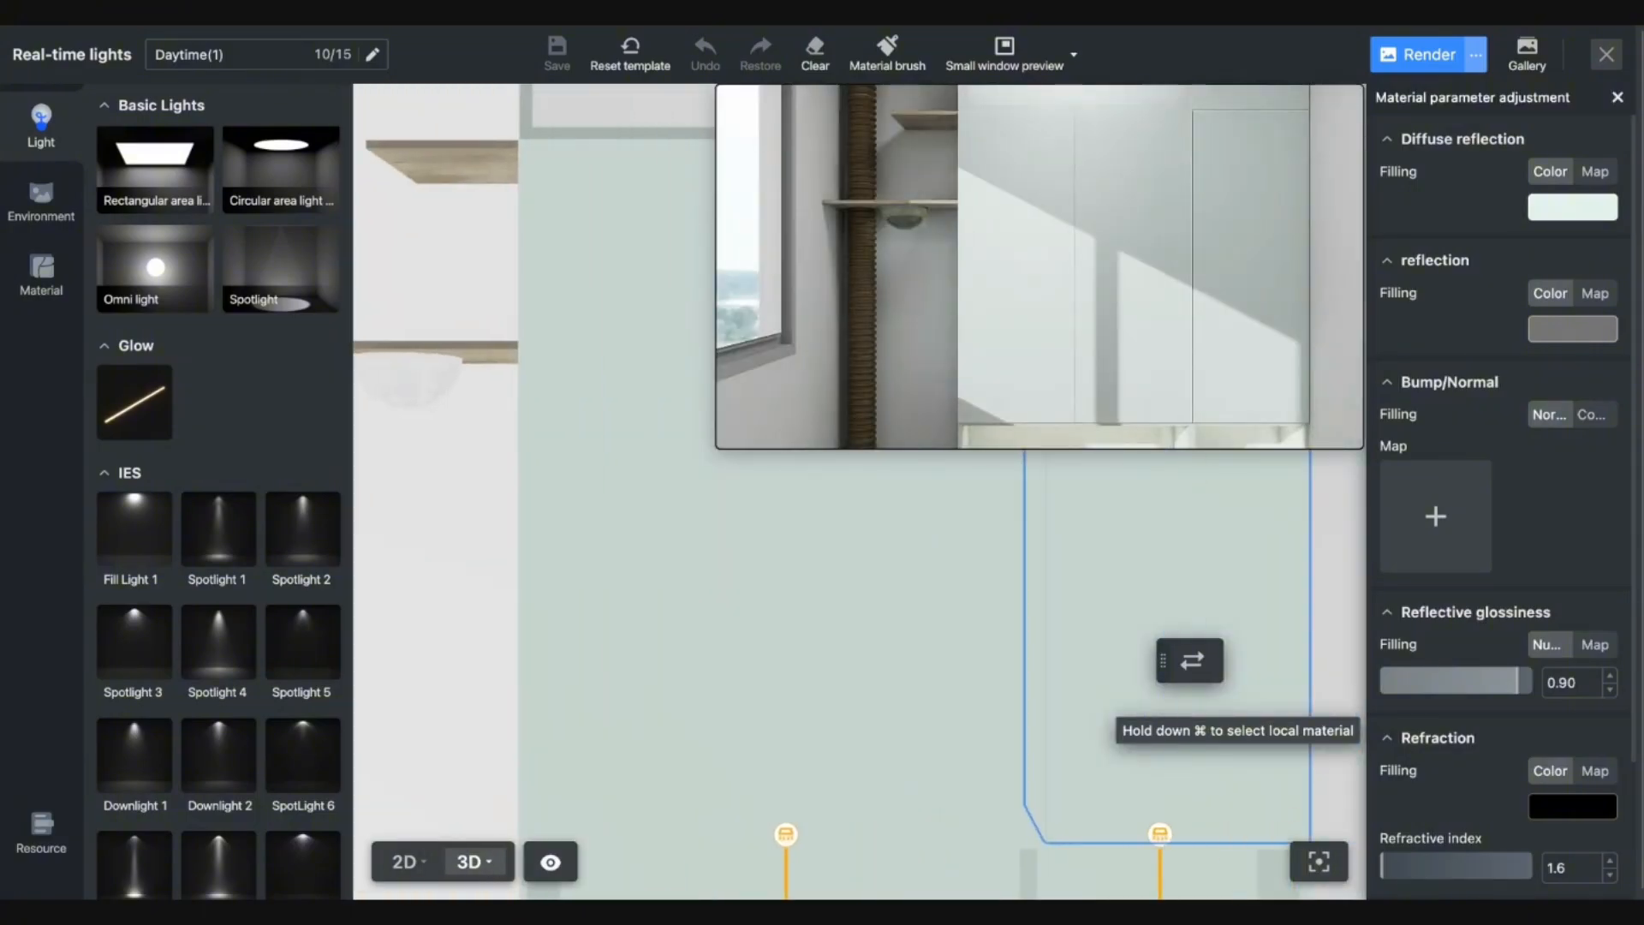
{"action": "key", "text": "q"}
{"action": "key", "text": "q"}
{"action": "key", "text": "q"}
{"action": "key", "text": "q"}
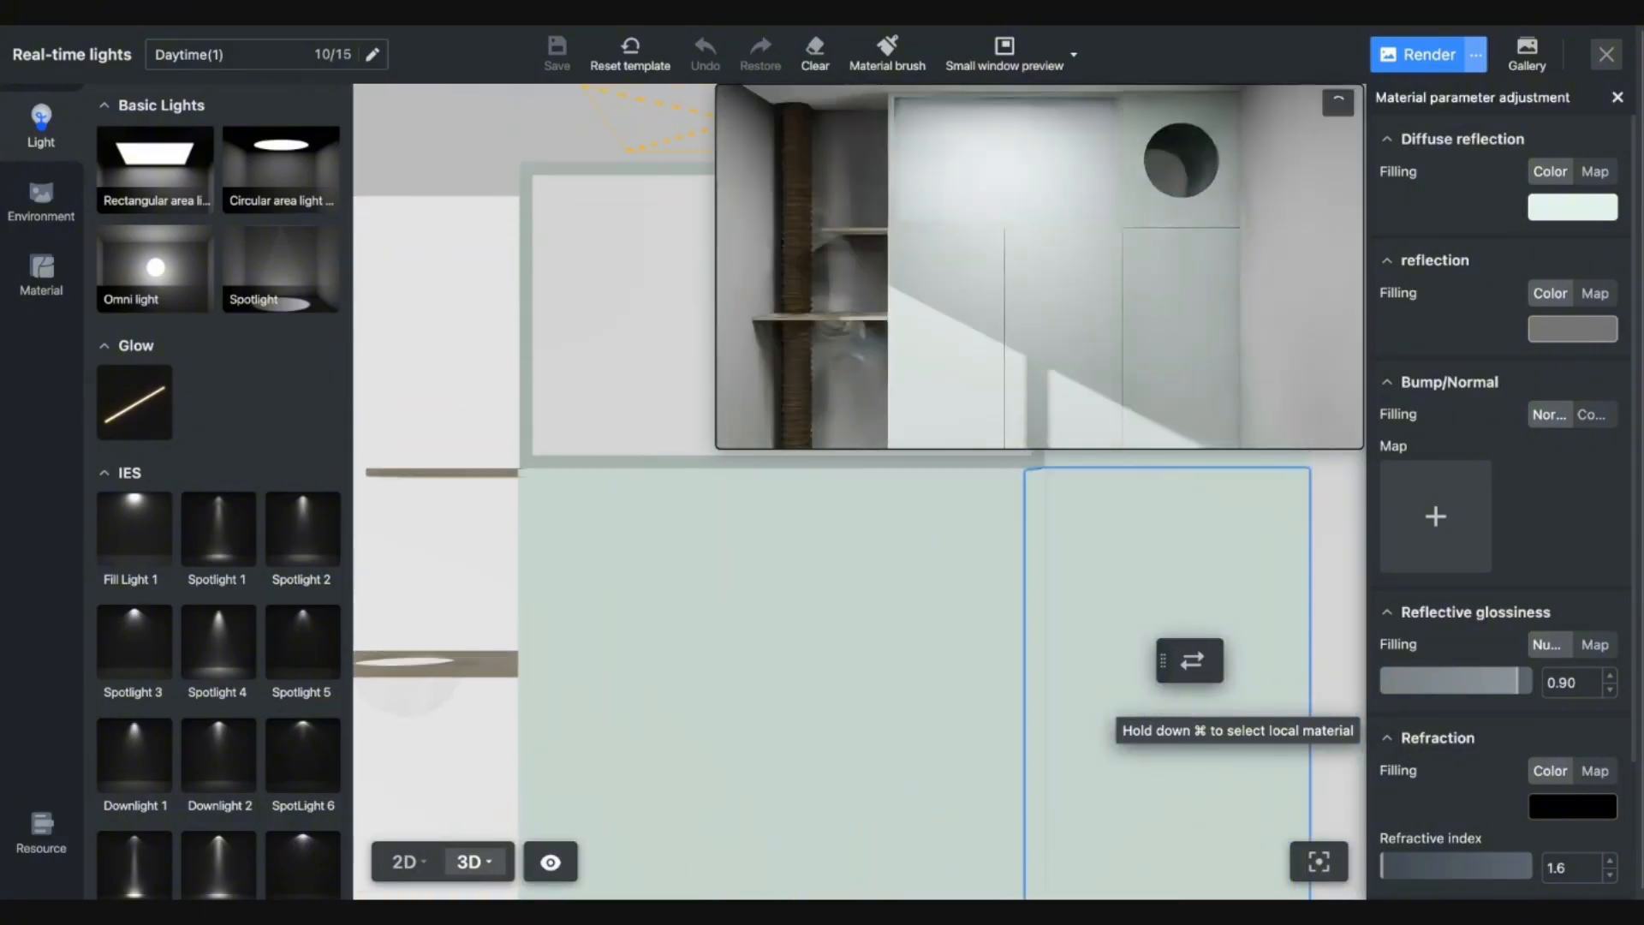
{"action": "key", "text": "a"}
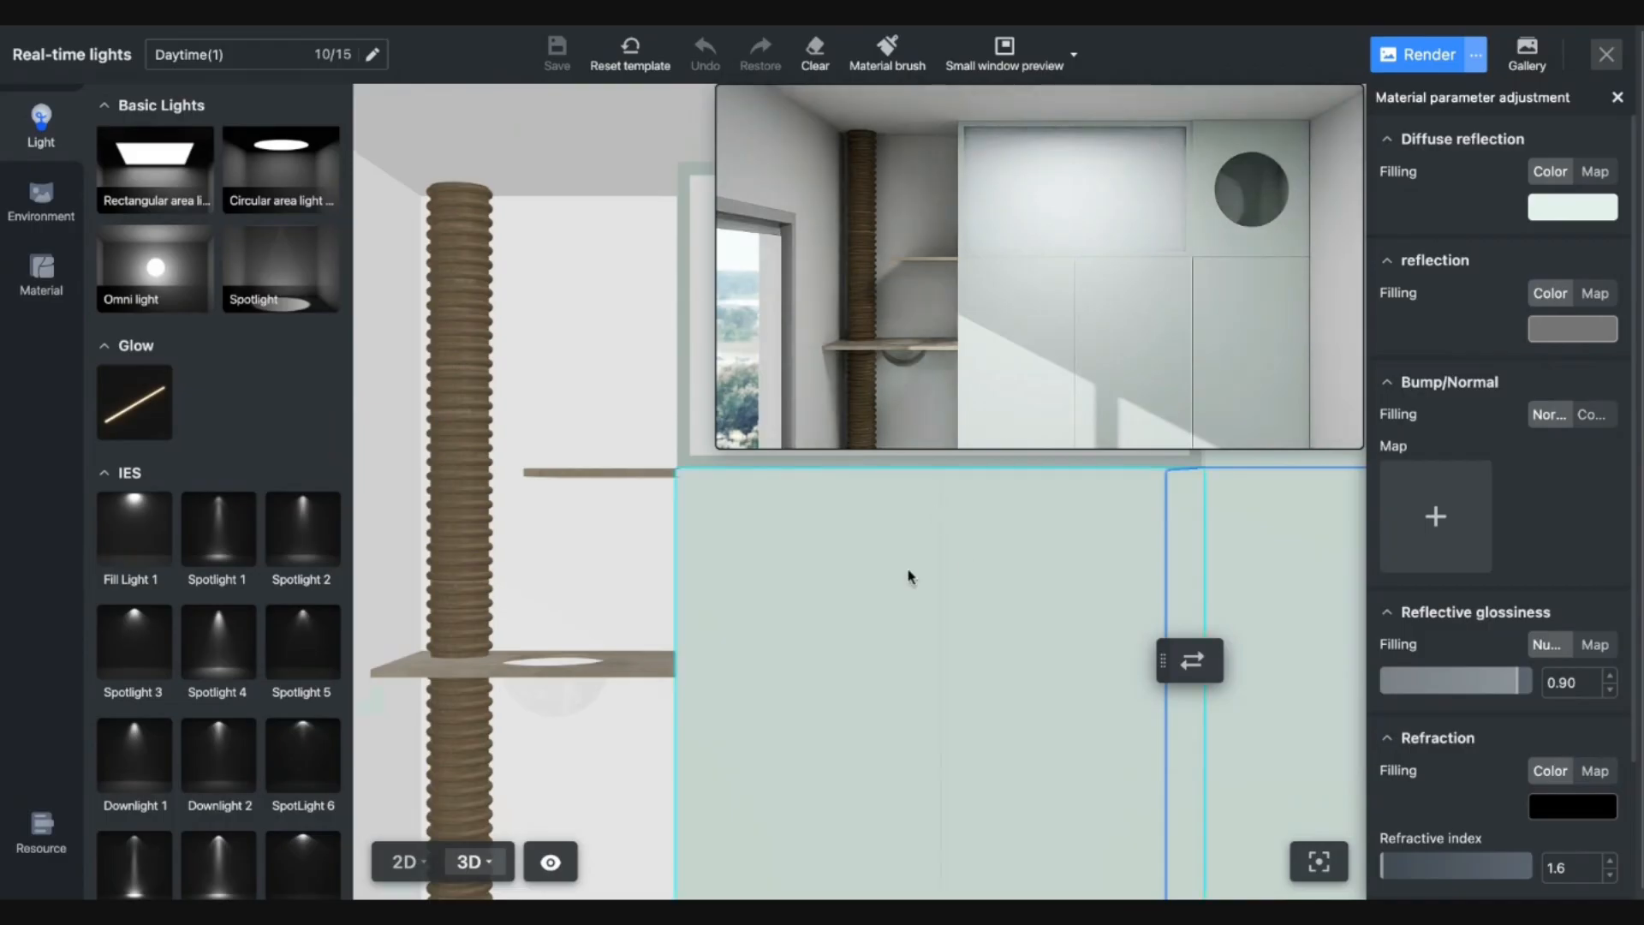
{"action": "key", "text": "d"}
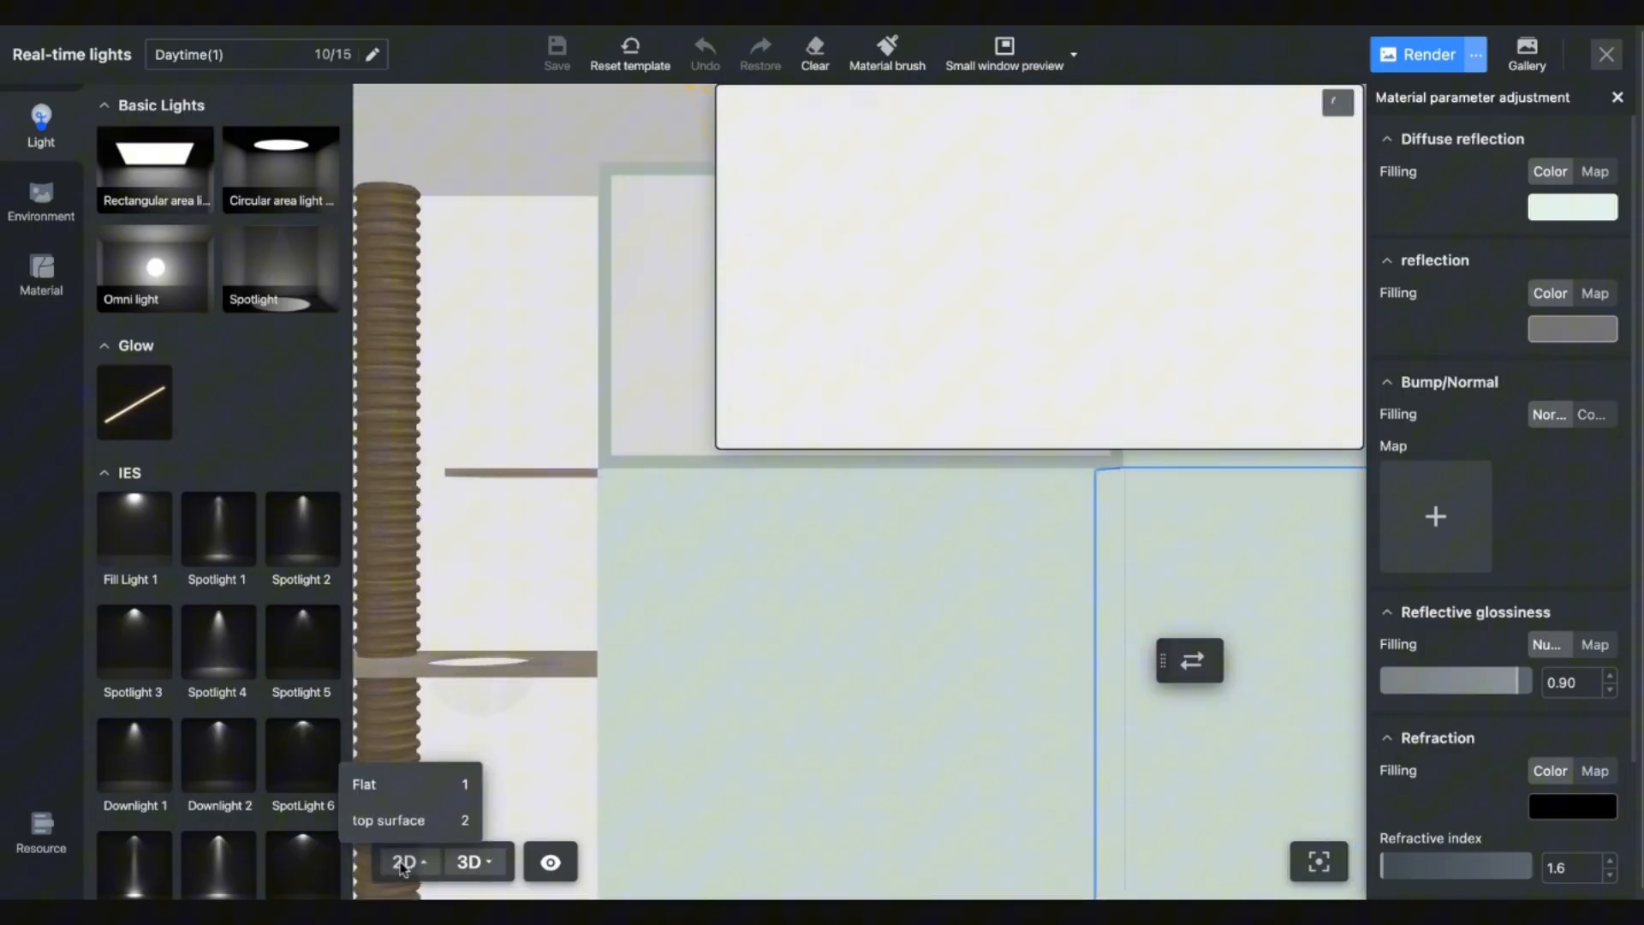
{"action": "left_click", "coordinate": [403, 867]}
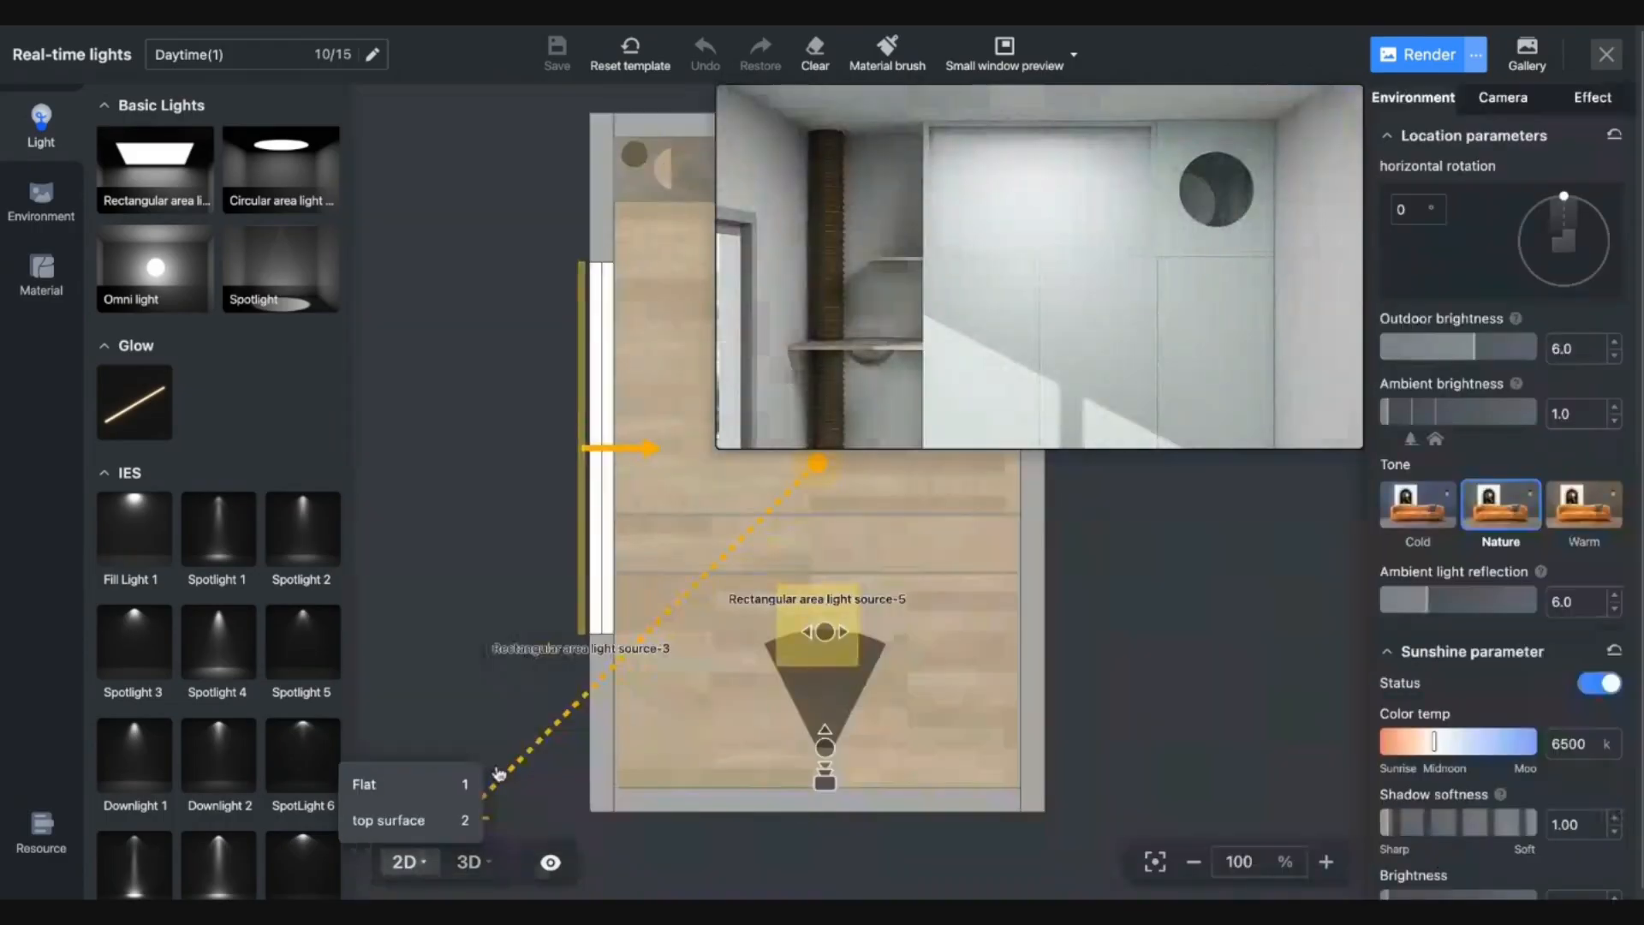
{"action": "left_click", "coordinate": [583, 293]}
{"action": "left_click_drag", "start_coordinate": [599, 227], "coordinate": [503, 367]}
{"action": "left_click_drag", "start_coordinate": [501, 235], "coordinate": [352, 538]}
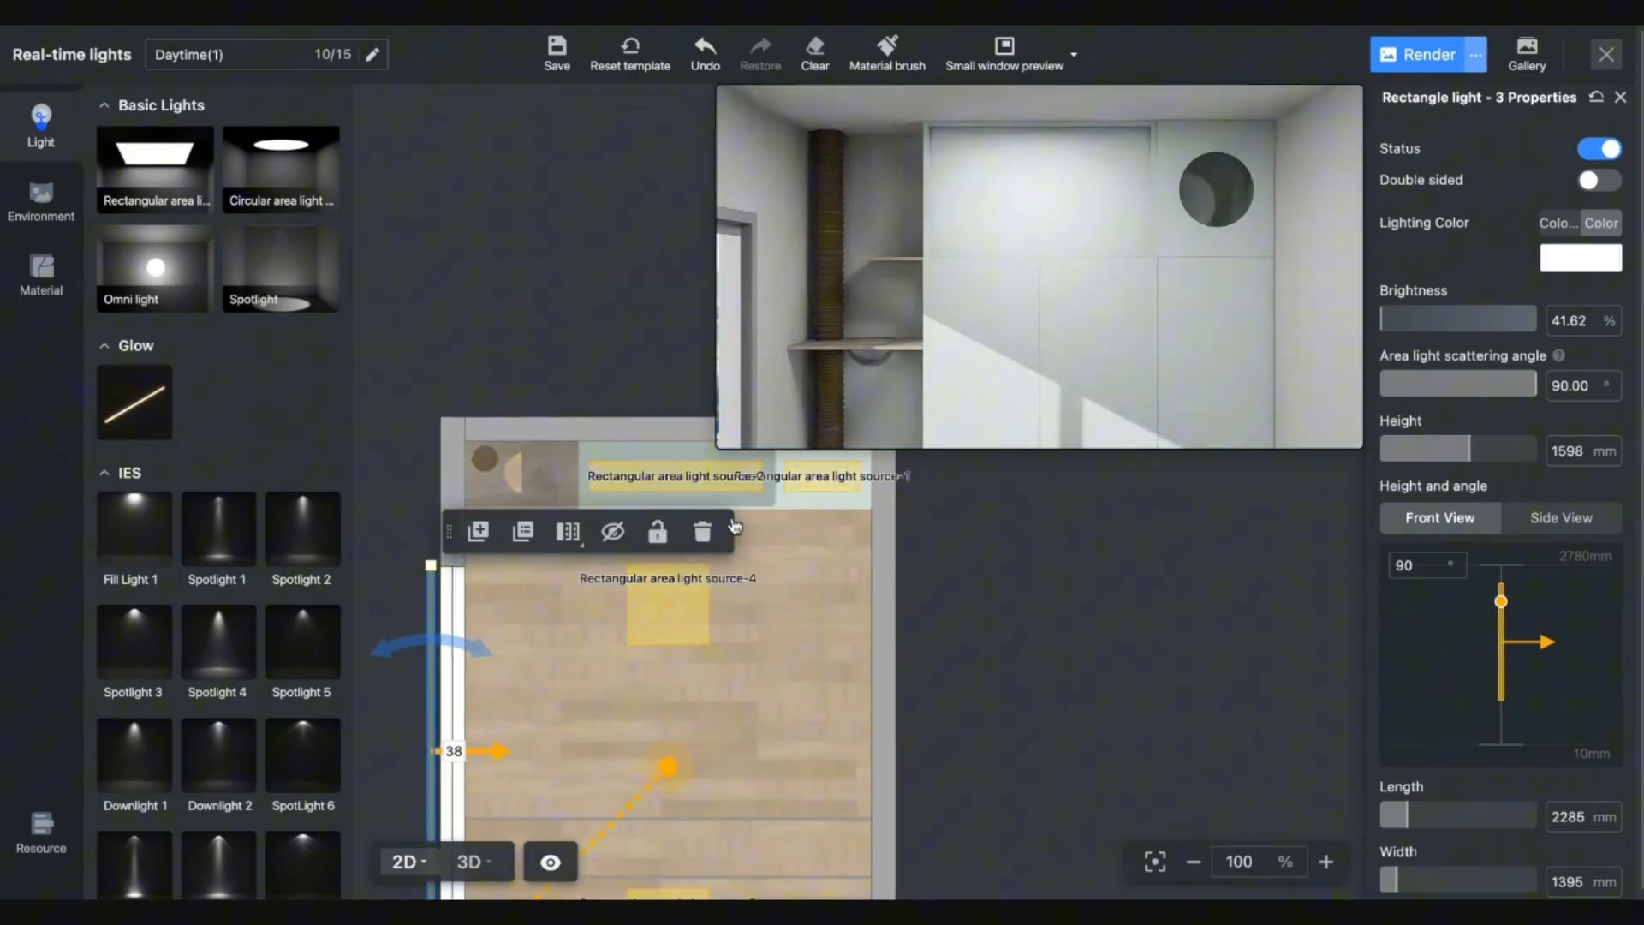
Set Rectangular area light source-2 to 300% brightness and close real-time lighting, saving it.
{"action": "left_click", "coordinate": [692, 492]}
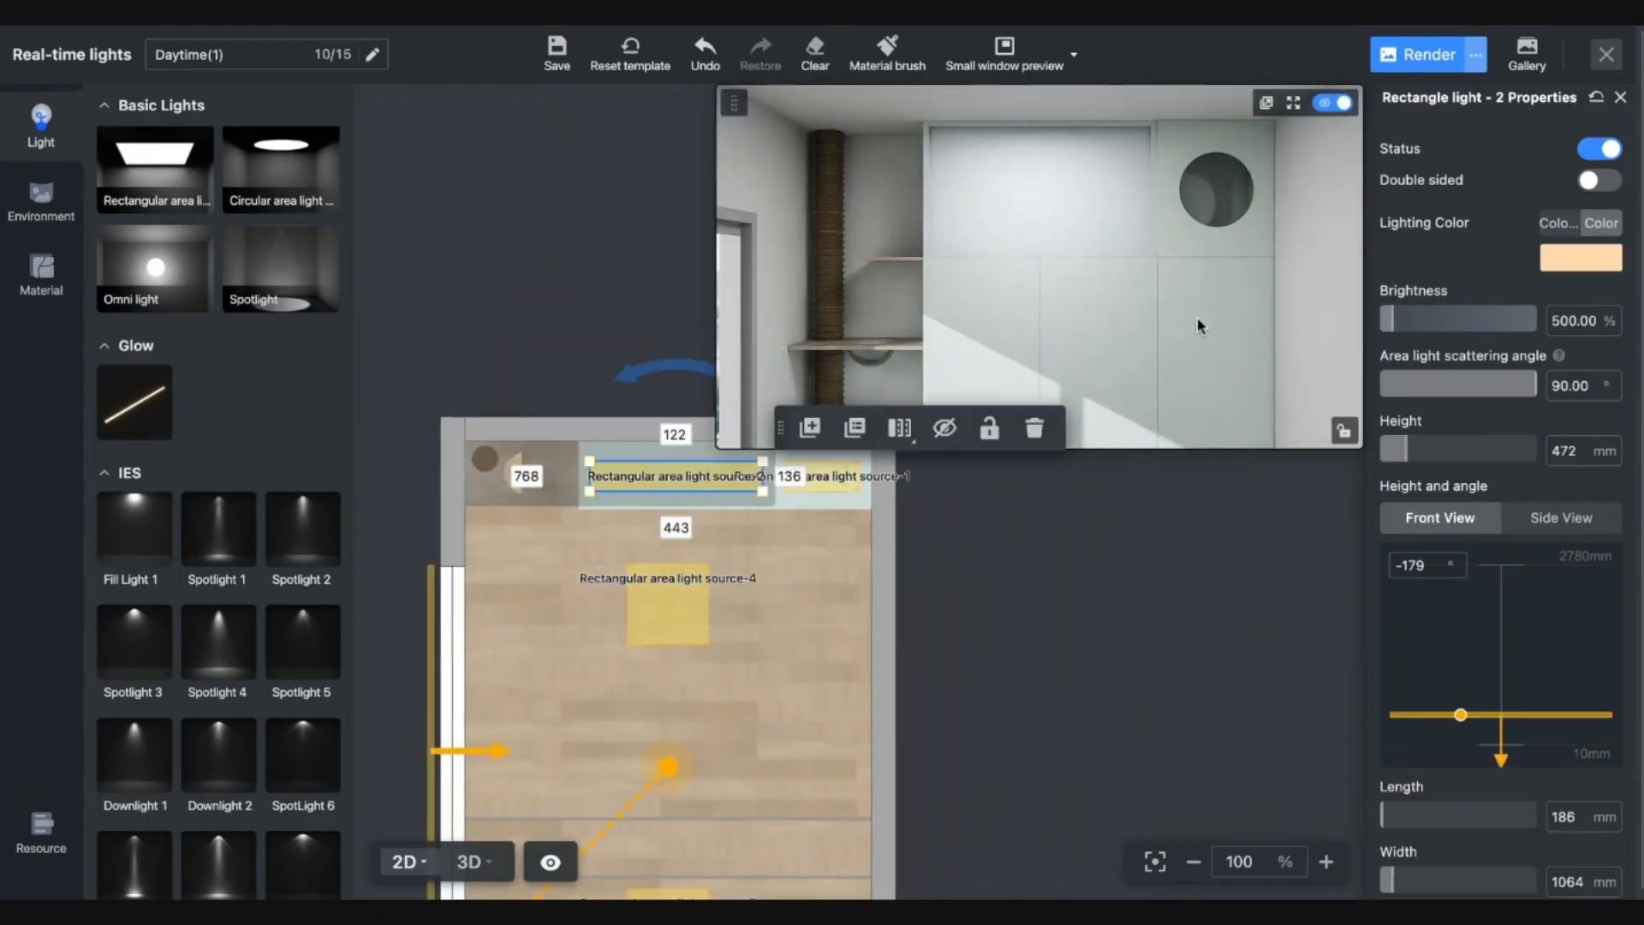
{"action": "left_click", "coordinate": [1564, 322]}
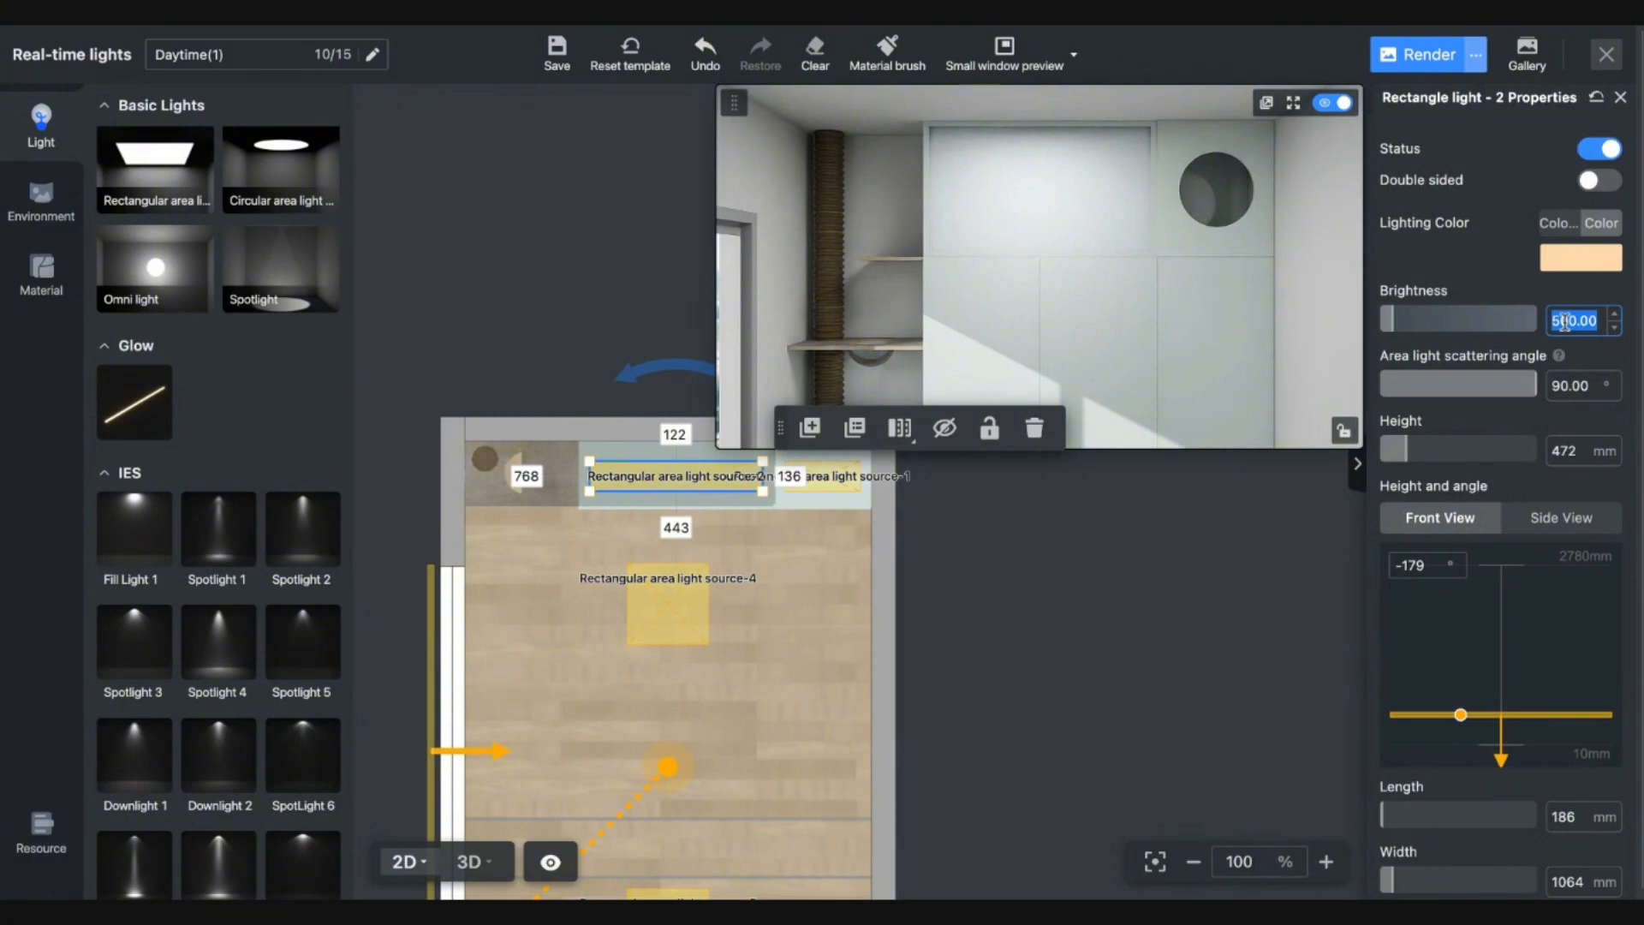
{"action": "type", "text": "1"}
{"action": "type", "text": "3"}
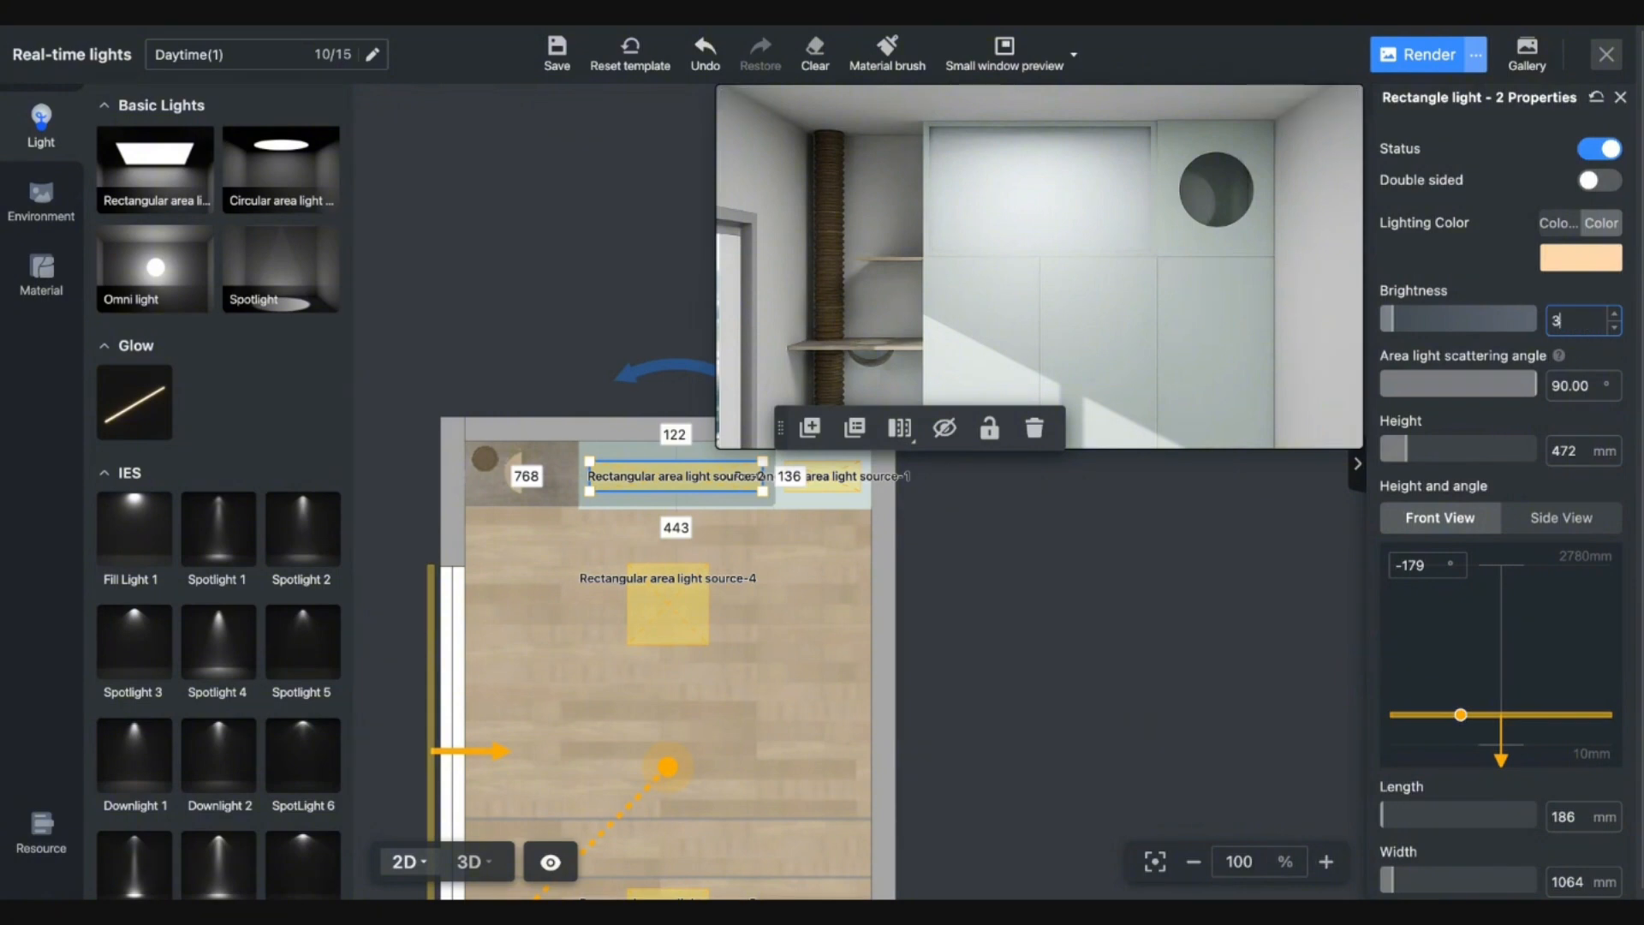
{"action": "type", "text": "00"}
{"action": "key", "text": "Return"}
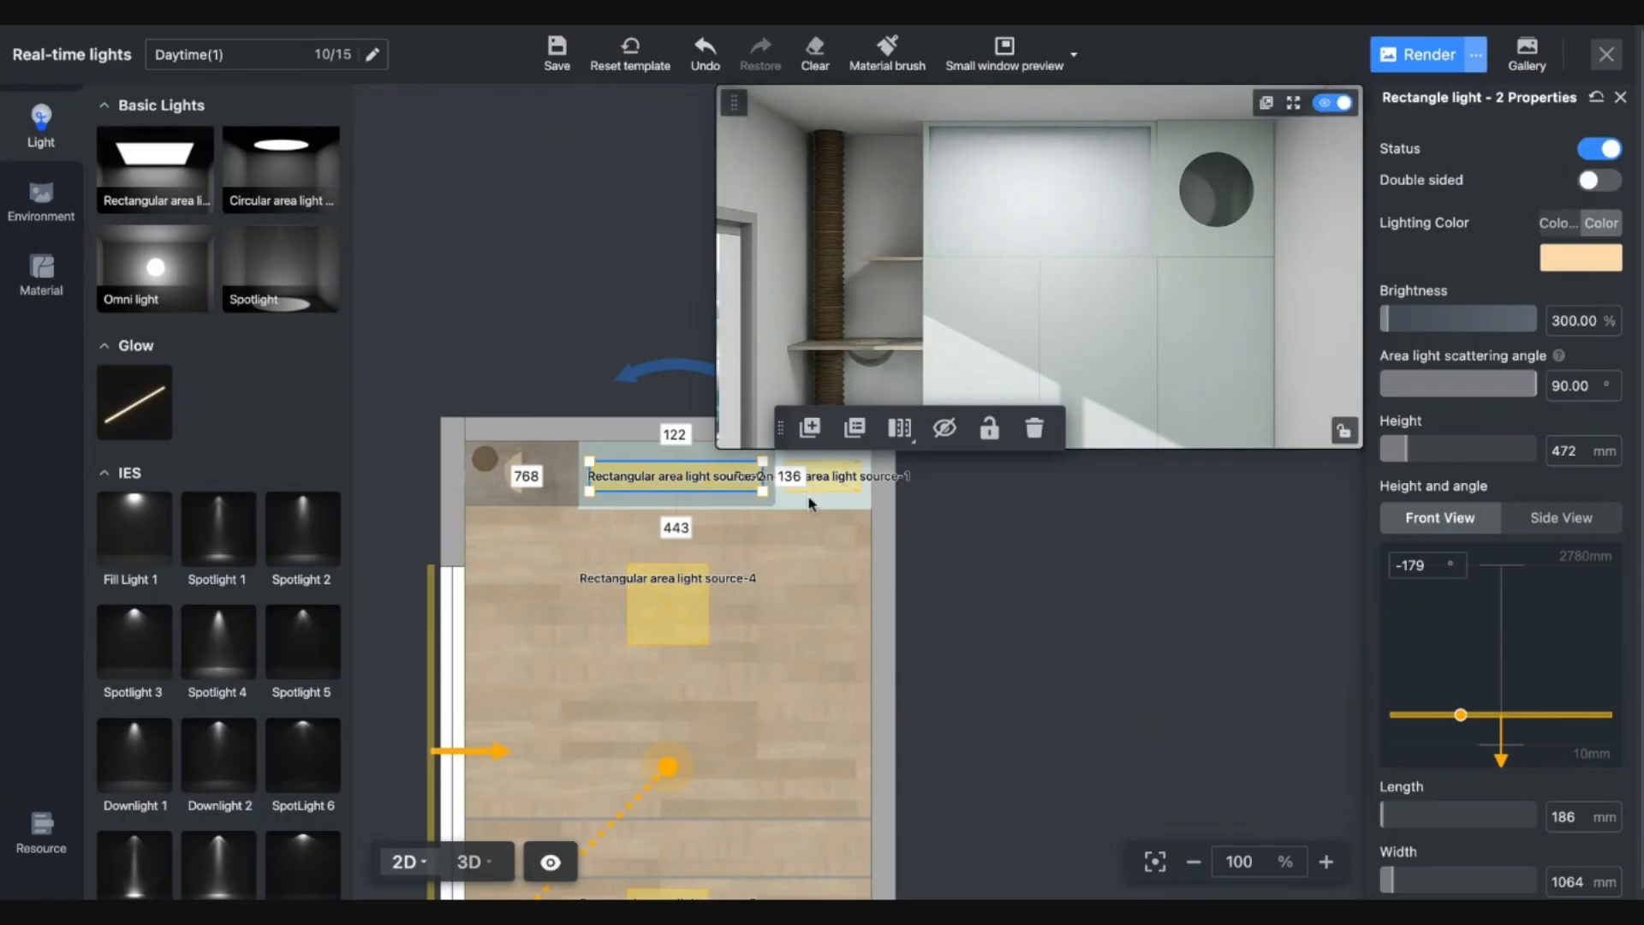
{"action": "mouse_move", "coordinate": [463, 871]}
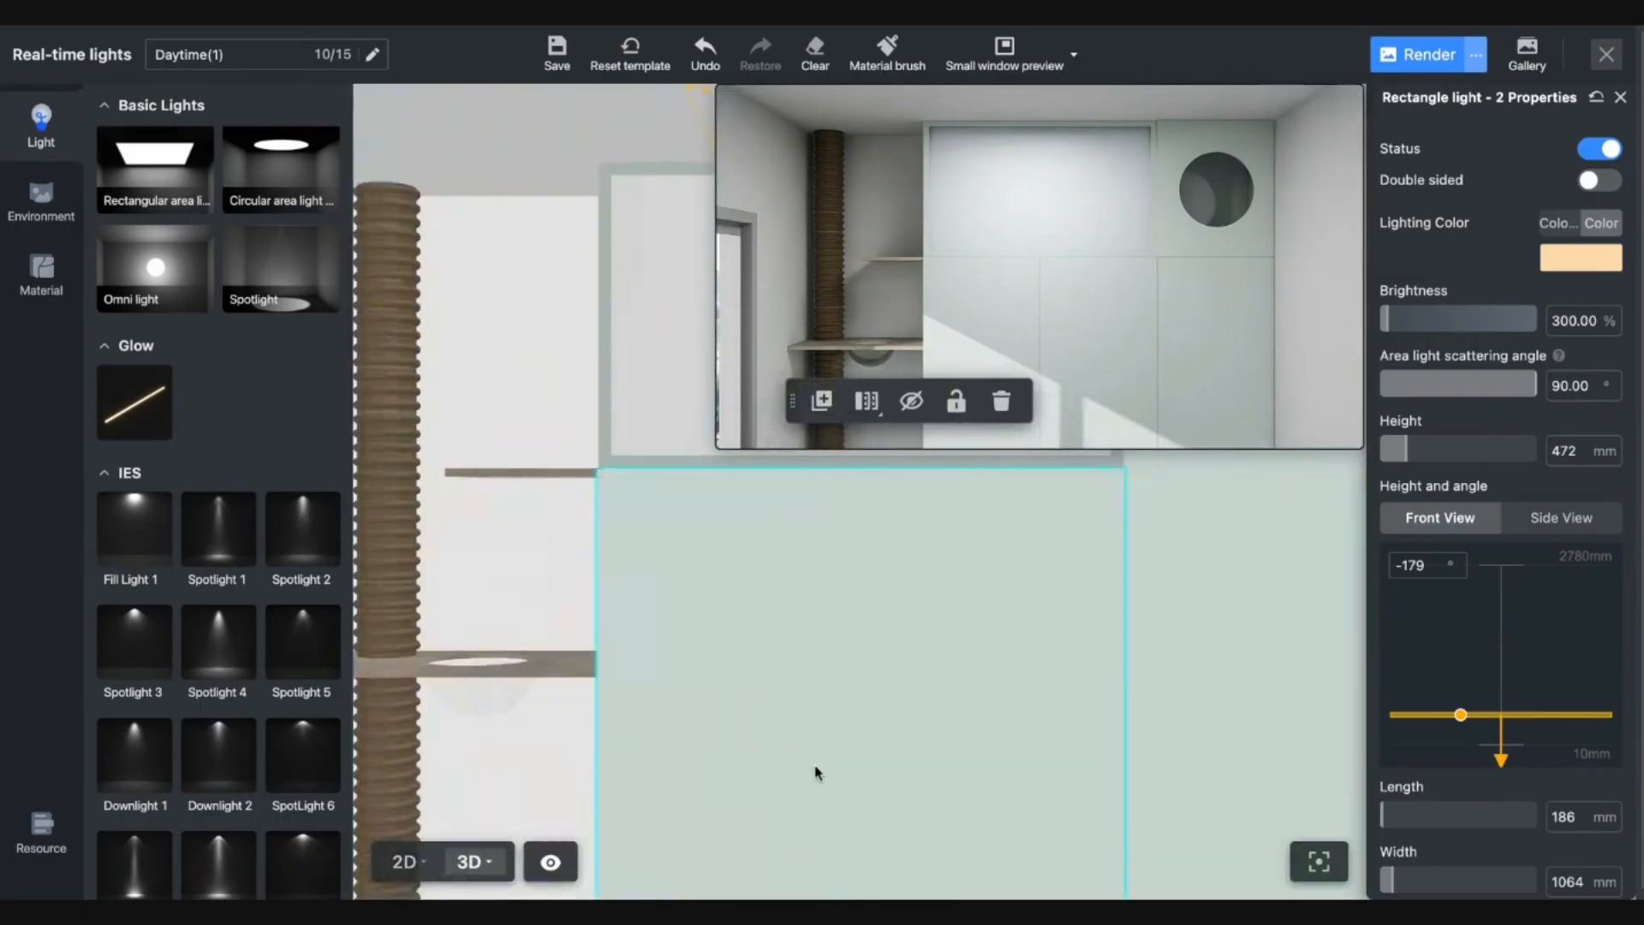
{"action": "mouse_move", "coordinate": [813, 767]}
{"action": "left_mouse_down"}
{"action": "mouse_move", "coordinate": [715, 806]}
{"action": "mouse_move", "coordinate": [811, 783]}
{"action": "left_mouse_up"}
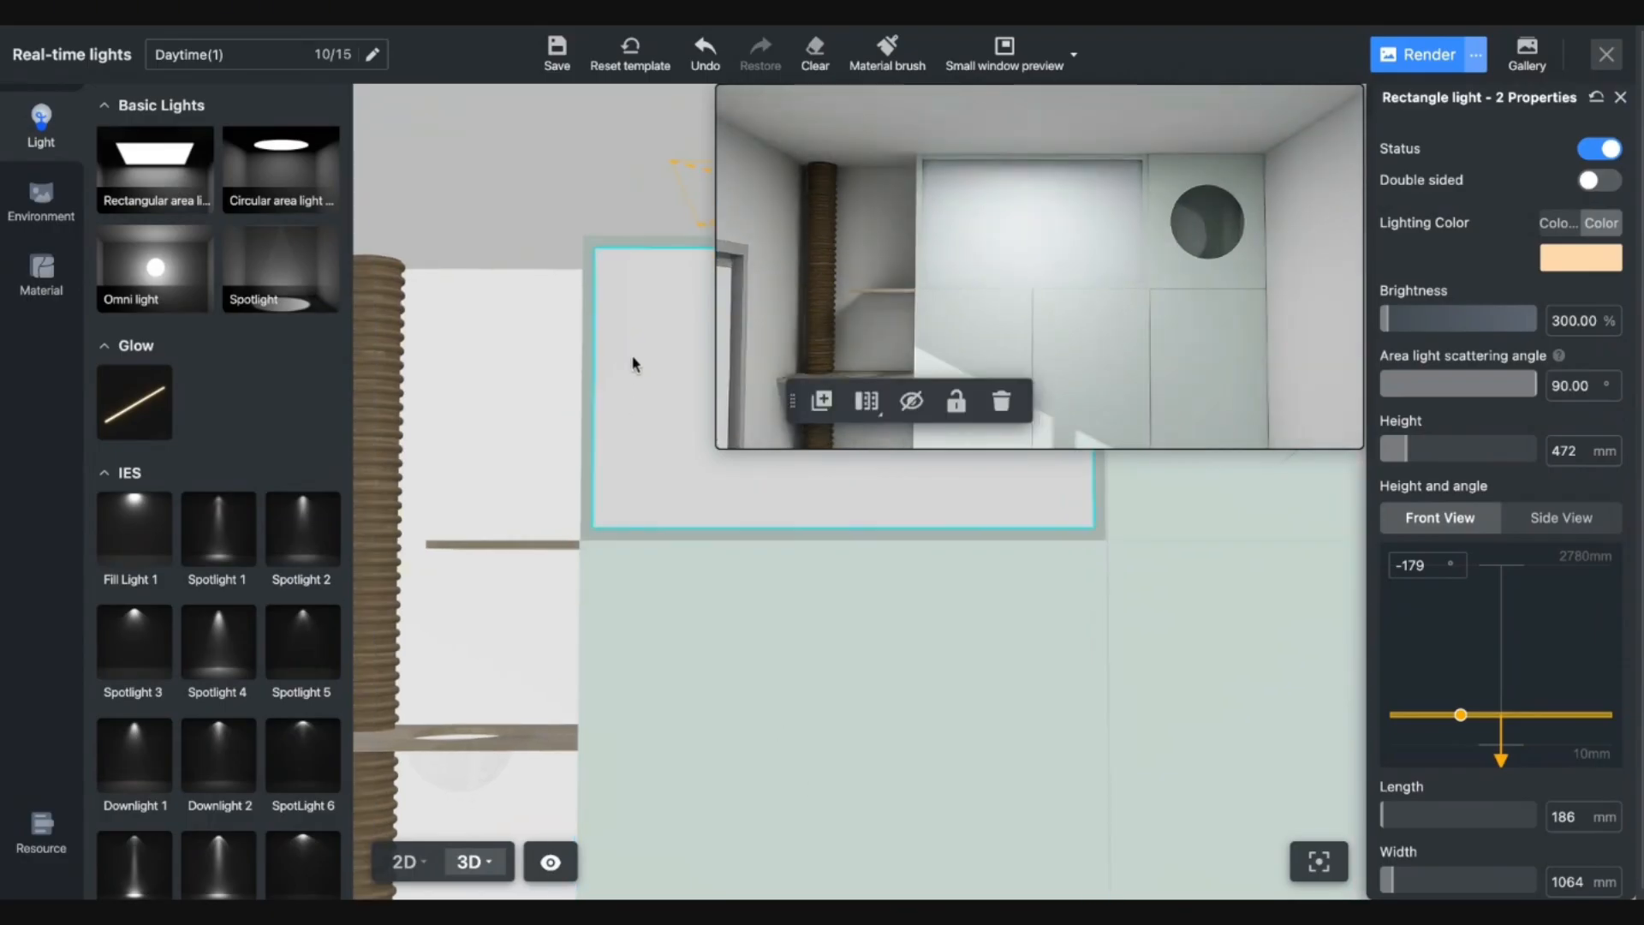
{"action": "left_click", "coordinate": [1615, 58]}
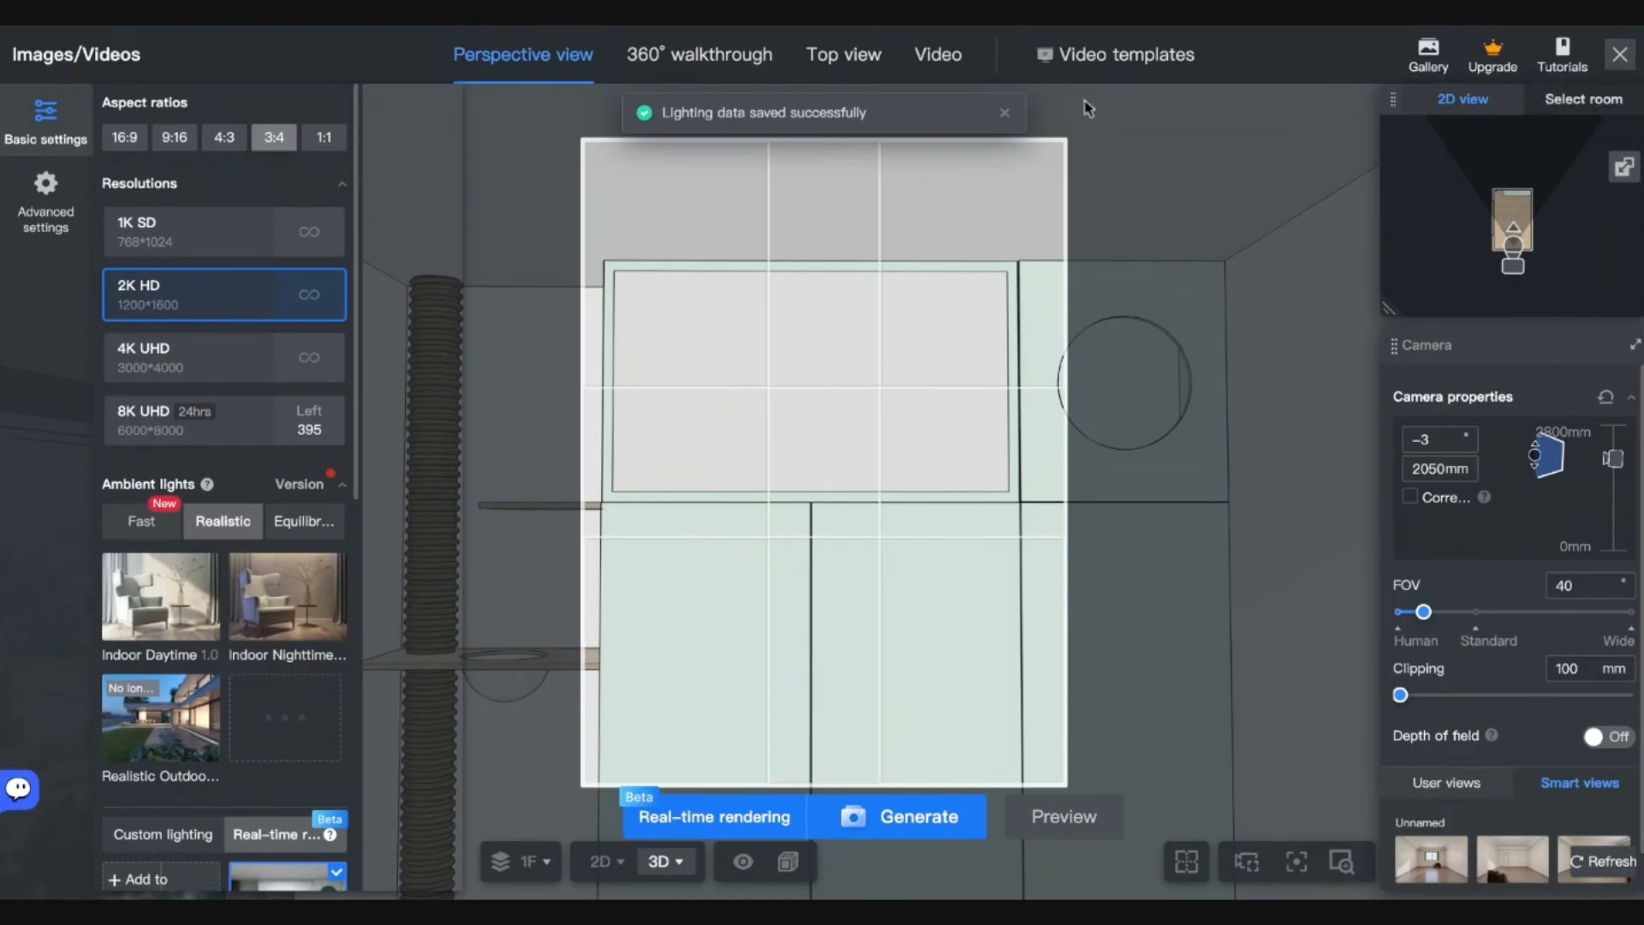
Start Custom modeling from Advanced tools and select a side face of the glass box.
{"action": "left_click", "coordinate": [1615, 56]}
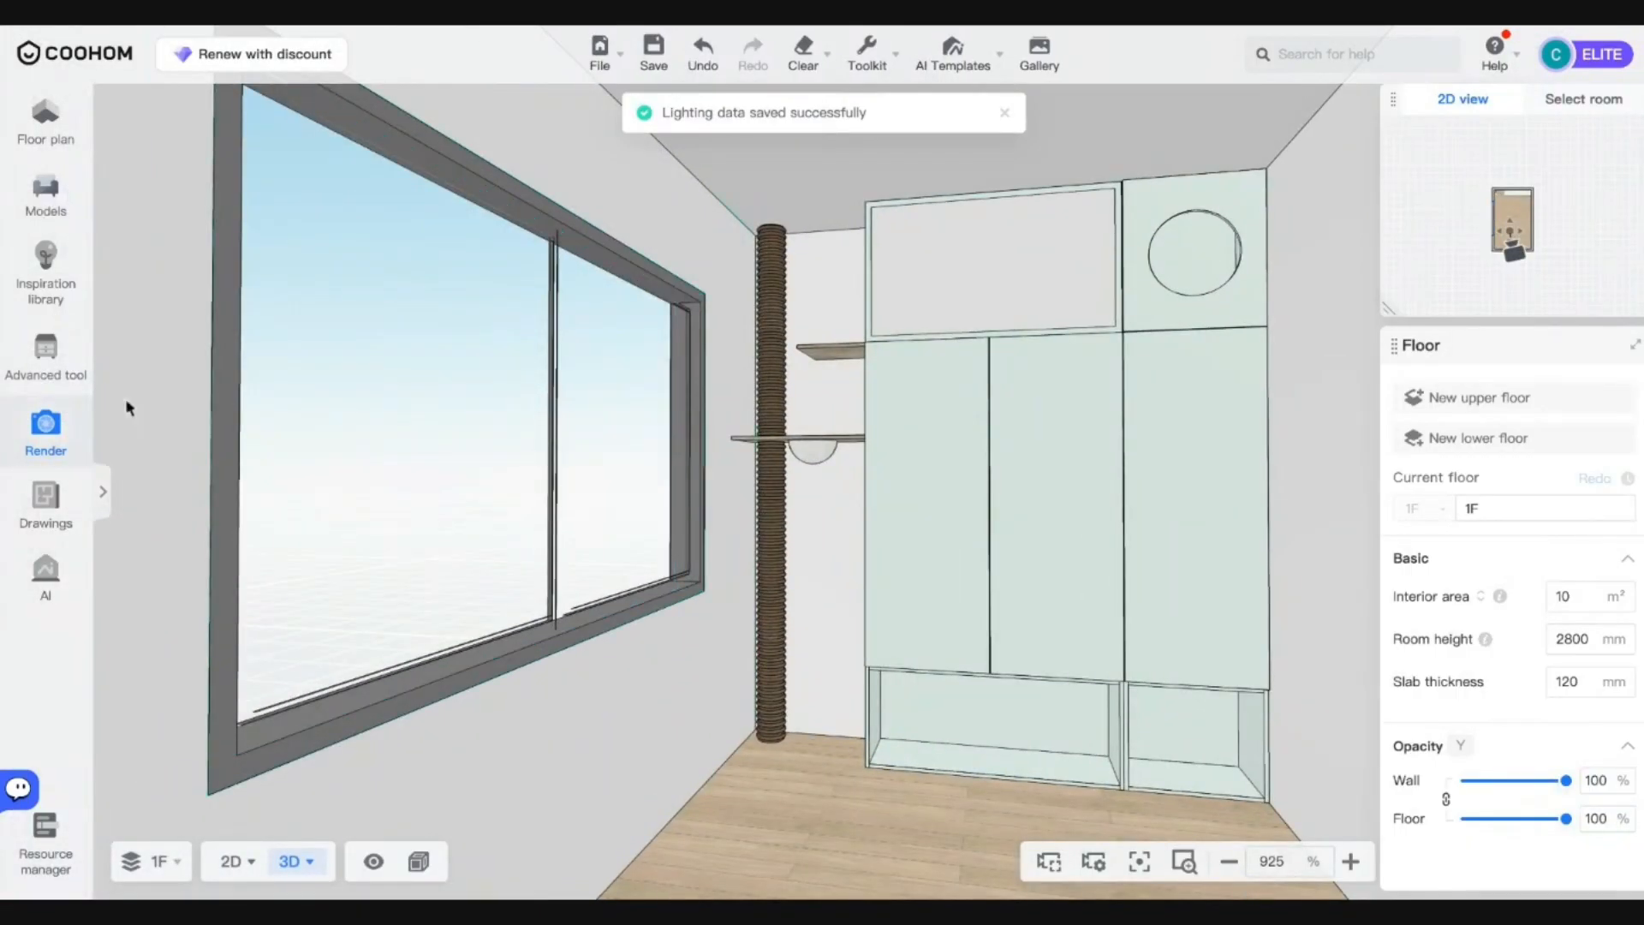
{"action": "left_click", "coordinate": [46, 359]}
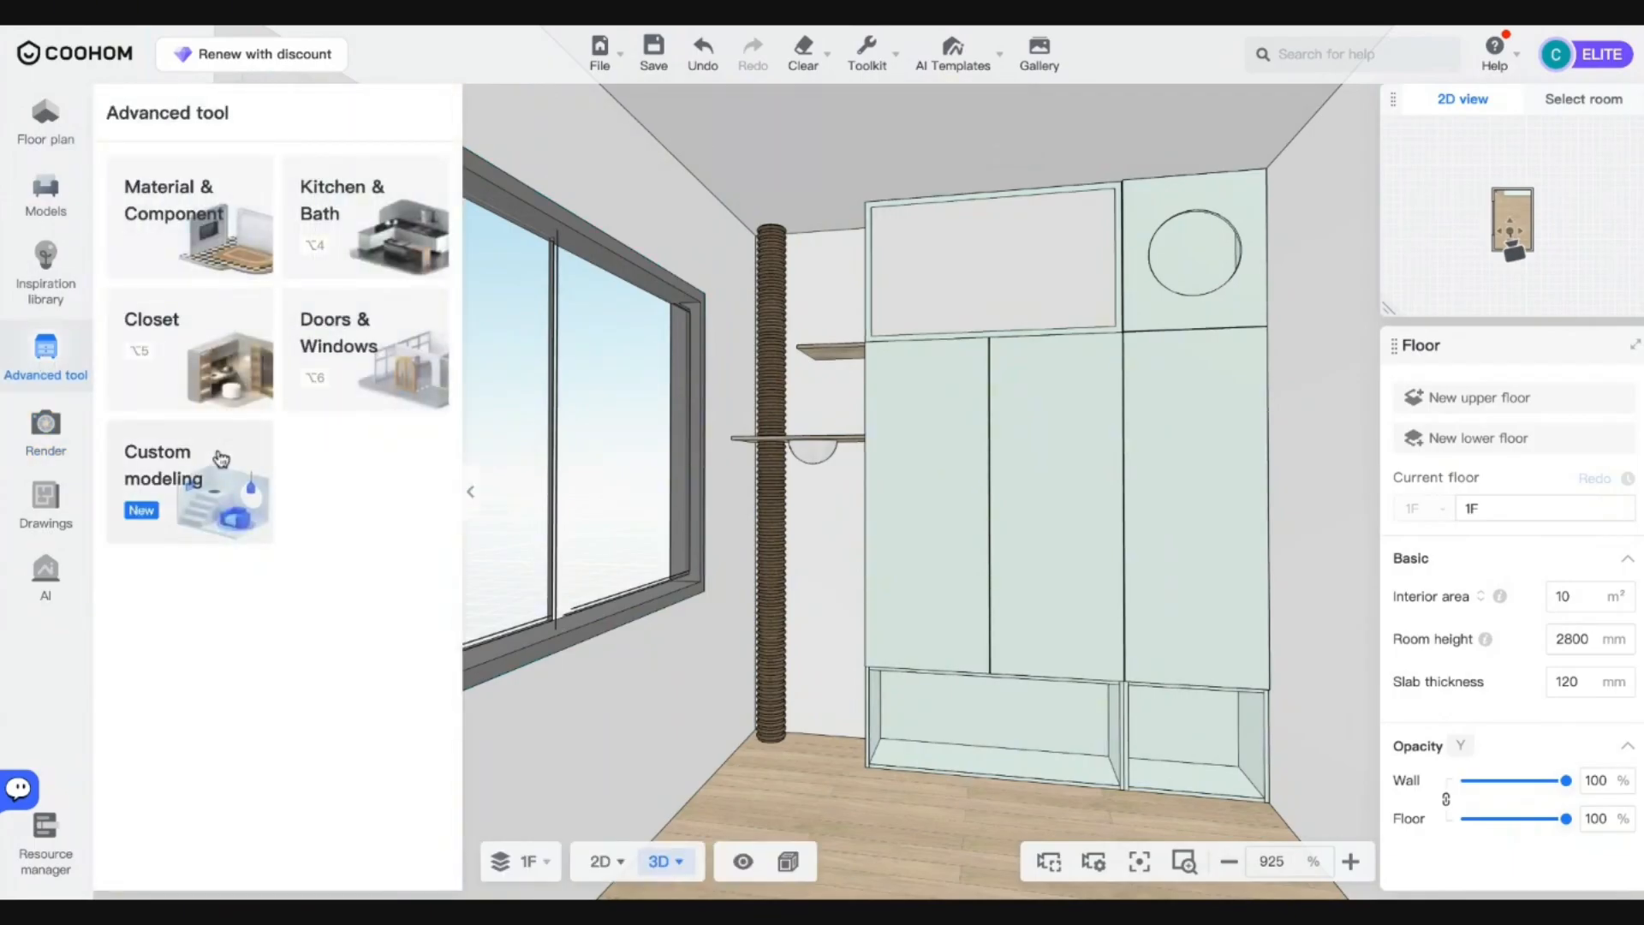
{"action": "left_click", "coordinate": [221, 460]}
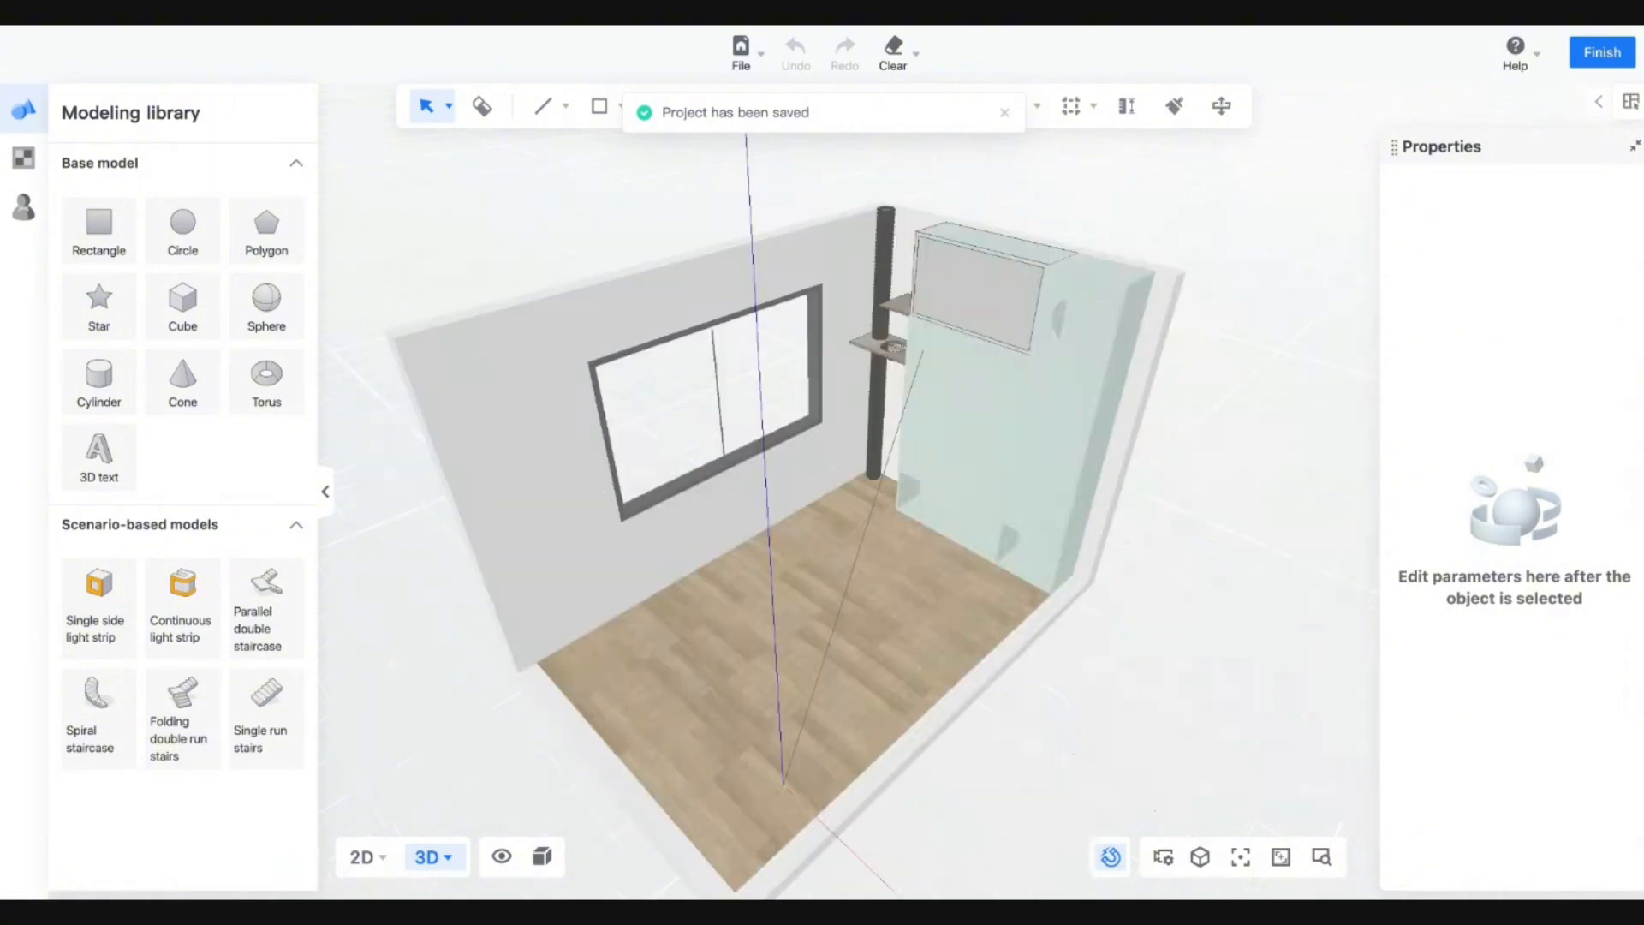
{"action": "scroll", "coordinate": [1033, 276], "scroll_direction": "up", "scroll_amount": 5}
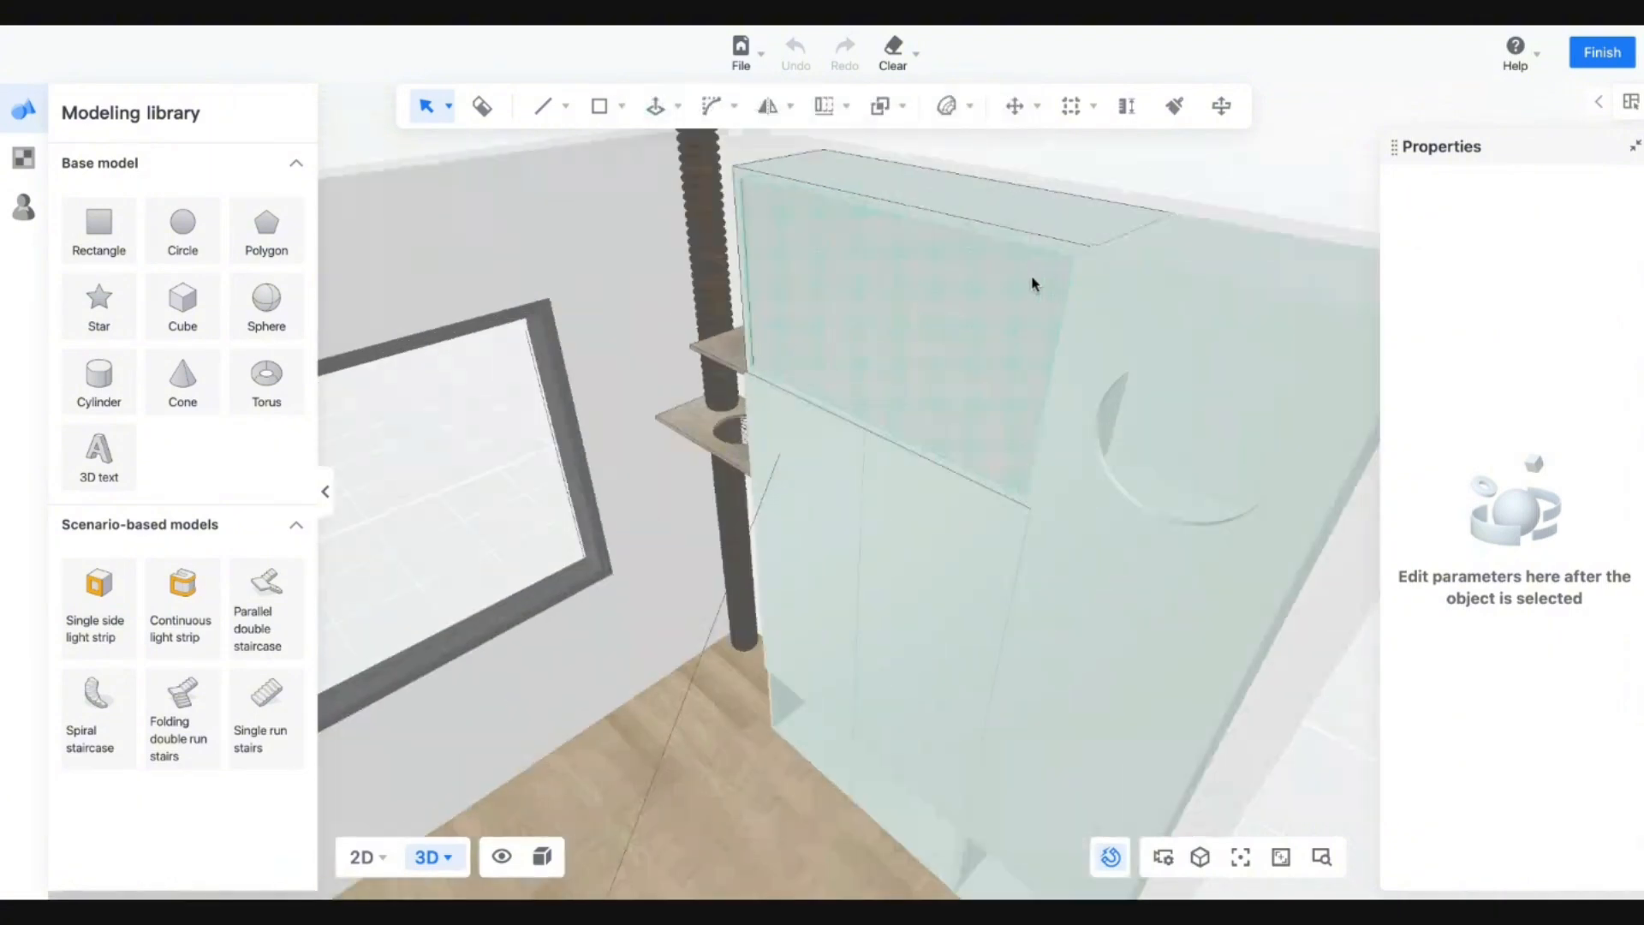
{"action": "scroll", "coordinate": [907, 402], "scroll_direction": "up", "scroll_amount": 5}
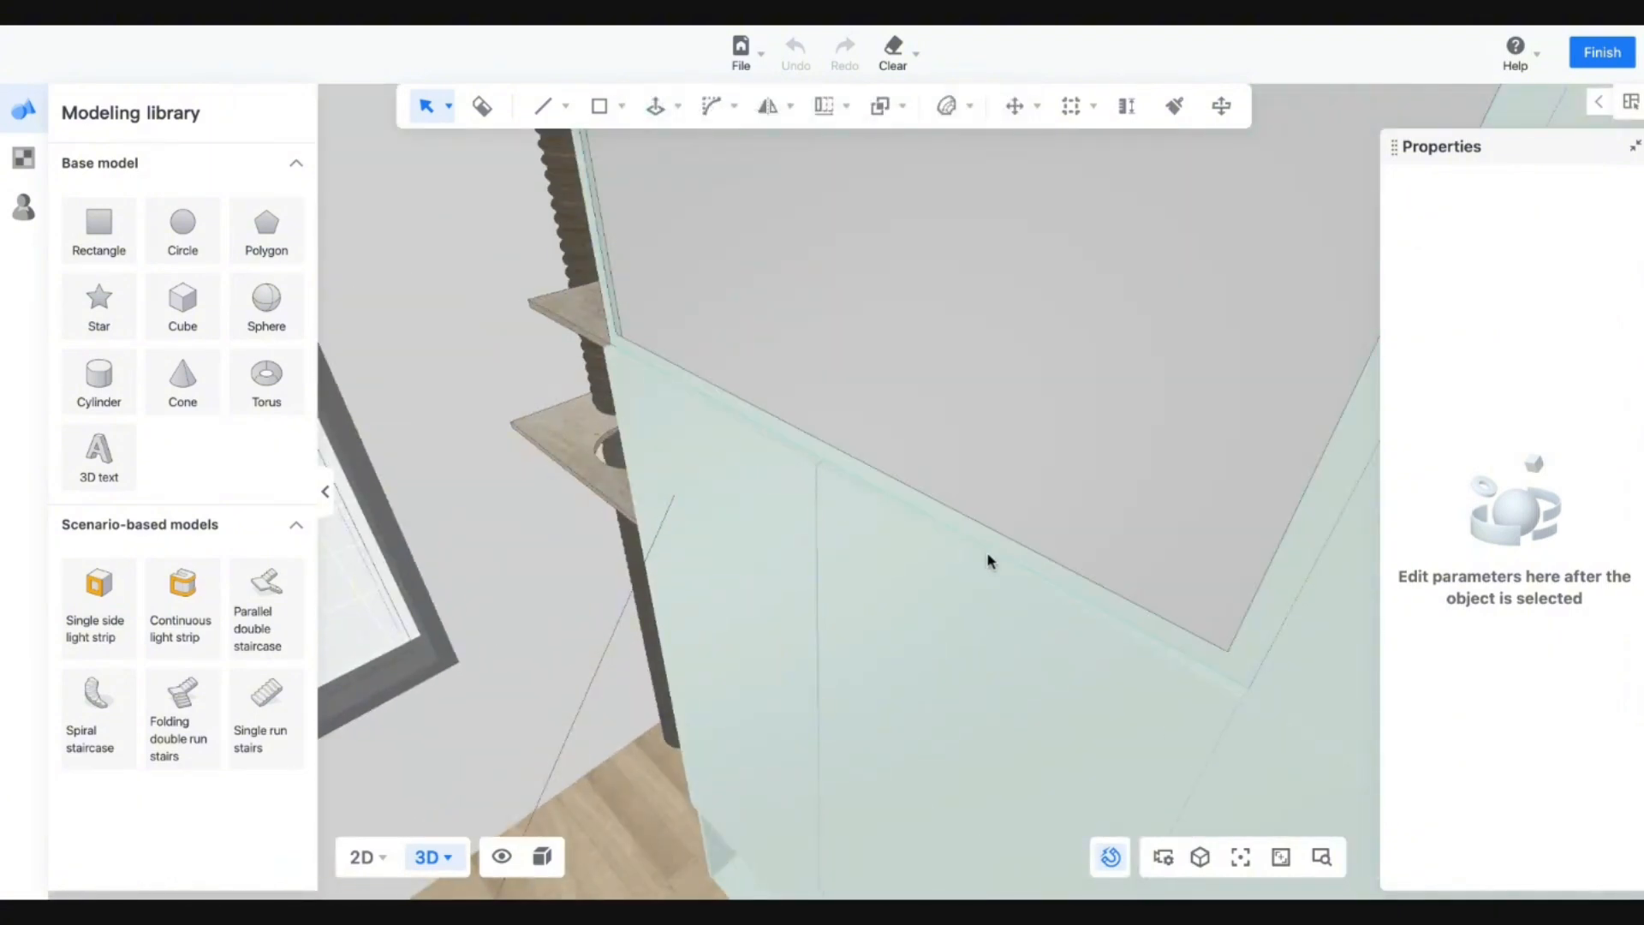
{"action": "left_click_drag", "start_coordinate": [988, 558], "coordinate": [628, 510]}
{"action": "left_click", "coordinate": [776, 551]}
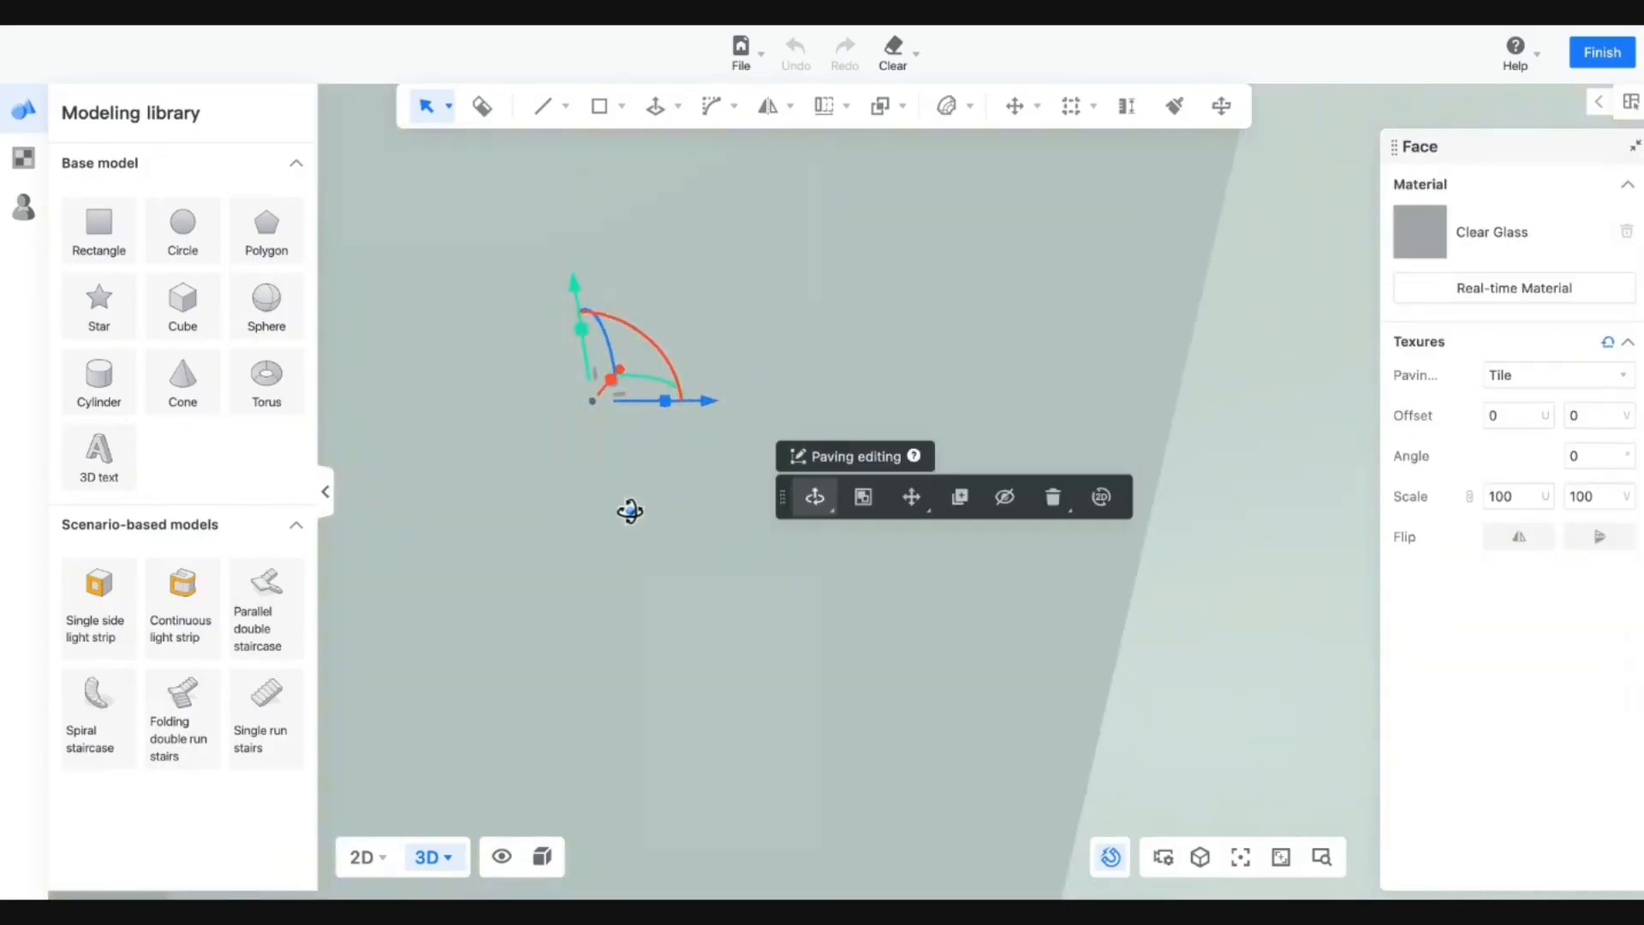
Apply Clear Glass from the Glass material library to that side face.
{"action": "scroll", "coordinate": [628, 510], "scroll_direction": "down", "scroll_amount": 4}
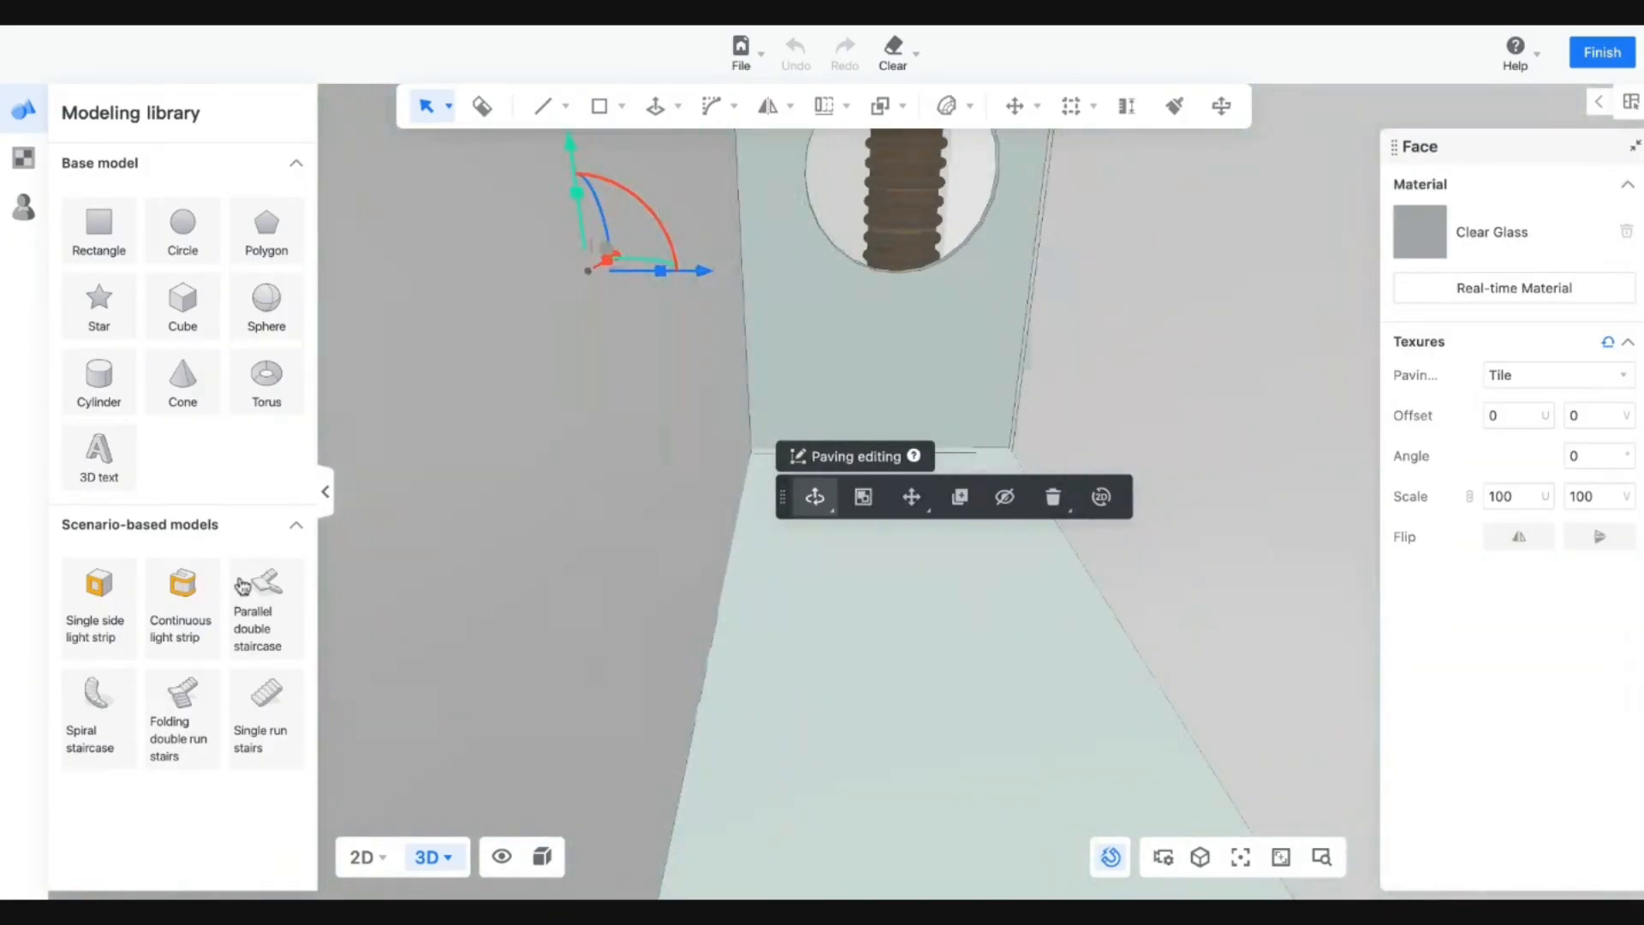
{"action": "left_click", "coordinate": [23, 156]}
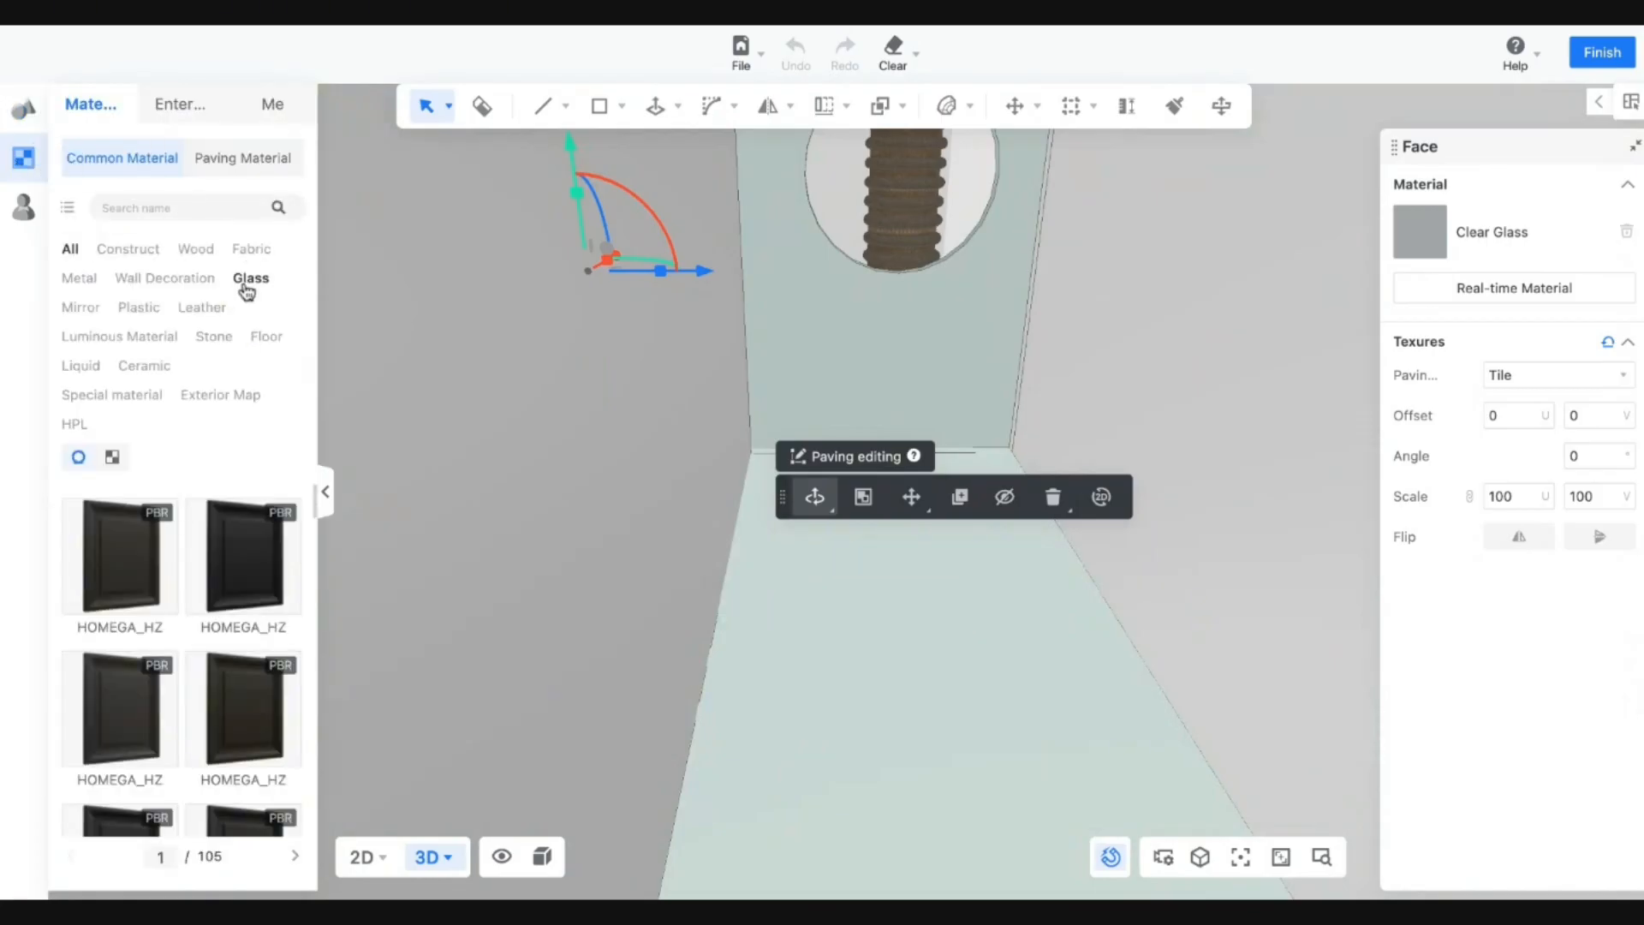
{"action": "left_click", "coordinate": [250, 278]}
{"action": "scroll", "coordinate": [241, 439], "scroll_direction": "down", "scroll_amount": 5}
{"action": "left_click", "coordinate": [249, 744]}
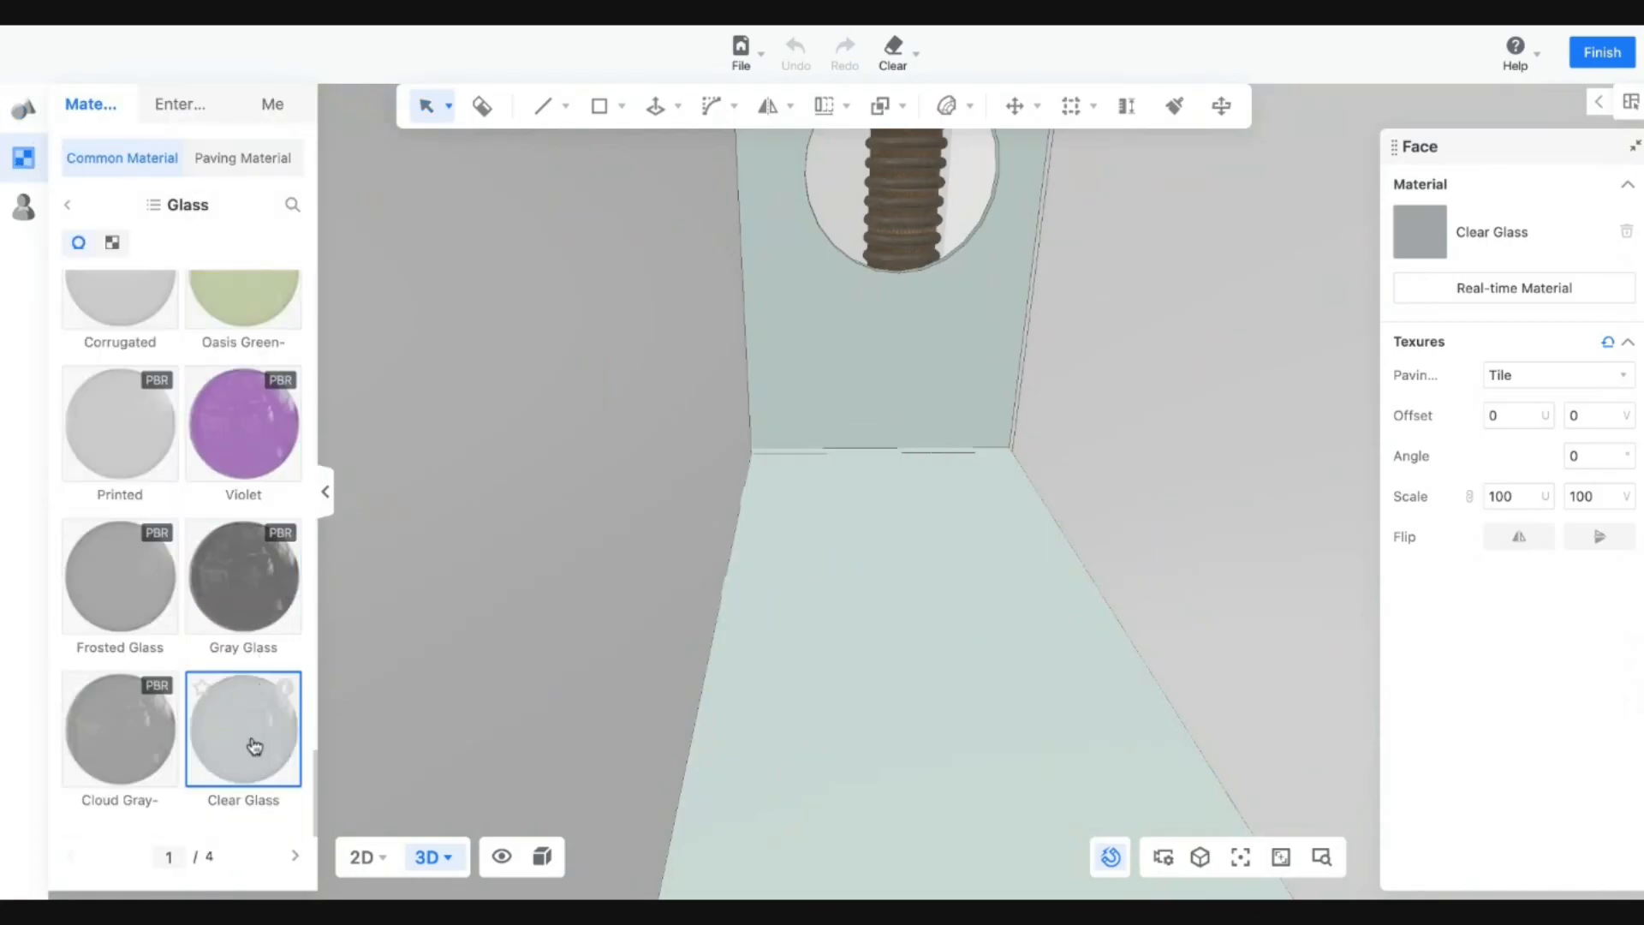
{"action": "left_click", "coordinate": [505, 551]}
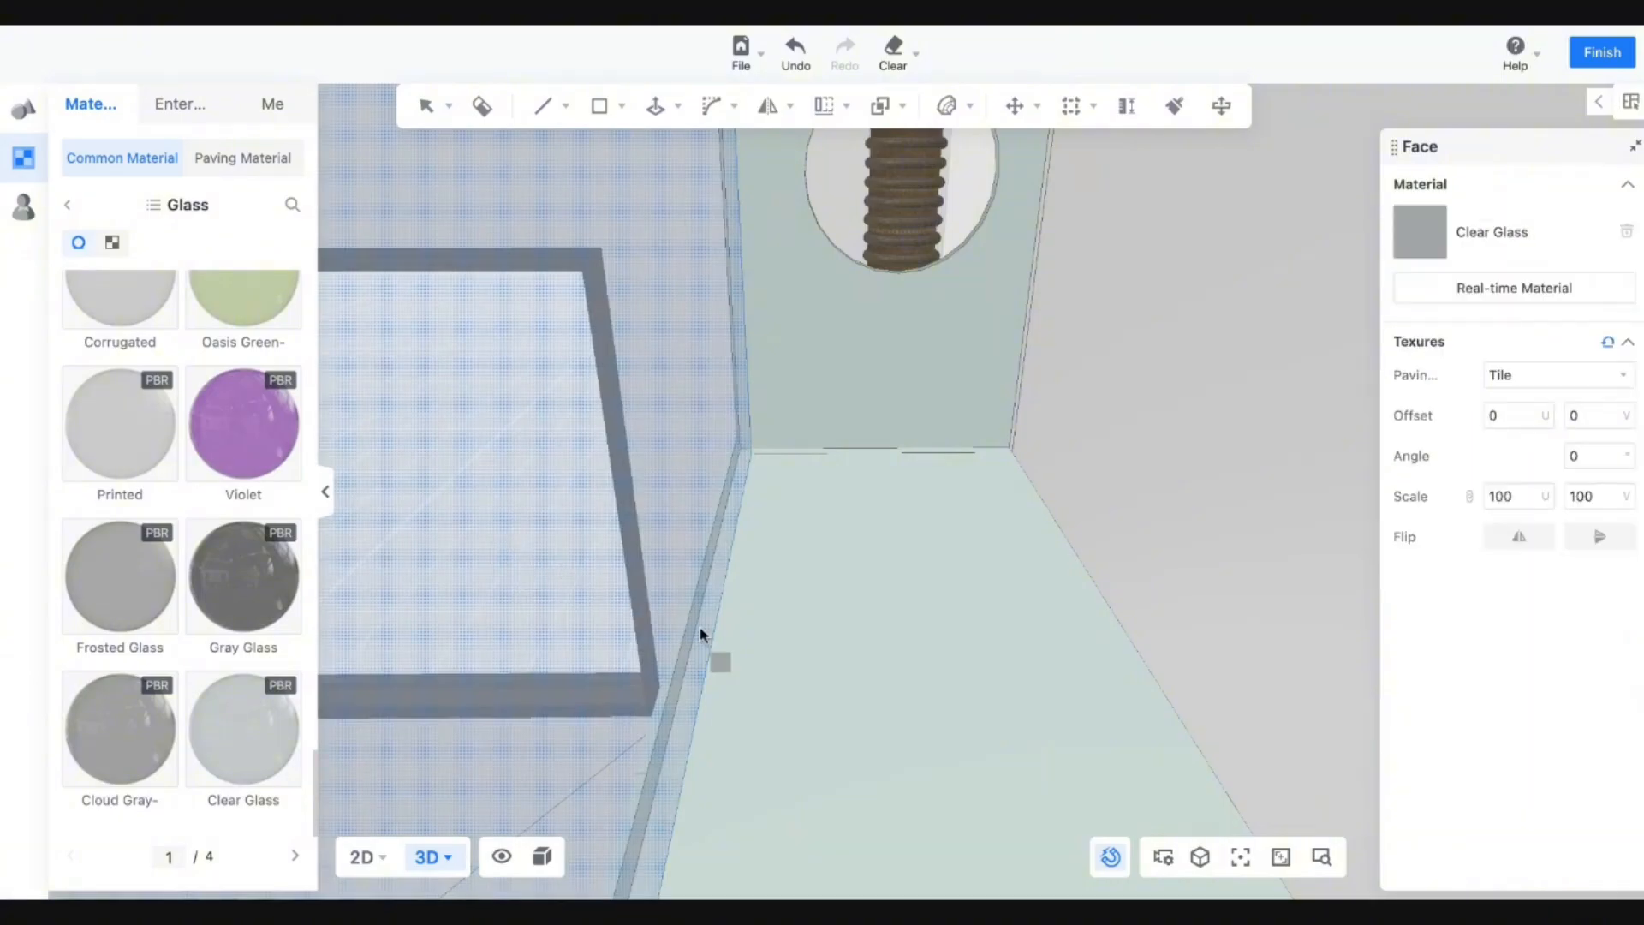
{"action": "left_click_drag", "start_coordinate": [702, 631], "coordinate": [1100, 665]}
{"action": "scroll", "coordinate": [1101, 667], "scroll_direction": "down", "scroll_amount": 10}
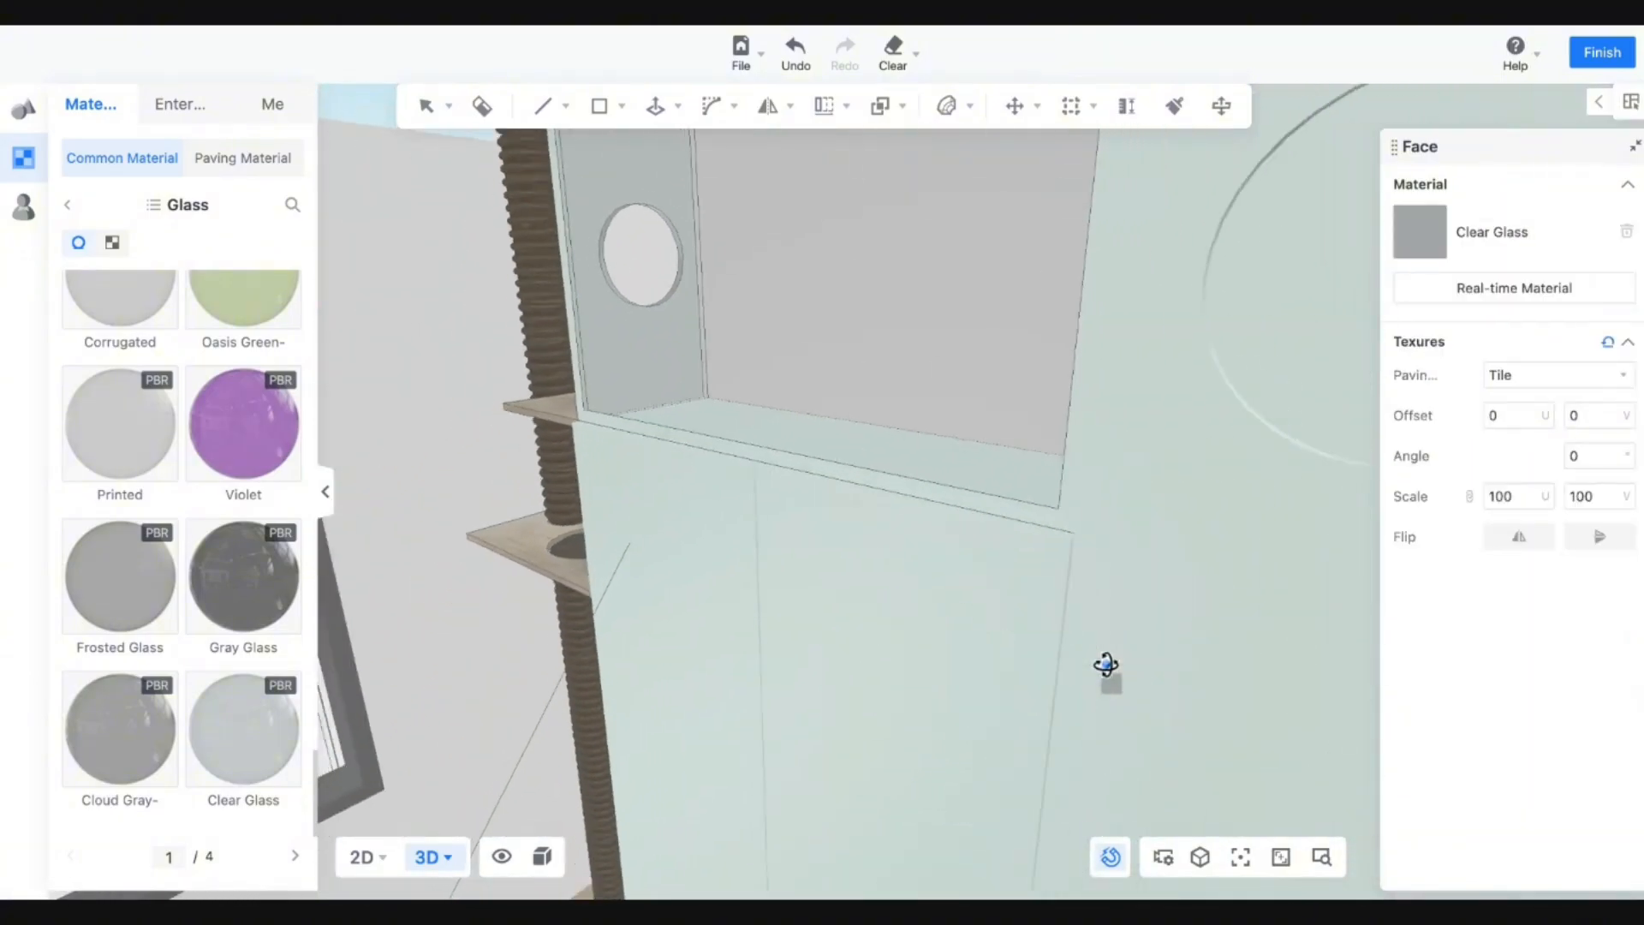
Finish custom modelling and select the cabinet and wall in real-time lights to see their material settings.
{"action": "left_click", "coordinate": [1601, 52]}
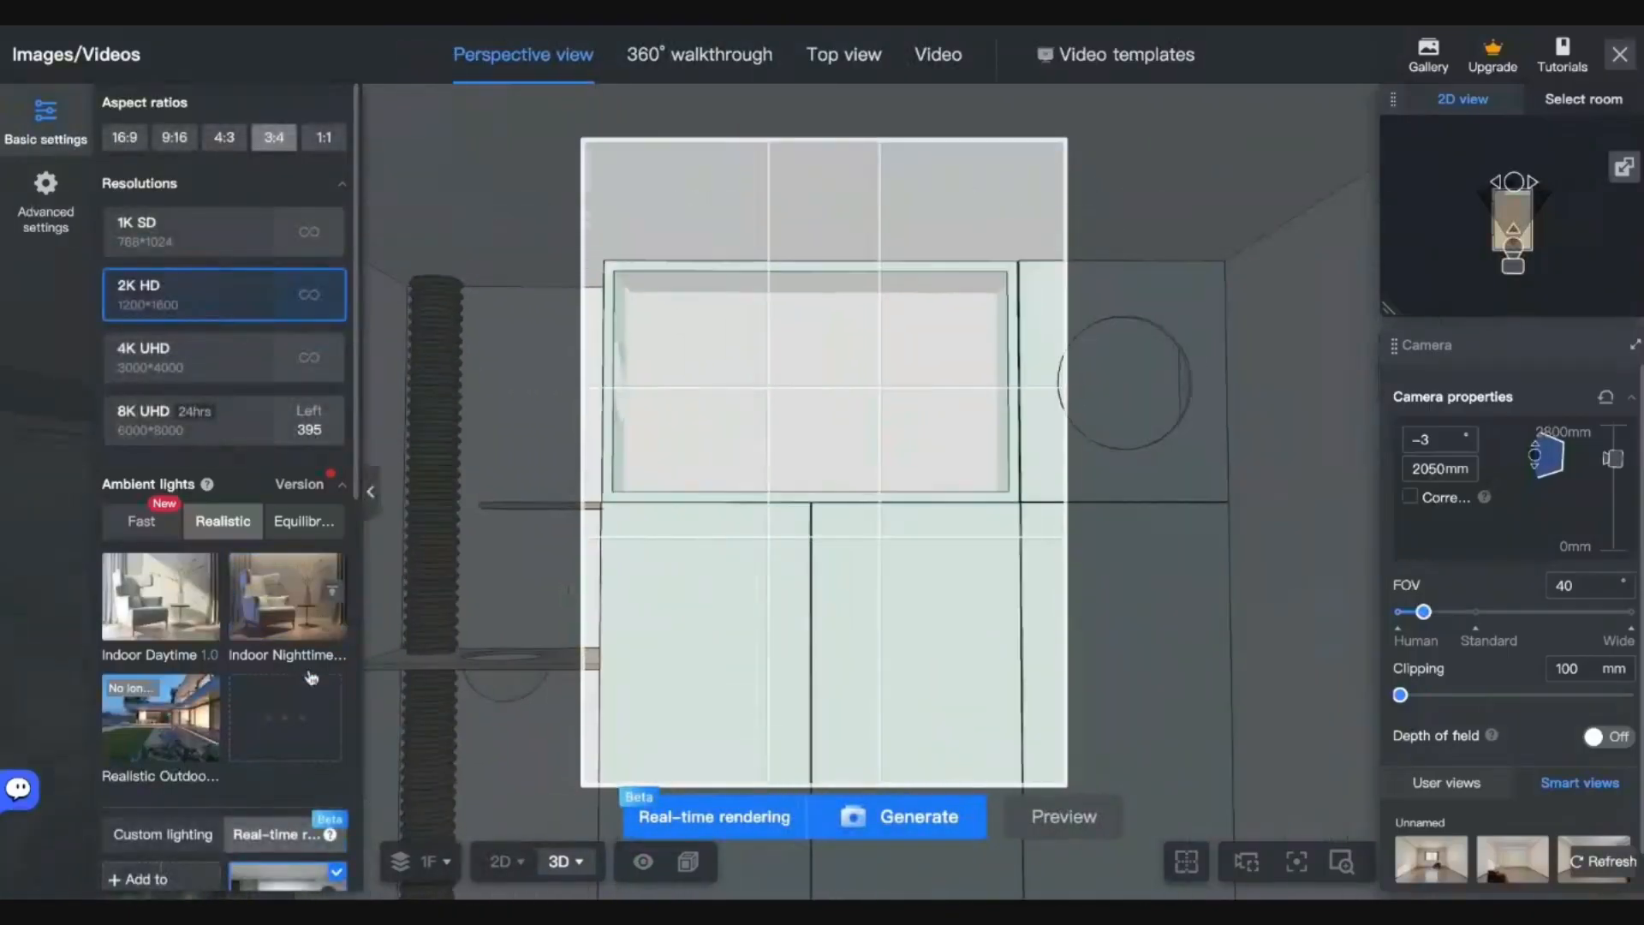
{"action": "scroll", "coordinate": [330, 749], "scroll_direction": "down", "scroll_amount": 3}
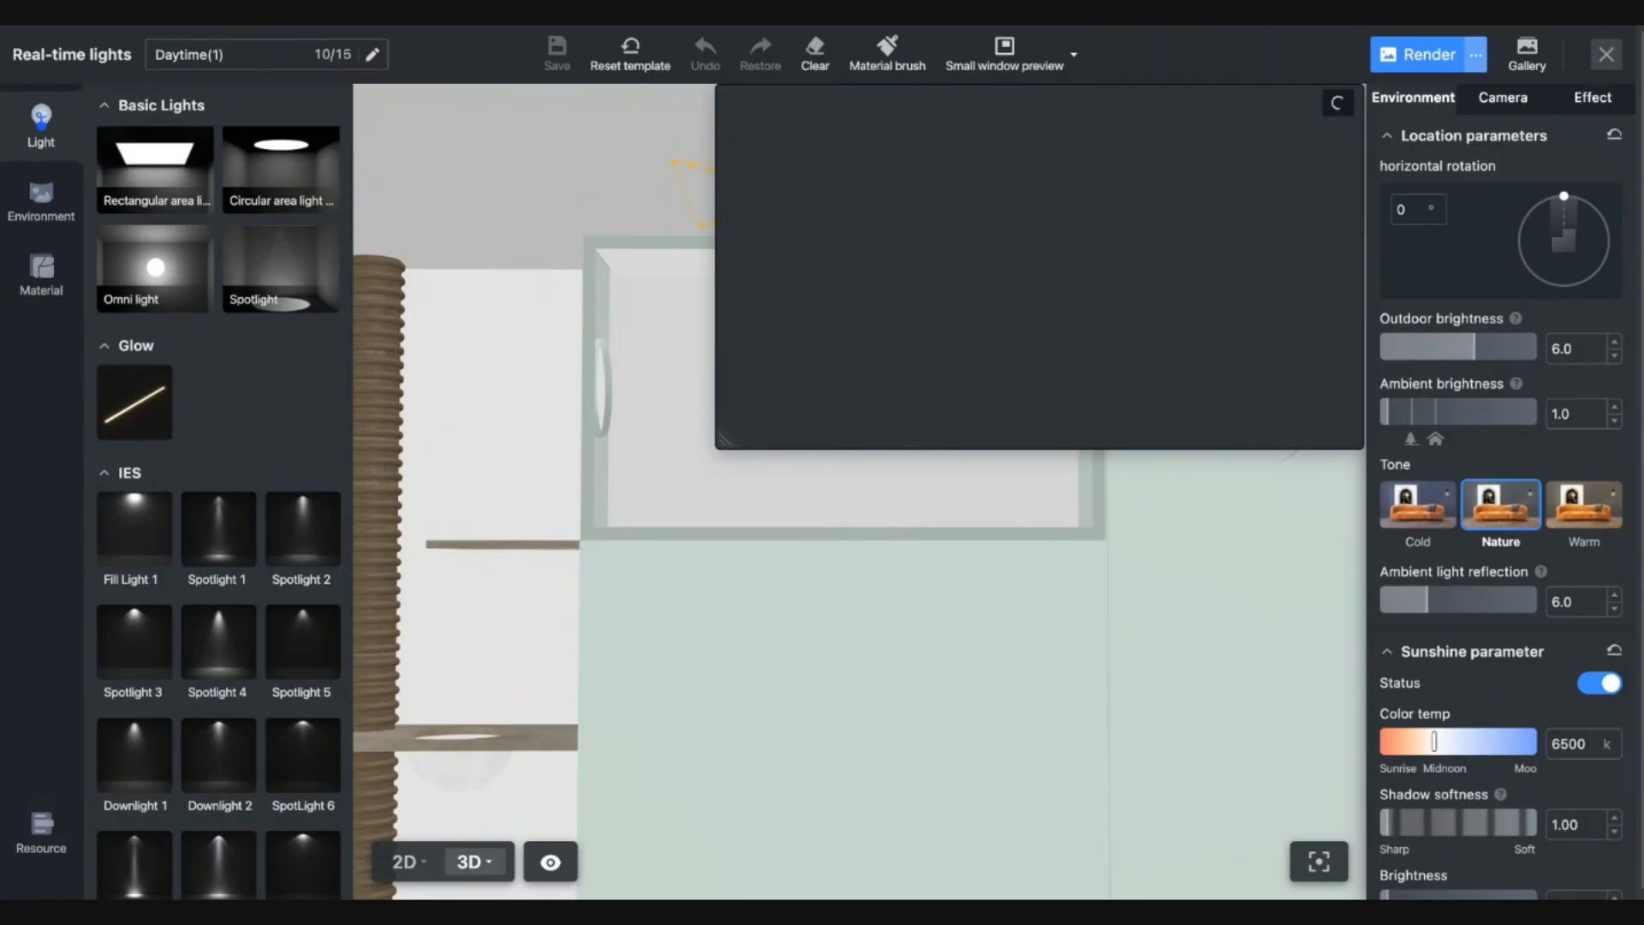
{"action": "left_click", "coordinate": [716, 478]}
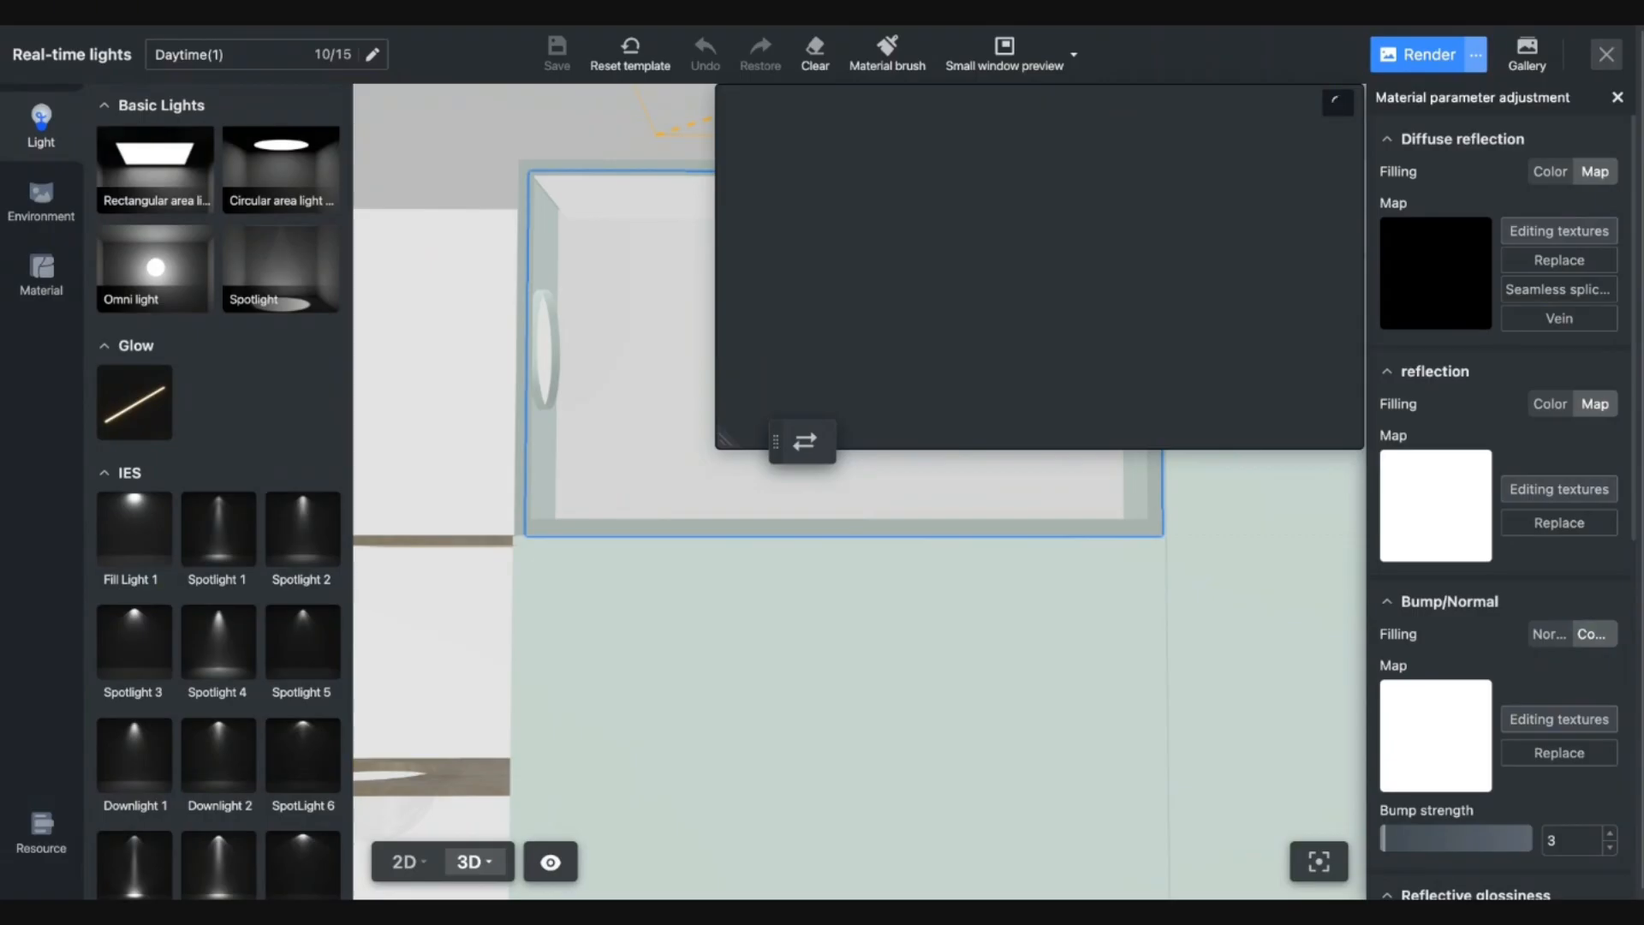
{"action": "key", "text": "a"}
{"action": "left_click", "coordinate": [777, 528]}
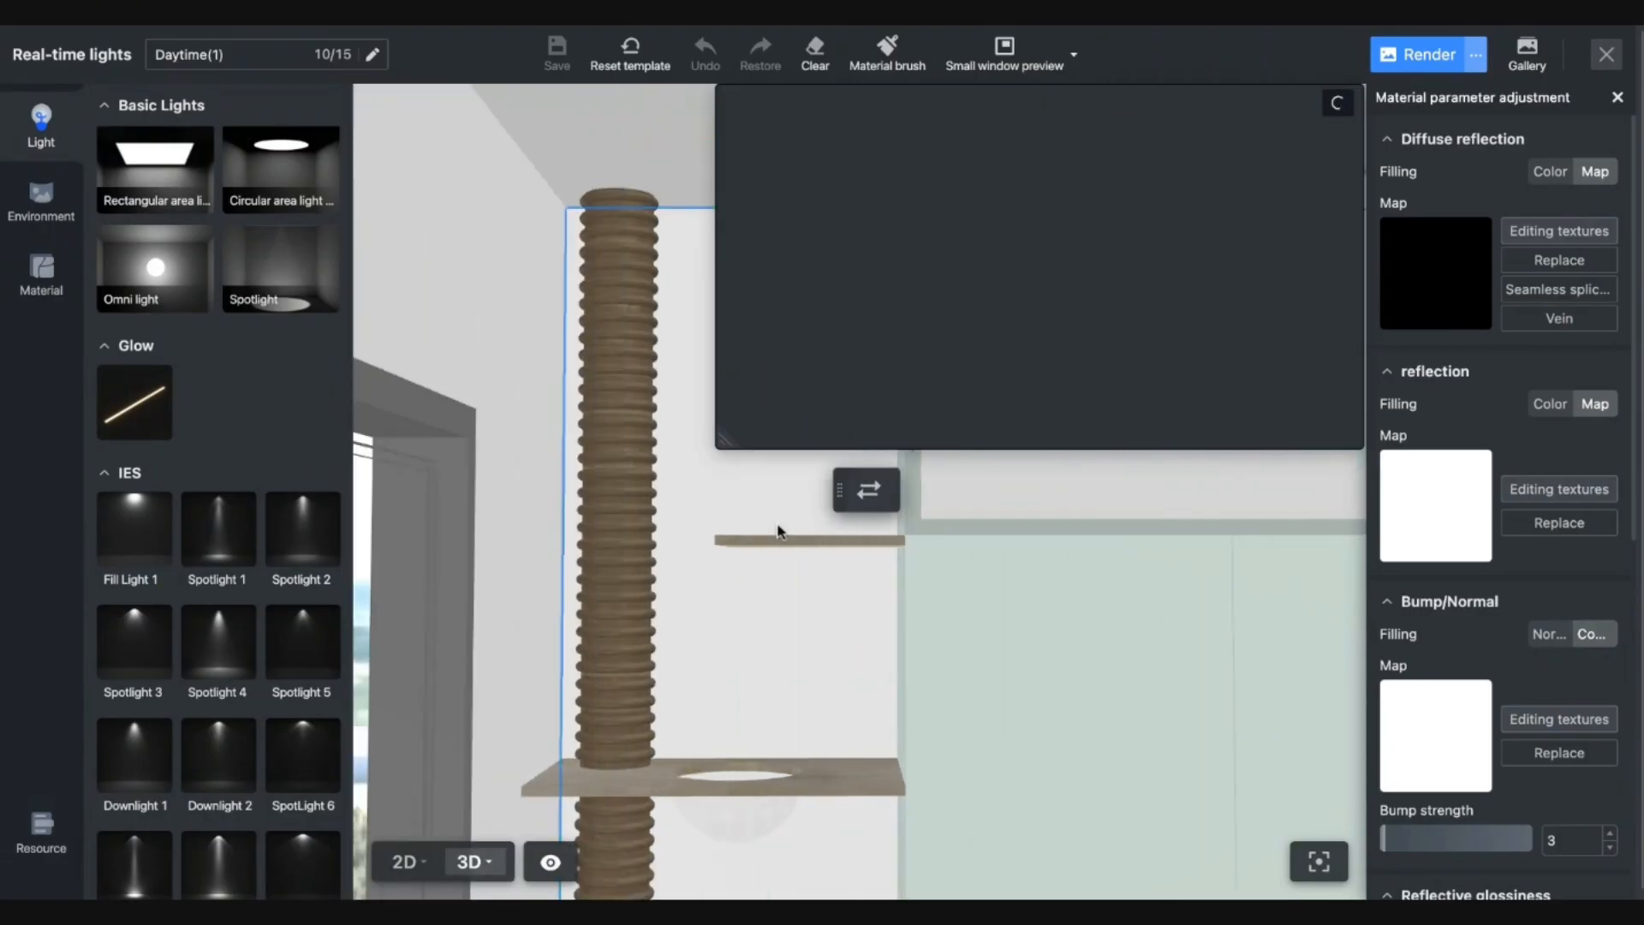
Walk the viewpoint around the cabinets and column with WASD/QE, then close the lighting editor.
{"action": "scroll", "coordinate": [776, 528], "scroll_direction": "up", "scroll_amount": 2}
{"action": "scroll", "coordinate": [814, 533], "scroll_direction": "down", "scroll_amount": 3}
{"action": "key", "text": "d"}
{"action": "key", "text": "d"}
{"action": "scroll", "coordinate": [813, 534], "scroll_direction": "down", "scroll_amount": 2}
{"action": "key", "text": "a"}
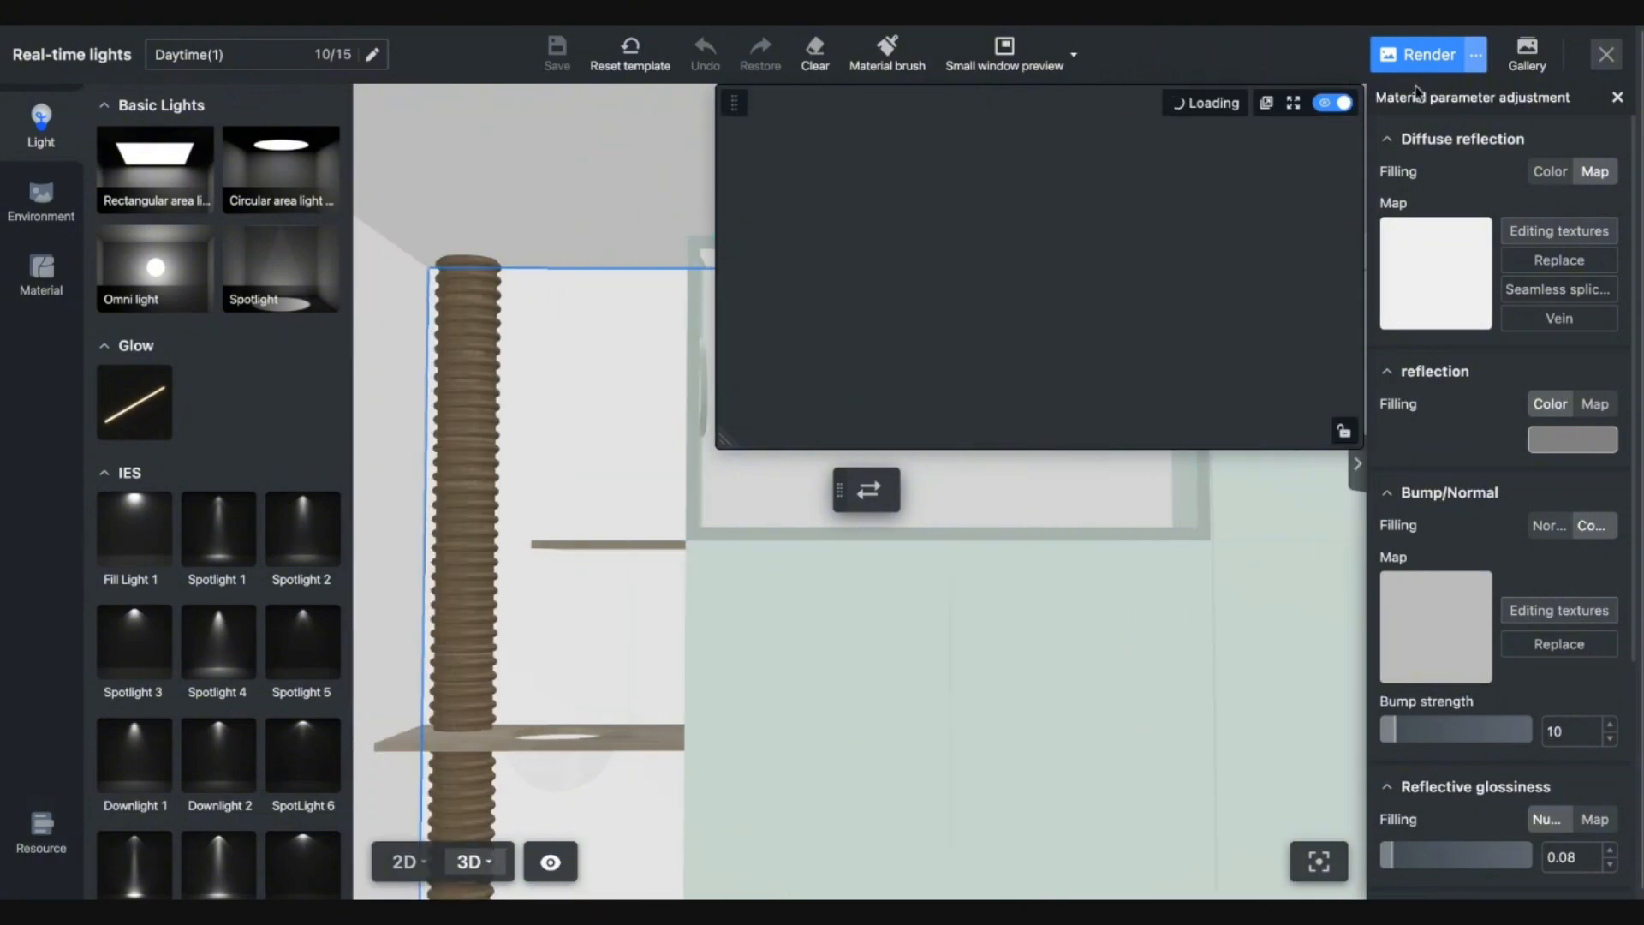
{"action": "key", "text": "d"}
{"action": "scroll", "coordinate": [948, 585], "scroll_direction": "up", "scroll_amount": 1}
{"action": "key", "text": "a"}
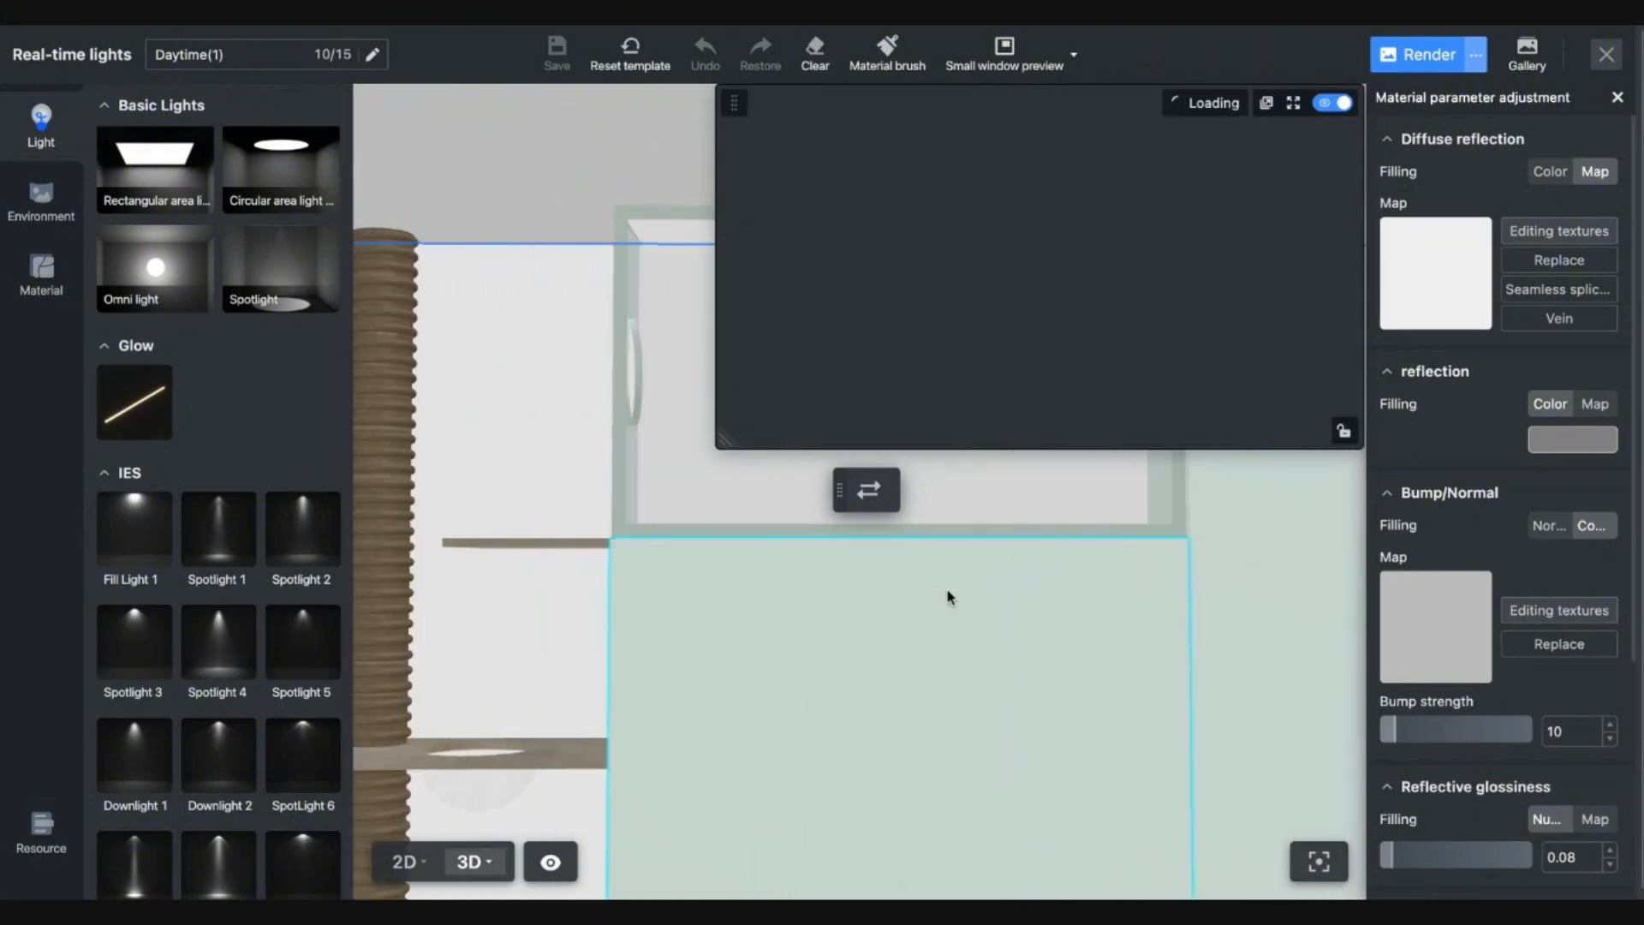
{"action": "key", "text": "d"}
{"action": "key", "text": "a"}
{"action": "key", "text": "a"}
{"action": "key", "text": "d"}
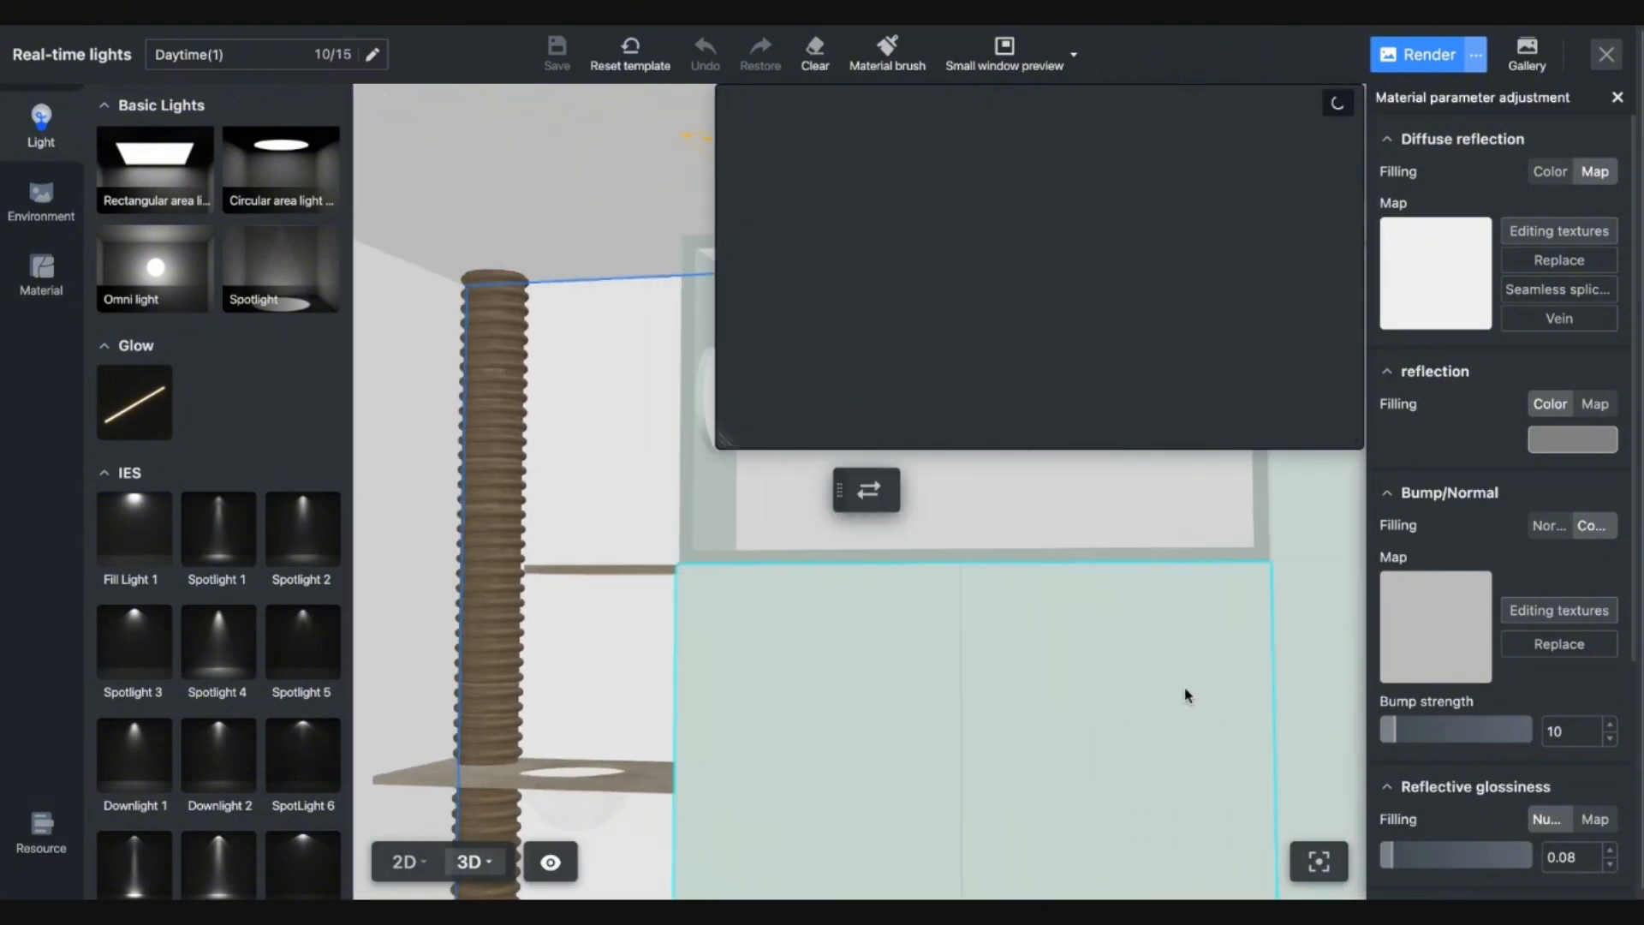
{"action": "key", "text": "d"}
{"action": "key", "text": "s"}
{"action": "key", "text": "a"}
{"action": "key", "text": "e"}
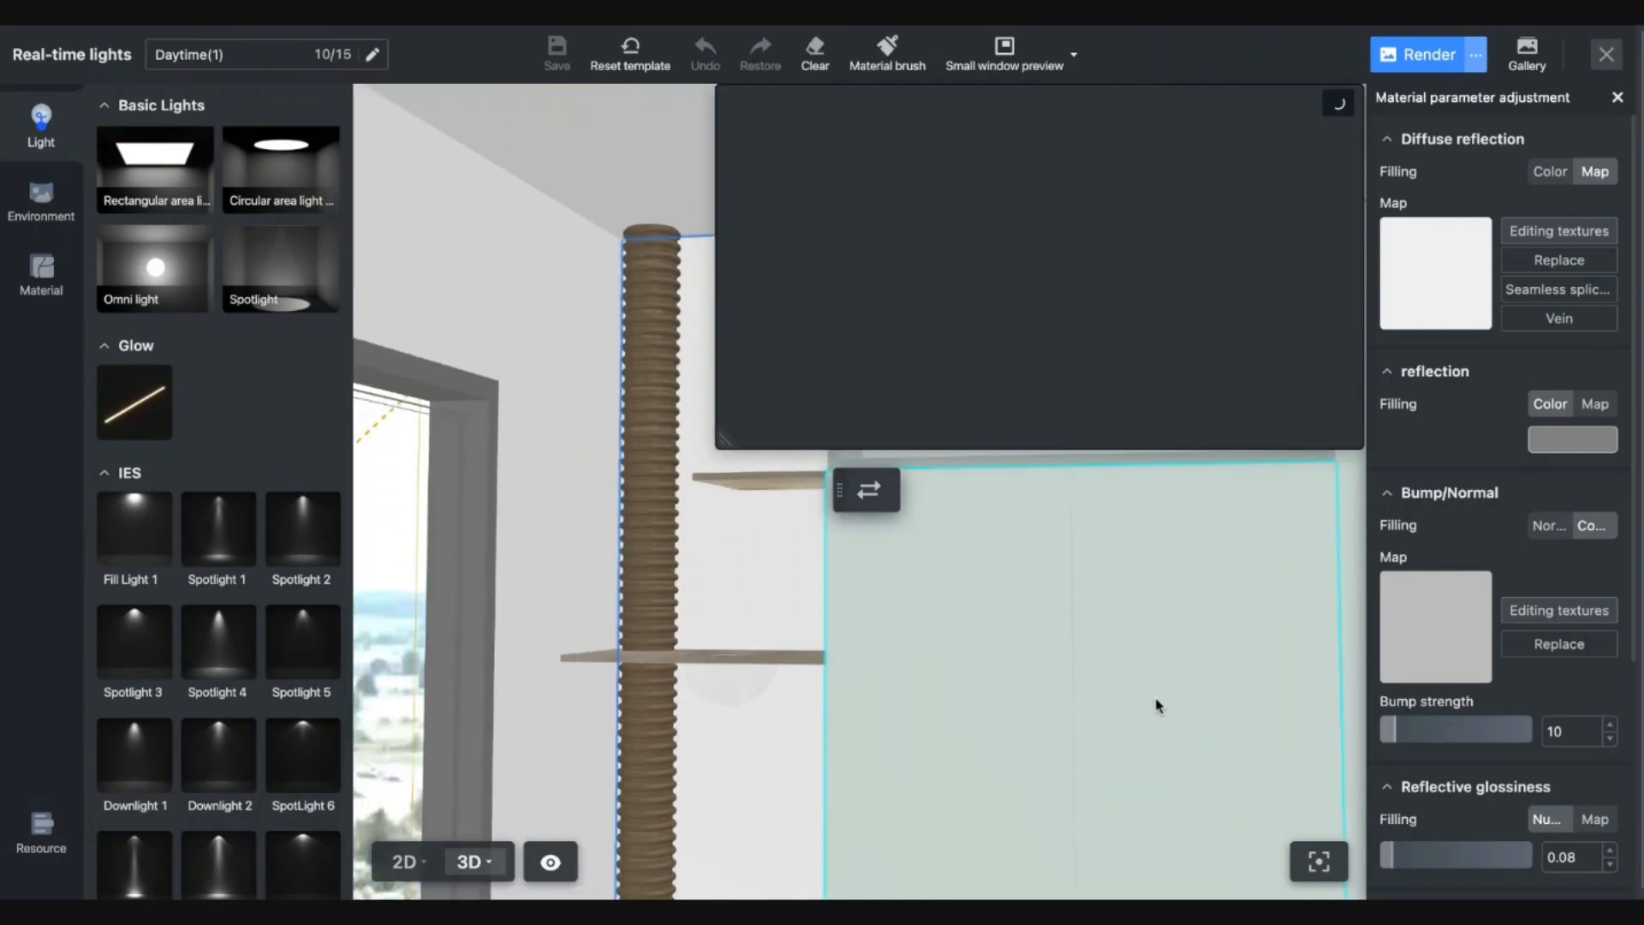
{"action": "key", "text": "s"}
{"action": "key", "text": "w"}
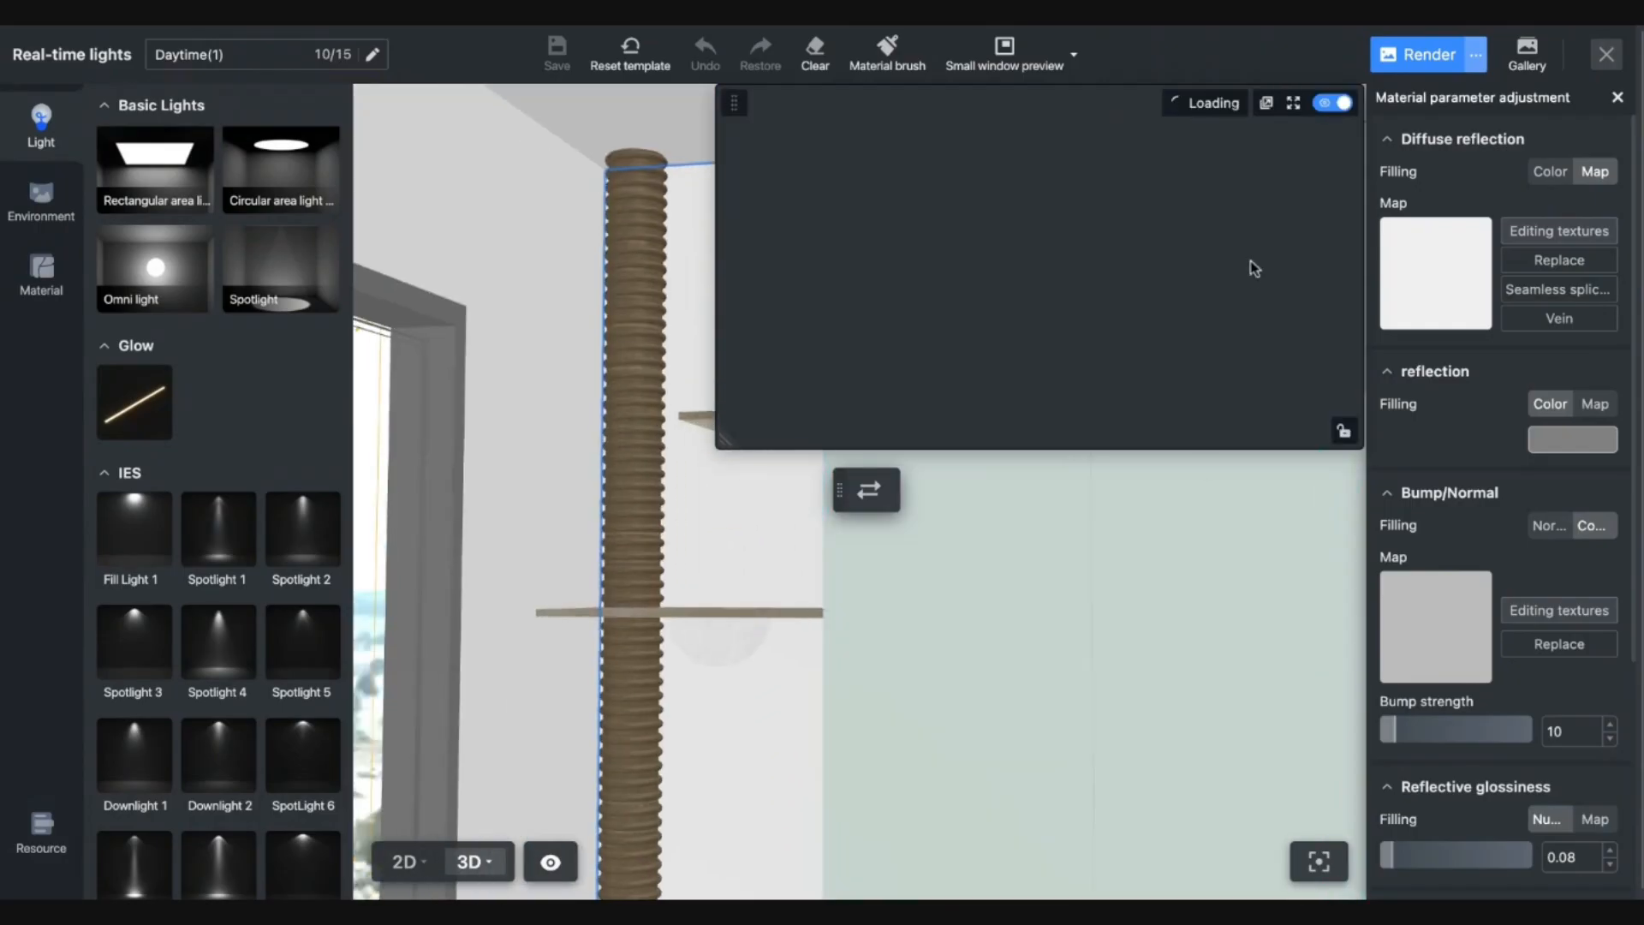
{"action": "left_click", "coordinate": [1603, 57]}
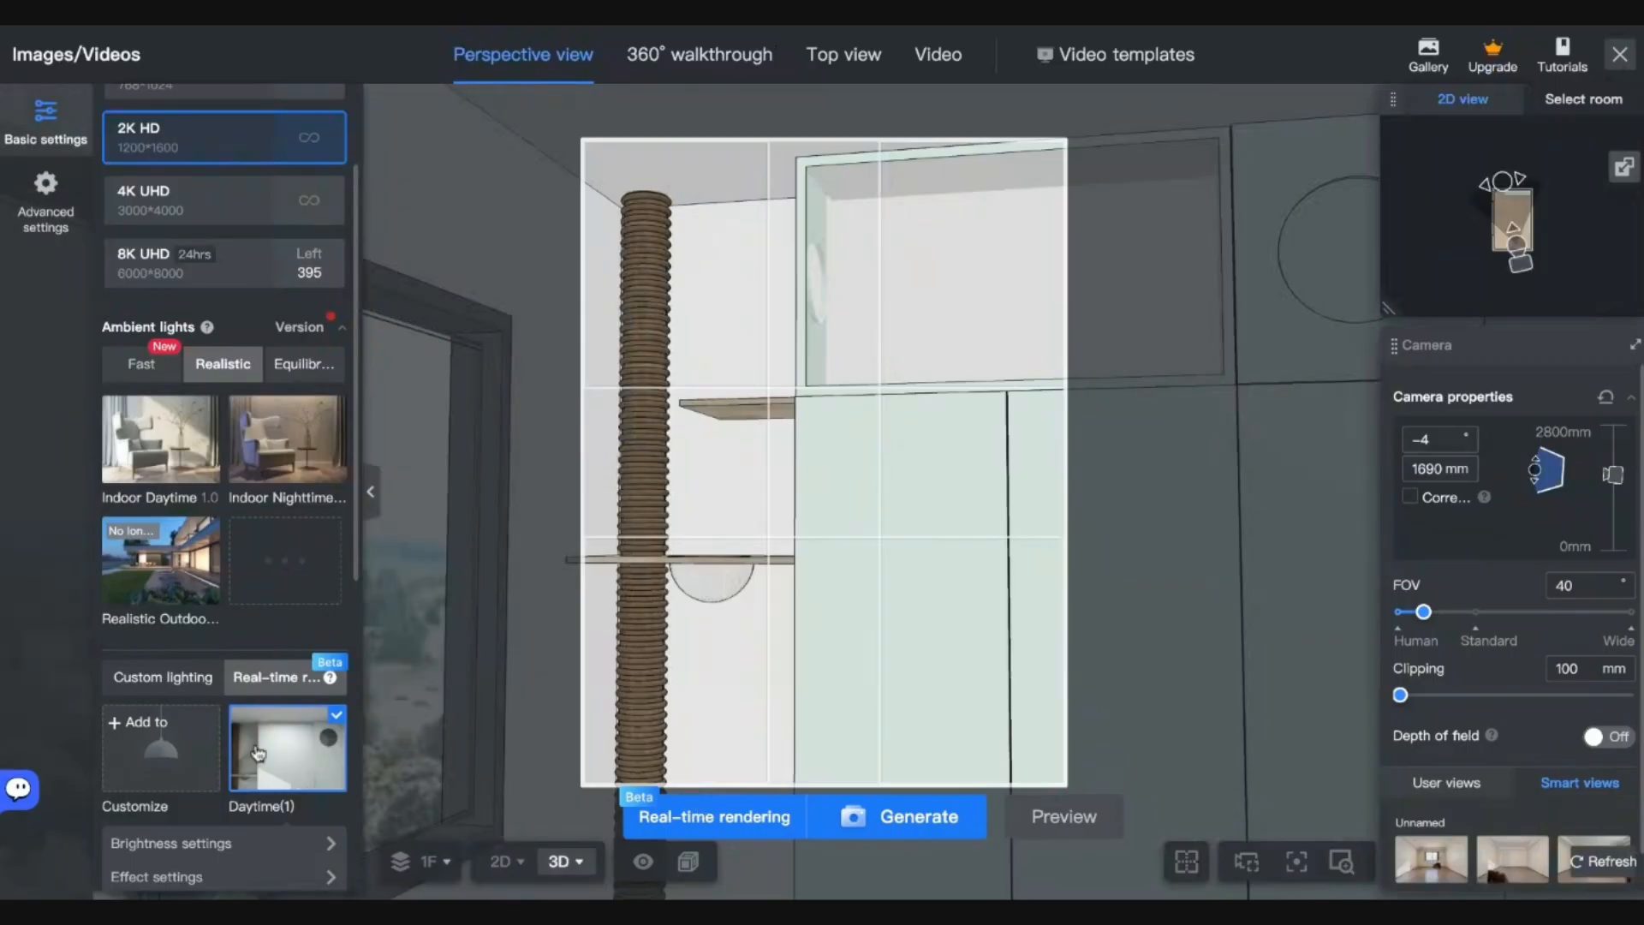
Open the Daytime(1) lighting setup and select the wall to inspect its material.
{"action": "left_click", "coordinate": [331, 760]}
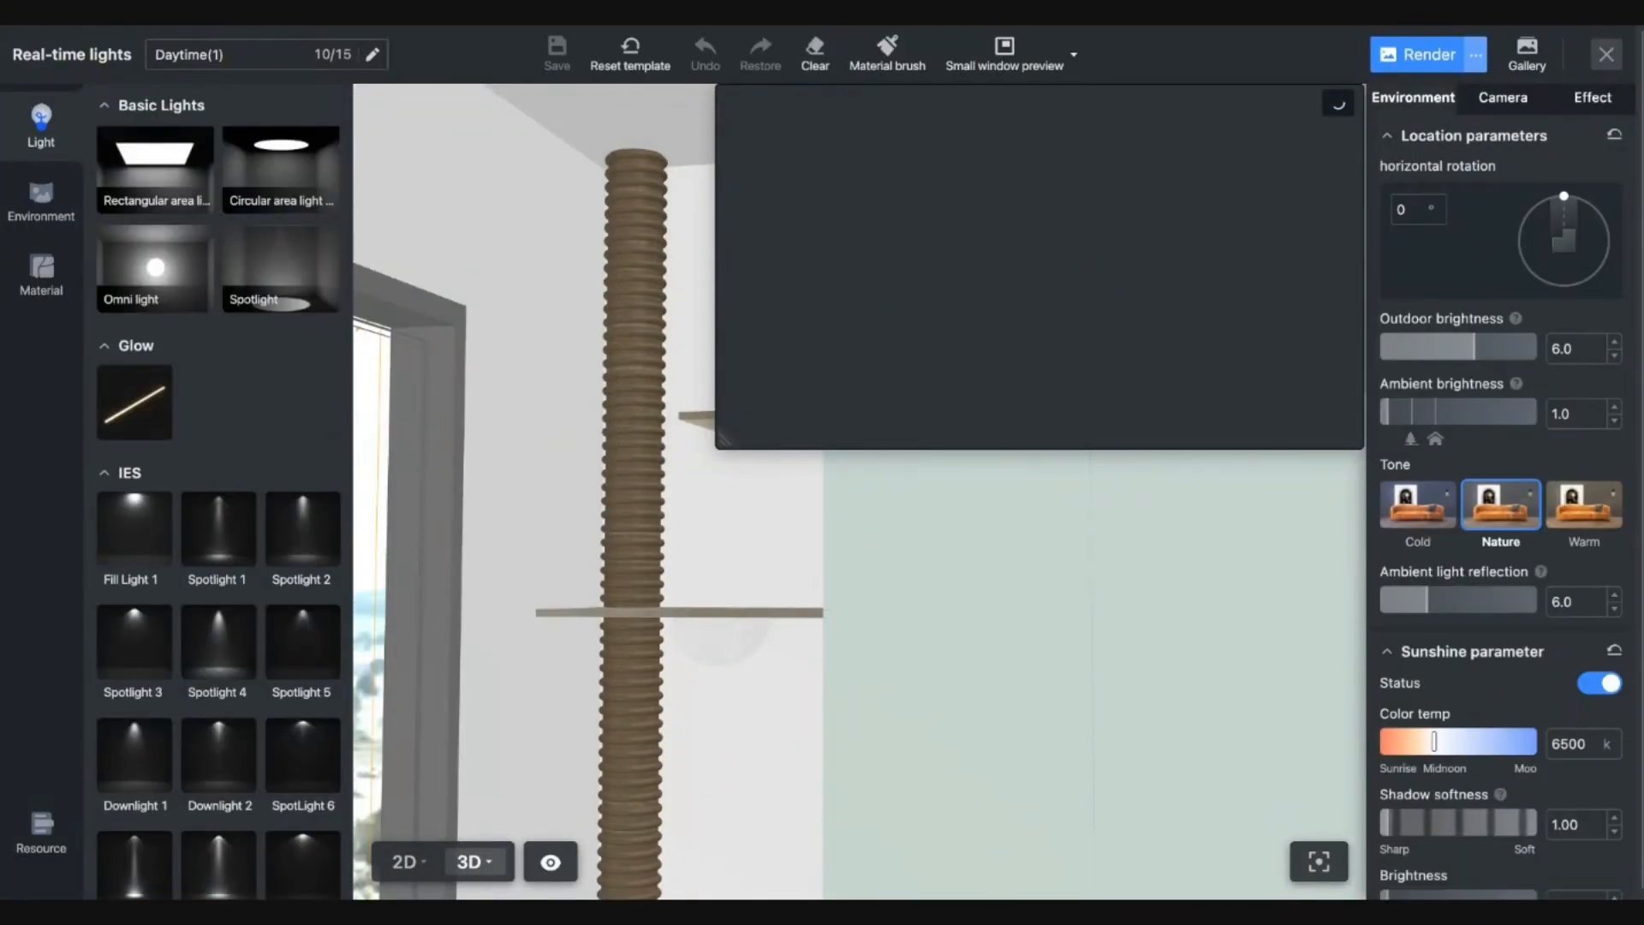
{"action": "left_click", "coordinate": [851, 557]}
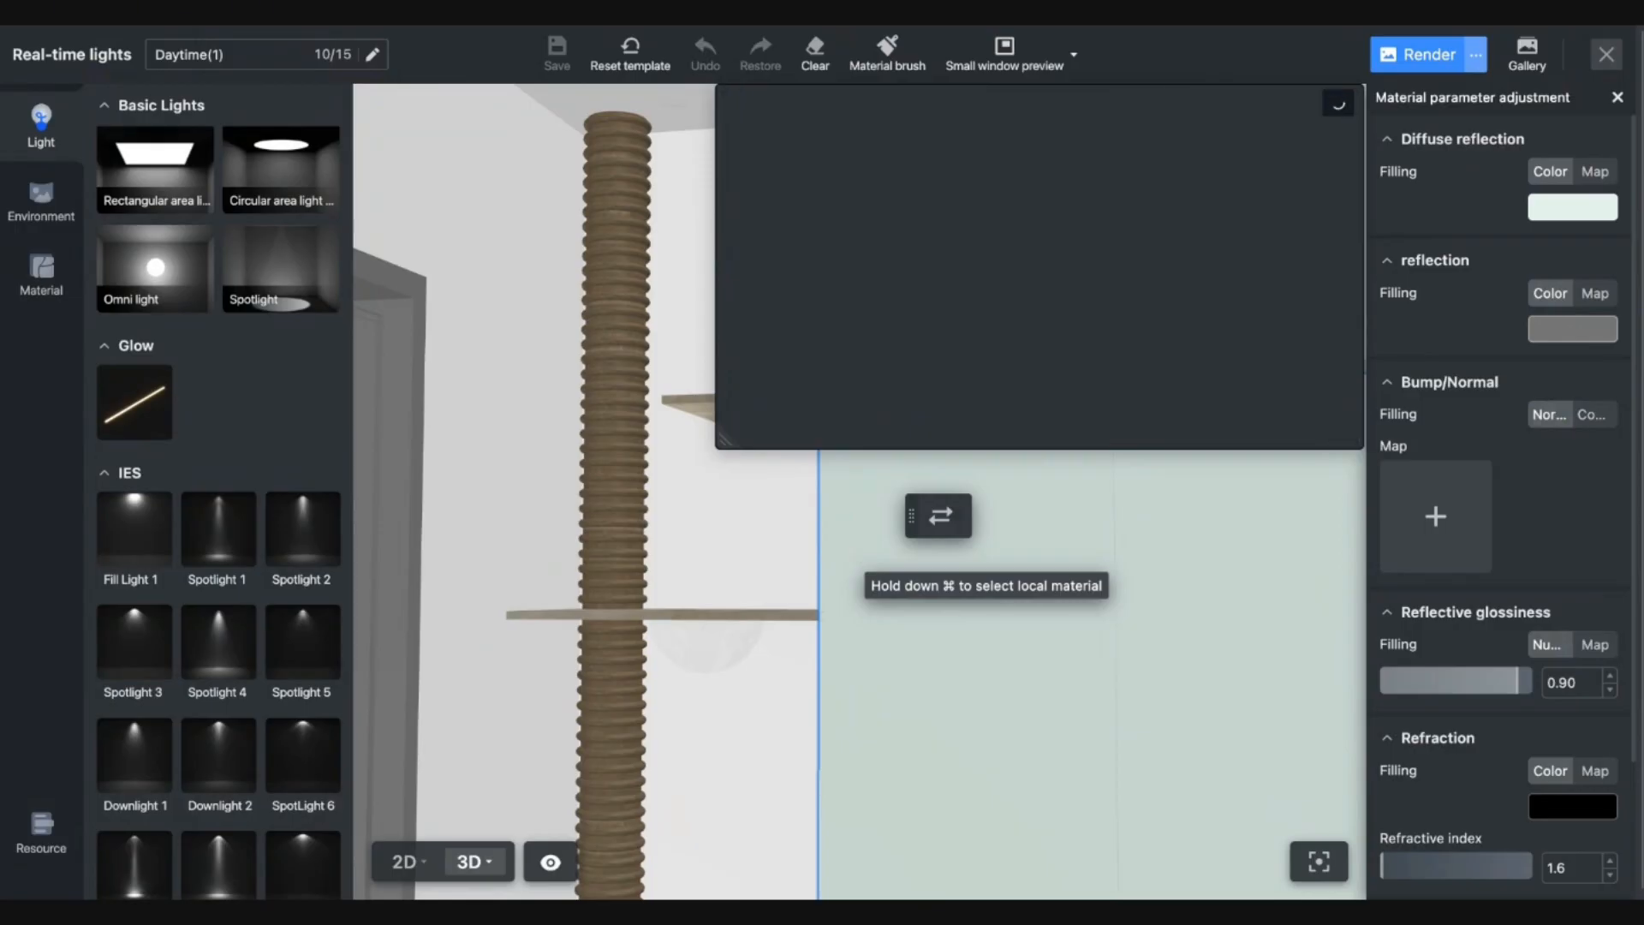
{"action": "key", "text": "d"}
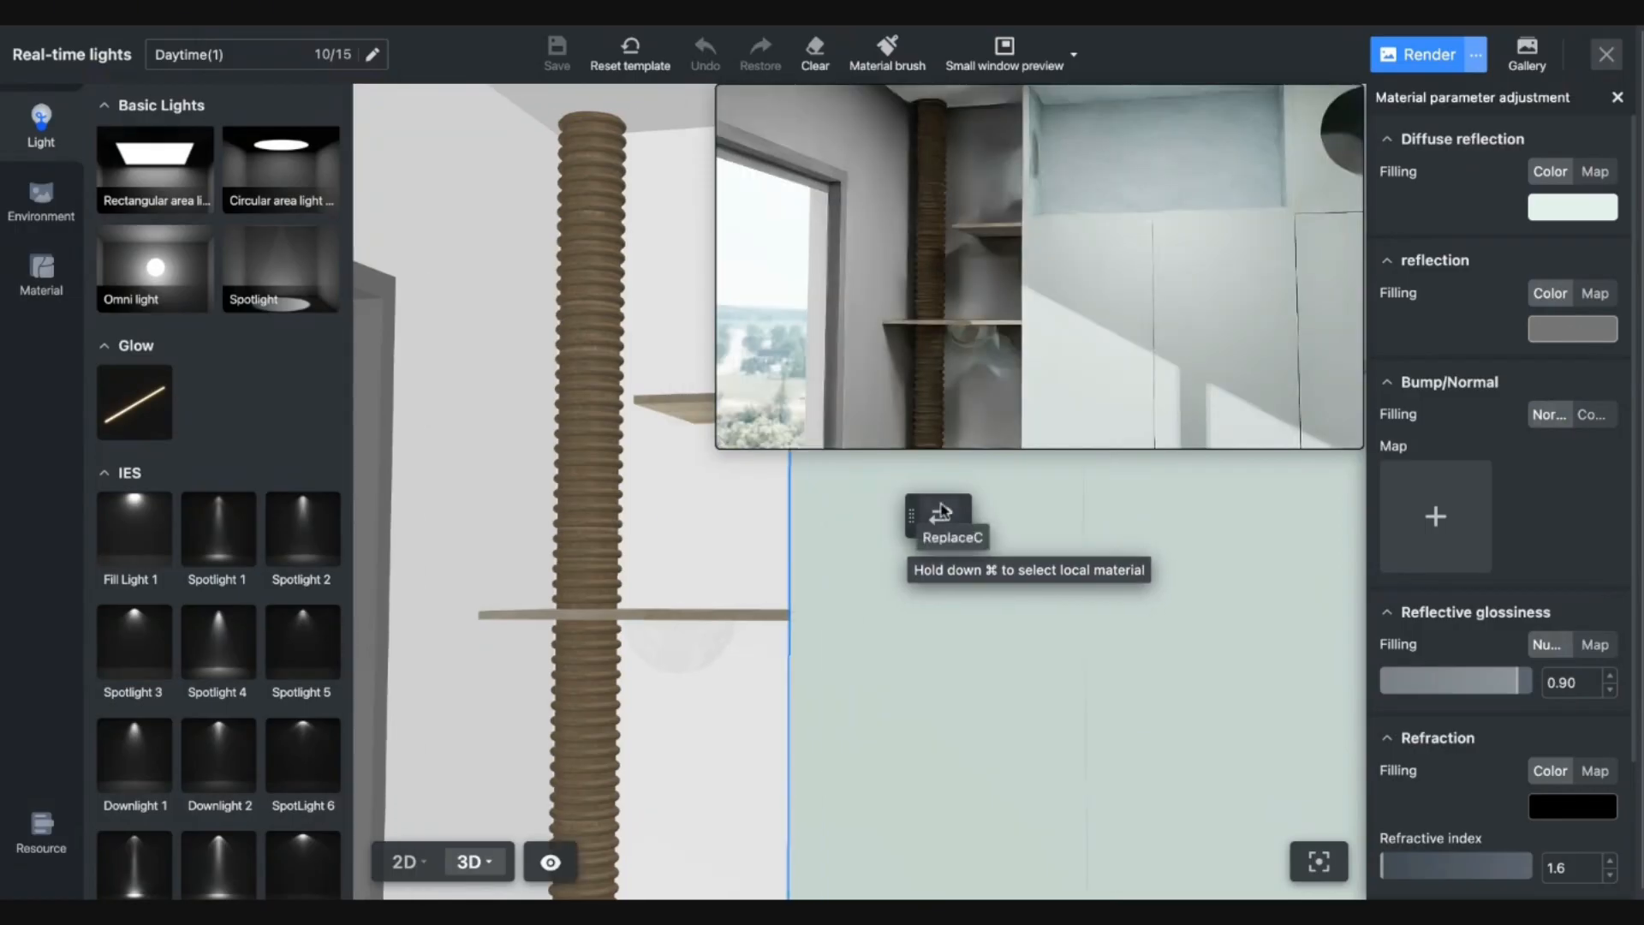
{"action": "key", "text": "s"}
{"action": "key", "text": "q"}
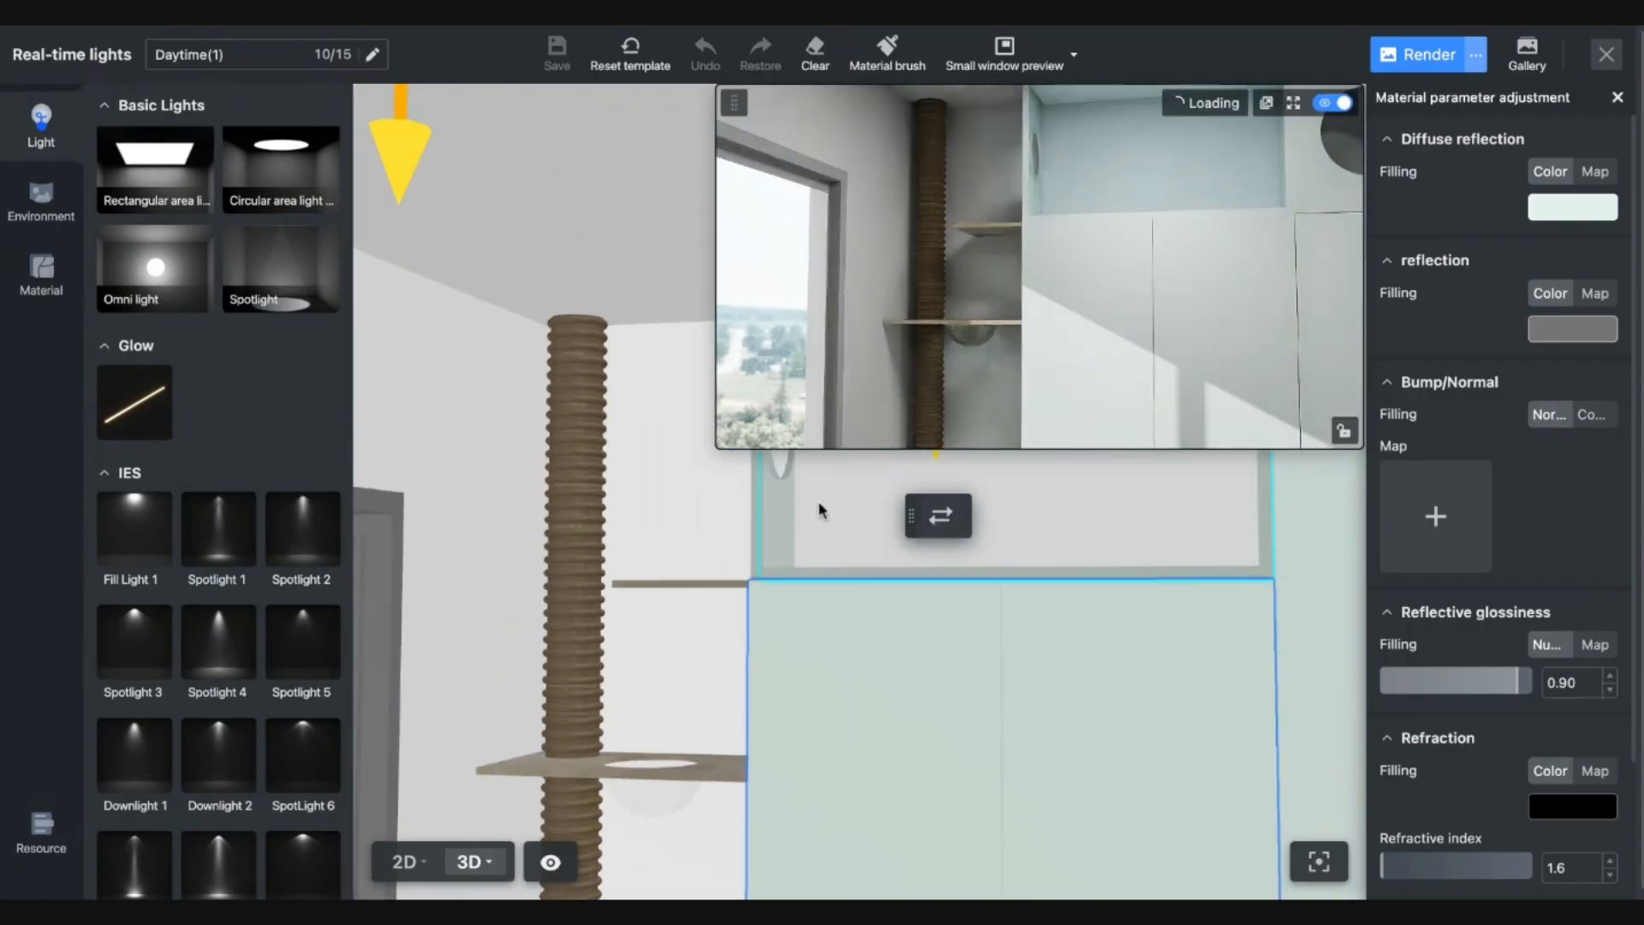
Look around the window, shelf and green cabinets in the preview, then close the editor.
{"action": "key", "text": "a"}
{"action": "key", "text": "e"}
{"action": "key", "text": "w"}
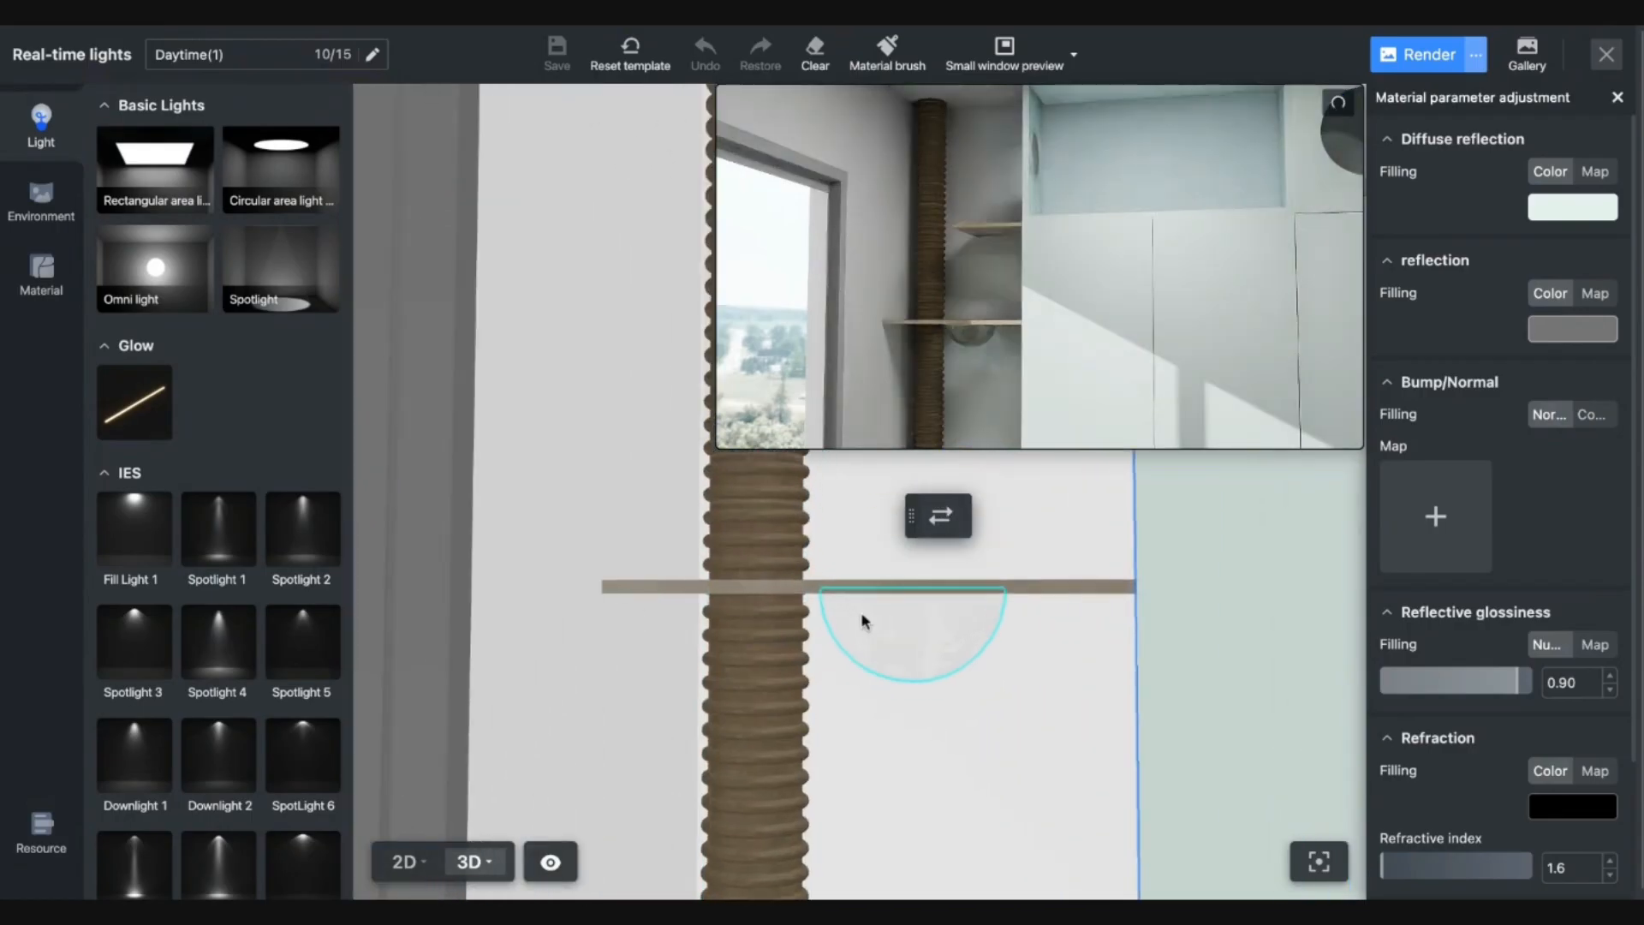
{"action": "key", "text": "d"}
{"action": "key", "text": "a"}
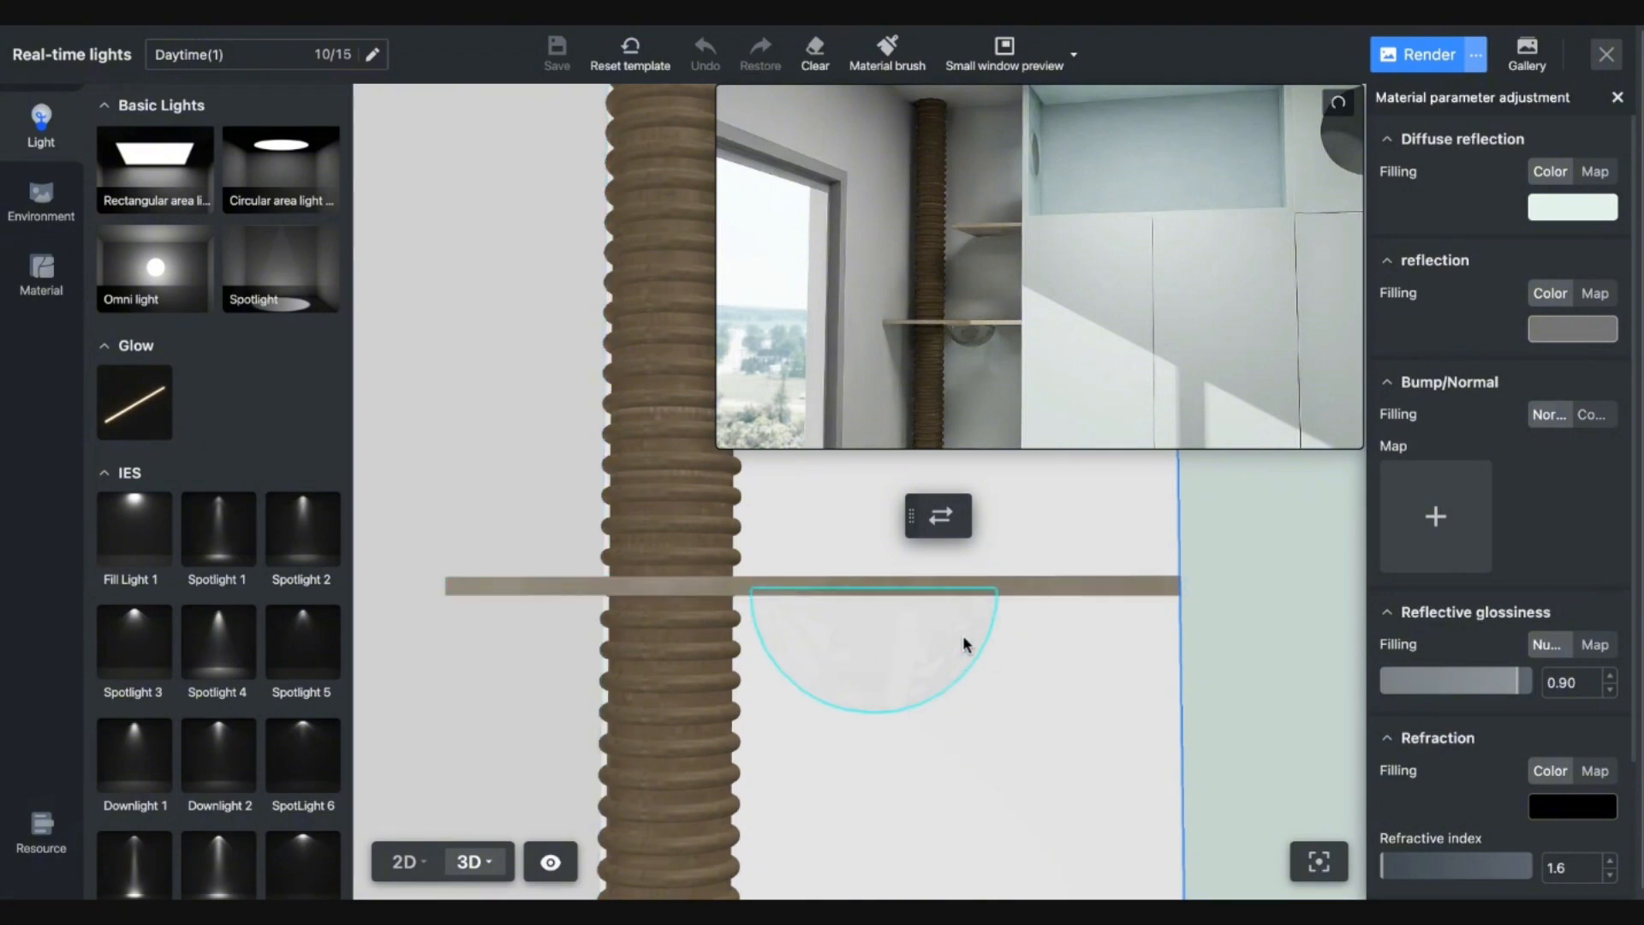
{"action": "key", "text": "s"}
{"action": "key", "text": "d"}
{"action": "key", "text": "s"}
{"action": "key", "text": "d"}
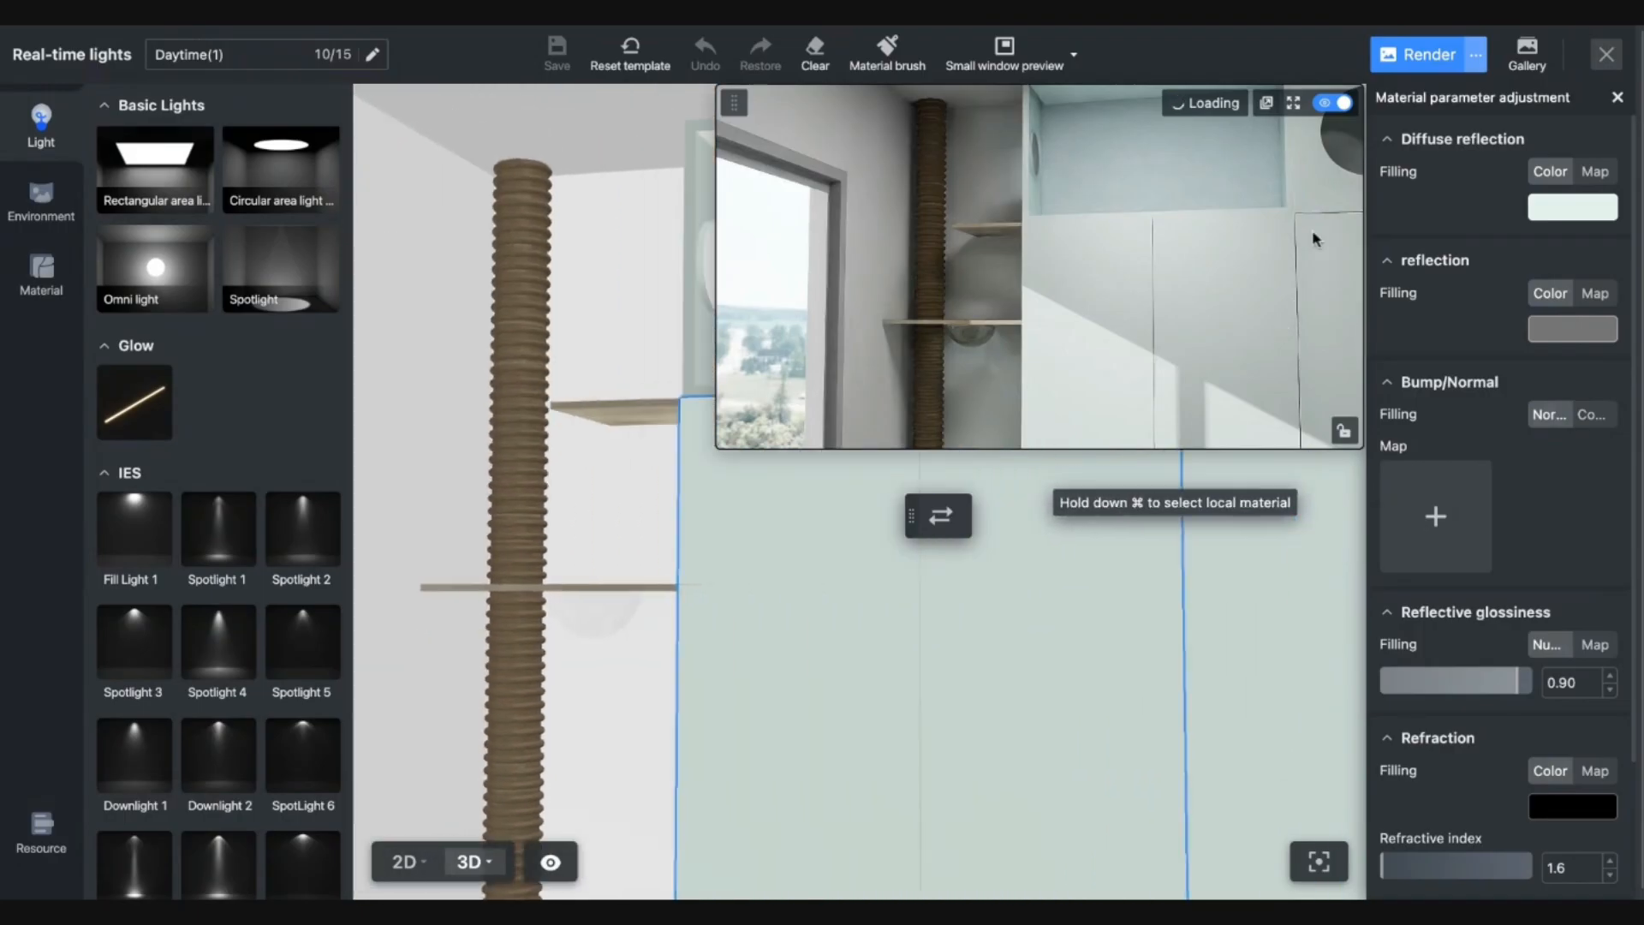
{"action": "left_click", "coordinate": [1616, 53]}
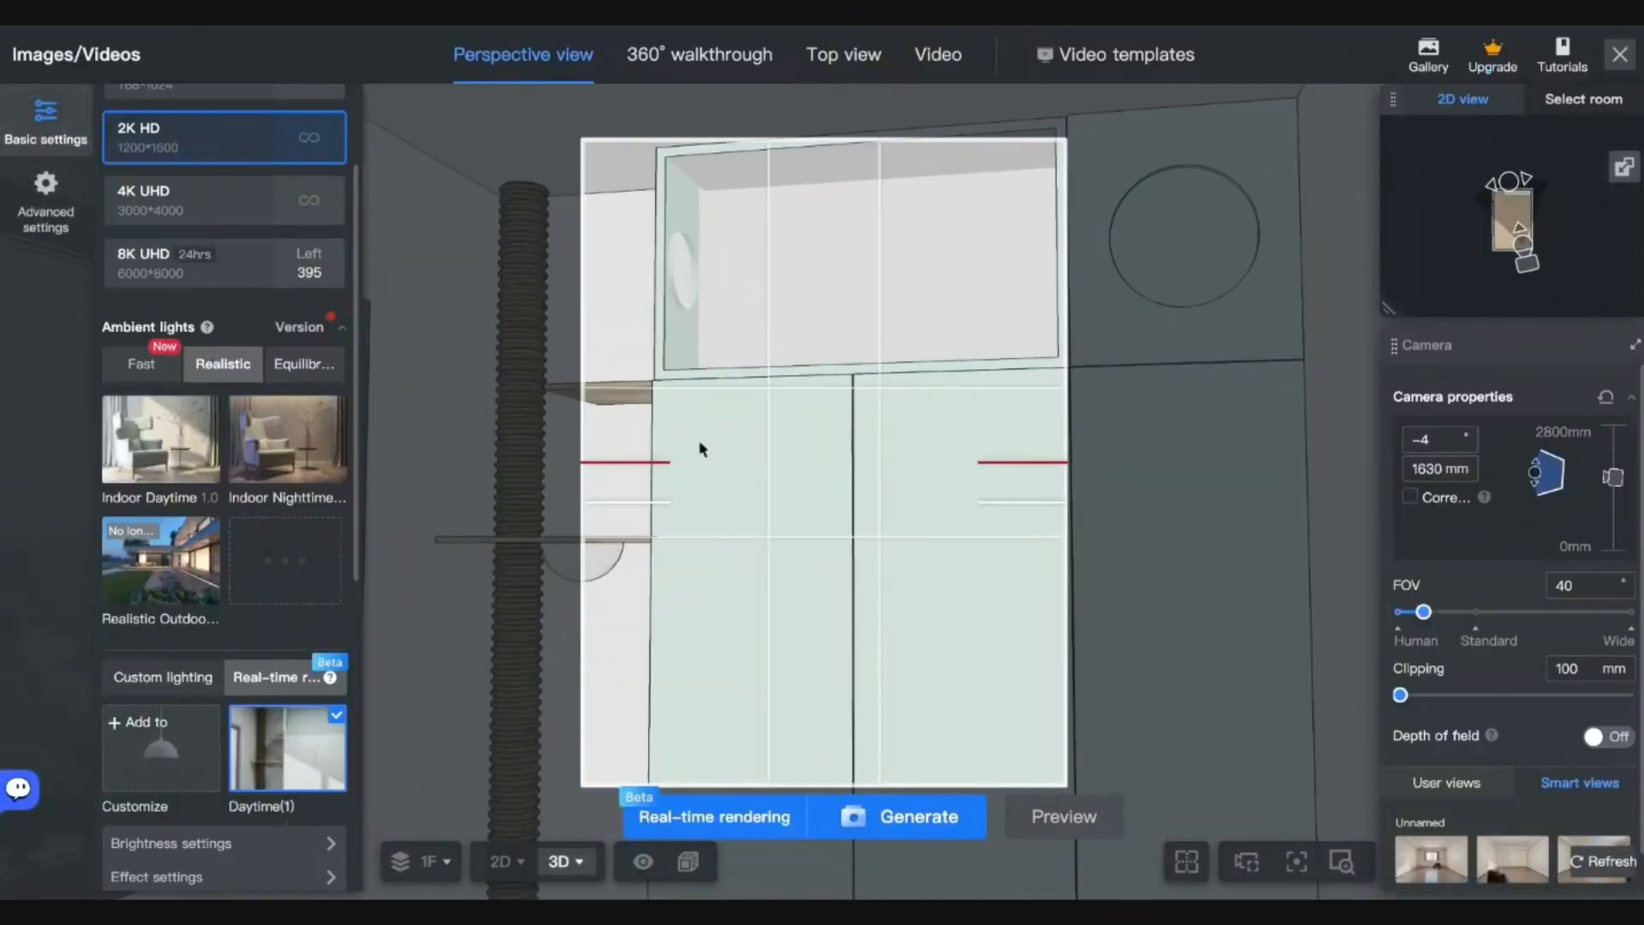
Widen the camera field of view to 68 and choose 4K UHD output.
{"action": "left_click_drag", "start_coordinate": [1423, 612], "coordinate": [1498, 613]}
{"action": "left_click_drag", "start_coordinate": [991, 617], "coordinate": [1043, 605]}
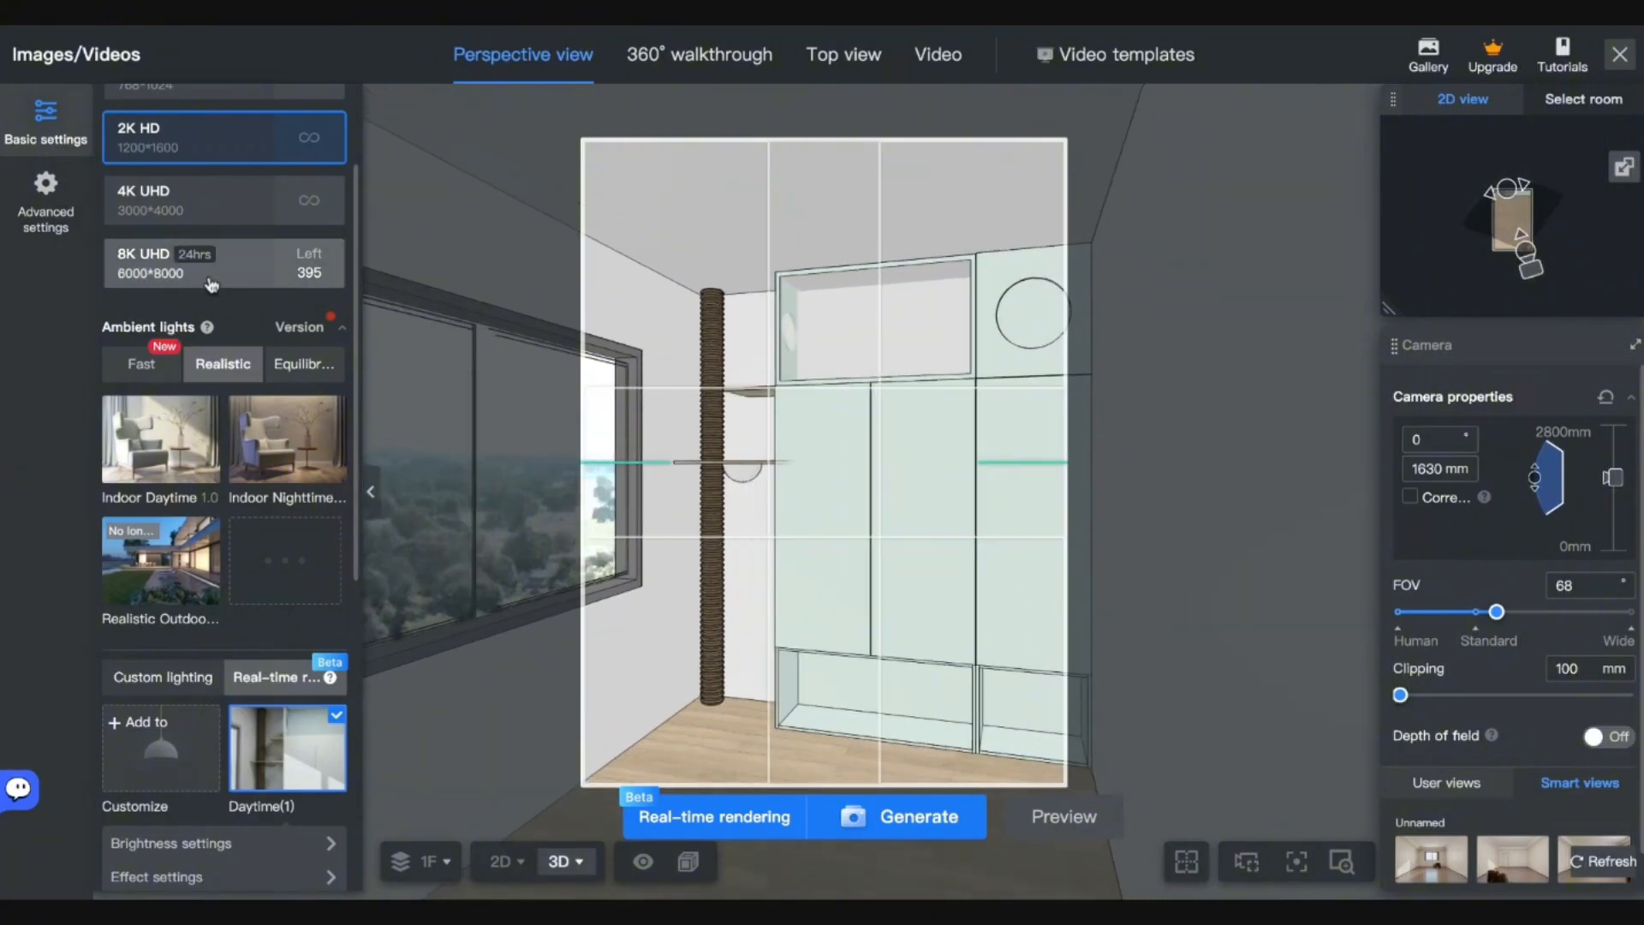
{"action": "left_click", "coordinate": [189, 224]}
Generate the render and view its progress in the Gallery.
{"action": "left_click", "coordinate": [950, 837]}
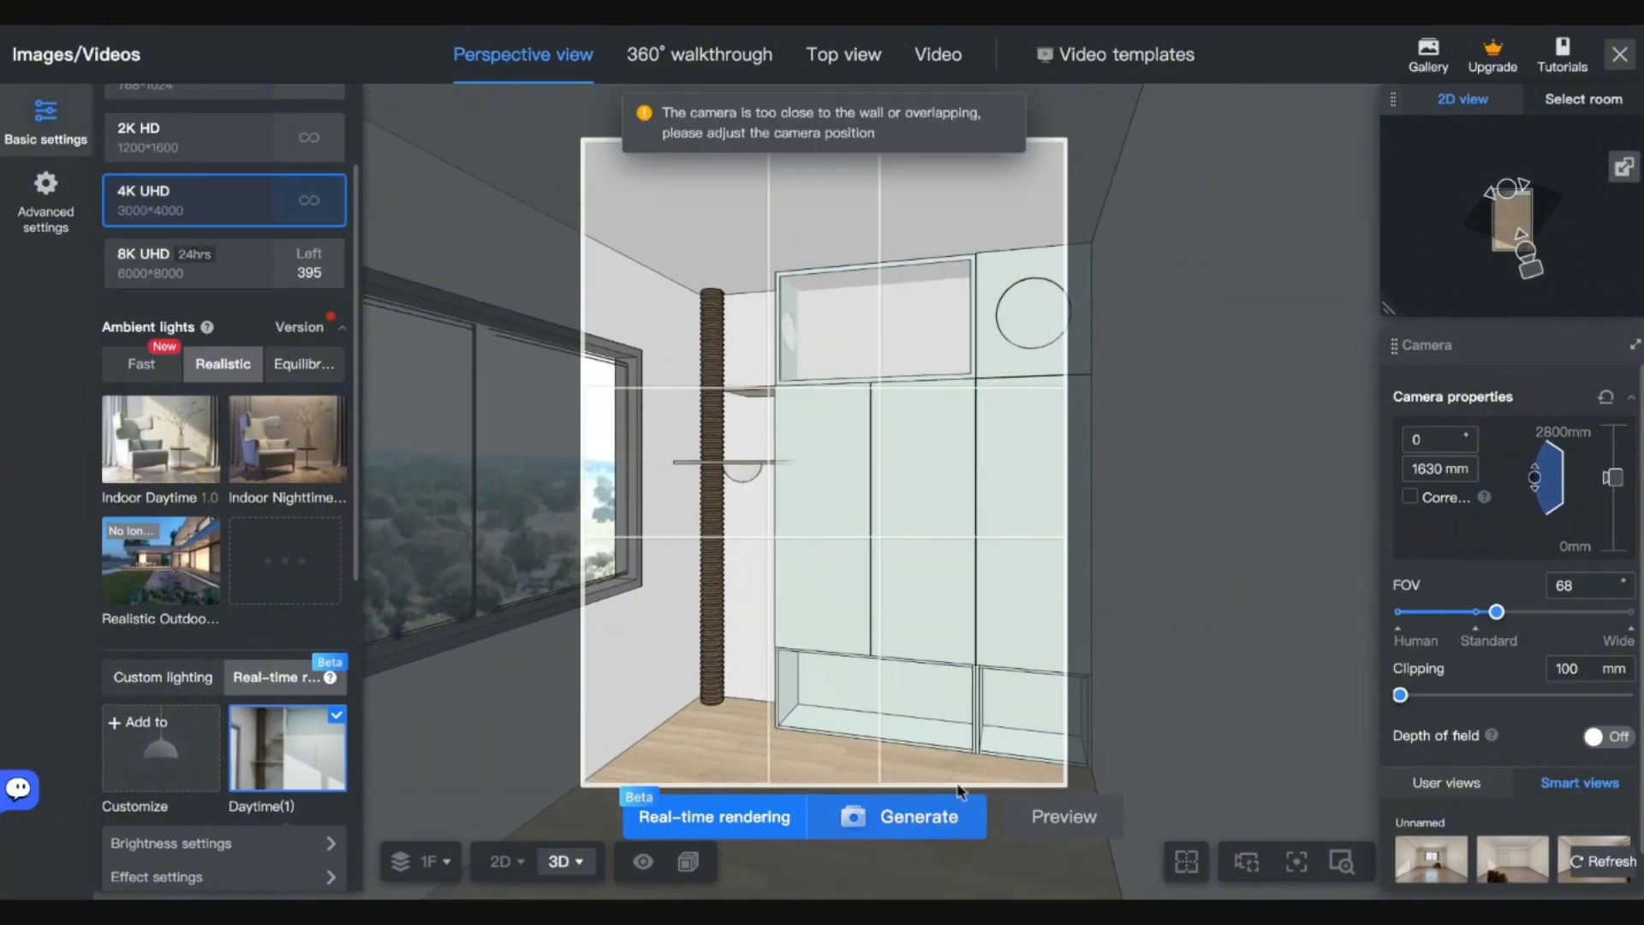
{"action": "left_click", "coordinate": [957, 809]}
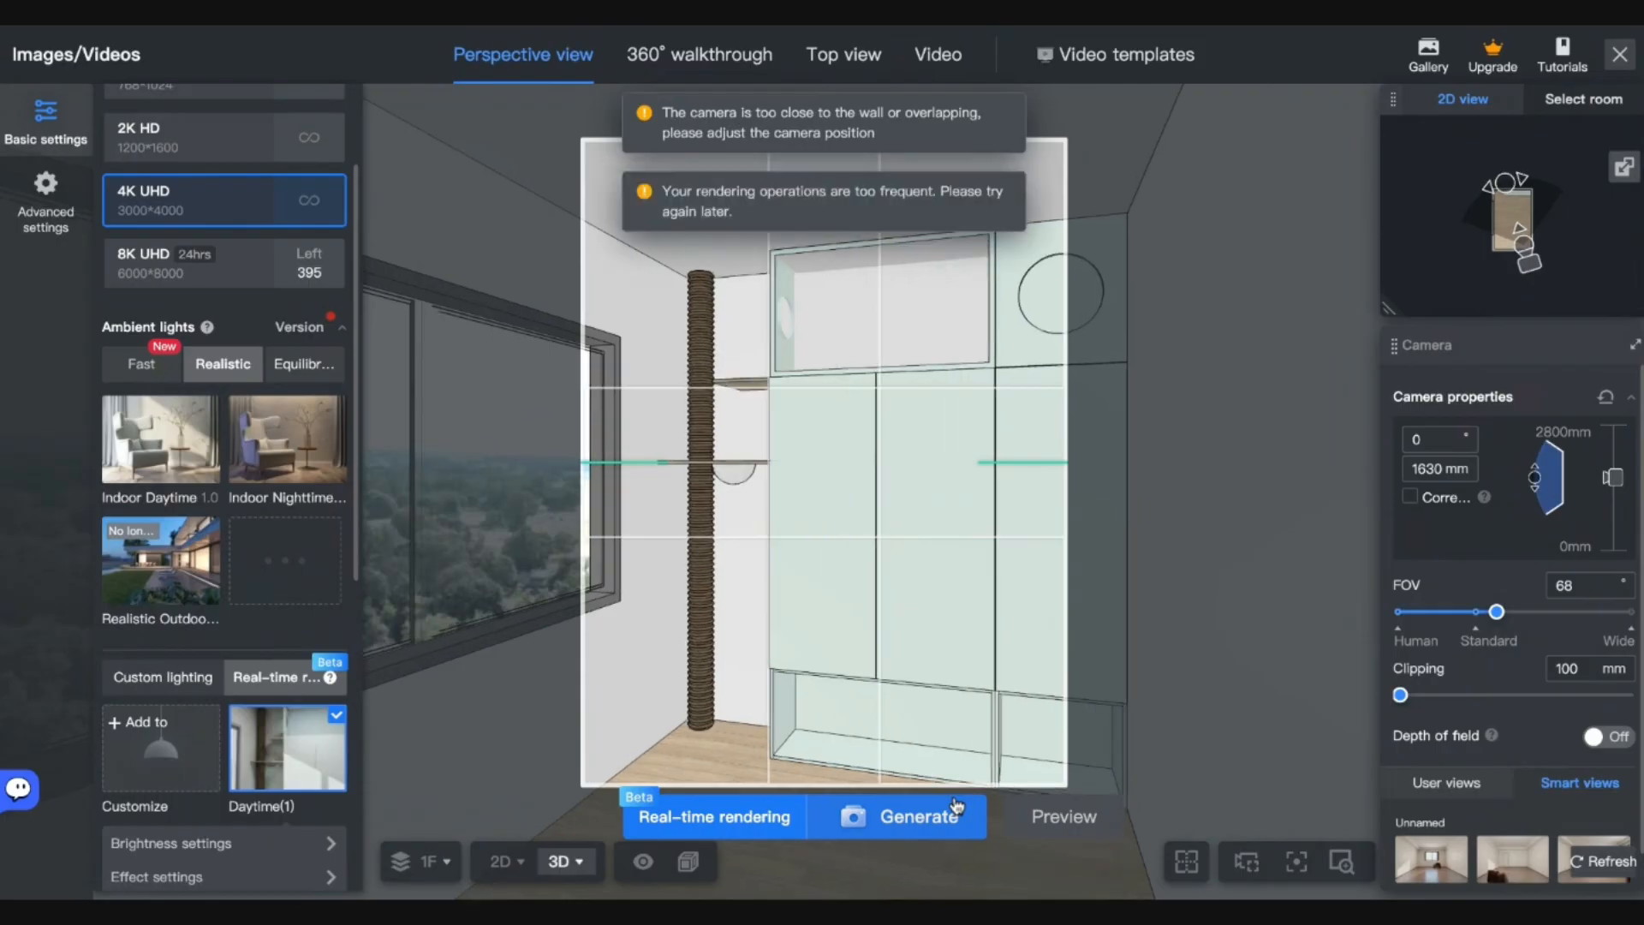
{"action": "left_click", "coordinate": [958, 809]}
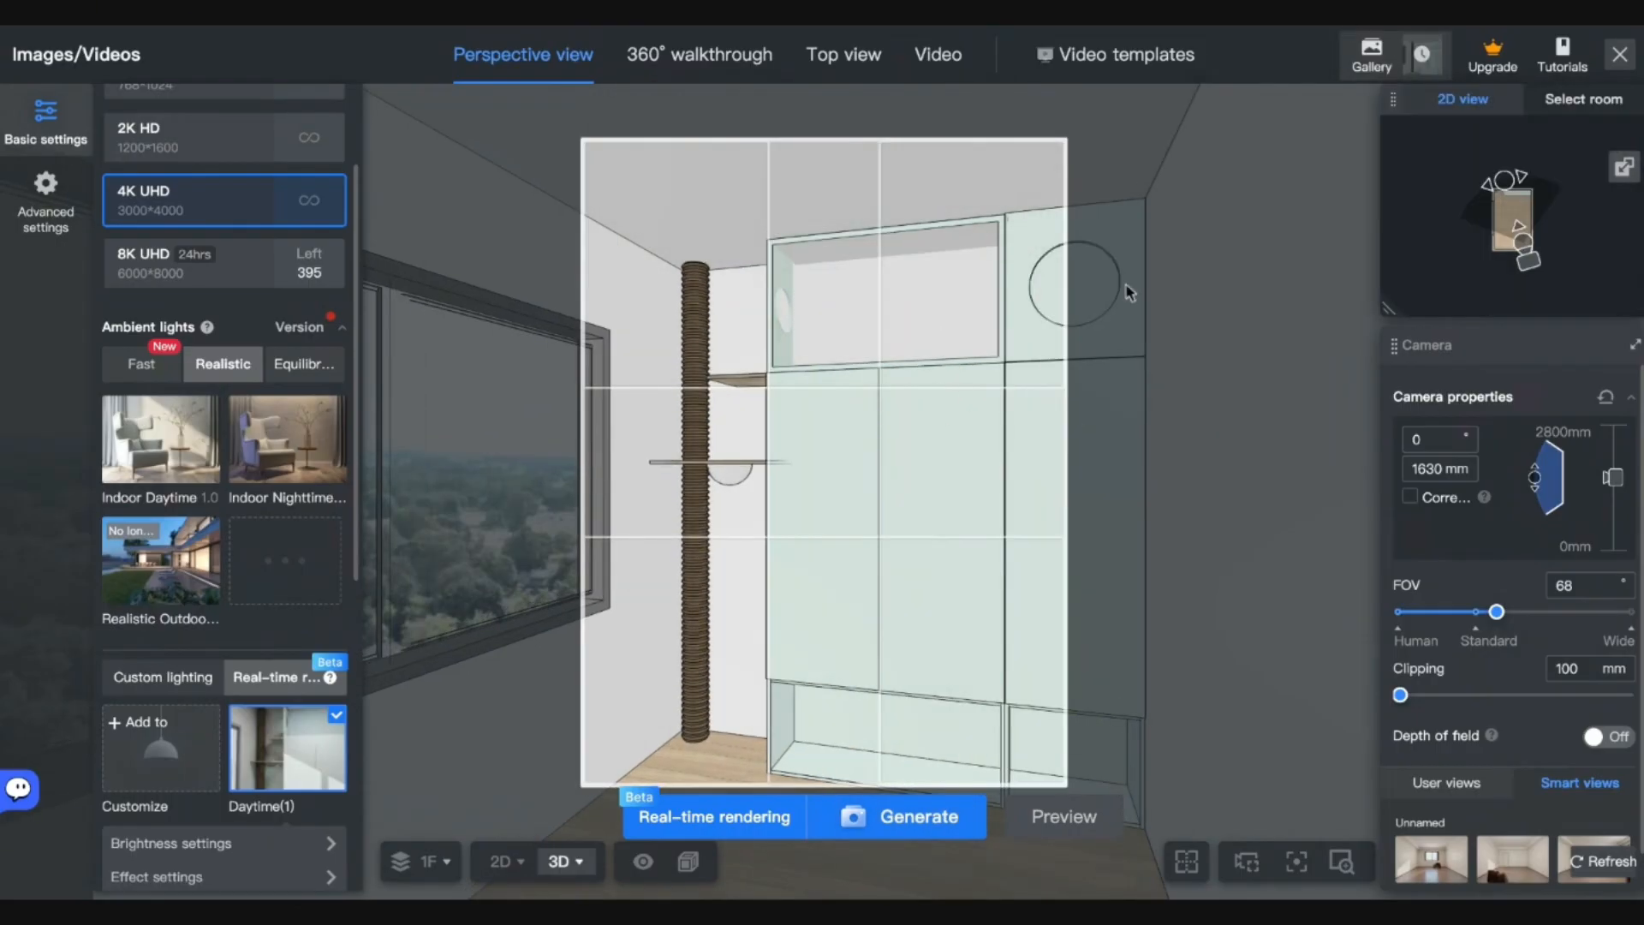
{"action": "left_click", "coordinate": [1403, 56]}
{"action": "left_click", "coordinate": [460, 305]}
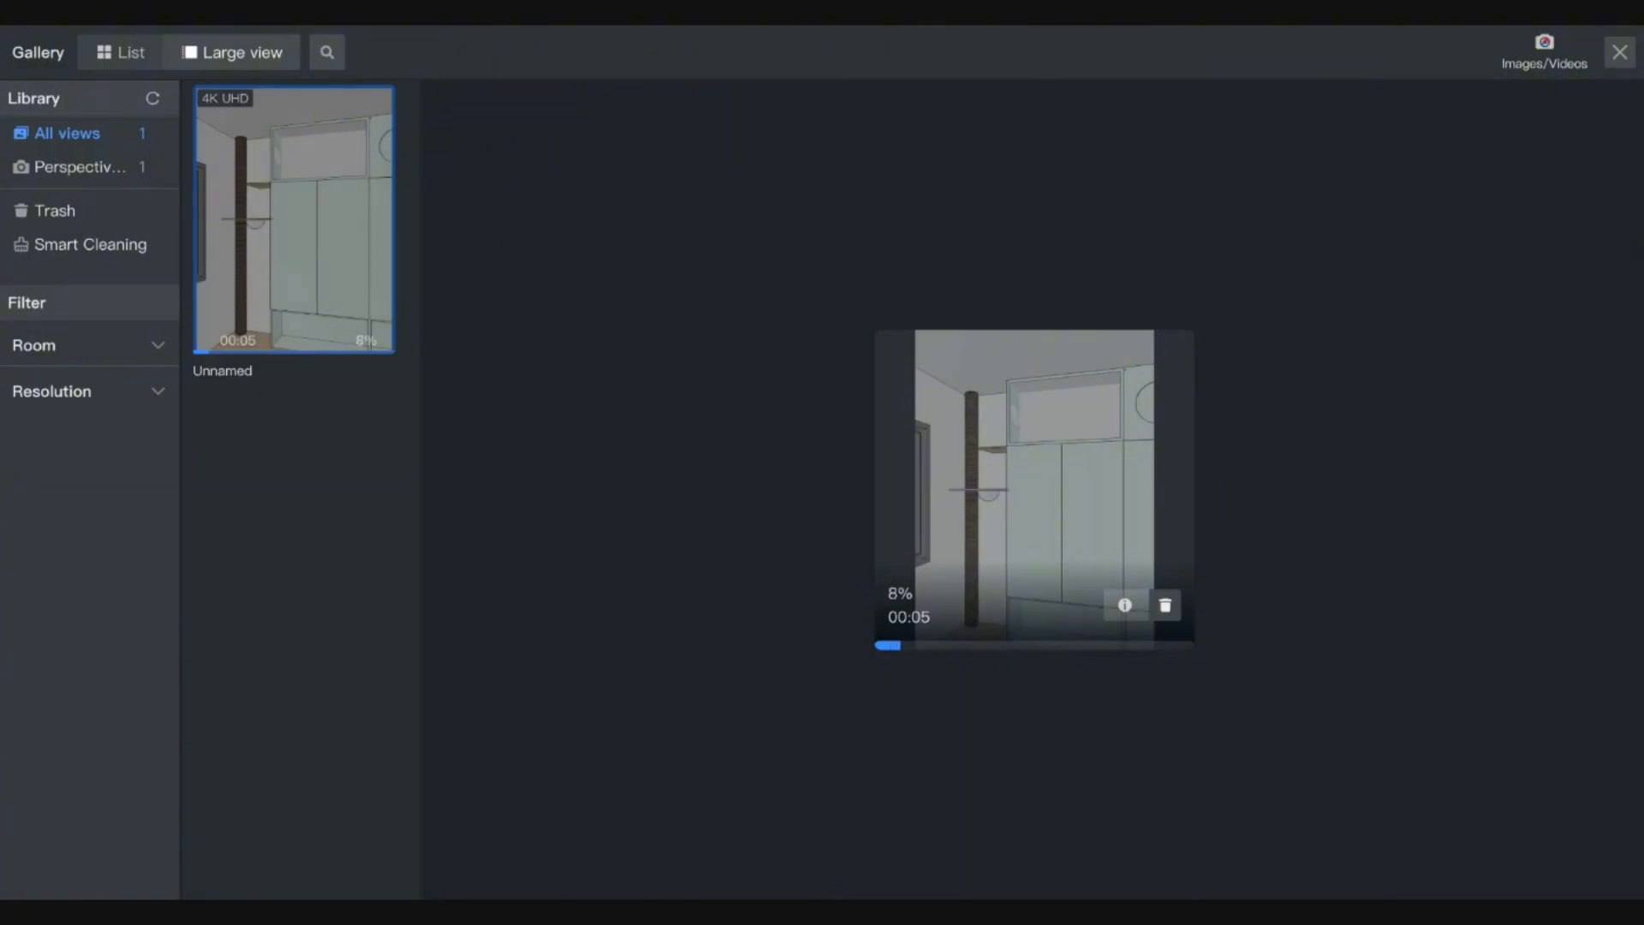
Close the gallery and render screens, then reopen the room project in the 3D editor from Home.
{"action": "left_click", "coordinate": [1619, 53]}
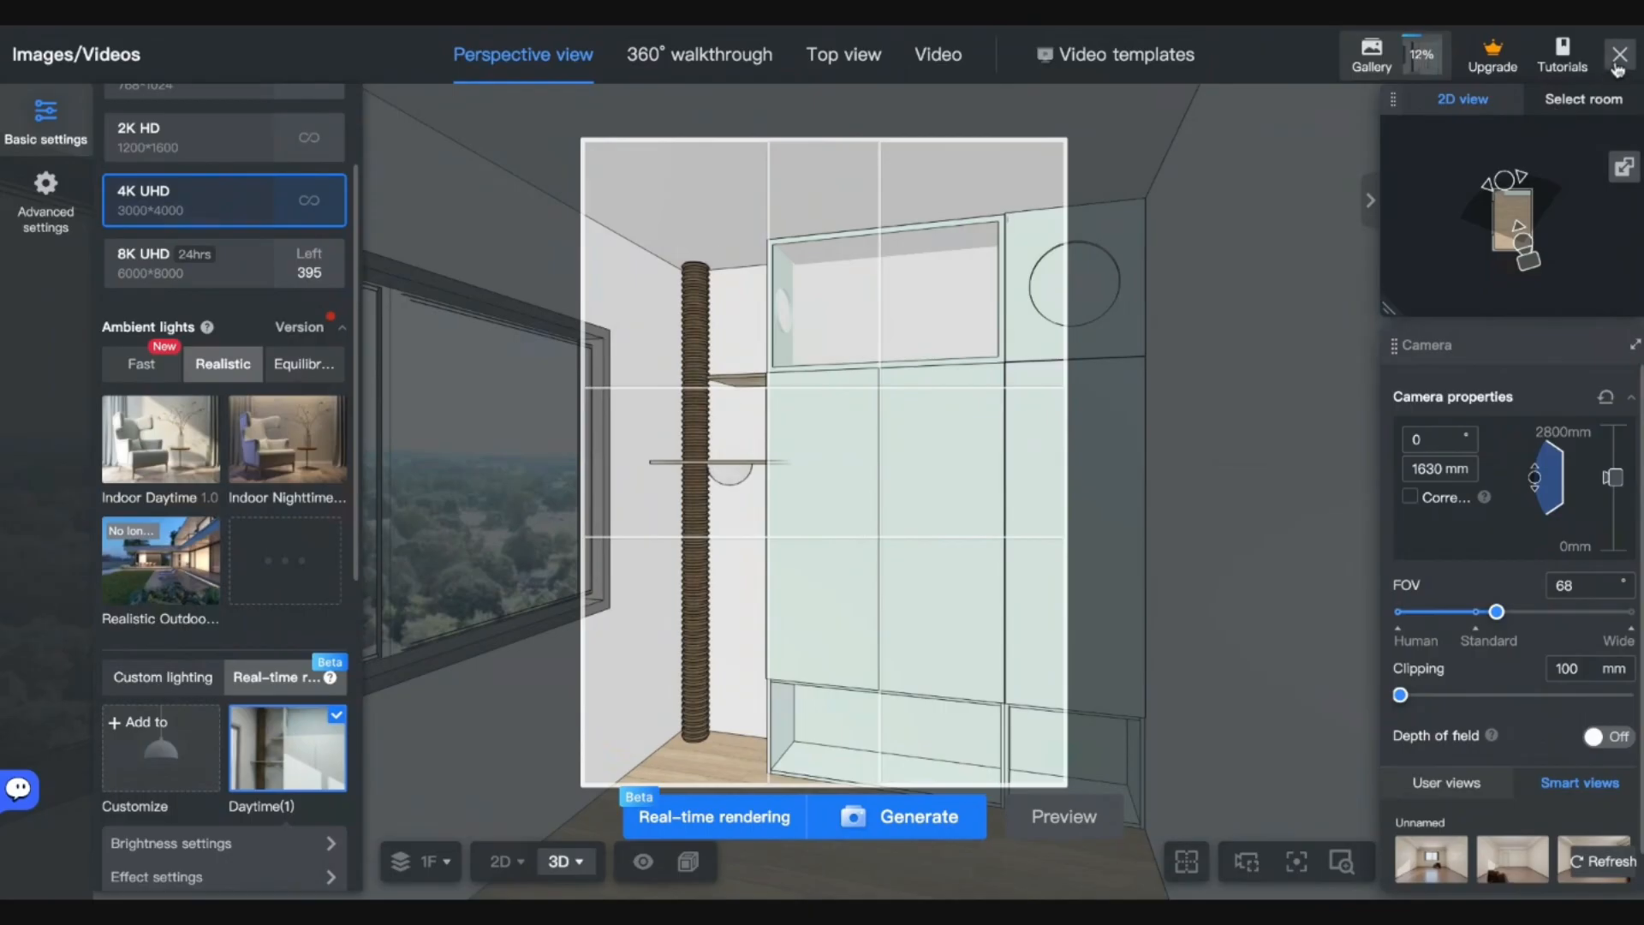
{"action": "left_click", "coordinate": [1619, 55]}
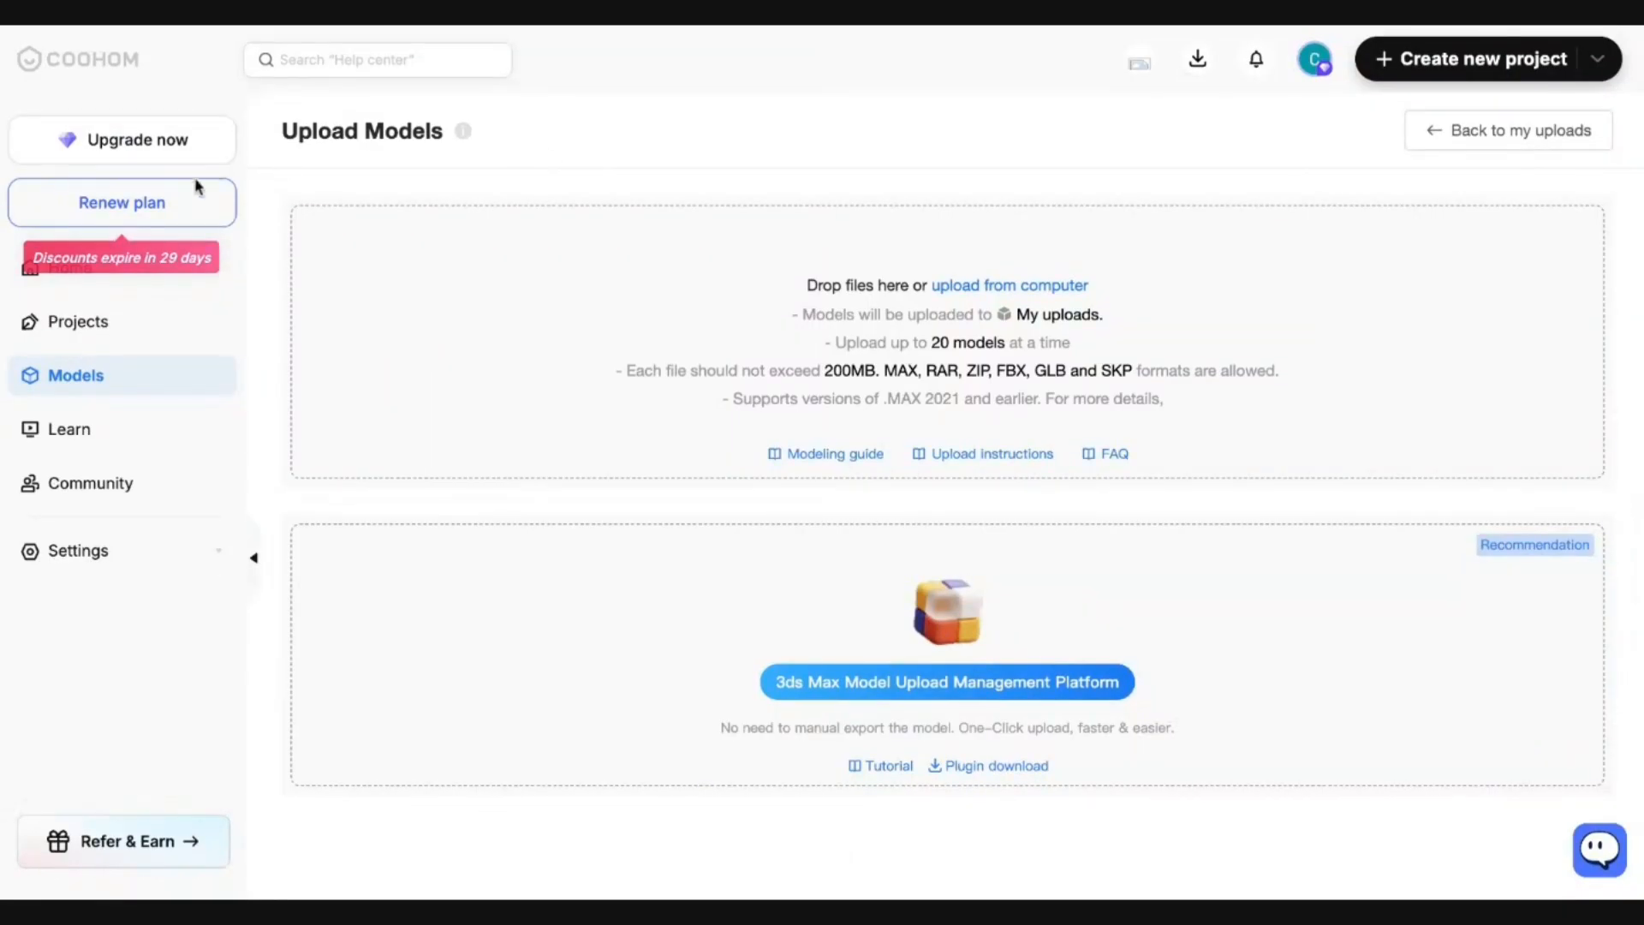
{"action": "left_click", "coordinate": [75, 291]}
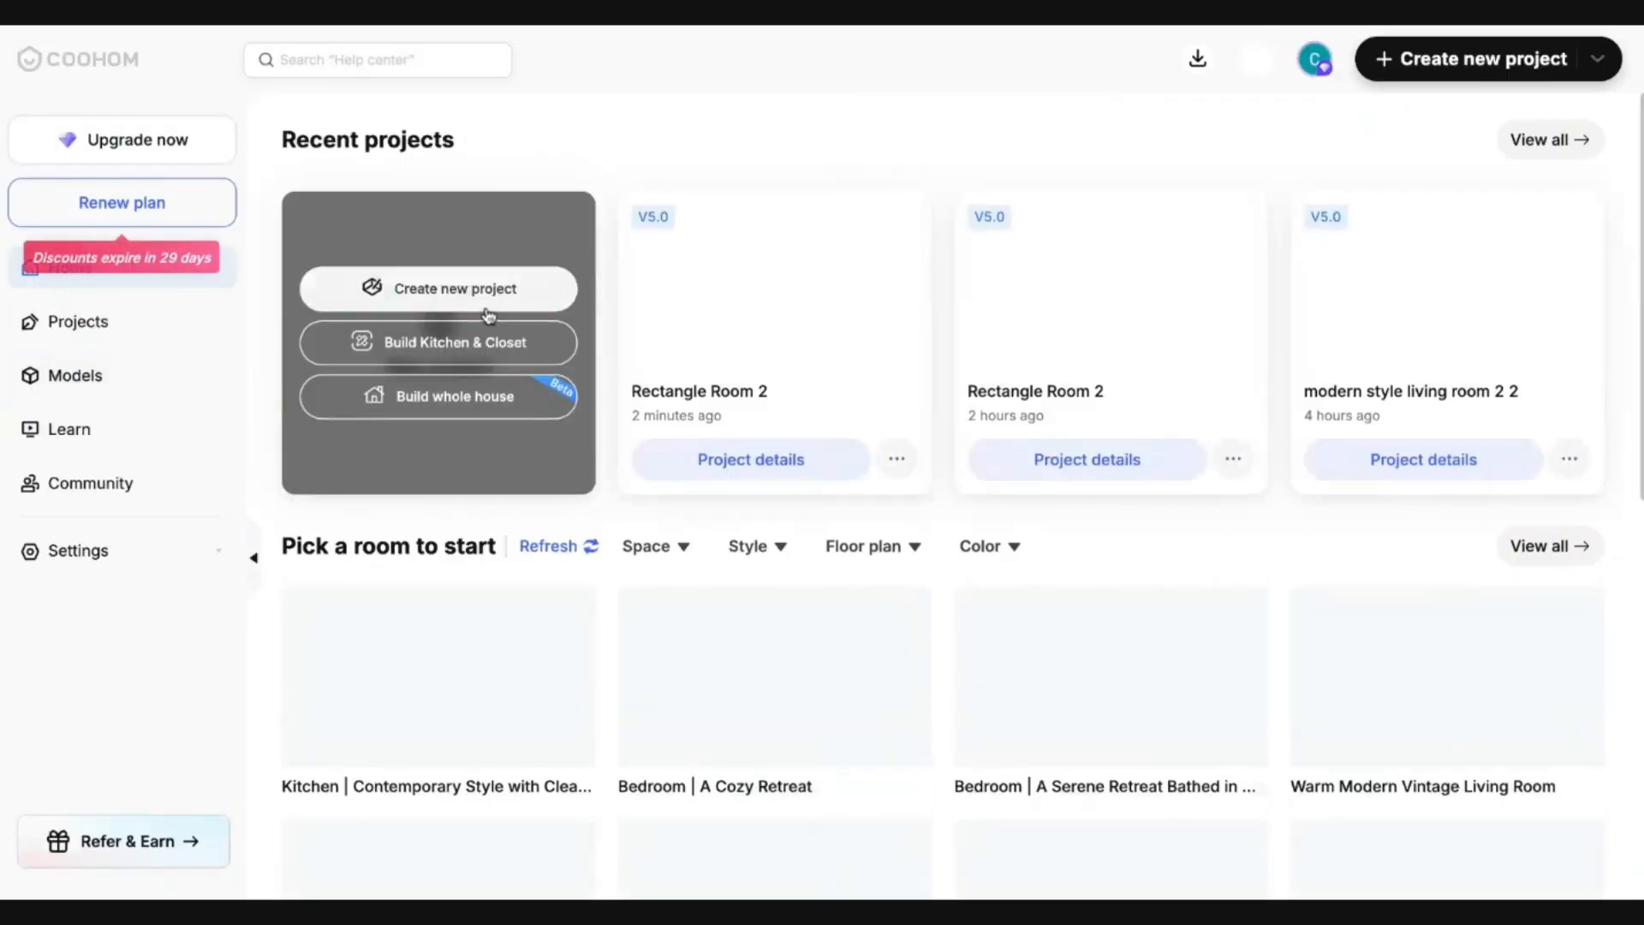
{"action": "left_click", "coordinate": [489, 300]}
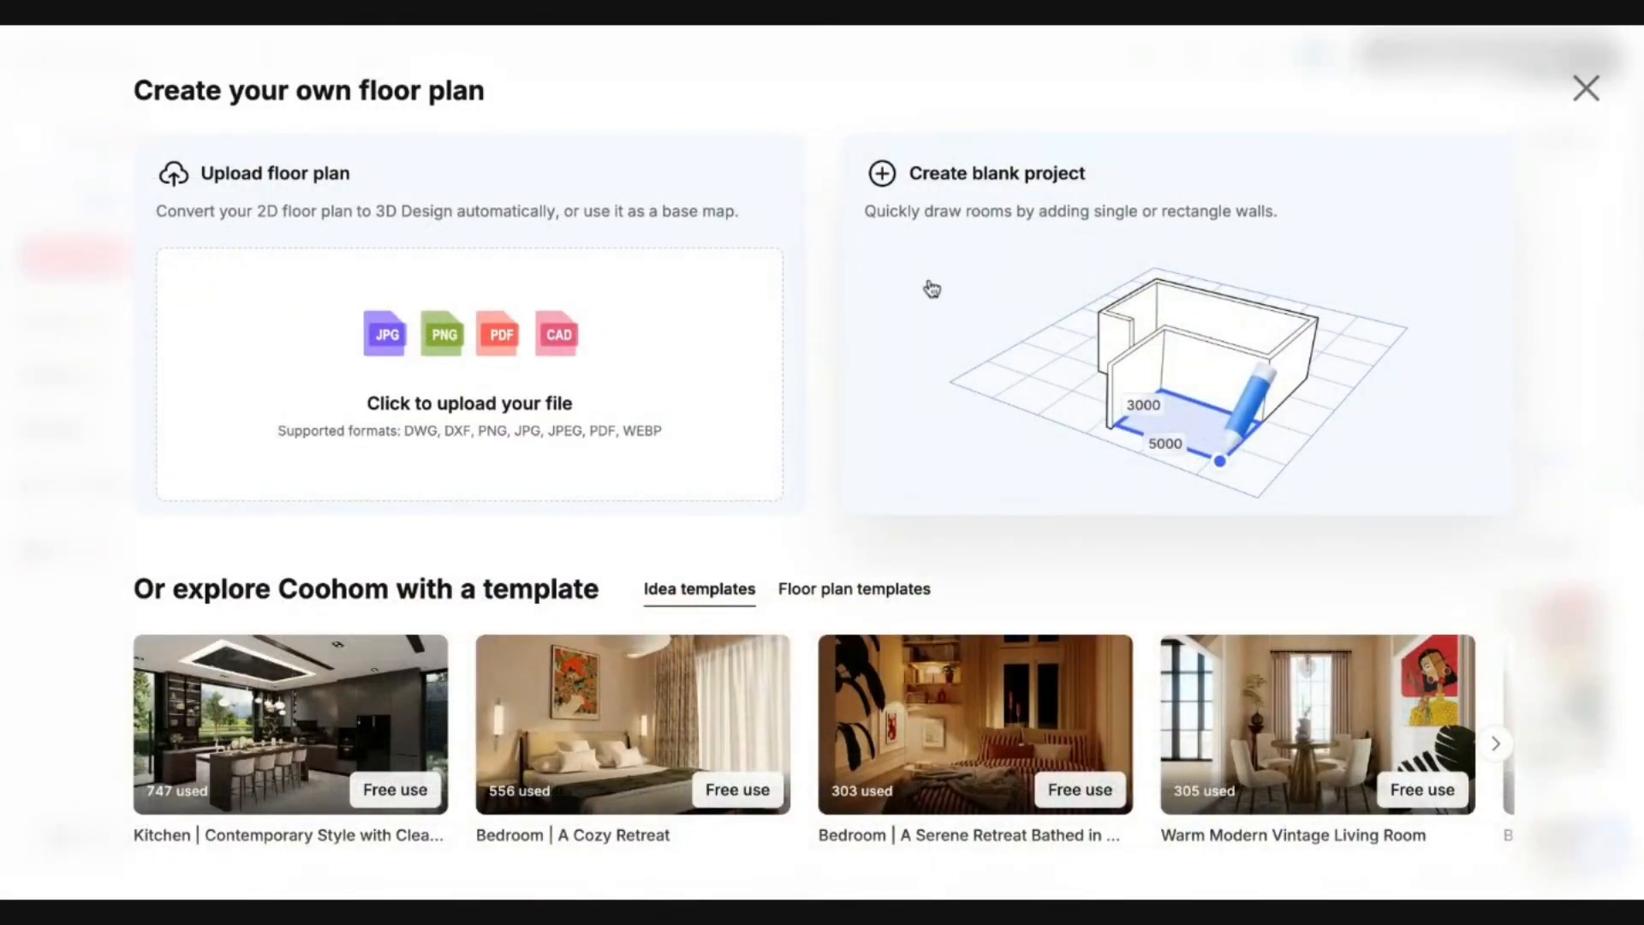
{"action": "left_click", "coordinate": [1585, 89]}
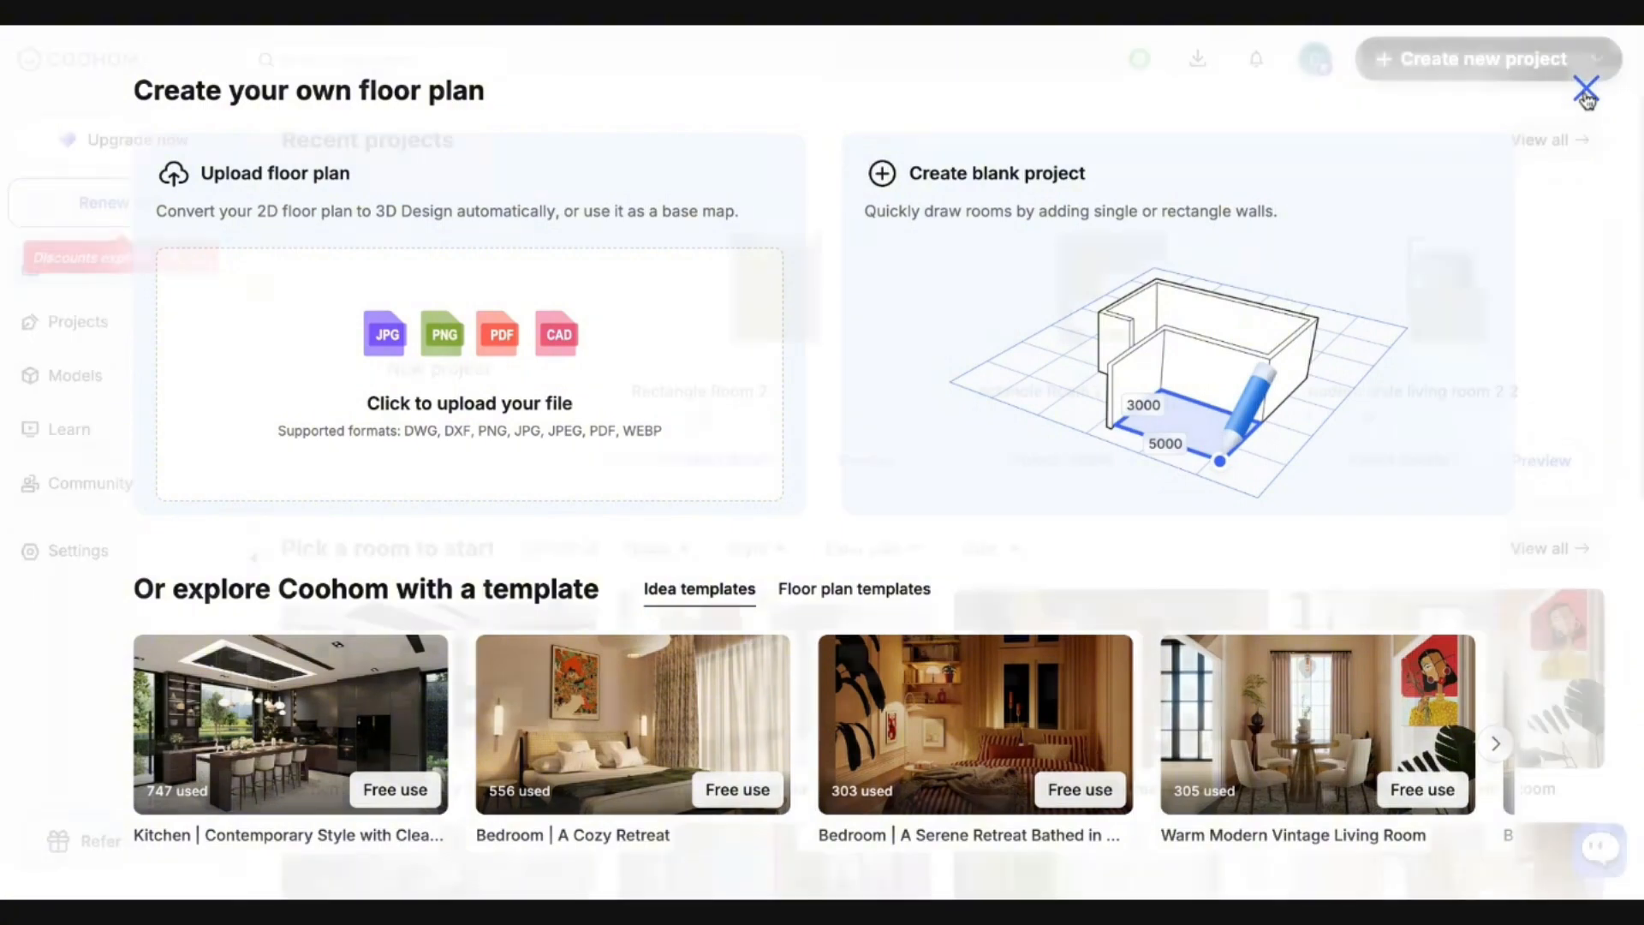
{"action": "mouse_move", "coordinate": [498, 318]}
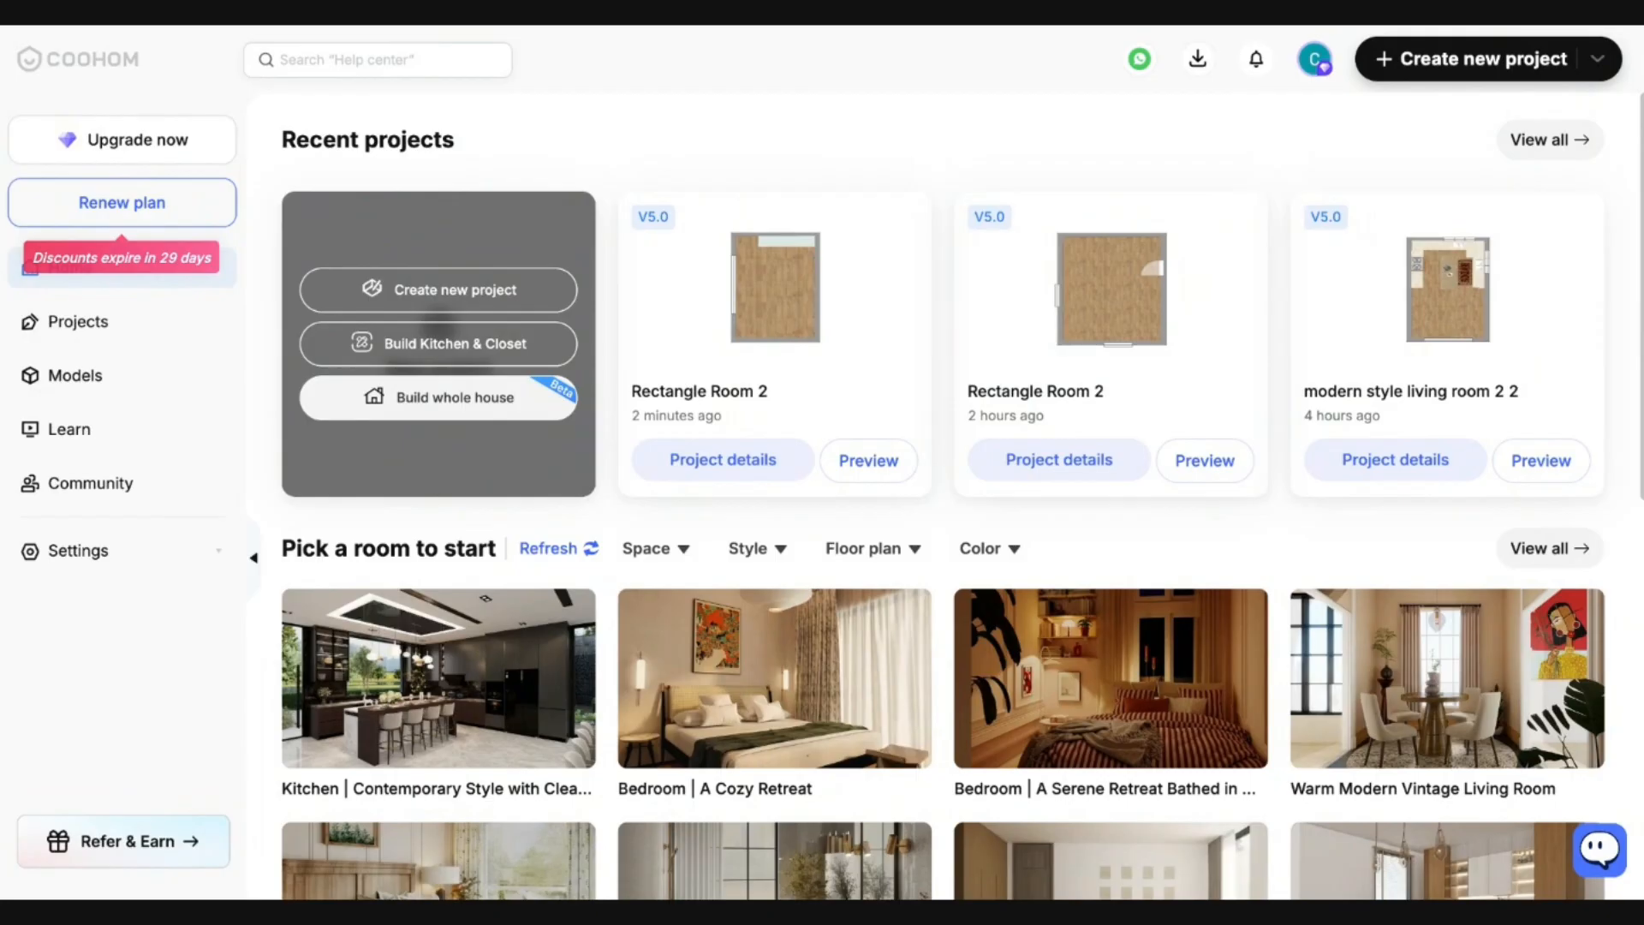
{"action": "left_click", "coordinate": [439, 399]}
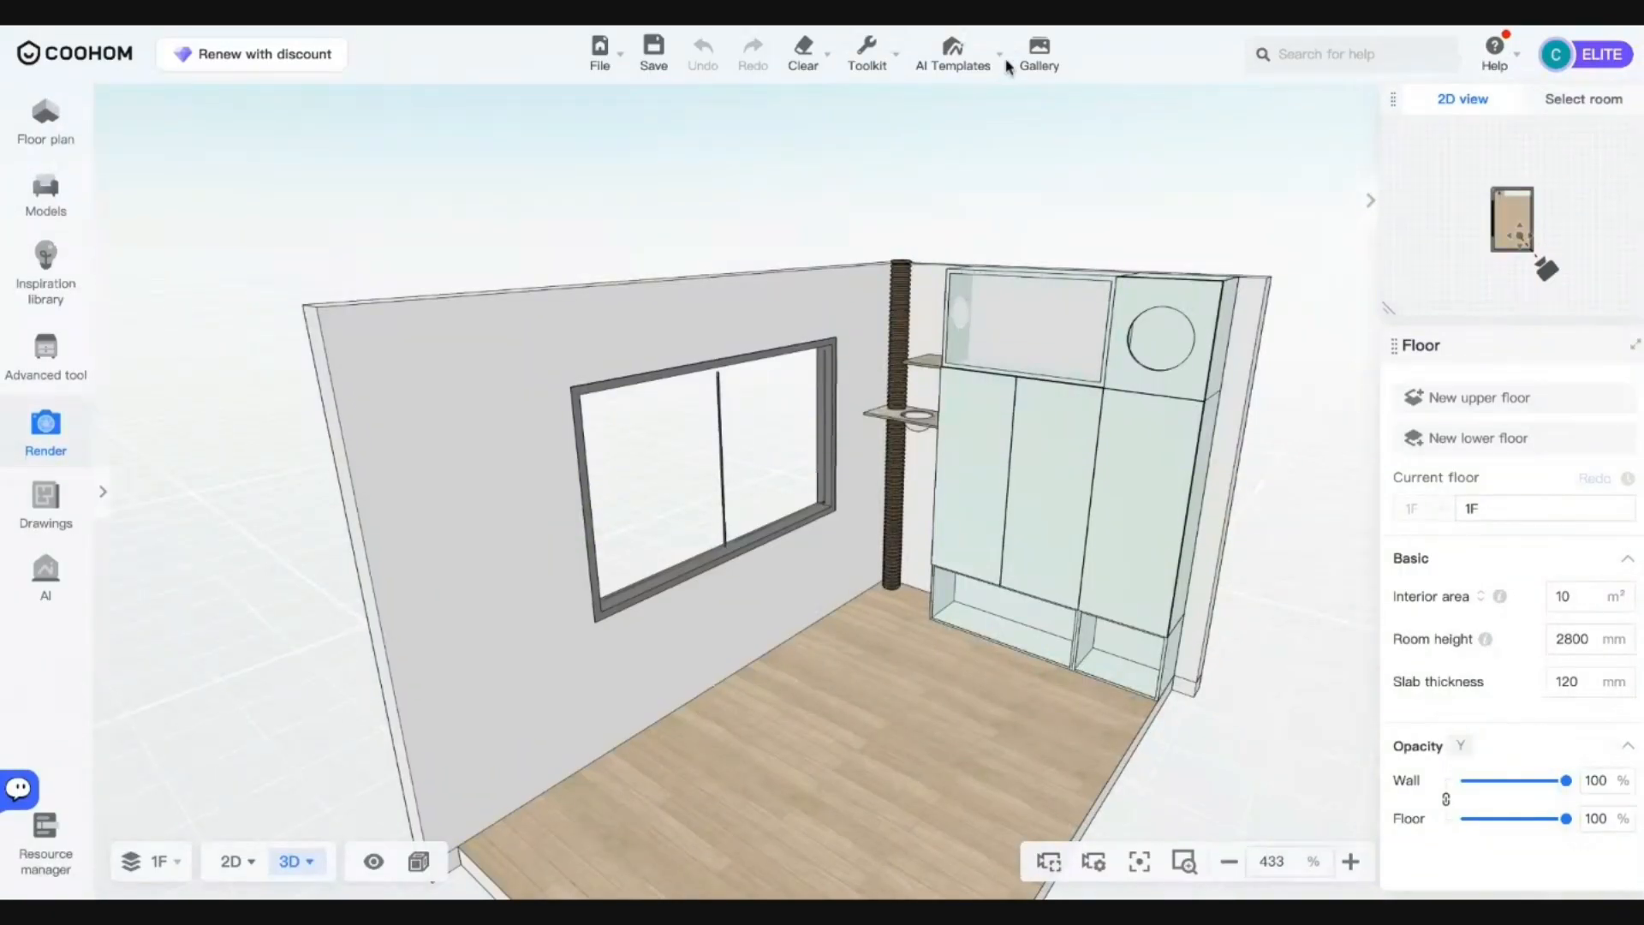
View the finished 4K render in the Gallery and bring up its download options.
{"action": "left_click", "coordinate": [1039, 60]}
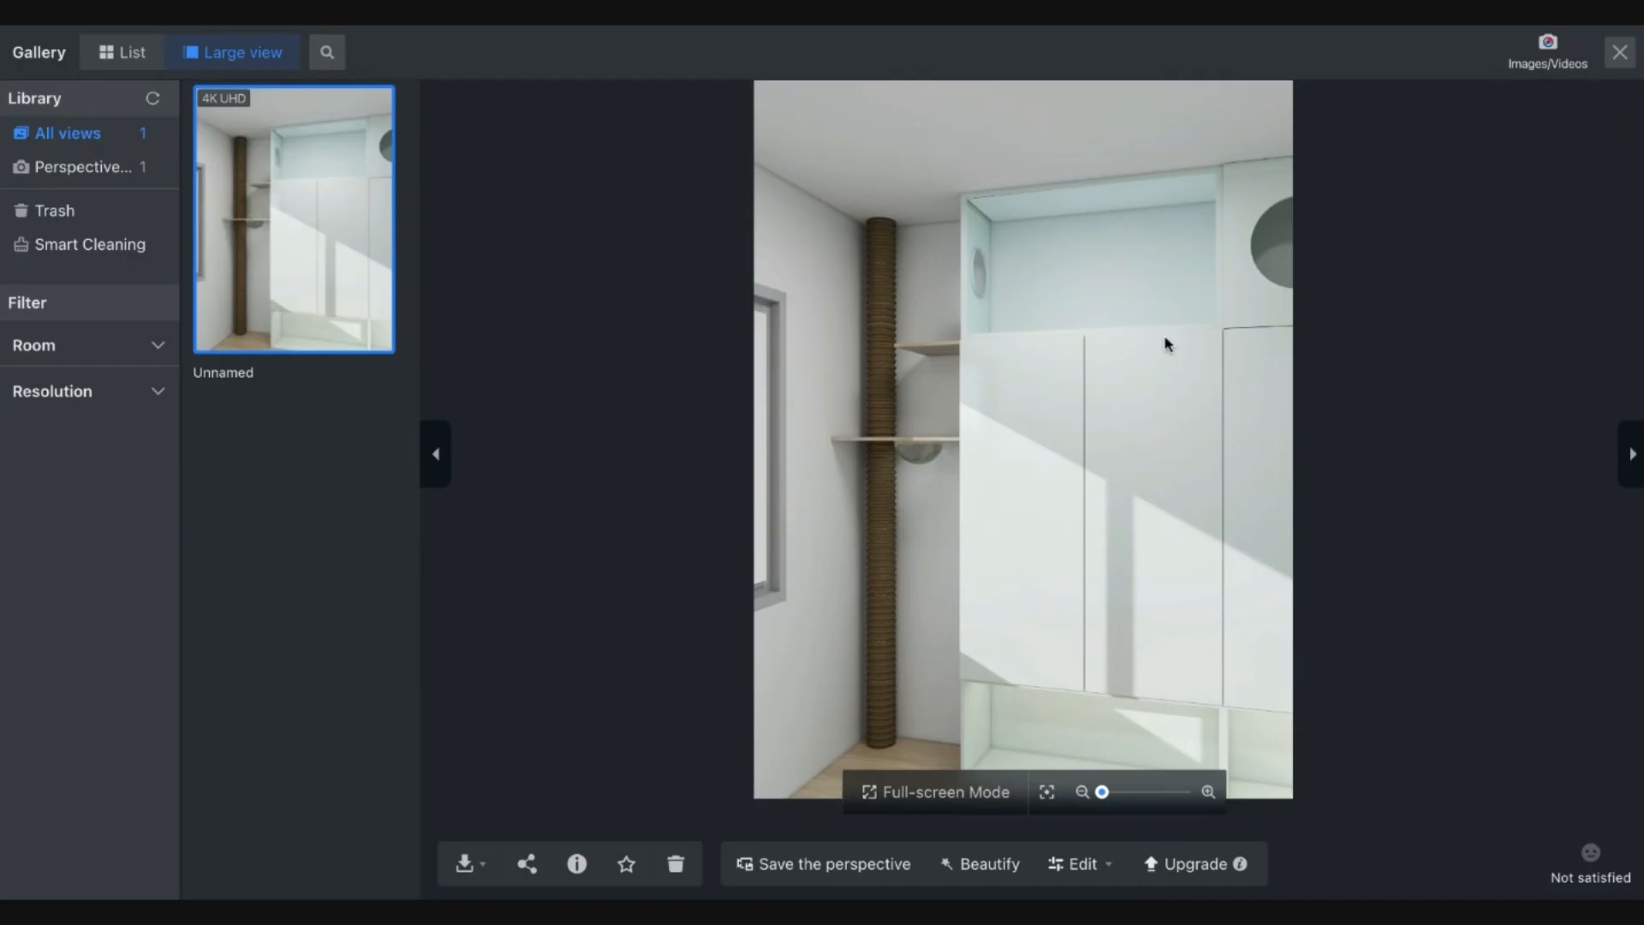
{"action": "left_click", "coordinate": [464, 865]}
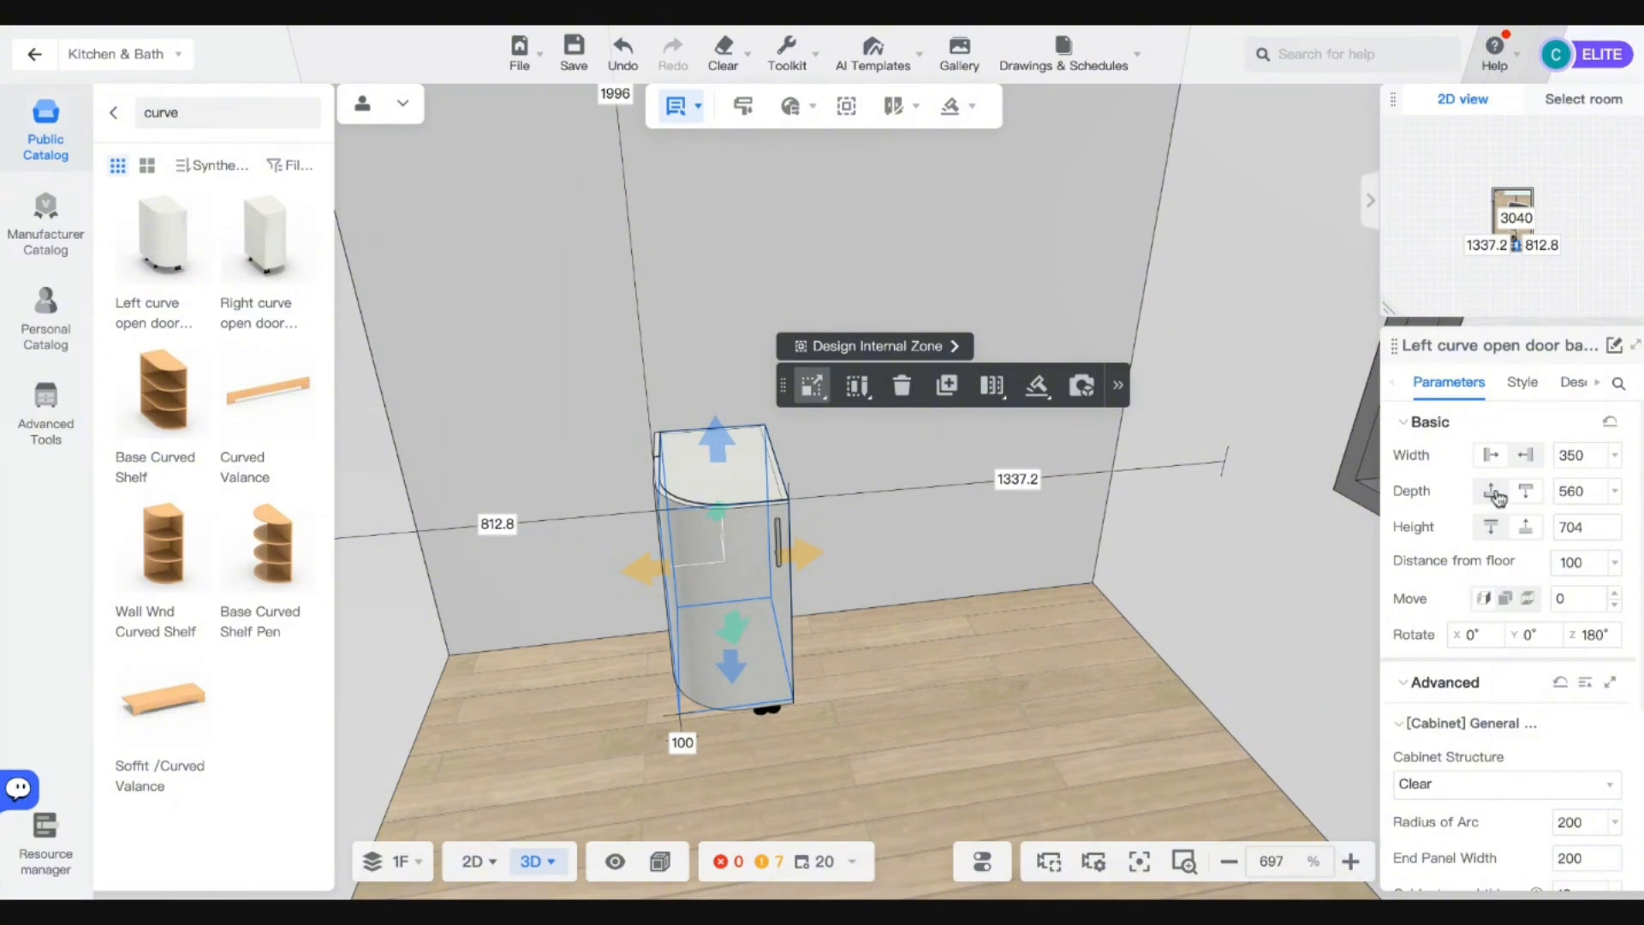
Keep the cabinet structure Clear and set Radius of Arc to 100 in Advanced parameters.
{"action": "scroll", "coordinate": [1550, 702], "scroll_direction": "down", "scroll_amount": 2}
{"action": "left_click", "coordinate": [1531, 640]}
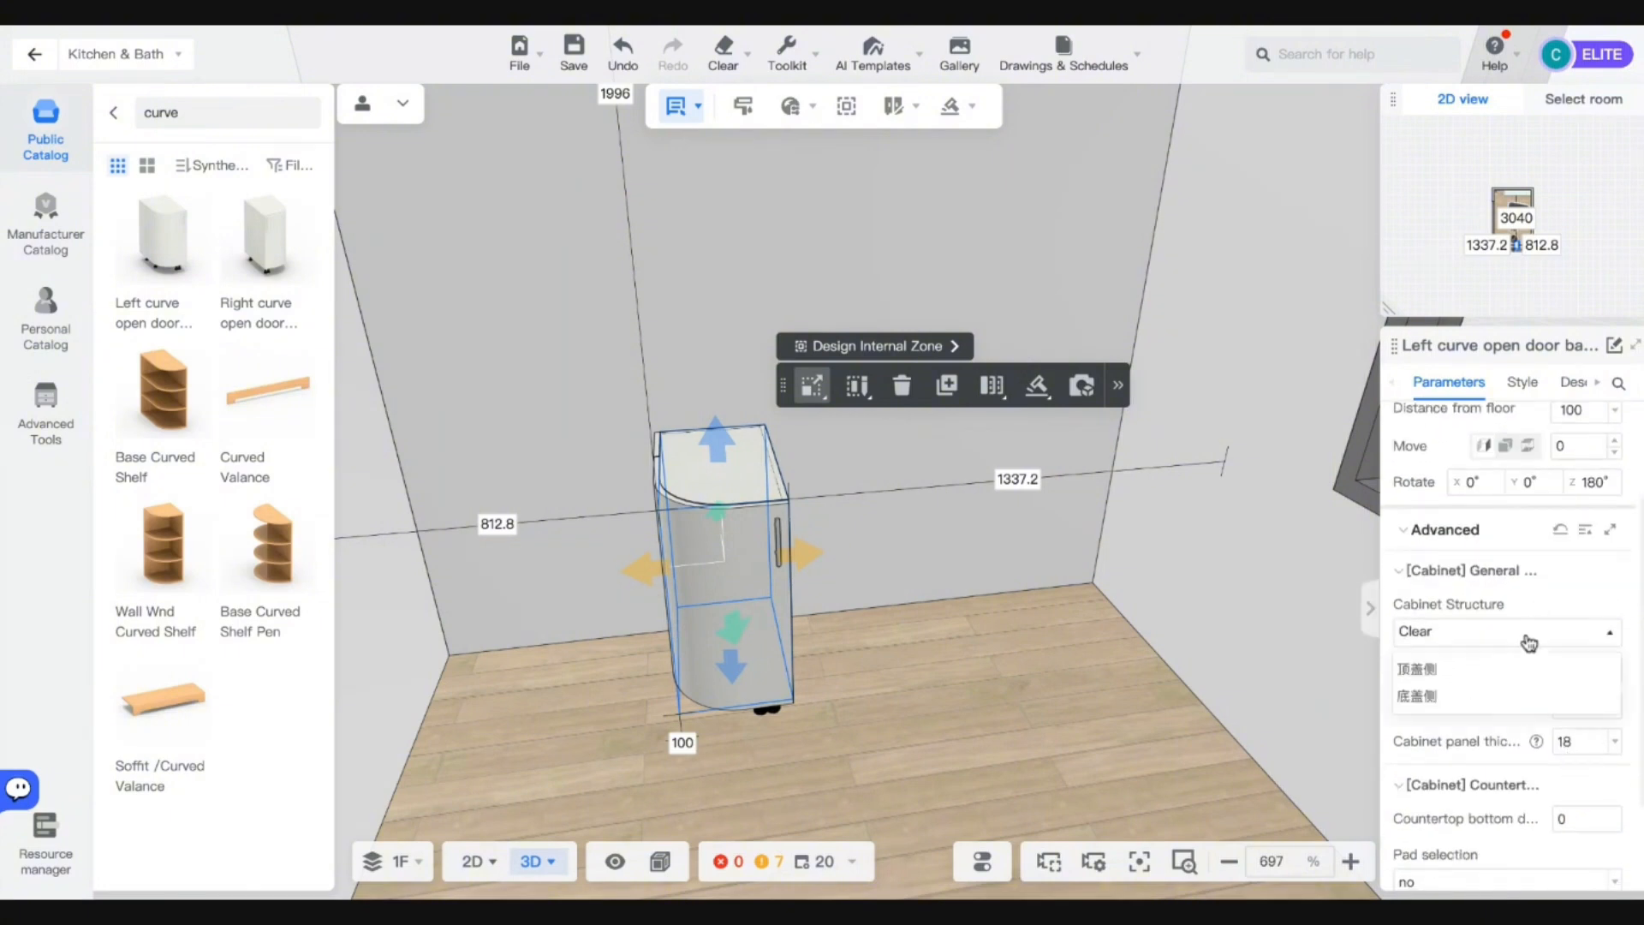
{"action": "left_click", "coordinate": [1531, 639]}
{"action": "left_click", "coordinate": [1569, 666]}
{"action": "type", "text": "10"}
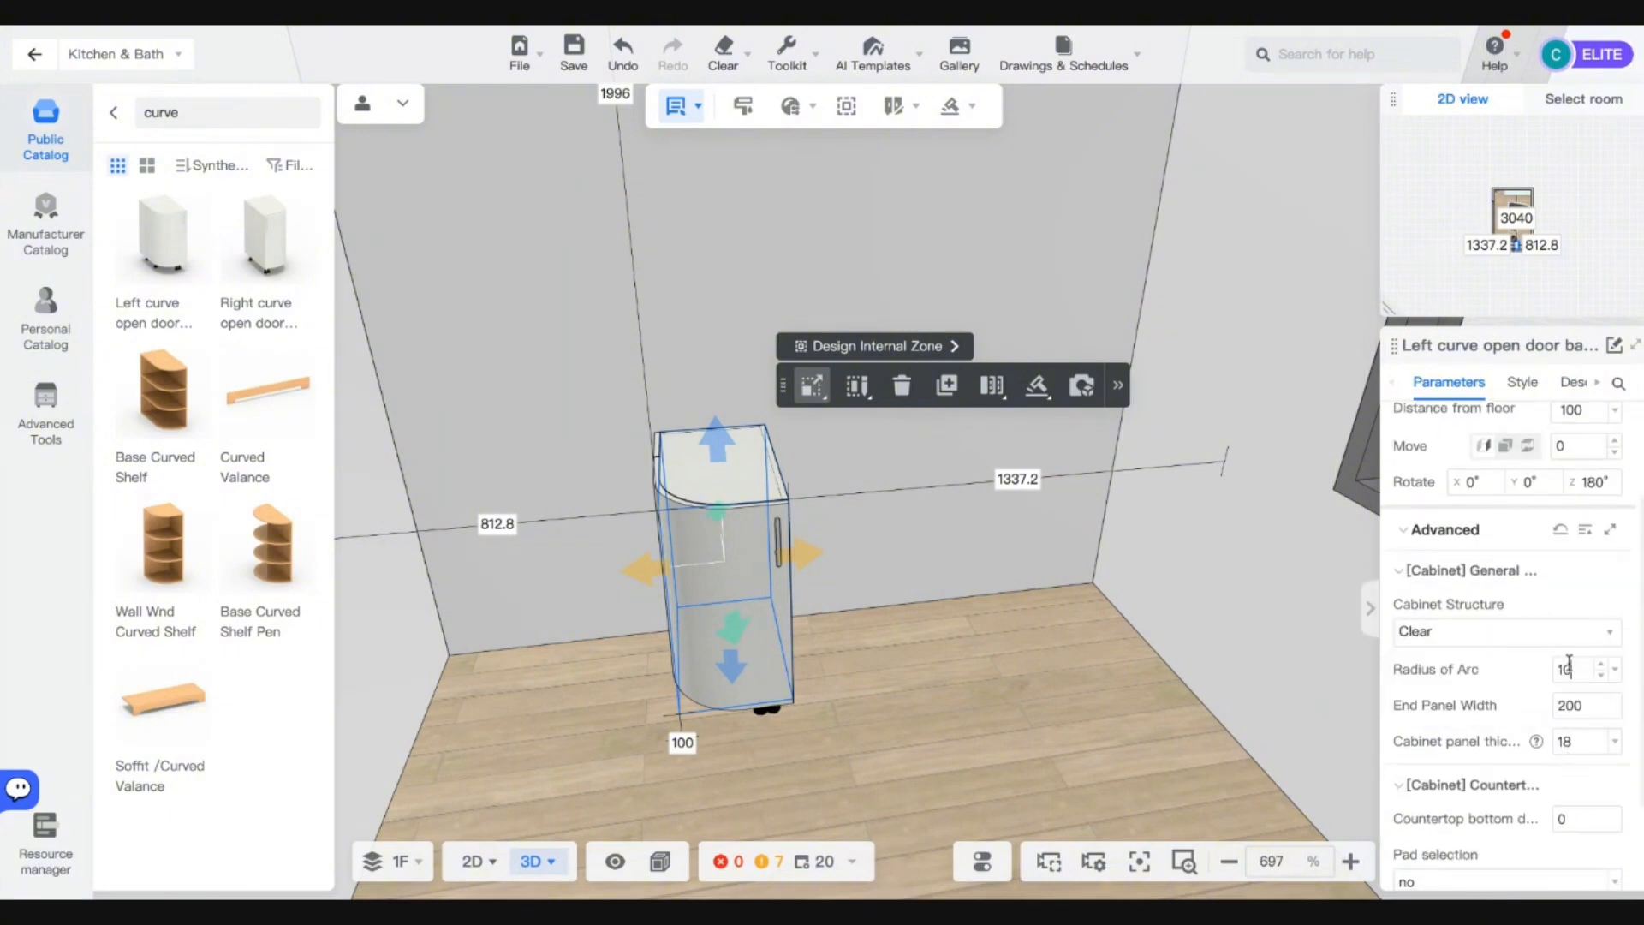
{"action": "key", "text": "Return"}
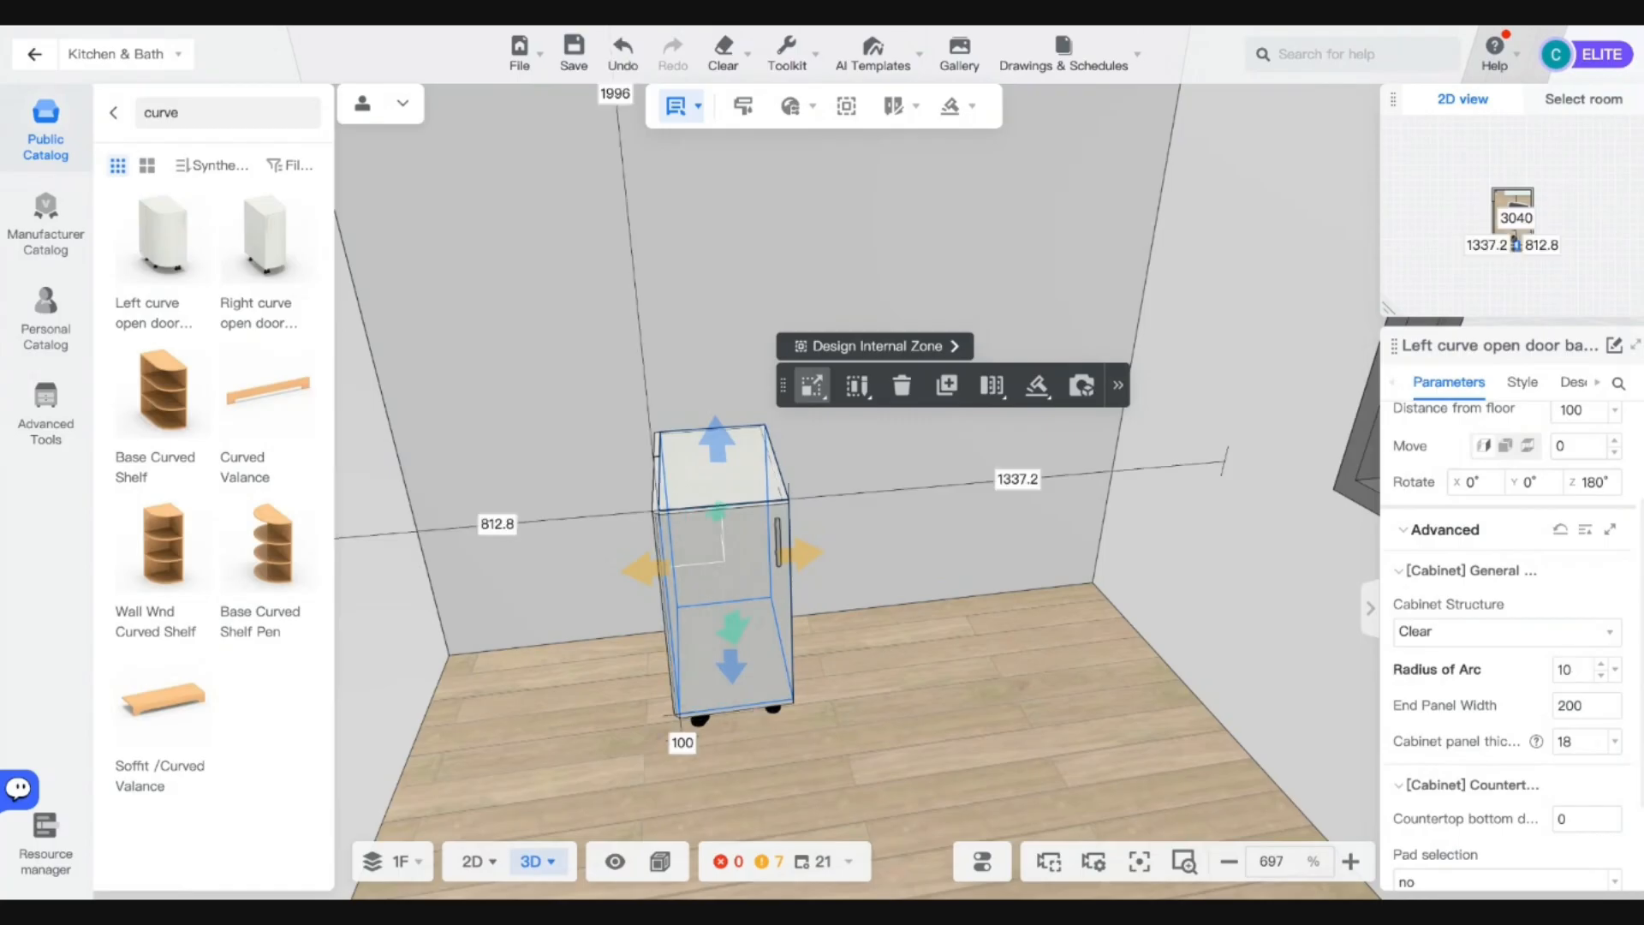
{"action": "left_click", "coordinate": [1569, 669]}
{"action": "type", "text": "100"}
{"action": "key", "text": "Return"}
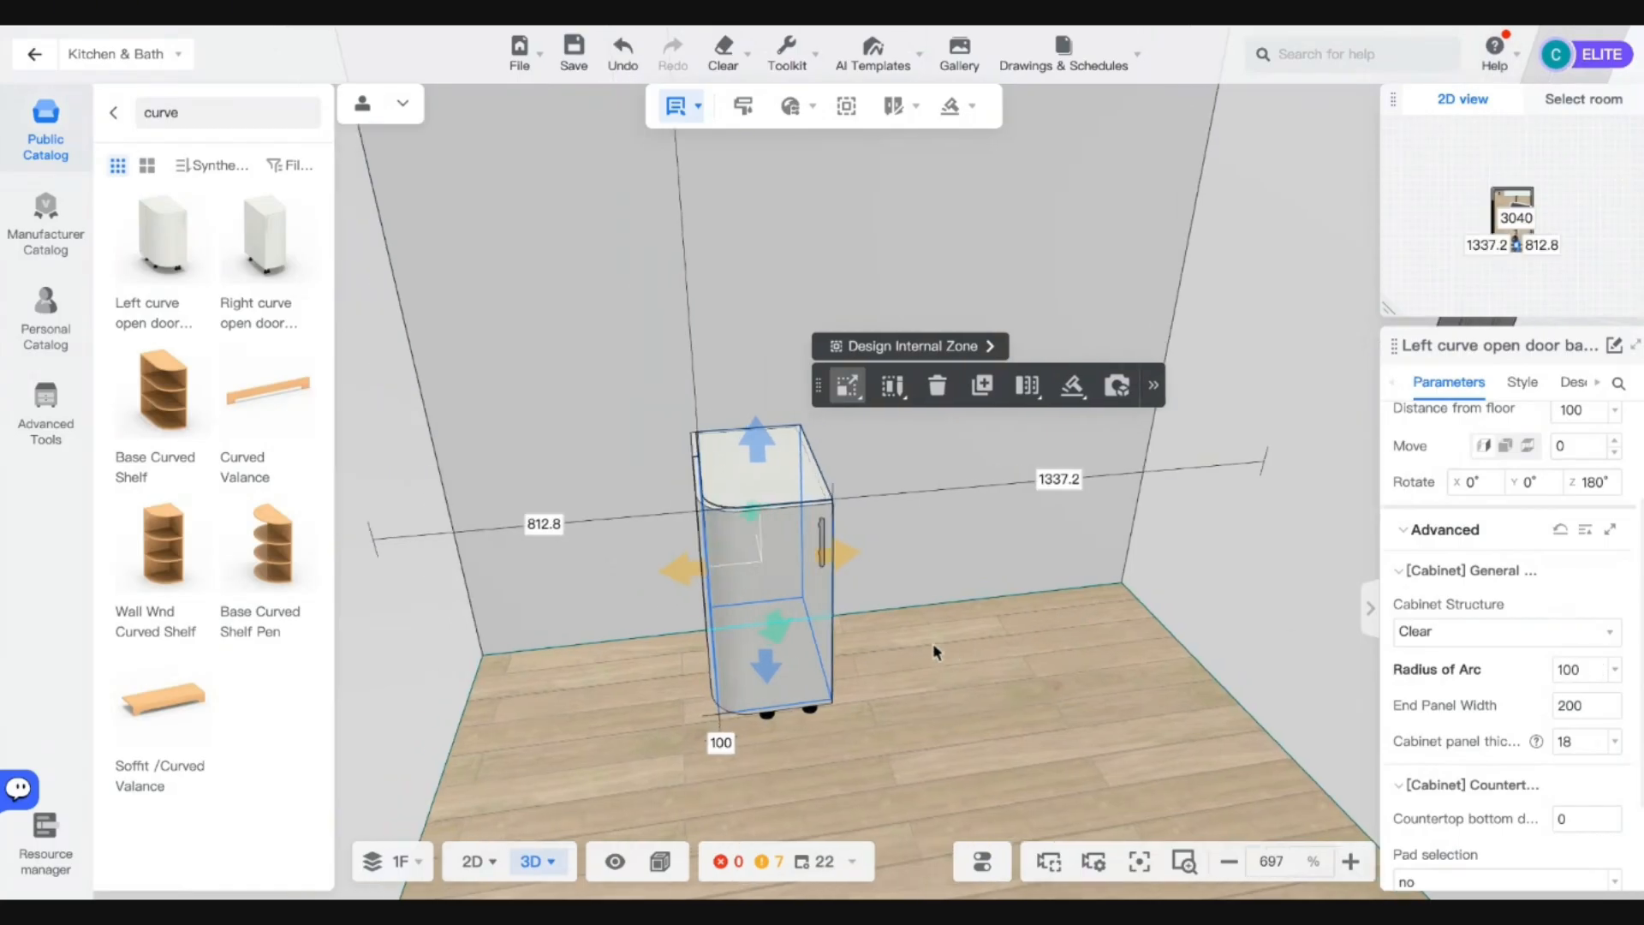
{"action": "scroll", "coordinate": [933, 642], "scroll_direction": "up", "scroll_amount": 2}
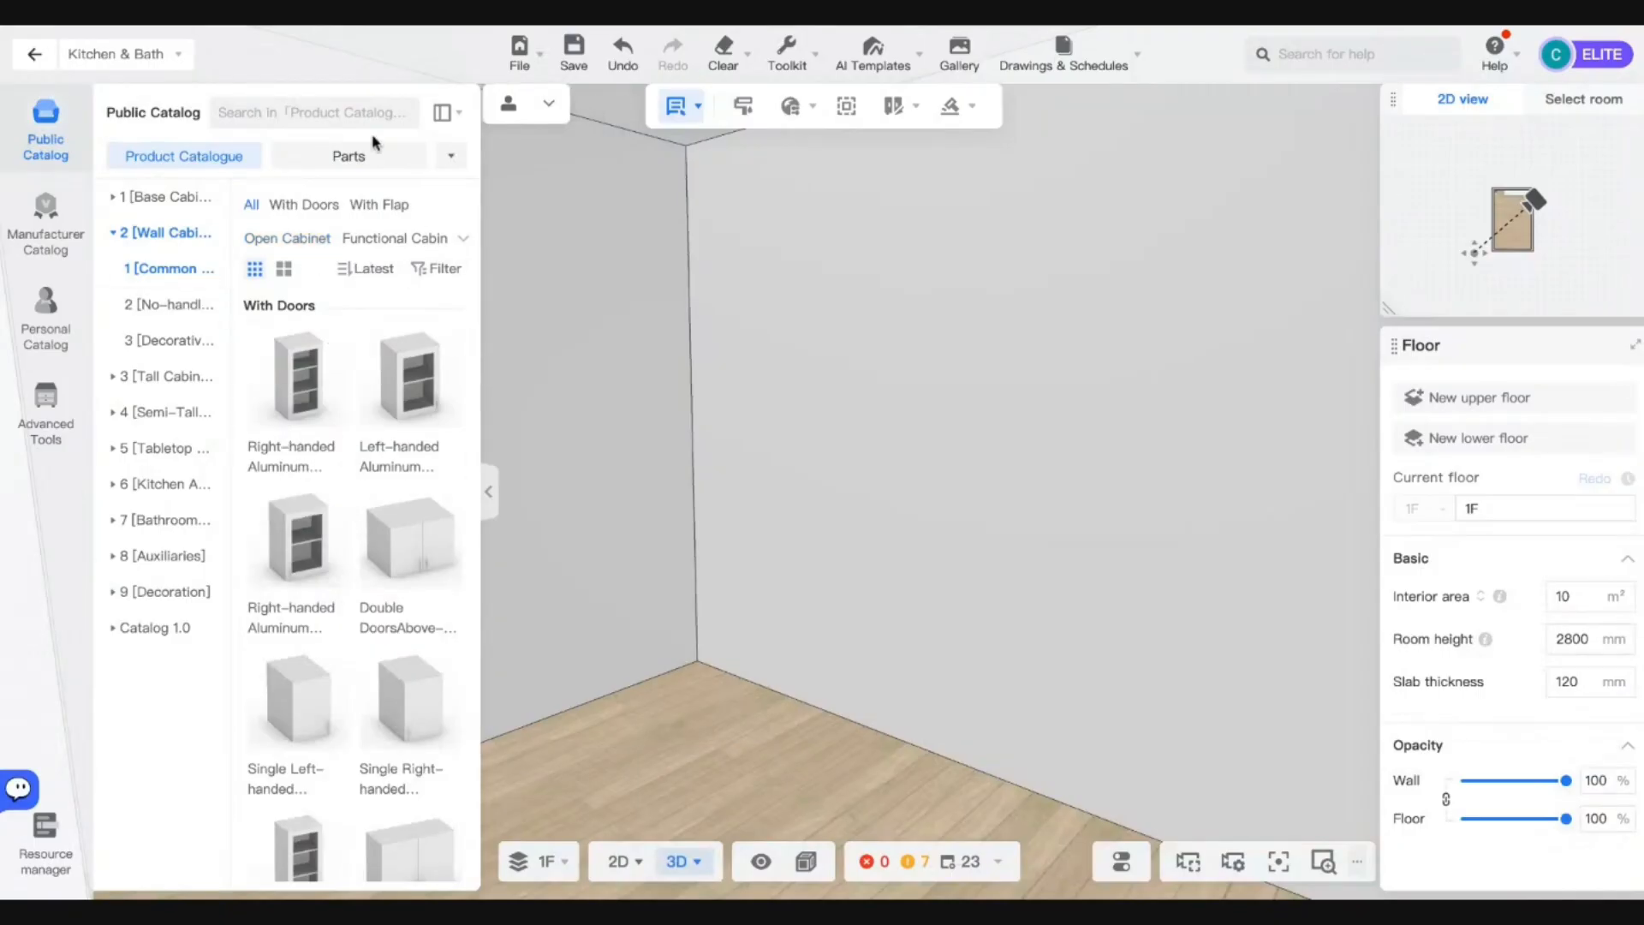
Drag the Left-handed Double-door Appliance High Cabinet from Tall Cabinet > With Appliance into the corner.
{"action": "mouse_move", "coordinate": [442, 112]}
{"action": "left_click", "coordinate": [463, 206]}
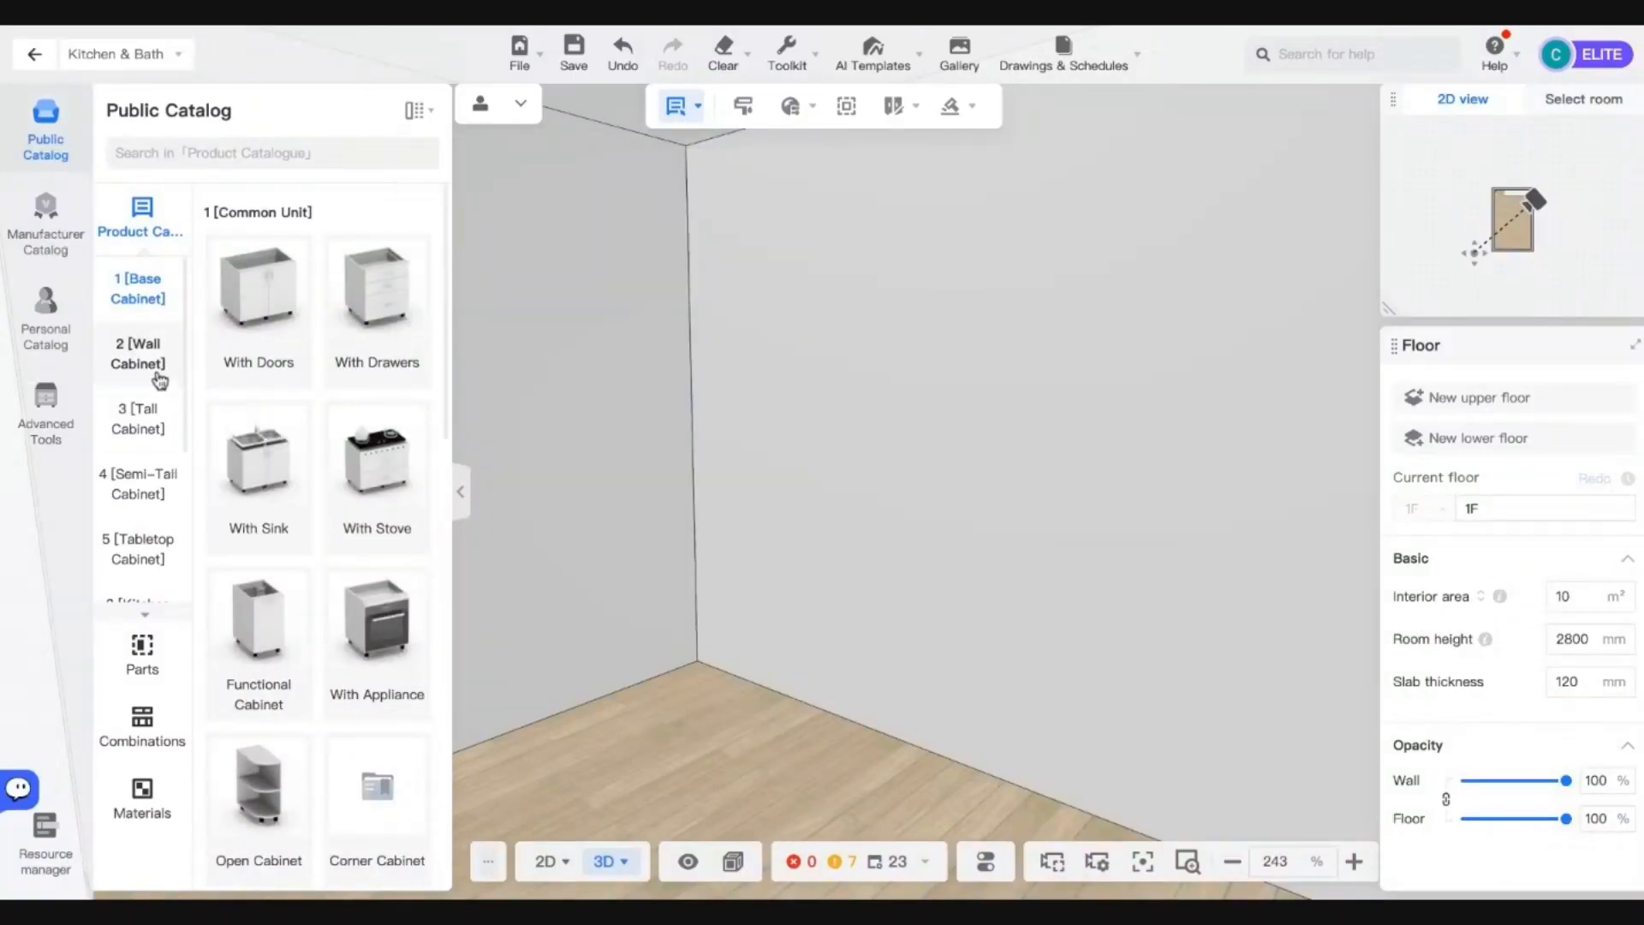
{"action": "left_click", "coordinate": [139, 424]}
{"action": "left_click", "coordinate": [372, 322]}
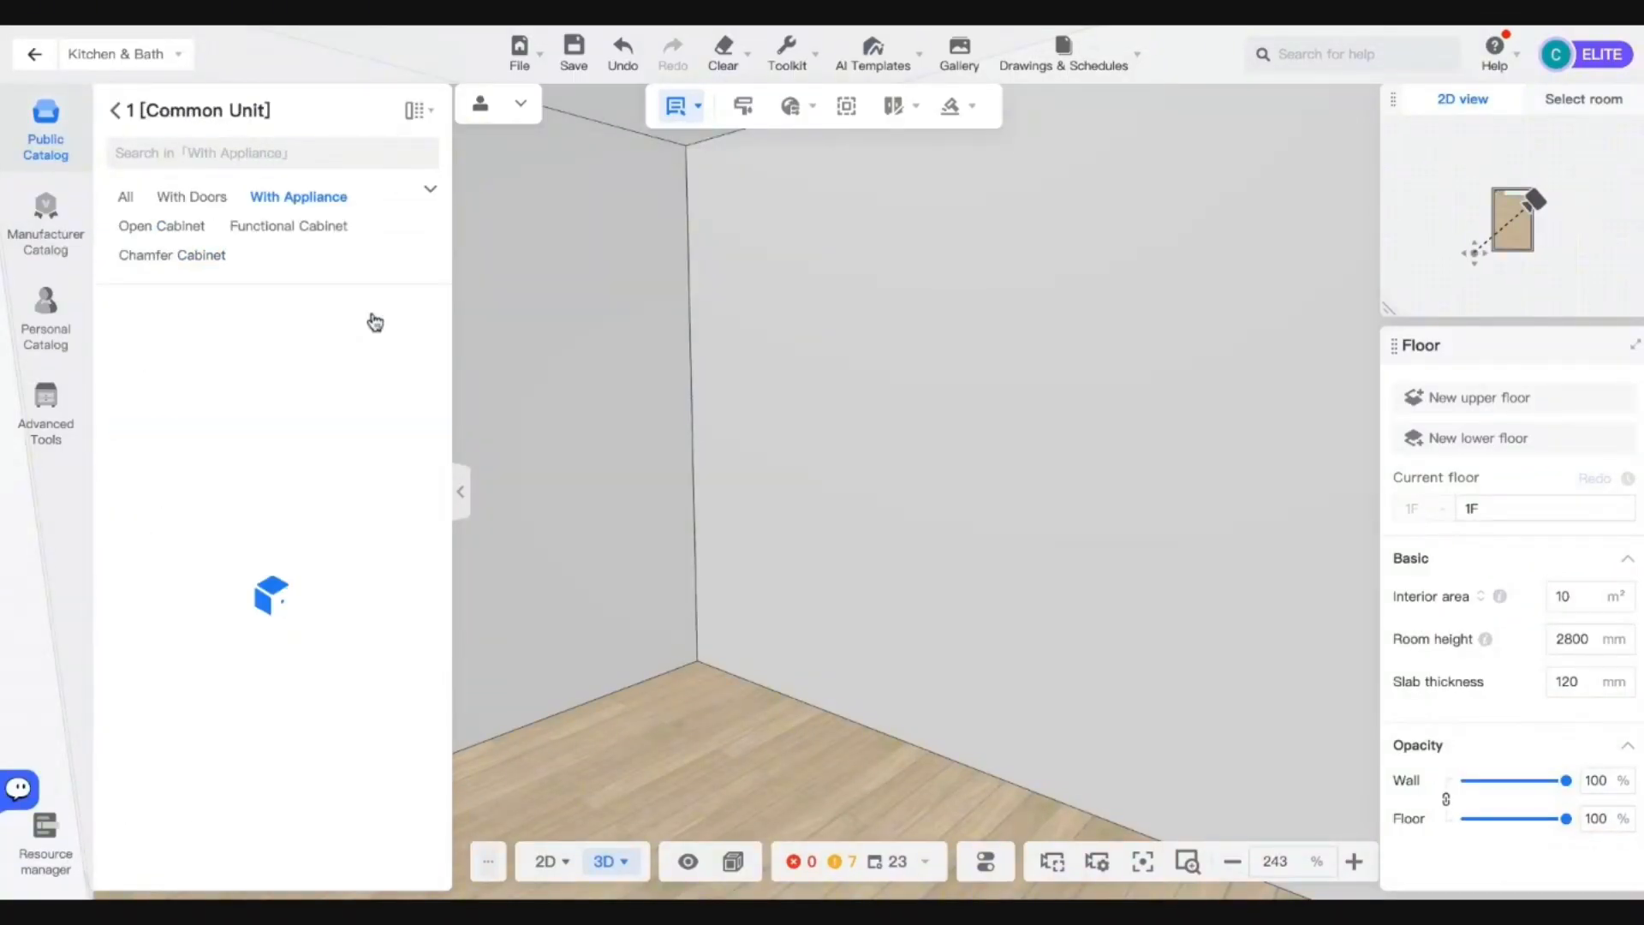
{"action": "scroll", "coordinate": [283, 514], "scroll_direction": "down", "scroll_amount": 5}
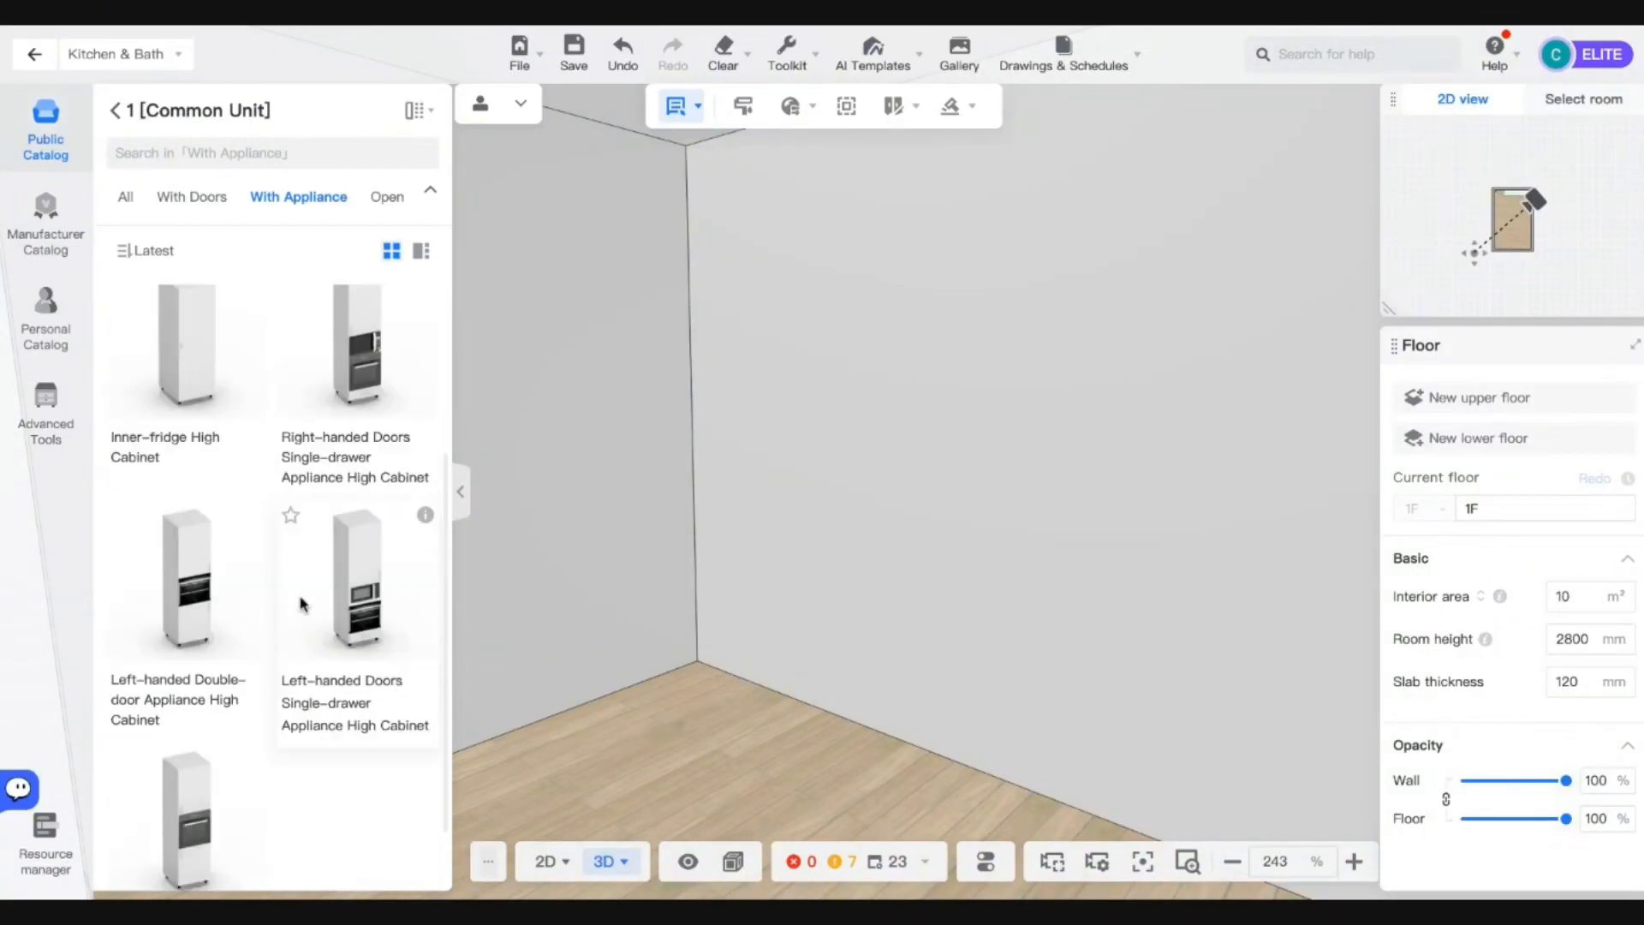
{"action": "left_click_drag", "start_coordinate": [237, 538], "coordinate": [703, 593]}
{"action": "right_click_drag", "start_coordinate": [708, 647], "coordinate": [777, 532]}
{"action": "scroll", "coordinate": [753, 648], "scroll_direction": "up", "scroll_amount": 2}
{"action": "scroll", "coordinate": [778, 532], "scroll_direction": "up", "scroll_amount": 2}
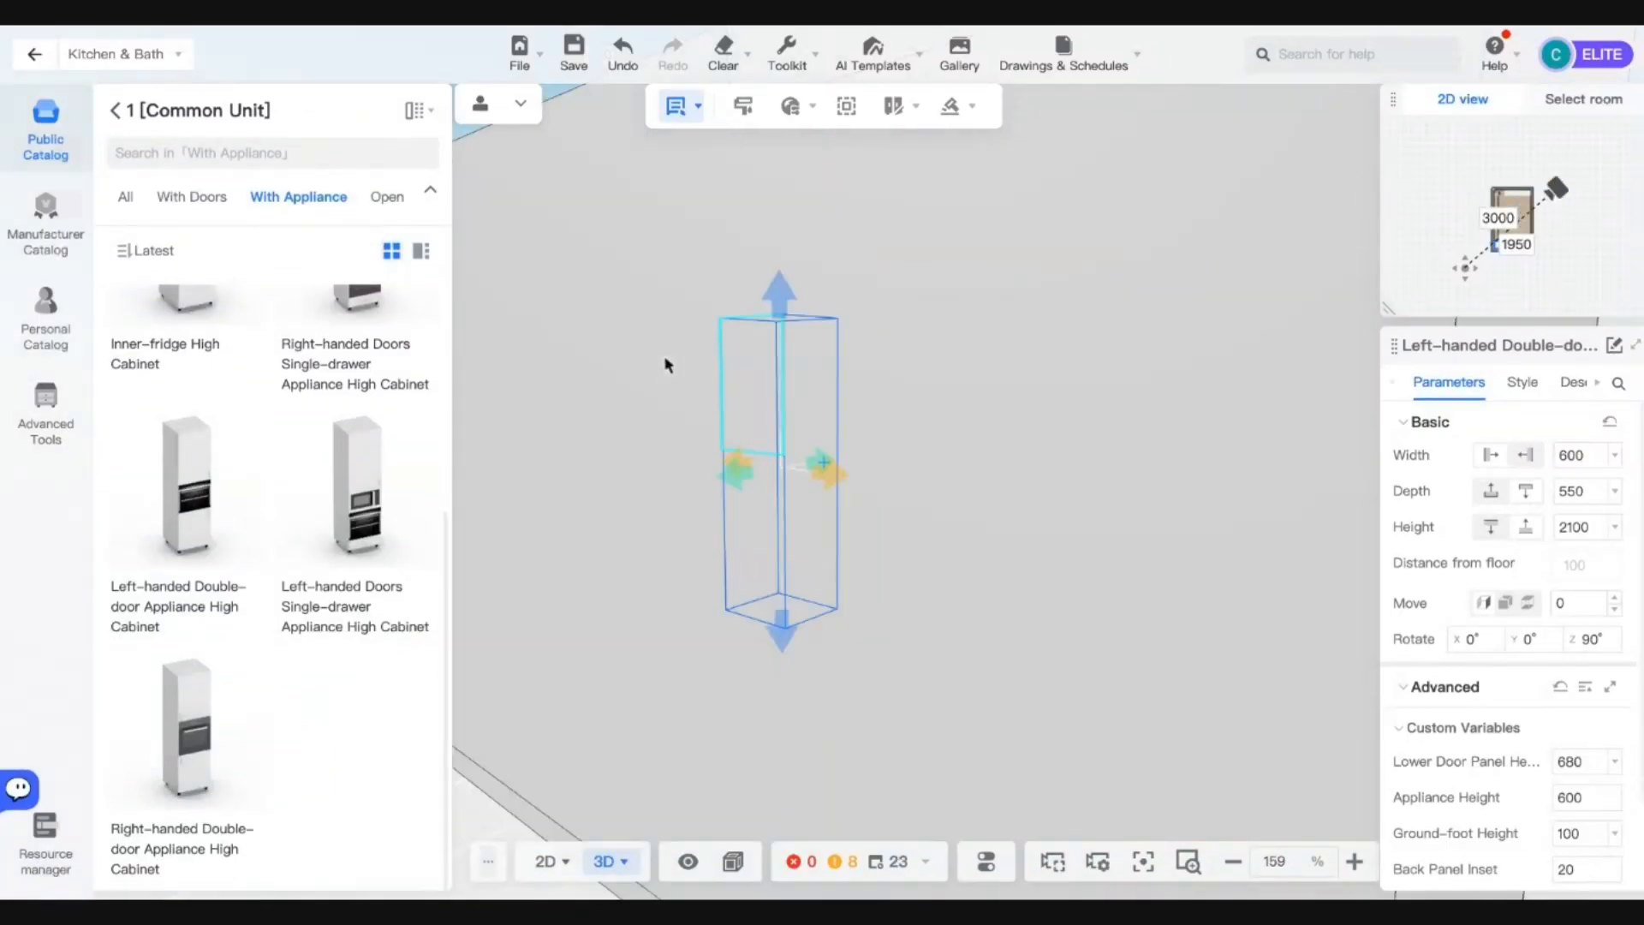
Remove the handles from the tall cabinet's upper and lower doors.
{"action": "left_click", "coordinate": [773, 412]}
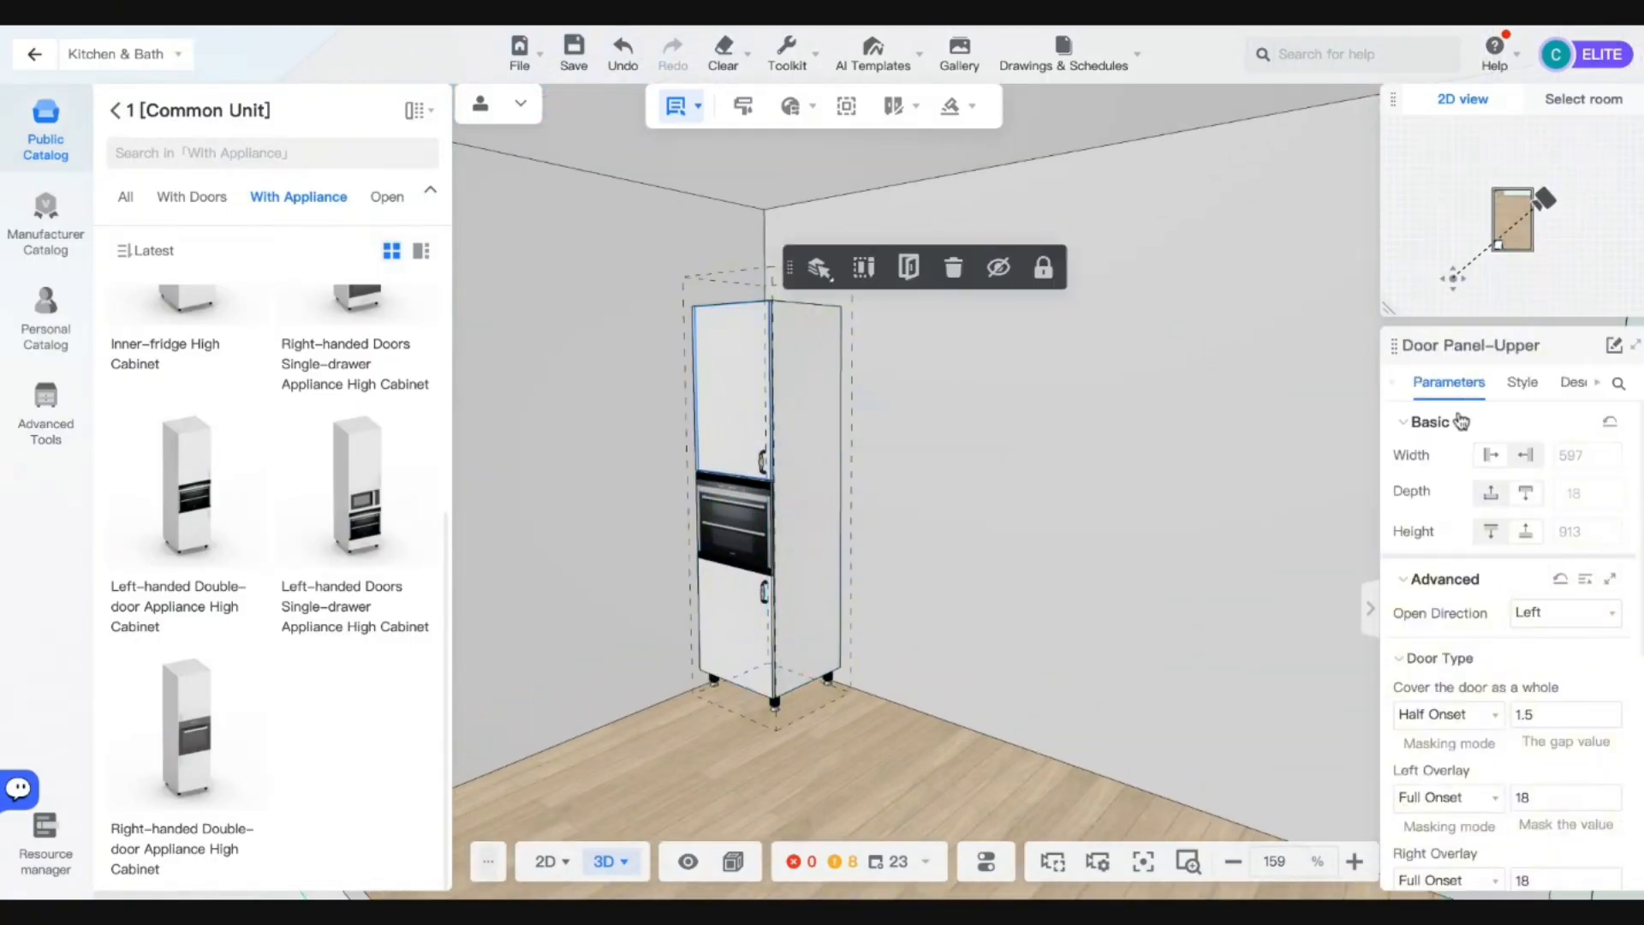
{"action": "left_click", "coordinate": [1524, 383]}
{"action": "scroll", "coordinate": [1549, 606], "scroll_direction": "down", "scroll_amount": 1}
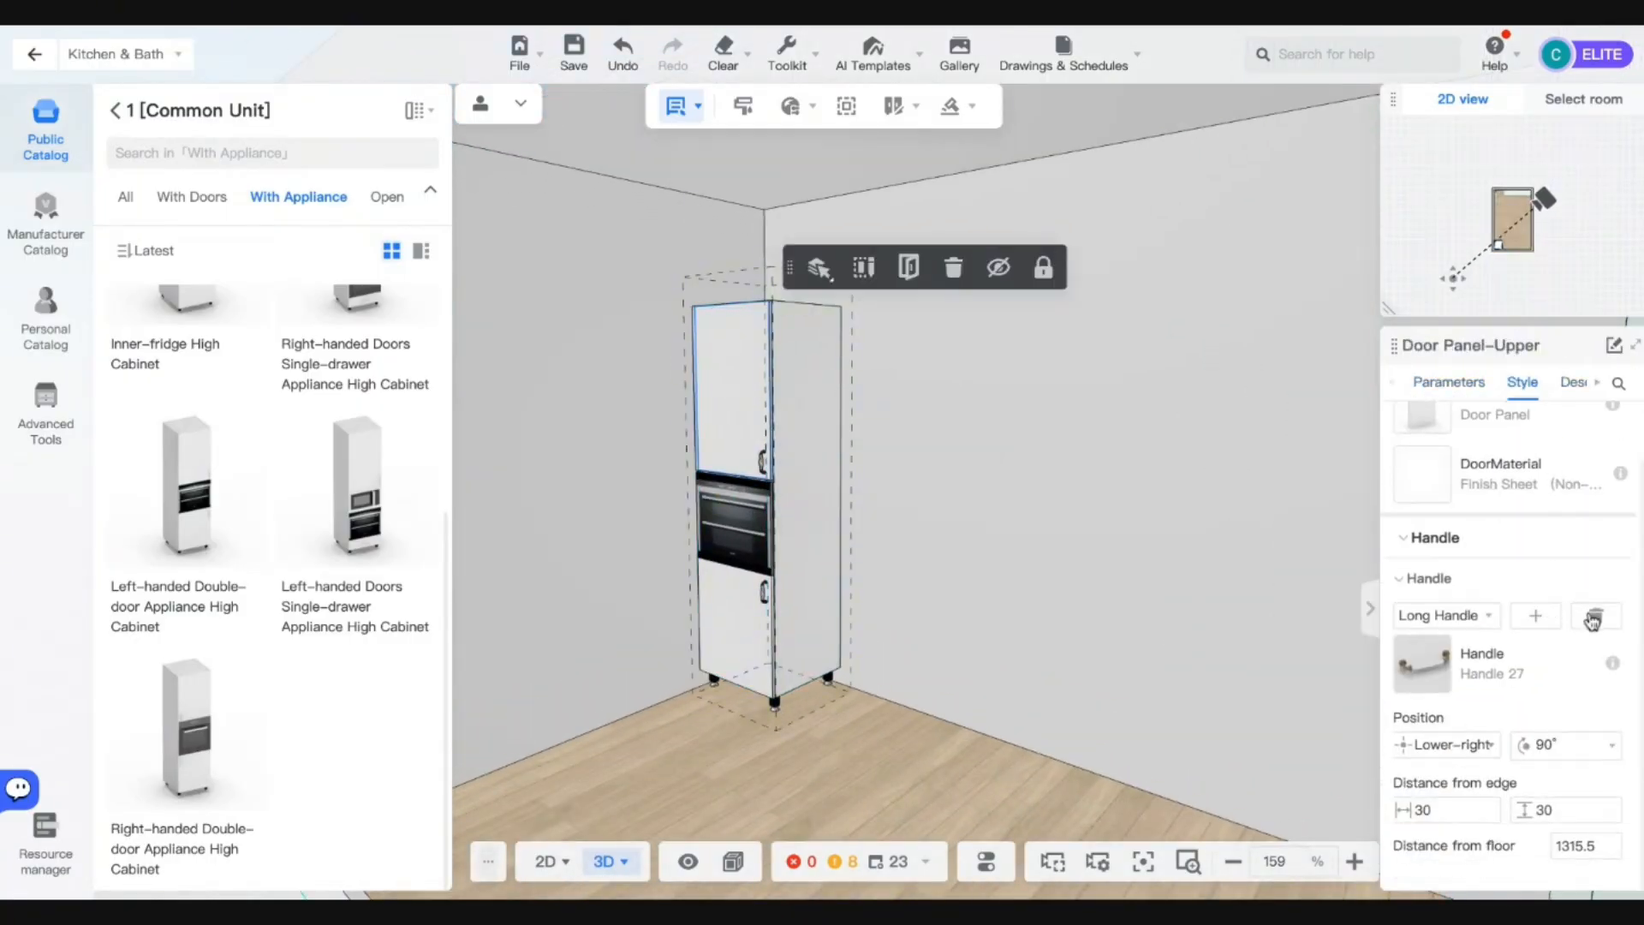
{"action": "left_click", "coordinate": [1593, 612]}
{"action": "scroll", "coordinate": [921, 599], "scroll_direction": "up", "scroll_amount": 5}
{"action": "left_click", "coordinate": [685, 725]}
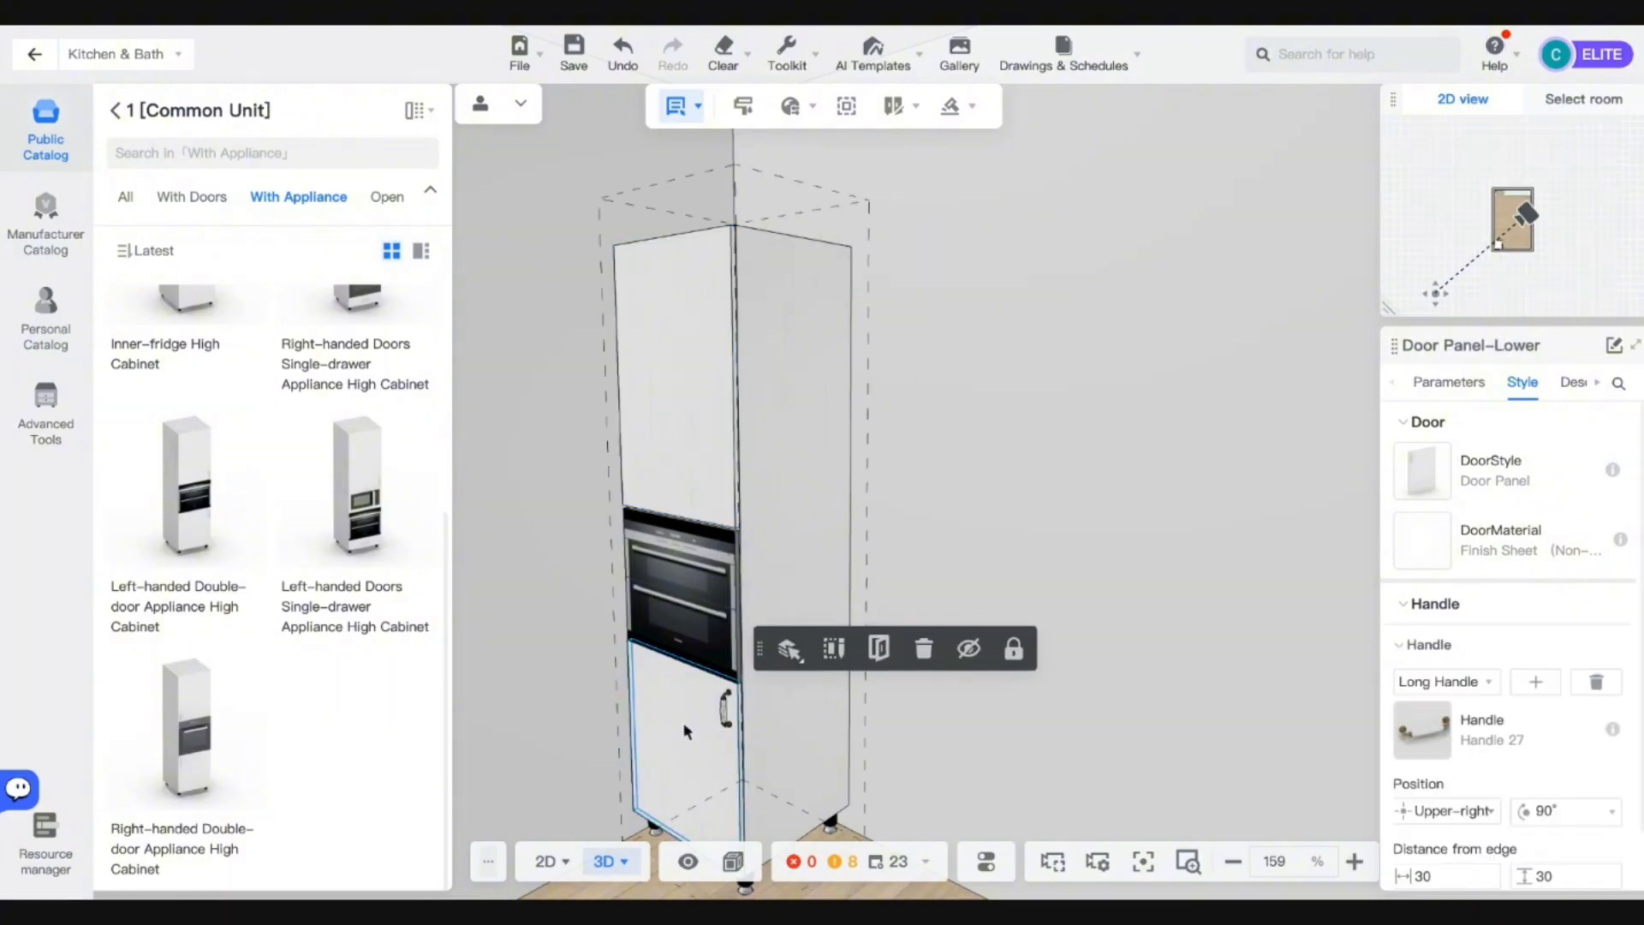
{"action": "left_click", "coordinate": [1596, 682]}
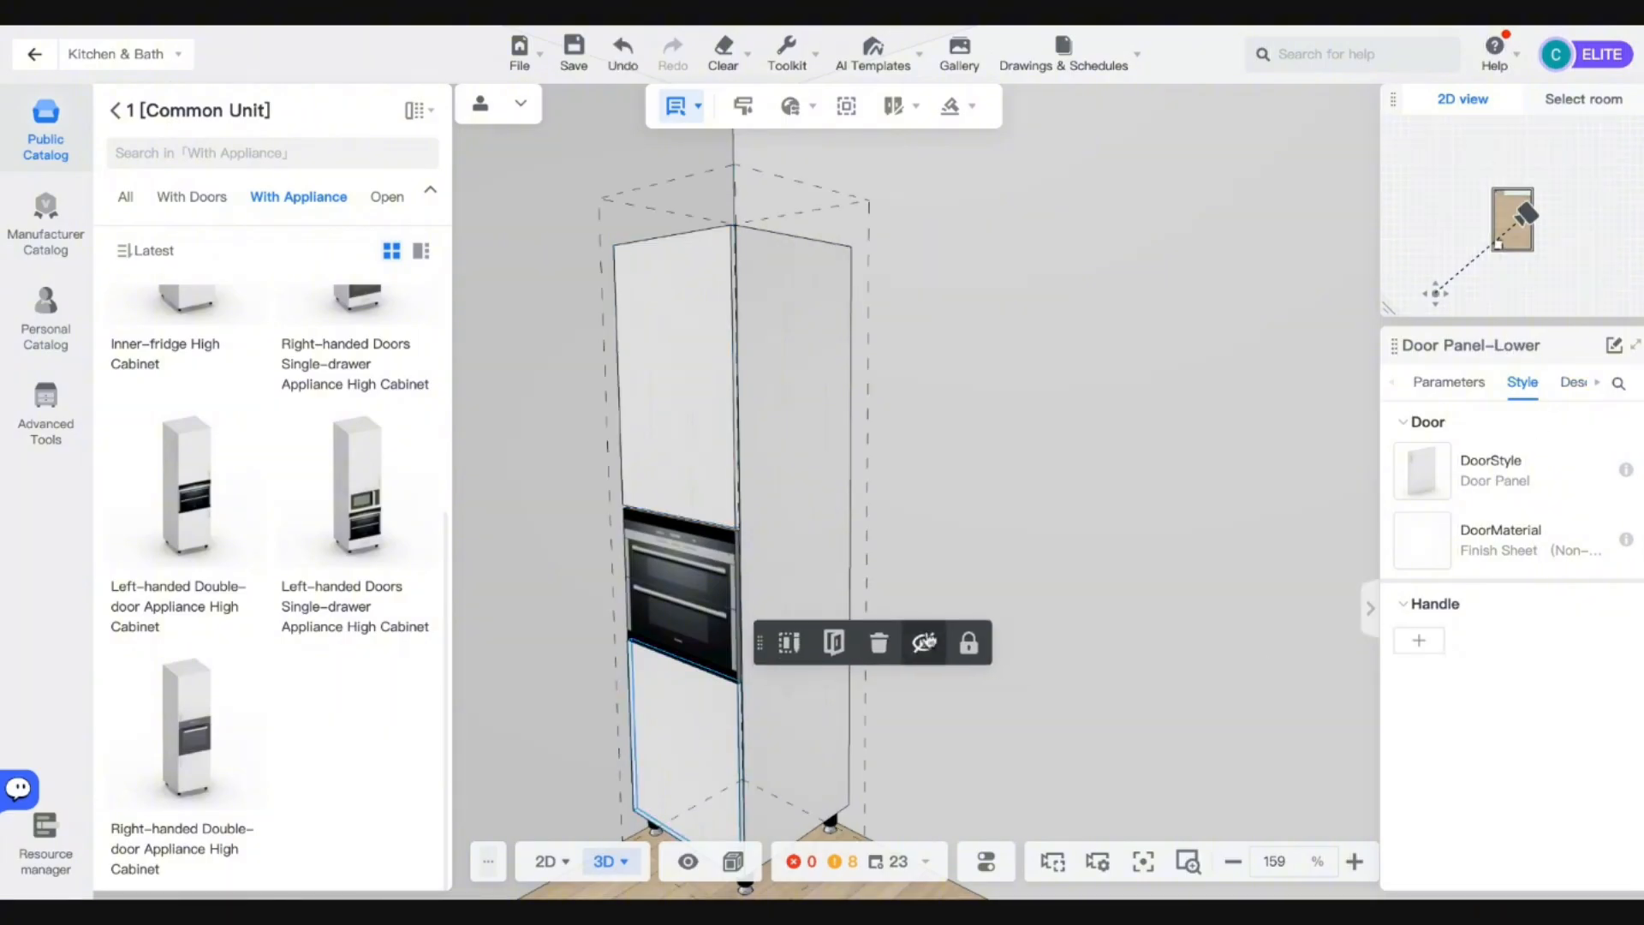
{"action": "key", "text": "o"}
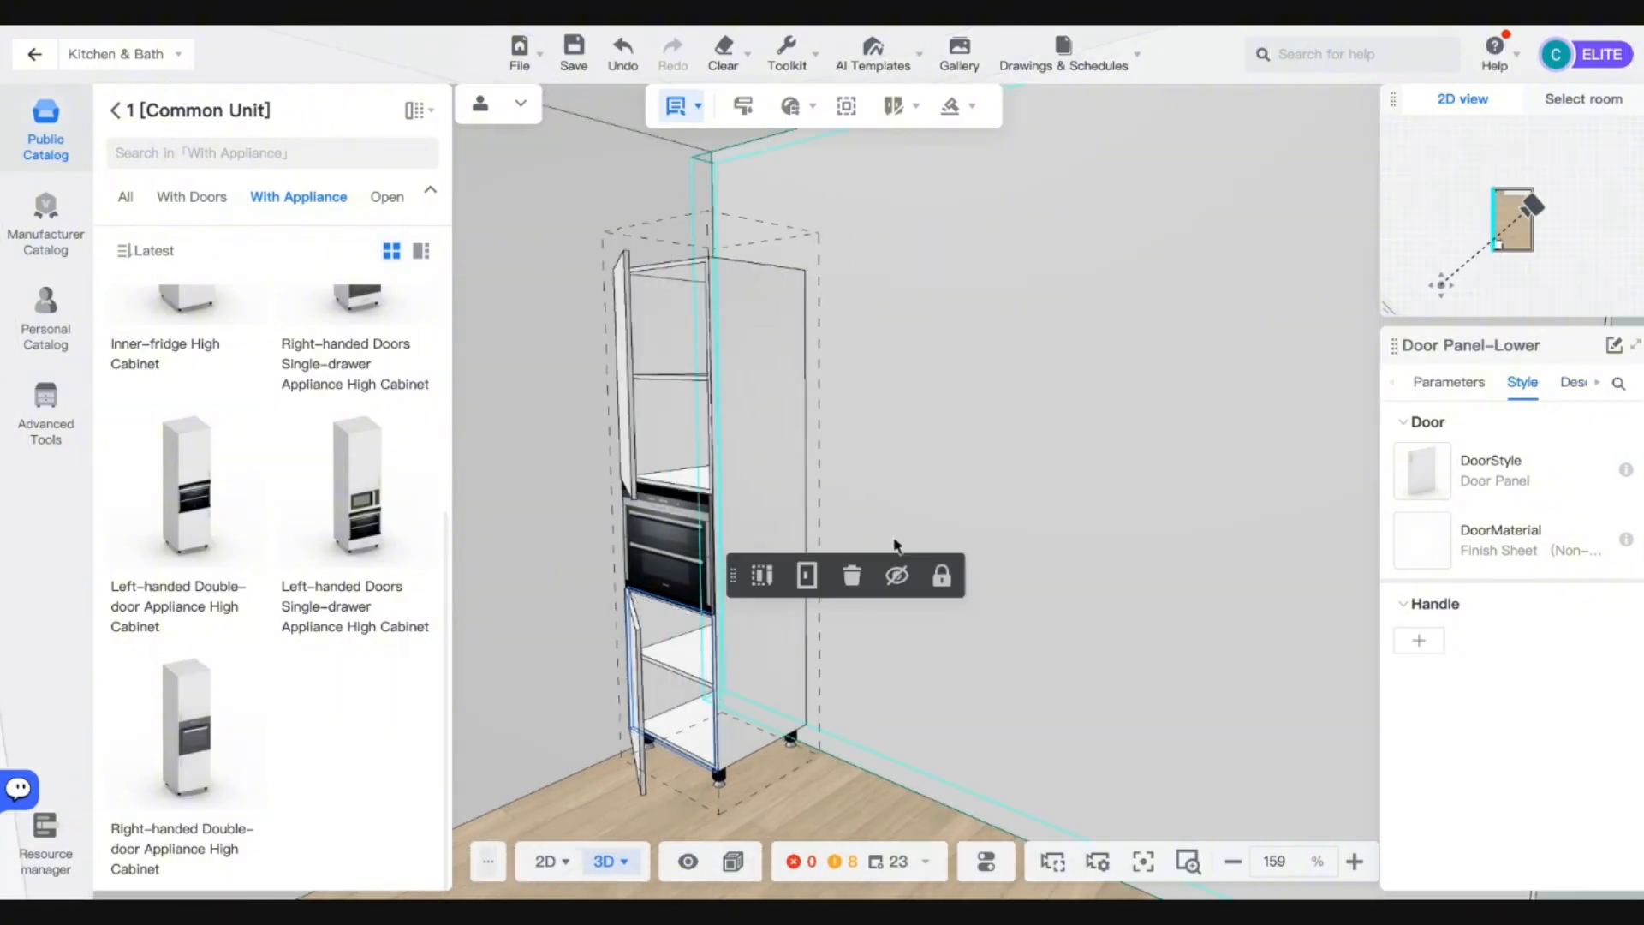
{"action": "key", "text": "o"}
{"action": "scroll", "coordinate": [893, 538], "scroll_direction": "down", "scroll_amount": 2}
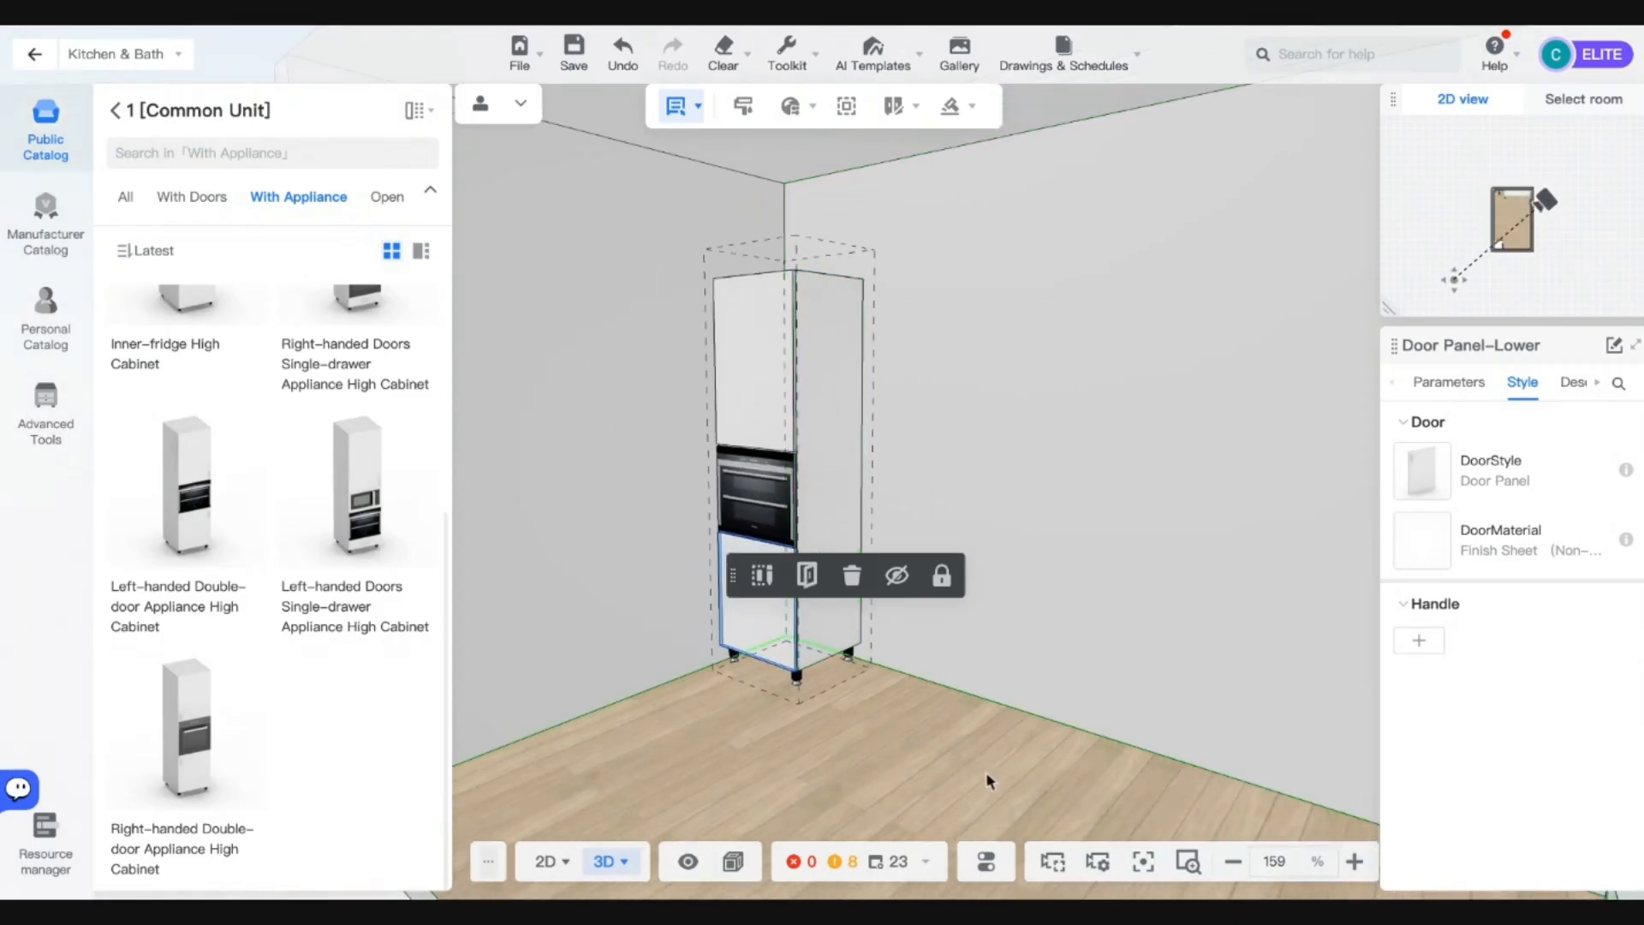
{"action": "left_click", "coordinate": [960, 754]}
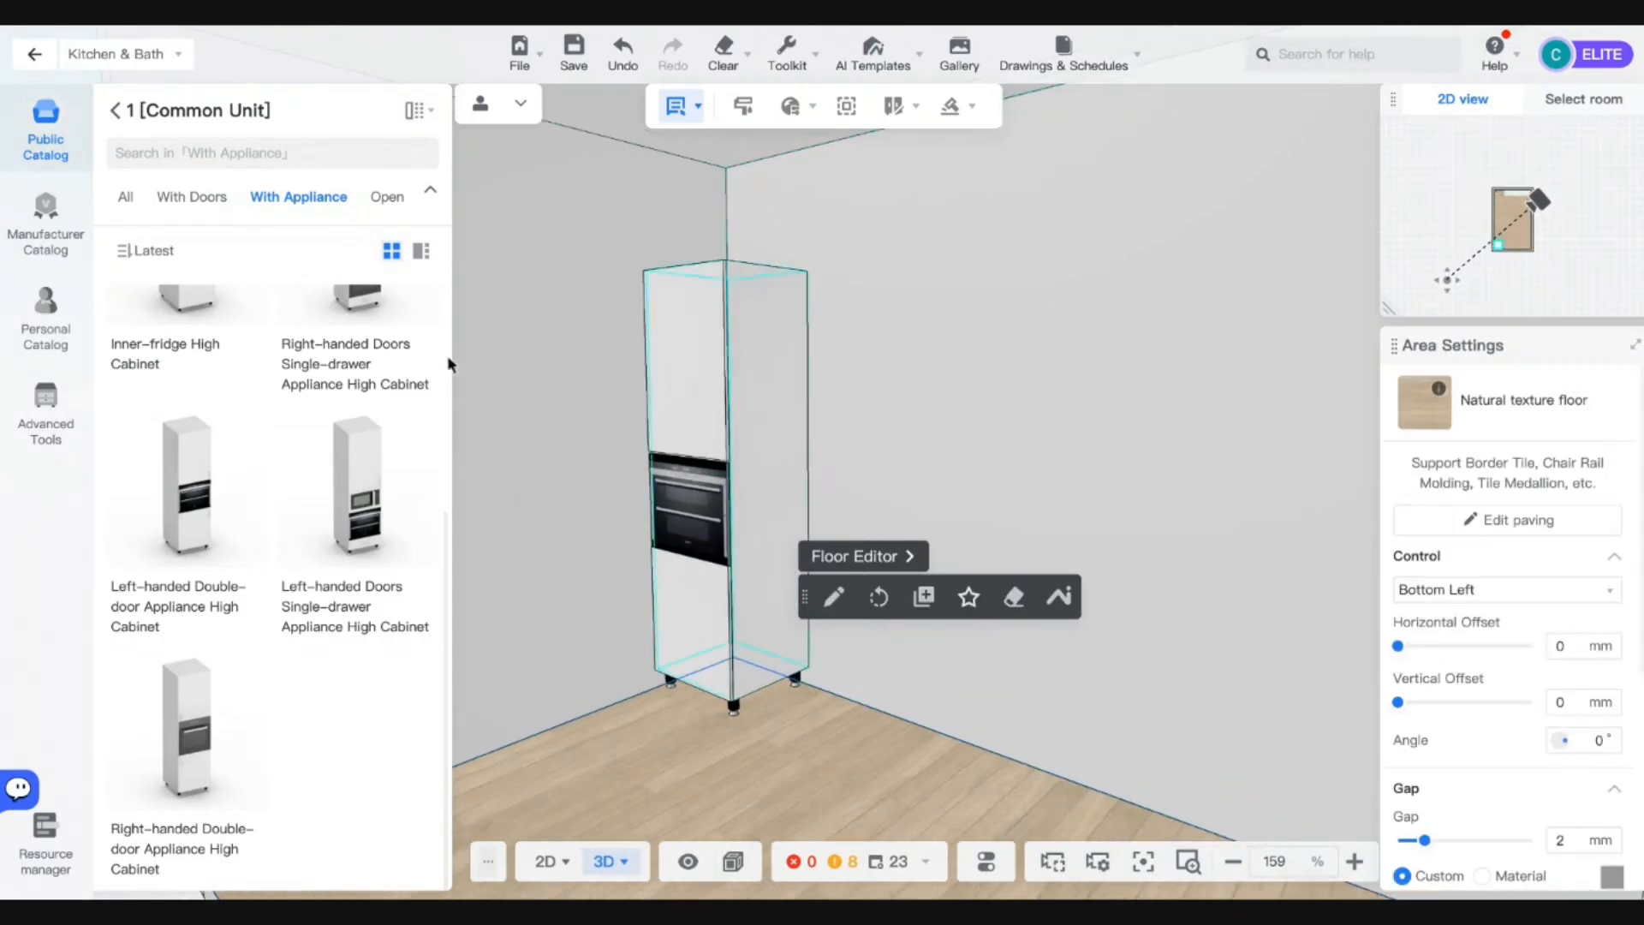
Check the tall cabinet's size parameters and keep its ground-foot base by undoing its deletion.
{"action": "left_click", "coordinate": [766, 562]}
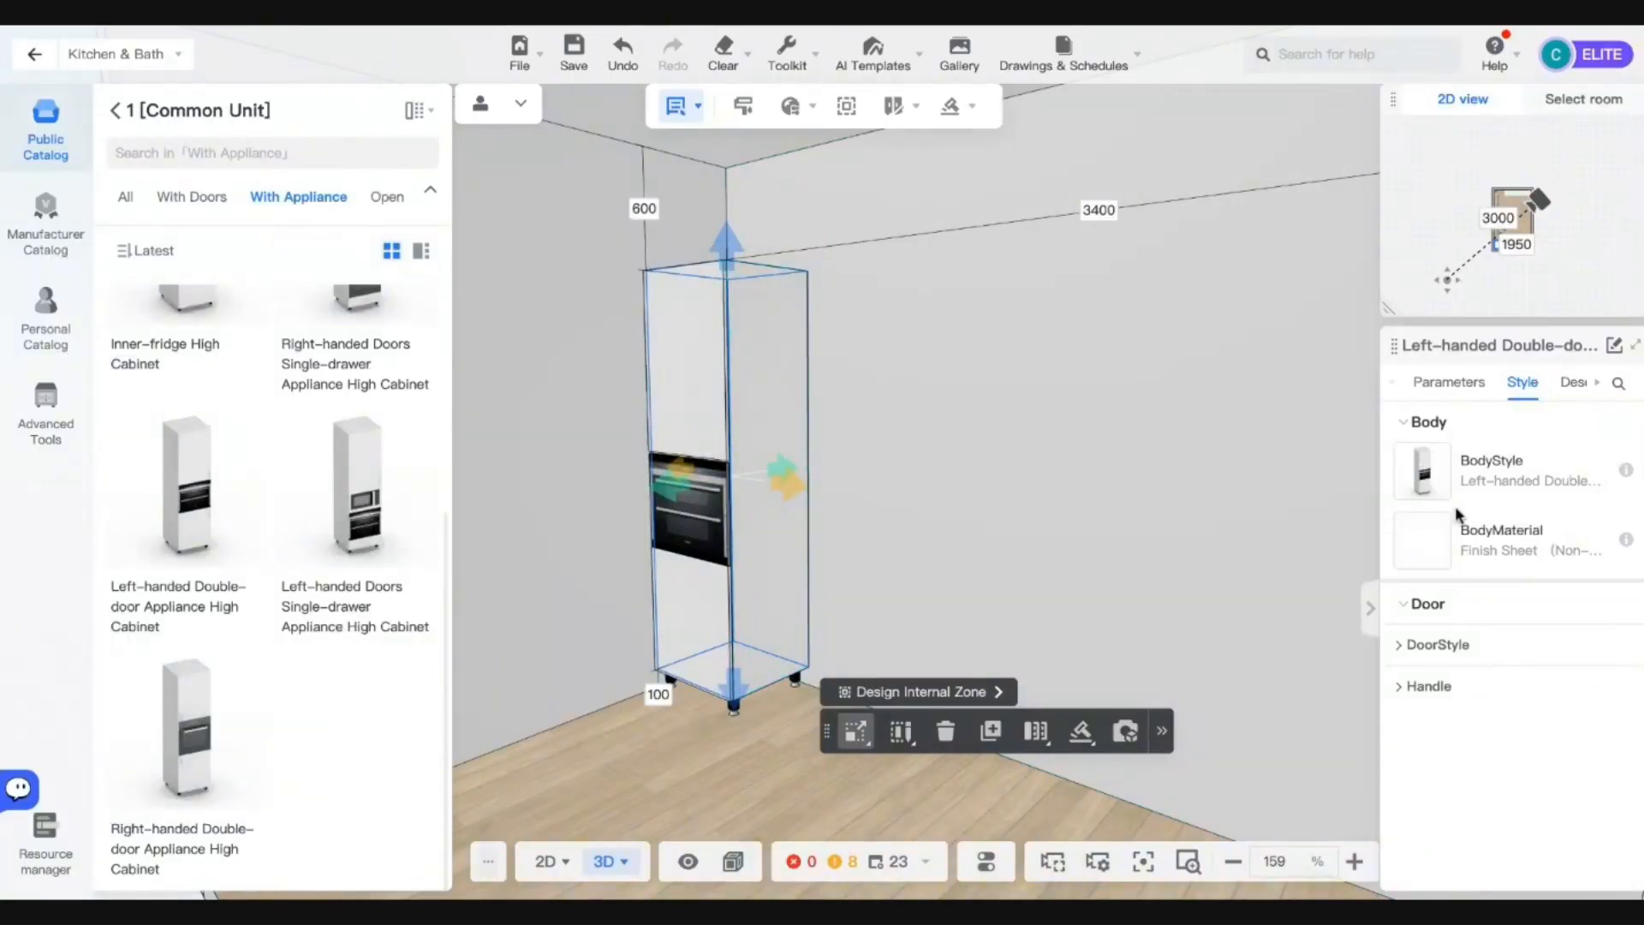
{"action": "left_click", "coordinate": [1446, 387]}
{"action": "scroll", "coordinate": [1481, 698], "scroll_direction": "down", "scroll_amount": 2}
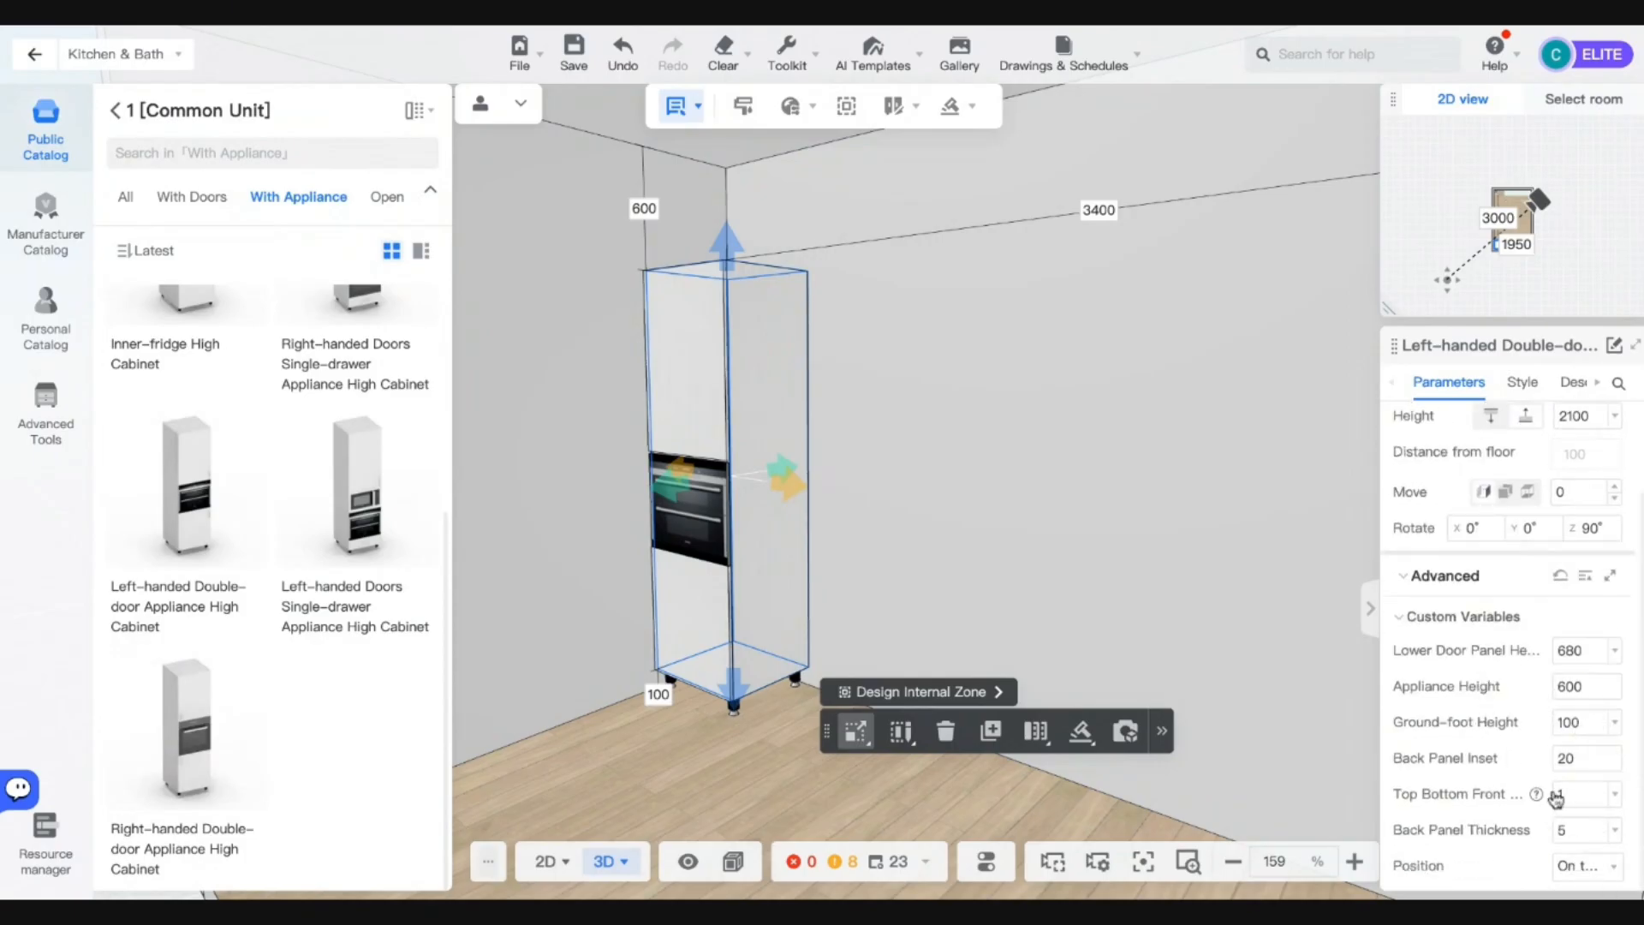
{"action": "scroll", "coordinate": [1559, 648], "scroll_direction": "up", "scroll_amount": 2}
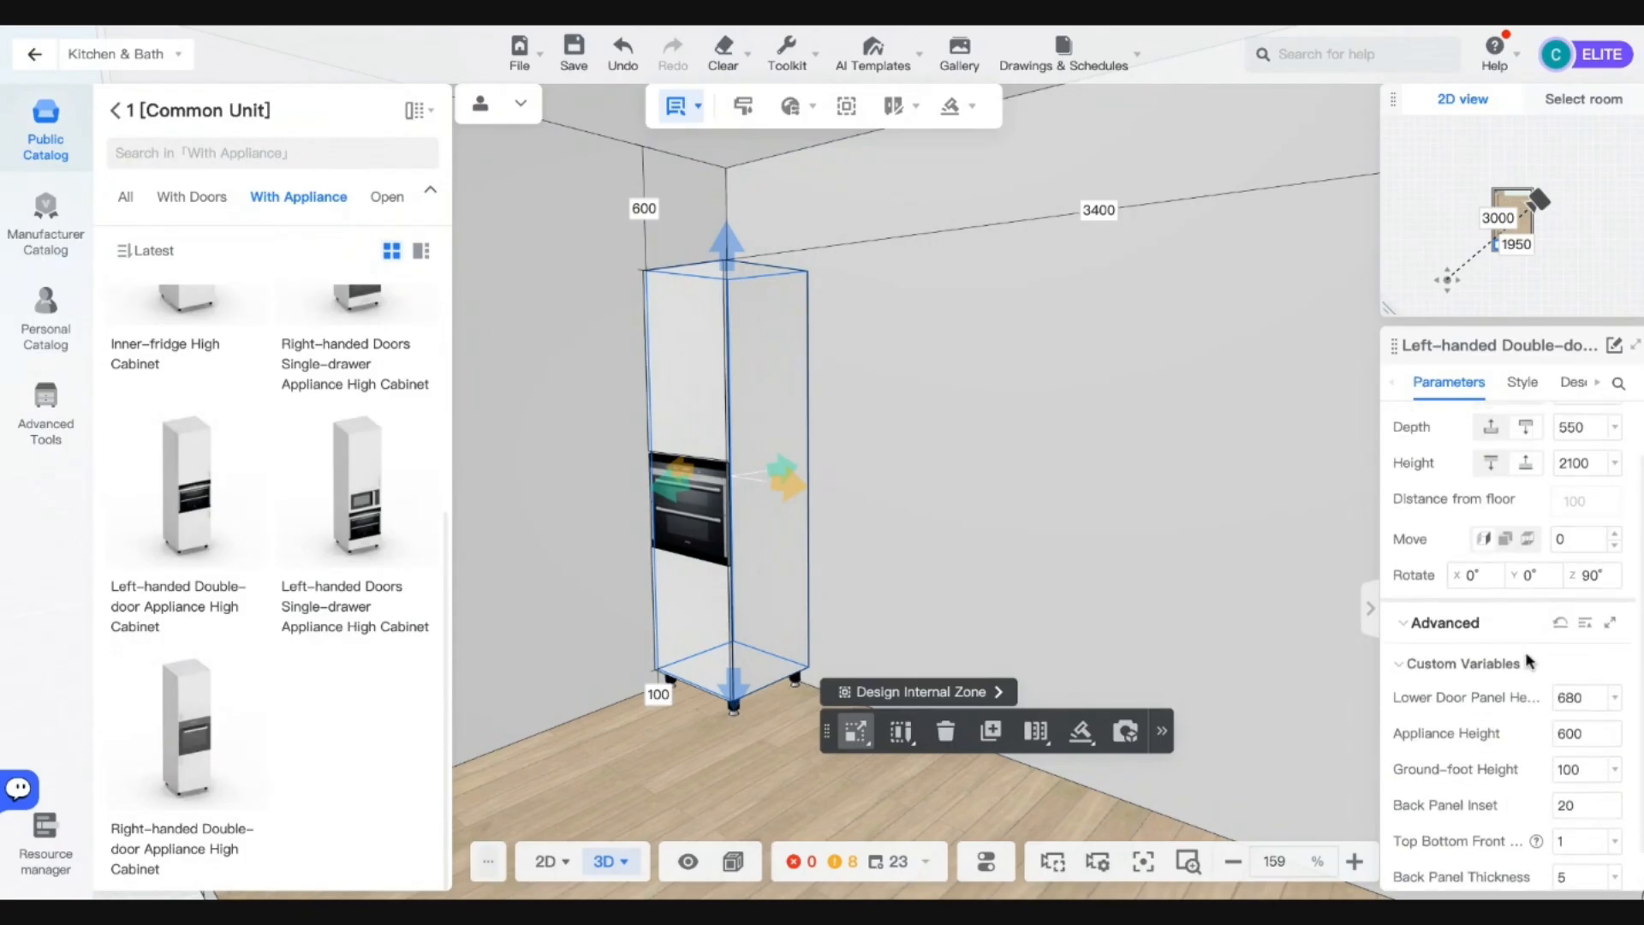
{"action": "left_click", "coordinate": [735, 722]}
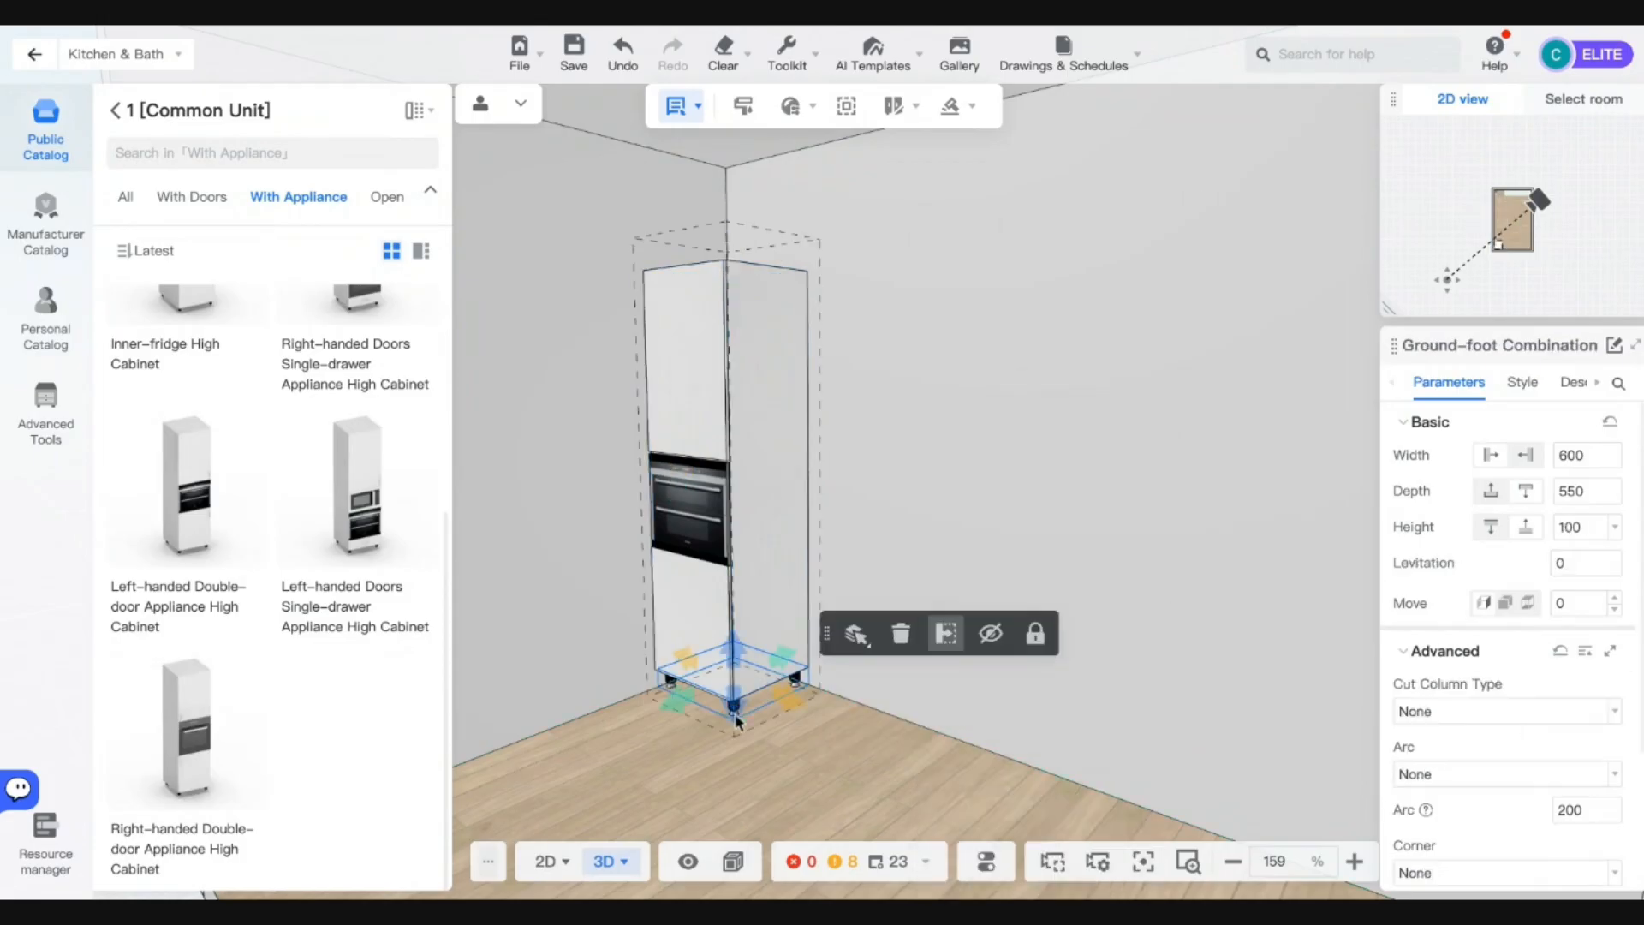
{"action": "left_click", "coordinate": [899, 634]}
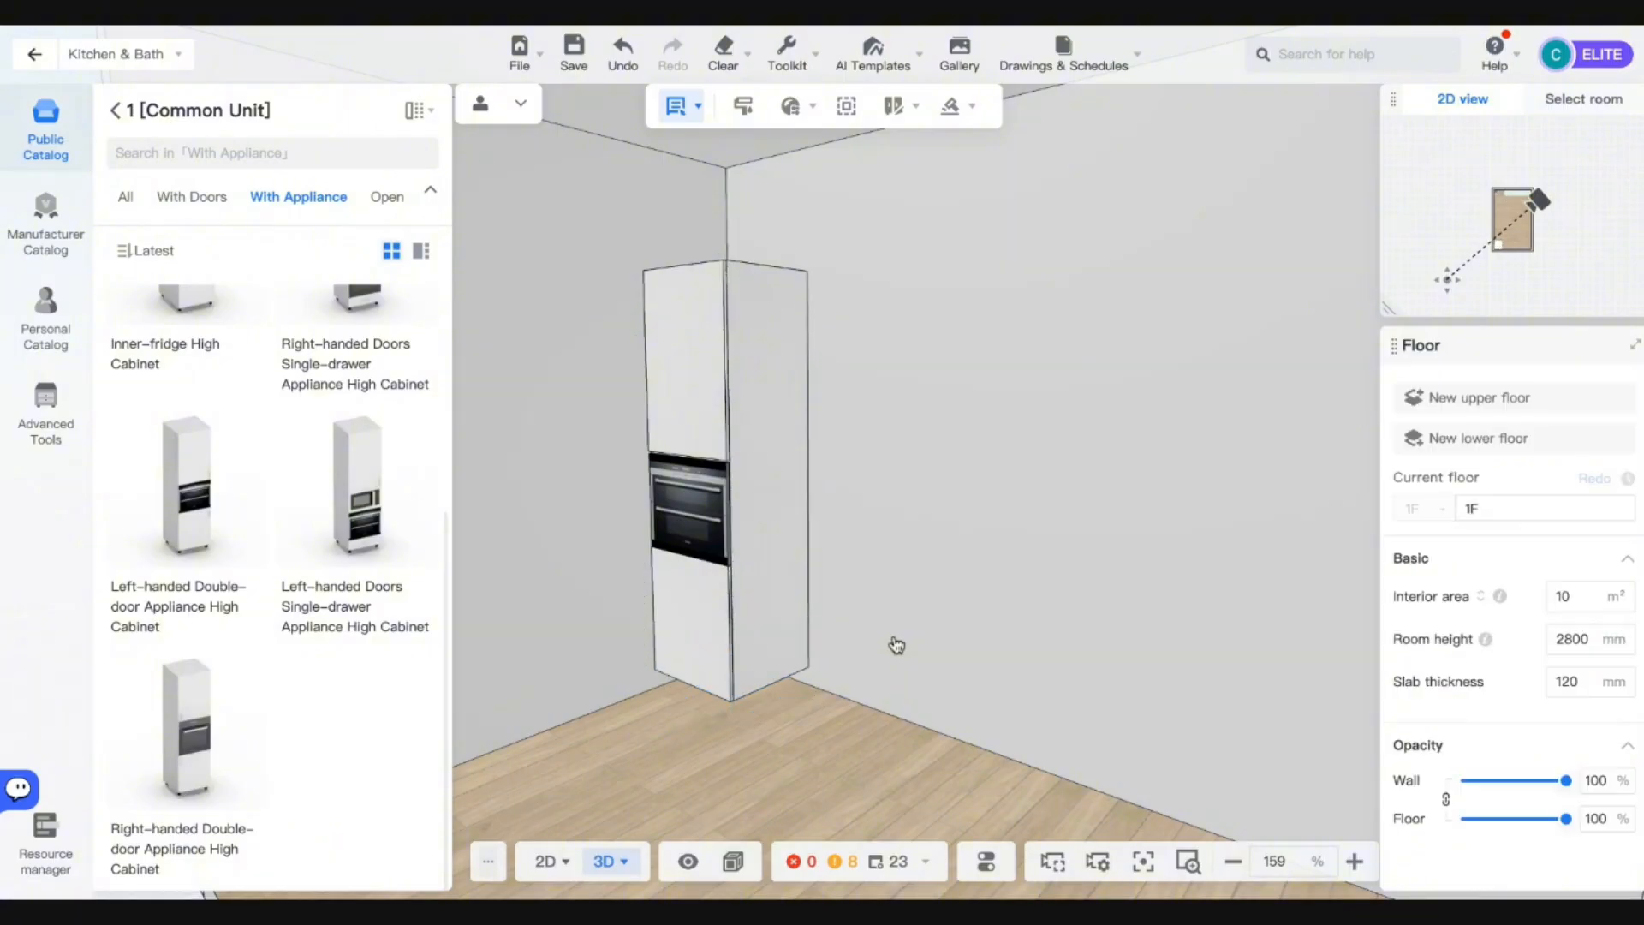
{"action": "key", "text": "ctrl+z"}
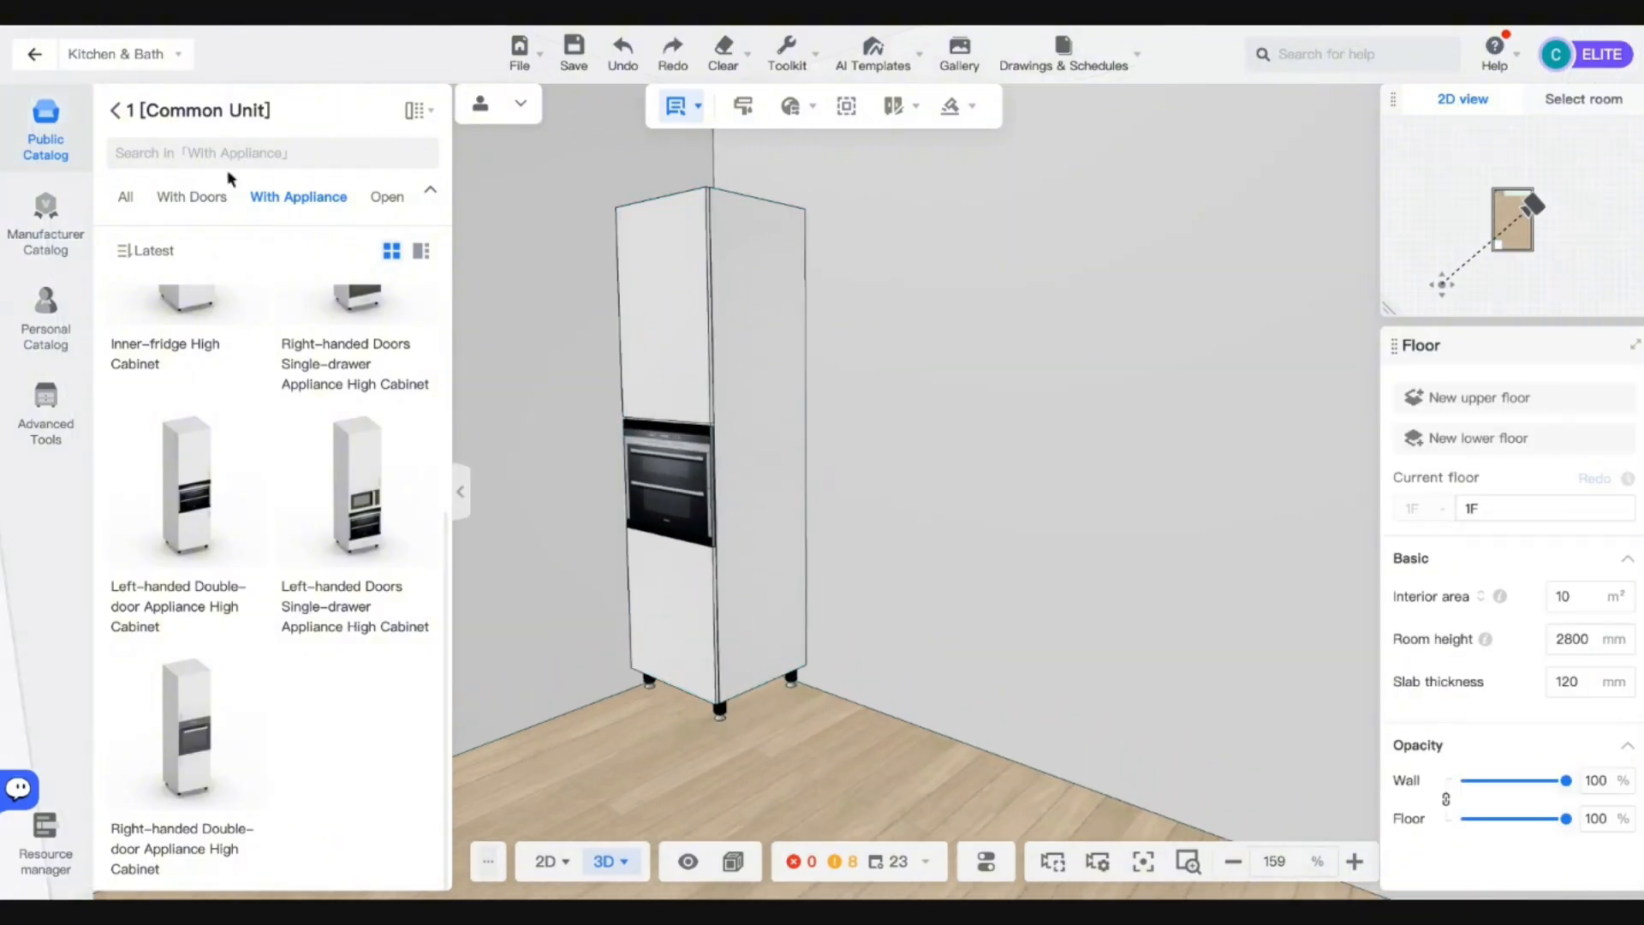
Rotate the Right curve open door base cabinet and push it flush against the tall cabinet.
{"action": "left_click", "coordinate": [113, 110]}
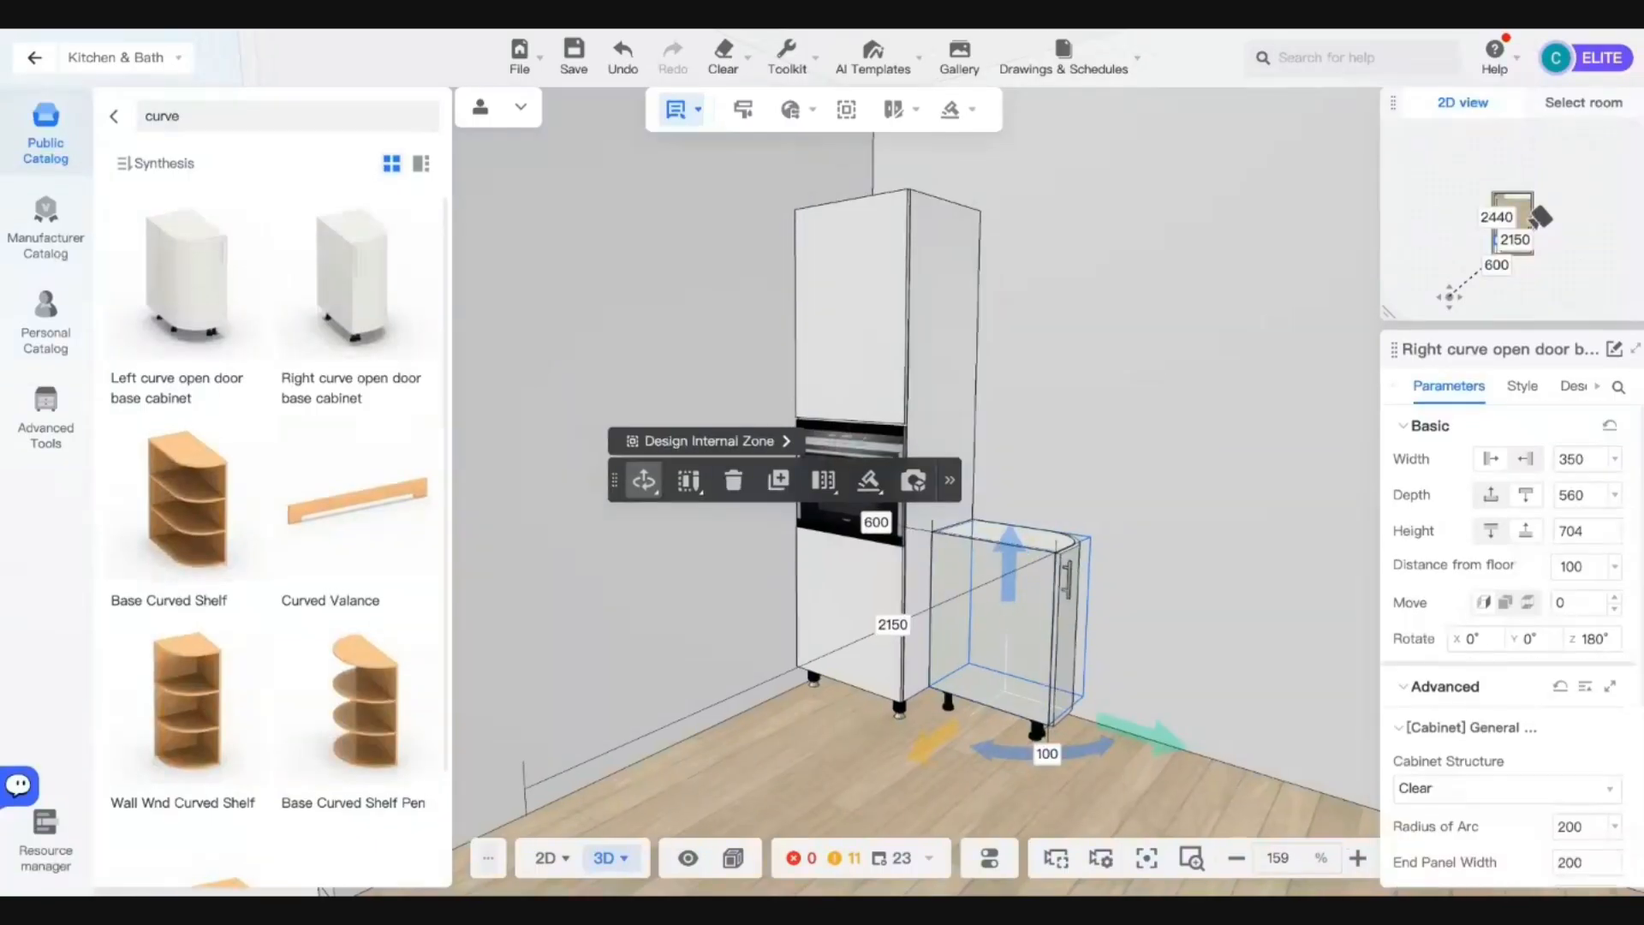
{"action": "left_click_drag", "start_coordinate": [1057, 754], "coordinate": [863, 722]}
{"action": "right_click_drag", "start_coordinate": [1052, 690], "coordinate": [917, 798]}
{"action": "scroll", "coordinate": [918, 798], "scroll_direction": "up", "scroll_amount": 3}
{"action": "scroll", "coordinate": [917, 798], "scroll_direction": "down", "scroll_amount": 3}
{"action": "mouse_move", "coordinate": [860, 762]}
{"action": "left_mouse_down"}
{"action": "mouse_move", "coordinate": [818, 752]}
{"action": "mouse_move", "coordinate": [851, 759]}
{"action": "left_mouse_up"}
{"action": "left_click_drag", "start_coordinate": [589, 782], "coordinate": [787, 767]}
Remove the handle from the curved cabinet's door and preview the doors opening.
{"action": "left_click", "coordinate": [806, 634]}
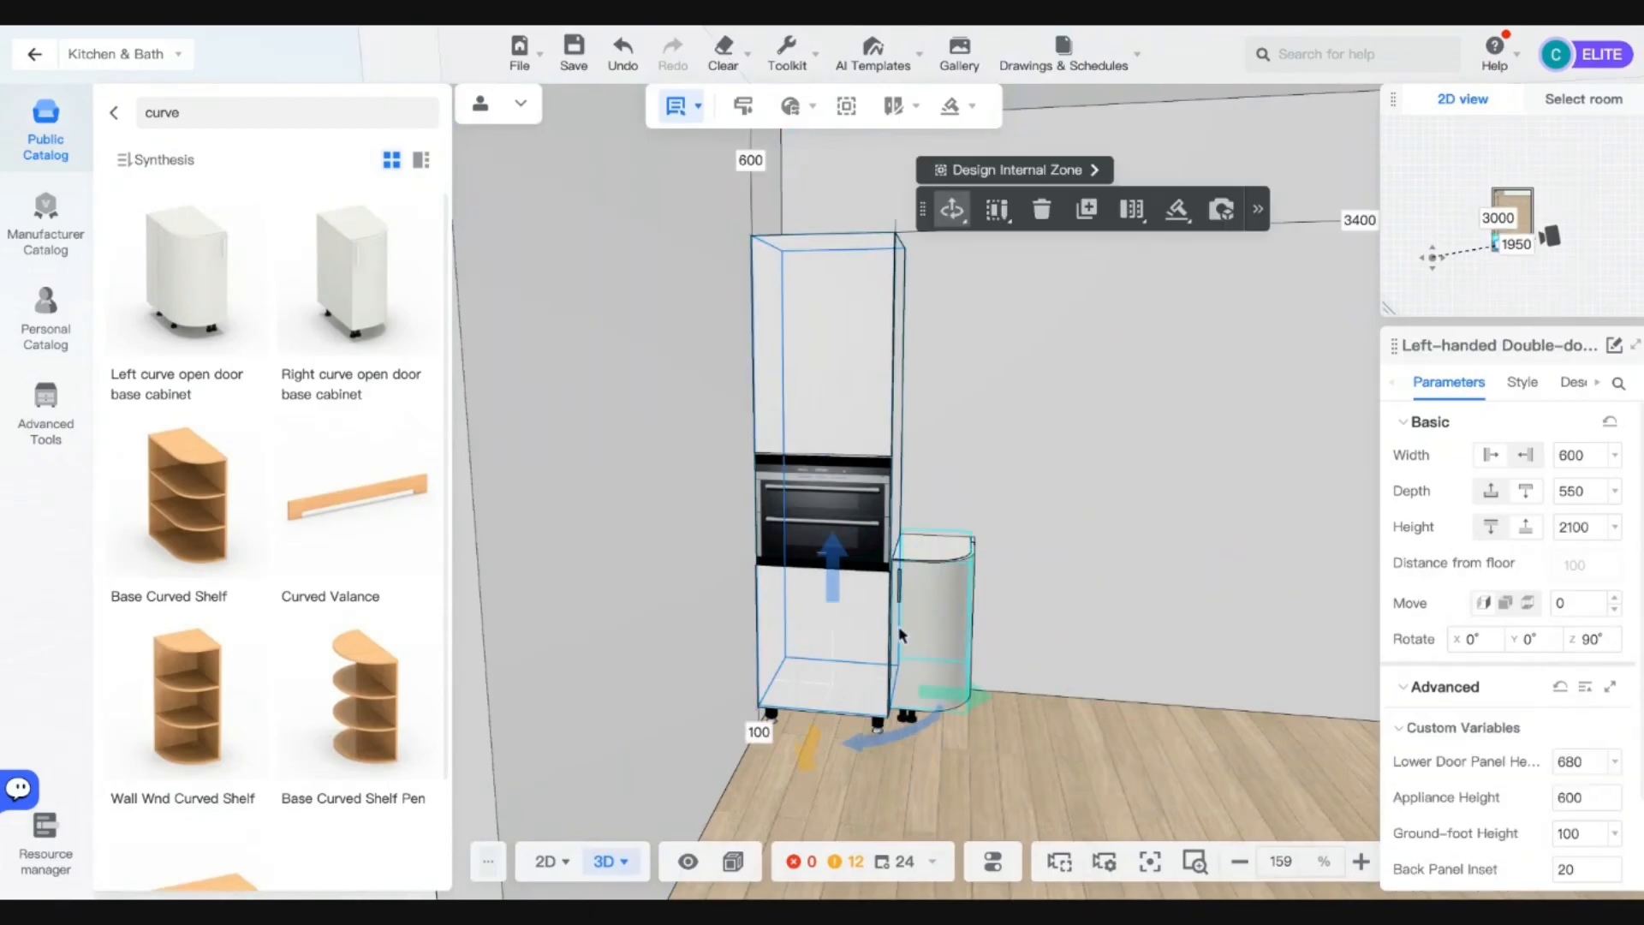
{"action": "left_click", "coordinate": [926, 598]}
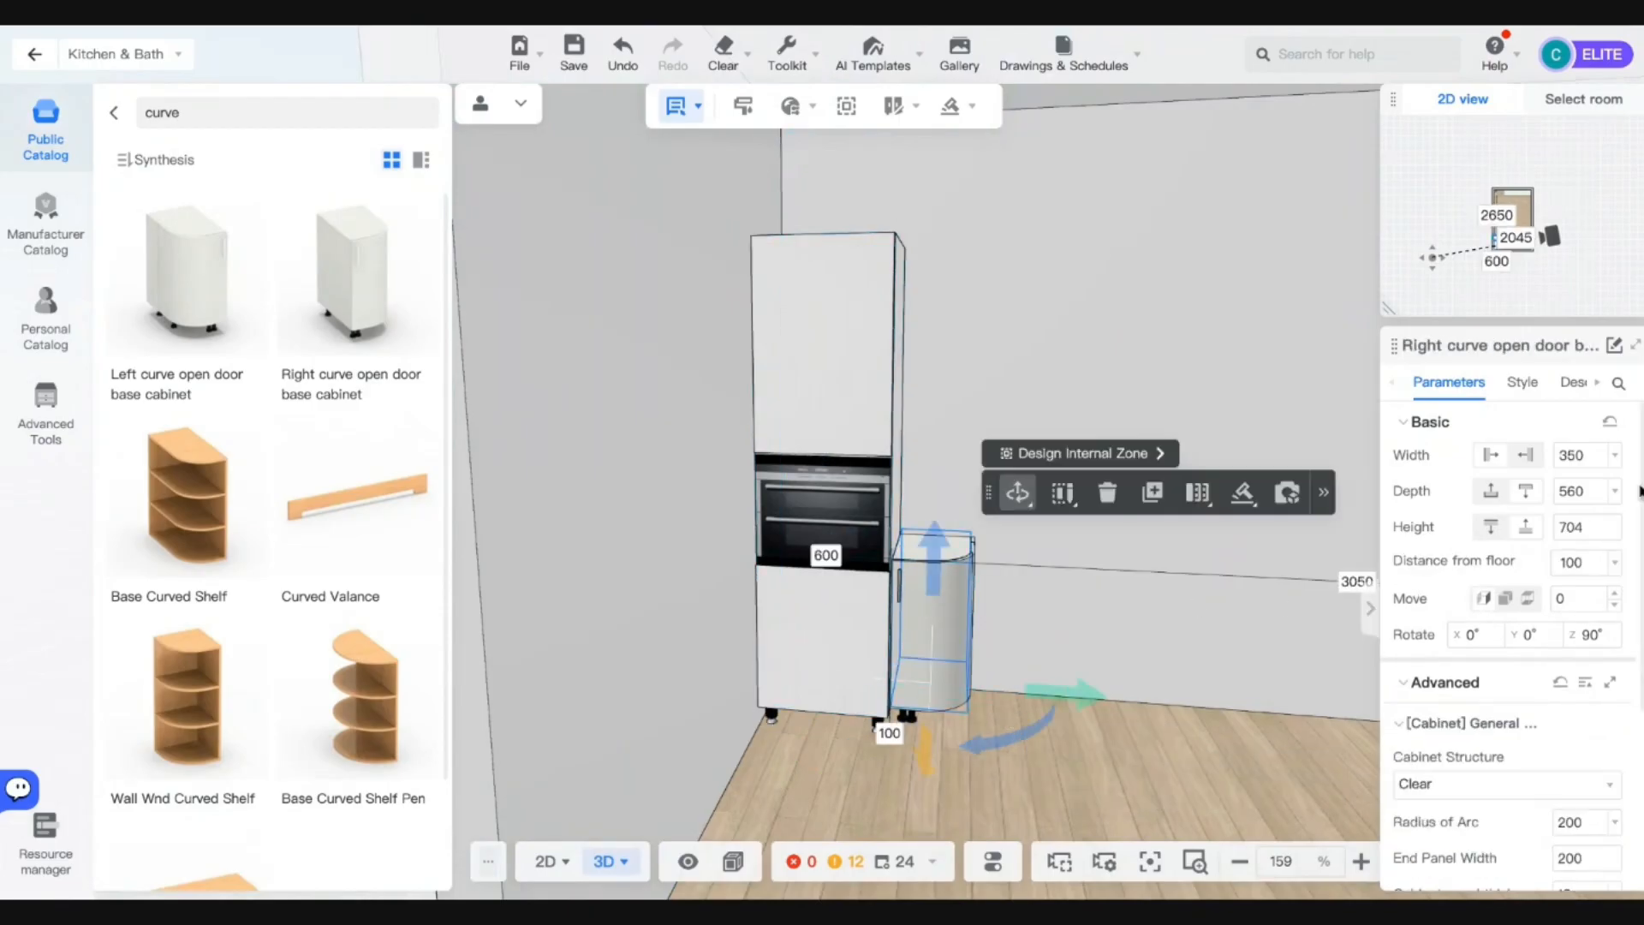
{"action": "left_click_drag", "start_coordinate": [1154, 808], "coordinate": [698, 782]}
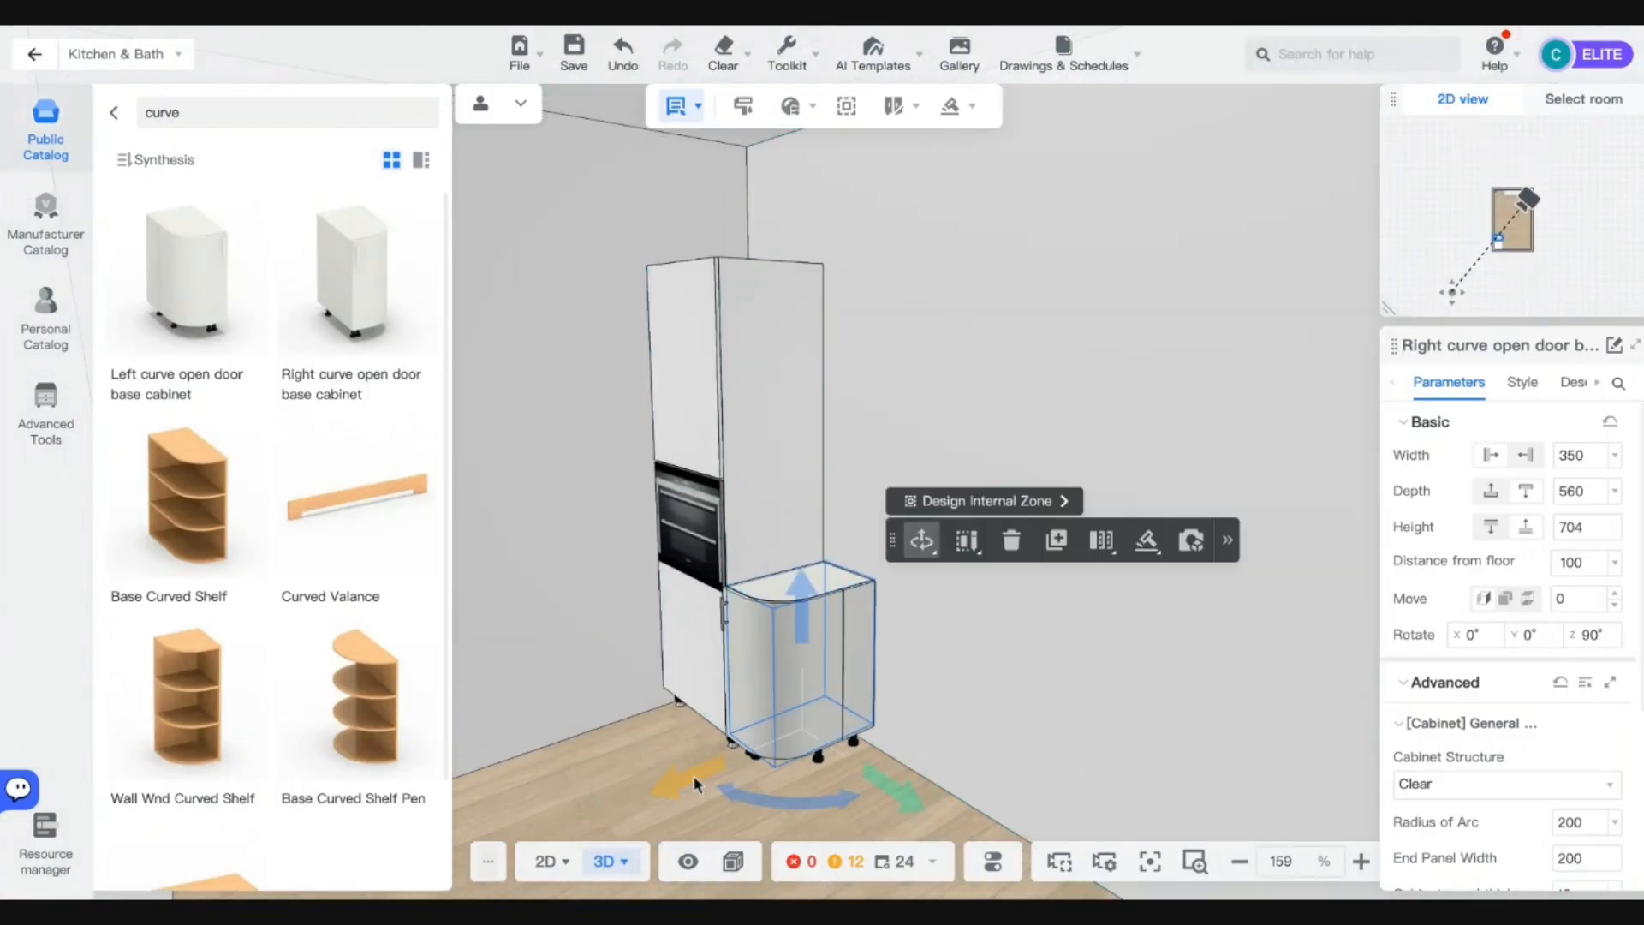
{"action": "left_click", "coordinate": [741, 652]}
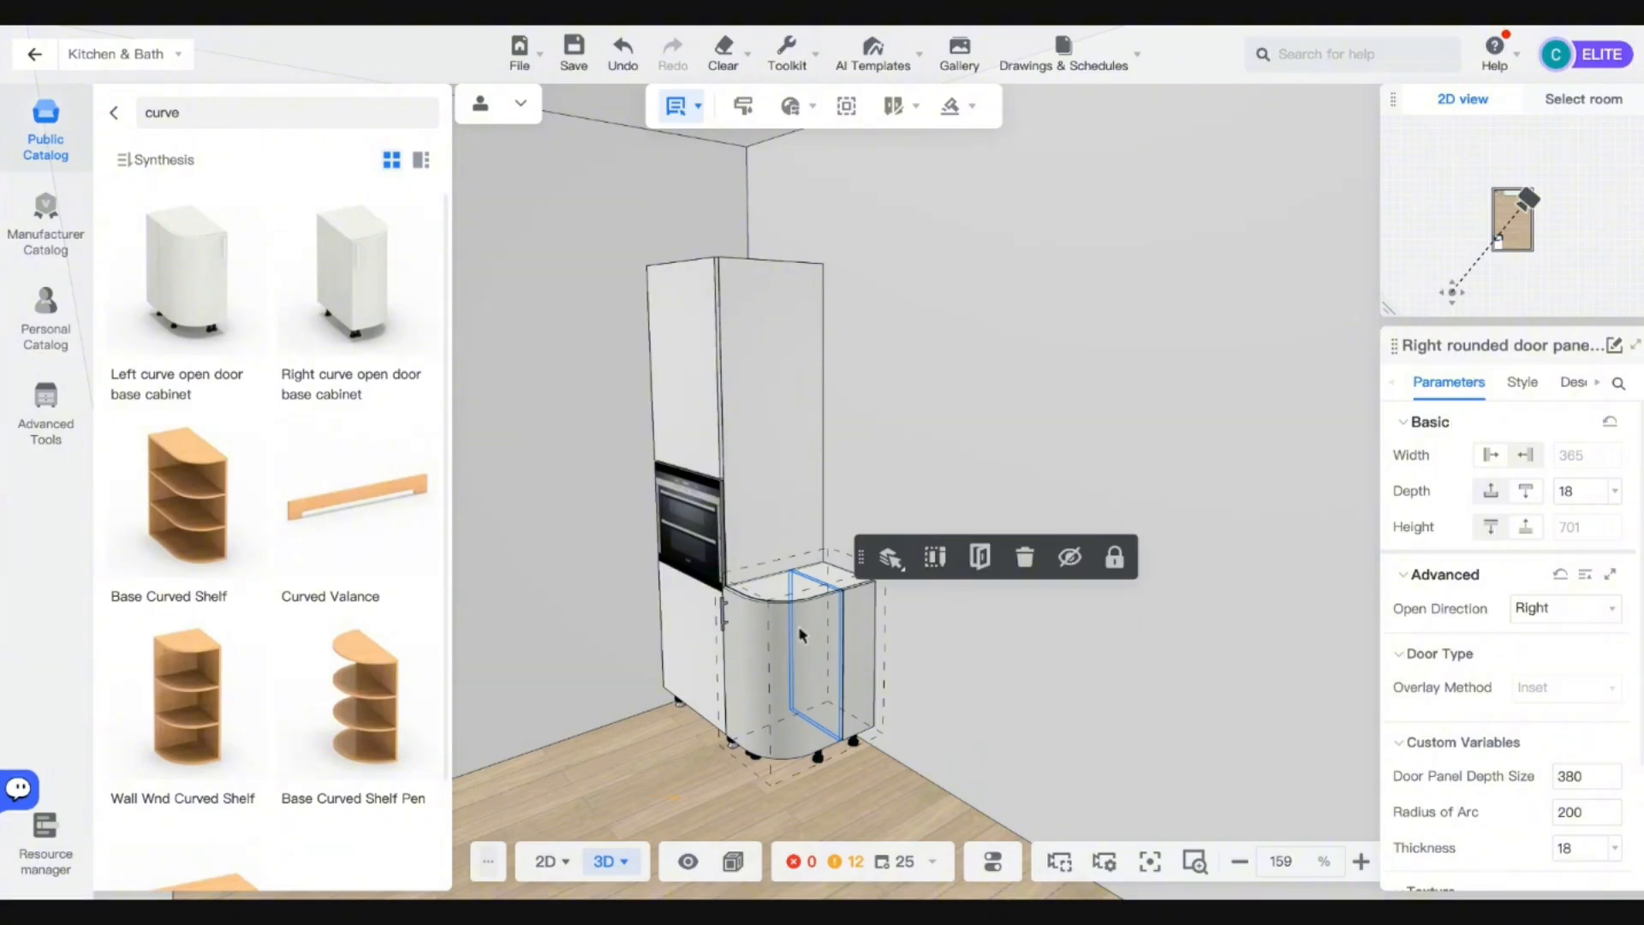
{"action": "left_click", "coordinate": [1533, 383]}
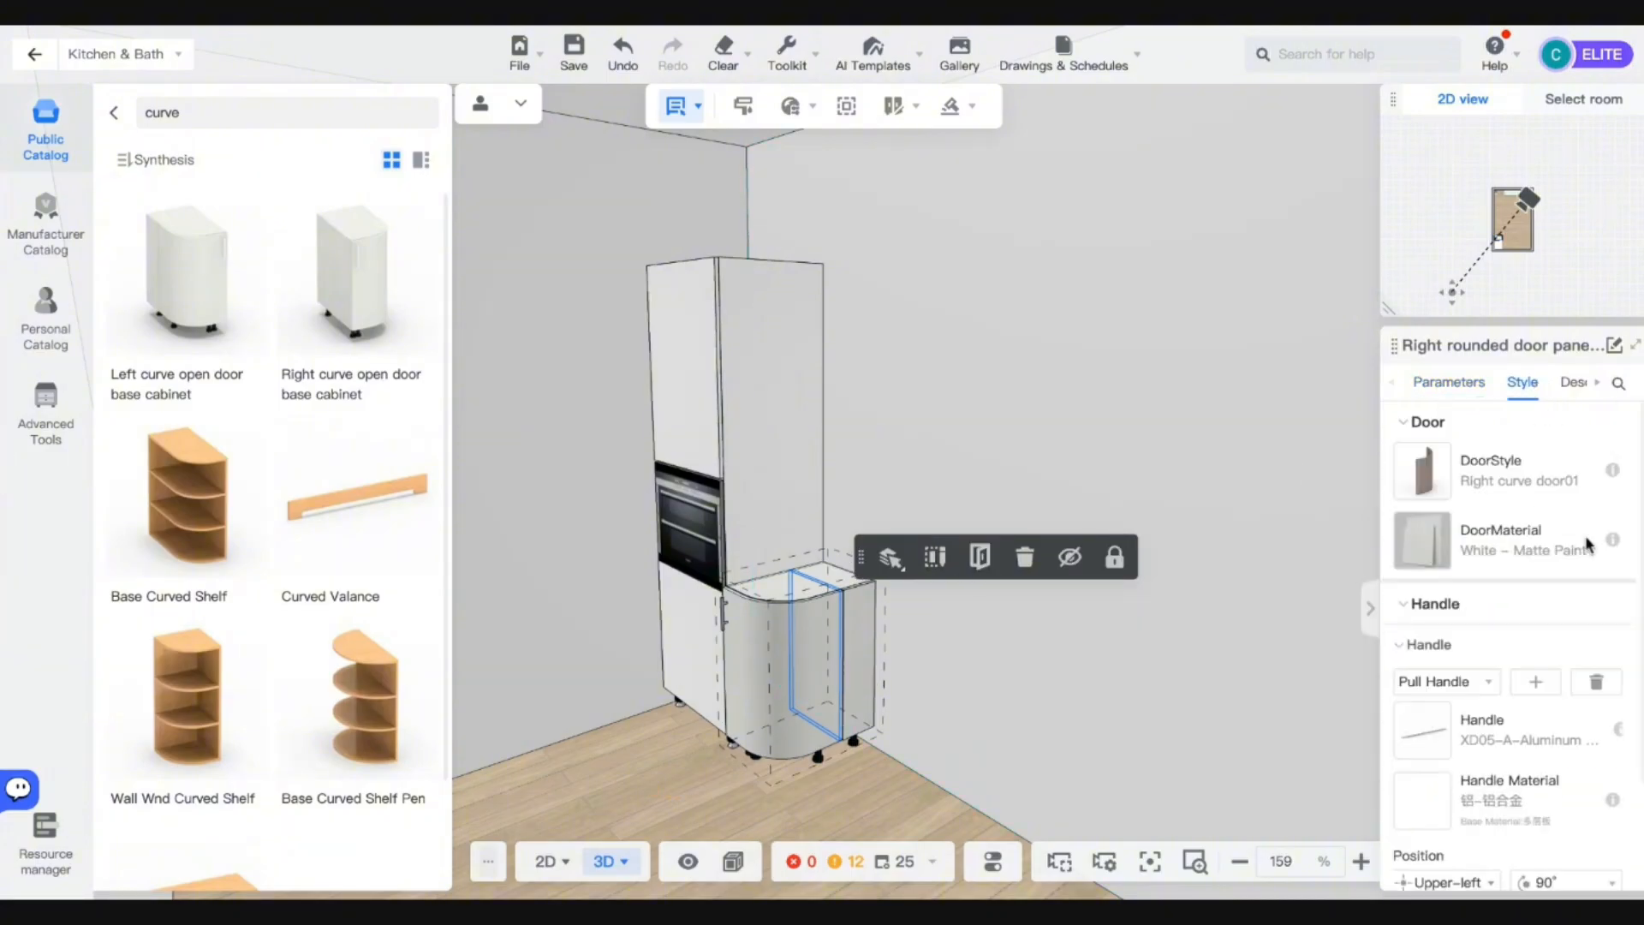
{"action": "left_click", "coordinate": [1599, 683]}
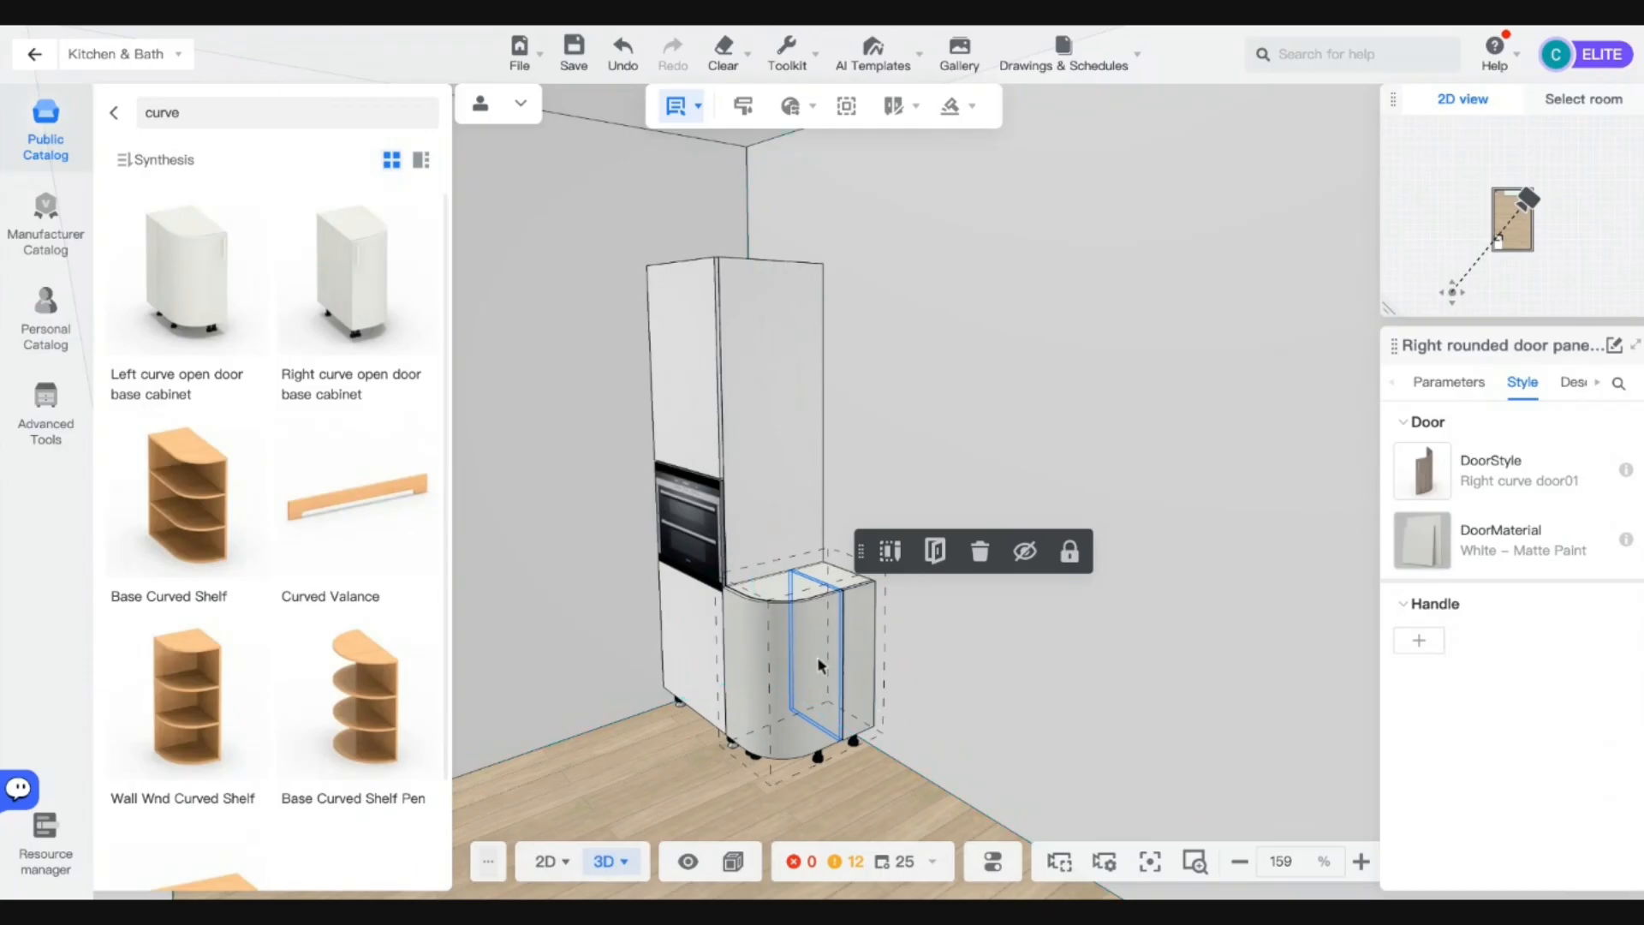
{"action": "left_click", "coordinate": [859, 628]}
{"action": "left_click", "coordinate": [836, 578]}
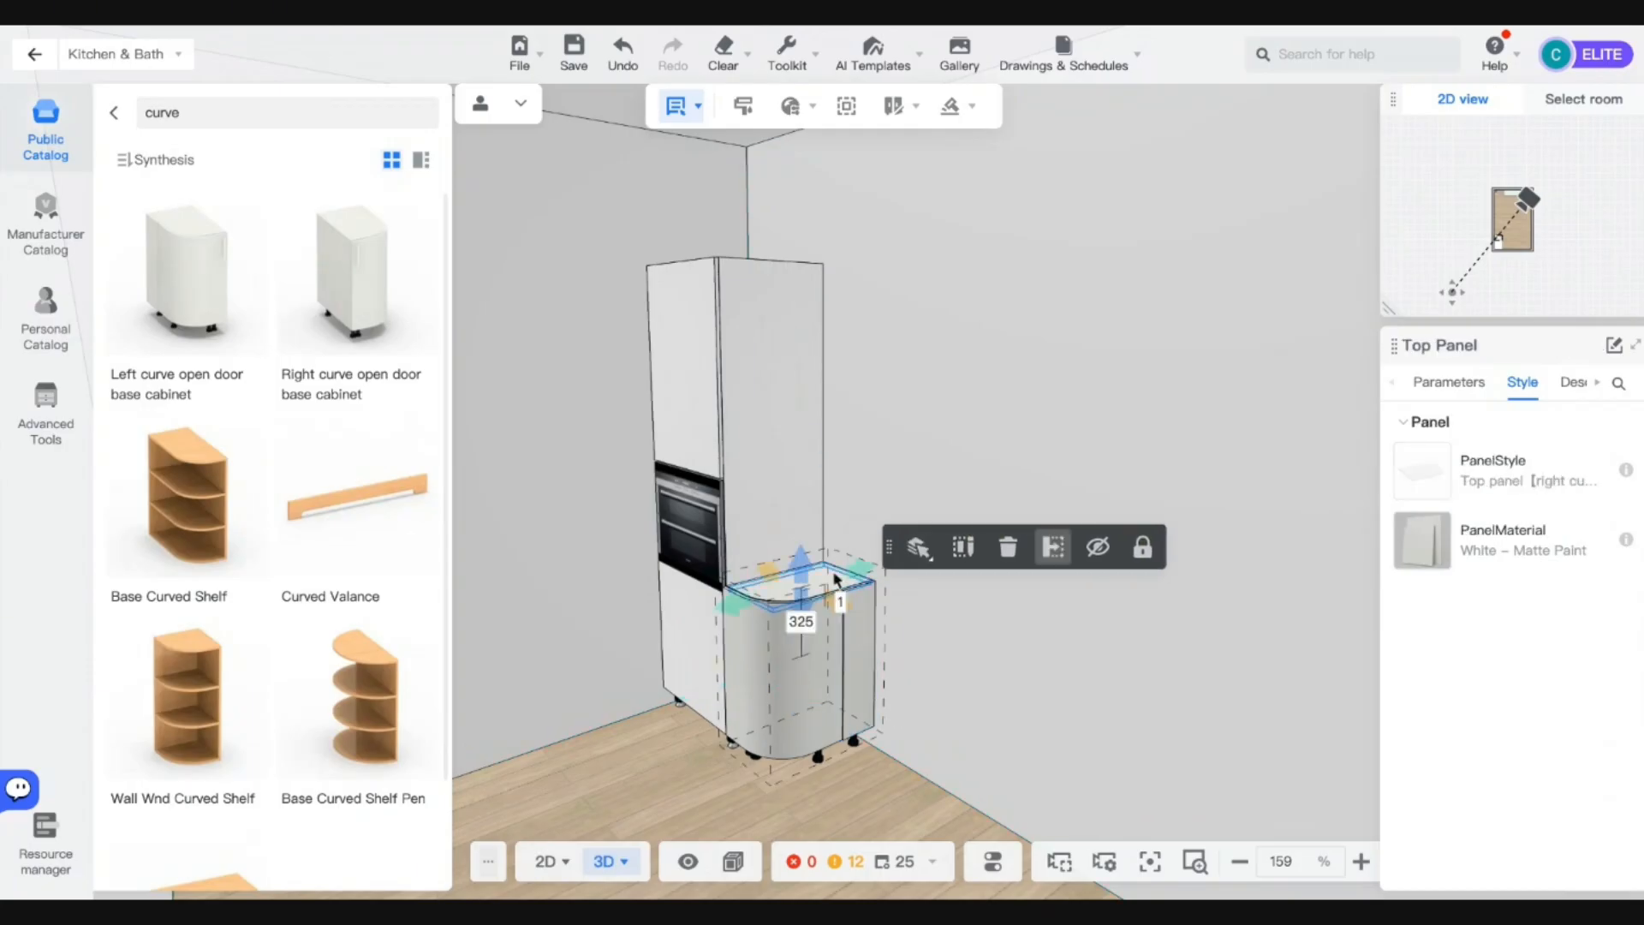
{"action": "left_click", "coordinate": [819, 694]}
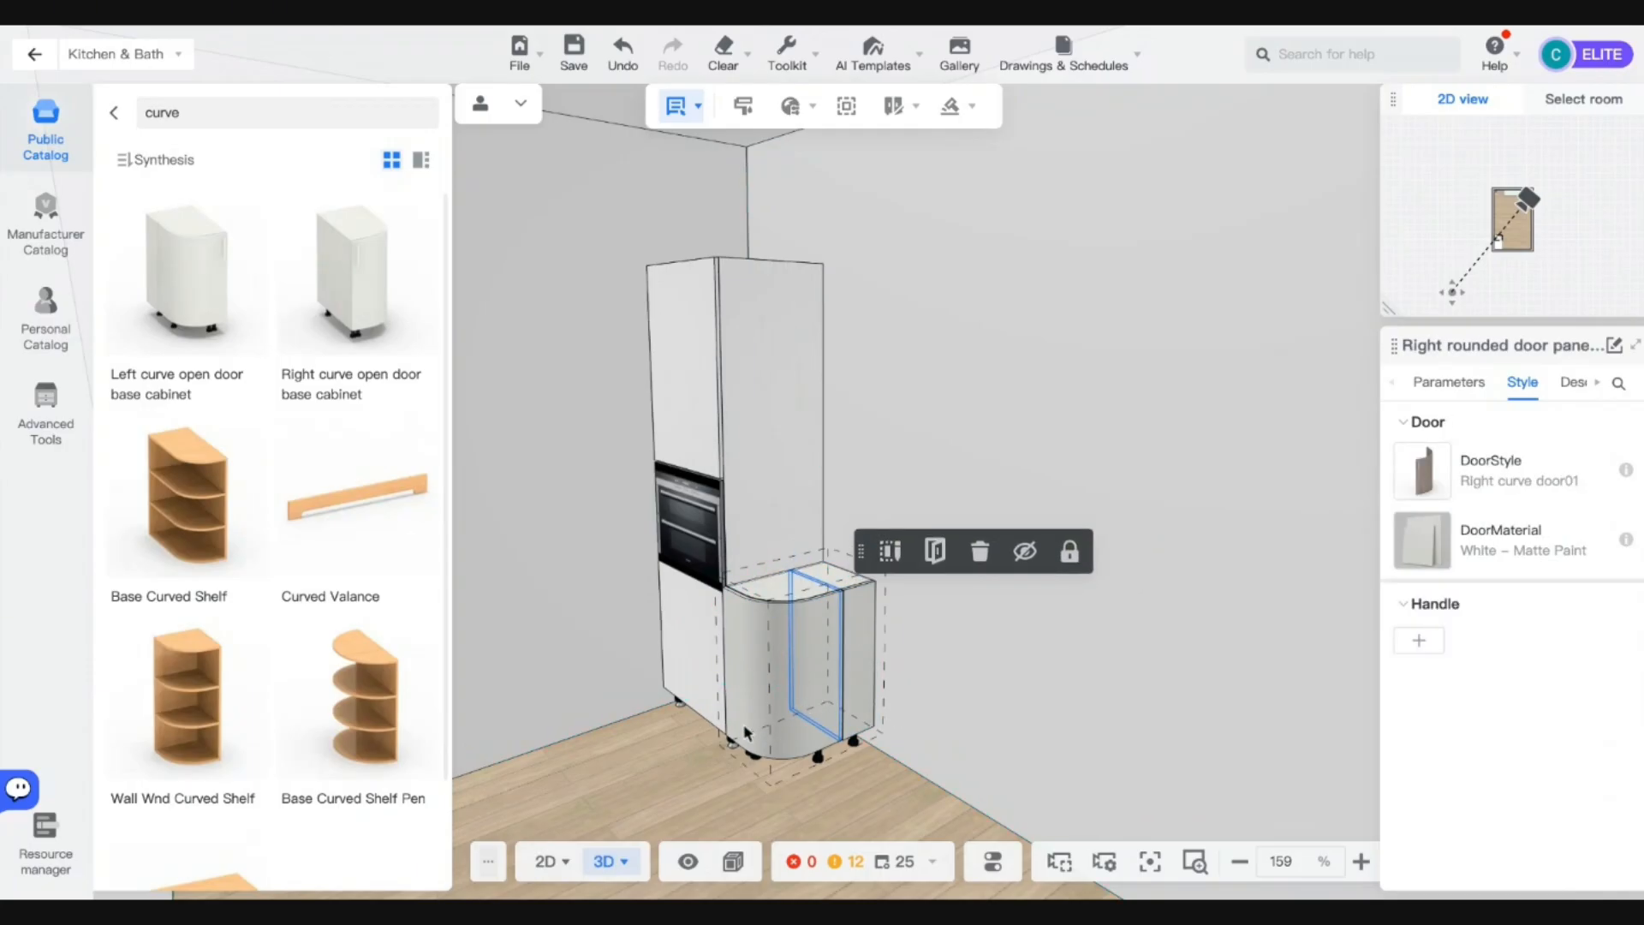
{"action": "key", "text": "o"}
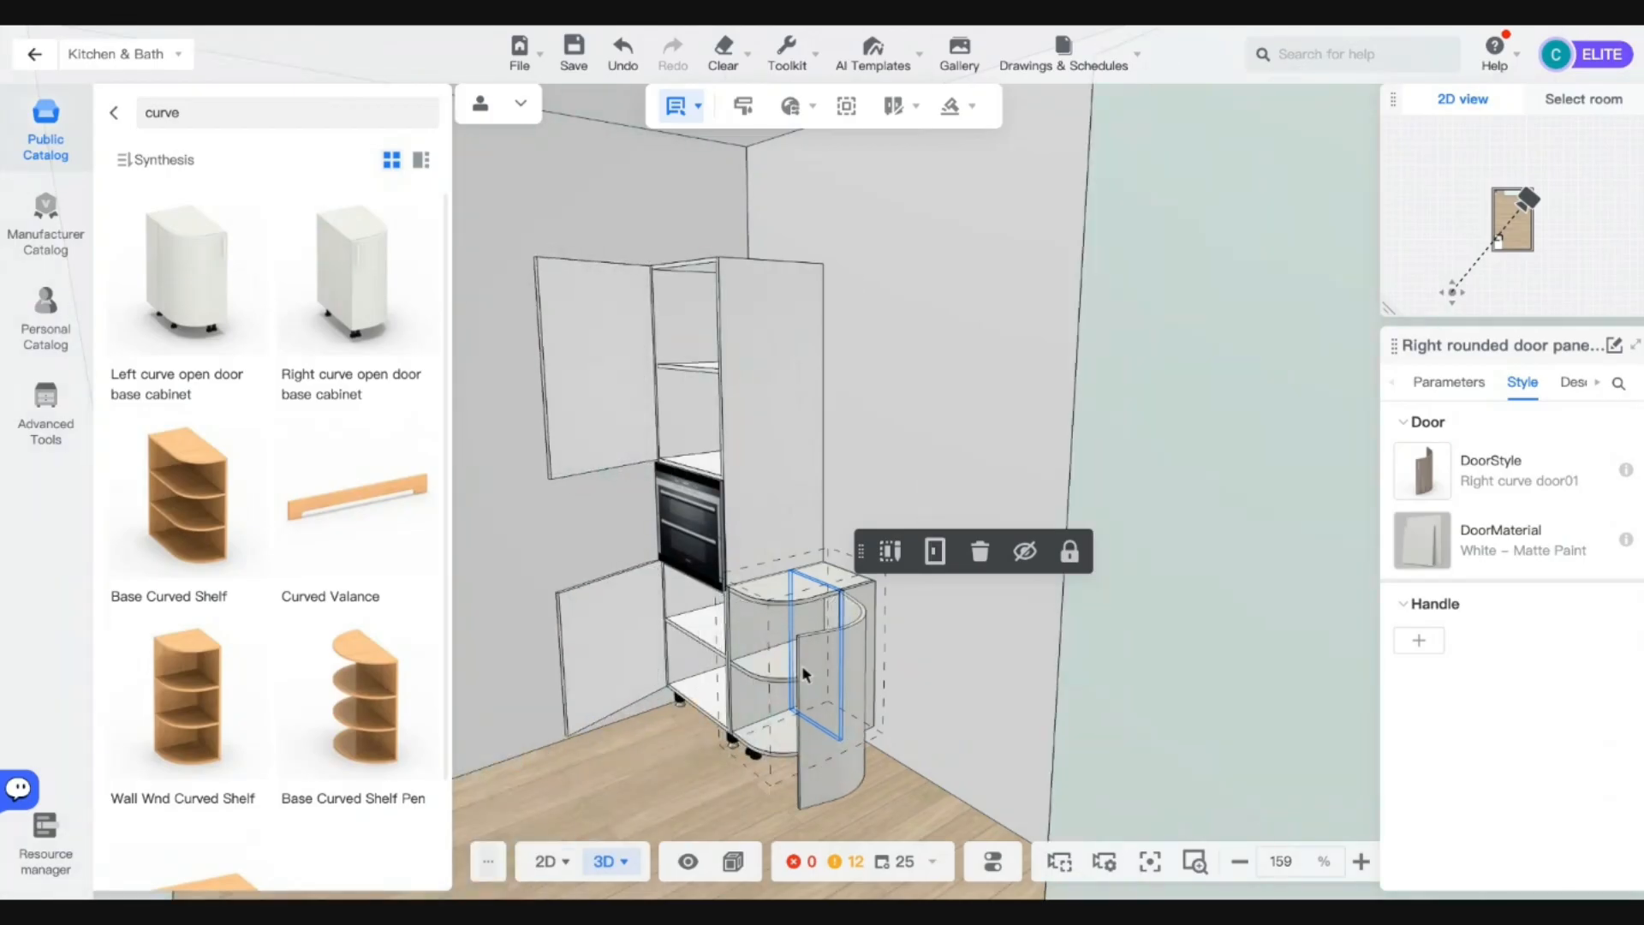
{"action": "key", "text": "o"}
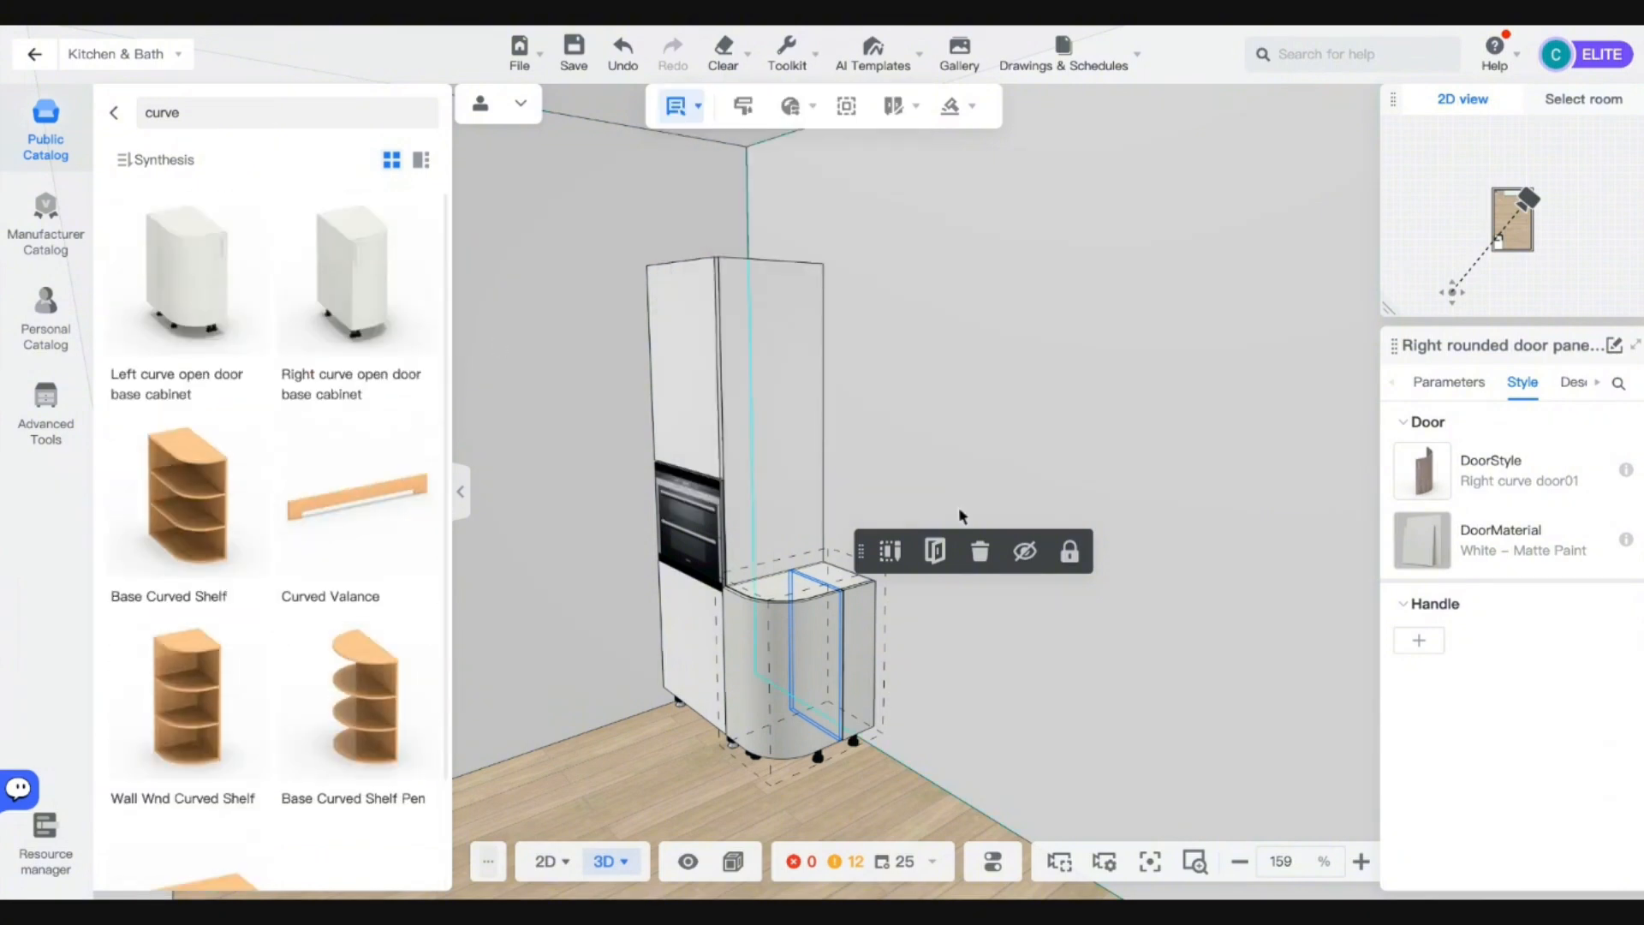
Delete the curved base cabinet and return to the catalog categories.
{"action": "key", "text": "Delete"}
{"action": "left_click", "coordinate": [837, 626]}
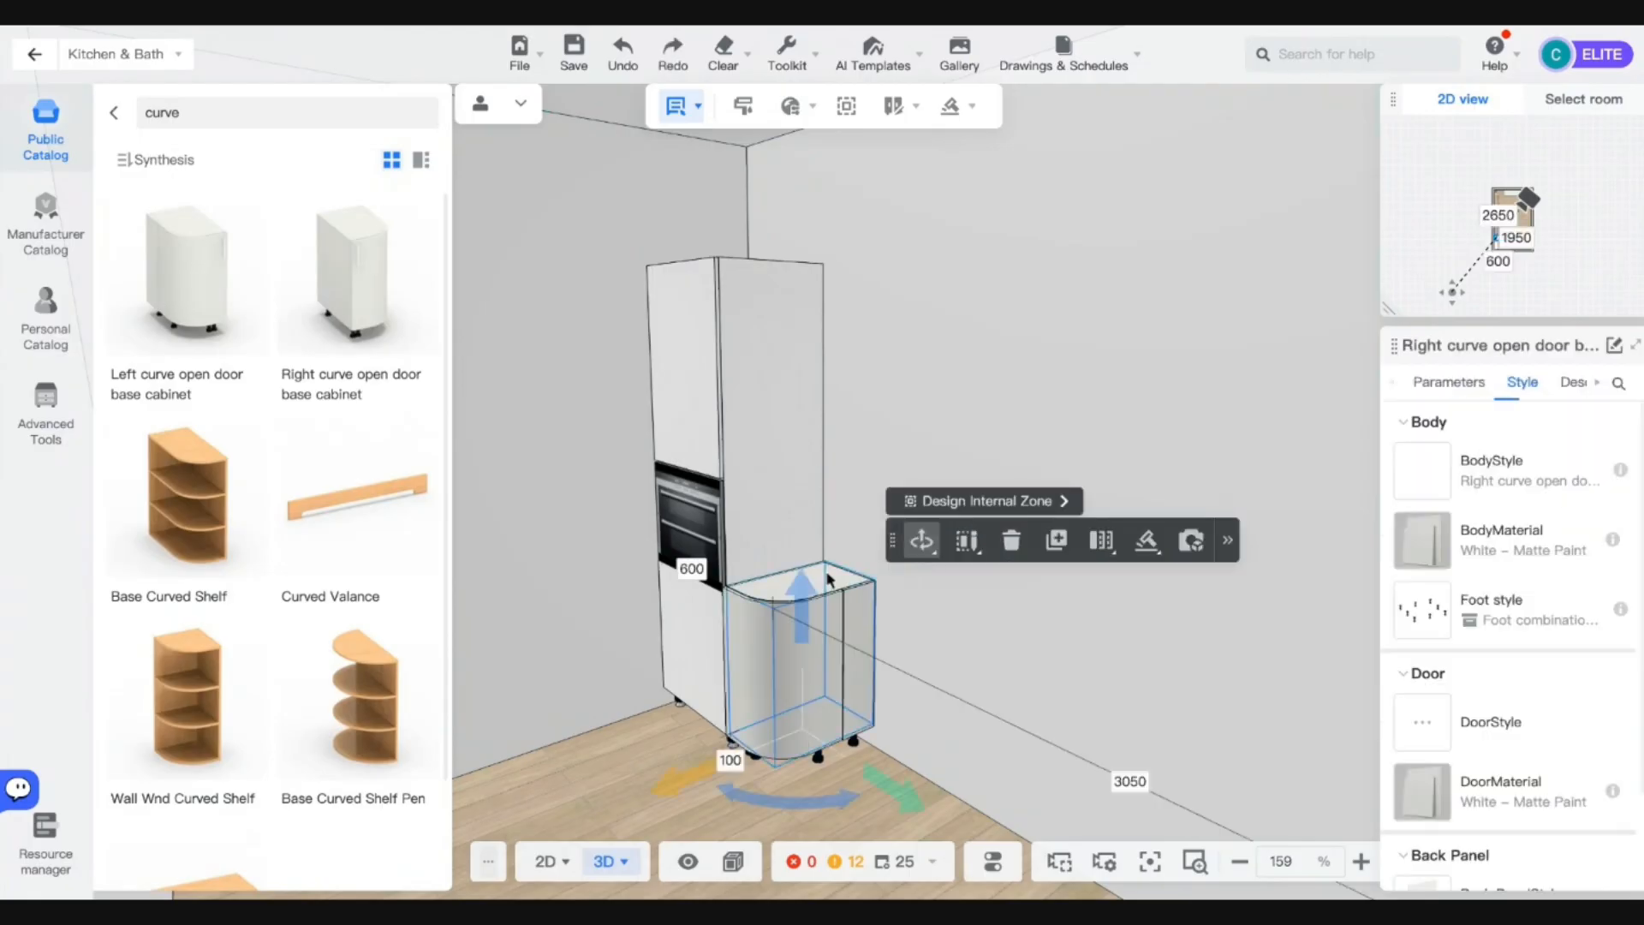
{"action": "key", "text": "Delete"}
{"action": "left_click", "coordinate": [113, 112]}
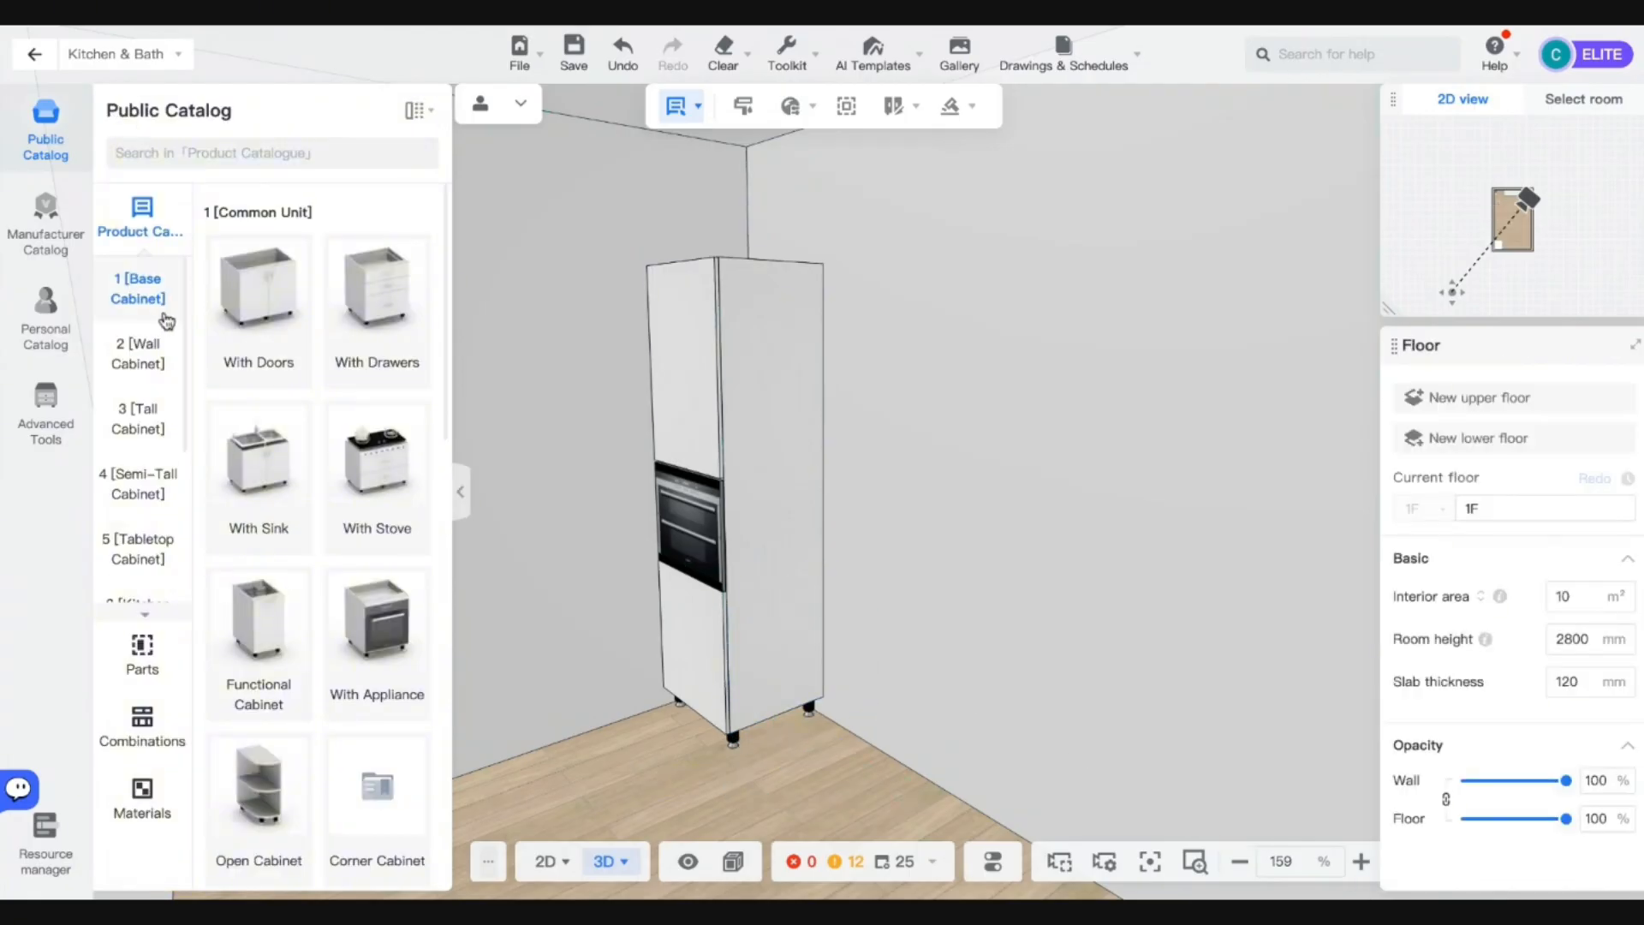
Place a Pull Out Rice Bin with 1 Drawer cabinet and snap it against the tall oven cabinet.
{"action": "left_click", "coordinate": [256, 623]}
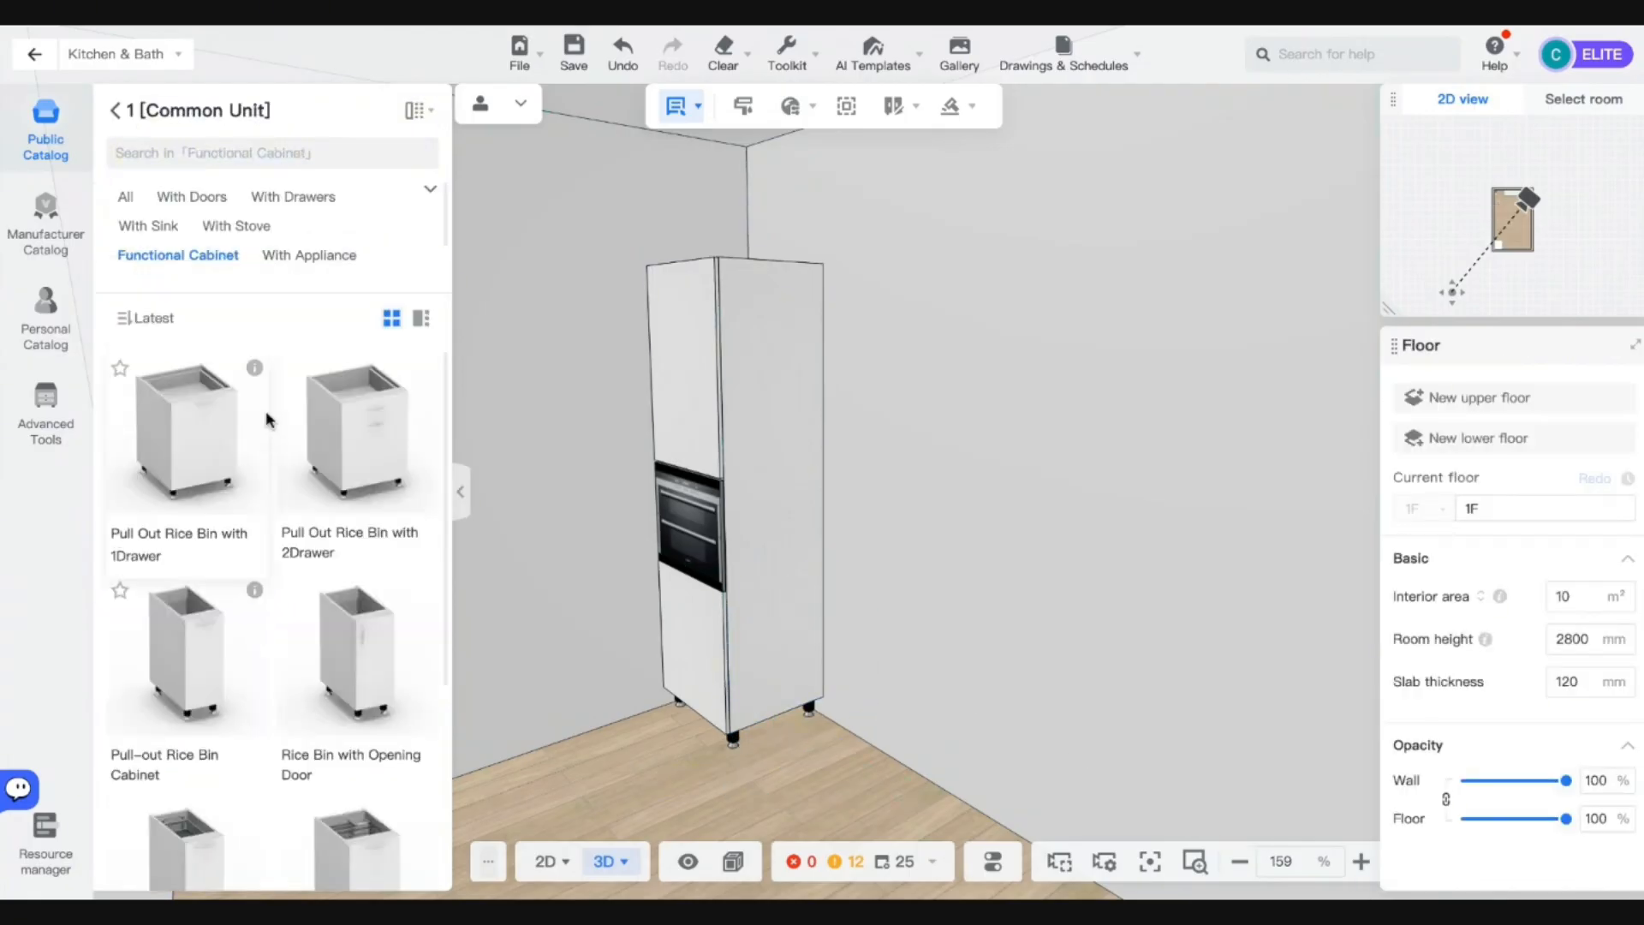
{"action": "left_click_drag", "start_coordinate": [217, 436], "coordinate": [555, 686]}
{"action": "key", "text": "Escape"}
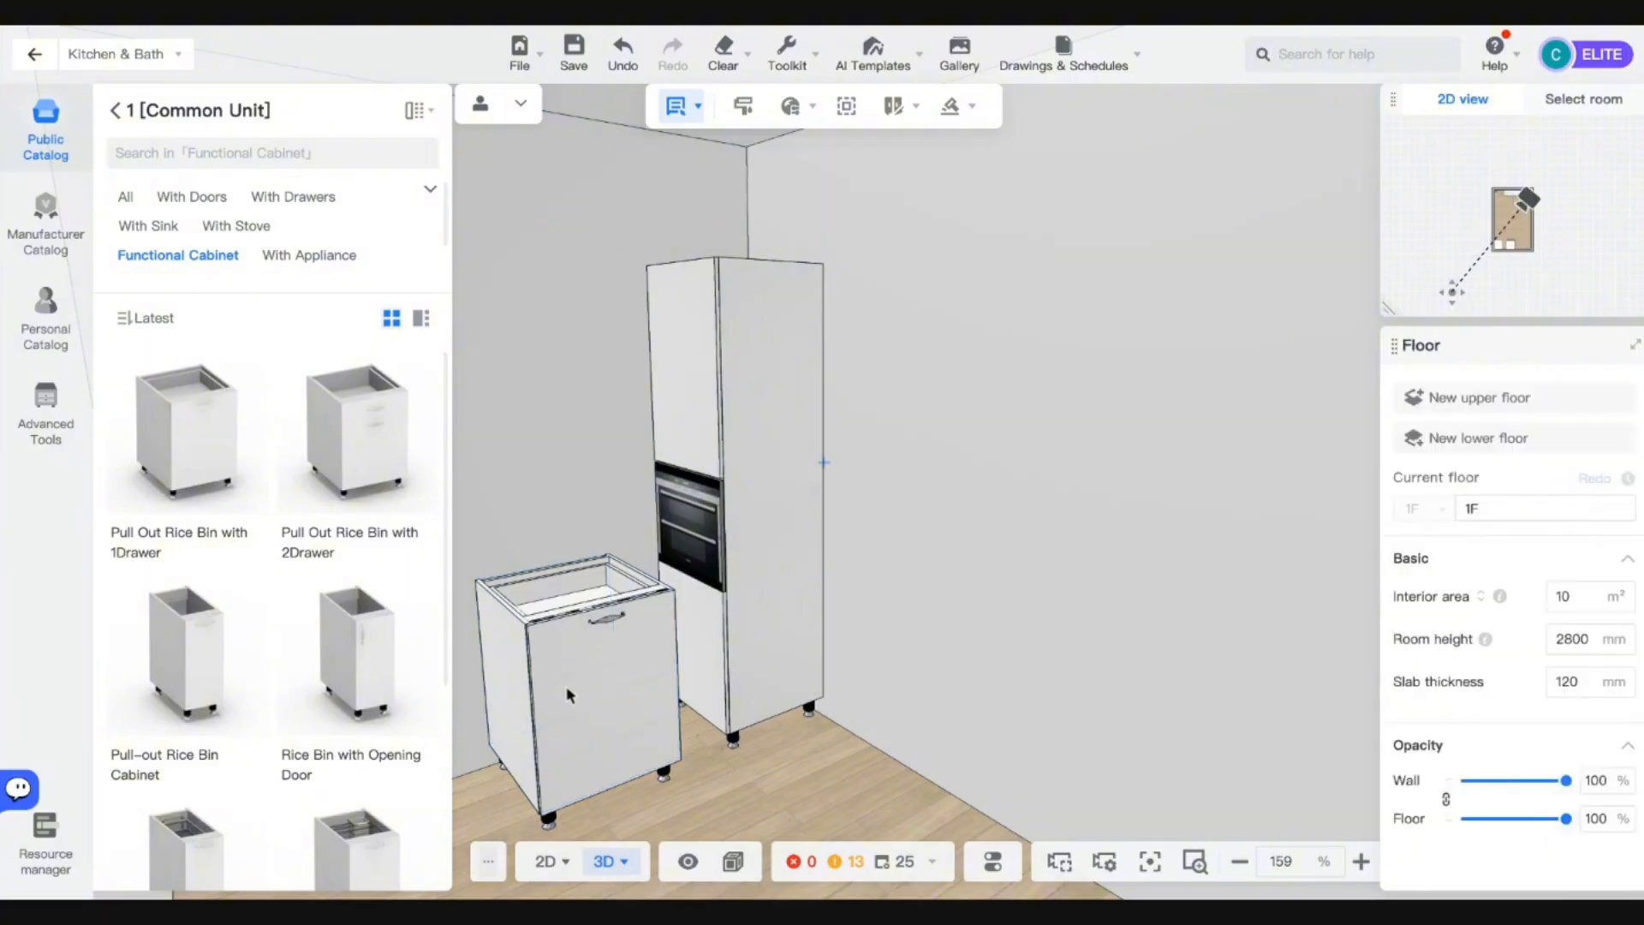
{"action": "left_click", "coordinate": [569, 692]}
{"action": "right_click_drag", "start_coordinate": [589, 698], "coordinate": [649, 753]}
{"action": "left_click", "coordinate": [638, 754]}
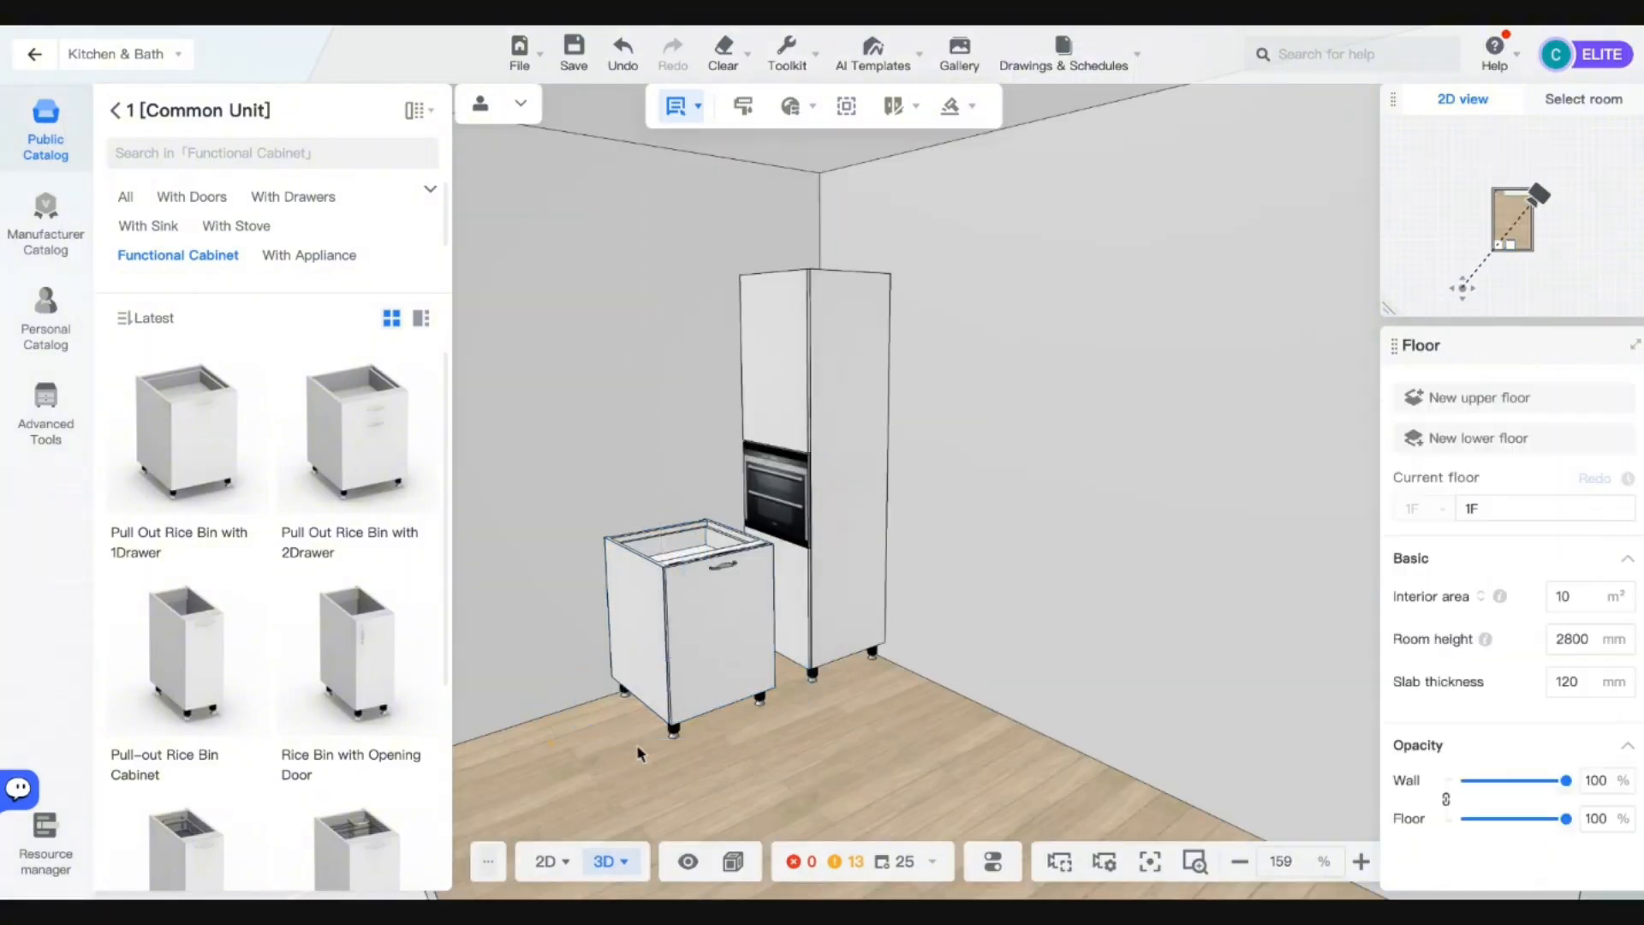
{"action": "left_click", "coordinate": [663, 706]}
{"action": "left_click_drag", "start_coordinate": [655, 754], "coordinate": [519, 666]}
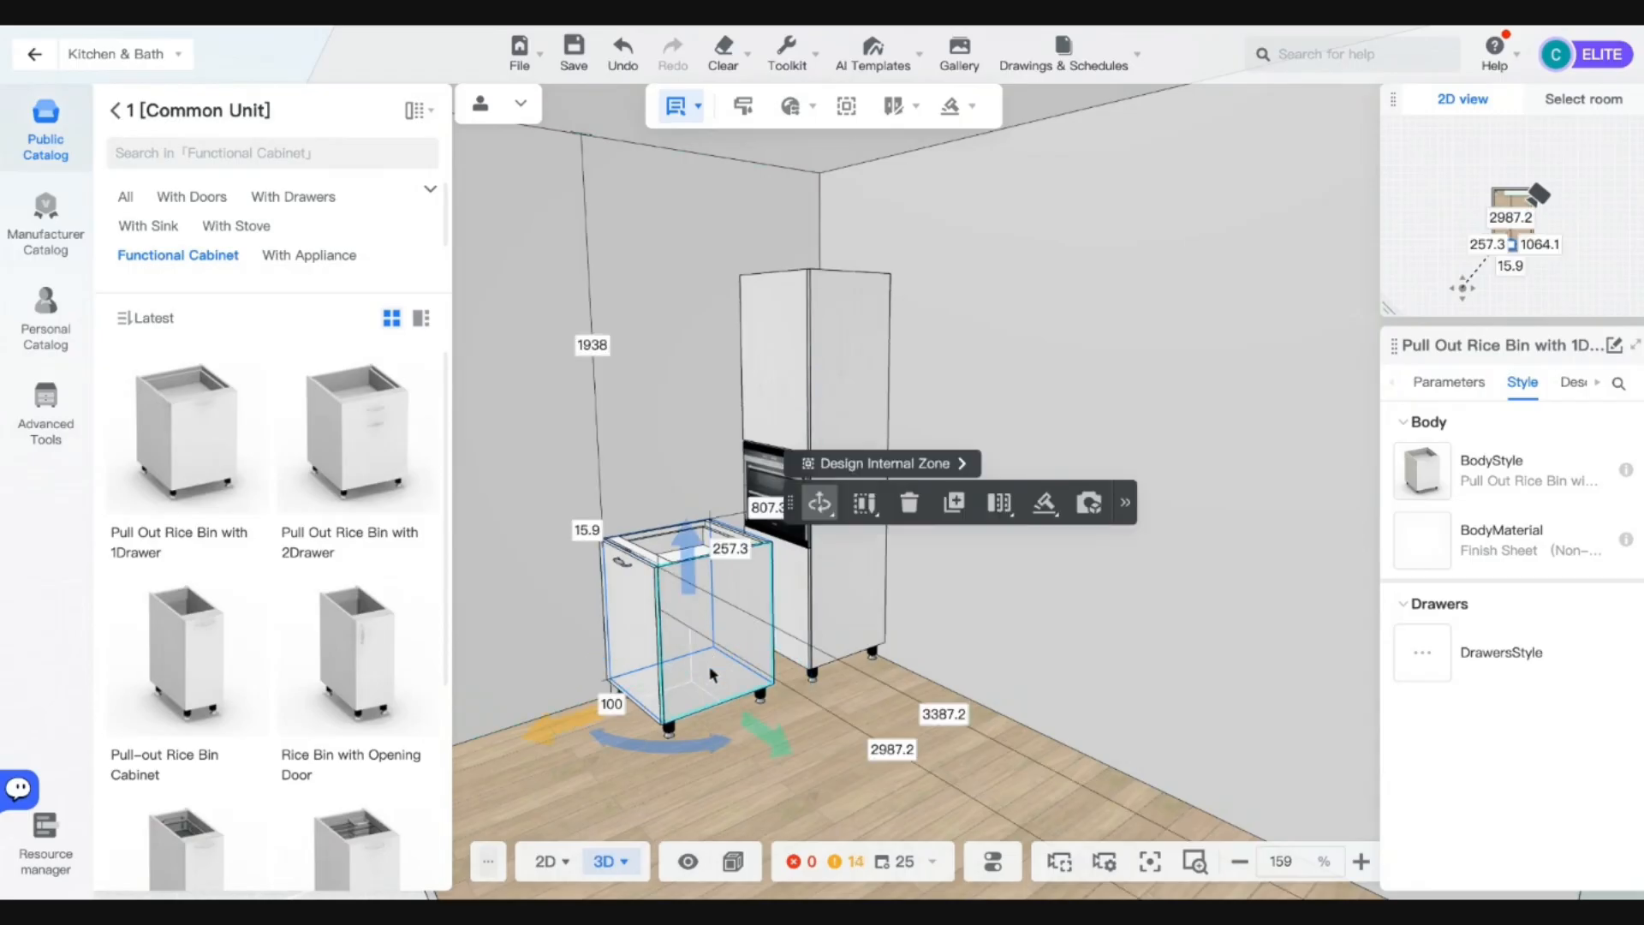
{"action": "key", "text": "a"}
{"action": "left_click", "coordinate": [809, 463]}
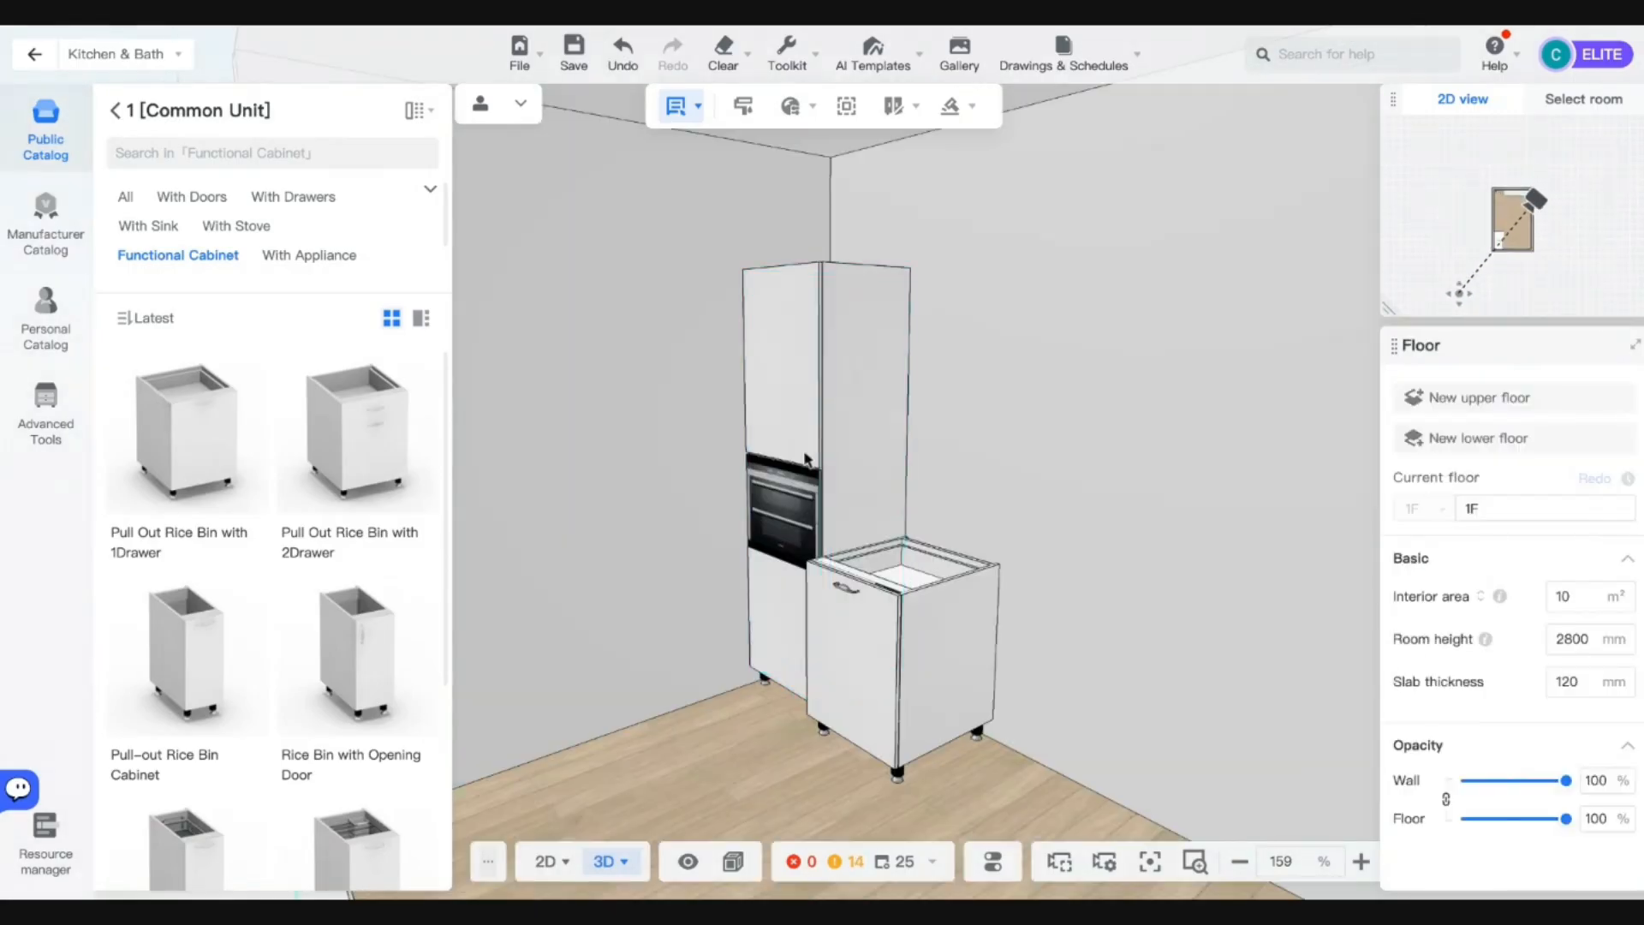
{"action": "left_click", "coordinate": [852, 418]}
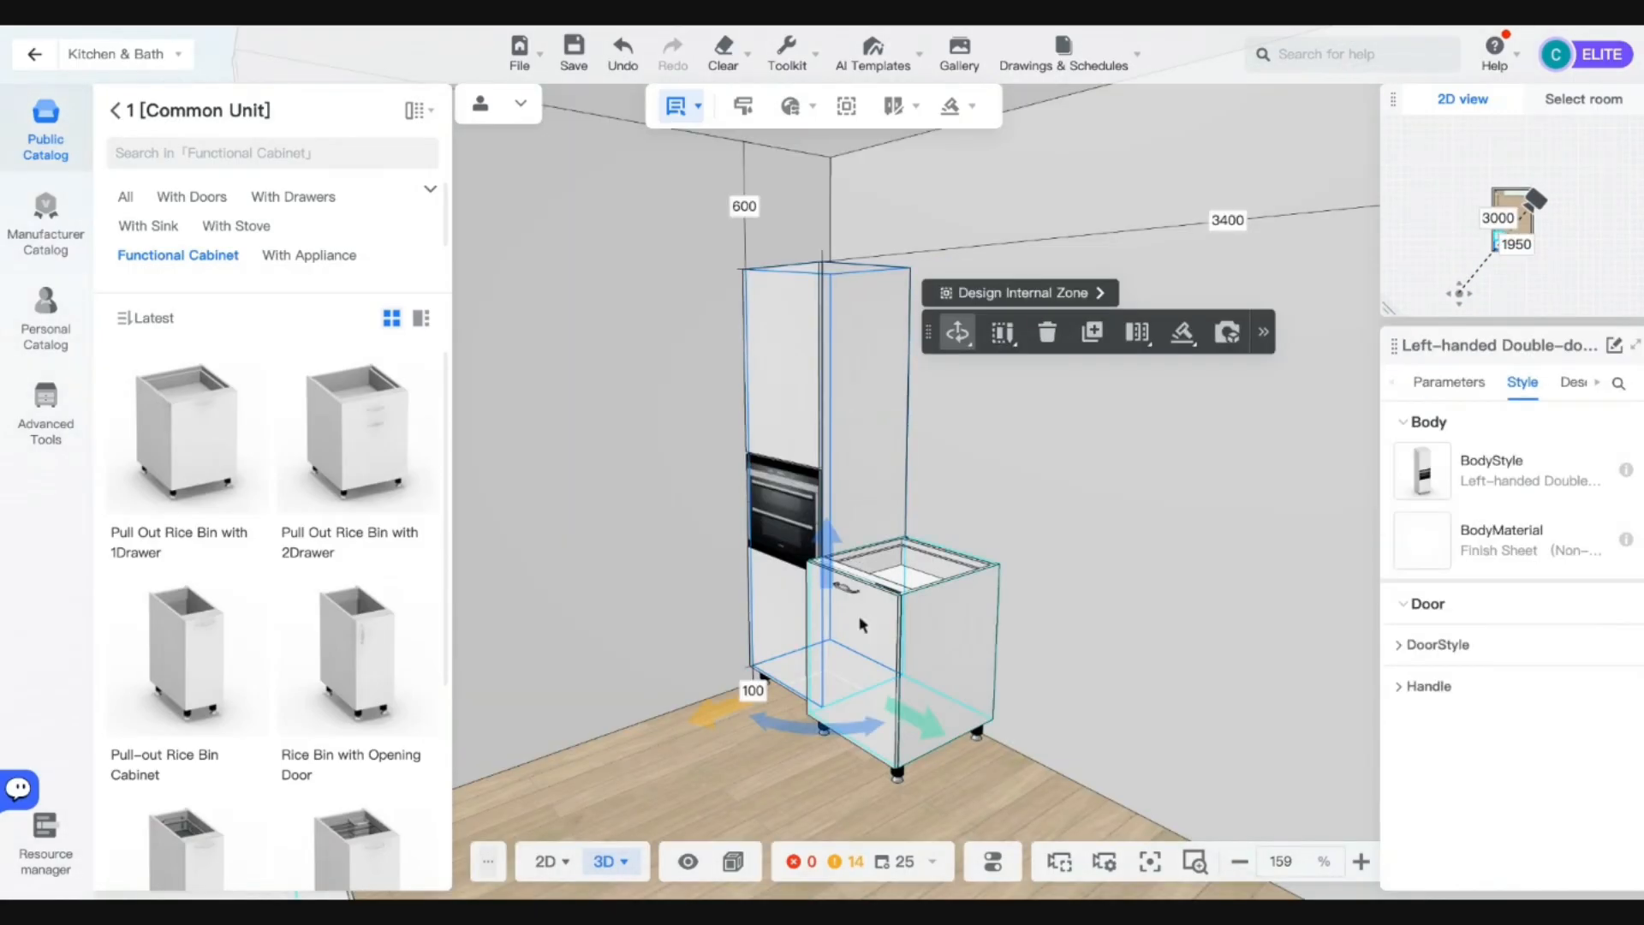
{"action": "left_click", "coordinate": [862, 645]}
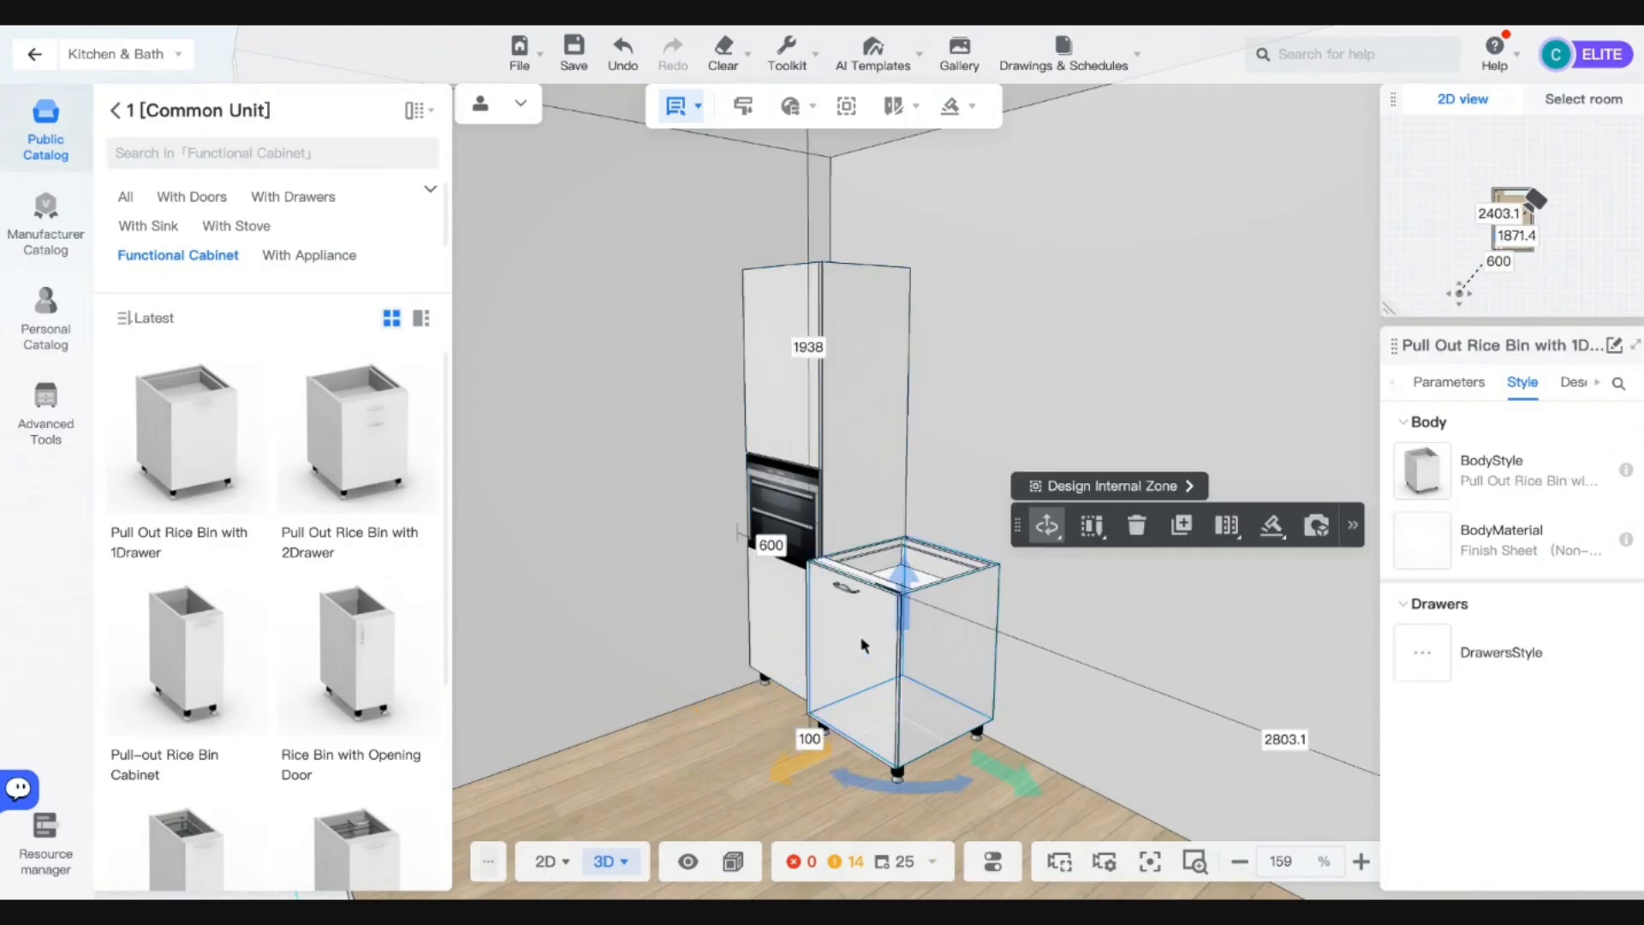
Set the rice-bin cabinet's depth to 550 and width to 600.
{"action": "left_click", "coordinate": [1446, 383]}
{"action": "left_click", "coordinate": [891, 409]}
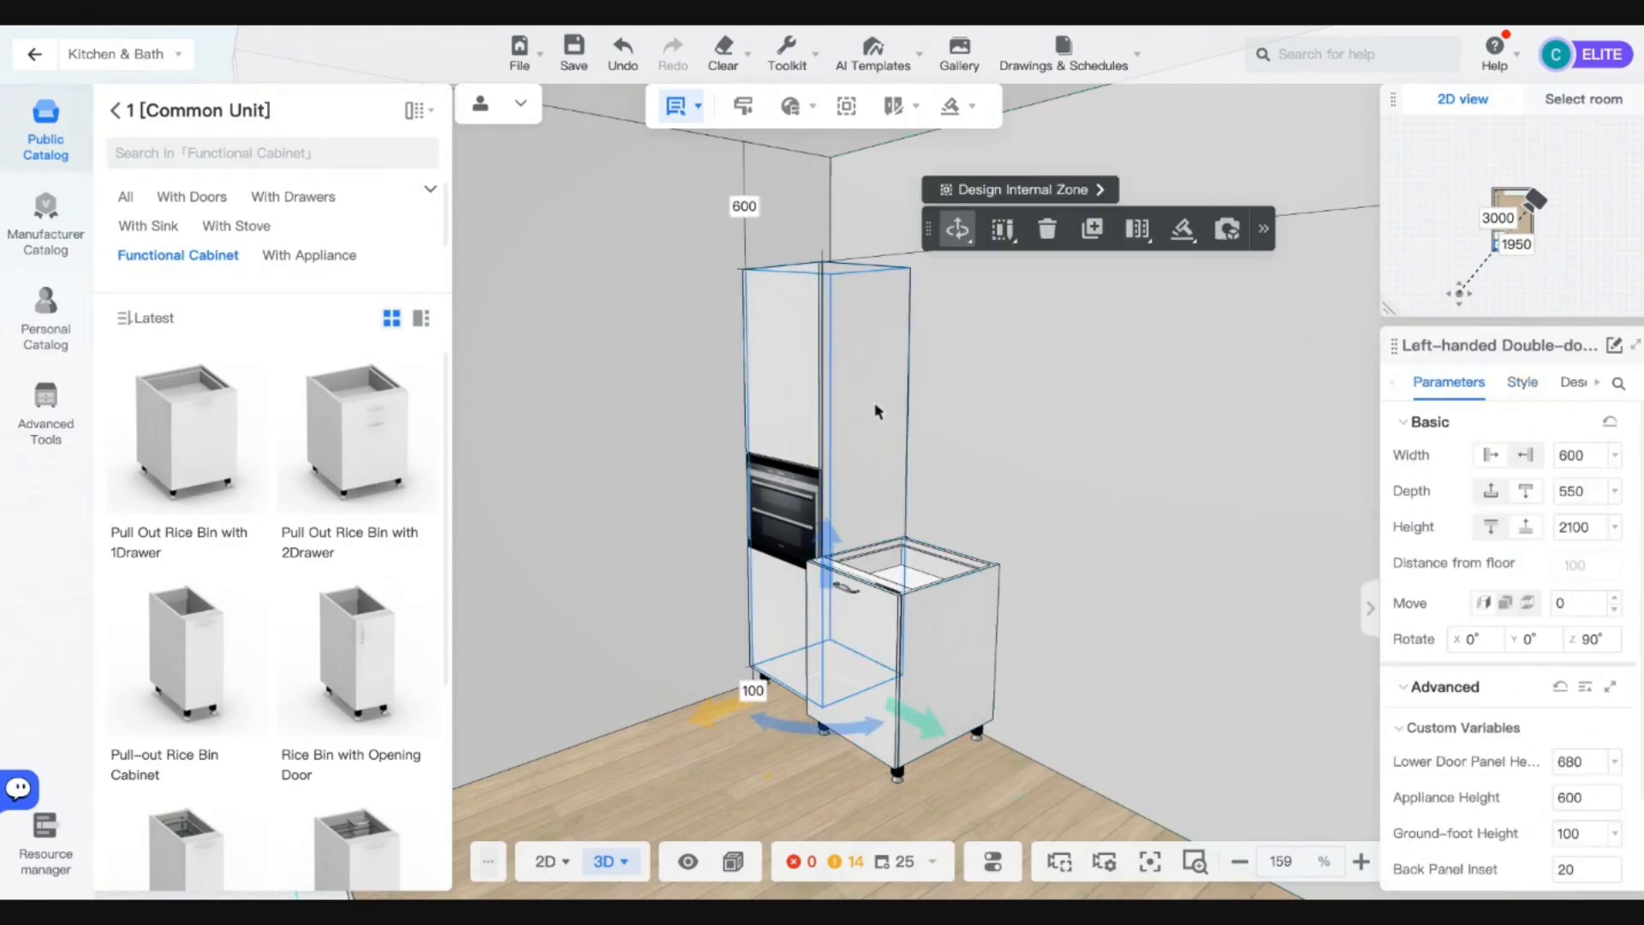
{"action": "left_click", "coordinate": [948, 605]}
{"action": "left_click", "coordinate": [1584, 491]}
{"action": "type", "text": "5"}
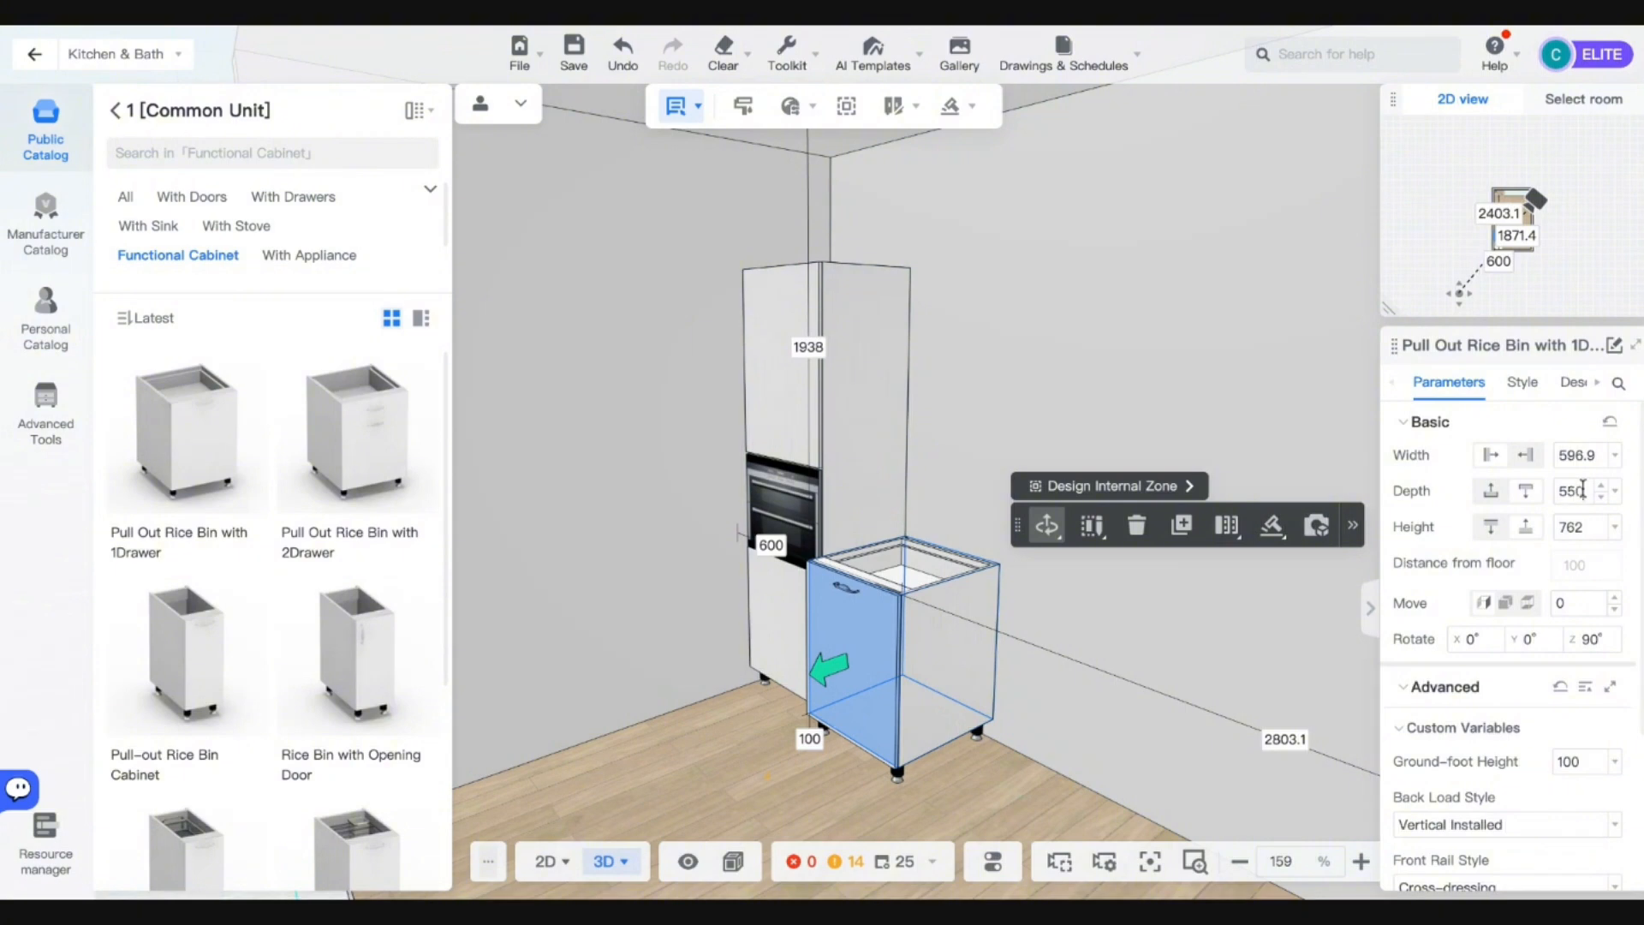
{"action": "key", "text": "Return"}
{"action": "left_click", "coordinate": [782, 382]}
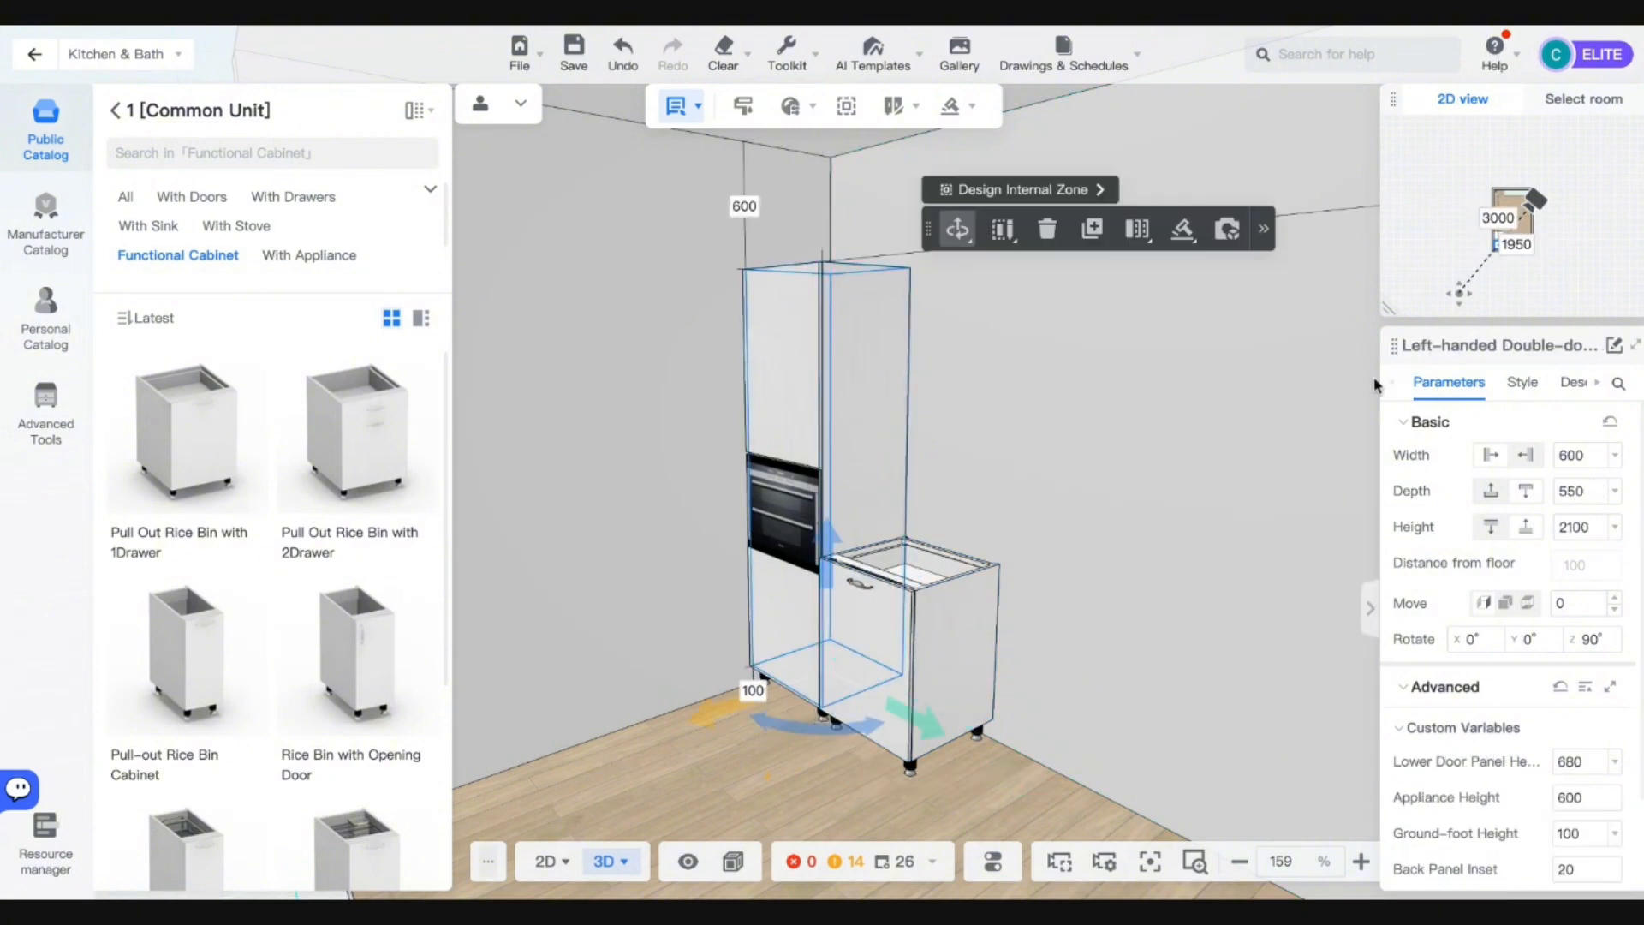
{"action": "left_click", "coordinate": [865, 625]}
{"action": "left_click", "coordinate": [1564, 455]}
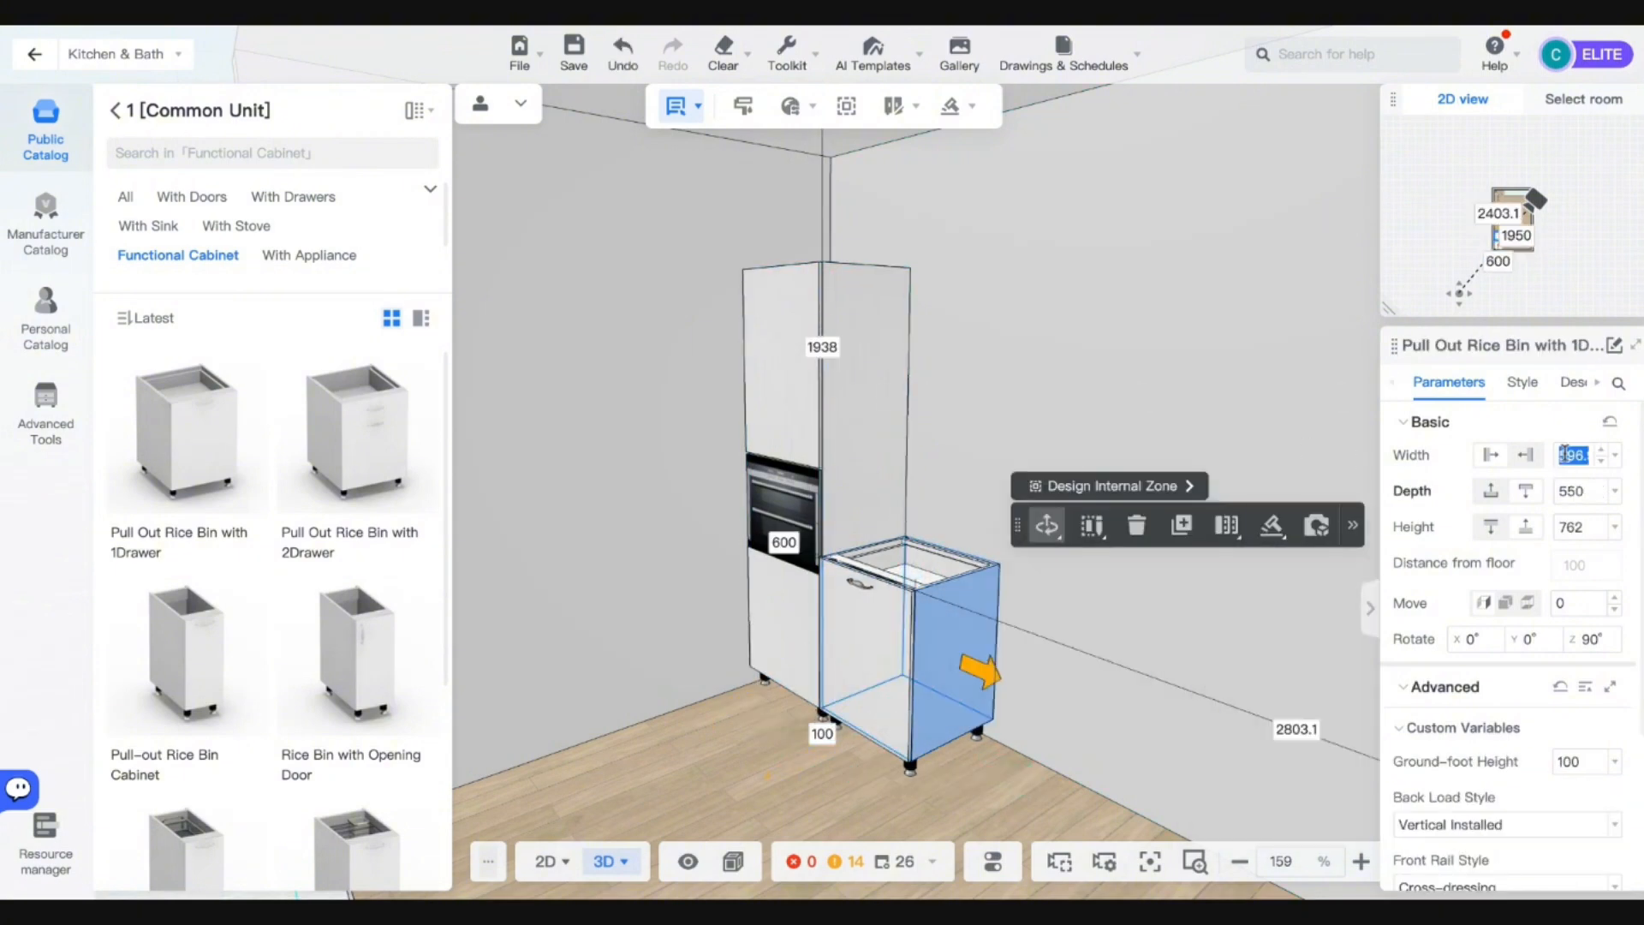
{"action": "type", "text": "600"}
{"action": "key", "text": "Return"}
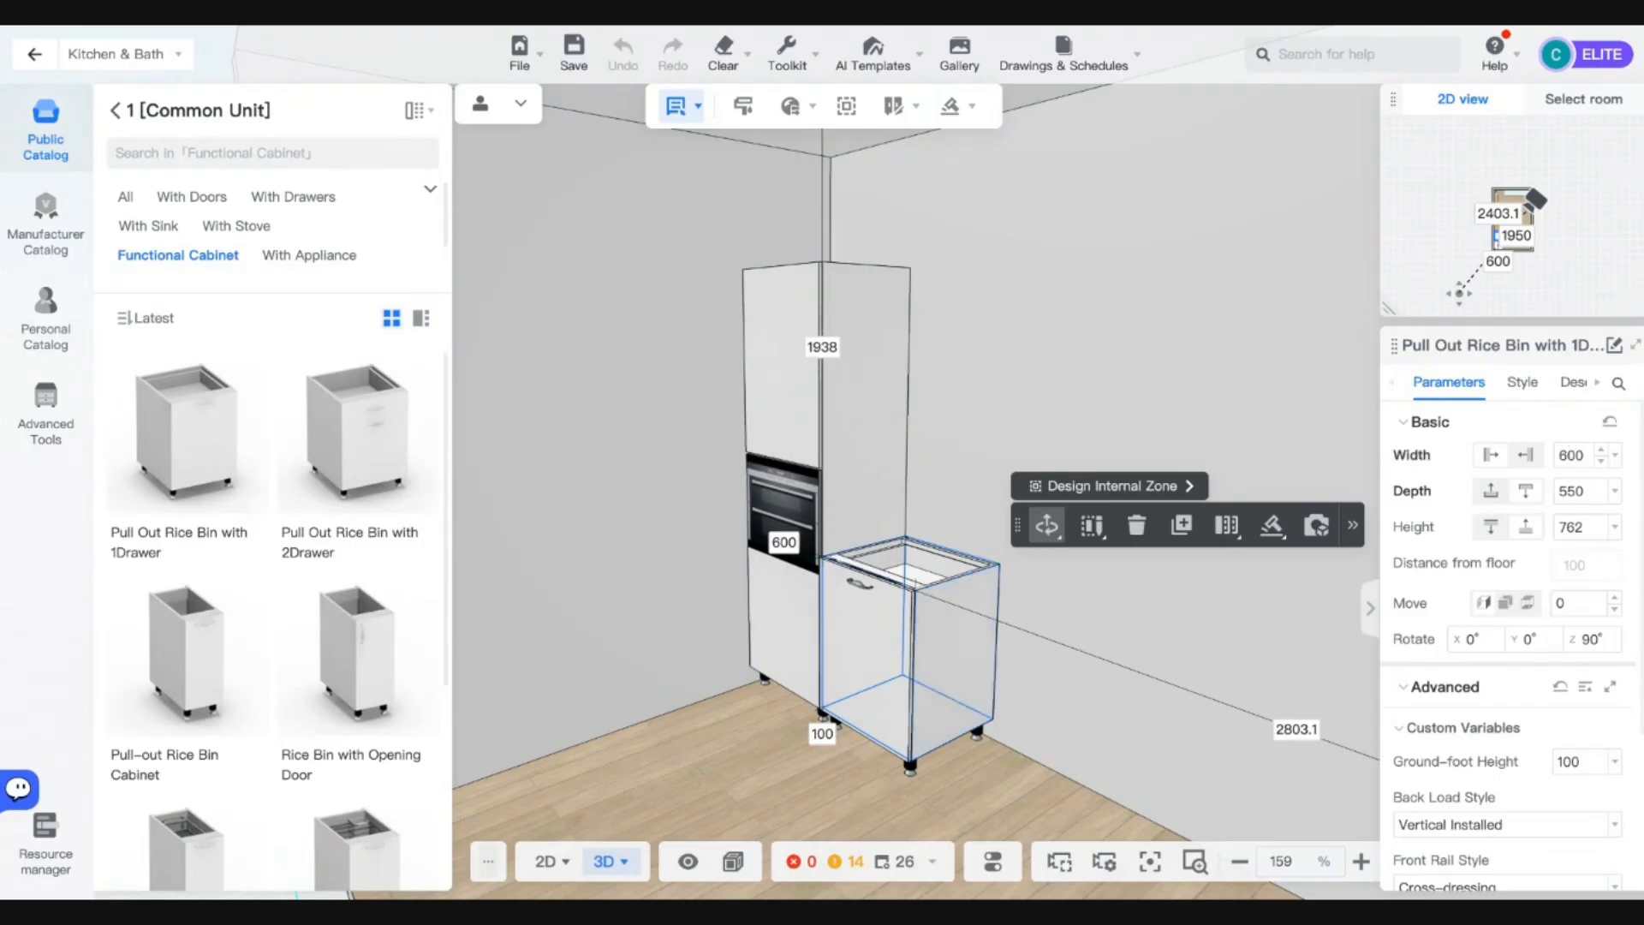
Set the rice bin's height to 597 and remove its handle in Style.
{"action": "left_click", "coordinate": [781, 618]}
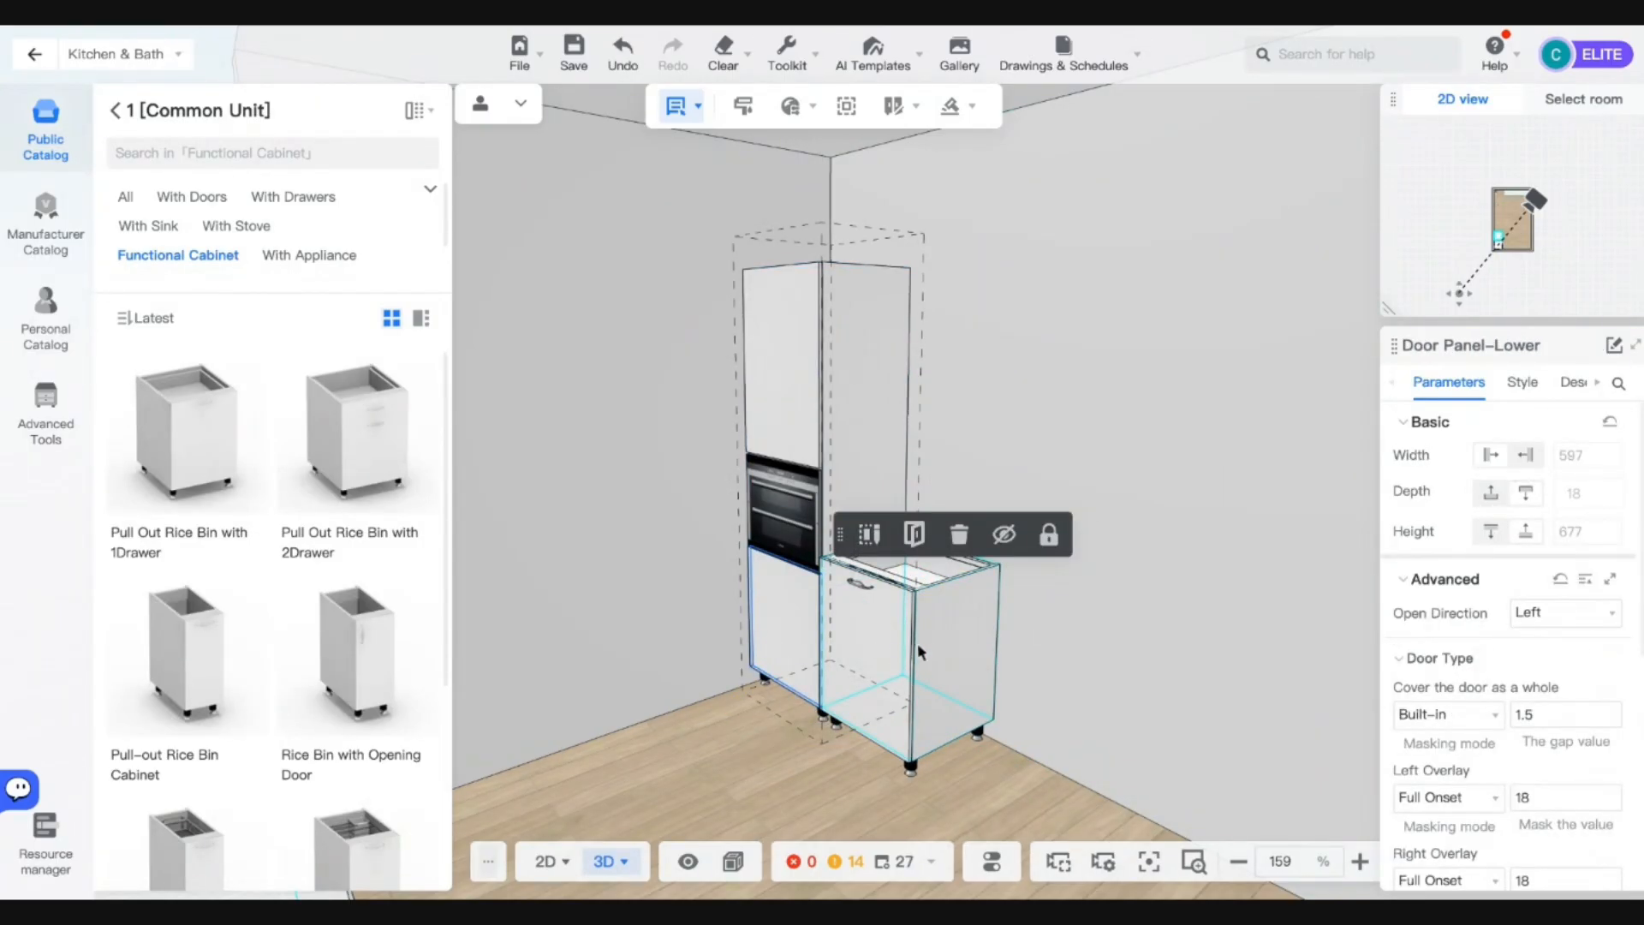
{"action": "left_click", "coordinate": [949, 644]}
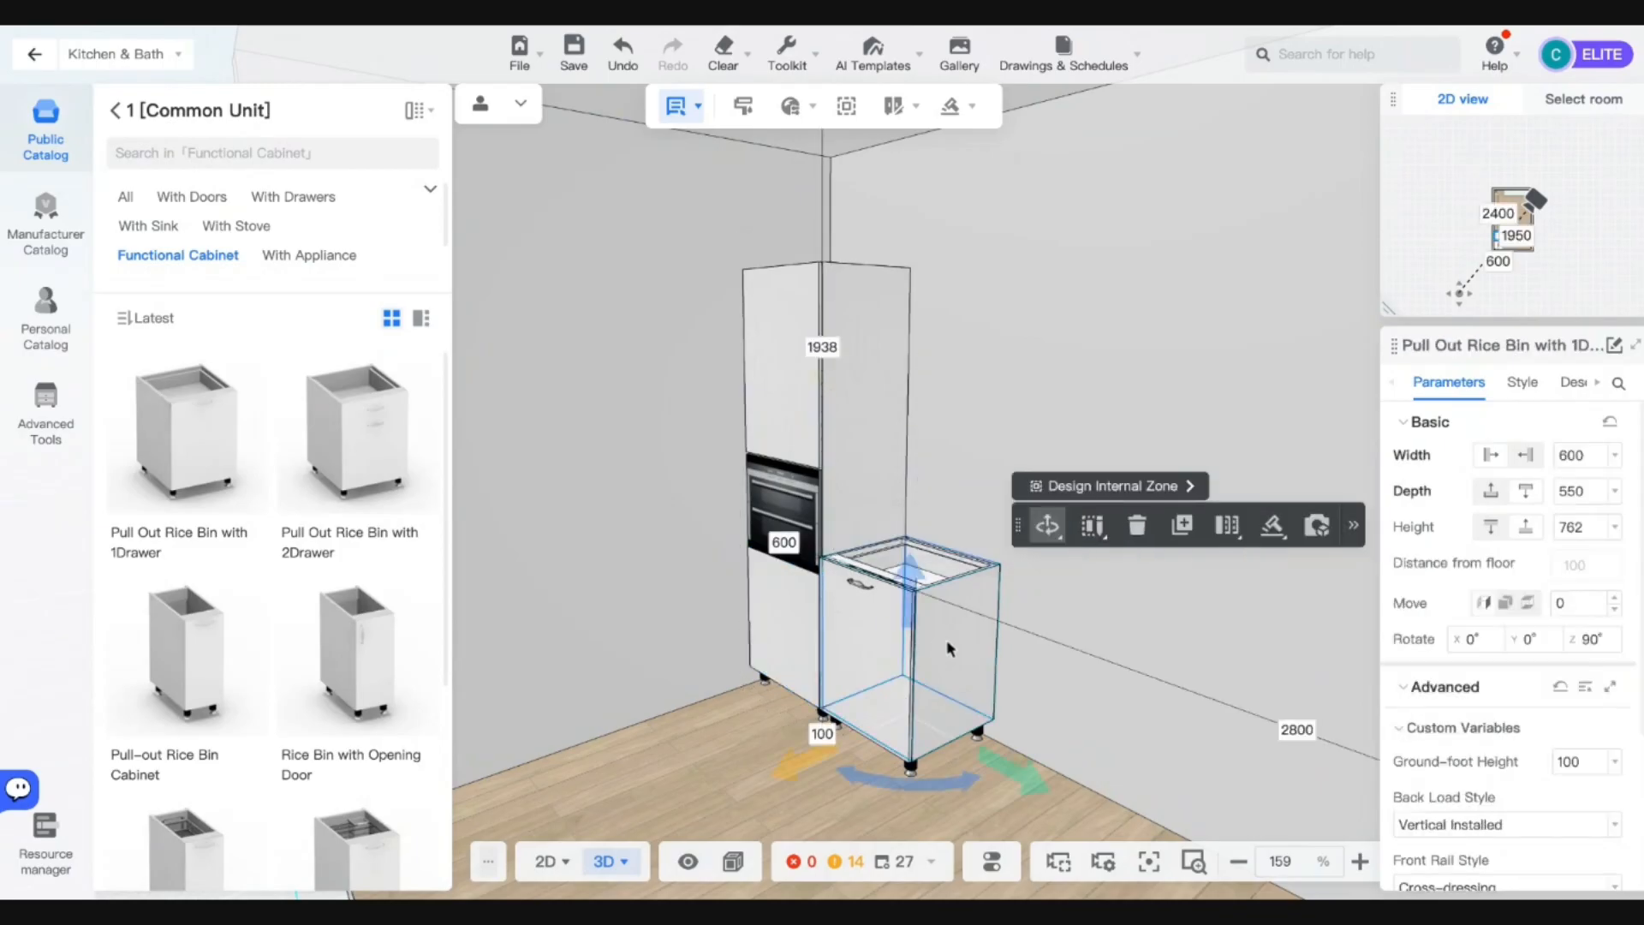
{"action": "double_click", "coordinate": [1569, 527]}
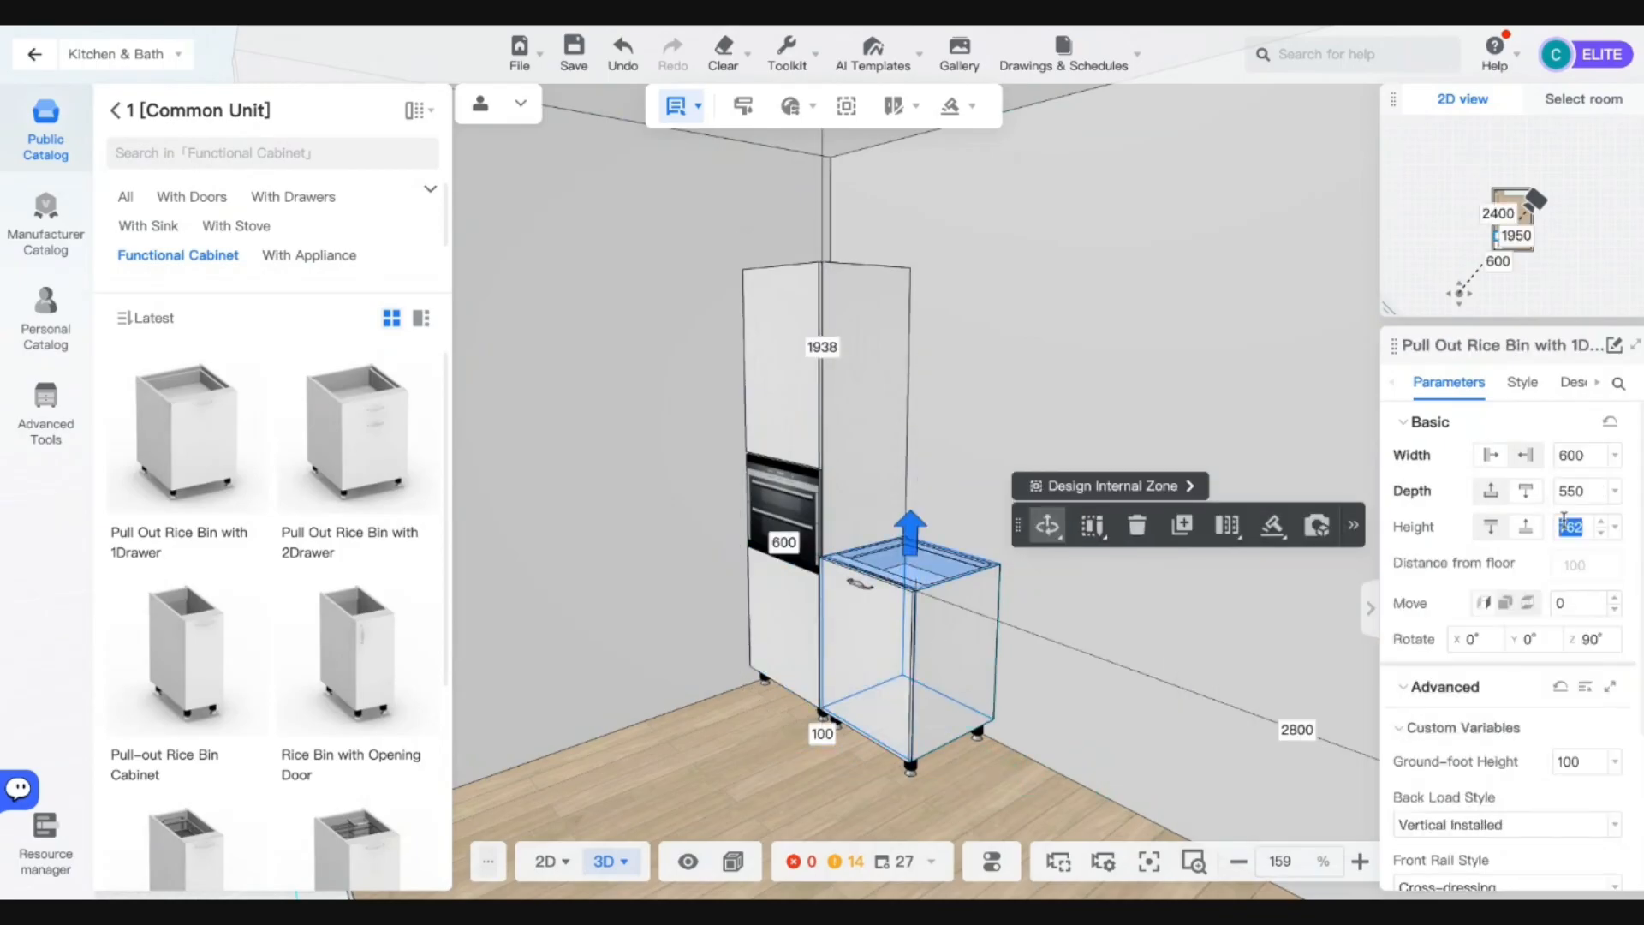
{"action": "type", "text": "597"}
{"action": "key", "text": "Return"}
{"action": "left_click", "coordinate": [1035, 577]}
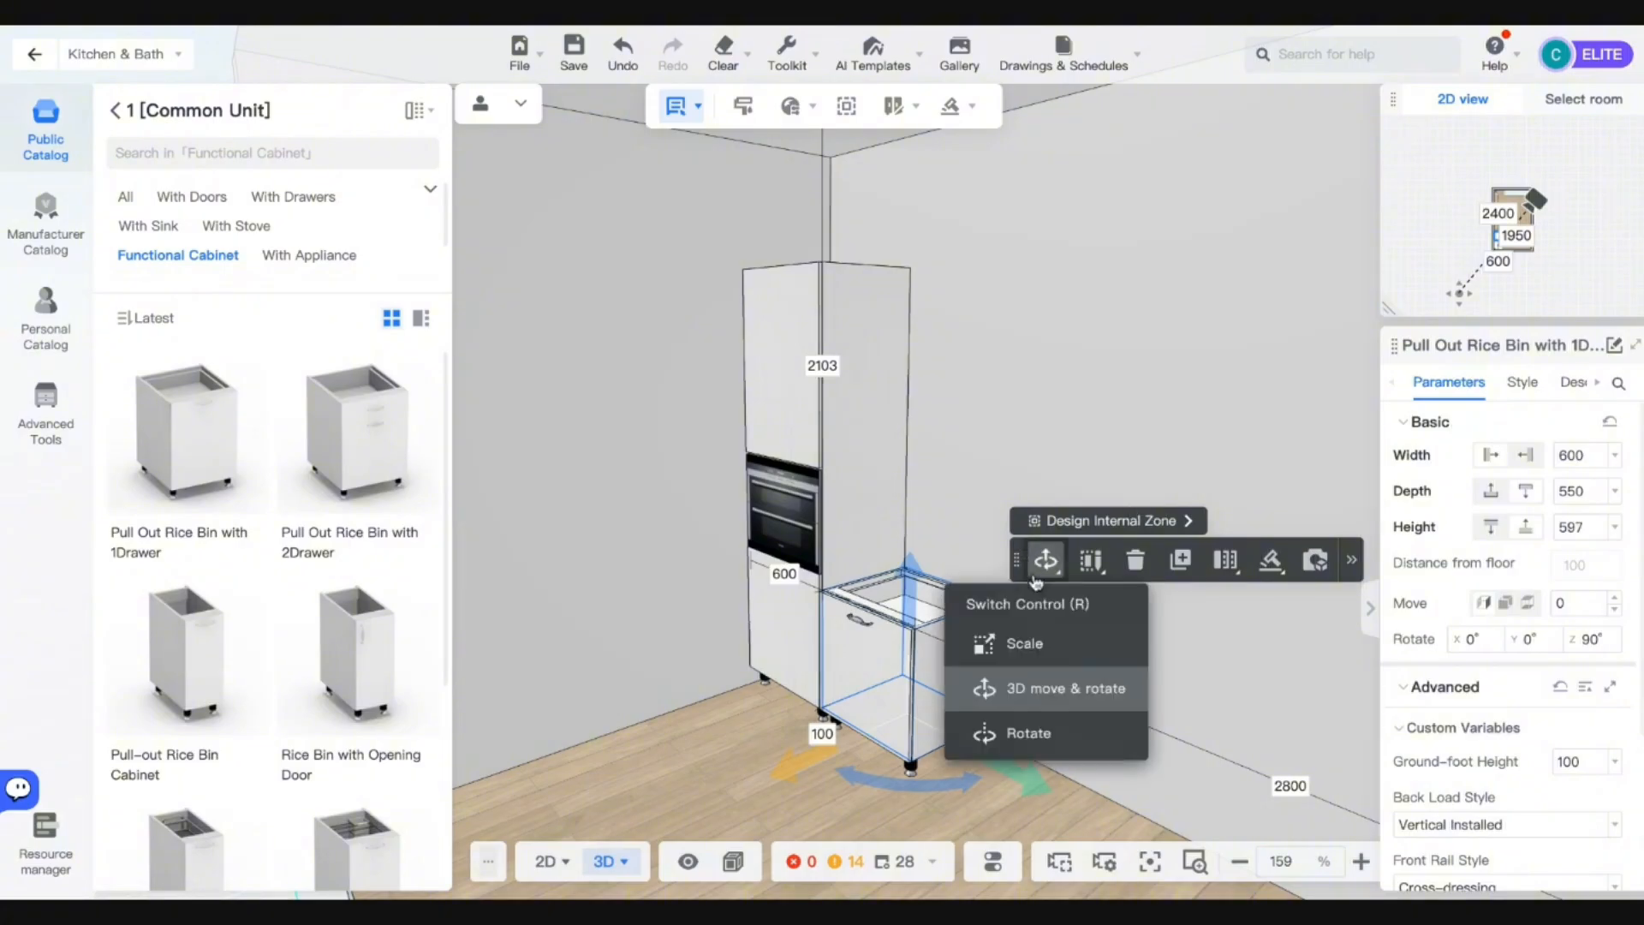
{"action": "key", "text": "q"}
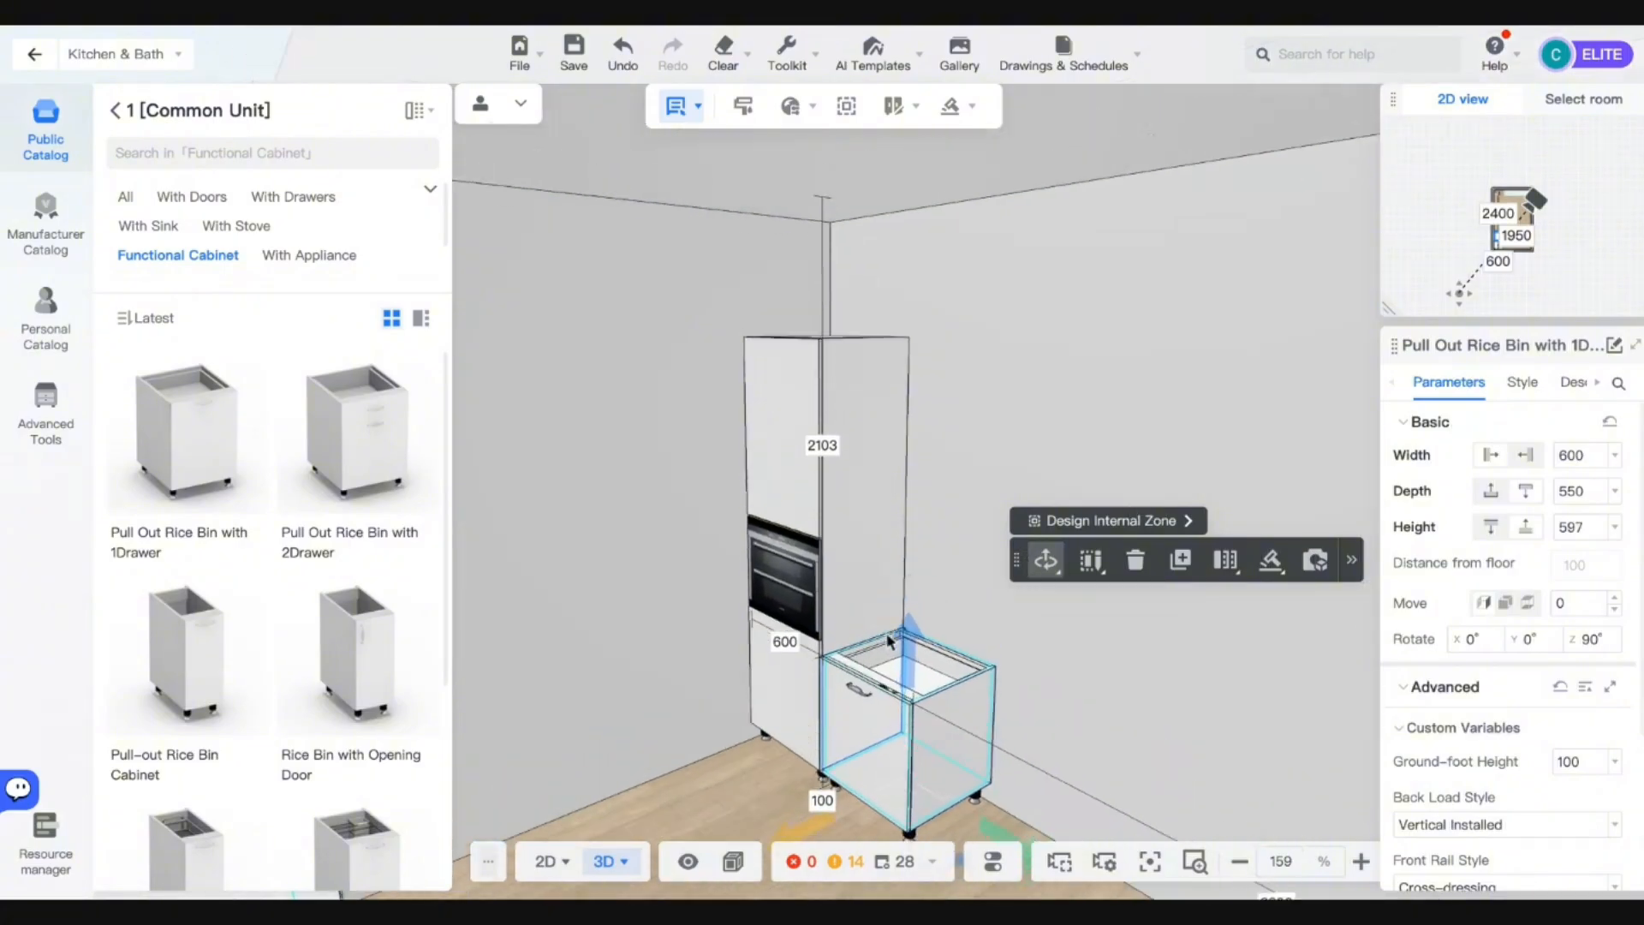
{"action": "left_click", "coordinate": [1523, 382]}
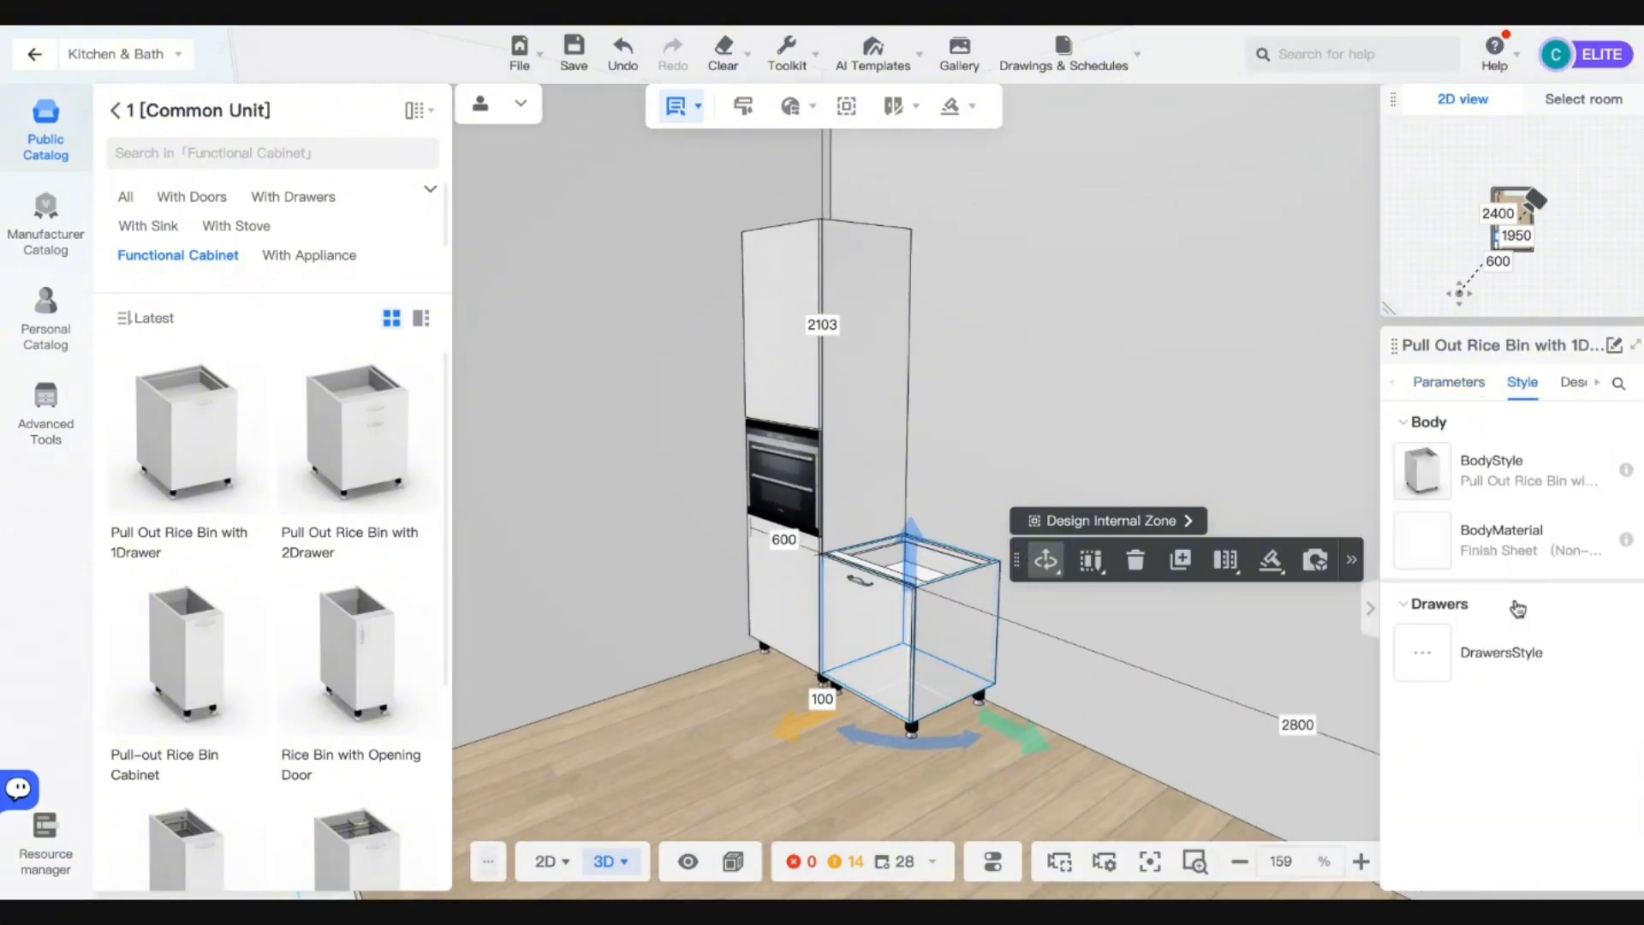
{"action": "left_click", "coordinate": [863, 631]}
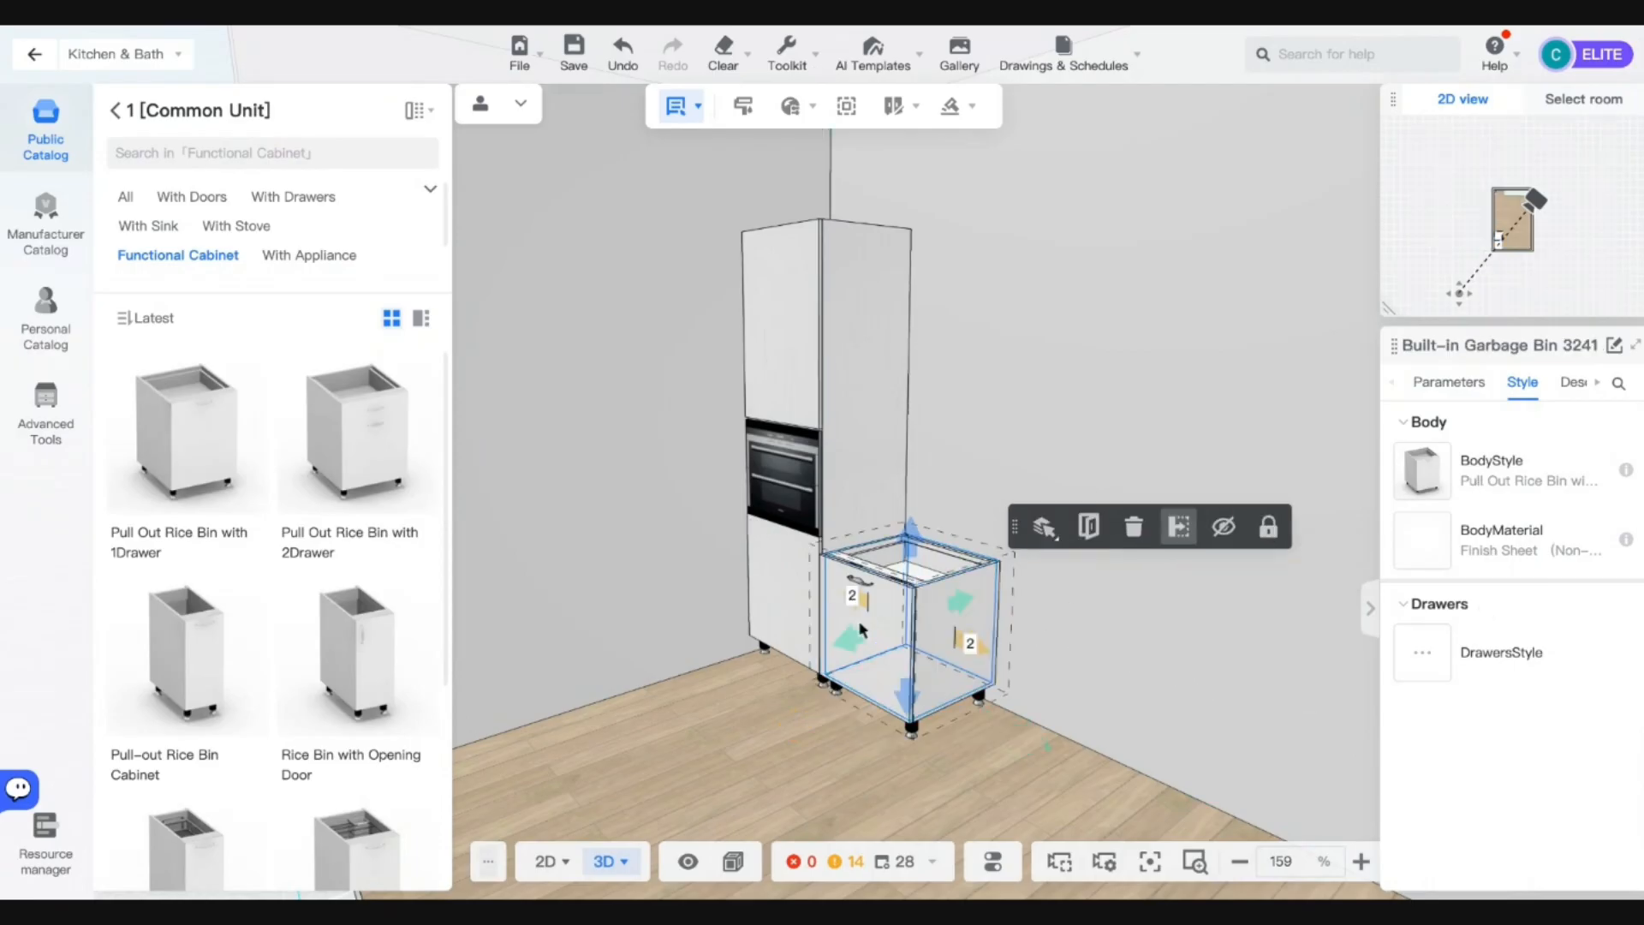
{"action": "left_click", "coordinate": [1607, 729]}
{"action": "key", "text": "e"}
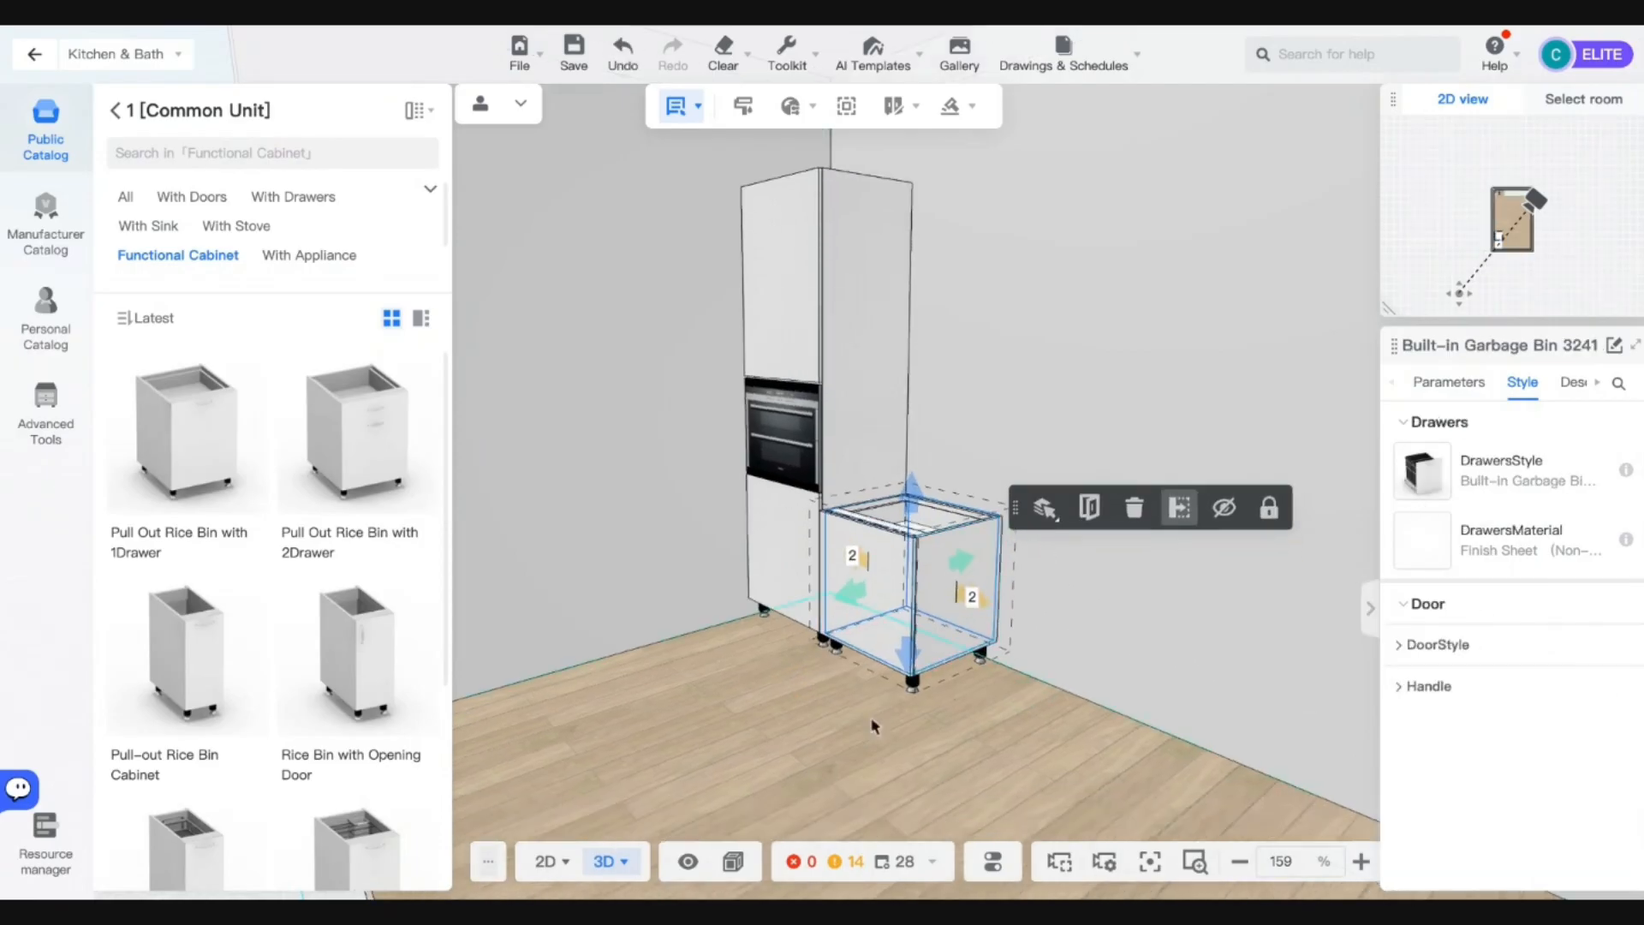
Compare with the tall cabinet's lower door, then change the rice bin's height to 677.
{"action": "left_click", "coordinate": [918, 555]}
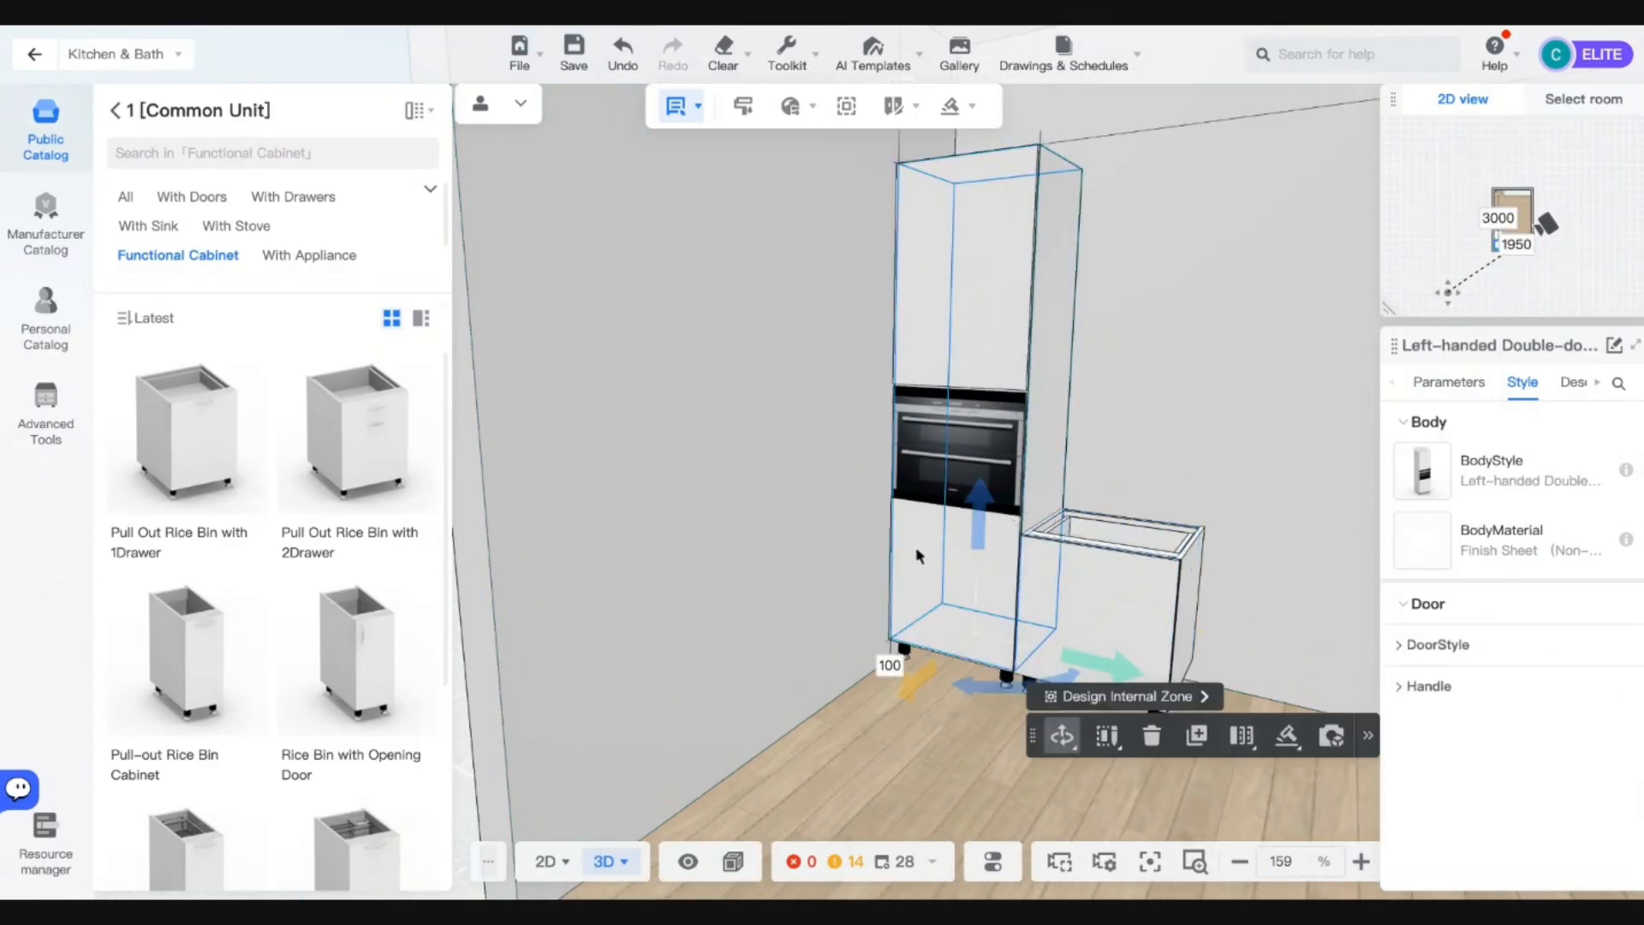
{"action": "left_click", "coordinate": [918, 555]}
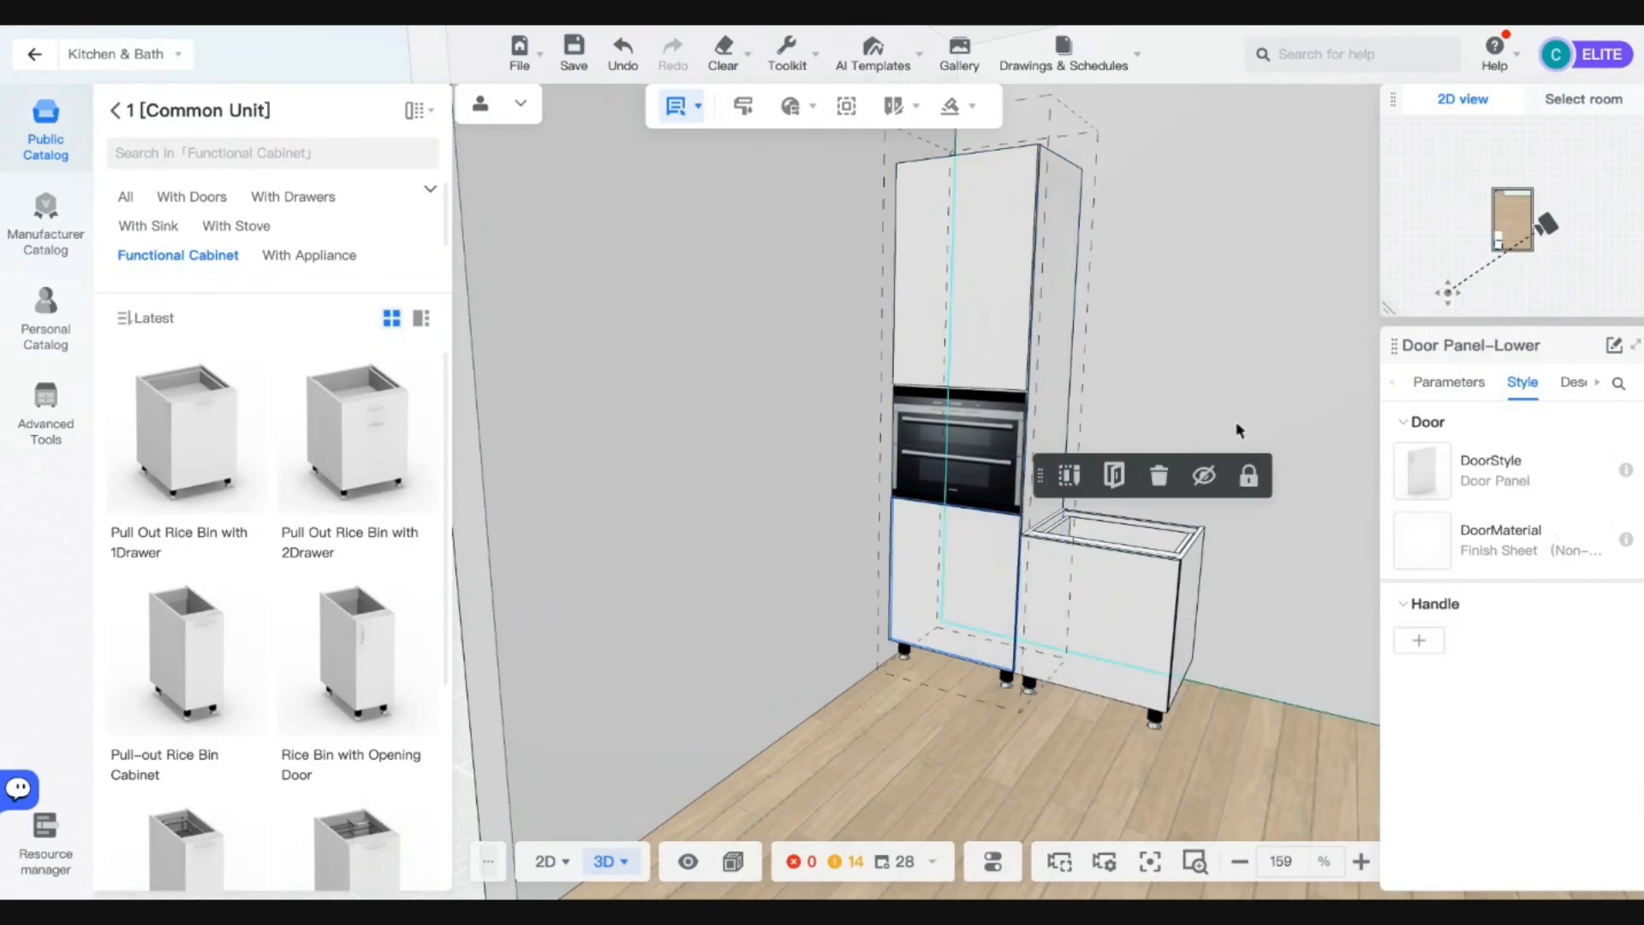
{"action": "left_click", "coordinate": [1439, 387]}
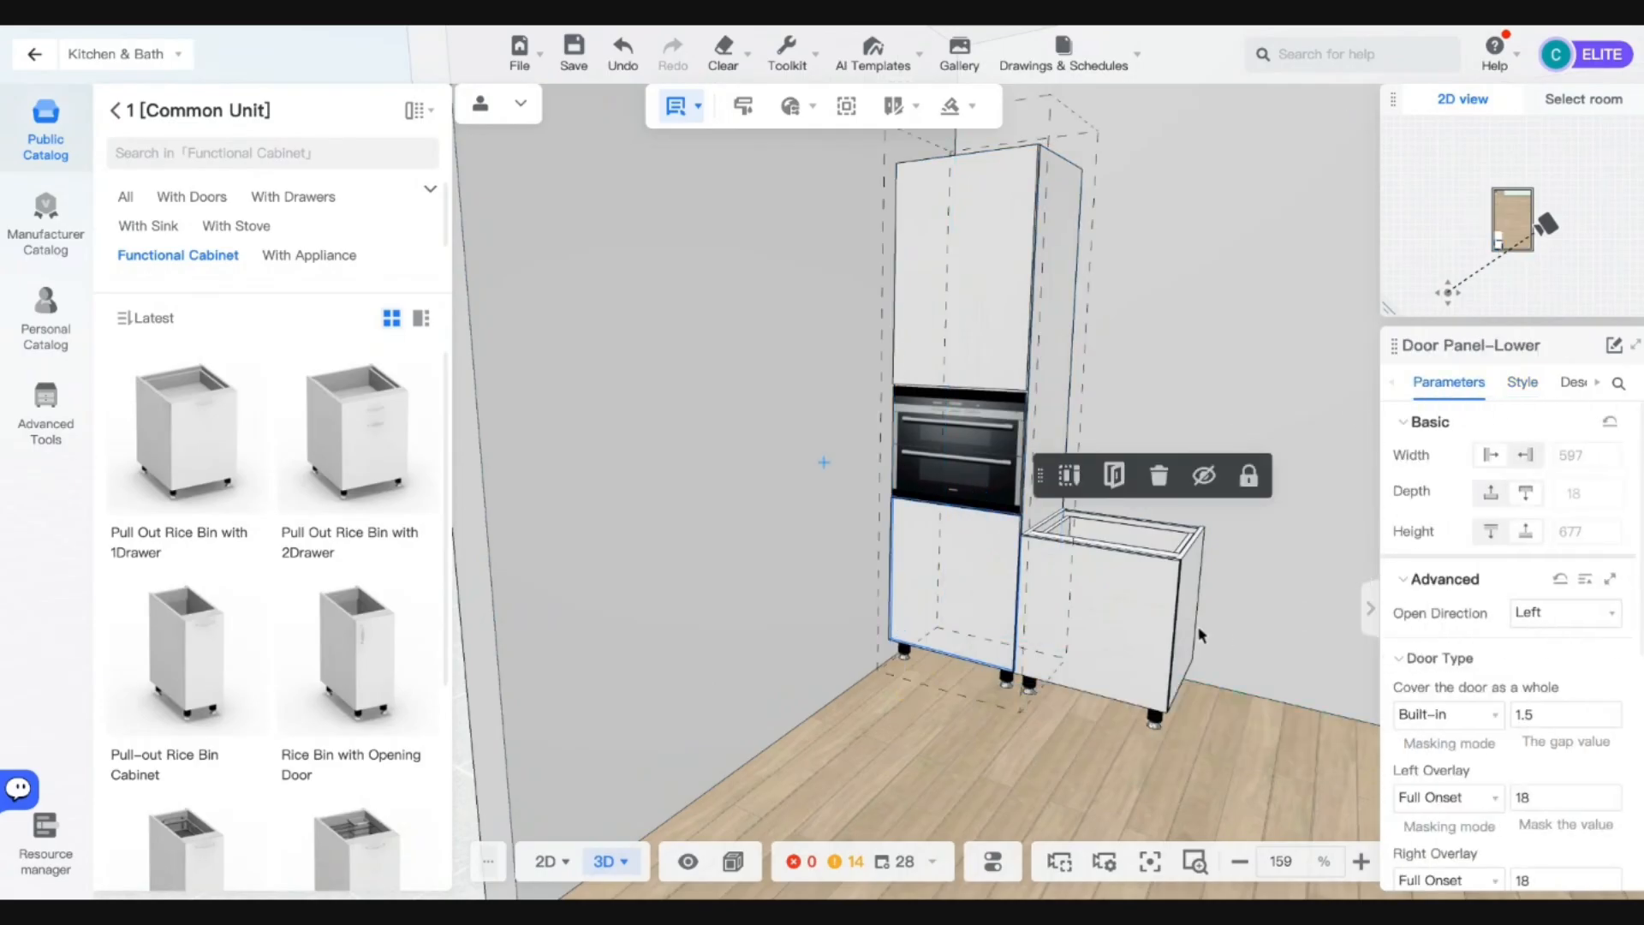
{"action": "left_click", "coordinate": [1136, 610]}
{"action": "double_click", "coordinate": [1564, 528]}
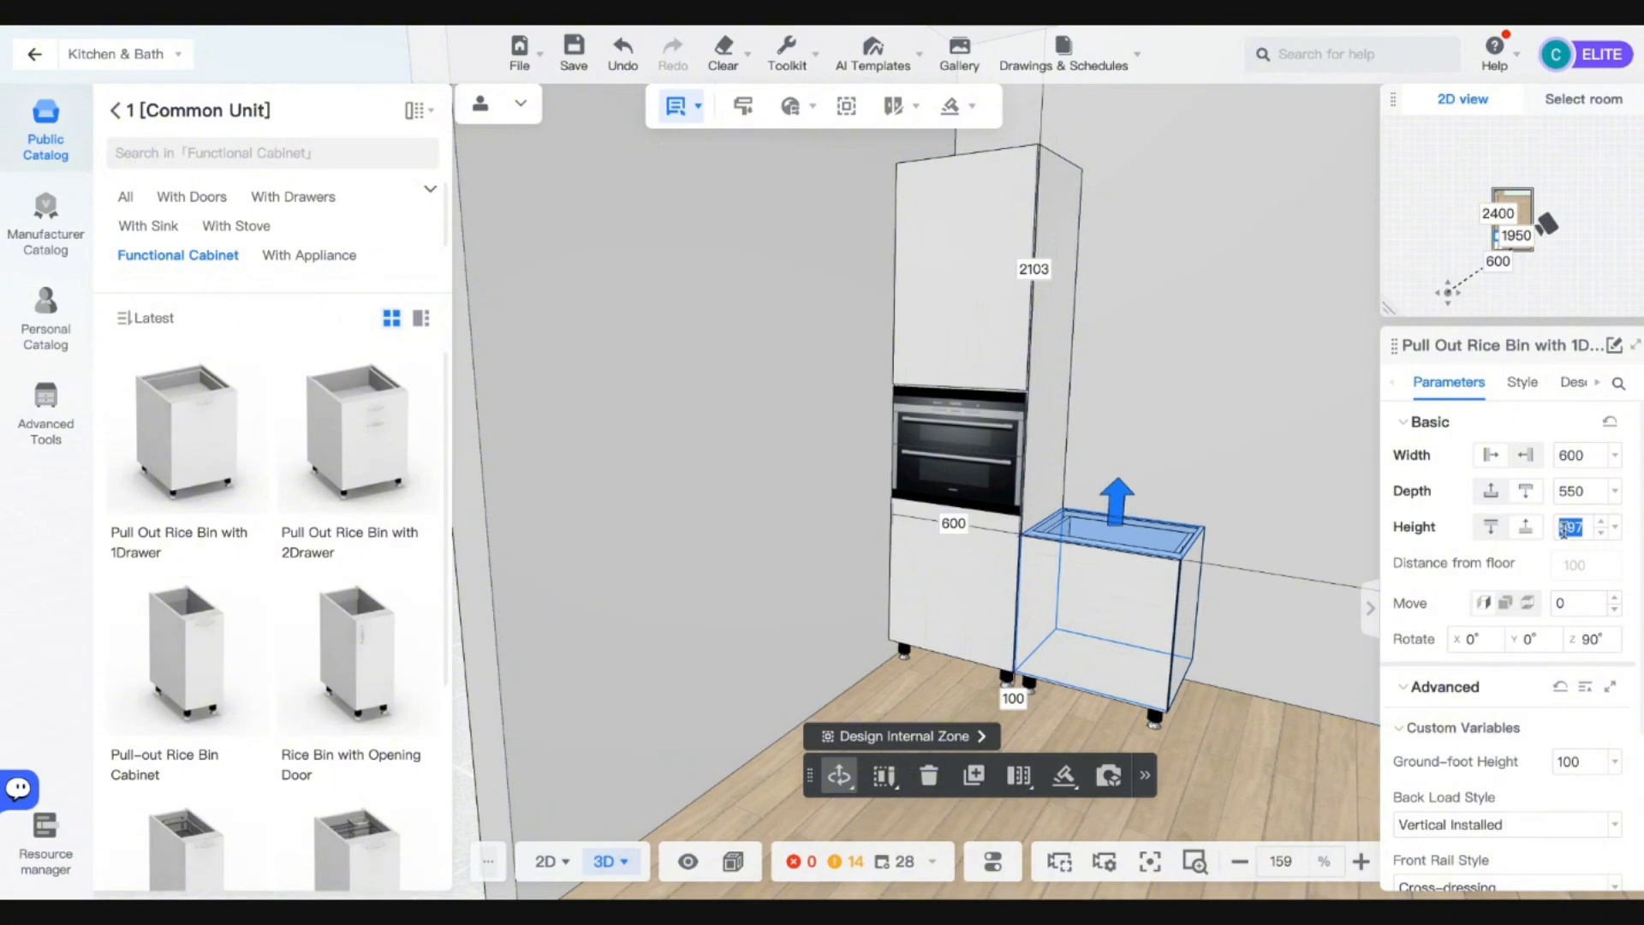
{"action": "type", "text": "677"}
{"action": "key", "text": "Return"}
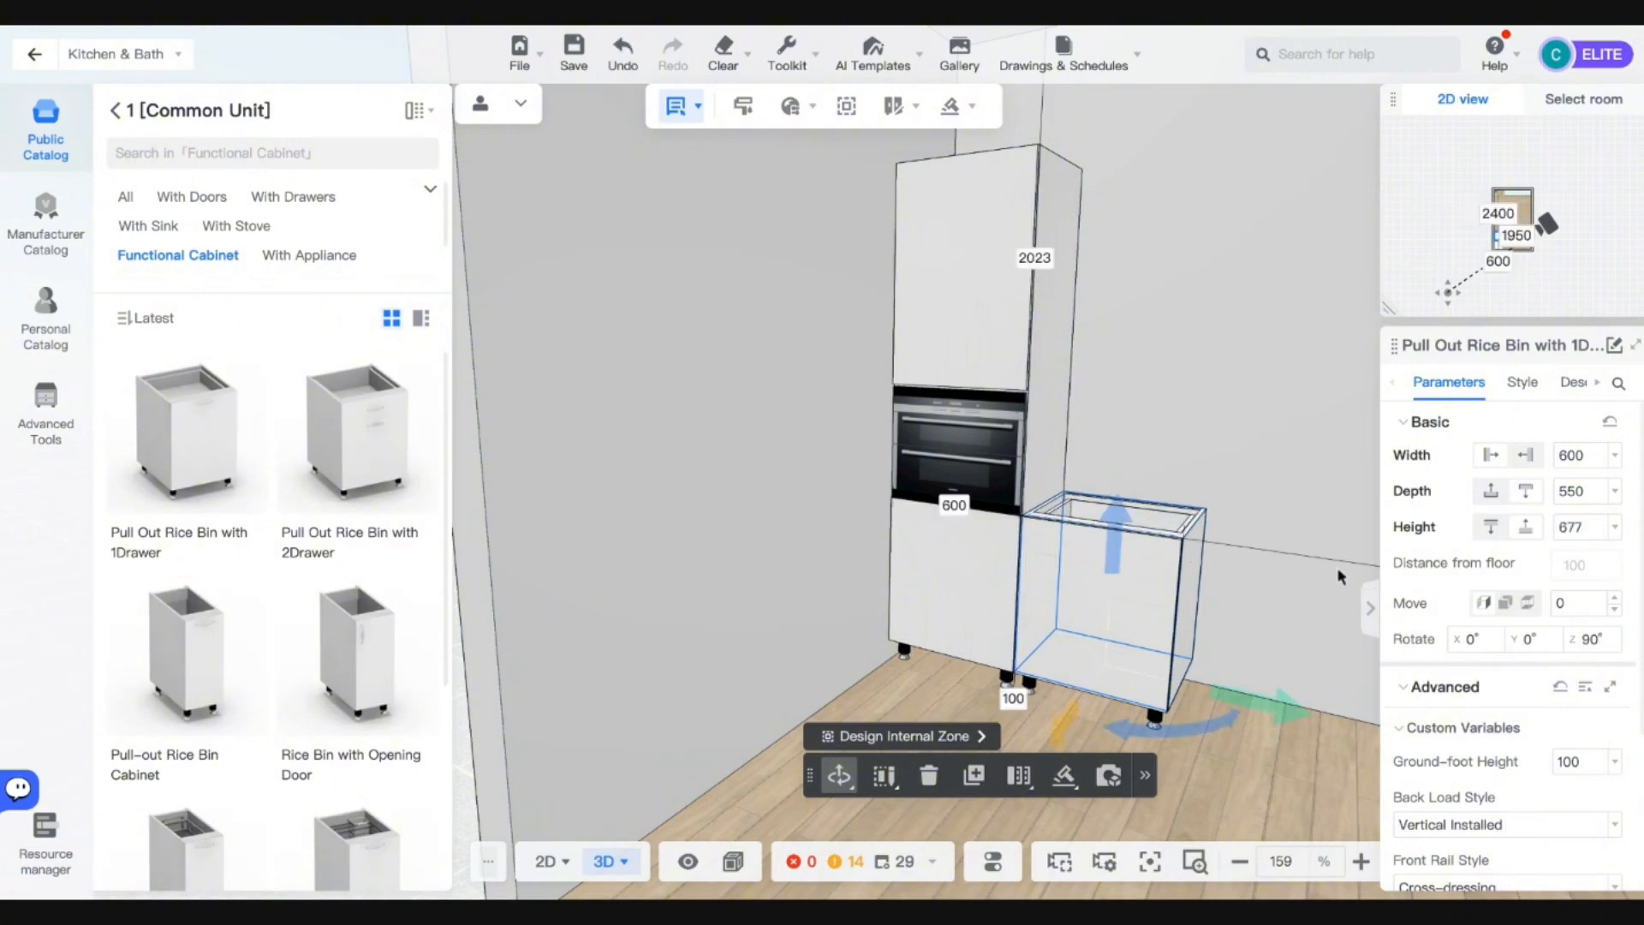
{"action": "left_click_drag", "start_coordinate": [1338, 567], "coordinate": [1034, 687]}
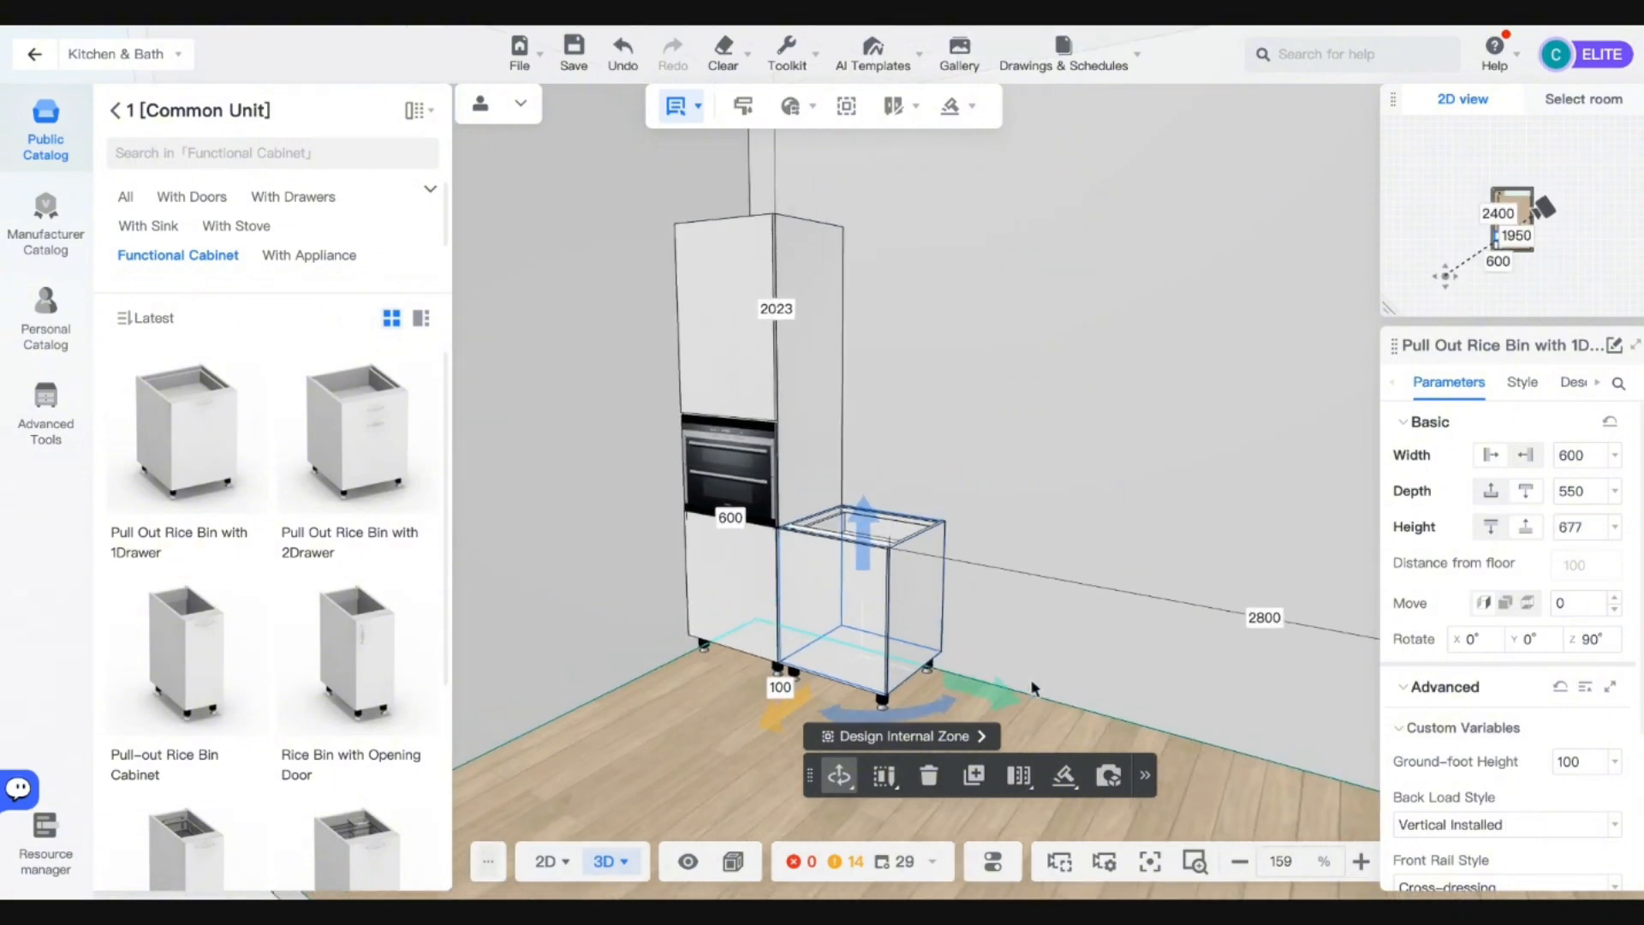
{"action": "scroll", "coordinate": [1034, 688], "scroll_direction": "up", "scroll_amount": 4}
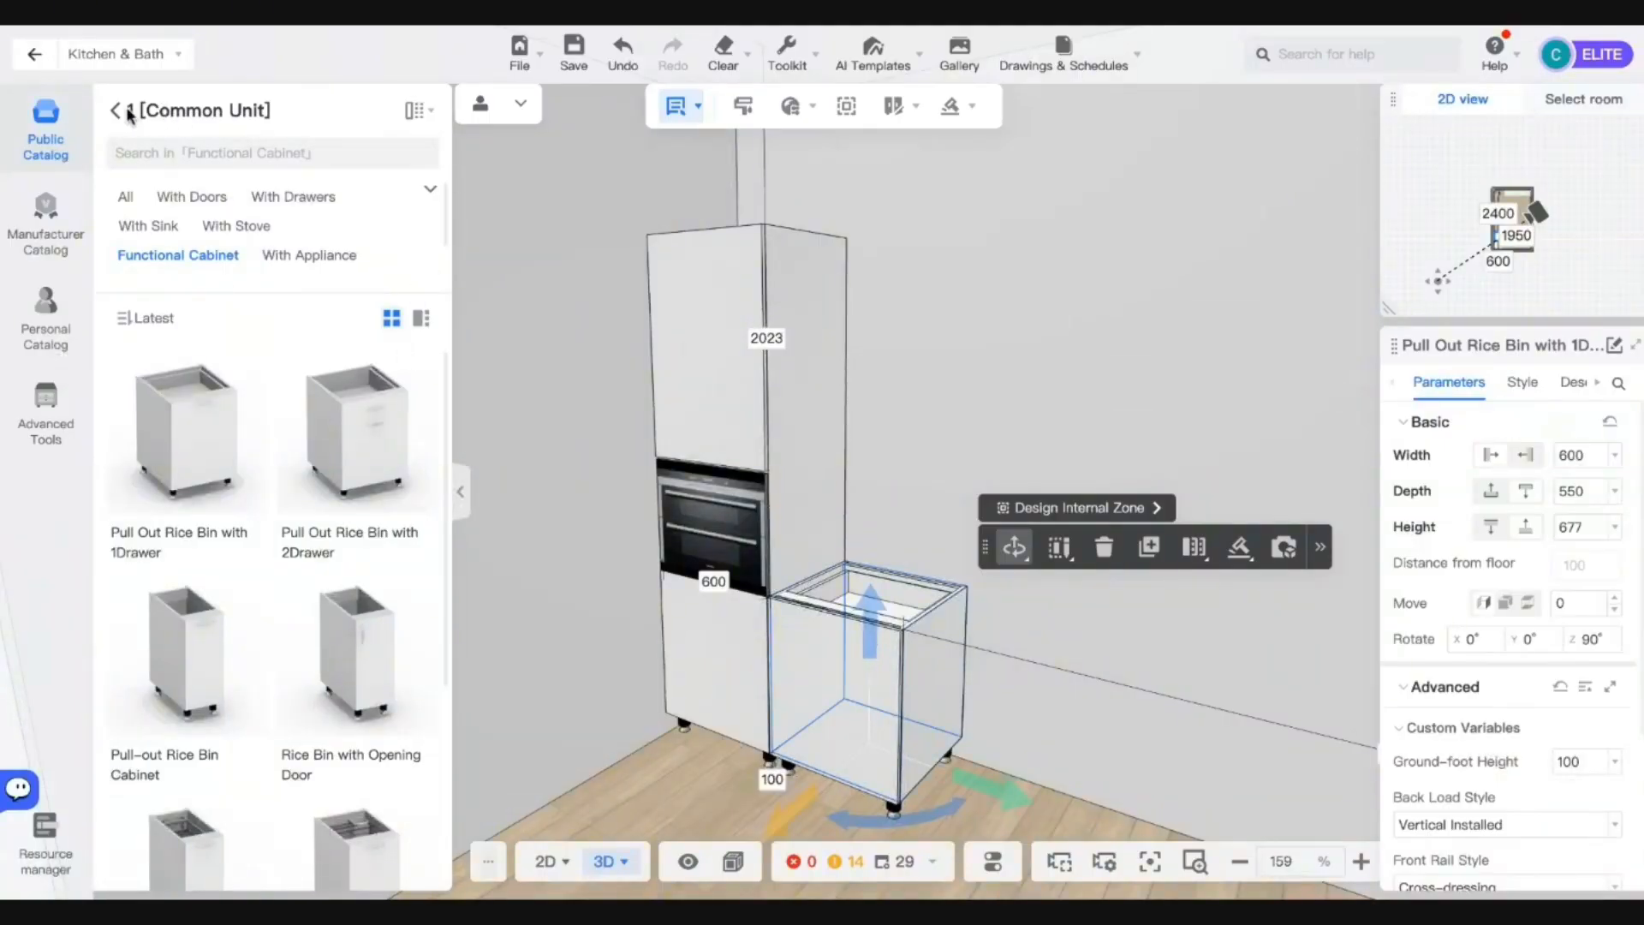
Search 'curve' and place the Right curve open door base cabinet, turned 90° and snapped beside the rice bin.
{"action": "left_click", "coordinate": [129, 111]}
{"action": "left_click", "coordinate": [227, 149]}
{"action": "type", "text": "curve"}
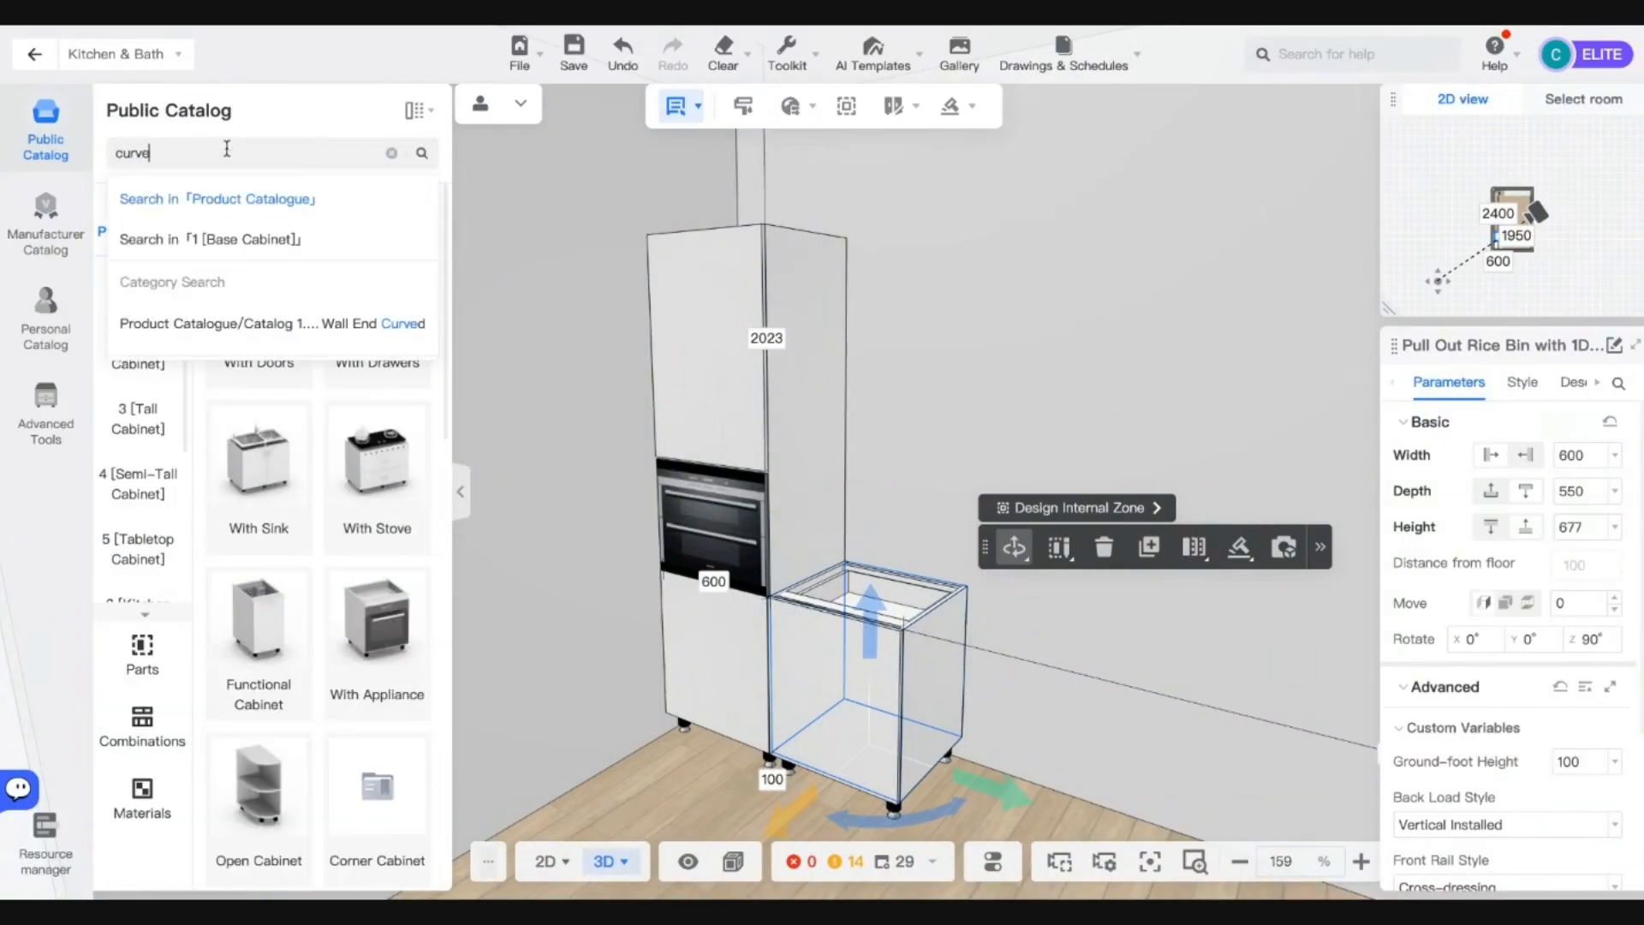
{"action": "key", "text": "Return"}
{"action": "scroll", "coordinate": [543, 491], "scroll_direction": "down", "scroll_amount": 5}
{"action": "left_click", "coordinate": [368, 304]}
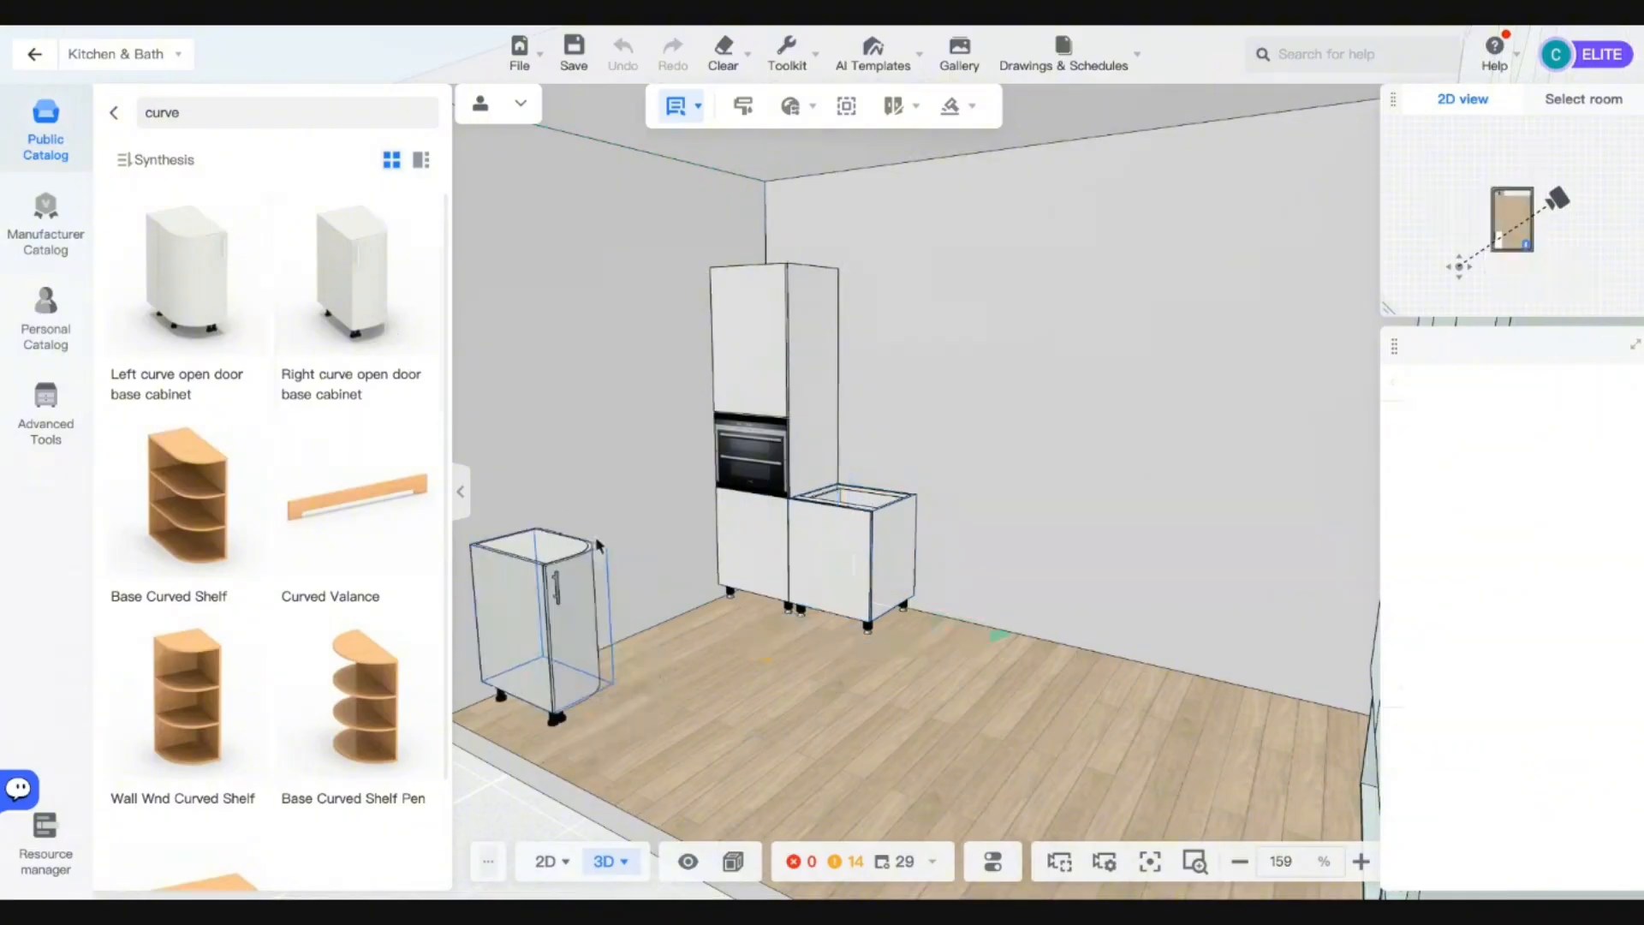
{"action": "left_click", "coordinate": [635, 579]}
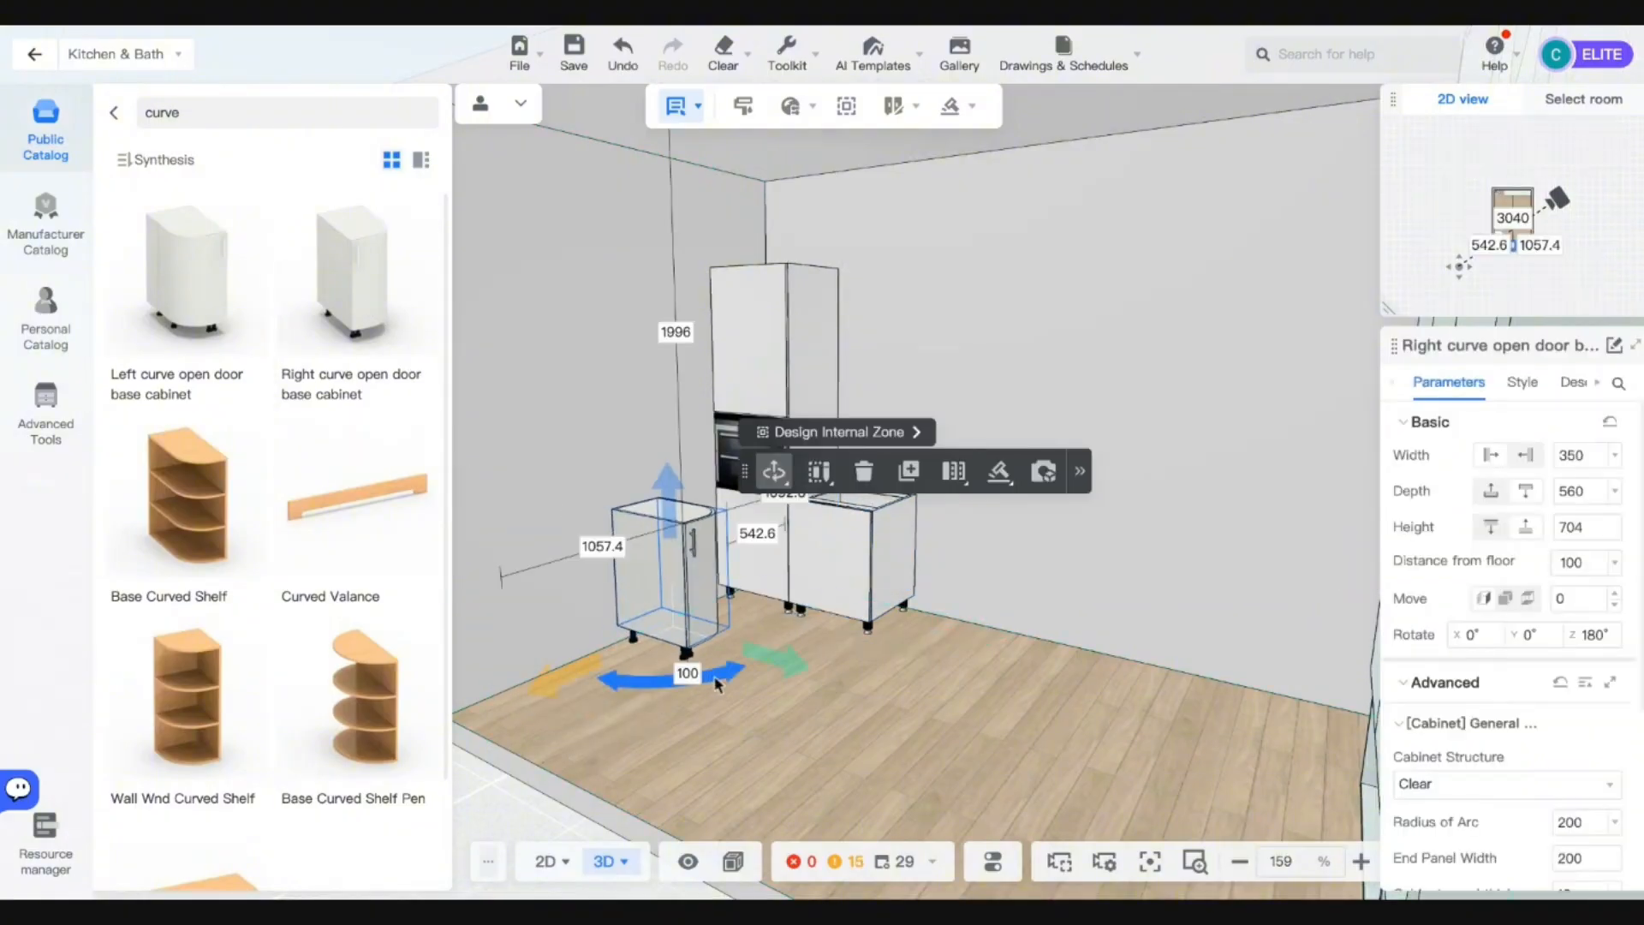
{"action": "left_click_drag", "start_coordinate": [716, 682], "coordinate": [591, 673]}
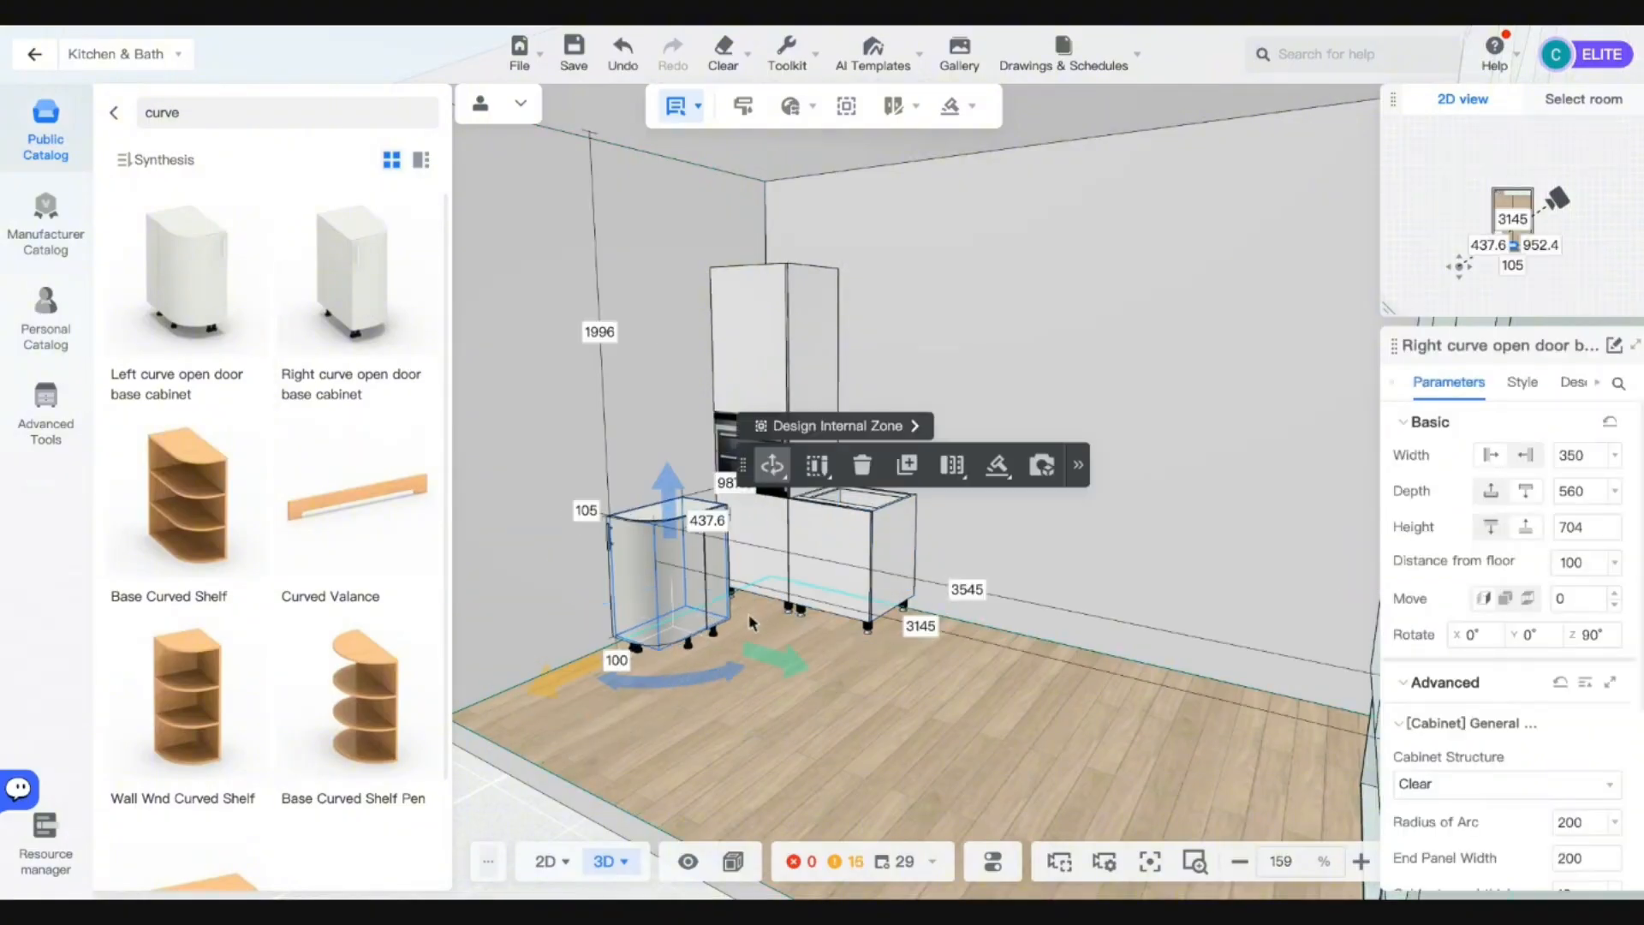
{"action": "key", "text": "a"}
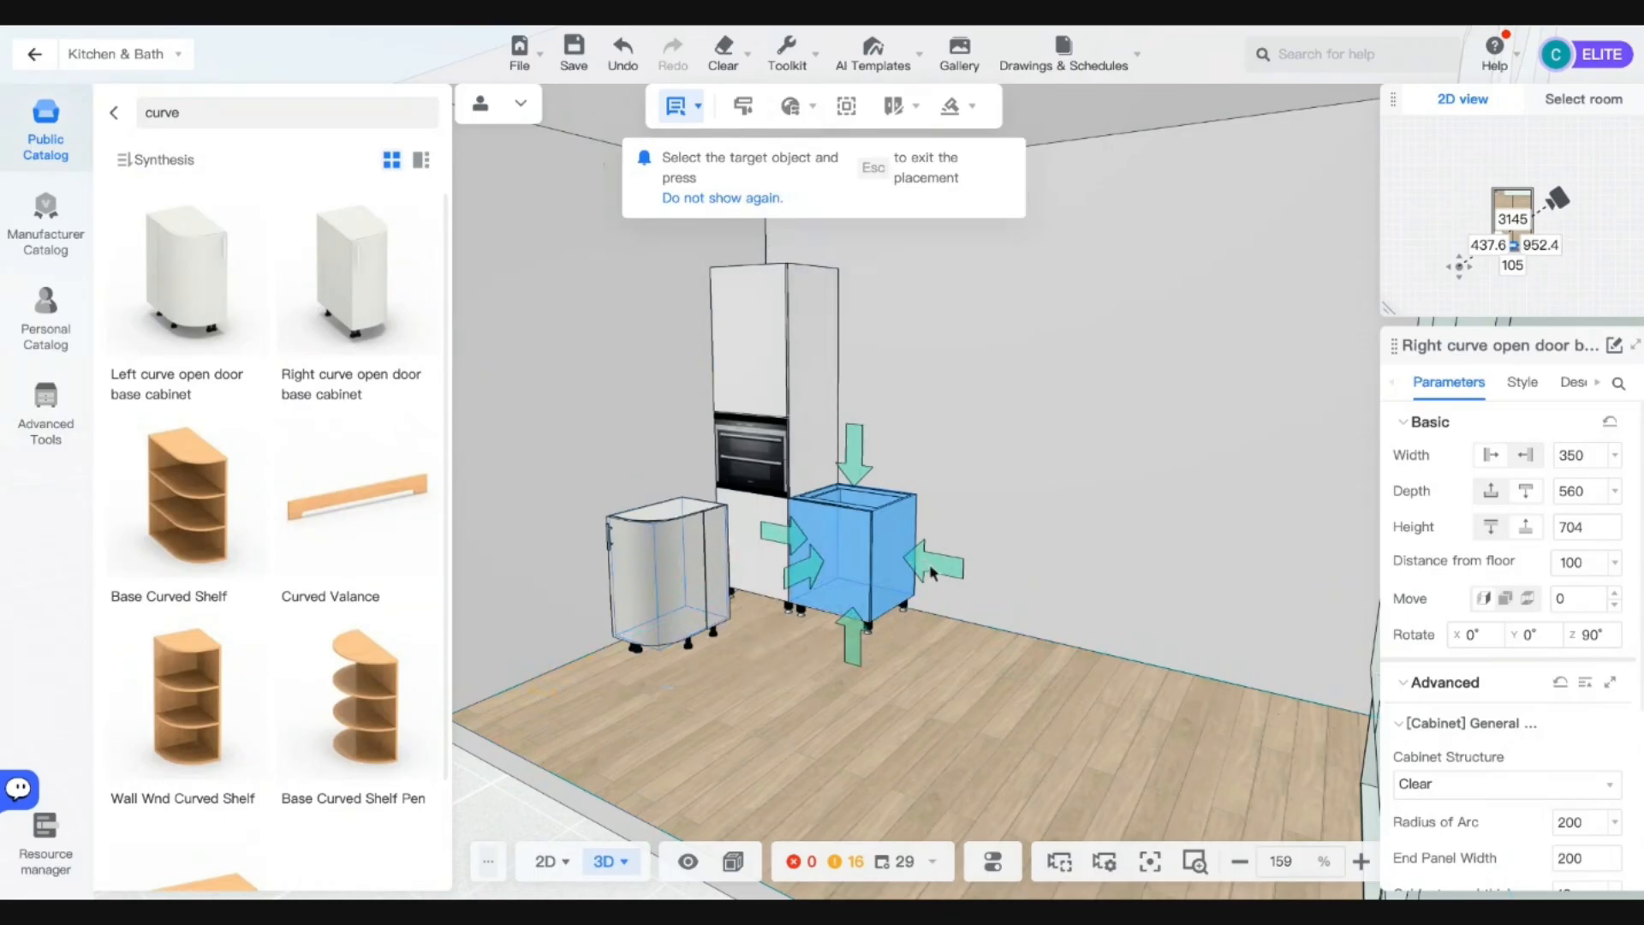
{"action": "left_click", "coordinate": [933, 573]}
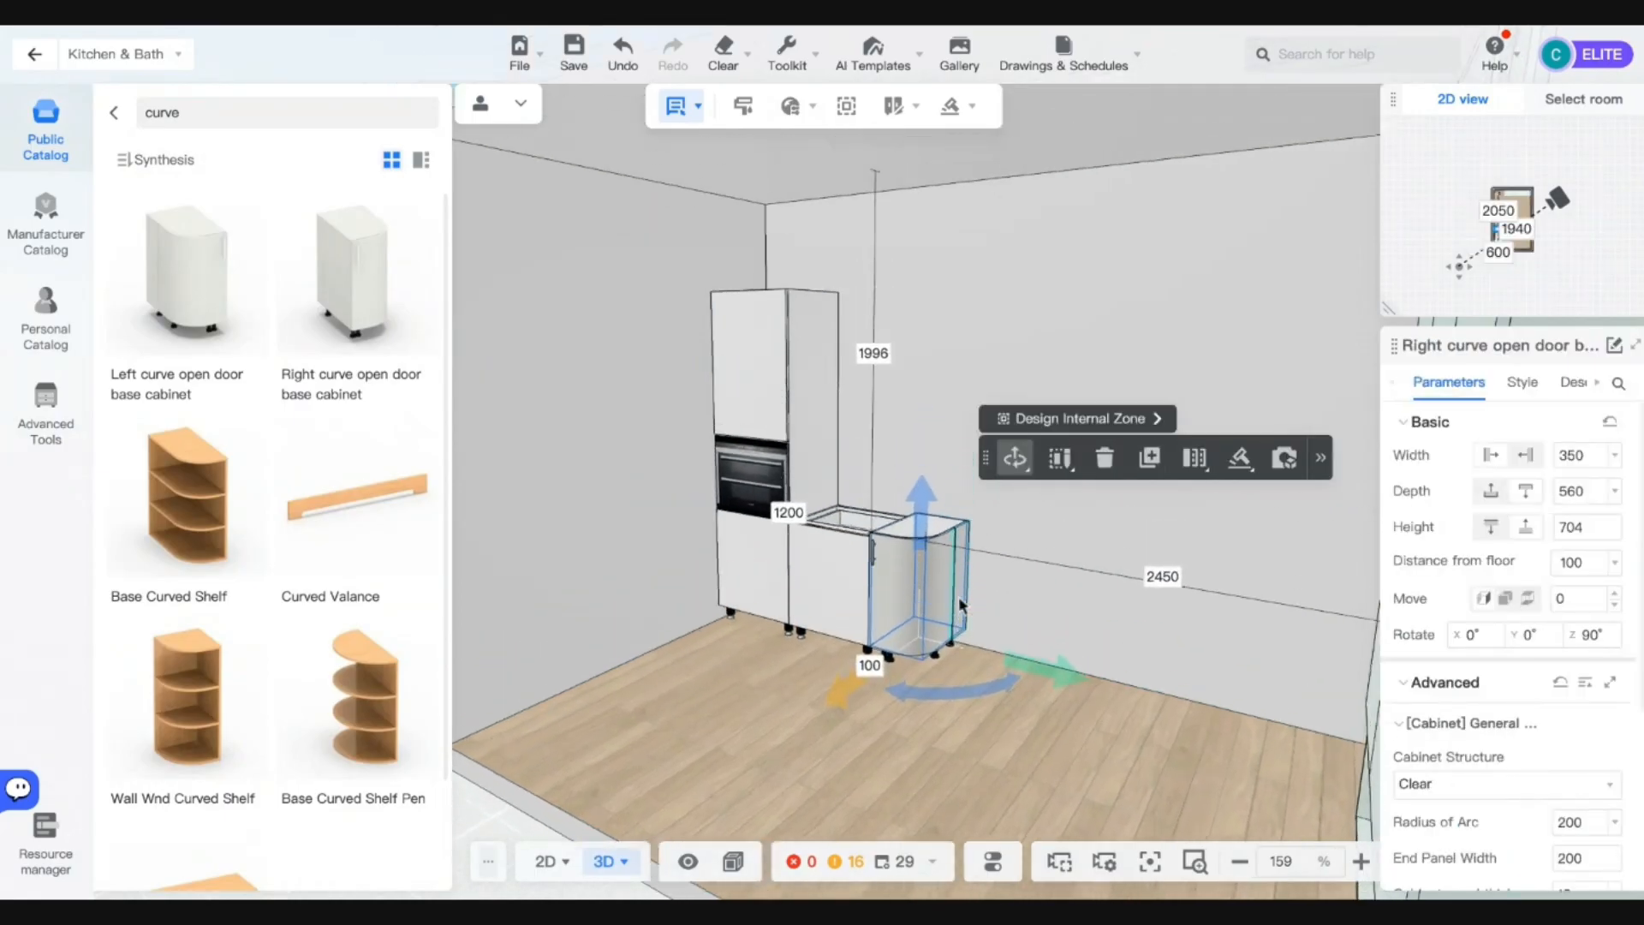
{"action": "scroll", "coordinate": [960, 605], "scroll_direction": "up", "scroll_amount": 5}
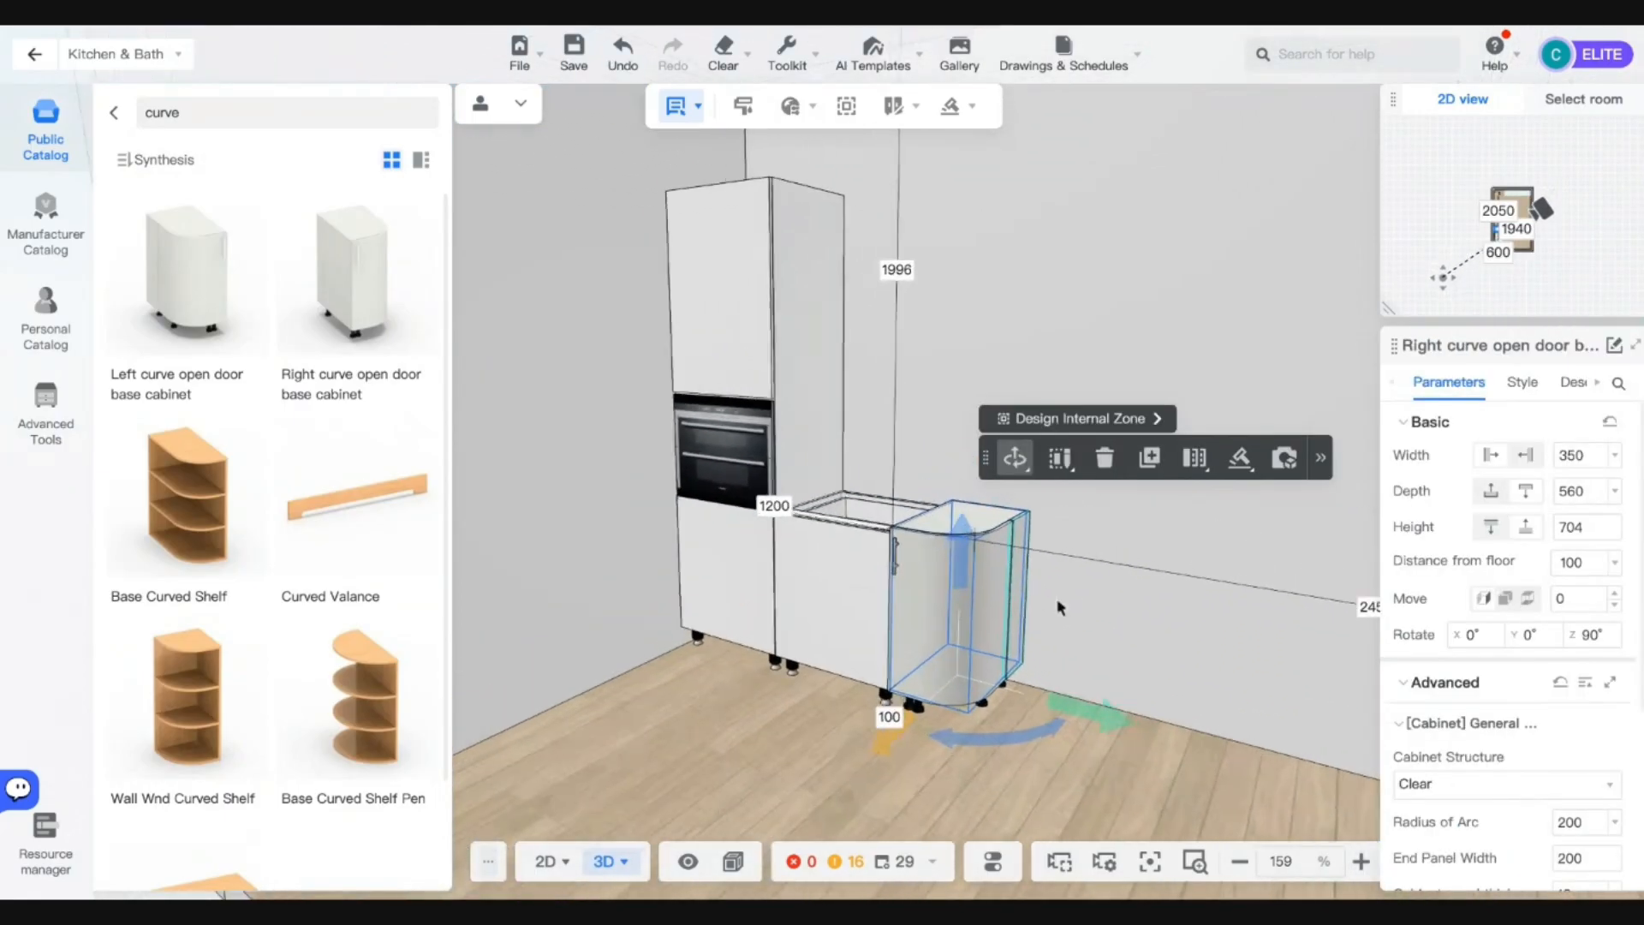
Set the curved cabinet's height to 677 to match the rice bin.
{"action": "left_click", "coordinate": [802, 621]}
{"action": "left_click", "coordinate": [995, 617]}
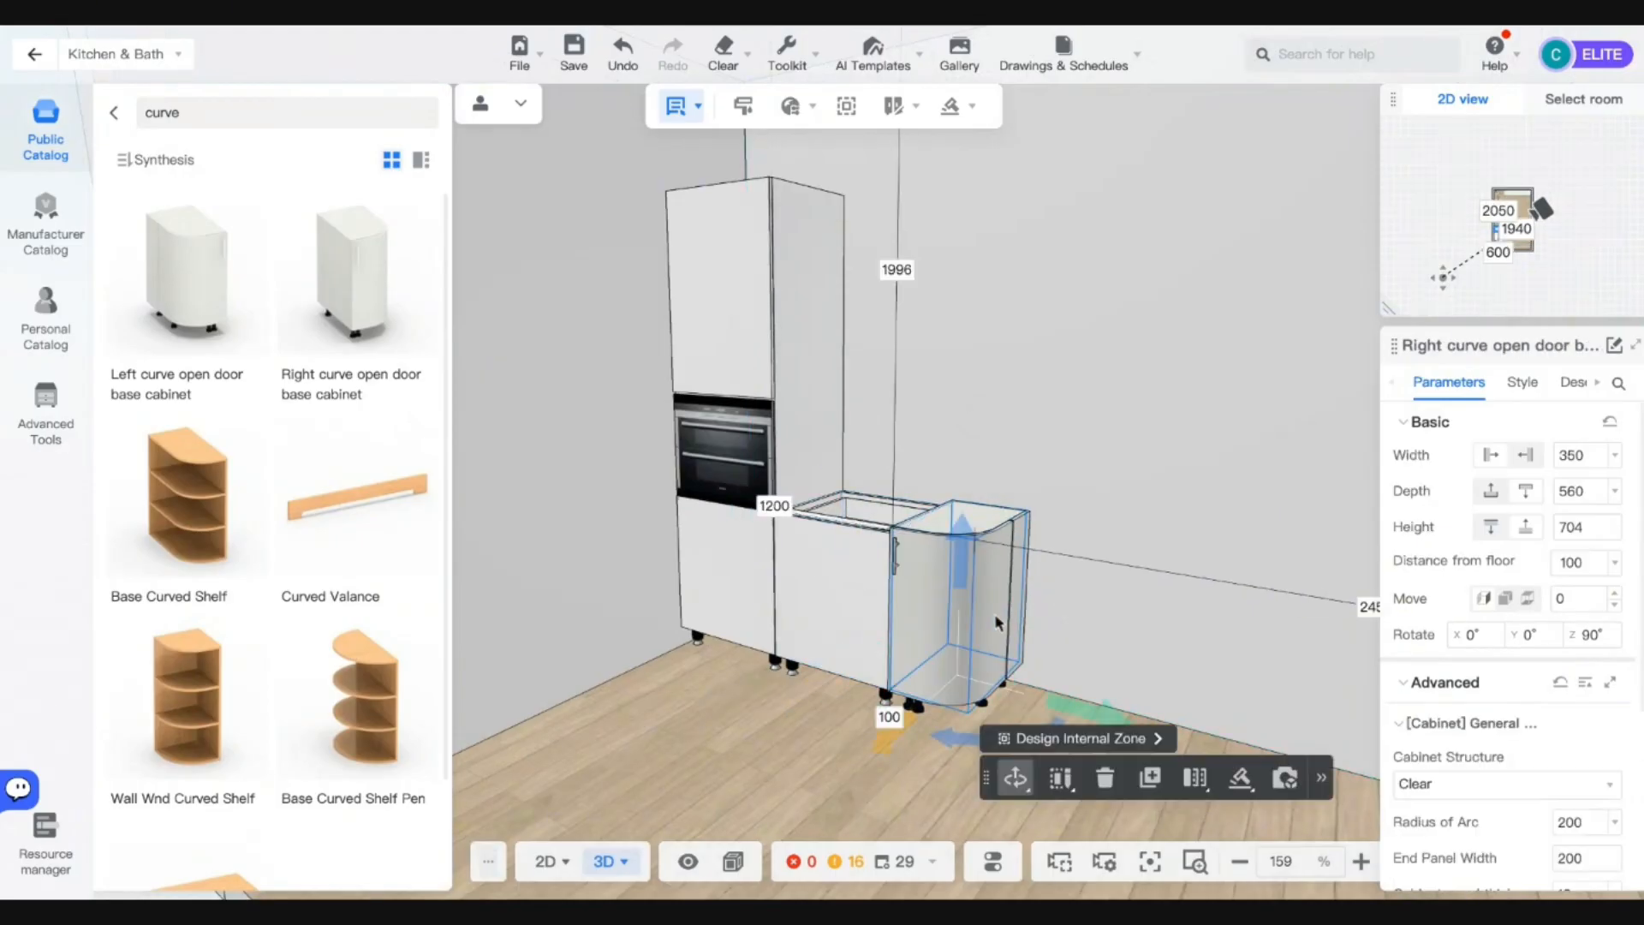
{"action": "double_click", "coordinate": [1580, 529]}
{"action": "type", "text": "677"}
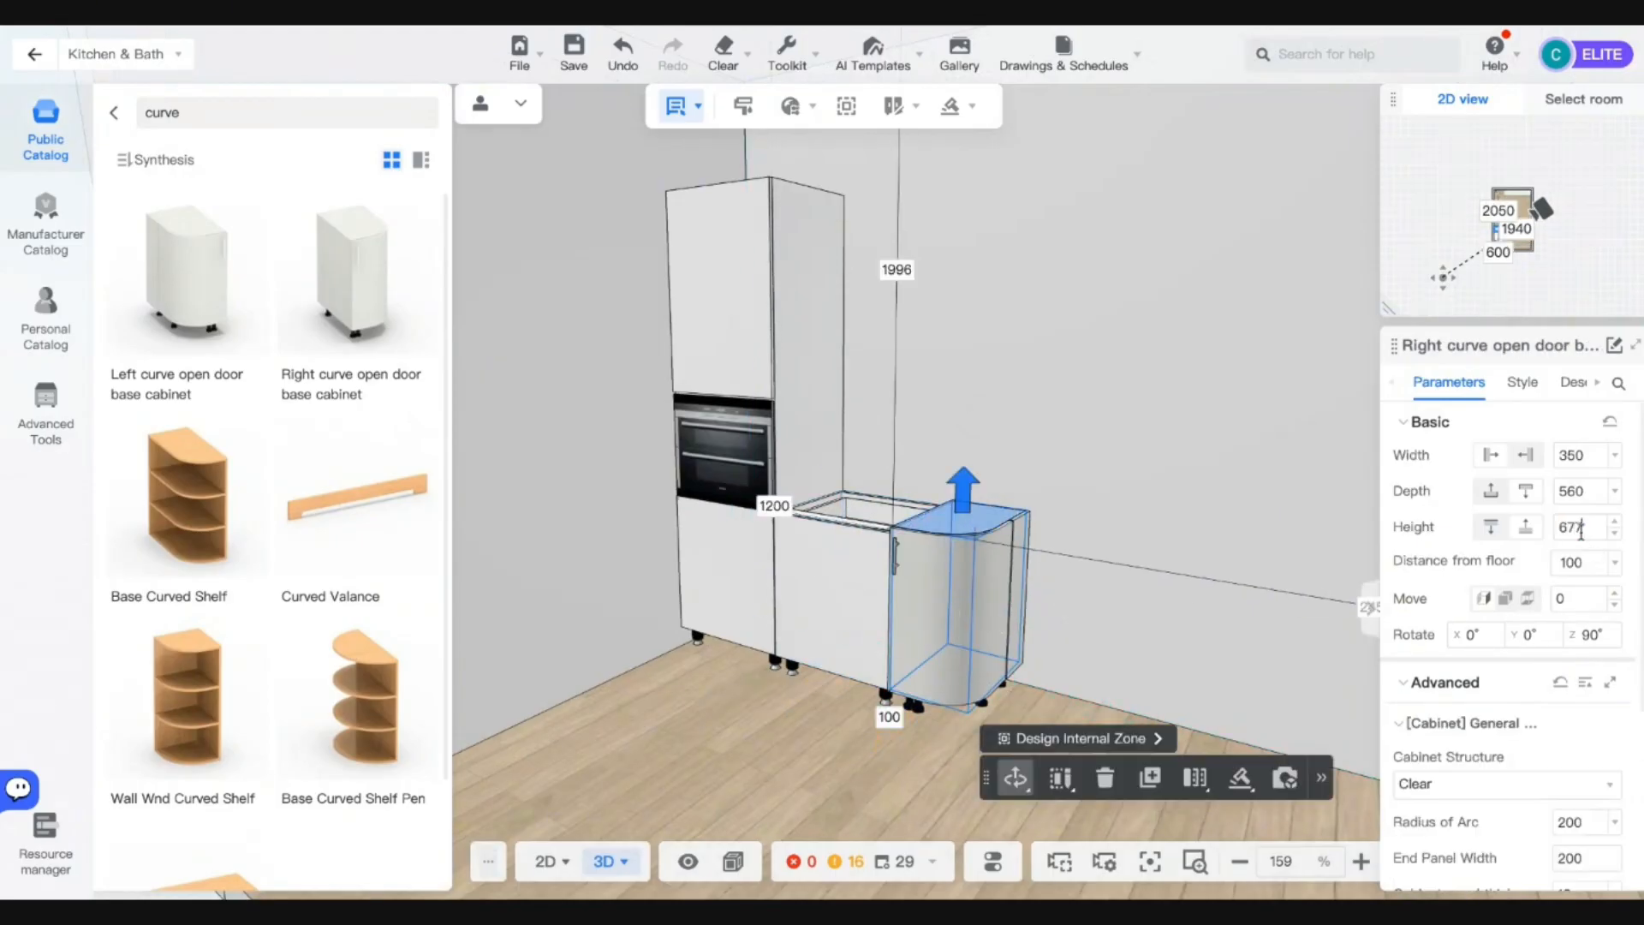
{"action": "key", "text": "Return"}
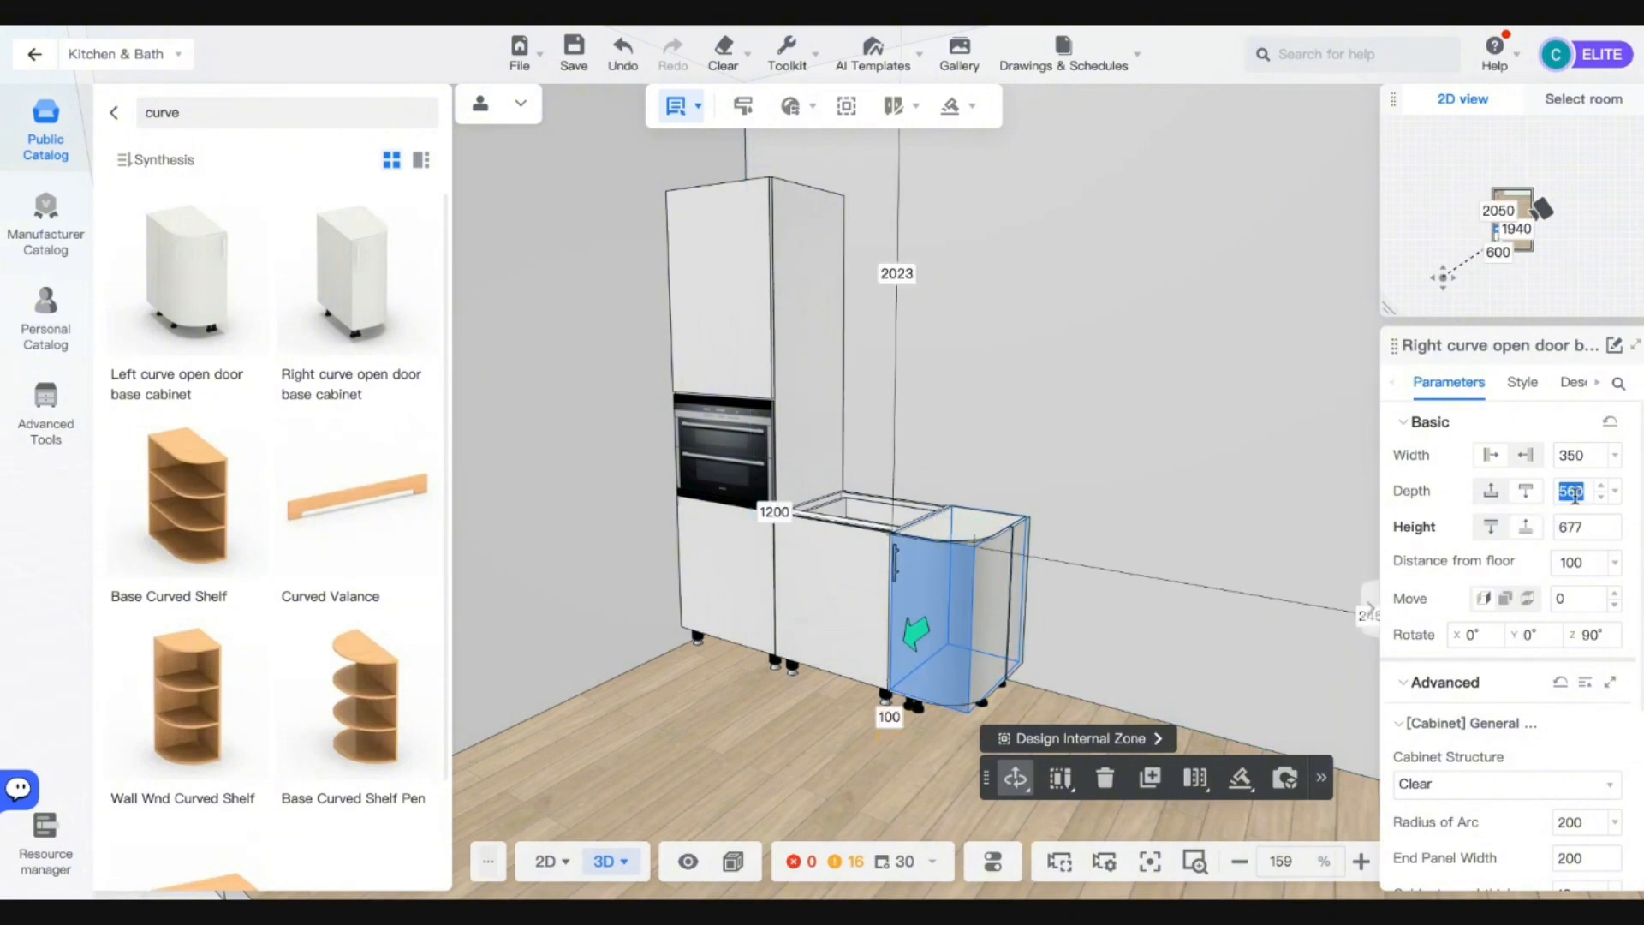
Change the curved end cabinet's width, trying 200 and then narrowing it to 100.
{"action": "left_click", "coordinate": [1572, 455]}
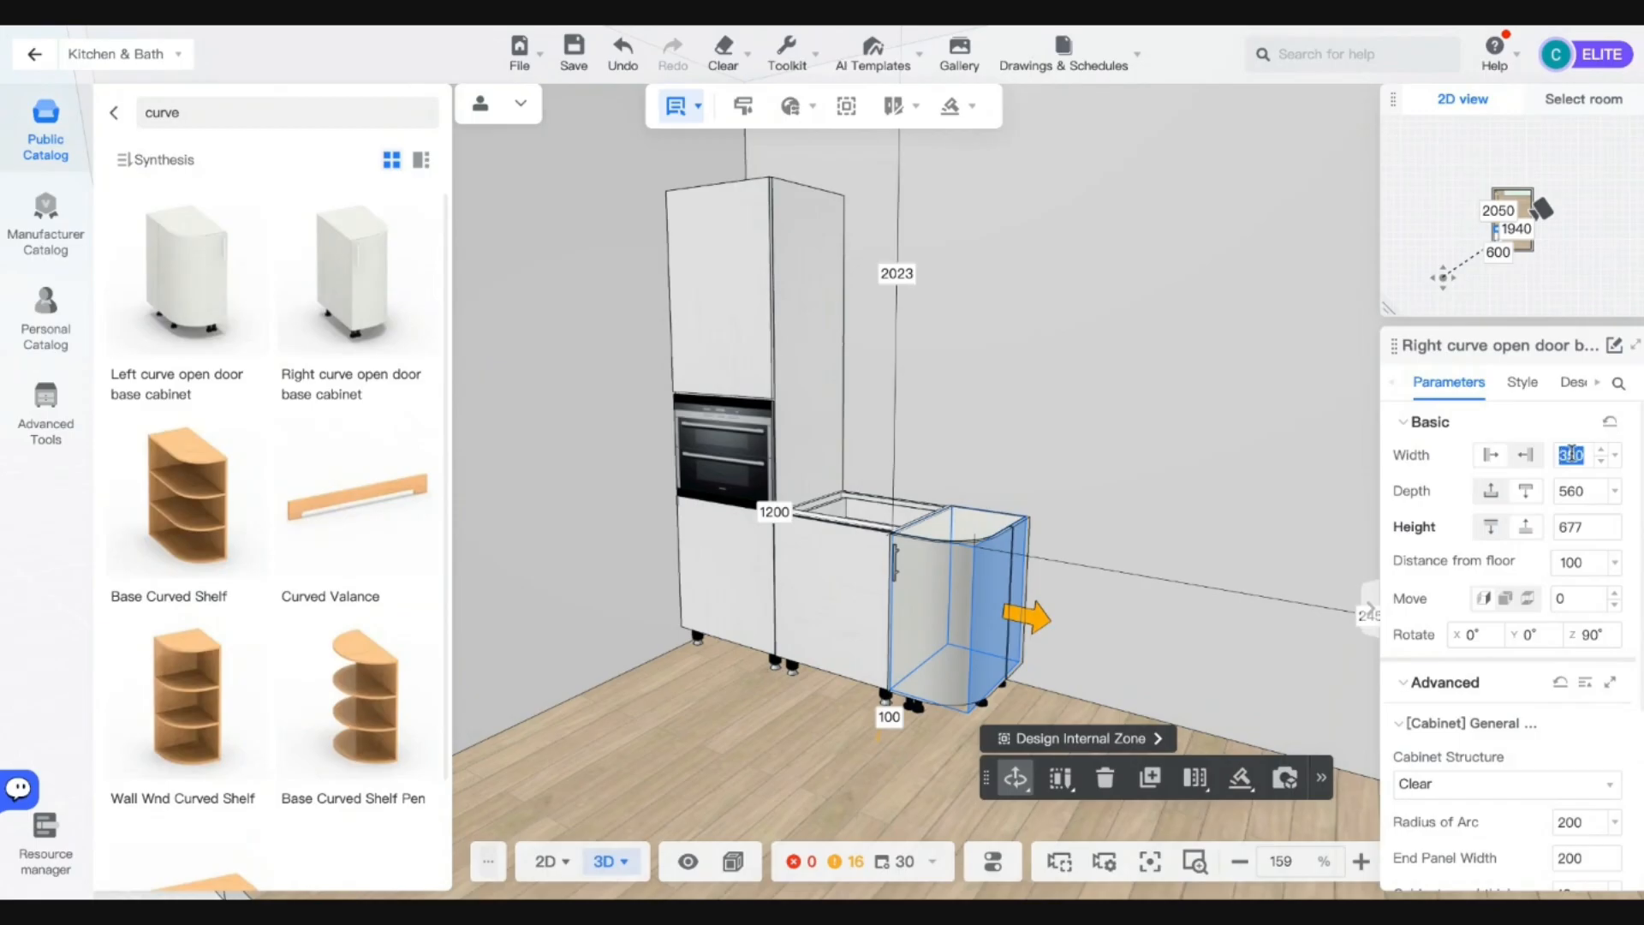
{"action": "type", "text": "200"}
{"action": "key", "text": "Return"}
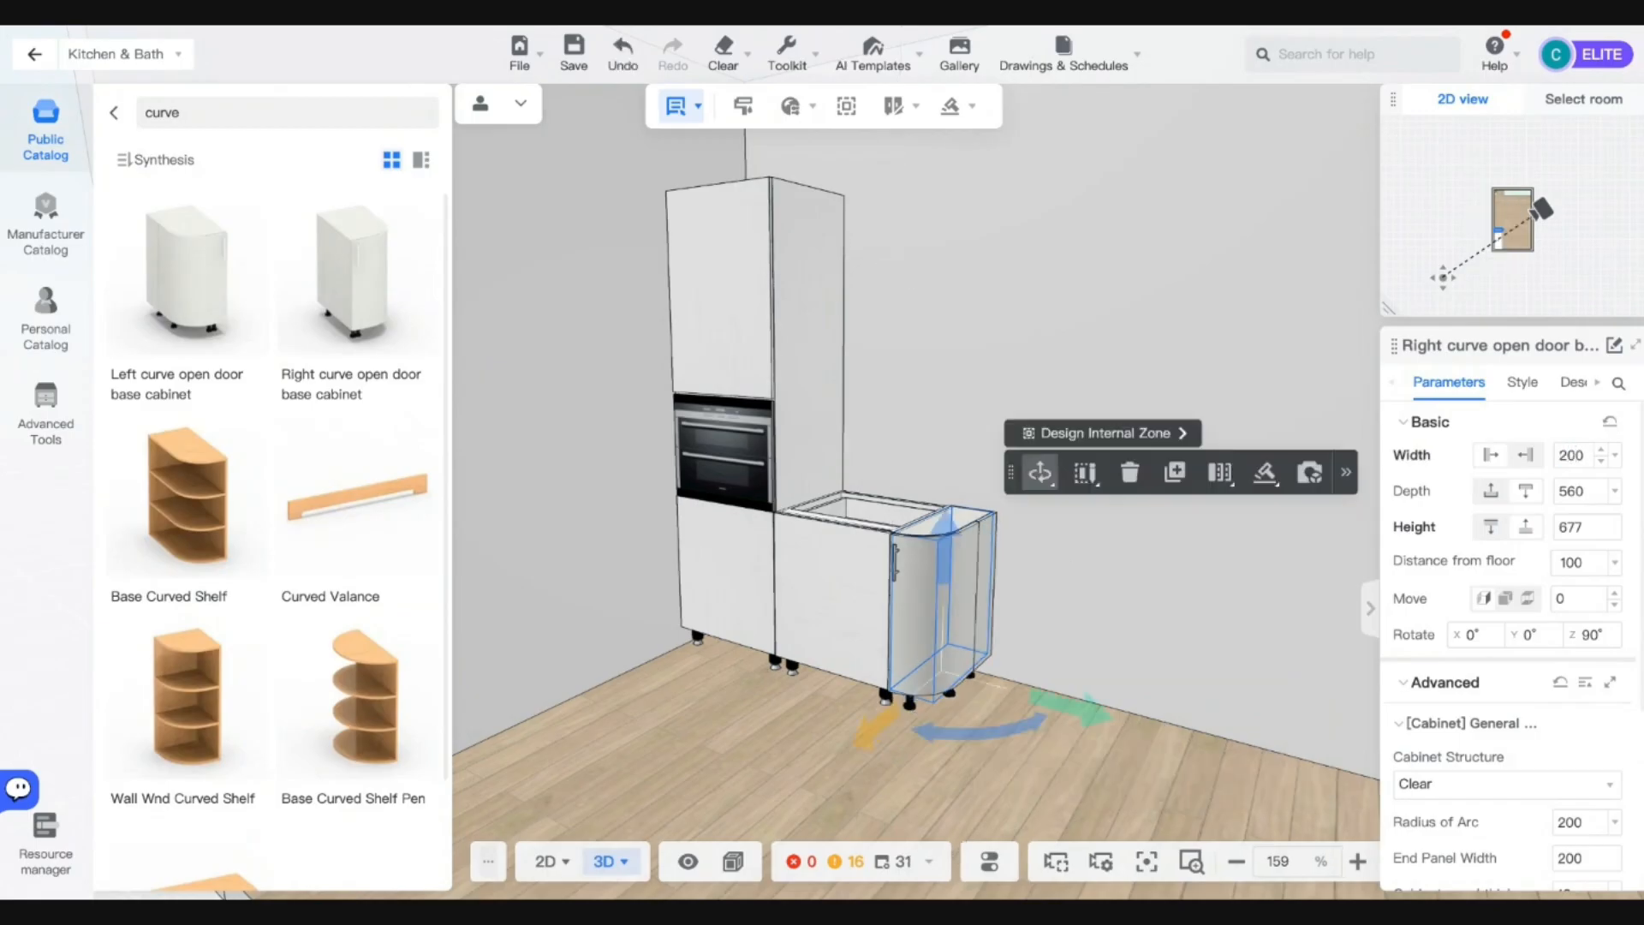
{"action": "left_click", "coordinate": [1572, 455]}
{"action": "type", "text": "100"}
{"action": "key", "text": "Return"}
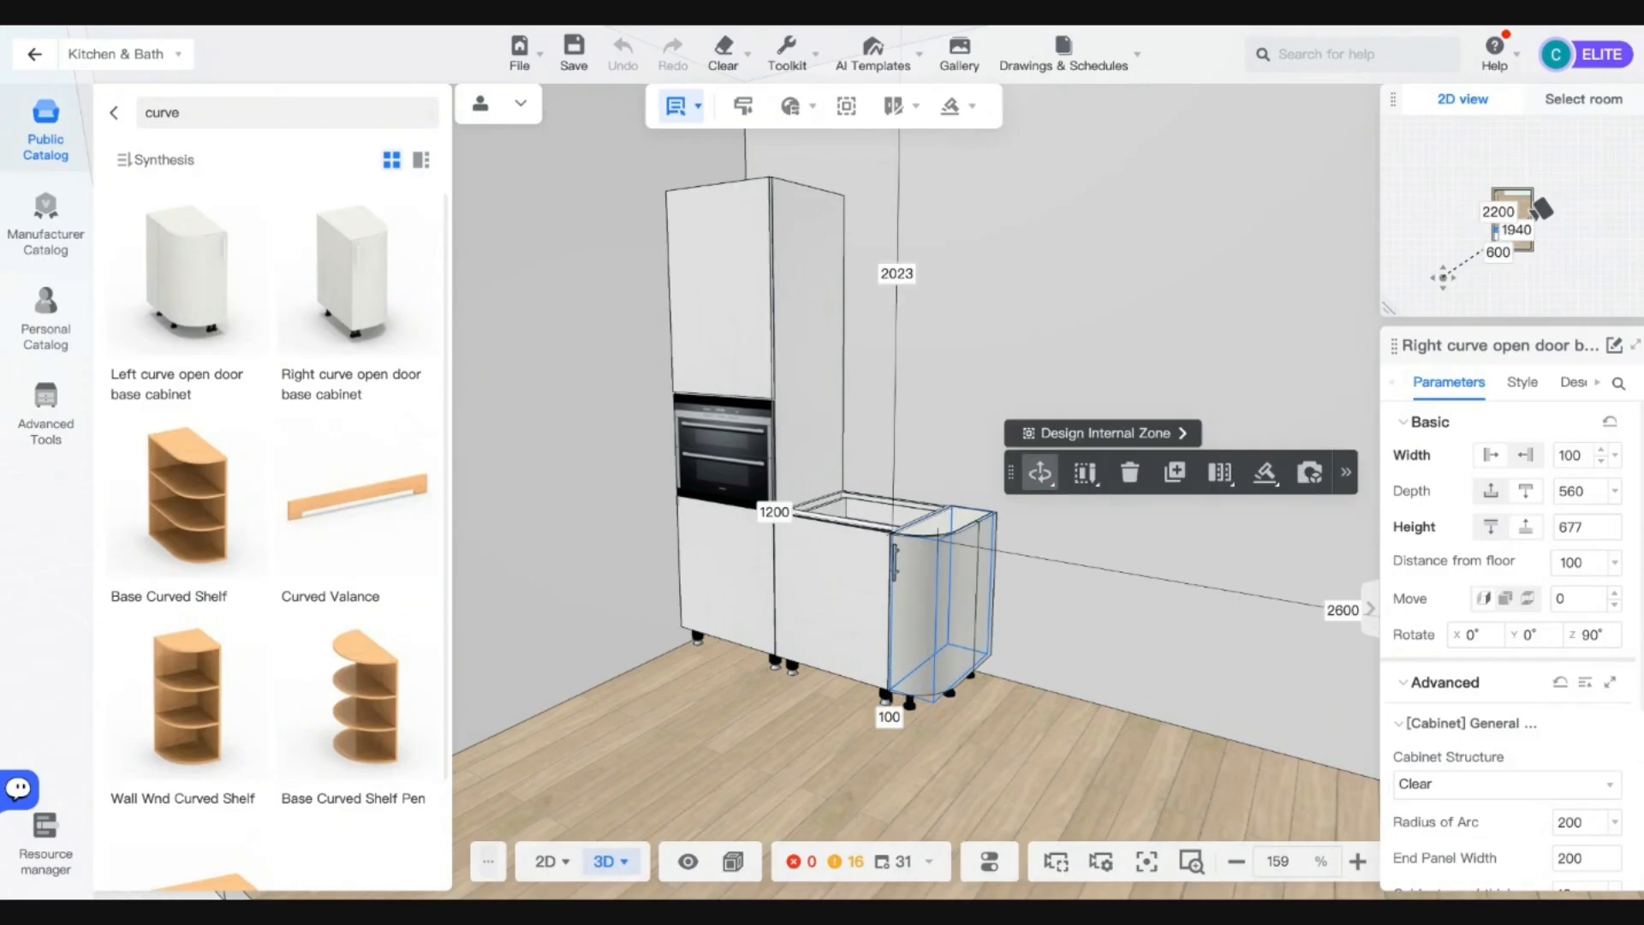
{"action": "scroll", "coordinate": [1237, 579], "scroll_direction": "up", "scroll_amount": 5}
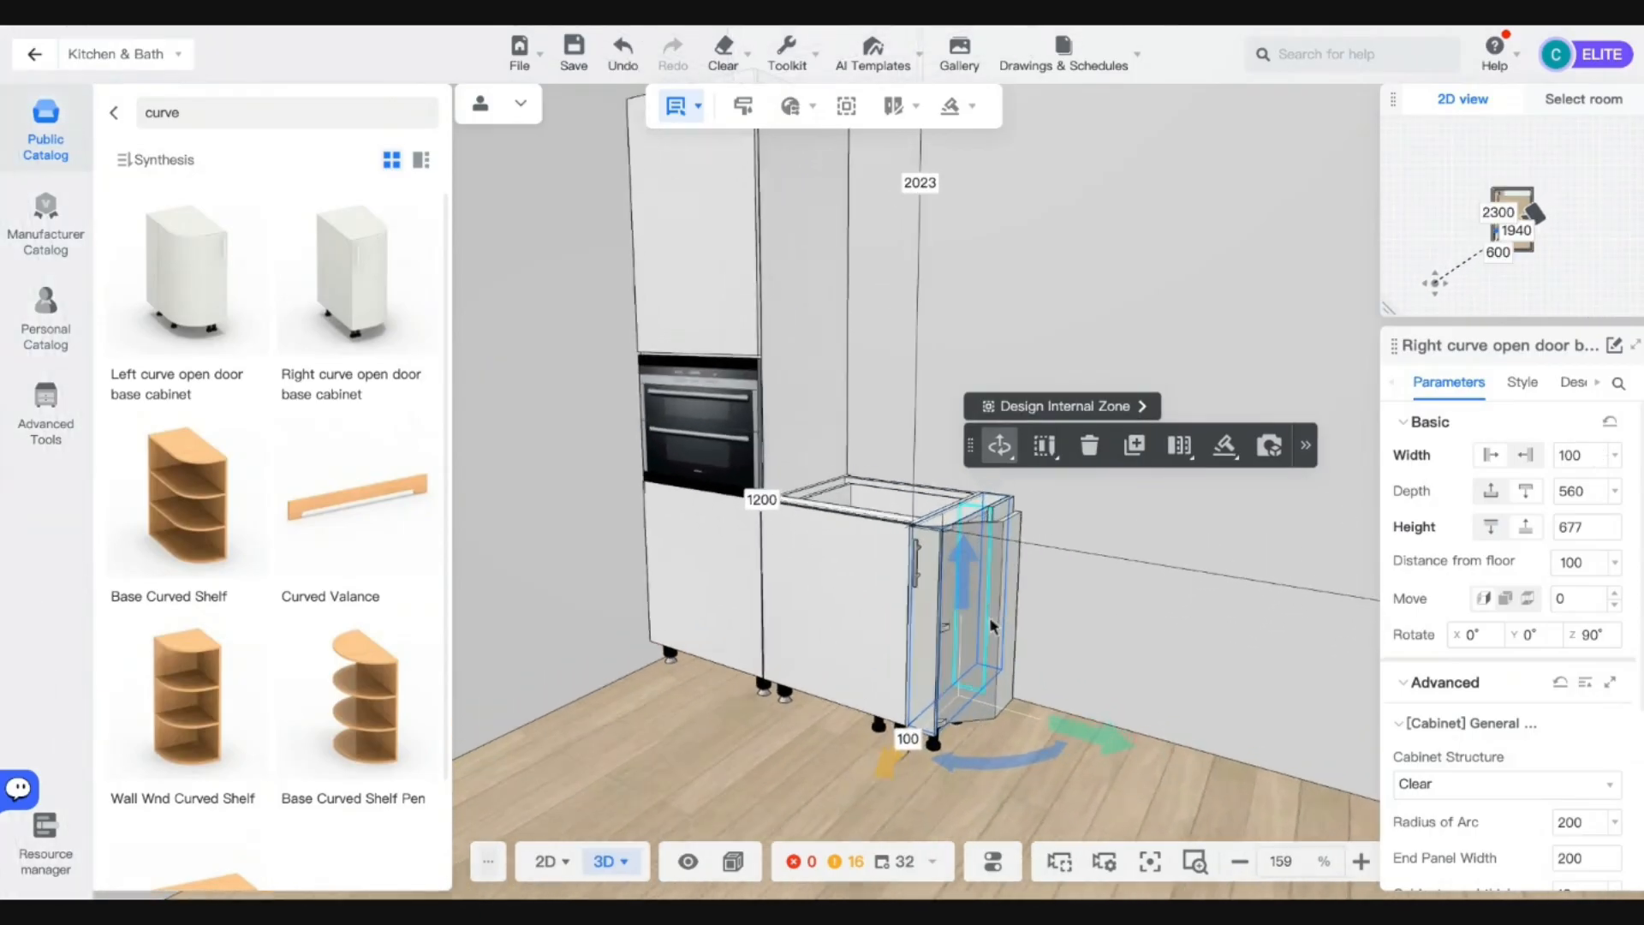
{"action": "double_click", "coordinate": [1006, 567]}
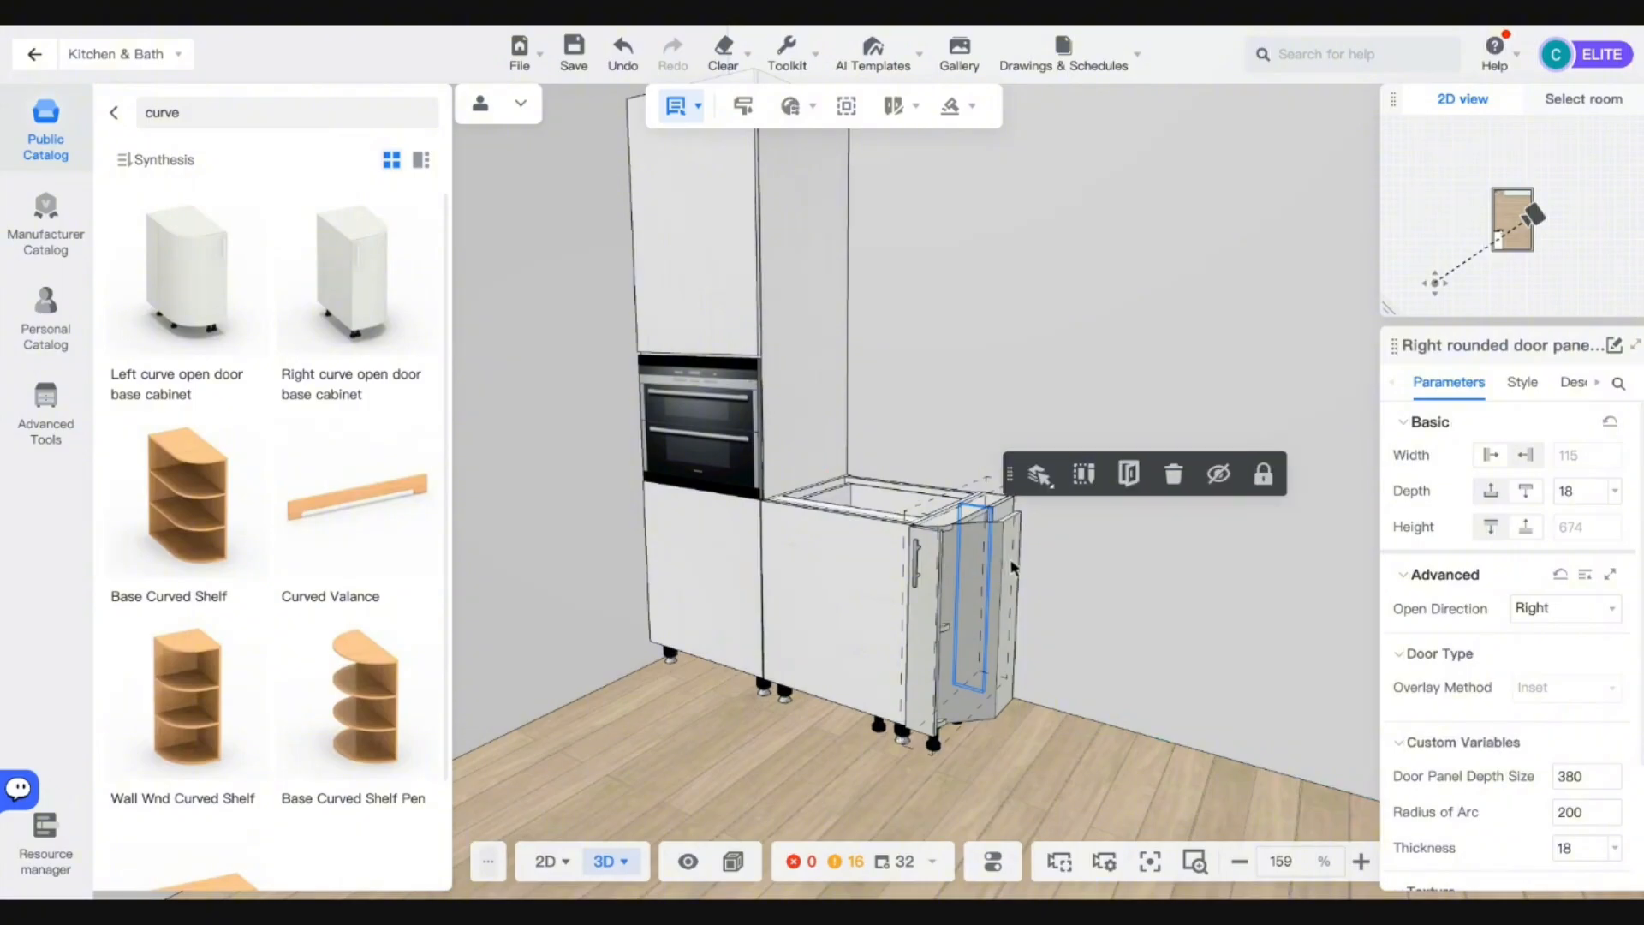
{"action": "key", "text": "ctrl+z"}
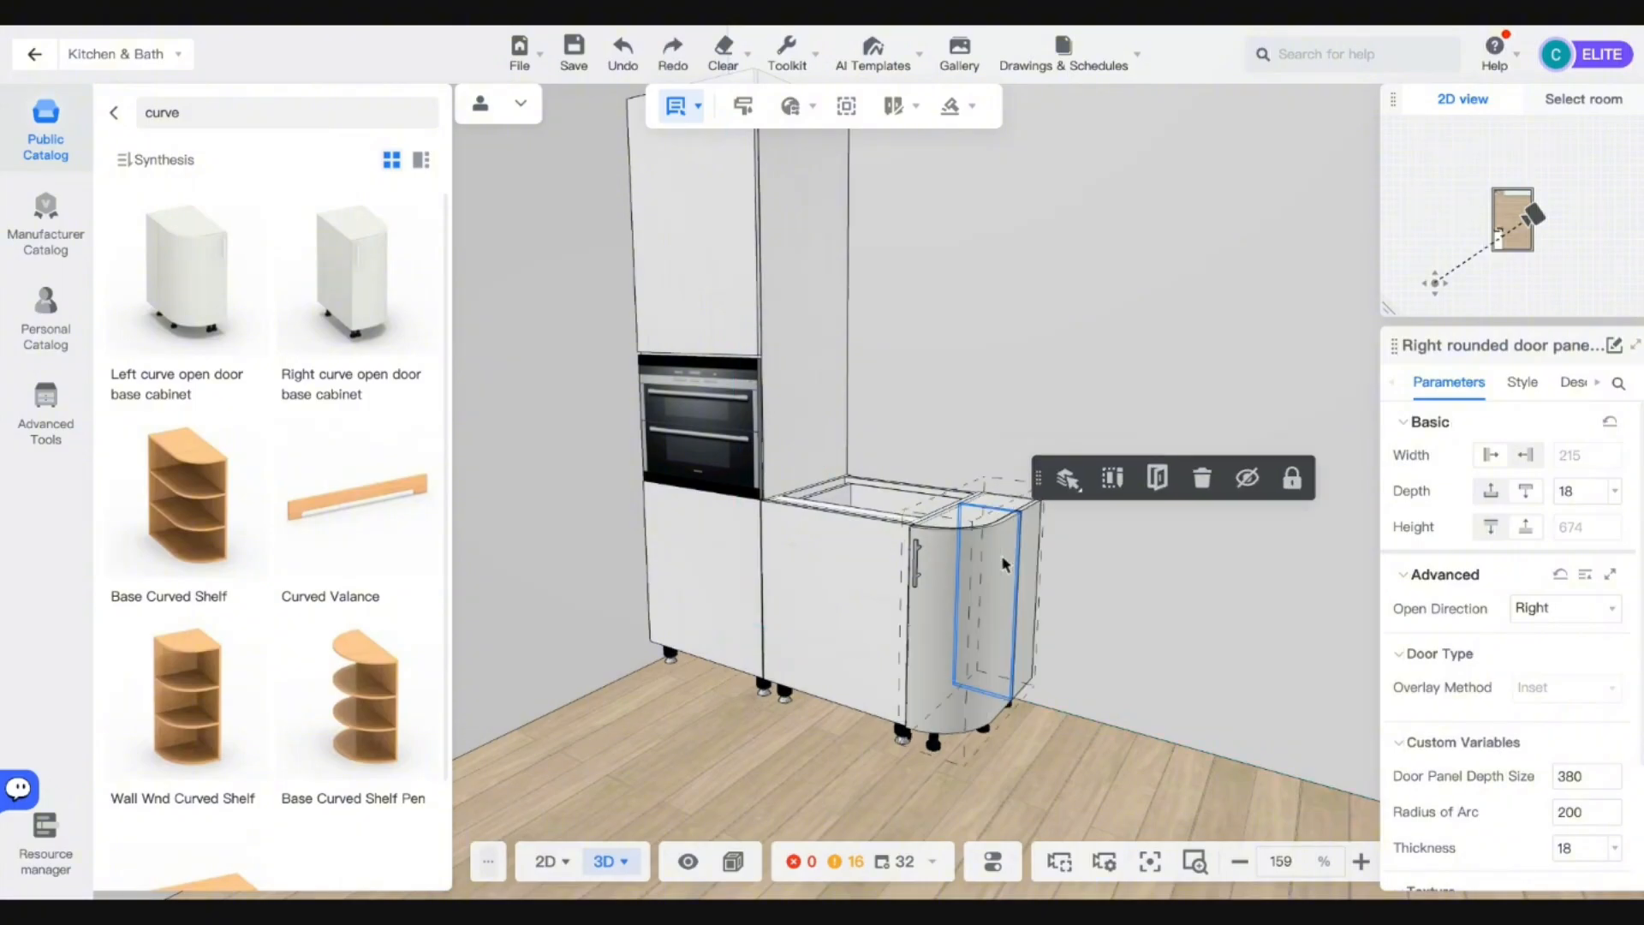
Delete the fixed shelf inside the curved end cabinet, closing its doors afterwards.
{"action": "key", "text": "o"}
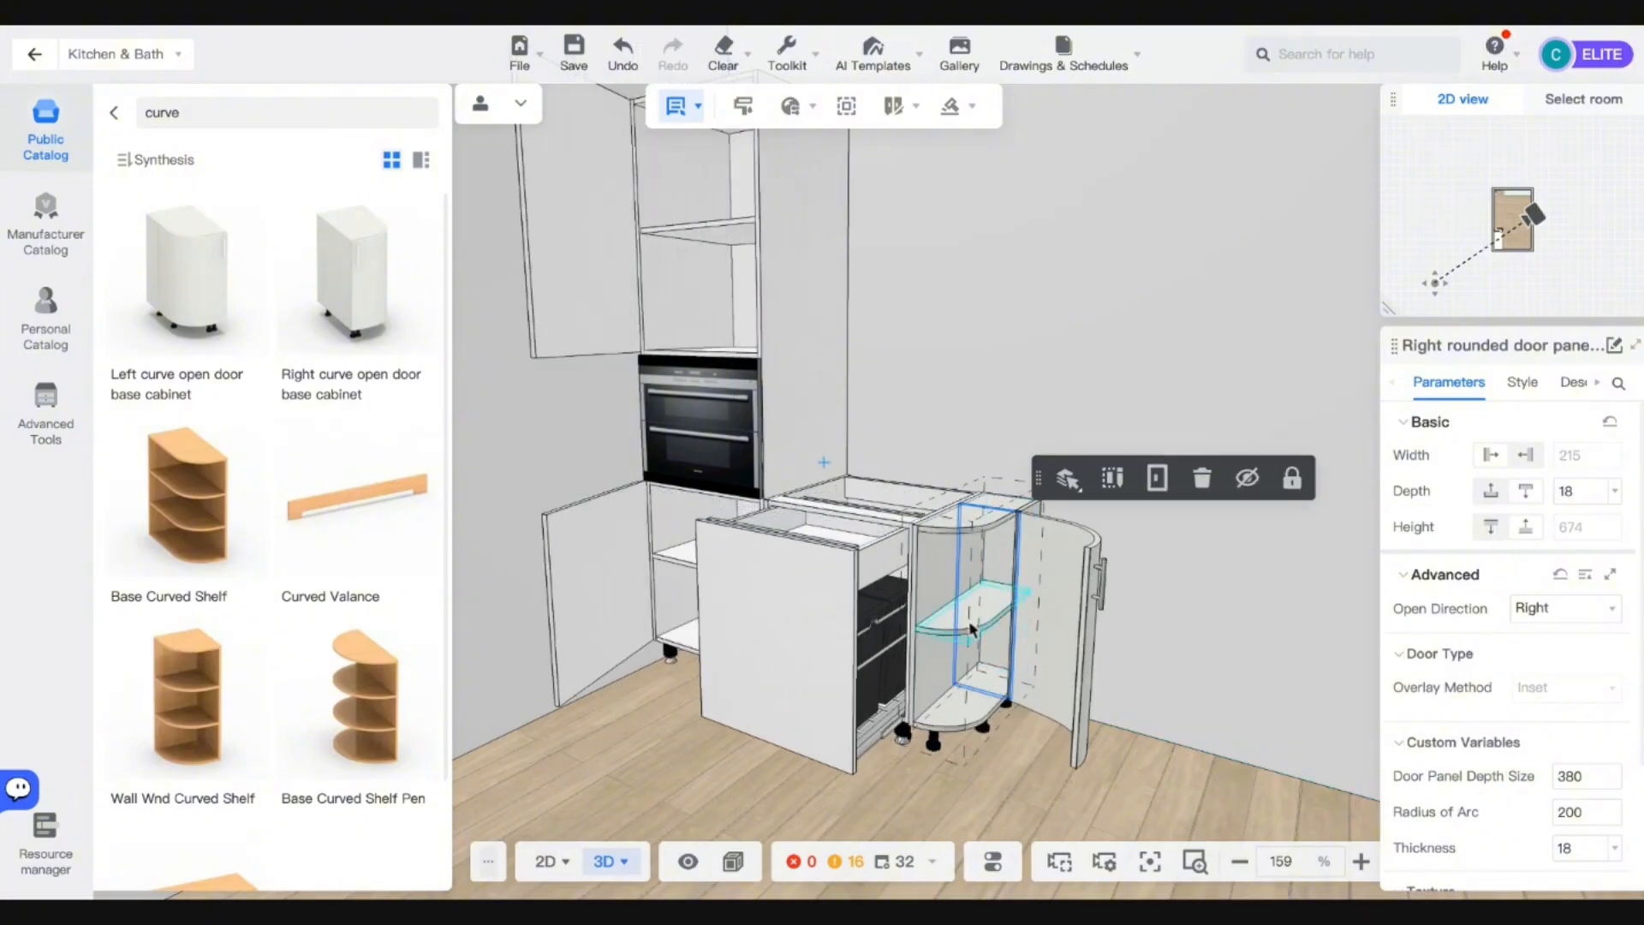
{"action": "left_click", "coordinate": [971, 628]}
{"action": "key", "text": "Delete"}
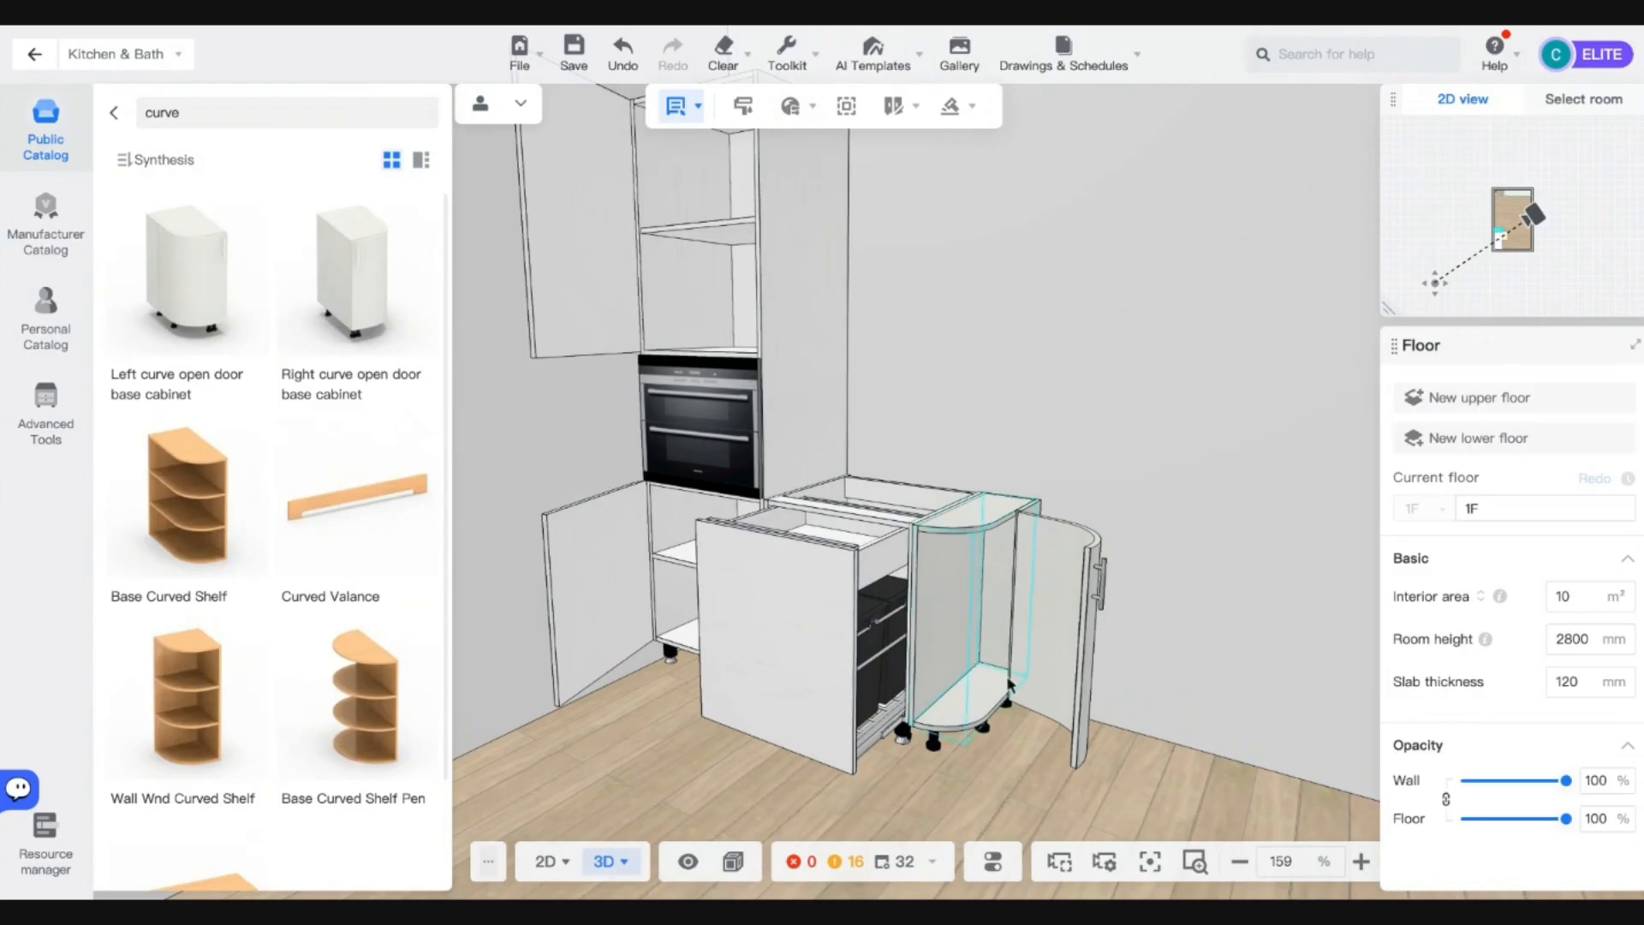
{"action": "key", "text": "o"}
Confirm the curved end cabinet's width at 100.
{"action": "left_click", "coordinate": [1031, 611]}
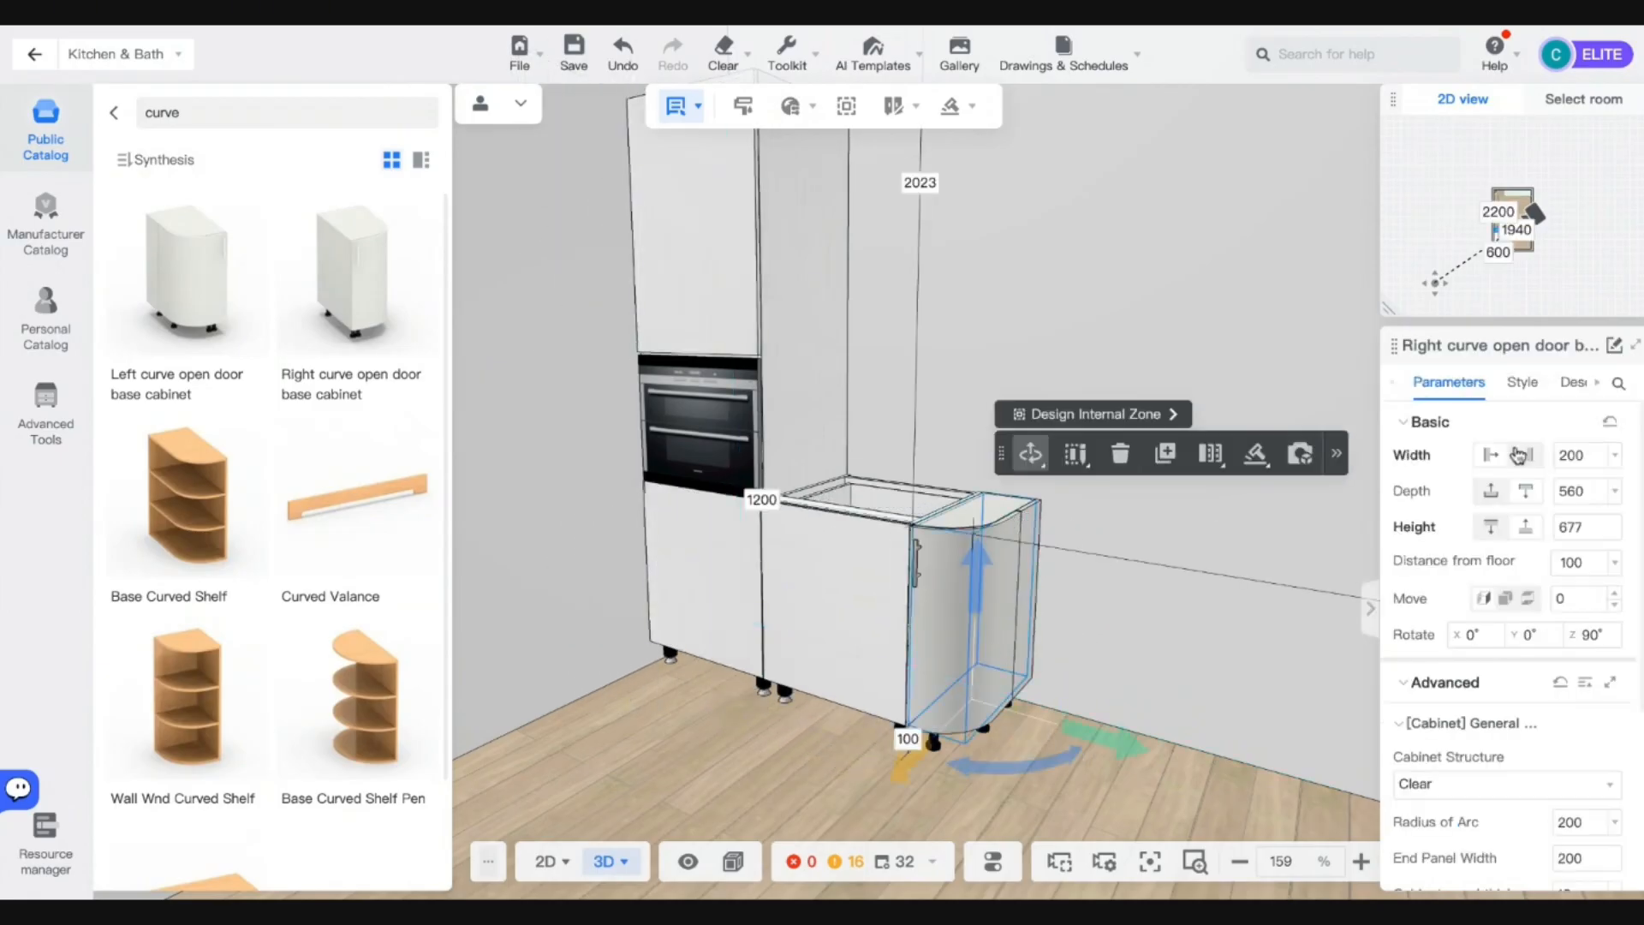
{"action": "left_click", "coordinate": [1575, 455]}
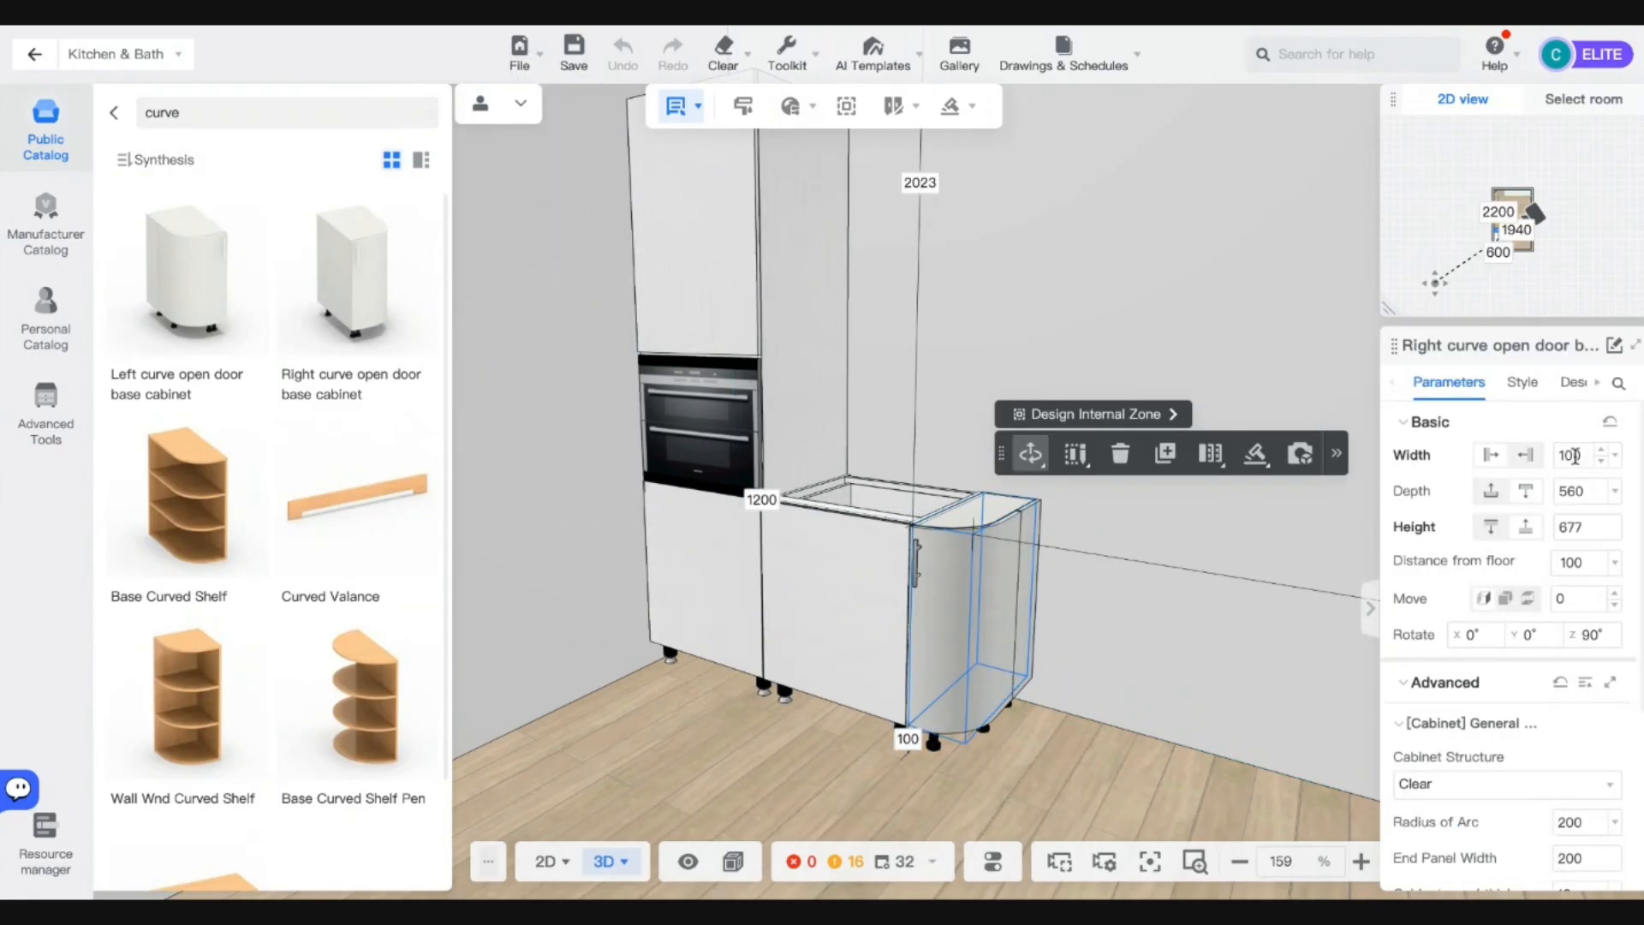
{"action": "key", "text": "Return"}
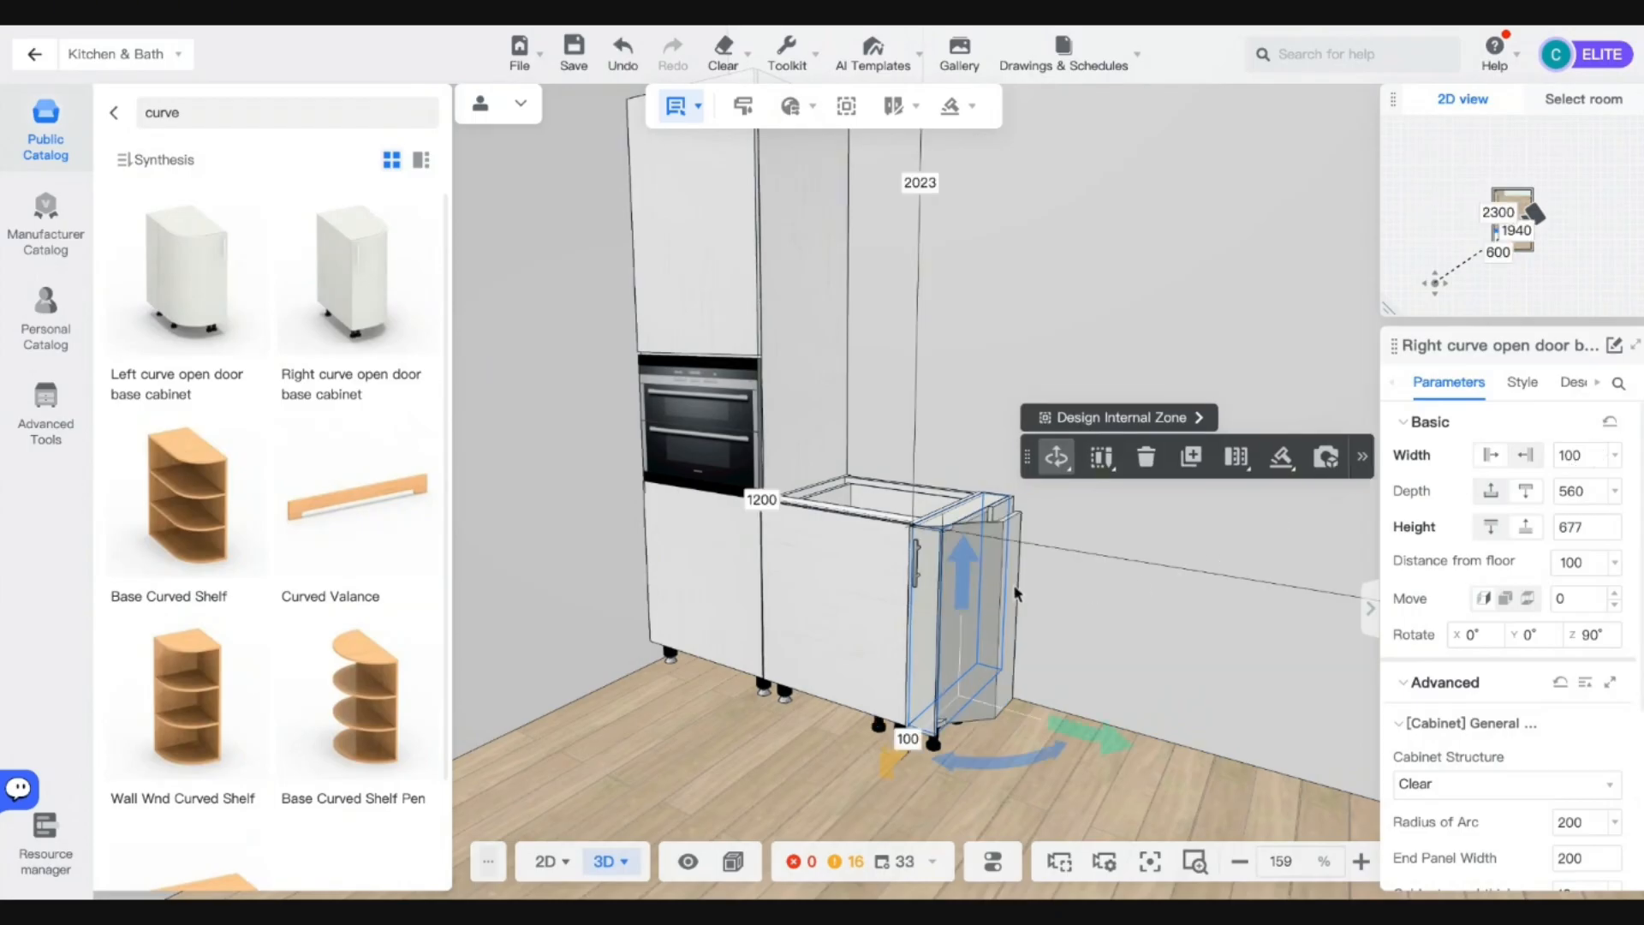
{"action": "mouse_move", "coordinate": [1109, 697]}
{"action": "right_mouse_down"}
{"action": "mouse_move", "coordinate": [1031, 739]}
{"action": "mouse_move", "coordinate": [1081, 706]}
{"action": "right_mouse_up"}
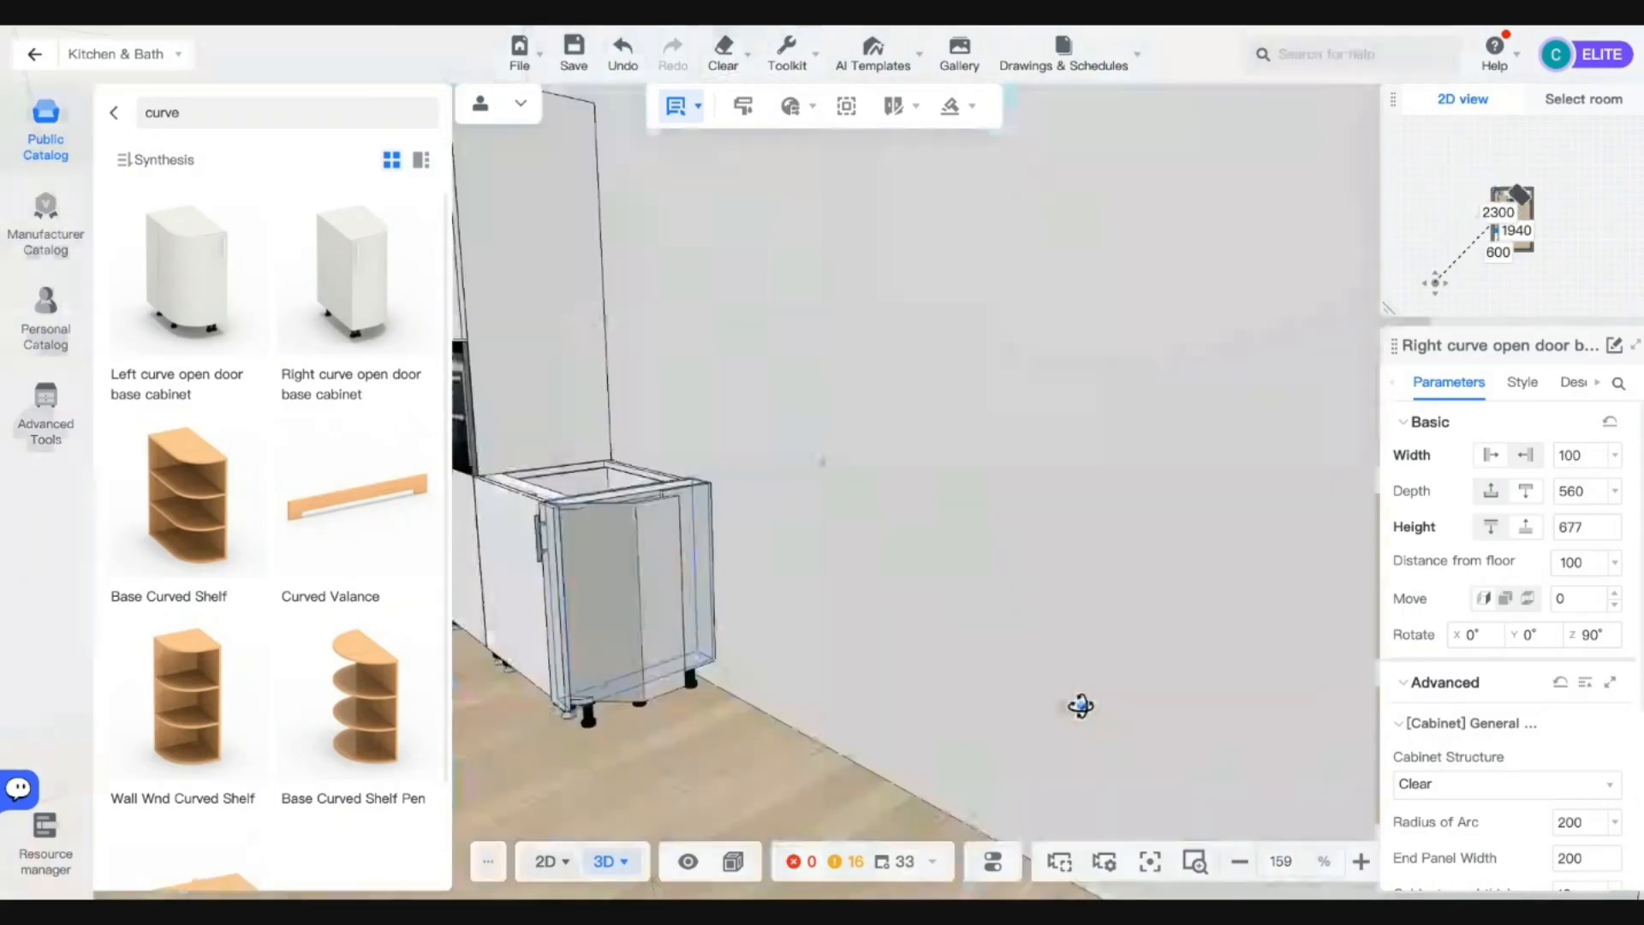
{"action": "scroll", "coordinate": [1080, 705], "scroll_direction": "up", "scroll_amount": 5}
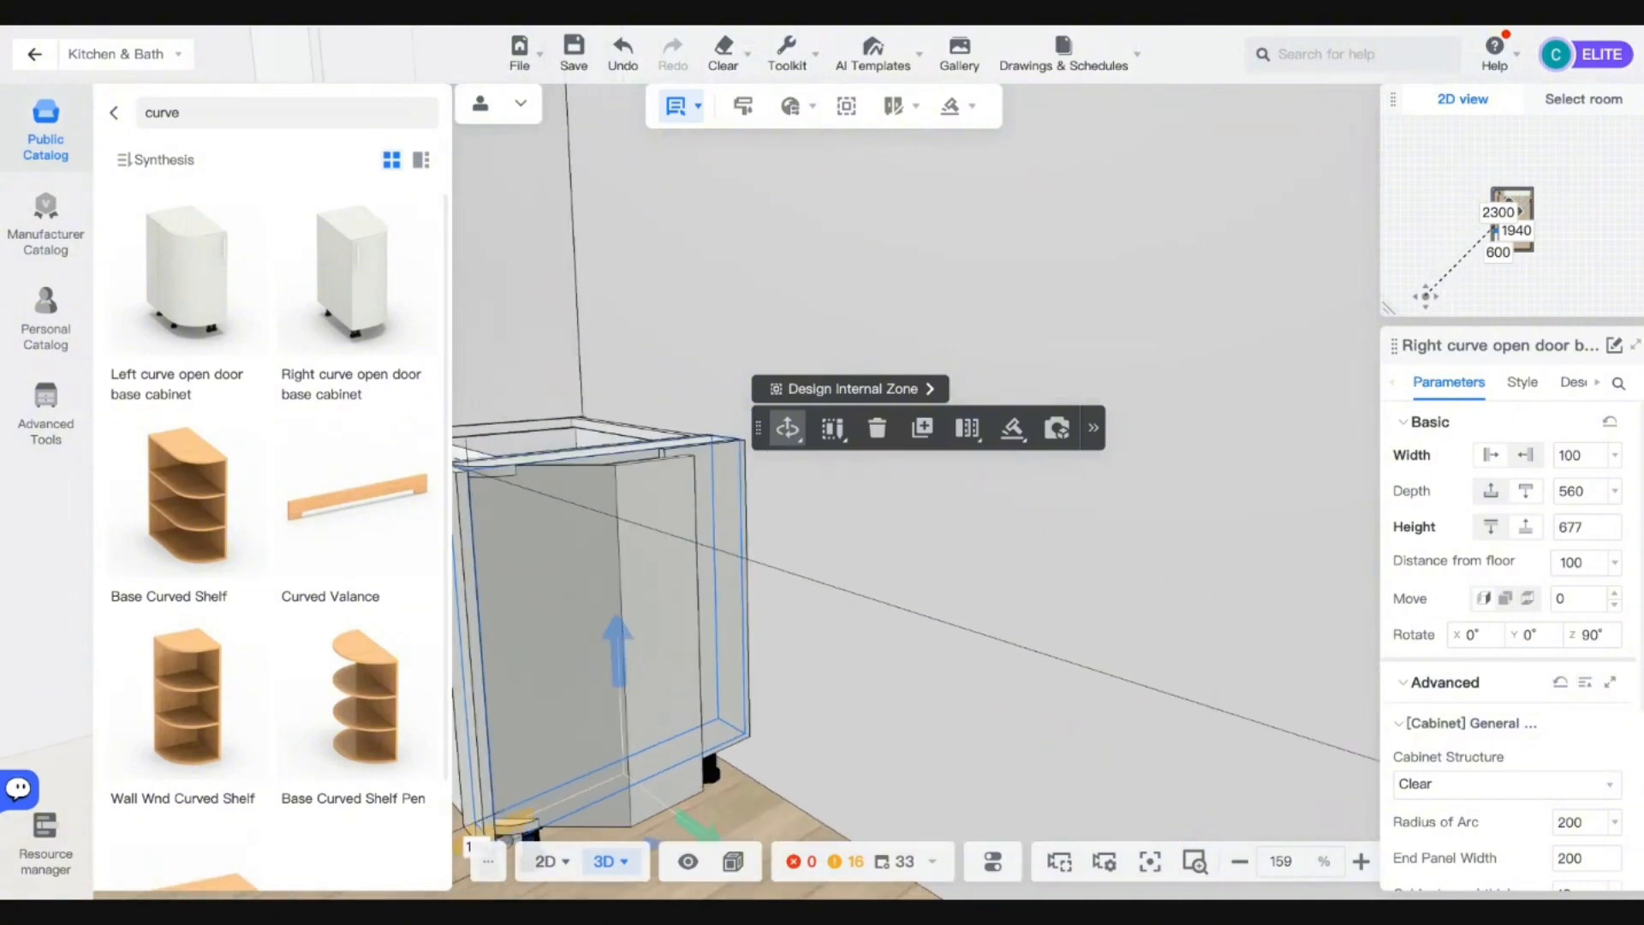
{"action": "middle_click_drag", "start_coordinate": [743, 670], "coordinate": [744, 722]}
Inspect the rounded door panel, then reselect the curved end cabinet.
{"action": "left_click", "coordinate": [626, 618]}
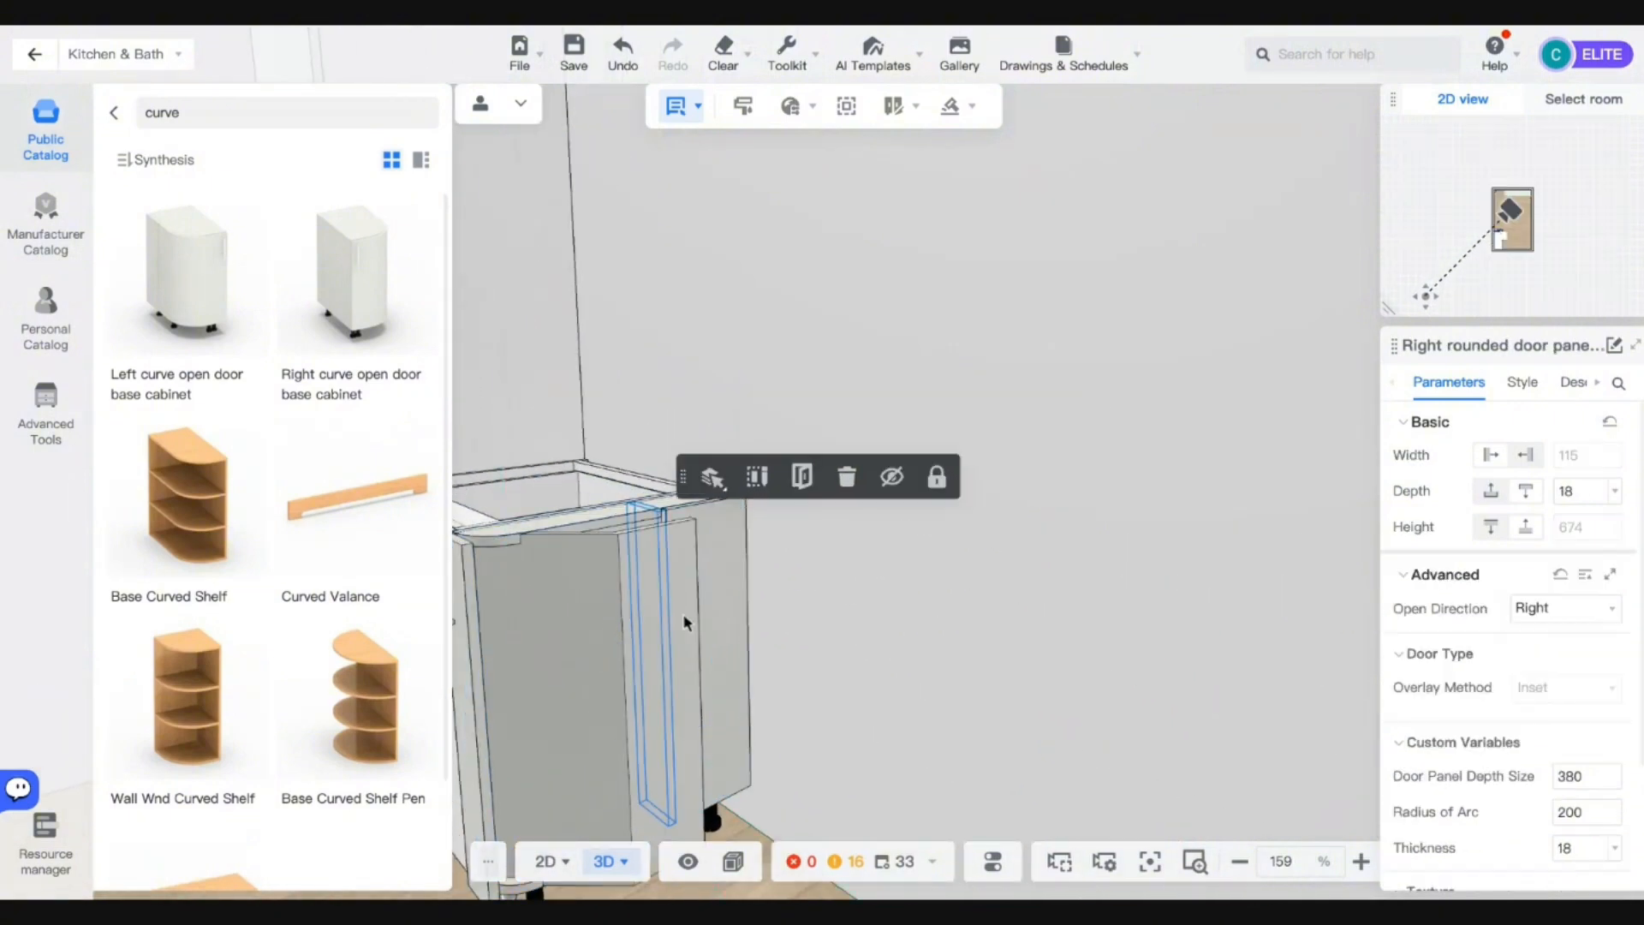
{"action": "scroll", "coordinate": [720, 647], "scroll_direction": "down", "scroll_amount": 5}
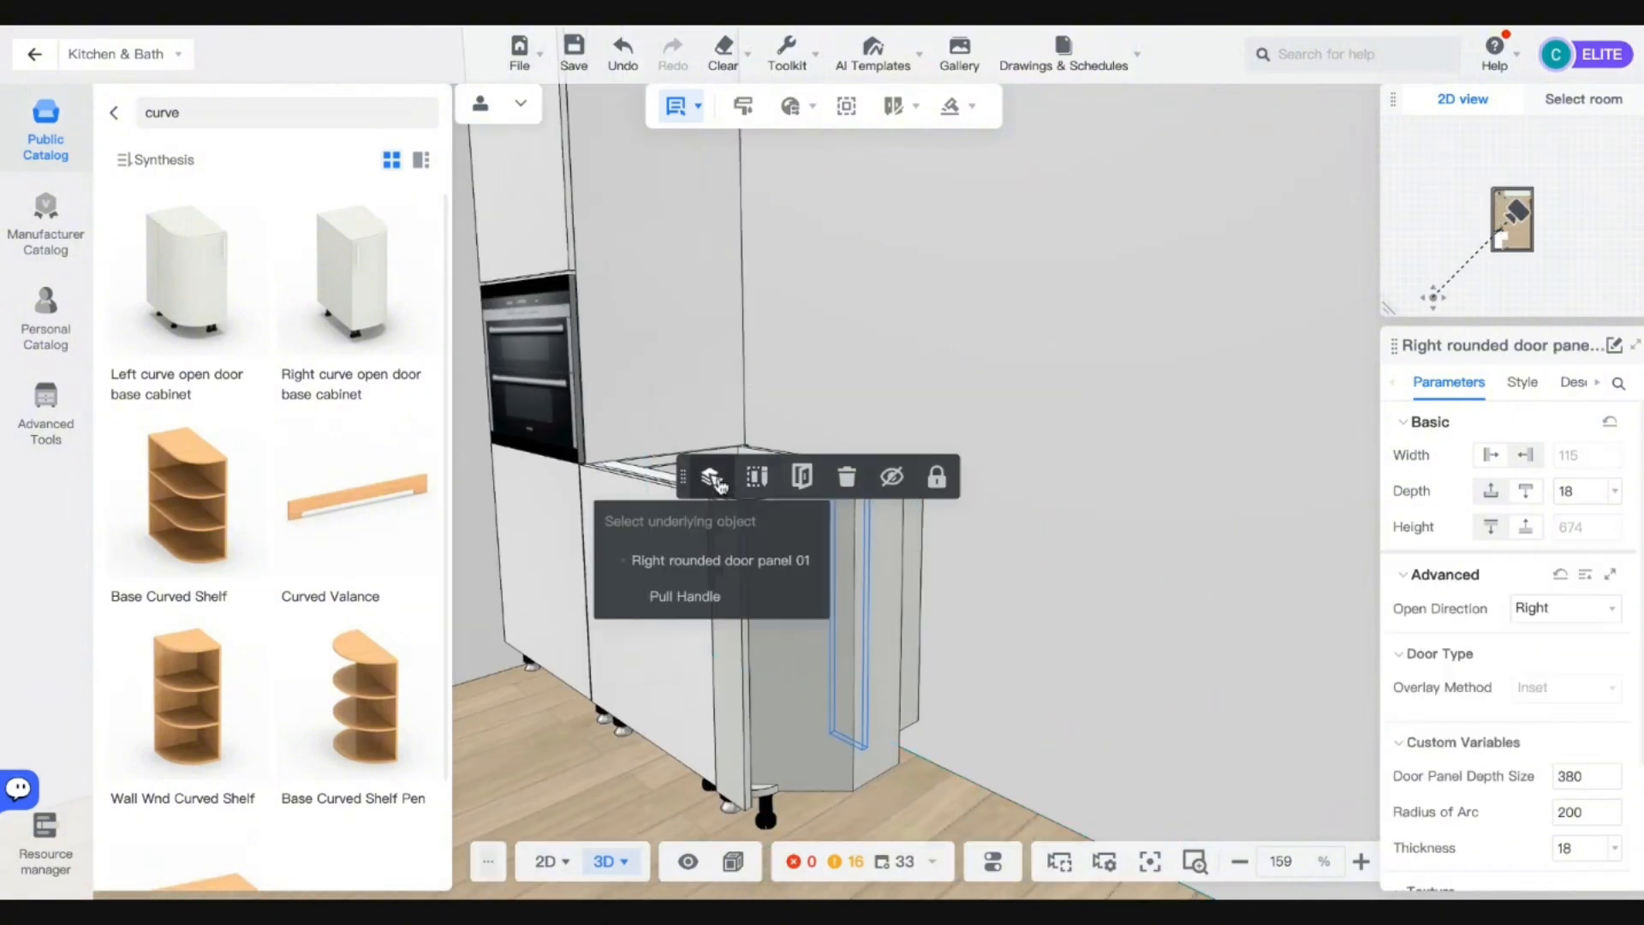
{"action": "left_click", "coordinate": [712, 477]}
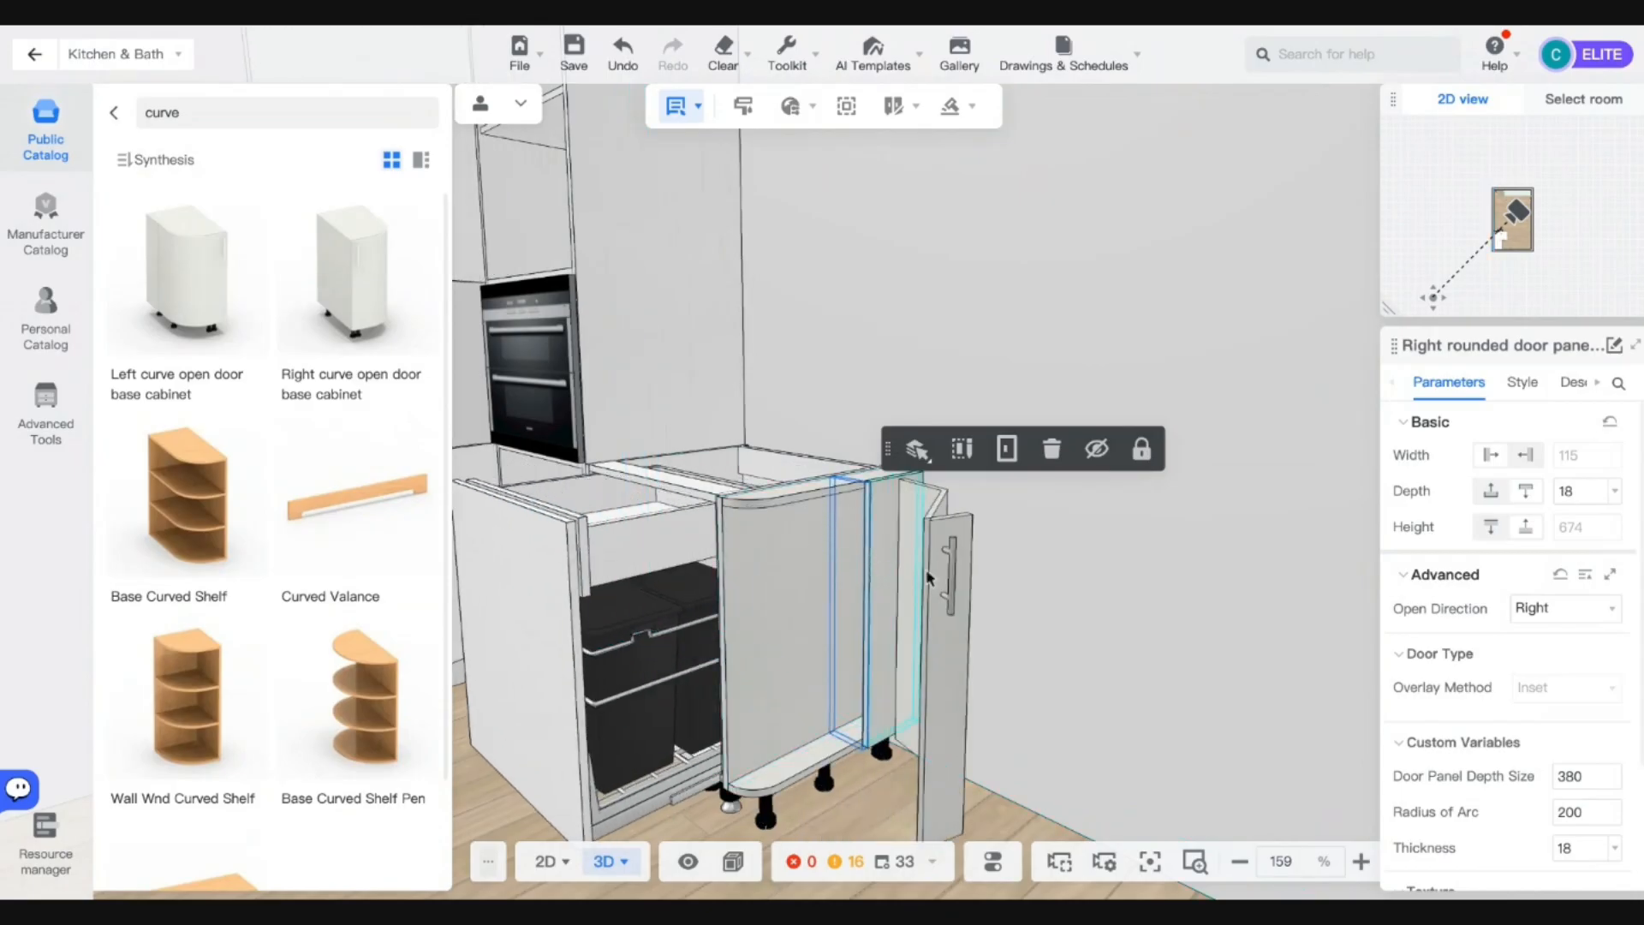
{"action": "mouse_move", "coordinate": [1046, 599]}
{"action": "right_mouse_down"}
{"action": "mouse_move", "coordinate": [1003, 610]}
{"action": "mouse_move", "coordinate": [1061, 609]}
{"action": "right_mouse_up"}
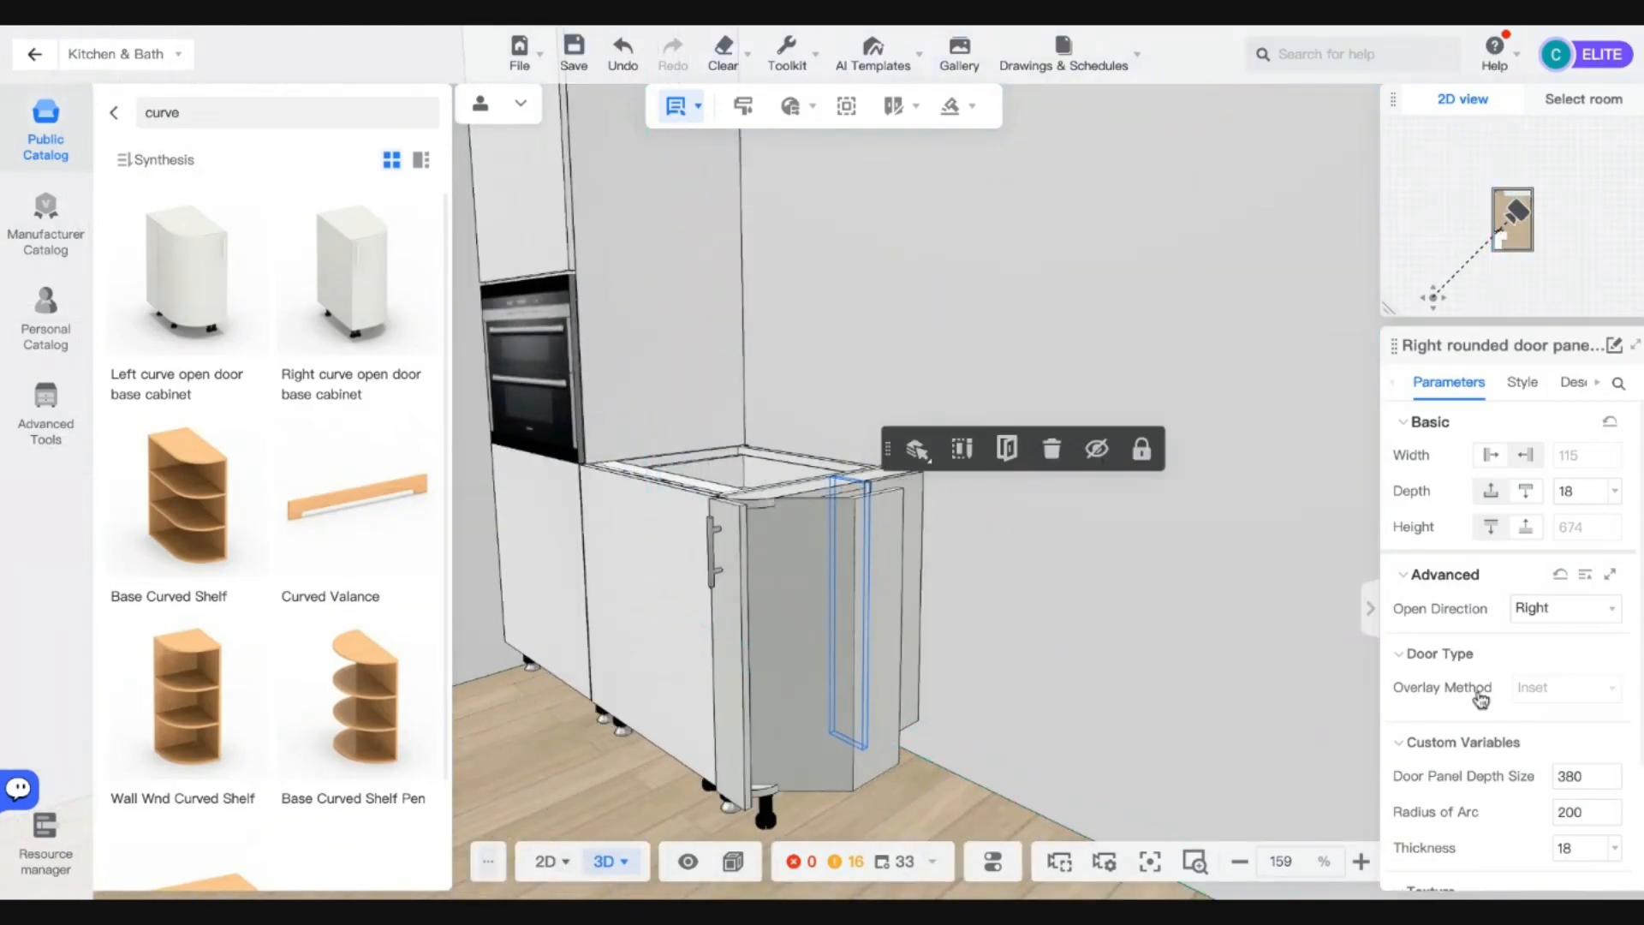
{"action": "scroll", "coordinate": [1492, 698], "scroll_direction": "down", "scroll_amount": 1}
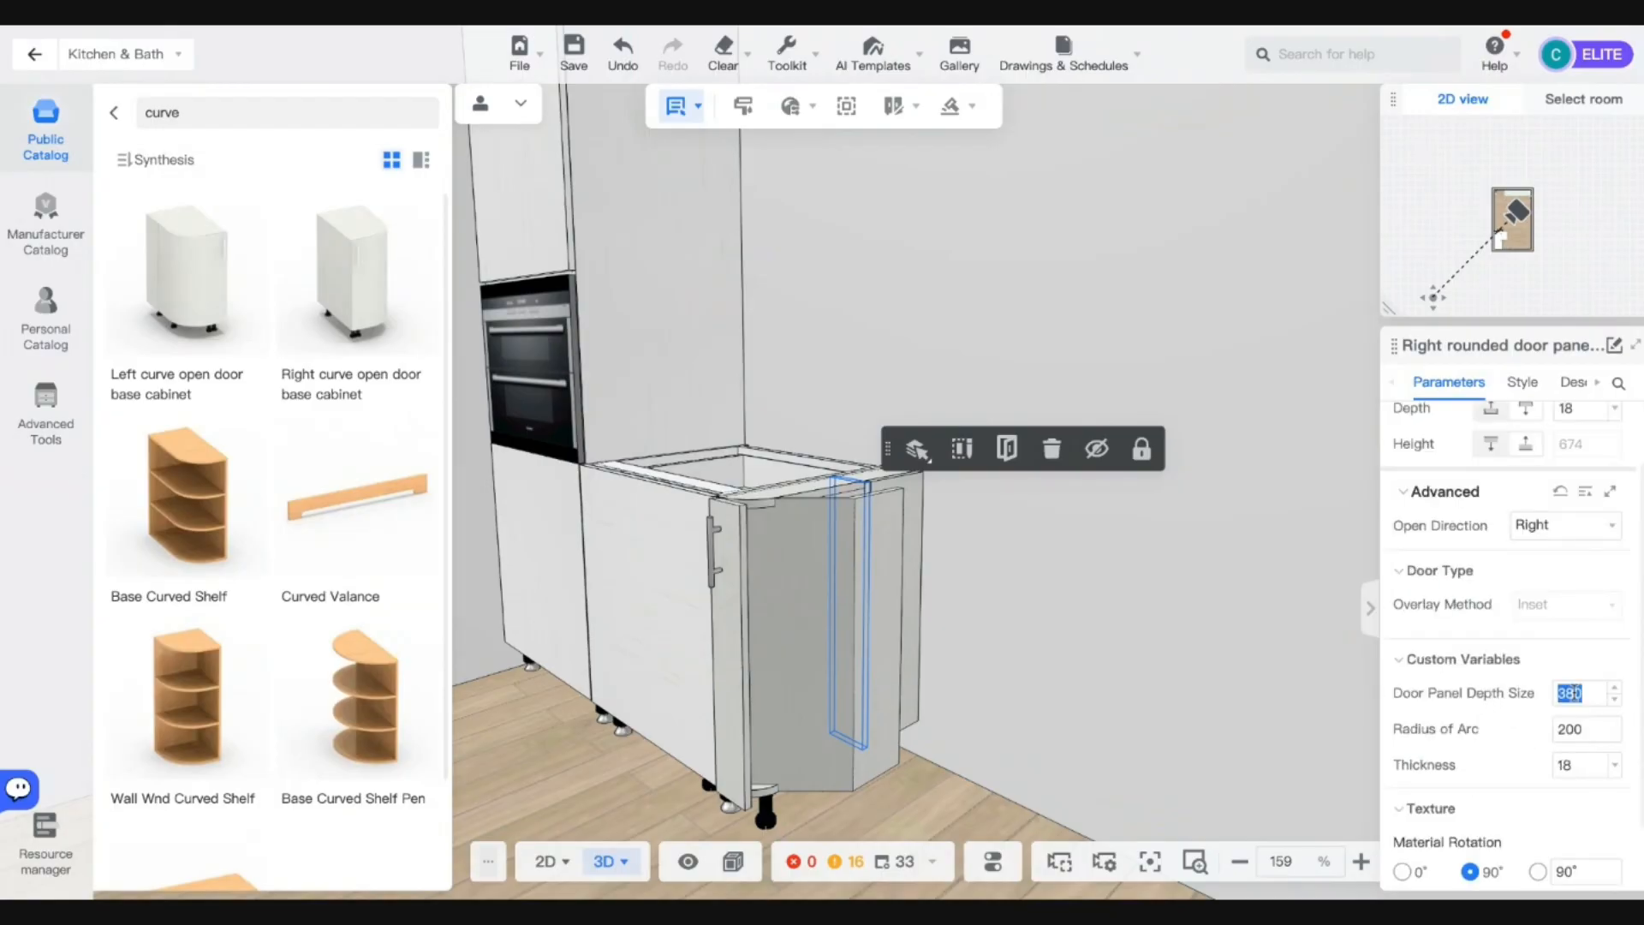
{"action": "scroll", "coordinate": [1570, 693], "scroll_direction": "down", "scroll_amount": 1}
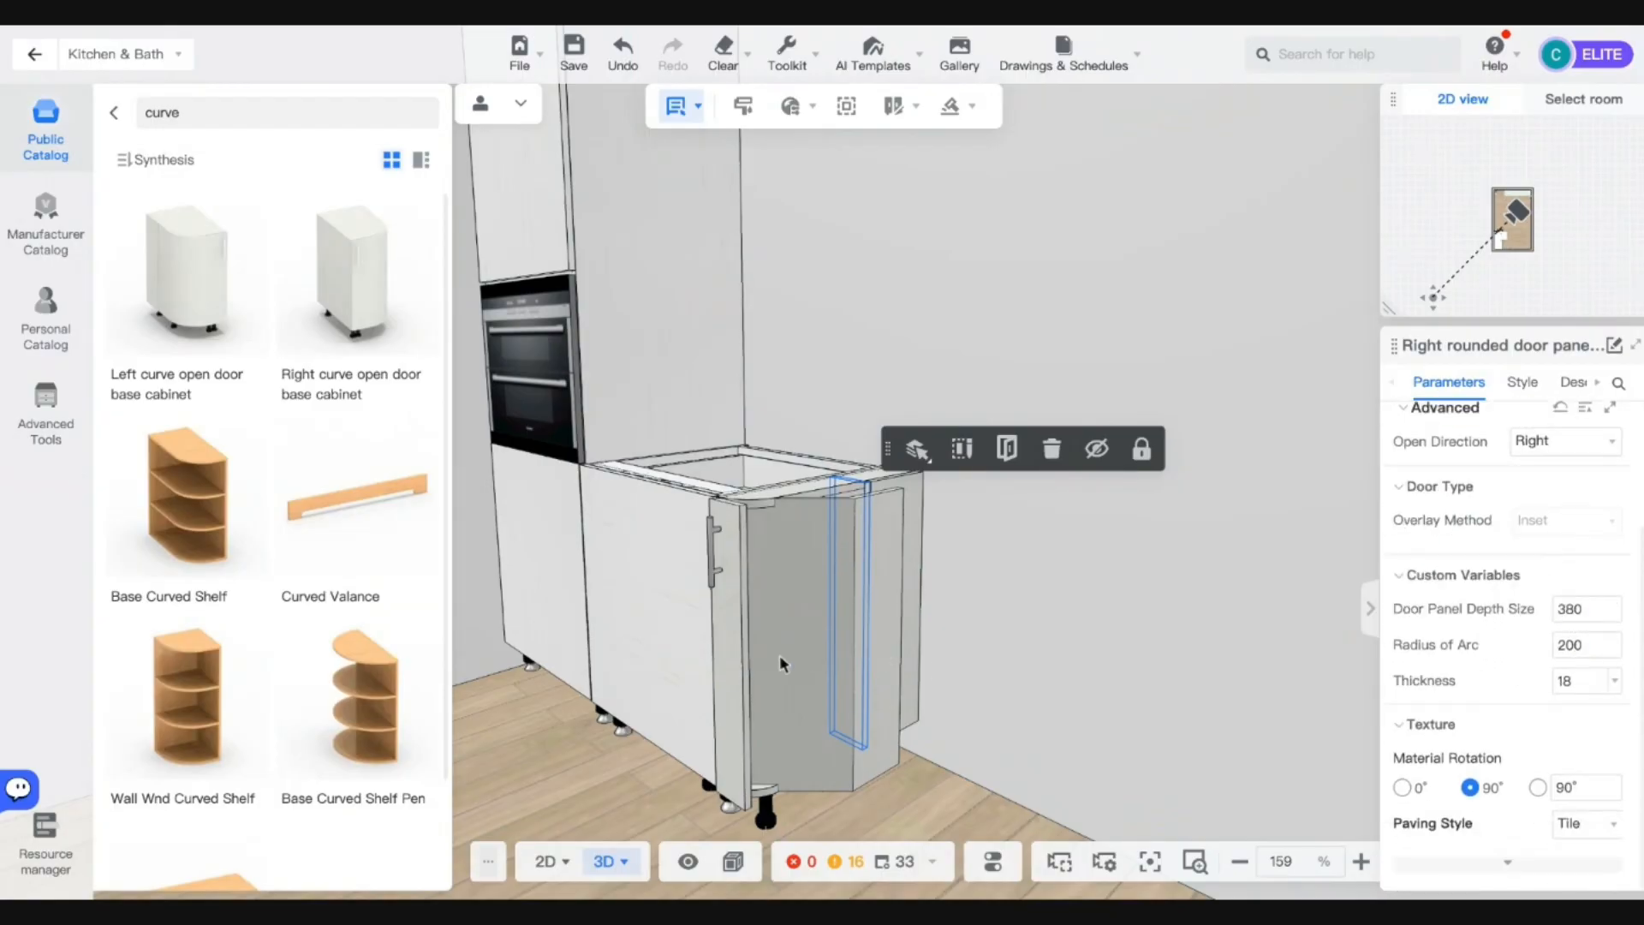
{"action": "left_click", "coordinate": [567, 704]}
{"action": "left_click", "coordinate": [910, 557]}
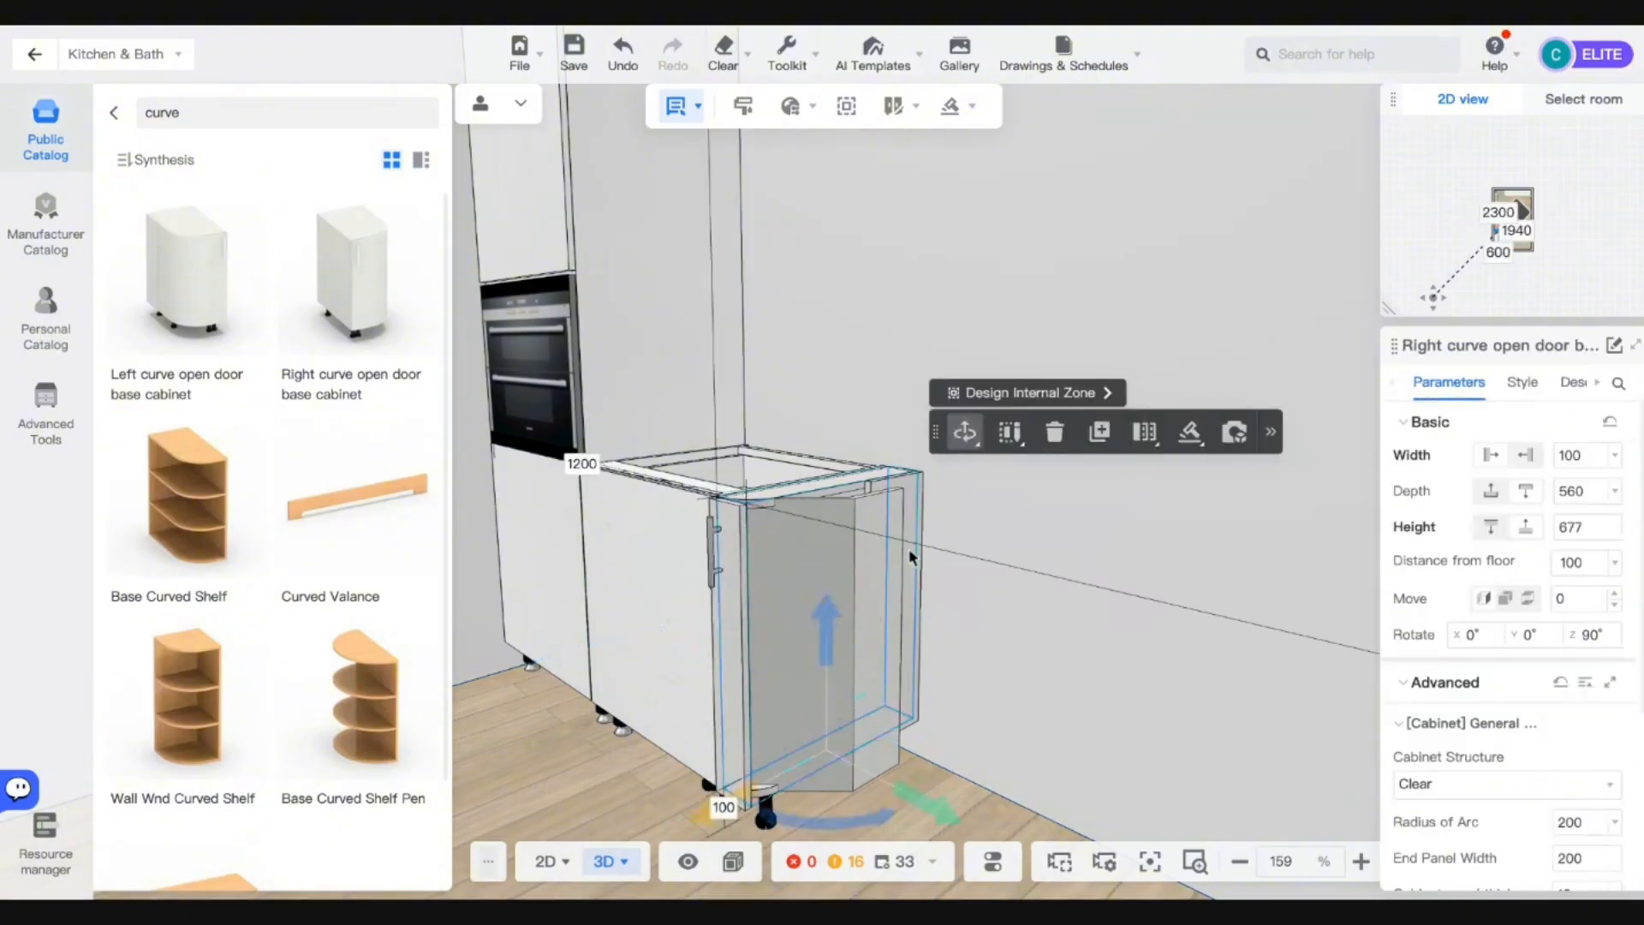
Set the curved end cabinet's Radius of Arc to 100.
{"action": "left_click", "coordinate": [1573, 824]}
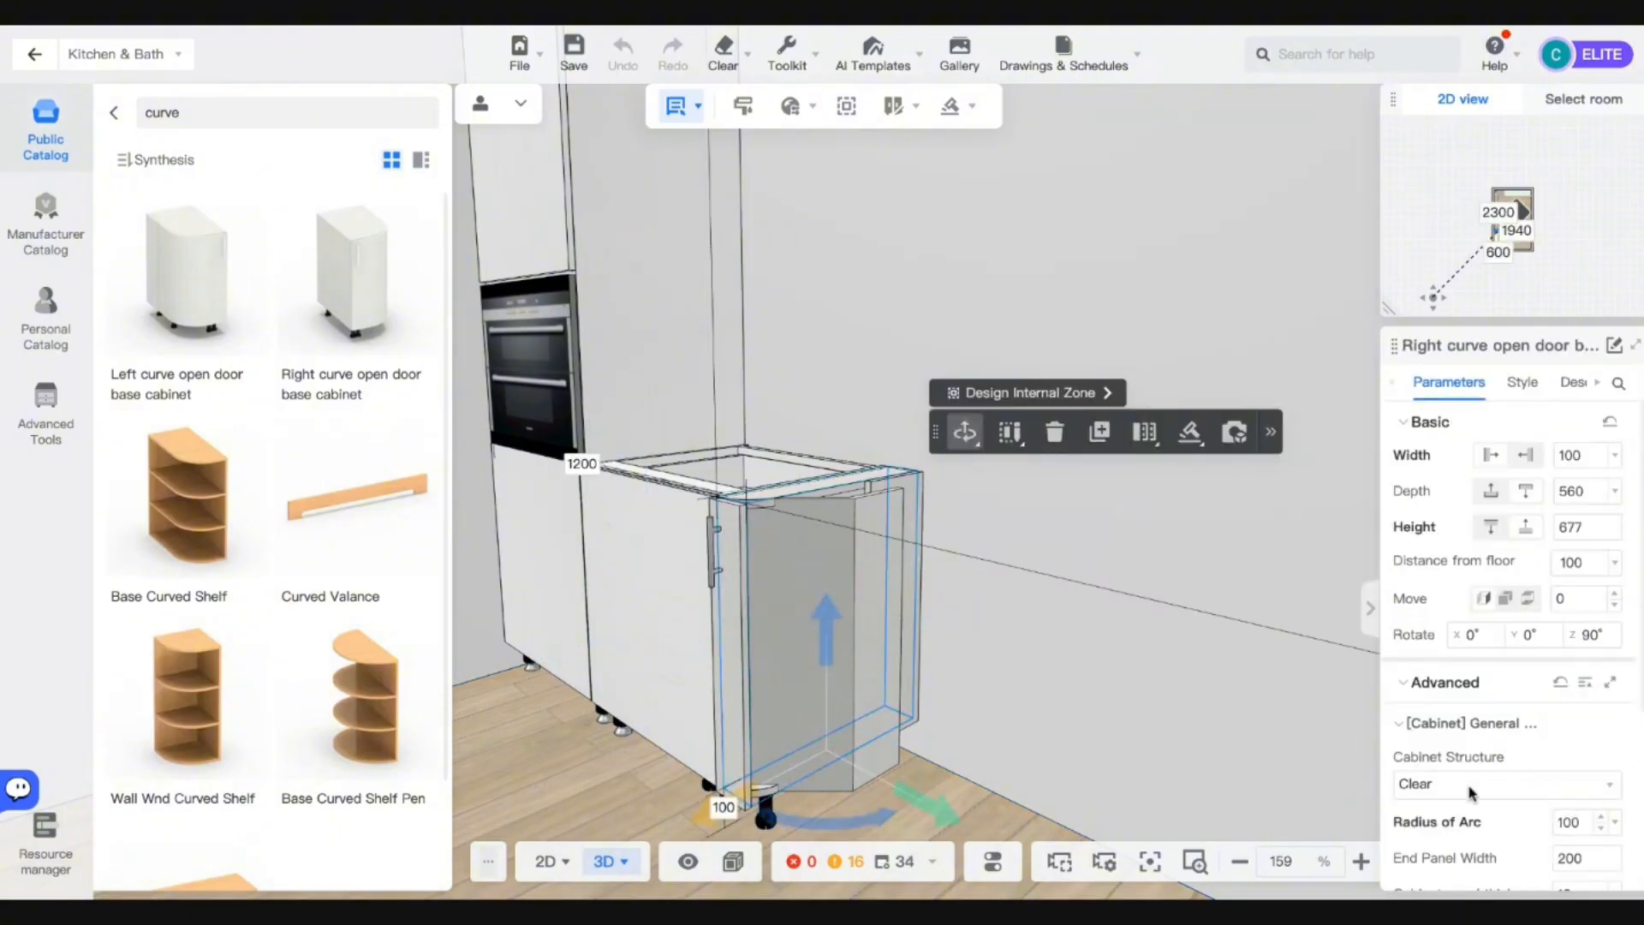
{"action": "key", "text": "s"}
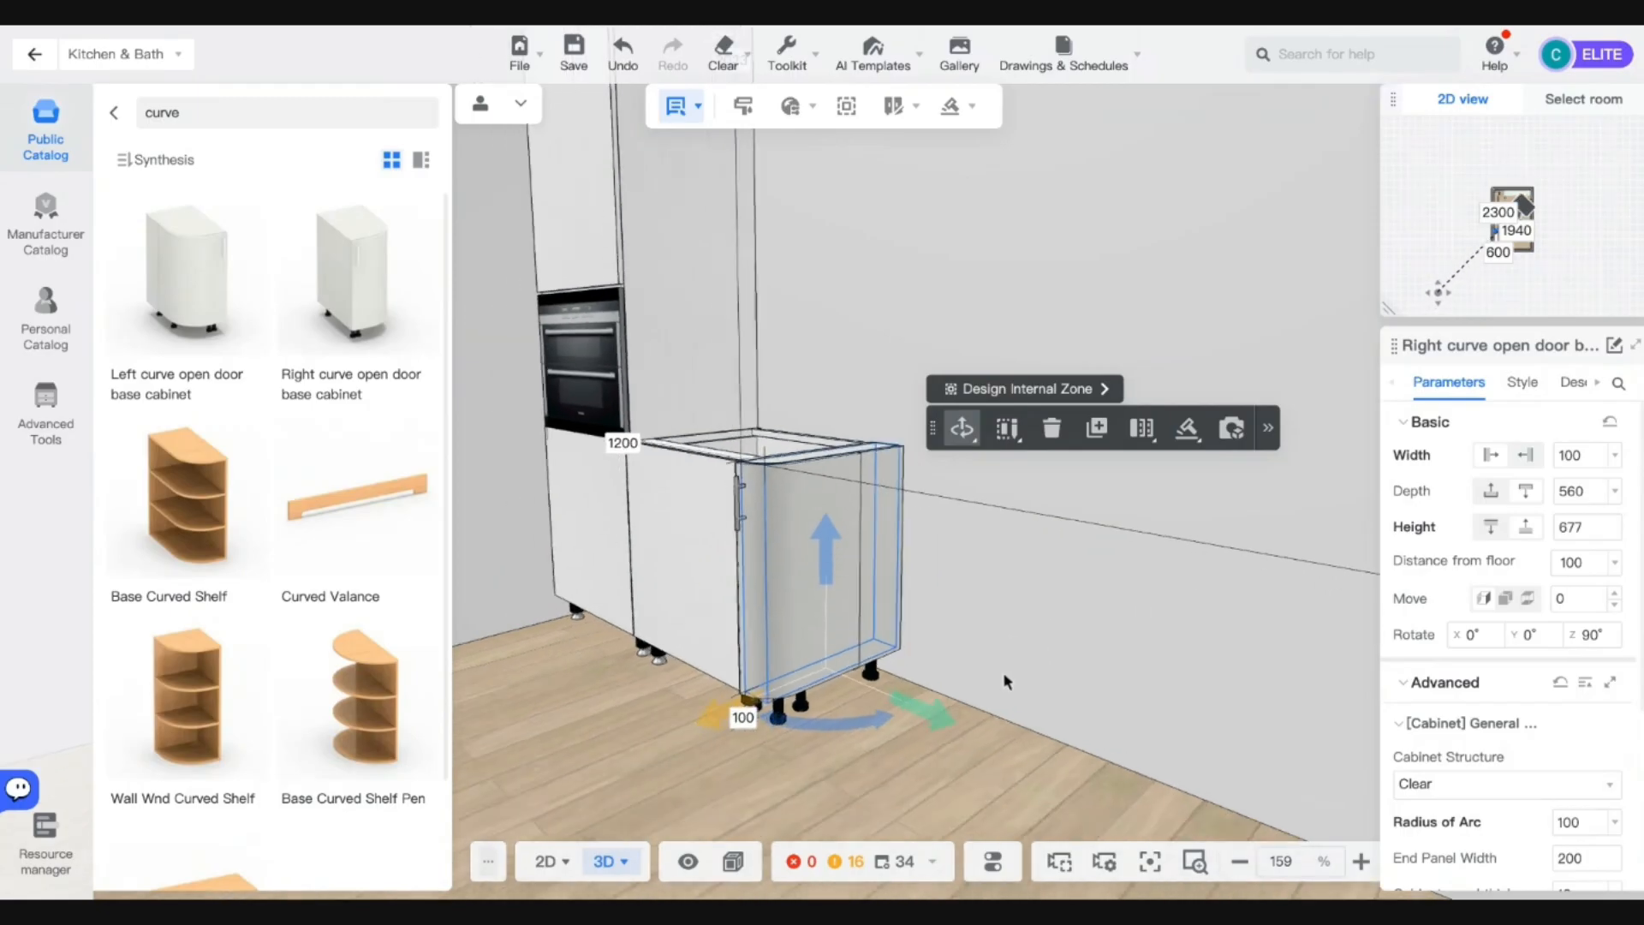
{"action": "key", "text": "a"}
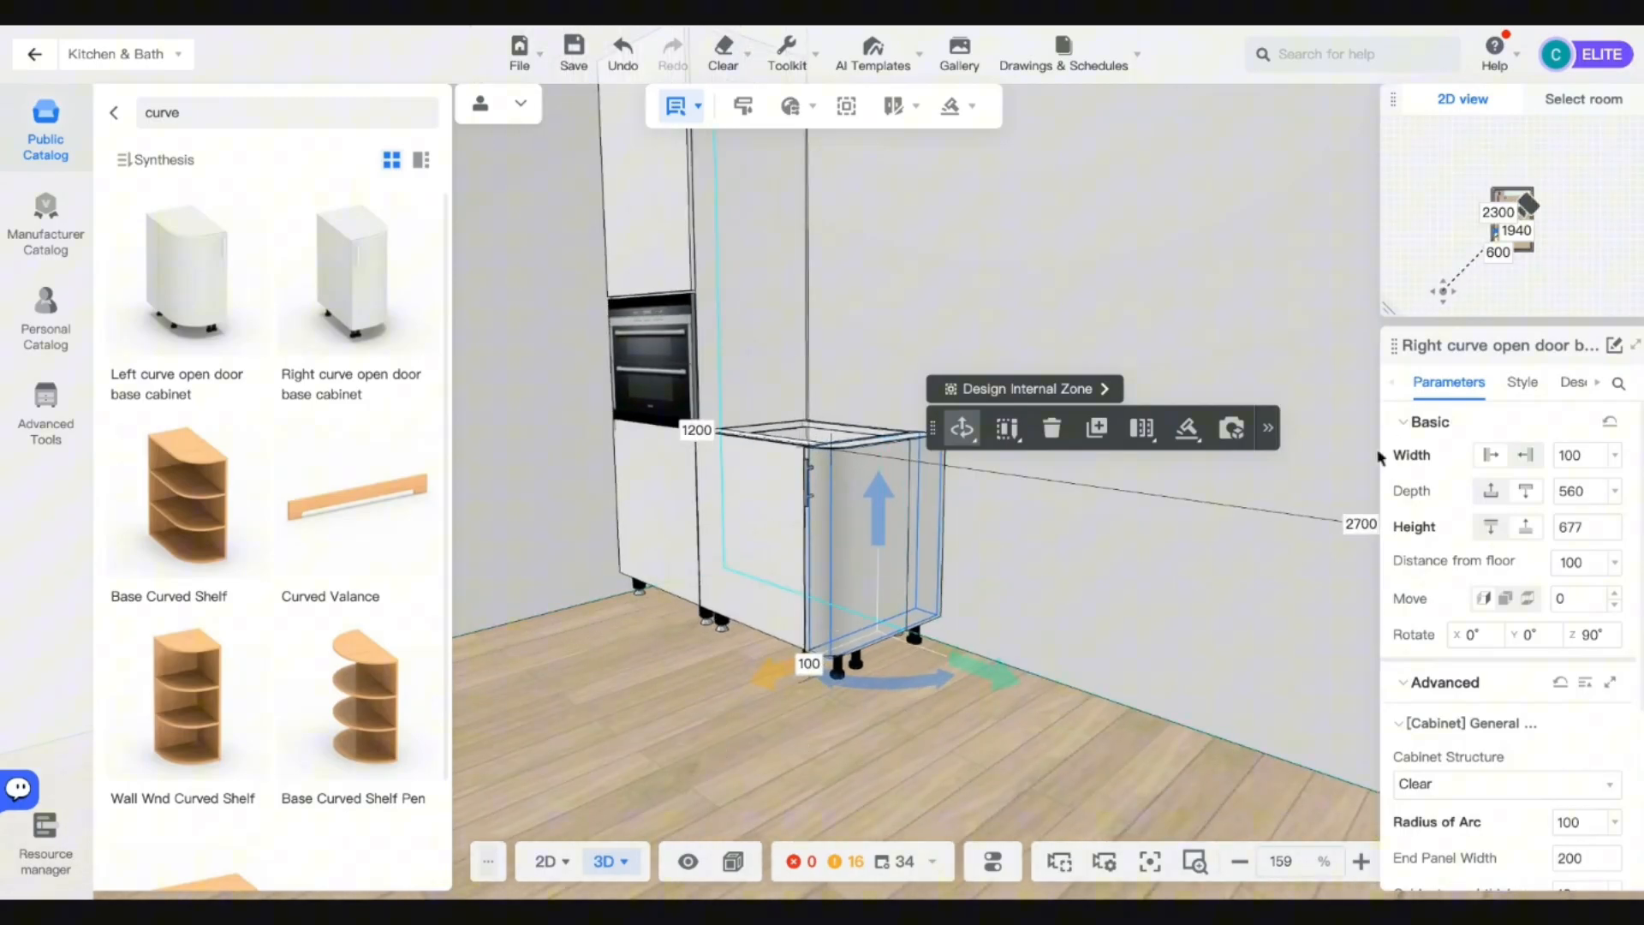
Remove the Pull Handle from the cabinet's rounded door in the Style settings.
{"action": "left_click", "coordinate": [1522, 383]}
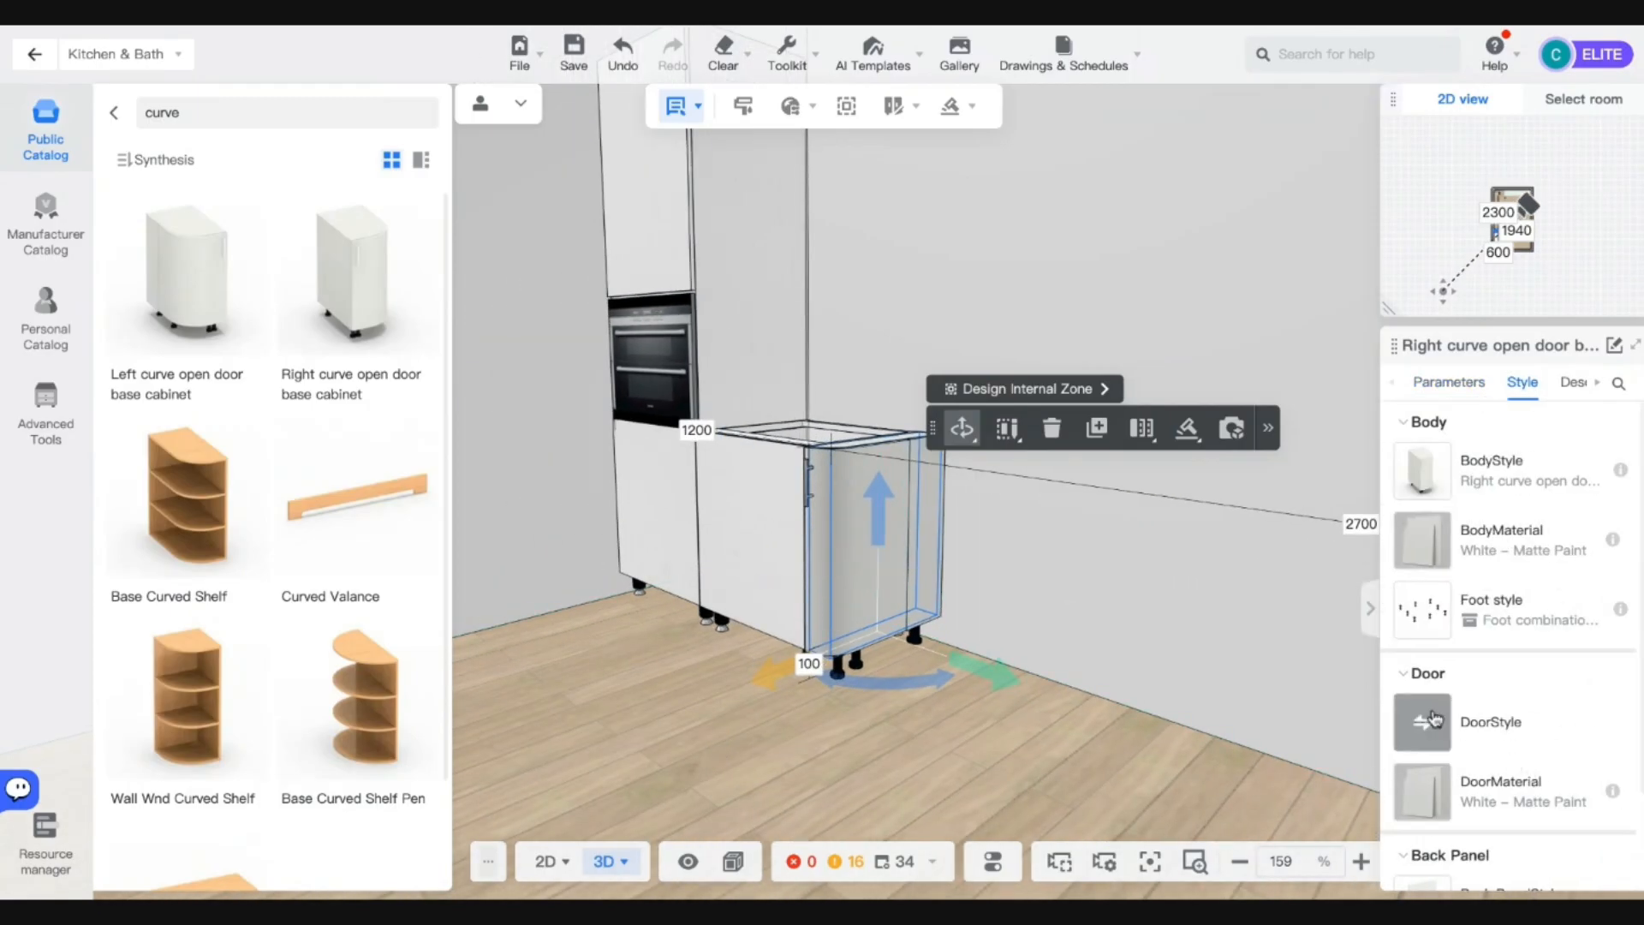
{"action": "left_click", "coordinate": [835, 548]}
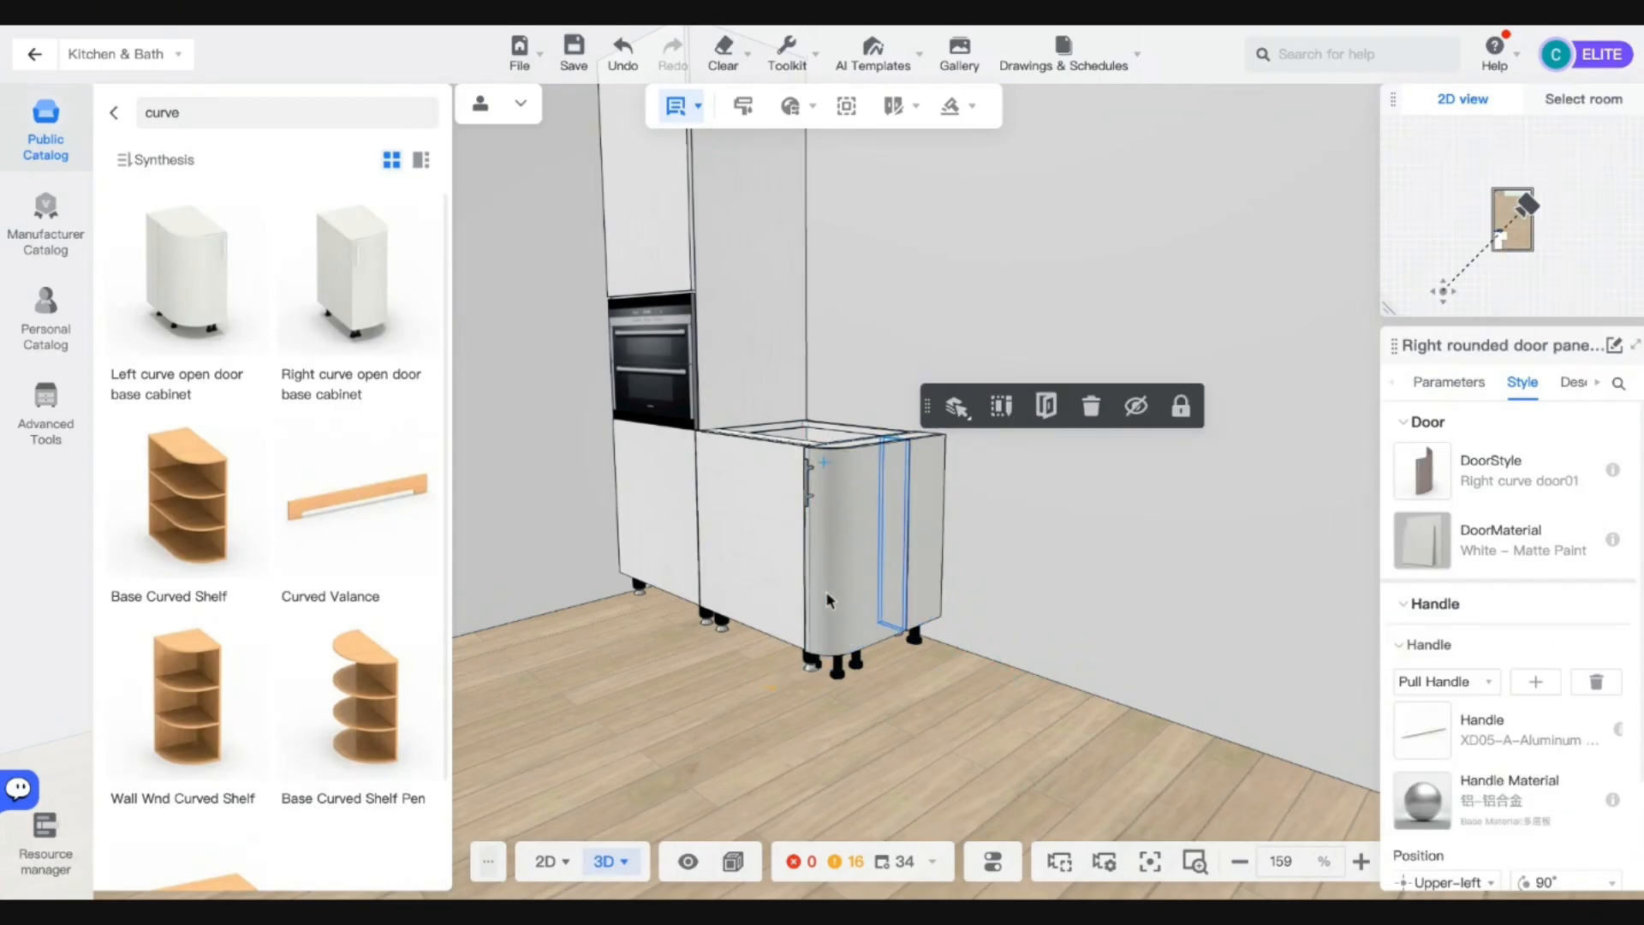
{"action": "left_click", "coordinate": [1589, 681]}
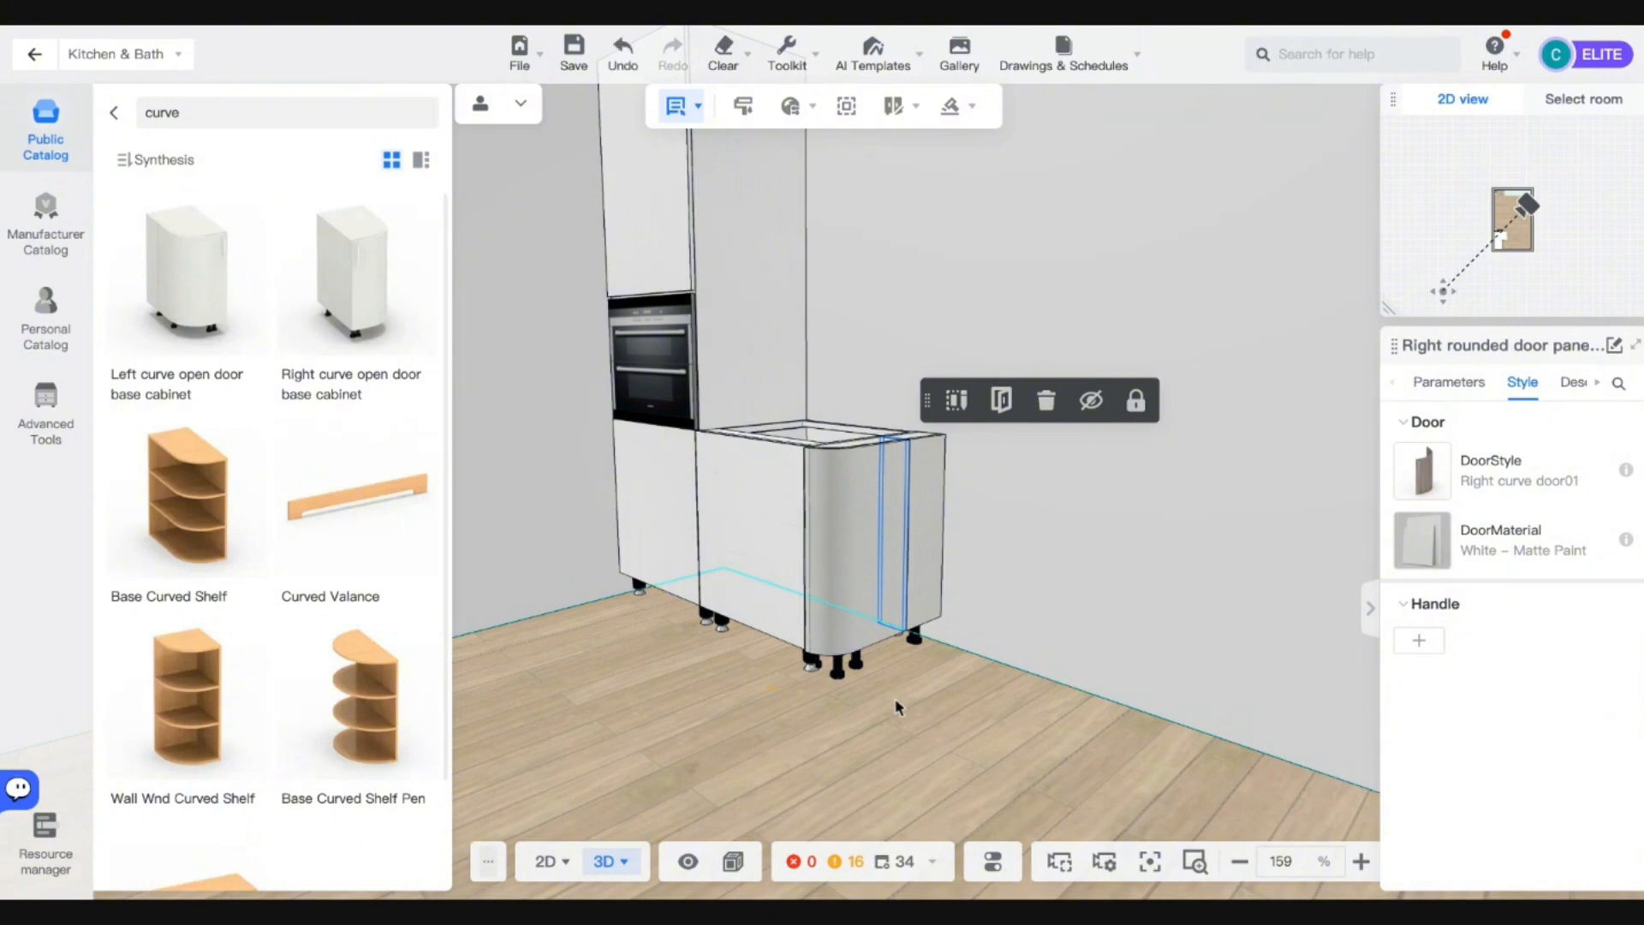
{"action": "right_click_drag", "start_coordinate": [896, 706], "coordinate": [744, 604]}
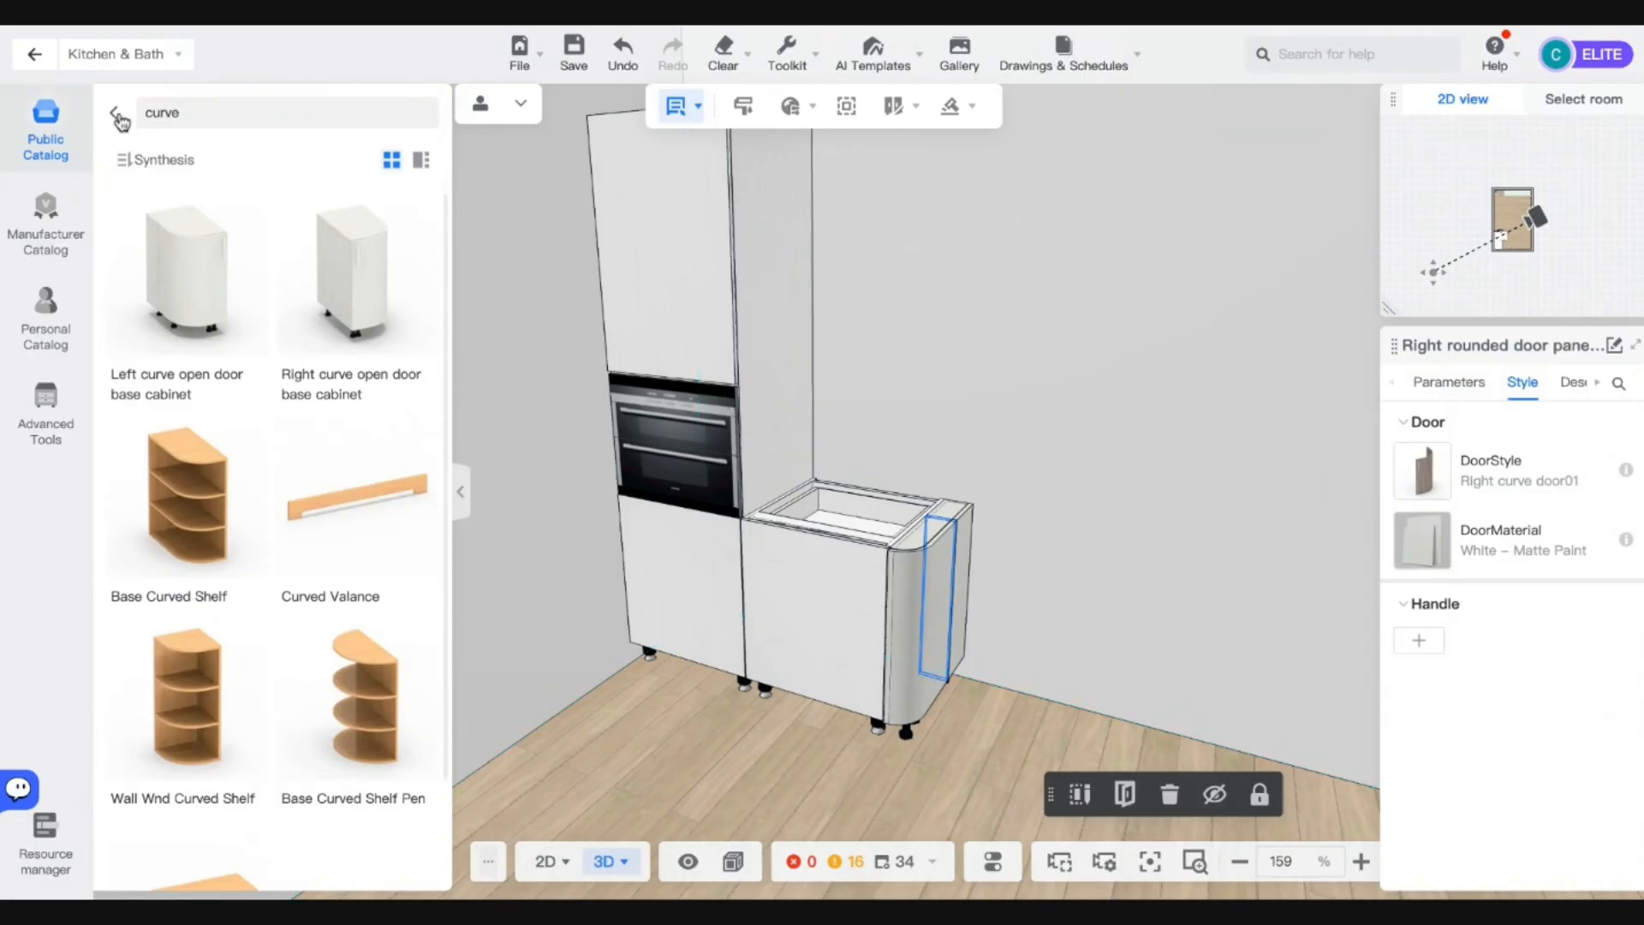
Return to the Public Catalog home and bring up the molding options list.
{"action": "left_click", "coordinate": [119, 117]}
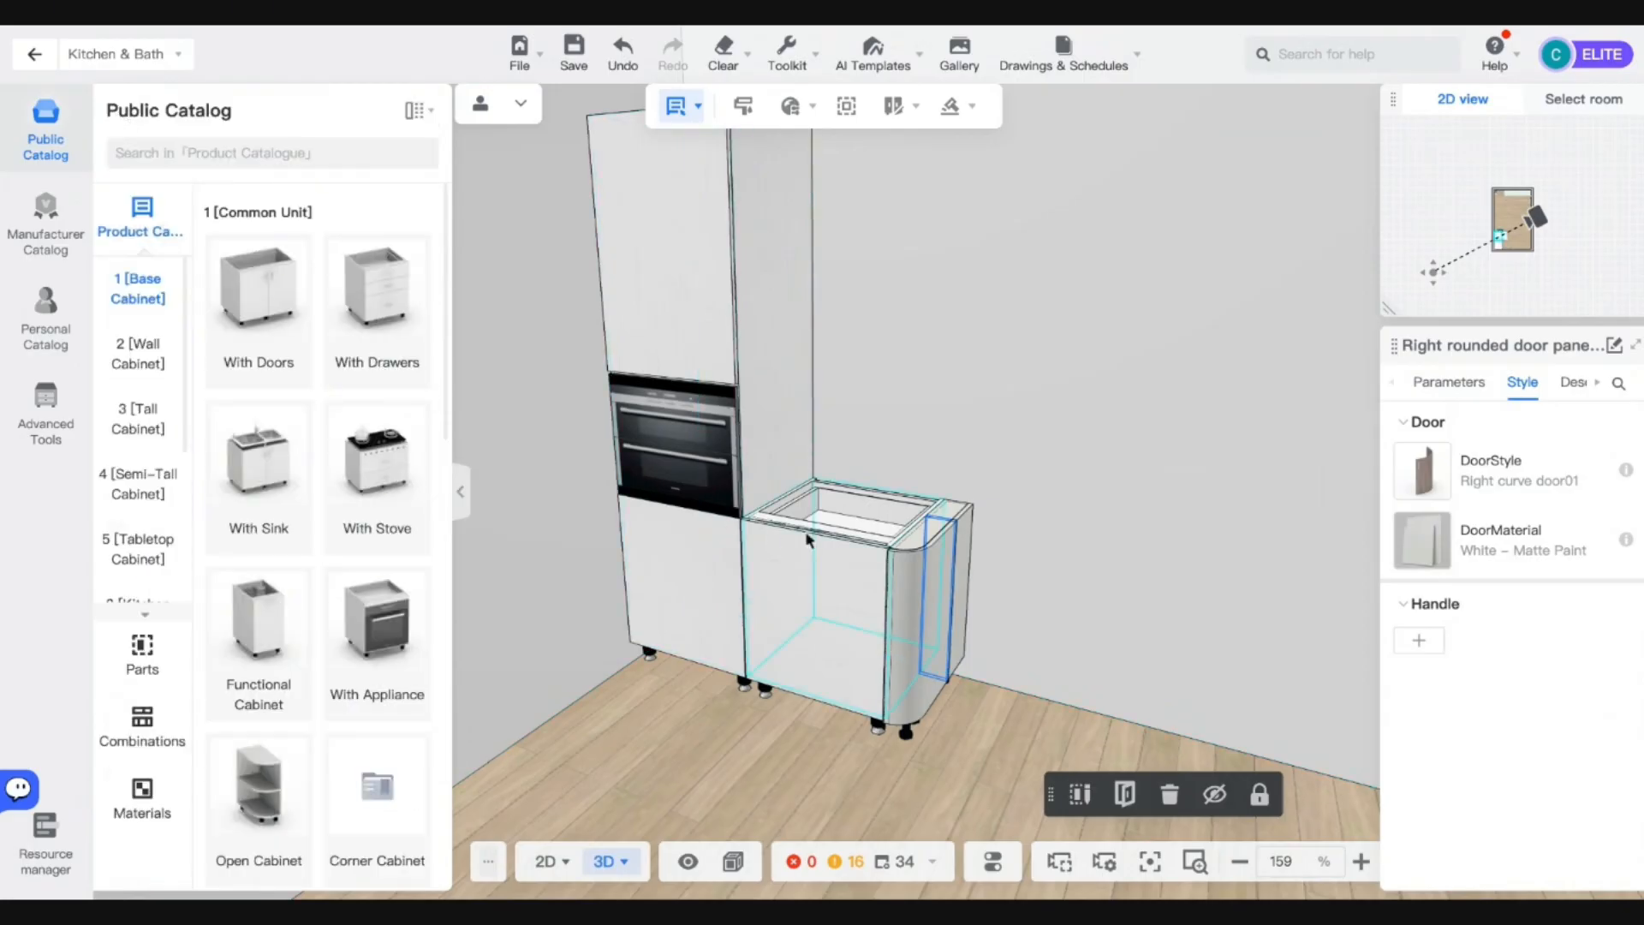
{"action": "middle_click_drag", "start_coordinate": [809, 539], "coordinate": [784, 462]}
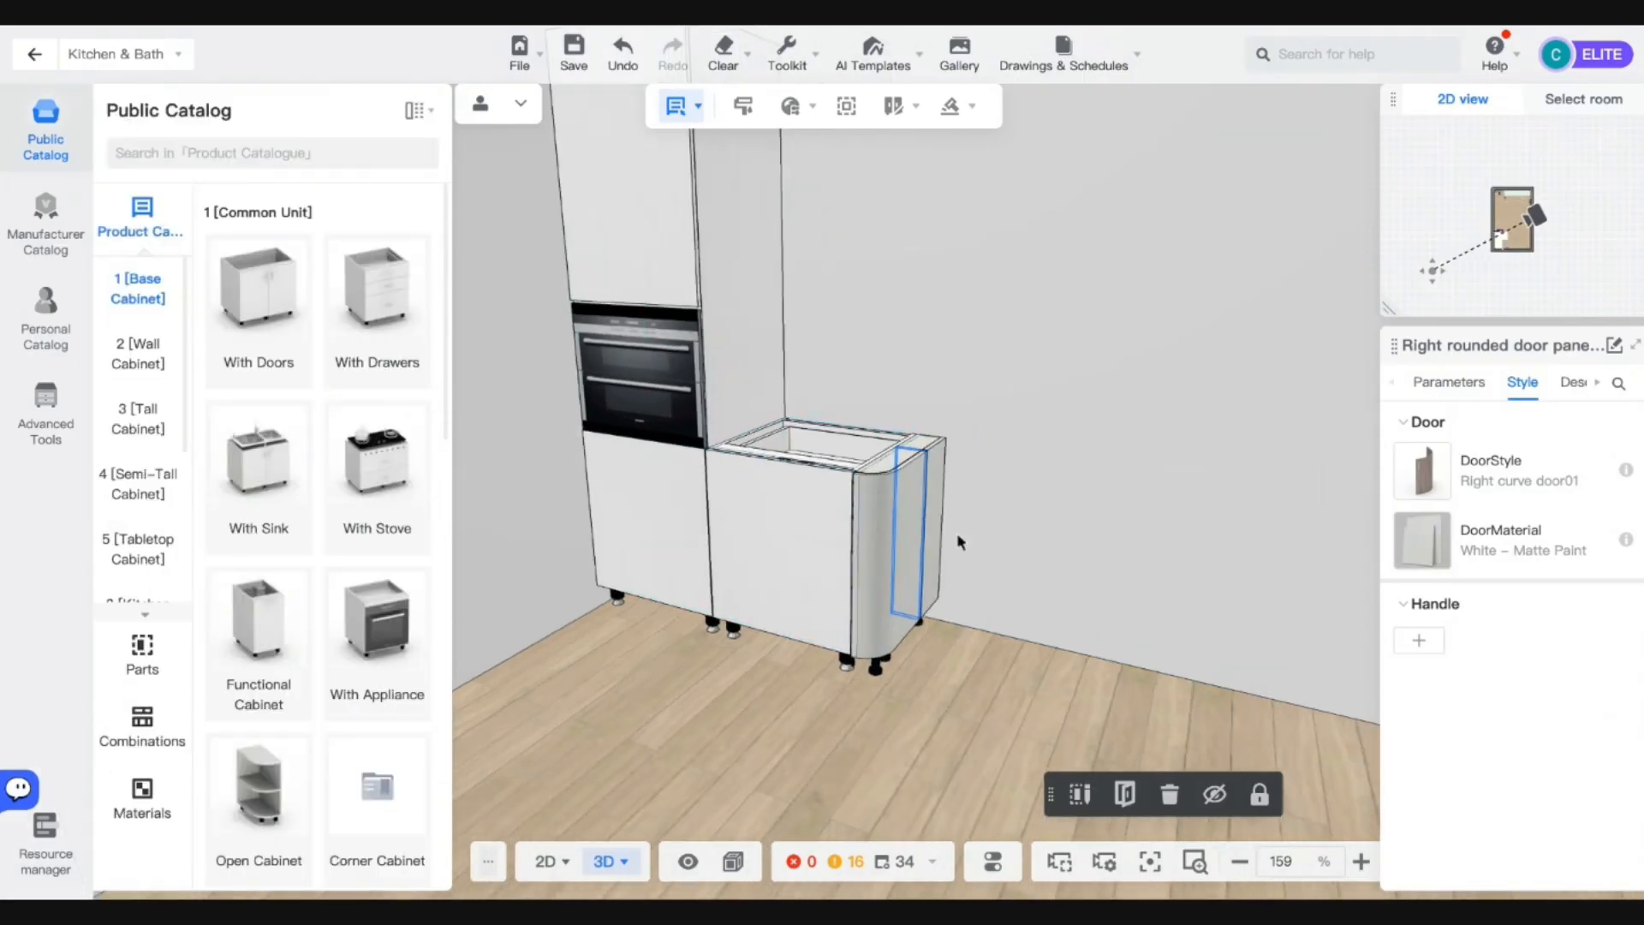
{"action": "scroll", "coordinate": [1288, 517], "scroll_direction": "up", "scroll_amount": 3}
{"action": "scroll", "coordinate": [863, 598], "scroll_direction": "up", "scroll_amount": 2}
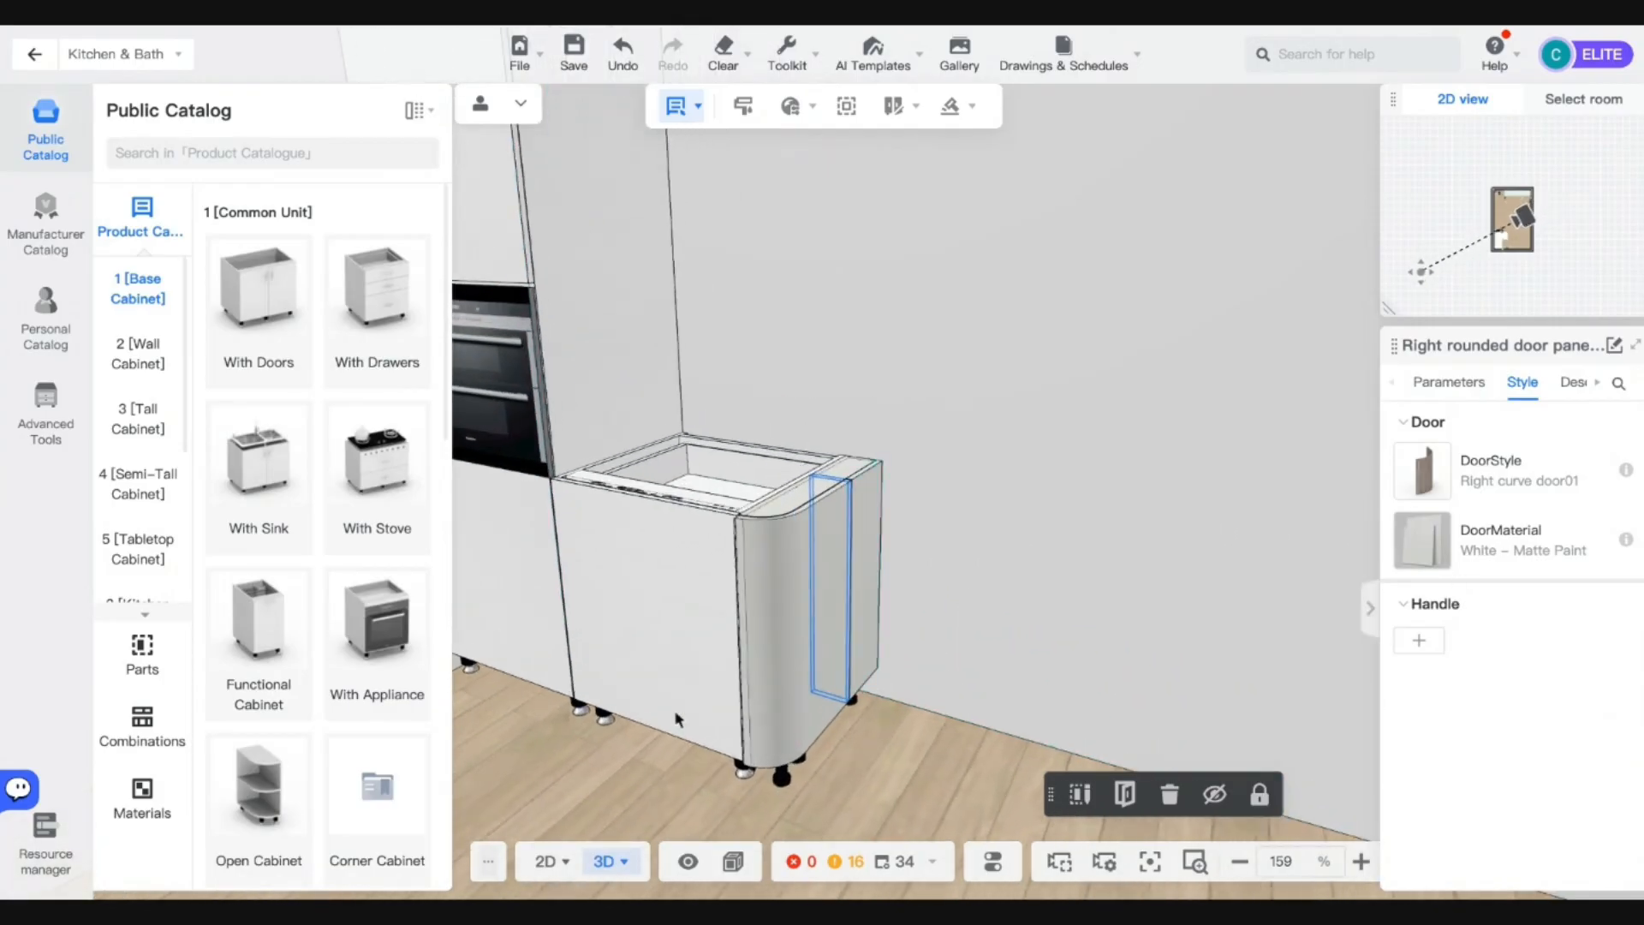
{"action": "middle_click_drag", "start_coordinate": [657, 767], "coordinate": [696, 776]}
{"action": "left_click", "coordinate": [695, 775]}
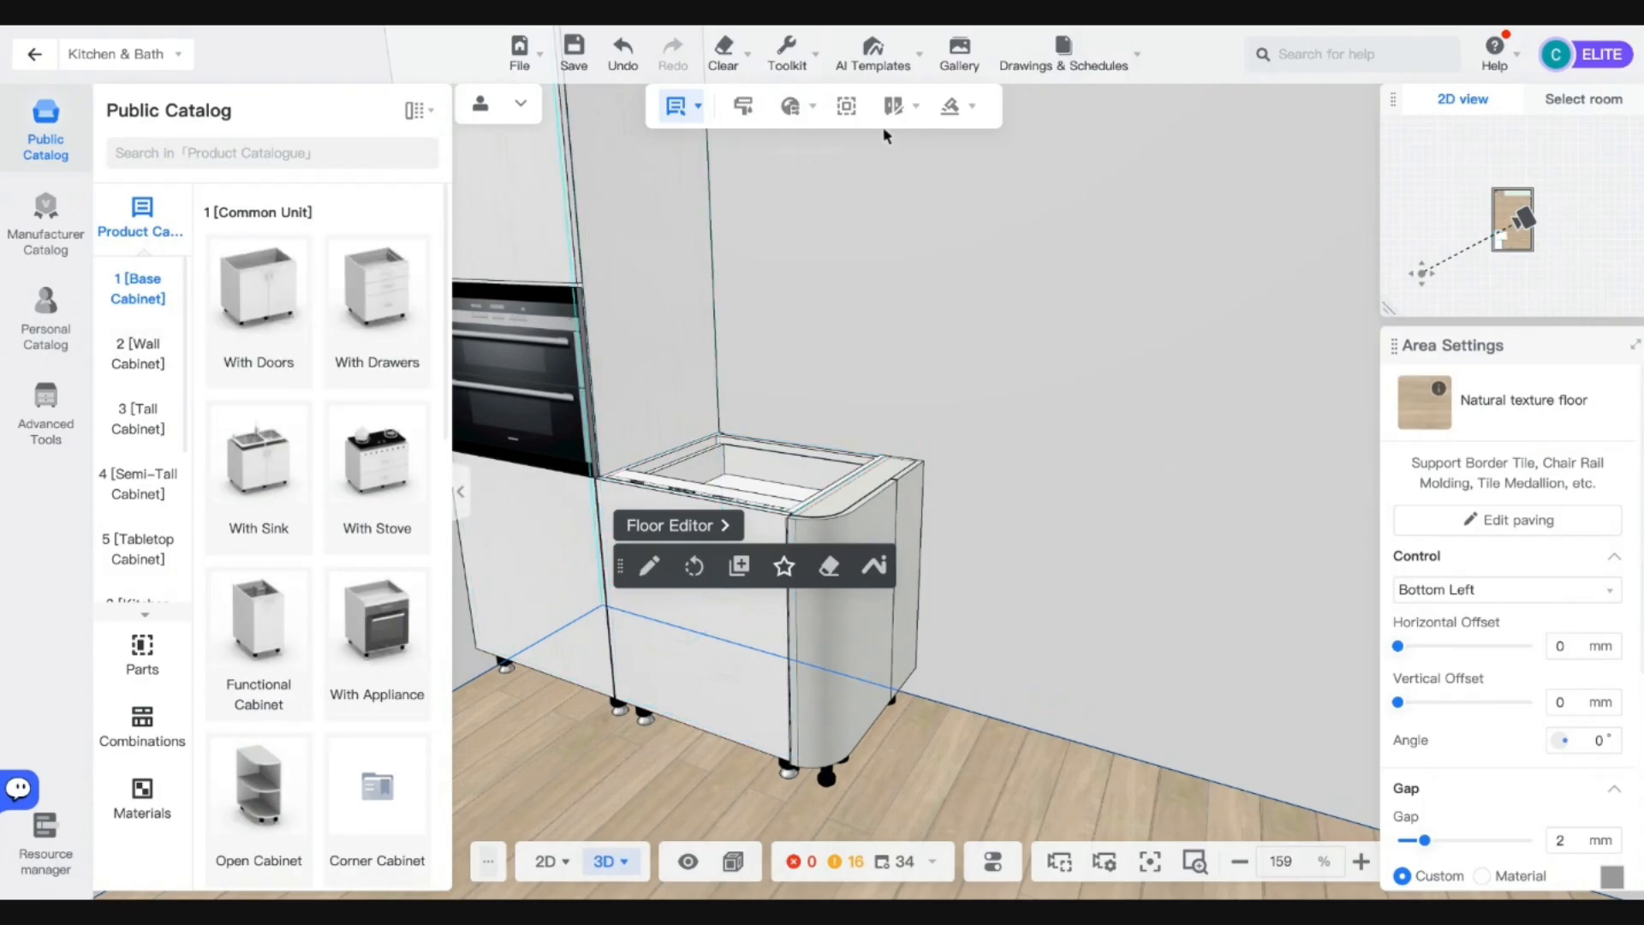
{"action": "left_click", "coordinate": [950, 105]}
Leave the crown molding builder and start a countertop on the curved-end base cabinet.
{"action": "left_click", "coordinate": [961, 185]}
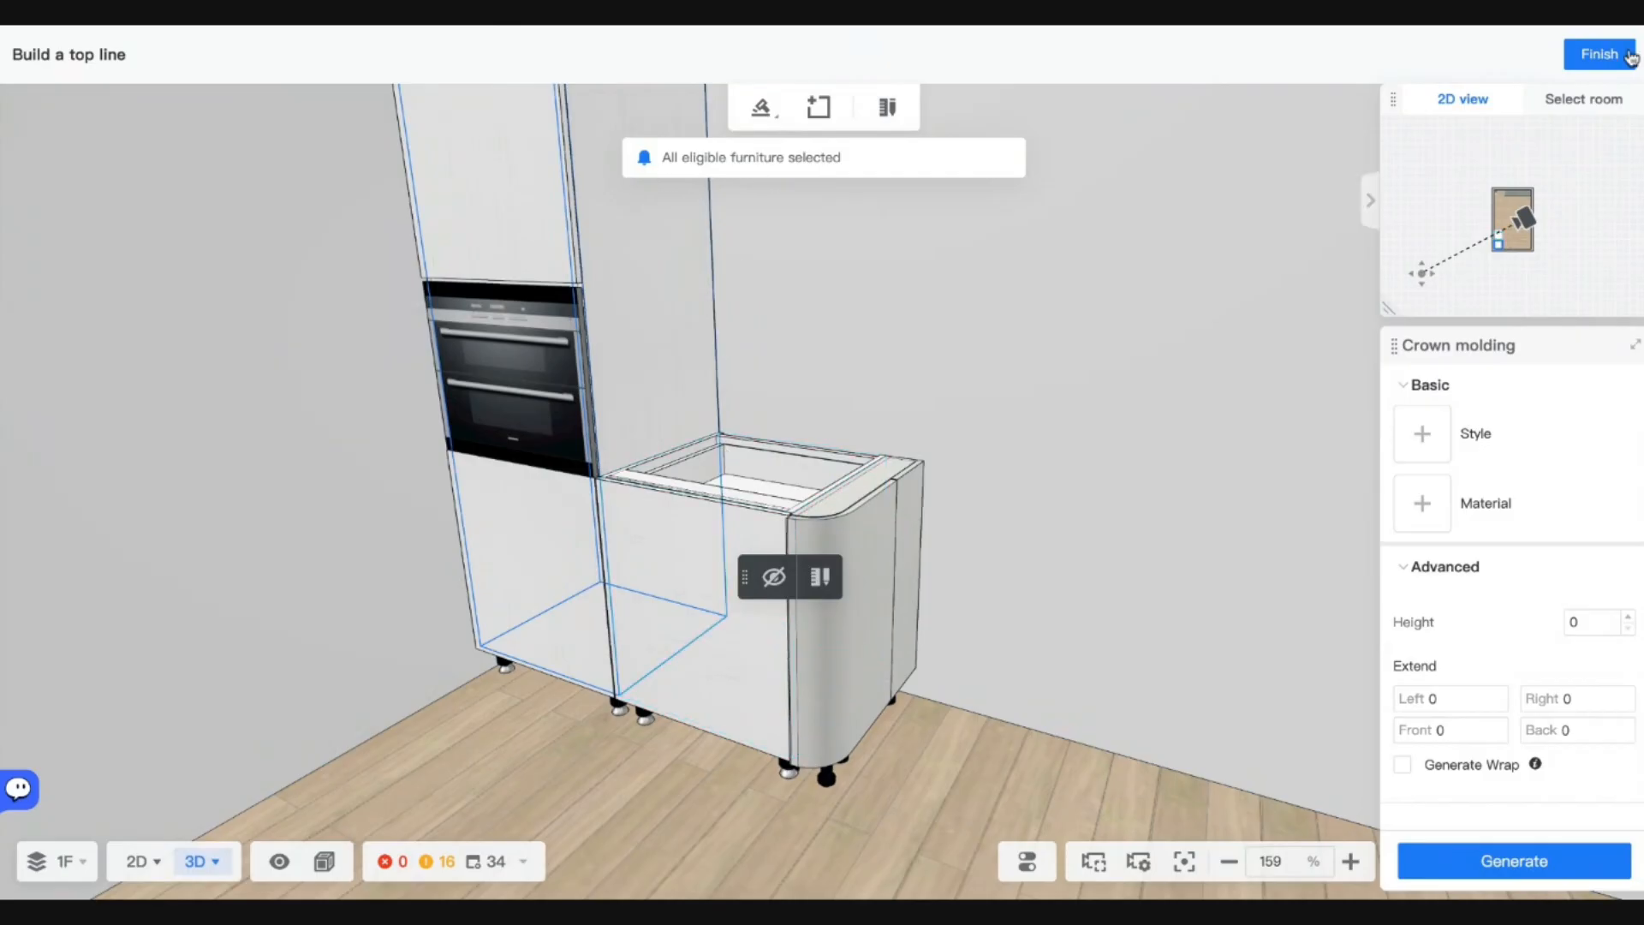
{"action": "left_click", "coordinate": [1600, 54]}
{"action": "left_click", "coordinate": [950, 106]}
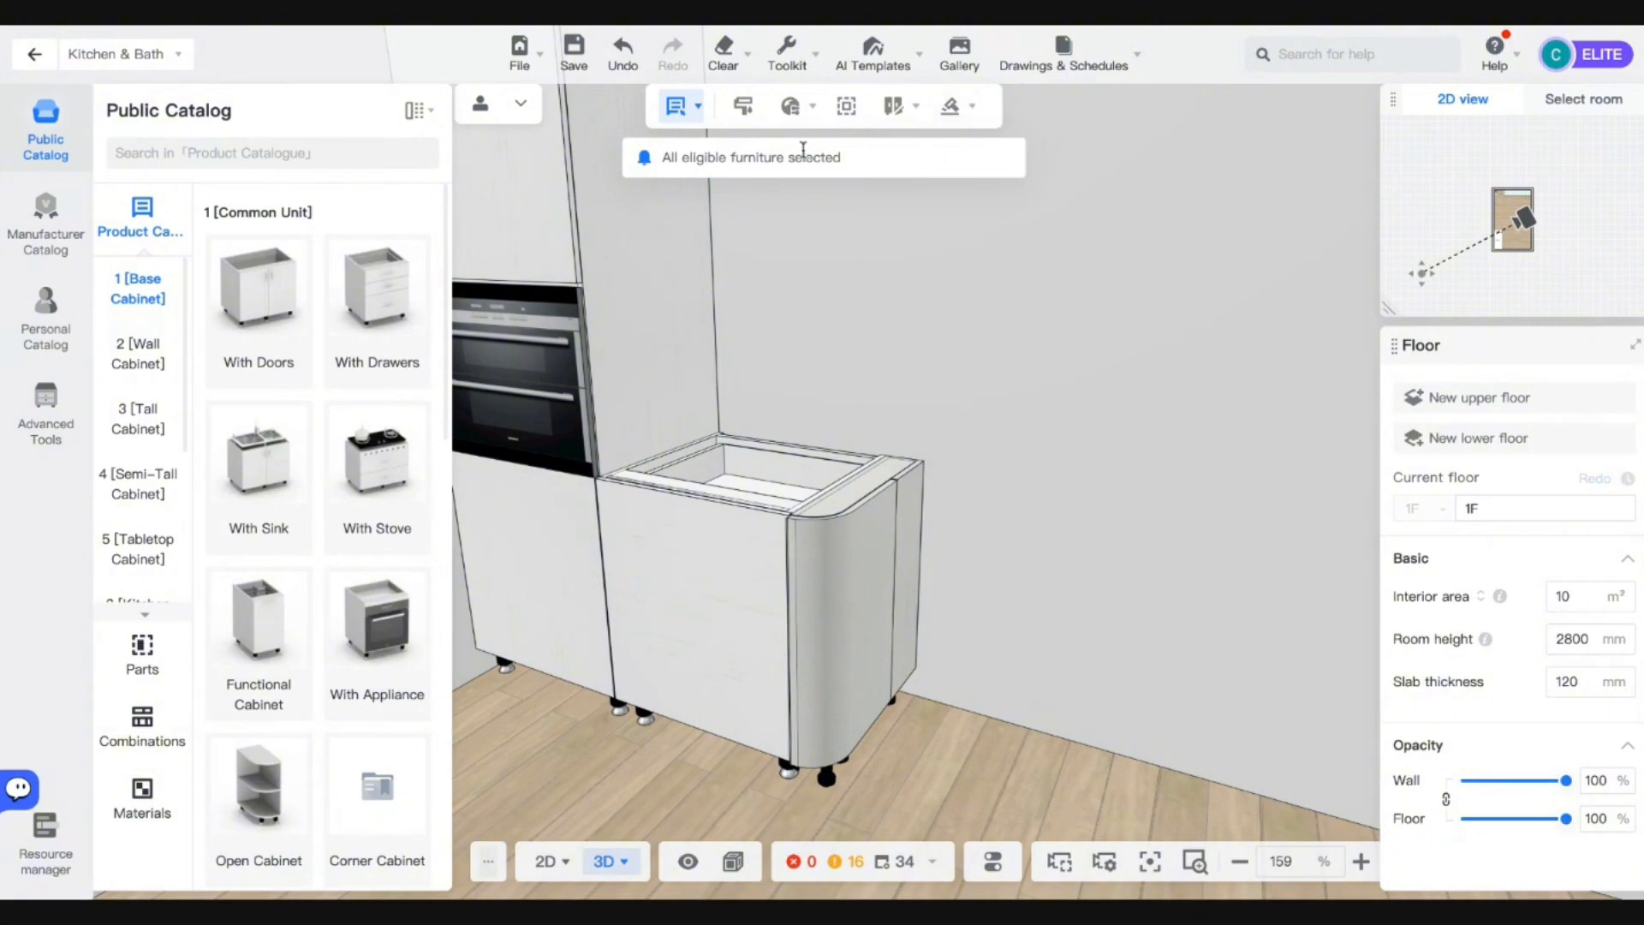
{"action": "left_click", "coordinate": [934, 323]}
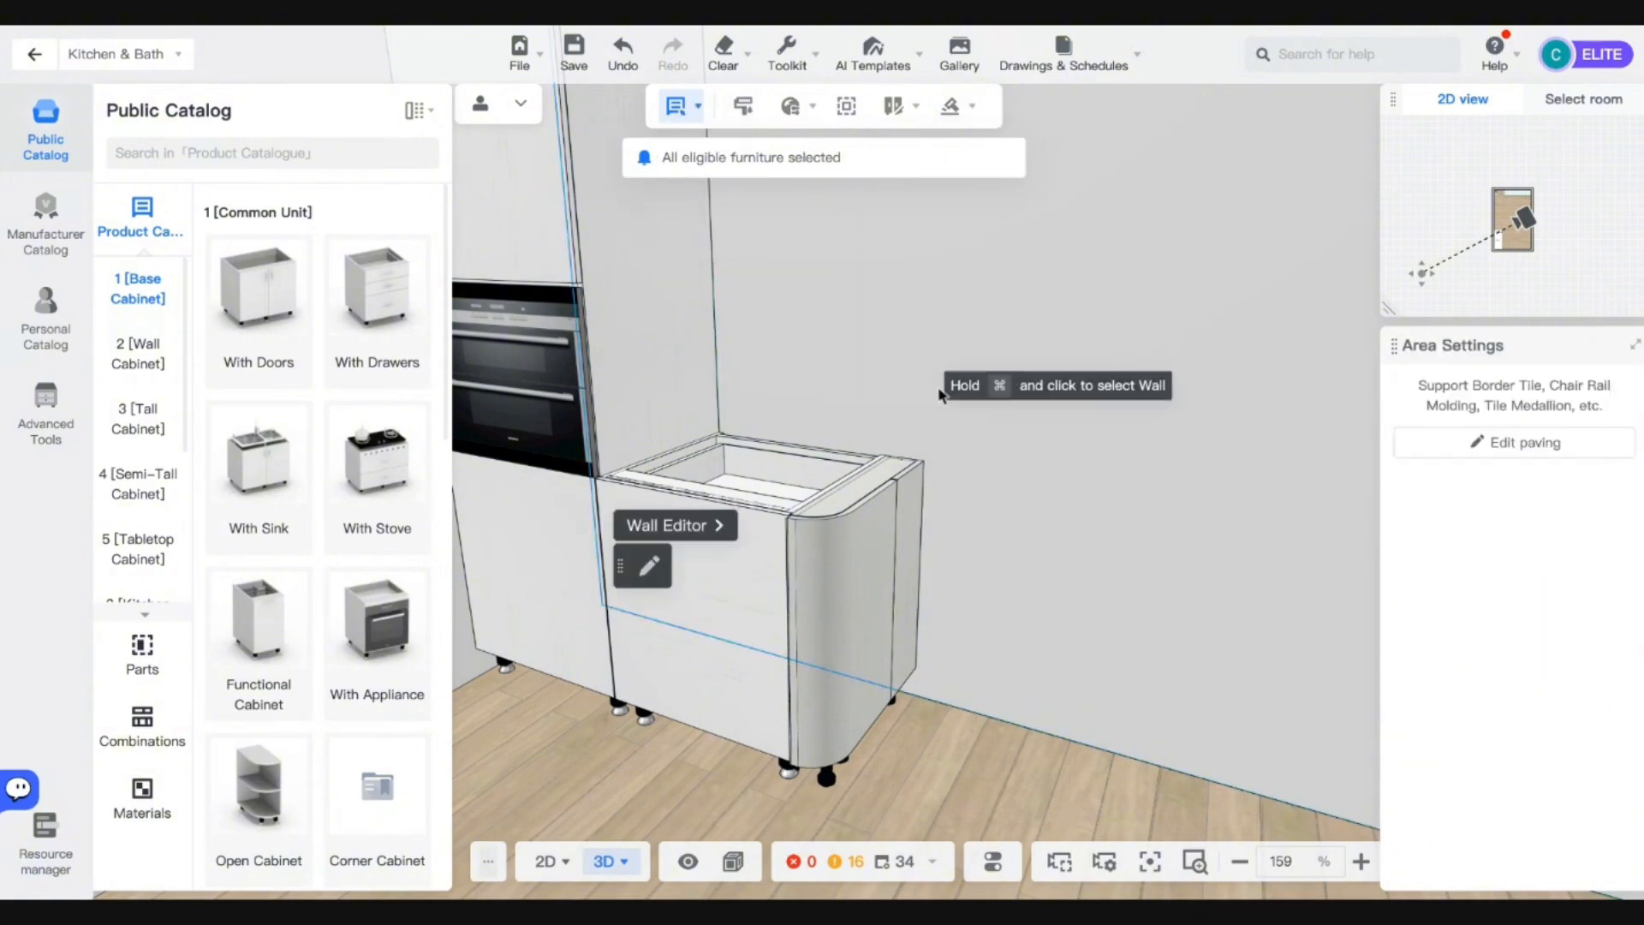
{"action": "left_click", "coordinate": [837, 557]}
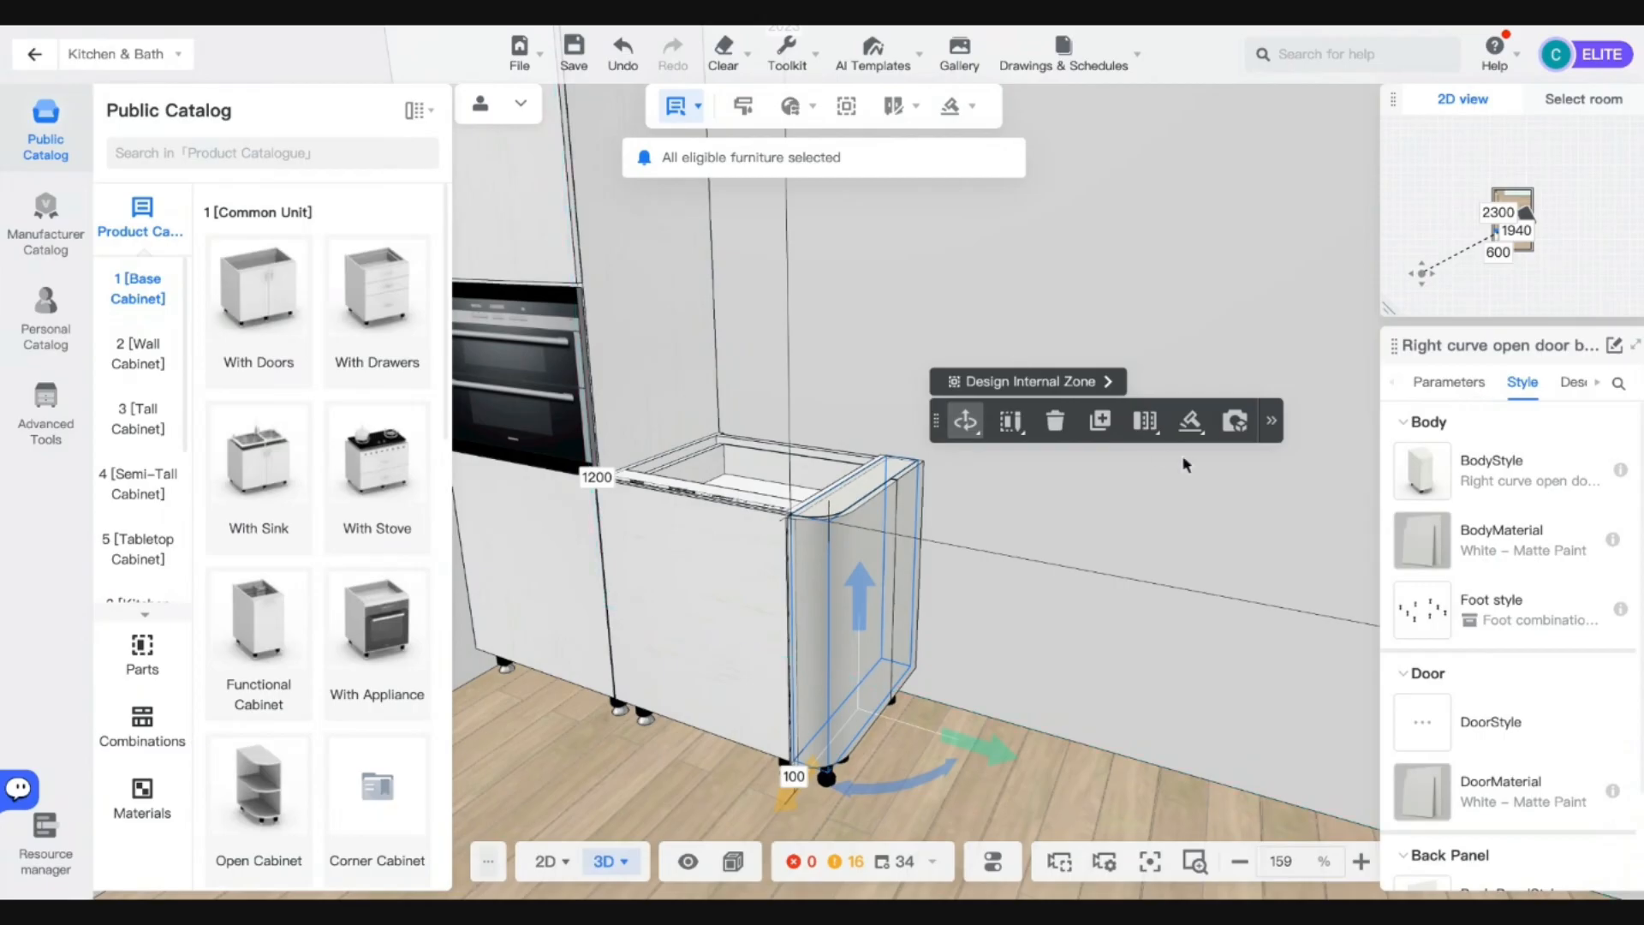
{"action": "mouse_move", "coordinate": [1188, 437]}
{"action": "left_click", "coordinate": [1163, 466]}
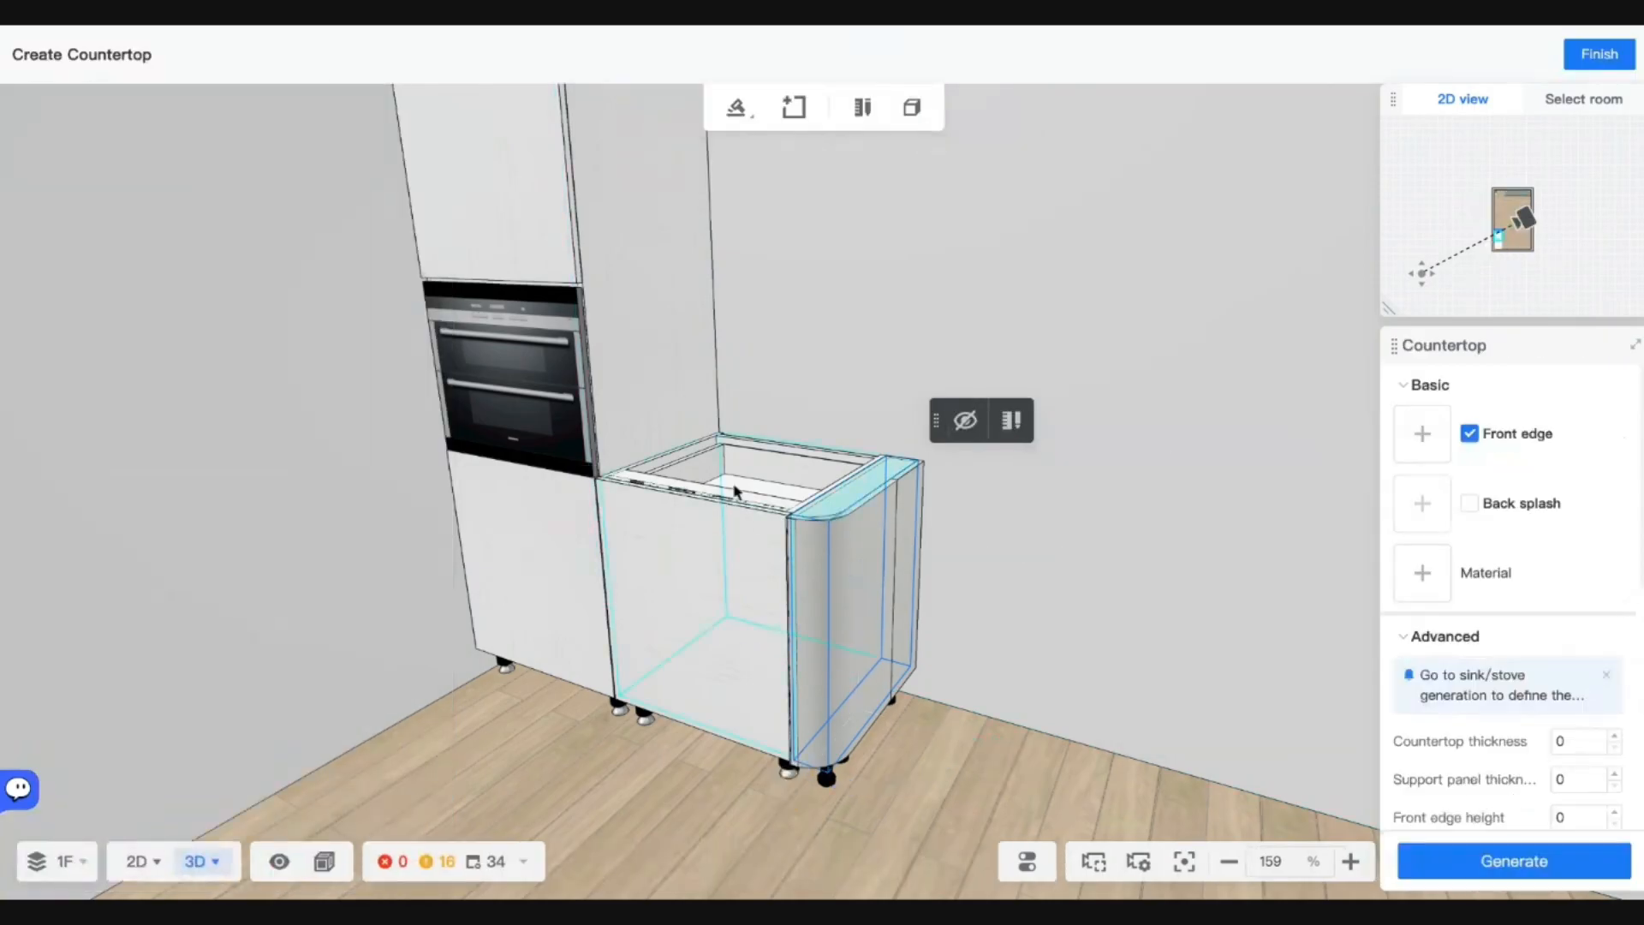
{"action": "left_click", "coordinate": [845, 496]}
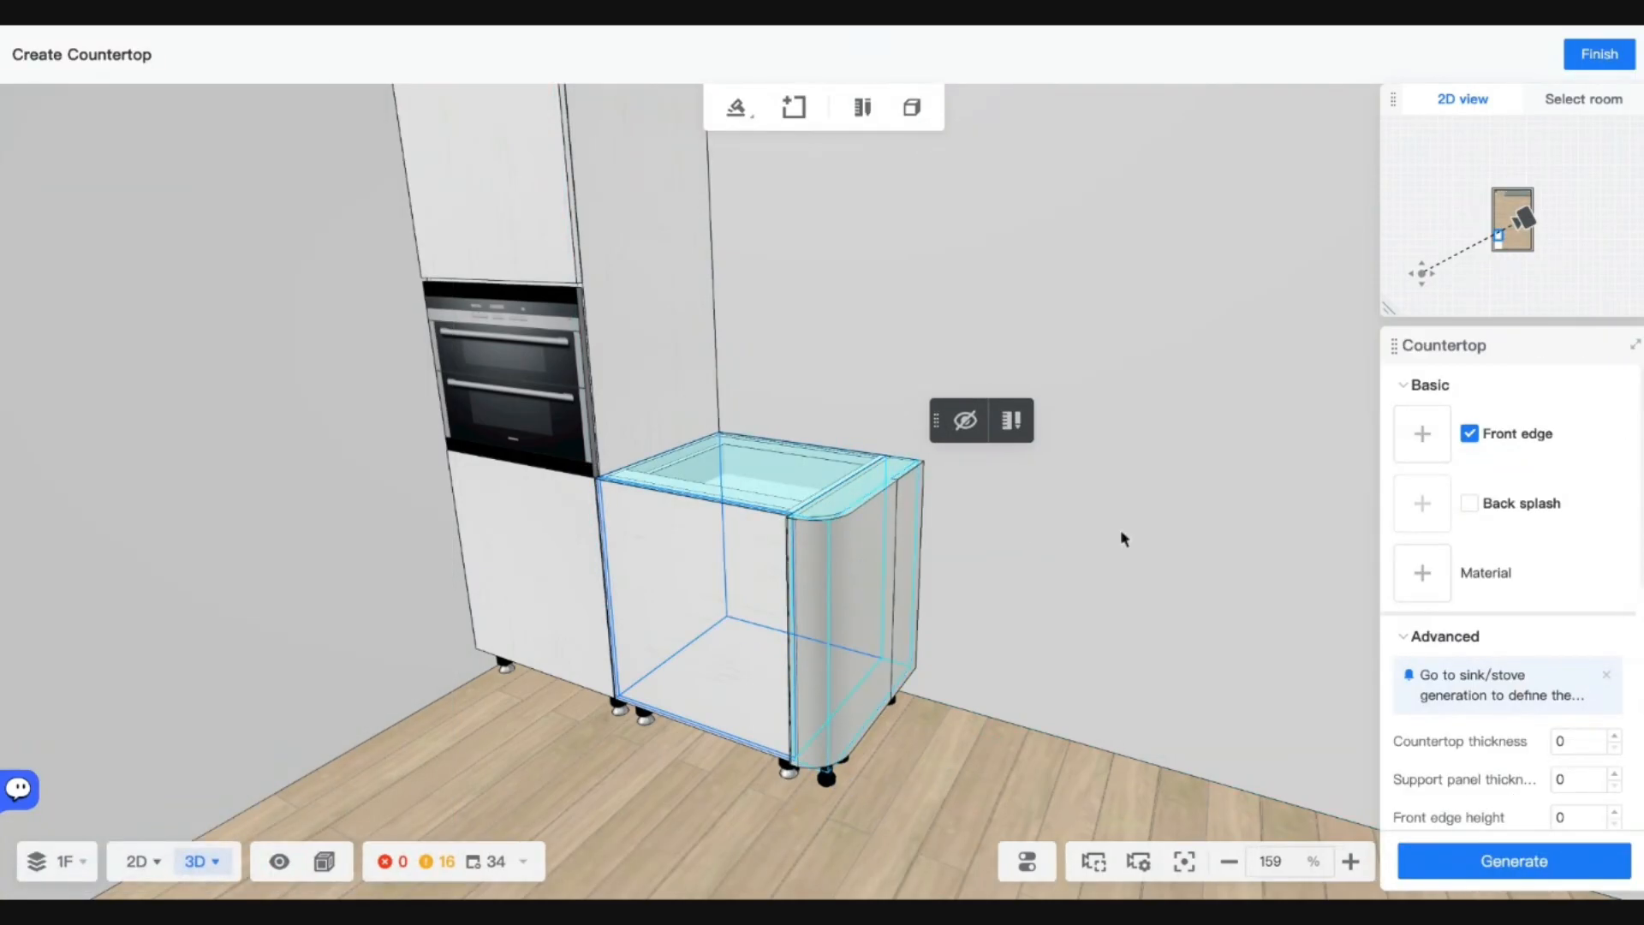
Generate a 30-thick Black Marble countertop with the front edge turned off.
{"action": "left_click", "coordinate": [1471, 437]}
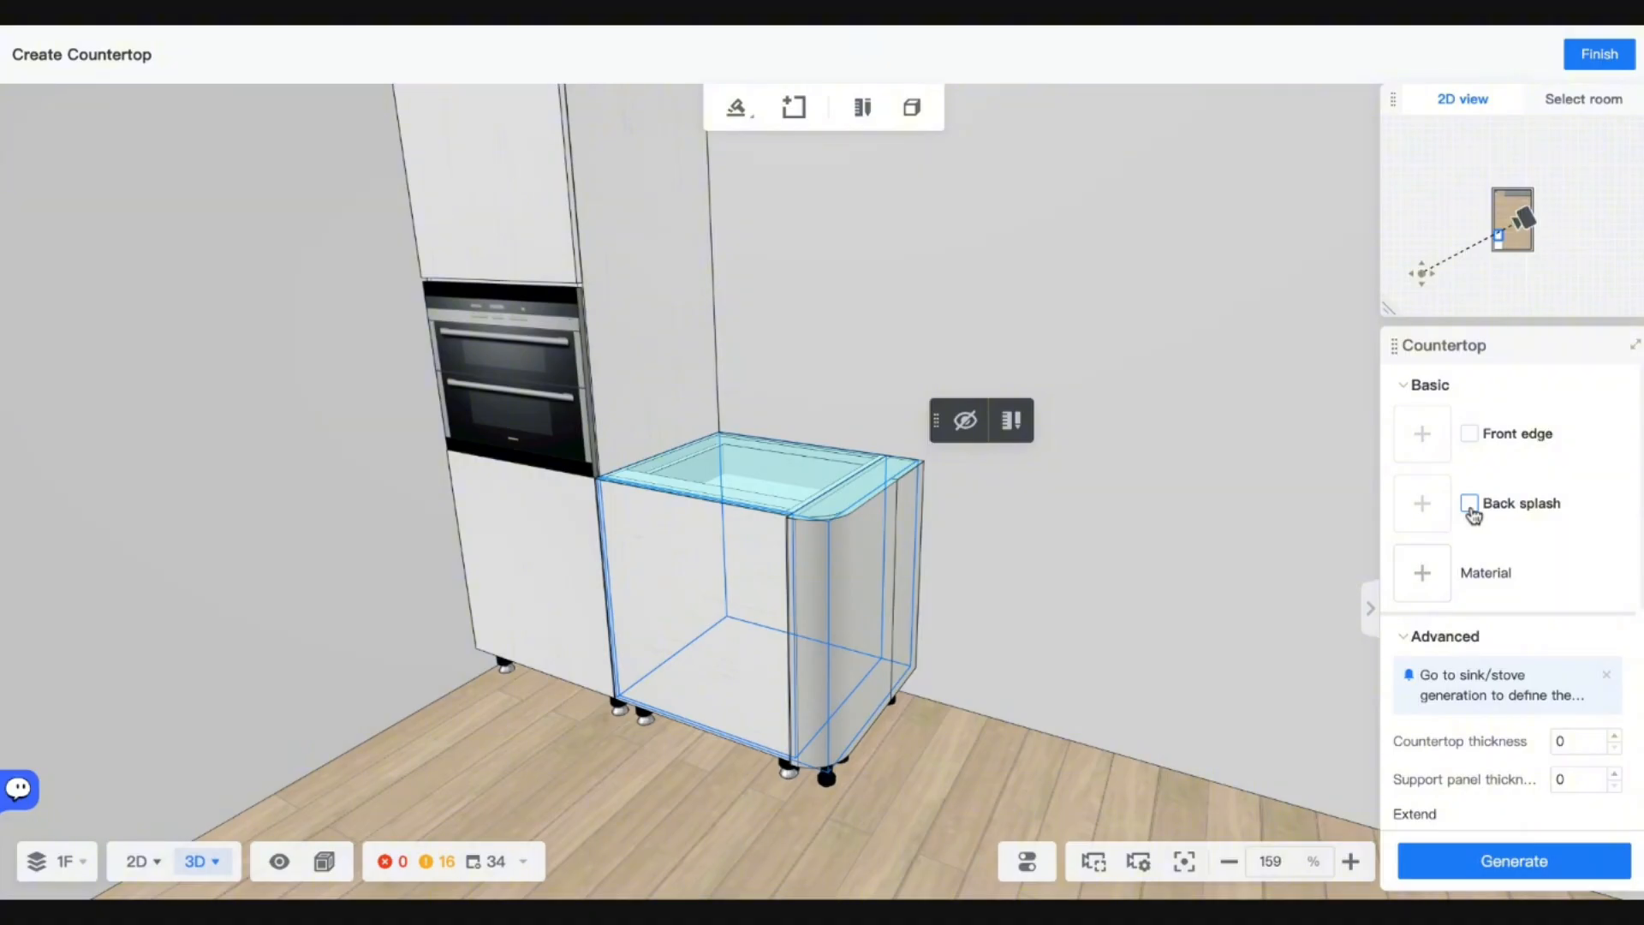
{"action": "left_click", "coordinate": [1423, 573]}
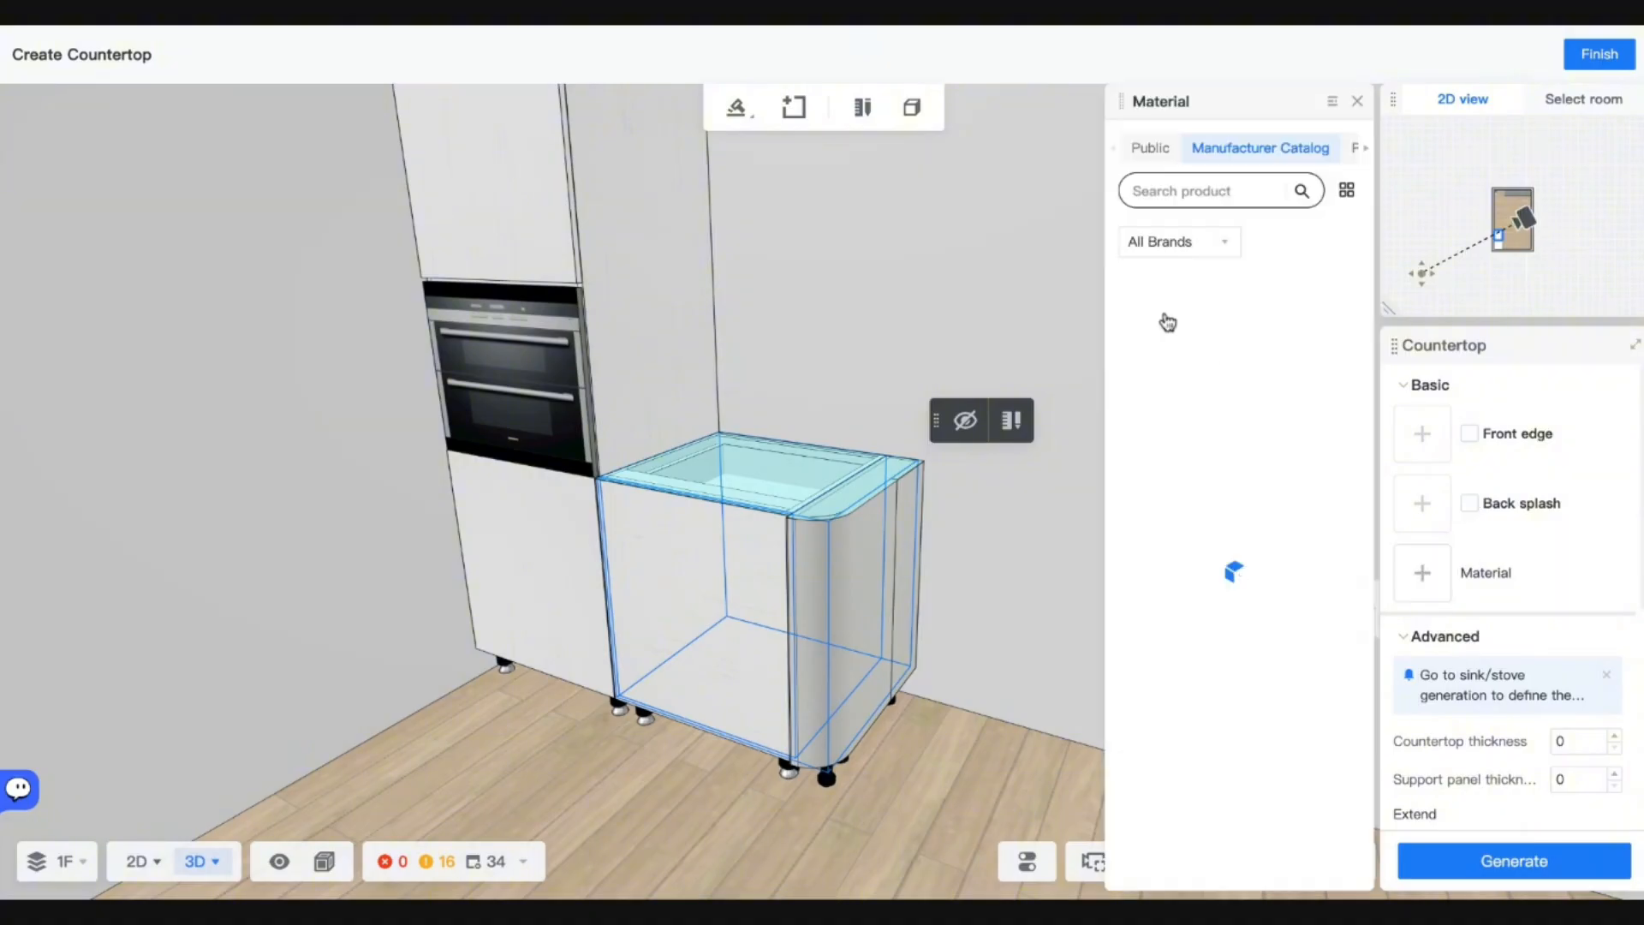
{"action": "left_click", "coordinate": [1172, 161]}
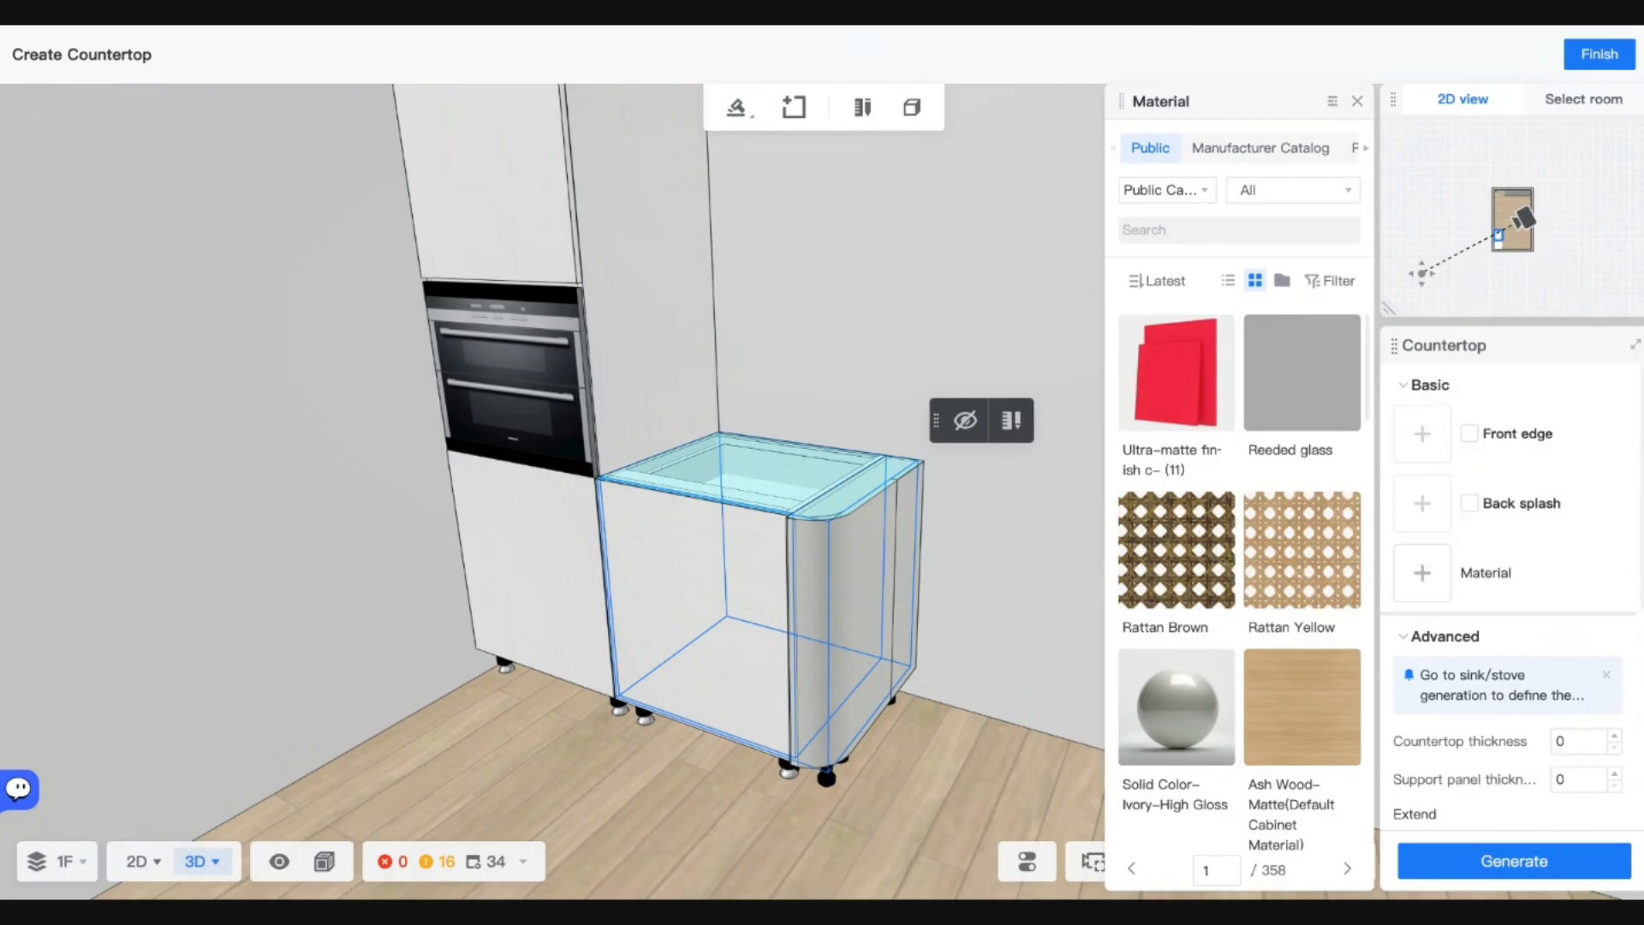
{"action": "left_click", "coordinate": [1194, 229]}
{"action": "type", "text": "black"}
{"action": "key", "text": "Return"}
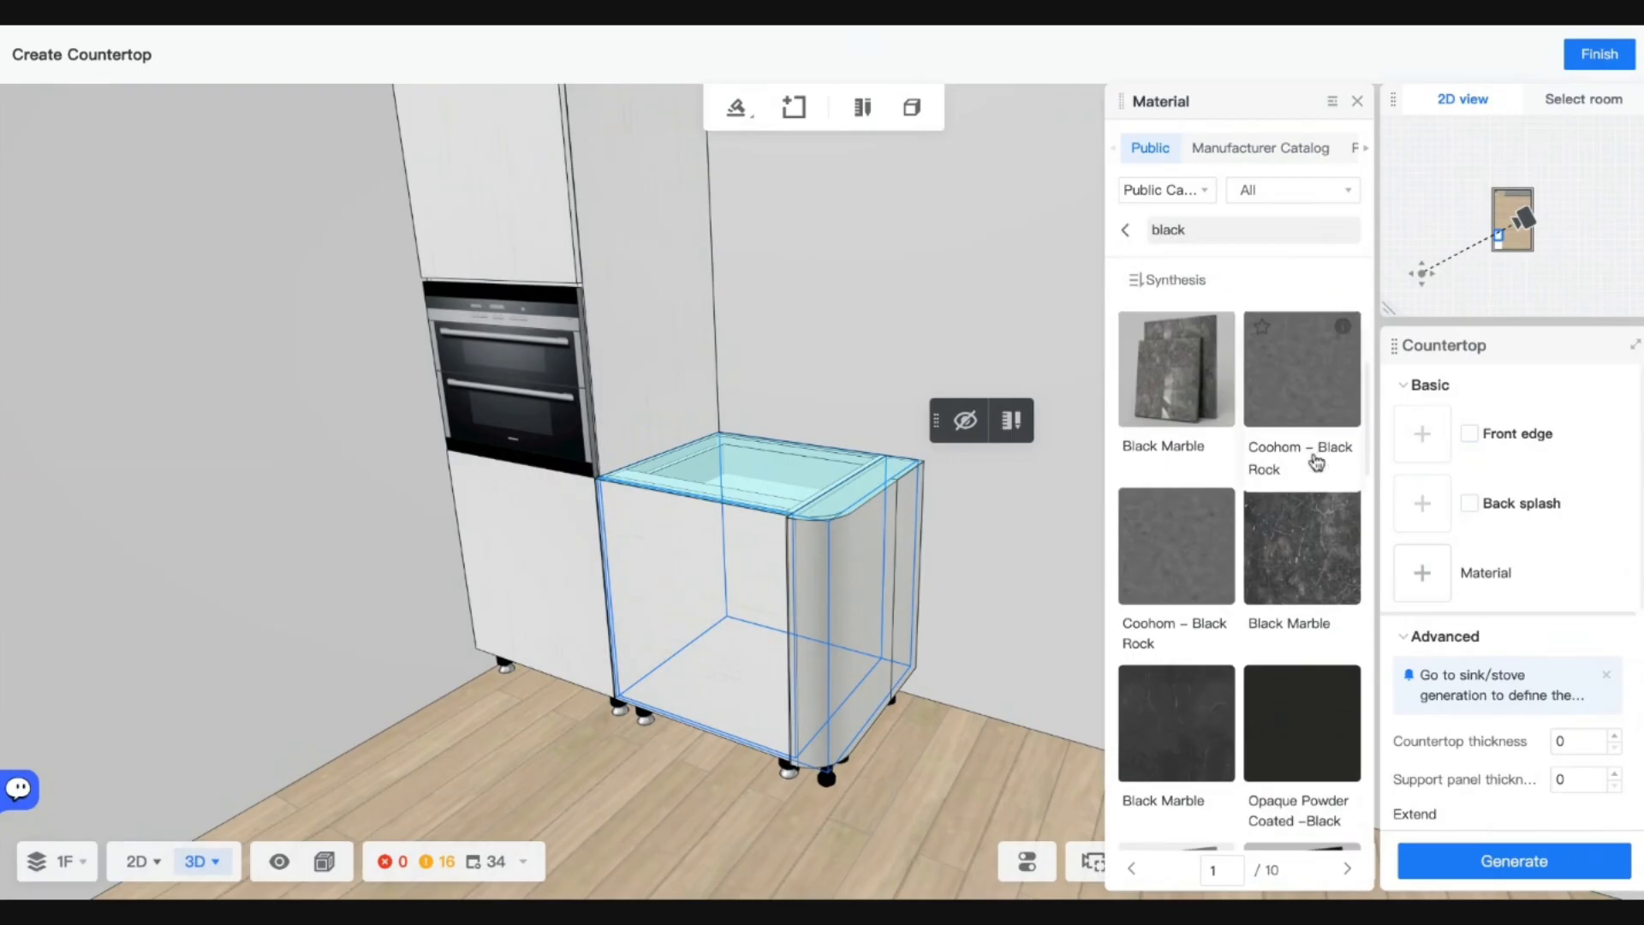
{"action": "left_click", "coordinate": [1308, 555]}
{"action": "scroll", "coordinate": [1575, 623], "scroll_direction": "down", "scroll_amount": 3}
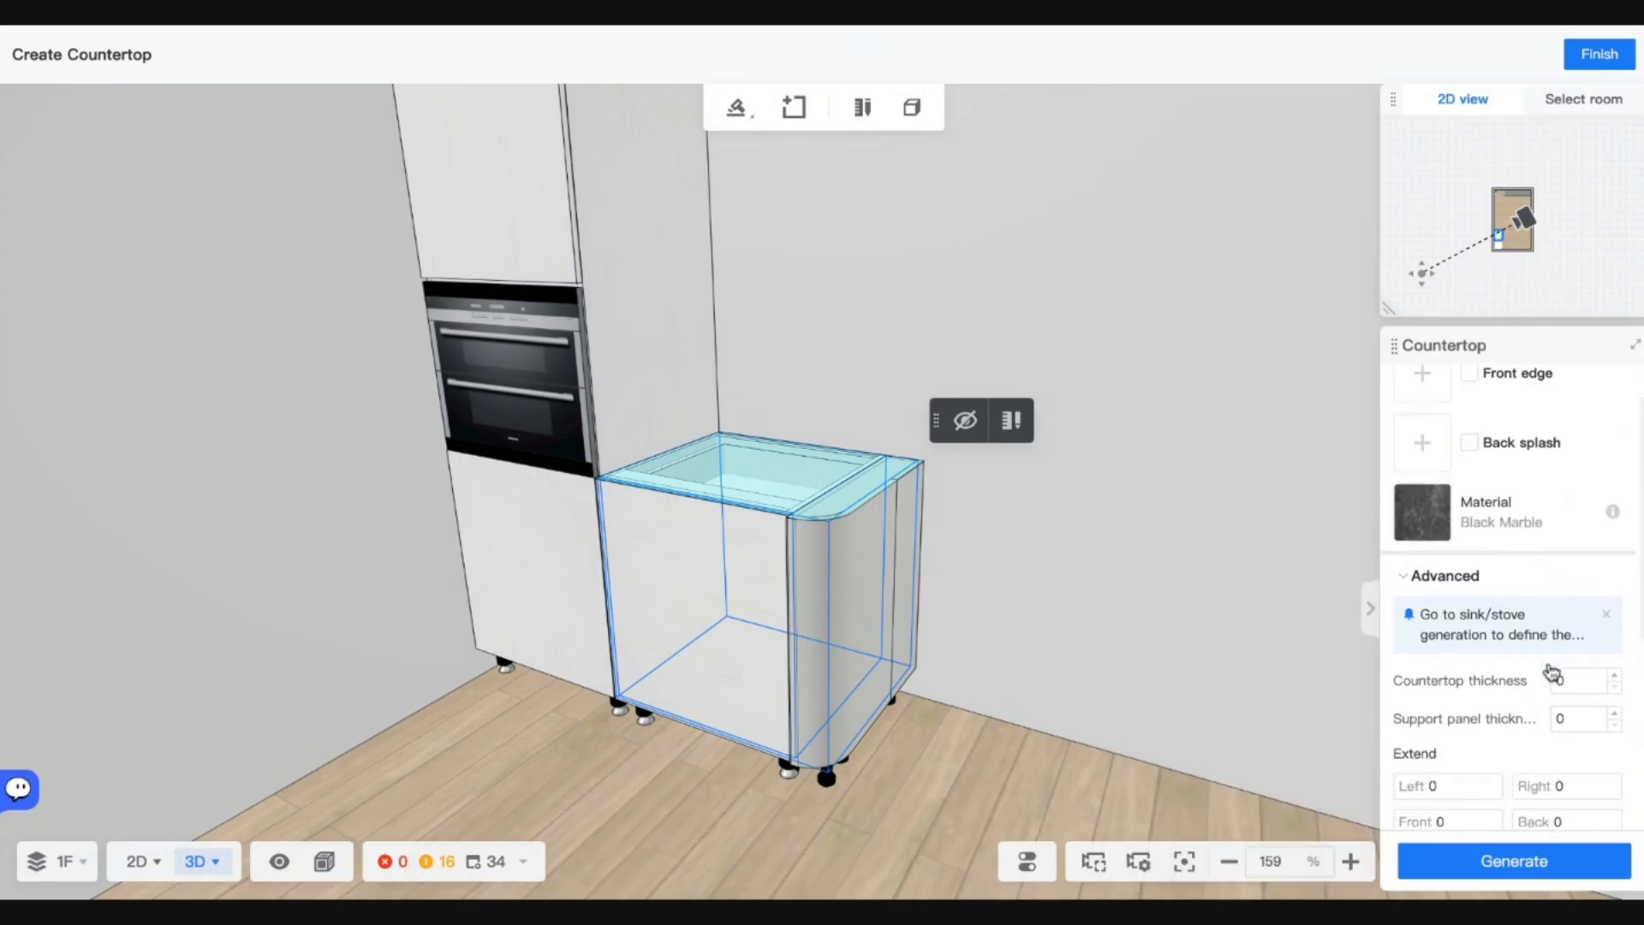
{"action": "double_click", "coordinate": [1568, 558]}
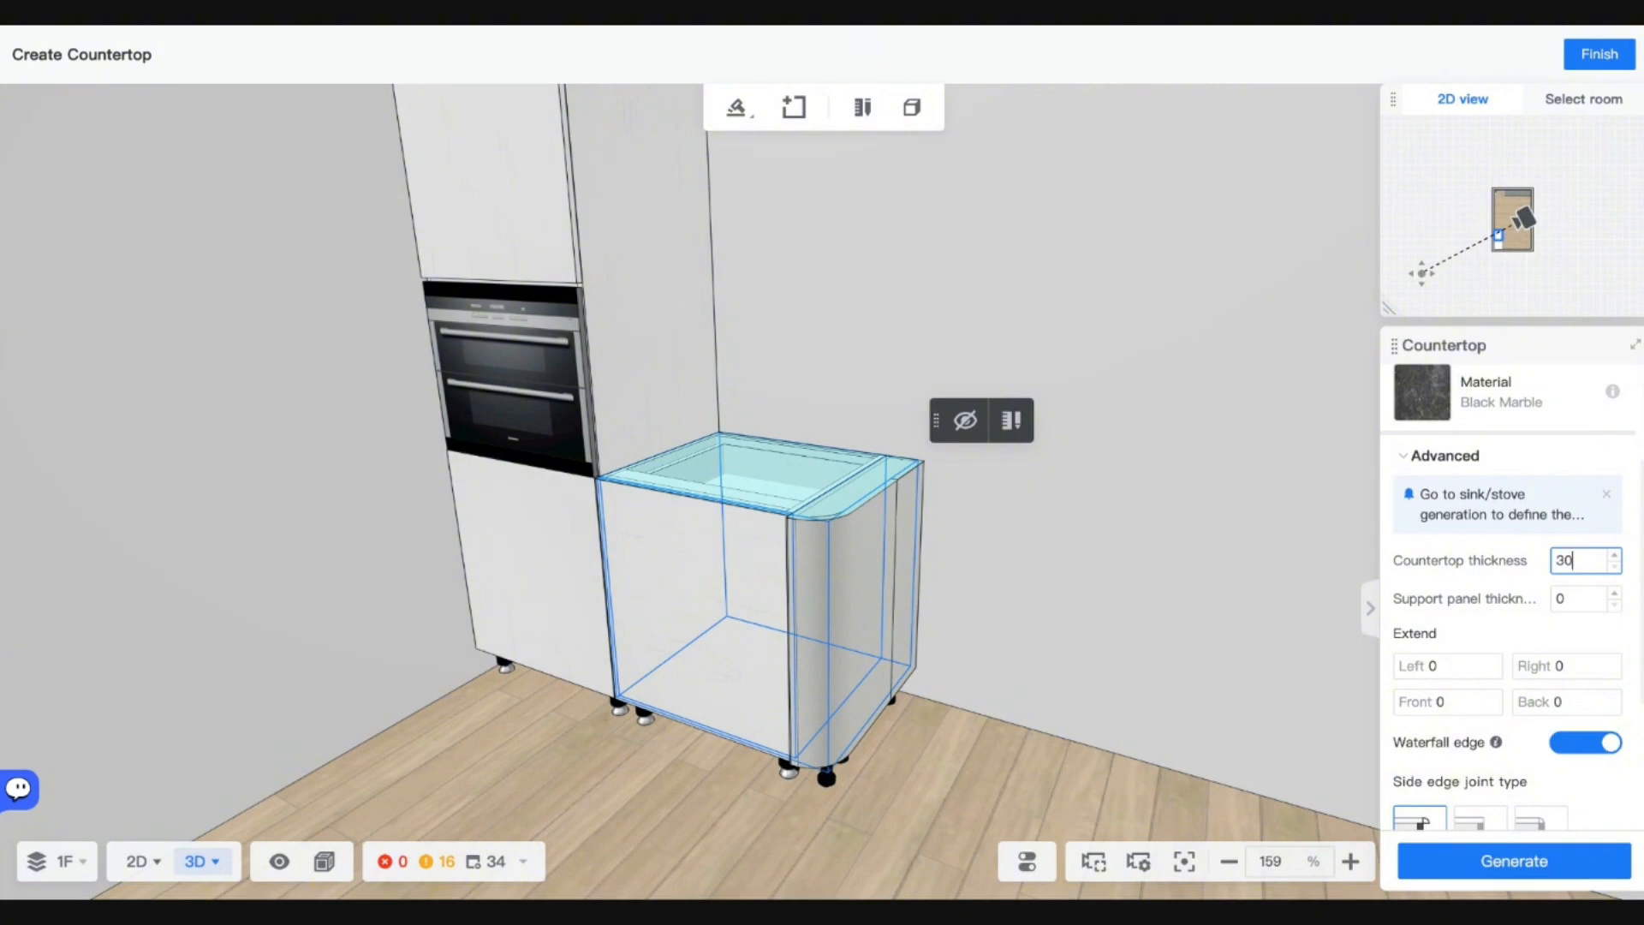
{"action": "scroll", "coordinate": [1563, 677], "scroll_direction": "down", "scroll_amount": 4}
{"action": "left_click", "coordinate": [1505, 875]}
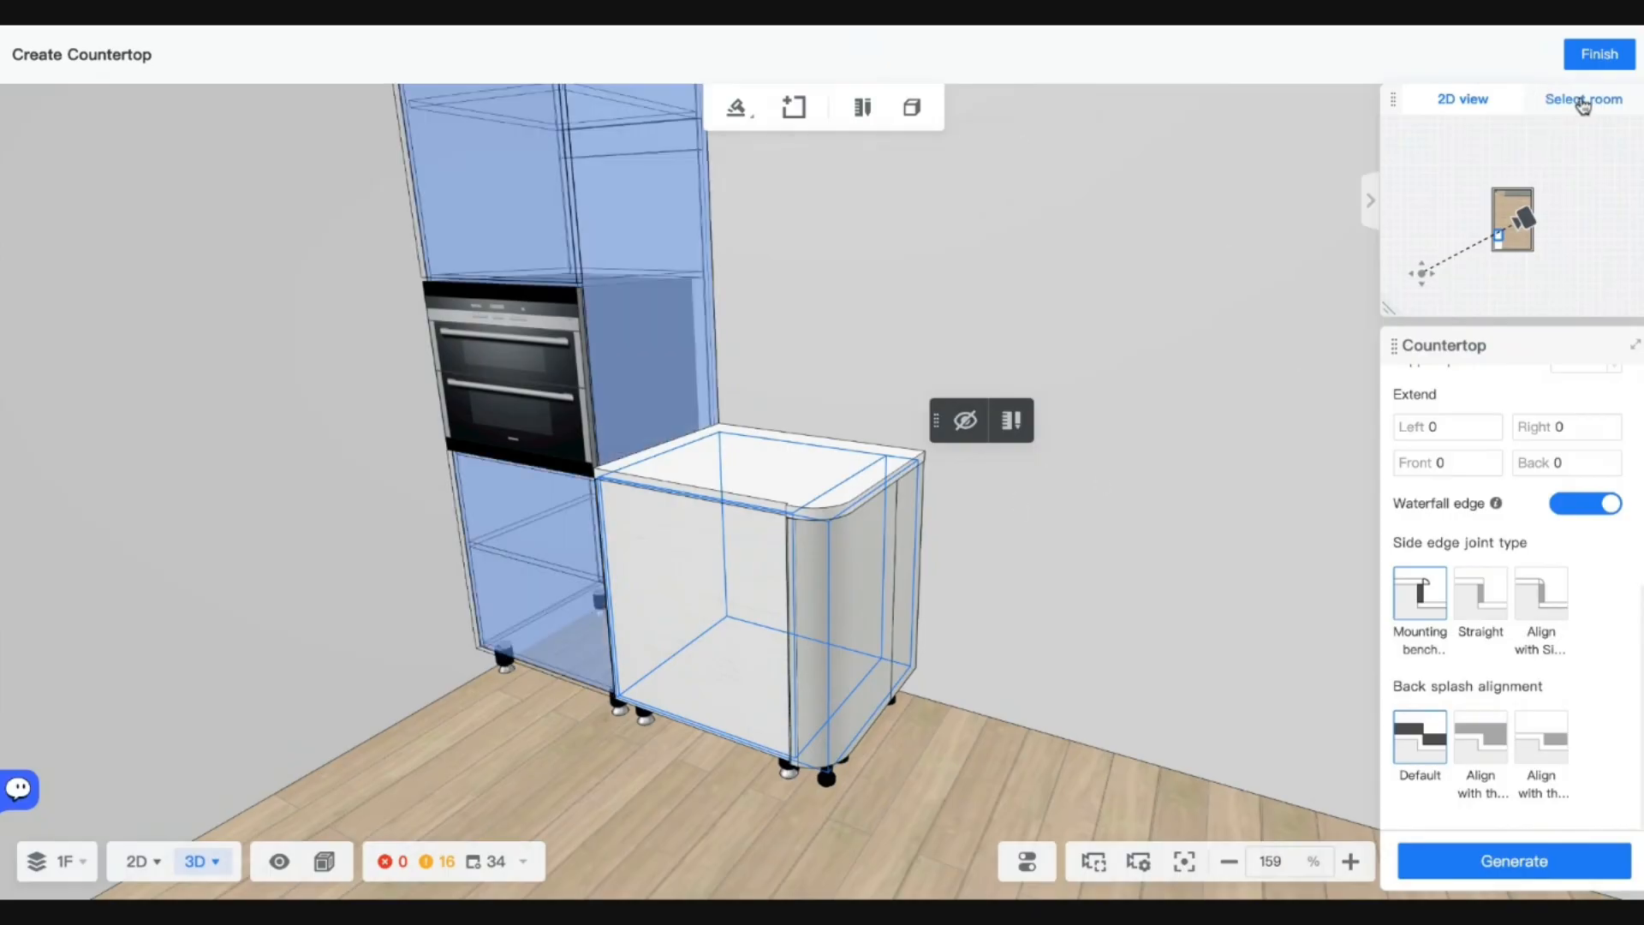
Finish the countertop and reselect the curved-end cabinet in the main editor.
{"action": "left_click", "coordinate": [1598, 54]}
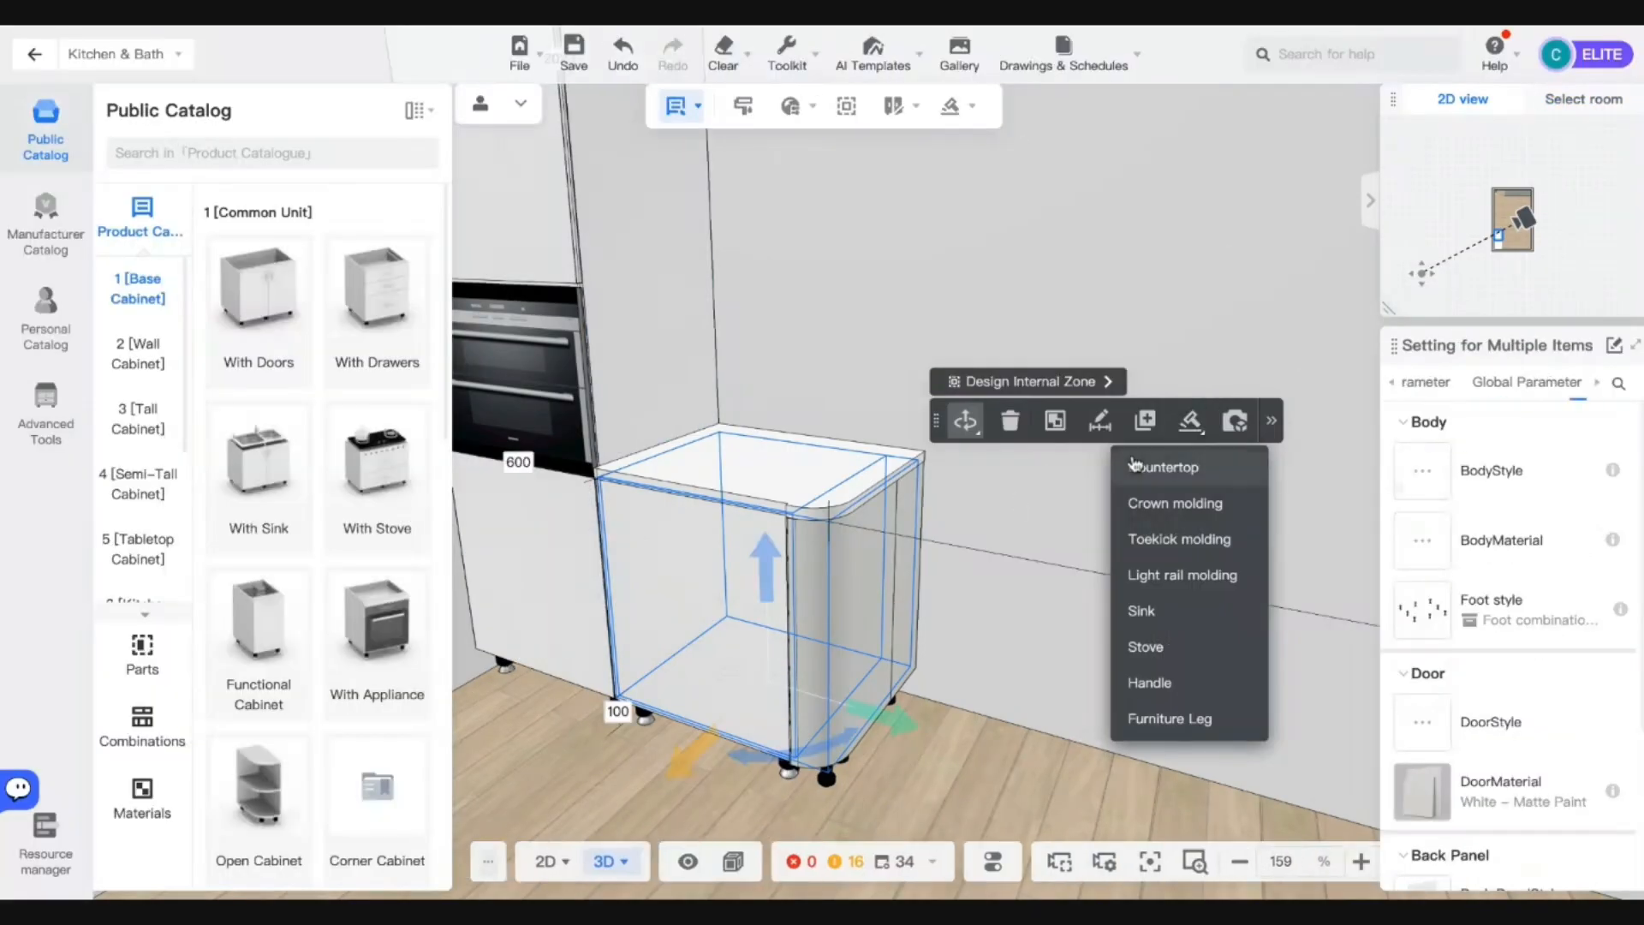
{"action": "left_click_drag", "start_coordinate": [953, 668], "coordinate": [973, 712]}
{"action": "scroll", "coordinate": [973, 712], "scroll_direction": "down", "scroll_amount": 5}
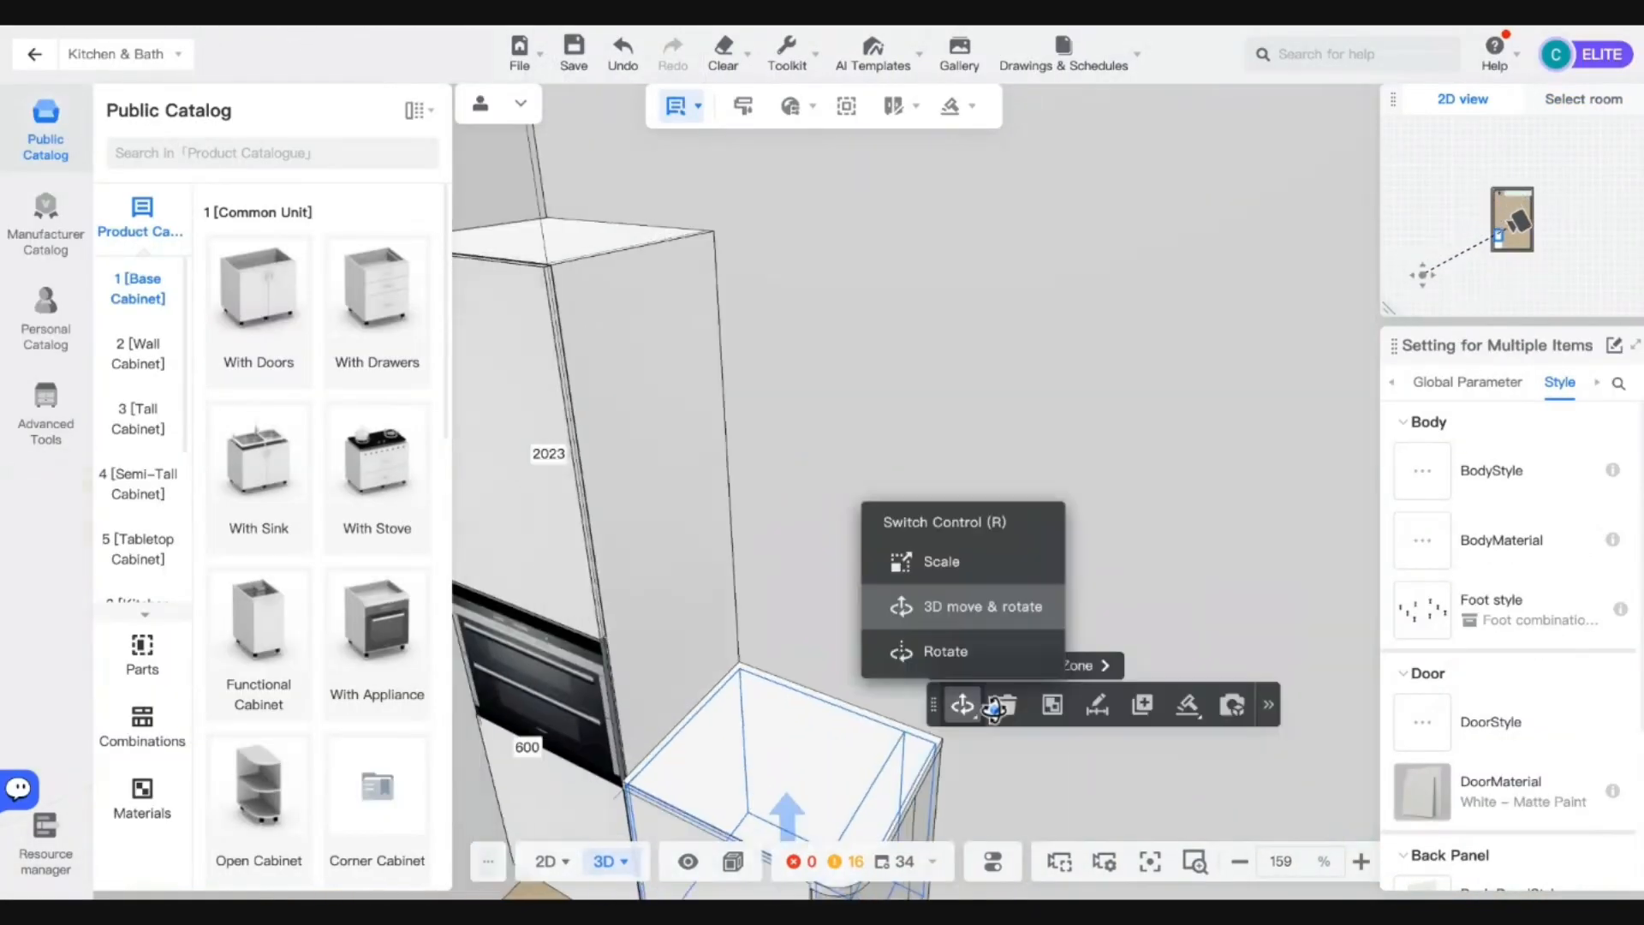
{"action": "left_click", "coordinate": [999, 753]}
{"action": "scroll", "coordinate": [999, 753], "scroll_direction": "up", "scroll_amount": 3}
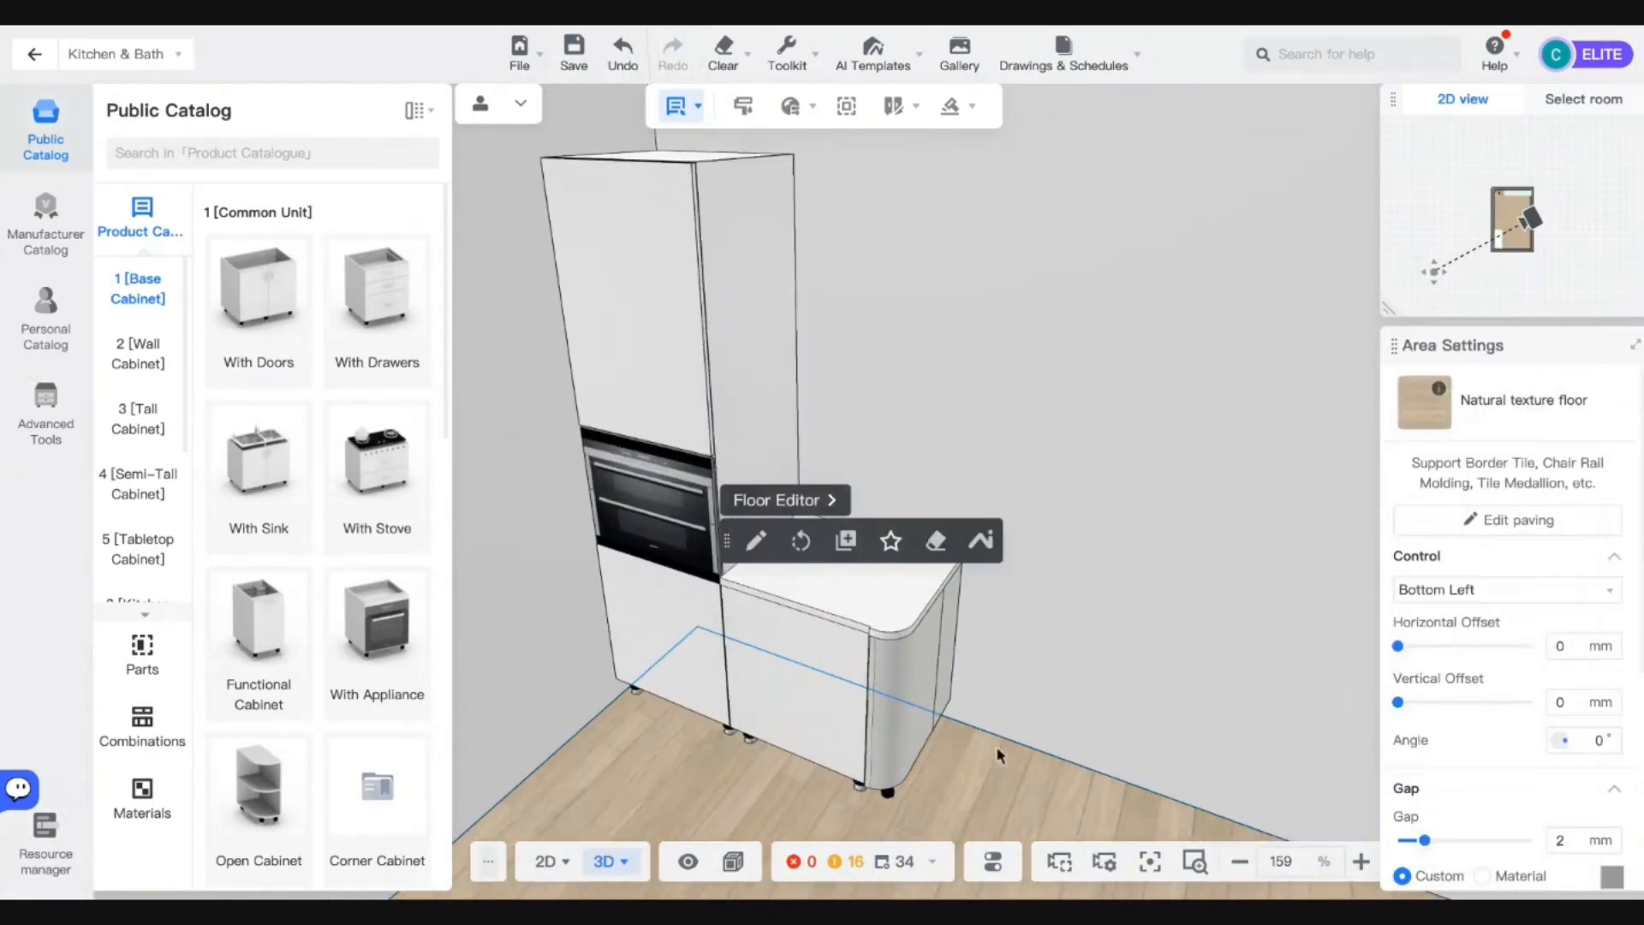
{"action": "left_click", "coordinate": [377, 467]}
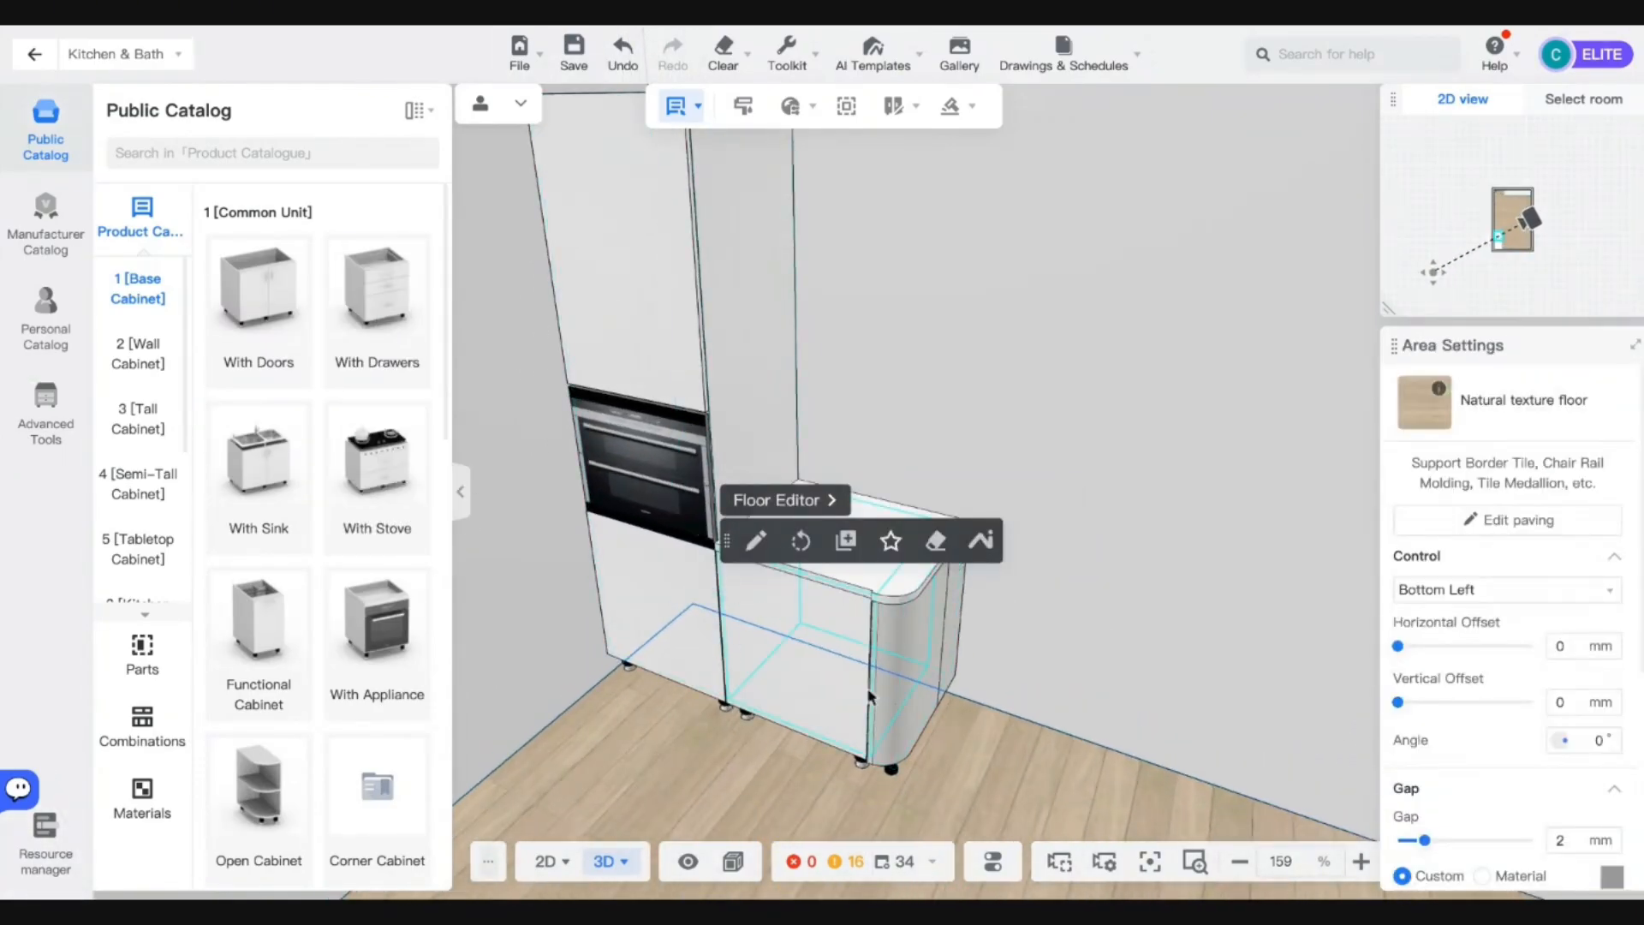
{"action": "left_click", "coordinate": [912, 672]}
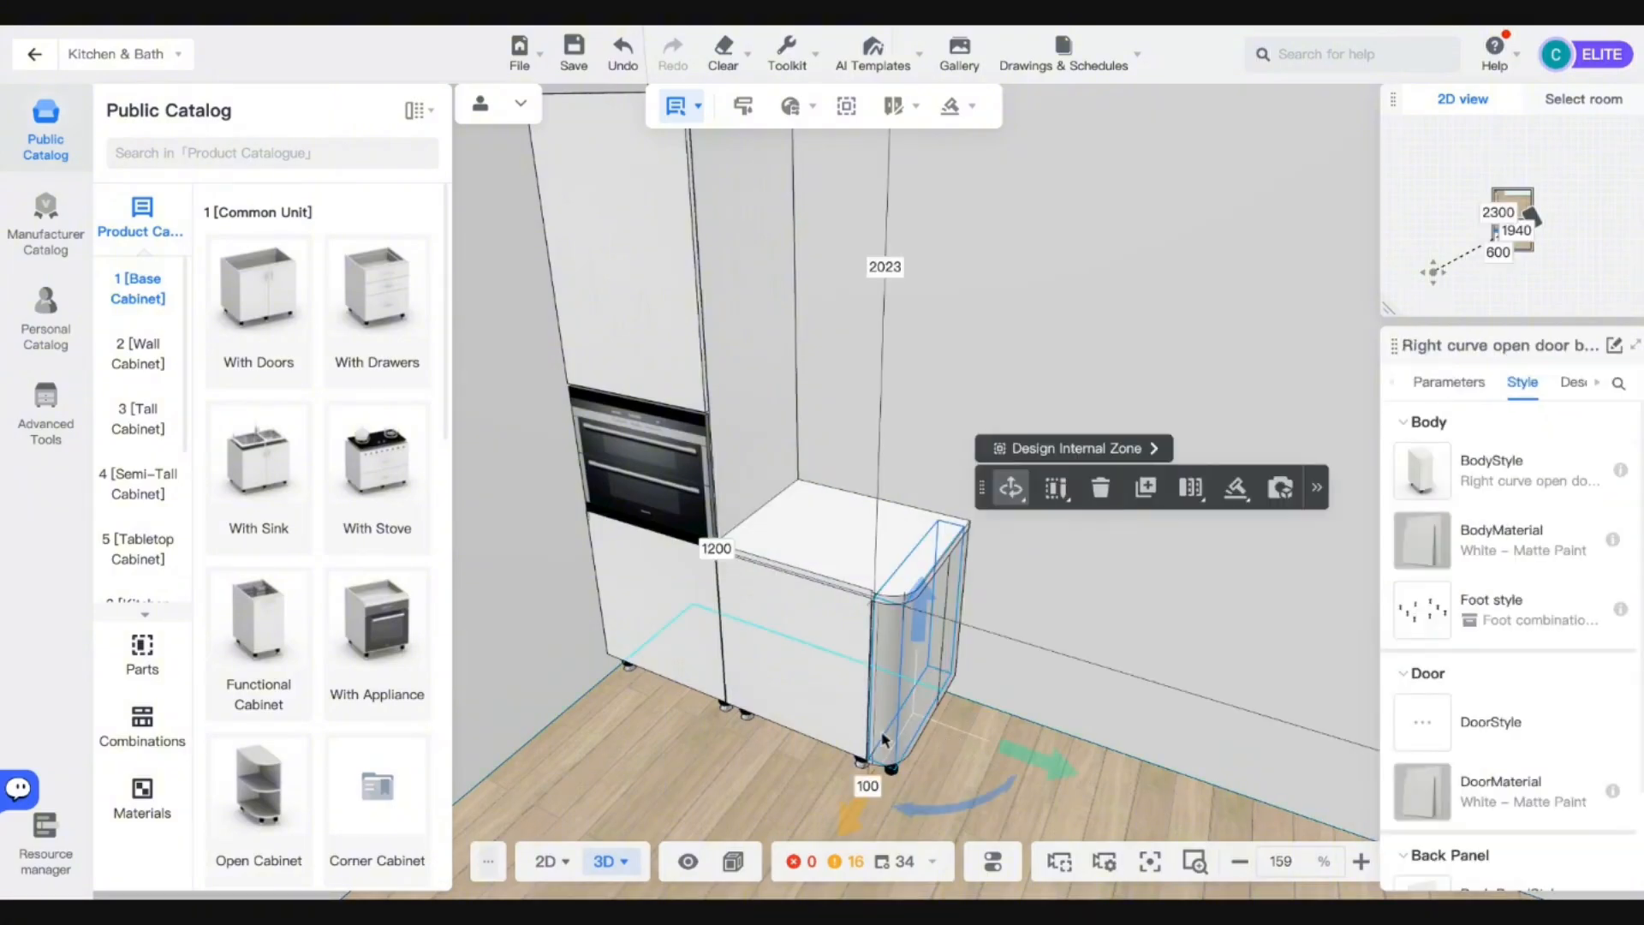
{"action": "right_click_drag", "start_coordinate": [1016, 749], "coordinate": [1028, 742]}
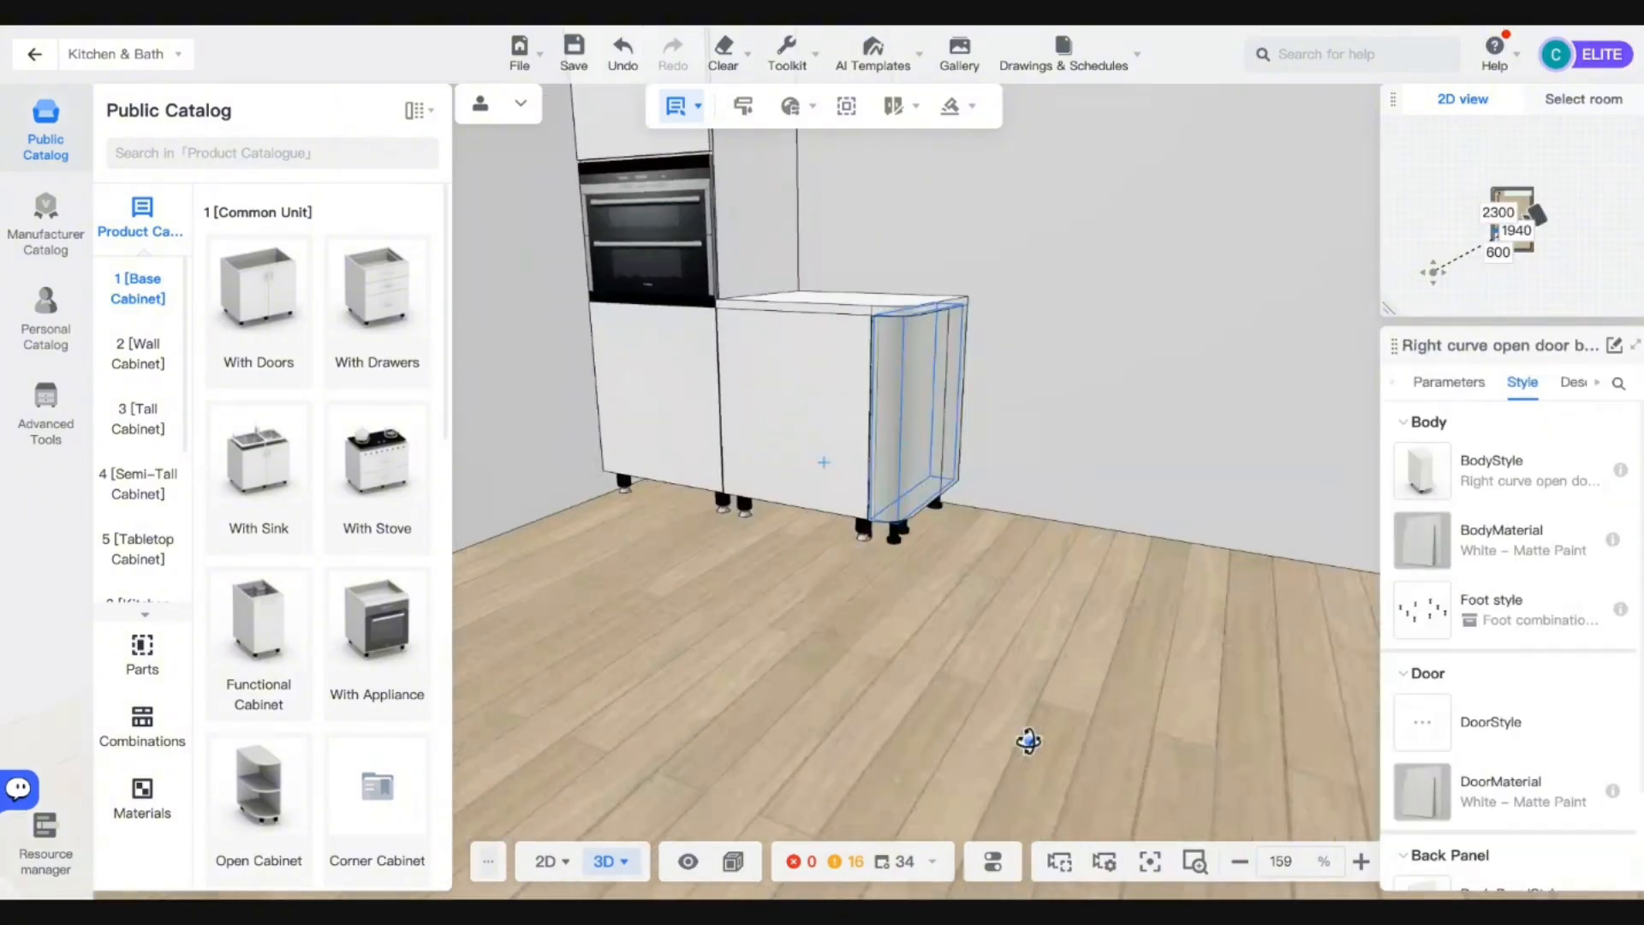
Start a toekick with the grey distressed (SM4) material and 100 mm height.
{"action": "mouse_move", "coordinate": [957, 107]}
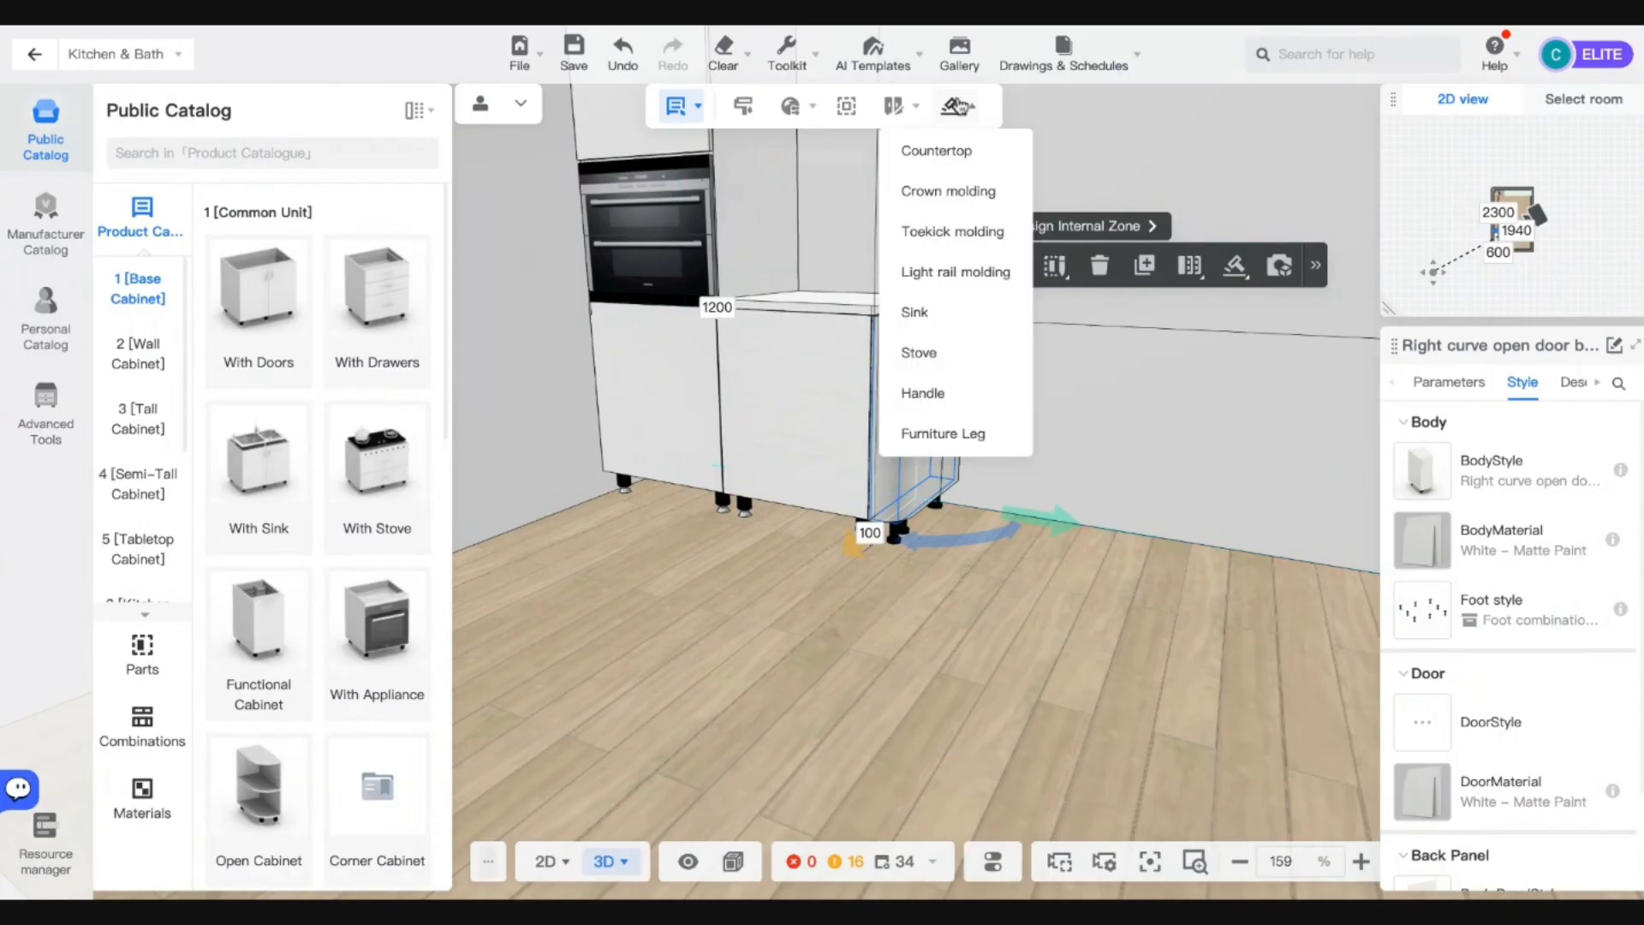
{"action": "left_click", "coordinate": [942, 233]}
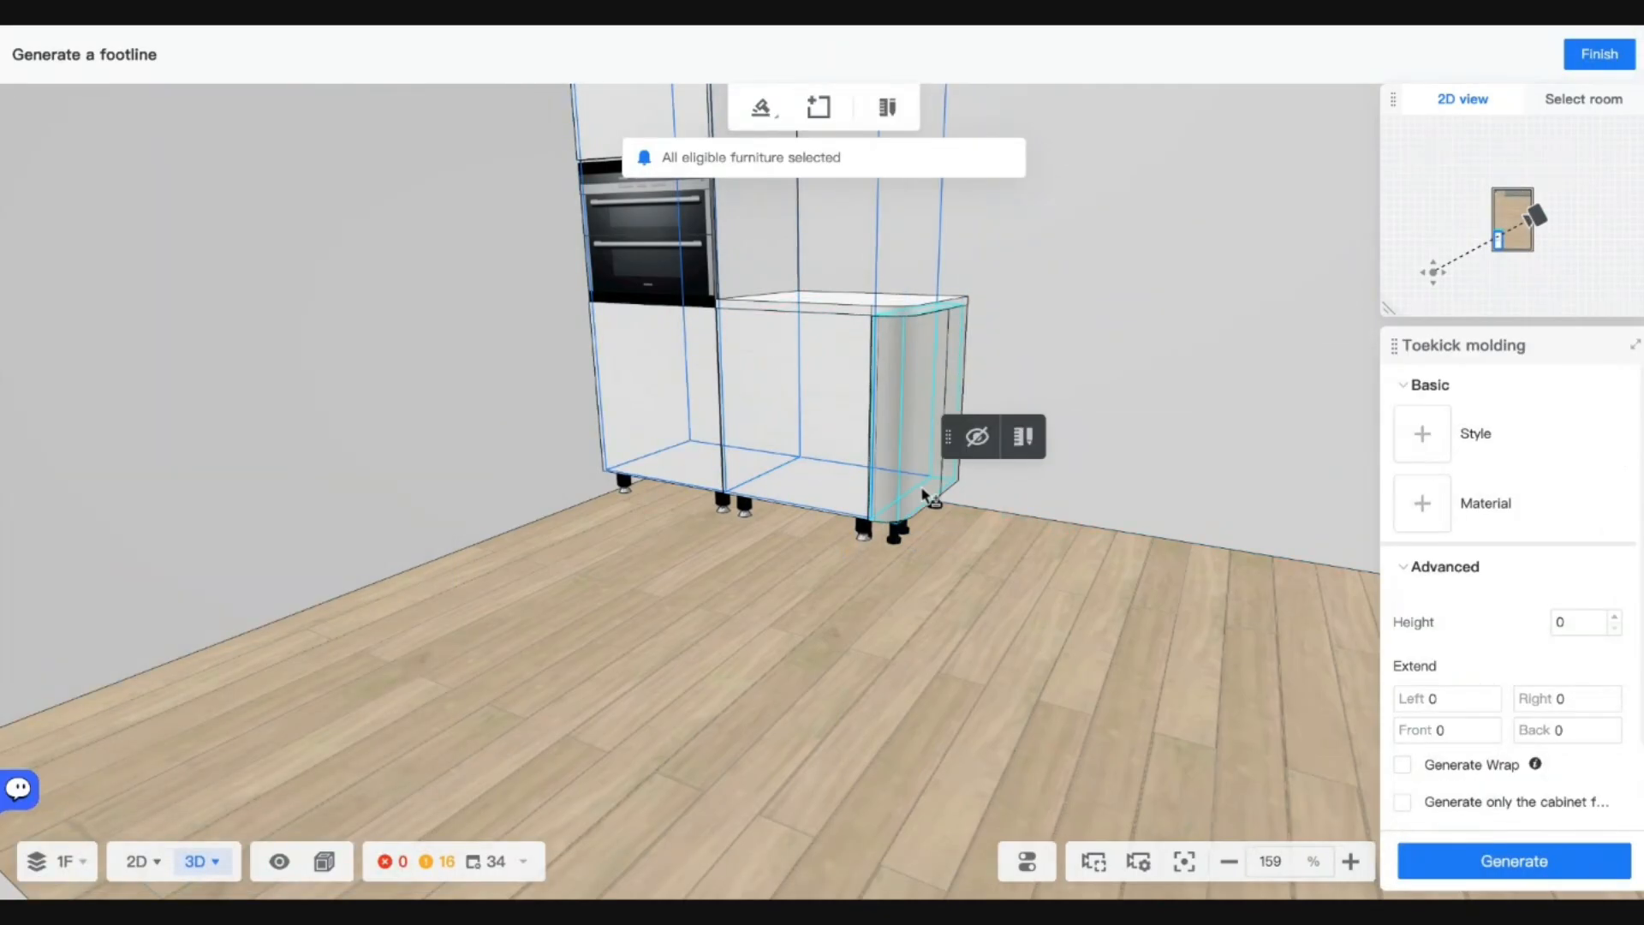
{"action": "left_click", "coordinate": [1422, 504]}
{"action": "left_click", "coordinate": [1150, 149]}
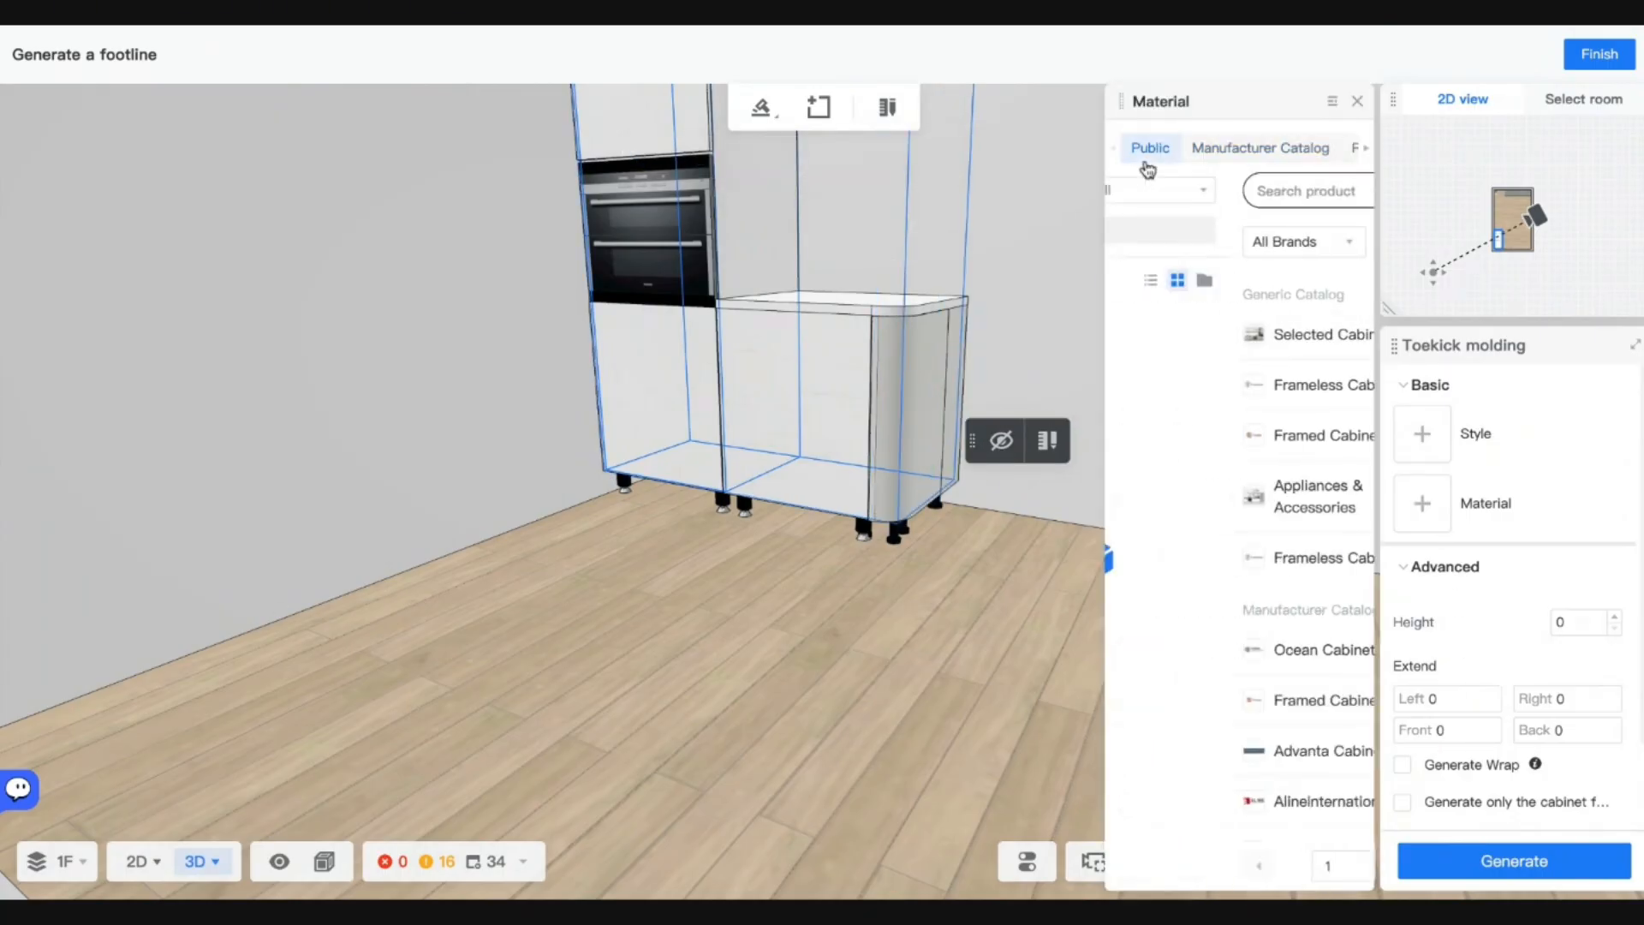
{"action": "left_click", "coordinate": [1190, 228]}
{"action": "type", "text": "grey"}
{"action": "key", "text": "Return"}
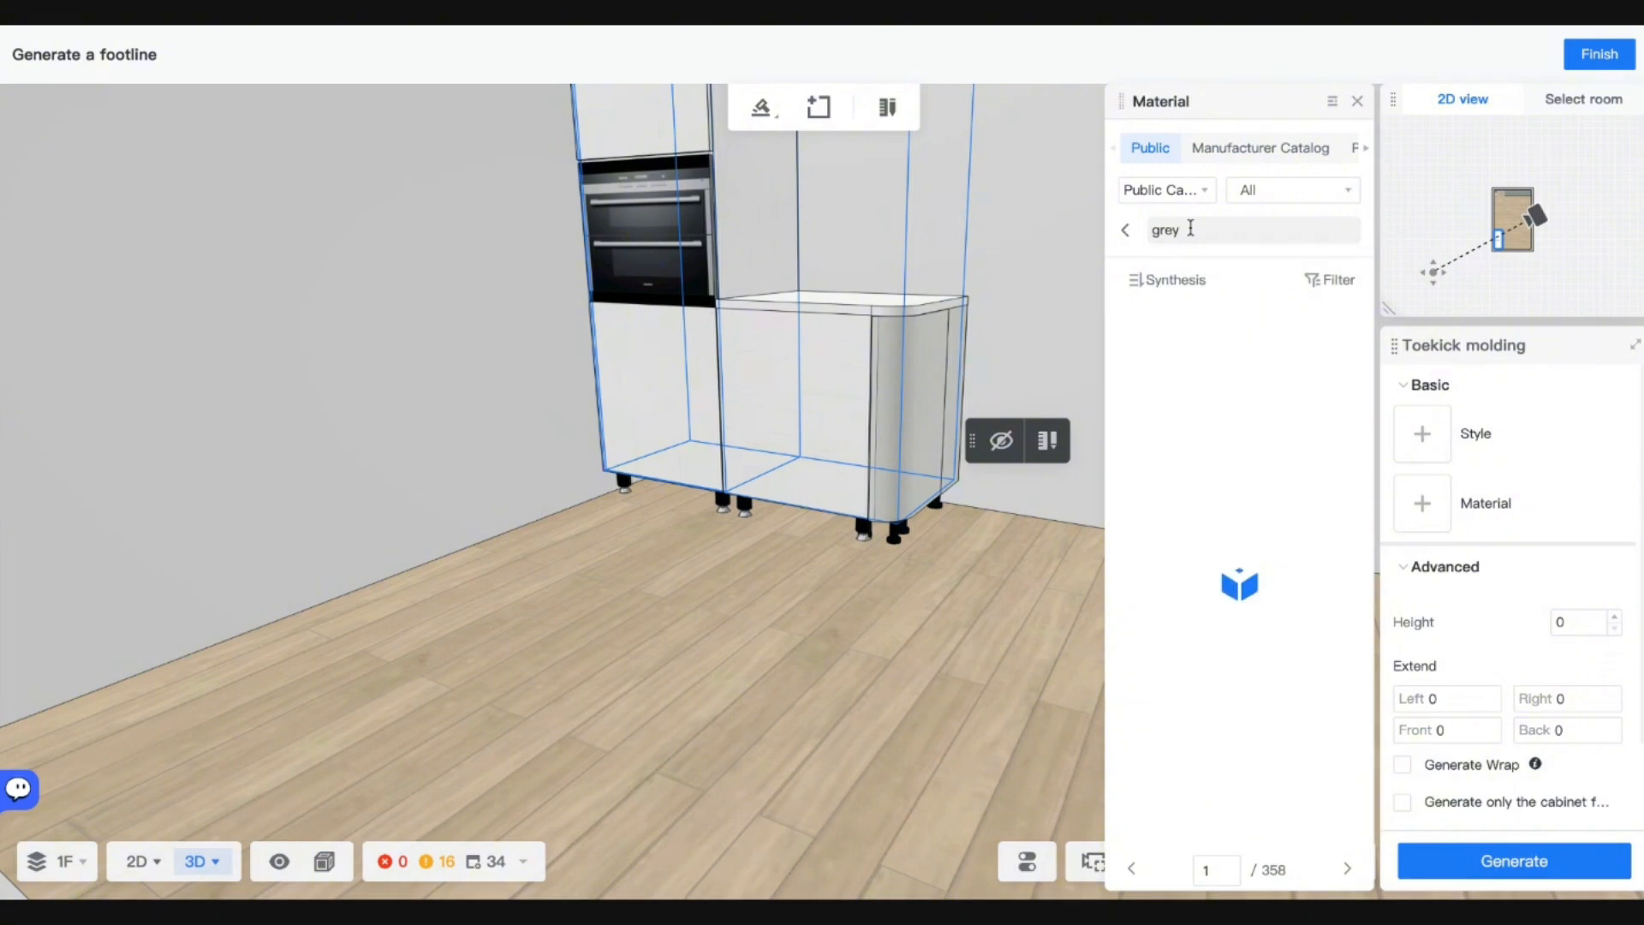
{"action": "left_click", "coordinate": [1277, 526]}
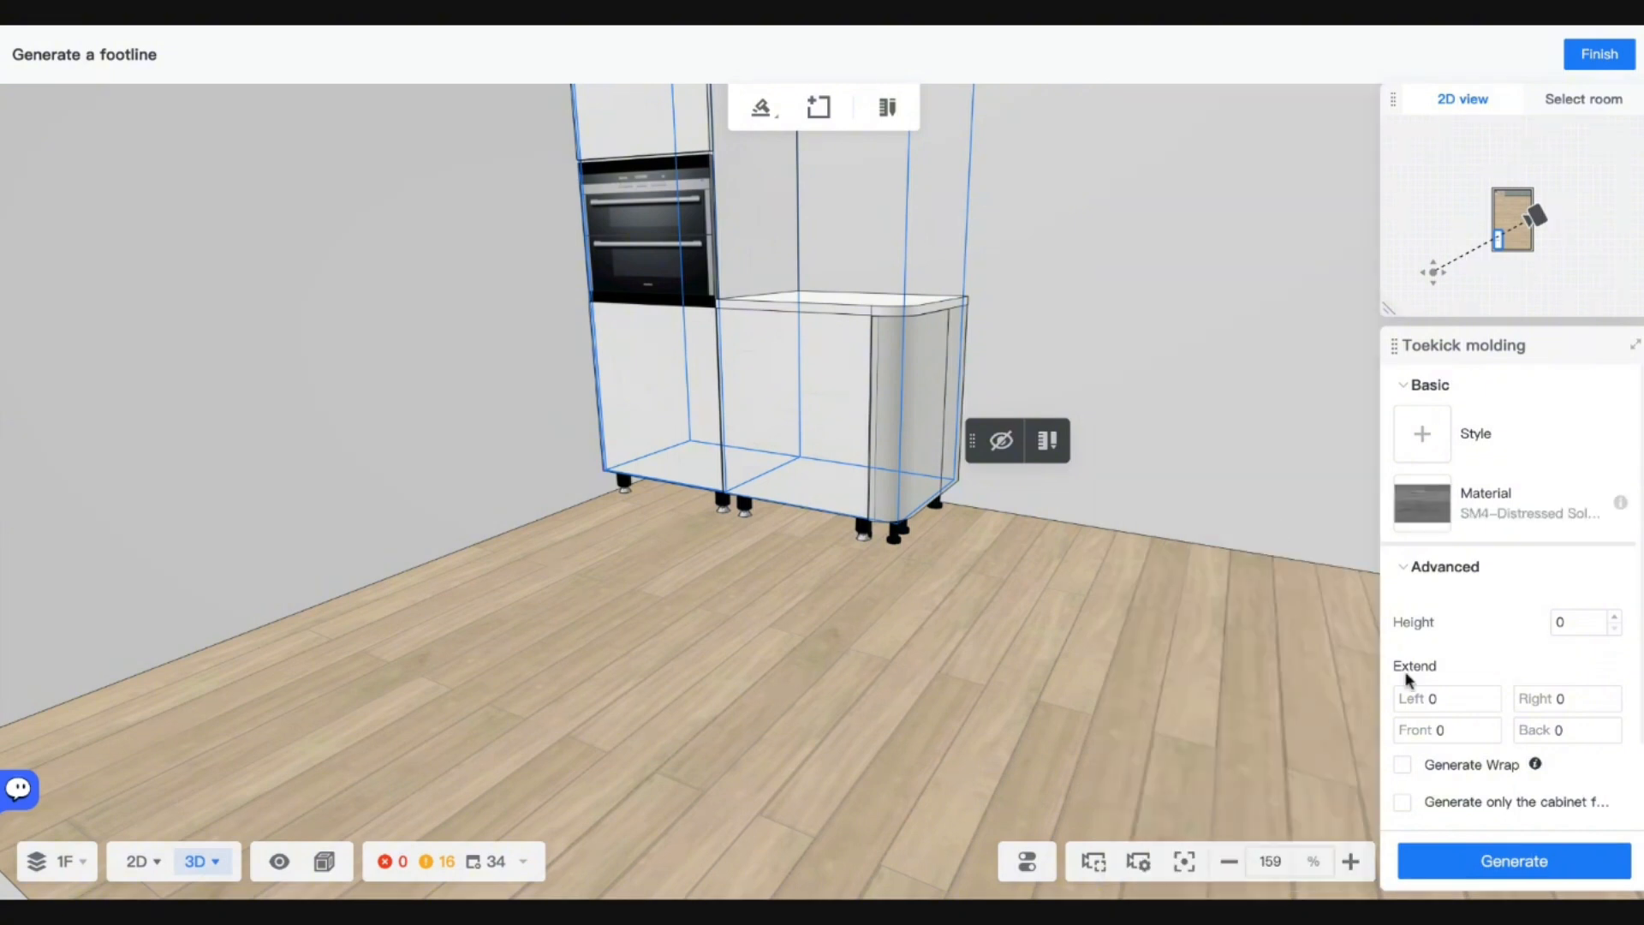
{"action": "double_click", "coordinate": [1571, 627]}
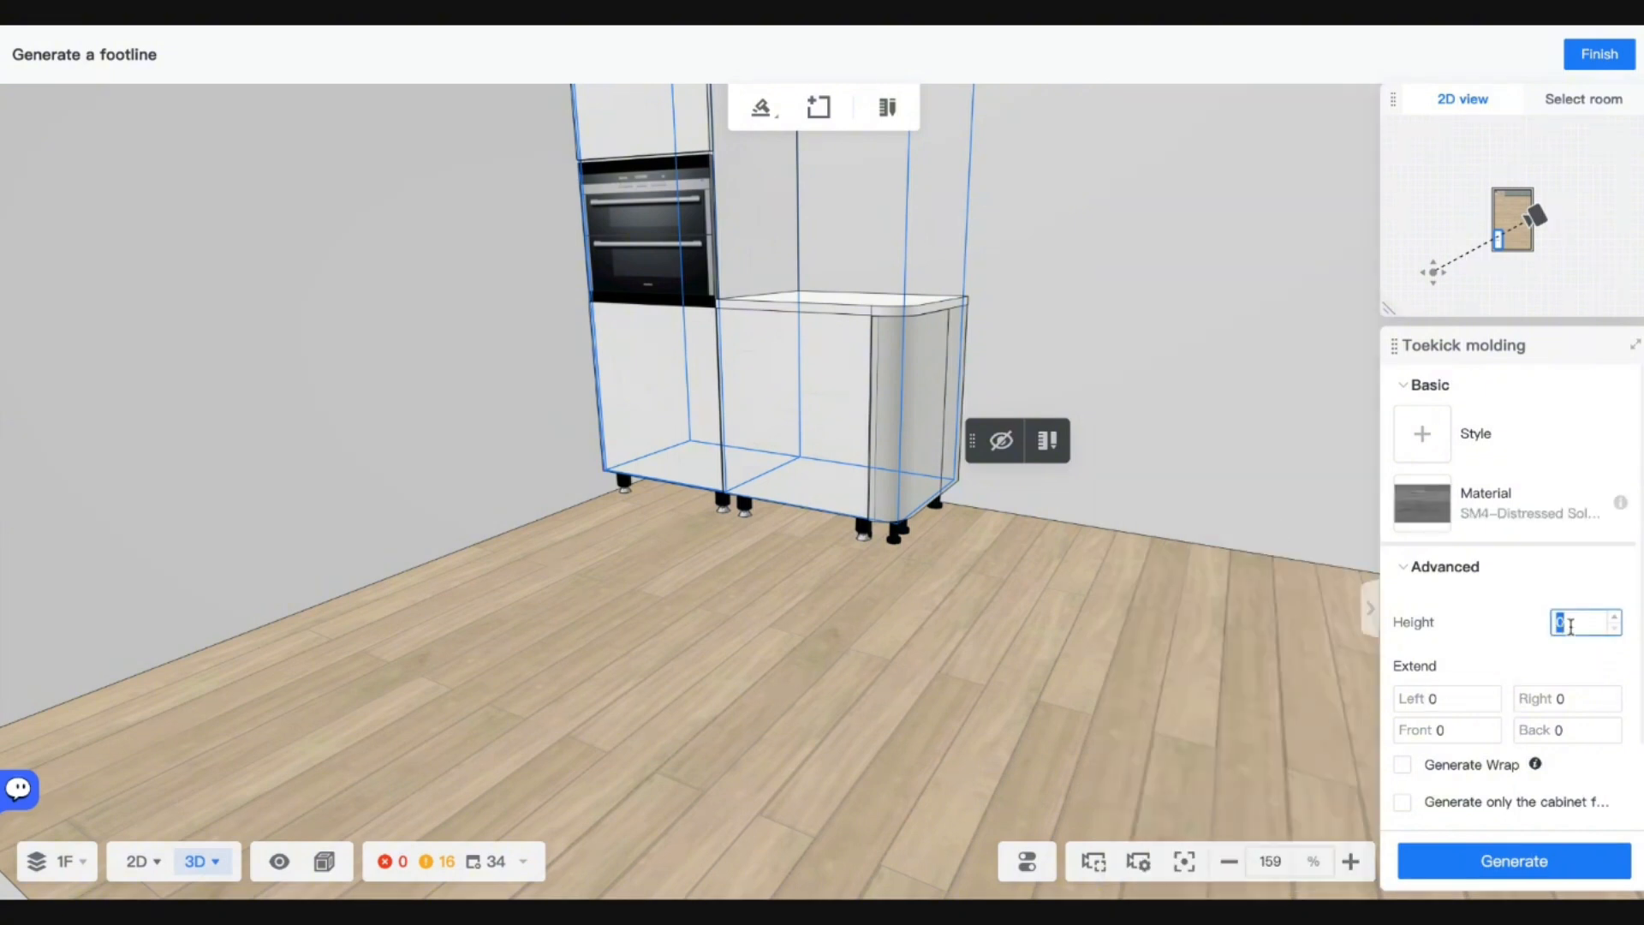
{"action": "key", "text": "Return"}
{"action": "left_click", "coordinate": [1511, 865]}
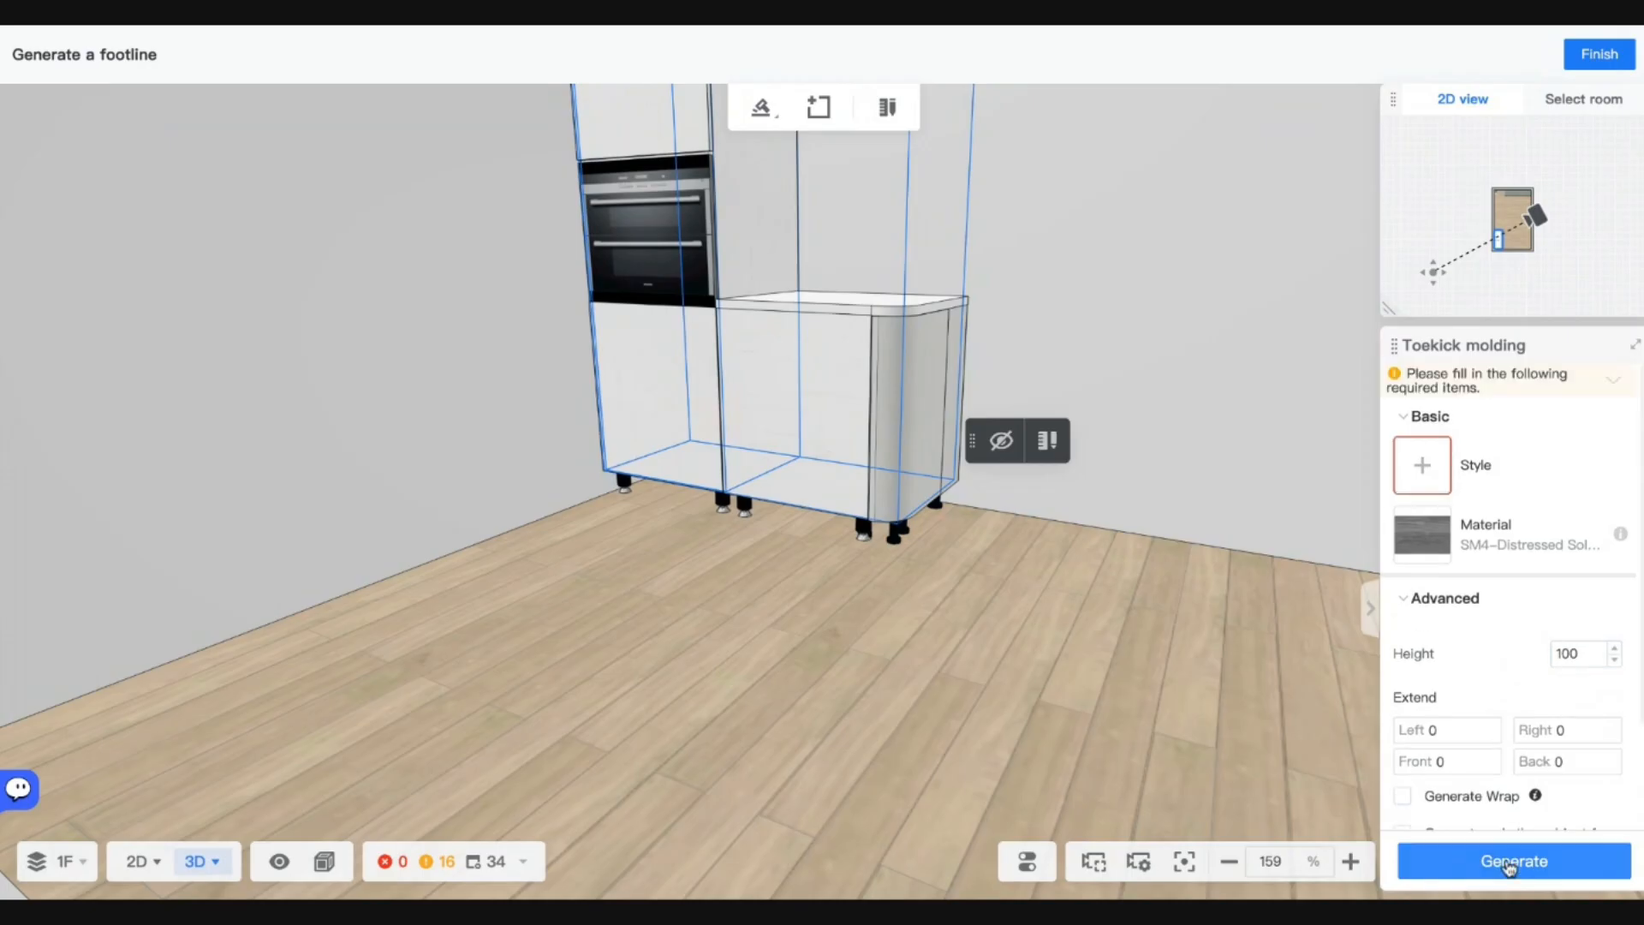
Switch the toekick profile to Toekick Molding 10-G and generate it.
{"action": "left_click", "coordinate": [1420, 471]}
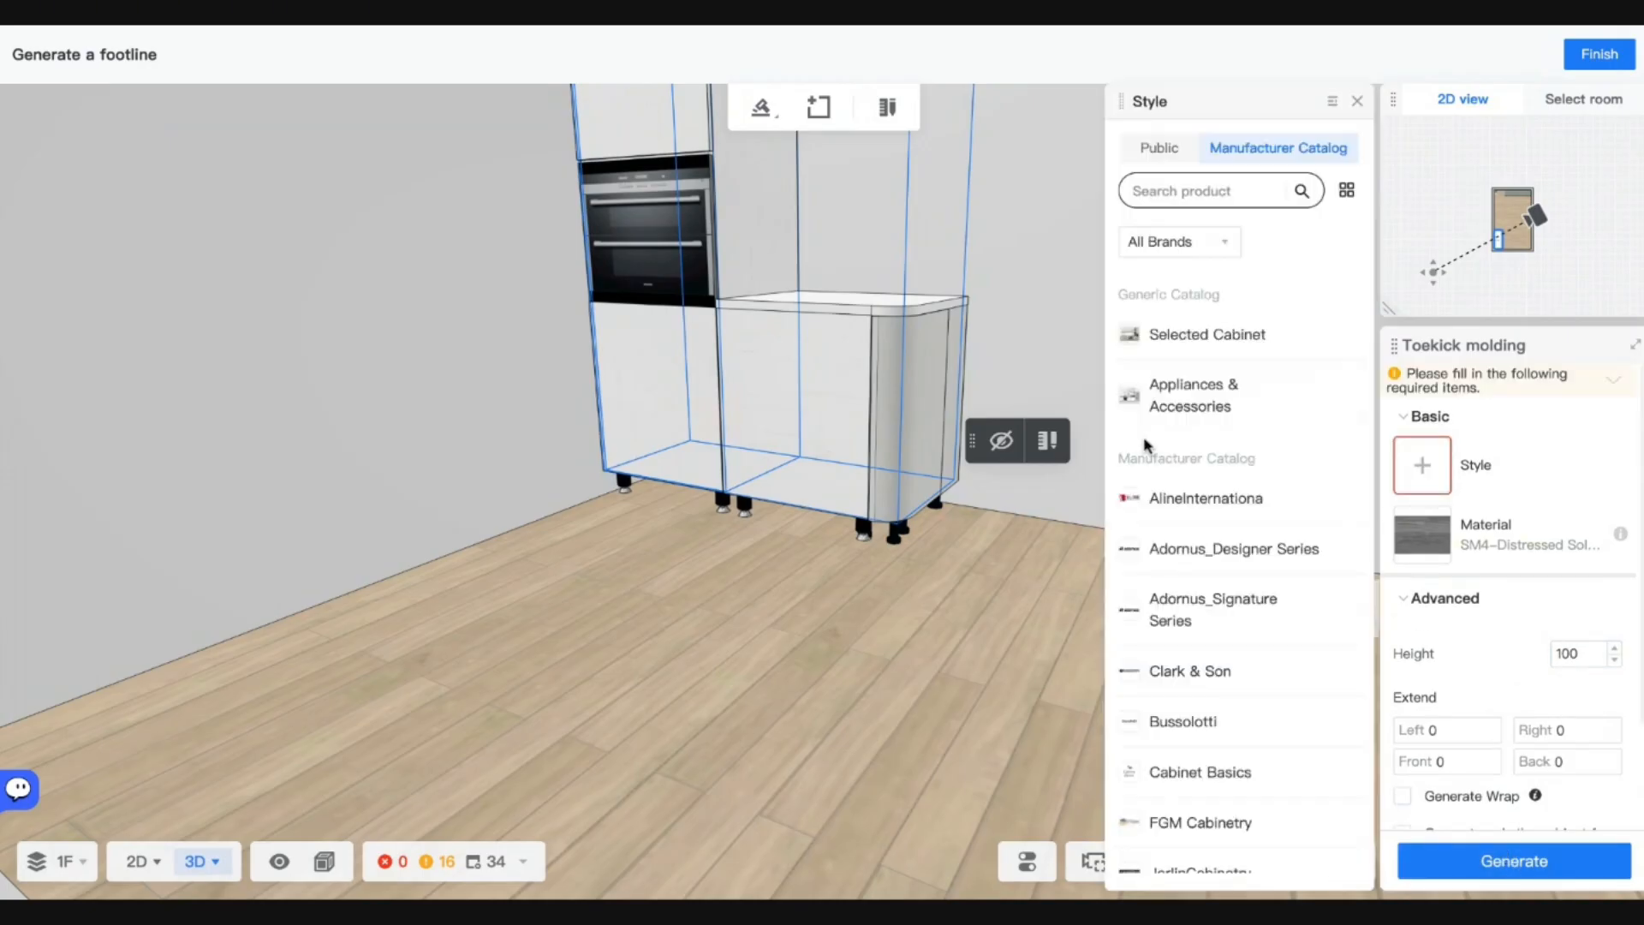
{"action": "left_click", "coordinate": [1160, 150]}
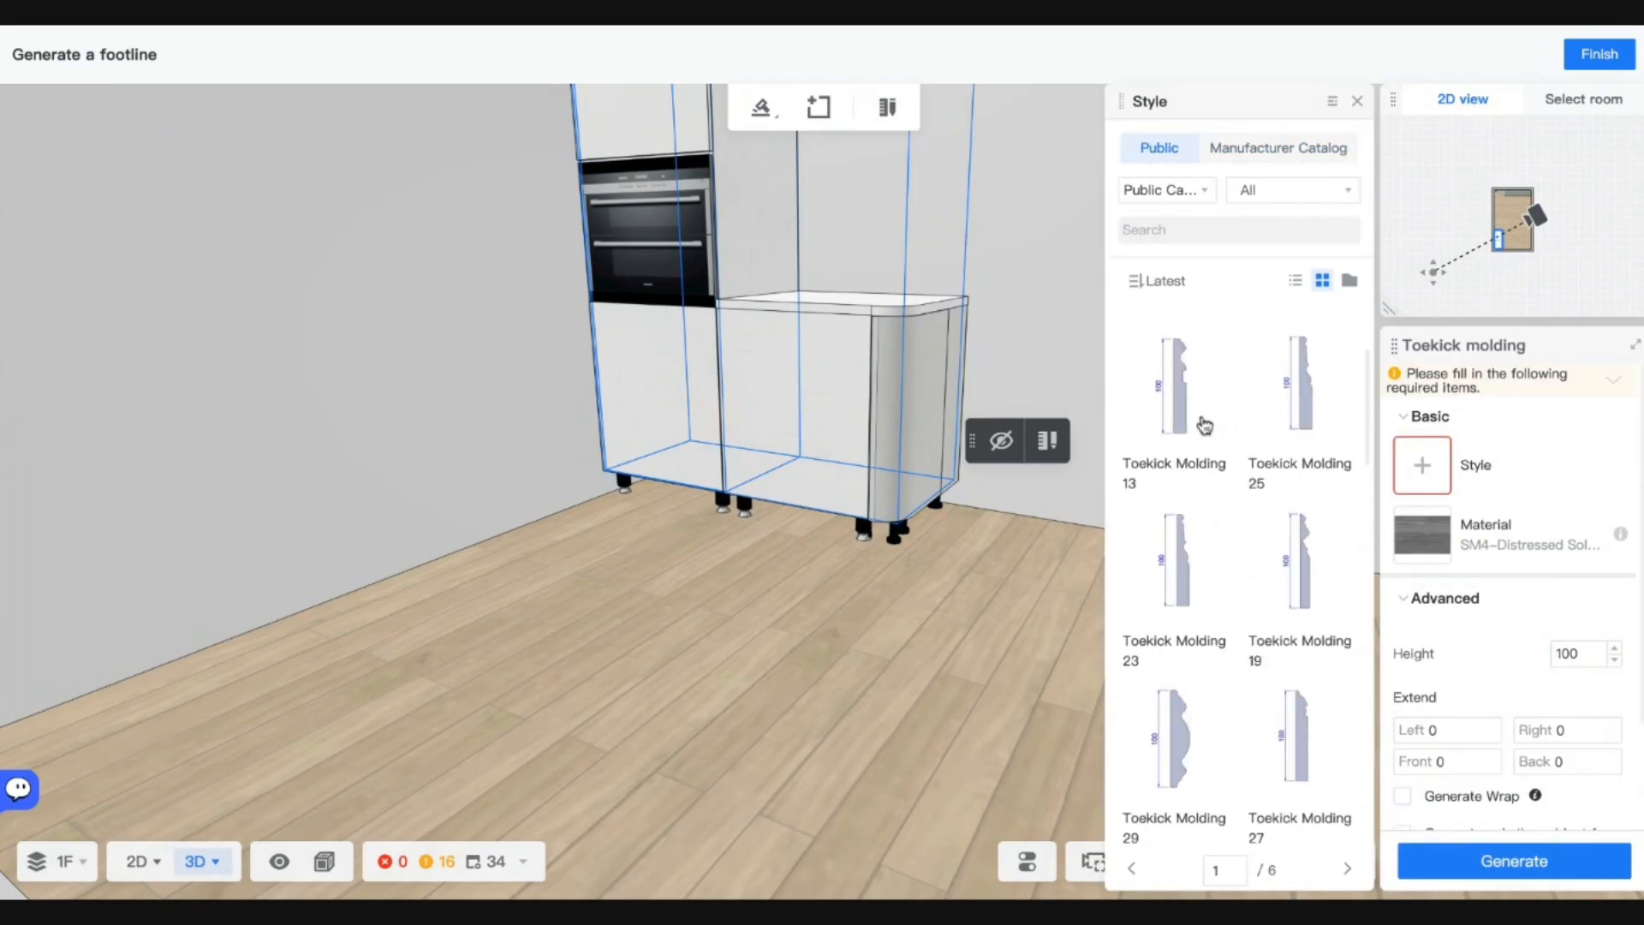
{"action": "scroll", "coordinate": [1204, 425], "scroll_direction": "down", "scroll_amount": 10}
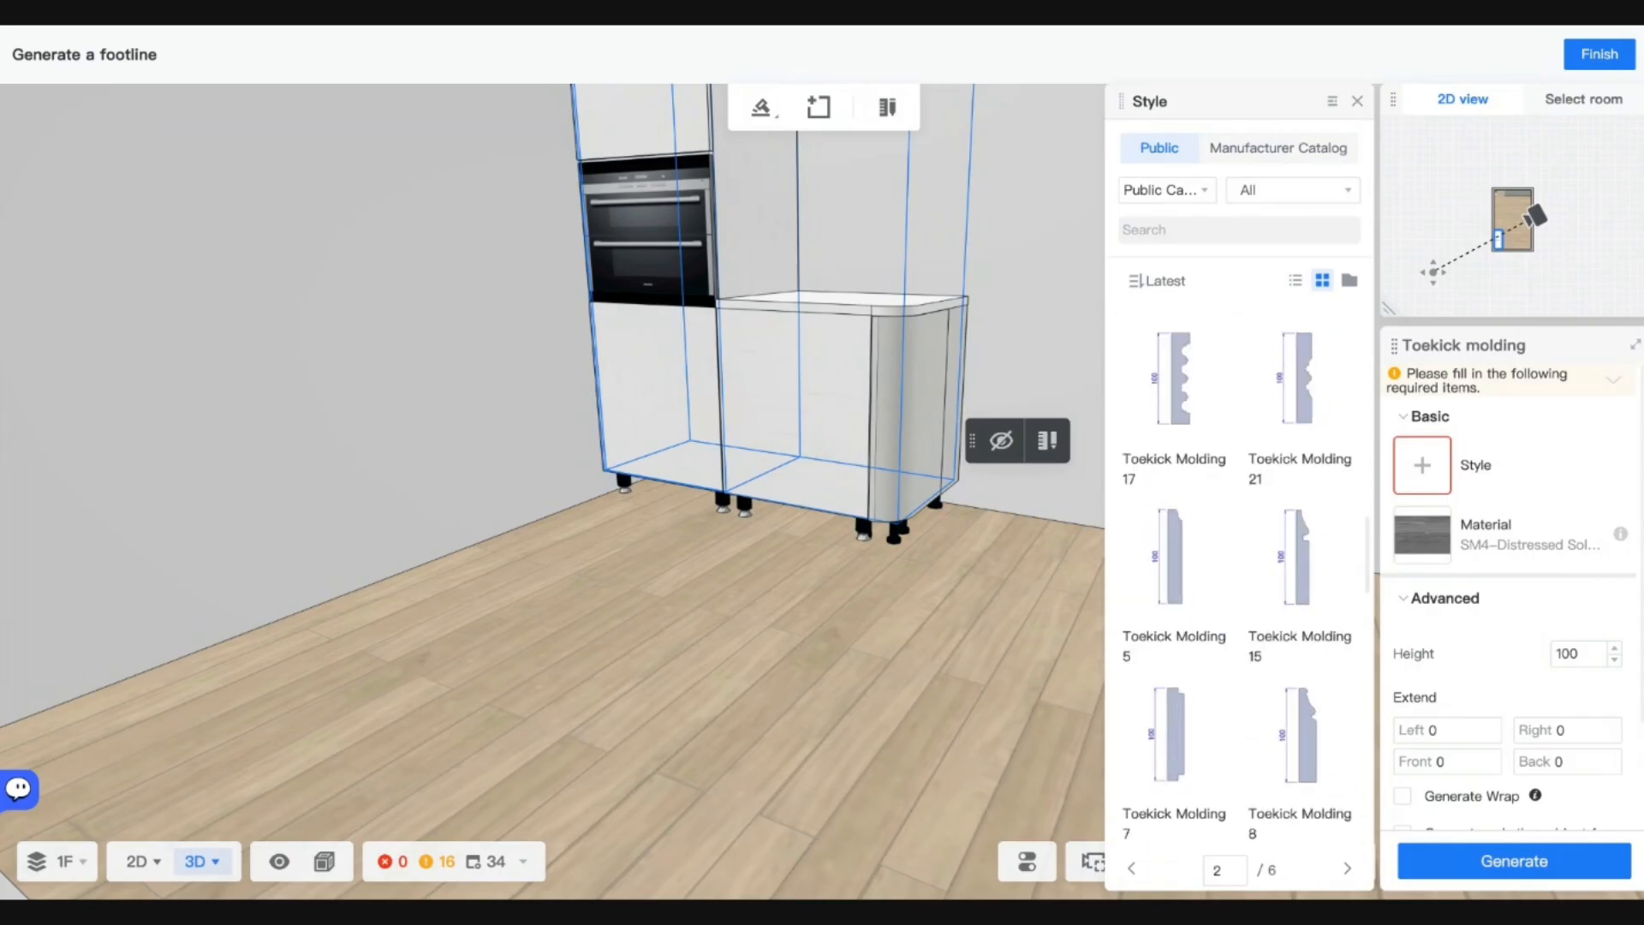
{"action": "scroll", "coordinate": [1183, 506], "scroll_direction": "down", "scroll_amount": 8}
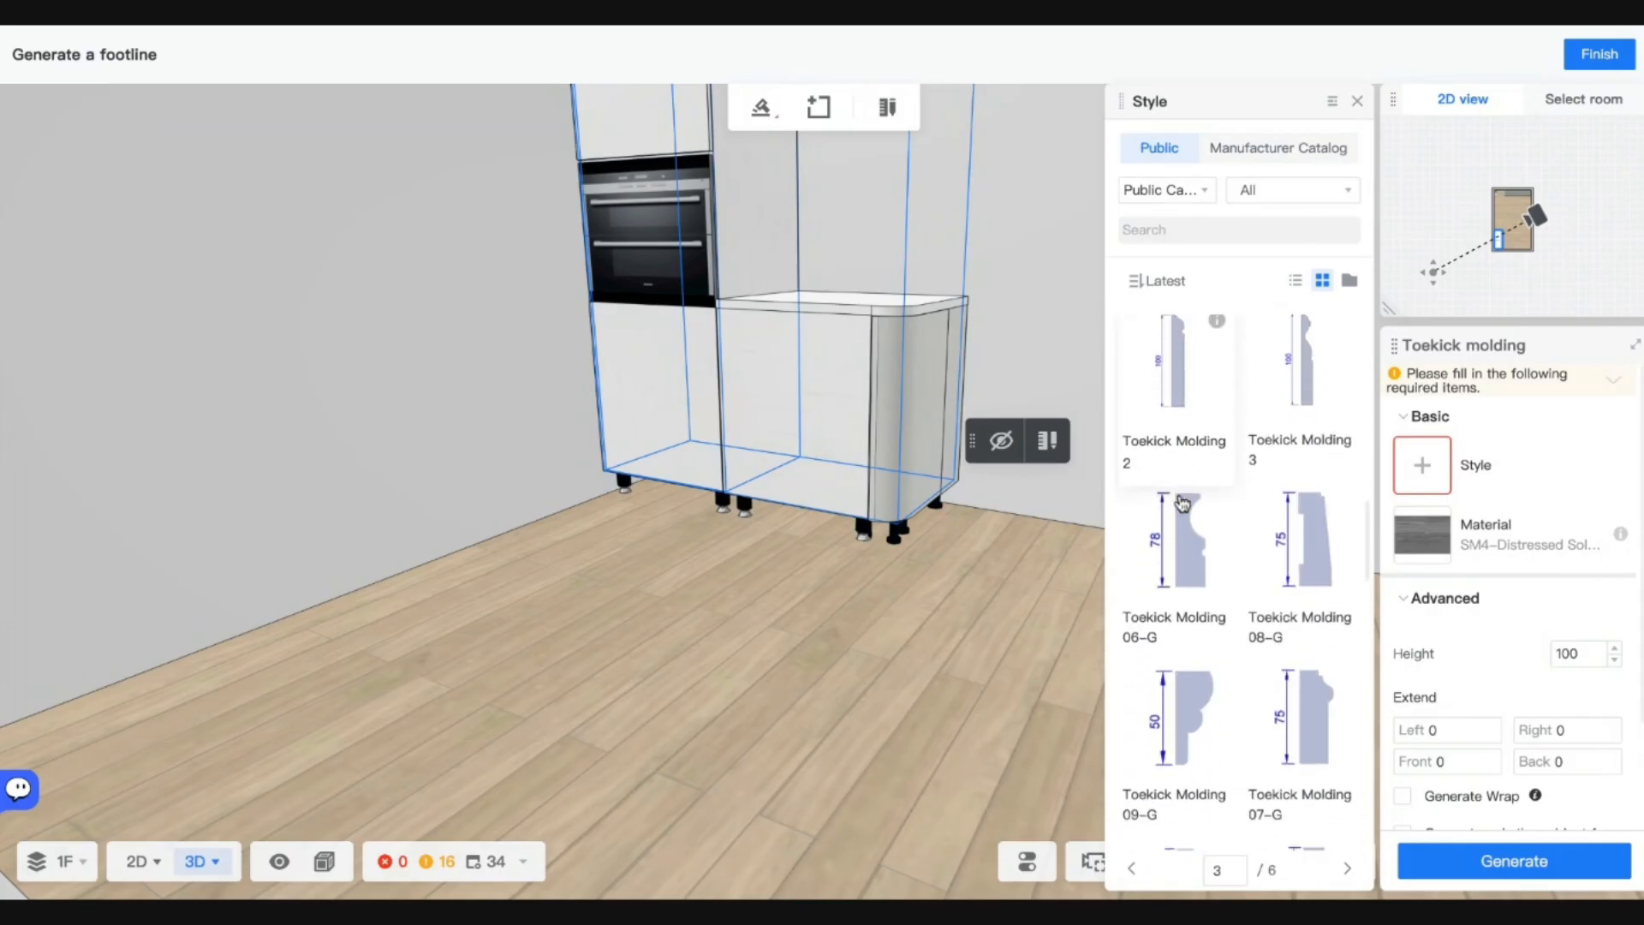
{"action": "left_click", "coordinate": [1182, 623]}
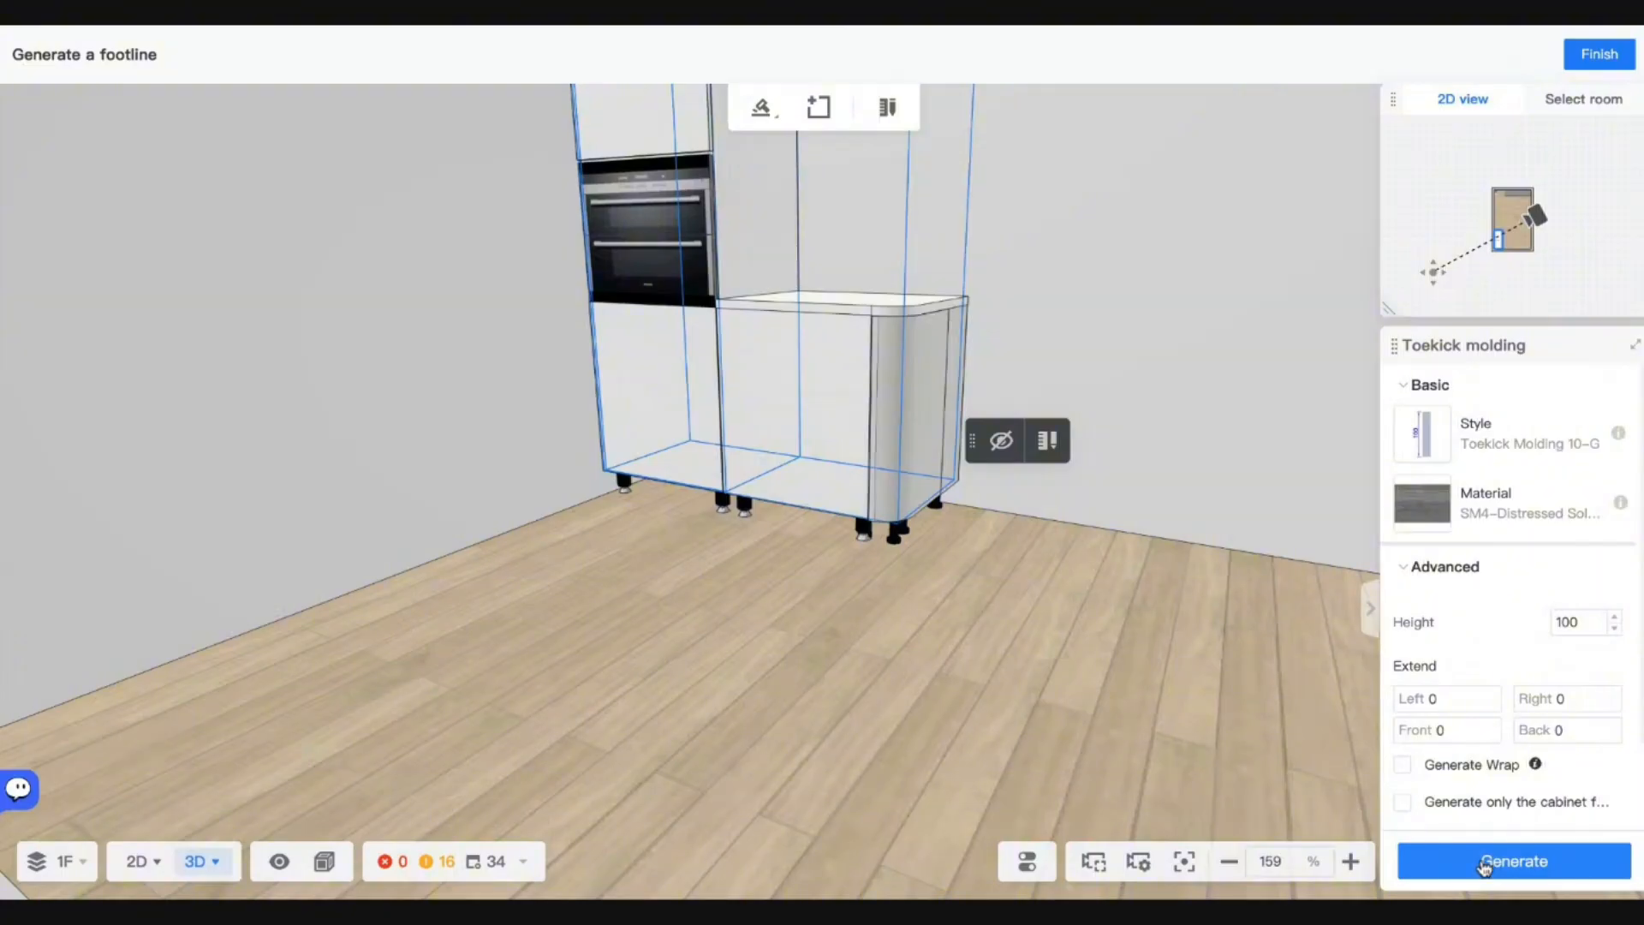
{"action": "left_click", "coordinate": [1484, 865]}
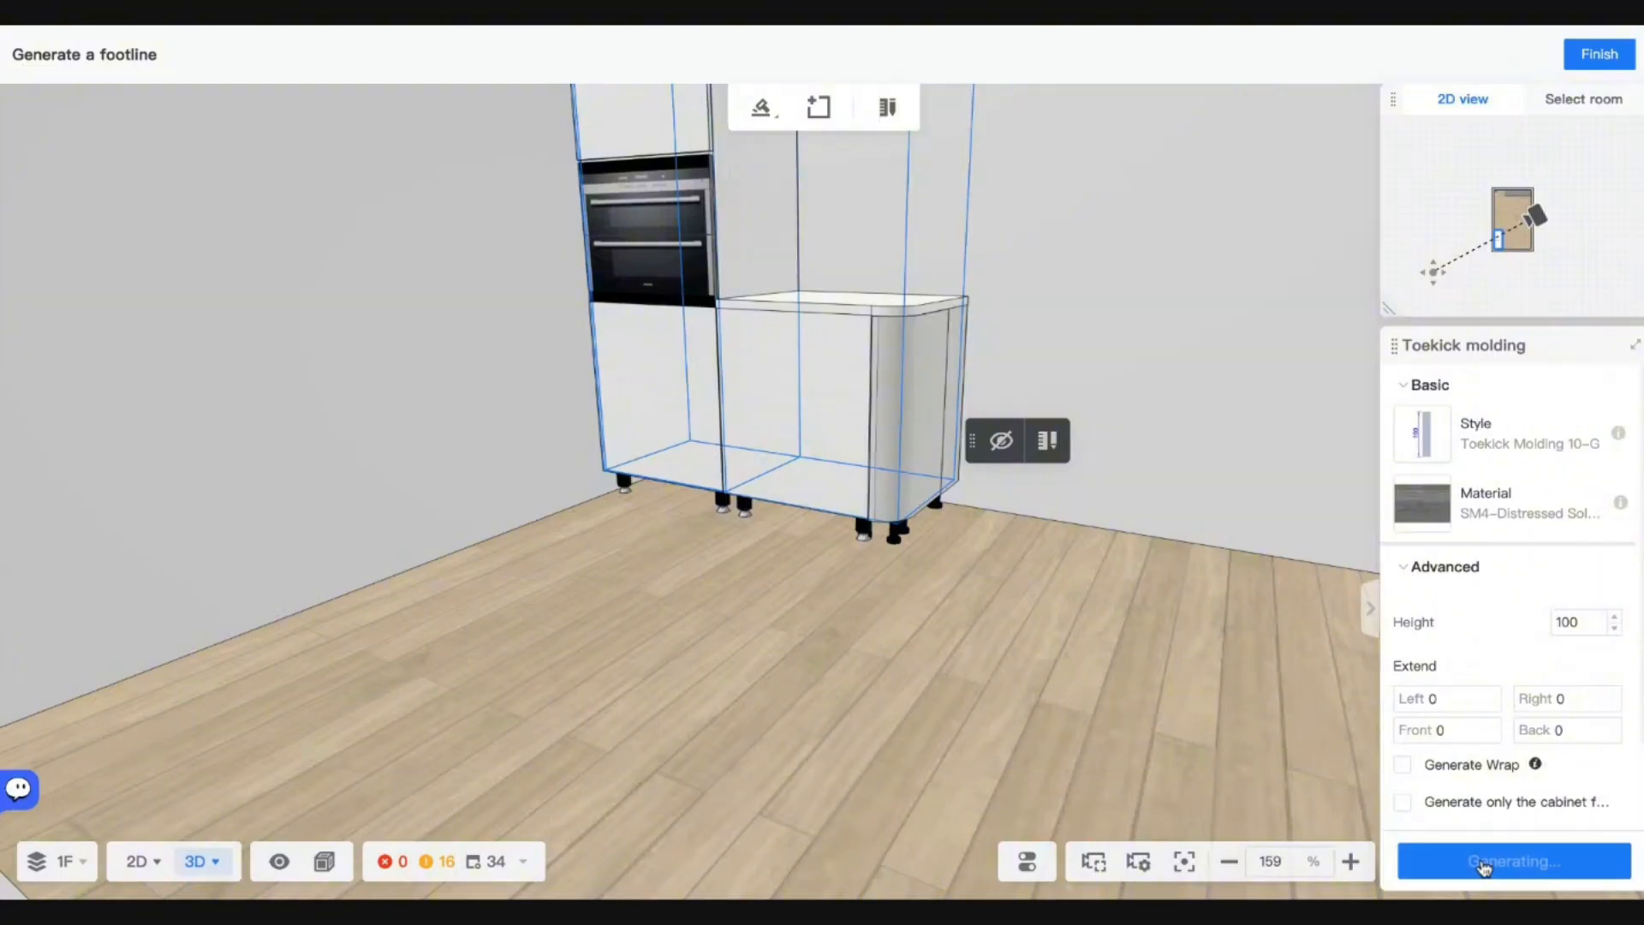
{"action": "left_click", "coordinate": [1028, 604]}
{"action": "scroll", "coordinate": [1029, 572], "scroll_direction": "up", "scroll_amount": 2}
{"action": "scroll", "coordinate": [1029, 572], "scroll_direction": "up", "scroll_amount": 4}
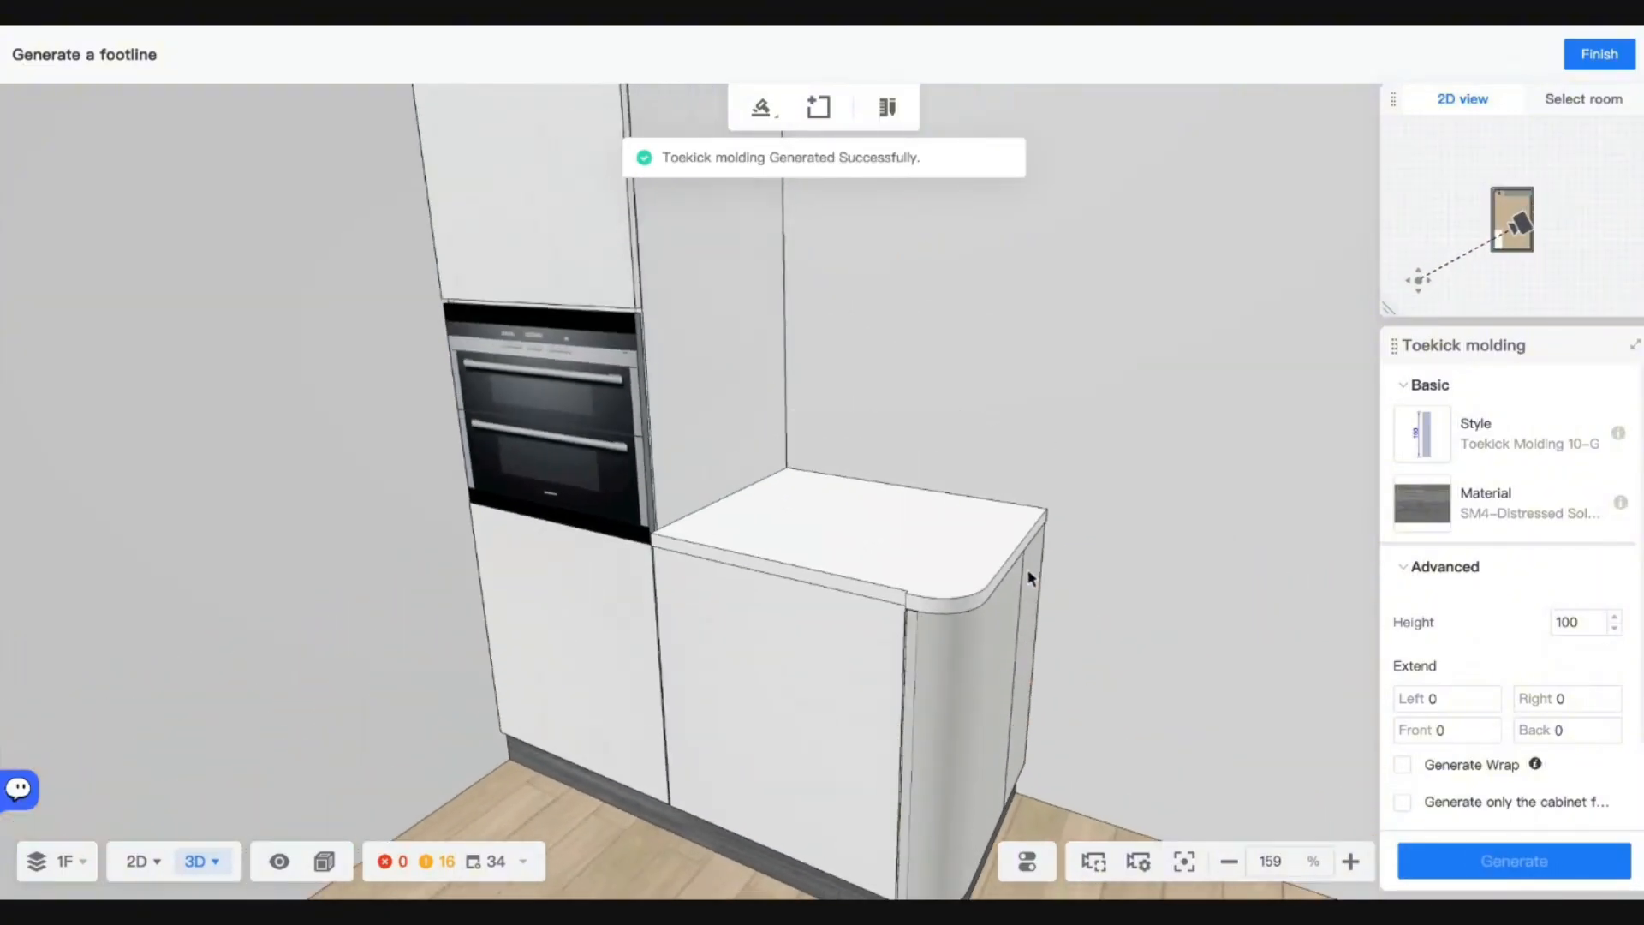
{"action": "scroll", "coordinate": [1031, 572], "scroll_direction": "down", "scroll_amount": 2}
Swap the countertop to the dark Marble material found by searching 'marble', then regenerate it.
{"action": "left_click", "coordinate": [1600, 54]}
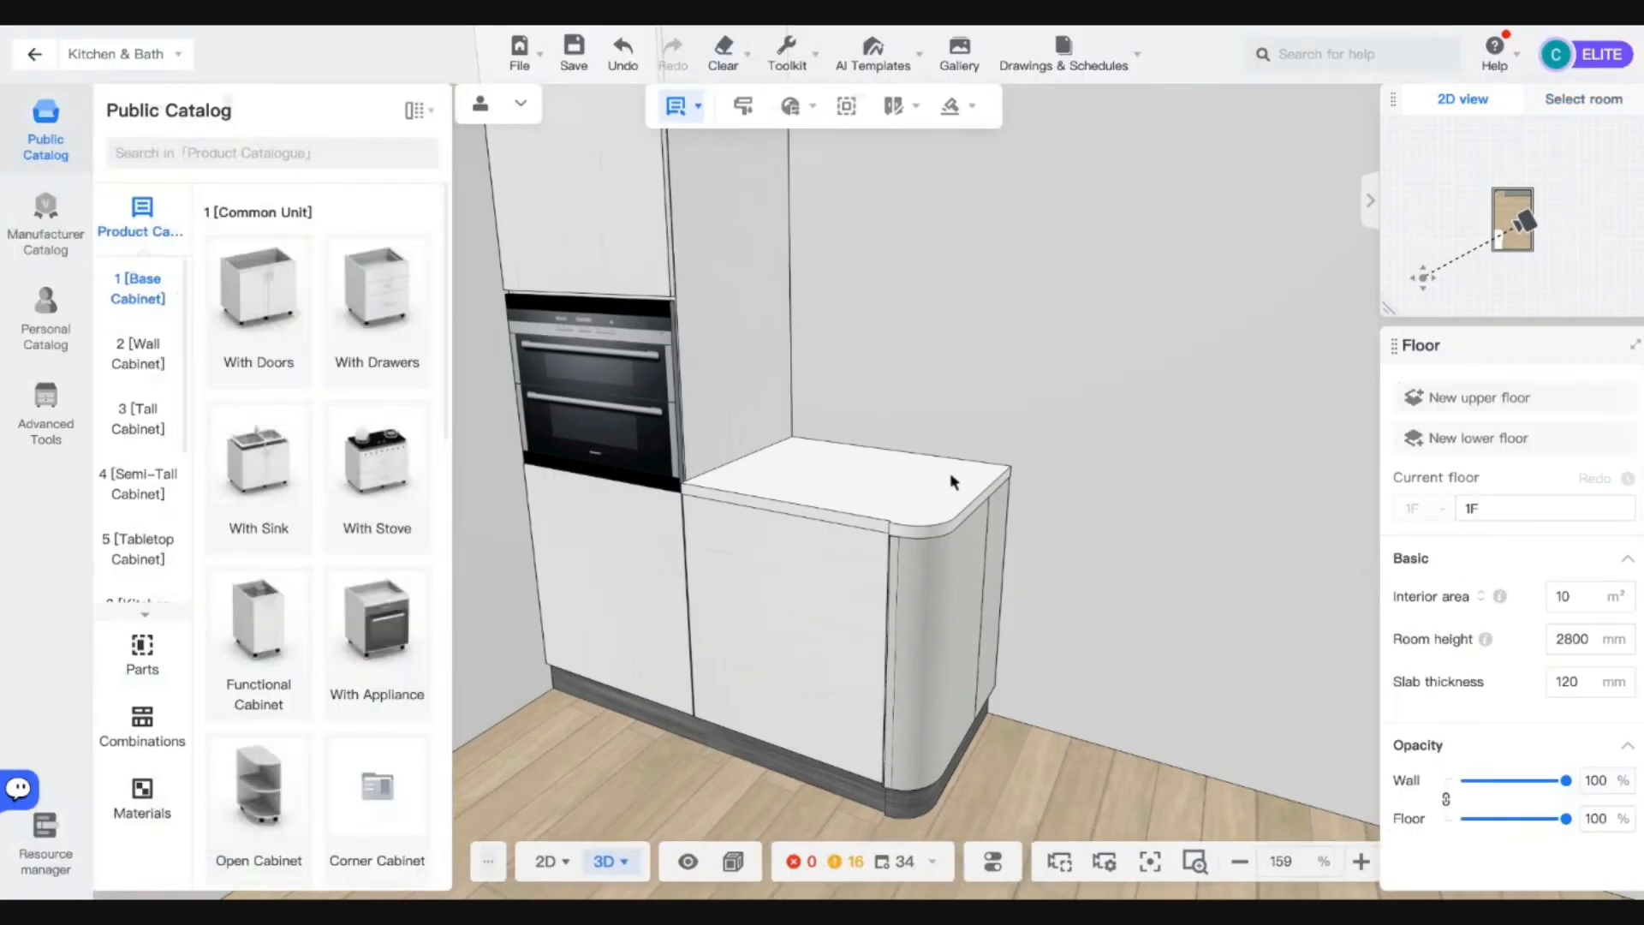
{"action": "left_click", "coordinate": [915, 439]}
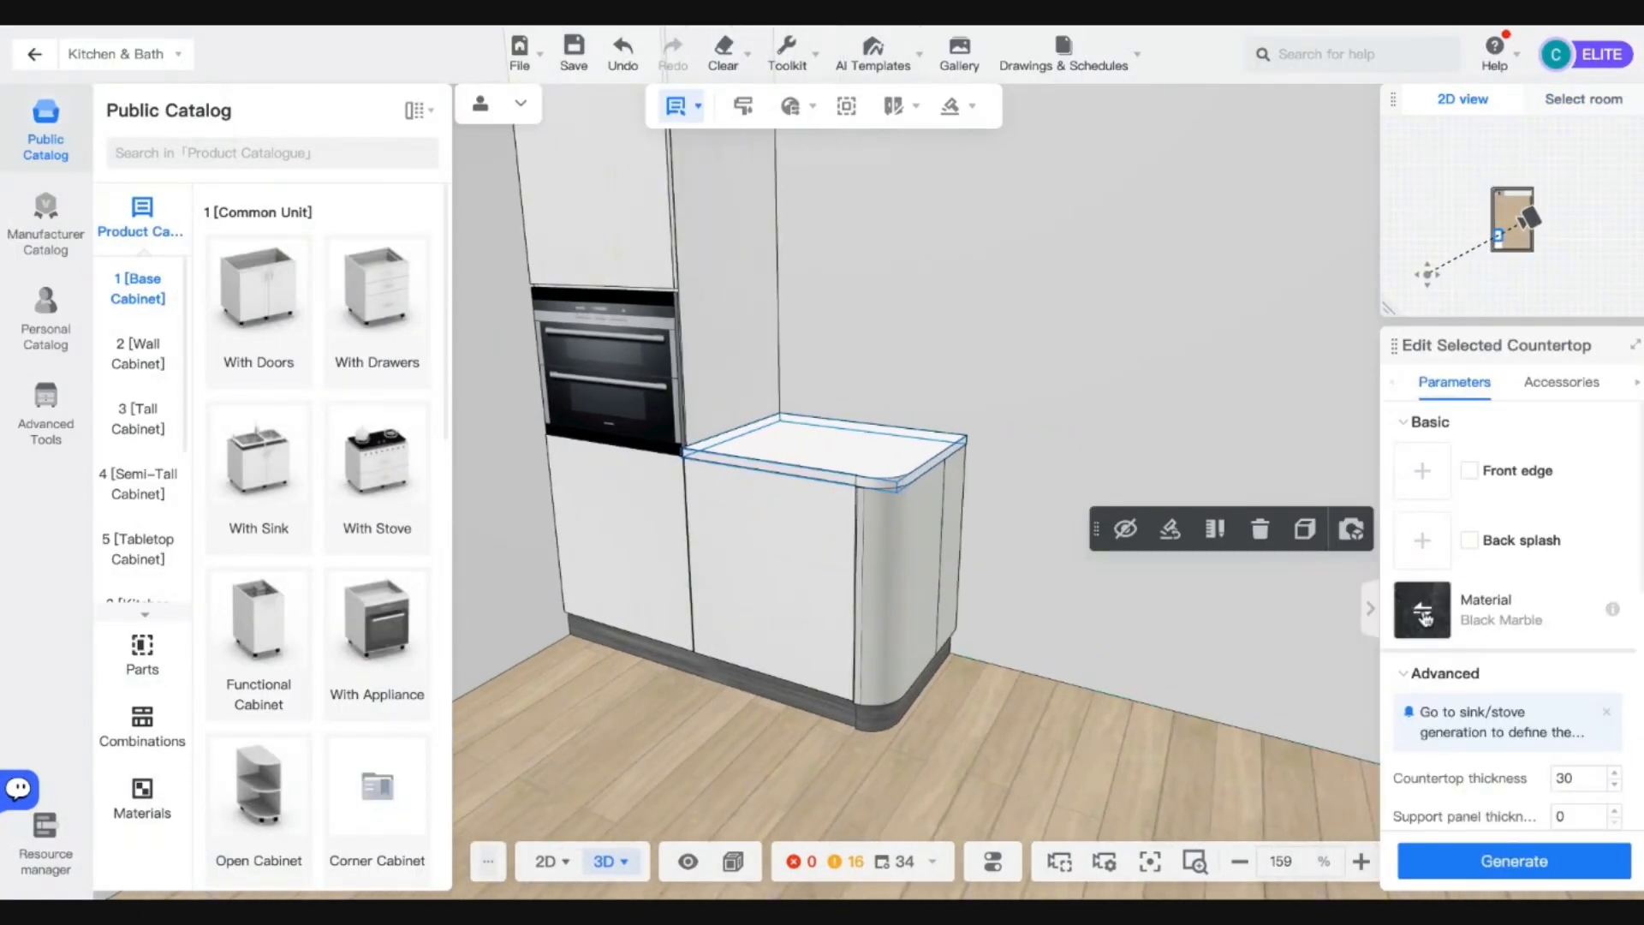
{"action": "left_click", "coordinate": [1423, 614]}
{"action": "left_click", "coordinate": [1141, 147]}
{"action": "left_click", "coordinate": [1200, 225]}
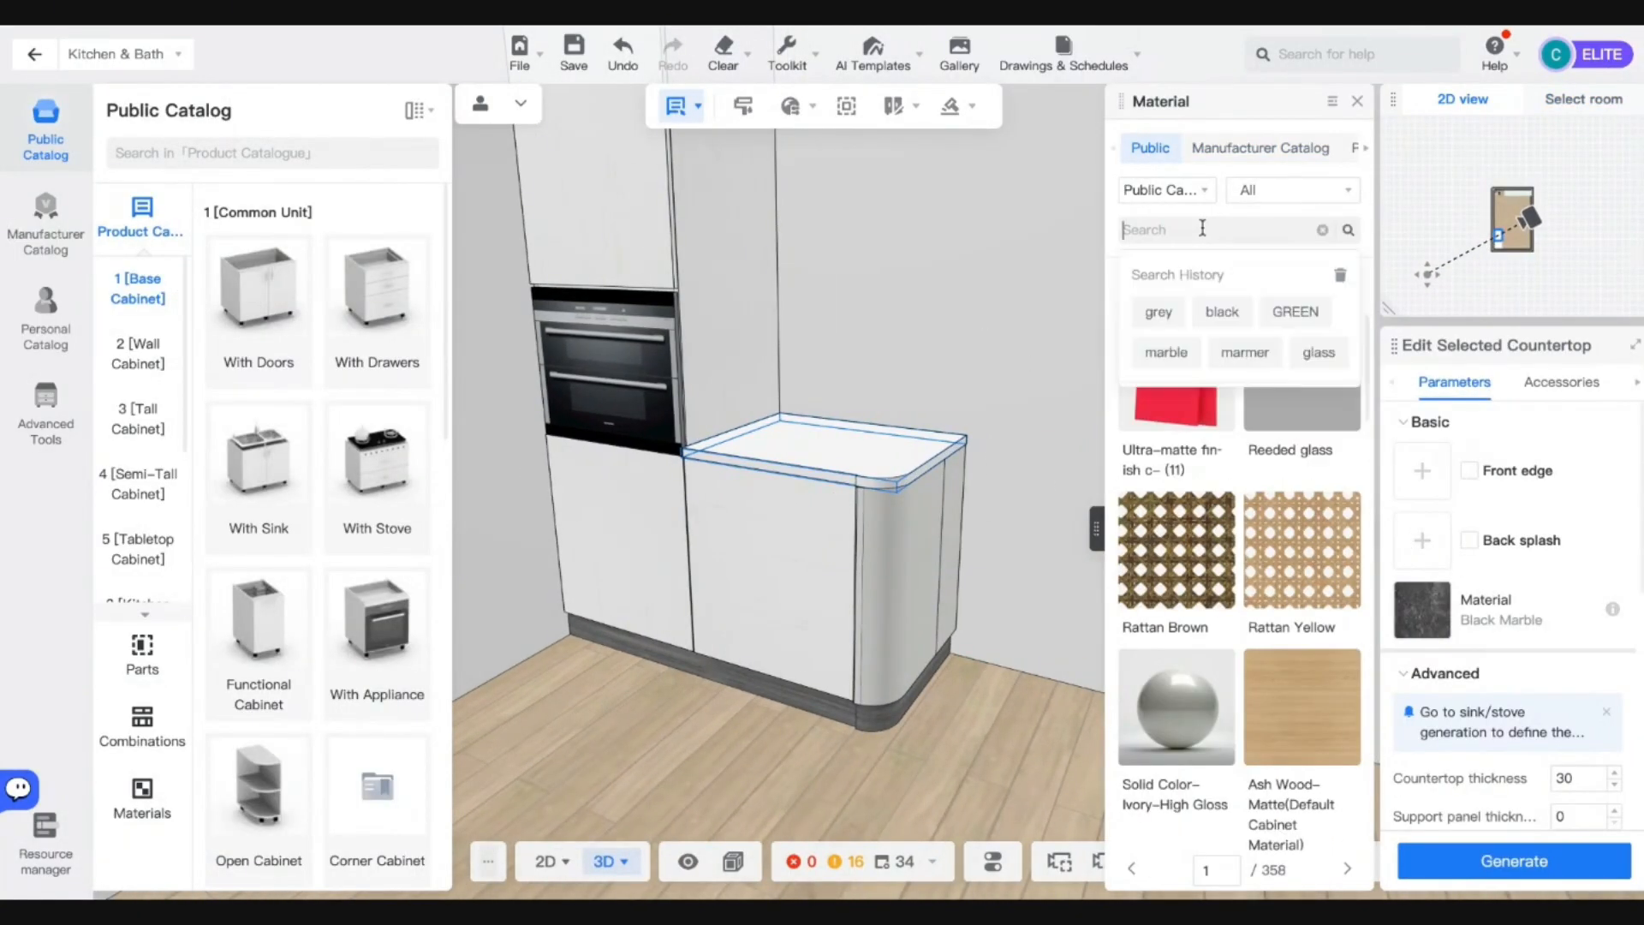
{"action": "type", "text": "marble"}
{"action": "key", "text": "Return"}
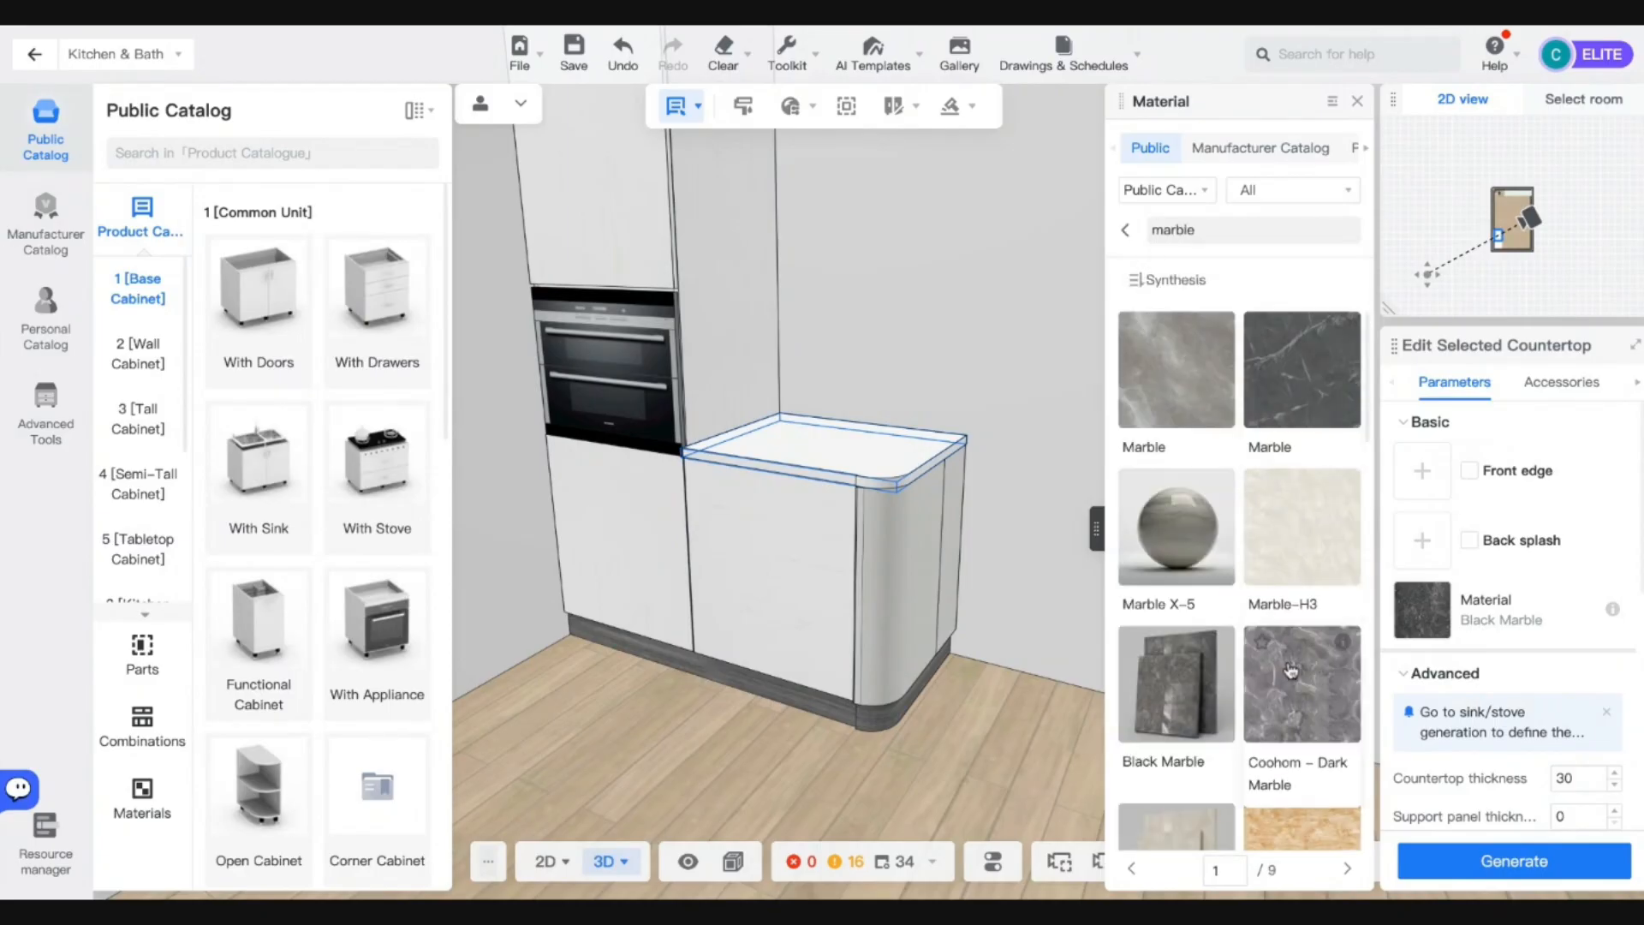
{"action": "left_click", "coordinate": [1288, 391]}
{"action": "left_click", "coordinate": [1497, 858]}
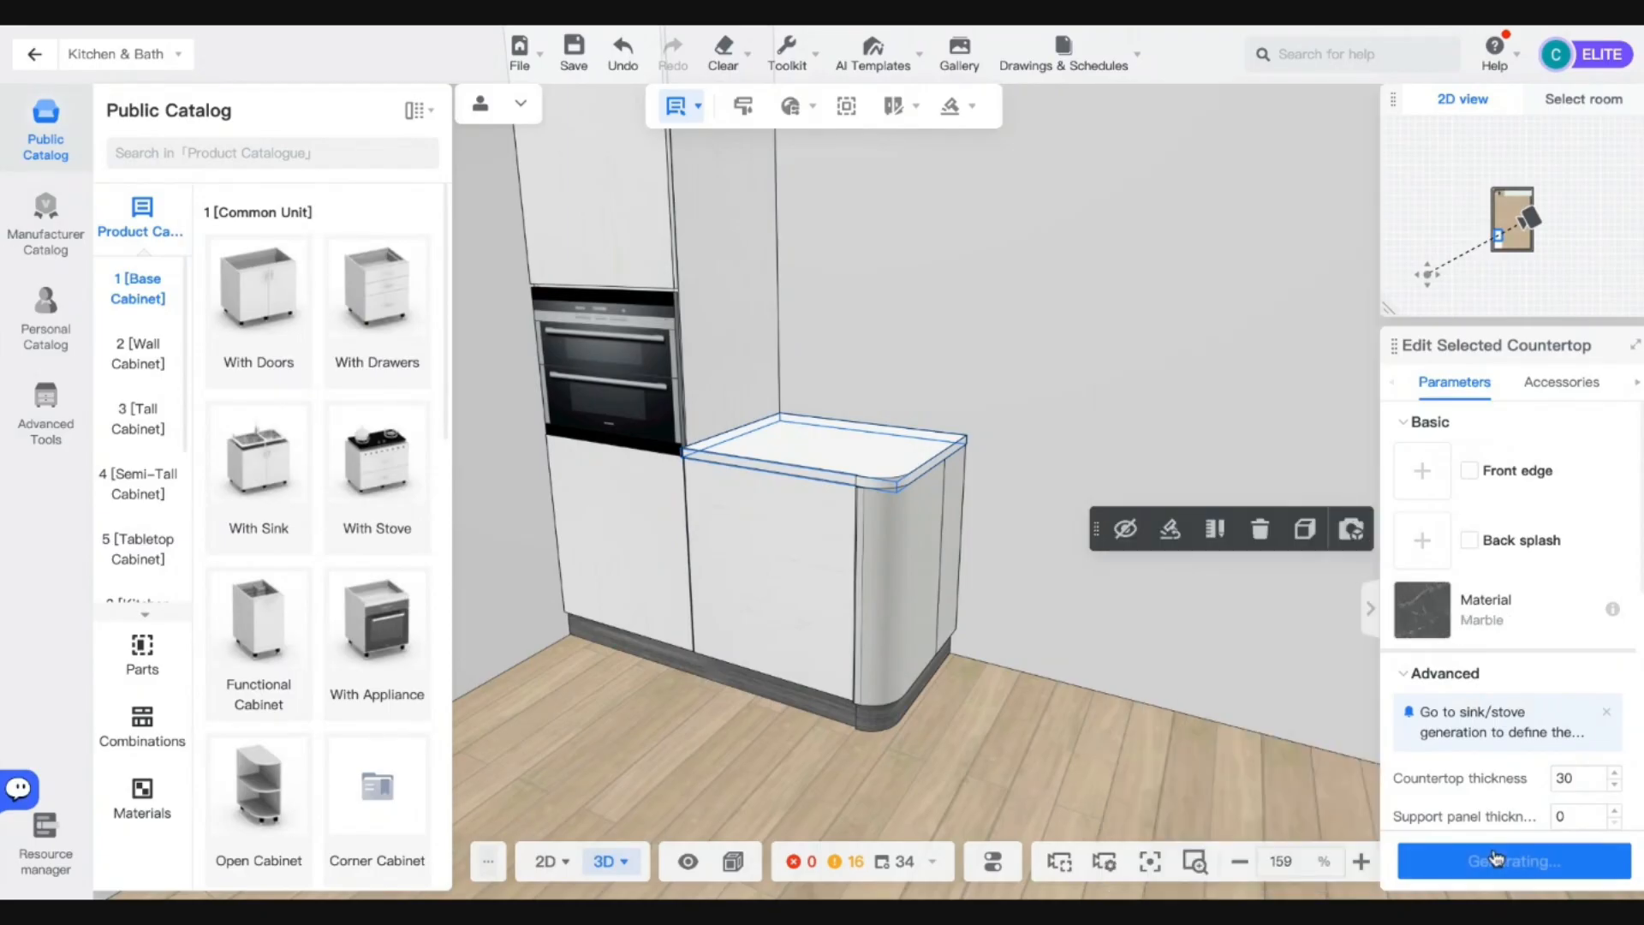
{"action": "mouse_move", "coordinate": [1557, 55]}
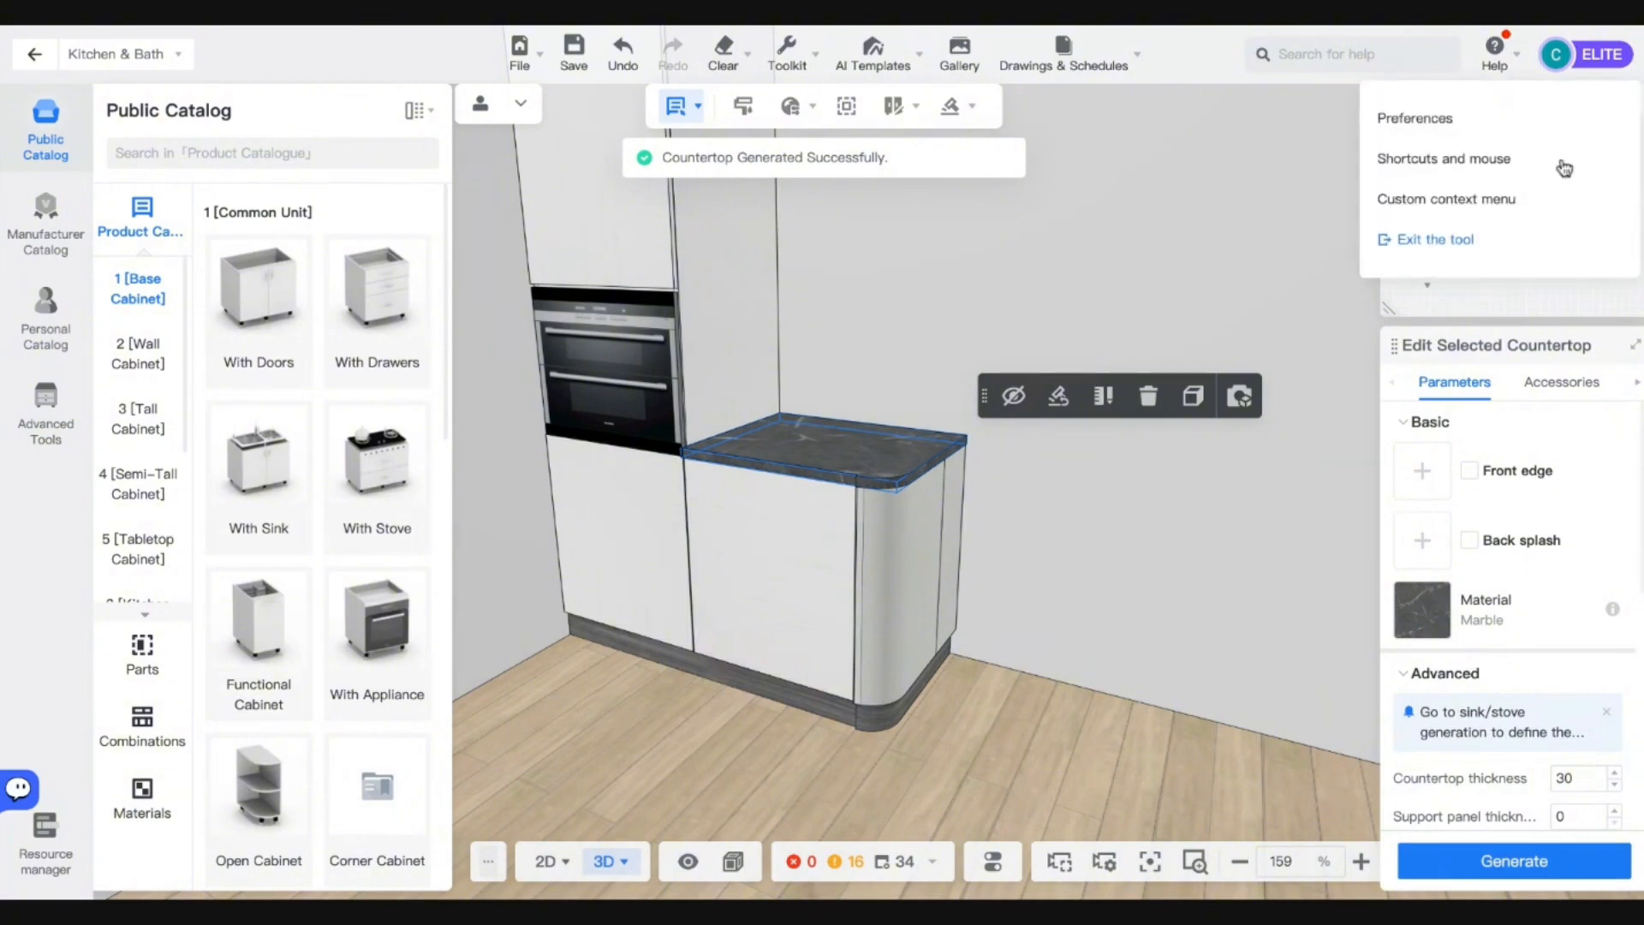
{"action": "scroll", "coordinate": [1071, 685], "scroll_direction": "down", "scroll_amount": 3}
{"action": "left_click", "coordinate": [1072, 687]}
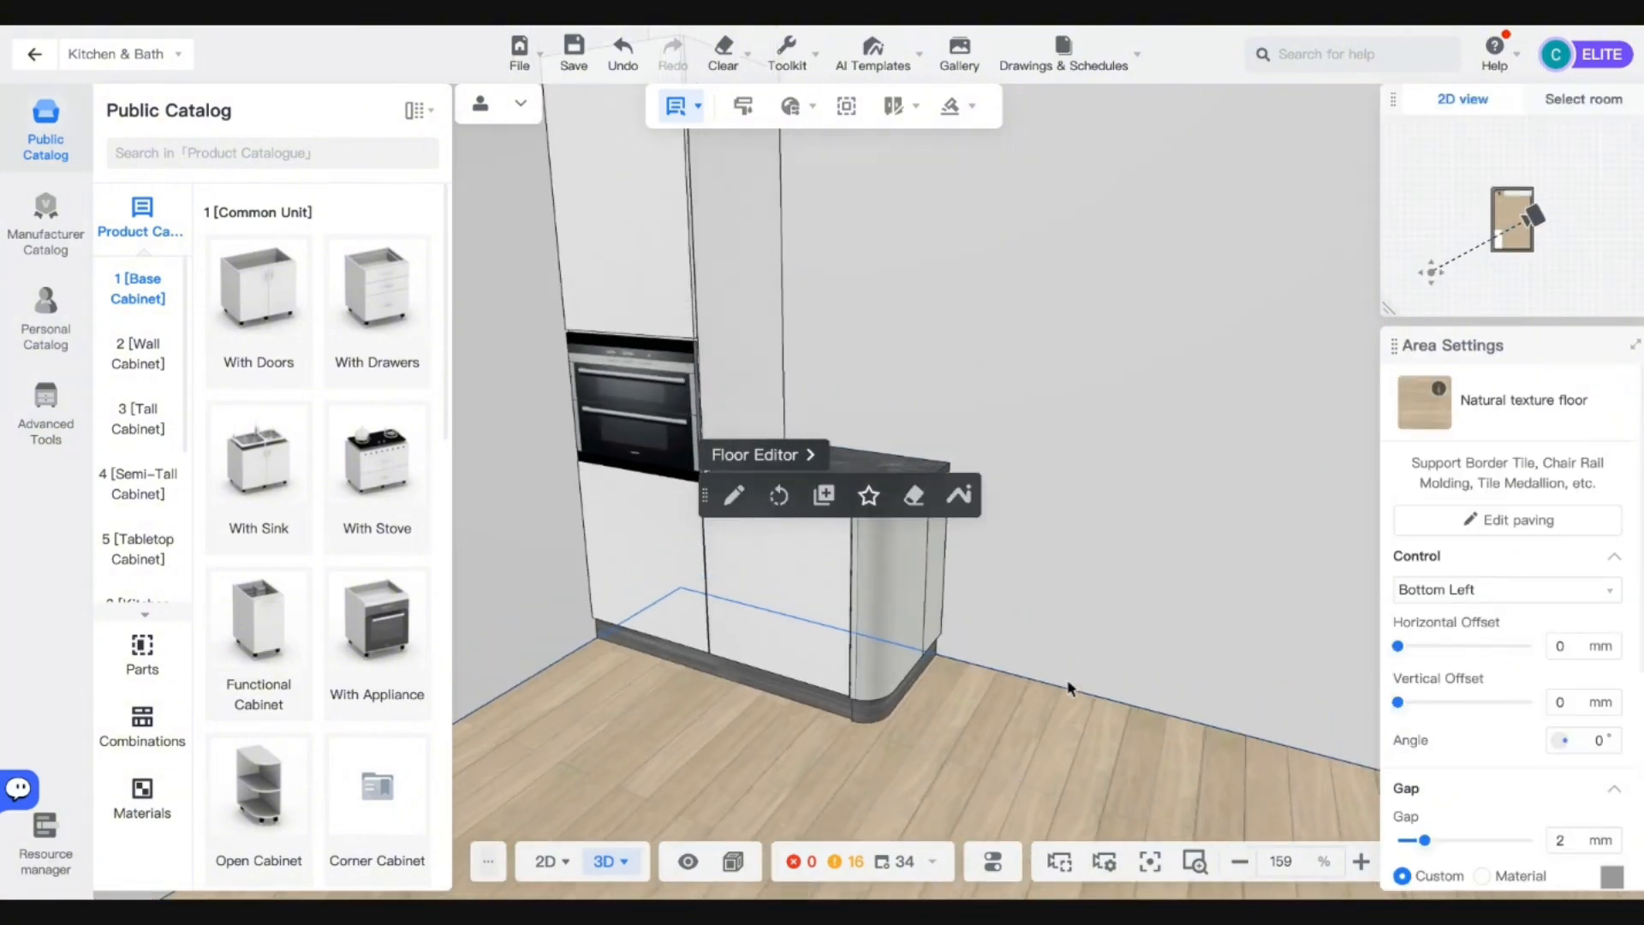
{"action": "scroll", "coordinate": [1068, 687], "scroll_direction": "up", "scroll_amount": 5}
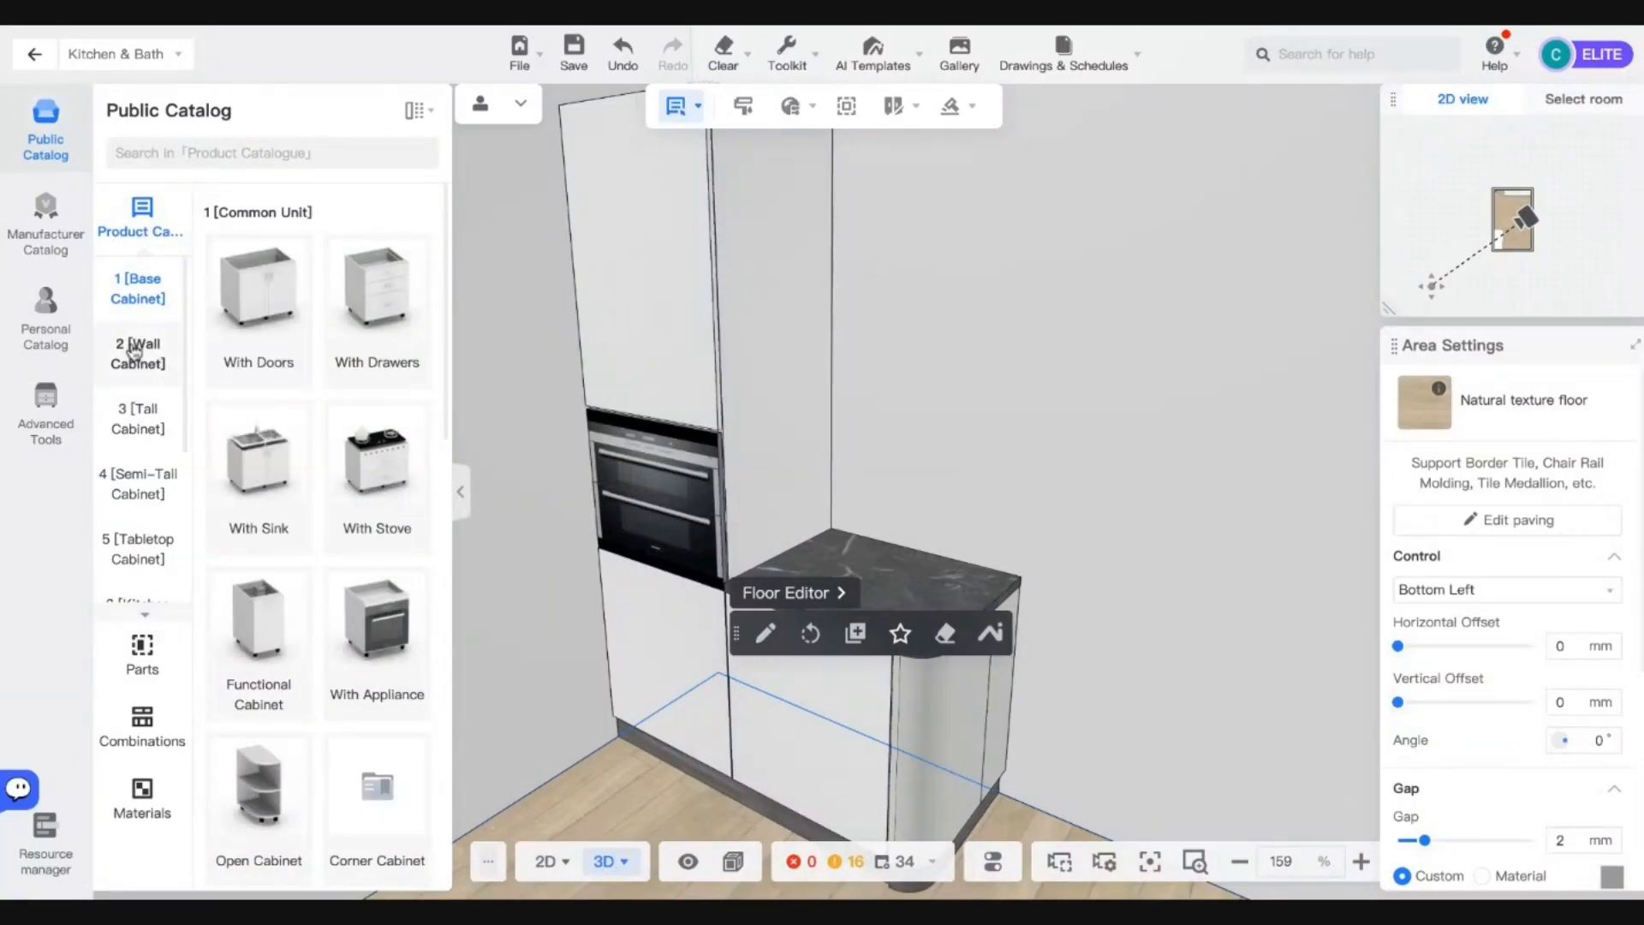
Place a Right-handed Single-door Wall Cabinet from Wall Cabinet > With Doors beside the oven column.
{"action": "left_click", "coordinate": [135, 351]}
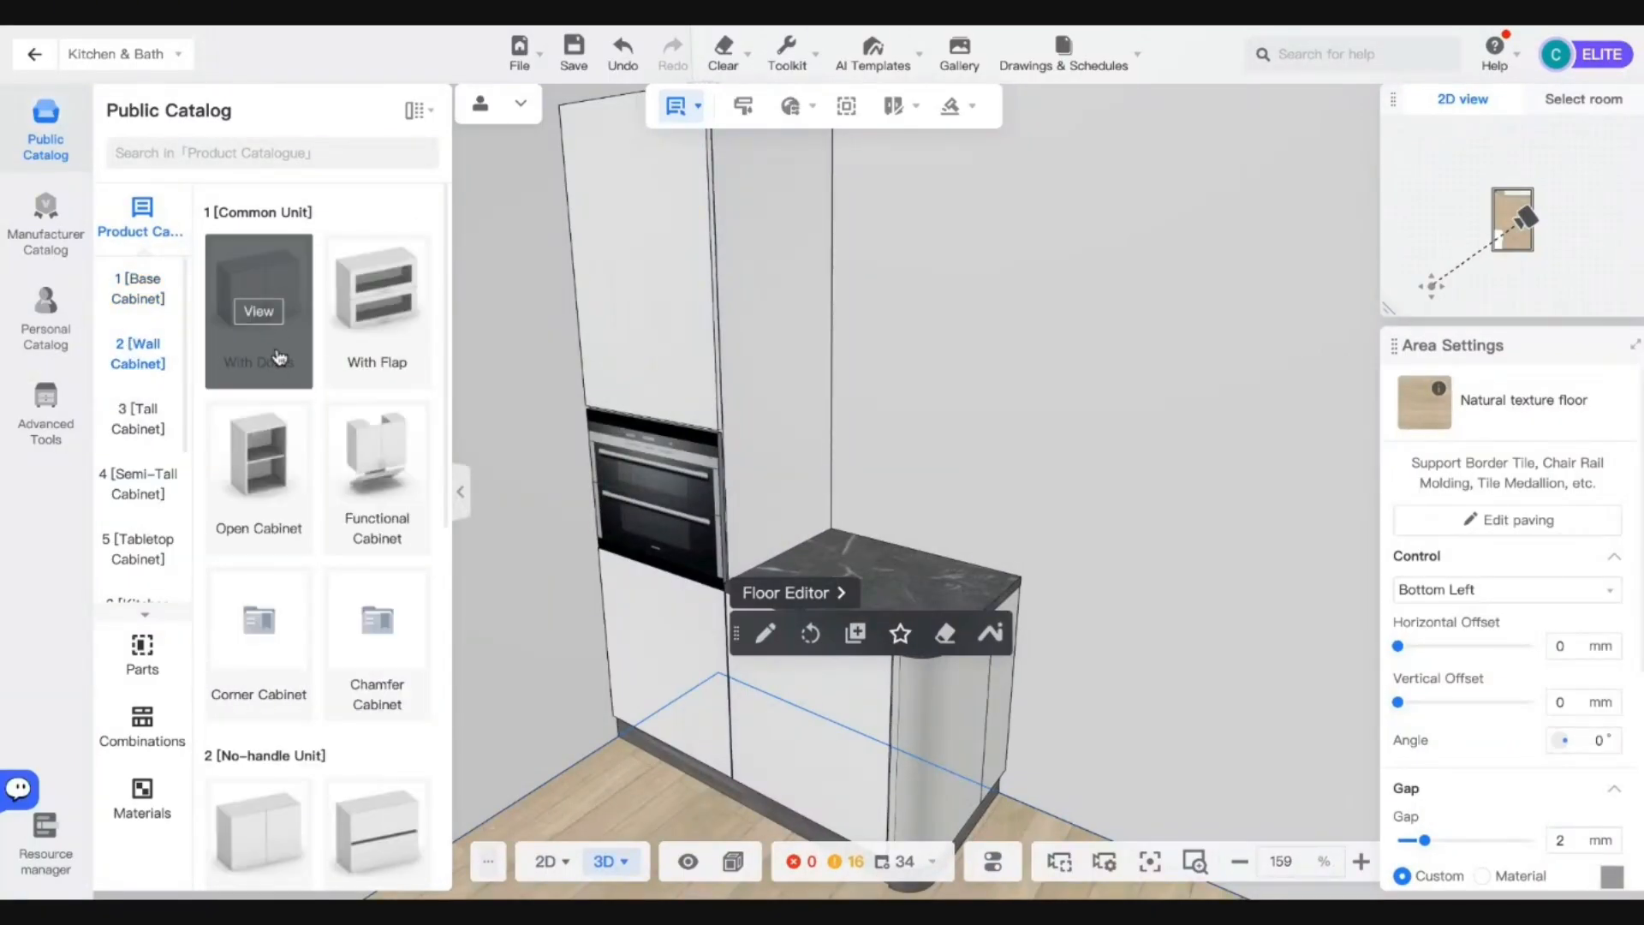
{"action": "scroll", "coordinate": [323, 467], "scroll_direction": "down", "scroll_amount": 7}
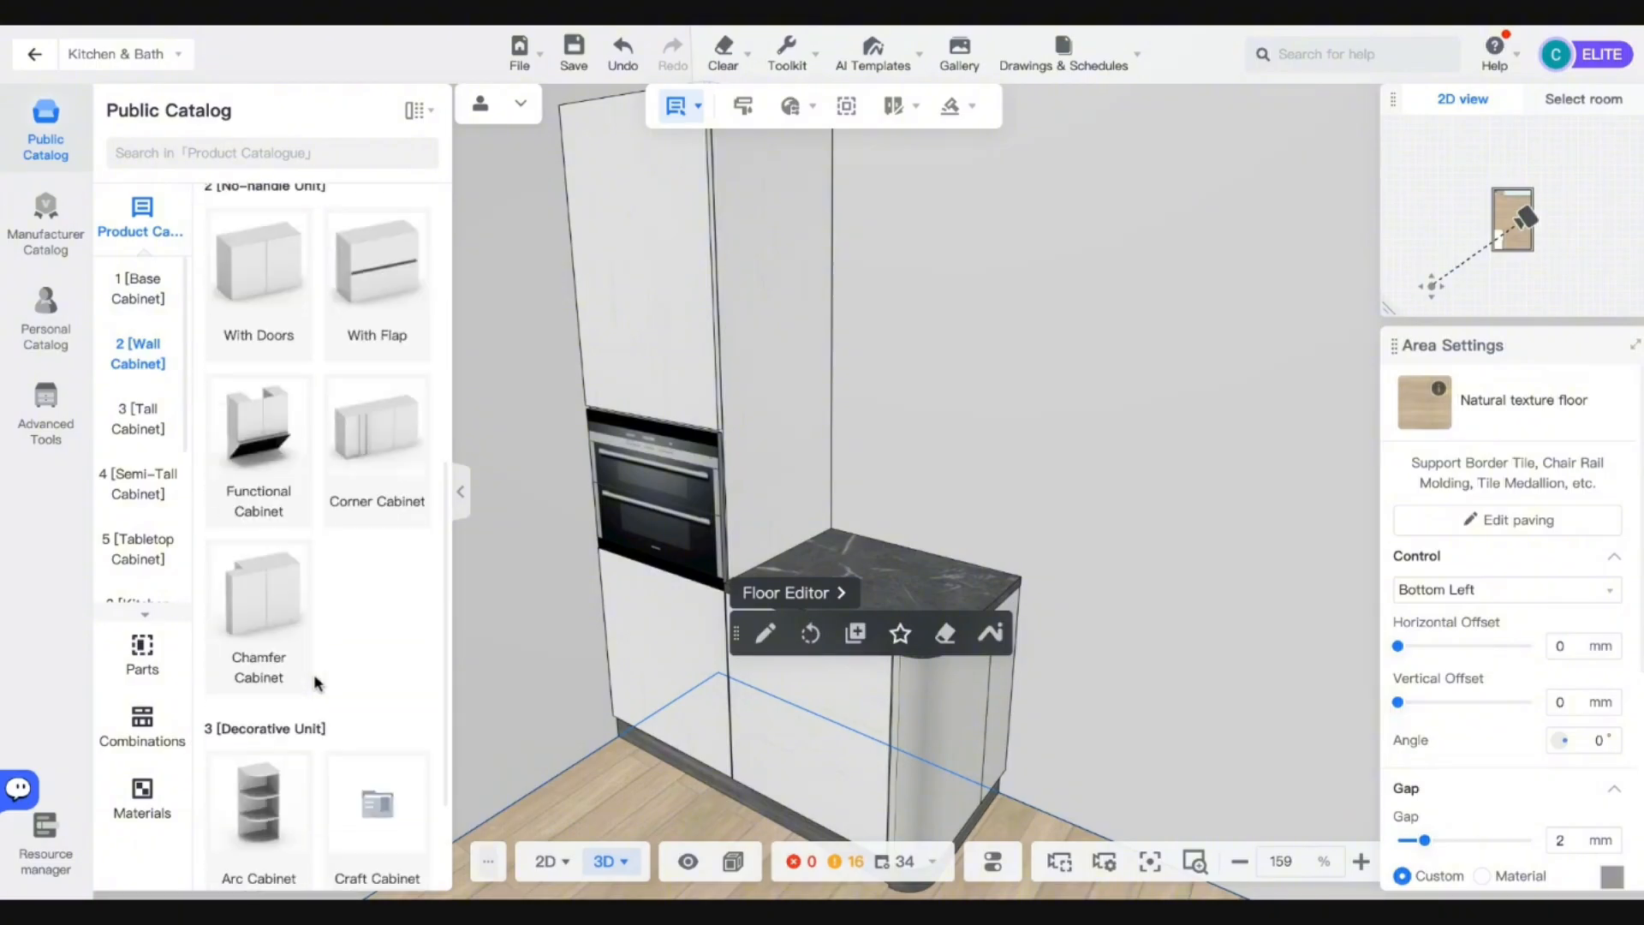
{"action": "scroll", "coordinate": [318, 682], "scroll_direction": "up", "scroll_amount": 6}
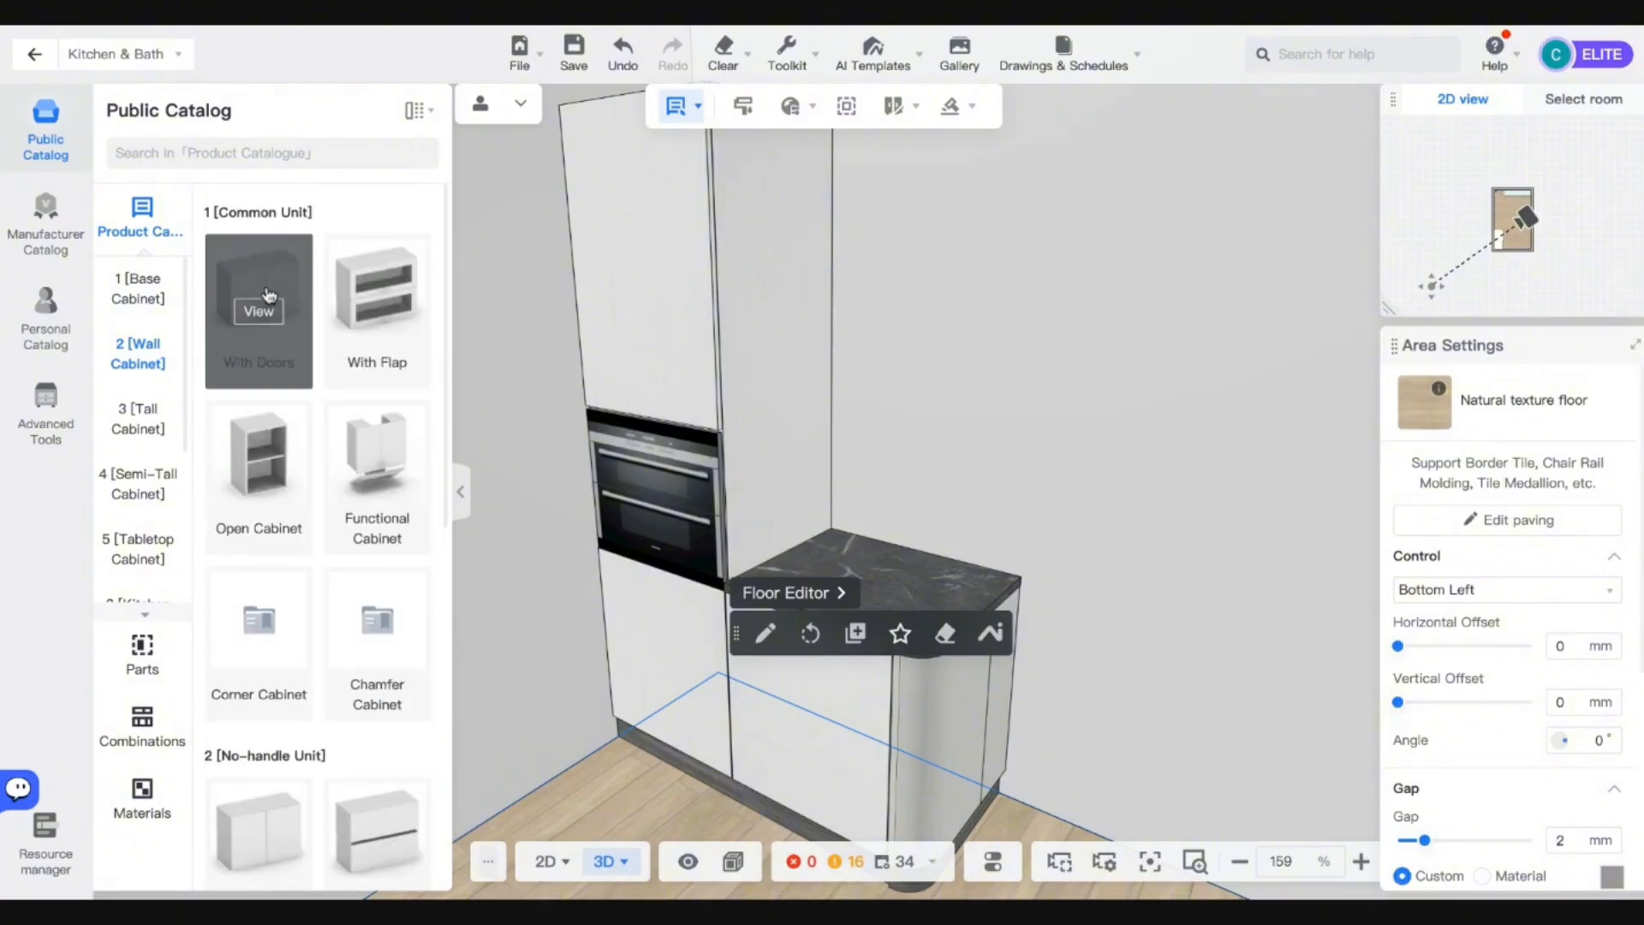
{"action": "left_click", "coordinate": [259, 332]}
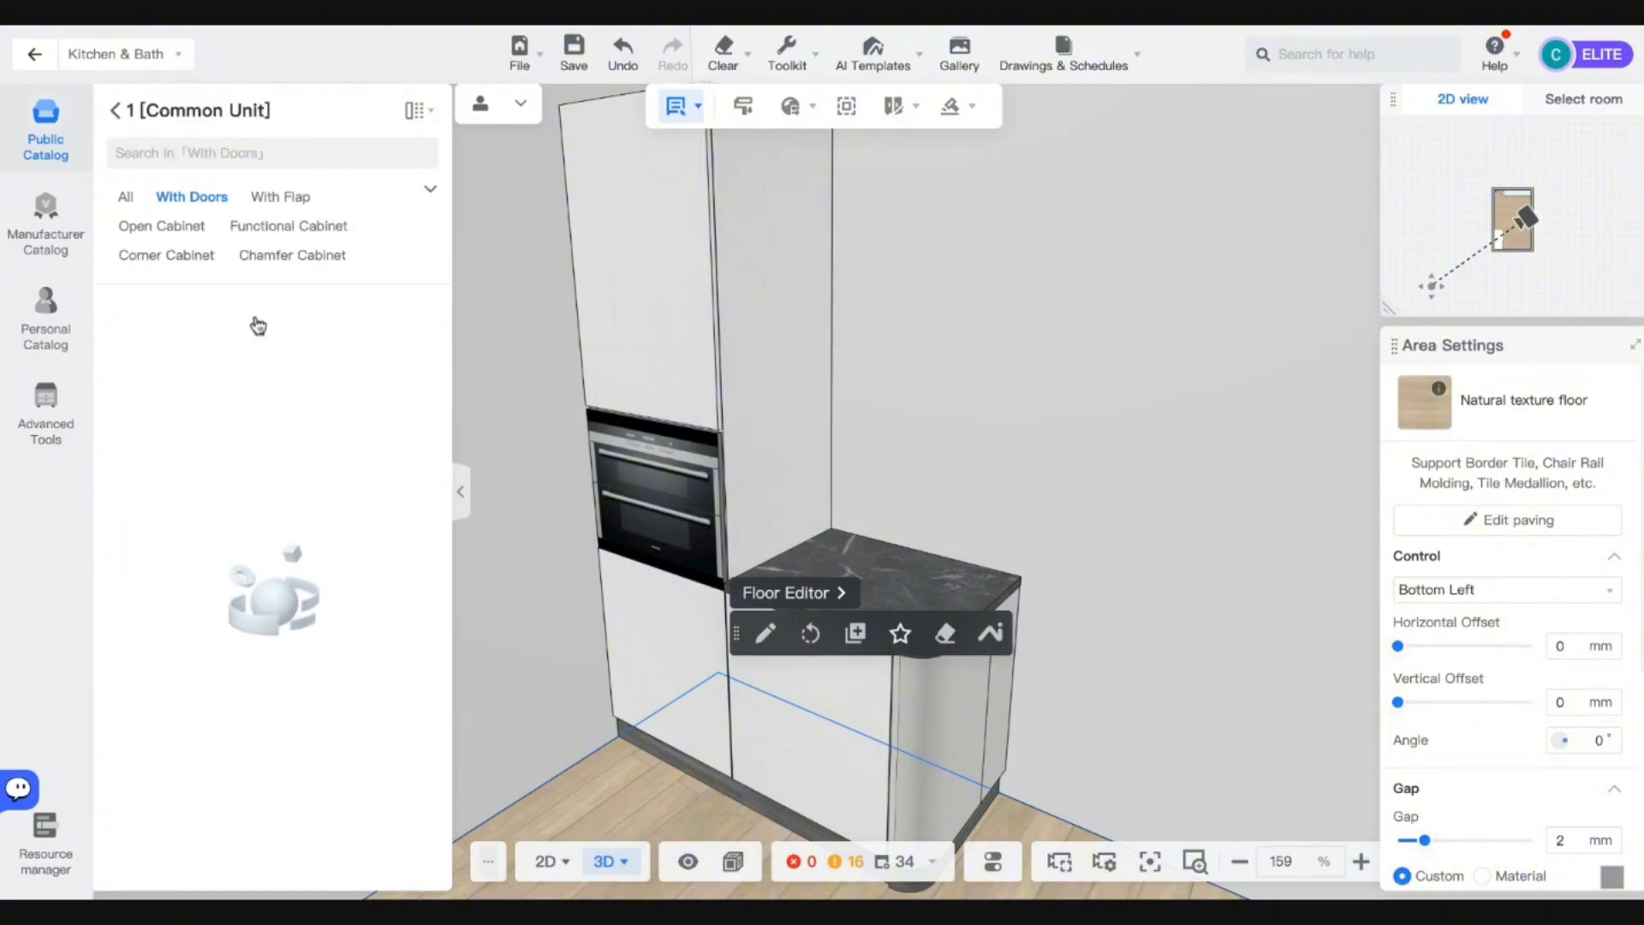
{"action": "scroll", "coordinate": [297, 613], "scroll_direction": "down", "scroll_amount": 5}
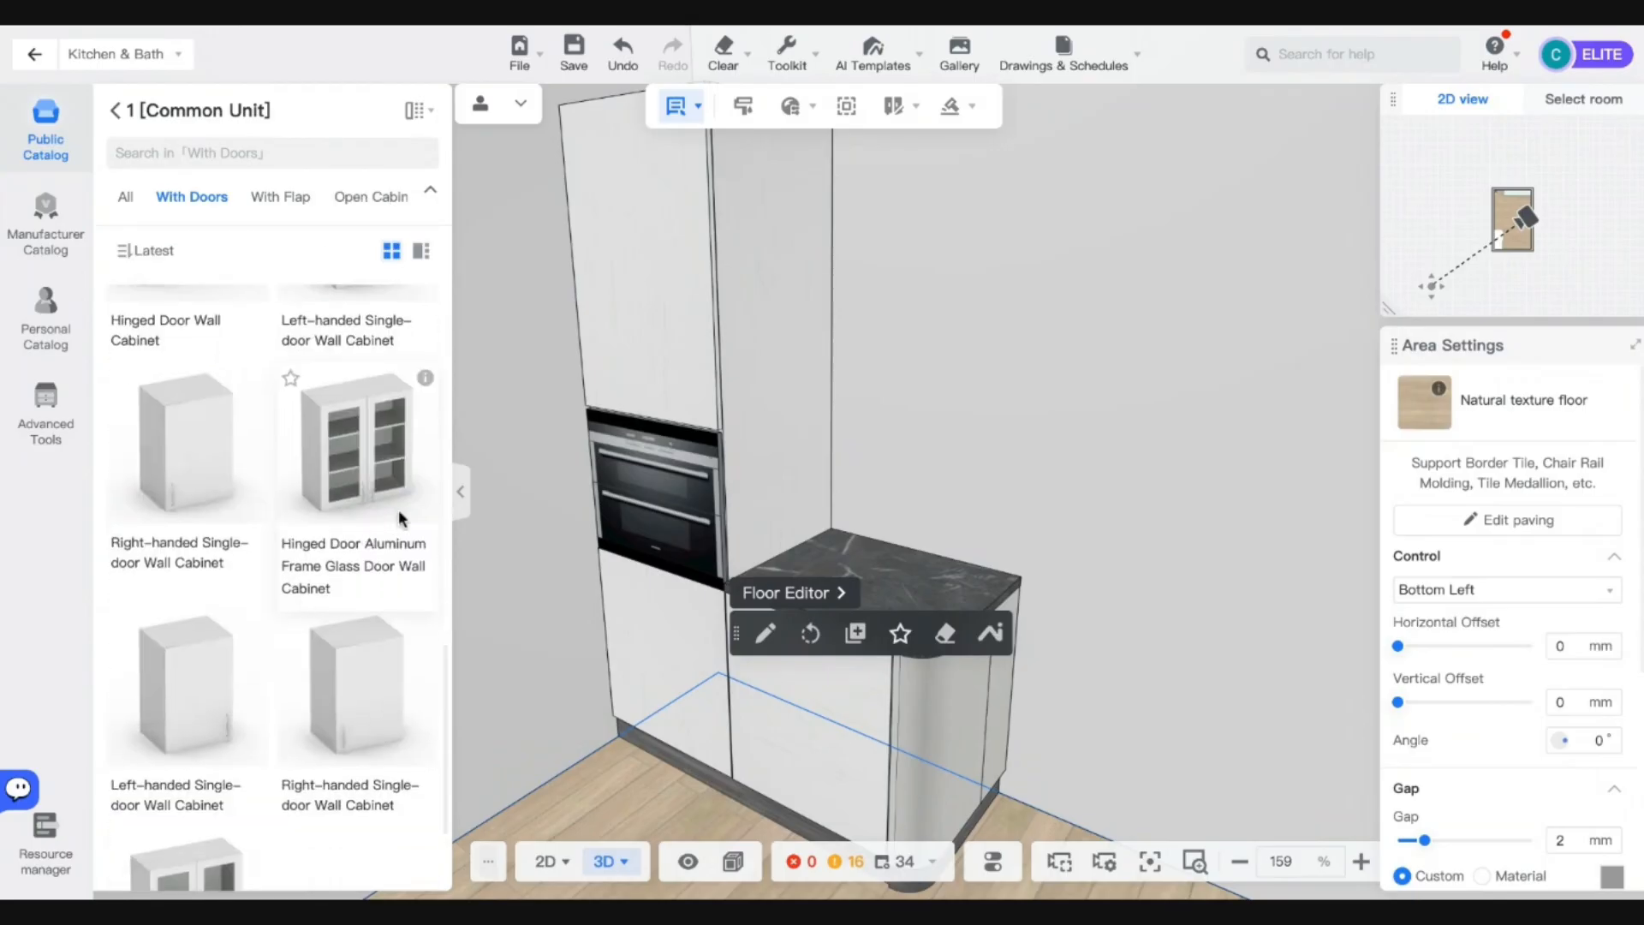
{"action": "scroll", "coordinate": [400, 517], "scroll_direction": "down", "scroll_amount": 1}
{"action": "left_click_drag", "start_coordinate": [204, 426], "coordinate": [708, 291]}
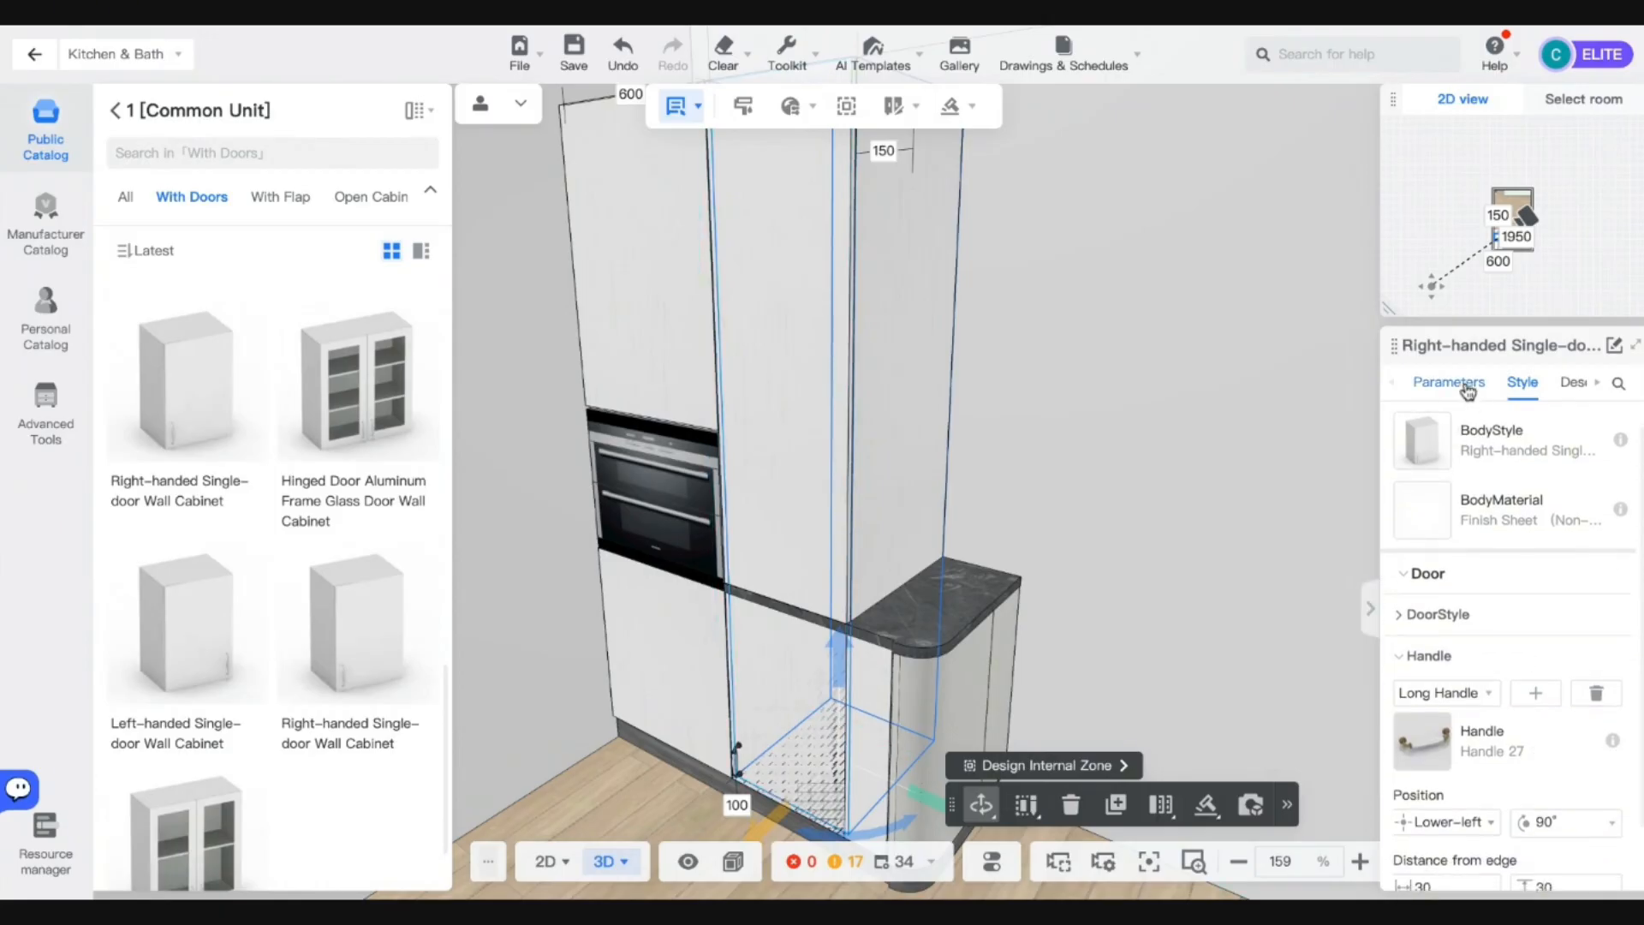
Set the wall cabinet's height to 913 and raise it 1287 above the floor.
{"action": "left_click", "coordinate": [1449, 382]}
{"action": "double_click", "coordinate": [1583, 526]}
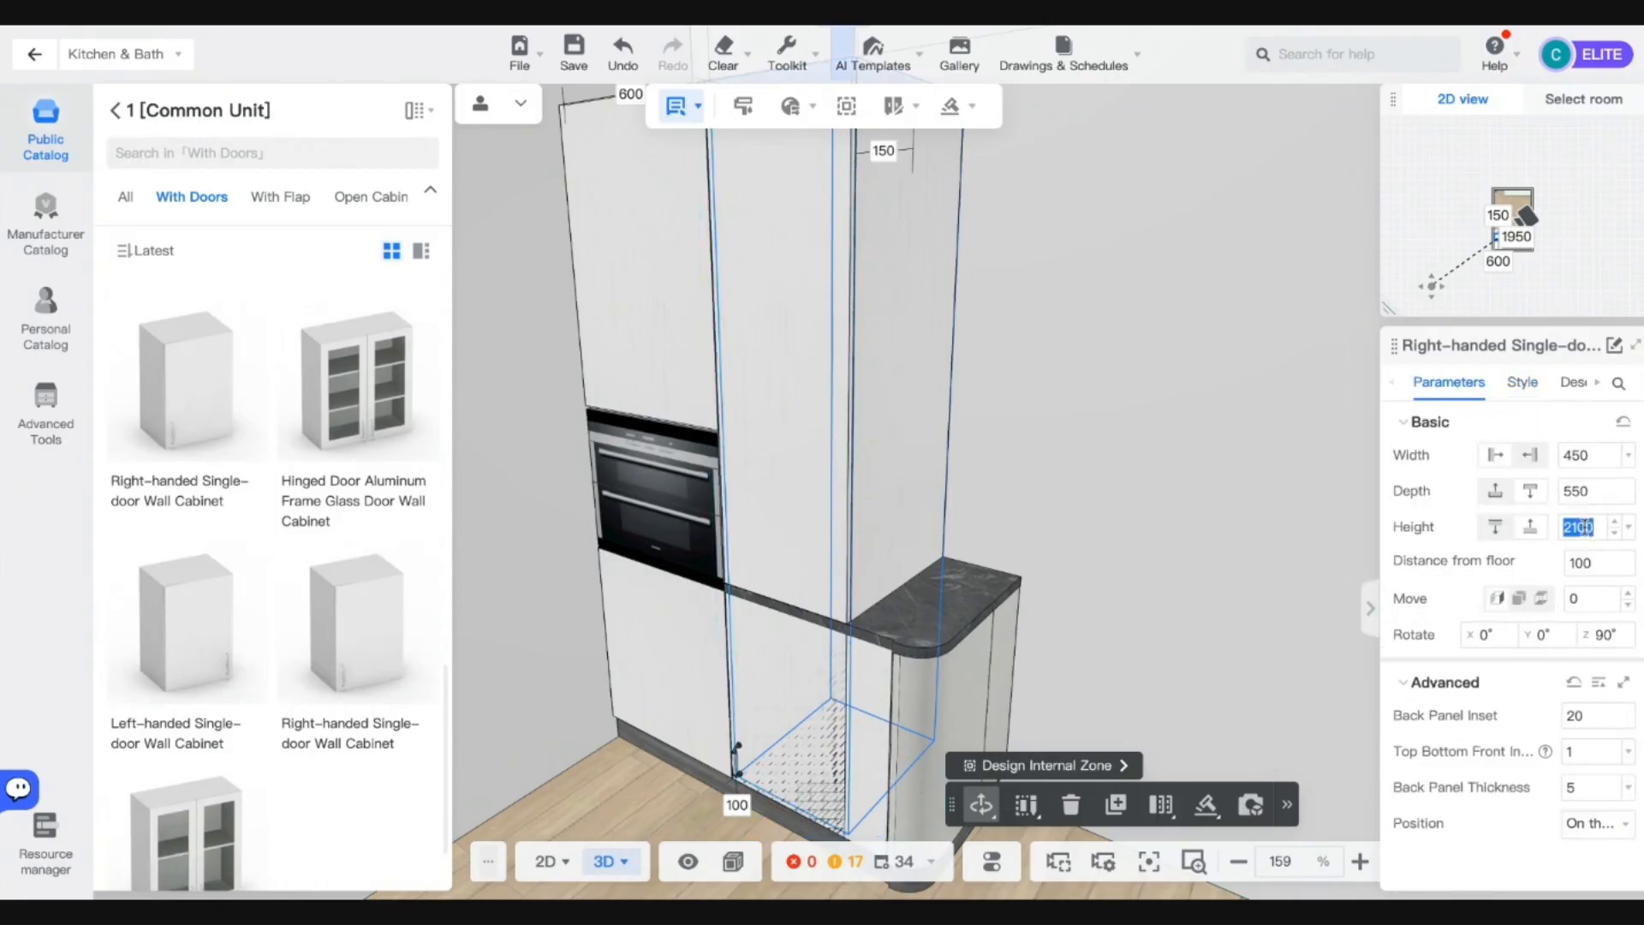
{"action": "left_click", "coordinate": [644, 245]}
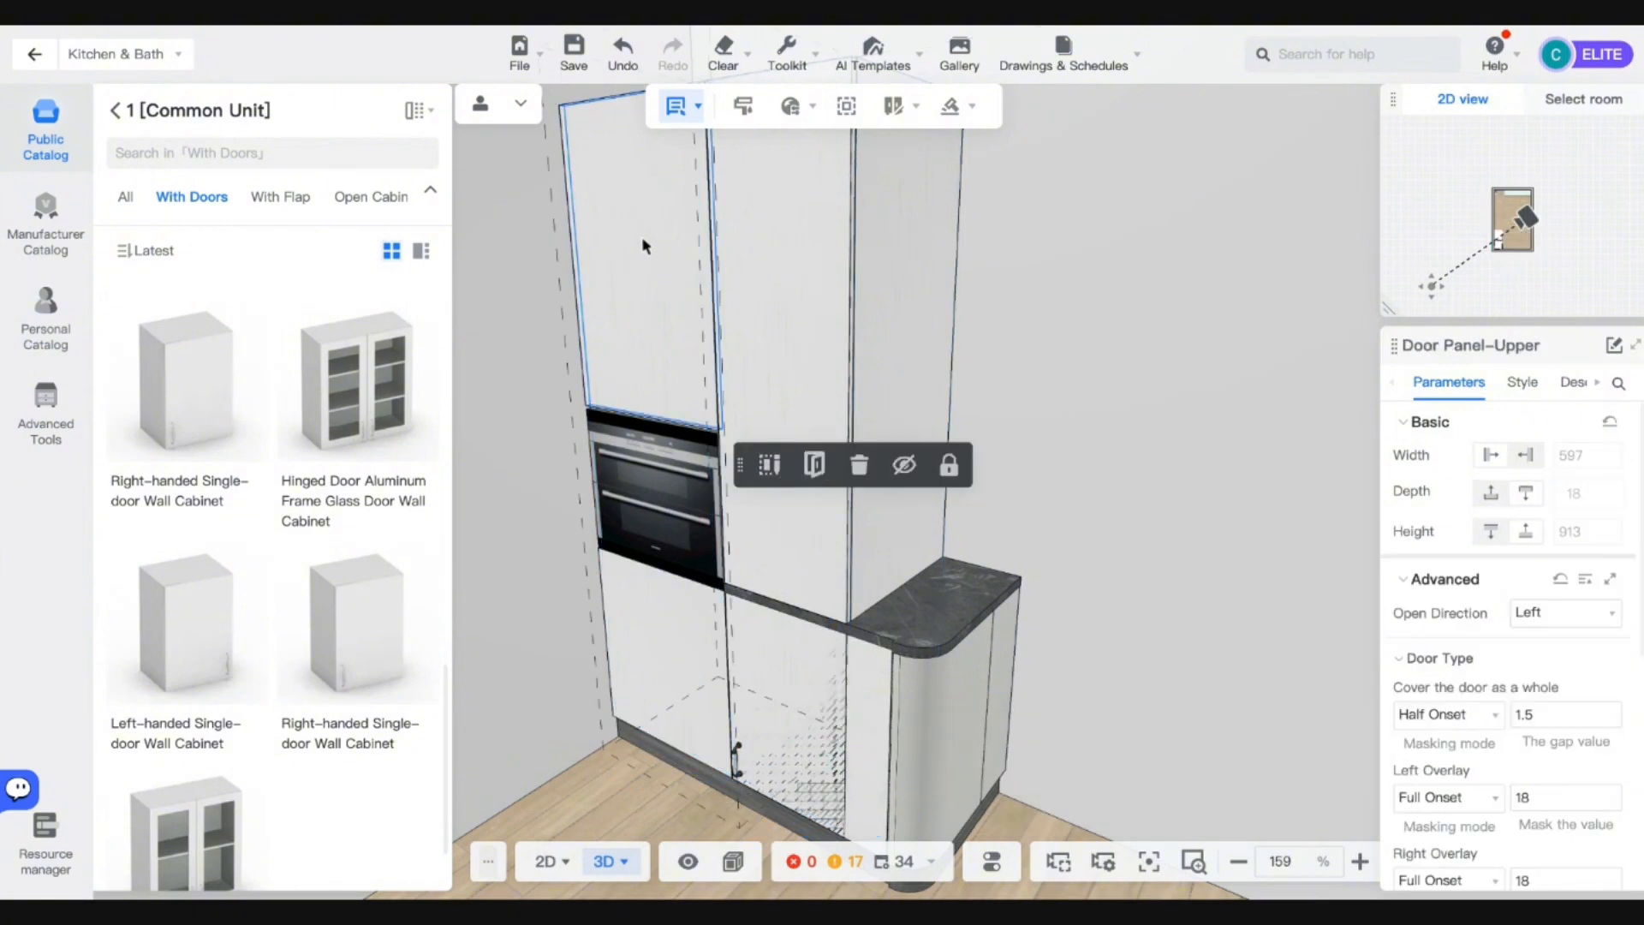
{"action": "double_click", "coordinate": [824, 292]}
{"action": "left_click", "coordinate": [960, 446]}
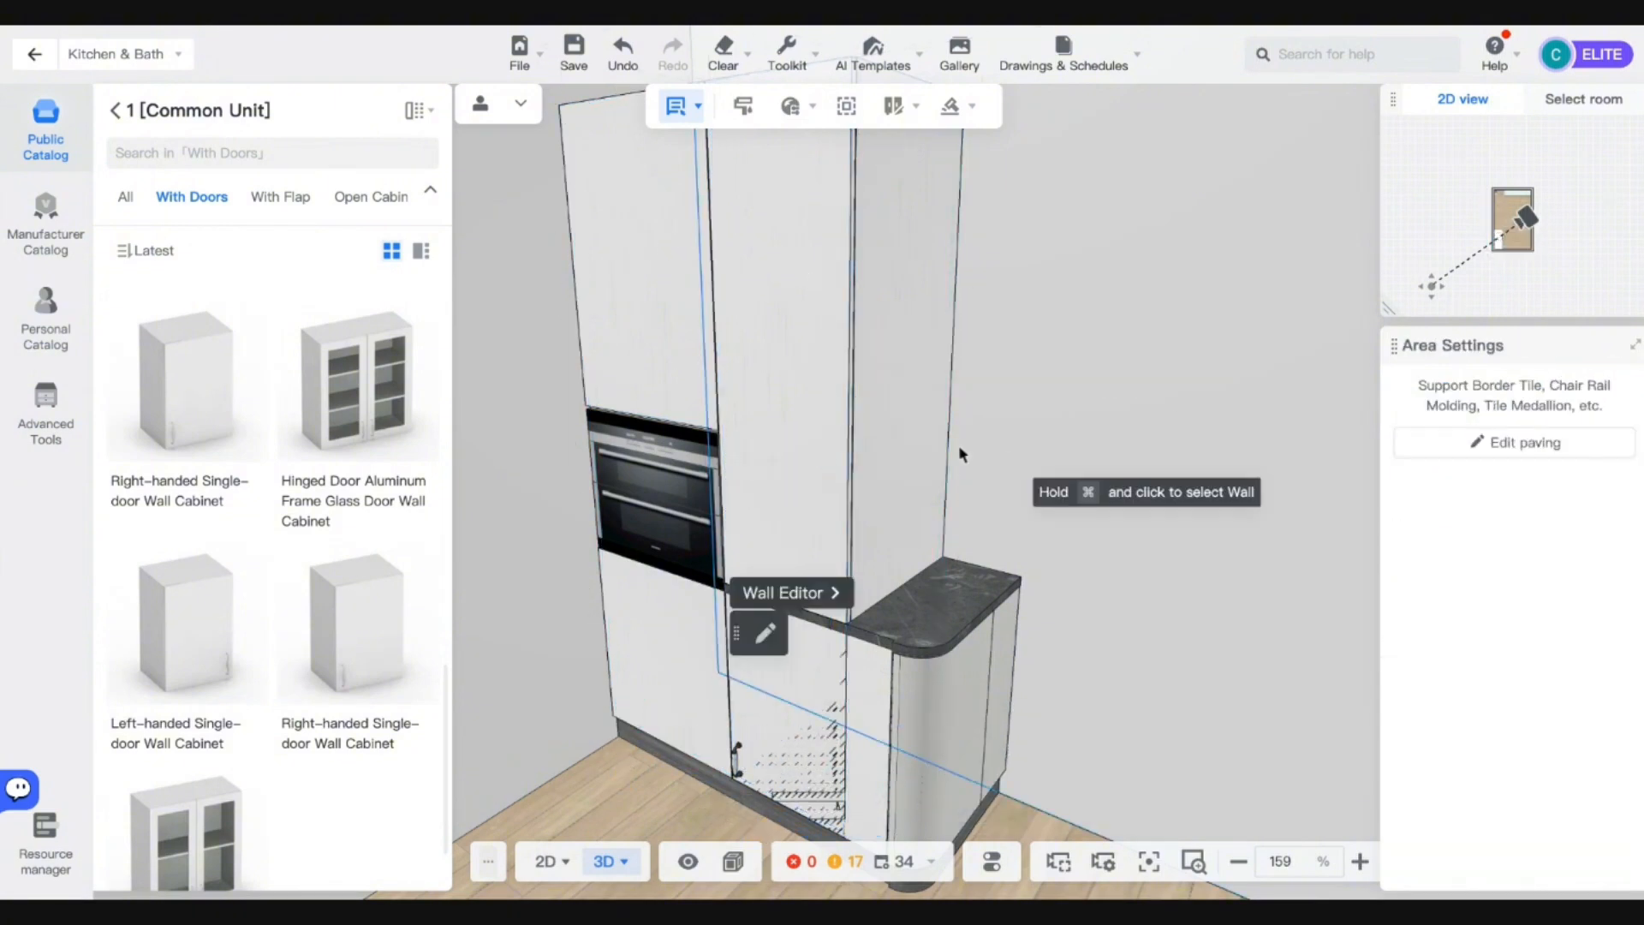
{"action": "left_click", "coordinate": [912, 428]}
{"action": "double_click", "coordinate": [1579, 527]}
{"action": "type", "text": "913"}
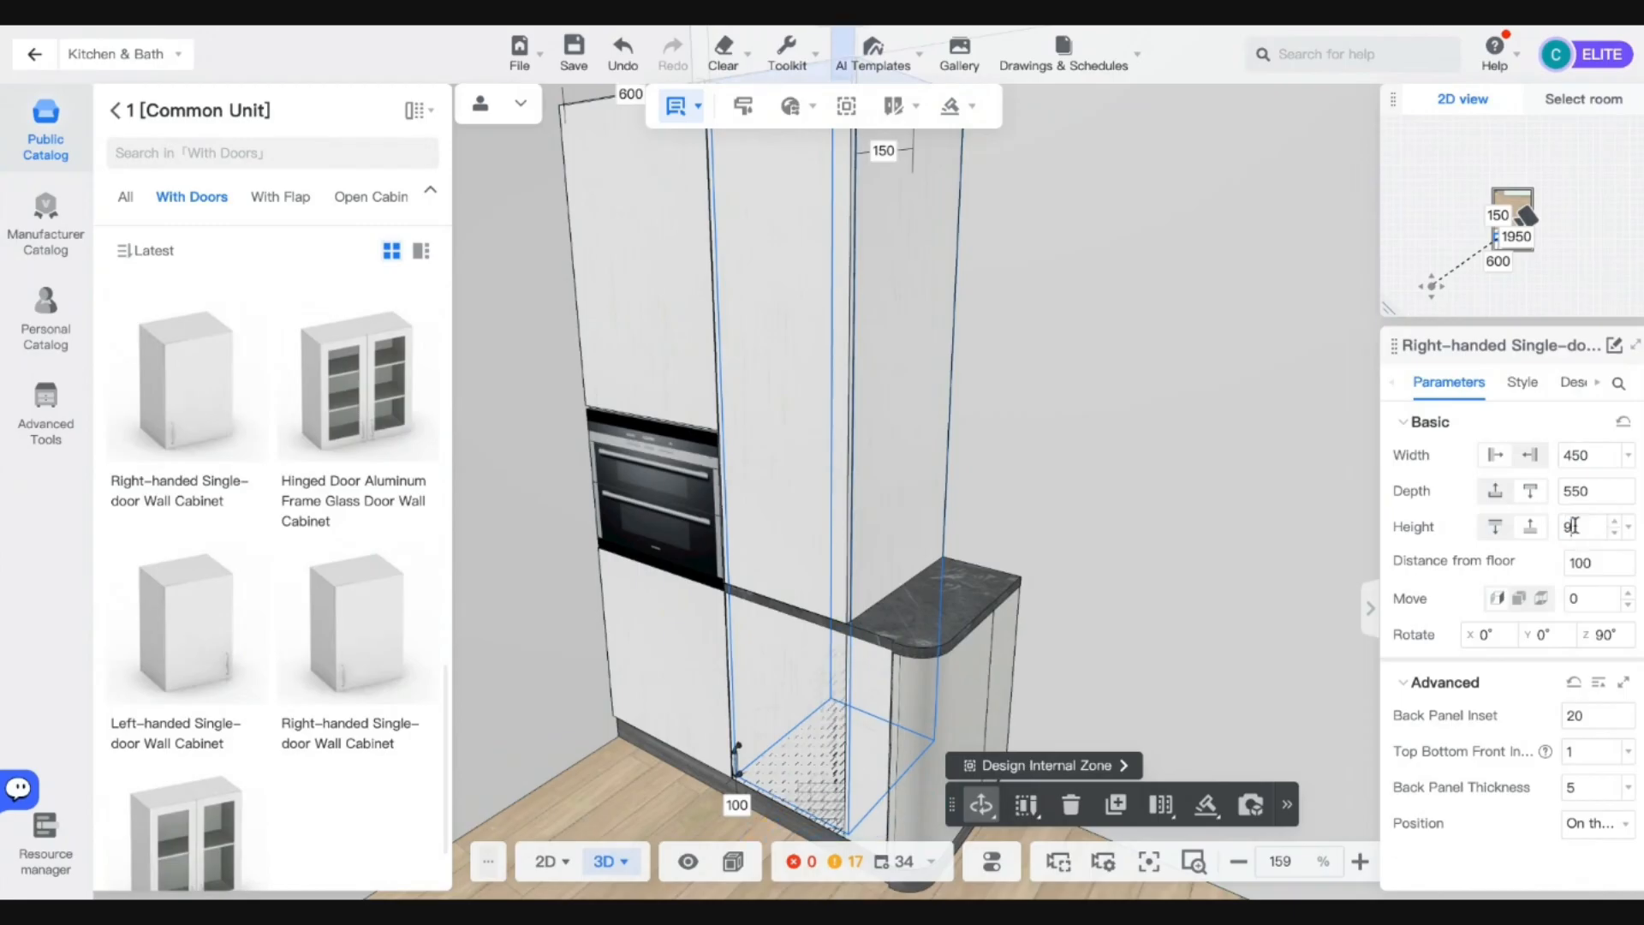
{"action": "key", "text": "Return"}
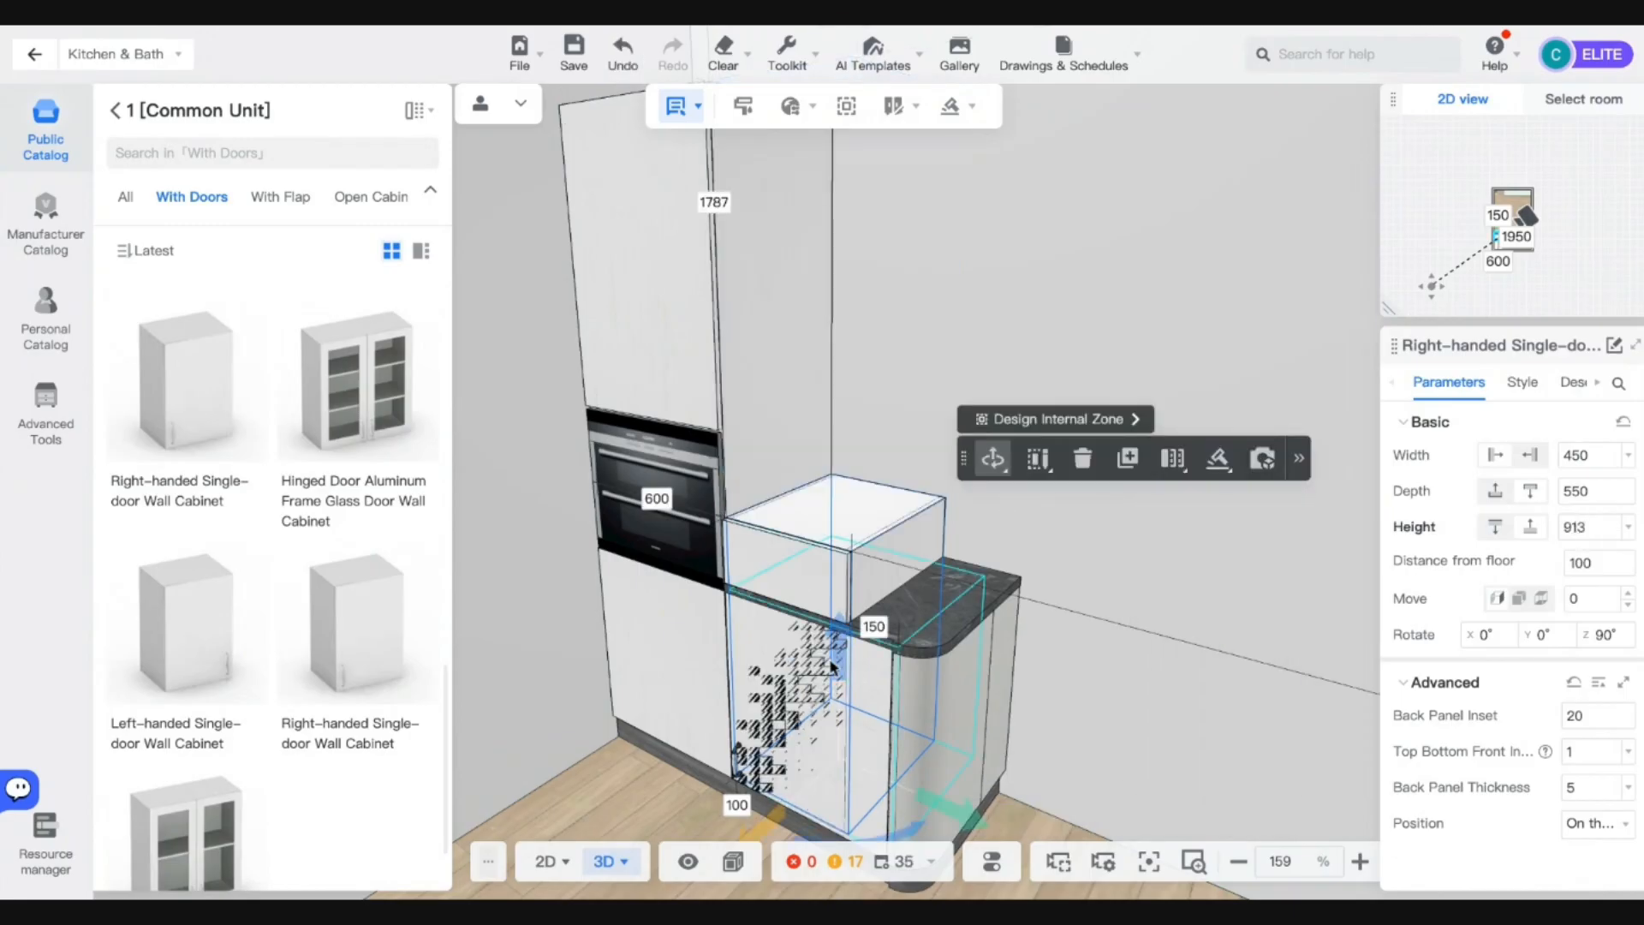
{"action": "left_click_drag", "start_coordinate": [838, 655], "coordinate": [848, 287]}
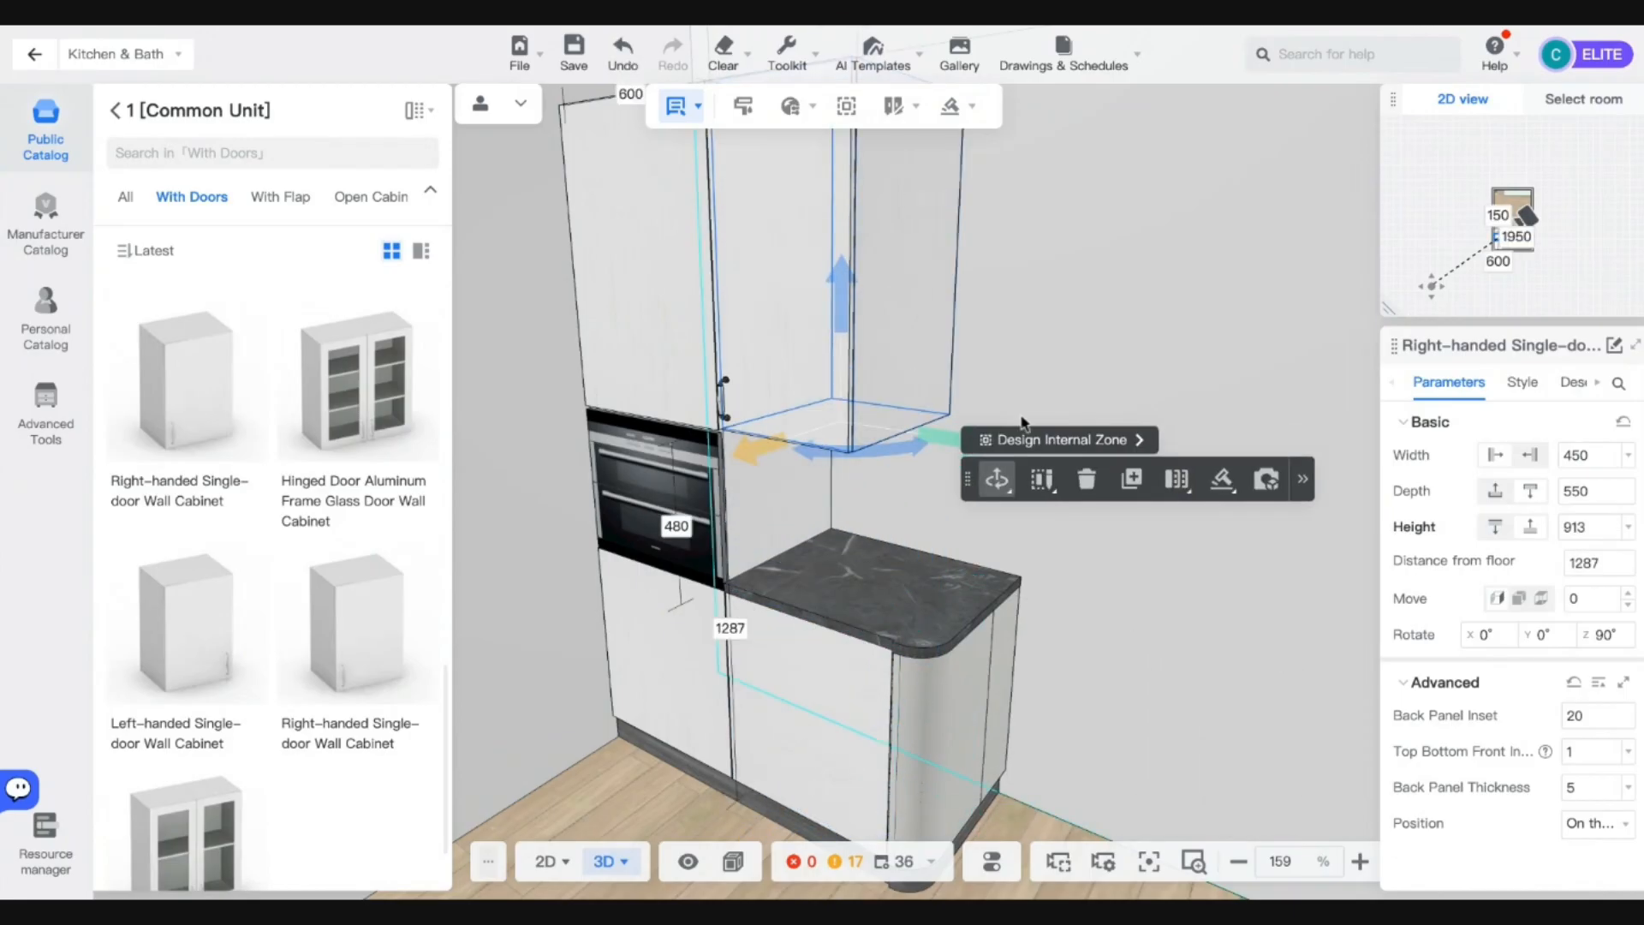
Make the wall cabinet 600 wide.
{"action": "mouse_move", "coordinate": [1036, 306]}
{"action": "left_mouse_down"}
{"action": "mouse_move", "coordinate": [1093, 316]}
{"action": "mouse_move", "coordinate": [1068, 301]}
{"action": "mouse_move", "coordinate": [1055, 318]}
{"action": "left_mouse_up"}
{"action": "left_click", "coordinate": [901, 642]}
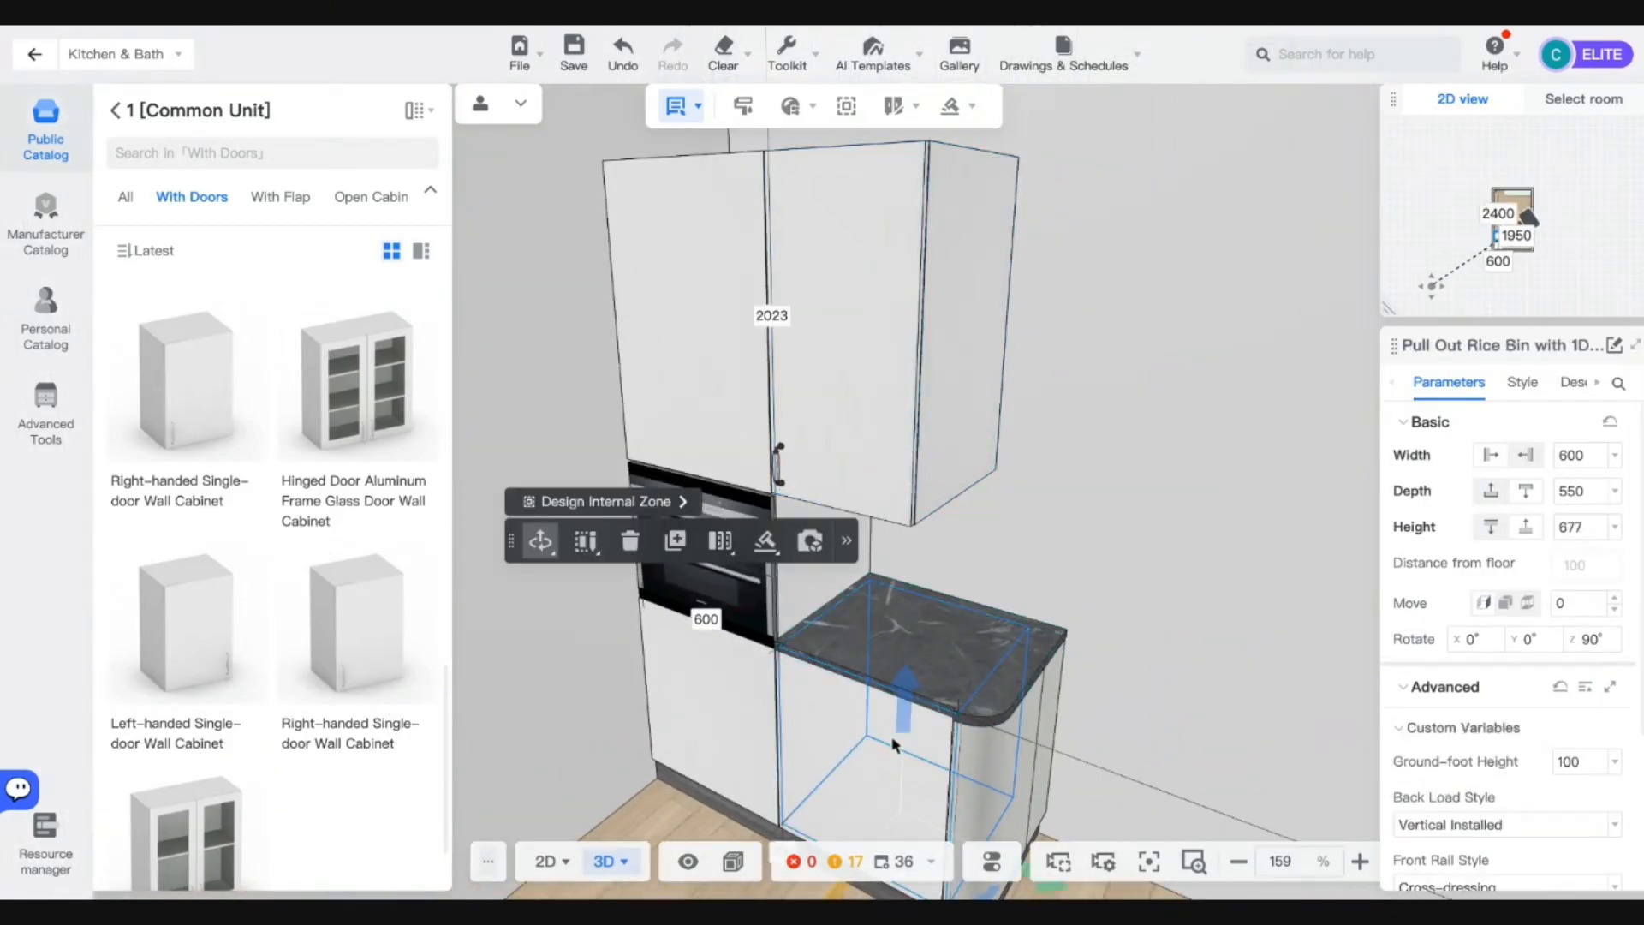
{"action": "left_click", "coordinate": [844, 417]}
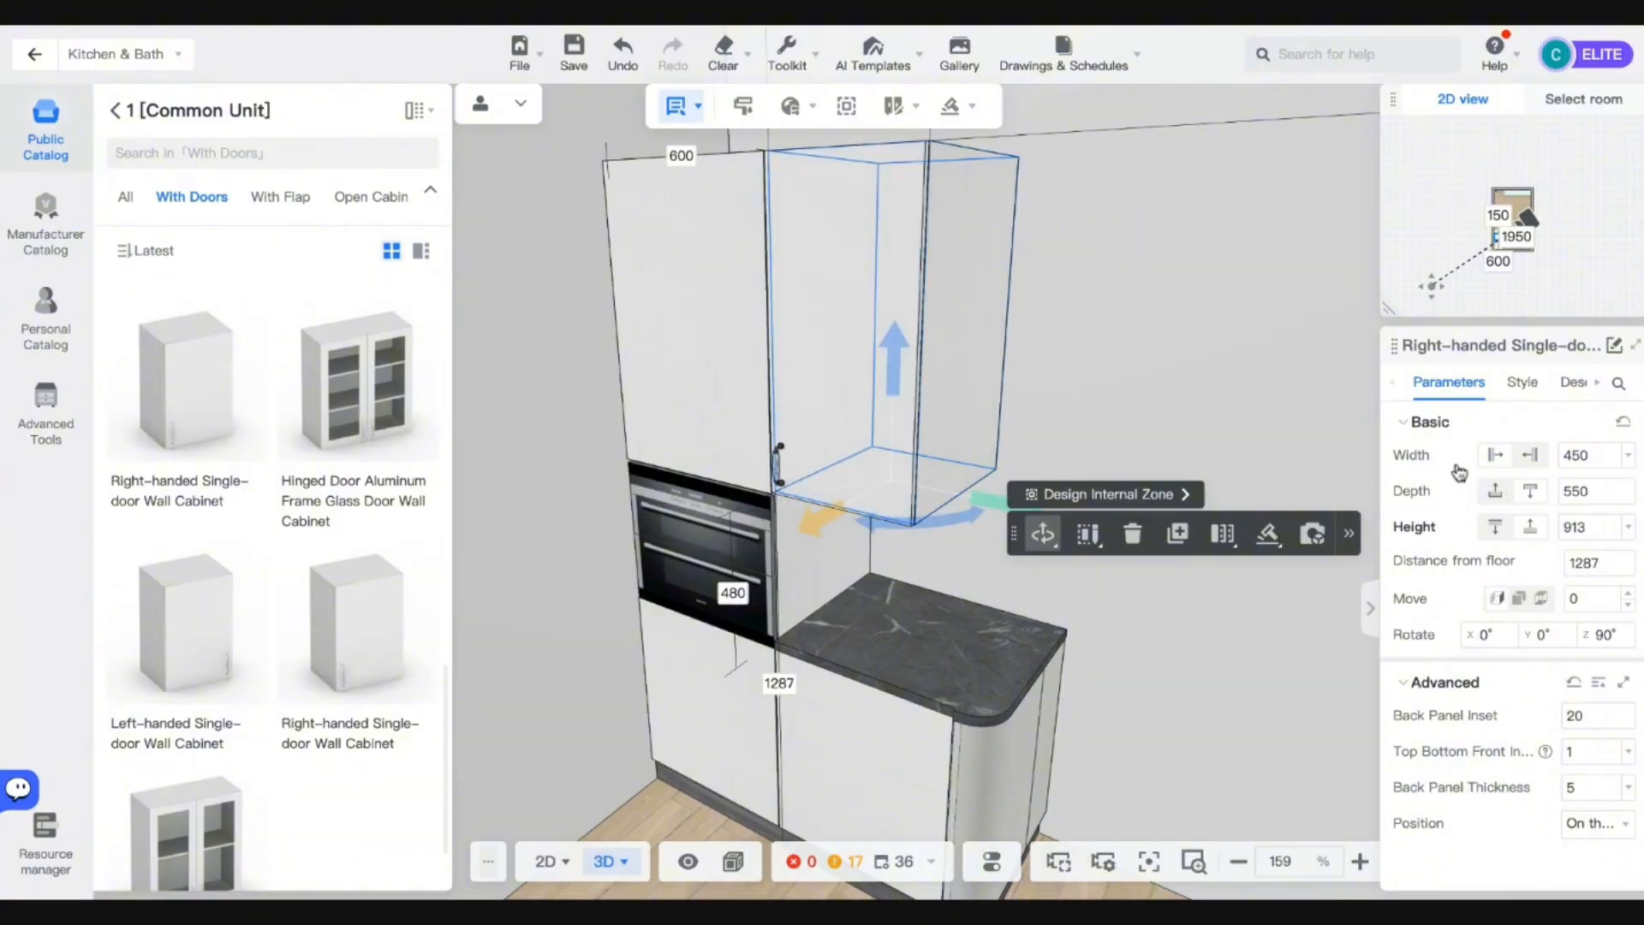
{"action": "left_click", "coordinate": [840, 737]}
{"action": "left_click", "coordinate": [899, 386]}
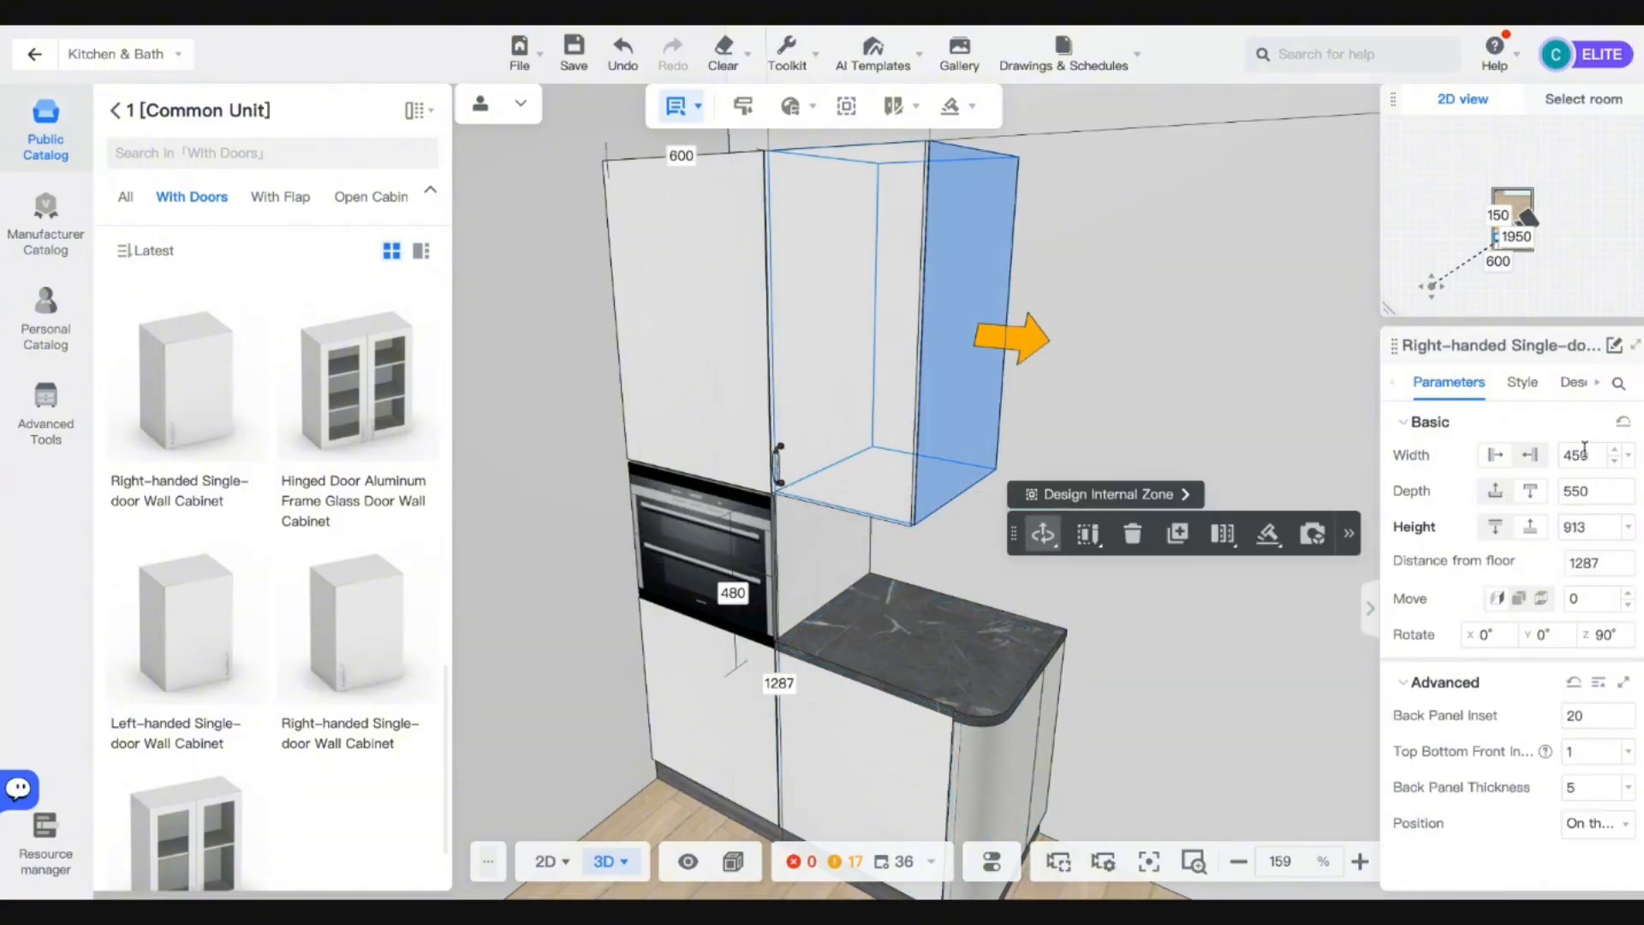
{"action": "type", "text": "600"}
{"action": "key", "text": "Return"}
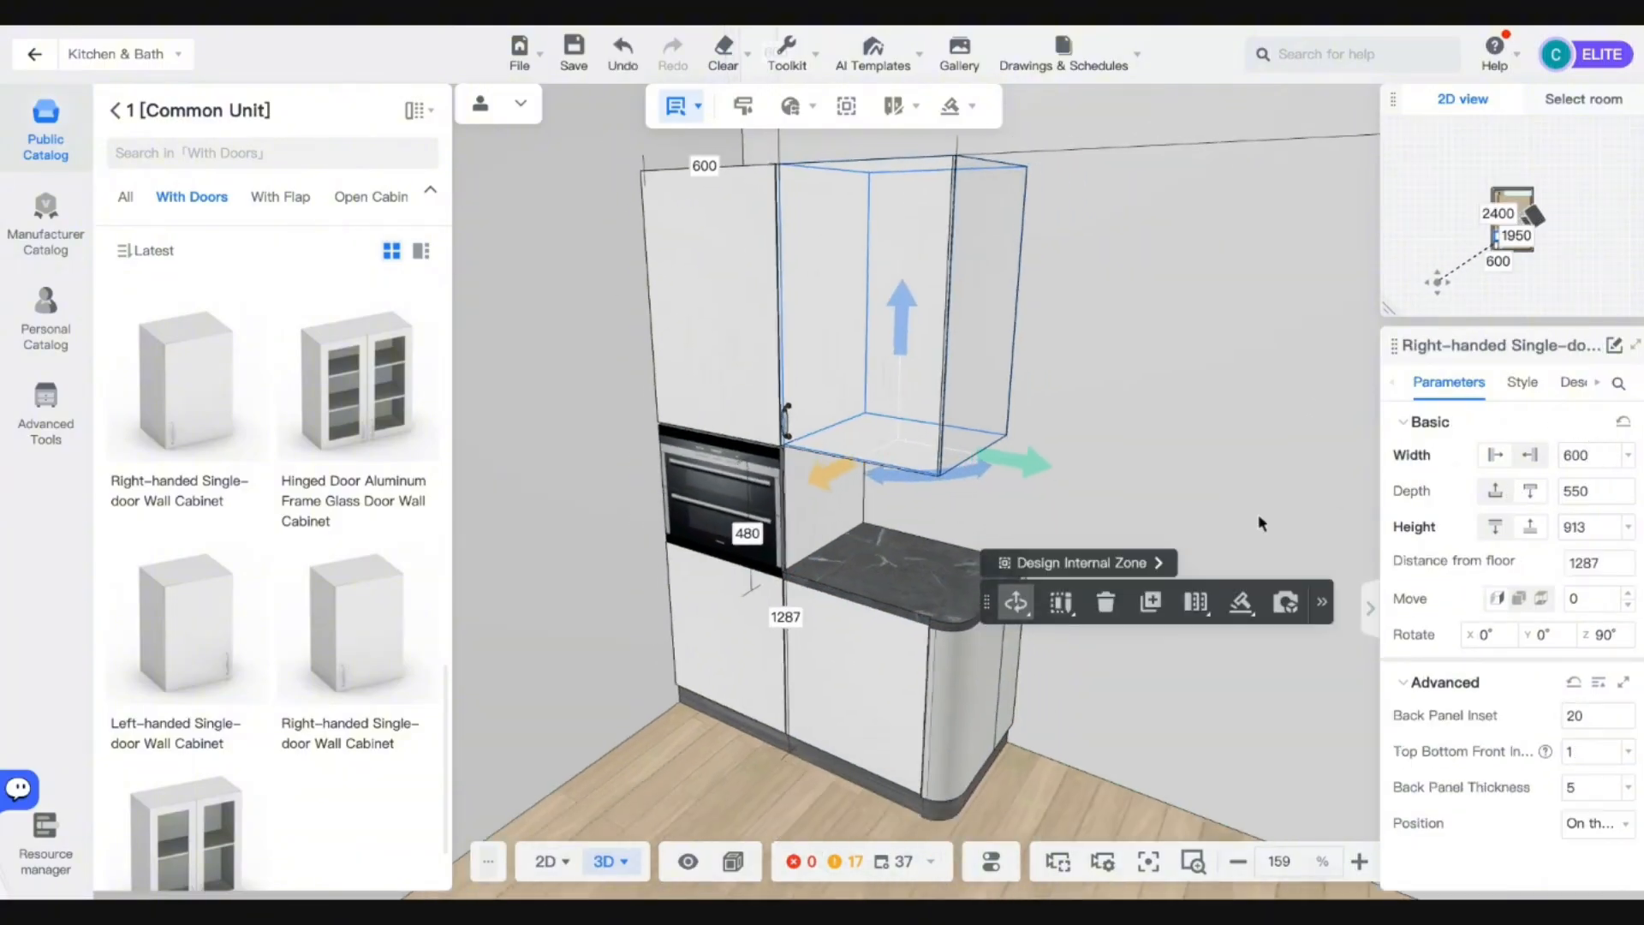
{"action": "left_click", "coordinate": [114, 109]}
Search the catalog for 'curve' and place the Right curve open door cabinet at the run's end.
{"action": "left_click", "coordinate": [206, 151]}
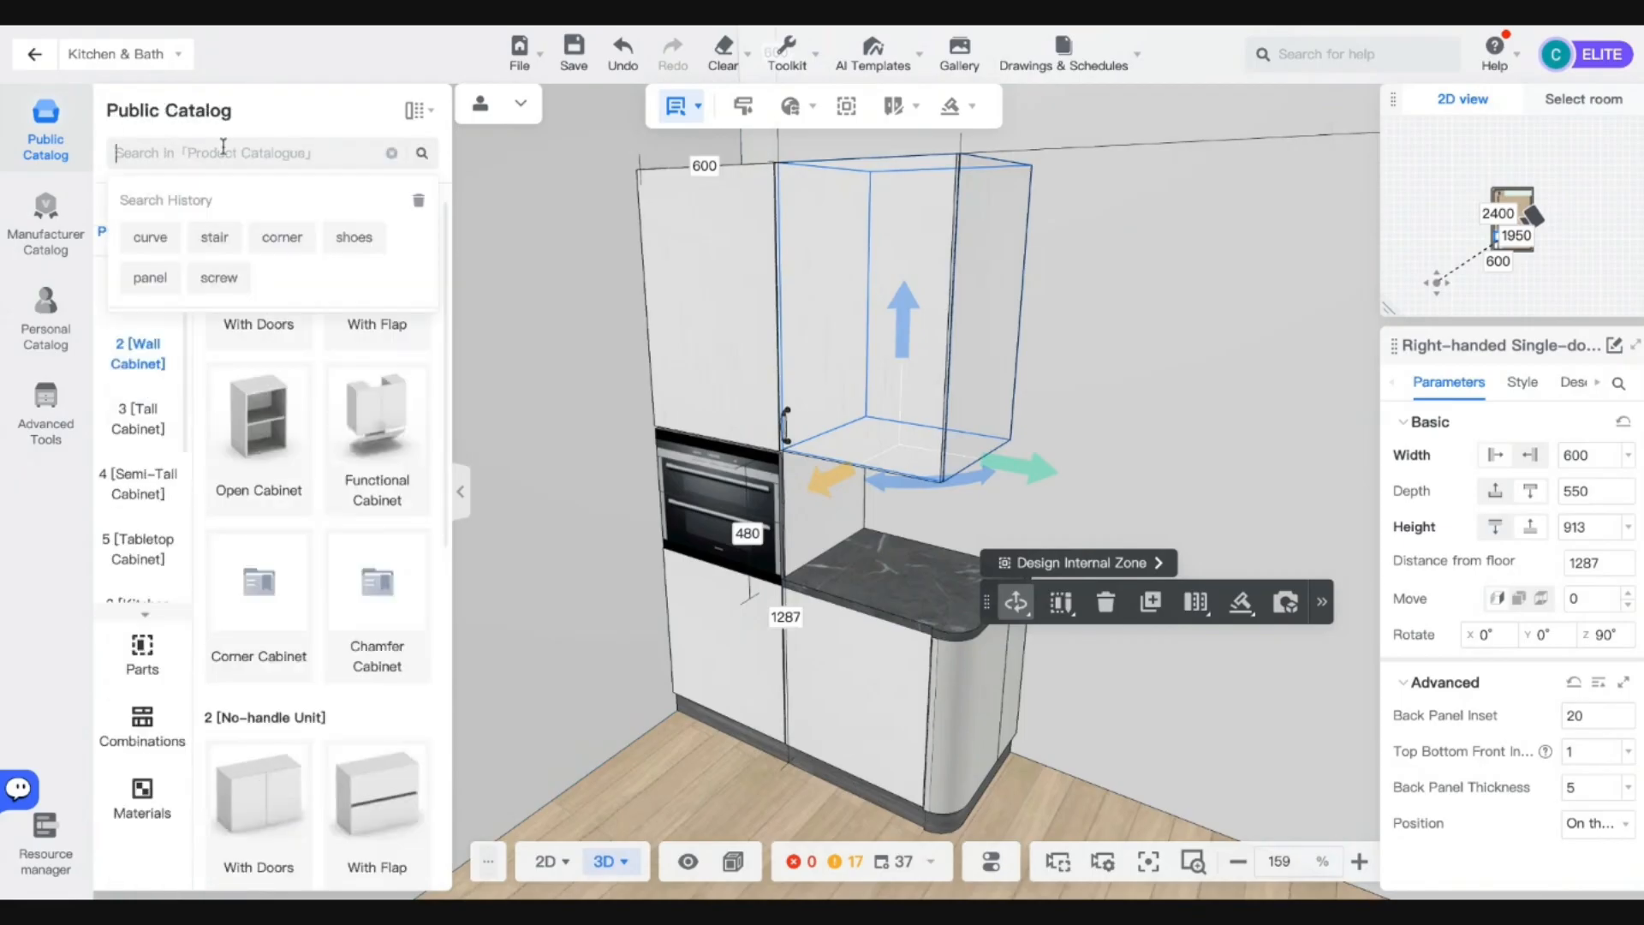
{"action": "type", "text": "curve"}
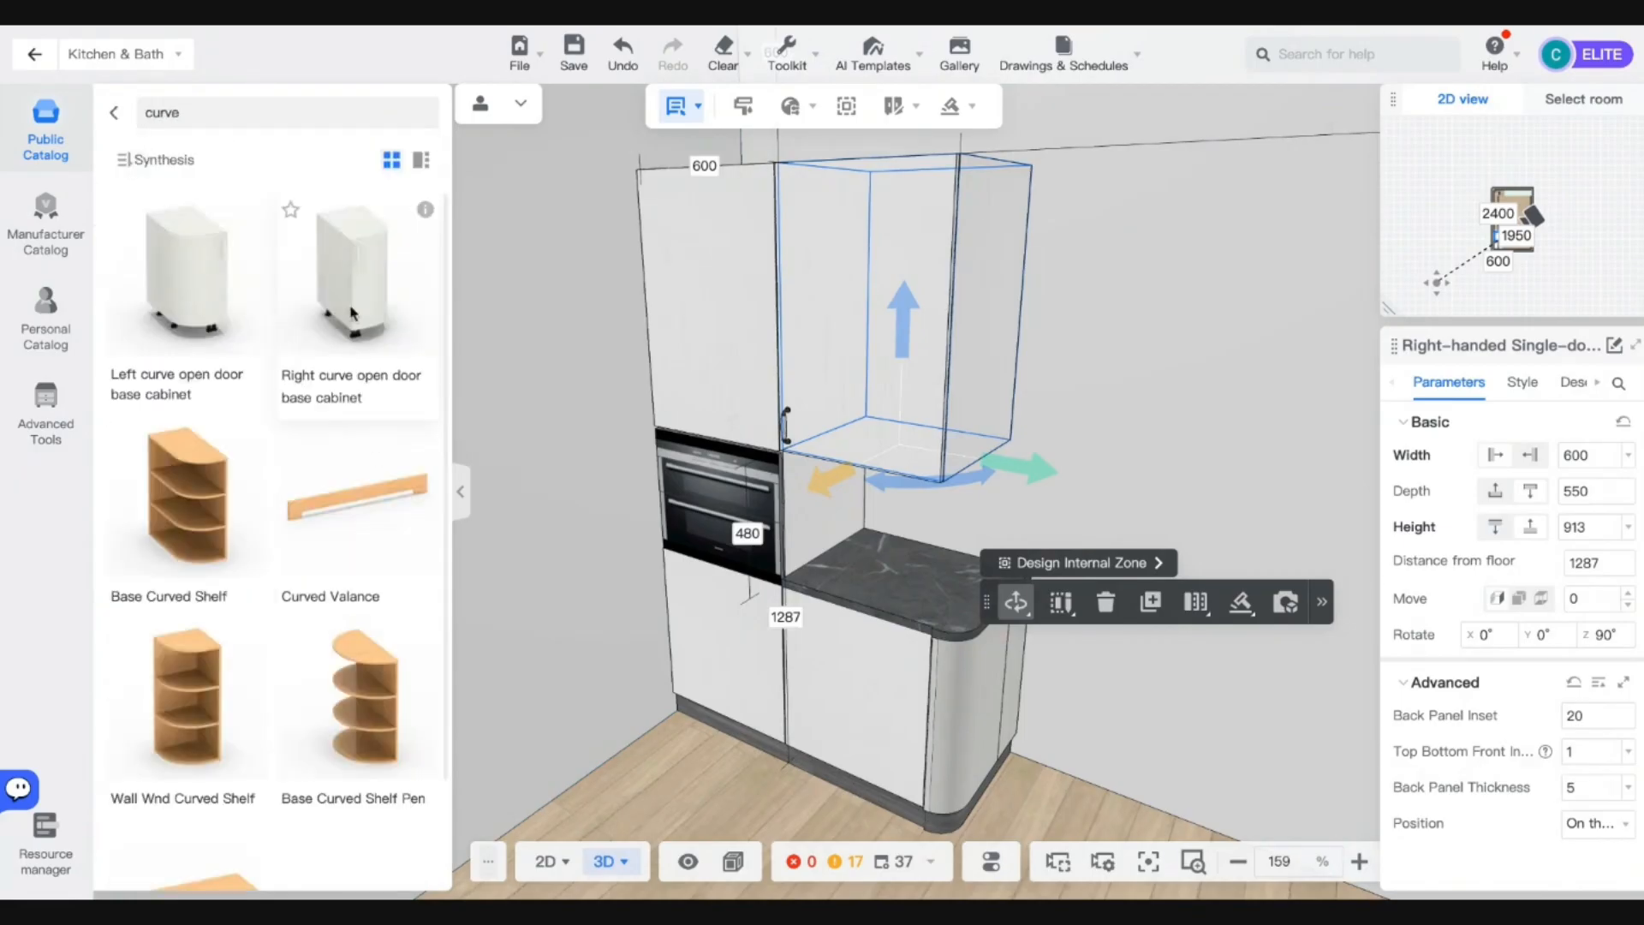
{"action": "scroll", "coordinate": [310, 465], "scroll_direction": "down", "scroll_amount": 1}
{"action": "scroll", "coordinate": [310, 465], "scroll_direction": "up", "scroll_amount": 1}
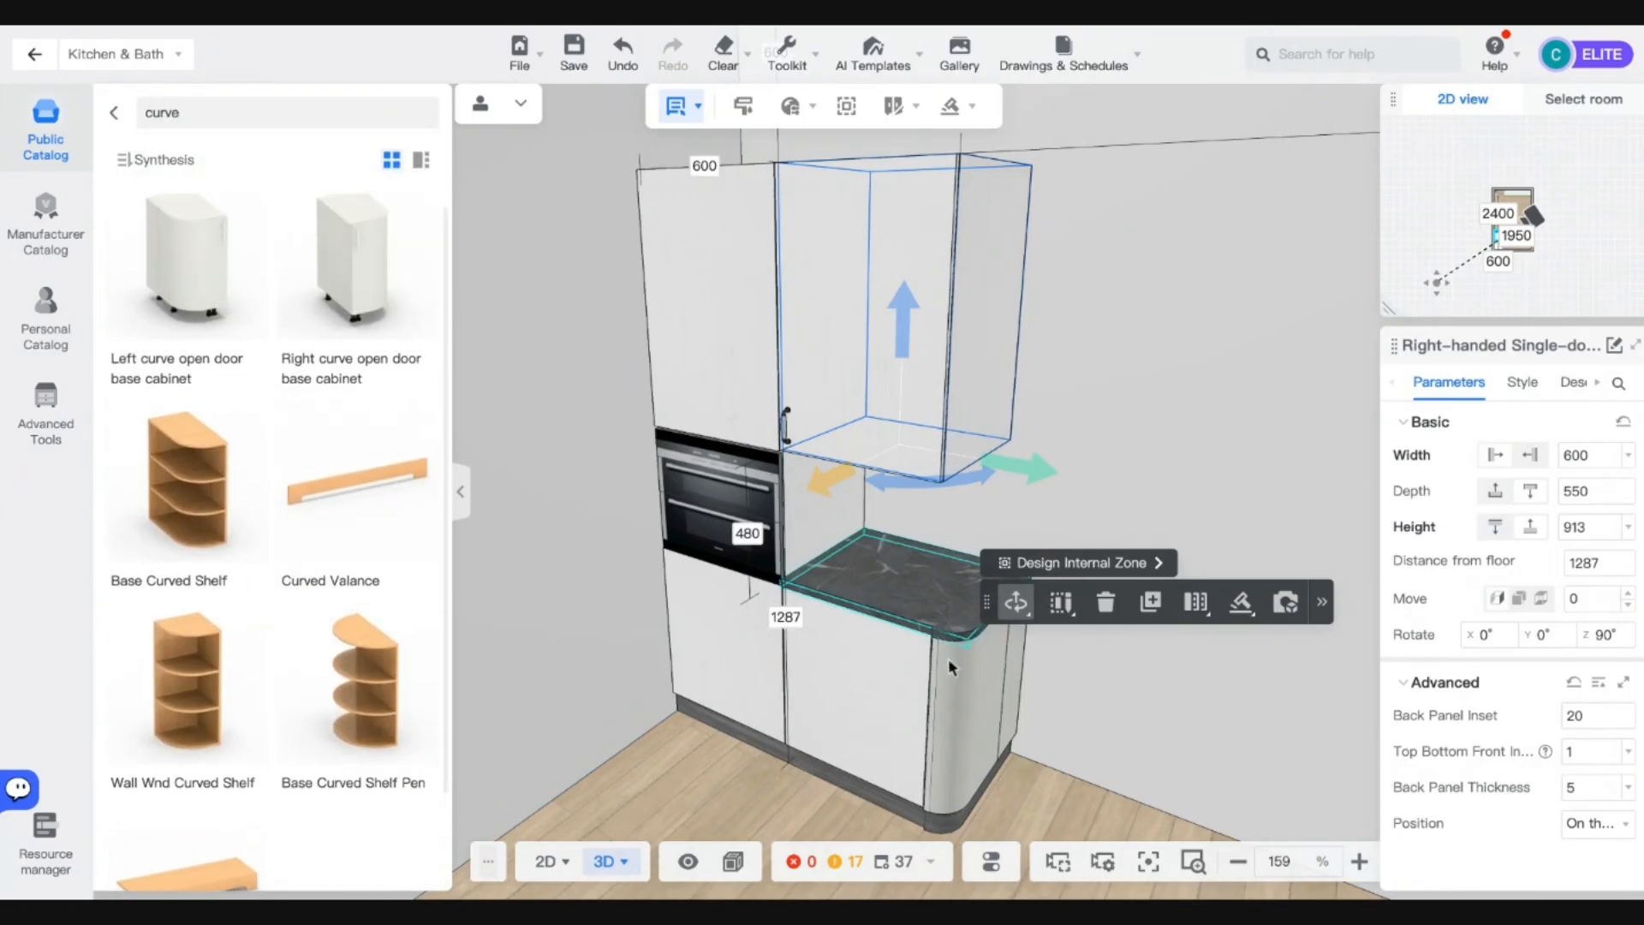
{"action": "left_click", "coordinate": [948, 658]}
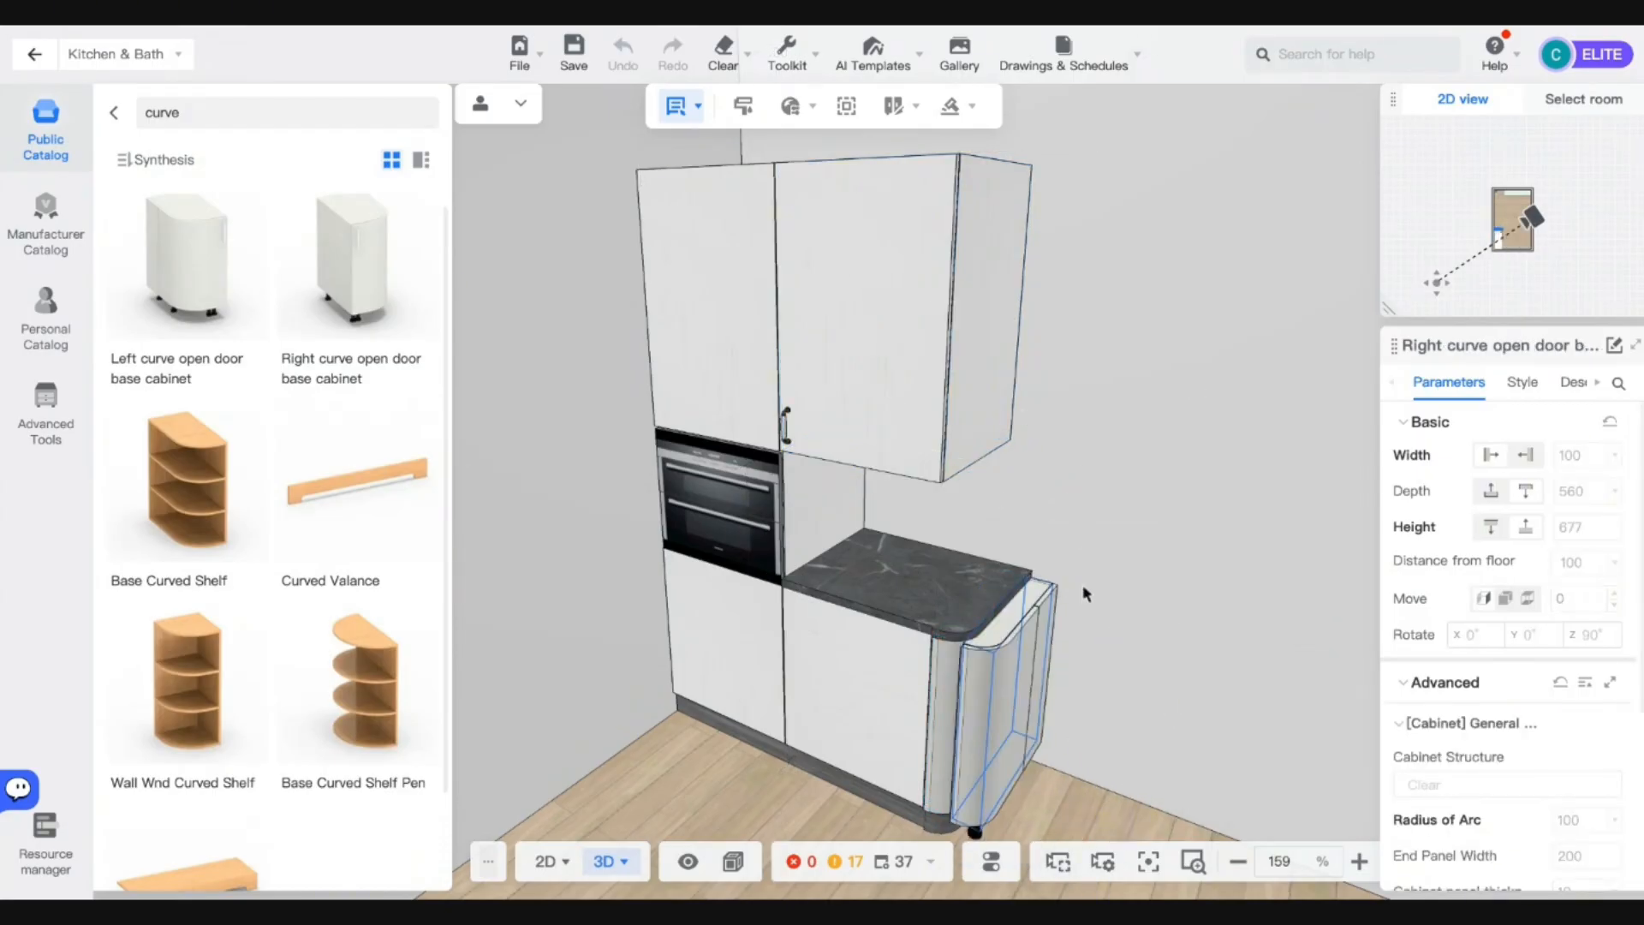
{"action": "left_click", "coordinate": [1083, 710]}
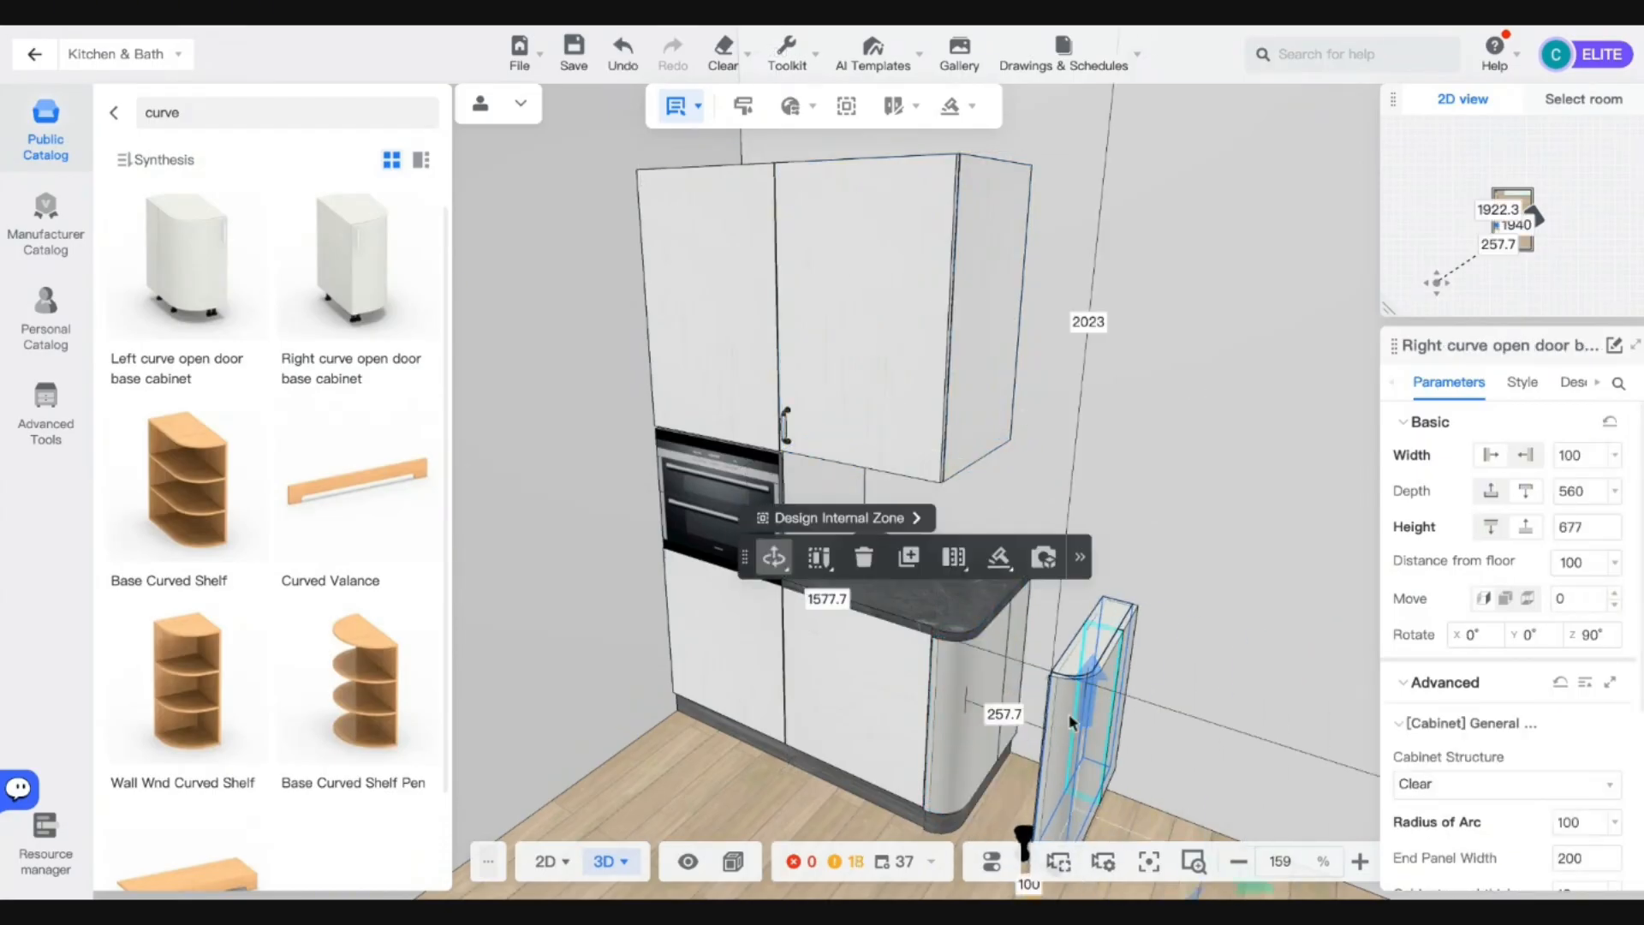
Set the curved end cabinet's height to 913.
{"action": "key", "text": "s"}
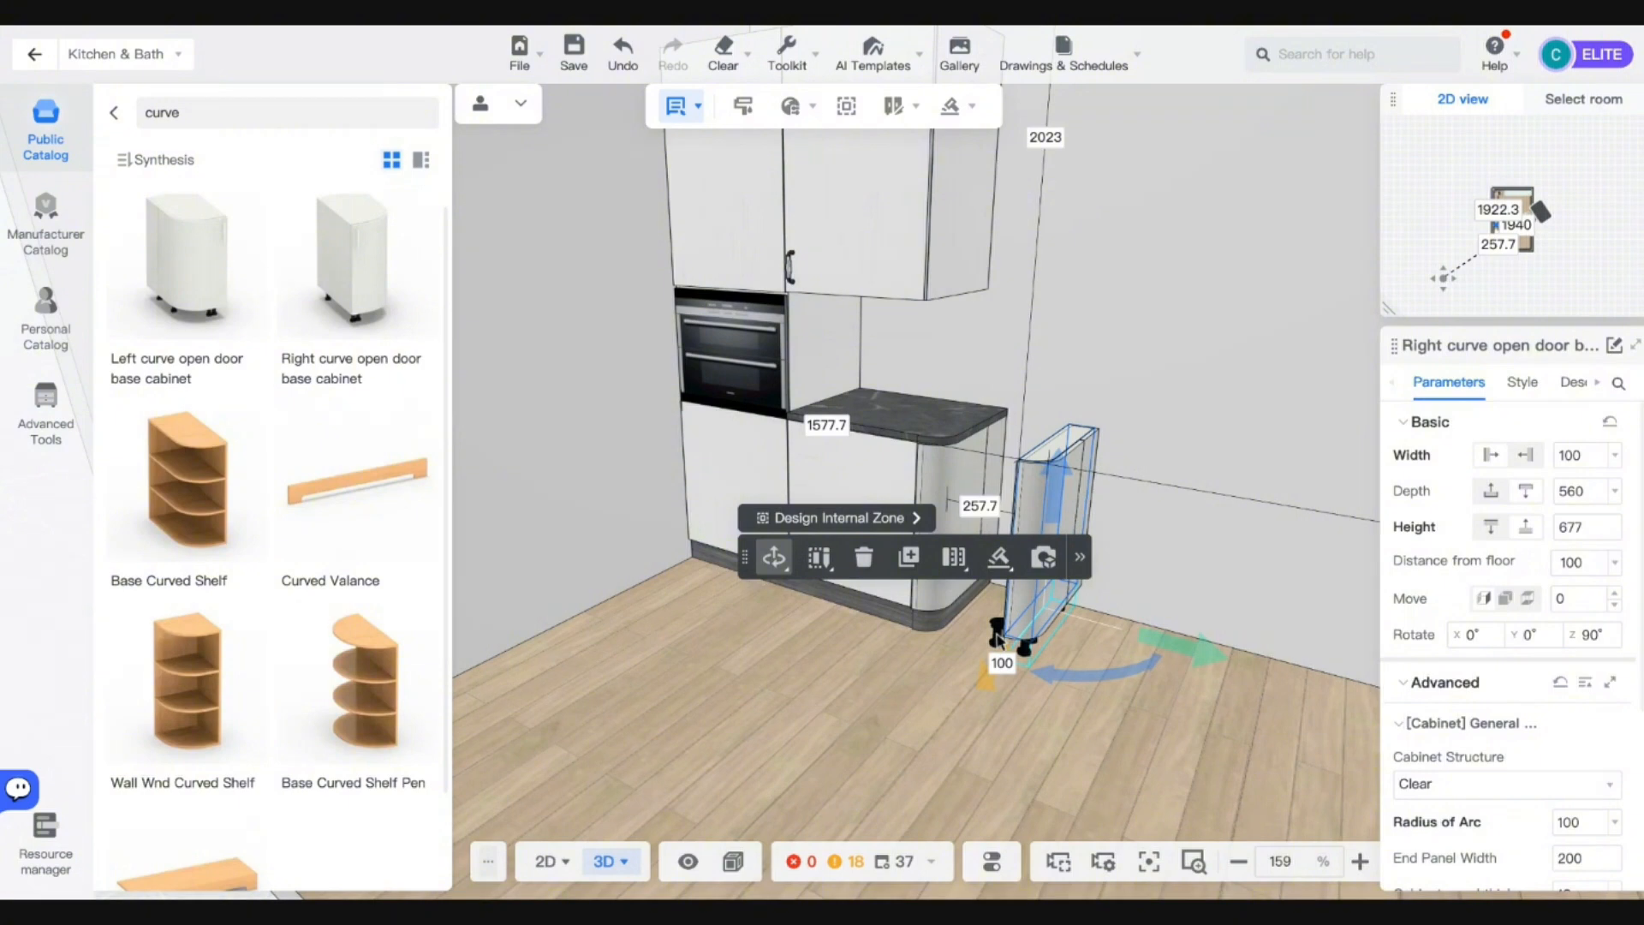
{"action": "left_click", "coordinate": [998, 638]}
{"action": "left_click", "coordinate": [1177, 564]}
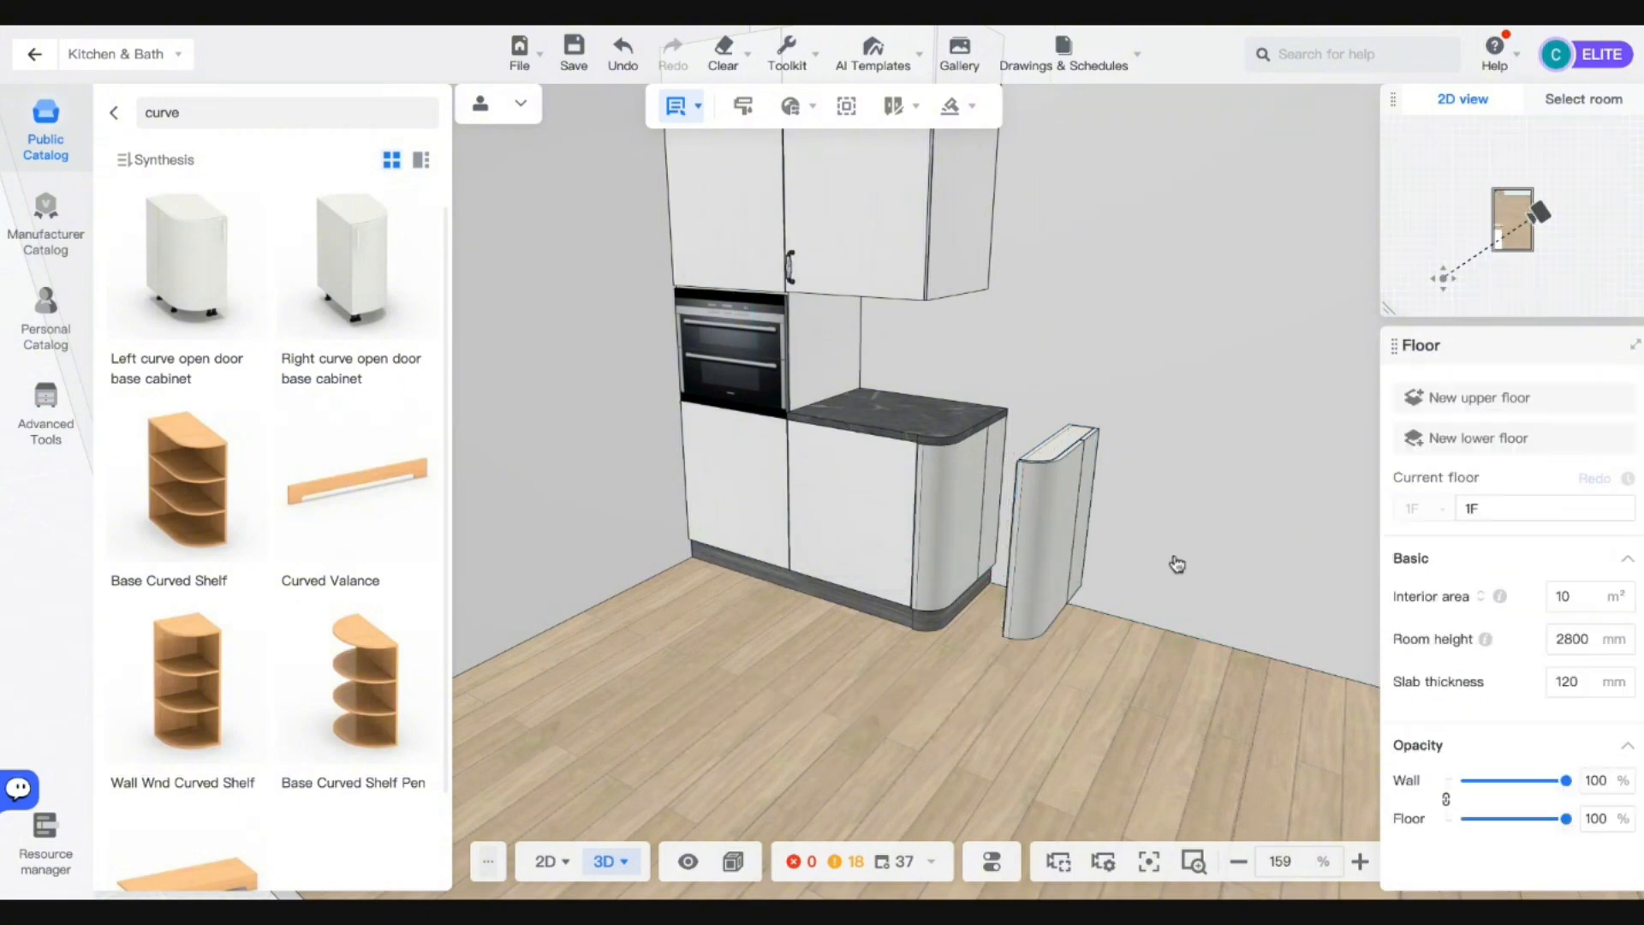
{"action": "left_click", "coordinate": [1034, 530]}
{"action": "key", "text": "w"}
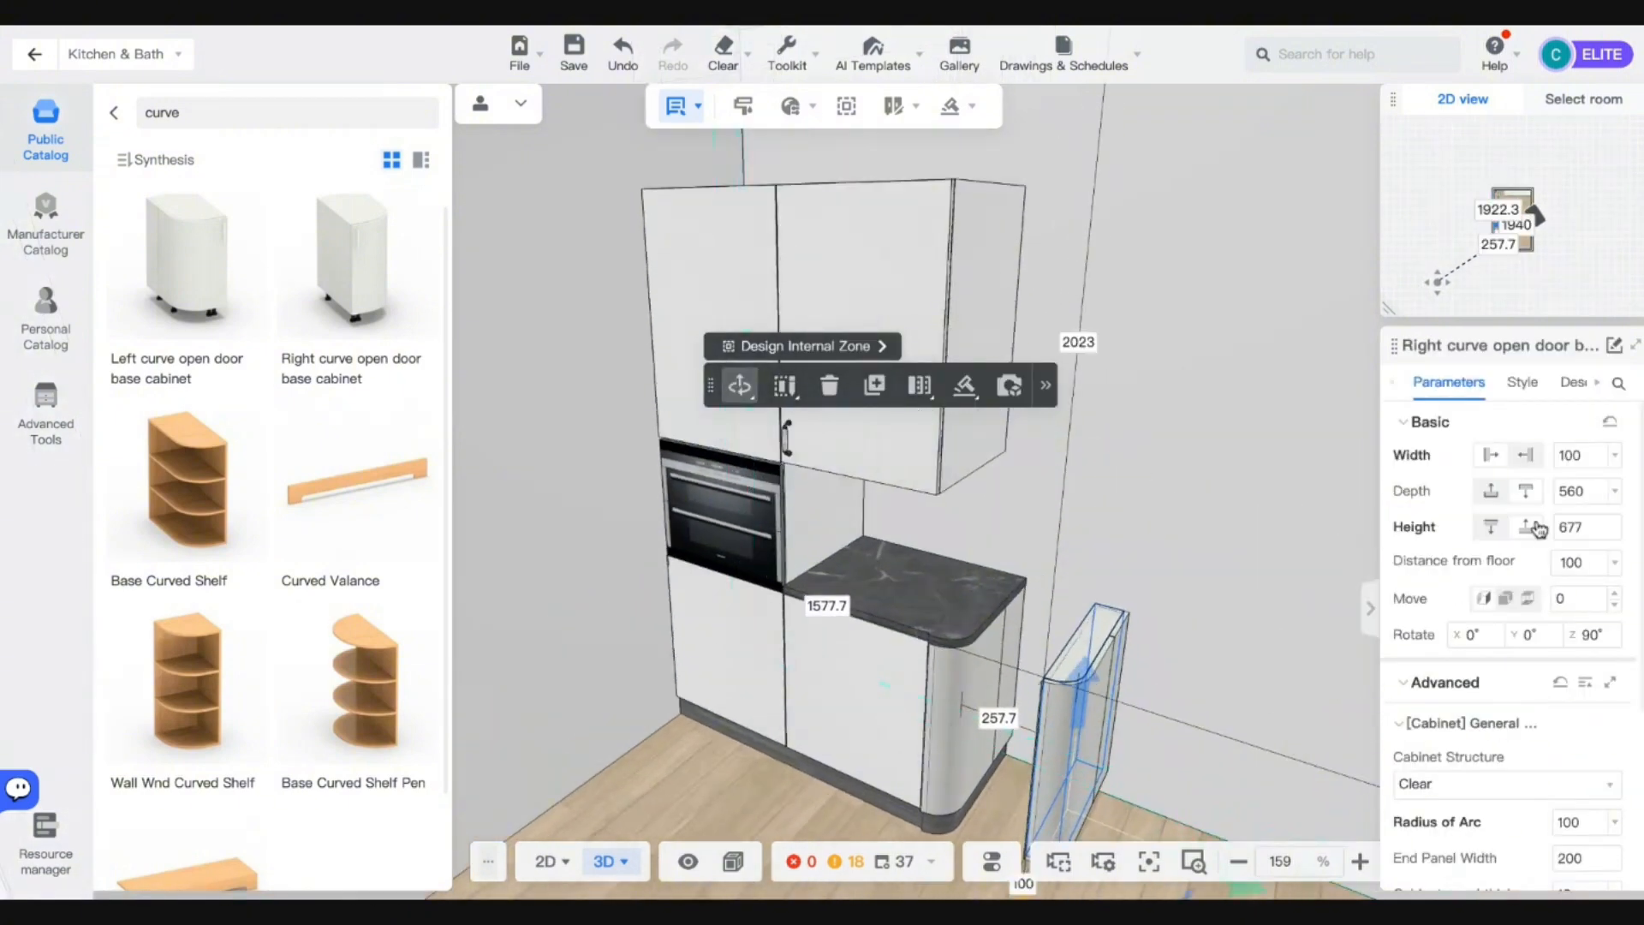
{"action": "type", "text": "913"}
{"action": "key", "text": "Return"}
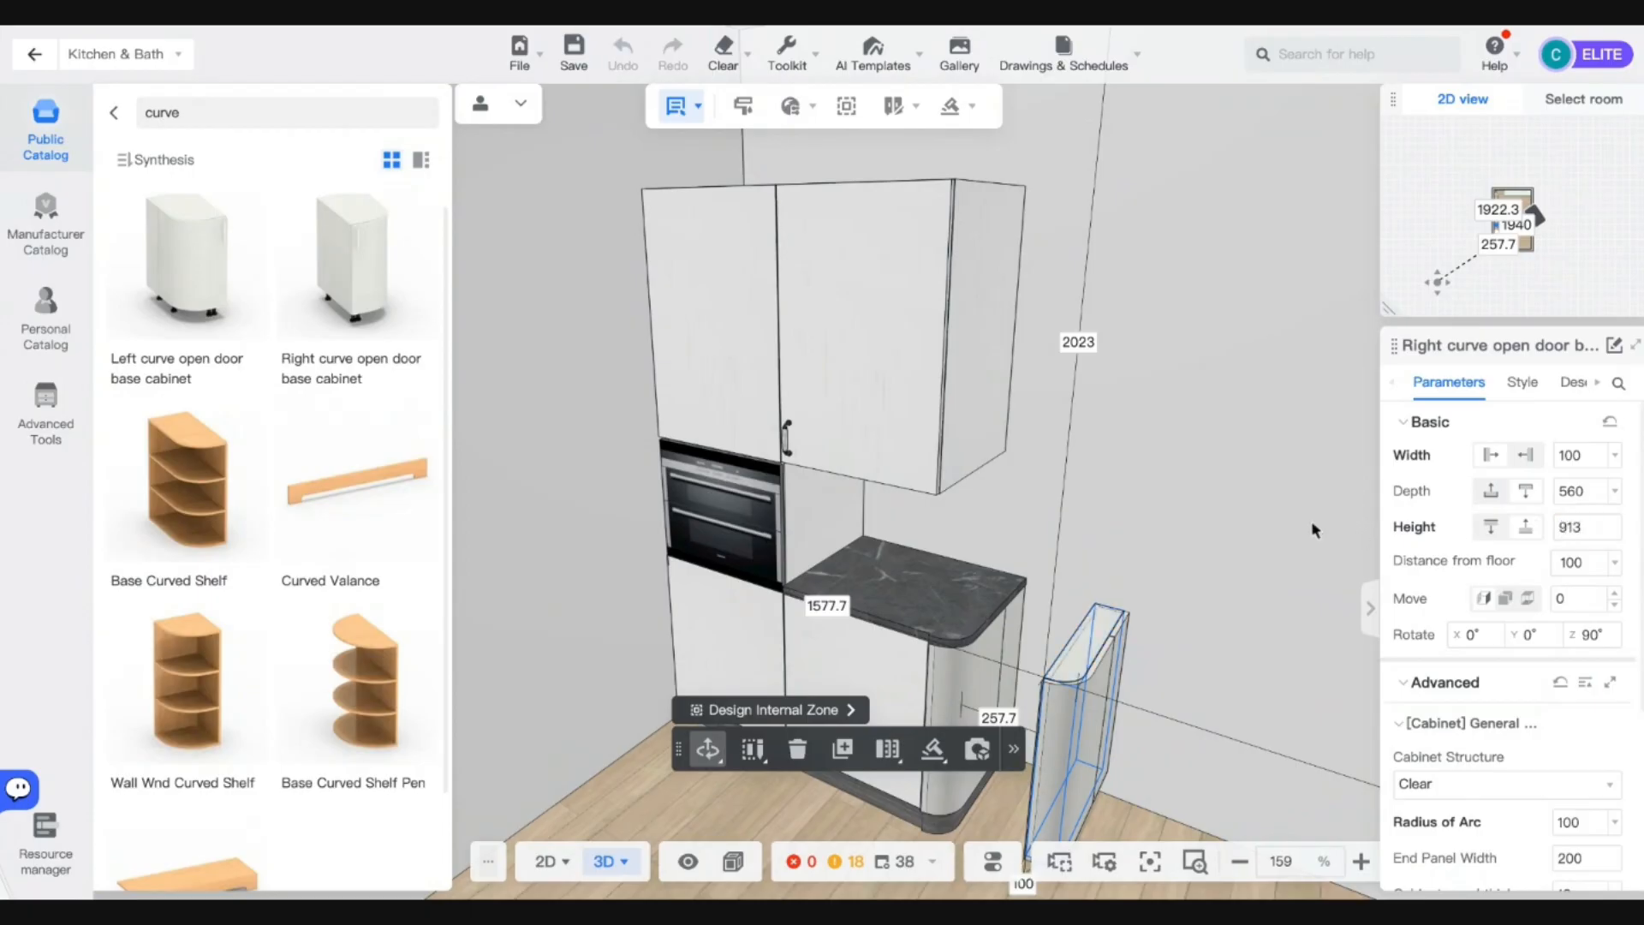
{"action": "key", "text": "space"}
Raise the curved cabinet up off the floor onto the wall.
{"action": "scroll", "coordinate": [1123, 555], "scroll_direction": "up", "scroll_amount": 3}
{"action": "scroll", "coordinate": [1123, 556], "scroll_direction": "up", "scroll_amount": 5}
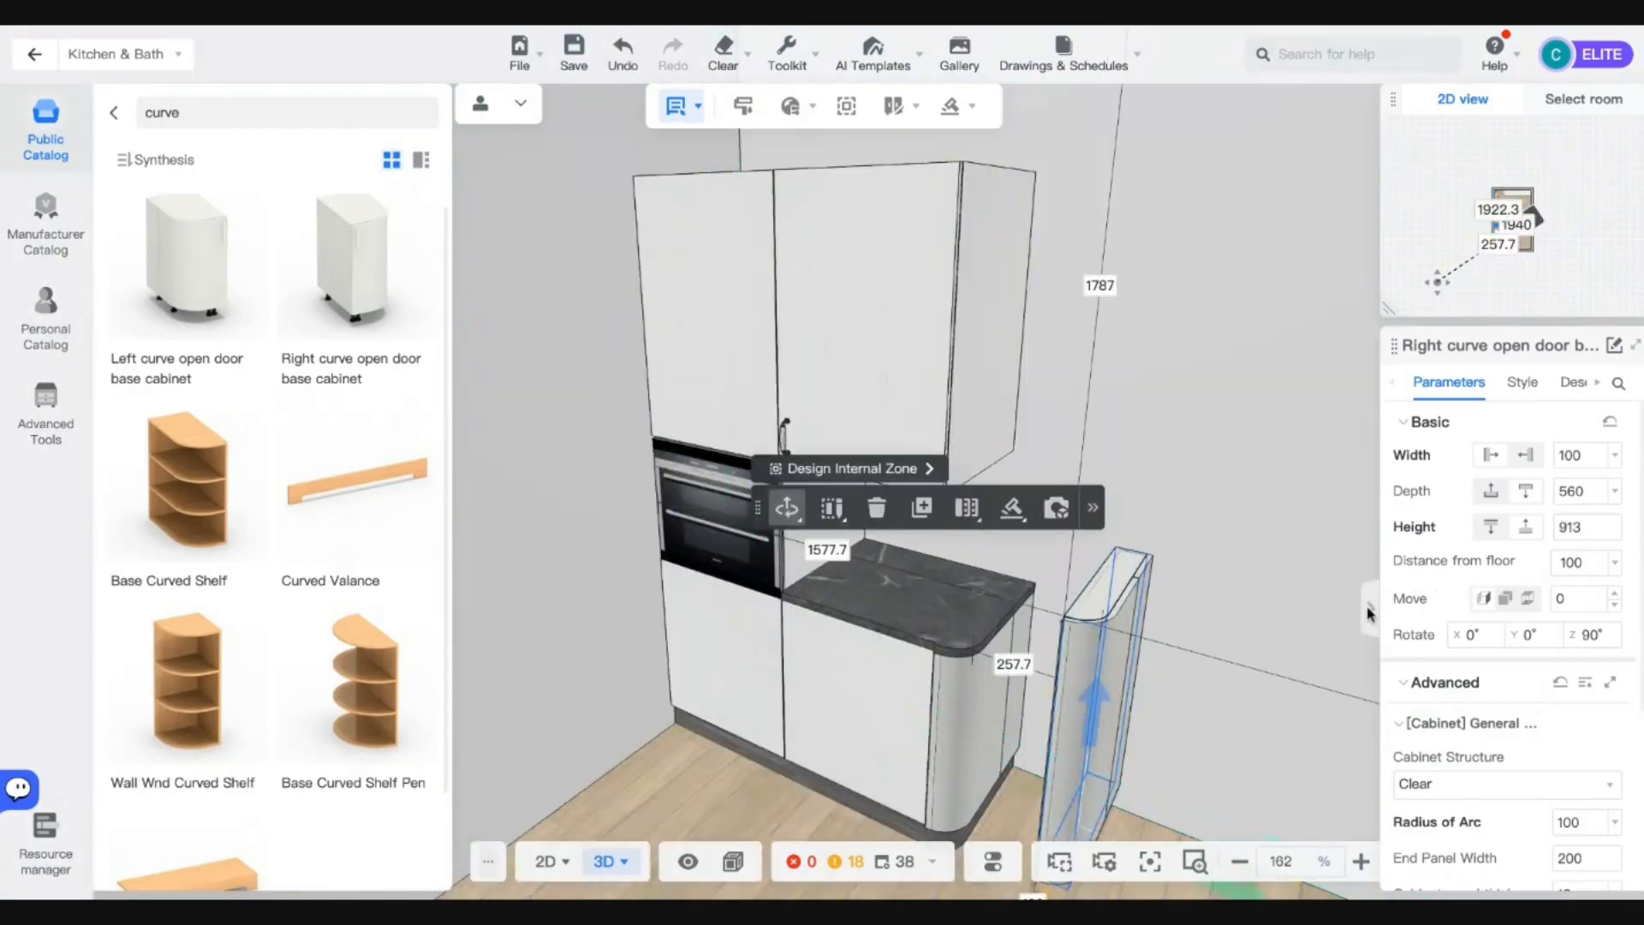
{"action": "left_click_drag", "start_coordinate": [1093, 713], "coordinate": [1106, 342]}
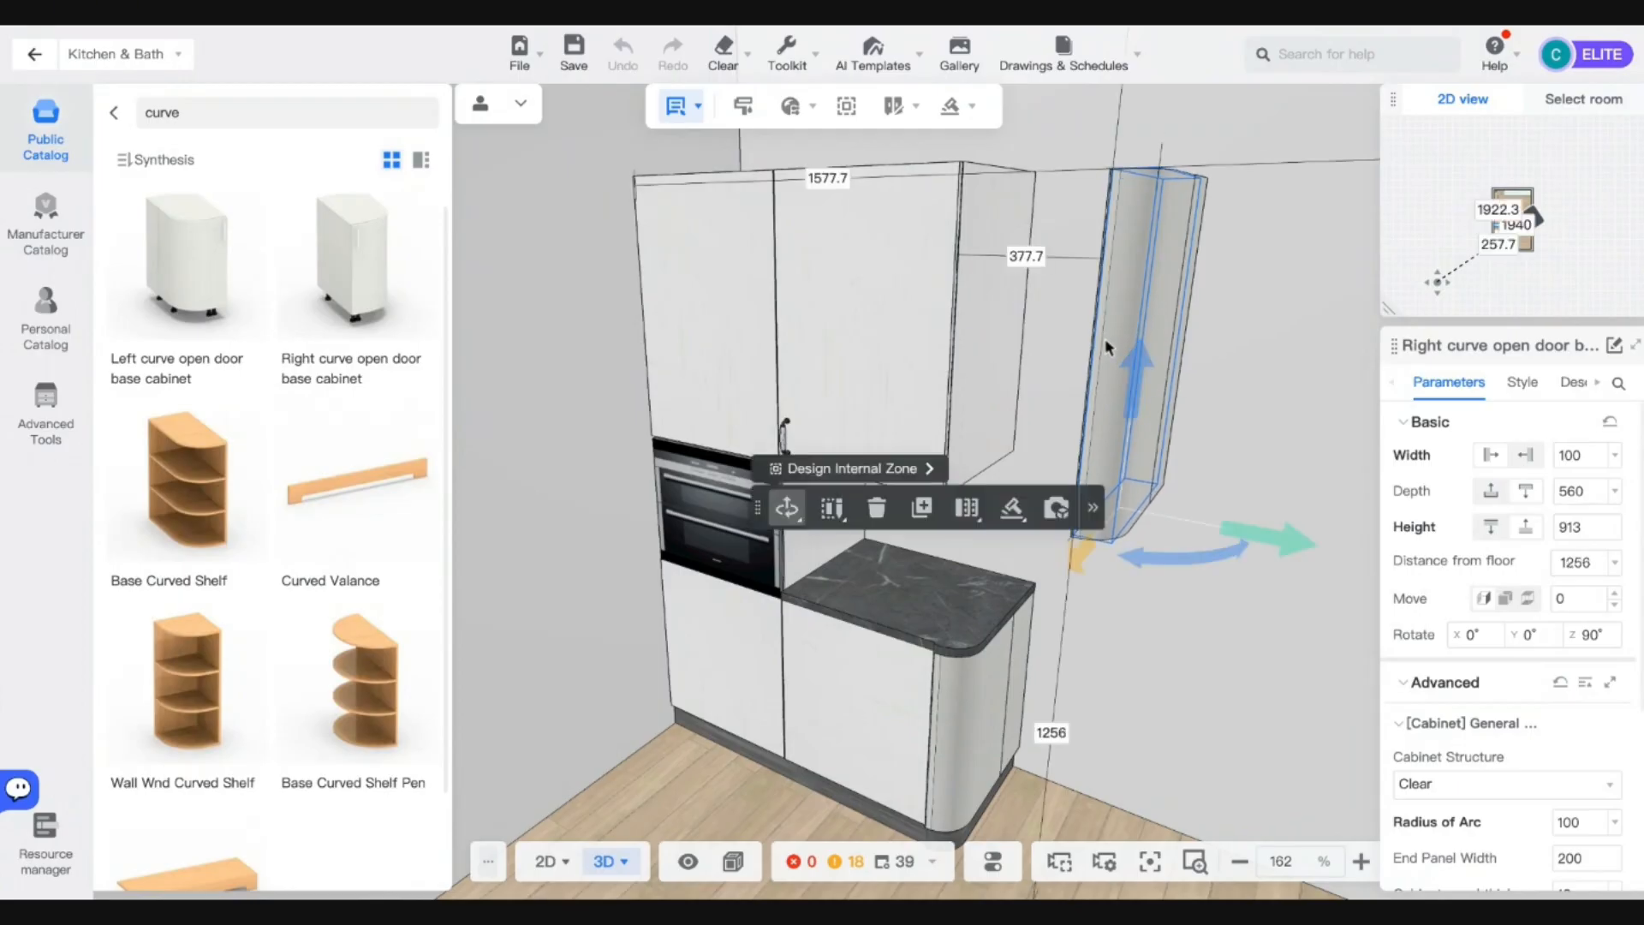
{"action": "key", "text": "a"}
{"action": "left_click", "coordinate": [1026, 347]}
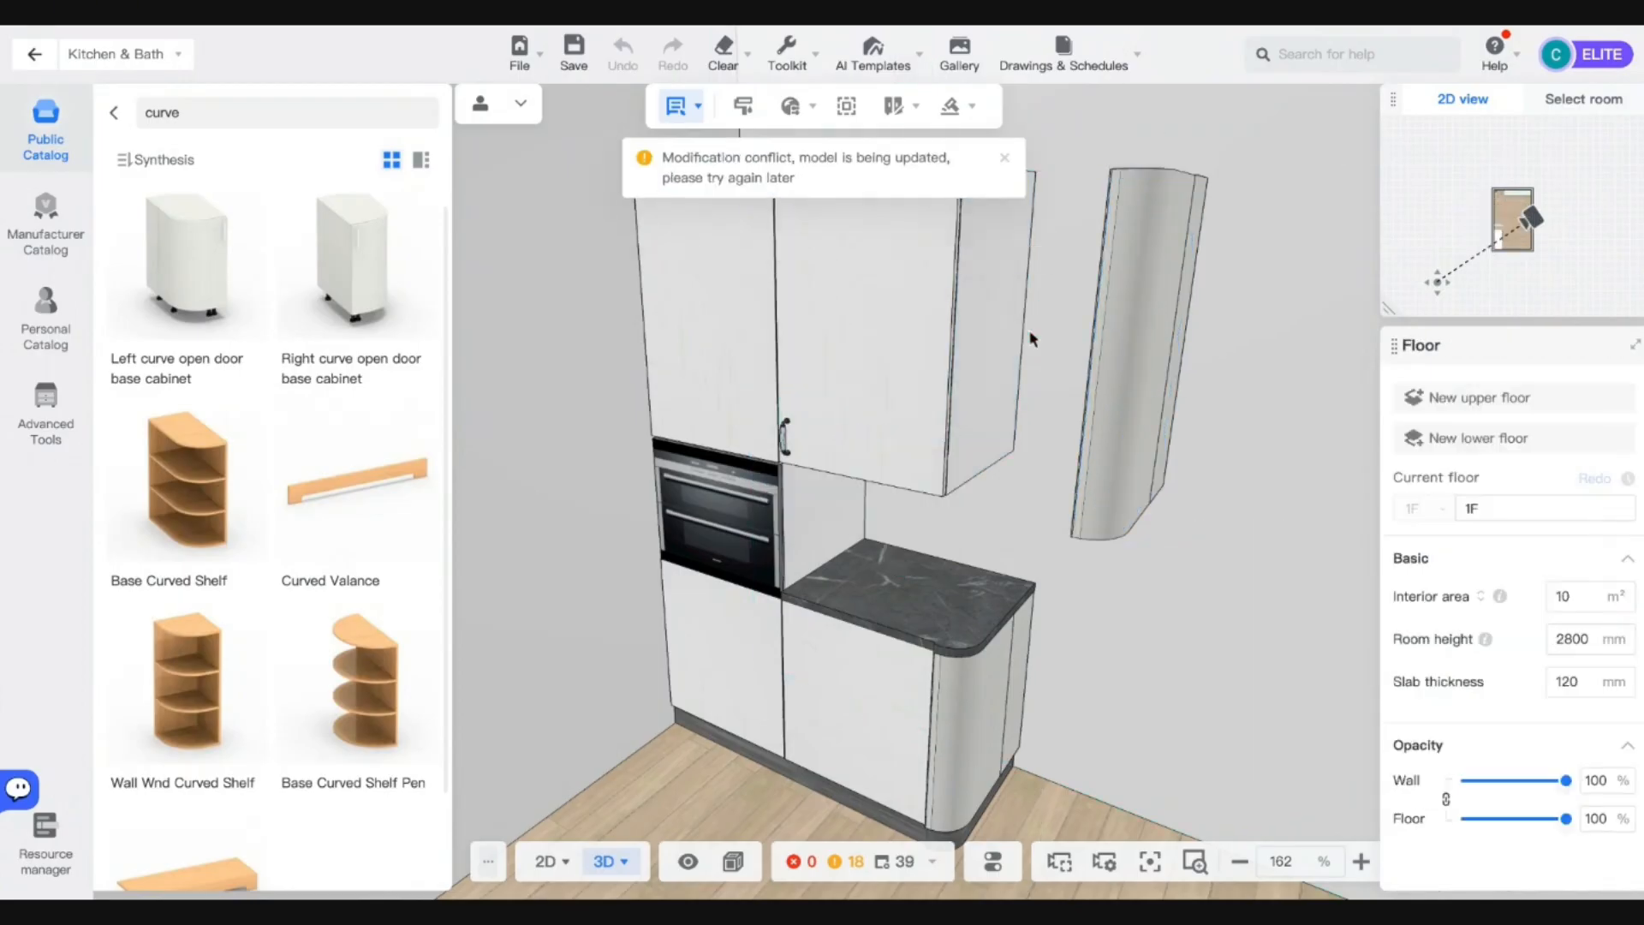
Set the 377.7 gap between the curved cabinet and the wall cabinet to 0.
{"action": "mouse_move", "coordinate": [1174, 586]}
{"action": "right_mouse_down"}
{"action": "mouse_move", "coordinate": [1150, 663]}
{"action": "mouse_move", "coordinate": [1134, 523]}
{"action": "mouse_move", "coordinate": [1114, 501]}
{"action": "right_mouse_up"}
{"action": "left_click", "coordinate": [1114, 501]}
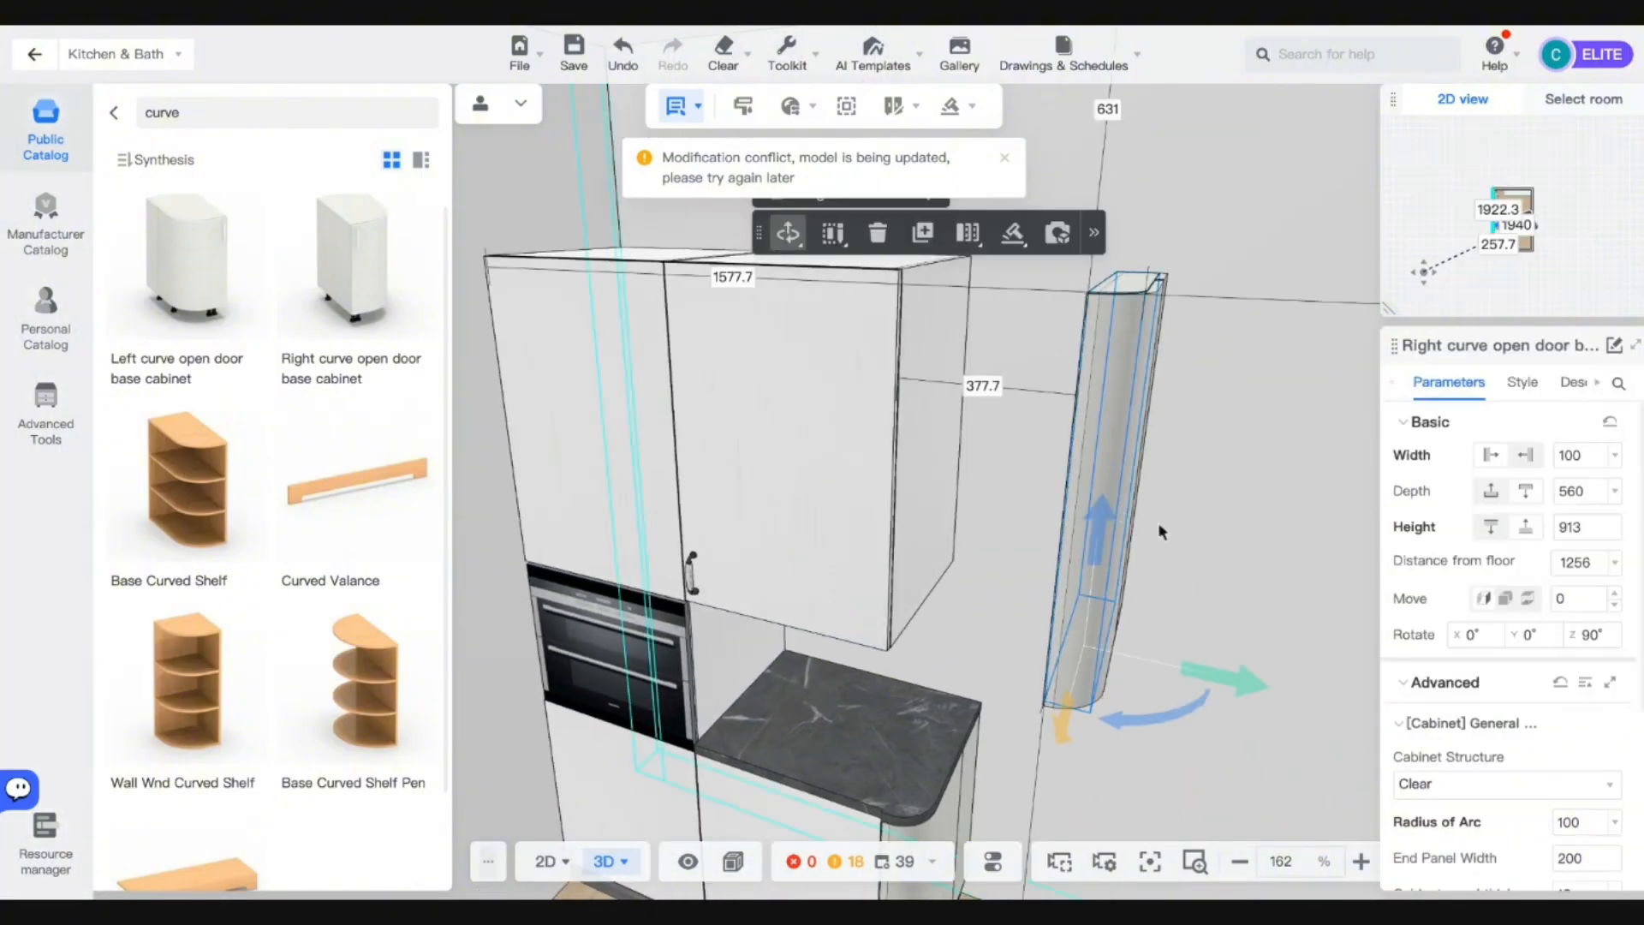
{"action": "left_click", "coordinate": [983, 386]}
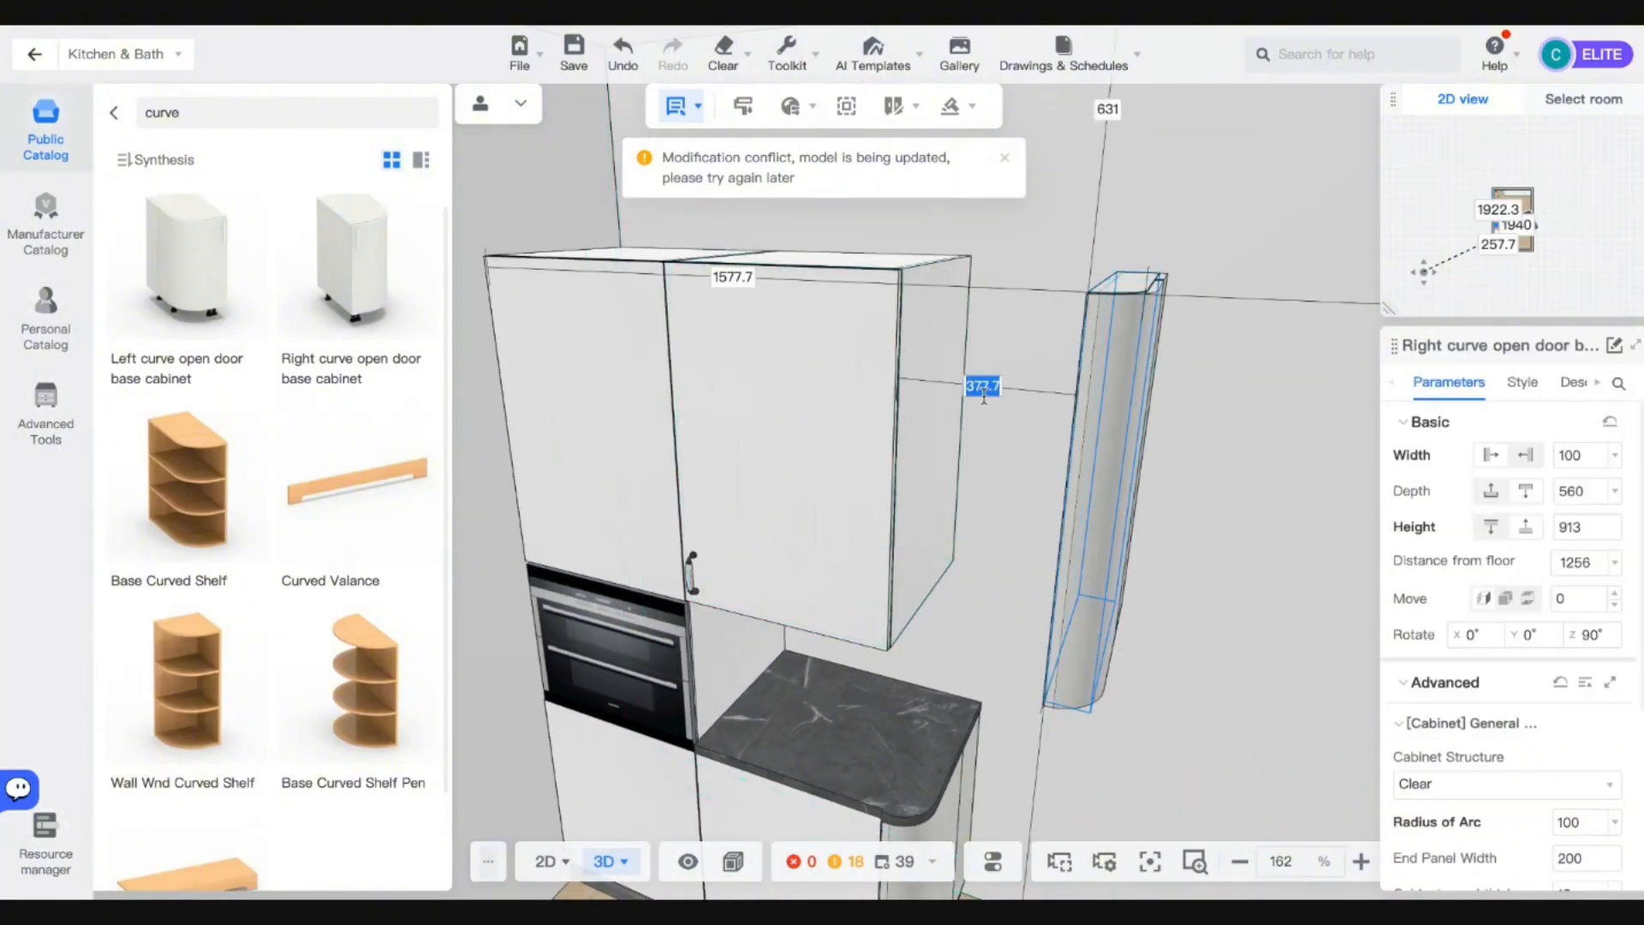
{"action": "type", "text": "0"}
{"action": "key", "text": "Return"}
{"action": "left_click", "coordinate": [982, 385]}
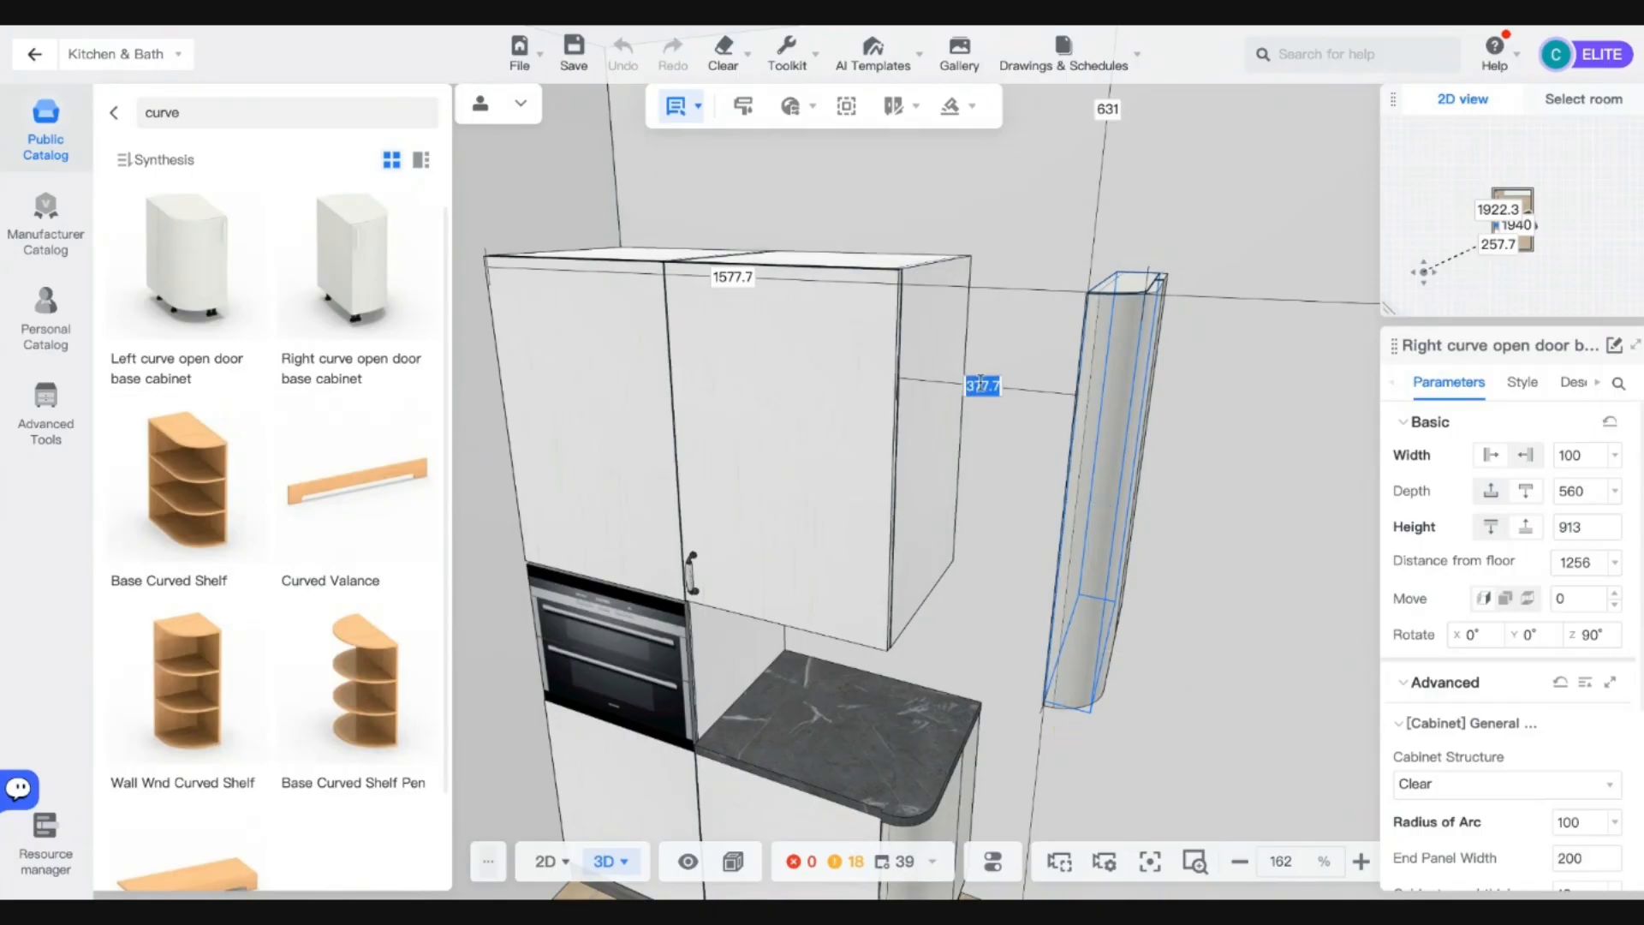
{"action": "type", "text": "0"}
{"action": "key", "text": "Return"}
Undo the cabinet jumping into the wall unit and reset the 377.7 gap to 0.
{"action": "right_click_drag", "start_coordinate": [935, 484], "coordinate": [997, 647]}
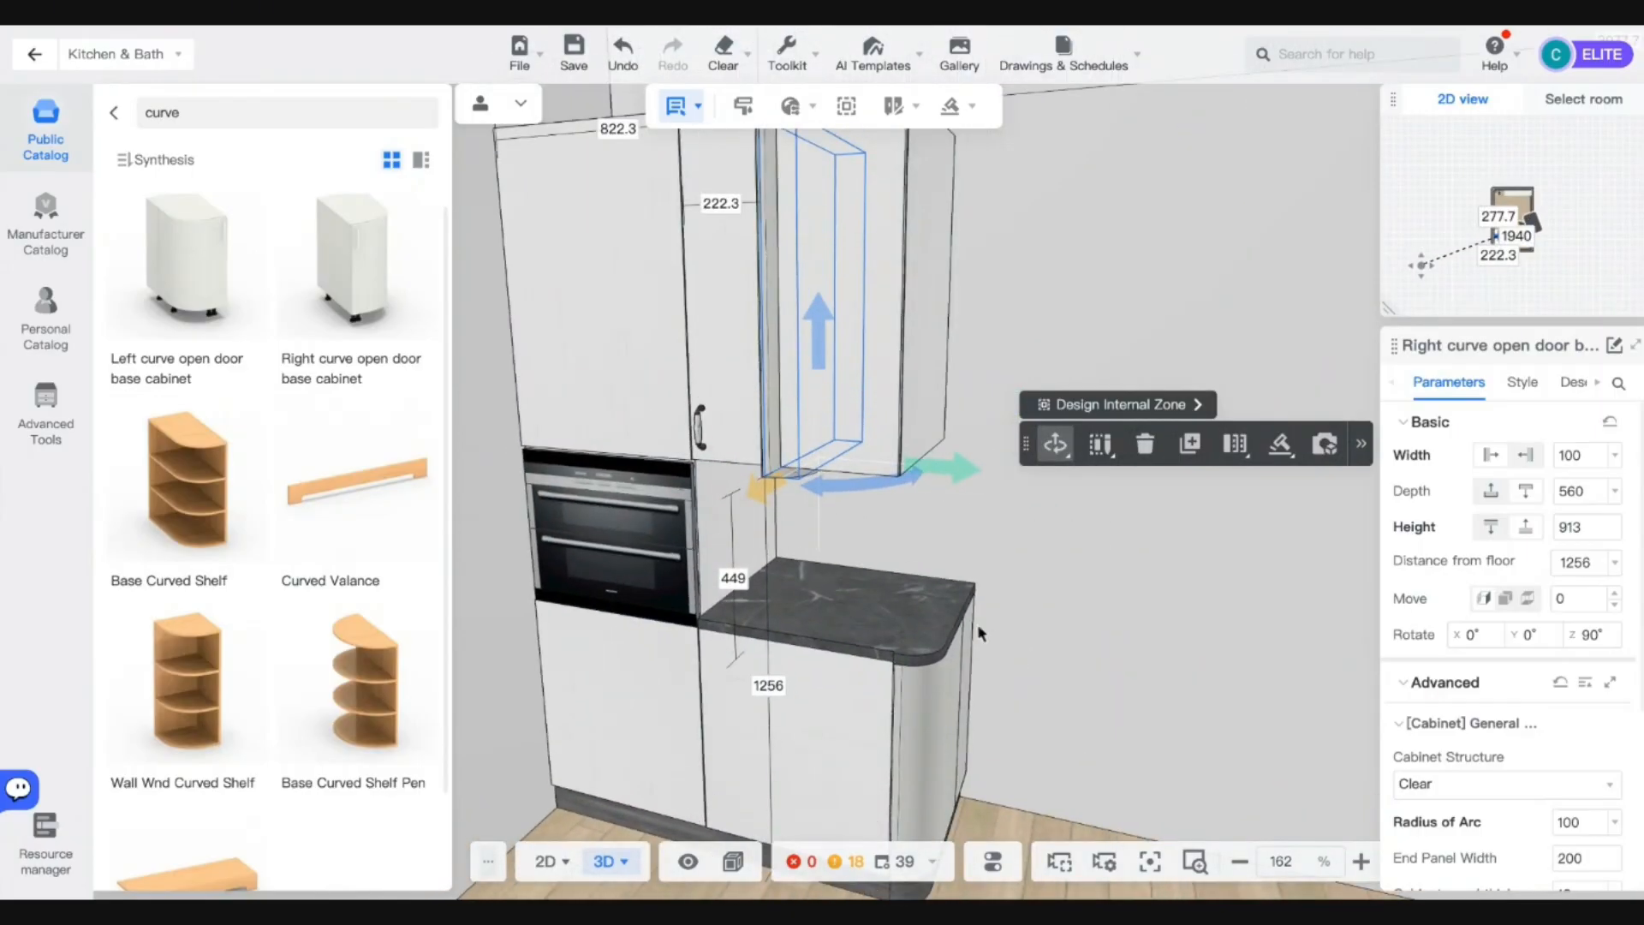
{"action": "scroll", "coordinate": [925, 523], "scroll_direction": "up", "scroll_amount": 5}
{"action": "key", "text": "ctrl+z"}
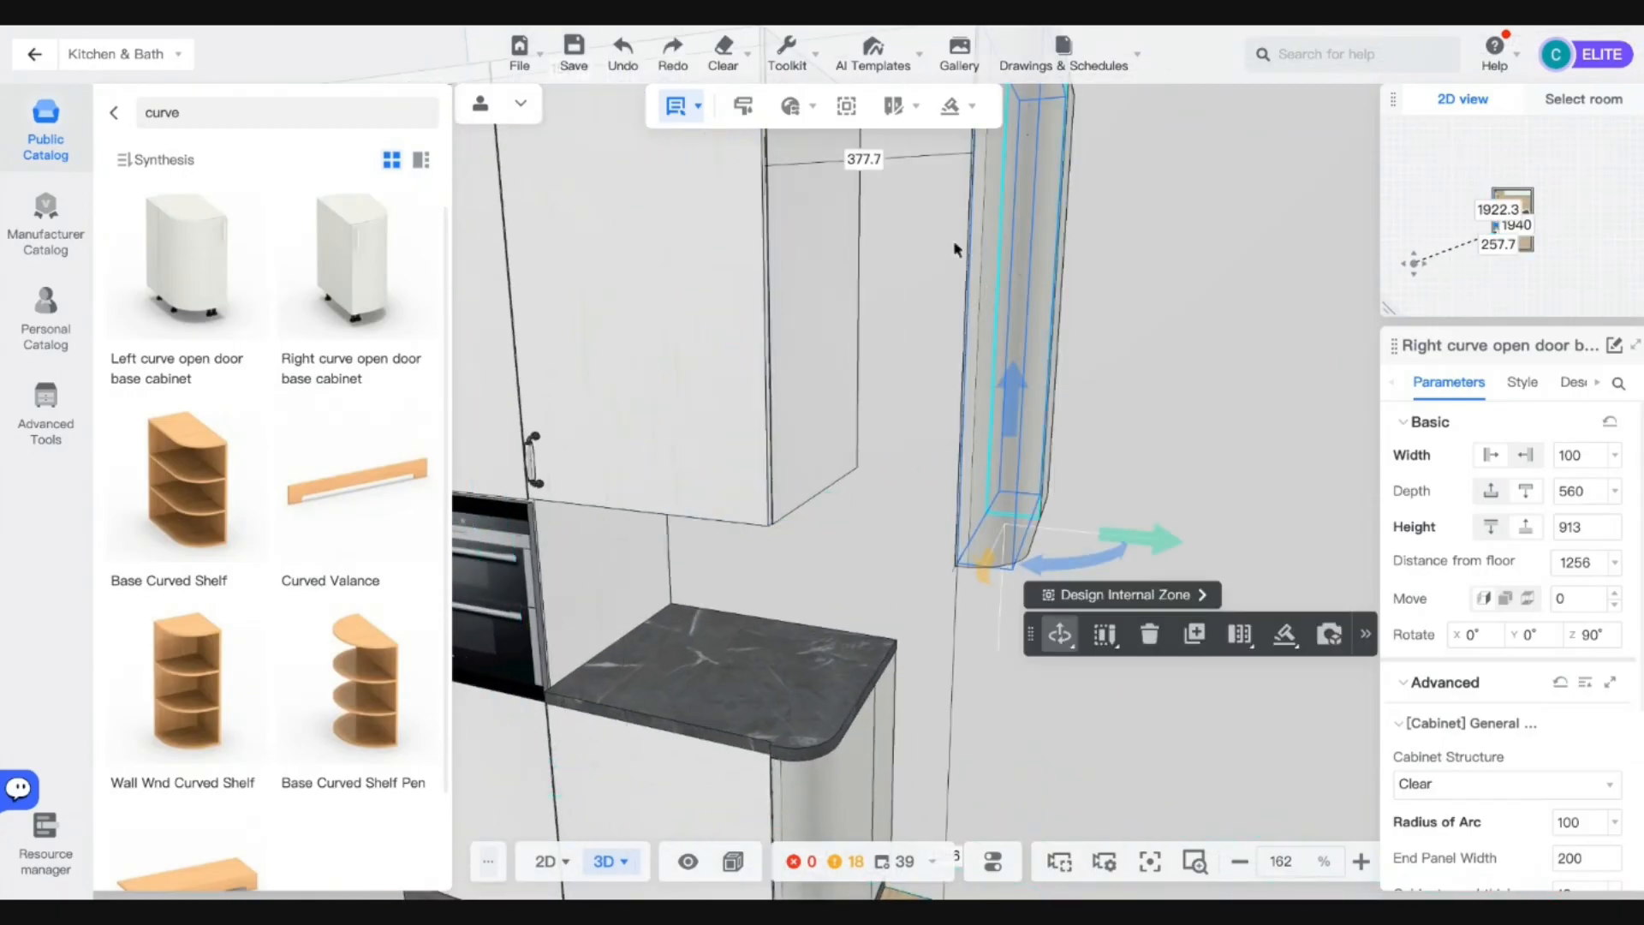
{"action": "left_click", "coordinate": [864, 161]}
{"action": "type", "text": "0"}
{"action": "key", "text": "Return"}
Raise the curved end cabinet to 1287 mm above the floor.
{"action": "left_click", "coordinate": [1108, 278]}
{"action": "left_click_drag", "start_coordinate": [932, 587], "coordinate": [944, 615]}
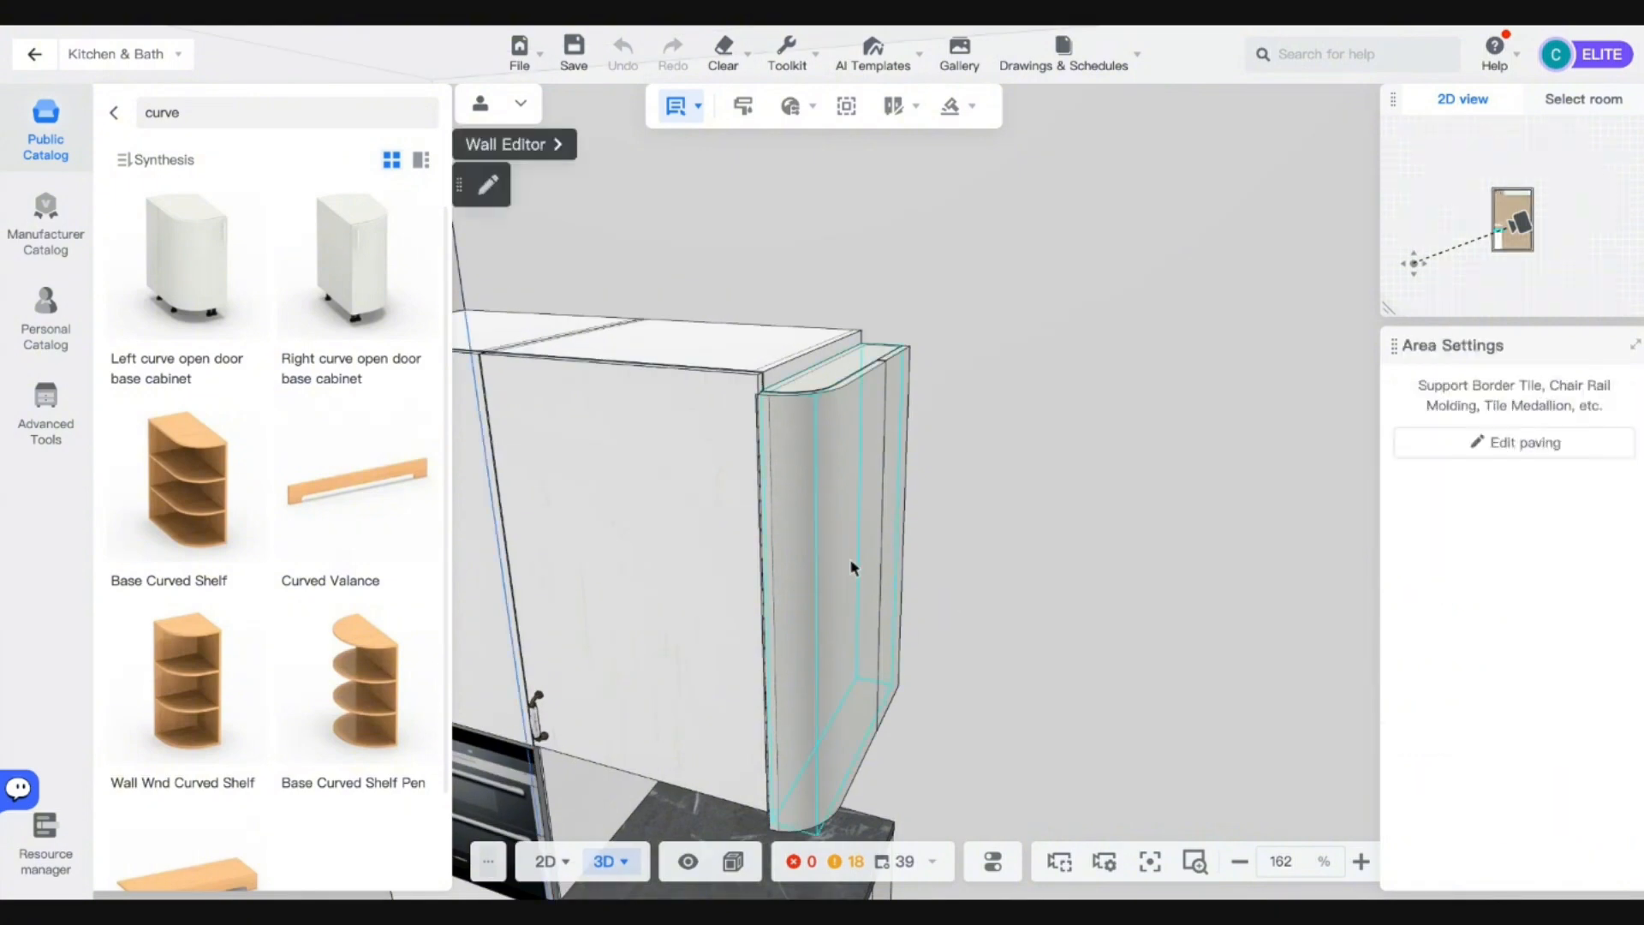
{"action": "left_click", "coordinate": [849, 561]}
{"action": "left_click_drag", "start_coordinate": [841, 656], "coordinate": [841, 636]}
Delete the handle from the wall cabinet's door in its Style settings.
{"action": "key", "text": "e"}
{"action": "key", "text": "a"}
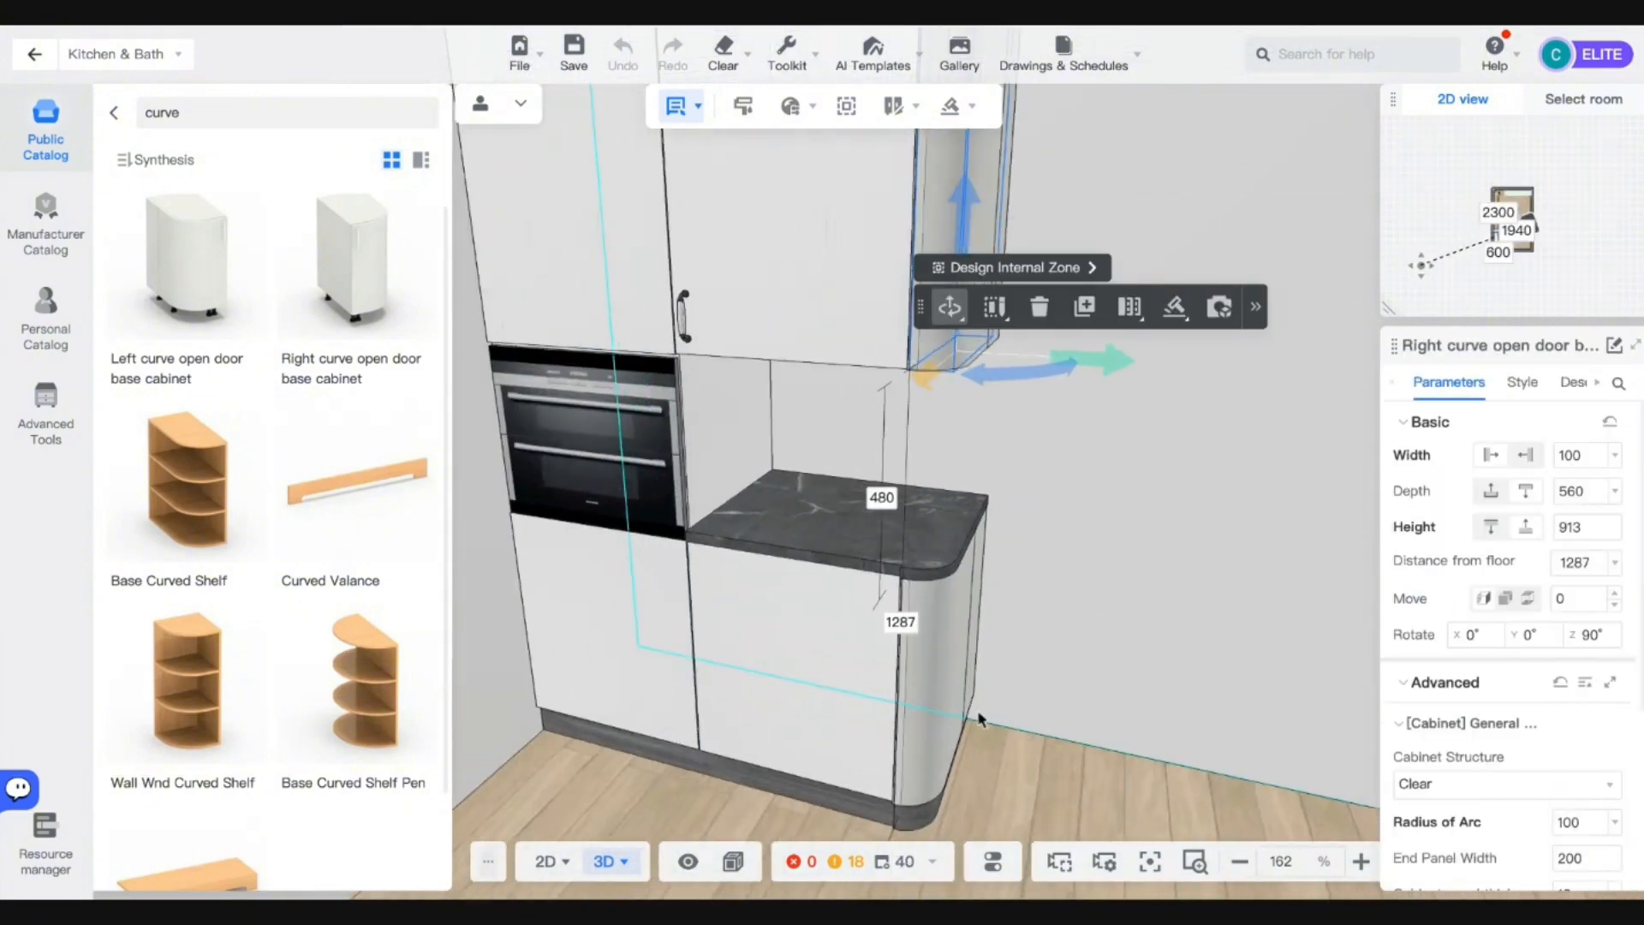
{"action": "key", "text": "q"}
{"action": "left_click", "coordinate": [762, 291]}
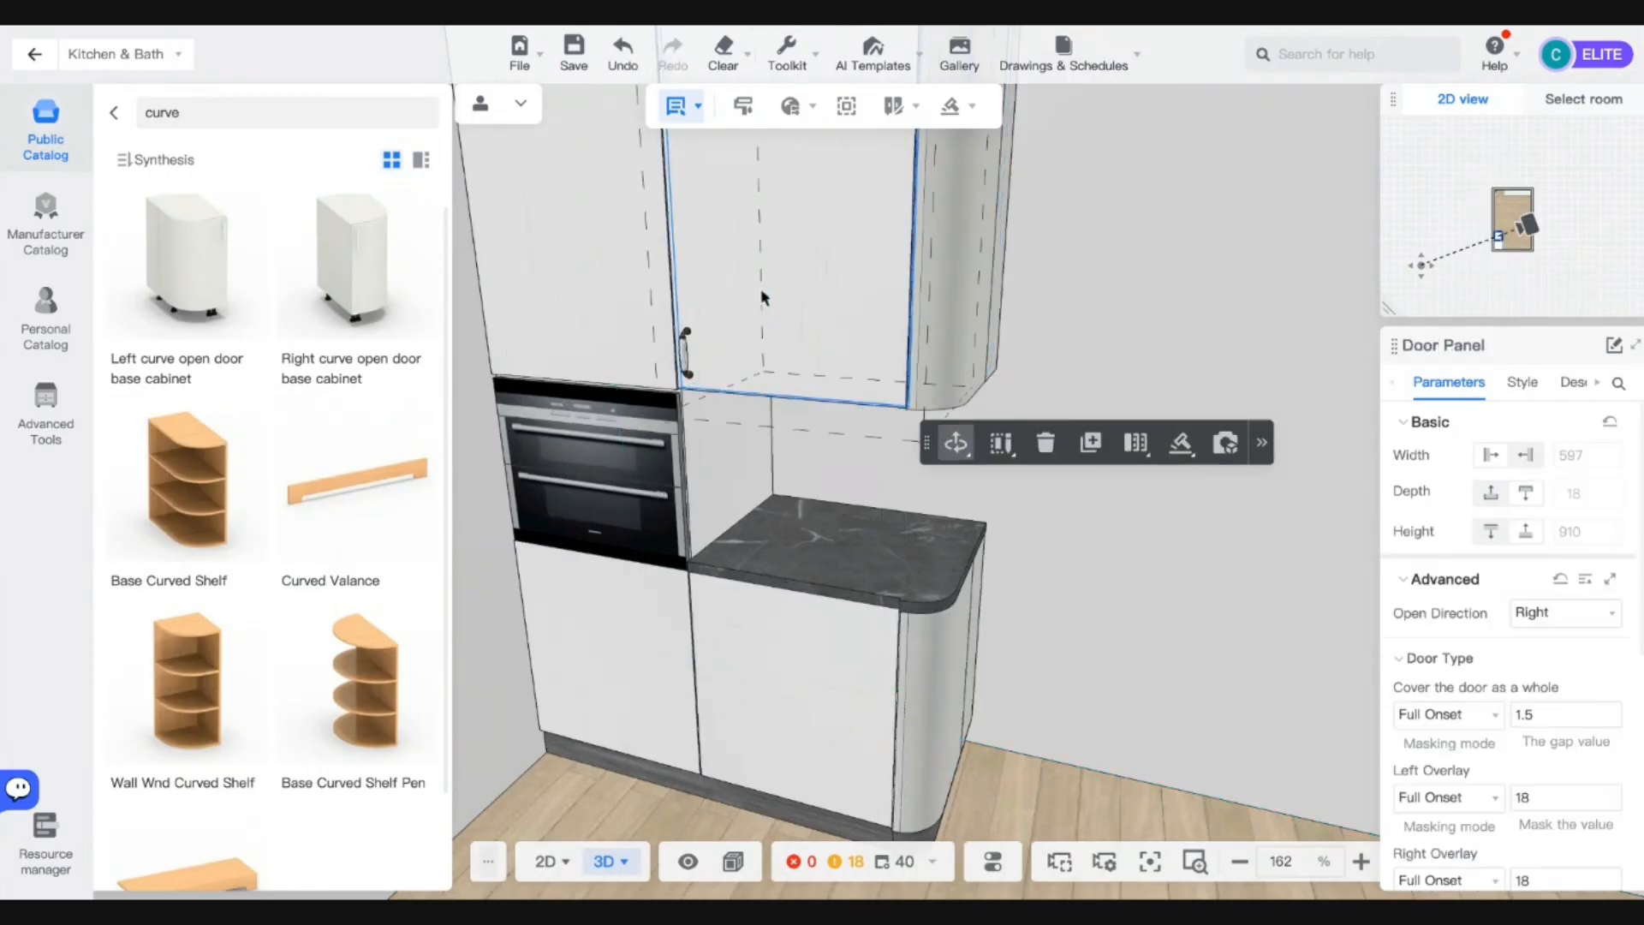
{"action": "left_click", "coordinate": [1522, 383]}
{"action": "left_click", "coordinate": [1593, 683]}
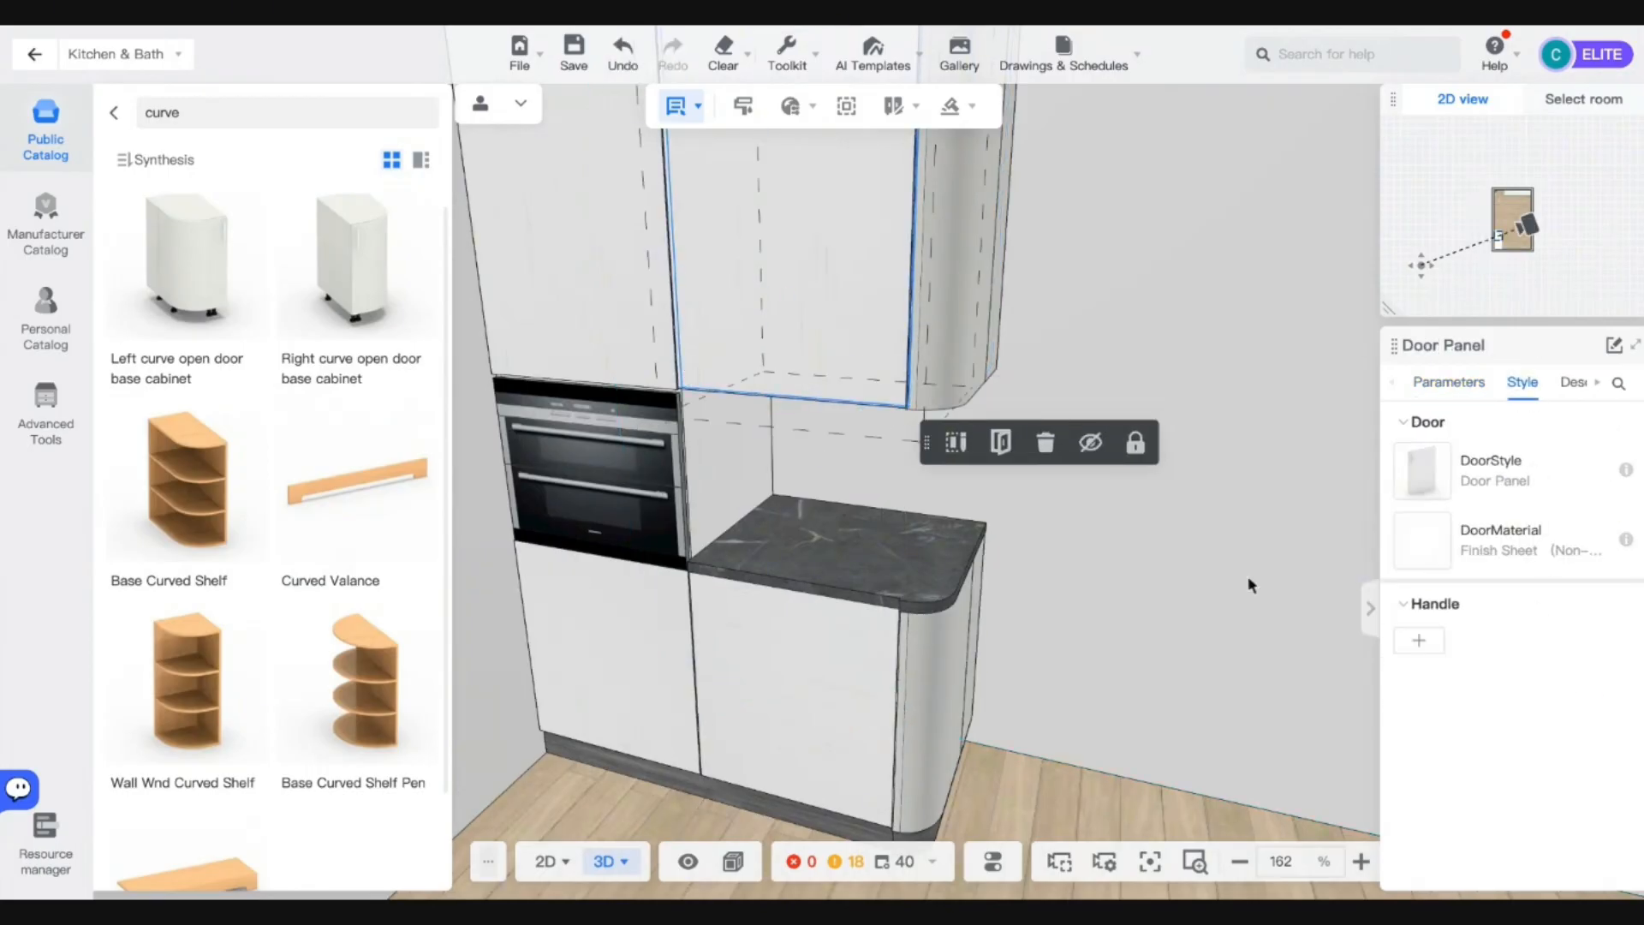
Set the wall cabinet's height to 800 and raise it higher up the wall.
{"action": "right_click_drag", "start_coordinate": [1062, 798], "coordinate": [1046, 804]}
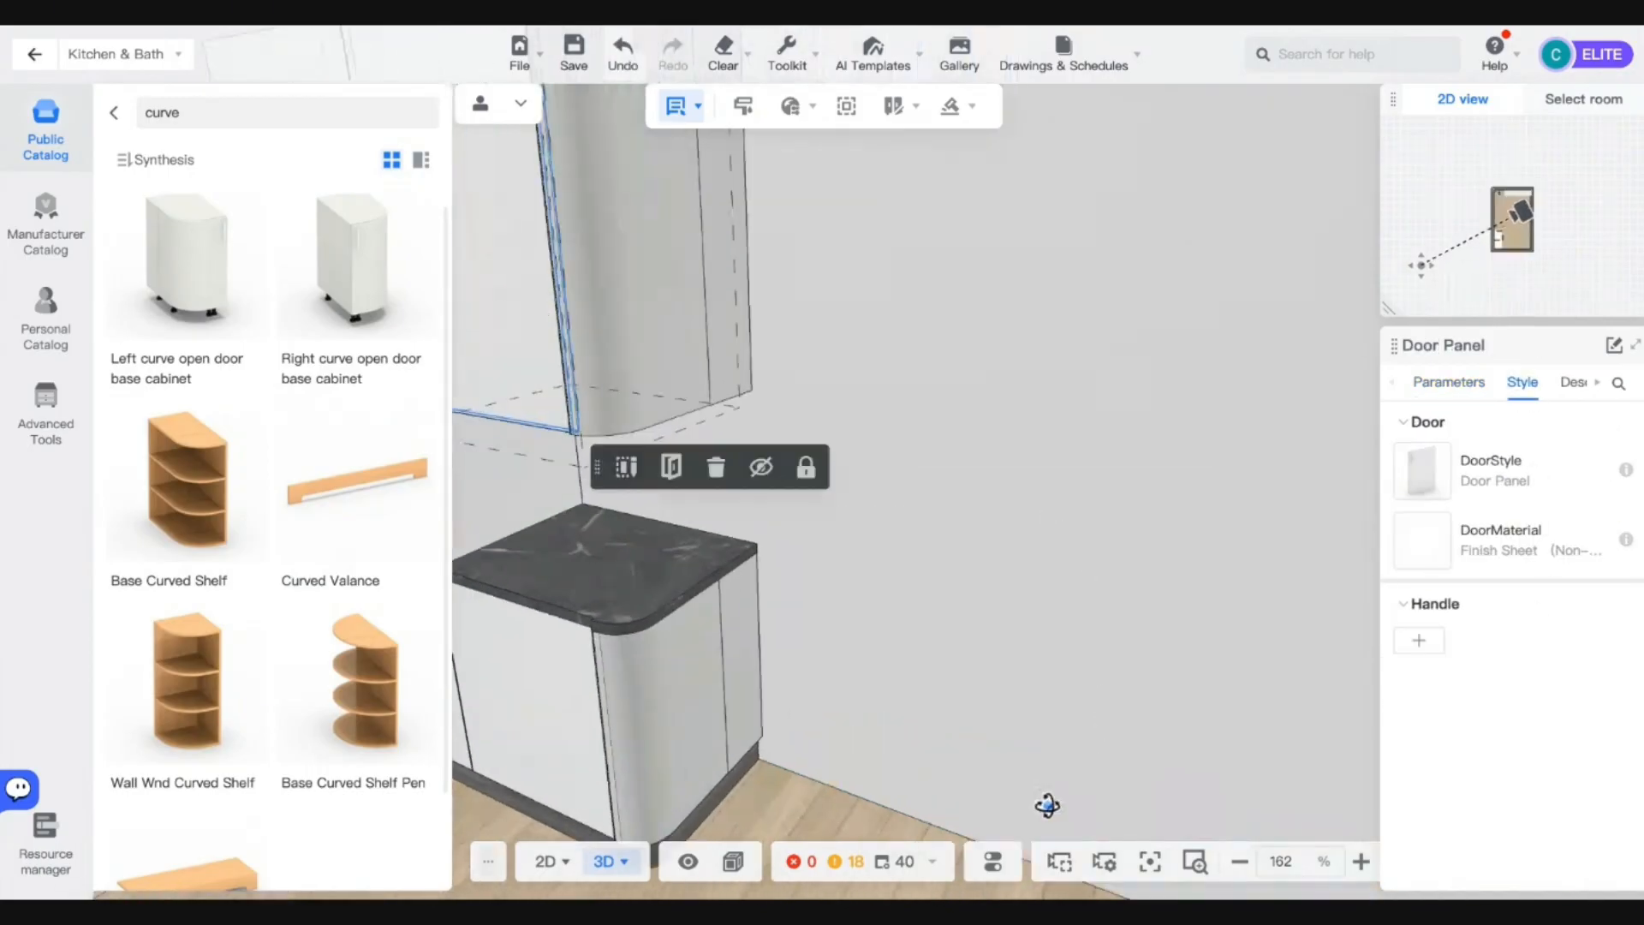
{"action": "key", "text": "q"}
{"action": "key", "text": "a"}
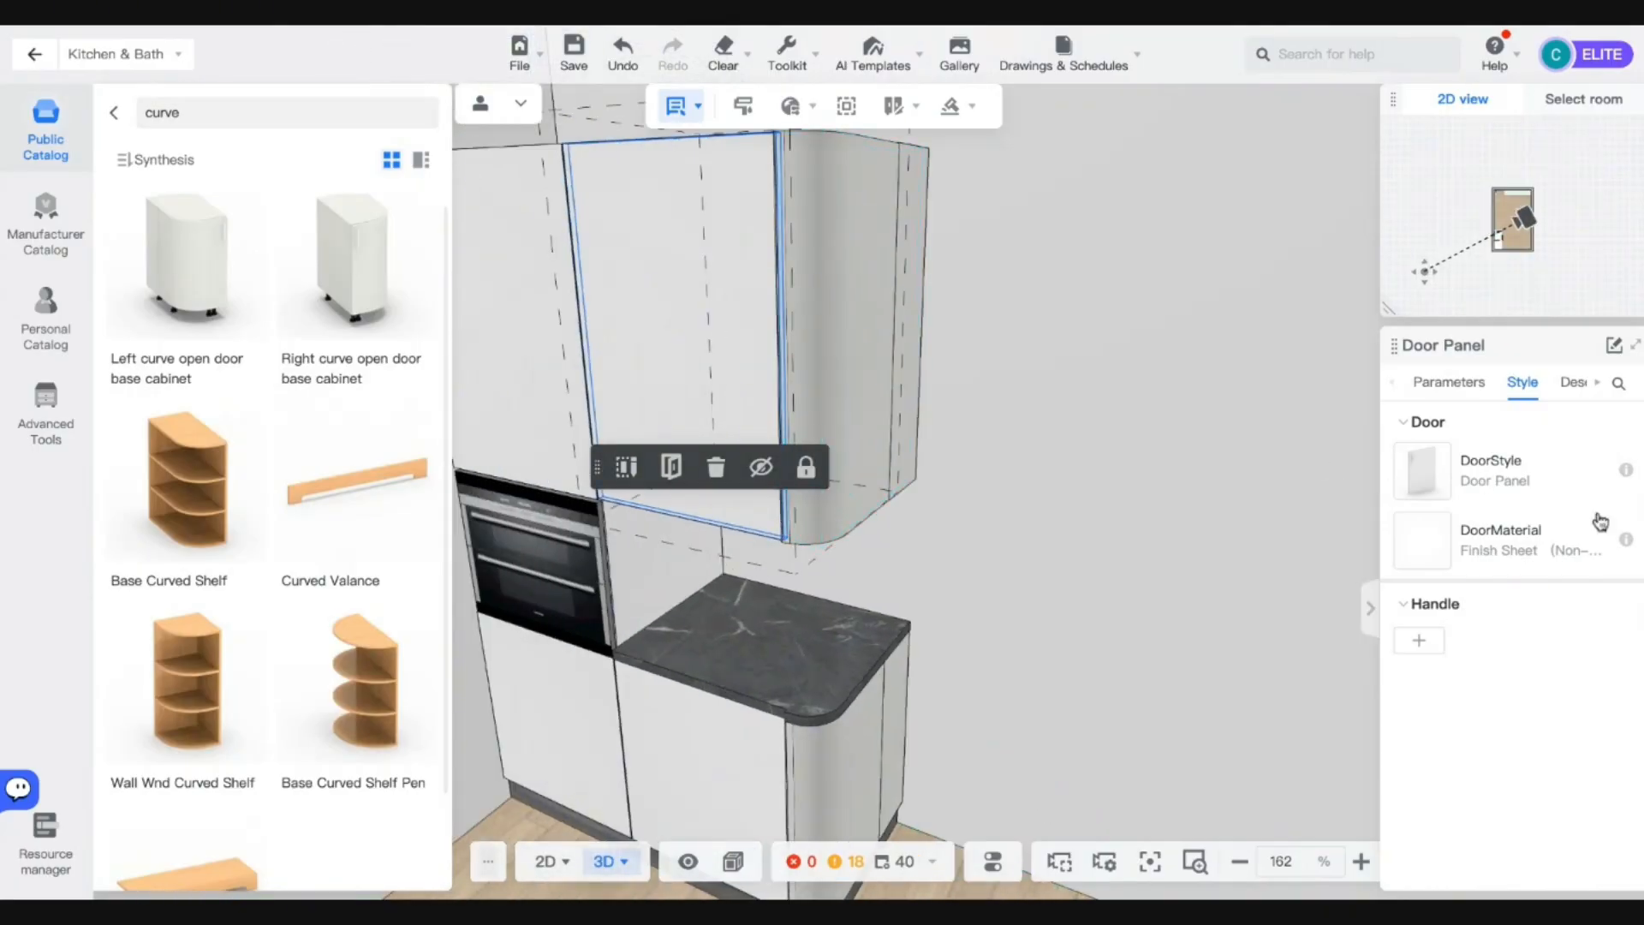
{"action": "left_click", "coordinate": [1449, 382]}
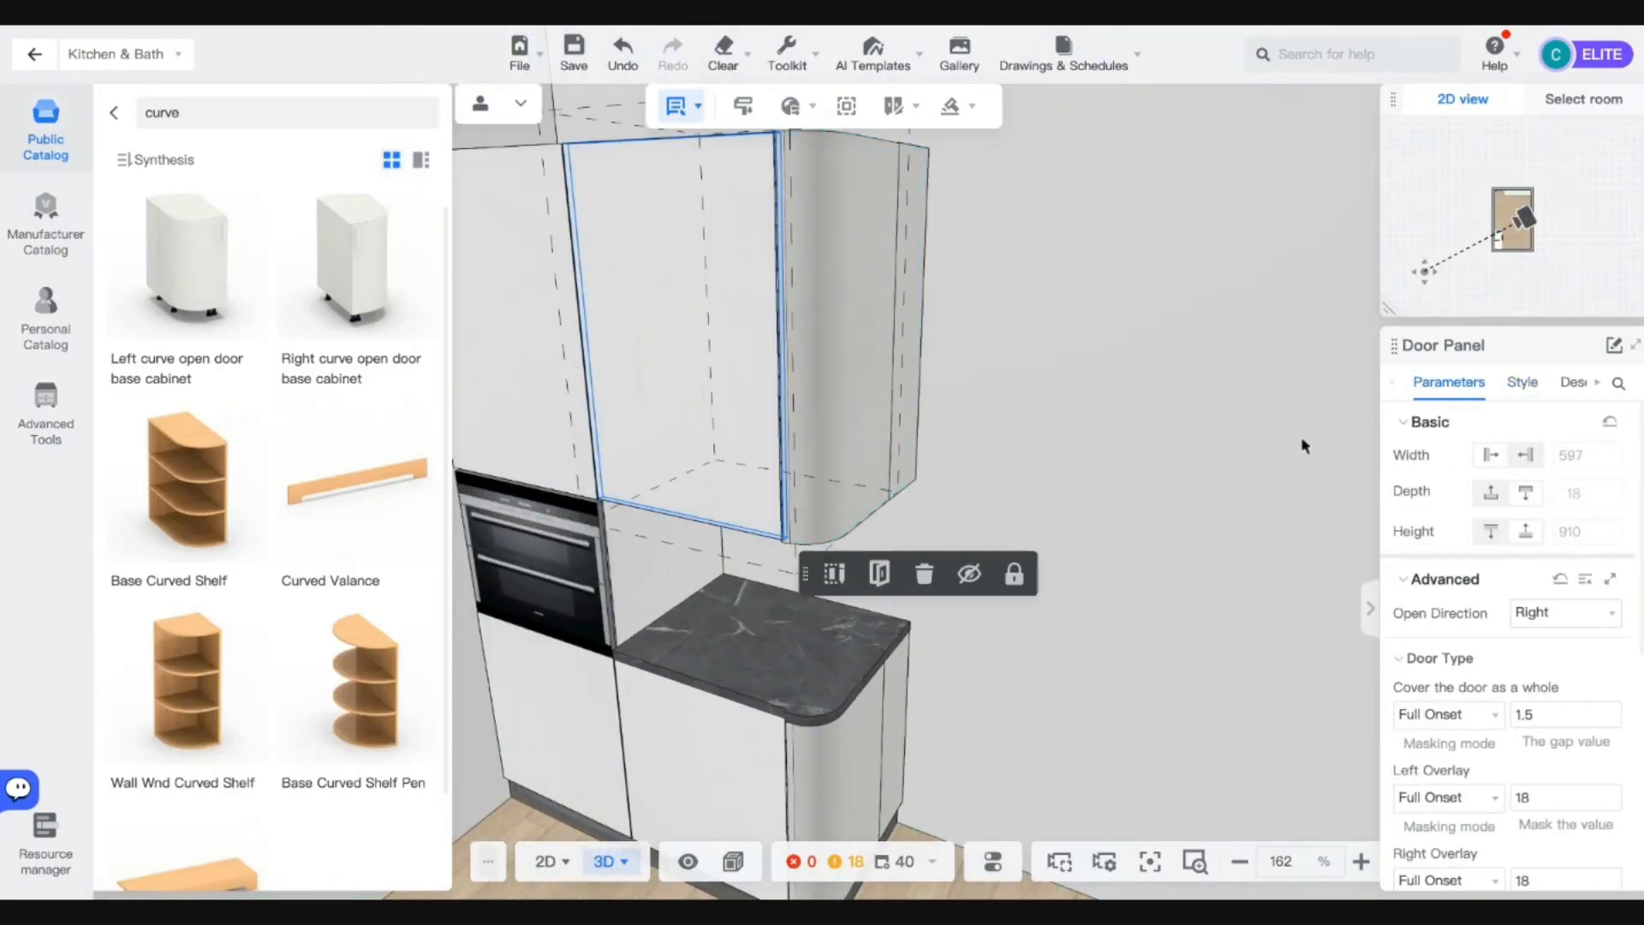
{"action": "left_click", "coordinate": [1010, 330]}
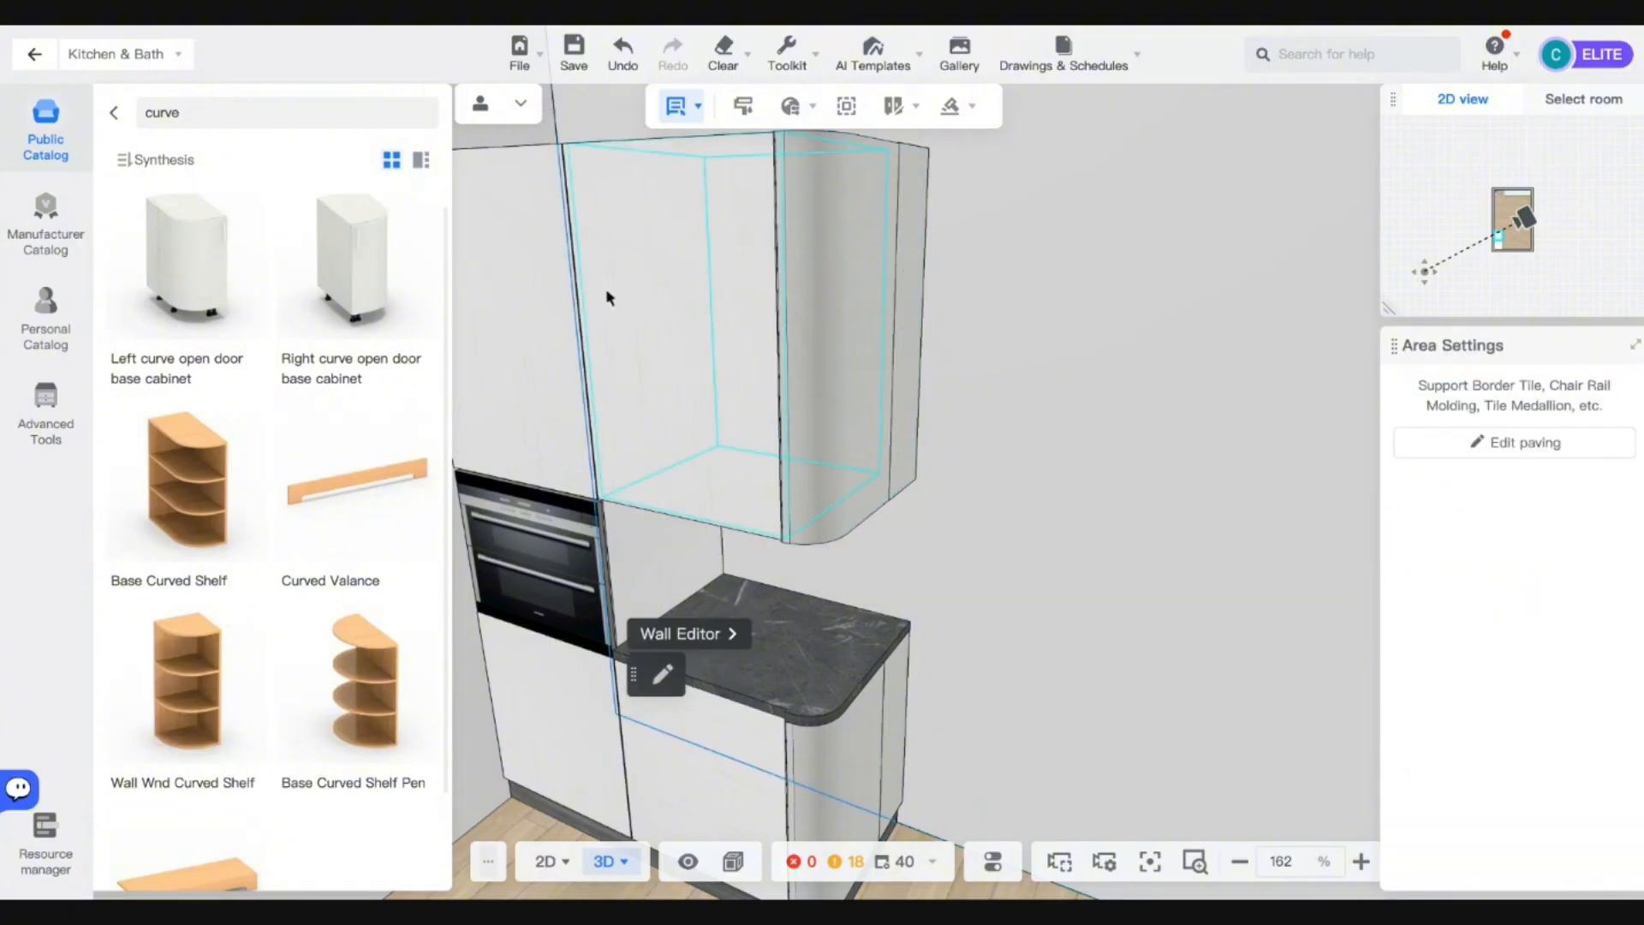
{"action": "left_click", "coordinate": [606, 291]}
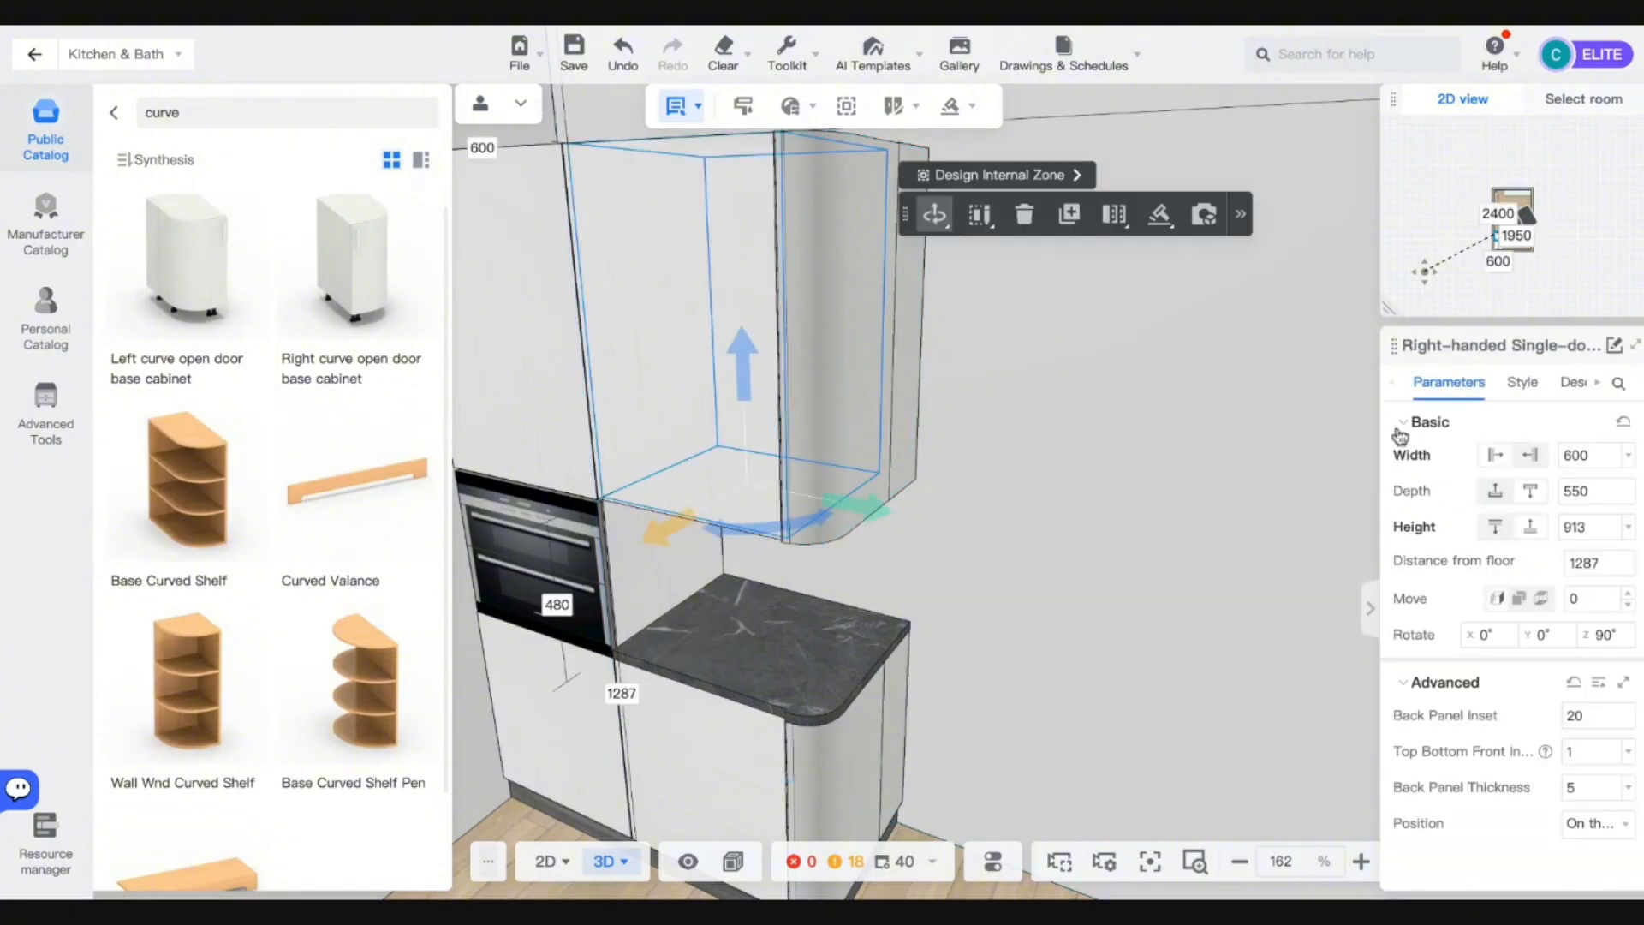
{"action": "left_click", "coordinate": [1583, 525]}
{"action": "type", "text": "800"}
{"action": "key", "text": "Return"}
{"action": "key", "text": "a"}
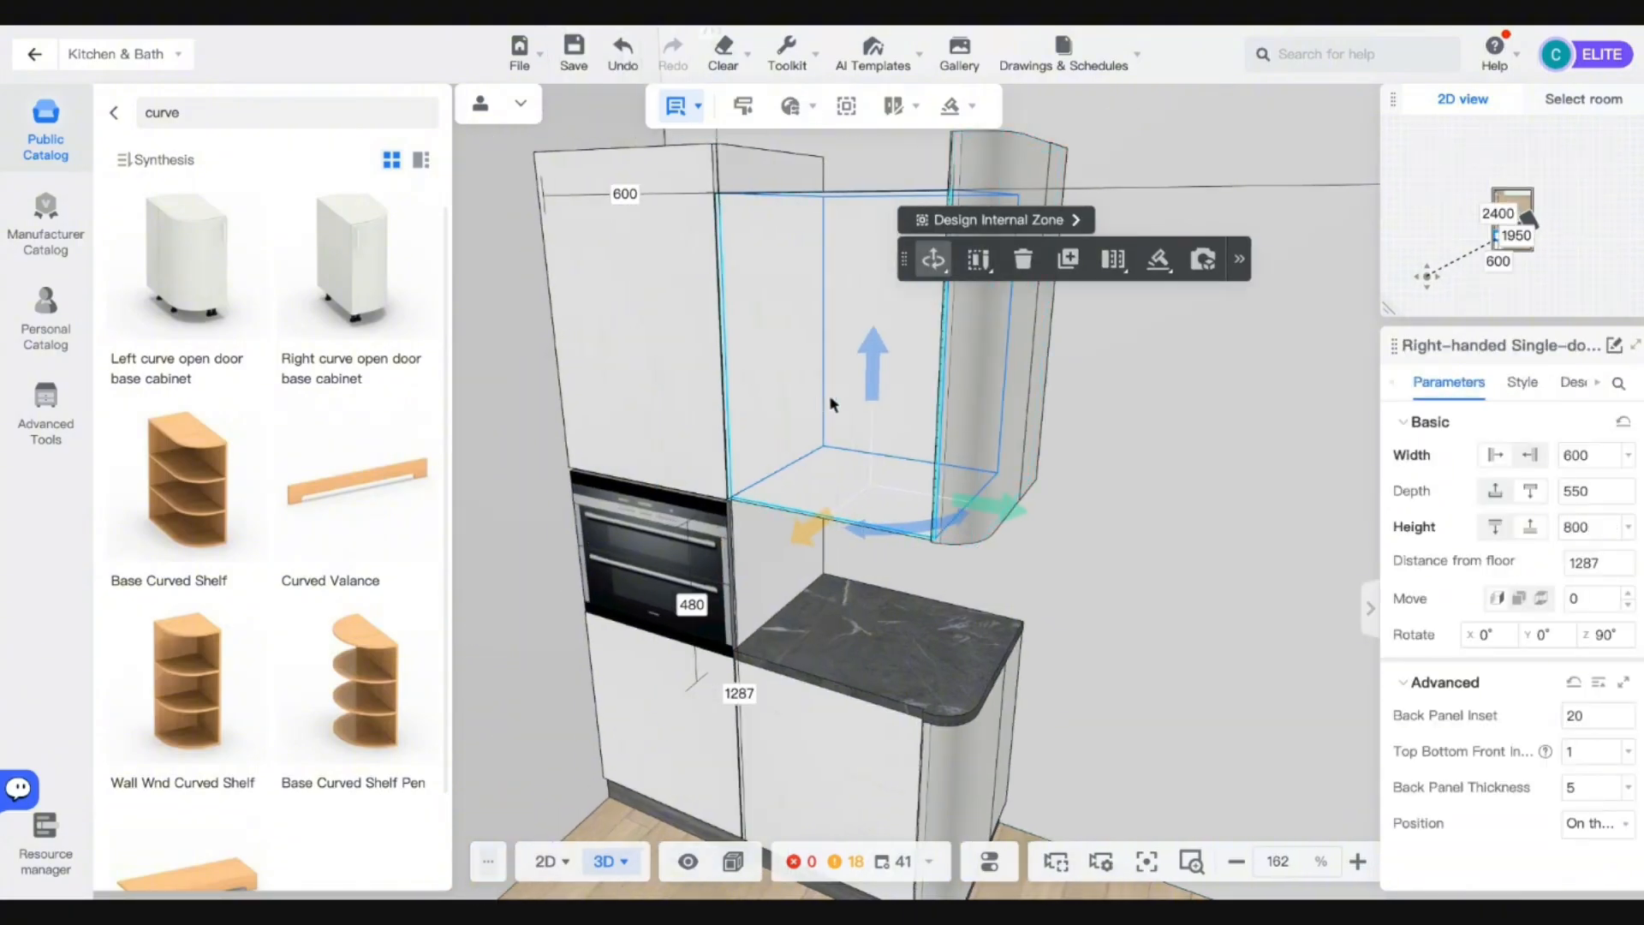
{"action": "left_click_drag", "start_coordinate": [874, 384], "coordinate": [881, 284]}
Make the curved end cabinet 800 high and raise it to 1400 mm from the floor.
{"action": "left_click", "coordinate": [1029, 263]}
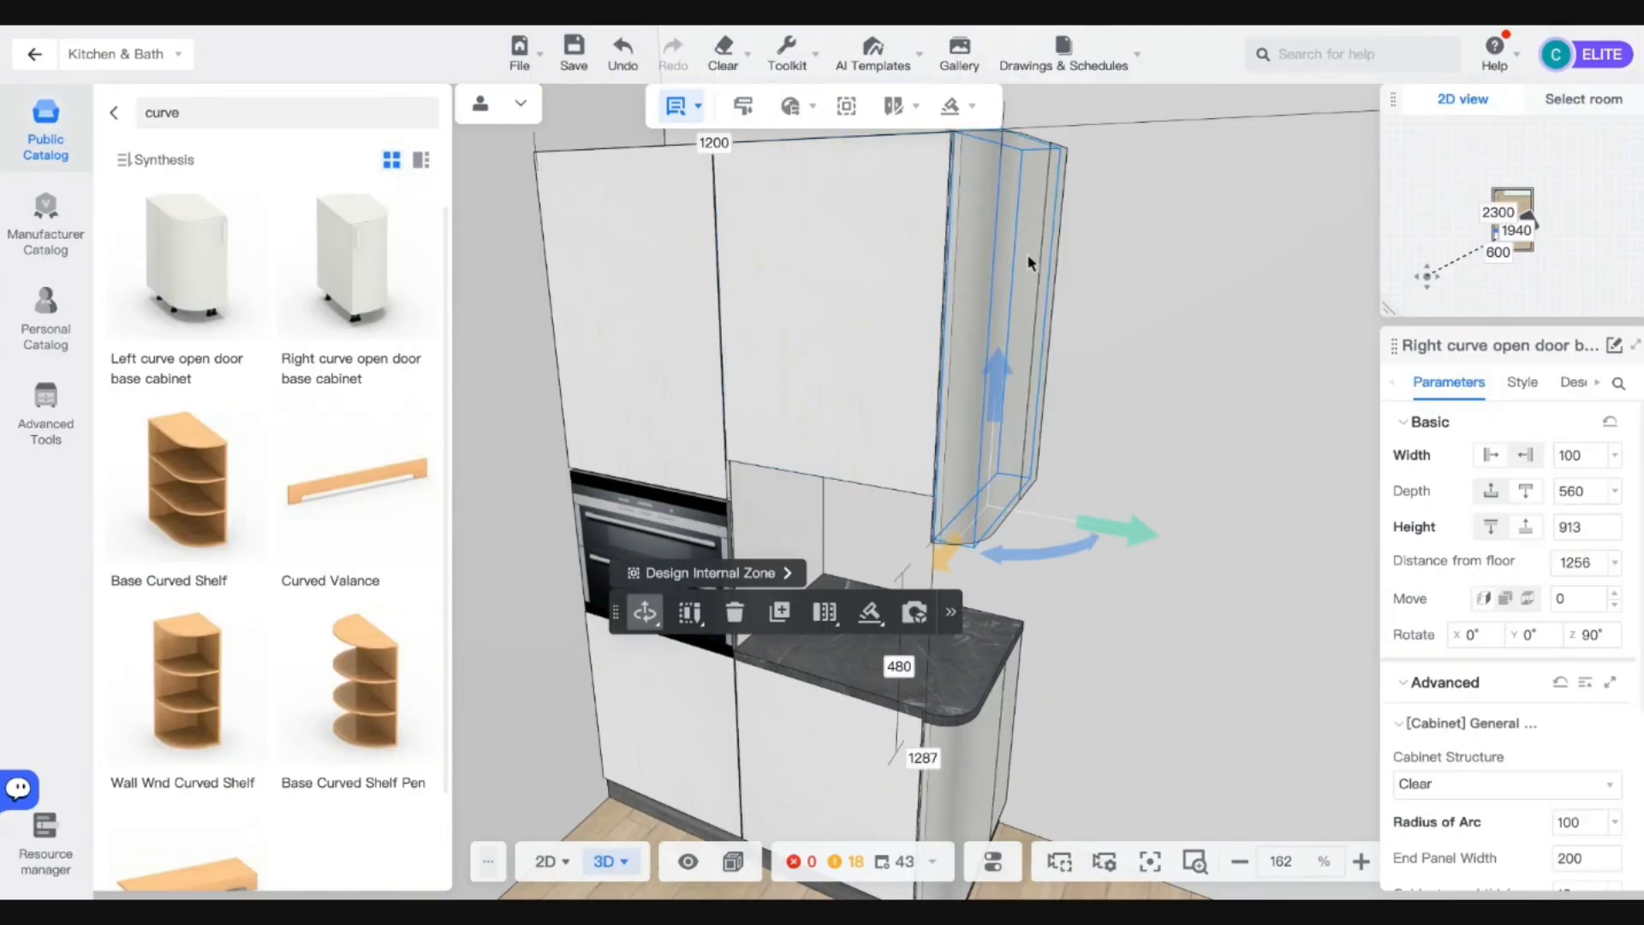
{"action": "left_click", "coordinate": [1561, 525]}
{"action": "type", "text": "800"}
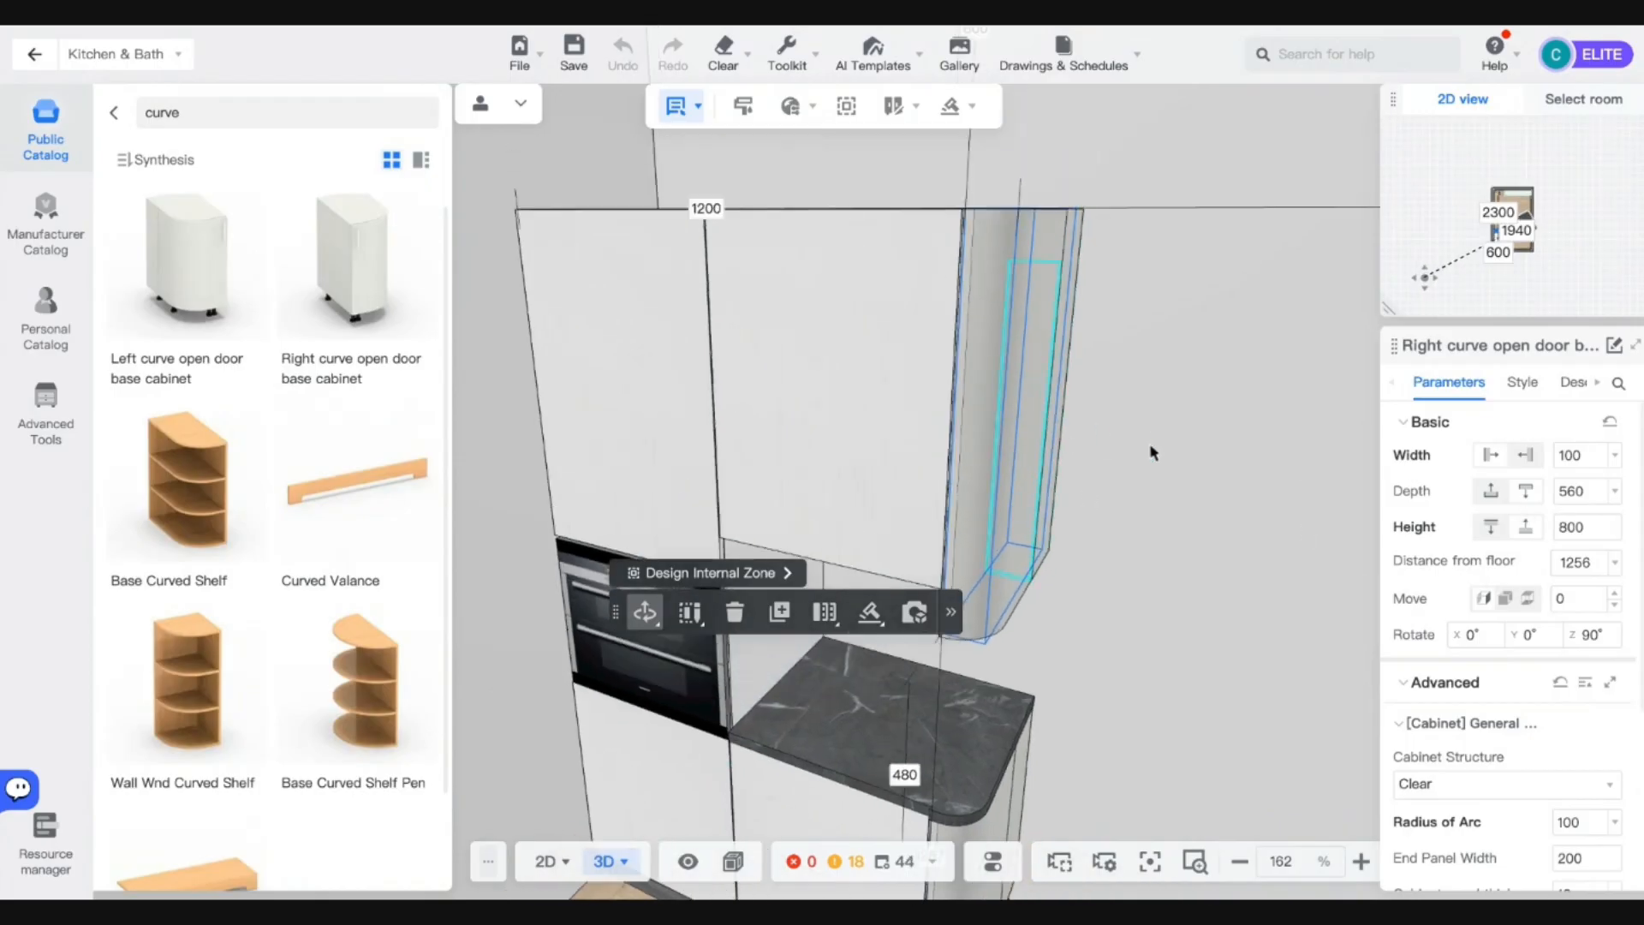
{"action": "left_click", "coordinate": [1157, 454]}
{"action": "left_click", "coordinate": [997, 470]}
{"action": "left_click_drag", "start_coordinate": [999, 497], "coordinate": [1010, 435]}
Zoom, orbit and pan the view to frame the finished kitchen corner.
{"action": "scroll", "coordinate": [1069, 508], "scroll_direction": "down", "scroll_amount": 3}
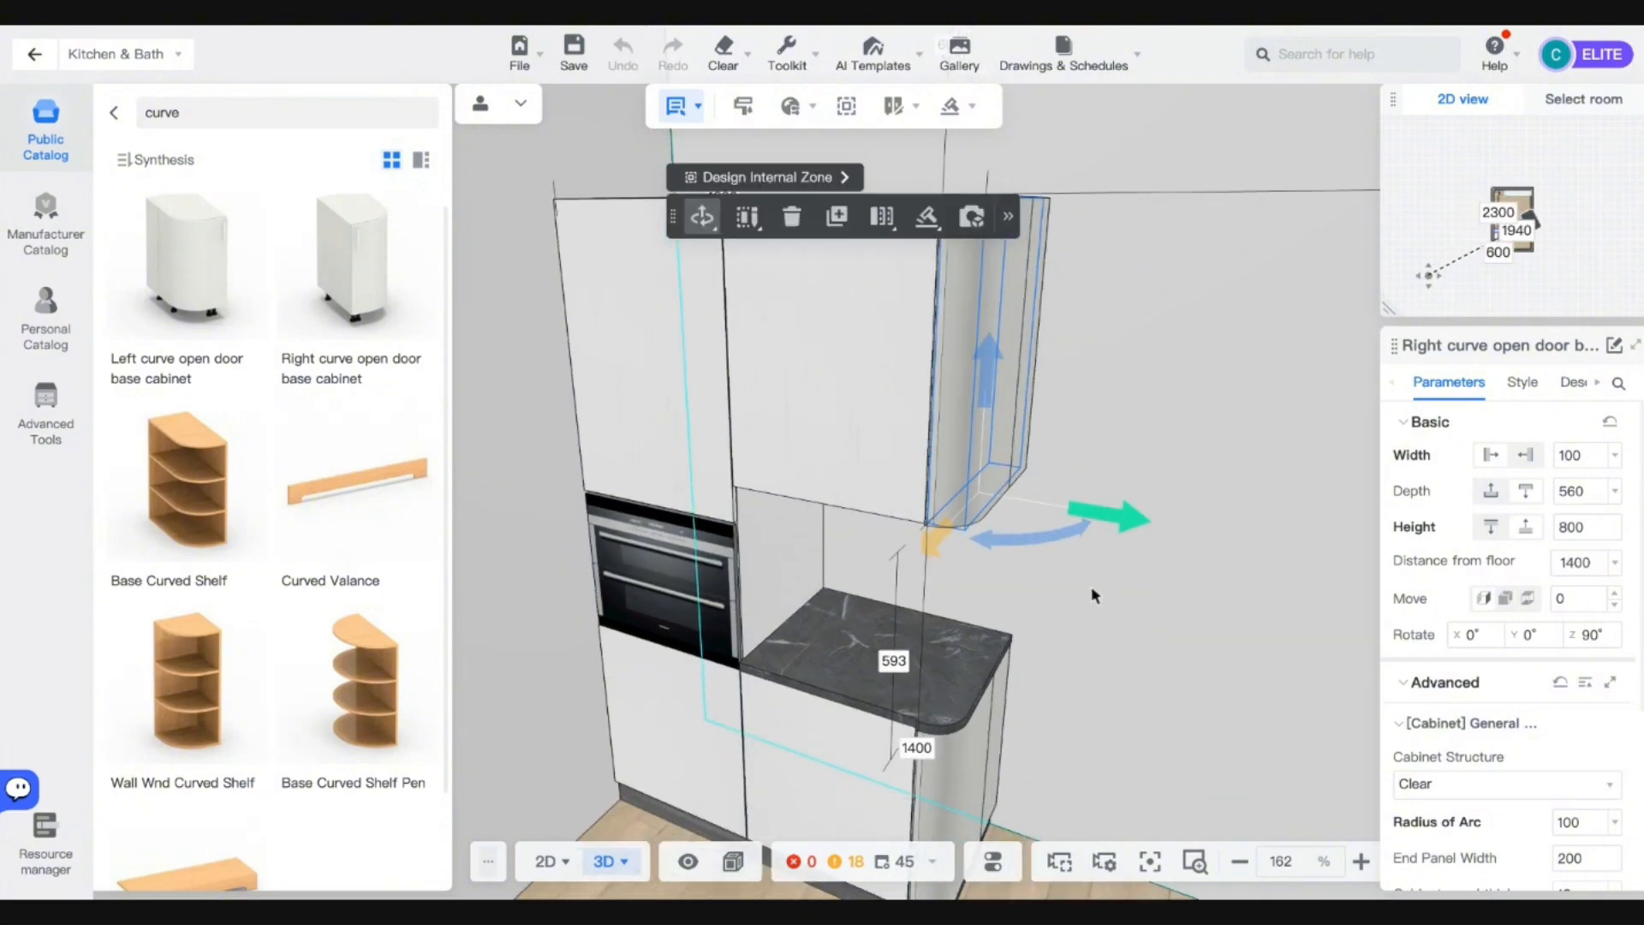
{"action": "scroll", "coordinate": [1092, 588], "scroll_direction": "down", "scroll_amount": 1}
{"action": "key", "text": "e"}
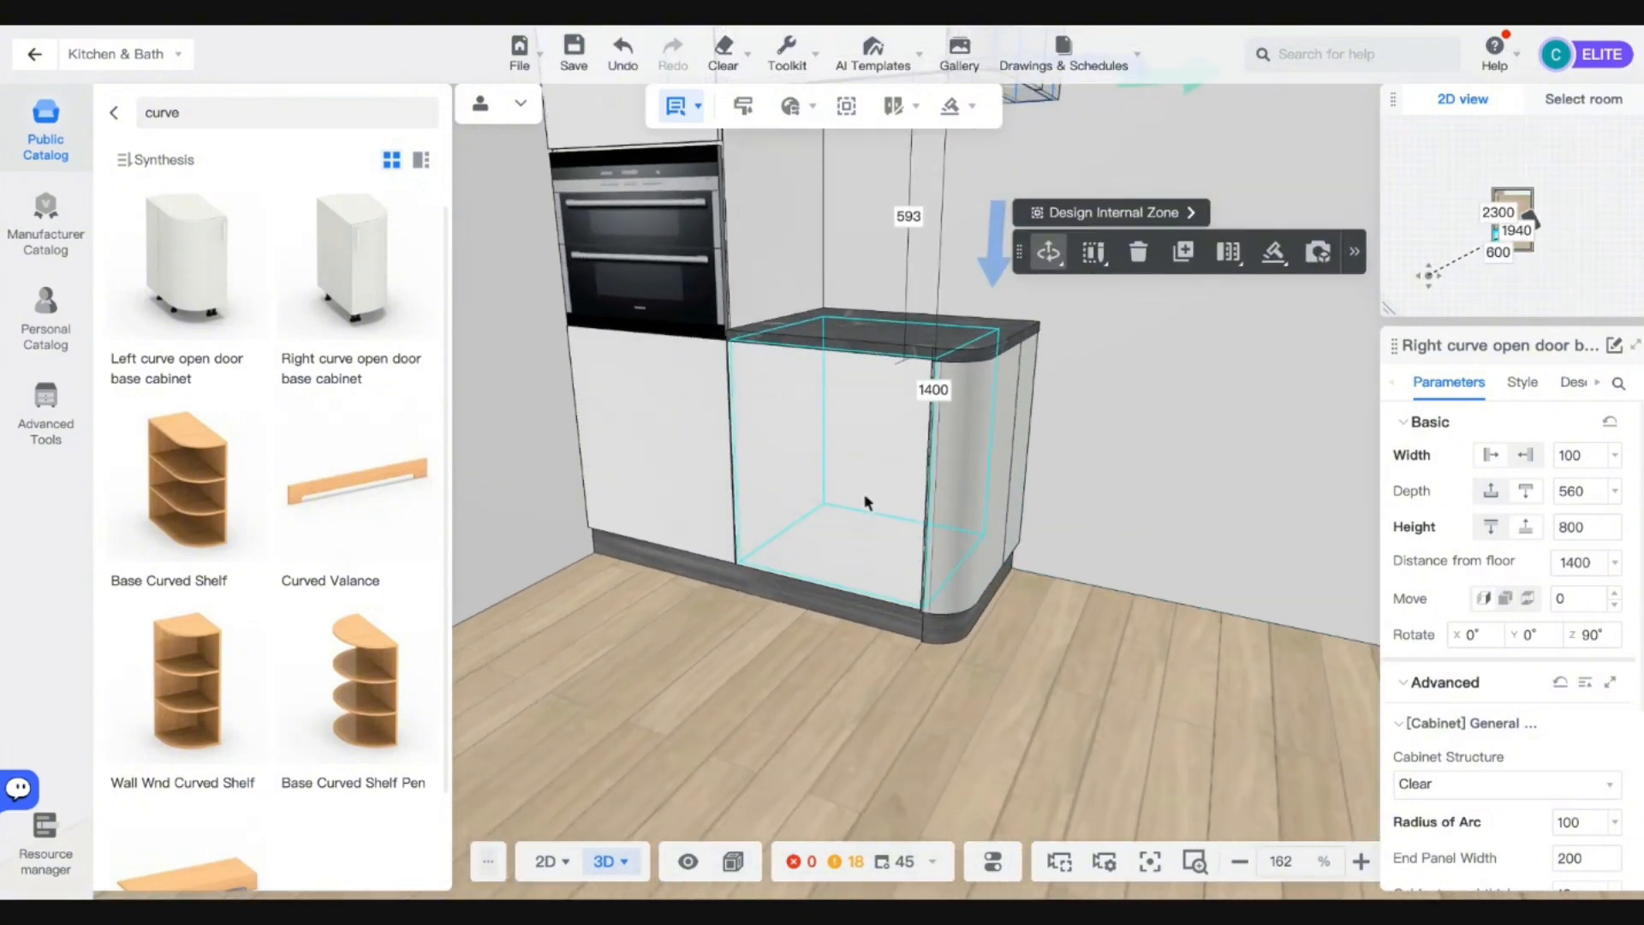
{"action": "key", "text": "q"}
{"action": "left_click", "coordinate": [1146, 476]}
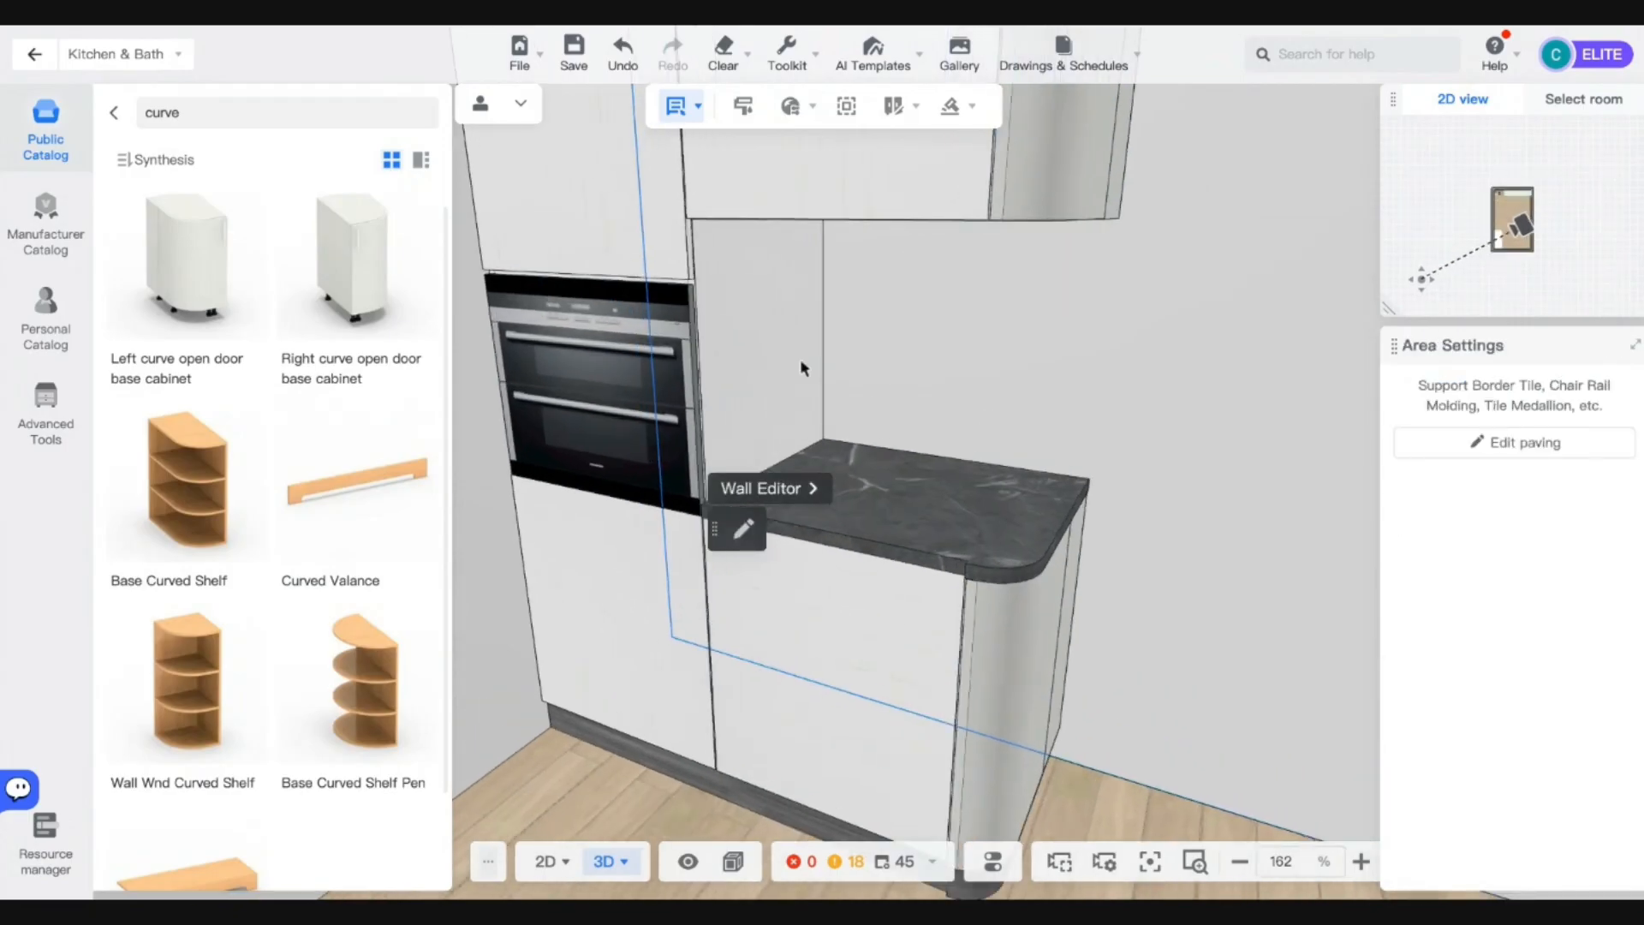
{"action": "right_click_drag", "start_coordinate": [800, 358], "coordinate": [775, 381]}
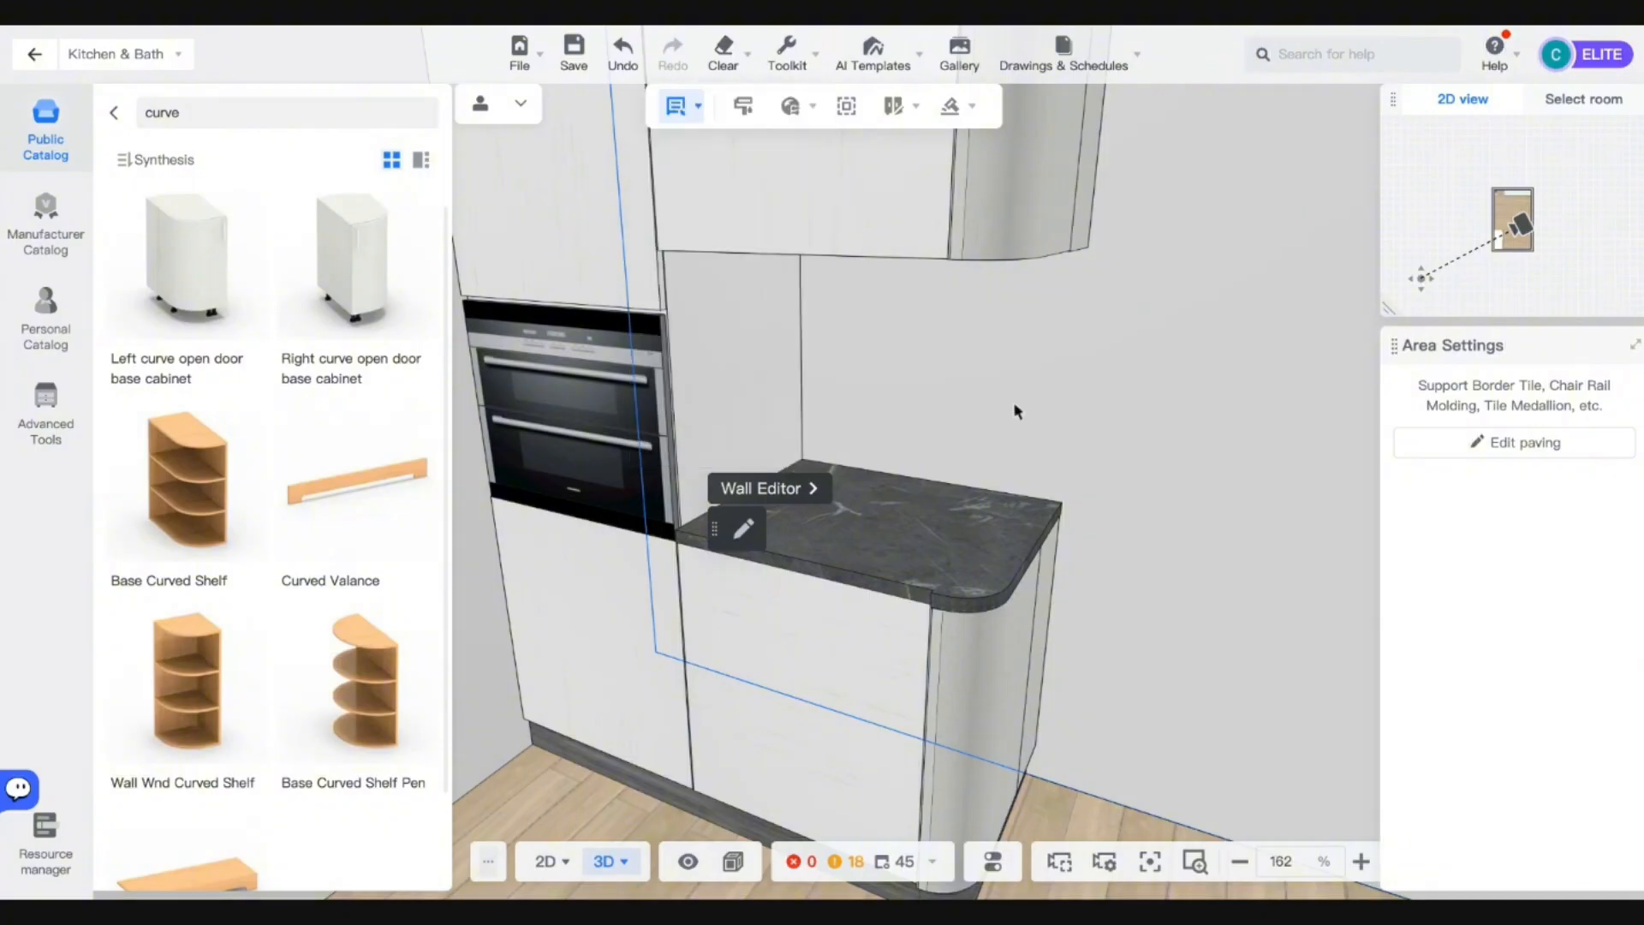
Return to Advanced tools and enter Custom modeling, which saves the project.
{"action": "left_click", "coordinate": [25, 60]}
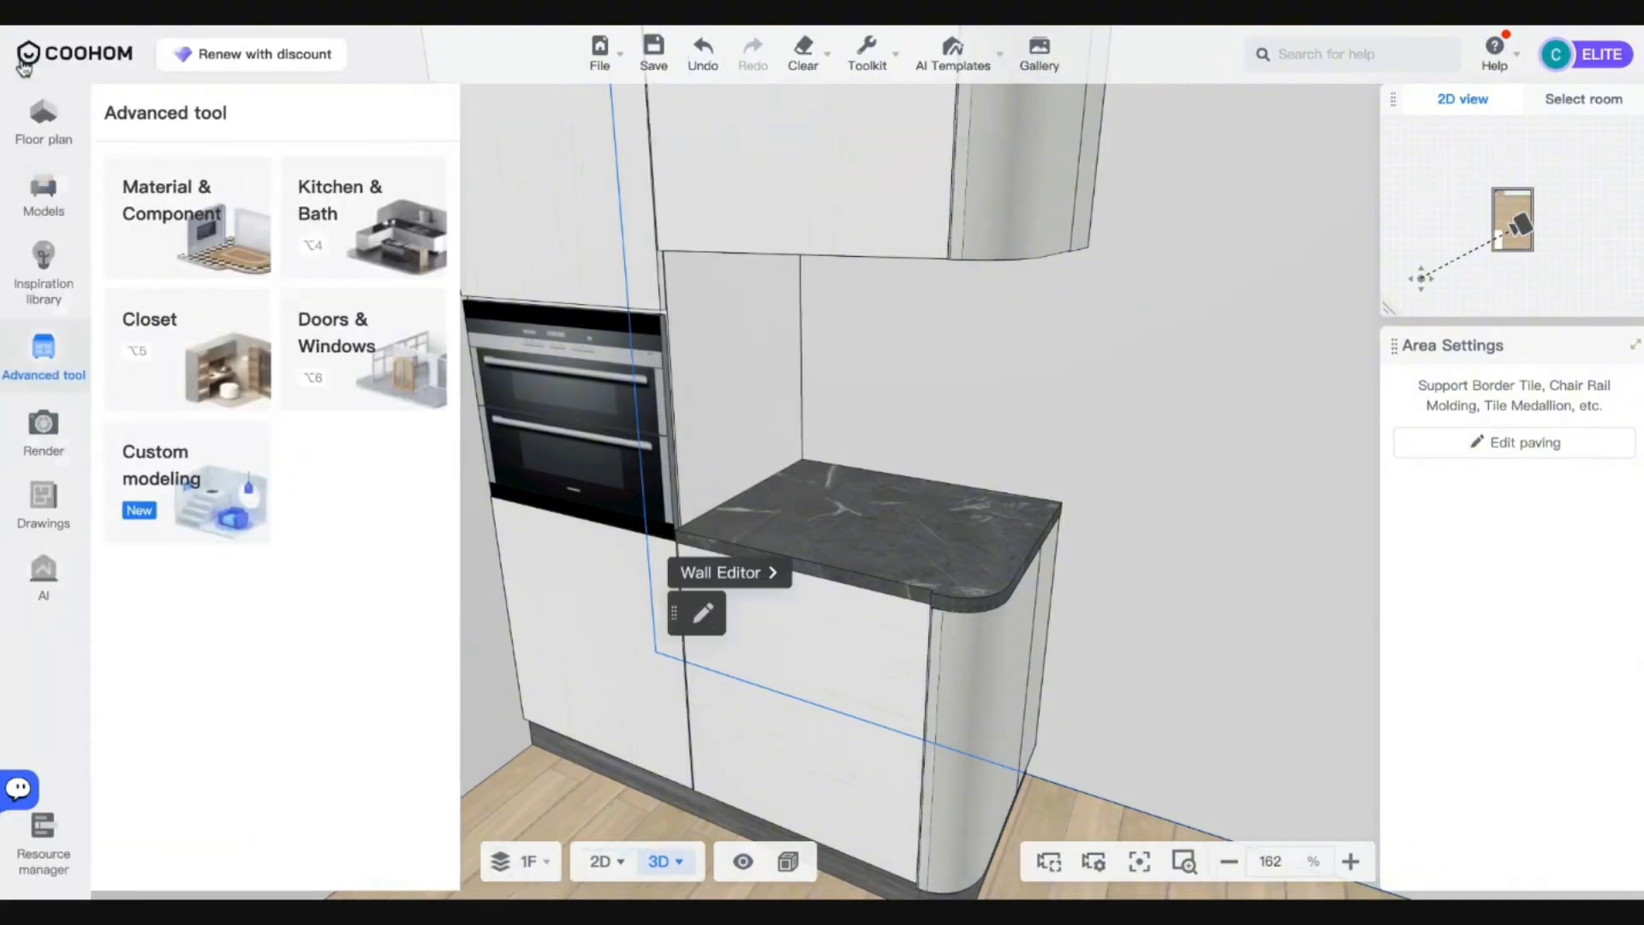
{"action": "left_click", "coordinate": [175, 456]}
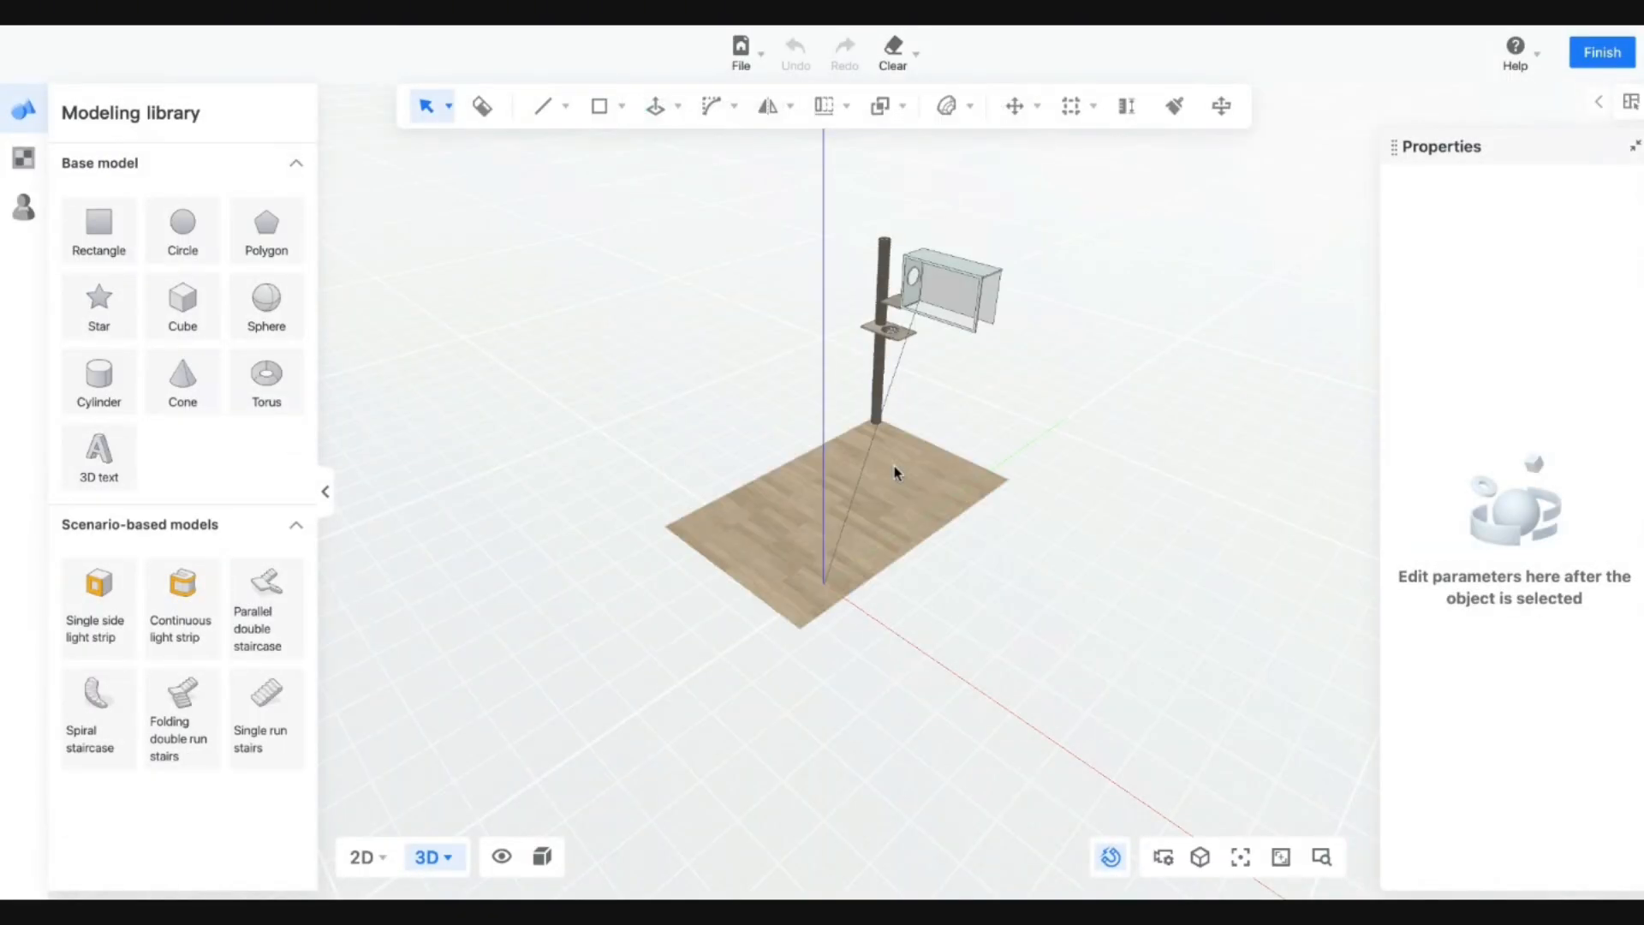
{"action": "middle_click_drag", "start_coordinate": [936, 628], "coordinate": [557, 482]}
Zoom and orbit to frame the countertop niche beside the oven.
{"action": "scroll", "coordinate": [548, 407], "scroll_direction": "up", "scroll_amount": 10}
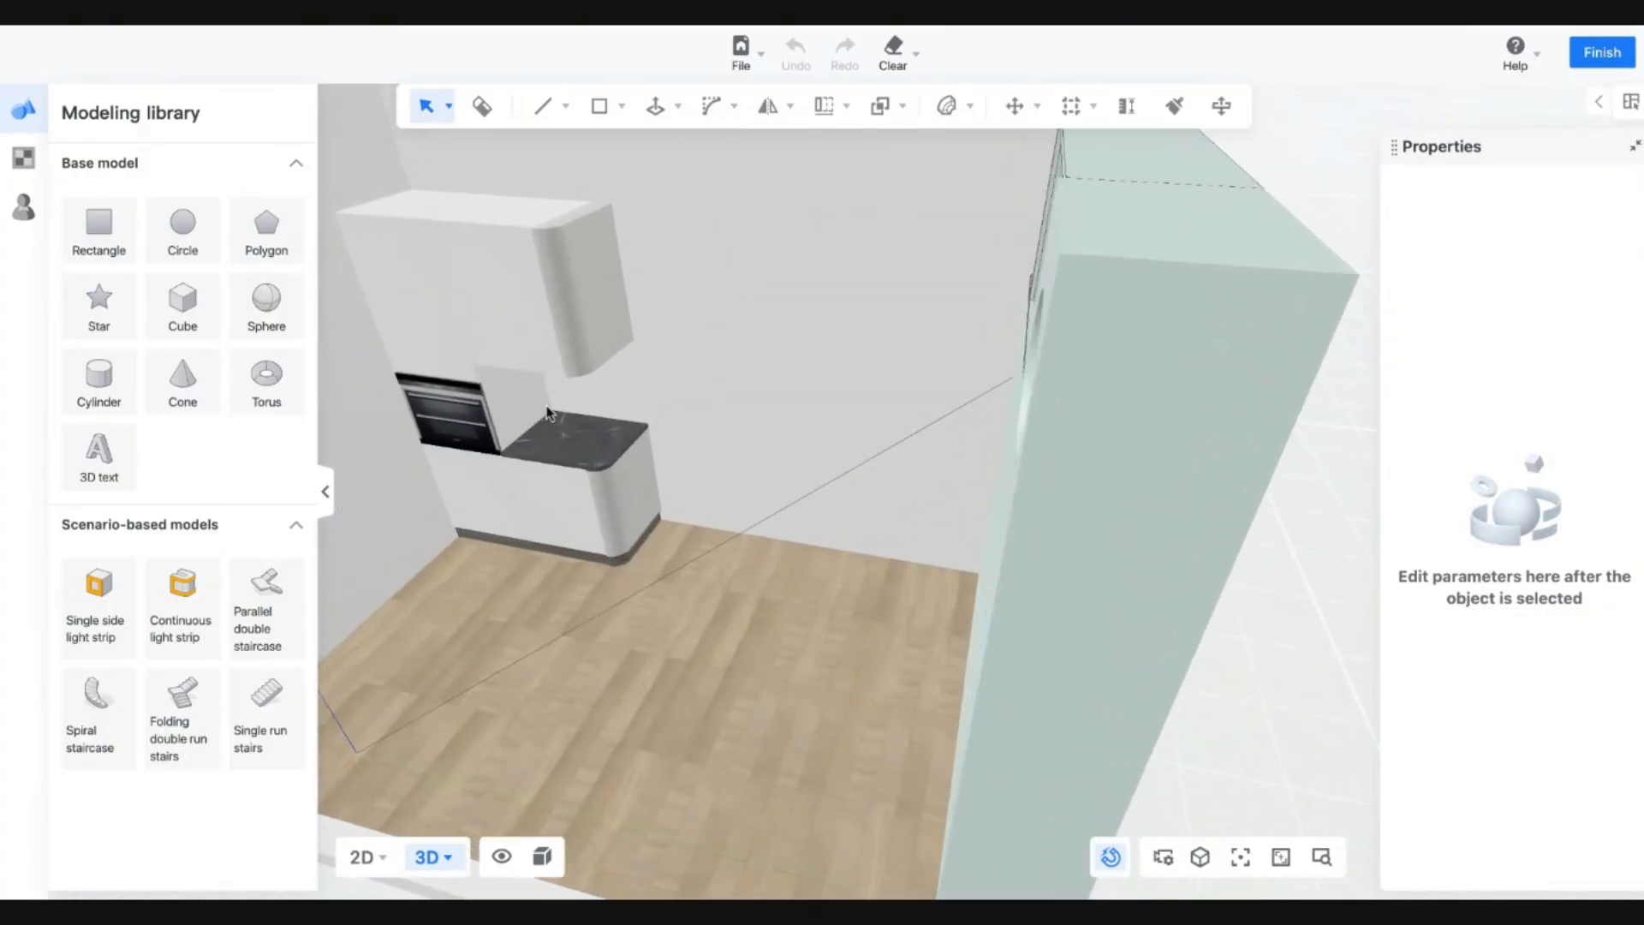
{"action": "scroll", "coordinate": [627, 434], "scroll_direction": "down", "scroll_amount": 10}
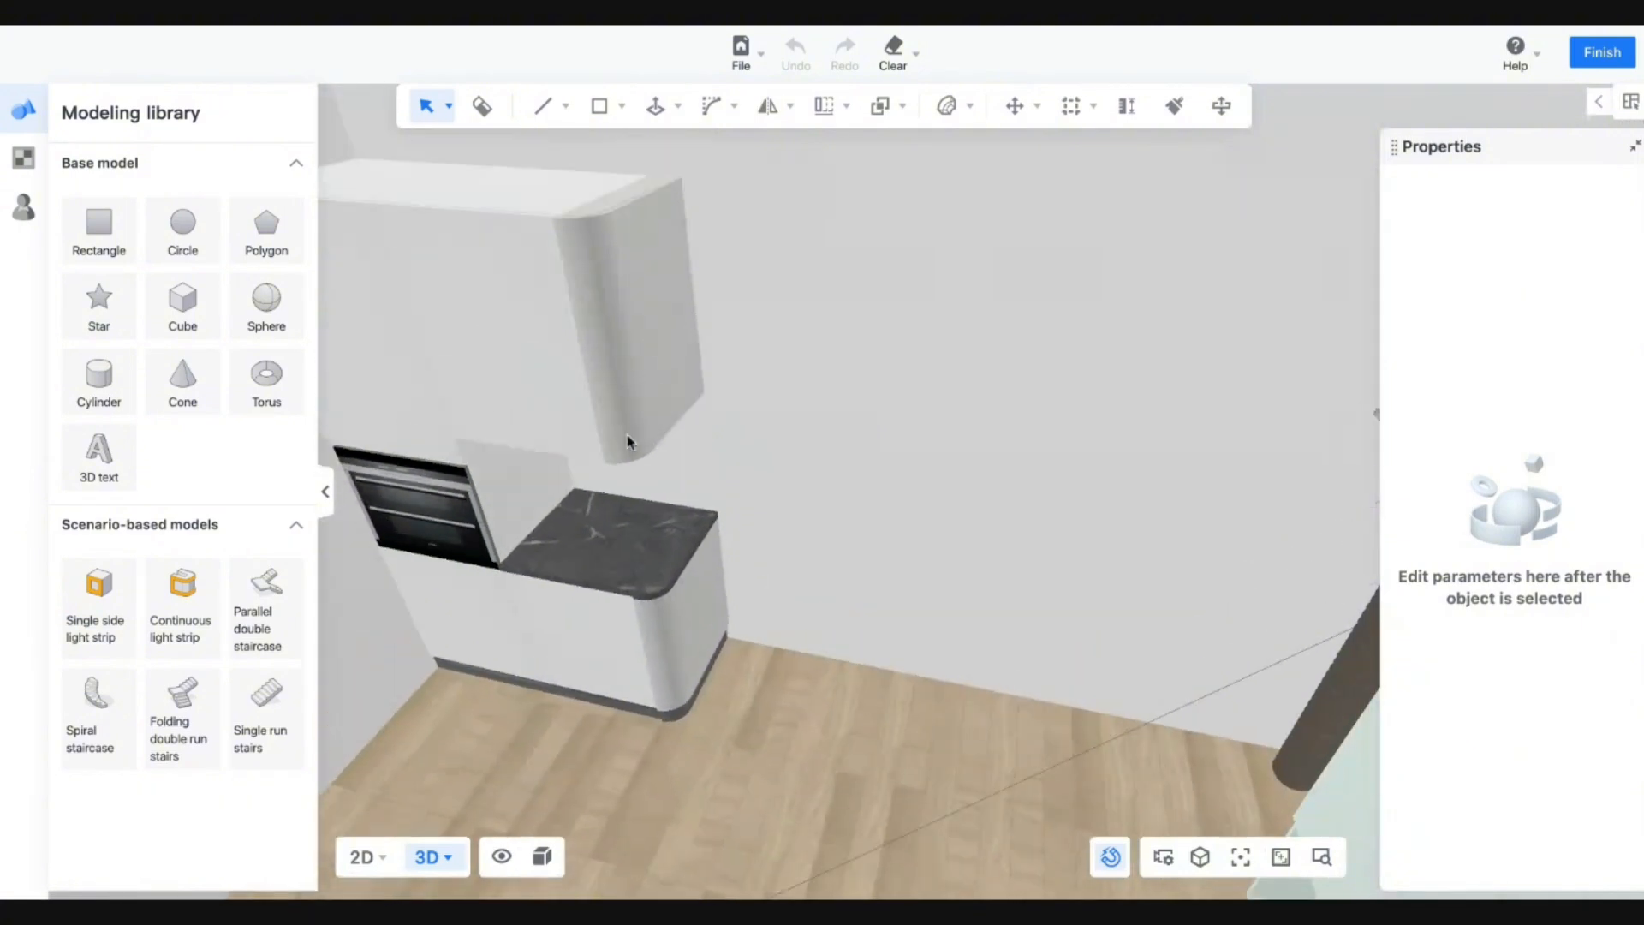
{"action": "scroll", "coordinate": [627, 434], "scroll_direction": "down", "scroll_amount": 3}
{"action": "scroll", "coordinate": [627, 434], "scroll_direction": "up", "scroll_amount": 5}
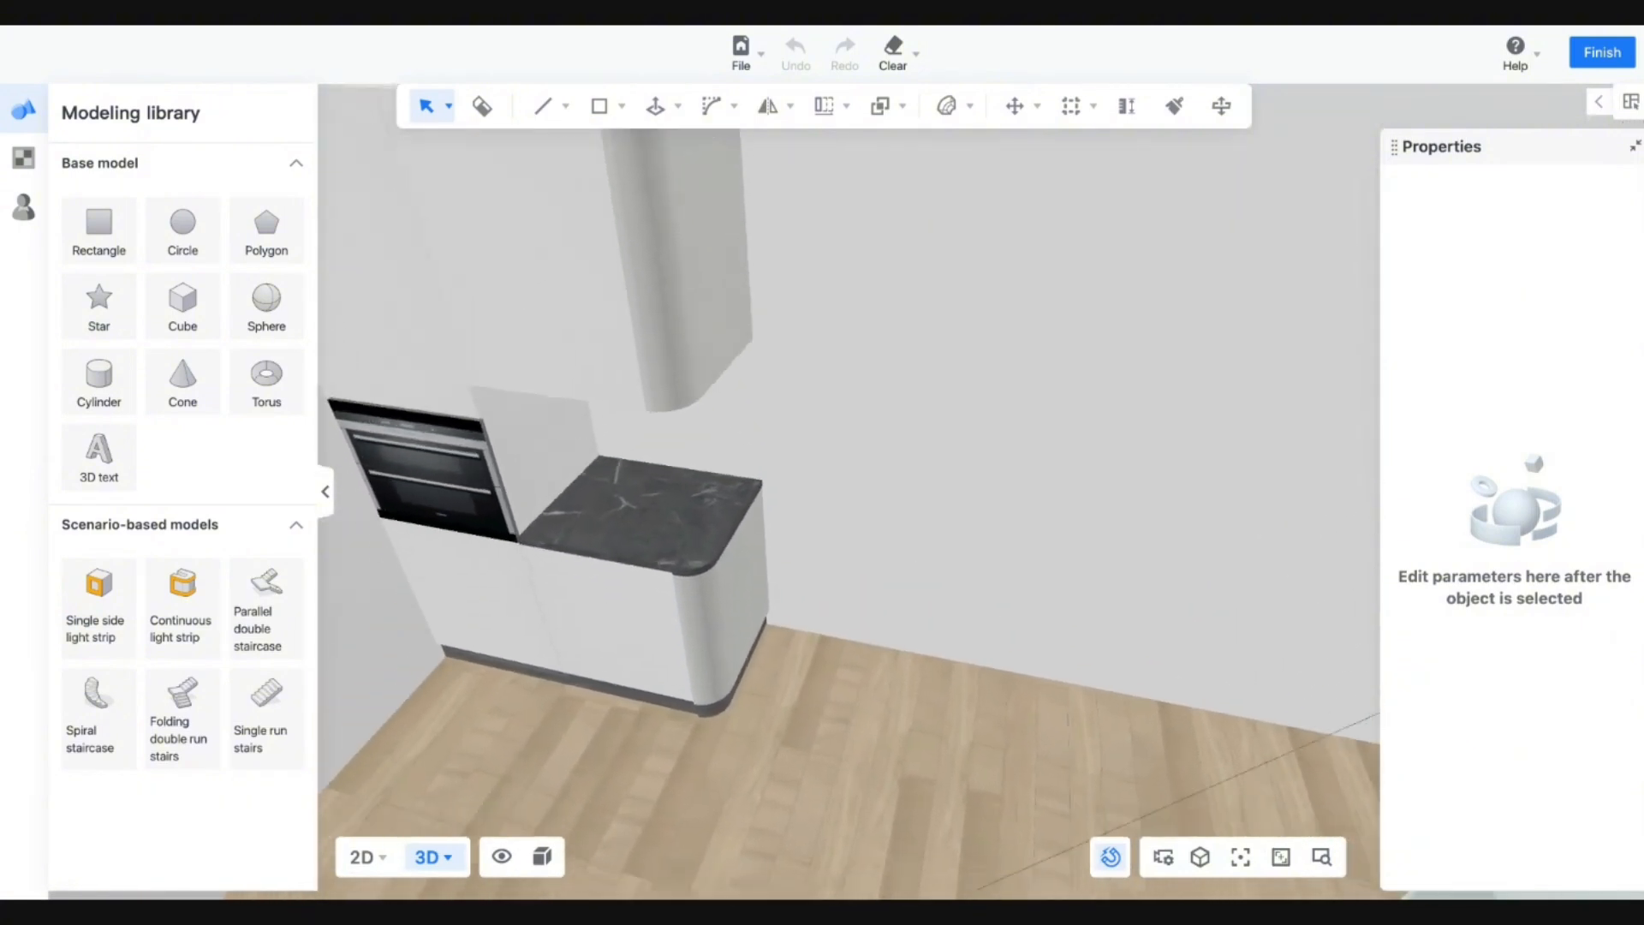
{"action": "scroll", "coordinate": [627, 434], "scroll_direction": "down", "scroll_amount": 2}
{"action": "scroll", "coordinate": [647, 459], "scroll_direction": "up", "scroll_amount": 5}
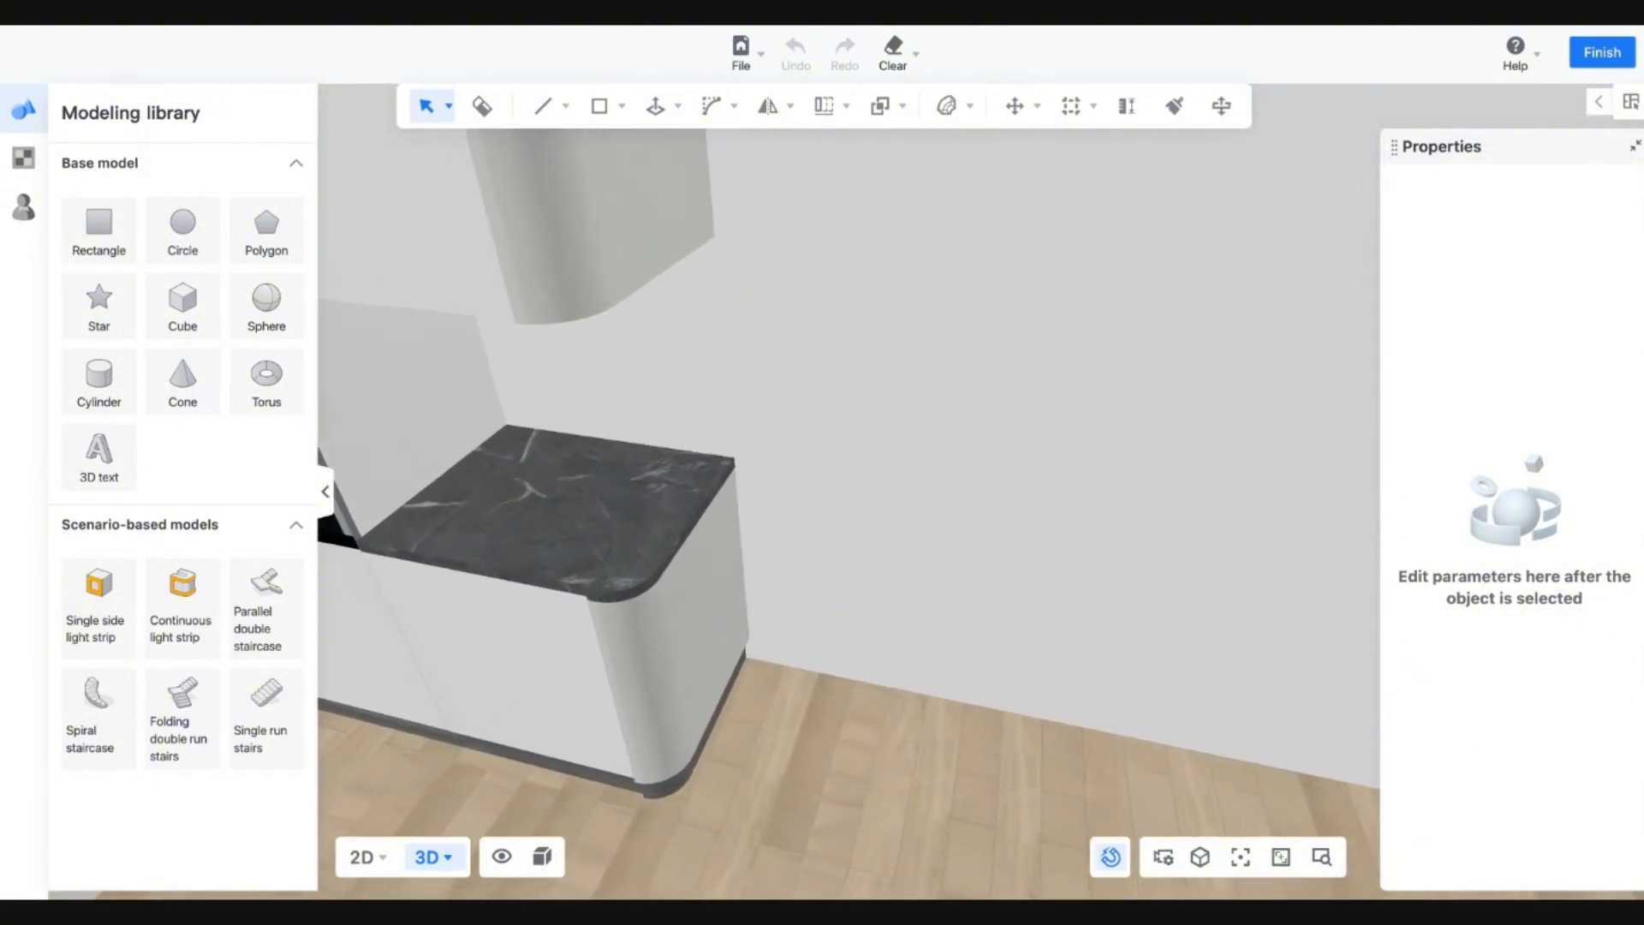
{"action": "left_click_drag", "start_coordinate": [648, 458], "coordinate": [718, 445]}
{"action": "middle_click_drag", "start_coordinate": [718, 445], "coordinate": [694, 474]}
Draw rectangle faces for the niche's back panel and left side panel.
{"action": "mouse_move", "coordinate": [622, 106]}
{"action": "left_click", "coordinate": [600, 153]}
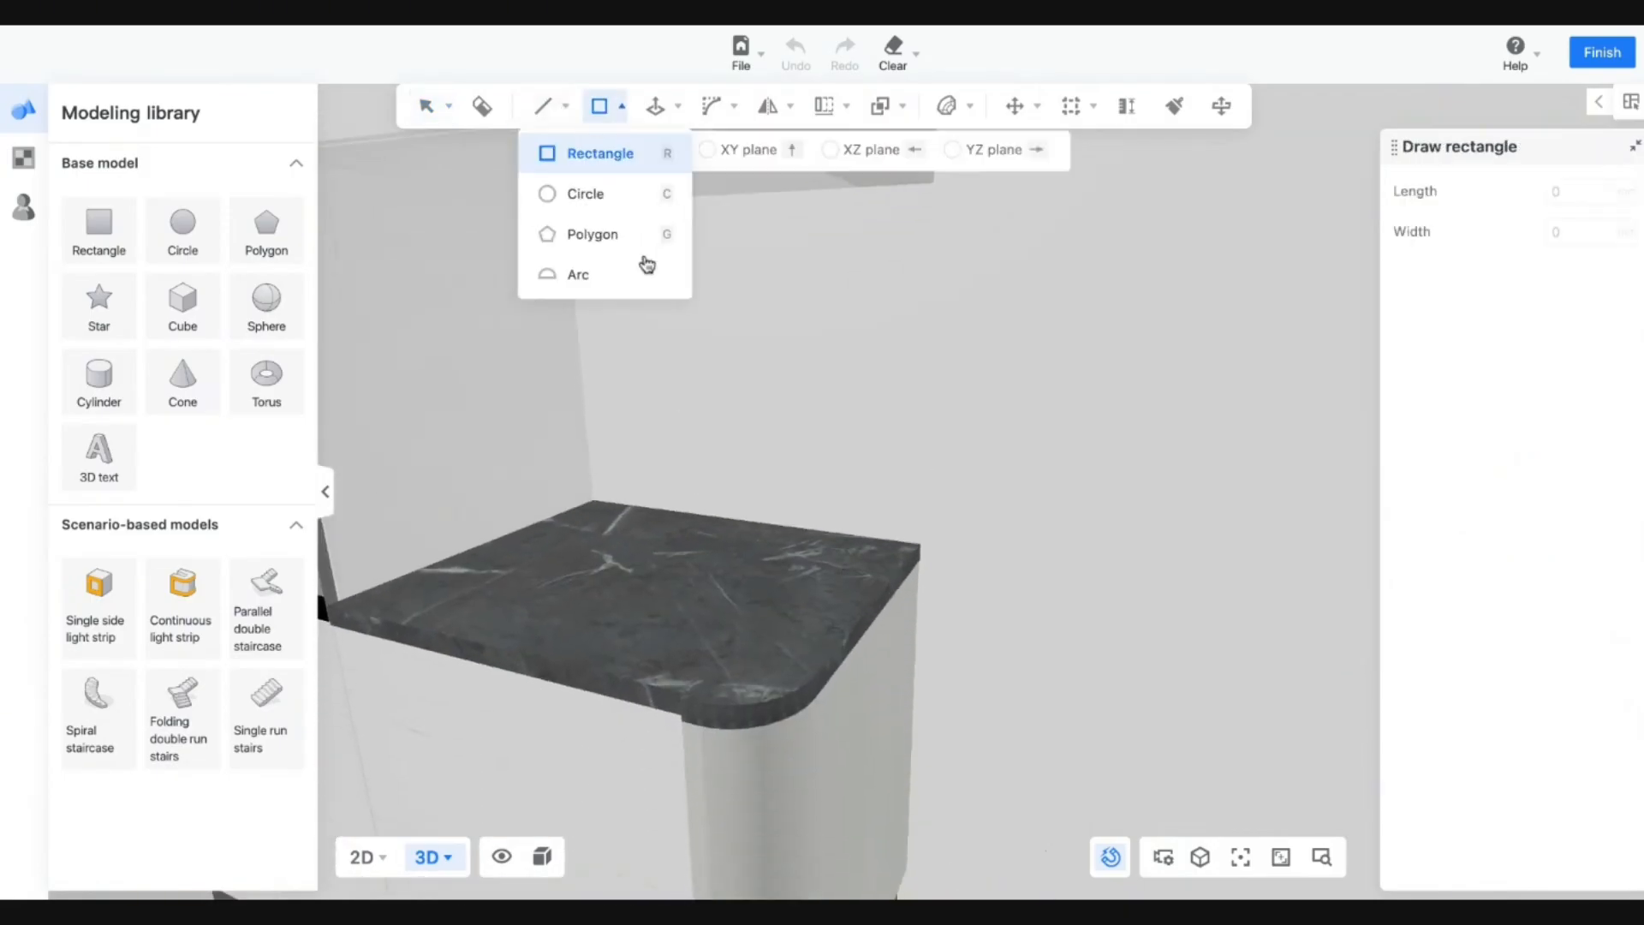
{"action": "left_click", "coordinate": [567, 204]}
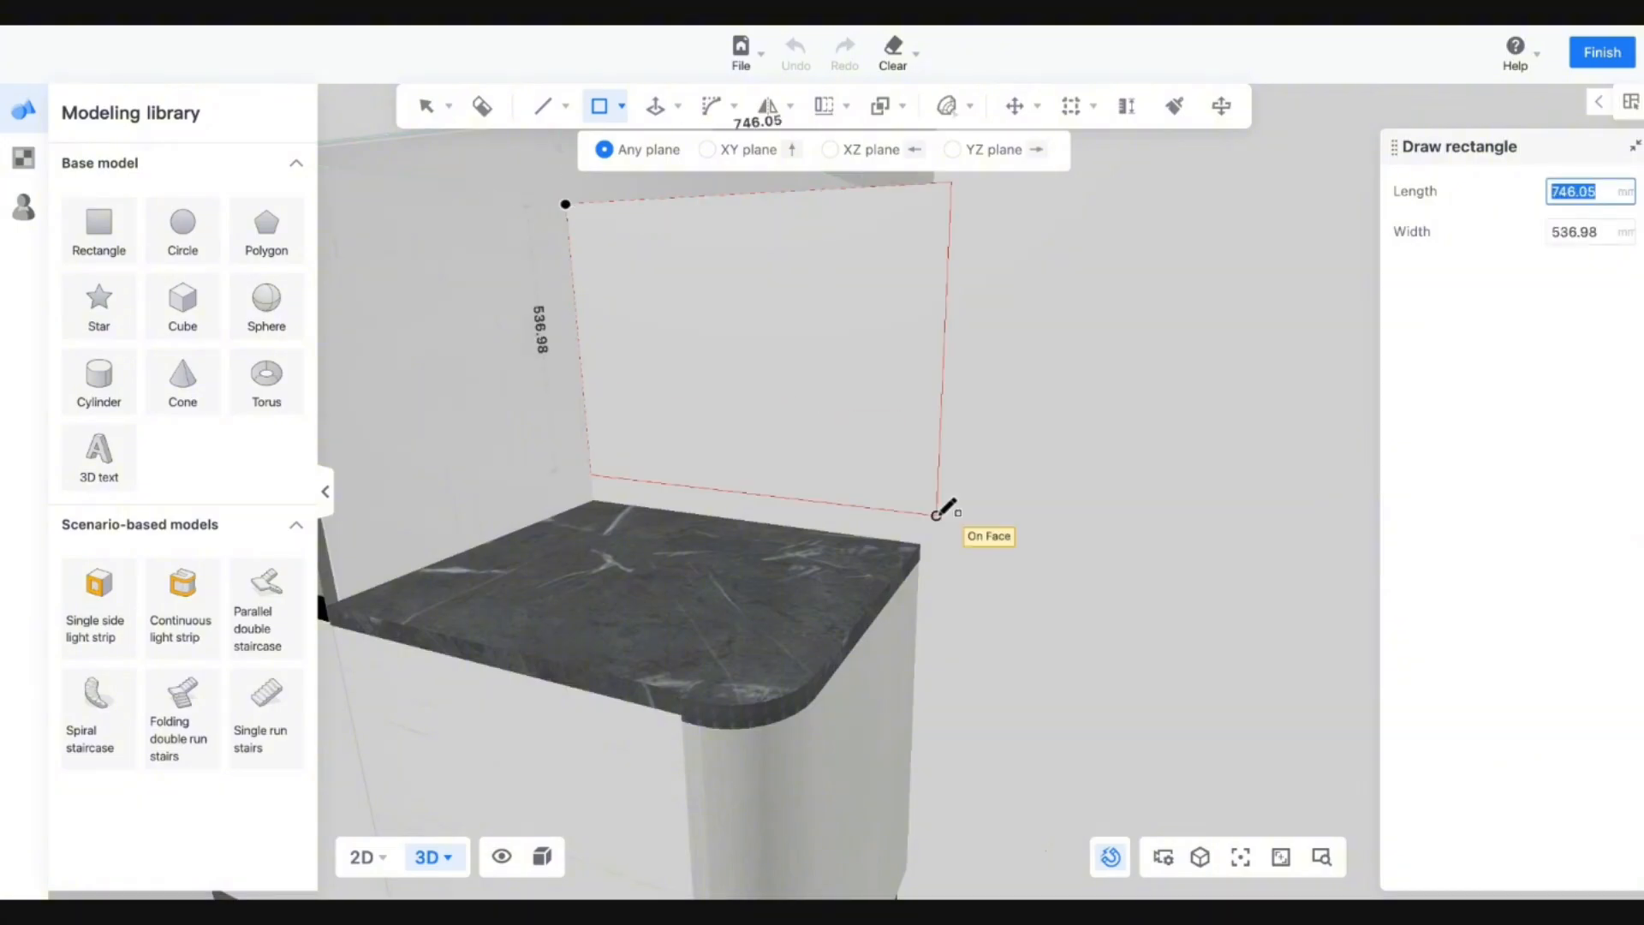
{"action": "left_click", "coordinate": [920, 545]}
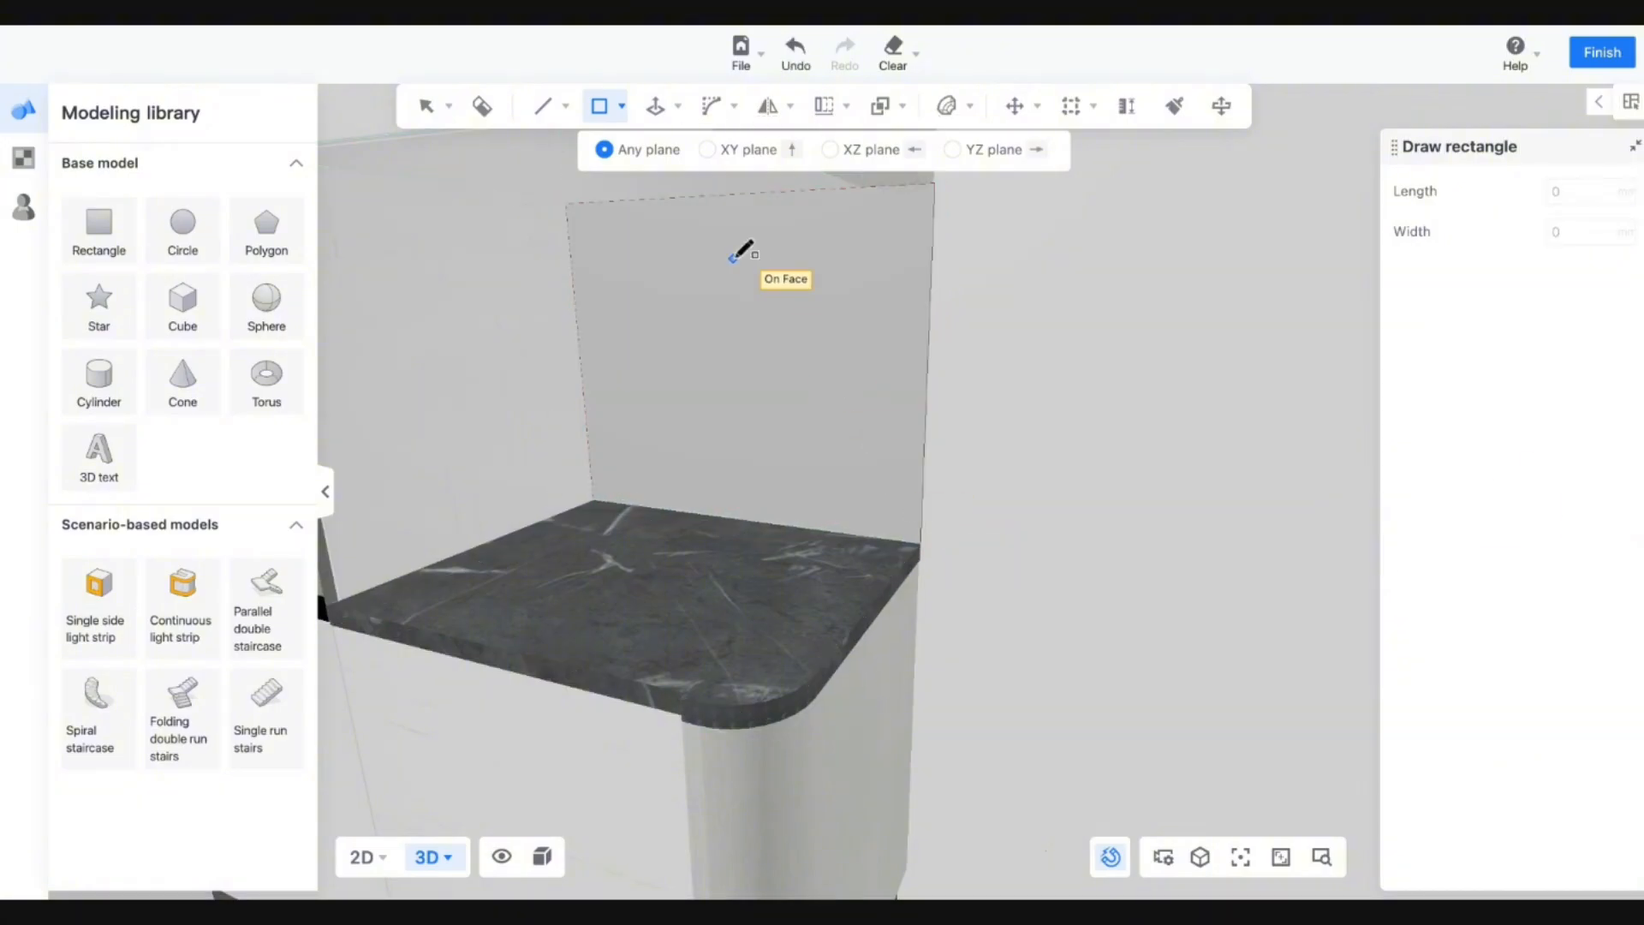
{"action": "key", "text": "Escape"}
{"action": "key", "text": "a"}
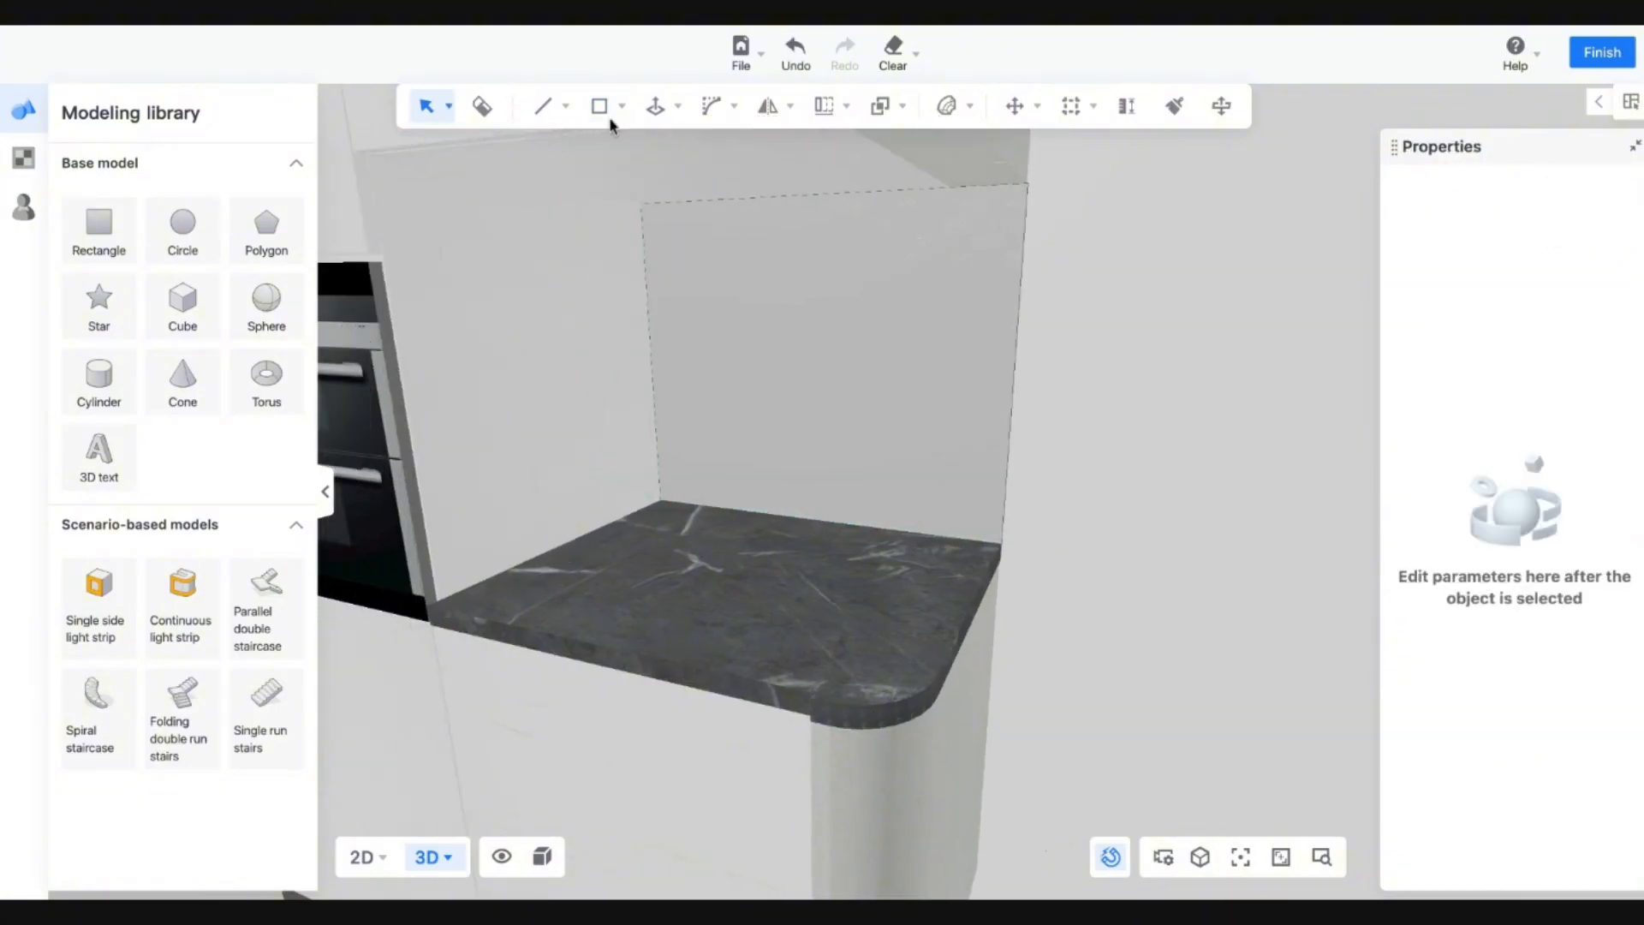
{"action": "left_click", "coordinate": [599, 106]}
{"action": "left_click", "coordinate": [352, 152]}
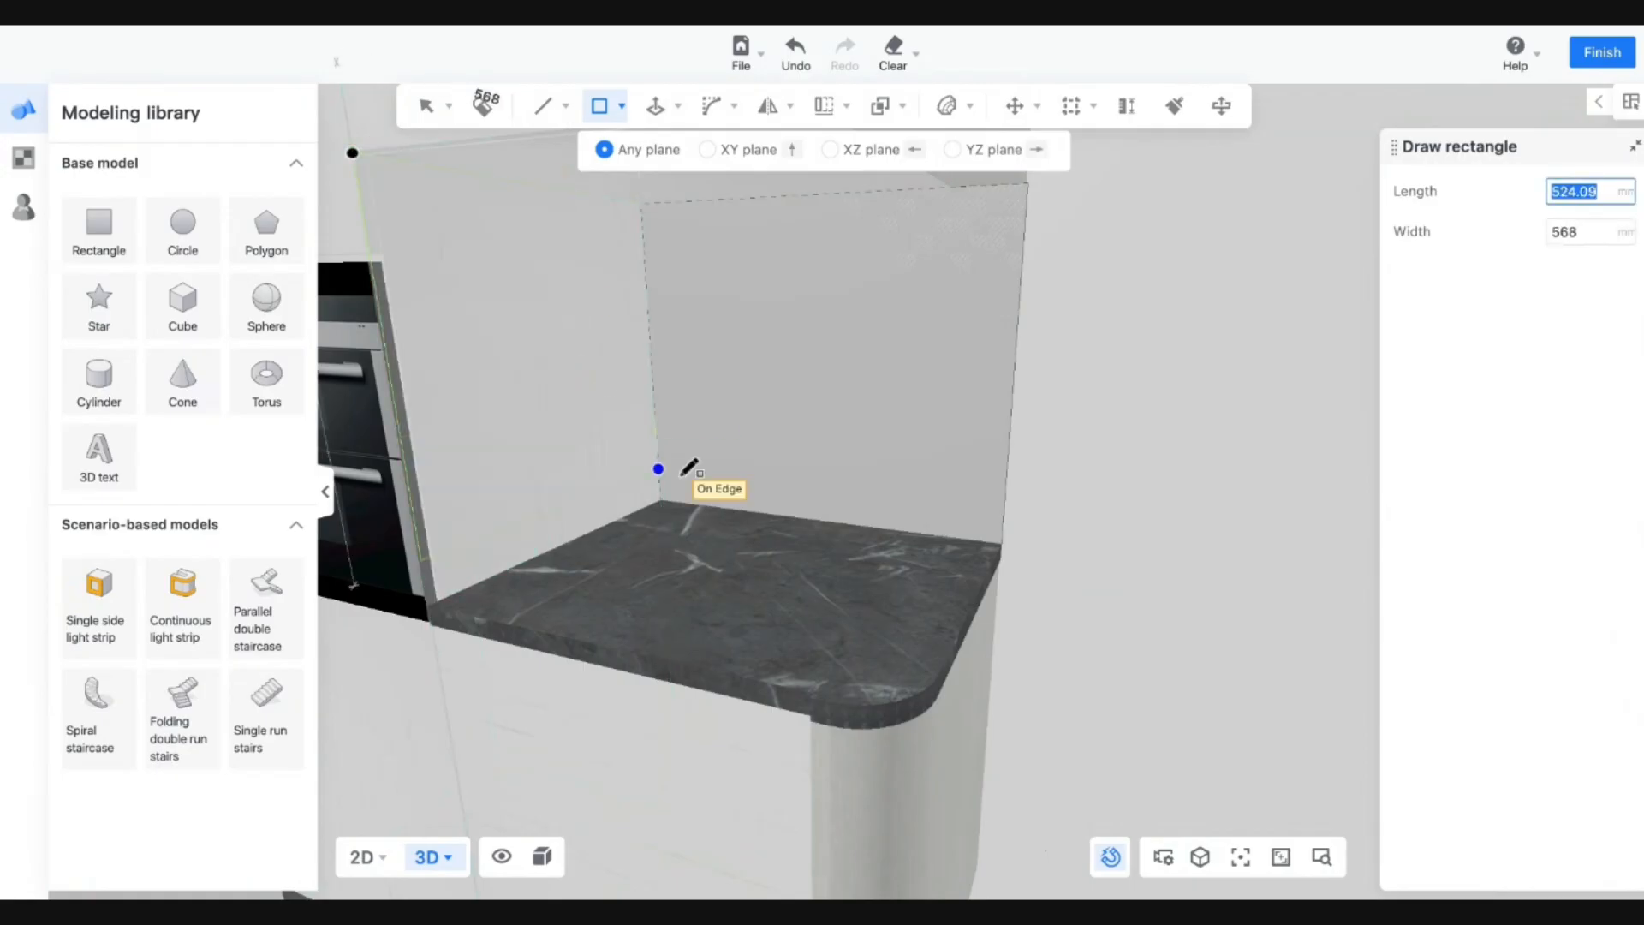
{"action": "left_click", "coordinate": [660, 500]}
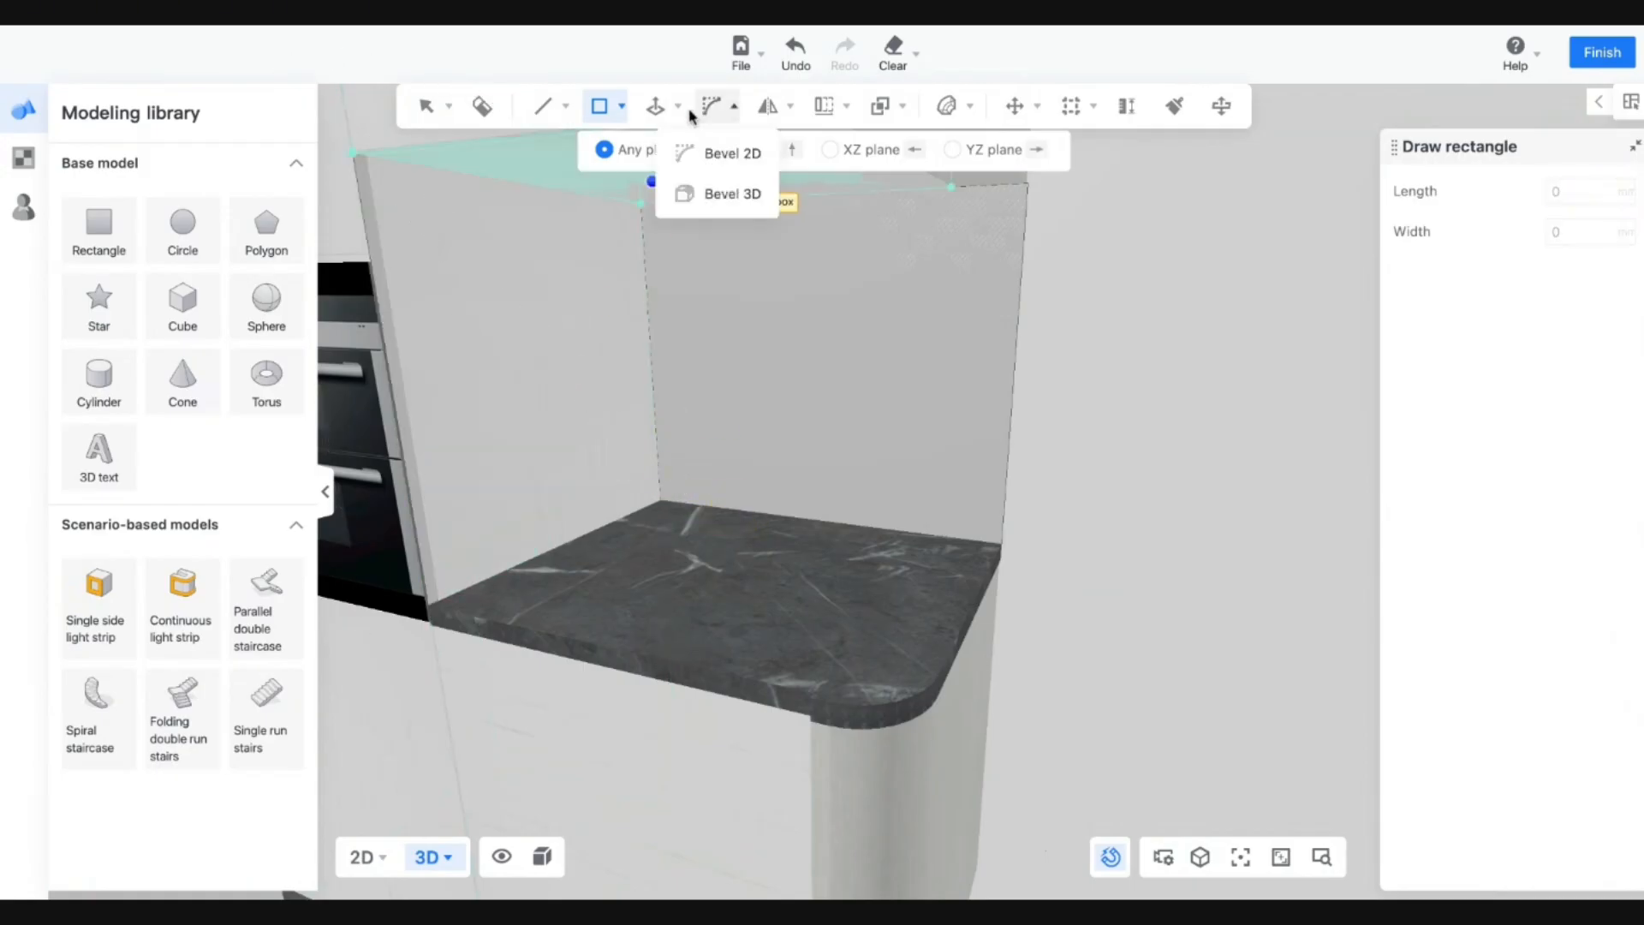
Push/Pull the left side panel face out to give it thickness.
{"action": "key", "text": "Escape"}
{"action": "left_click", "coordinate": [655, 108]}
{"action": "left_click", "coordinate": [550, 375]}
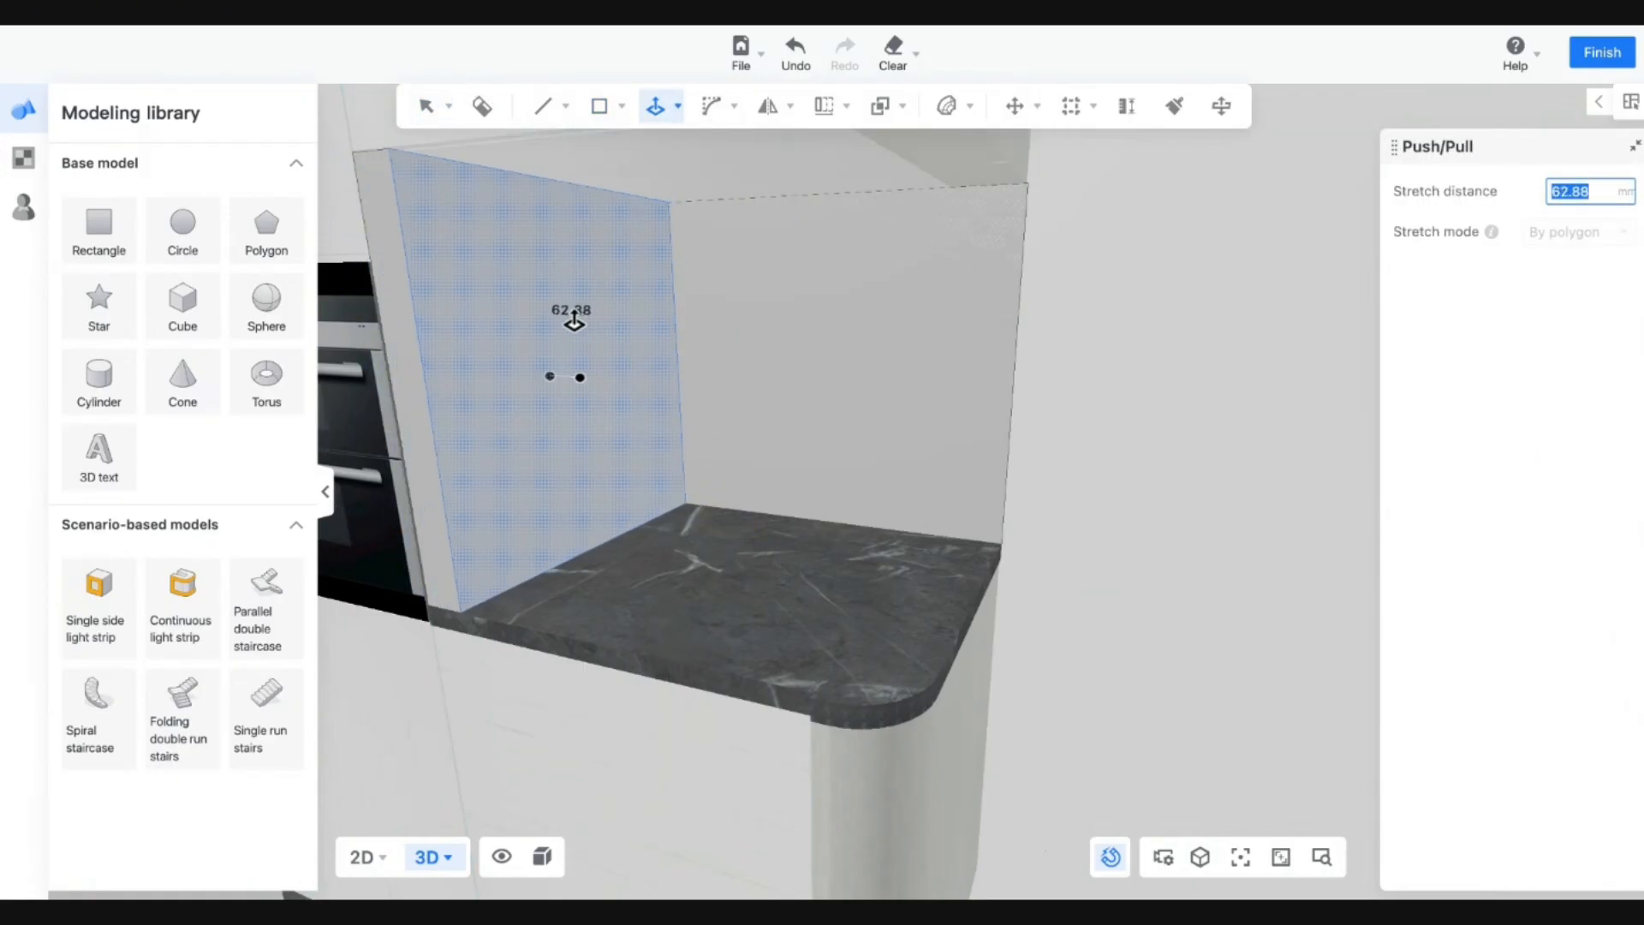
{"action": "left_click", "coordinate": [557, 321]}
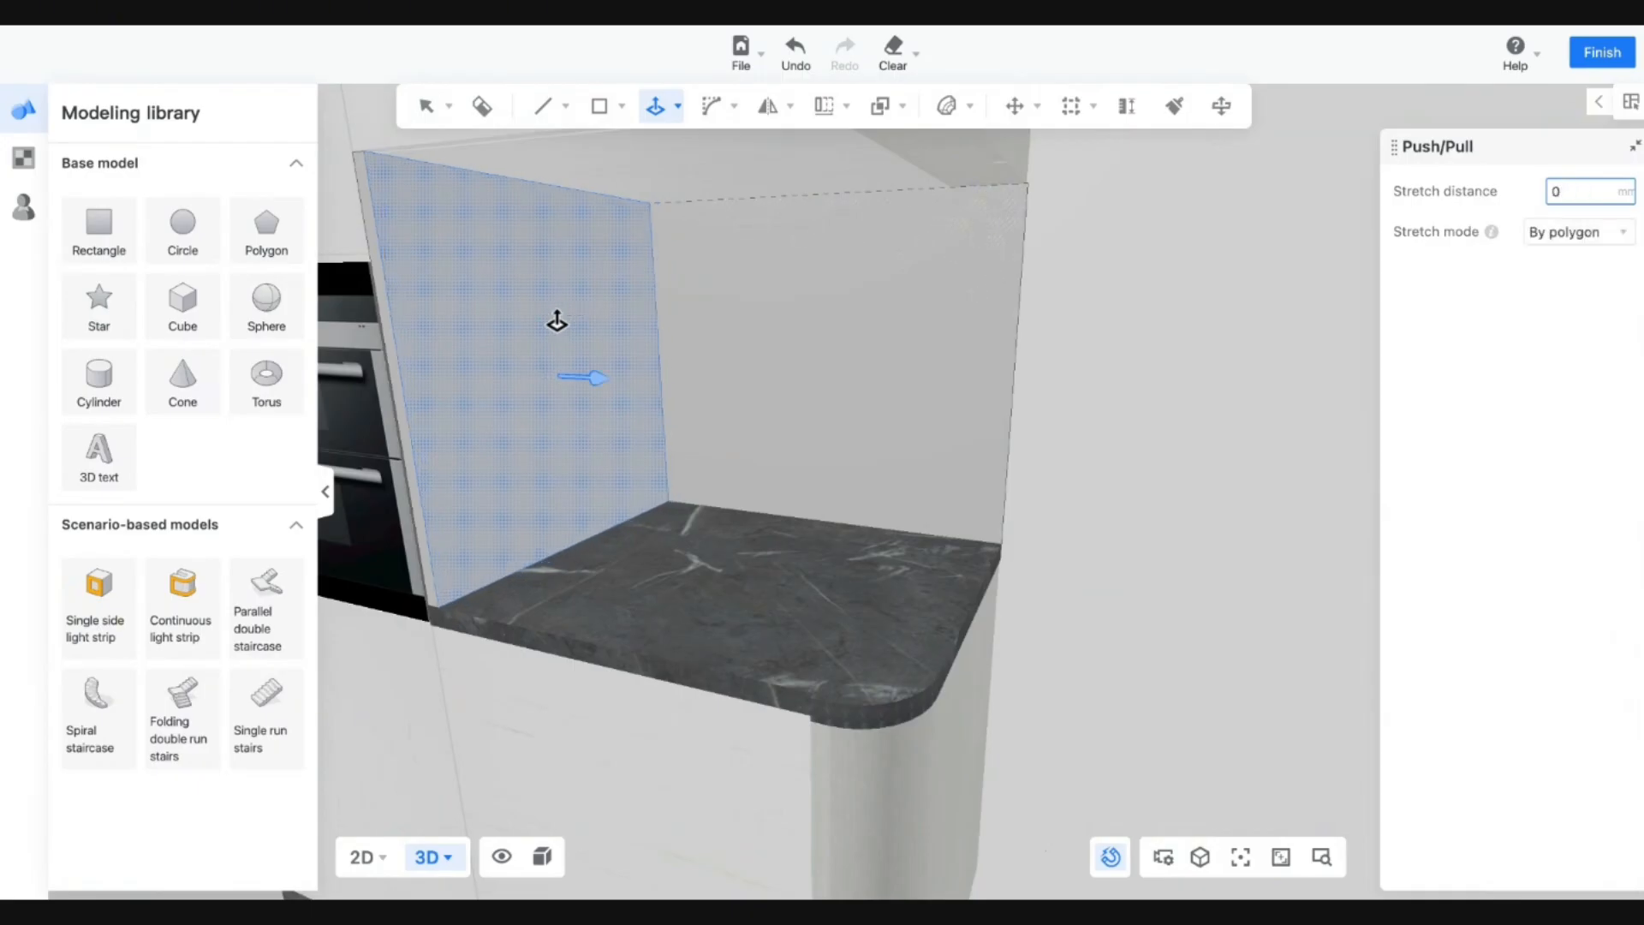
Push/Pull the back panel to a 20 mm thickness.
{"action": "left_click", "coordinate": [852, 444]}
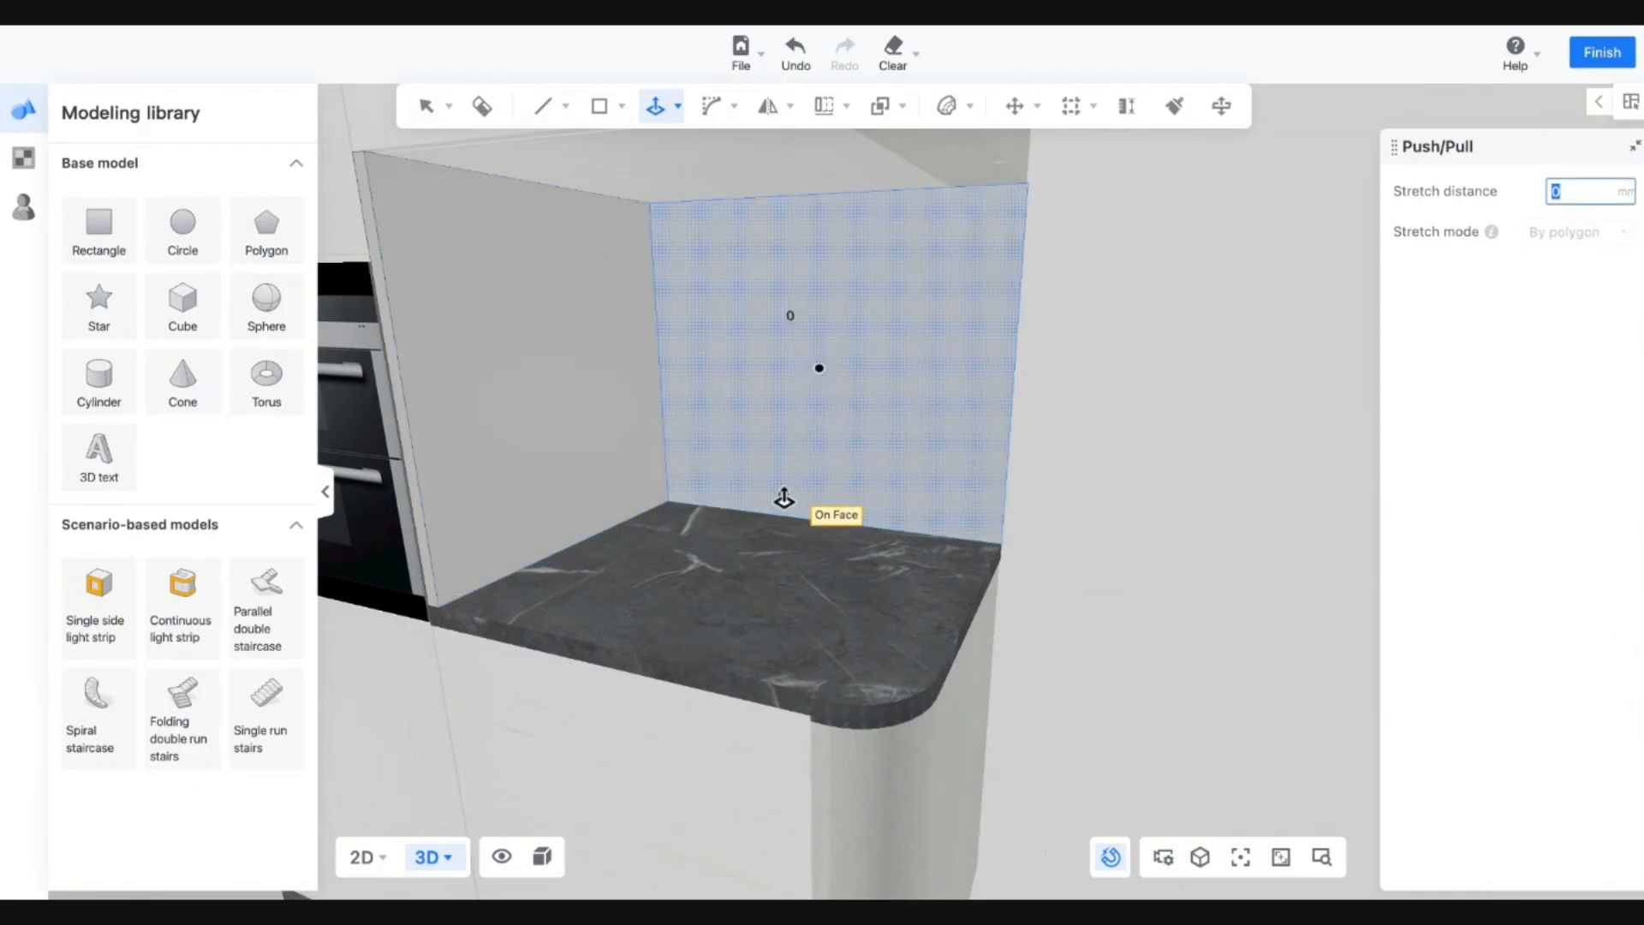
{"action": "key", "text": "Escape"}
{"action": "middle_click_drag", "start_coordinate": [1000, 427], "coordinate": [967, 449]}
{"action": "left_click", "coordinate": [648, 115]}
{"action": "left_click", "coordinate": [800, 272]}
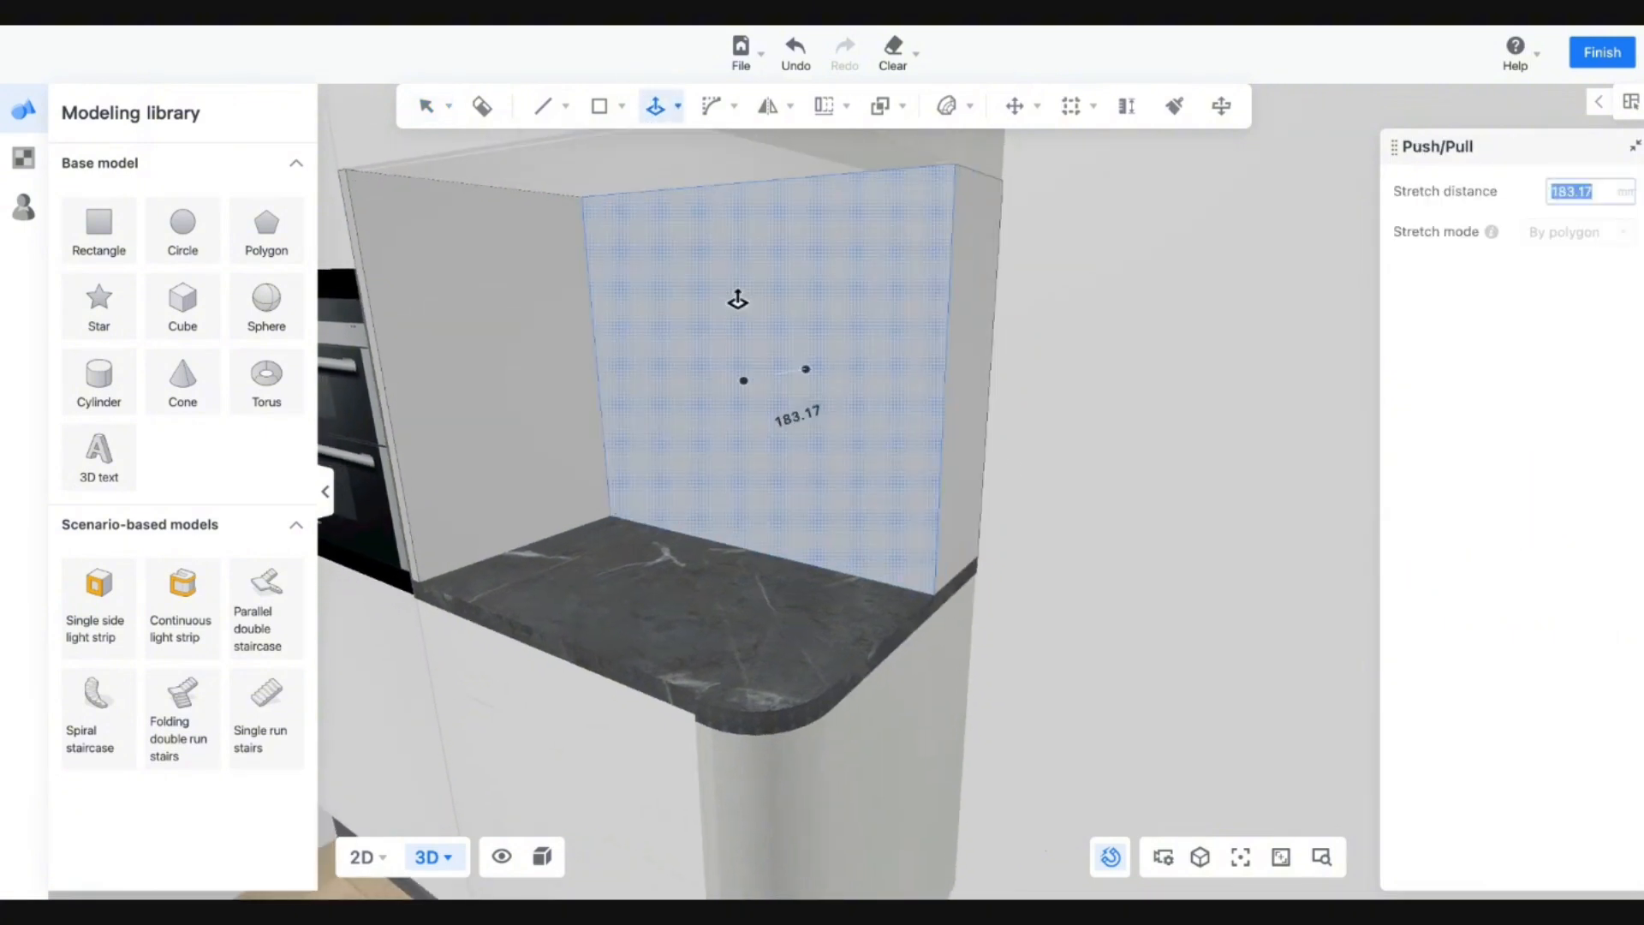
{"action": "type", "text": "209.34"}
{"action": "key", "text": "Return"}
{"action": "key", "text": "Escape"}
{"action": "scroll", "coordinate": [875, 489], "scroll_direction": "down", "scroll_amount": 3}
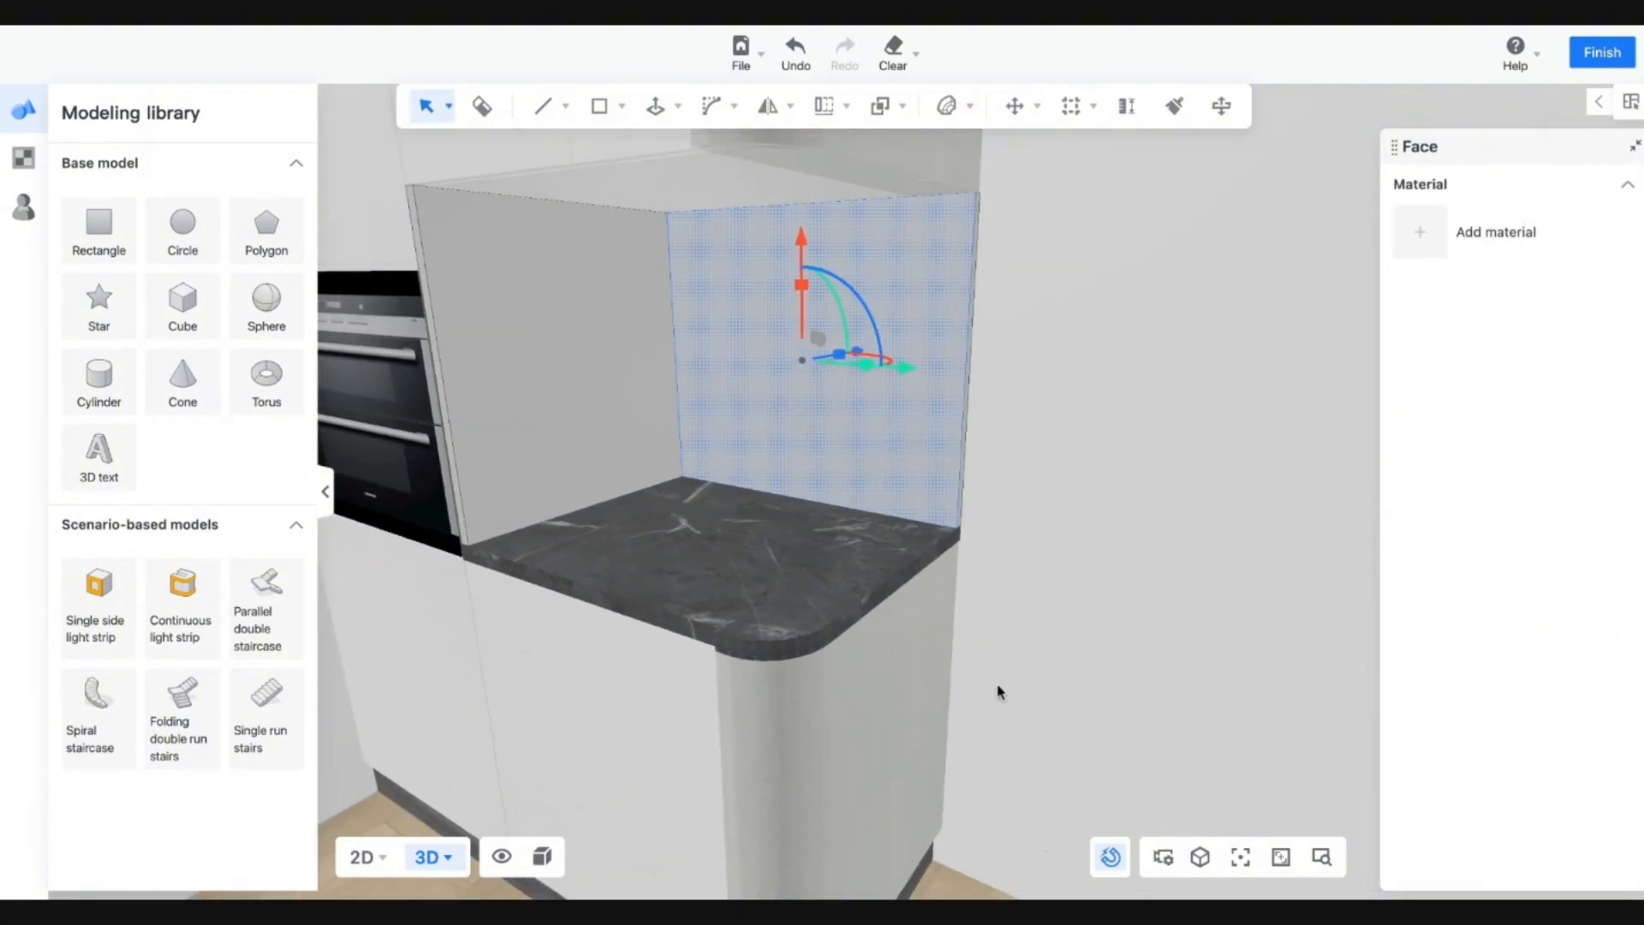
{"action": "middle_click_drag", "start_coordinate": [998, 691], "coordinate": [1047, 682]}
{"action": "scroll", "coordinate": [928, 591], "scroll_direction": "up", "scroll_amount": 1}
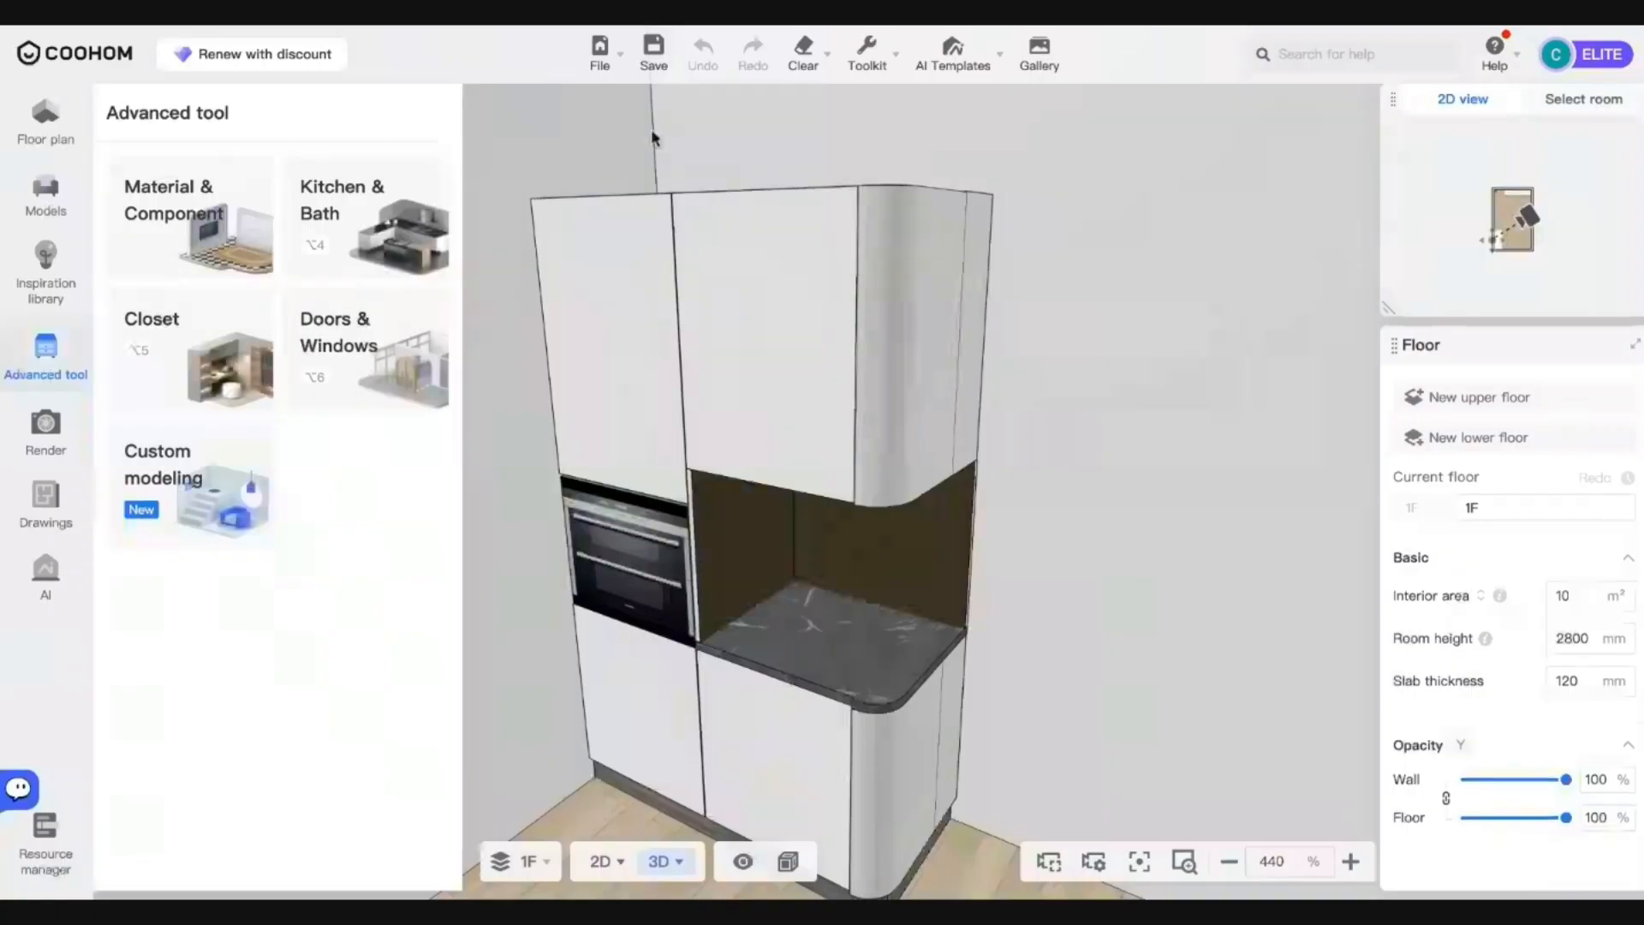
Select the left tall oven cabinet in cabinet customisation and test opening and closing its doors.
{"action": "mouse_move", "coordinate": [1064, 579]}
{"action": "left_mouse_down"}
{"action": "mouse_move", "coordinate": [1035, 541]}
{"action": "mouse_move", "coordinate": [925, 573]}
{"action": "mouse_move", "coordinate": [1190, 576]}
{"action": "mouse_move", "coordinate": [1086, 577]}
{"action": "left_mouse_up"}
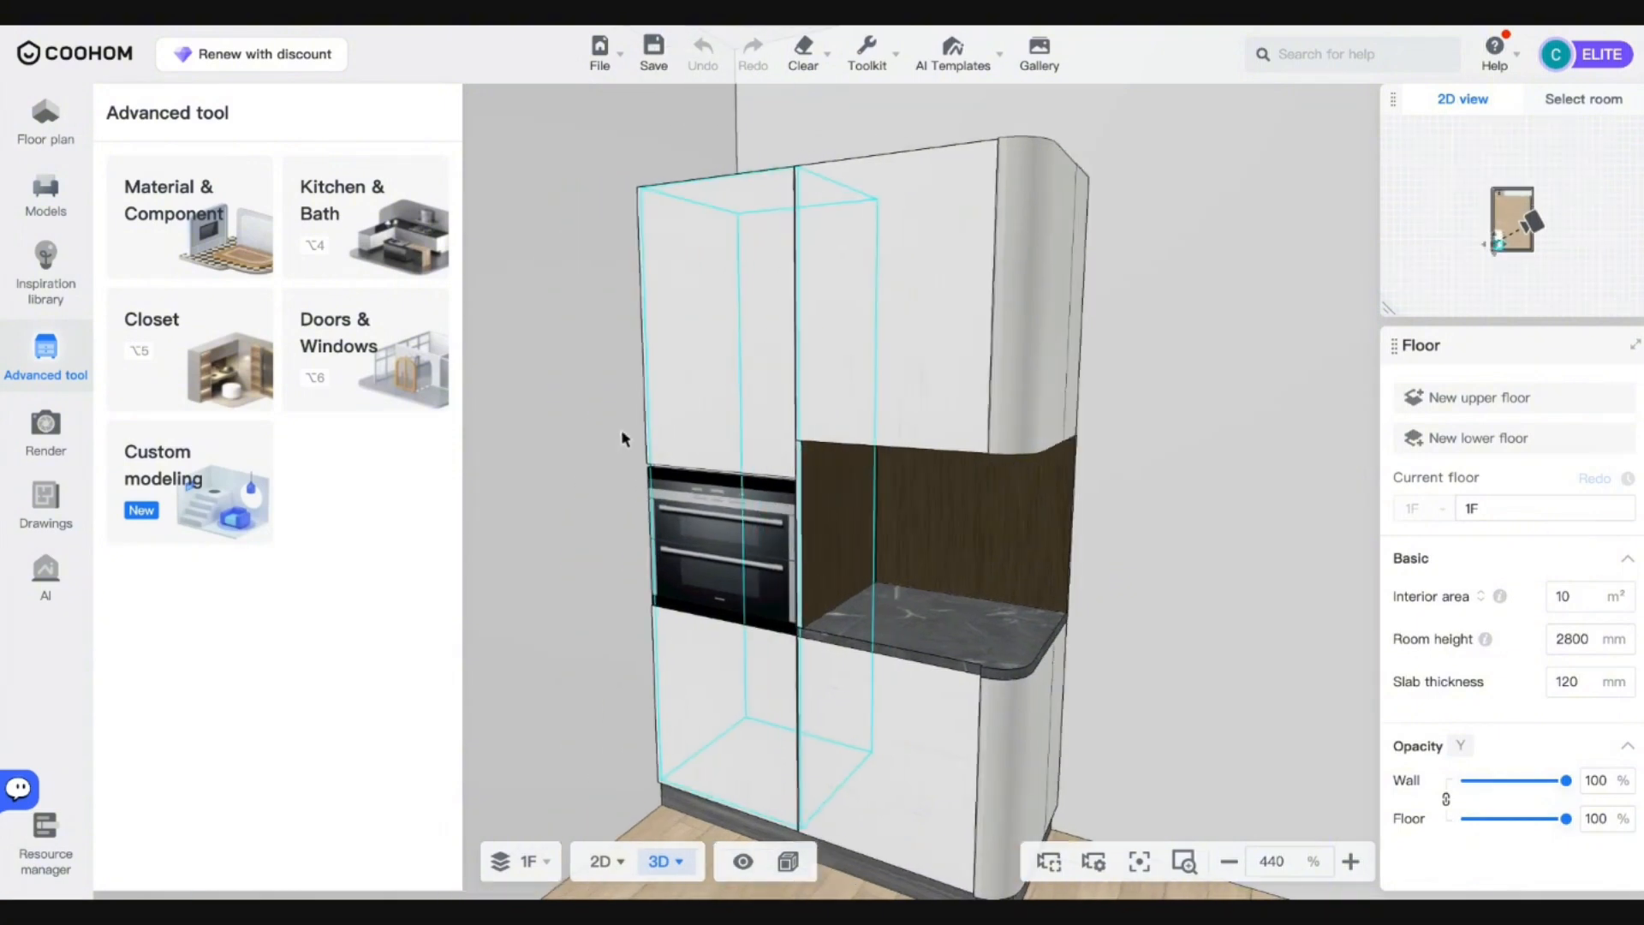
{"action": "left_click", "coordinate": [742, 378]}
{"action": "left_click", "coordinate": [930, 124]}
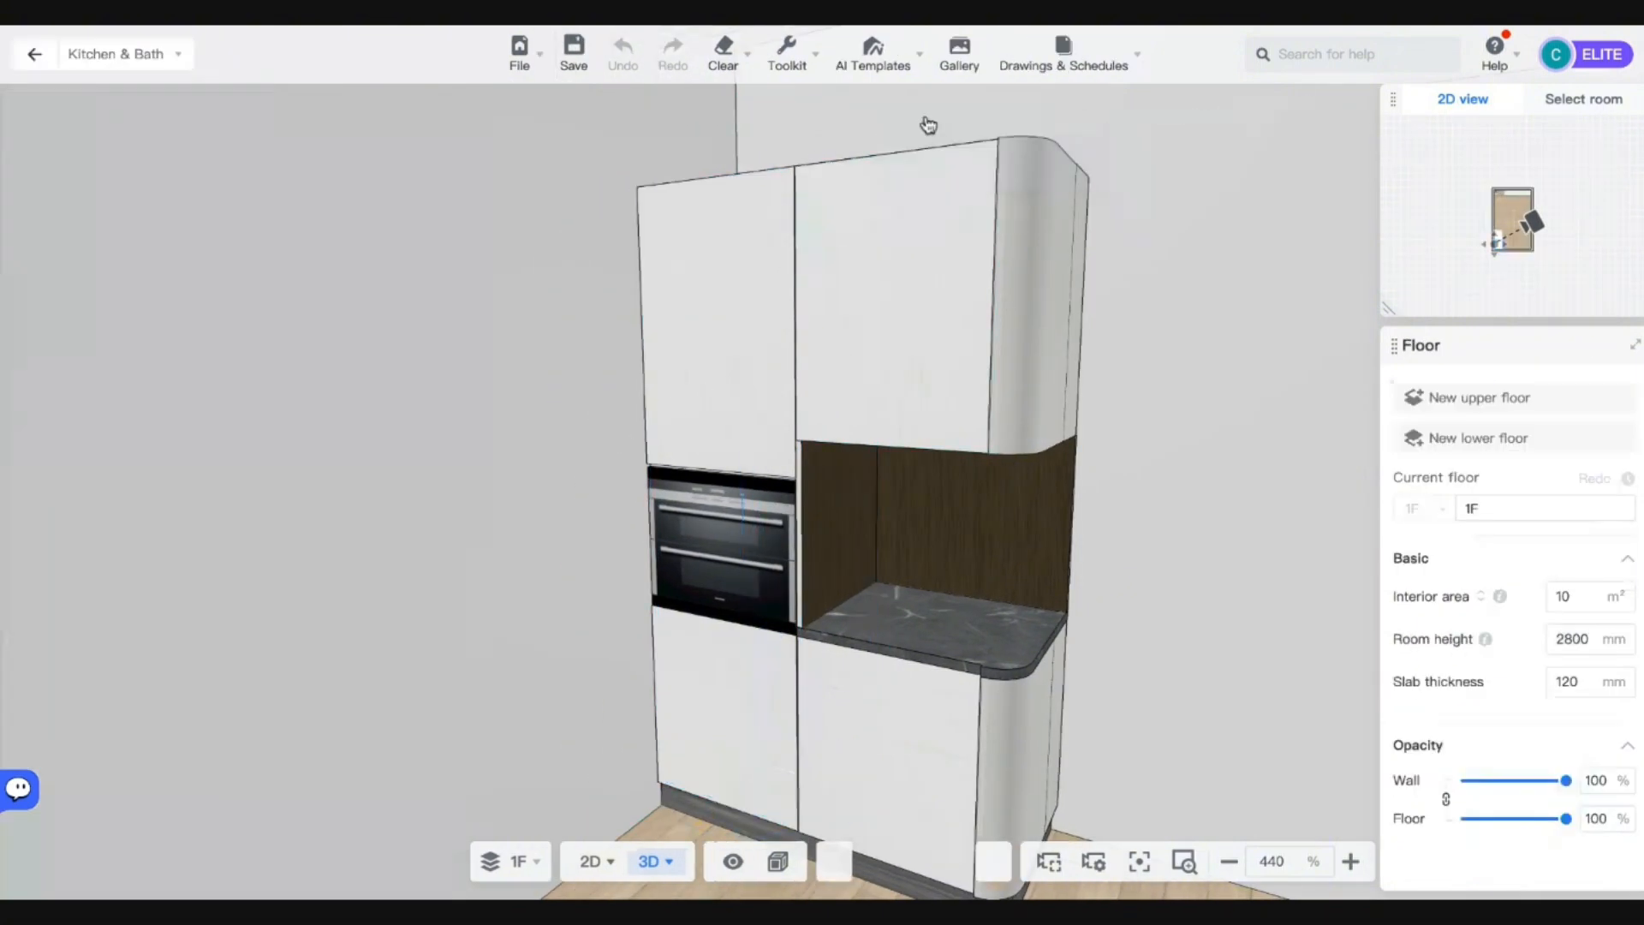
{"action": "left_click", "coordinate": [734, 409]}
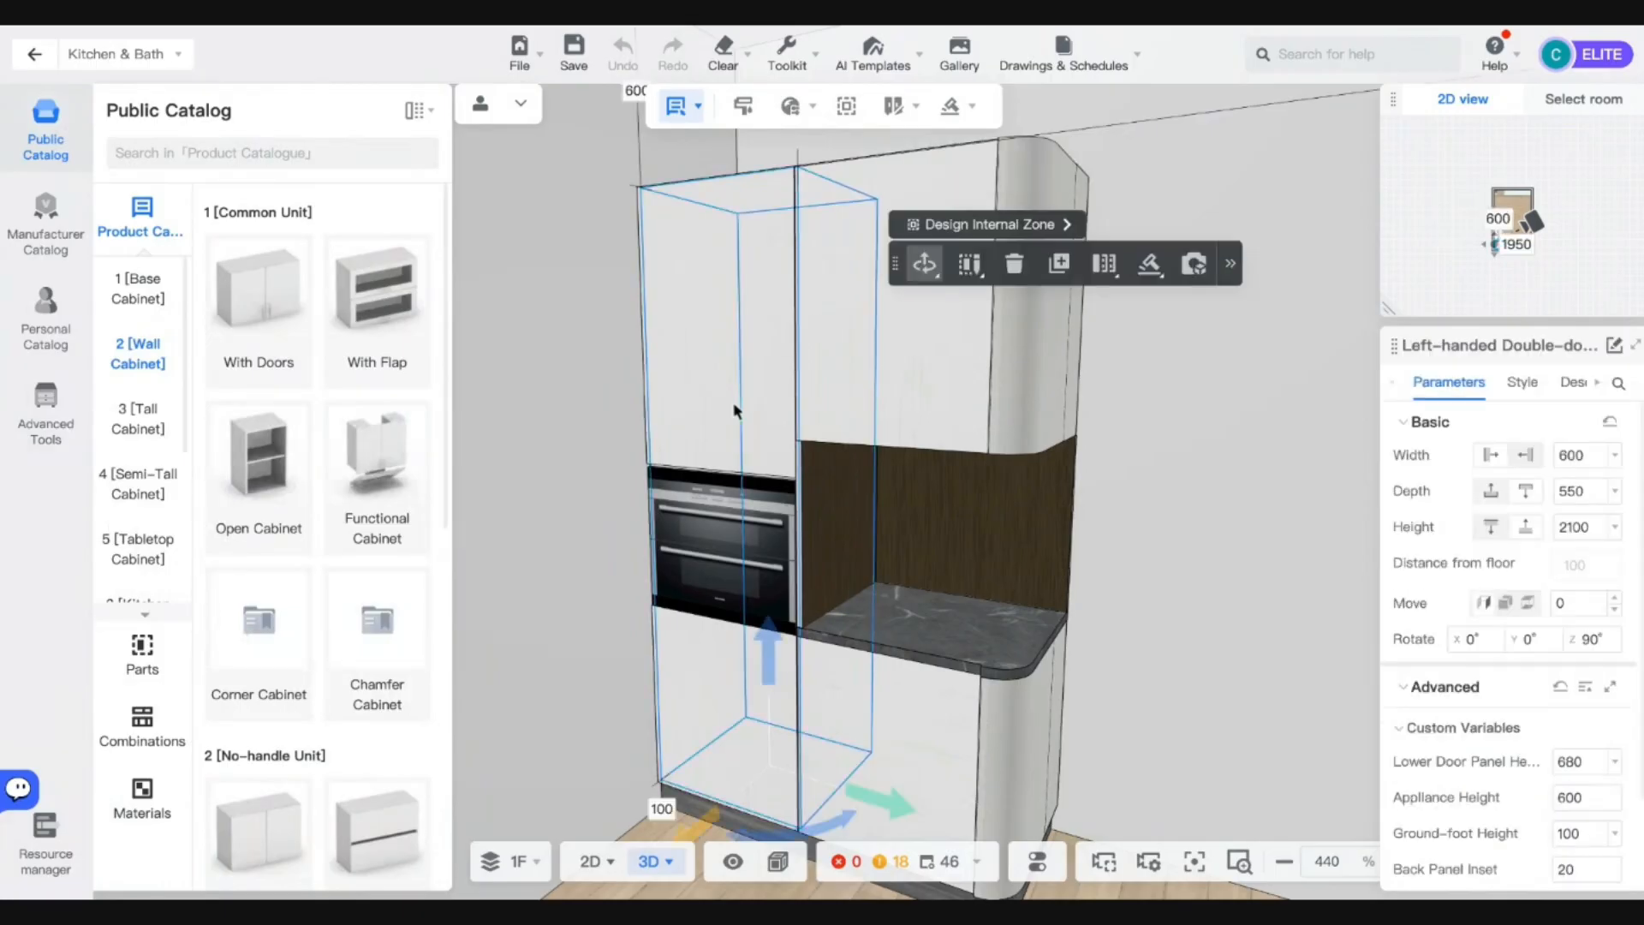
{"action": "key", "text": "o"}
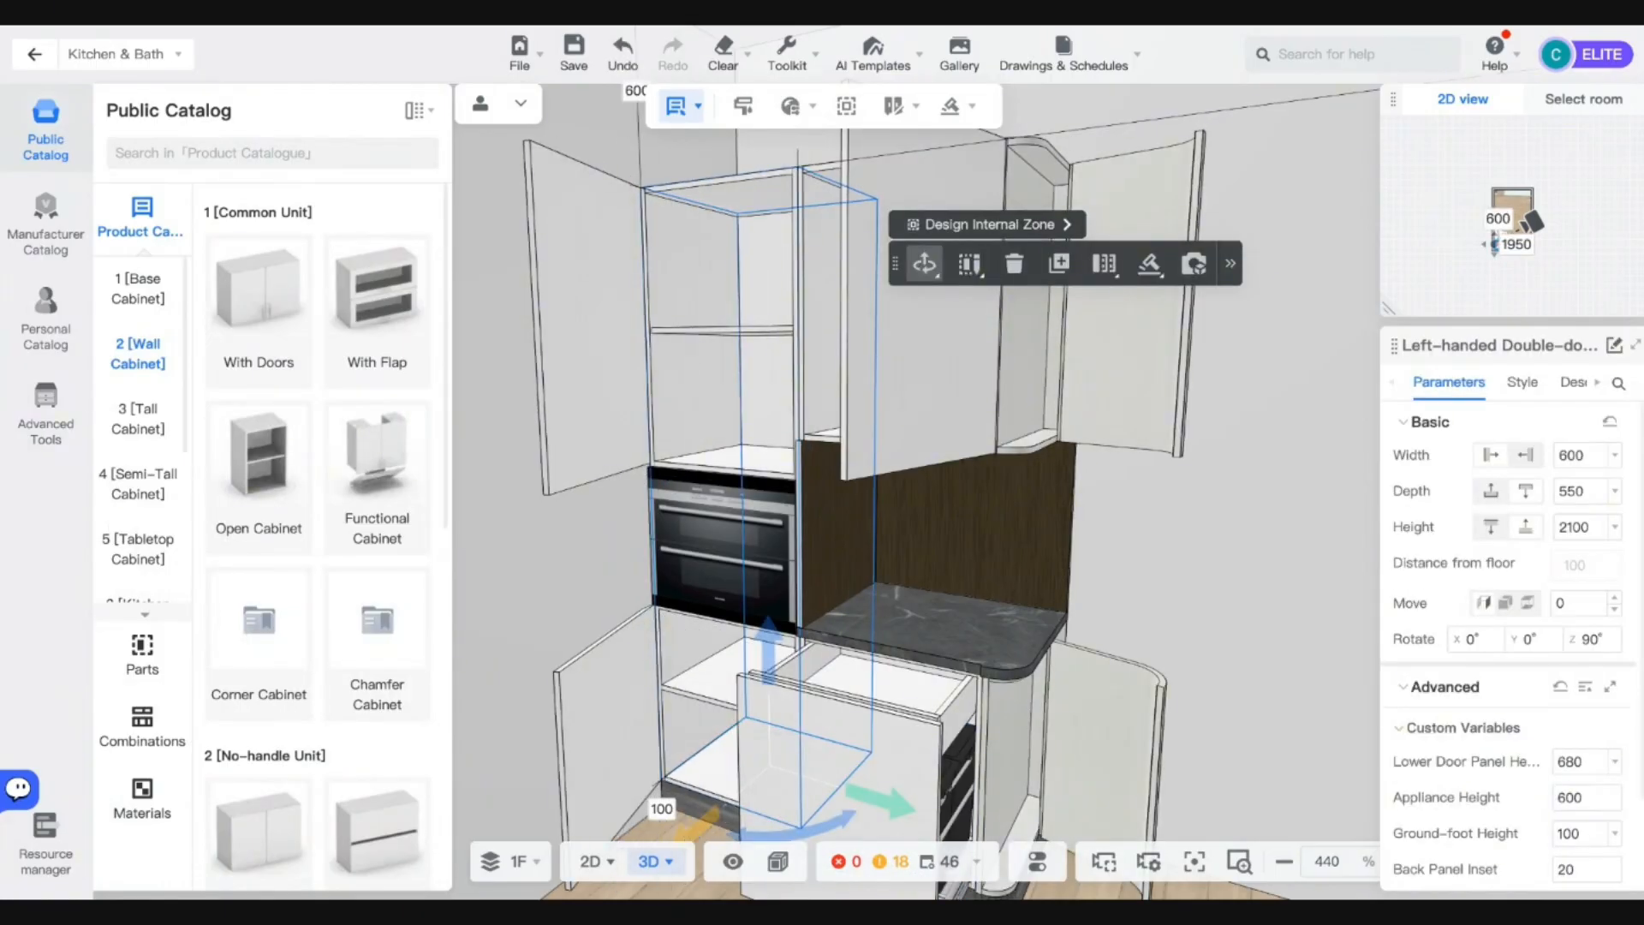
{"action": "key", "text": "o"}
Reselect the whole left tall cabinet and show its Style settings.
{"action": "middle_click_drag", "start_coordinate": [1148, 490], "coordinate": [1047, 490]}
{"action": "scroll", "coordinate": [1046, 490], "scroll_direction": "down", "scroll_amount": 1}
{"action": "left_click", "coordinate": [1045, 490]}
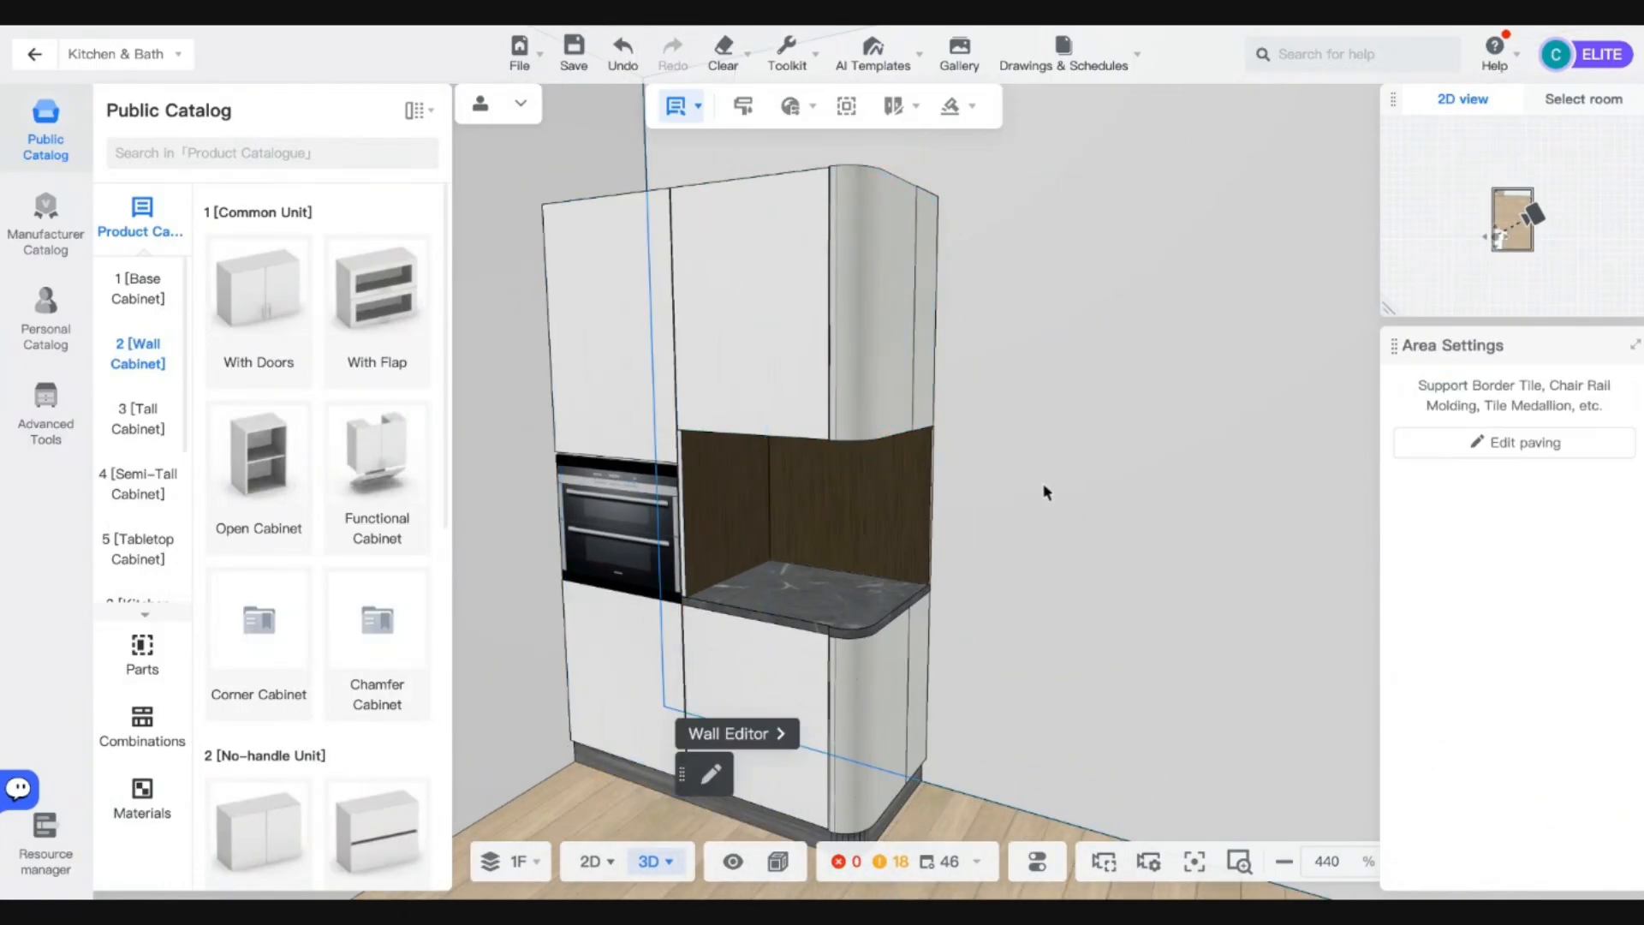
{"action": "left_click_drag", "start_coordinate": [1045, 493], "coordinate": [1082, 551]}
{"action": "scroll", "coordinate": [1083, 551], "scroll_direction": "up", "scroll_amount": 3}
{"action": "scroll", "coordinate": [1082, 552], "scroll_direction": "down", "scroll_amount": 4}
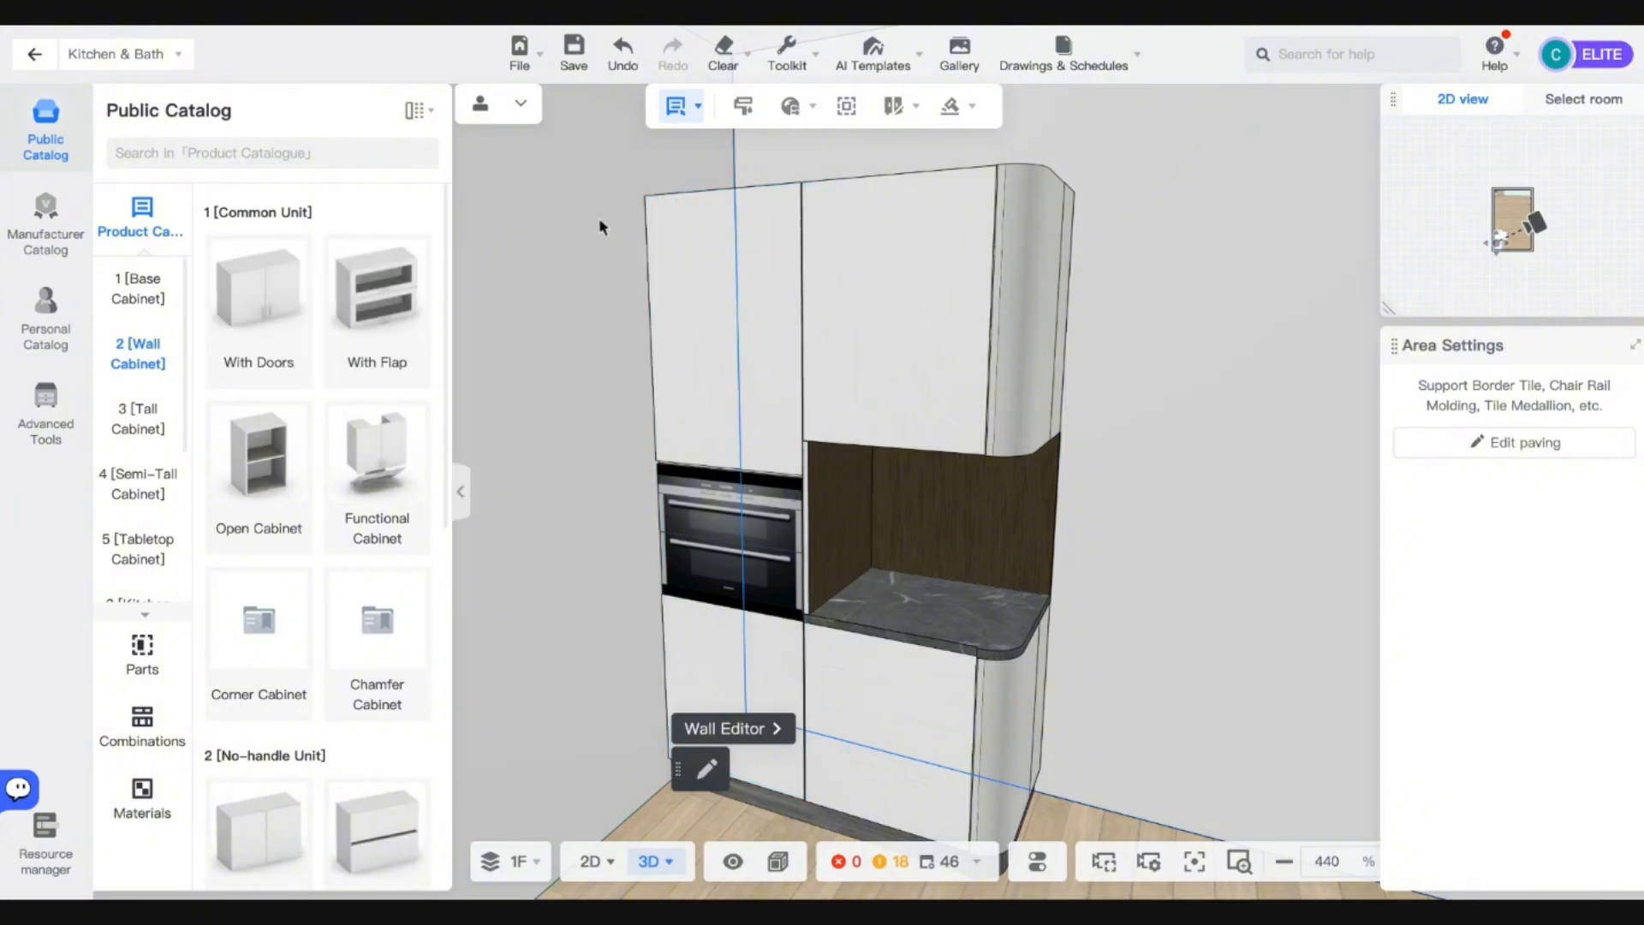
{"action": "left_click", "coordinate": [708, 337]}
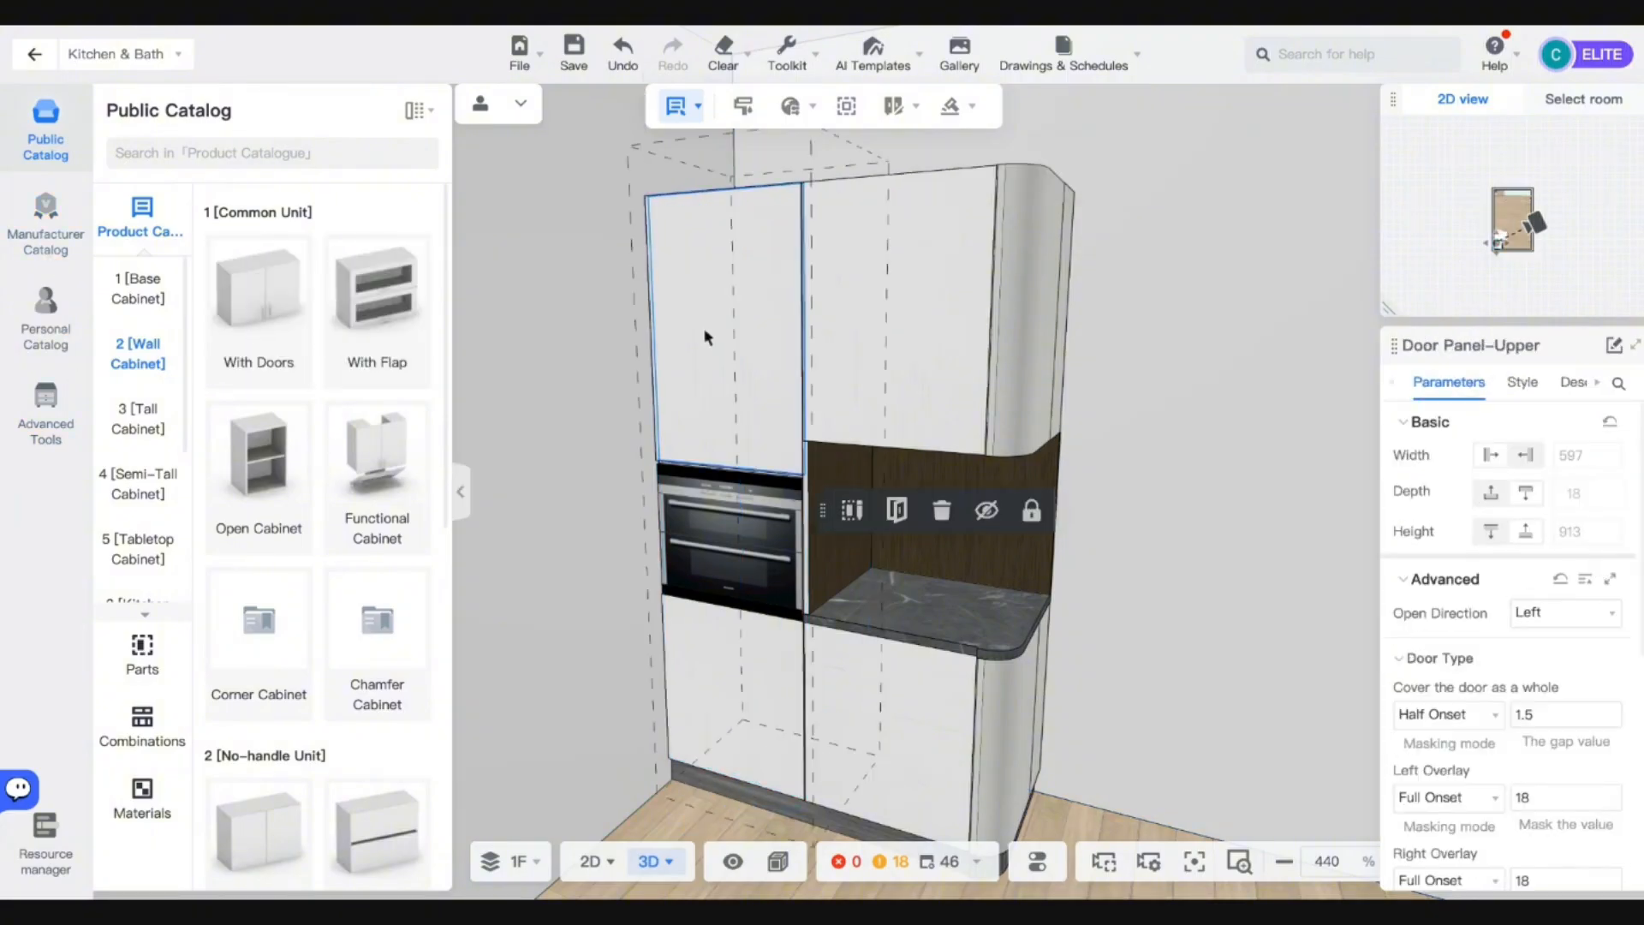
{"action": "left_click", "coordinate": [1178, 411]}
{"action": "left_click", "coordinate": [711, 342]}
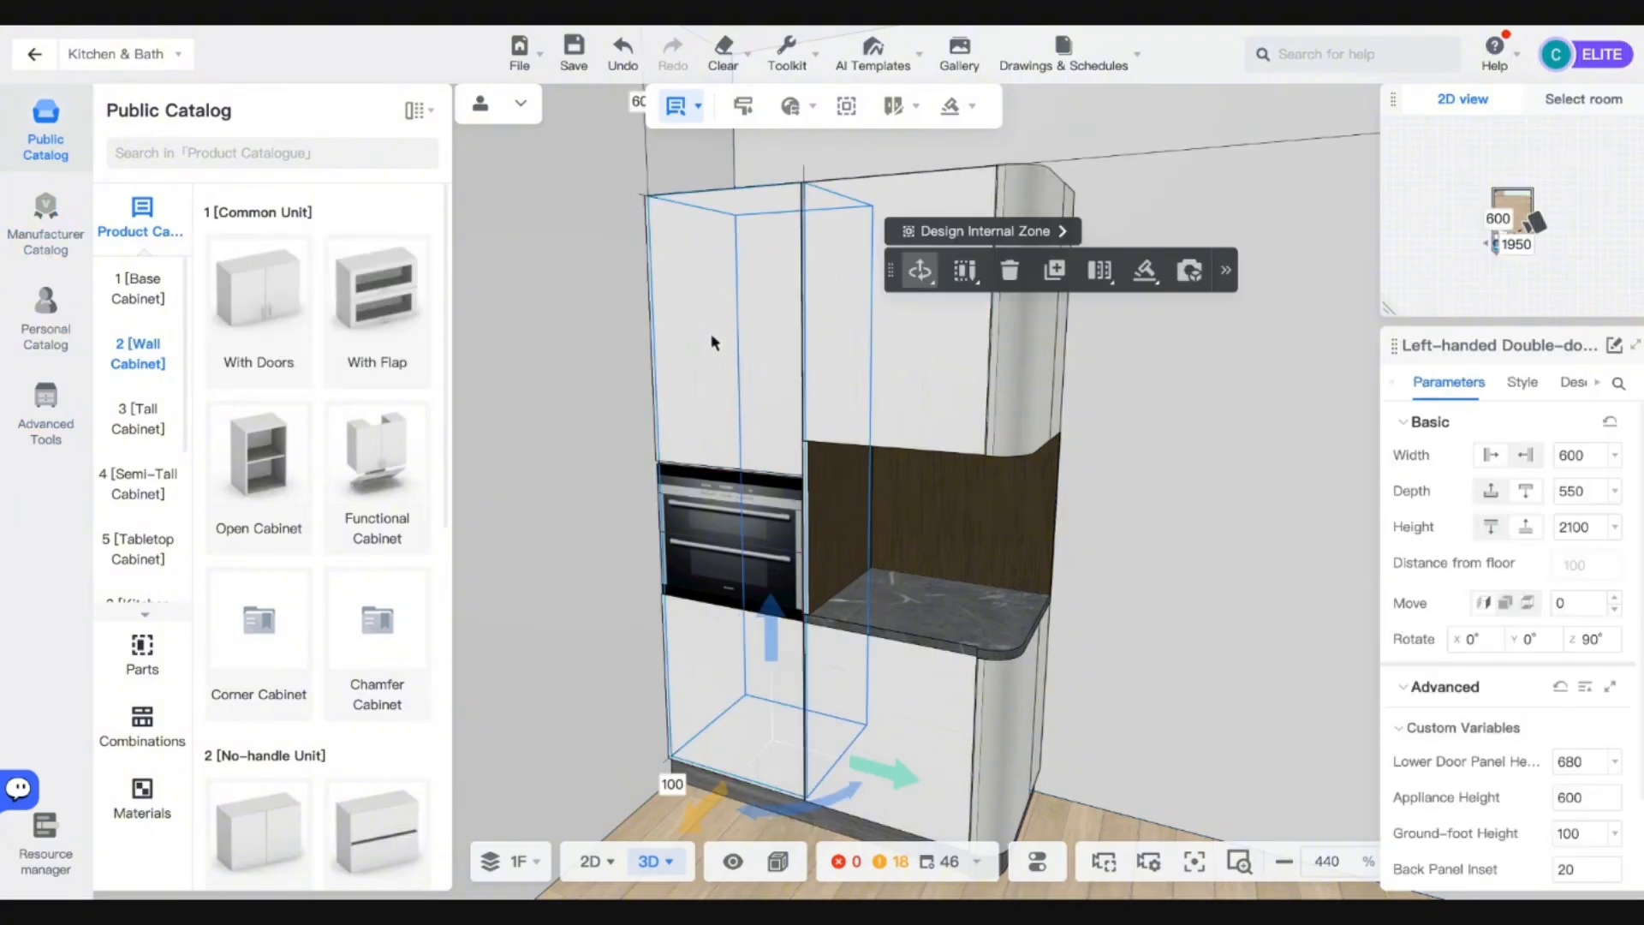
{"action": "left_click", "coordinate": [1523, 382]}
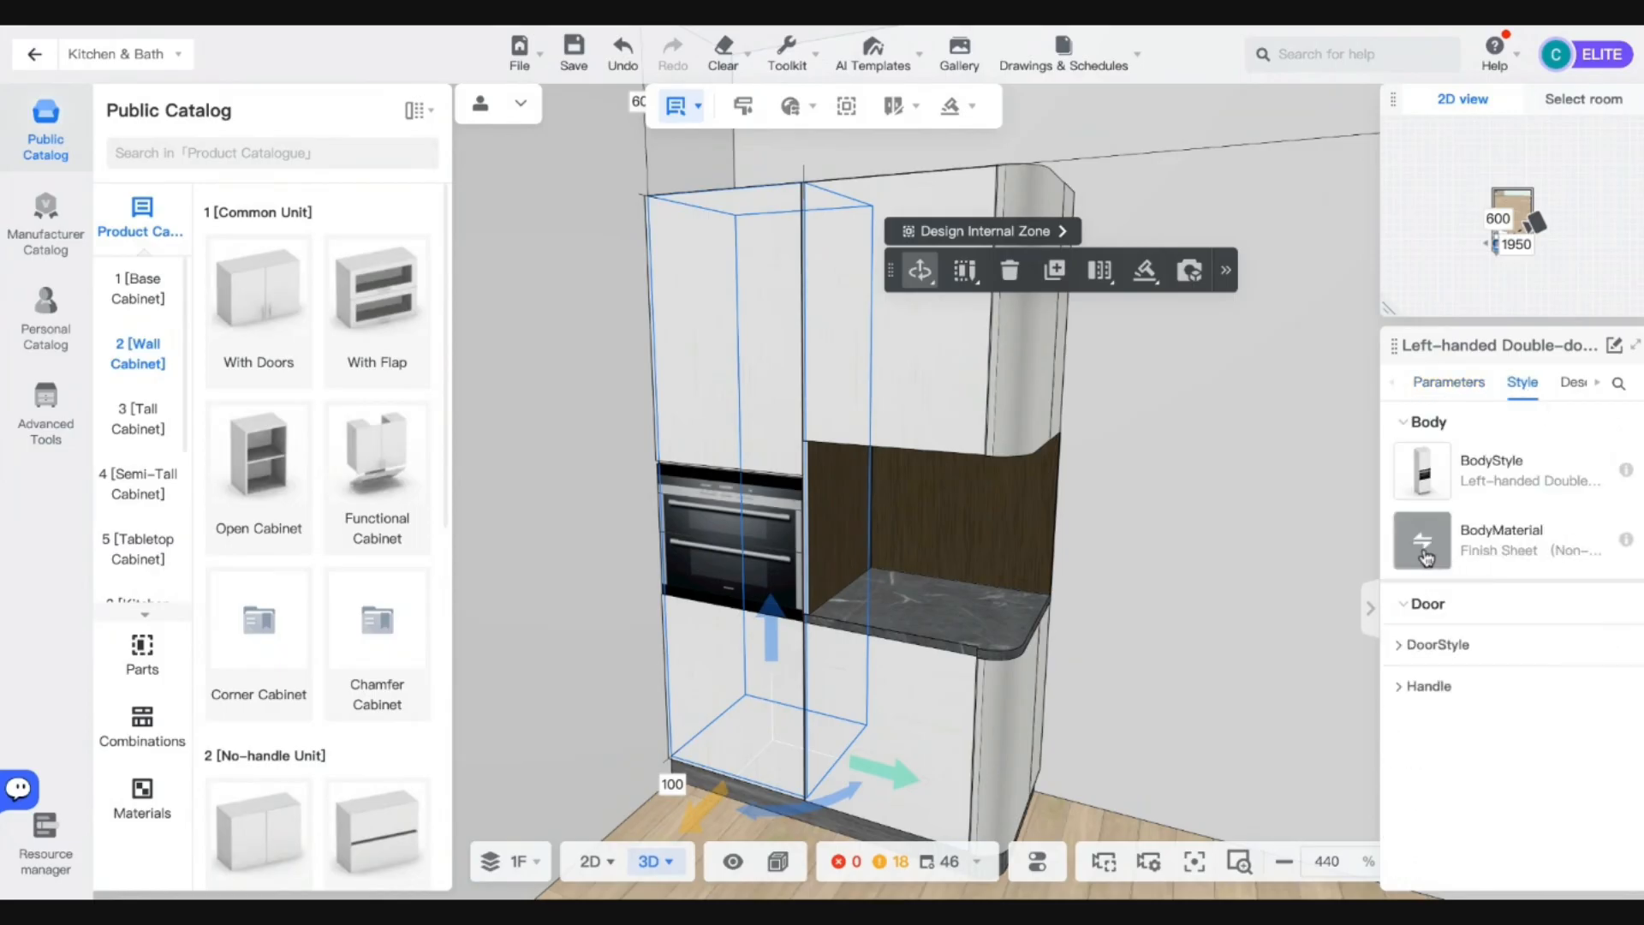
Search 'grey' for the body material, apply Opaque Wood Sealer-Blue grey, and favourite it.
{"action": "left_click", "coordinate": [1421, 541]}
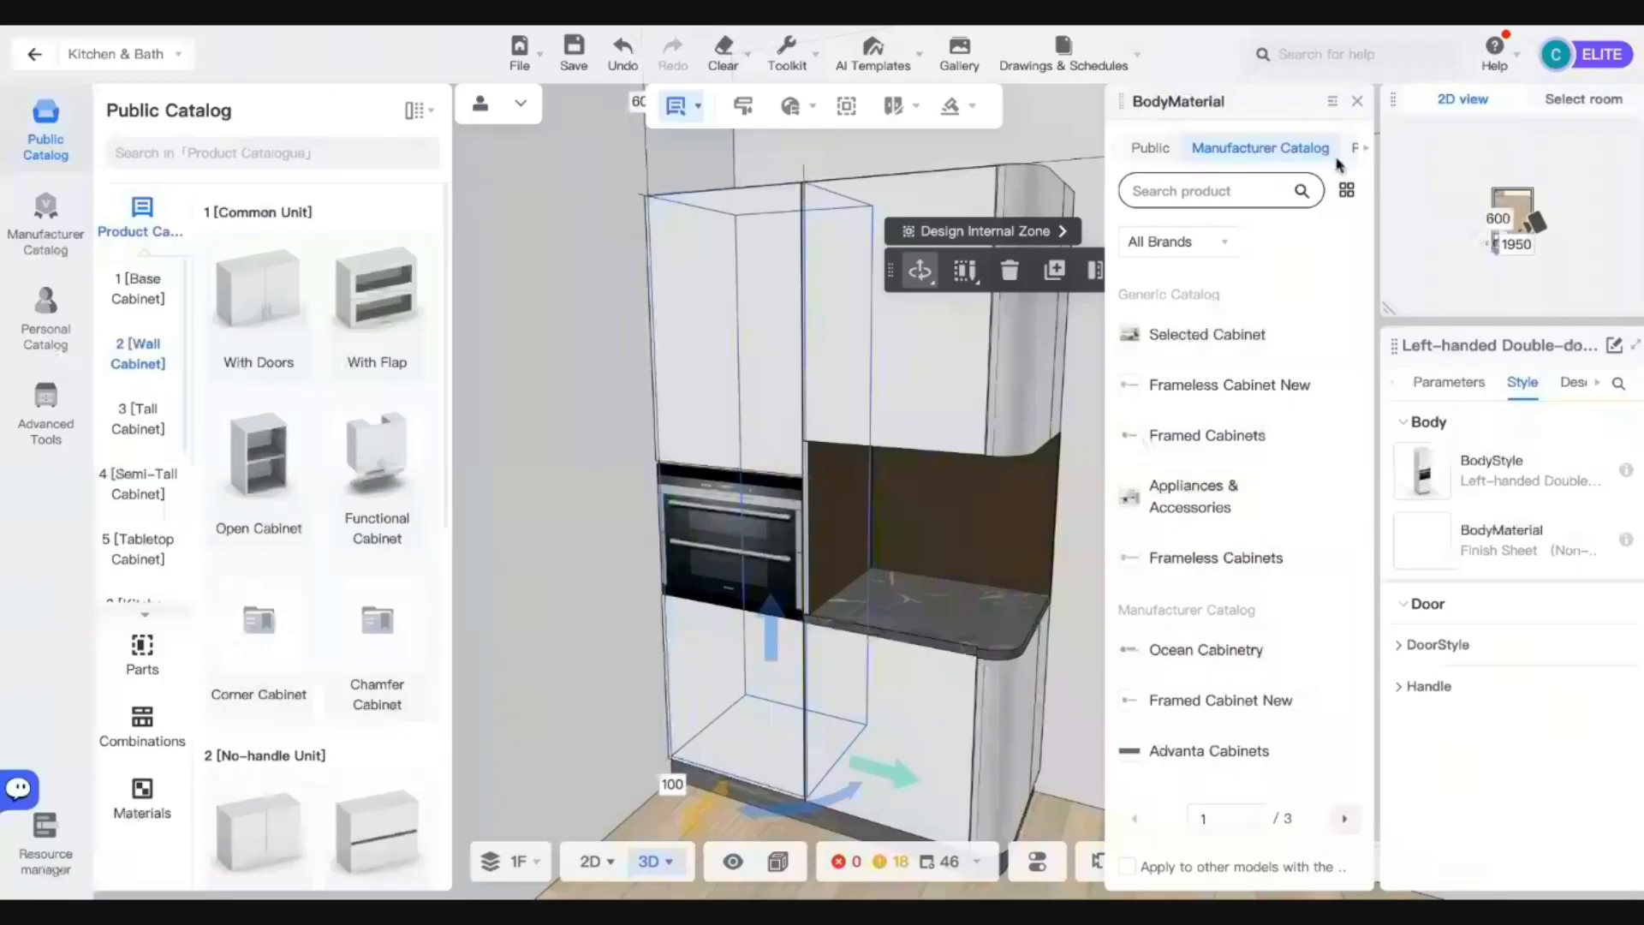
{"action": "left_click", "coordinate": [1150, 149]}
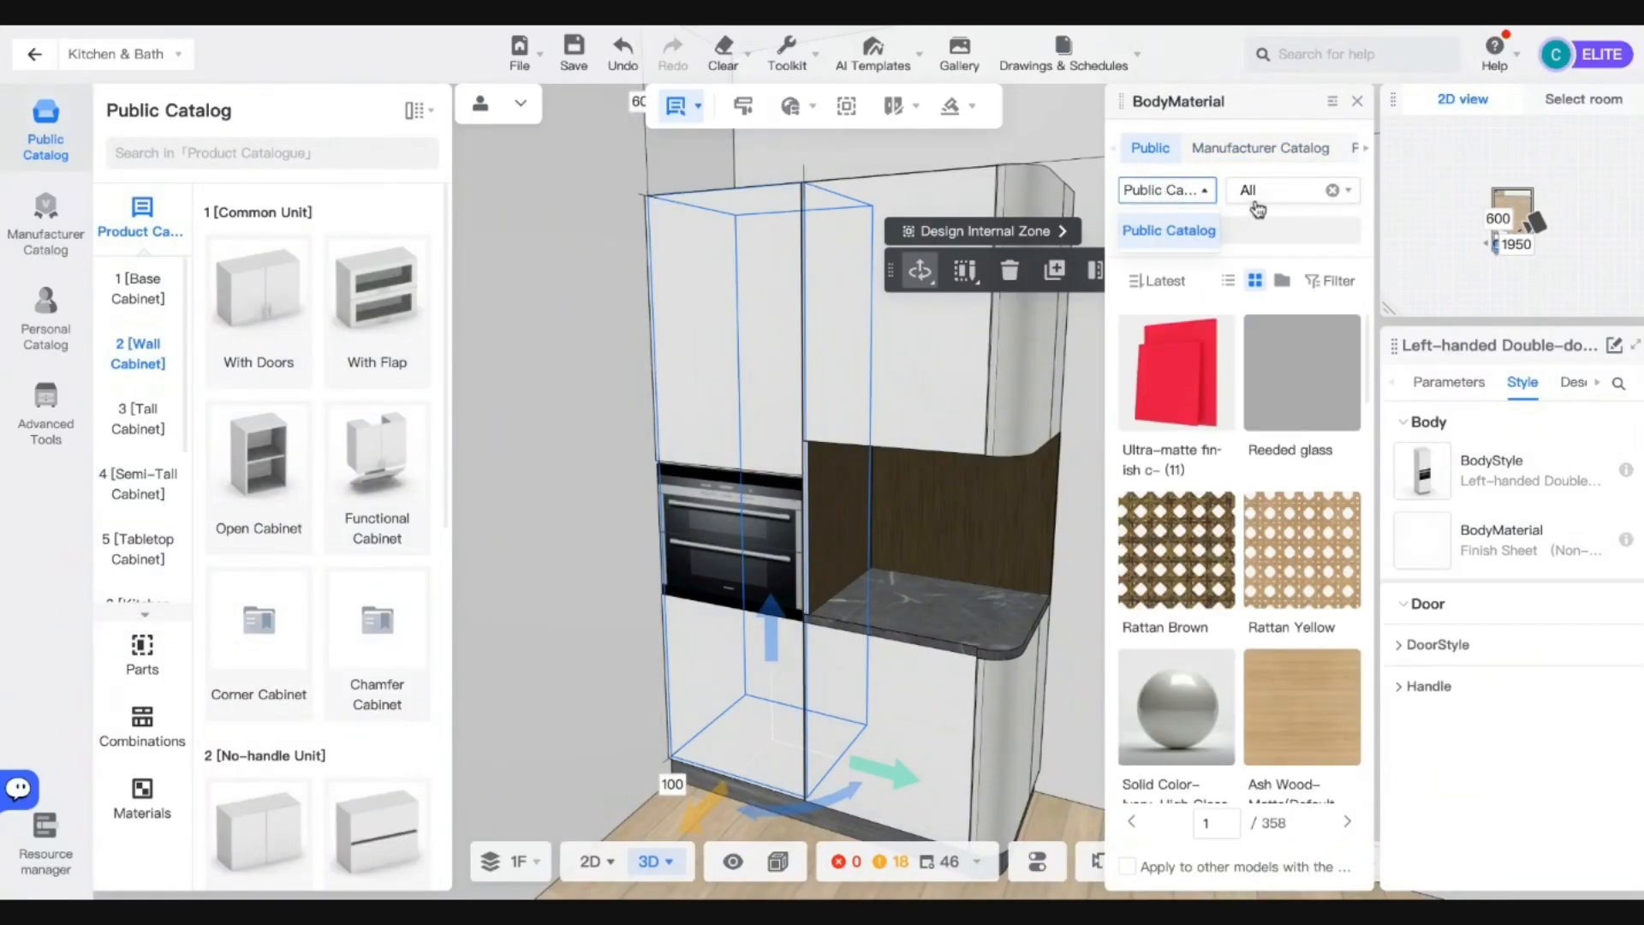
{"action": "left_click", "coordinate": [1252, 228]}
{"action": "type", "text": "grey"}
{"action": "key", "text": "Return"}
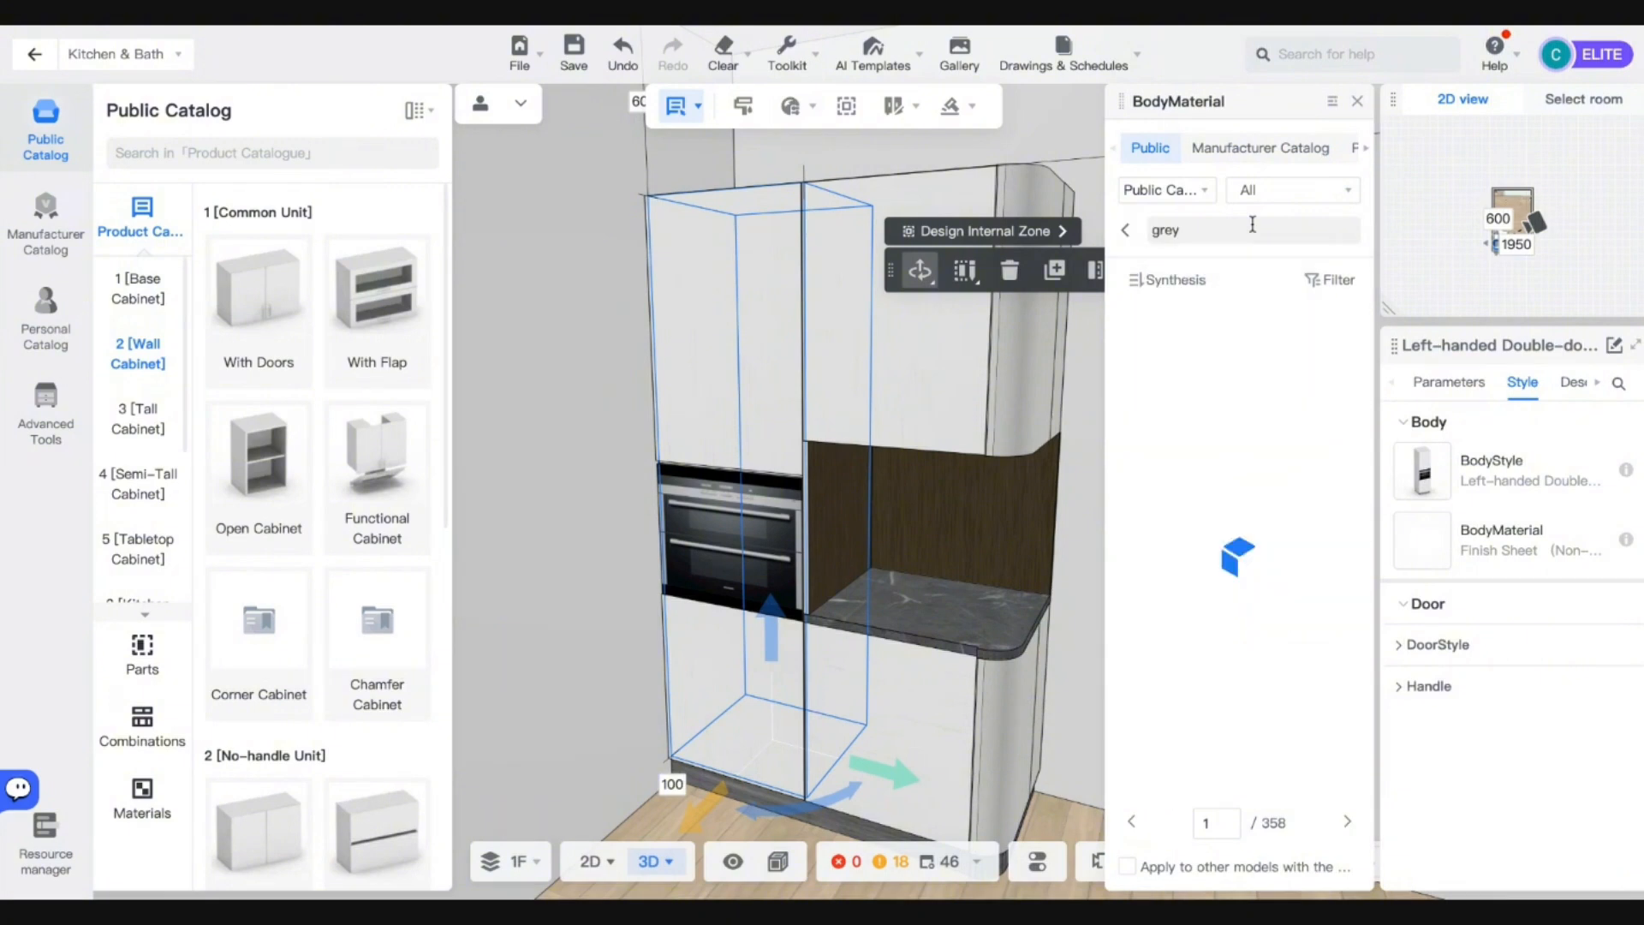
{"action": "scroll", "coordinate": [1263, 668], "scroll_direction": "down", "scroll_amount": 5}
{"action": "scroll", "coordinate": [1262, 667], "scroll_direction": "down", "scroll_amount": 2}
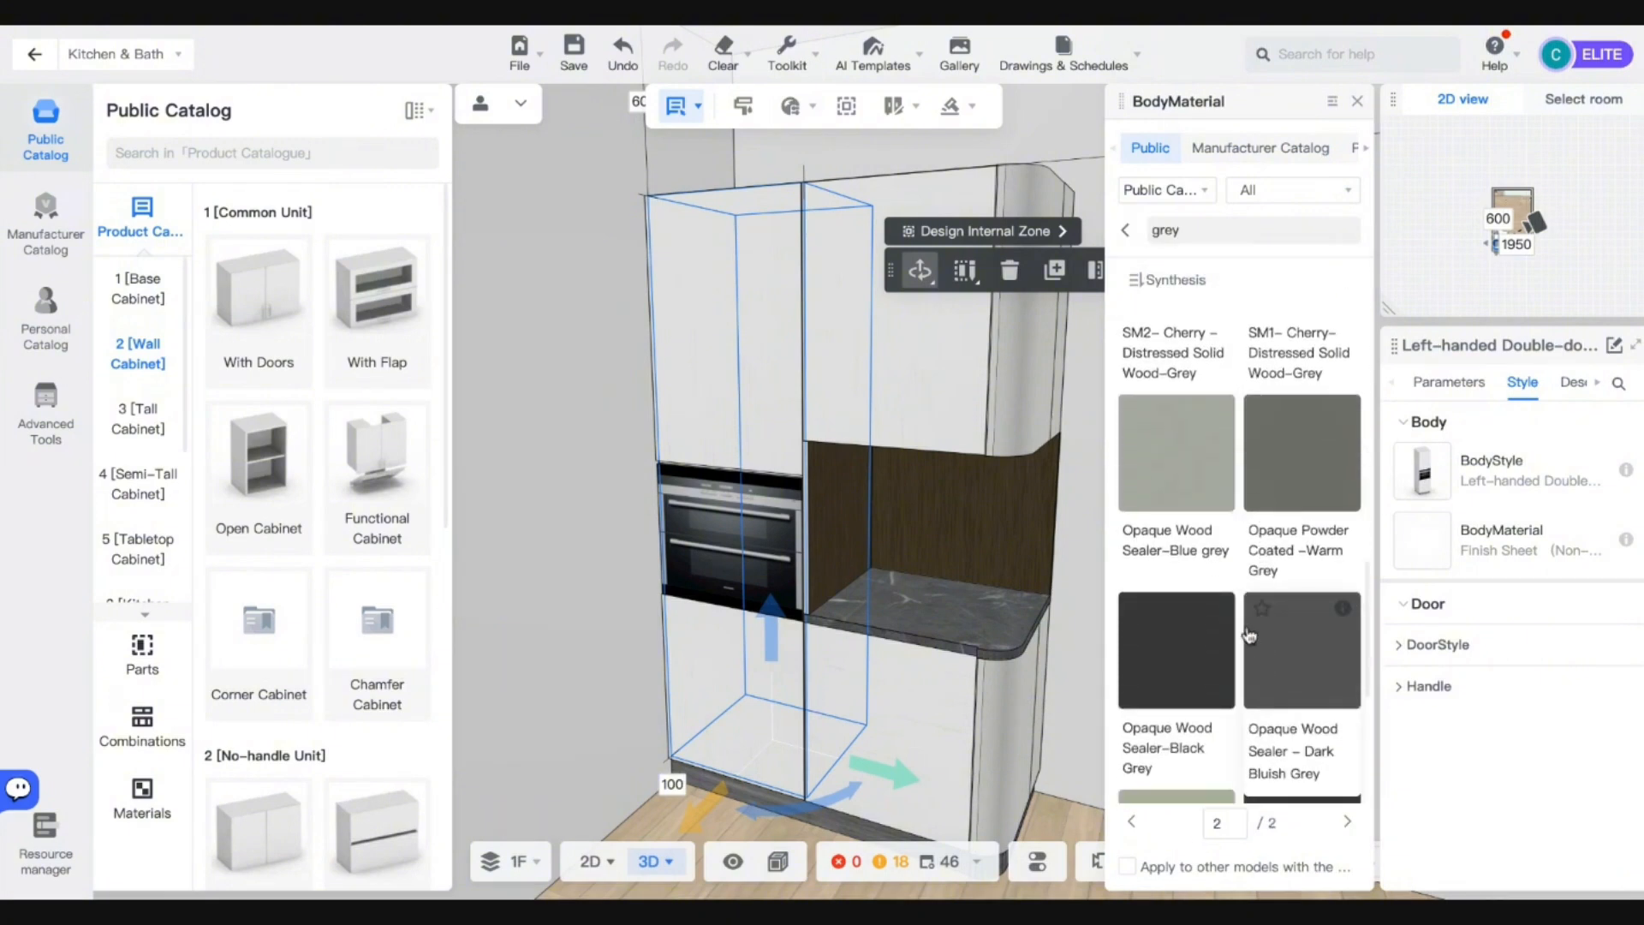
{"action": "left_click", "coordinate": [1144, 470]}
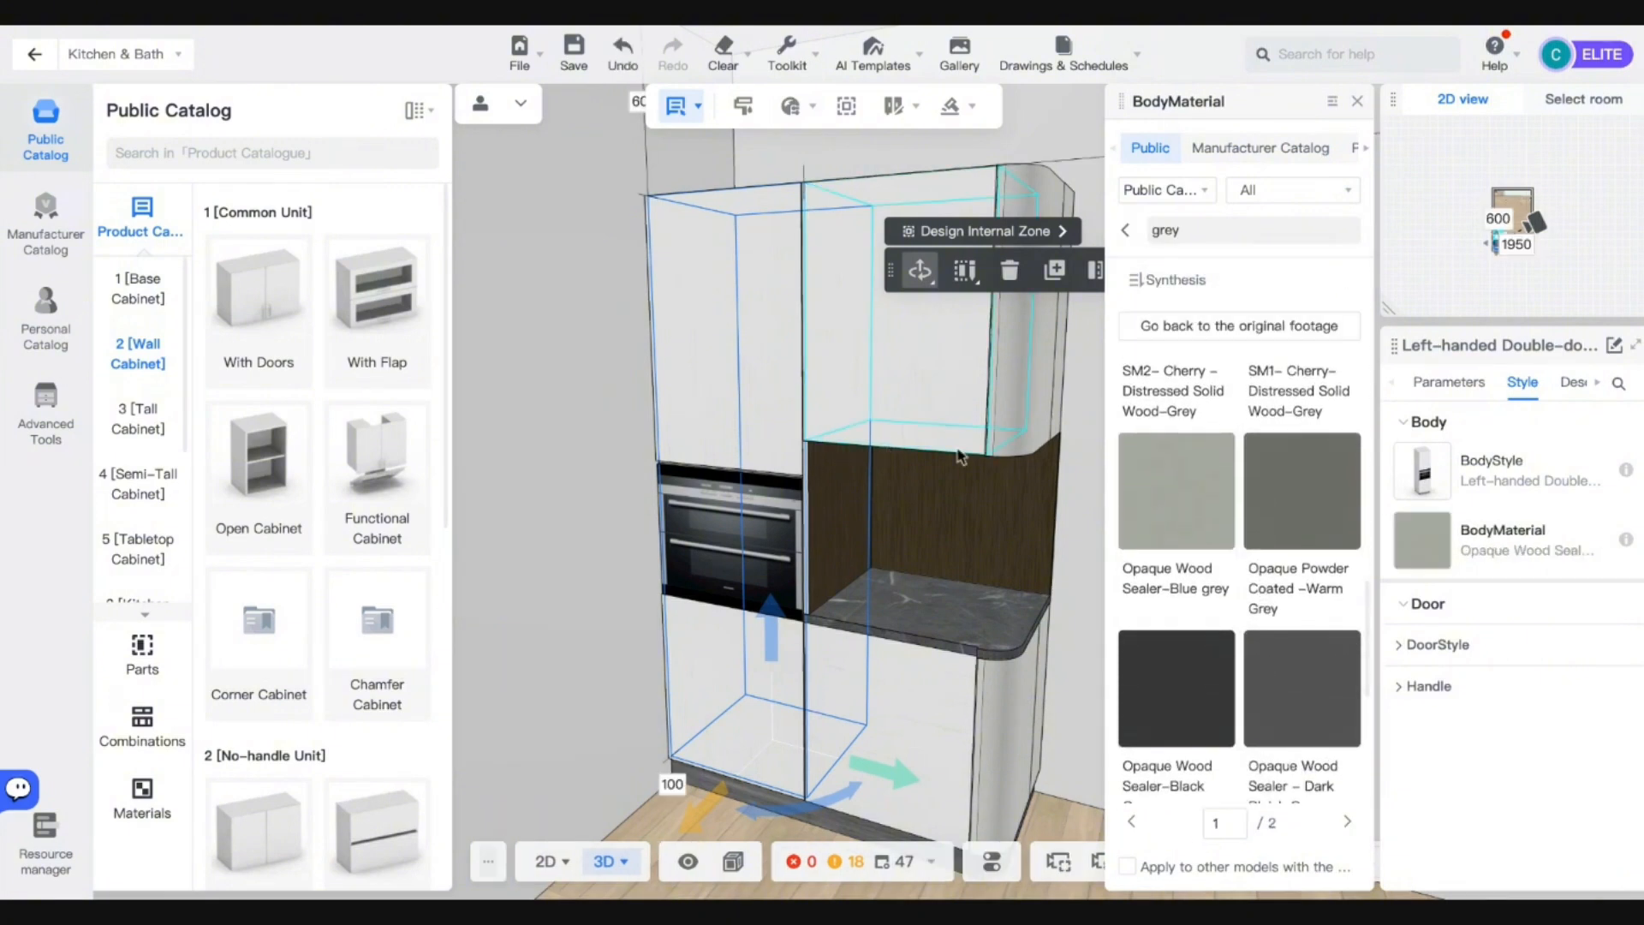
{"action": "scroll", "coordinate": [893, 584], "scroll_direction": "up", "scroll_amount": 3}
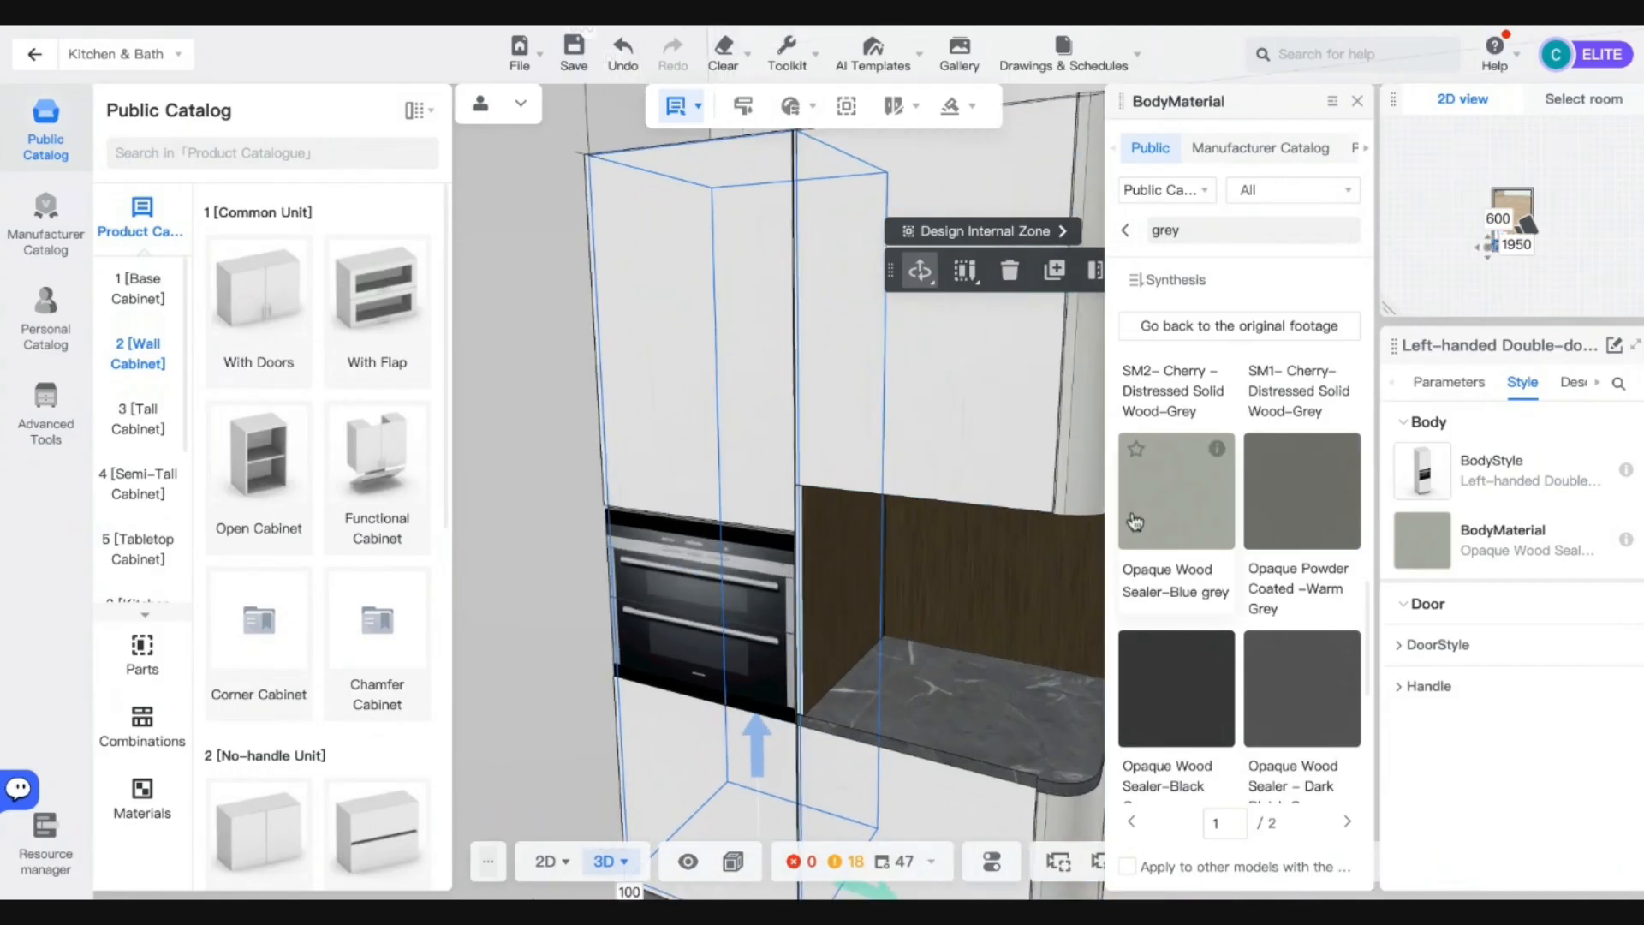
{"action": "left_click", "coordinate": [1137, 451]}
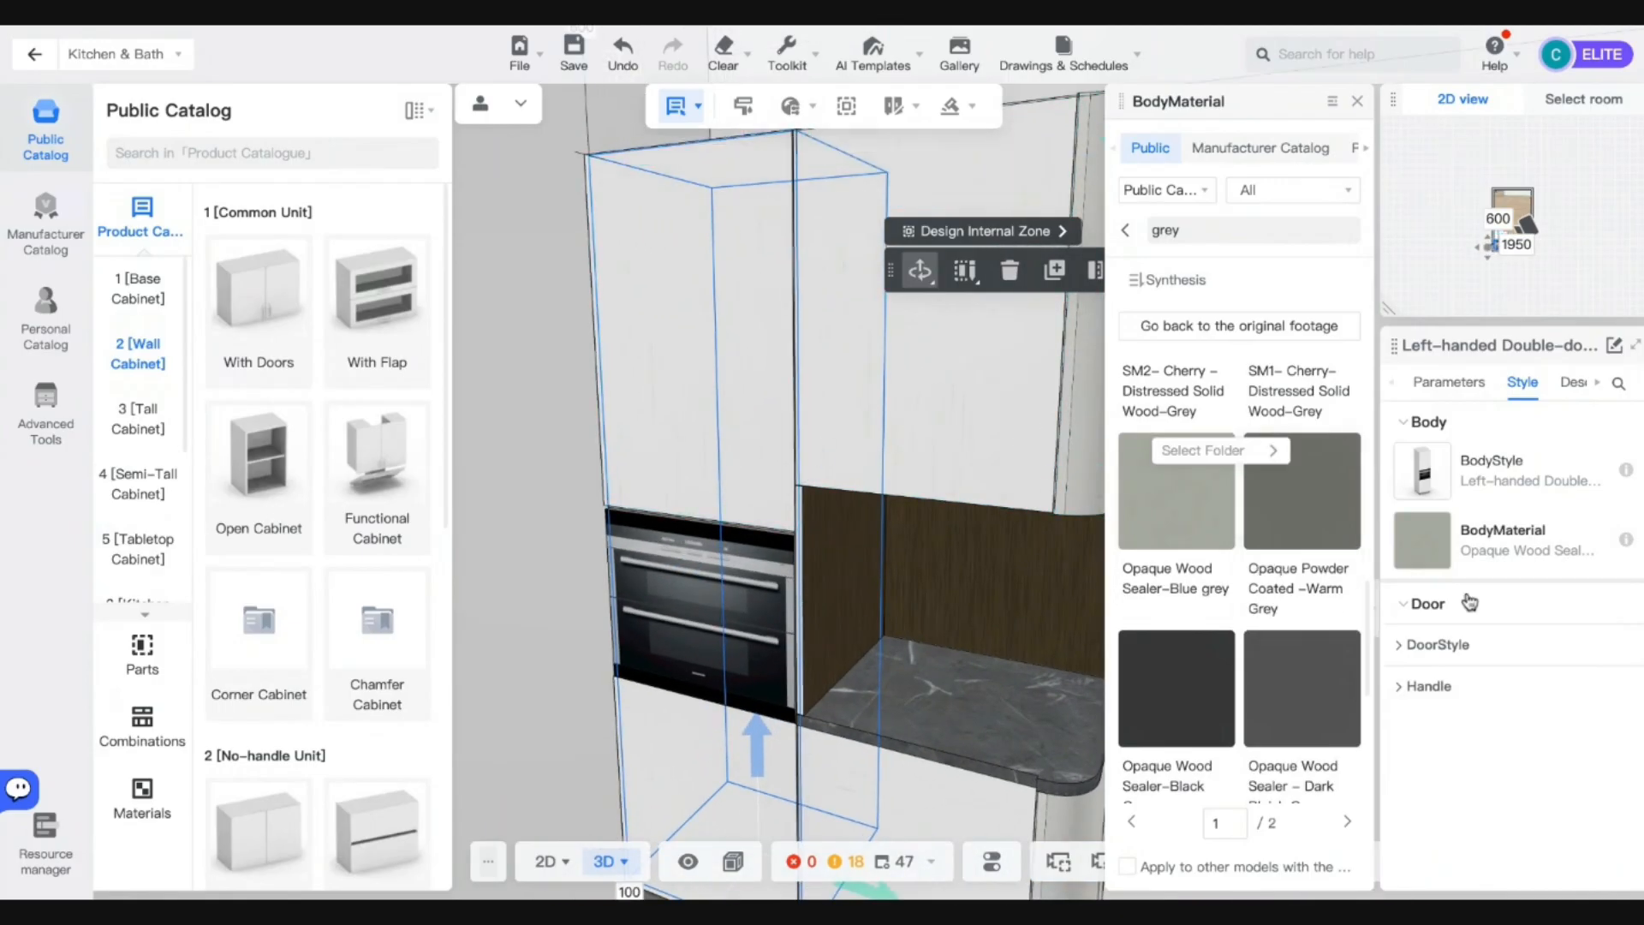
Set the door material to the favourited Opaque Wood Sealer-Blue grey.
{"action": "left_click", "coordinate": [1404, 644]}
{"action": "left_click", "coordinate": [1422, 762]}
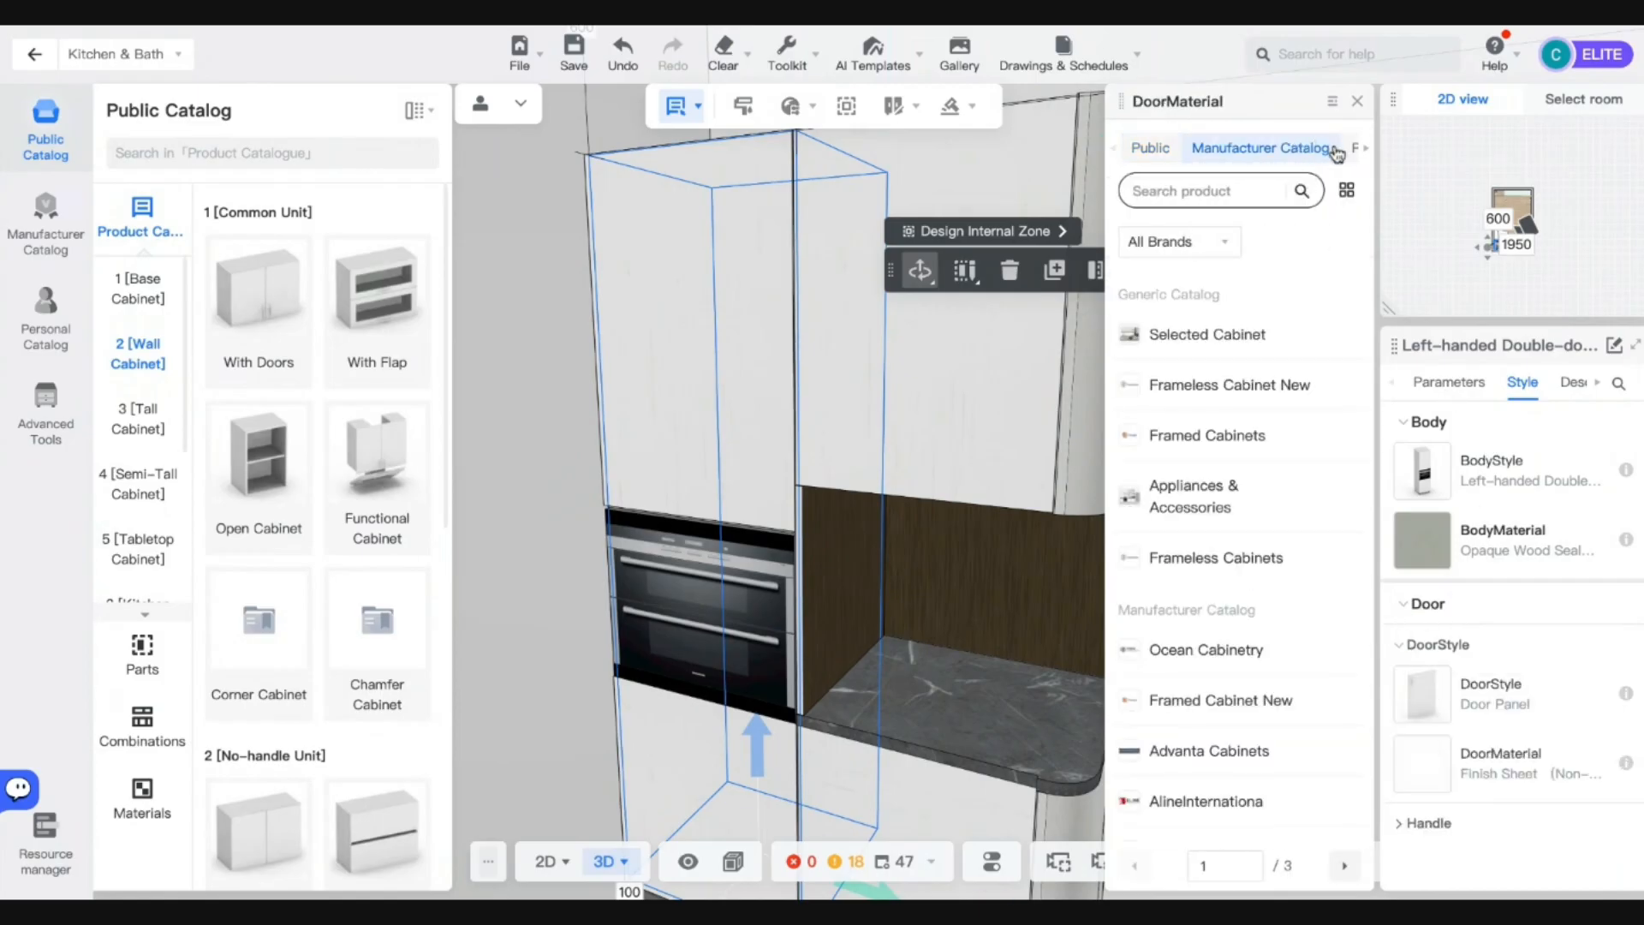
{"action": "left_click", "coordinate": [1365, 154]}
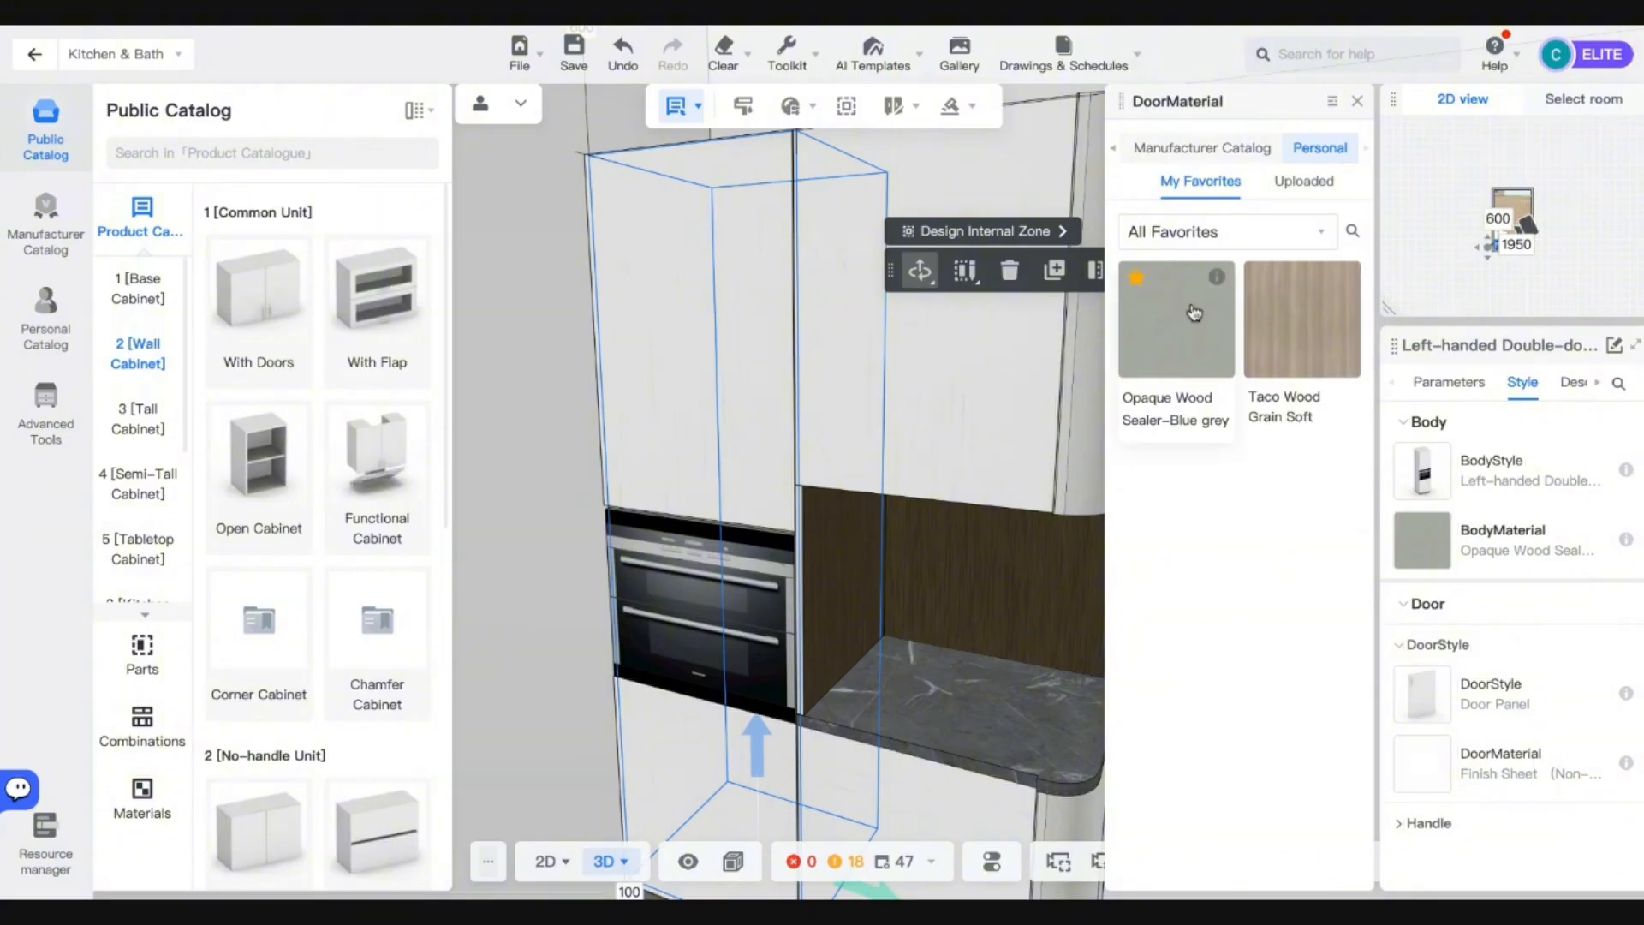
{"action": "left_click", "coordinate": [1195, 313]}
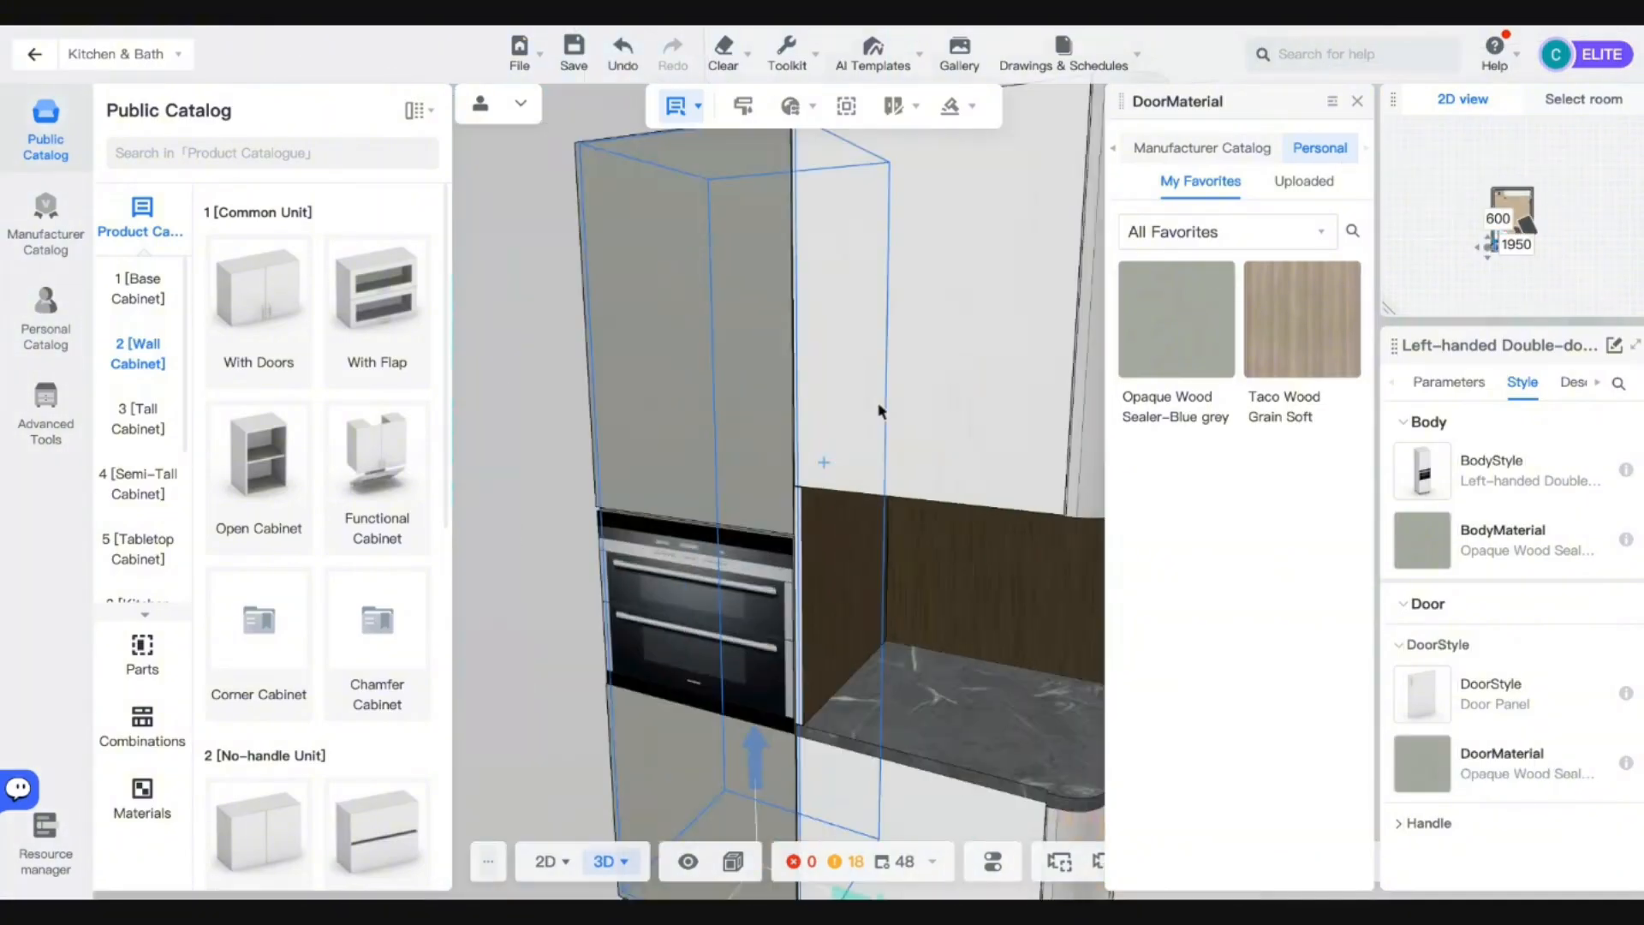
Brush the grey onto the upper wall cabinet, curved side panel and strip beside the oven.
{"action": "key", "text": "m"}
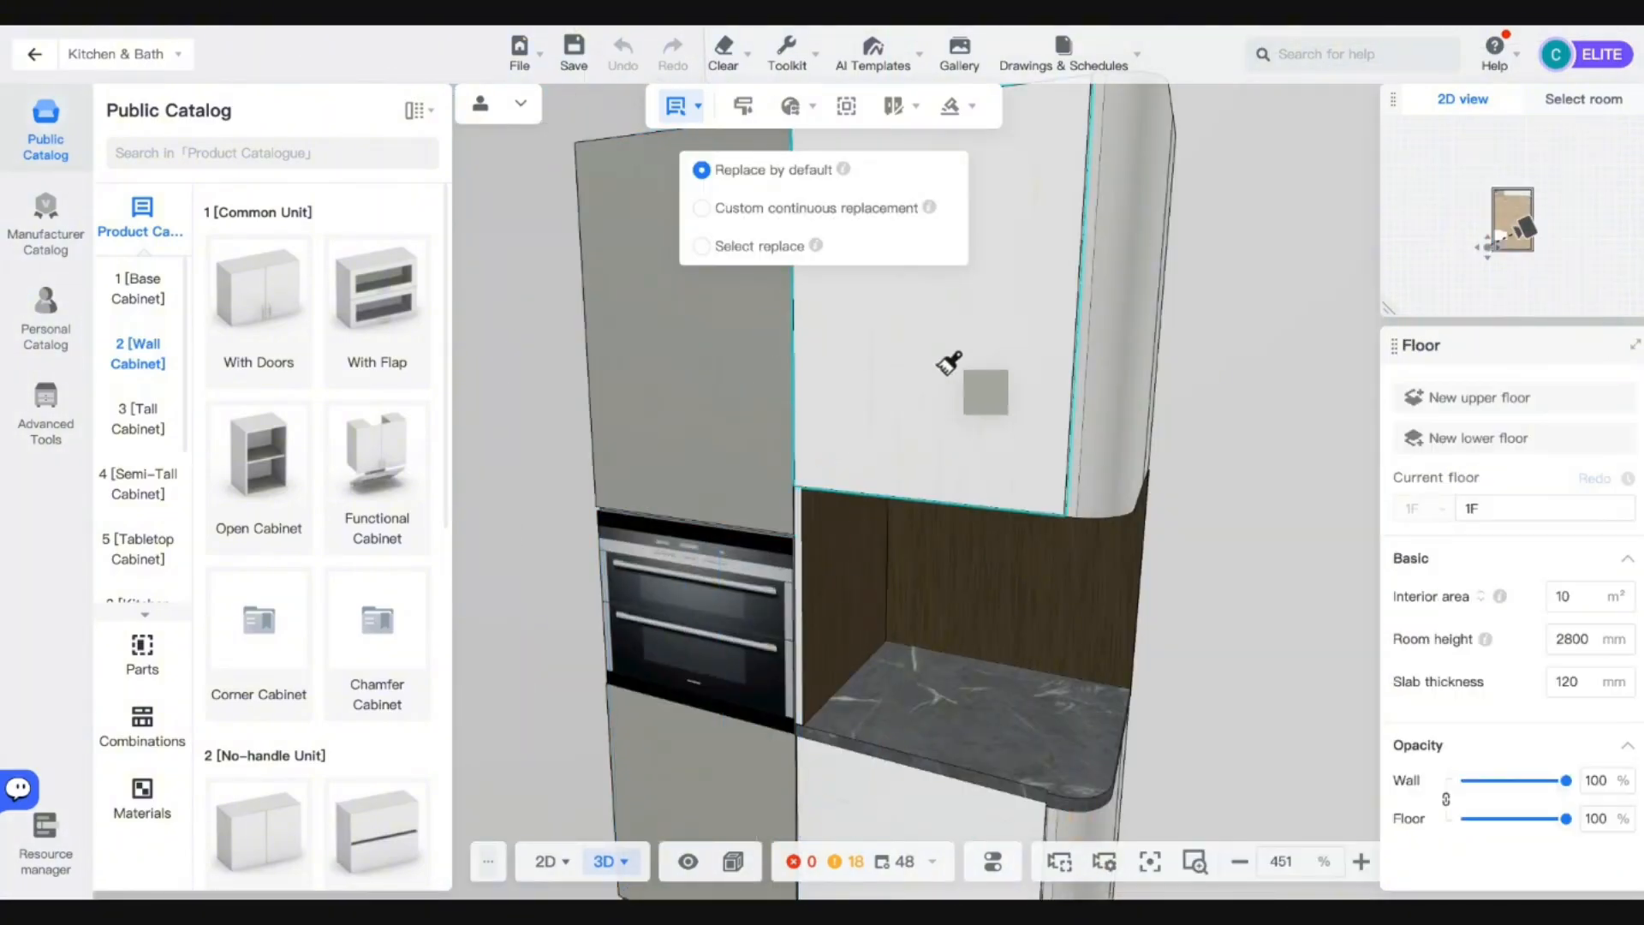
{"action": "left_click", "coordinate": [947, 372]}
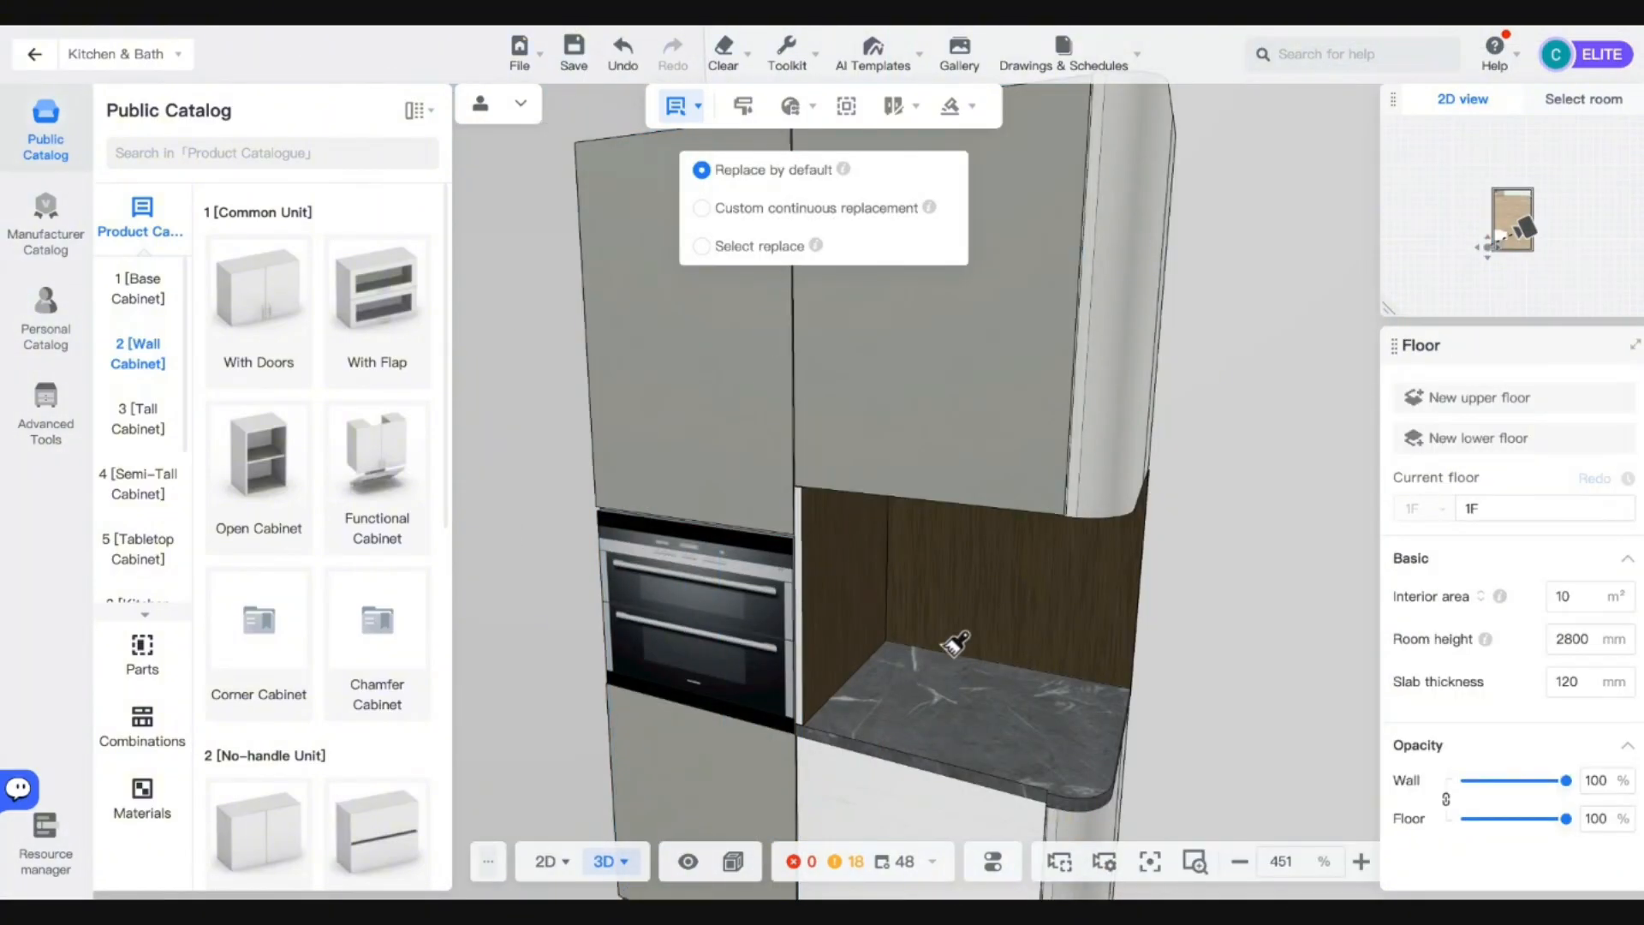
{"action": "left_click", "coordinate": [1116, 492]}
{"action": "scroll", "coordinate": [1079, 598], "scroll_direction": "down", "scroll_amount": 6}
{"action": "left_click", "coordinate": [1075, 598]}
{"action": "scroll", "coordinate": [1072, 599], "scroll_direction": "up", "scroll_amount": 5}
{"action": "left_click_drag", "start_coordinate": [1072, 599], "coordinate": [1030, 737]}
{"action": "key", "text": "ctrl+z"}
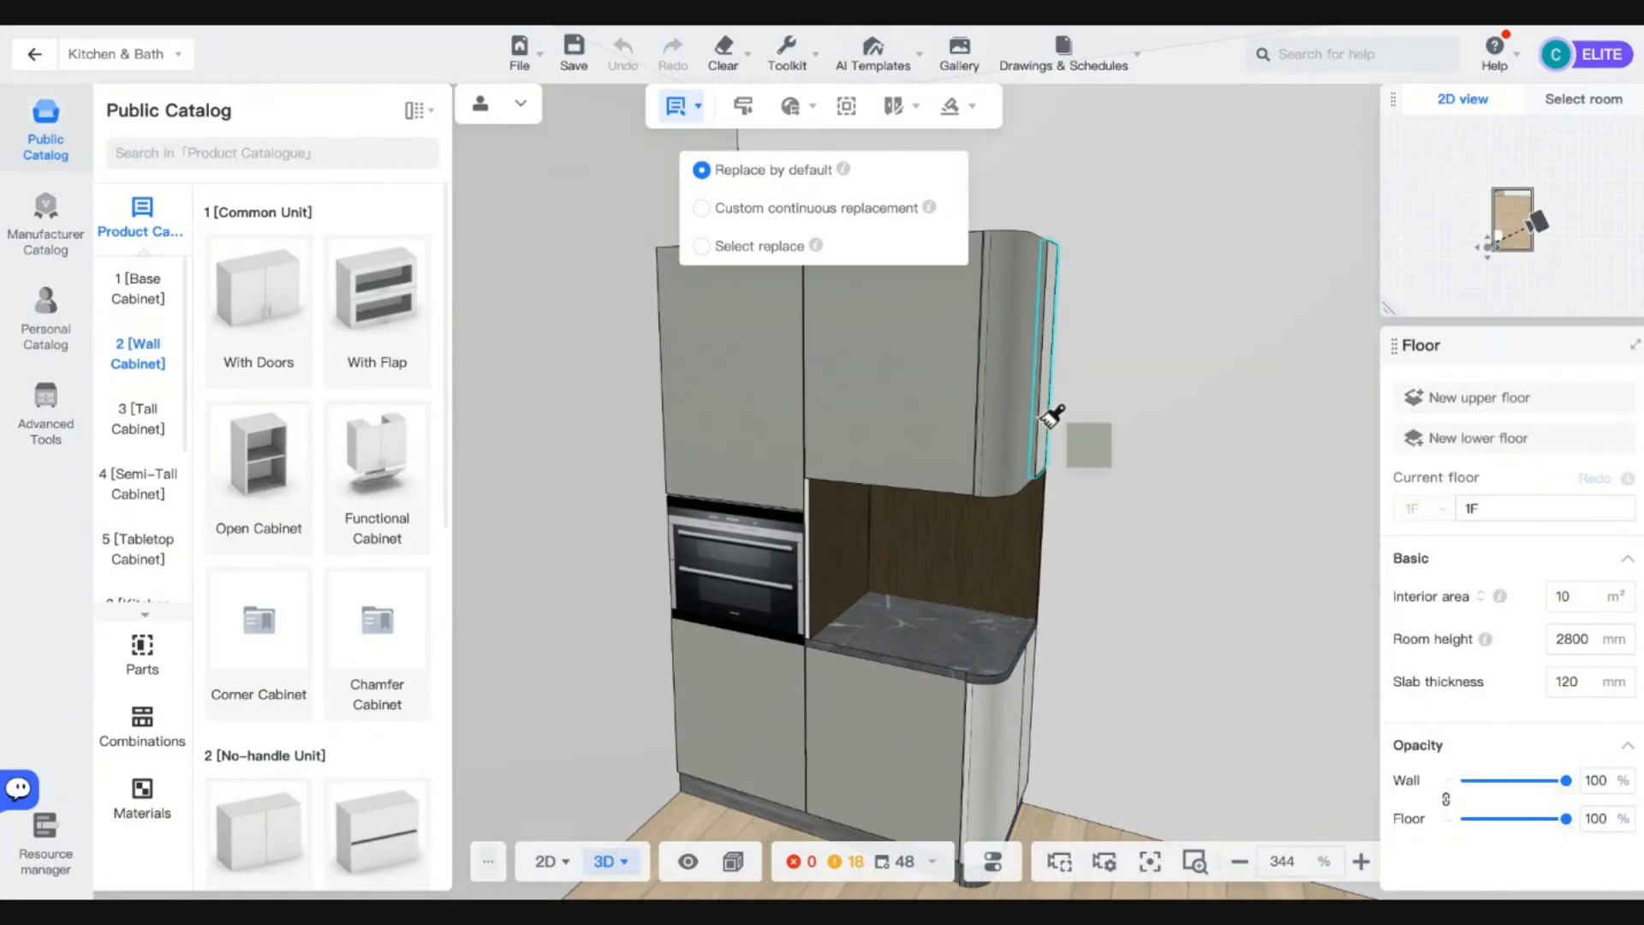
{"action": "scroll", "coordinate": [827, 495], "scroll_direction": "up", "scroll_amount": 5}
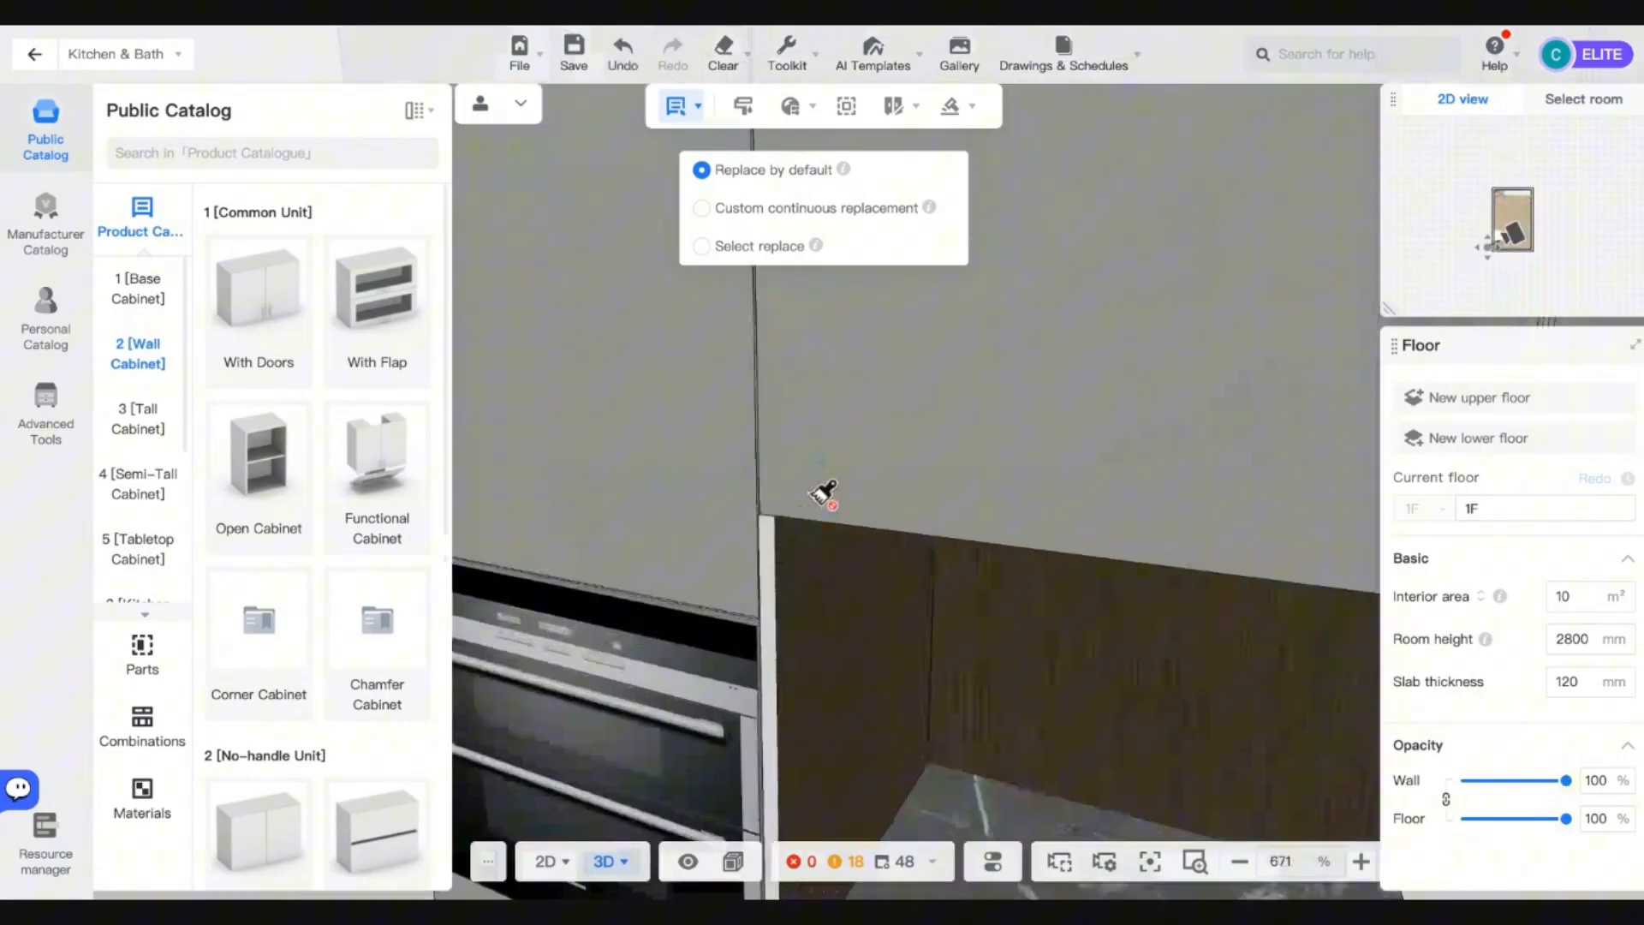
{"action": "left_click", "coordinate": [774, 549]}
{"action": "scroll", "coordinate": [775, 548], "scroll_direction": "down", "scroll_amount": 6}
{"action": "left_click", "coordinate": [776, 549]}
Paint the upper cabinet's white top surface grey with the material brush.
{"action": "left_click_drag", "start_coordinate": [933, 658], "coordinate": [835, 706]}
{"action": "left_click", "coordinate": [790, 473]}
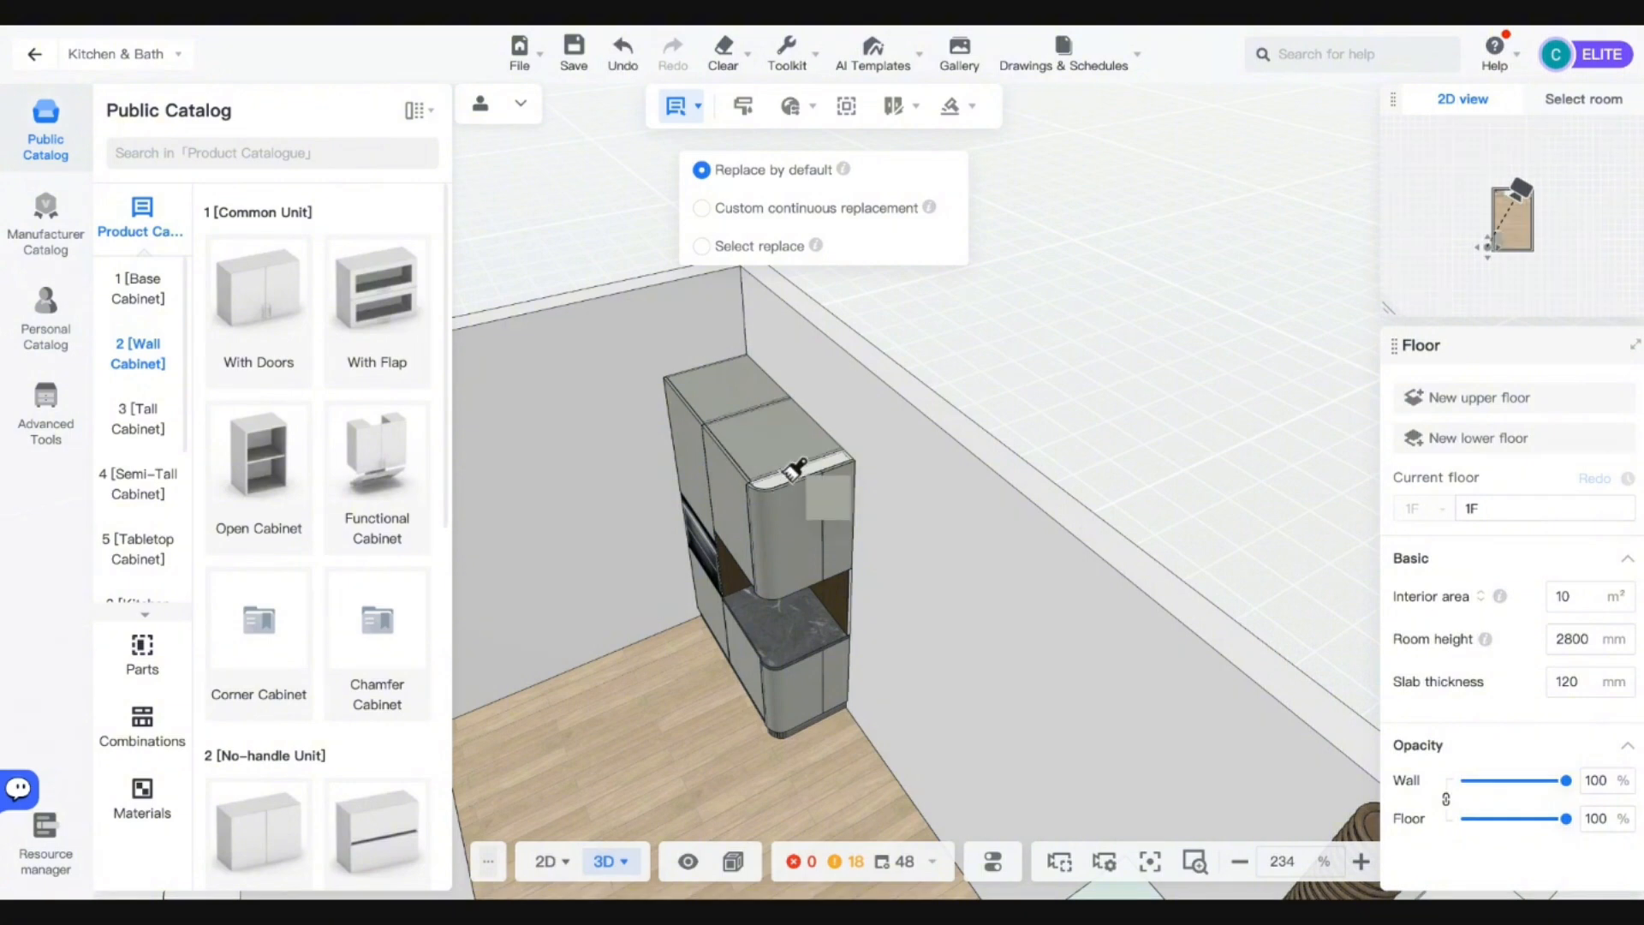
{"action": "mouse_move", "coordinate": [786, 750]}
{"action": "left_mouse_down"}
{"action": "mouse_move", "coordinate": [832, 660]}
{"action": "mouse_move", "coordinate": [742, 697]}
{"action": "mouse_move", "coordinate": [896, 709]}
{"action": "left_mouse_up"}
{"action": "scroll", "coordinate": [807, 583], "scroll_direction": "up", "scroll_amount": 5}
{"action": "scroll", "coordinate": [762, 612], "scroll_direction": "down", "scroll_amount": 5}
{"action": "left_click", "coordinate": [860, 641]}
With the doors swung open, paint the corner cabinet's panel grey, then close the doors.
{"action": "key", "text": "o"}
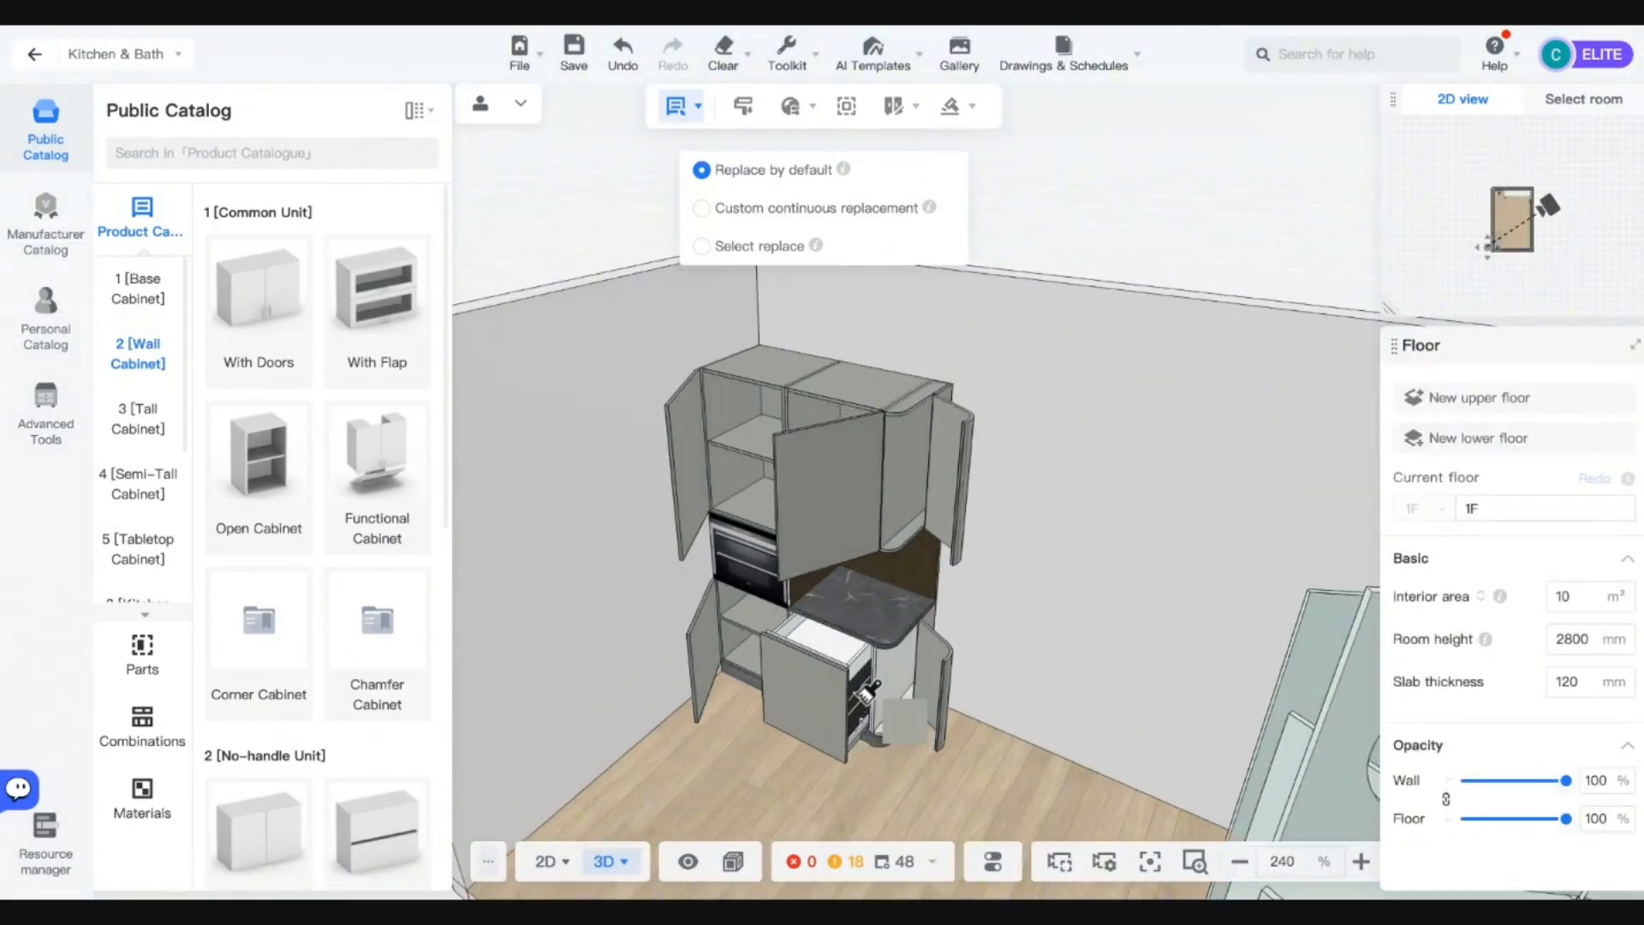
{"action": "left_click", "coordinate": [891, 659]}
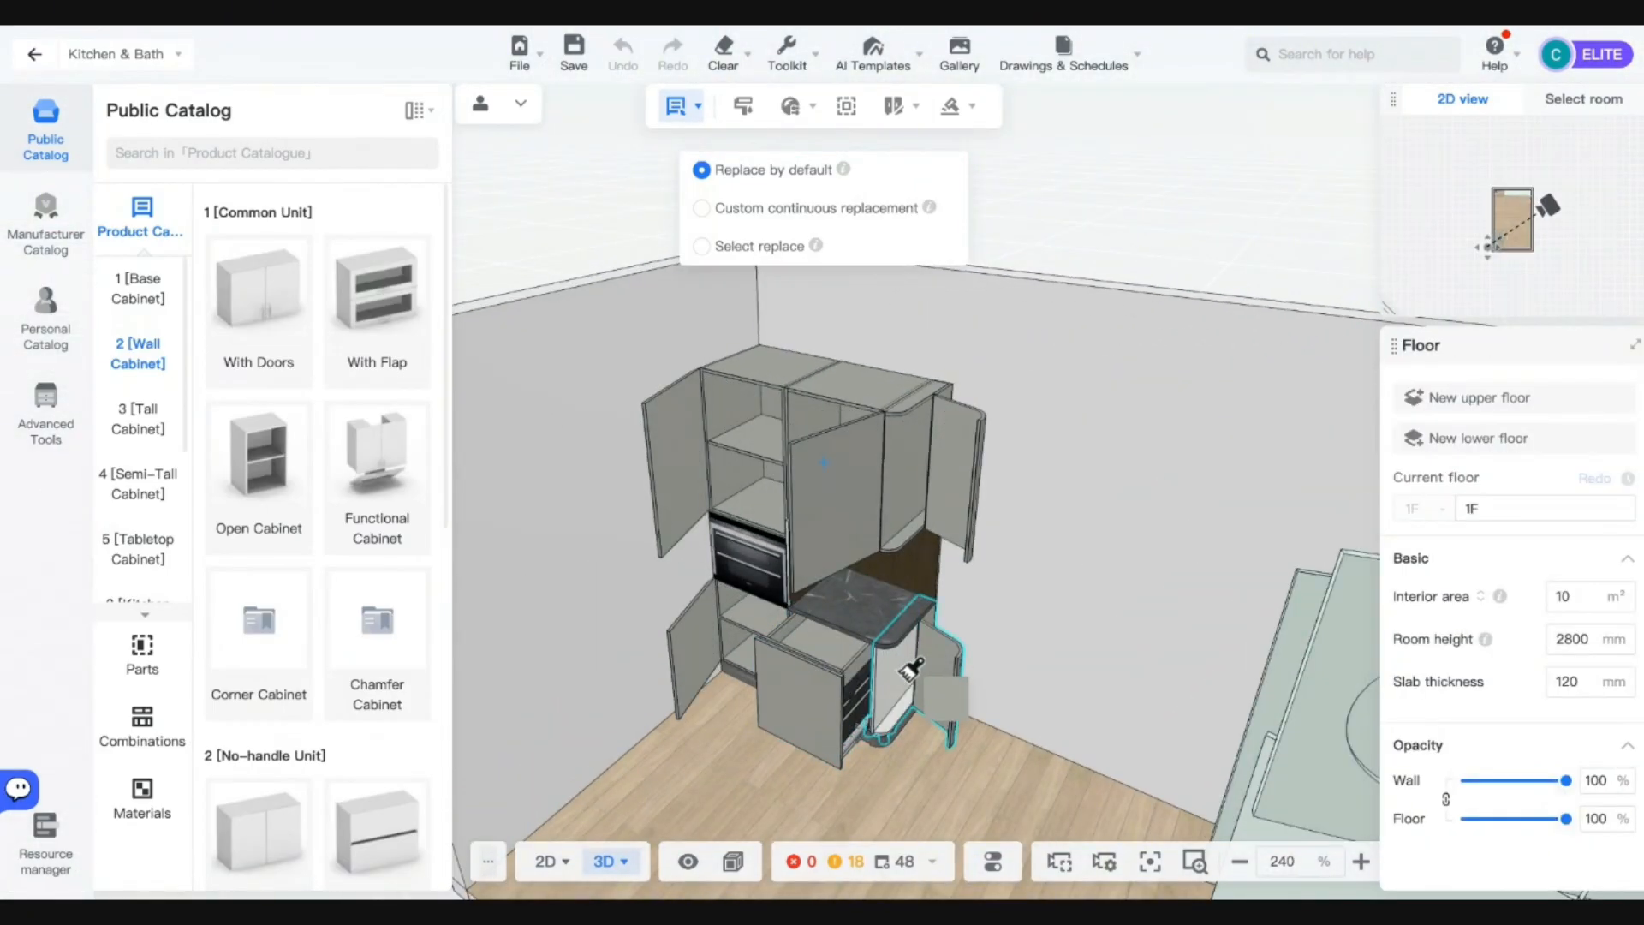
{"action": "left_click", "coordinate": [938, 723]}
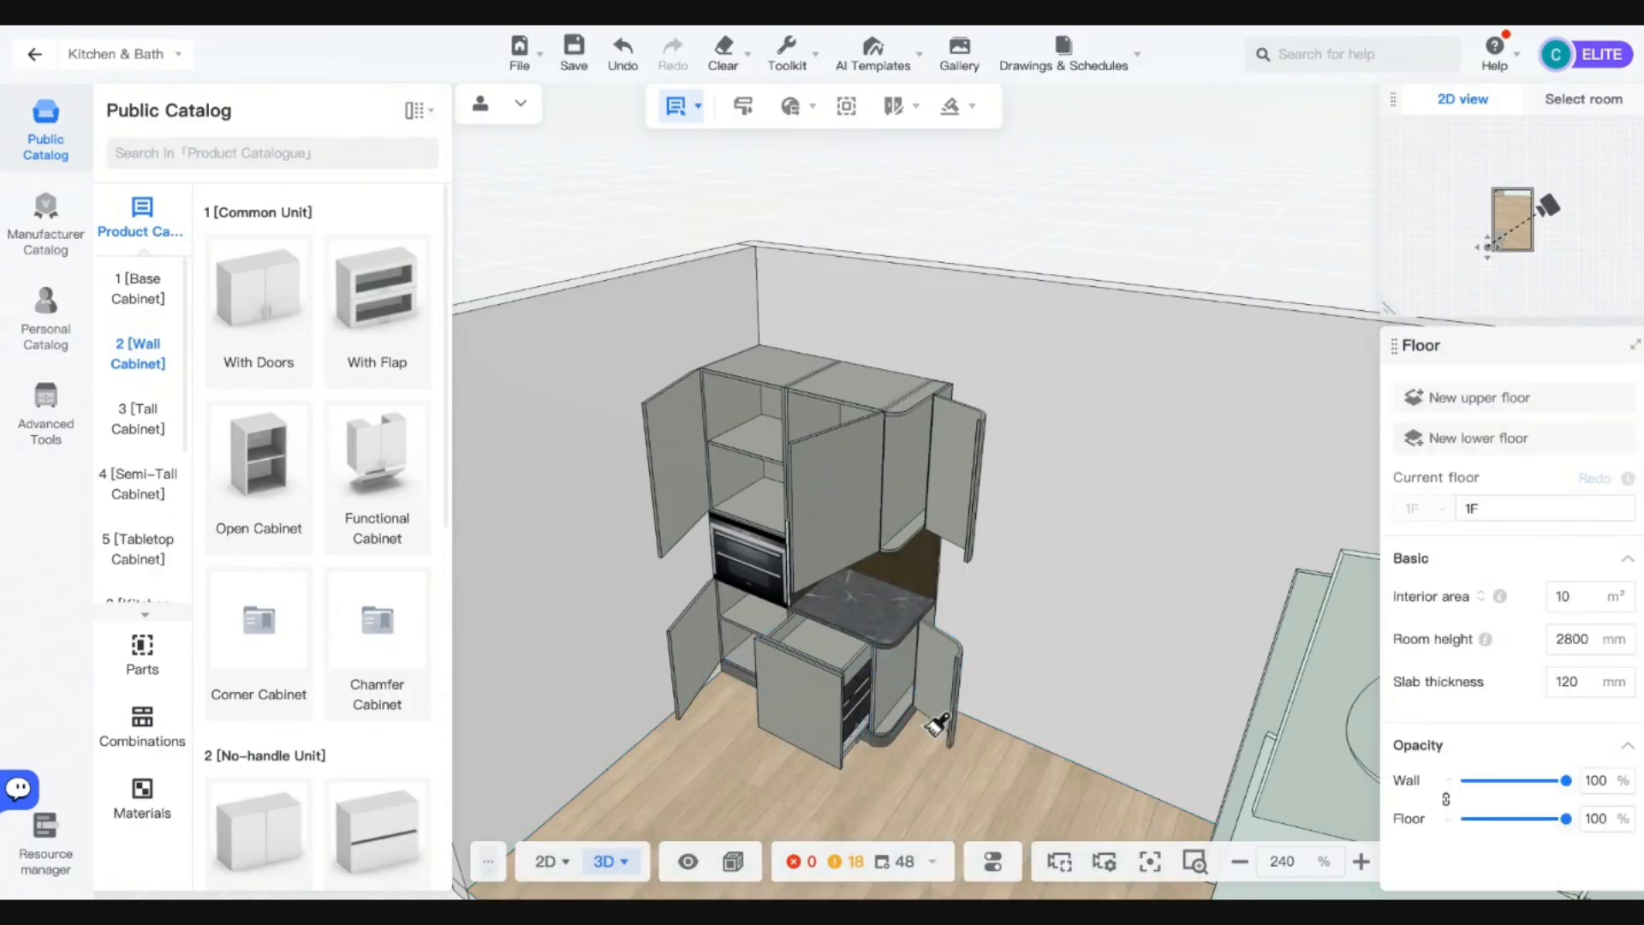
{"action": "key", "text": "o"}
Leave Kitchen & Bath and enter Custom modeling for the whole room.
{"action": "right_click_drag", "start_coordinate": [985, 771], "coordinate": [970, 686]}
{"action": "scroll", "coordinate": [904, 598], "scroll_direction": "up", "scroll_amount": 3}
{"action": "scroll", "coordinate": [763, 488], "scroll_direction": "up", "scroll_amount": 3}
{"action": "scroll", "coordinate": [655, 506], "scroll_direction": "up", "scroll_amount": 2}
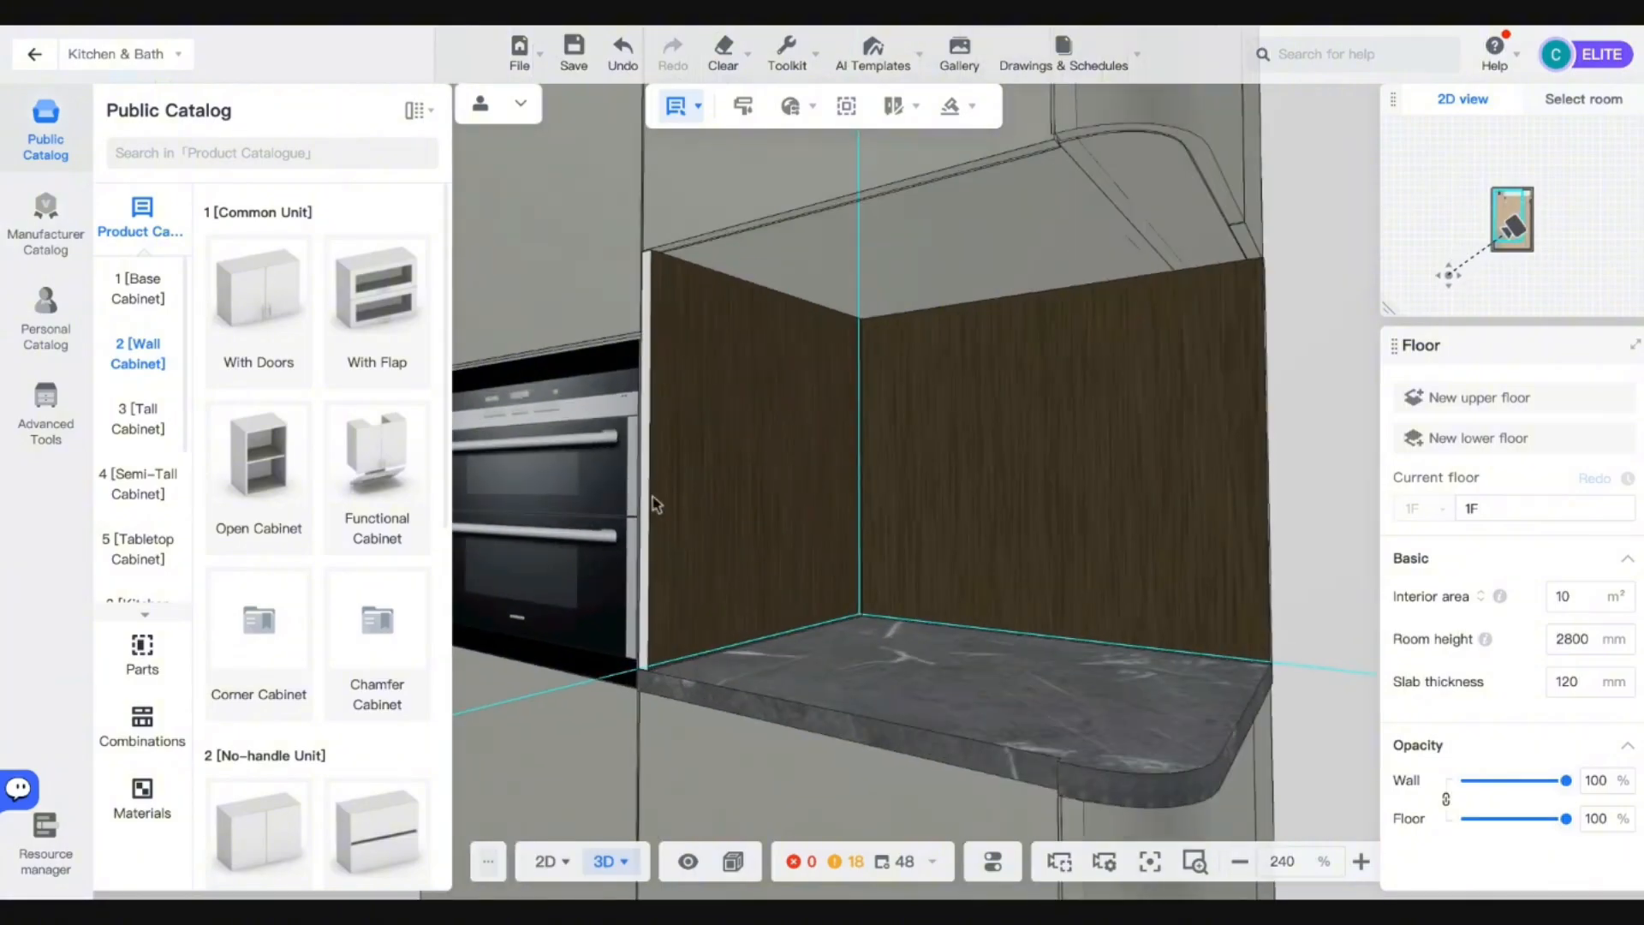
{"action": "left_click", "coordinate": [34, 55]}
{"action": "left_click", "coordinate": [186, 503]}
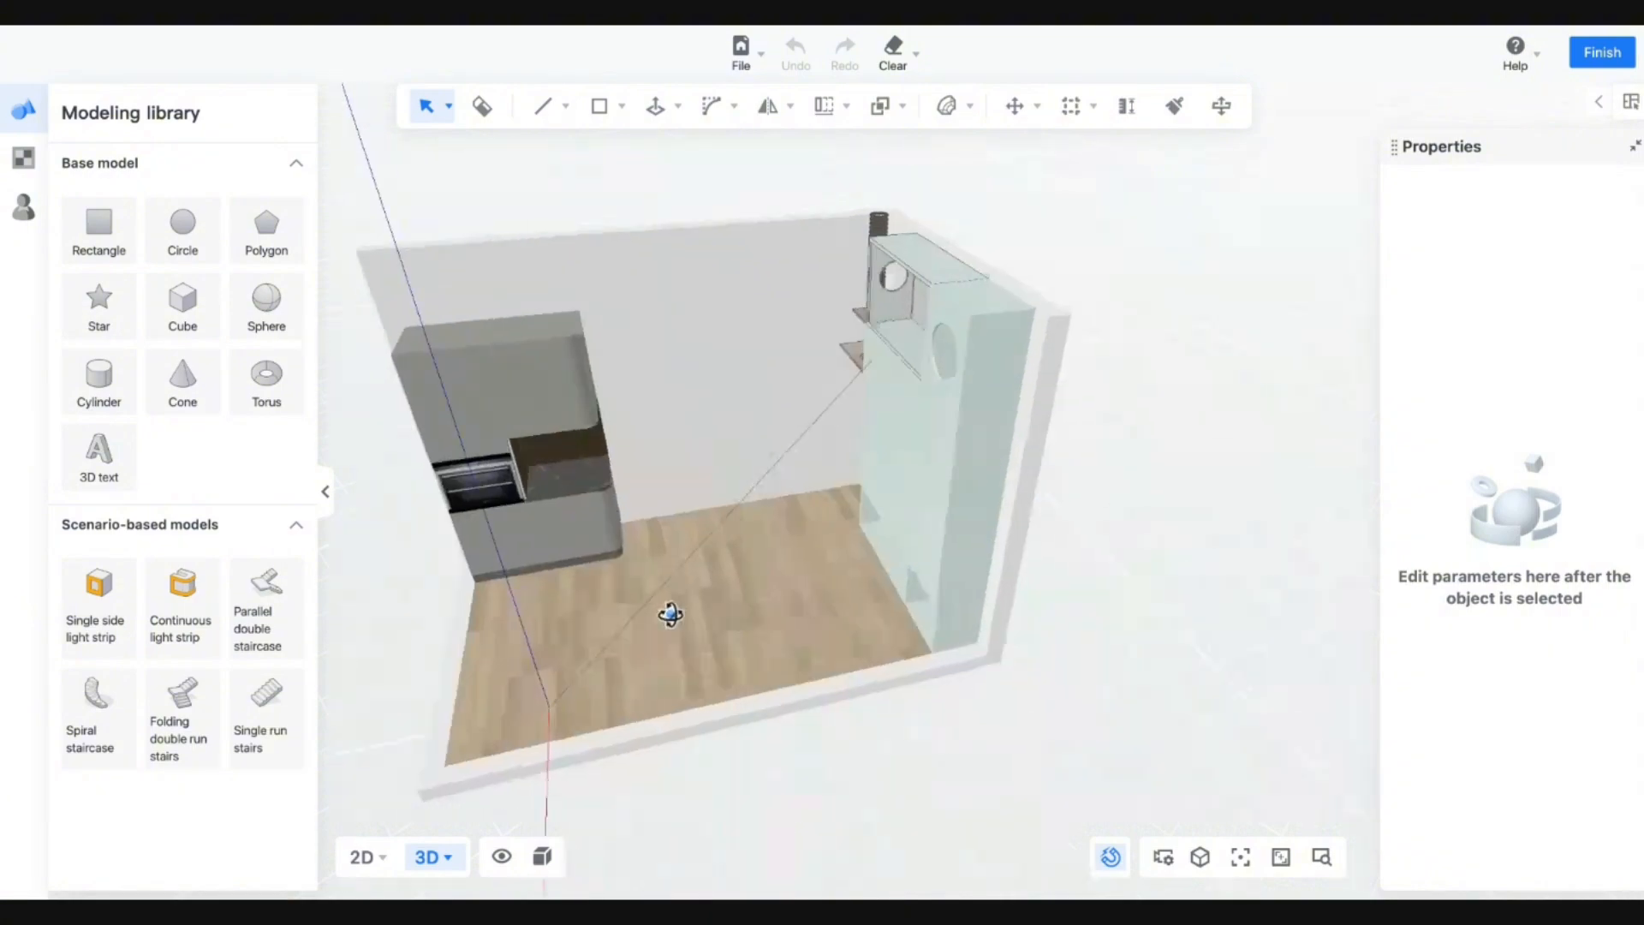
Switch the display to Material + Wireframe Mode.
{"action": "left_click", "coordinate": [542, 856]}
{"action": "left_click", "coordinate": [572, 771]}
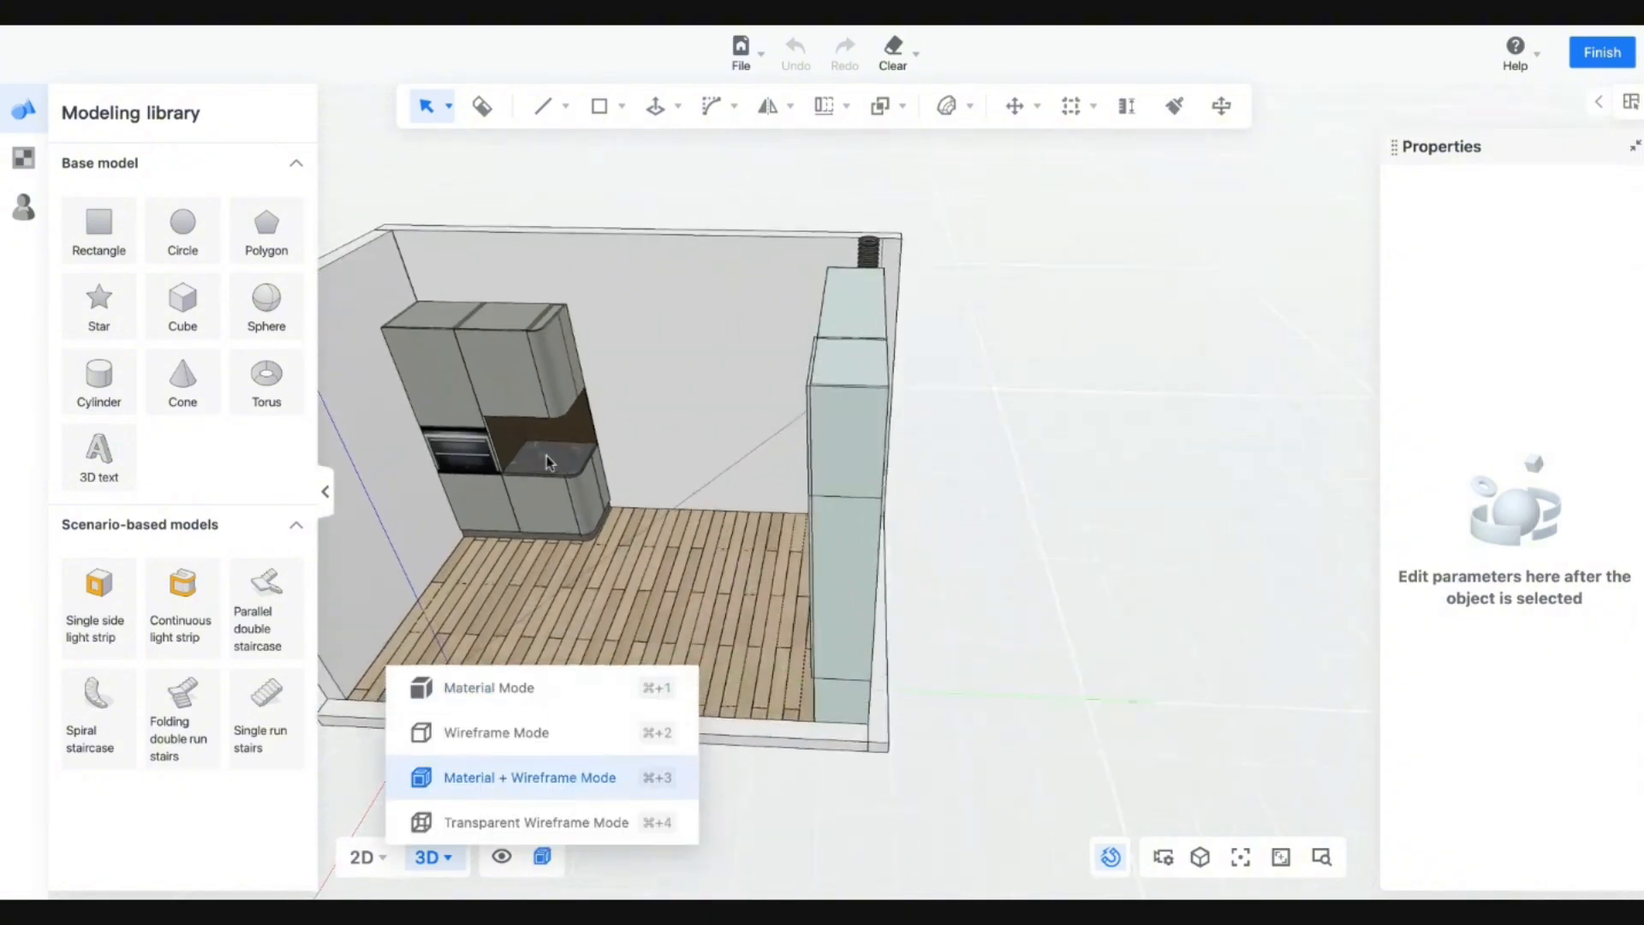
{"action": "scroll", "coordinate": [532, 467], "scroll_direction": "up", "scroll_amount": 10}
Brush the cabinets' grey onto the strip edge beside the oven and finish custom modeling.
{"action": "key", "text": "b"}
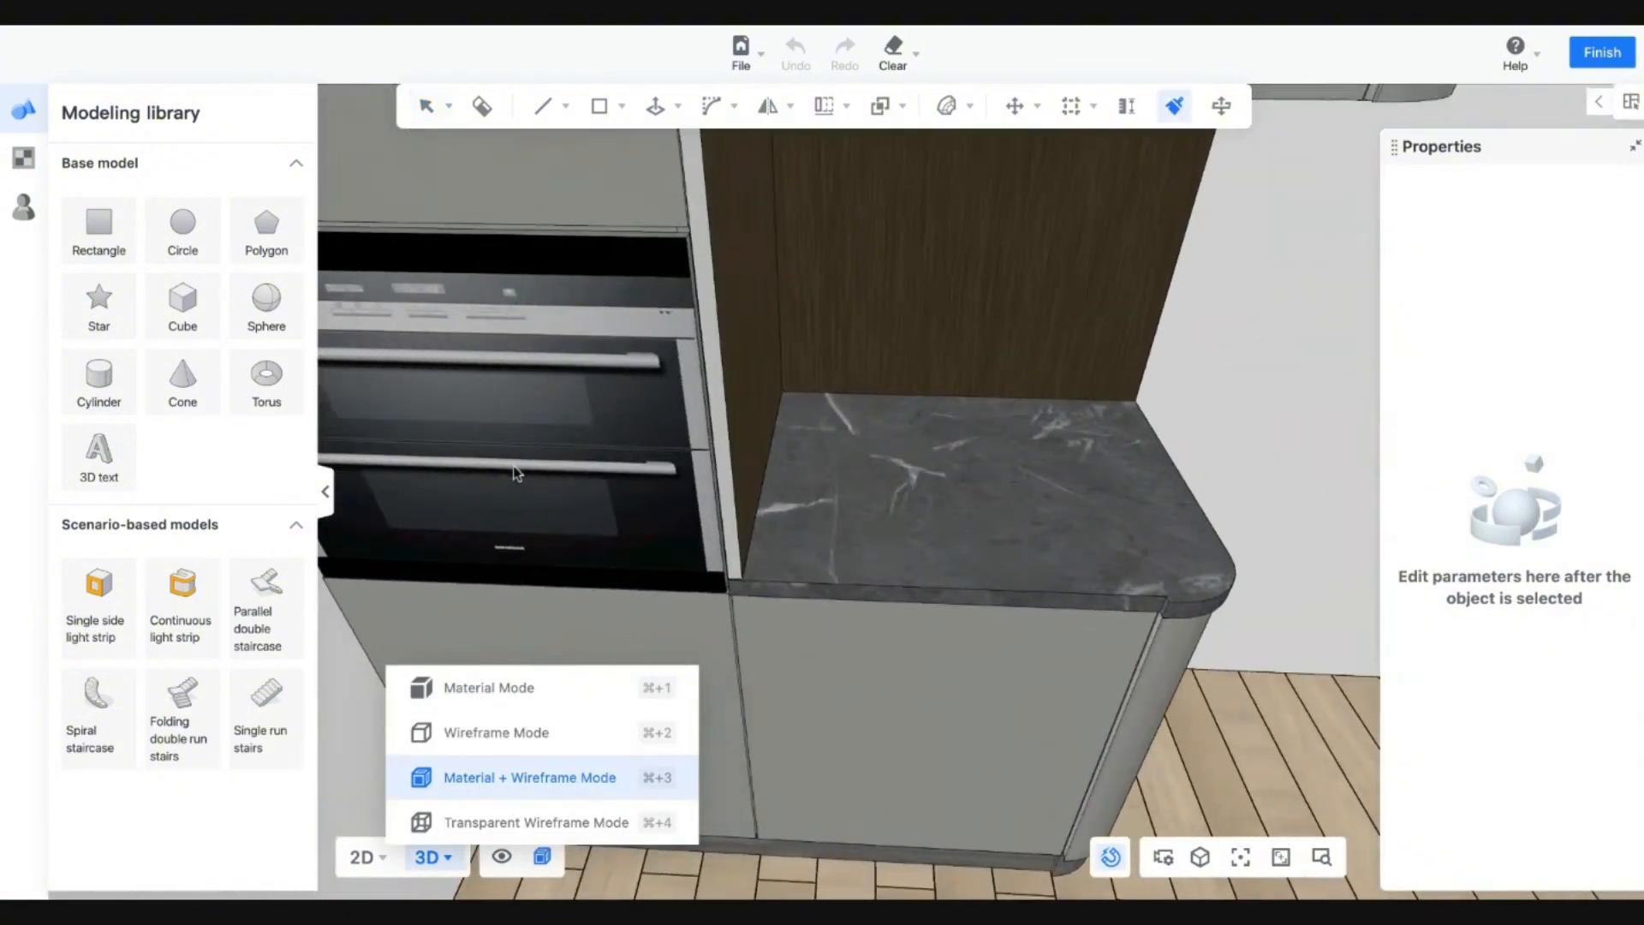
{"action": "scroll", "coordinate": [519, 467], "scroll_direction": "up", "scroll_amount": 2}
{"action": "left_click", "coordinate": [544, 219]}
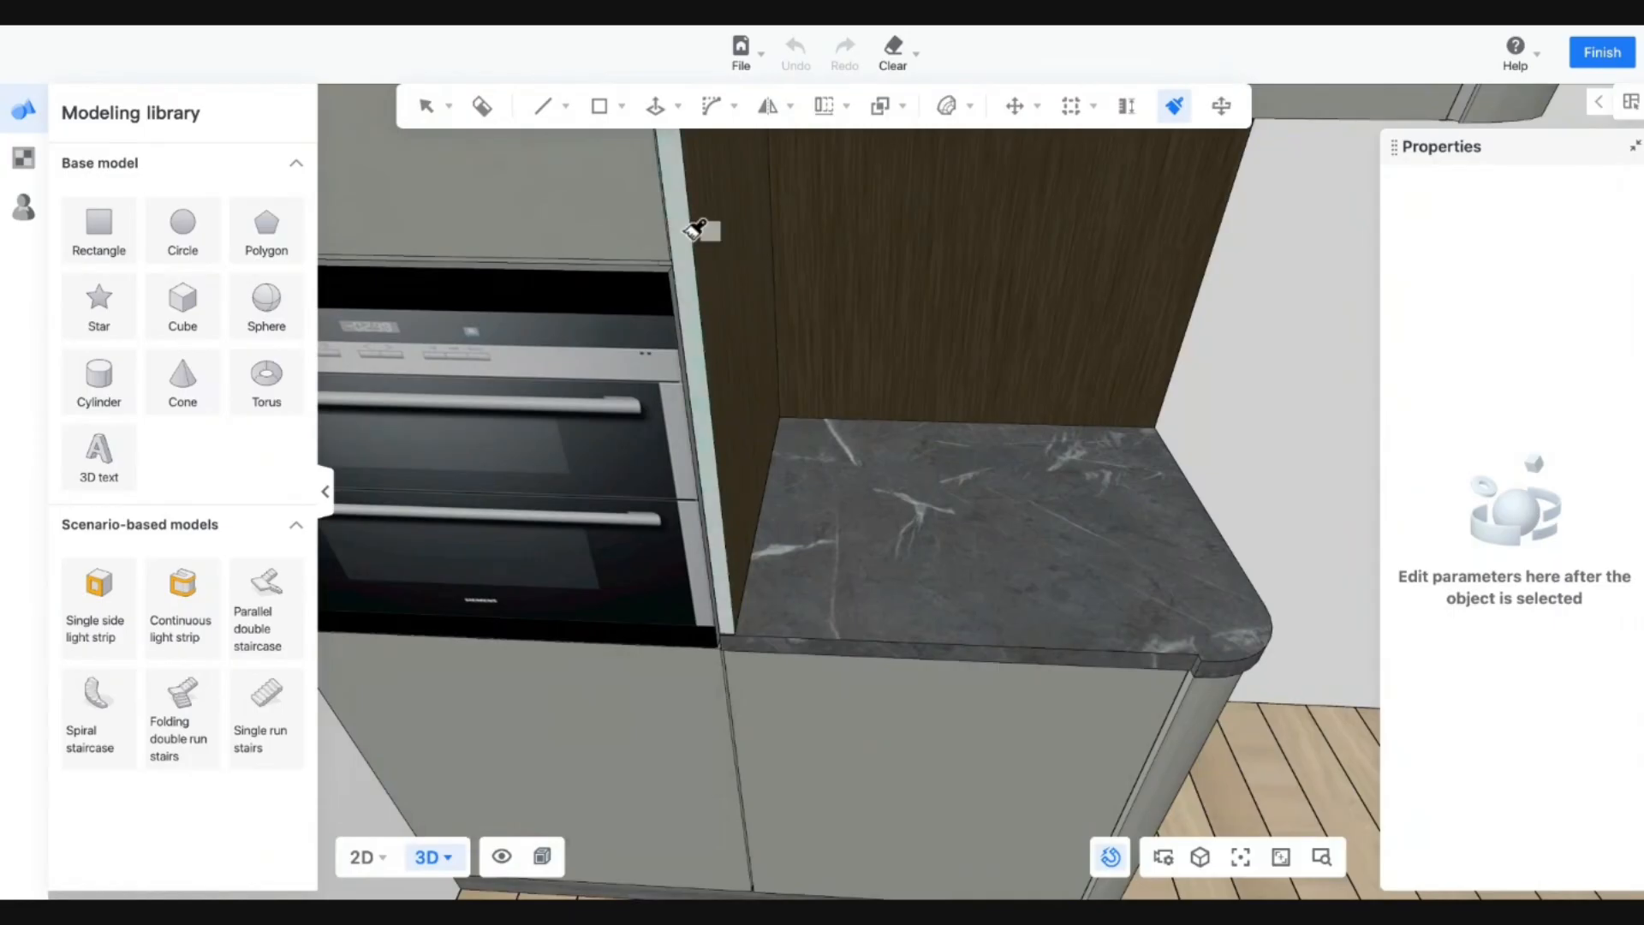
{"action": "left_click", "coordinate": [689, 232]}
{"action": "middle_click_drag", "start_coordinate": [730, 370], "coordinate": [851, 579]}
{"action": "mouse_move", "coordinate": [952, 635]}
{"action": "middle_mouse_down"}
{"action": "mouse_move", "coordinate": [630, 654]}
{"action": "mouse_move", "coordinate": [646, 392]}
{"action": "middle_mouse_up"}
{"action": "scroll", "coordinate": [646, 392], "scroll_direction": "up", "scroll_amount": 3}
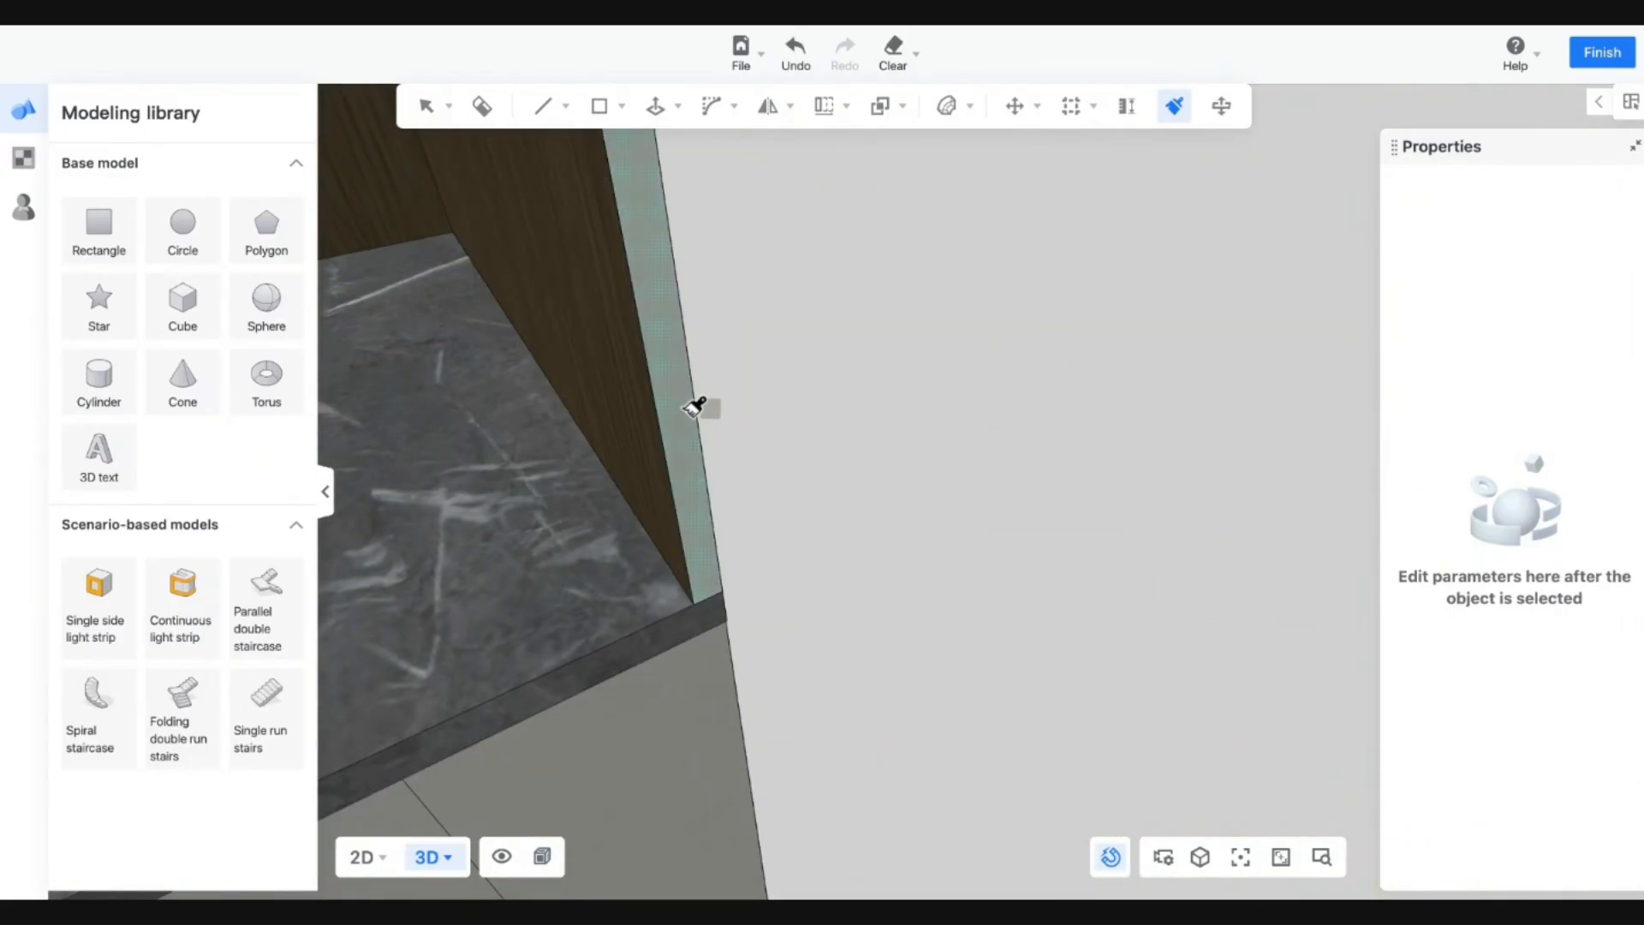
{"action": "scroll", "coordinate": [695, 408], "scroll_direction": "down", "scroll_amount": 5}
{"action": "key", "text": "space"}
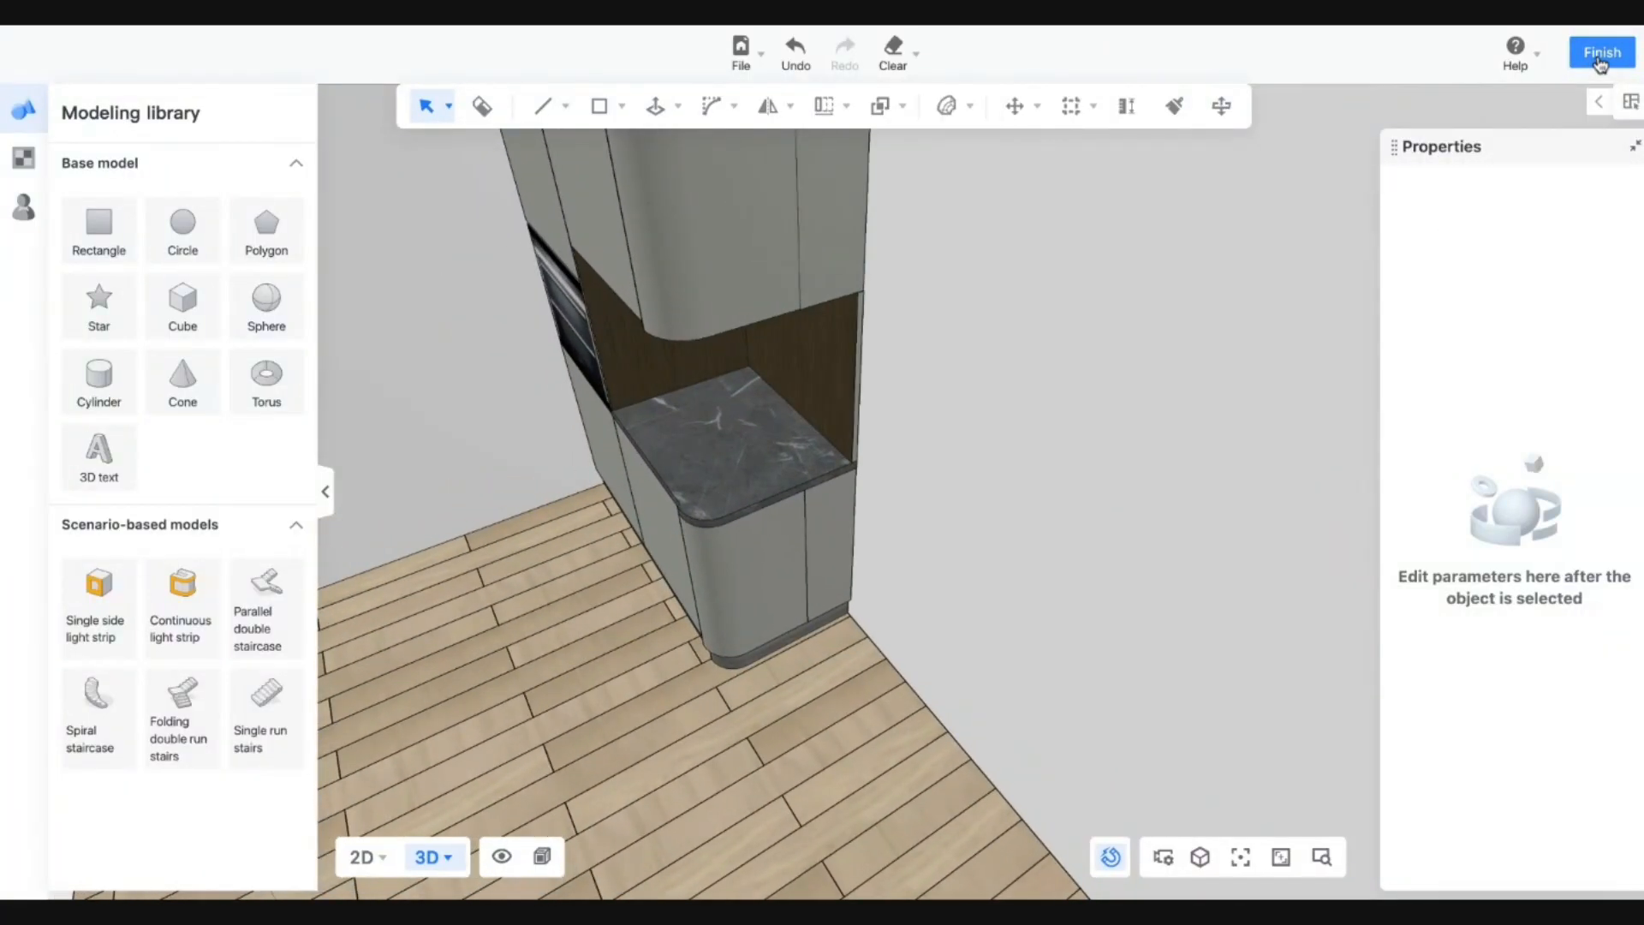
{"action": "left_click", "coordinate": [1600, 58]}
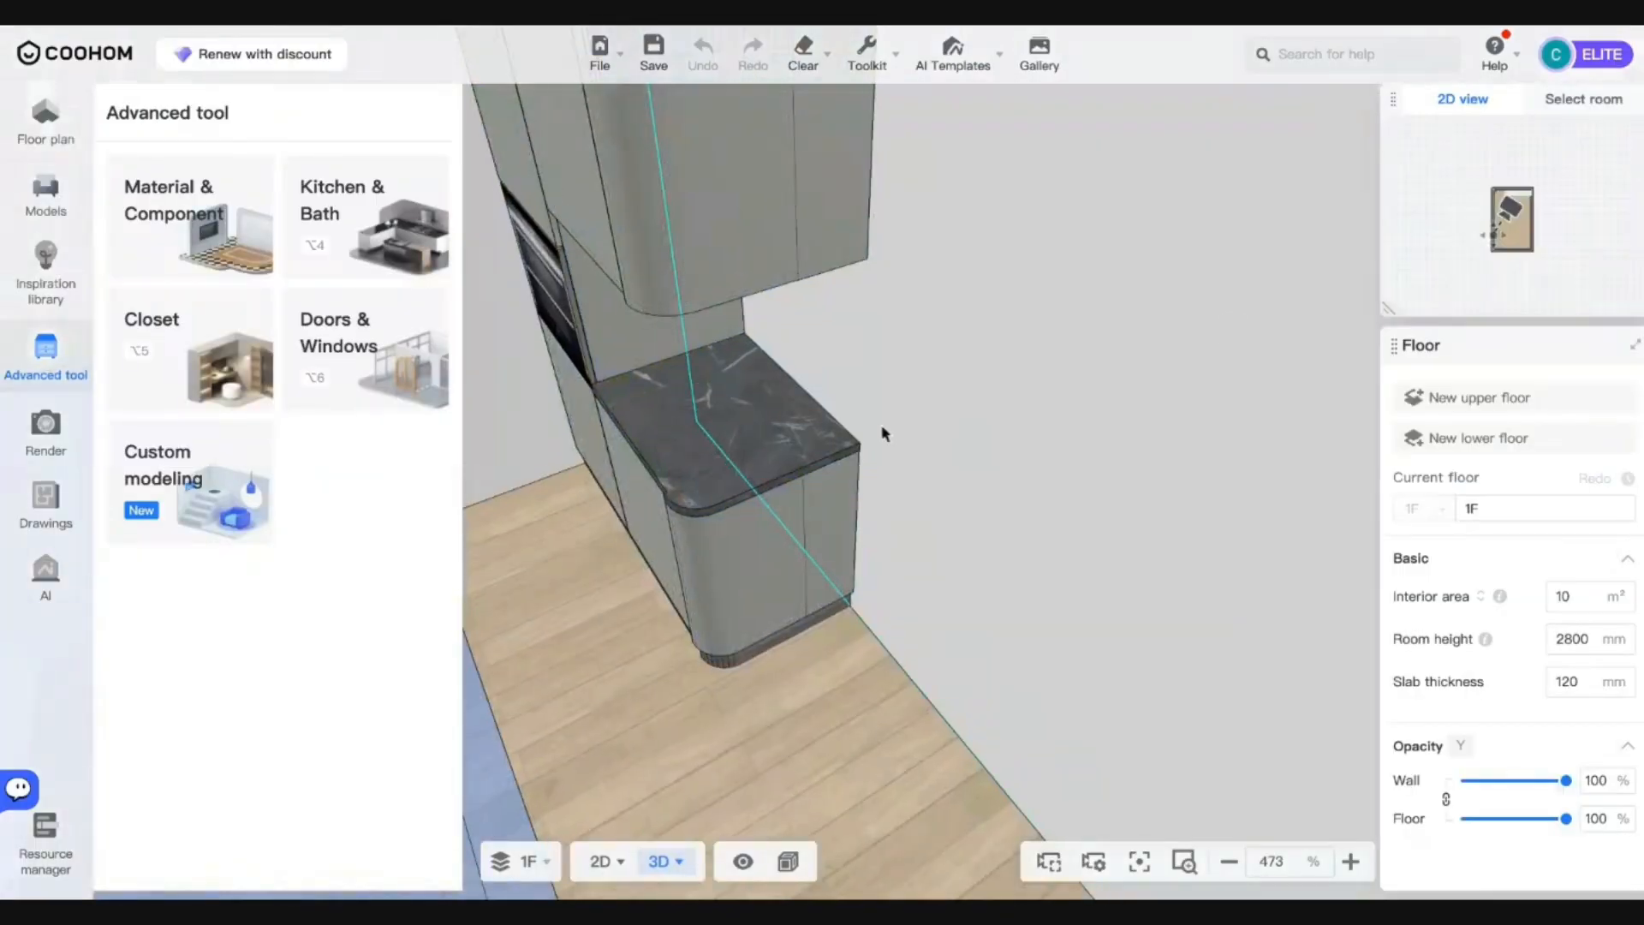
Open the model library and browse the Construction category.
{"action": "scroll", "coordinate": [884, 433], "scroll_direction": "up", "scroll_amount": 4}
{"action": "left_click_drag", "start_coordinate": [885, 434], "coordinate": [915, 456]}
{"action": "left_click_drag", "start_coordinate": [885, 697], "coordinate": [814, 642]}
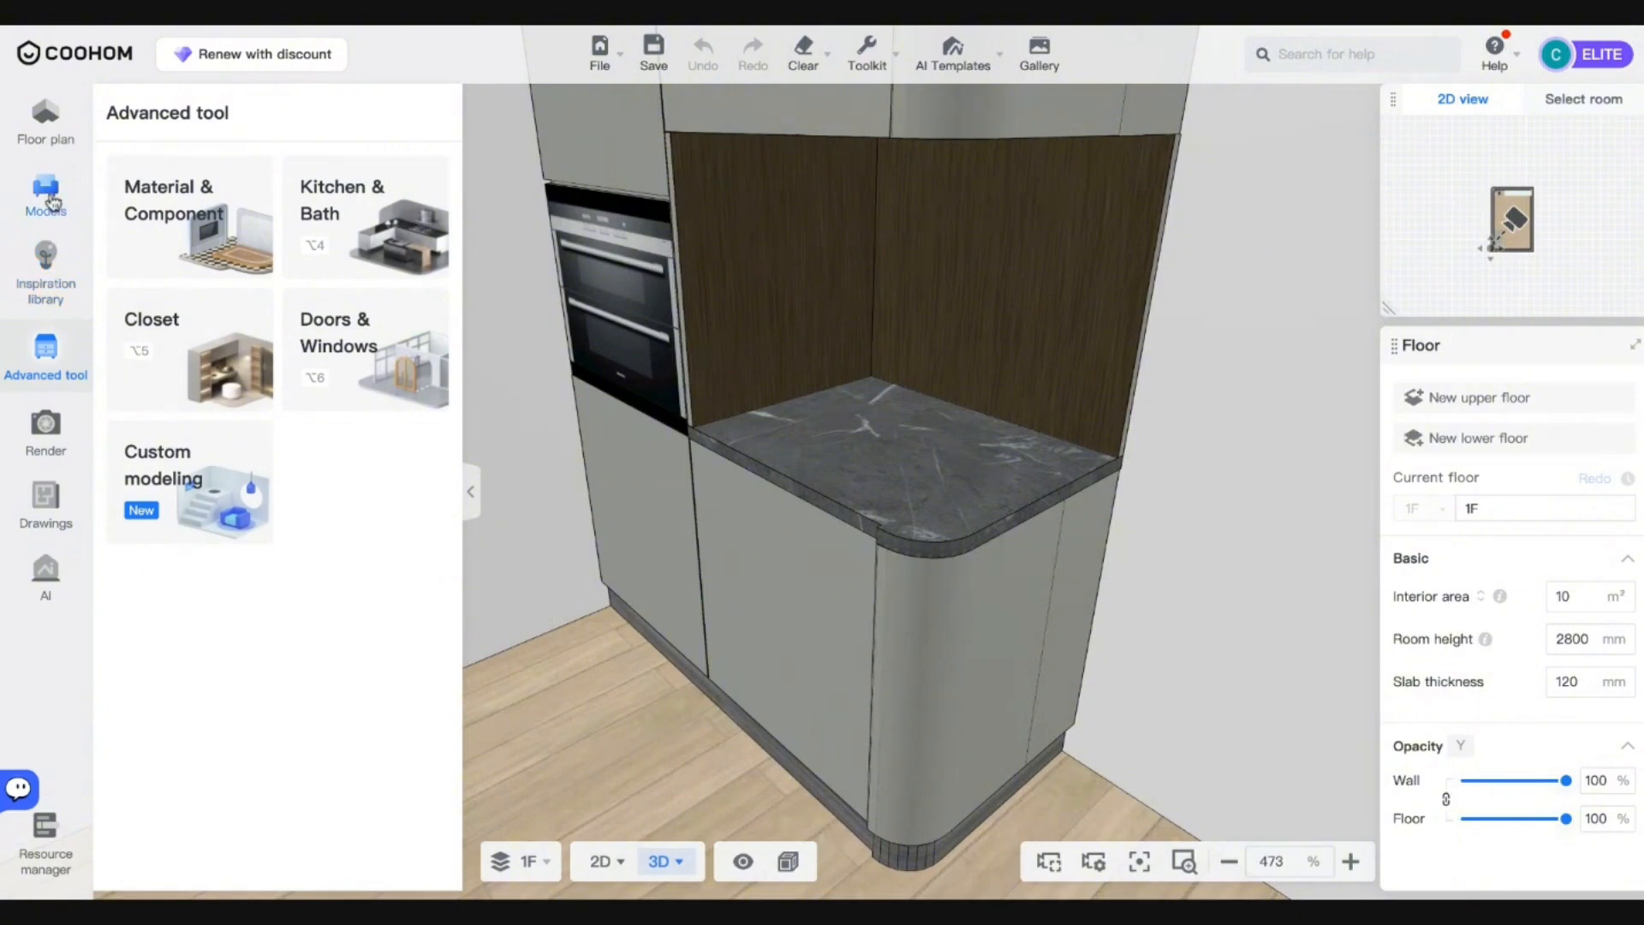
{"action": "left_click", "coordinate": [47, 197]}
{"action": "scroll", "coordinate": [227, 672], "scroll_direction": "down", "scroll_amount": 1}
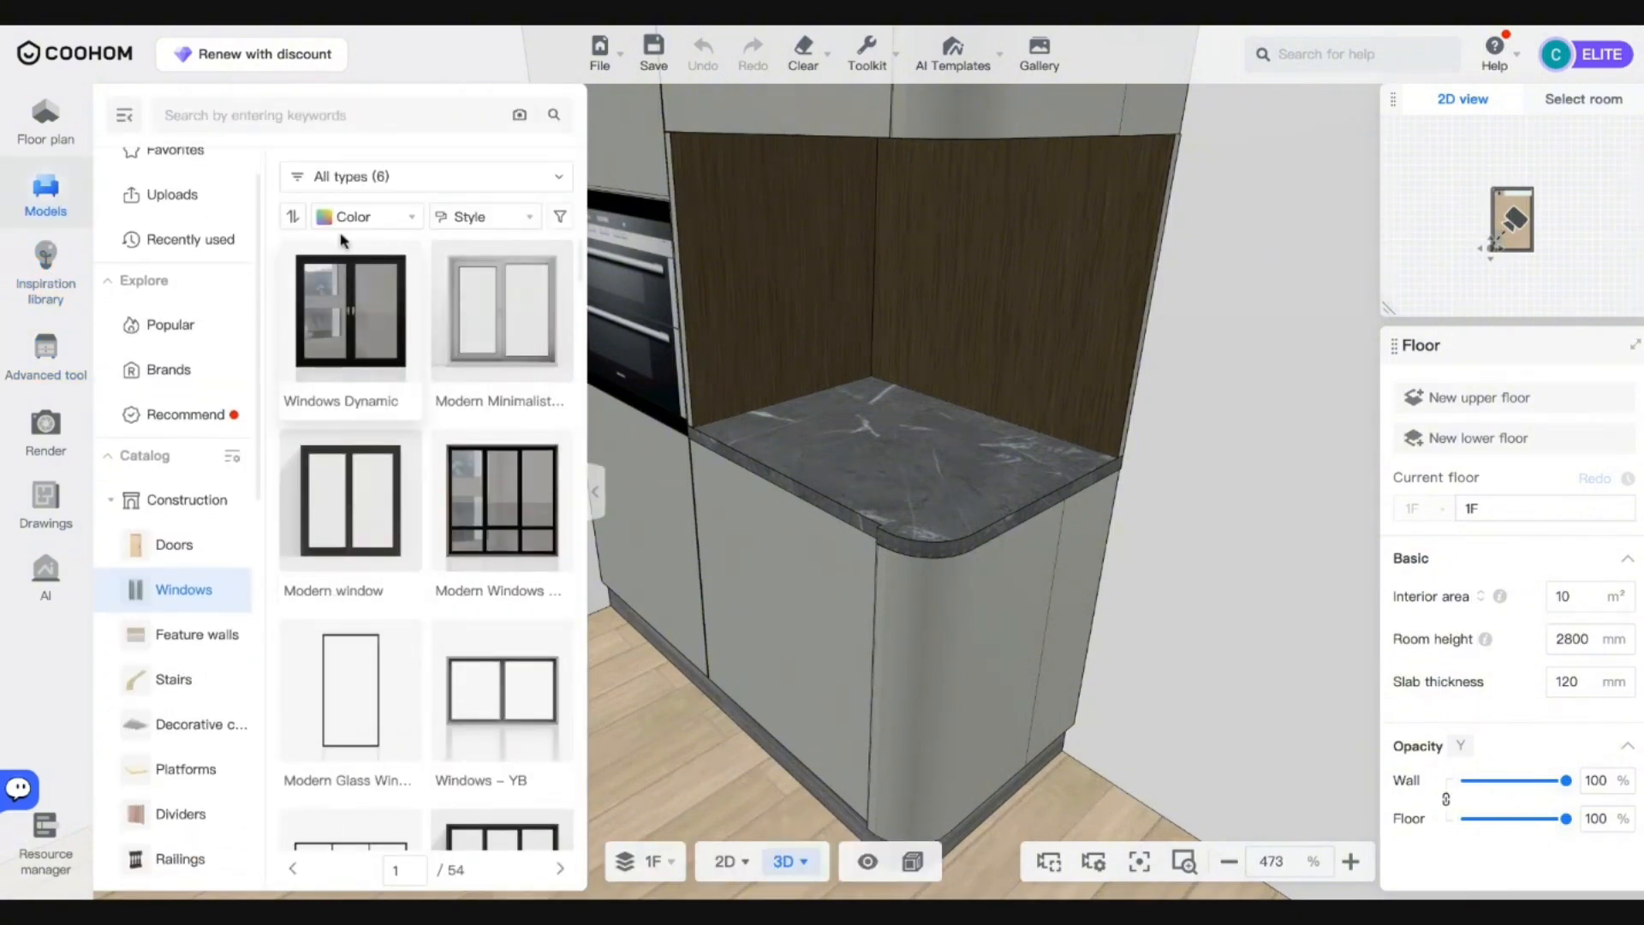
{"action": "left_click", "coordinate": [127, 125]}
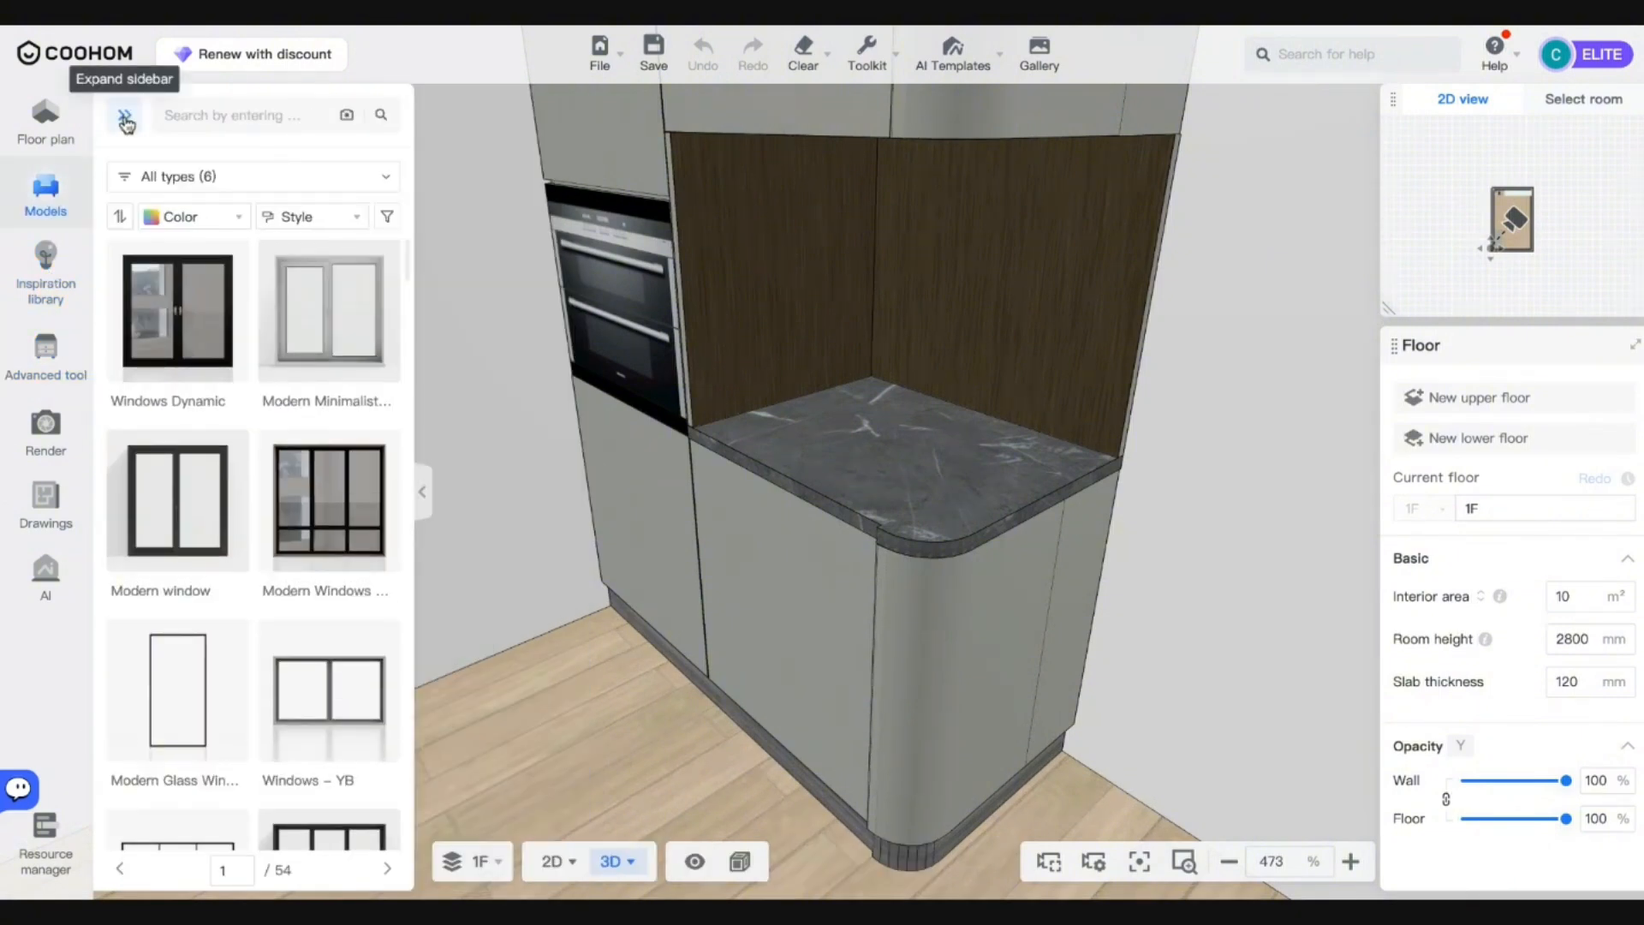
{"action": "left_click", "coordinate": [125, 126]}
{"action": "scroll", "coordinate": [183, 411], "scroll_direction": "down", "scroll_amount": 2}
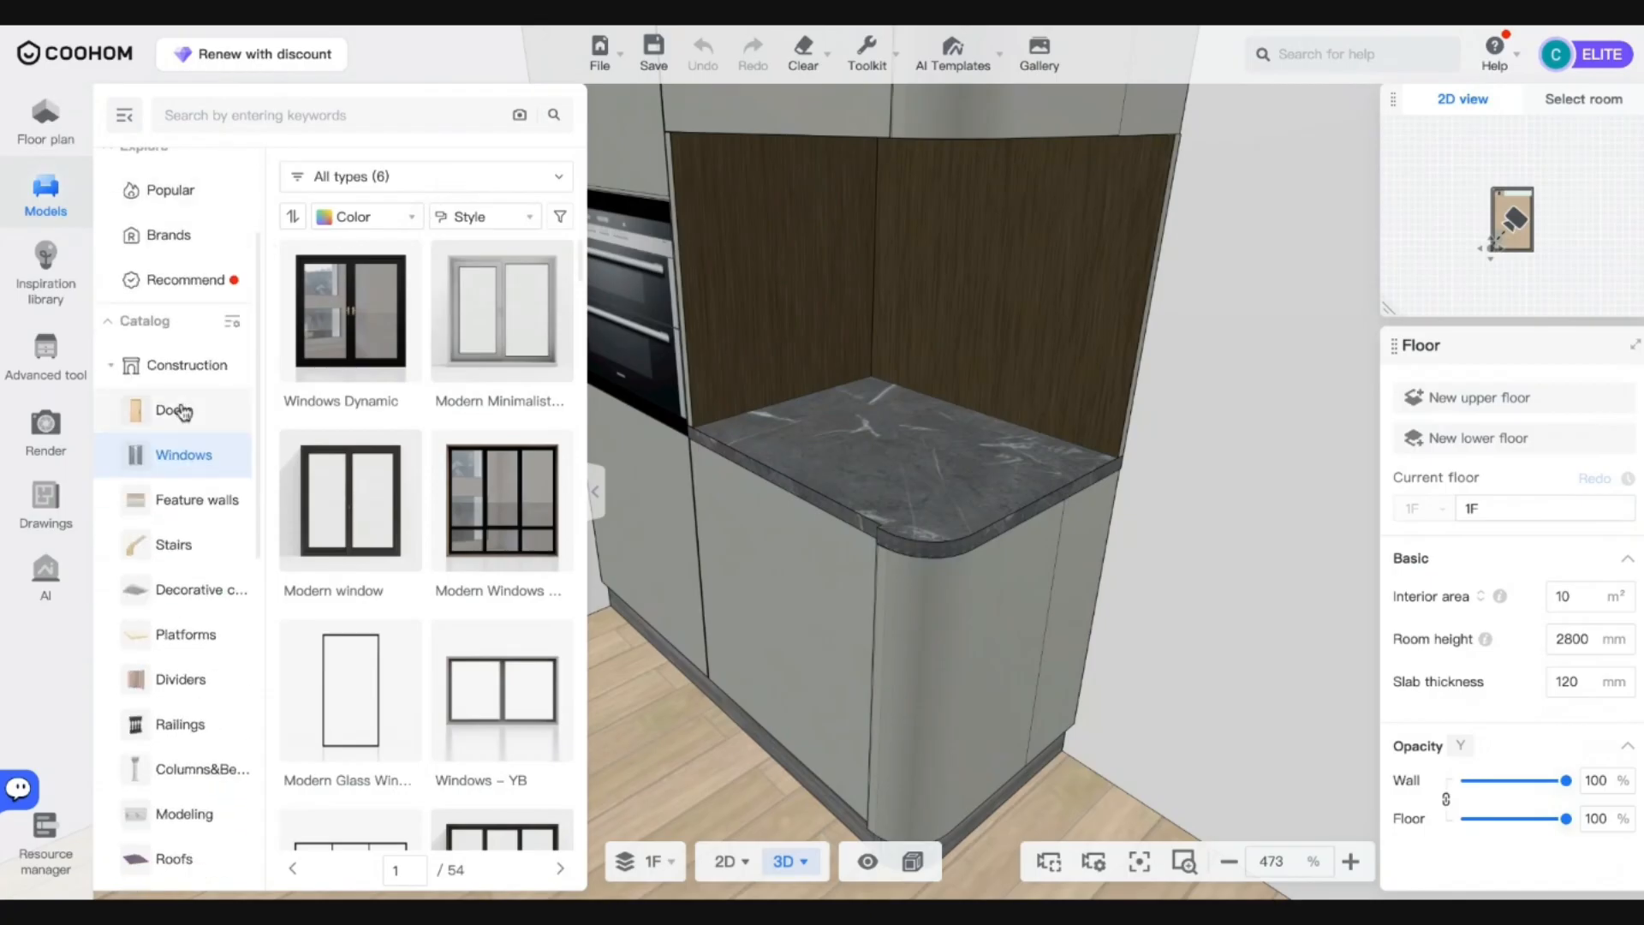
{"action": "scroll", "coordinate": [182, 412], "scroll_direction": "down", "scroll_amount": 1}
{"action": "left_click", "coordinate": [131, 329]}
{"action": "scroll", "coordinate": [177, 548], "scroll_direction": "down", "scroll_amount": 2}
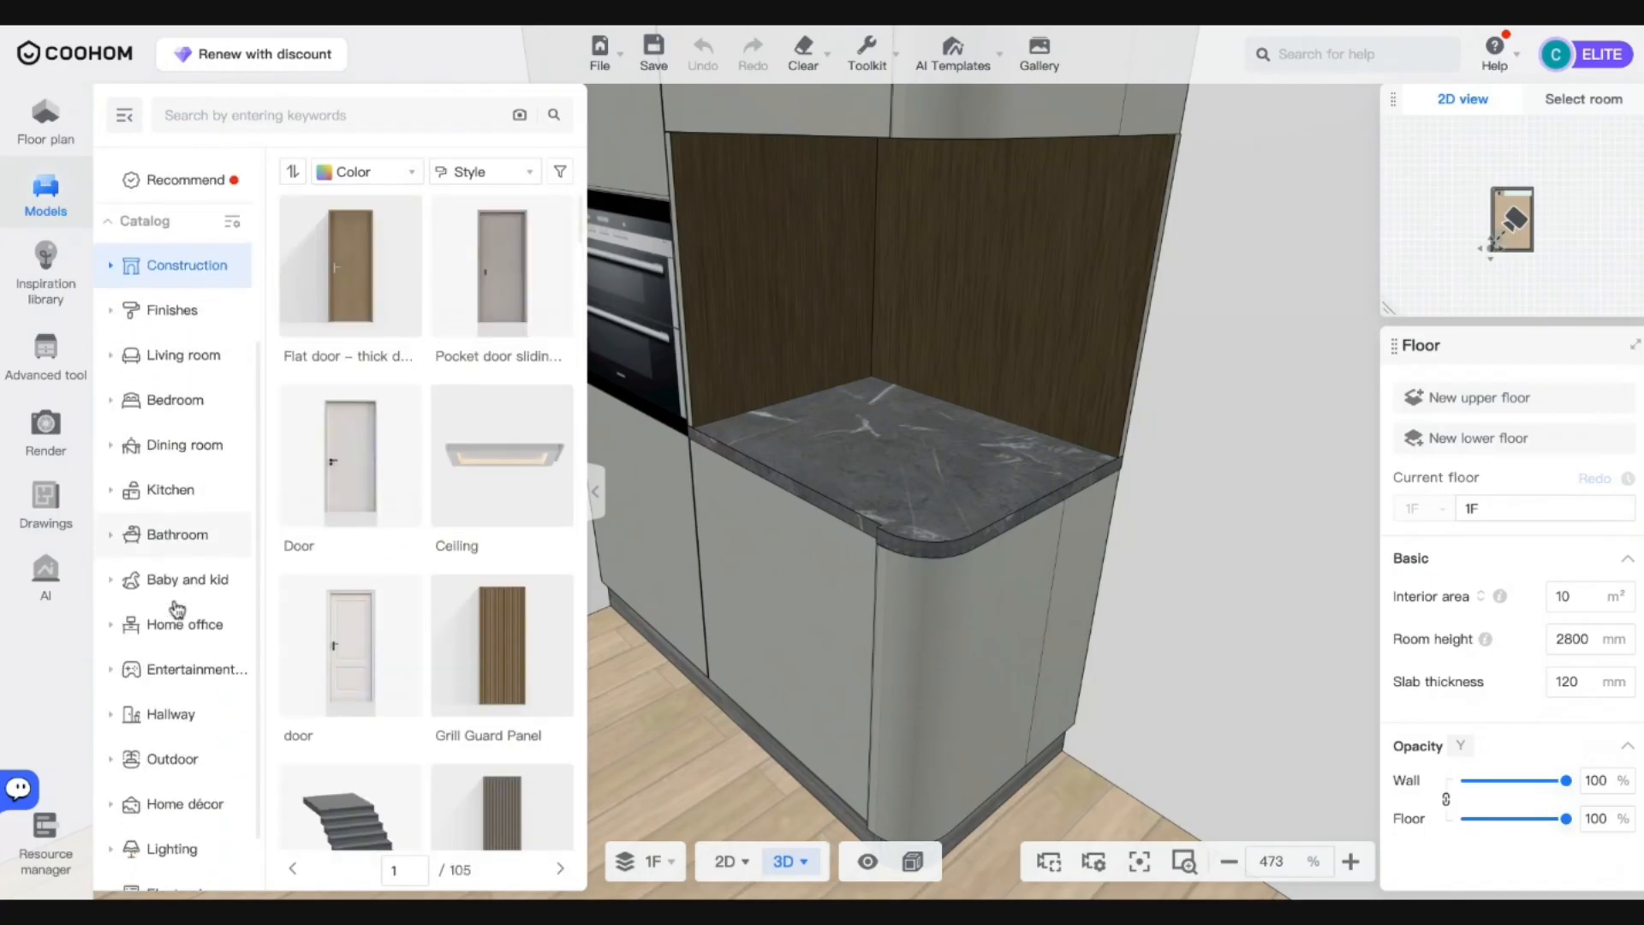
{"action": "scroll", "coordinate": [177, 611], "scroll_direction": "down", "scroll_amount": 1}
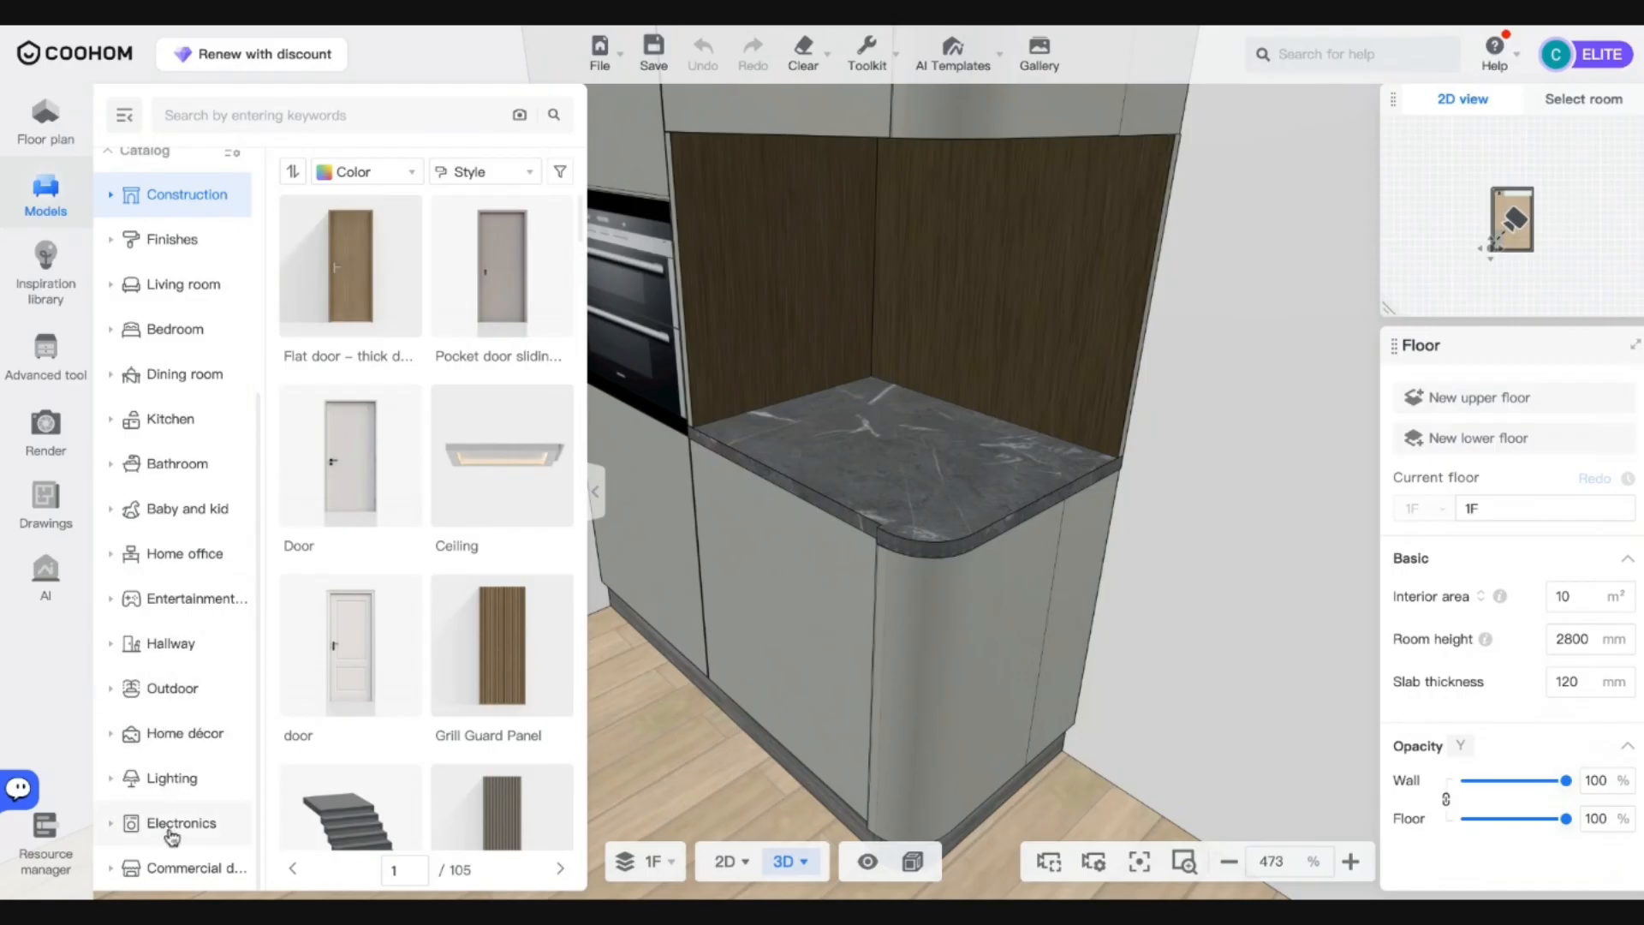
Expand Kitchen, Home office, Entertainment, Hallway and Home décor, then show Table décor.
{"action": "left_click", "coordinate": [176, 421]}
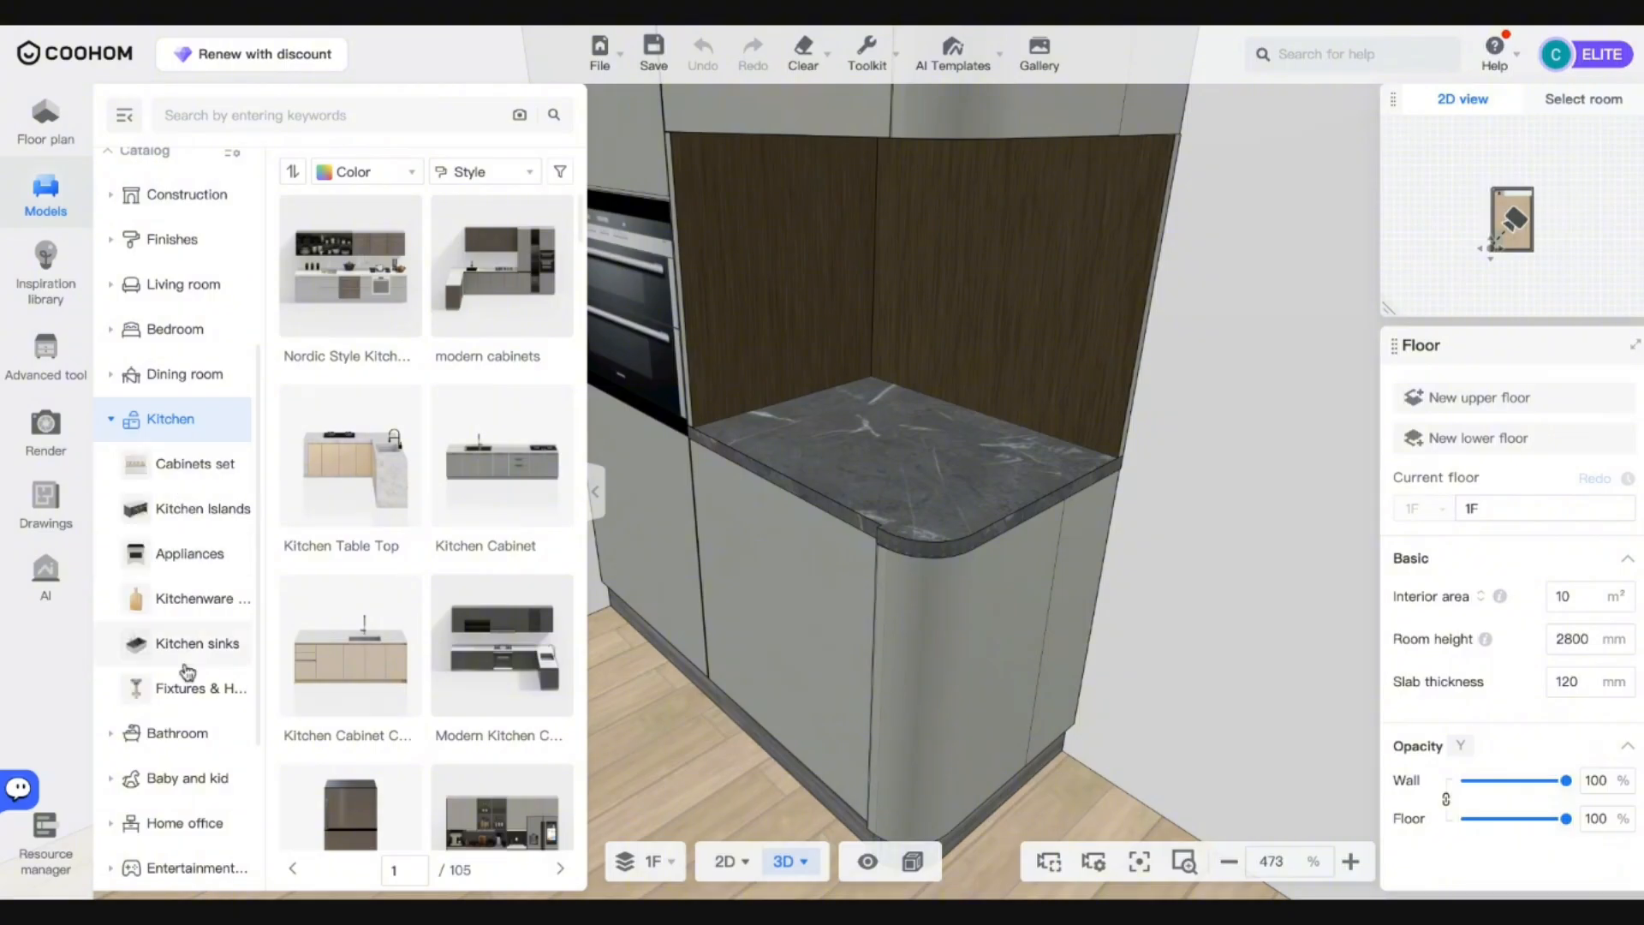
{"action": "scroll", "coordinate": [189, 686], "scroll_direction": "down", "scroll_amount": 1}
{"action": "scroll", "coordinate": [189, 694], "scroll_direction": "down", "scroll_amount": 1}
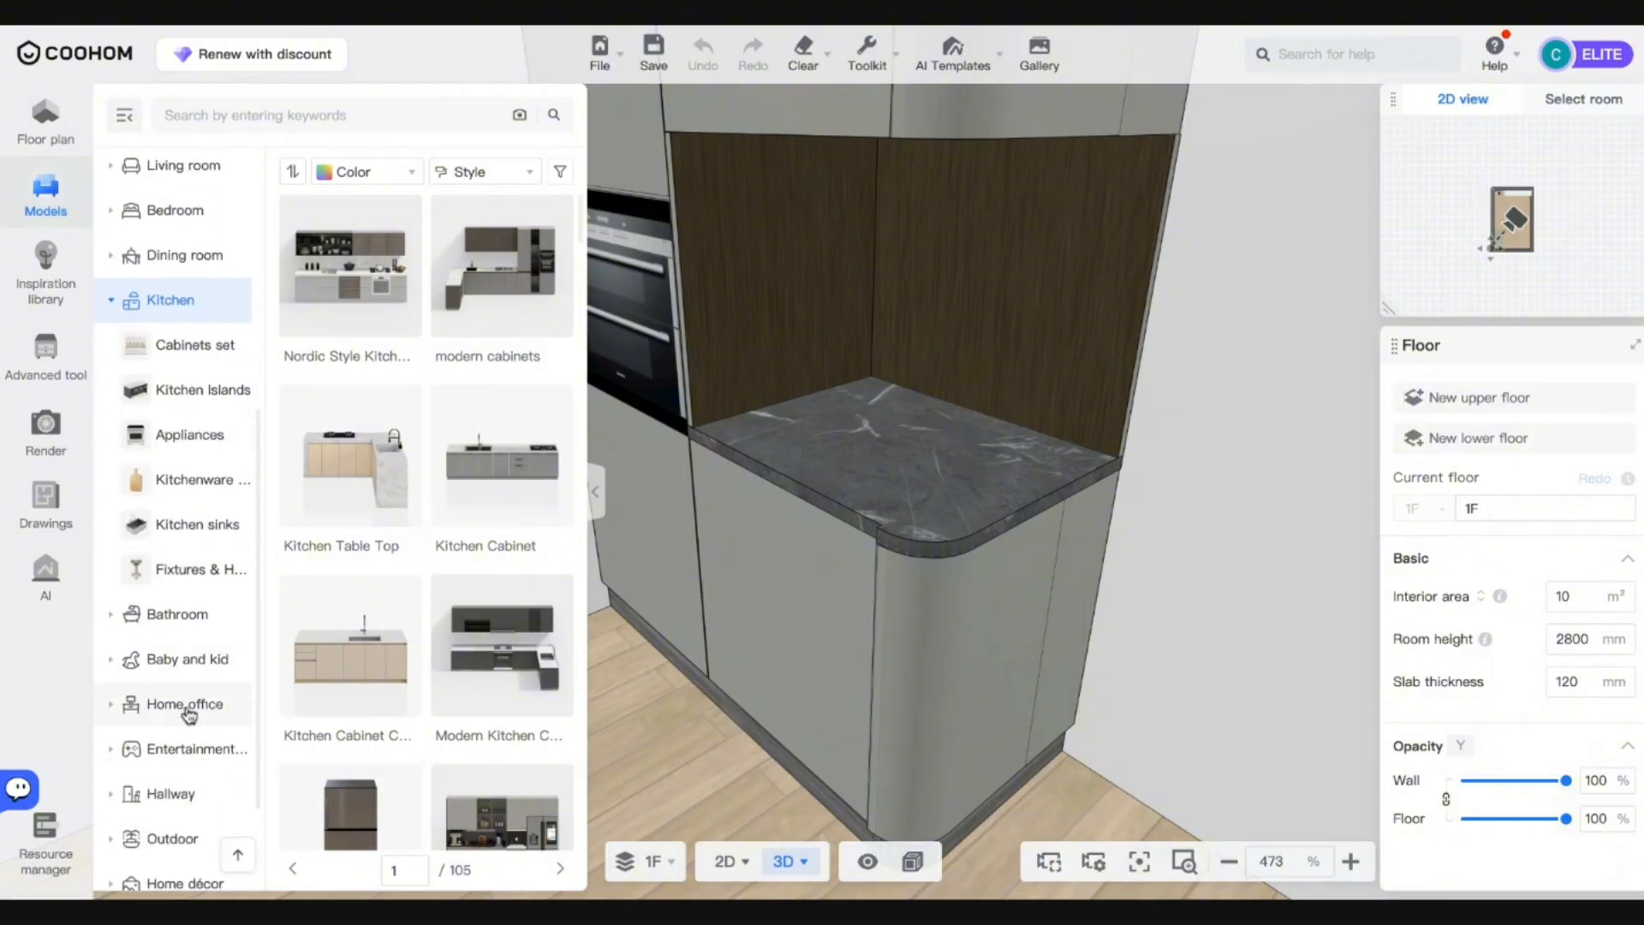
{"action": "left_click", "coordinate": [184, 715]}
{"action": "scroll", "coordinate": [187, 737], "scroll_direction": "down", "scroll_amount": 5}
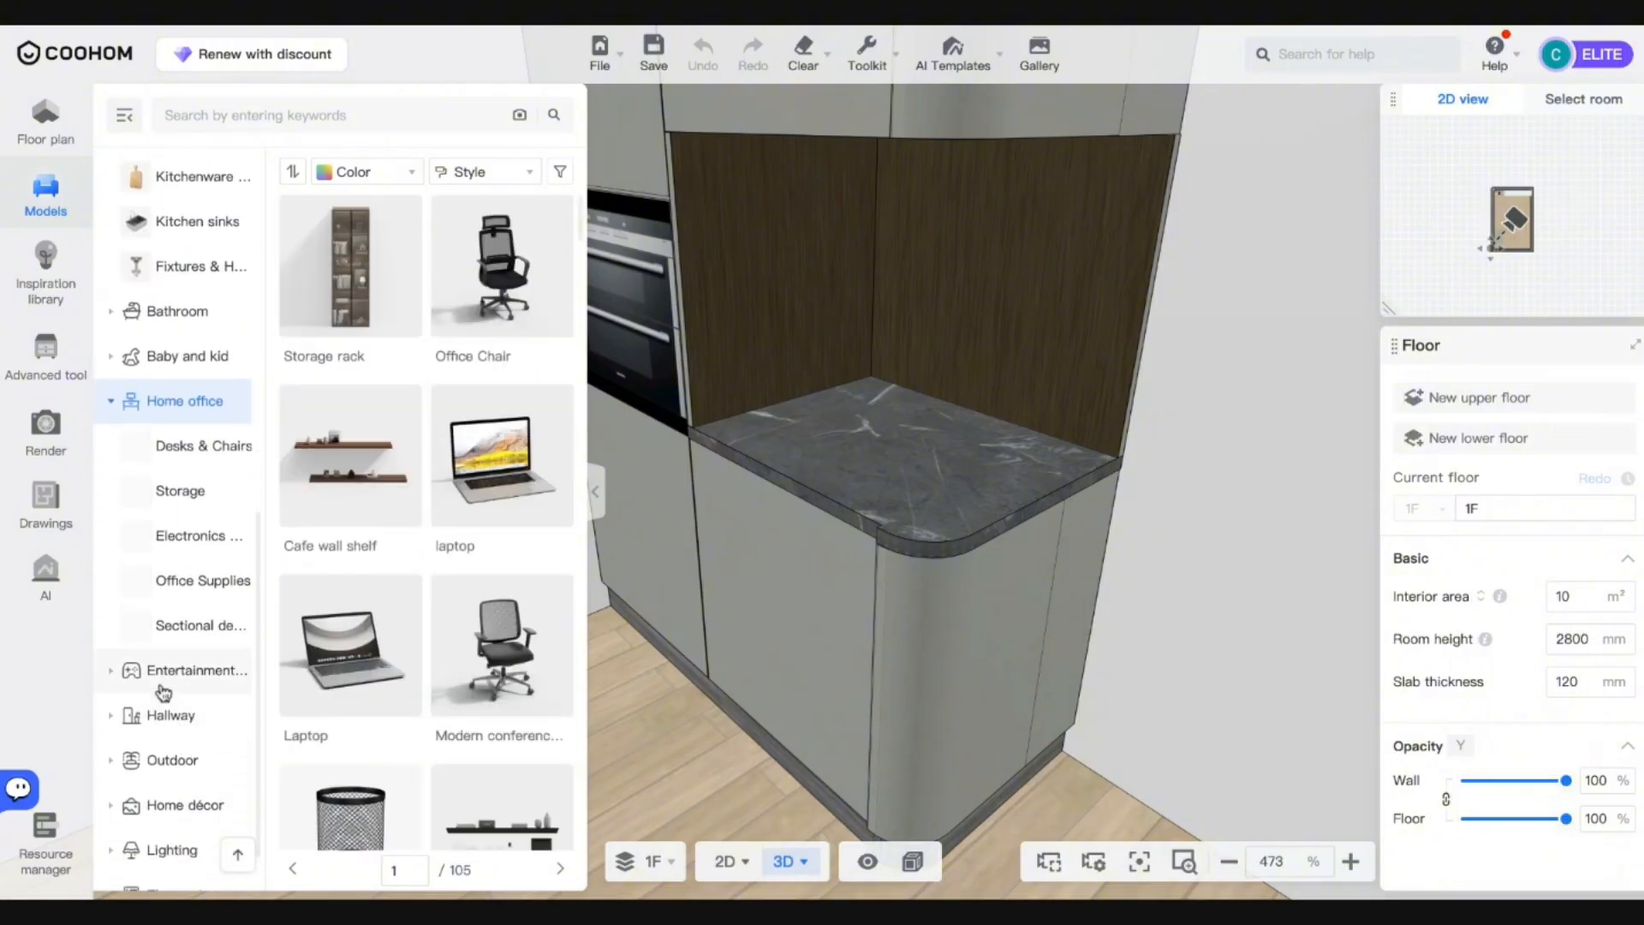
{"action": "left_click", "coordinate": [176, 675]}
{"action": "scroll", "coordinate": [184, 762], "scroll_direction": "down", "scroll_amount": 3}
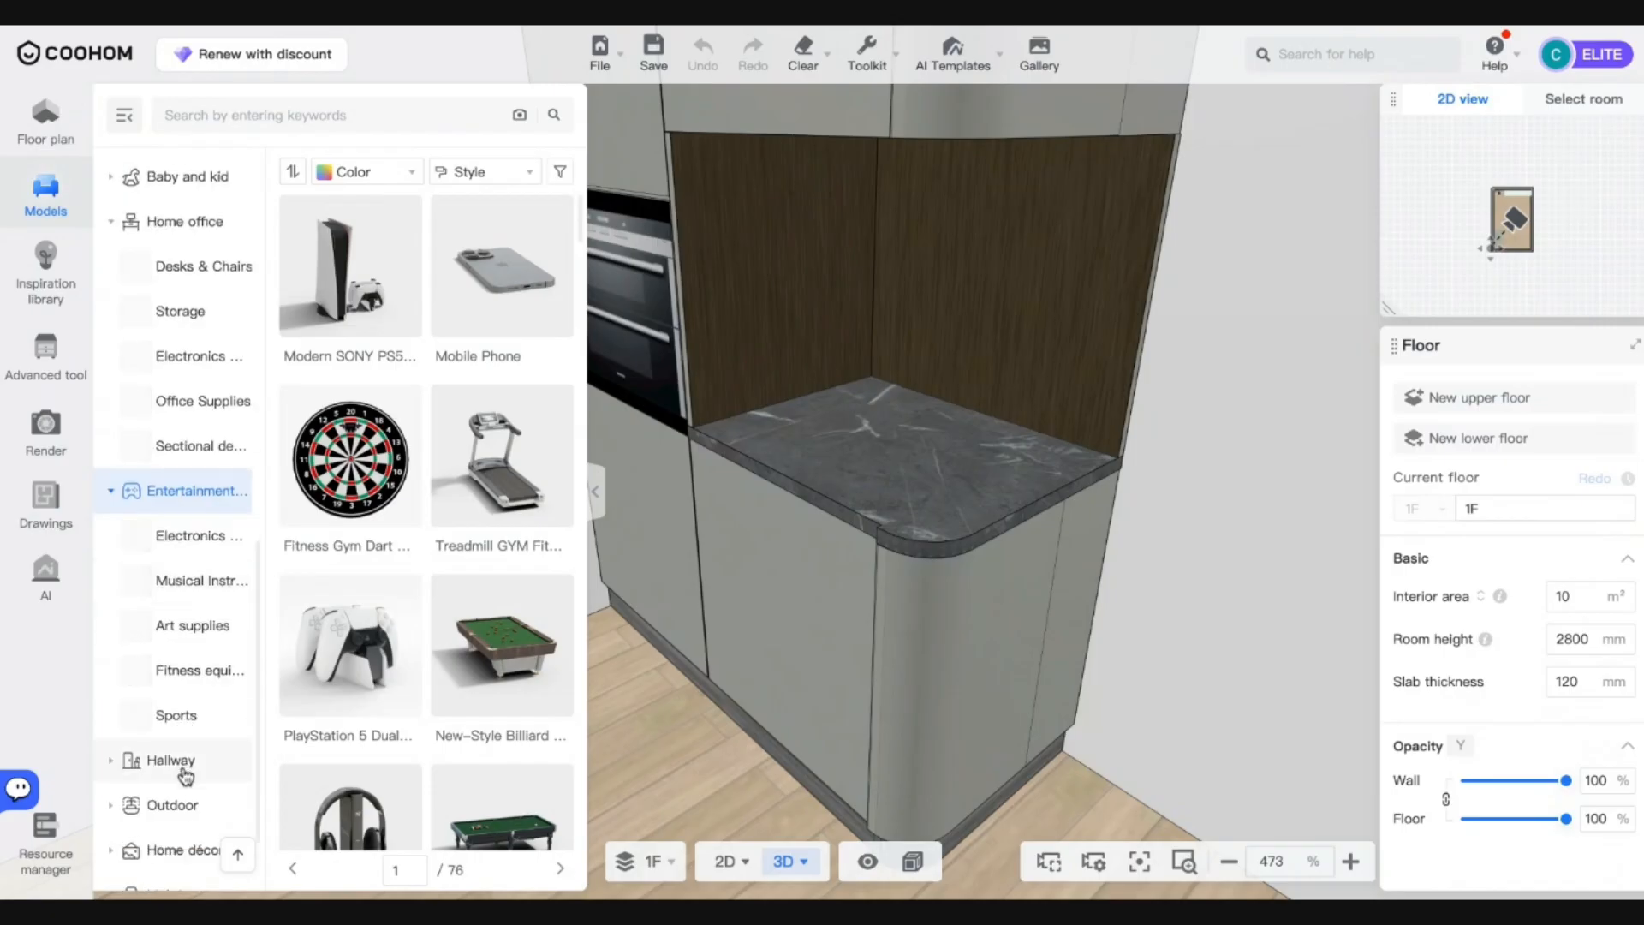
{"action": "left_click", "coordinate": [185, 765]}
{"action": "scroll", "coordinate": [175, 780], "scroll_direction": "down", "scroll_amount": 3}
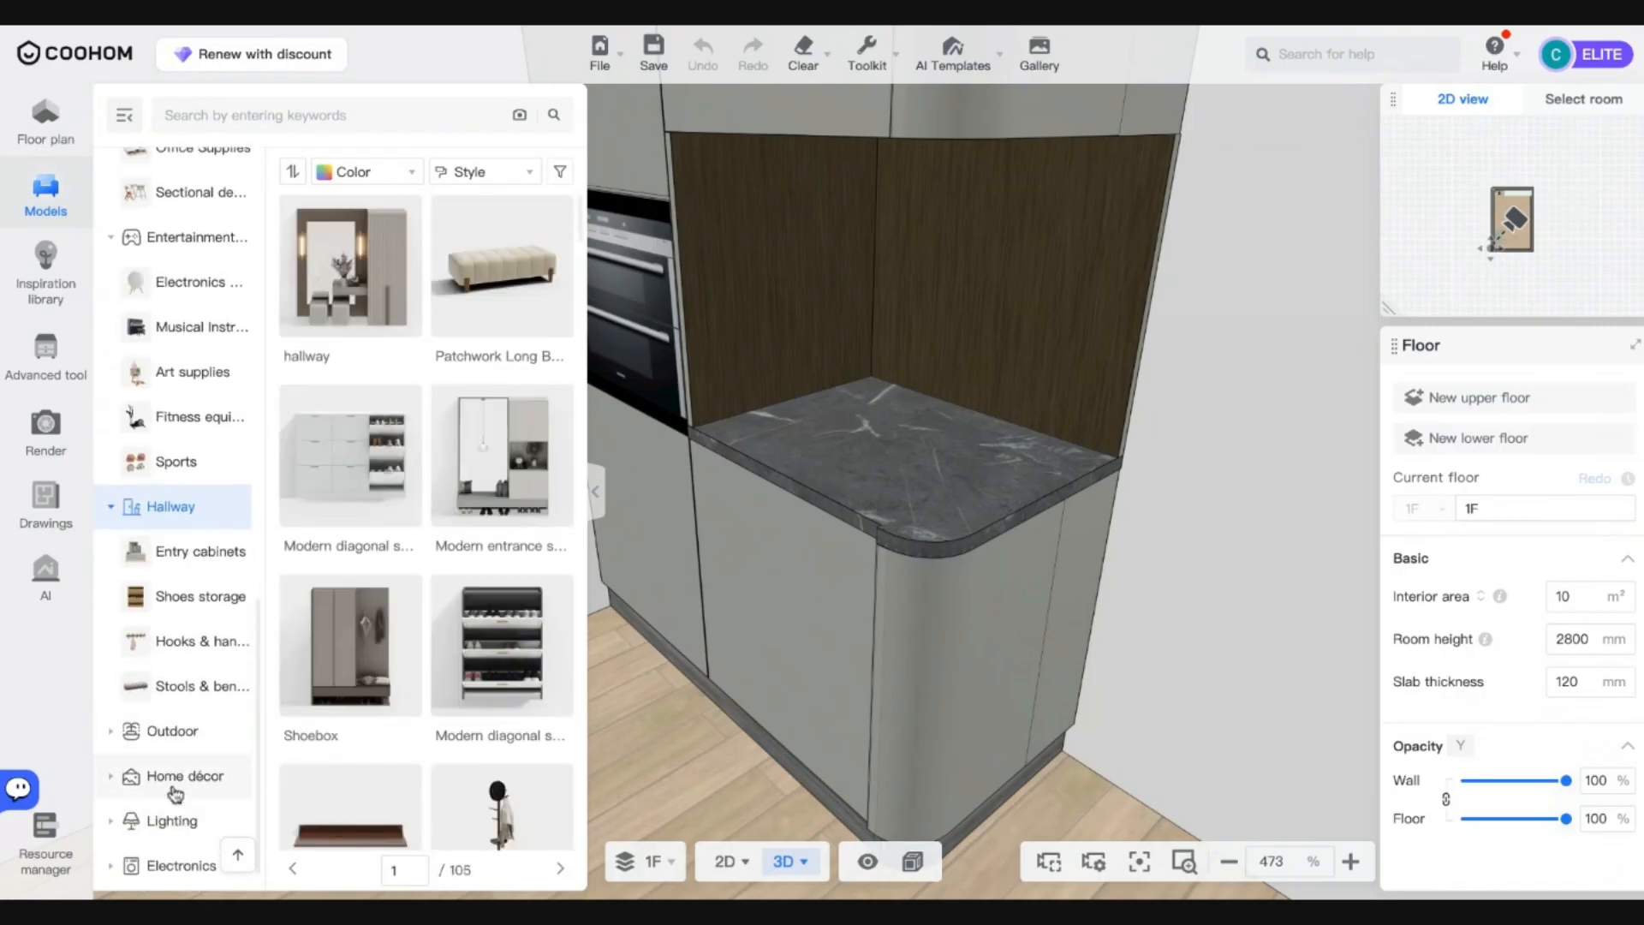
{"action": "left_click", "coordinate": [175, 788]}
{"action": "scroll", "coordinate": [361, 525], "scroll_direction": "down", "scroll_amount": 6}
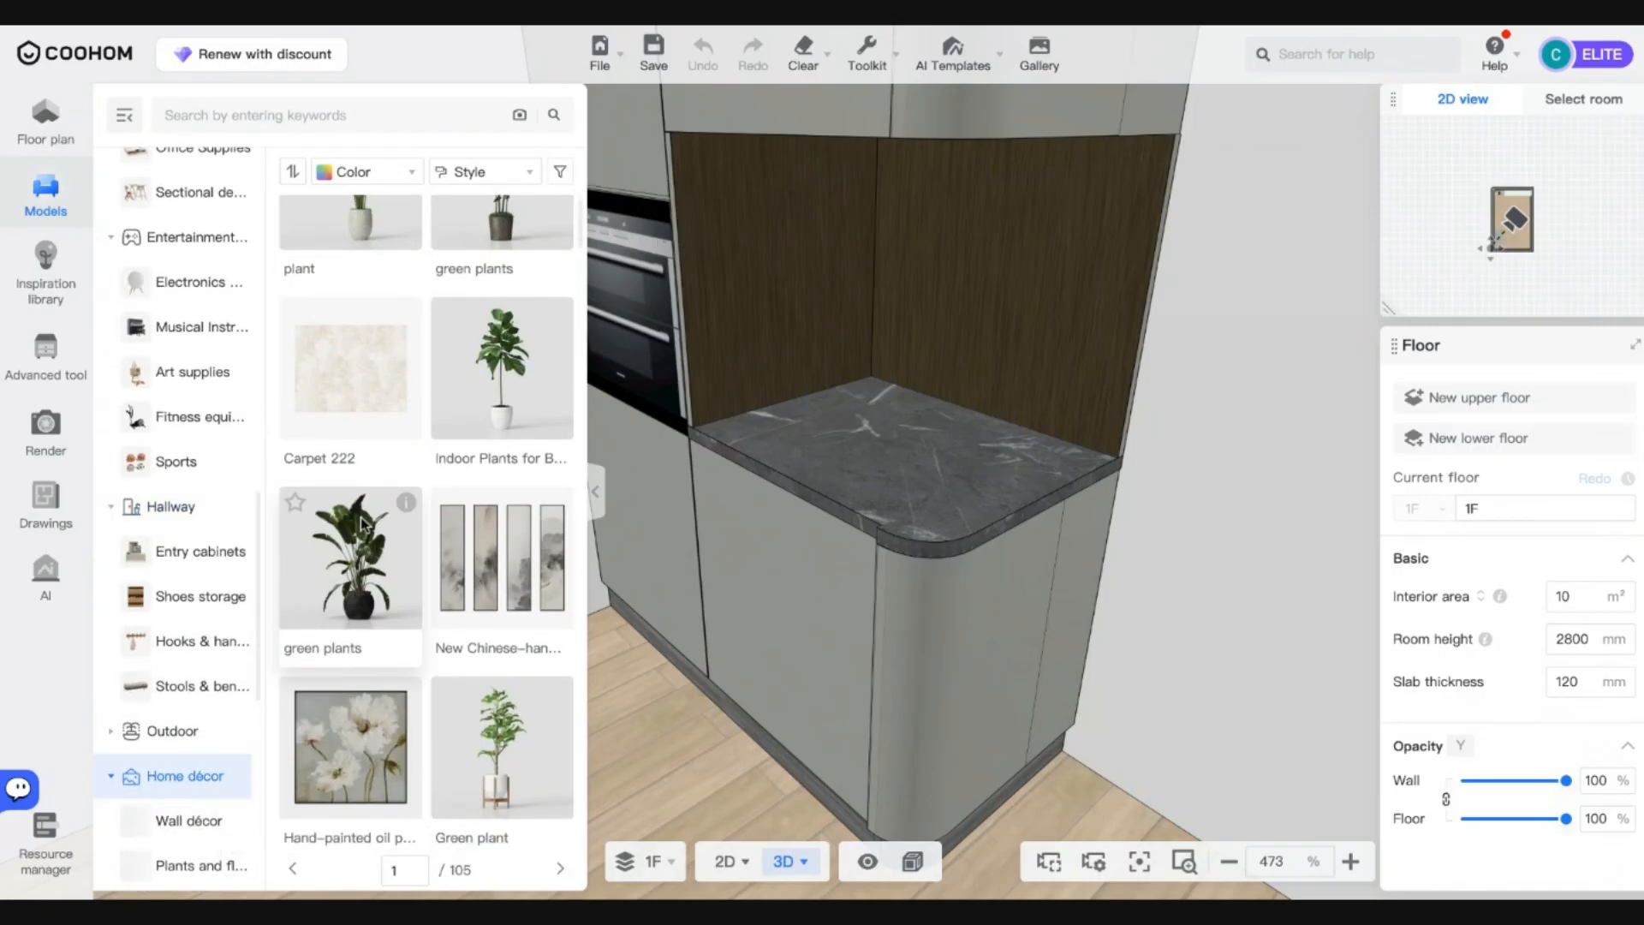
{"action": "scroll", "coordinate": [182, 740], "scroll_direction": "down", "scroll_amount": 3}
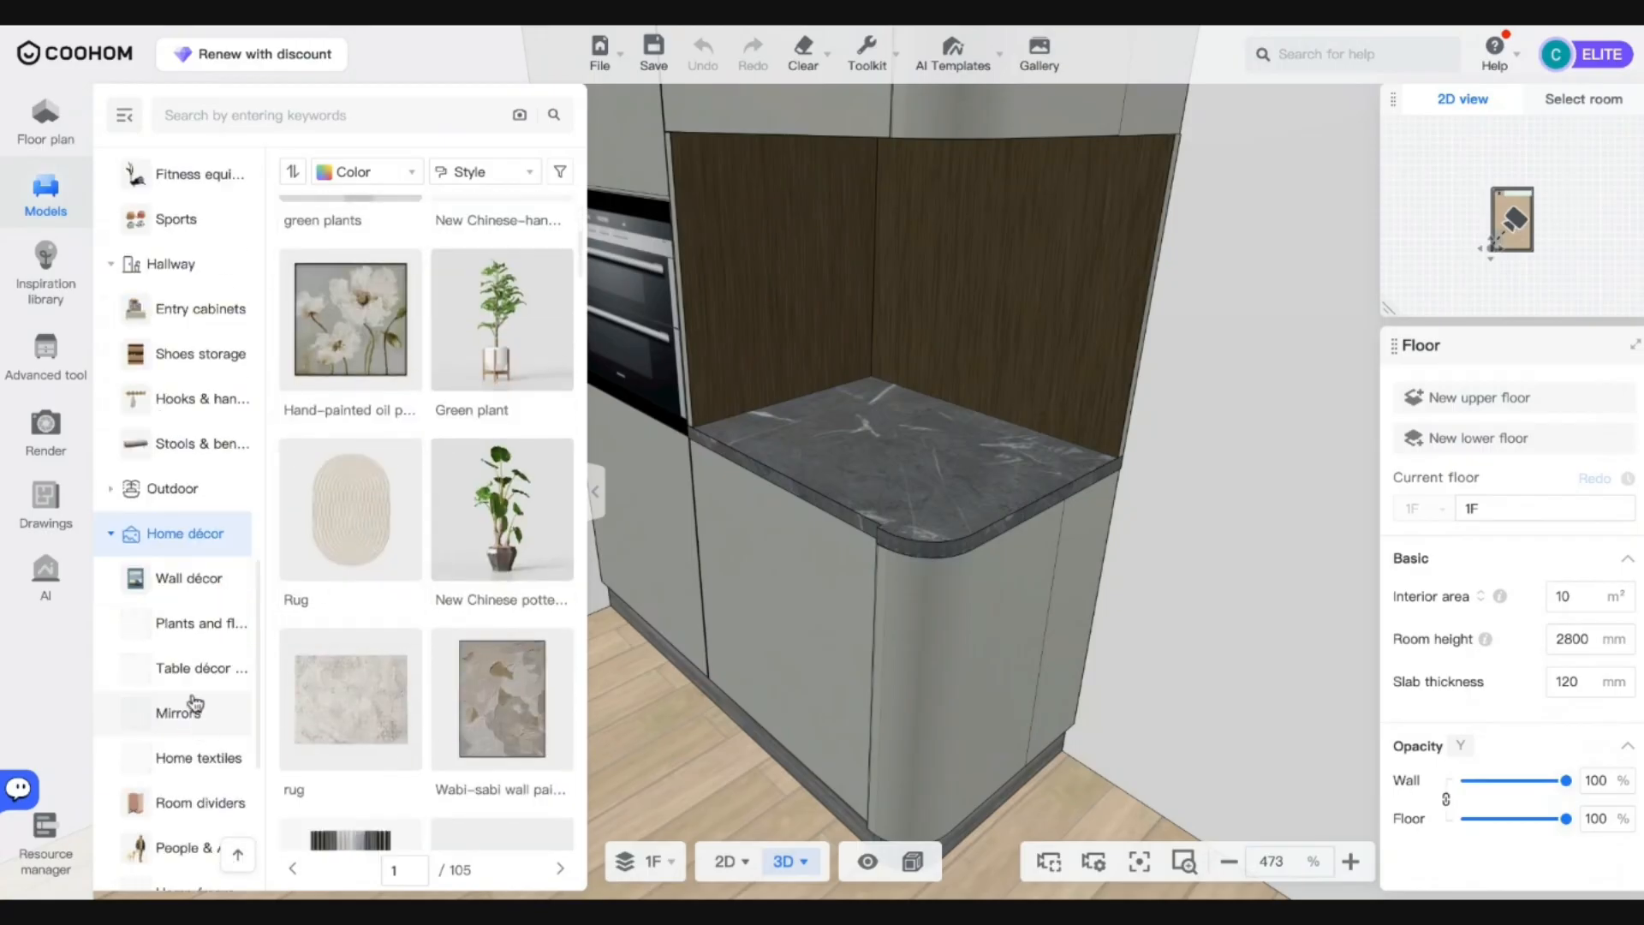
{"action": "left_click", "coordinate": [186, 669]}
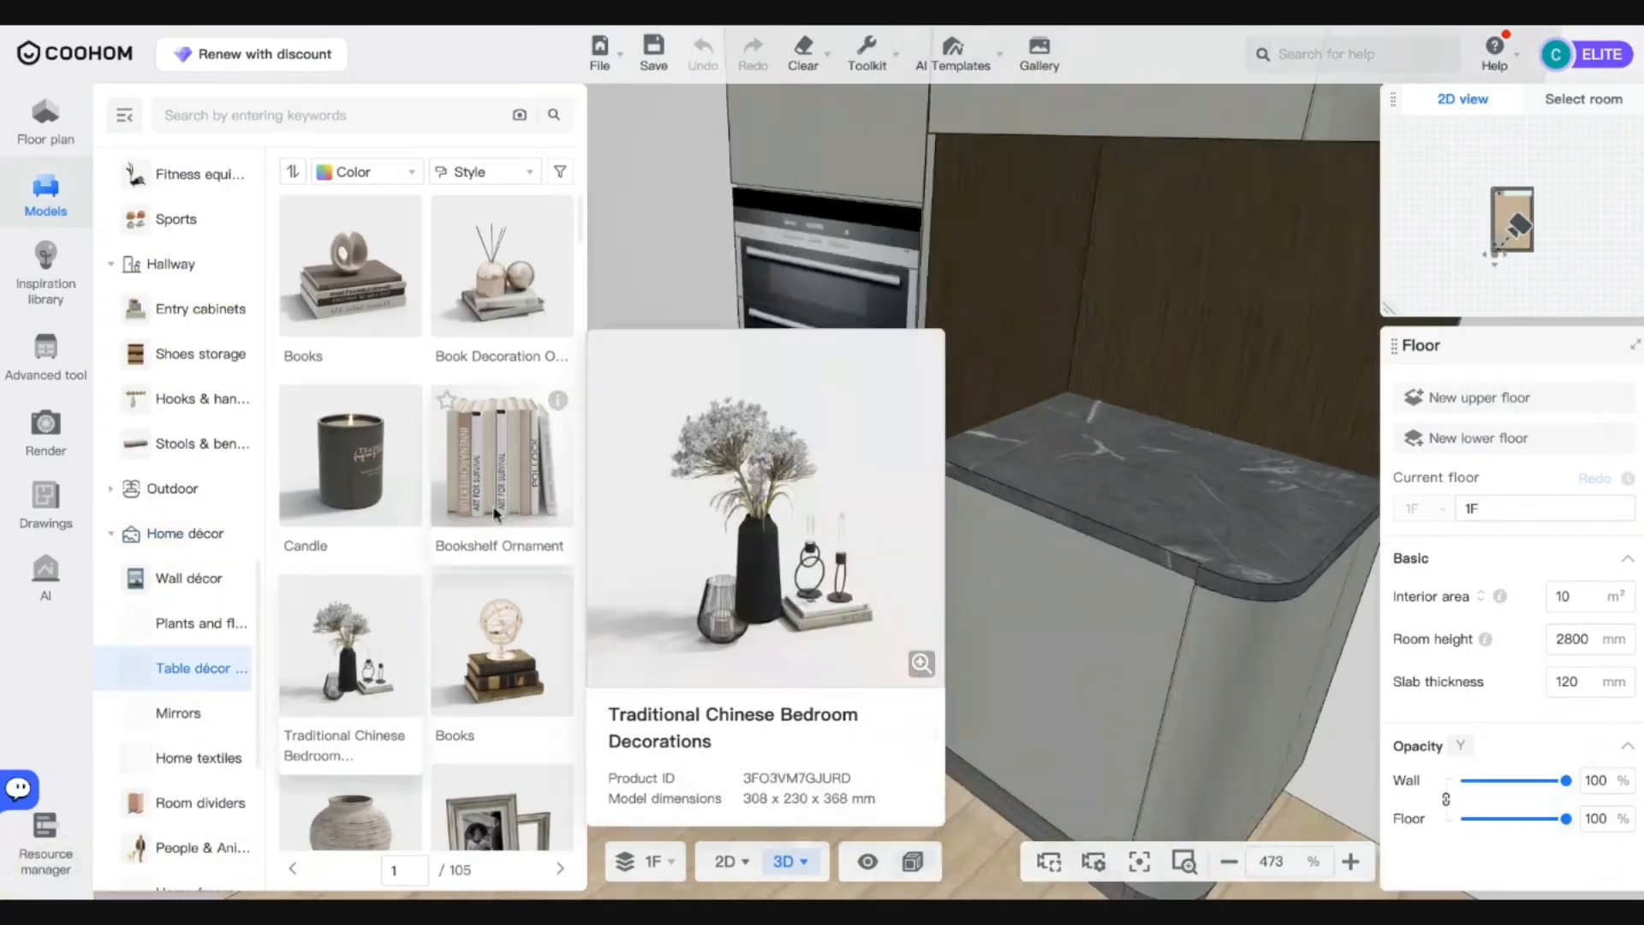
Try a book decoration, then place, rotate and move a photo frame before deleting it.
{"action": "left_click", "coordinate": [501, 265]}
{"action": "left_click", "coordinate": [1118, 462]}
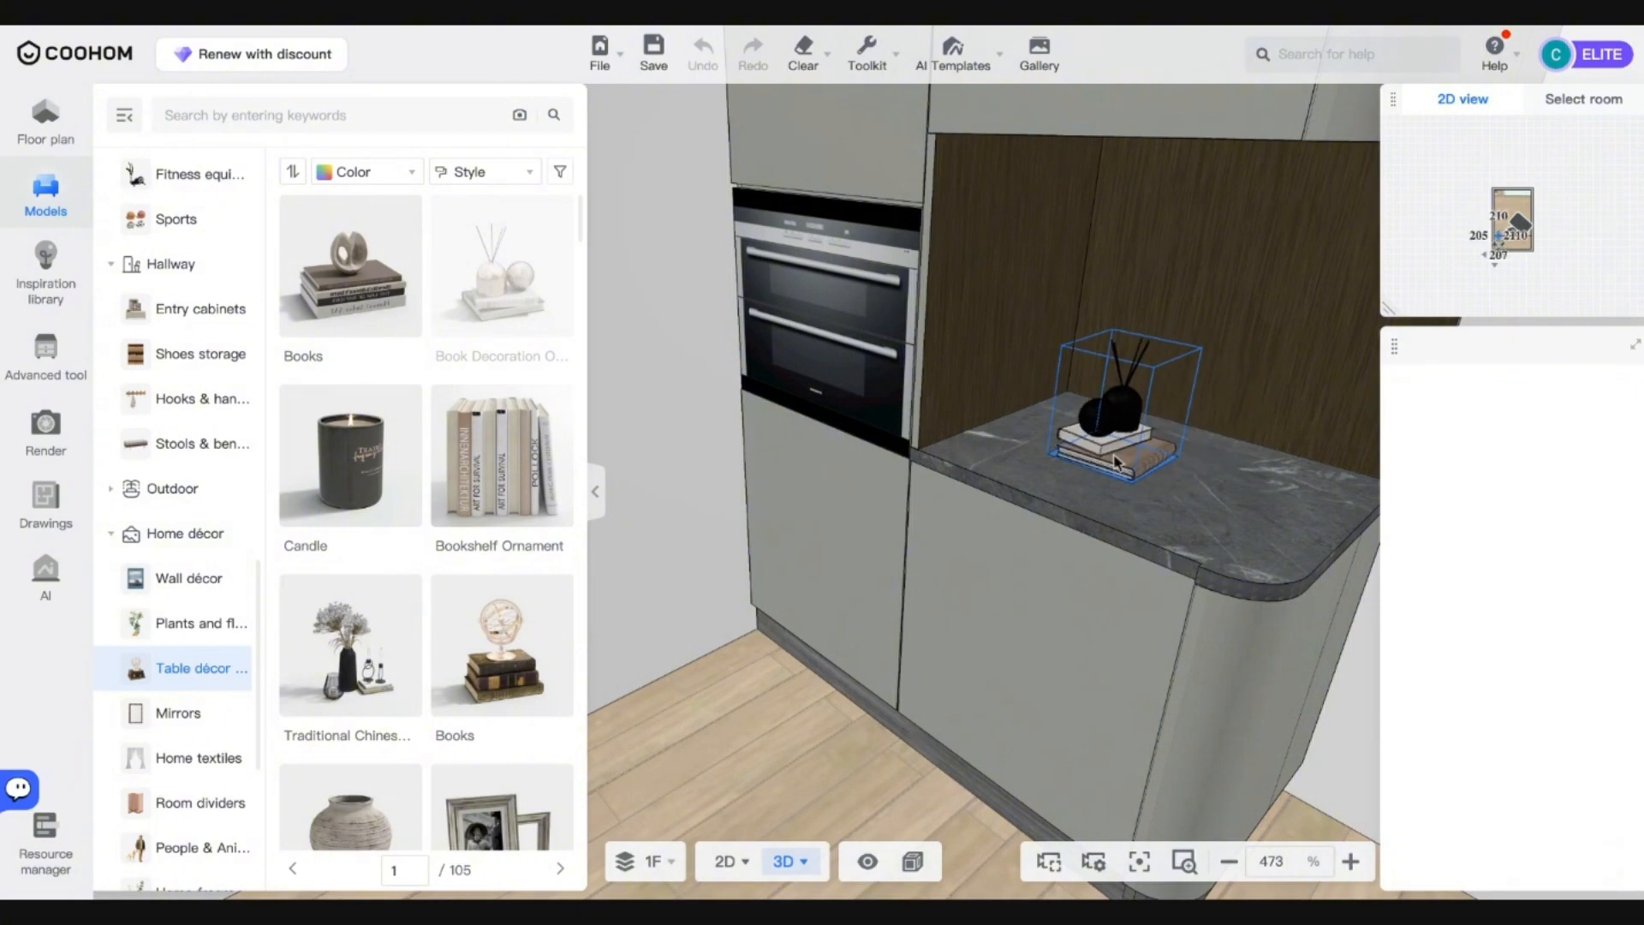
{"action": "key", "text": "Escape"}
{"action": "scroll", "coordinate": [505, 651], "scroll_direction": "down", "scroll_amount": 1}
{"action": "left_click", "coordinate": [502, 723]}
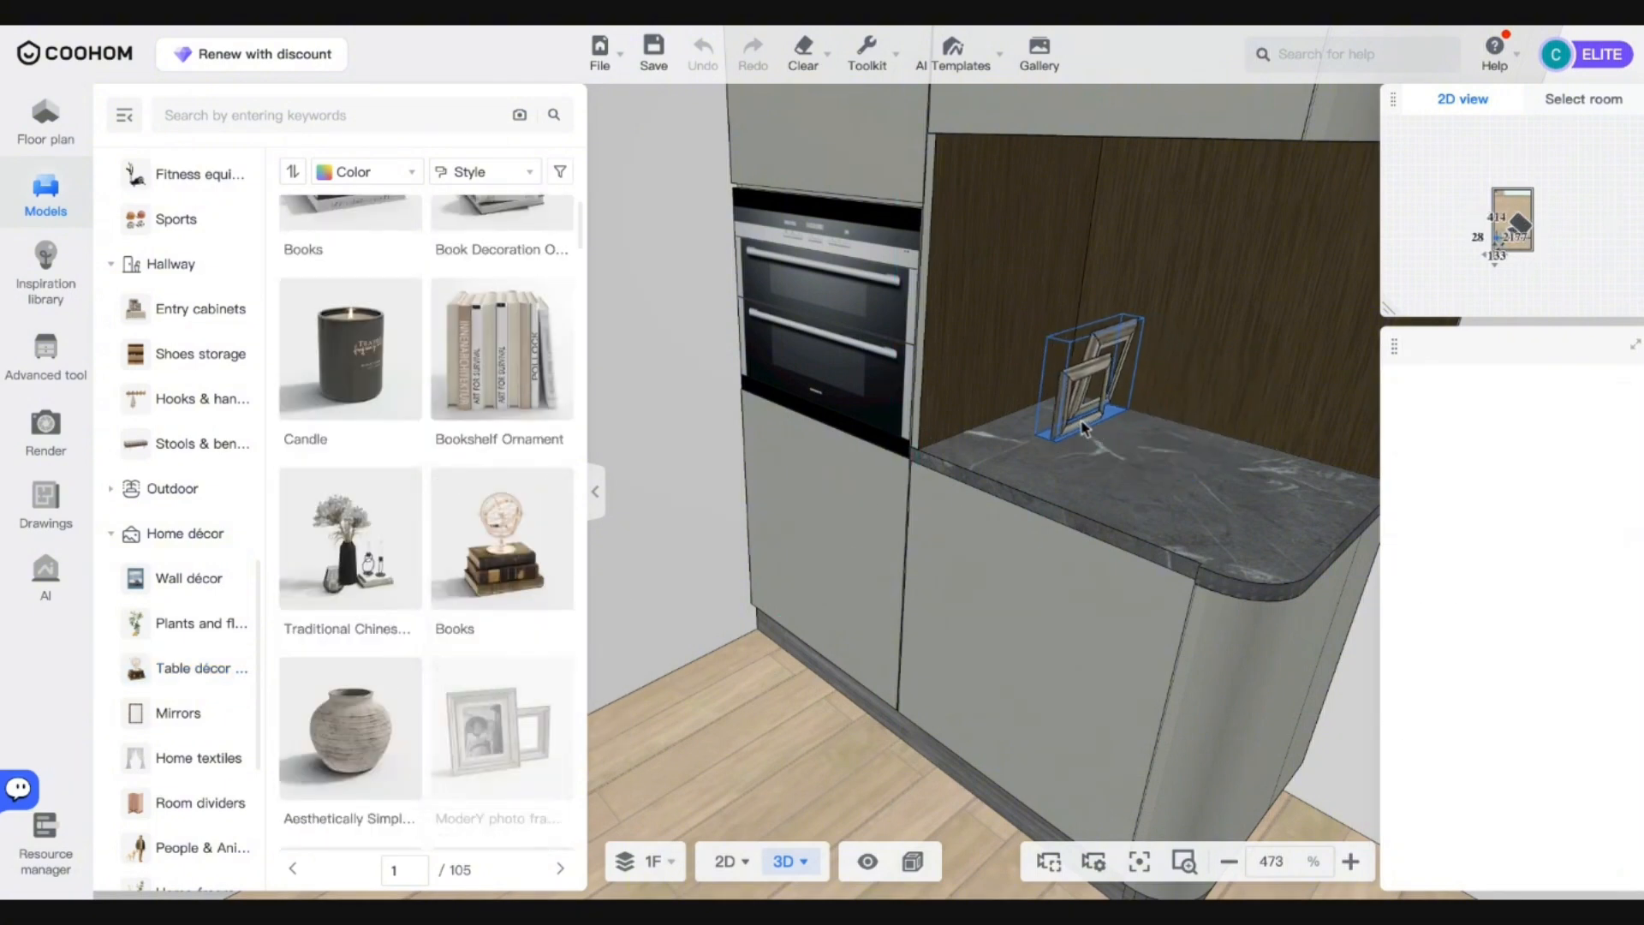
{"action": "left_click", "coordinate": [1060, 430]}
{"action": "left_click_drag", "start_coordinate": [1062, 471], "coordinate": [1175, 409]}
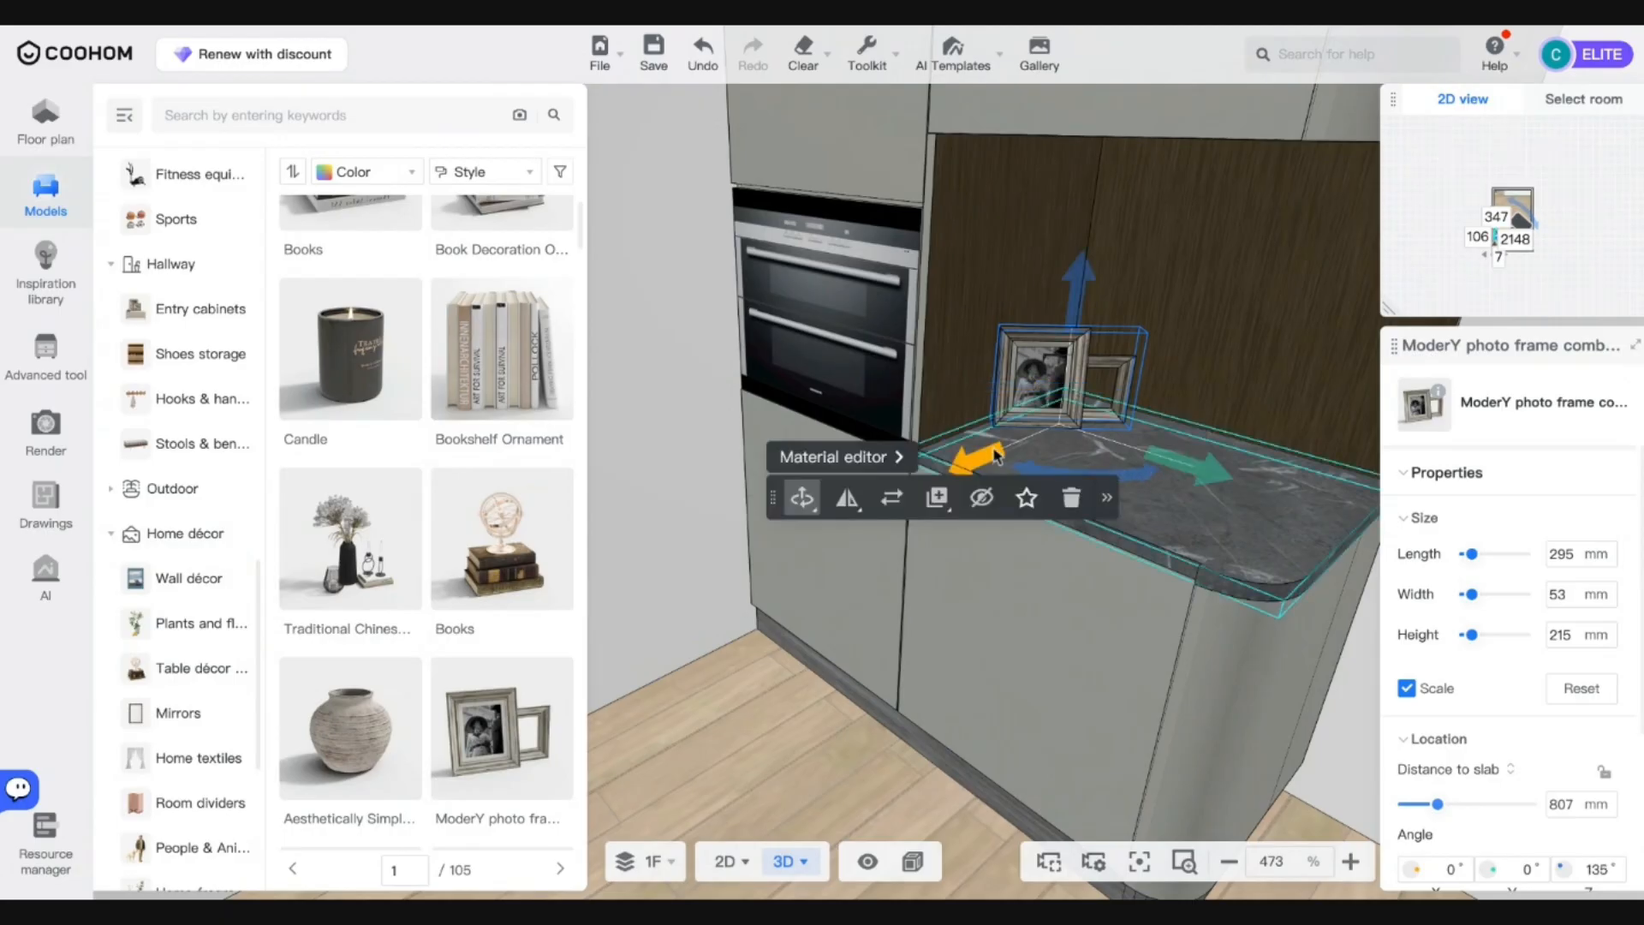
{"action": "left_click_drag", "start_coordinate": [1202, 463], "coordinate": [1240, 477]}
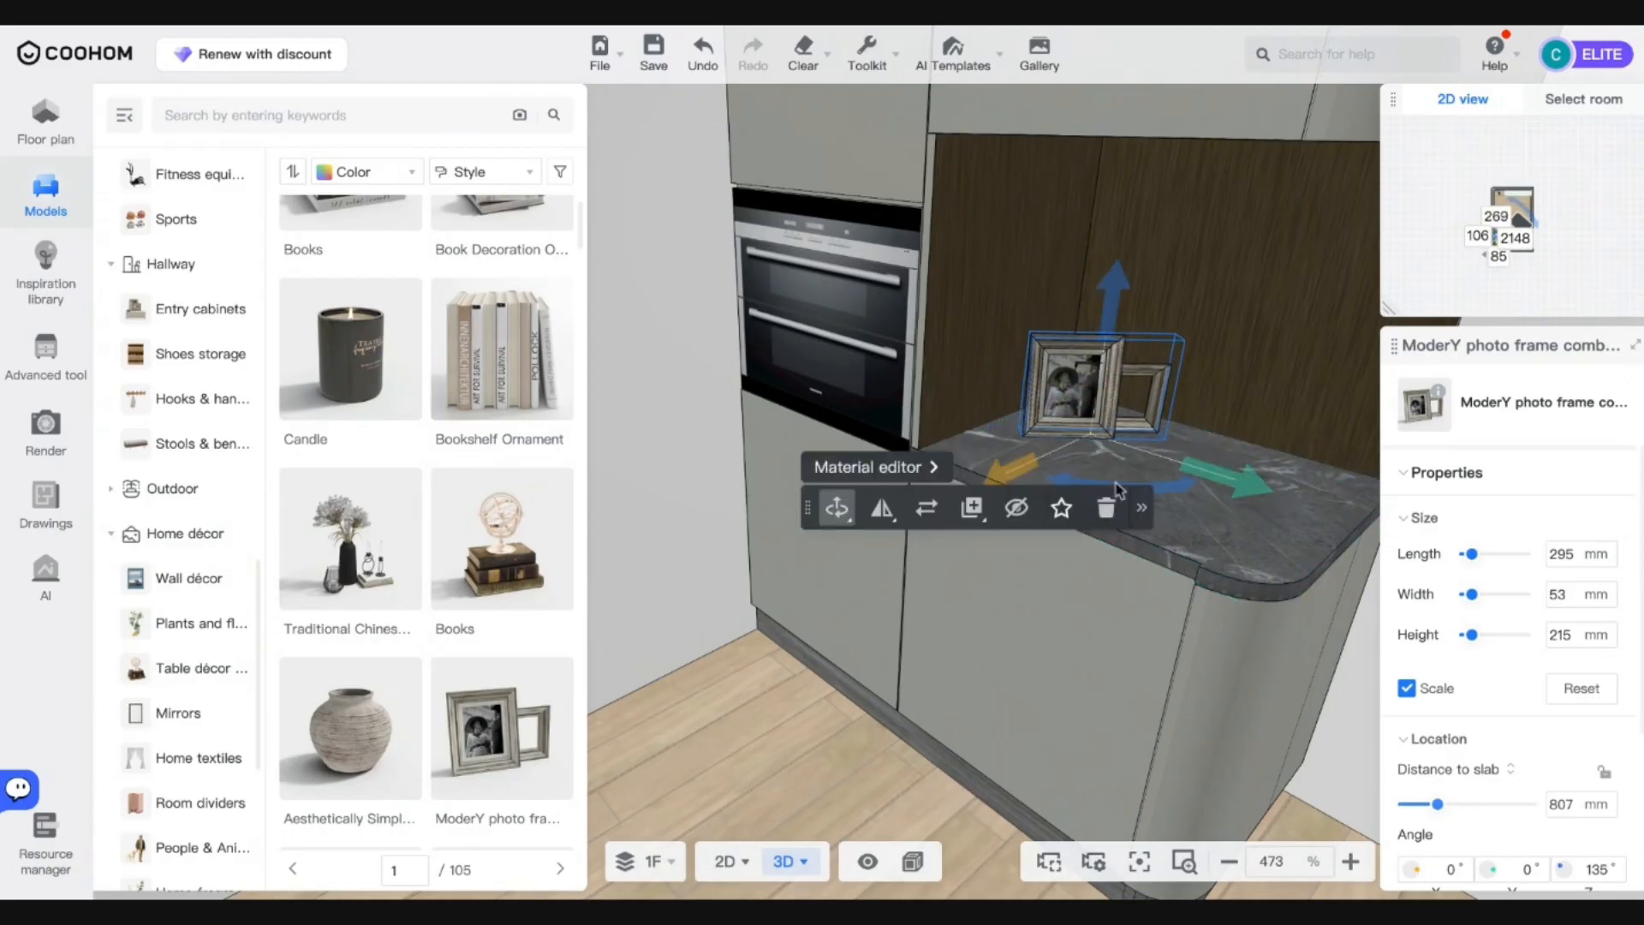
{"action": "left_click_drag", "start_coordinate": [993, 480], "coordinate": [1013, 474]}
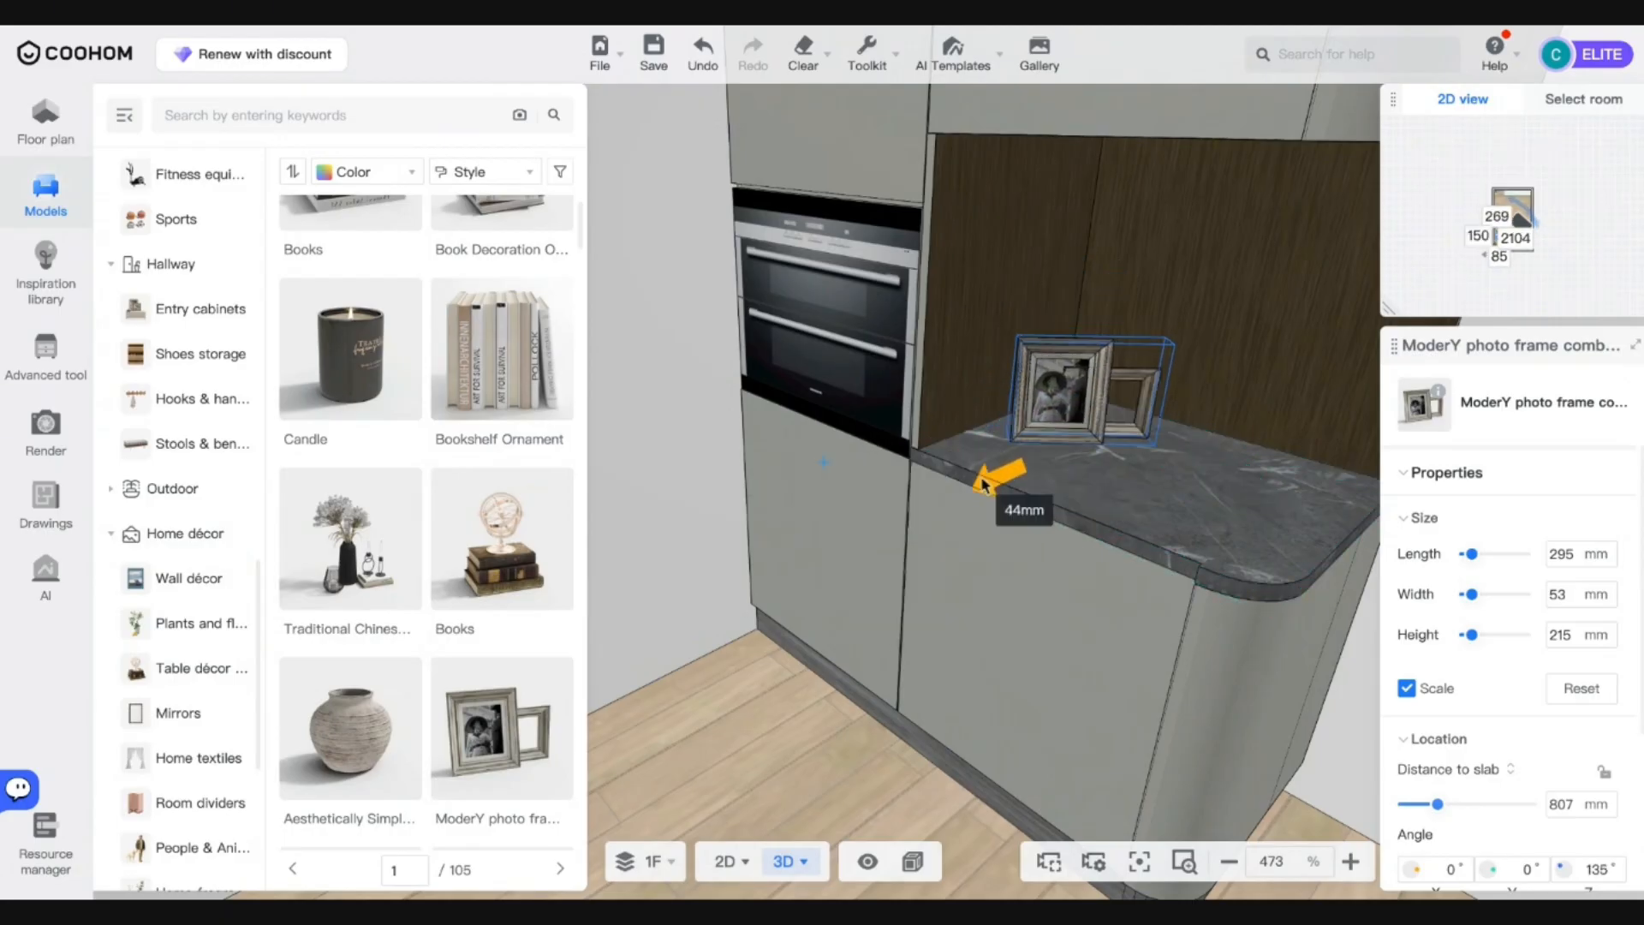
{"action": "key", "text": "Delete"}
Place the Wabi-sabi nook ornament on the countertop, mirrored so the vase sits left.
{"action": "scroll", "coordinate": [478, 638], "scroll_direction": "down", "scroll_amount": 4}
{"action": "scroll", "coordinate": [478, 638], "scroll_direction": "down", "scroll_amount": 1}
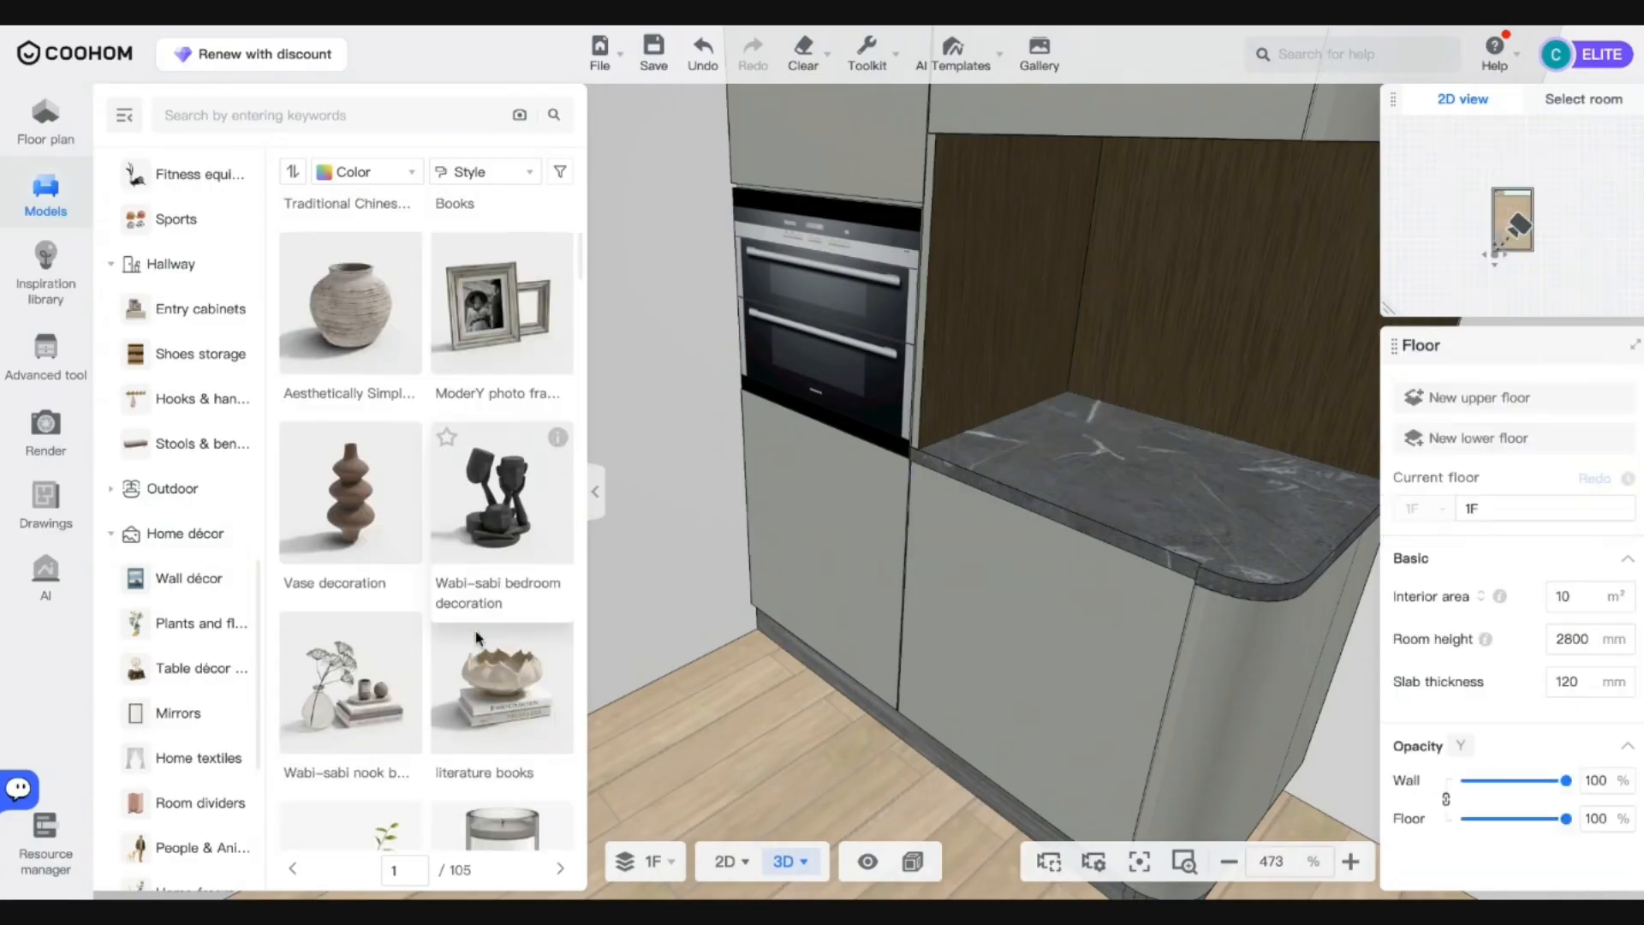
{"action": "left_click", "coordinate": [376, 681]}
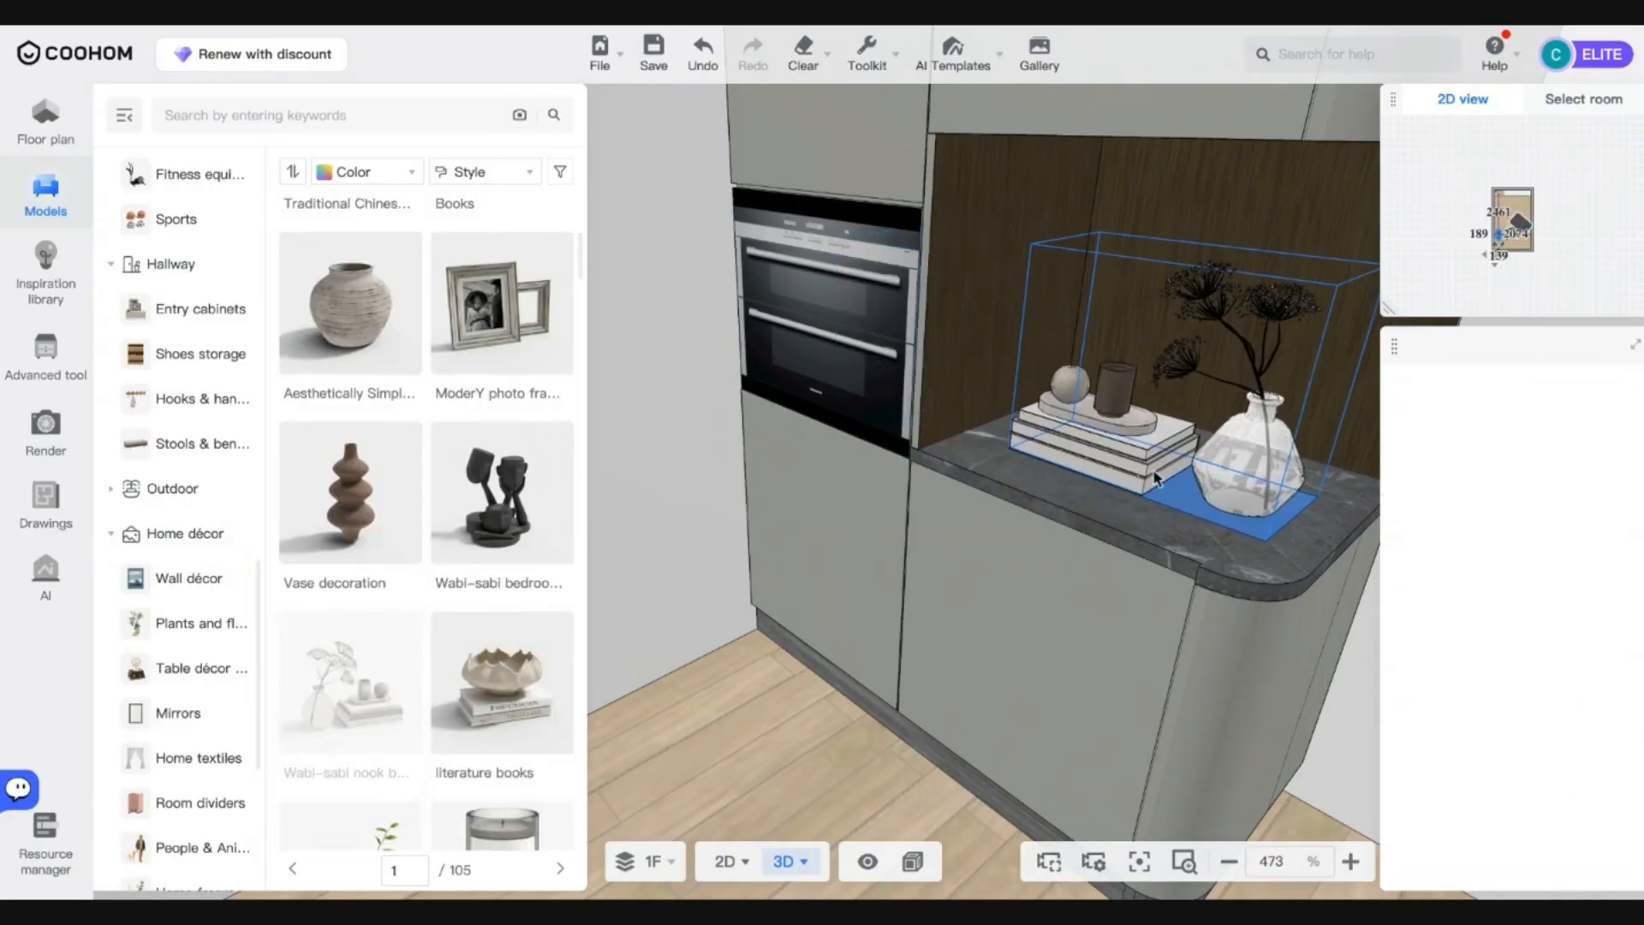
{"action": "left_click", "coordinate": [1158, 478]}
{"action": "mouse_move", "coordinate": [1001, 611]}
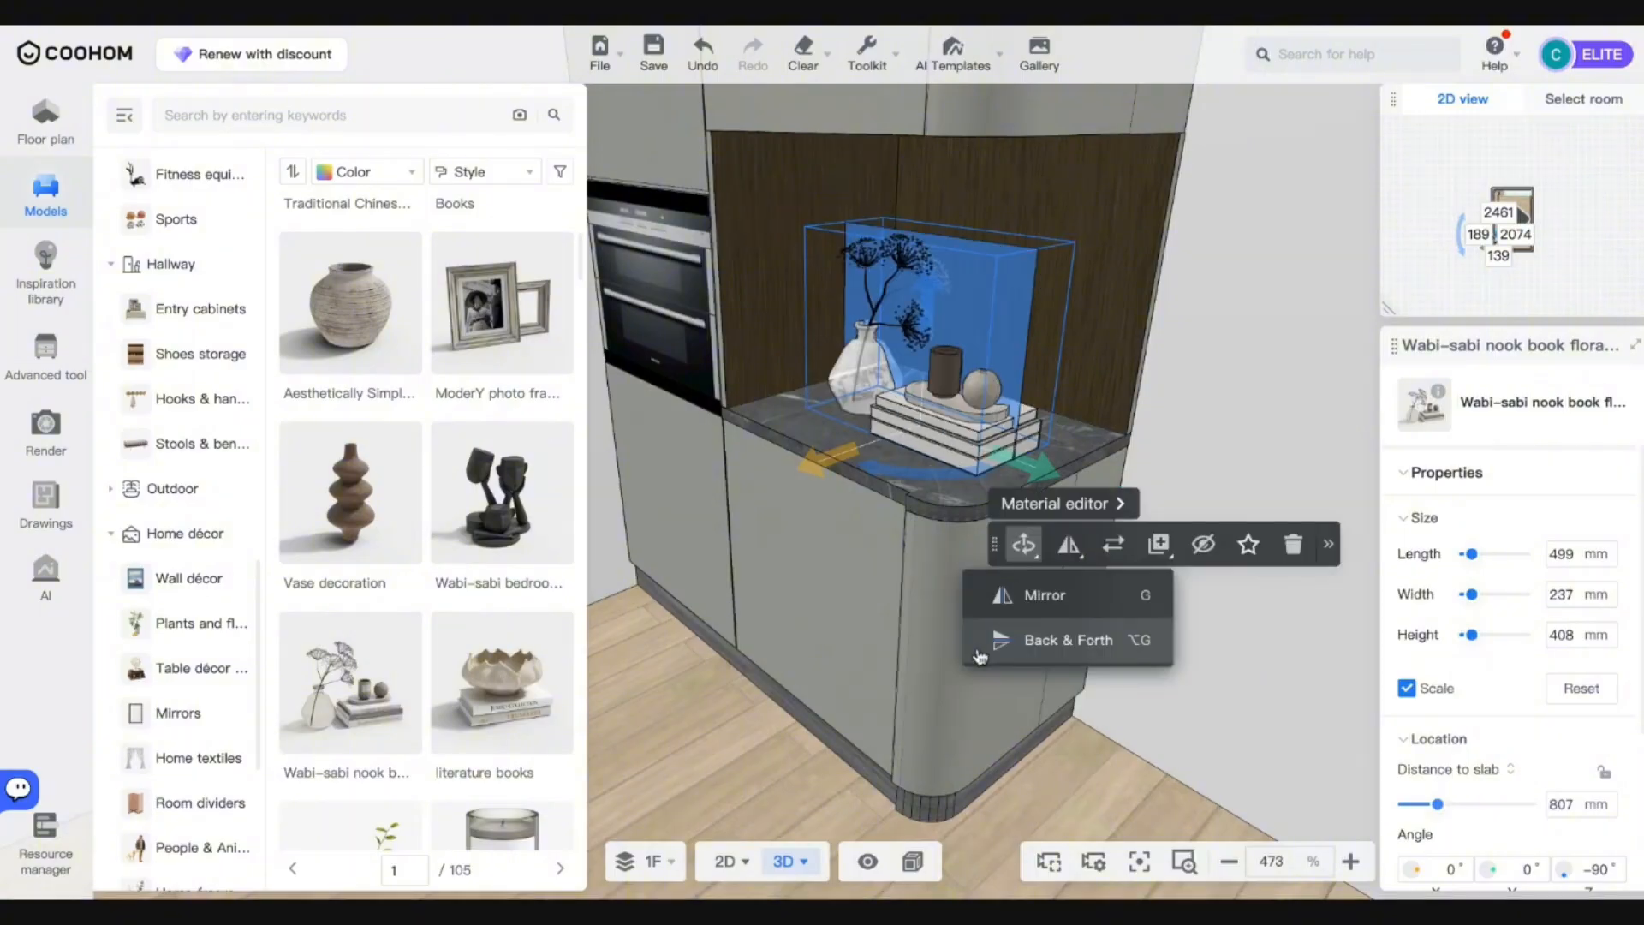
{"action": "left_click", "coordinate": [955, 659]}
{"action": "left_click_drag", "start_coordinate": [1052, 494], "coordinate": [1024, 480]}
Reselect the Wabi-sabi ornament and nudge it along the countertop into position.
{"action": "right_click_drag", "start_coordinate": [814, 490], "coordinate": [828, 494]}
{"action": "left_click", "coordinate": [816, 478]}
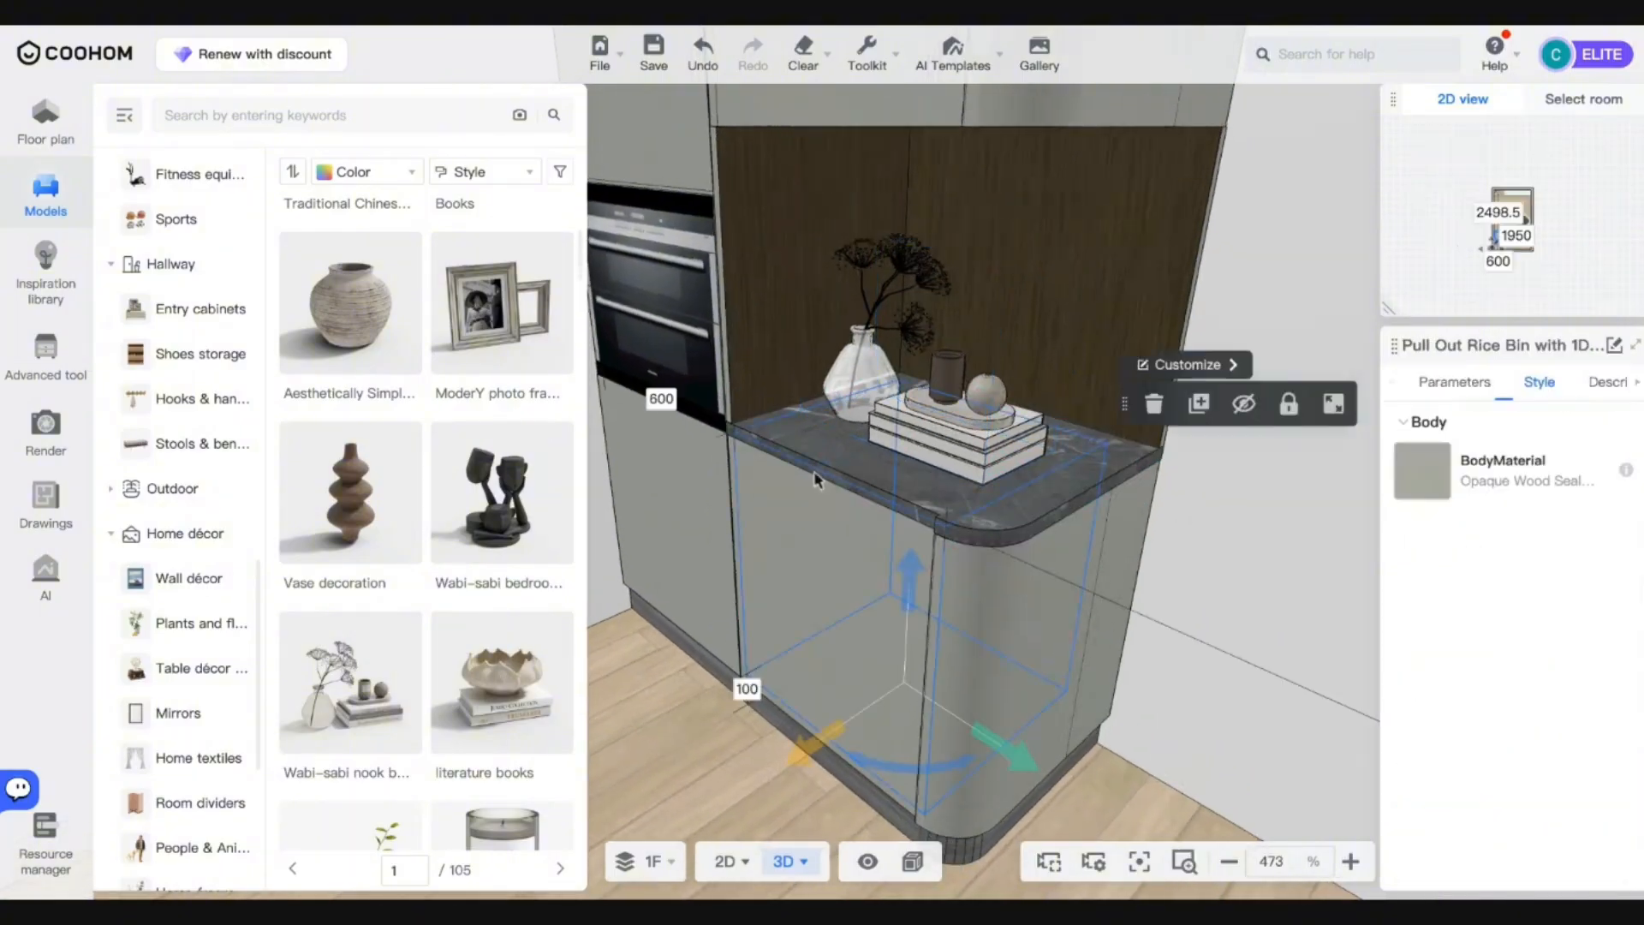
{"action": "left_click", "coordinate": [869, 440]}
{"action": "left_click", "coordinate": [891, 433]}
{"action": "left_click_drag", "start_coordinate": [829, 469], "coordinate": [837, 469]}
{"action": "key", "text": "Escape"}
Orbit to a frontal view of the cabinet and go to image rendering.
{"action": "scroll", "coordinate": [839, 468], "scroll_direction": "down", "scroll_amount": 5}
{"action": "left_click_drag", "start_coordinate": [837, 474], "coordinate": [850, 586]}
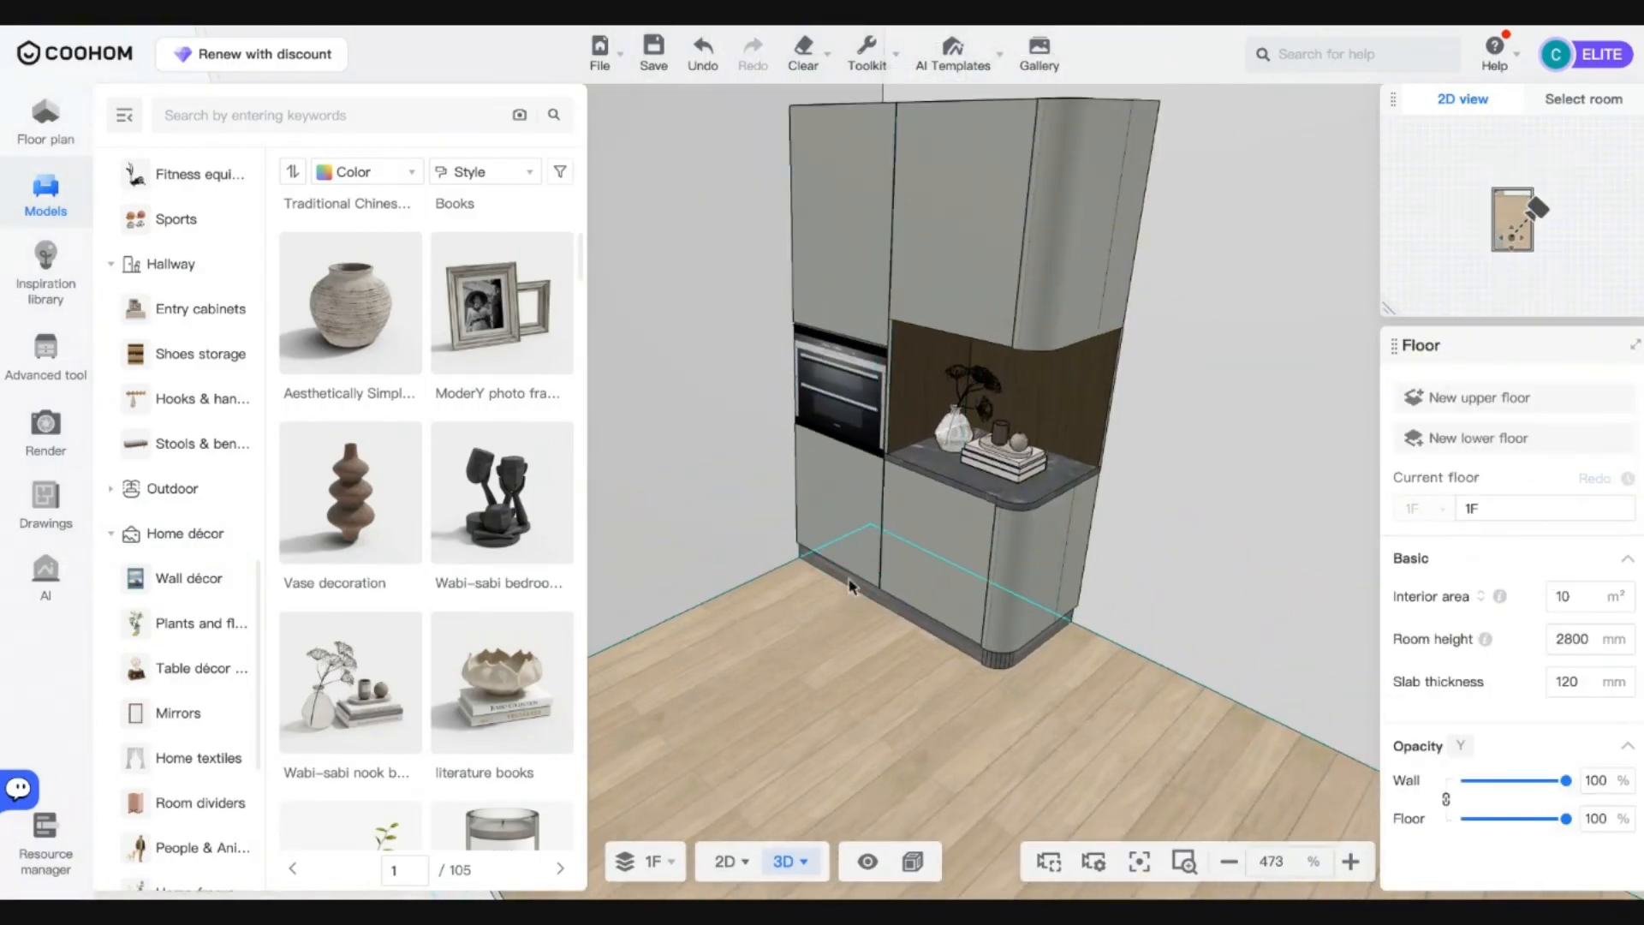
{"action": "left_click", "coordinate": [813, 704]}
{"action": "left_click_drag", "start_coordinate": [813, 704], "coordinate": [896, 654]}
{"action": "scroll", "coordinate": [892, 625], "scroll_direction": "up", "scroll_amount": 8}
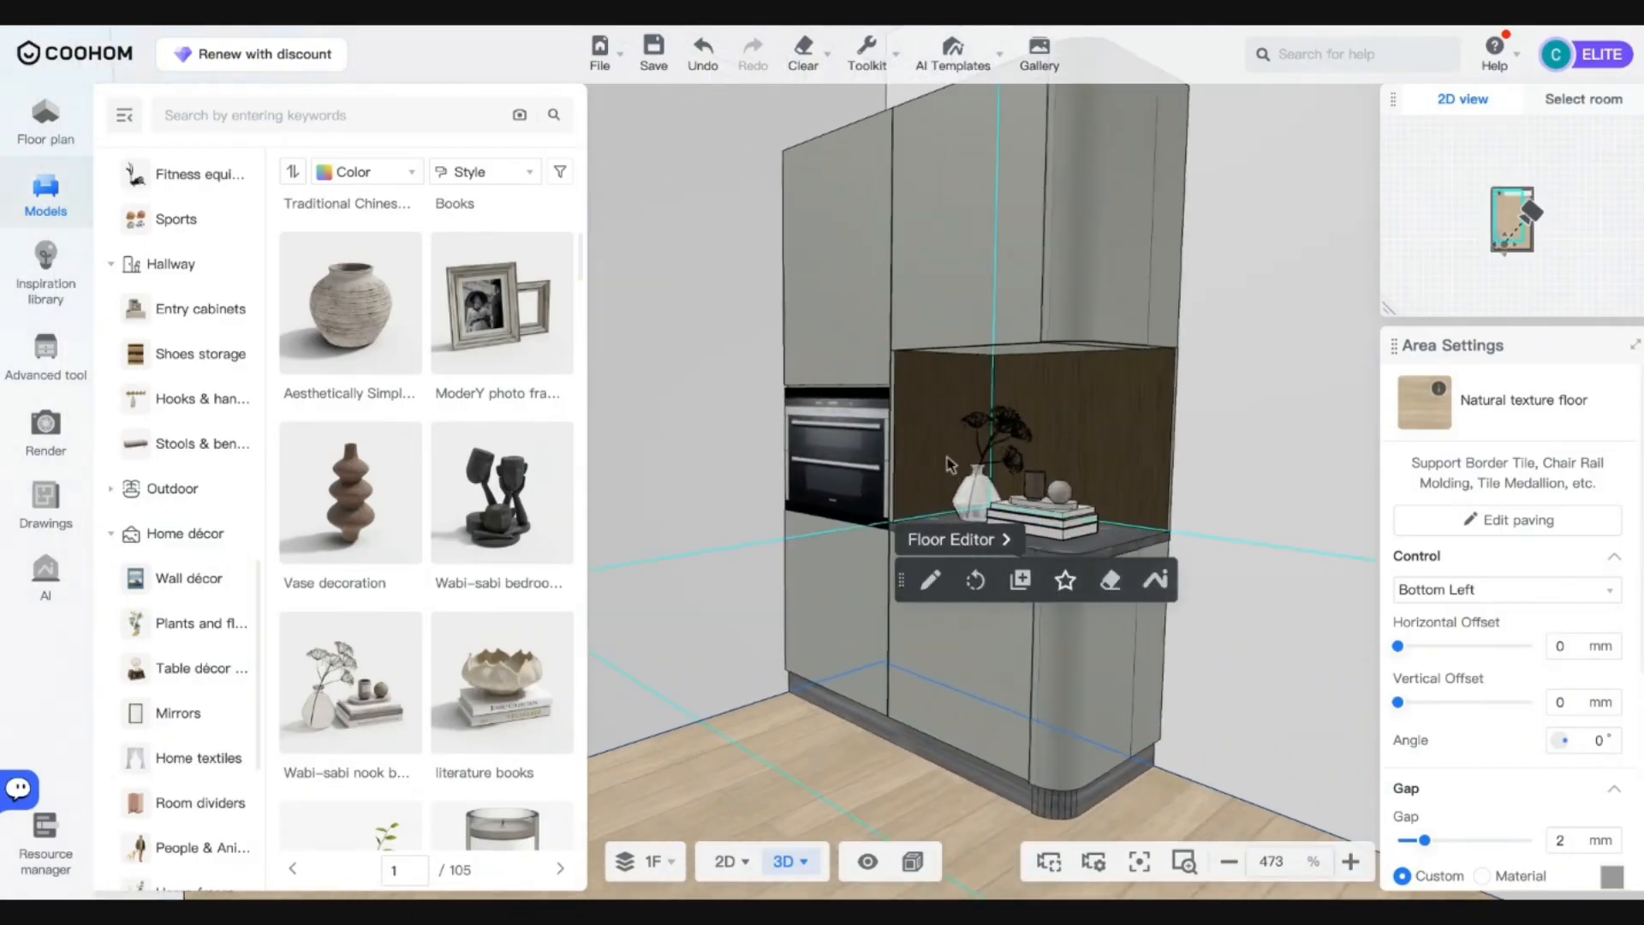
{"action": "scroll", "coordinate": [957, 438], "scroll_direction": "down", "scroll_amount": 8}
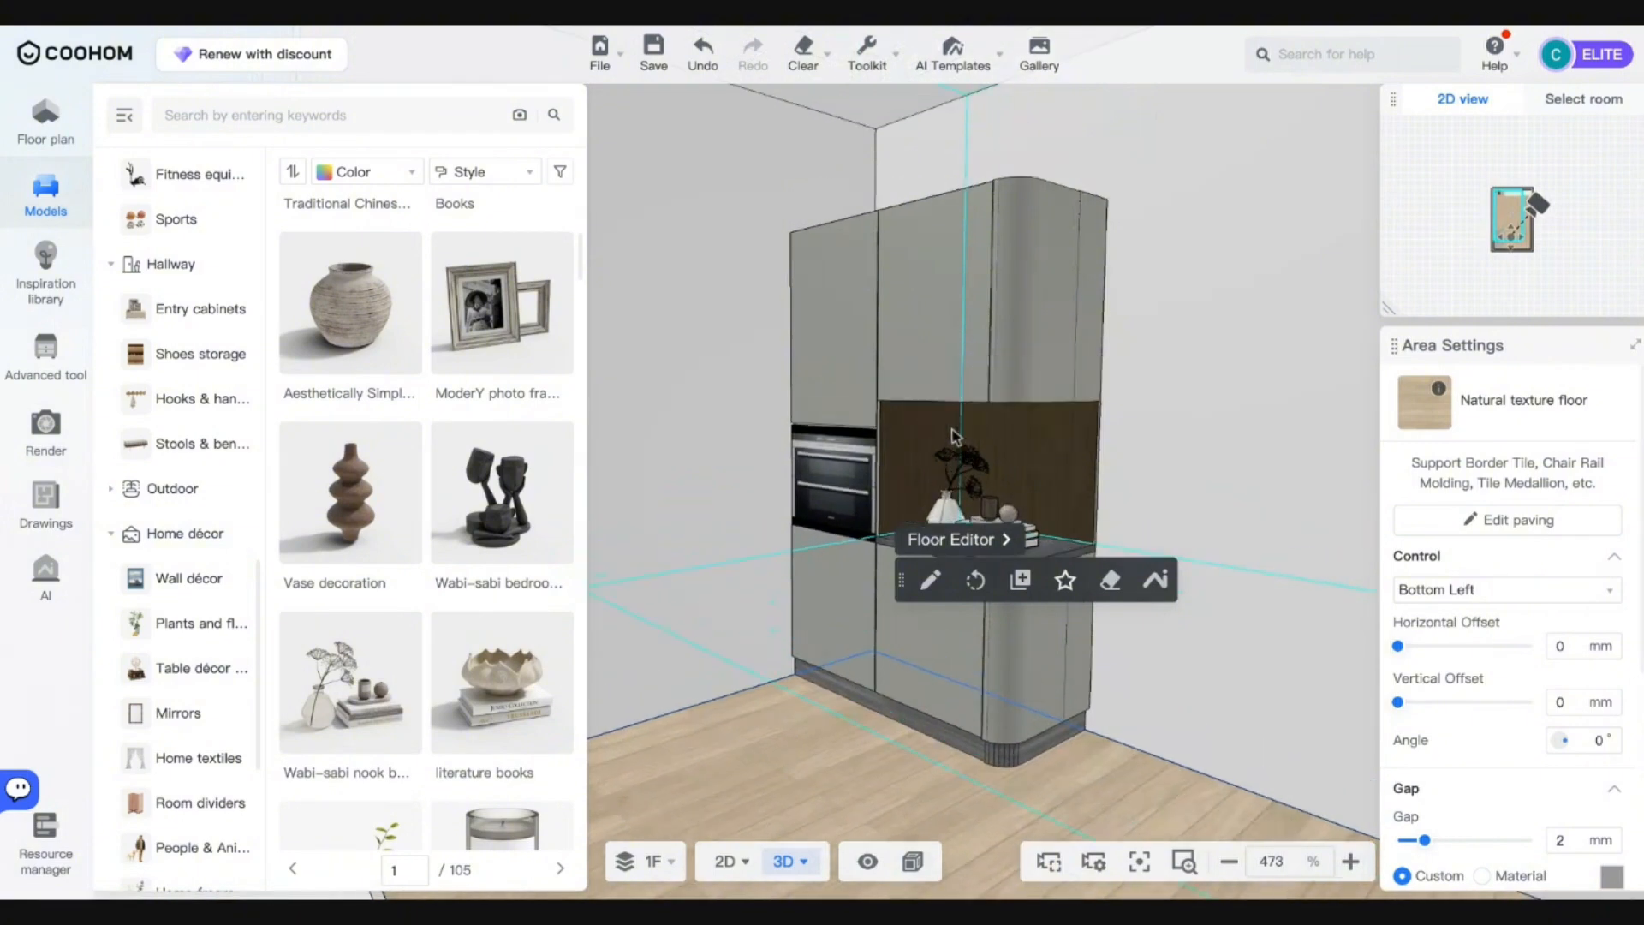
{"action": "left_click_drag", "start_coordinate": [867, 477], "coordinate": [996, 231]}
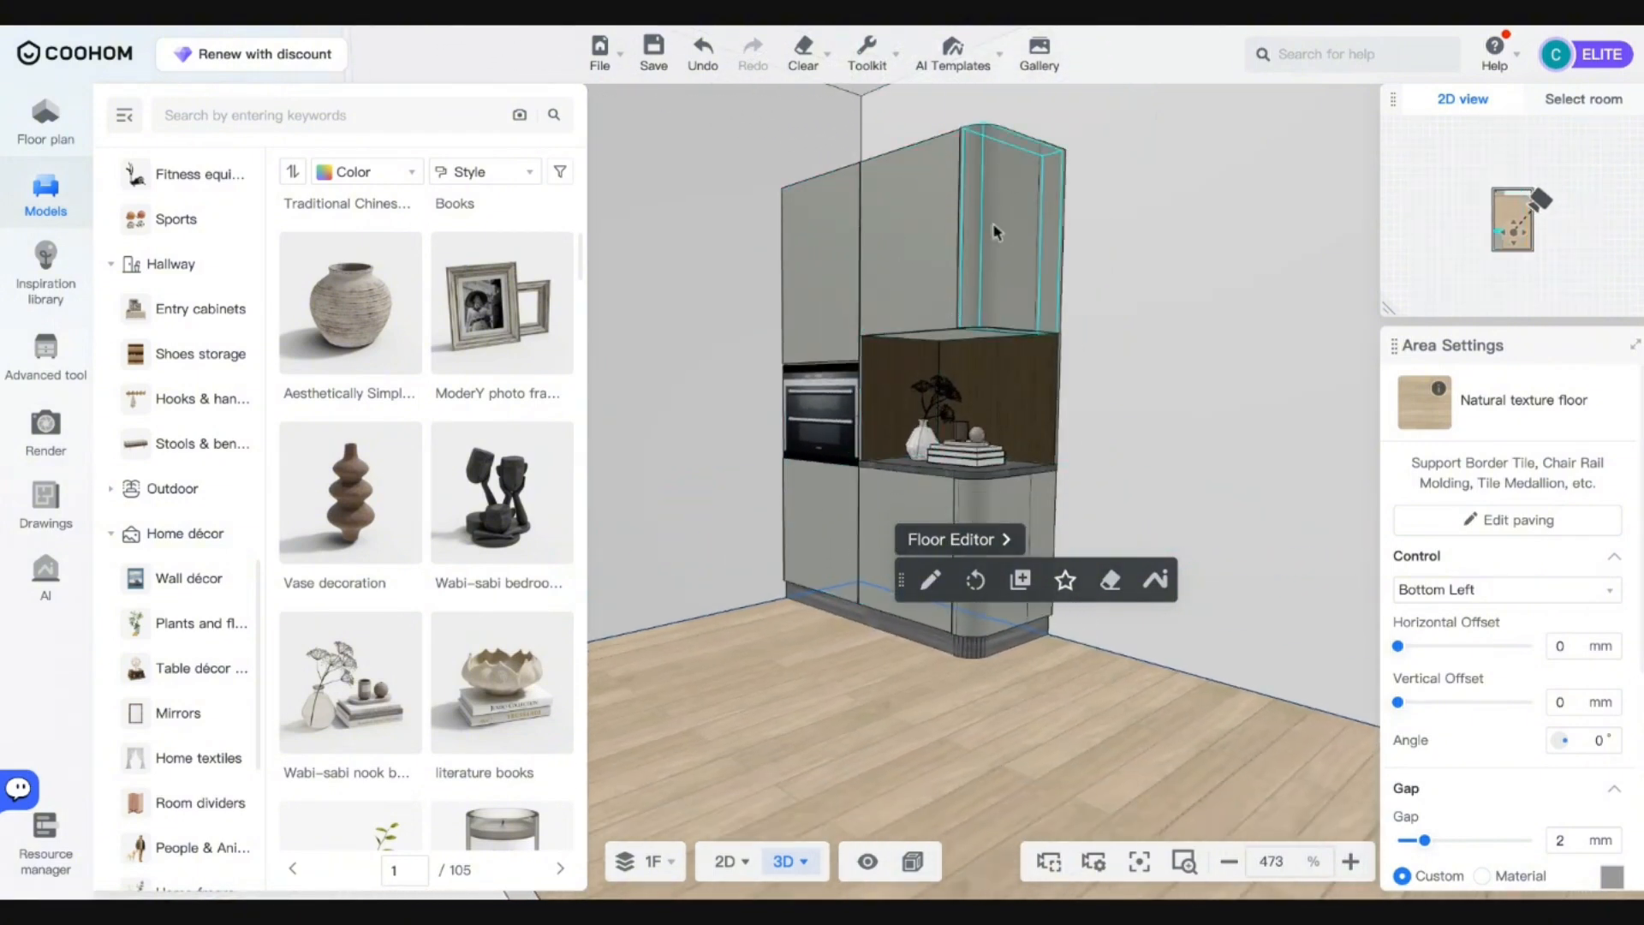
{"action": "scroll", "coordinate": [1062, 398], "scroll_direction": "up", "scroll_amount": 3}
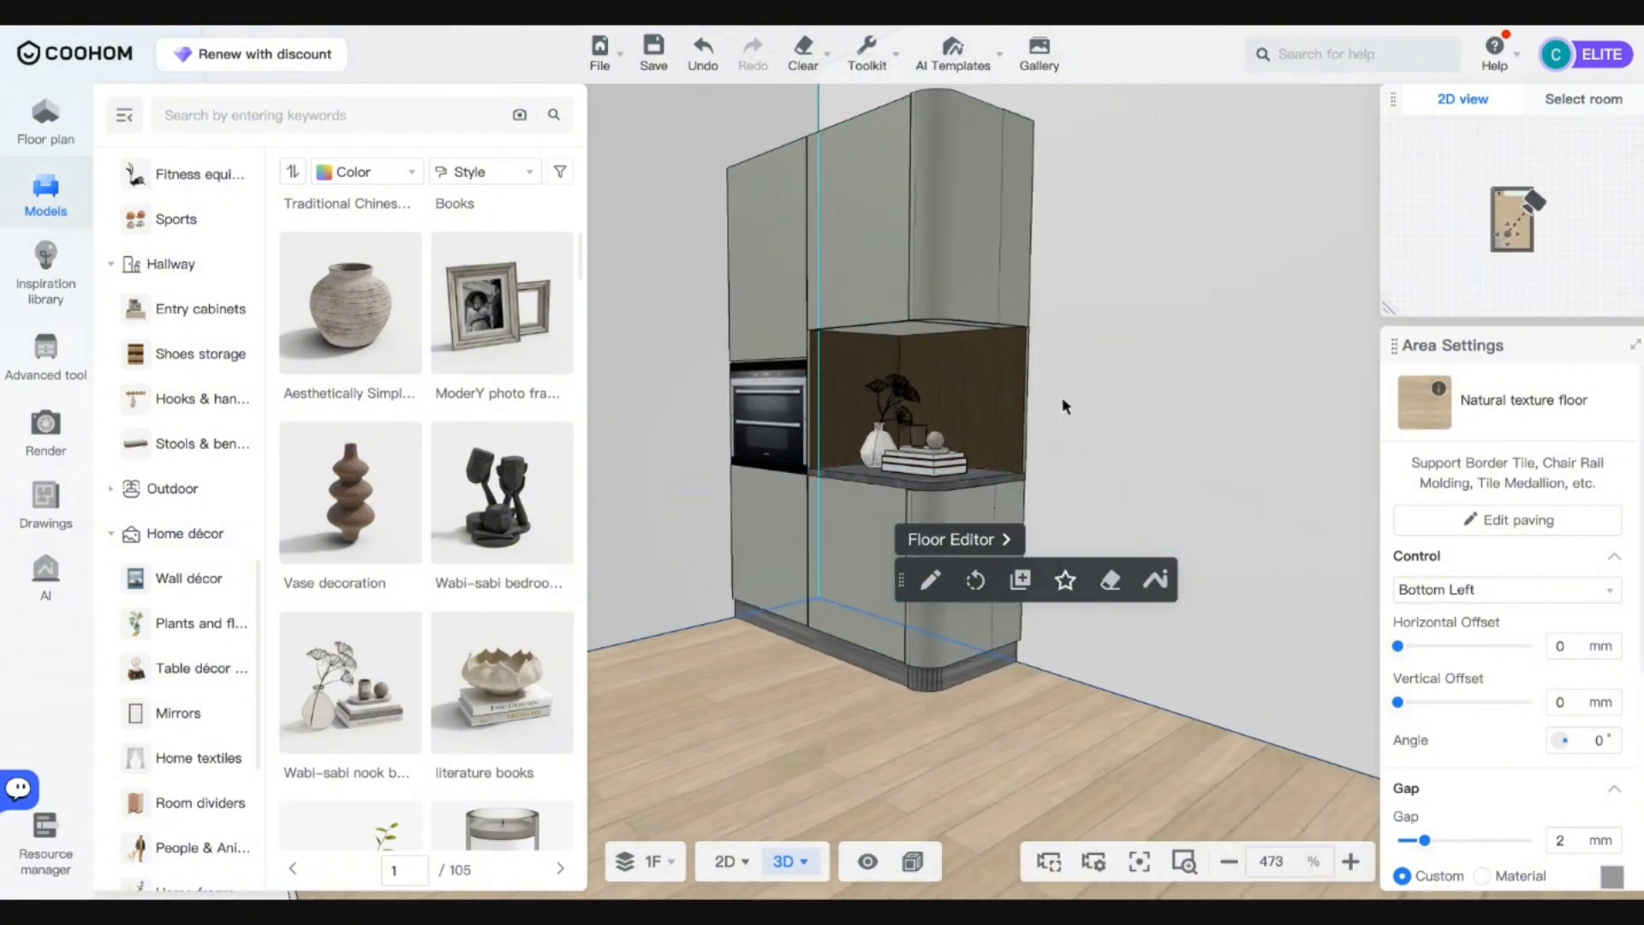
{"action": "scroll", "coordinate": [1009, 353], "scroll_direction": "down", "scroll_amount": 2}
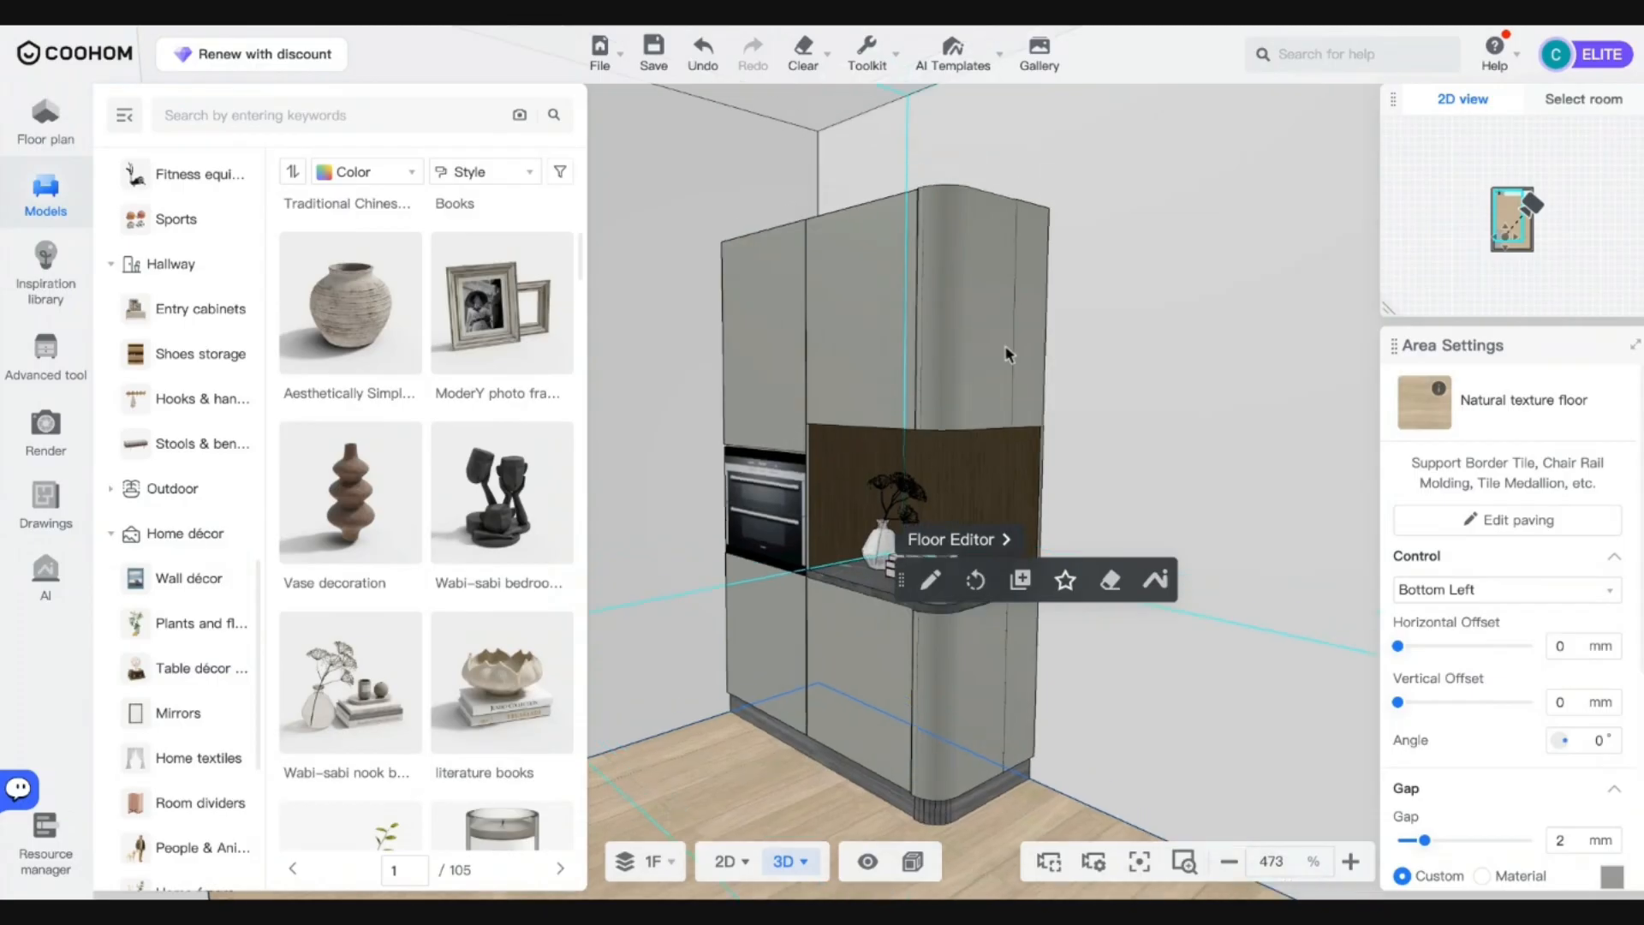
{"action": "left_click", "coordinate": [45, 428]}
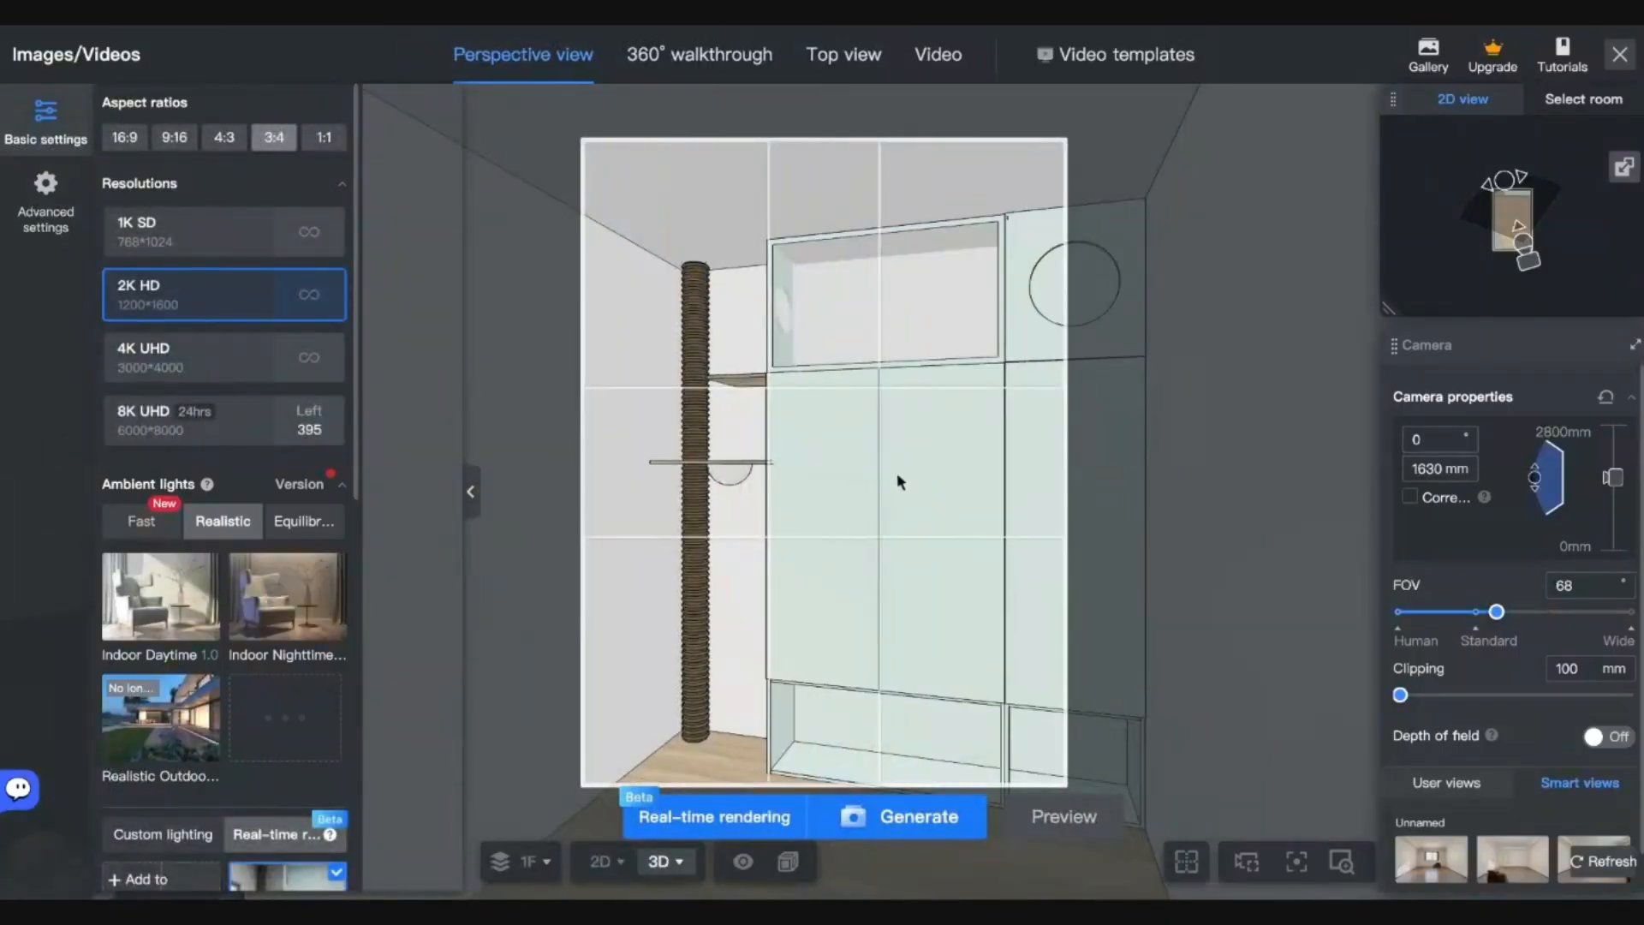
Edit the Daytime(1) lighting setup and orbit up to reveal the lights above the cabinet.
{"action": "scroll", "coordinate": [285, 881], "scroll_direction": "down", "scroll_amount": 2}
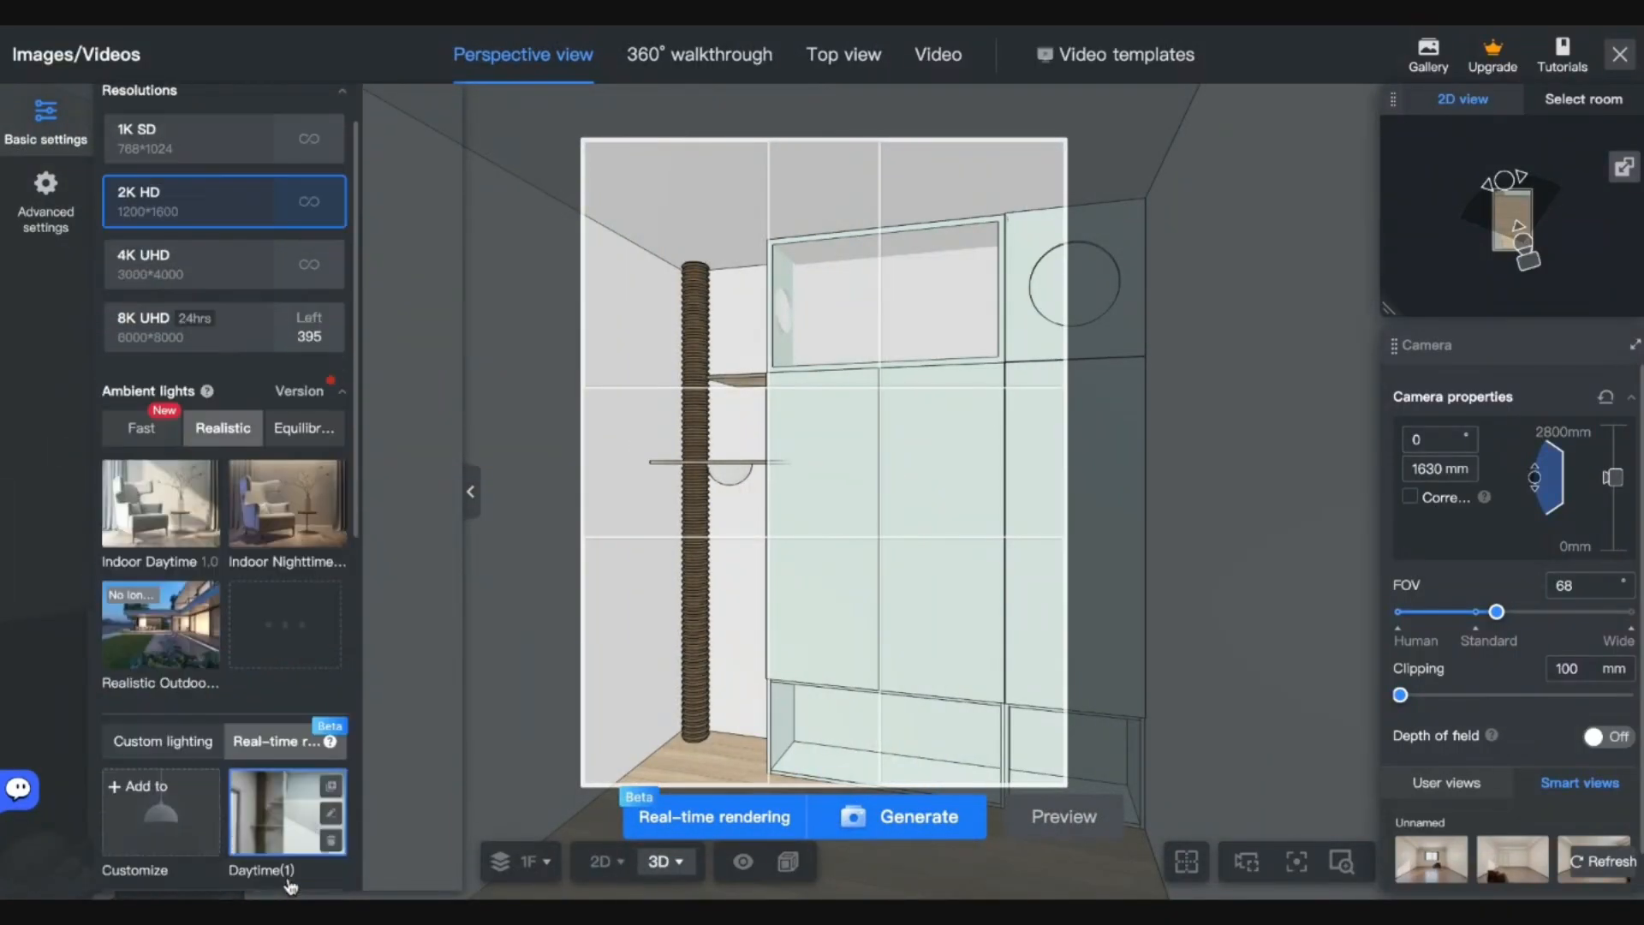
{"action": "left_click", "coordinate": [330, 765]}
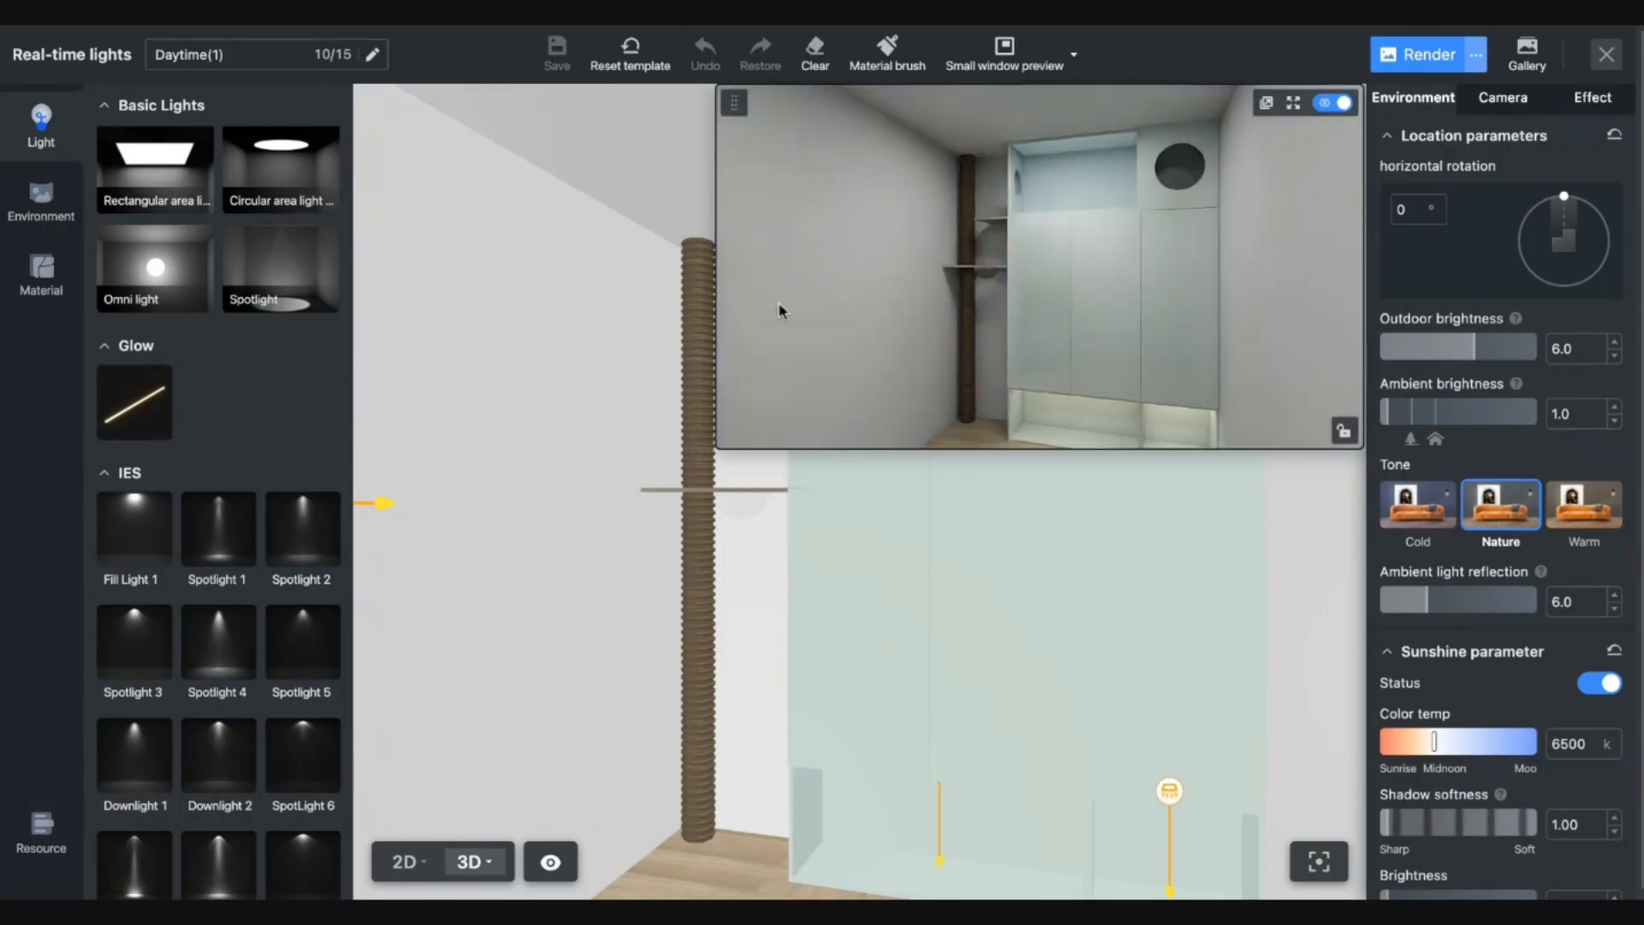
{"action": "left_click", "coordinate": [892, 625]}
{"action": "scroll", "coordinate": [882, 630], "scroll_direction": "up", "scroll_amount": 3}
{"action": "left_click_drag", "start_coordinate": [840, 641], "coordinate": [1019, 658]}
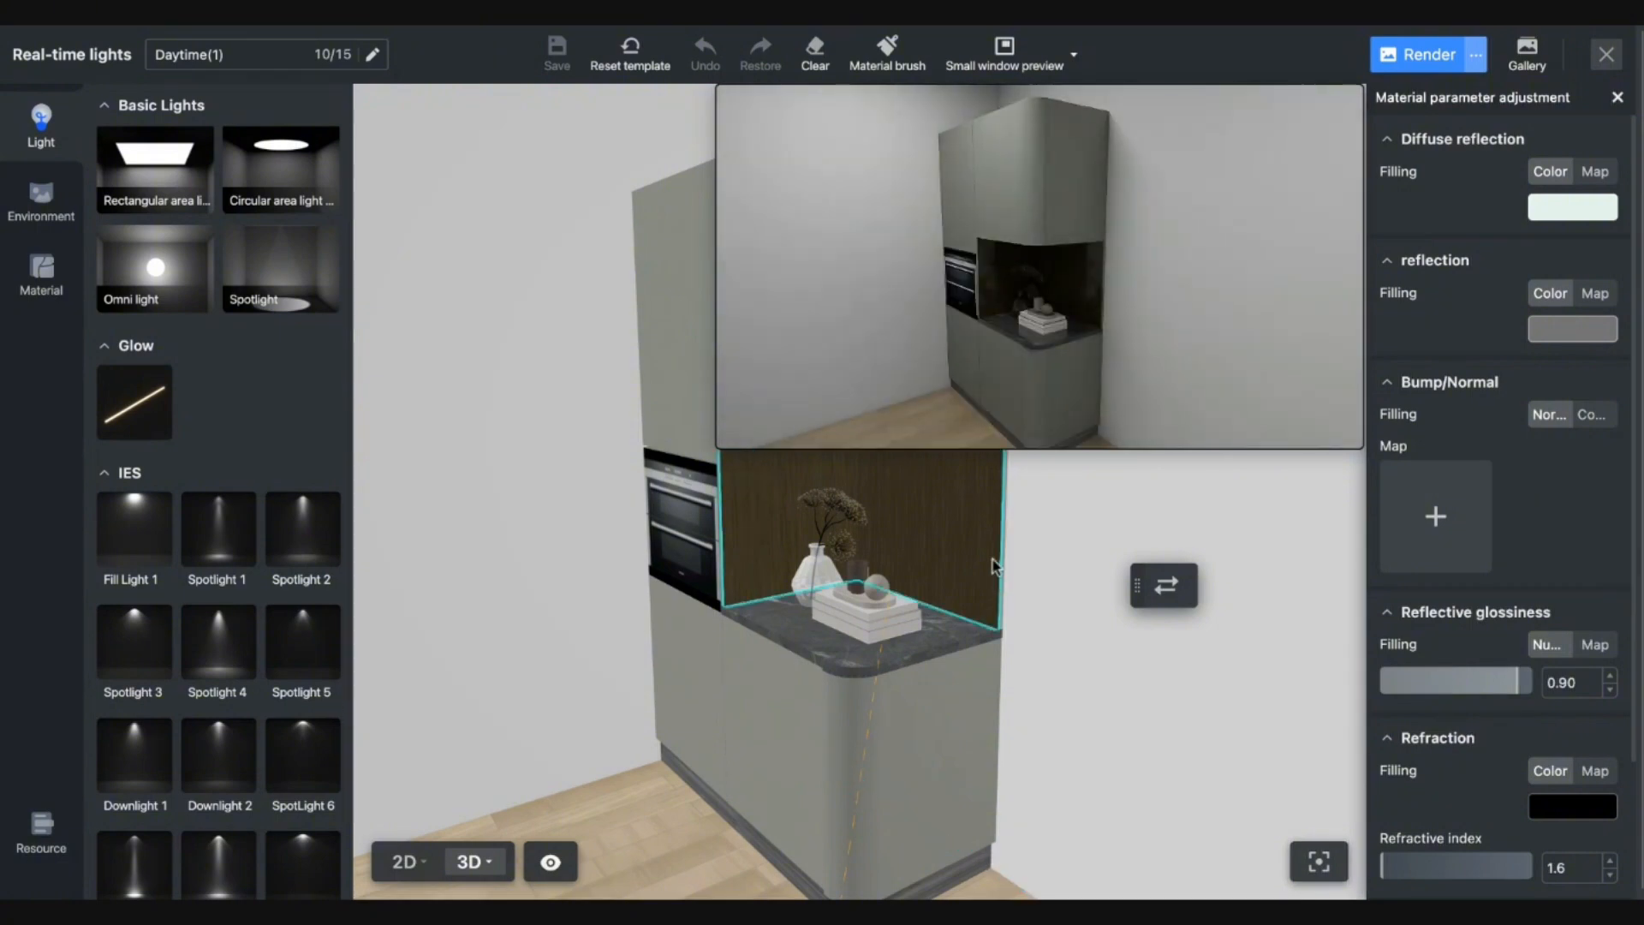
{"action": "left_click_drag", "start_coordinate": [1031, 617], "coordinate": [1020, 665]}
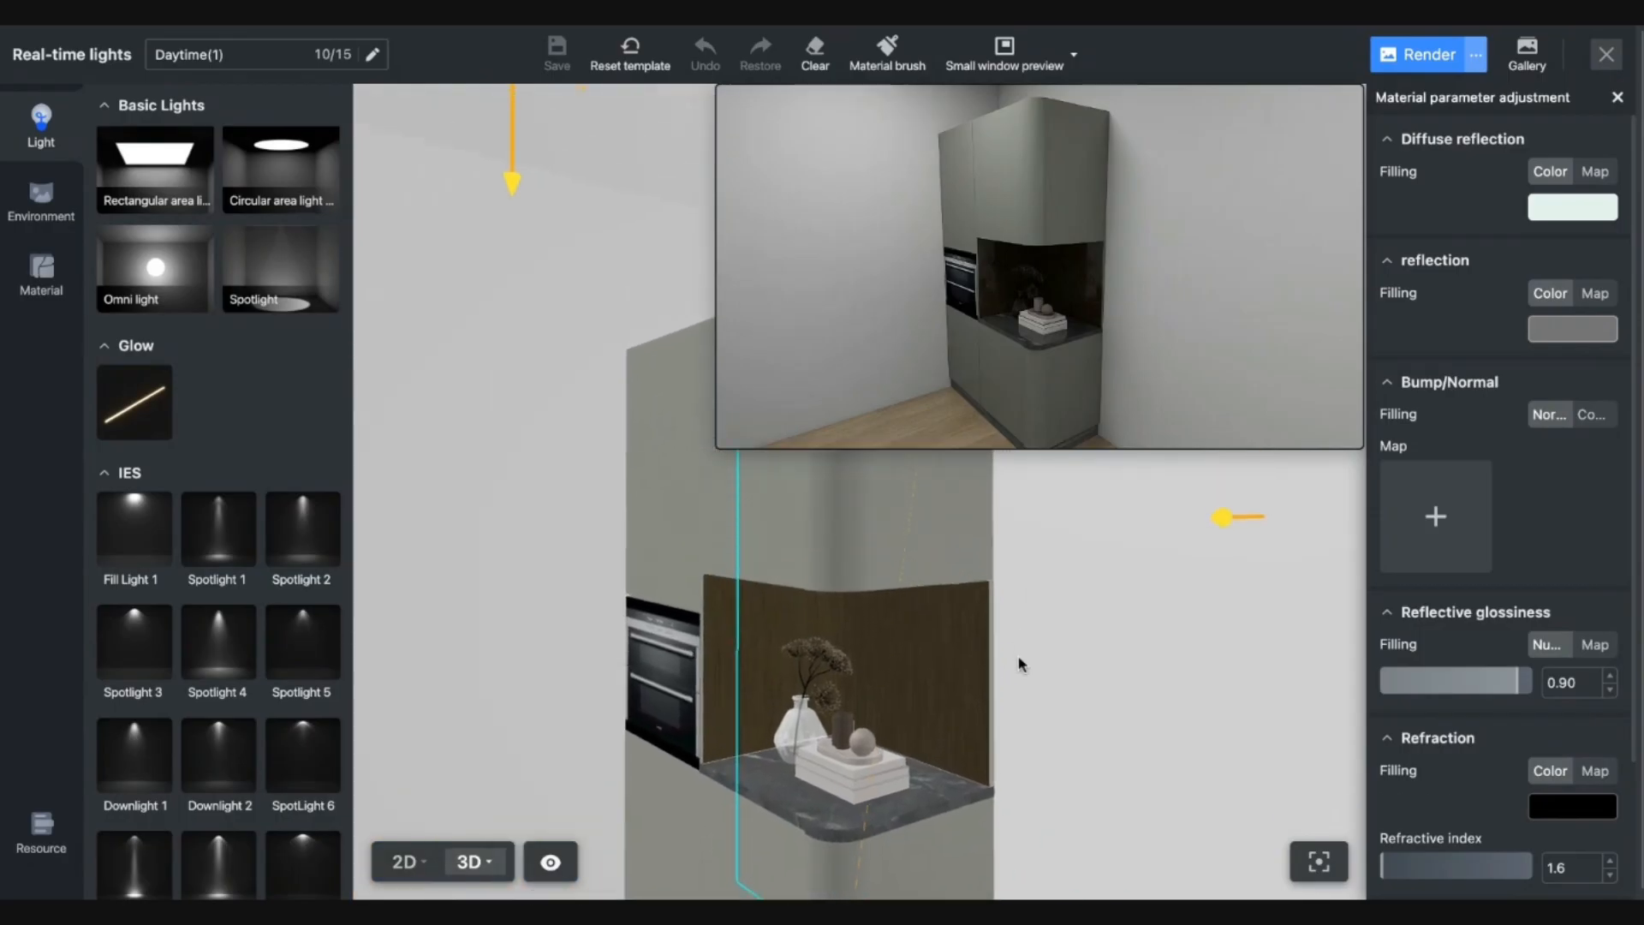
{"action": "scroll", "coordinate": [832, 502], "scroll_direction": "up", "scroll_amount": 2}
{"action": "key", "text": "q"}
Give rectangle light 5 above the niche the warm #FFCE87 preset colour.
{"action": "left_click", "coordinate": [444, 153]}
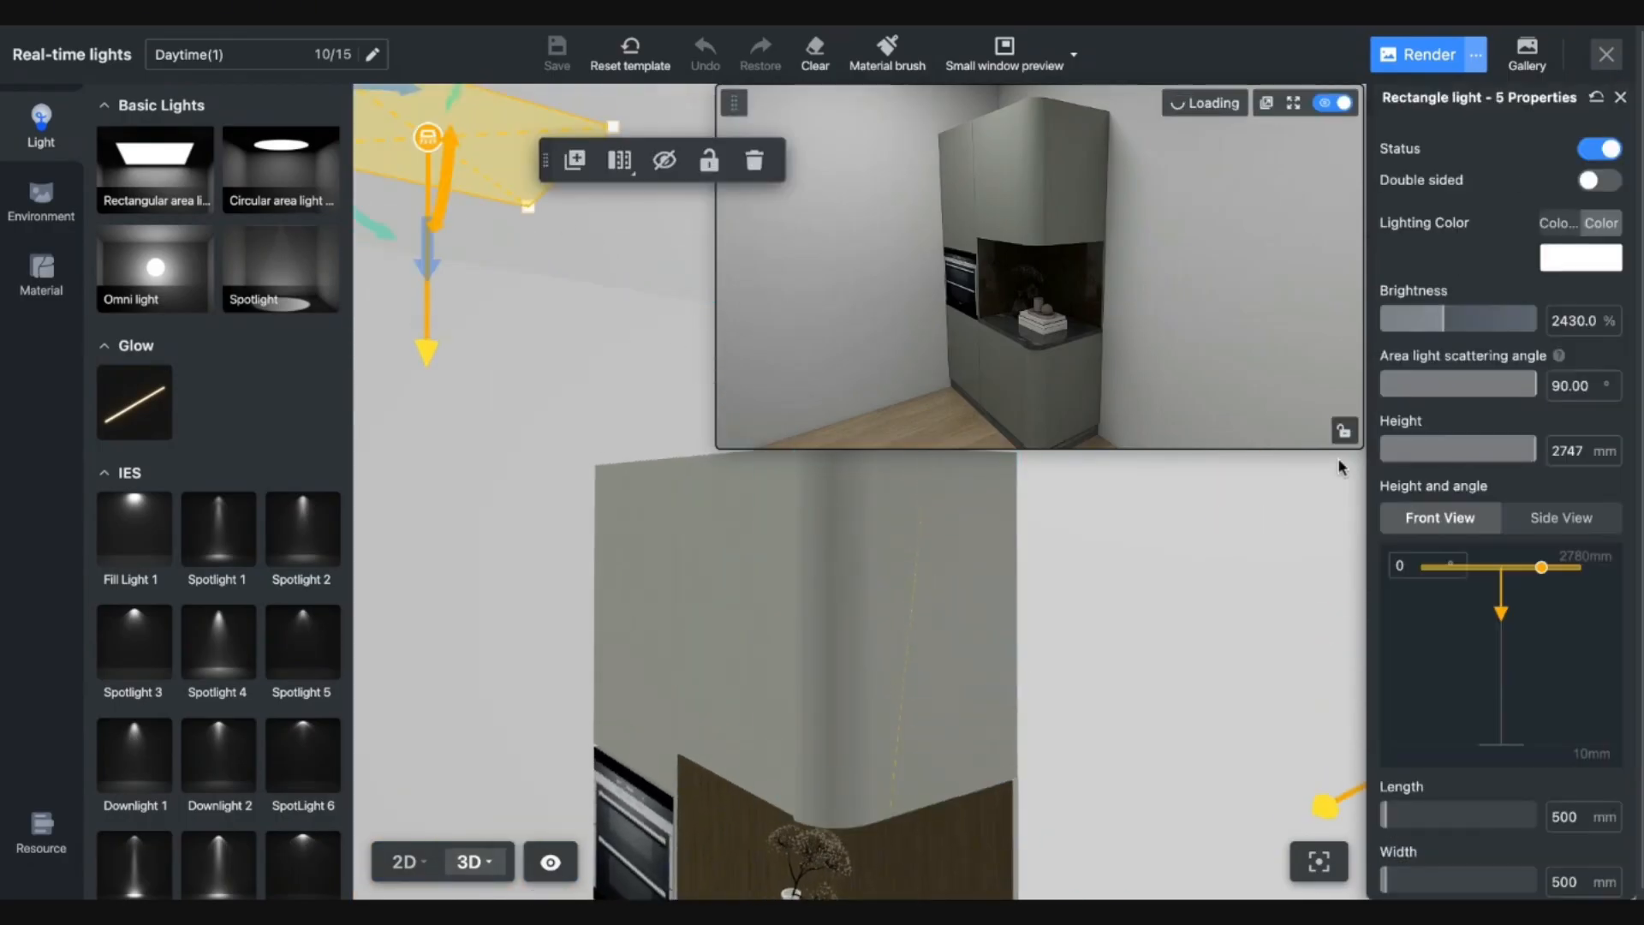
{"action": "left_click", "coordinate": [1570, 261]}
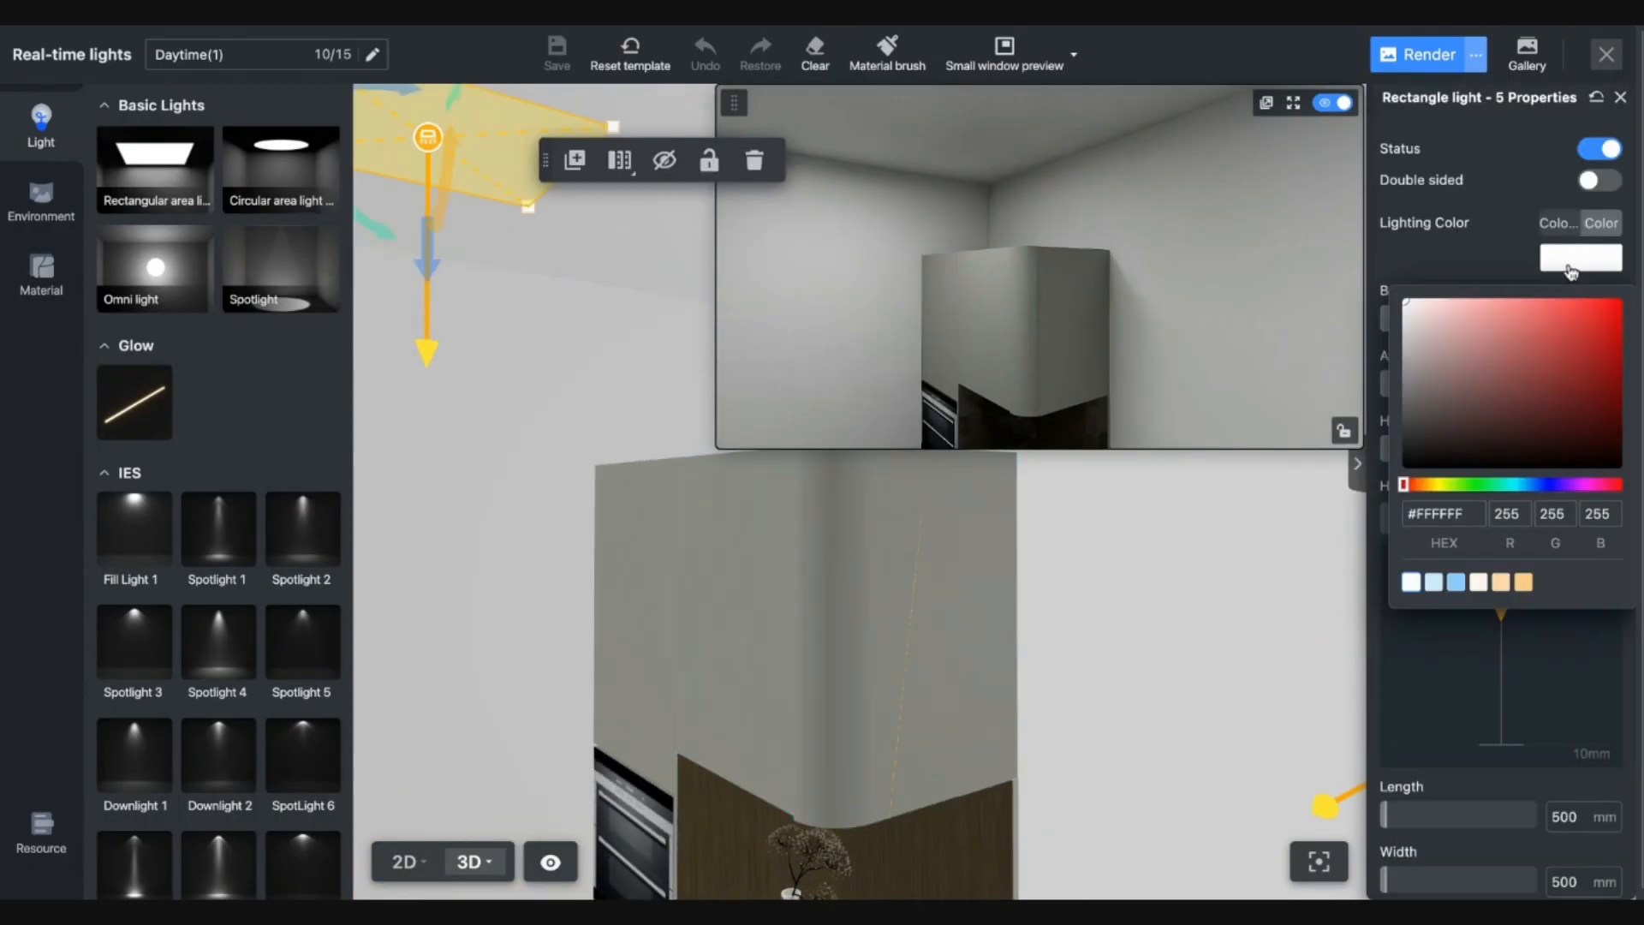
{"action": "left_click", "coordinate": [1525, 583]}
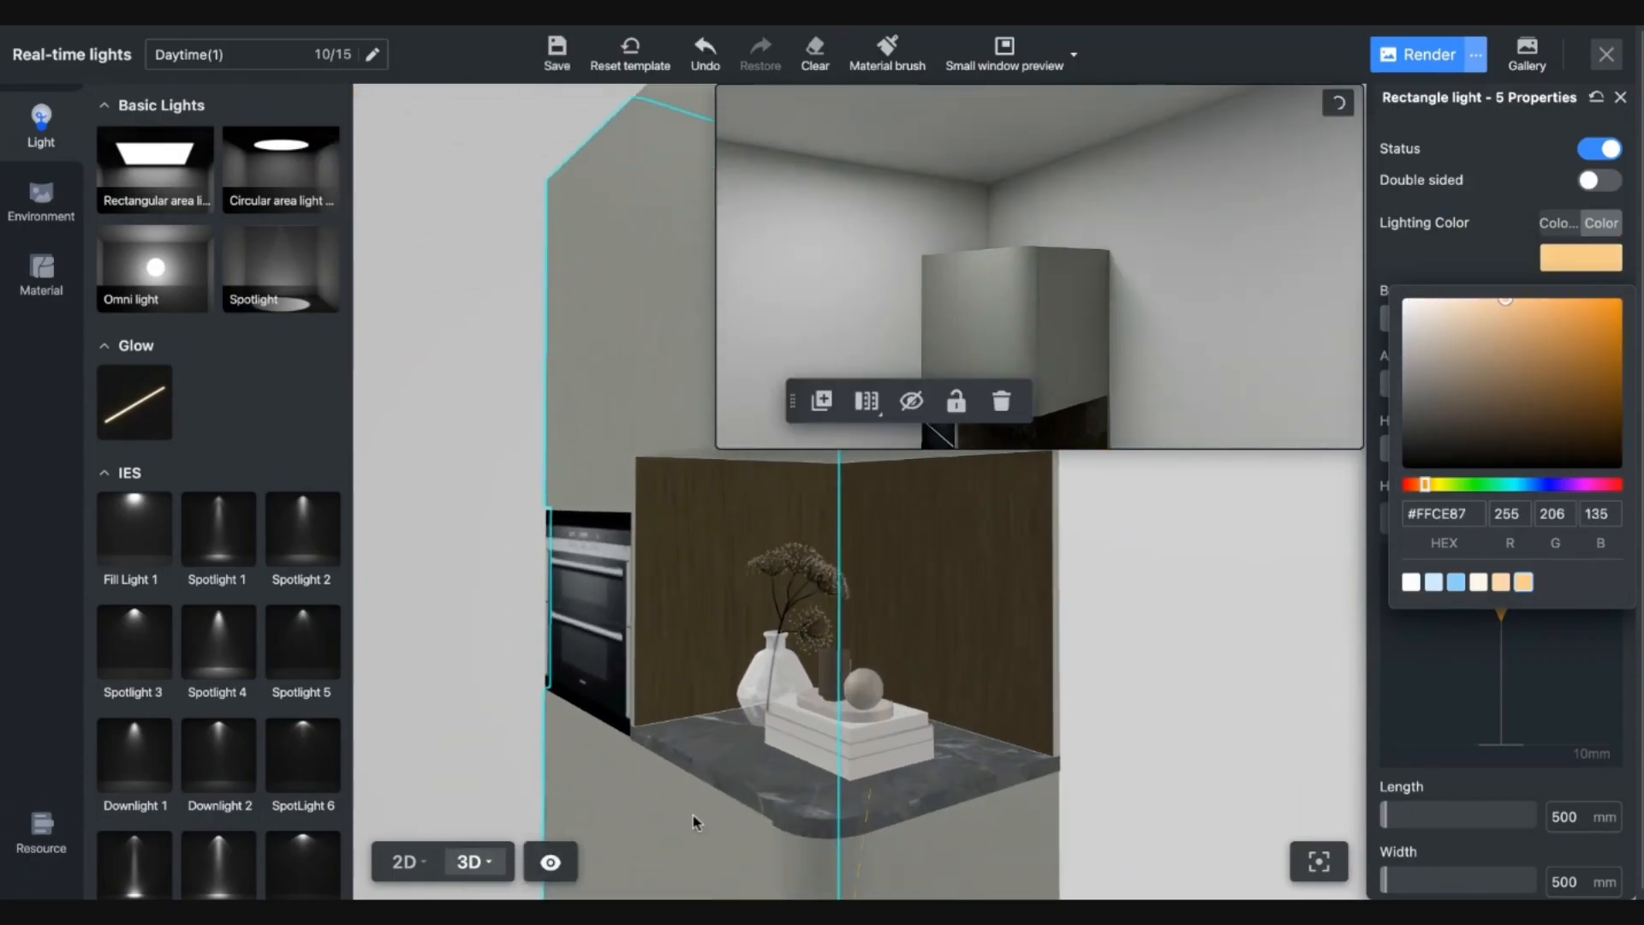
In 2D, add a rectangular area light over the niche sized about 621 by 496 mm.
{"action": "left_click", "coordinate": [405, 862]}
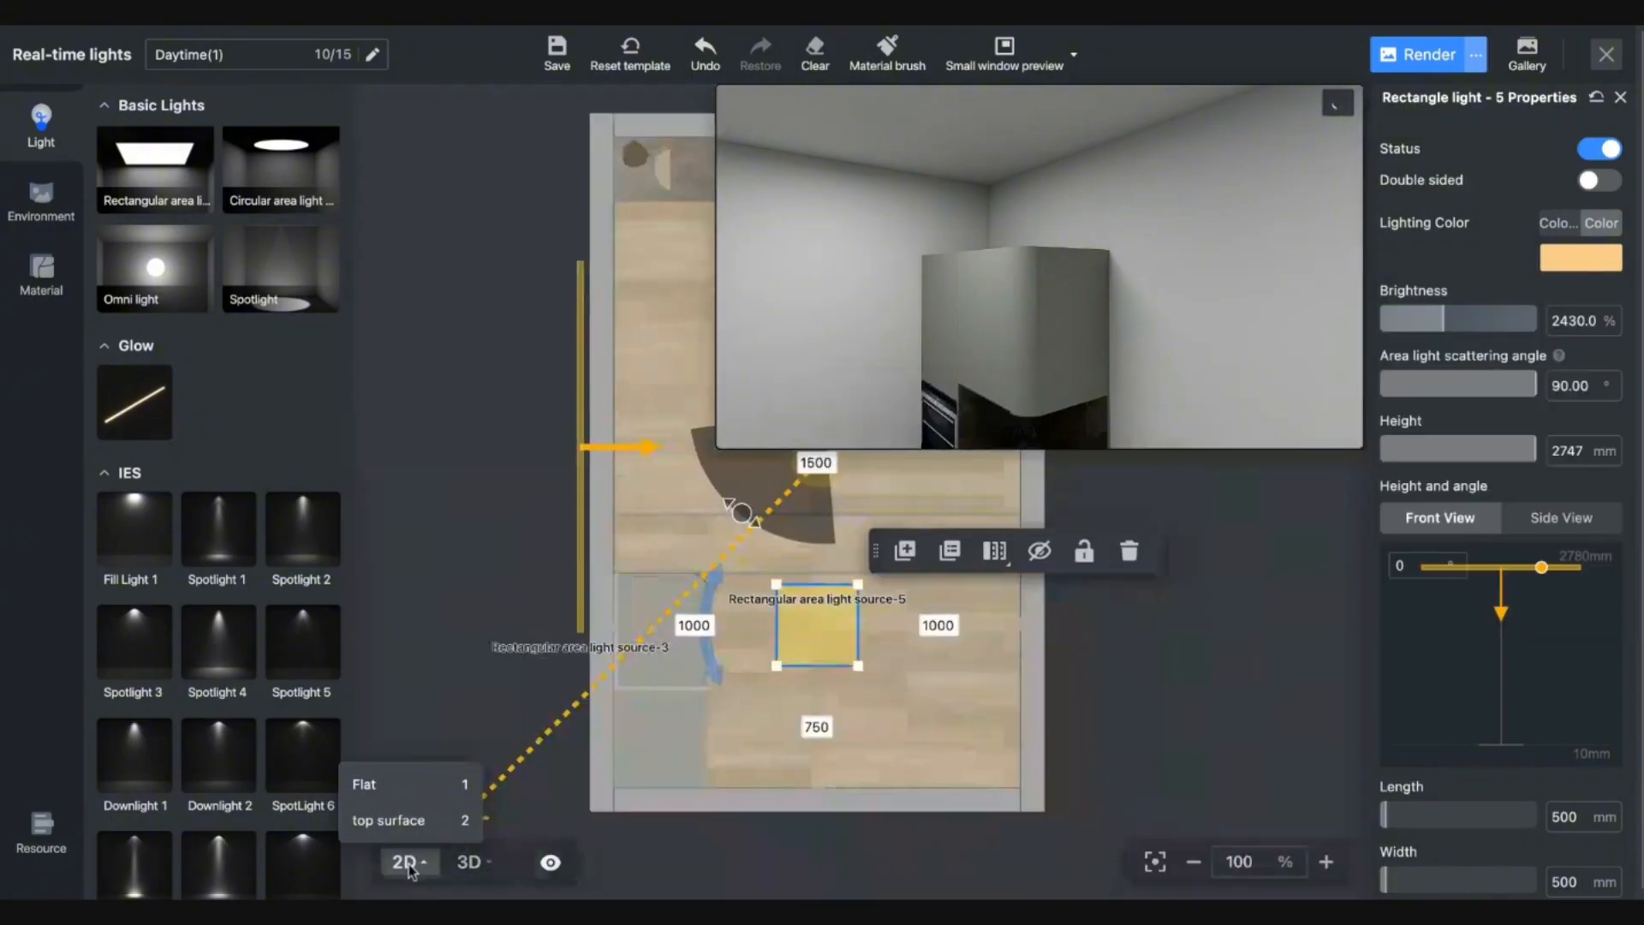
{"action": "left_click", "coordinate": [167, 187]}
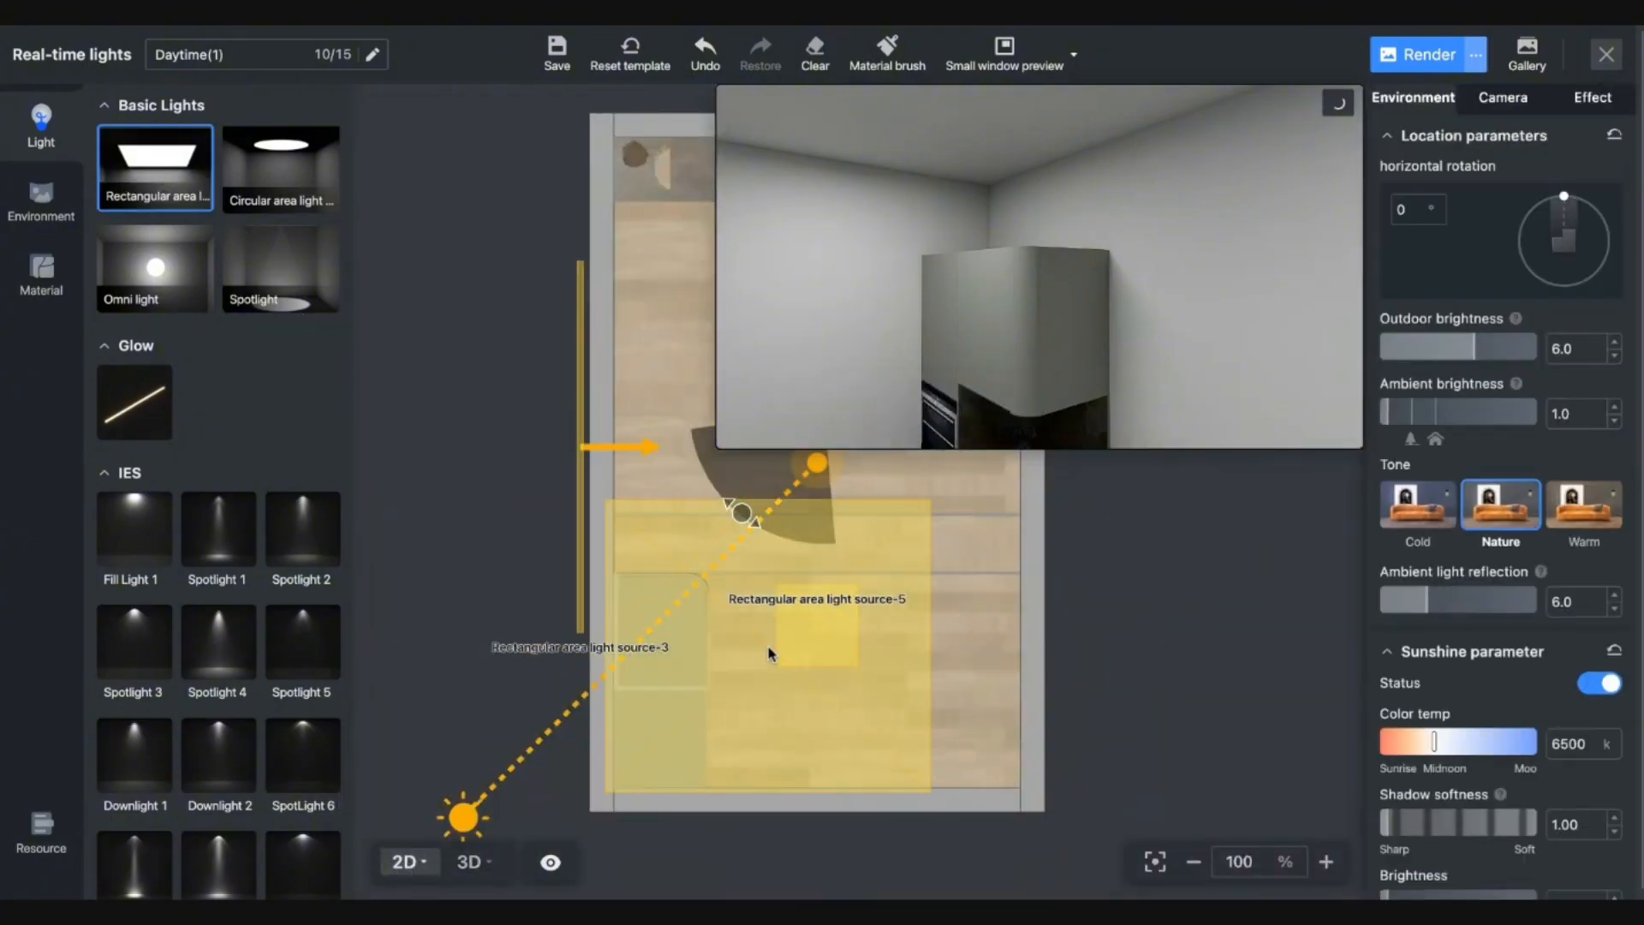
{"action": "left_click", "coordinate": [784, 636]}
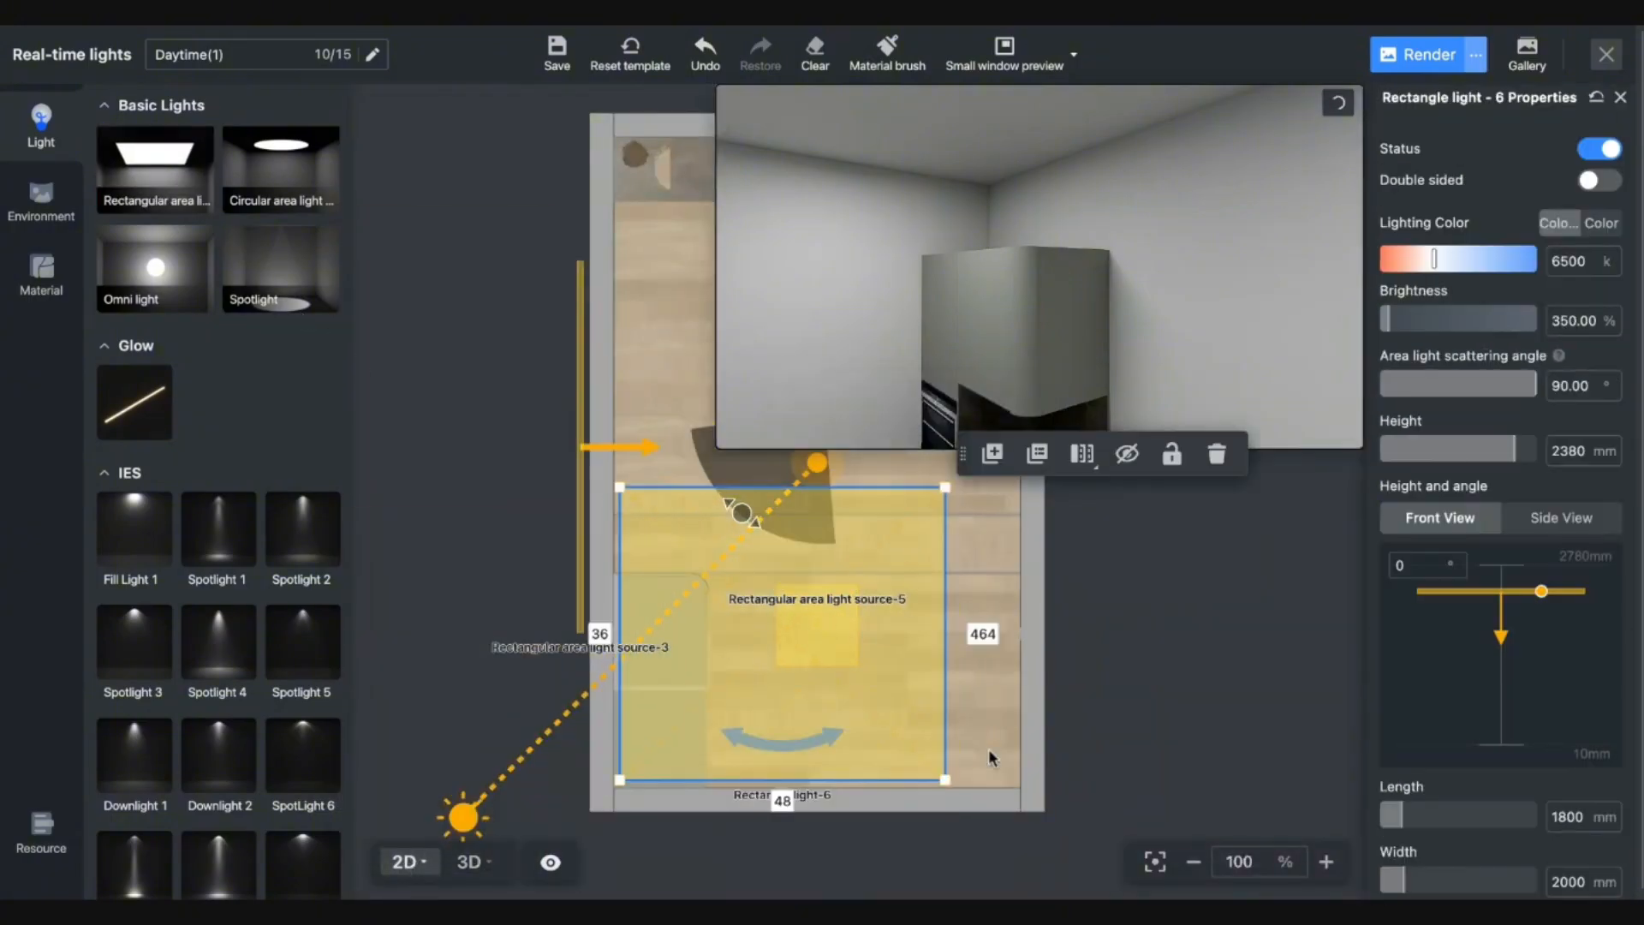
{"action": "left_click_drag", "start_coordinate": [917, 753], "coordinate": [703, 682]}
{"action": "left_click_drag", "start_coordinate": [703, 486], "coordinate": [700, 584]}
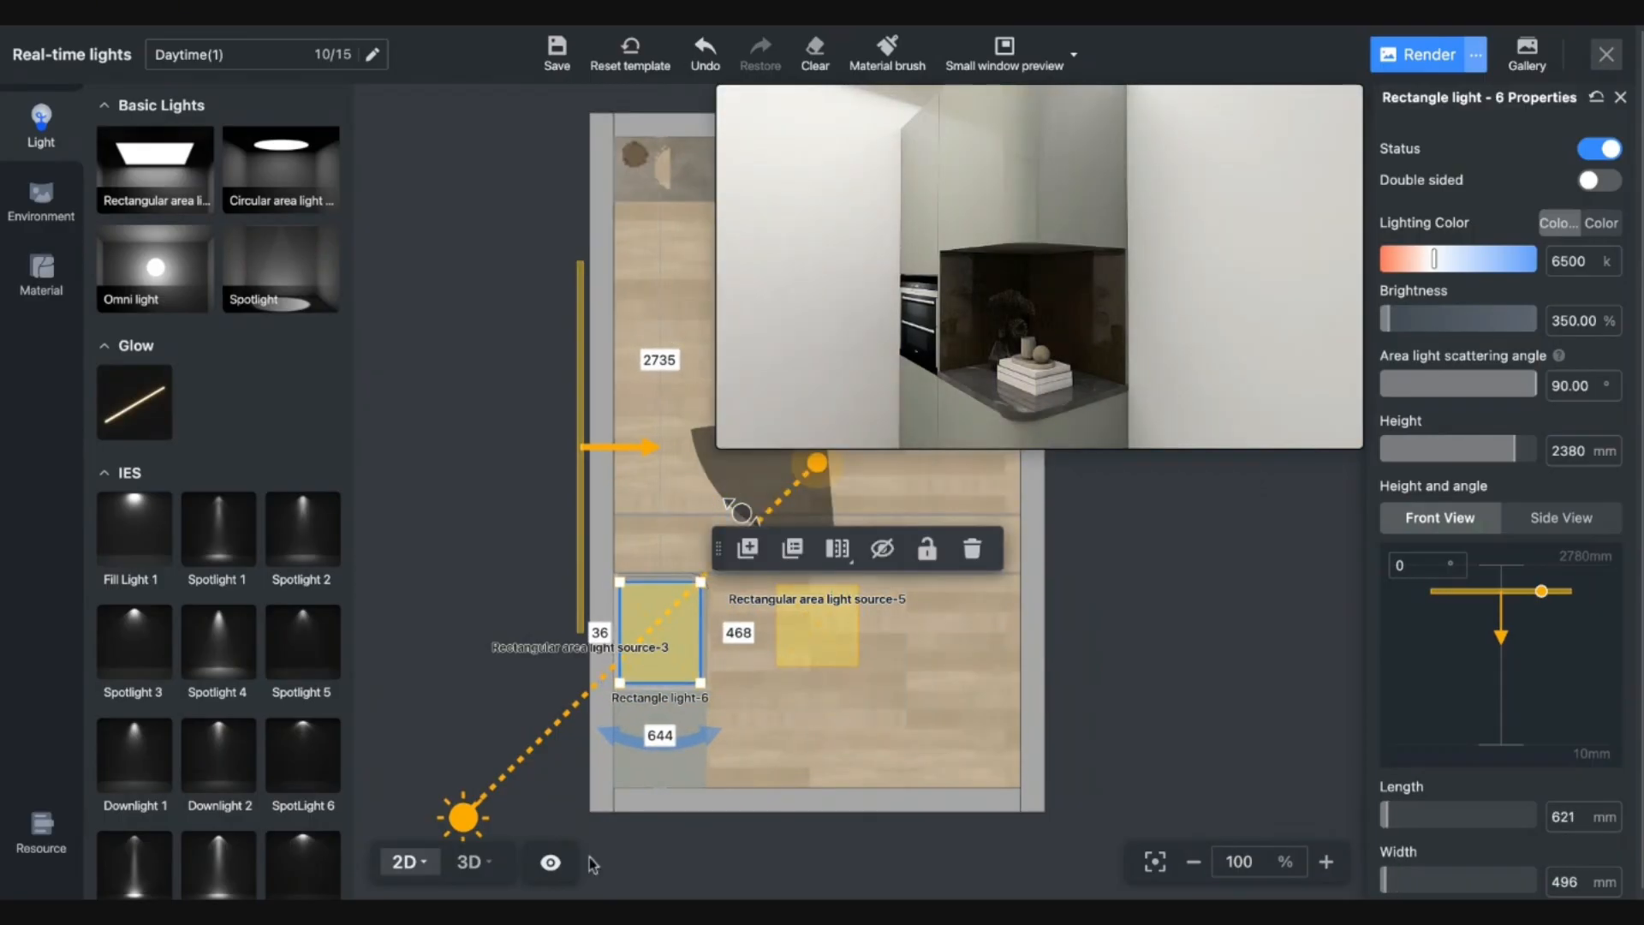
{"action": "left_click", "coordinate": [470, 863]}
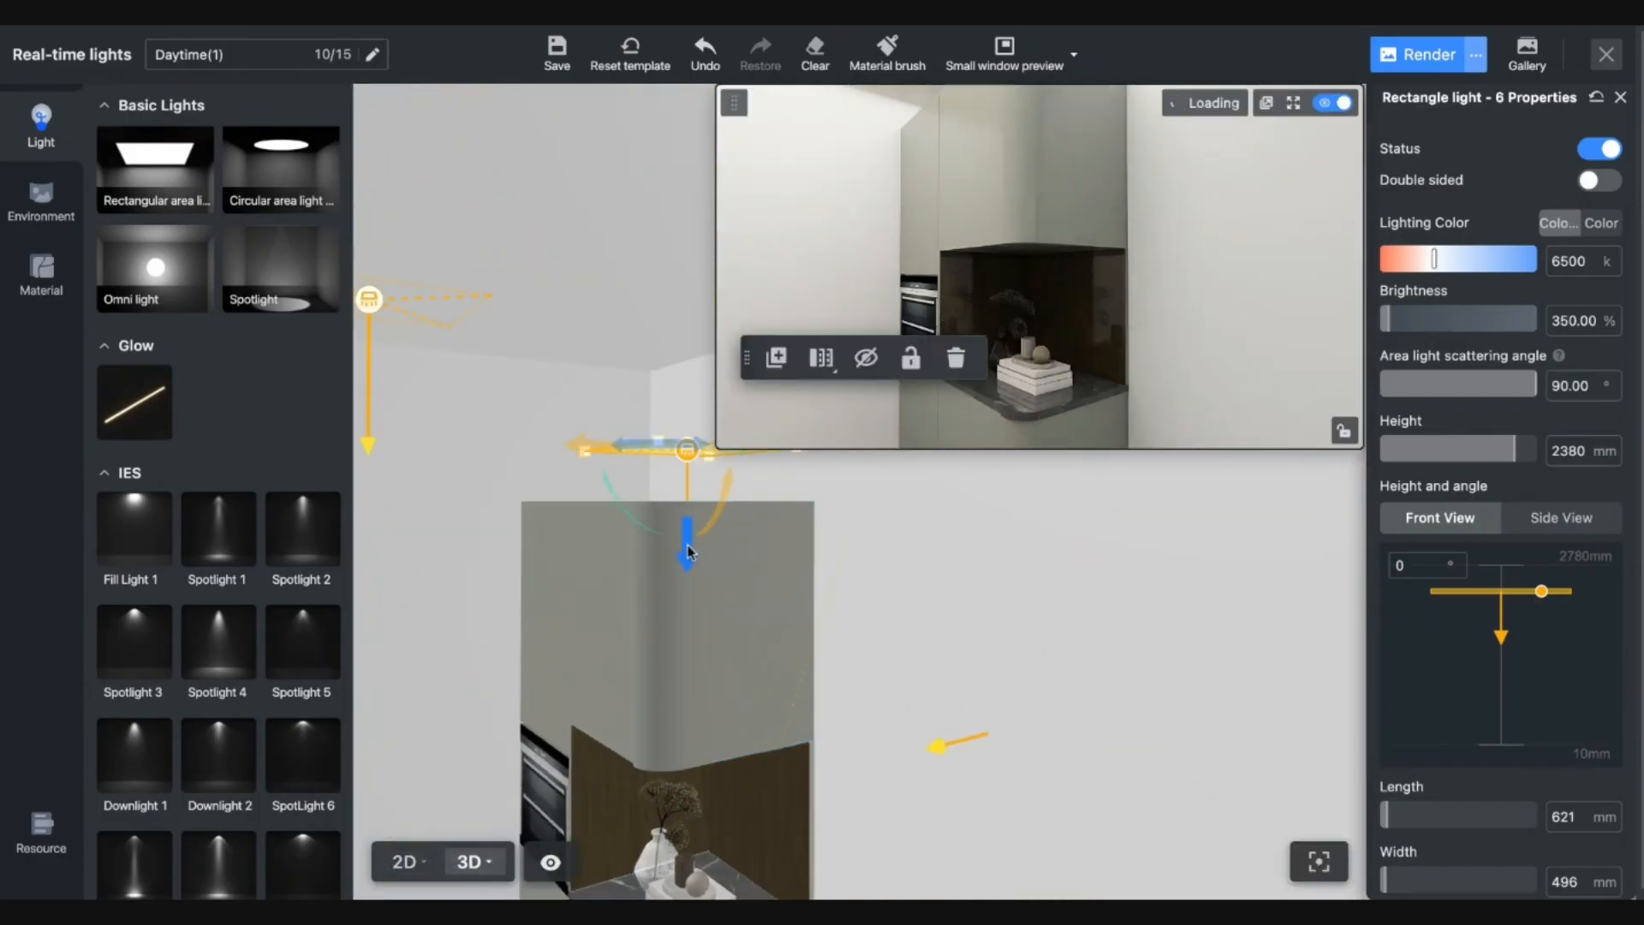
In 3D, lower the light into the niche at about 1389 mm and switch it to plain colour.
{"action": "left_click_drag", "start_coordinate": [688, 553], "coordinate": [703, 840]}
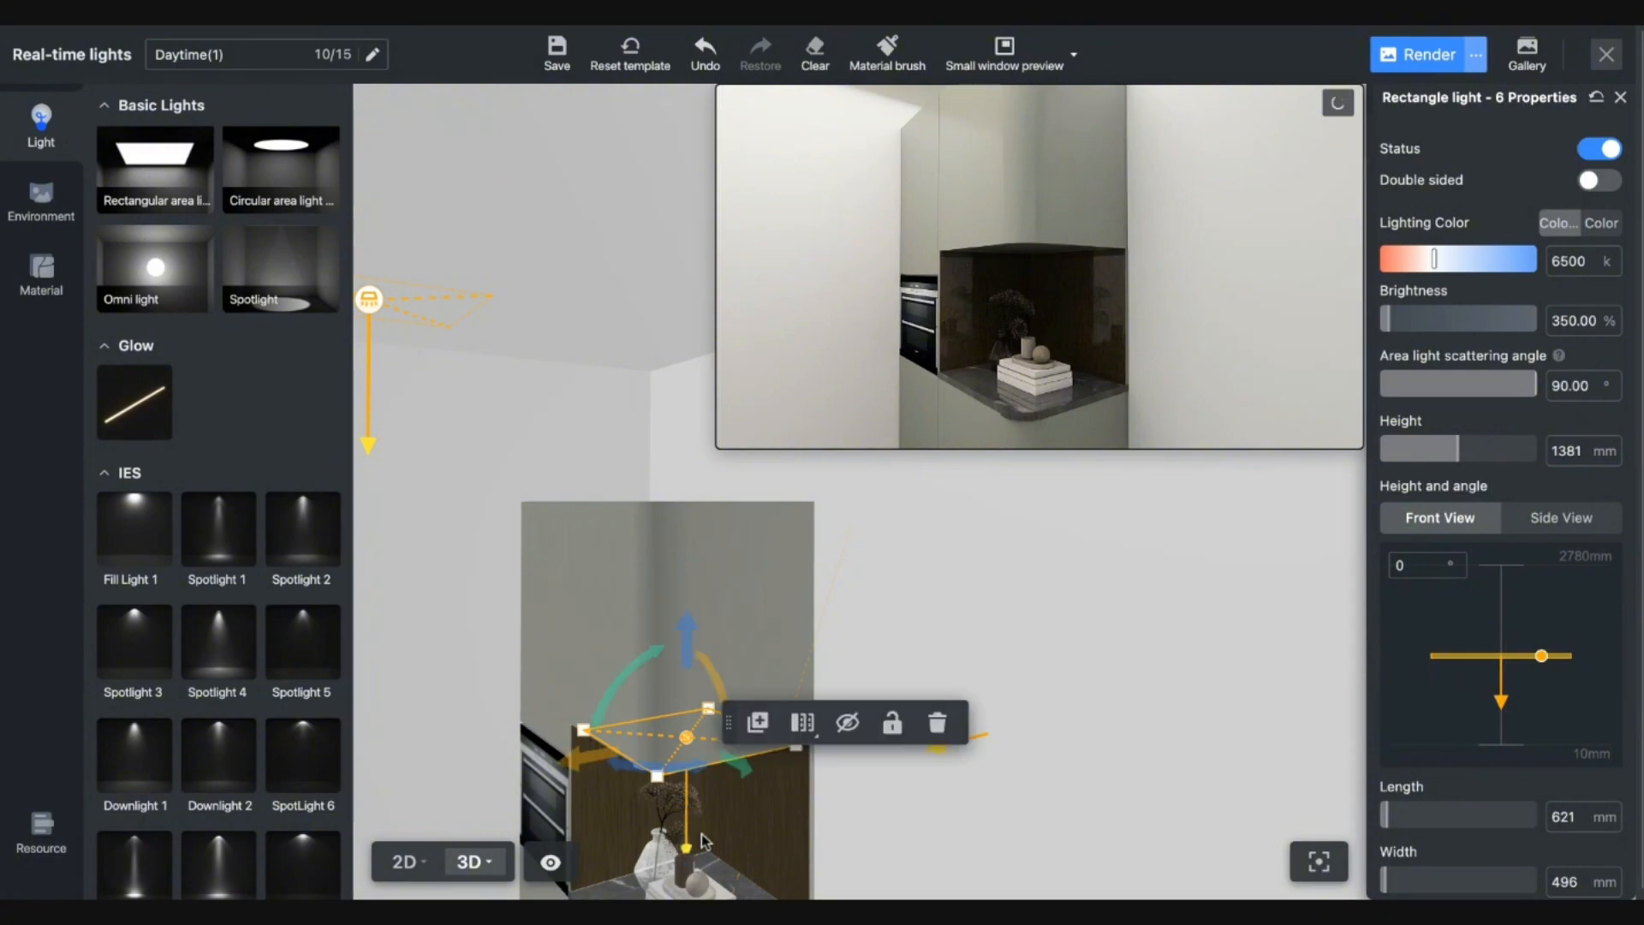
{"action": "left_click_drag", "start_coordinate": [932, 859], "coordinate": [860, 793]}
{"action": "scroll", "coordinate": [923, 786], "scroll_direction": "up", "scroll_amount": 3}
{"action": "left_click", "coordinate": [922, 786]}
{"action": "scroll", "coordinate": [865, 685], "scroll_direction": "up", "scroll_amount": 3}
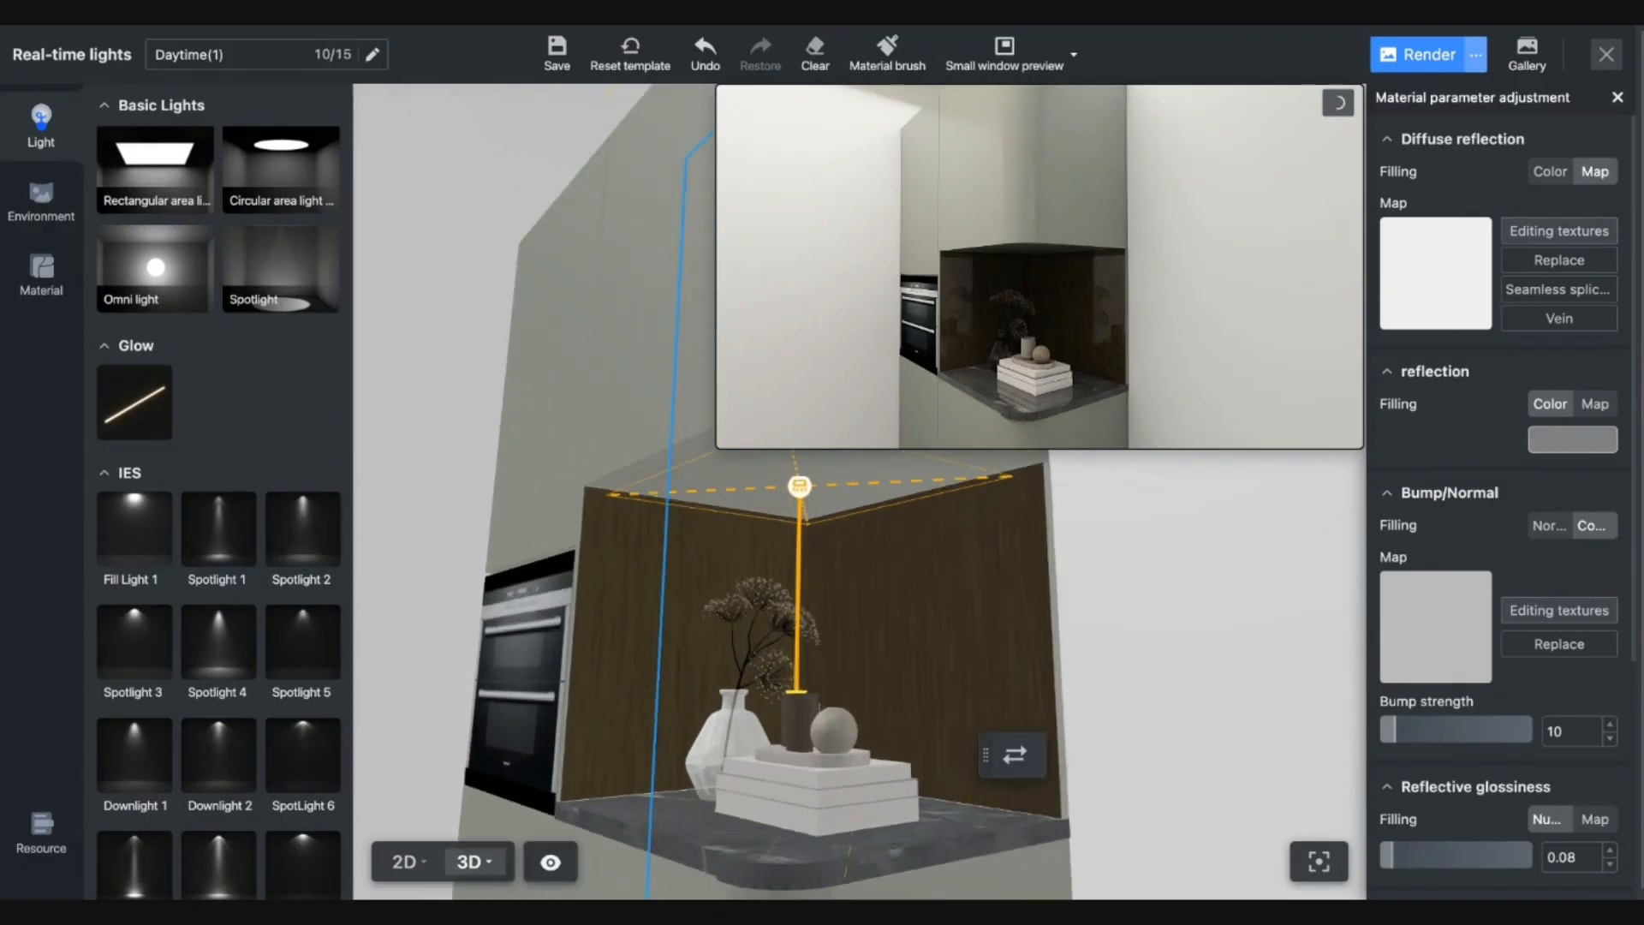
{"action": "left_click", "coordinate": [815, 513]}
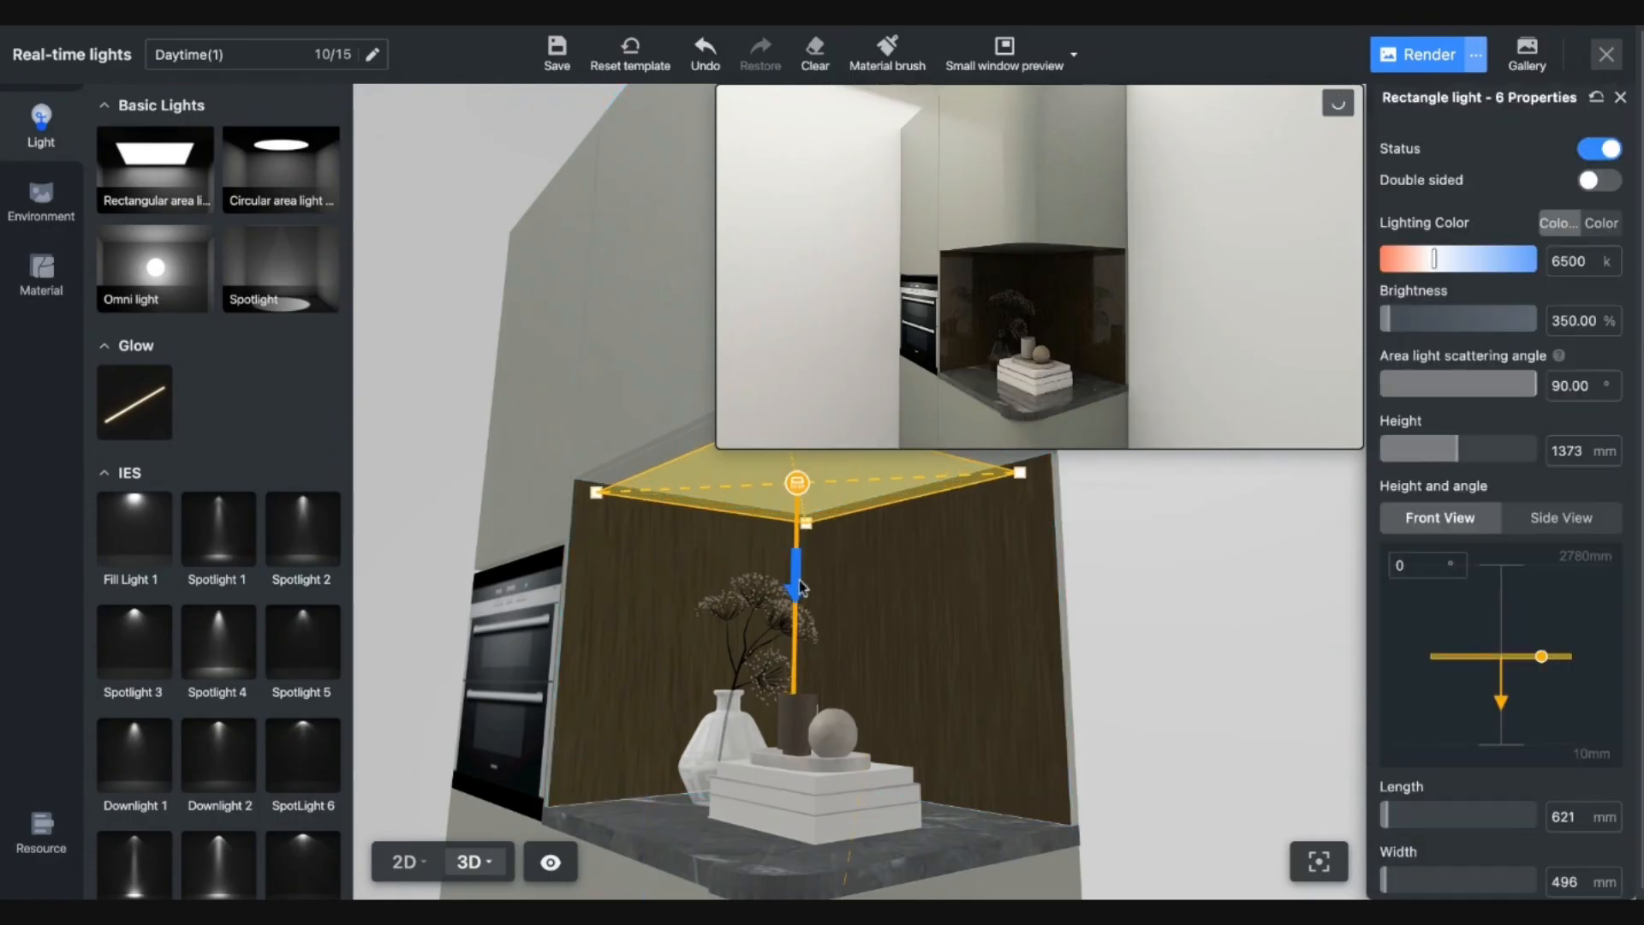
{"action": "left_click_drag", "start_coordinate": [801, 588], "coordinate": [797, 579]}
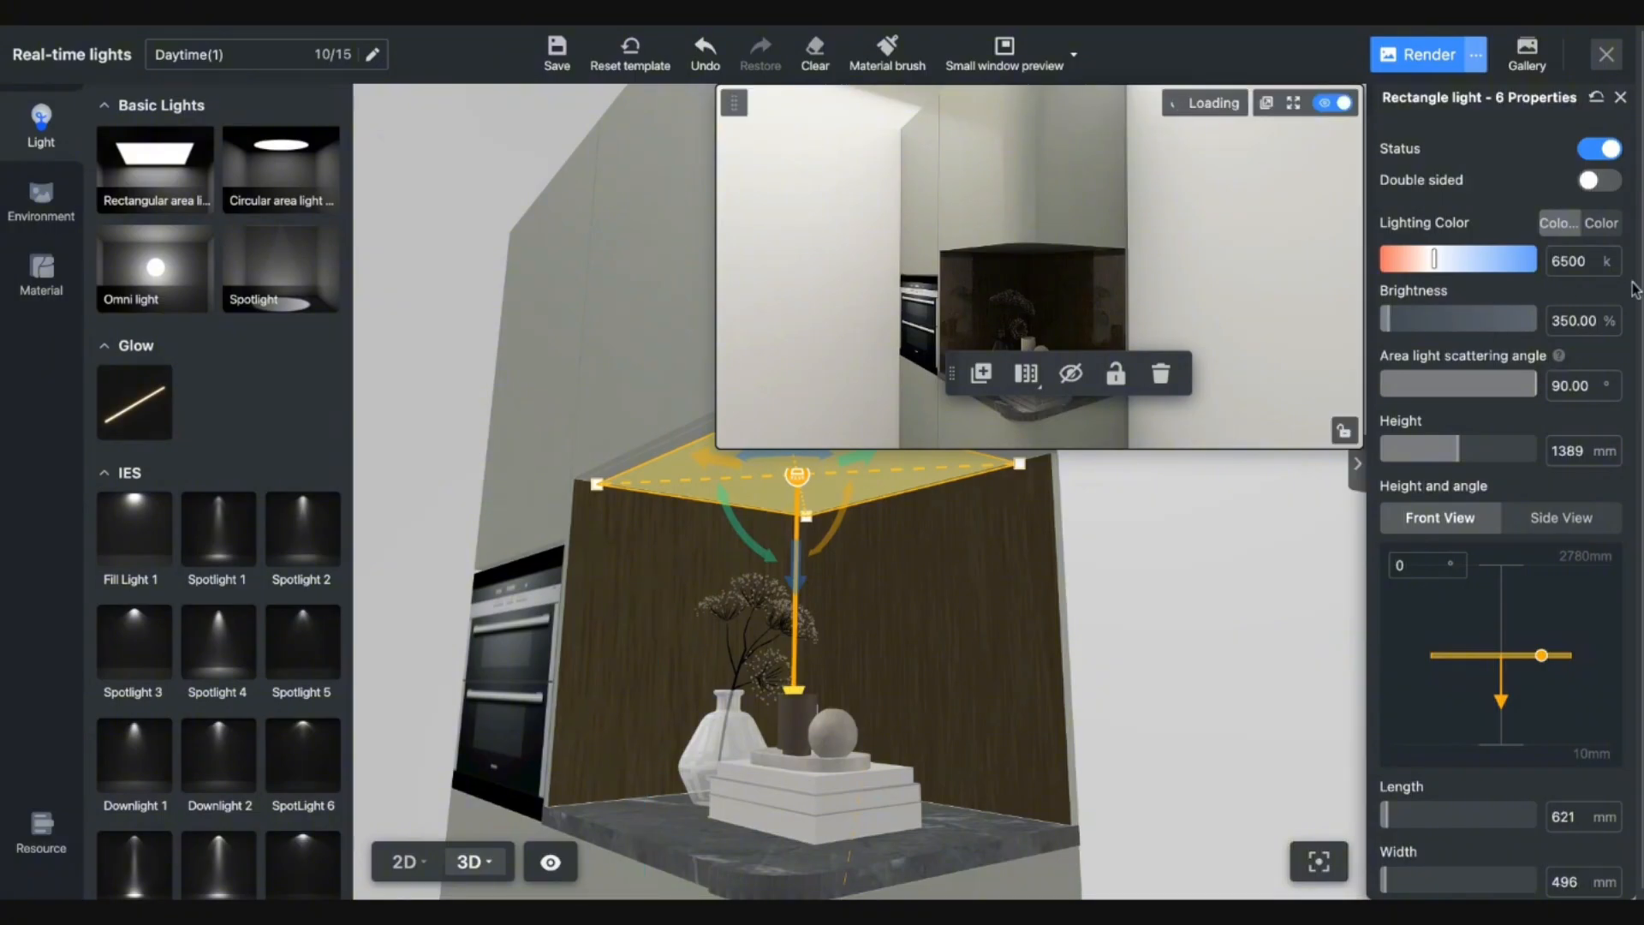
{"action": "left_click", "coordinate": [1600, 224]}
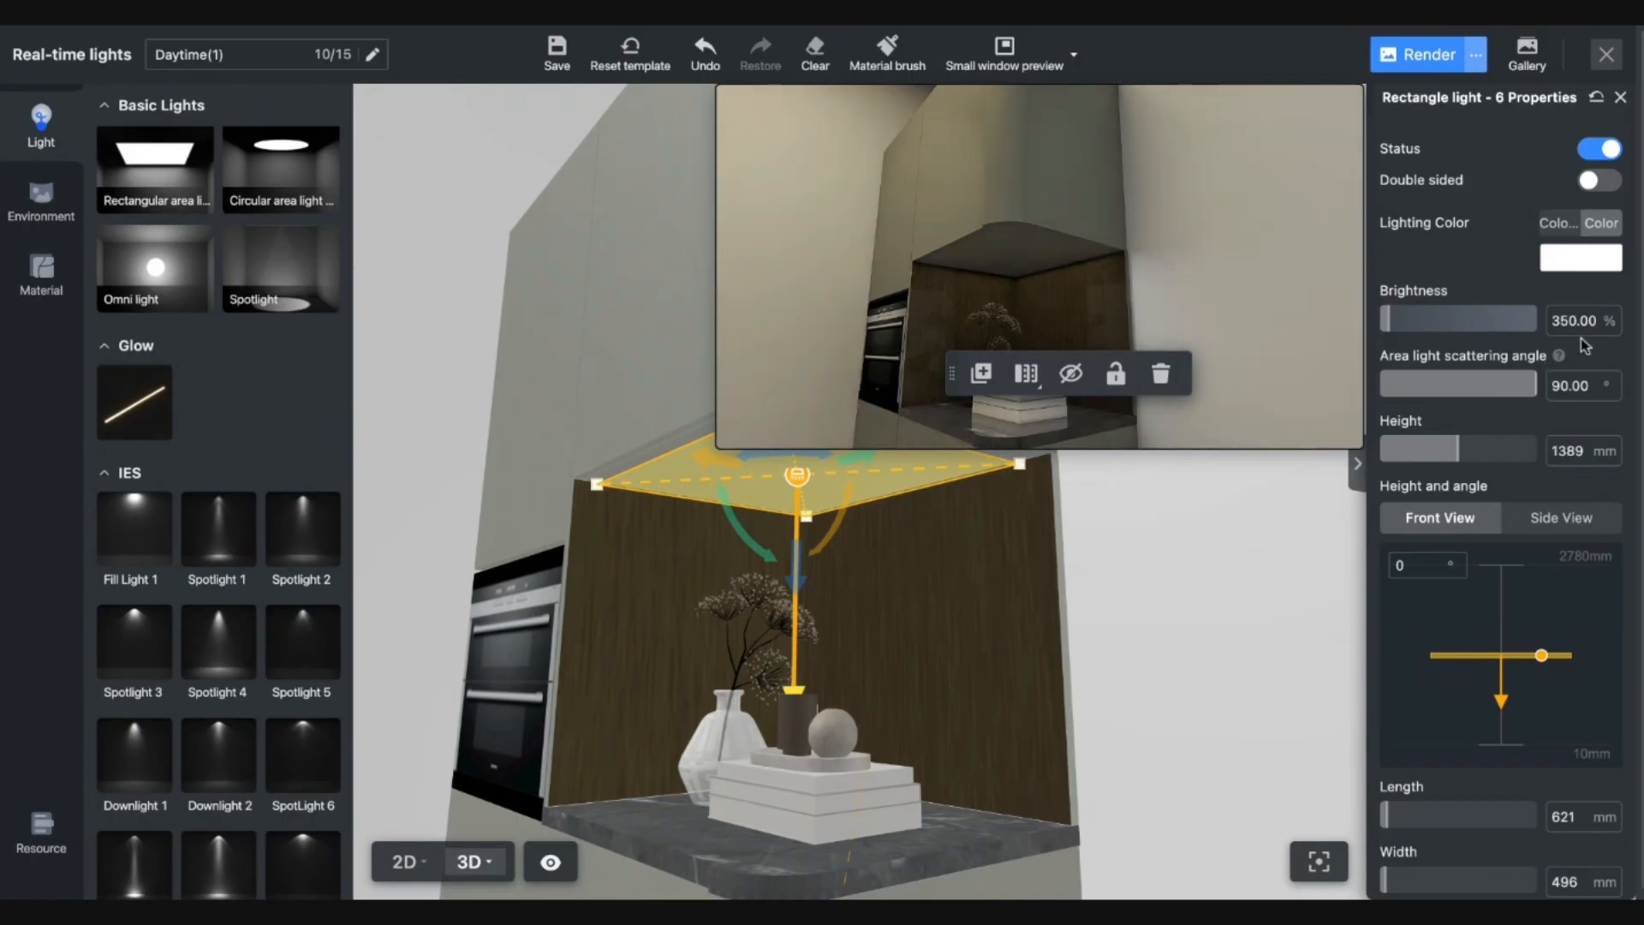
Make niche light 6 warm orange with 400% brightness.
{"action": "left_click", "coordinate": [1570, 260]}
{"action": "left_click", "coordinate": [1529, 586]}
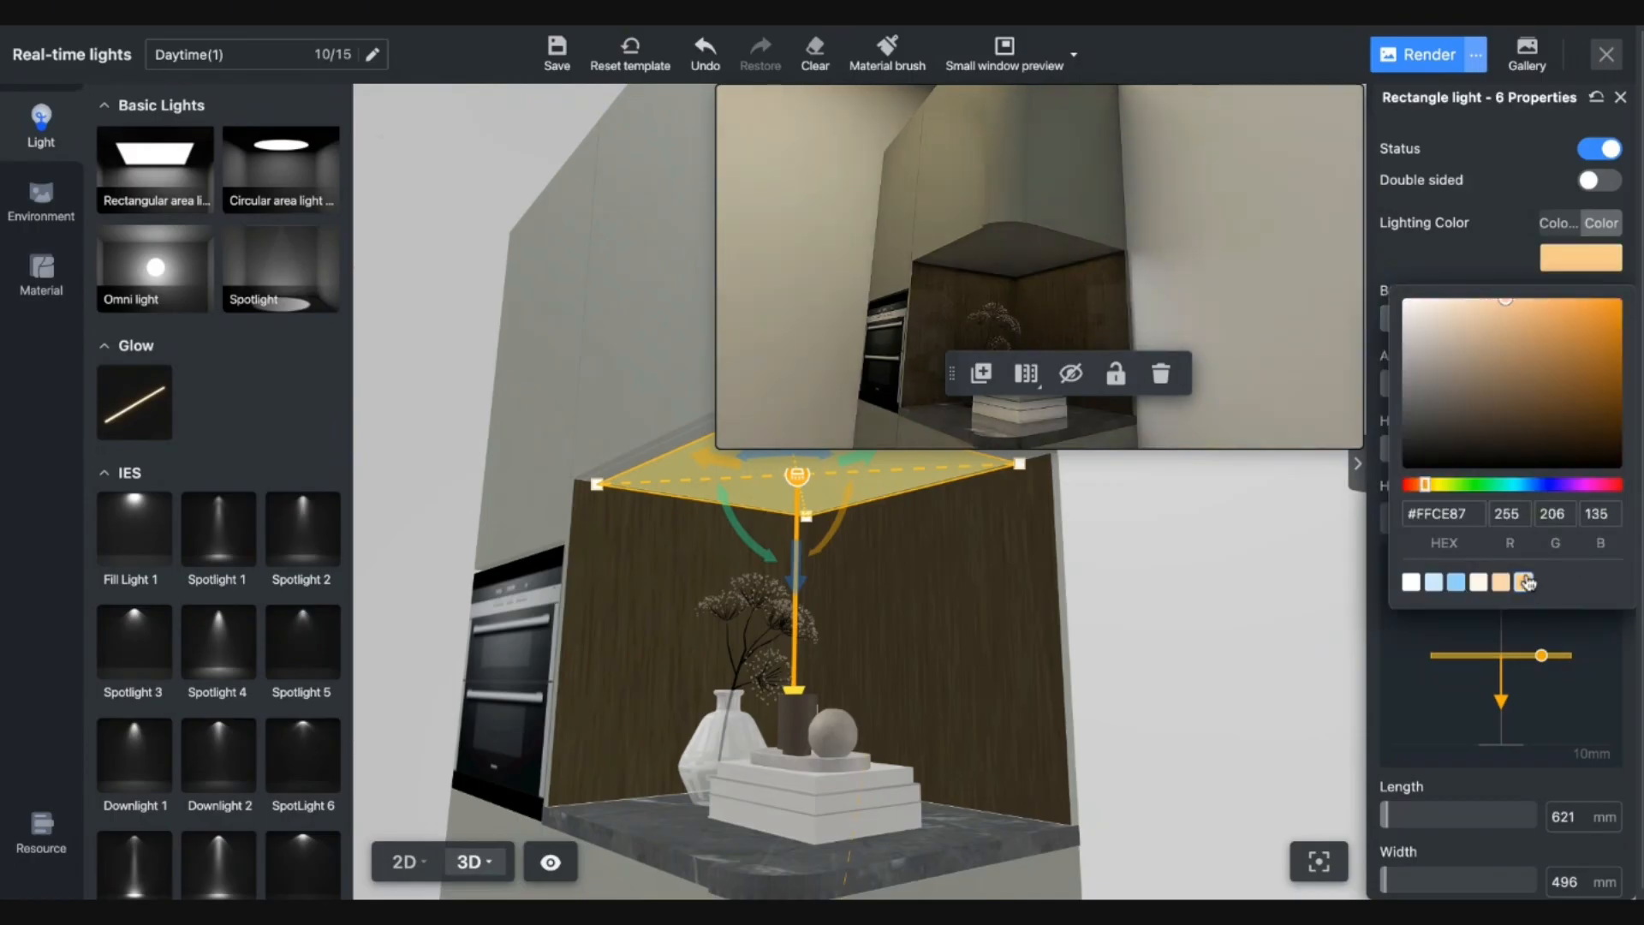
{"action": "left_click", "coordinate": [1229, 576]}
{"action": "left_click", "coordinate": [803, 484]}
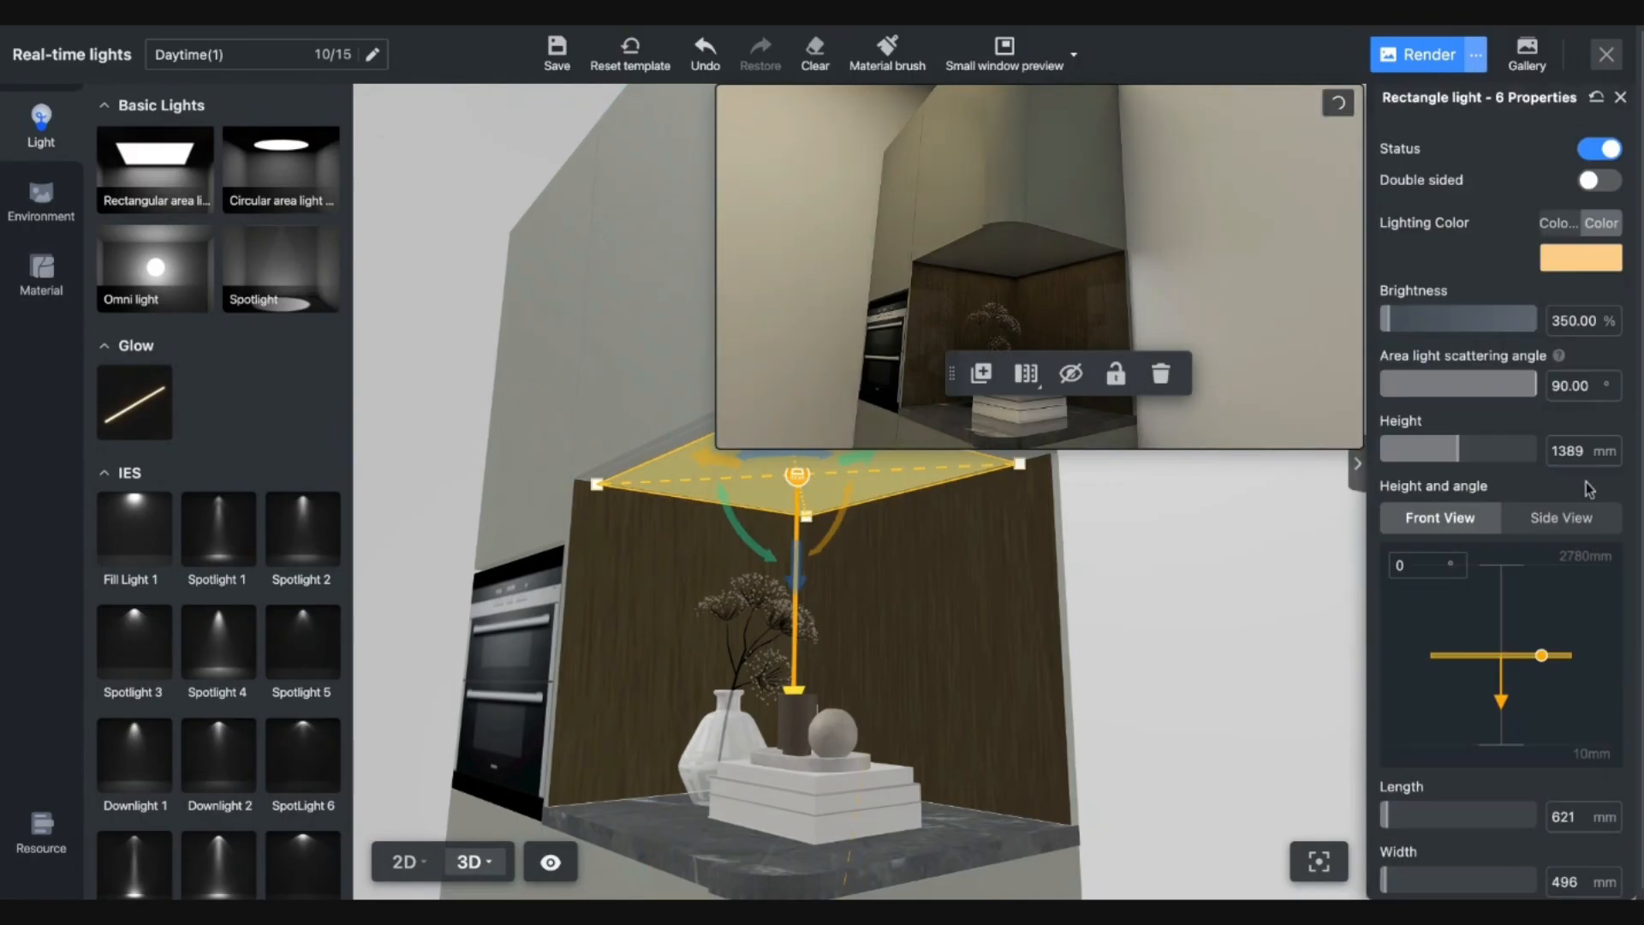
{"action": "left_click", "coordinate": [1570, 319]}
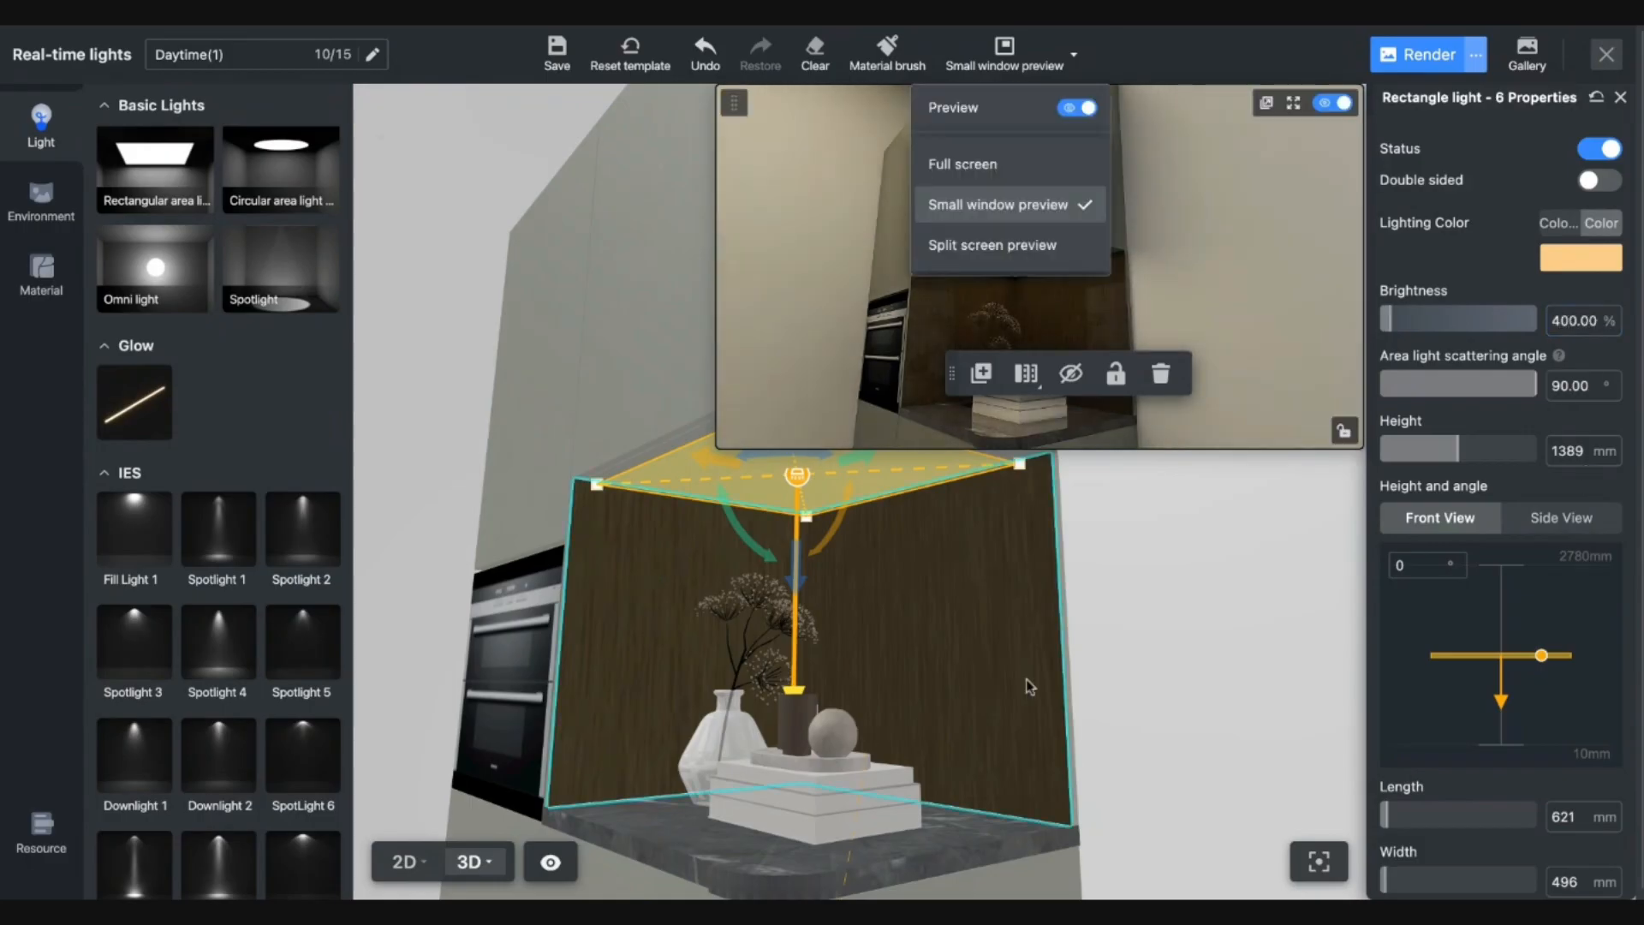
Set the ceiling rectangle light 5 colour to white.
{"action": "key", "text": "a"}
{"action": "left_click", "coordinate": [737, 491]}
{"action": "key", "text": "q"}
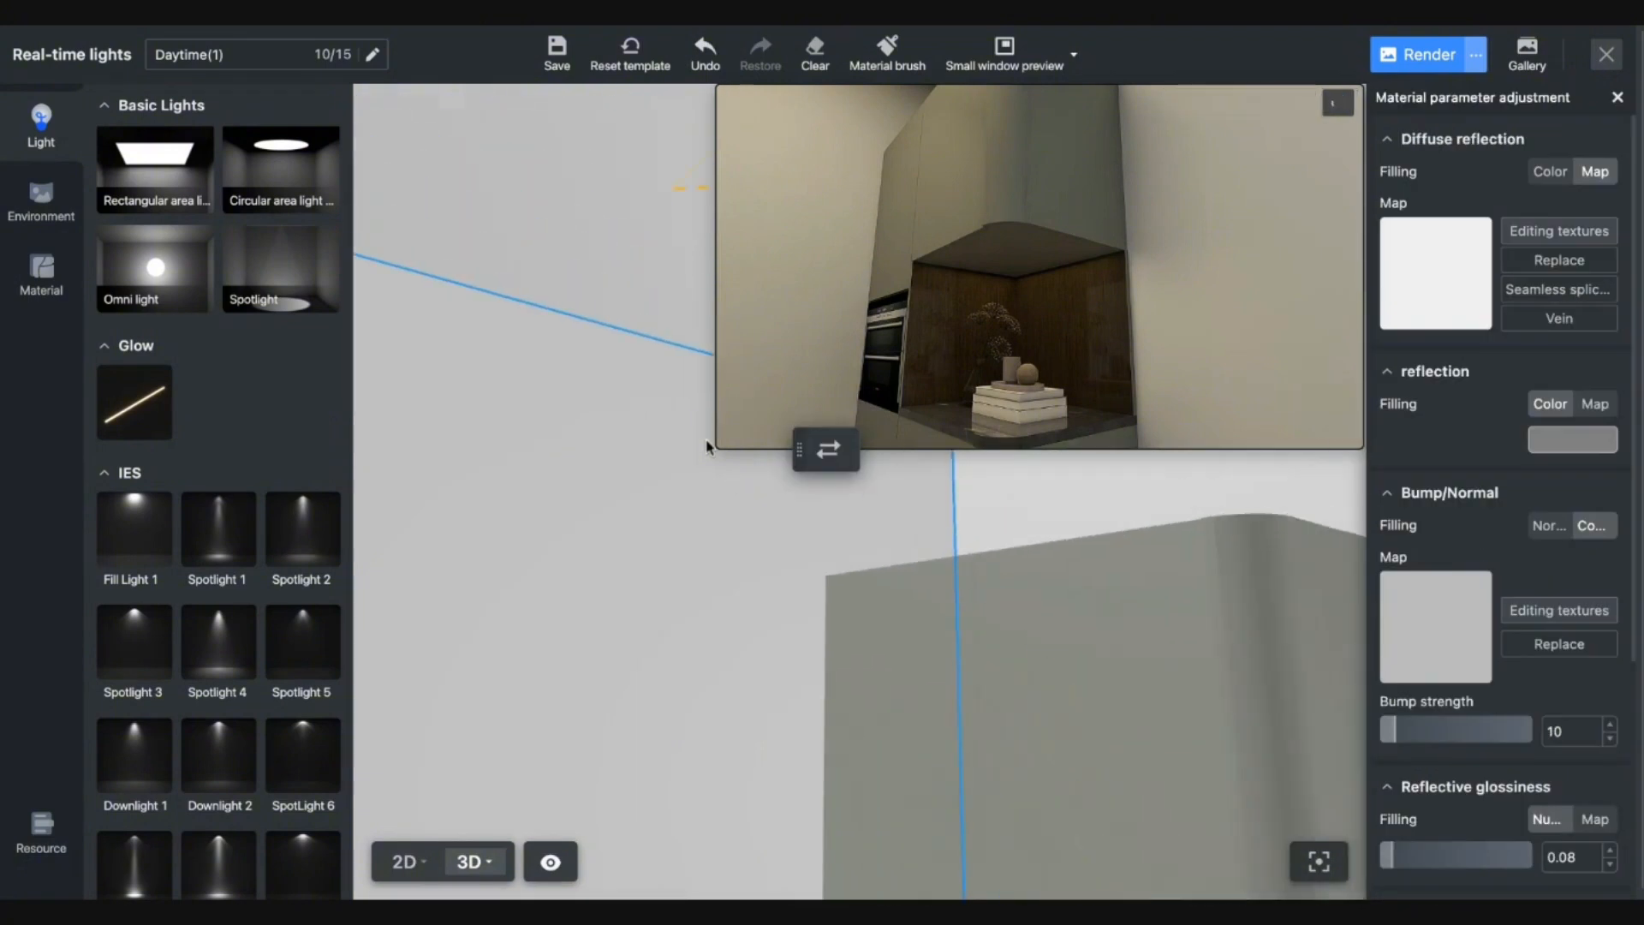
{"action": "key", "text": "d"}
{"action": "left_click", "coordinate": [500, 182]}
{"action": "left_click", "coordinate": [1572, 272]}
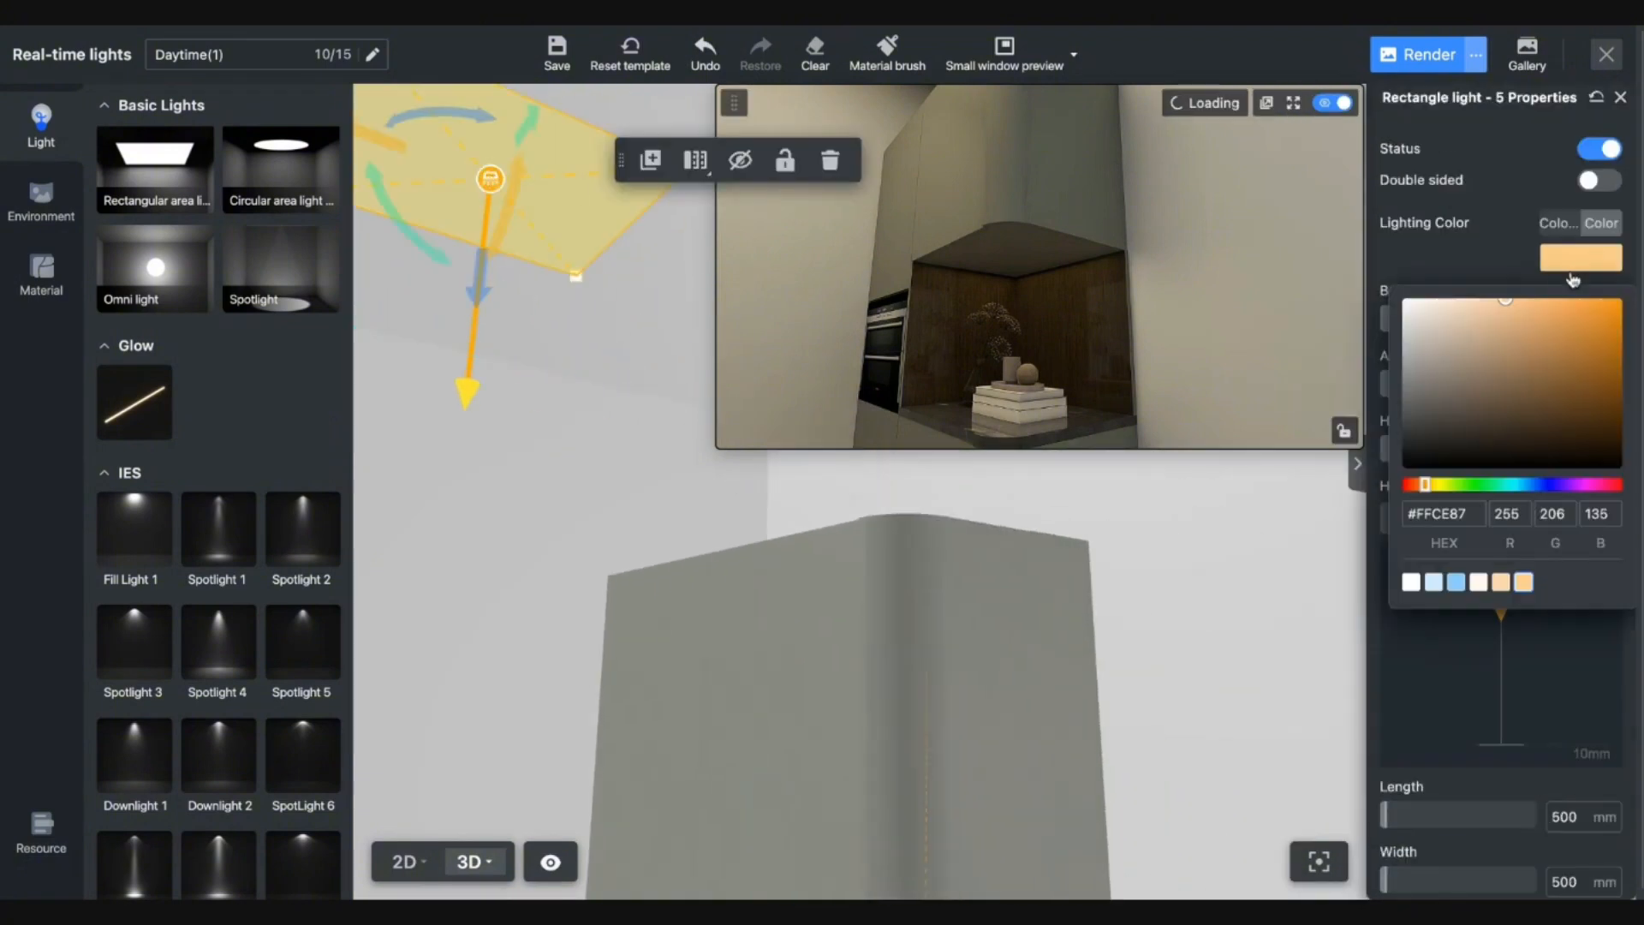
{"action": "left_click", "coordinate": [1413, 587]}
{"action": "key", "text": "e"}
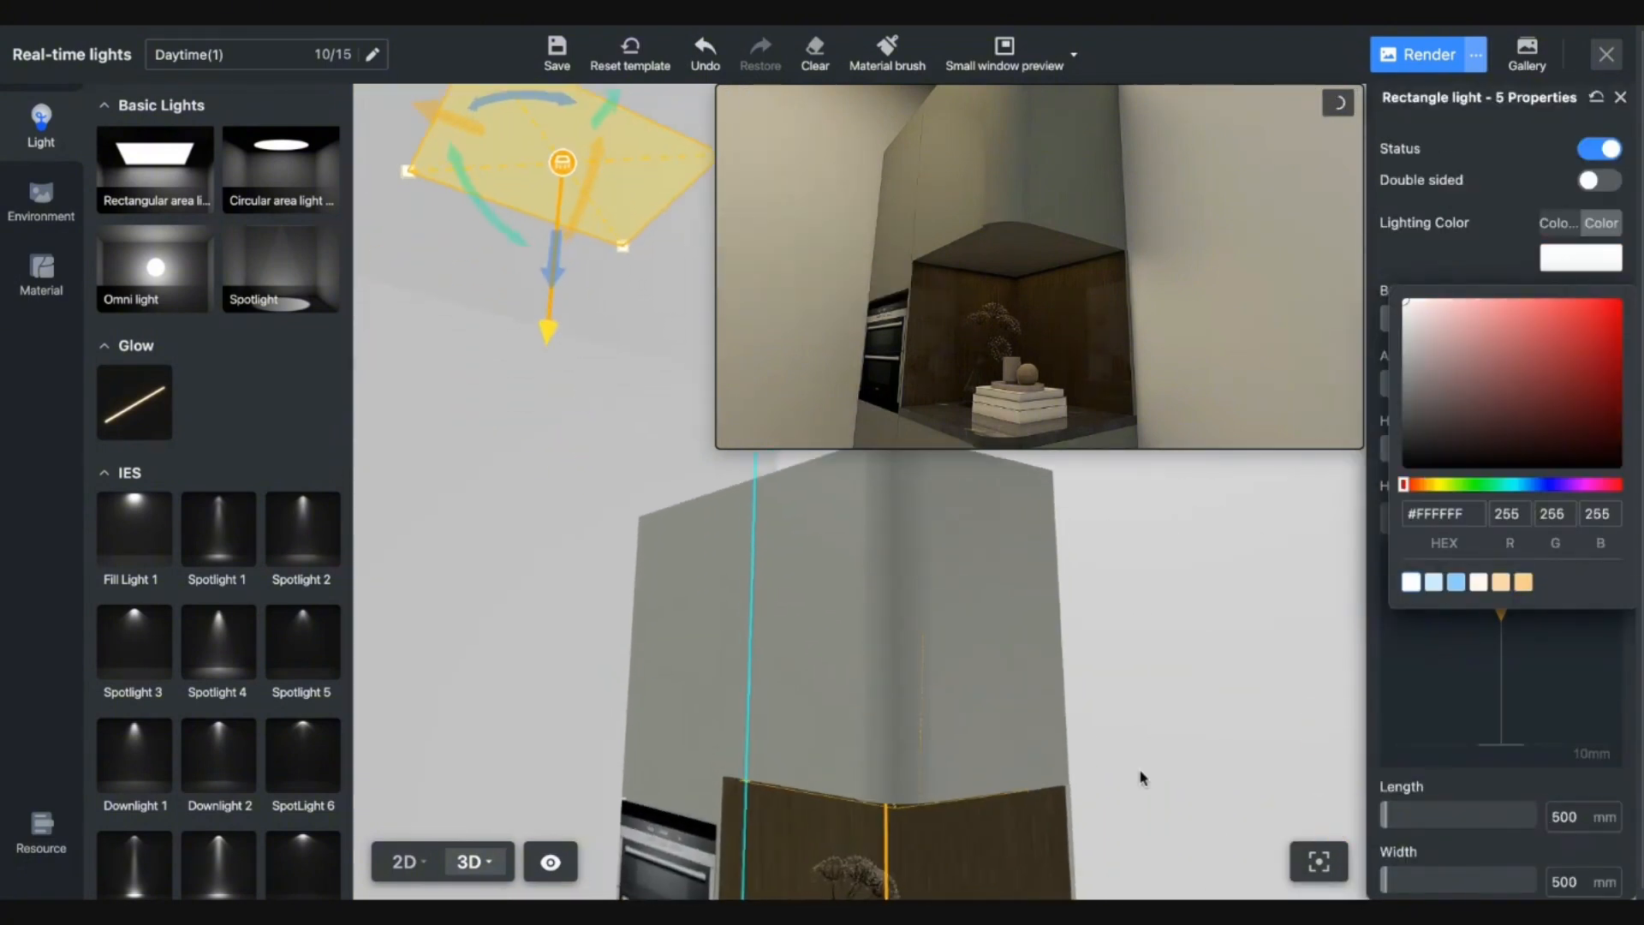
{"action": "left_click", "coordinate": [1143, 777]}
Narrow the camera field of view to 44 and frame the niche.
{"action": "key", "text": "a"}
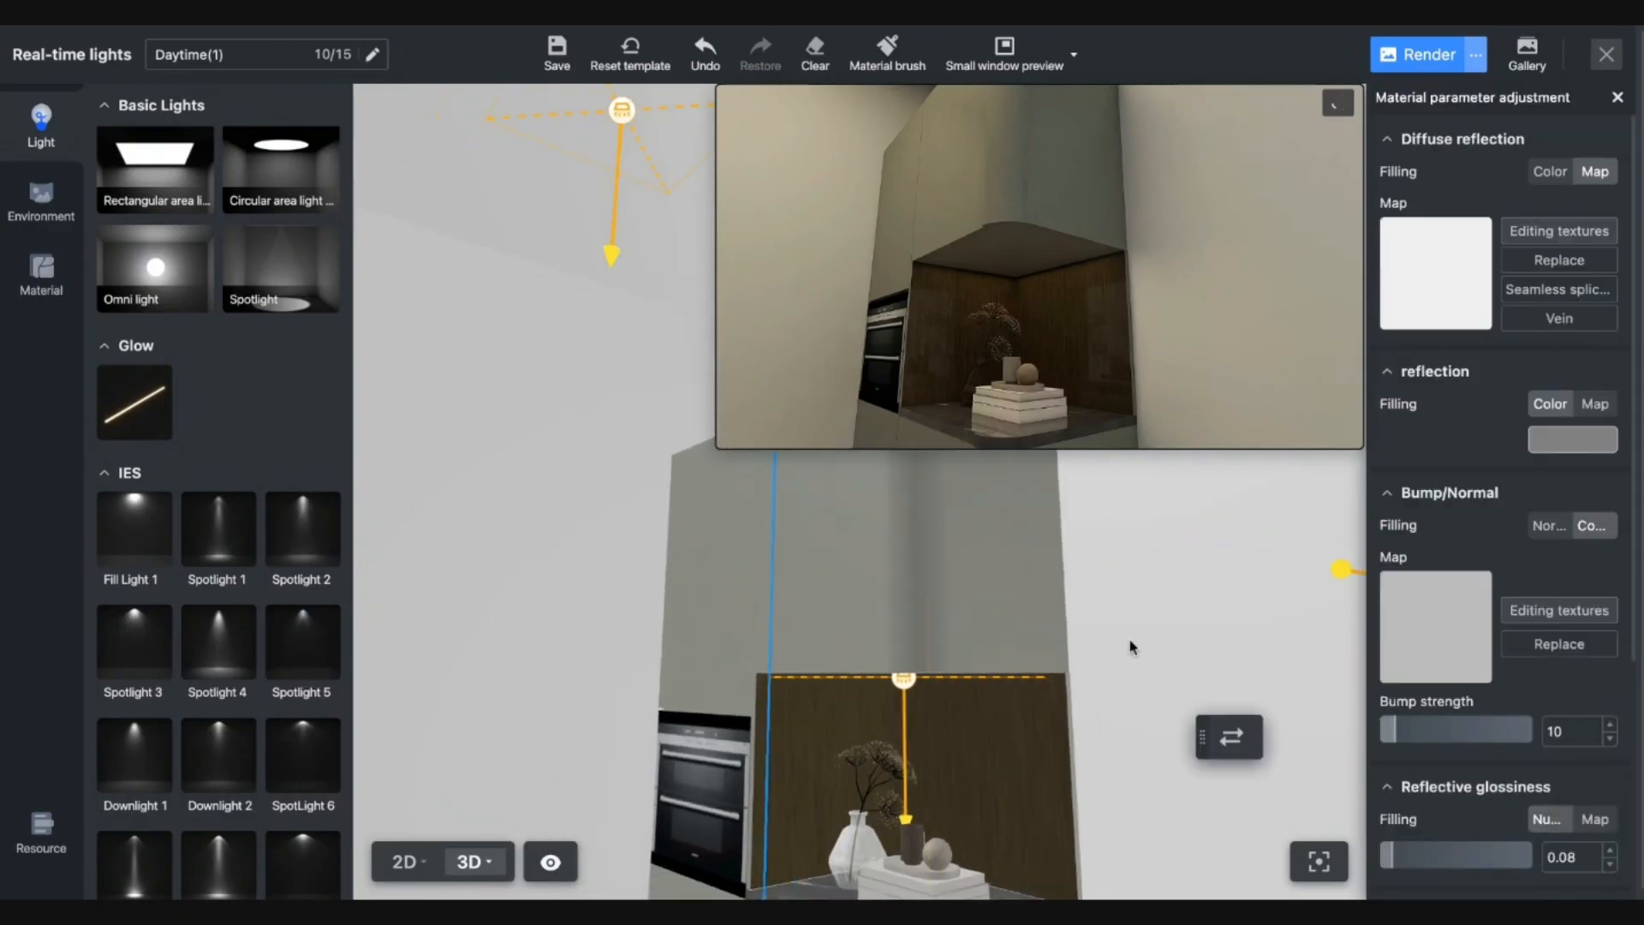
{"action": "left_click_drag", "start_coordinate": [1130, 641], "coordinate": [1122, 575]}
{"action": "key", "text": "d"}
{"action": "key", "text": "s"}
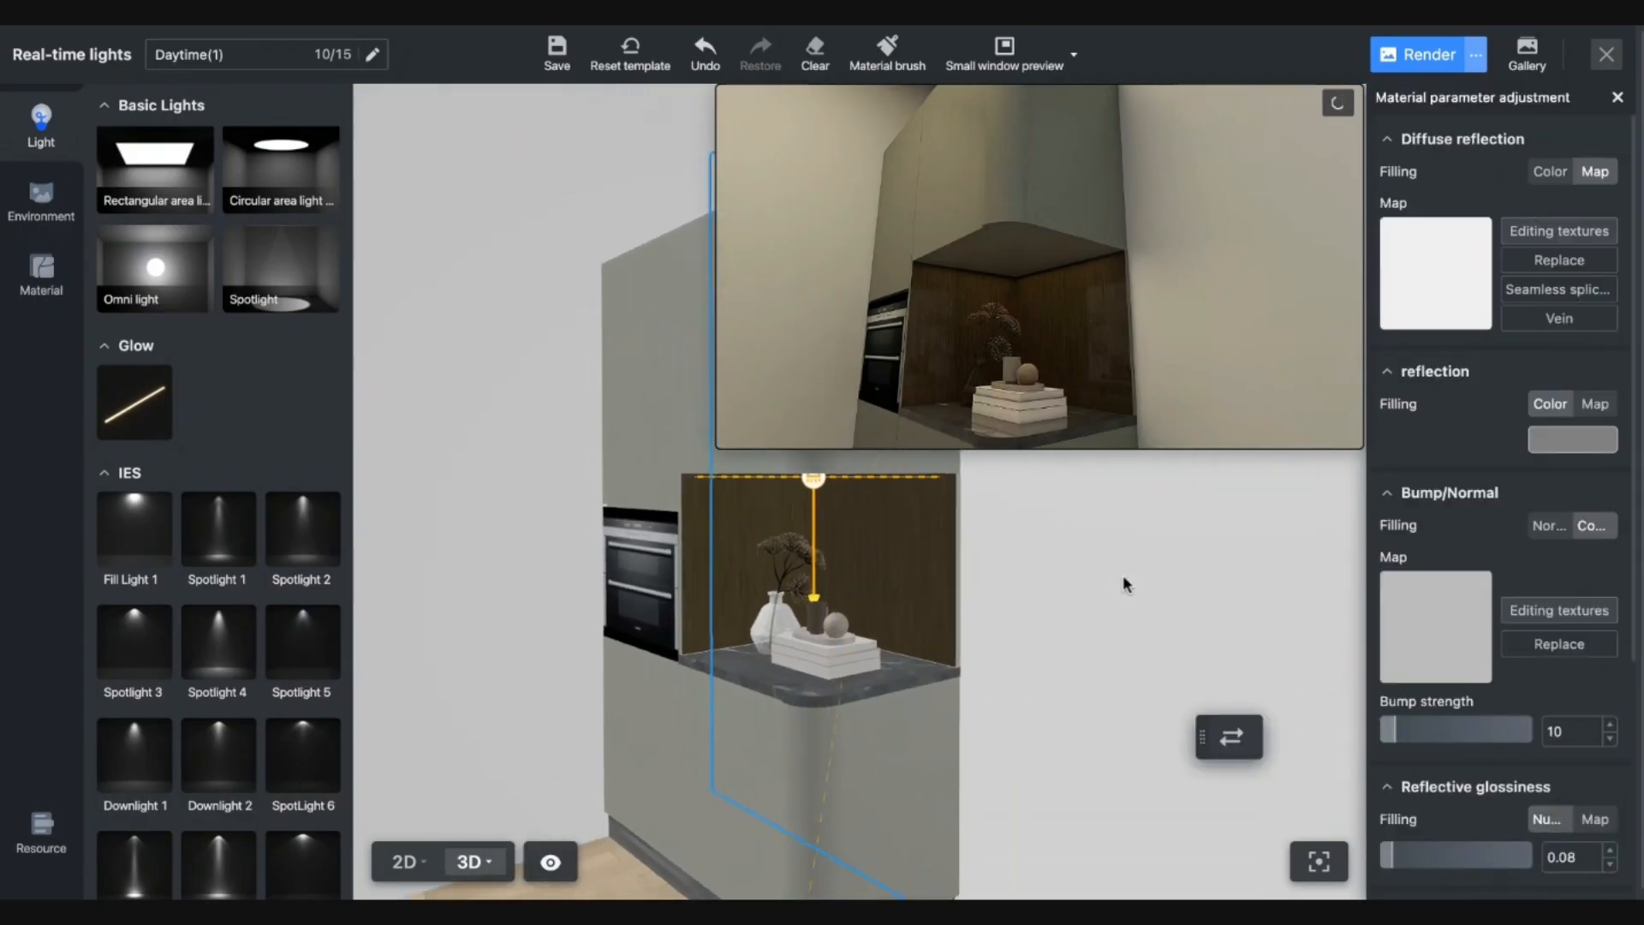
{"action": "left_click", "coordinate": [1618, 97]}
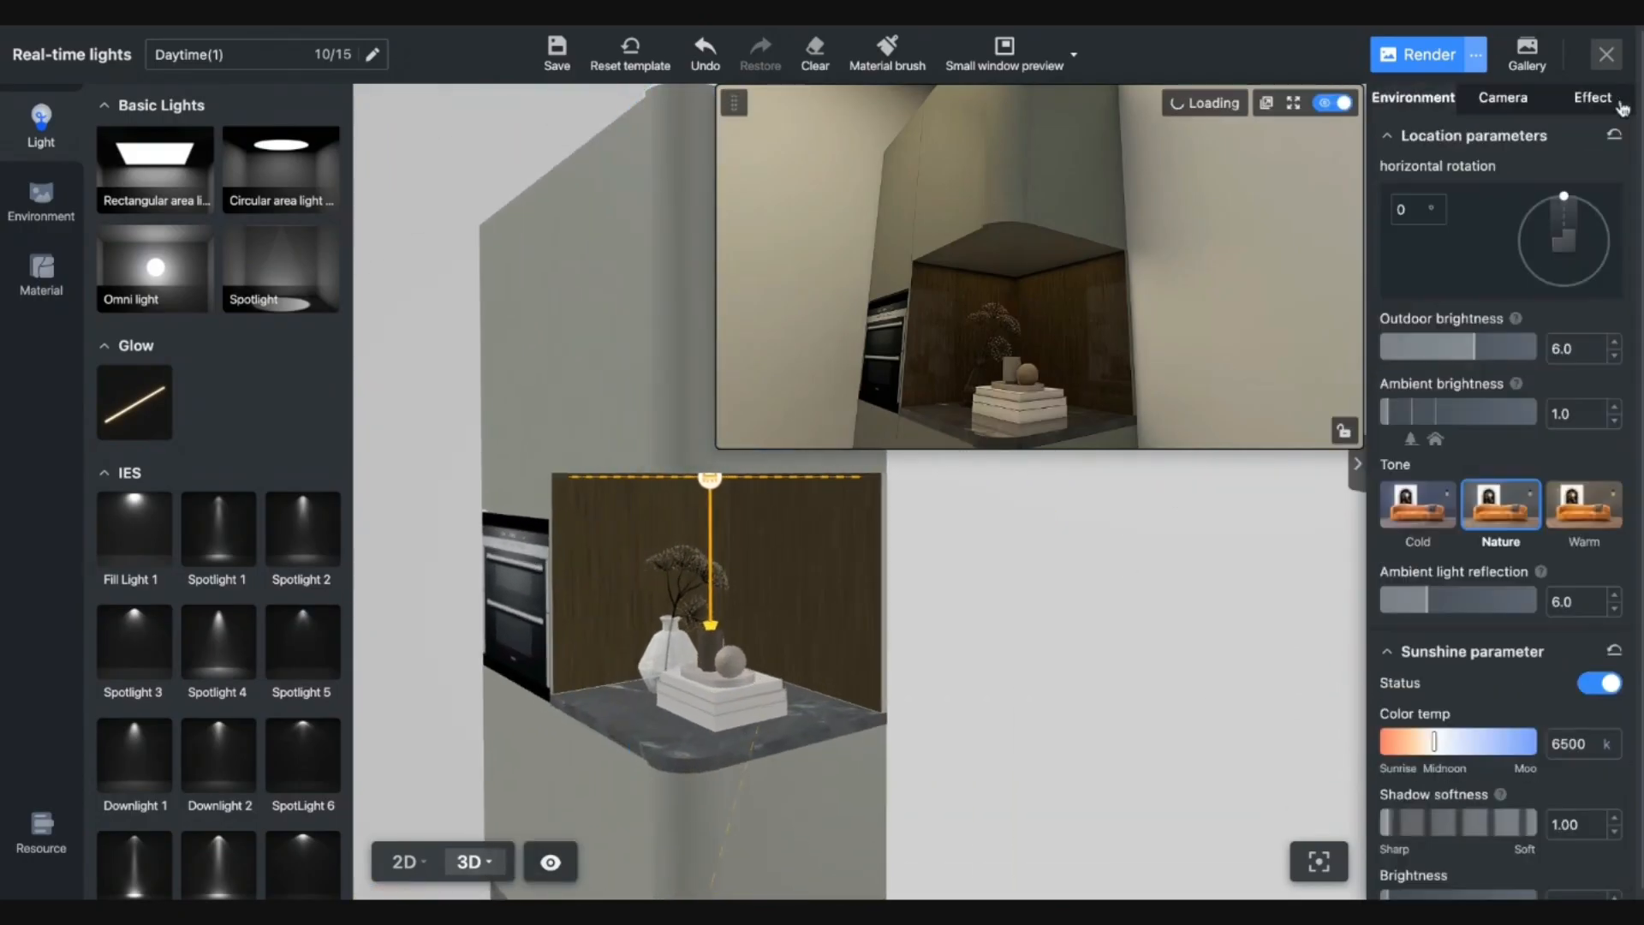
{"action": "left_click", "coordinate": [1532, 115]}
{"action": "left_click_drag", "start_coordinate": [1434, 352], "coordinate": [1407, 356]}
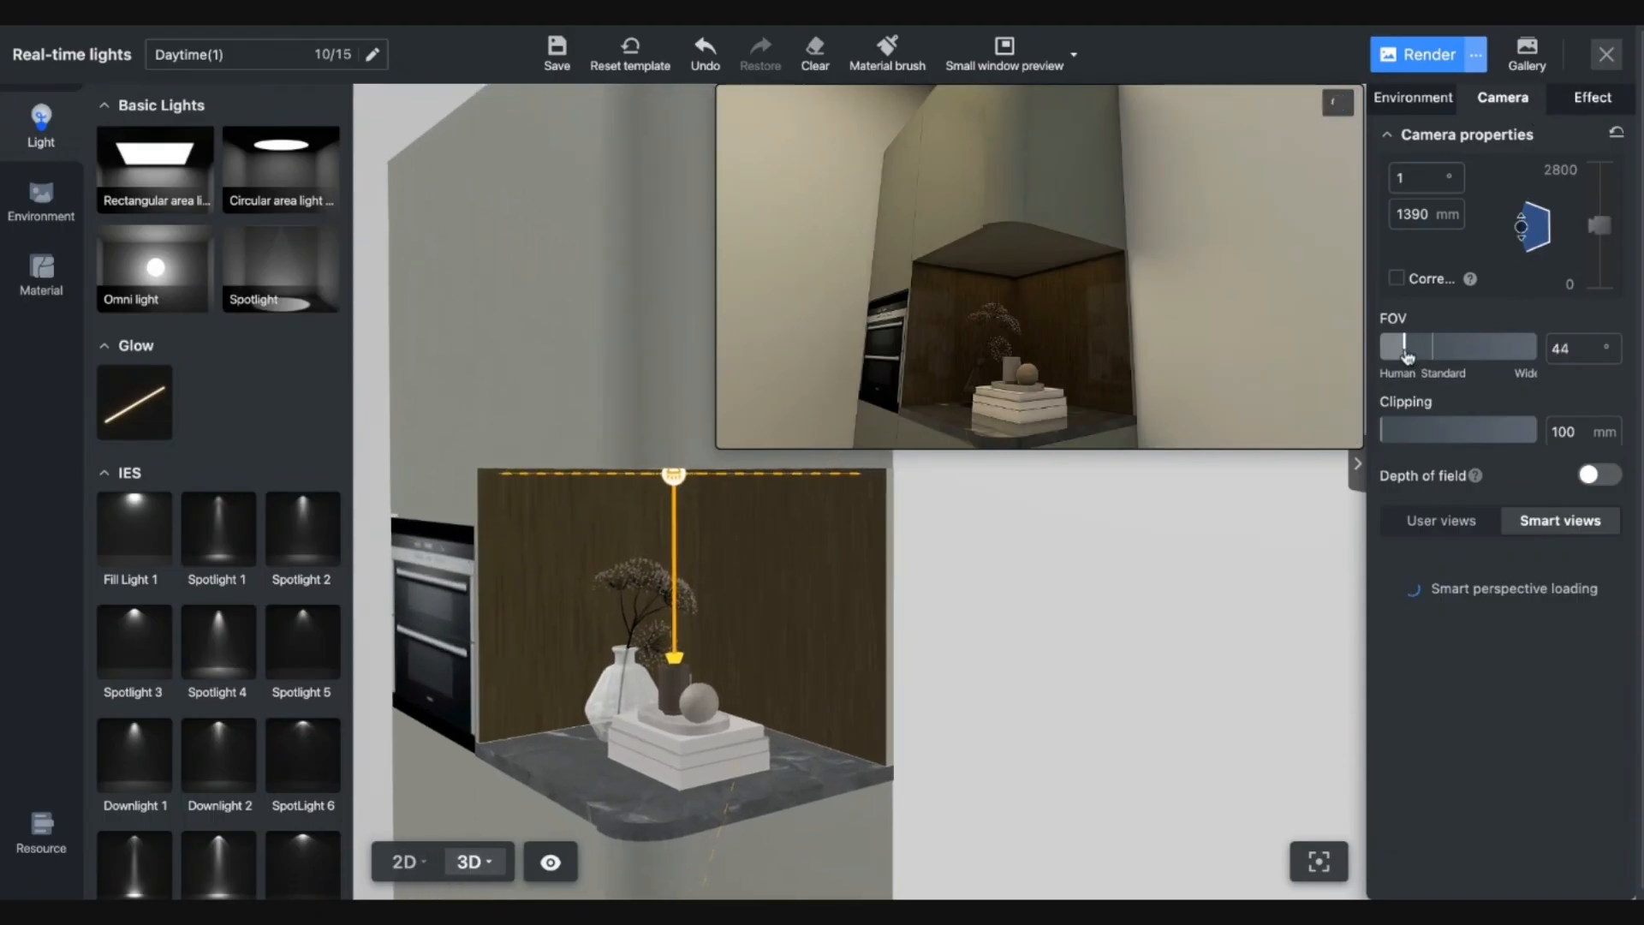
{"action": "key", "text": "a"}
{"action": "mouse_move", "coordinate": [1142, 615]}
{"action": "left_mouse_down"}
{"action": "mouse_move", "coordinate": [1185, 628]}
{"action": "mouse_move", "coordinate": [1159, 623]}
{"action": "left_mouse_up"}
{"action": "key", "text": "d"}
{"action": "key", "text": "s"}
{"action": "key", "text": "a"}
Level the camera on the niche, generate a 4K UHD render and check it in the Gallery.
{"action": "left_click", "coordinate": [1292, 102]}
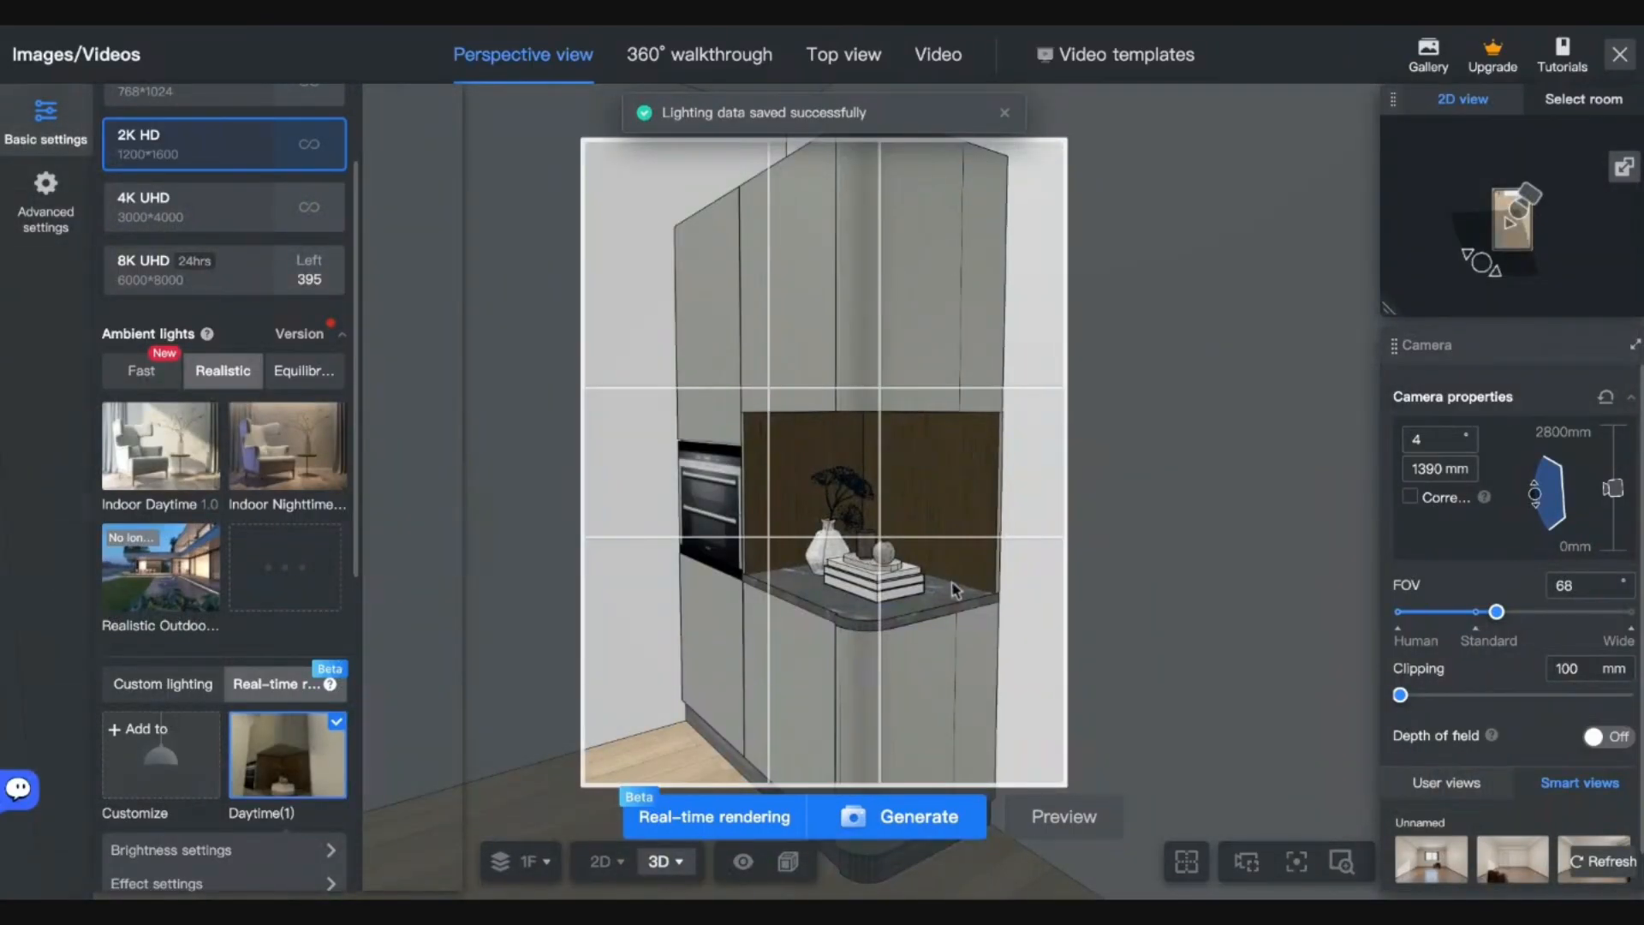
{"action": "left_click_drag", "start_coordinate": [955, 589], "coordinate": [905, 620]}
{"action": "left_click", "coordinate": [219, 210]}
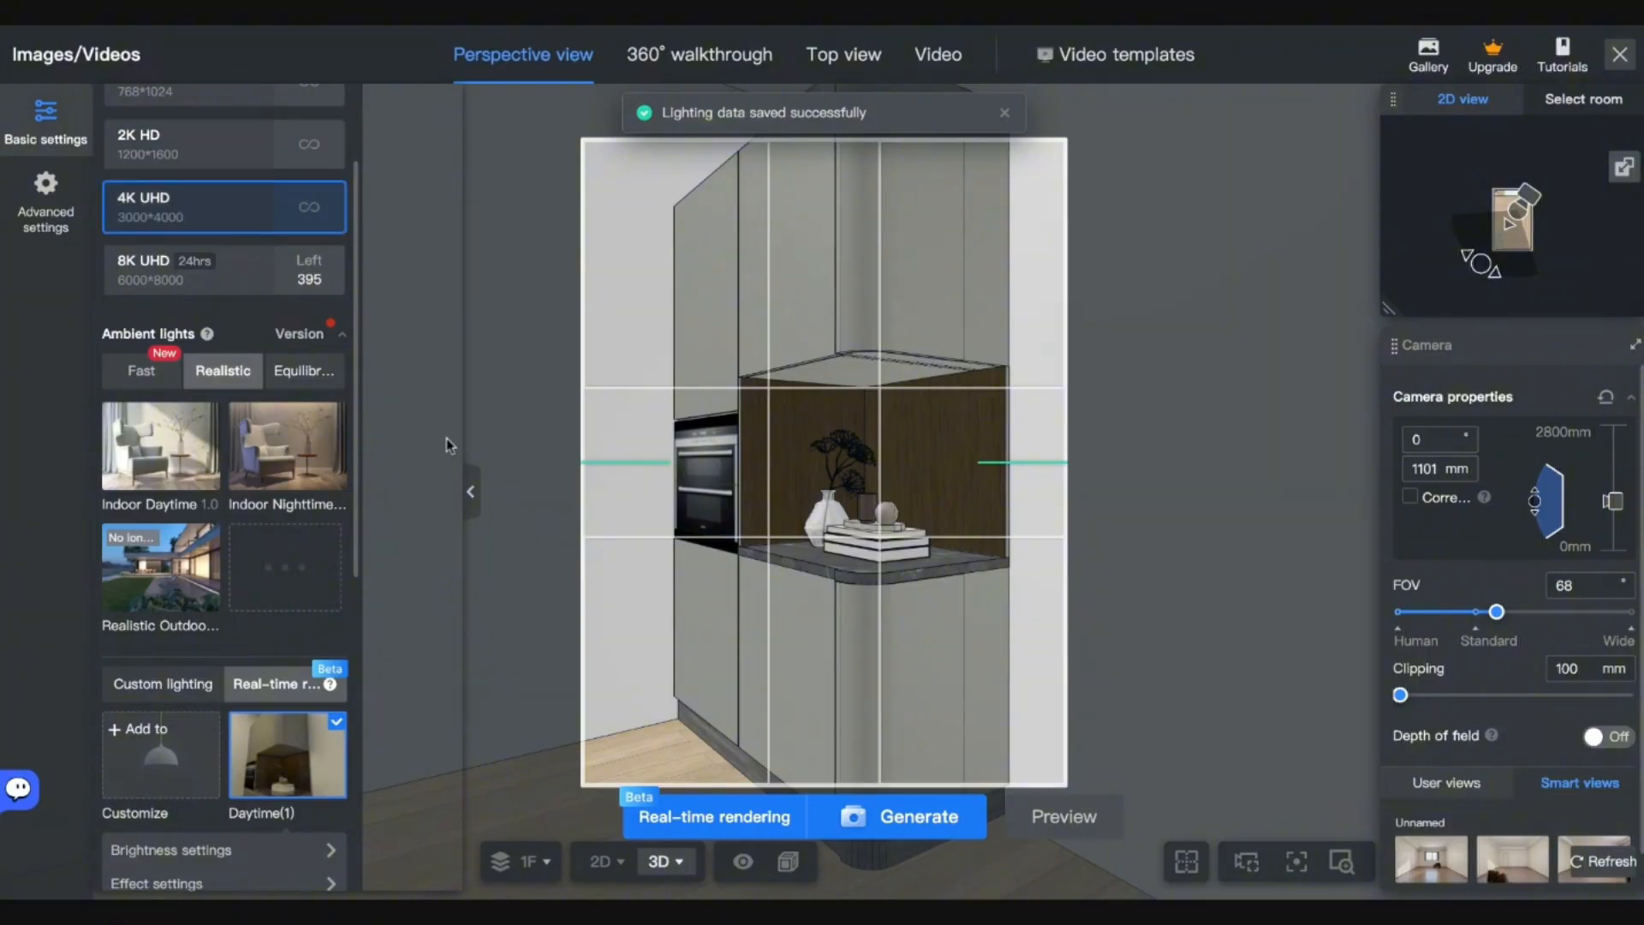
{"action": "left_click", "coordinate": [897, 818]}
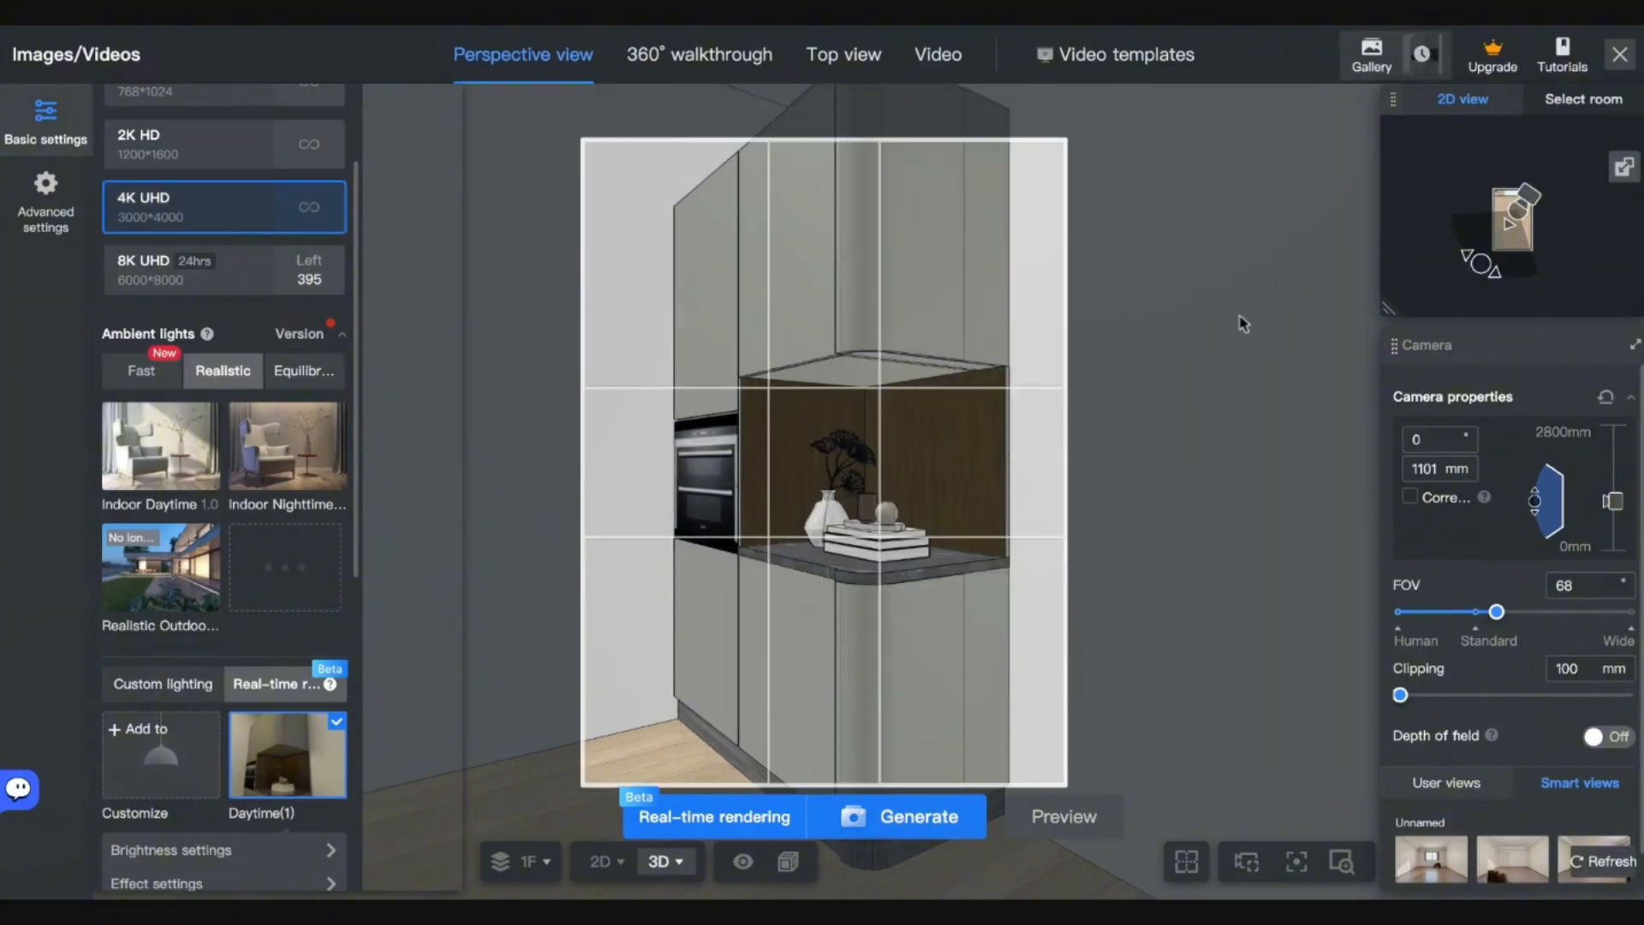
{"action": "left_click", "coordinate": [1396, 56]}
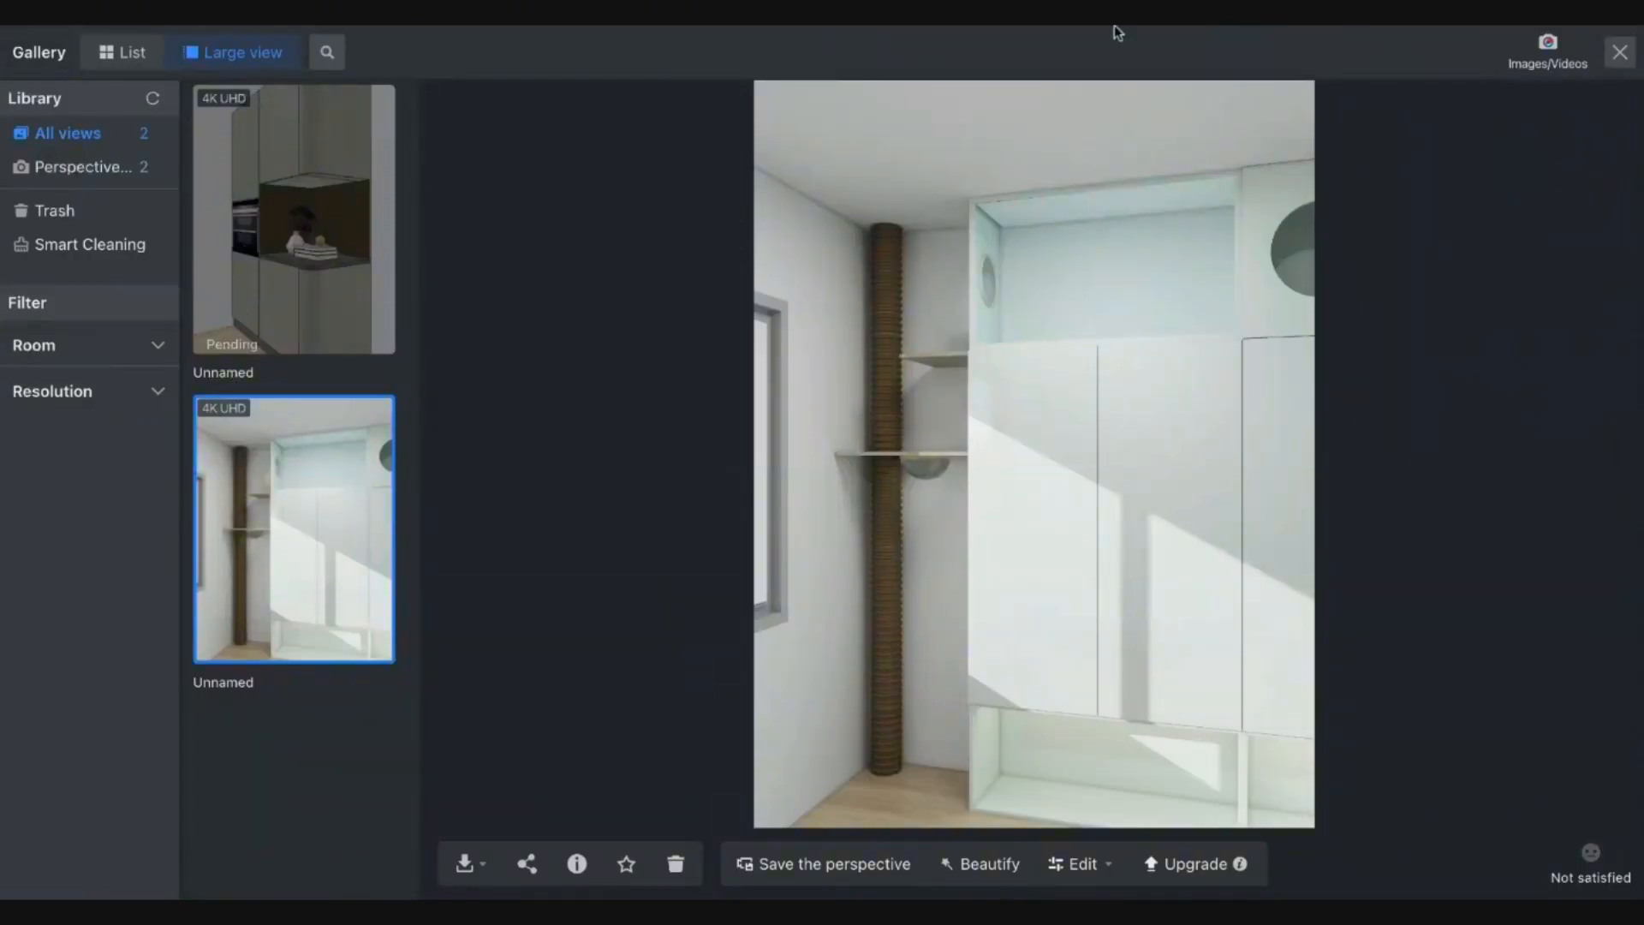
{"action": "left_click", "coordinate": [1618, 52]}
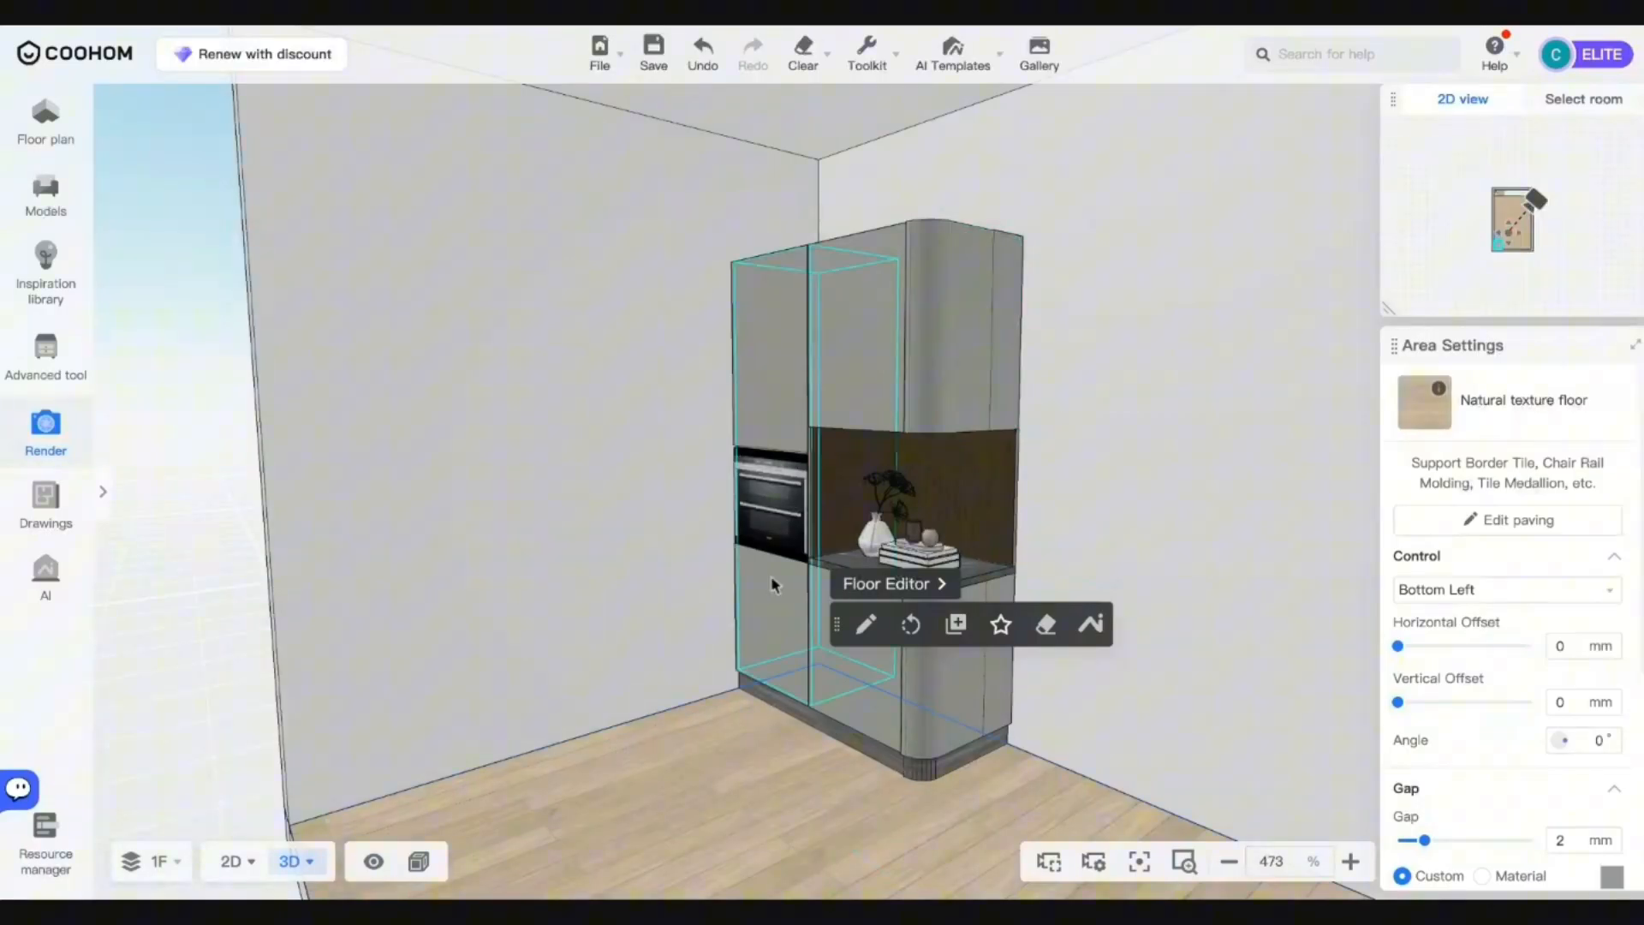
Turn toward the empty wall and open the Kitchen & Bath cabinet editor.
{"action": "left_click_drag", "start_coordinate": [768, 813], "coordinate": [691, 848]}
{"action": "scroll", "coordinate": [663, 797], "scroll_direction": "up", "scroll_amount": 3}
{"action": "scroll", "coordinate": [690, 847], "scroll_direction": "up", "scroll_amount": 2}
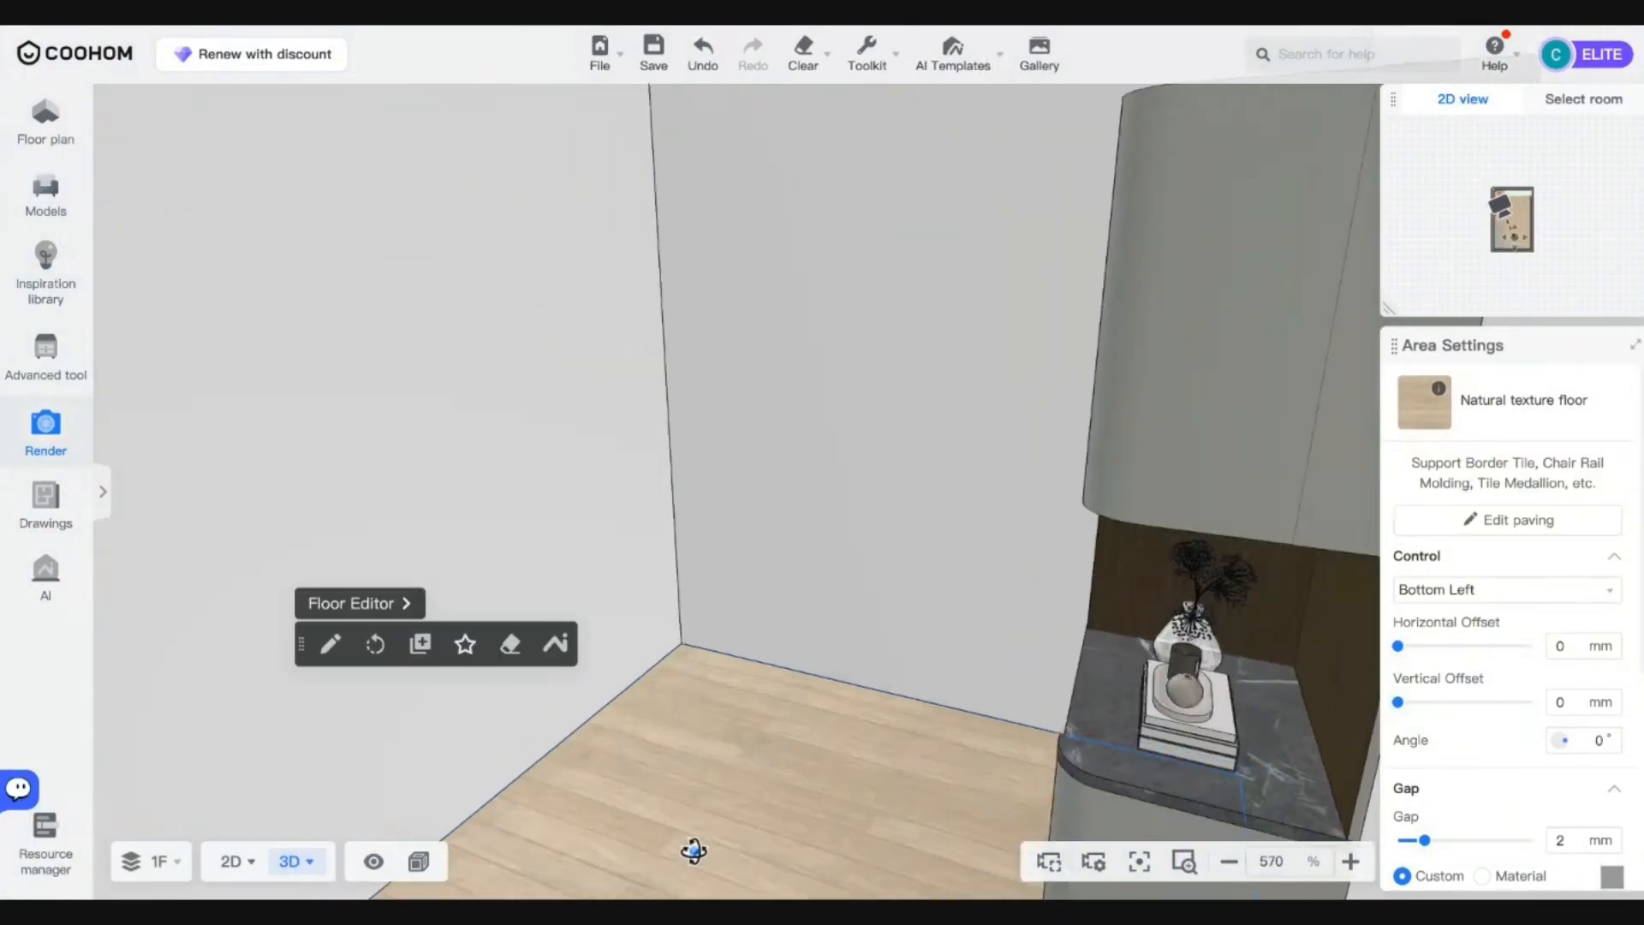
{"action": "left_click", "coordinate": [47, 369]}
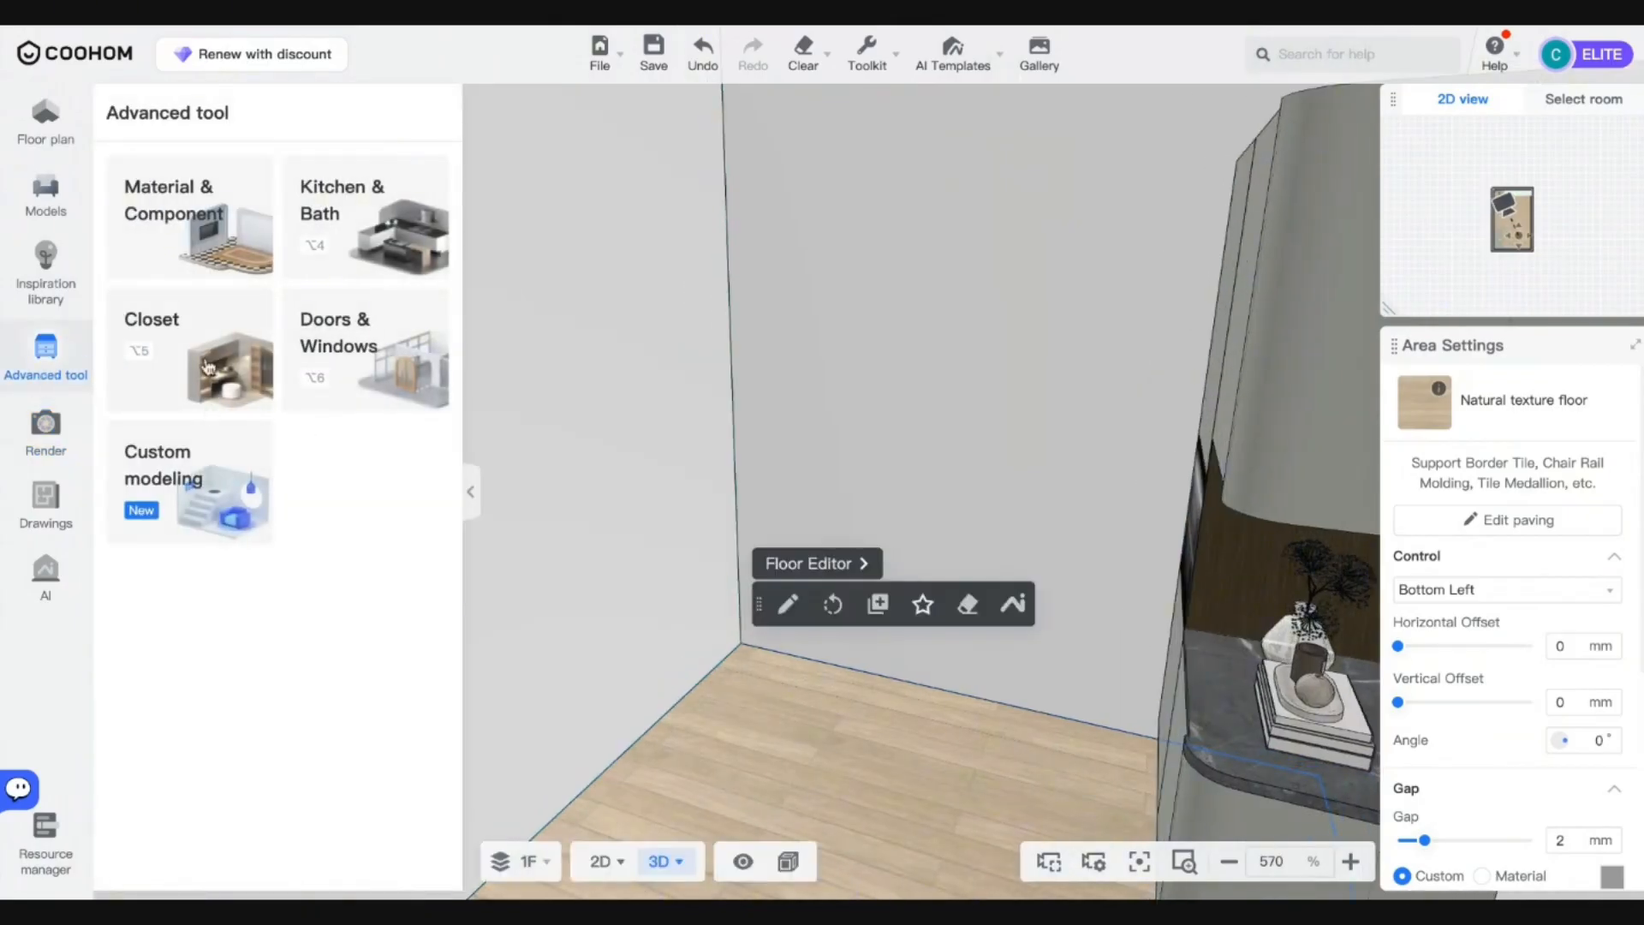
{"action": "left_click", "coordinate": [340, 248]}
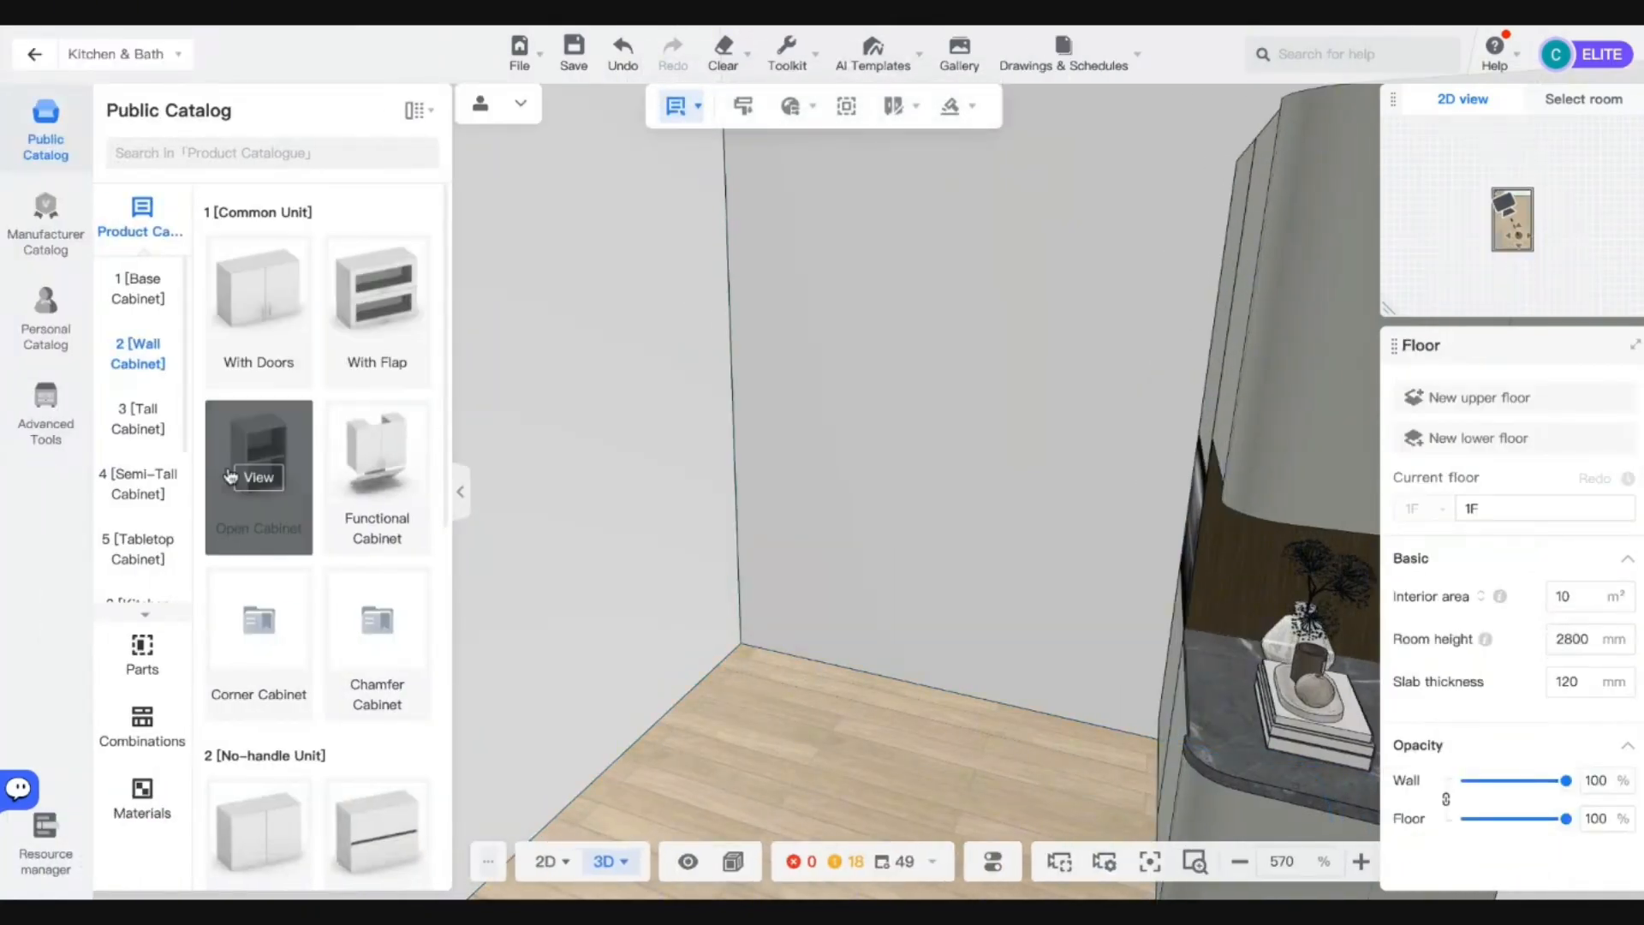
Place a Hinged Door Base Cabinet against the back wall in the empty corner.
{"action": "left_click", "coordinate": [150, 307]}
{"action": "left_click", "coordinate": [271, 313]}
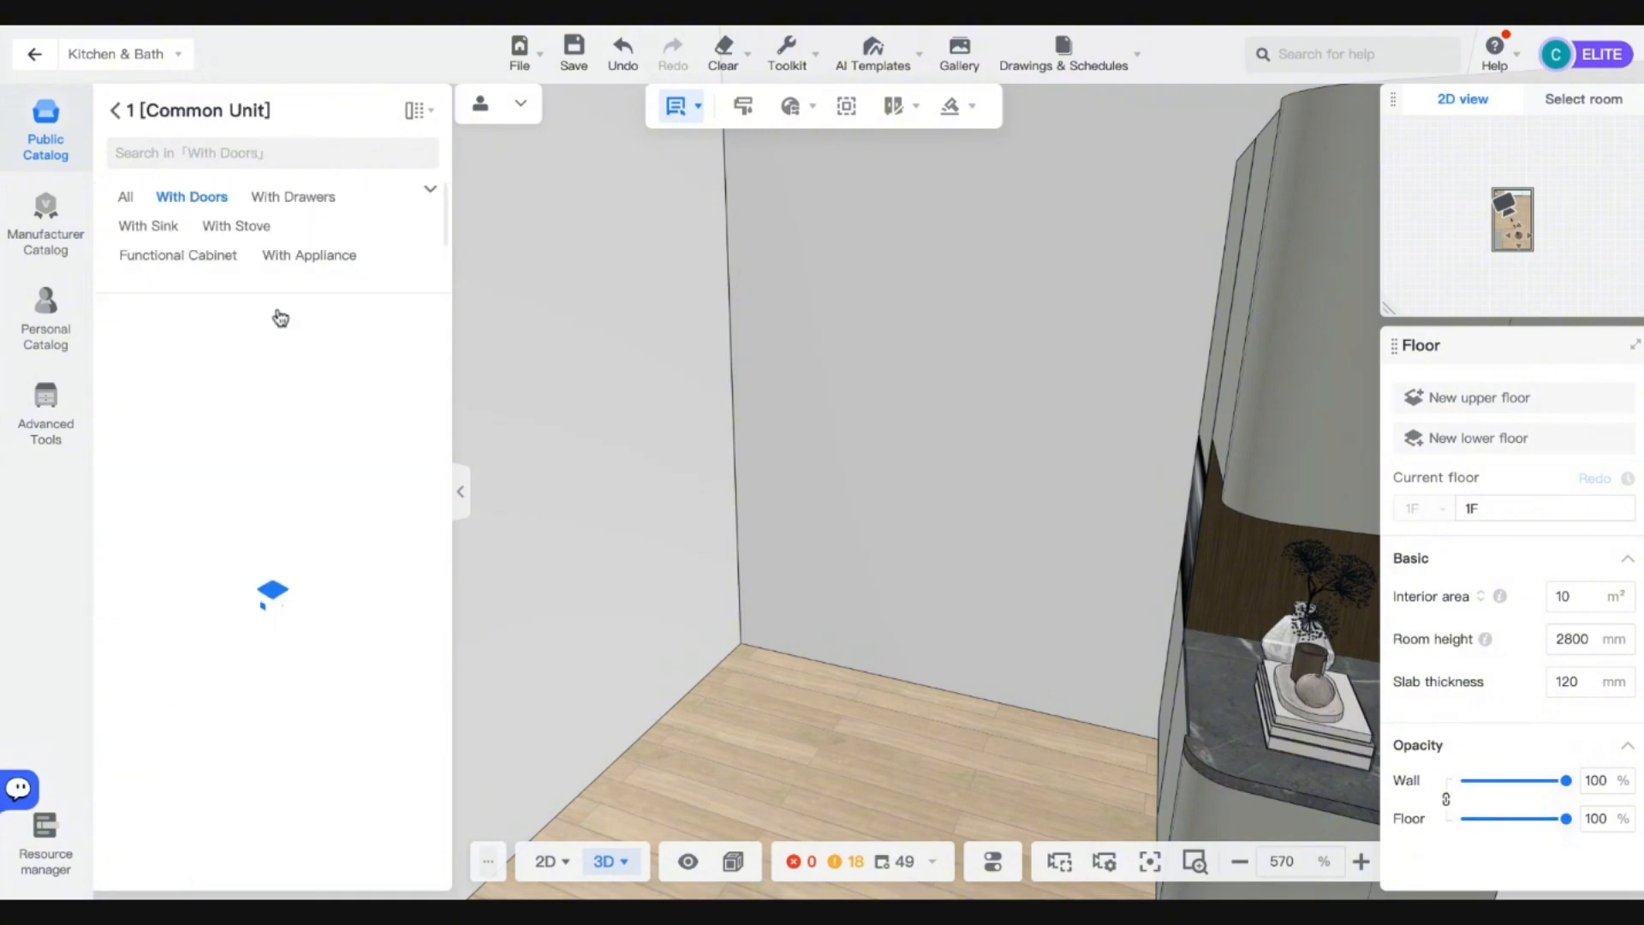
{"action": "scroll", "coordinate": [262, 649], "scroll_direction": "down", "scroll_amount": 3}
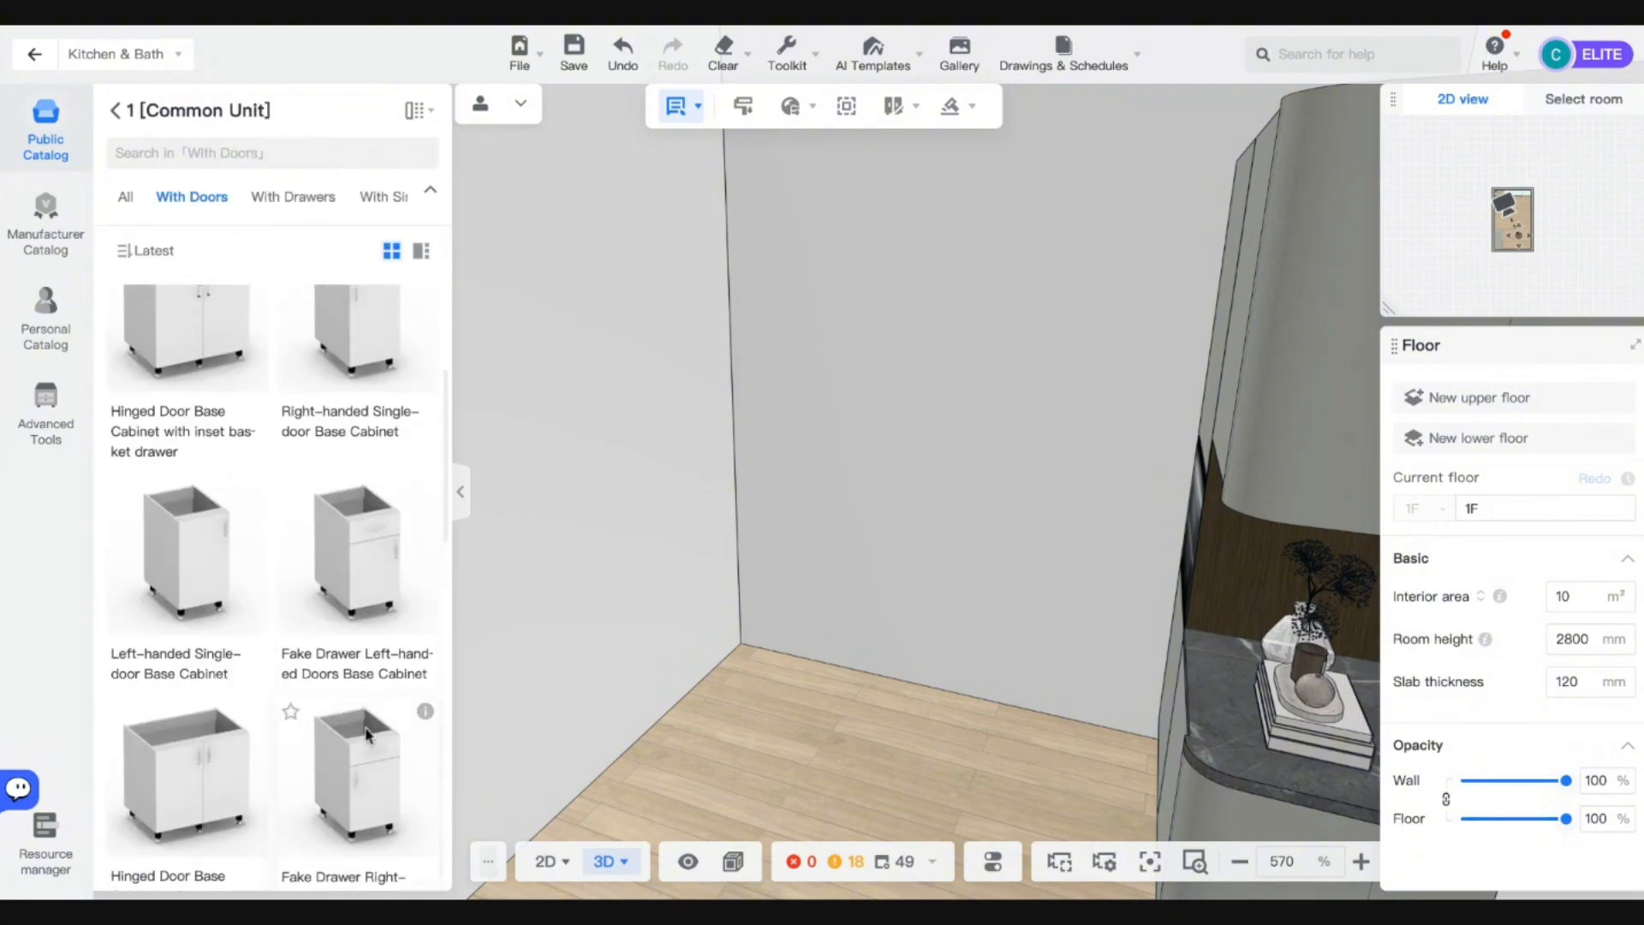
{"action": "scroll", "coordinate": [196, 633], "scroll_direction": "down", "scroll_amount": 5}
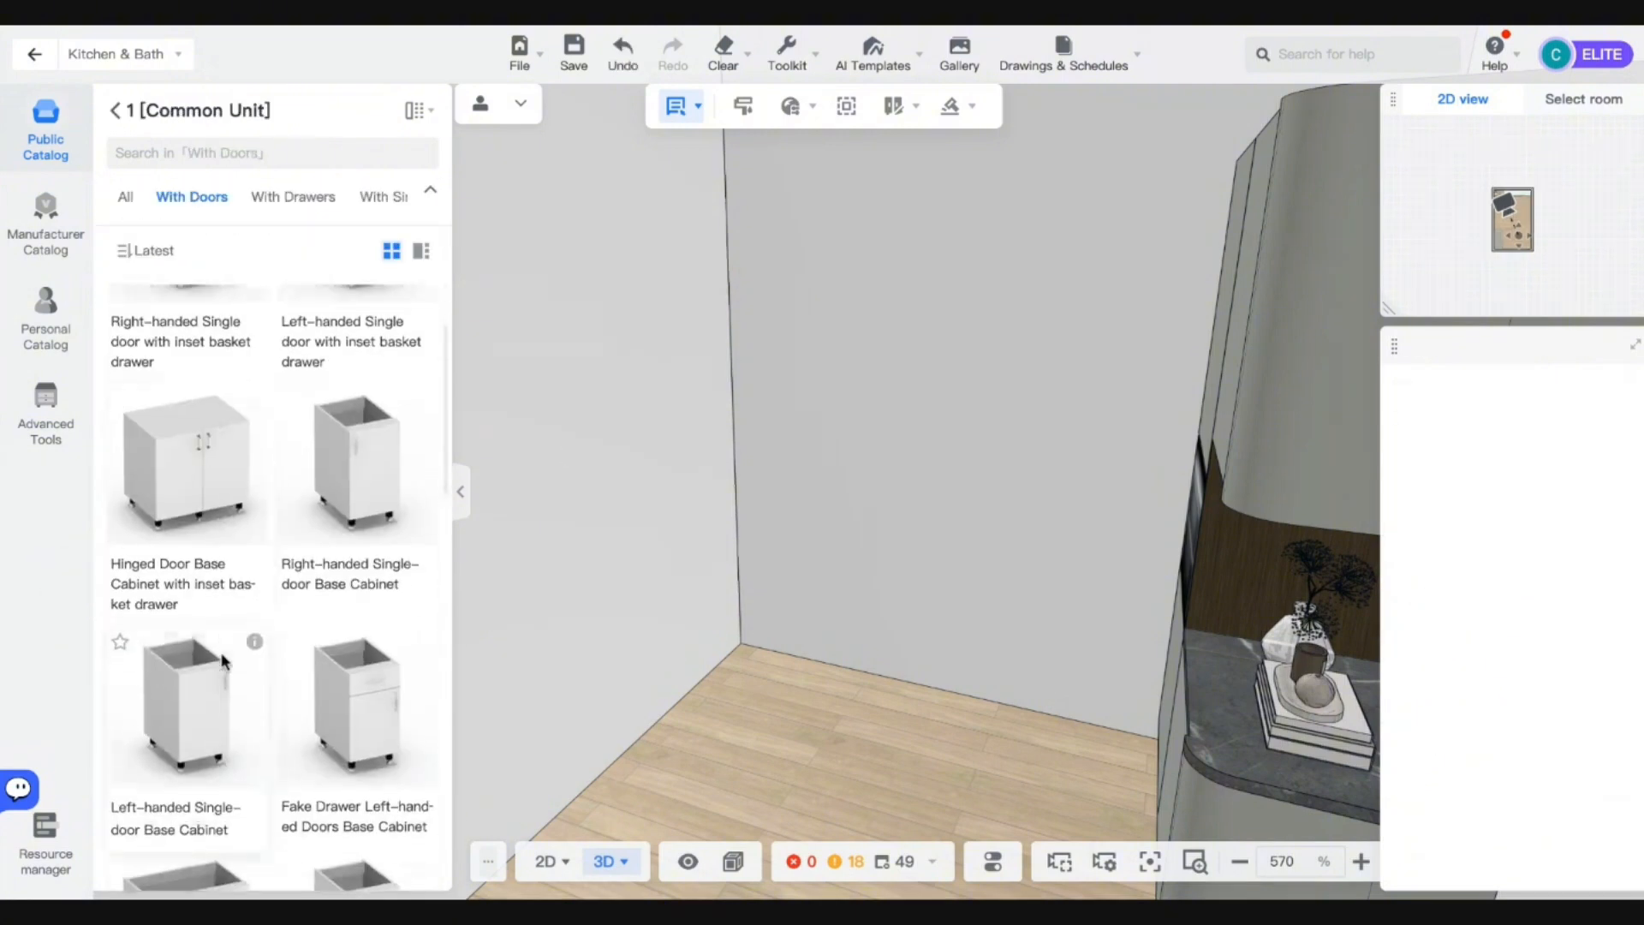
{"action": "left_click_drag", "start_coordinate": [191, 730], "coordinate": [745, 612]}
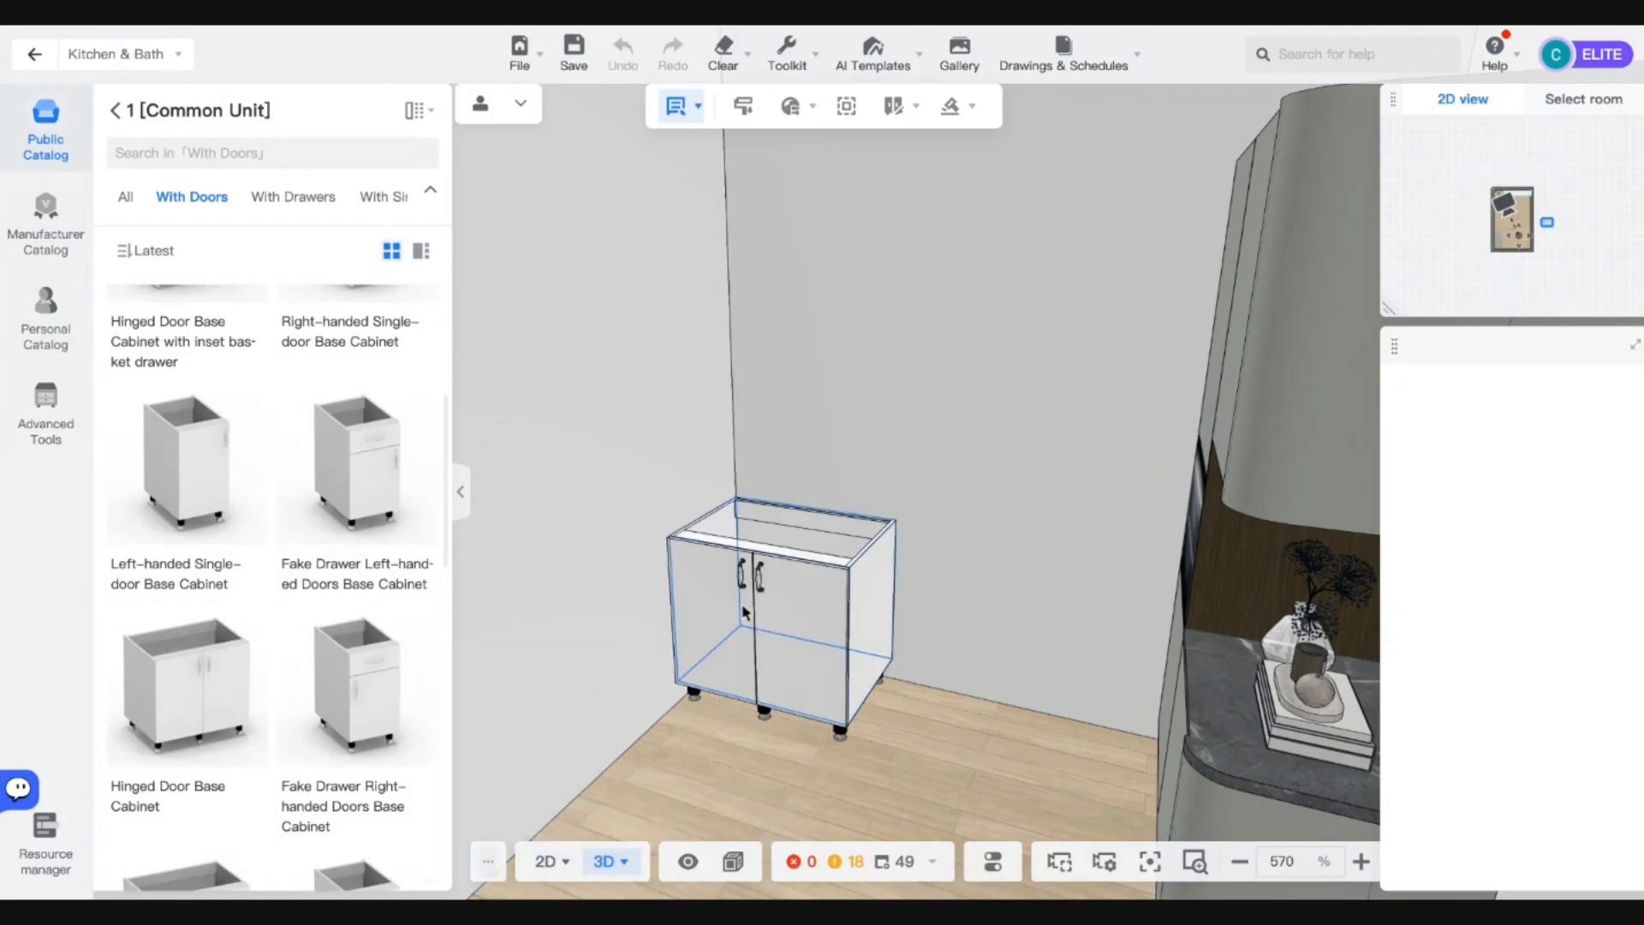
{"action": "left_click", "coordinate": [776, 614]}
{"action": "right_click_drag", "start_coordinate": [664, 665], "coordinate": [769, 608]}
Delete the cabinet's left and right doors.
{"action": "double_click", "coordinate": [823, 573]}
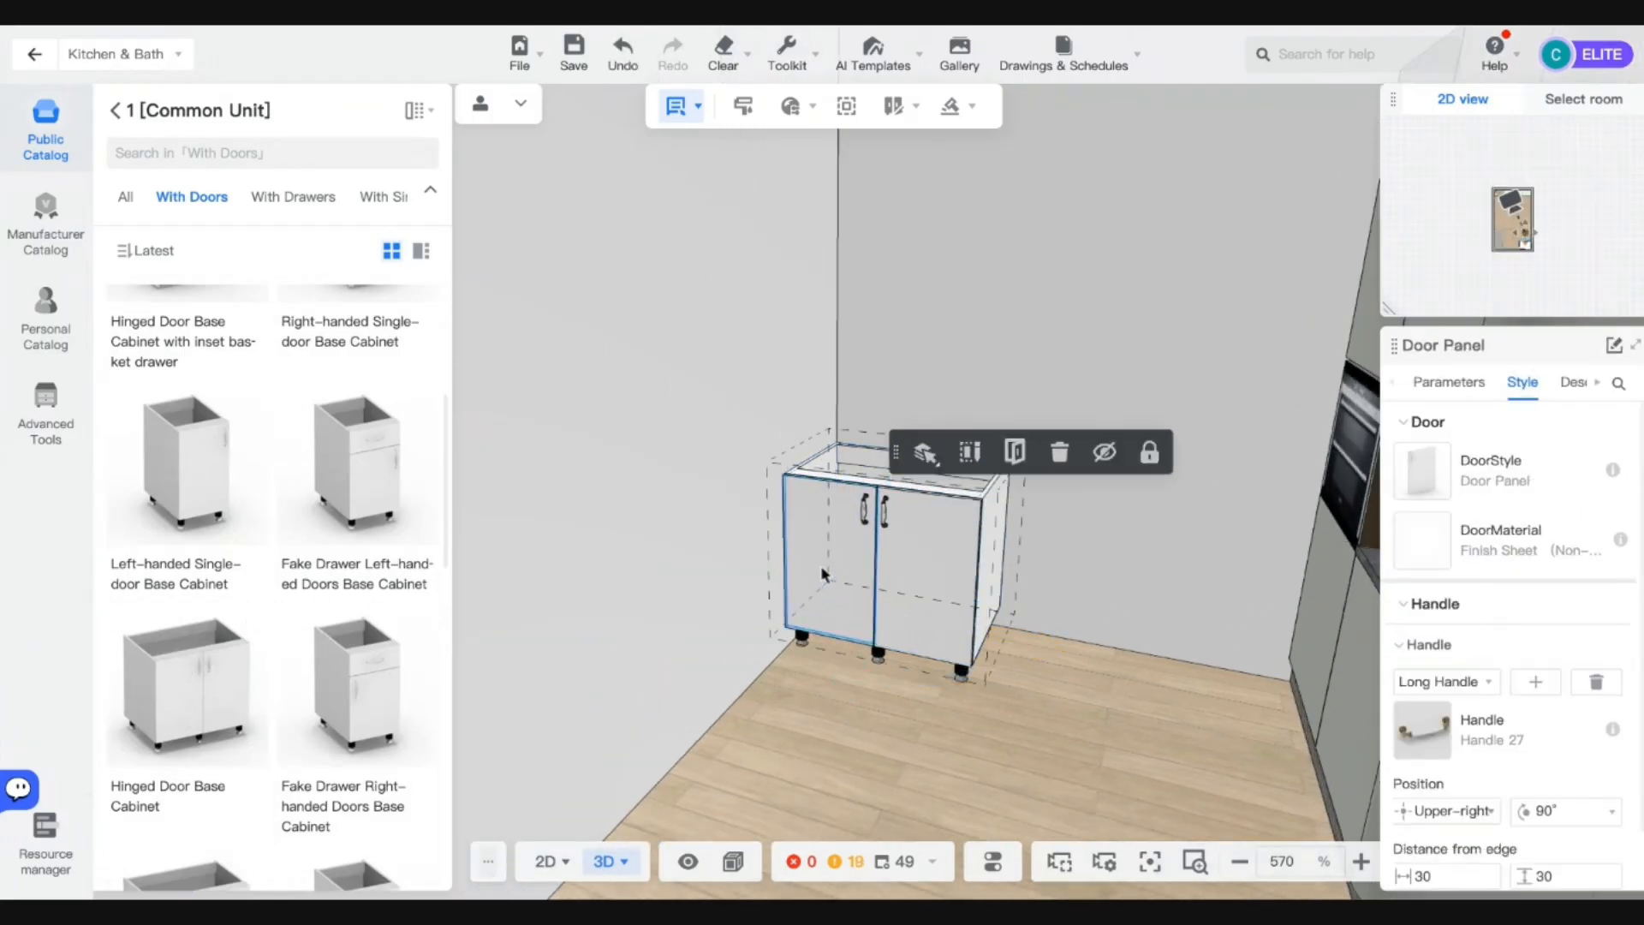
{"action": "key", "text": "Delete"}
{"action": "double_click", "coordinate": [880, 589]}
{"action": "key", "text": "Delete"}
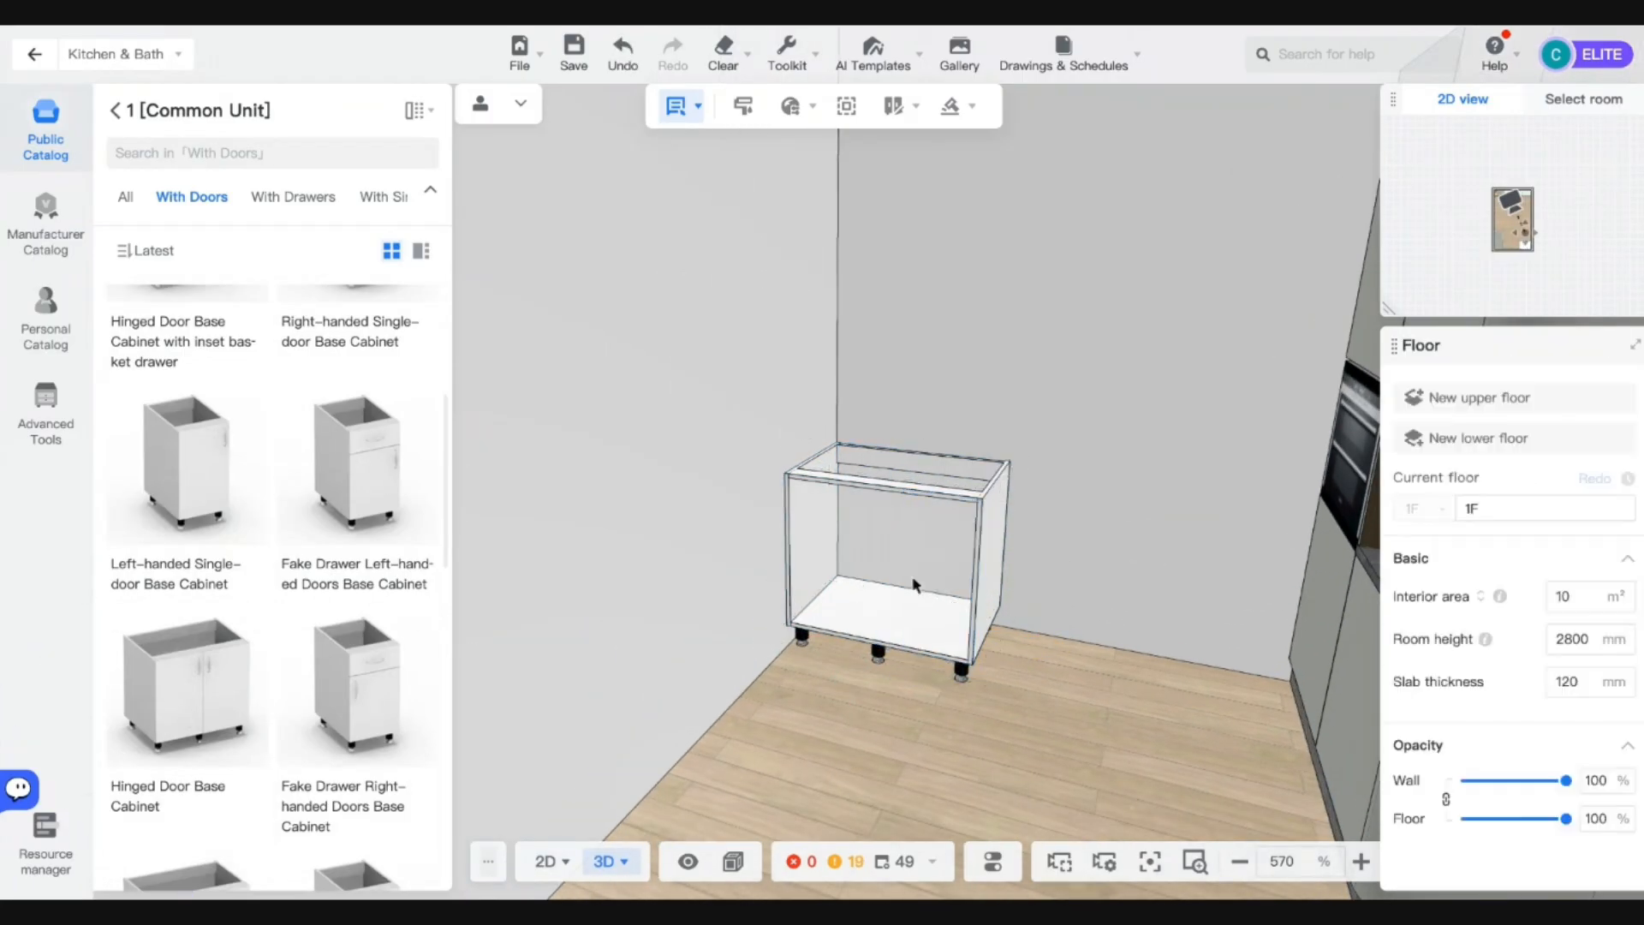
{"action": "scroll", "coordinate": [915, 586], "scroll_direction": "up", "scroll_amount": 2}
{"action": "left_click", "coordinate": [953, 106]}
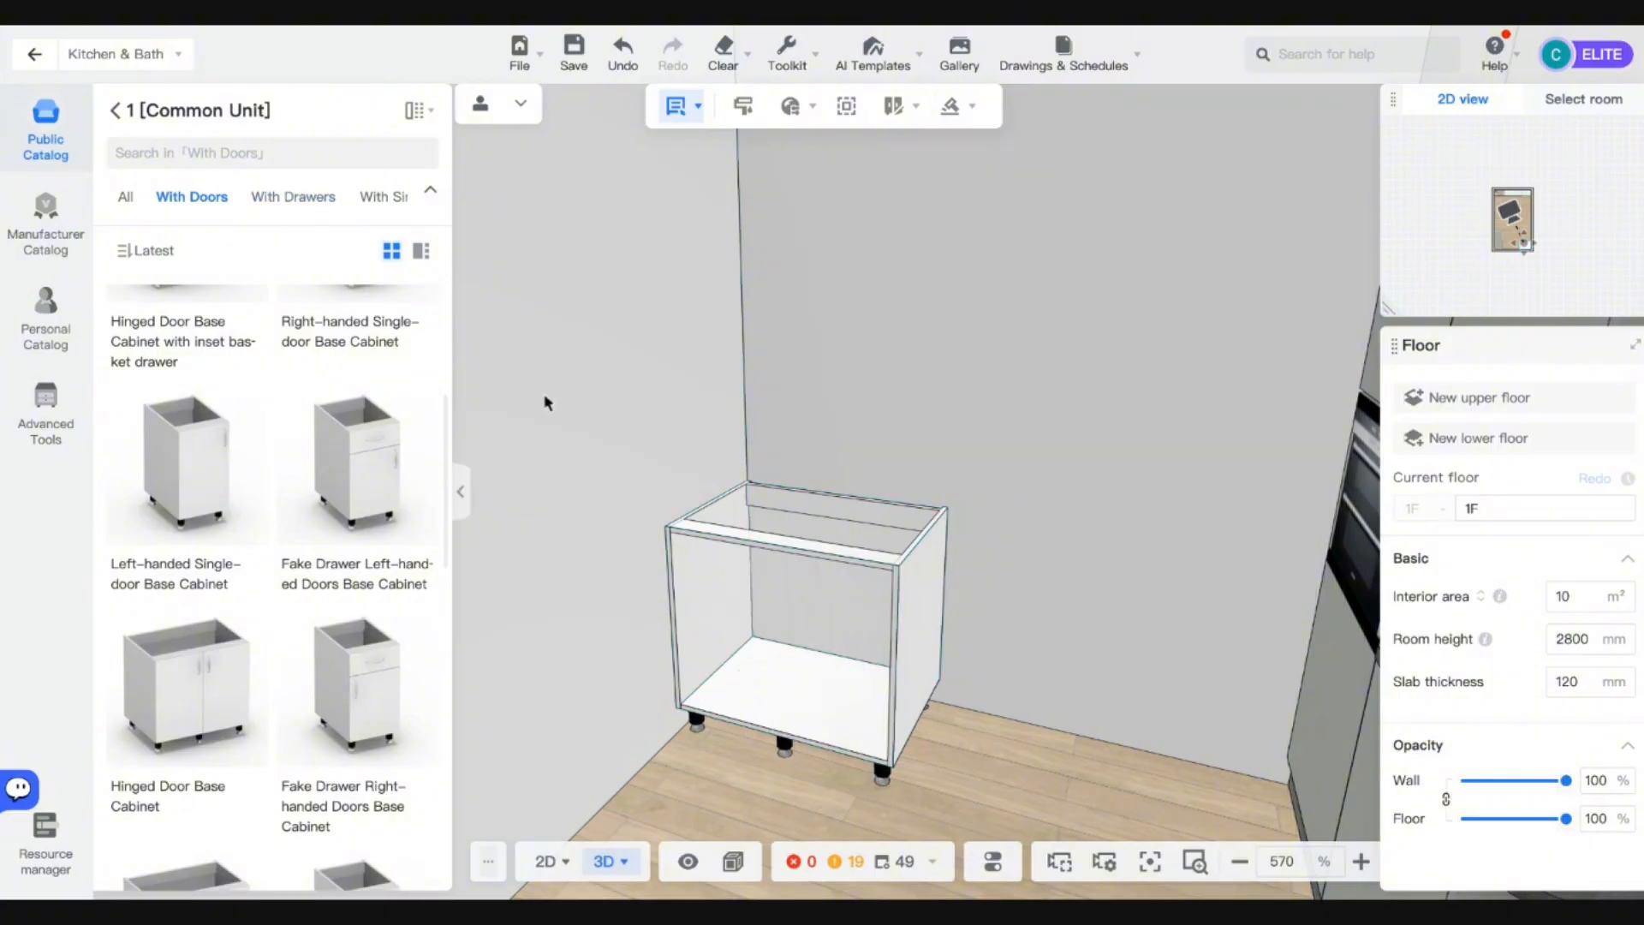
Browse Parts > Door Panel, delete the empty carcass and leave Kitchen & Bath mode.
{"action": "left_click", "coordinate": [116, 114]}
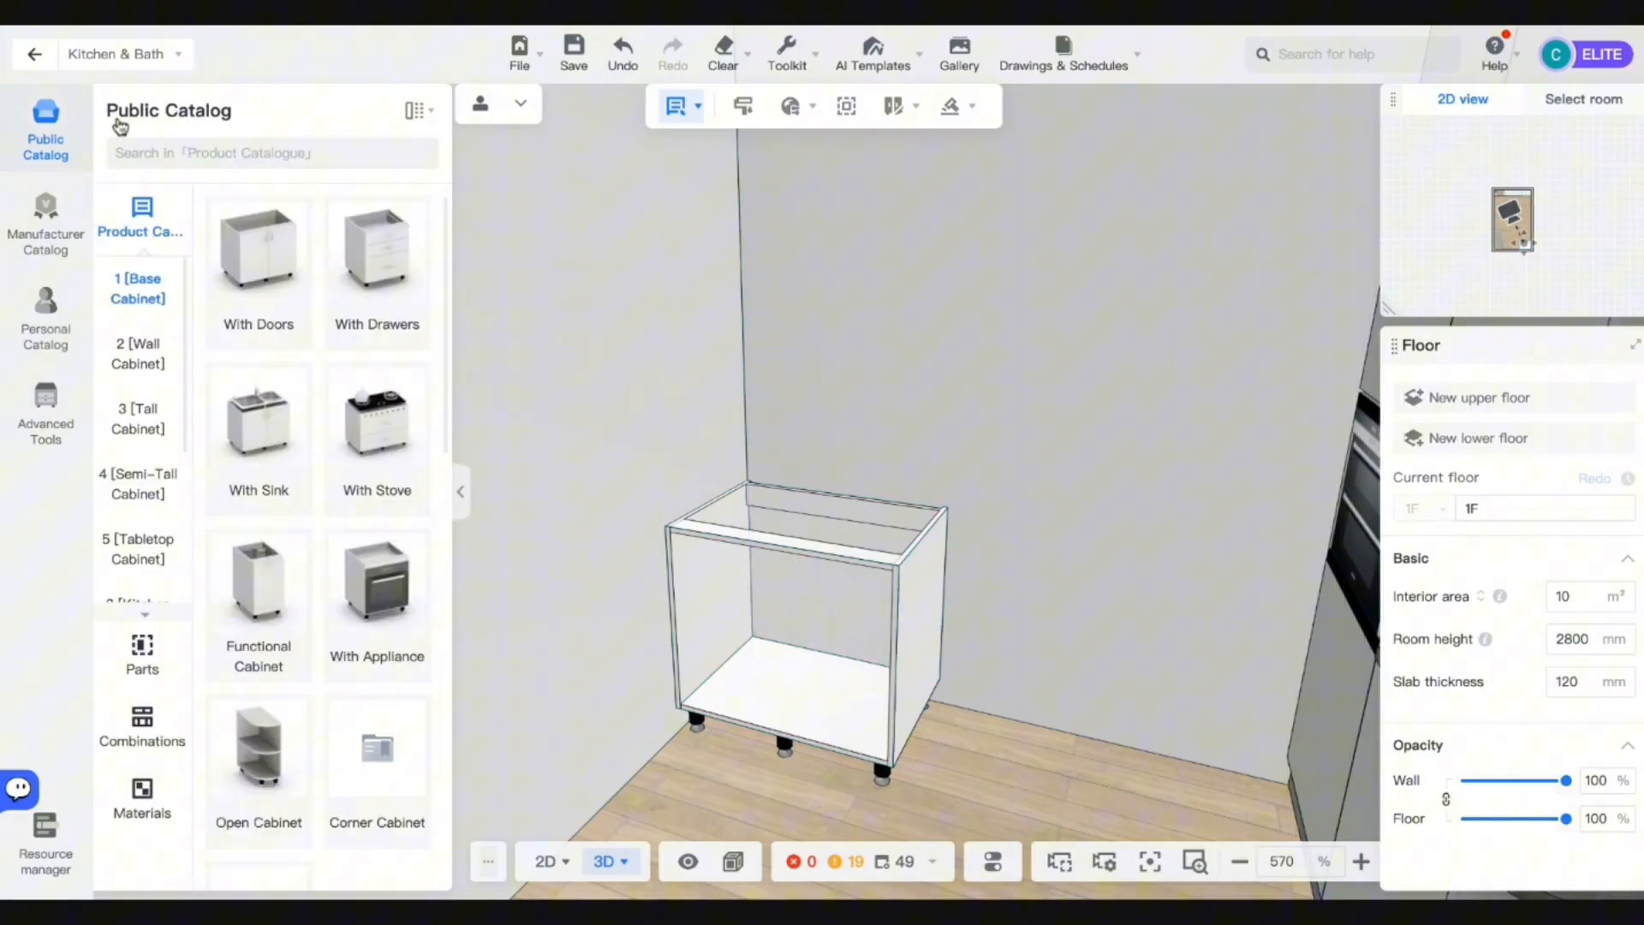
{"action": "left_click", "coordinate": [140, 660]}
{"action": "left_click", "coordinate": [138, 405]}
{"action": "scroll", "coordinate": [274, 565], "scroll_direction": "down", "scroll_amount": 10}
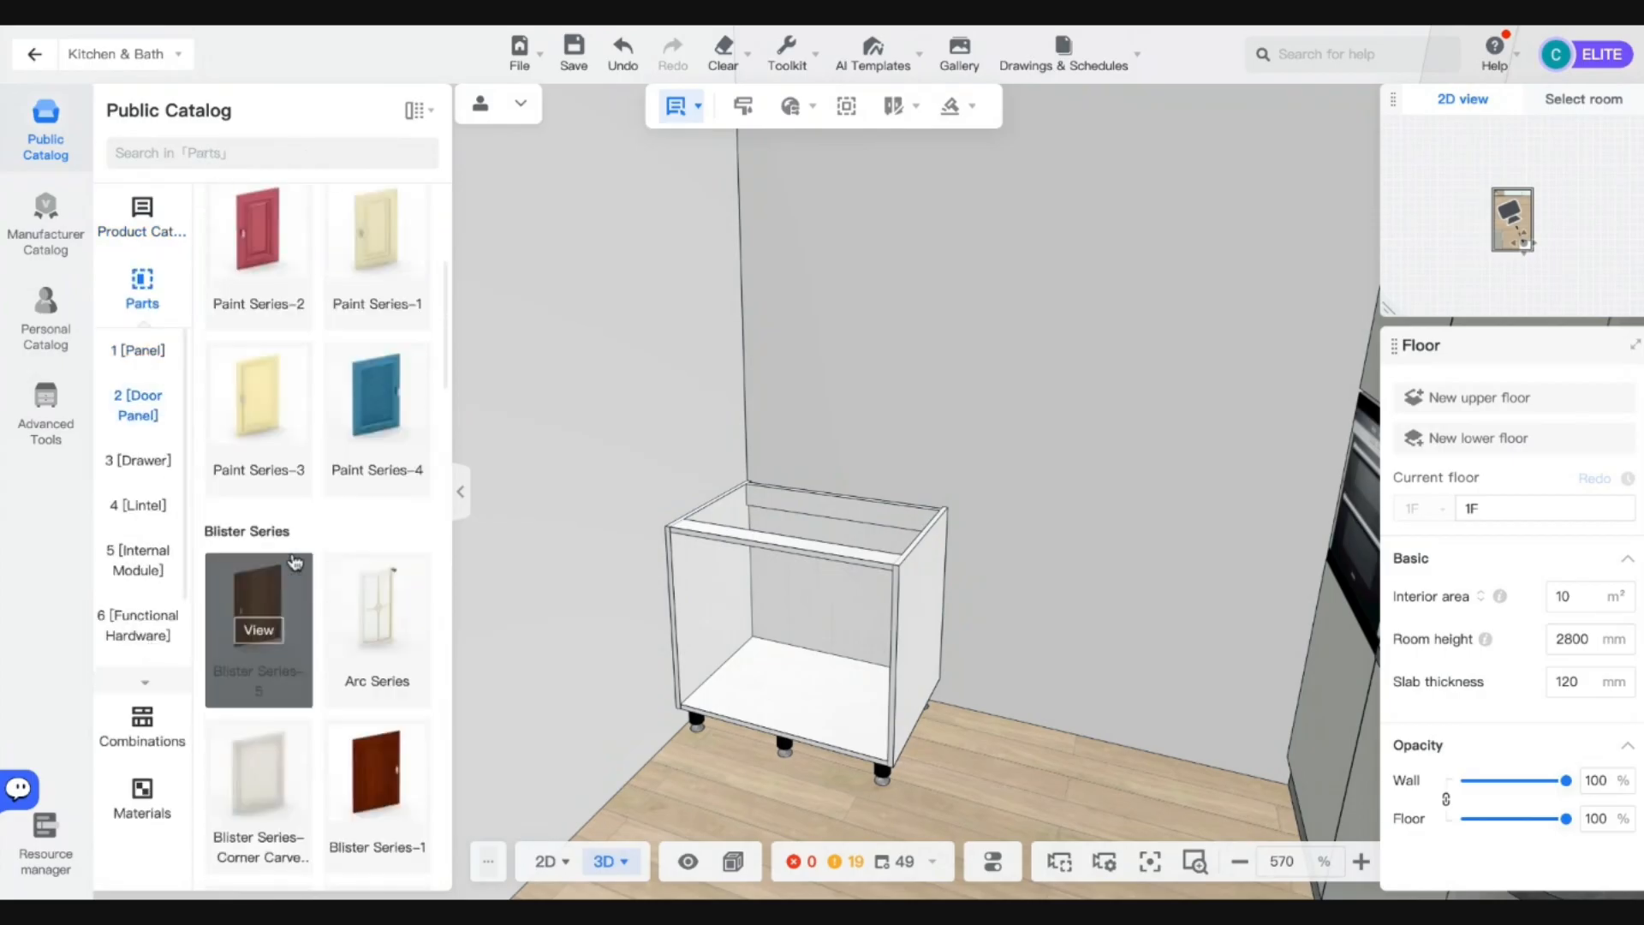
{"action": "scroll", "coordinate": [292, 480], "scroll_direction": "down", "scroll_amount": 10}
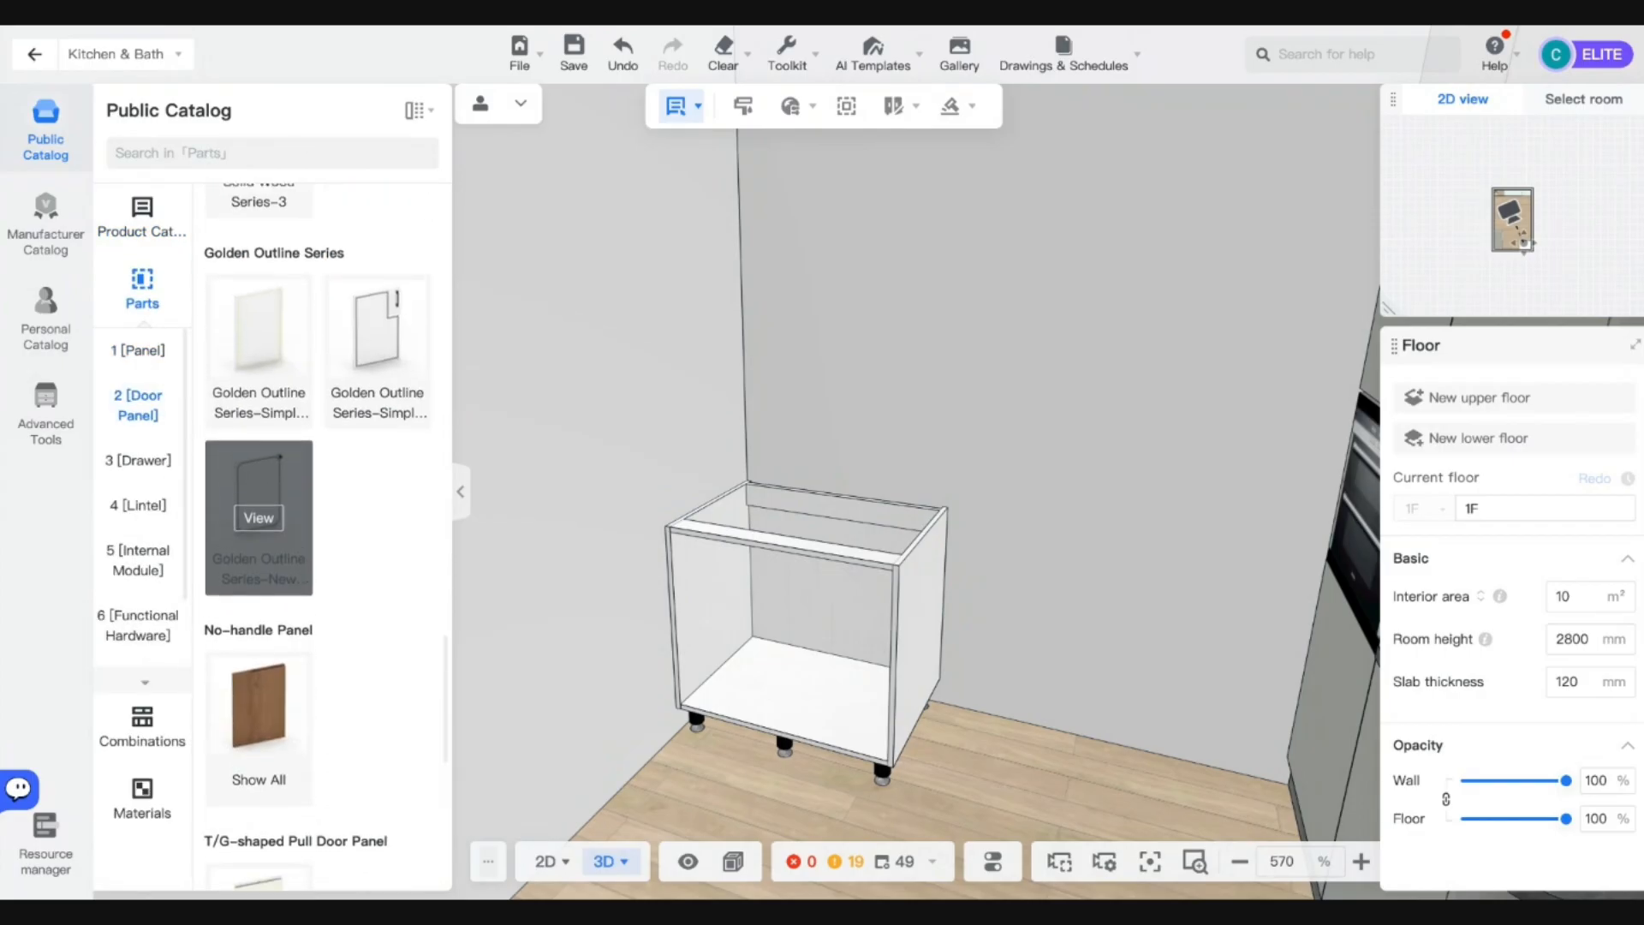
{"action": "scroll", "coordinate": [257, 514], "scroll_direction": "up", "scroll_amount": 3}
{"action": "left_click", "coordinate": [704, 585]}
{"action": "key", "text": "Delete"}
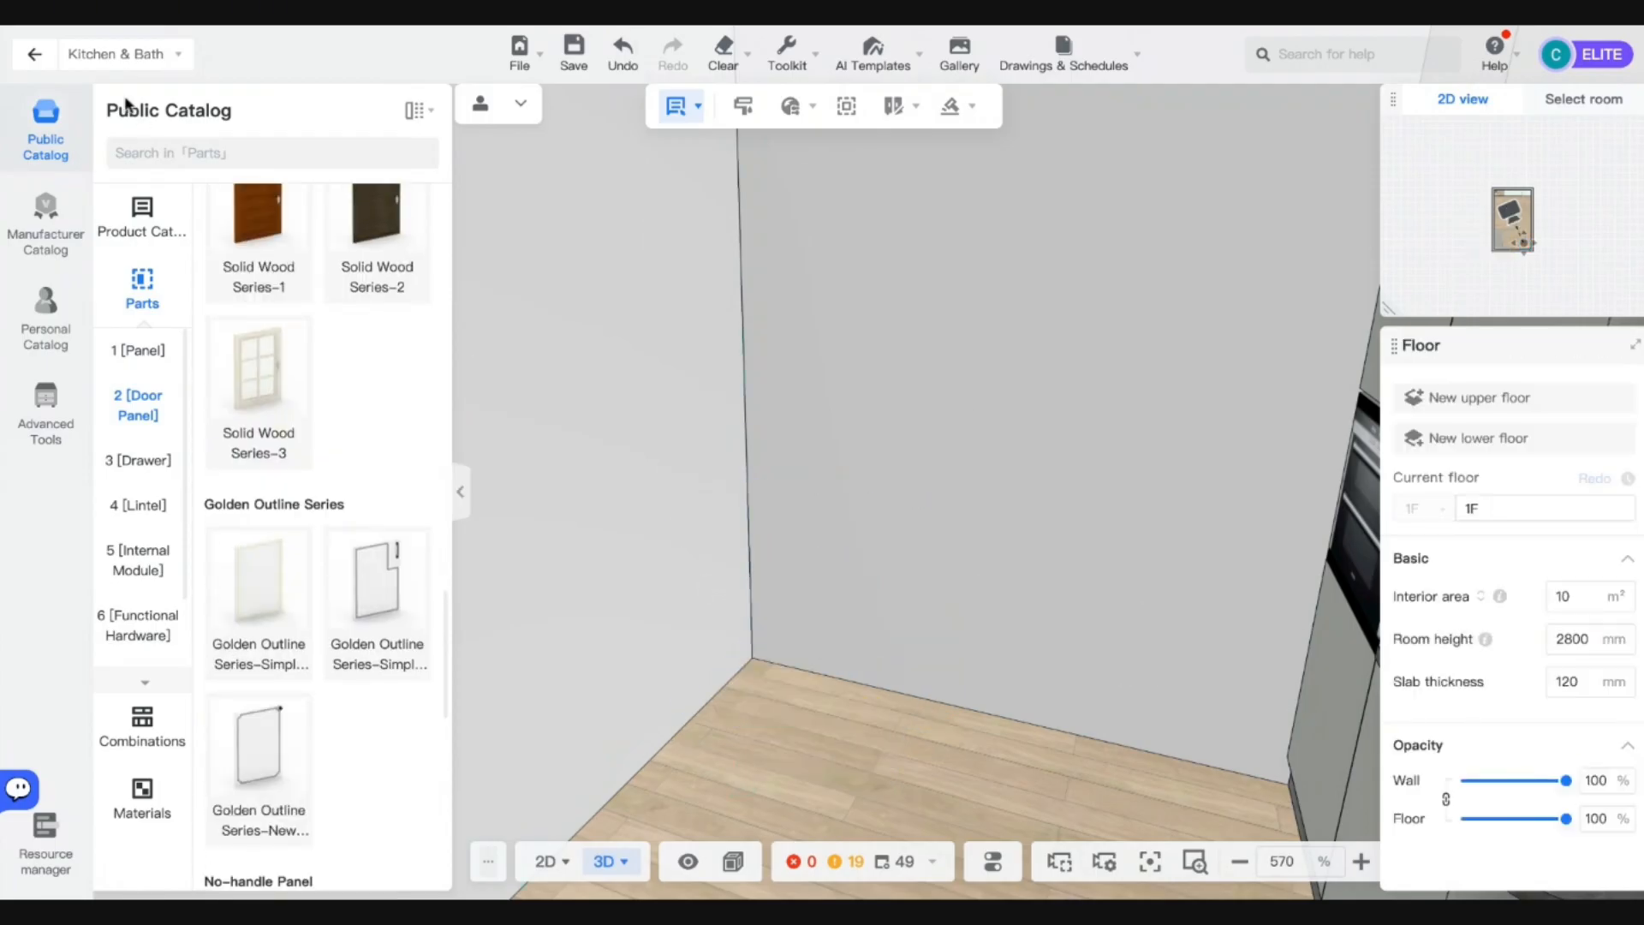
{"action": "left_click", "coordinate": [35, 57]}
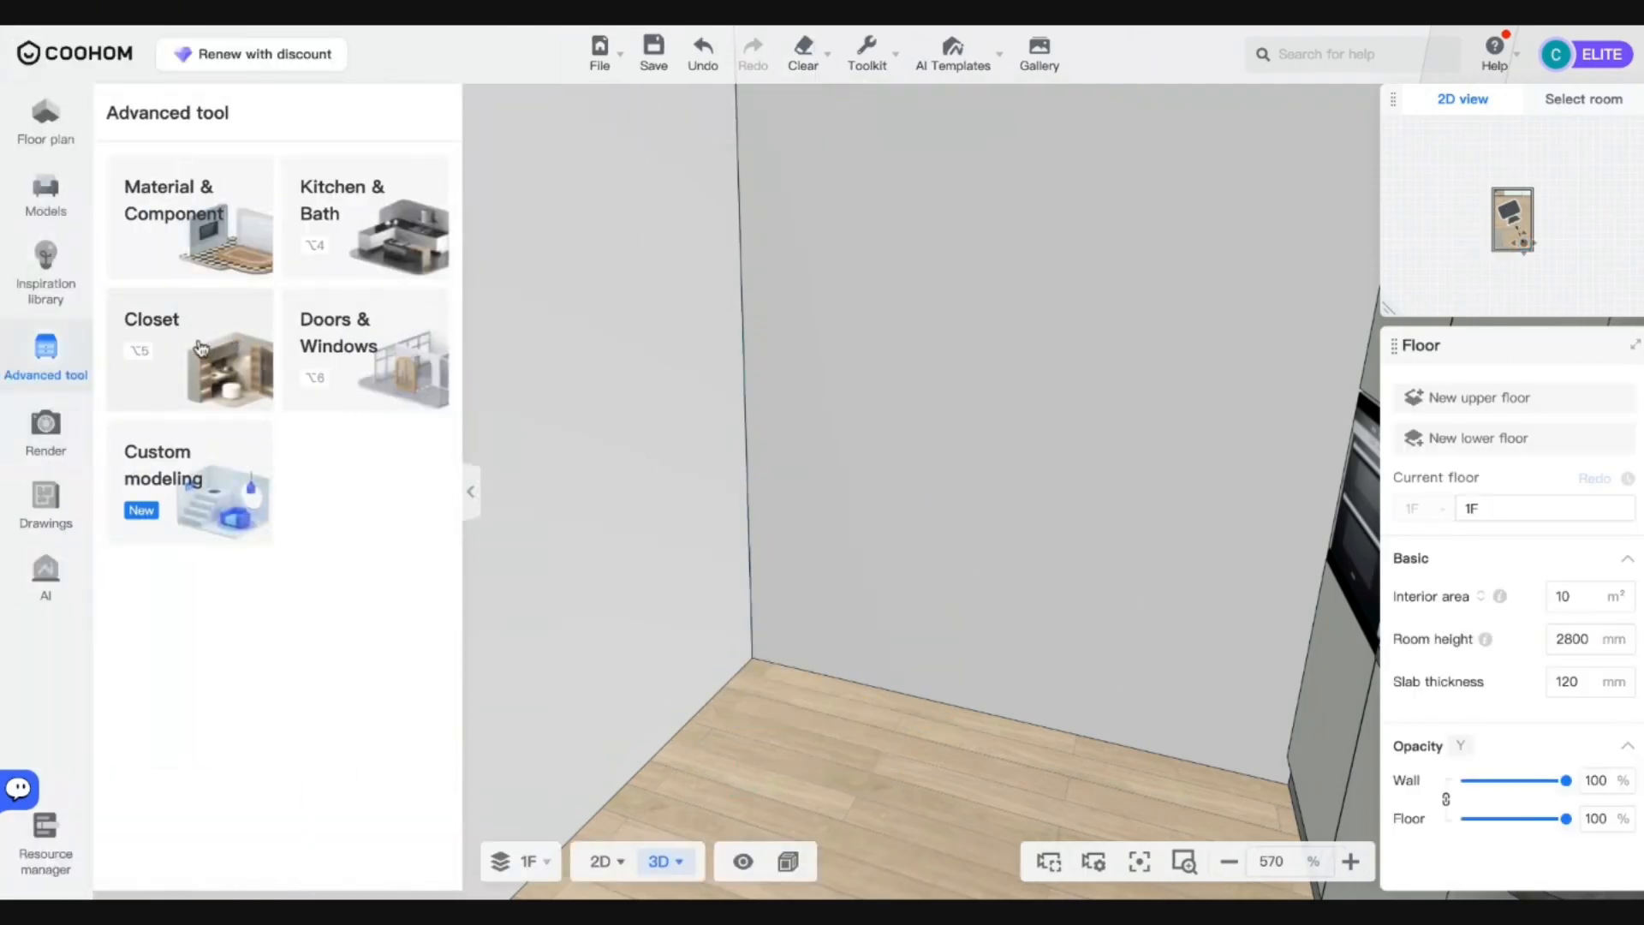
Place a 1Single Base Cabinet[Metal Leg] from 3 [Open Cabinet] > Single-row in the room corner.
{"action": "left_click", "coordinate": [201, 347]}
{"action": "left_click", "coordinate": [142, 216]}
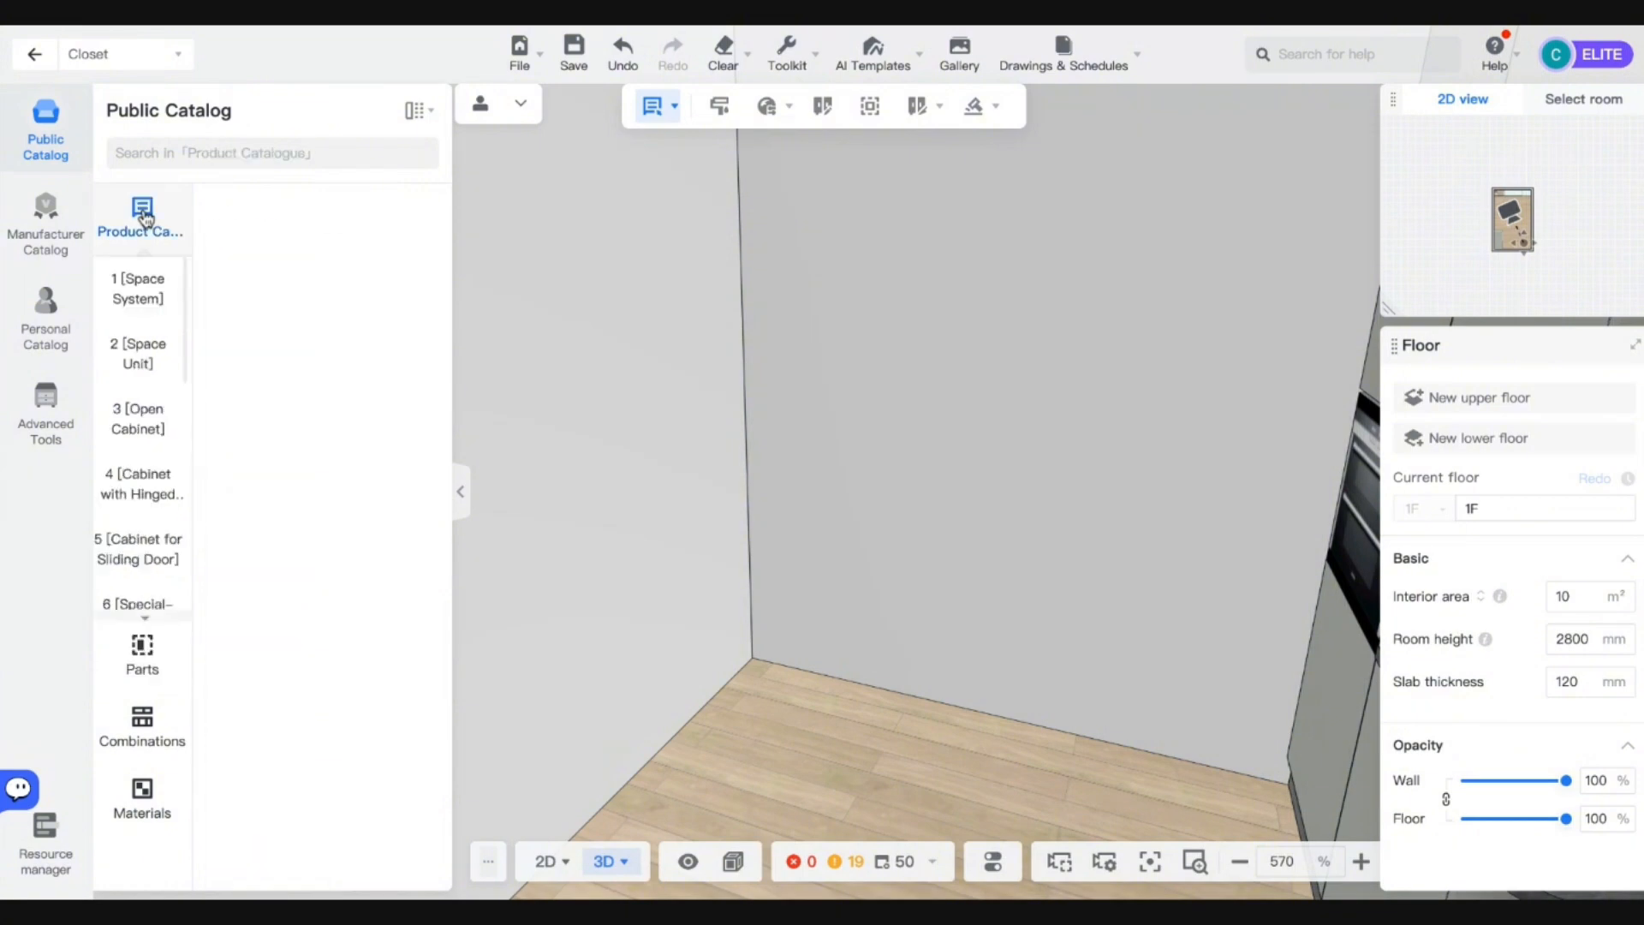
{"action": "scroll", "coordinate": [339, 544], "scroll_direction": "down", "scroll_amount": 3}
{"action": "scroll", "coordinate": [265, 531], "scroll_direction": "down", "scroll_amount": 10}
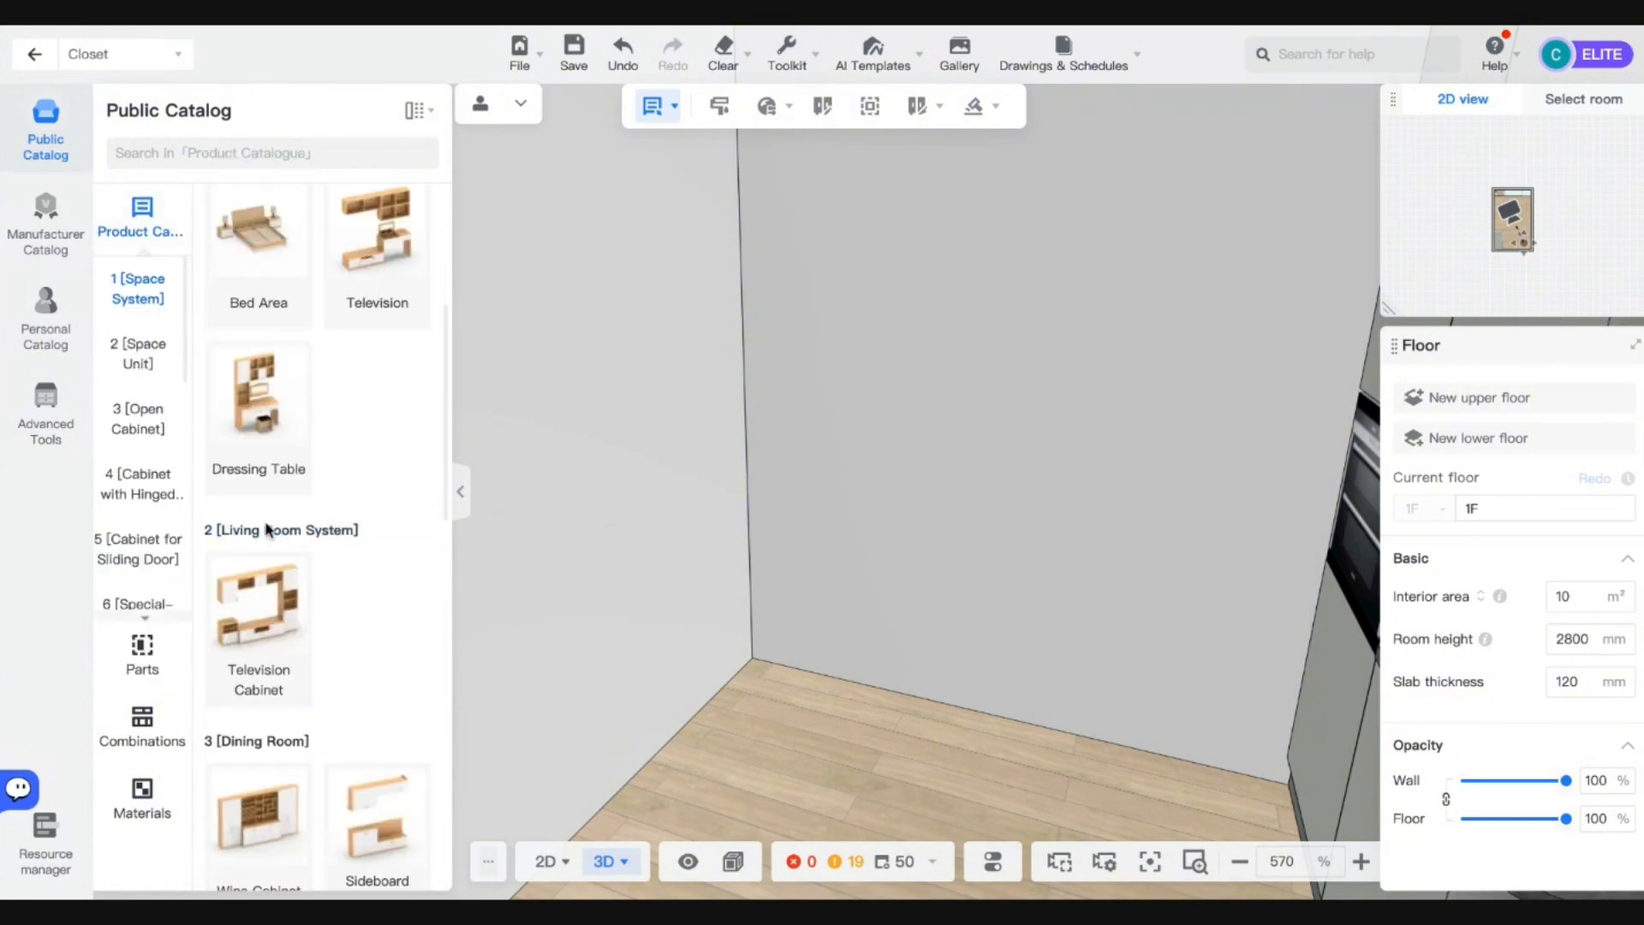
{"action": "scroll", "coordinate": [268, 541], "scroll_direction": "up", "scroll_amount": 6}
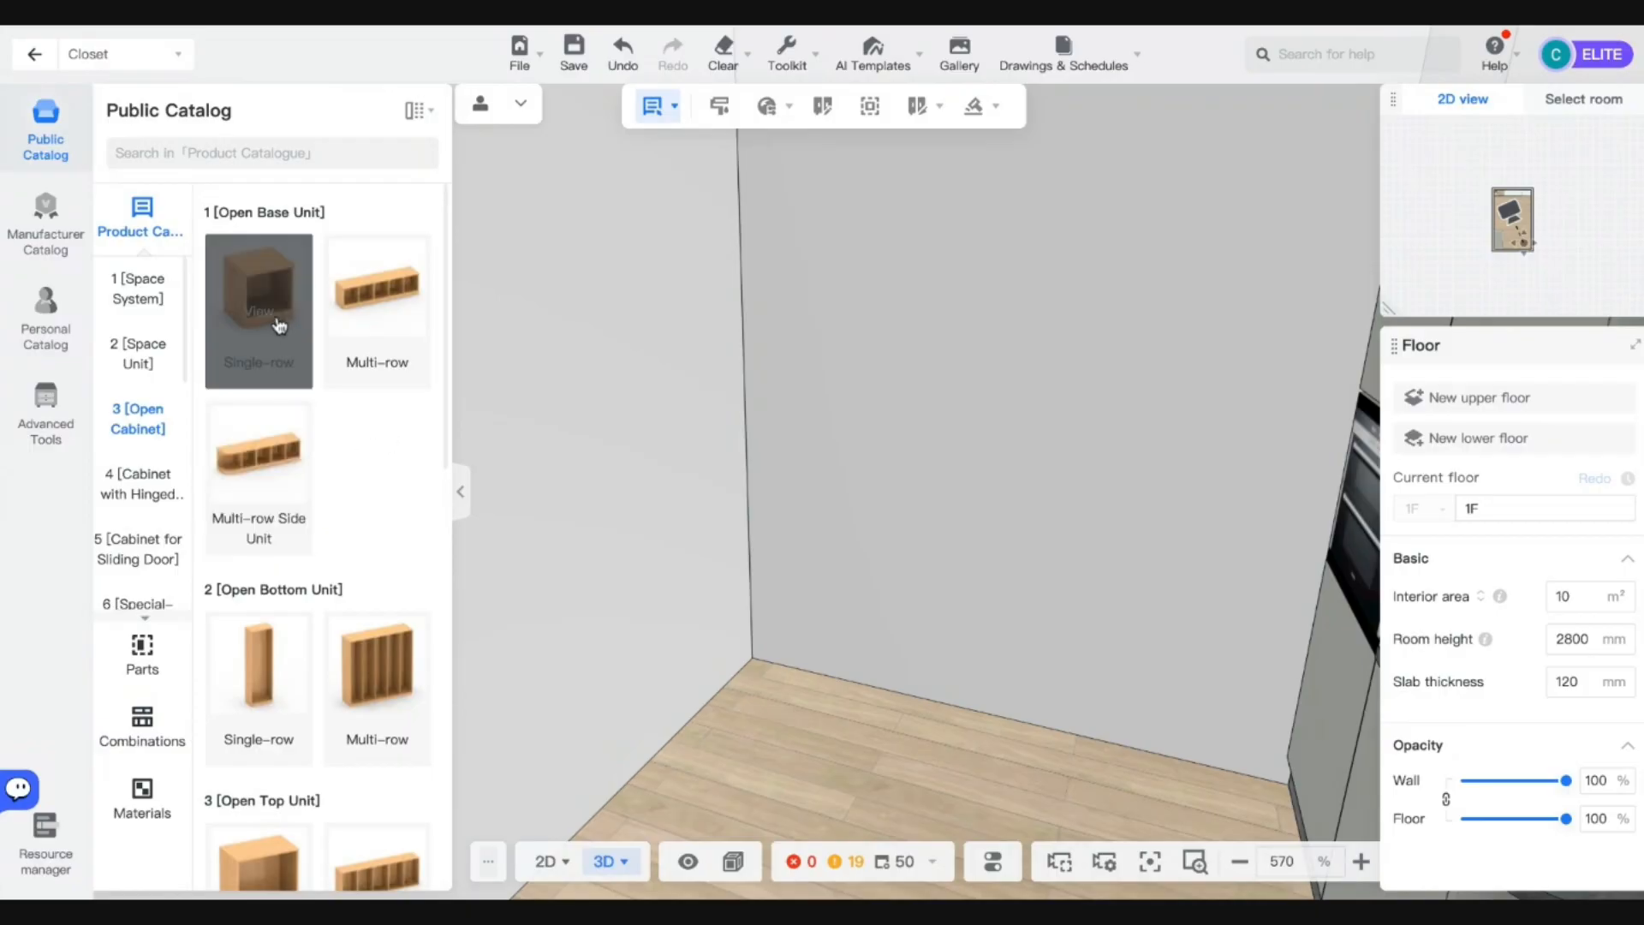
{"action": "left_click", "coordinate": [279, 325]}
{"action": "left_click", "coordinate": [190, 484]}
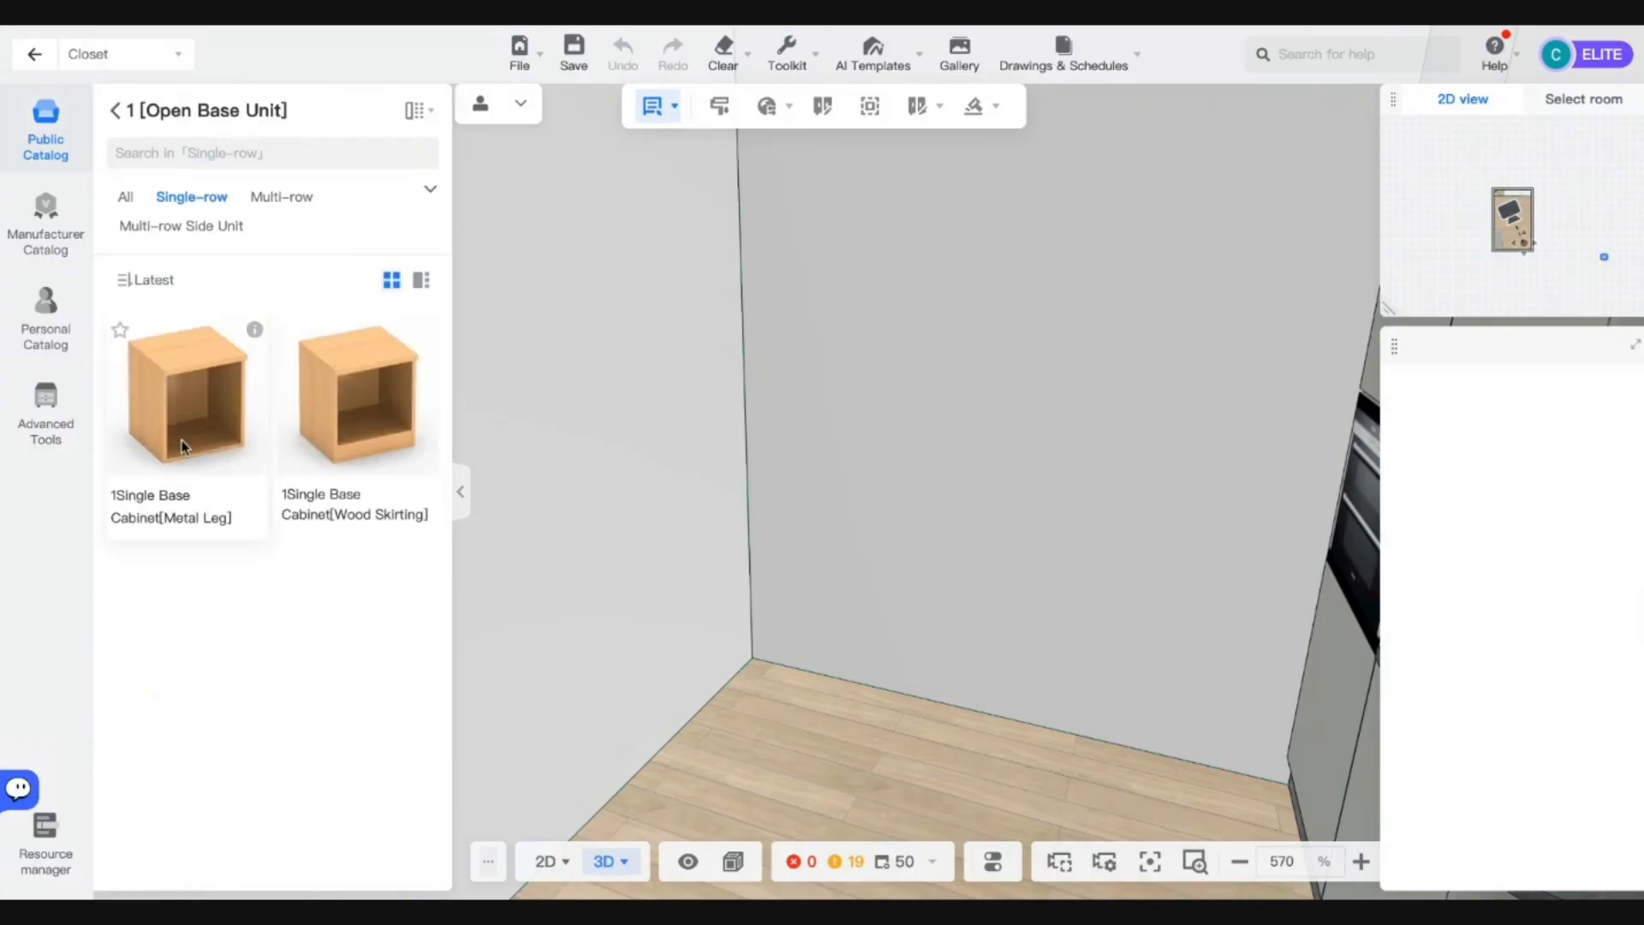
{"action": "left_click", "coordinate": [761, 587]}
{"action": "right_click_drag", "start_coordinate": [896, 754], "coordinate": [901, 692]}
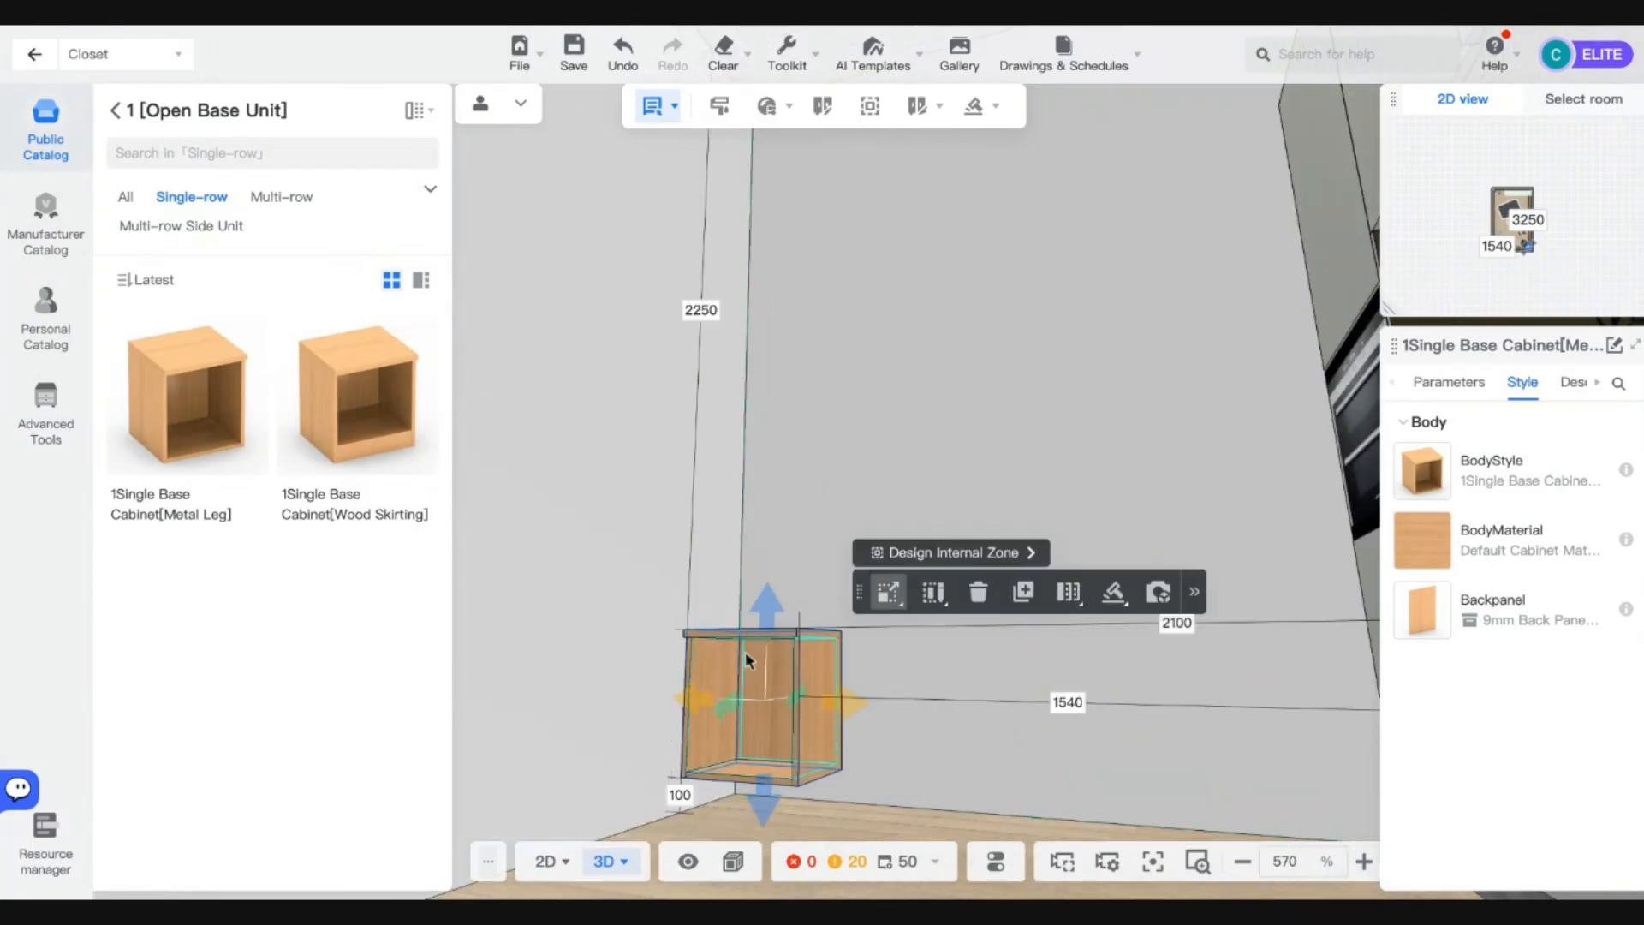
{"action": "right_click_drag", "start_coordinate": [745, 651], "coordinate": [870, 745]}
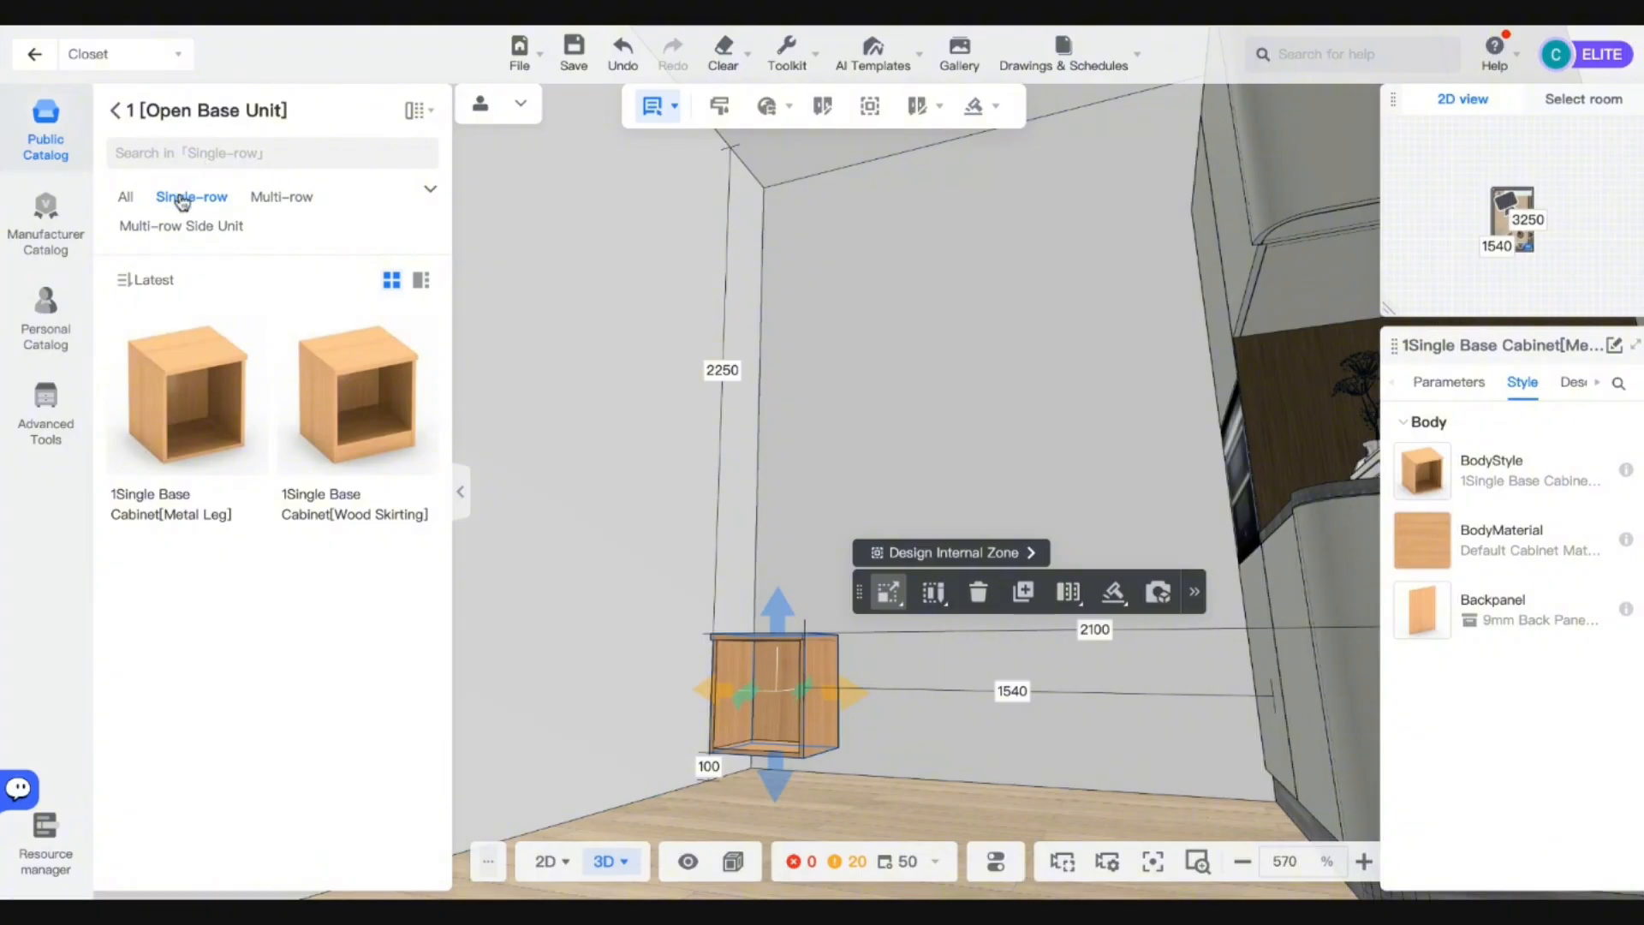
Delete the single-row cabinet and place the Wood Skirting multi-row base cabinet against the wall.
{"action": "left_click", "coordinate": [282, 198]}
{"action": "key", "text": "Delete"}
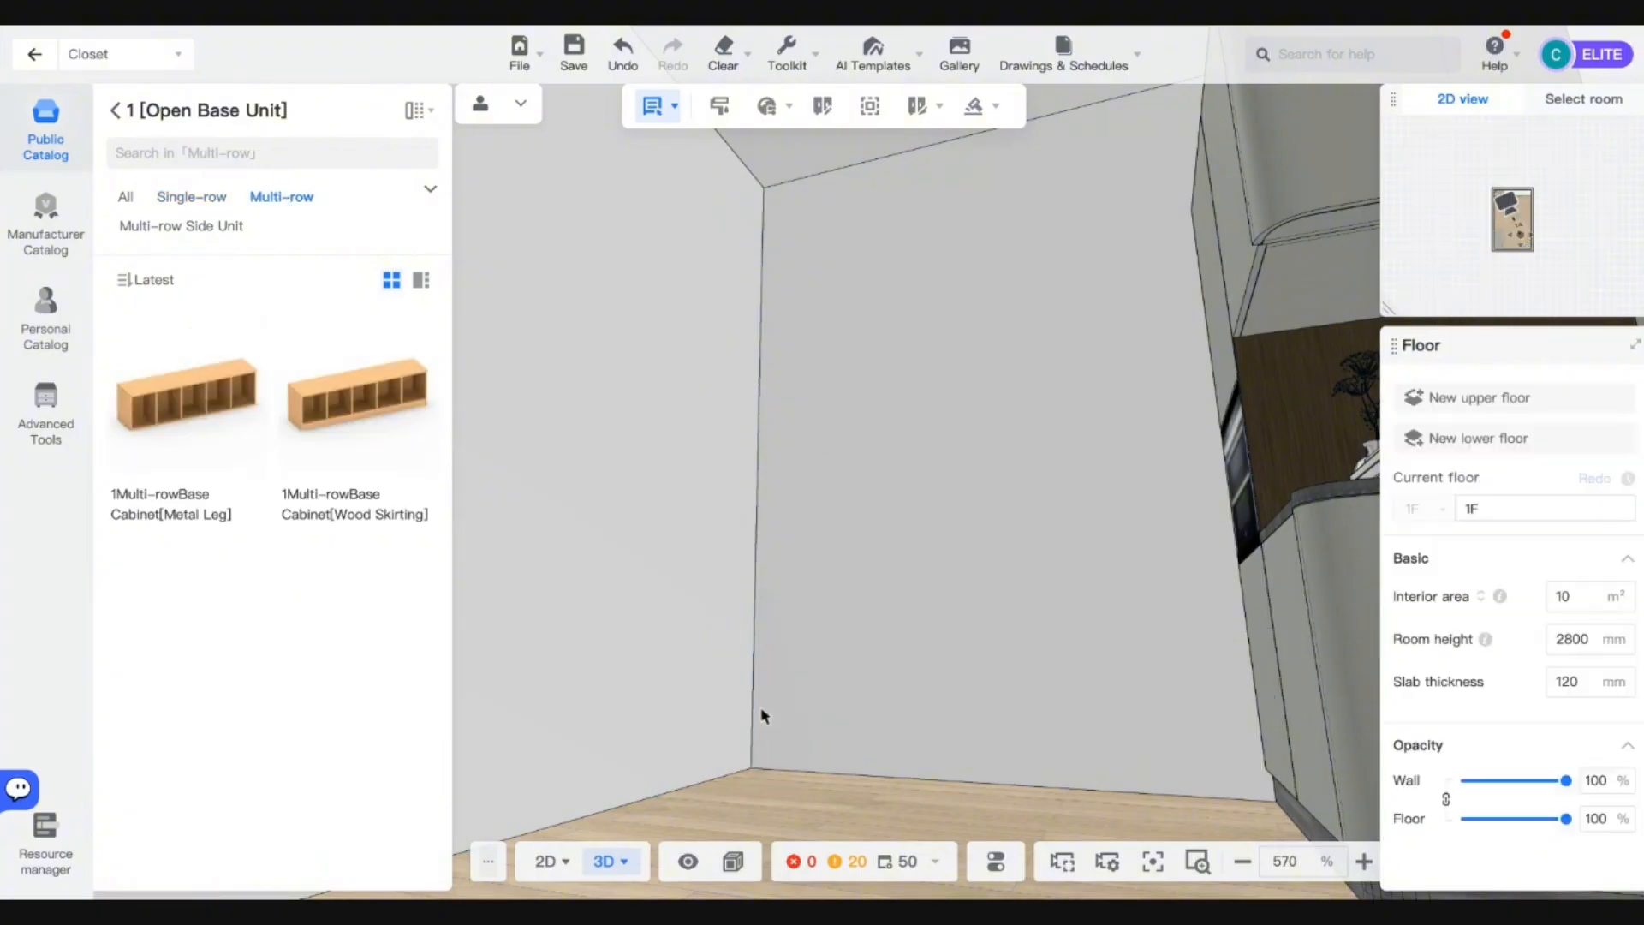
{"action": "left_click_drag", "start_coordinate": [314, 447], "coordinate": [973, 753]}
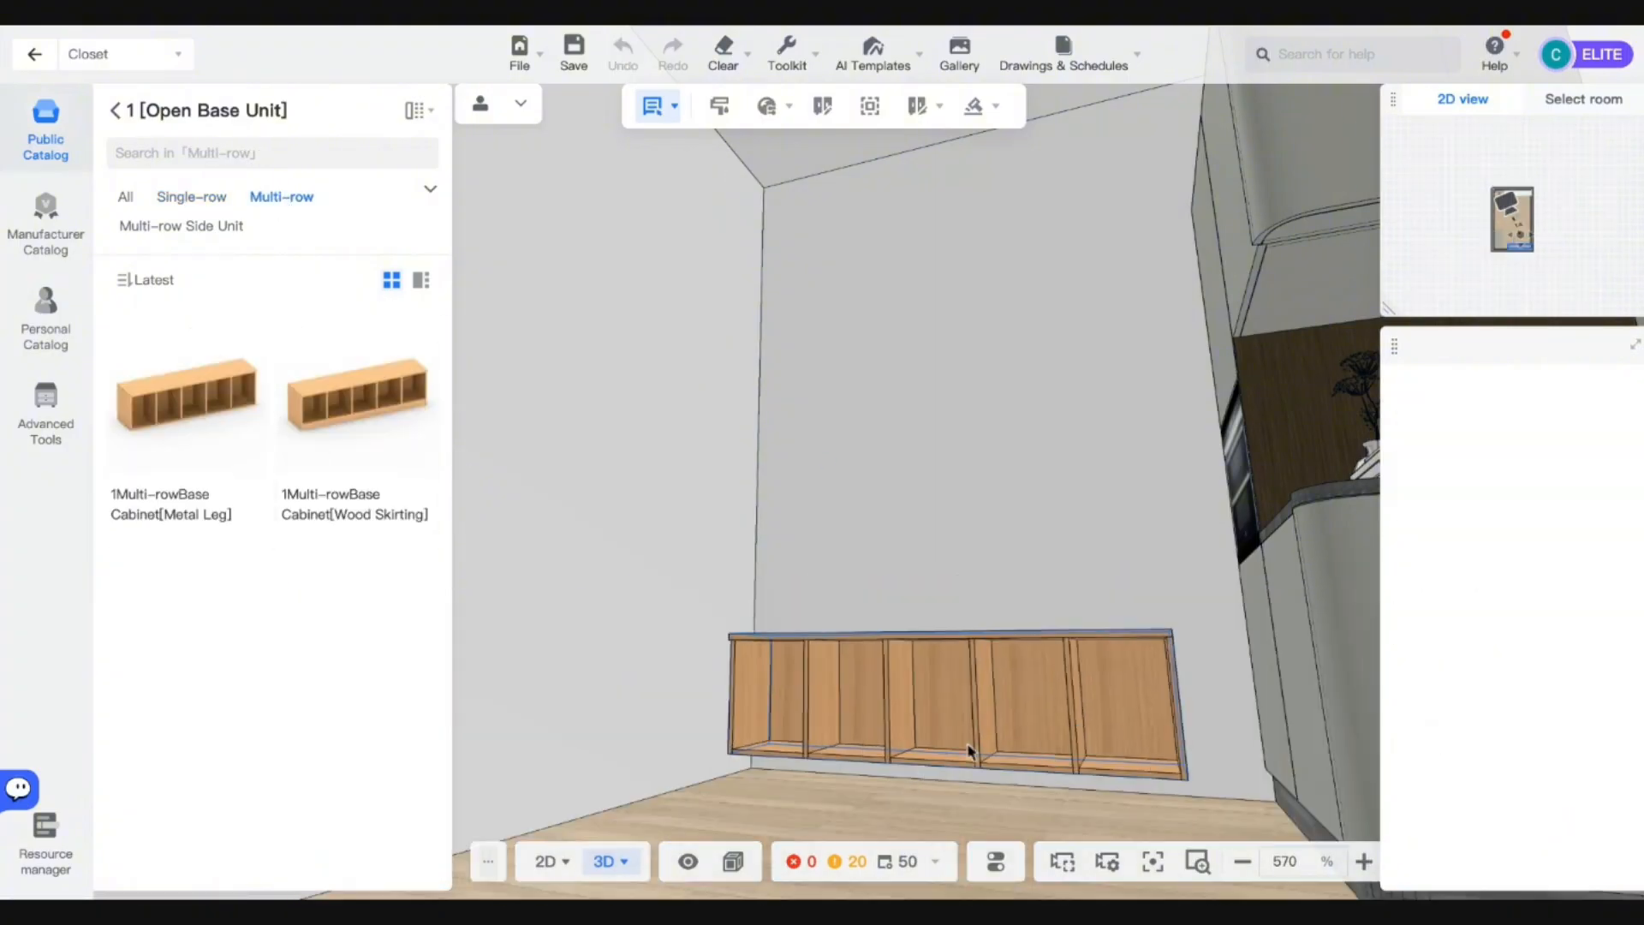
{"action": "left_click", "coordinate": [958, 690]}
{"action": "key", "text": "d"}
{"action": "key", "text": "q"}
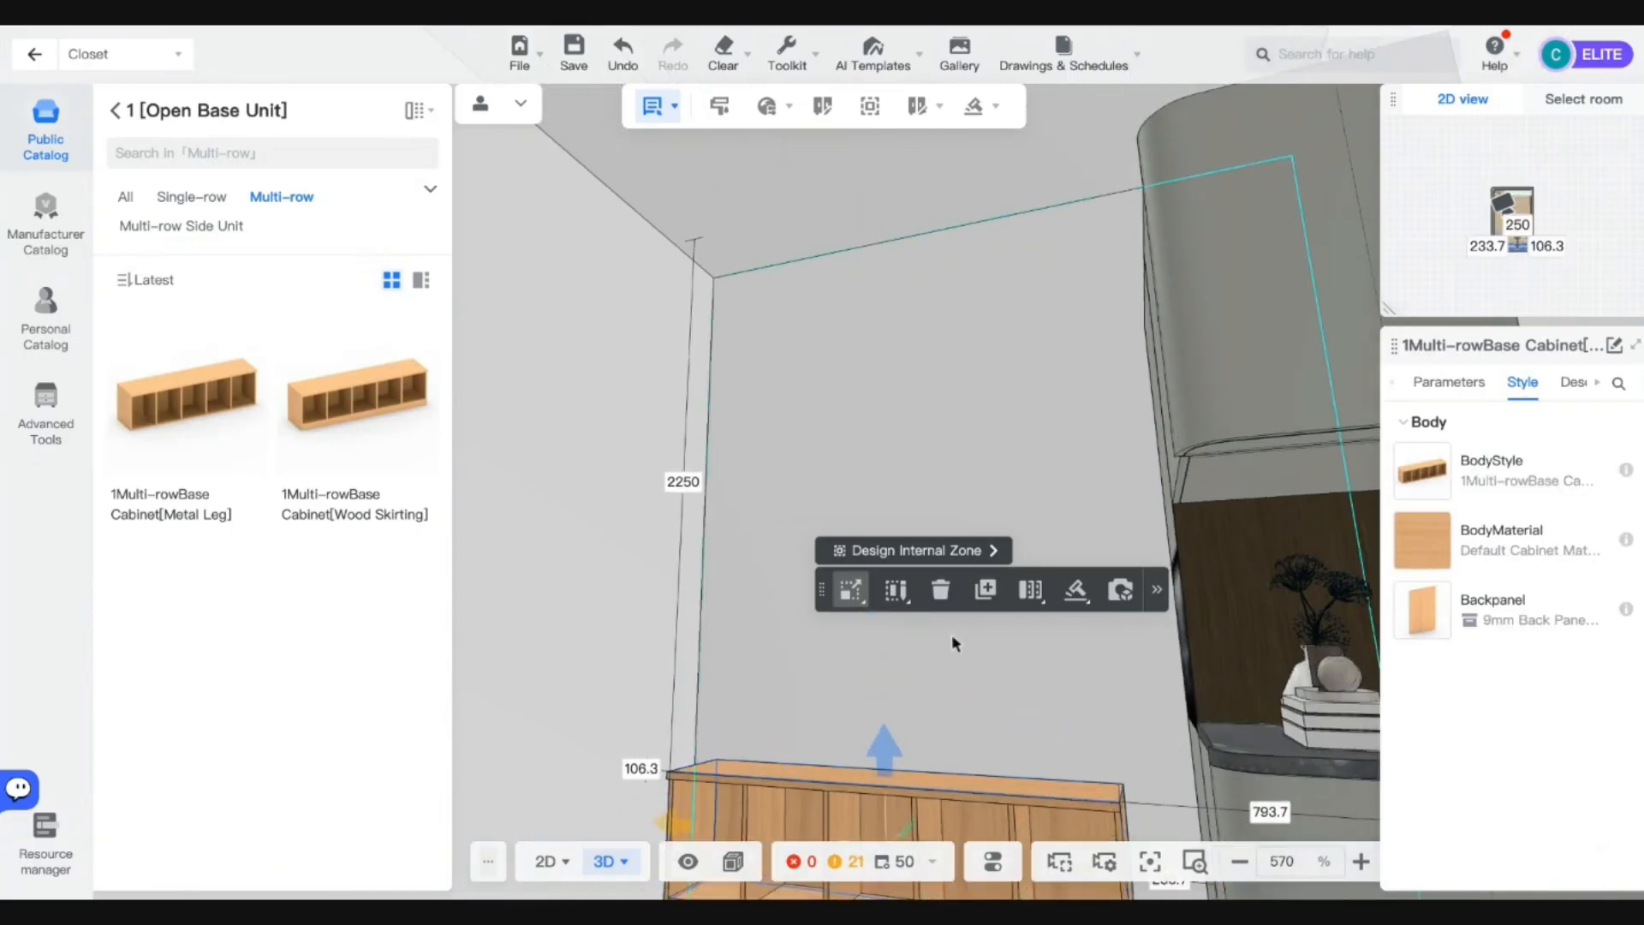
{"action": "right_click_drag", "start_coordinate": [952, 636], "coordinate": [957, 716]}
{"action": "key", "text": "a"}
{"action": "key", "text": "e"}
{"action": "scroll", "coordinate": [947, 708], "scroll_direction": "down", "scroll_amount": 3}
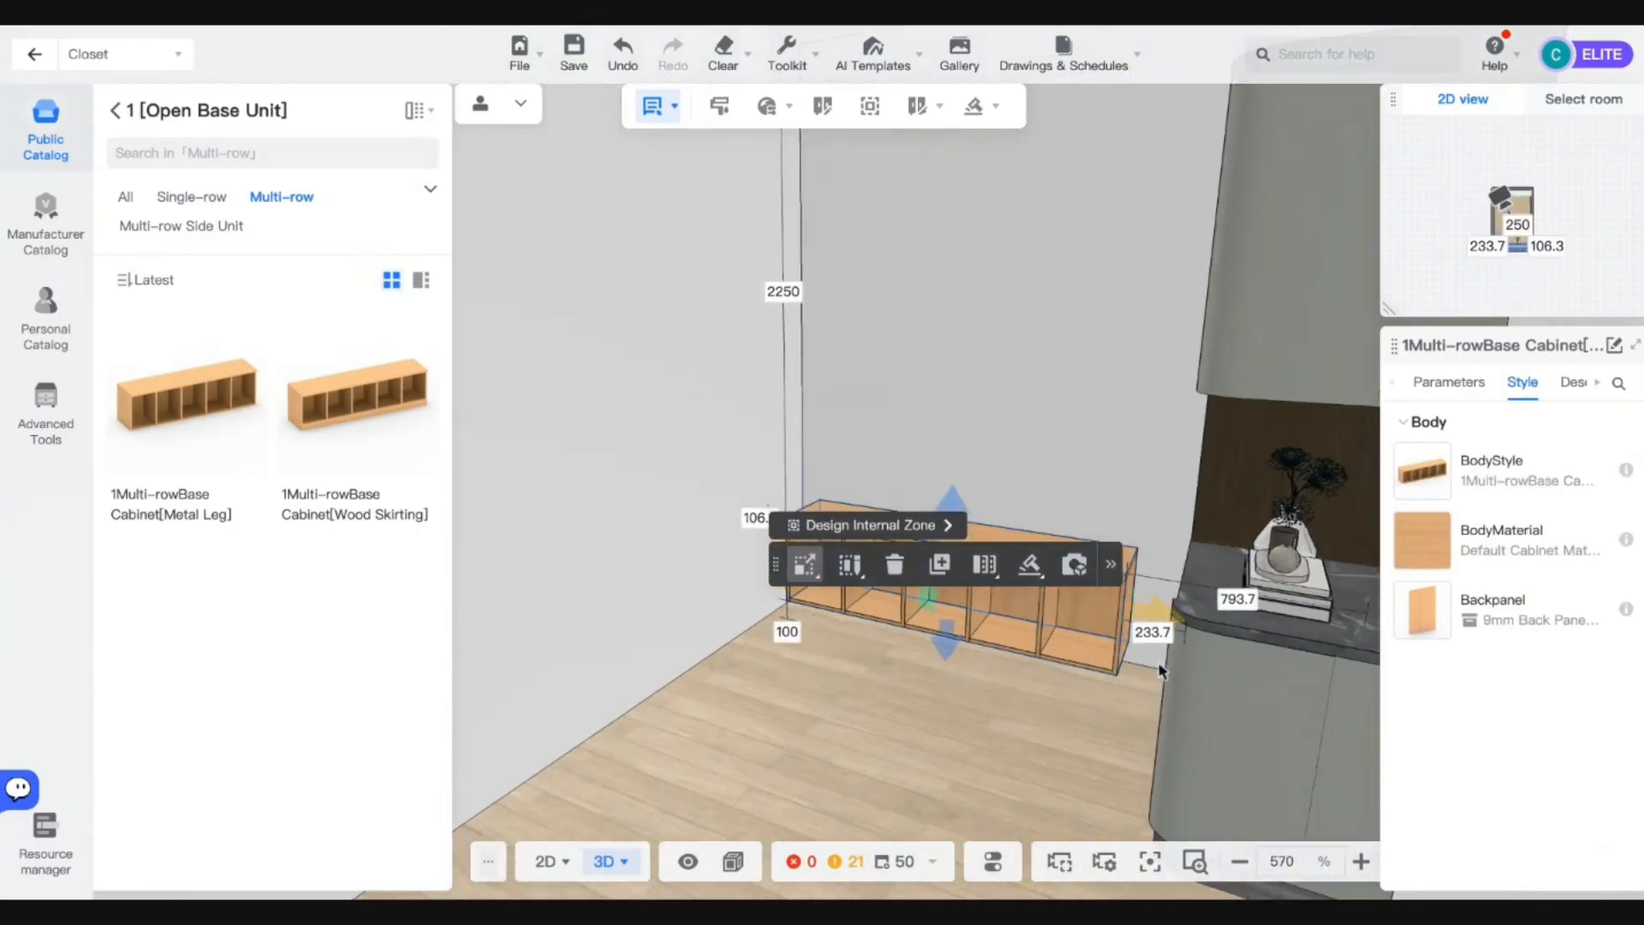
{"action": "scroll", "coordinate": [1185, 672], "scroll_direction": "up", "scroll_amount": 3}
Set Interval Number to 2 and confirm a cabinet width of 1000.
{"action": "left_click", "coordinate": [1448, 382]}
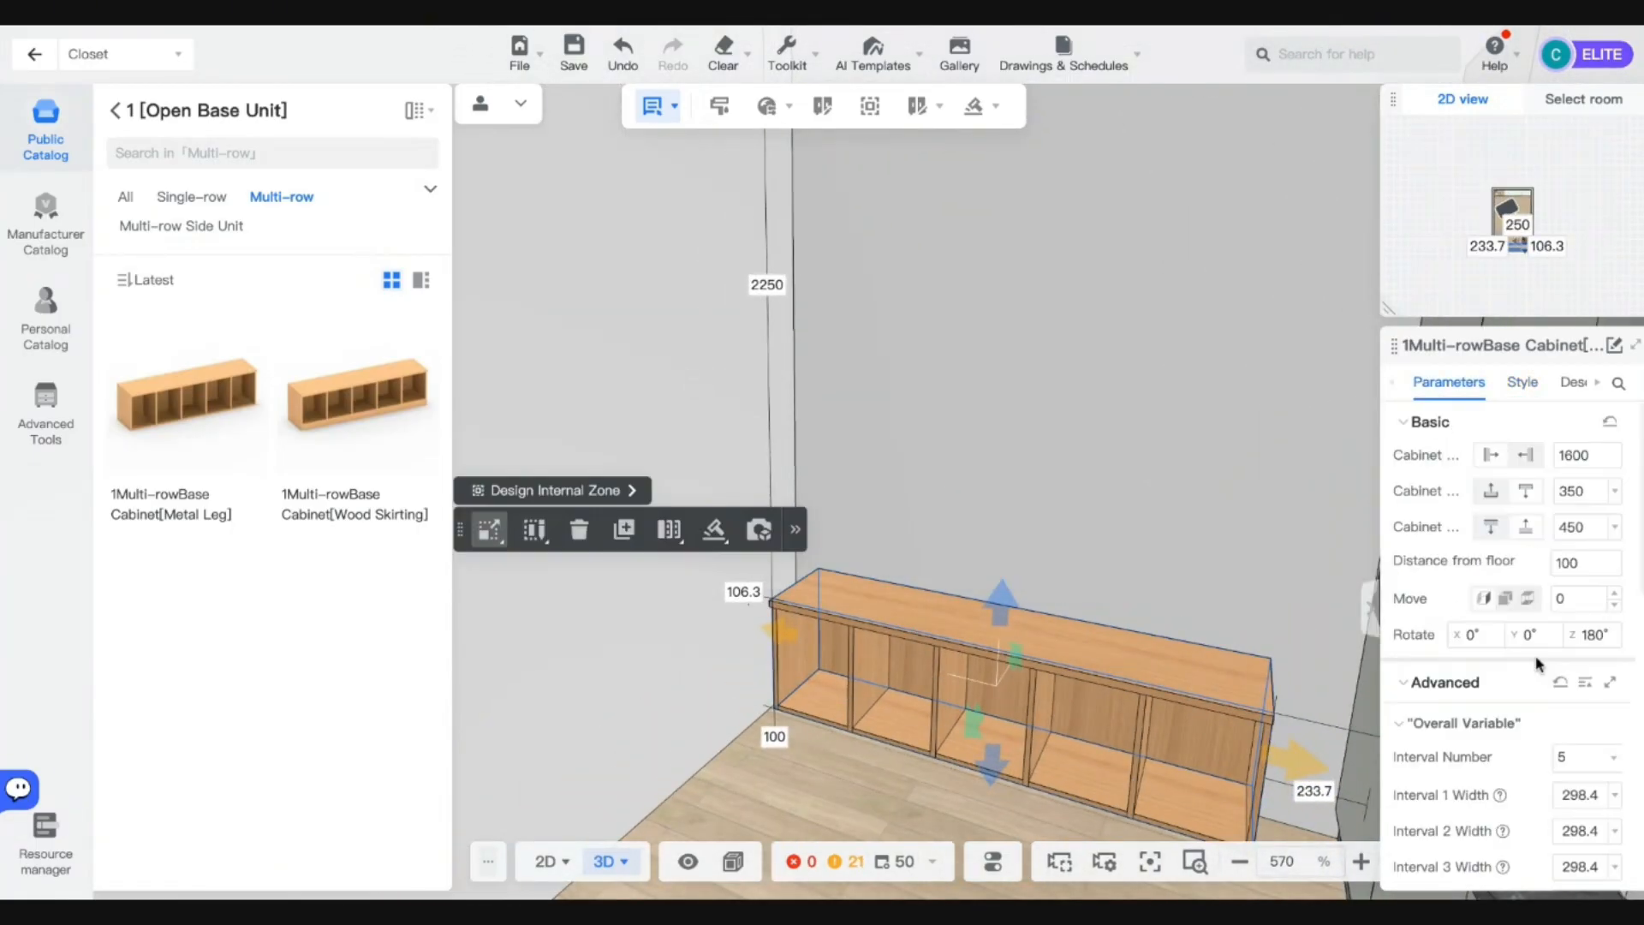
{"action": "scroll", "coordinate": [1541, 661], "scroll_direction": "down", "scroll_amount": 2}
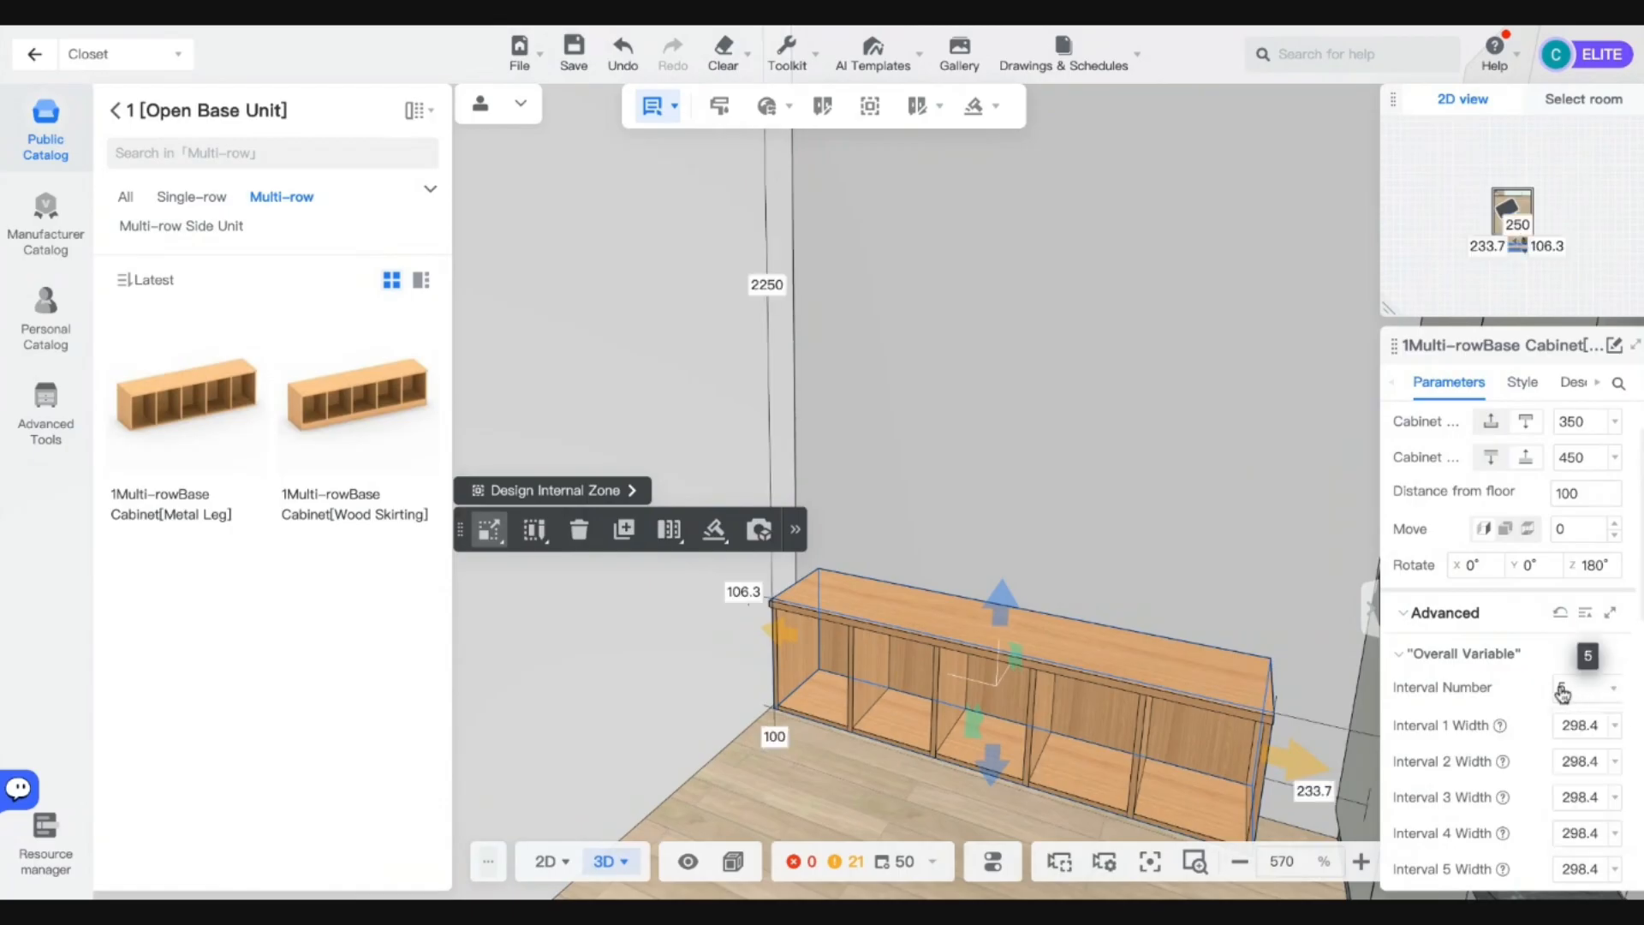
{"action": "left_click", "coordinate": [1571, 695]}
{"action": "left_click", "coordinate": [1570, 756]}
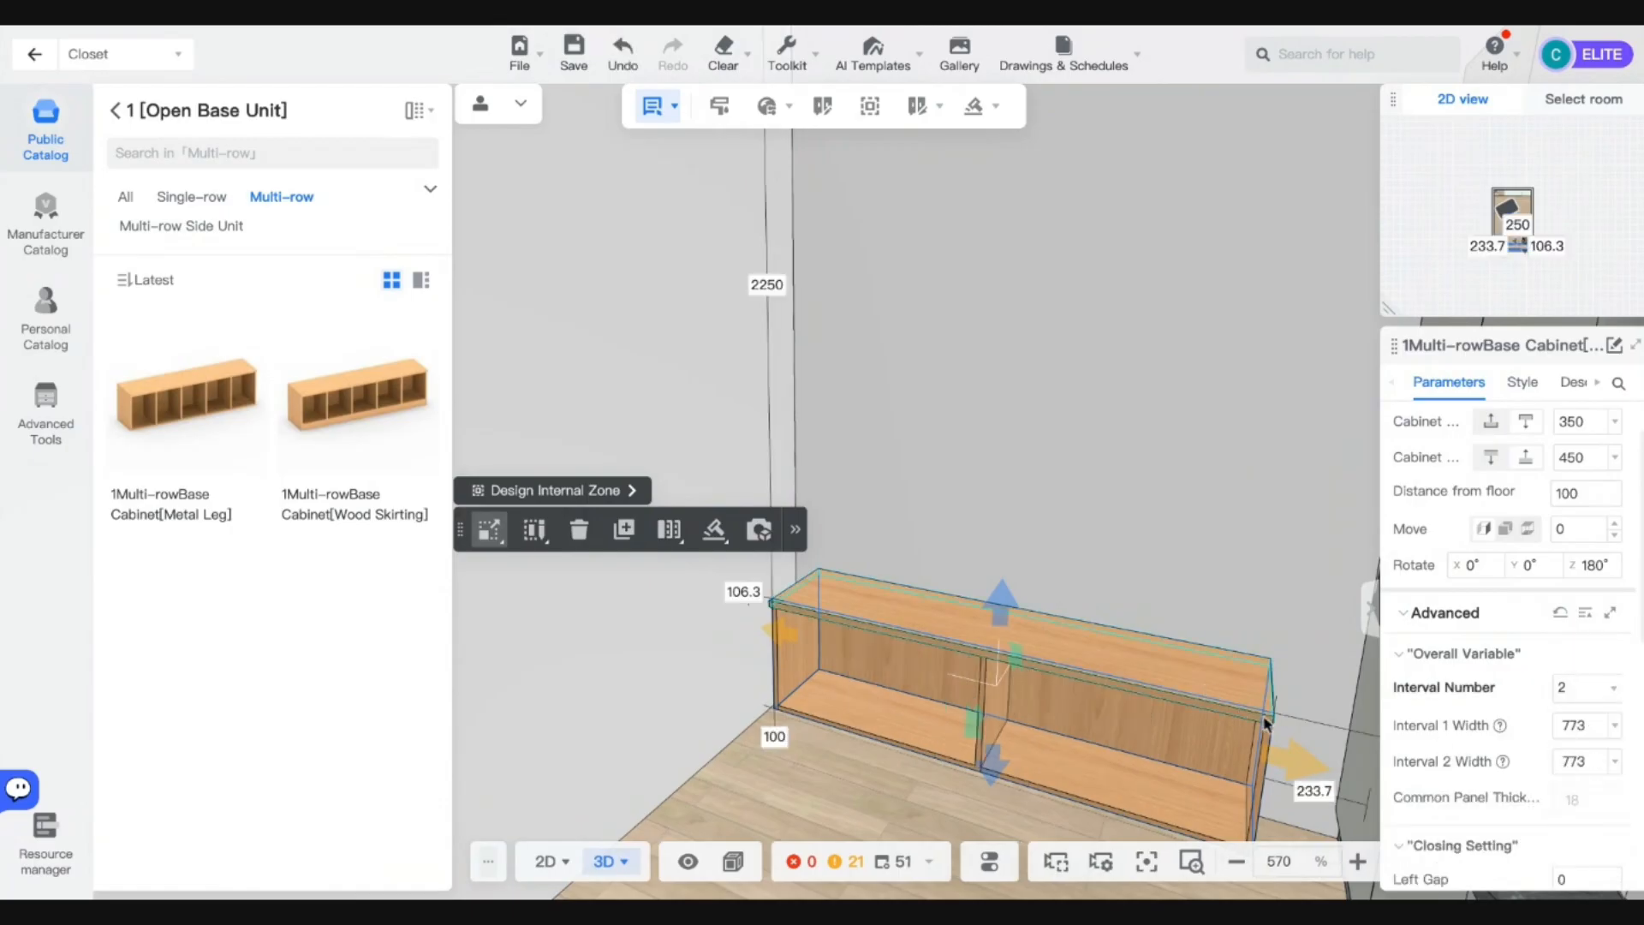
{"action": "scroll", "coordinate": [1579, 451], "scroll_direction": "up", "scroll_amount": 1}
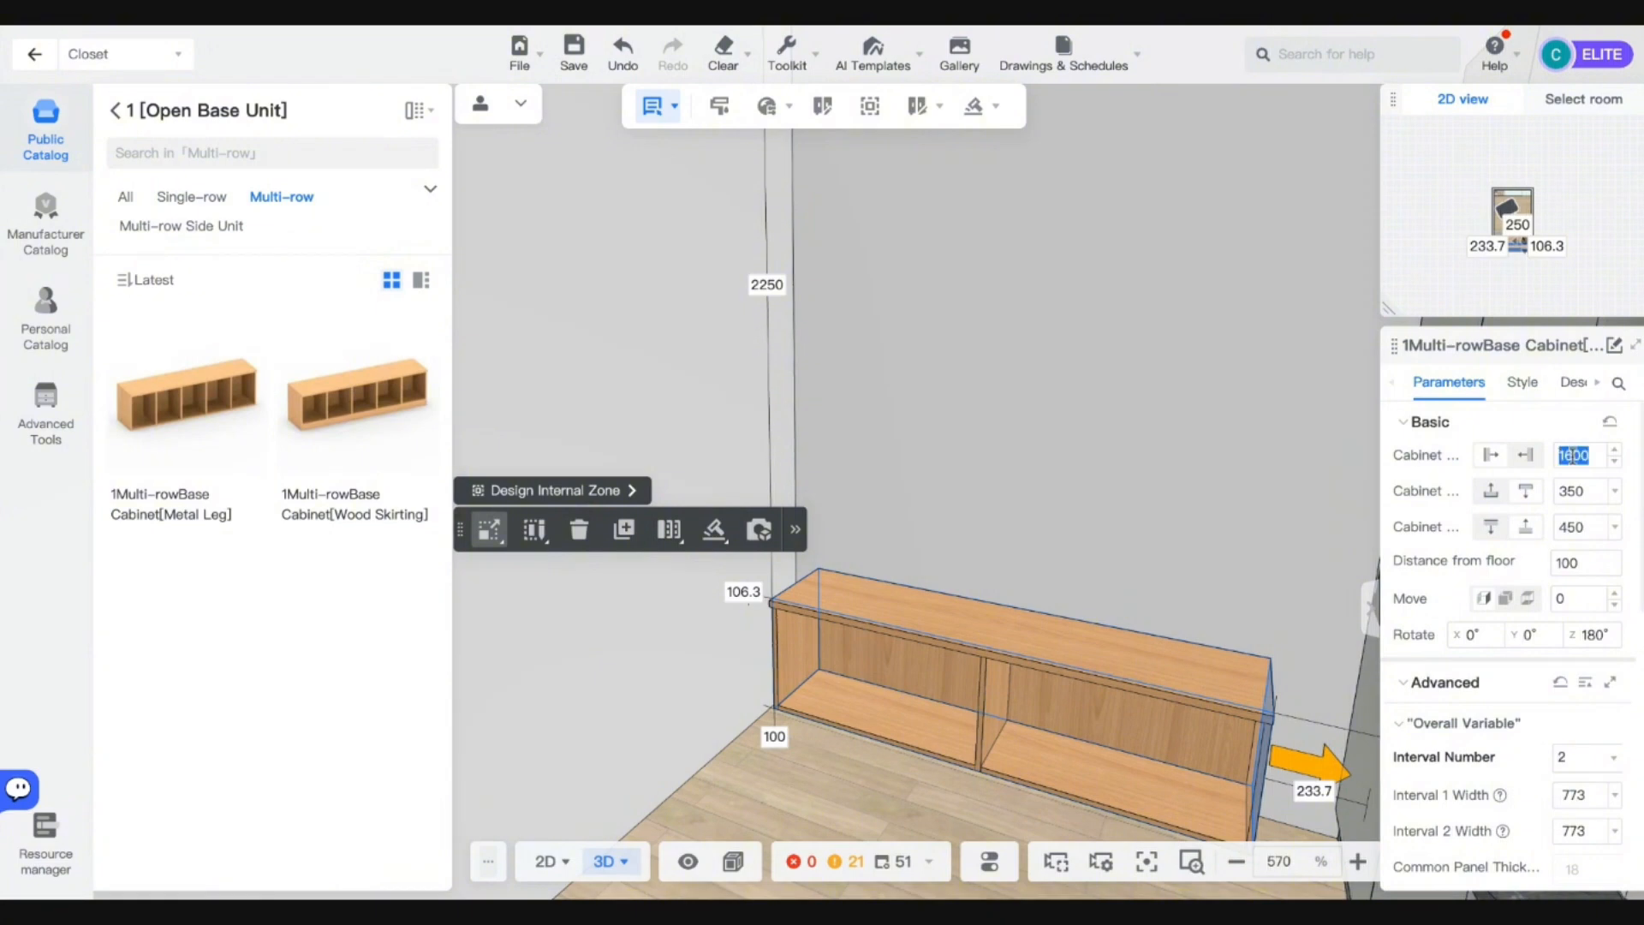
{"action": "key", "text": "Return"}
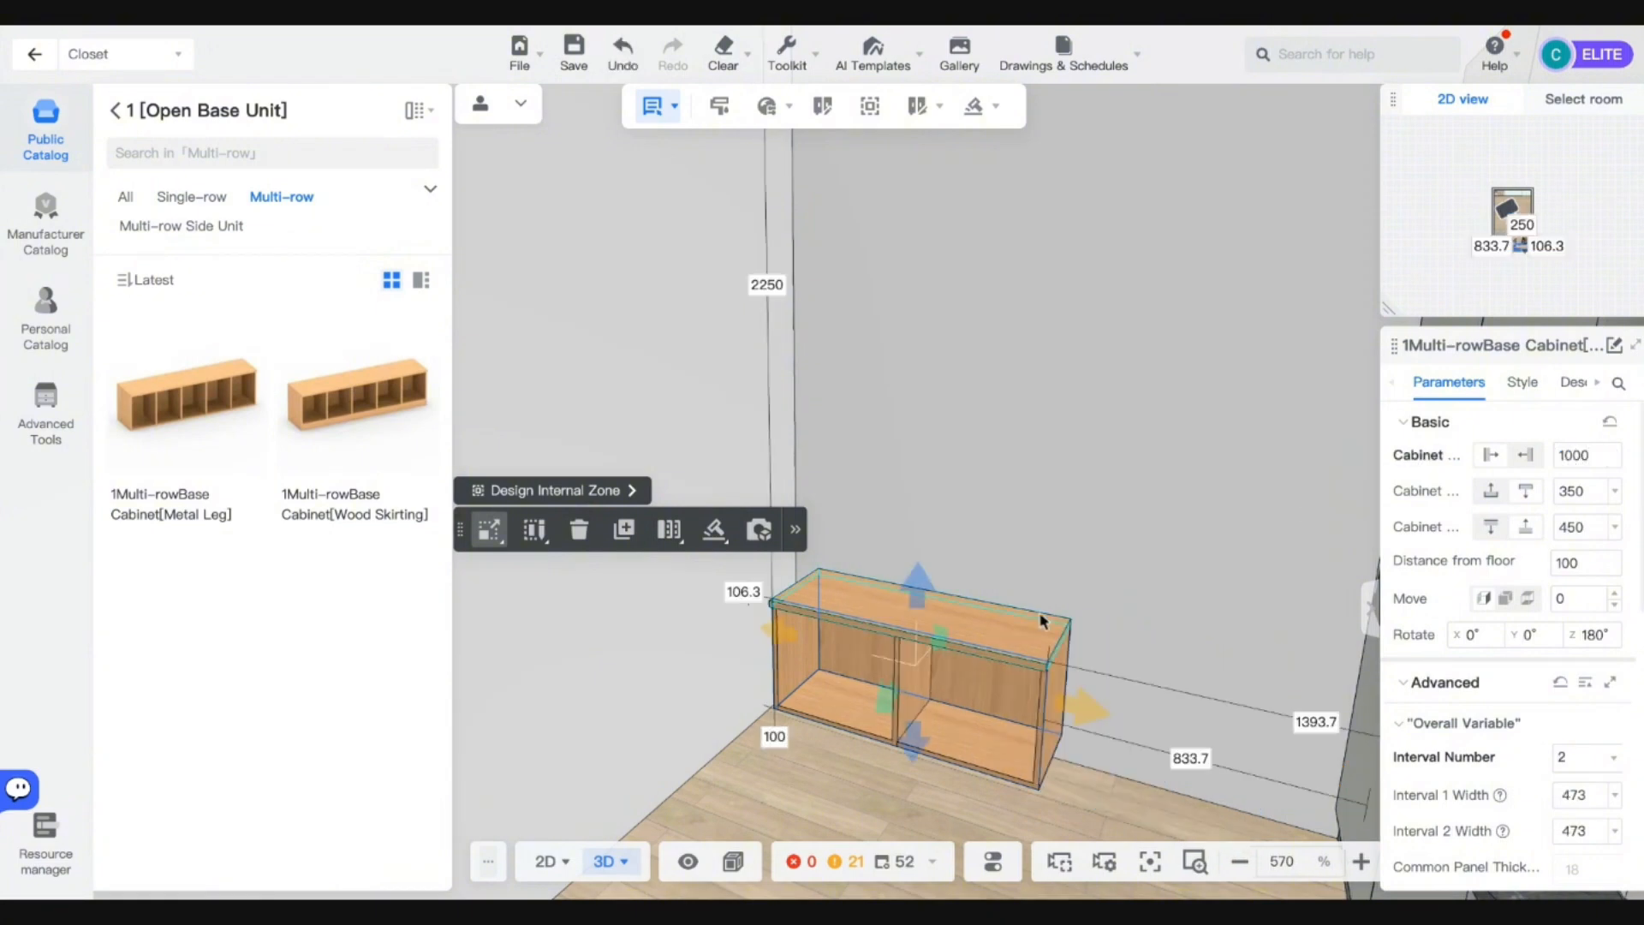
Start sliding doors and stretch the door area across both compartments.
{"action": "mouse_move", "coordinate": [975, 107]}
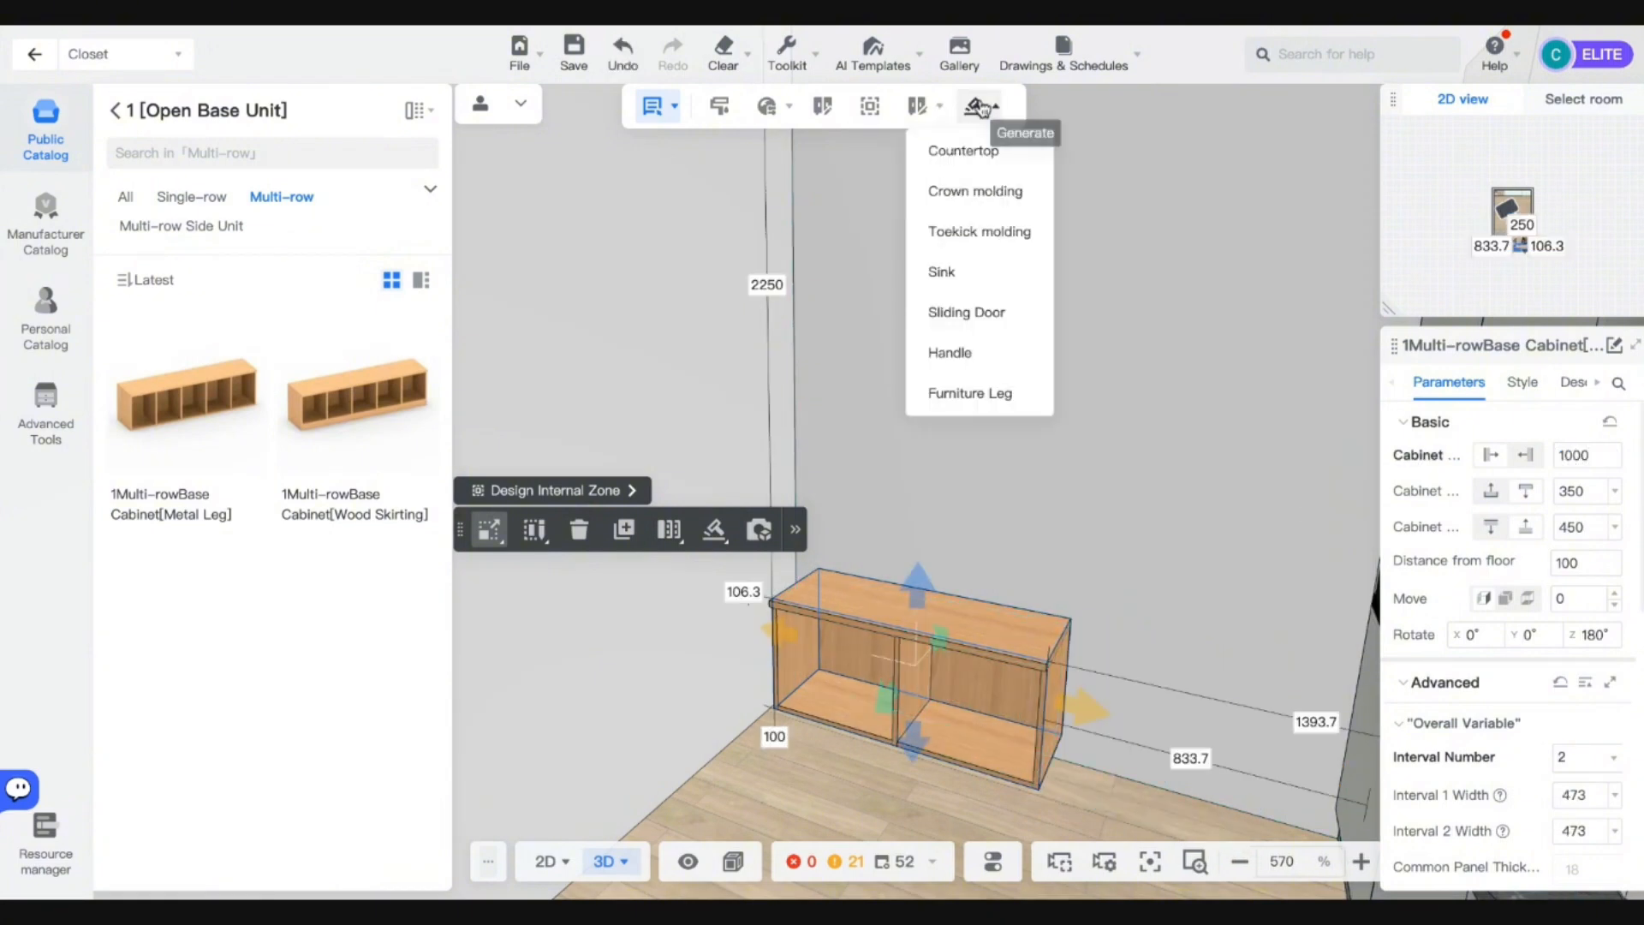
{"action": "left_click", "coordinate": [969, 313]}
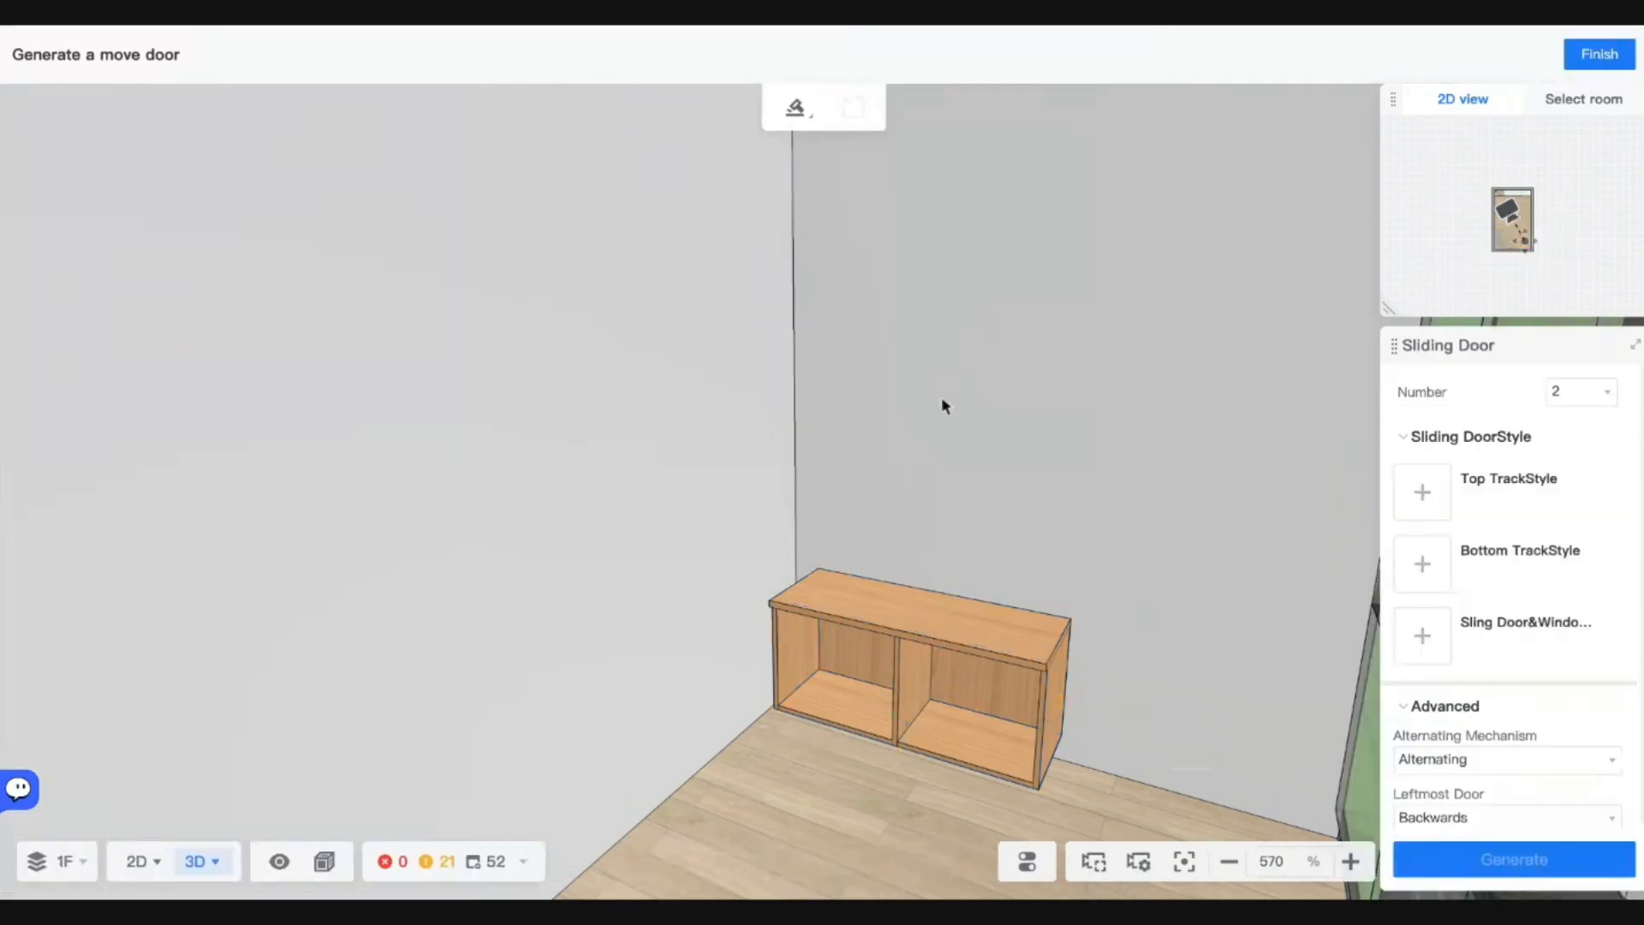
{"action": "left_click", "coordinate": [822, 683]}
{"action": "left_click", "coordinate": [972, 688]}
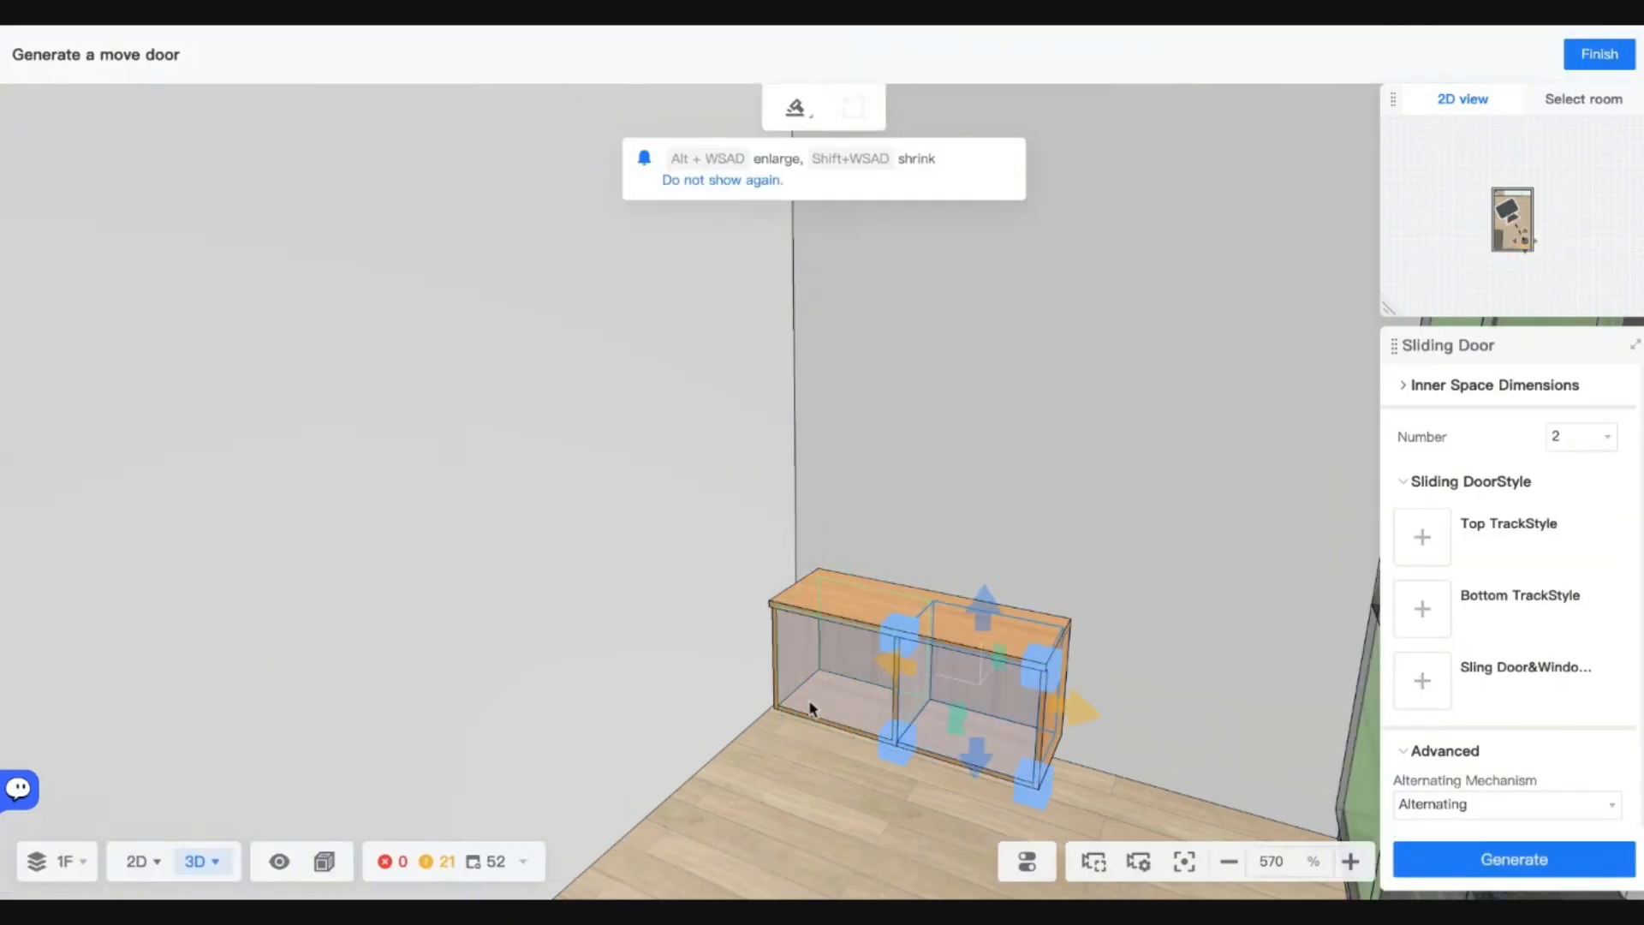
{"action": "left_click", "coordinate": [839, 677]}
{"action": "left_click", "coordinate": [972, 655]}
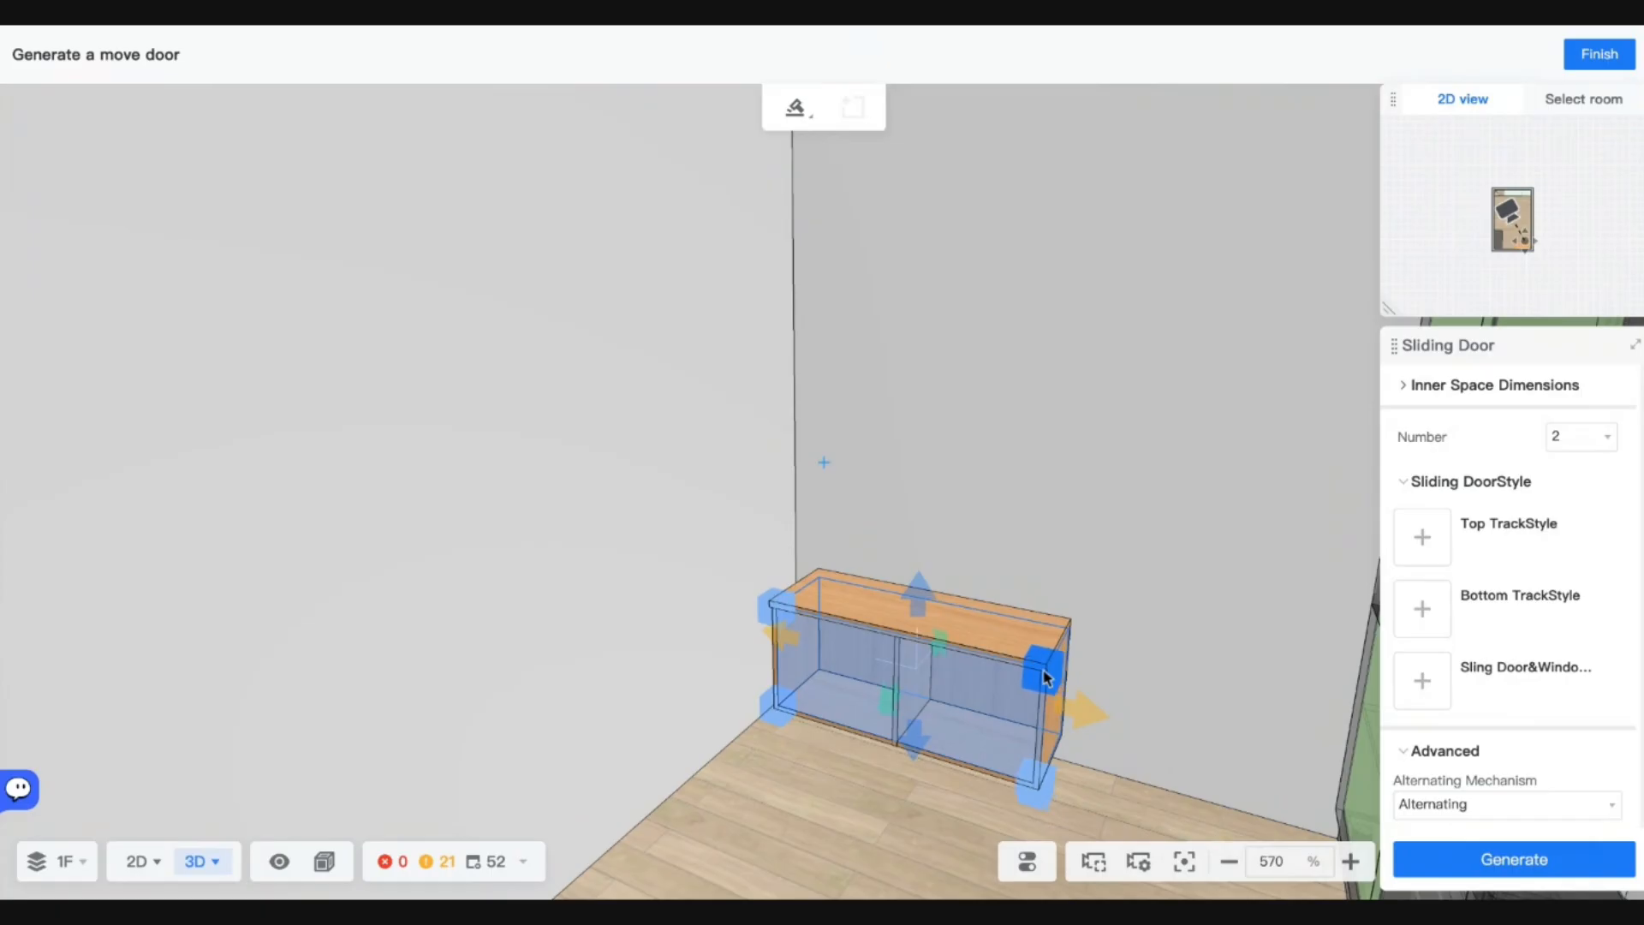
Use TM1-A door panels with Bottom Rail and Top Rail tracks, and generate the doors.
{"action": "left_click", "coordinate": [1423, 685]}
{"action": "left_click", "coordinate": [1160, 148]}
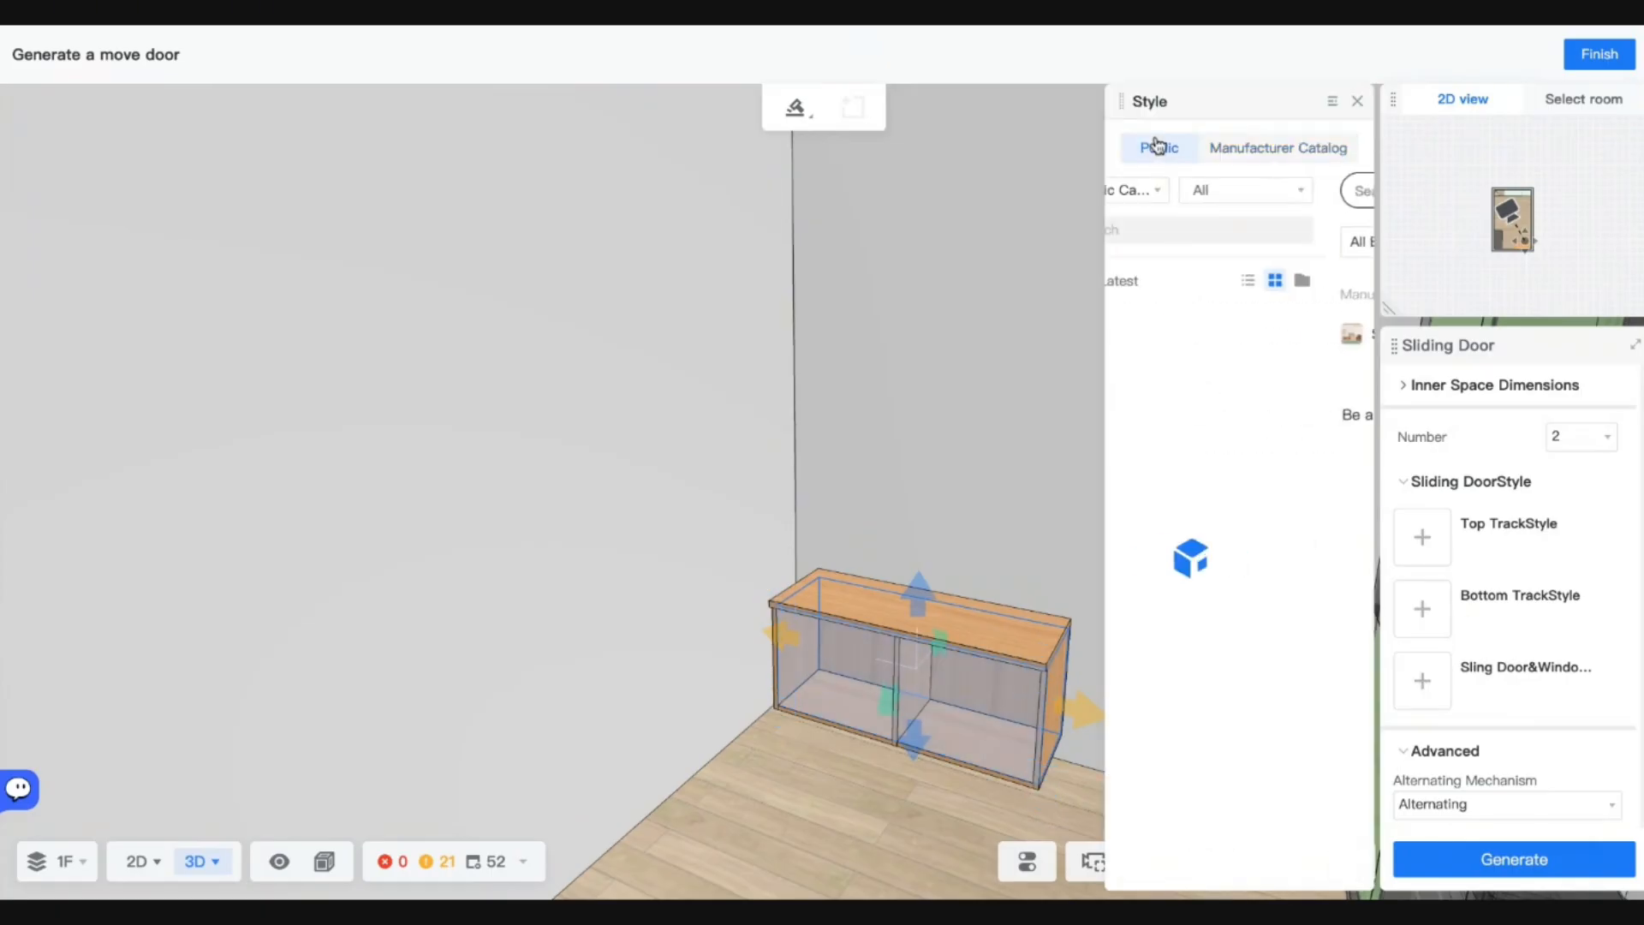
{"action": "scroll", "coordinate": [1230, 606], "scroll_direction": "down", "scroll_amount": 10}
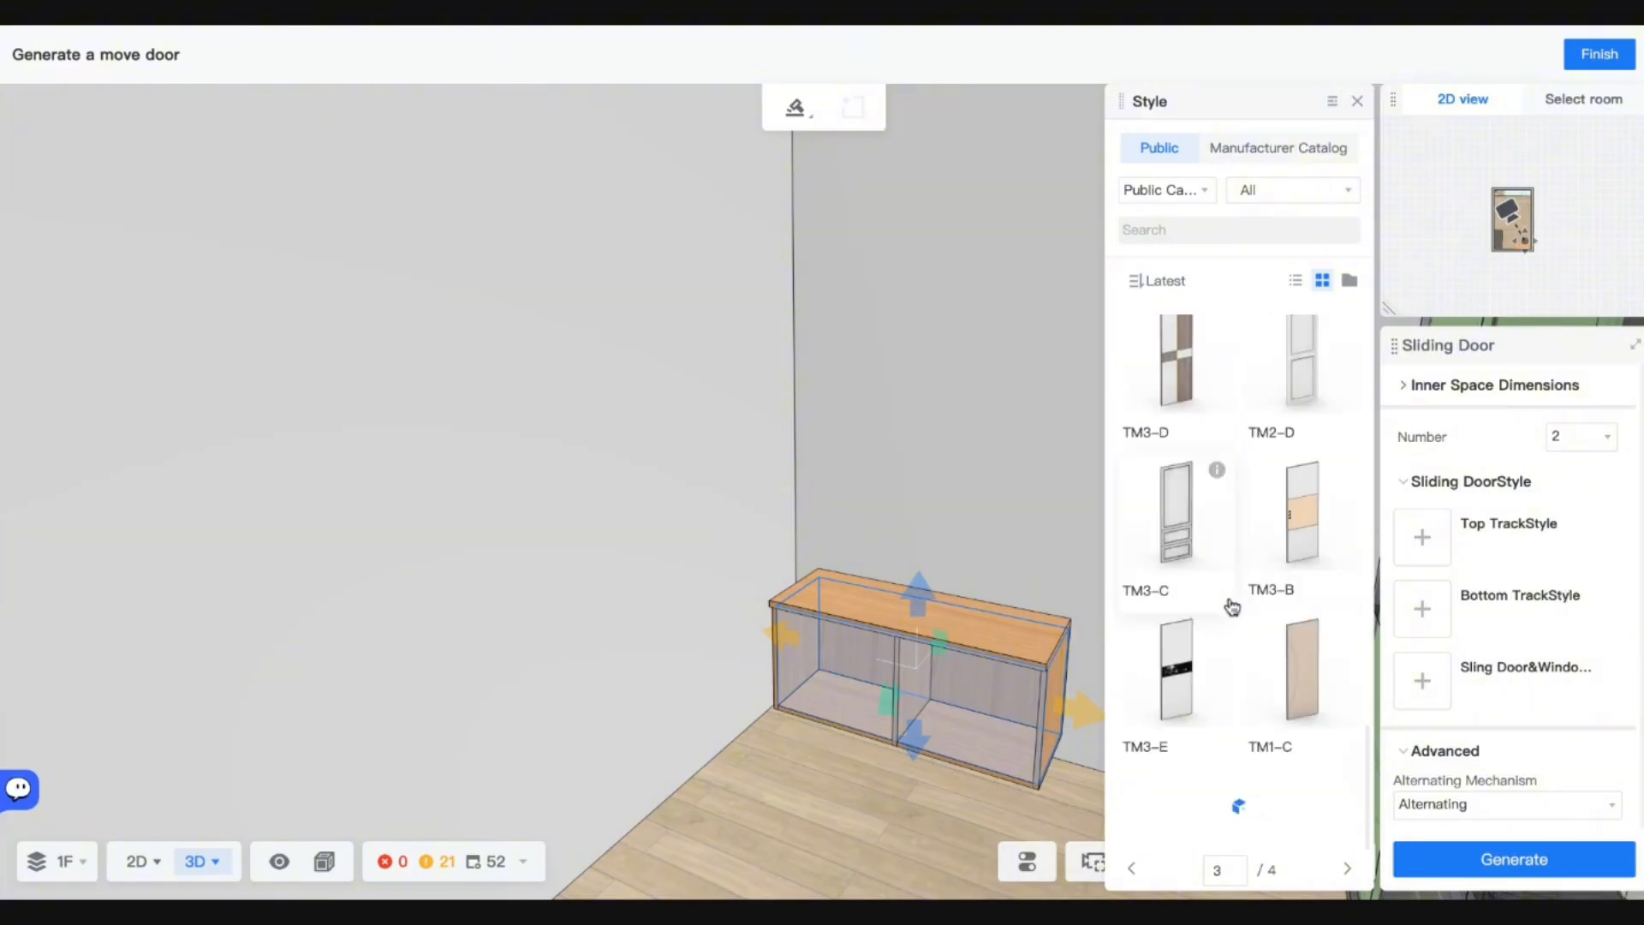
{"action": "left_click", "coordinate": [1190, 613]}
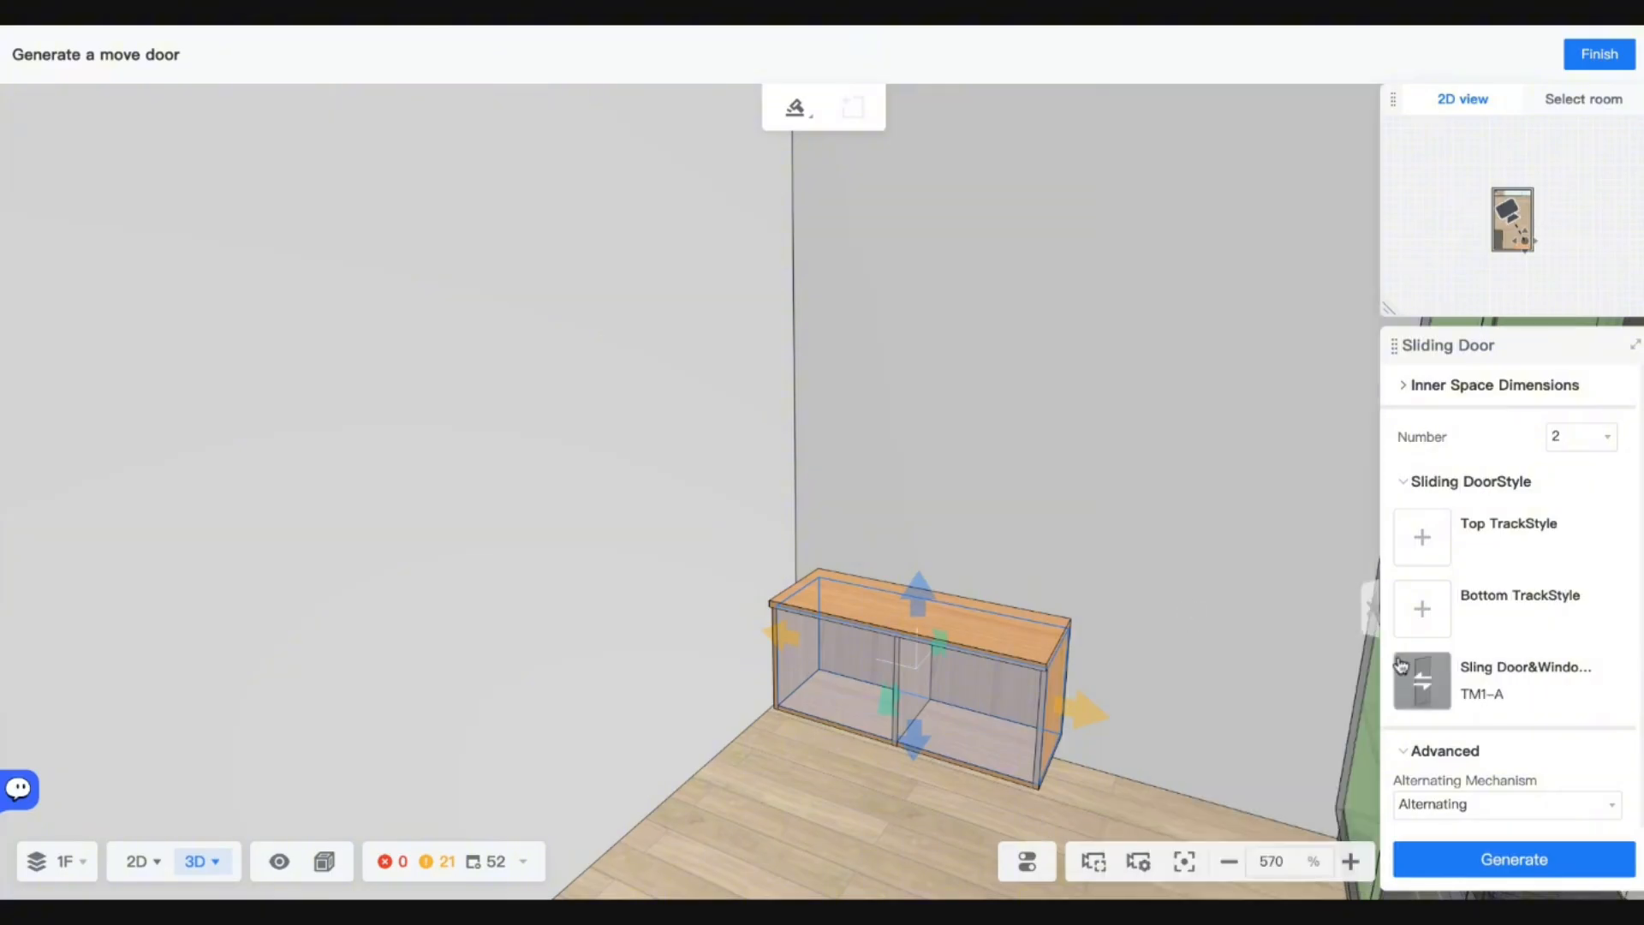
{"action": "left_click", "coordinate": [1409, 611]}
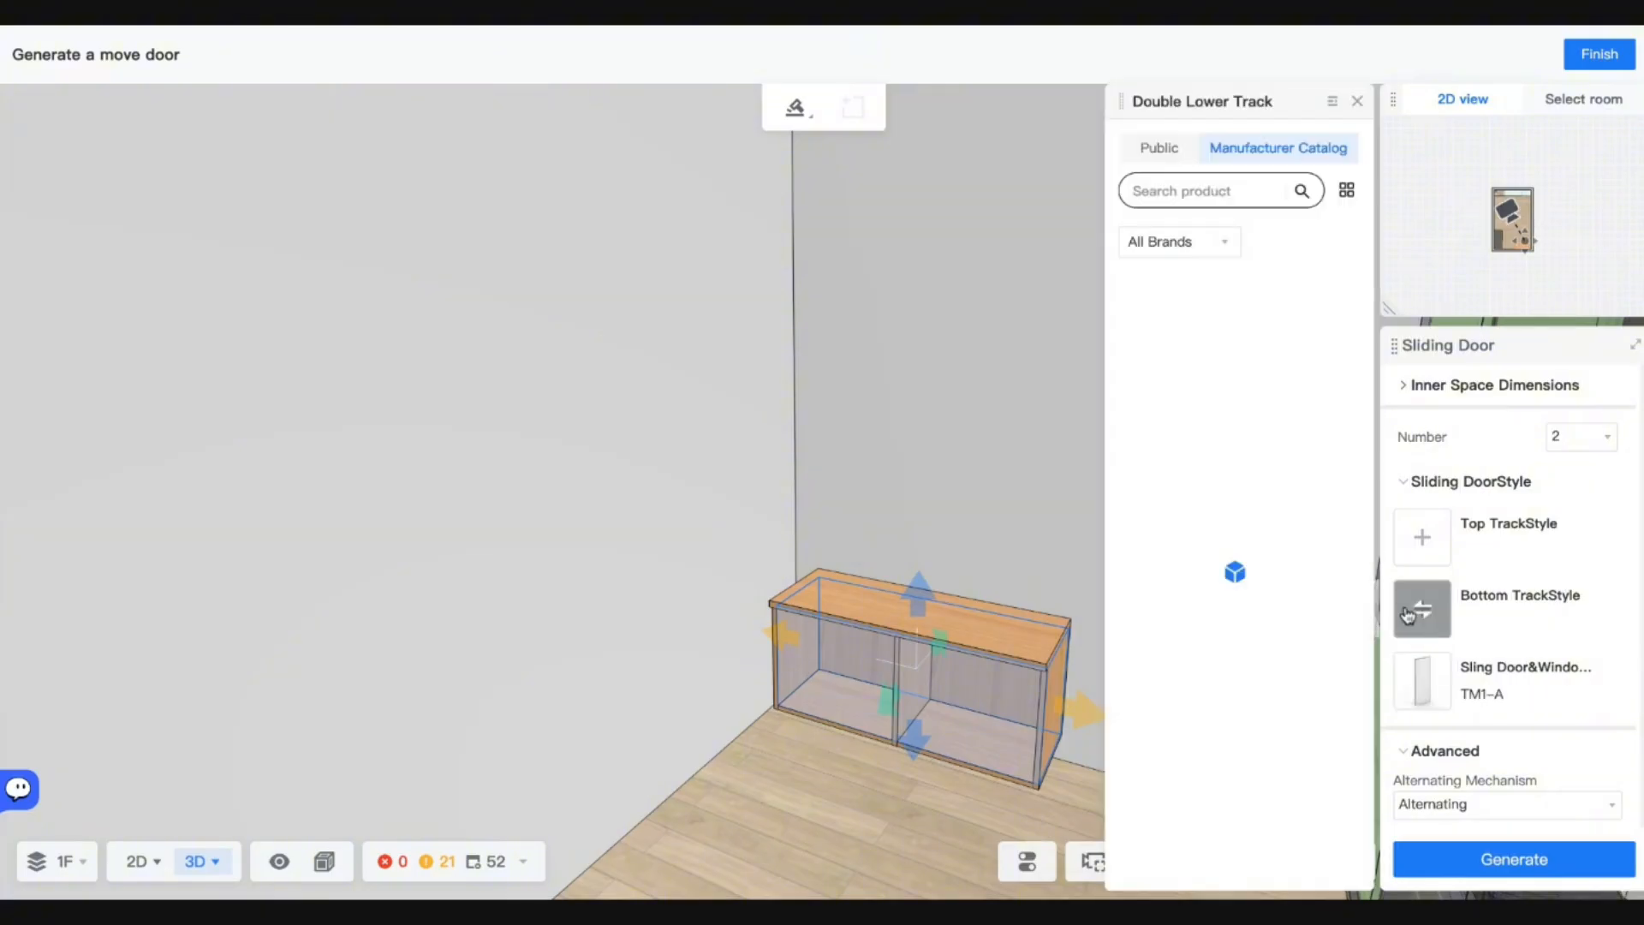
{"action": "left_click", "coordinate": [1156, 147]}
{"action": "left_click", "coordinate": [1193, 390]}
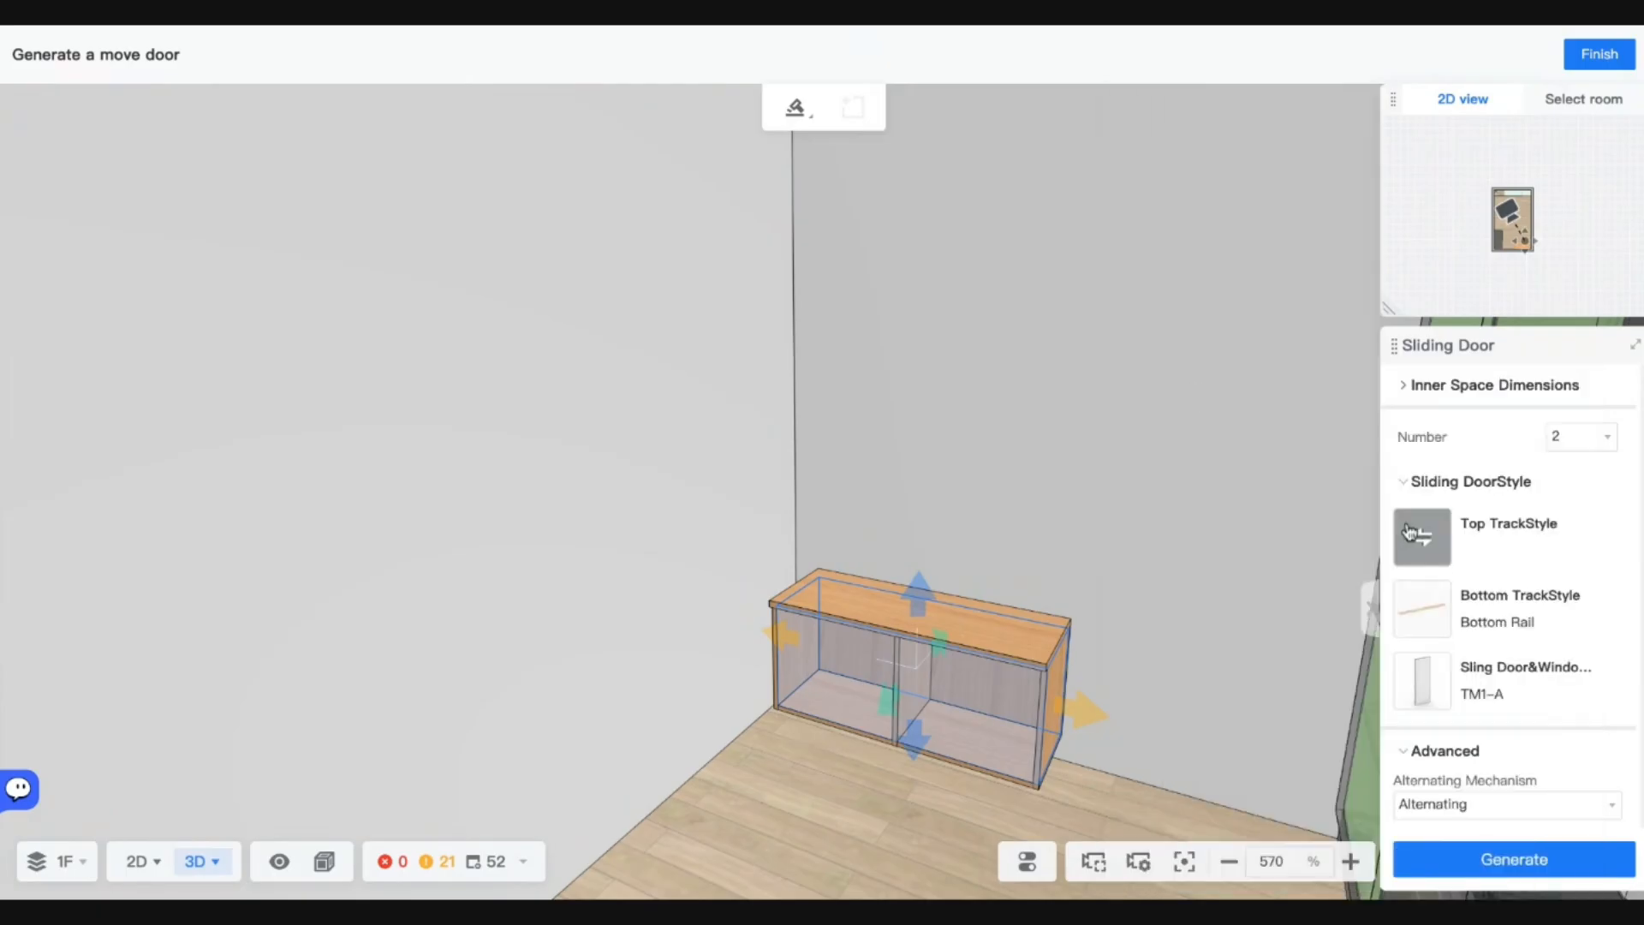
{"action": "left_click", "coordinate": [1420, 535]}
{"action": "left_click", "coordinate": [1152, 149]}
{"action": "left_click", "coordinate": [1182, 356]}
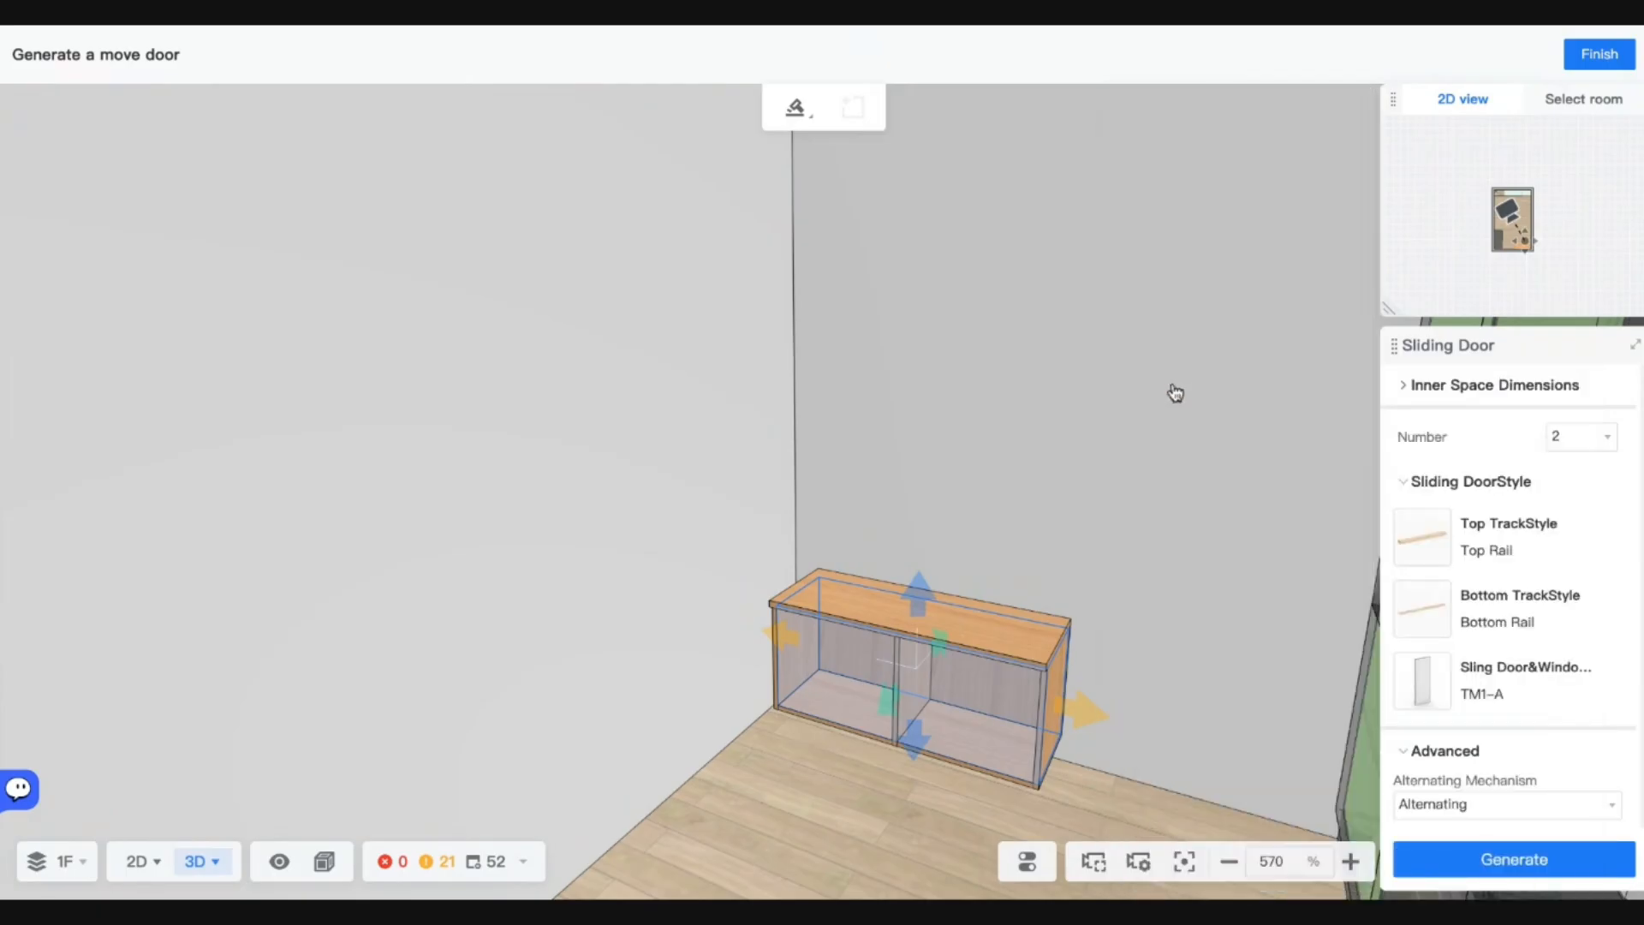
{"action": "scroll", "coordinate": [1509, 809], "scroll_direction": "down", "scroll_amount": 1}
{"action": "left_click", "coordinate": [1510, 867]}
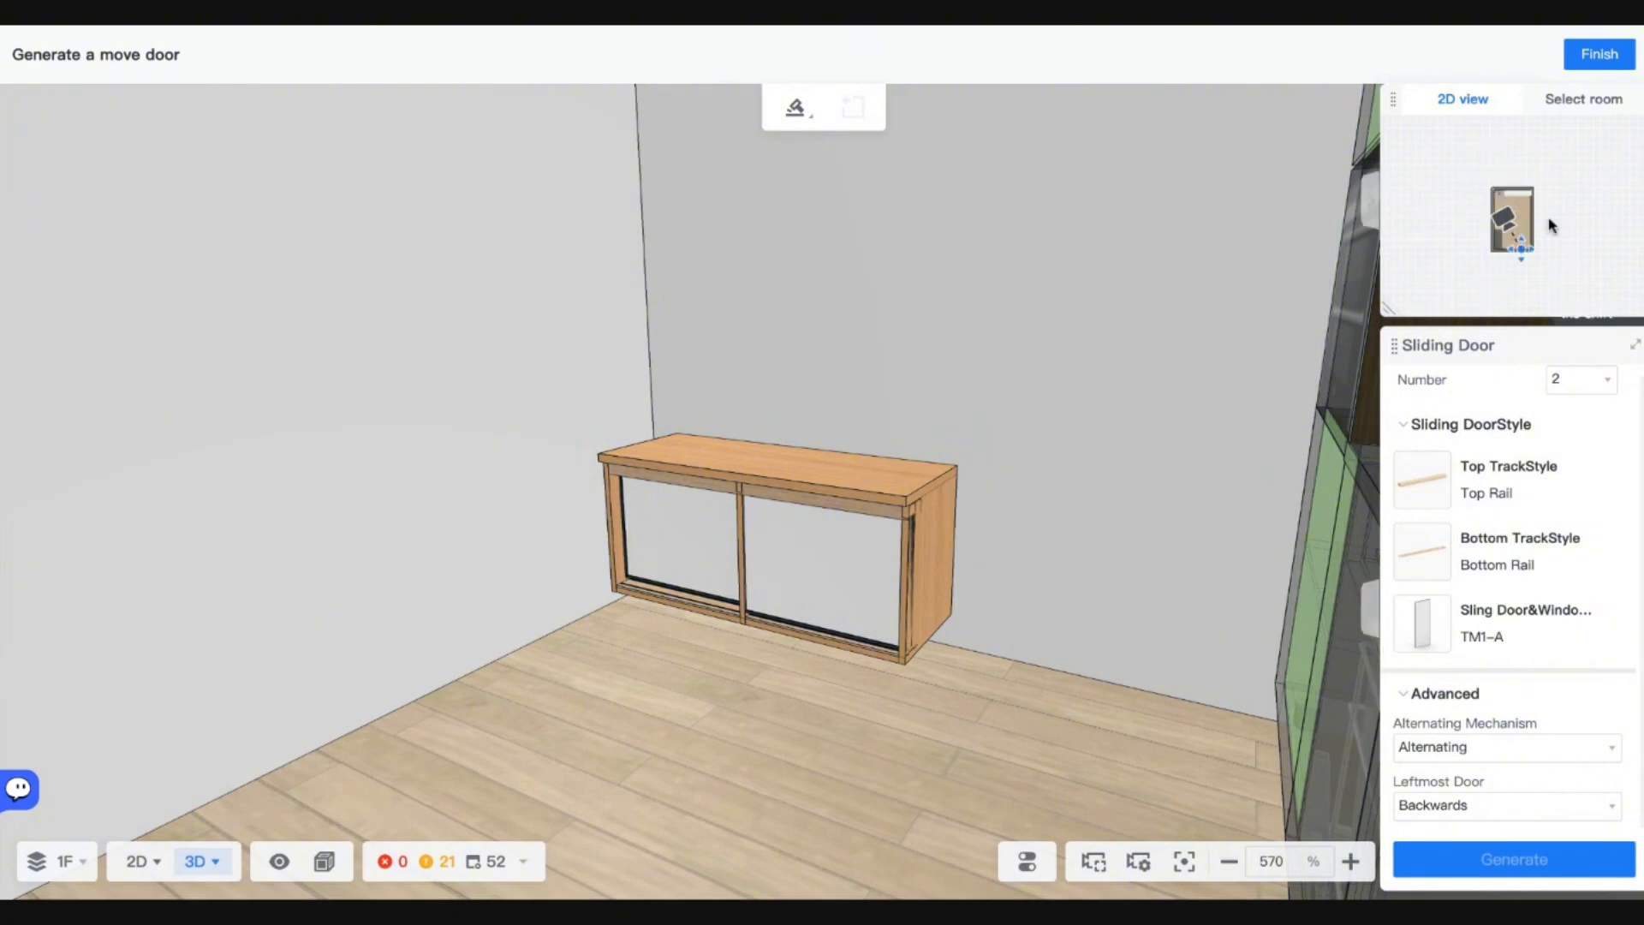
Finish the sliding doors and select the wood base unit to review its parameters.
{"action": "left_click", "coordinate": [1599, 54]}
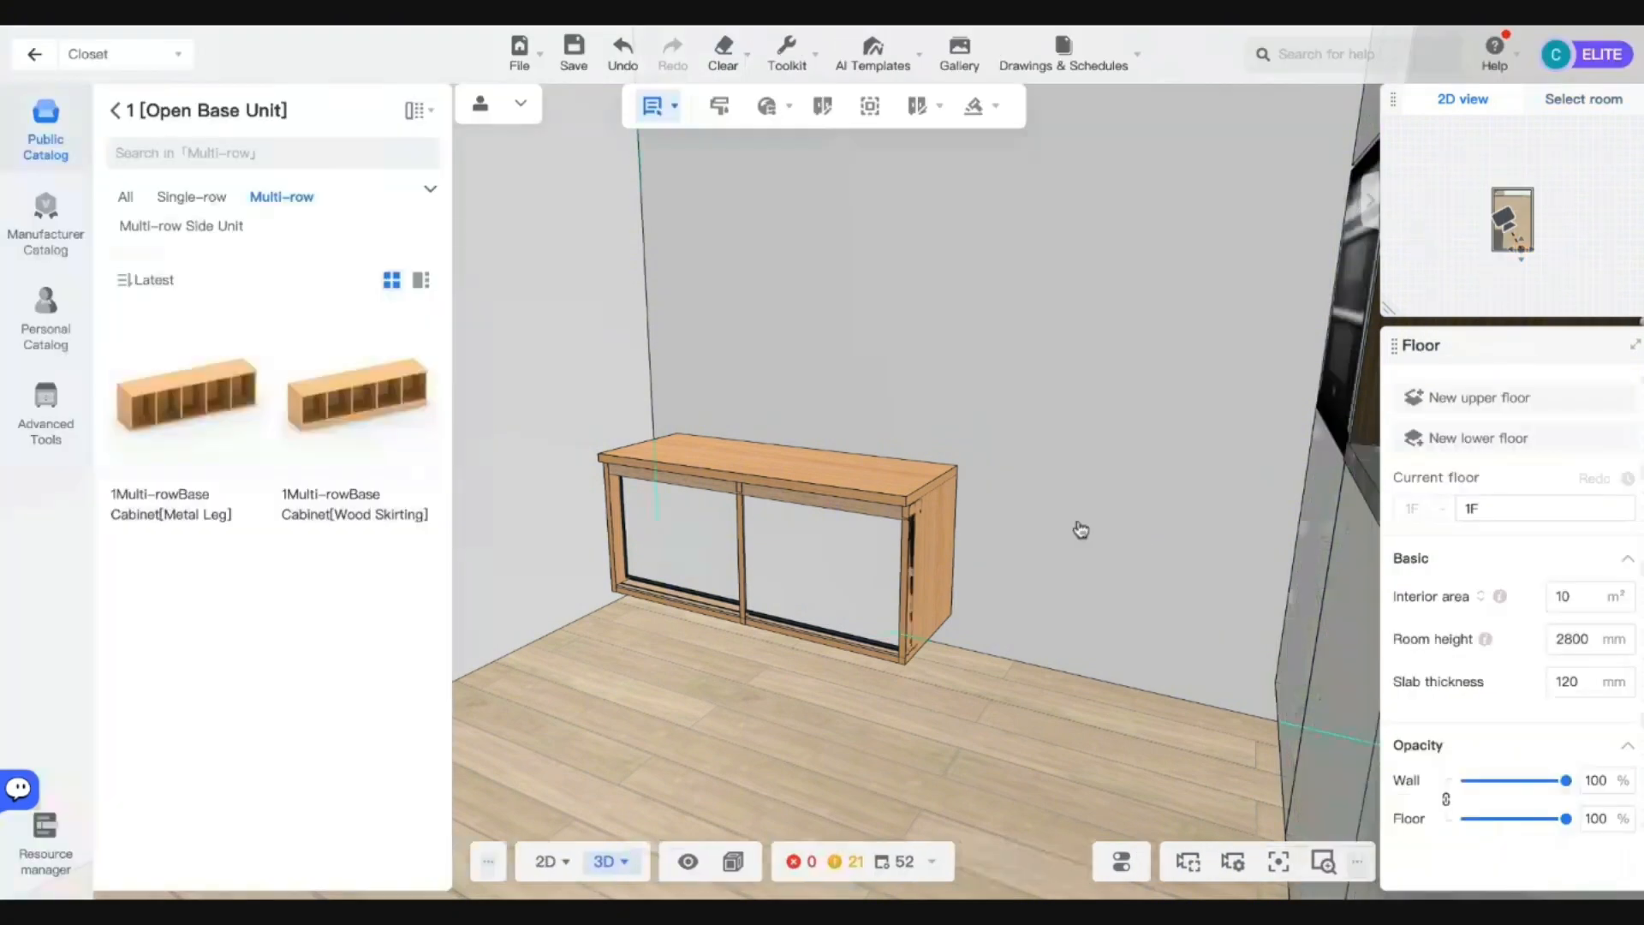
{"action": "left_click", "coordinate": [779, 576]}
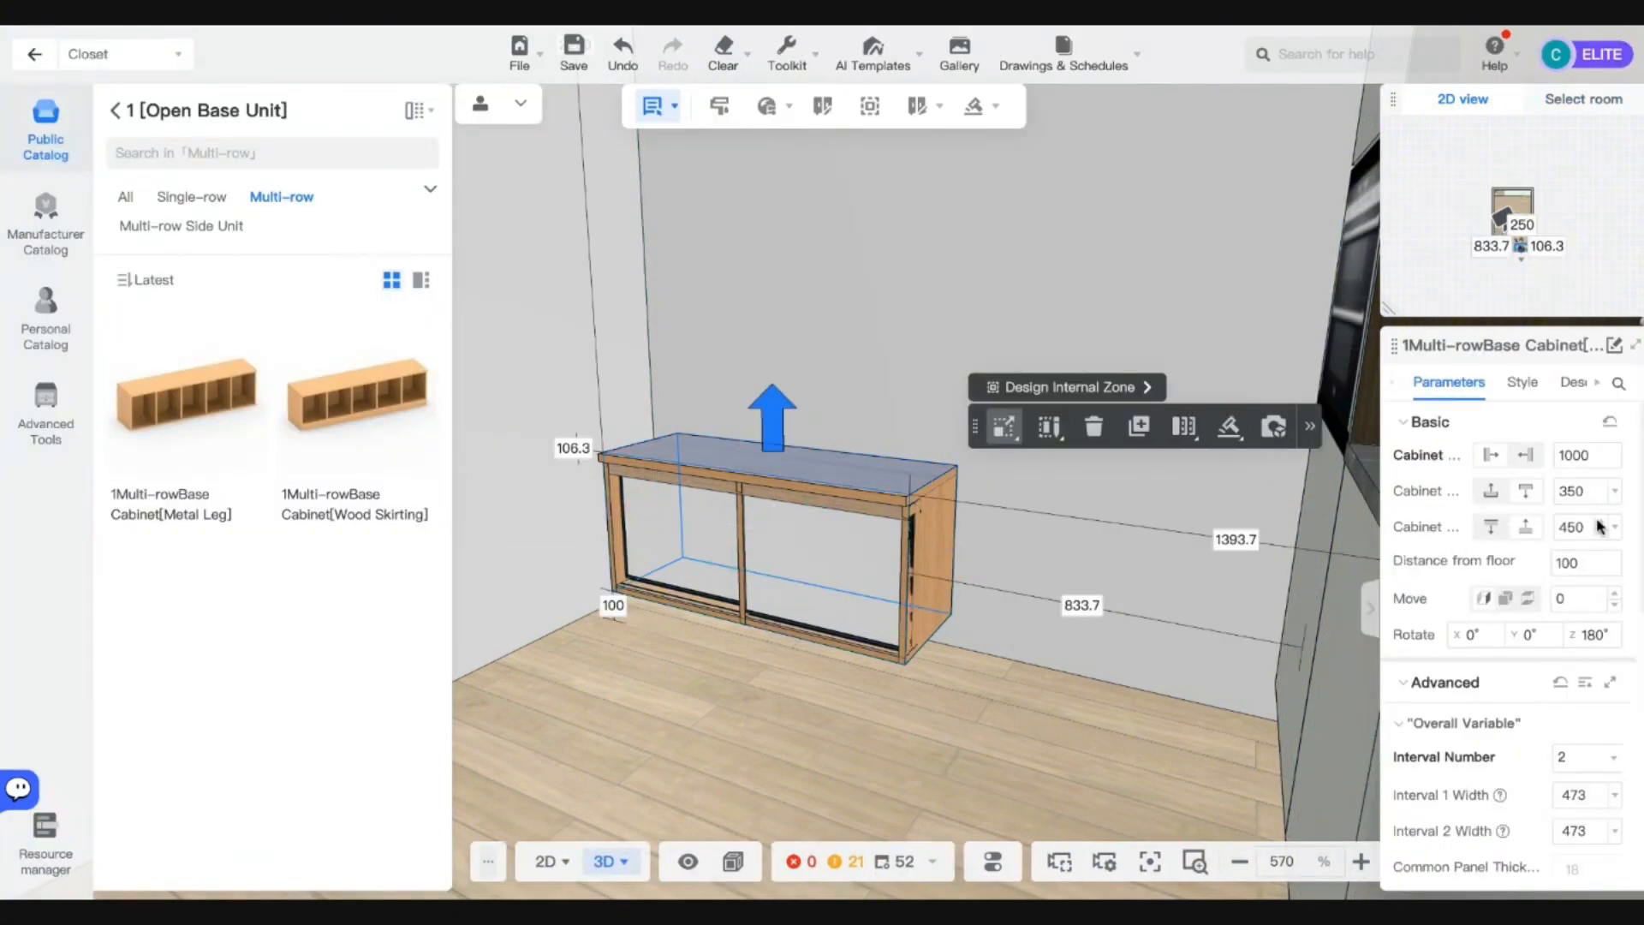
{"action": "scroll", "coordinate": [1581, 651], "scroll_direction": "down", "scroll_amount": 5}
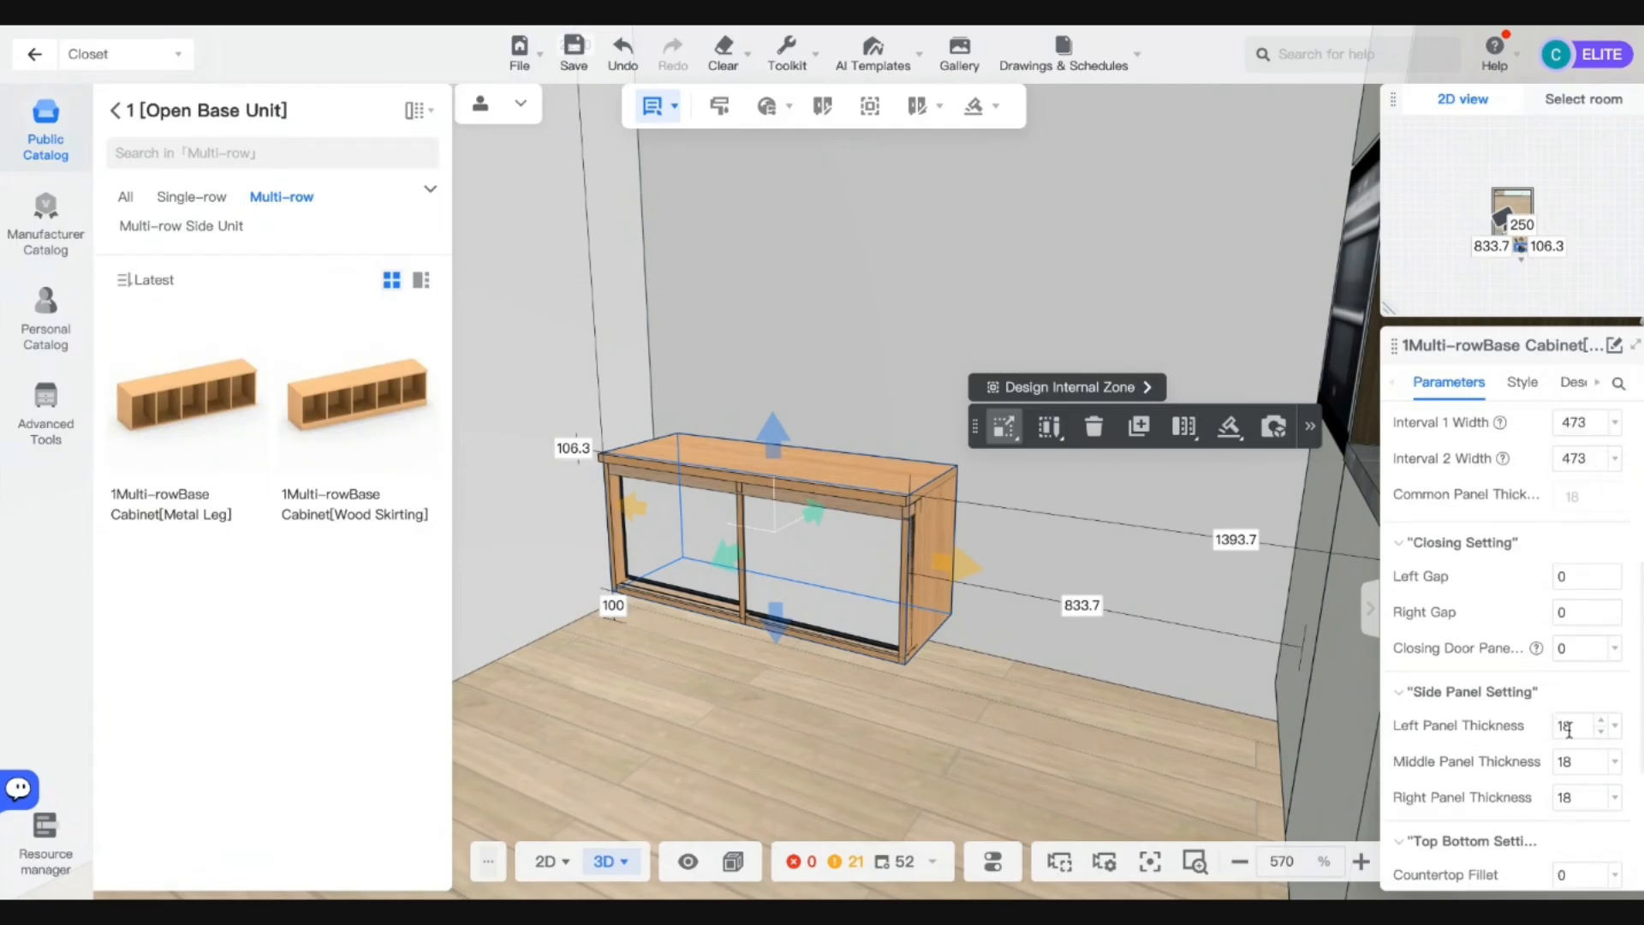
{"action": "scroll", "coordinate": [1507, 729], "scroll_direction": "down", "scroll_amount": 4}
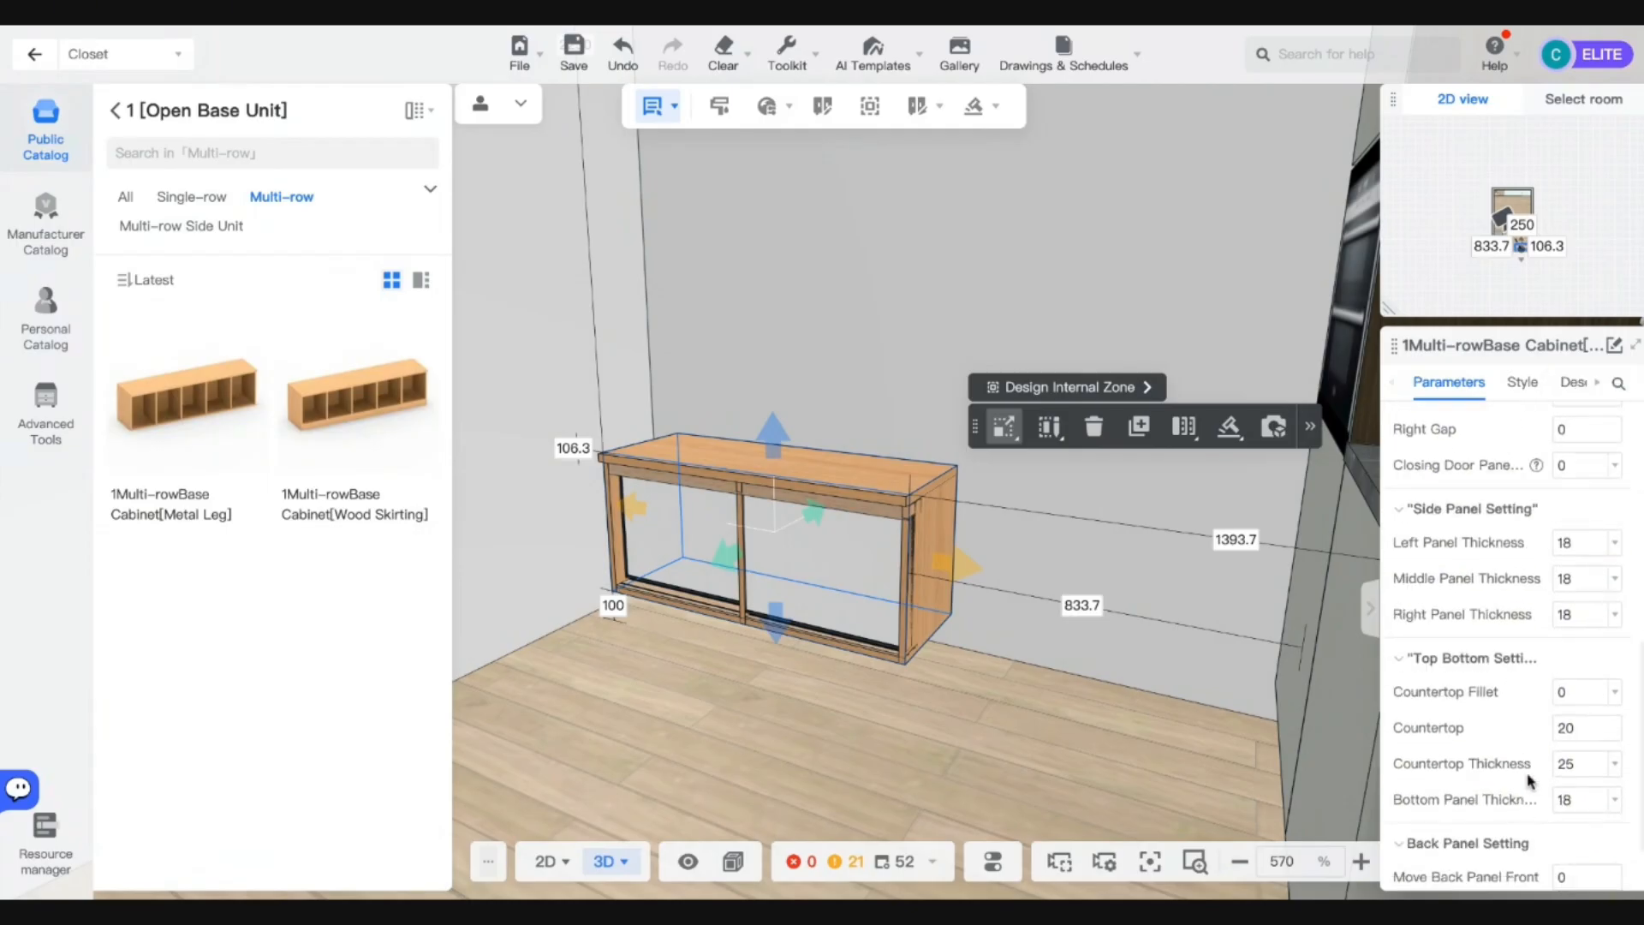
{"action": "scroll", "coordinate": [1561, 742], "scroll_direction": "up", "scroll_amount": 1}
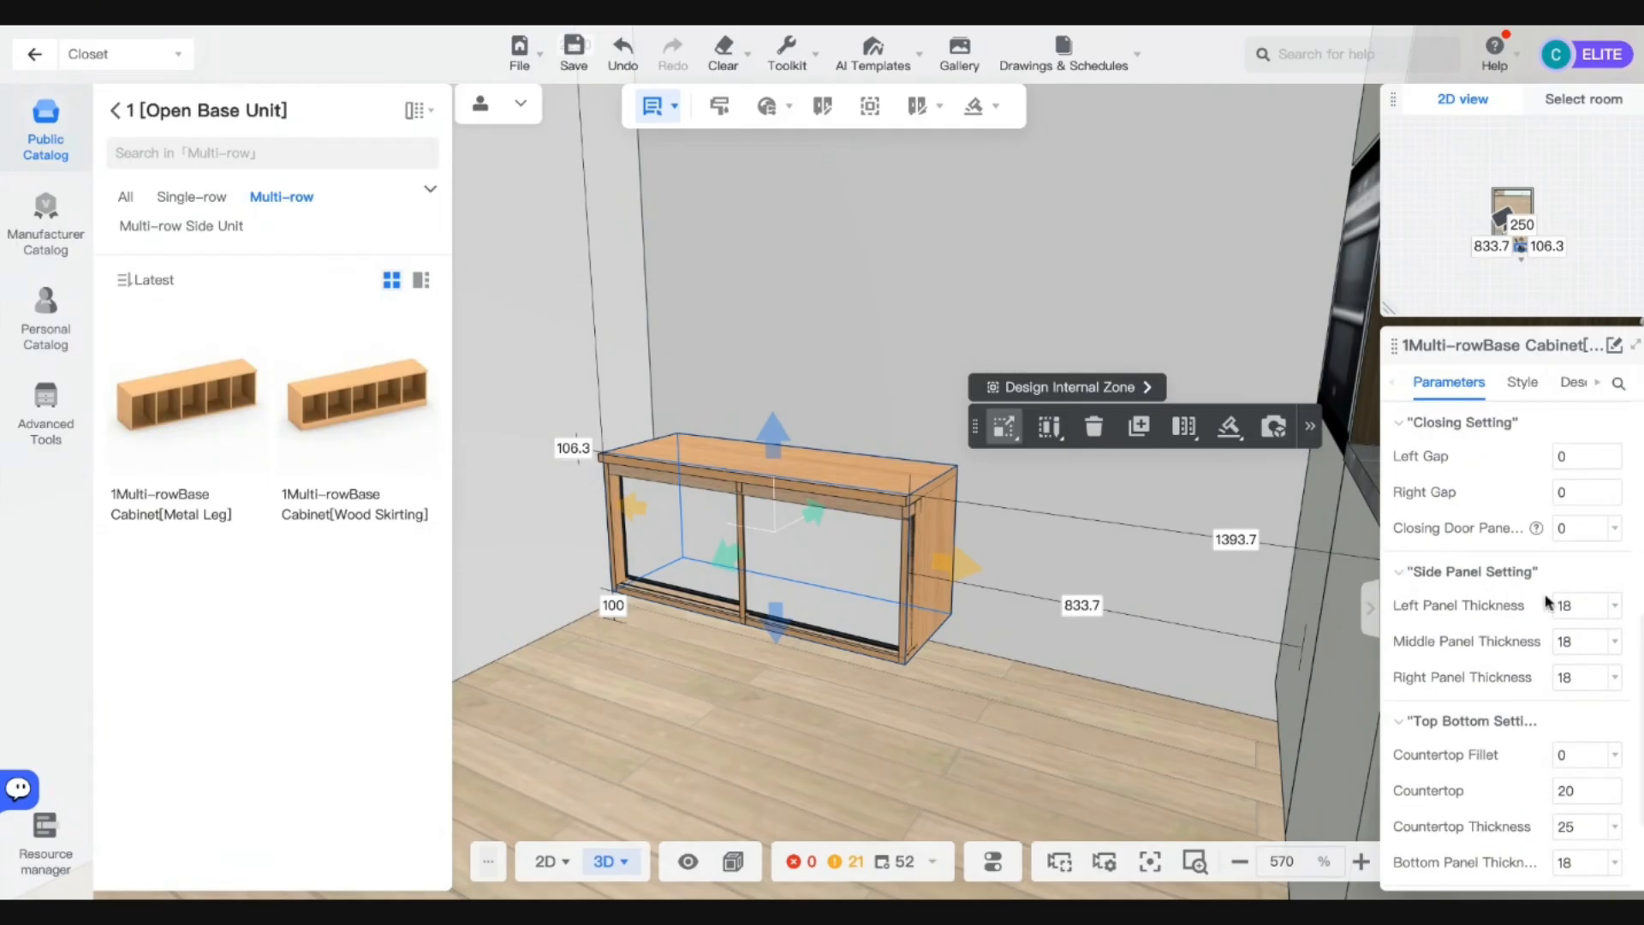
{"action": "scroll", "coordinate": [1557, 656], "scroll_direction": "down", "scroll_amount": 2}
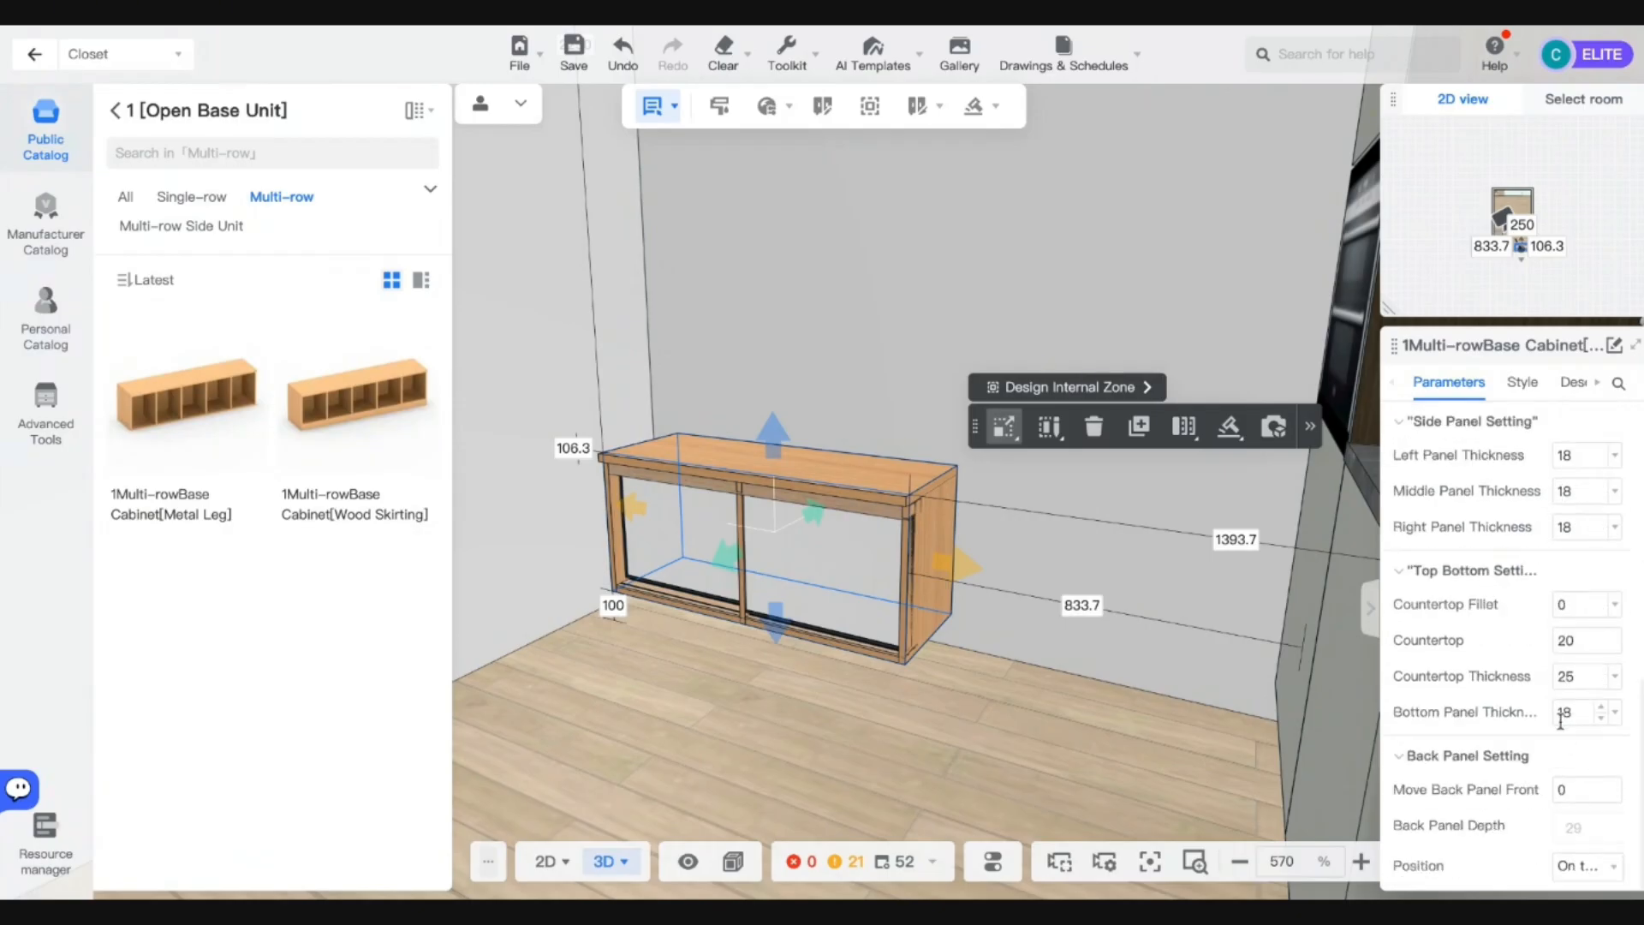
{"action": "scroll", "coordinate": [1550, 779], "scroll_direction": "up", "scroll_amount": 5}
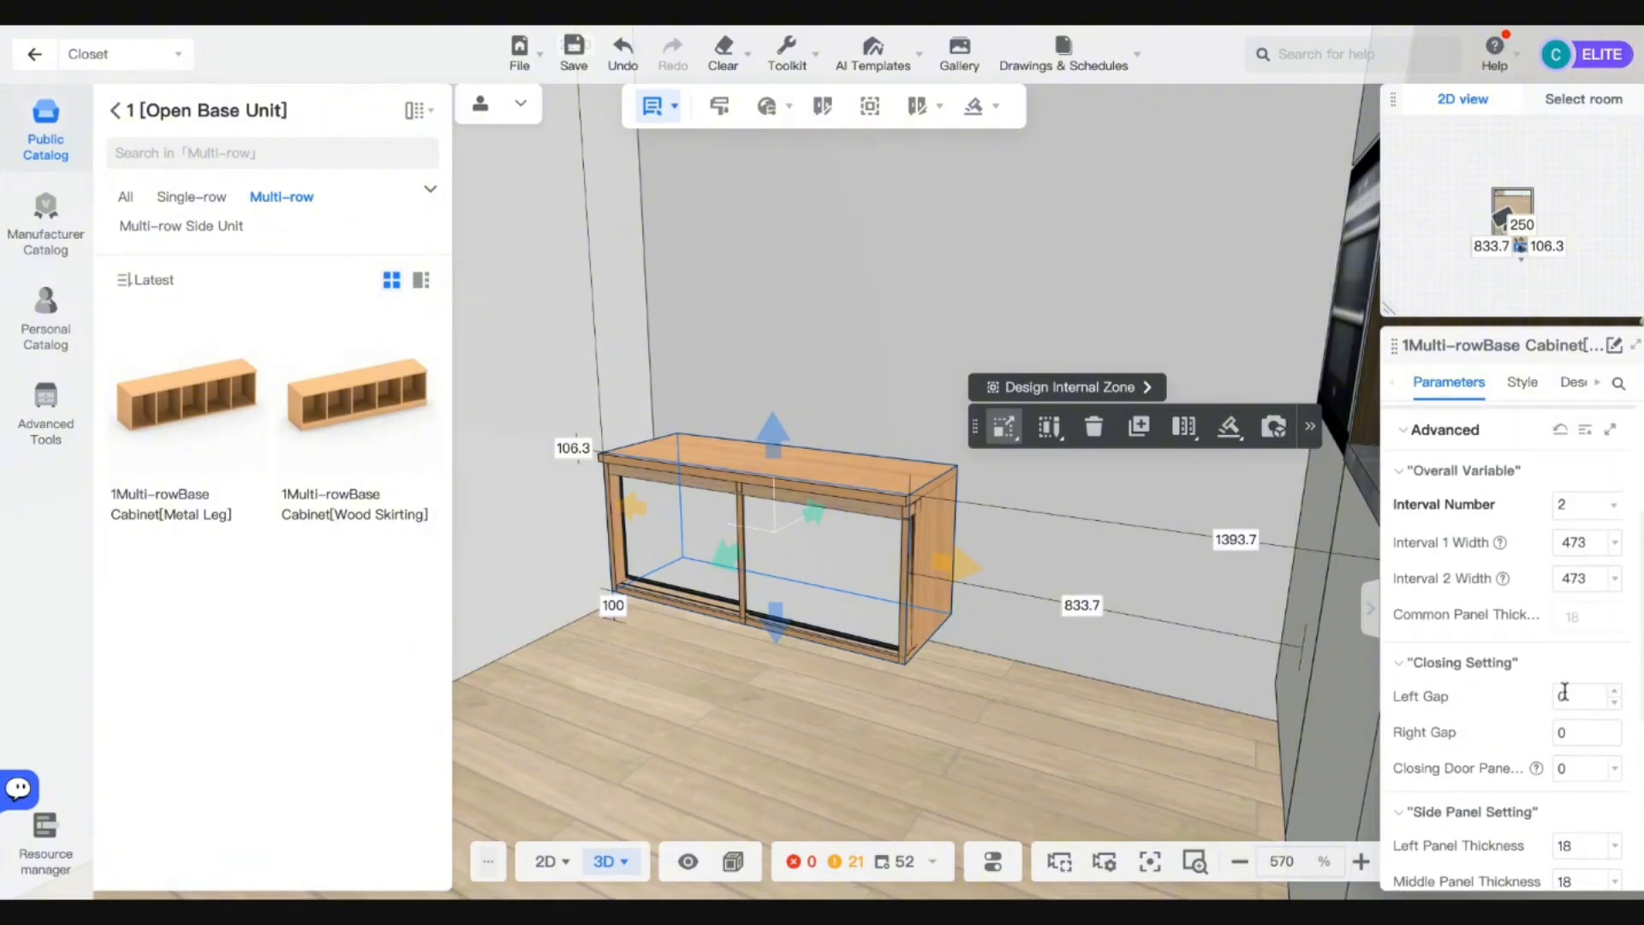
{"action": "scroll", "coordinate": [1564, 691], "scroll_direction": "up", "scroll_amount": 1}
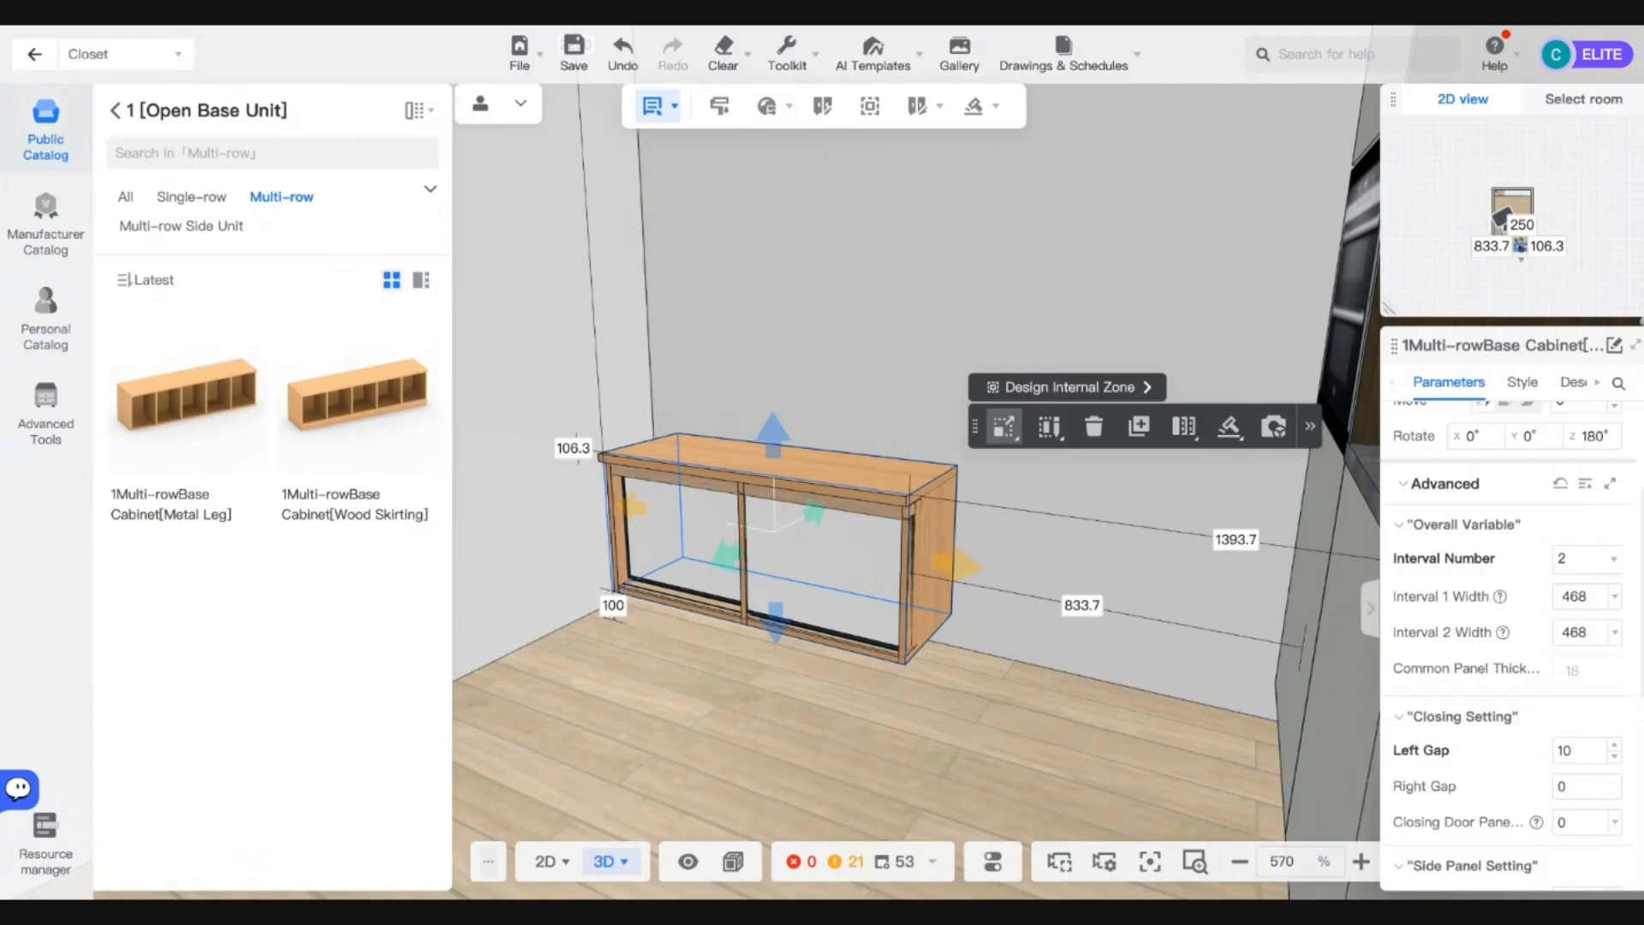
Undo the Left Gap change, set Distance from floor to 0, and revert Closing Door Panel from 20 to 0.
{"action": "key", "text": "ctrl+z"}
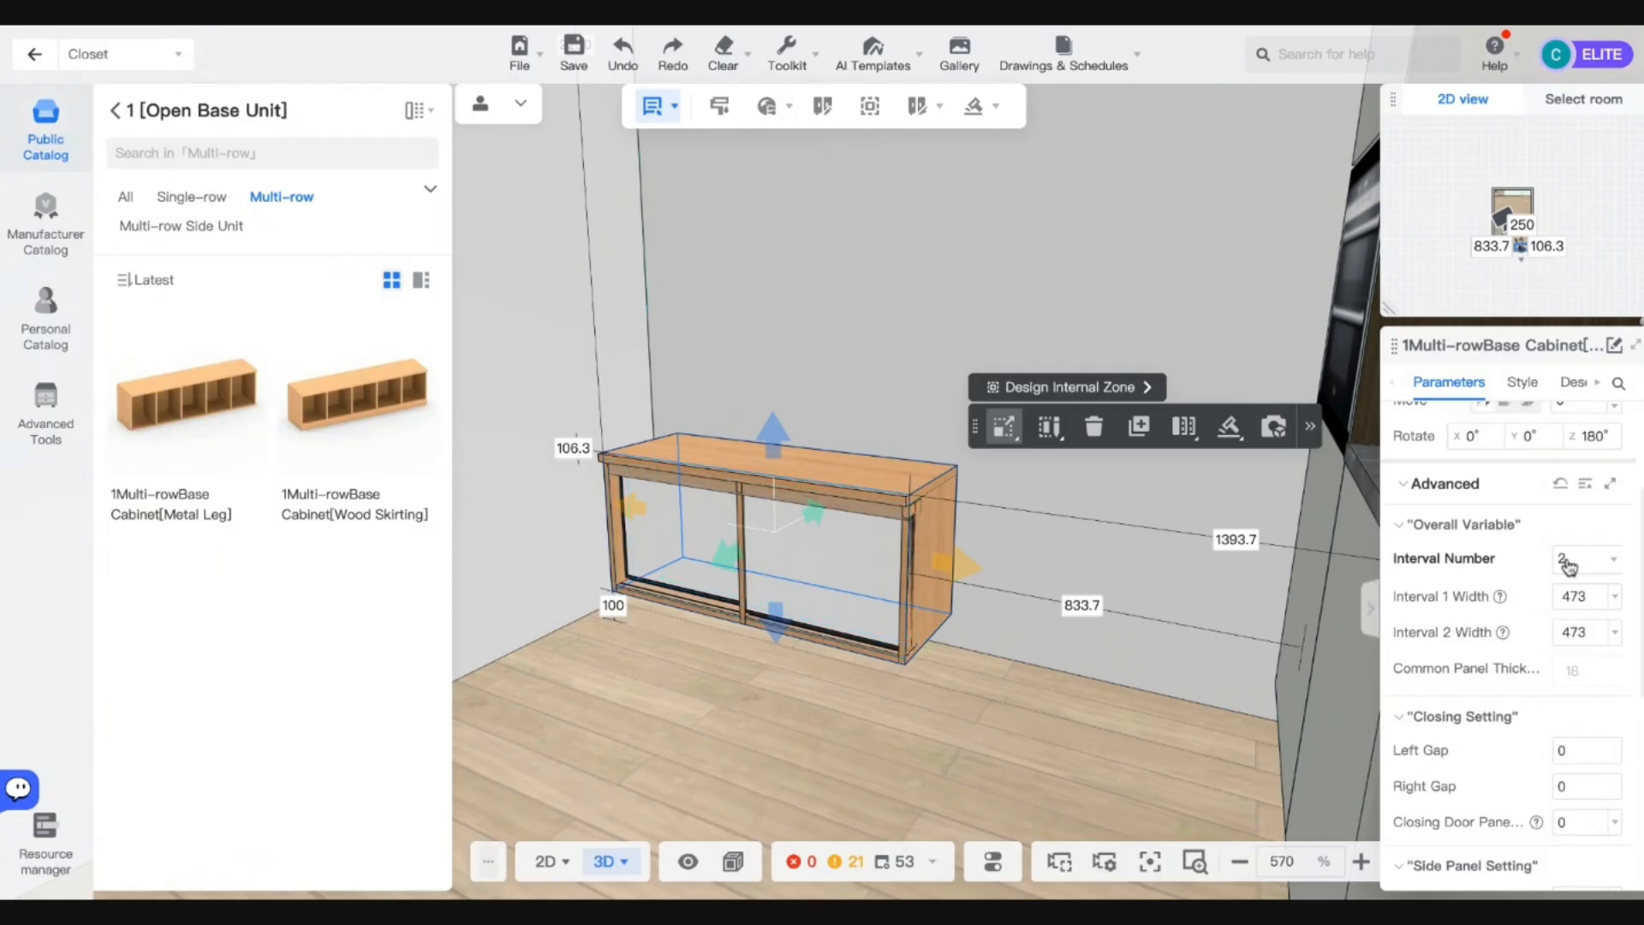
{"action": "scroll", "coordinate": [1563, 562], "scroll_direction": "up", "scroll_amount": 3}
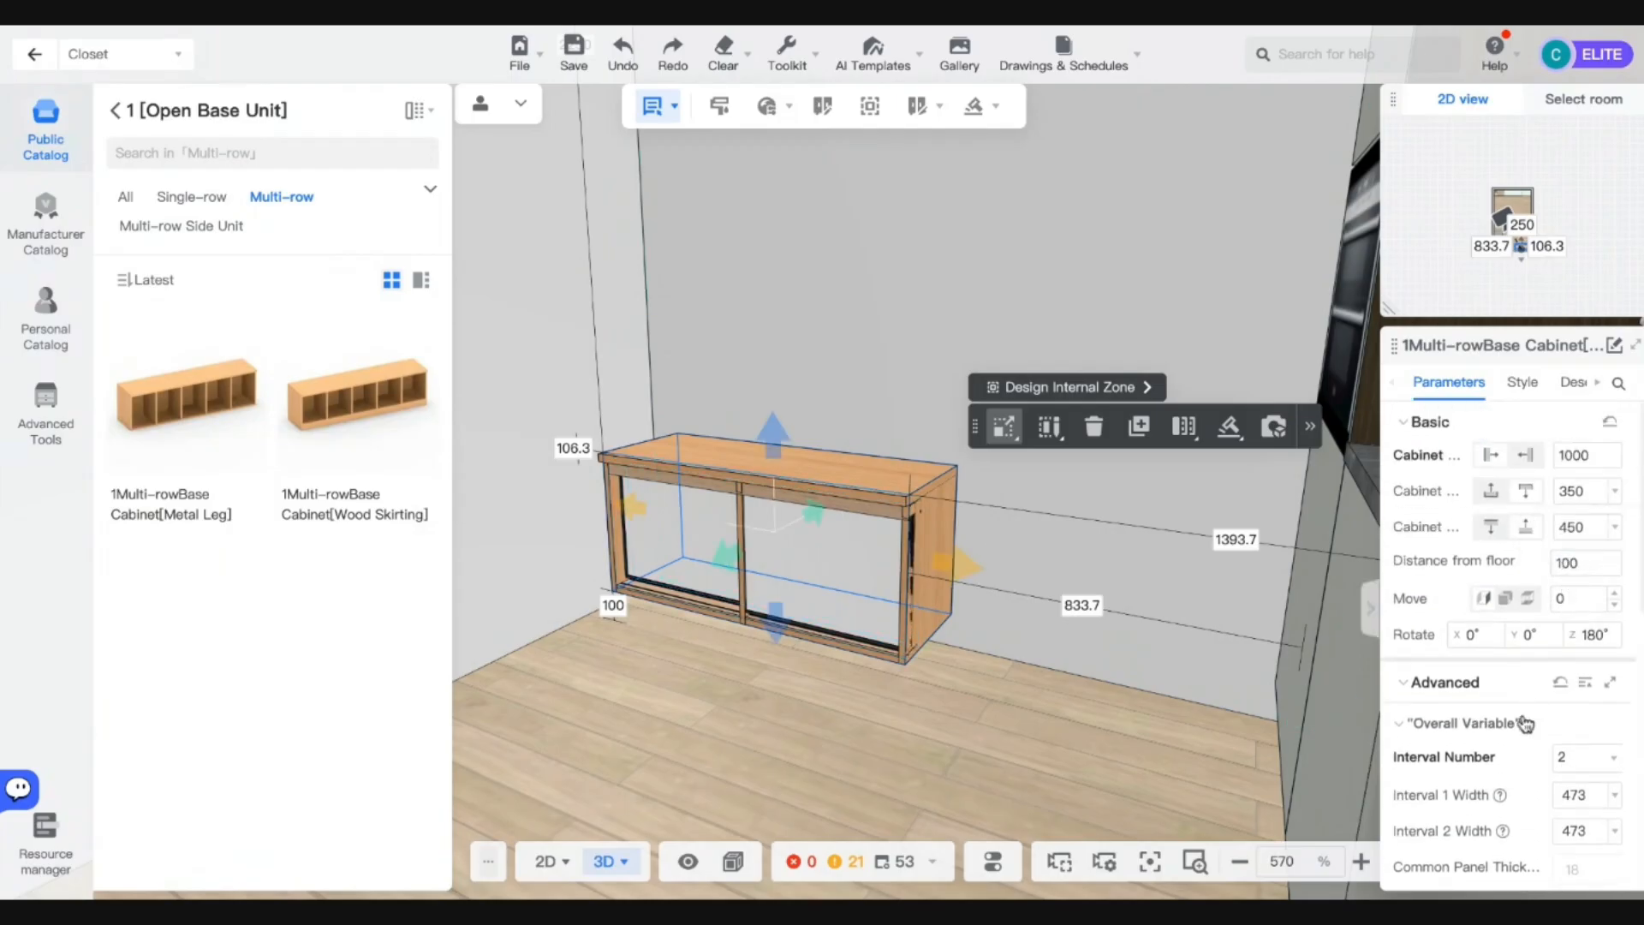
{"action": "type", "text": "0"}
{"action": "key", "text": "Return"}
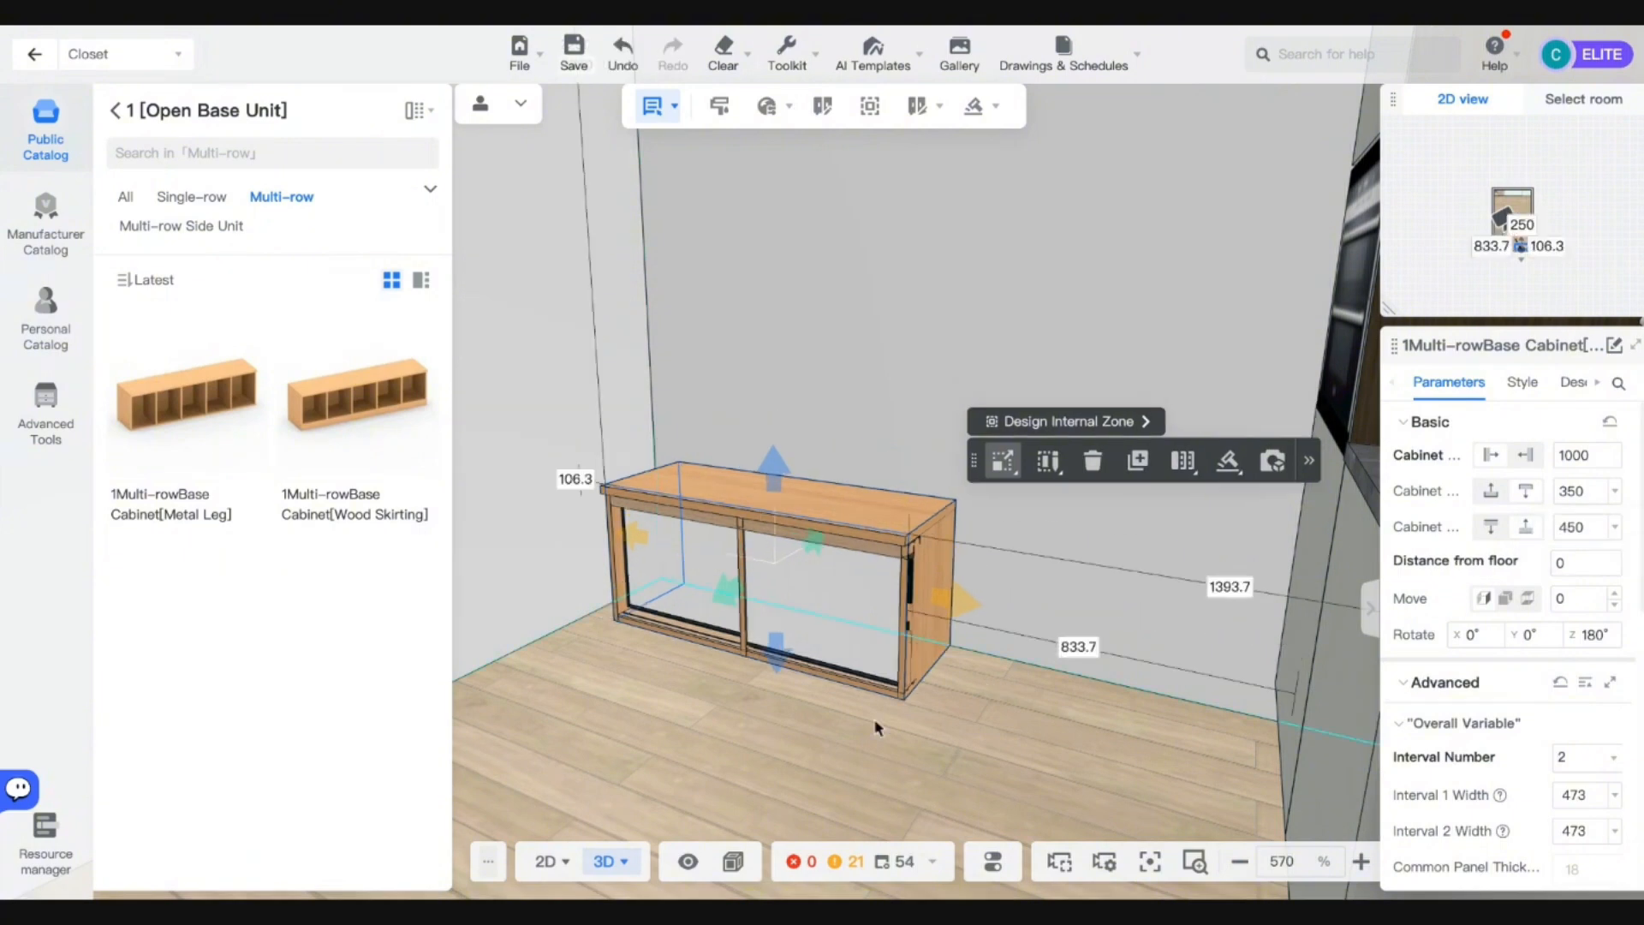
{"action": "scroll", "coordinate": [1505, 779], "scroll_direction": "down", "scroll_amount": 4}
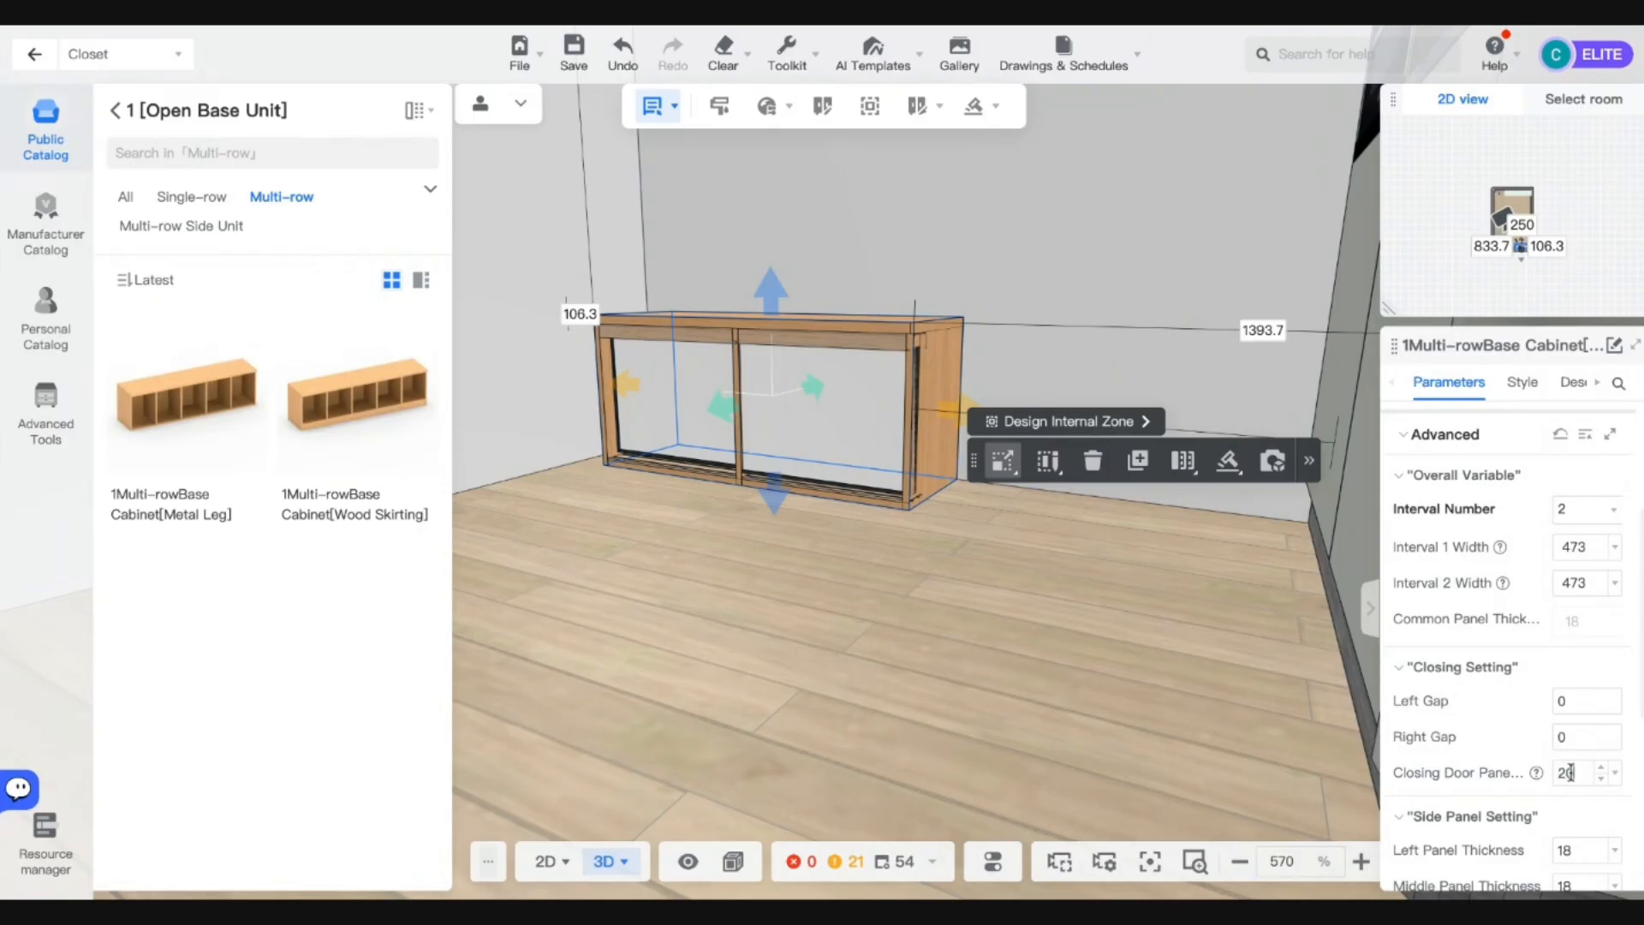
{"action": "key", "text": "Return"}
{"action": "scroll", "coordinate": [915, 462], "scroll_direction": "up", "scroll_amount": 5}
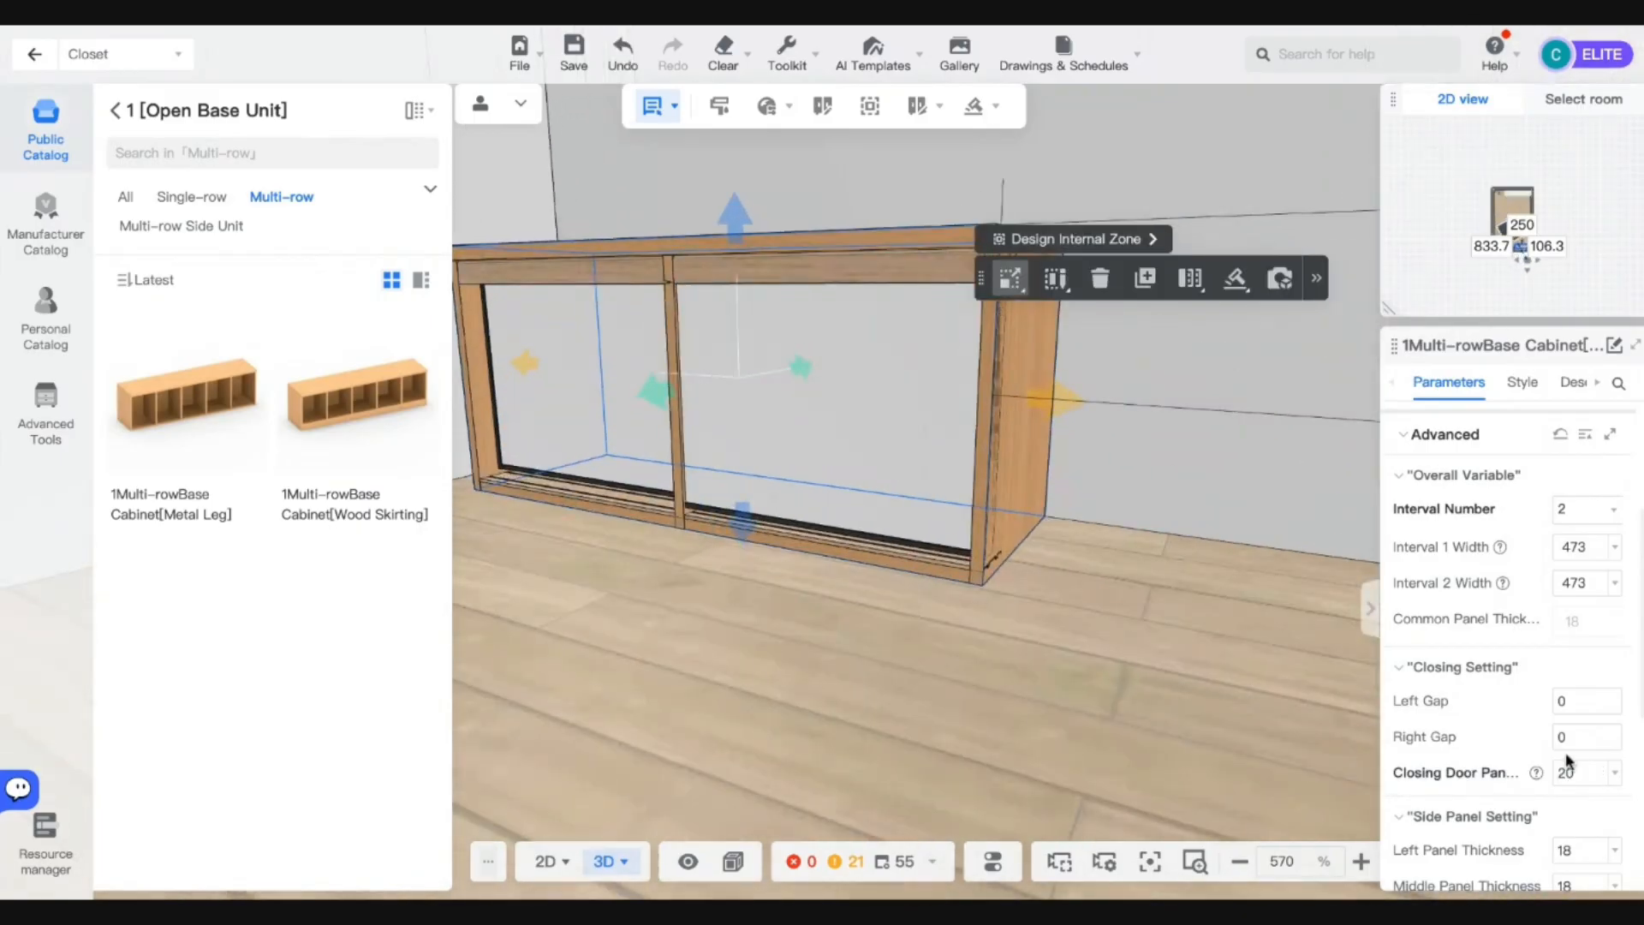
{"action": "type", "text": "0"}
{"action": "key", "text": "Return"}
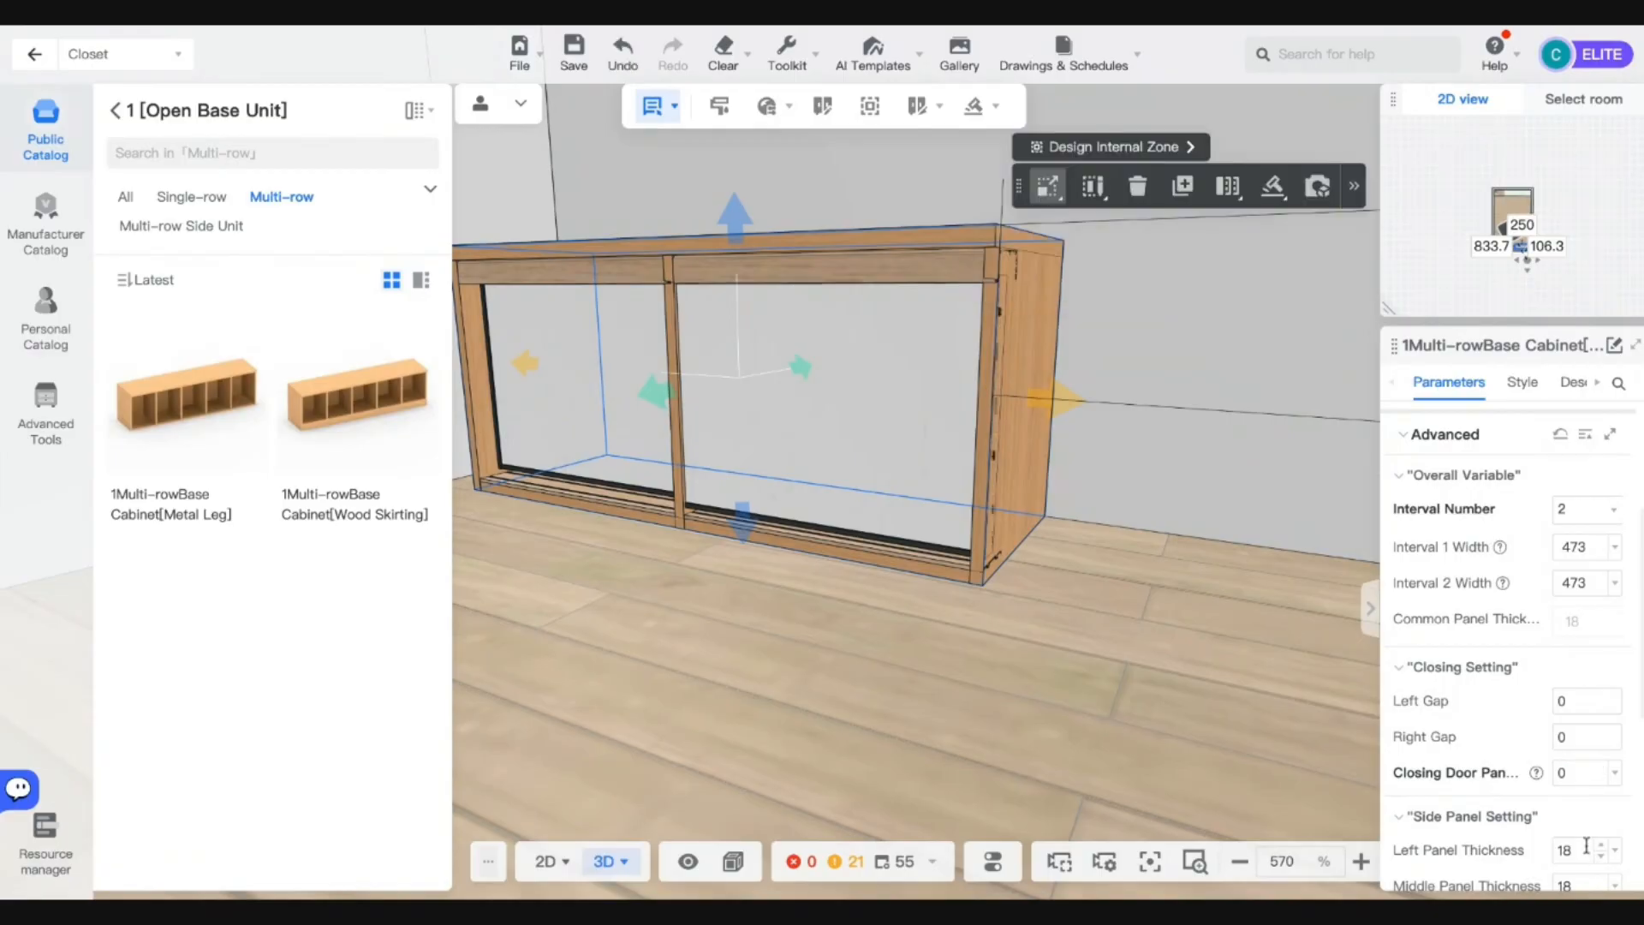
Try a left panel thickness of 100, then select the cabinet's right side panel.
{"action": "left_click", "coordinate": [1568, 848]}
{"action": "type", "text": "100"}
{"action": "key", "text": "Return"}
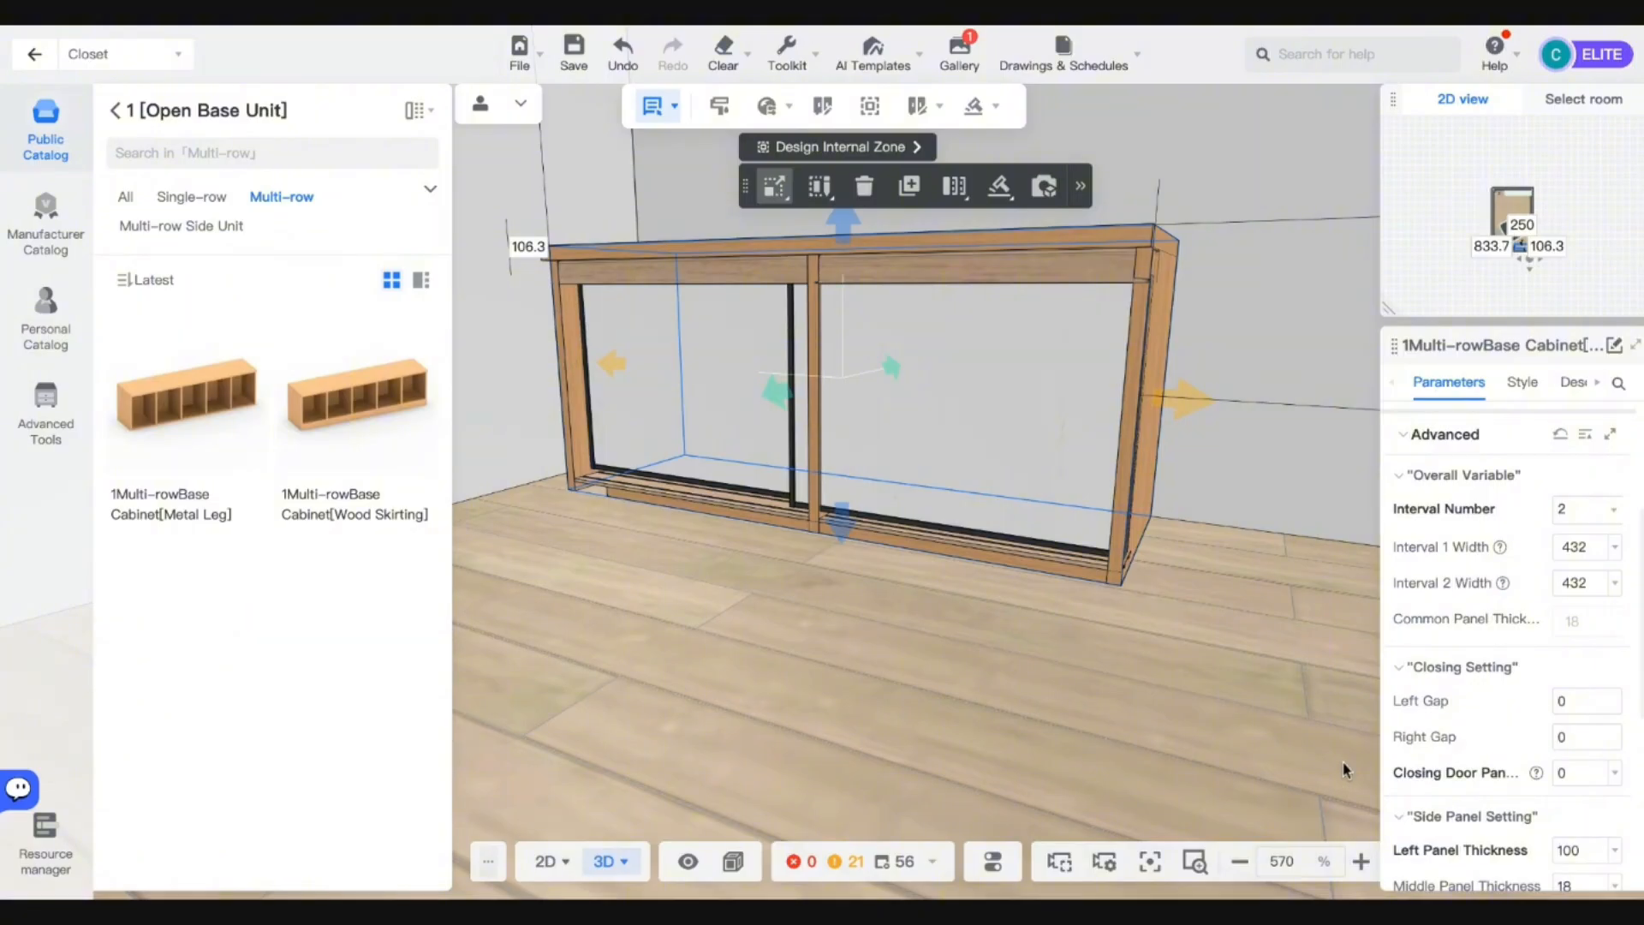
{"action": "scroll", "coordinate": [1297, 757], "scroll_direction": "down", "scroll_amount": 3}
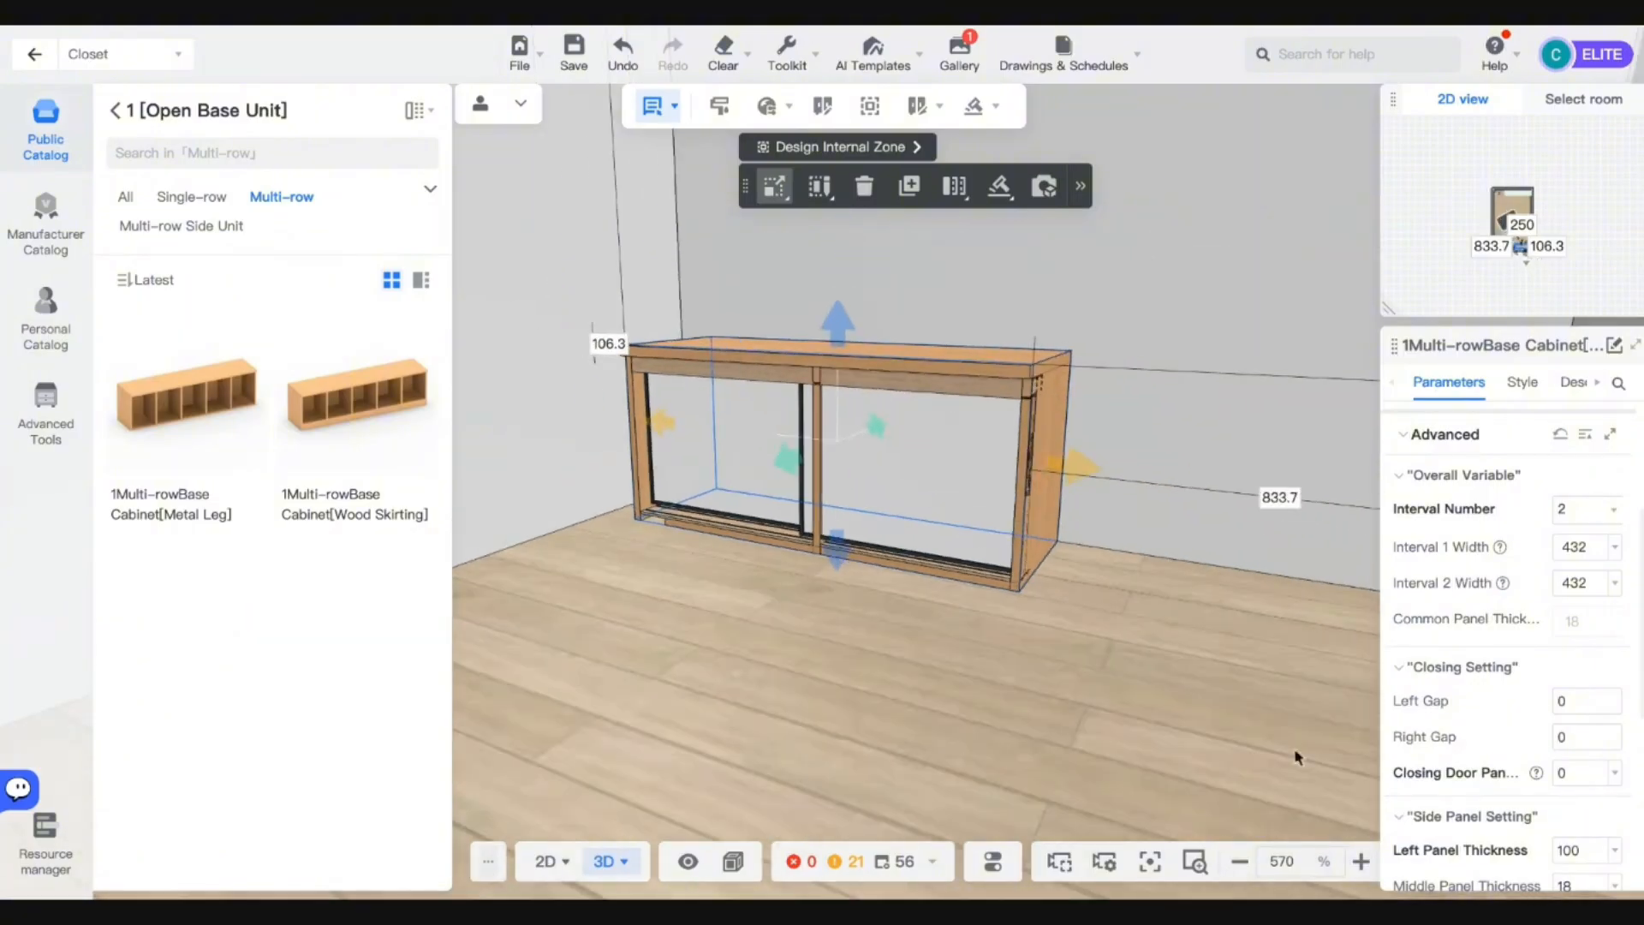
{"action": "mouse_move", "coordinate": [771, 743]}
{"action": "left_mouse_down"}
{"action": "mouse_move", "coordinate": [932, 731]}
{"action": "mouse_move", "coordinate": [794, 742]}
{"action": "left_mouse_up"}
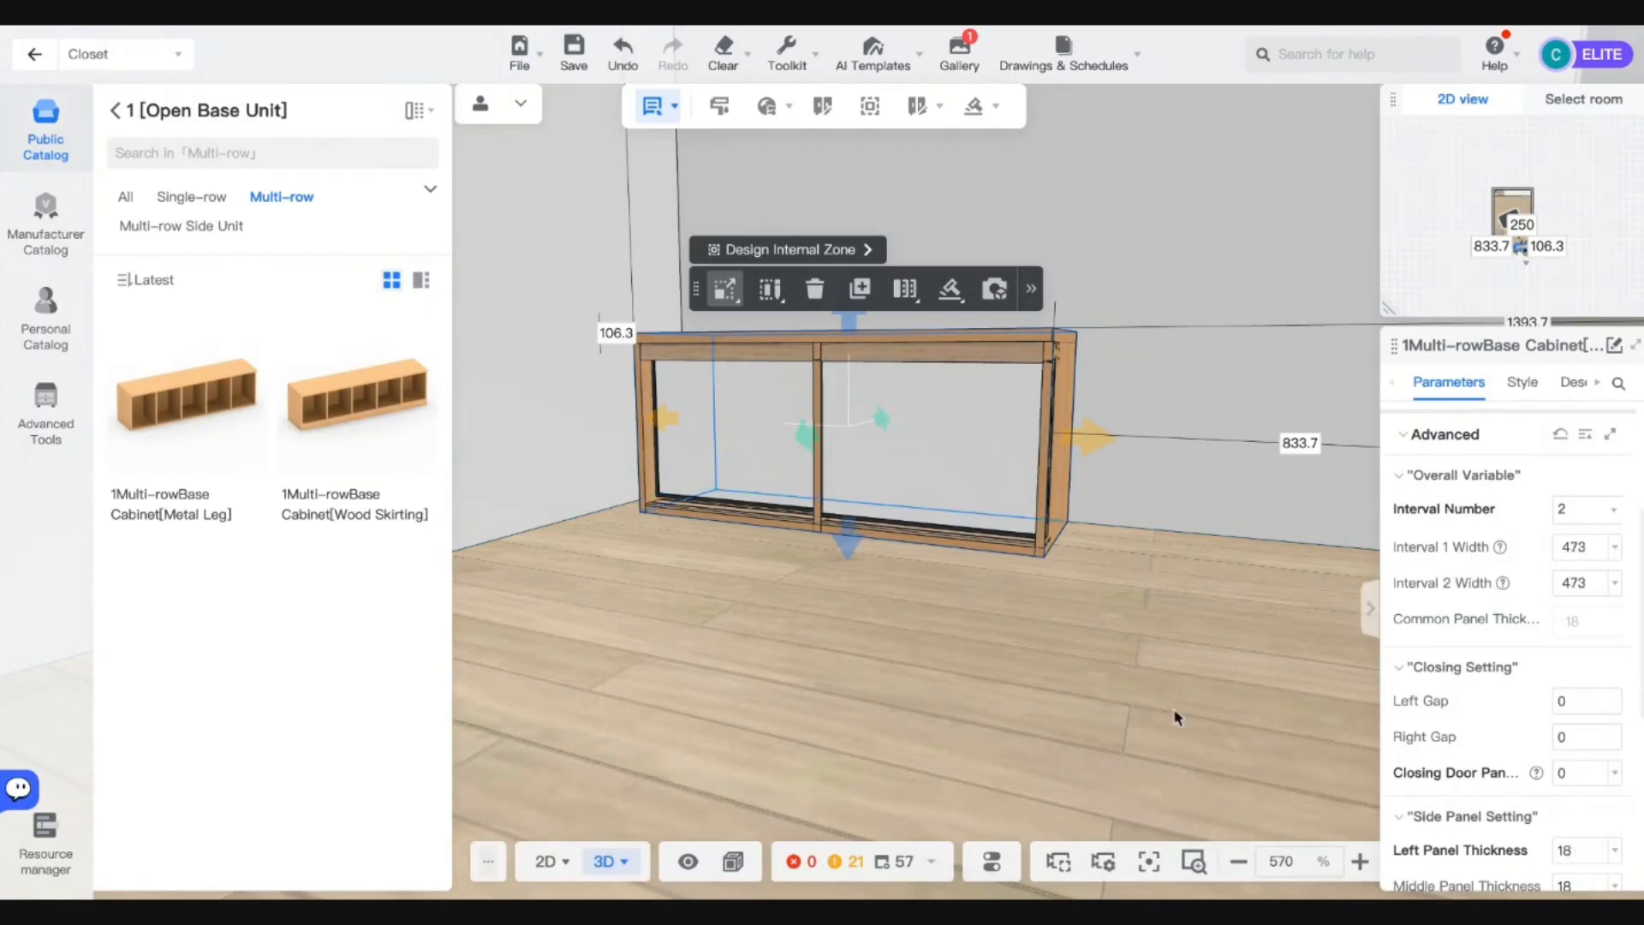
{"action": "scroll", "coordinate": [1505, 785], "scroll_direction": "down", "scroll_amount": 2}
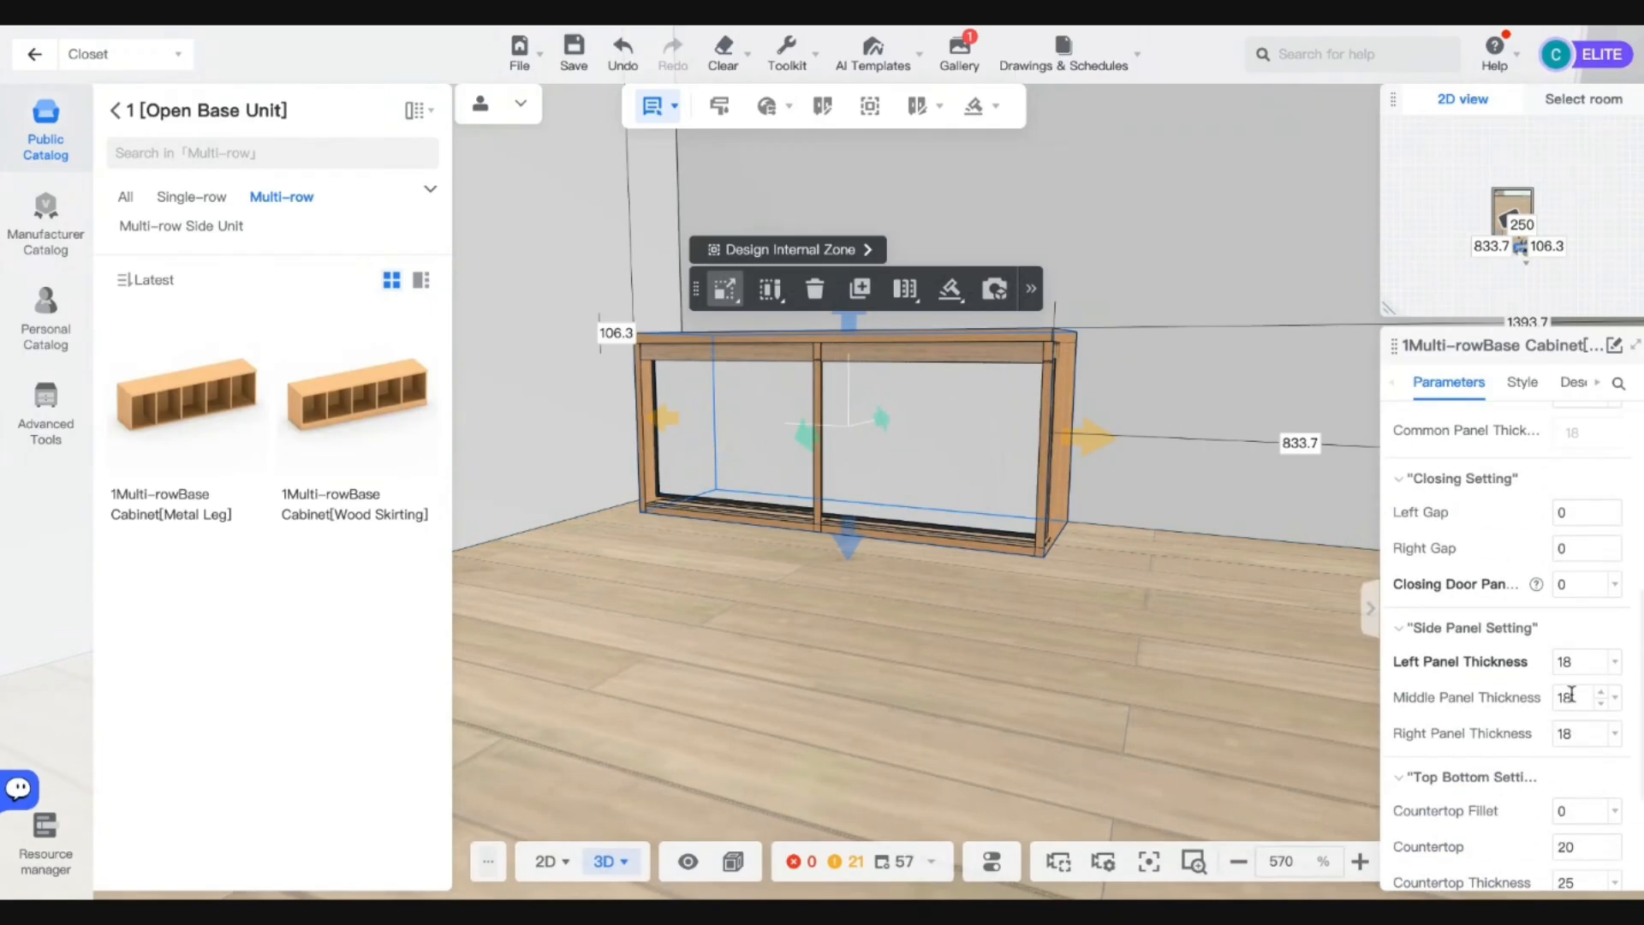
{"action": "scroll", "coordinate": [1572, 695], "scroll_direction": "down", "scroll_amount": 1}
{"action": "scroll", "coordinate": [1571, 768], "scroll_direction": "down", "scroll_amount": 1}
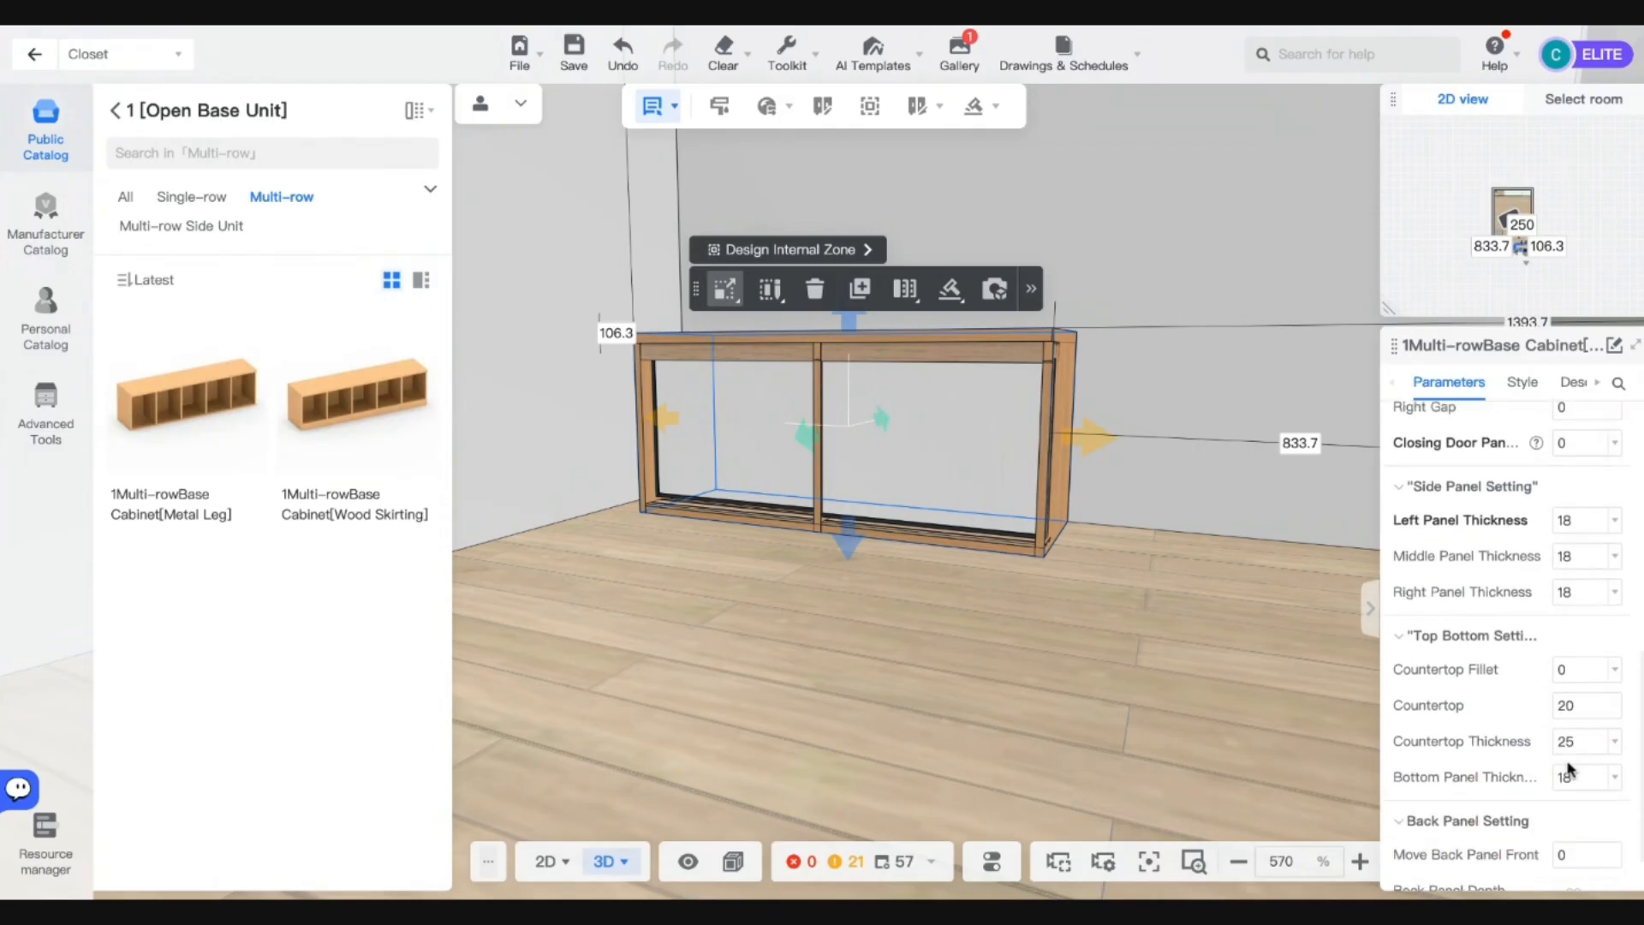
{"action": "left_click", "coordinate": [1056, 471]}
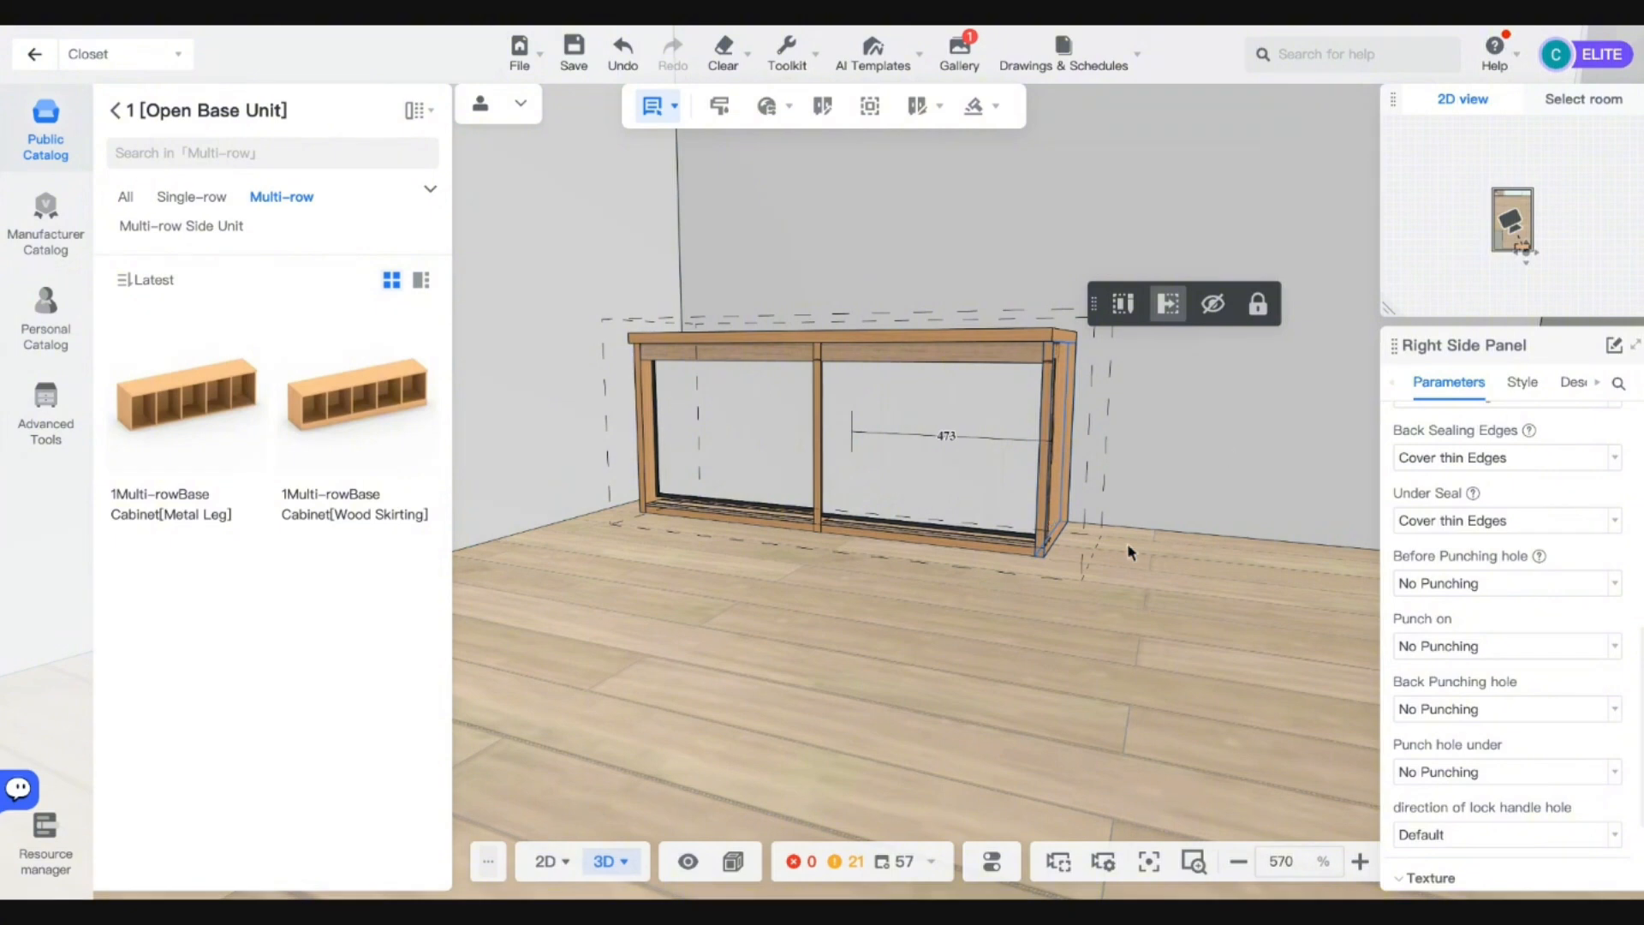
Switch to part selection and inspect the middle divider and the mesa countertop.
{"action": "scroll", "coordinate": [1535, 501], "scroll_direction": "up", "scroll_amount": 7}
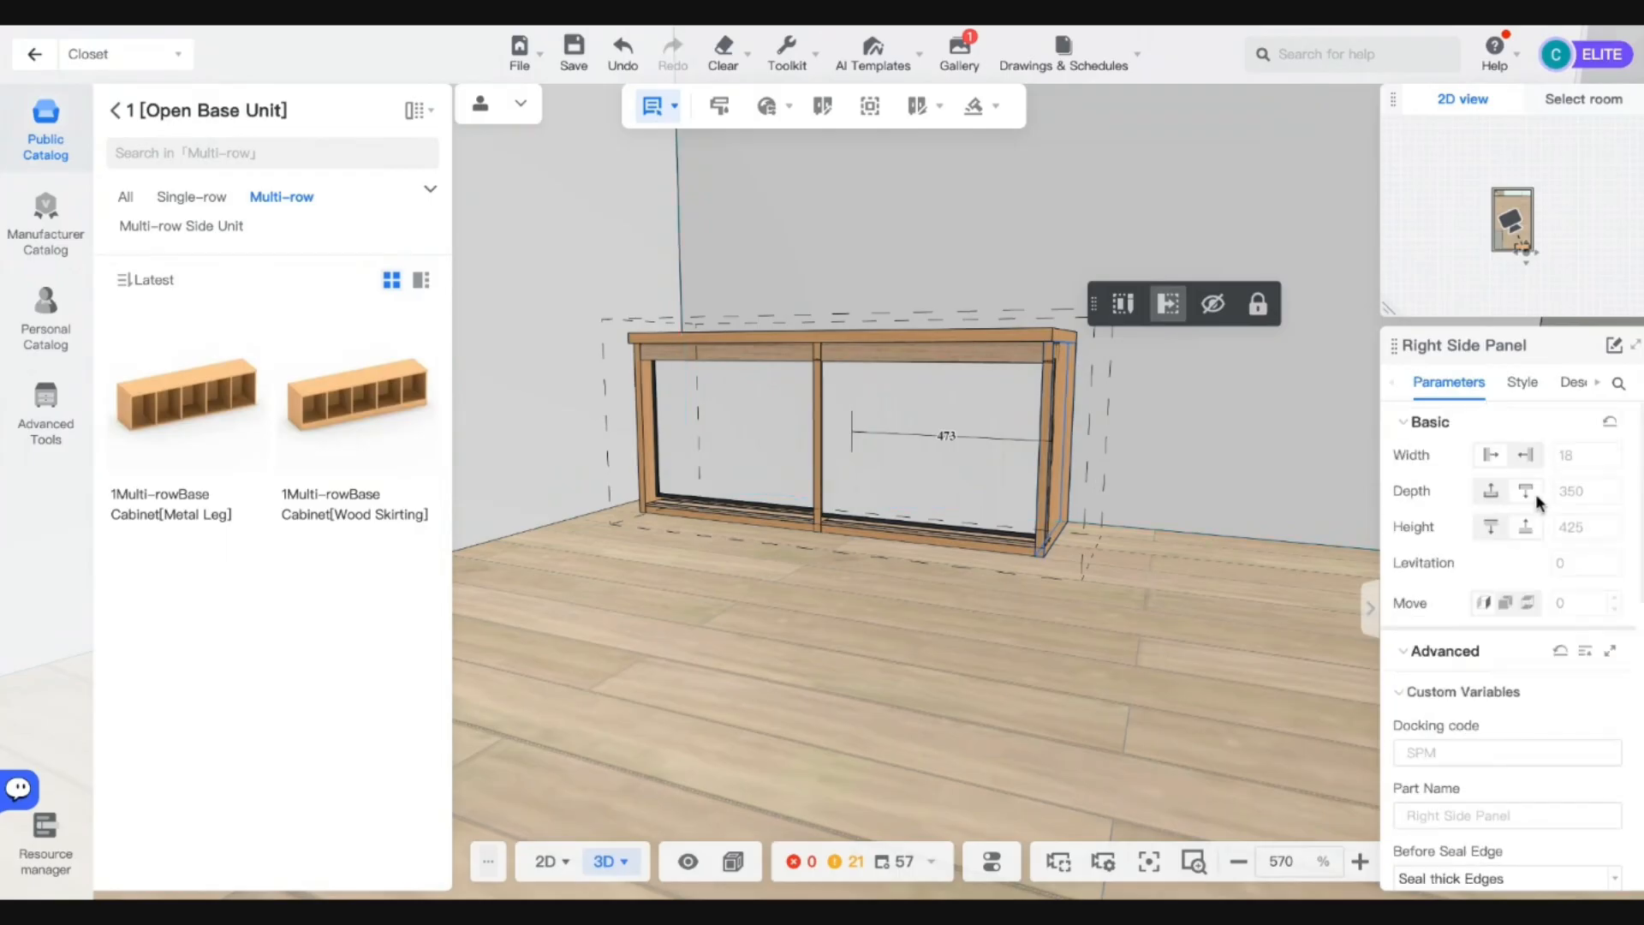
{"action": "left_click", "coordinate": [675, 105]}
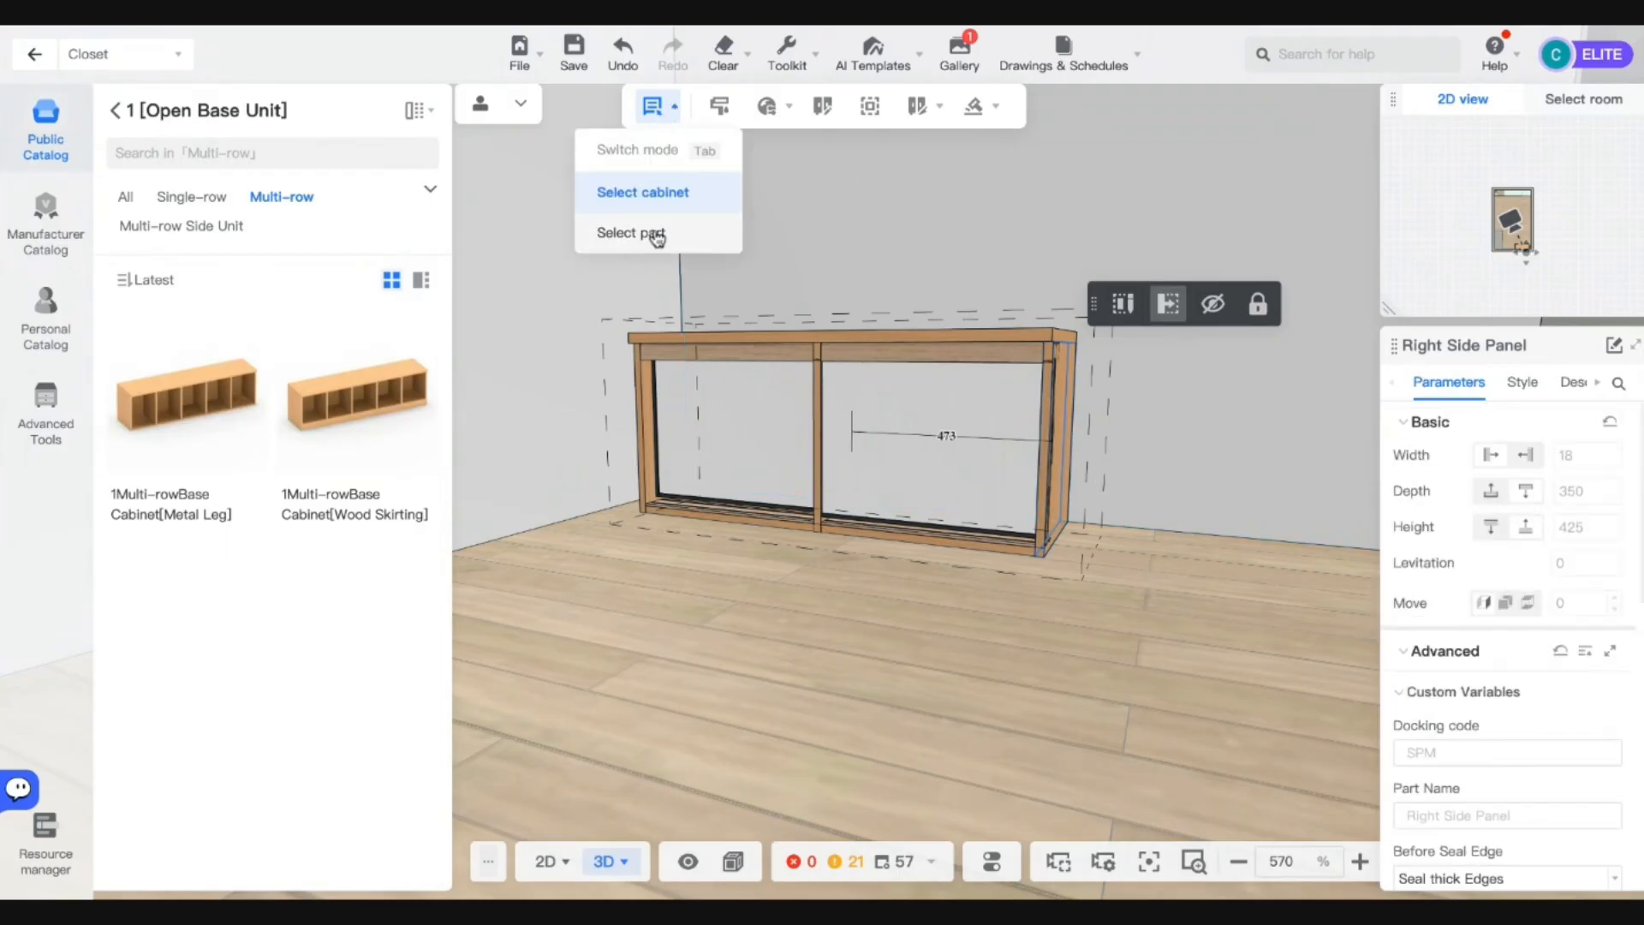
{"action": "left_click", "coordinate": [654, 231]}
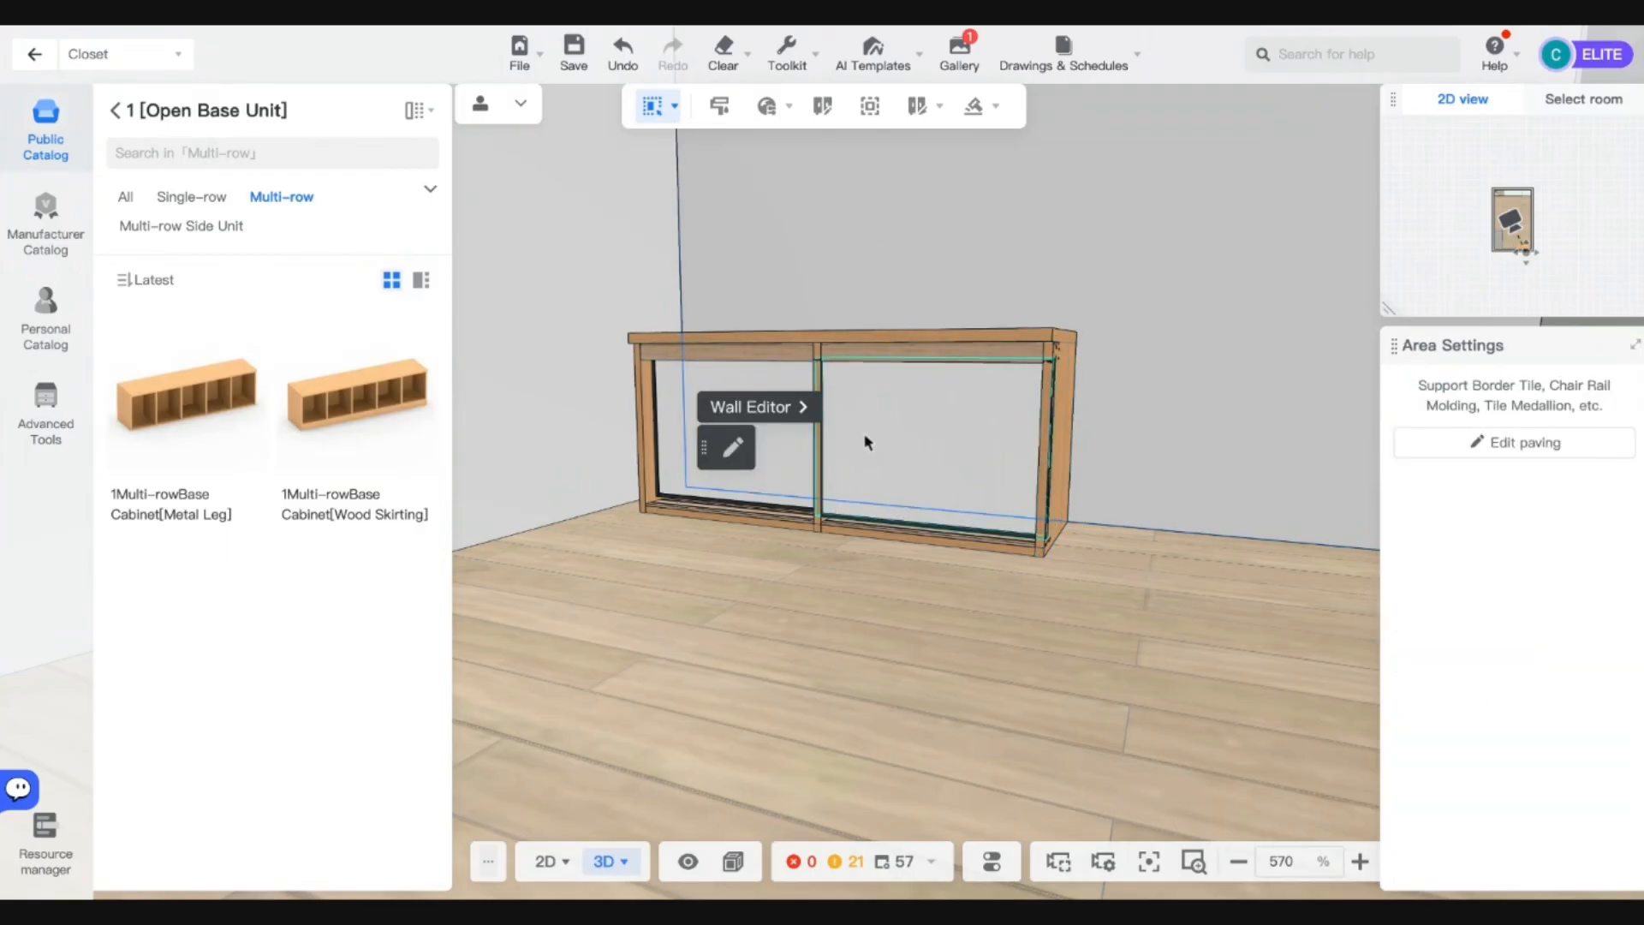
{"action": "left_click", "coordinate": [816, 458]}
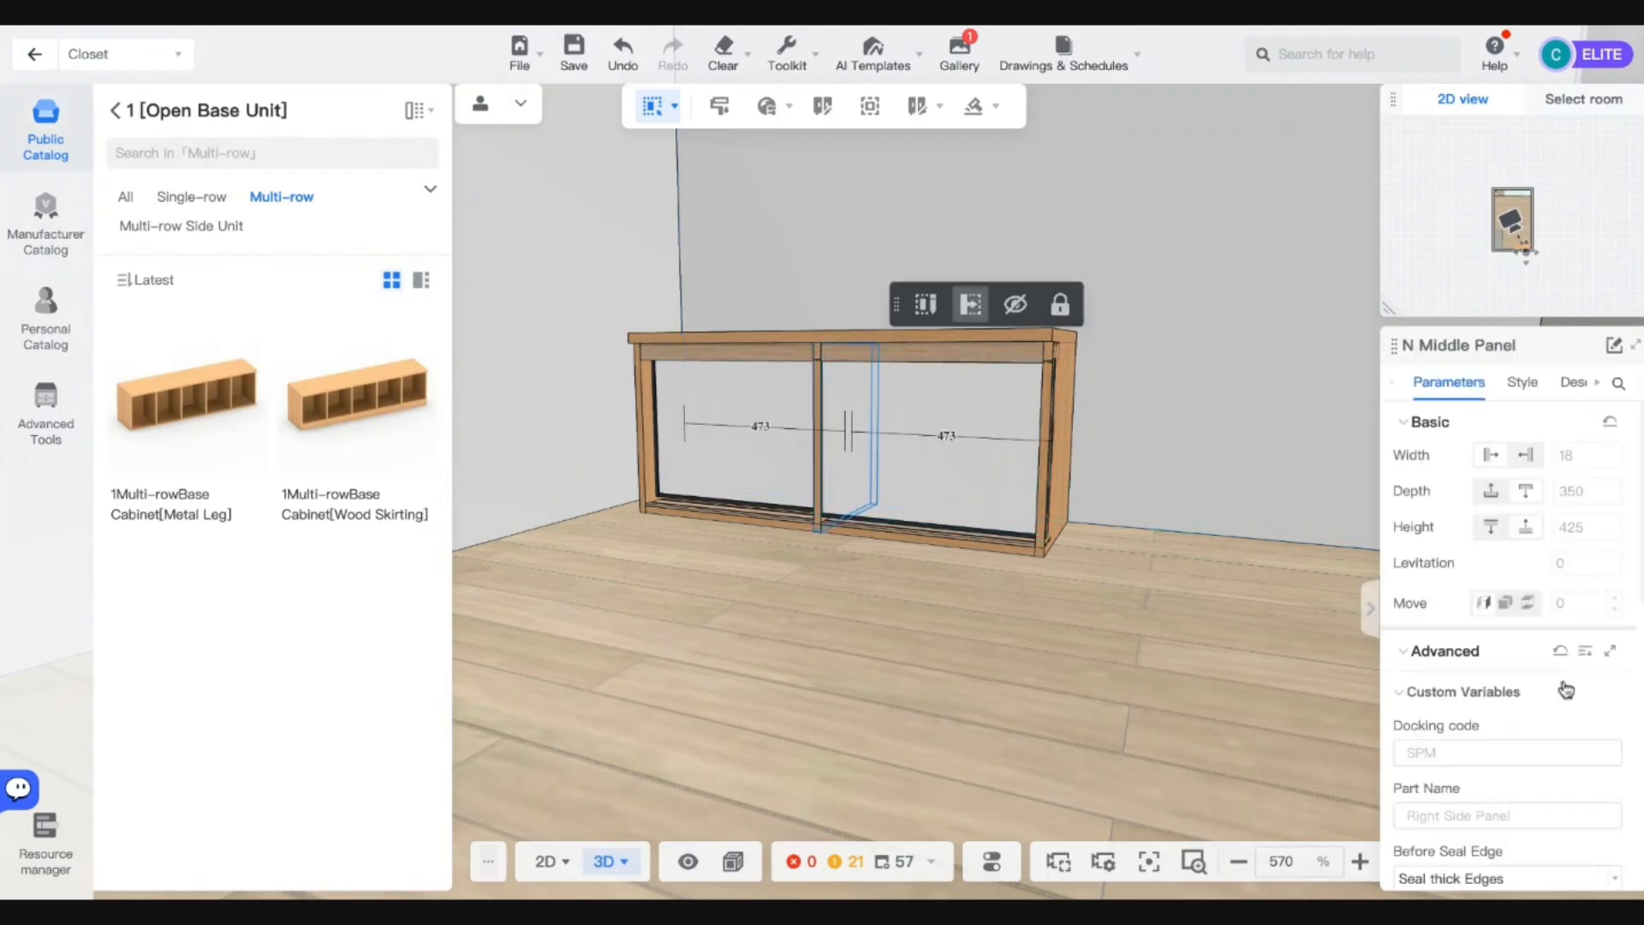
{"action": "scroll", "coordinate": [1564, 683], "scroll_direction": "down", "scroll_amount": 8}
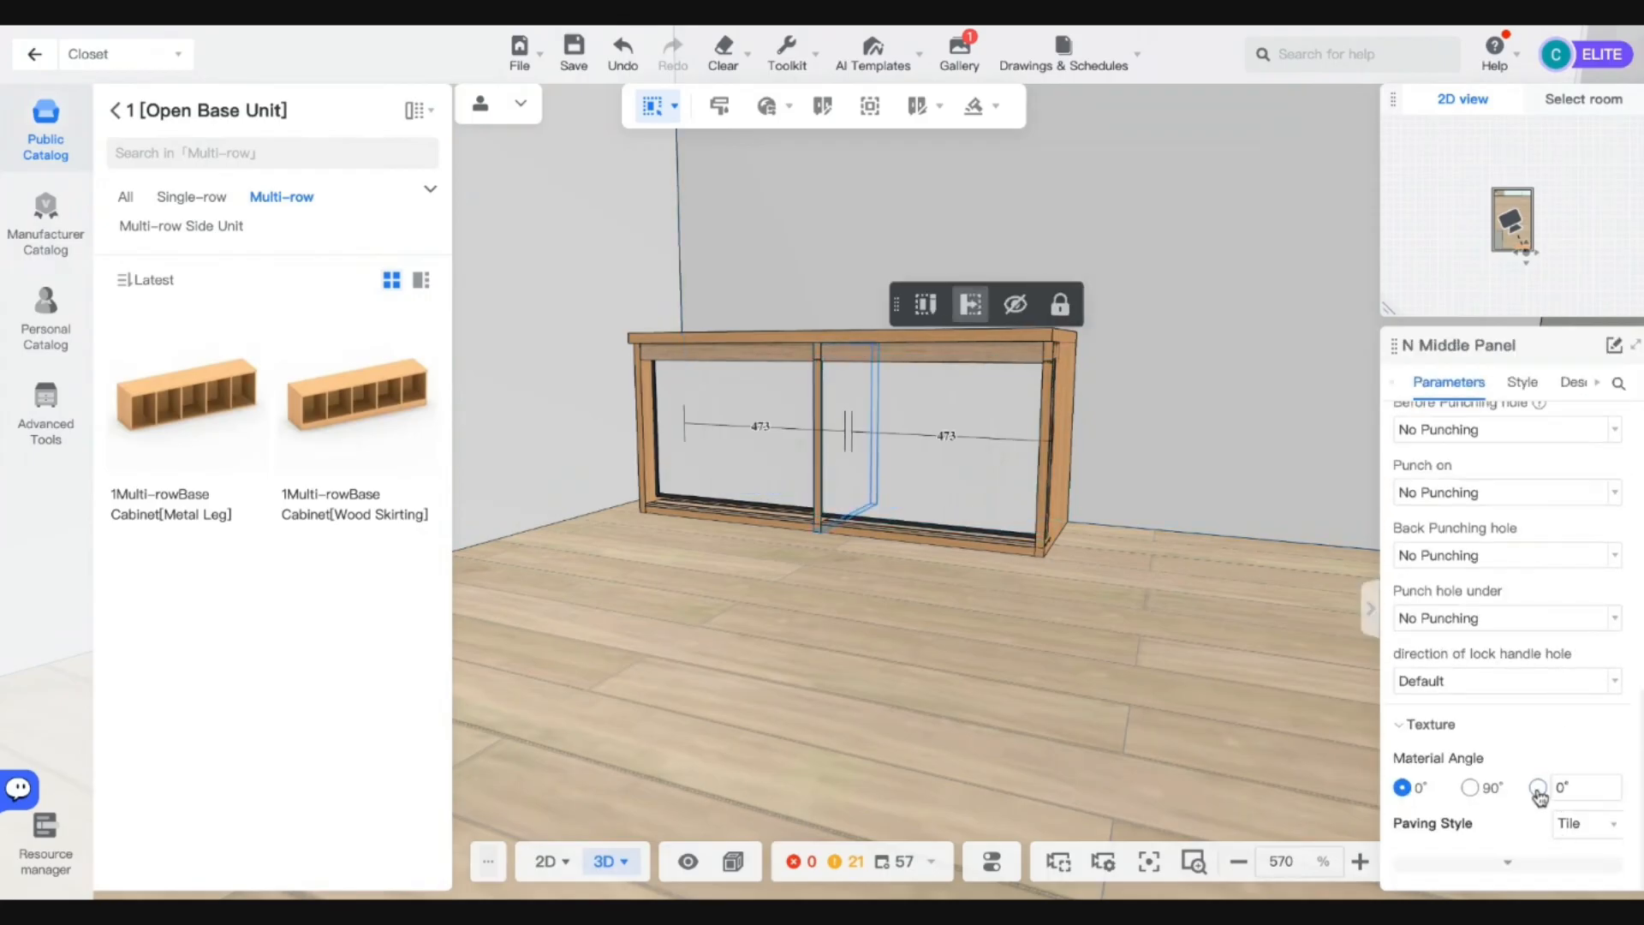
{"action": "scroll", "coordinate": [1481, 686], "scroll_direction": "up", "scroll_amount": 6}
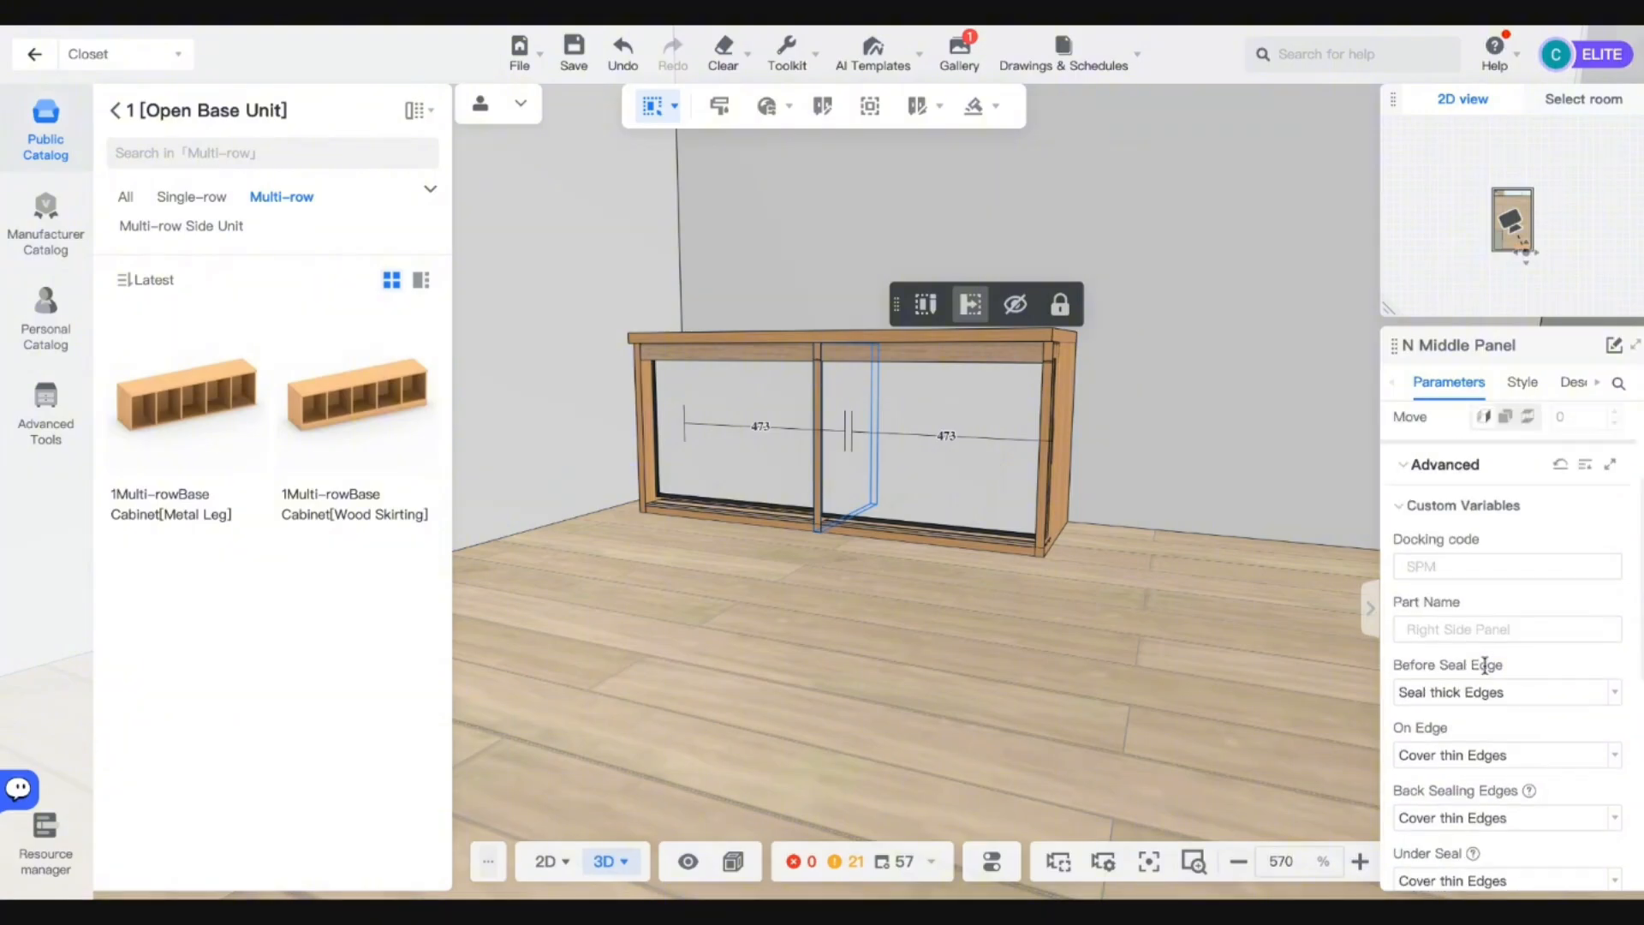
{"action": "scroll", "coordinate": [1465, 602], "scroll_direction": "up", "scroll_amount": 2}
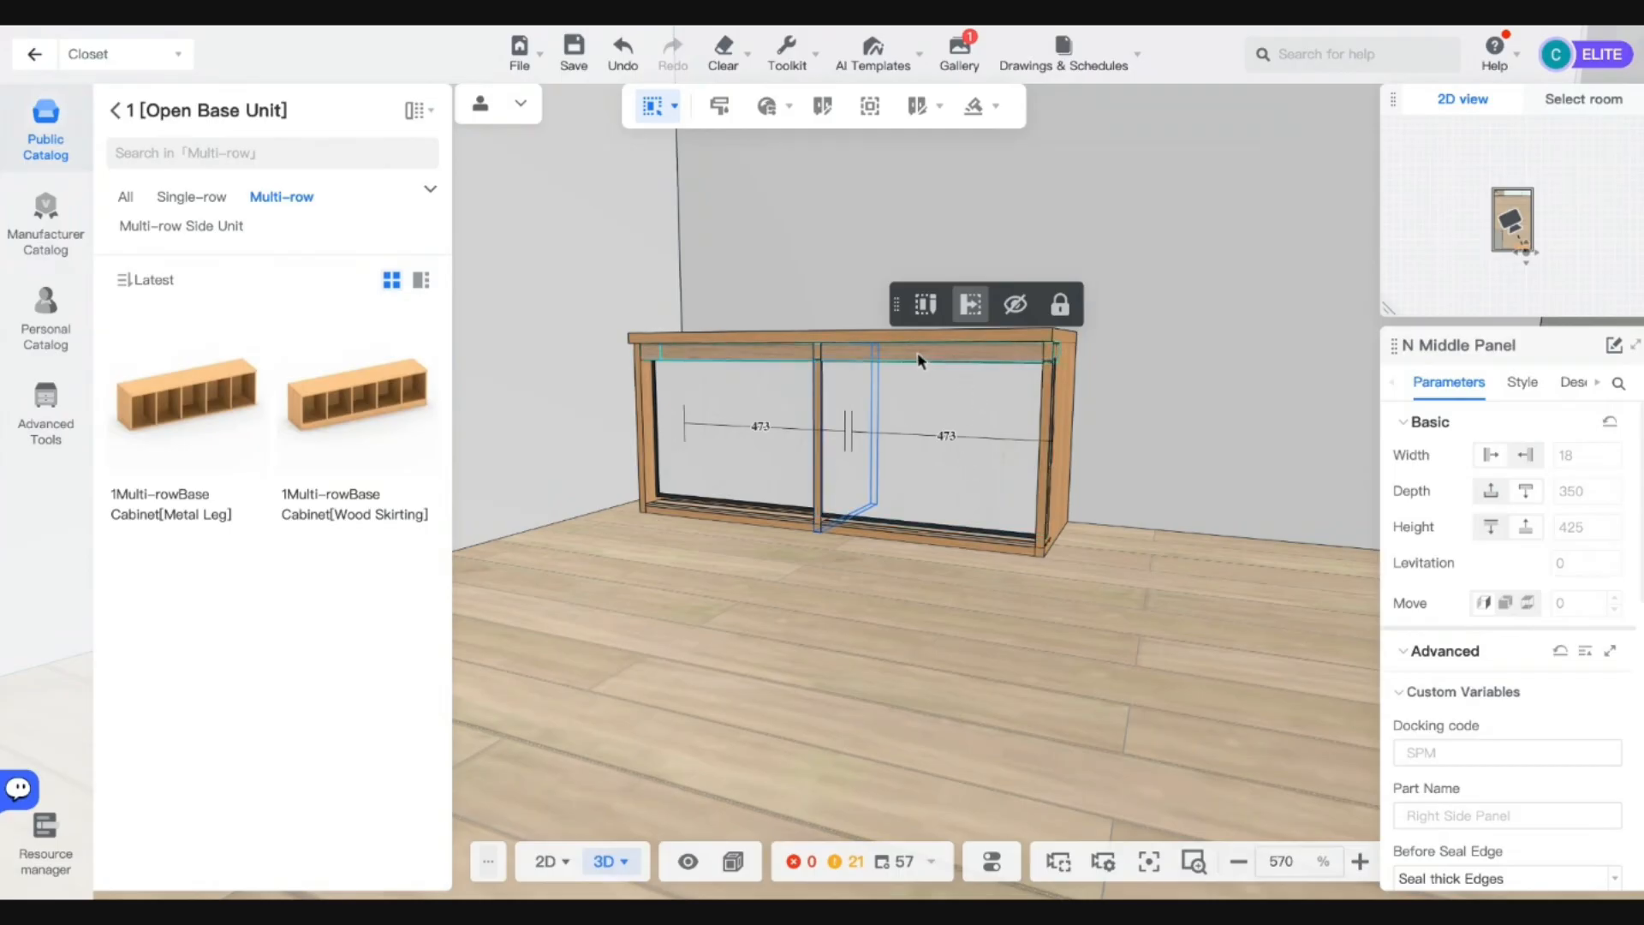
{"action": "left_click", "coordinate": [115, 112]}
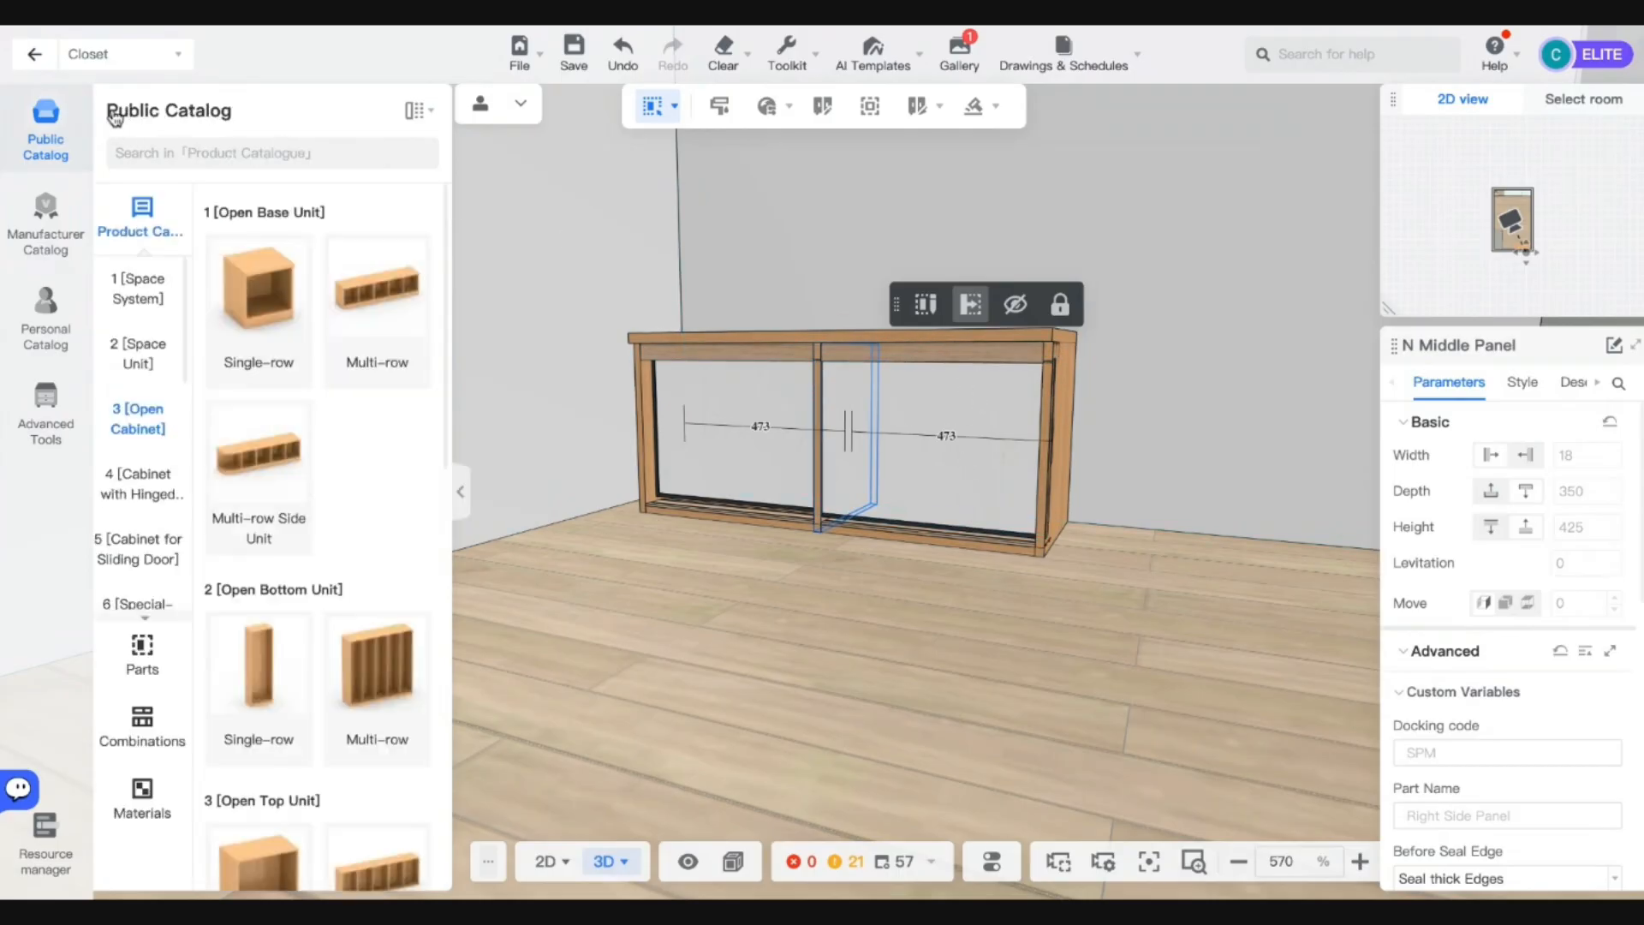
{"action": "left_click", "coordinate": [852, 336]}
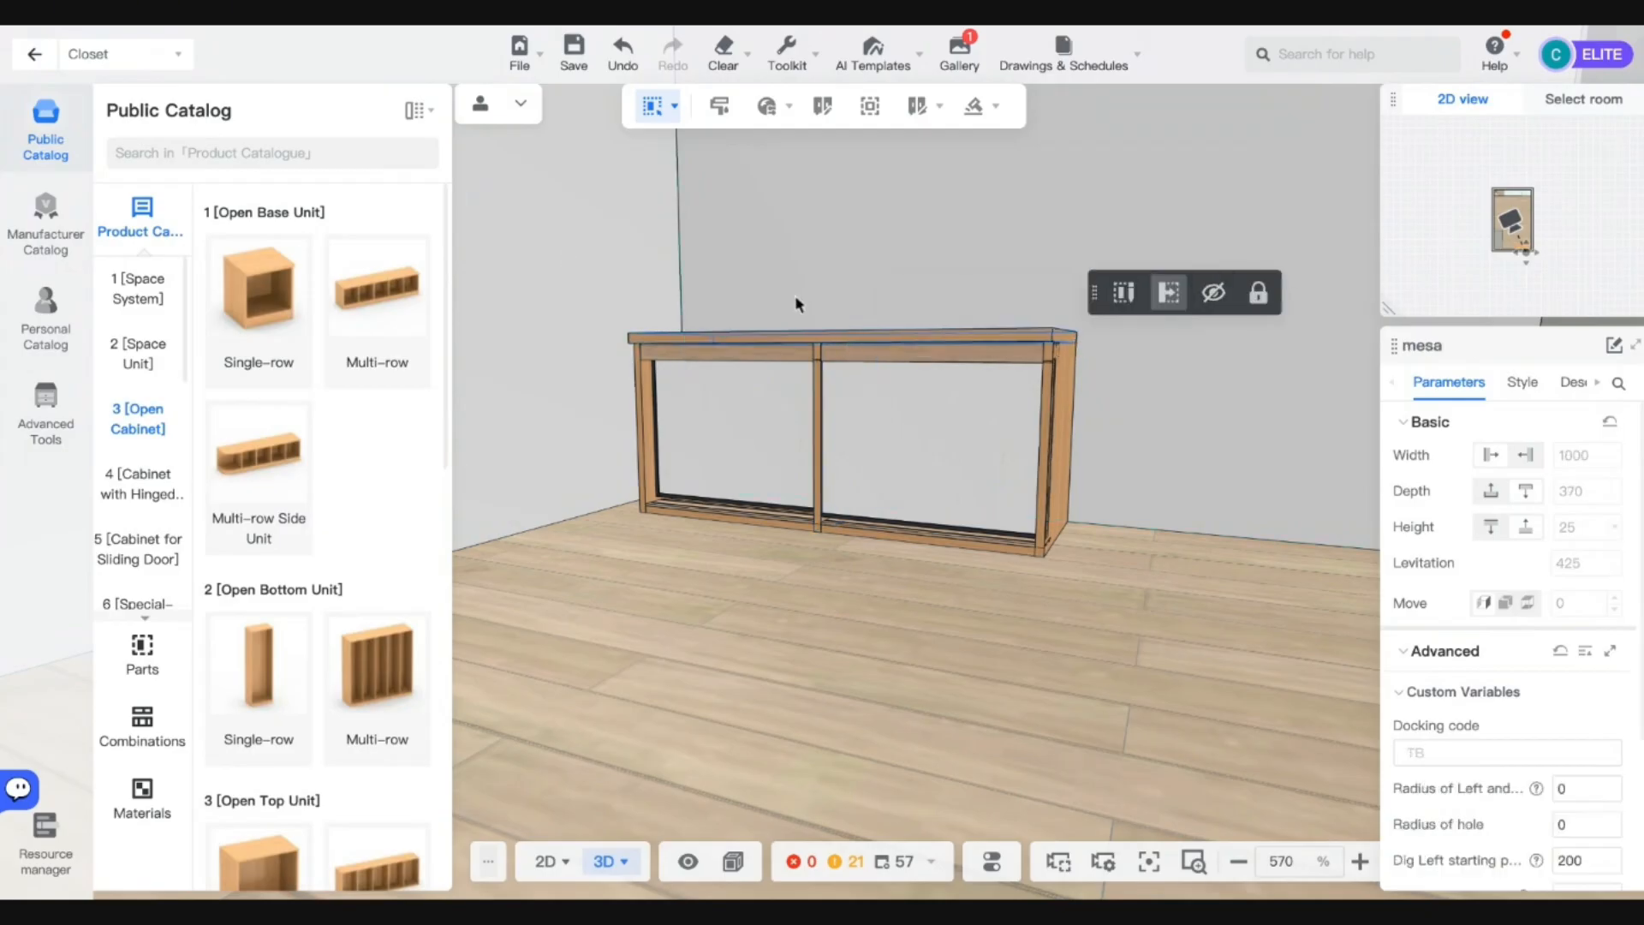
Switch to whole-cabinet selection and delete the multi-row cabinet.
{"action": "left_click", "coordinate": [675, 106]}
{"action": "left_click", "coordinate": [641, 192]}
{"action": "left_click", "coordinate": [859, 323]}
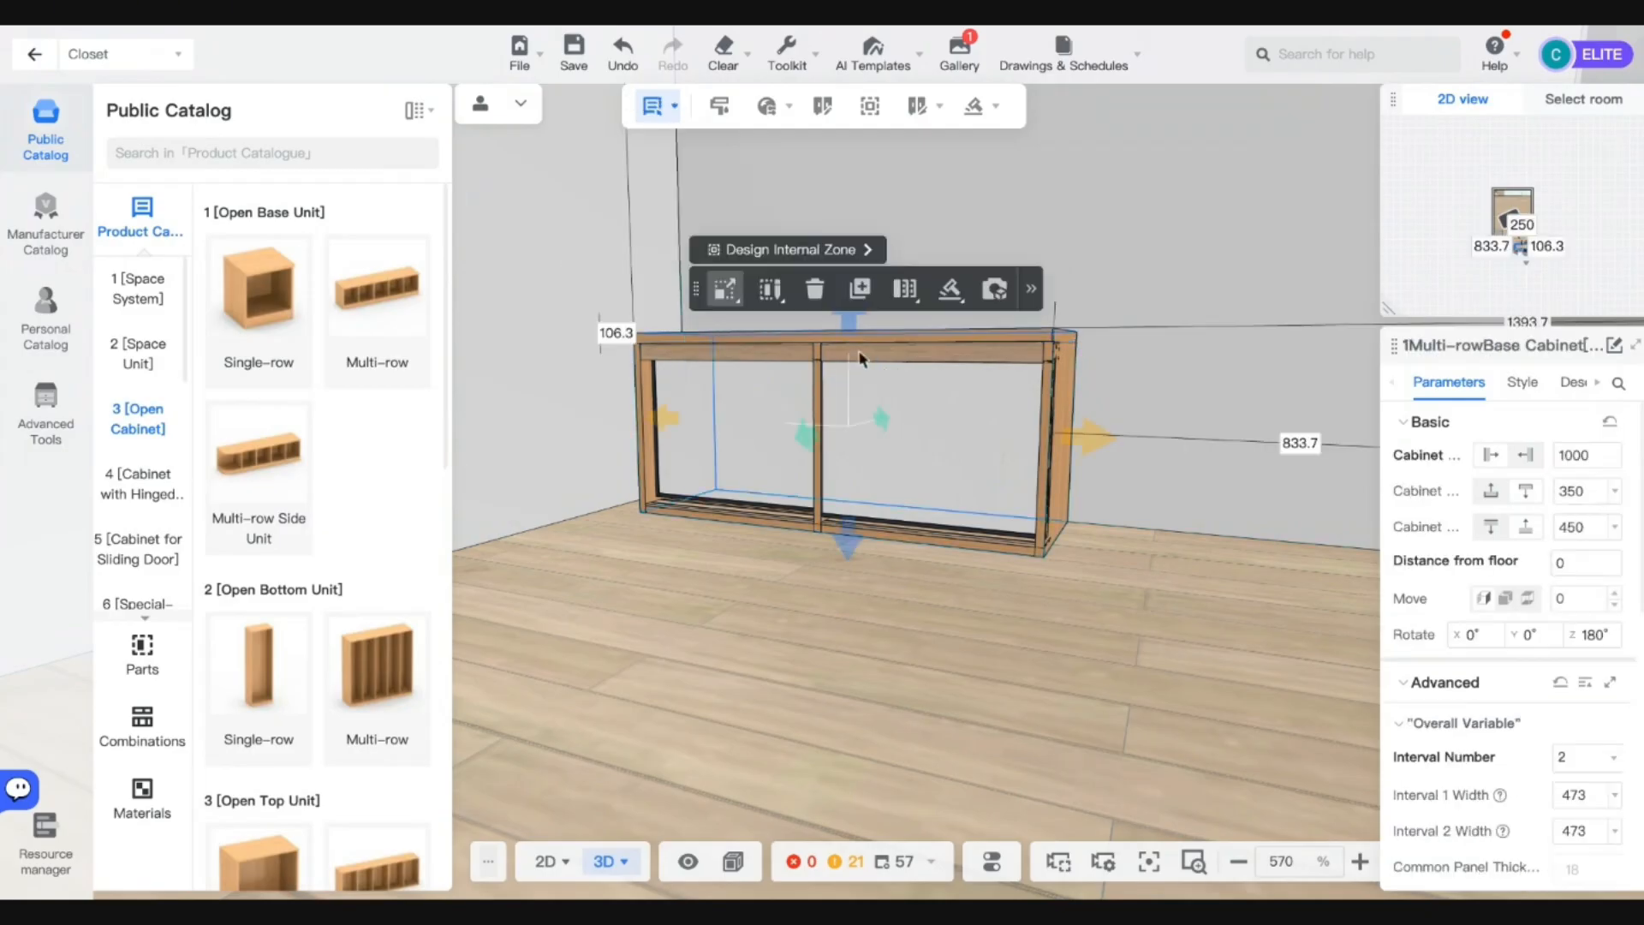
{"action": "key", "text": "Delete"}
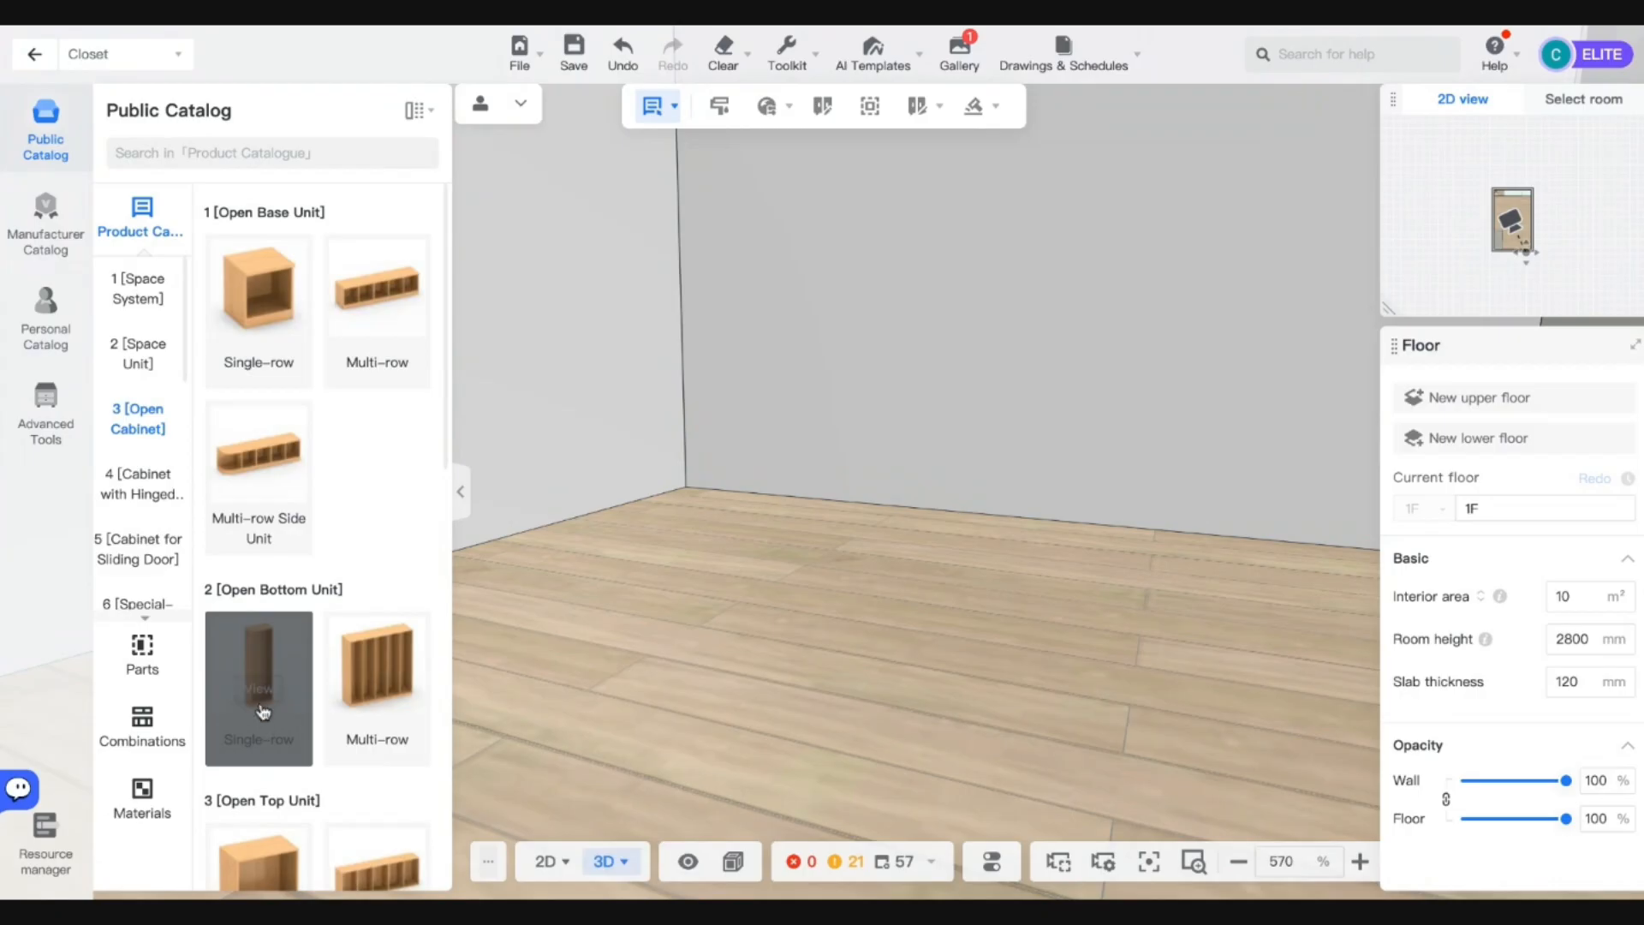
Place 1Multi-row Bottom Cabinet B from Open Bottom Unit > Multi-row against the wall.
{"action": "left_click", "coordinate": [384, 705]}
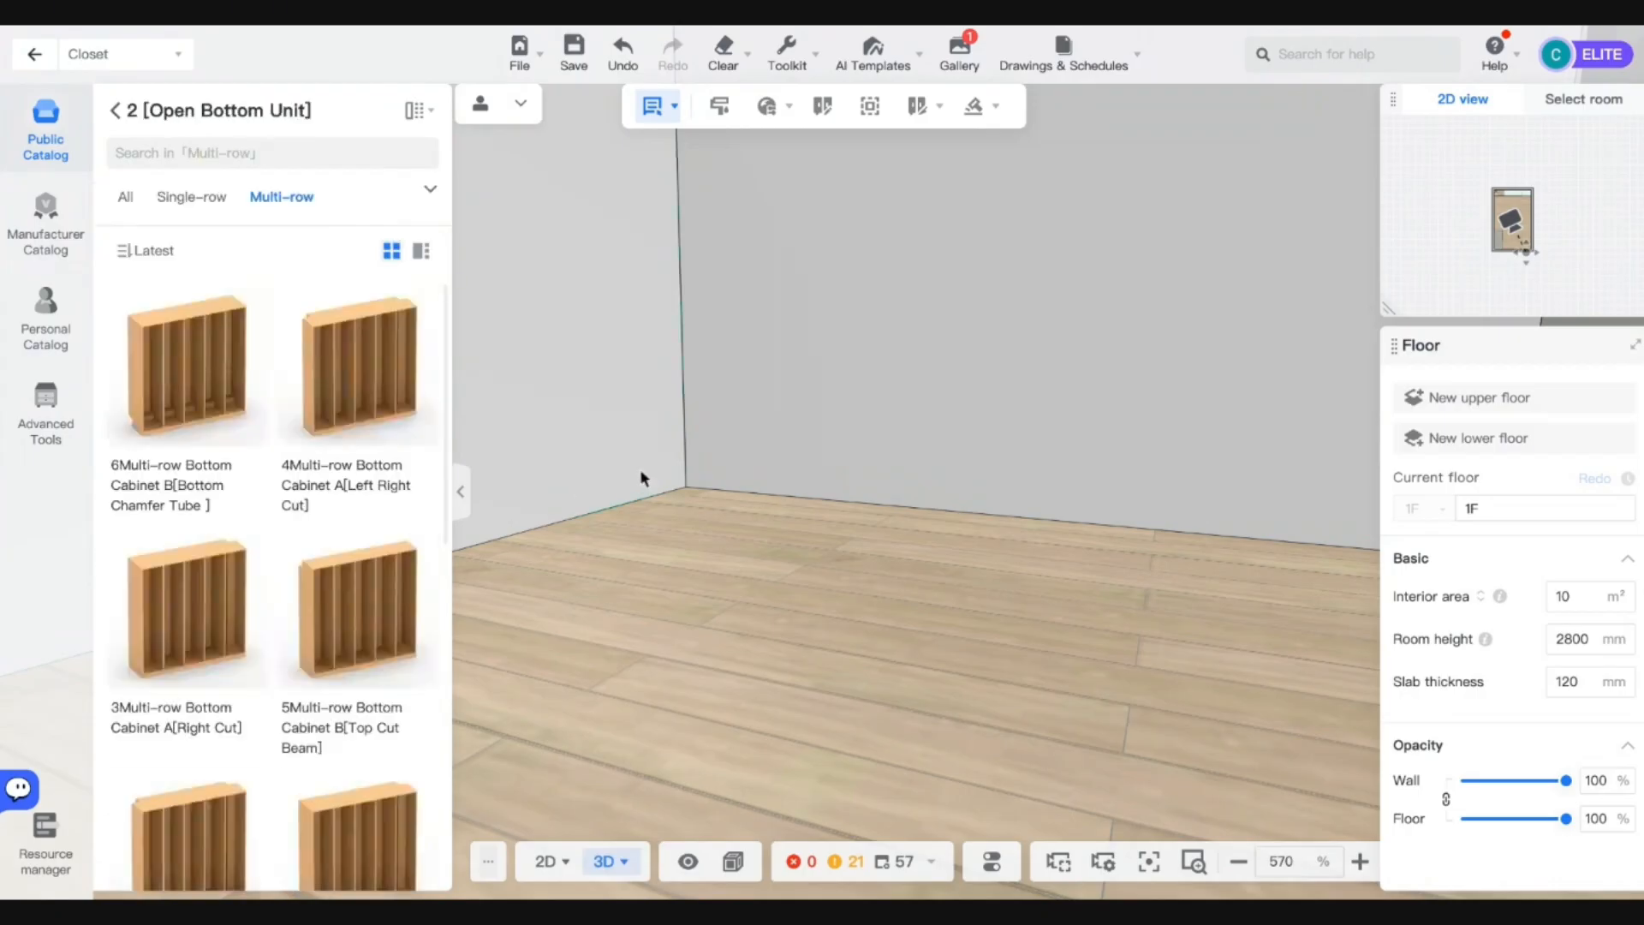
{"action": "scroll", "coordinate": [239, 607], "scroll_direction": "down", "scroll_amount": 6}
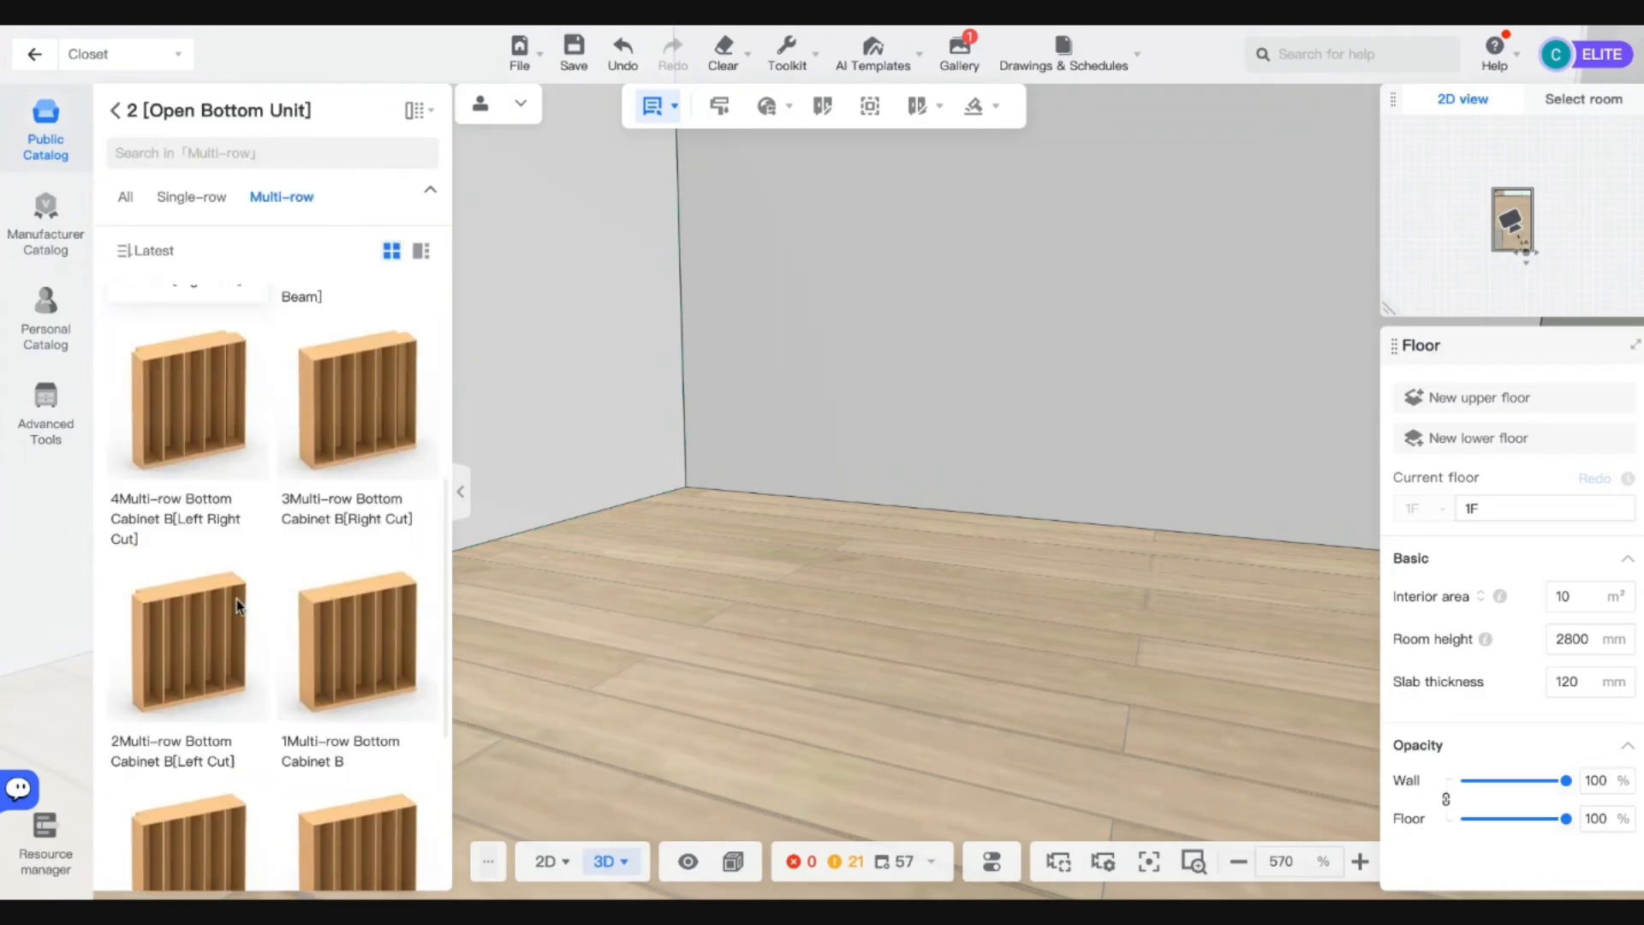
{"action": "left_click", "coordinate": [384, 547]}
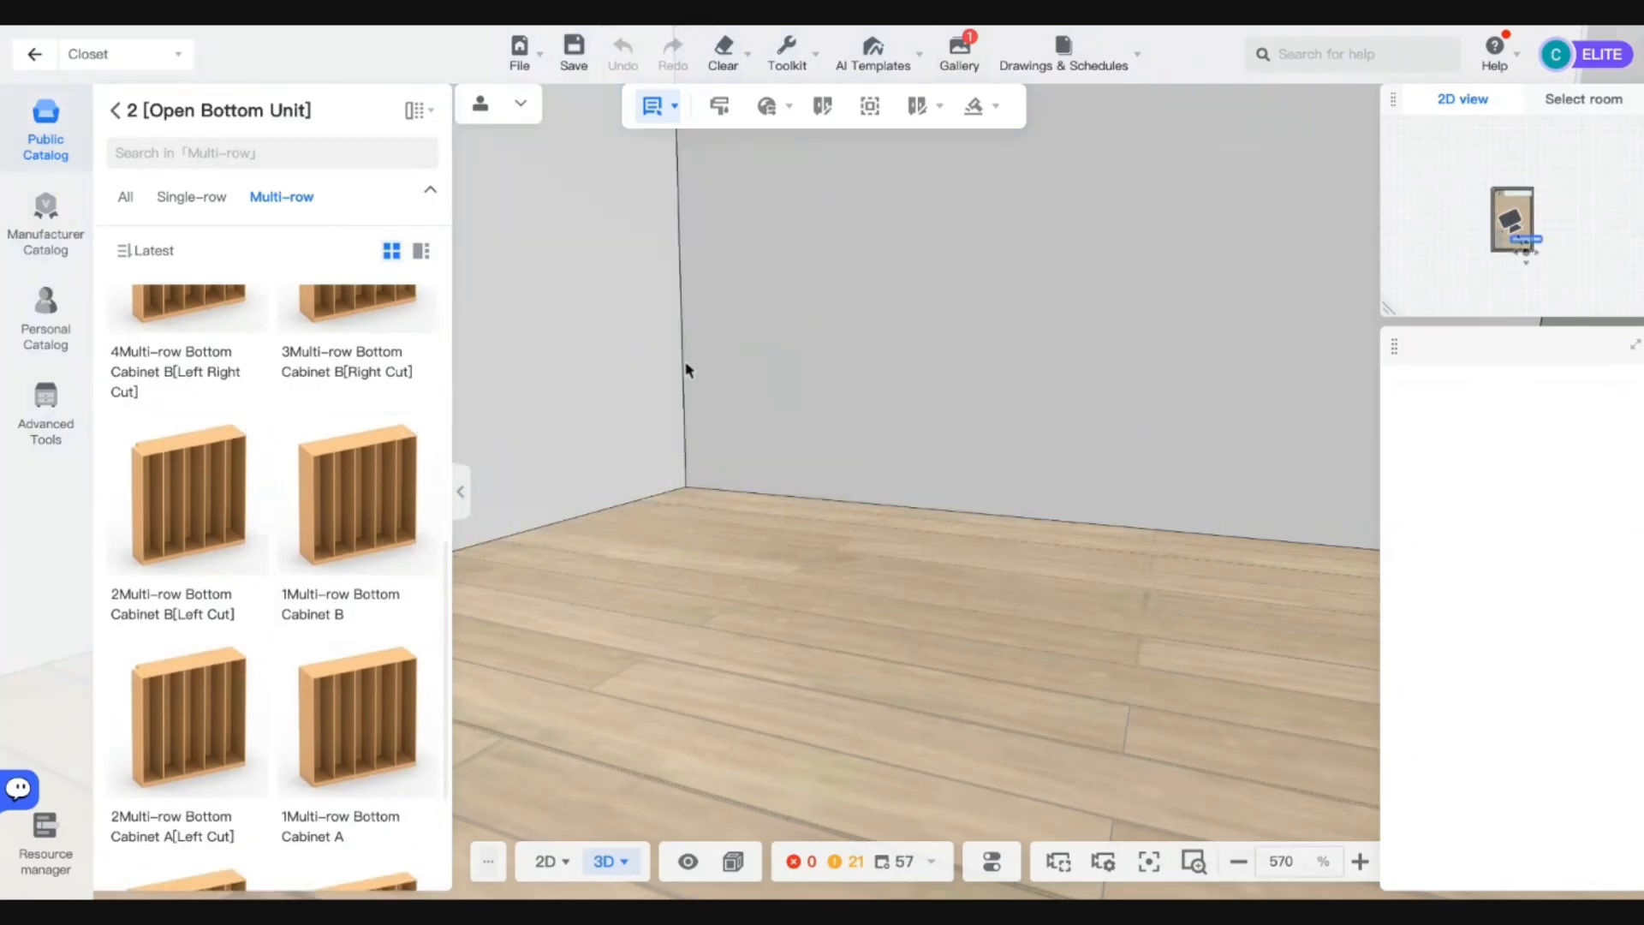
{"action": "scroll", "coordinate": [836, 526], "scroll_direction": "down", "scroll_amount": 10}
{"action": "scroll", "coordinate": [783, 413], "scroll_direction": "up", "scroll_amount": 10}
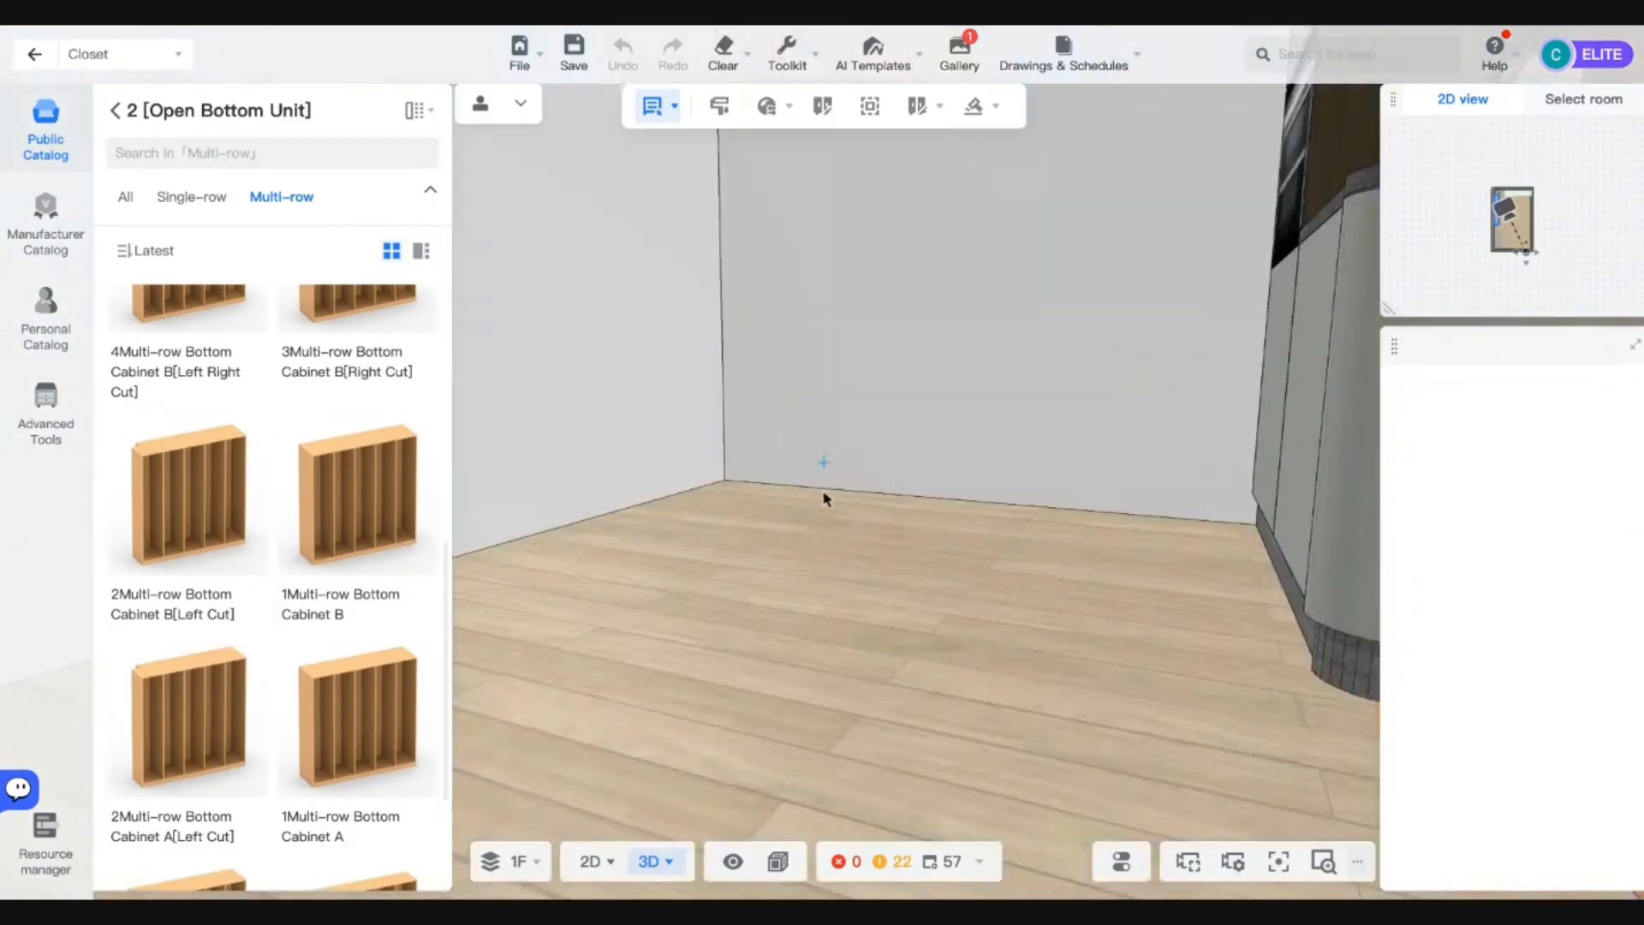
{"action": "scroll", "coordinate": [827, 499], "scroll_direction": "down", "scroll_amount": 10}
{"action": "right_click_drag", "start_coordinate": [830, 503], "coordinate": [748, 525]}
{"action": "left_click", "coordinate": [759, 479]}
{"action": "scroll", "coordinate": [750, 501], "scroll_direction": "up", "scroll_amount": 3}
{"action": "scroll", "coordinate": [749, 525], "scroll_direction": "up", "scroll_amount": 8}
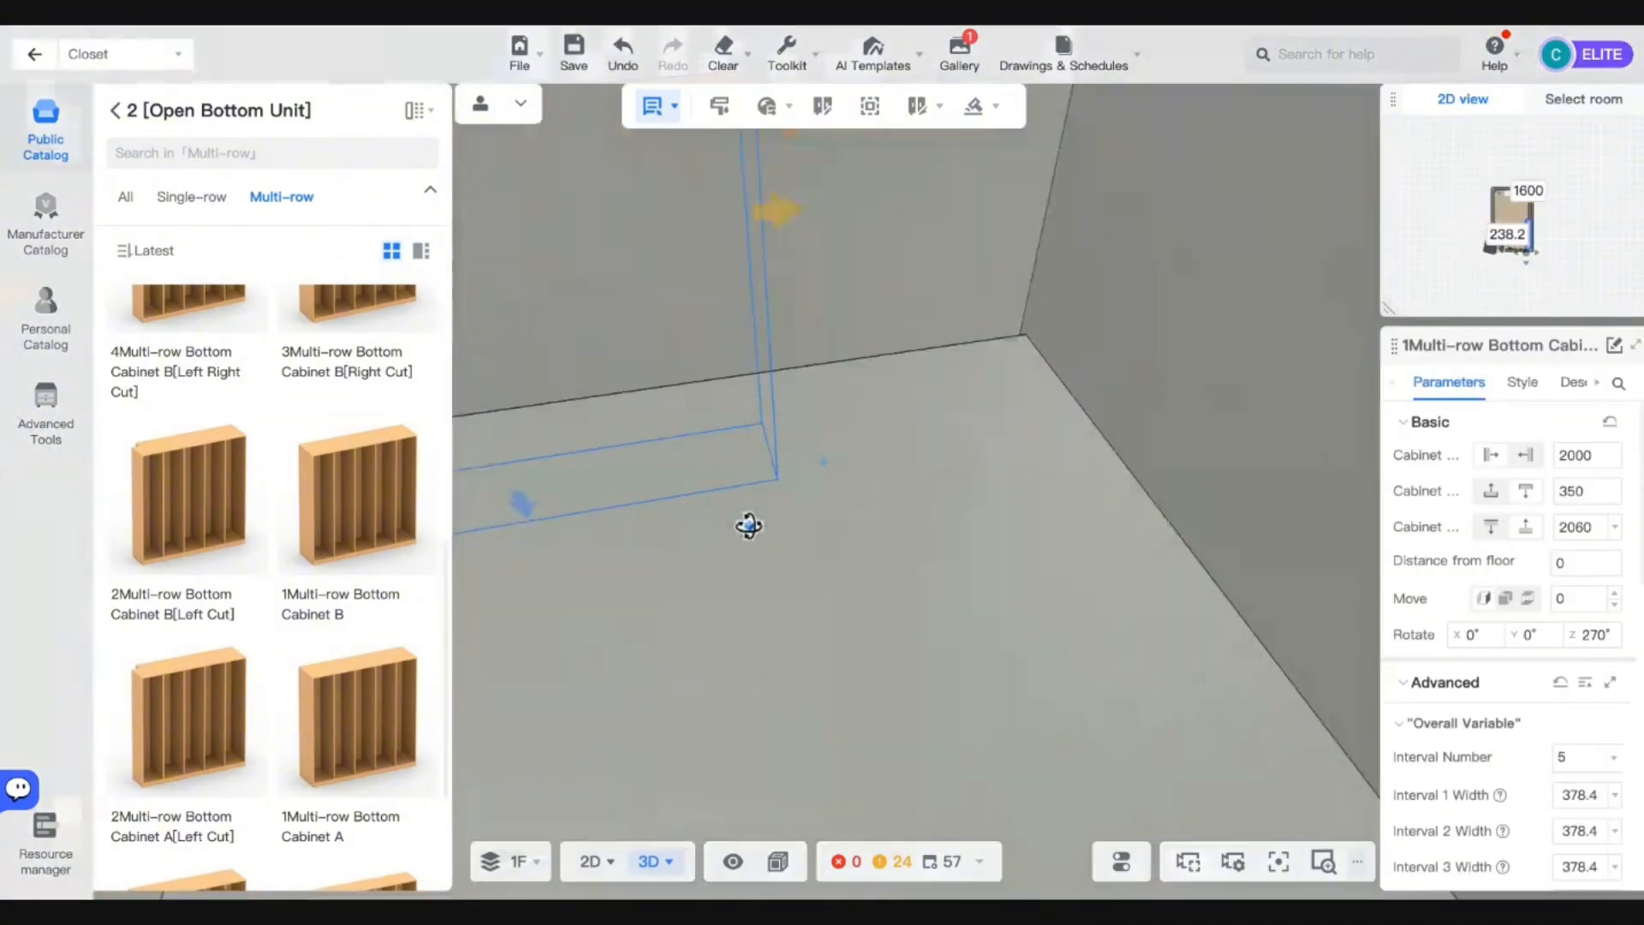
{"action": "scroll", "coordinate": [809, 537], "scroll_direction": "down", "scroll_amount": 6}
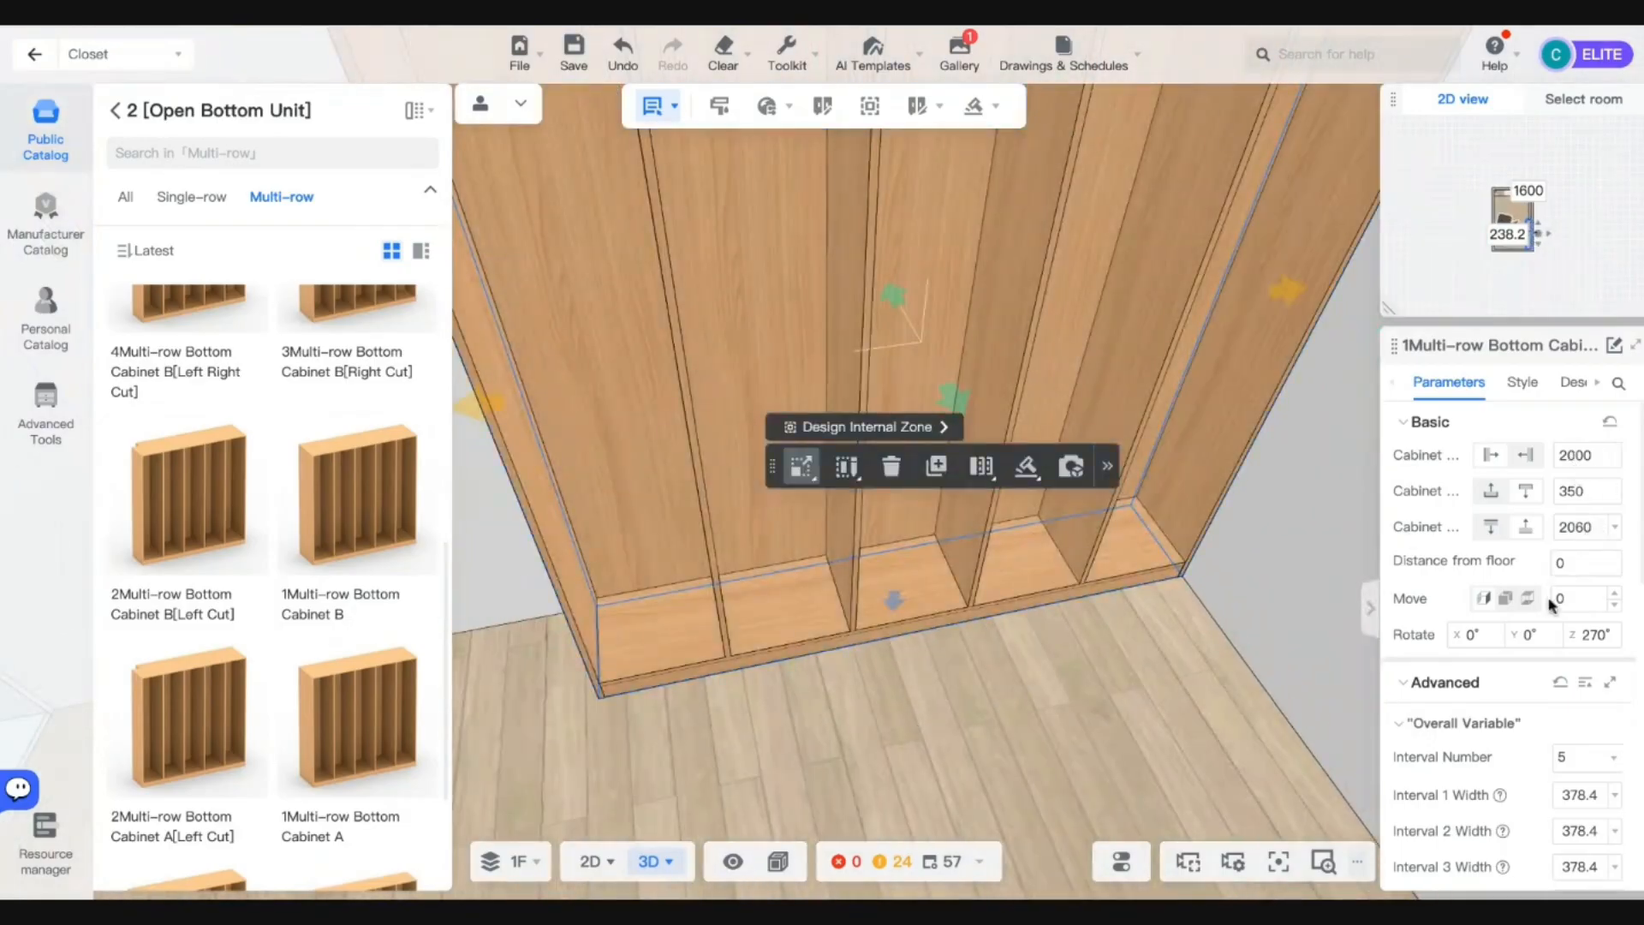
Set Interval Number 2, width 1000 and height 600.
{"action": "left_click", "coordinate": [1576, 757]}
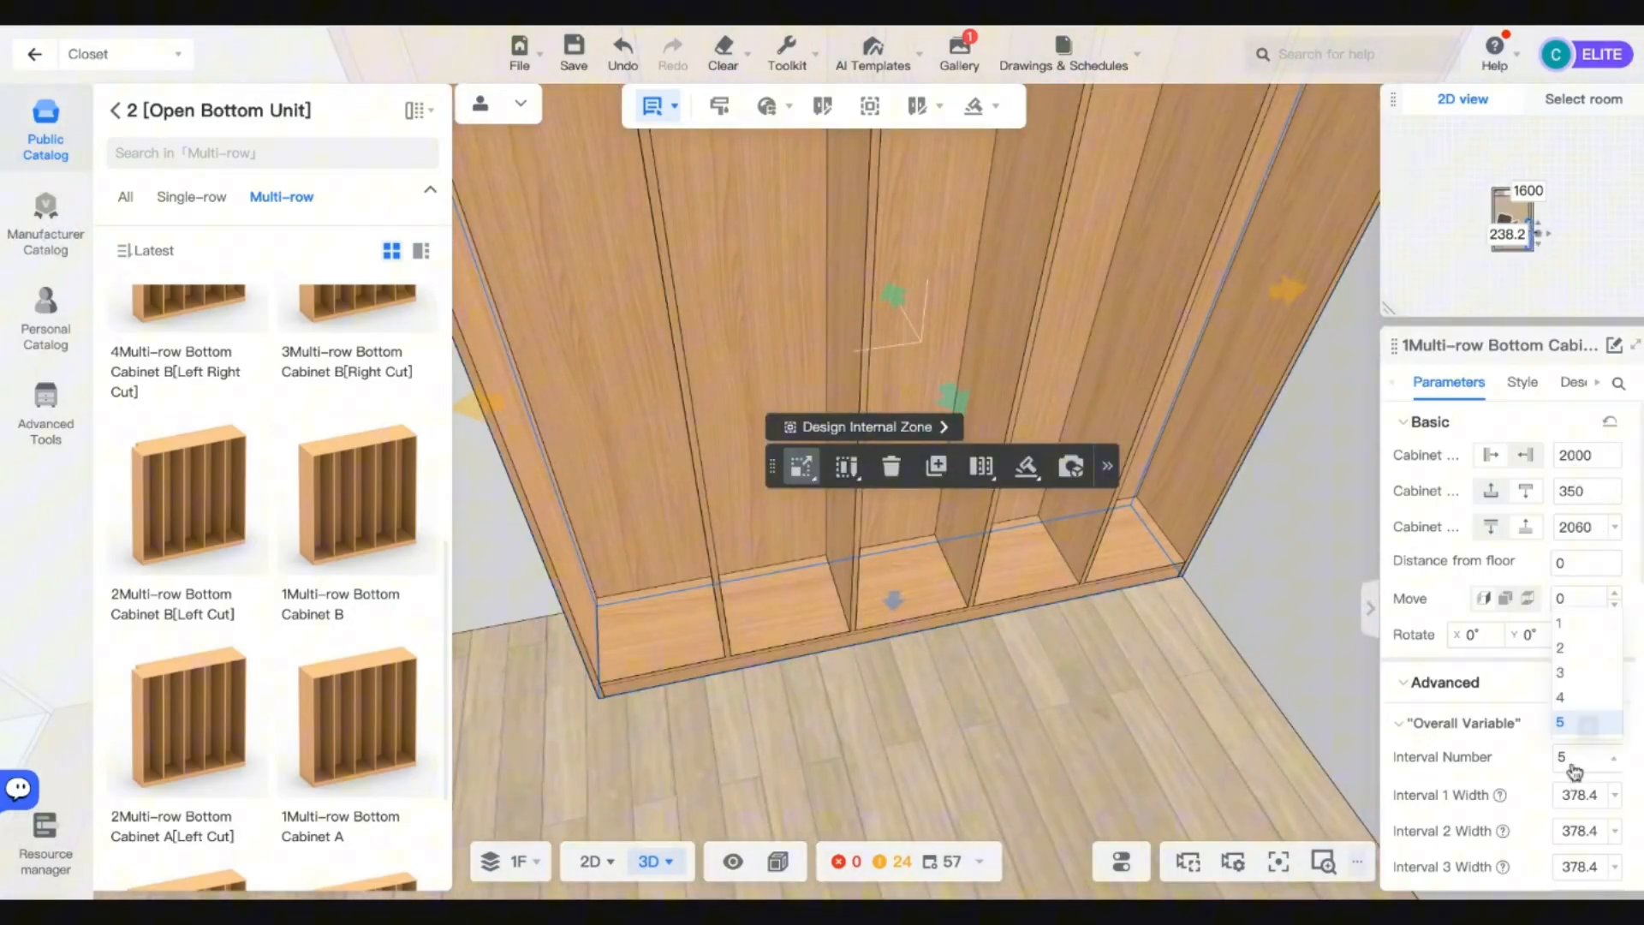
{"action": "left_click", "coordinate": [1569, 654]}
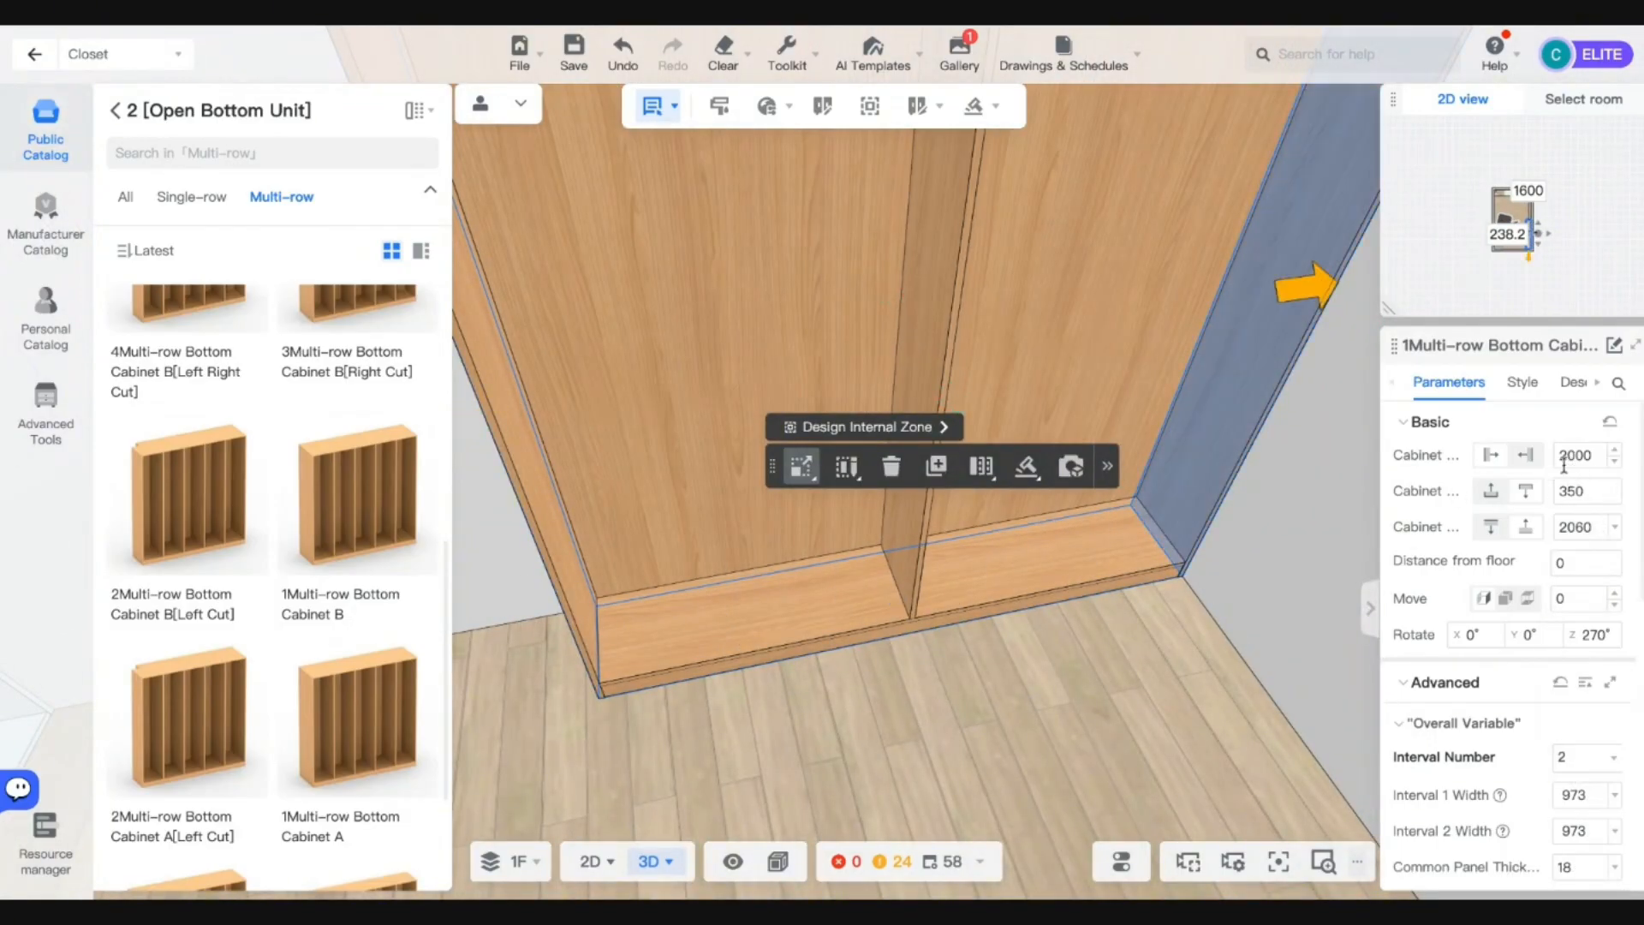
{"action": "type", "text": "1000"}
{"action": "key", "text": "Return"}
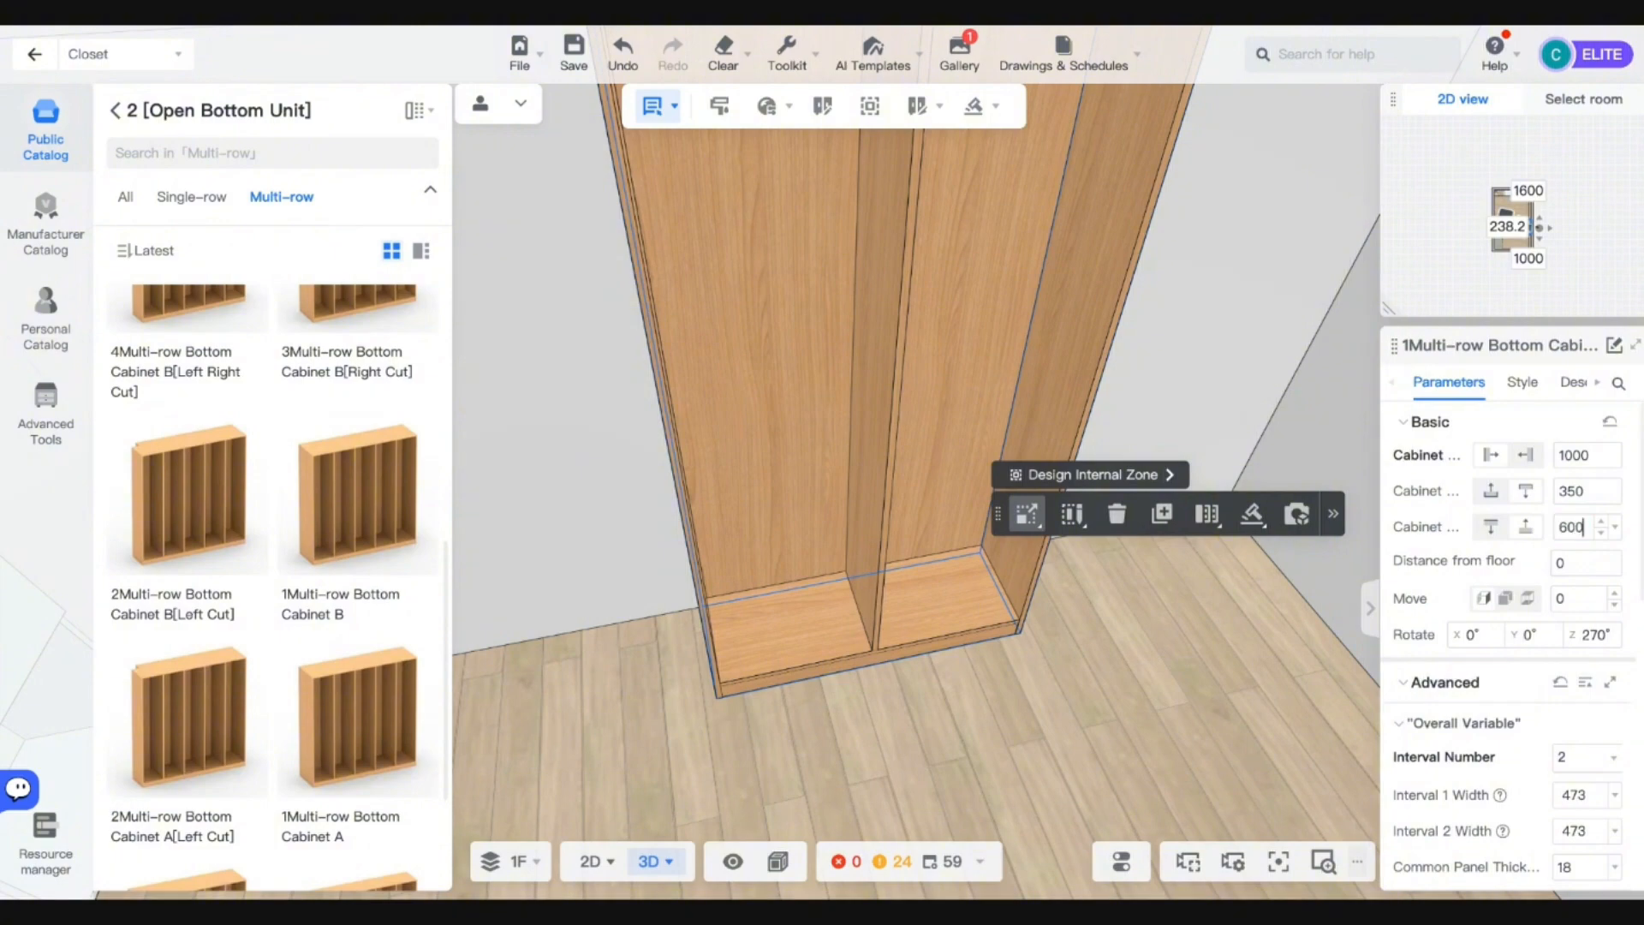
{"action": "key", "text": "Return"}
Inspect the cabinet's centre divider, bottom panel and left side panel.
{"action": "left_click_drag", "start_coordinate": [1083, 660], "coordinate": [962, 624]}
{"action": "scroll", "coordinate": [866, 558], "scroll_direction": "down", "scroll_amount": 2}
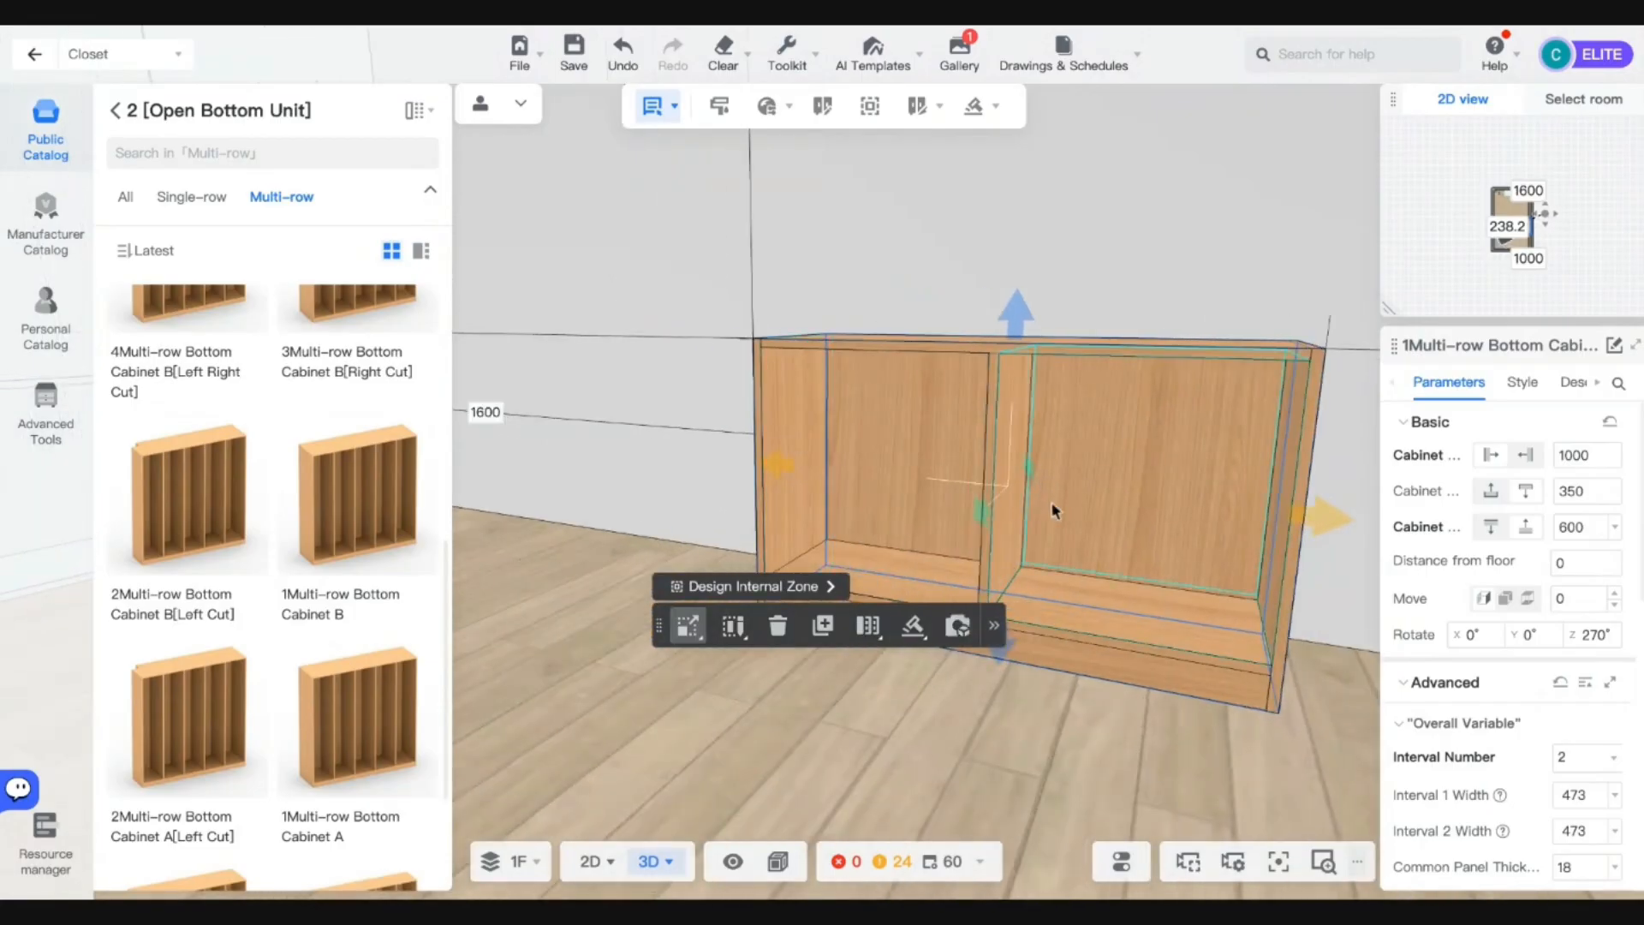
{"action": "double_click", "coordinate": [994, 518]}
{"action": "scroll", "coordinate": [1499, 615], "scroll_direction": "down", "scroll_amount": 8}
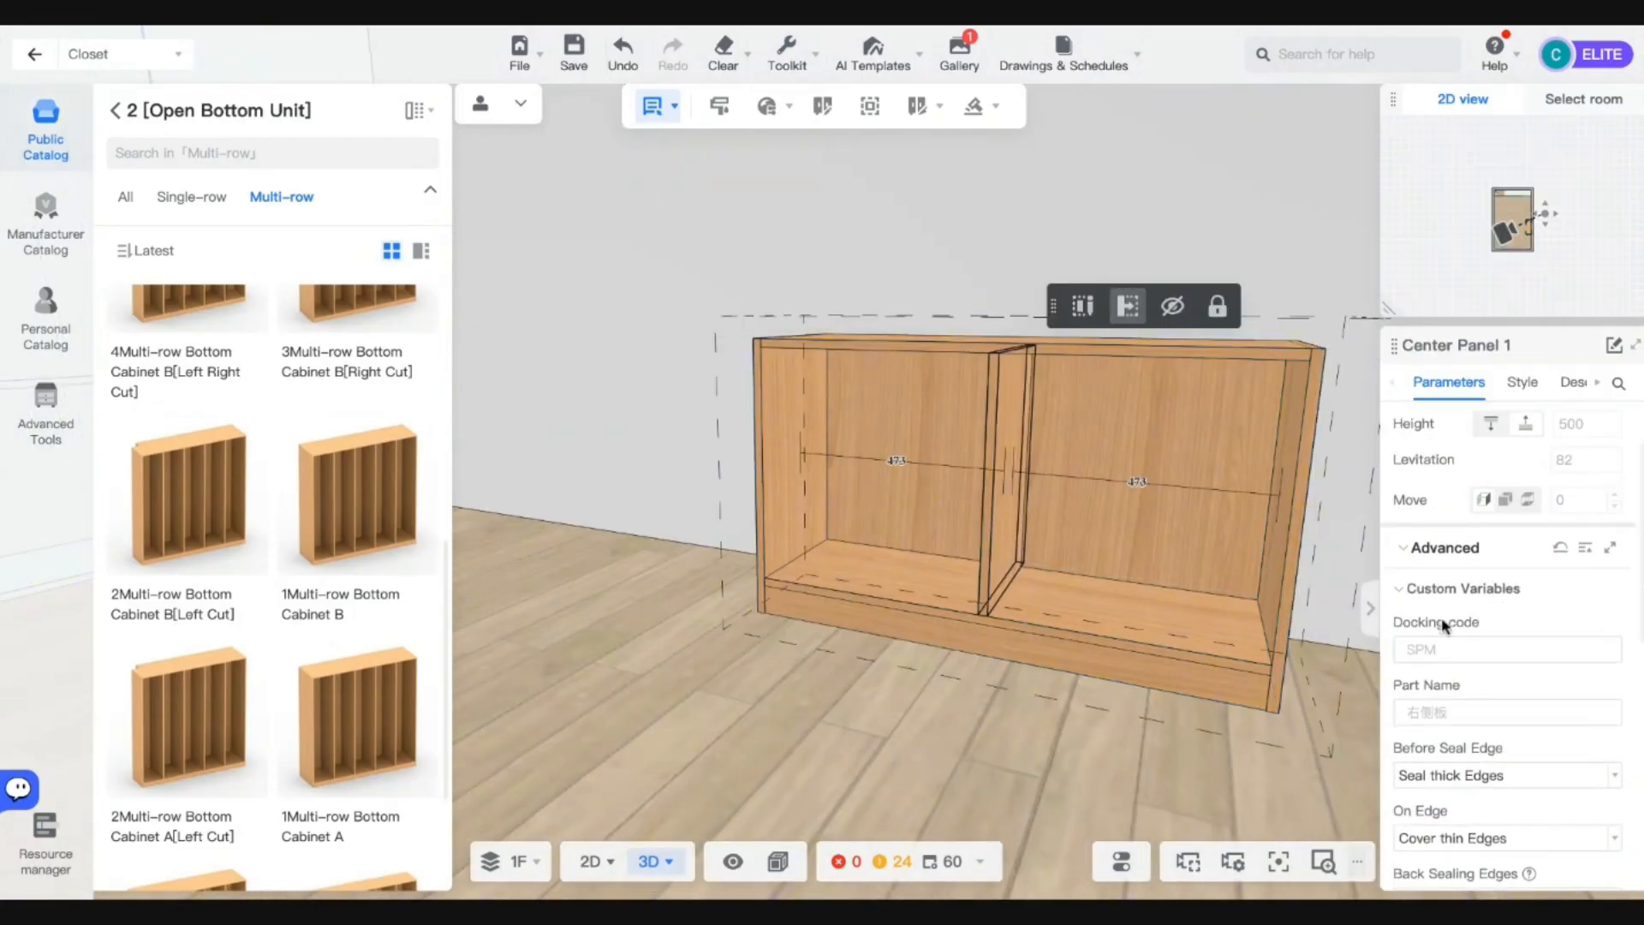
{"action": "left_click", "coordinate": [1080, 614]}
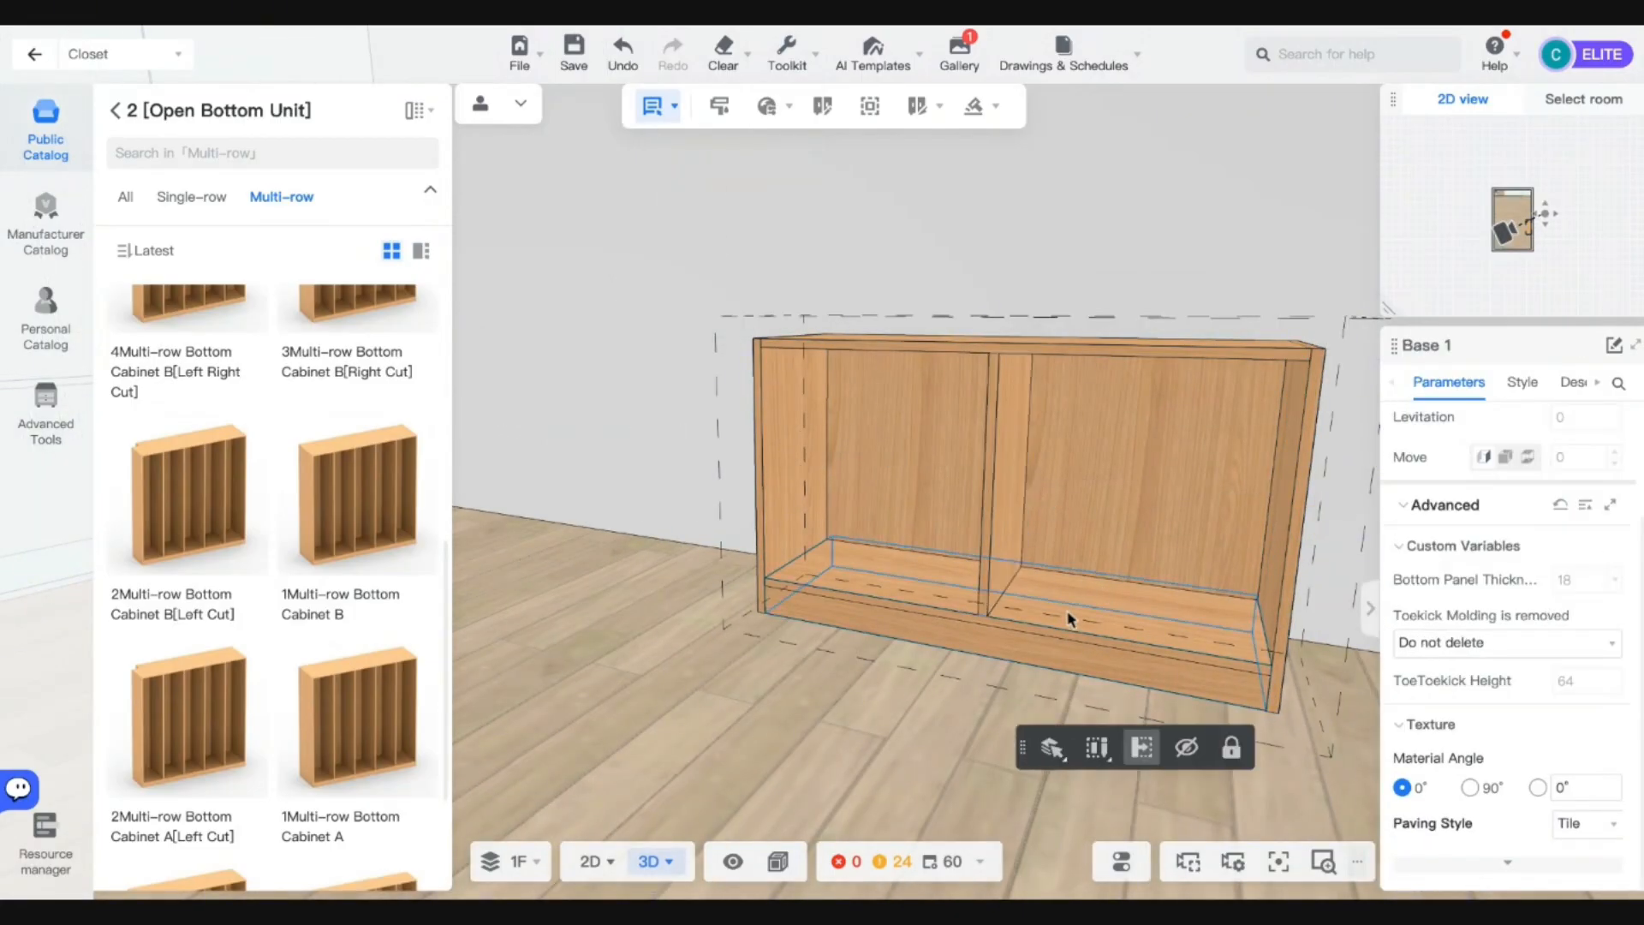
{"action": "left_click", "coordinate": [998, 525]}
{"action": "left_click", "coordinate": [782, 465]}
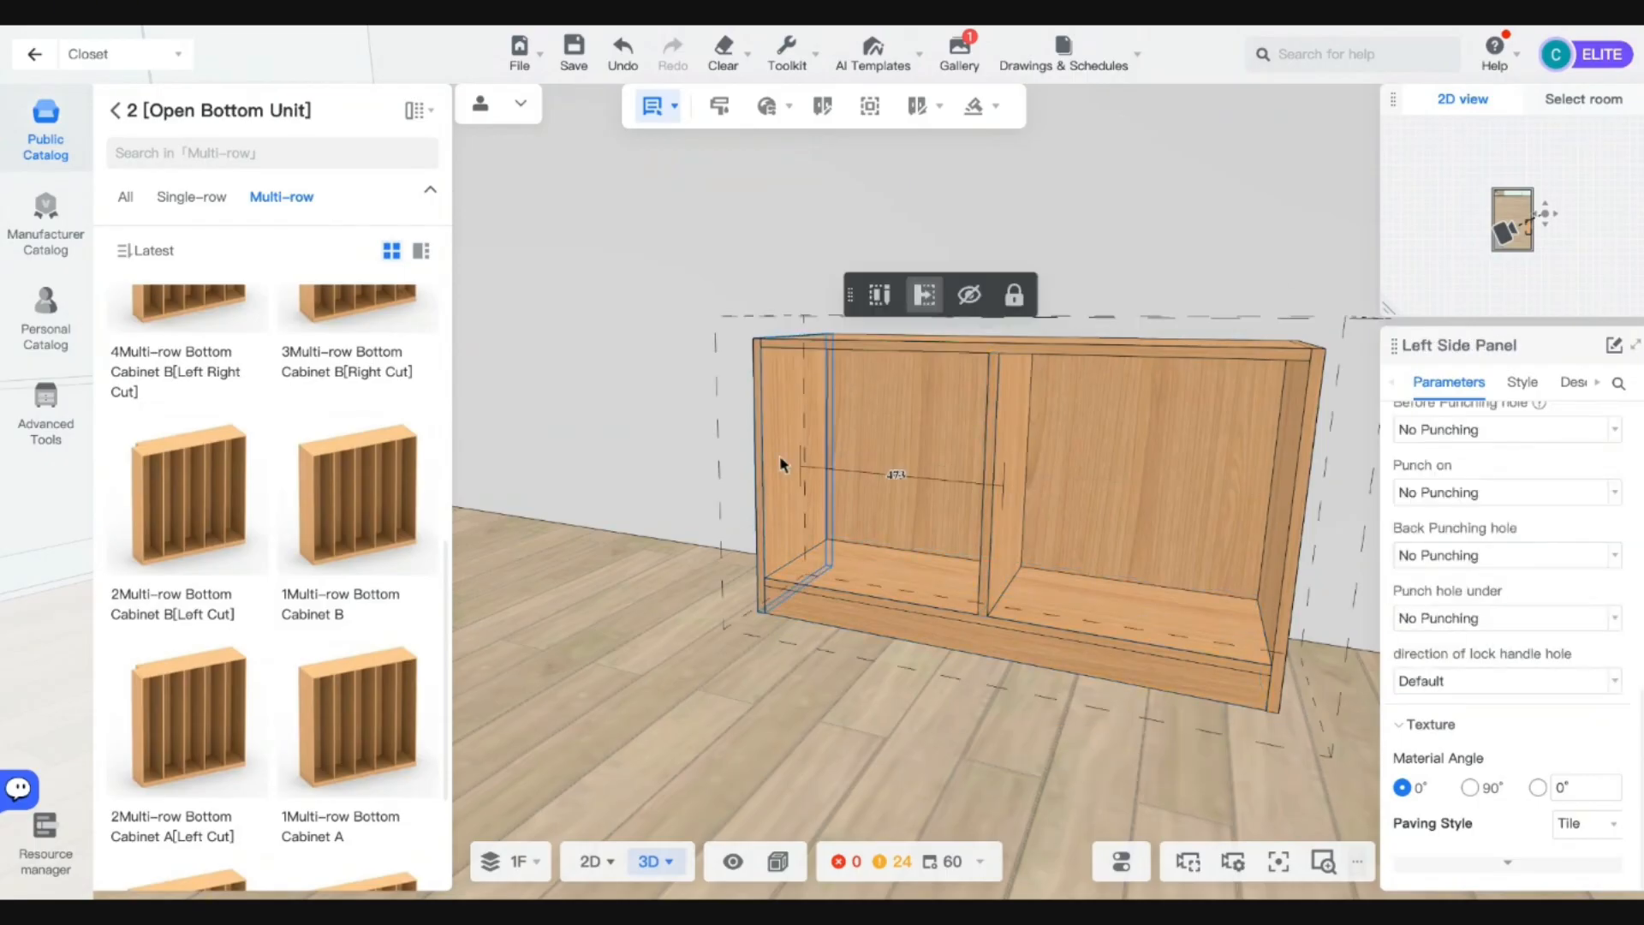
{"action": "key", "text": "d"}
{"action": "key", "text": "a"}
Switch back to whole-cabinet selection and select the cabinet.
{"action": "left_click", "coordinate": [664, 118]}
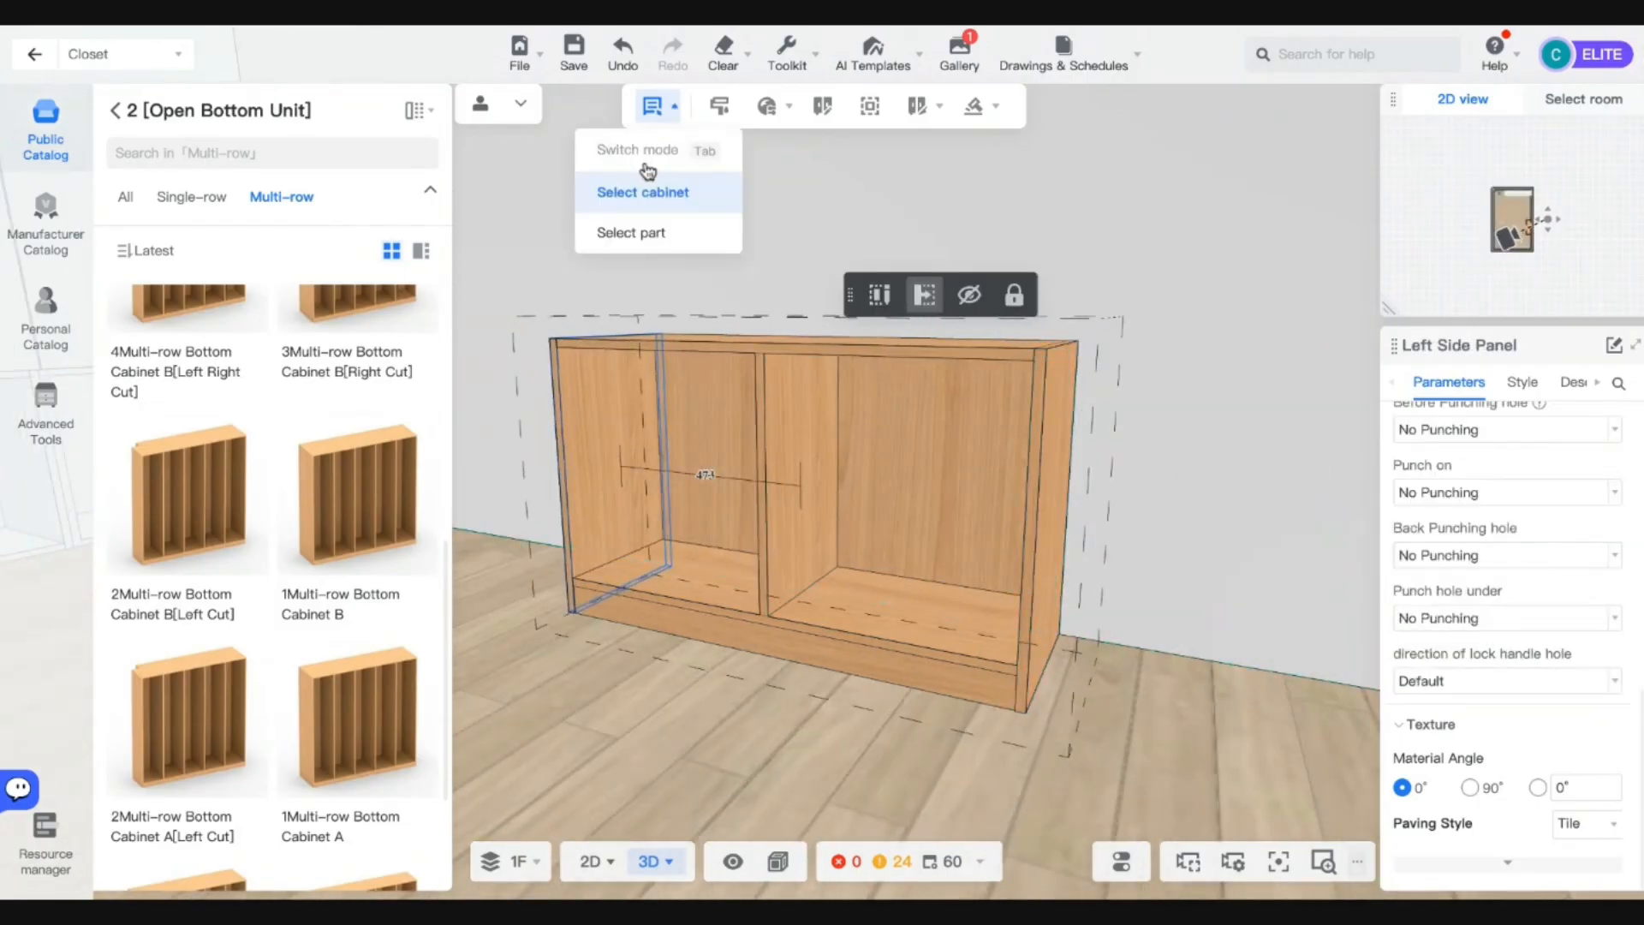
{"action": "left_click", "coordinate": [647, 190]}
{"action": "left_click", "coordinate": [872, 418]}
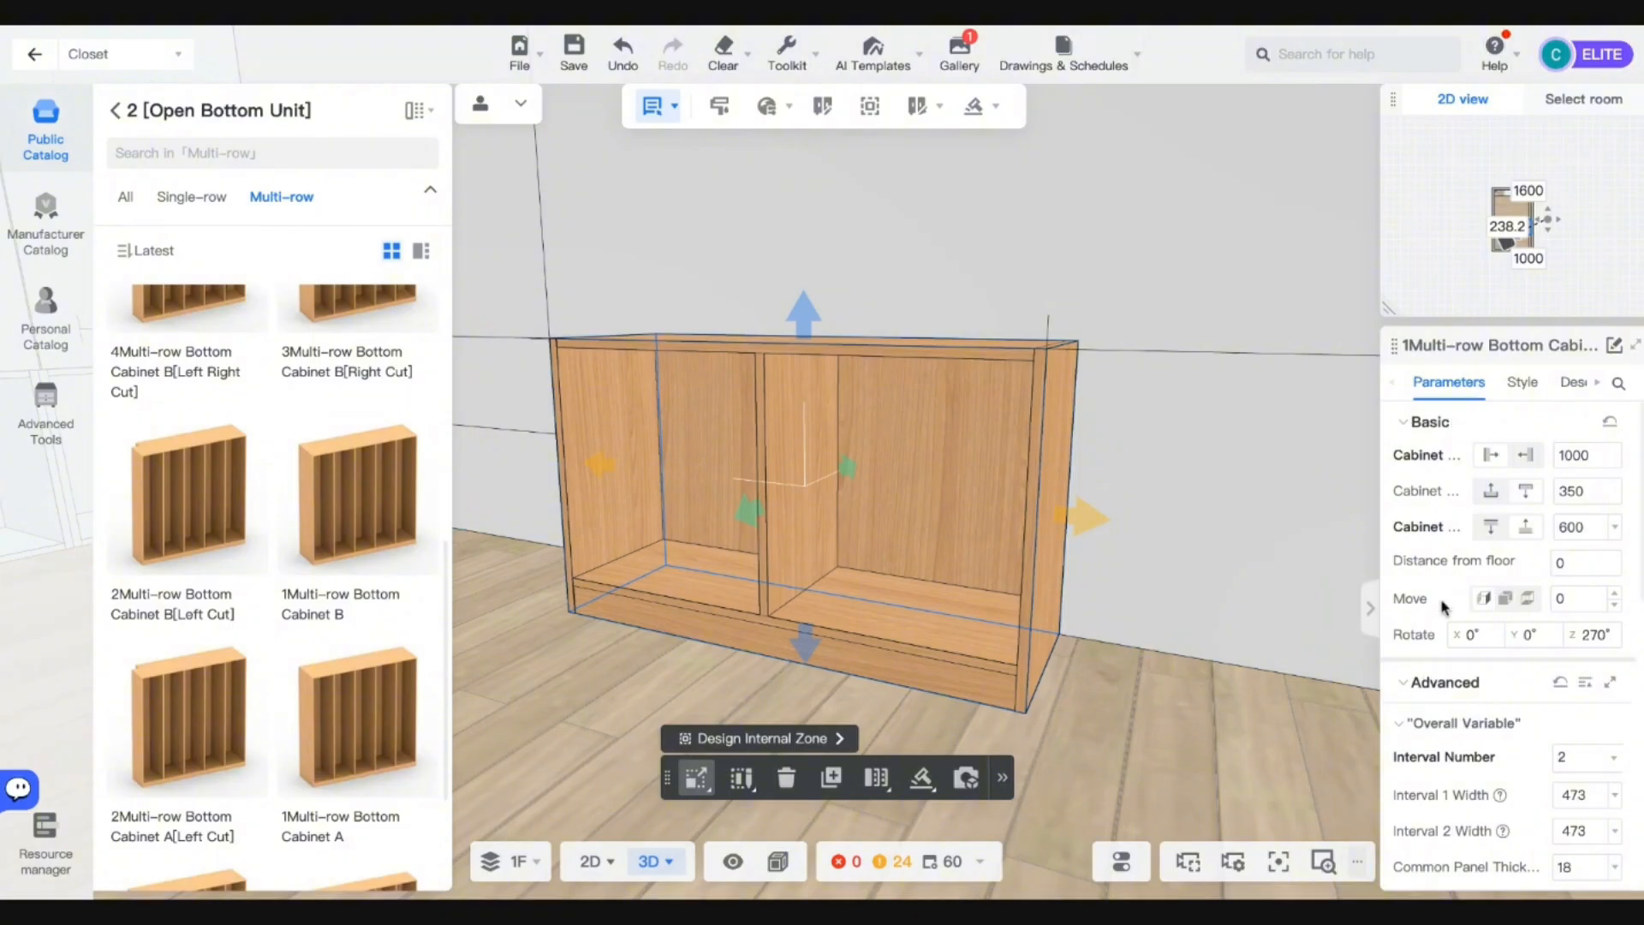
{"action": "scroll", "coordinate": [1456, 651], "scroll_direction": "down", "scroll_amount": 3}
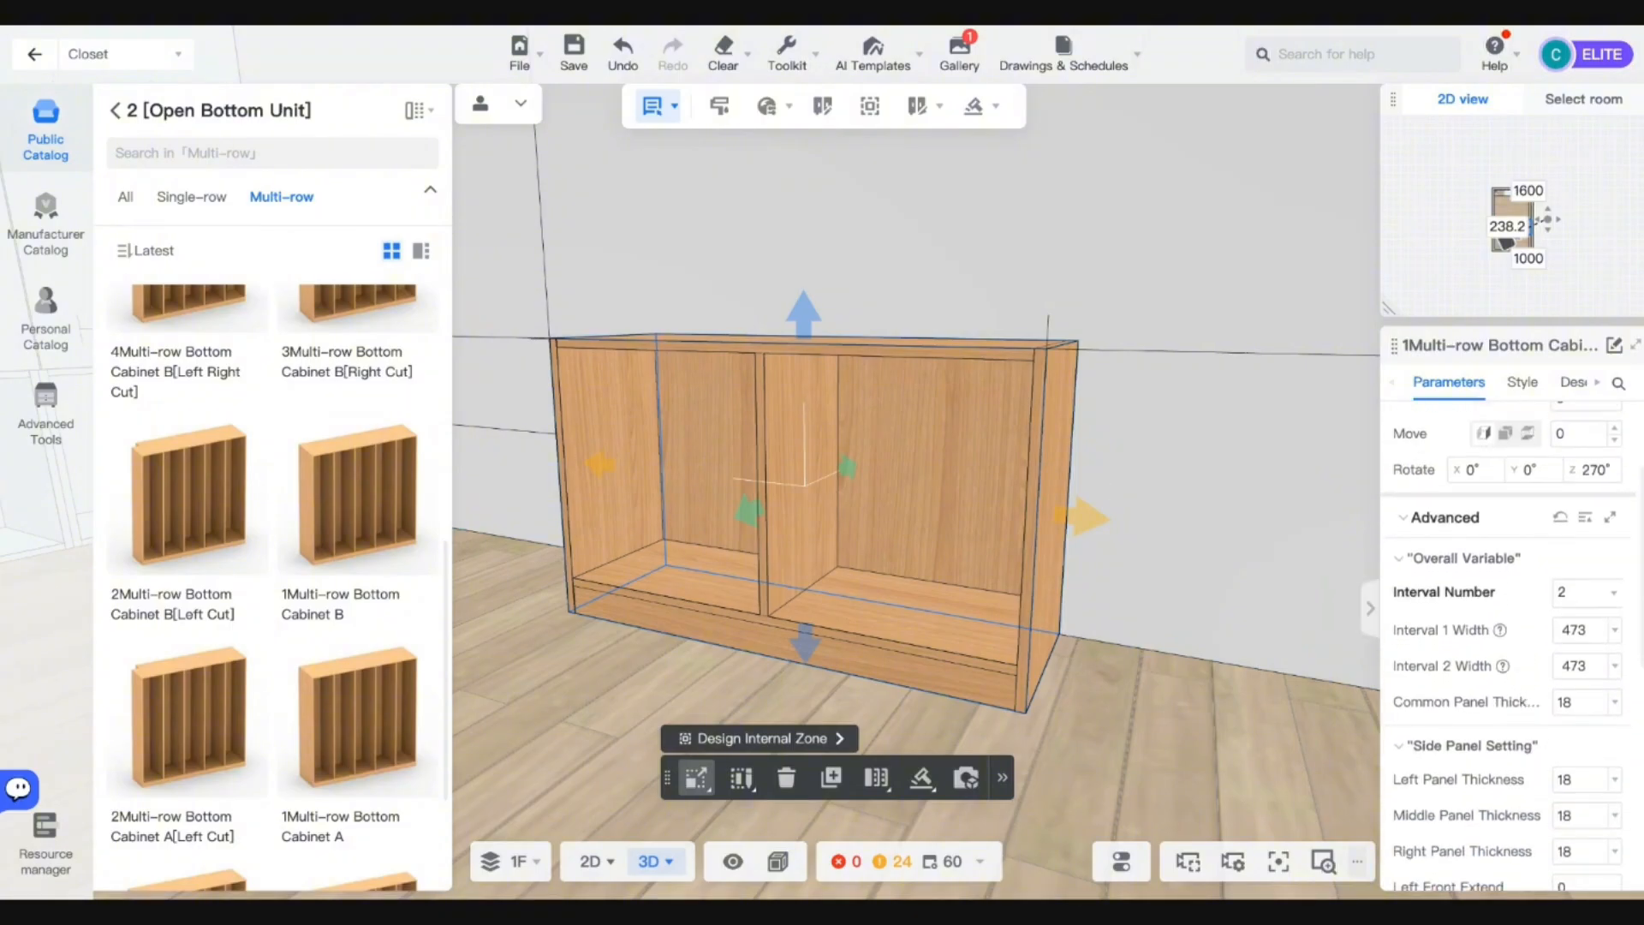
{"action": "scroll", "coordinate": [1524, 694], "scroll_direction": "down", "scroll_amount": 3}
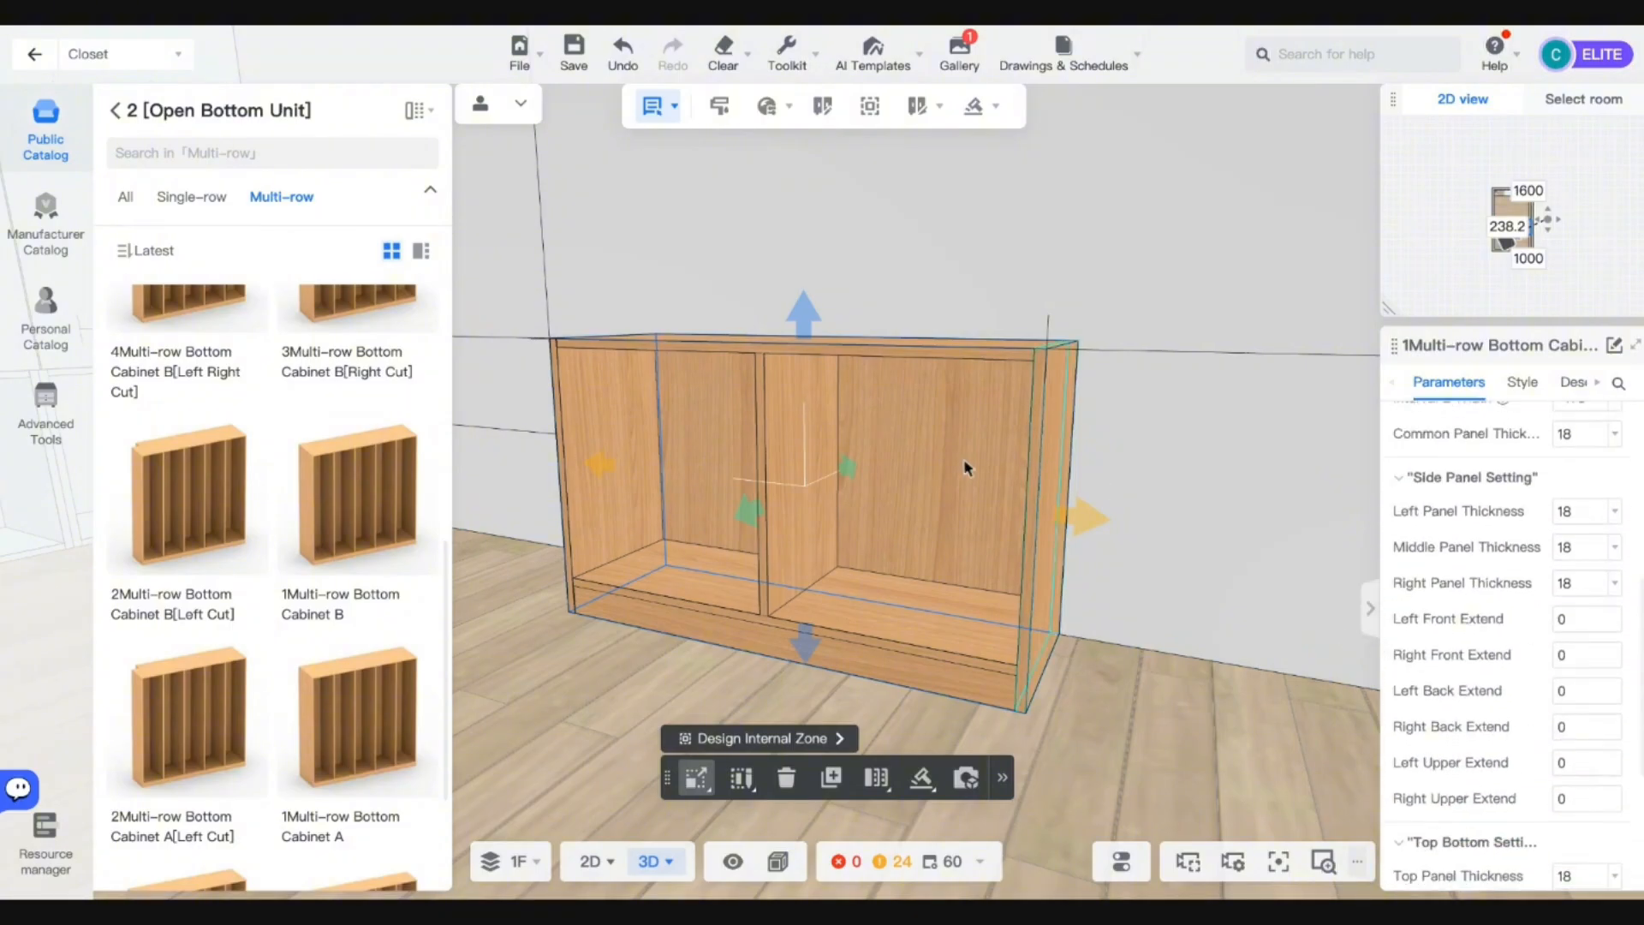
{"action": "key", "text": "a"}
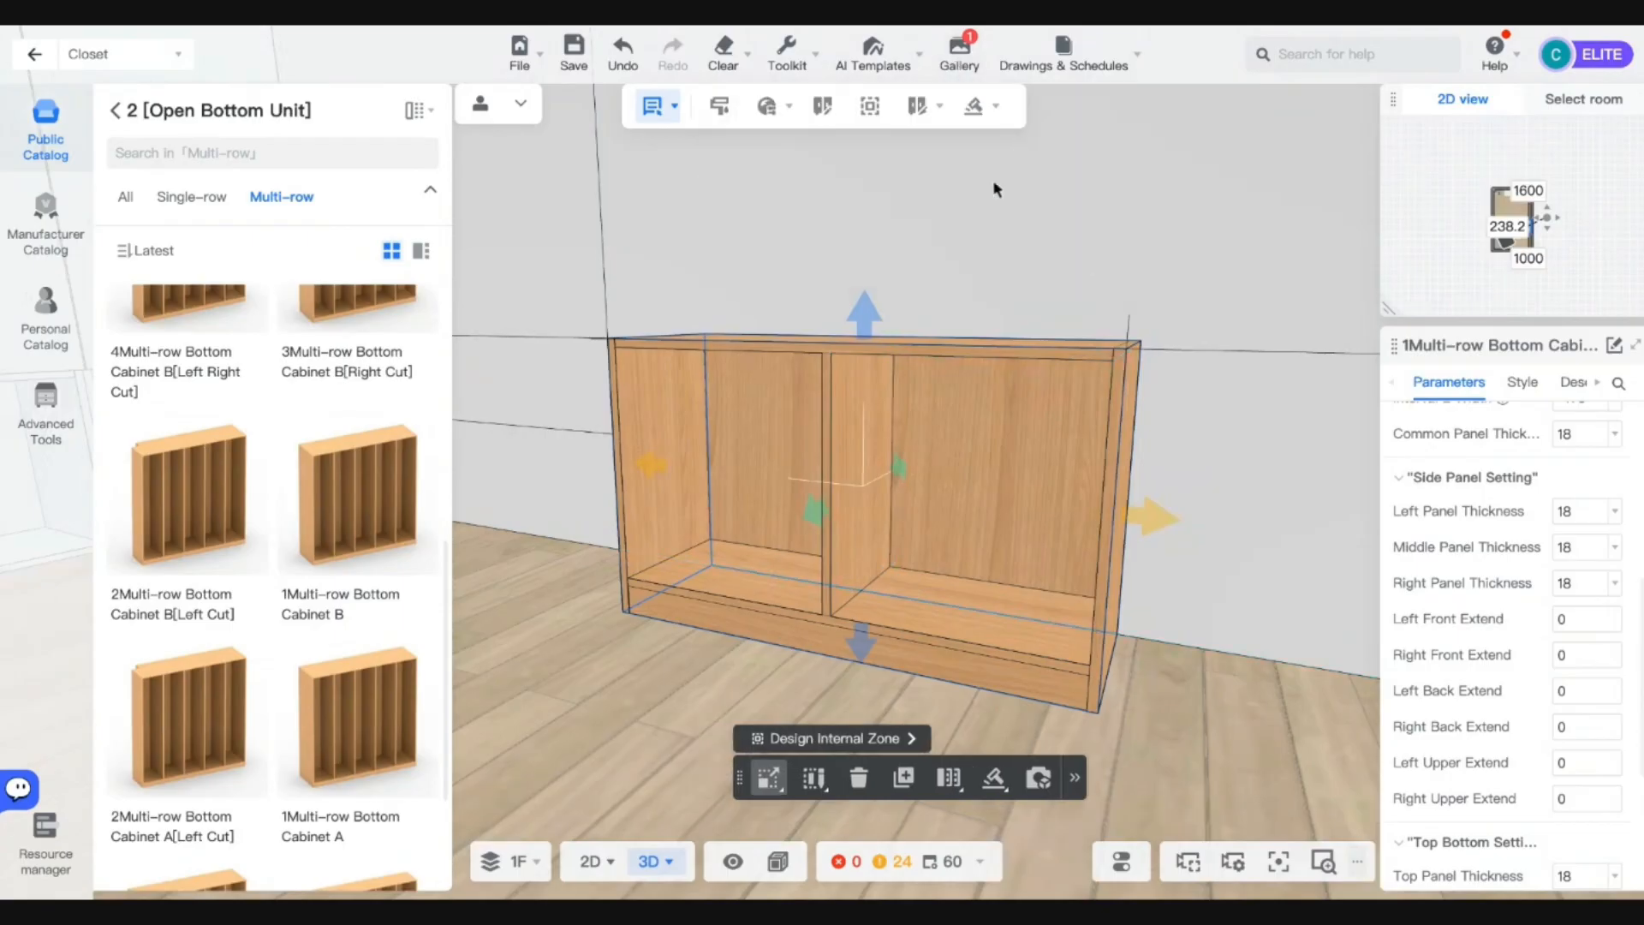
Generate two sliding doors spanning the full front of the 1000 mm cabinet.
{"action": "mouse_move", "coordinate": [973, 105]}
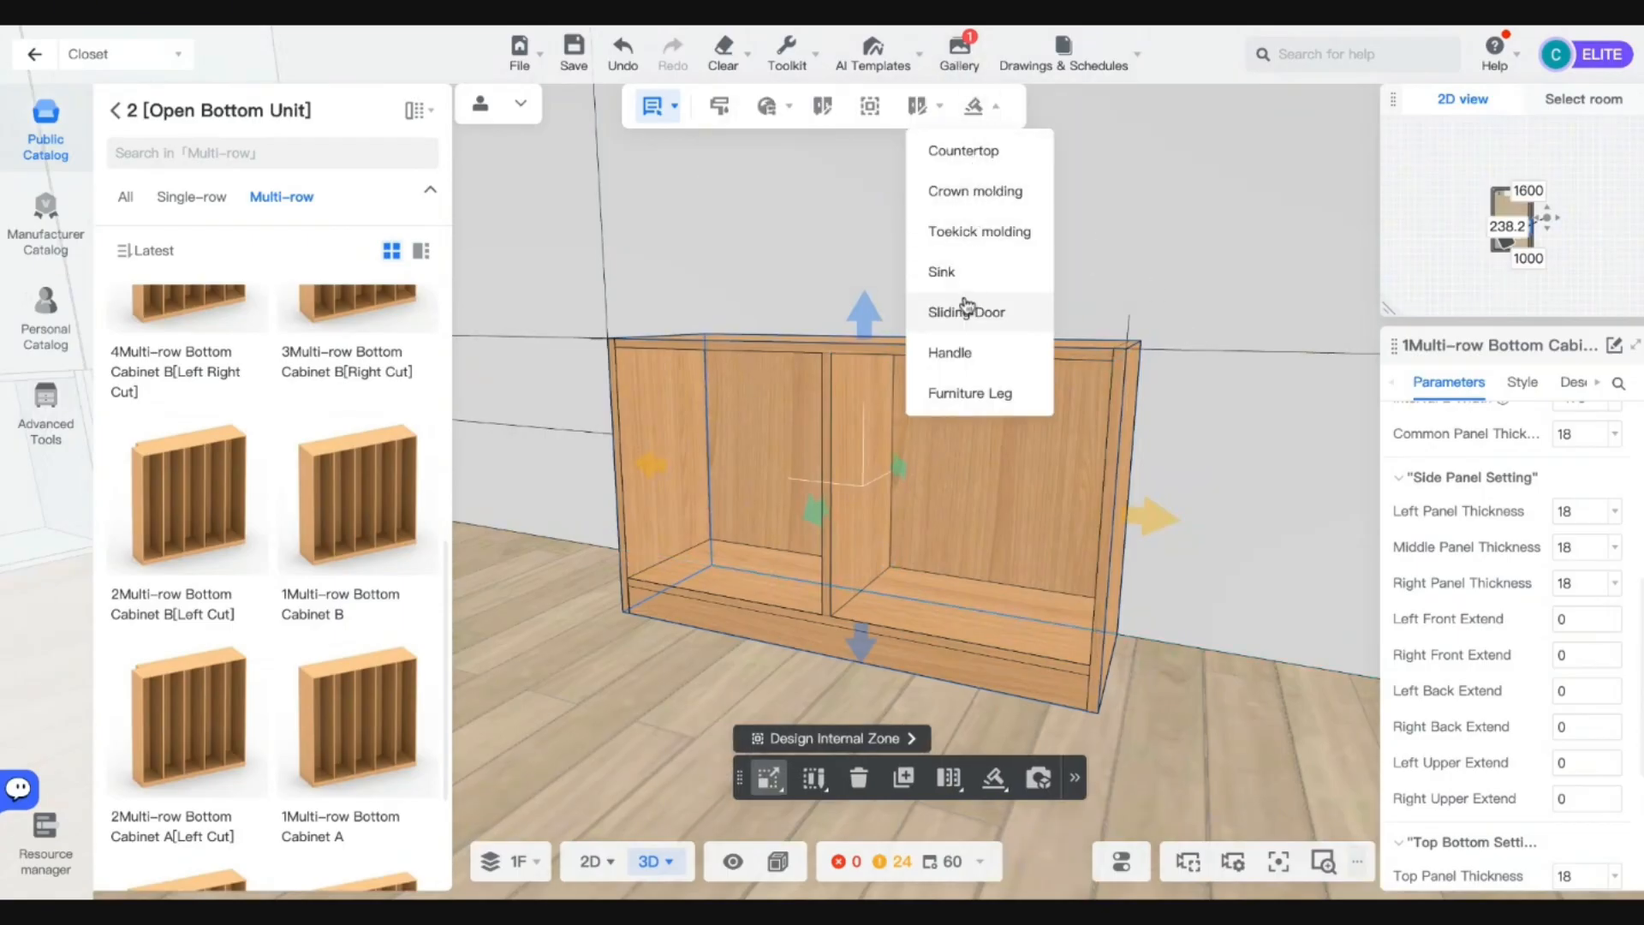
{"action": "left_click", "coordinate": [965, 312]}
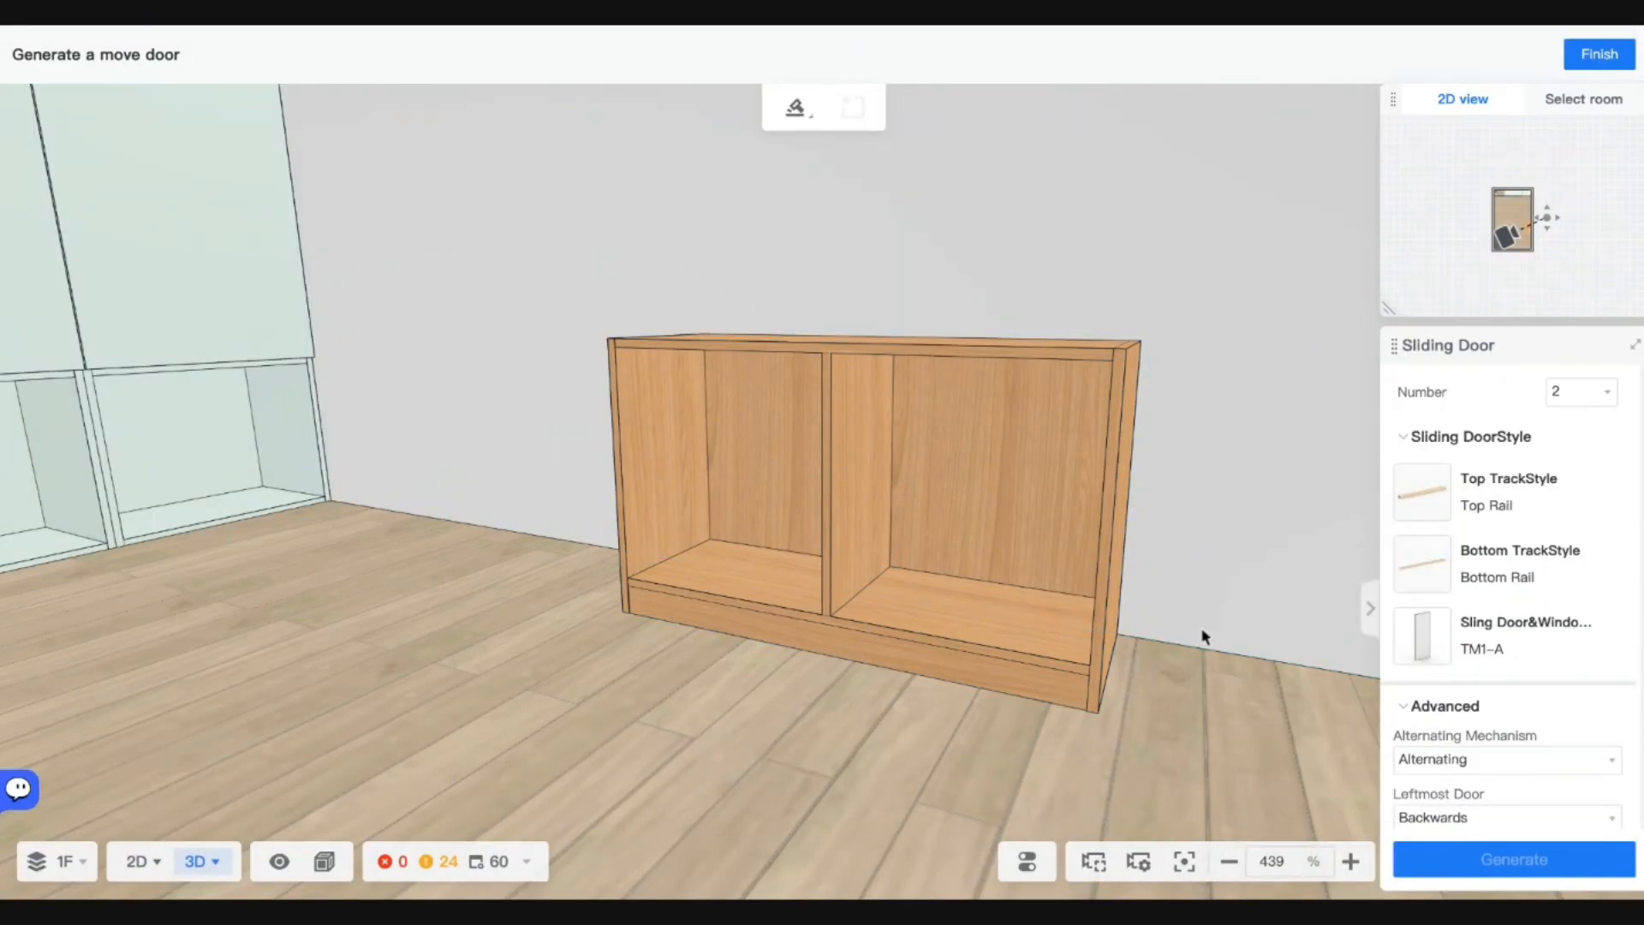
{"action": "left_click", "coordinate": [969, 551]}
{"action": "left_click_drag", "start_coordinate": [774, 364], "coordinate": [619, 347]}
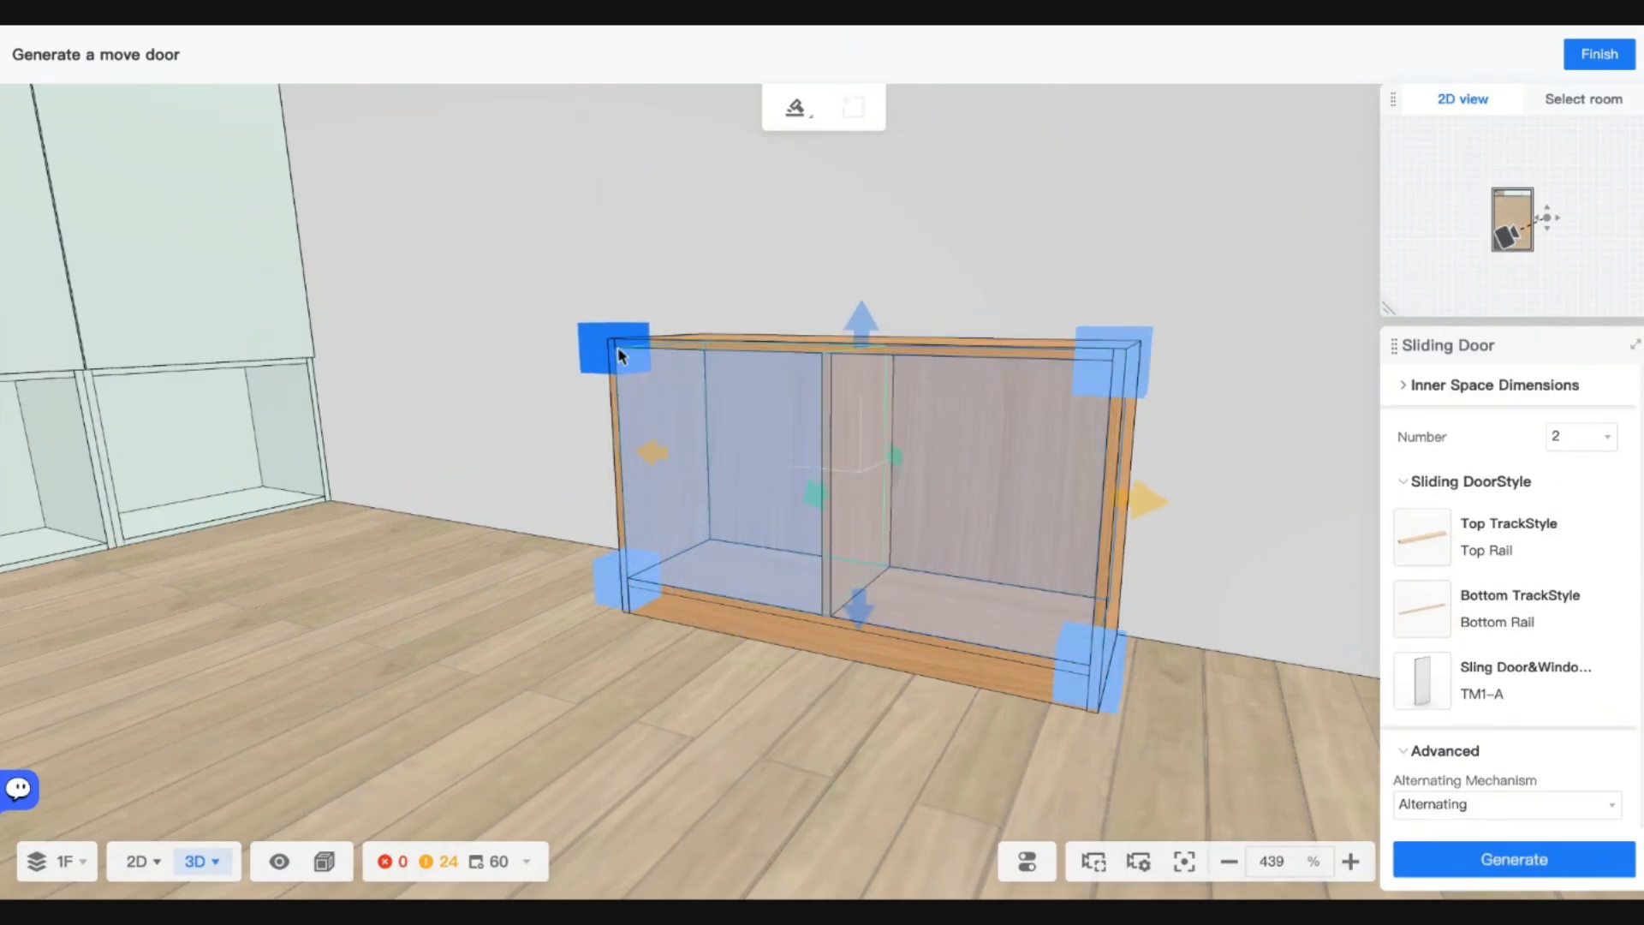
{"action": "left_click", "coordinate": [1512, 859]}
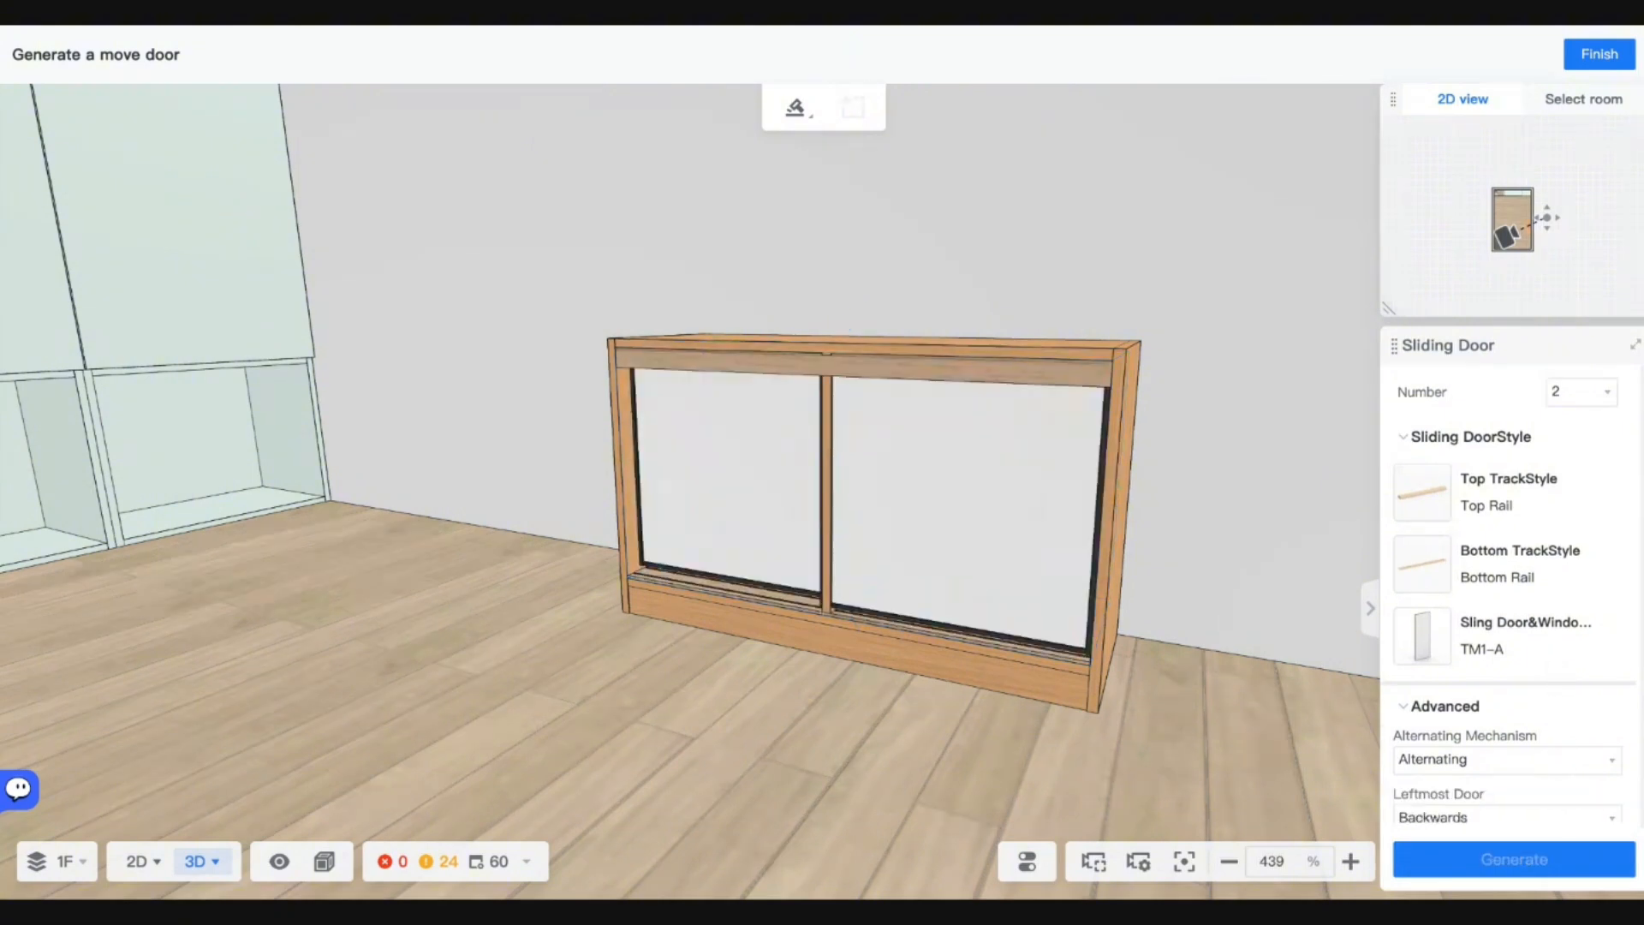
Finish door editing, select the cabinet and set its toe-kick height to 20.
{"action": "left_click", "coordinate": [1598, 54]}
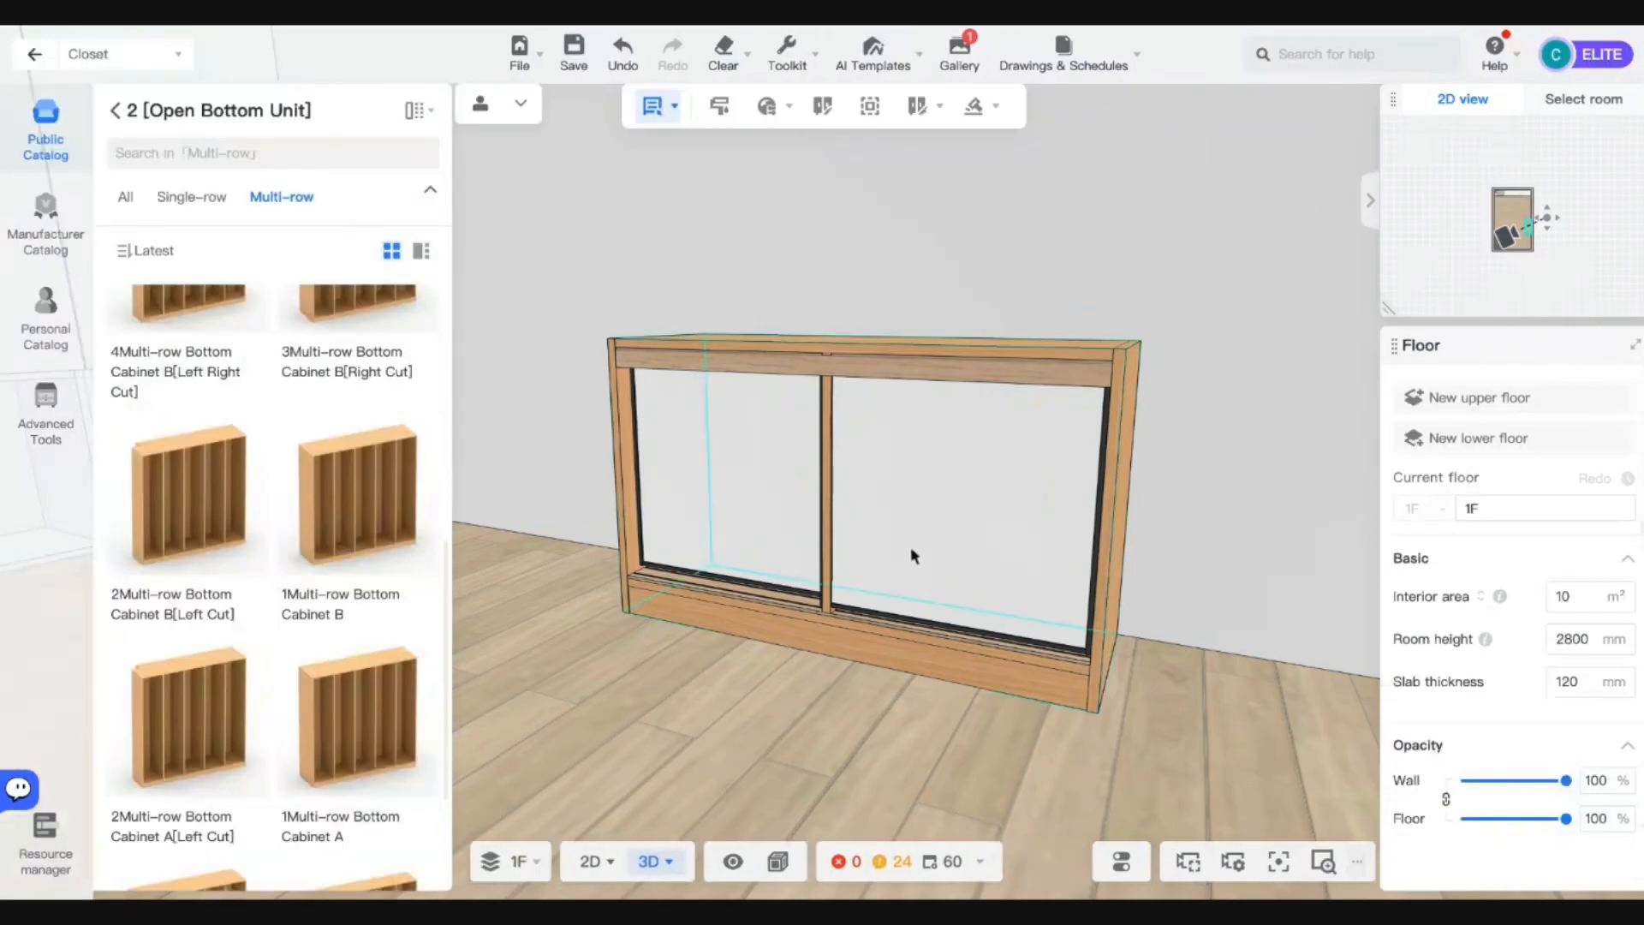
{"action": "left_click", "coordinate": [839, 346]}
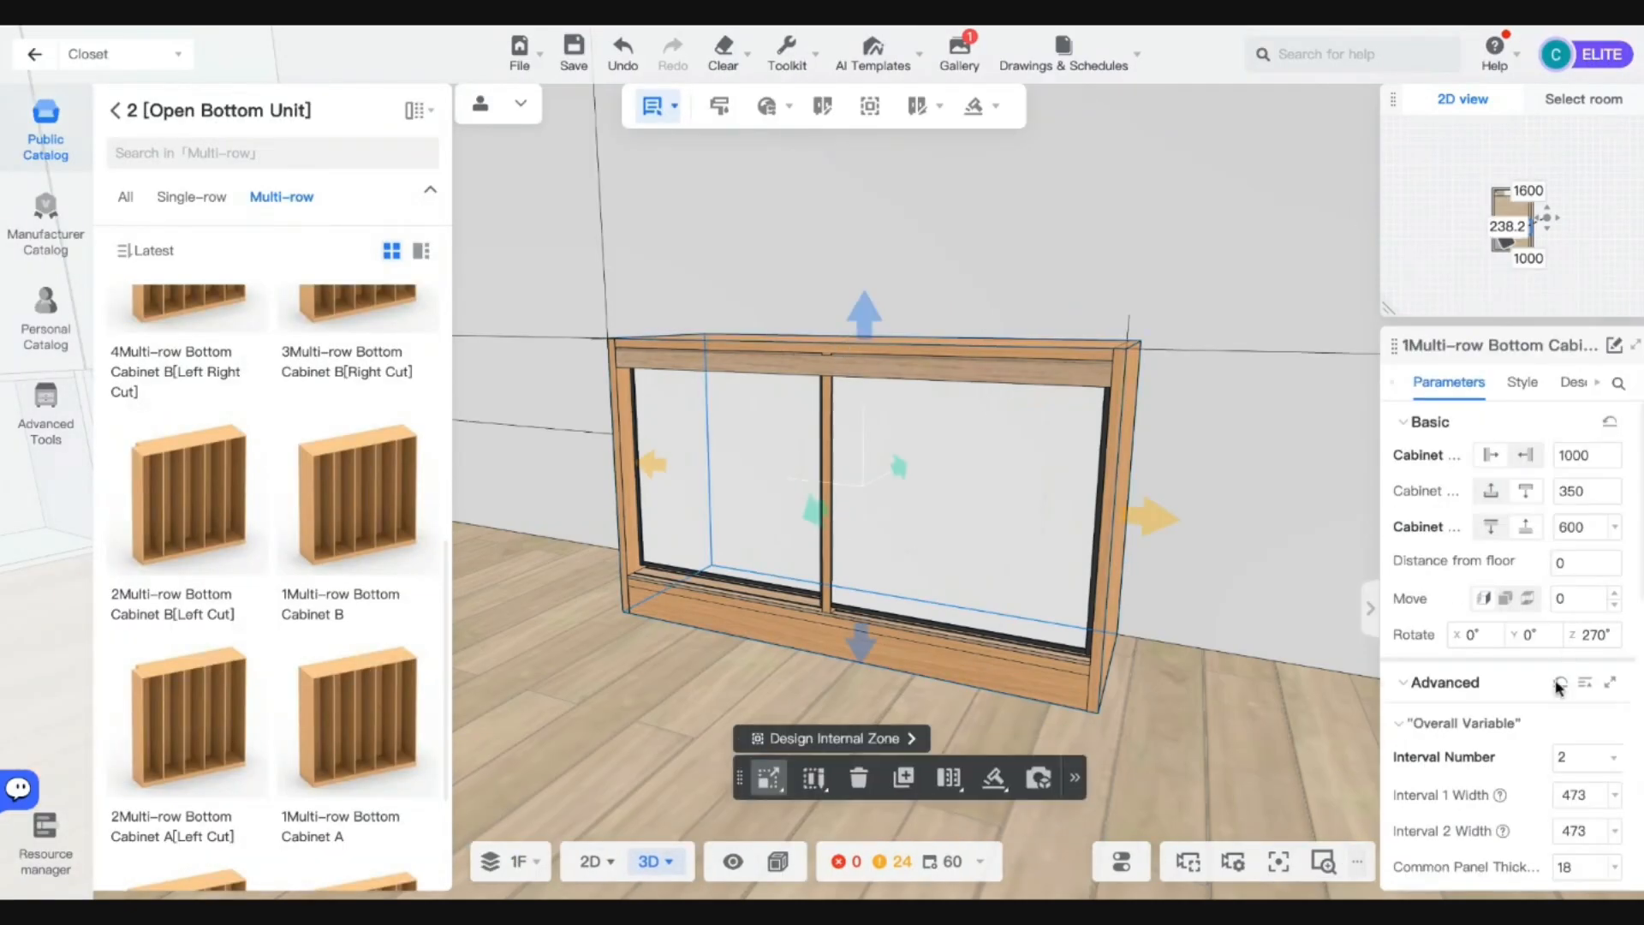
{"action": "scroll", "coordinate": [1542, 728], "scroll_direction": "down", "scroll_amount": 4}
{"action": "scroll", "coordinate": [1540, 774], "scroll_direction": "down", "scroll_amount": 4}
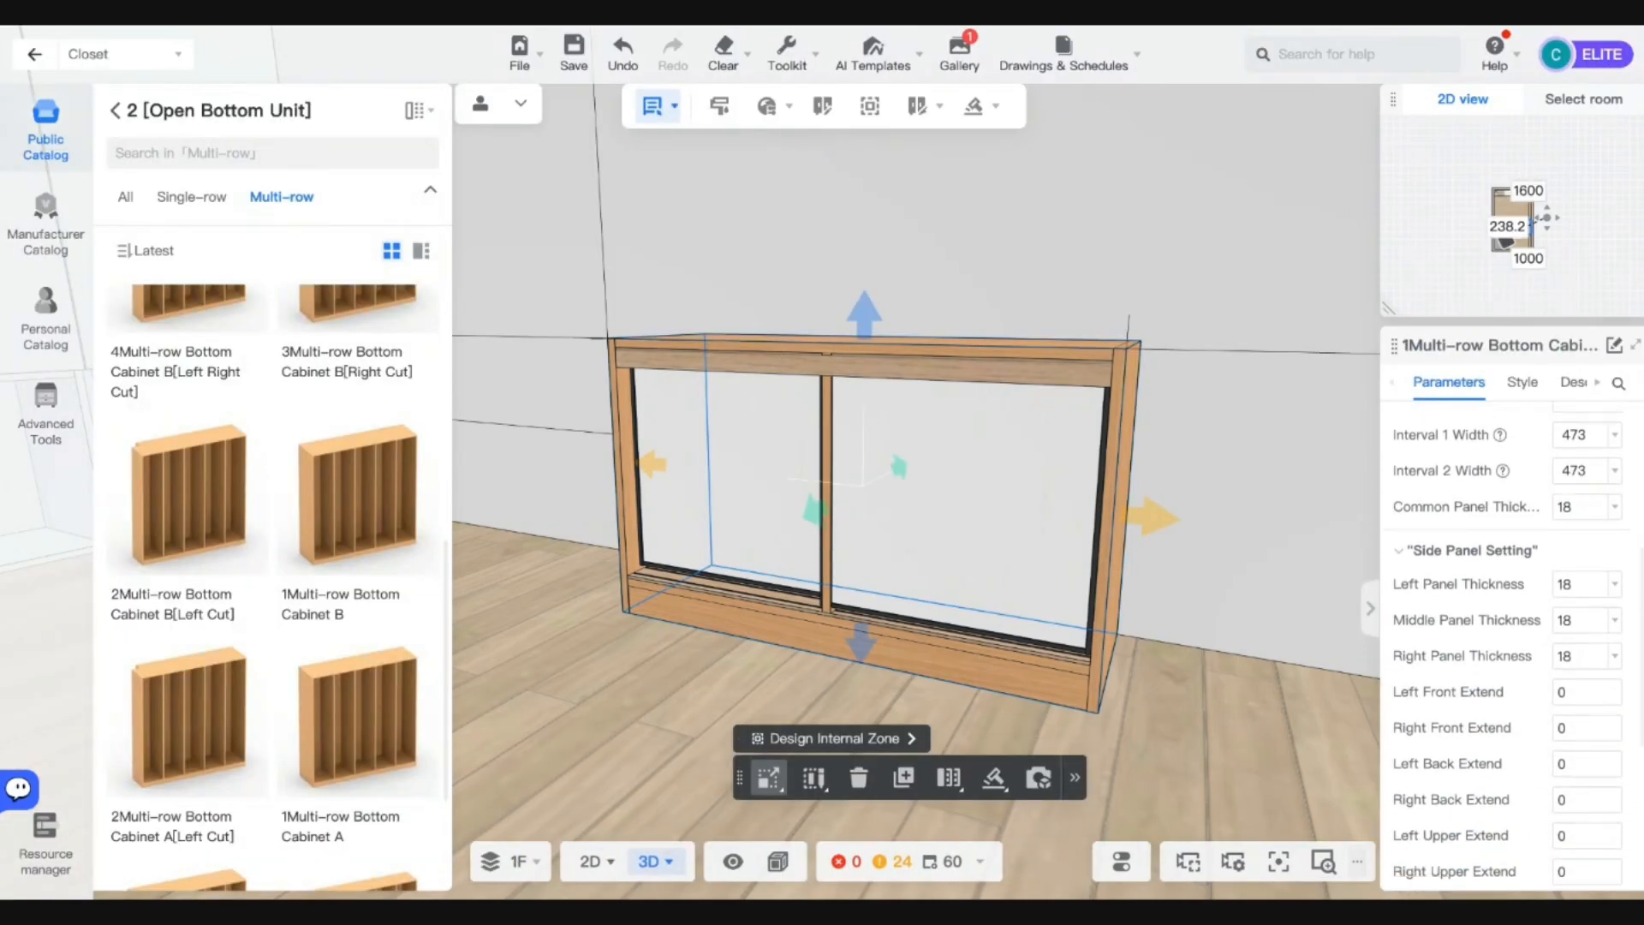
{"action": "scroll", "coordinate": [1507, 642], "scroll_direction": "down", "scroll_amount": 7}
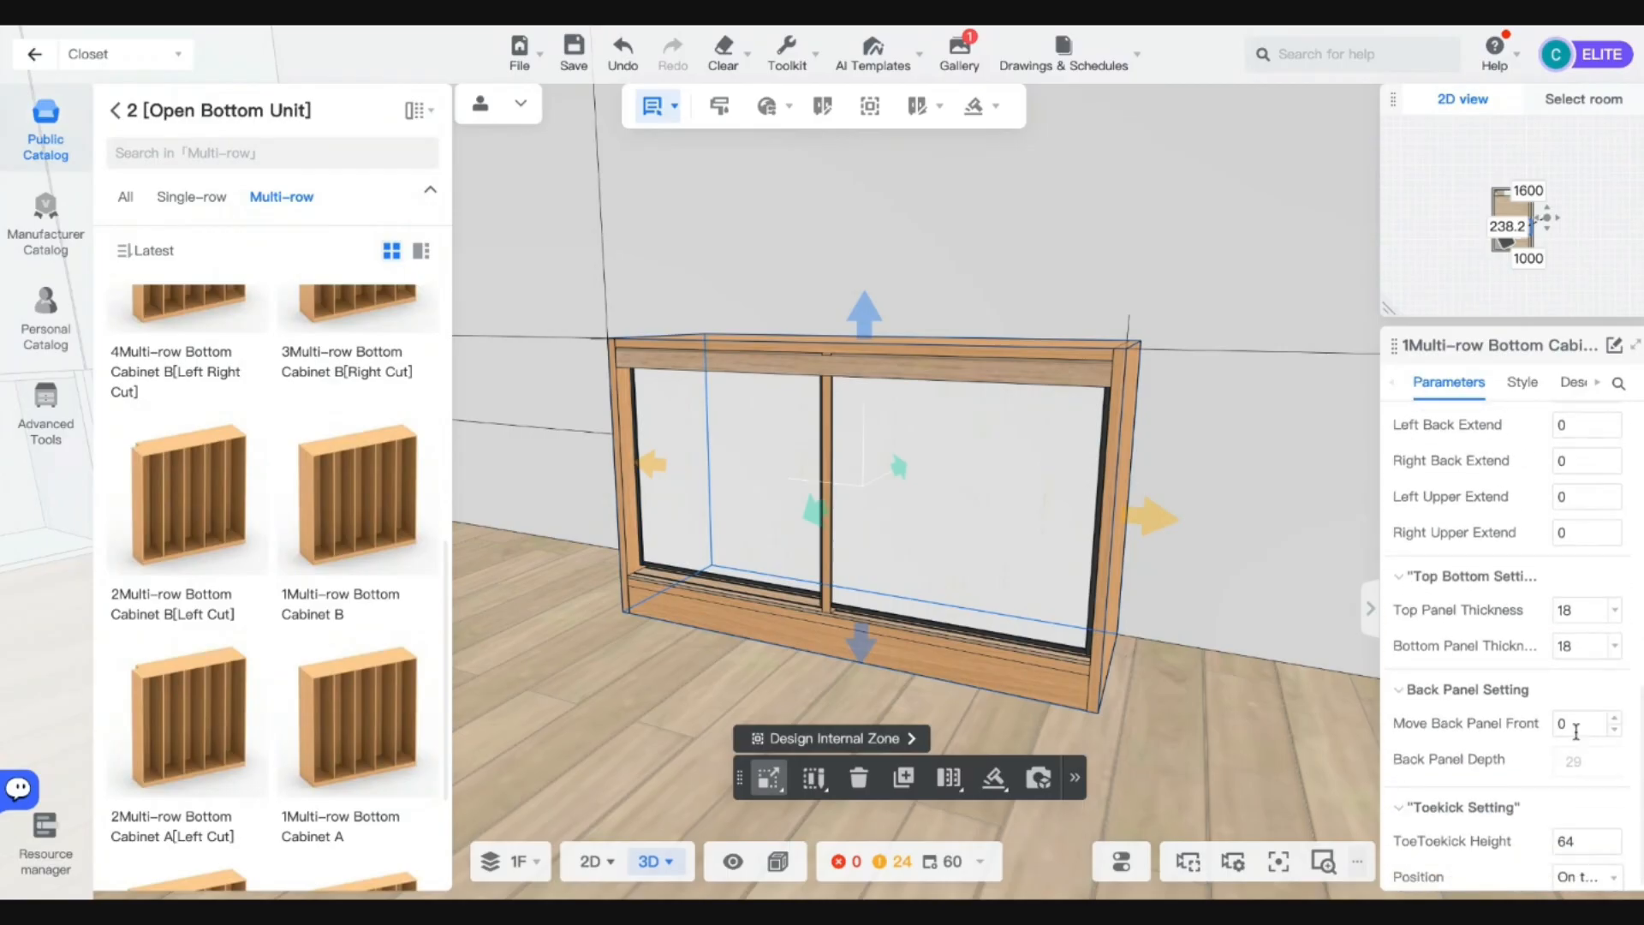
{"action": "scroll", "coordinate": [1529, 823], "scroll_direction": "down", "scroll_amount": 1}
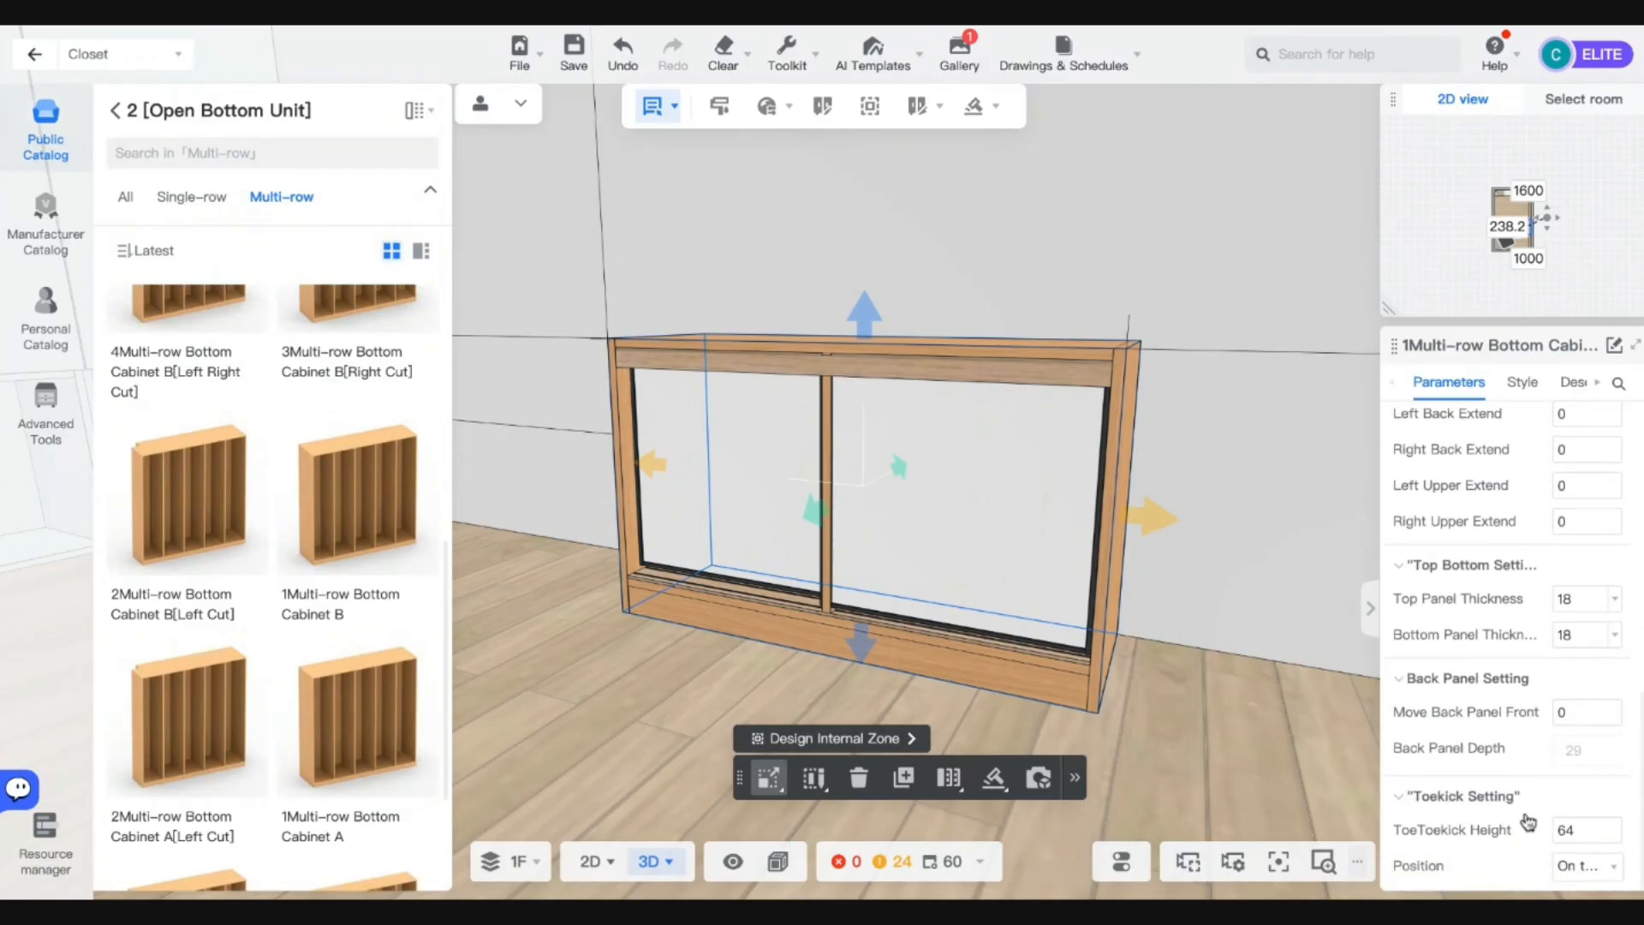
{"action": "double_click", "coordinate": [1576, 831]}
{"action": "type", "text": "20"}
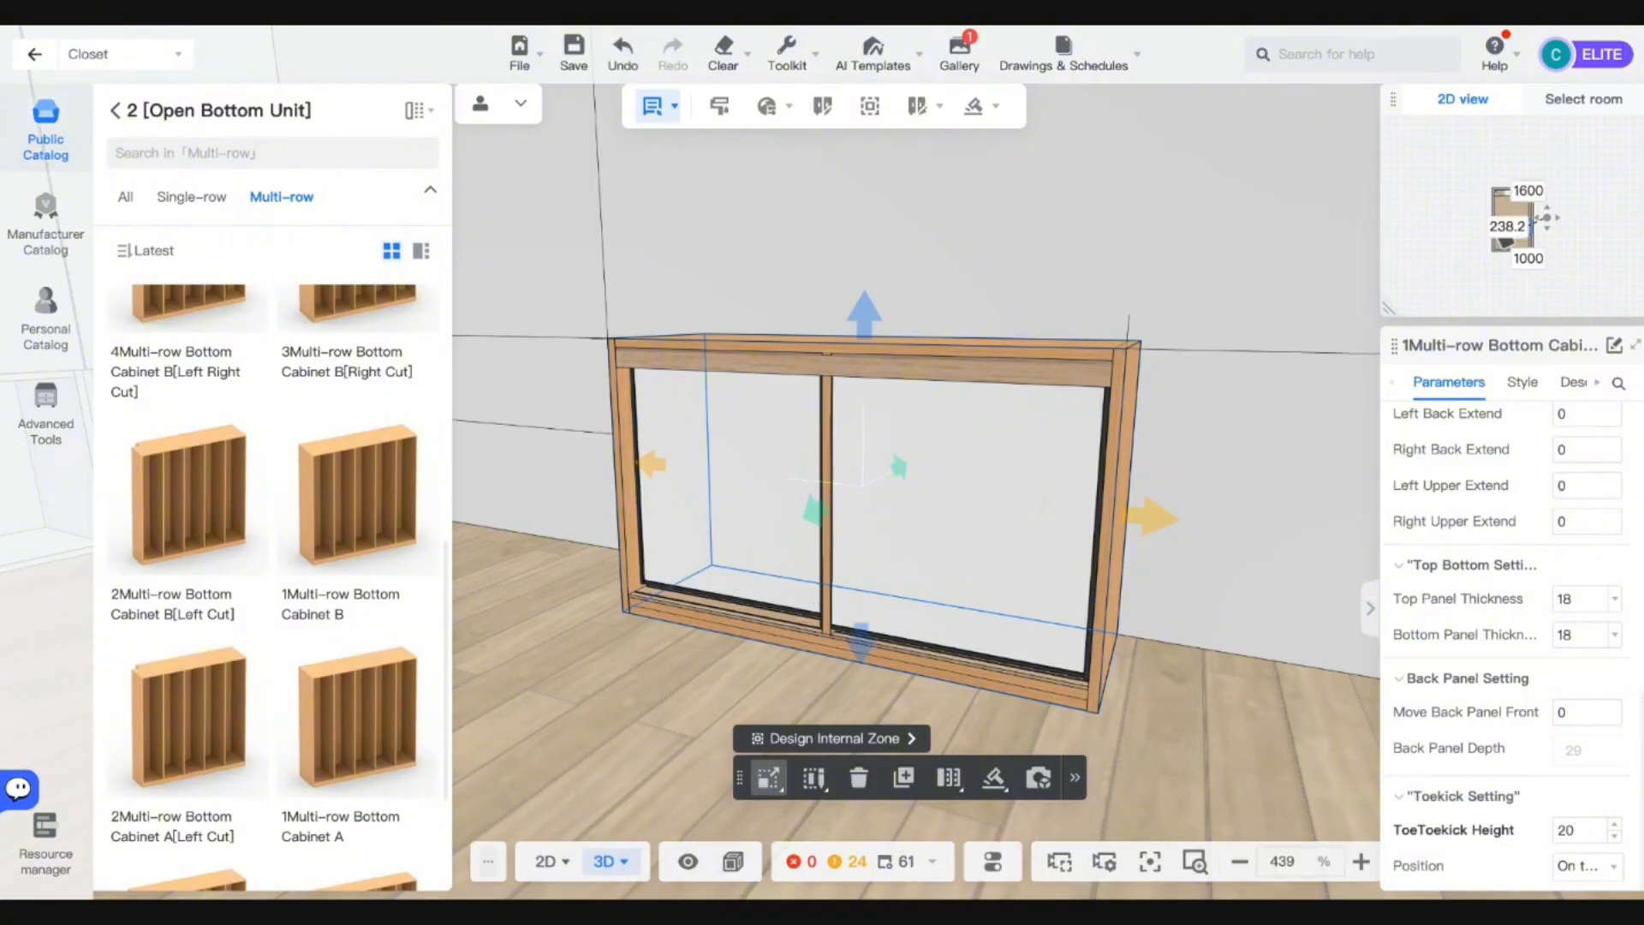
Check Middle Panel Thickness 18 and Left Front Extend 0, then select the centre panel.
{"action": "scroll", "coordinate": [890, 522], "scroll_direction": "up", "scroll_amount": 3}
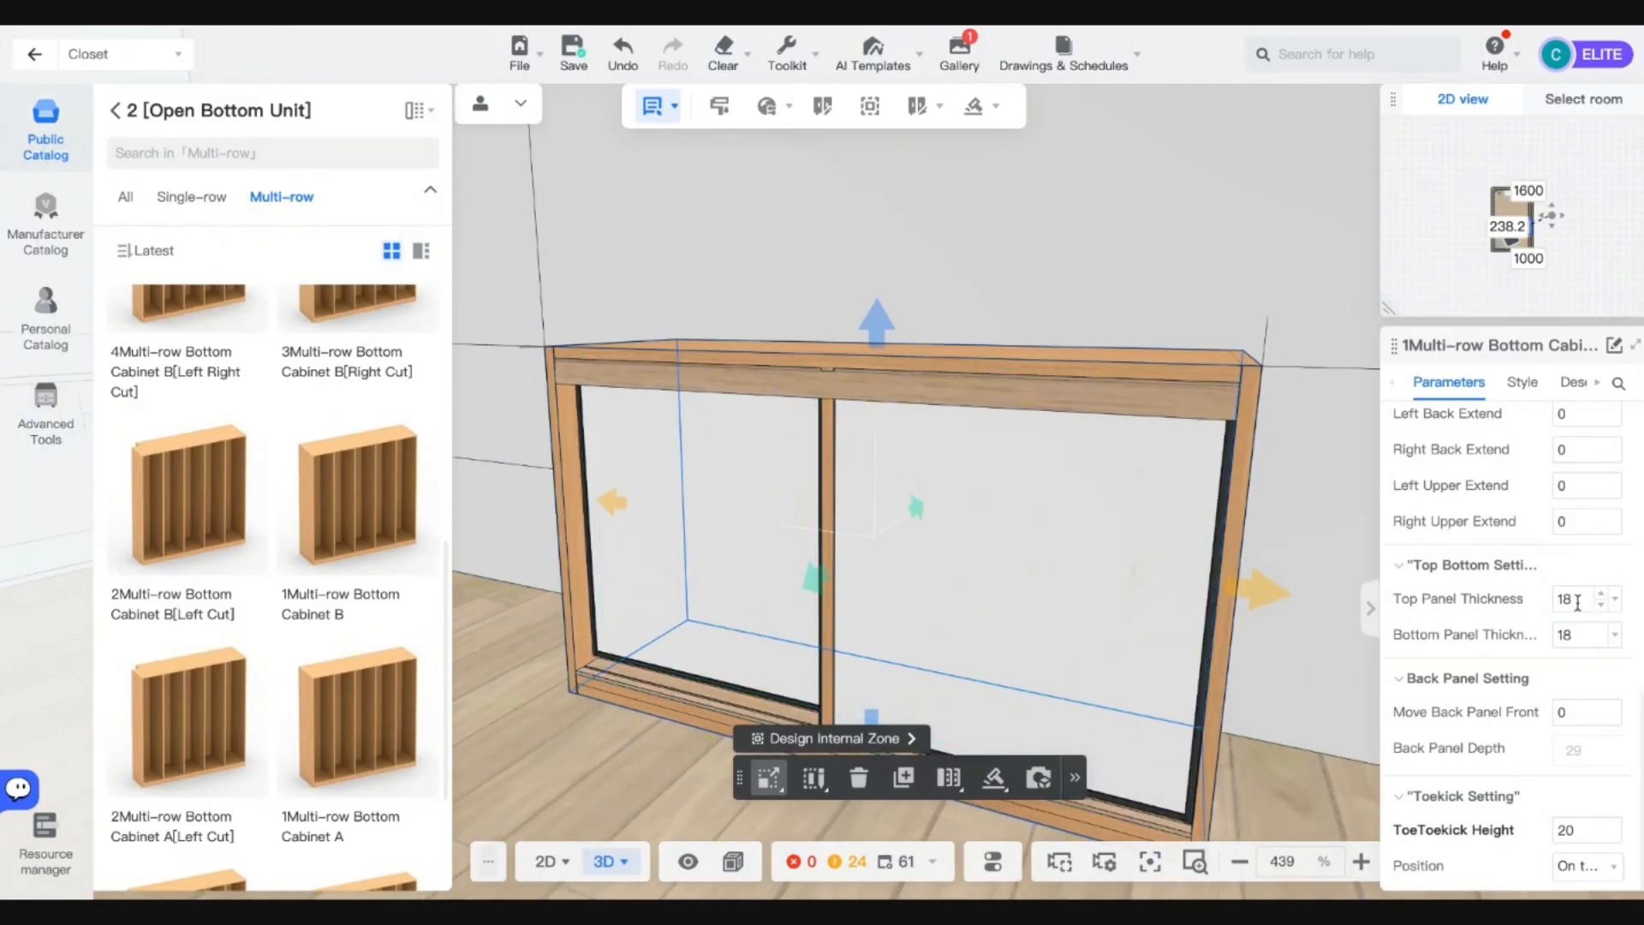
{"action": "scroll", "coordinate": [1568, 576], "scroll_direction": "up", "scroll_amount": 4}
{"action": "double_click", "coordinate": [1564, 626]}
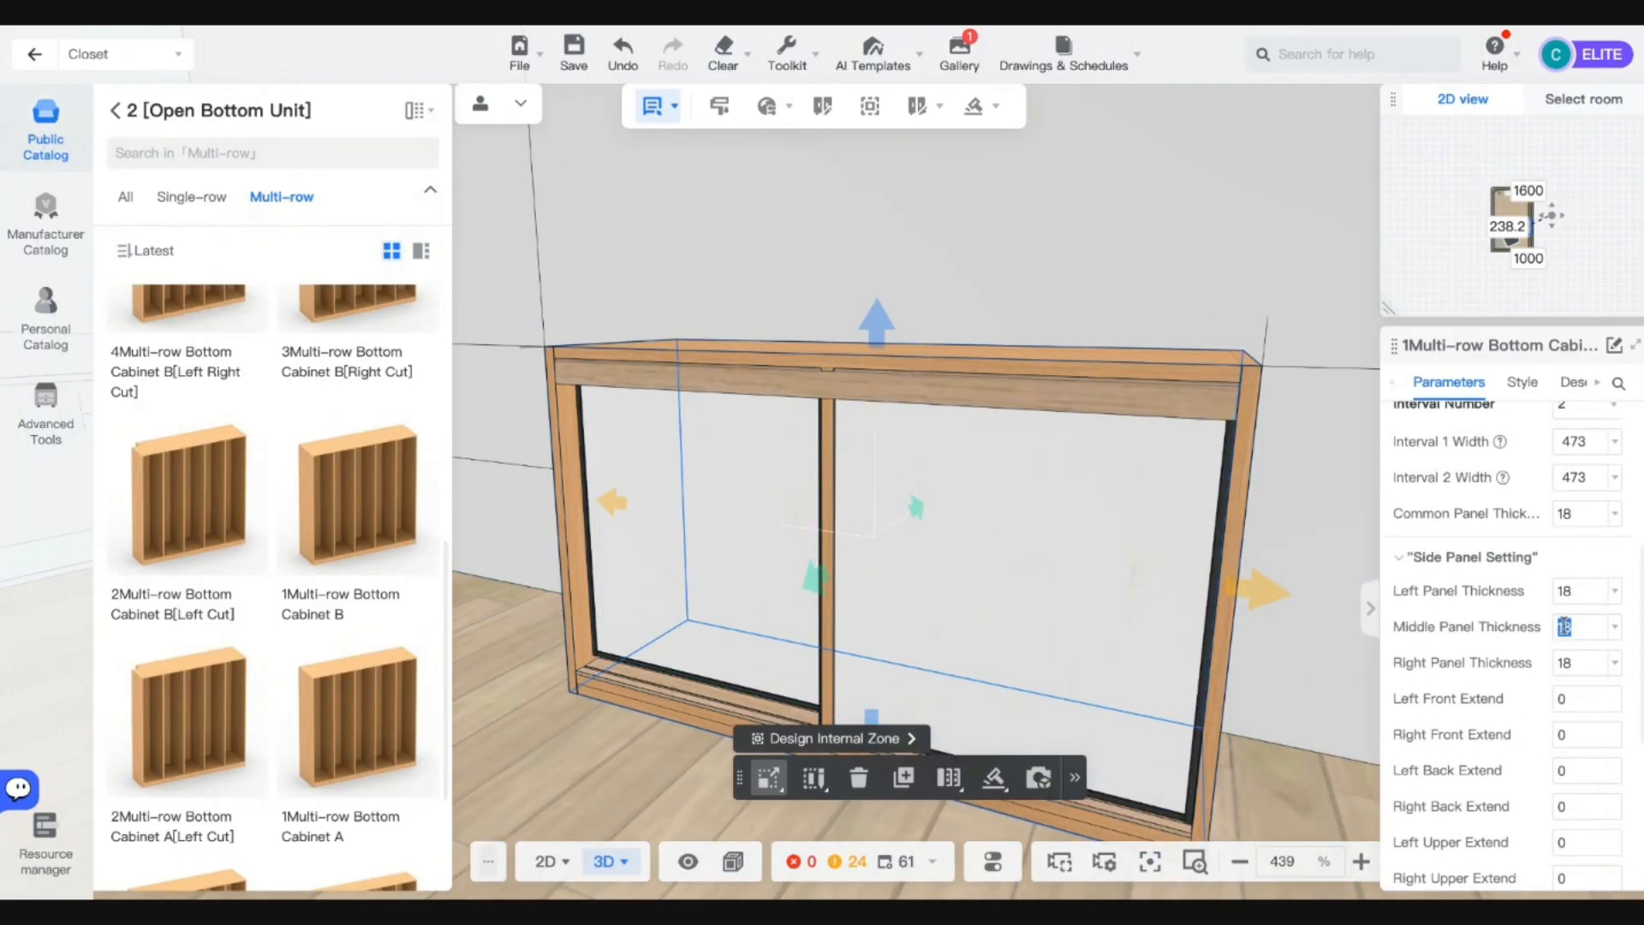
{"action": "double_click", "coordinate": [1584, 700]}
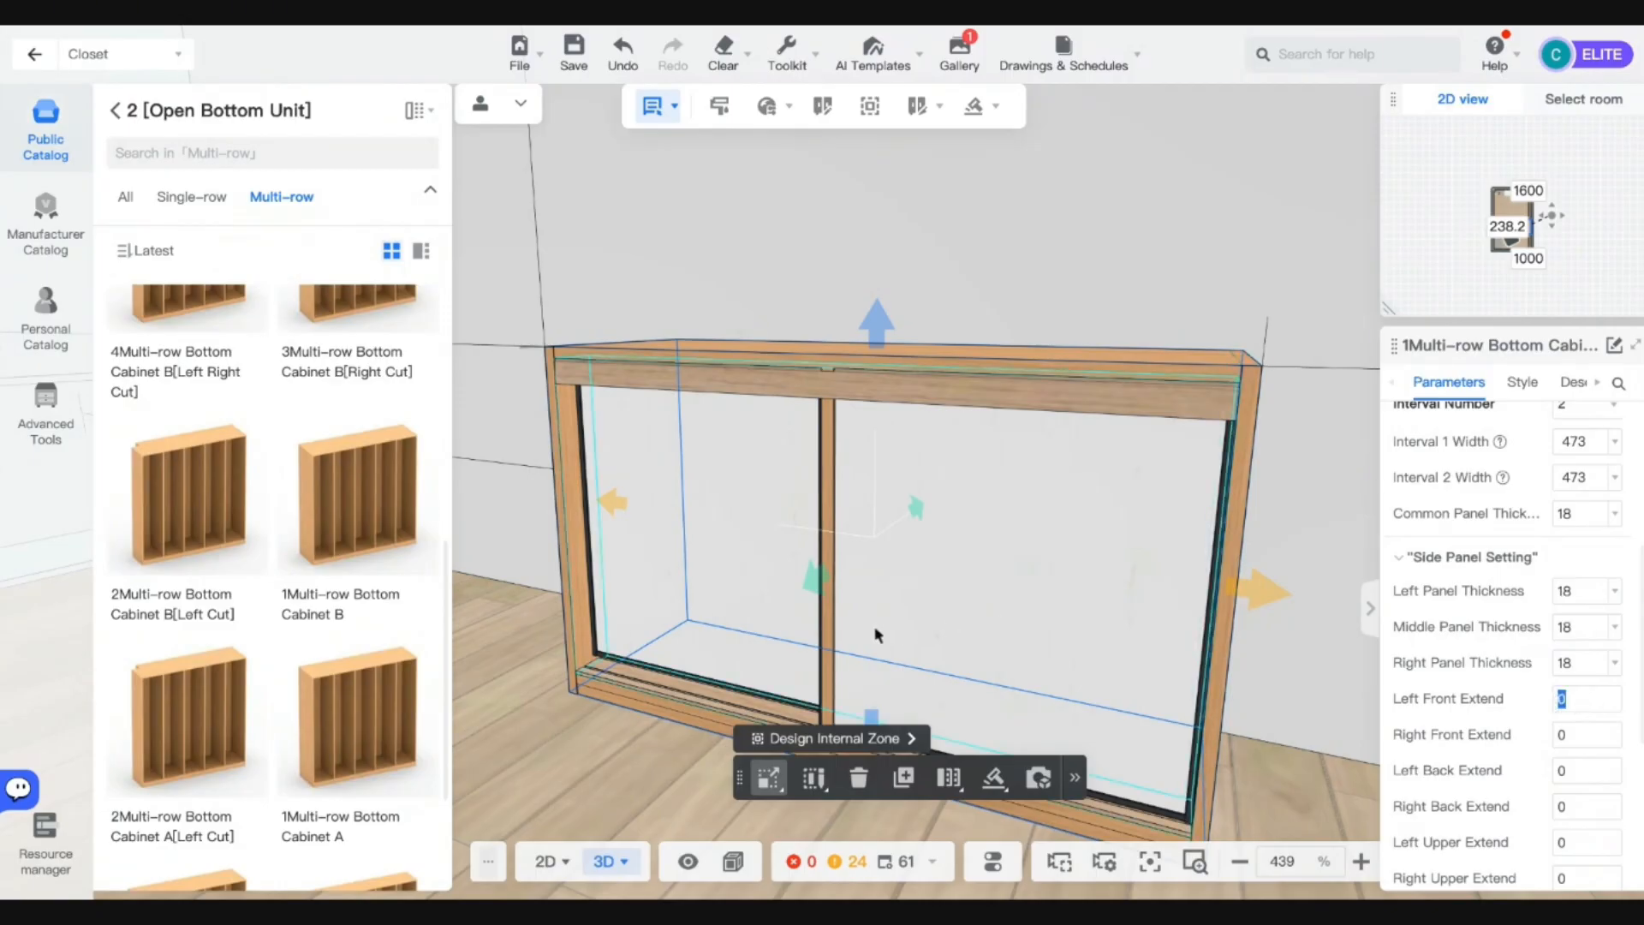
{"action": "left_click", "coordinate": [828, 636]}
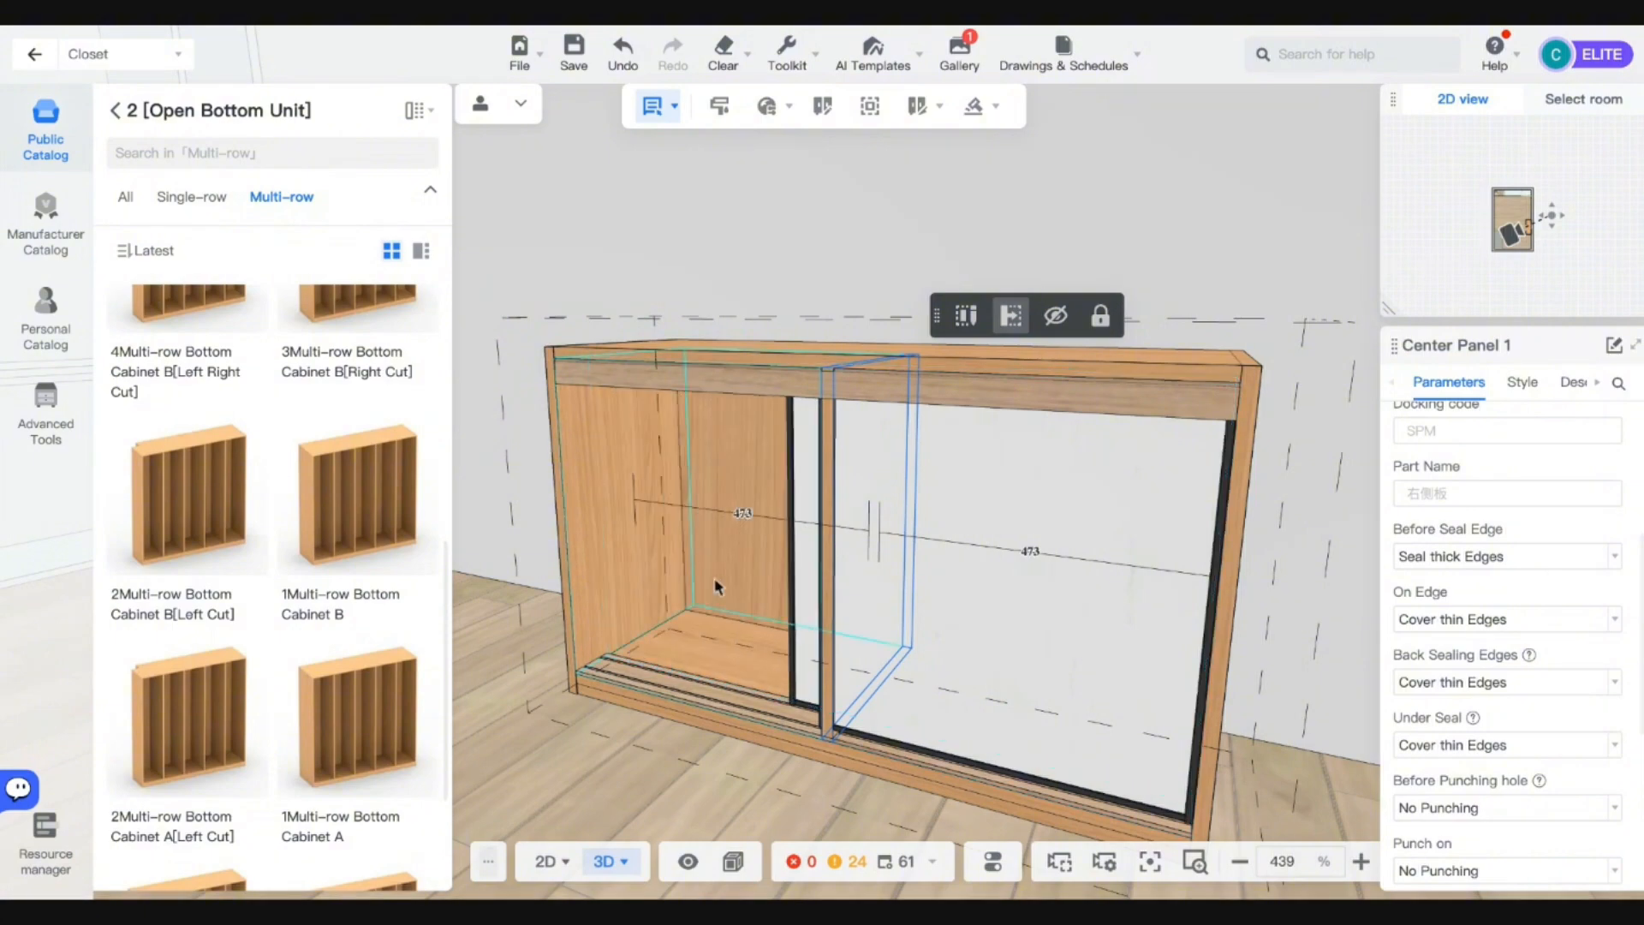
Select the base unit's sliding doors and hide them to reveal the open compartments.
{"action": "left_click_drag", "start_coordinate": [922, 579], "coordinate": [946, 695]}
{"action": "right_click_drag", "start_coordinate": [946, 702], "coordinate": [1020, 708]}
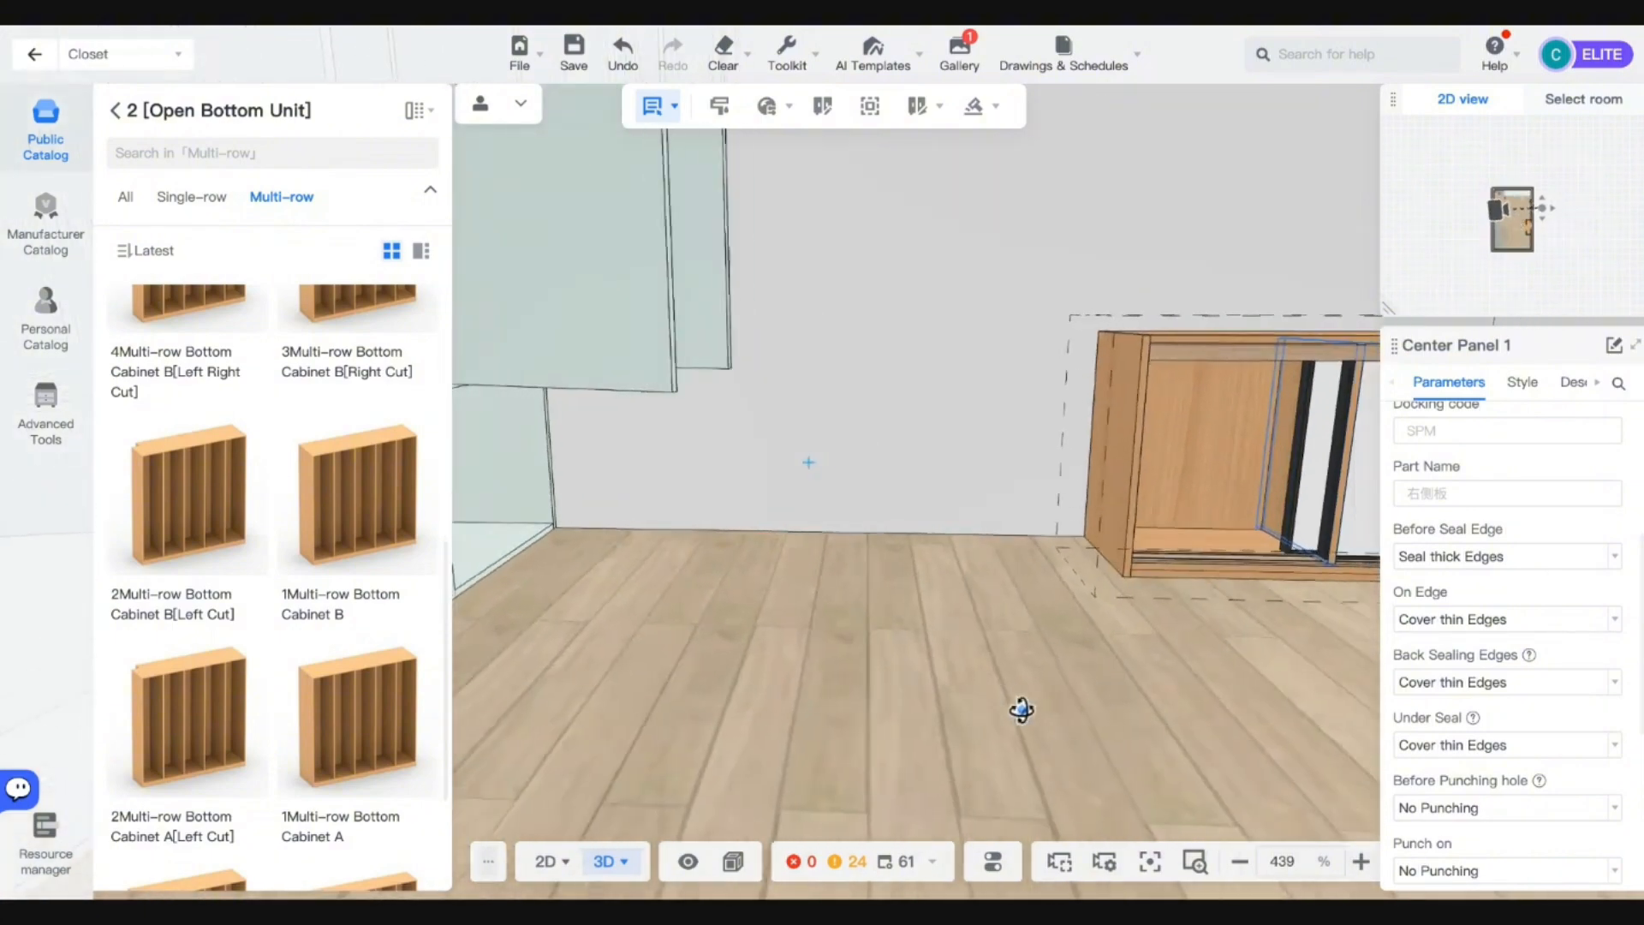
{"action": "left_click_drag", "start_coordinate": [1020, 708], "coordinate": [973, 734]}
{"action": "scroll", "coordinate": [973, 734], "scroll_direction": "down", "scroll_amount": 3}
{"action": "right_click_drag", "start_coordinate": [973, 734], "coordinate": [1021, 743]}
{"action": "scroll", "coordinate": [1057, 598], "scroll_direction": "up", "scroll_amount": 3}
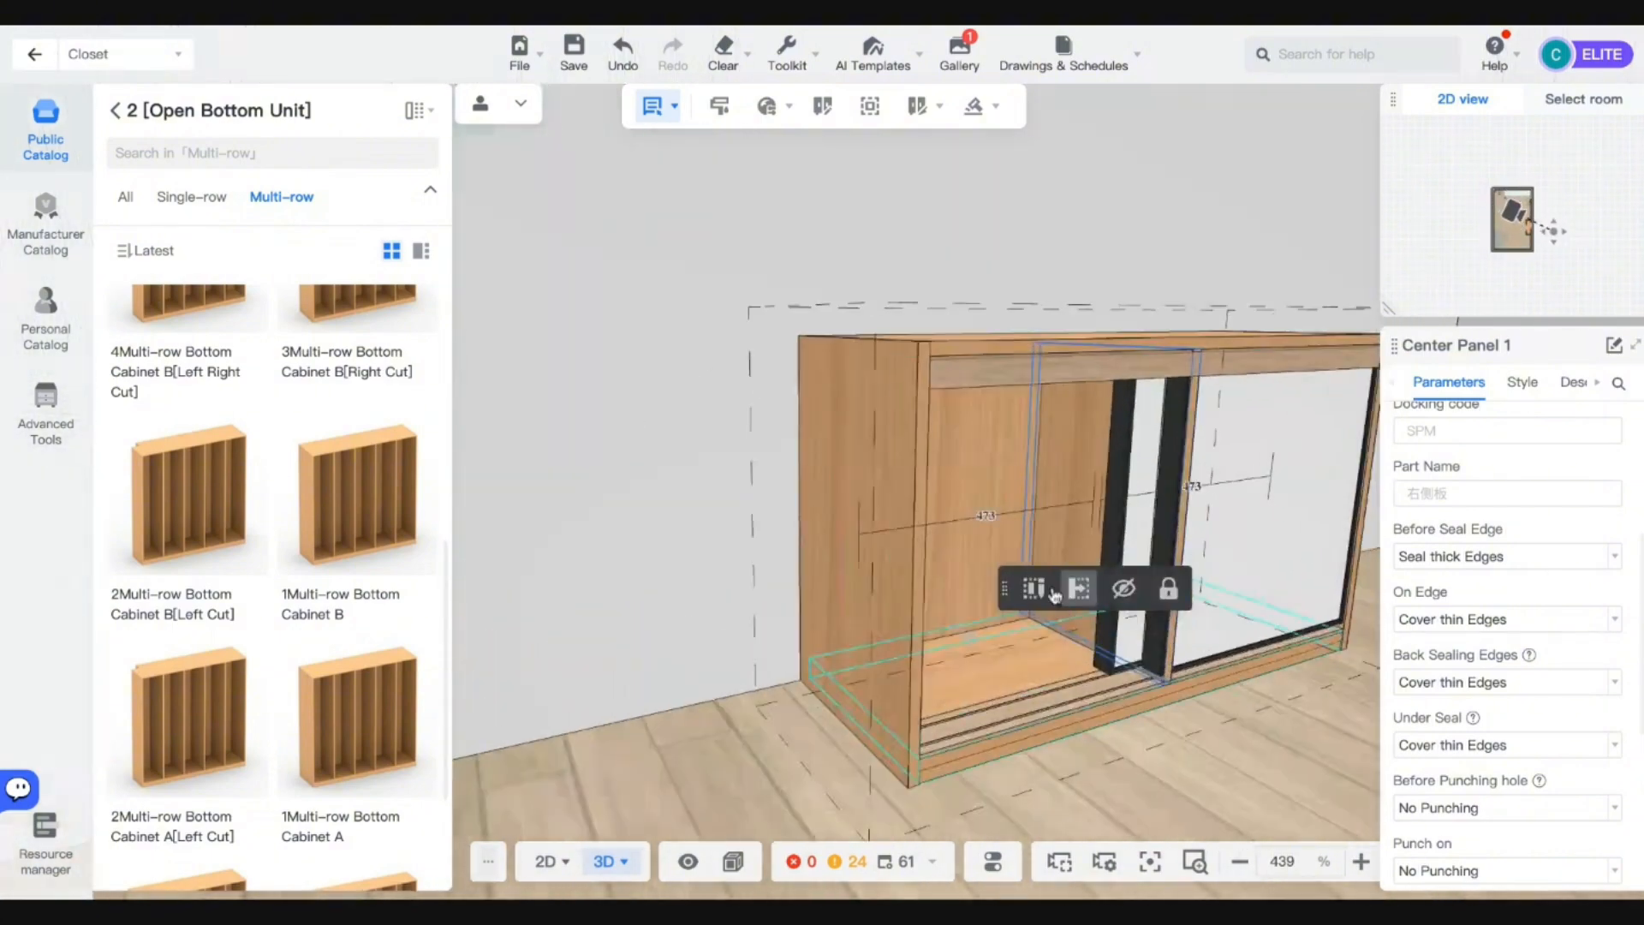
{"action": "right_click_drag", "start_coordinate": [1057, 598], "coordinate": [1039, 455]}
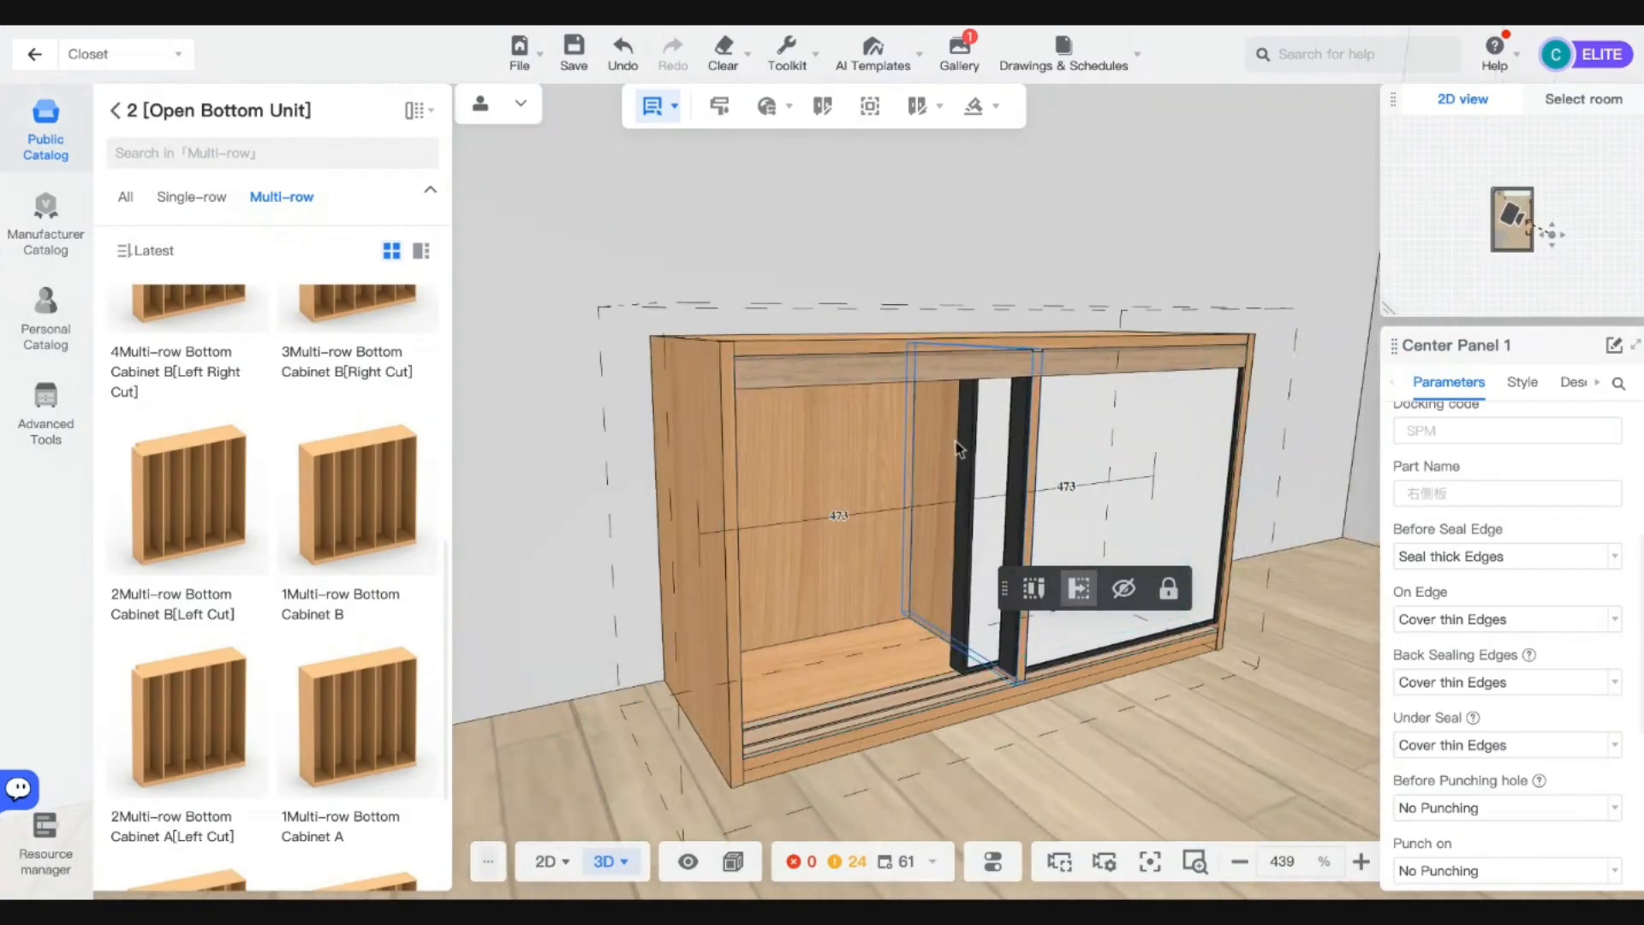
{"action": "scroll", "coordinate": [1477, 521], "scroll_direction": "up", "scroll_amount": 1}
{"action": "scroll", "coordinate": [1503, 529], "scroll_direction": "up", "scroll_amount": 2}
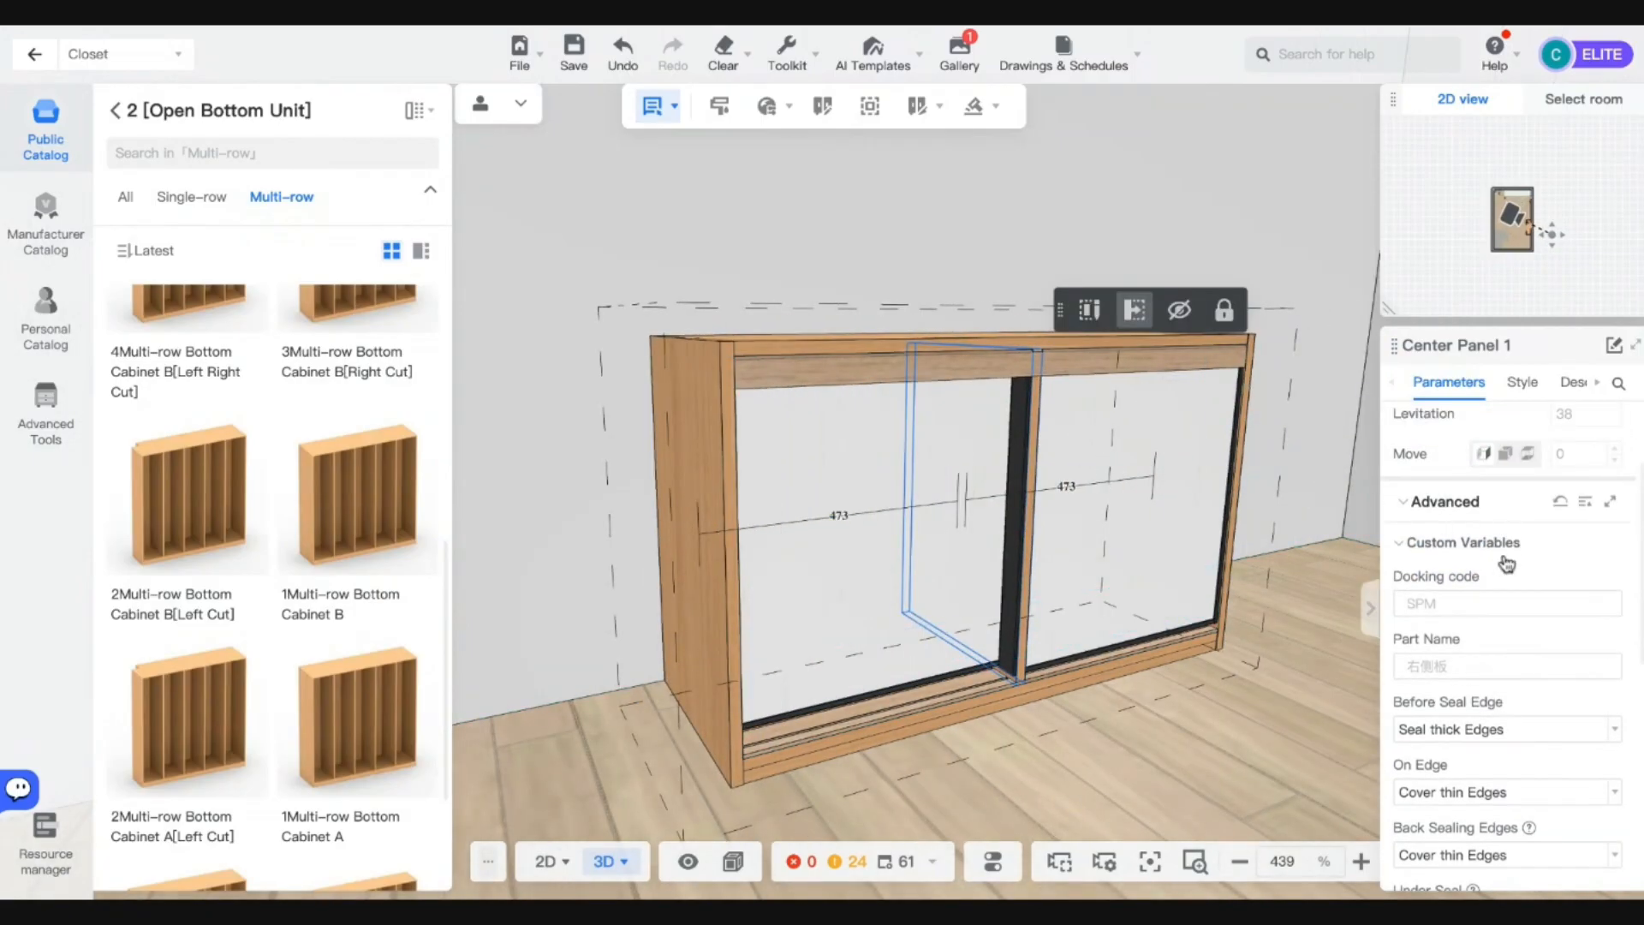
{"action": "scroll", "coordinate": [1508, 562], "scroll_direction": "up", "scroll_amount": 2}
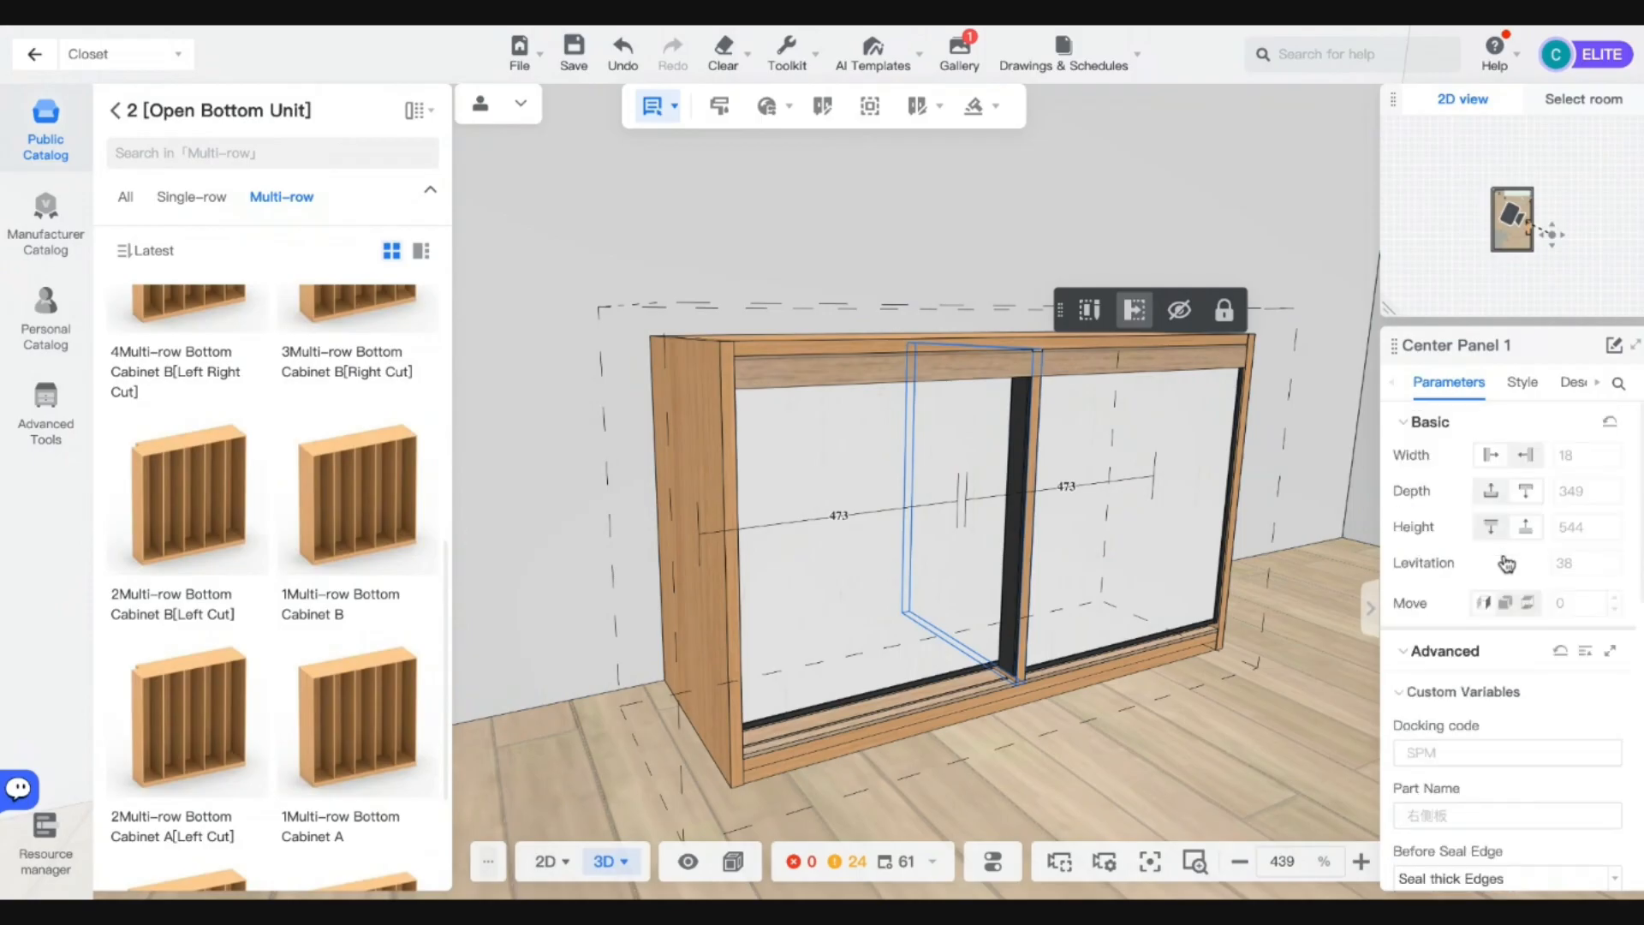
{"action": "left_click", "coordinate": [1083, 670]}
{"action": "left_click", "coordinate": [821, 460]}
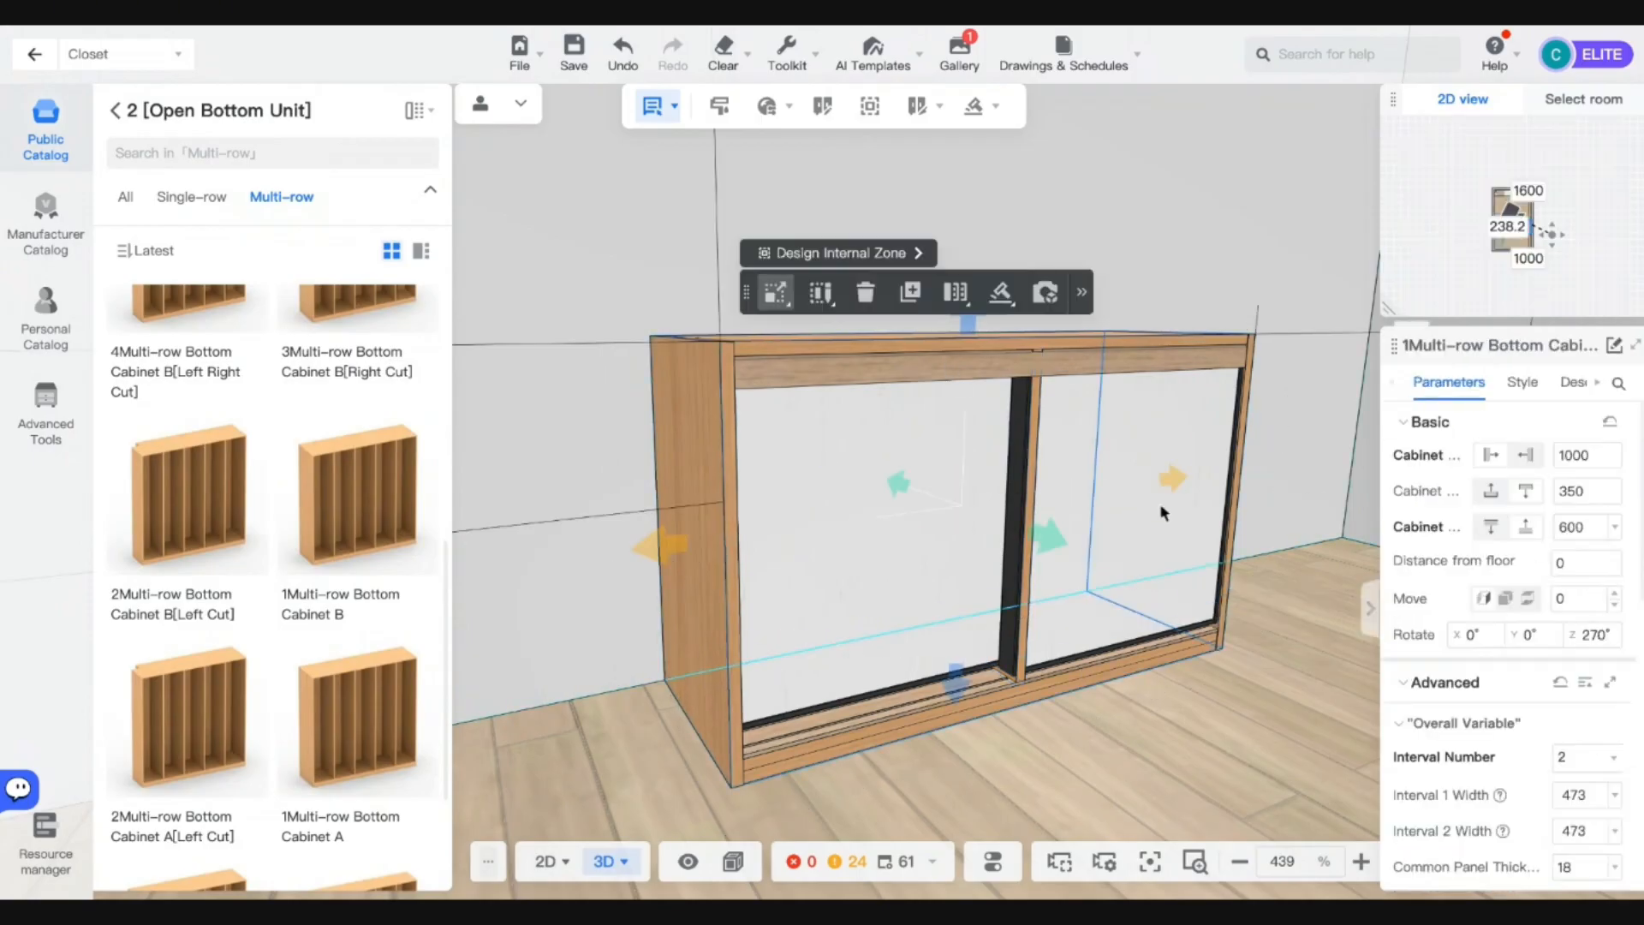
{"action": "left_click", "coordinate": [1099, 459]}
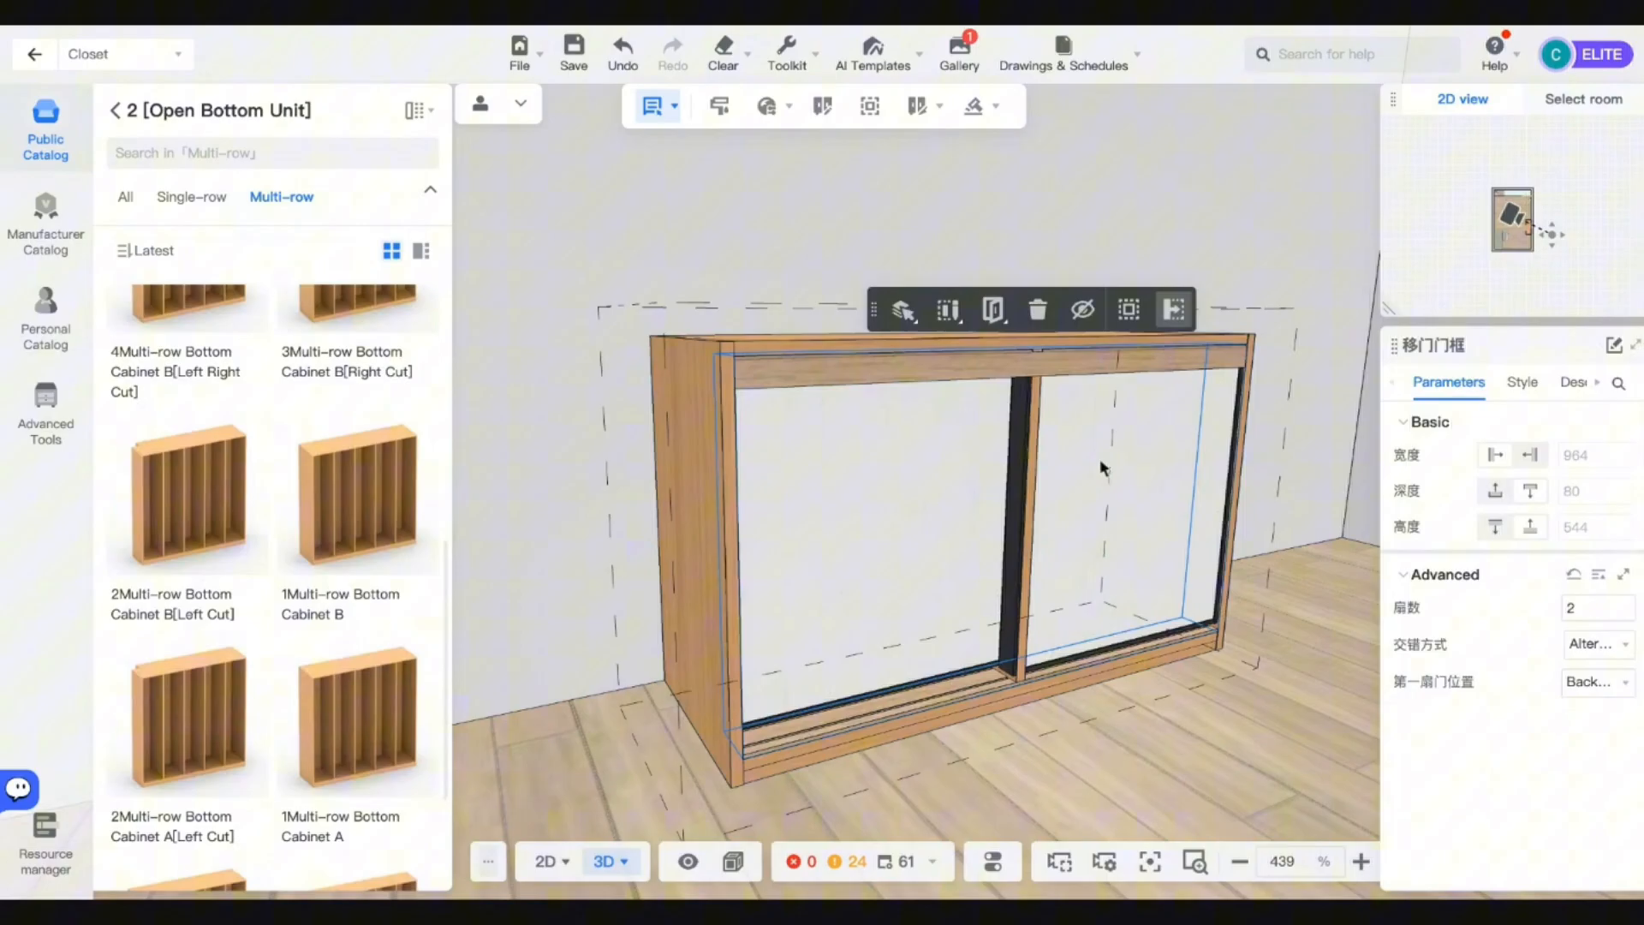
{"action": "left_click", "coordinate": [1074, 311]}
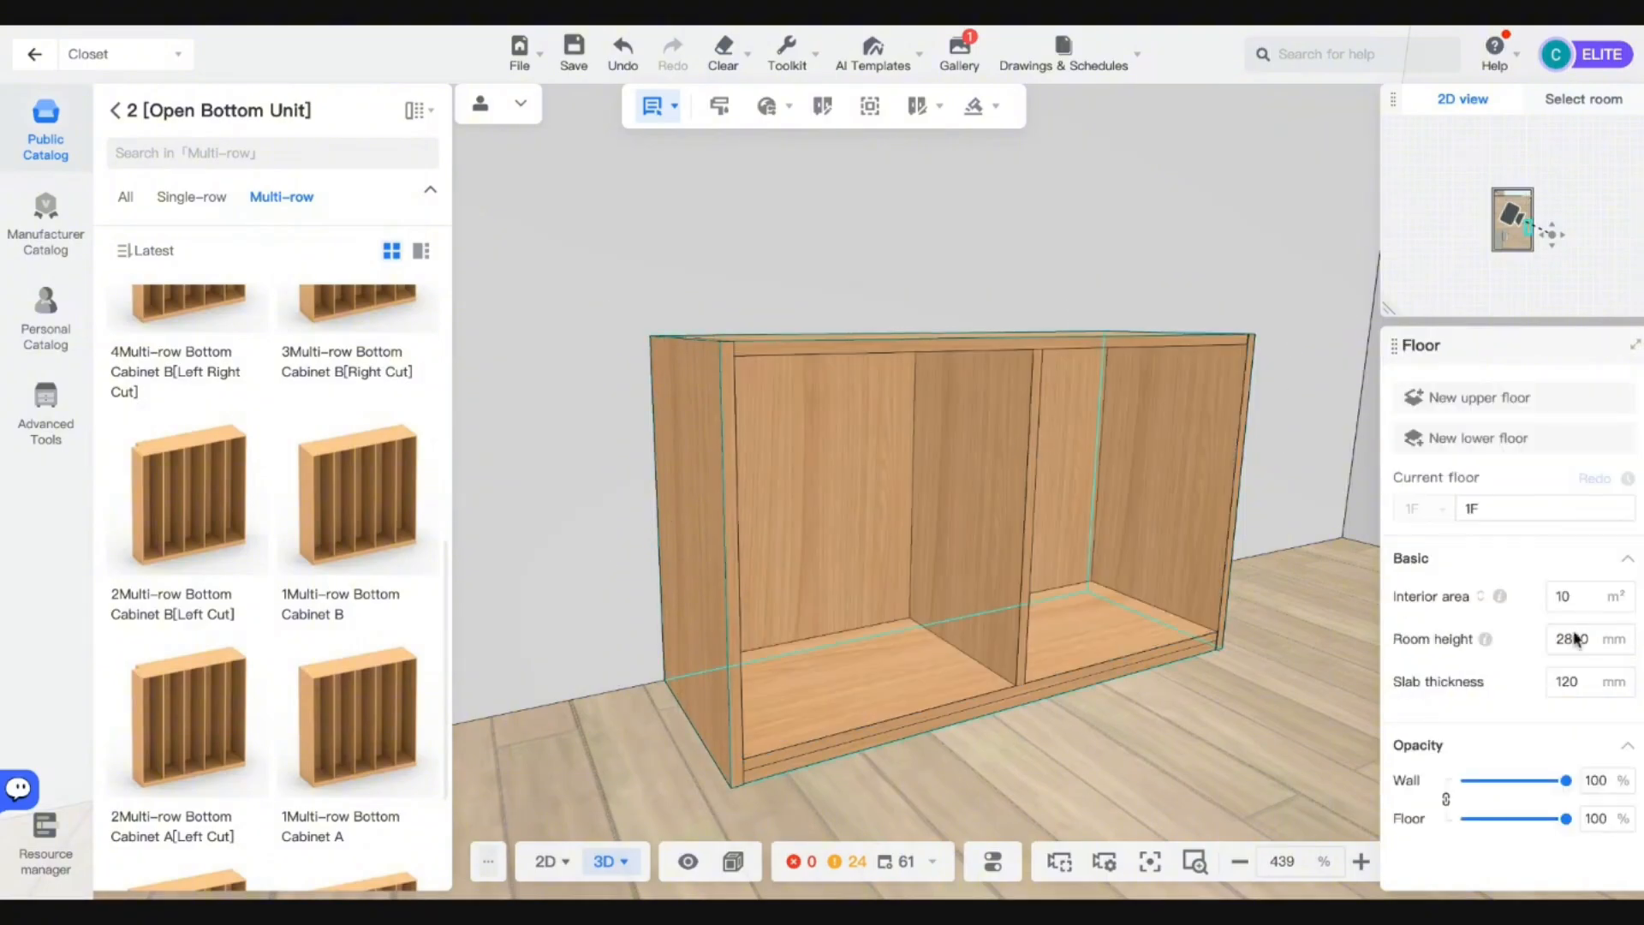
Reduce the base cabinet's Interval Number to 1.
{"action": "left_click", "coordinate": [1083, 514]}
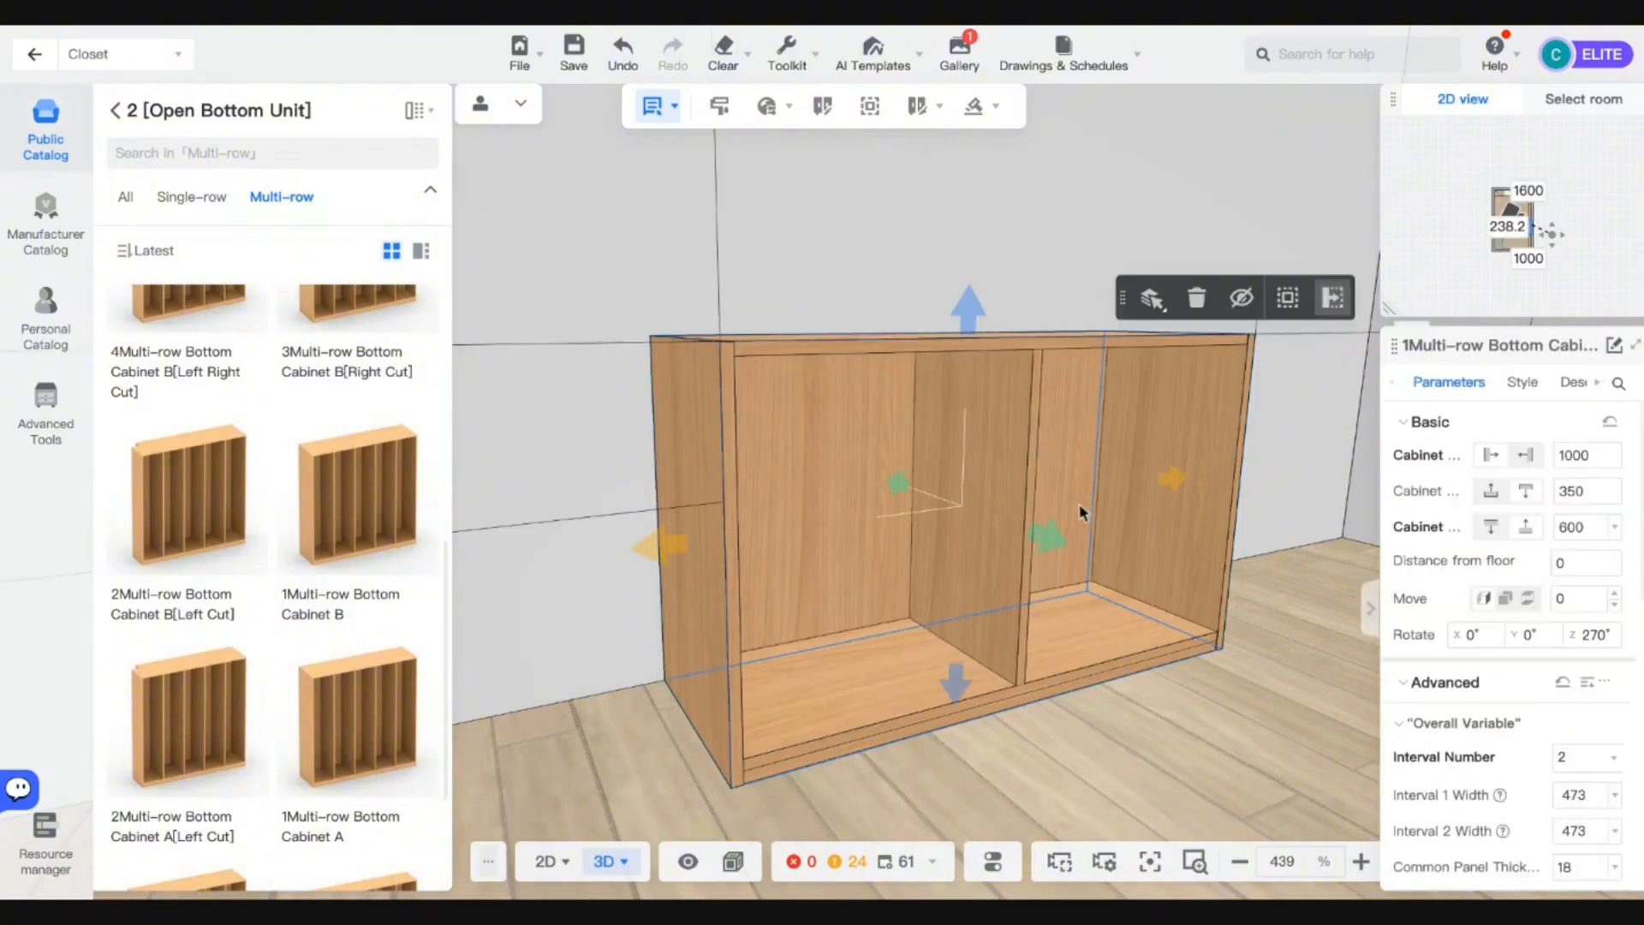
{"action": "left_click", "coordinate": [1583, 758]}
{"action": "left_click", "coordinate": [1564, 624]}
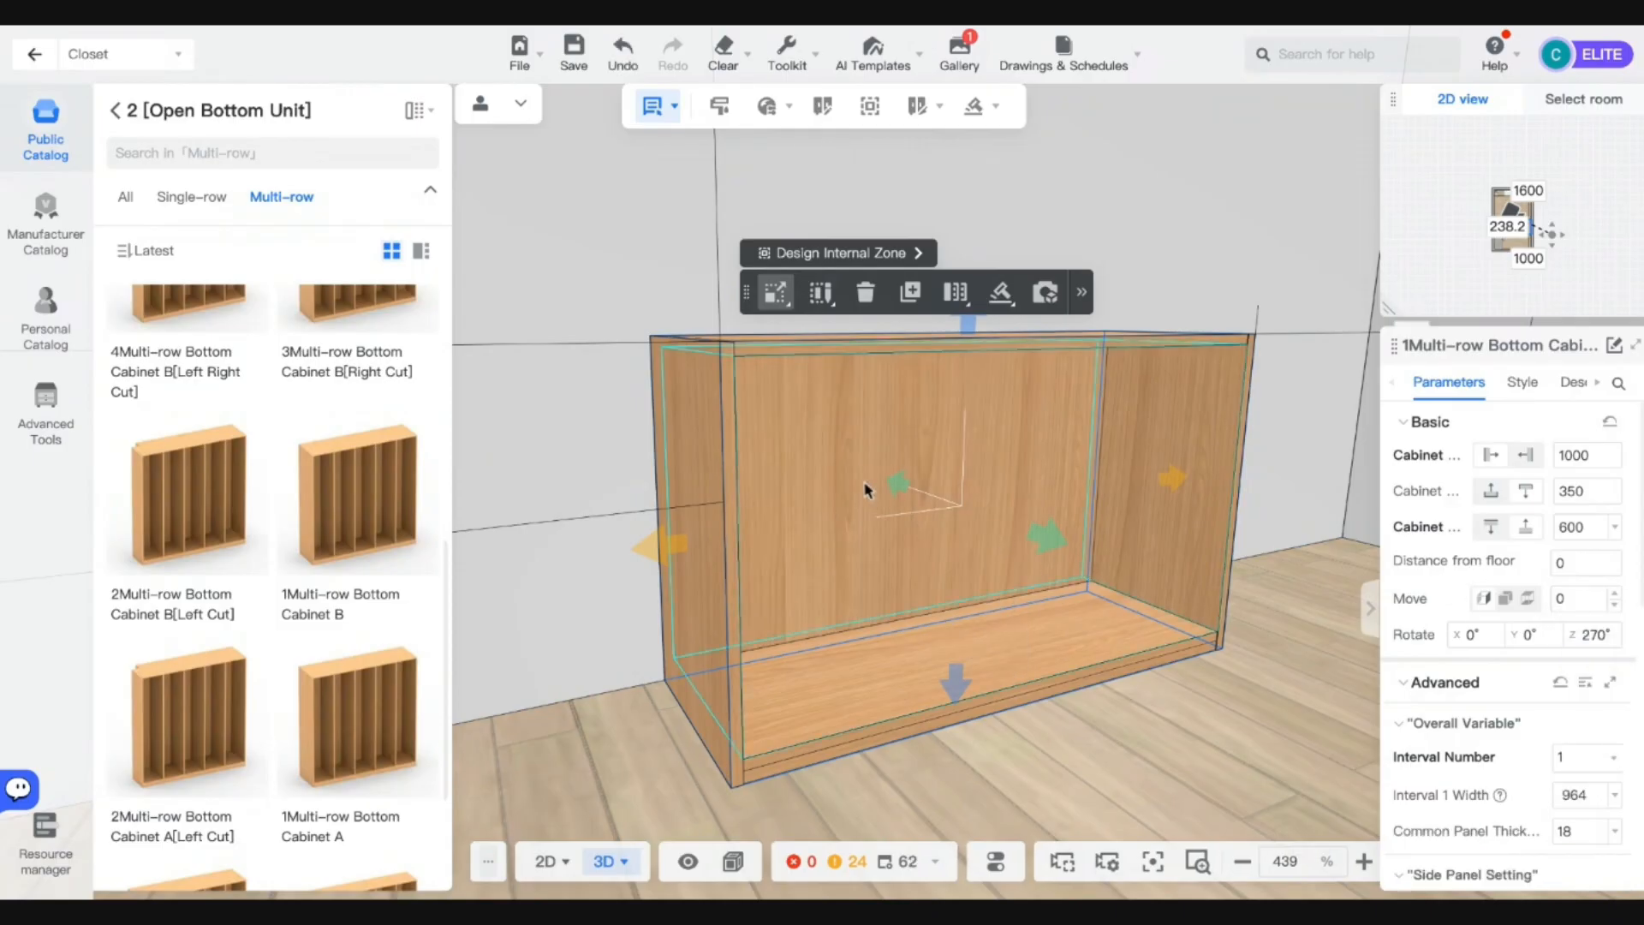
Place a Common Center Vertical Plate from Parts > Panel in the cabinet centre.
{"action": "left_click", "coordinate": [115, 111]}
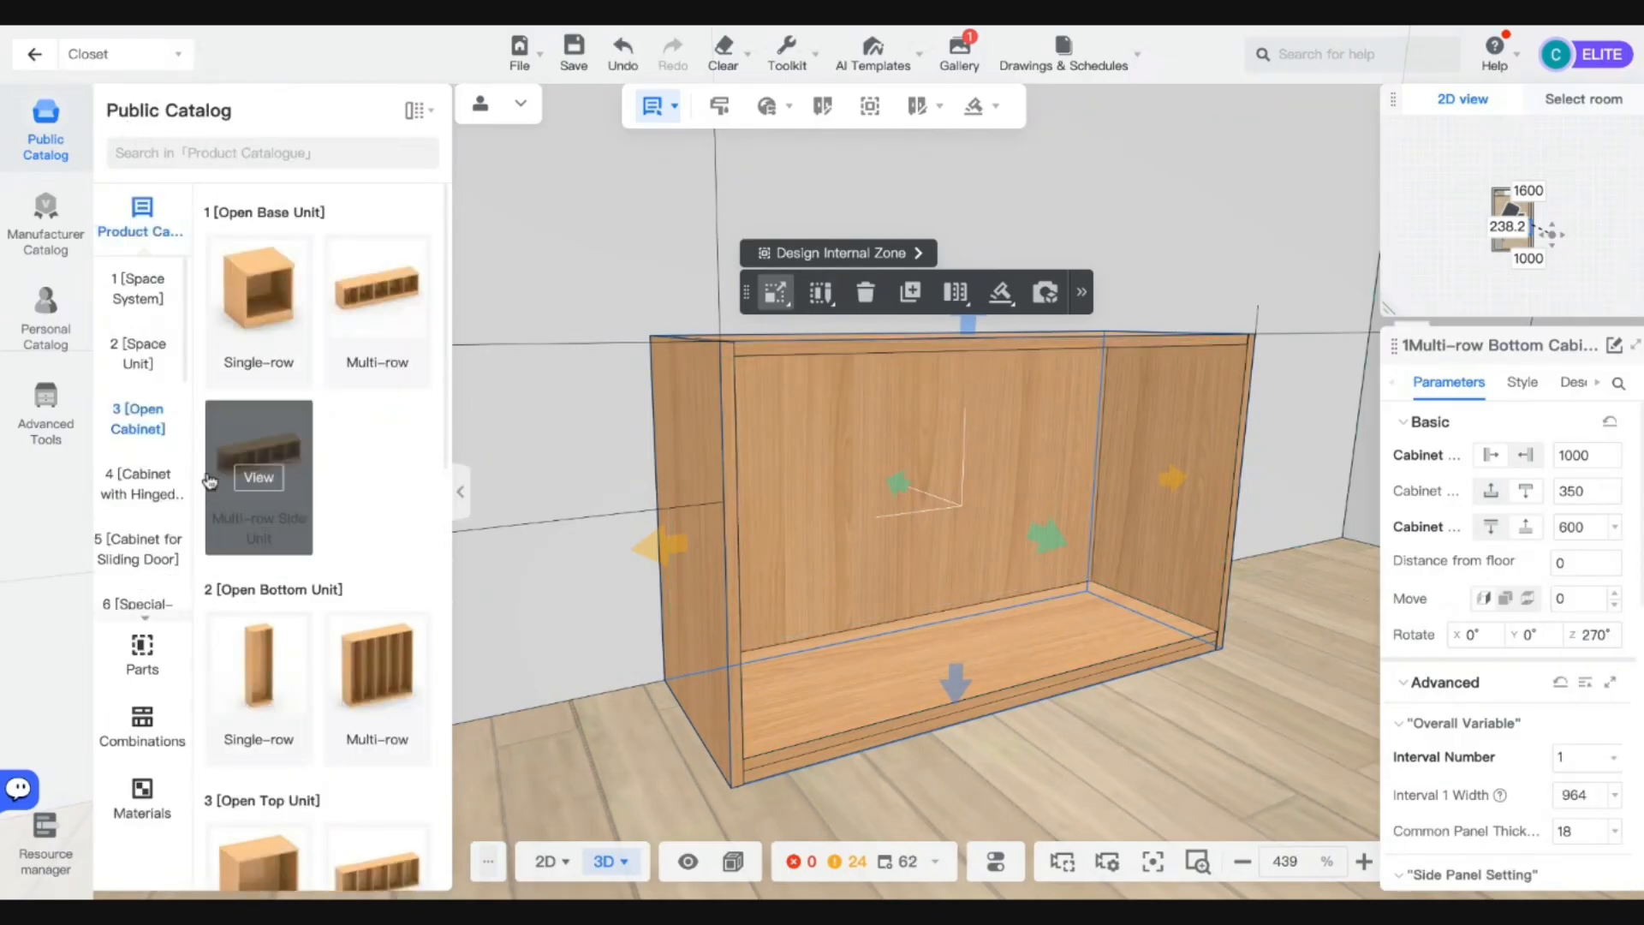
{"action": "left_click", "coordinate": [137, 677]}
{"action": "left_click", "coordinate": [158, 426]}
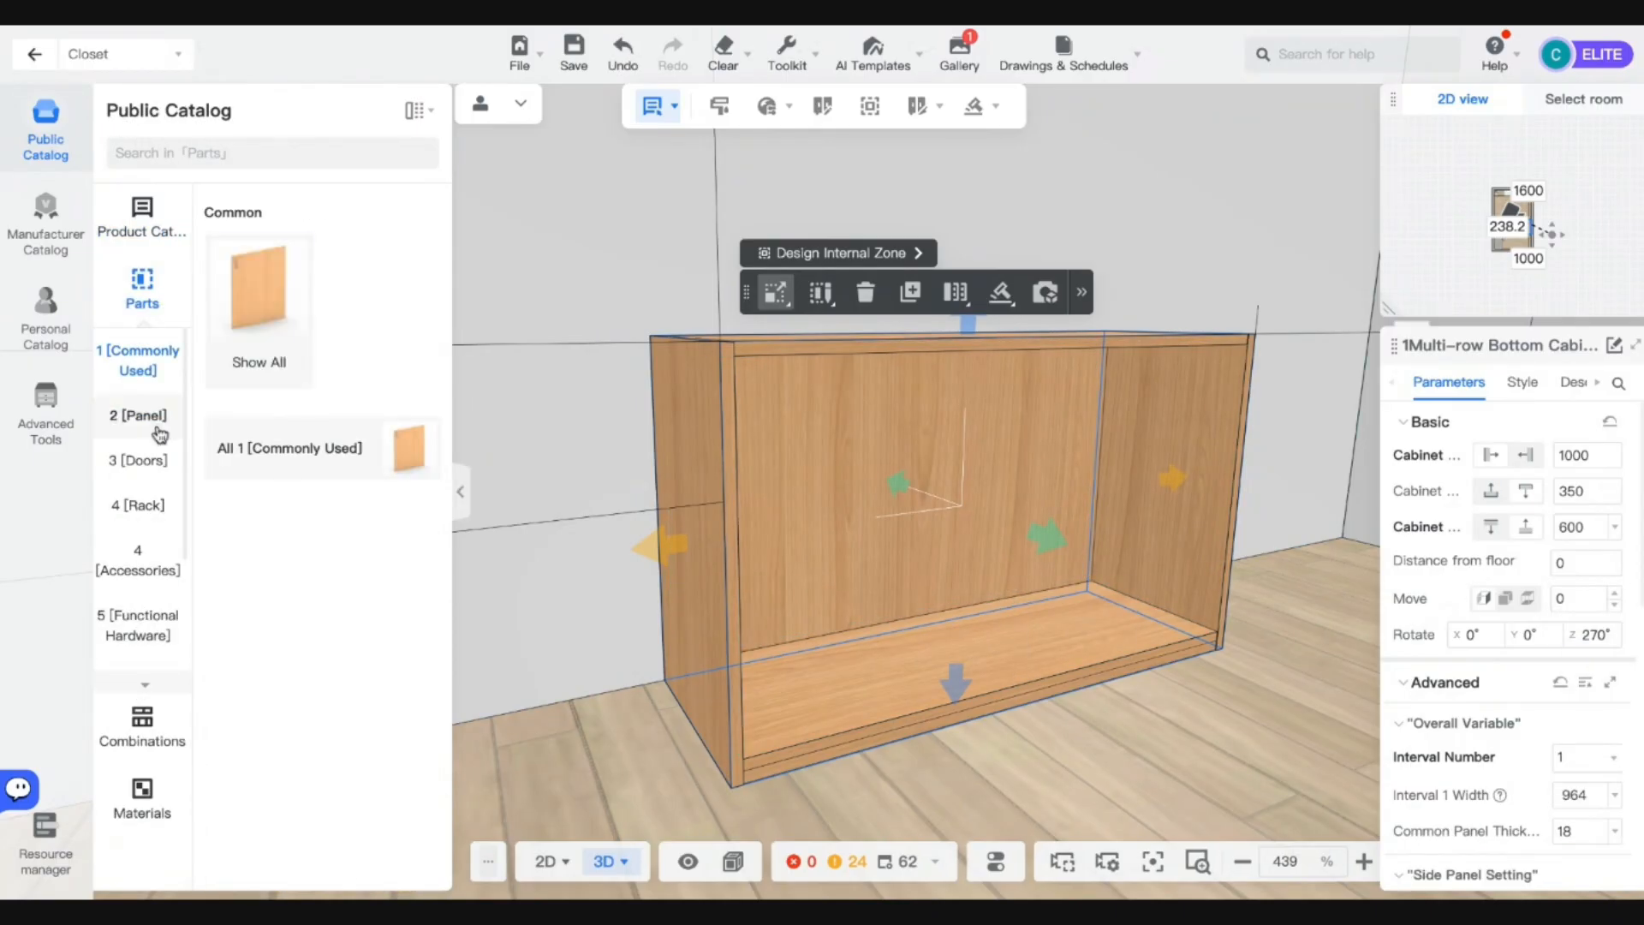
{"action": "scroll", "coordinate": [364, 638], "scroll_direction": "down", "scroll_amount": 10}
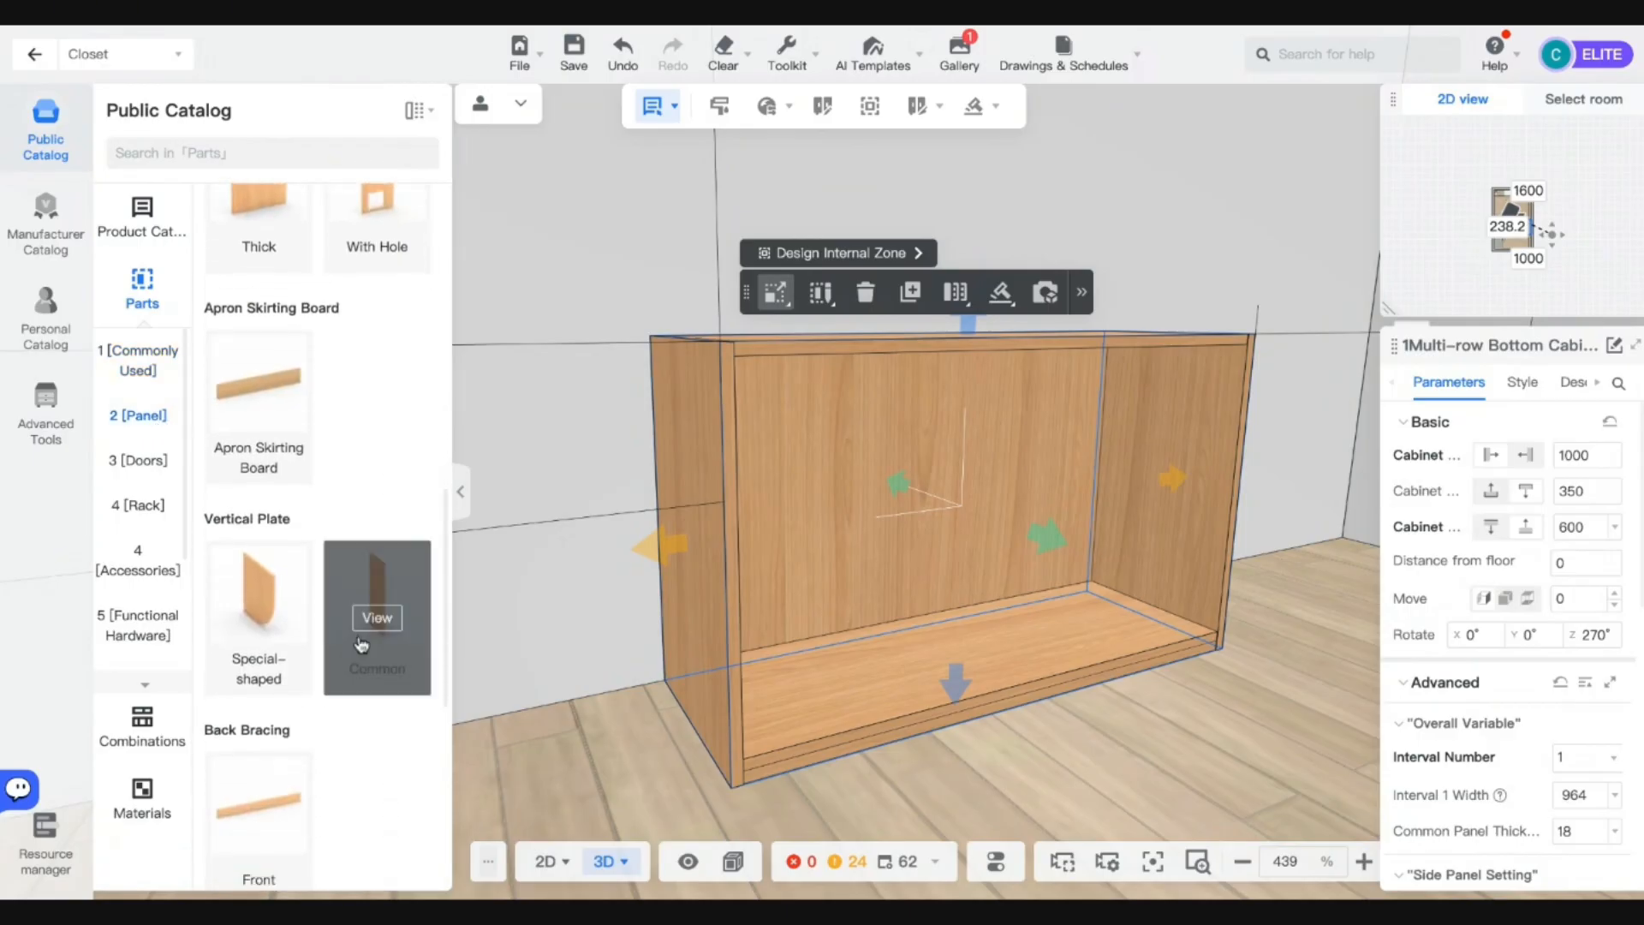
{"action": "scroll", "coordinate": [422, 646], "scroll_direction": "down", "scroll_amount": 5}
{"action": "scroll", "coordinate": [422, 647], "scroll_direction": "up", "scroll_amount": 4}
{"action": "left_click", "coordinate": [381, 527]}
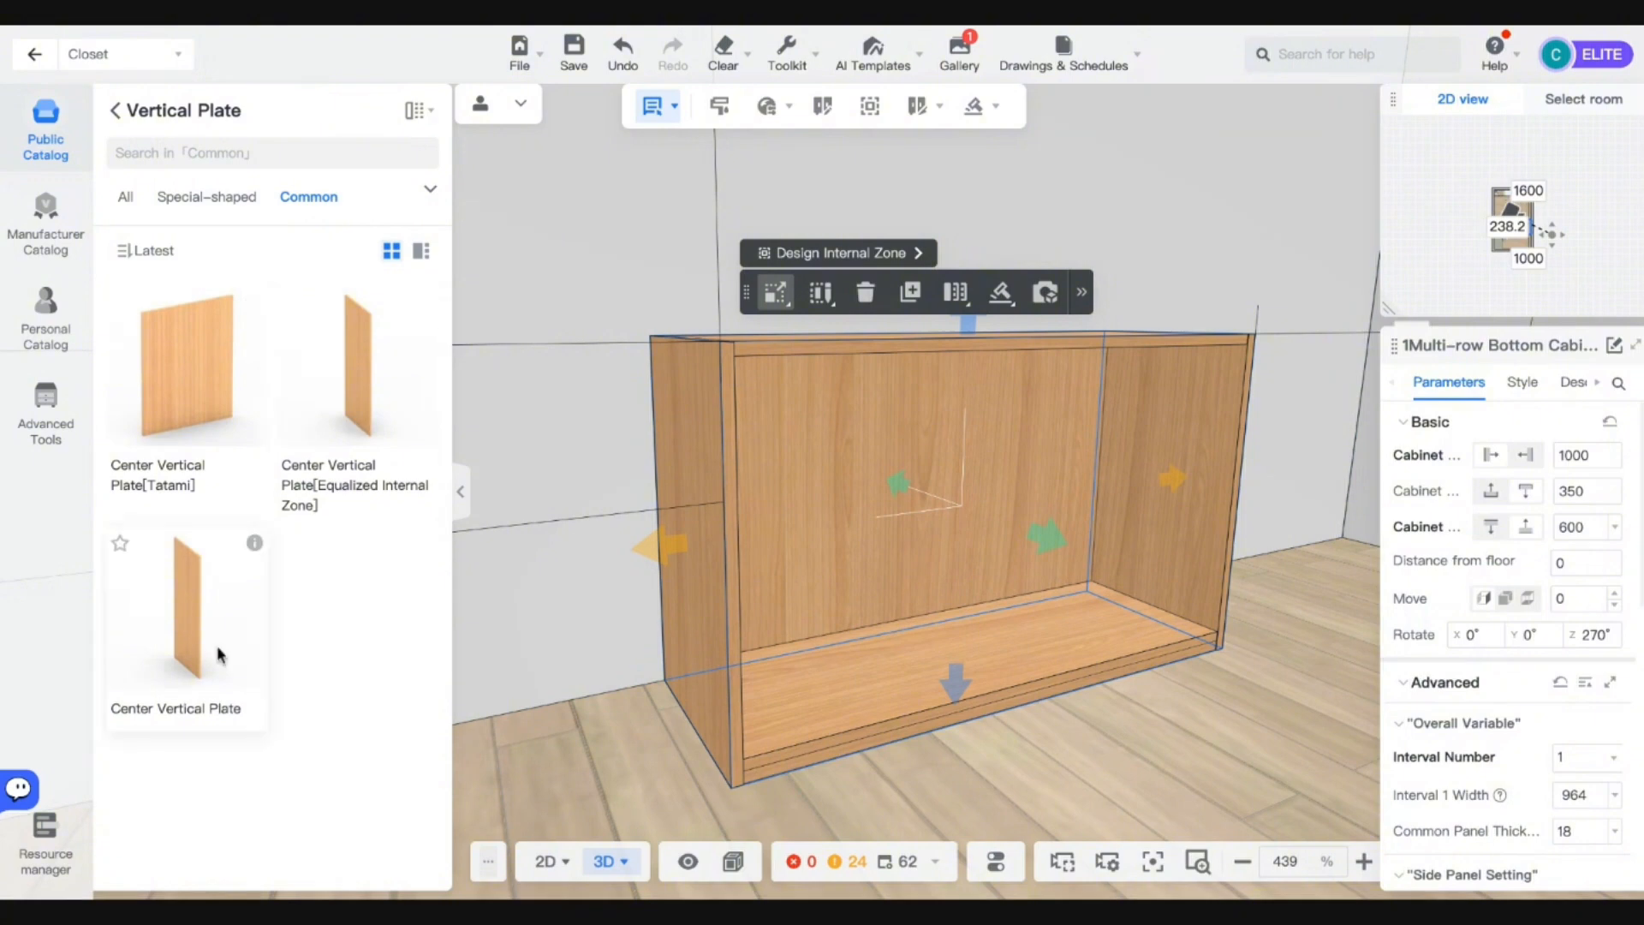
{"action": "left_click", "coordinate": [647, 611]}
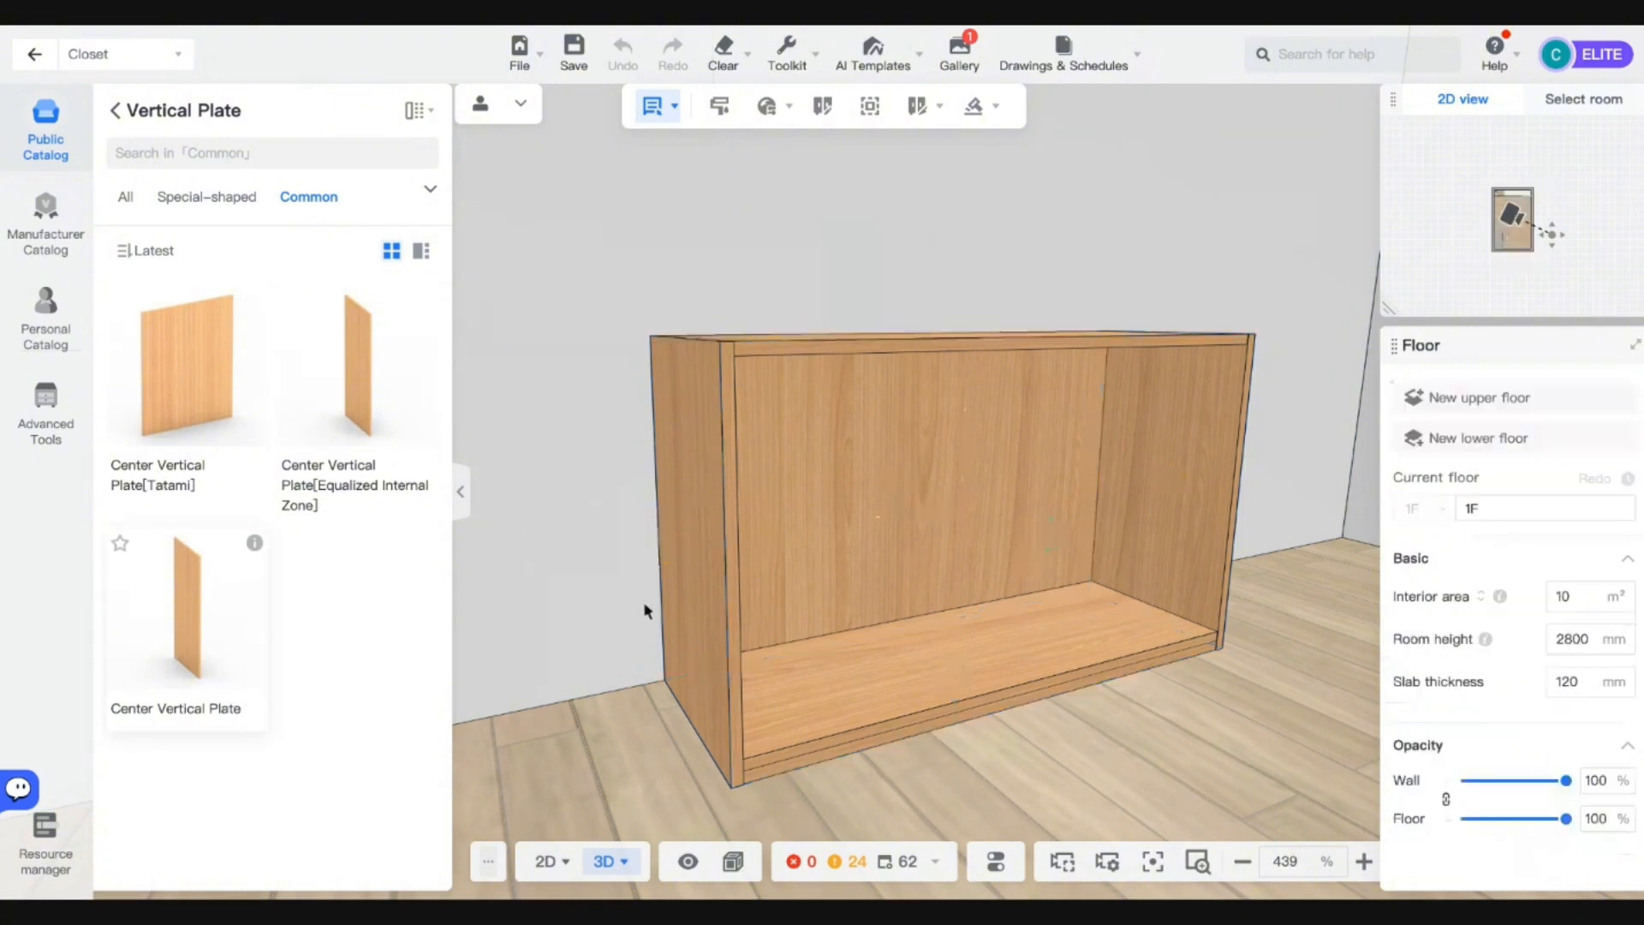
{"action": "left_click", "coordinate": [948, 653]}
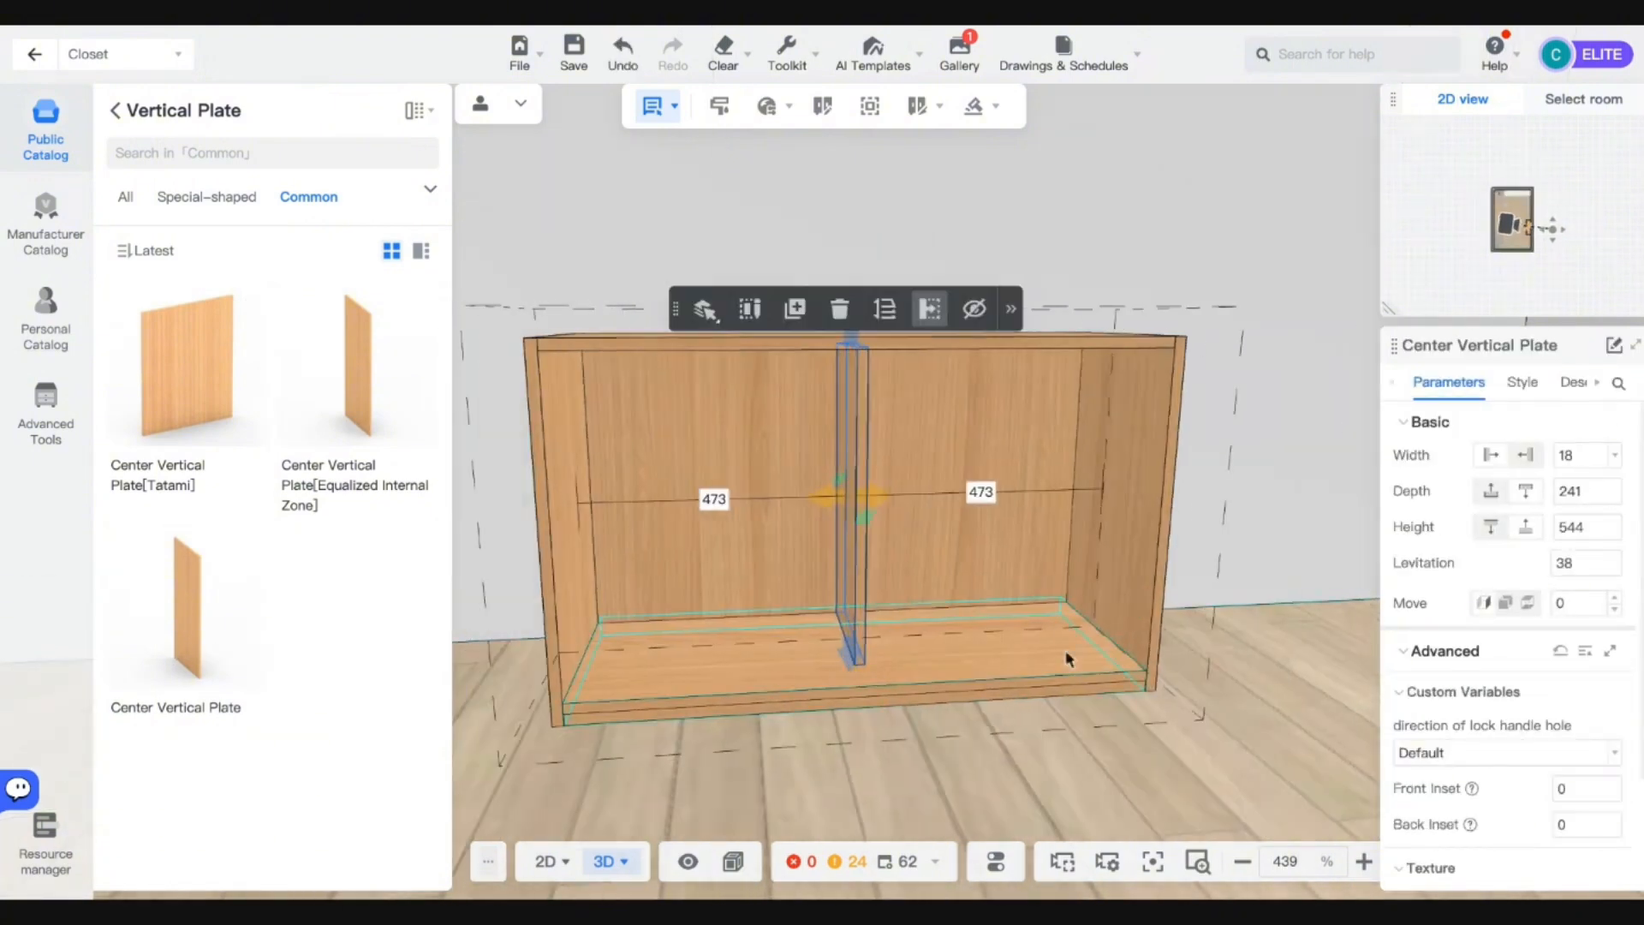
Set the vertical plate's depth to 250 and deselect it.
{"action": "scroll", "coordinate": [1576, 771], "scroll_direction": "down", "scroll_amount": 2}
{"action": "scroll", "coordinate": [1567, 805], "scroll_direction": "up", "scroll_amount": 2}
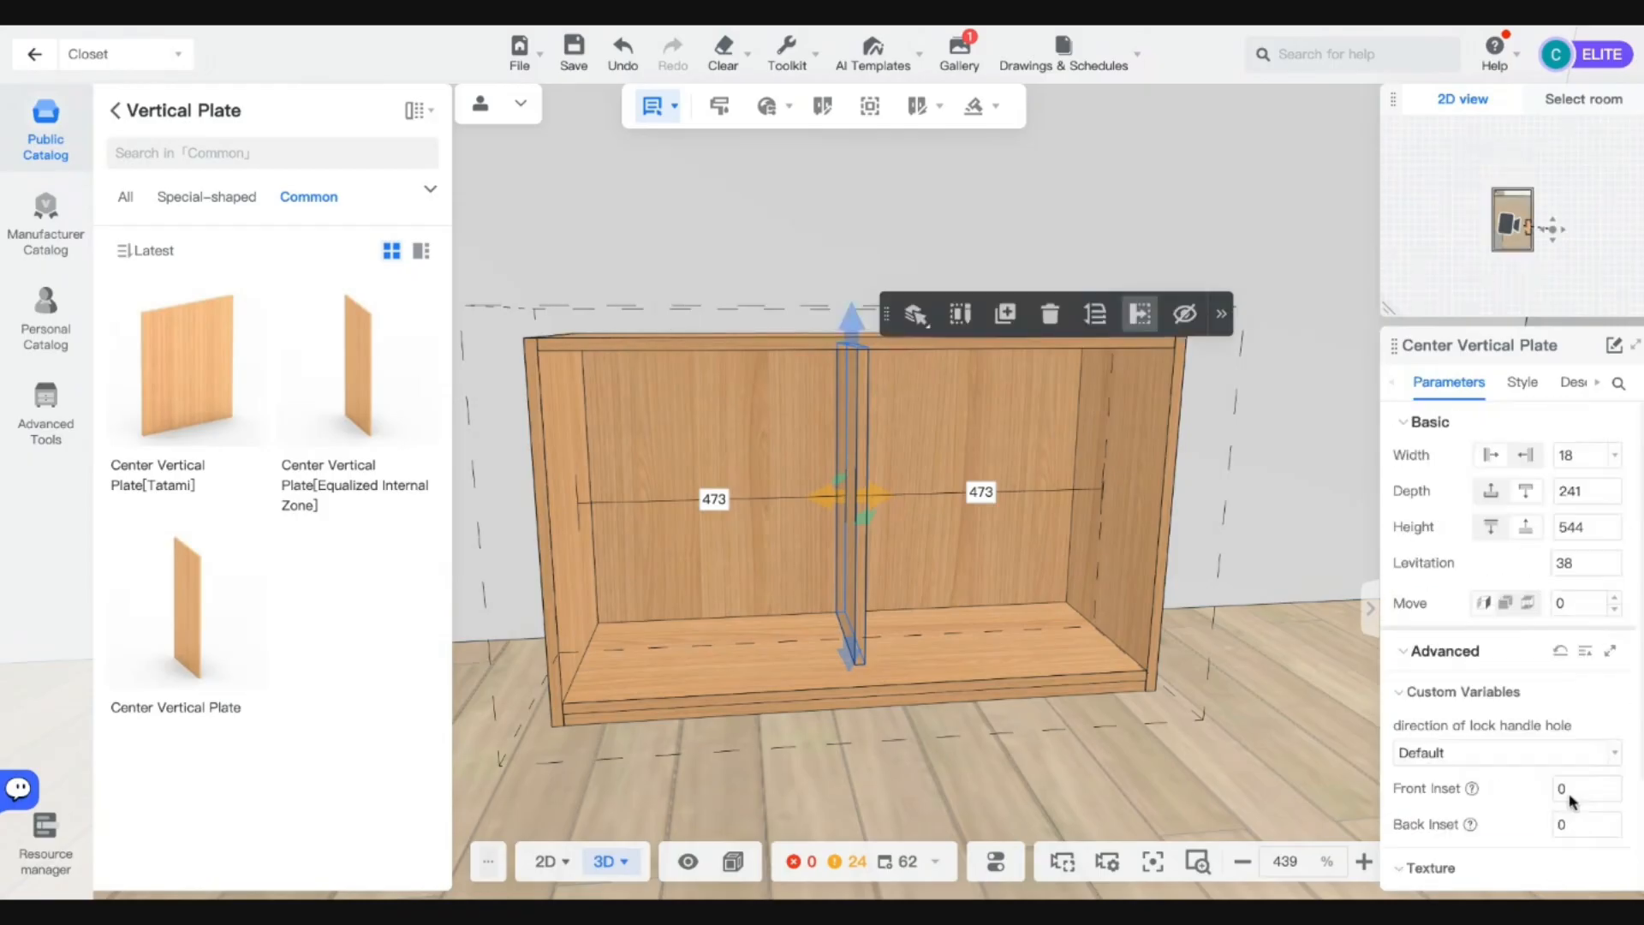
{"action": "double_click", "coordinate": [1574, 493]}
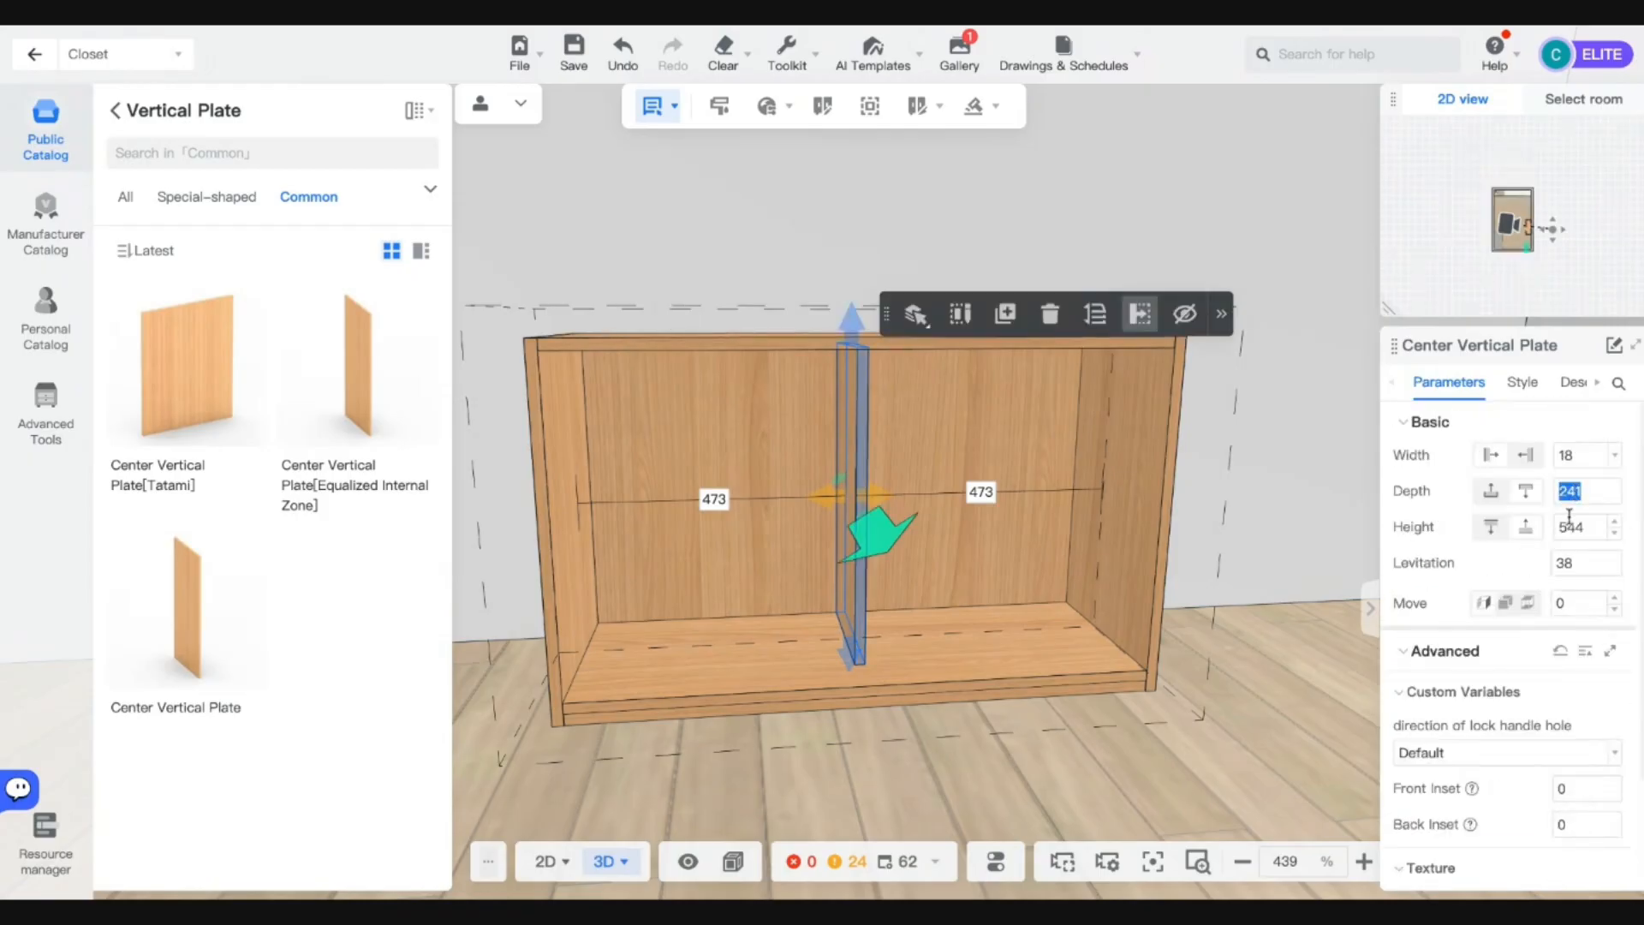
{"action": "type", "text": "250"}
{"action": "key", "text": "Return"}
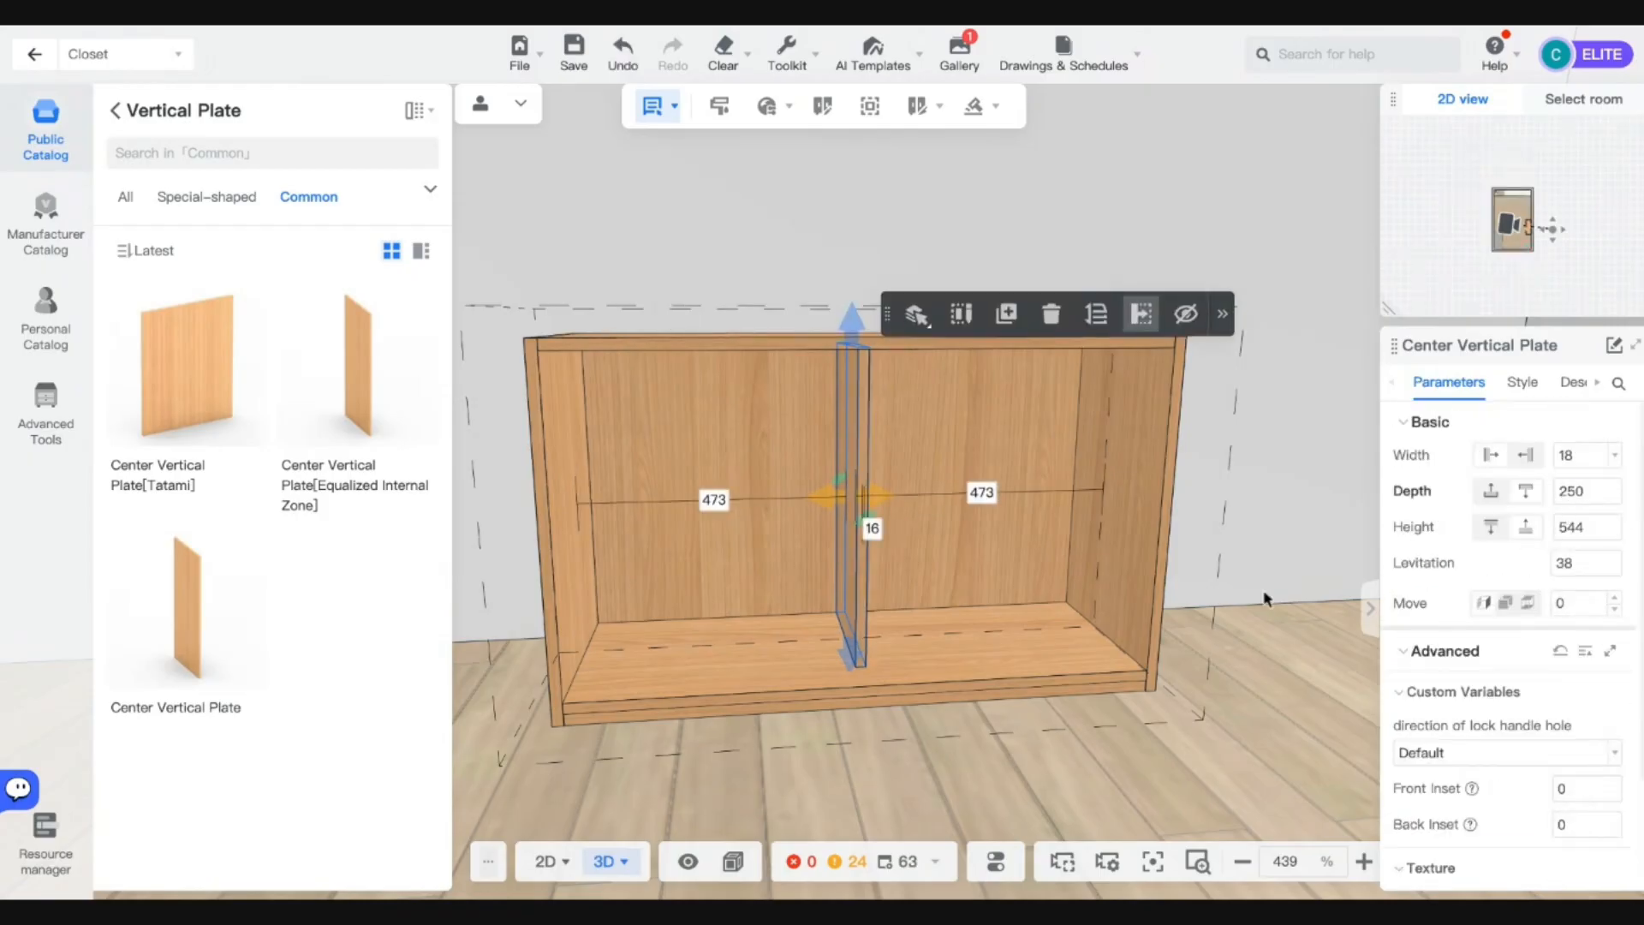
{"action": "left_click", "coordinate": [1179, 768]}
Show the hidden sliding doors again via Display Settings and orbit out to view the room.
{"action": "mouse_move", "coordinate": [982, 861]}
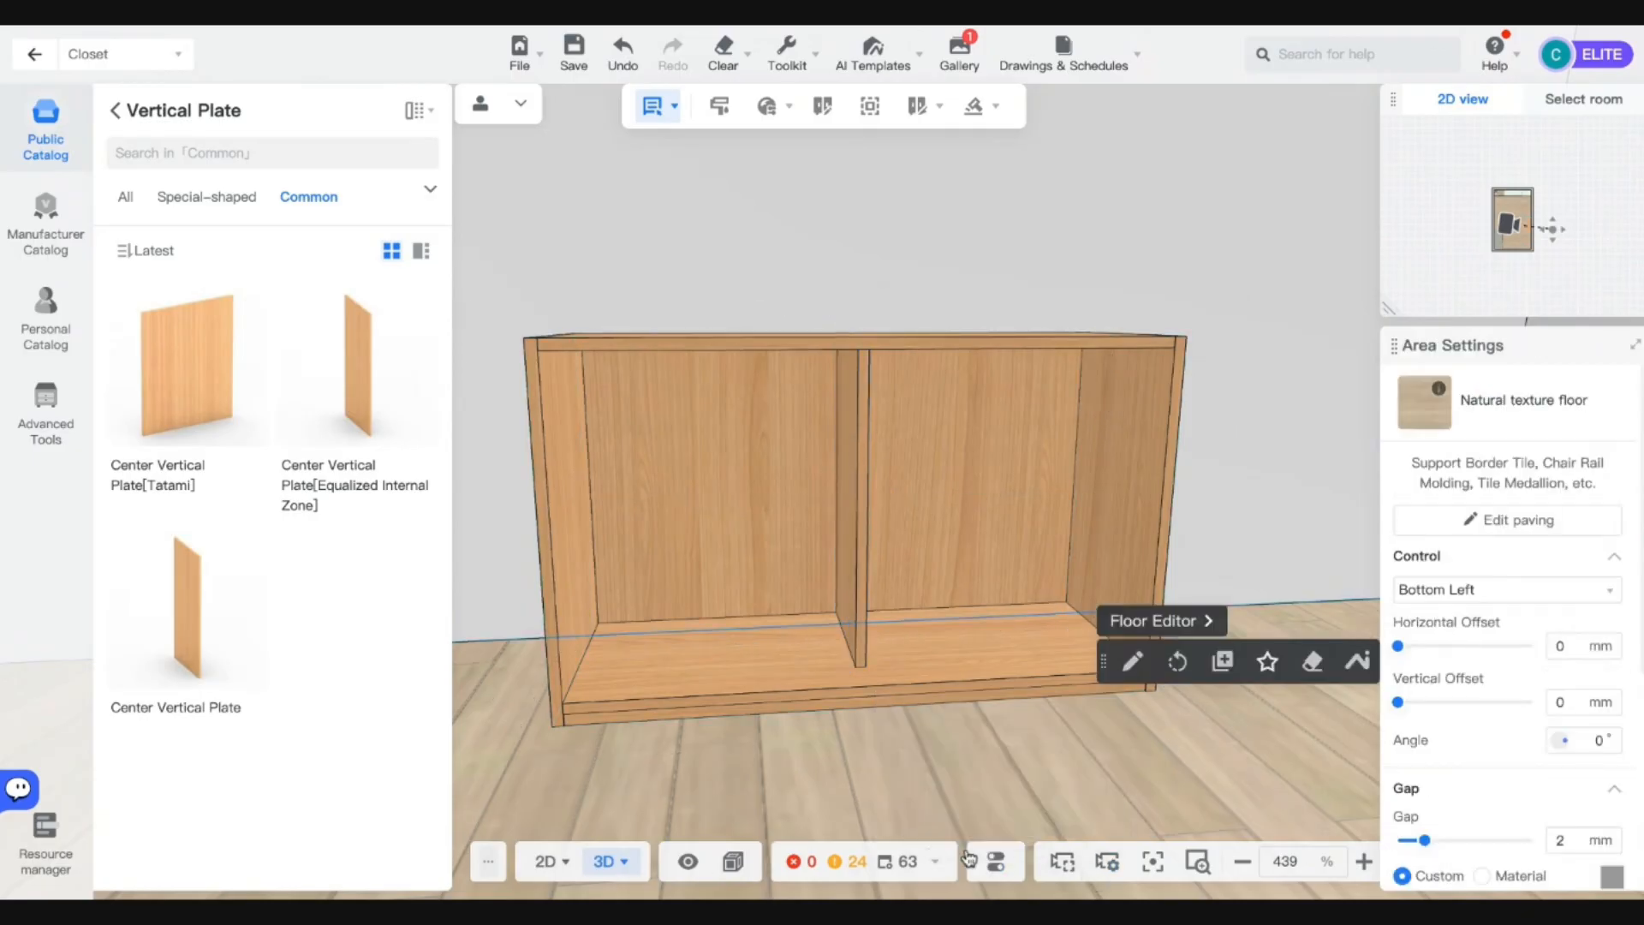
{"action": "left_click", "coordinate": [686, 866]}
{"action": "mouse_move", "coordinate": [686, 542]}
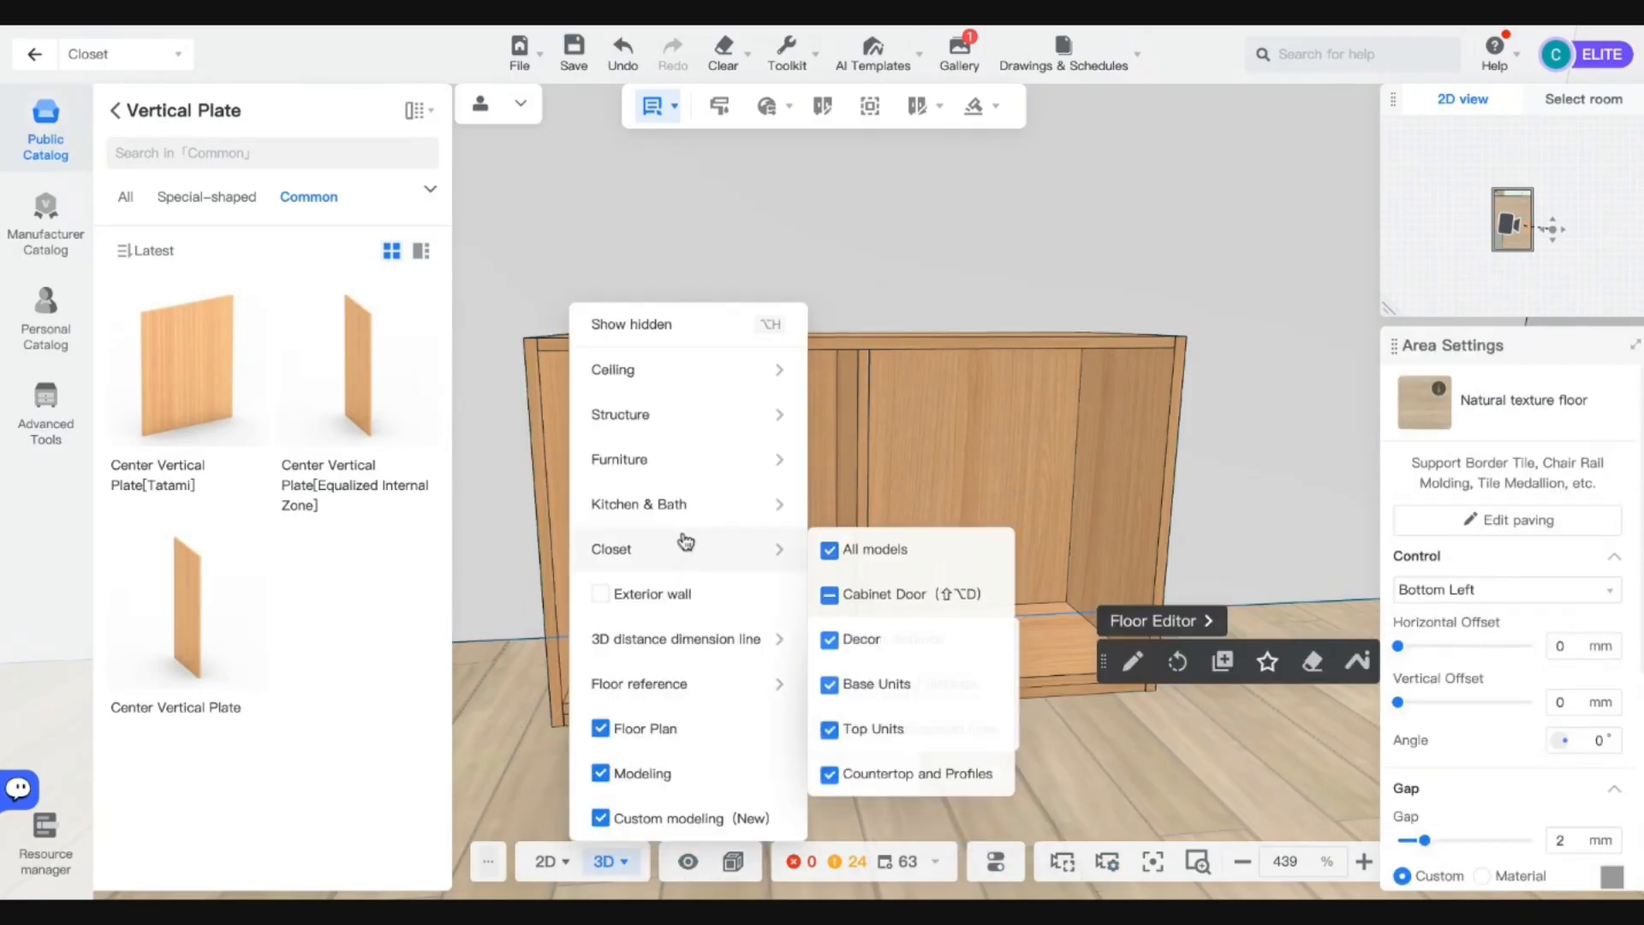
{"action": "left_click", "coordinate": [653, 323]}
{"action": "scroll", "coordinate": [968, 766], "scroll_direction": "down", "scroll_amount": 5}
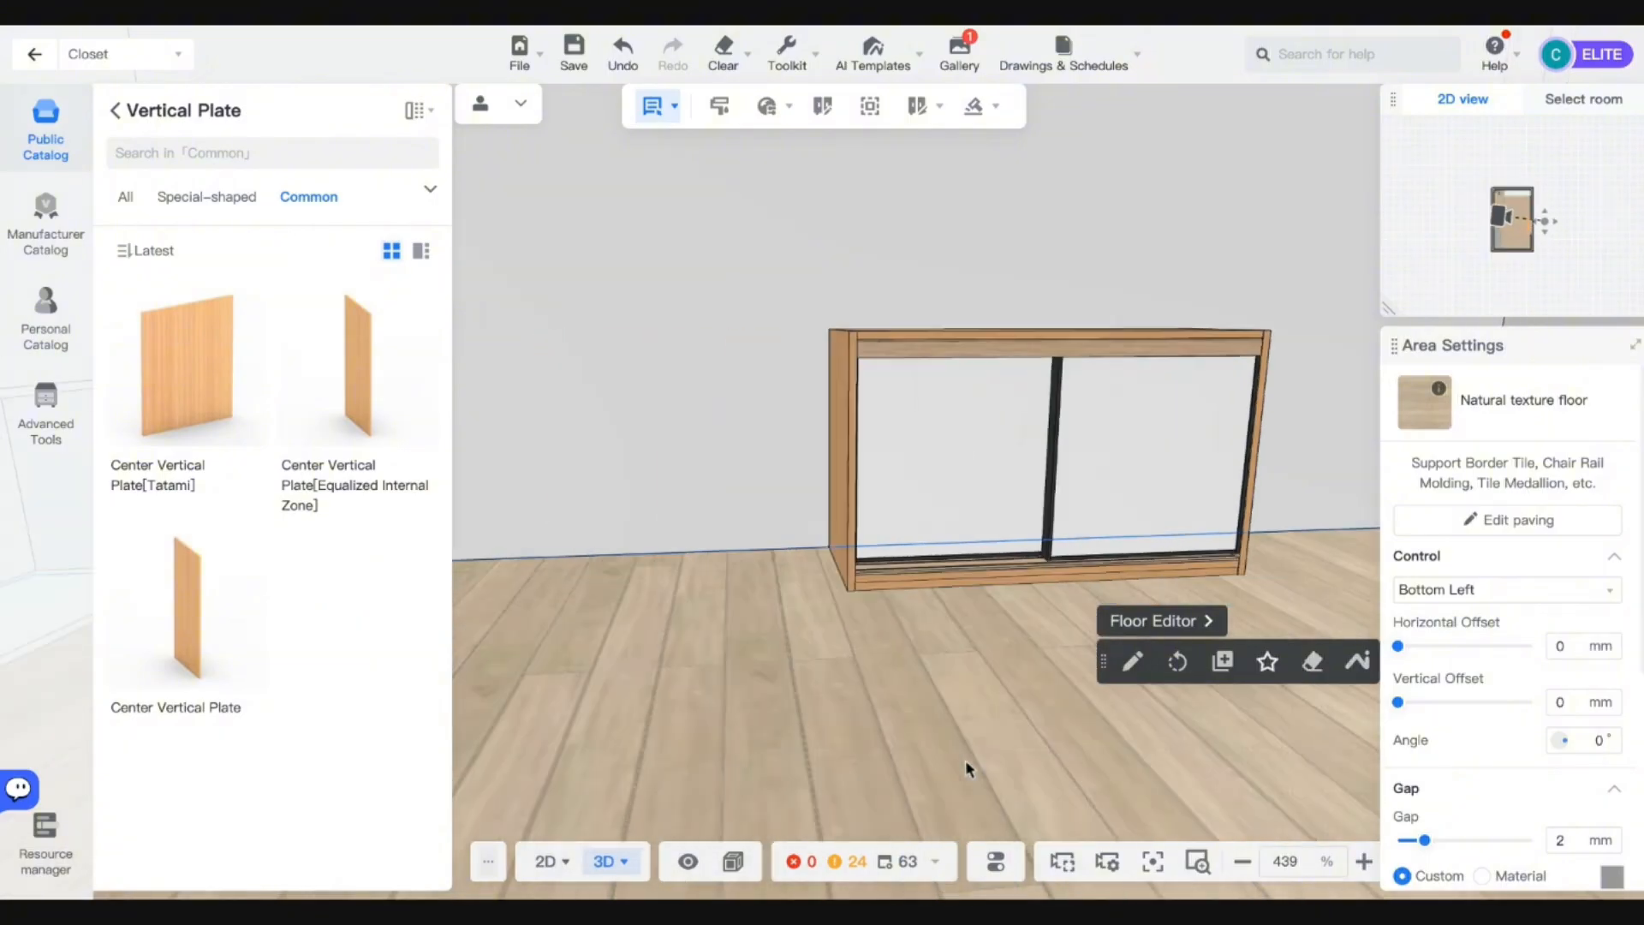
{"action": "left_click_drag", "start_coordinate": [948, 712], "coordinate": [1045, 734]}
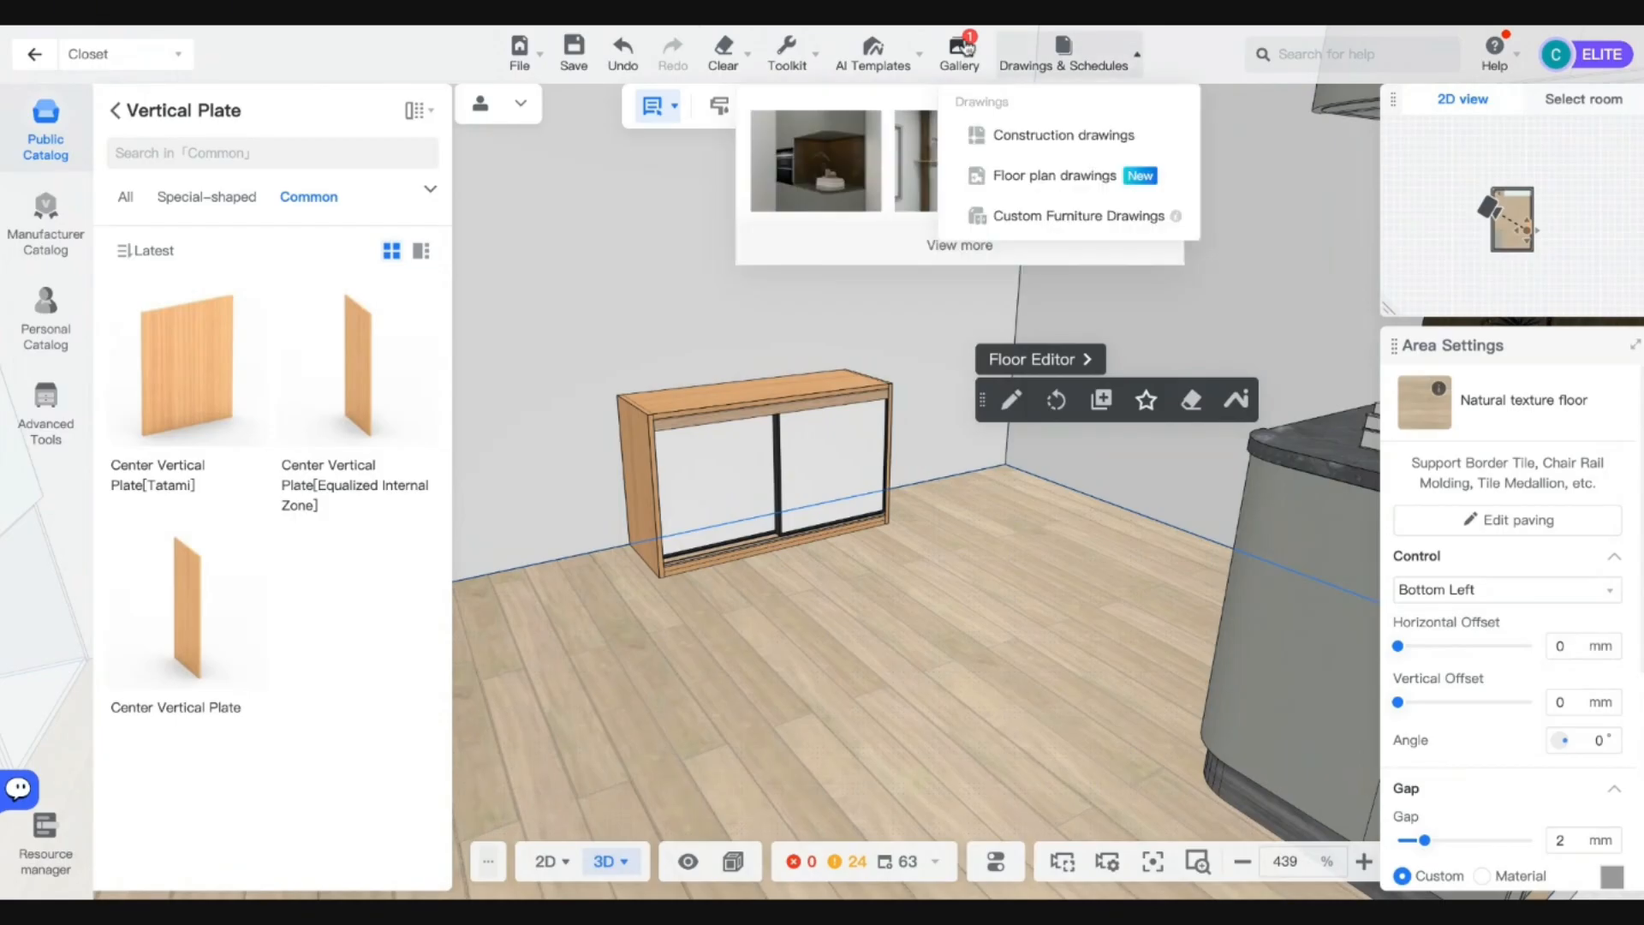
Open the first Gallery render and zoom in and out on the lit niche.
{"action": "mouse_move", "coordinate": [963, 59]}
{"action": "left_click", "coordinate": [813, 158]}
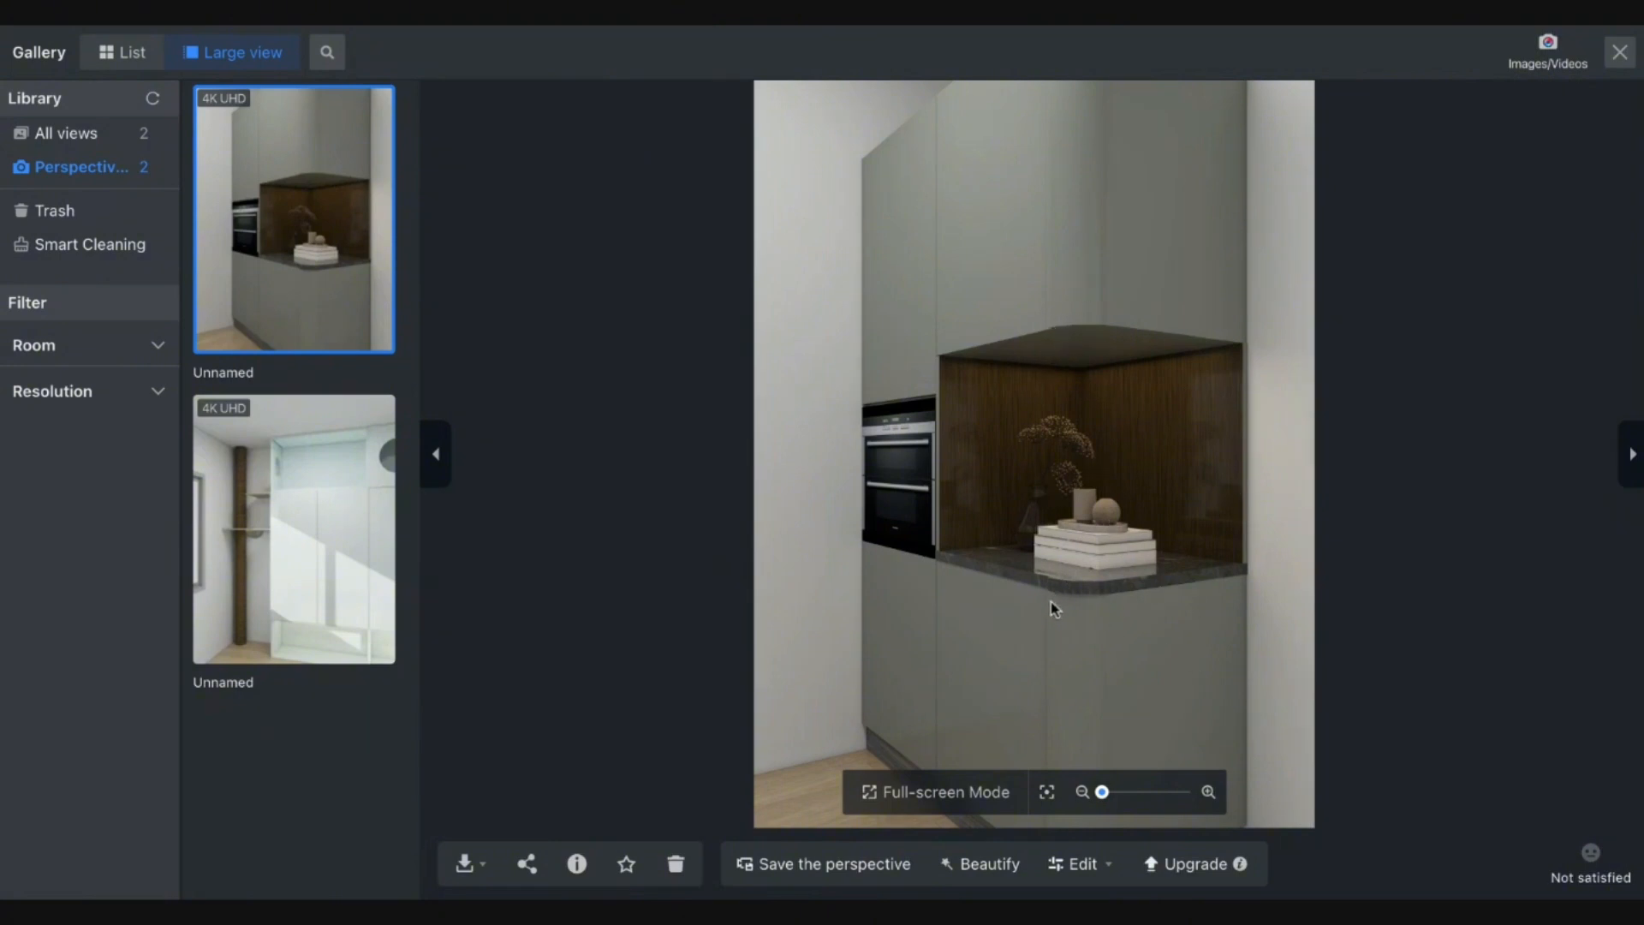
{"action": "scroll", "coordinate": [1065, 319], "scroll_direction": "up", "scroll_amount": 3}
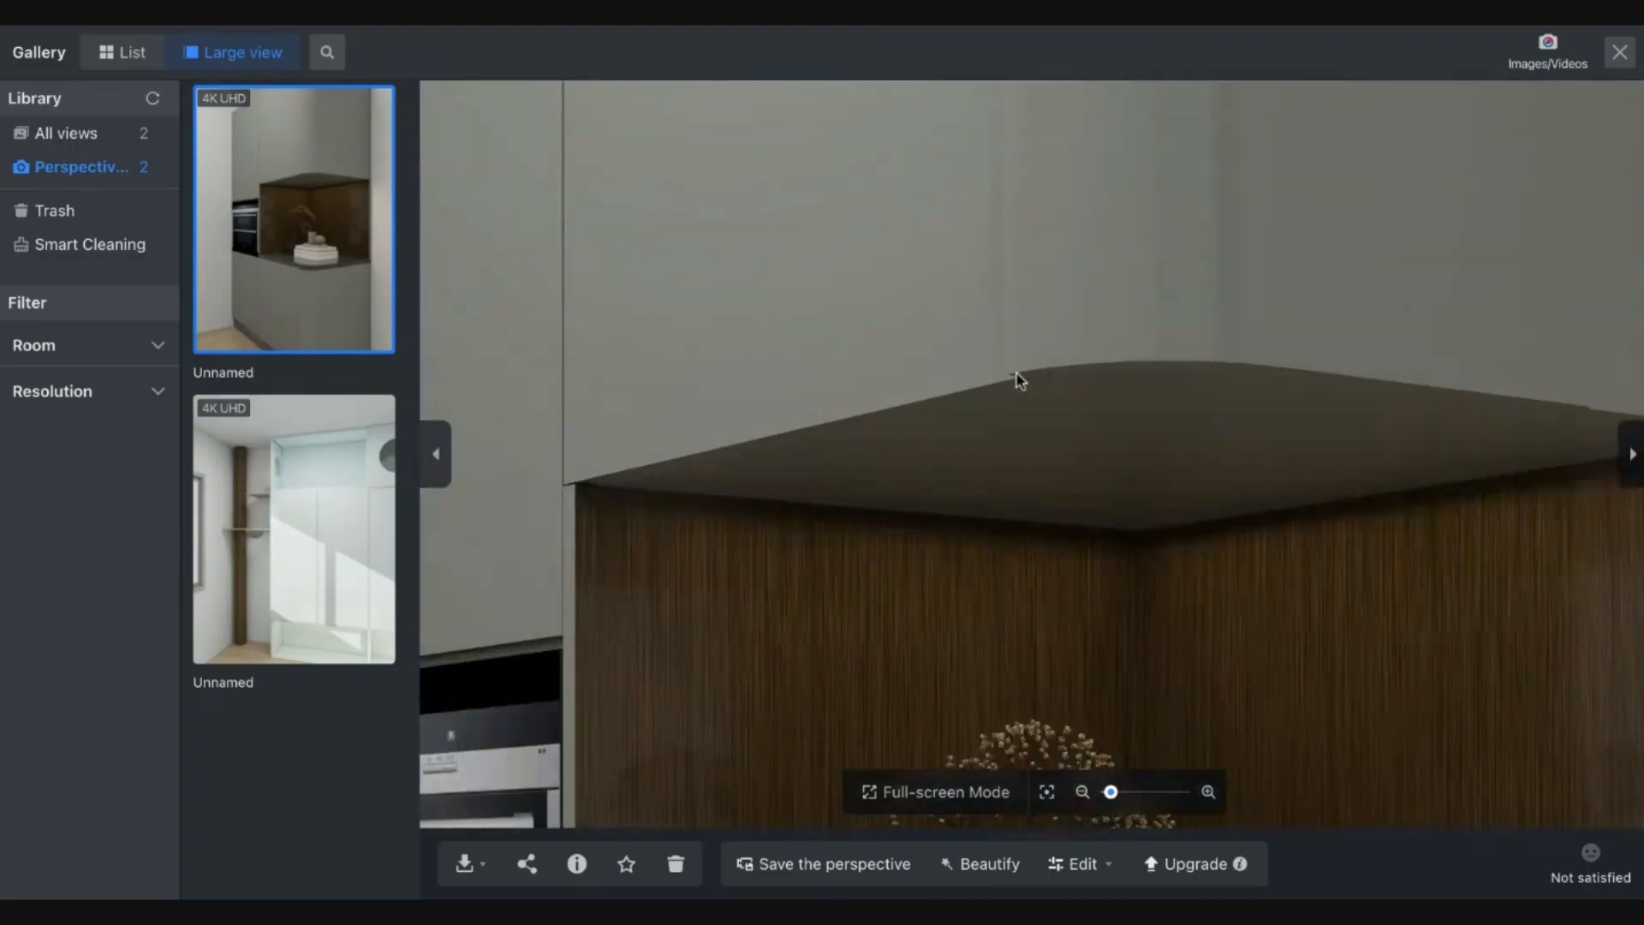
{"action": "scroll", "coordinate": [1058, 396], "scroll_direction": "down", "scroll_amount": 3}
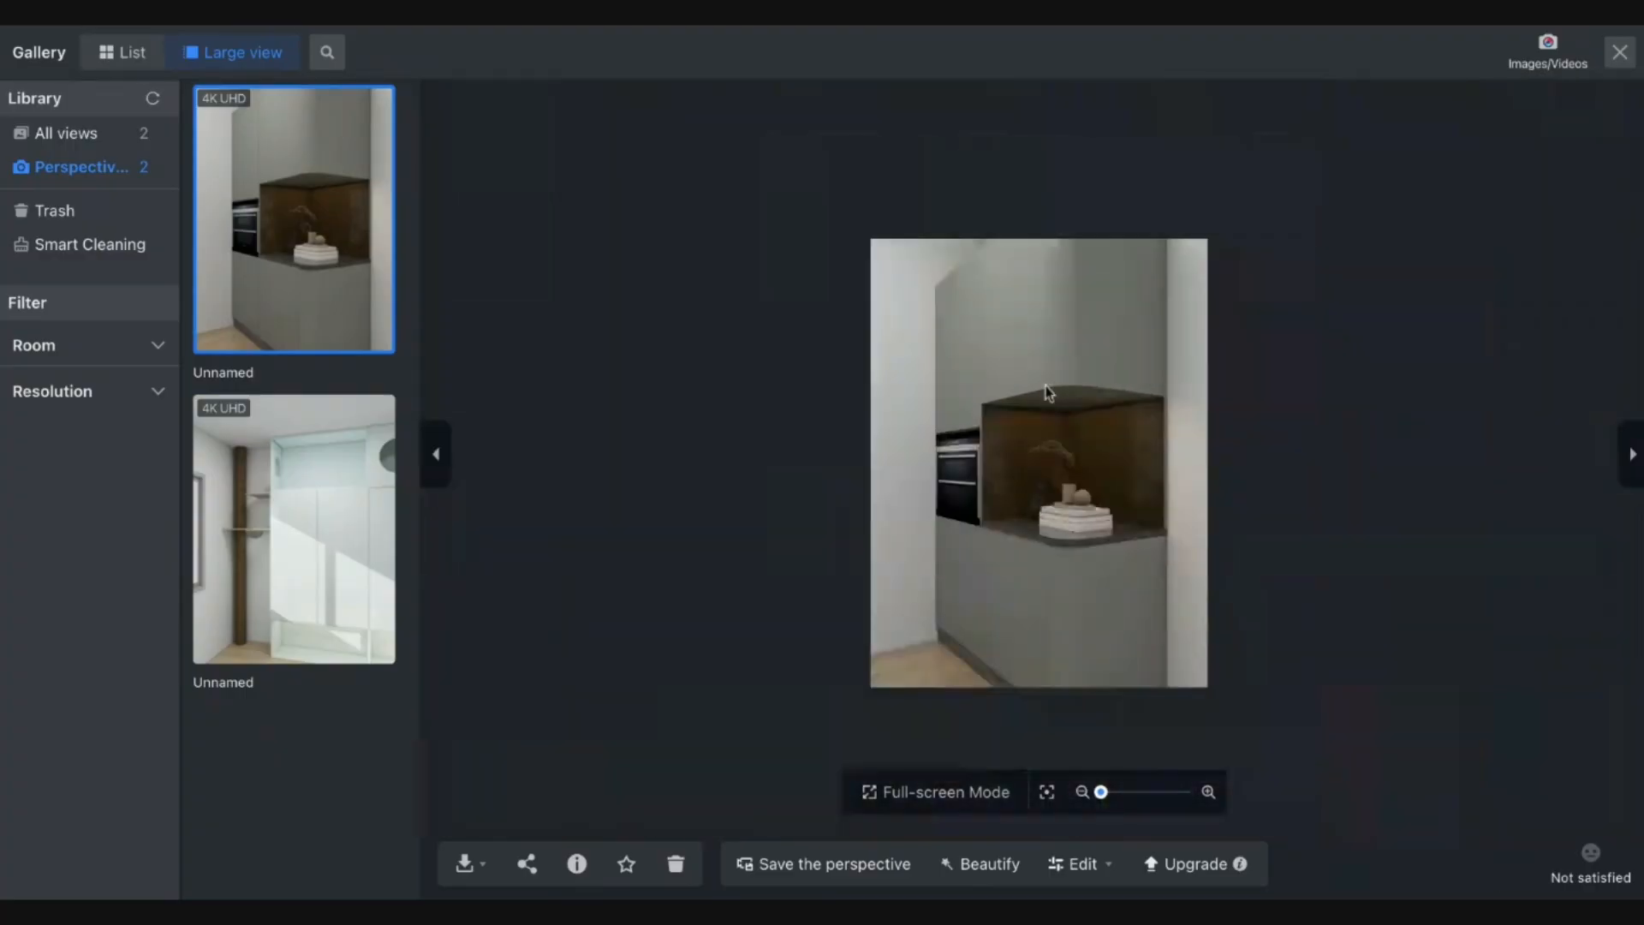
{"action": "scroll", "coordinate": [1061, 422], "scroll_direction": "up", "scroll_amount": 4}
{"action": "scroll", "coordinate": [1061, 422], "scroll_direction": "down", "scroll_amount": 3}
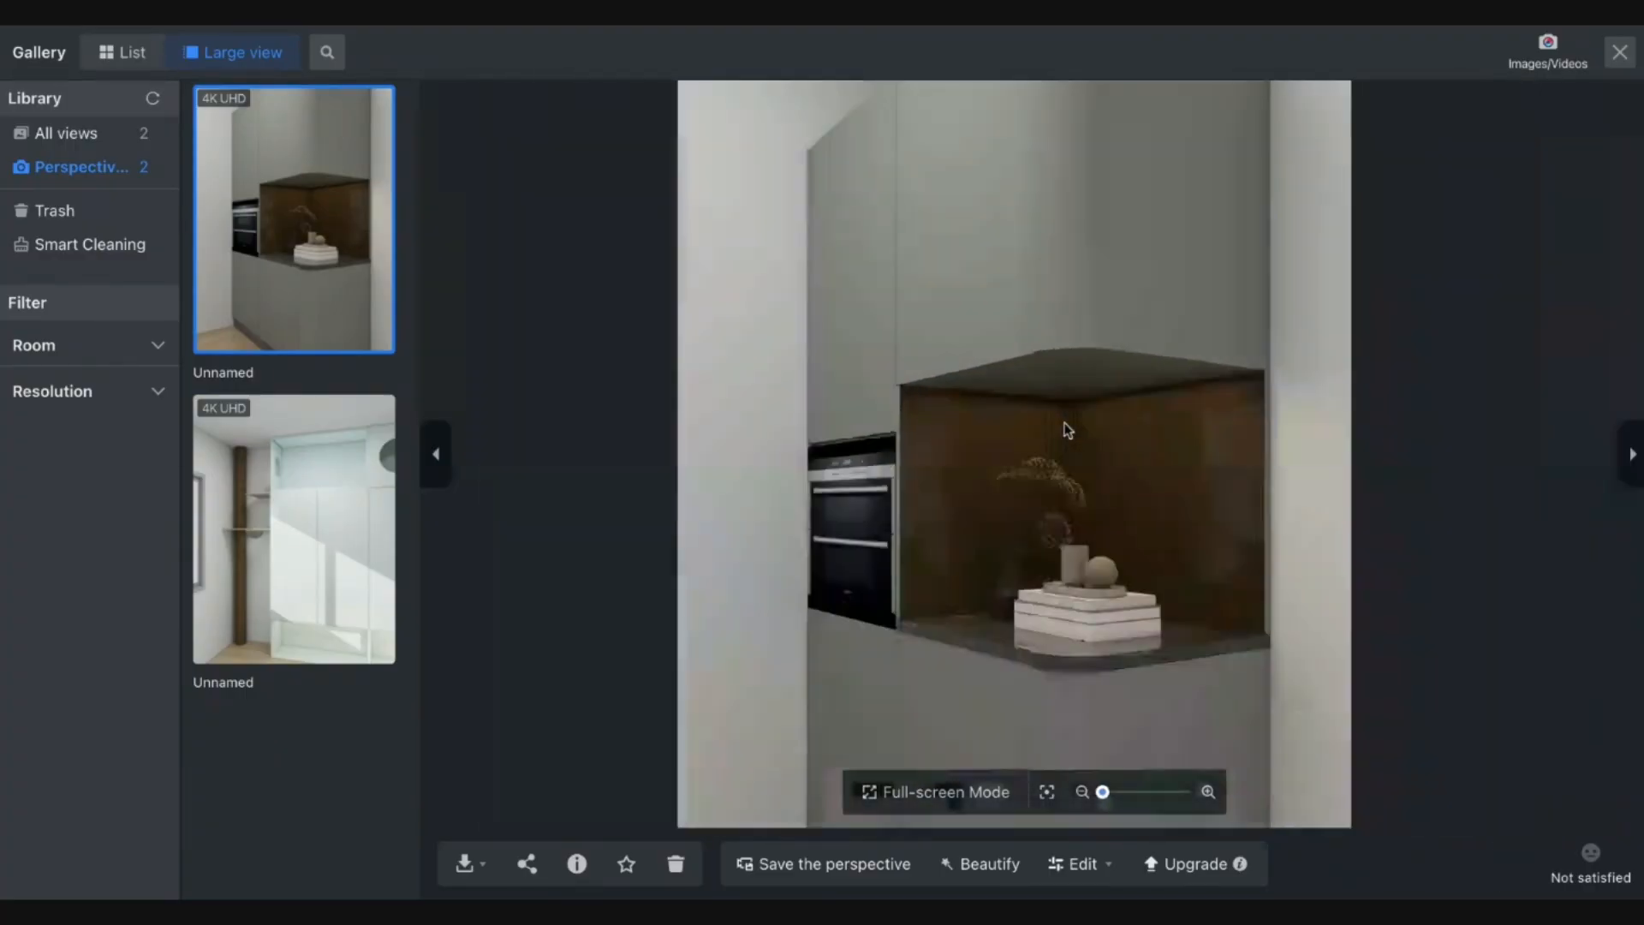
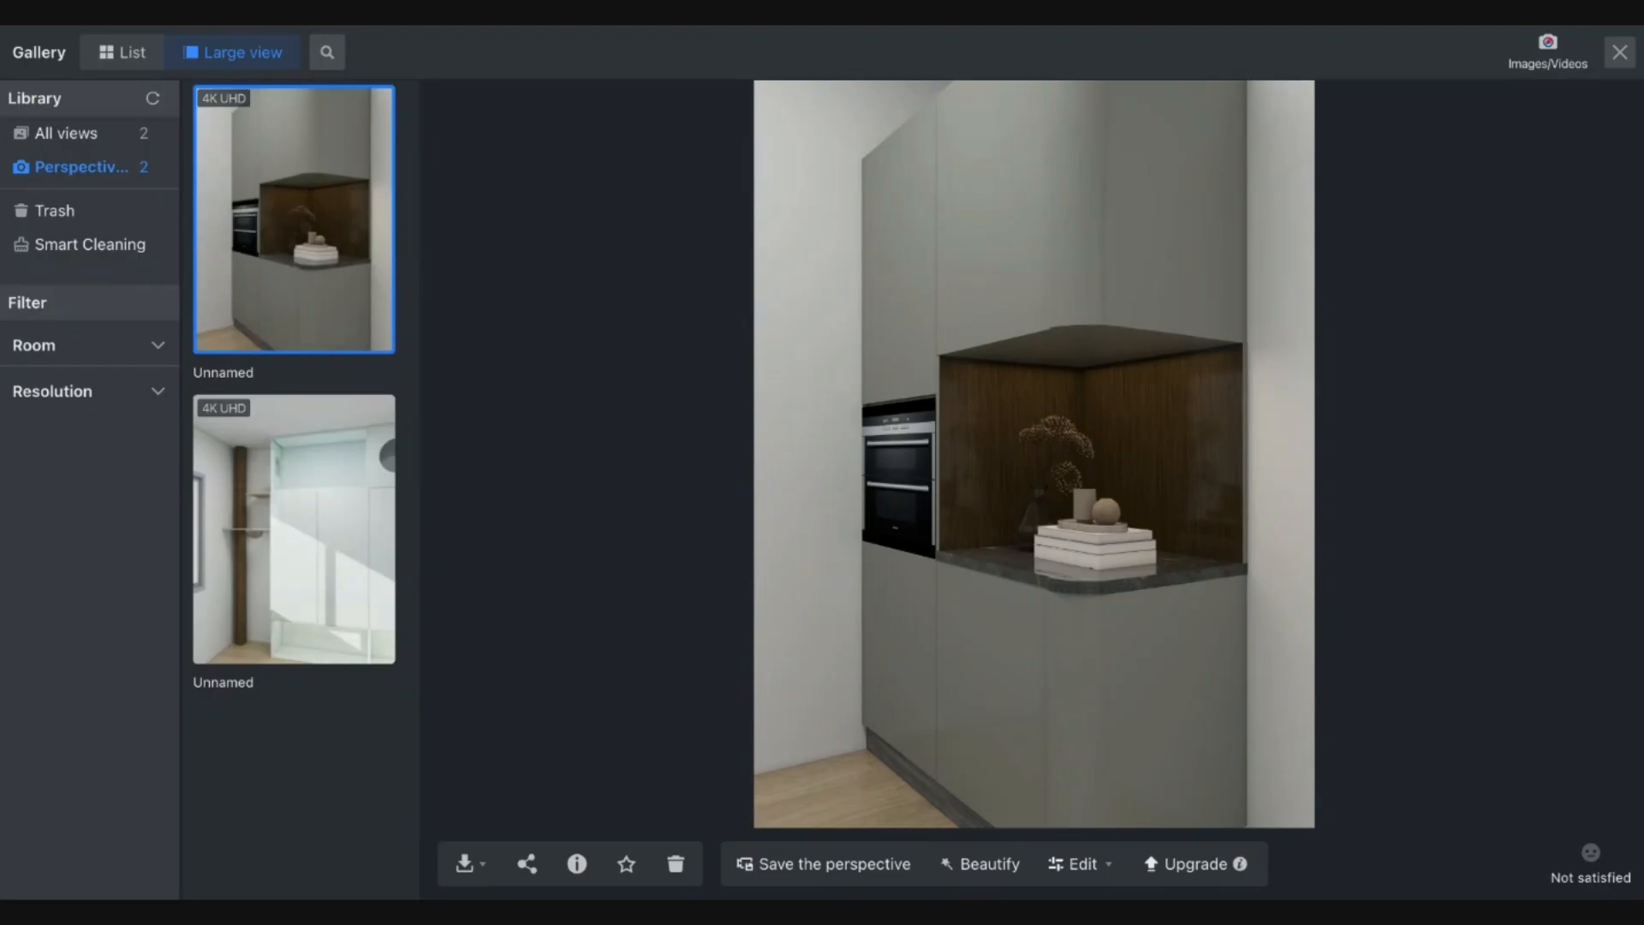
Close the render Gallery and dismiss the WhatsApp promotion popup.
{"action": "left_click", "coordinate": [1620, 53]}
{"action": "scroll", "coordinate": [985, 435], "scroll_direction": "down", "scroll_amount": 3}
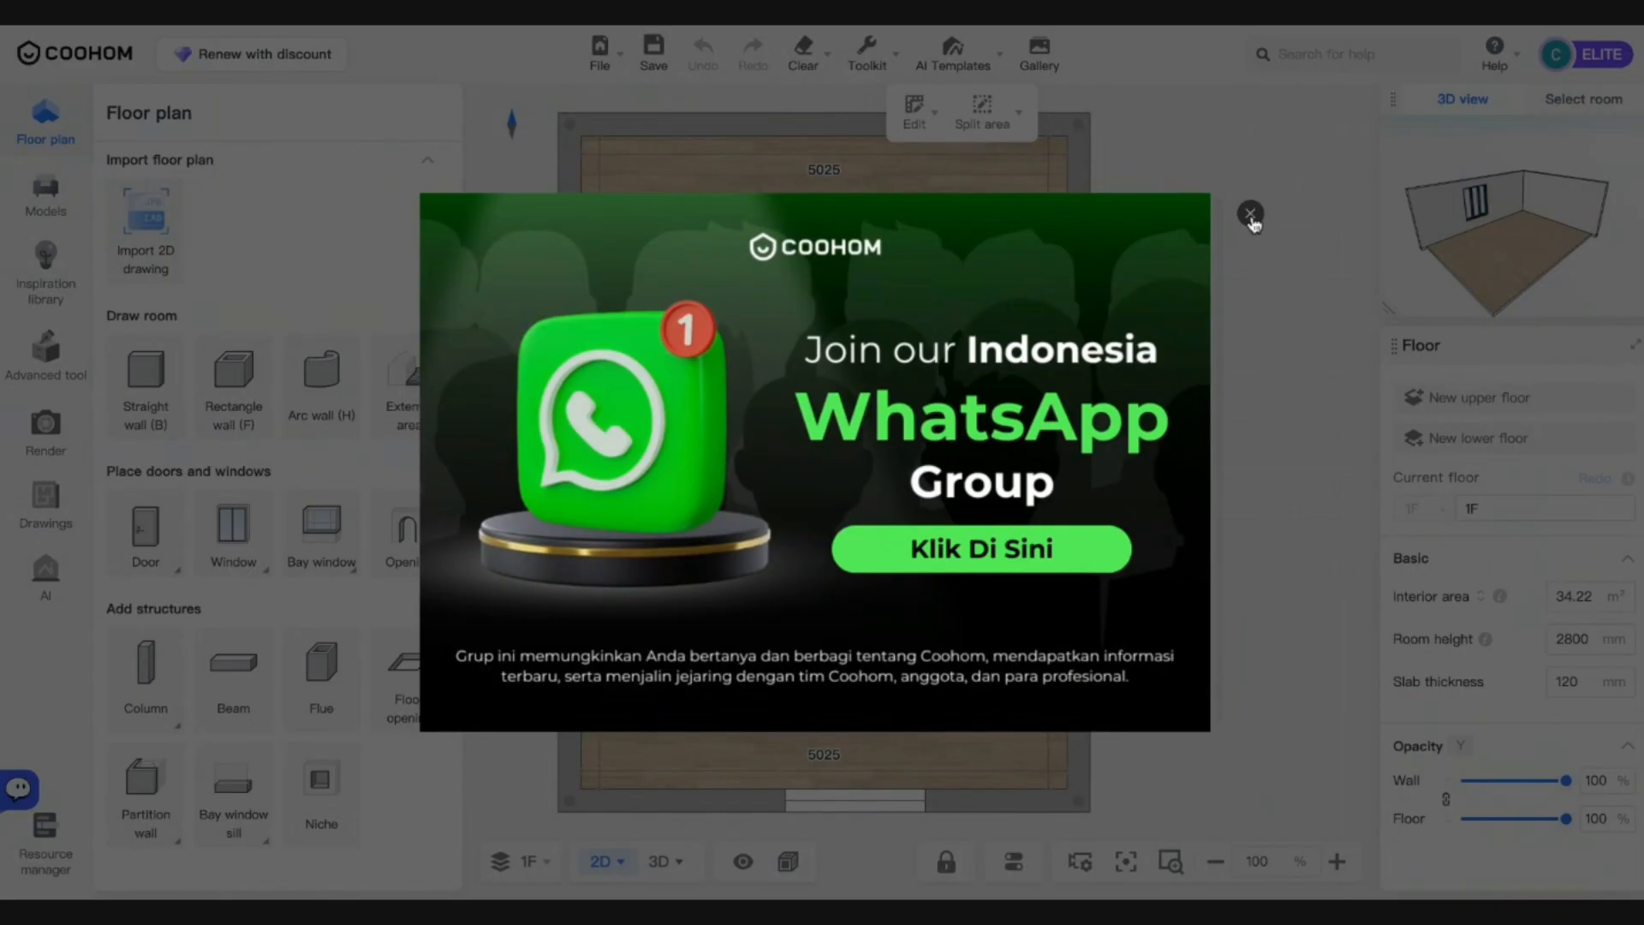
{"action": "left_click", "coordinate": [1250, 213]}
In the room's Floor Editor, draw a rectangle from the top-left corner to the right wall at 3401.
{"action": "left_click", "coordinate": [866, 387]}
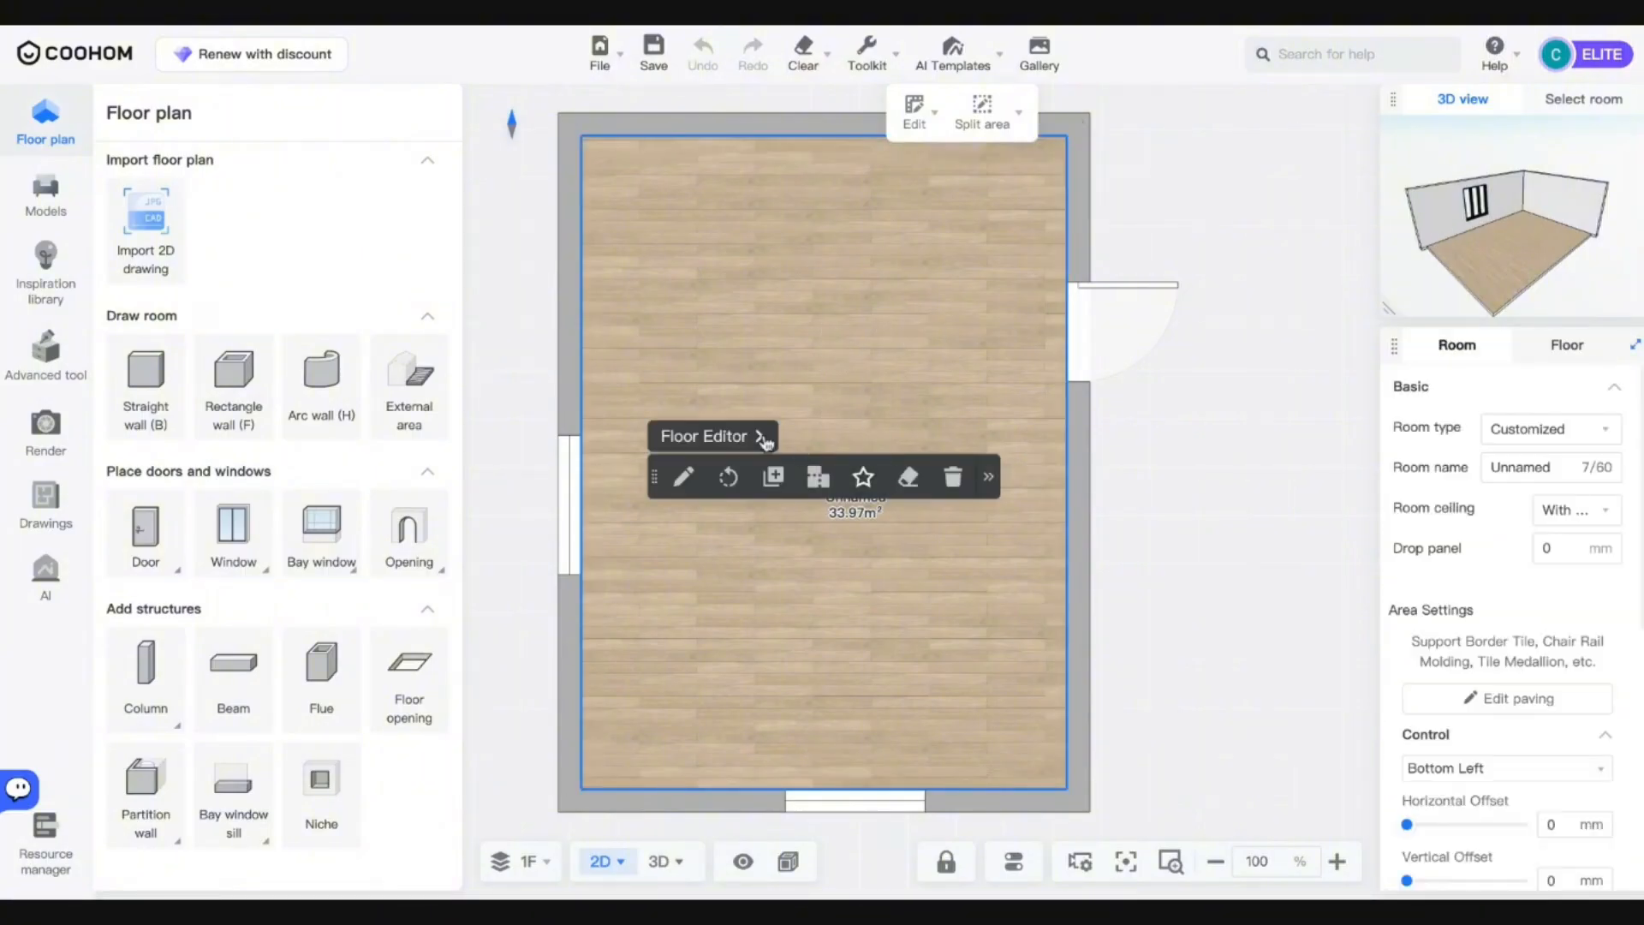
{"action": "left_click", "coordinate": [760, 437]}
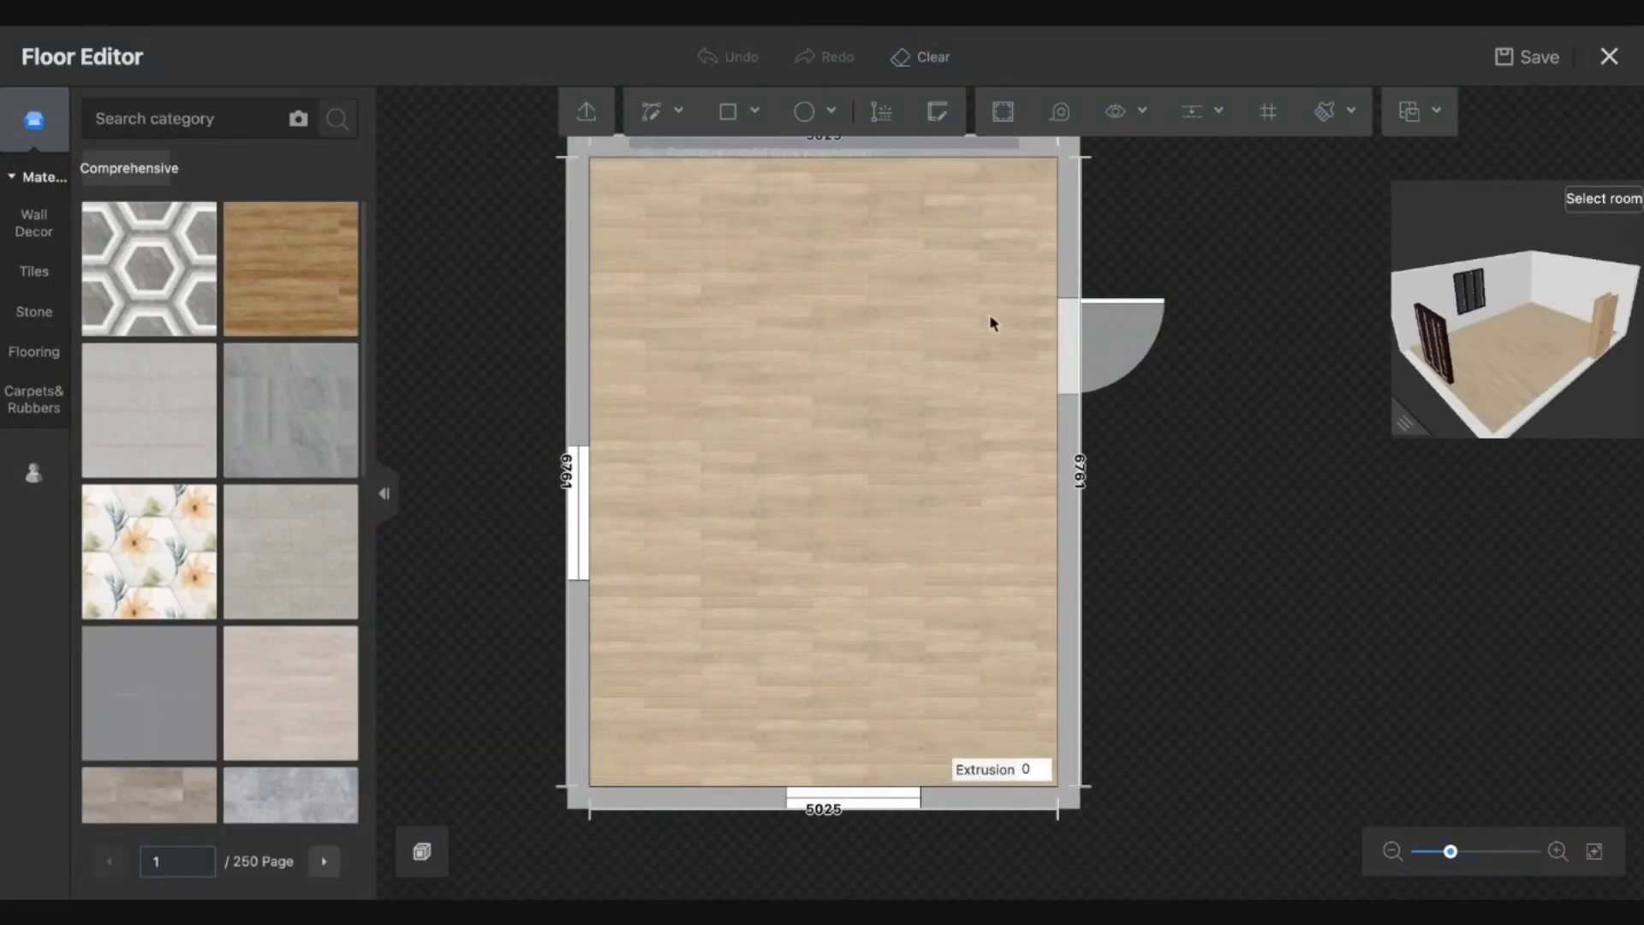
{"action": "left_click", "coordinate": [728, 112]}
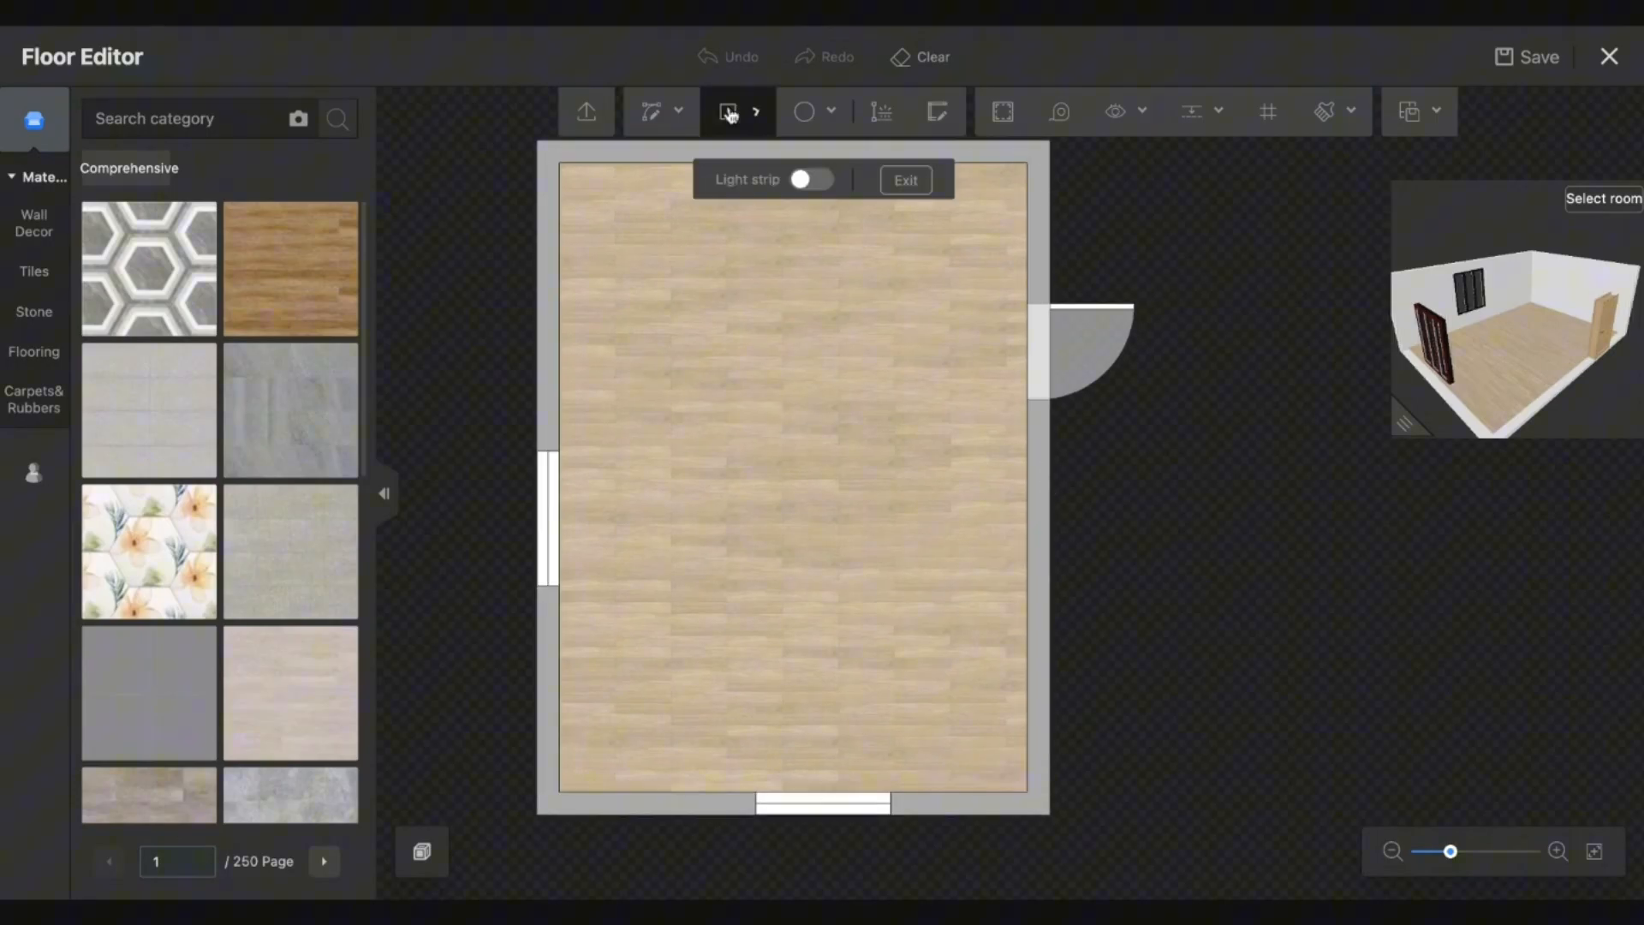
{"action": "left_click", "coordinate": [560, 156]}
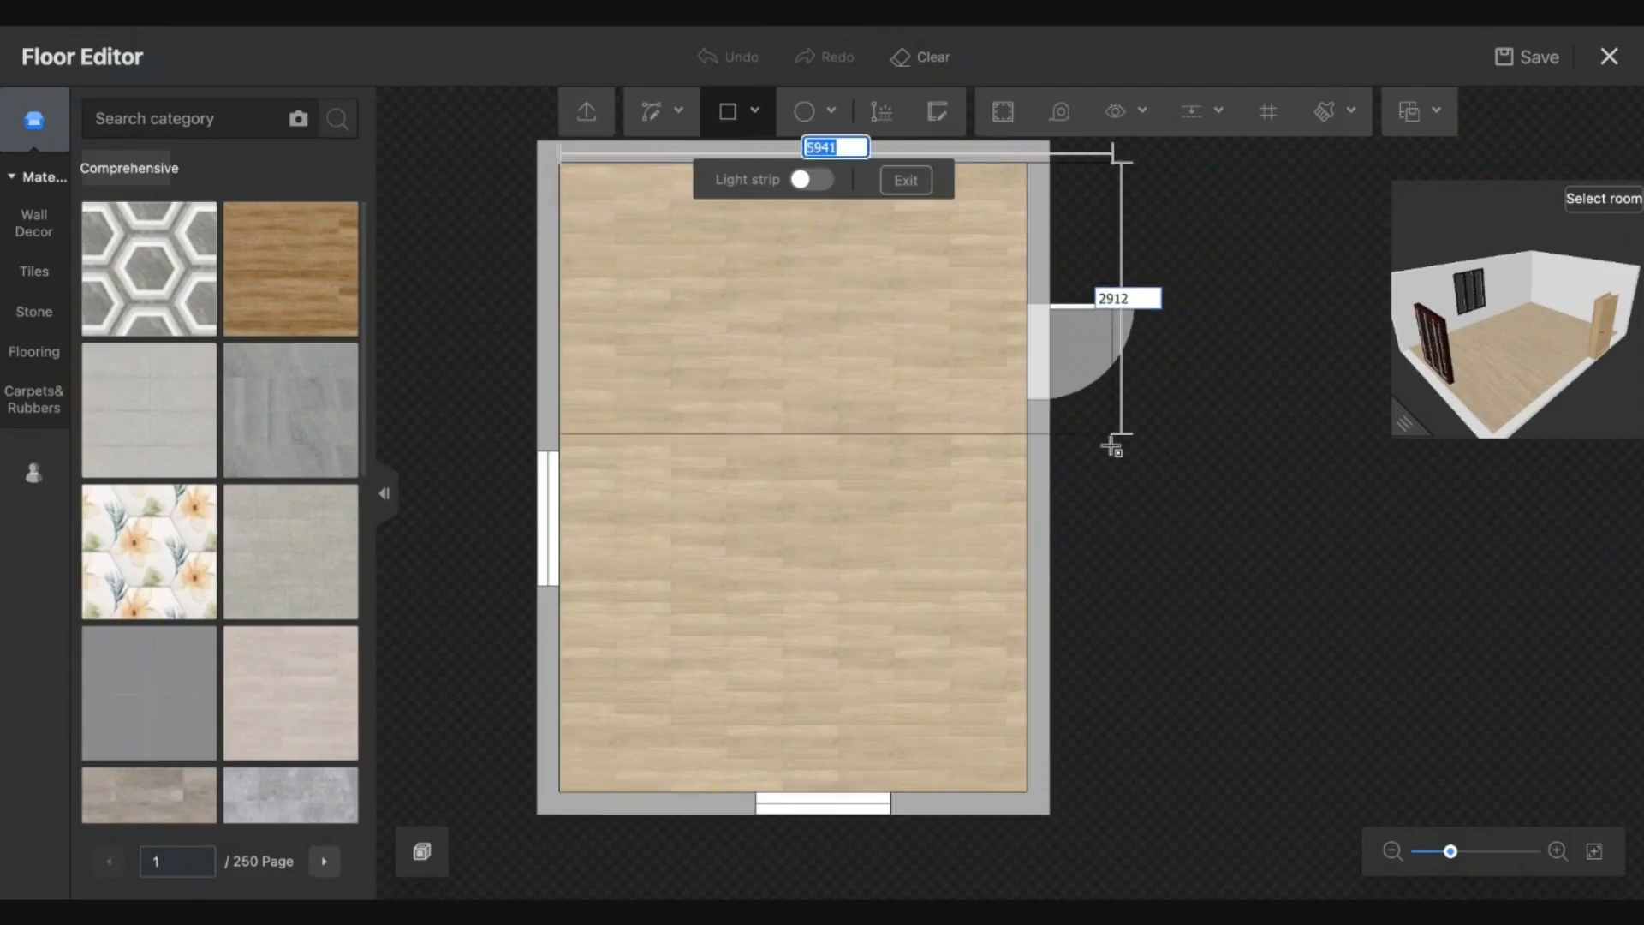
{"action": "left_click", "coordinate": [1027, 481]}
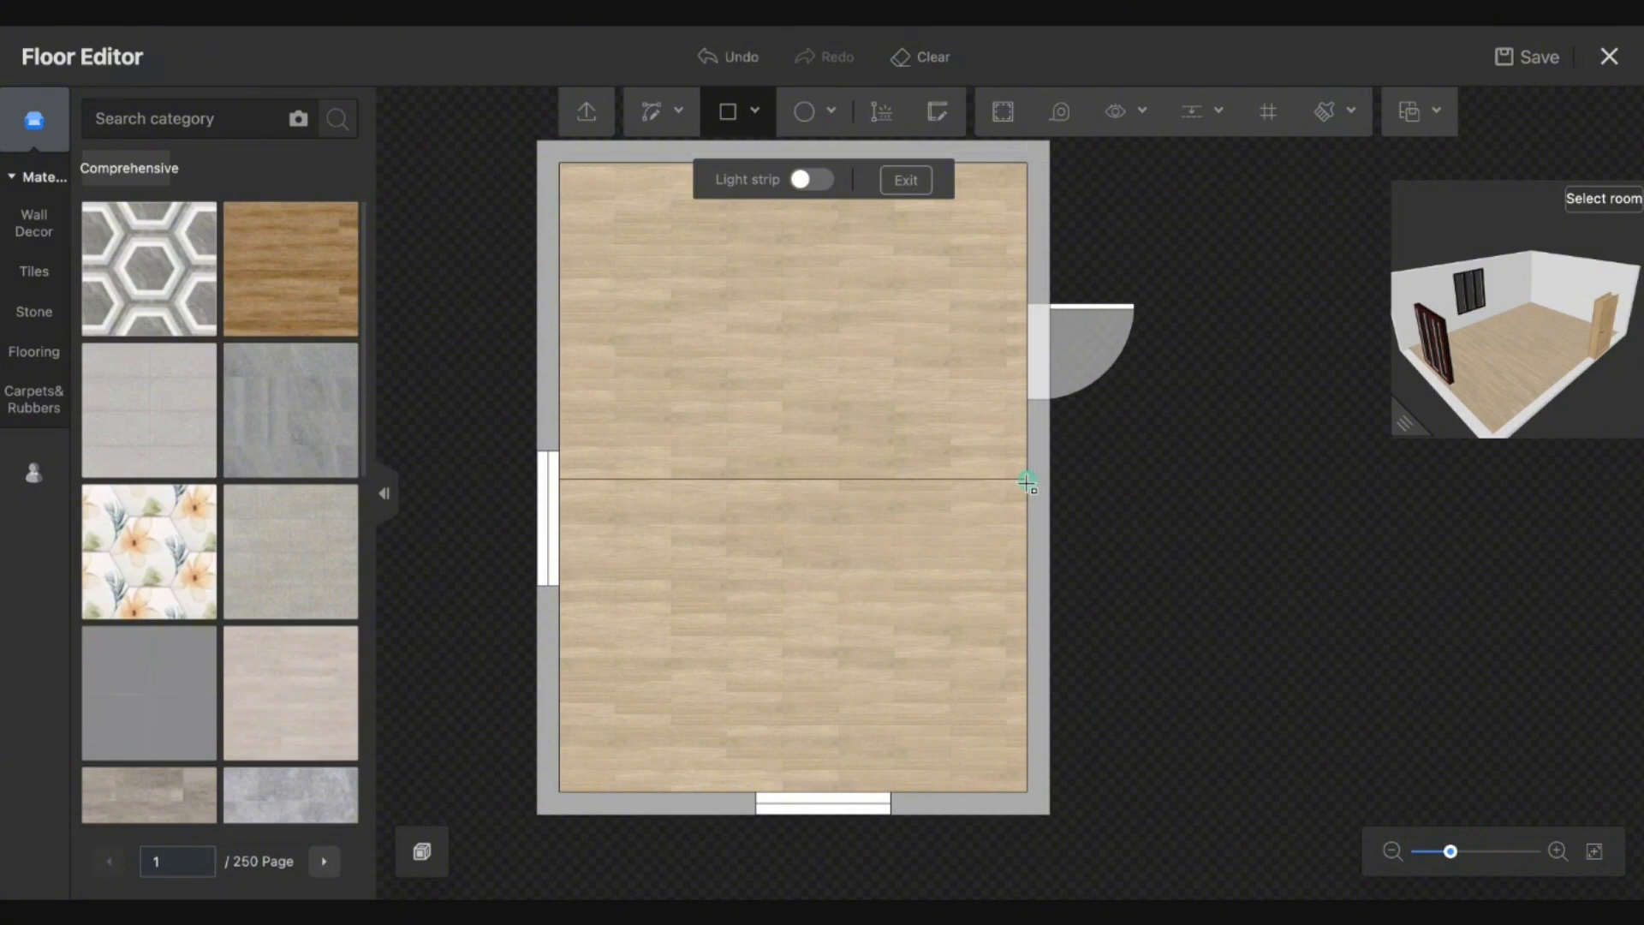
{"action": "key", "text": "Escape"}
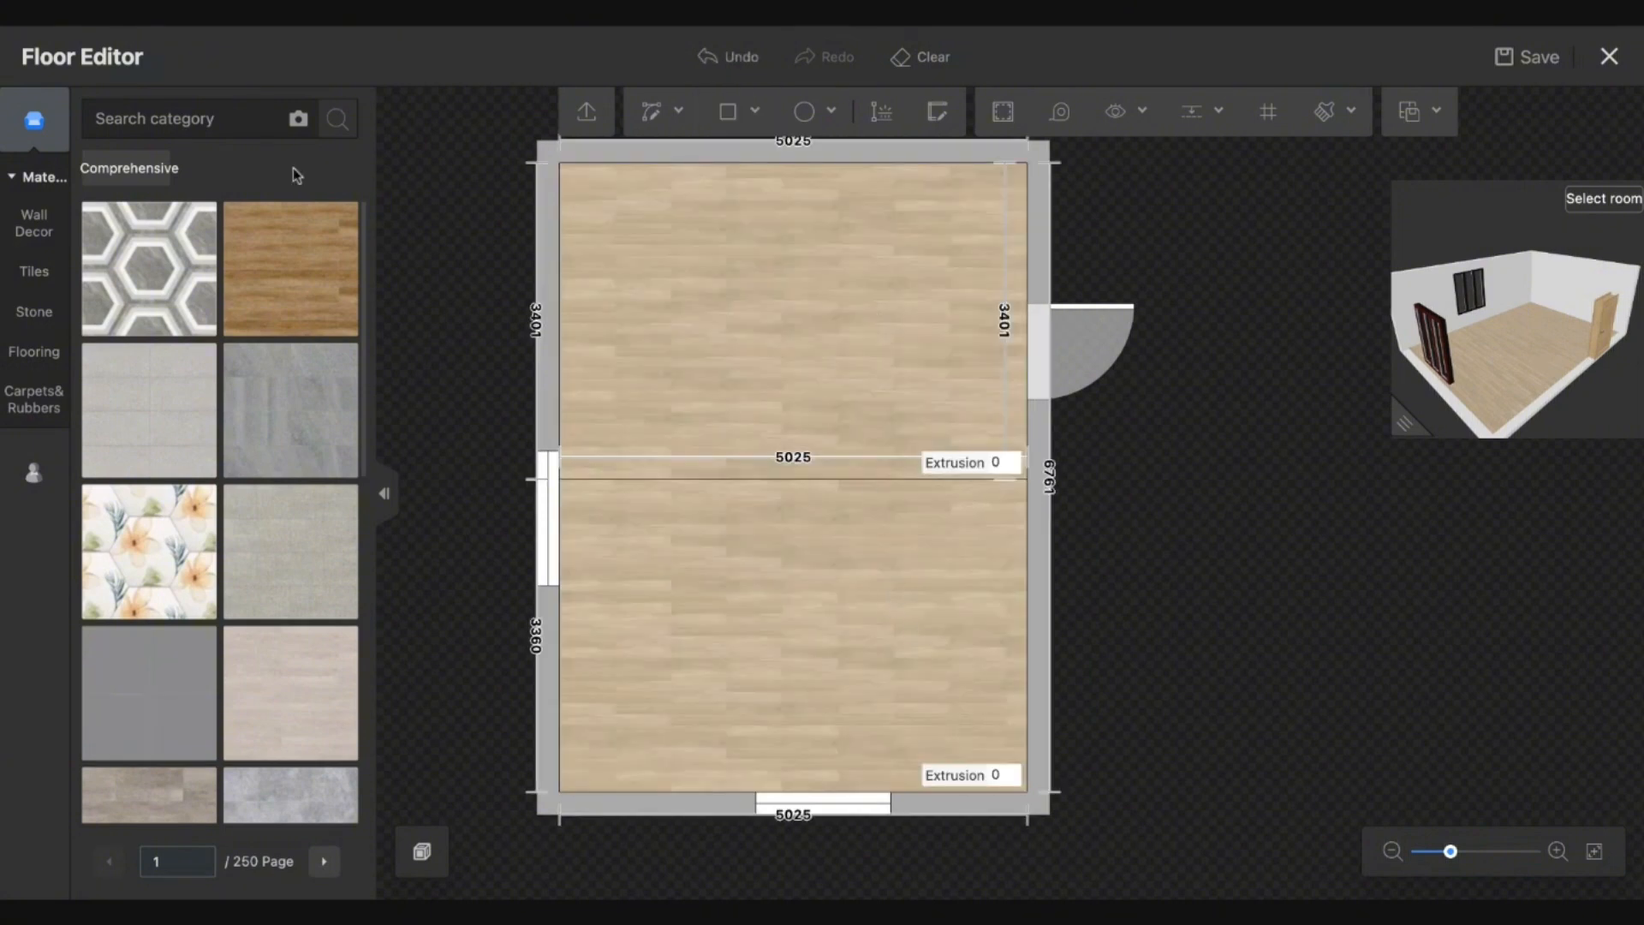
Lay dark wood on the upper area and floral tile on the lower, raising the wood 100.
{"action": "left_click_drag", "start_coordinate": [275, 265], "coordinate": [664, 283]}
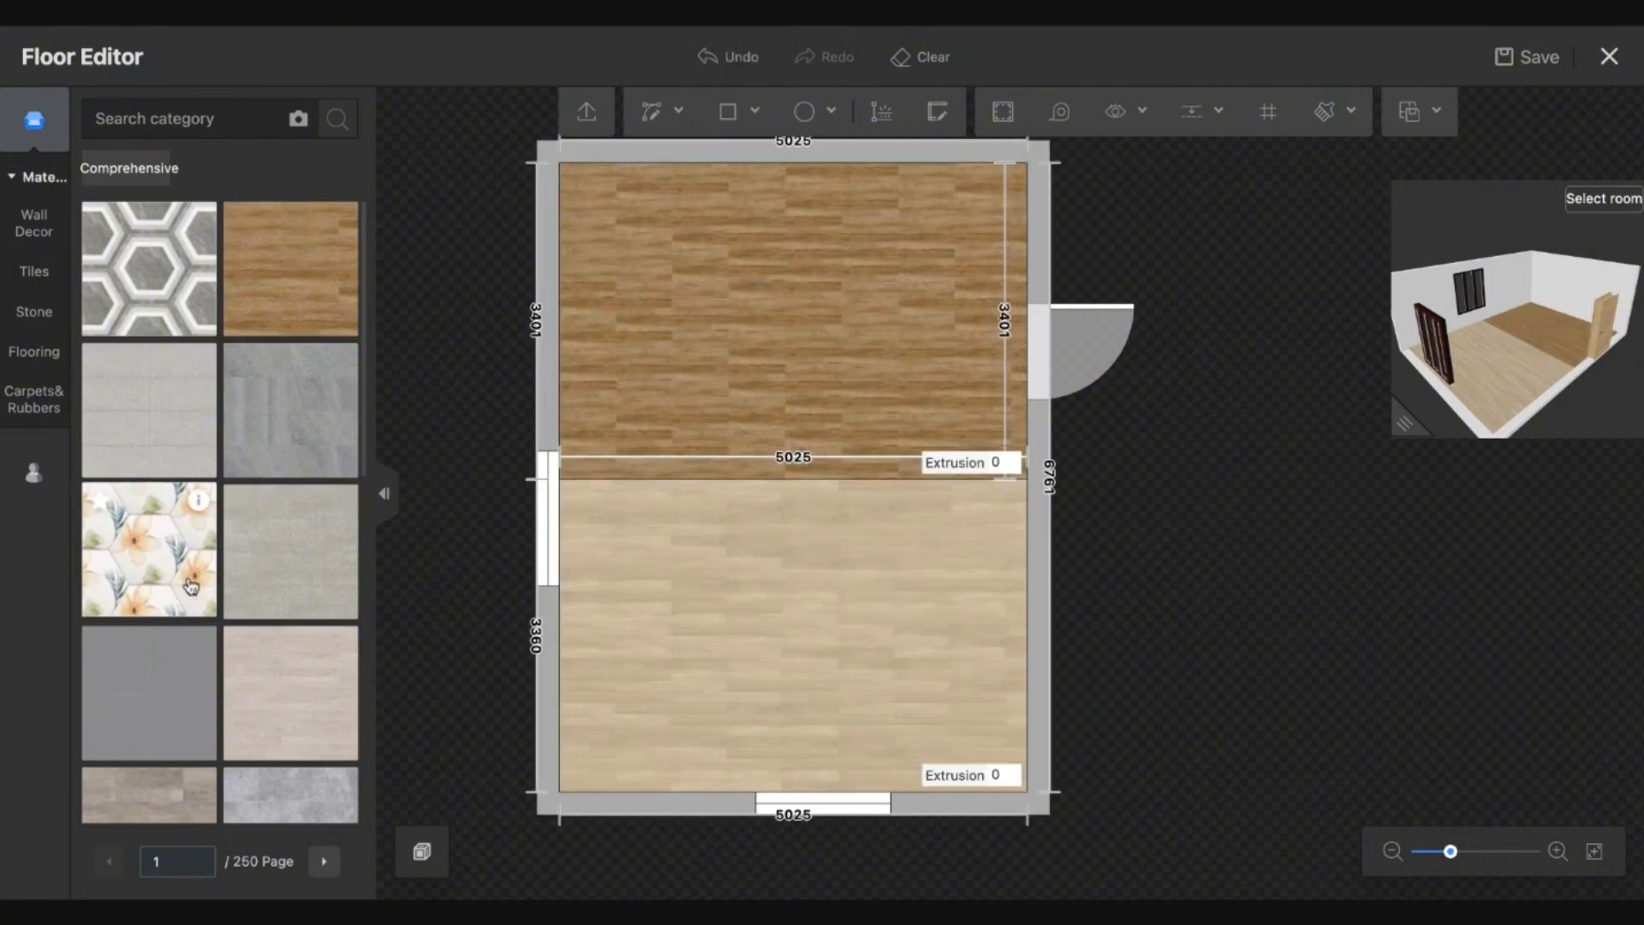
{"action": "left_click_drag", "start_coordinate": [190, 586], "coordinate": [735, 571]}
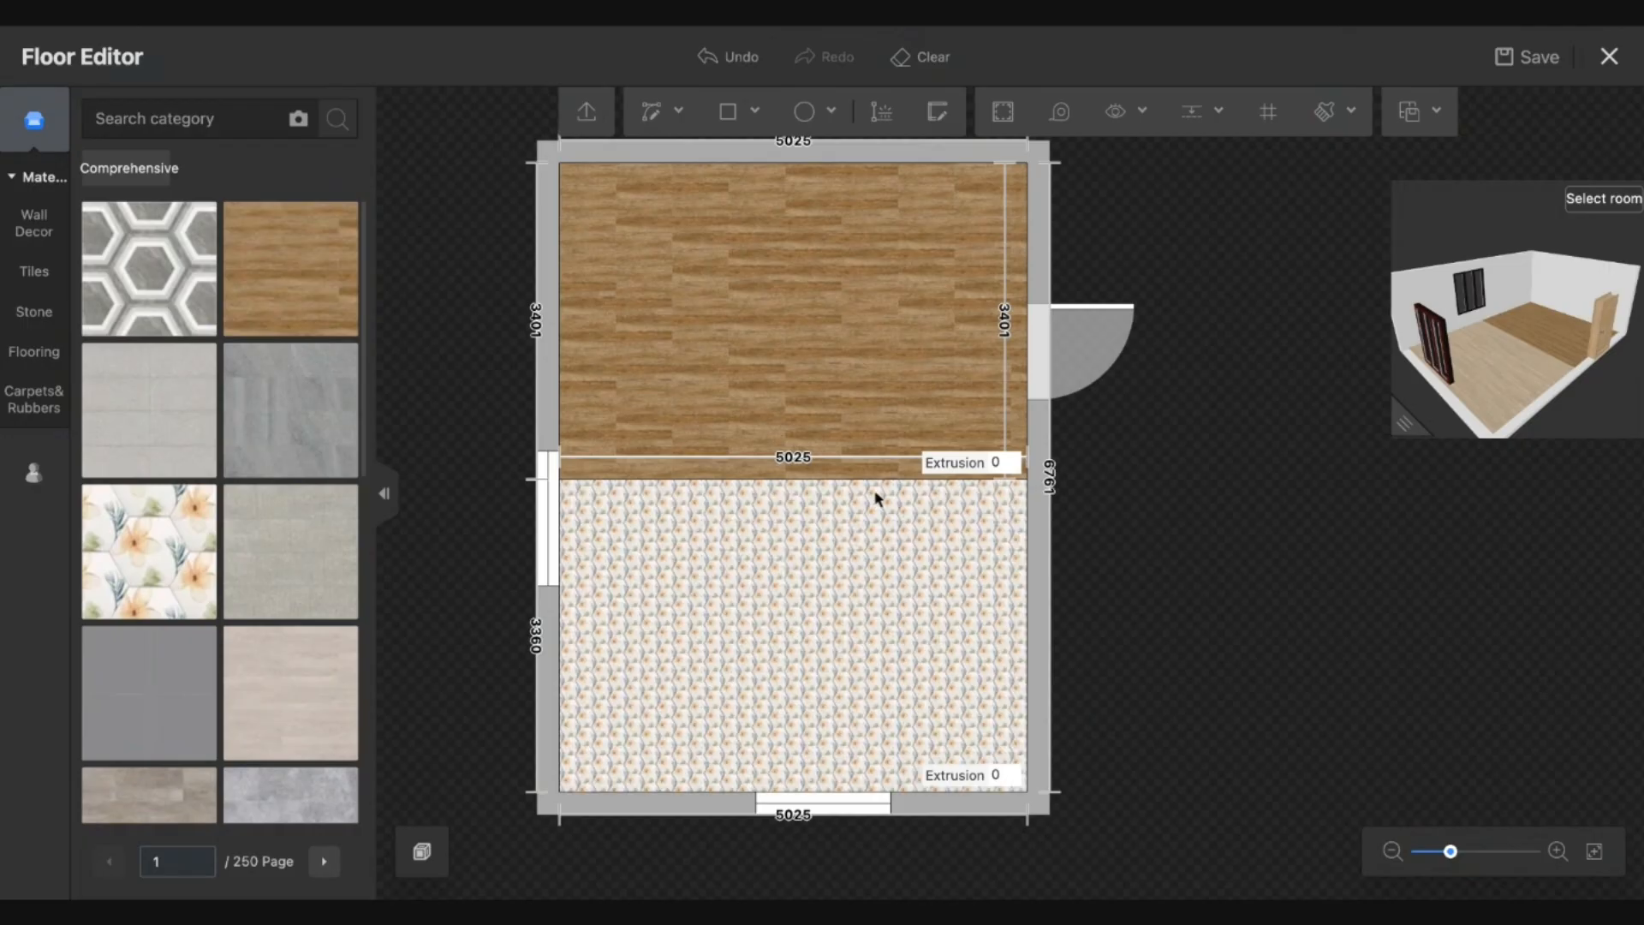
{"action": "left_click", "coordinate": [1004, 463]}
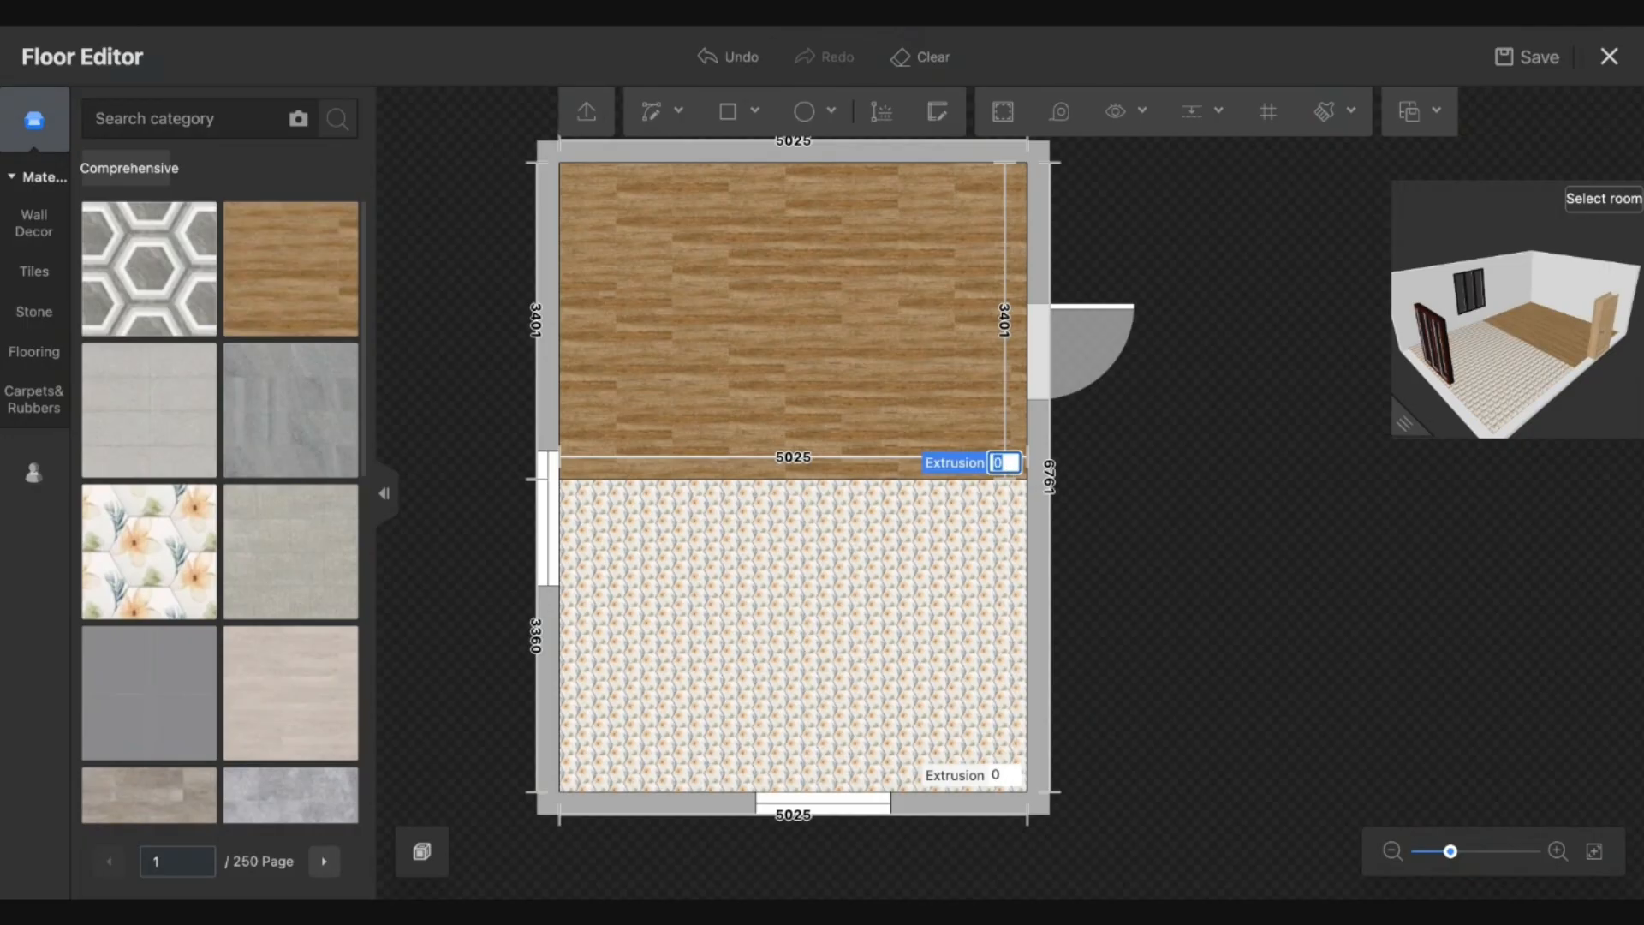
{"action": "type", "text": "20"}
{"action": "type", "text": "100"}
{"action": "key", "text": "Return"}
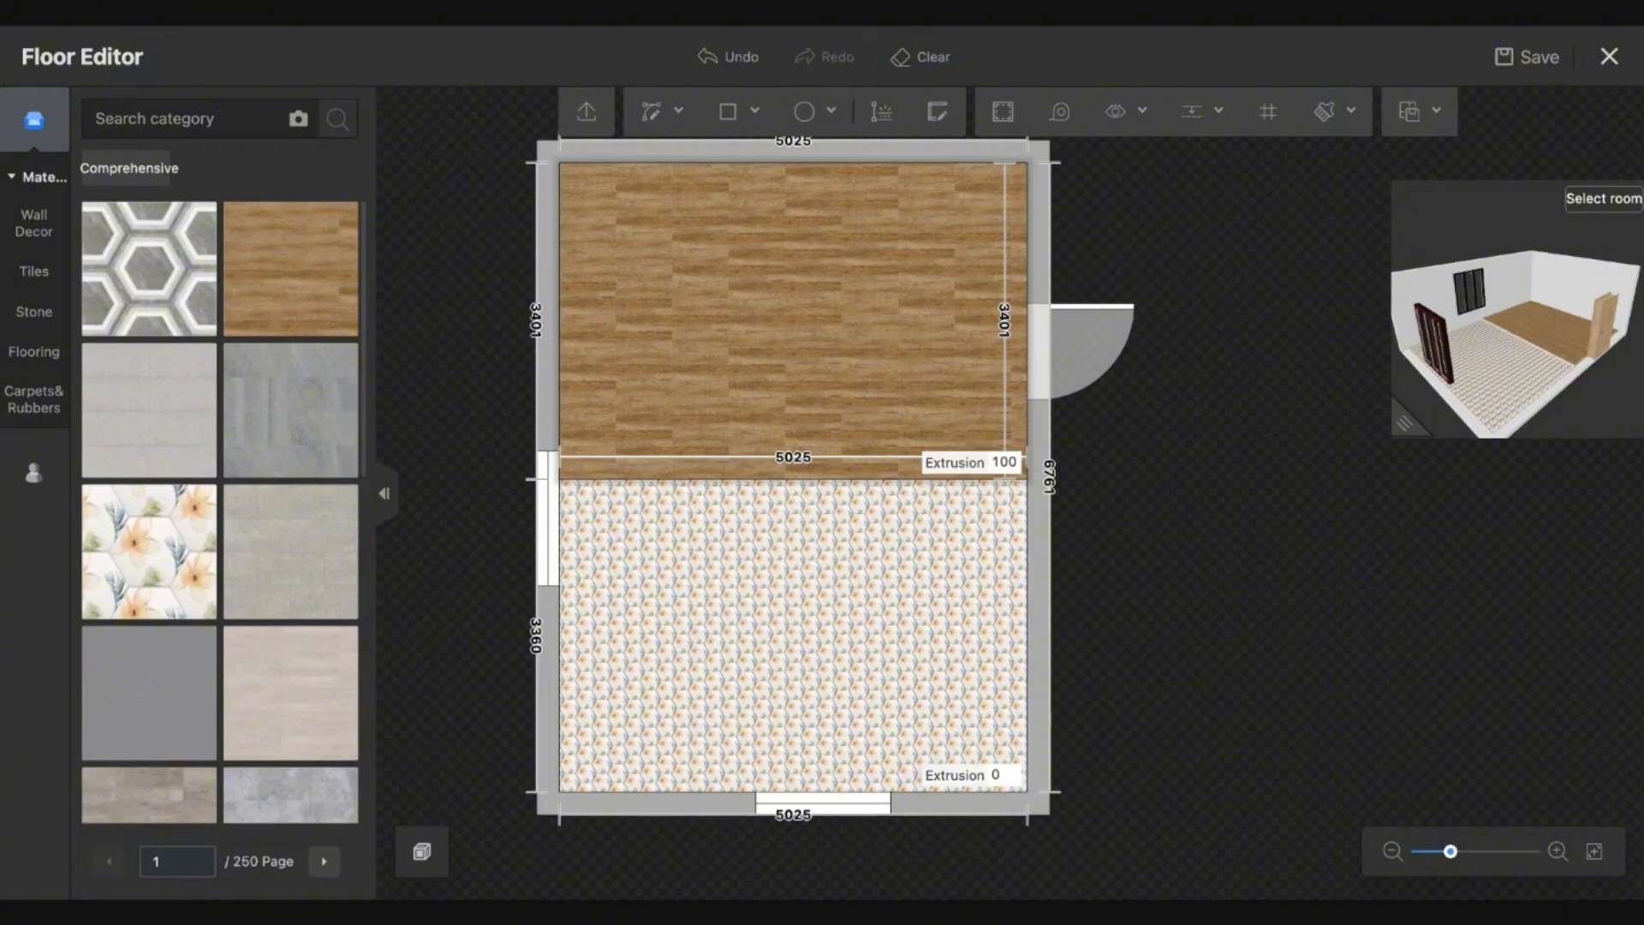
Enlarge the 3-D preview, orbit to a low front angle, and select the dividing line.
{"action": "left_click", "coordinate": [1396, 426]}
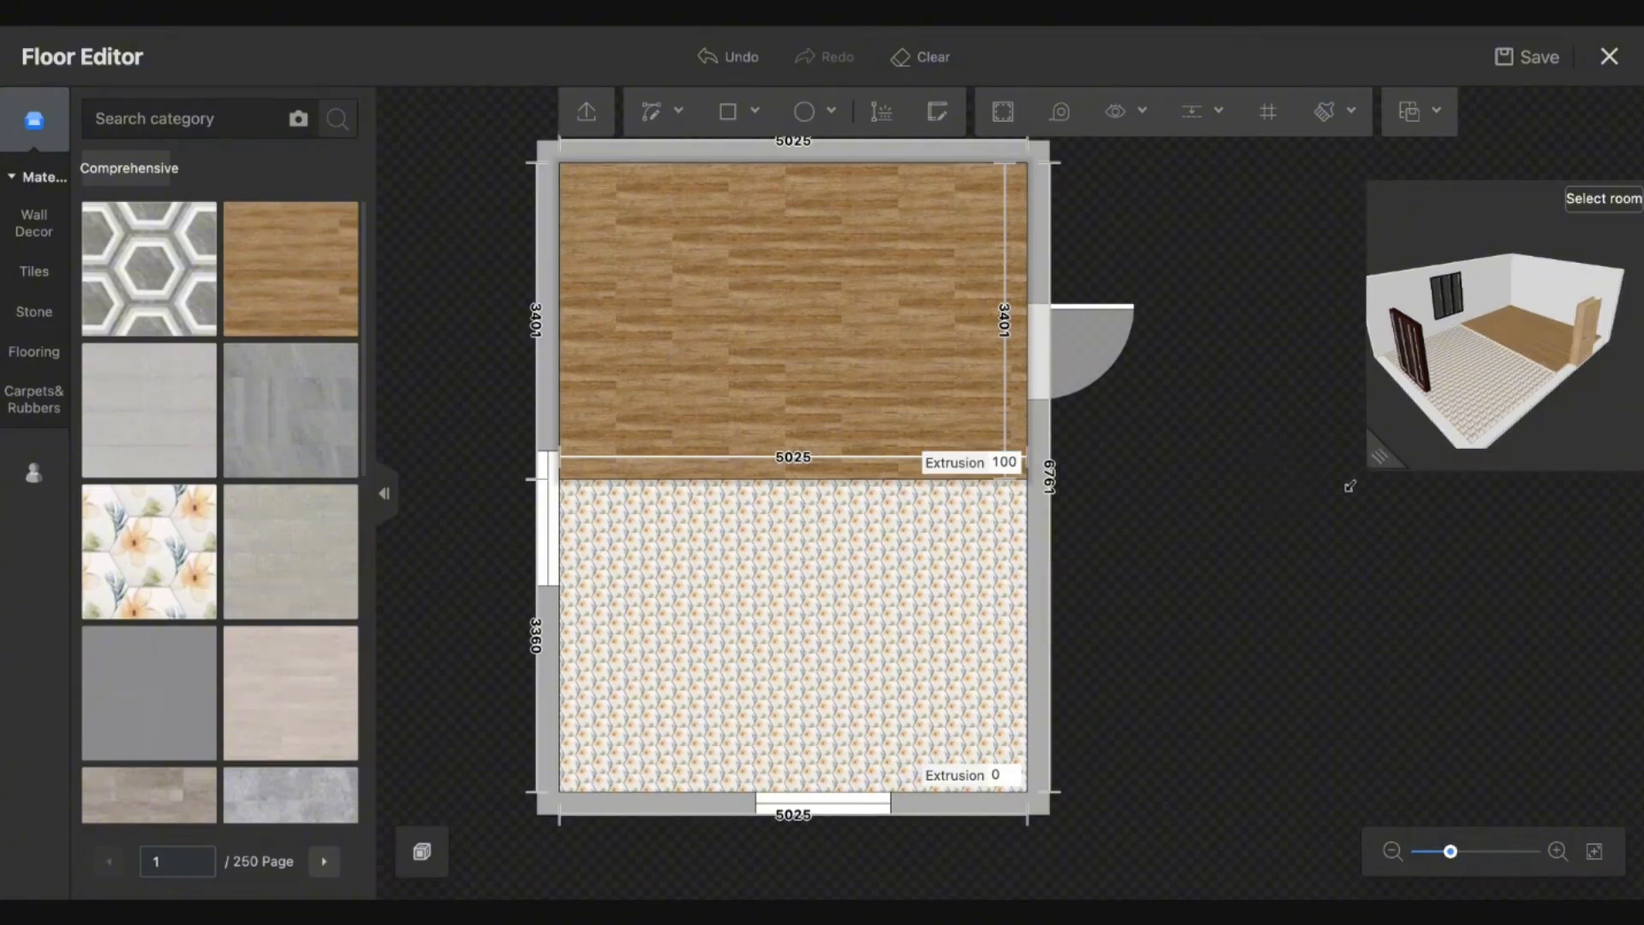
{"action": "left_click_drag", "start_coordinate": [1317, 652], "coordinate": [1377, 624]}
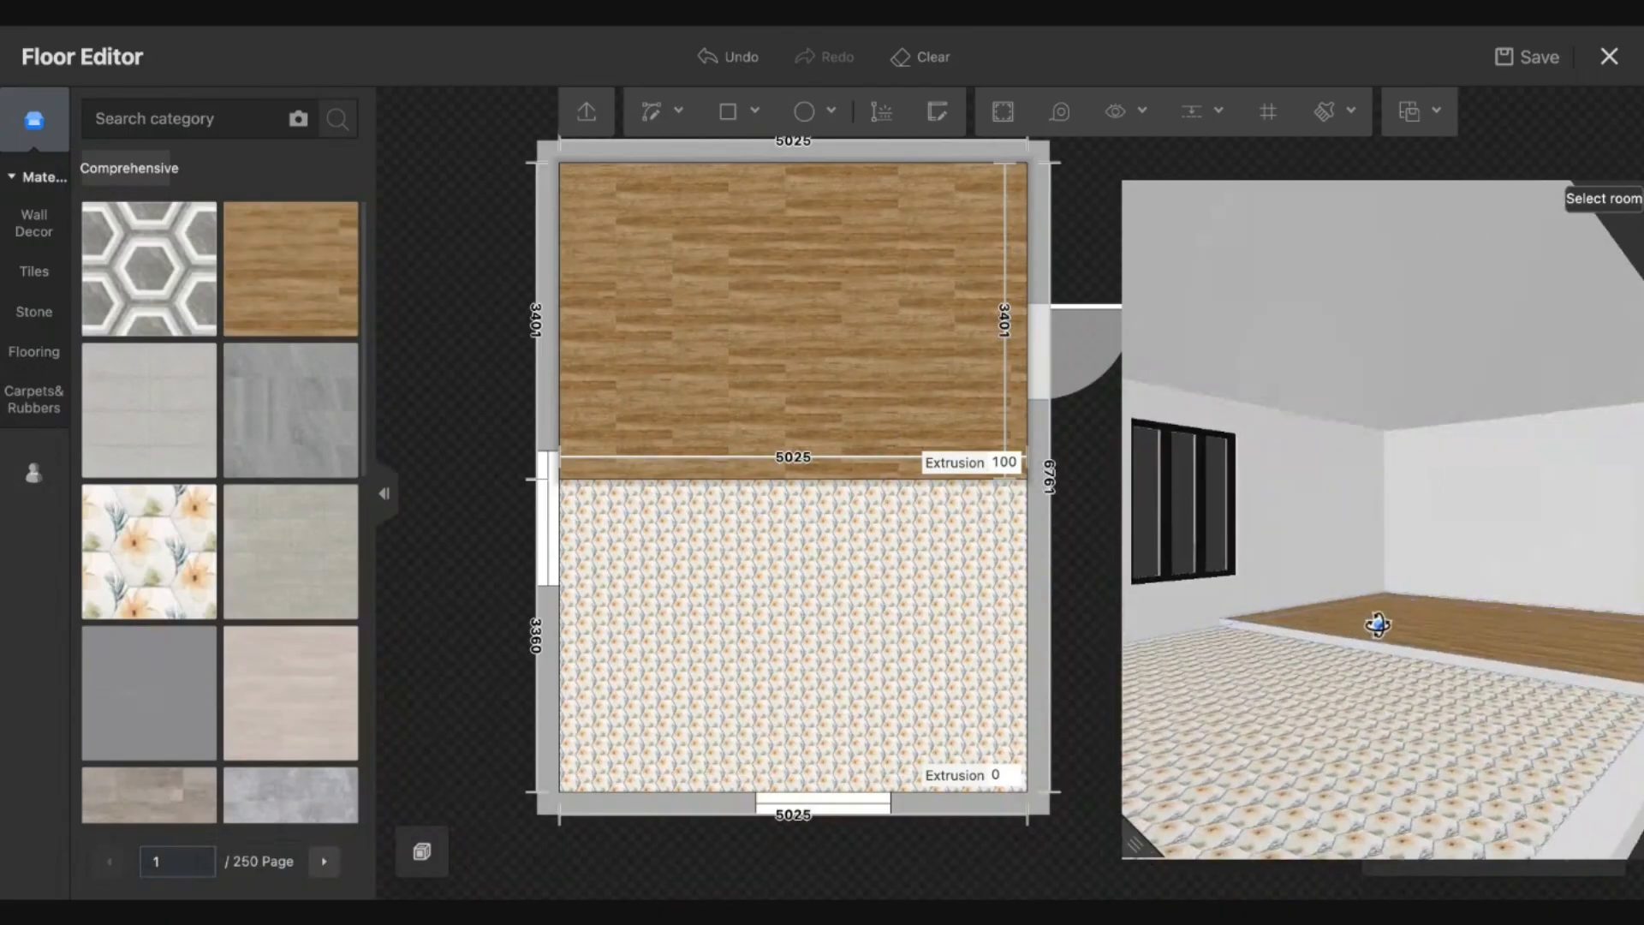
{"action": "left_click", "coordinate": [891, 480]}
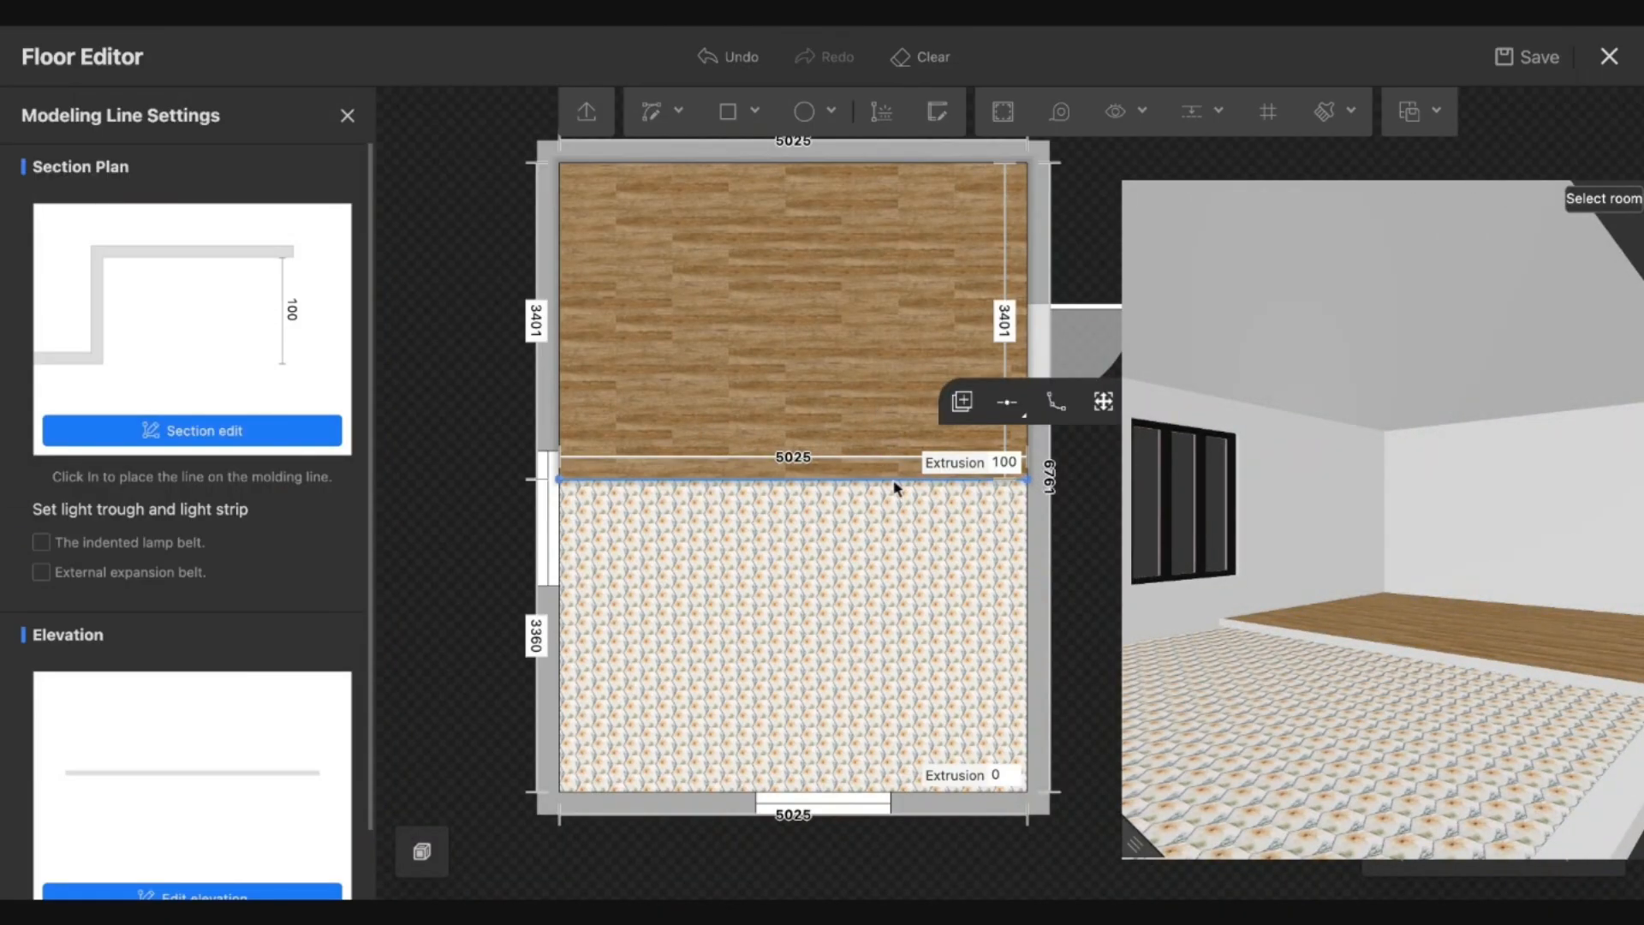
Add the wood floor paving to favourites.
{"action": "left_click", "coordinate": [783, 344]}
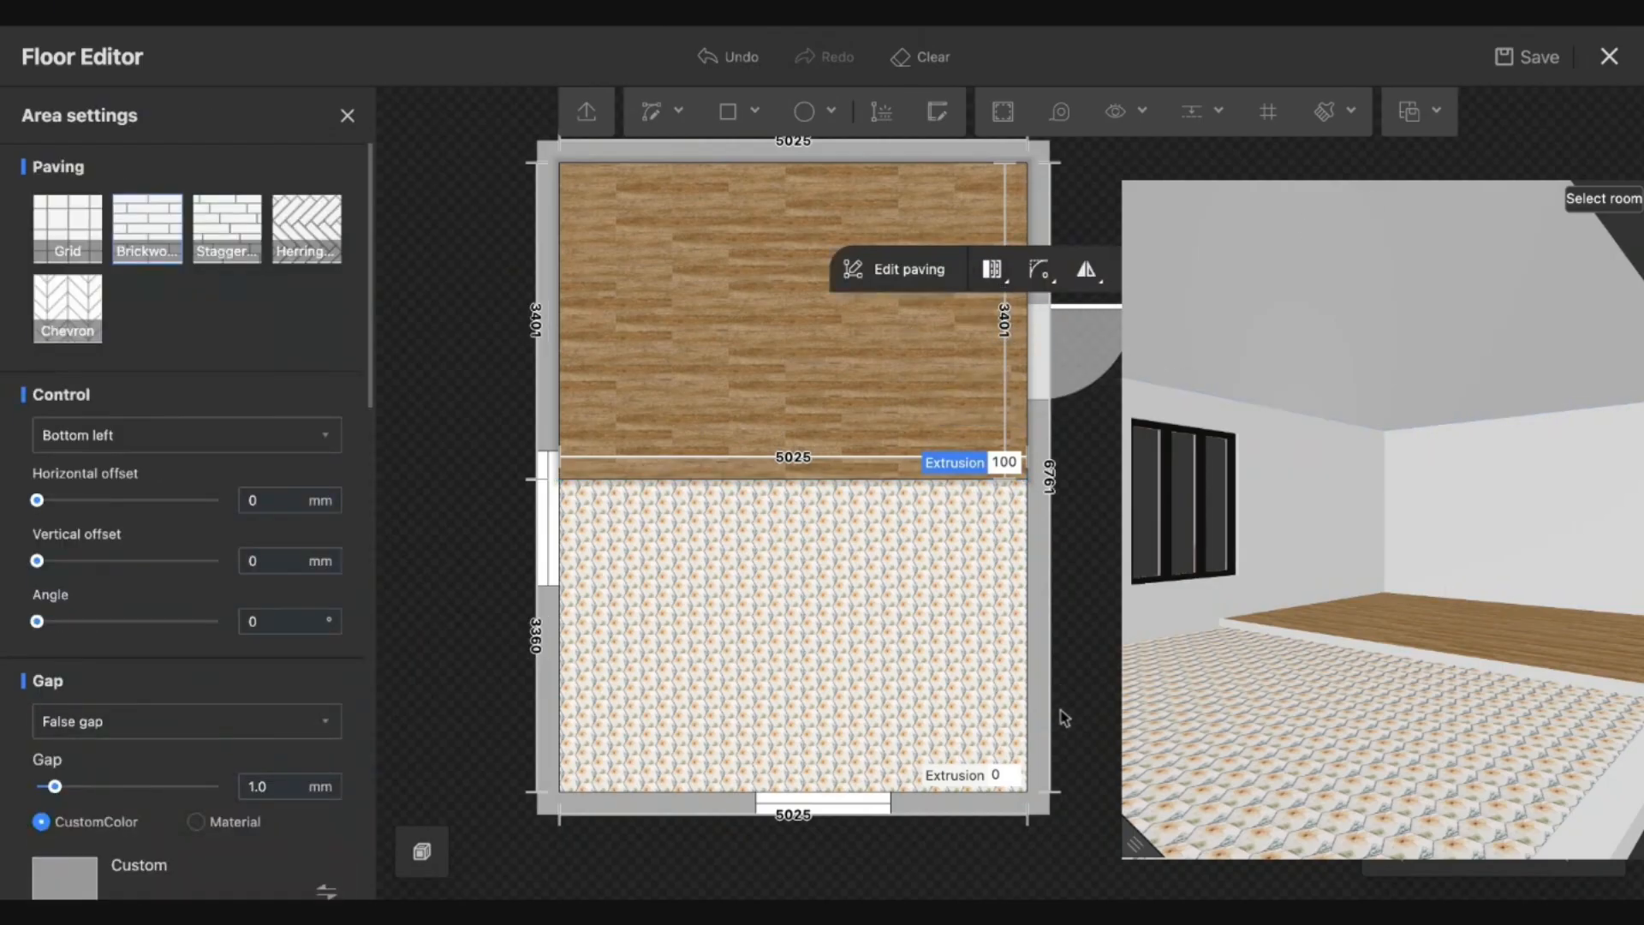
{"action": "left_click_drag", "start_coordinate": [1135, 846], "coordinate": [1374, 593]}
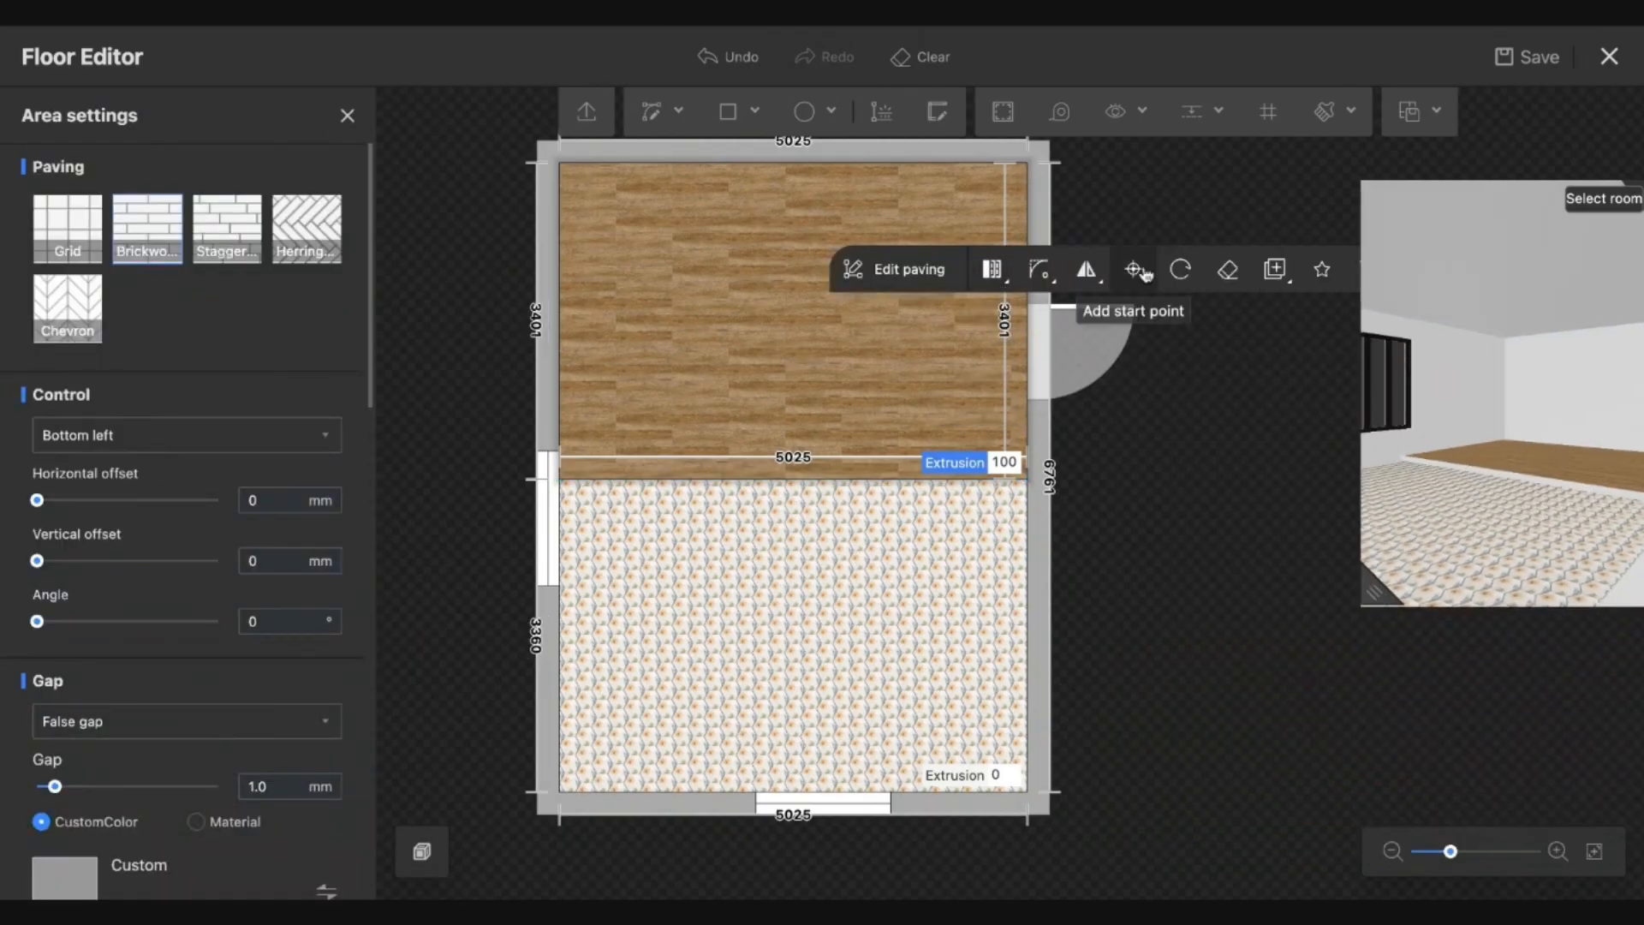
{"action": "left_click", "coordinate": [1322, 269]}
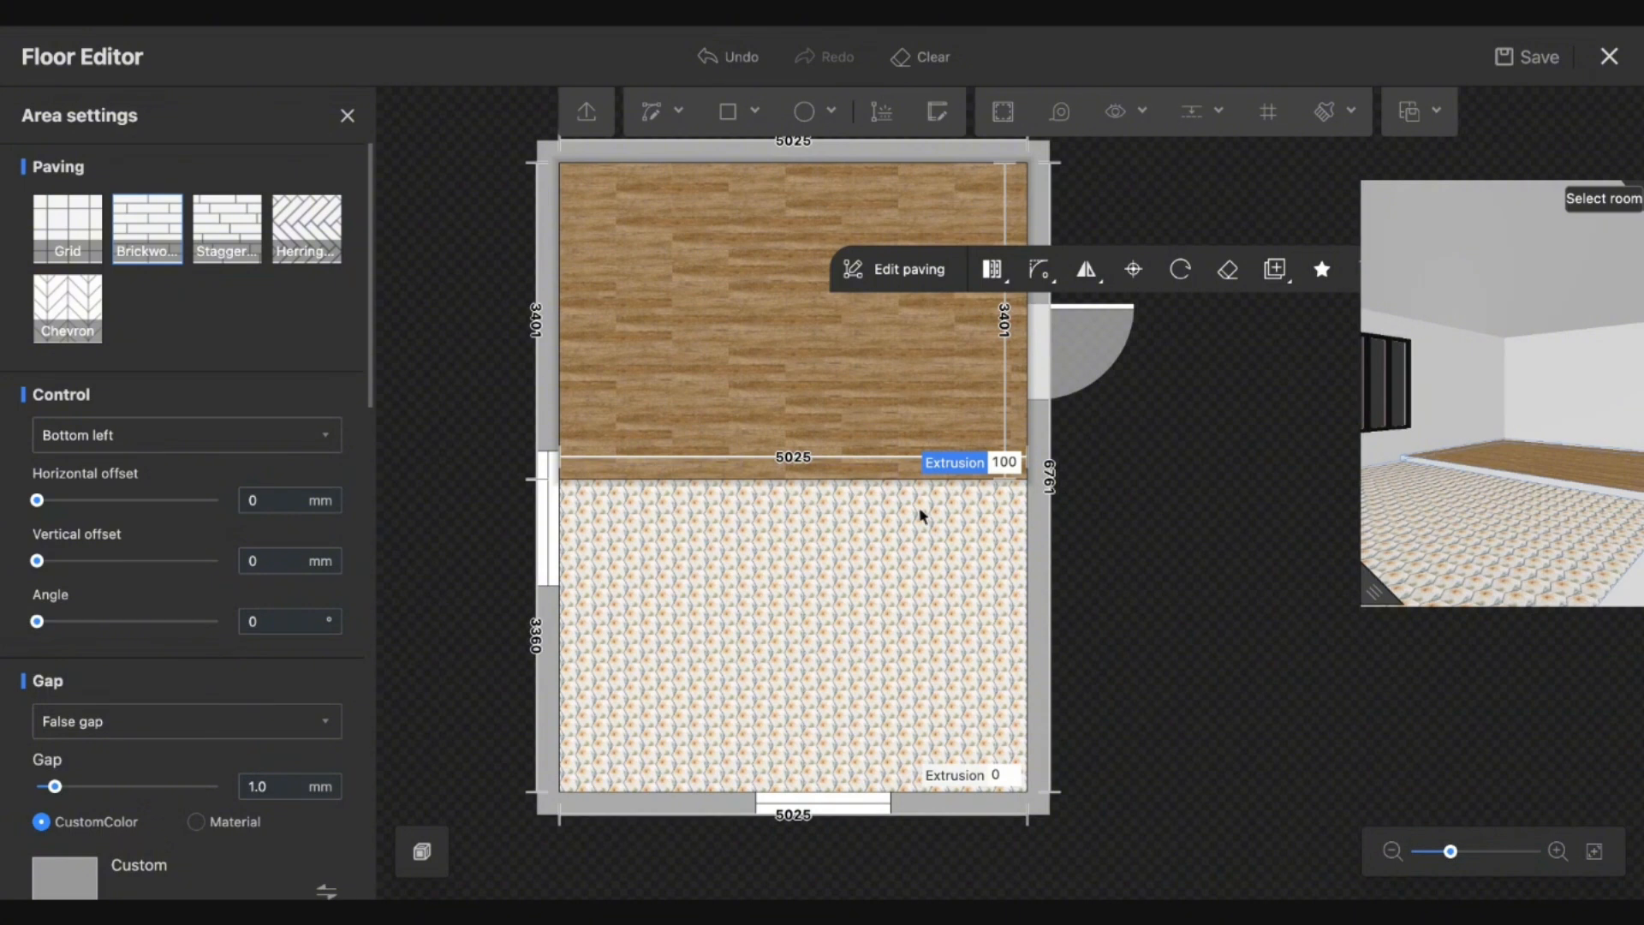
Finish the step edge's elevation in the favourite dark wood and check it in the 3-D preview.
{"action": "left_click", "coordinate": [839, 479]}
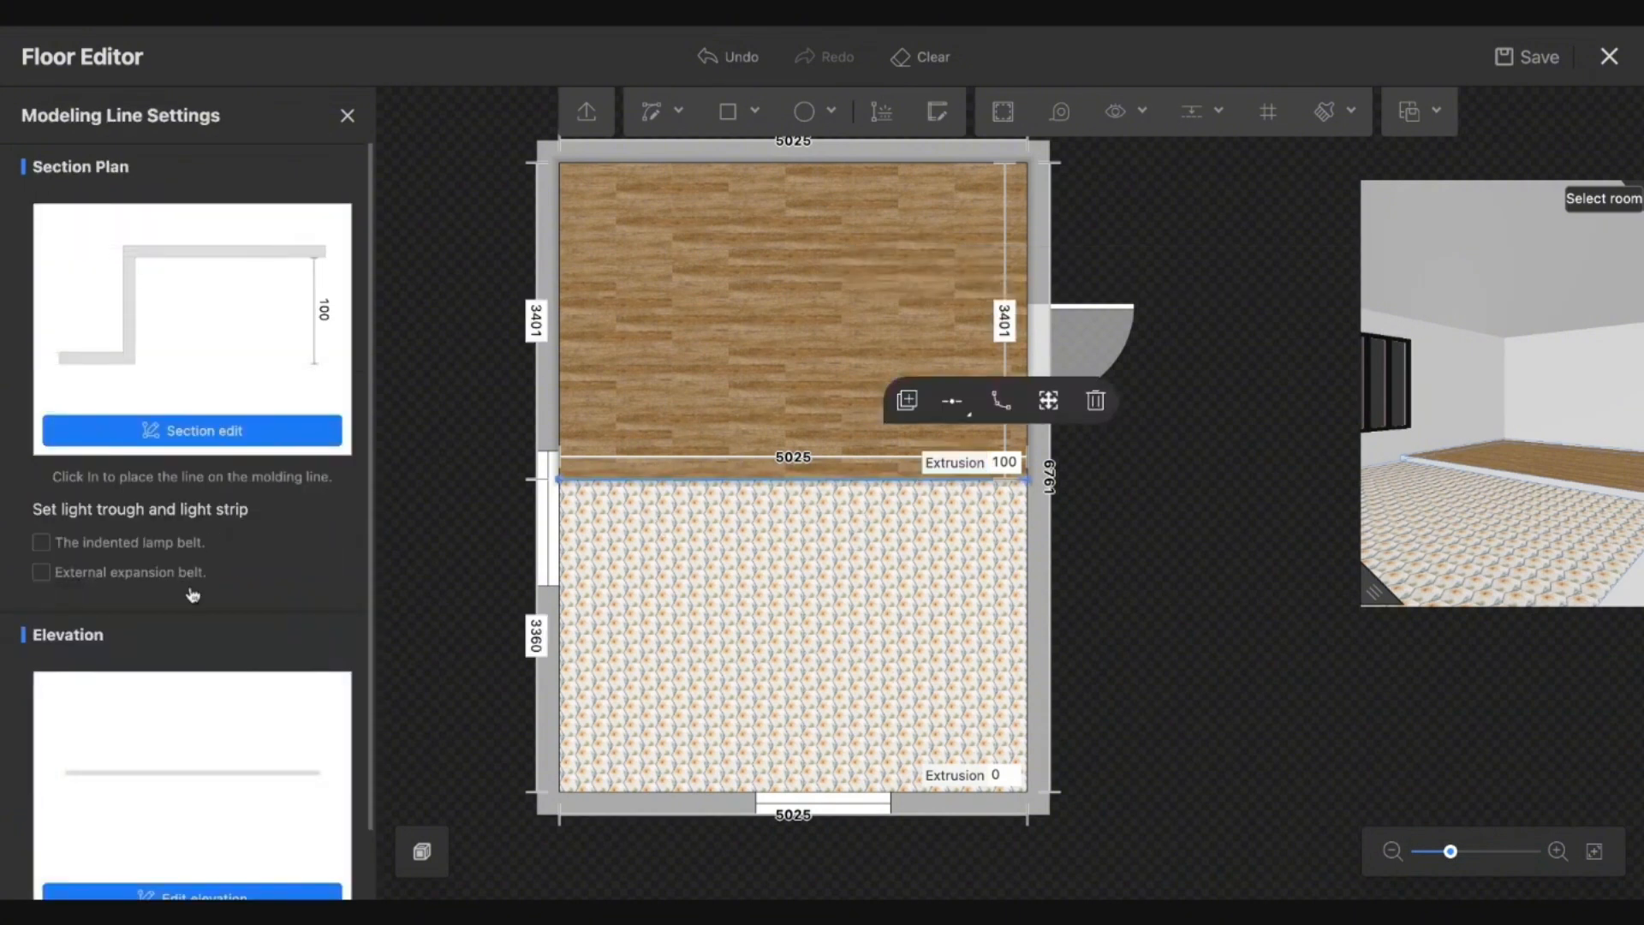
{"action": "scroll", "coordinate": [192, 595], "scroll_direction": "down", "scroll_amount": 1}
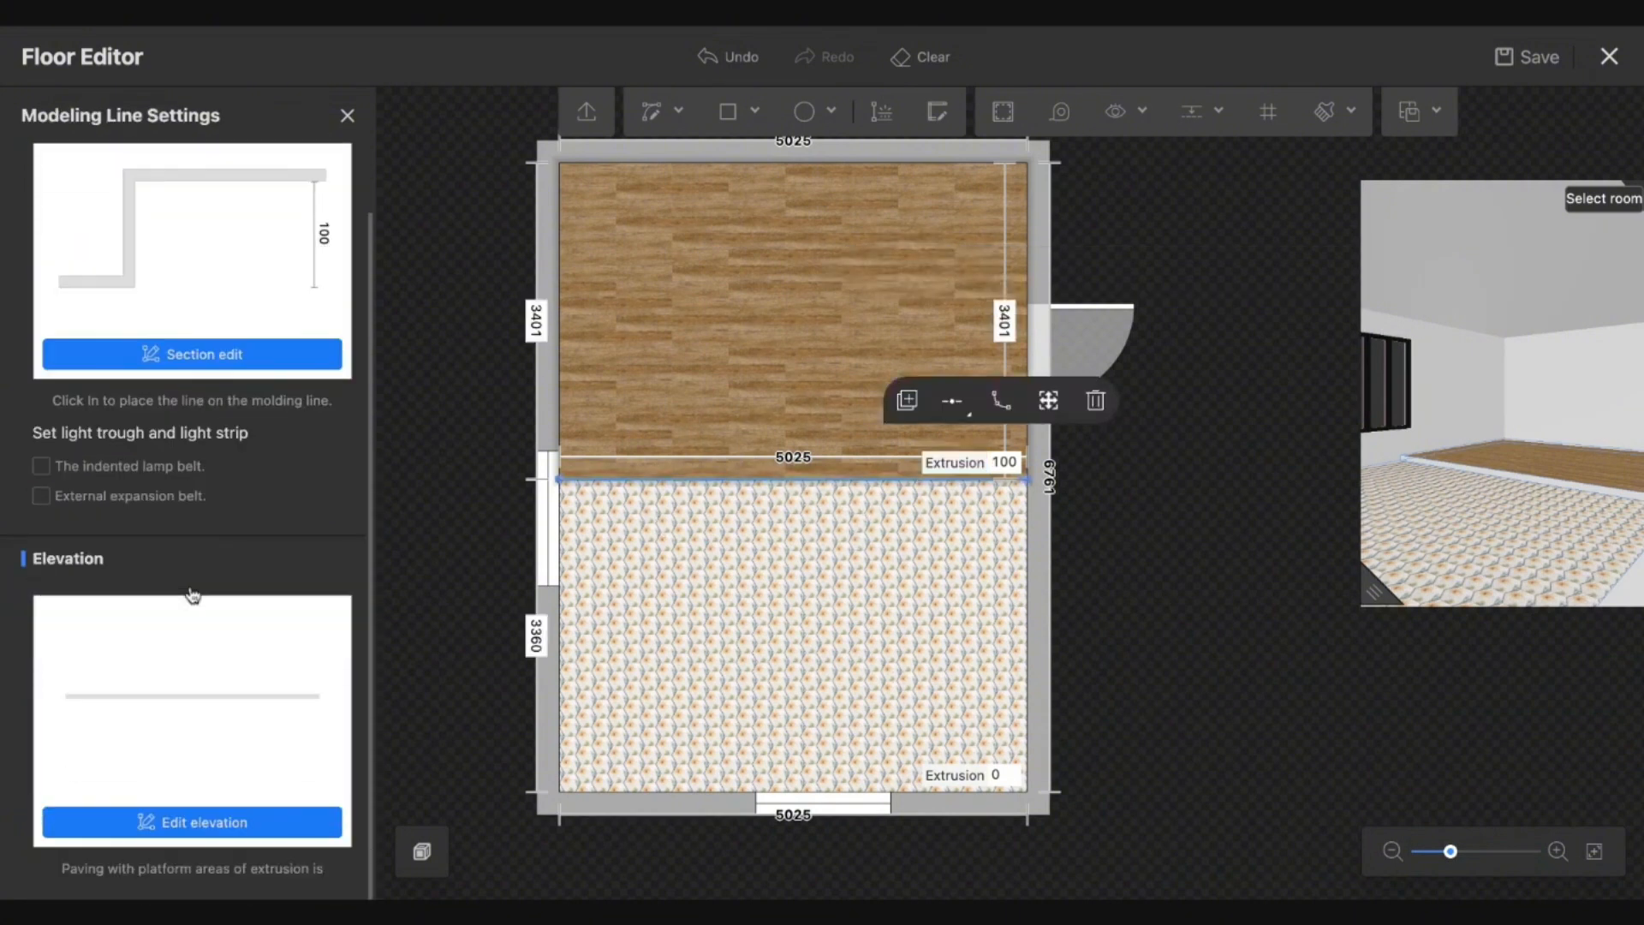
{"action": "left_click", "coordinate": [168, 824]}
{"action": "left_click", "coordinate": [35, 411]}
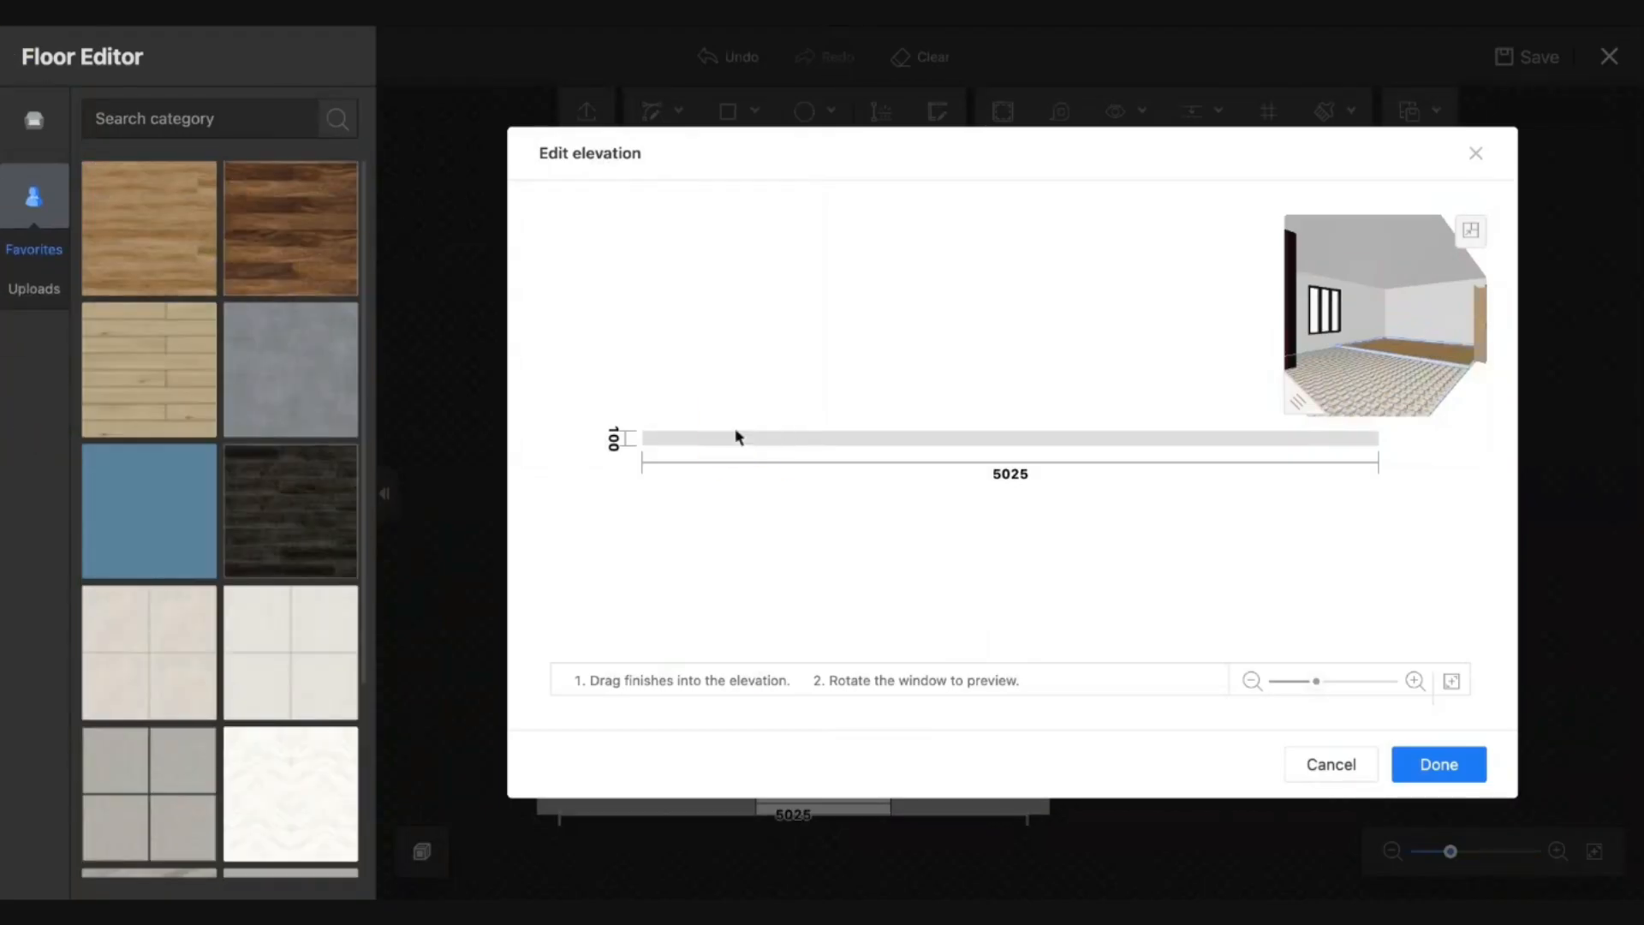
{"action": "left_click_drag", "start_coordinate": [737, 437], "coordinate": [738, 437]}
{"action": "left_click", "coordinate": [1439, 764]}
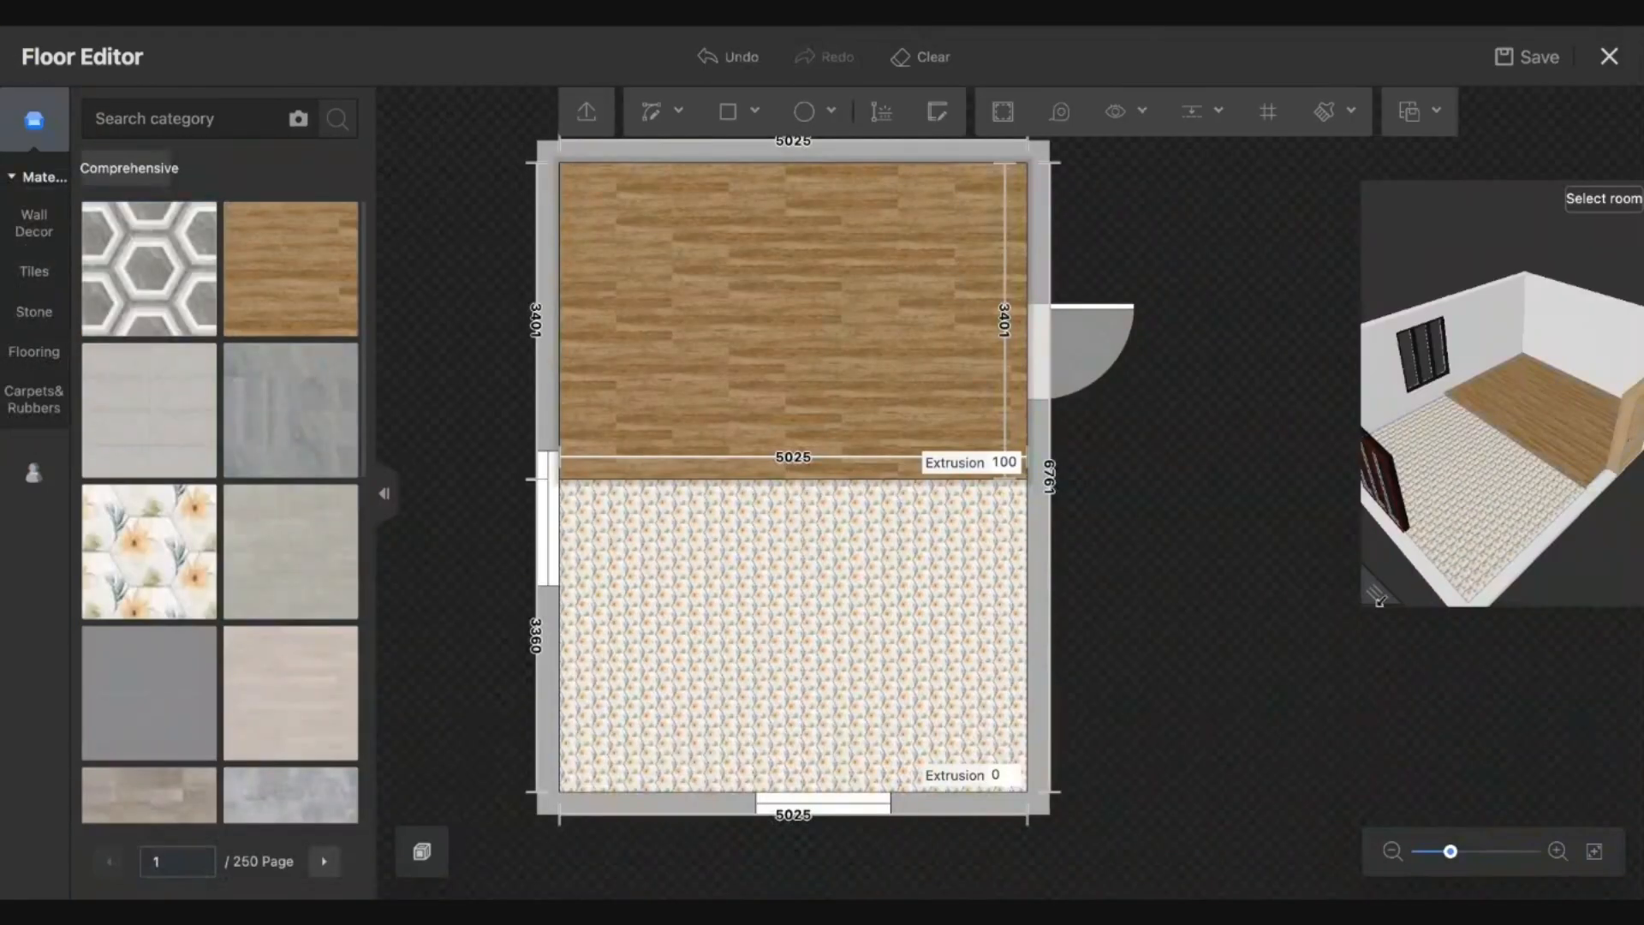
{"action": "left_click_drag", "start_coordinate": [1379, 600], "coordinate": [1262, 895]}
{"action": "left_click_drag", "start_coordinate": [1408, 672], "coordinate": [1372, 621]}
{"action": "scroll", "coordinate": [1412, 722], "scroll_direction": "up", "scroll_amount": 5}
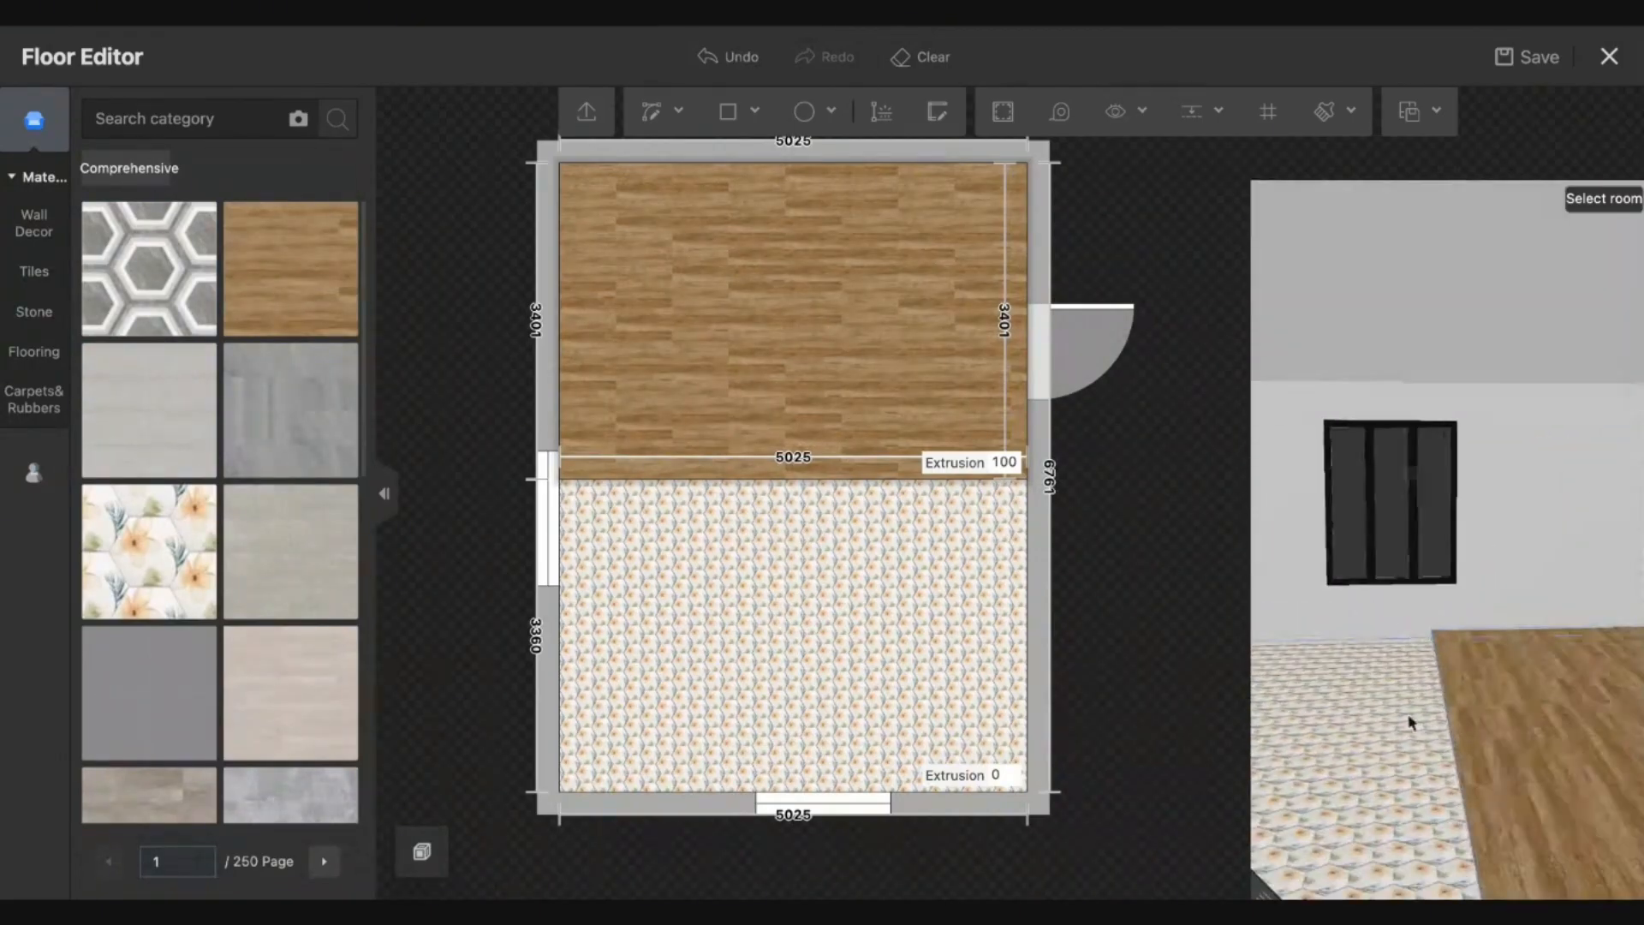
{"action": "left_click_drag", "start_coordinate": [1411, 722], "coordinate": [1438, 690]}
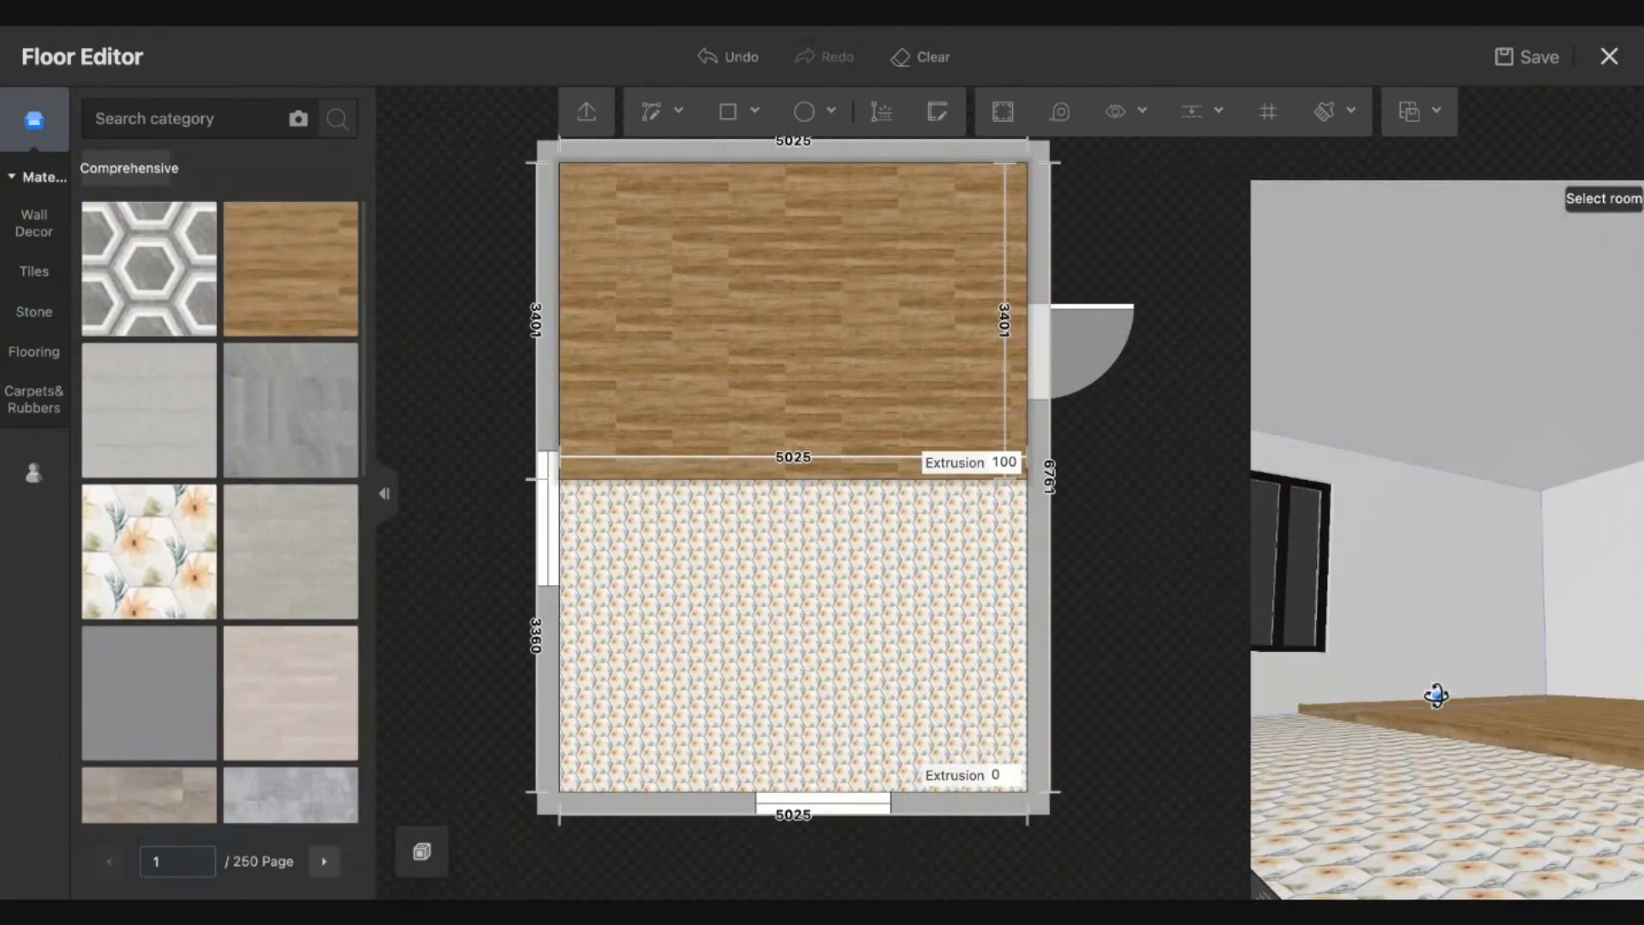
{"action": "left_click", "coordinate": [852, 480]}
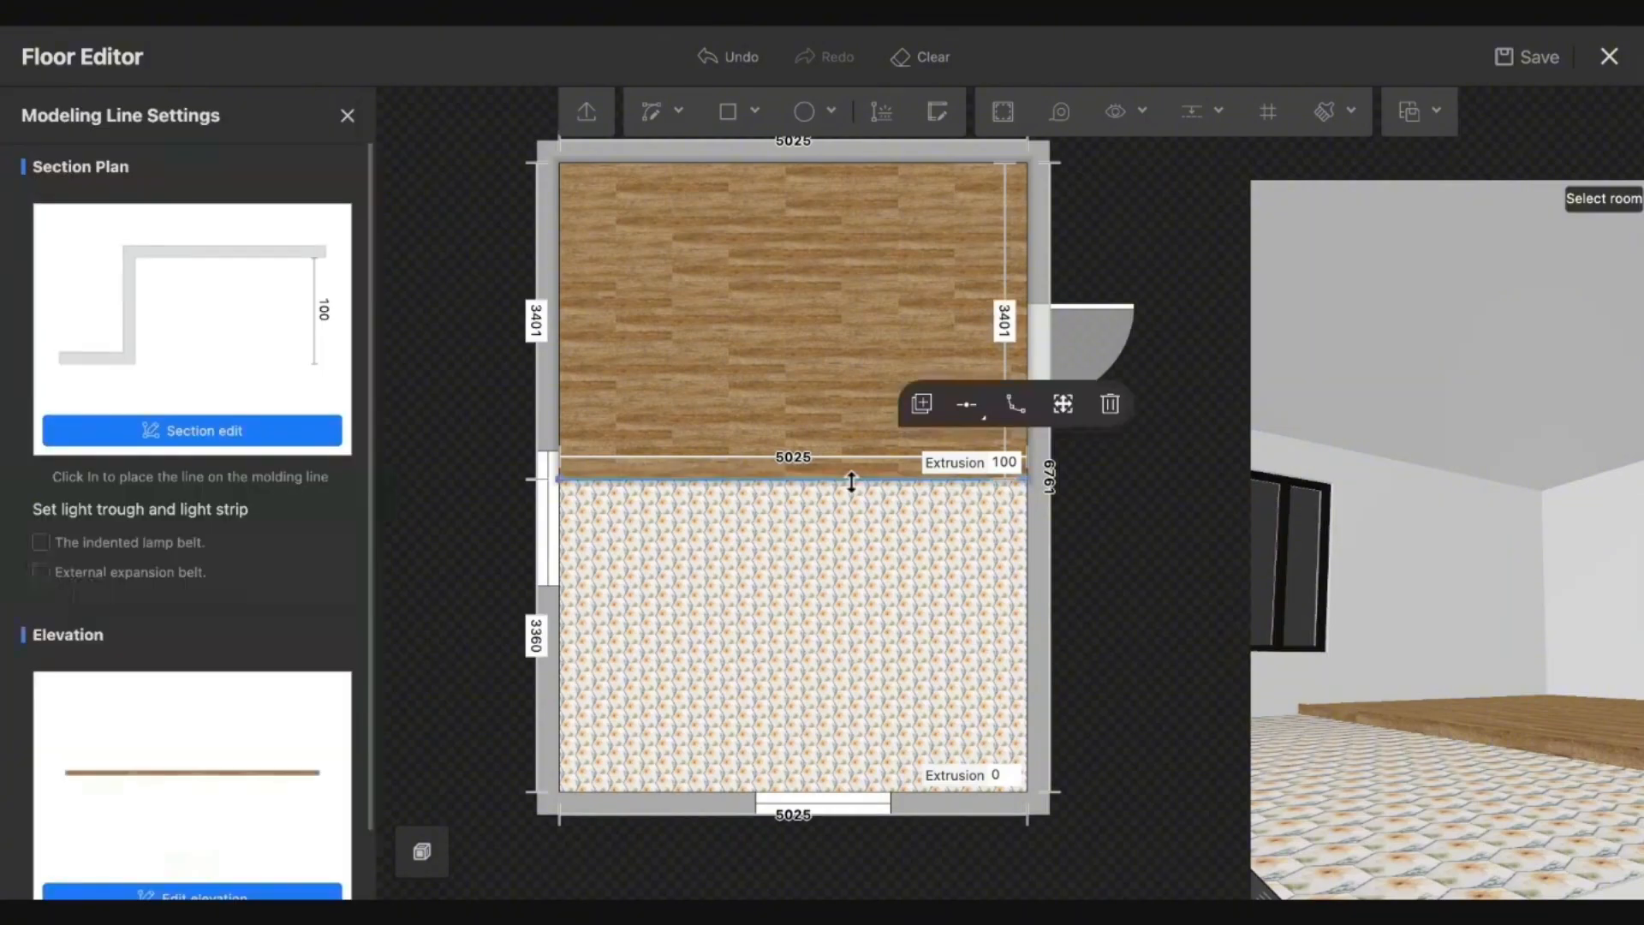
Turn on the indented lamp belt along the step line in warm orange #FFCE87.
{"action": "left_click", "coordinate": [936, 414]}
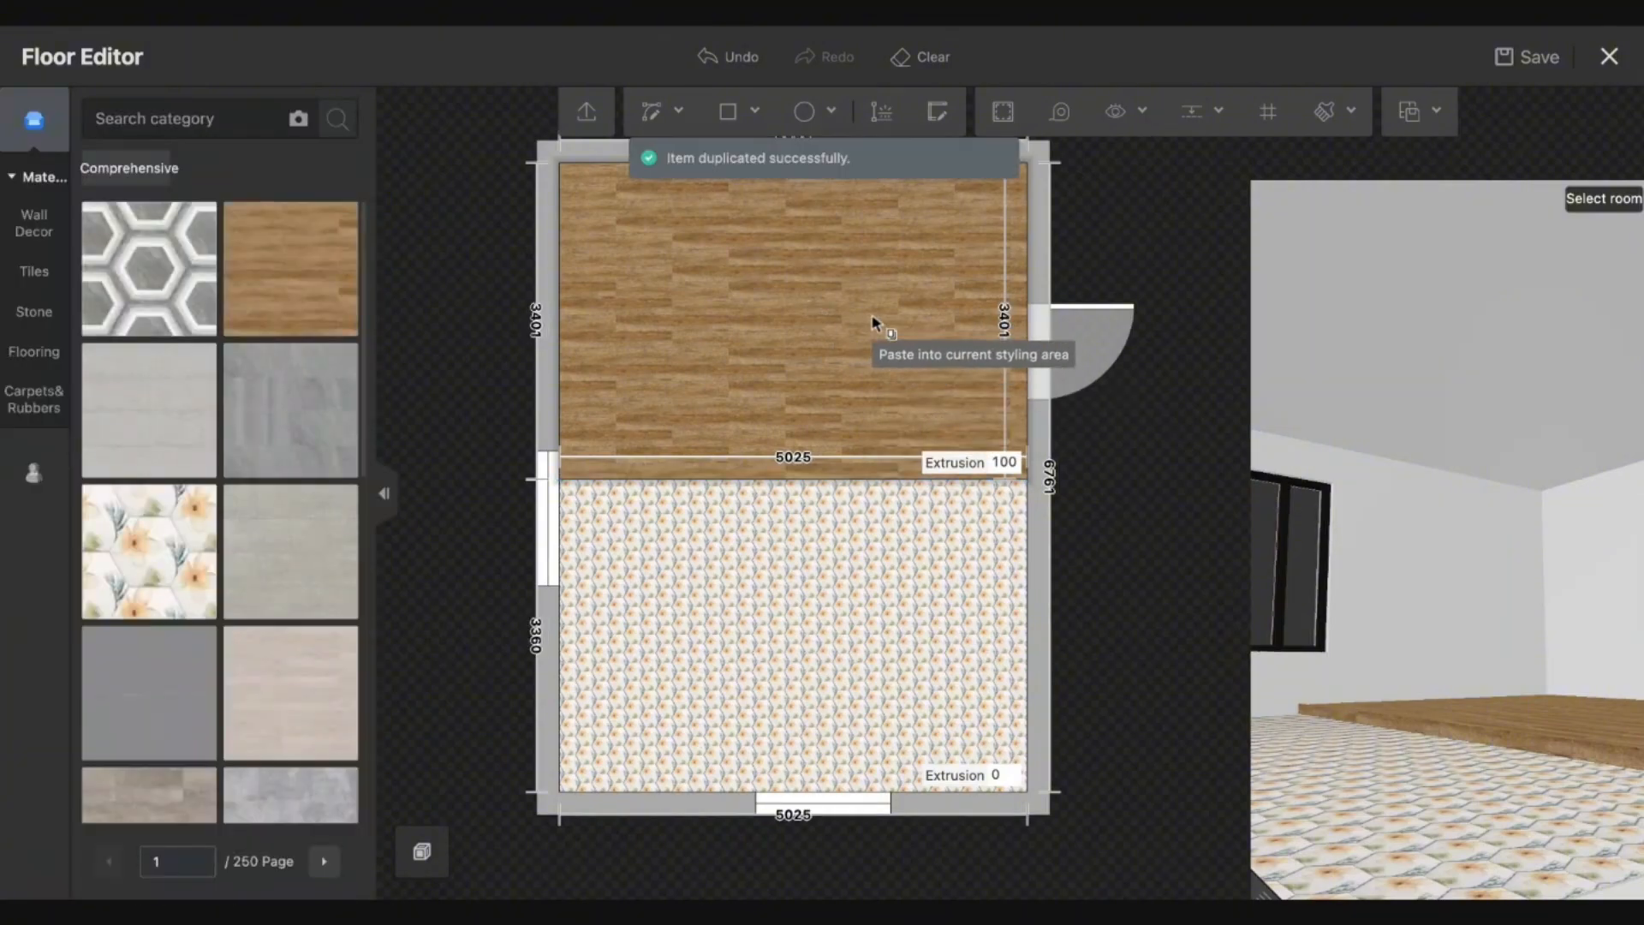
{"action": "left_click_drag", "start_coordinate": [1396, 698], "coordinate": [1468, 748]}
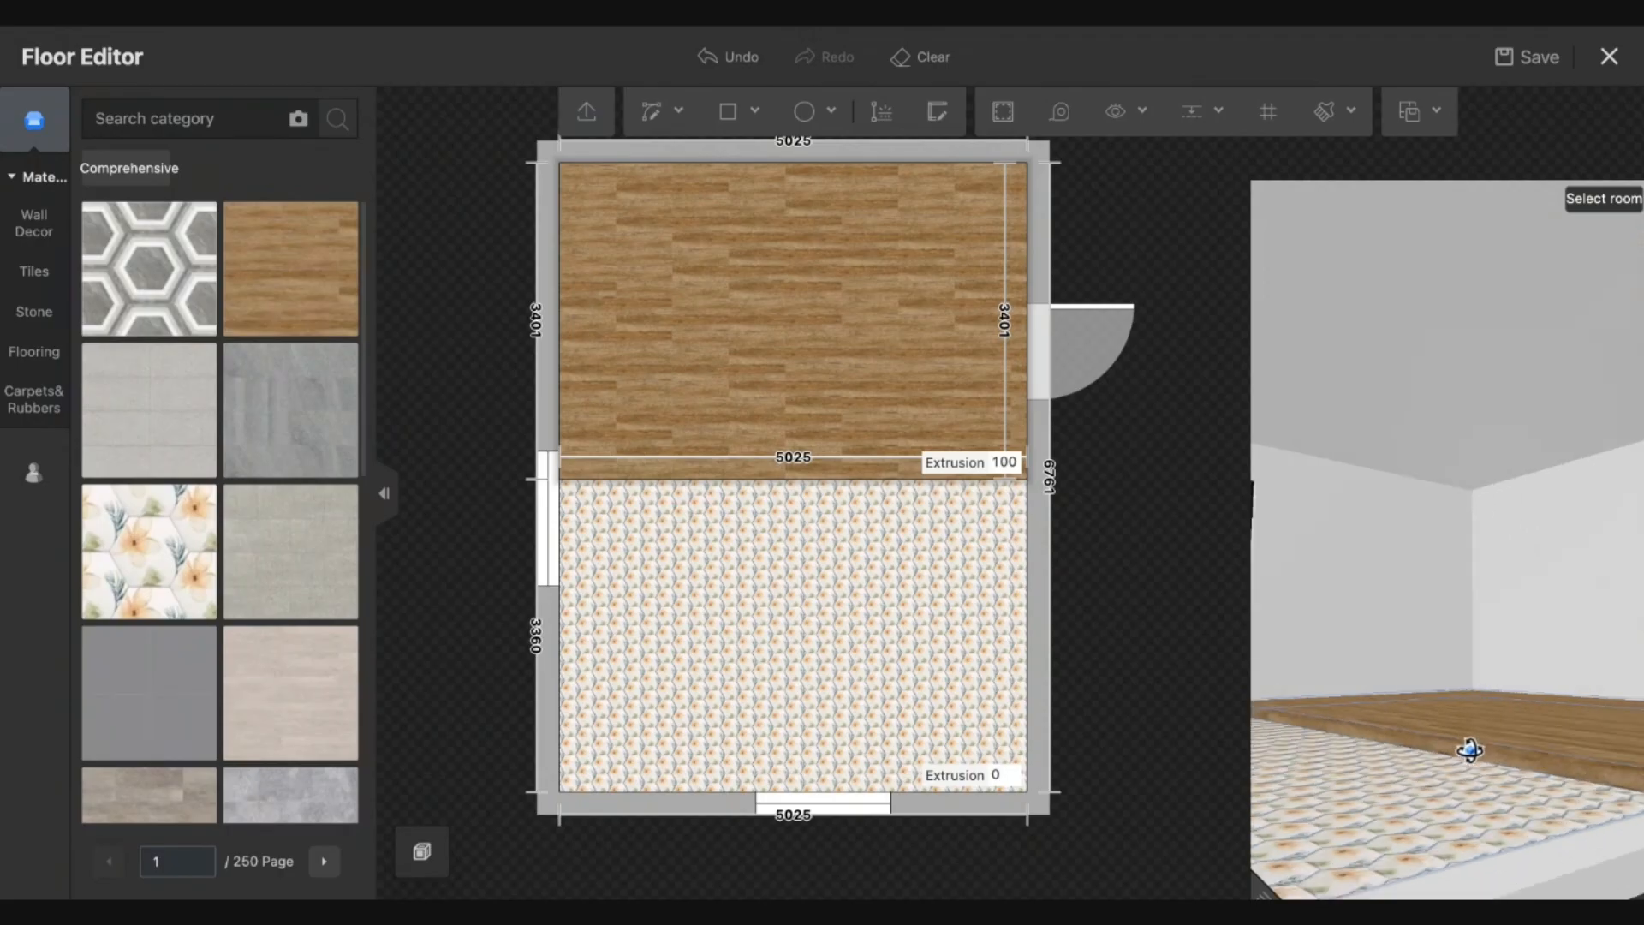
{"action": "left_click", "coordinate": [787, 480]}
{"action": "left_click", "coordinate": [97, 541]}
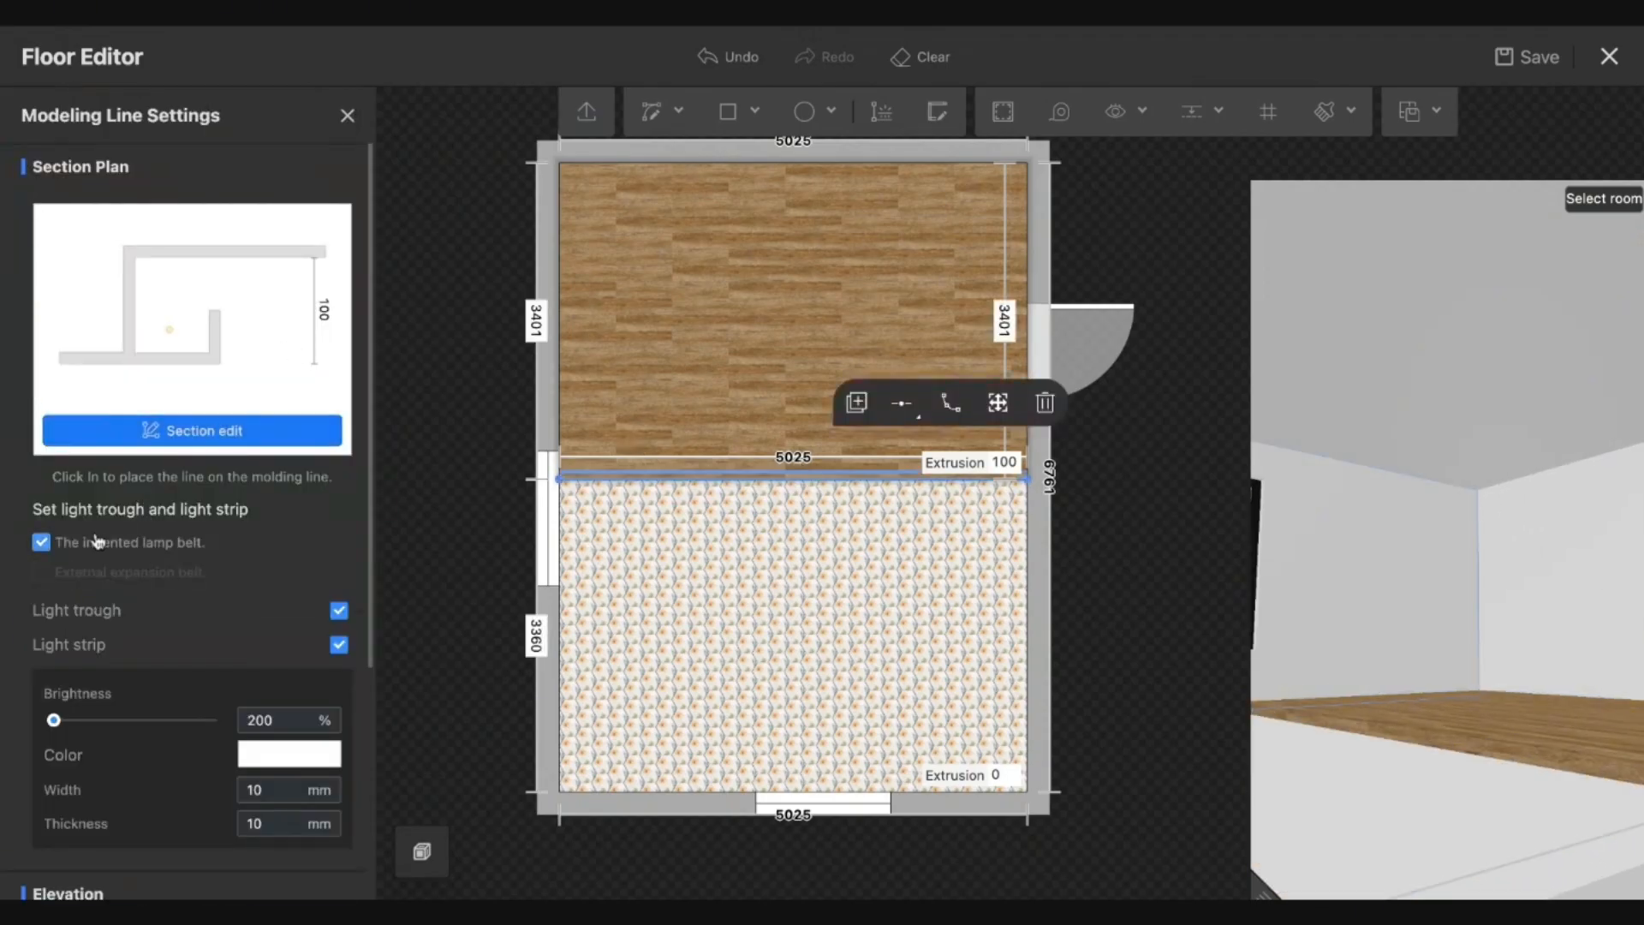
{"action": "left_click", "coordinate": [296, 755]}
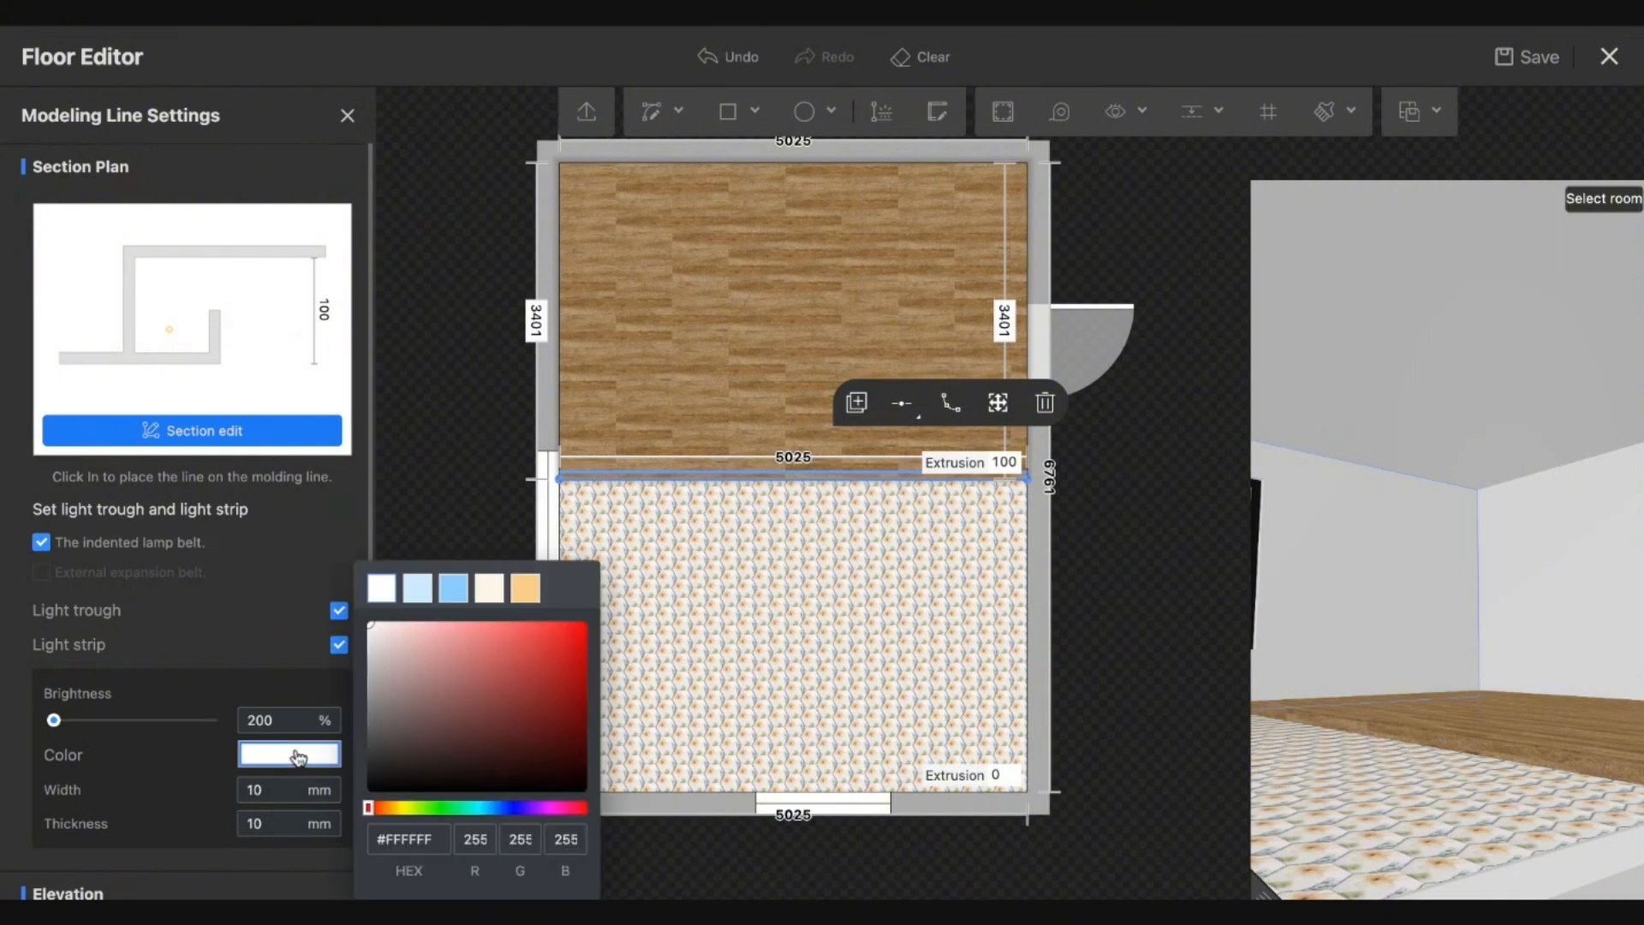
{"action": "left_click", "coordinate": [526, 588]}
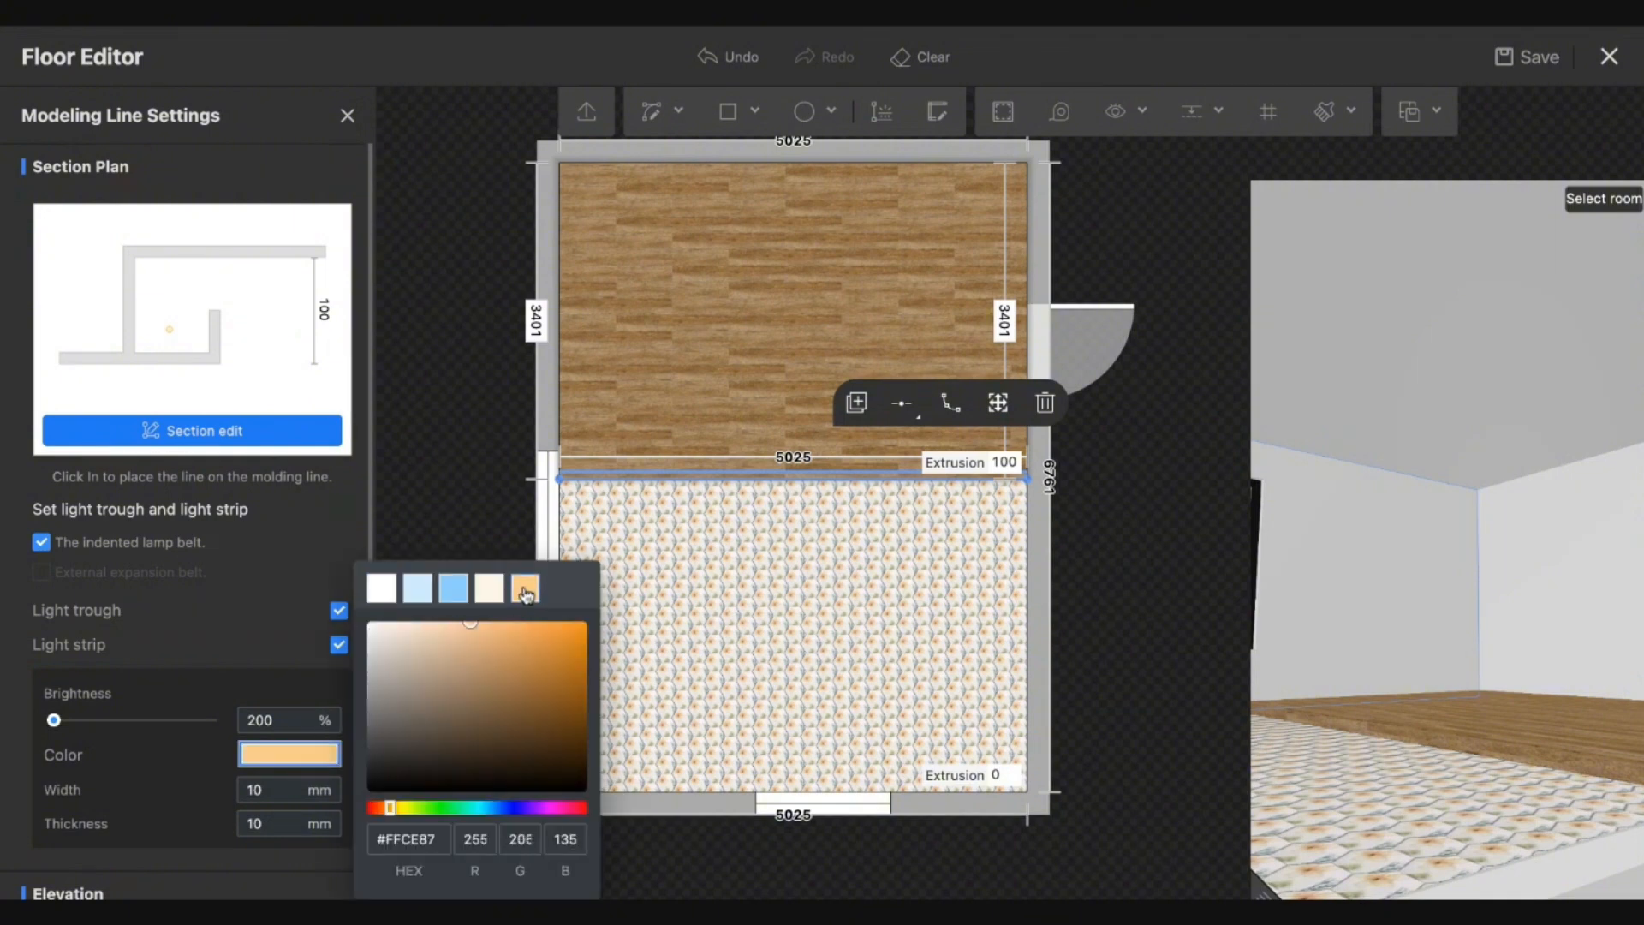
{"action": "left_click", "coordinate": [293, 776]}
Set the light strip's brightness to 250% and save out of the Floor Editor.
{"action": "left_click_drag", "start_coordinate": [1300, 745], "coordinate": [1328, 723]}
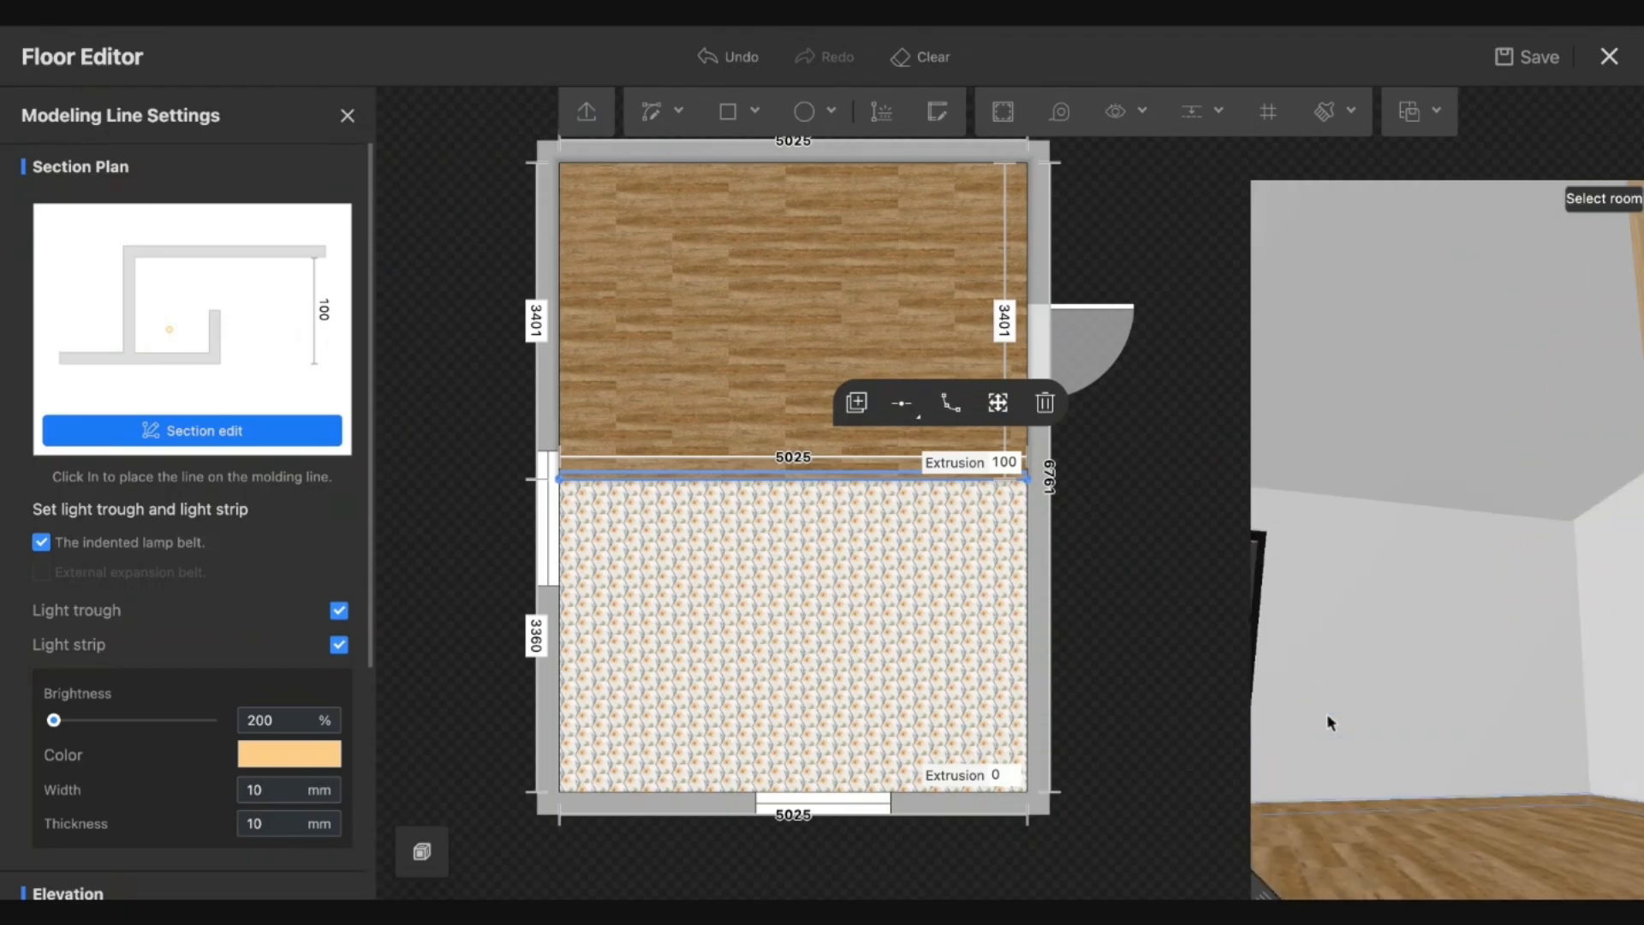
{"action": "double_click", "coordinate": [283, 720]}
{"action": "type", "text": "200"}
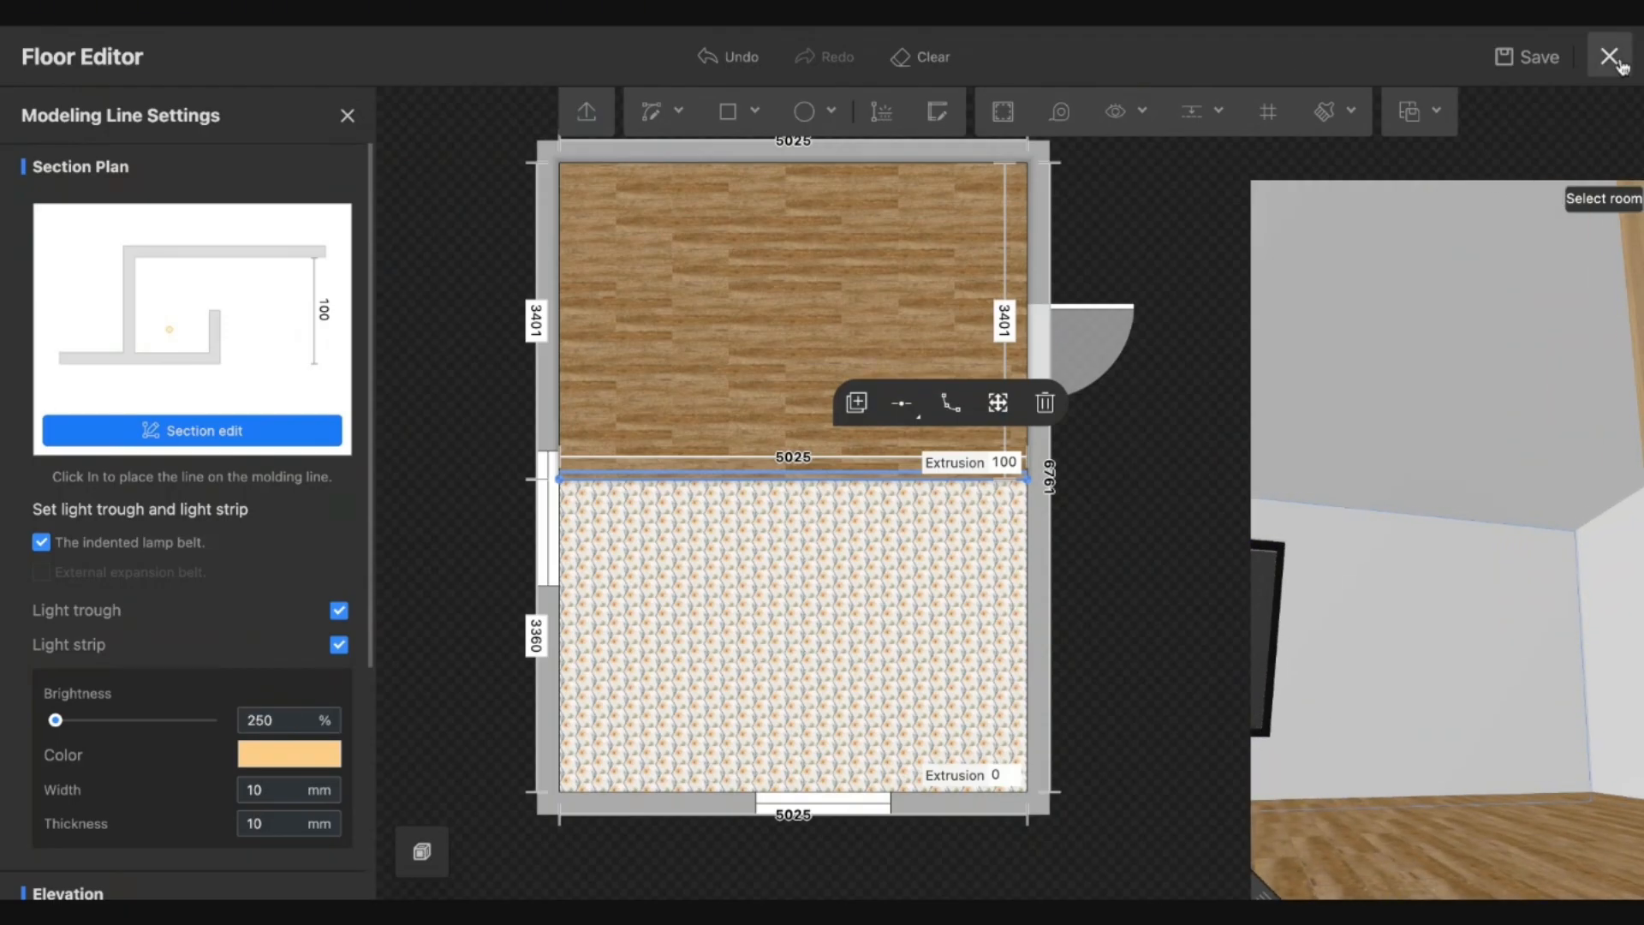
{"action": "left_click", "coordinate": [1610, 56]}
{"action": "left_click", "coordinate": [1618, 60]}
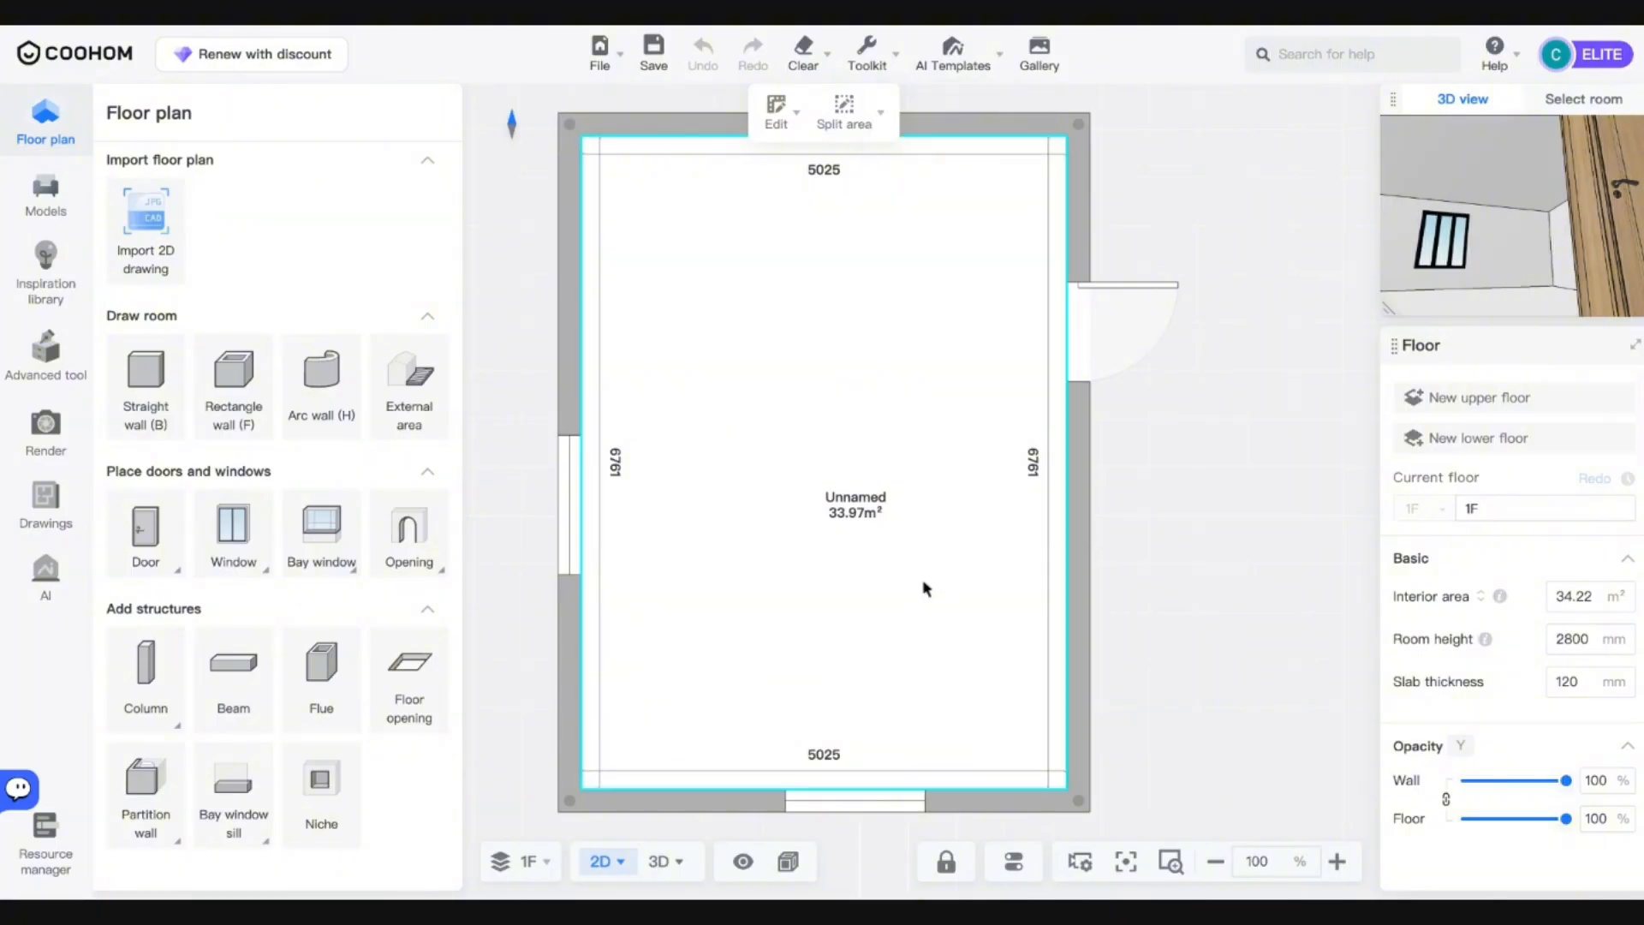
Switch to the 3D view, orbit to the raised wood platform, and open its Floor Editor.
{"action": "left_click", "coordinate": [667, 863]}
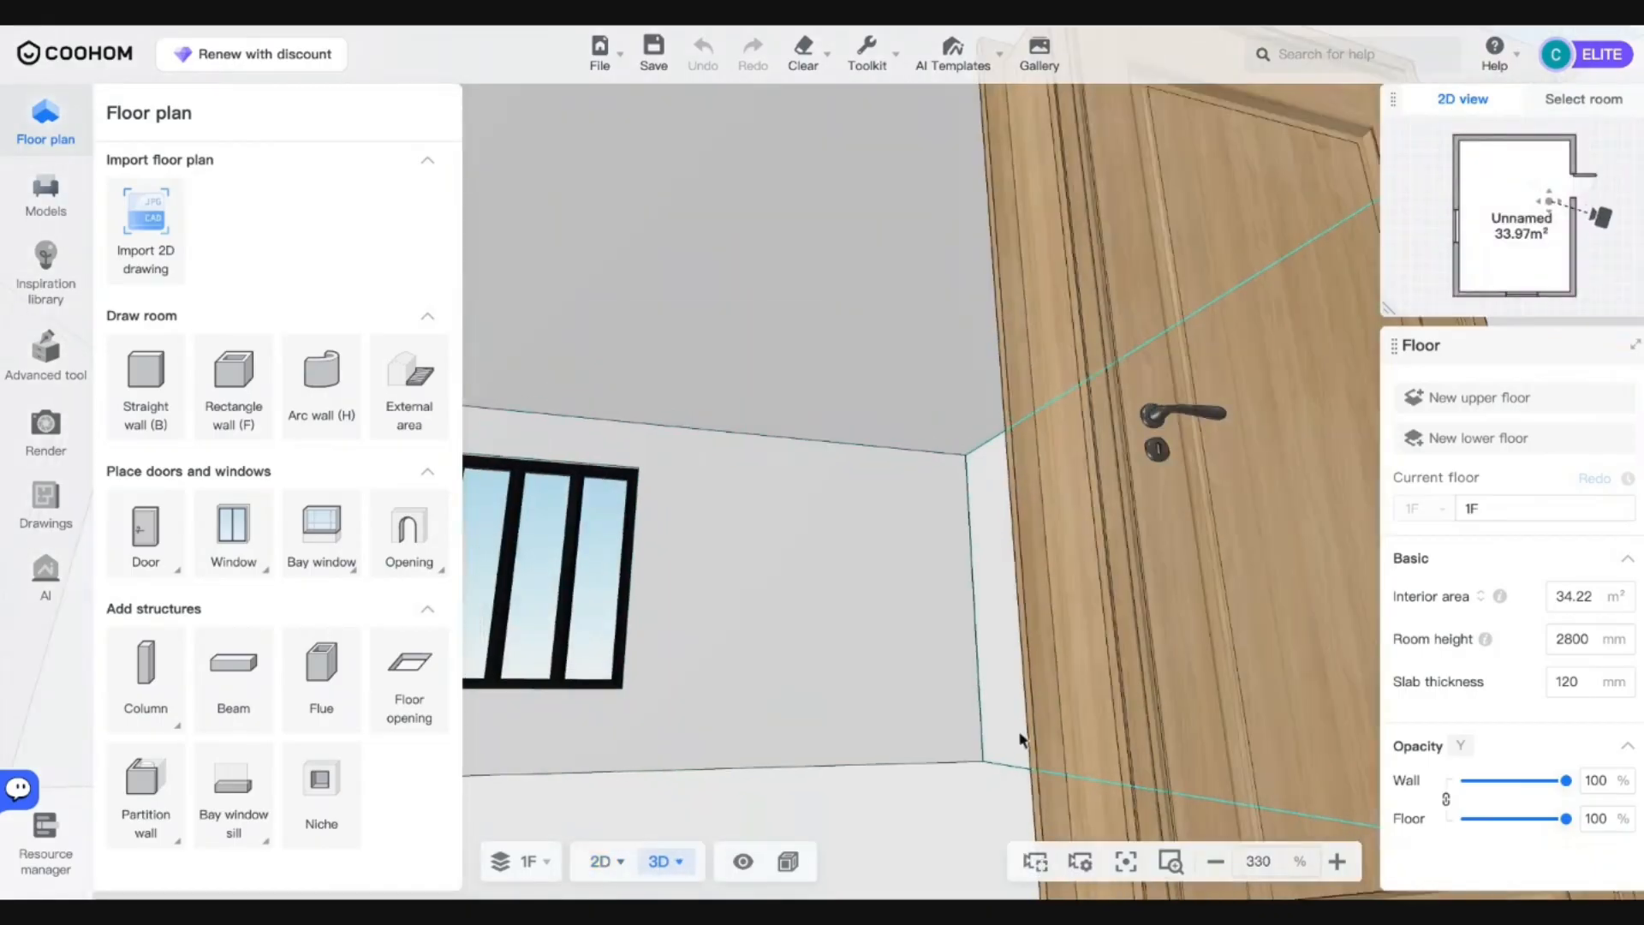
{"action": "left_click_drag", "start_coordinate": [890, 605], "coordinate": [709, 697]}
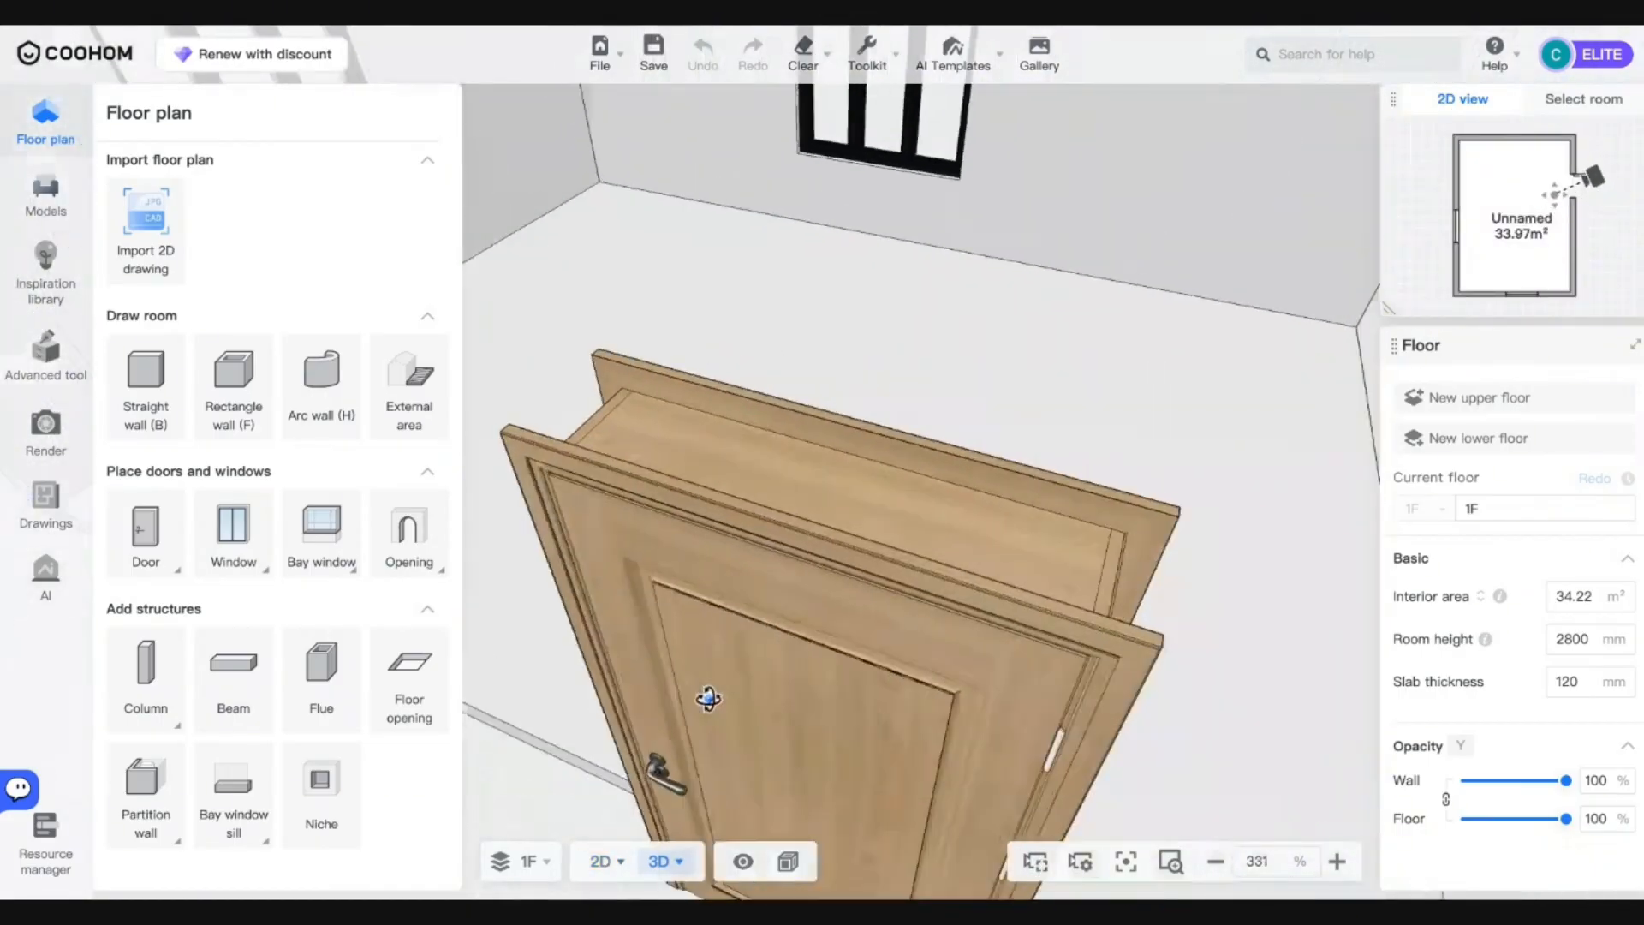
{"action": "scroll", "coordinate": [708, 697], "scroll_direction": "down", "scroll_amount": 5}
{"action": "left_click_drag", "start_coordinate": [1032, 584], "coordinate": [1015, 265]}
{"action": "scroll", "coordinate": [892, 745], "scroll_direction": "up", "scroll_amount": 5}
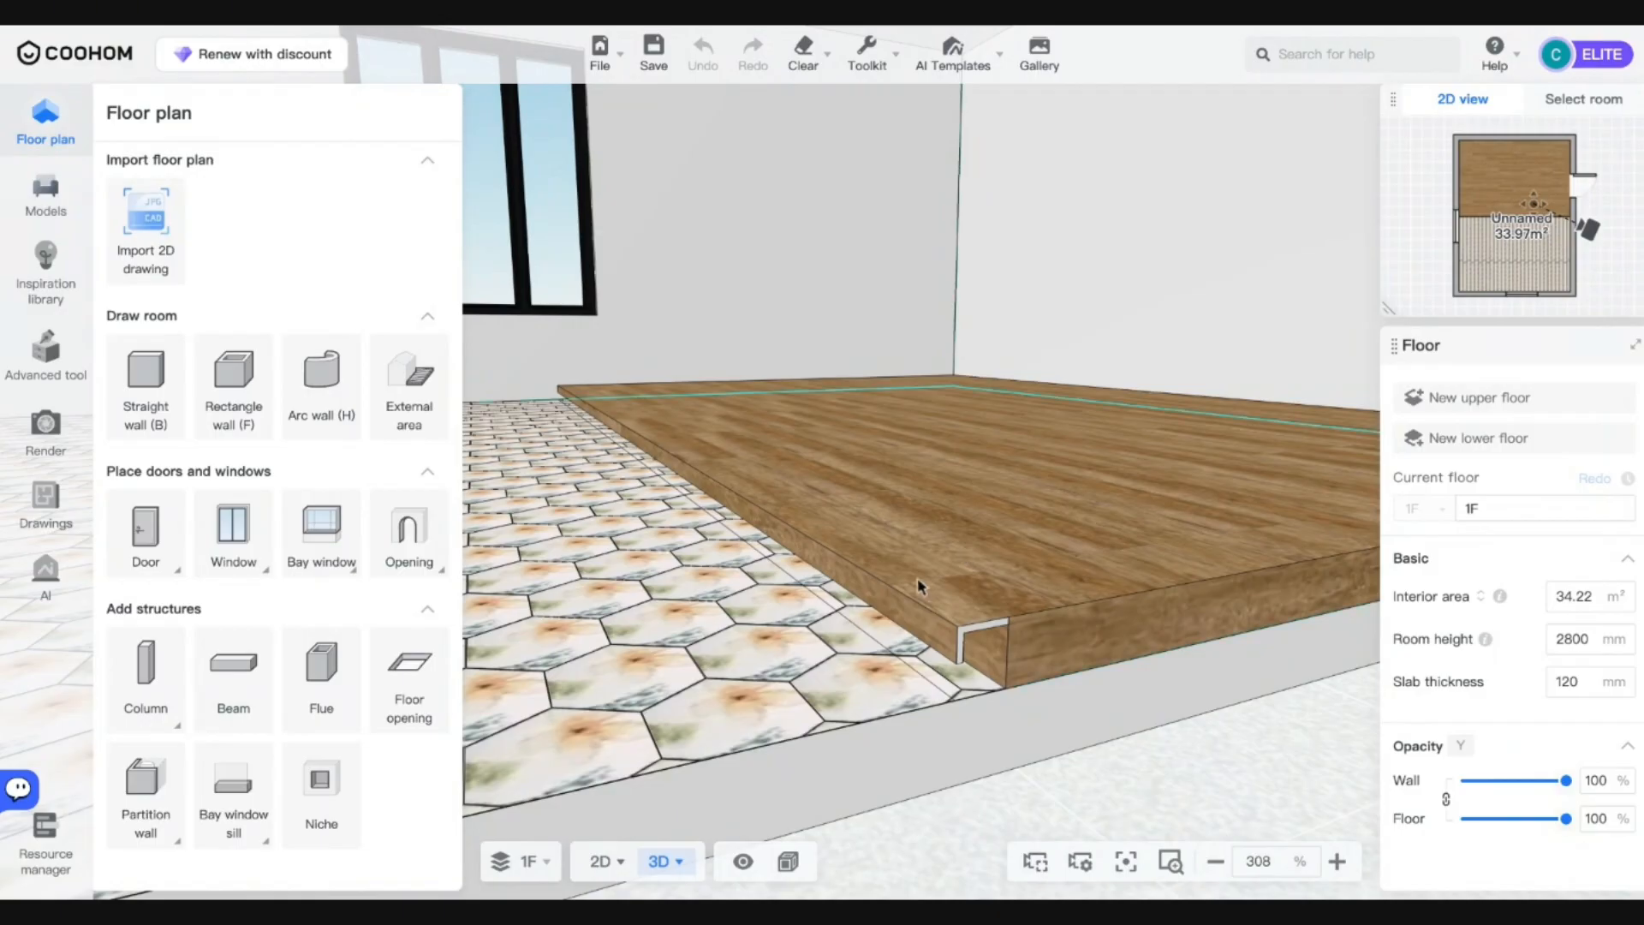
{"action": "scroll", "coordinate": [874, 455], "scroll_direction": "down", "scroll_amount": 3}
{"action": "left_click", "coordinate": [923, 429]}
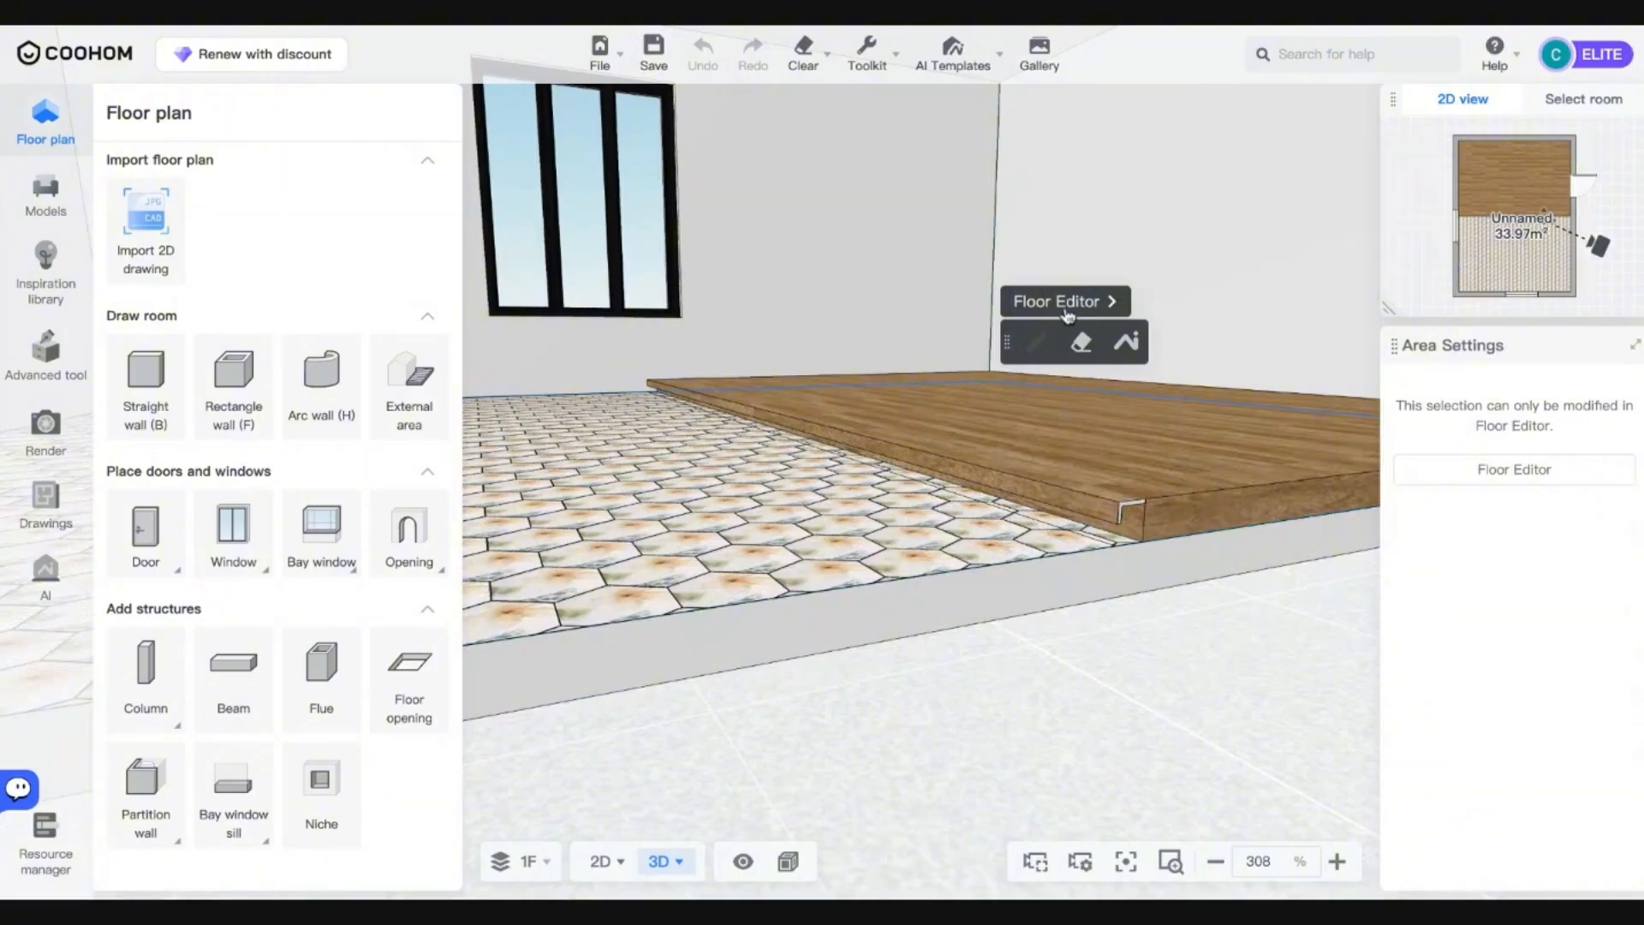
{"action": "left_click", "coordinate": [1066, 309]}
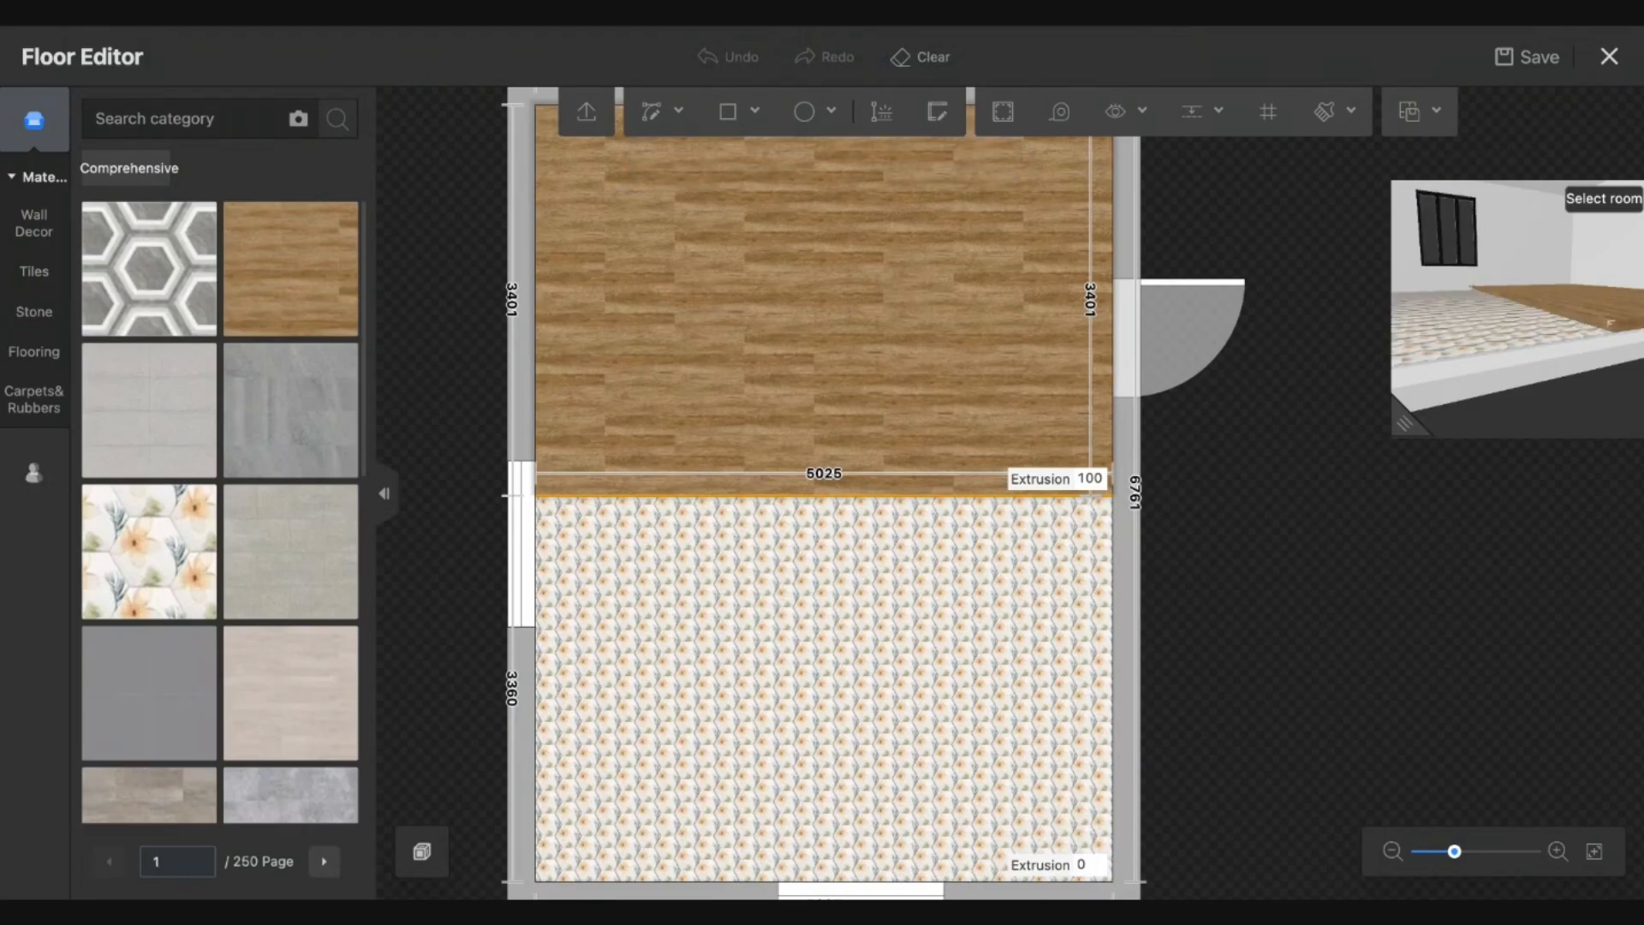
Uncheck the indented lamp belt on the line between wood and tiles.
{"action": "left_click", "coordinate": [878, 495]}
{"action": "left_click", "coordinate": [87, 547]}
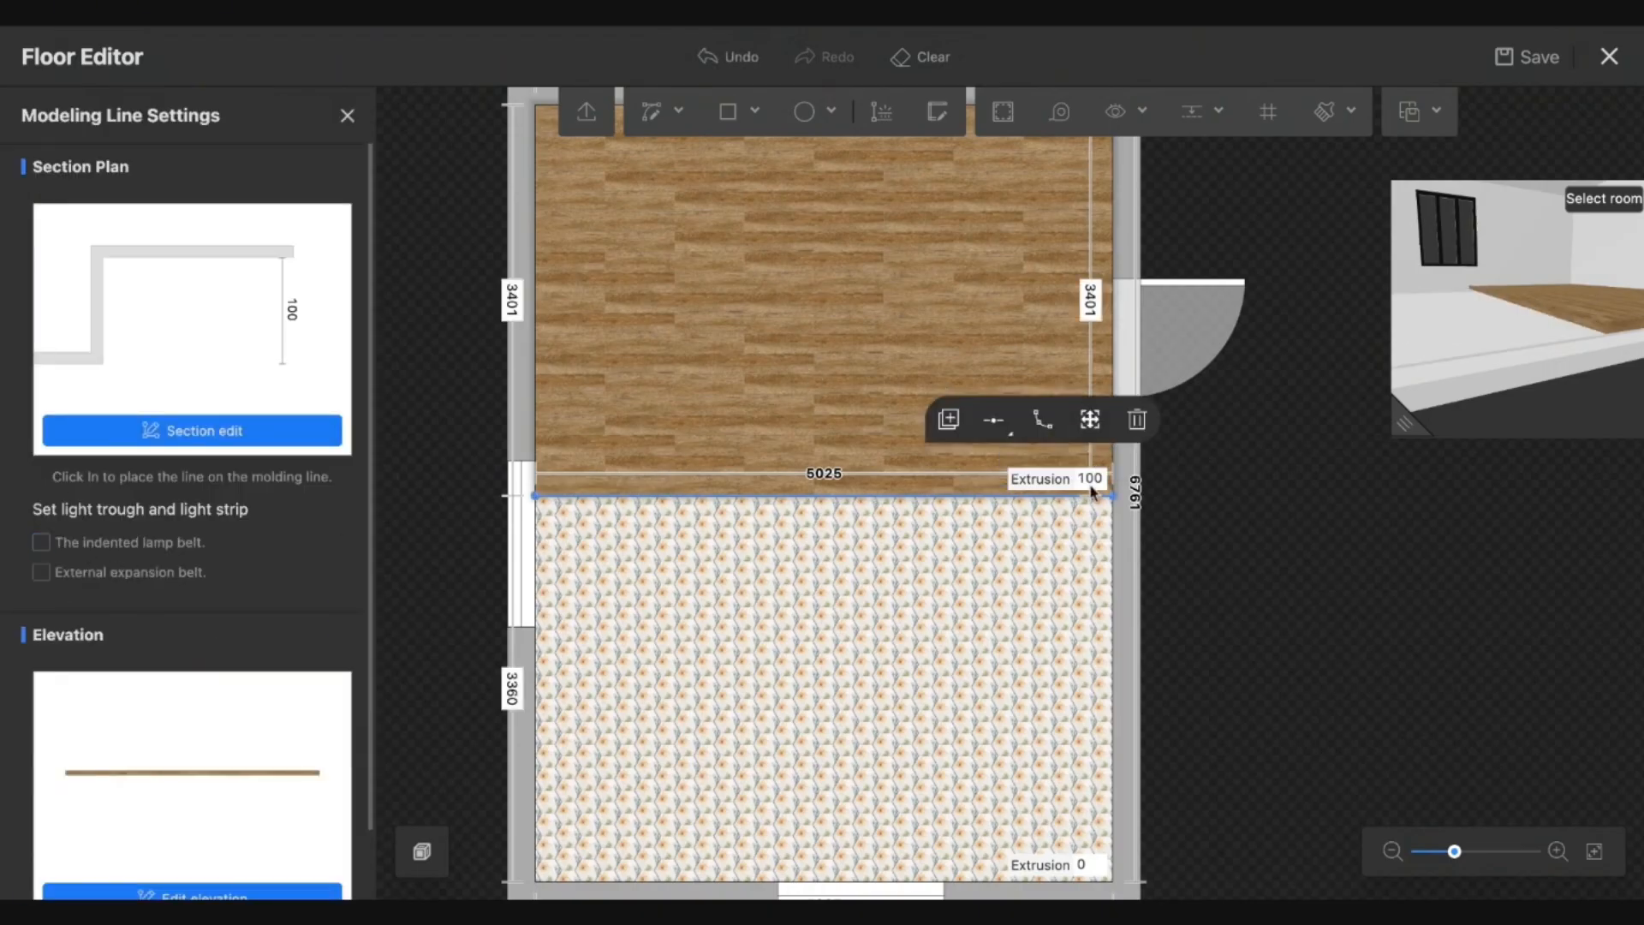
{"action": "left_click", "coordinate": [1150, 28]}
Select the tiled area, close the Floor Editor, and tilt the 3D view down onto the floor.
{"action": "left_click", "coordinate": [995, 594]}
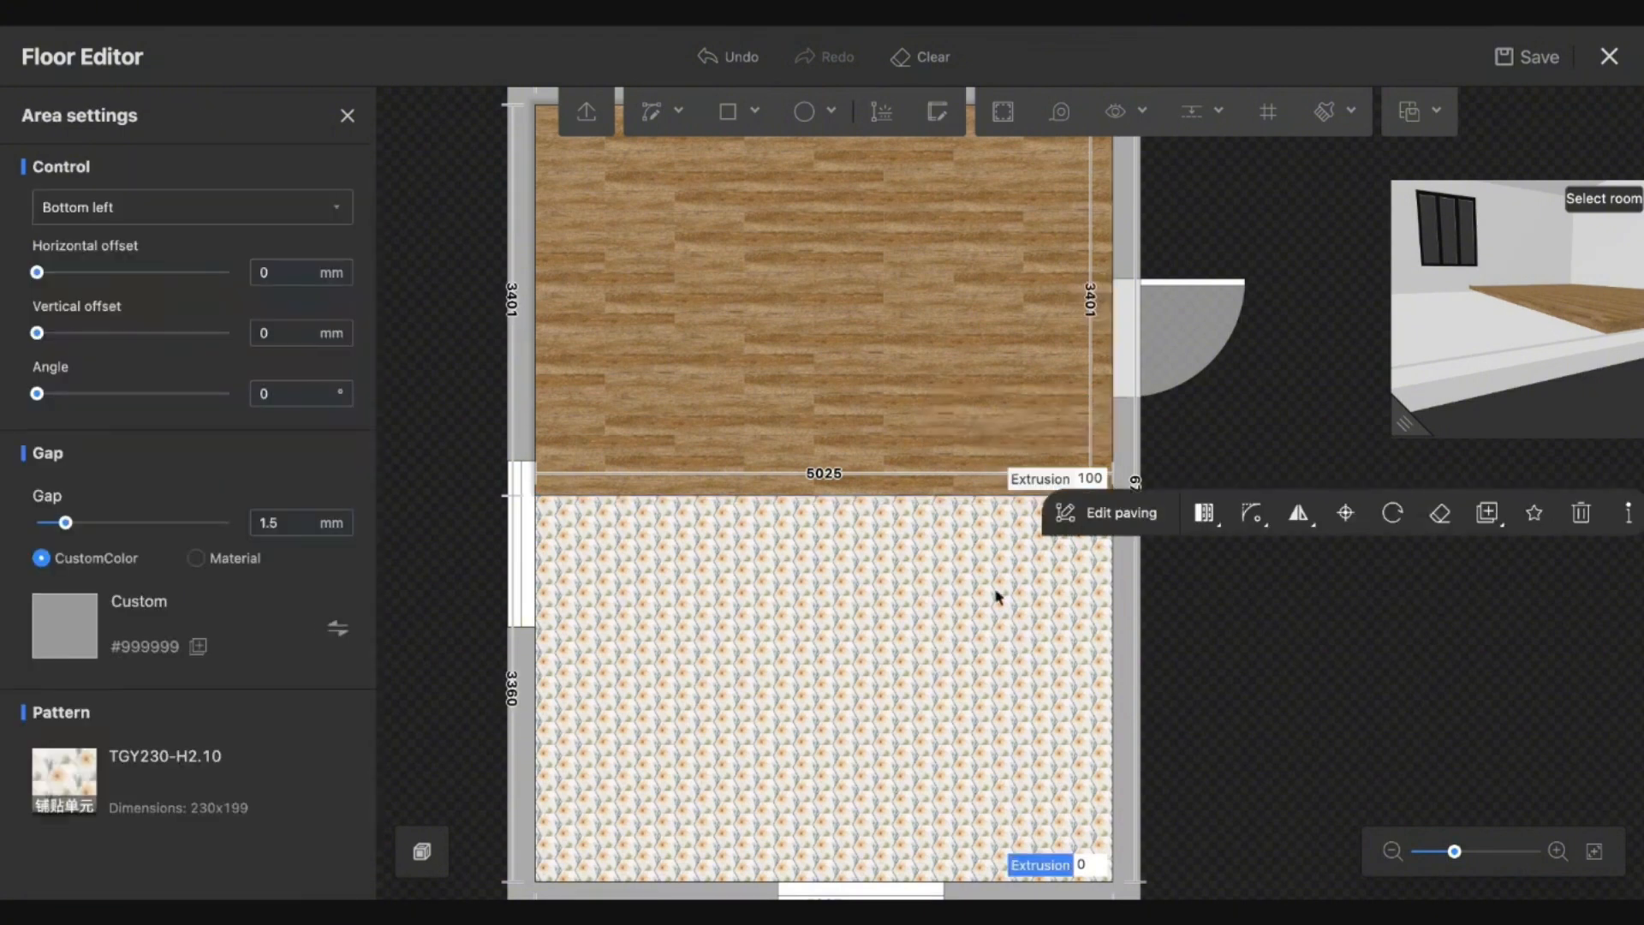
{"action": "left_click", "coordinate": [1617, 67]}
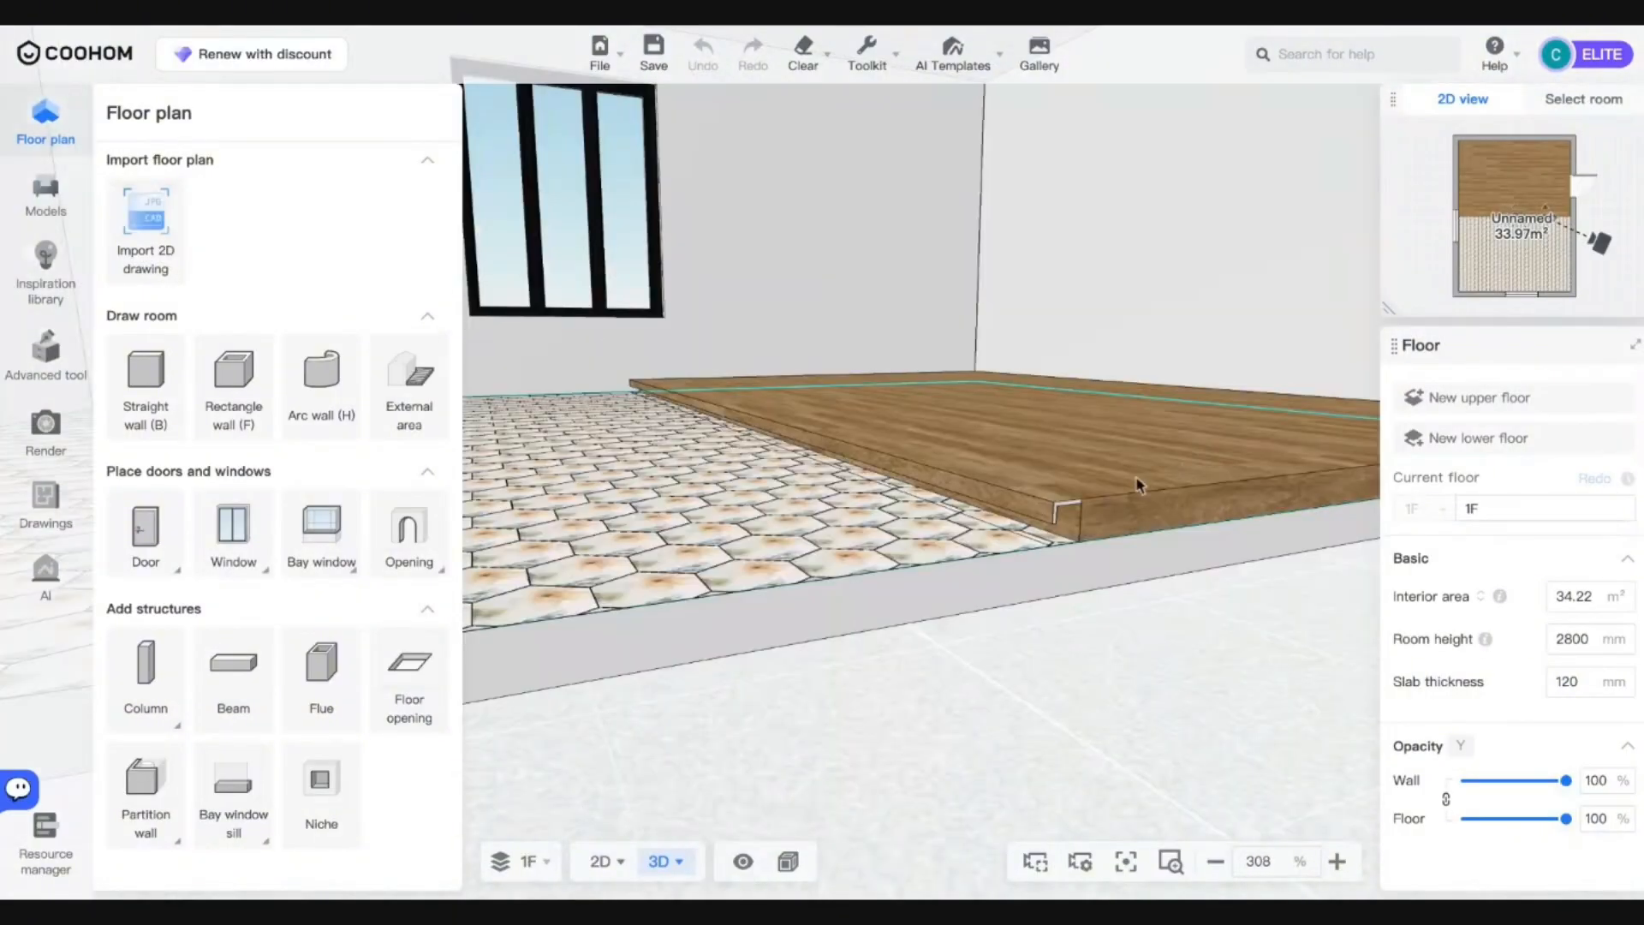
{"action": "right_click_drag", "start_coordinate": [1138, 563], "coordinate": [1115, 578]}
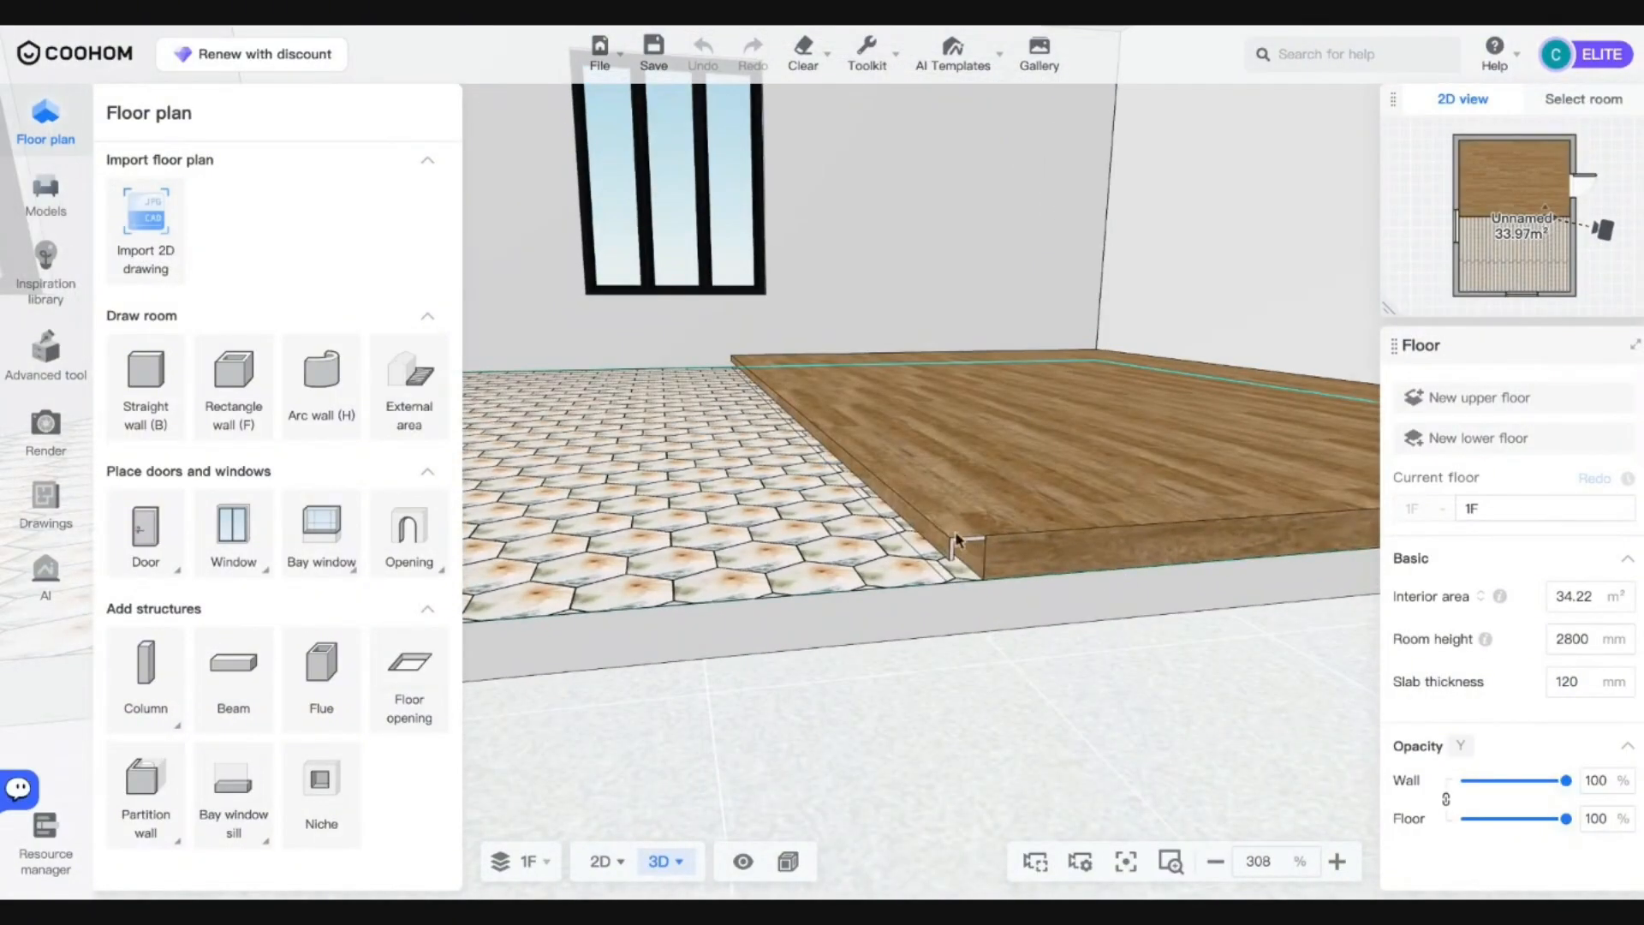
{"action": "right_click_drag", "start_coordinate": [947, 543], "coordinate": [887, 462]}
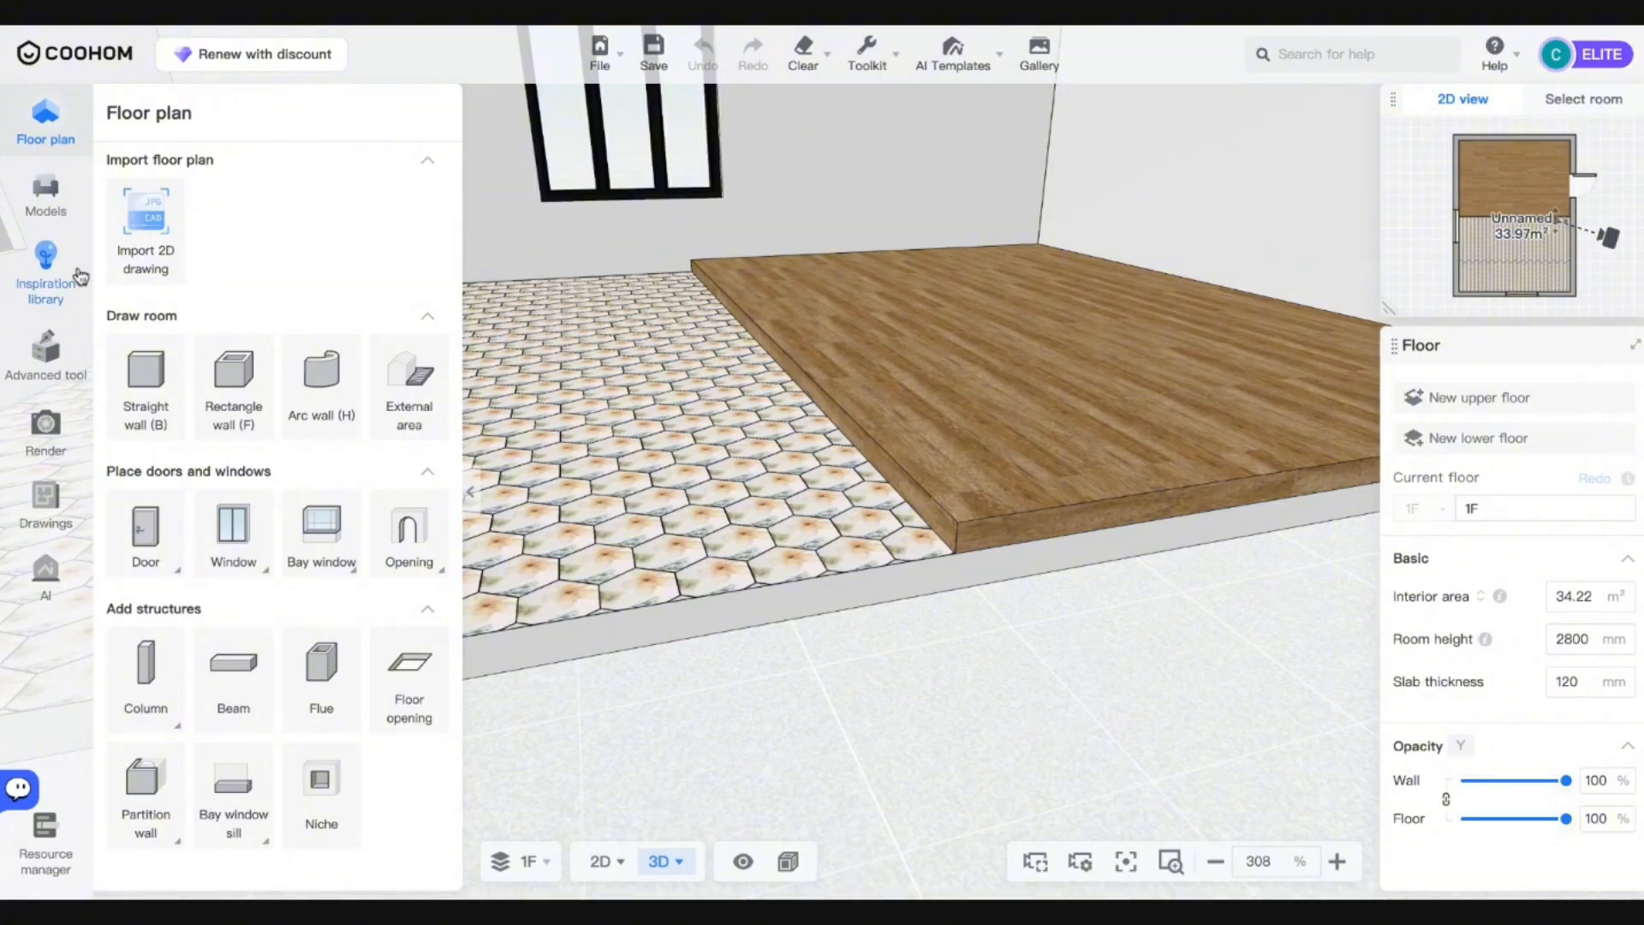
{"action": "left_click", "coordinate": [51, 360]}
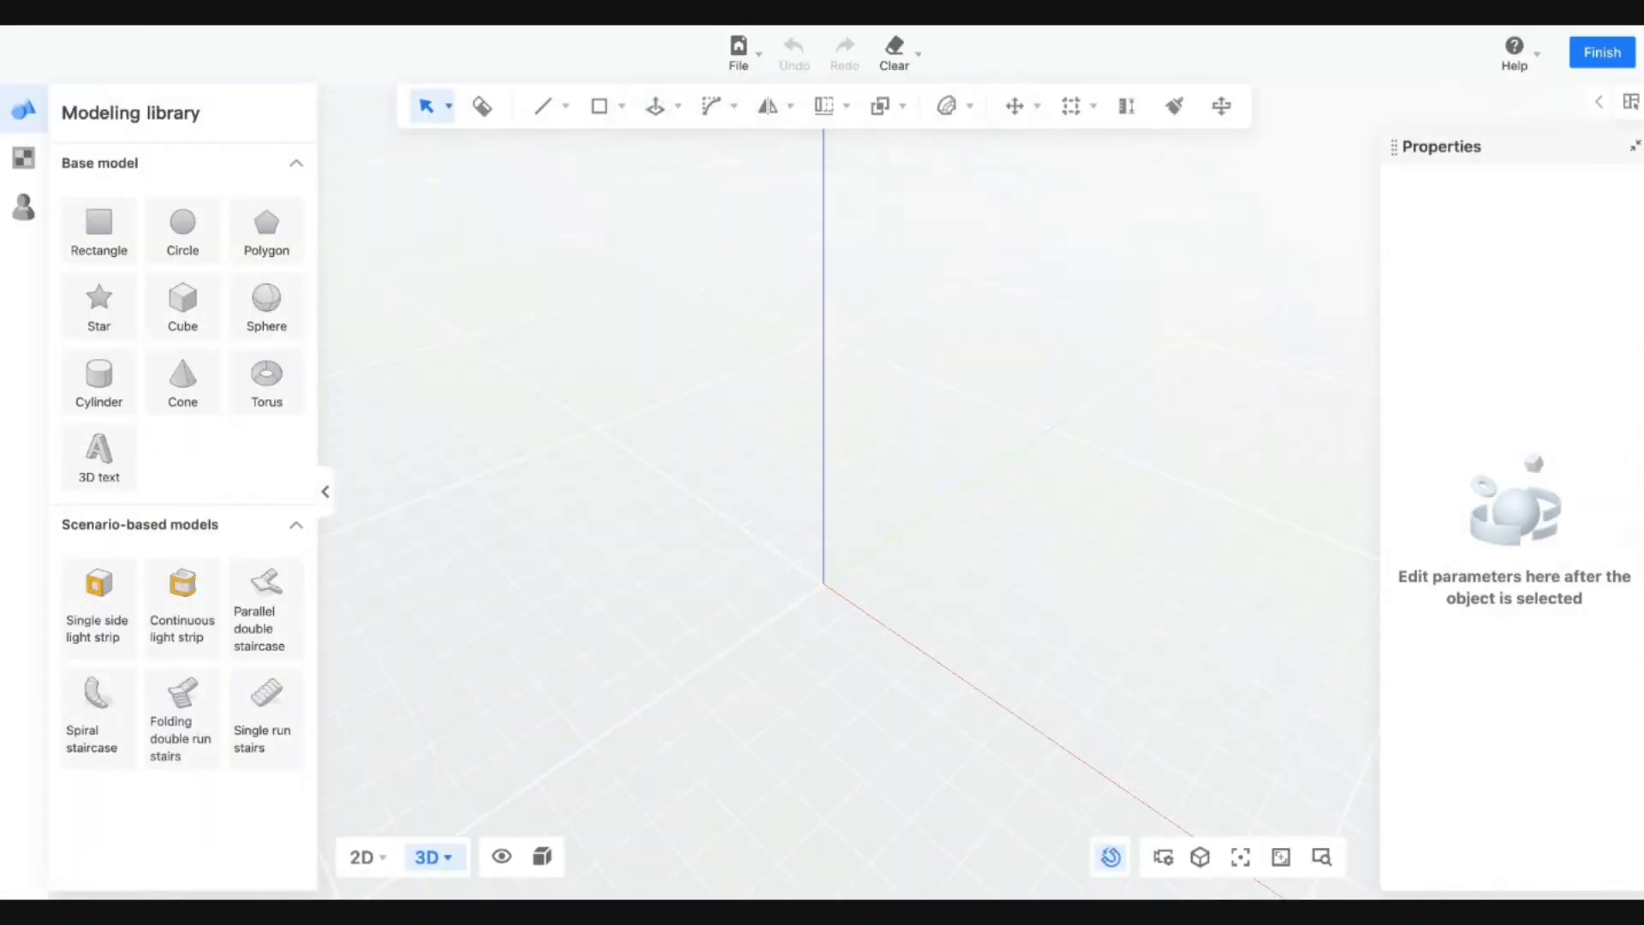
Set the modelling display mode to Material + Wireframe.
{"action": "middle_click_drag", "start_coordinate": [781, 664], "coordinate": [994, 693]}
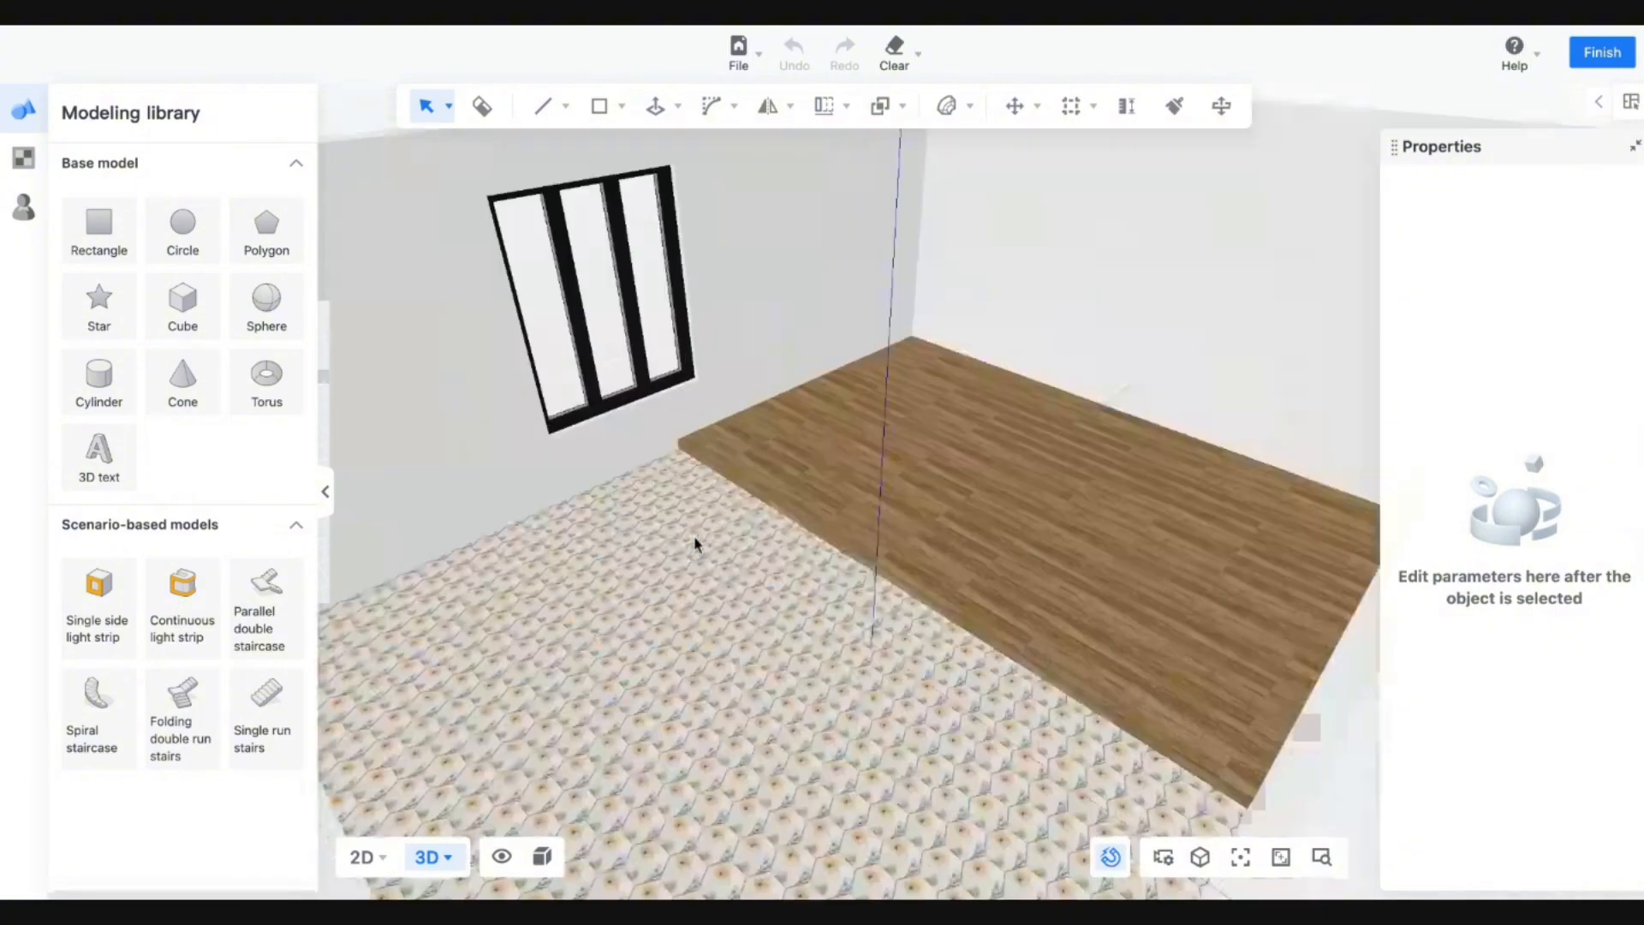
{"action": "scroll", "coordinate": [685, 546], "scroll_direction": "up", "scroll_amount": 5}
{"action": "key", "text": "Up"}
{"action": "mouse_move", "coordinate": [542, 856]}
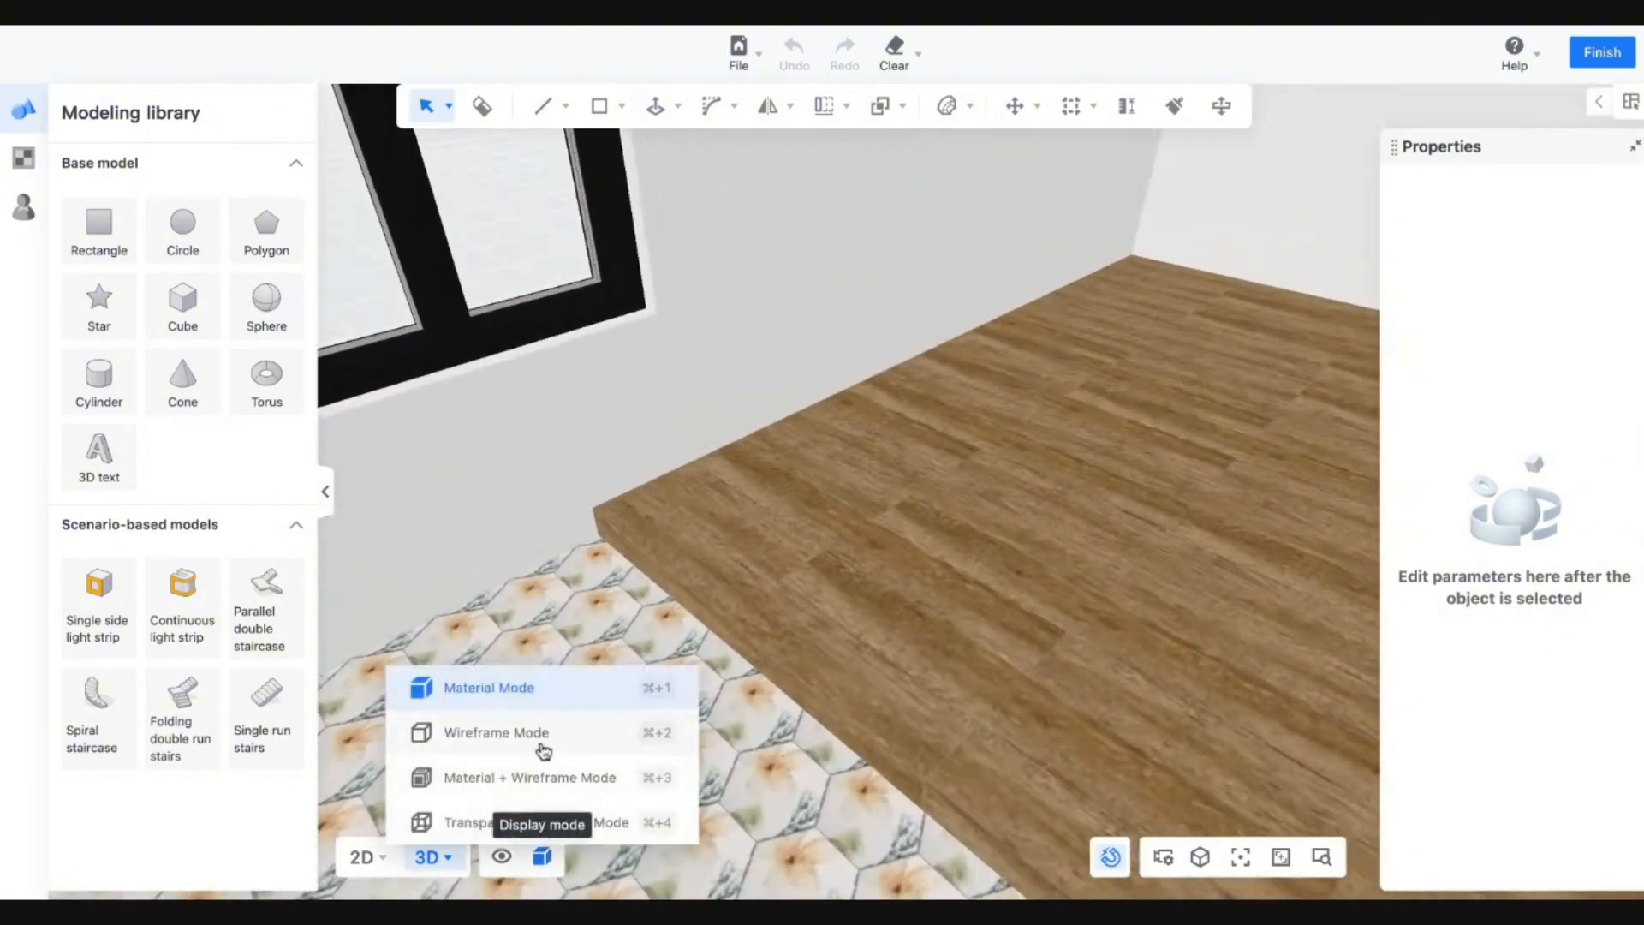
{"action": "left_click", "coordinate": [524, 778]}
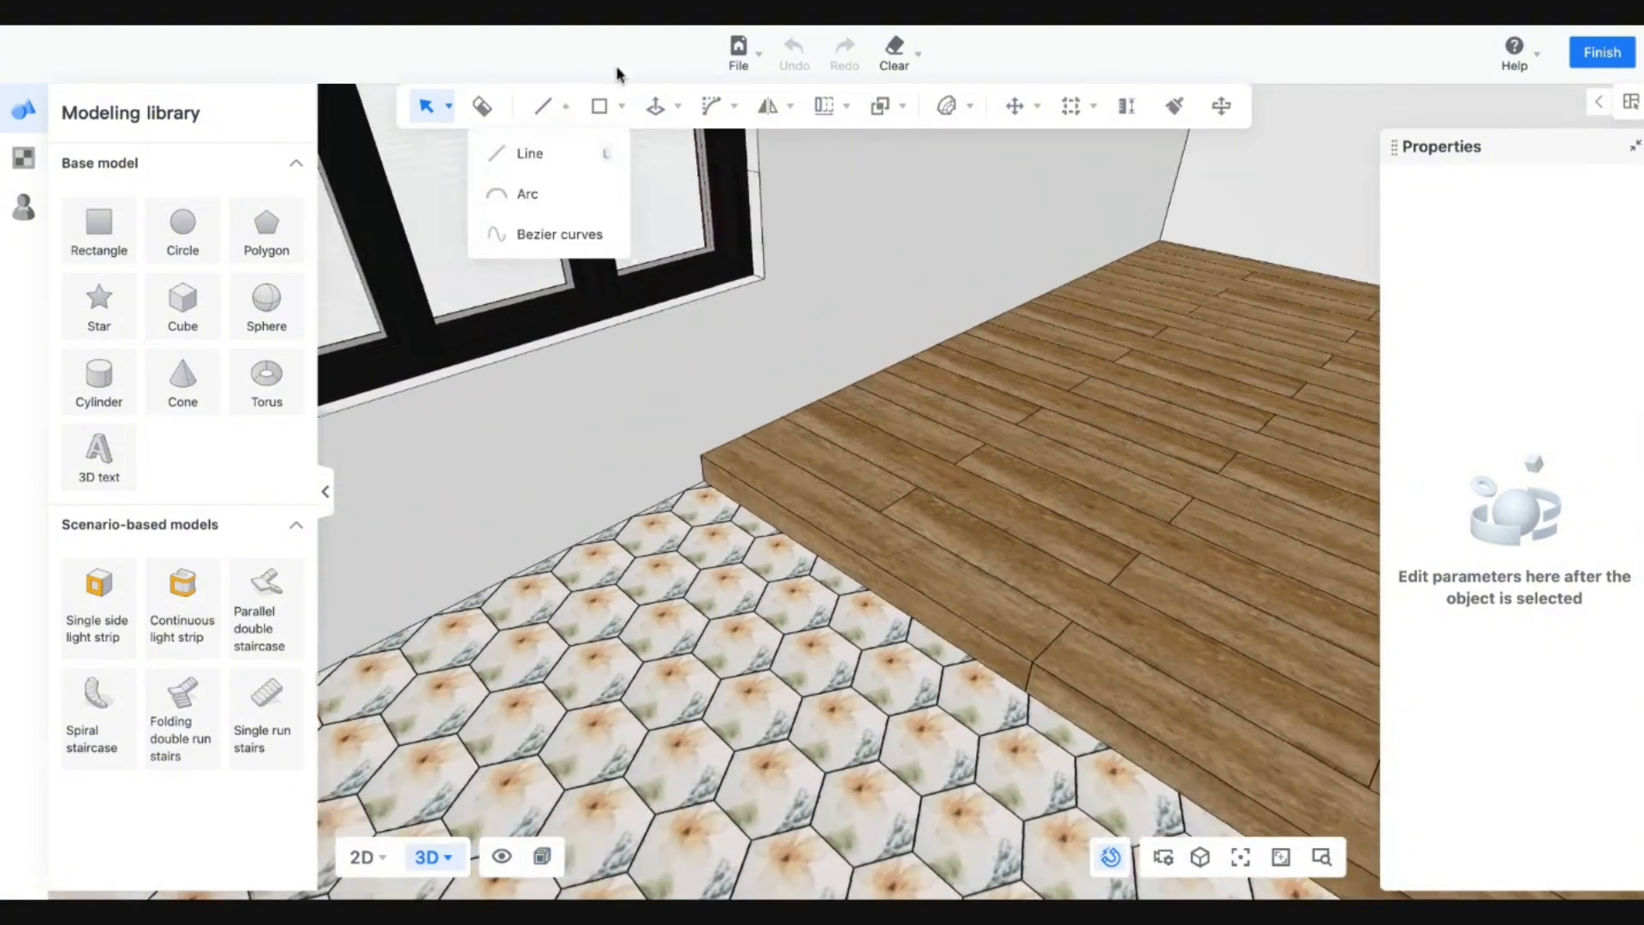
Draw a trial rectangle across the tiled floor starting at the platform edge.
{"action": "left_click", "coordinate": [606, 113]}
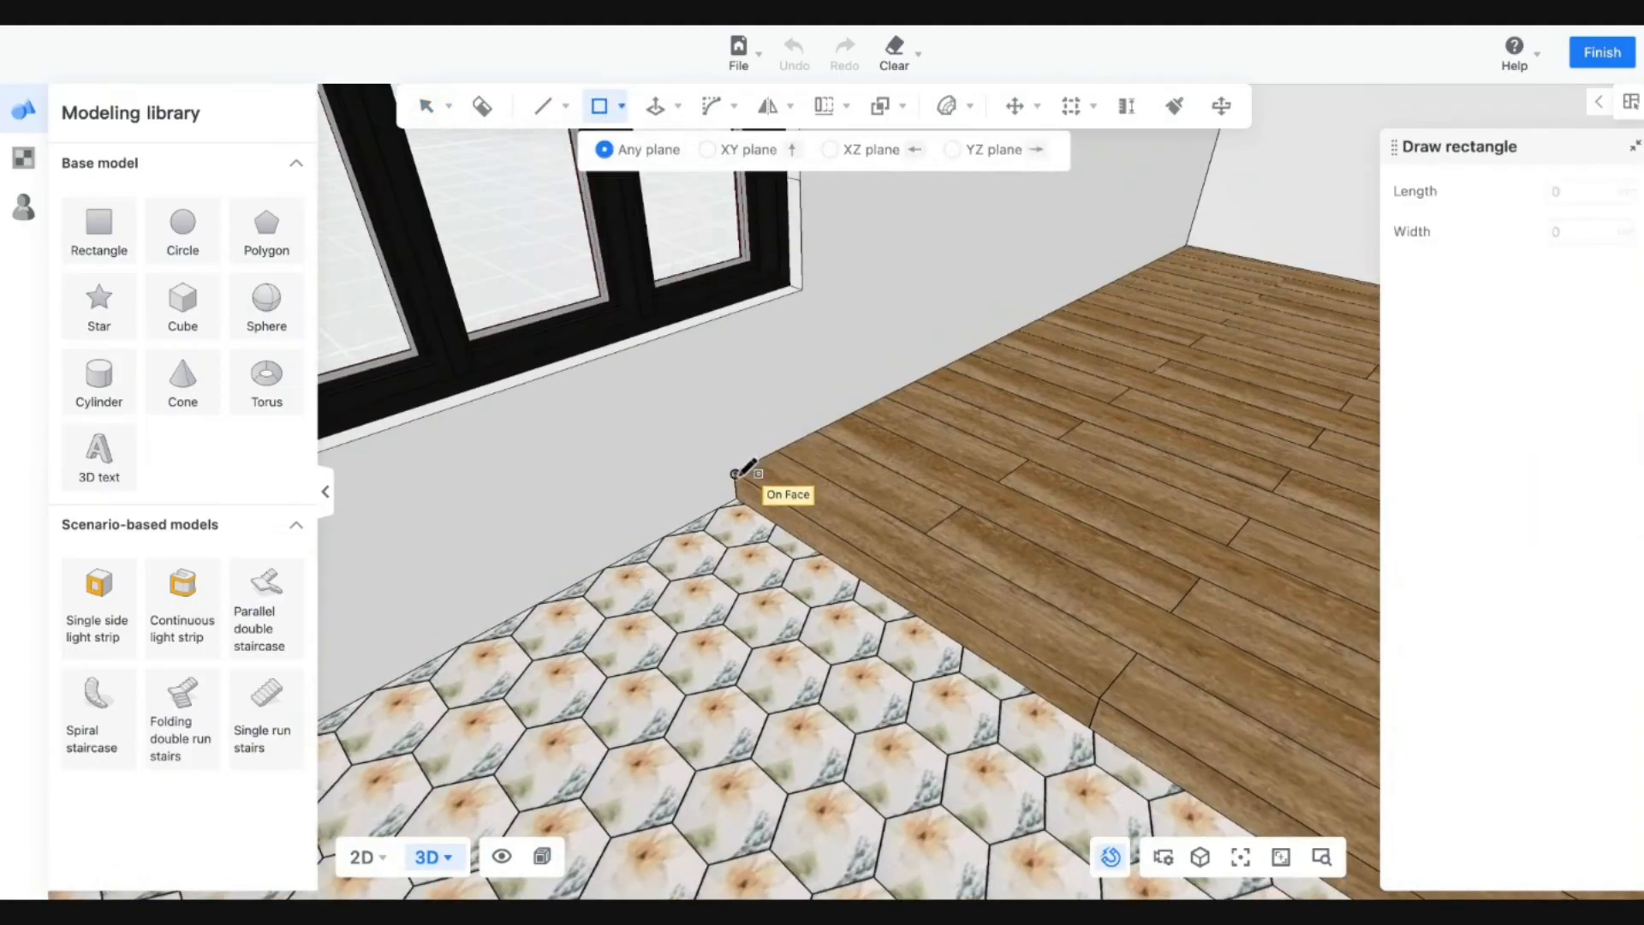
{"action": "scroll", "coordinate": [738, 467], "scroll_direction": "up", "scroll_amount": 3}
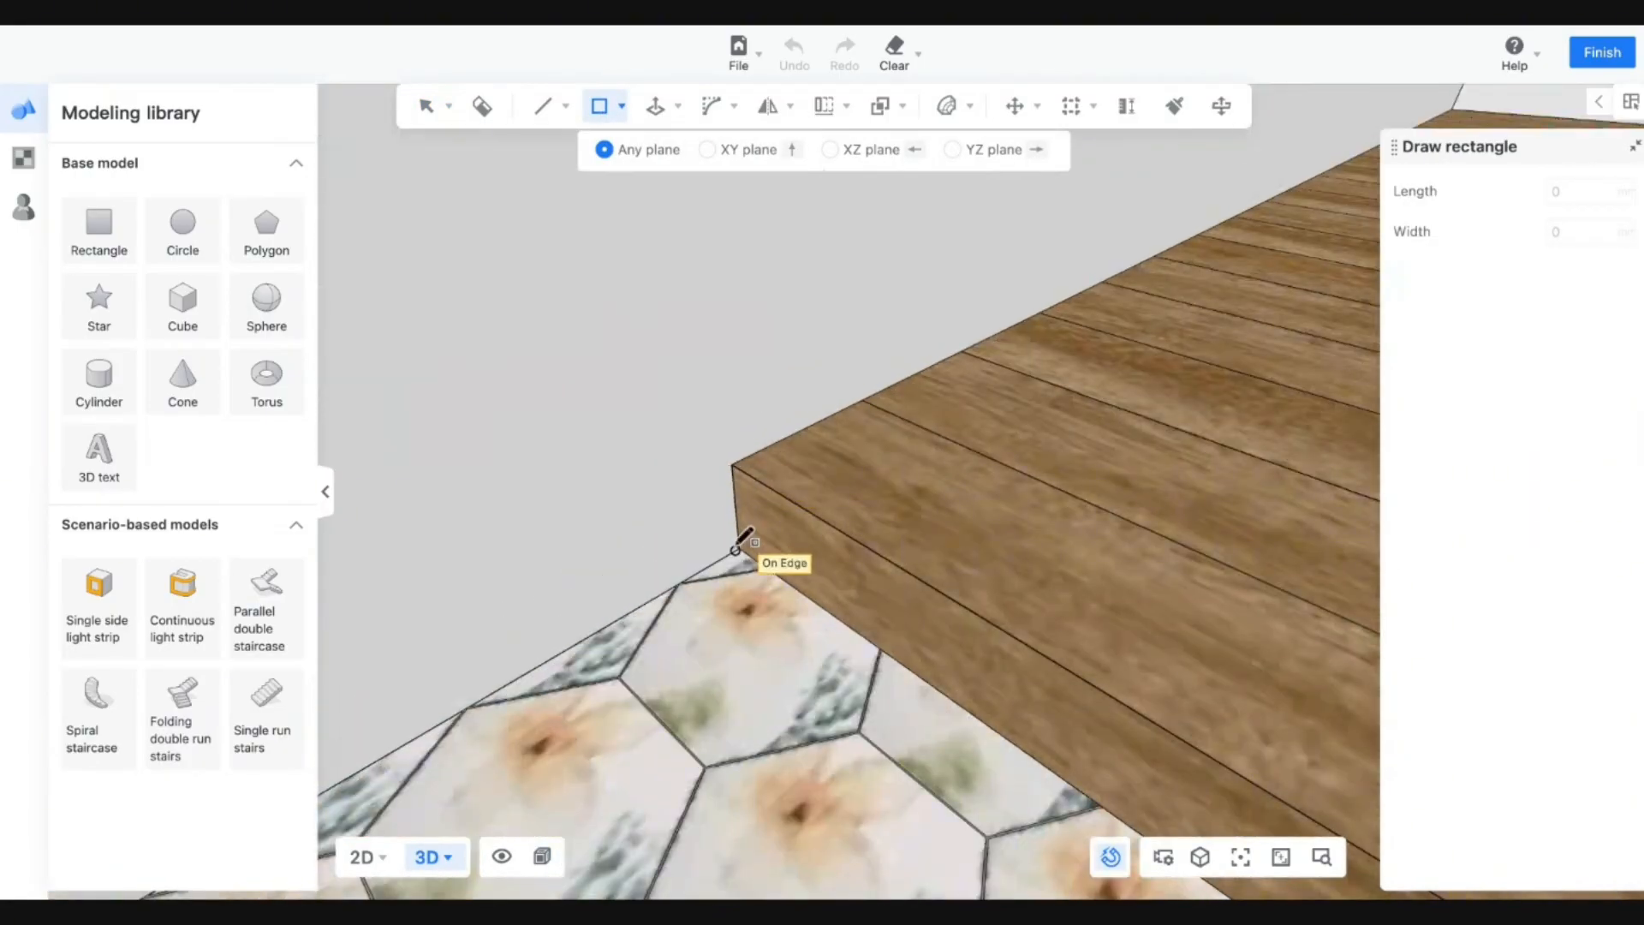
{"action": "scroll", "coordinate": [743, 541], "scroll_direction": "down", "scroll_amount": 5}
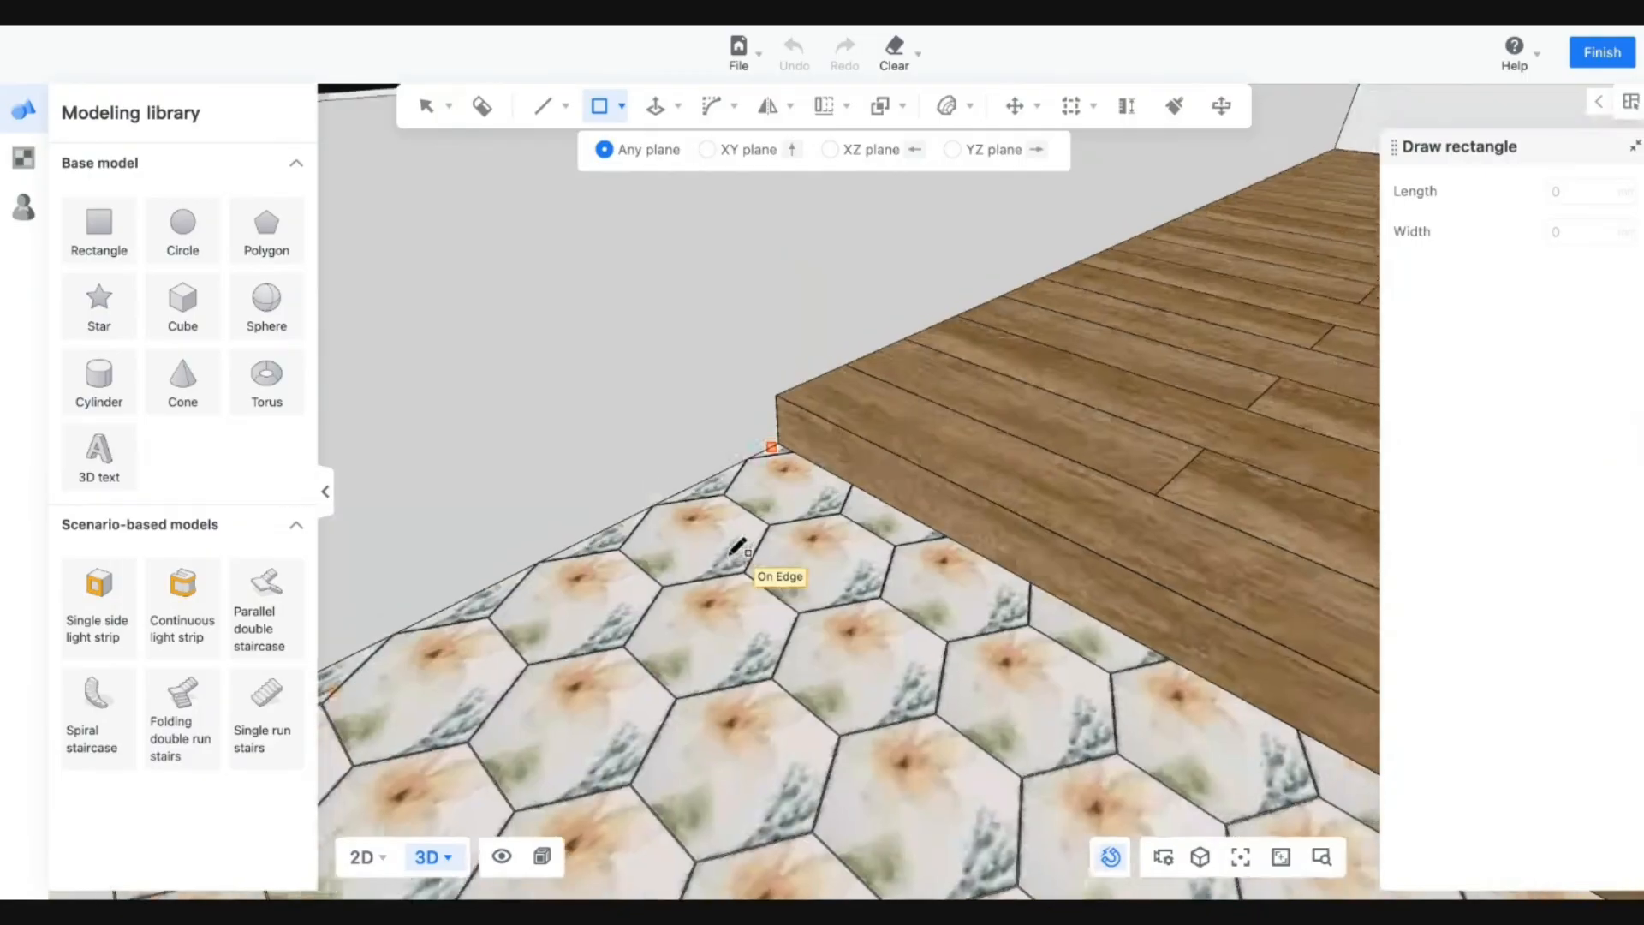
{"action": "key", "text": "Escape"}
{"action": "mouse_move", "coordinate": [909, 427]}
{"action": "right_mouse_down"}
{"action": "mouse_move", "coordinate": [500, 426]}
{"action": "mouse_move", "coordinate": [259, 540]}
{"action": "mouse_move", "coordinate": [512, 309]}
{"action": "mouse_move", "coordinate": [613, 390]}
{"action": "mouse_move", "coordinate": [617, 319]}
{"action": "right_mouse_up"}
{"action": "left_click", "coordinate": [622, 106]}
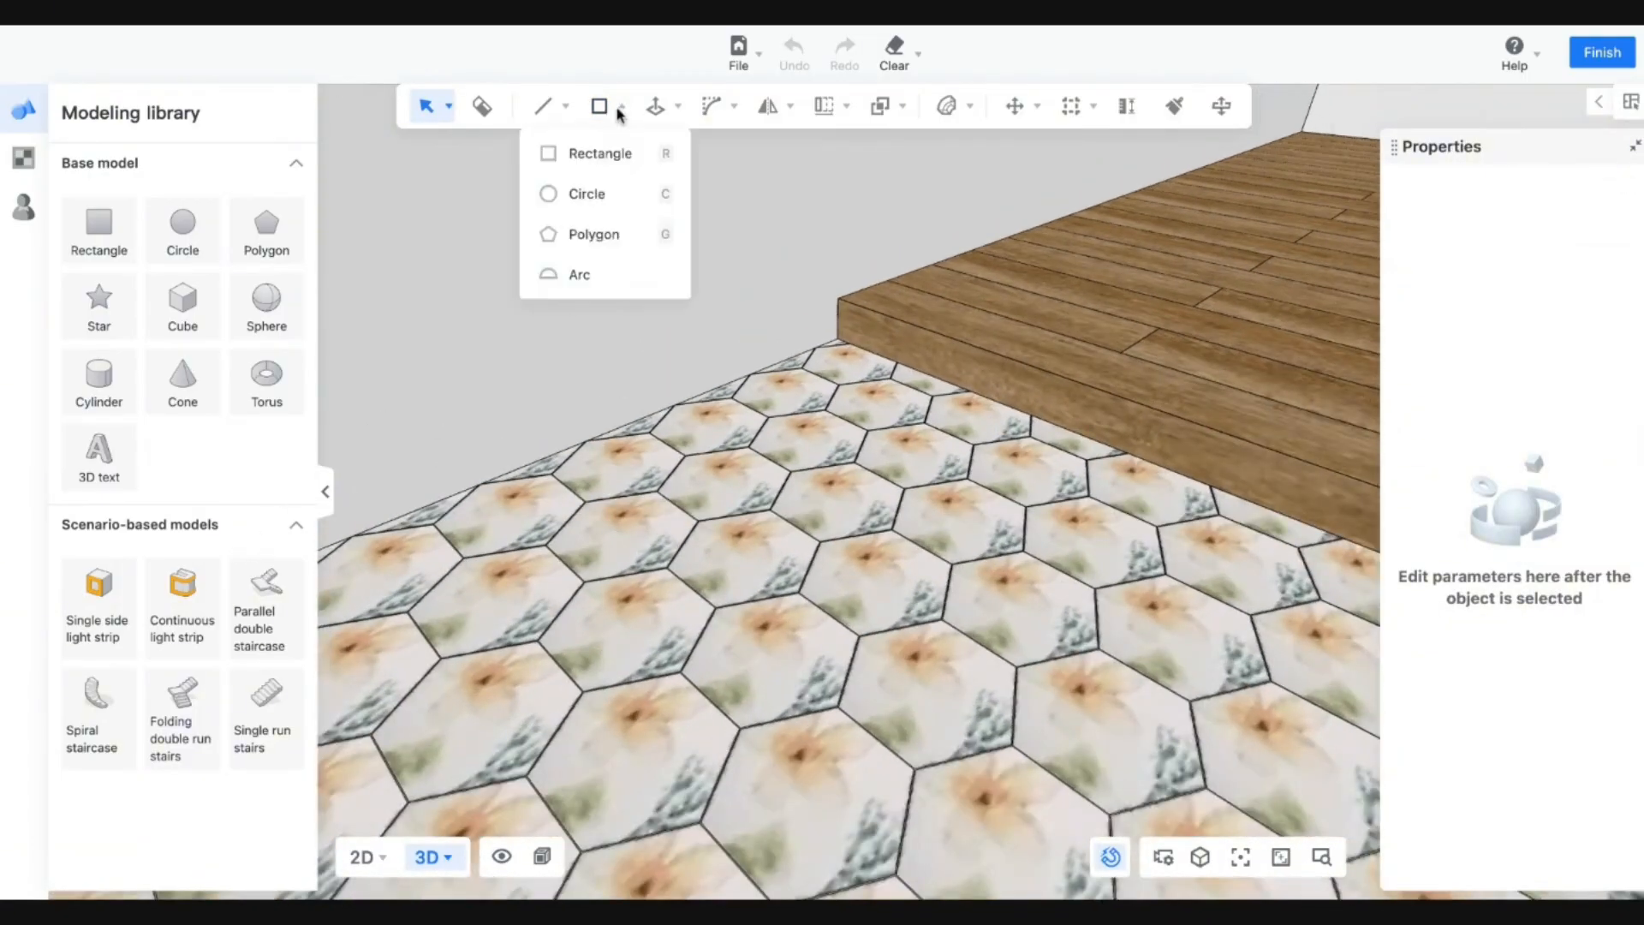
{"action": "left_click", "coordinate": [588, 153]}
{"action": "key", "text": "a"}
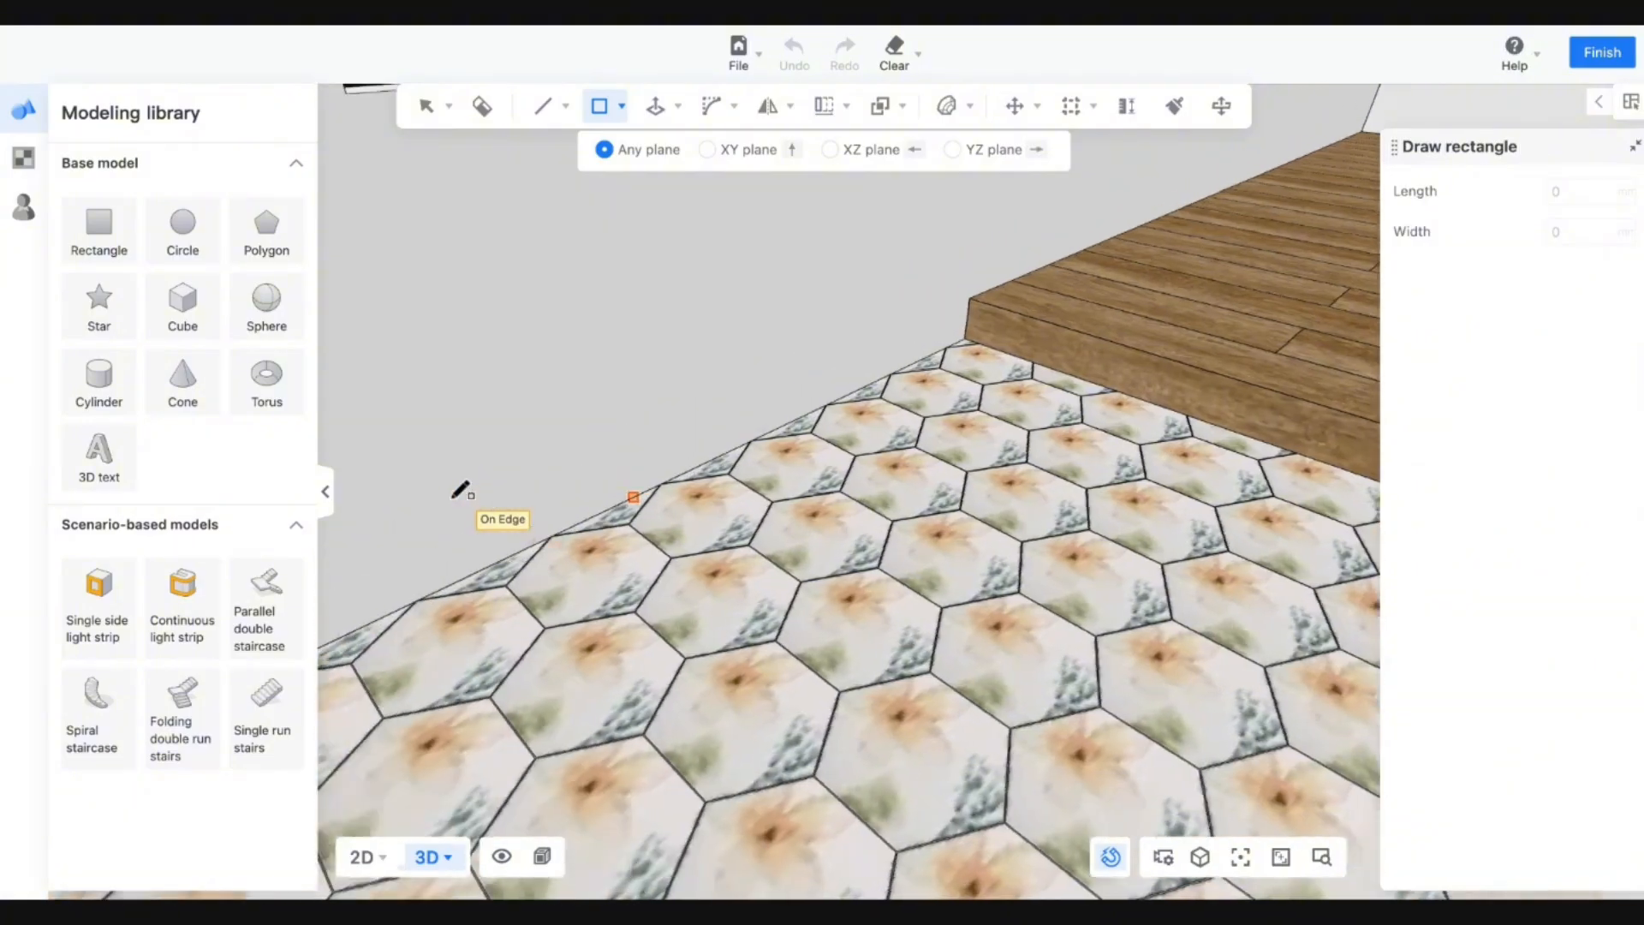
{"action": "left_click", "coordinate": [619, 616]}
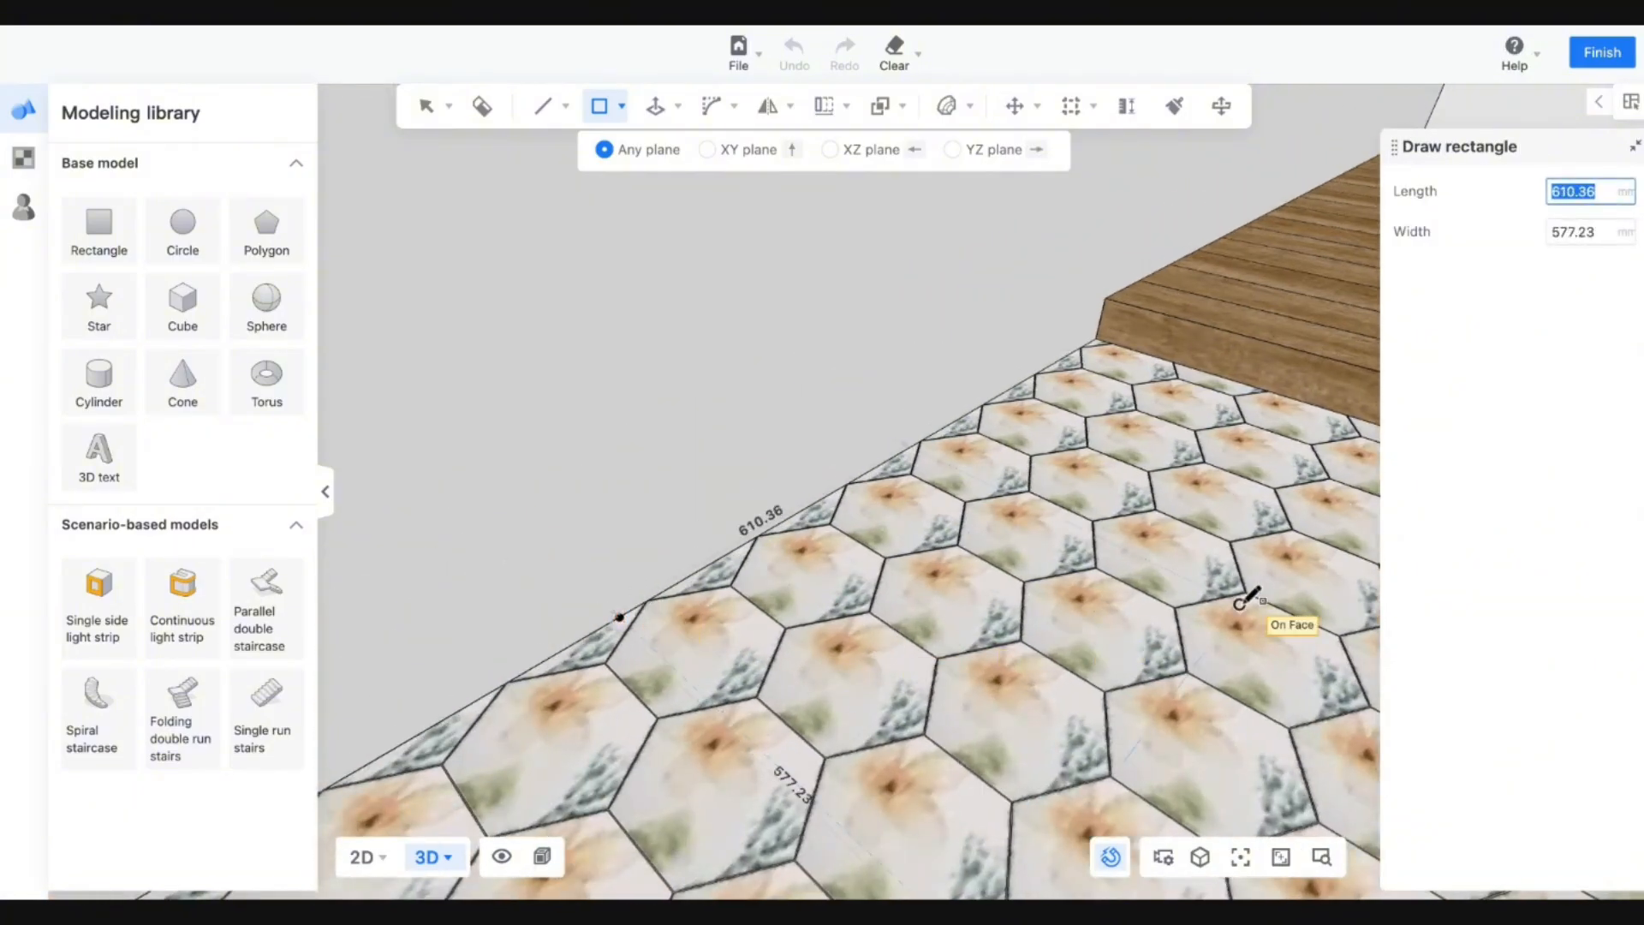
{"action": "left_click", "coordinate": [1310, 597]}
{"action": "key", "text": "Escape"}
Draw a 639.04 × 10 rectangle on the XY plane, then undo it.
{"action": "right_click_drag", "start_coordinate": [1248, 588], "coordinate": [604, 156]}
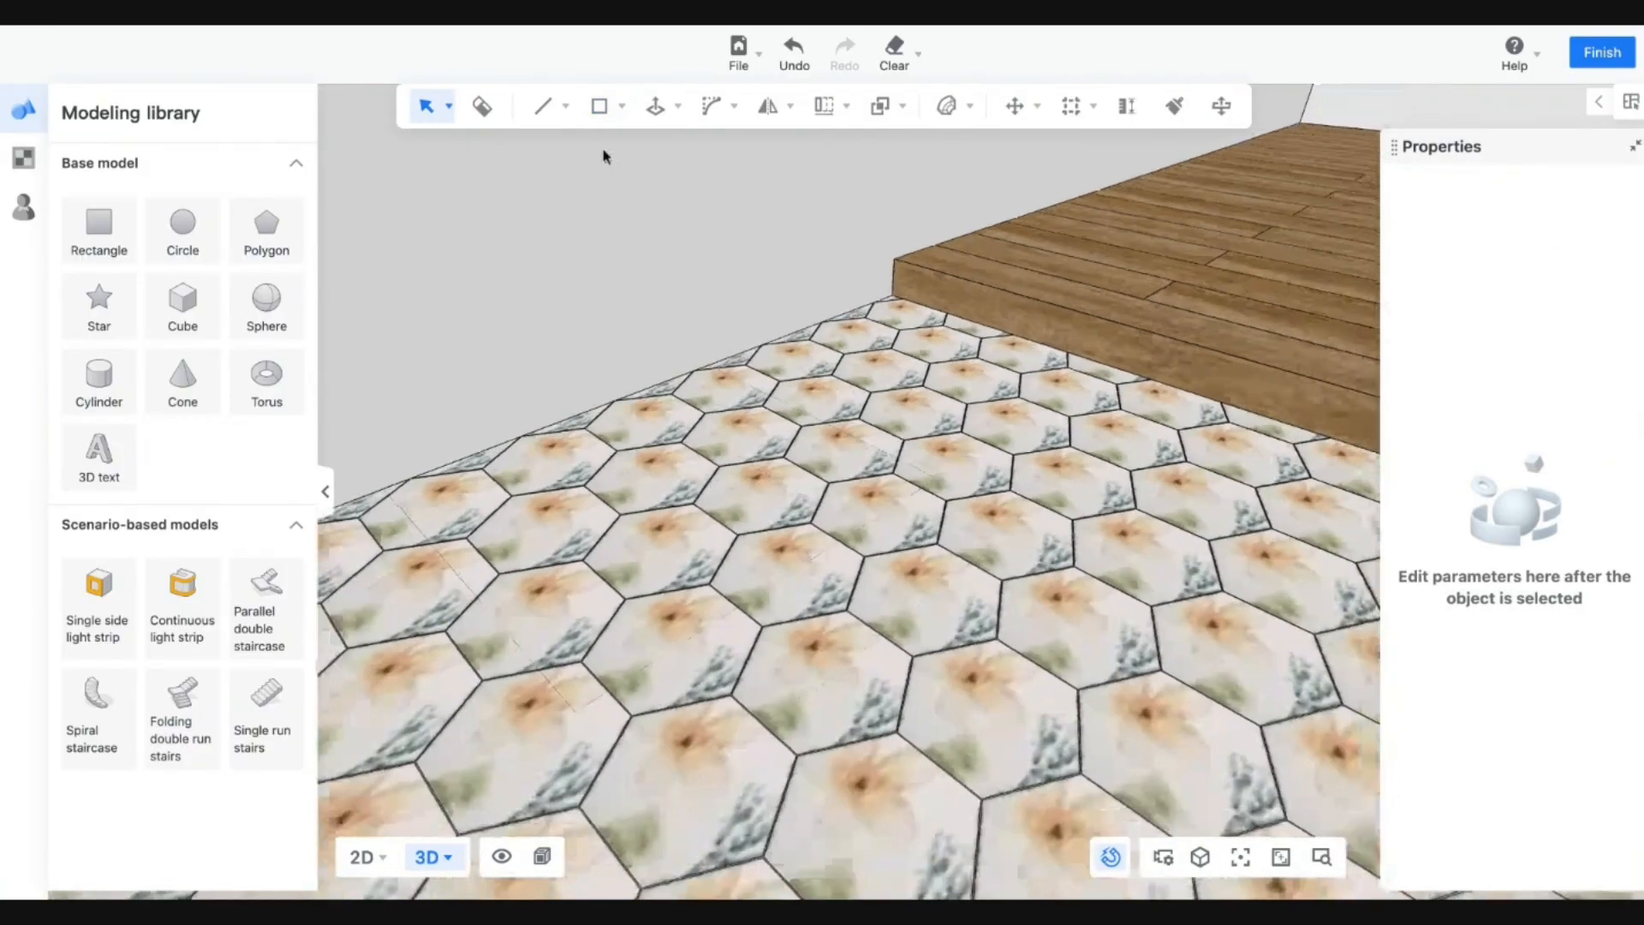
{"action": "left_click", "coordinate": [600, 105]}
{"action": "left_click", "coordinate": [937, 478]}
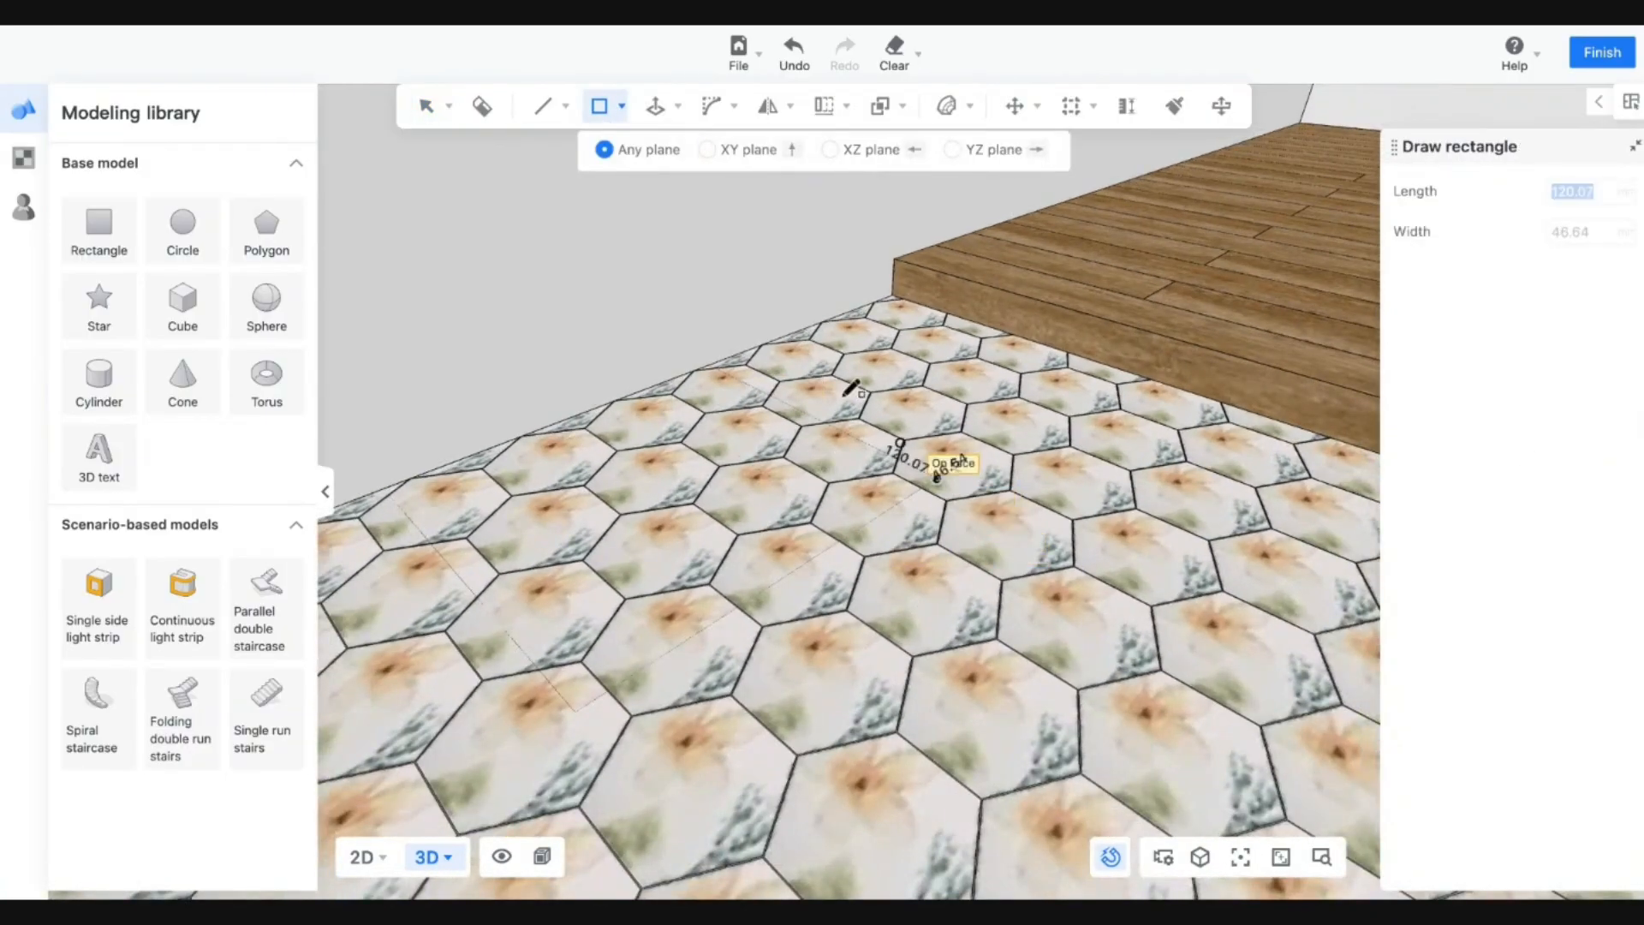
{"action": "left_click", "coordinate": [711, 364]}
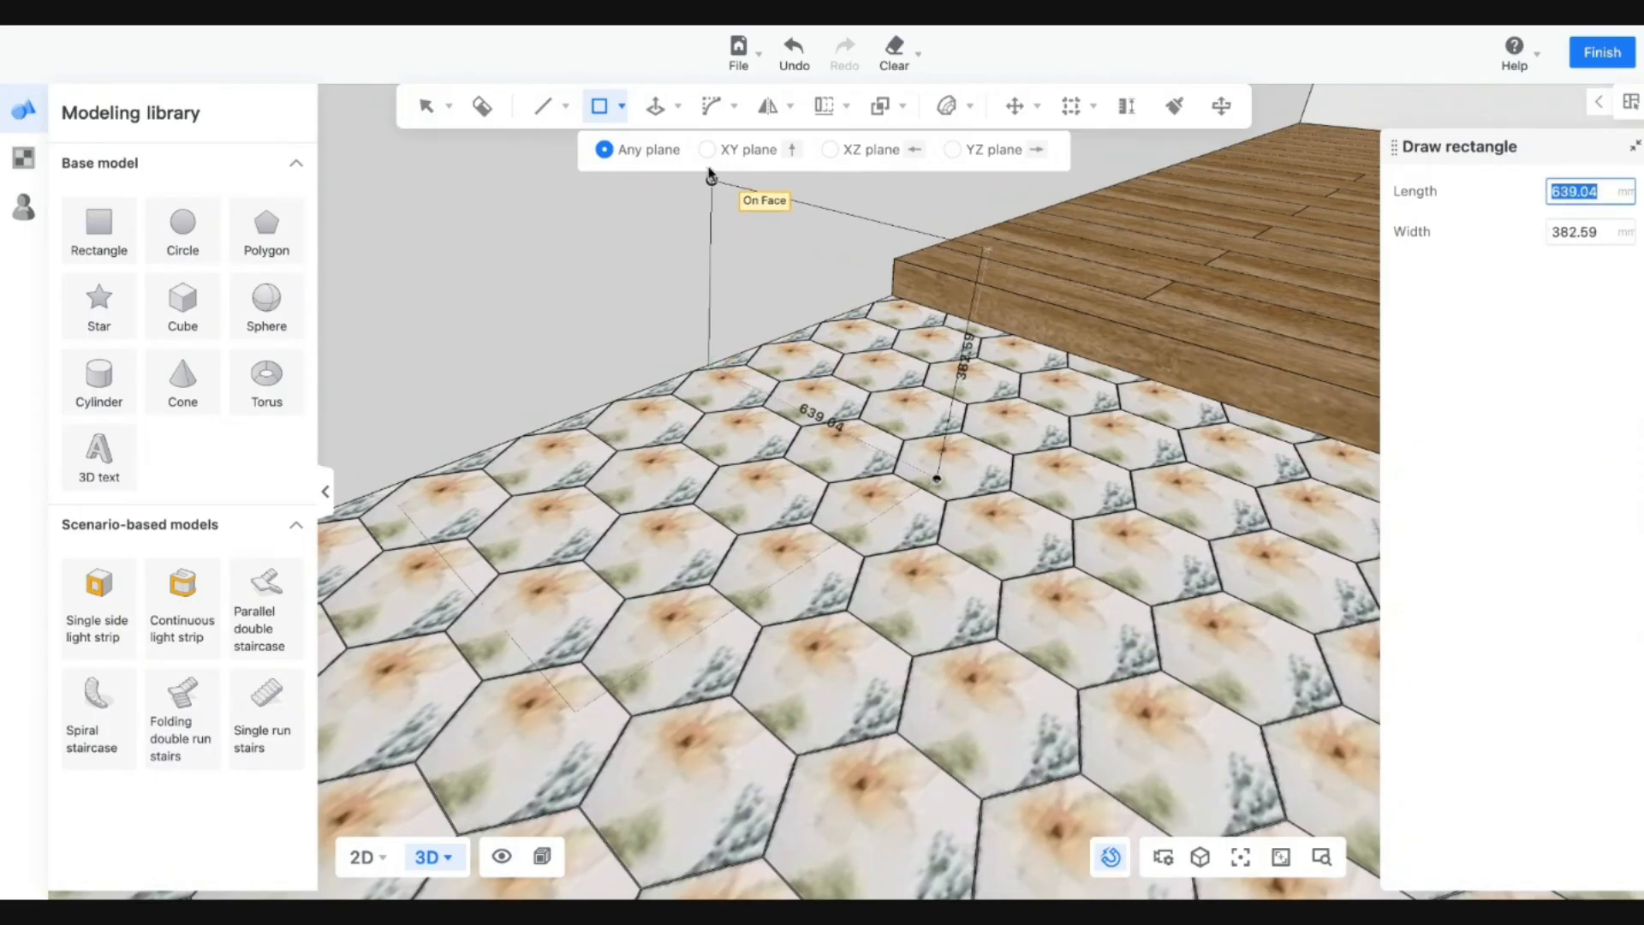
{"action": "left_click", "coordinate": [707, 150]}
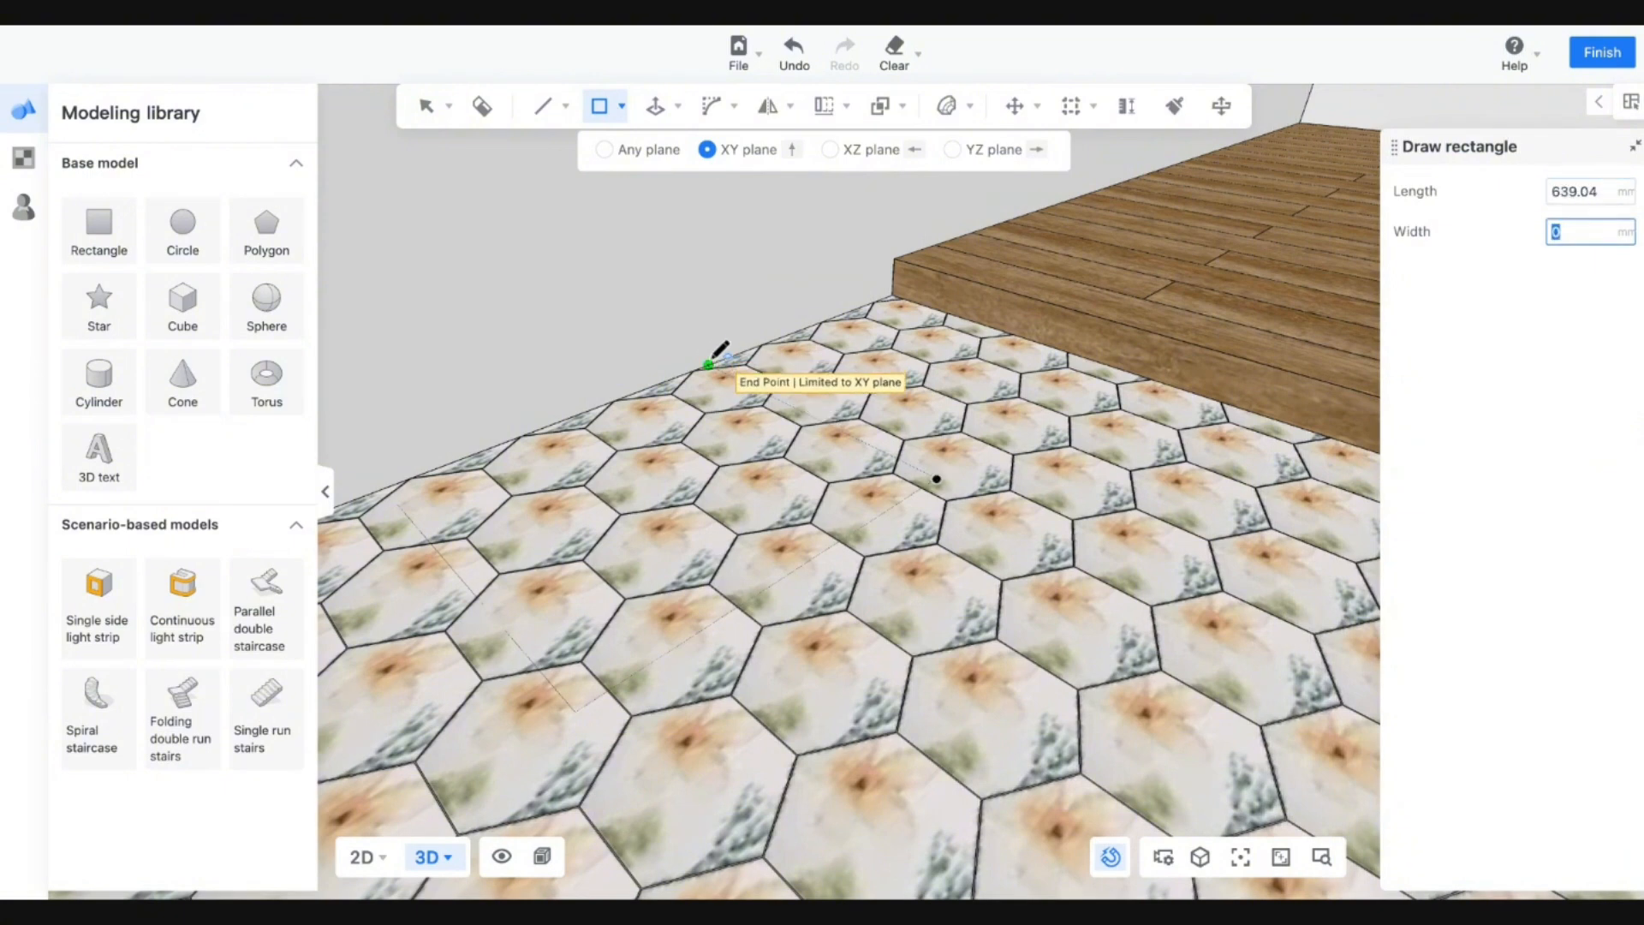
{"action": "type", "text": "10"}
{"action": "key", "text": "Return"}
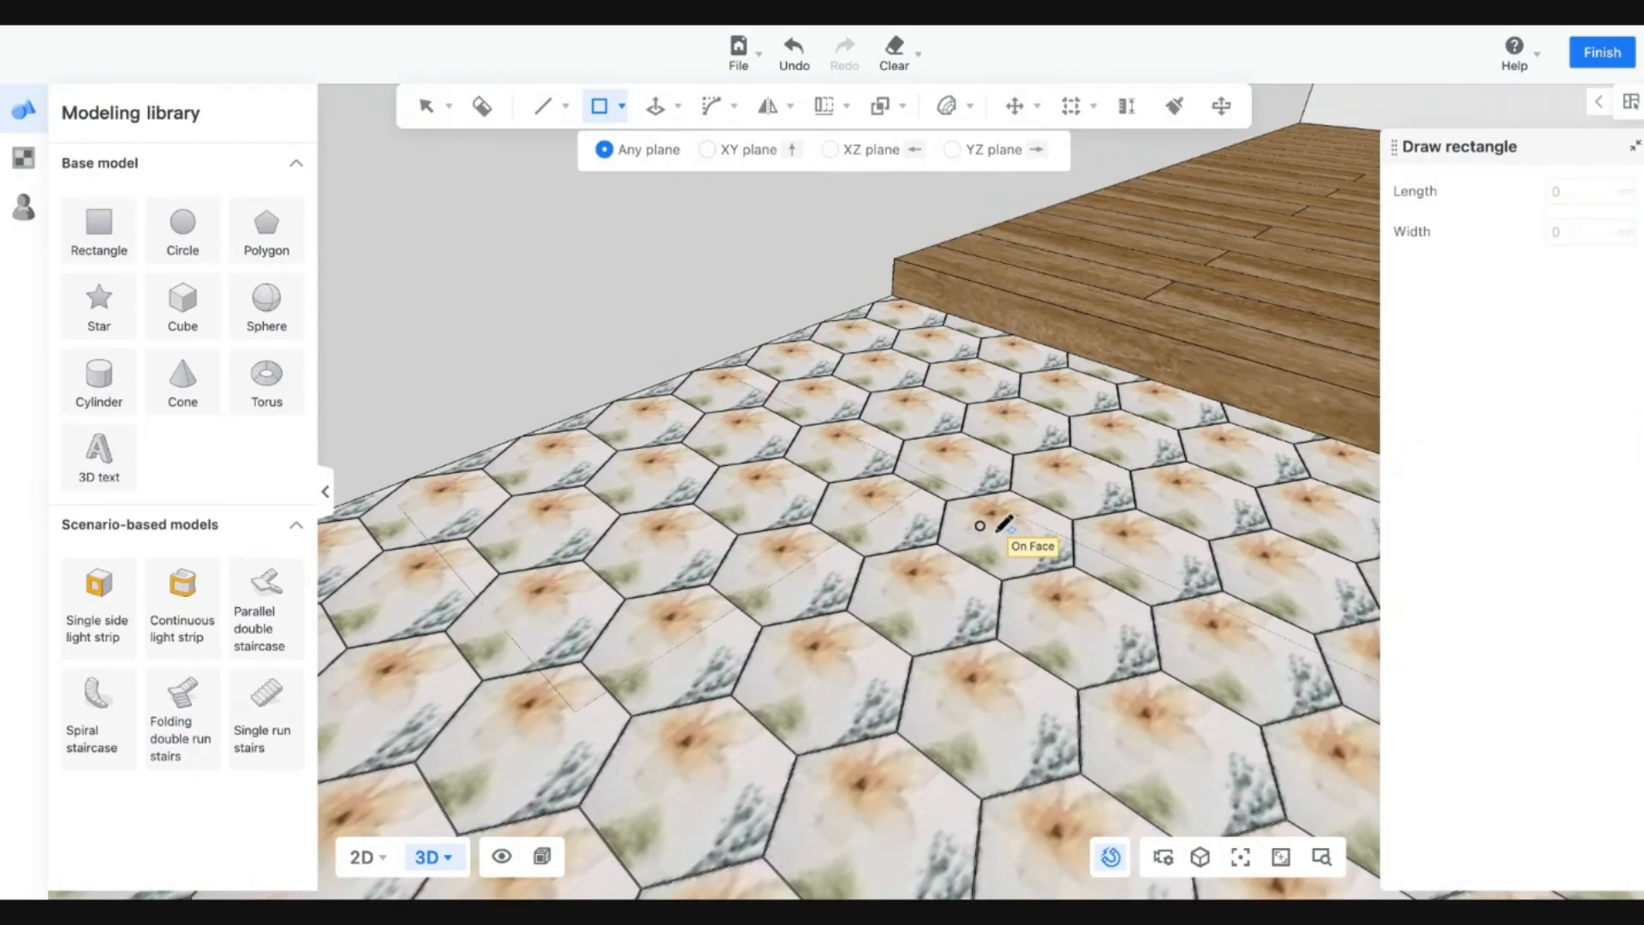
{"action": "key", "text": "Escape"}
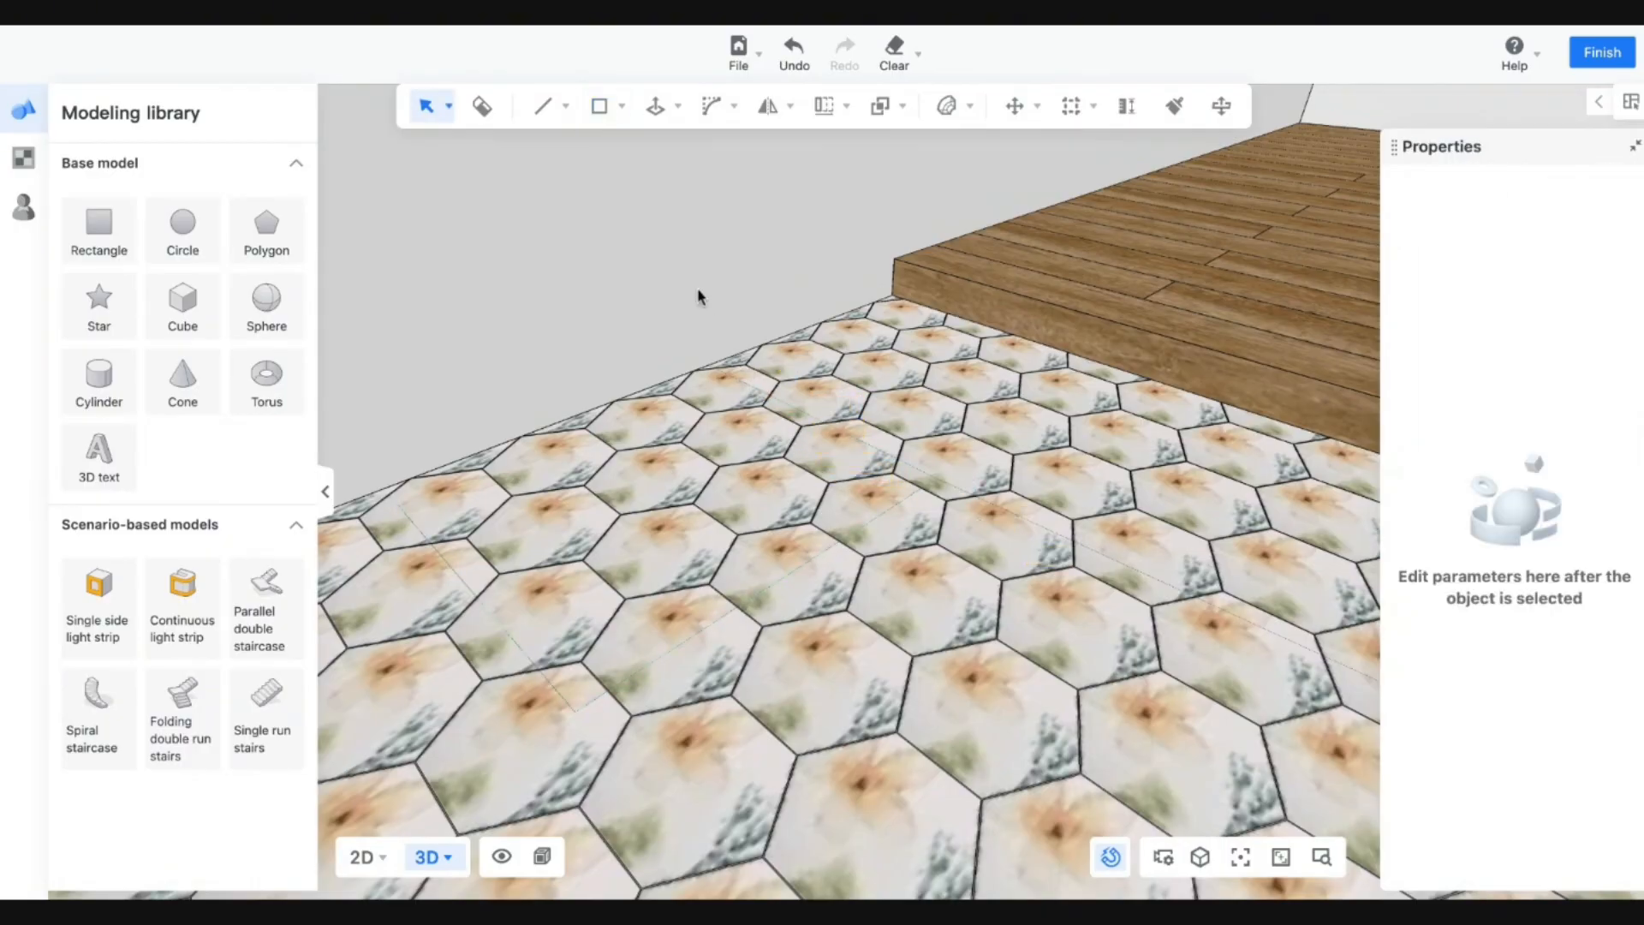
{"action": "left_click", "coordinate": [623, 106]}
{"action": "key", "text": "a"}
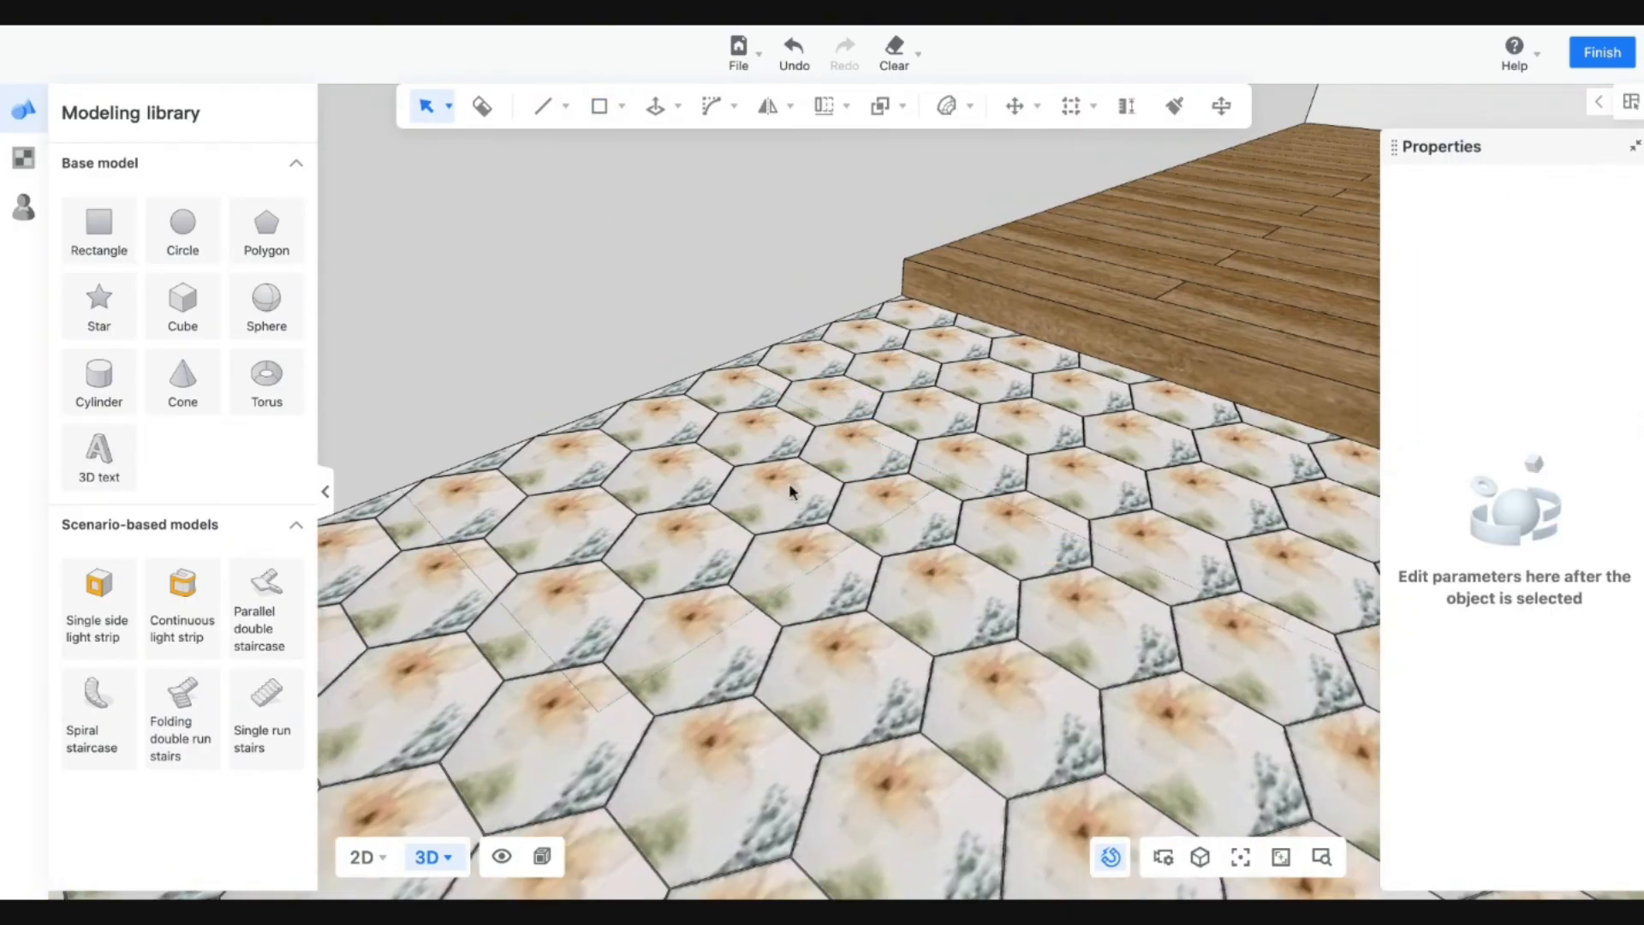
{"action": "left_click", "coordinate": [744, 522]}
{"action": "key", "text": "ctrl+z"}
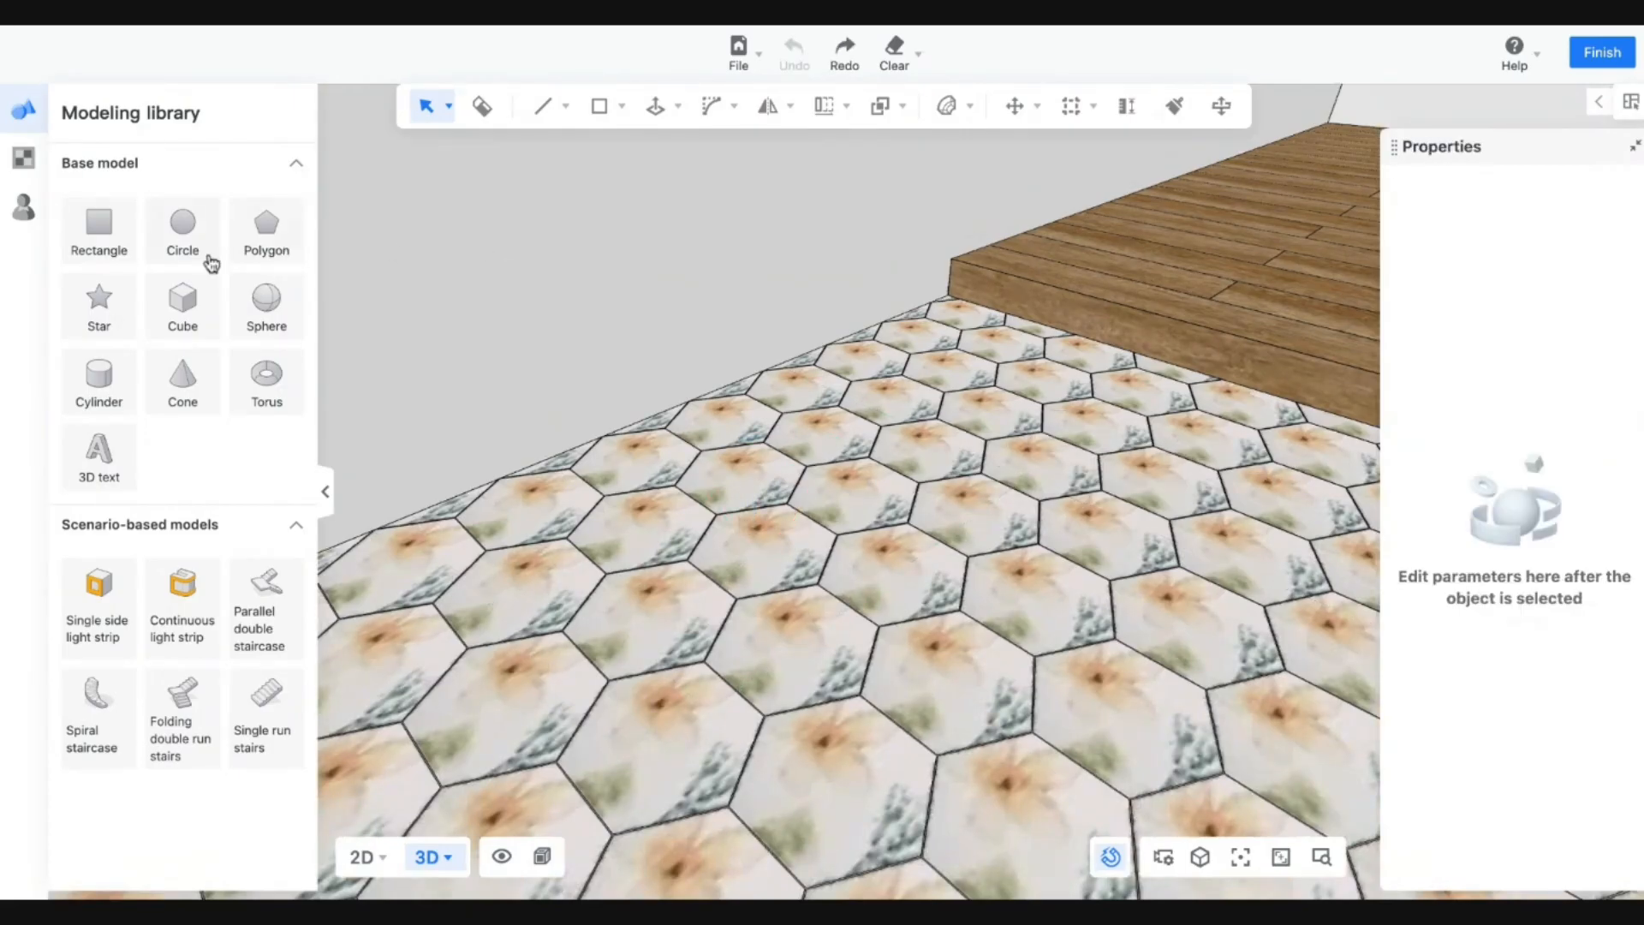
Draw a rectangle on the tile floor and push/pull it 100 mm into a slab.
{"action": "left_click", "coordinate": [604, 101]}
{"action": "left_click", "coordinate": [655, 154]}
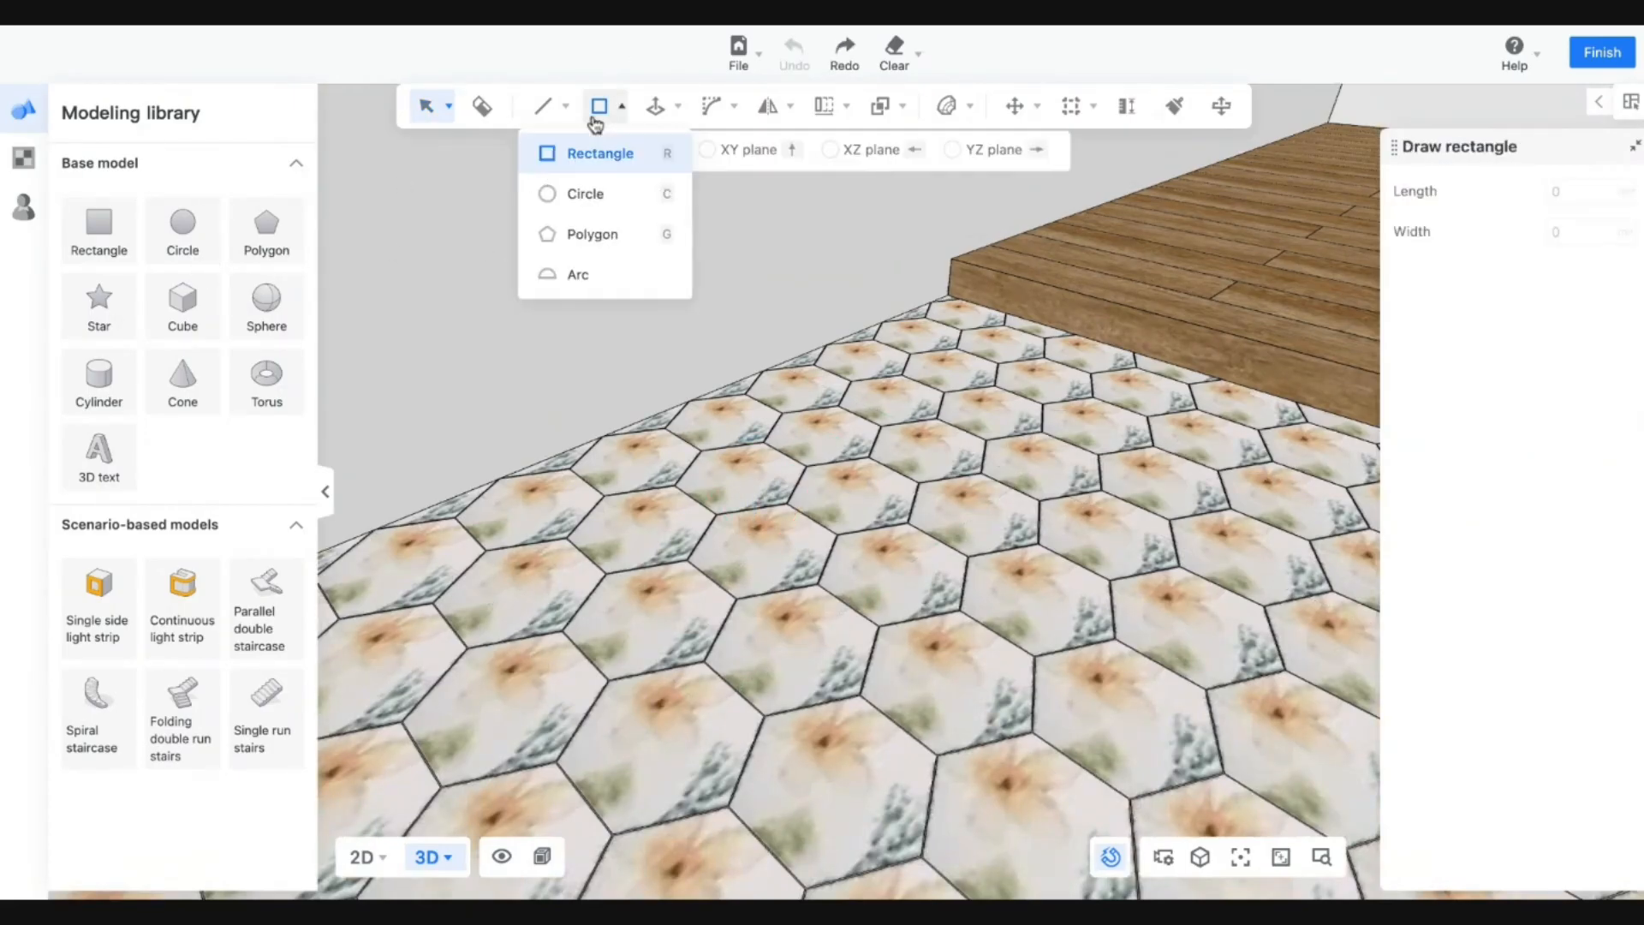
{"action": "left_click", "coordinate": [490, 483]}
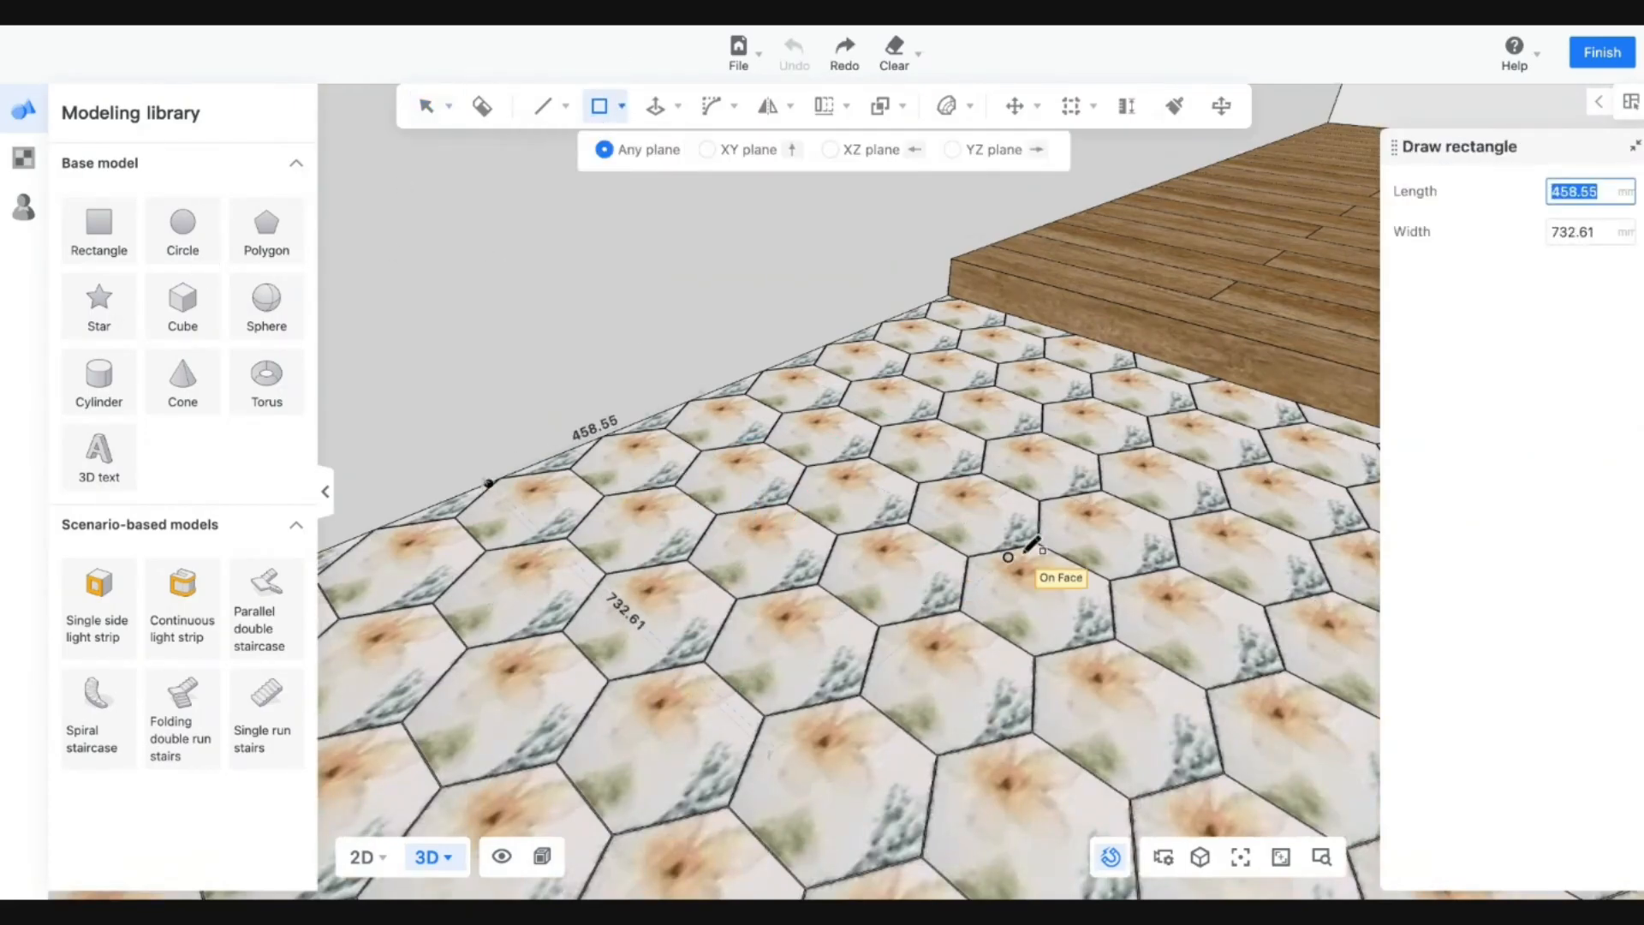
{"action": "left_click", "coordinate": [1081, 460]}
{"action": "left_click", "coordinate": [656, 105]}
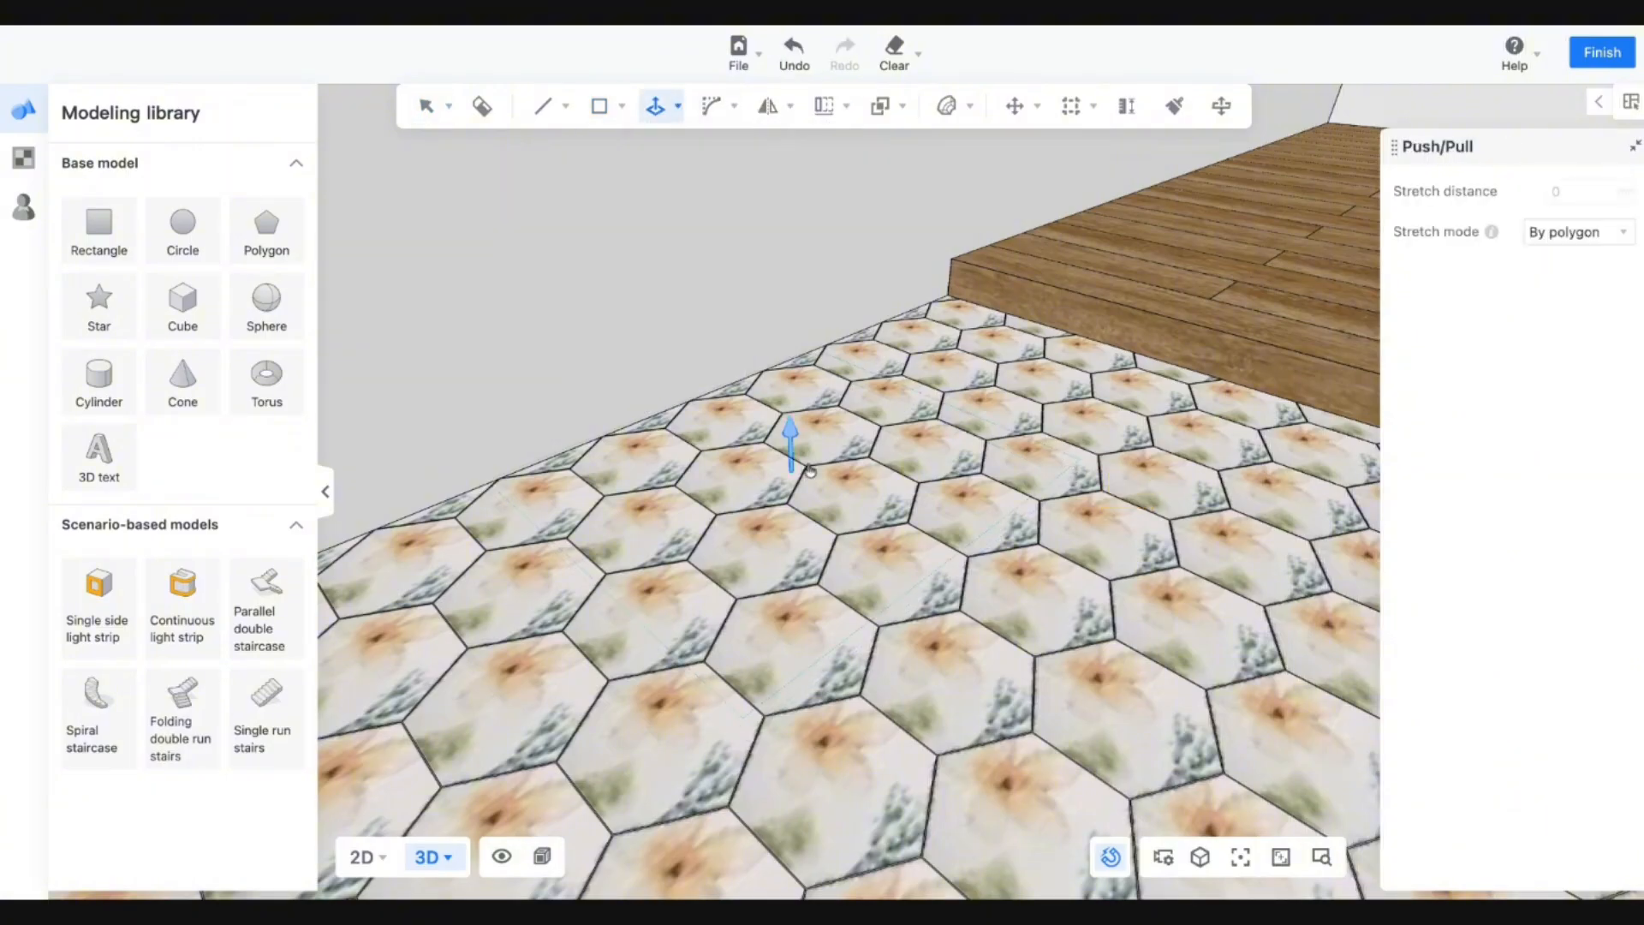
{"action": "left_click", "coordinate": [792, 470]}
{"action": "type", "text": "100"}
{"action": "key", "text": "Return"}
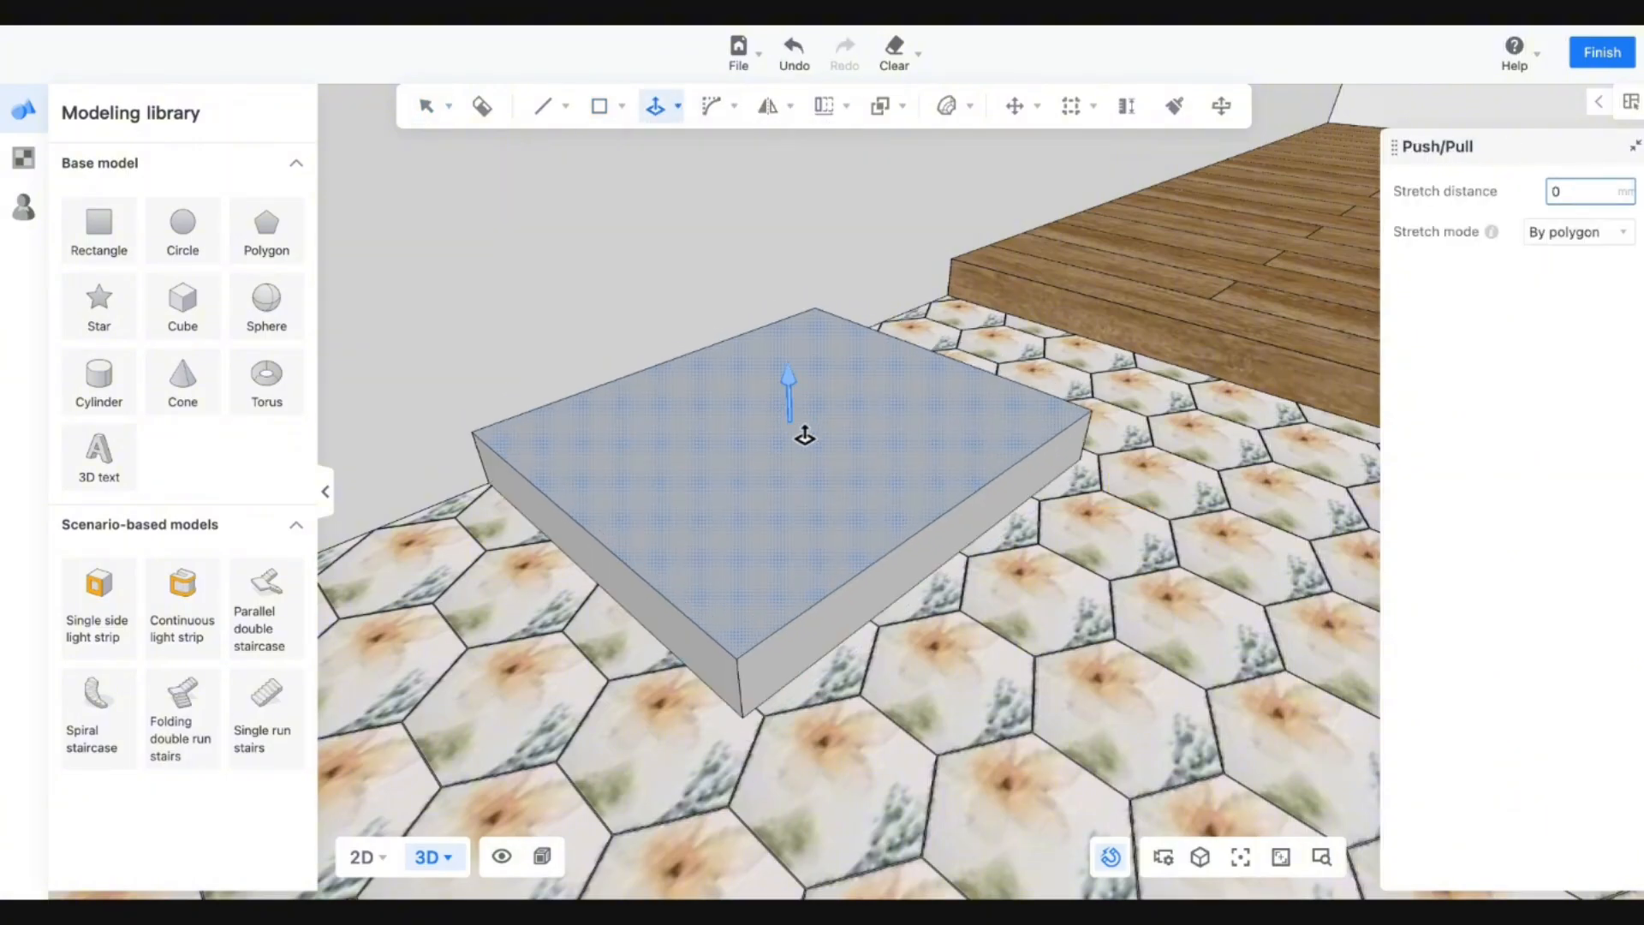
{"action": "key", "text": "Escape"}
{"action": "middle_click_drag", "start_coordinate": [996, 570], "coordinate": [869, 565]}
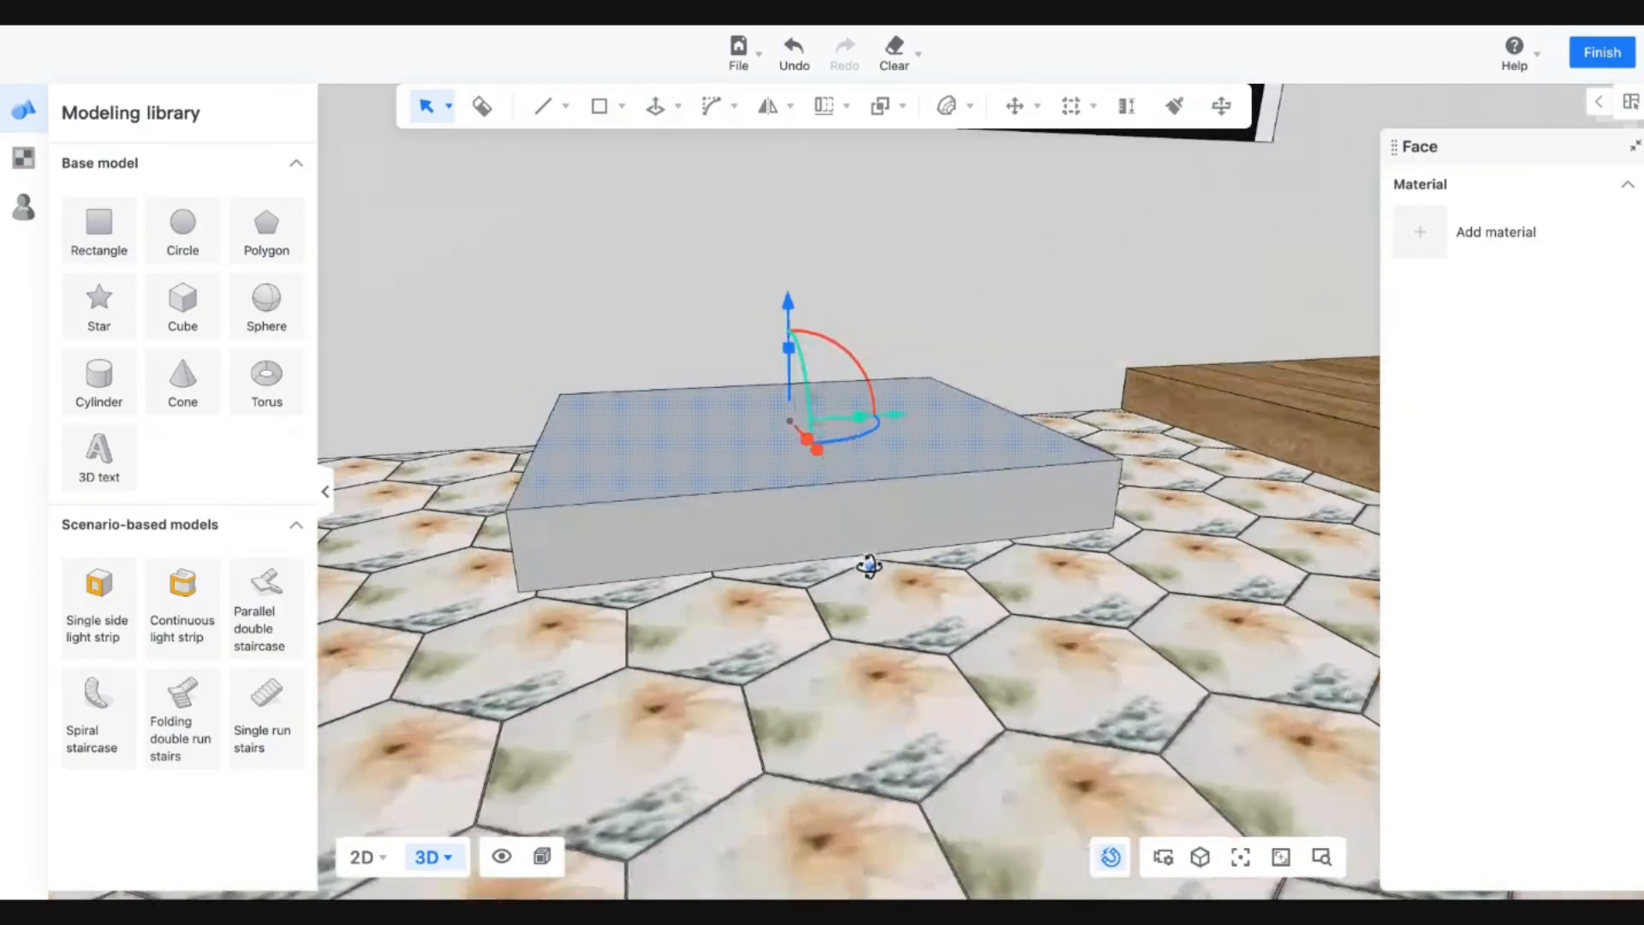
Draw a corner-to-corner diagonal on the slab's front face and trial a push/pull on the triangle.
{"action": "left_click", "coordinate": [543, 106]}
{"action": "left_click", "coordinate": [519, 593]}
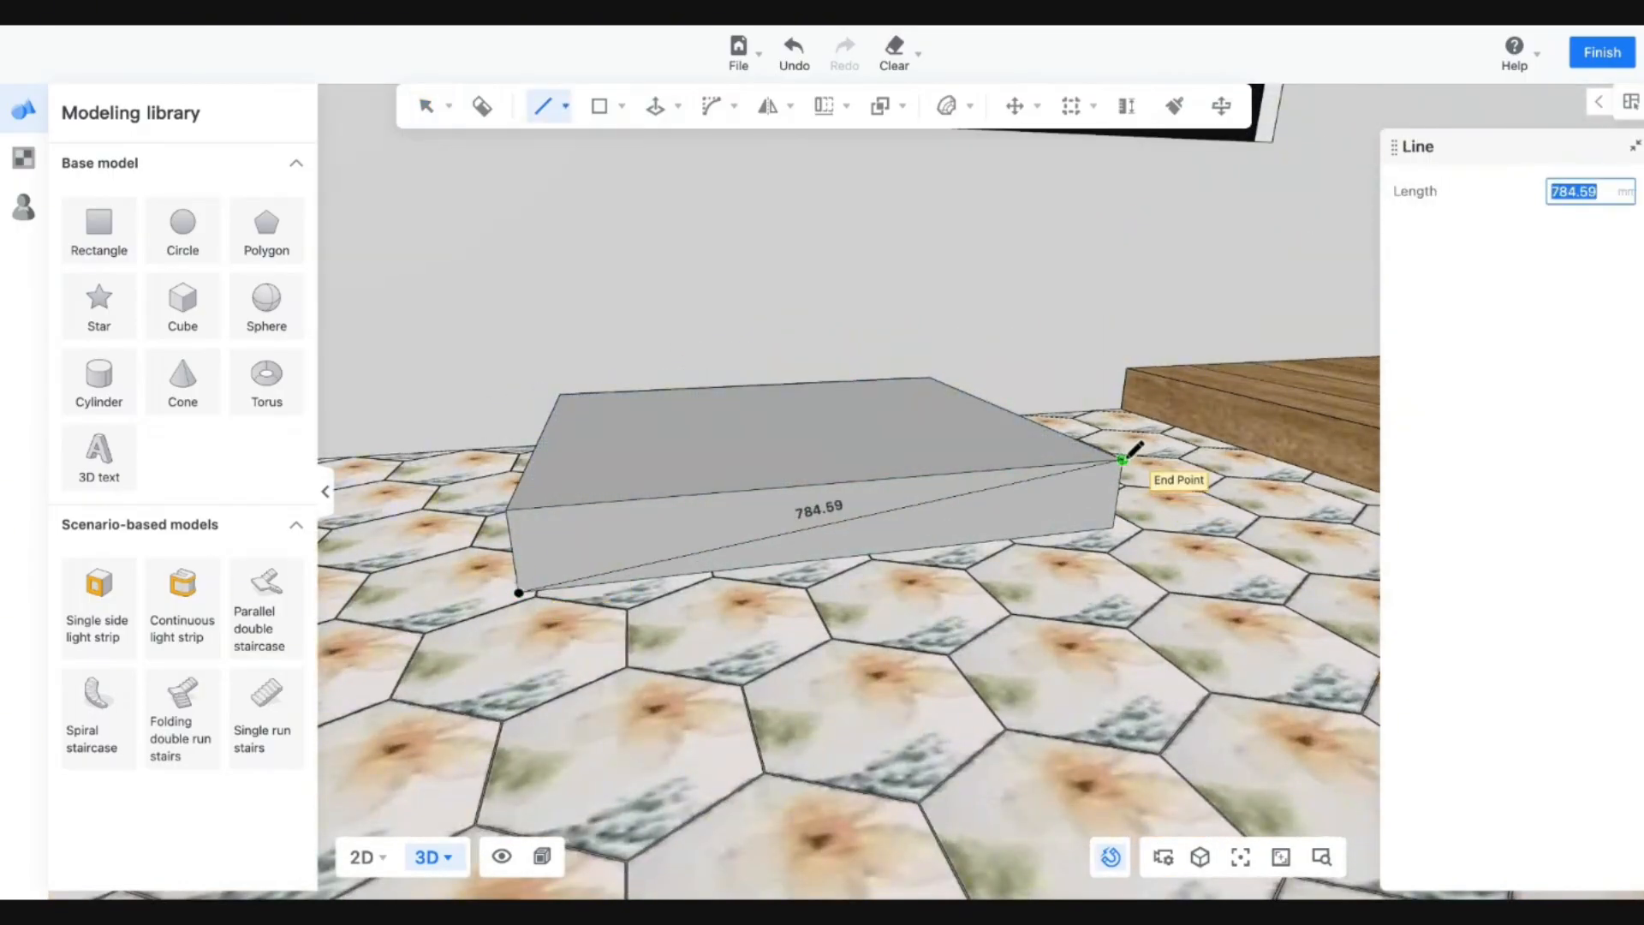
{"action": "key", "text": "Escape"}
{"action": "left_click", "coordinate": [663, 111]}
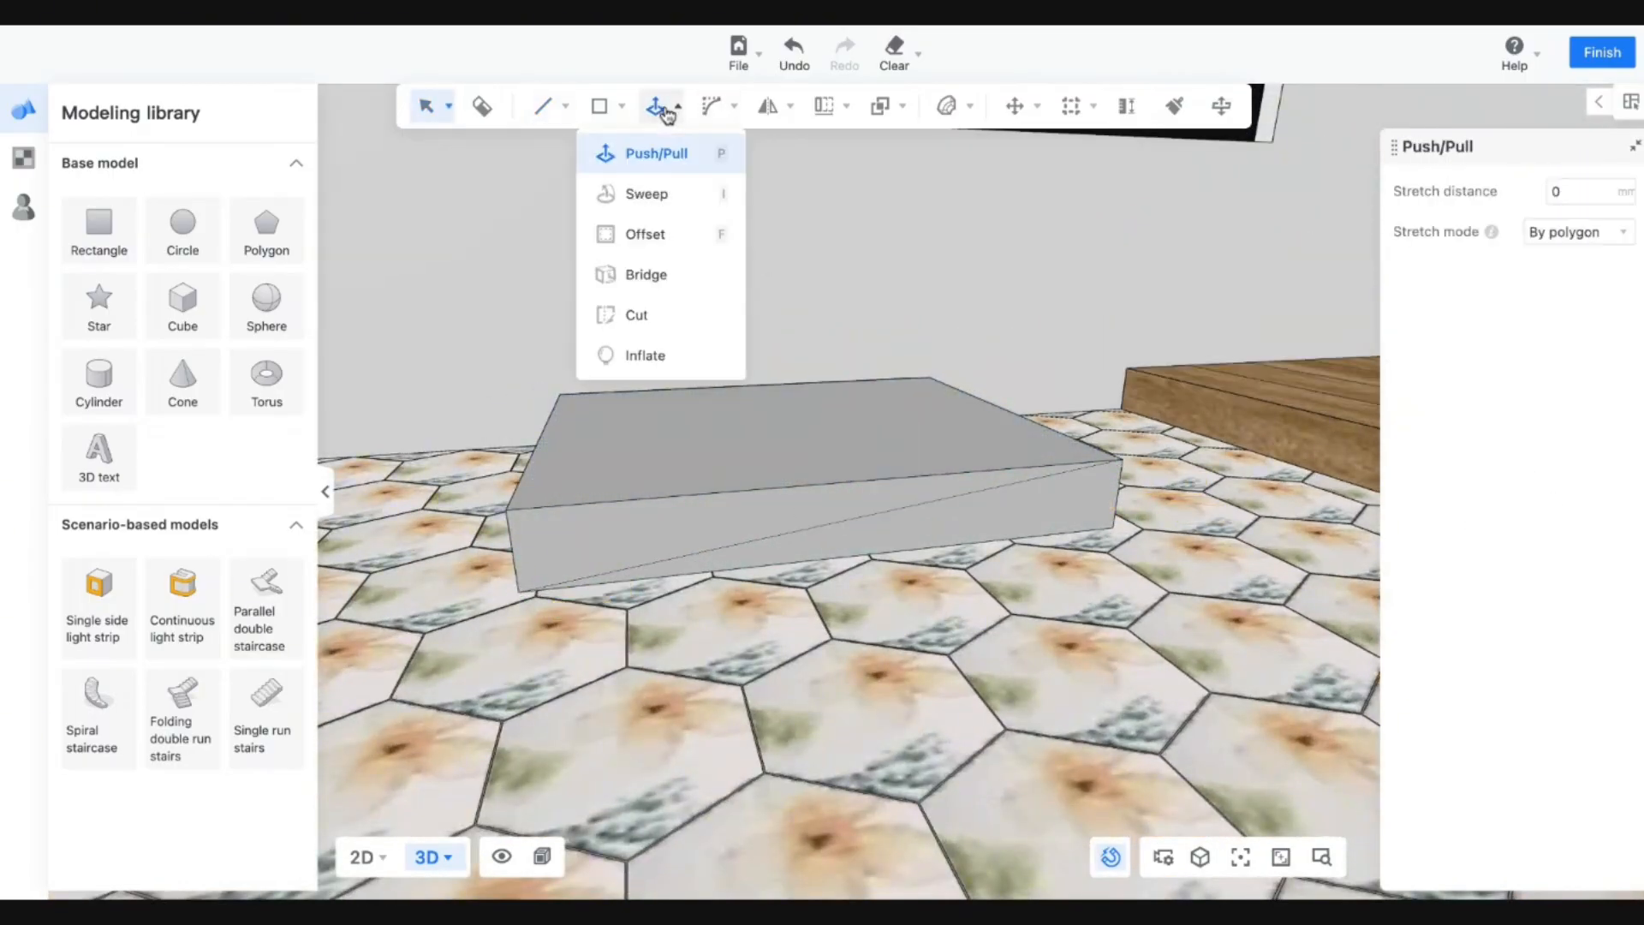
{"action": "left_click", "coordinate": [653, 549]}
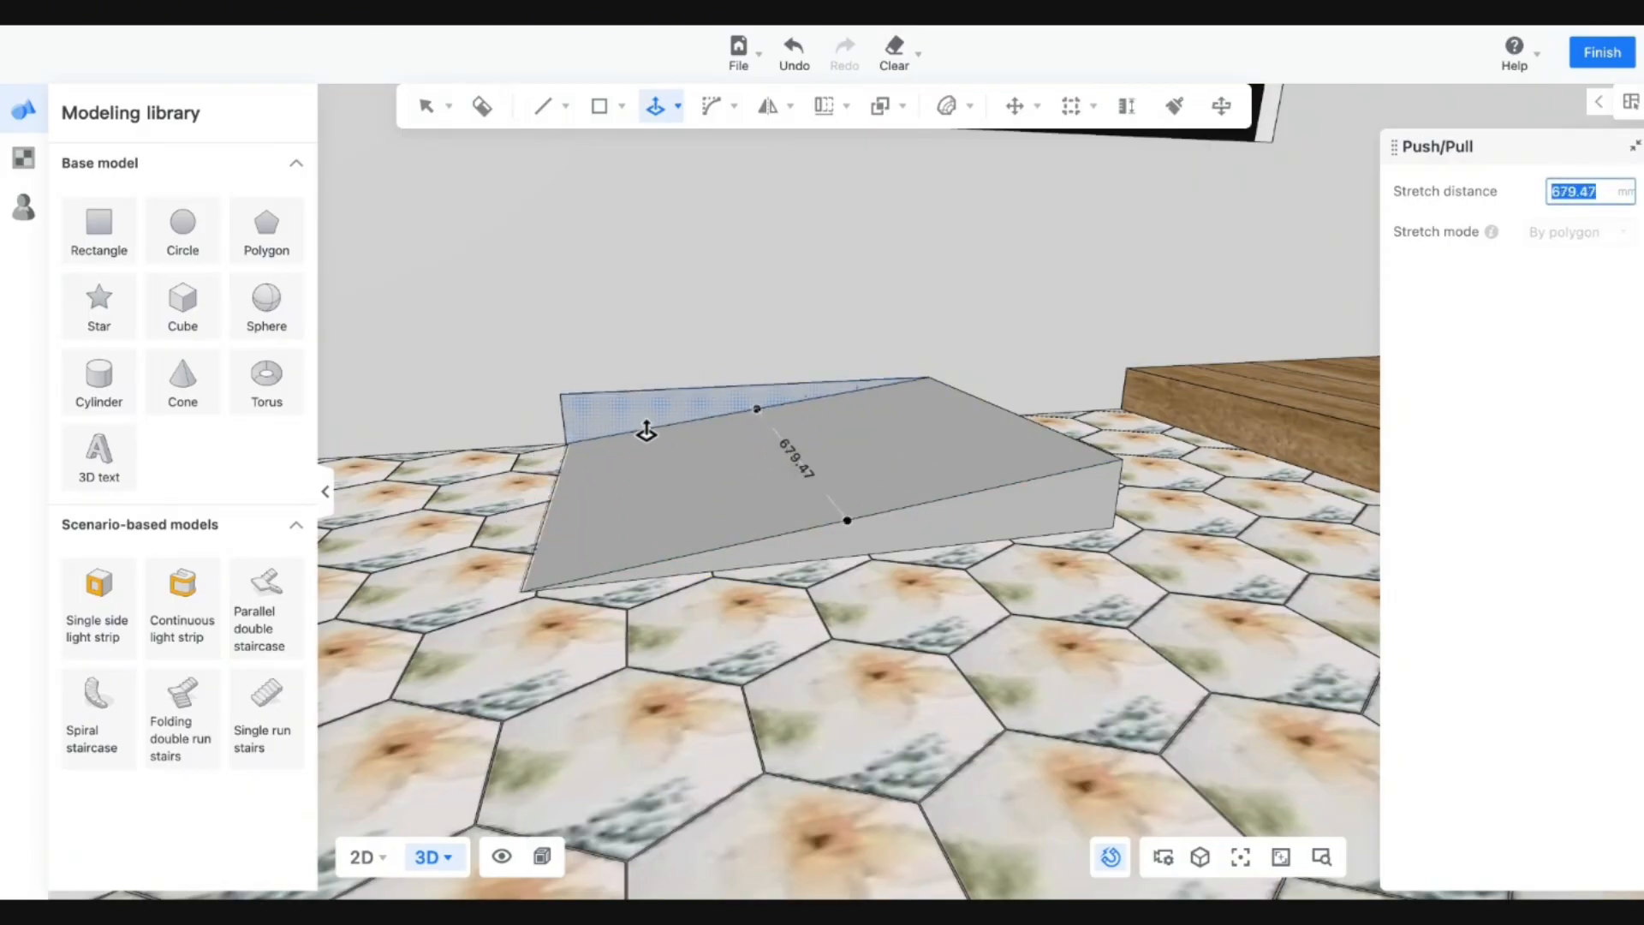
{"action": "middle_click_drag", "start_coordinate": [629, 462], "coordinate": [783, 442]}
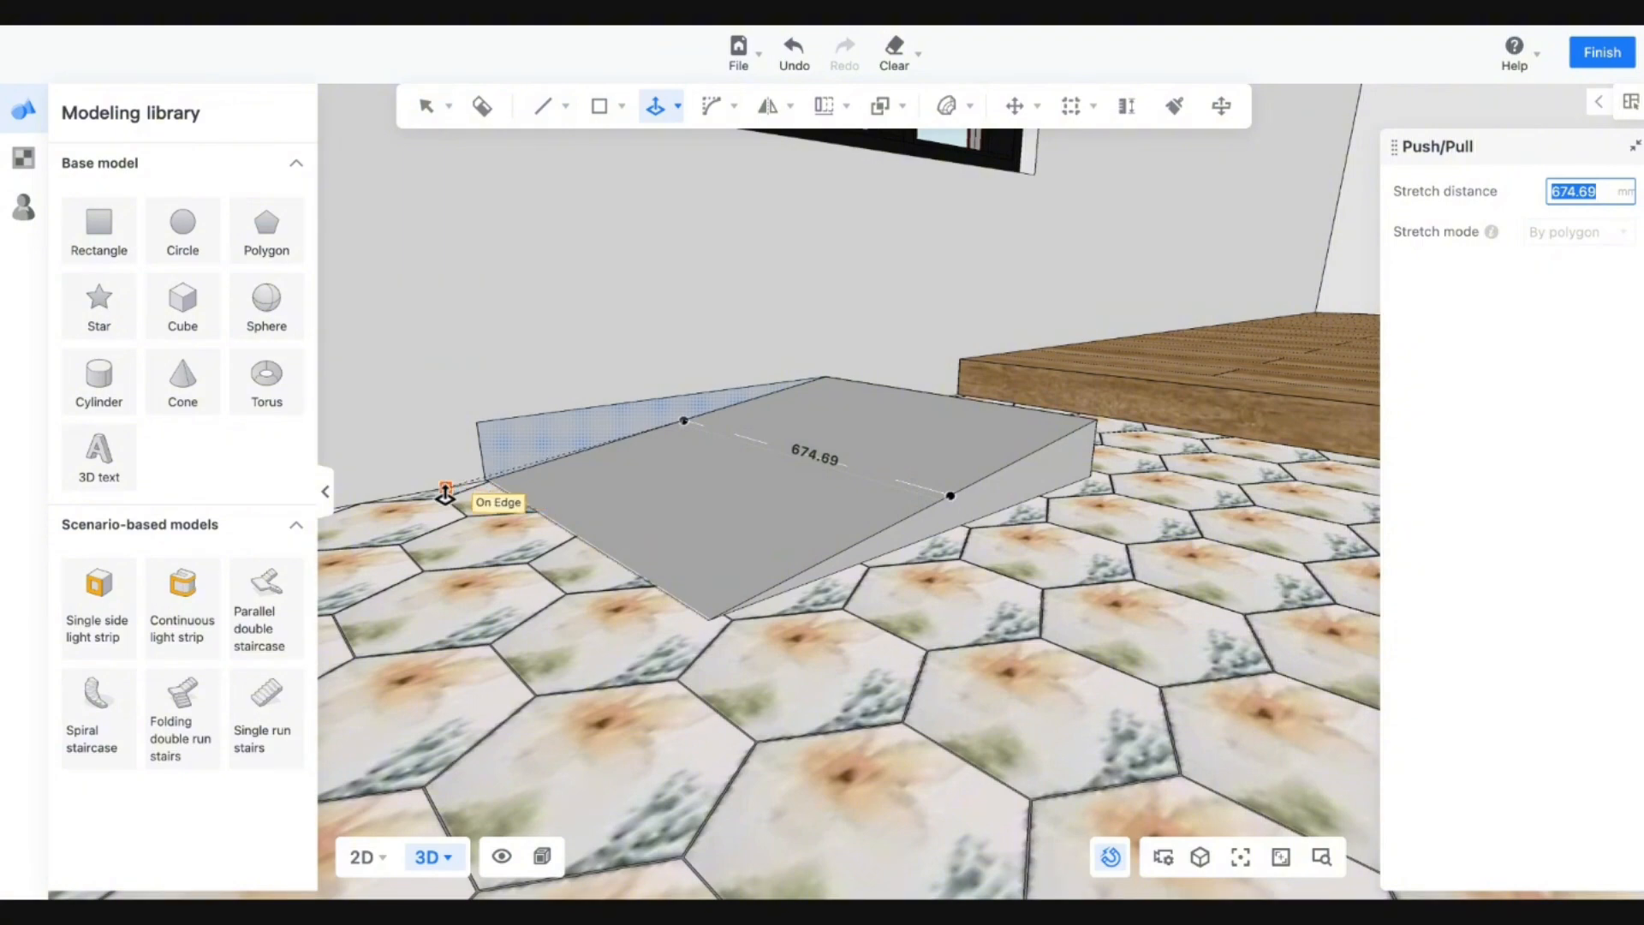
{"action": "key", "text": "Escape"}
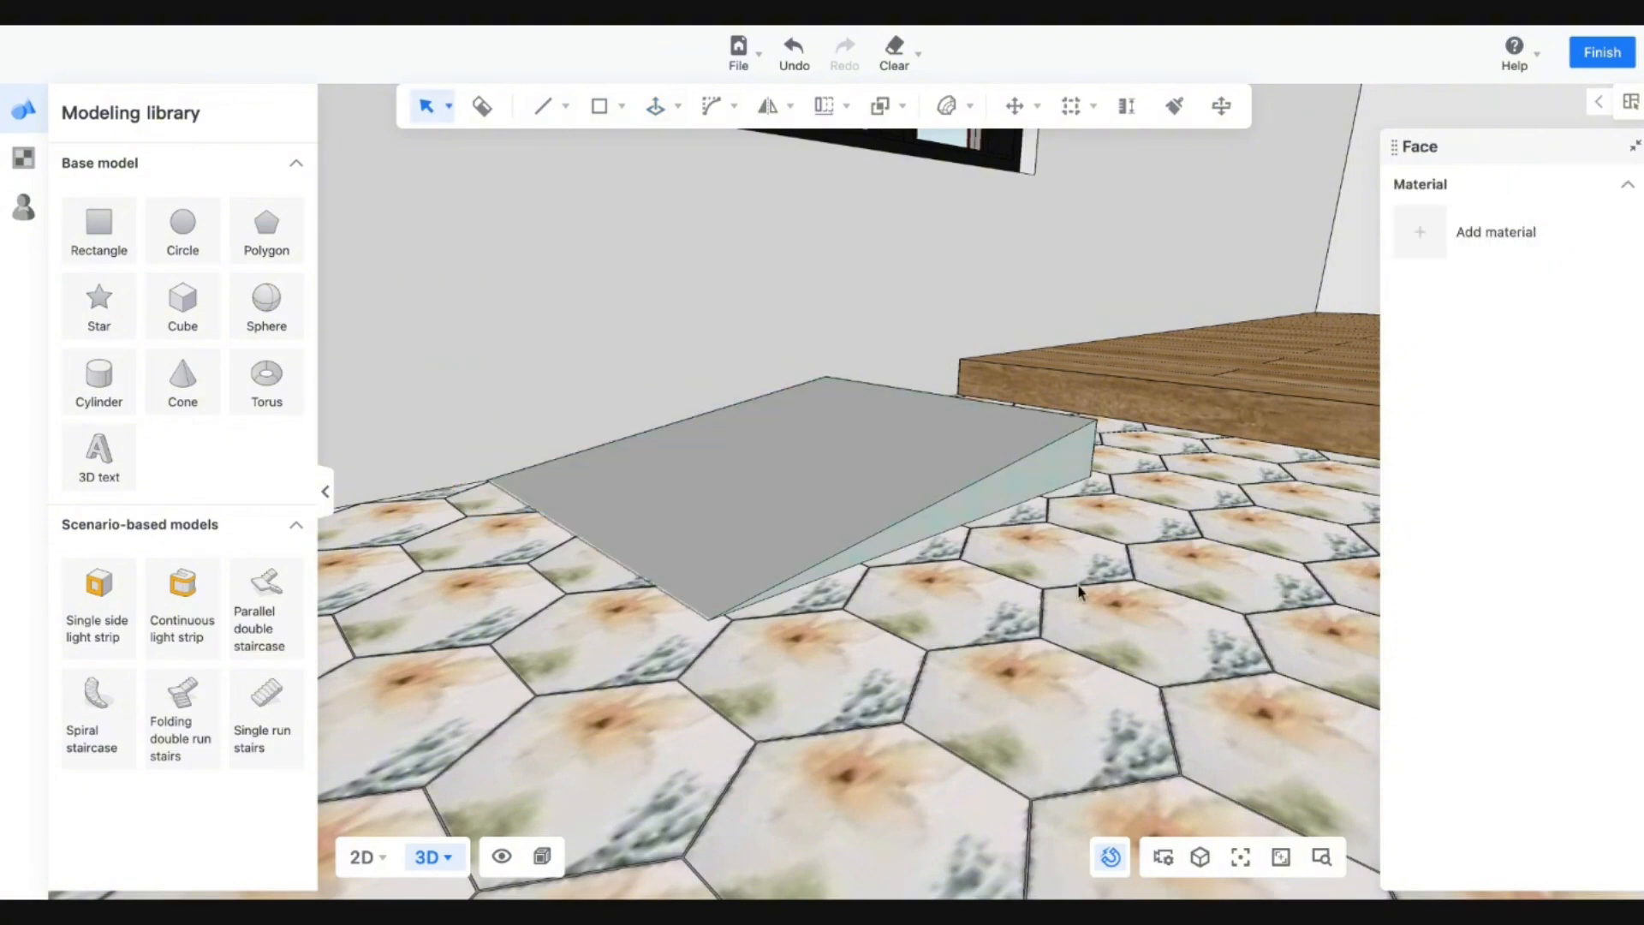
Select the whole slab and shift it along its green axis.
{"action": "middle_click_drag", "start_coordinate": [908, 514], "coordinate": [571, 392]}
{"action": "left_click_drag", "start_coordinate": [373, 314], "coordinate": [1165, 773]}
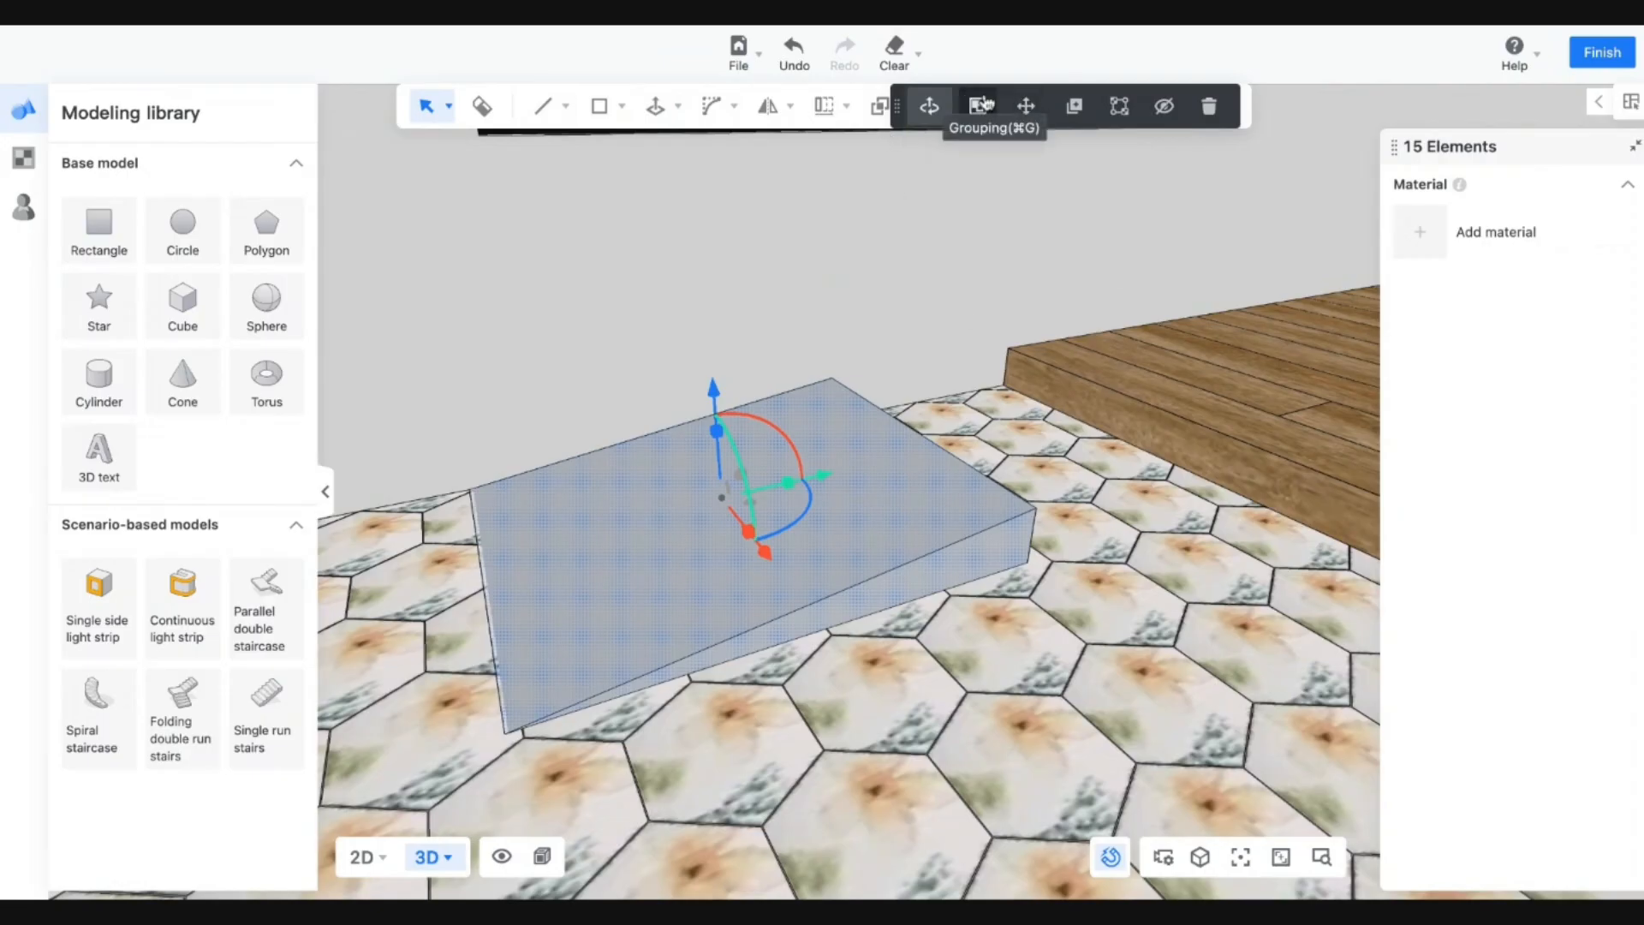
{"action": "left_click_drag", "start_coordinate": [801, 486], "coordinate": [850, 485]}
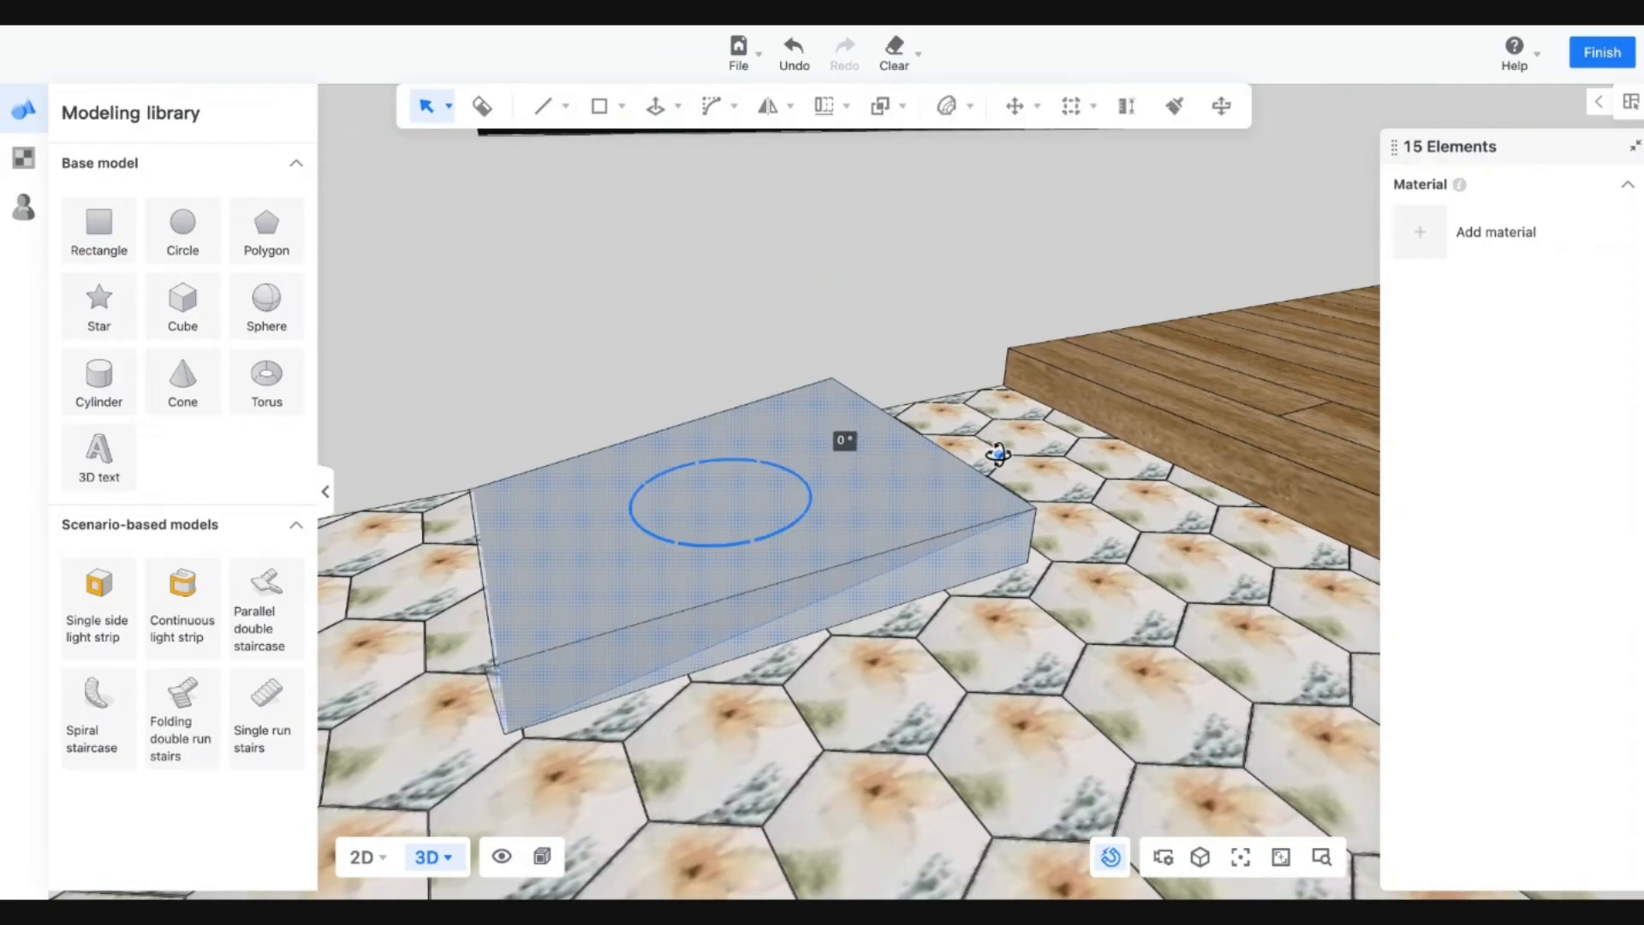
{"action": "left_click_drag", "start_coordinate": [999, 453], "coordinate": [1001, 455]}
{"action": "left_click_drag", "start_coordinate": [820, 484], "coordinate": [941, 457]}
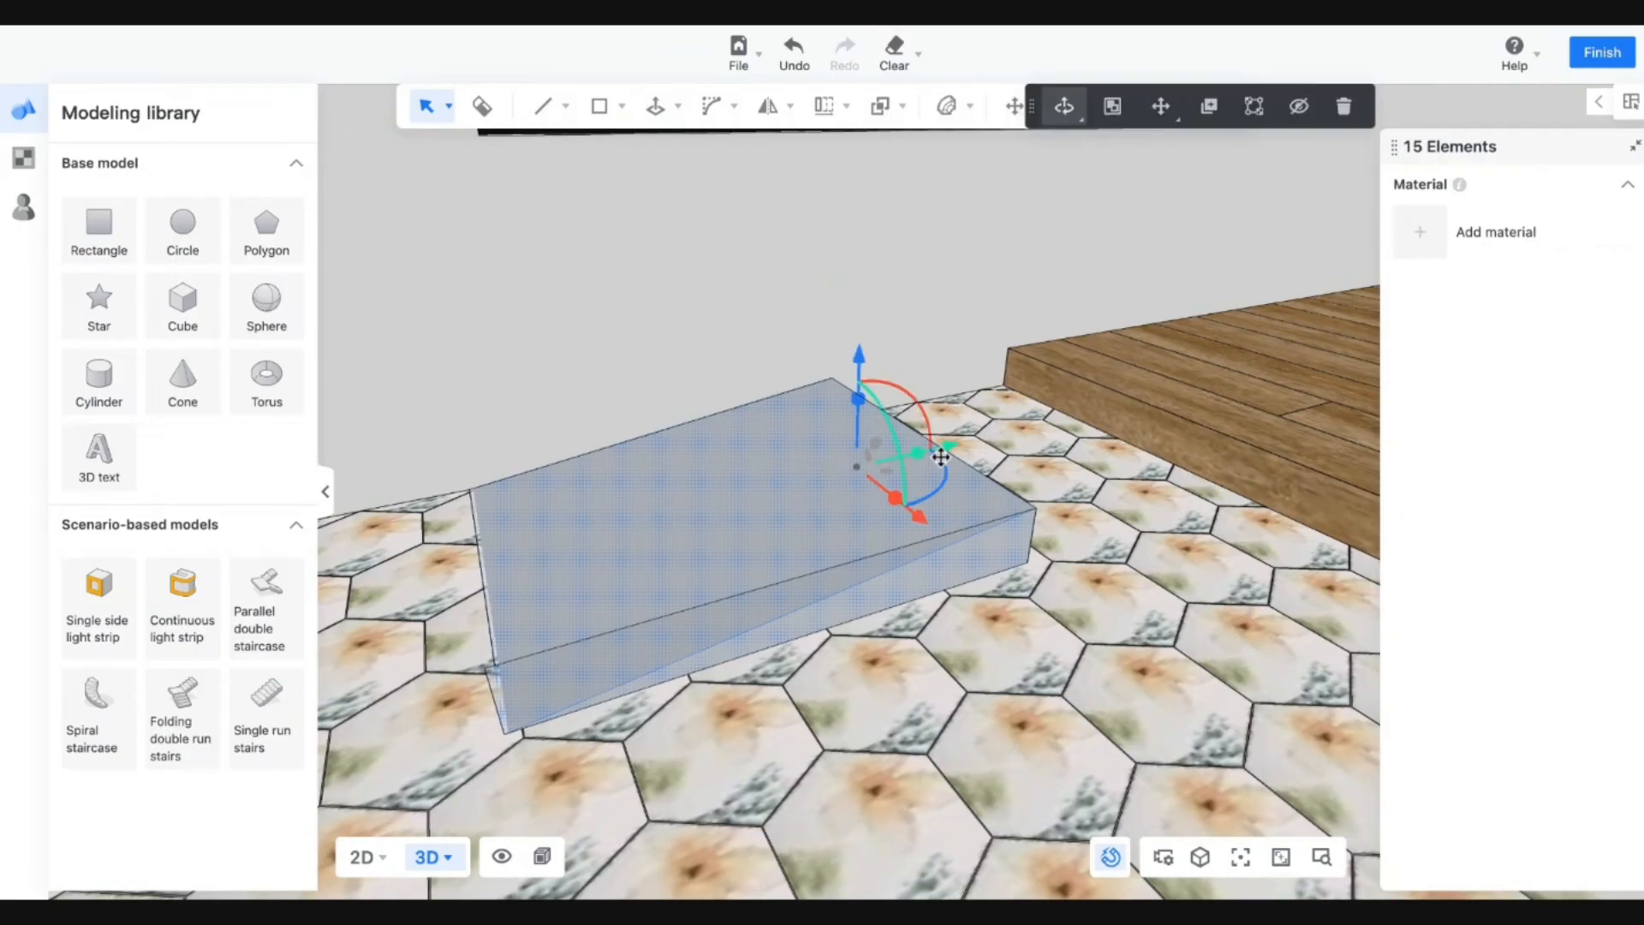
{"action": "scroll", "coordinate": [873, 563], "scroll_direction": "down", "scroll_amount": 3}
{"action": "scroll", "coordinate": [861, 478], "scroll_direction": "up", "scroll_amount": 1}
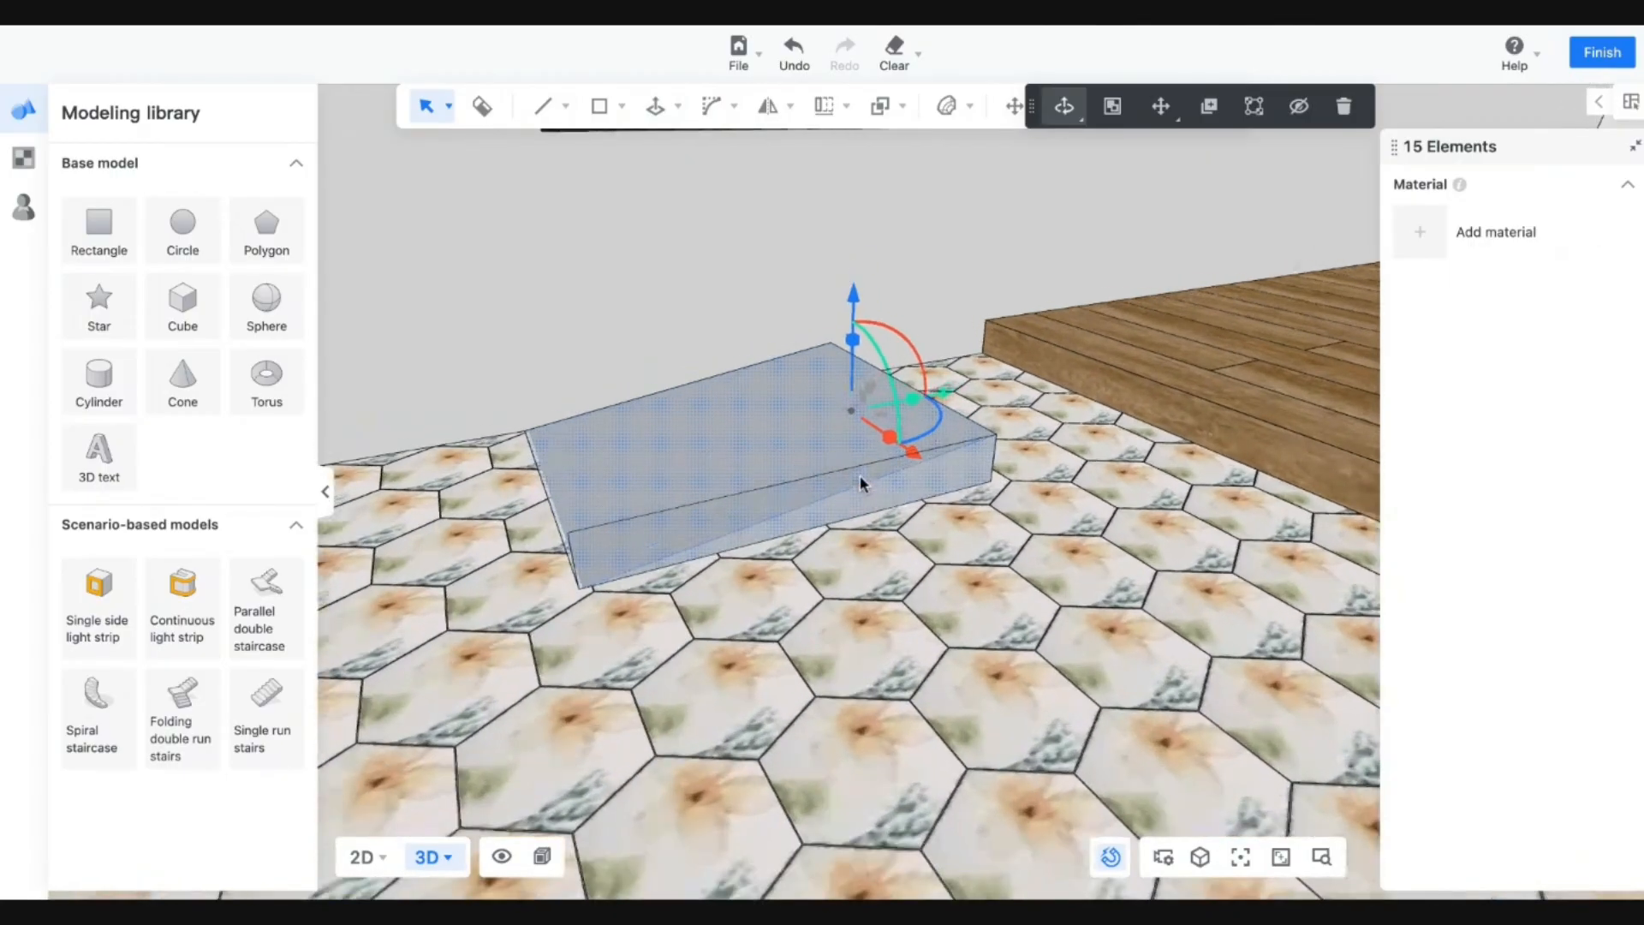
{"action": "left_click_drag", "start_coordinate": [846, 597], "coordinate": [948, 631]}
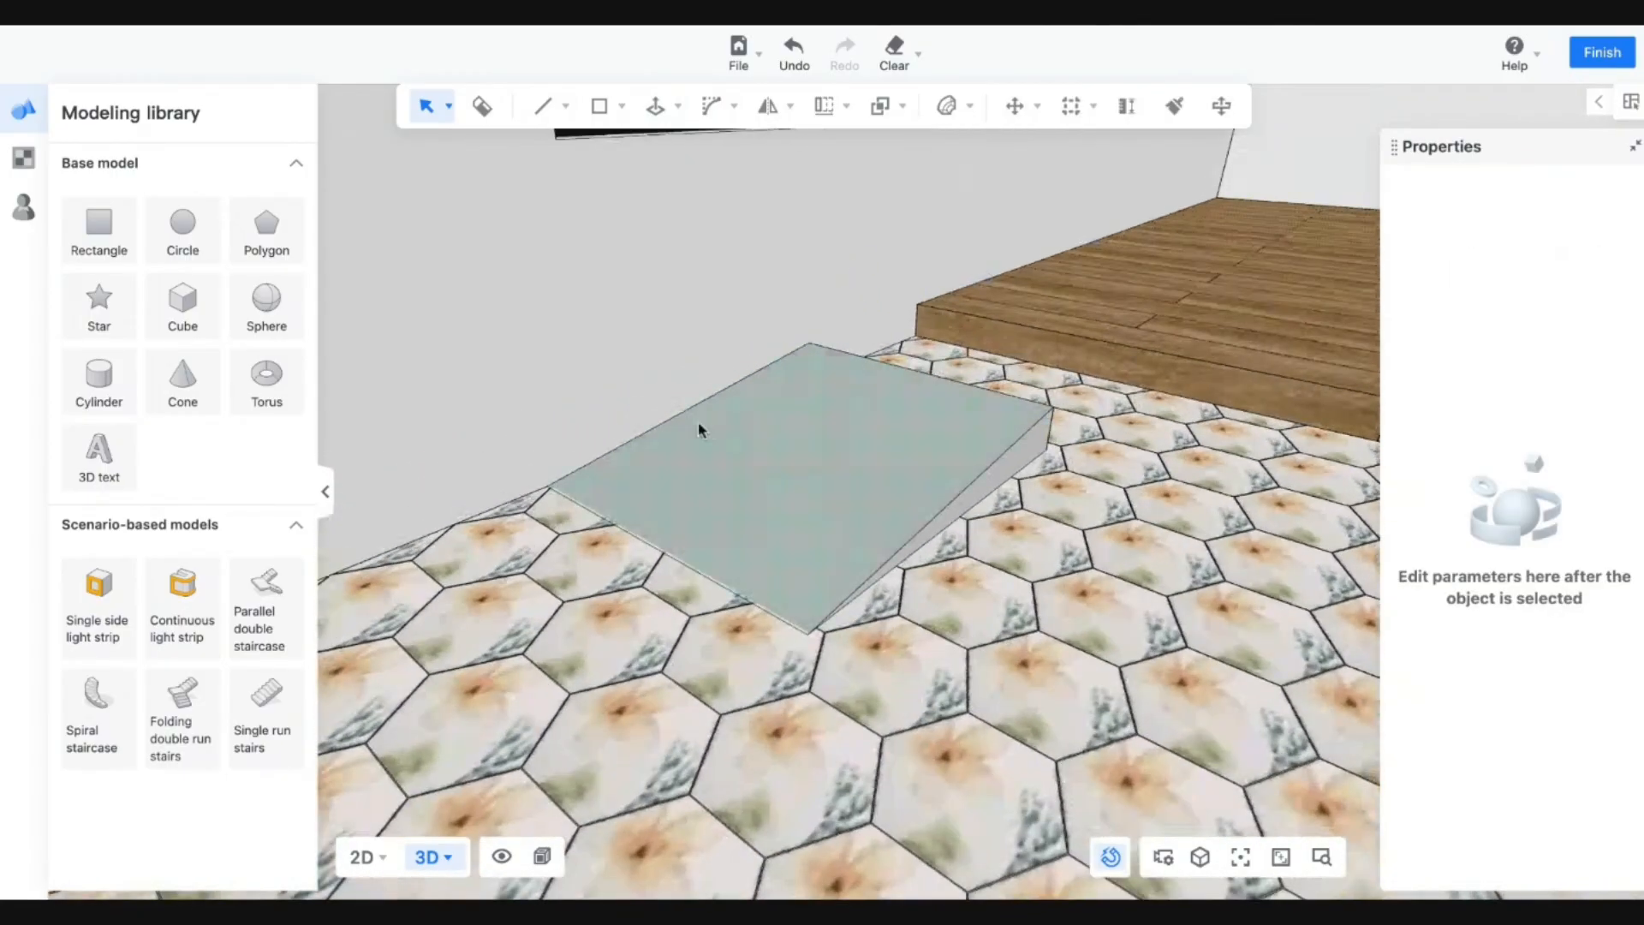
Switch the gizmo to Move and drag the slab's top face to slope it into a wedge.
{"action": "left_click", "coordinate": [806, 441]}
{"action": "left_click", "coordinate": [1016, 375]}
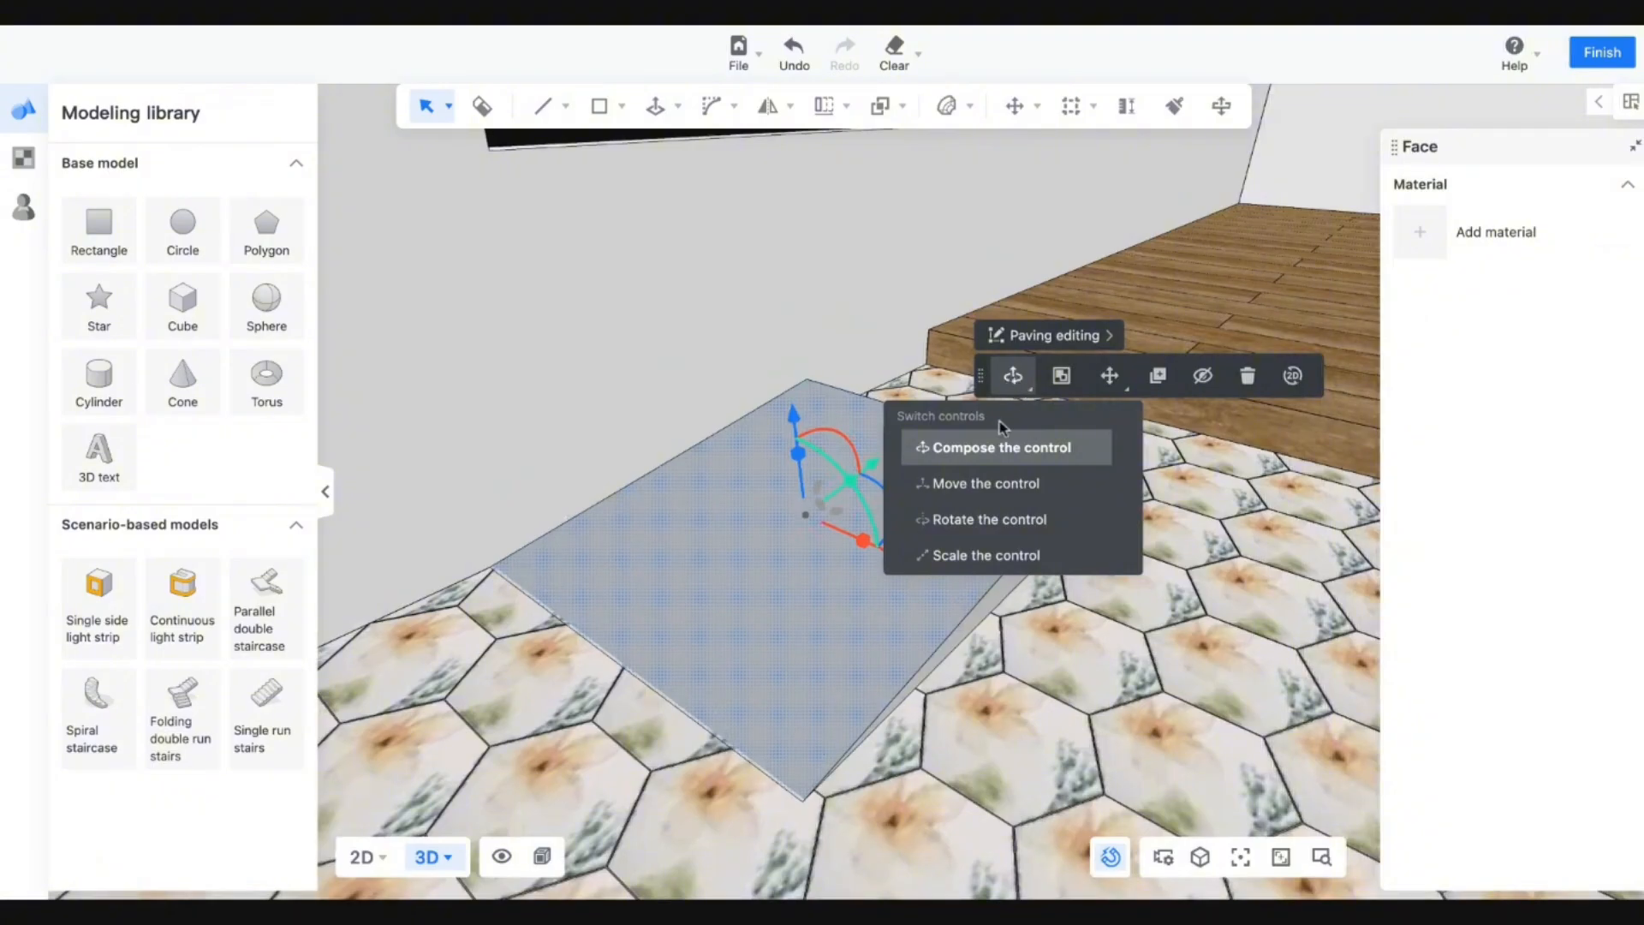
{"action": "left_click", "coordinate": [983, 519]}
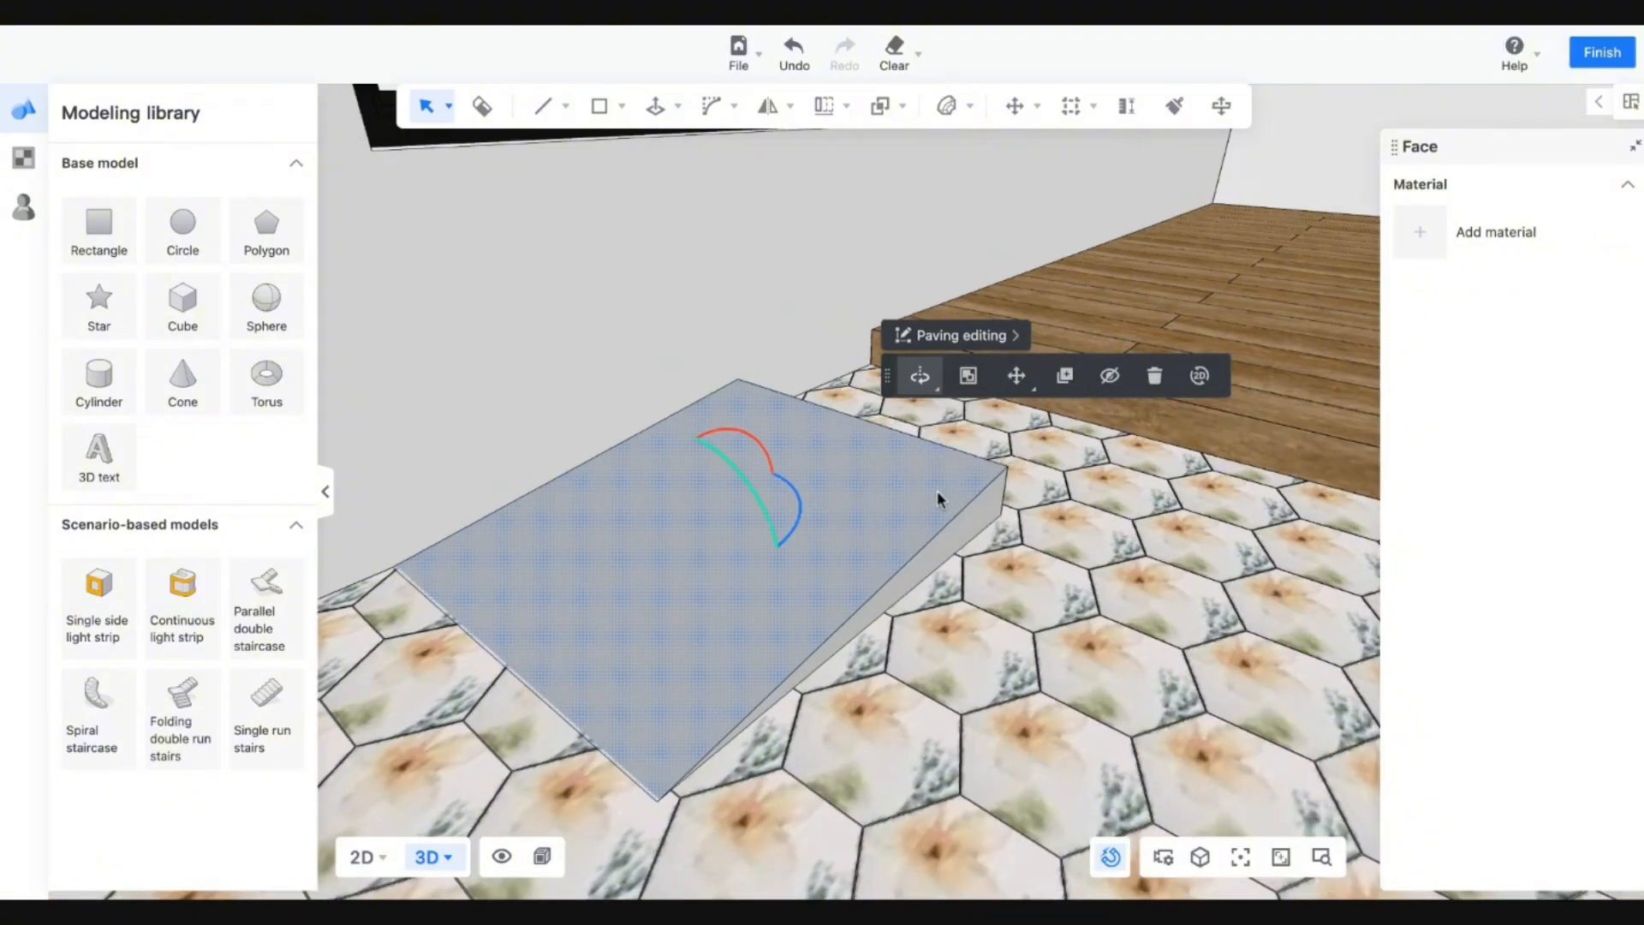
{"action": "left_click", "coordinate": [919, 375]}
{"action": "left_click", "coordinate": [927, 485]}
{"action": "left_click_drag", "start_coordinate": [779, 470], "coordinate": [830, 447]}
Select the whole wedge and move it sideways along its green axis.
{"action": "middle_click_drag", "start_coordinate": [1071, 546], "coordinate": [852, 521]}
{"action": "scroll", "coordinate": [862, 526], "scroll_direction": "down", "scroll_amount": 3}
{"action": "triple_click", "coordinate": [893, 517]}
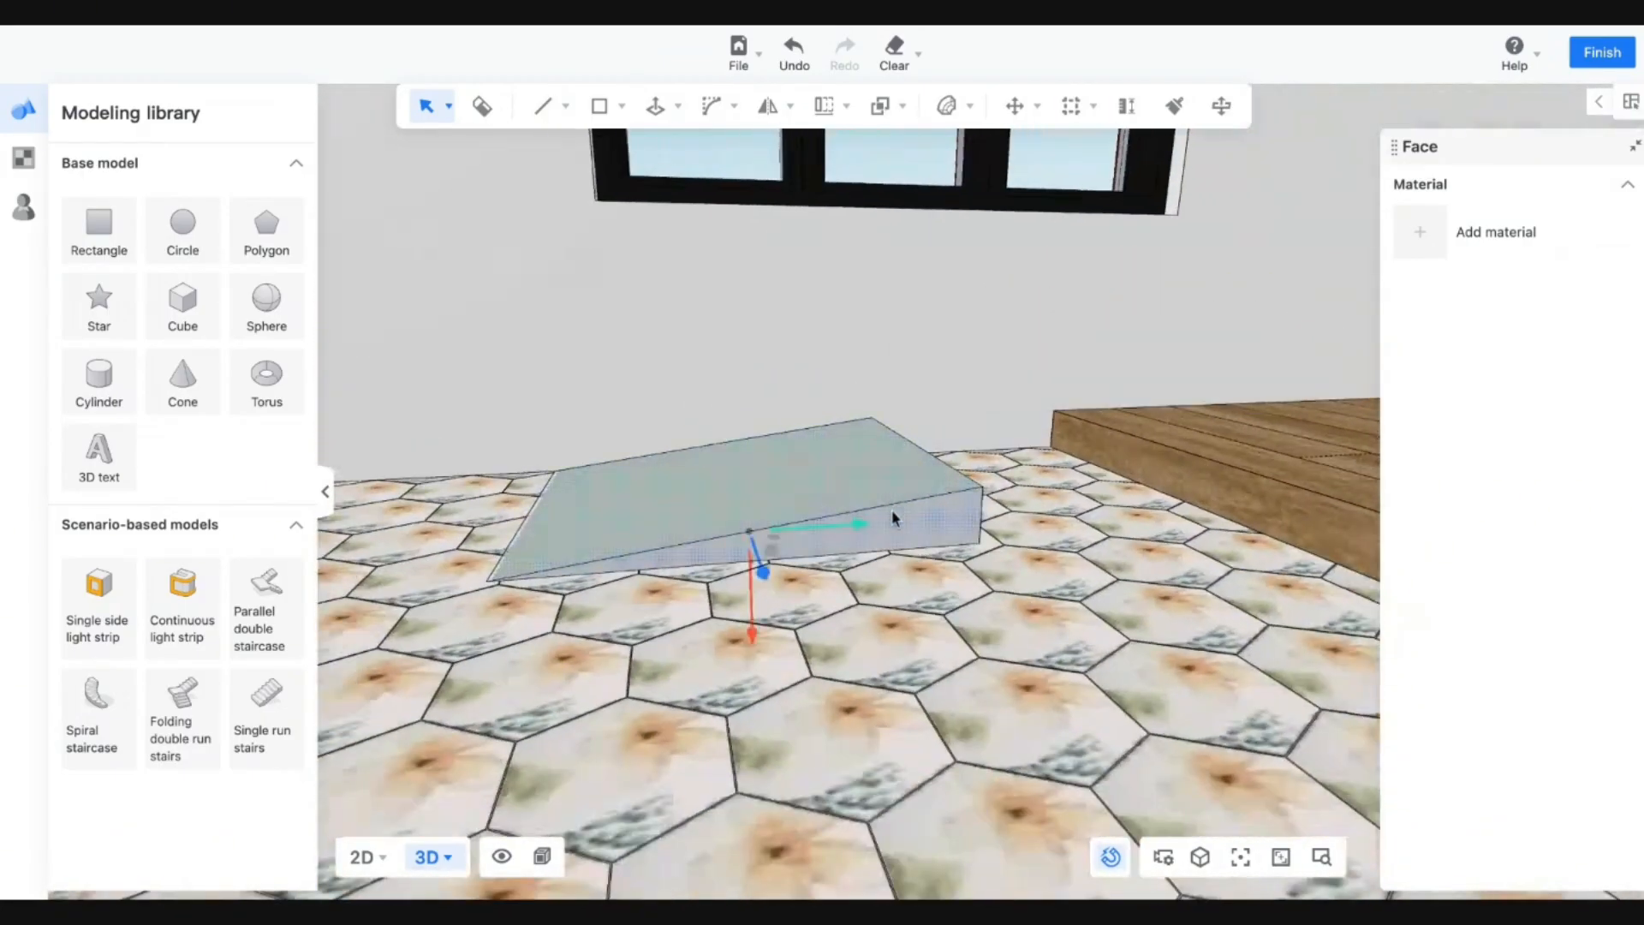
{"action": "triple_click", "coordinate": [817, 466], "text": "shift"}
{"action": "middle_click_drag", "start_coordinate": [752, 504], "coordinate": [870, 517]}
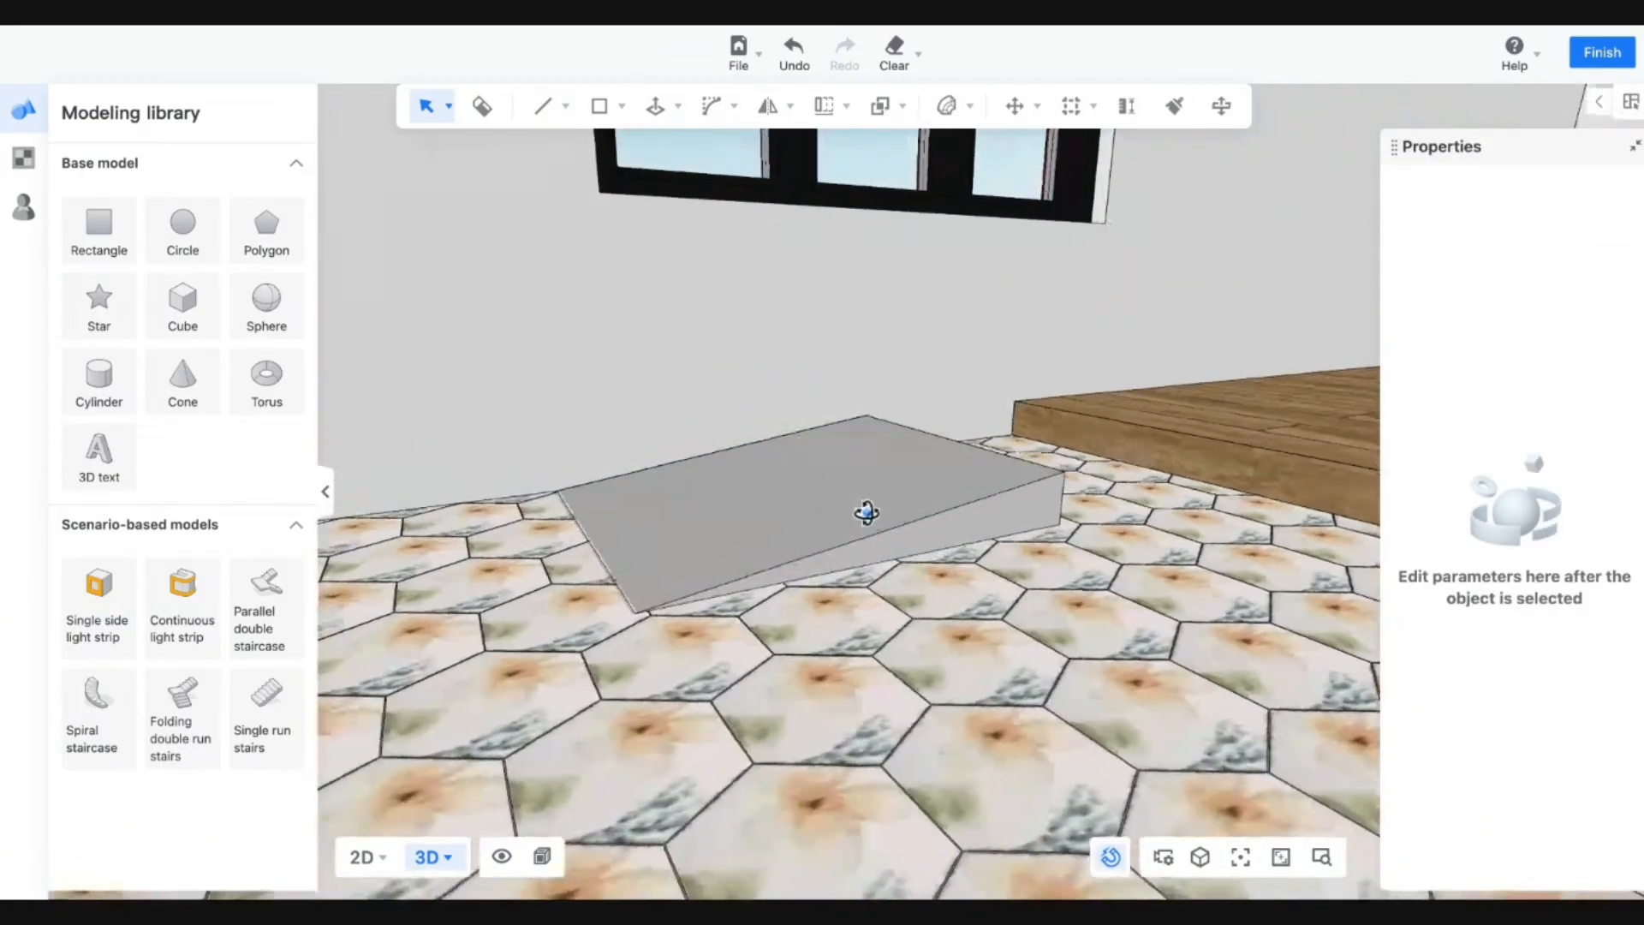
{"action": "left_click_drag", "start_coordinate": [473, 344], "coordinate": [1135, 665]}
{"action": "middle_click_drag", "start_coordinate": [1108, 642], "coordinate": [882, 466]}
{"action": "left_click", "coordinate": [878, 436]}
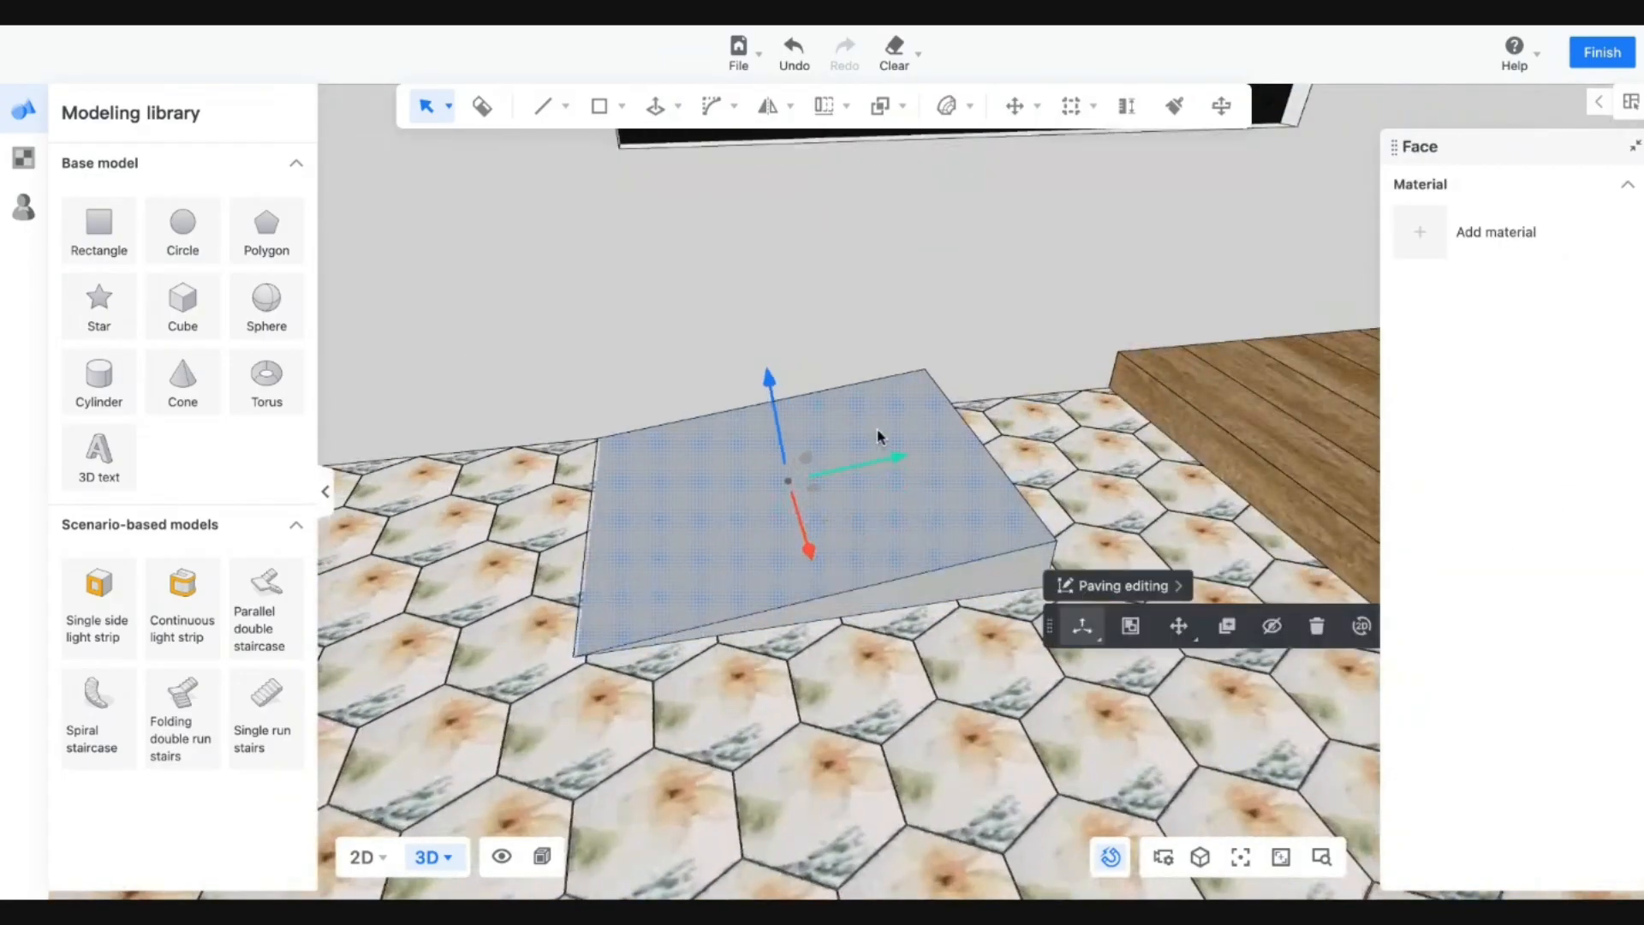
{"action": "left_click", "coordinate": [888, 695]}
{"action": "left_click_drag", "start_coordinate": [509, 272], "coordinate": [1014, 711]}
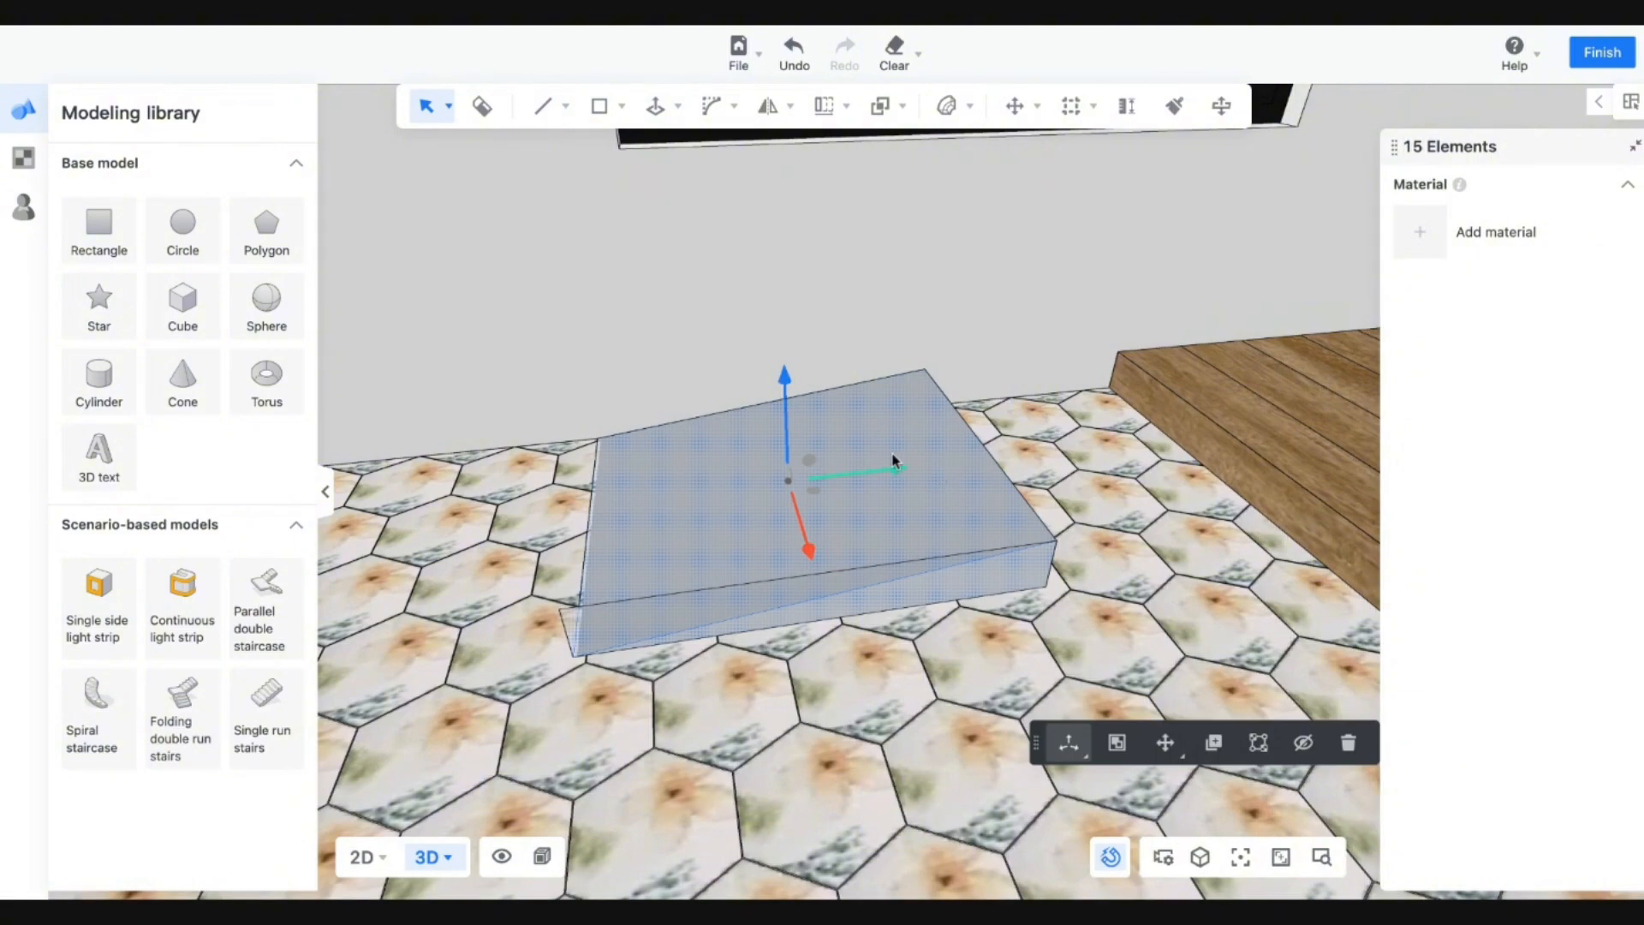
{"action": "left_click_drag", "start_coordinate": [893, 461], "coordinate": [1215, 441]}
Reselect the wedge's top face, then finish modelling and return to the room.
{"action": "key", "text": "s"}
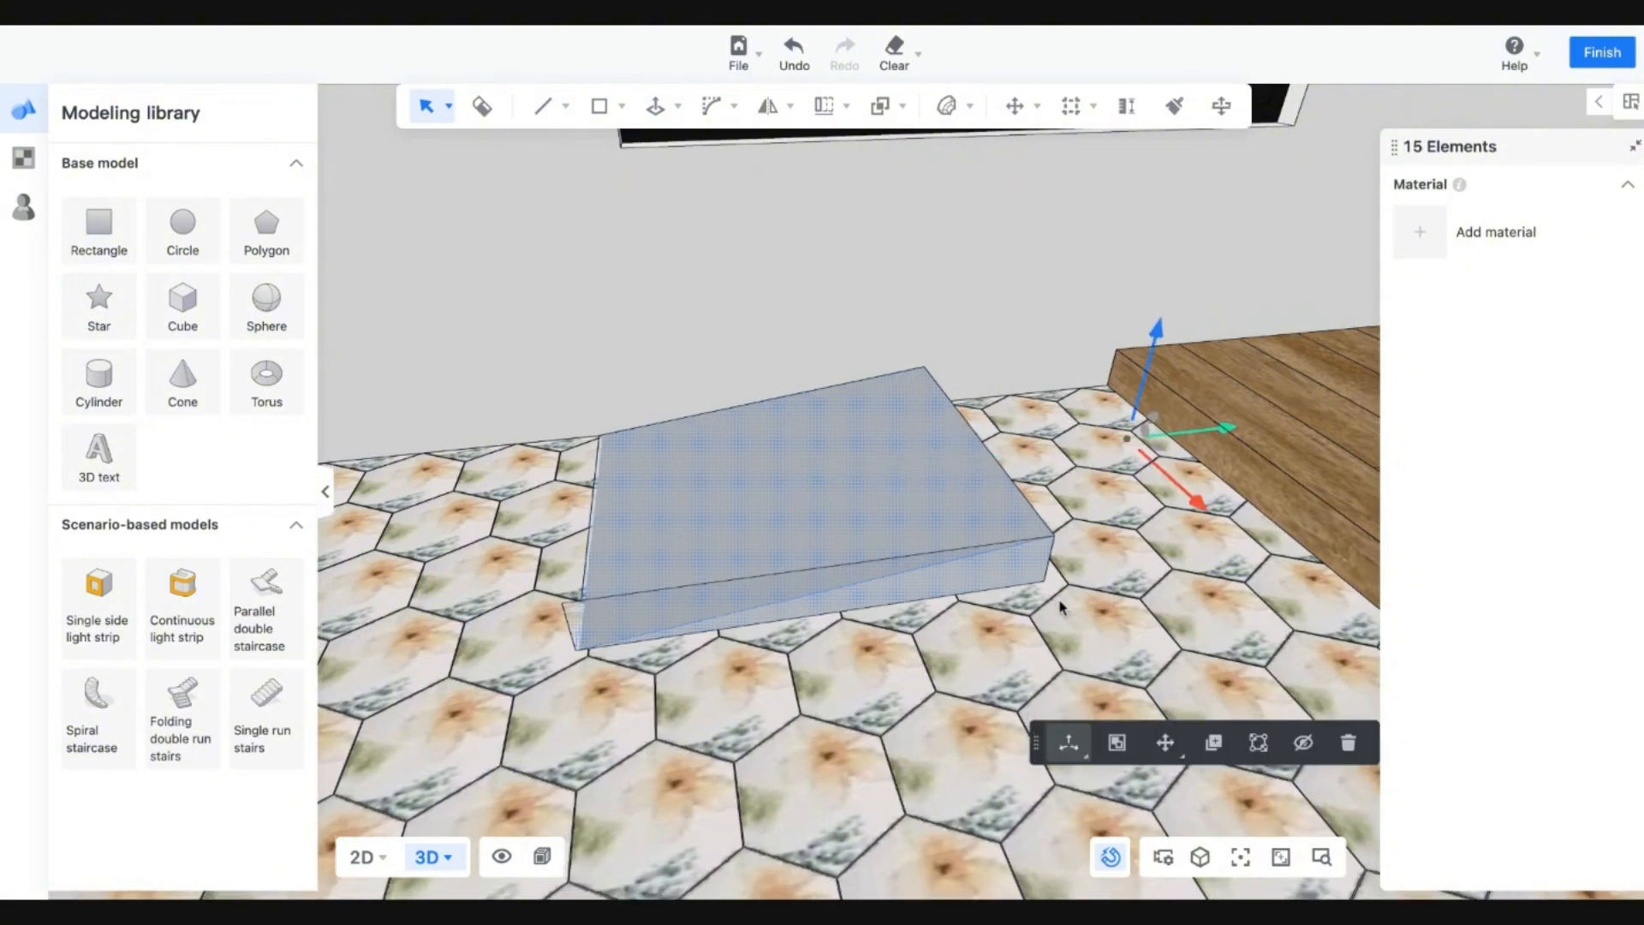
{"action": "key", "text": "d"}
{"action": "left_click", "coordinate": [840, 371]}
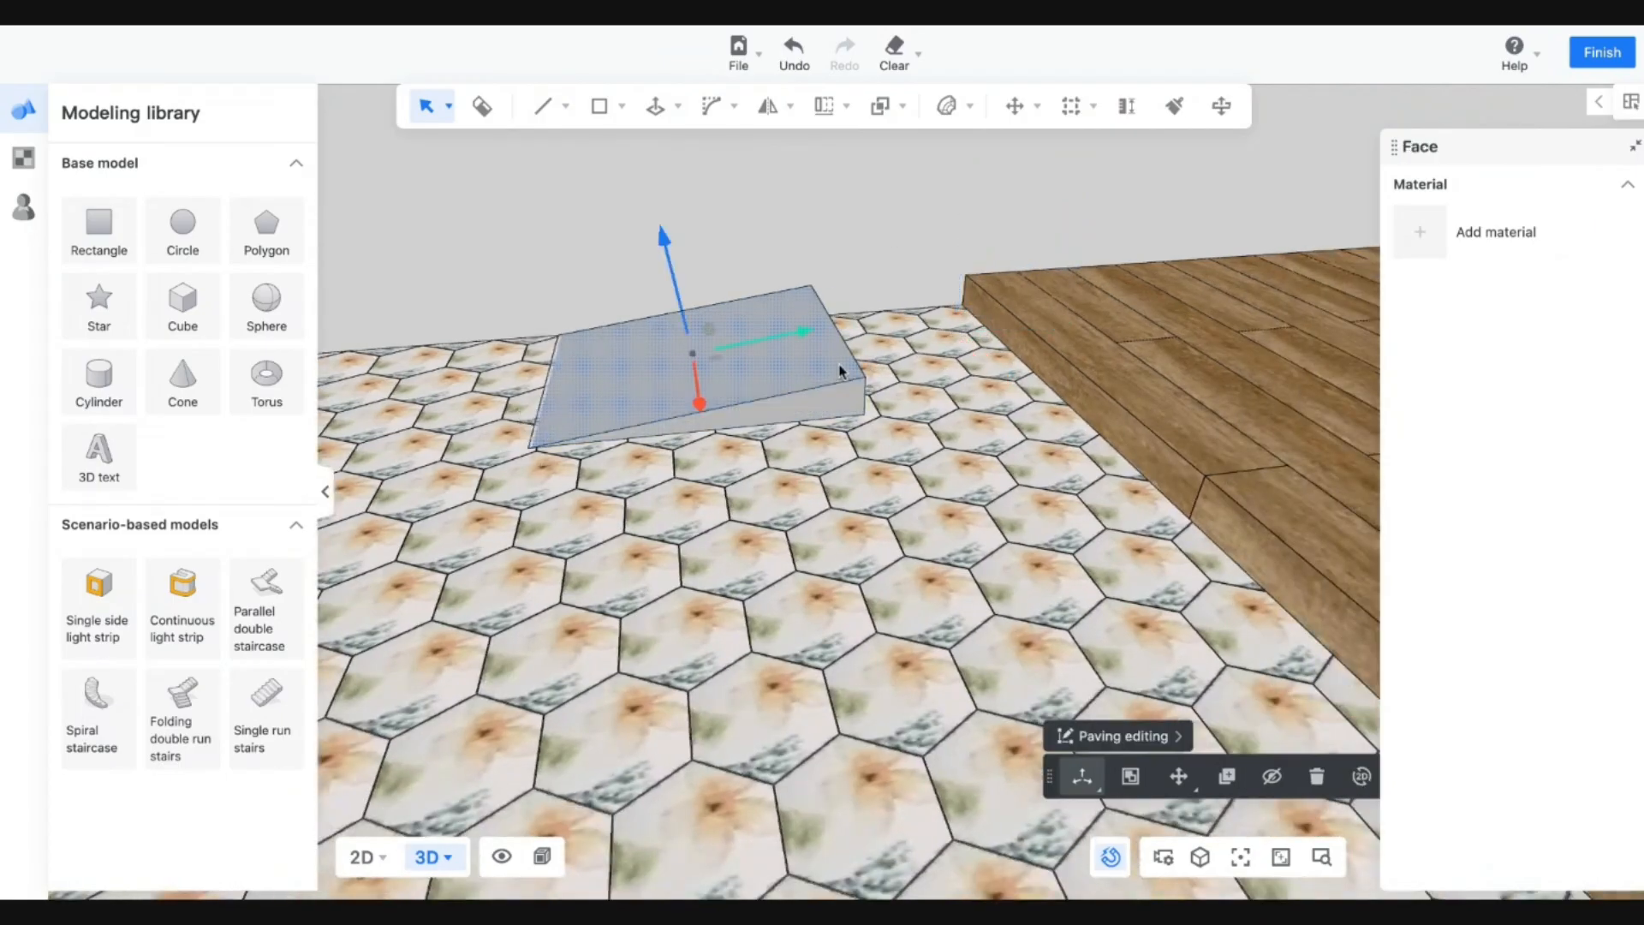
{"action": "left_click_drag", "start_coordinate": [502, 229], "coordinate": [988, 532]}
{"action": "left_click", "coordinate": [989, 532]}
{"action": "left_click", "coordinate": [799, 354]}
{"action": "key", "text": "Escape"}
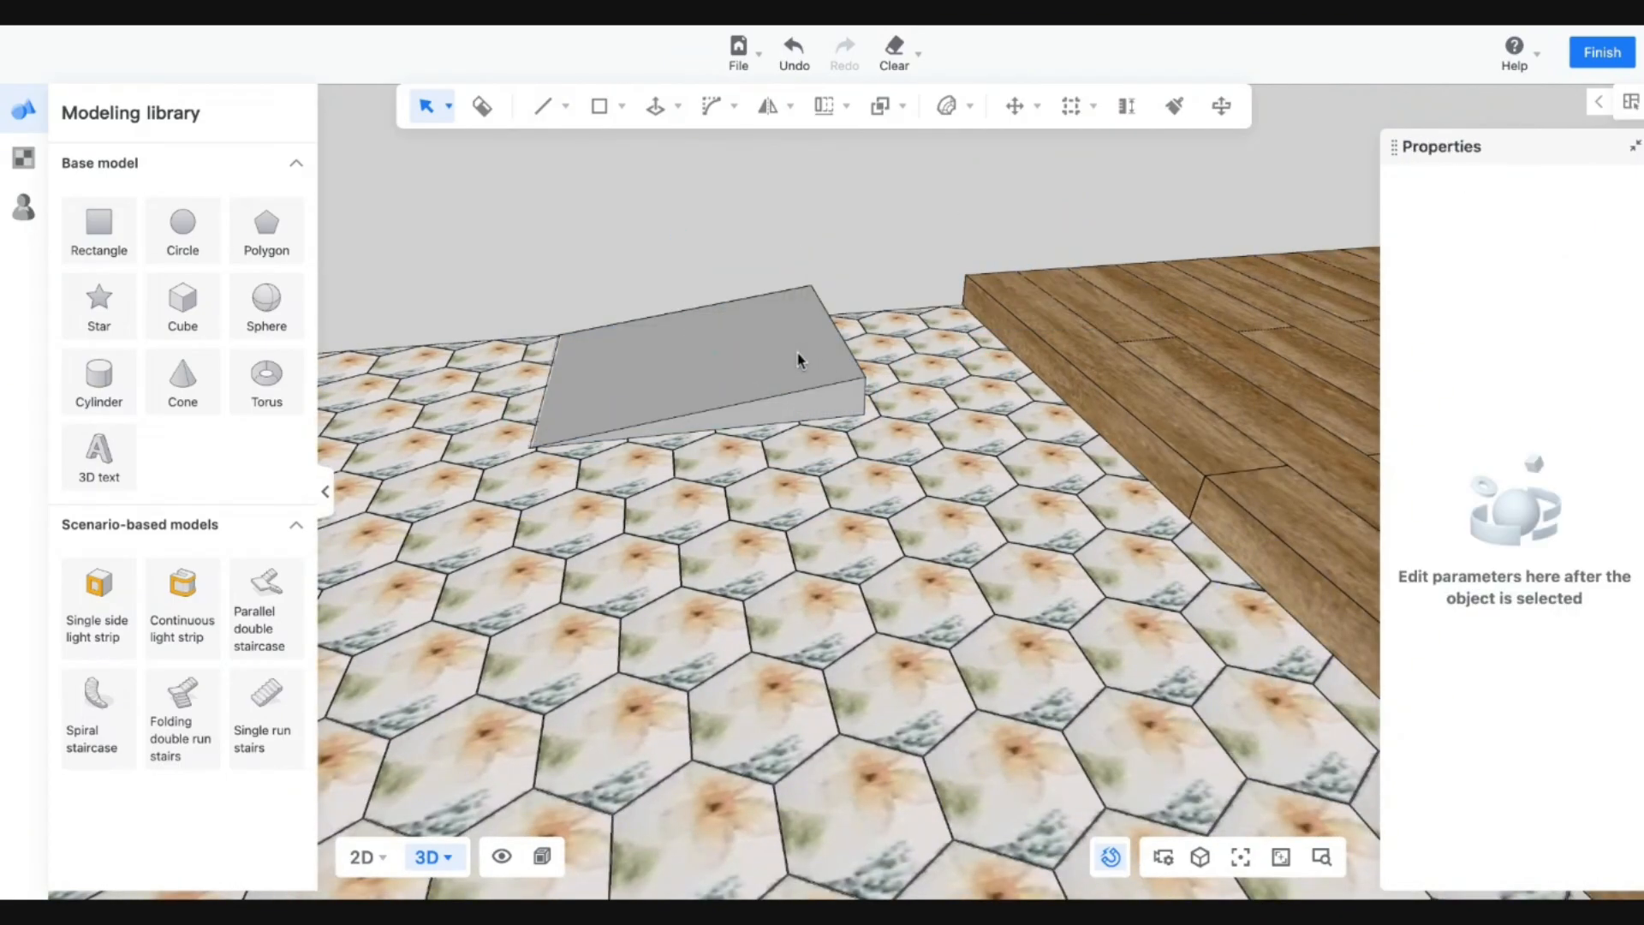
{"action": "left_click_drag", "start_coordinate": [454, 192], "coordinate": [932, 572]}
{"action": "left_click", "coordinate": [742, 328]}
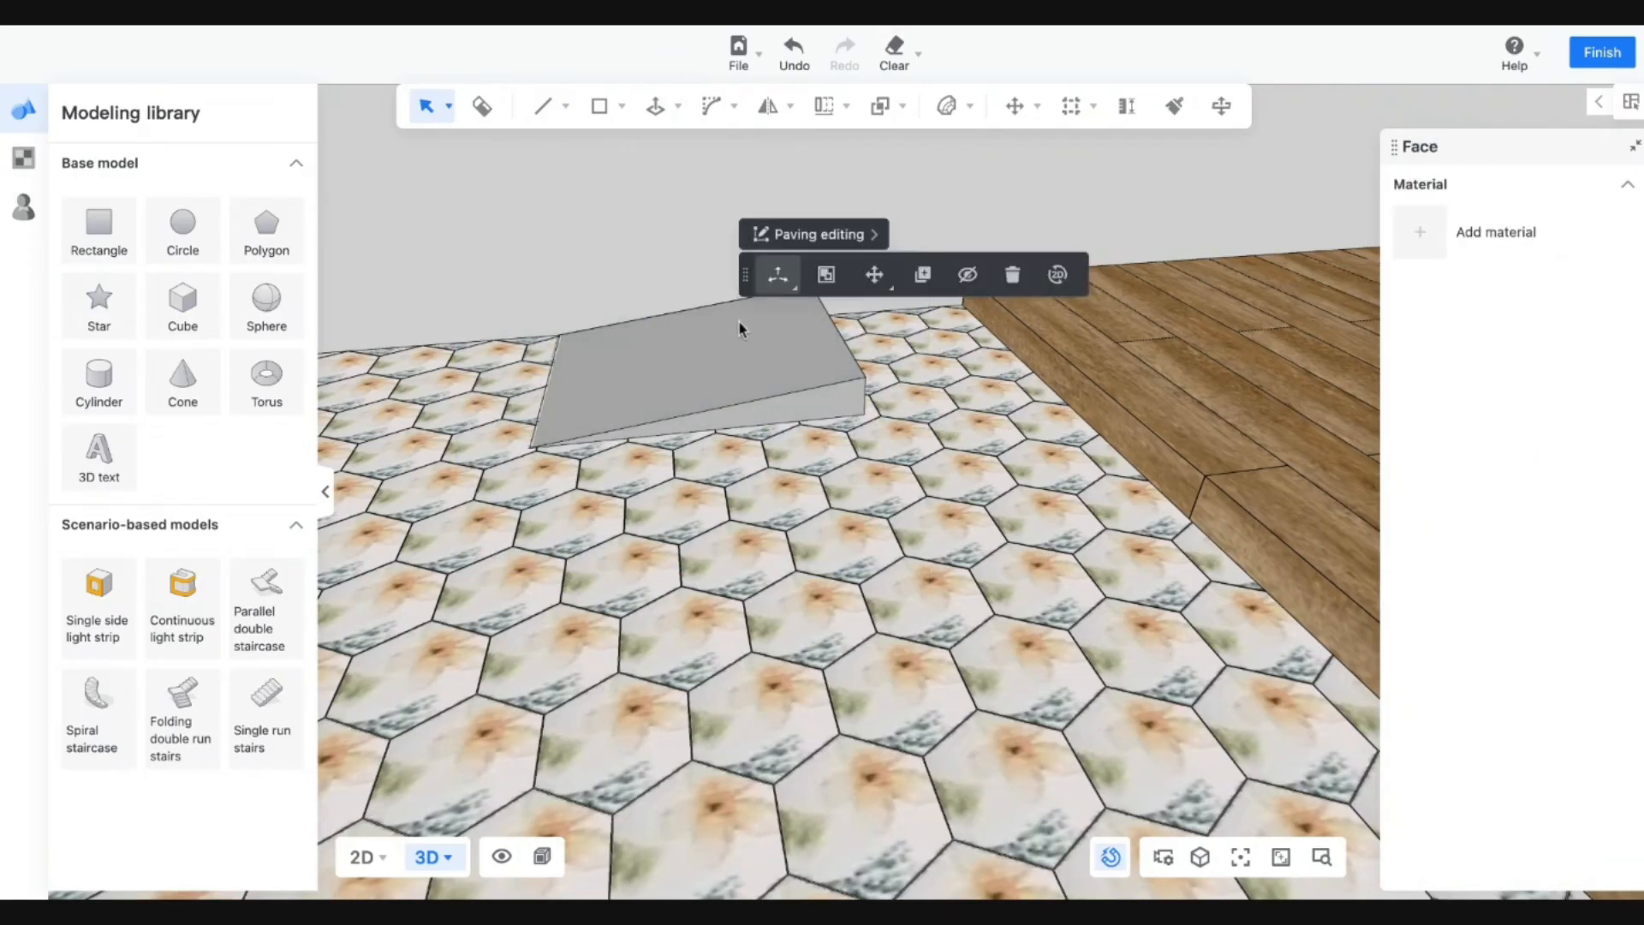
{"action": "key", "text": "Escape"}
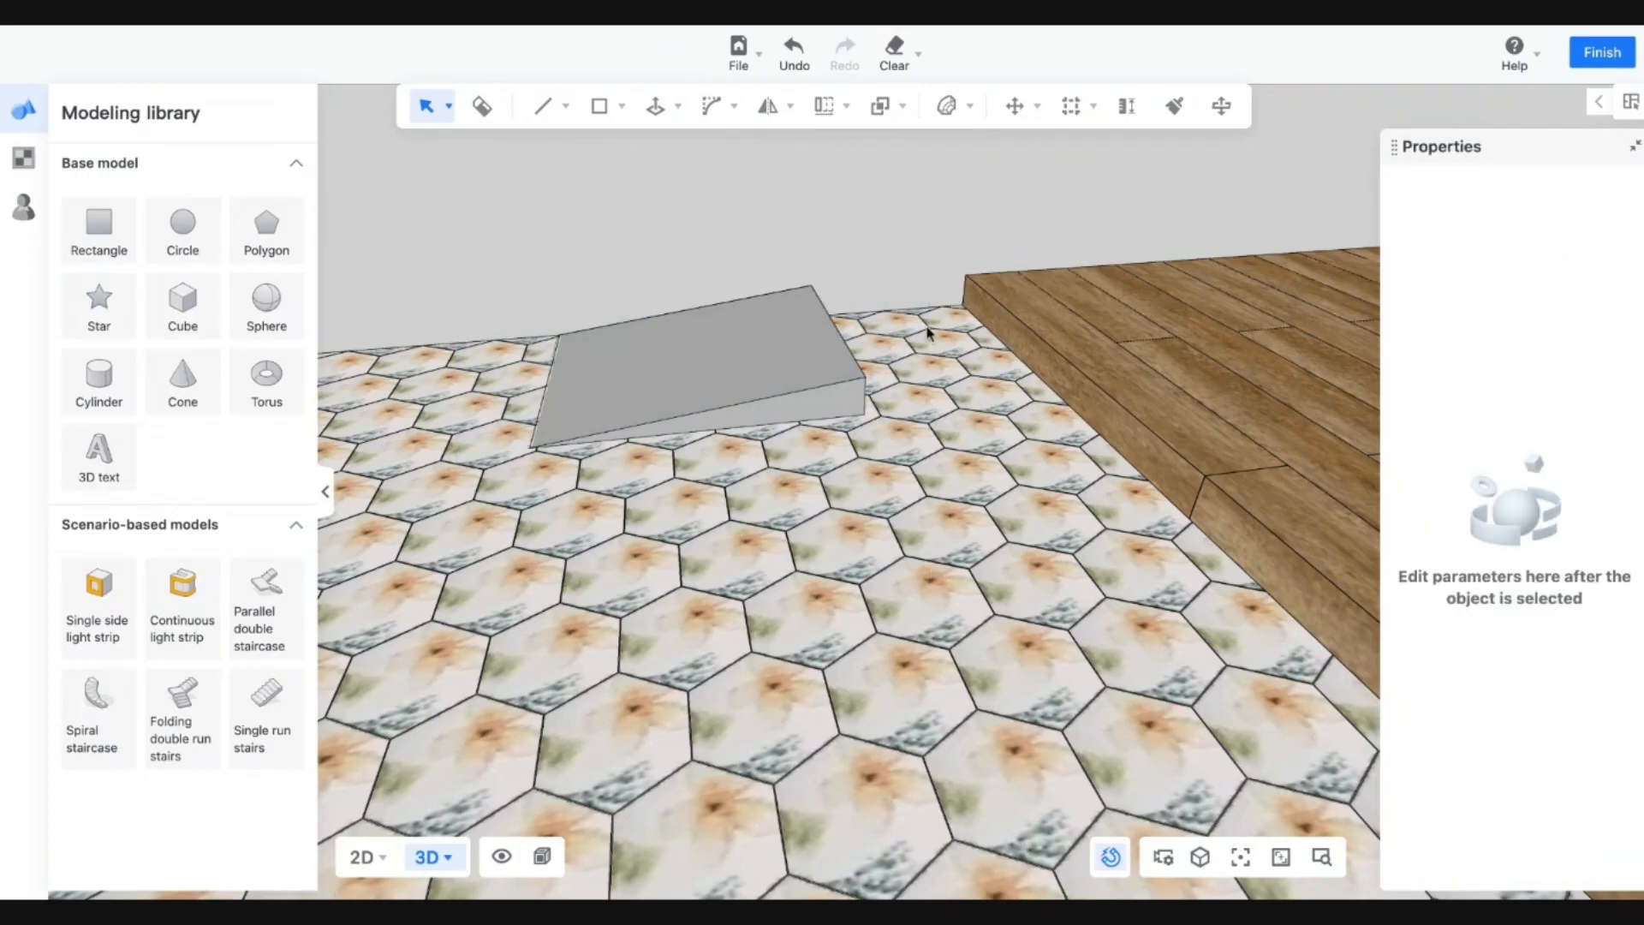
{"action": "left_click", "coordinate": [742, 366]}
{"action": "left_click", "coordinate": [1593, 58]}
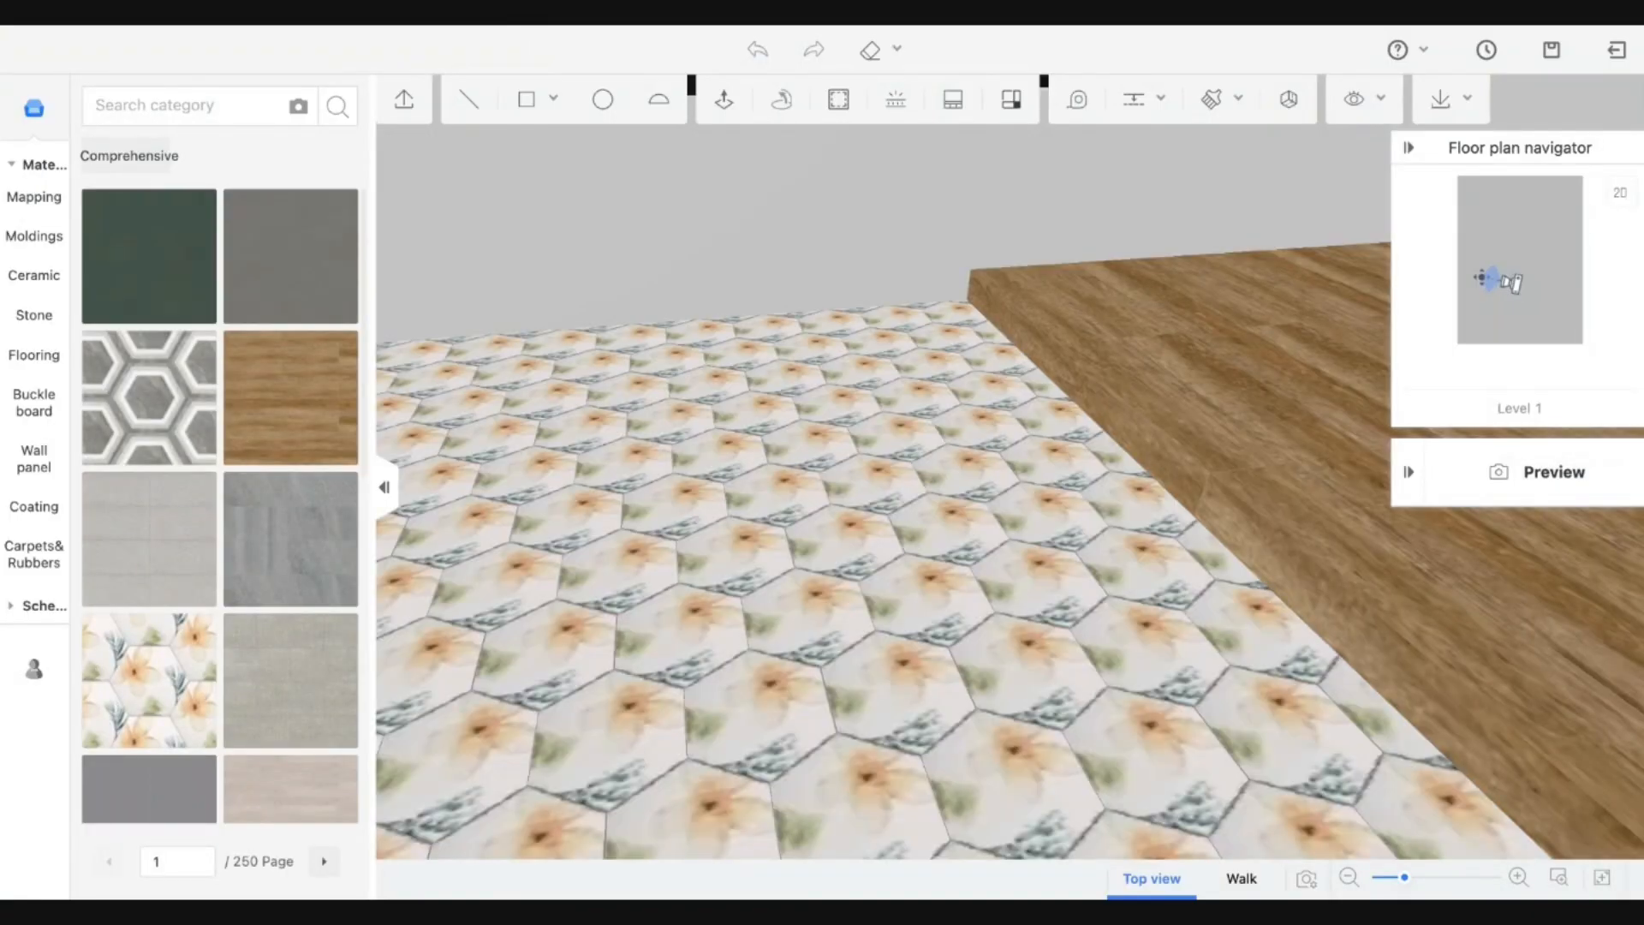
Draw a rectangle on the tiled floor from the wood deck's edge.
{"action": "left_click_drag", "start_coordinate": [727, 332], "coordinate": [738, 403]}
{"action": "left_click", "coordinate": [561, 100]}
{"action": "left_click", "coordinate": [522, 147]}
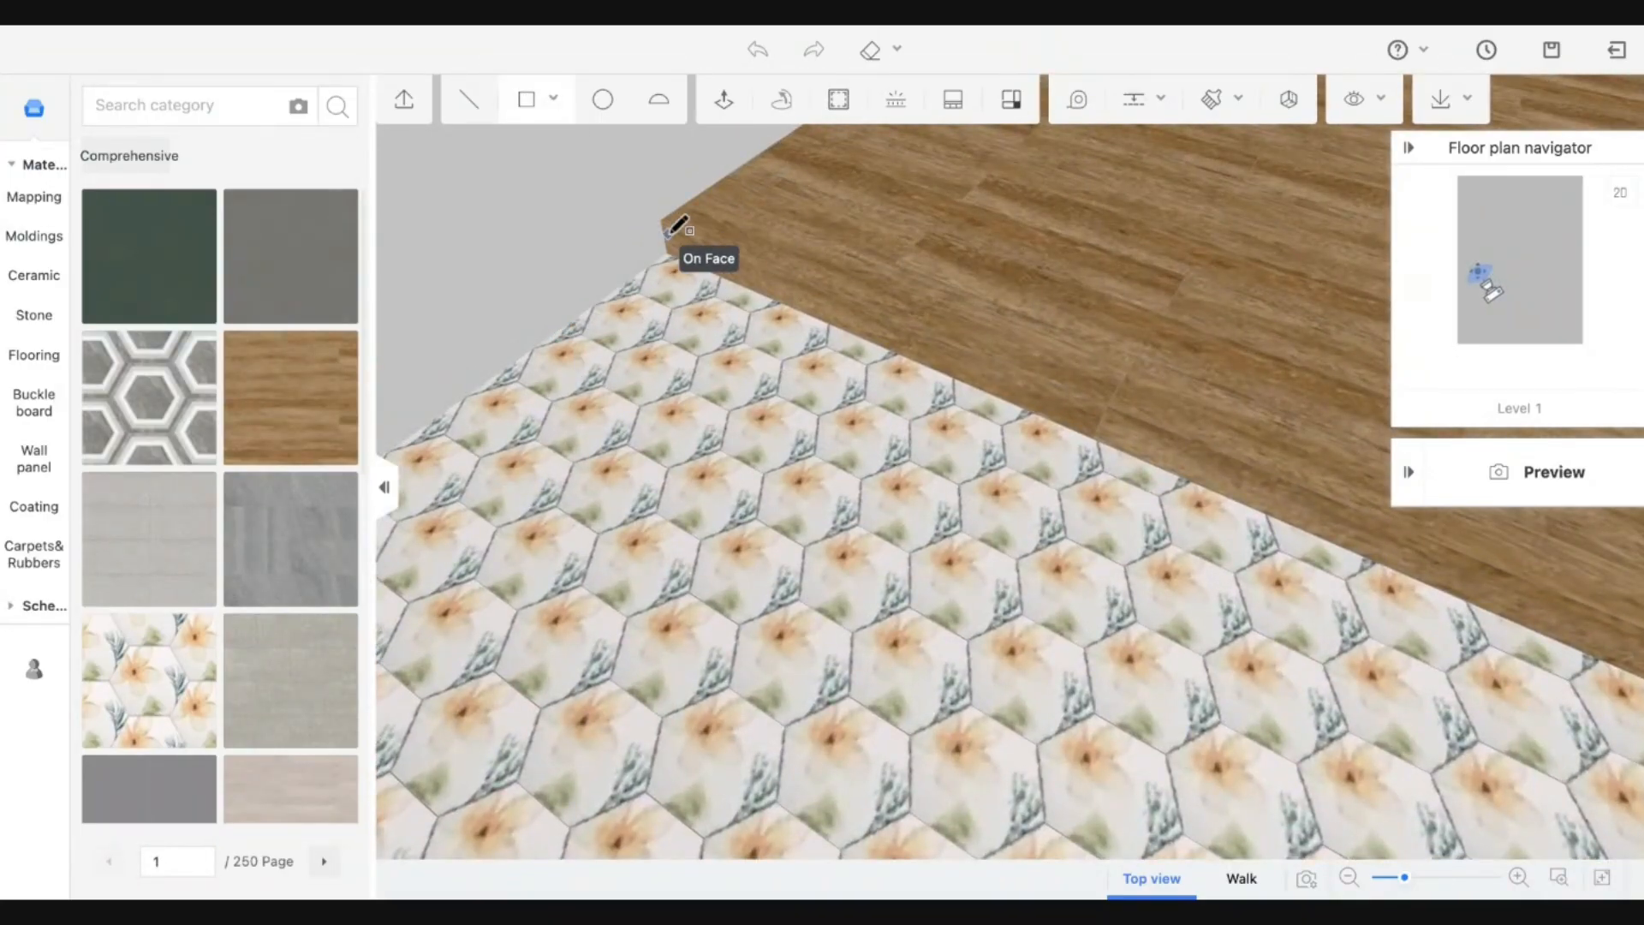
{"action": "left_click", "coordinate": [662, 220]}
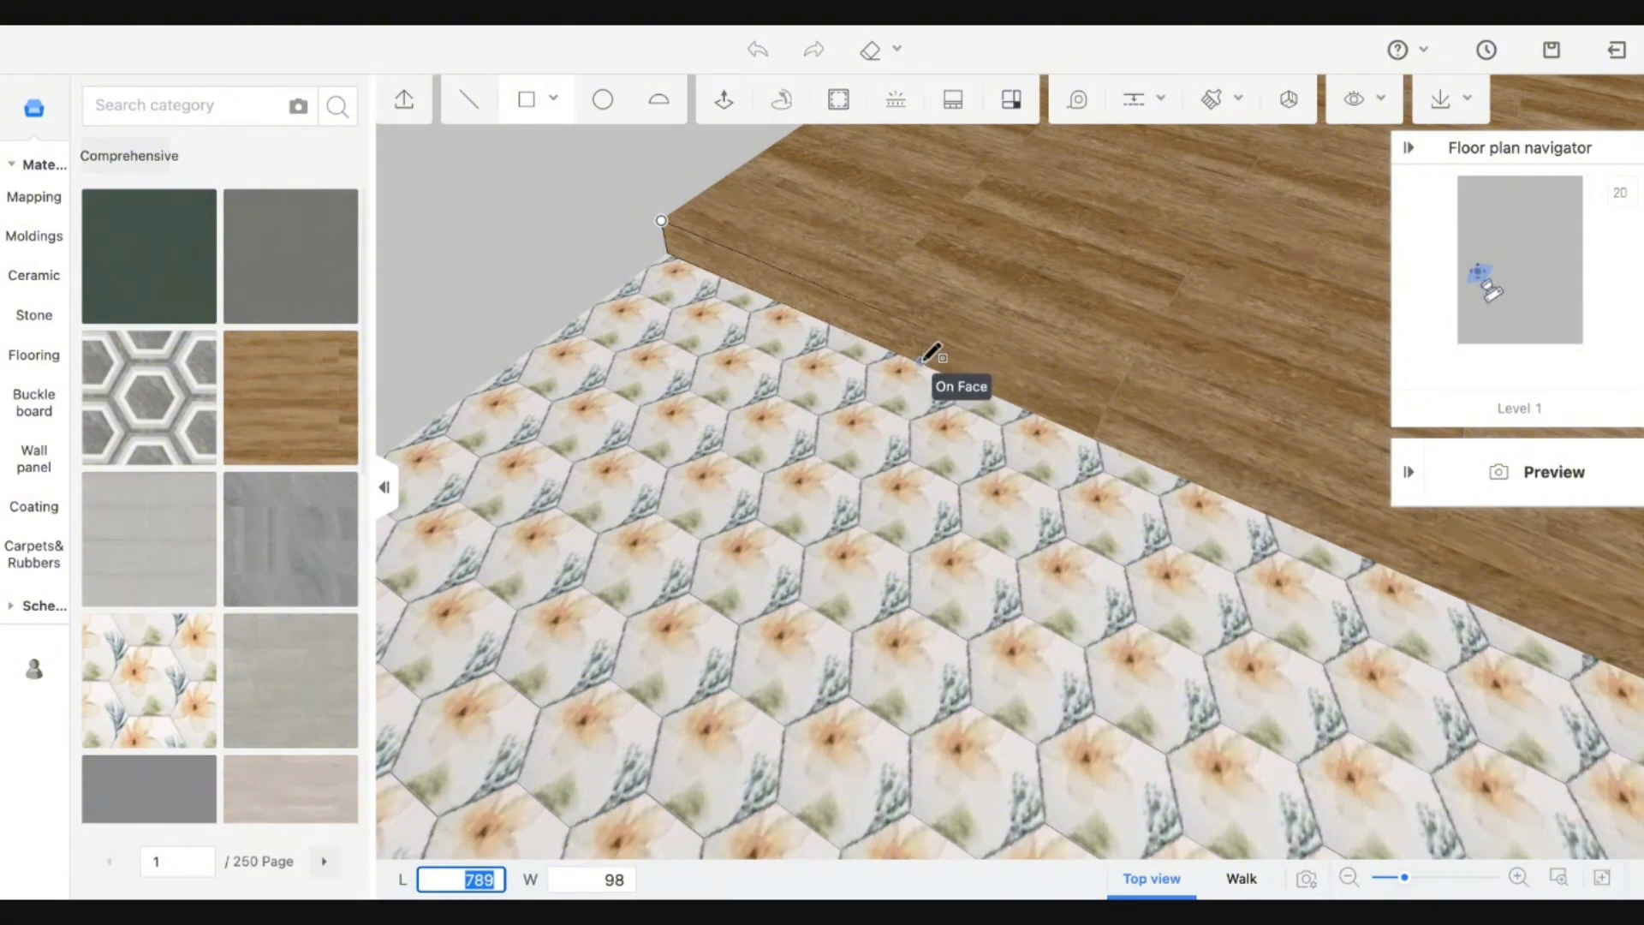
{"action": "left_click", "coordinate": [925, 363]}
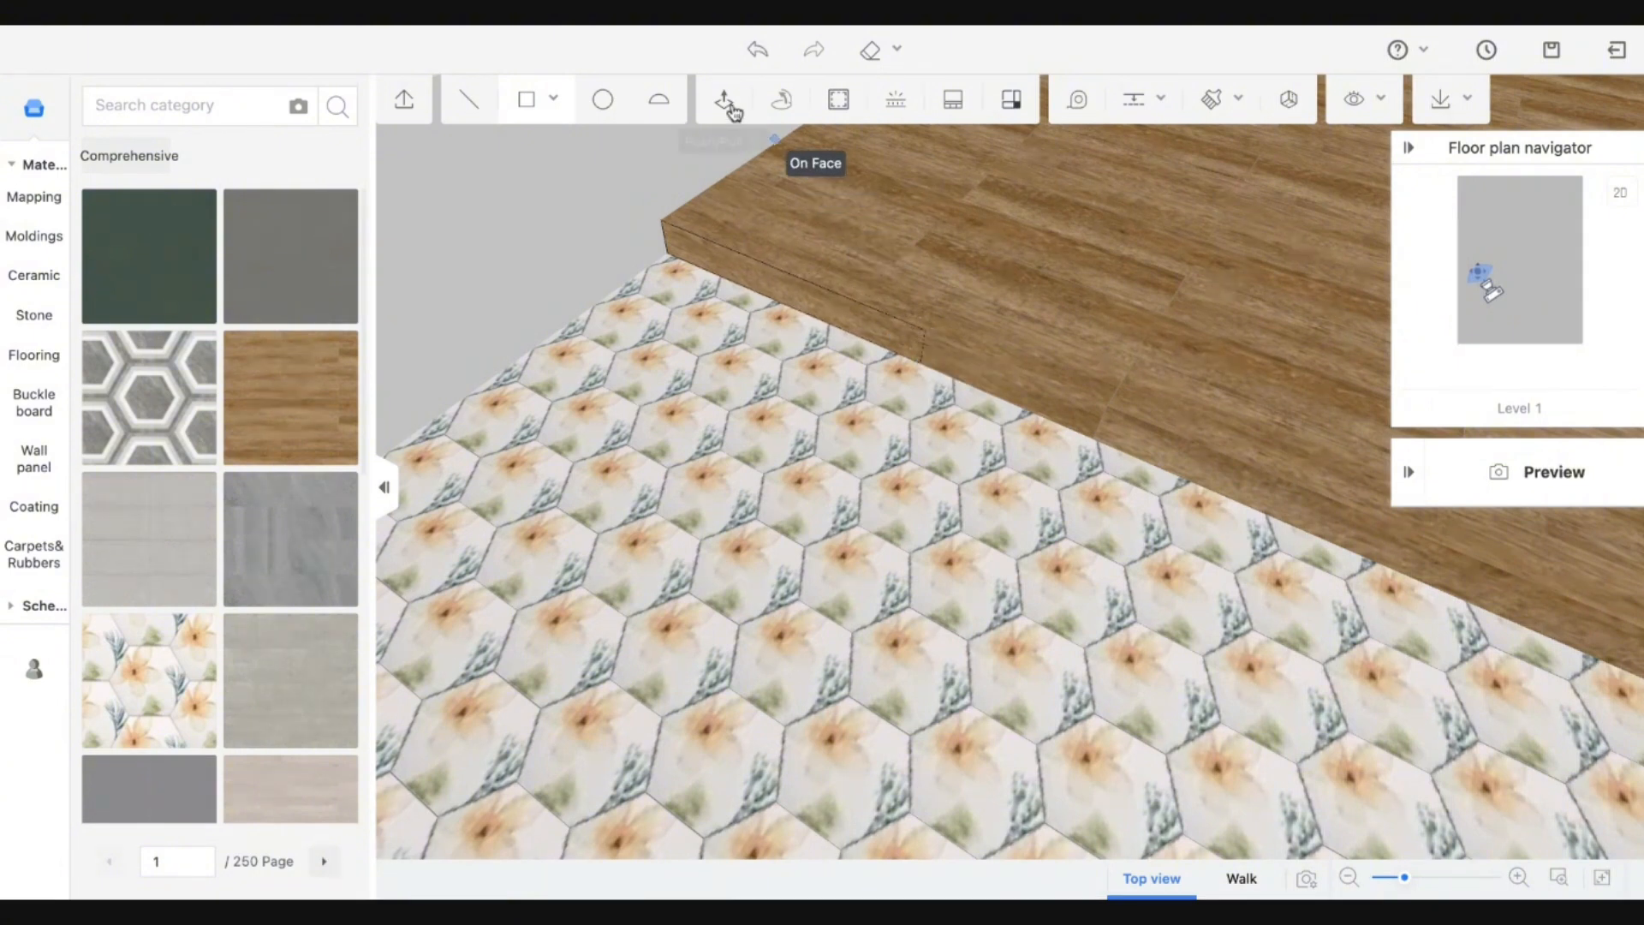
{"action": "left_click", "coordinate": [669, 253]}
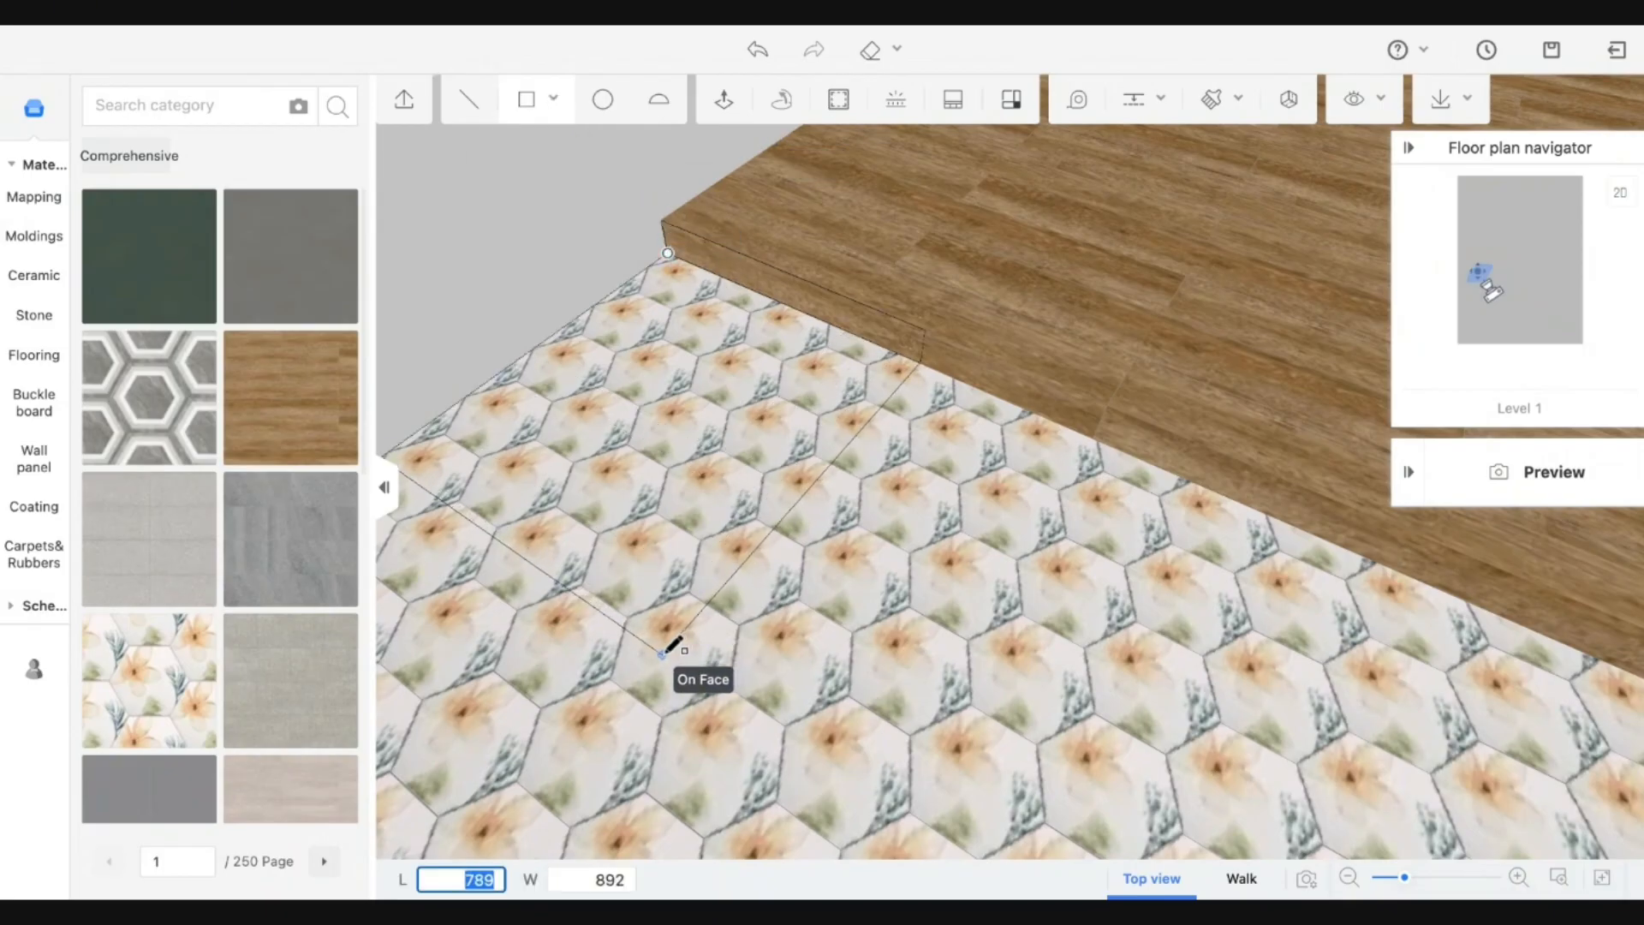
{"action": "key", "text": "Escape"}
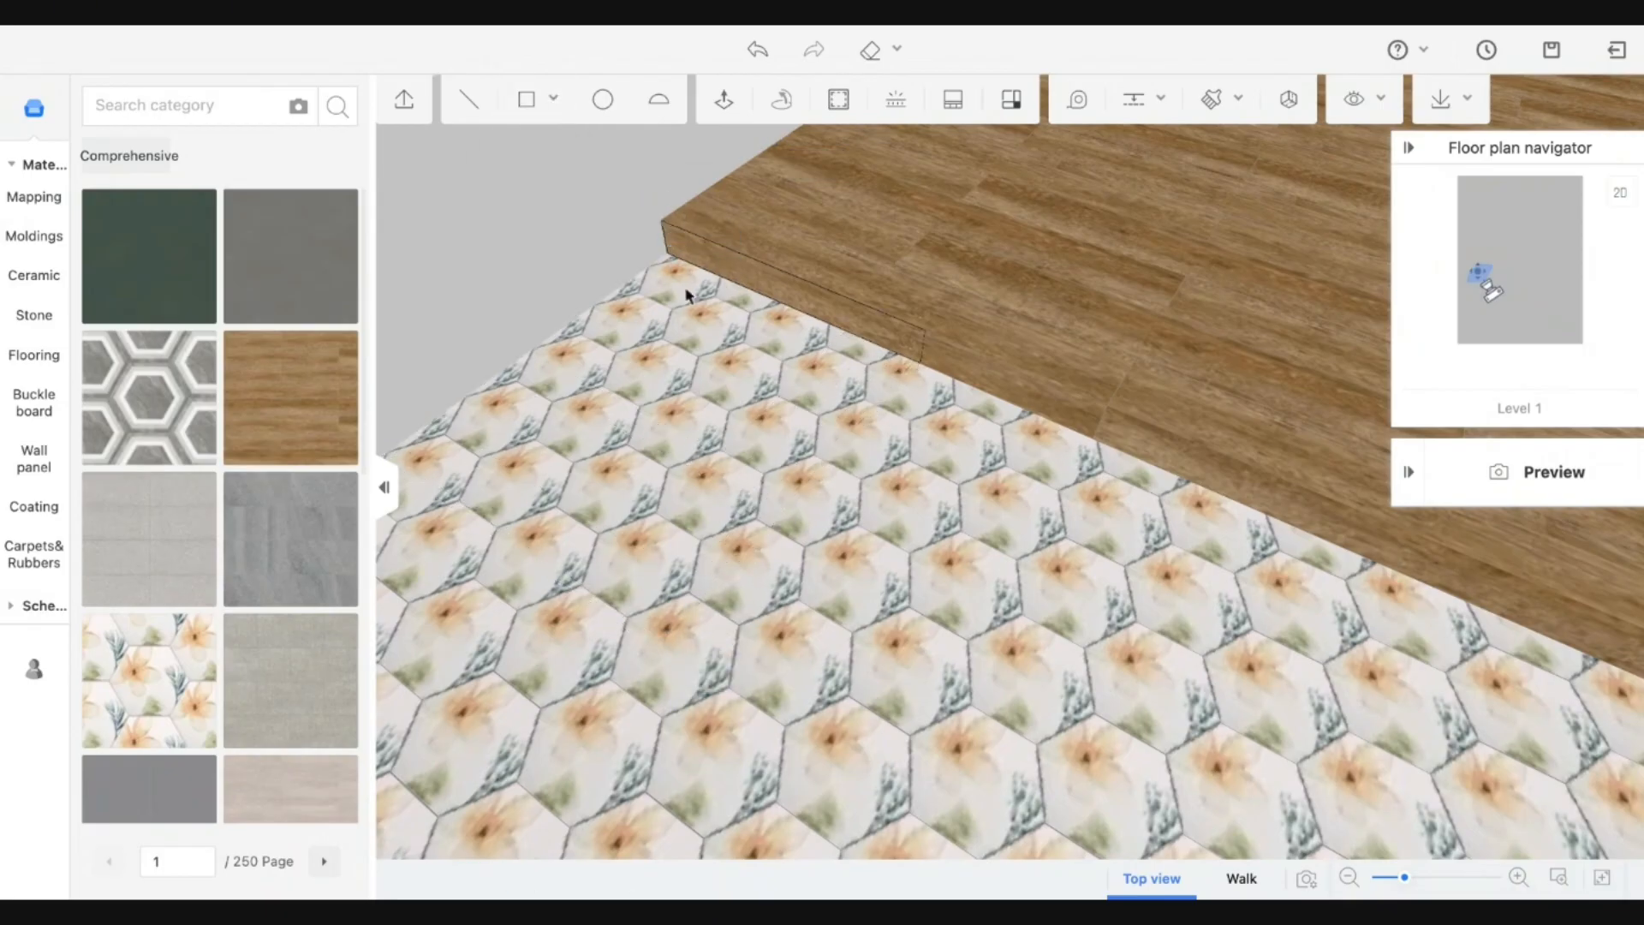
{"action": "left_click", "coordinate": [529, 107]}
{"action": "left_click", "coordinate": [920, 363]}
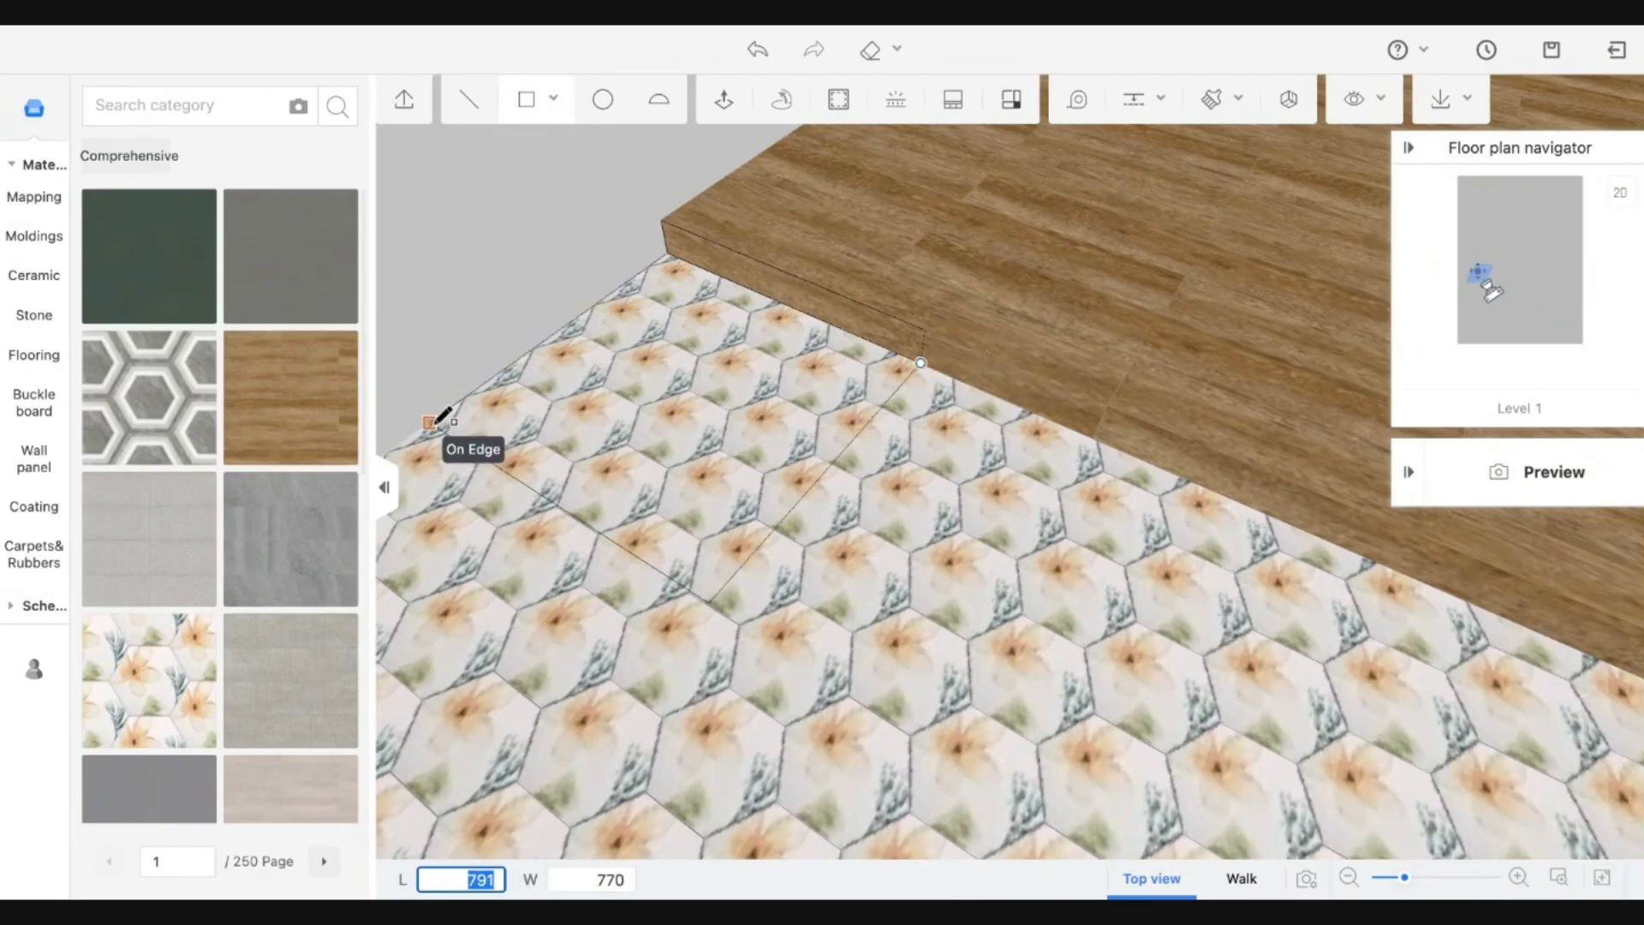
{"action": "left_click", "coordinate": [431, 422]}
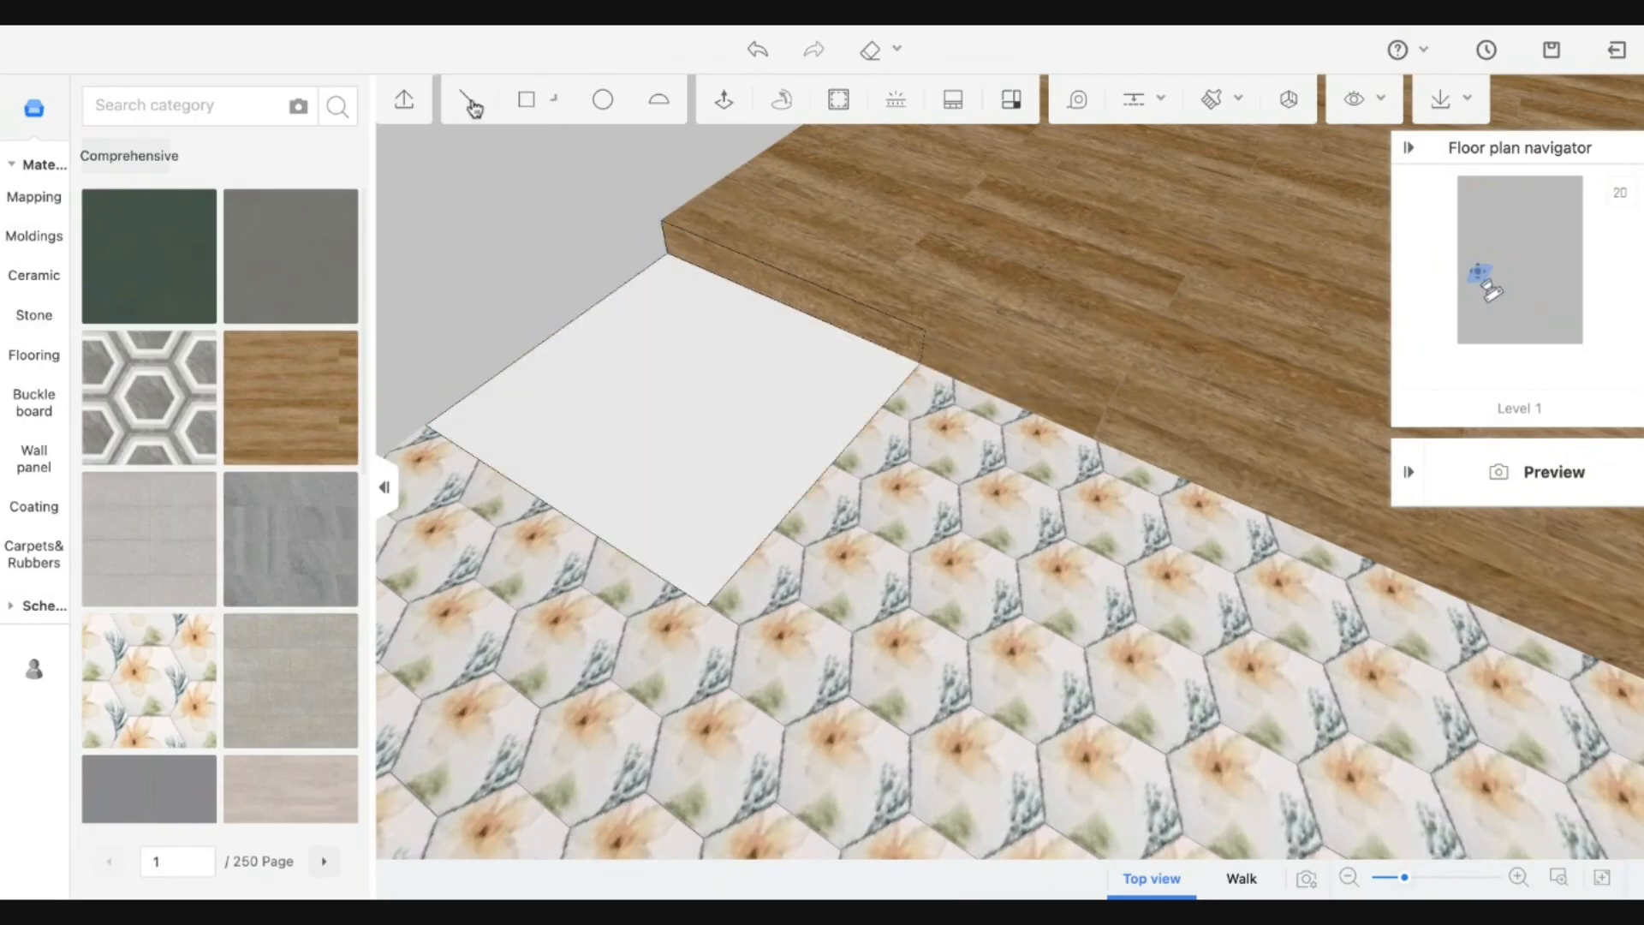
Draw lines from the rectangle corner to the deck corners to form the ramp's sloped top face.
{"action": "left_click", "coordinate": [470, 101]}
{"action": "left_click", "coordinate": [426, 425]}
{"action": "left_click", "coordinate": [667, 224]}
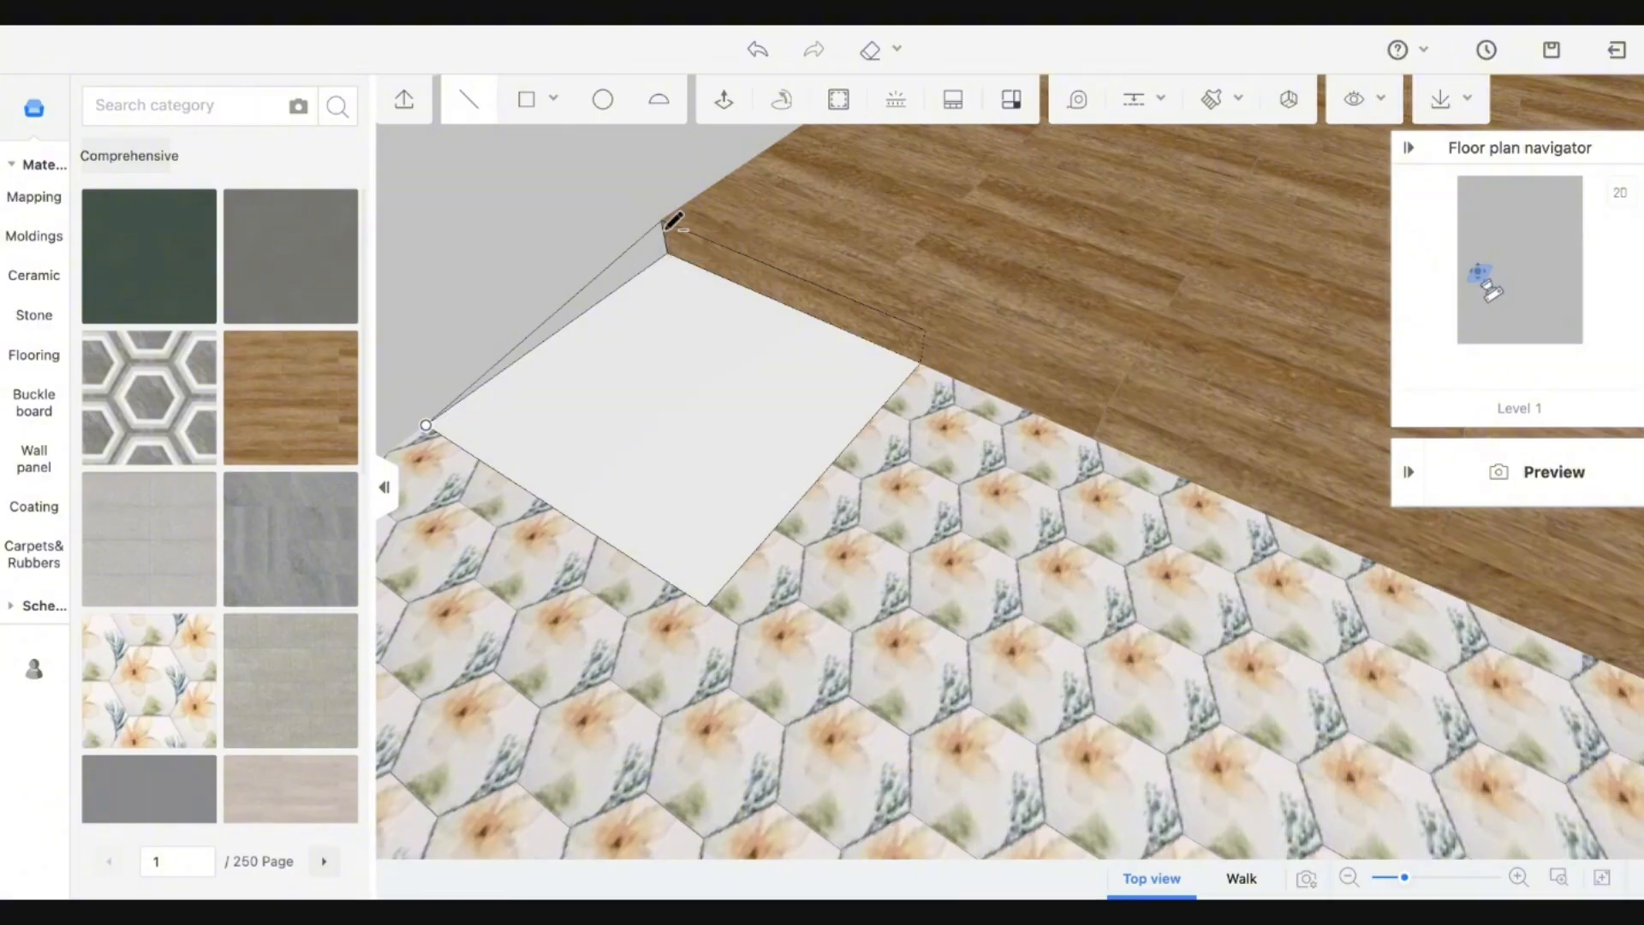
{"action": "left_click", "coordinate": [923, 330]}
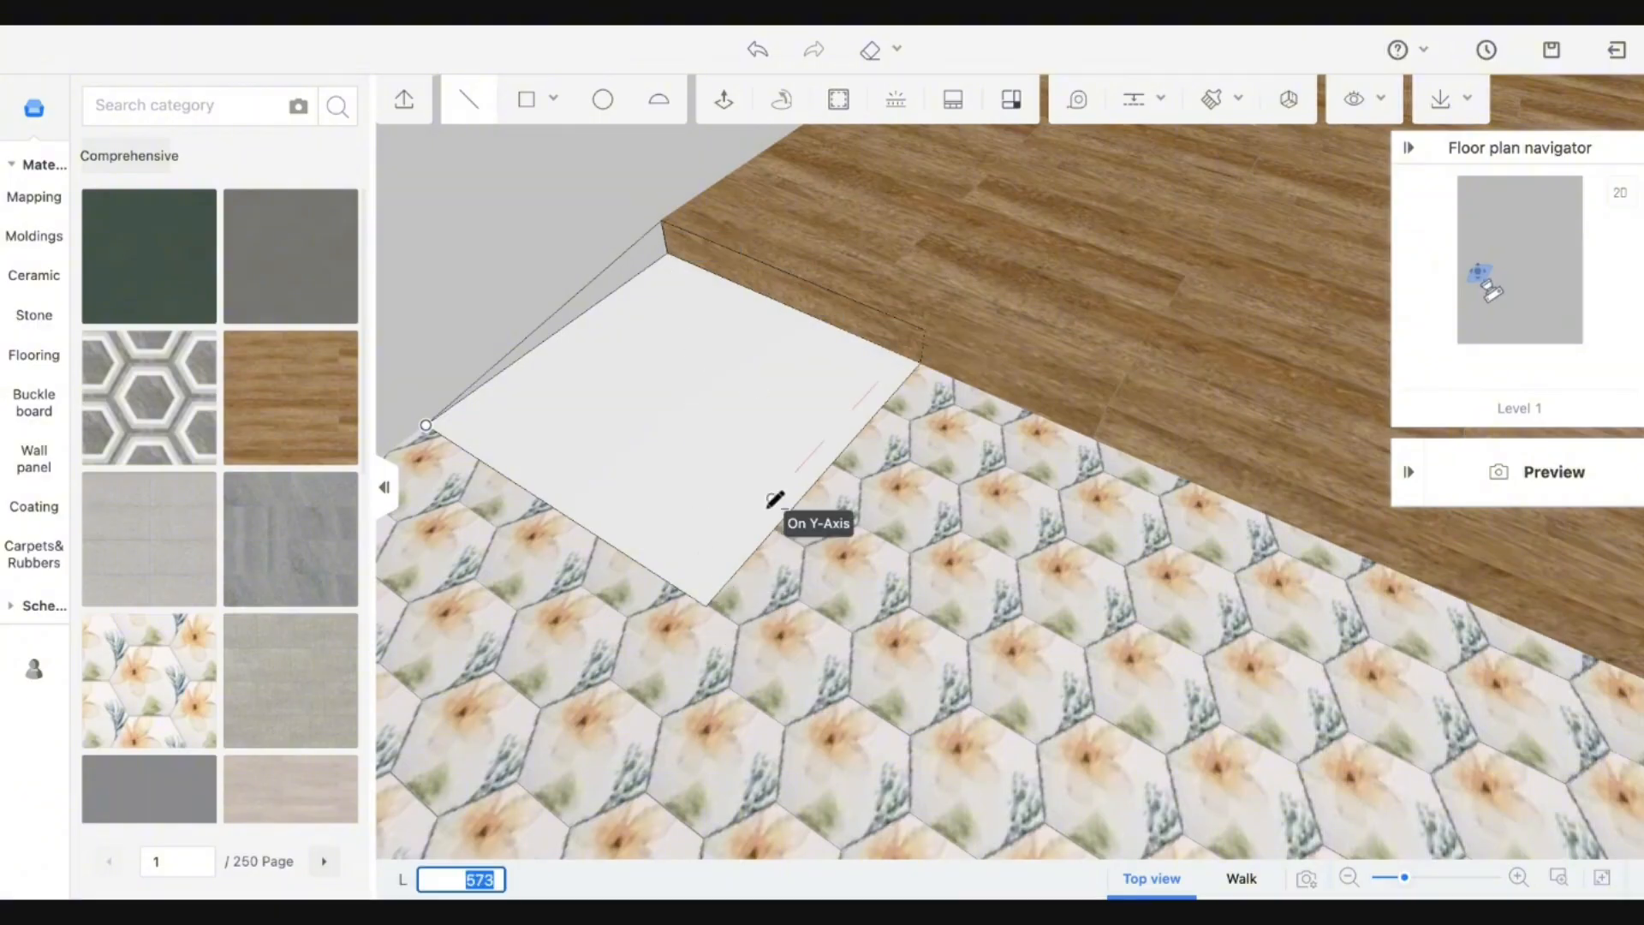
{"action": "left_click", "coordinate": [709, 602]}
{"action": "key", "text": "Escape"}
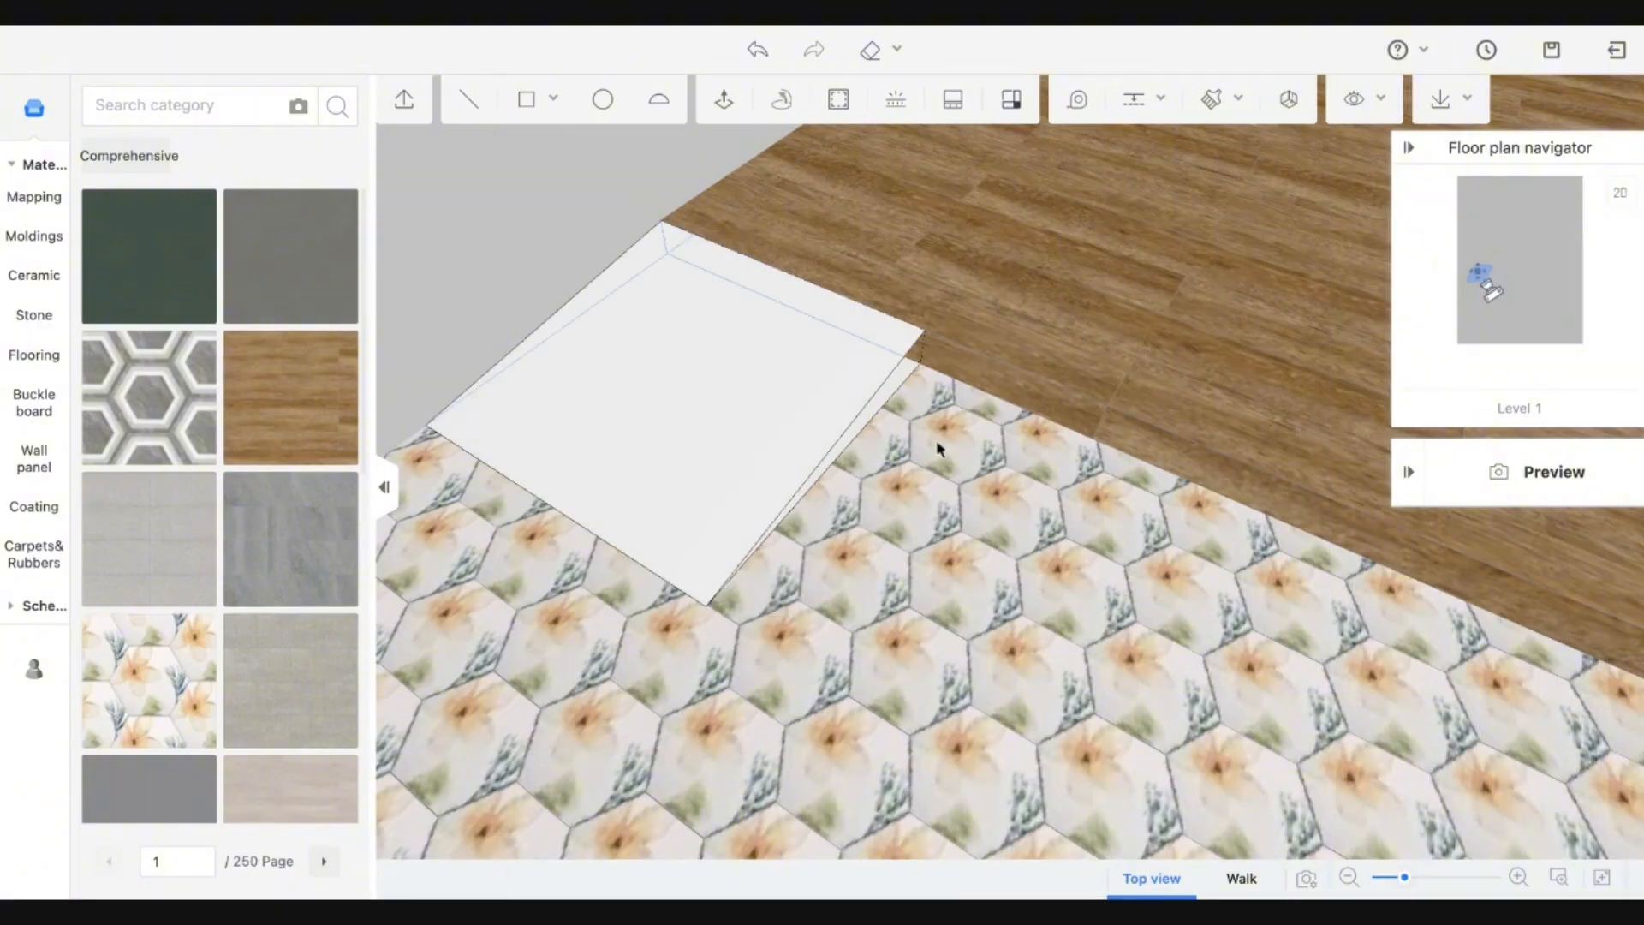
Draw a rectangle and closing line at floor level to form the ramp's side face.
{"action": "left_click_drag", "start_coordinate": [940, 450], "coordinate": [763, 399]}
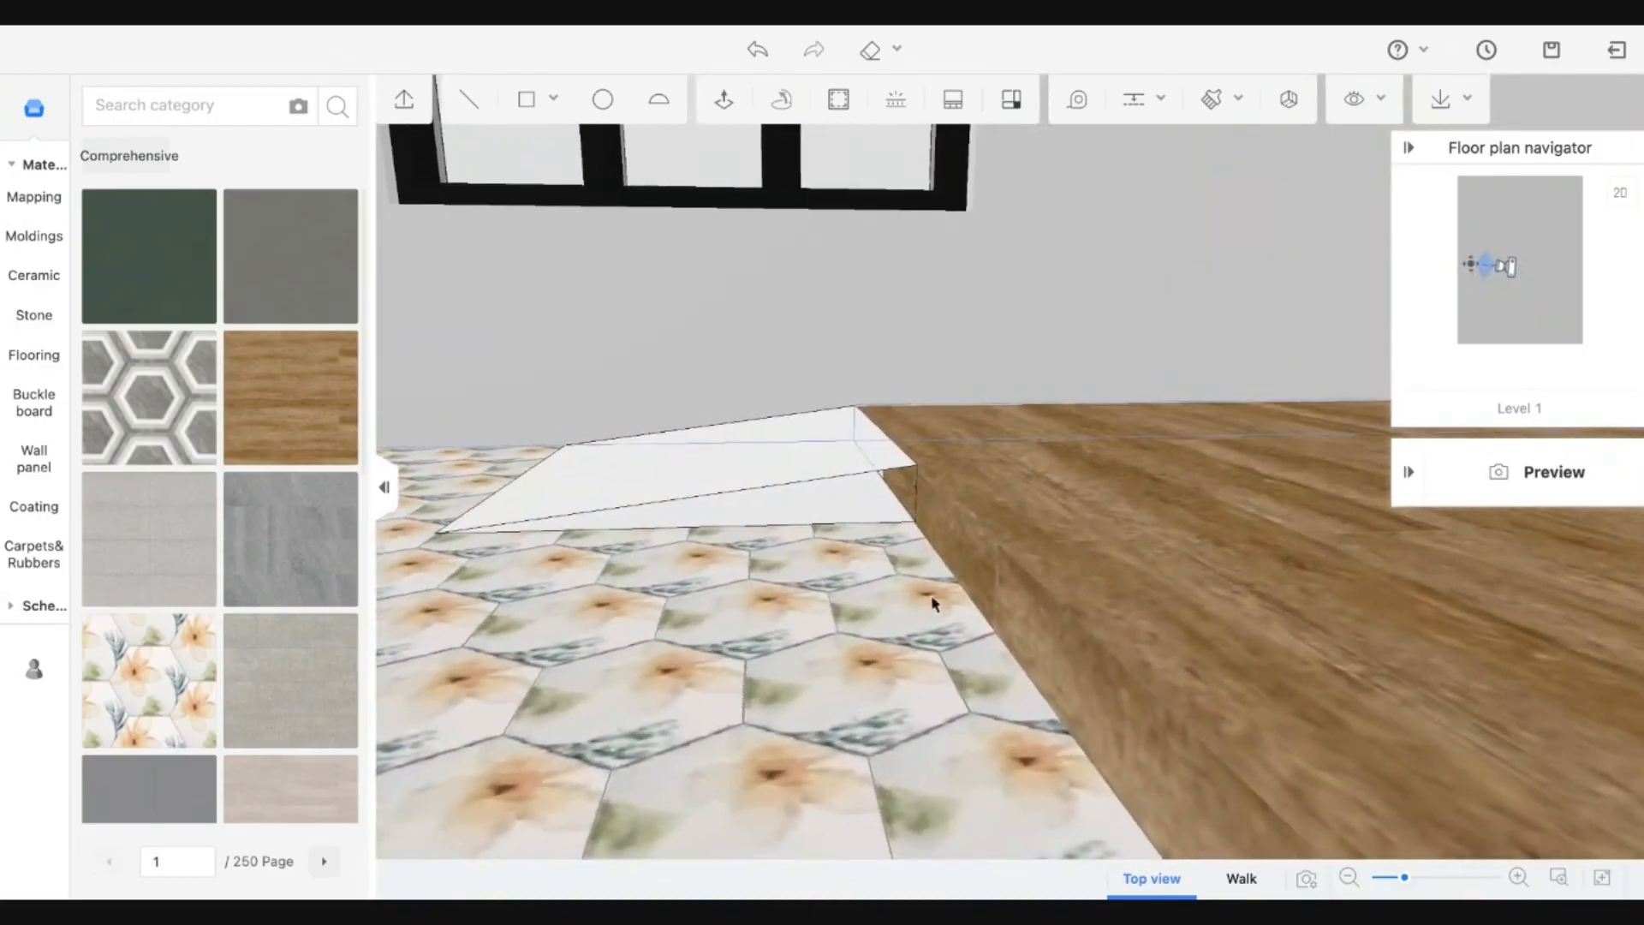
{"action": "left_click_drag", "start_coordinate": [933, 604], "coordinate": [841, 373]}
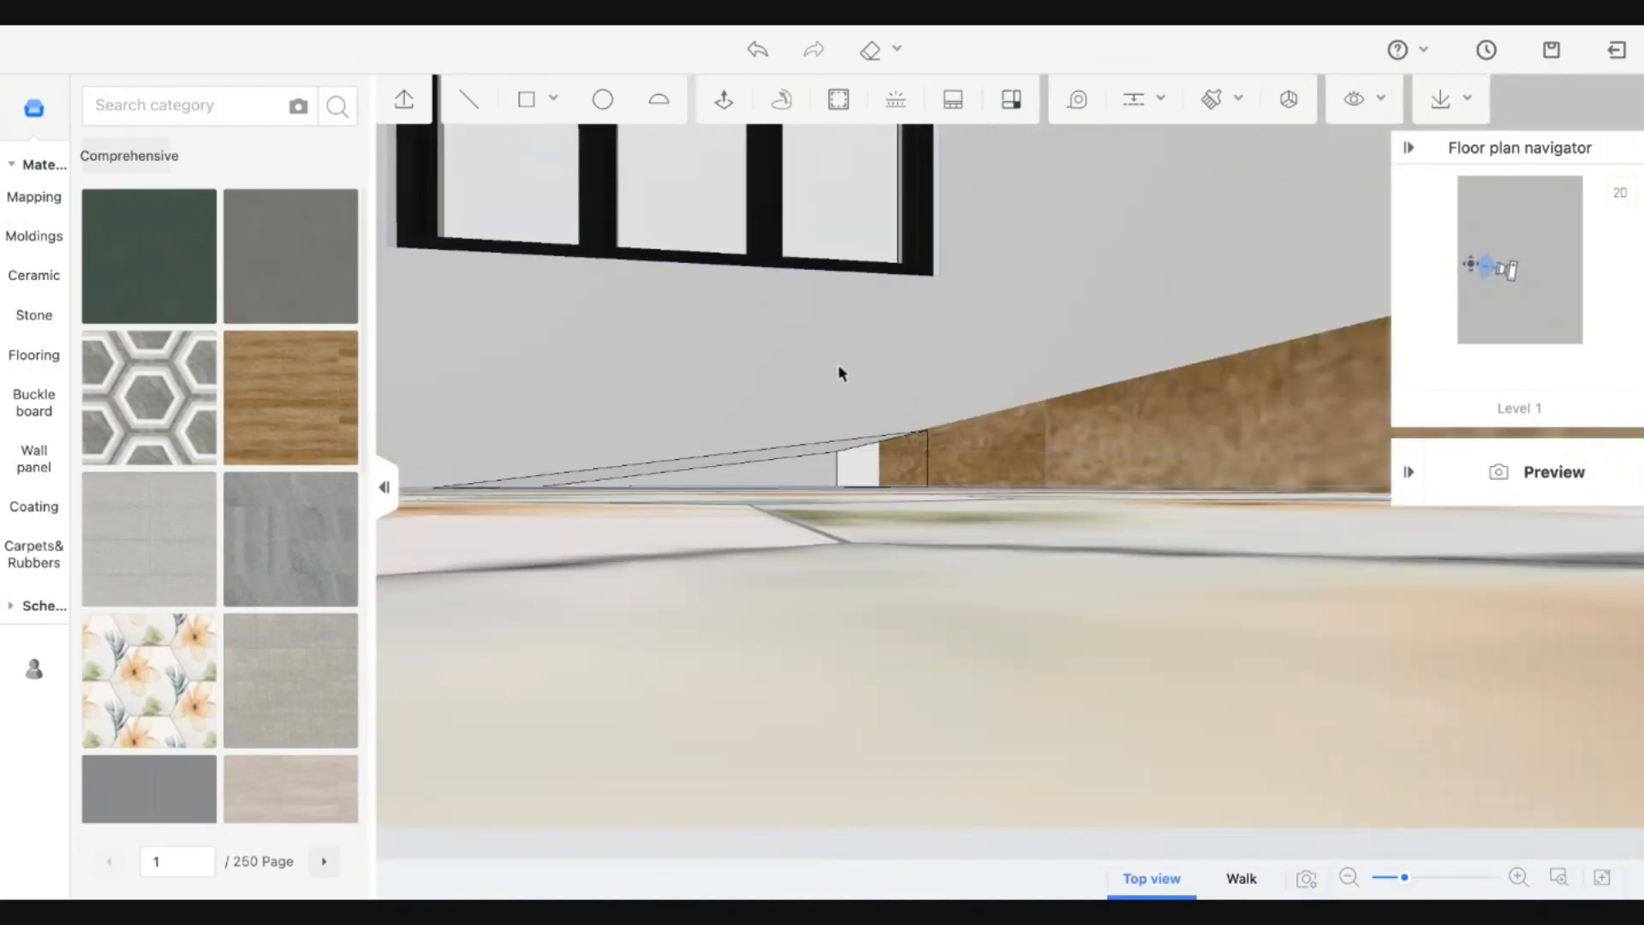
{"action": "left_click", "coordinate": [800, 599]}
{"action": "left_click", "coordinate": [541, 107]}
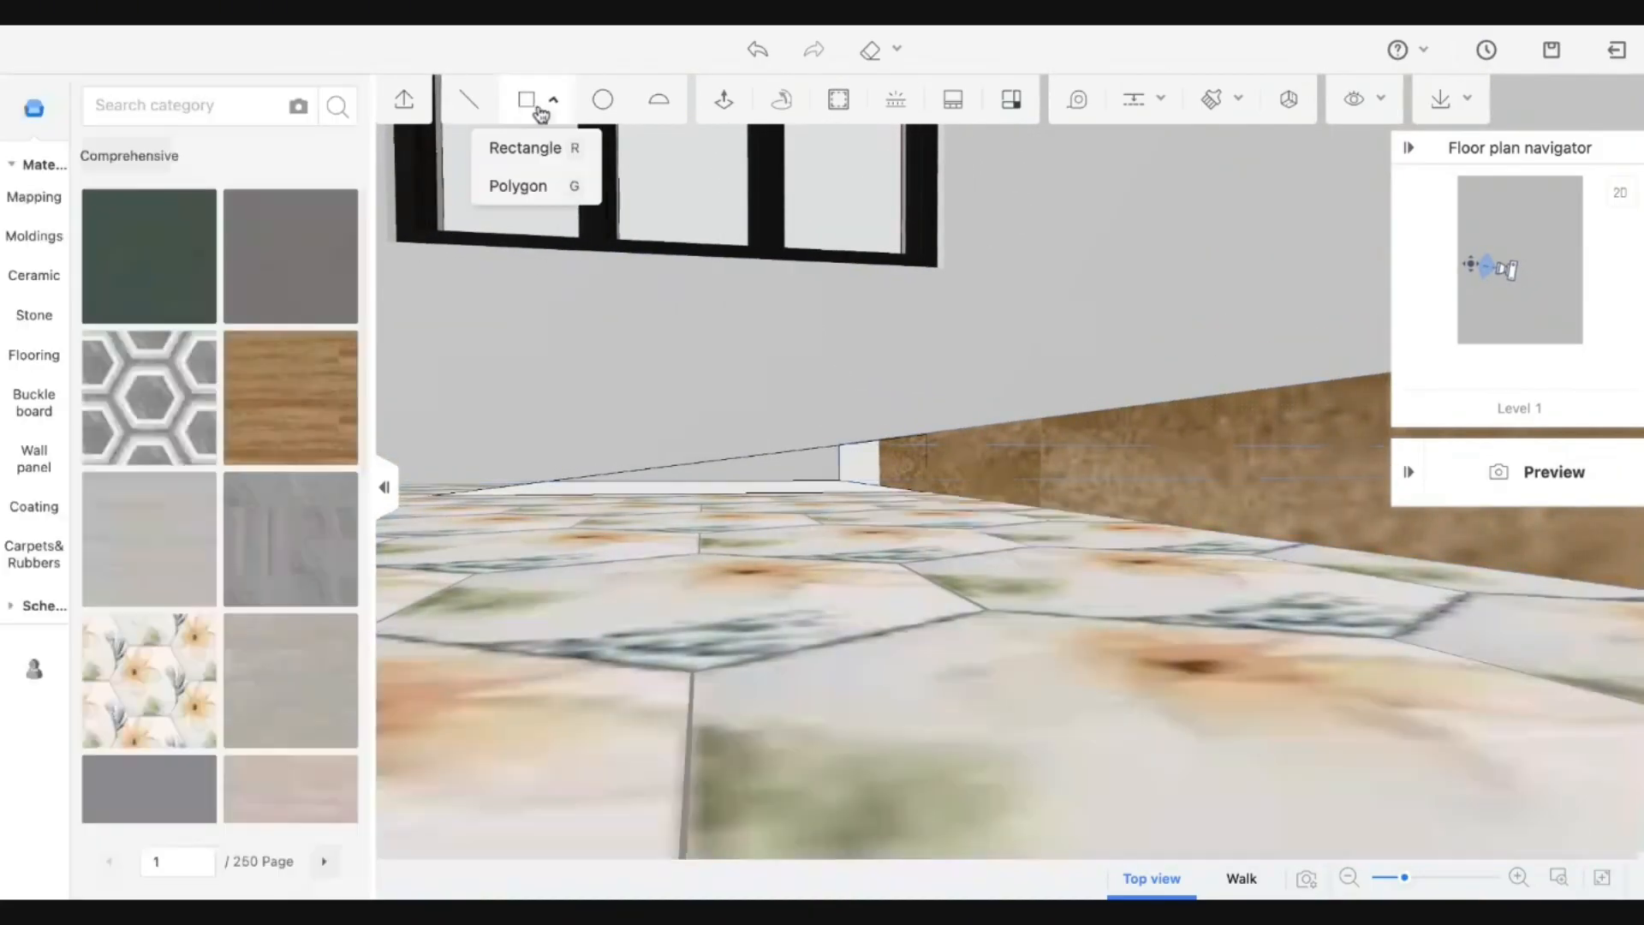
{"action": "left_click", "coordinate": [839, 479]}
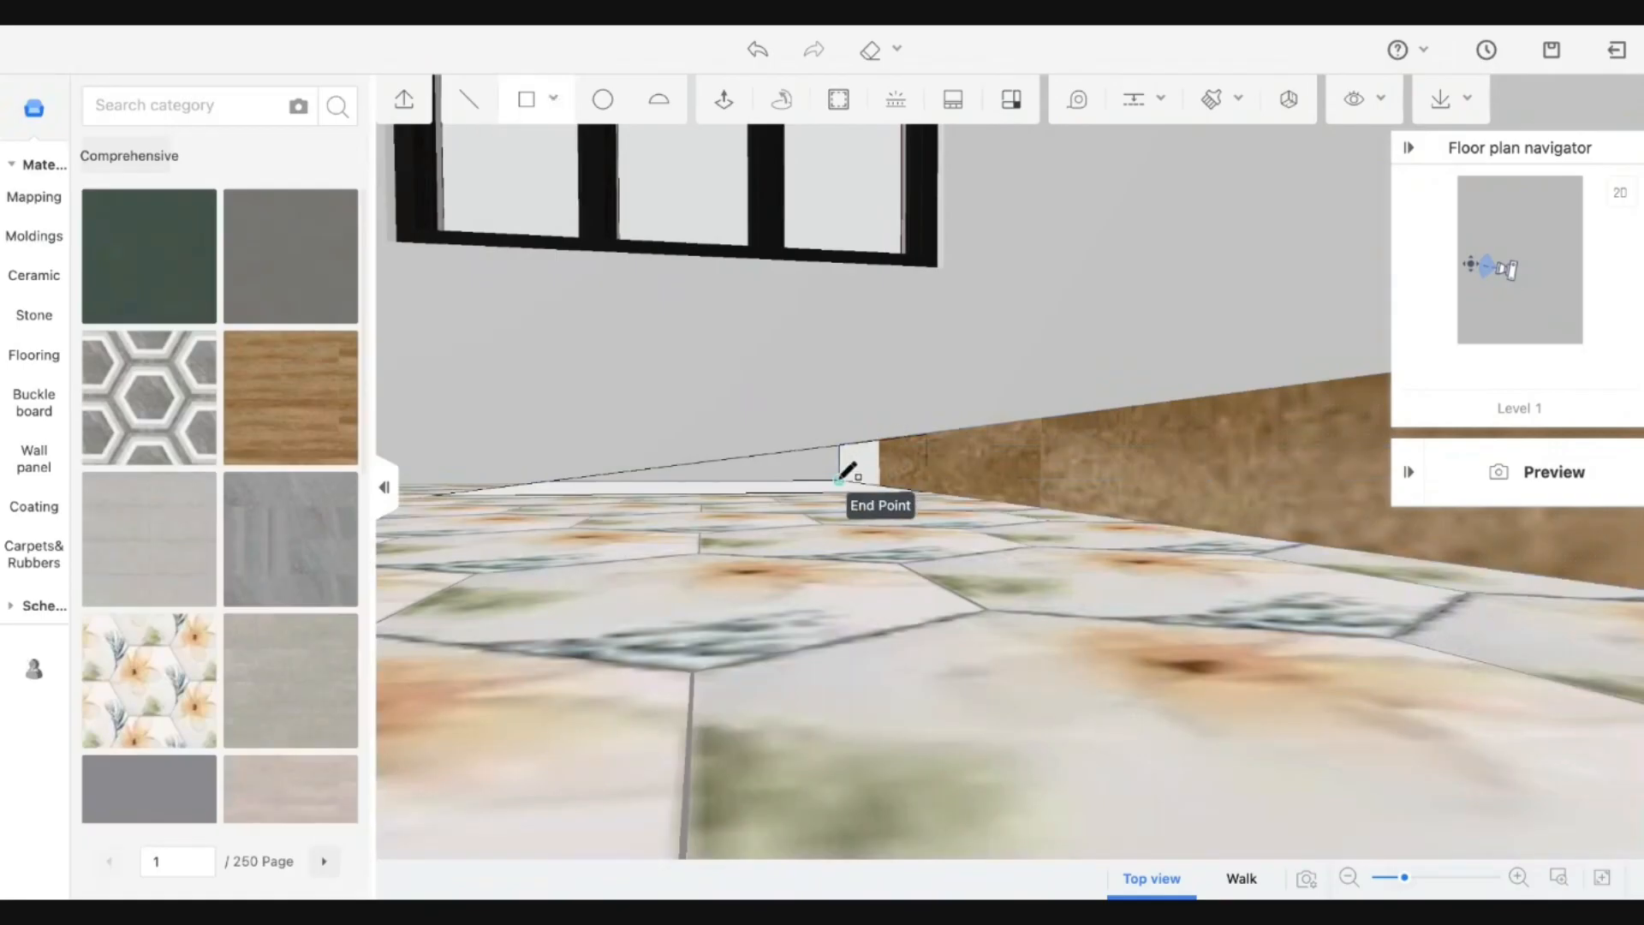
{"action": "left_click", "coordinate": [928, 435]}
{"action": "middle_click_drag", "start_coordinate": [906, 509], "coordinate": [908, 557]}
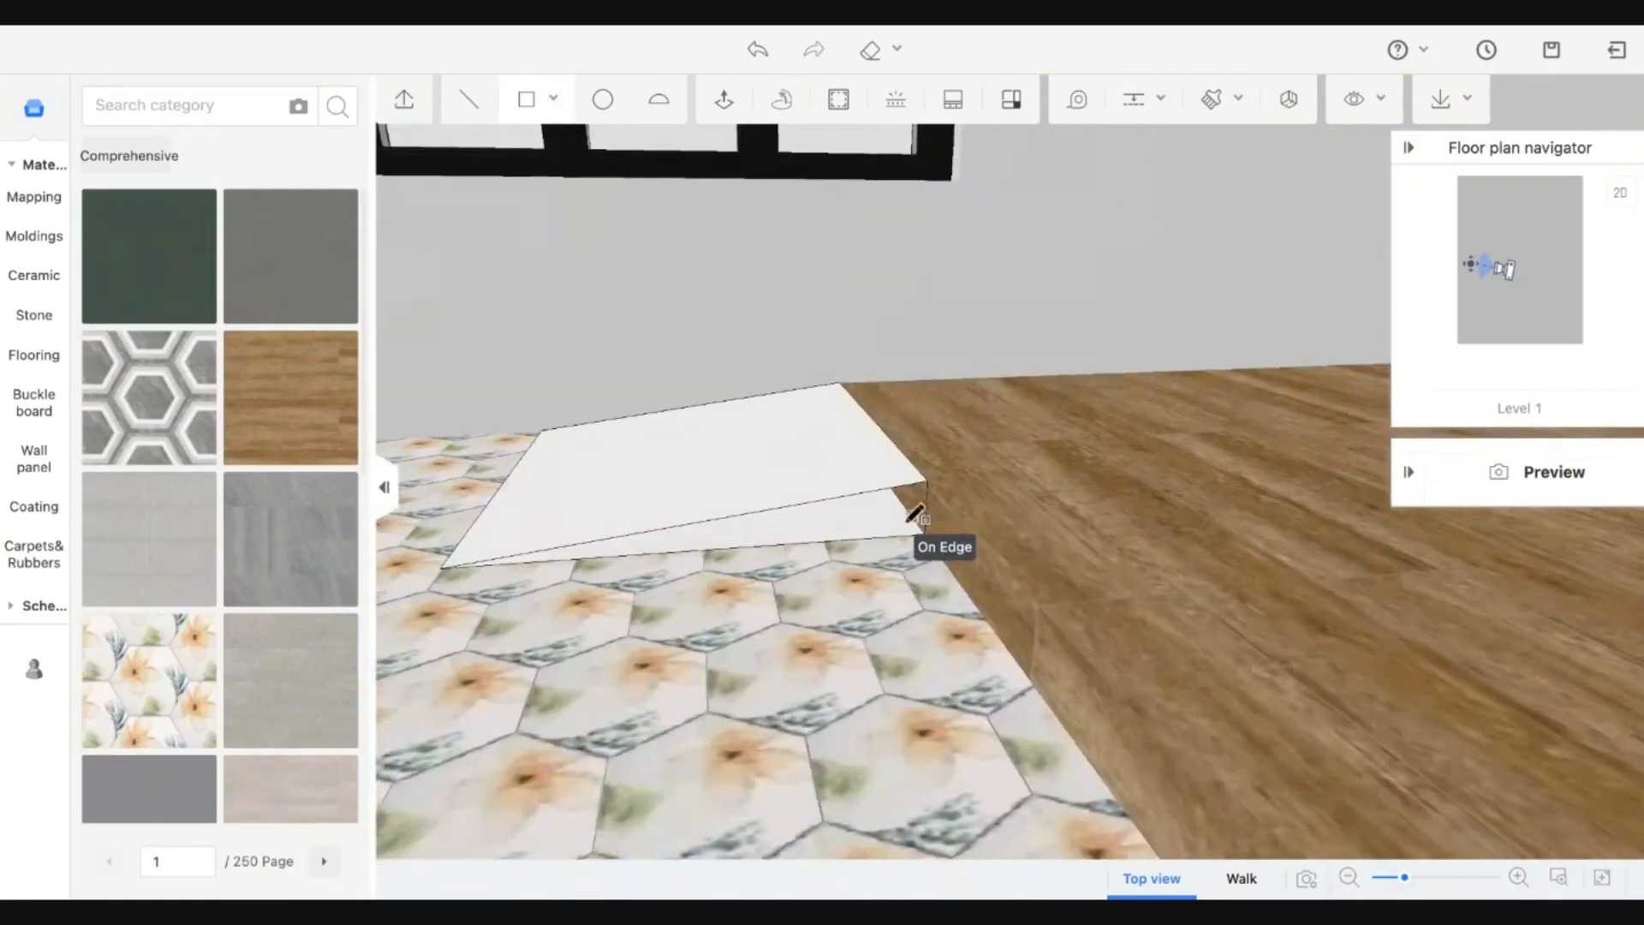
{"action": "left_click", "coordinate": [488, 92]}
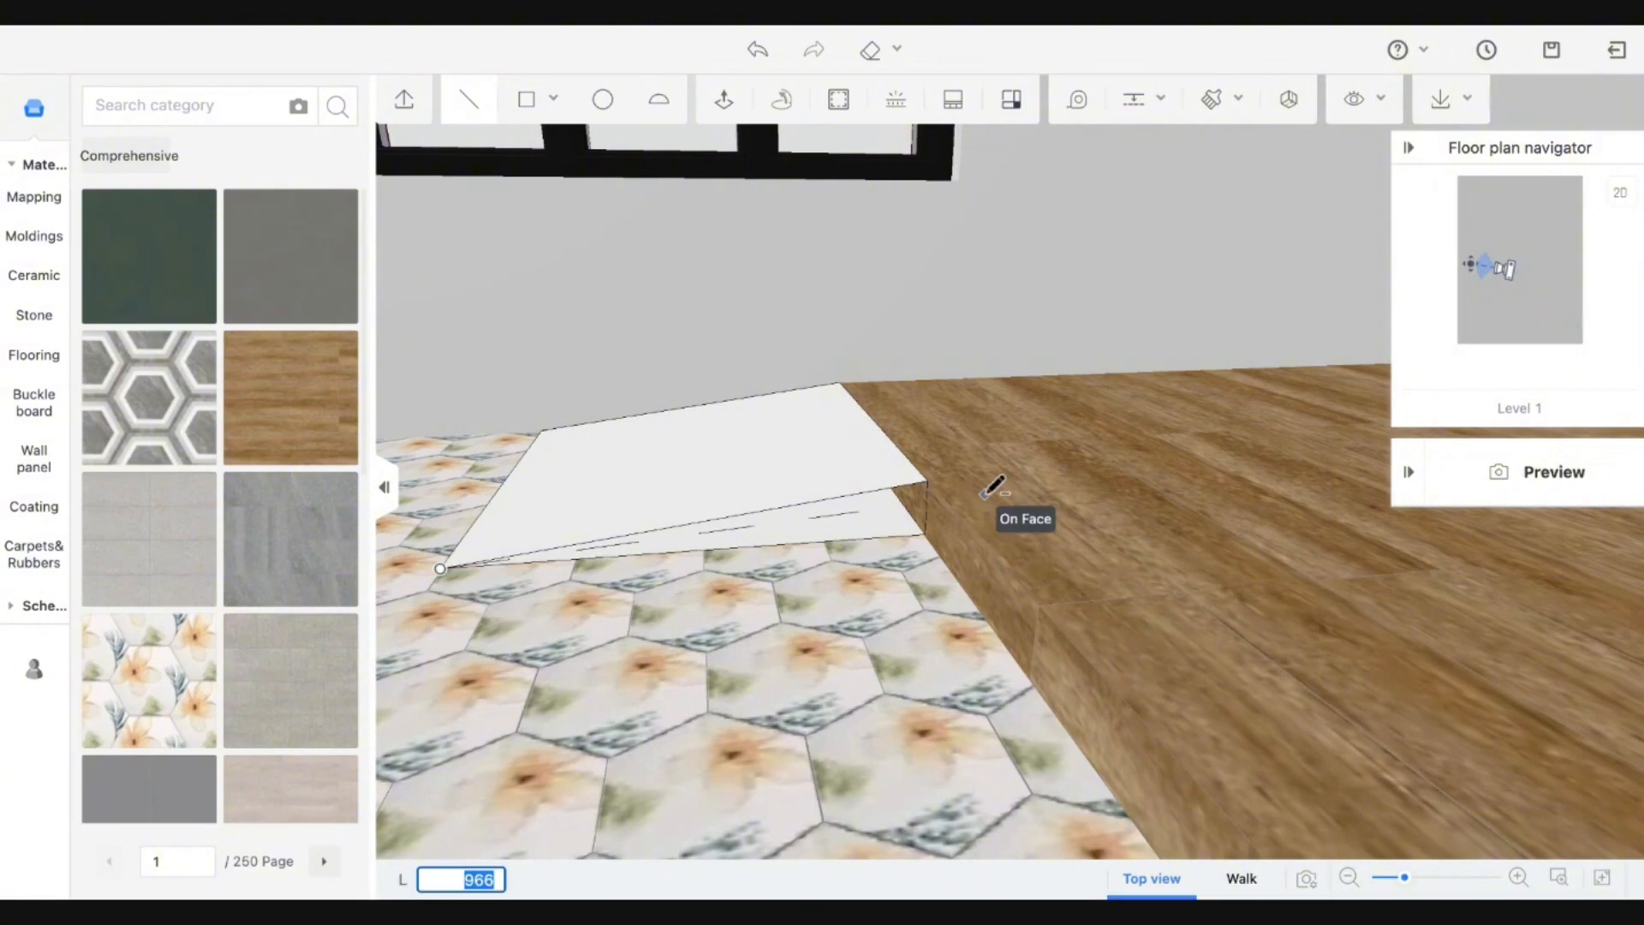
{"action": "left_click", "coordinate": [927, 534]}
{"action": "key", "text": "Escape"}
{"action": "middle_click_drag", "start_coordinate": [754, 557], "coordinate": [793, 635]}
{"action": "scroll", "coordinate": [793, 633], "scroll_direction": "down", "scroll_amount": 5}
{"action": "mouse_move", "coordinate": [1003, 634]}
{"action": "middle_mouse_down"}
{"action": "mouse_move", "coordinate": [984, 635]}
{"action": "mouse_move", "coordinate": [1010, 651]}
{"action": "middle_mouse_up"}
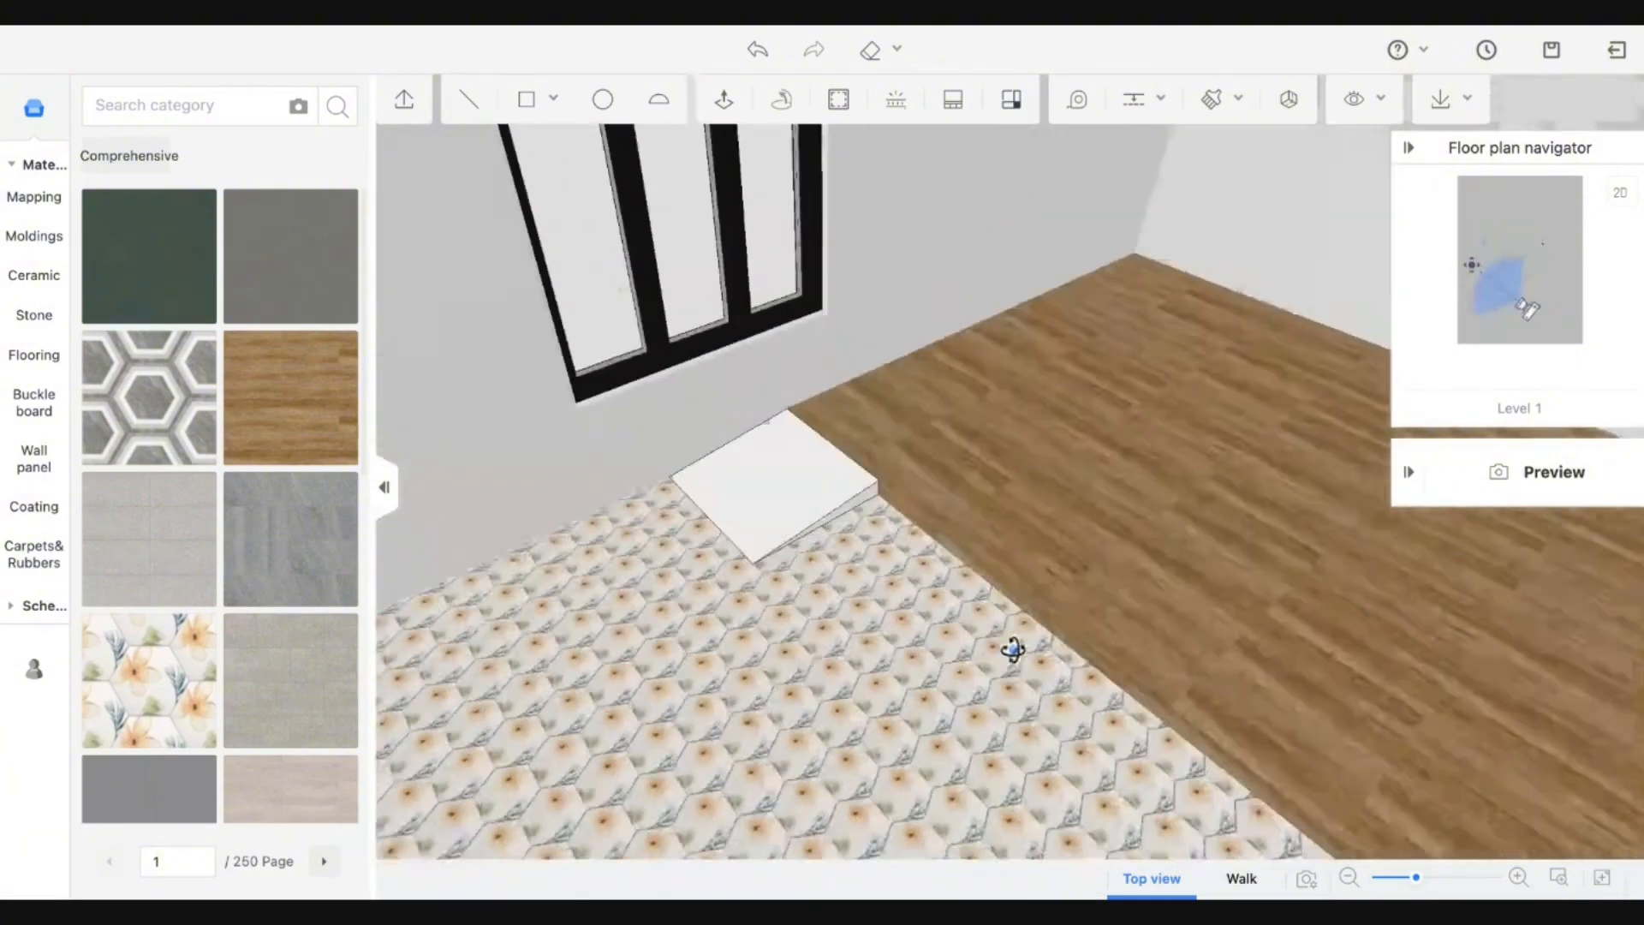
Sample the deck's wood with the material brush and paint the ramp's top and underside.
{"action": "key", "text": "b"}
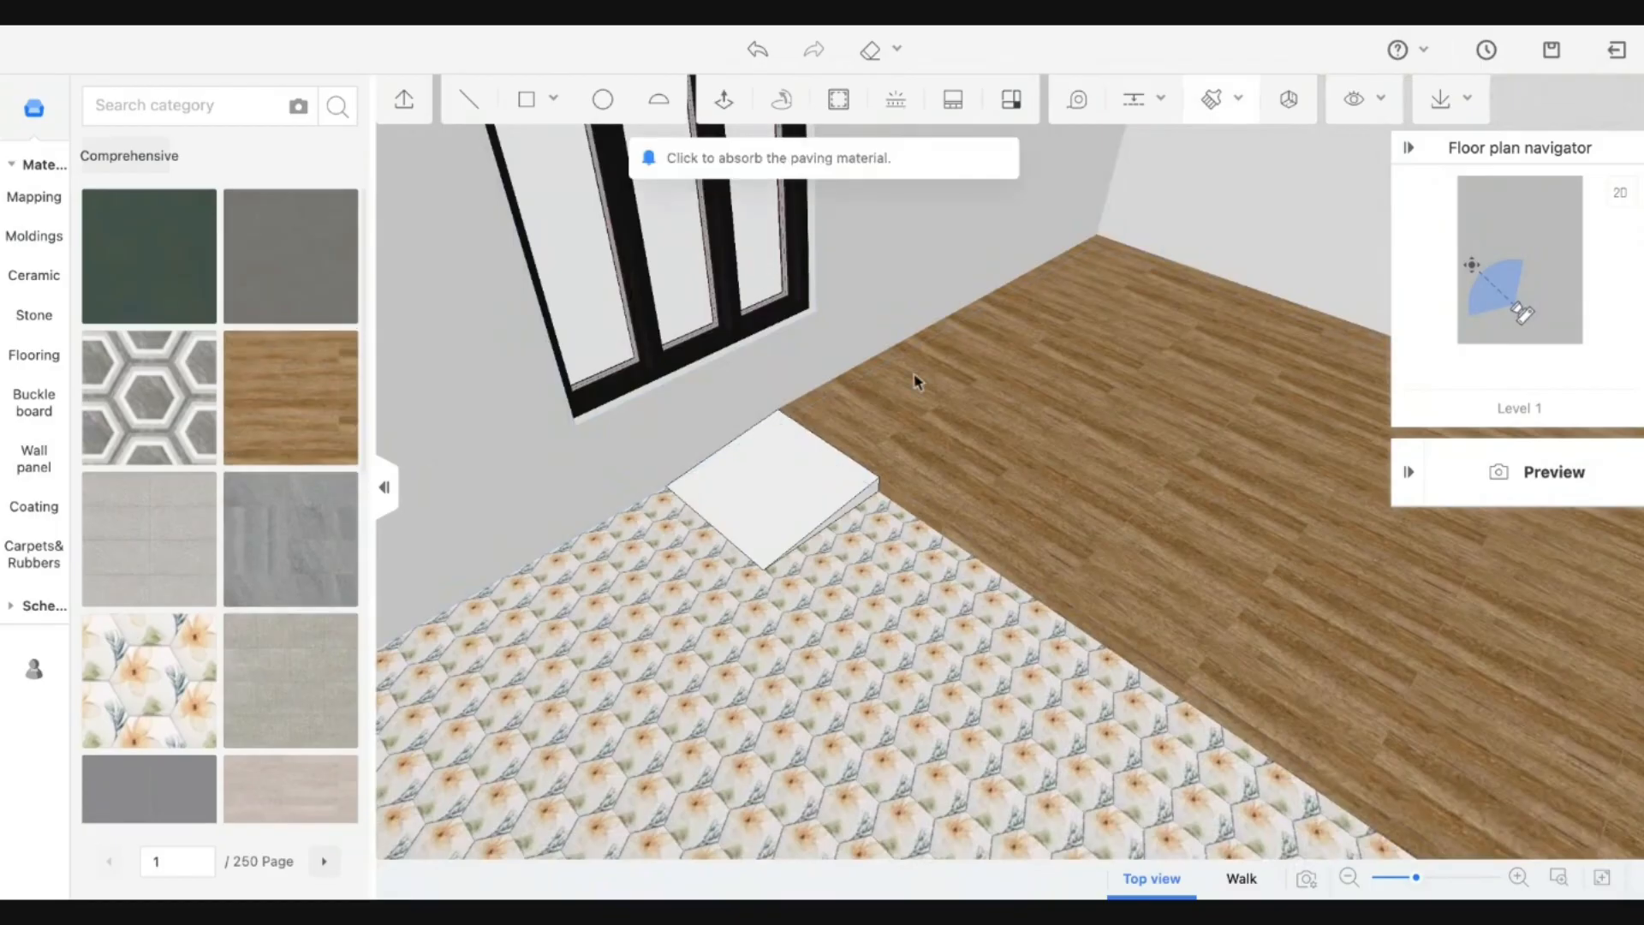
{"action": "left_click", "coordinate": [904, 378]}
{"action": "left_click", "coordinate": [840, 473]}
{"action": "scroll", "coordinate": [857, 492], "scroll_direction": "up", "scroll_amount": 3}
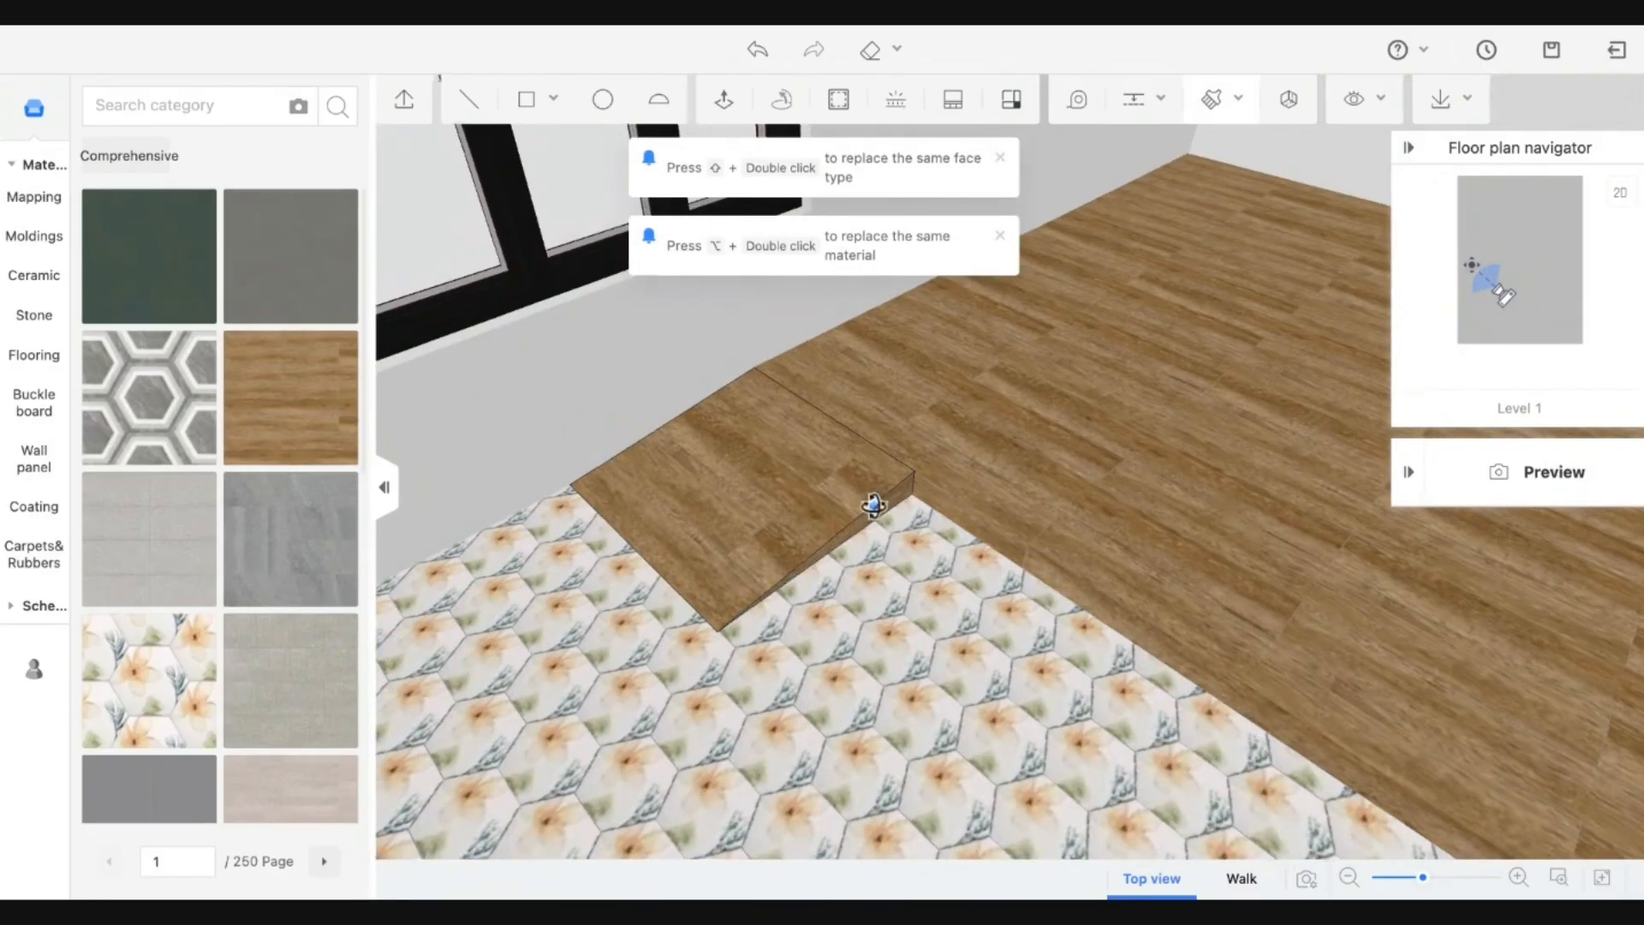
{"action": "mouse_move", "coordinate": [870, 502]}
{"action": "middle_mouse_down"}
{"action": "mouse_move", "coordinate": [902, 371]}
{"action": "mouse_move", "coordinate": [720, 511]}
{"action": "middle_mouse_up"}
{"action": "left_click", "coordinate": [748, 505]}
{"action": "key", "text": "Escape"}
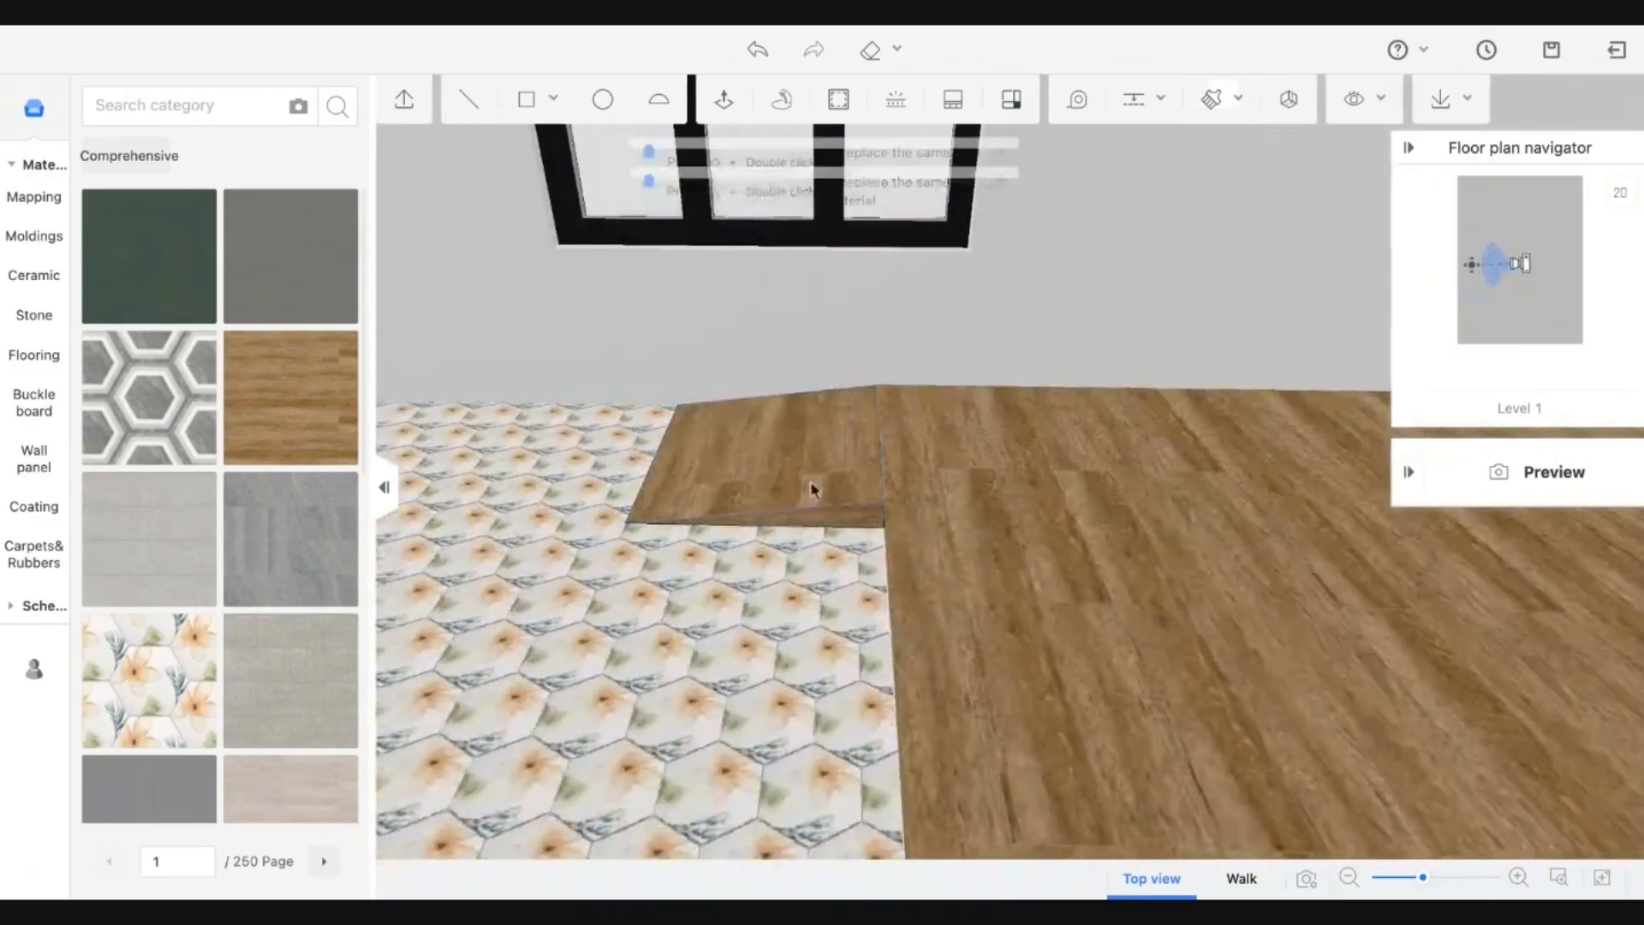
{"action": "mouse_move", "coordinate": [815, 488]}
{"action": "middle_mouse_down"}
{"action": "mouse_move", "coordinate": [1061, 539]}
{"action": "mouse_move", "coordinate": [1076, 514]}
{"action": "middle_mouse_up"}
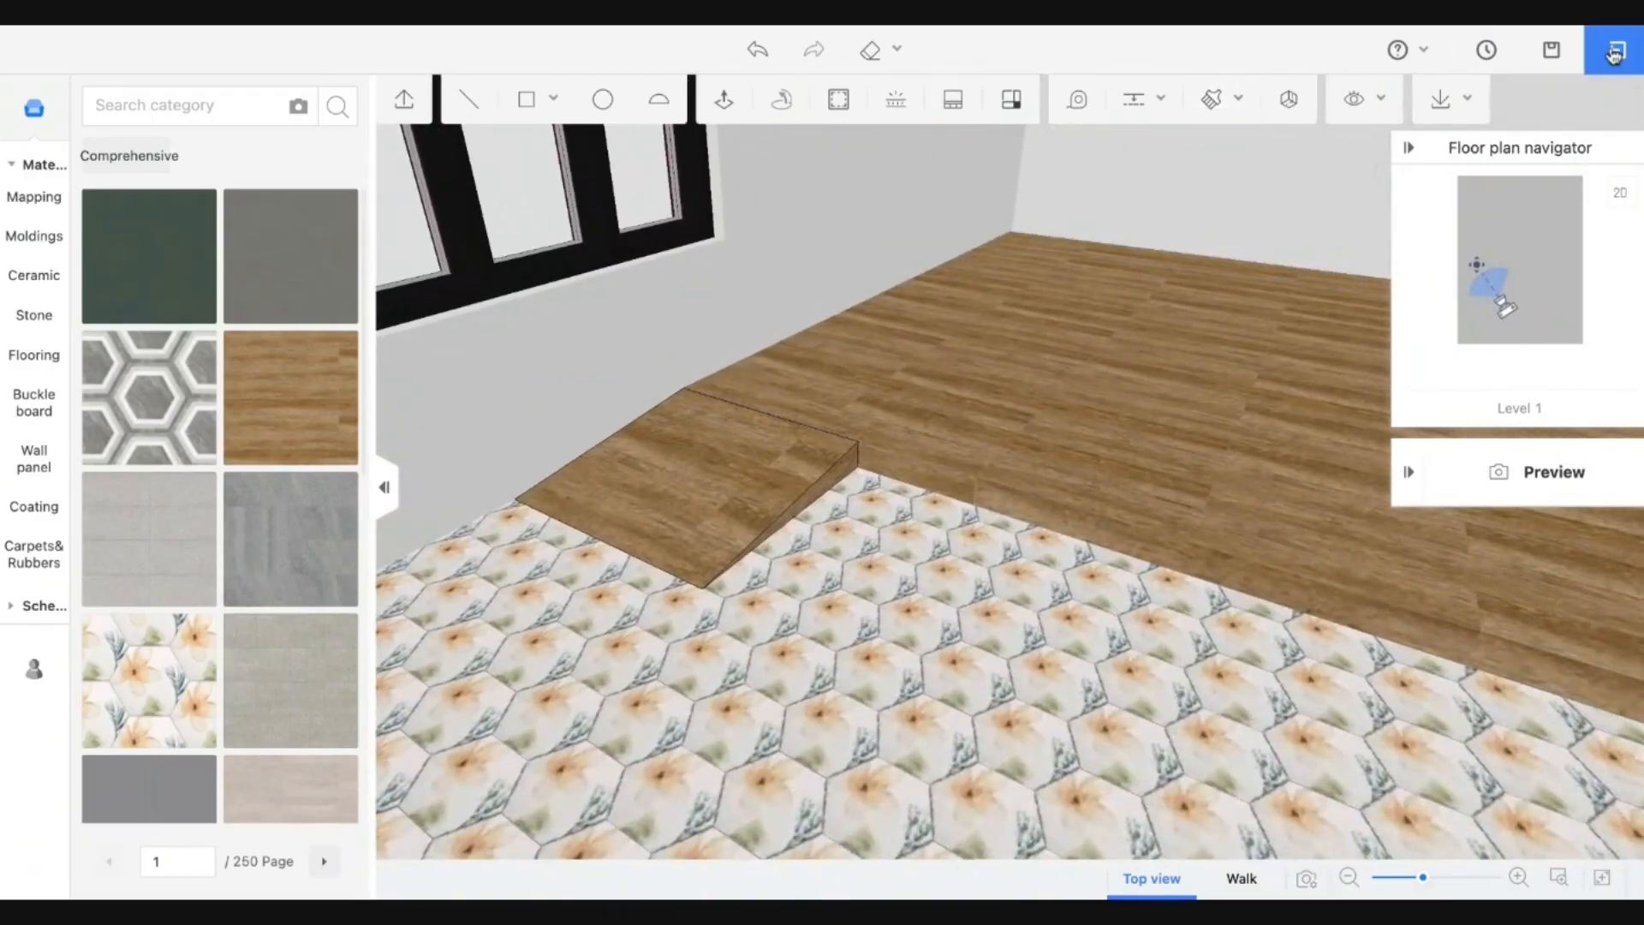
Save and exit the floor editor, then orbit the bedroom and select its floor to inspect the ramp.
{"action": "left_click", "coordinate": [1614, 53]}
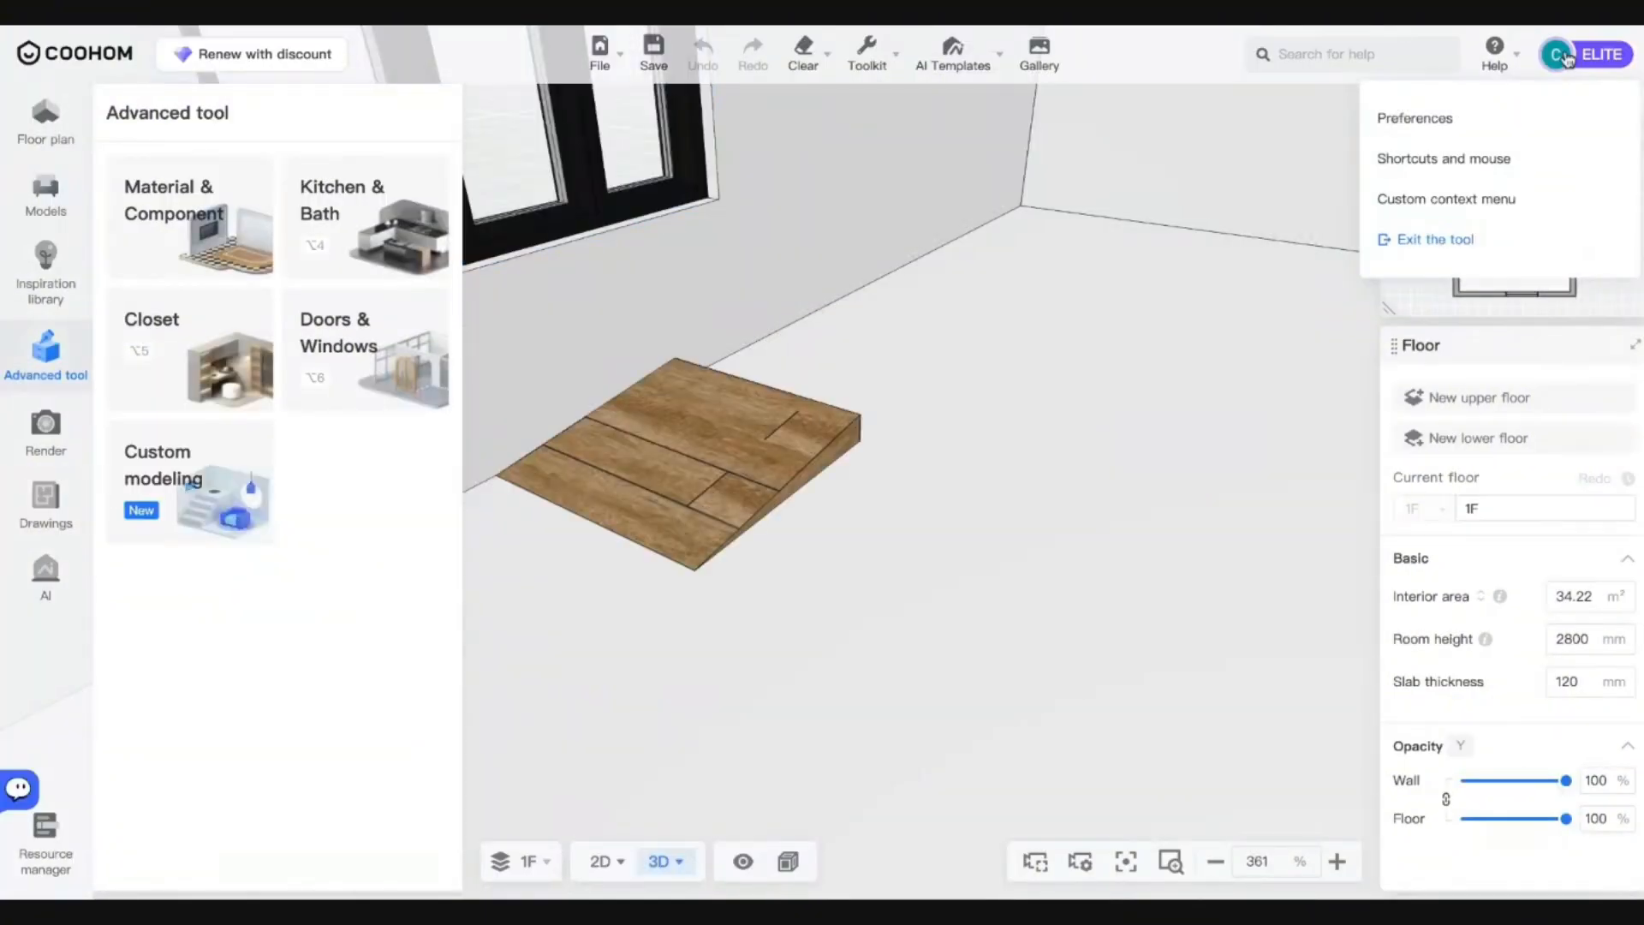
{"action": "scroll", "coordinate": [1007, 415], "scroll_direction": "down", "scroll_amount": 6}
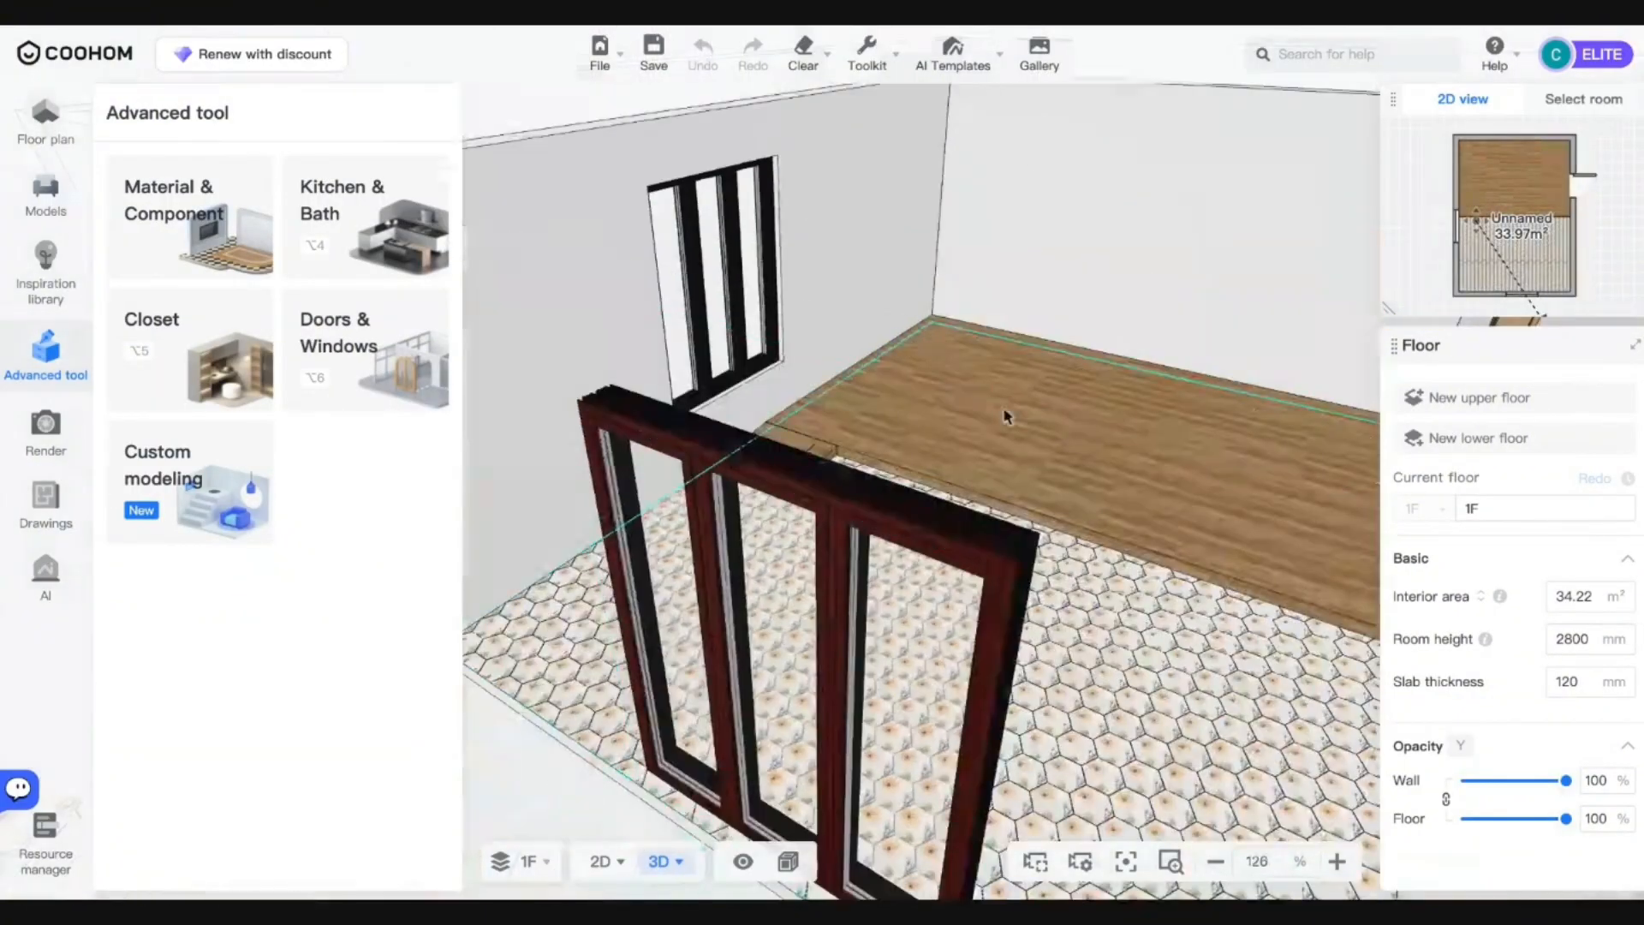
{"action": "left_click_drag", "start_coordinate": [1006, 415], "coordinate": [897, 471]}
{"action": "scroll", "coordinate": [900, 596], "scroll_direction": "down", "scroll_amount": 8}
{"action": "scroll", "coordinate": [899, 470], "scroll_direction": "up", "scroll_amount": 3}
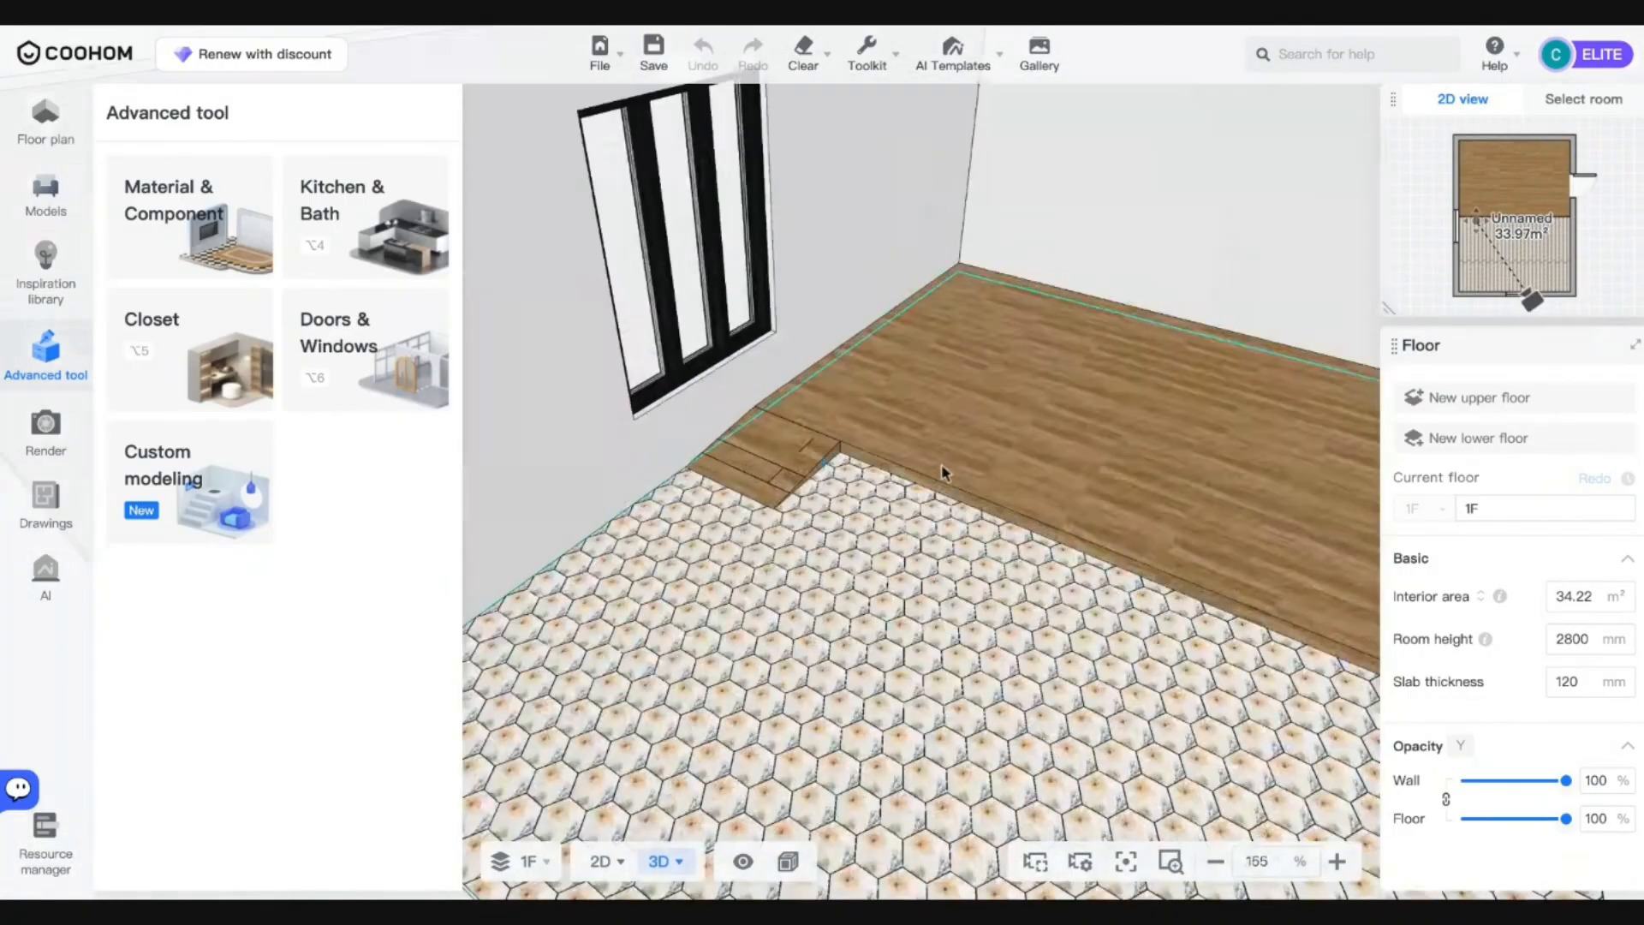
{"action": "scroll", "coordinate": [943, 470], "scroll_direction": "up", "scroll_amount": 6}
{"action": "left_click", "coordinate": [905, 610]}
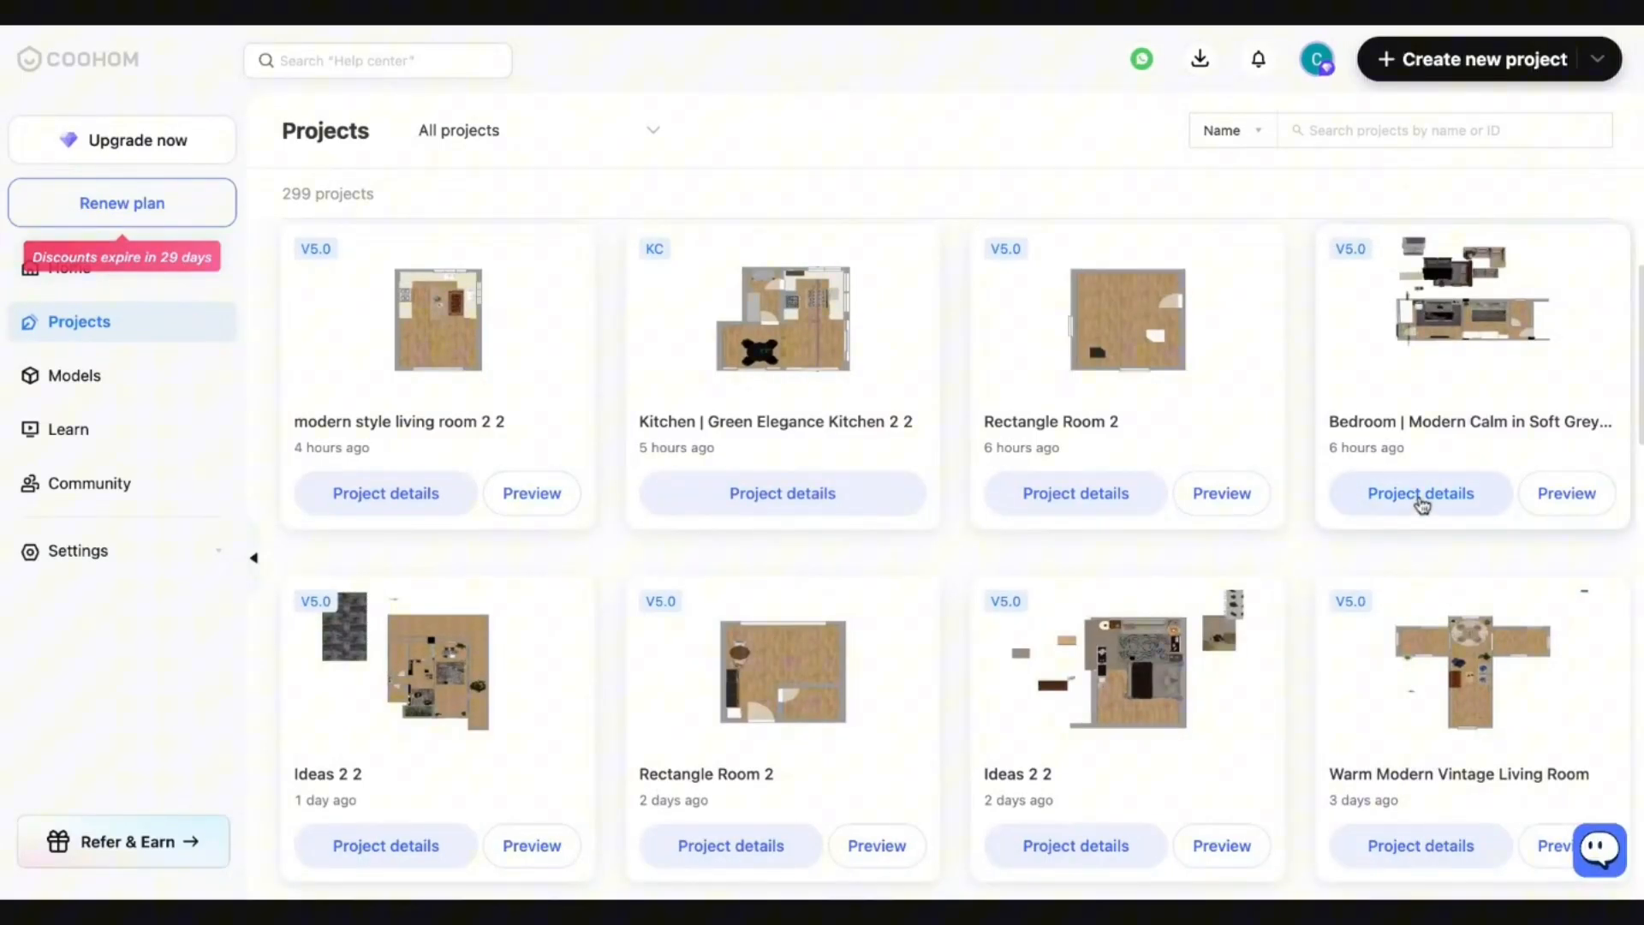
On the Bedroom project page, view the 4k UHD render, then the 2k HD render, and close the viewer.
{"action": "left_click", "coordinate": [1423, 501]}
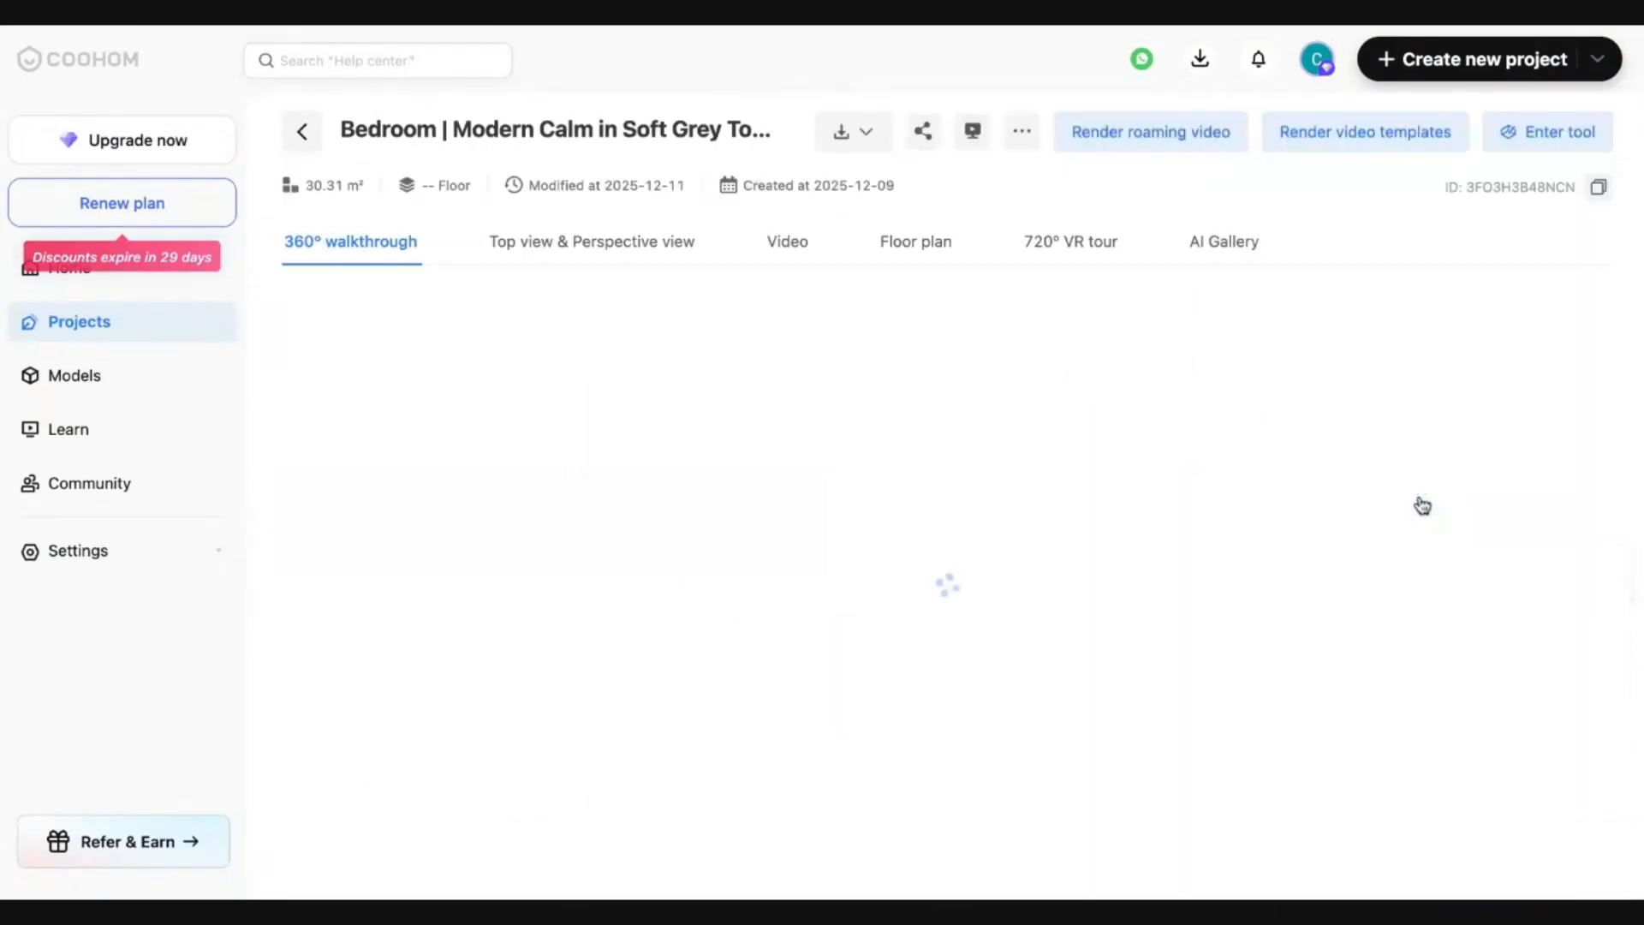
{"action": "left_click", "coordinate": [649, 257]}
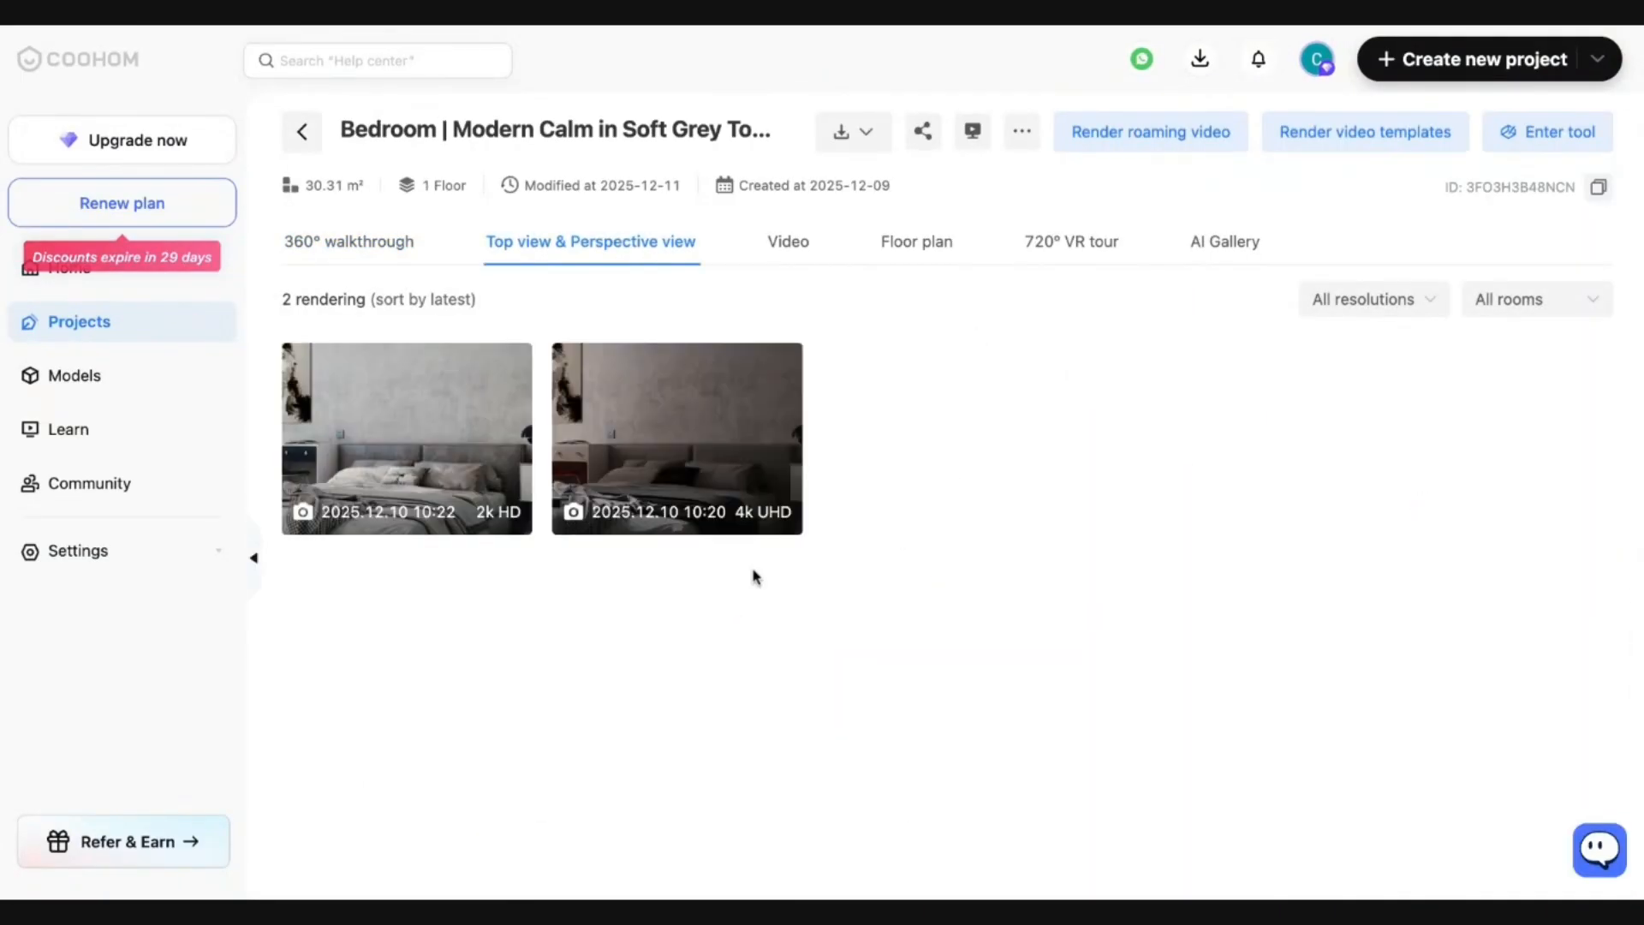
{"action": "left_click", "coordinate": [672, 441]}
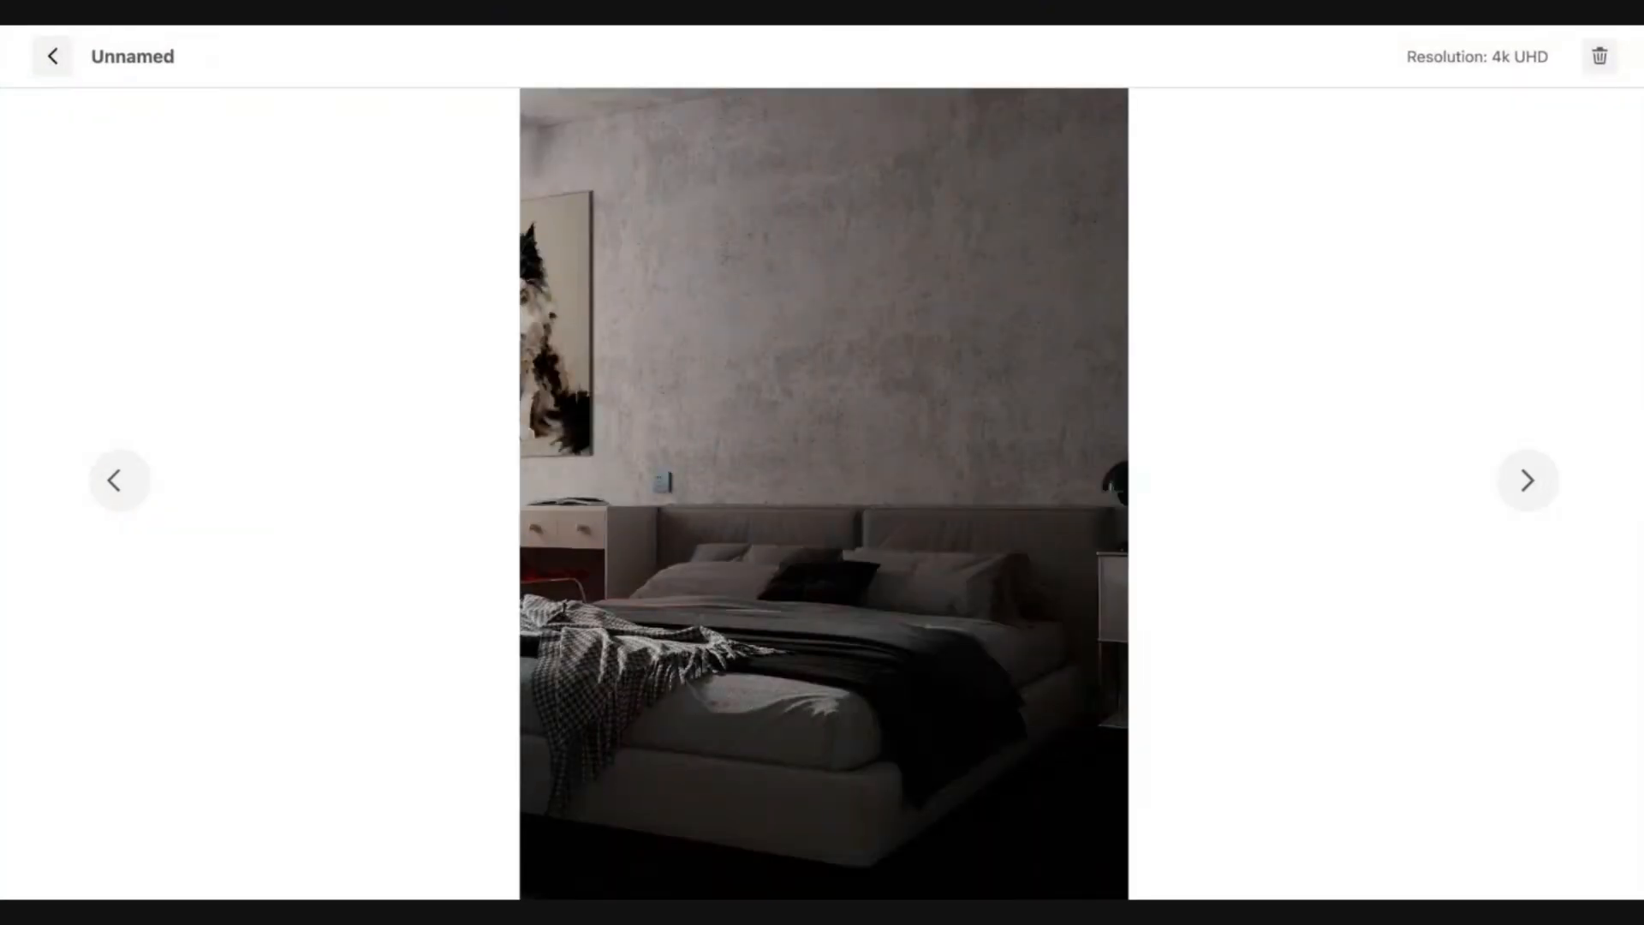
{"action": "left_click", "coordinate": [115, 487]}
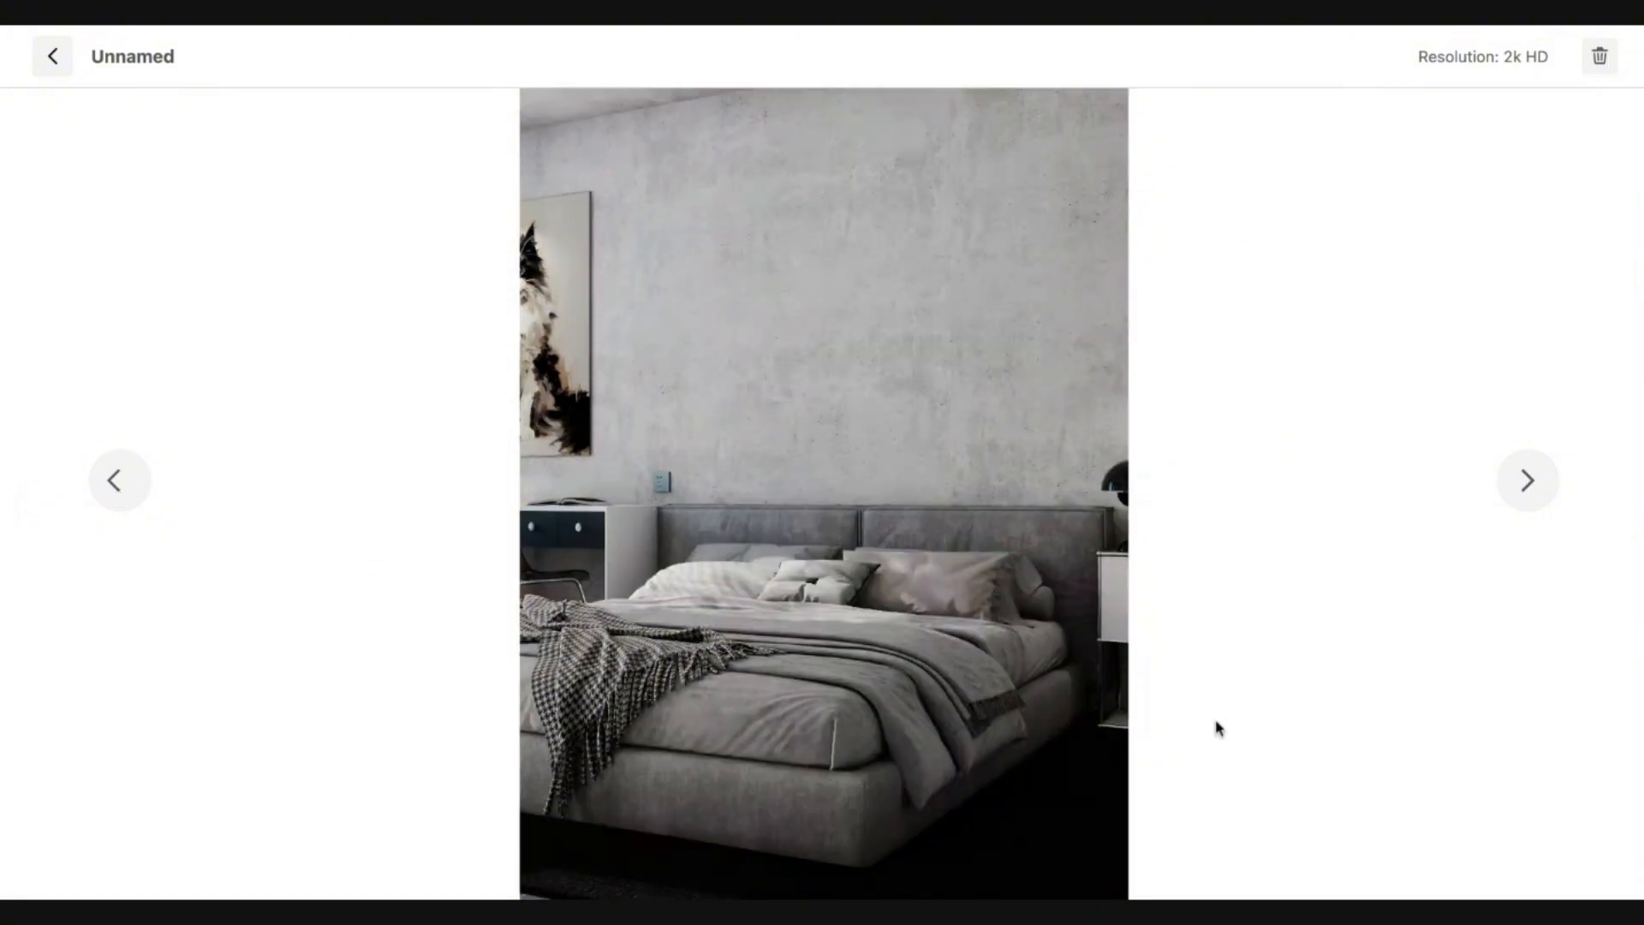
{"action": "left_click", "coordinate": [55, 59]}
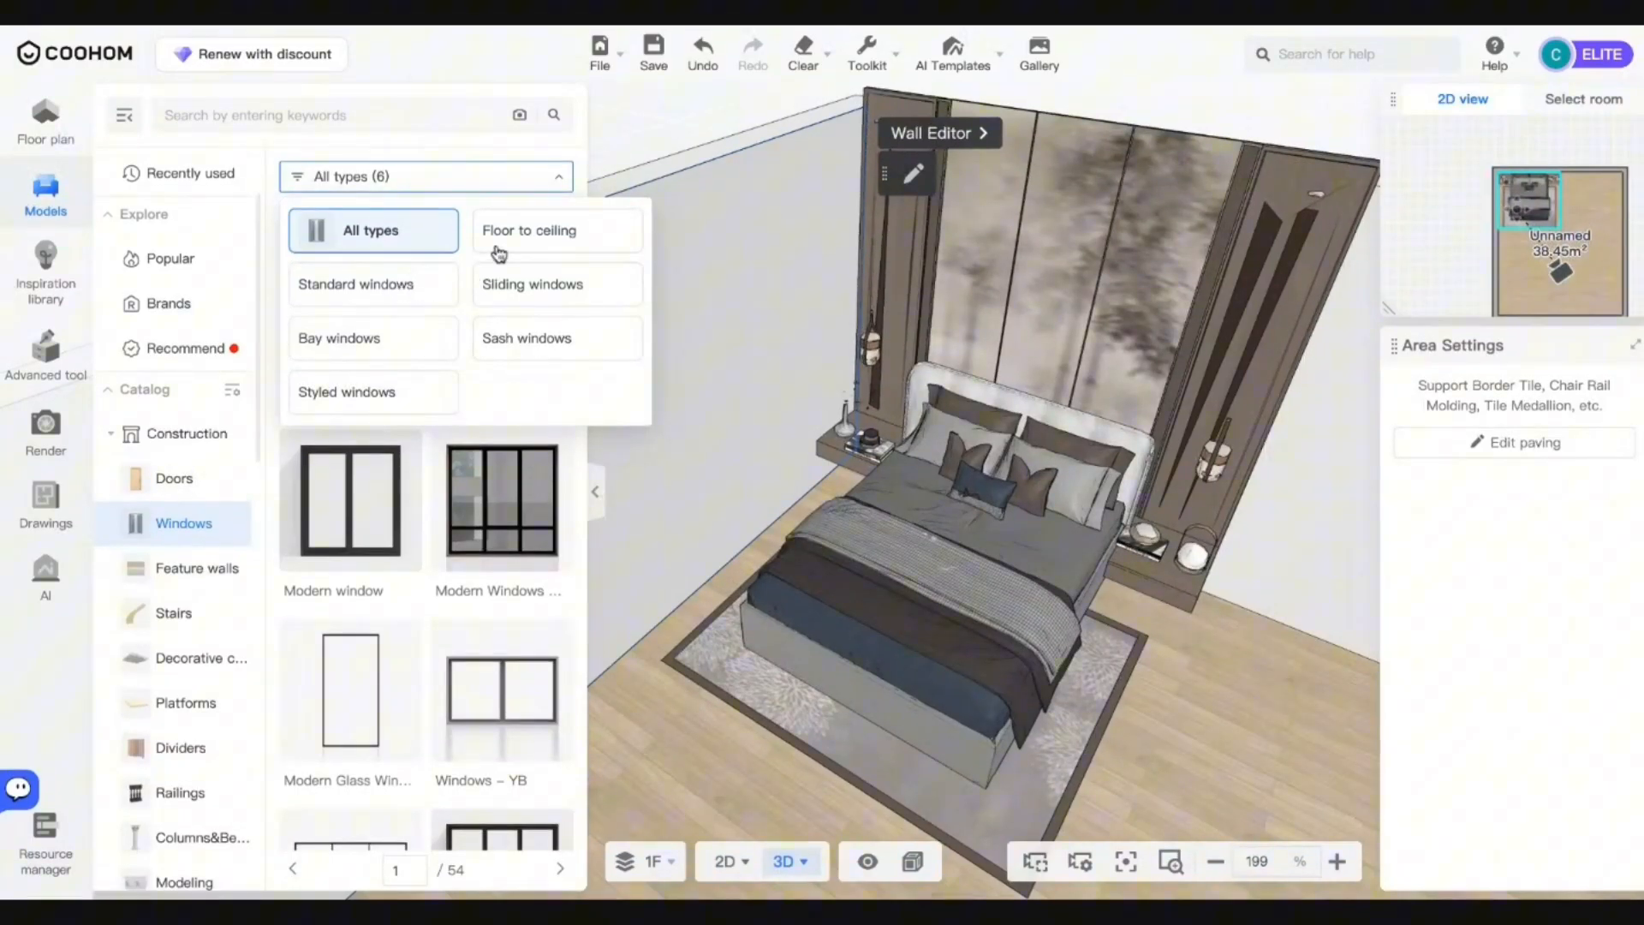
Place a three-panel floor-to-ceiling window on the left wall in the 2D plan.
{"action": "left_click", "coordinate": [499, 250]}
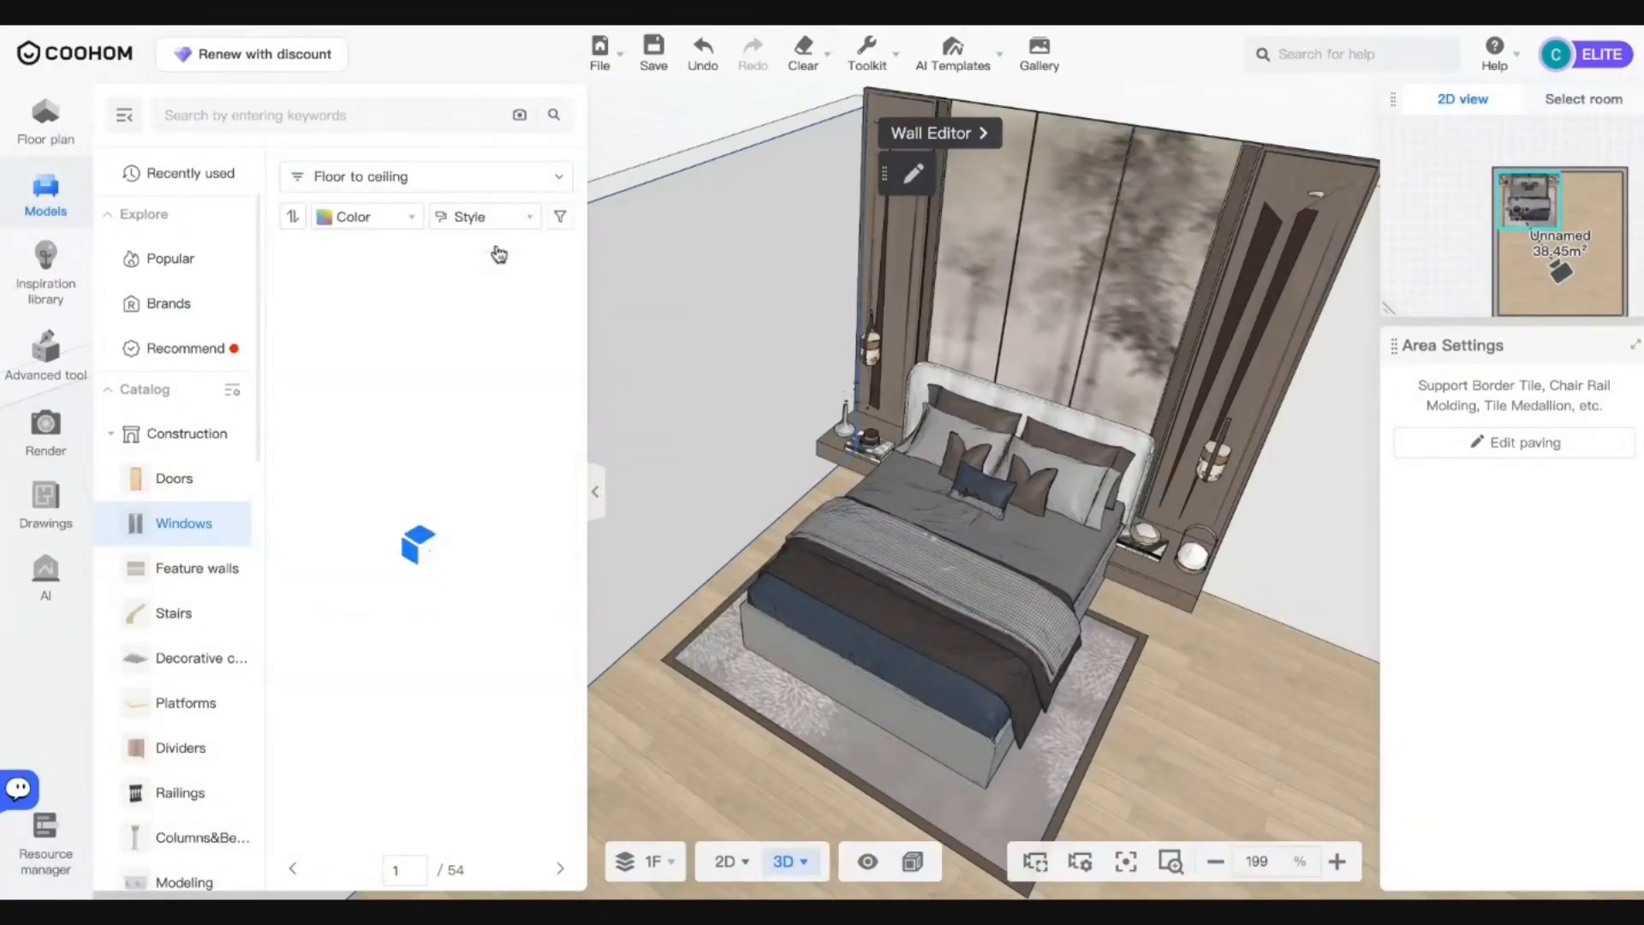
{"action": "left_click", "coordinate": [726, 861]}
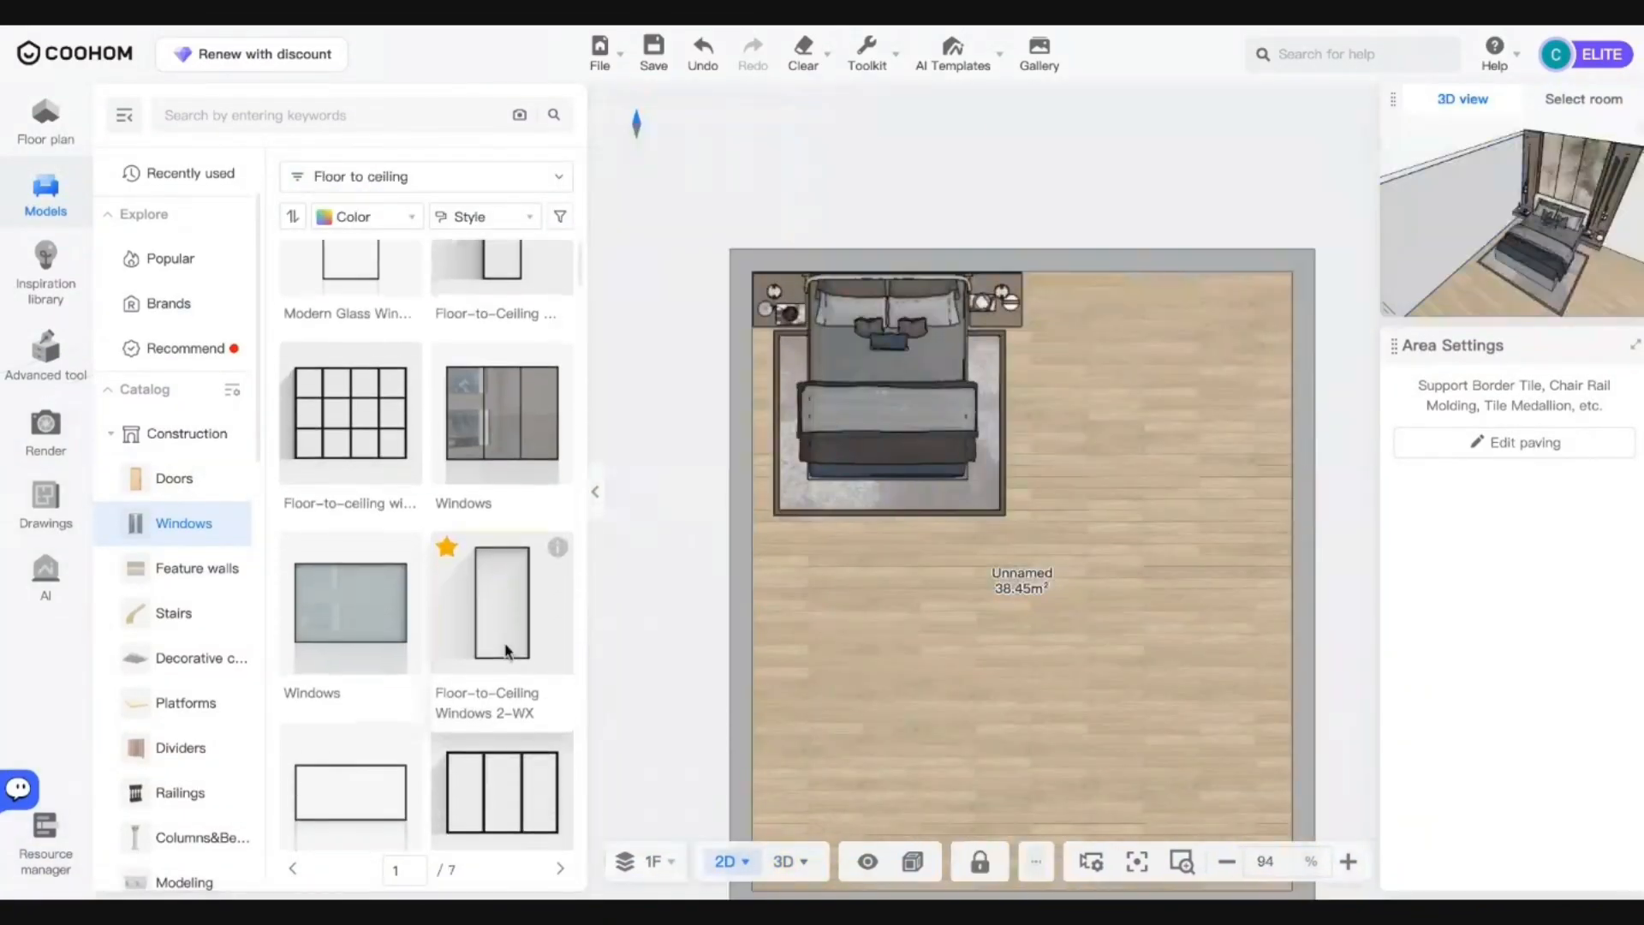
{"action": "scroll", "coordinate": [507, 652], "scroll_direction": "down", "scroll_amount": 2}
{"action": "left_click", "coordinate": [506, 664]}
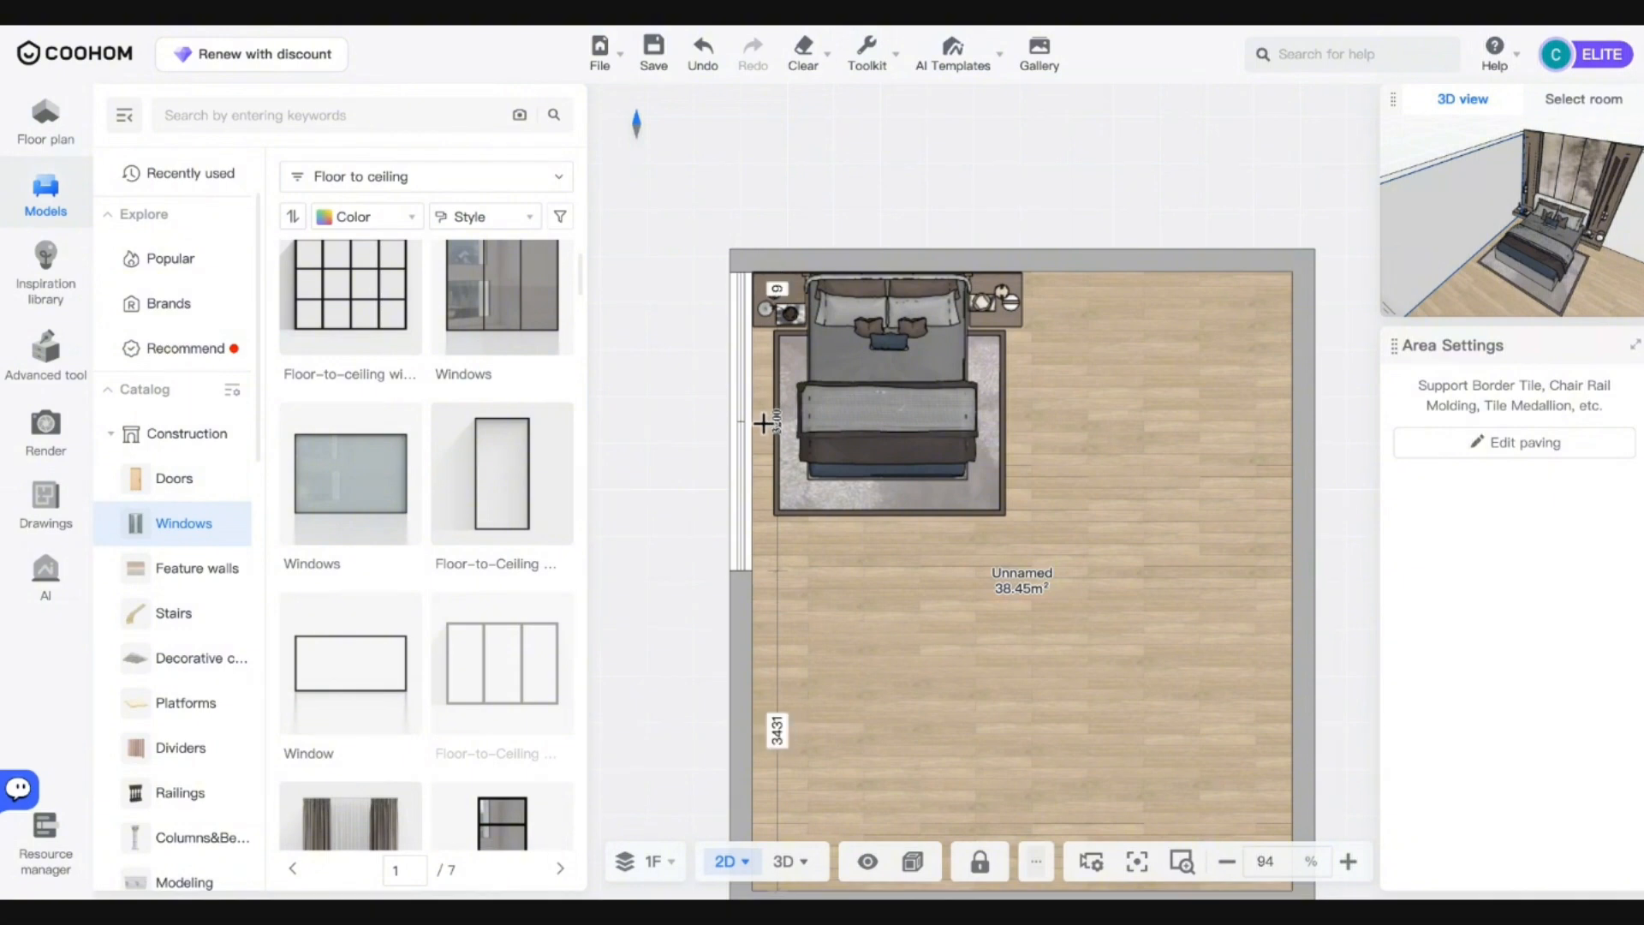
{"action": "left_click", "coordinate": [762, 424]}
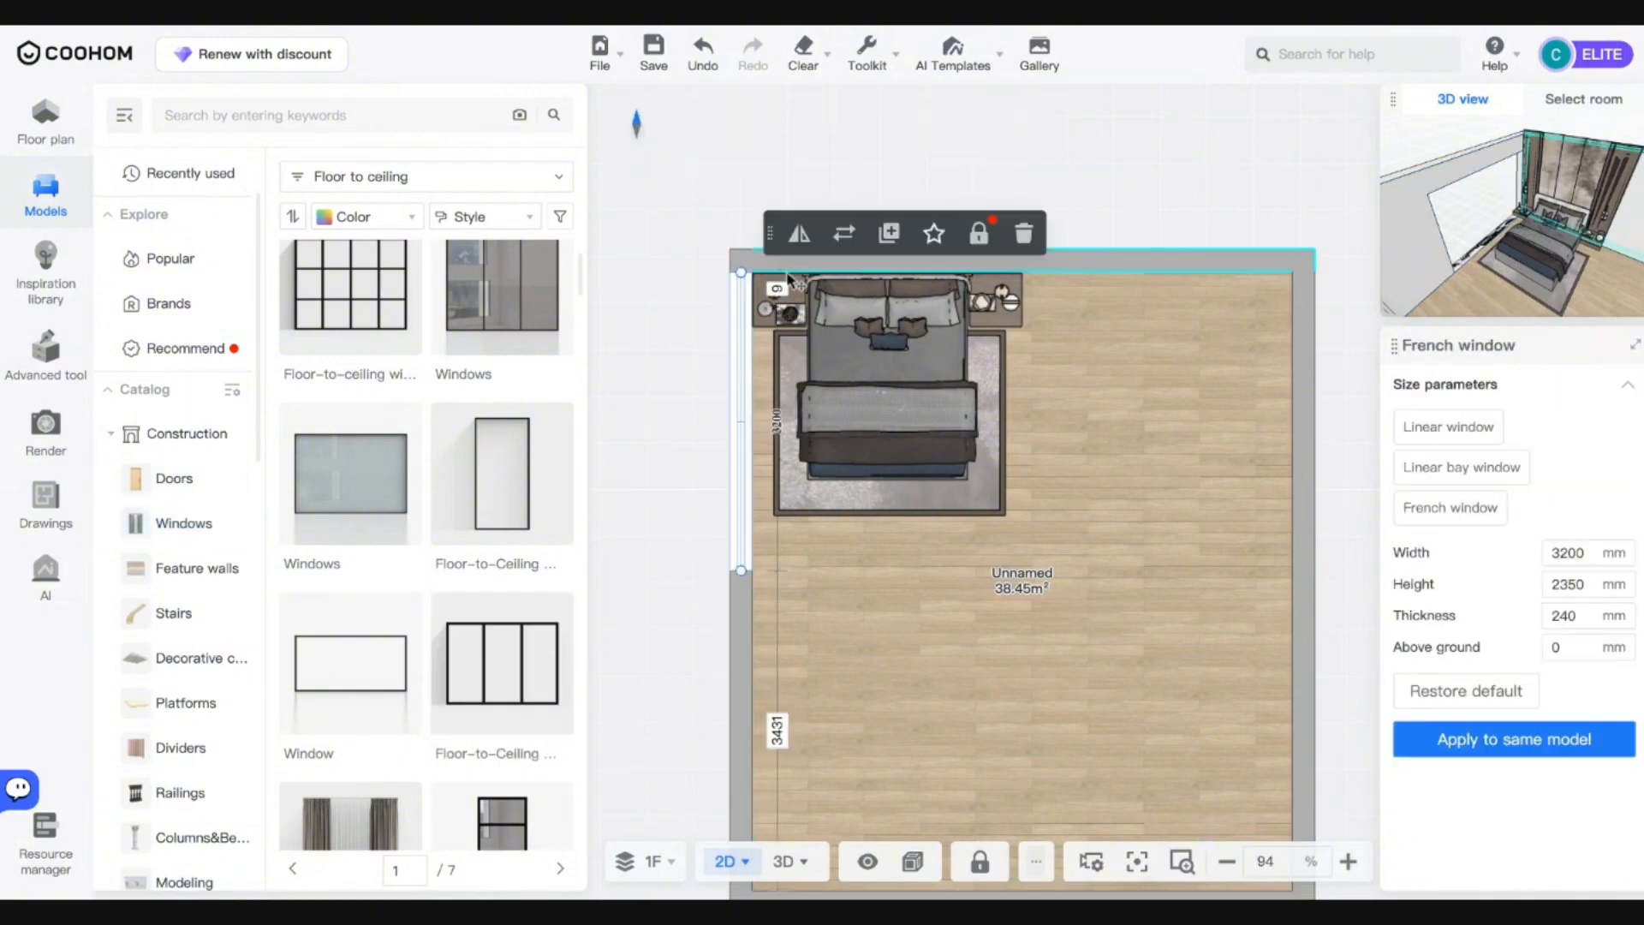
Back in 3D, select the window wall and open it in Wall Editor.
{"action": "left_click", "coordinate": [781, 863]}
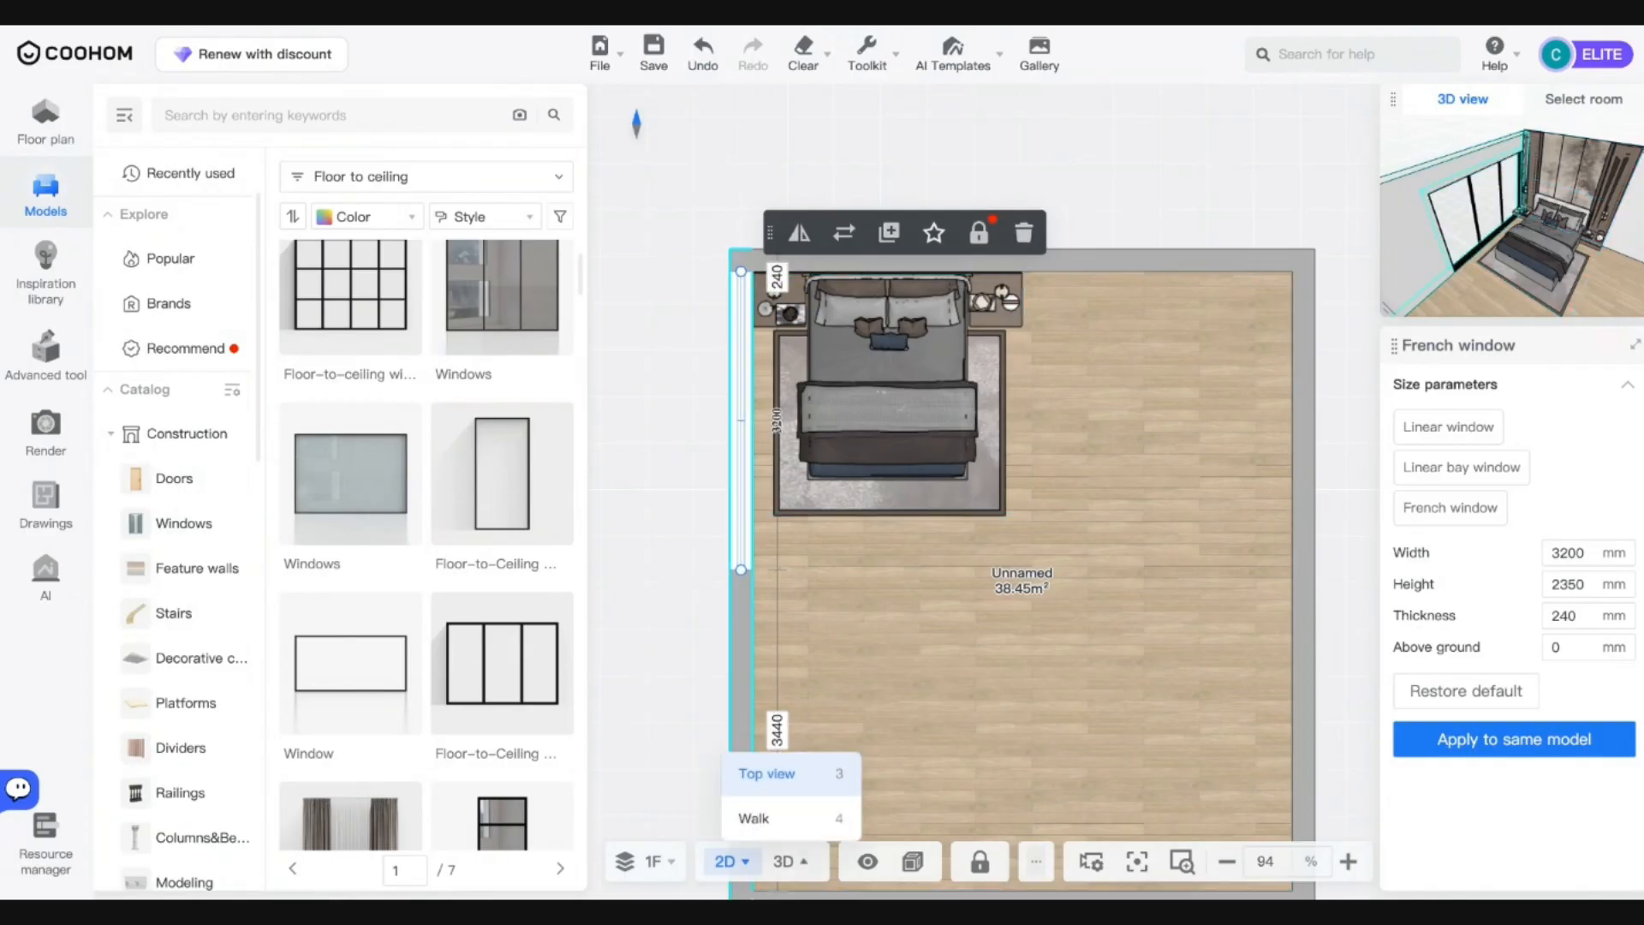
{"action": "left_click", "coordinate": [777, 876]}
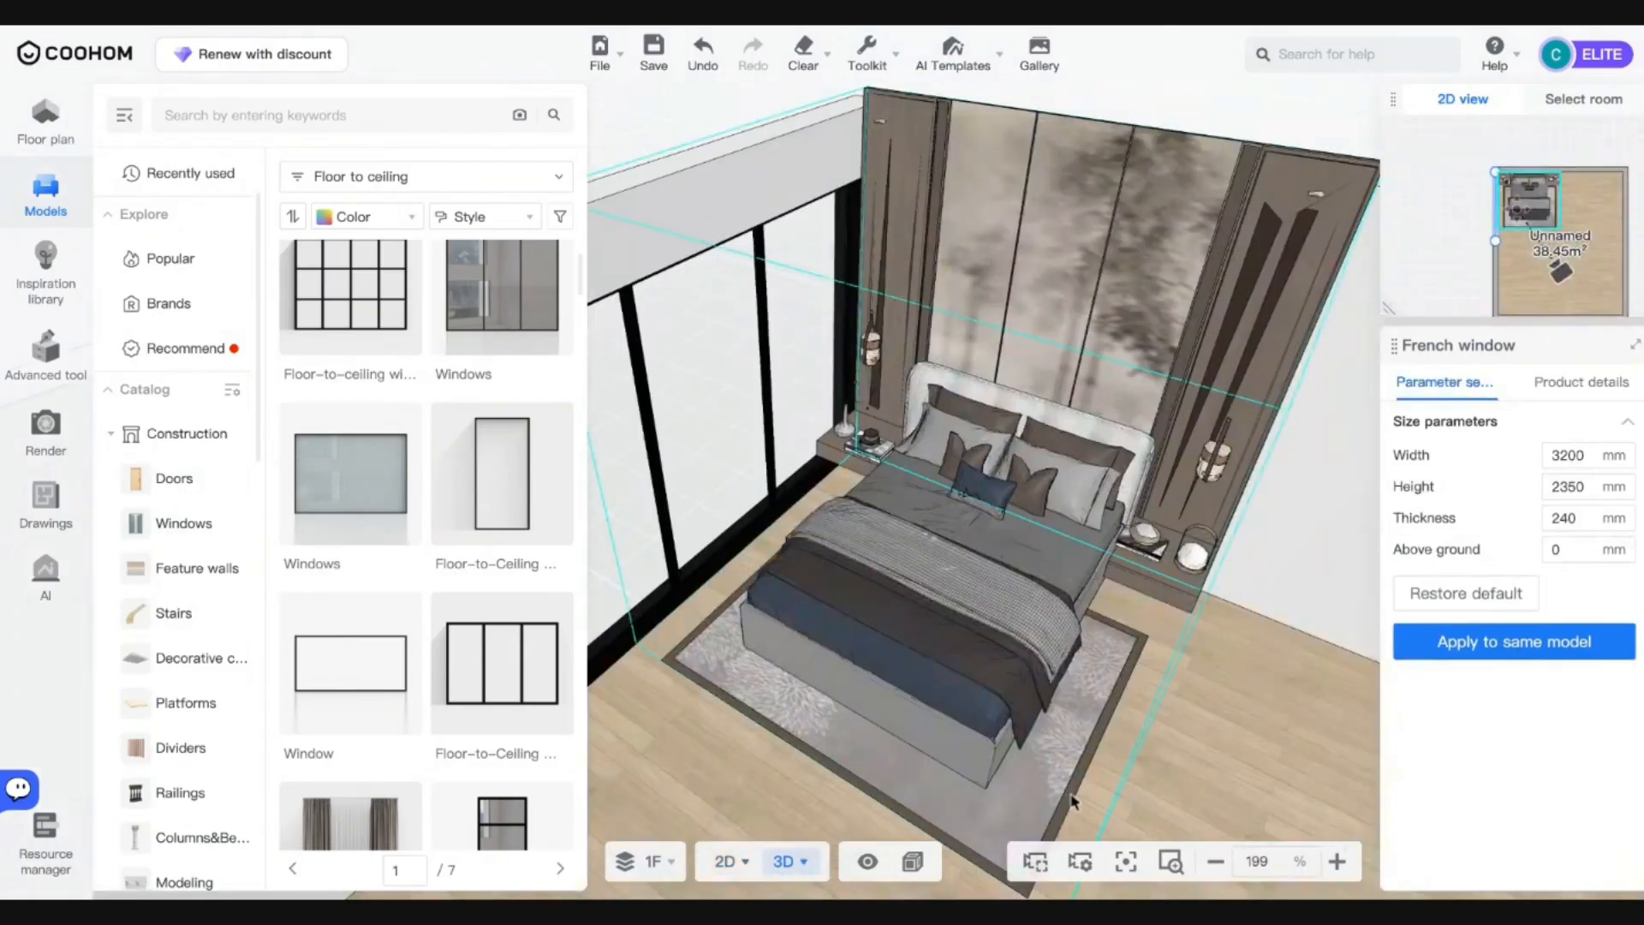
{"action": "left_click_drag", "start_coordinate": [1076, 800], "coordinate": [996, 463]}
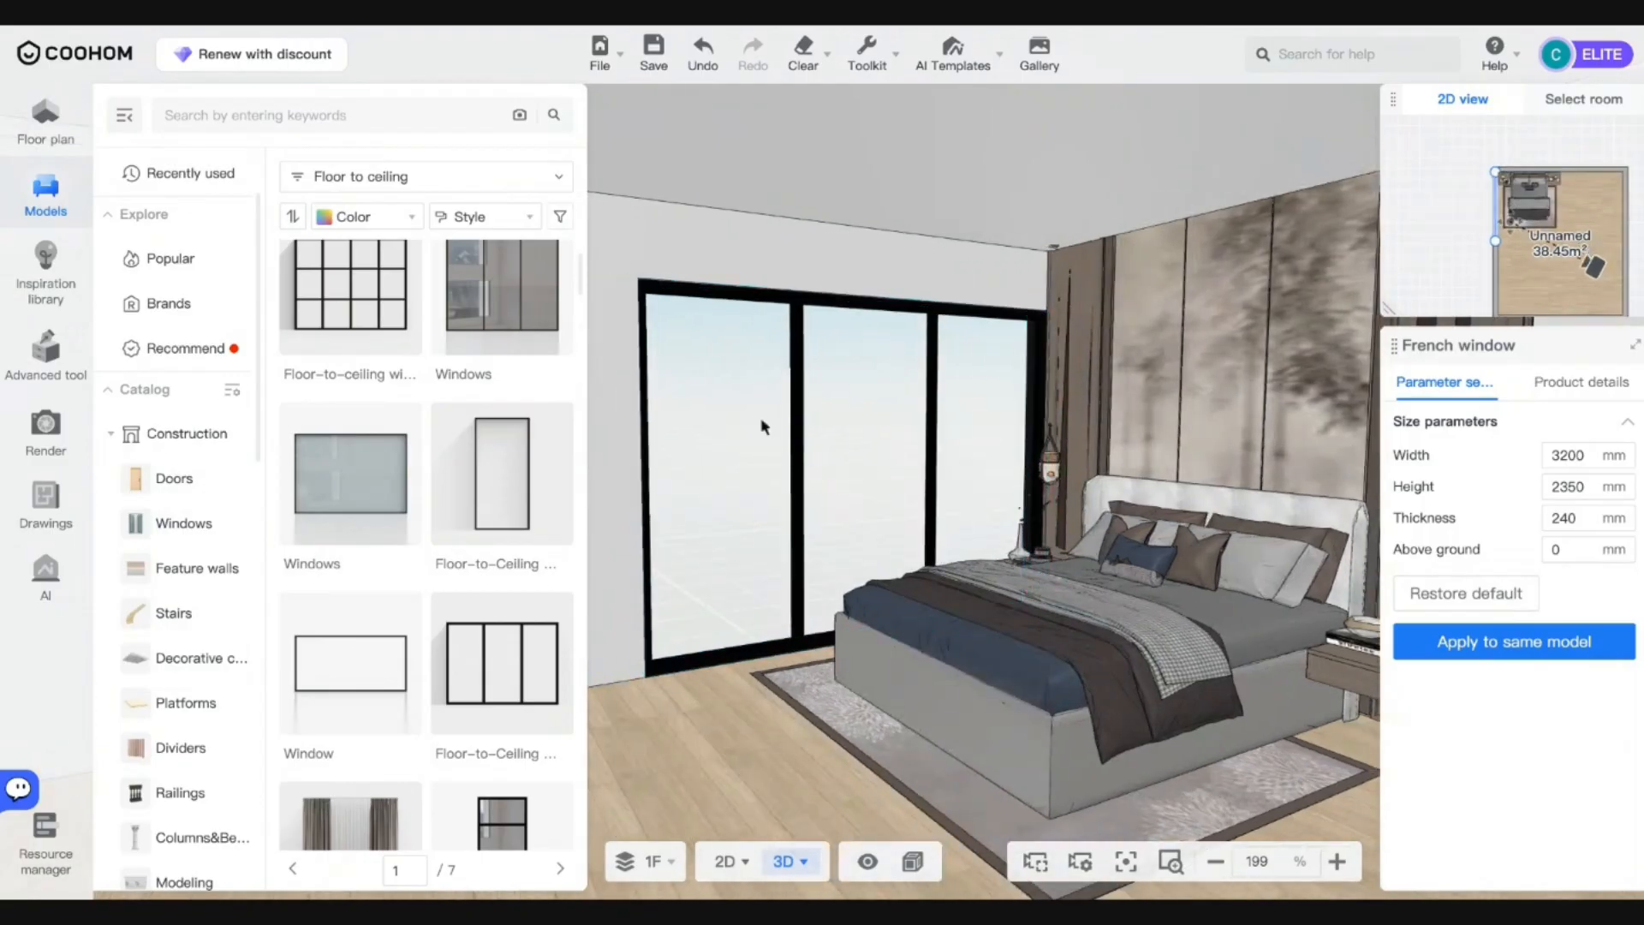
{"action": "left_click", "coordinate": [1092, 225]}
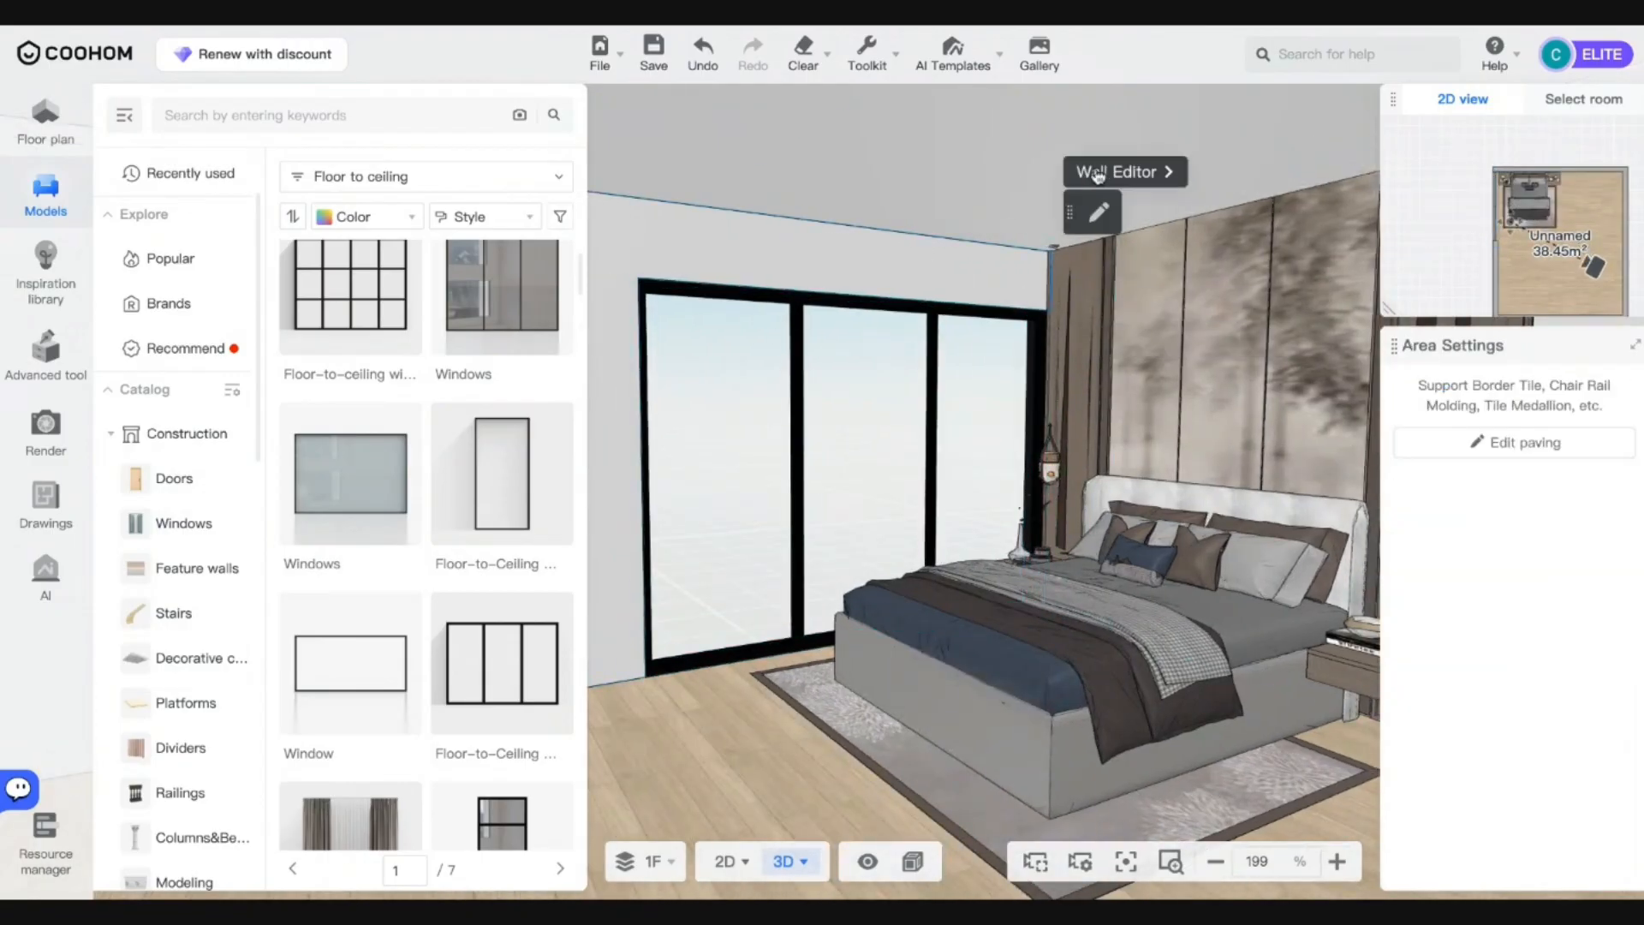
{"action": "left_click", "coordinate": [1099, 176]}
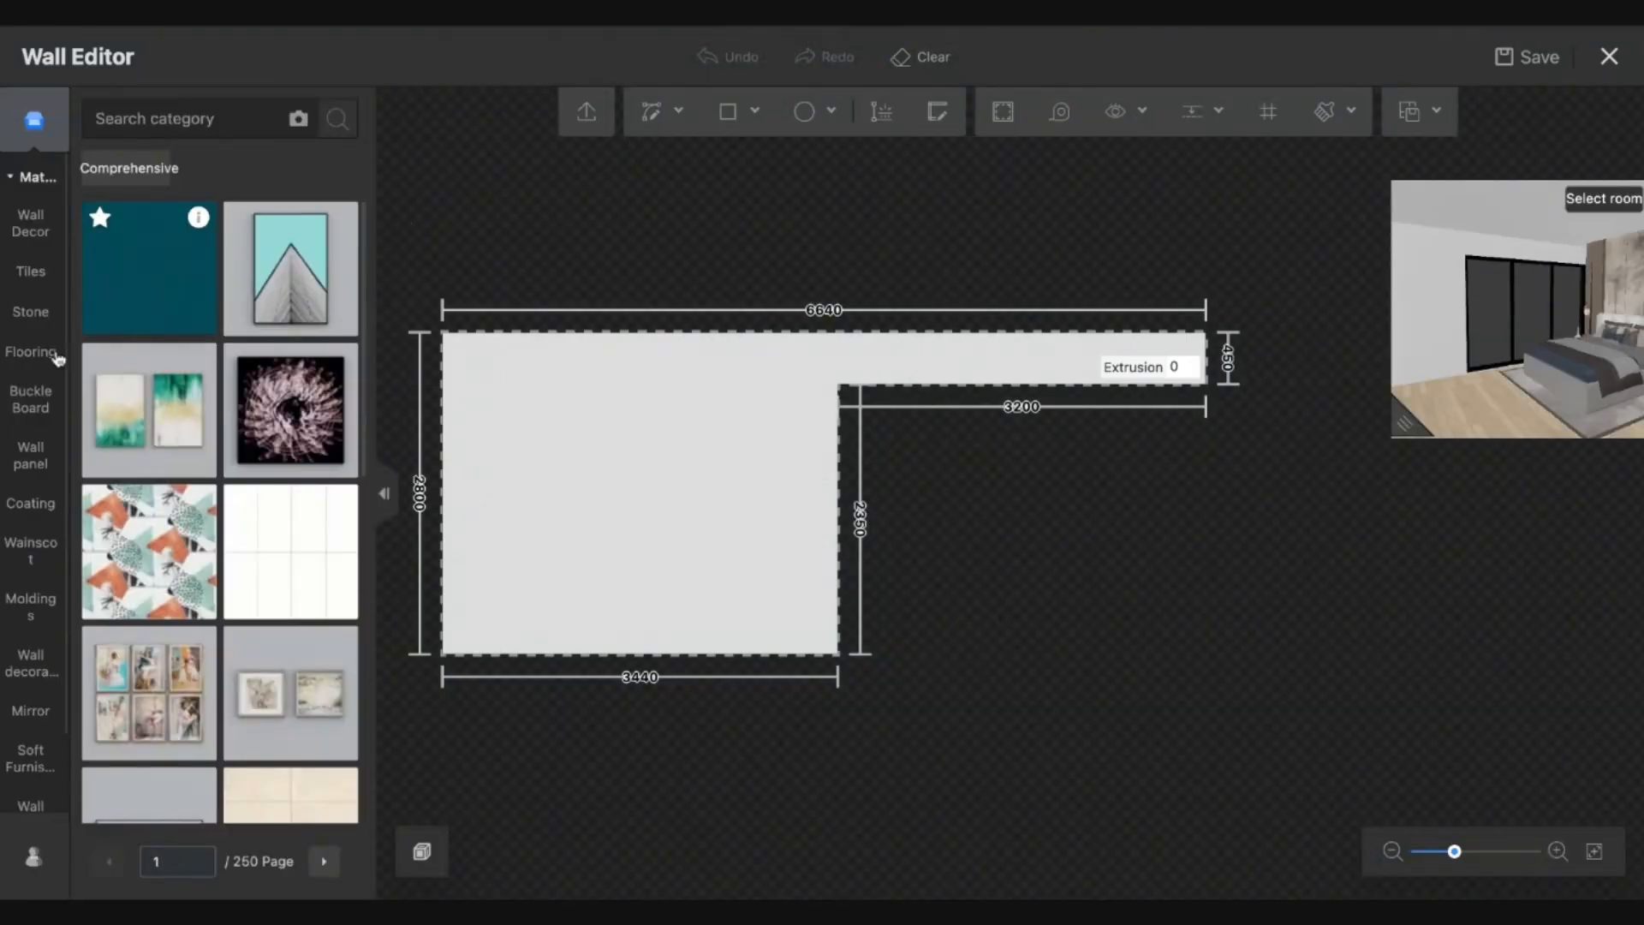
Apply the dark striped wall-panel material to the wall shape and exit Wall Editor.
{"action": "left_click", "coordinate": [31, 455]}
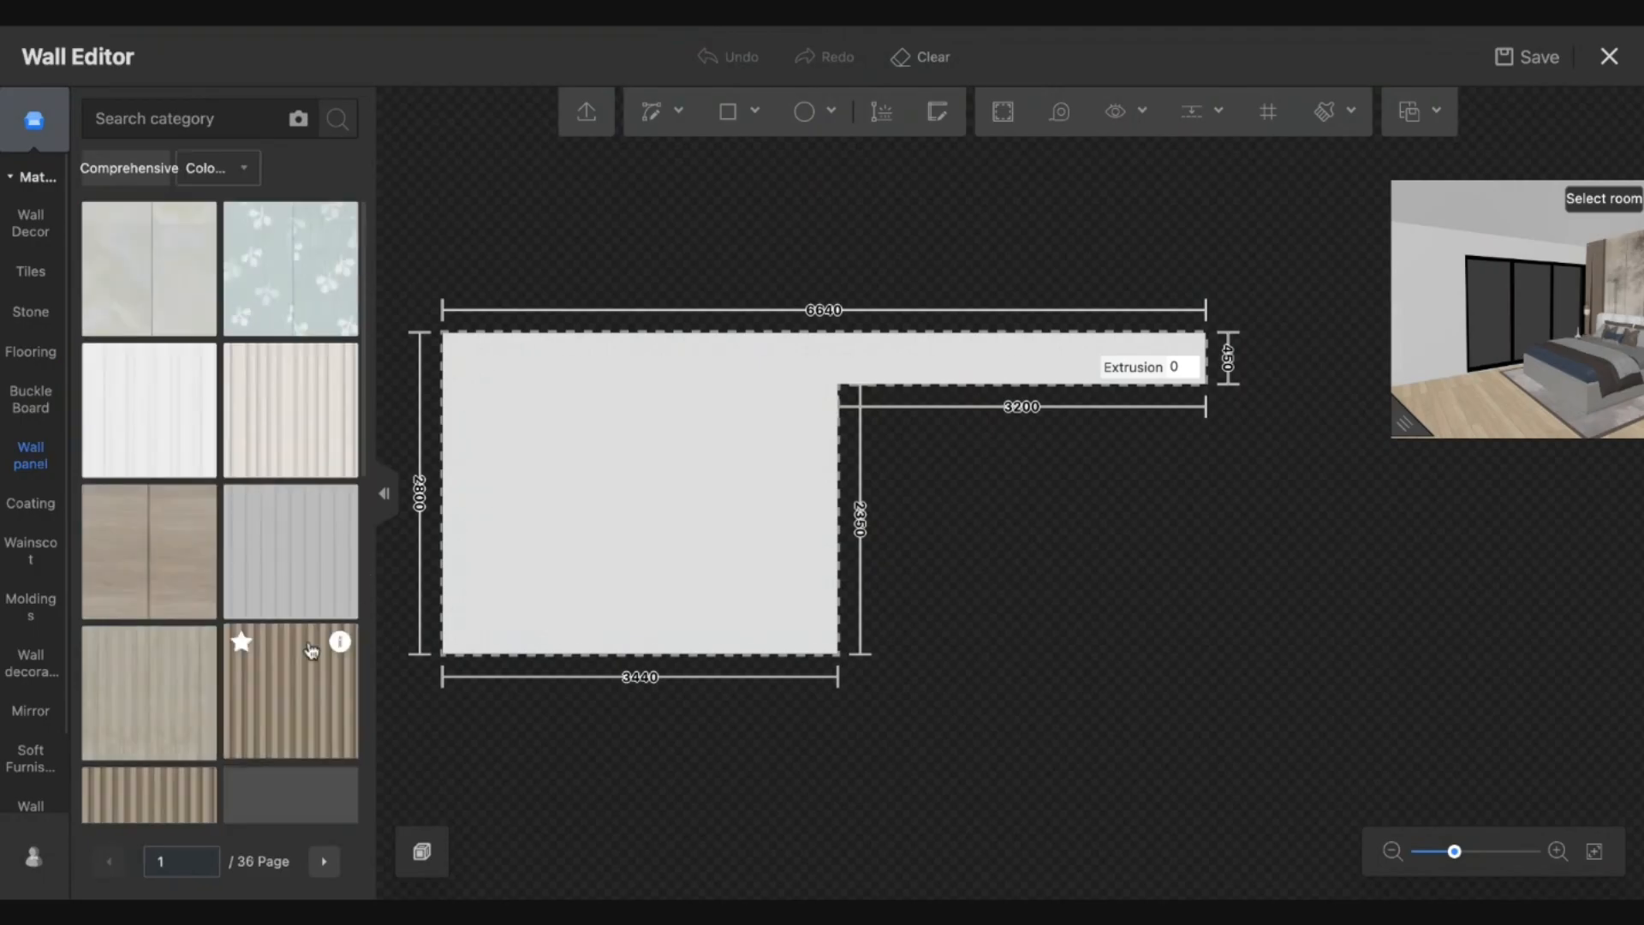
{"action": "scroll", "coordinate": [309, 643], "scroll_direction": "down", "scroll_amount": 10}
{"action": "scroll", "coordinate": [311, 651], "scroll_direction": "down", "scroll_amount": 8}
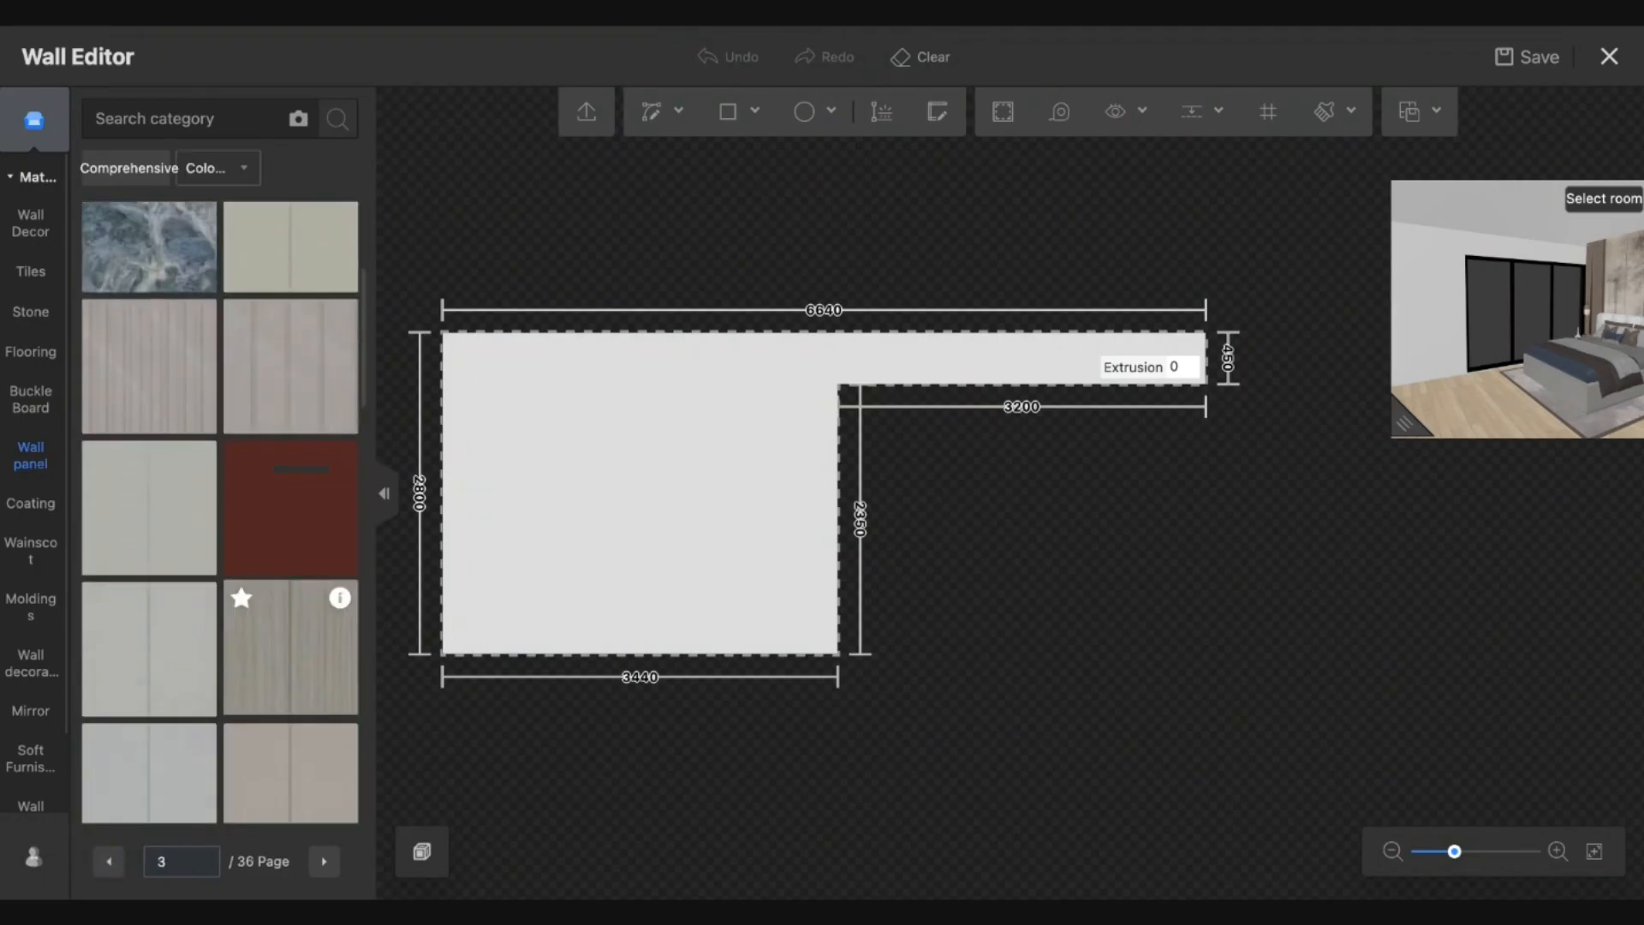
{"action": "scroll", "coordinate": [308, 319], "scroll_direction": "up", "scroll_amount": 15}
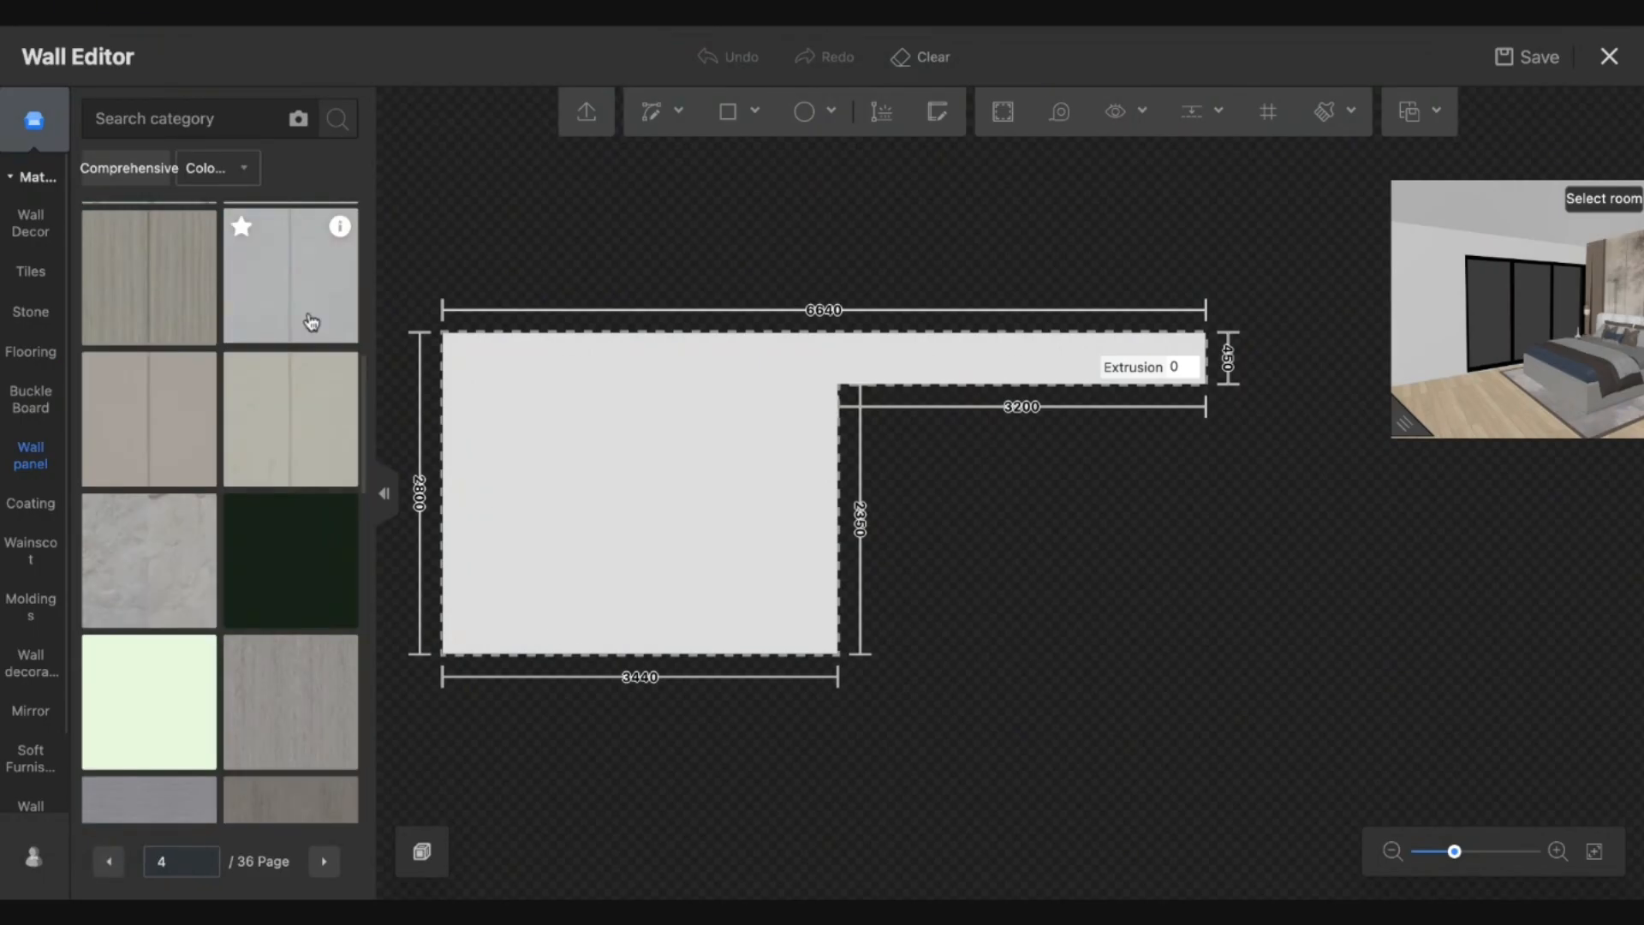
{"action": "scroll", "coordinate": [296, 619], "scroll_direction": "up", "scroll_amount": 5}
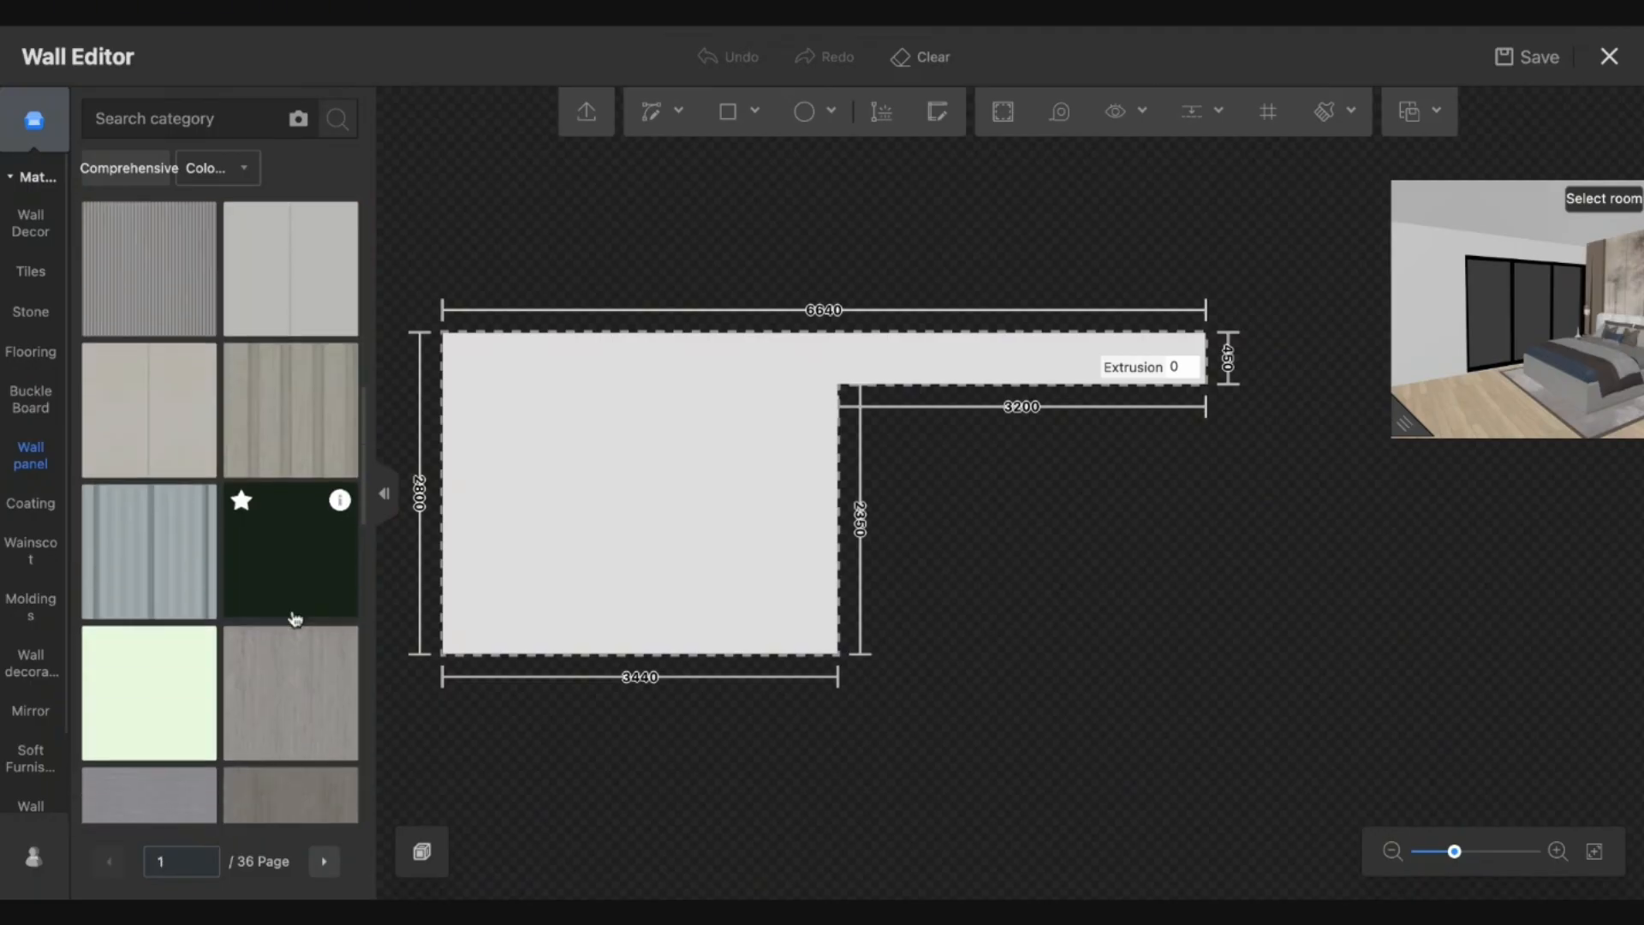
{"action": "scroll", "coordinate": [291, 796], "scroll_direction": "down", "scroll_amount": 5}
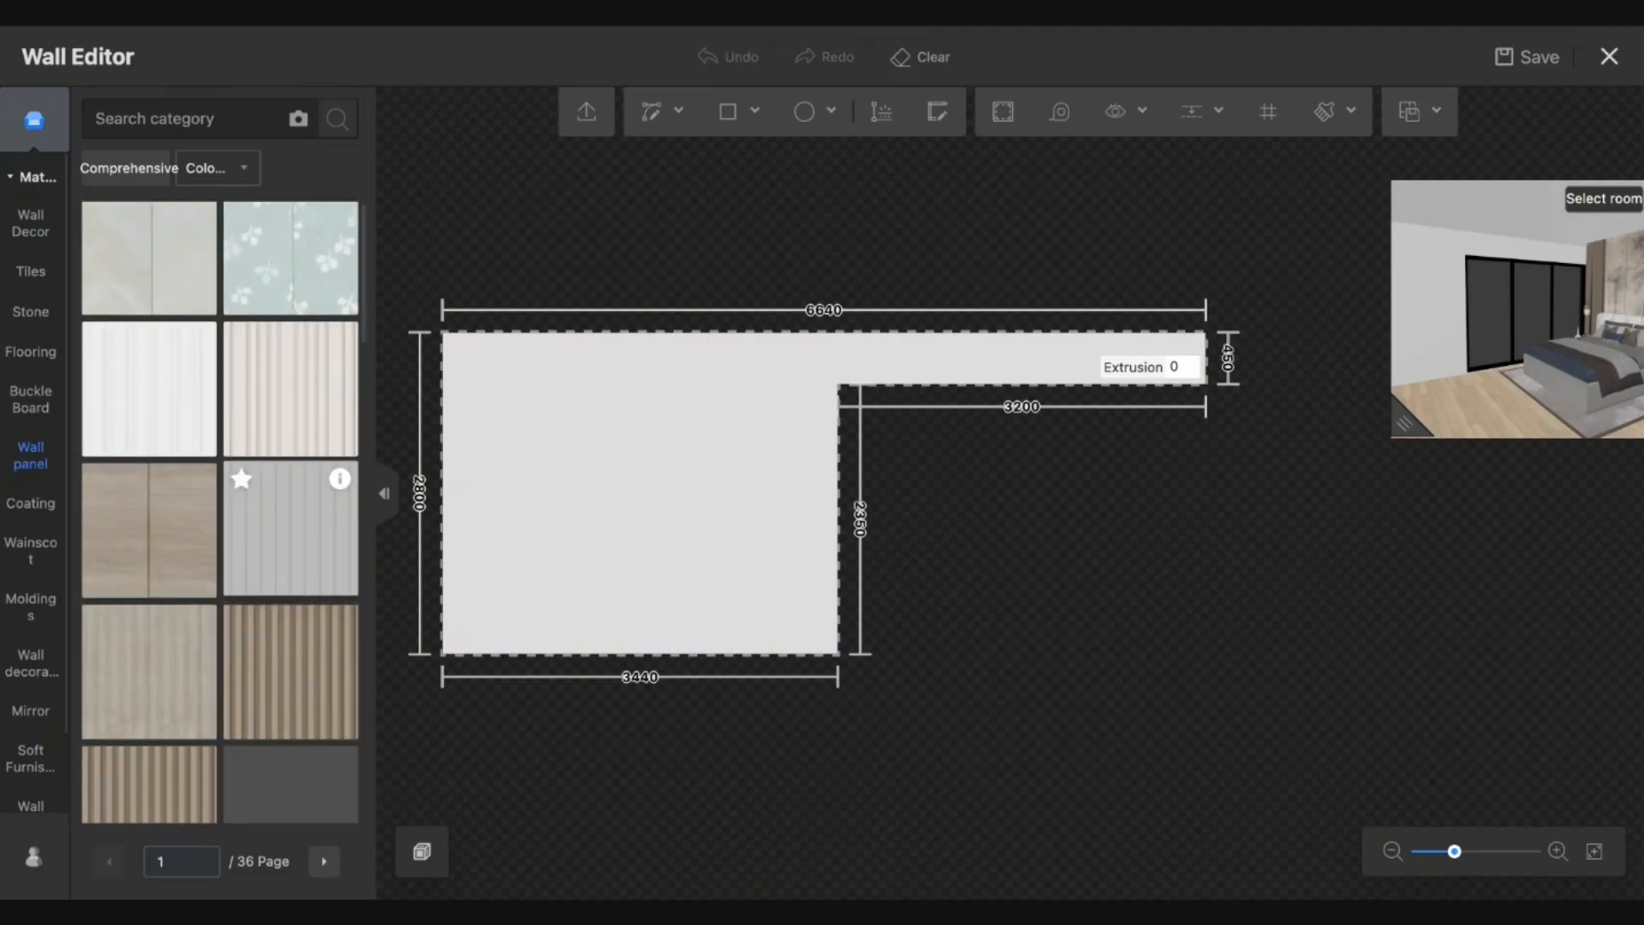
{"action": "scroll", "coordinate": [291, 531], "scroll_direction": "down", "scroll_amount": 10}
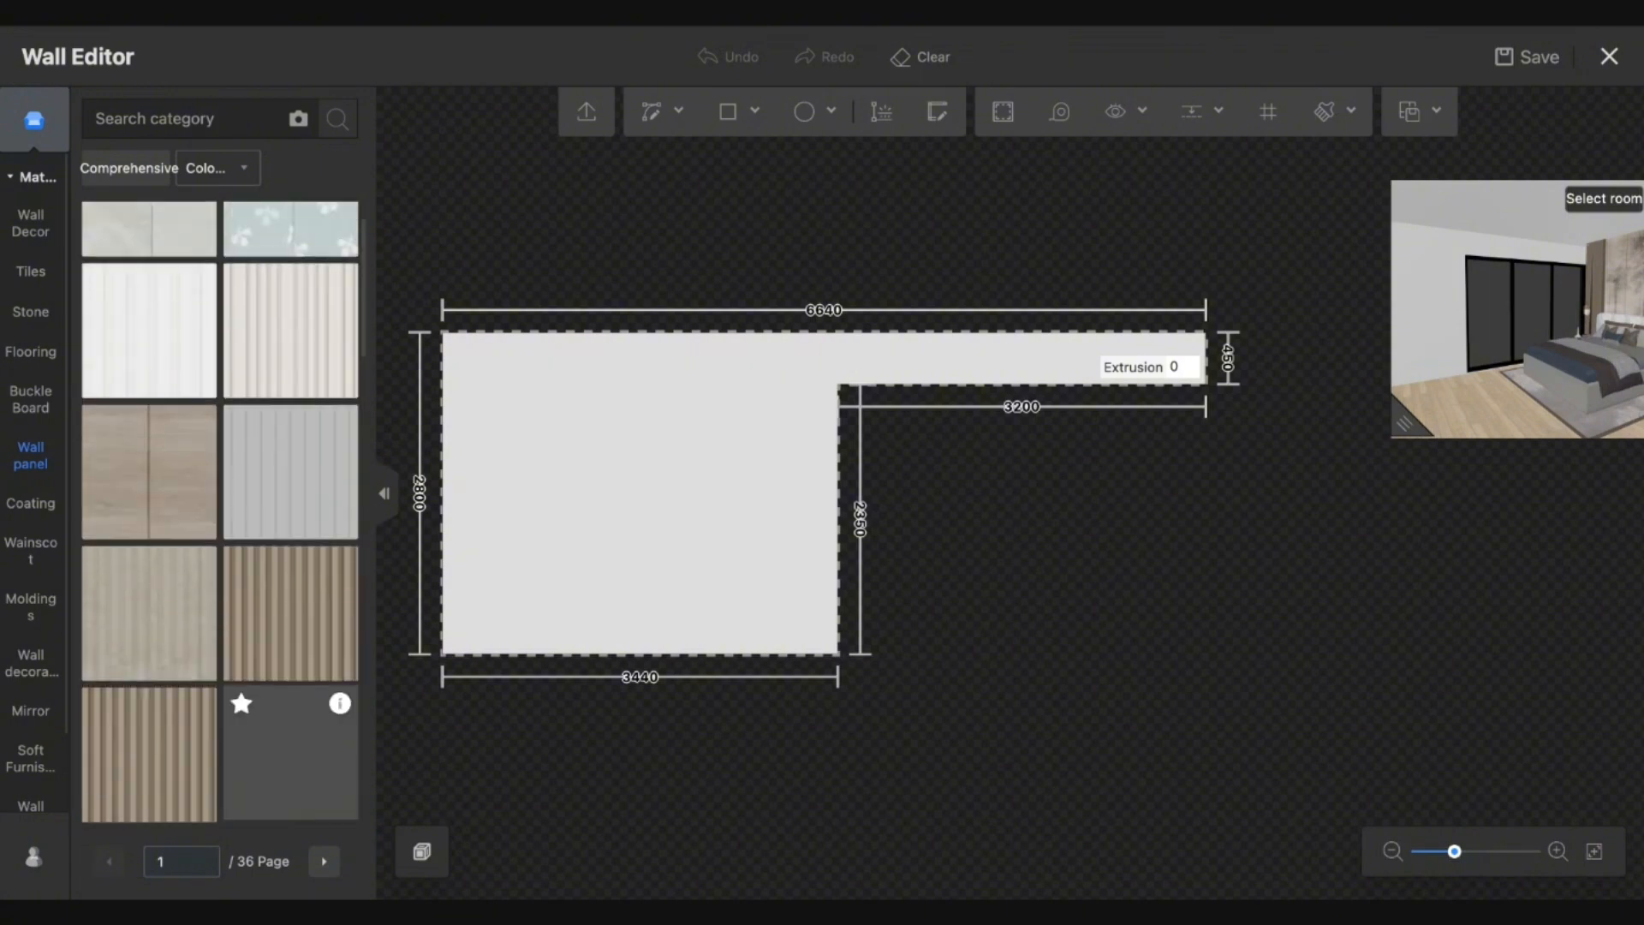
{"action": "scroll", "coordinate": [292, 543], "scroll_direction": "down", "scroll_amount": 6}
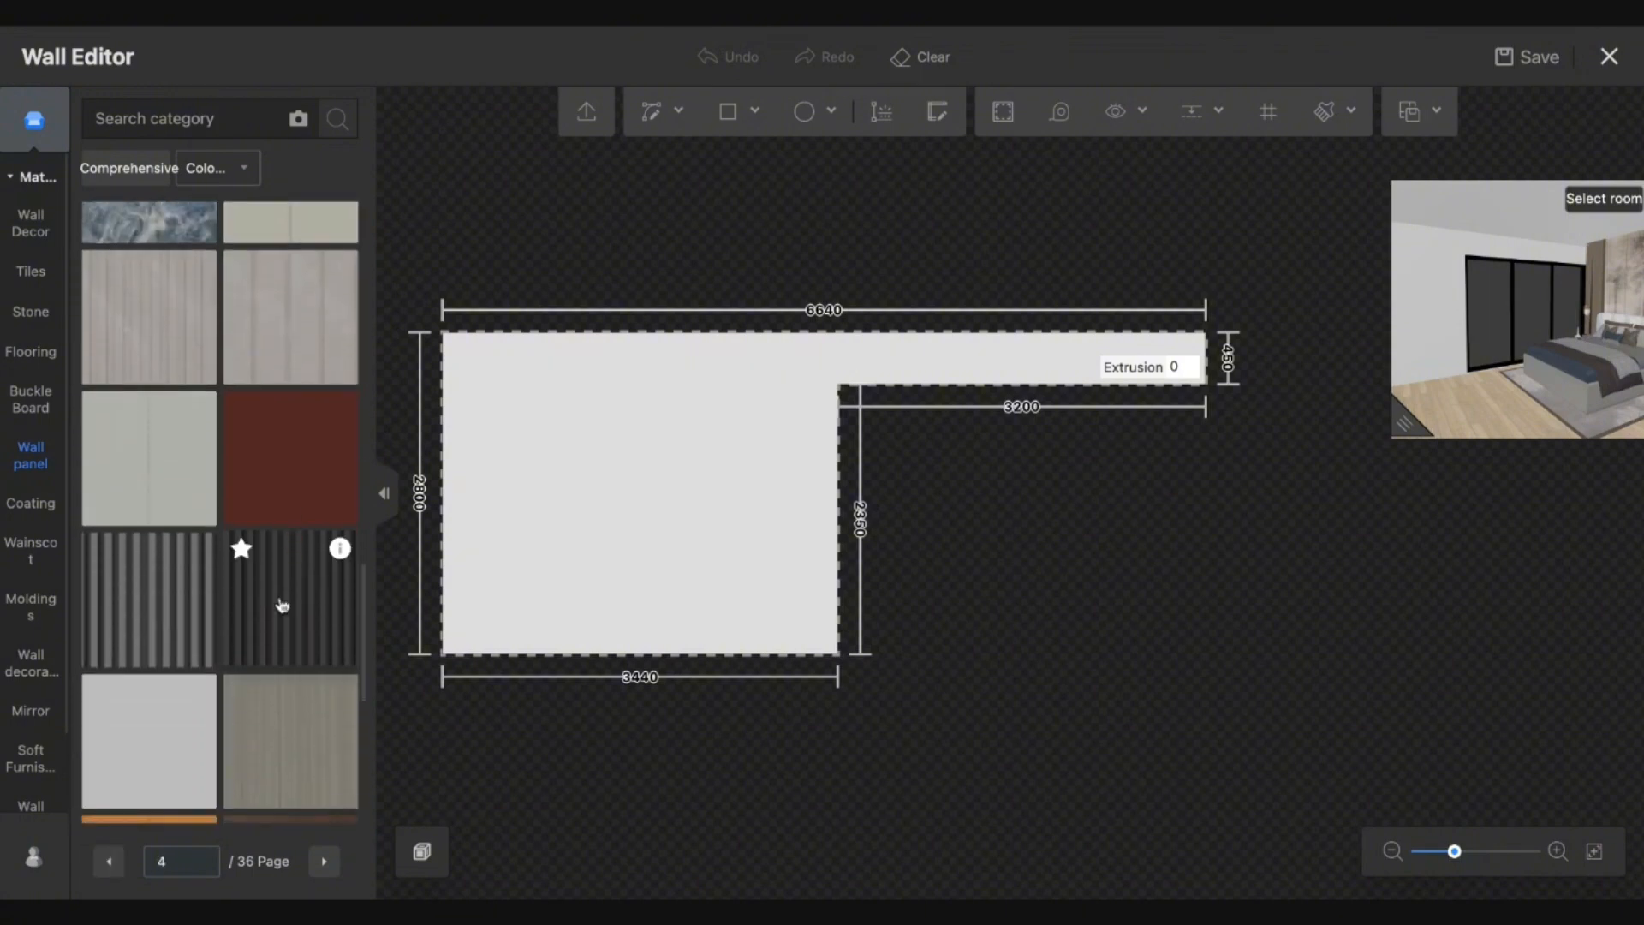
{"action": "left_click_drag", "start_coordinate": [282, 605], "coordinate": [668, 517]}
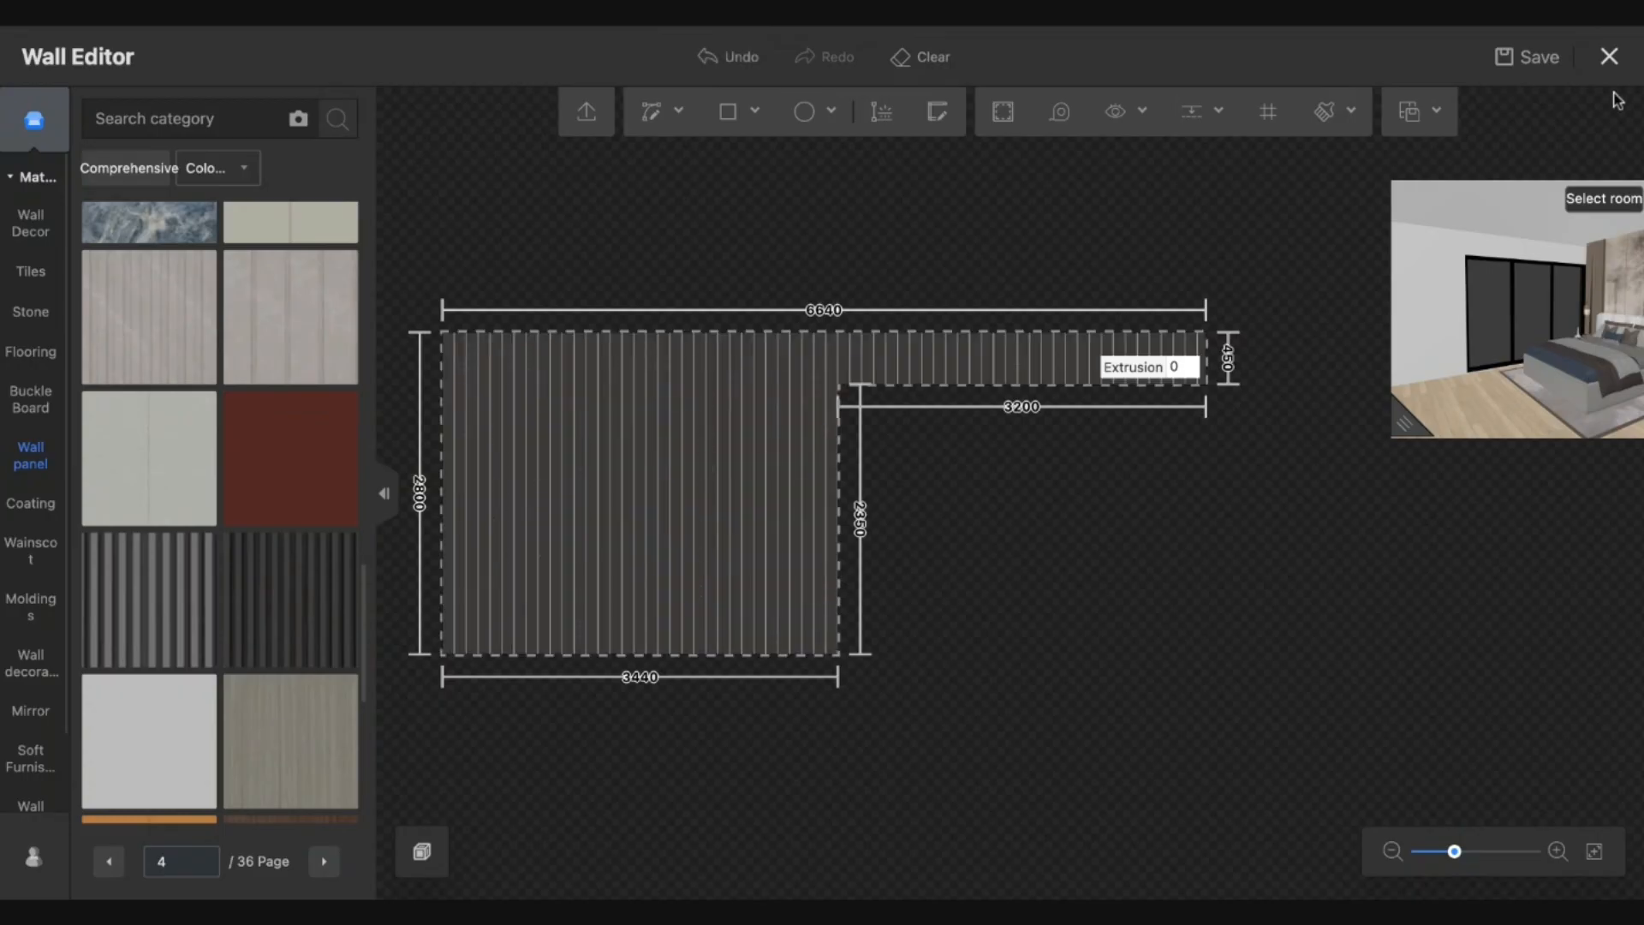
{"action": "left_click", "coordinate": [1610, 56]}
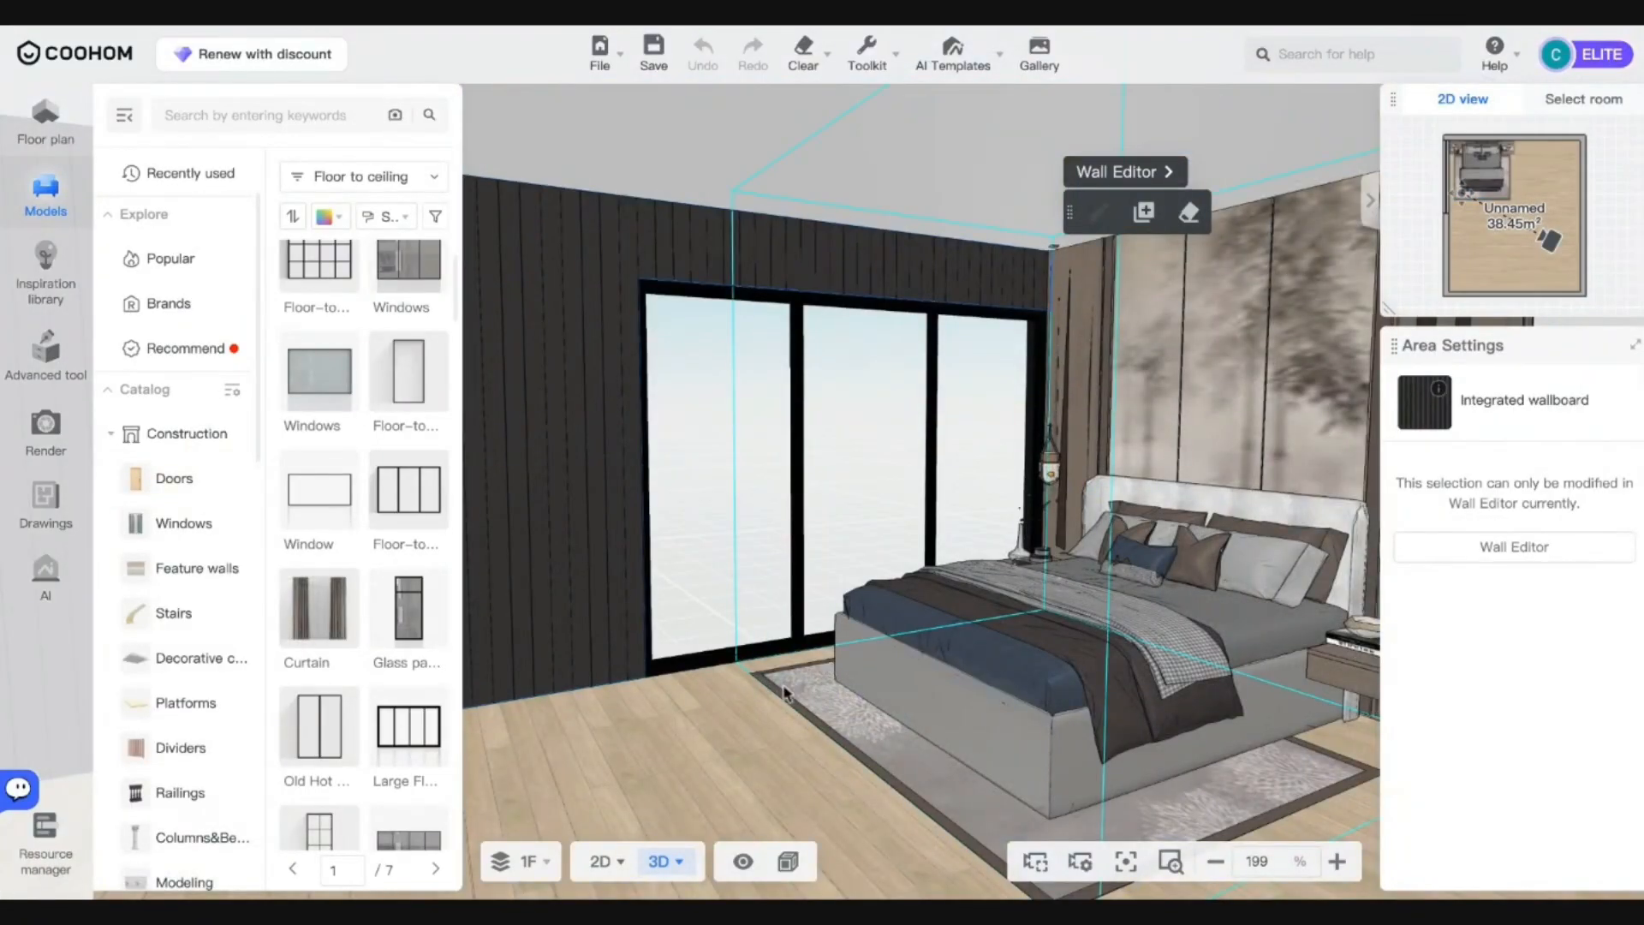
Open the floor in Floor Editor, search 'black' and apply a plain dark material.
{"action": "left_click", "coordinate": [779, 679]}
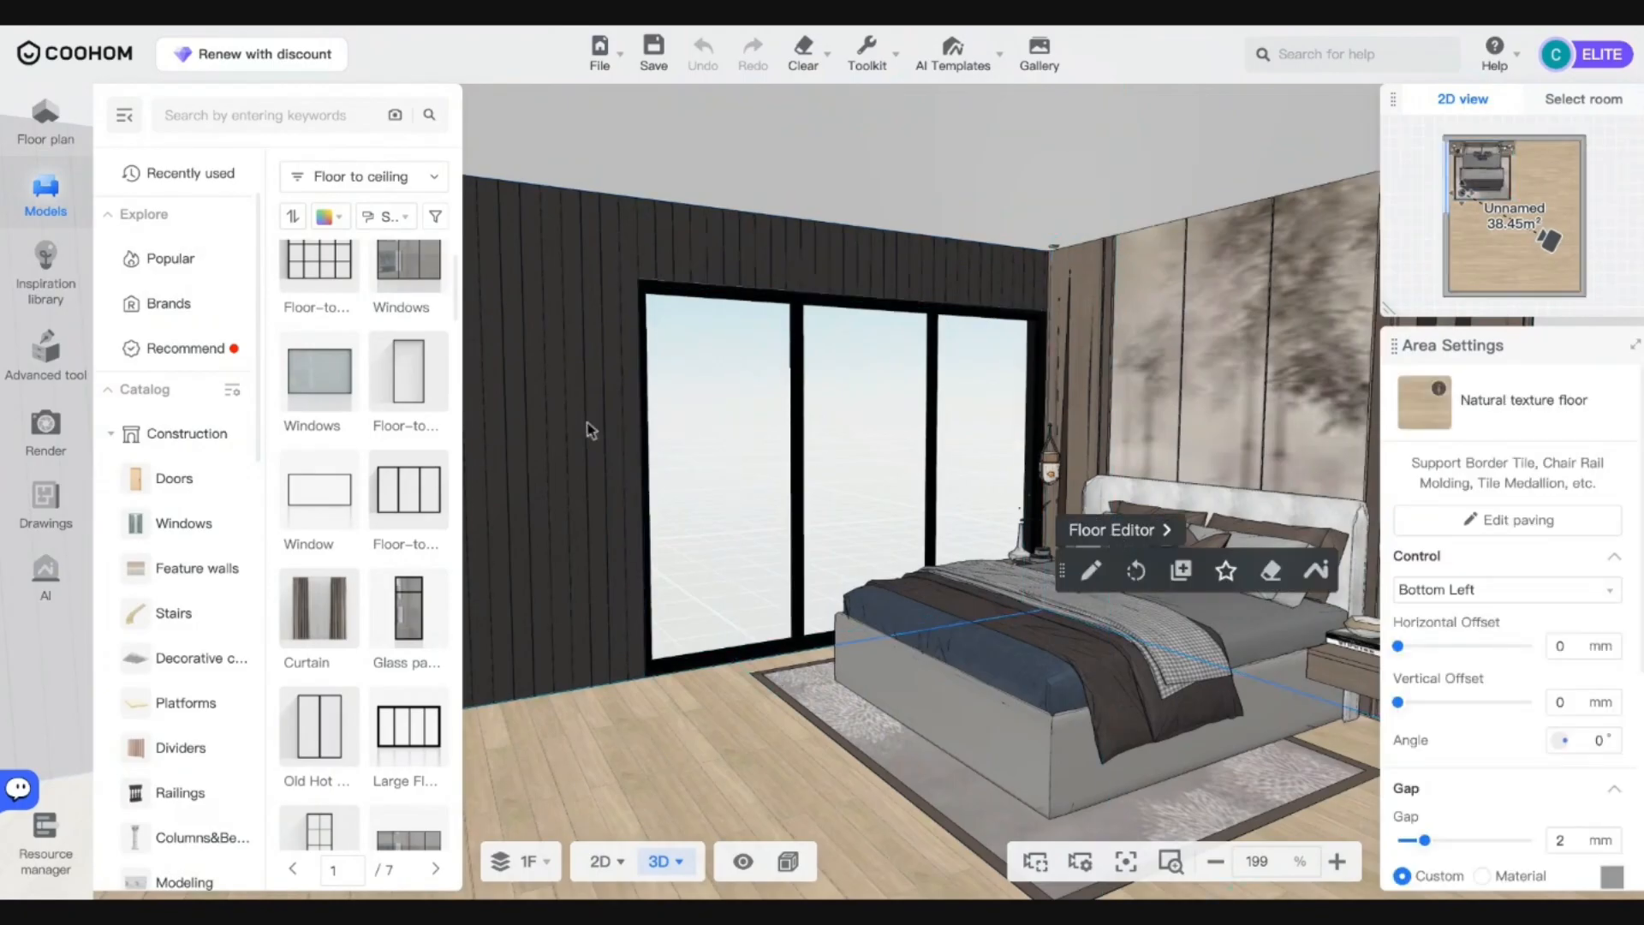
{"action": "left_click", "coordinate": [1113, 535]}
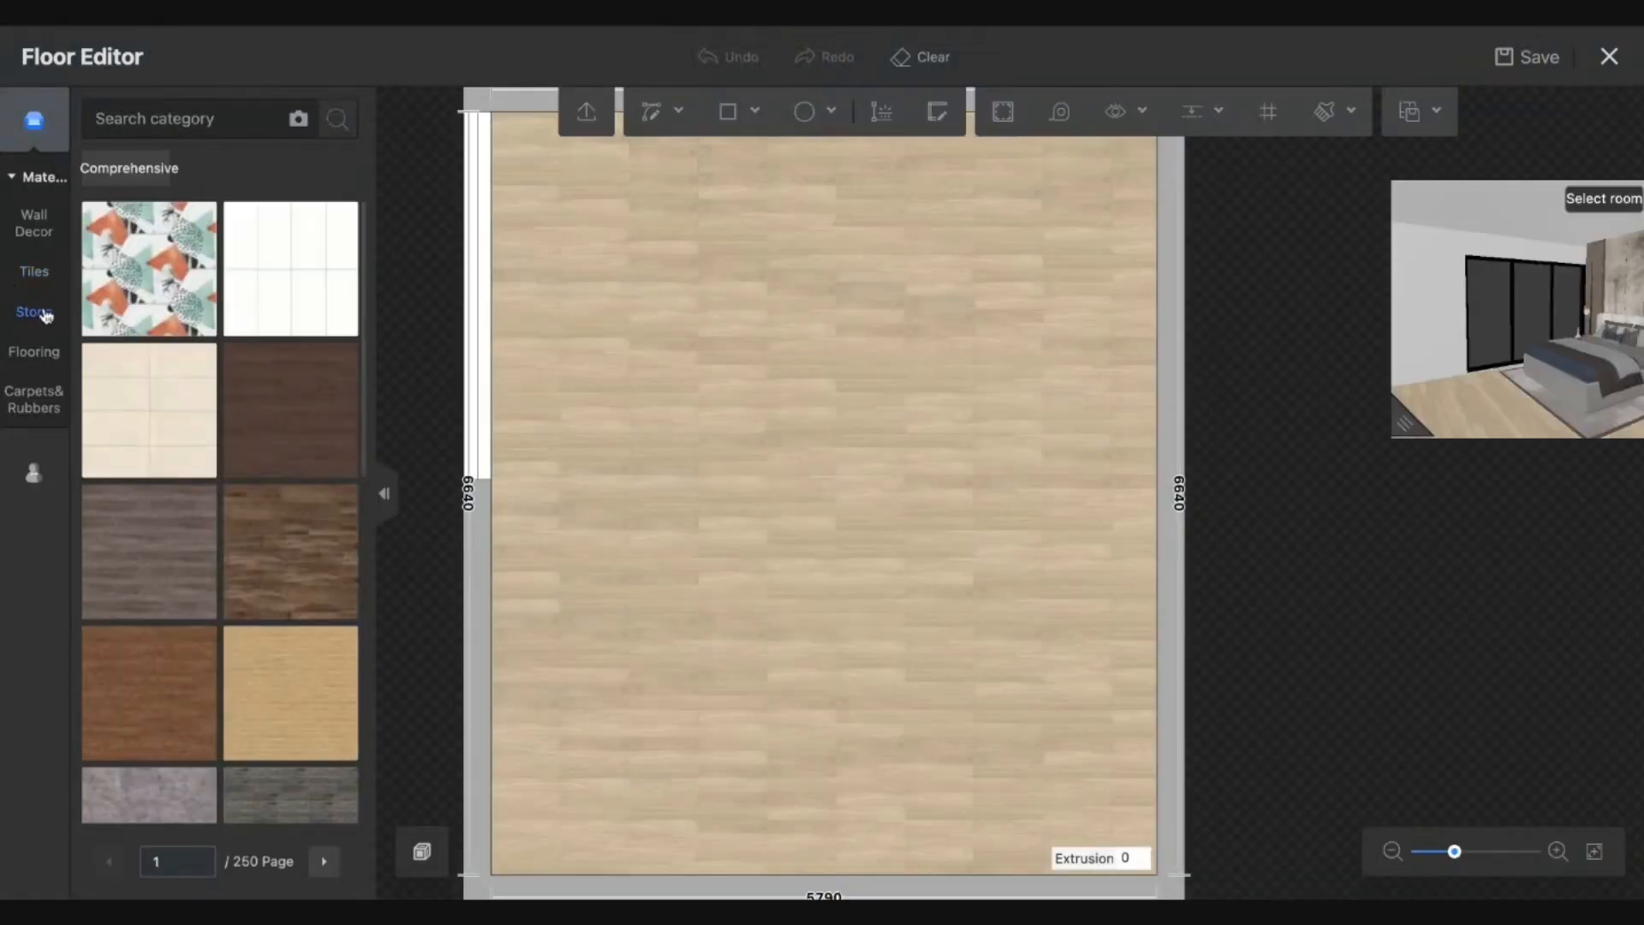
{"action": "left_click", "coordinate": [146, 122]}
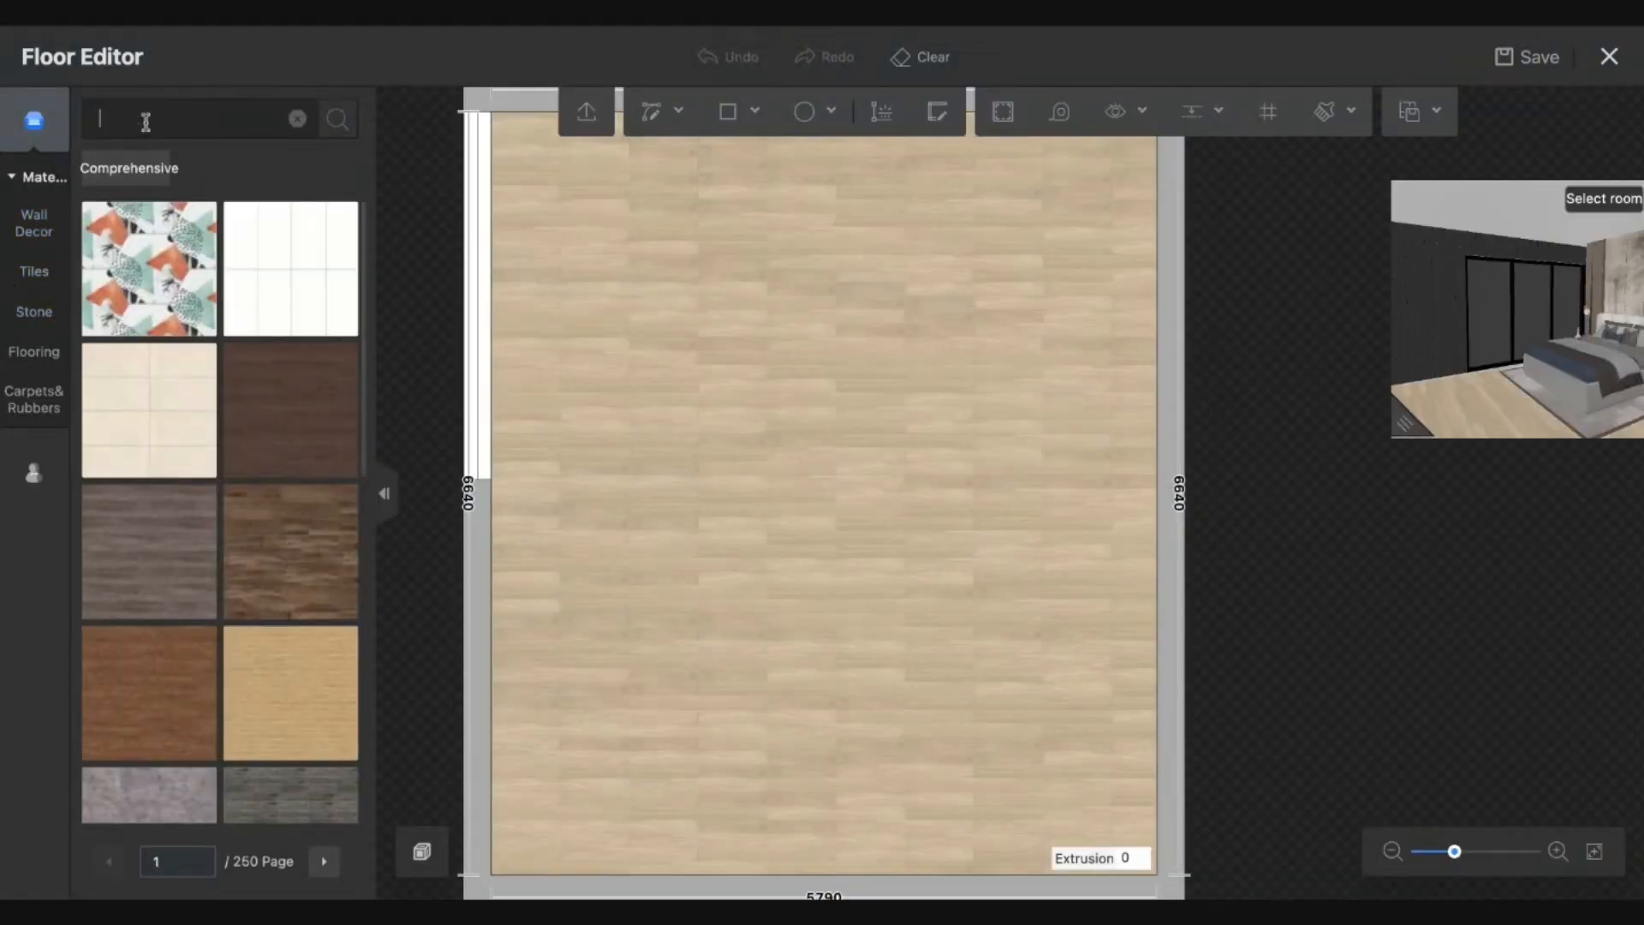
{"action": "type", "text": "black"}
{"action": "key", "text": "Return"}
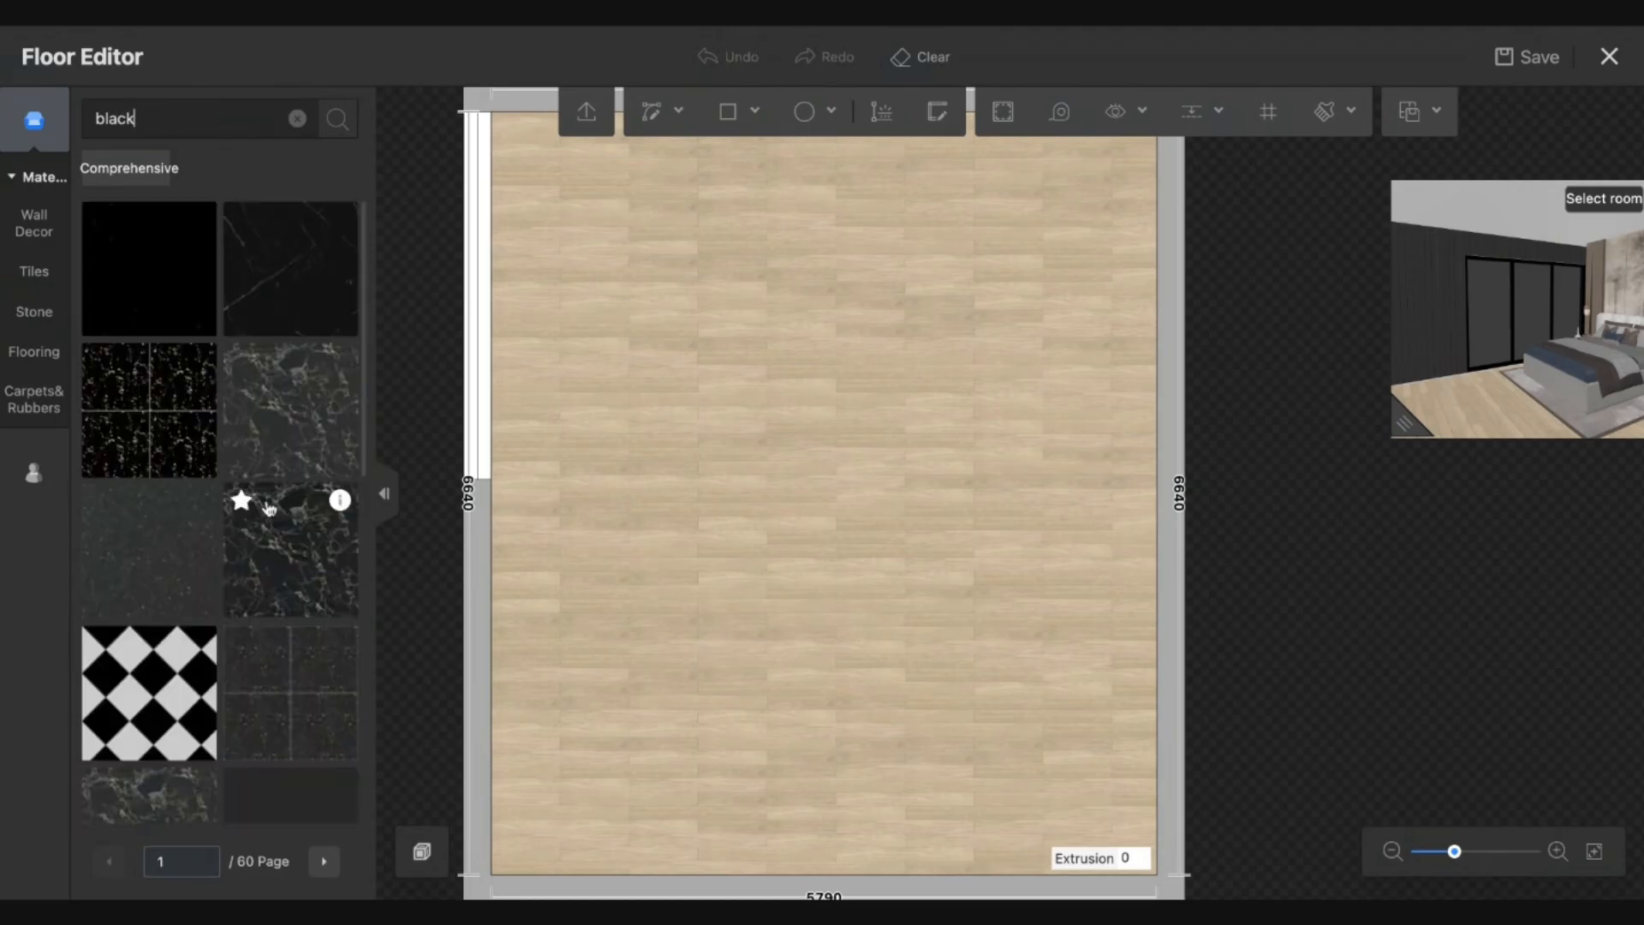
{"action": "scroll", "coordinate": [275, 600], "scroll_direction": "down", "scroll_amount": 3}
{"action": "left_click", "coordinate": [722, 538]}
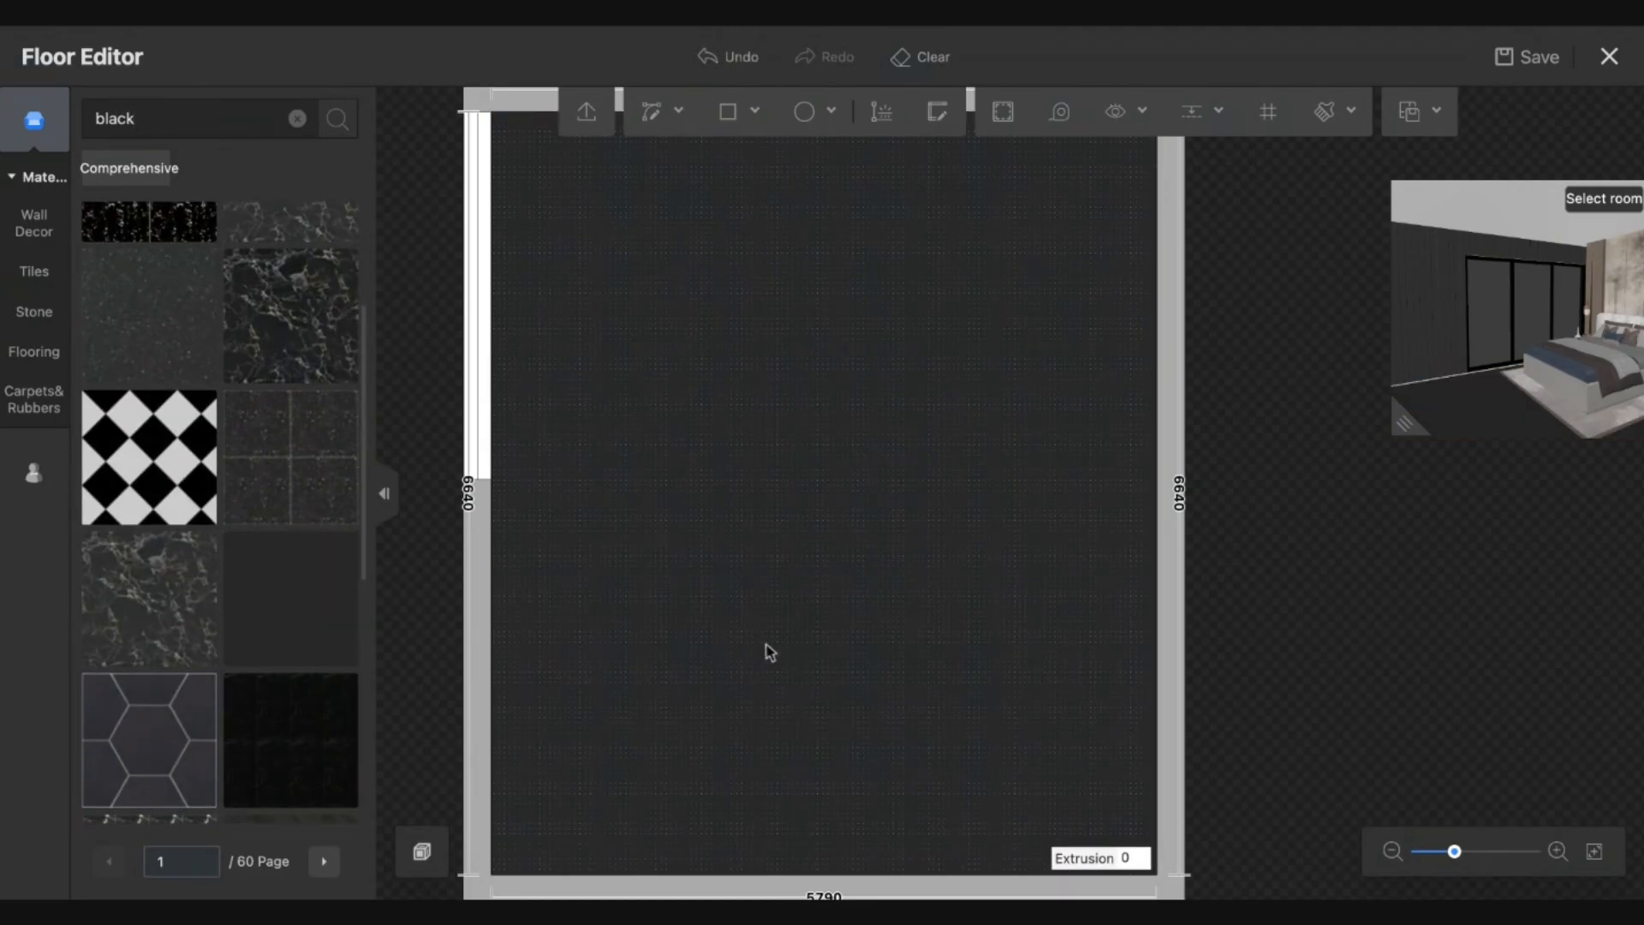
Search 'grey' and apply the grey marble texture to the floor.
{"action": "scroll", "coordinate": [307, 663], "scroll_direction": "up", "scroll_amount": 1}
{"action": "mouse_move", "coordinate": [310, 670]}
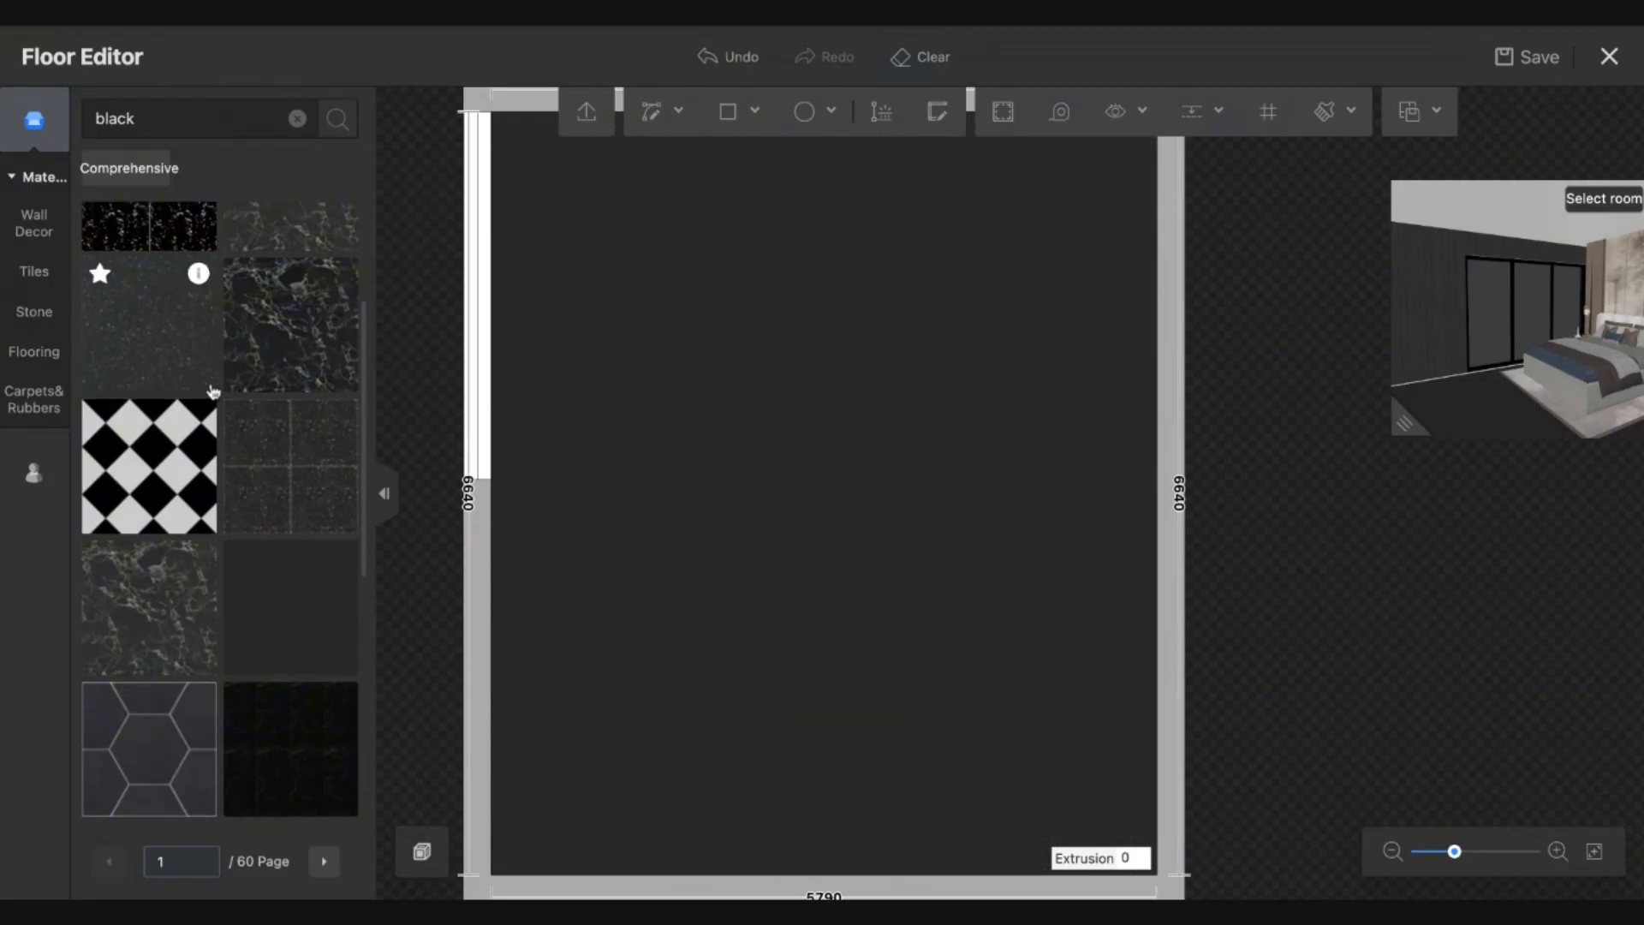
{"action": "scroll", "coordinate": [282, 411], "scroll_direction": "up", "scroll_amount": 3}
{"action": "scroll", "coordinate": [258, 545], "scroll_direction": "down", "scroll_amount": 9}
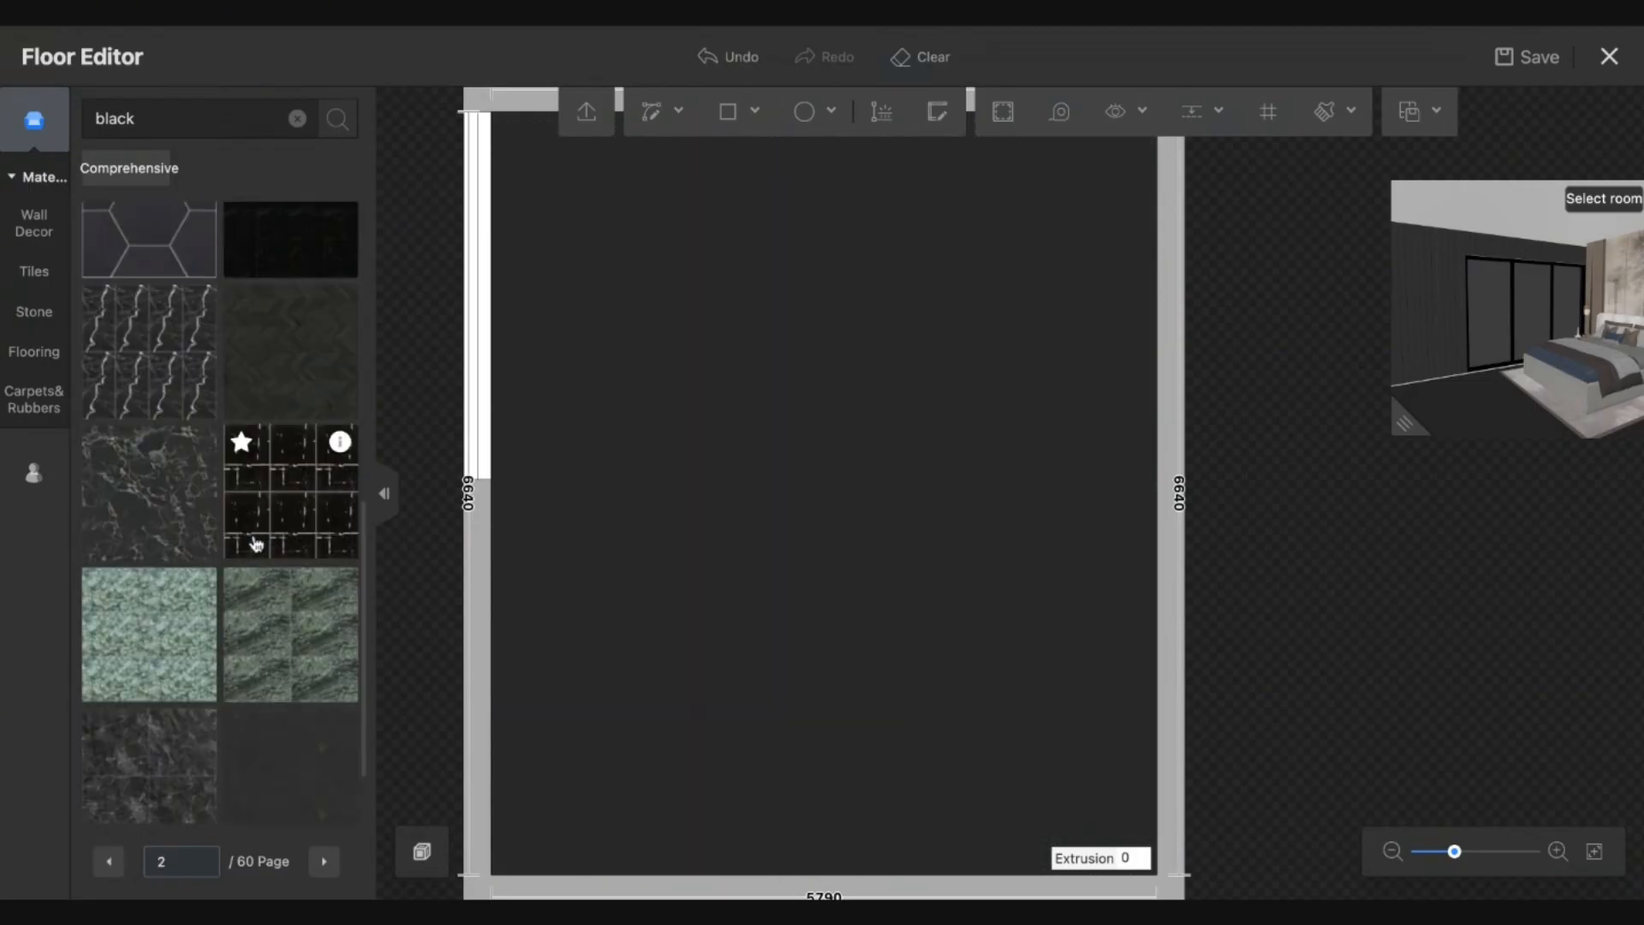
{"action": "double_click", "coordinate": [164, 119]}
{"action": "type", "text": "grey"}
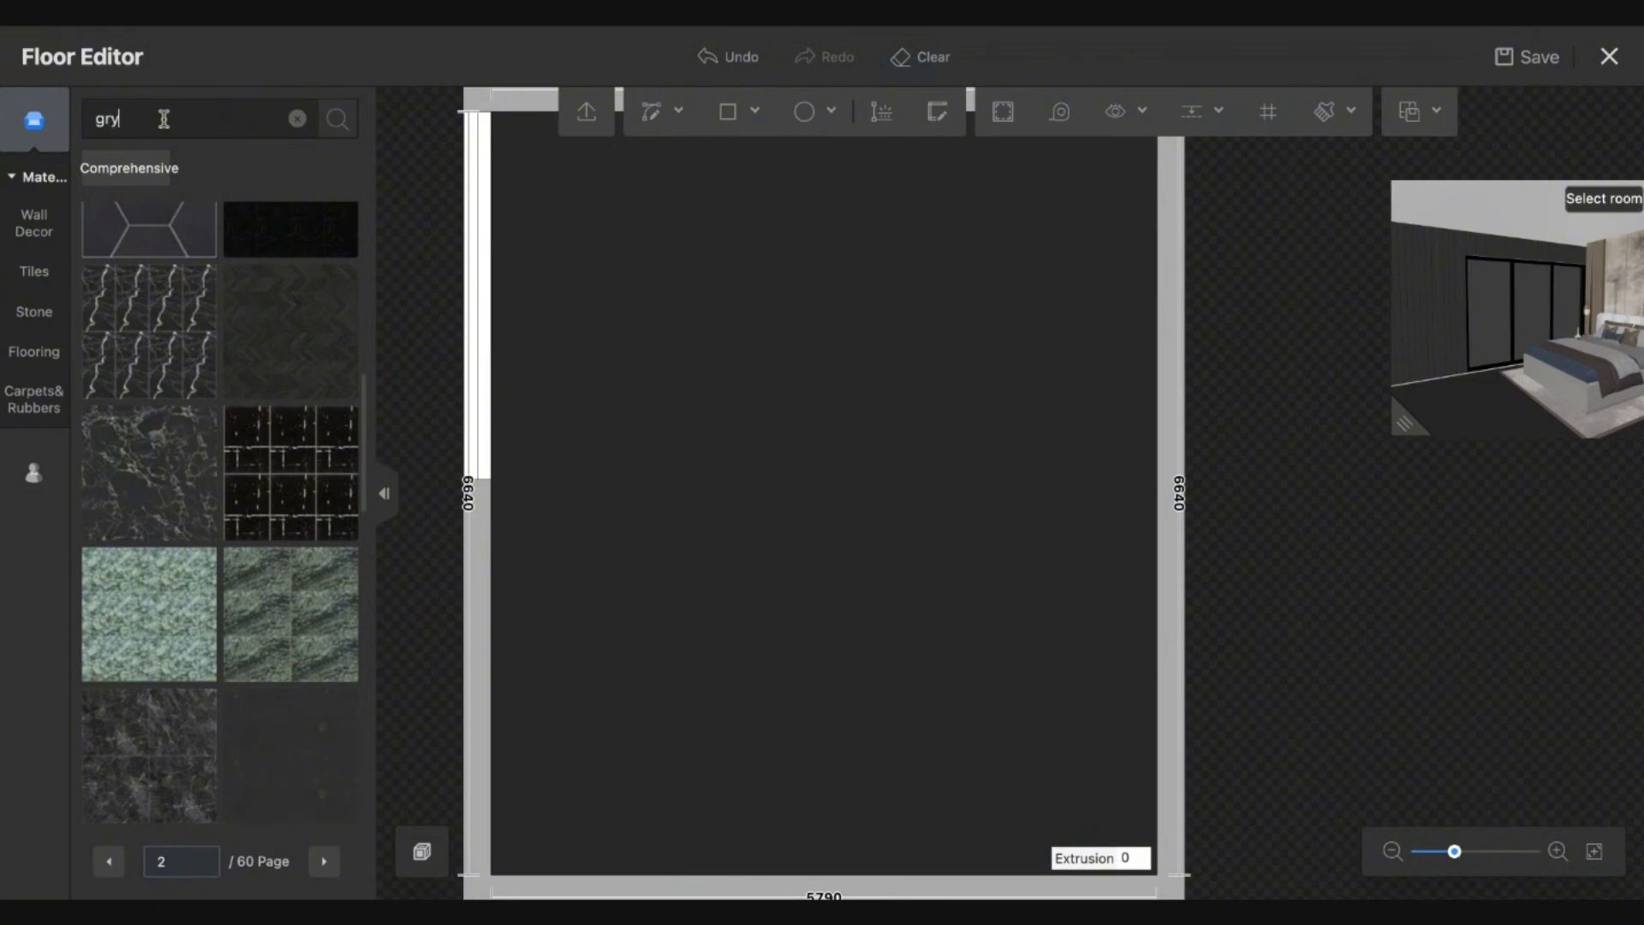
{"action": "key", "text": "Return"}
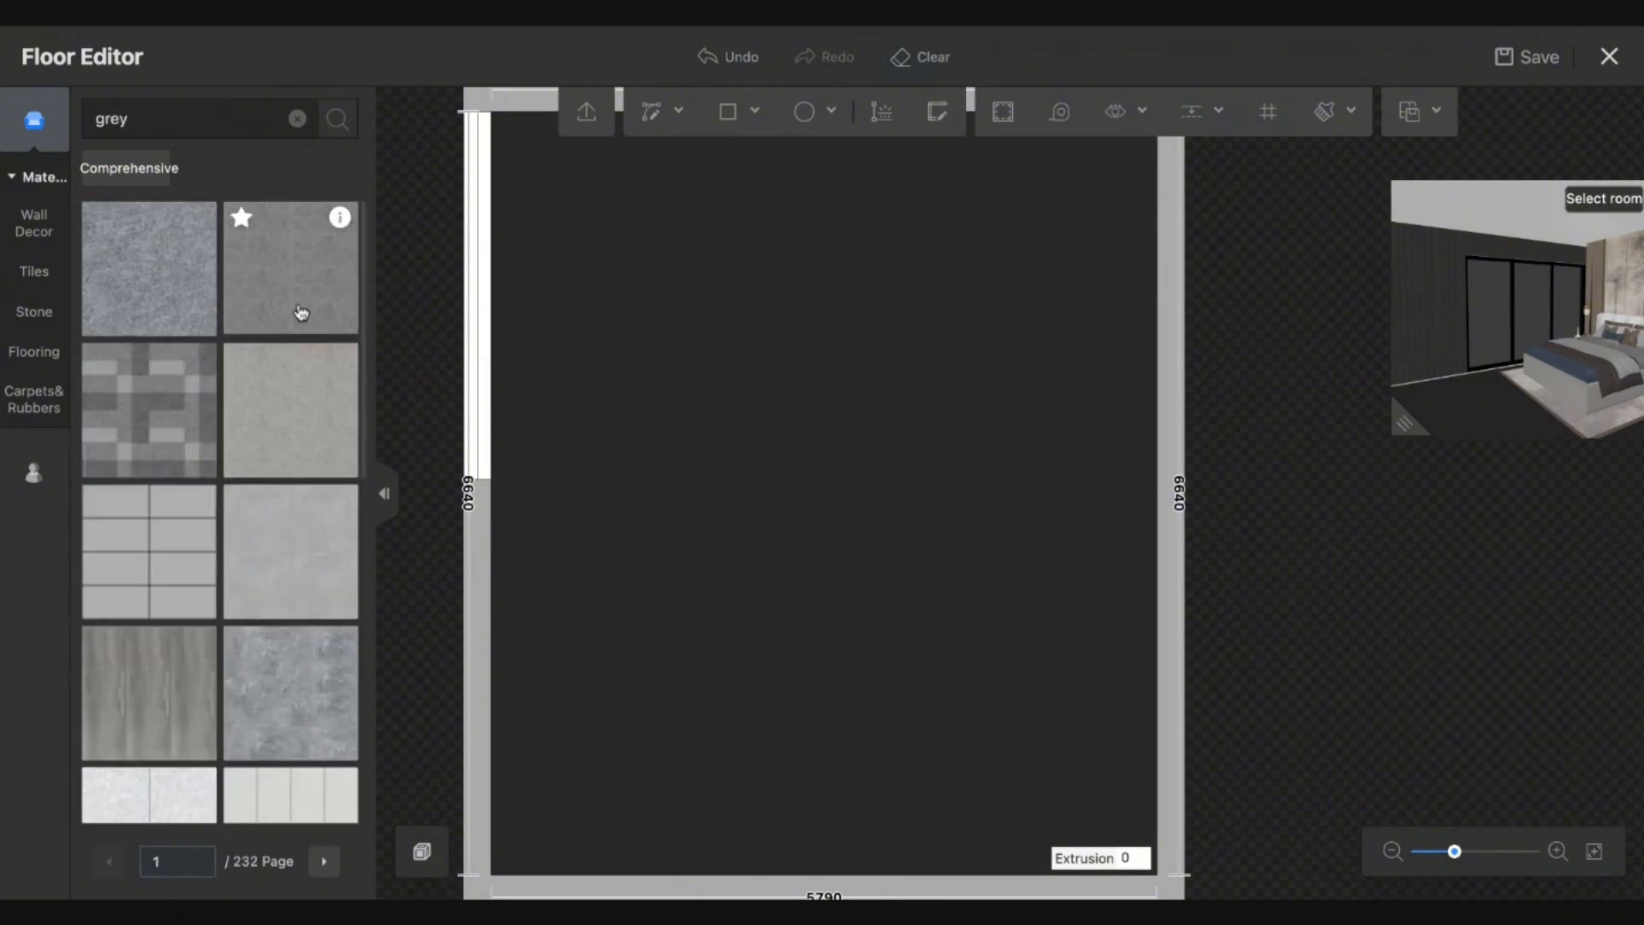
{"action": "left_click_drag", "start_coordinate": [300, 311], "coordinate": [947, 463]}
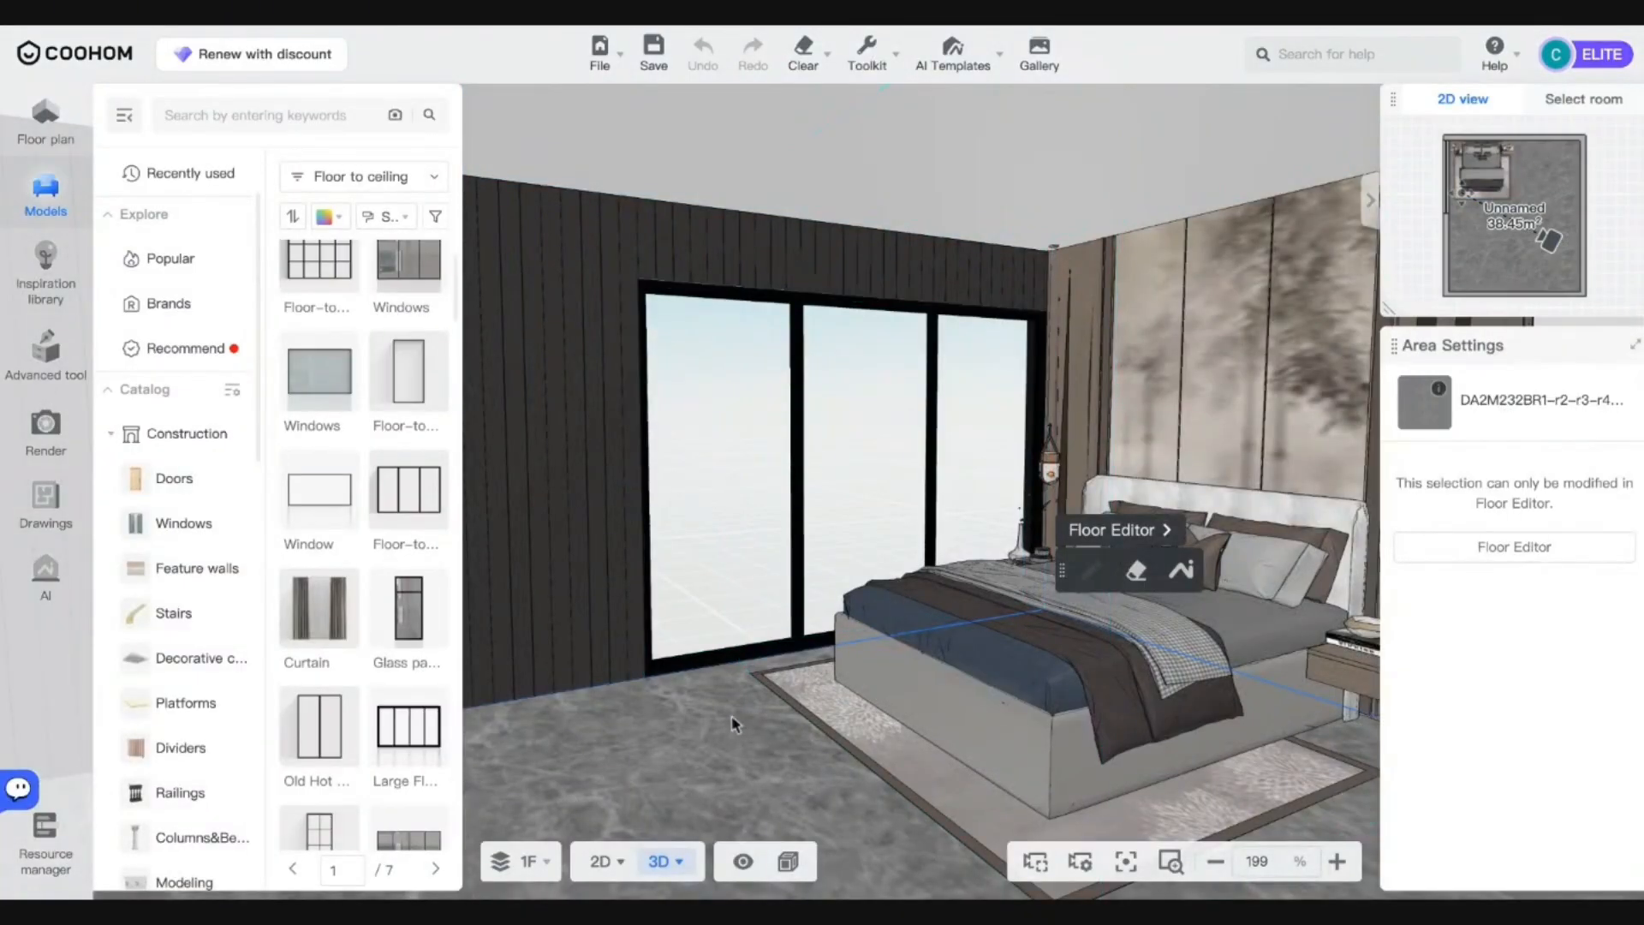
{"action": "left_click_drag", "start_coordinate": [734, 723], "coordinate": [797, 758]}
In the 2D floor plan, set the bottom wall's dimension to 2000 mm.
{"action": "left_click", "coordinate": [618, 861]}
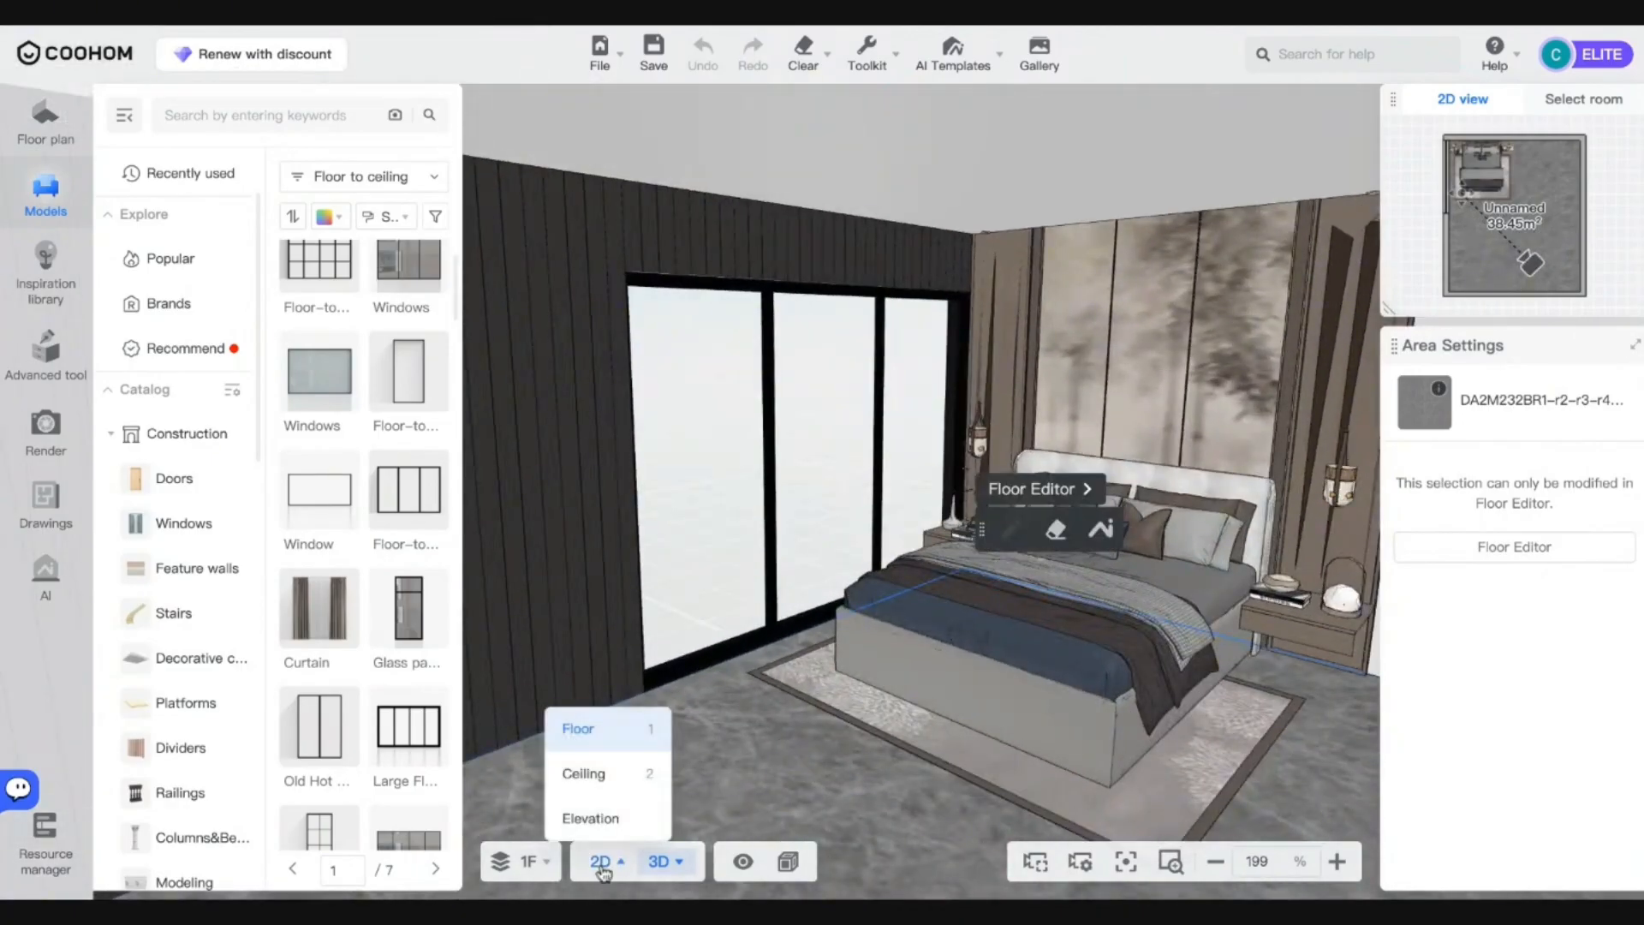
{"action": "left_click", "coordinate": [577, 728]}
{"action": "left_click", "coordinate": [921, 769]}
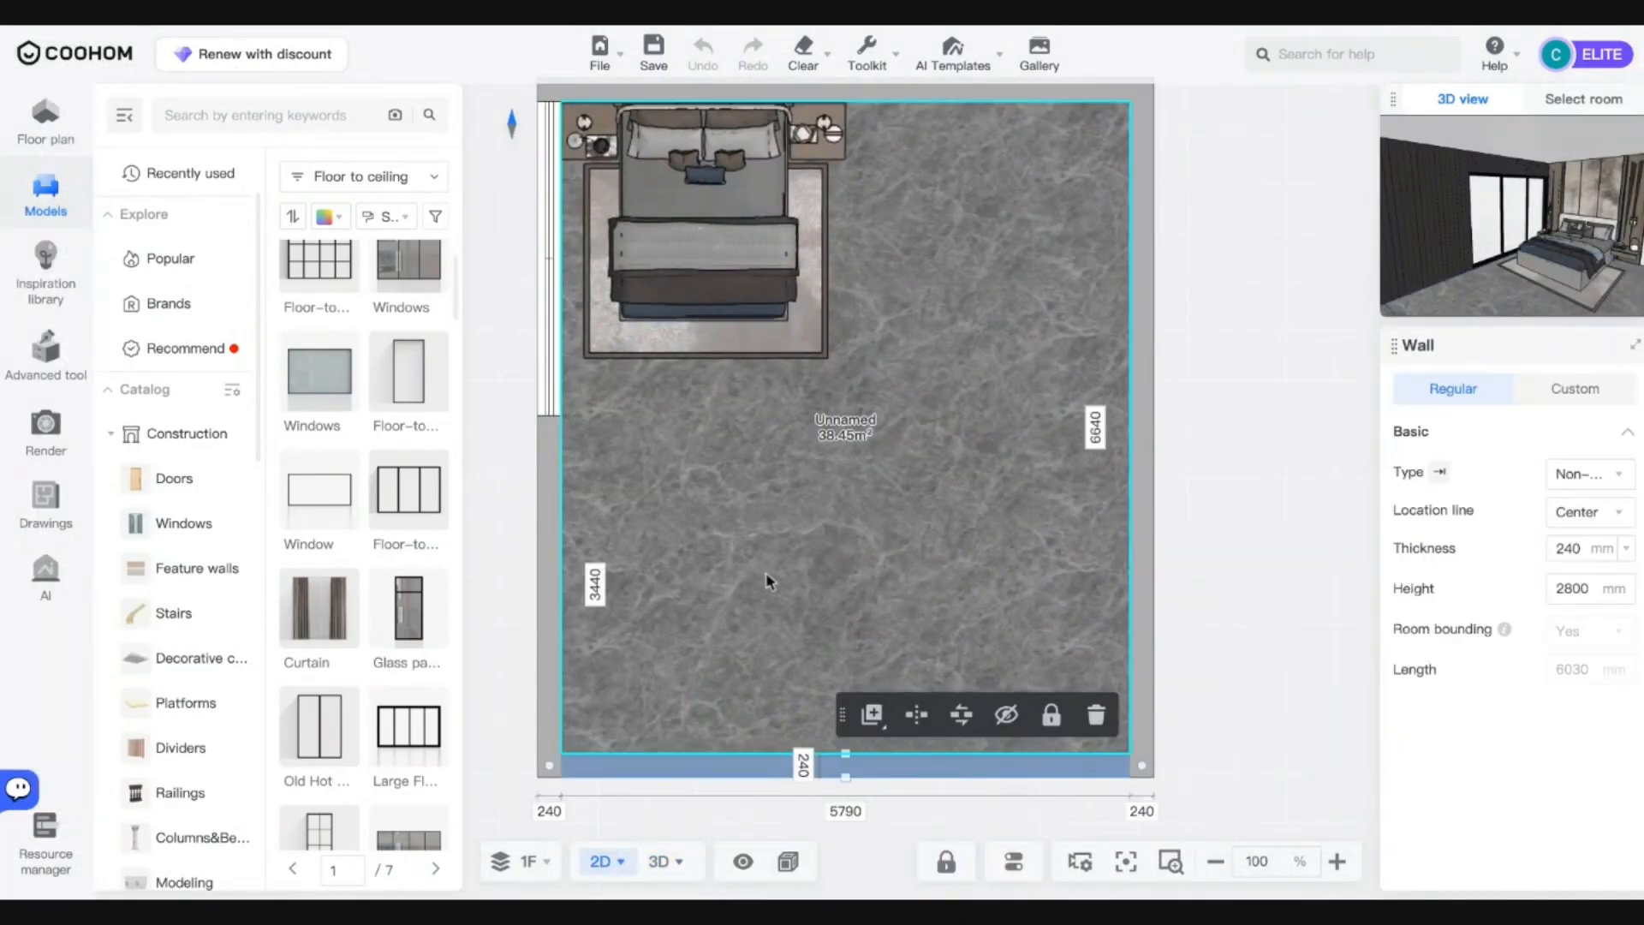
{"action": "left_click", "coordinate": [589, 597]}
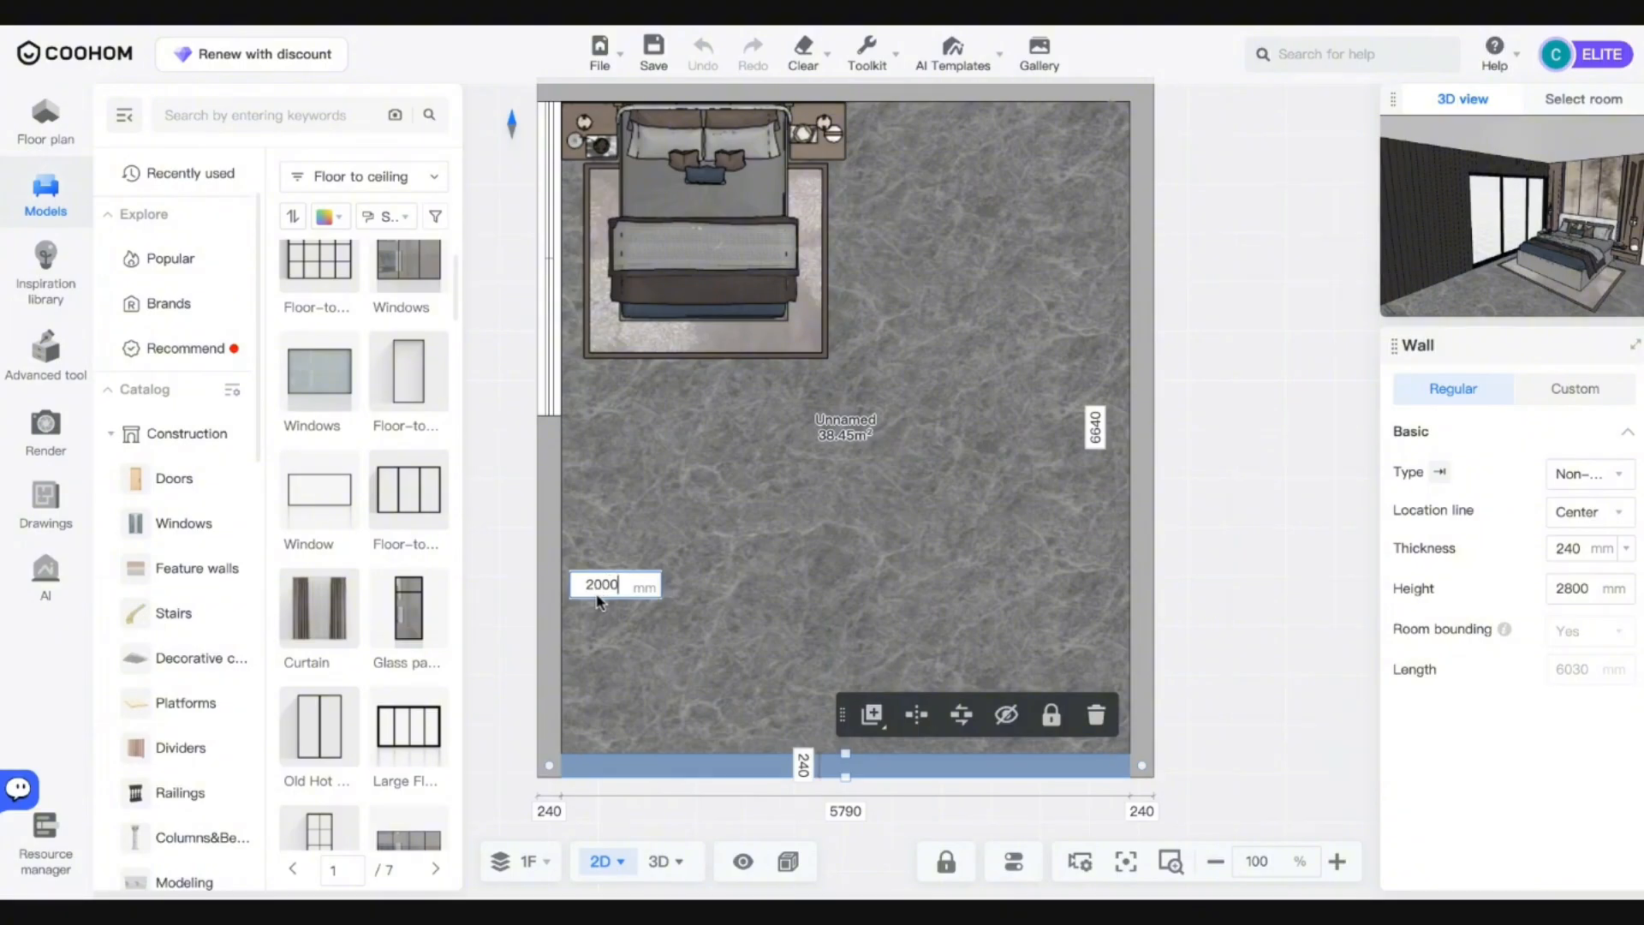
{"action": "type", "text": "2000"}
{"action": "key", "text": "Return"}
Set the room's top width to 4000 mm by moving the right wall in.
{"action": "left_click", "coordinate": [1153, 387]}
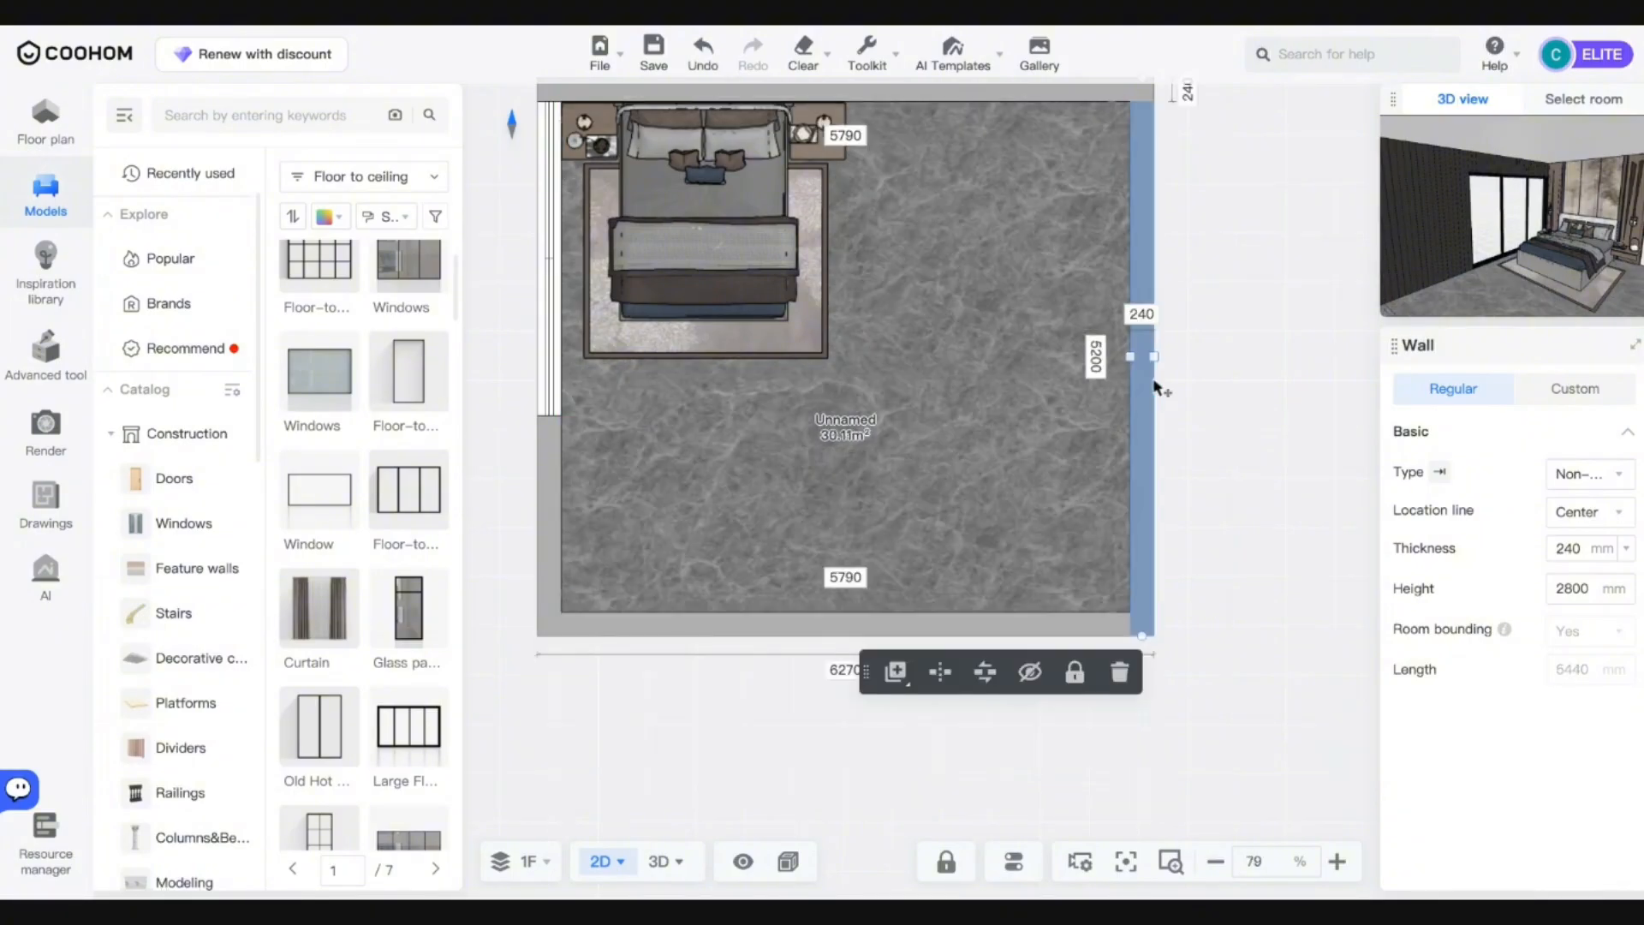
{"action": "left_click", "coordinate": [841, 135]}
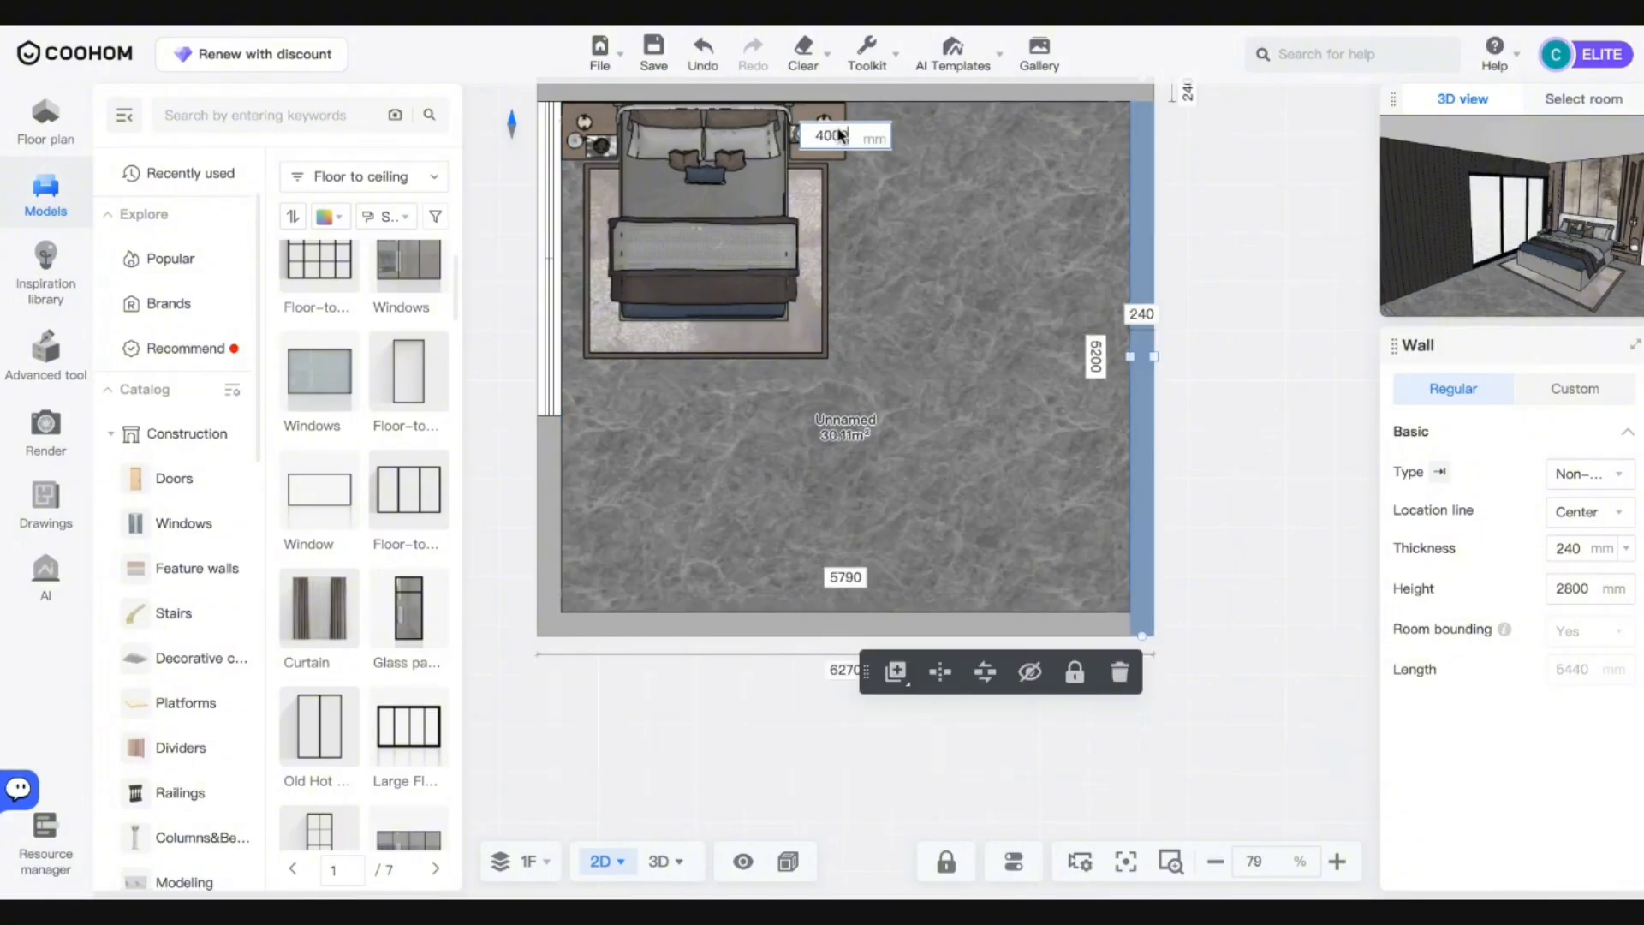
{"action": "type", "text": "4000"}
{"action": "key", "text": "Return"}
{"action": "scroll", "coordinate": [1210, 473], "scroll_direction": "up", "scroll_amount": 1}
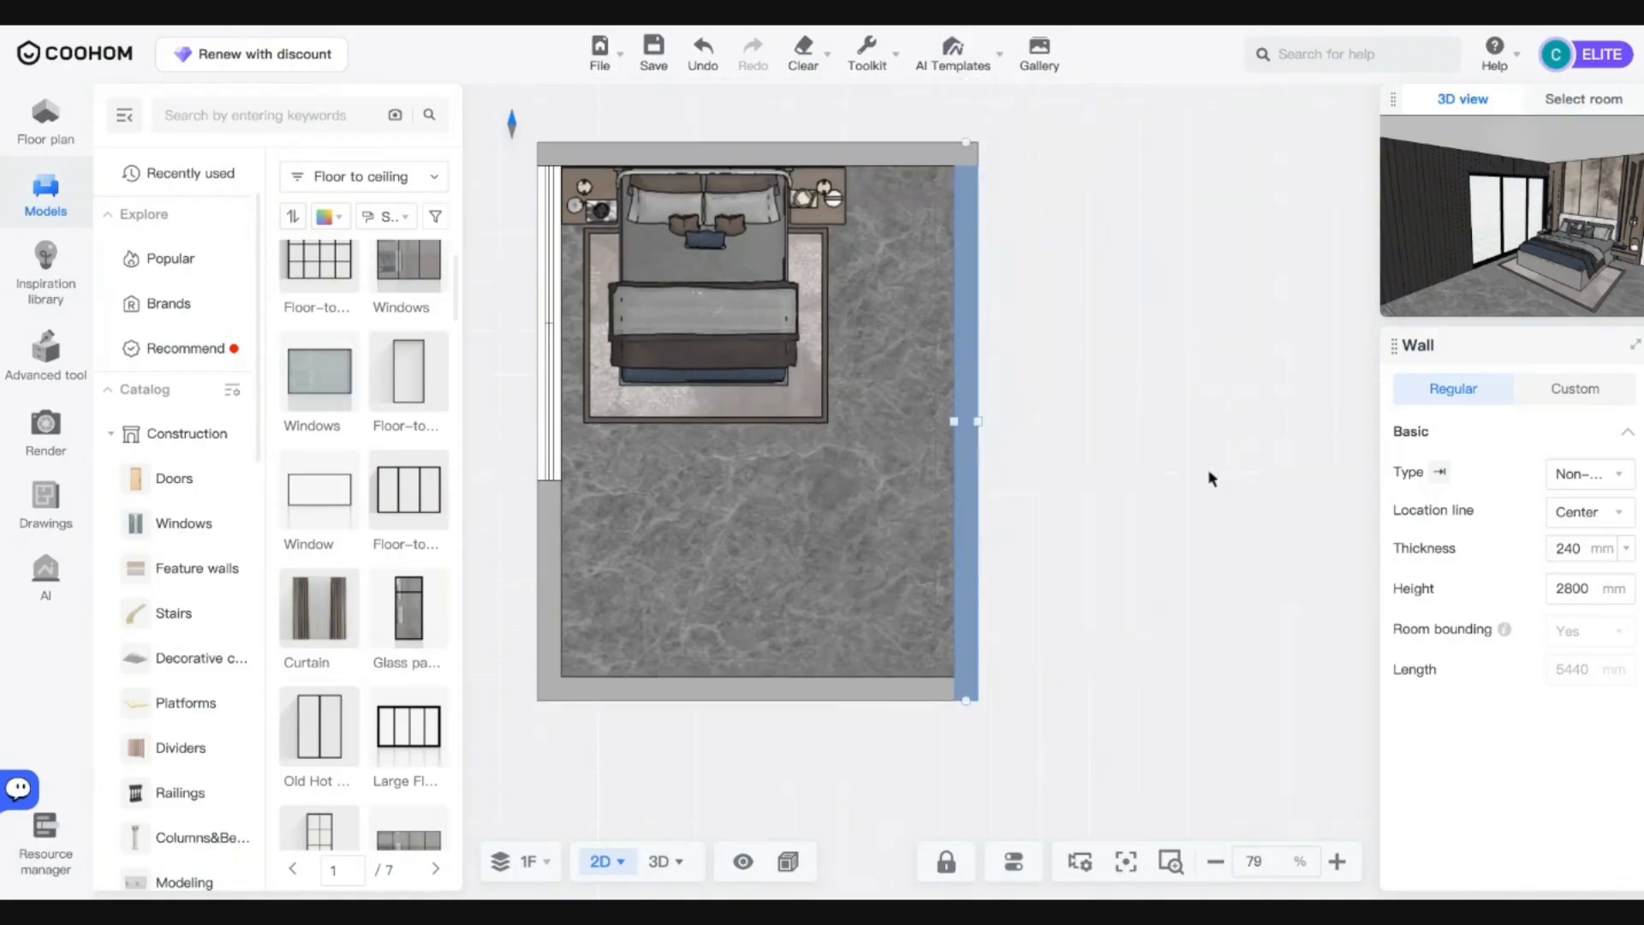
{"action": "mouse_move", "coordinate": [584, 861]}
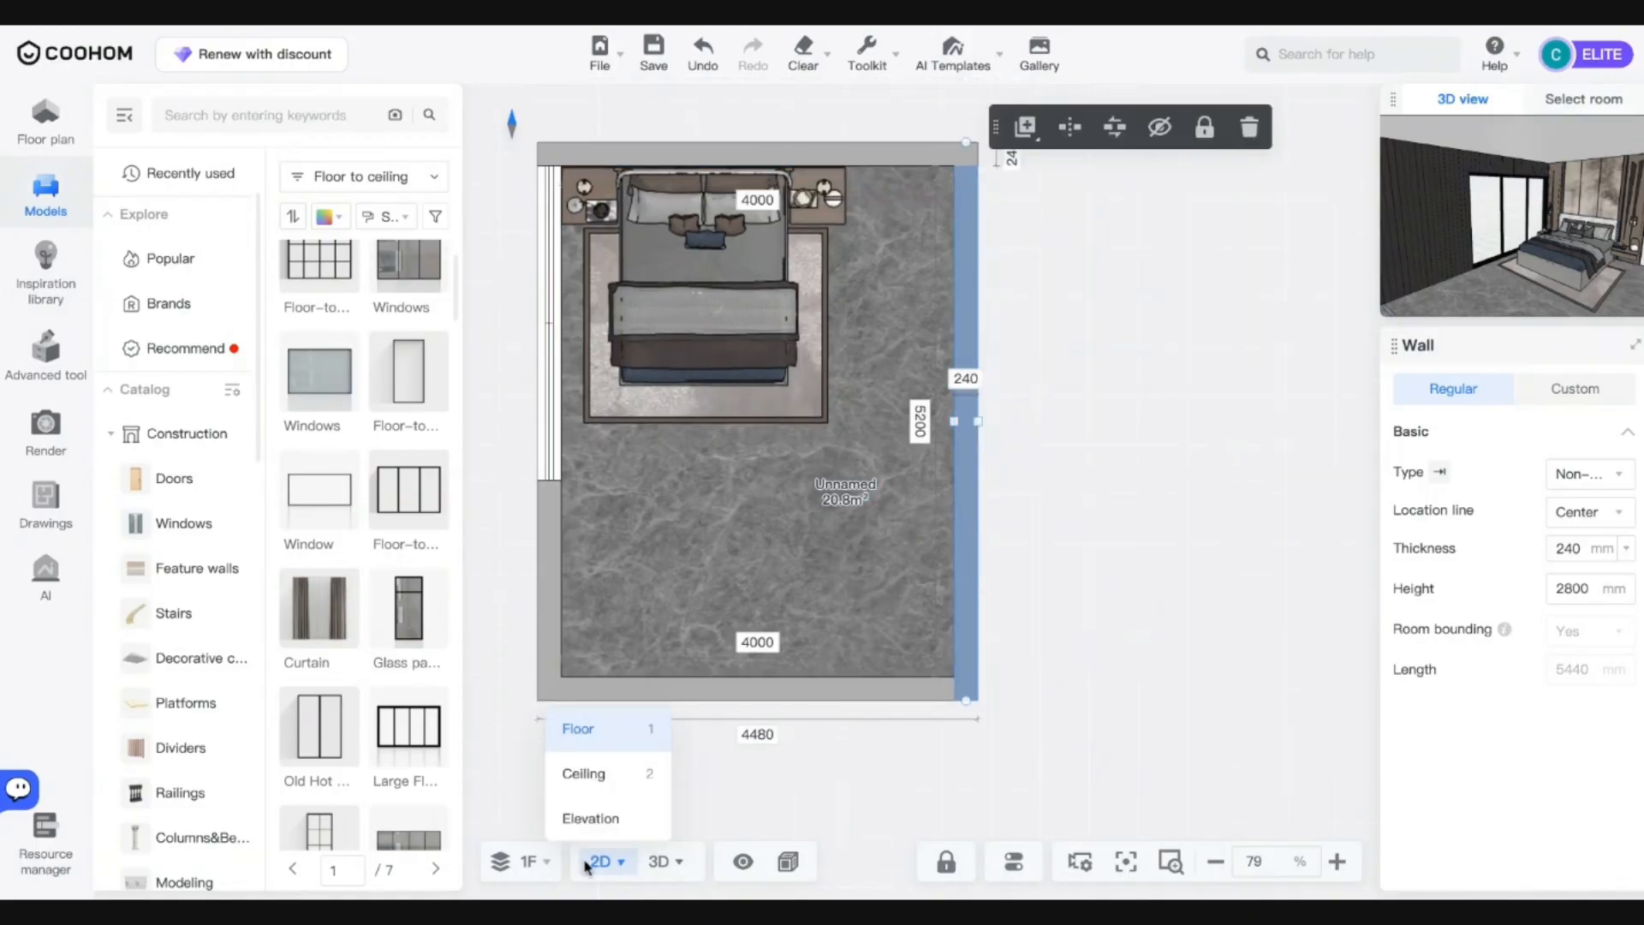
{"action": "left_click", "coordinate": [661, 861]}
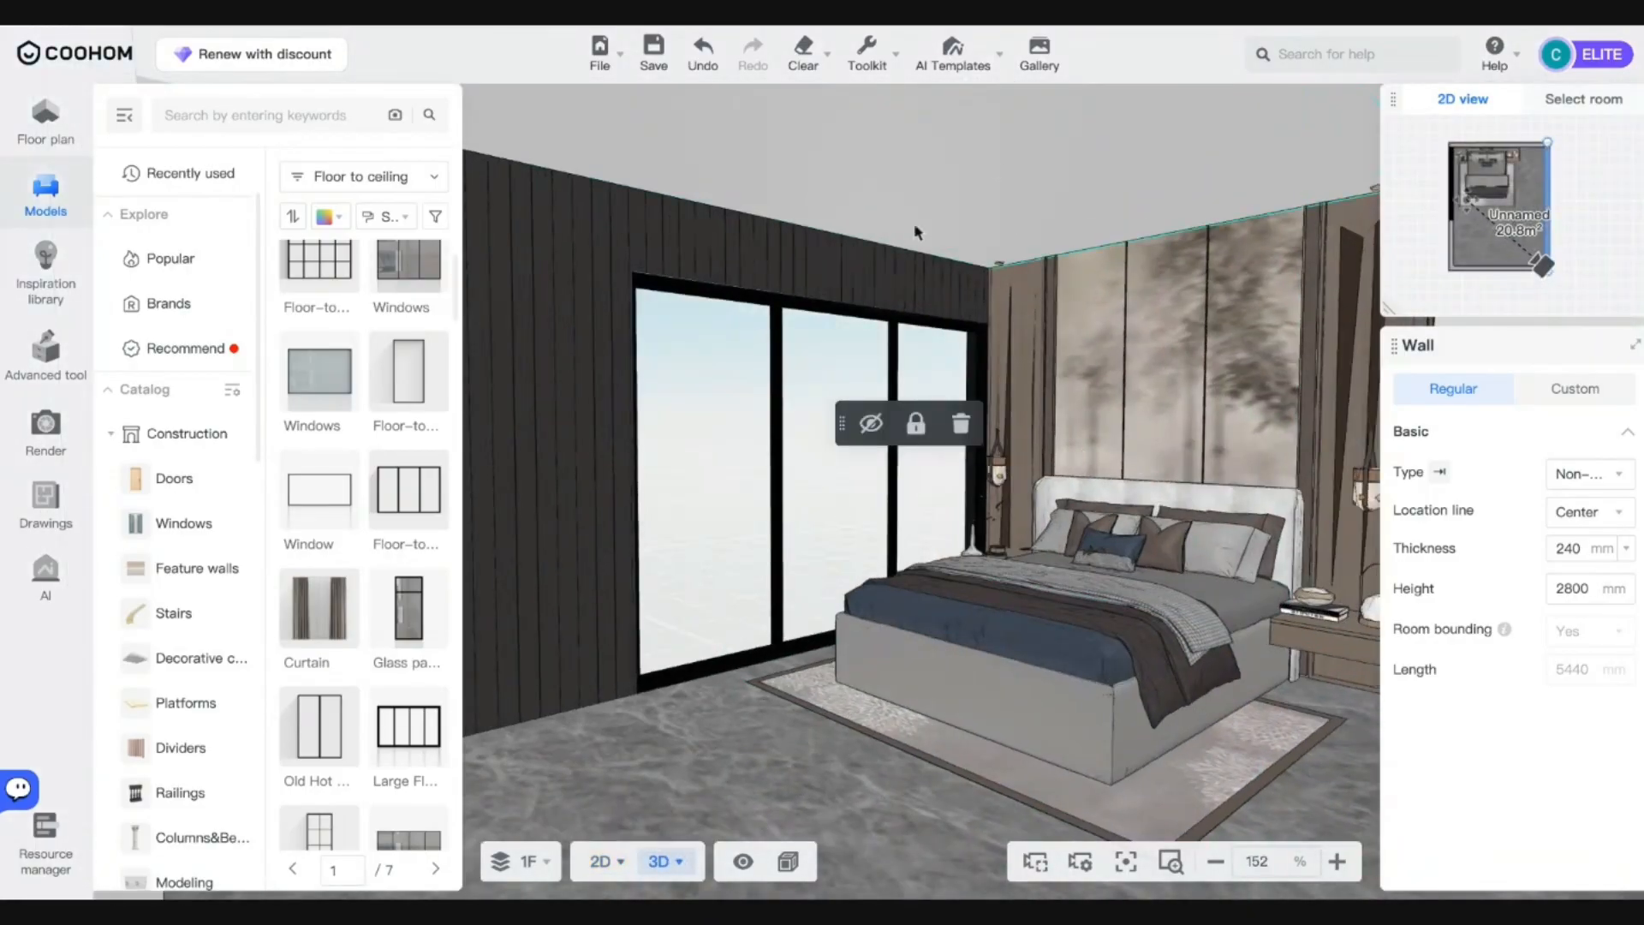
{"action": "left_click", "coordinate": [599, 863]}
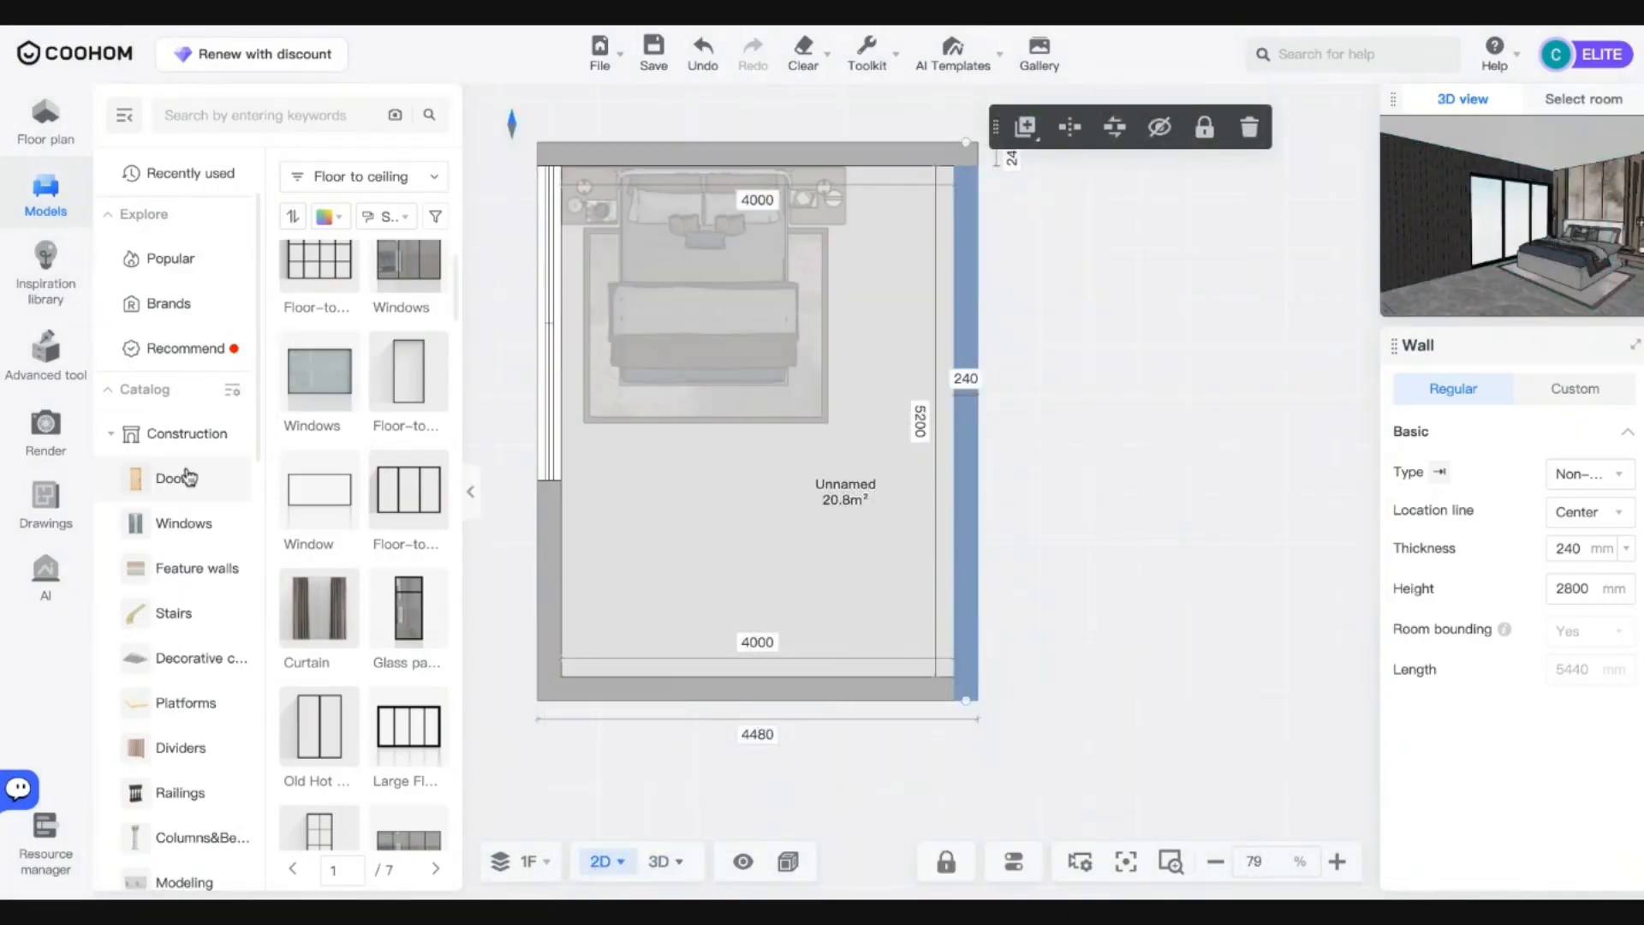
Collapse the Construction and Bedroom categories and open Lighting > Pendants & Chandeliers.
{"action": "scroll", "coordinate": [171, 467], "scroll_direction": "down", "scroll_amount": 1}
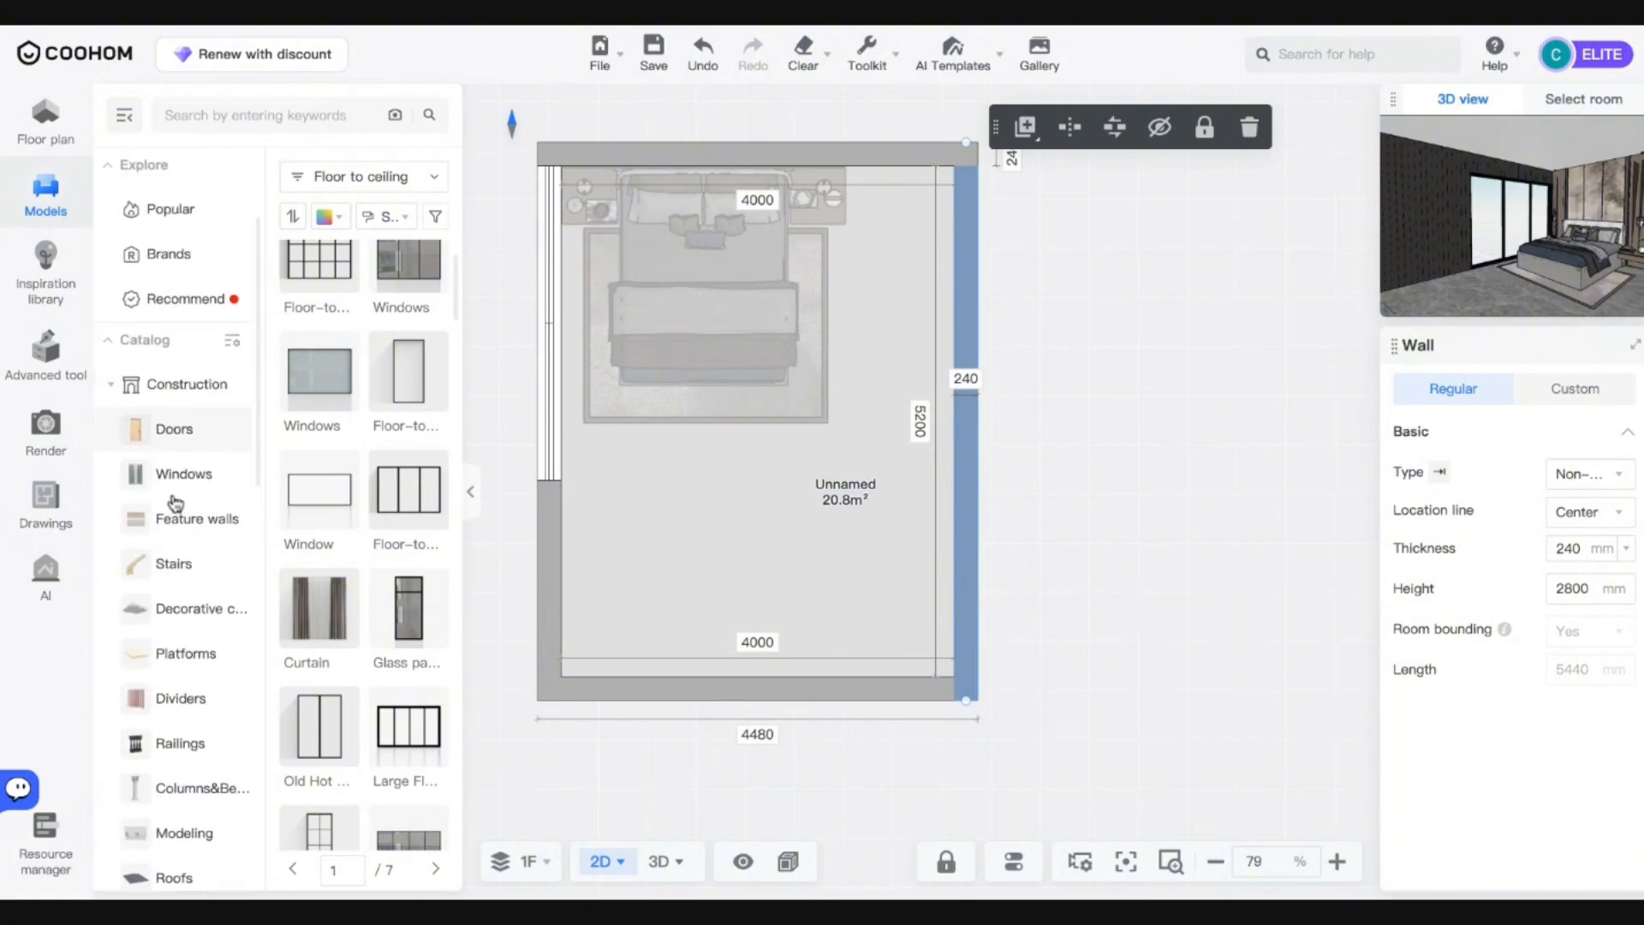
{"action": "scroll", "coordinate": [171, 454], "scroll_direction": "up", "scroll_amount": 1}
{"action": "left_click", "coordinate": [180, 452]}
{"action": "scroll", "coordinate": [186, 565], "scroll_direction": "down", "scroll_amount": 4}
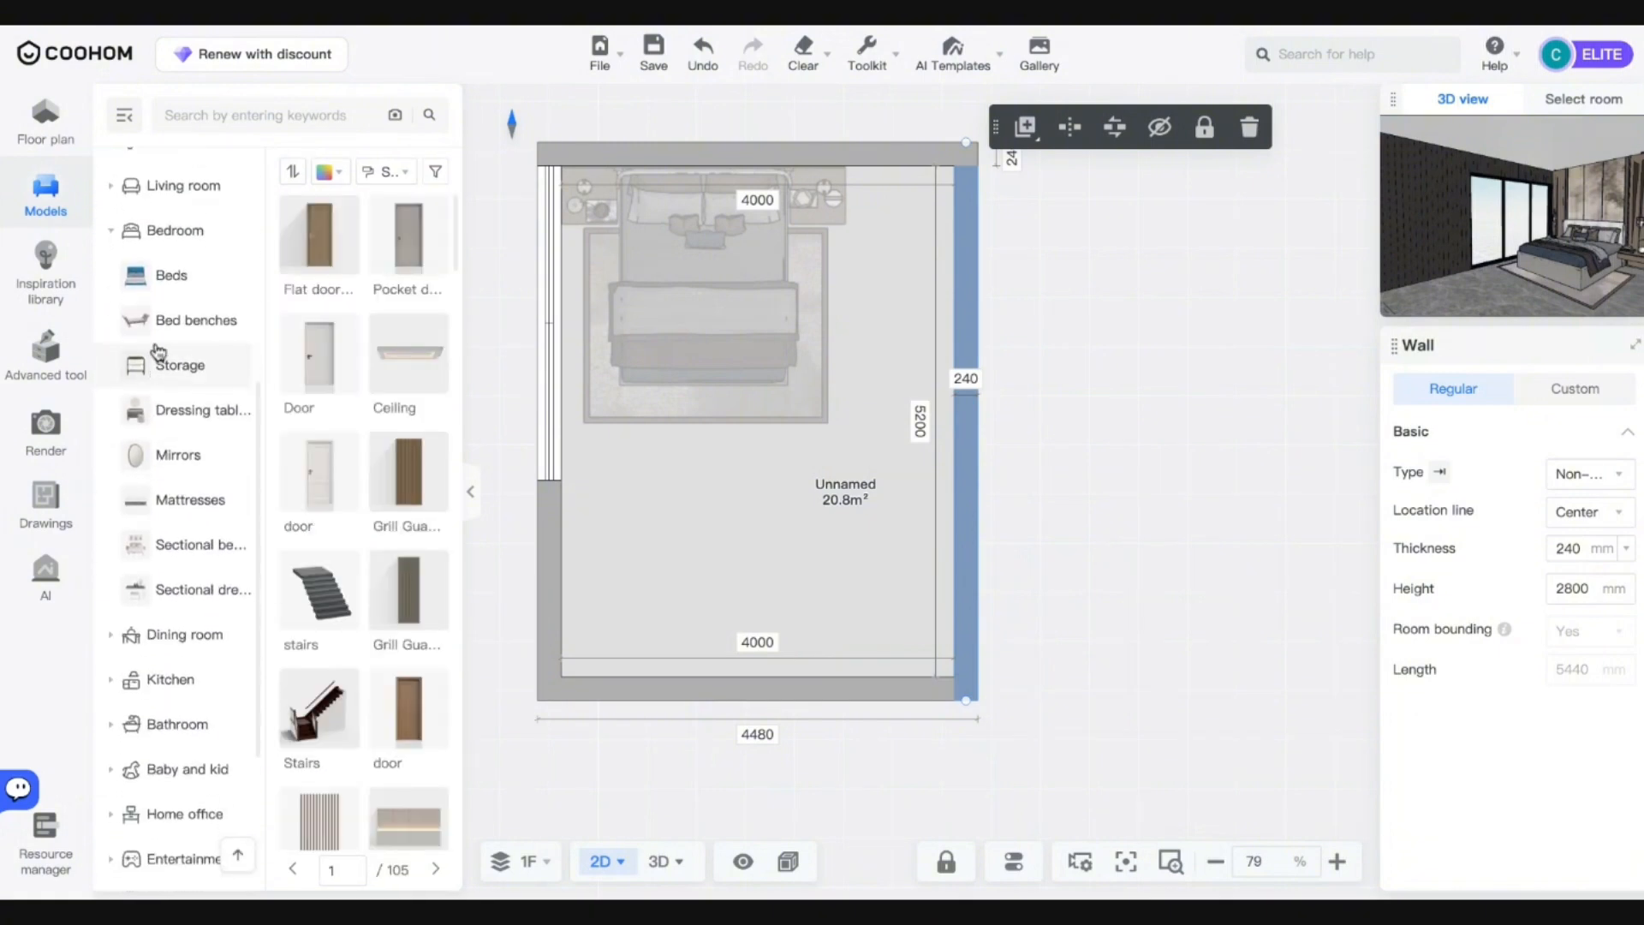
{"action": "left_click", "coordinate": [158, 231]}
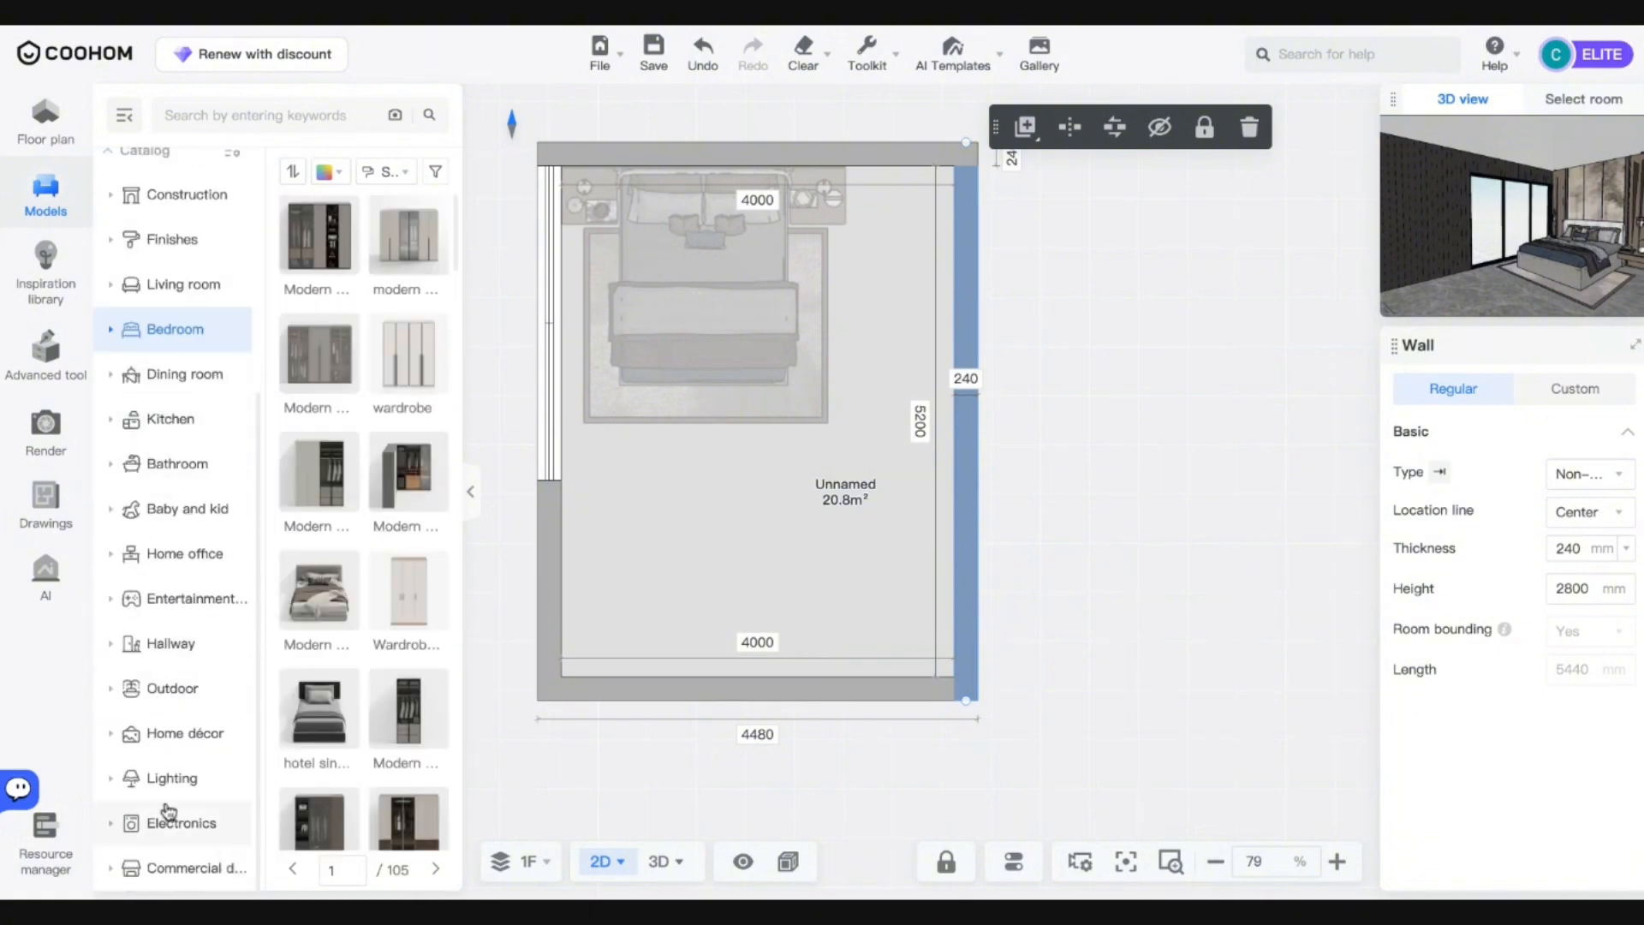
{"action": "left_click", "coordinate": [168, 779]}
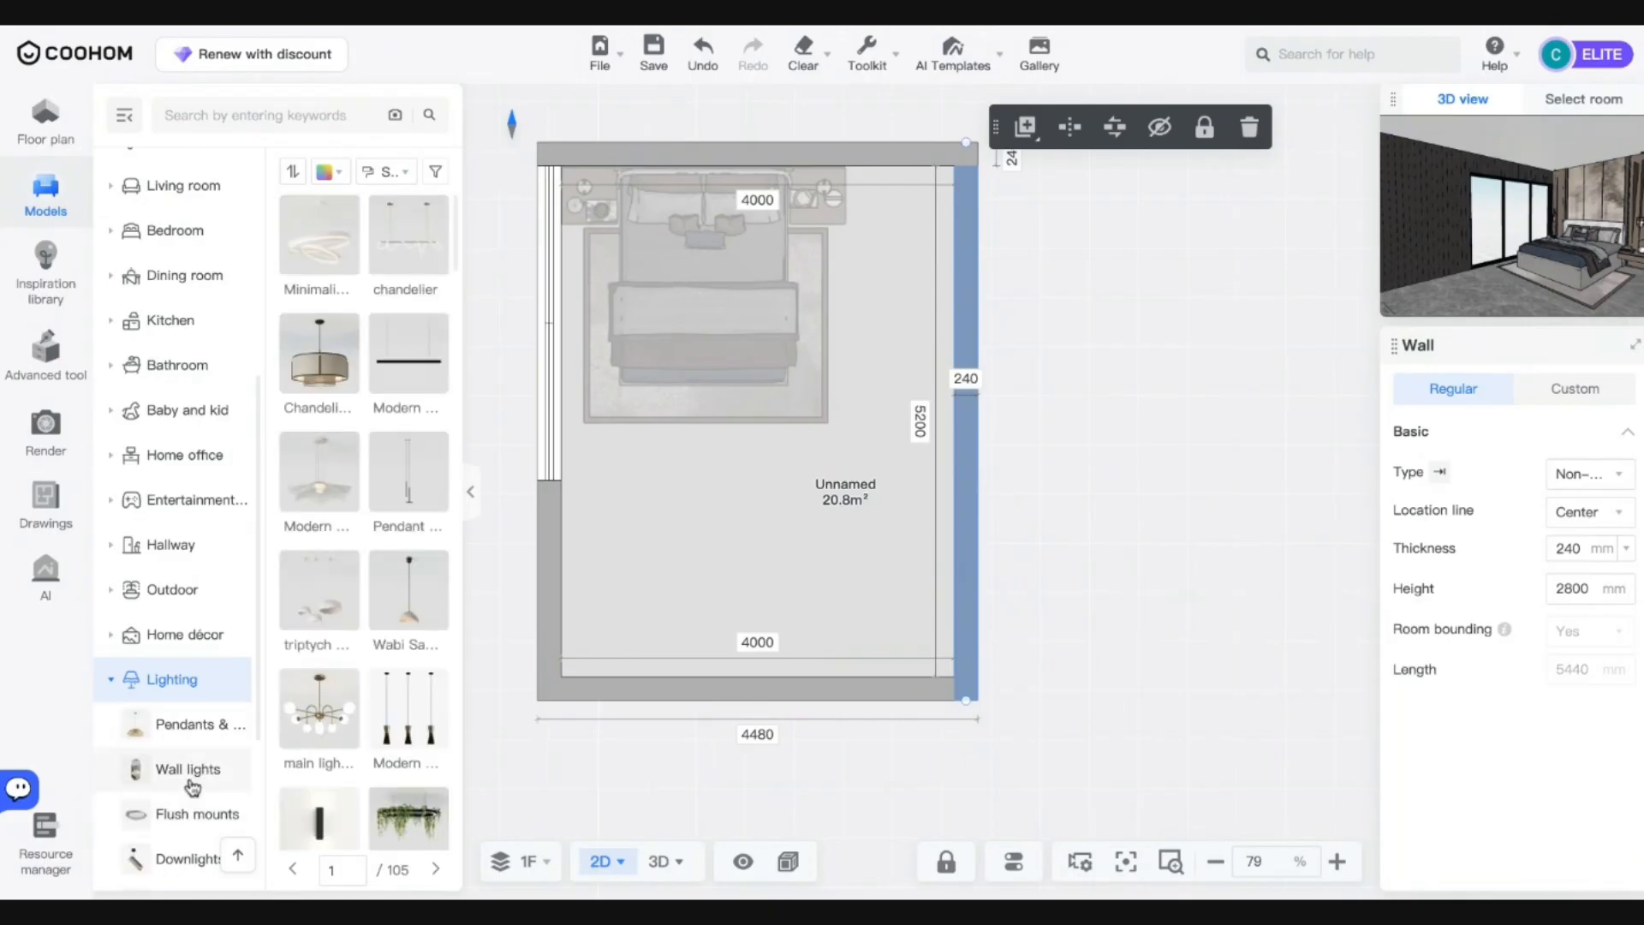
{"action": "left_click", "coordinate": [188, 730]}
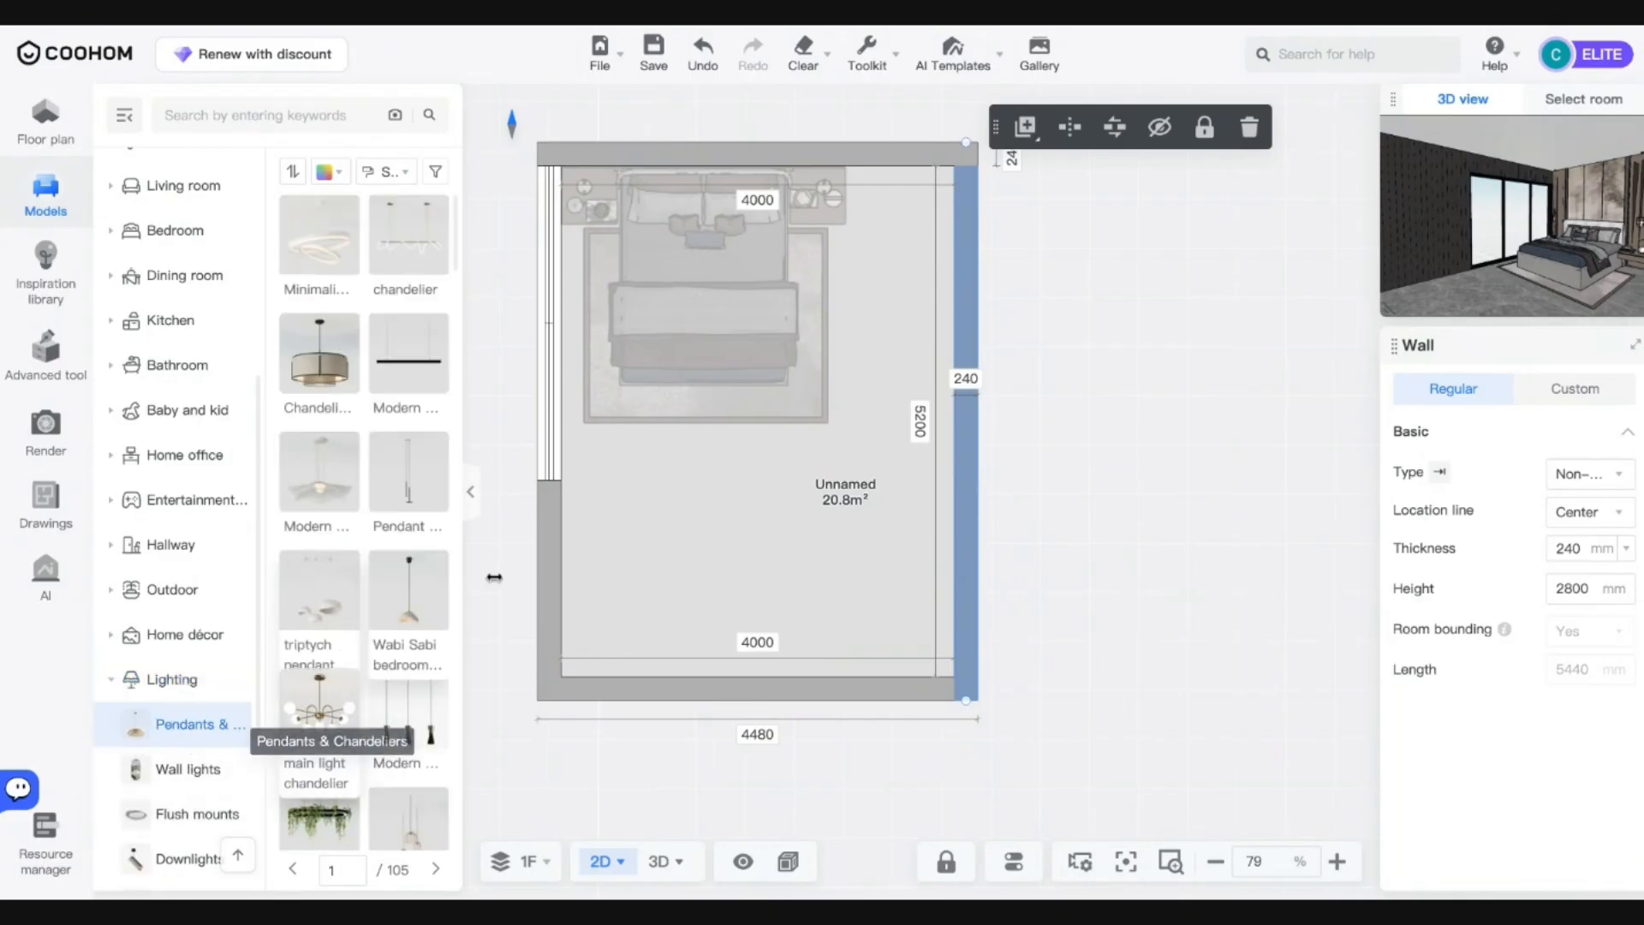
Place the Modern rattan chandelier over the bed and view the room in 3D.
{"action": "scroll", "coordinate": [377, 728], "scroll_direction": "down", "scroll_amount": 3}
{"action": "scroll", "coordinate": [184, 779], "scroll_direction": "down", "scroll_amount": 1}
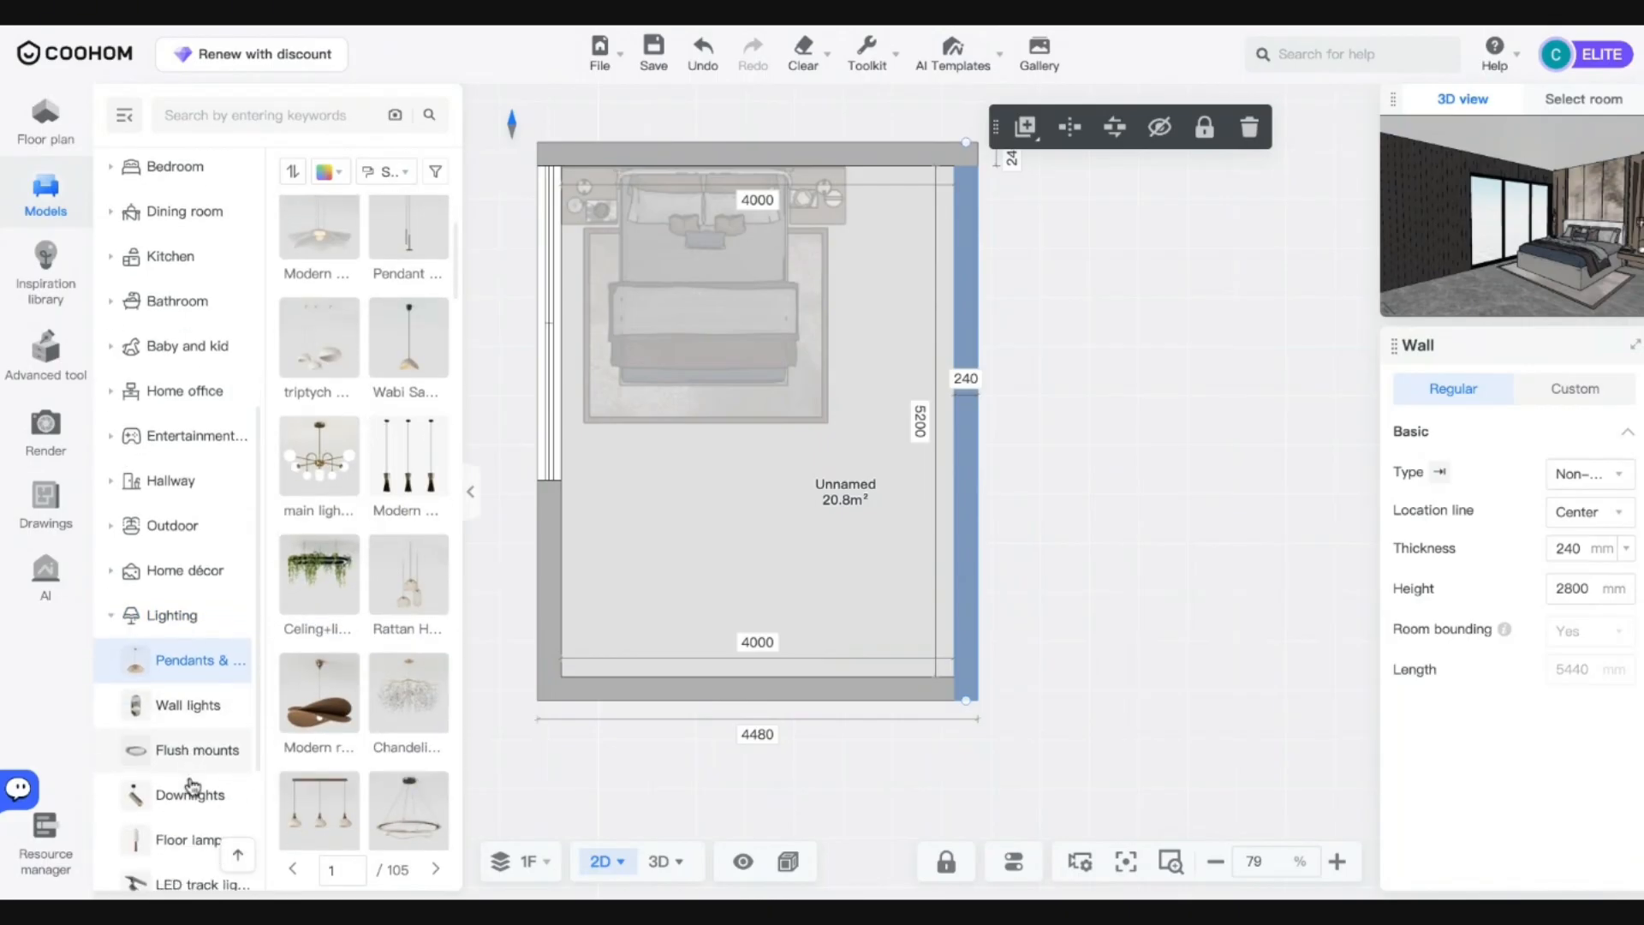
{"action": "left_click_drag", "start_coordinate": [331, 708], "coordinate": [701, 296]}
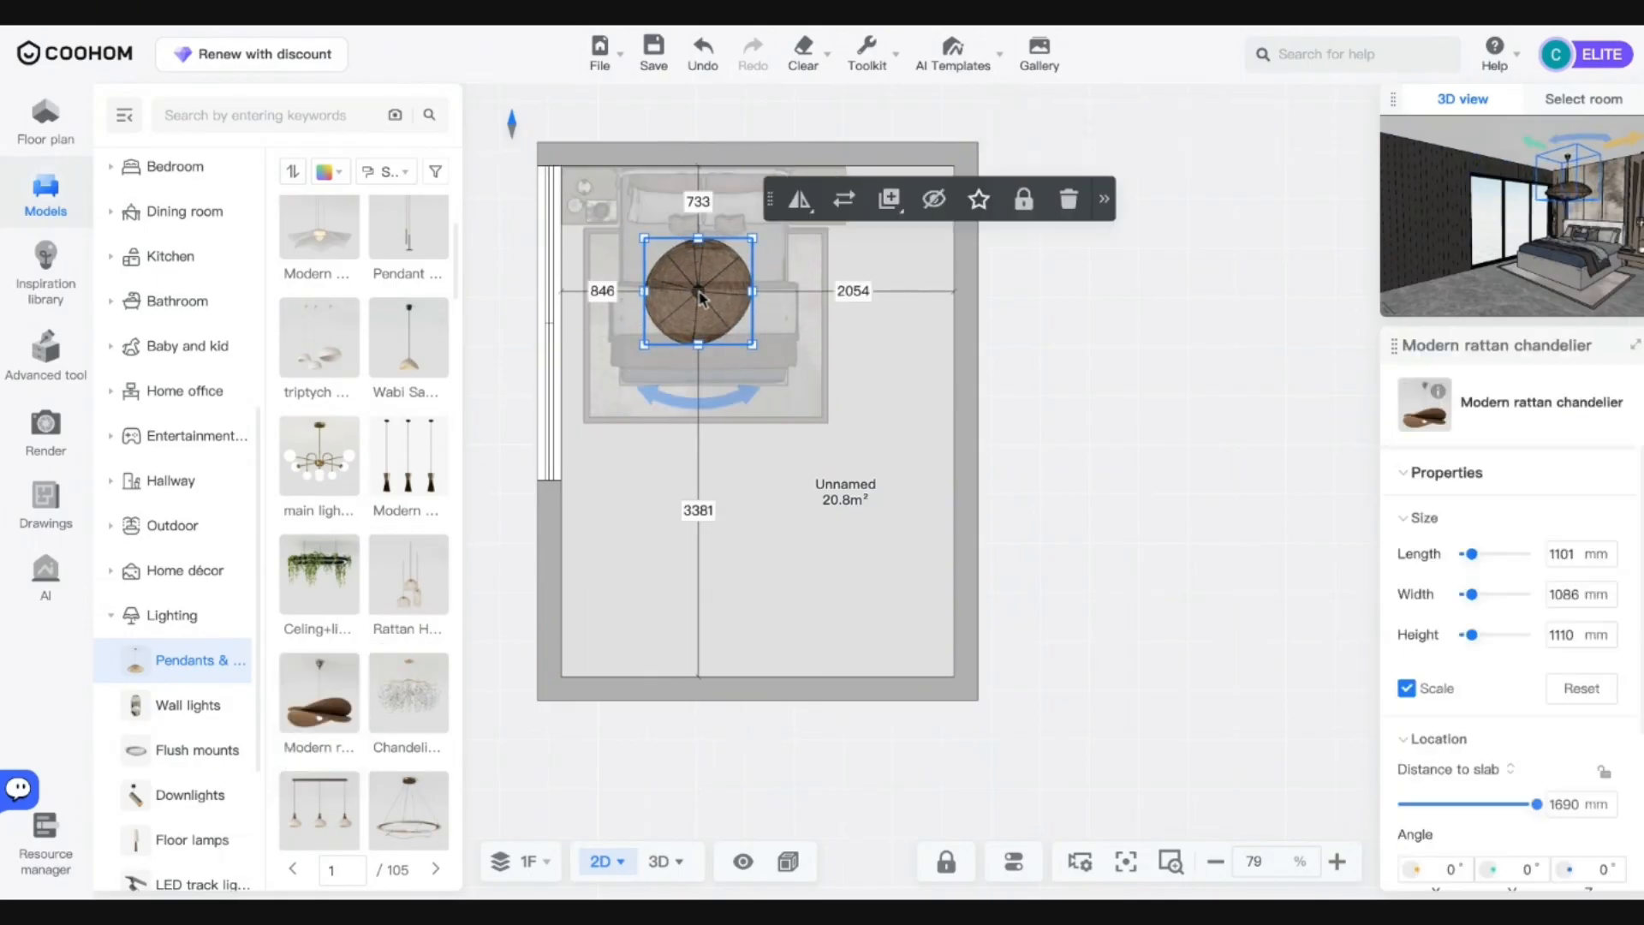
{"action": "left_click", "coordinate": [662, 861]}
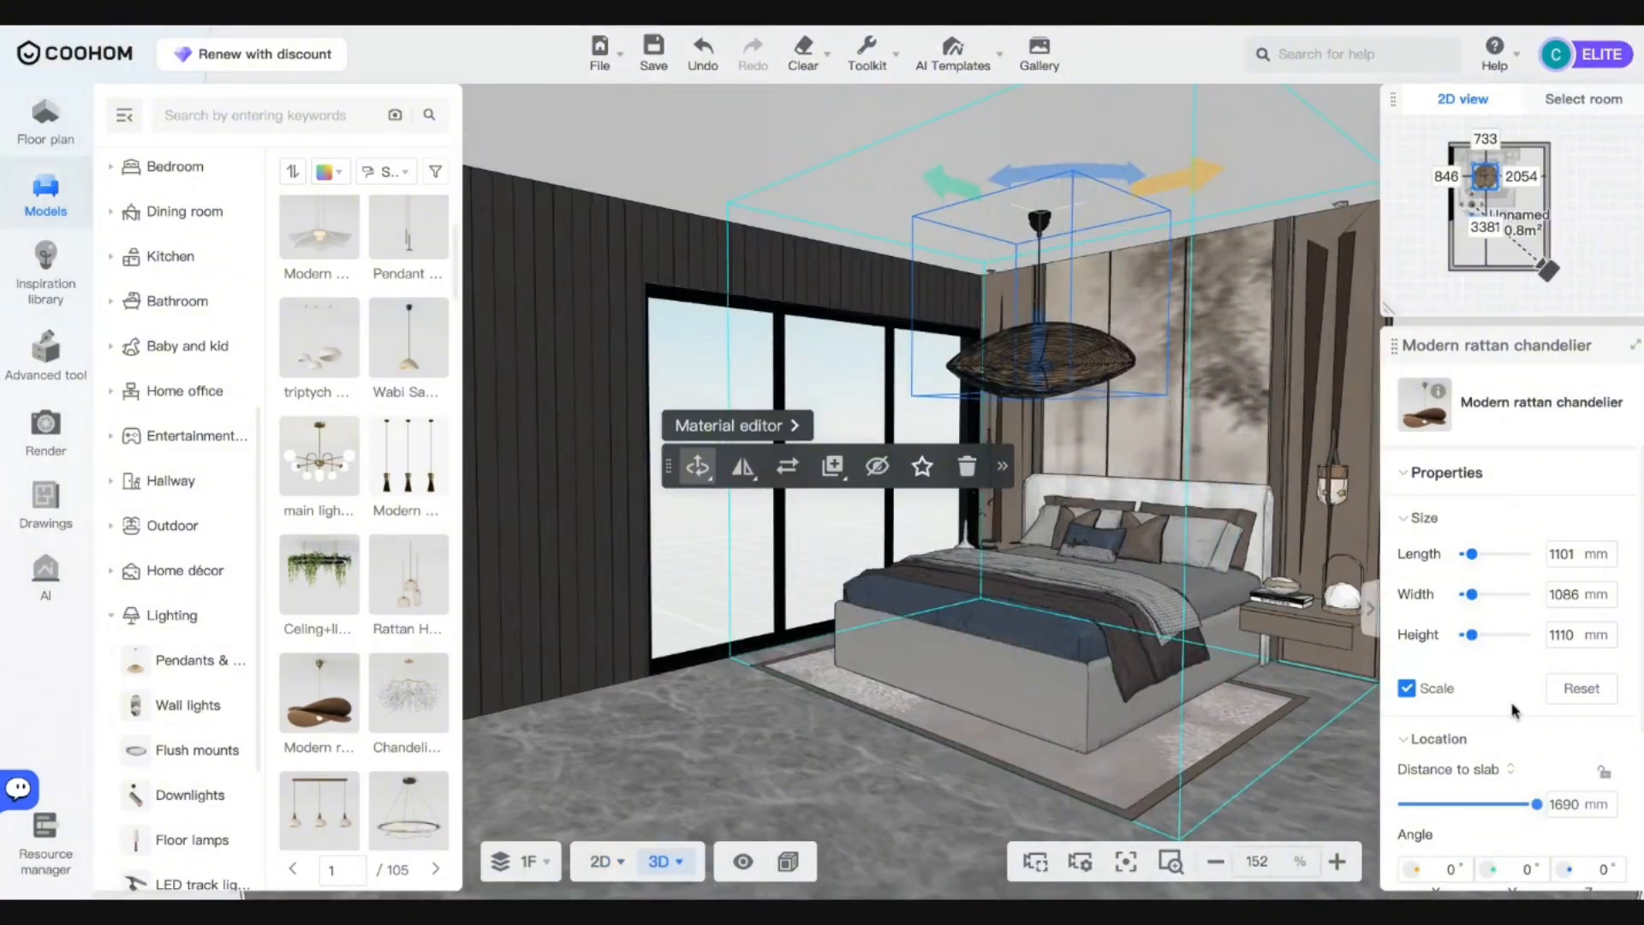
Shrink the chandelier to about 762 mm across and orbit the view toward the bed.
{"action": "left_click_drag", "start_coordinate": [1475, 638], "coordinate": [1471, 641]}
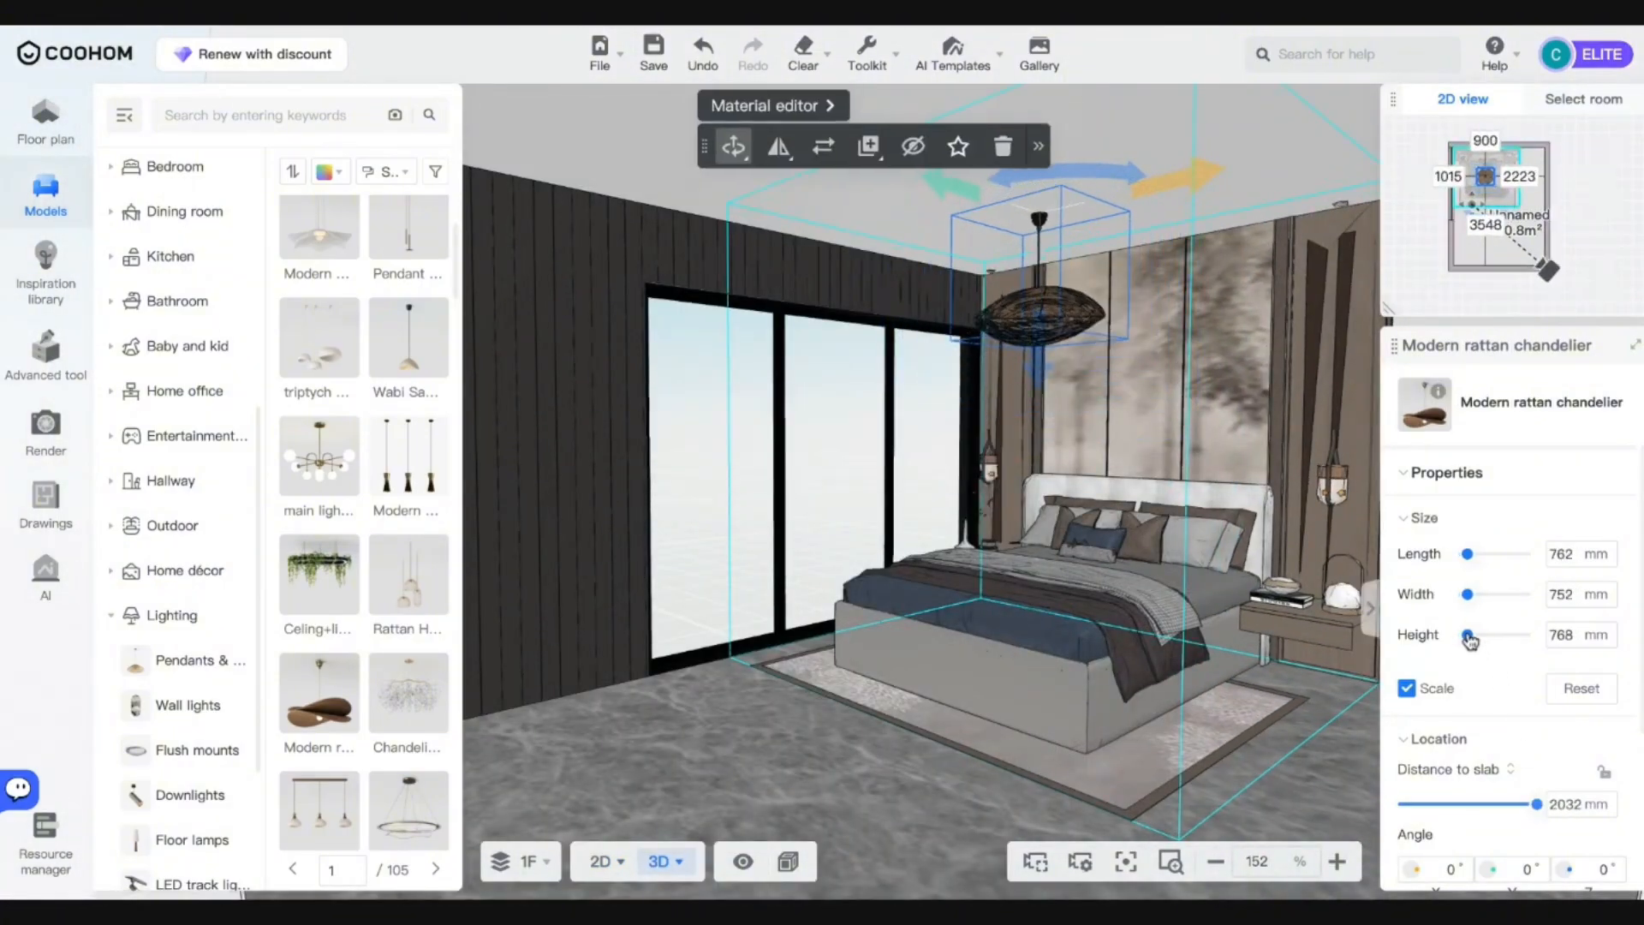
{"action": "scroll", "coordinate": [944, 716], "scroll_direction": "down", "scroll_amount": 2}
{"action": "left_click_drag", "start_coordinate": [670, 779], "coordinate": [719, 653]}
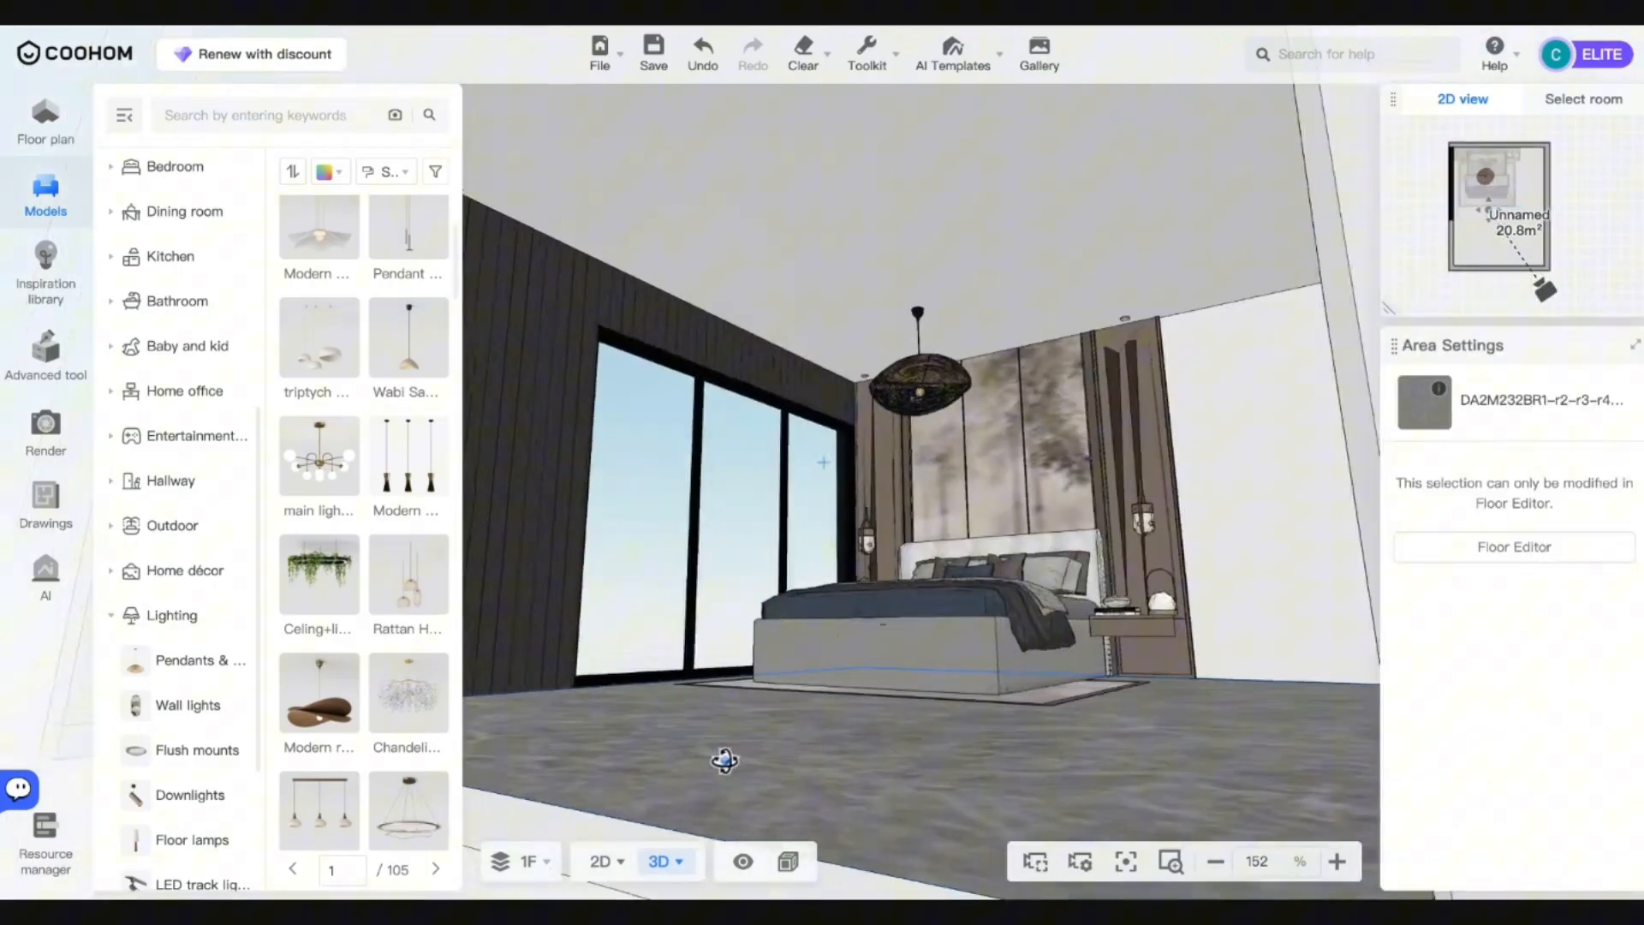
Rotate the chandelier about its vertical axis and open the image rendering workspace.
{"action": "left_click", "coordinate": [955, 379]}
{"action": "left_click_drag", "start_coordinate": [925, 253], "coordinate": [1039, 290]}
{"action": "left_click", "coordinate": [844, 760]}
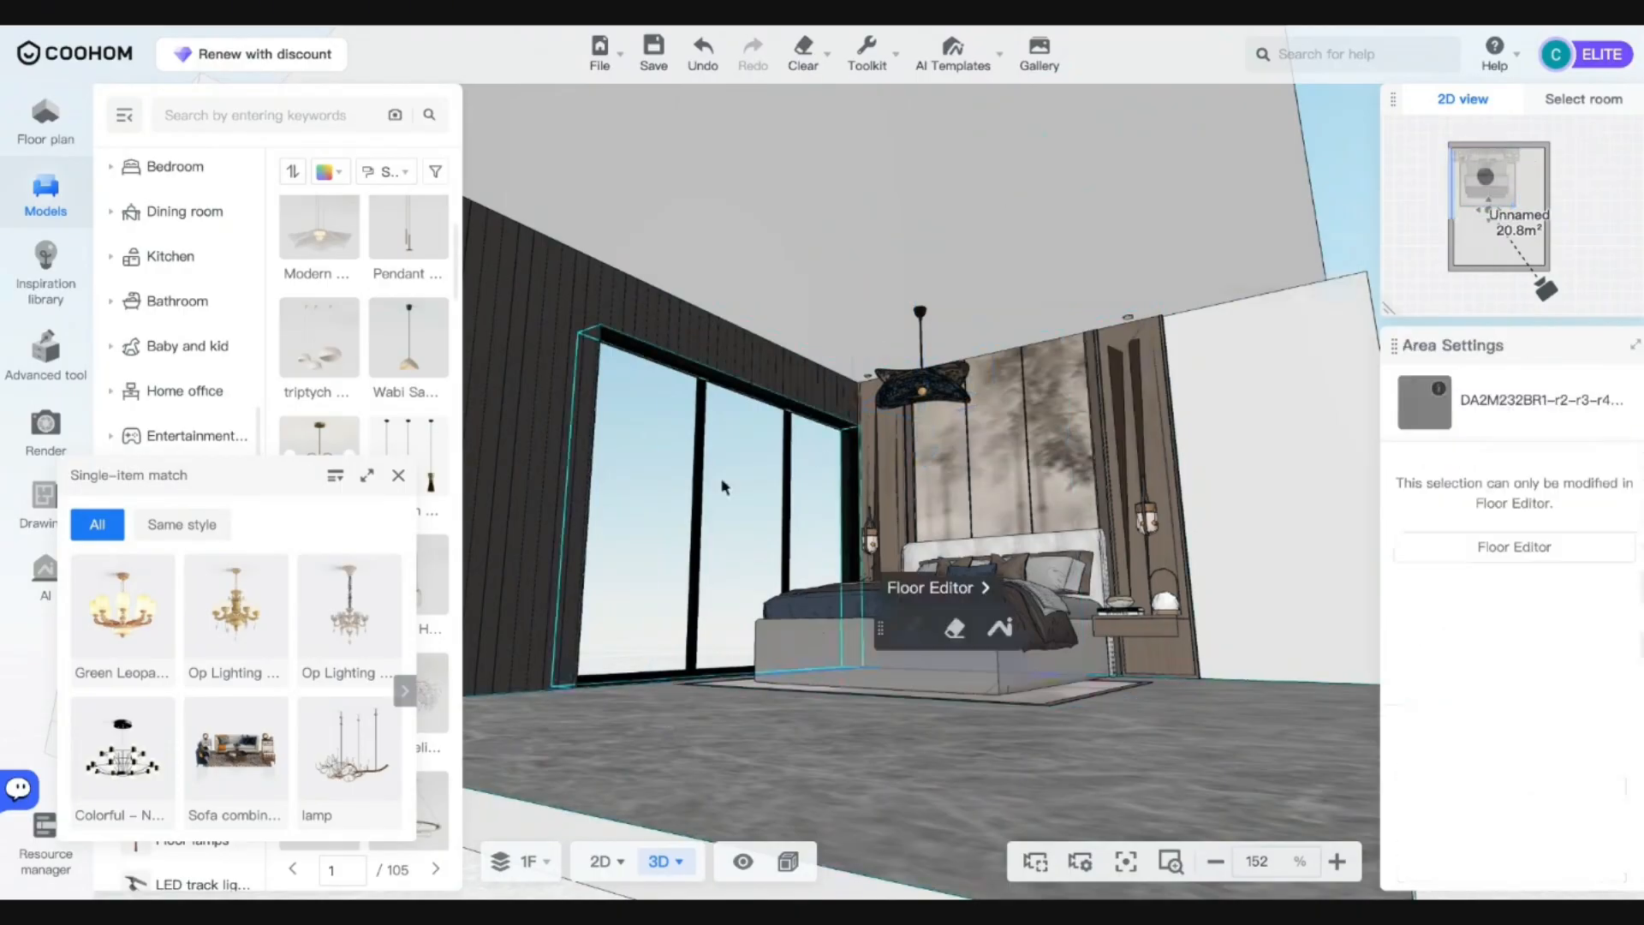
{"action": "left_click_drag", "start_coordinate": [843, 761], "coordinate": [882, 805]}
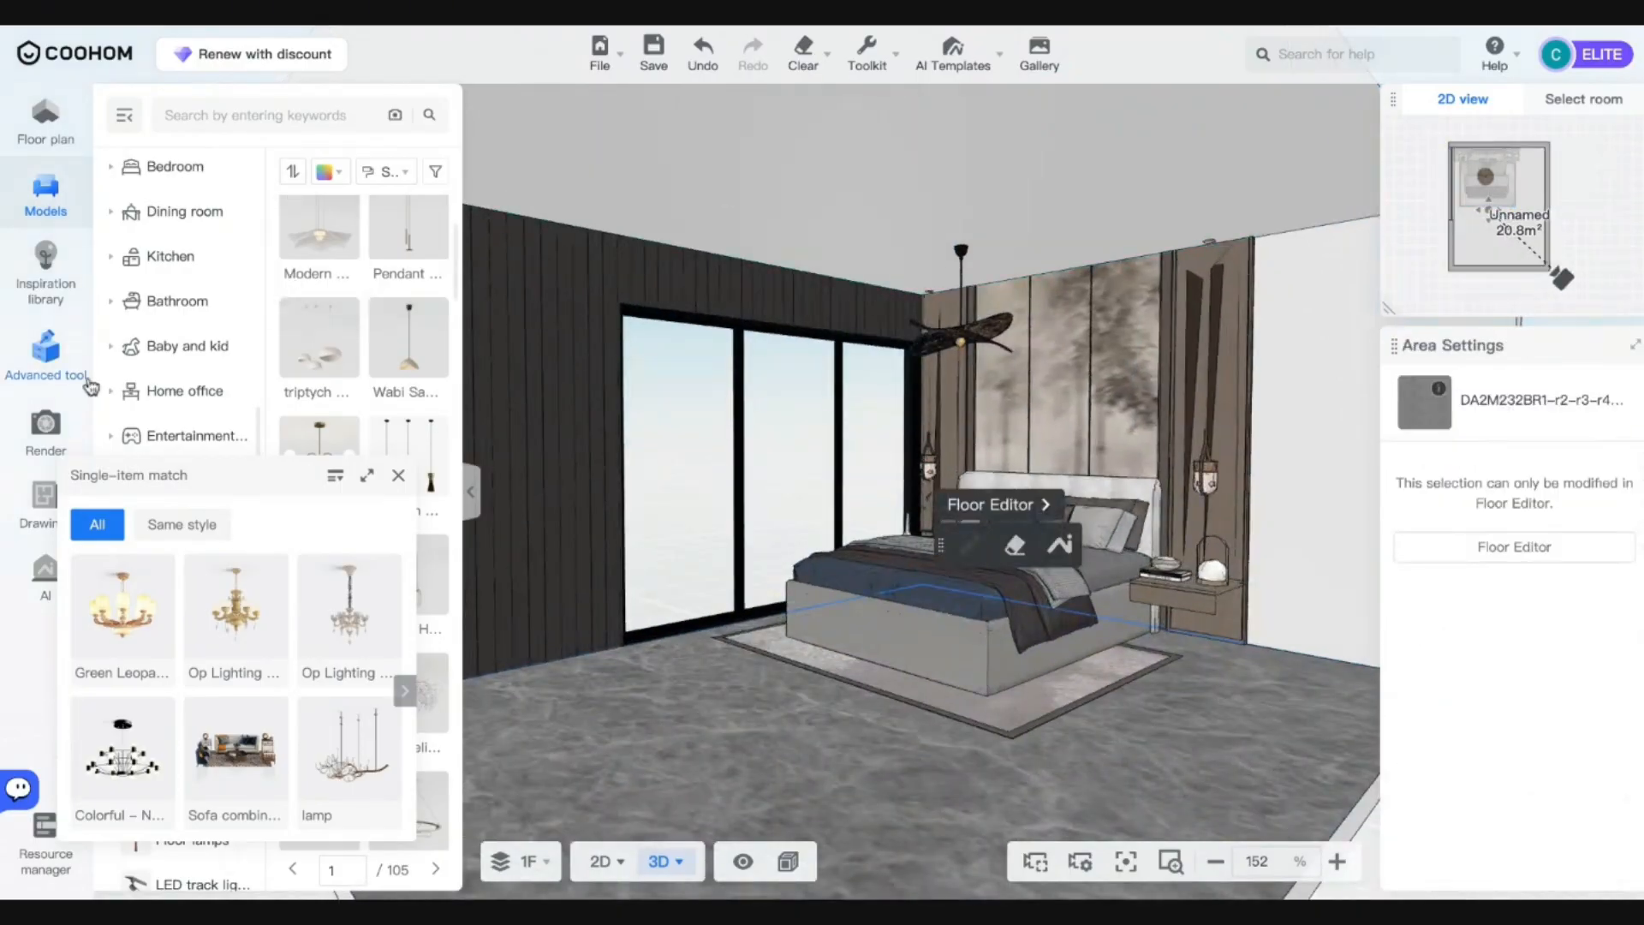
{"action": "left_click", "coordinate": [45, 426]}
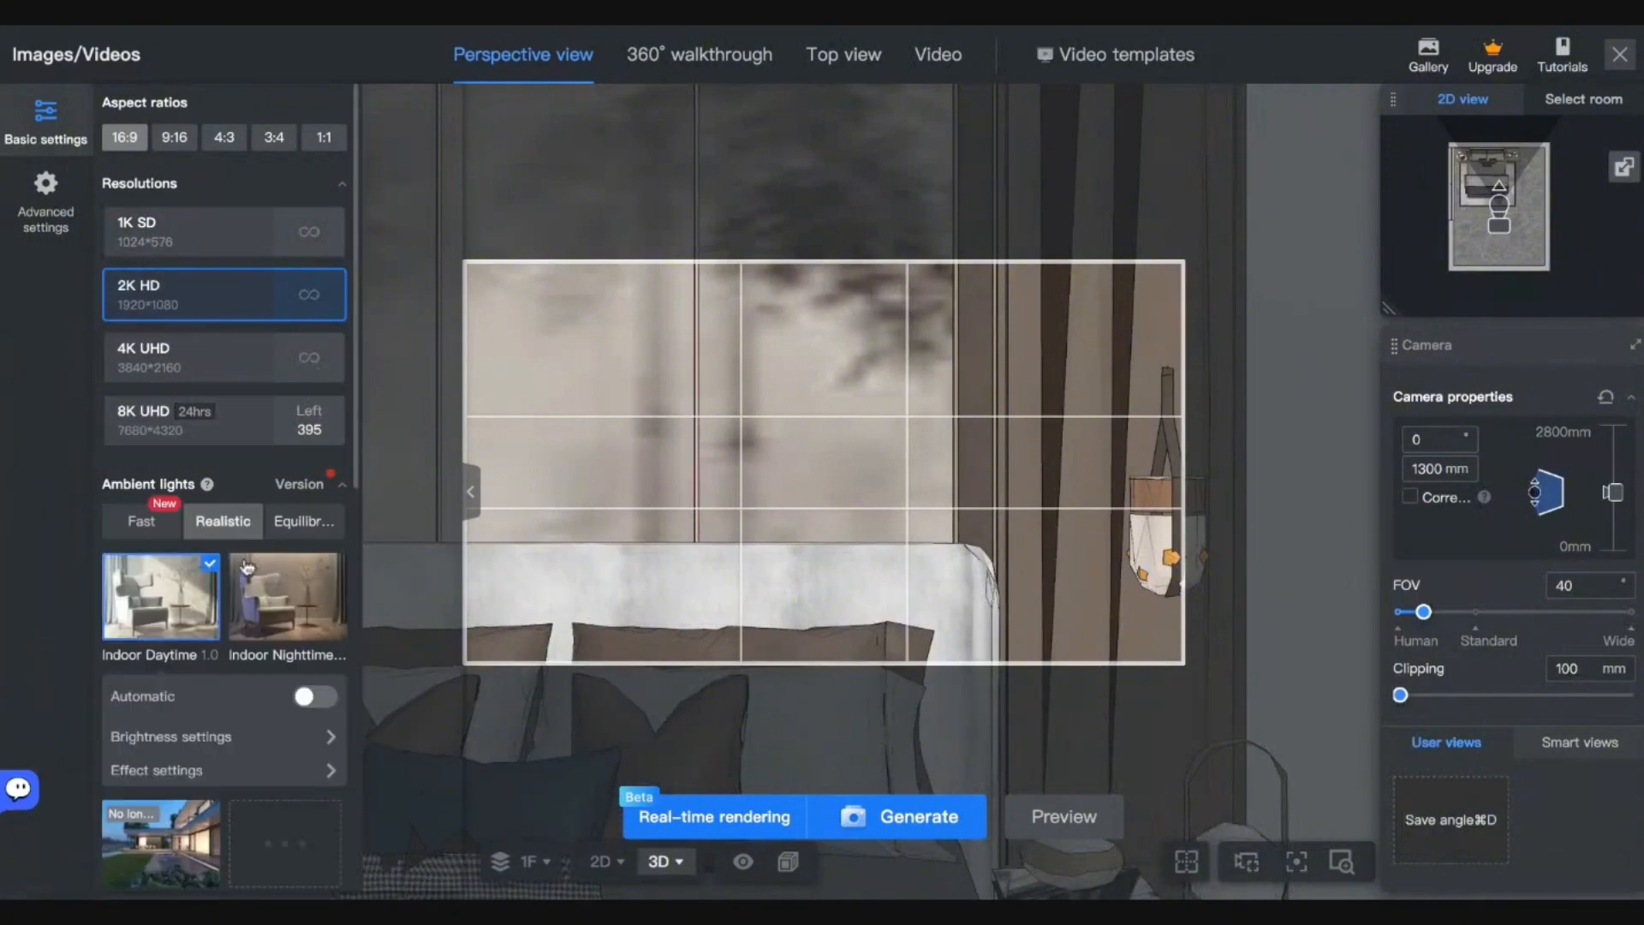
Create a new Daytime(1) real-time light scheme from the Daytime template.
{"action": "scroll", "coordinate": [287, 658], "scroll_direction": "down", "scroll_amount": 6}
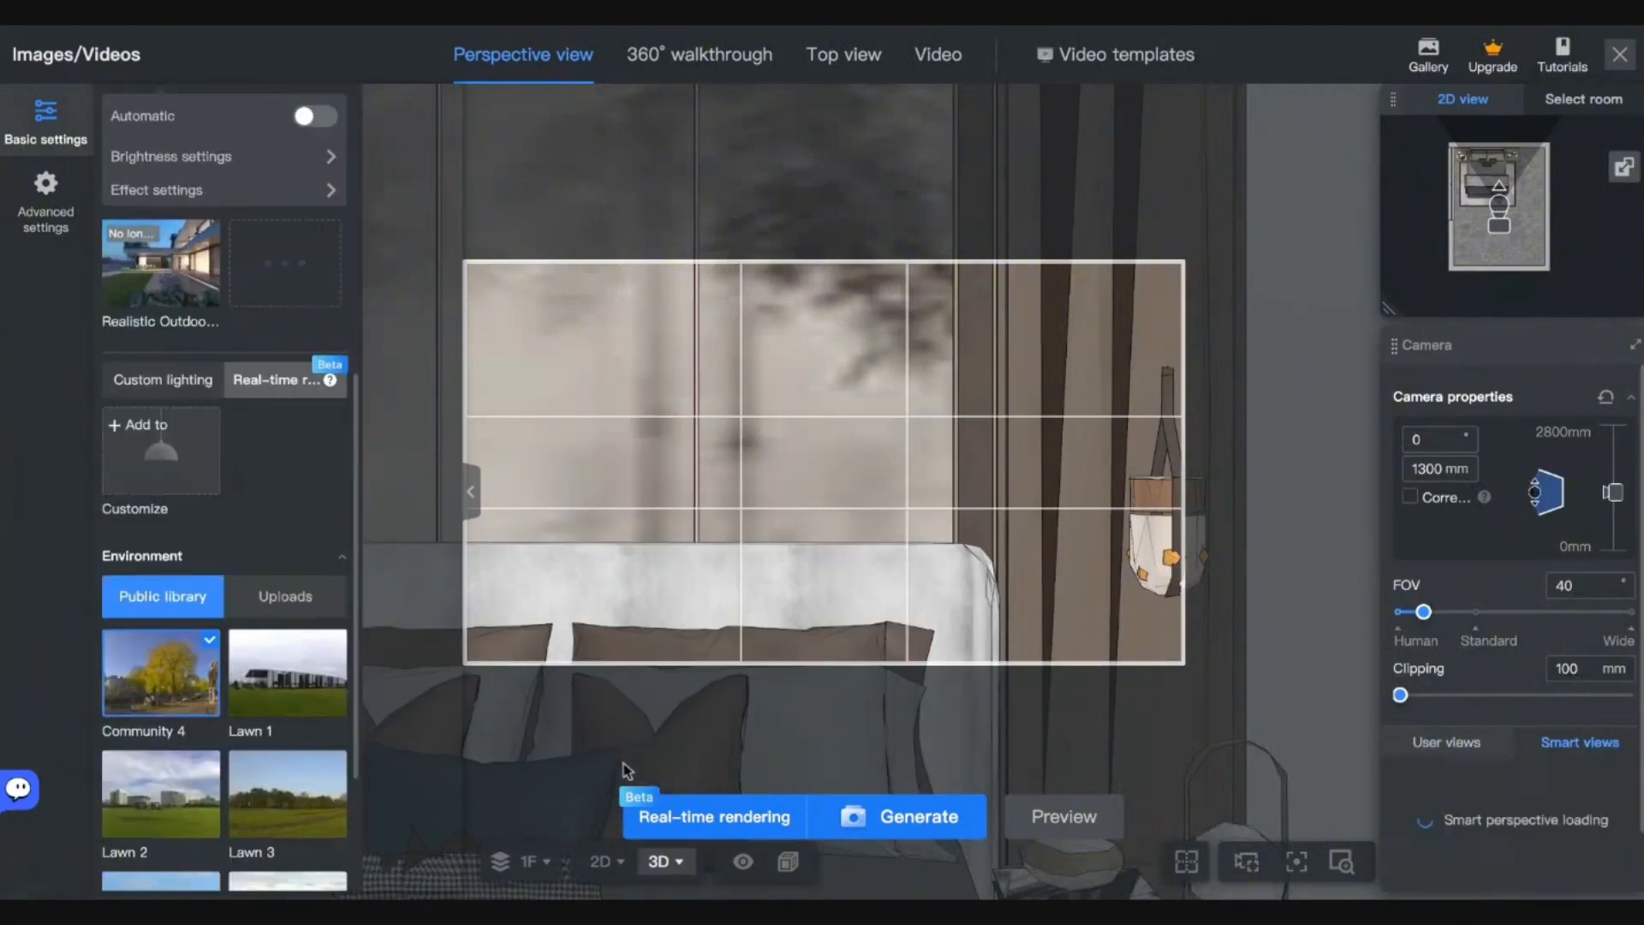
{"action": "left_click", "coordinate": [734, 825]}
{"action": "left_click", "coordinate": [1081, 694]}
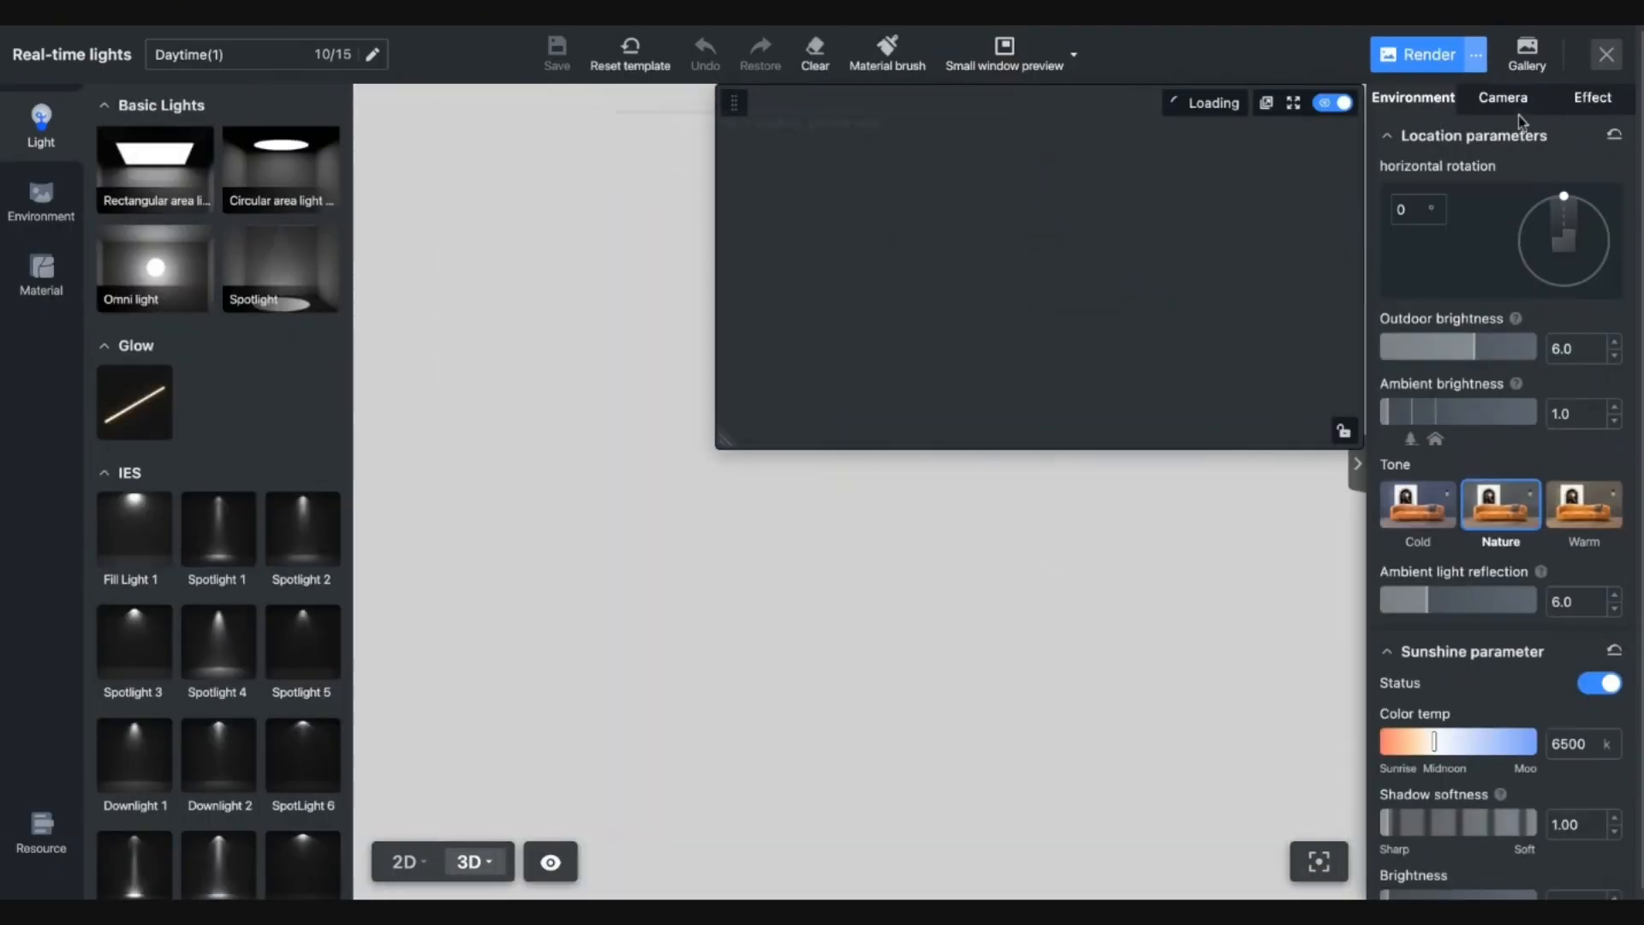
Set the camera field of view to 40 and turn the camera toward the bed.
{"action": "left_click", "coordinate": [1509, 101]}
{"action": "left_click_drag", "start_coordinate": [1383, 431], "coordinate": [1443, 443]}
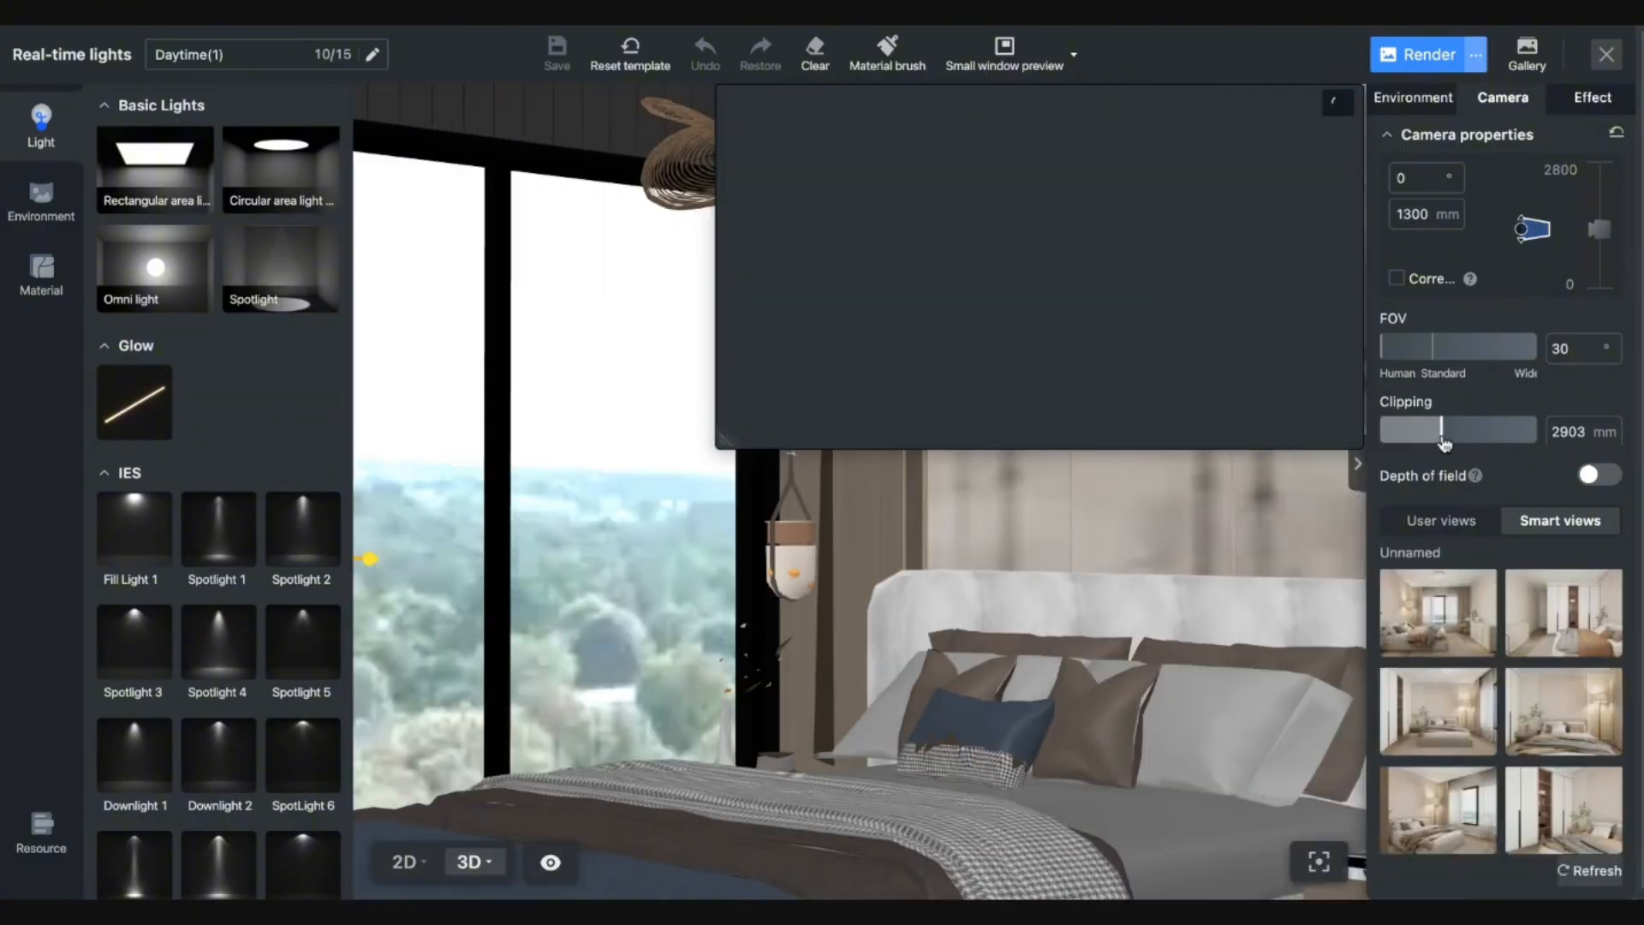
{"action": "left_click_drag", "start_coordinate": [1398, 356], "coordinate": [1397, 355]}
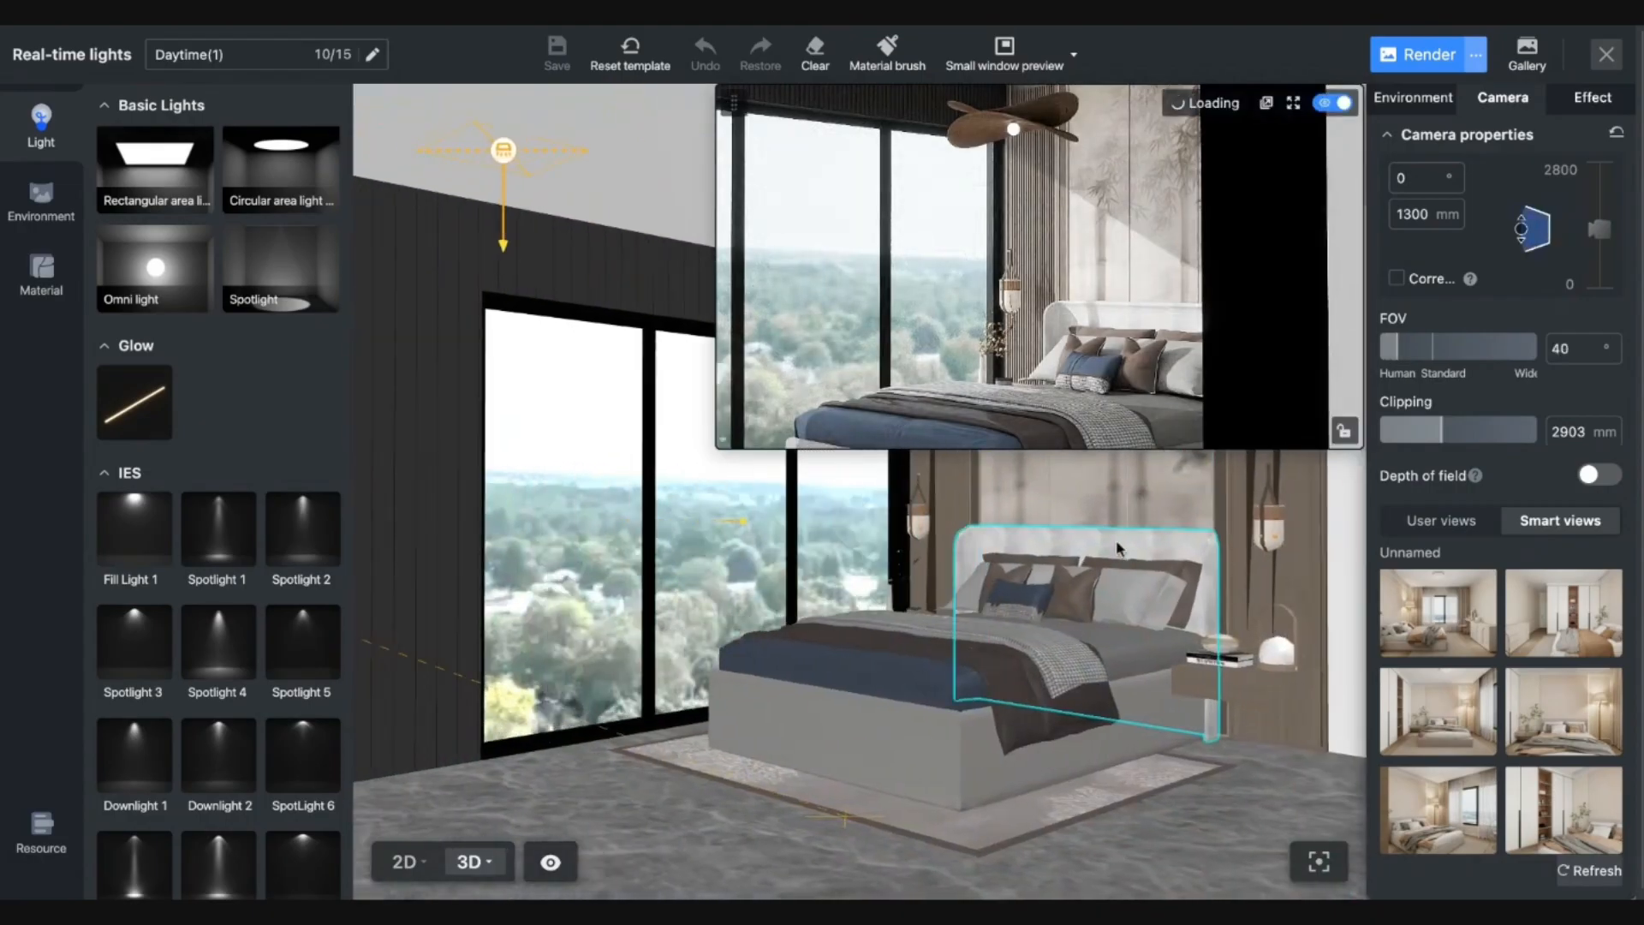
{"action": "left_click_drag", "start_coordinate": [1117, 548], "coordinate": [1030, 536]}
{"action": "scroll", "coordinate": [1070, 562], "scroll_direction": "up", "scroll_amount": 3}
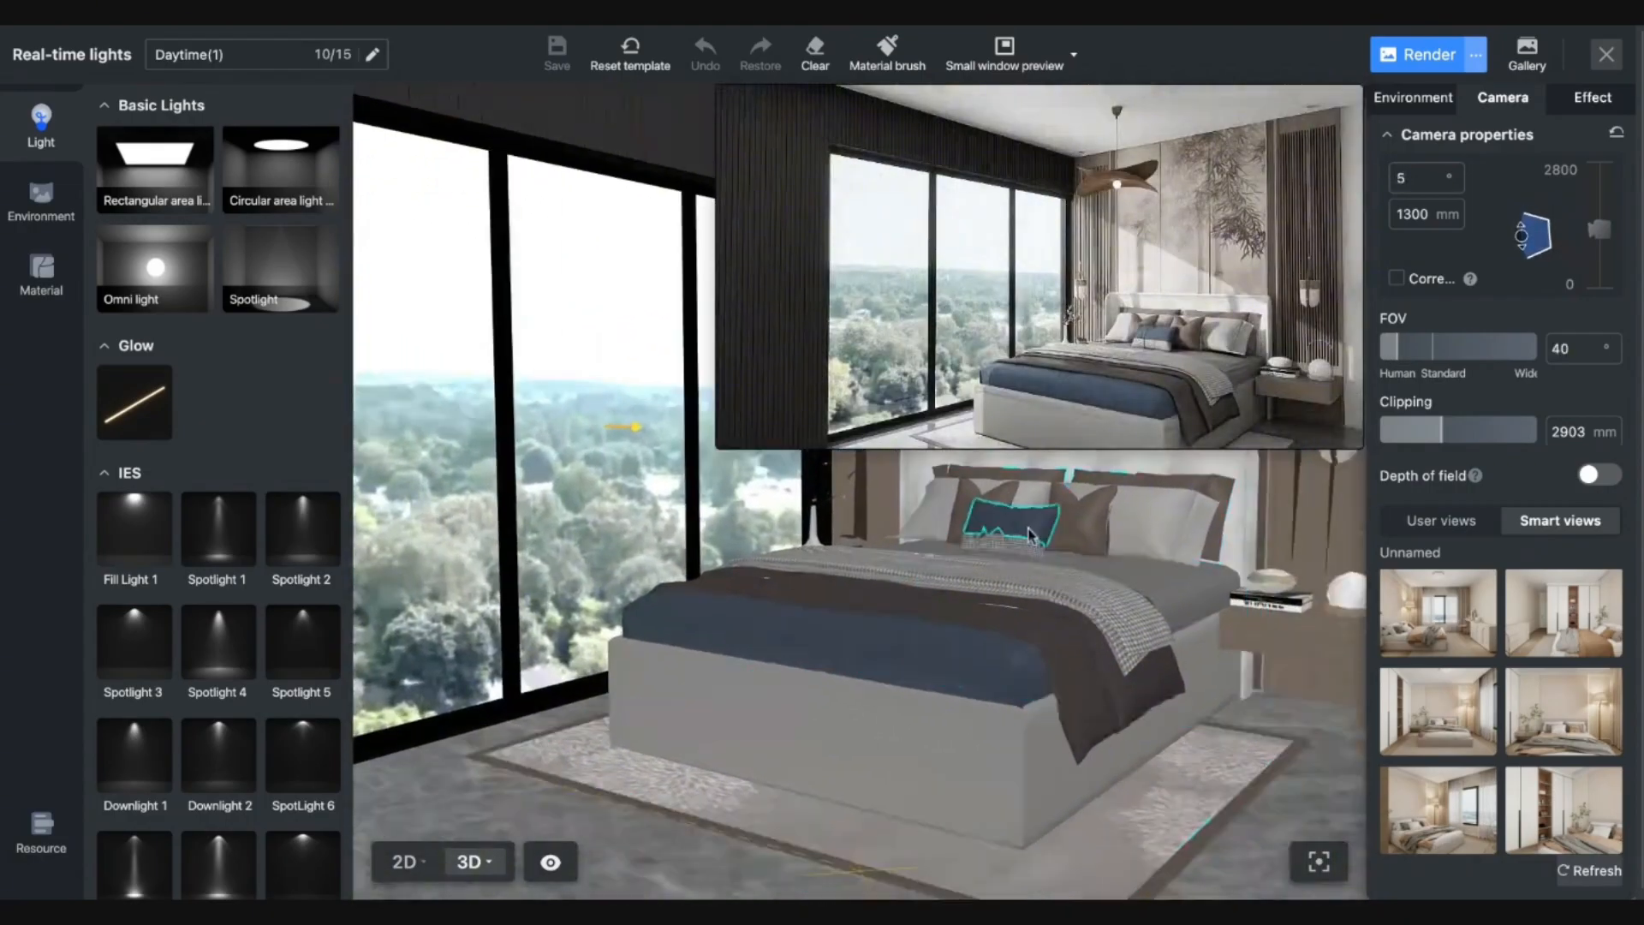
Reposition the camera to 1210 mm height with a 2° pitch, framing the bed.
{"action": "key", "text": "a"}
{"action": "key", "text": "e"}
{"action": "key", "text": "q"}
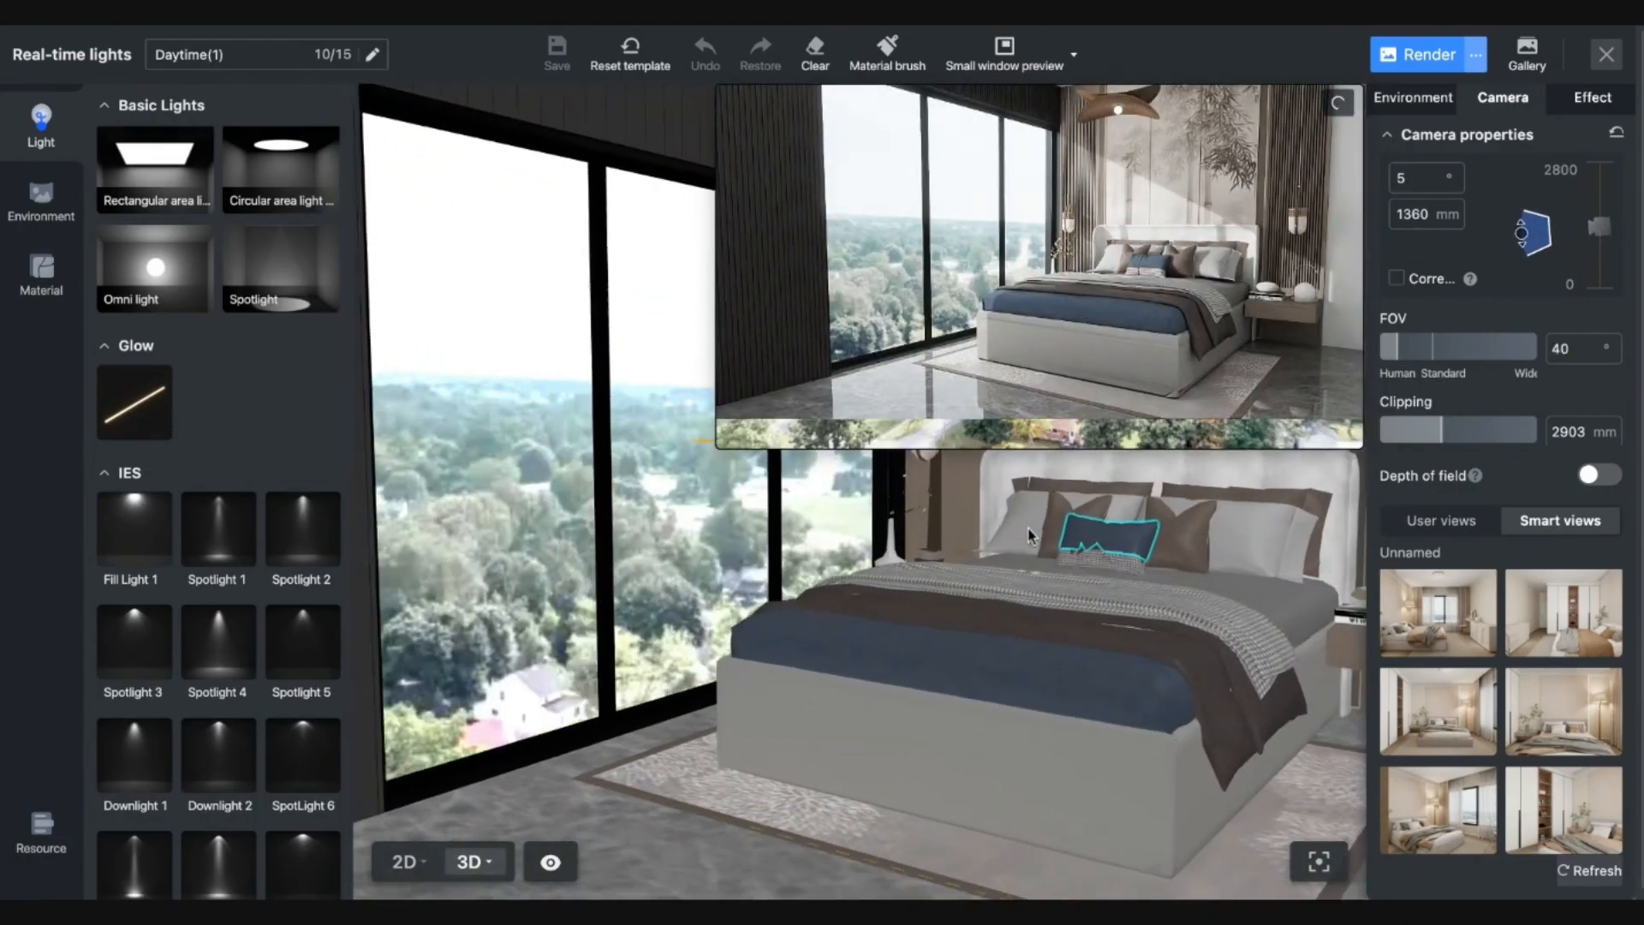
{"action": "key", "text": "d"}
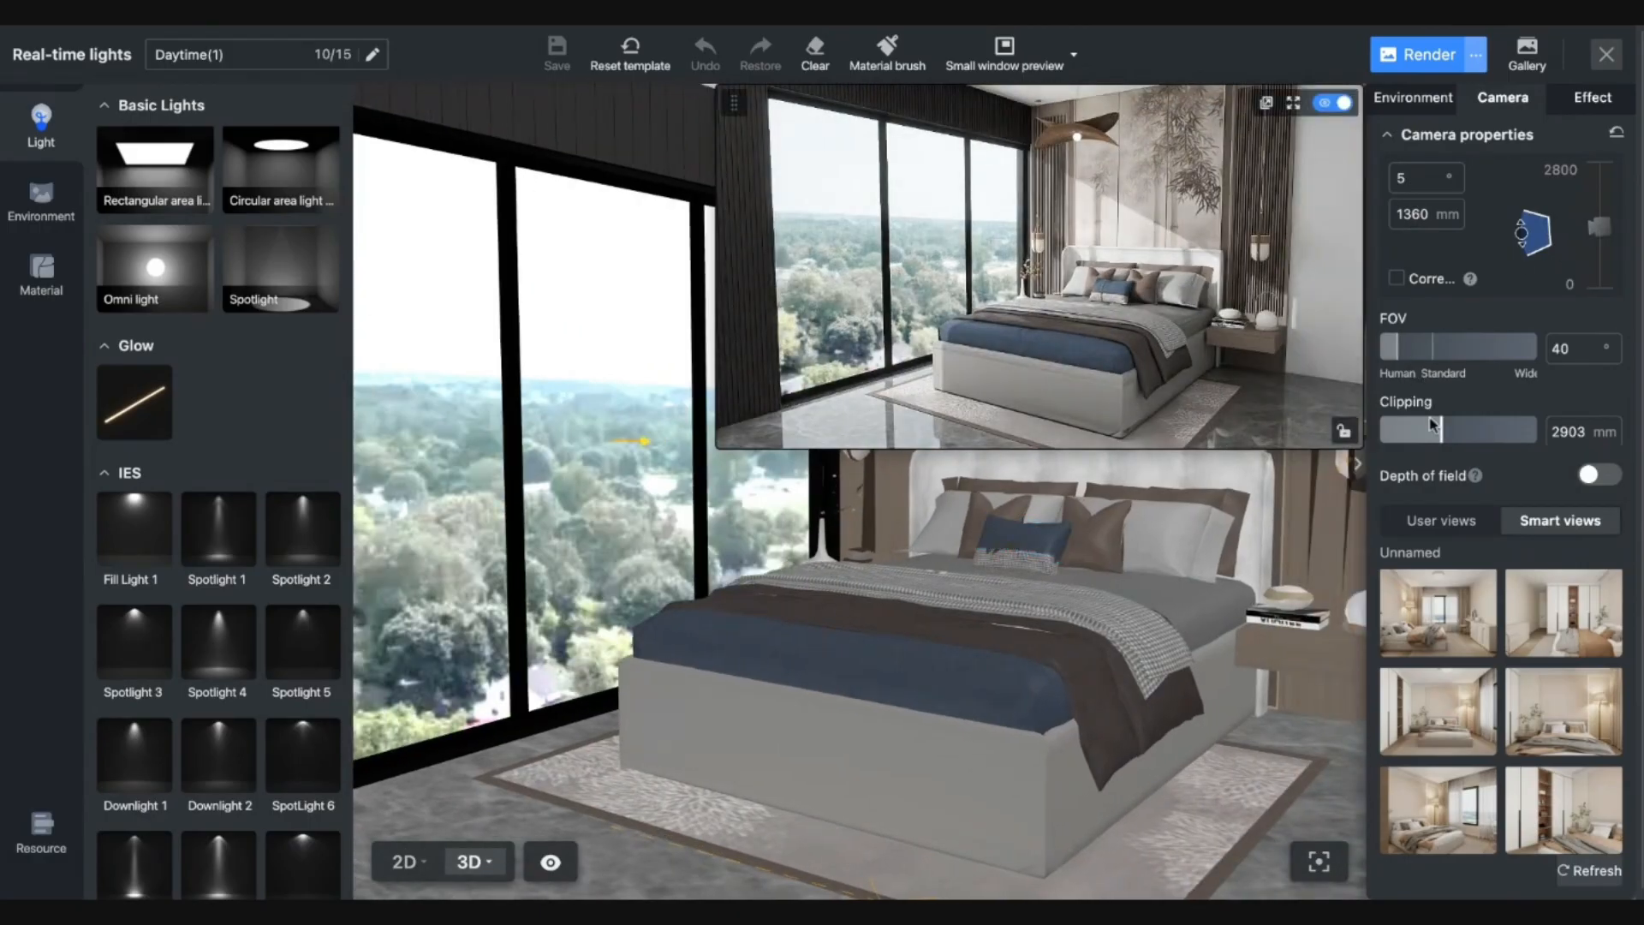
{"action": "left_click_drag", "start_coordinate": [1405, 361], "coordinate": [1399, 359]}
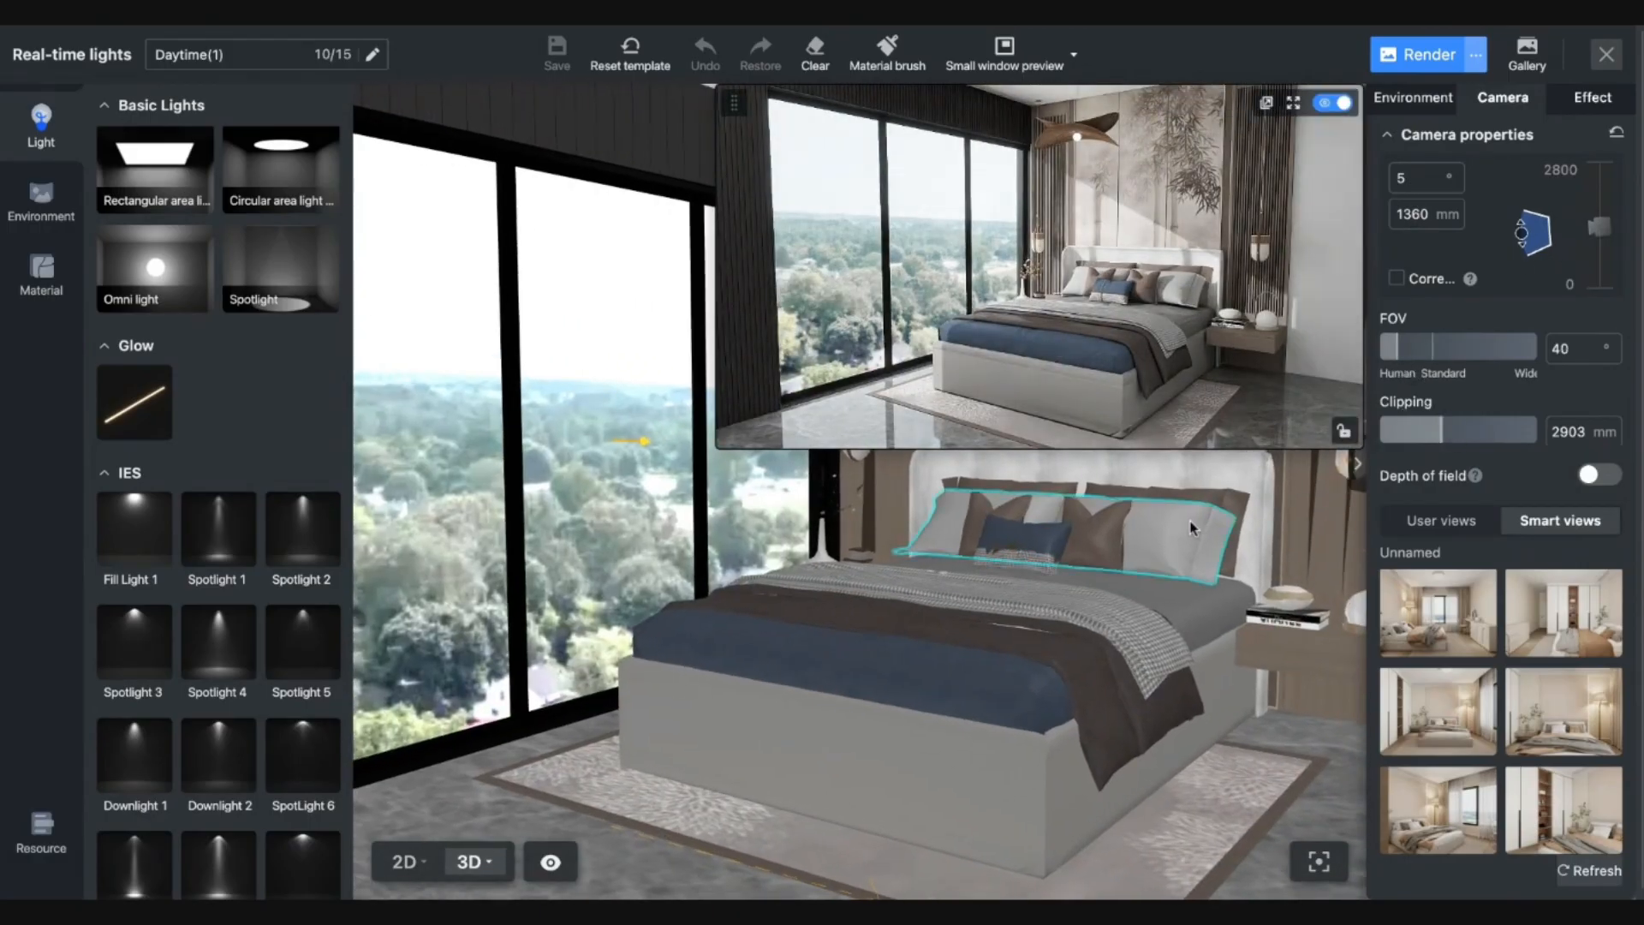
{"action": "left_click_drag", "start_coordinate": [1191, 524], "coordinate": [1192, 540]}
{"action": "key", "text": "q"}
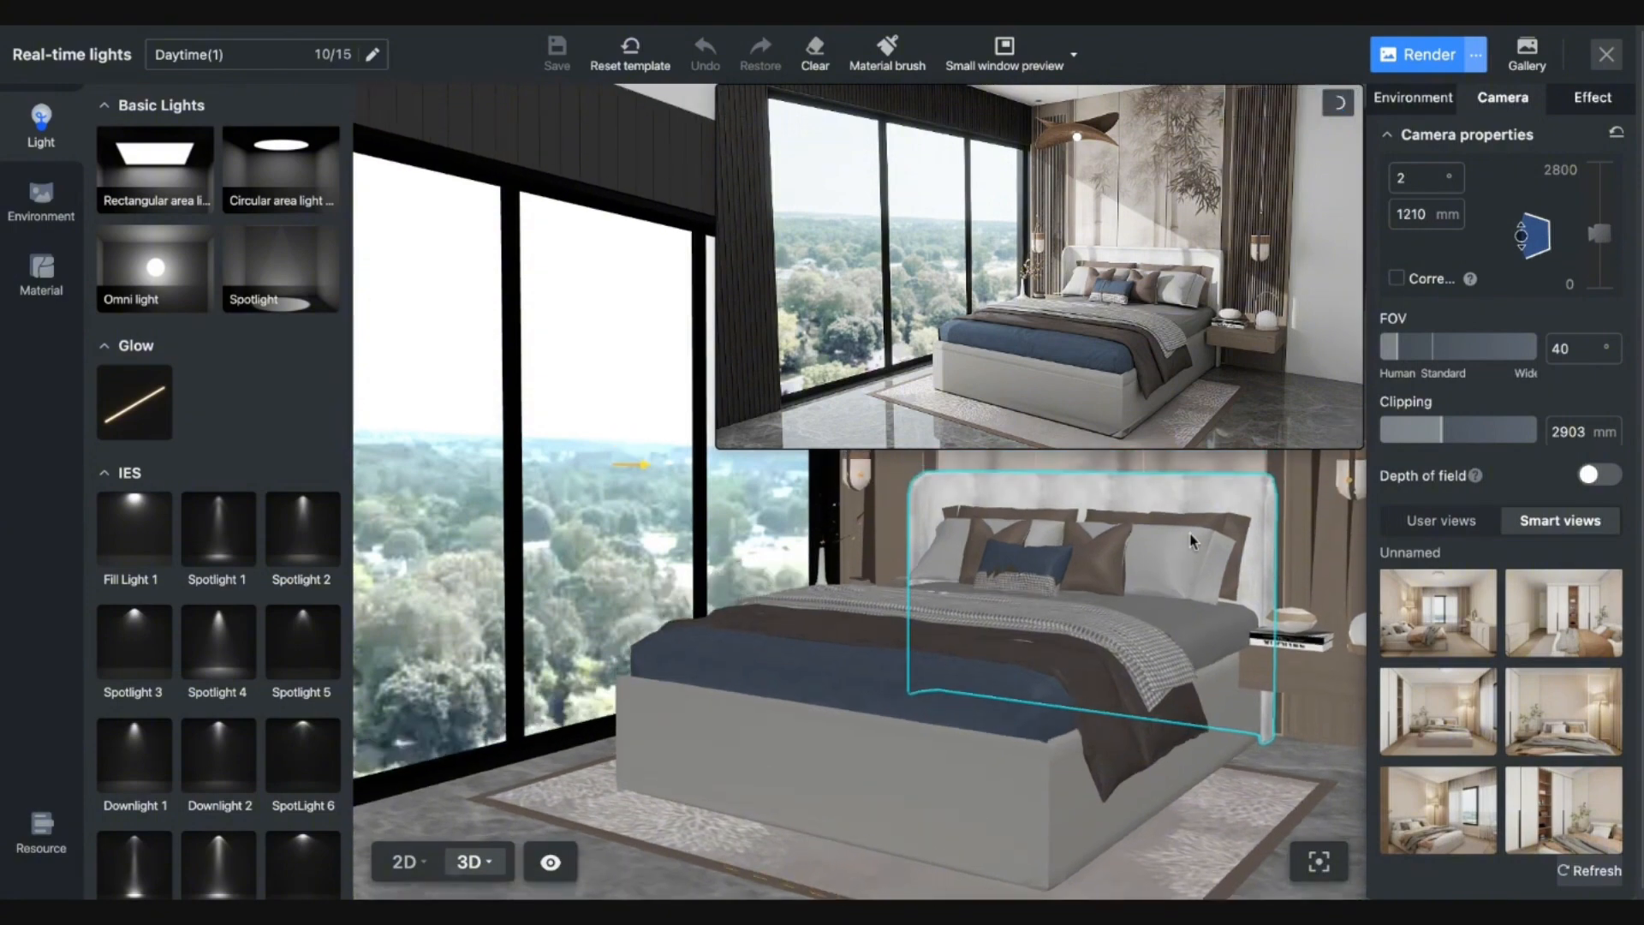
{"action": "key", "text": "w"}
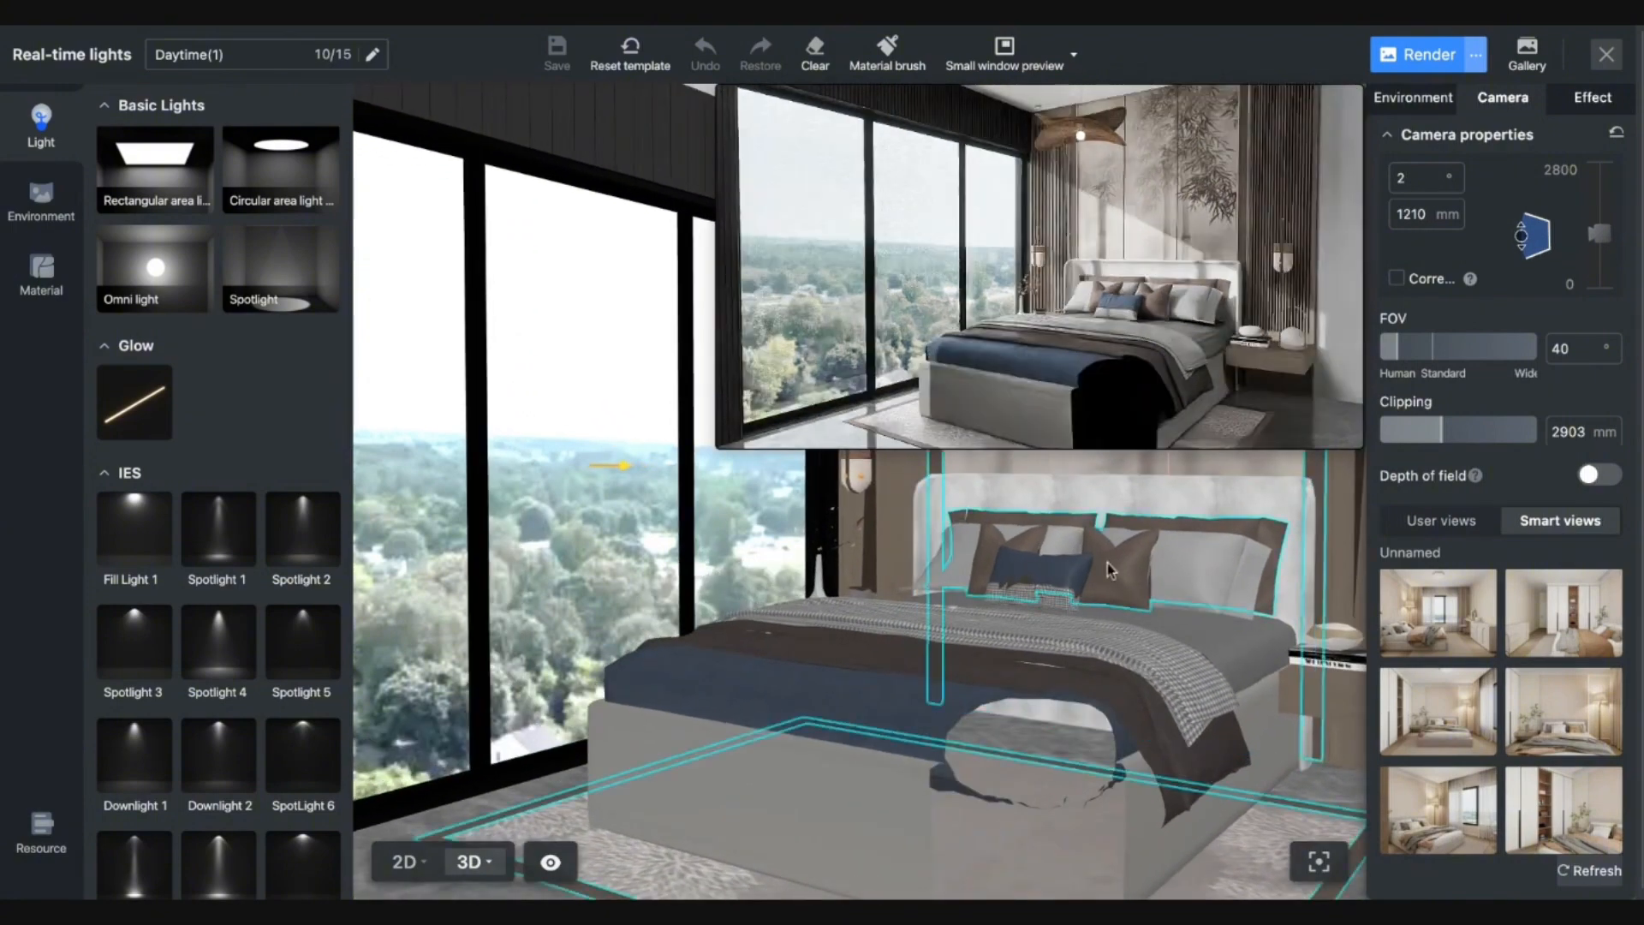
{"action": "key", "text": "d"}
{"action": "key", "text": "s"}
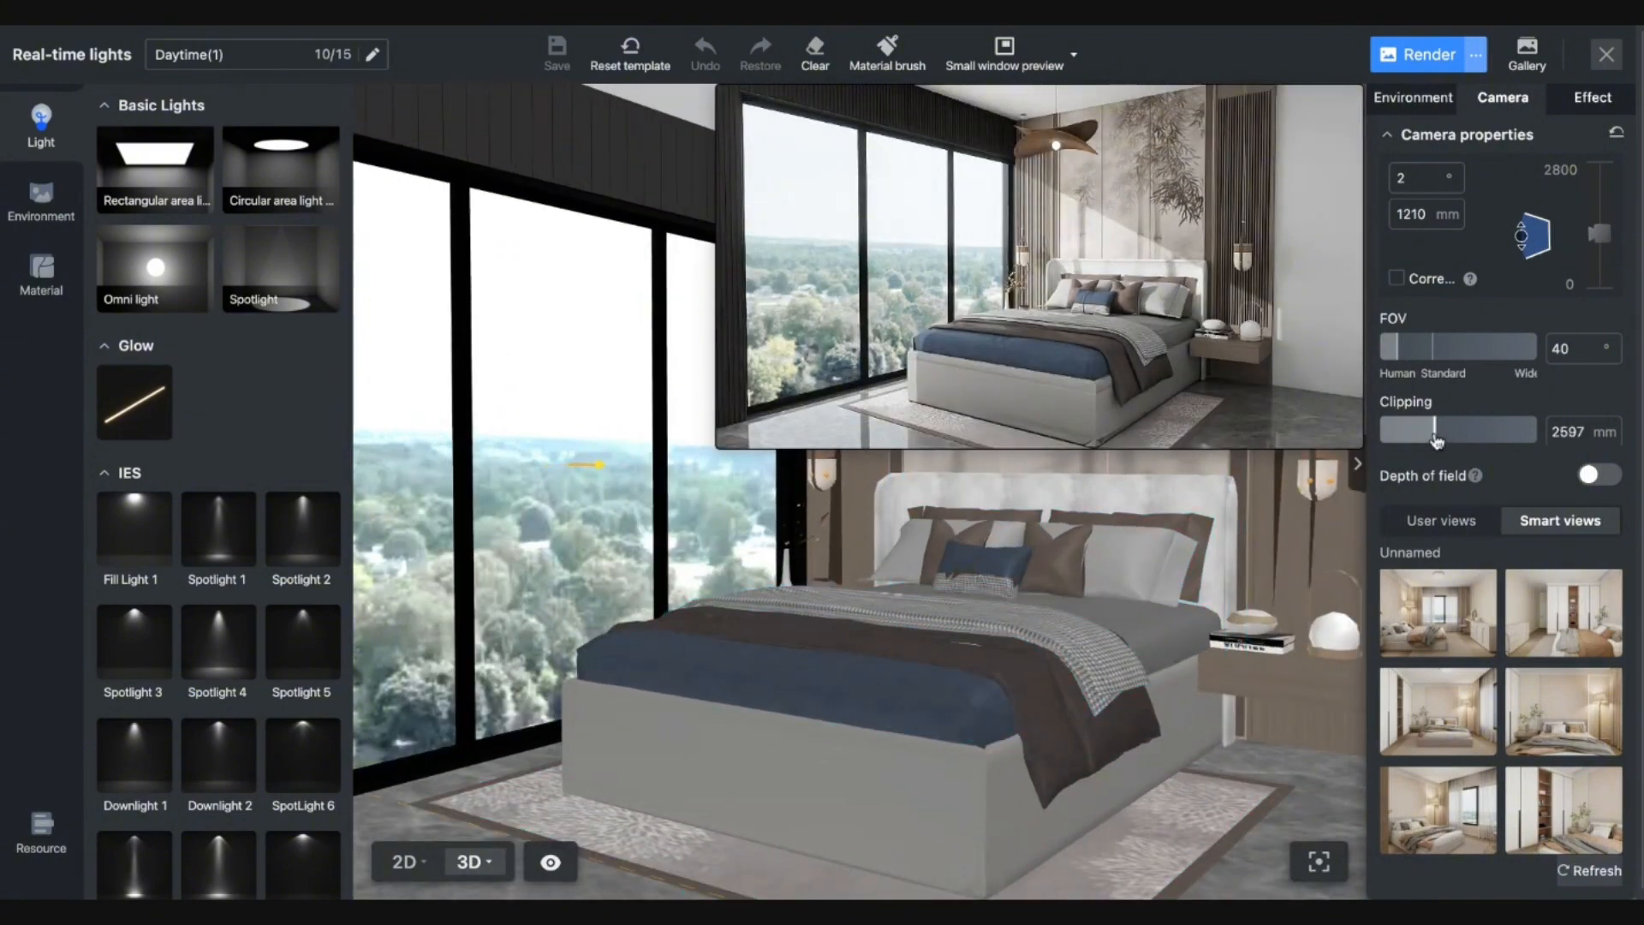
Reduce camera clipping to 2546 mm and save the angle as a user view.
{"action": "left_click_drag", "start_coordinate": [1437, 440], "coordinate": [1433, 440]}
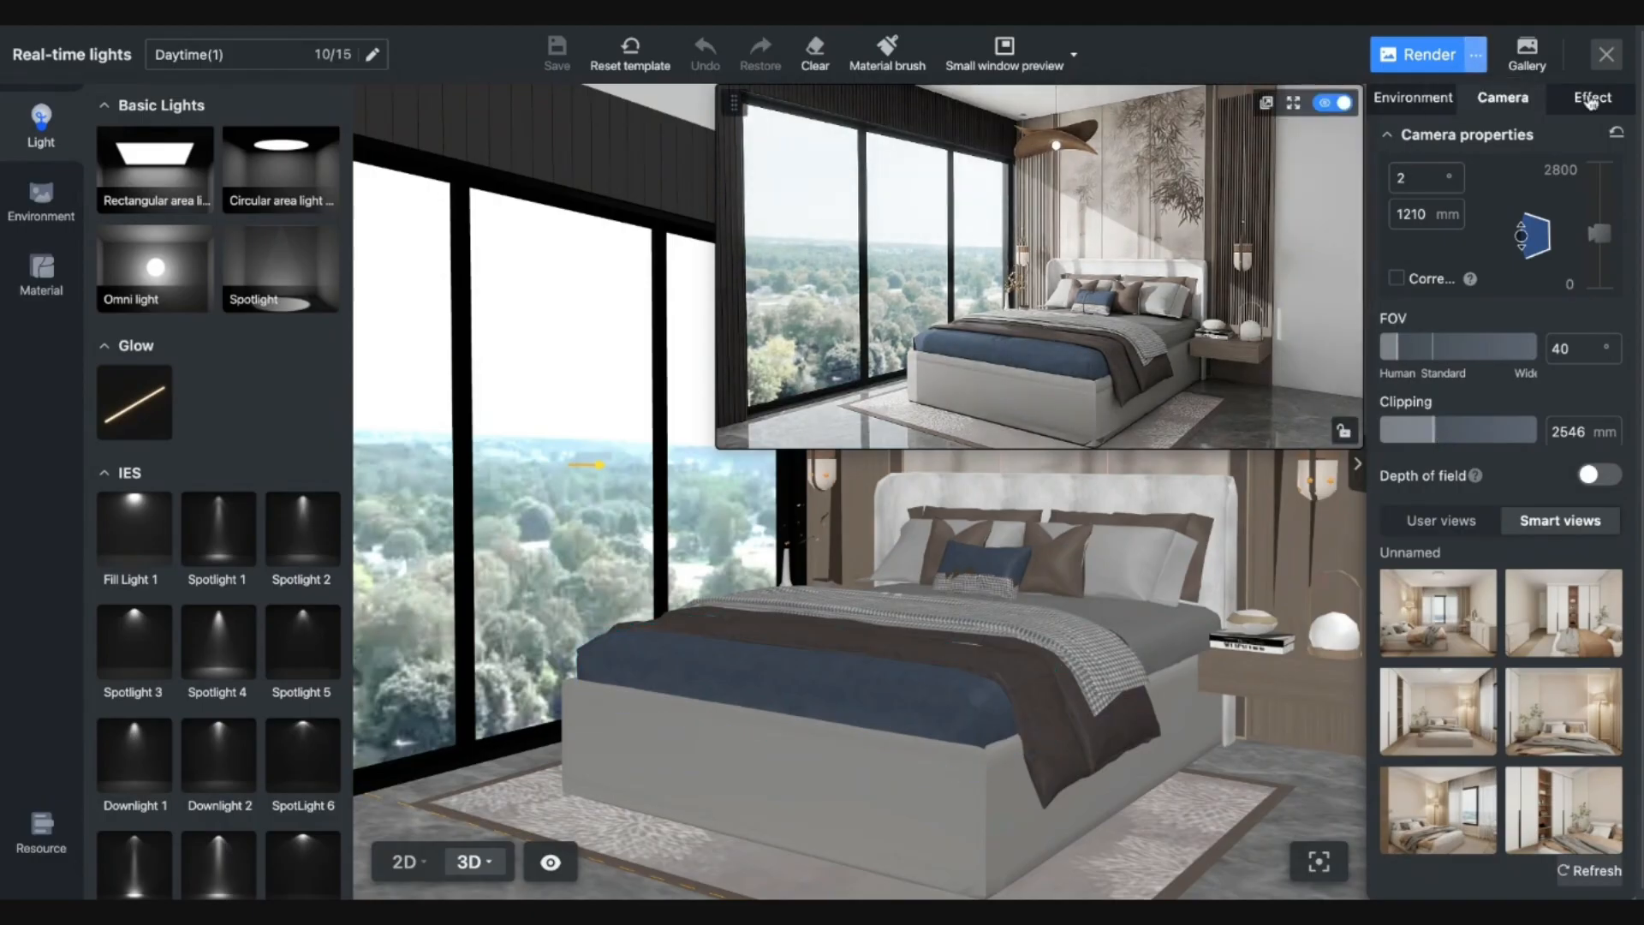
{"action": "left_click", "coordinate": [1441, 520]}
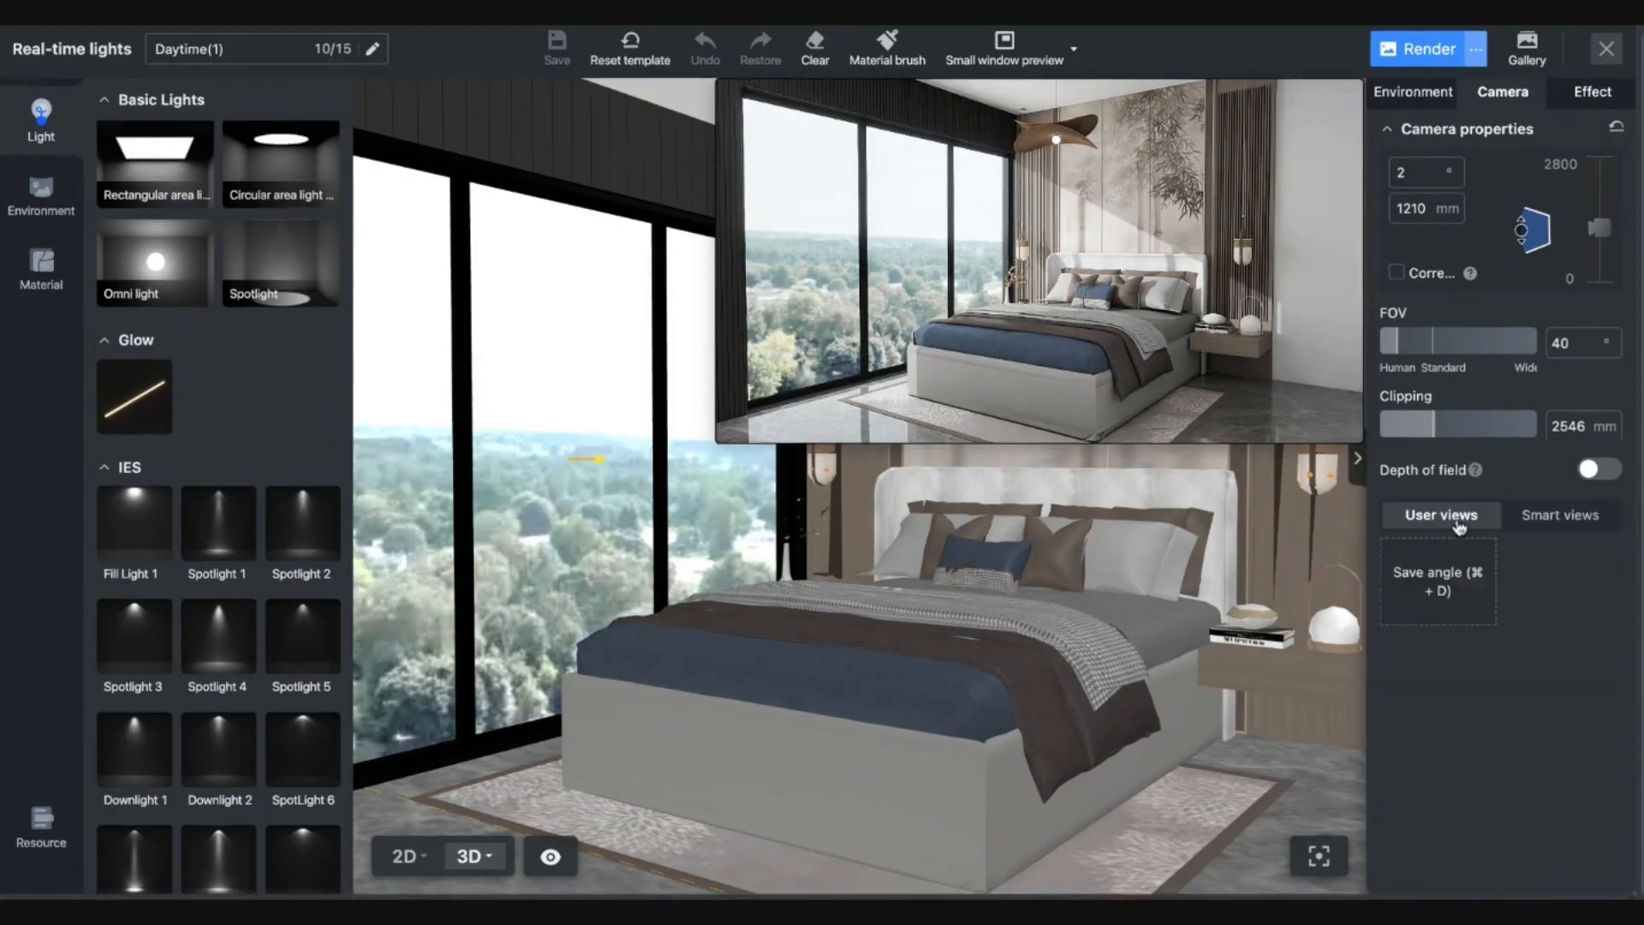
{"action": "left_click", "coordinate": [1436, 587]}
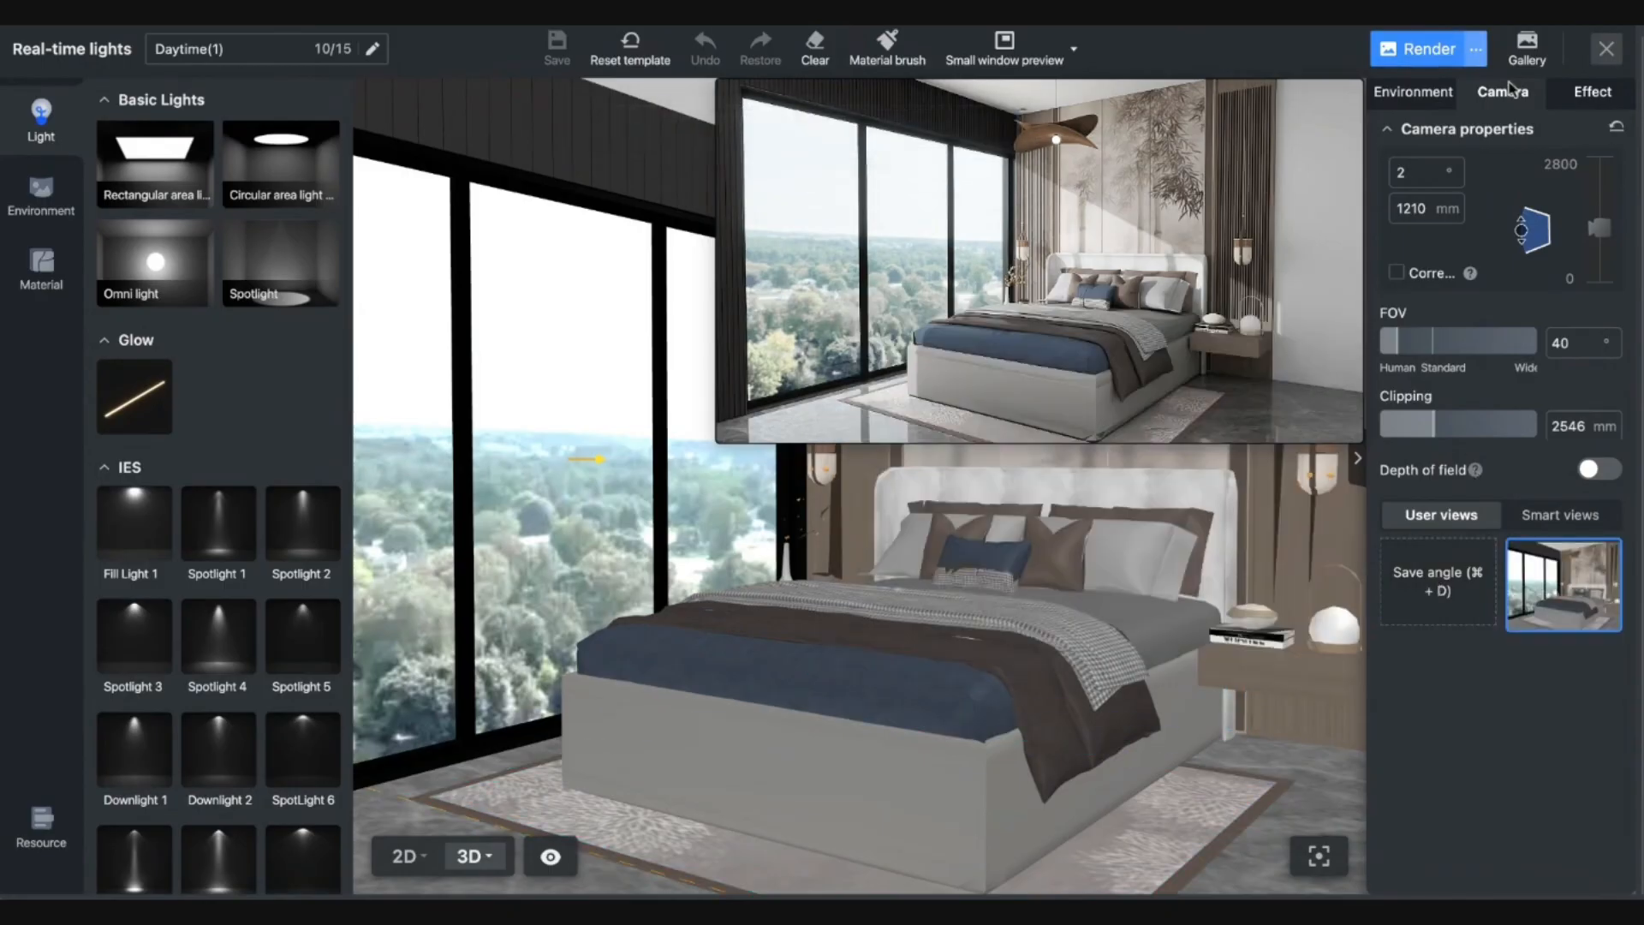
Set the environment's outdoor brightness to 1.4 after trying 2.4 and 0.3.
{"action": "left_click", "coordinate": [1414, 94]}
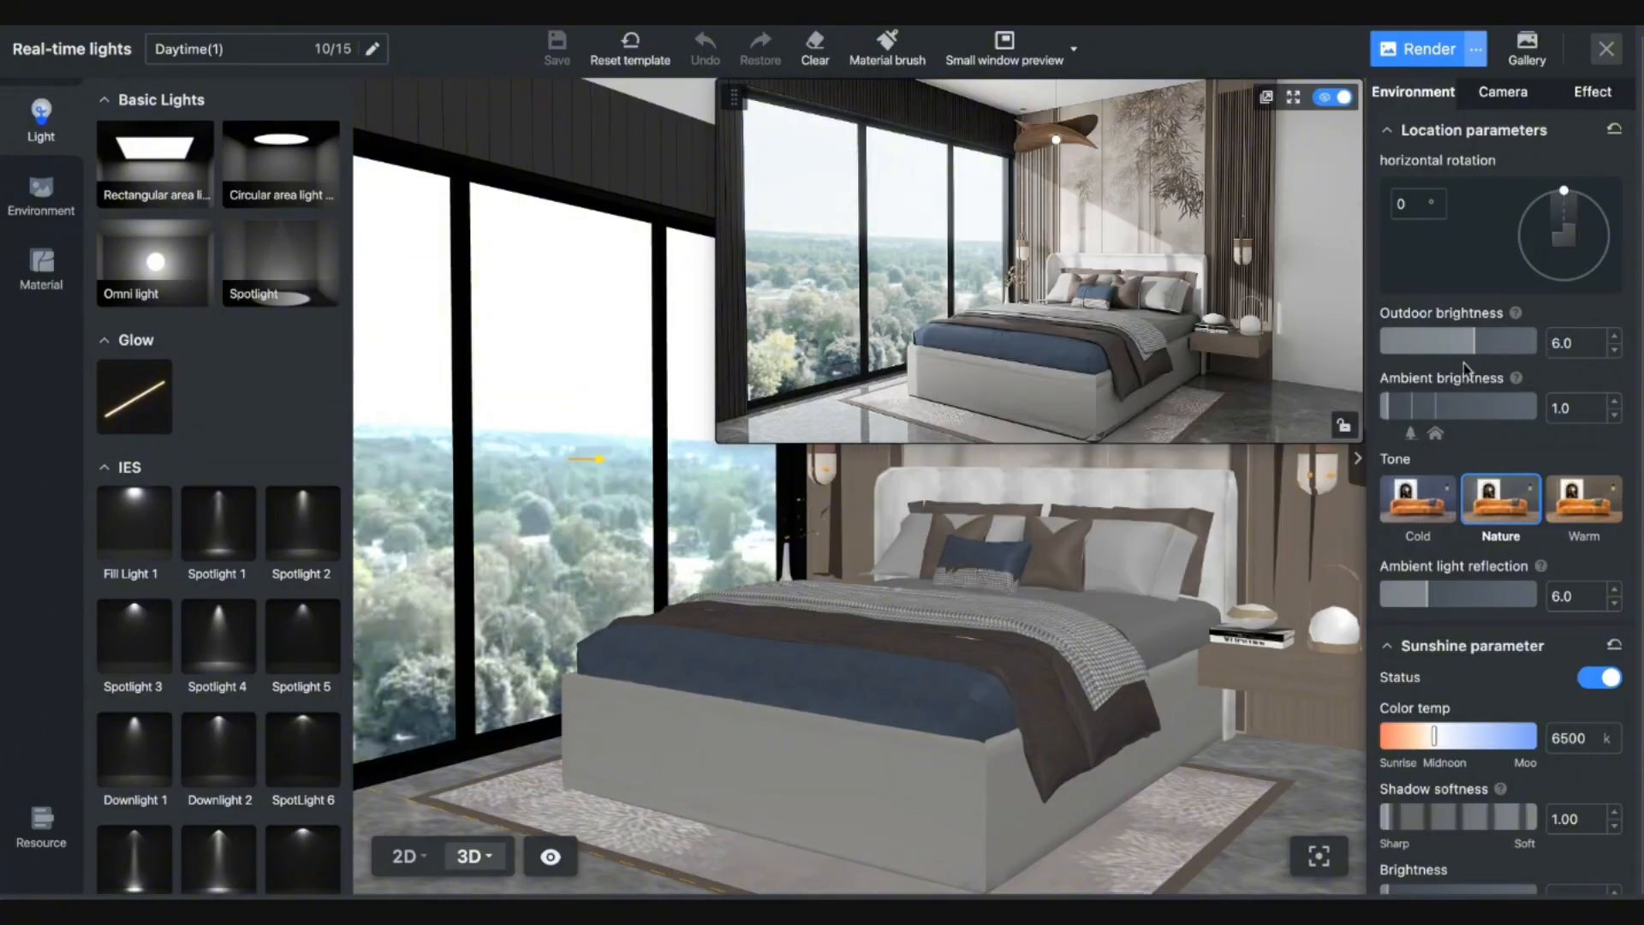
{"action": "left_click_drag", "start_coordinate": [1443, 347], "coordinate": [1418, 343]}
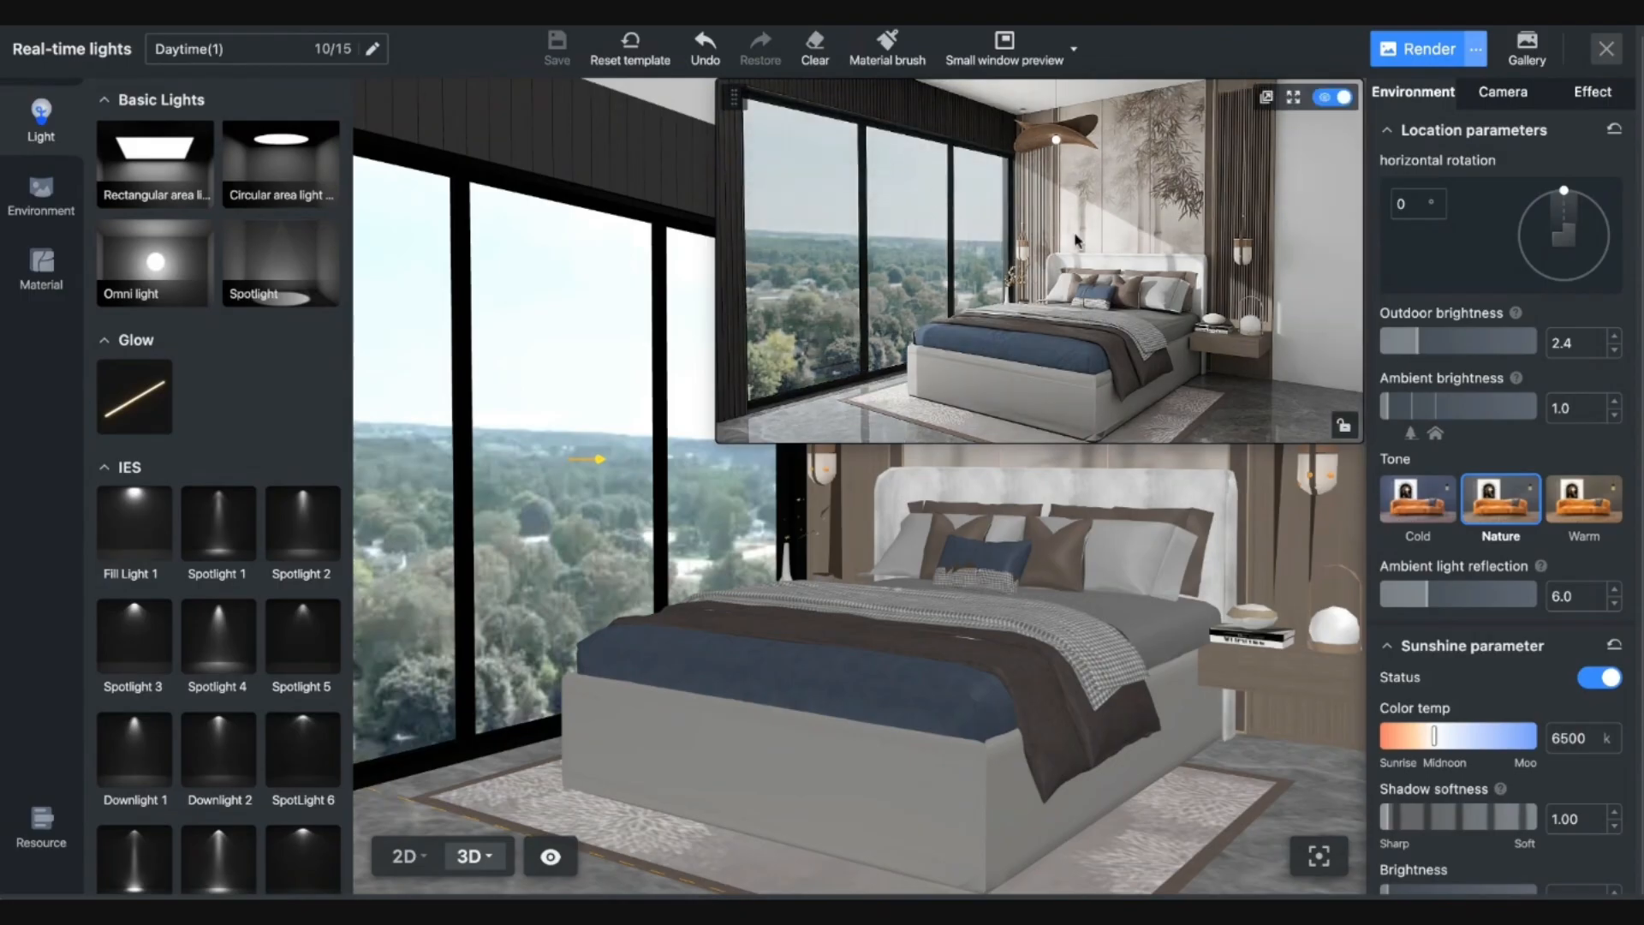
{"action": "left_click", "coordinate": [1387, 347]}
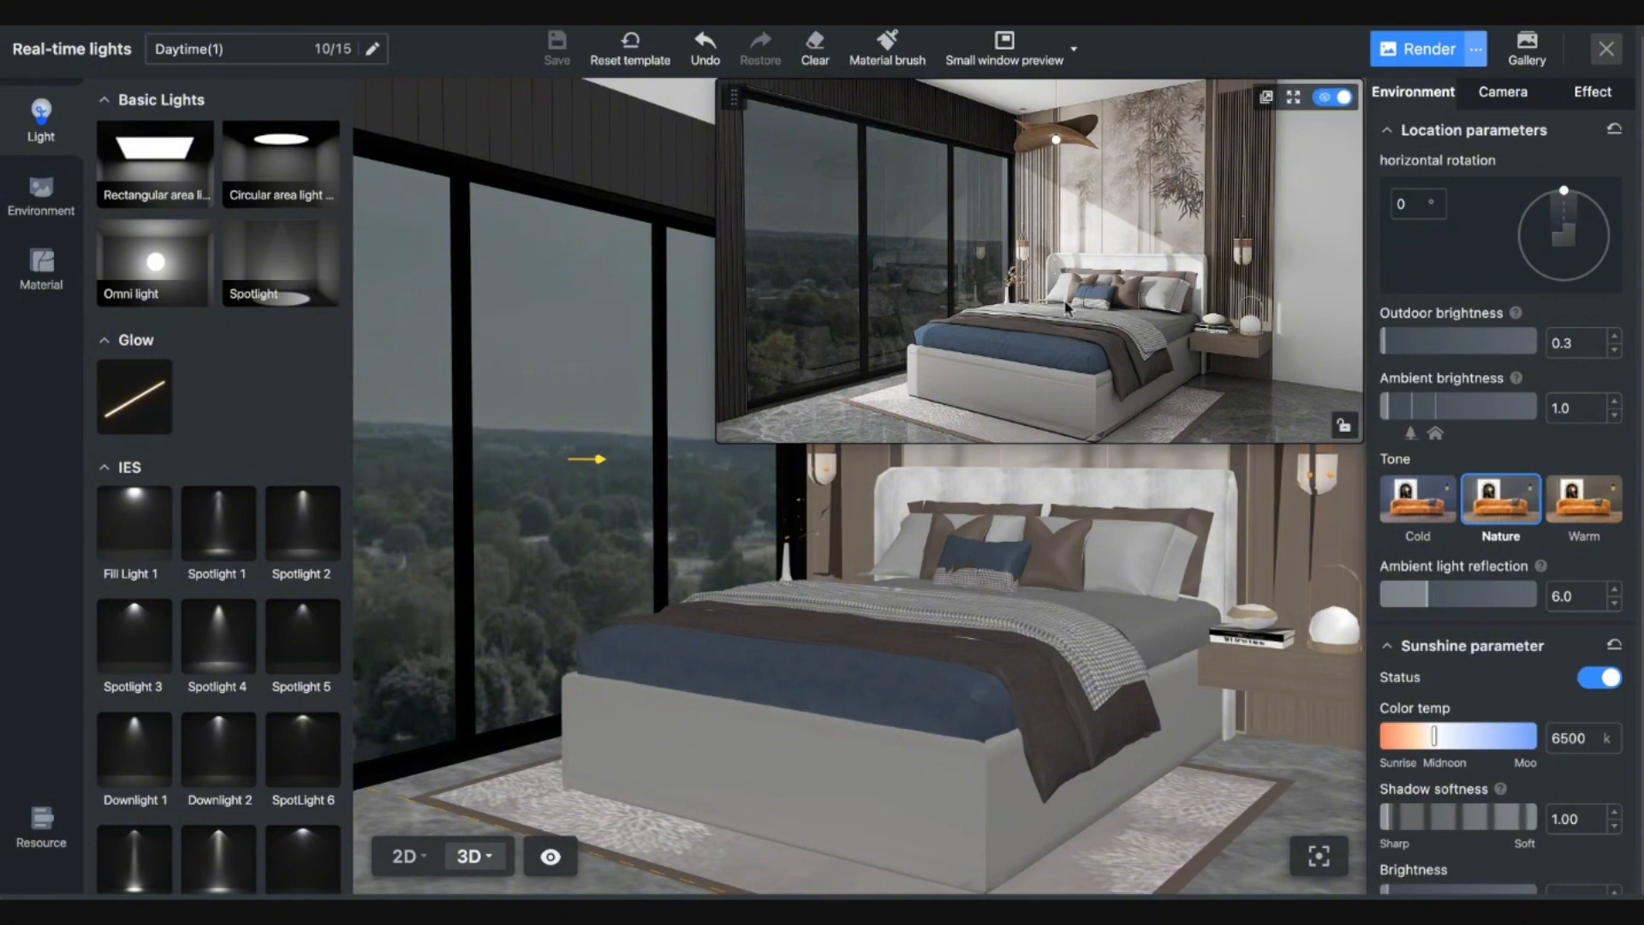
{"action": "scroll", "coordinate": [1514, 789], "scroll_direction": "down", "scroll_amount": 4}
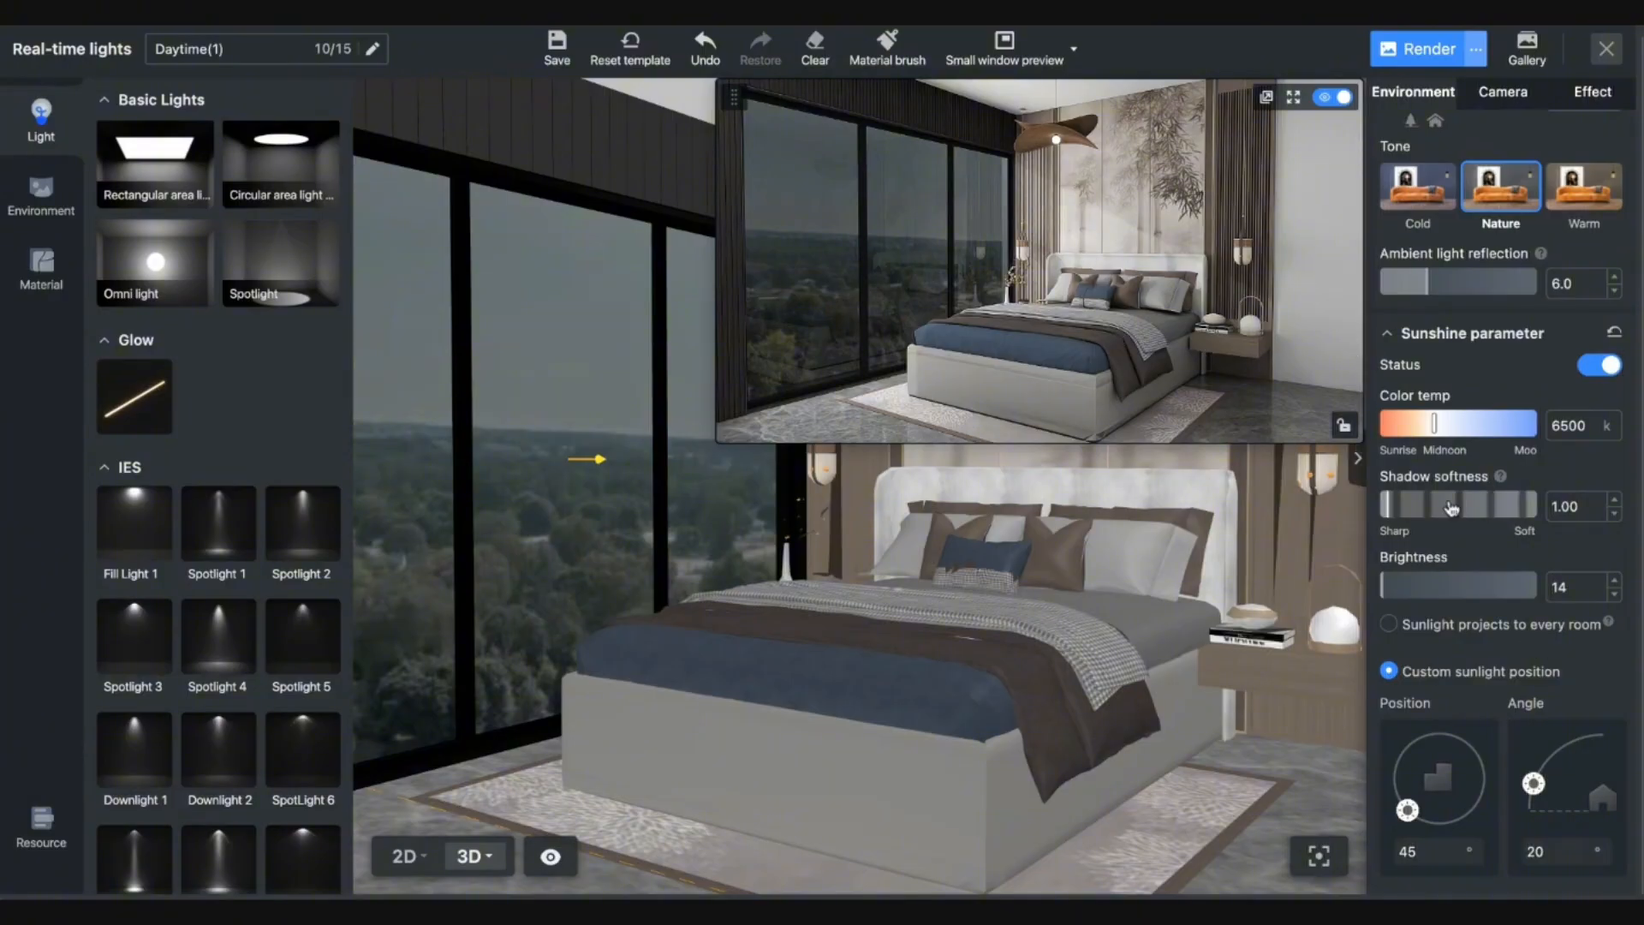
{"action": "scroll", "coordinate": [1437, 485], "scroll_direction": "up", "scroll_amount": 4}
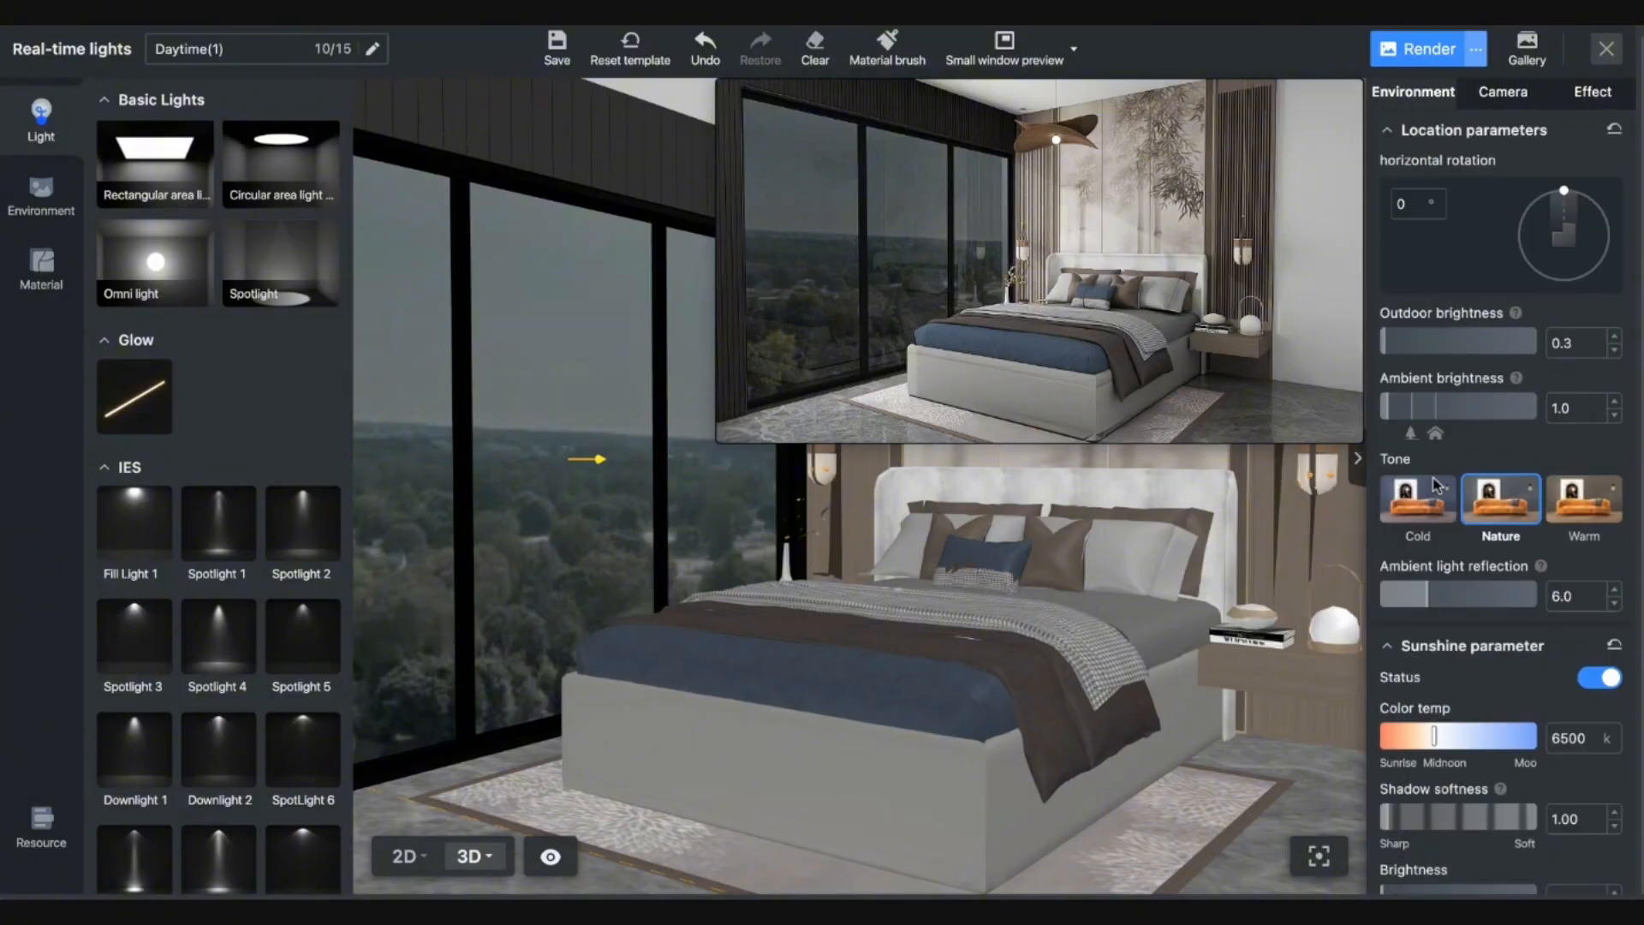
{"action": "left_click", "coordinate": [1402, 343]}
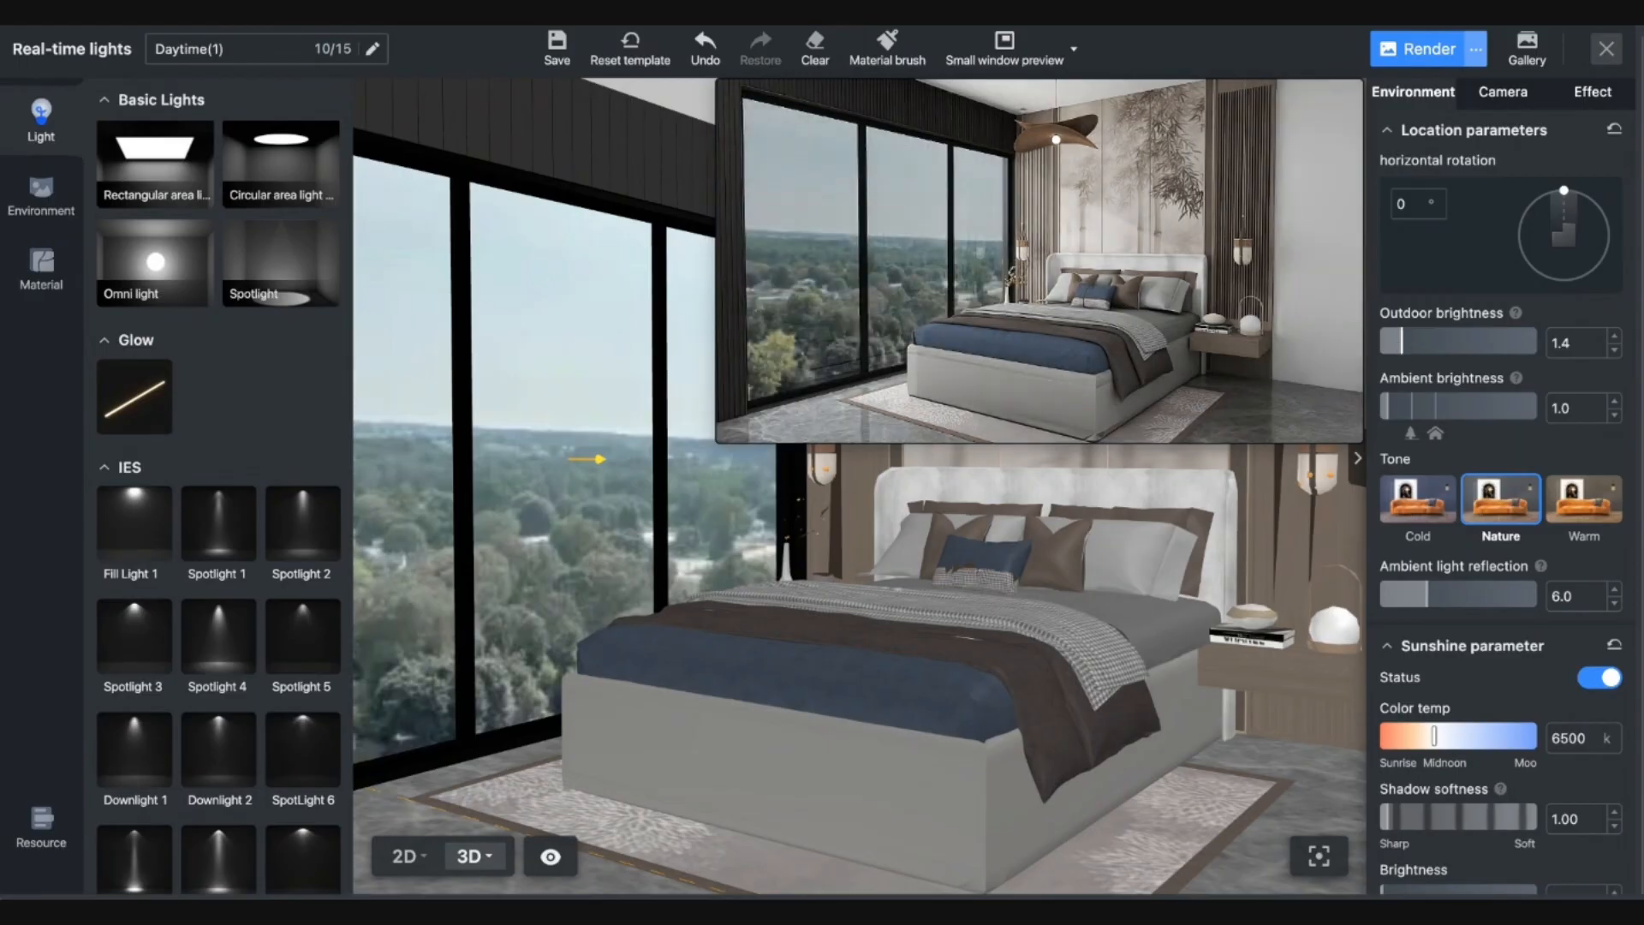
Turn ambient brightness down to minimum, keeping outdoor brightness at 1.4.
{"action": "left_click", "coordinate": [1437, 409]}
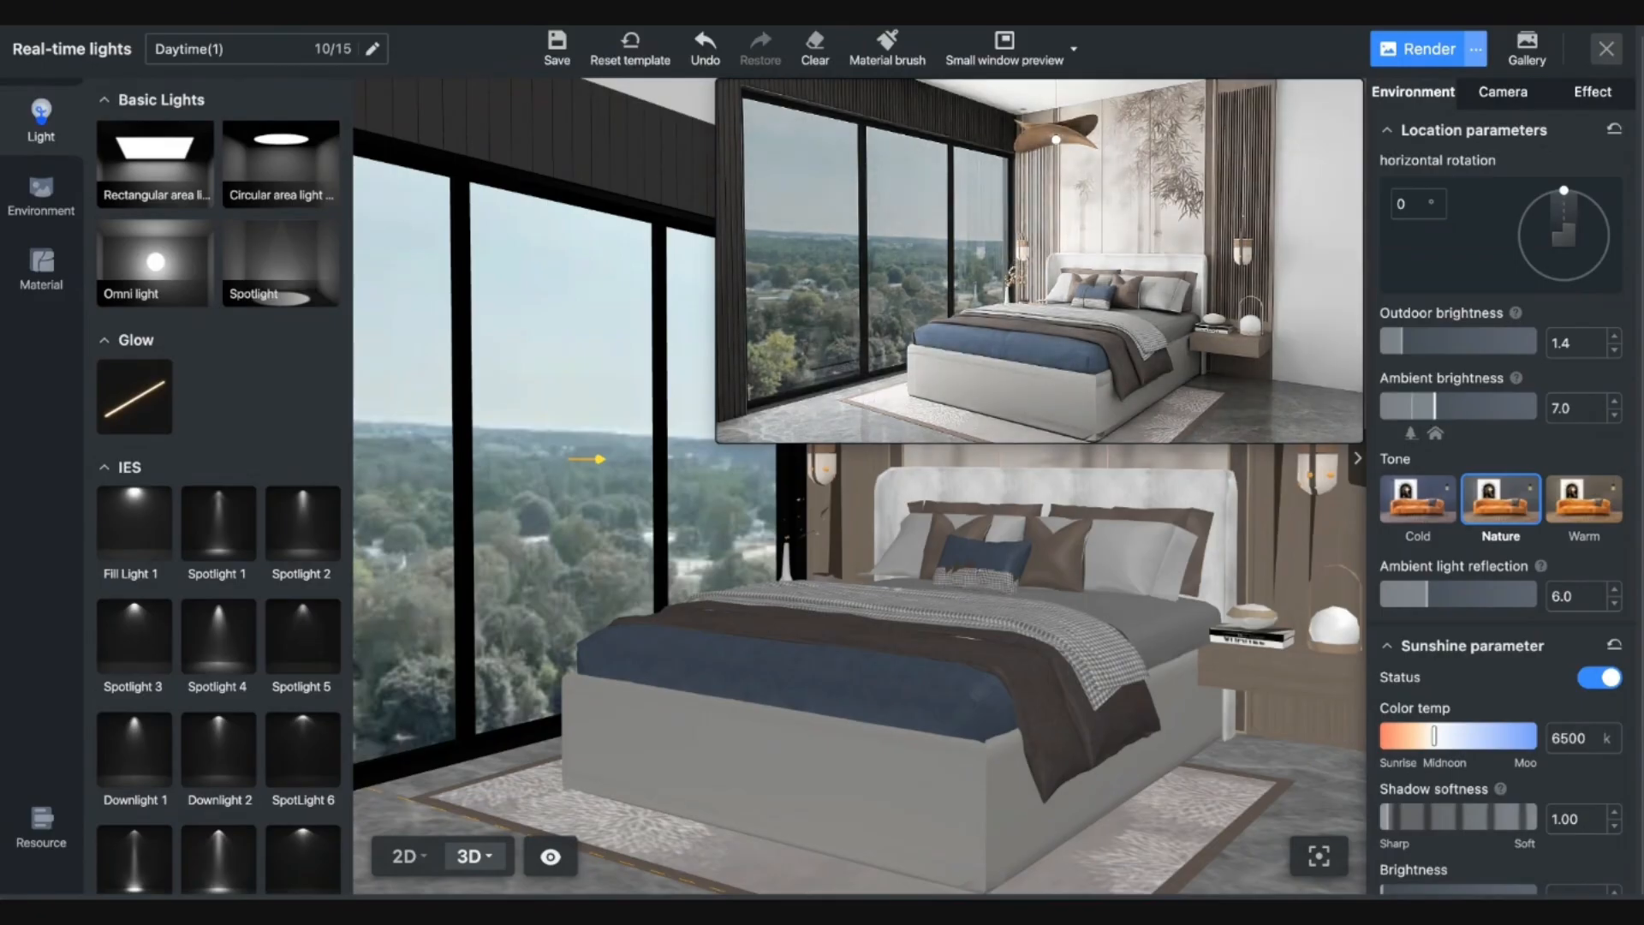
{"action": "left_click", "coordinate": [1412, 409]}
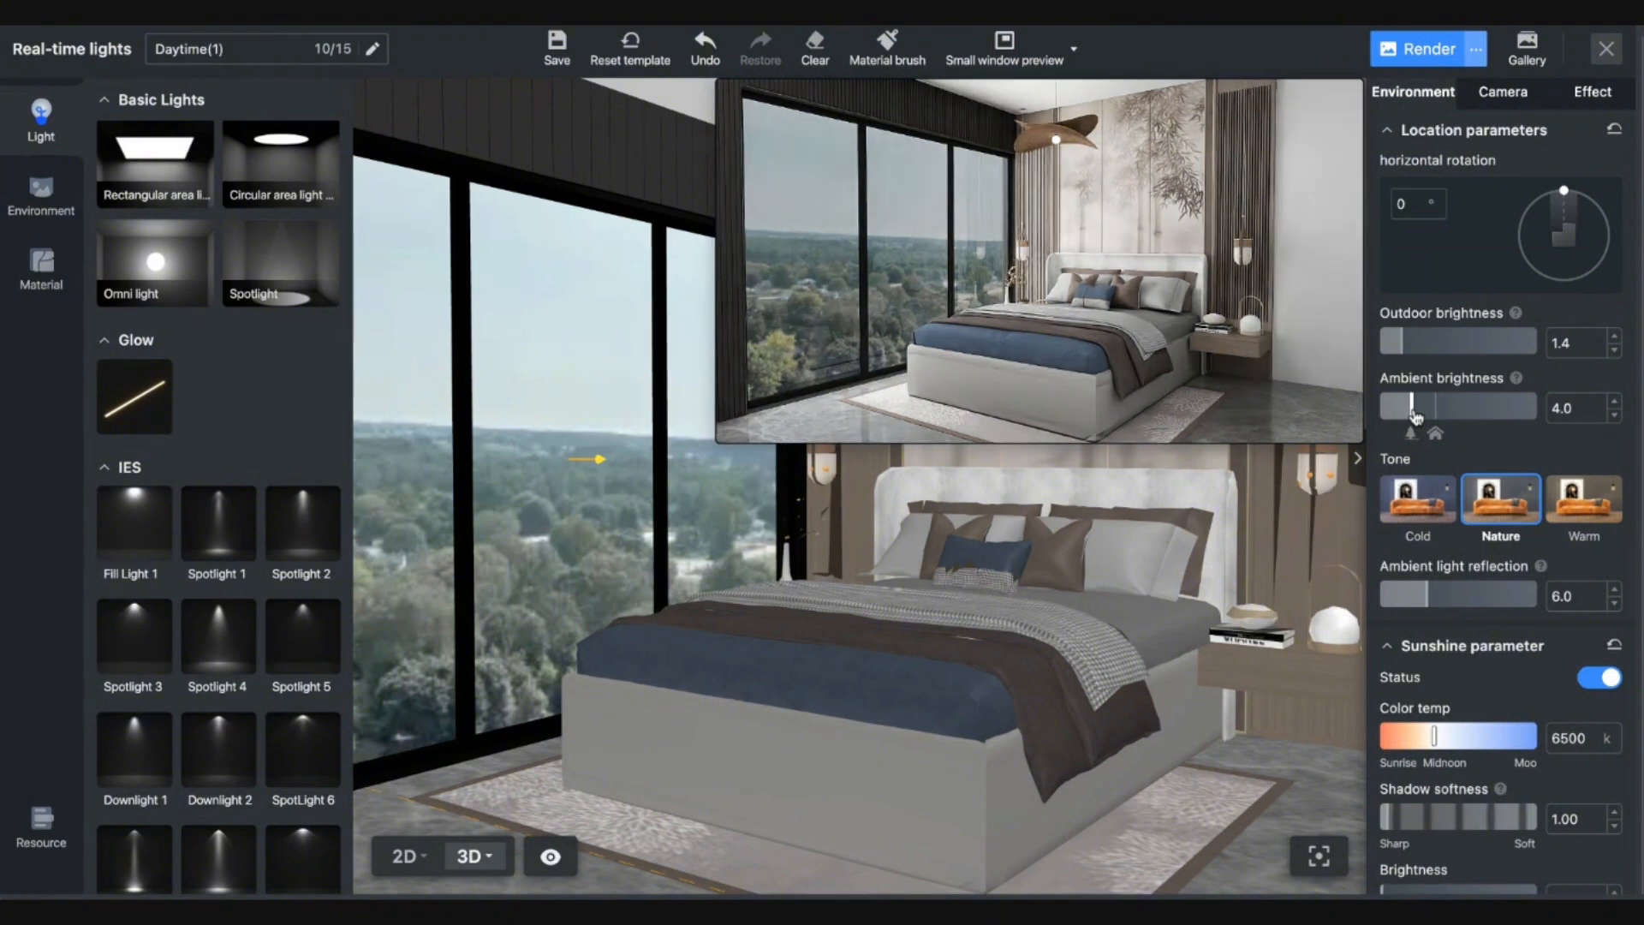
{"action": "left_click", "coordinate": [1383, 409]}
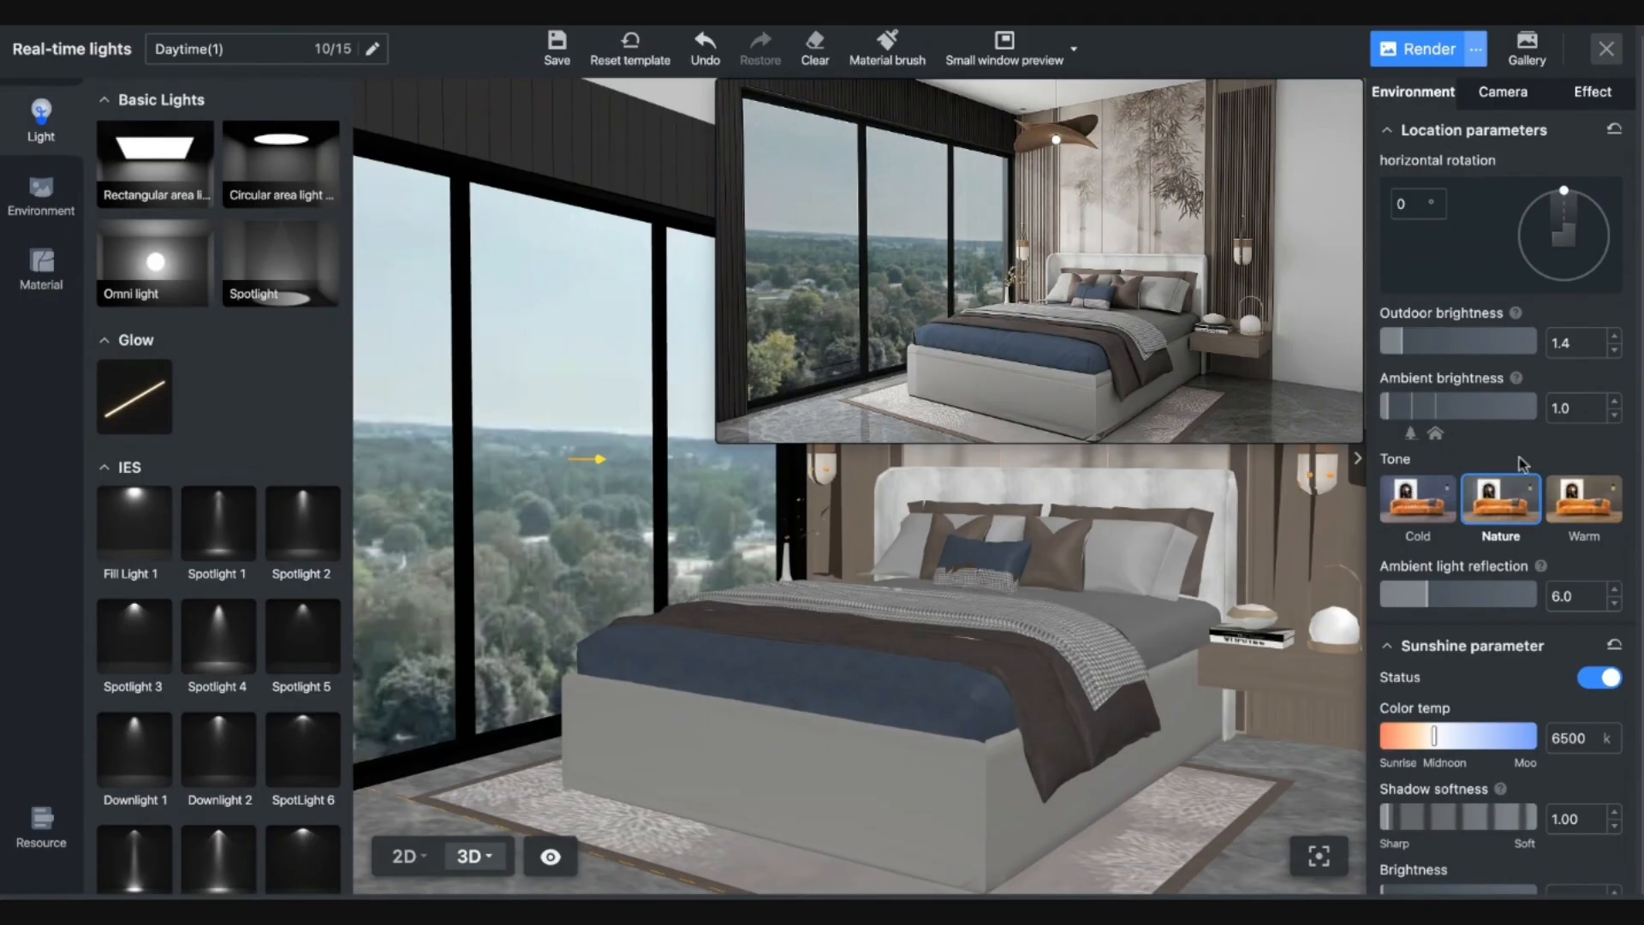
{"action": "left_click", "coordinate": [1407, 343]}
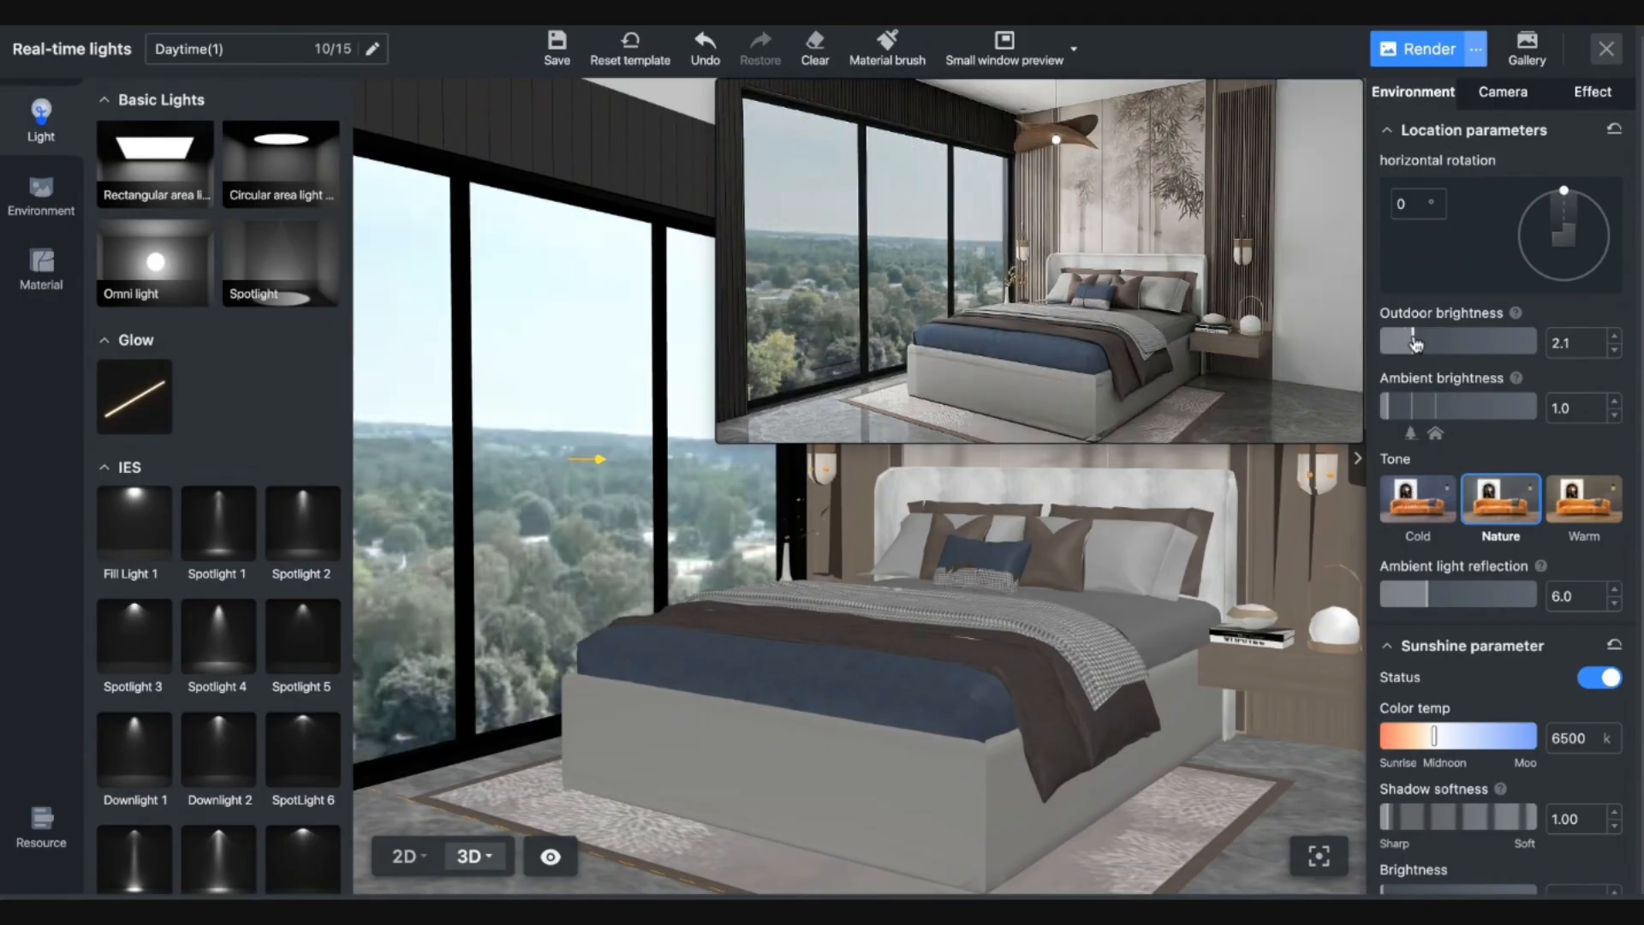
{"action": "left_click", "coordinate": [1403, 345]}
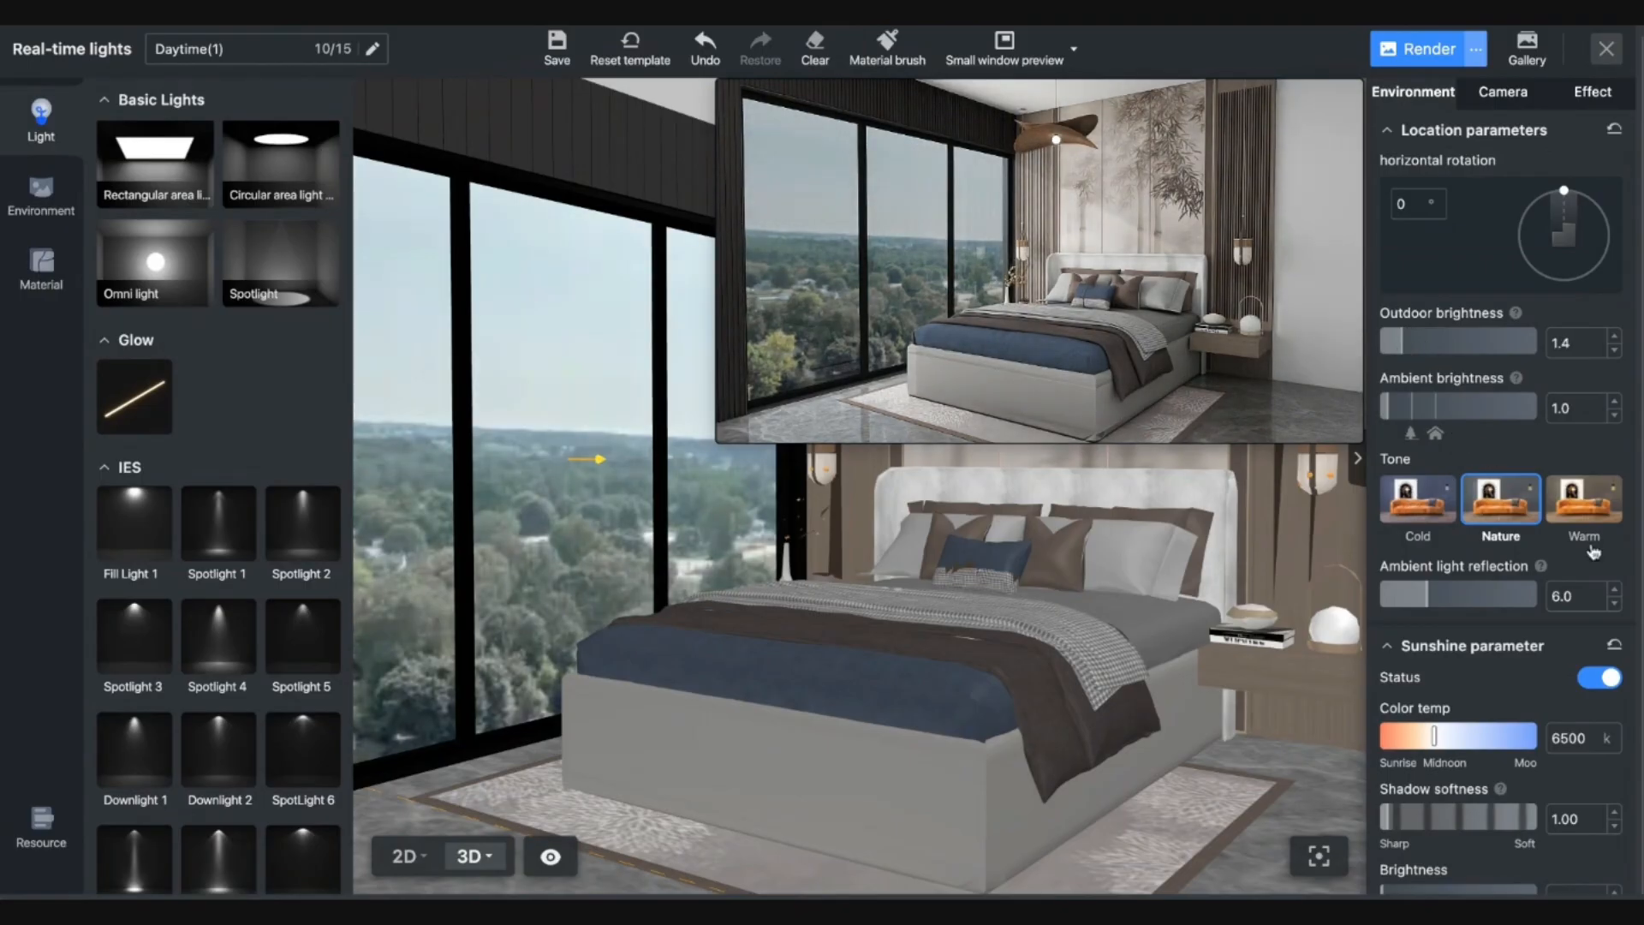
Compare Warm and Cold lighting tones in an enlarged preview, settling on Nature.
{"action": "left_click", "coordinate": [1592, 514]}
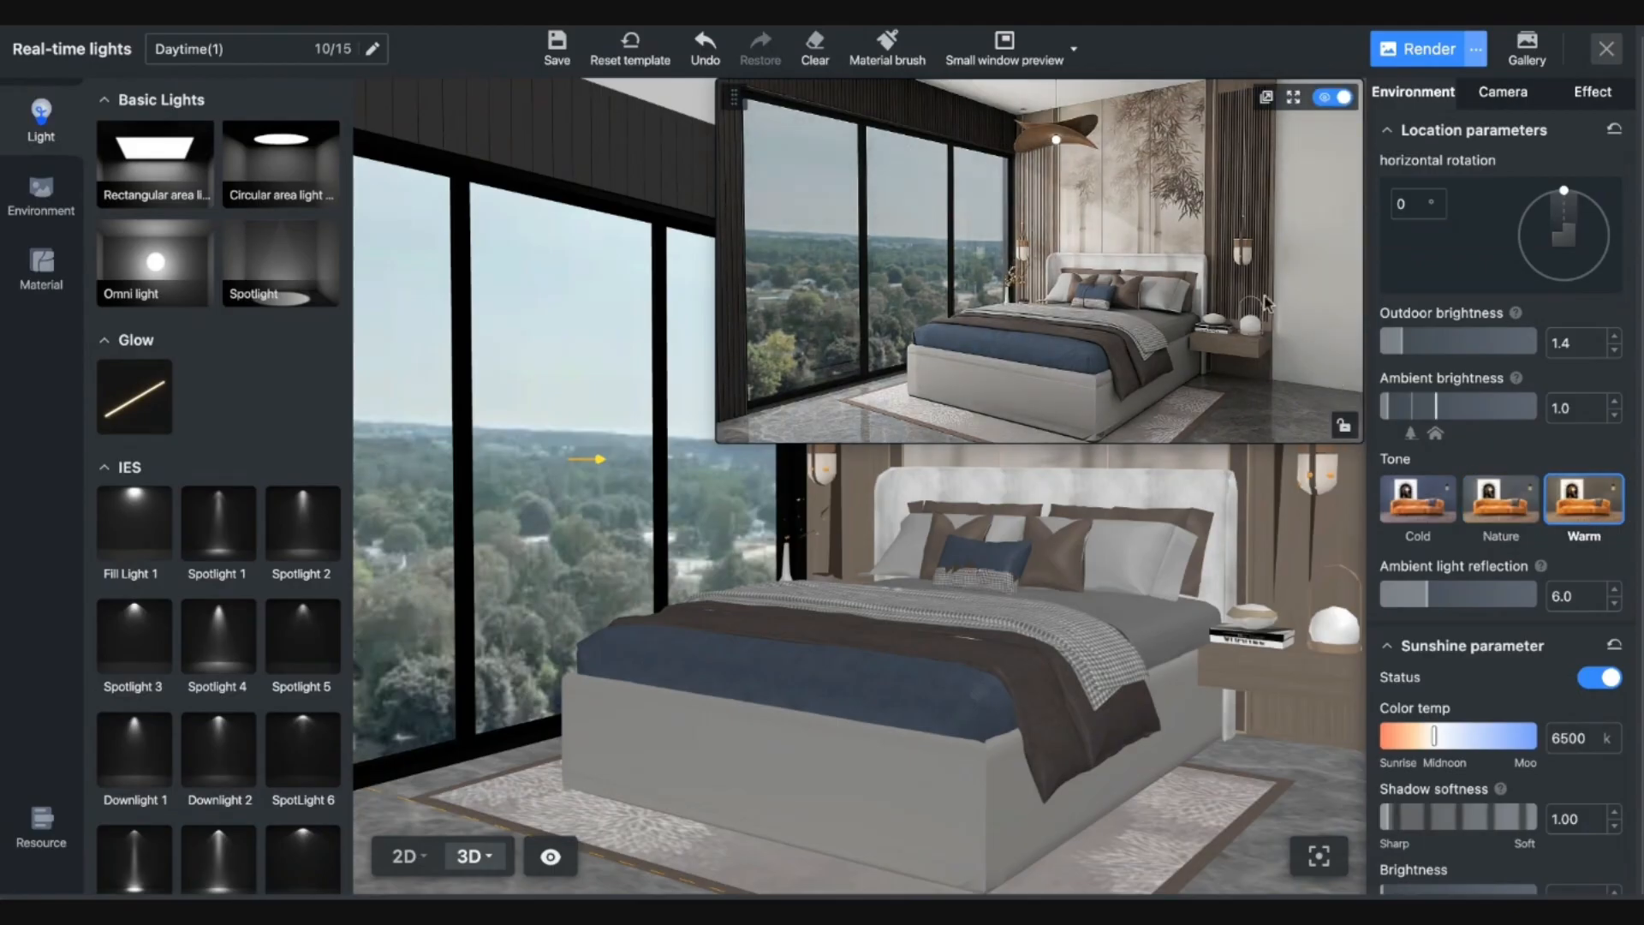
{"action": "left_click", "coordinate": [1293, 97]}
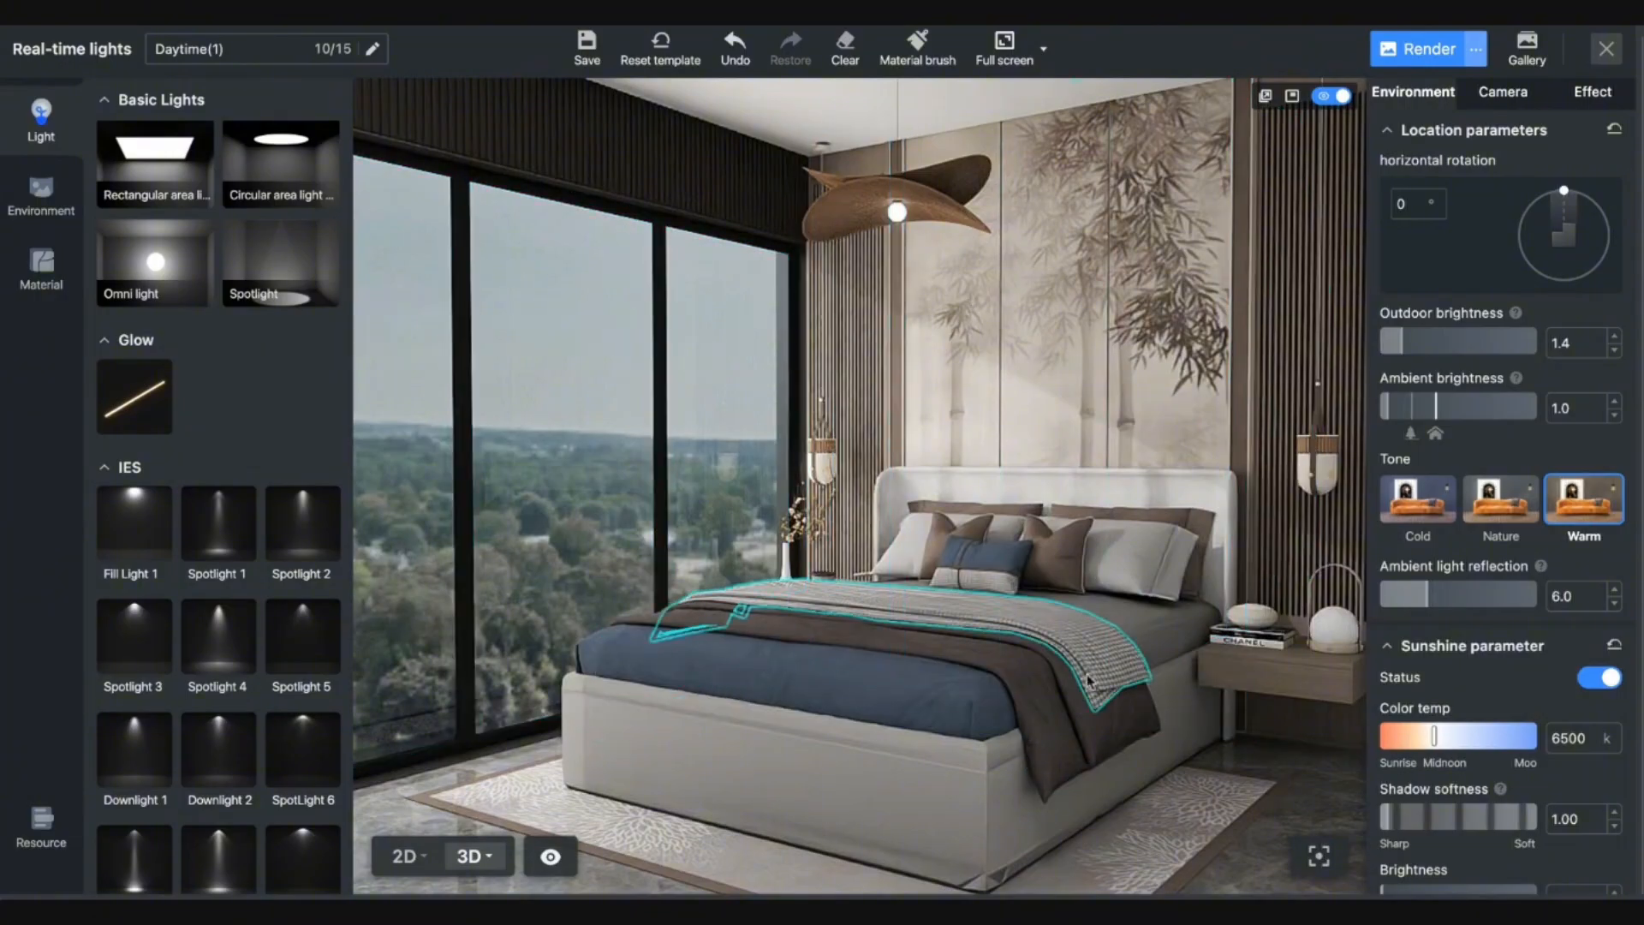
{"action": "left_click", "coordinate": [1479, 536]}
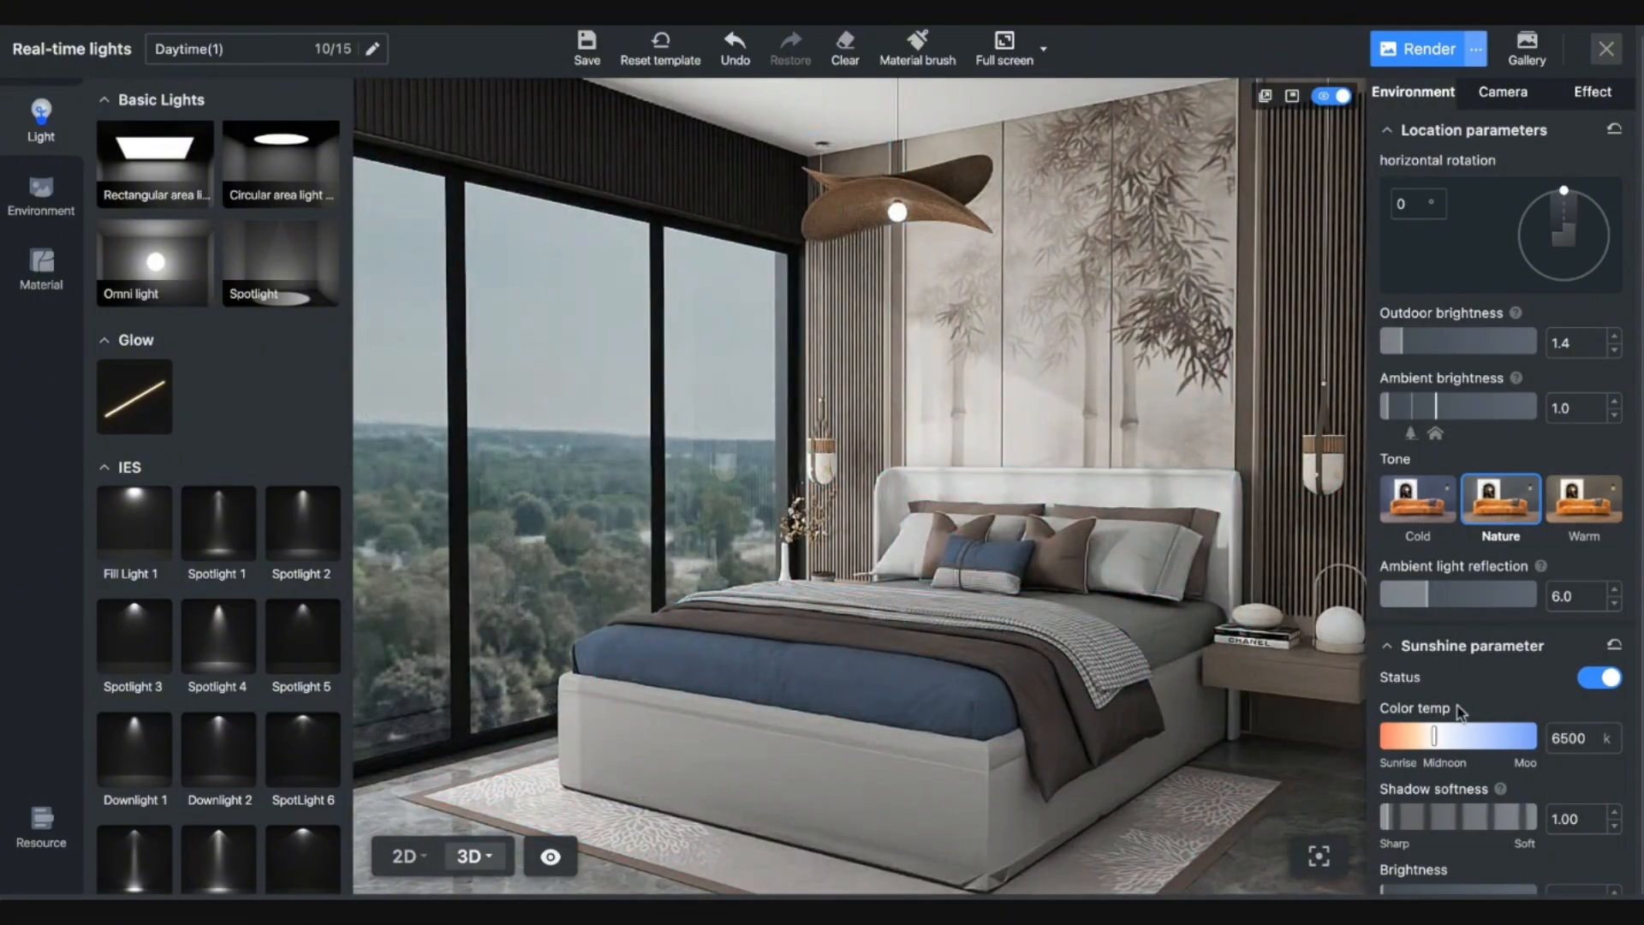
{"action": "left_click", "coordinate": [1420, 501]}
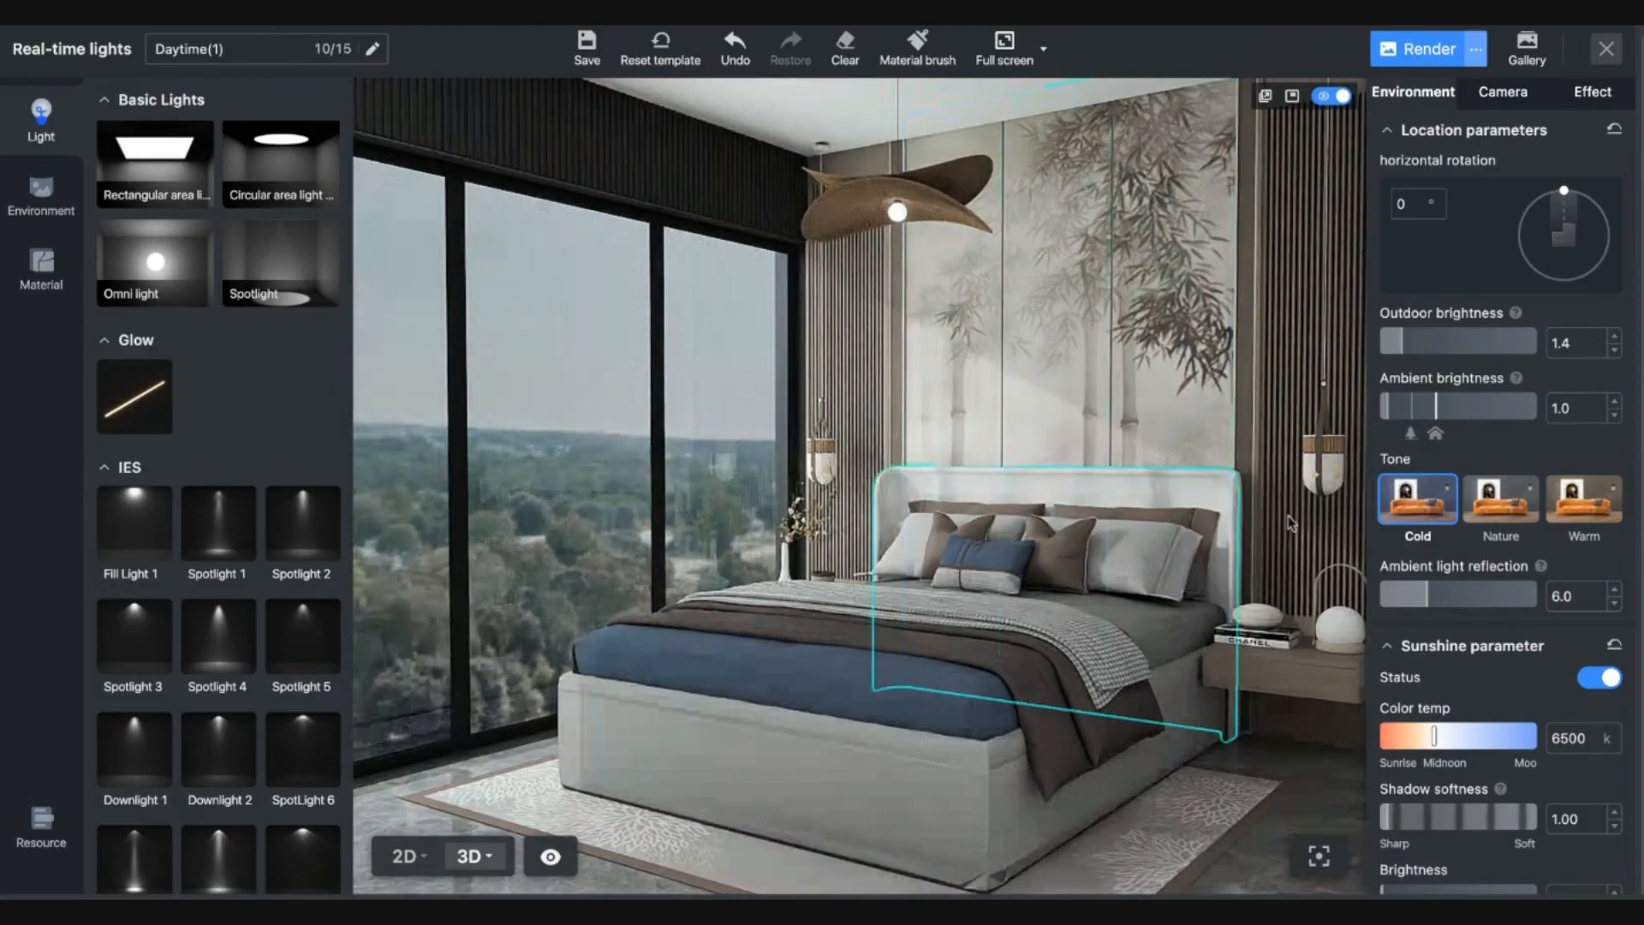
{"action": "left_click", "coordinate": [1516, 523]}
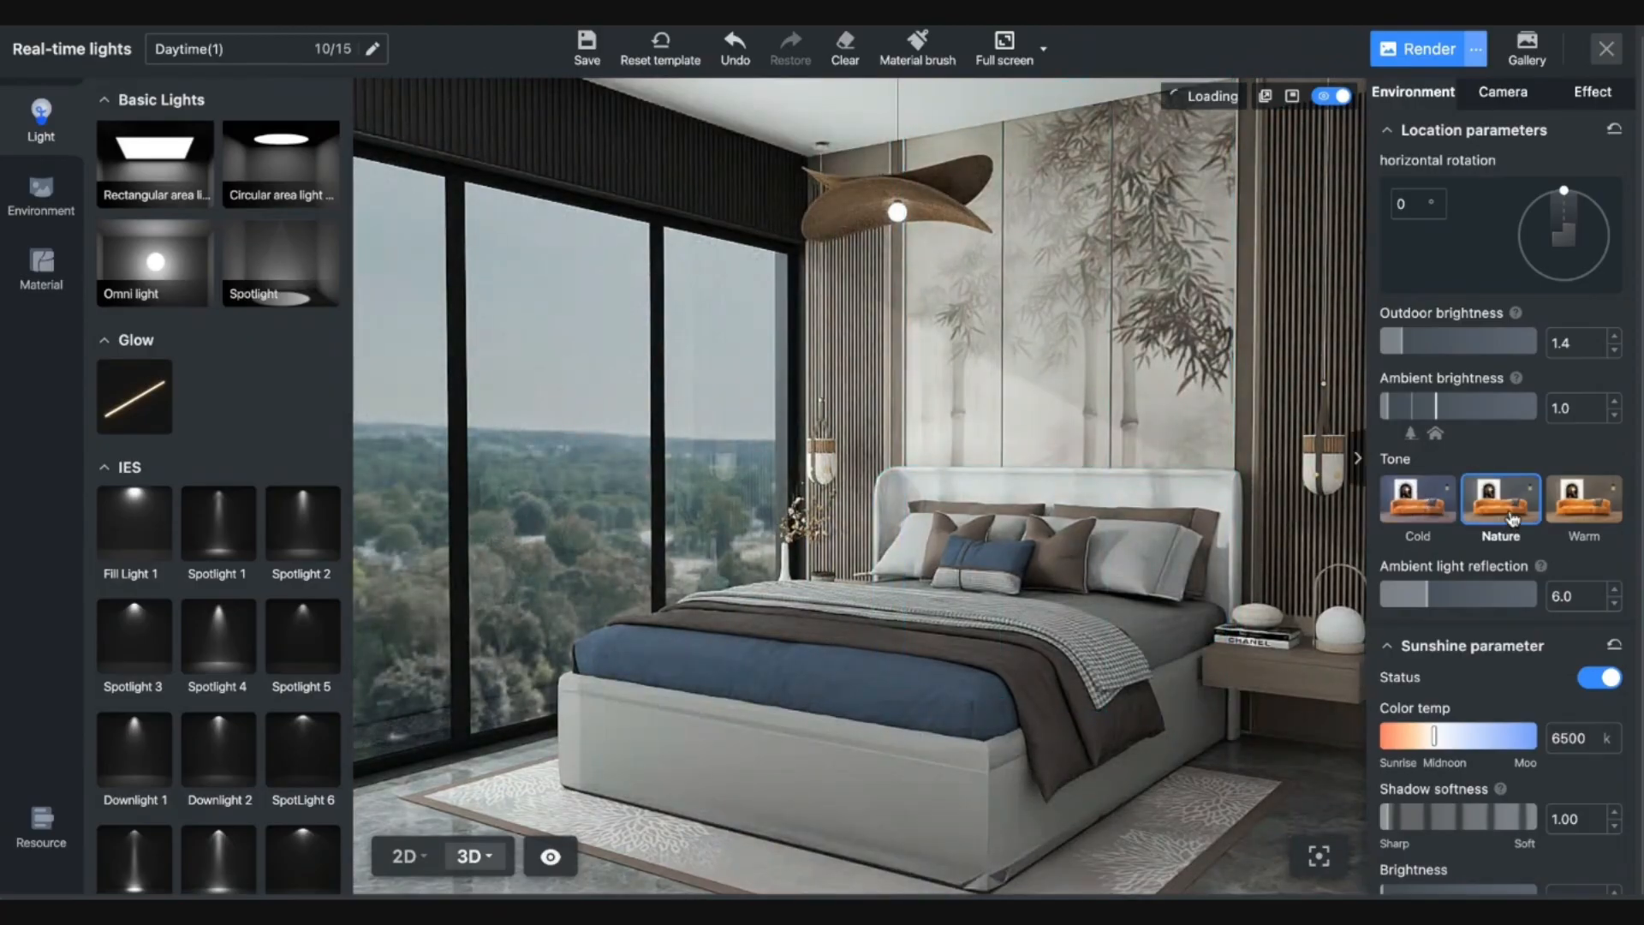
{"action": "scroll", "coordinate": [1491, 668], "scroll_direction": "down", "scroll_amount": 3}
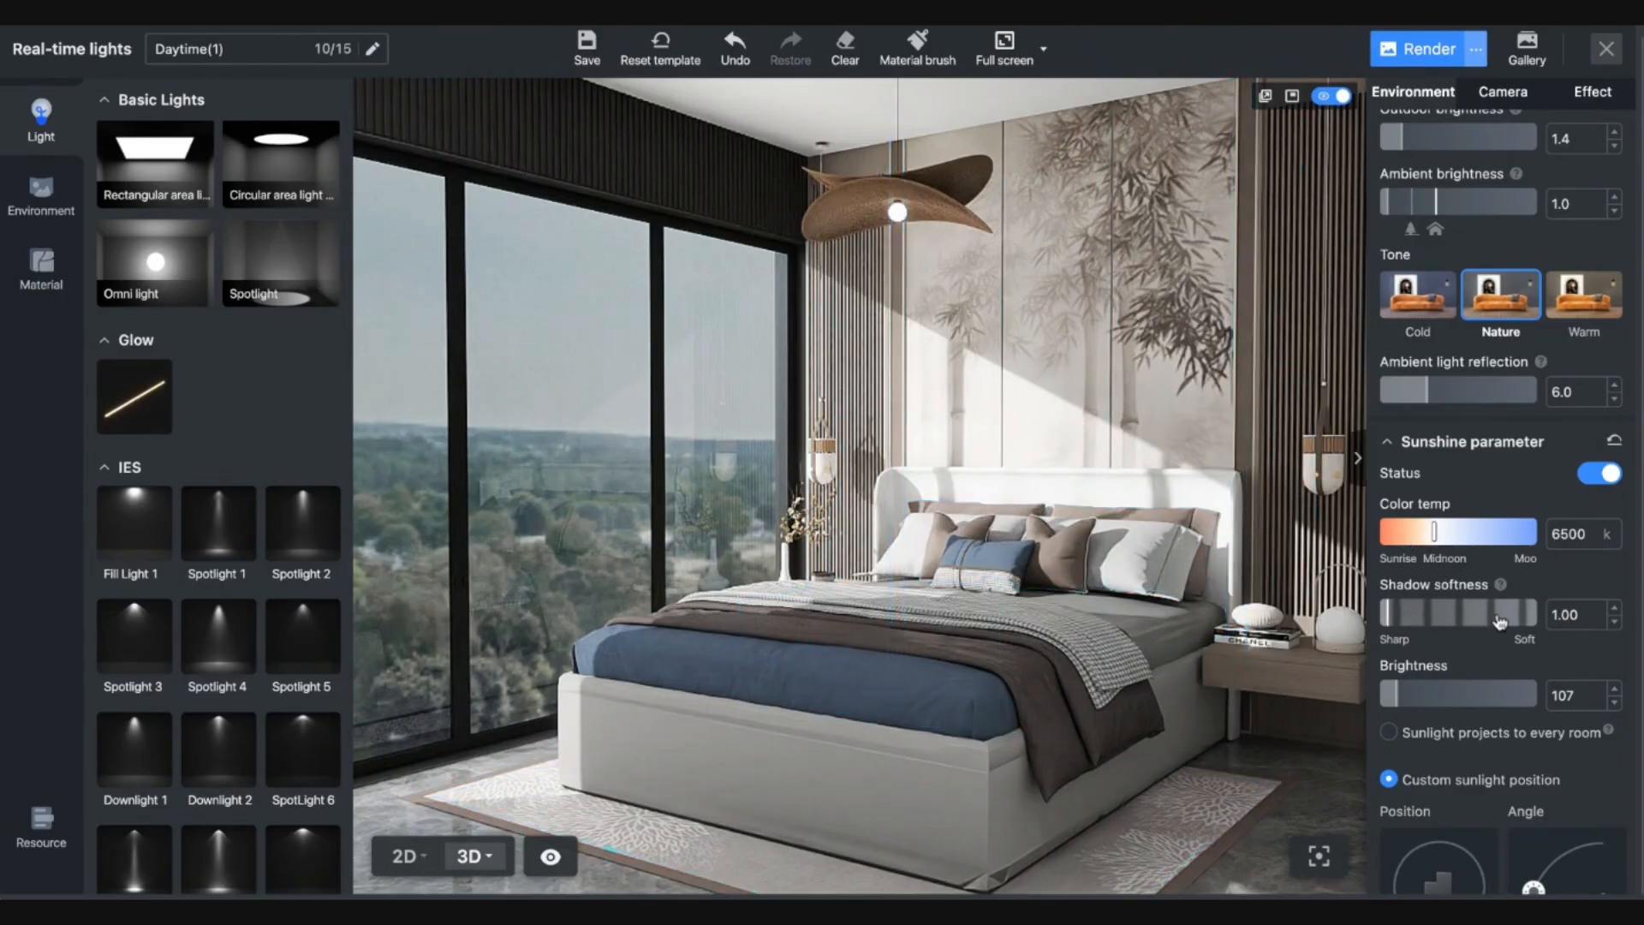
Try sun shadow softness values of 8.14, 11.43 and 0.57, finally setting 2.14.
{"action": "left_click", "coordinate": [1445, 614]}
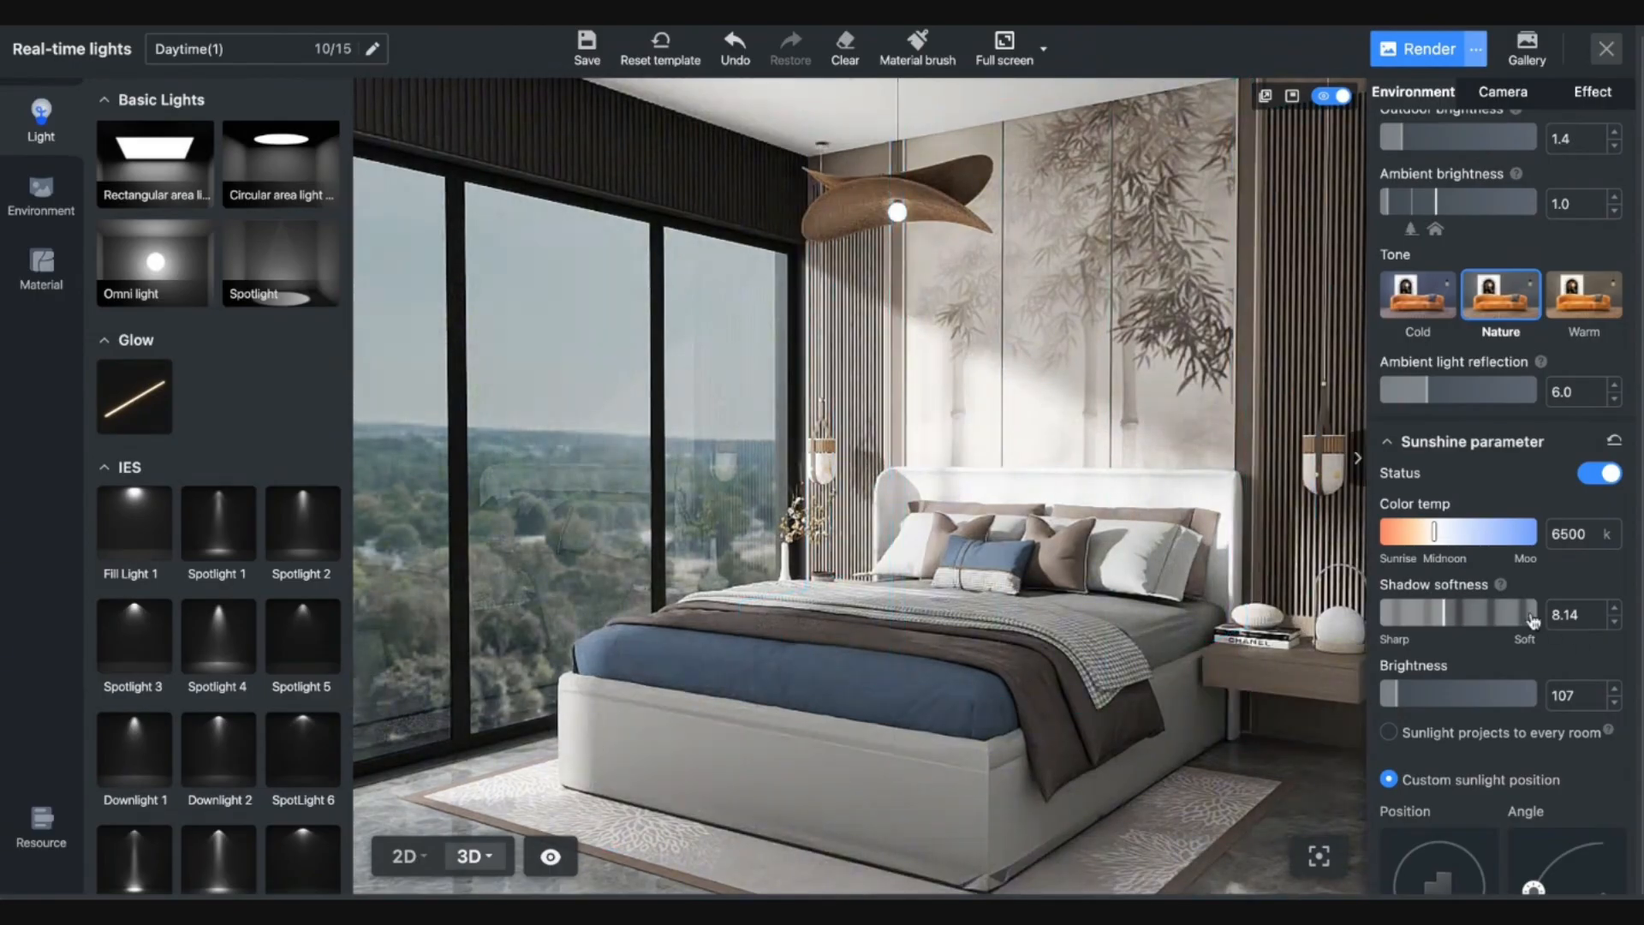
{"action": "left_click", "coordinate": [1471, 615]}
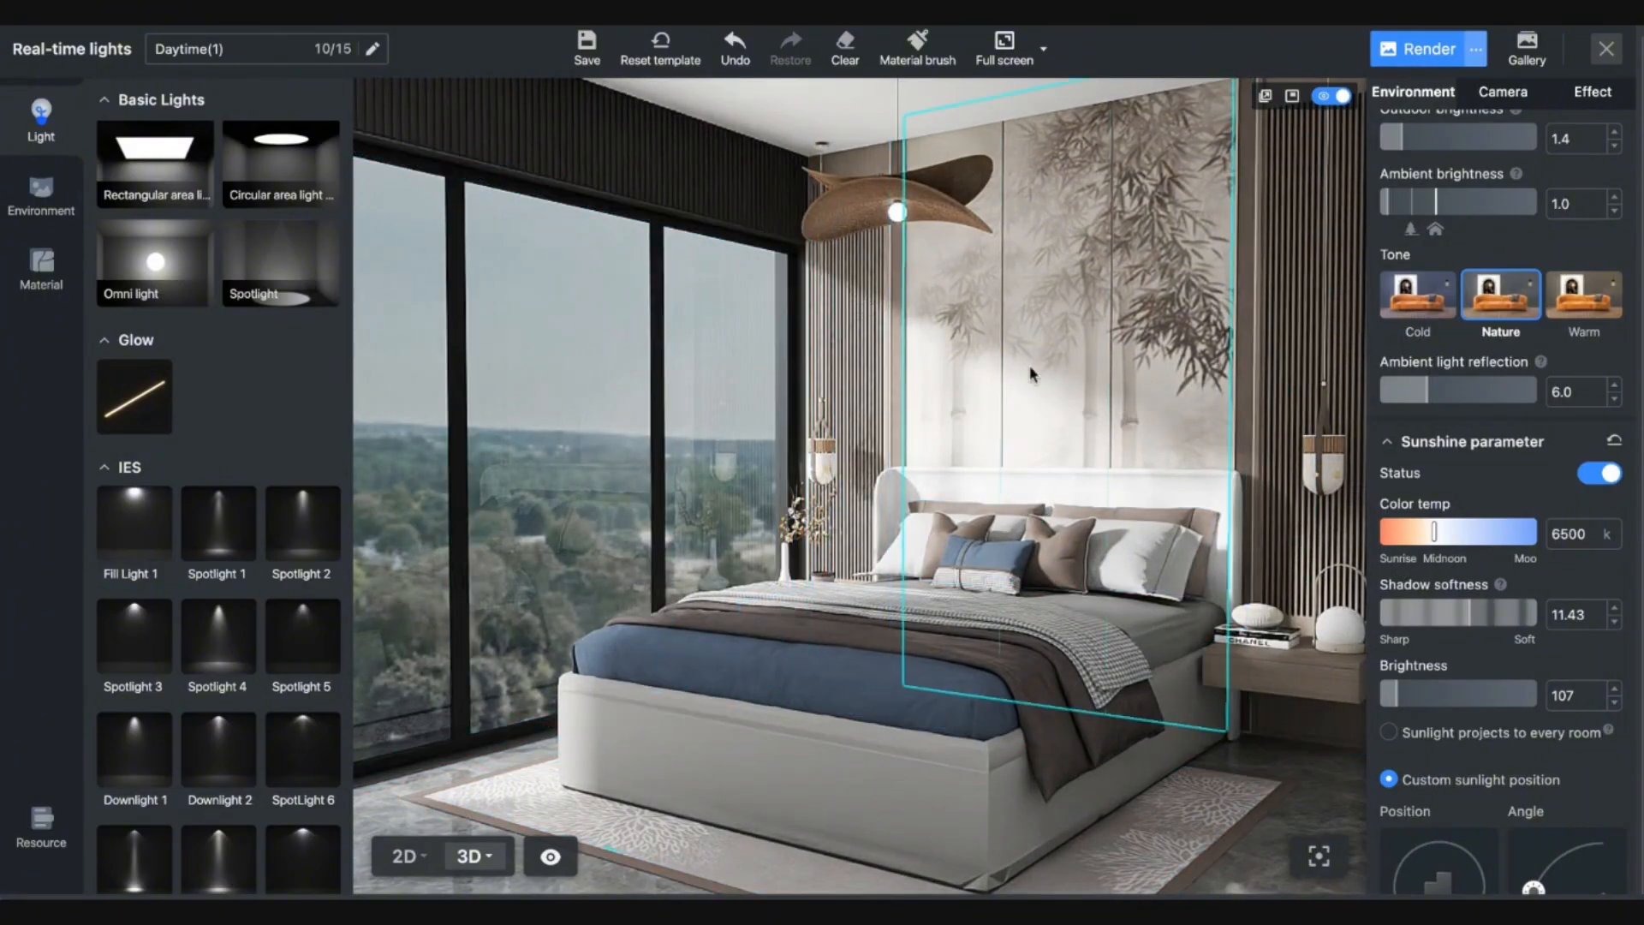
{"action": "left_click", "coordinate": [1387, 617]}
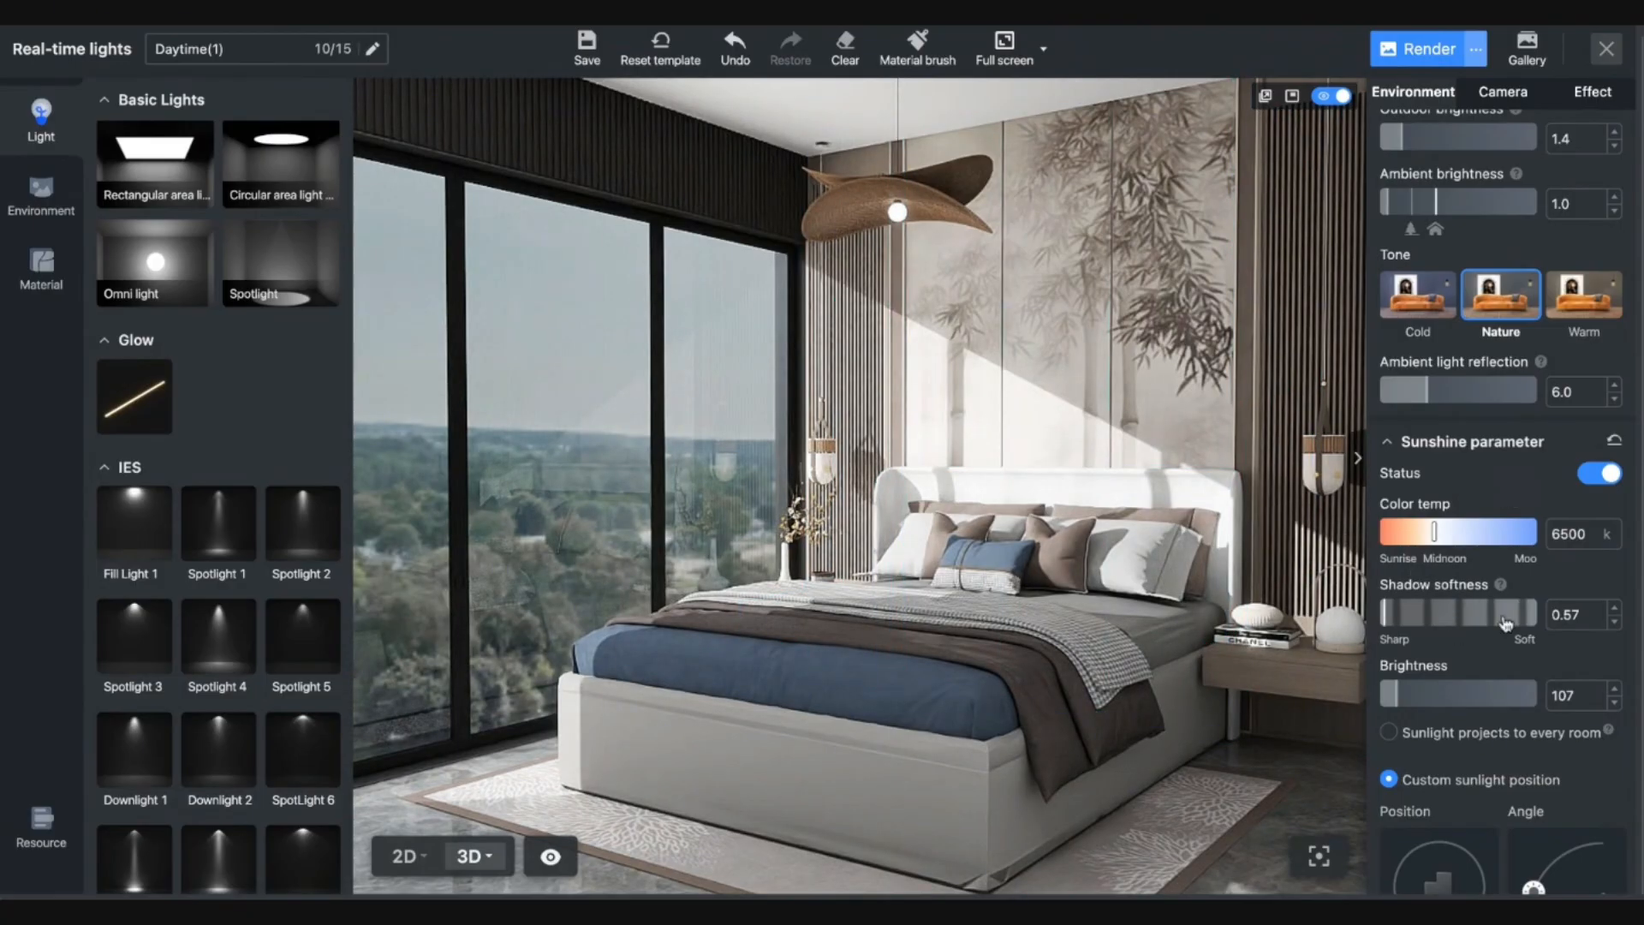
{"action": "left_click", "coordinate": [1397, 614]}
{"action": "scroll", "coordinate": [1456, 801], "scroll_direction": "down", "scroll_amount": 2}
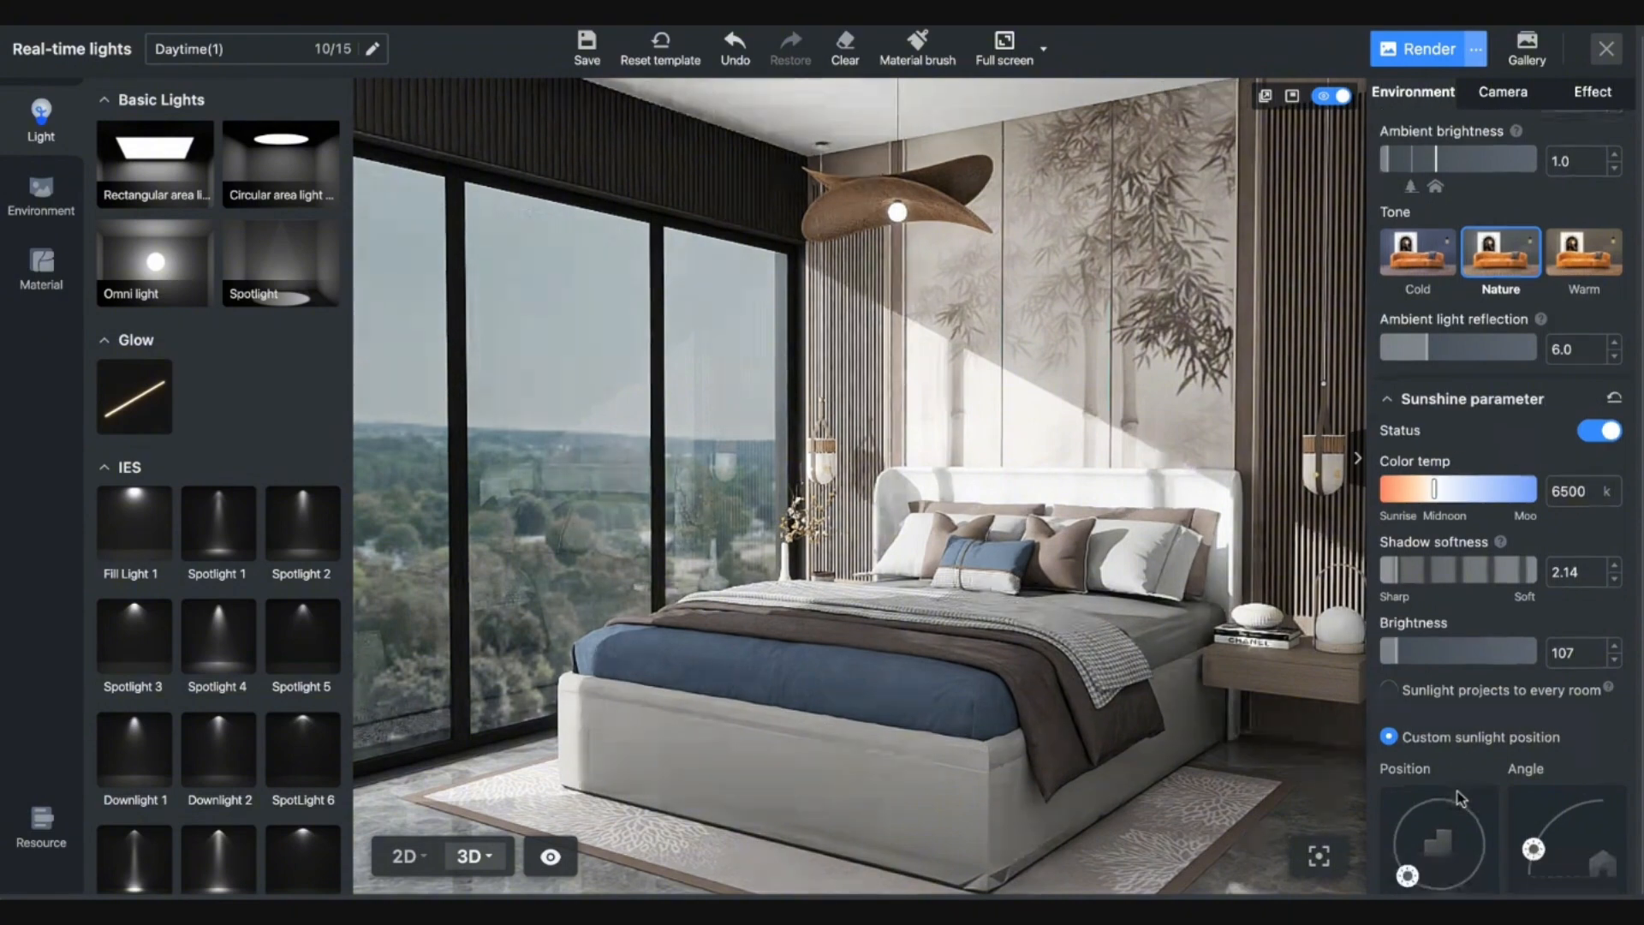
In the 2D plan, move the sun around the room to position 22.
{"action": "left_click", "coordinate": [404, 856]}
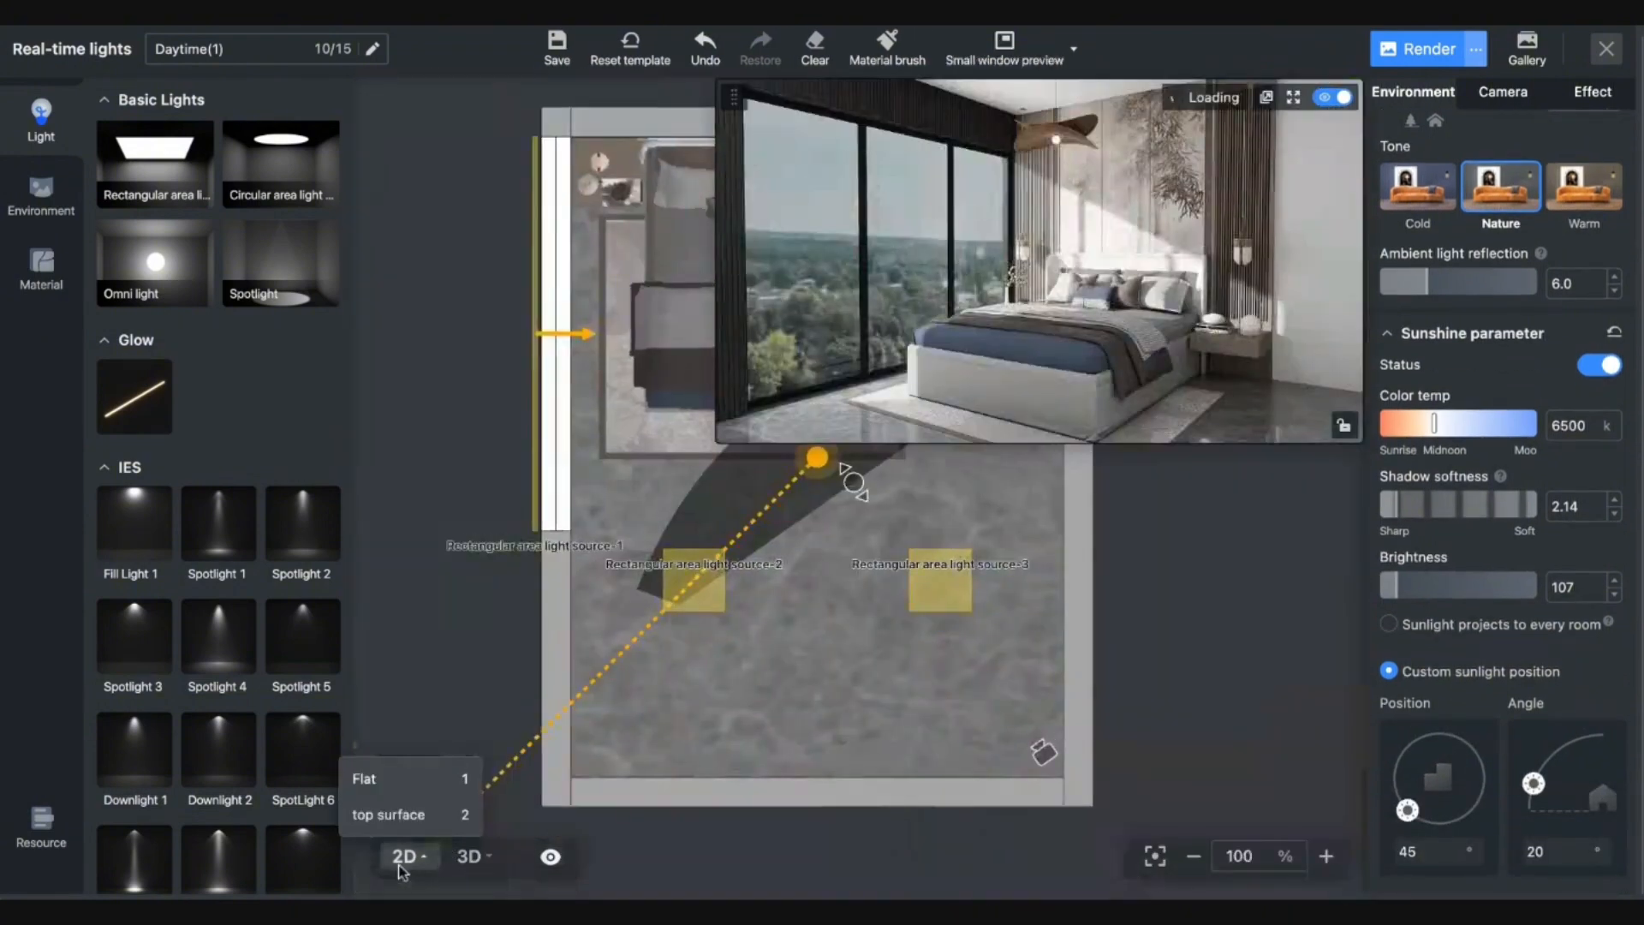
{"action": "scroll", "coordinate": [751, 632], "scroll_direction": "down", "scroll_amount": 2}
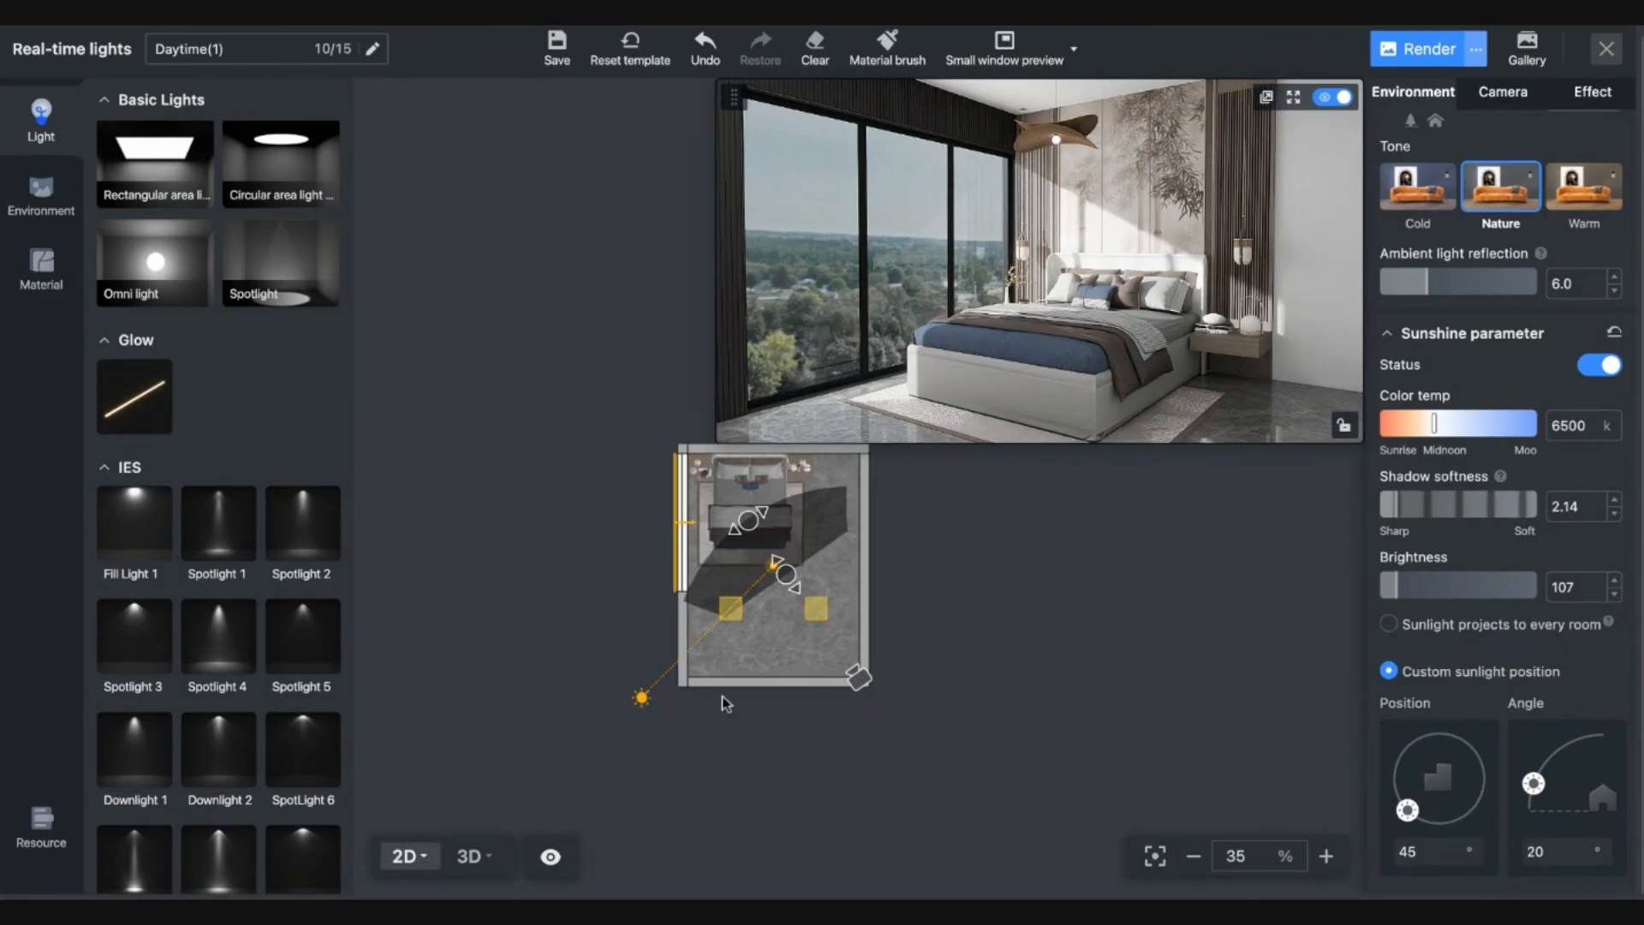
{"action": "left_click_drag", "start_coordinate": [642, 704], "coordinate": [605, 625]}
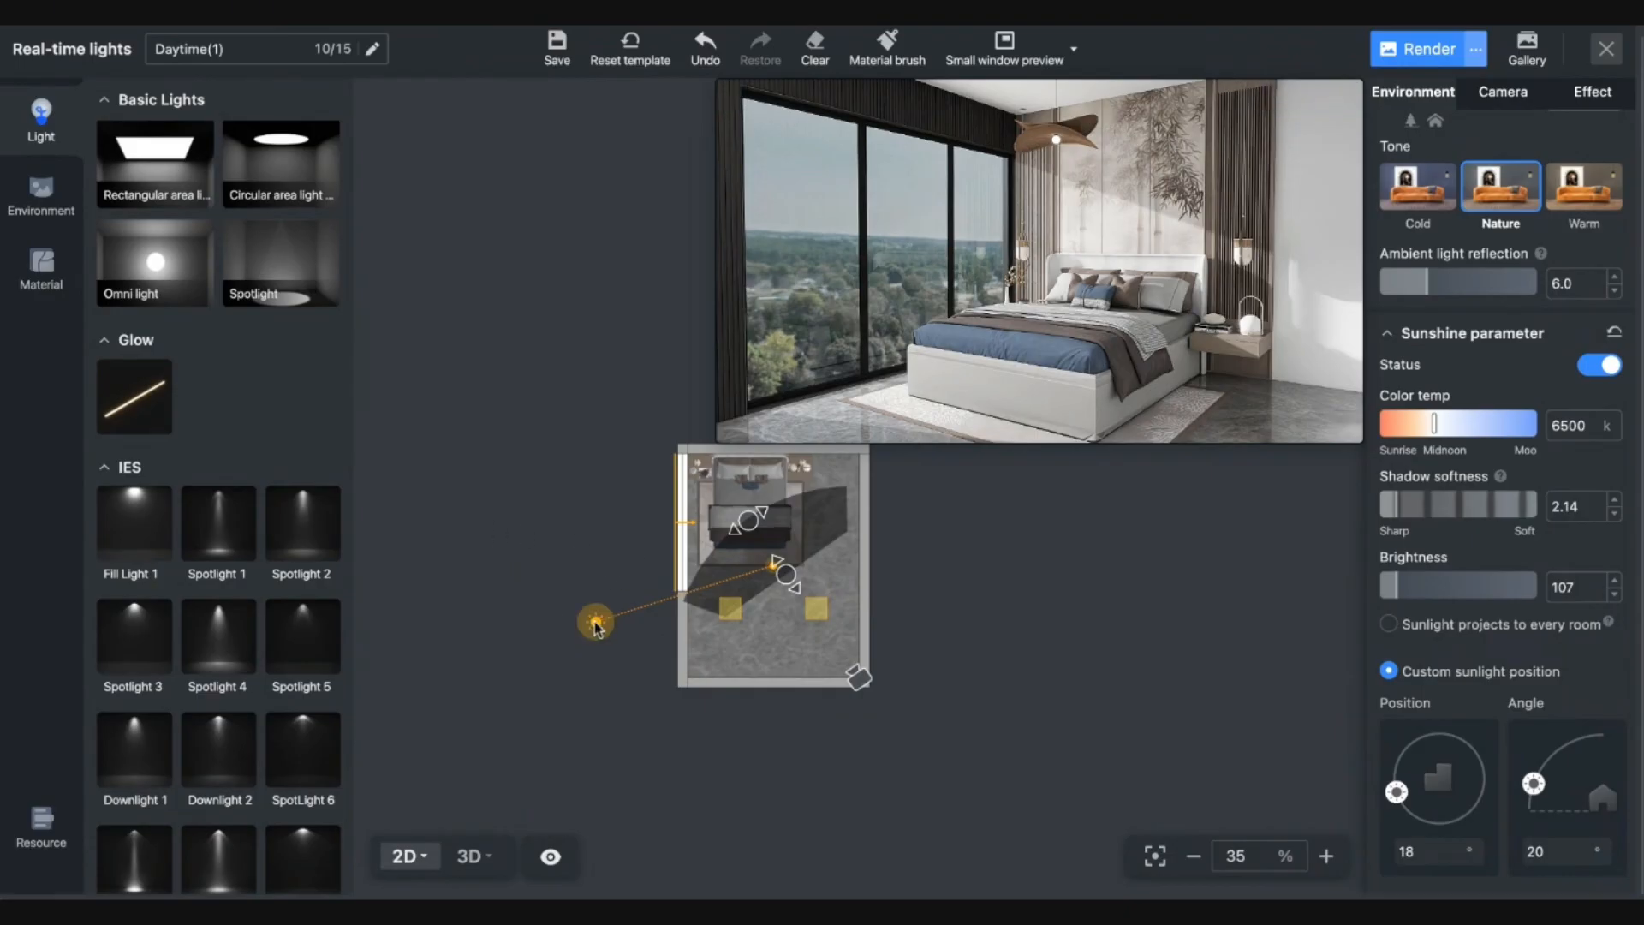
{"action": "left_click_drag", "start_coordinate": [596, 622], "coordinate": [593, 567]}
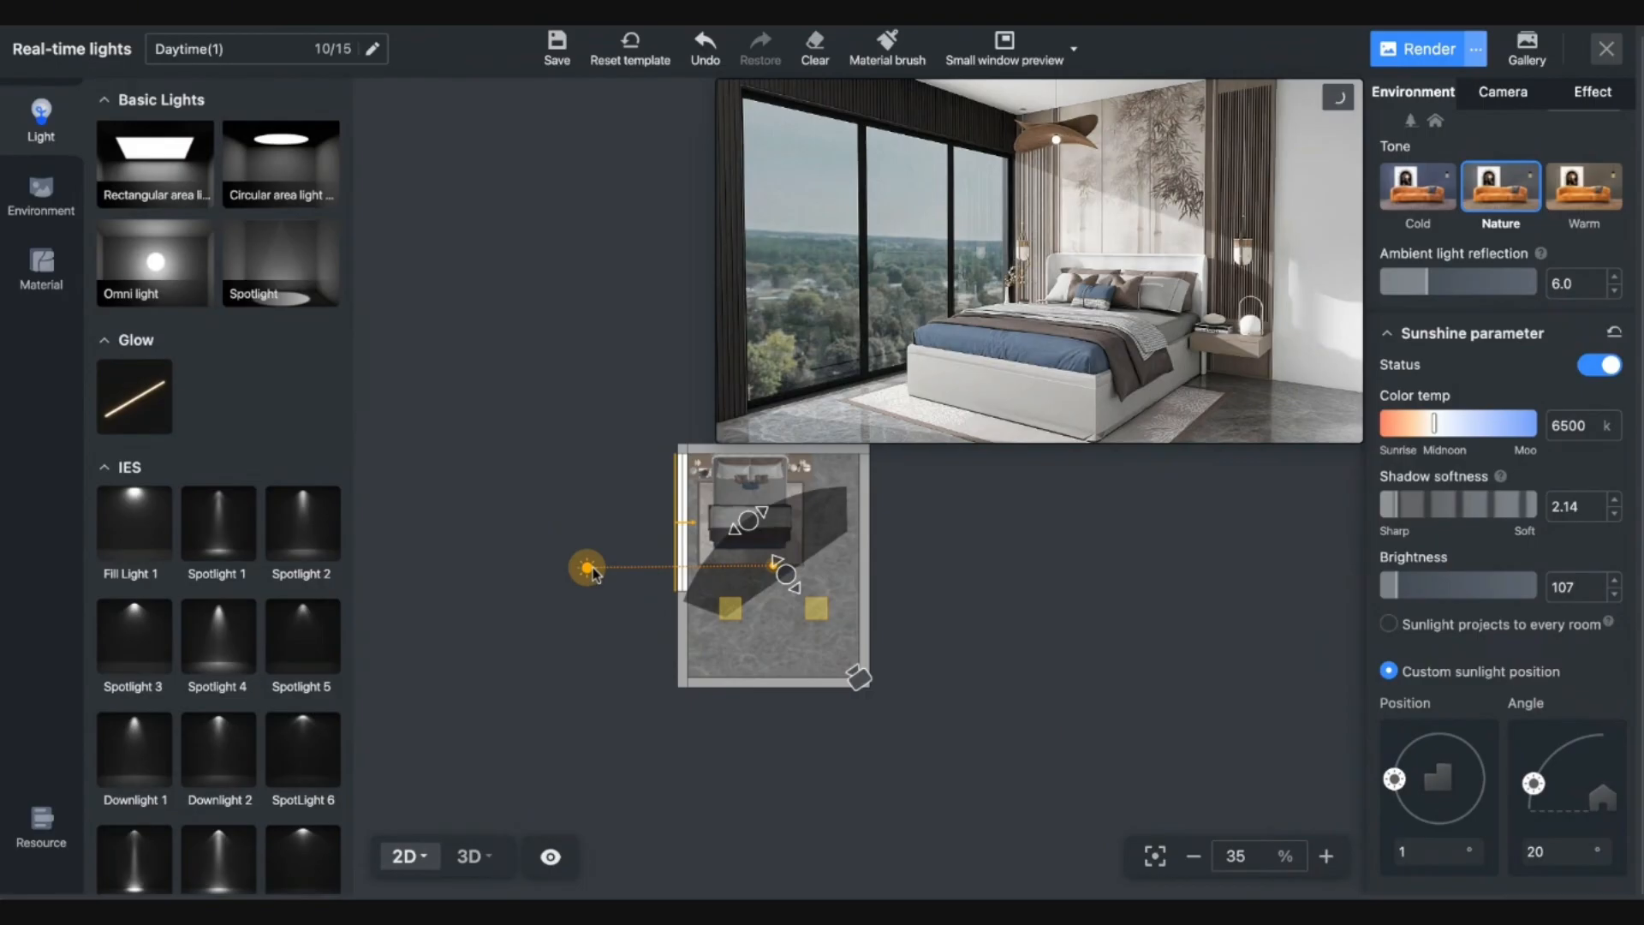
{"action": "left_click_drag", "start_coordinate": [593, 573], "coordinate": [603, 638]}
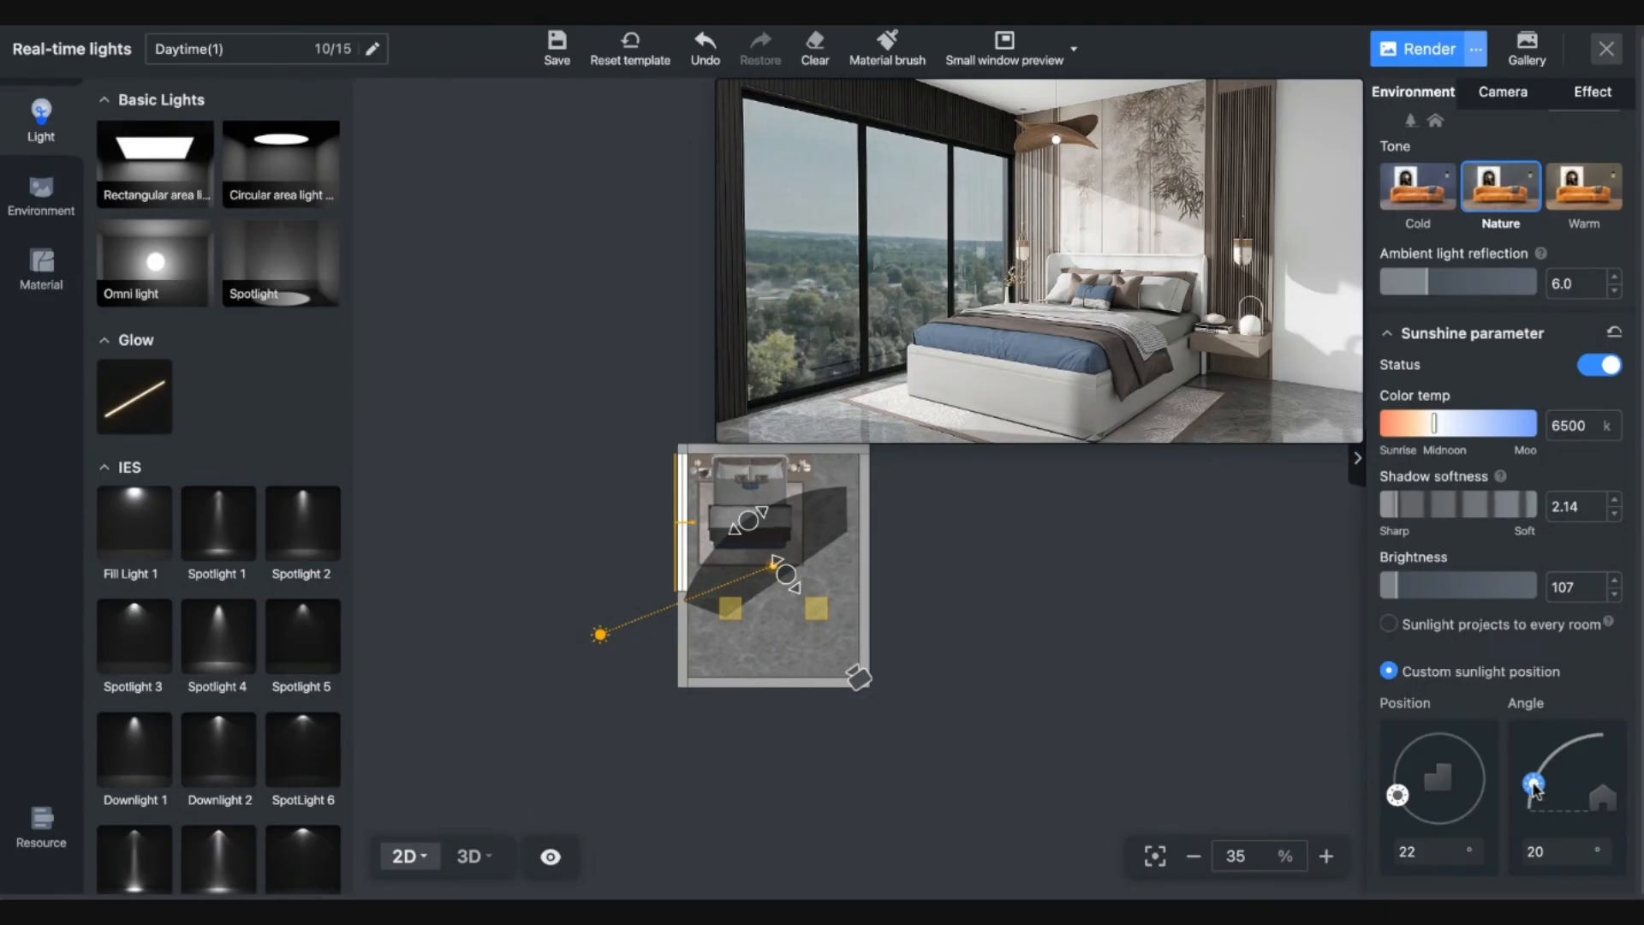
Adjust the sun's elevation angle to 22° on the angle dial.
{"action": "left_click_drag", "start_coordinate": [1534, 790], "coordinate": [1532, 802]}
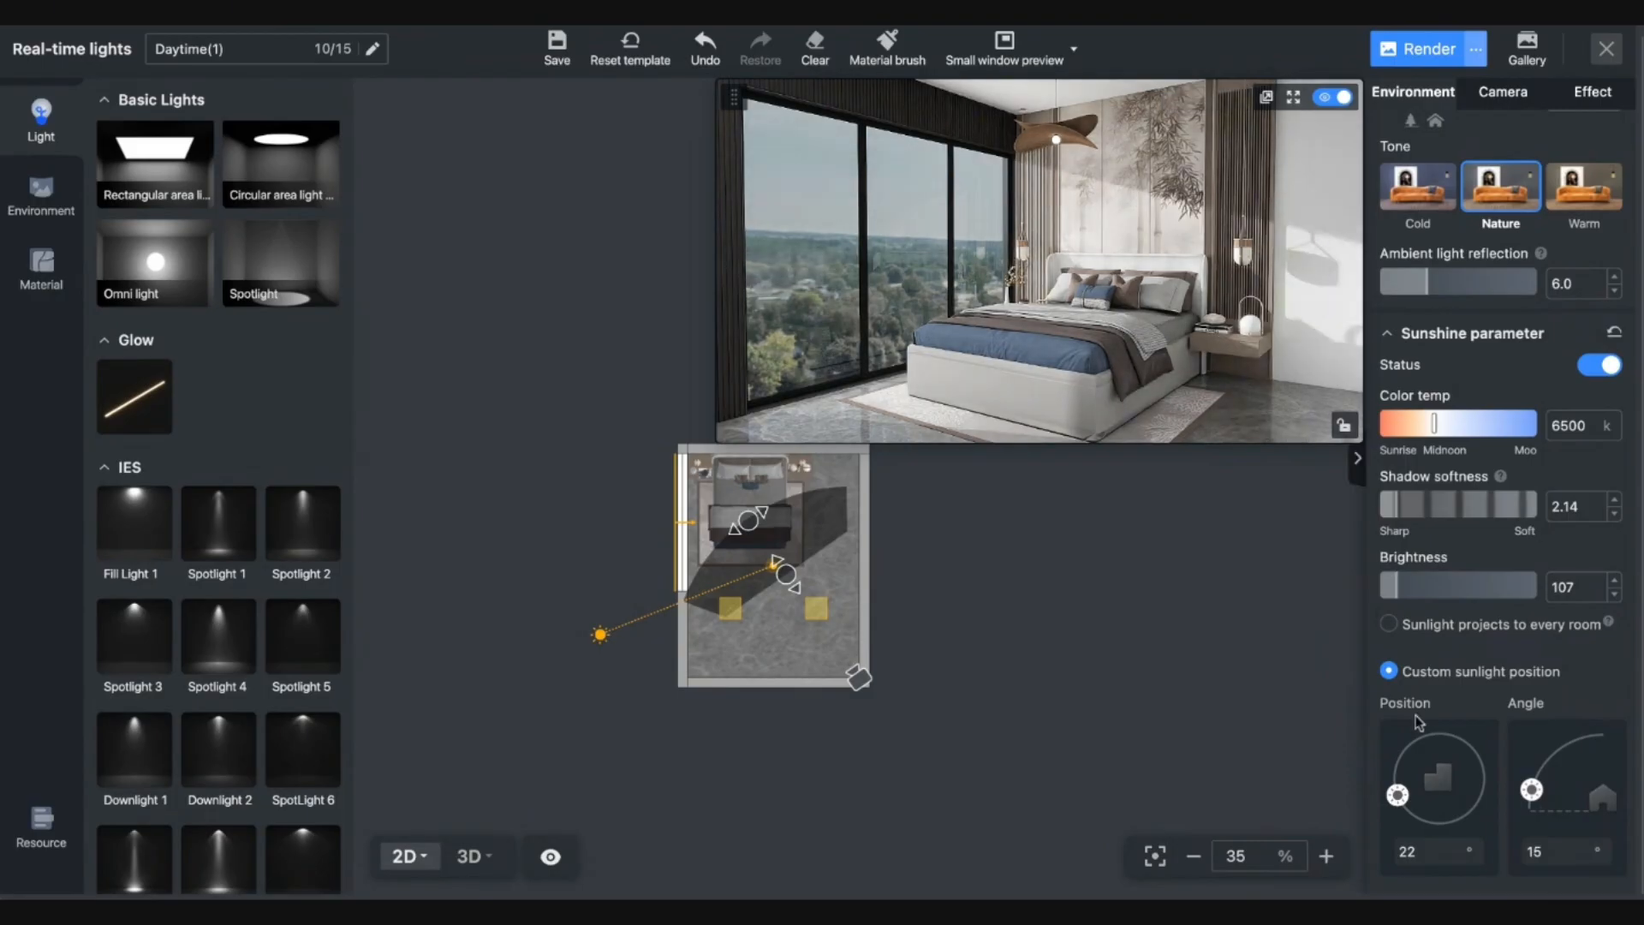
{"action": "left_click_drag", "start_coordinate": [1536, 807], "coordinate": [1539, 823]}
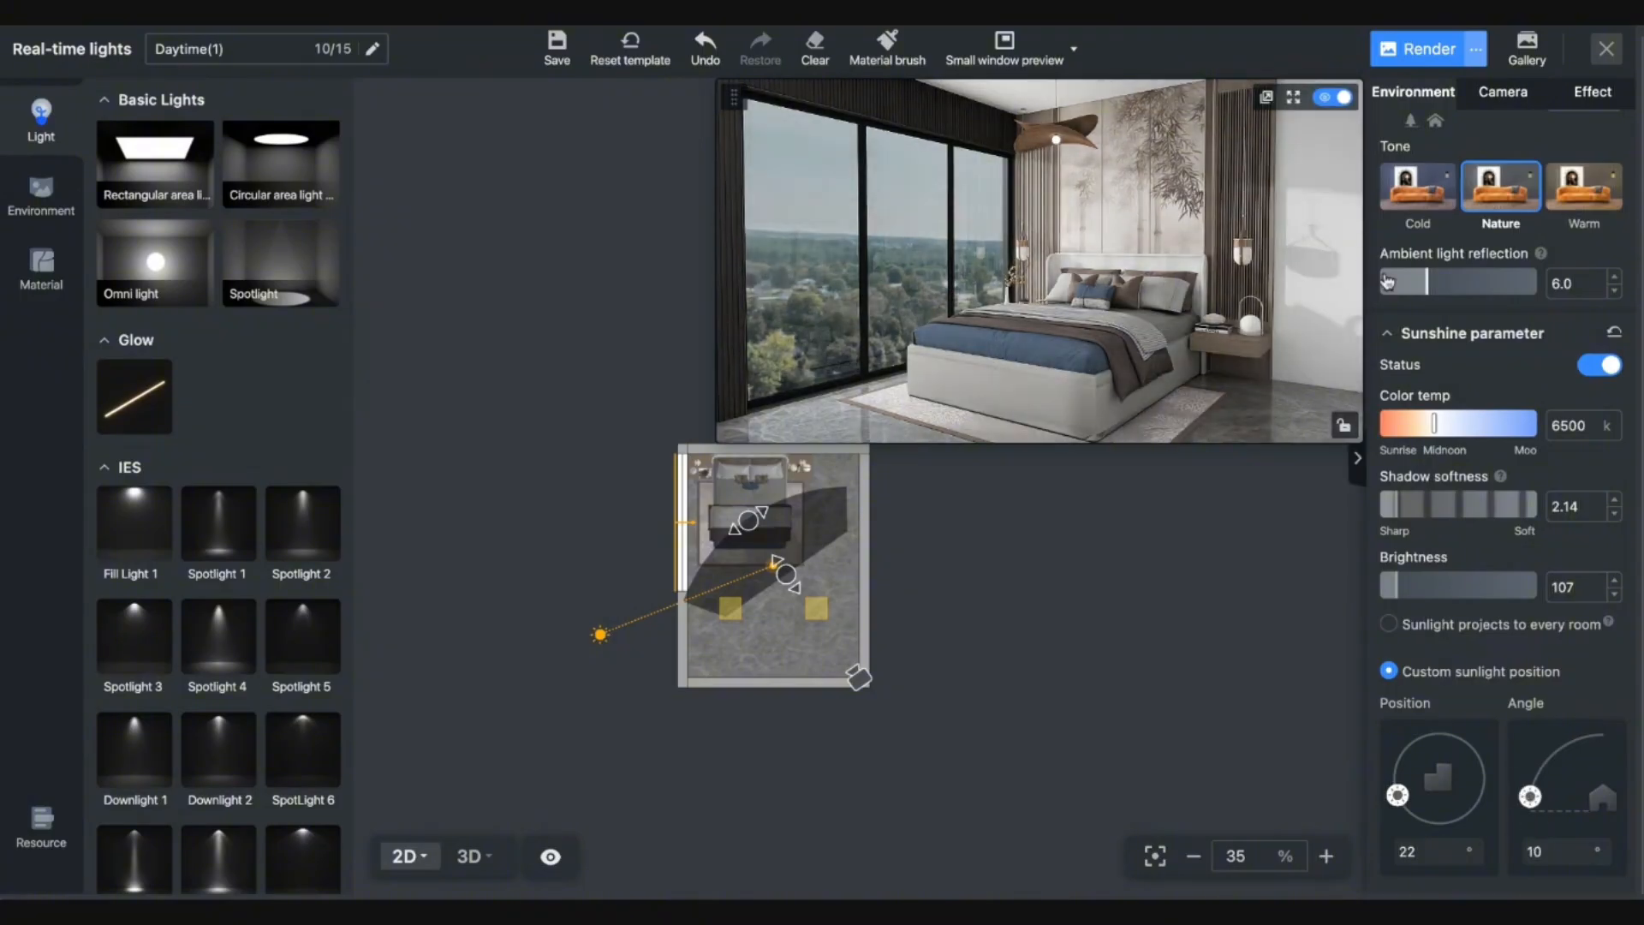
{"action": "left_click_drag", "start_coordinate": [1530, 797], "coordinate": [1549, 753]}
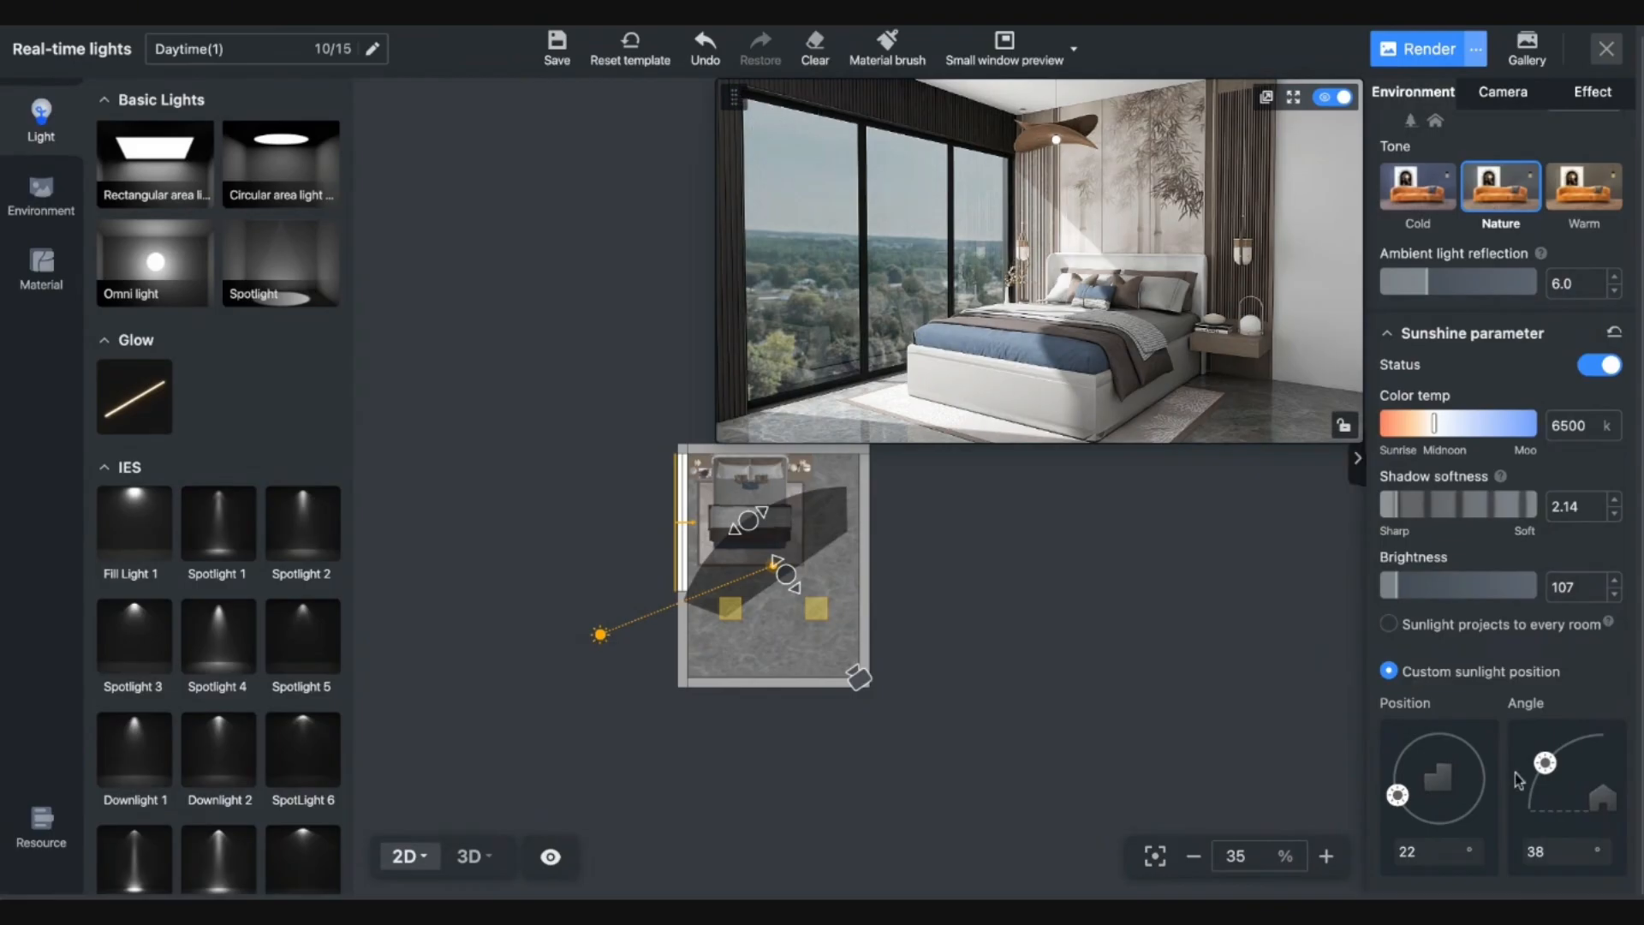
{"action": "left_click_drag", "start_coordinate": [1545, 762], "coordinate": [1531, 811]}
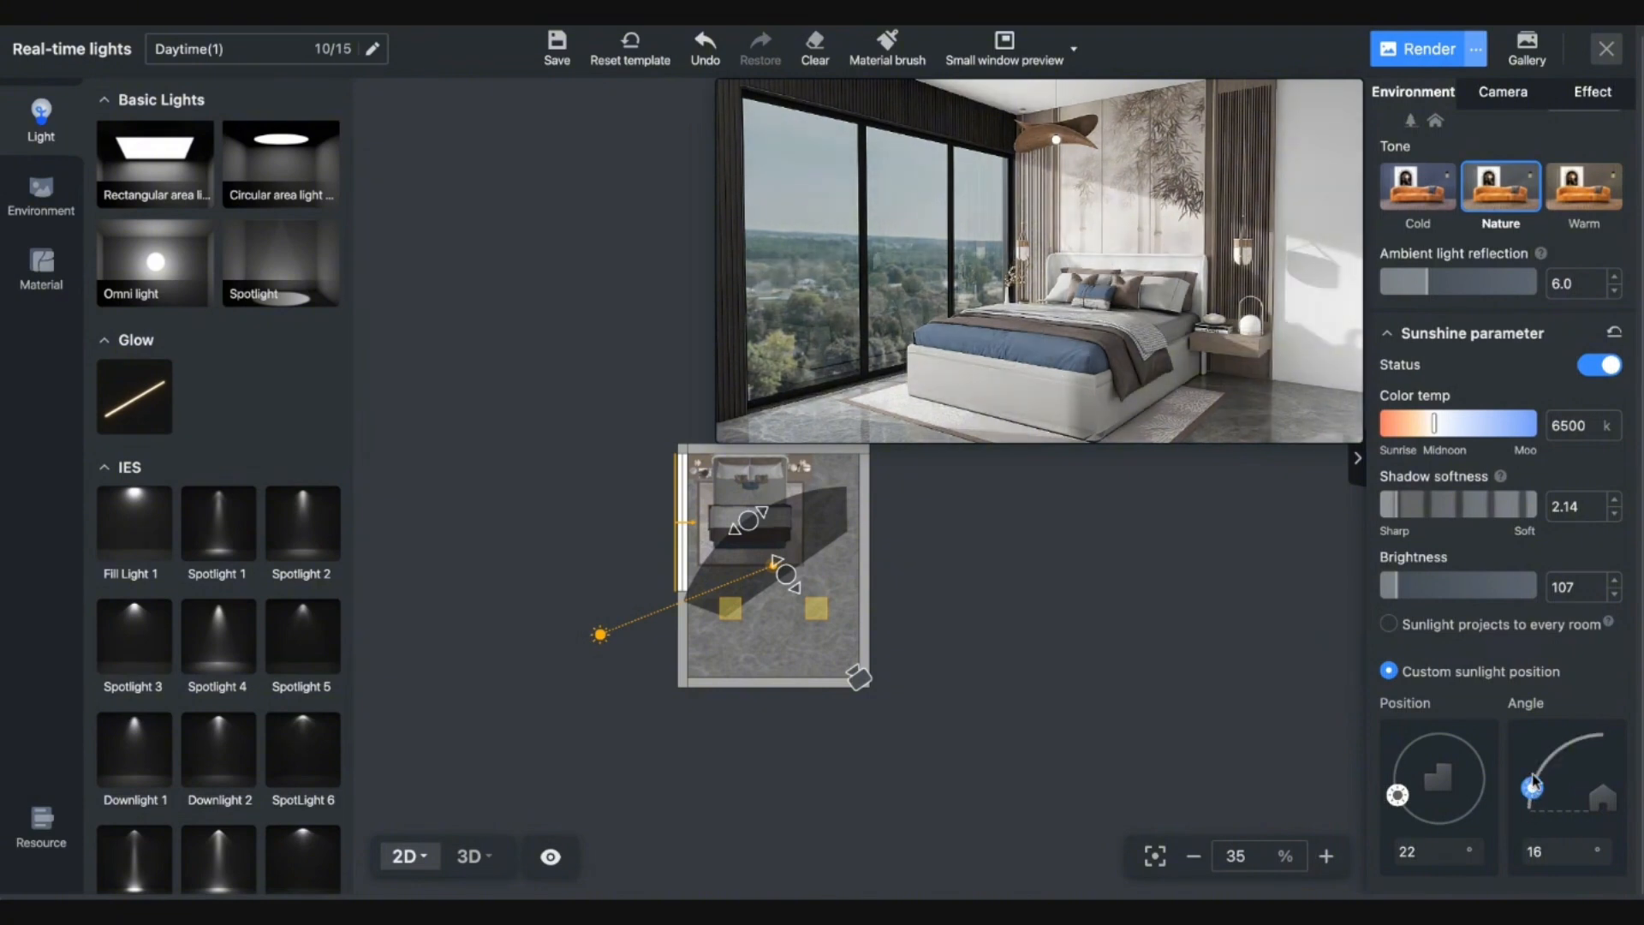
{"action": "left_click_drag", "start_coordinate": [1534, 775], "coordinate": [1537, 771]}
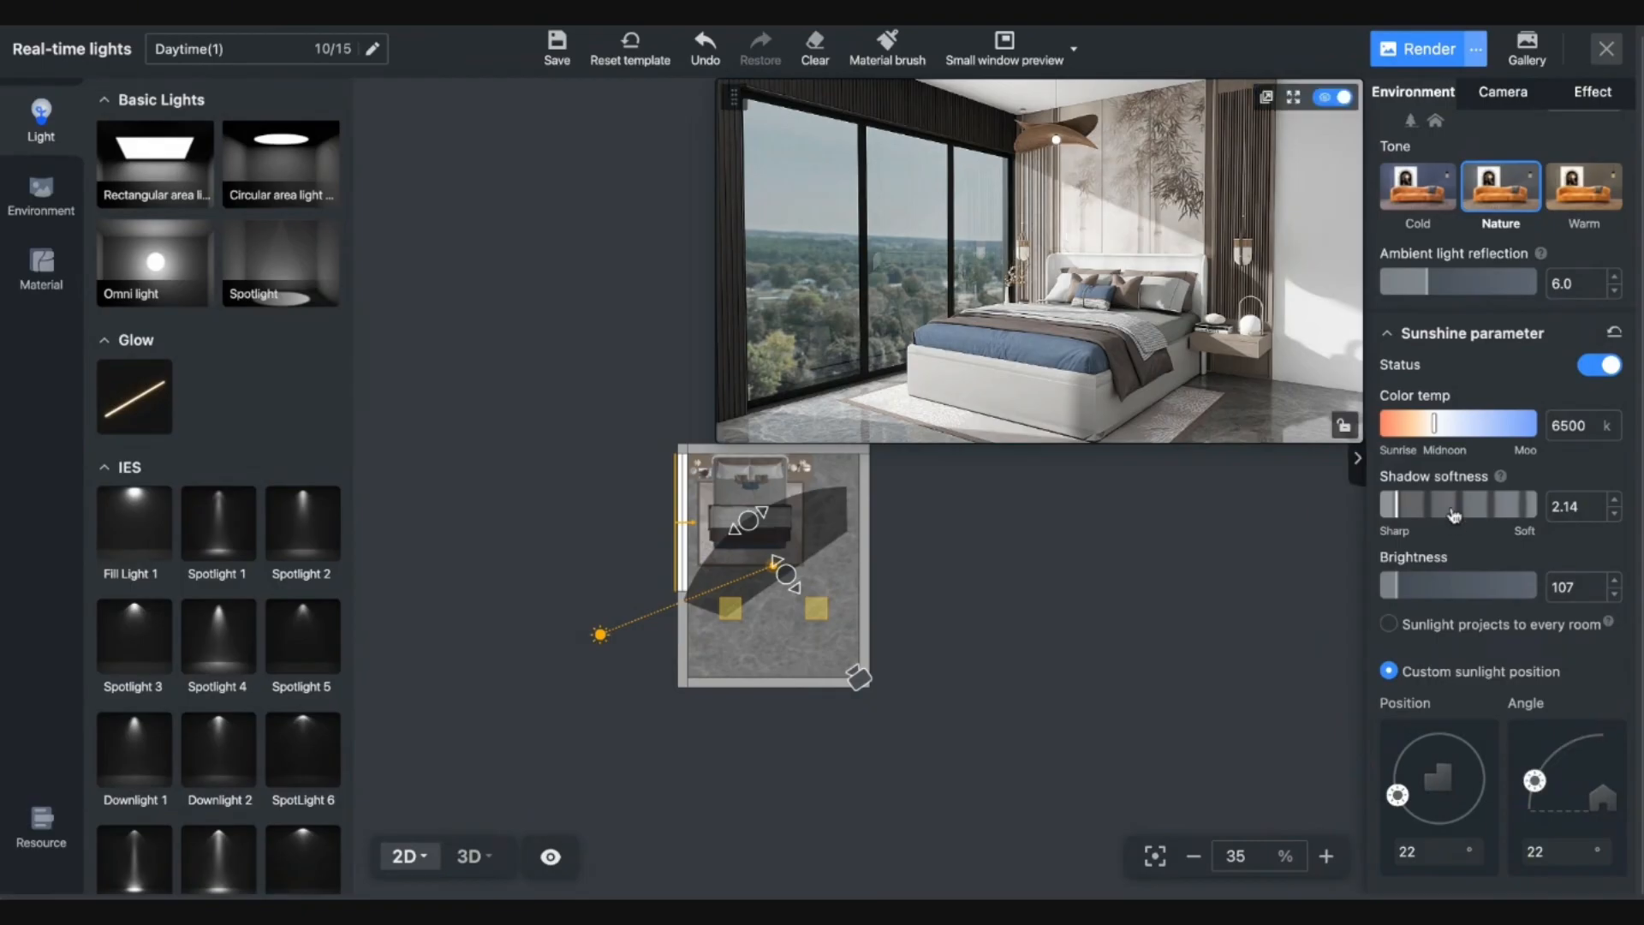
{"action": "scroll", "coordinate": [1463, 536], "scroll_direction": "up", "scroll_amount": 4}
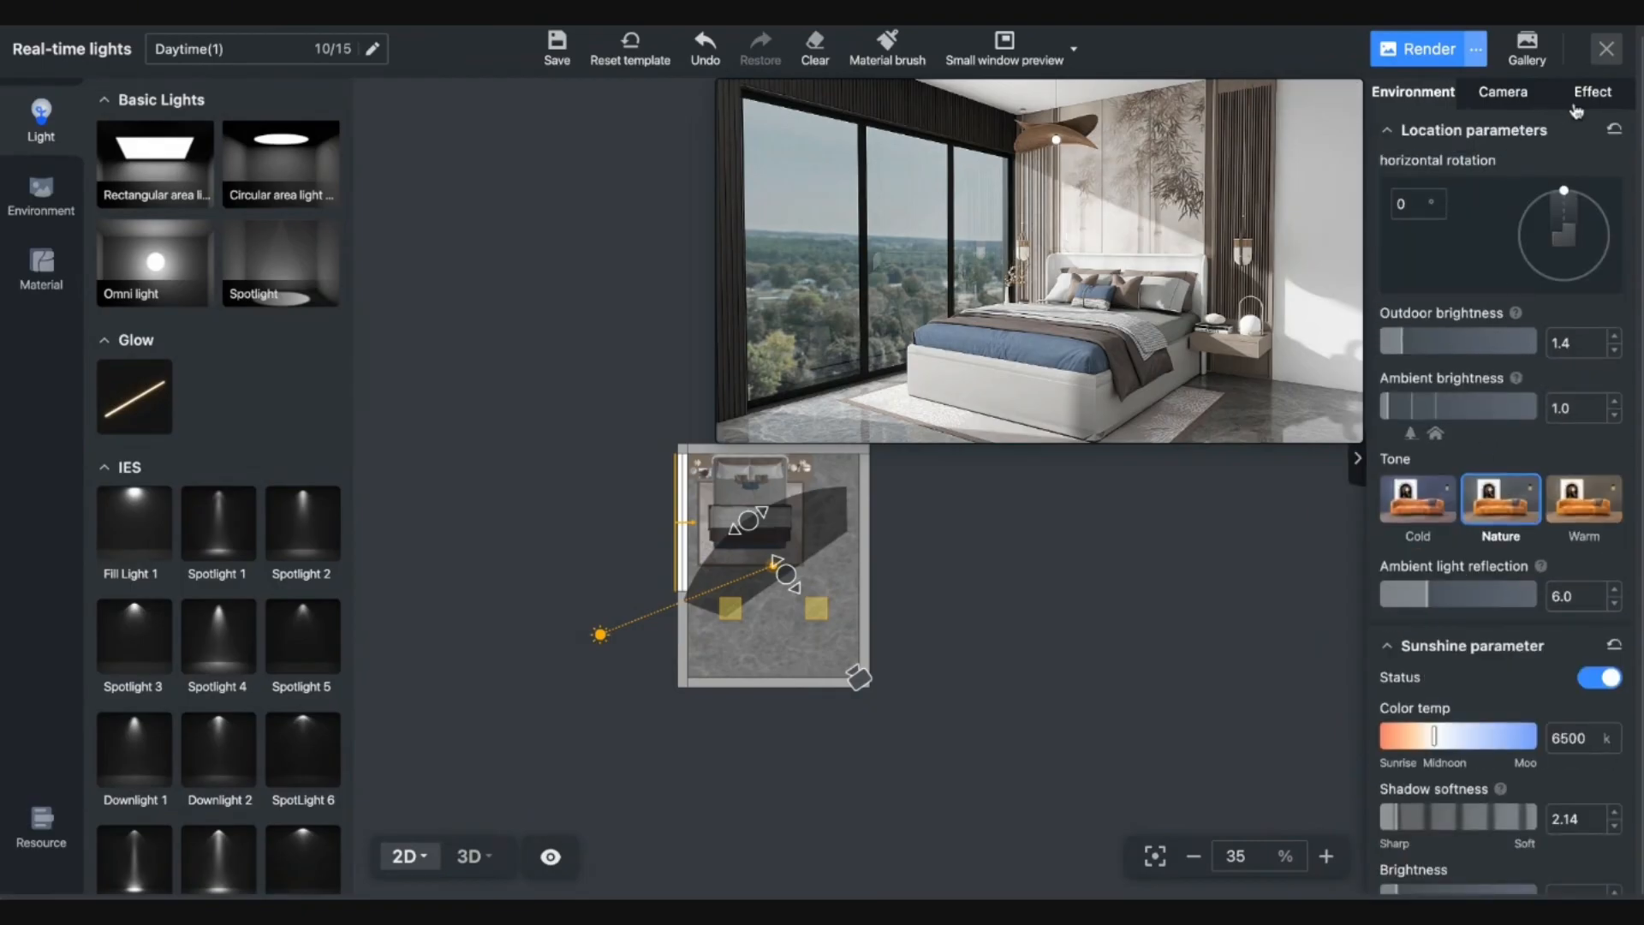
Set indoor brightness to 64% in Effect settings, then view the enlarged 3D preview.
{"action": "left_click", "coordinate": [1581, 101]}
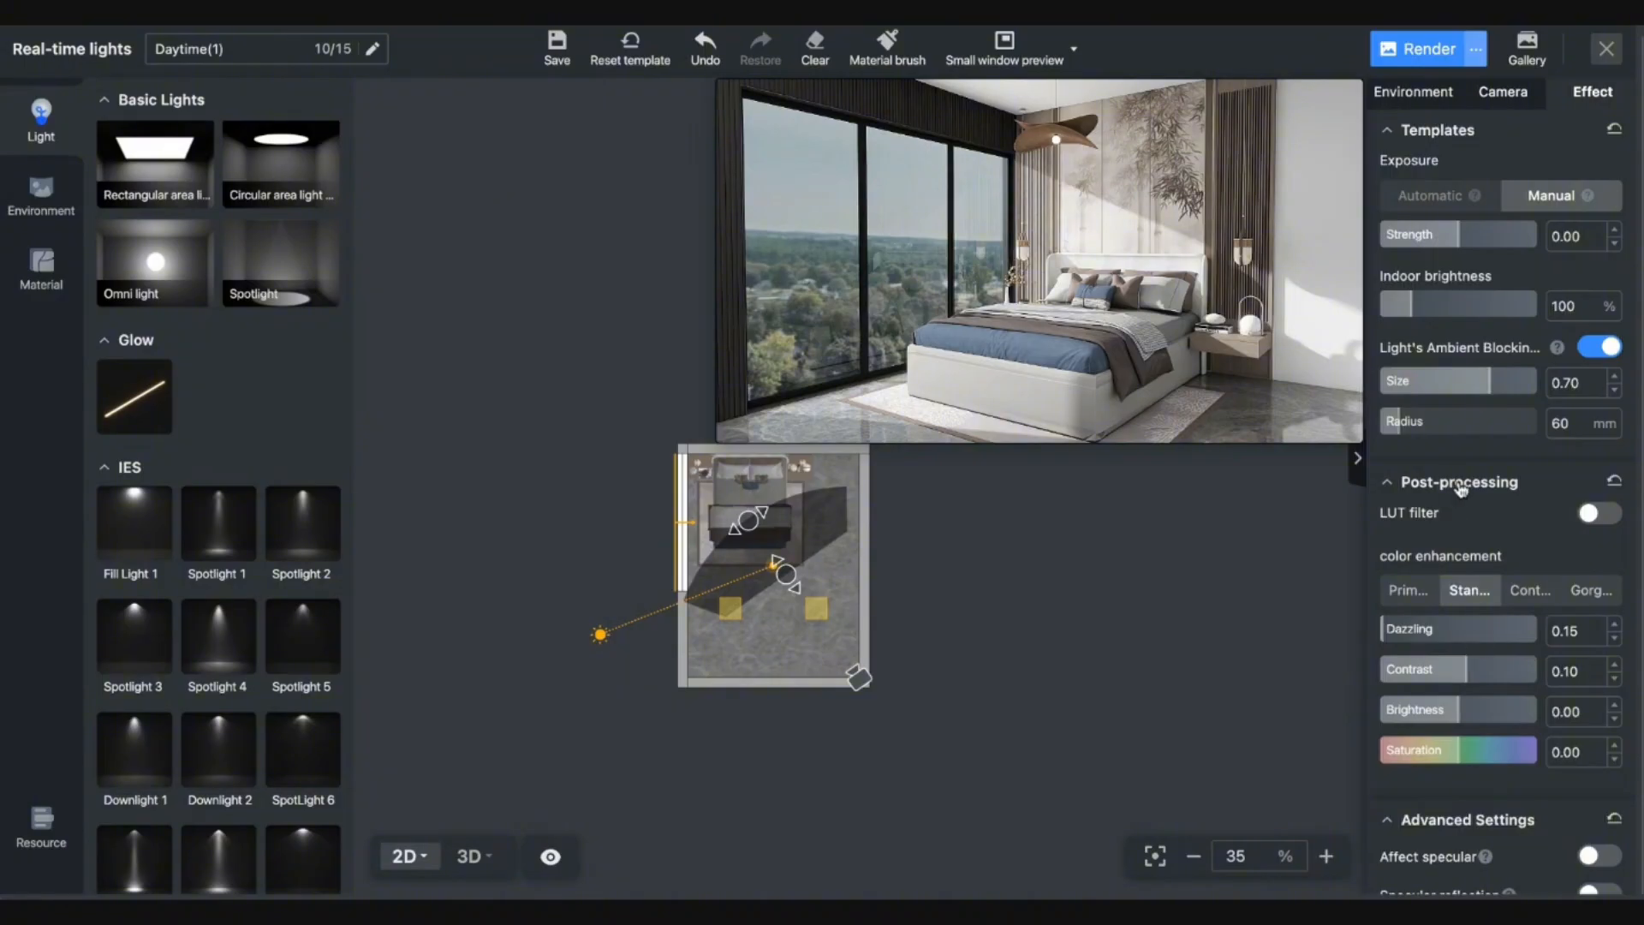
{"action": "scroll", "coordinate": [1481, 506], "scroll_direction": "down", "scroll_amount": 1}
{"action": "scroll", "coordinate": [1467, 634], "scroll_direction": "up", "scroll_amount": 1}
{"action": "left_click", "coordinate": [1403, 301]}
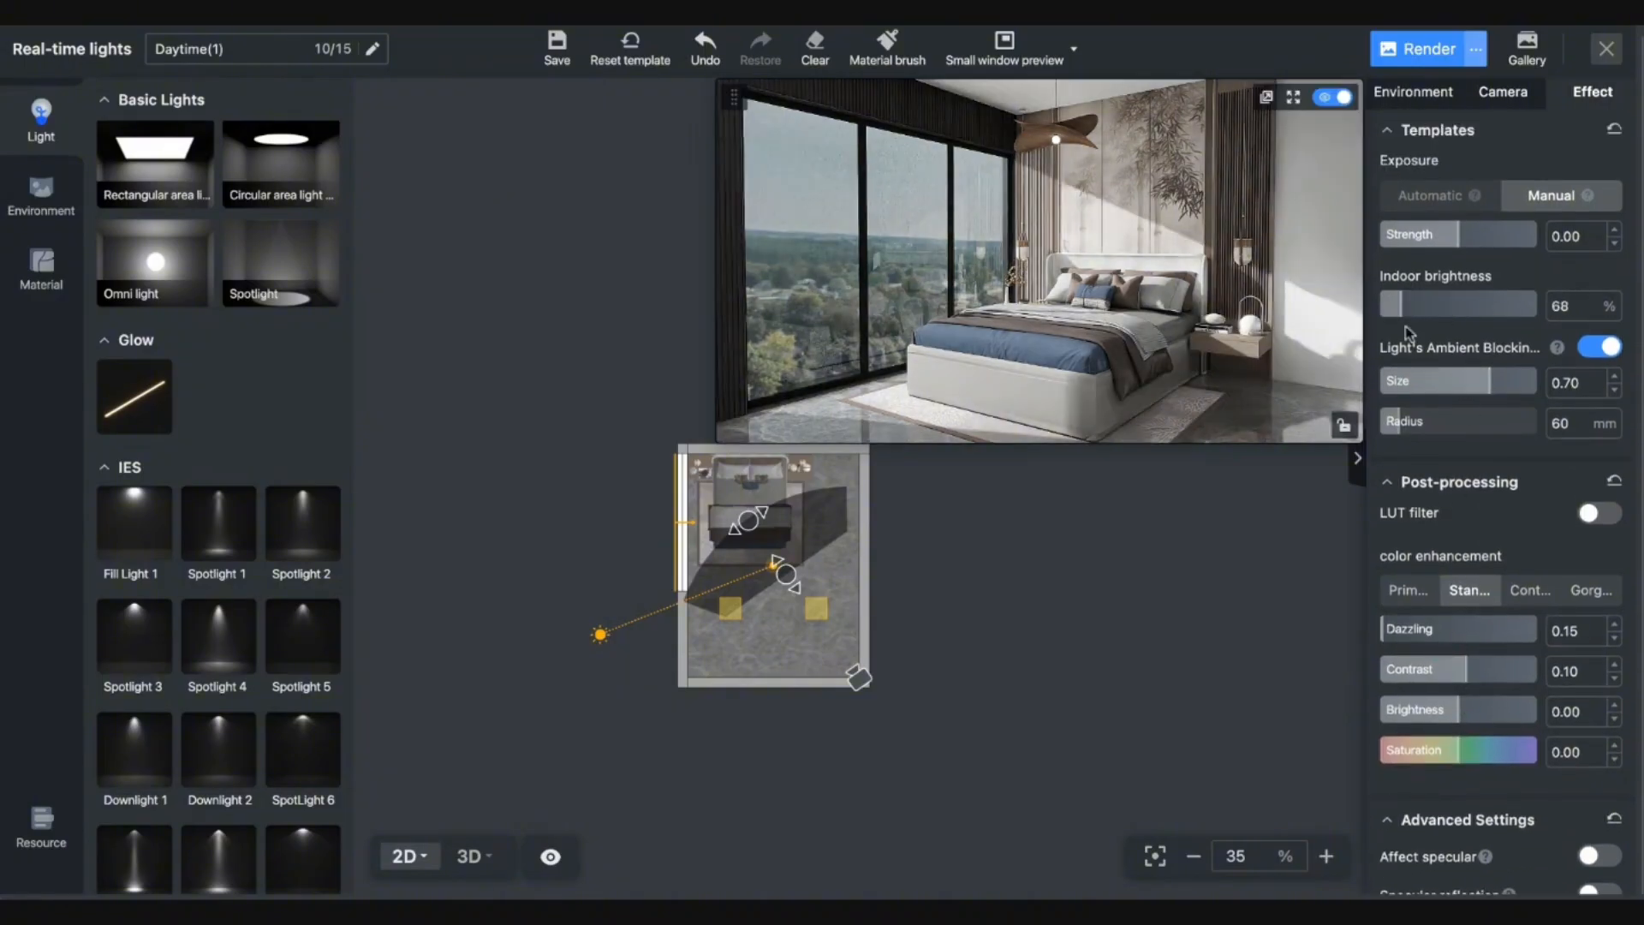
{"action": "left_click", "coordinate": [1397, 314]}
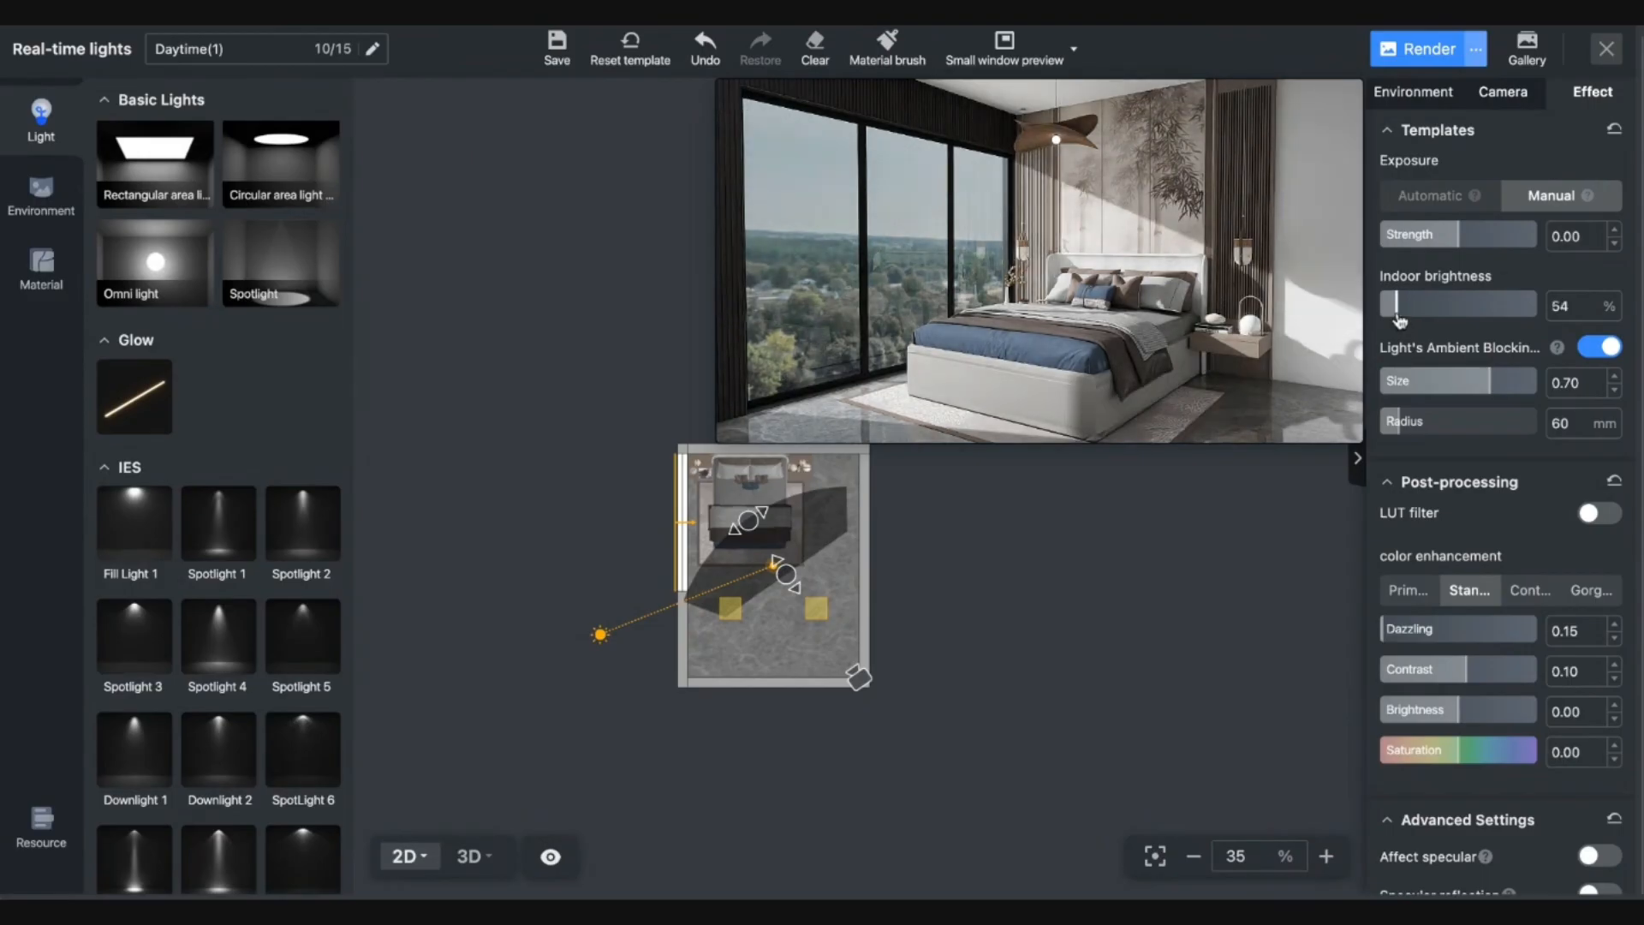
{"action": "left_click", "coordinate": [1401, 310]}
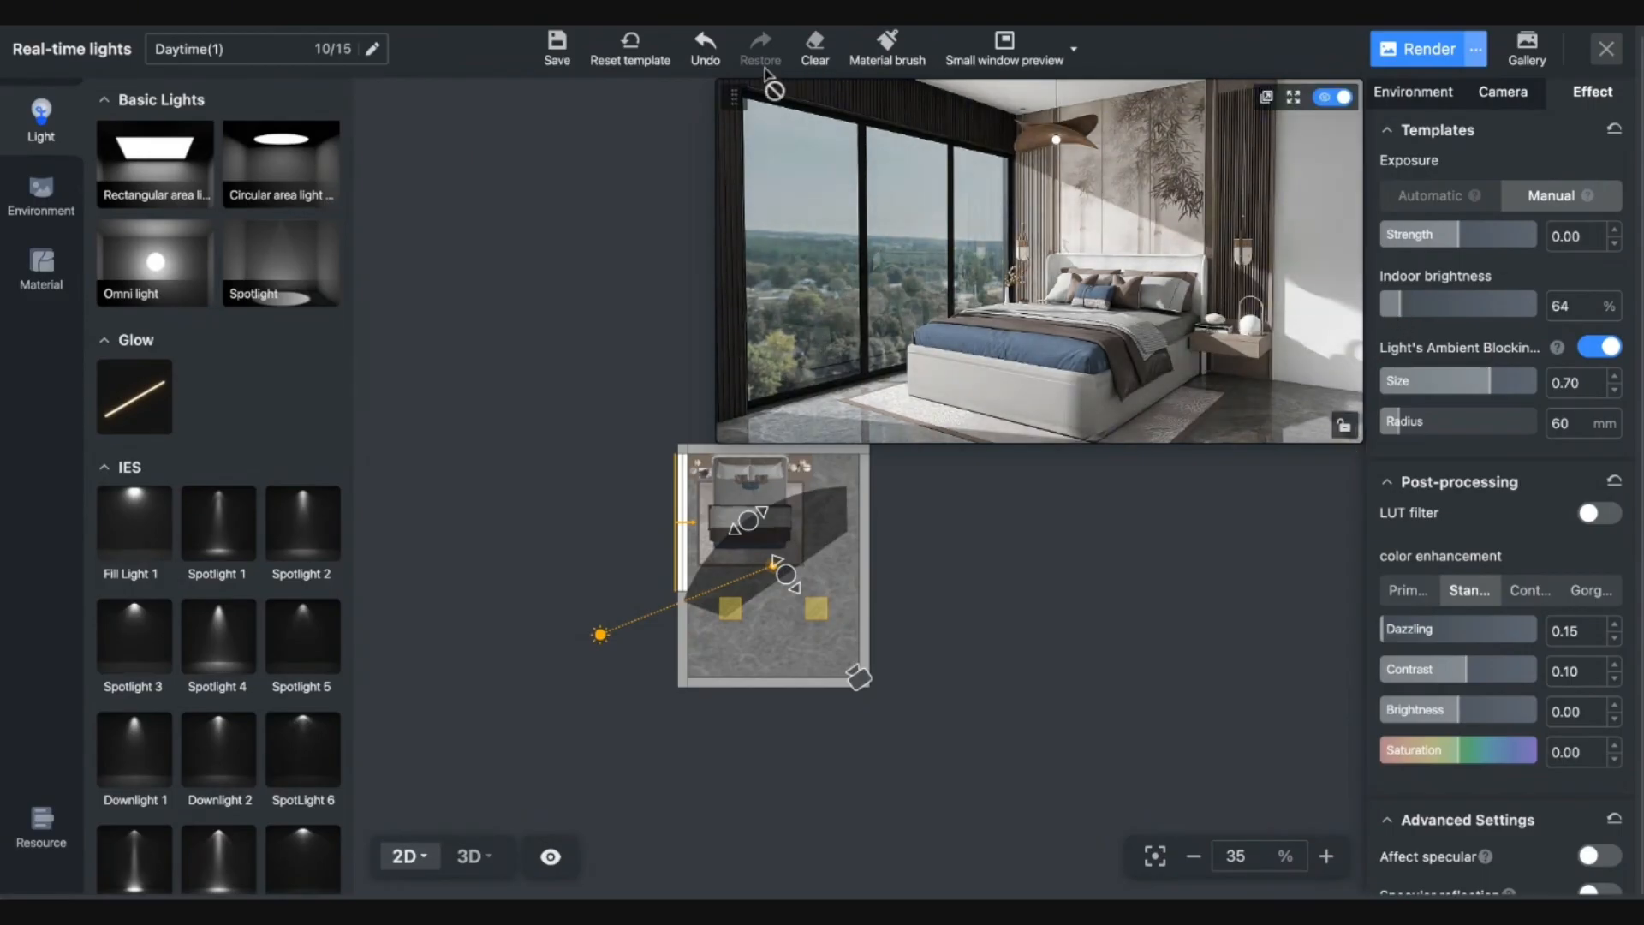
{"action": "left_click", "coordinate": [471, 855]}
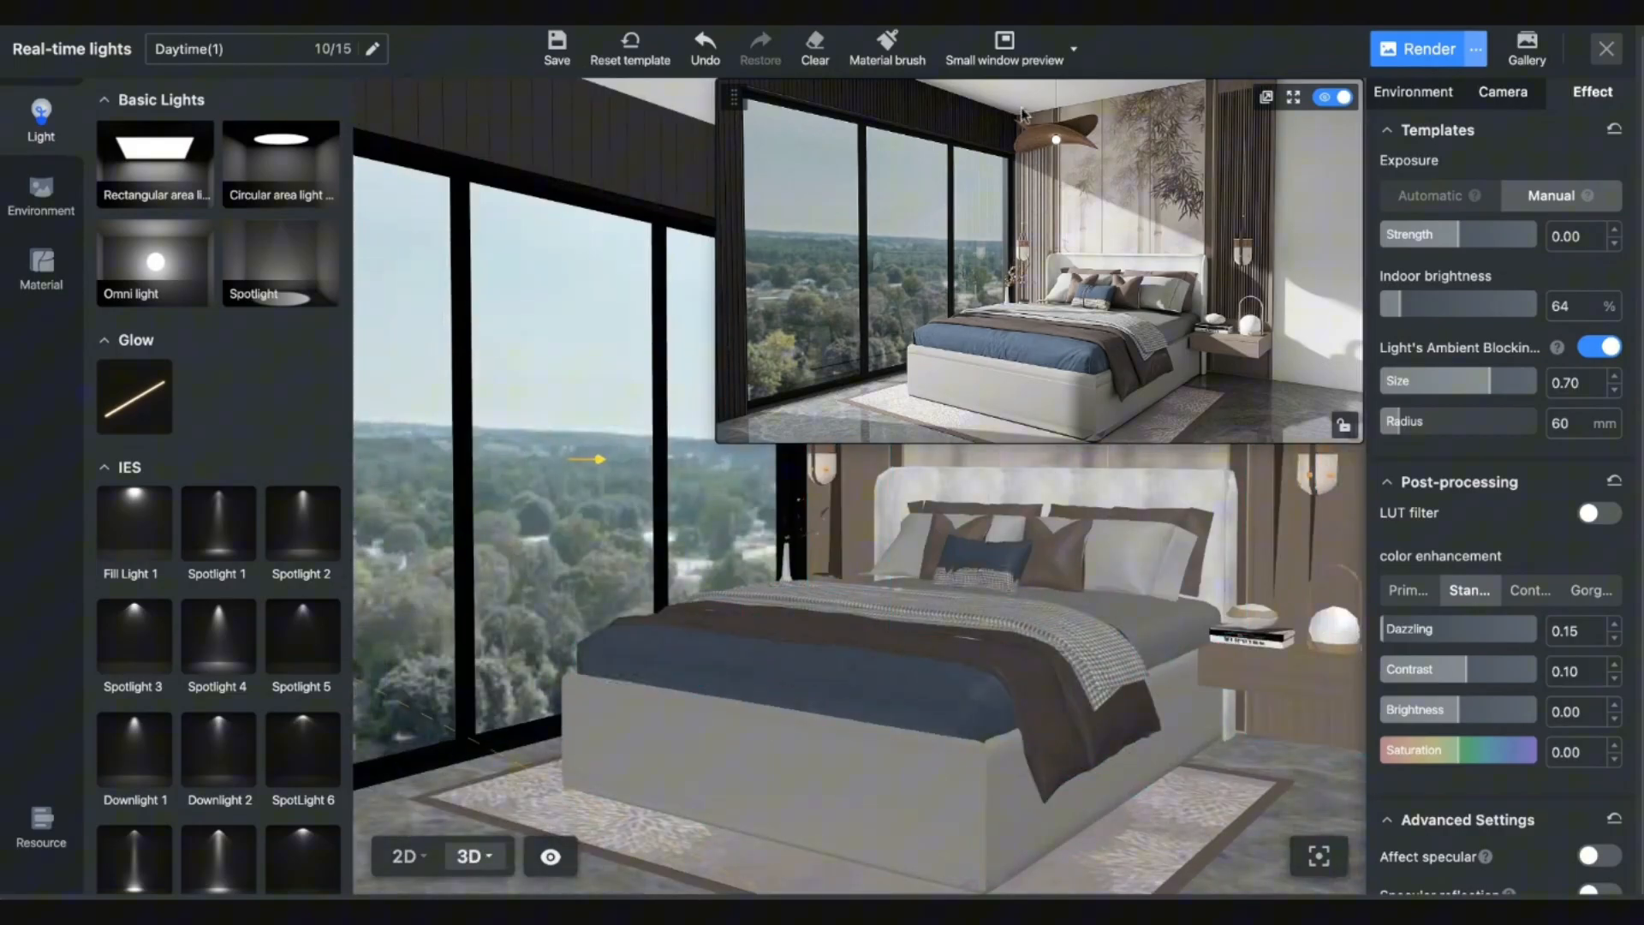
{"action": "left_click", "coordinate": [1294, 97]}
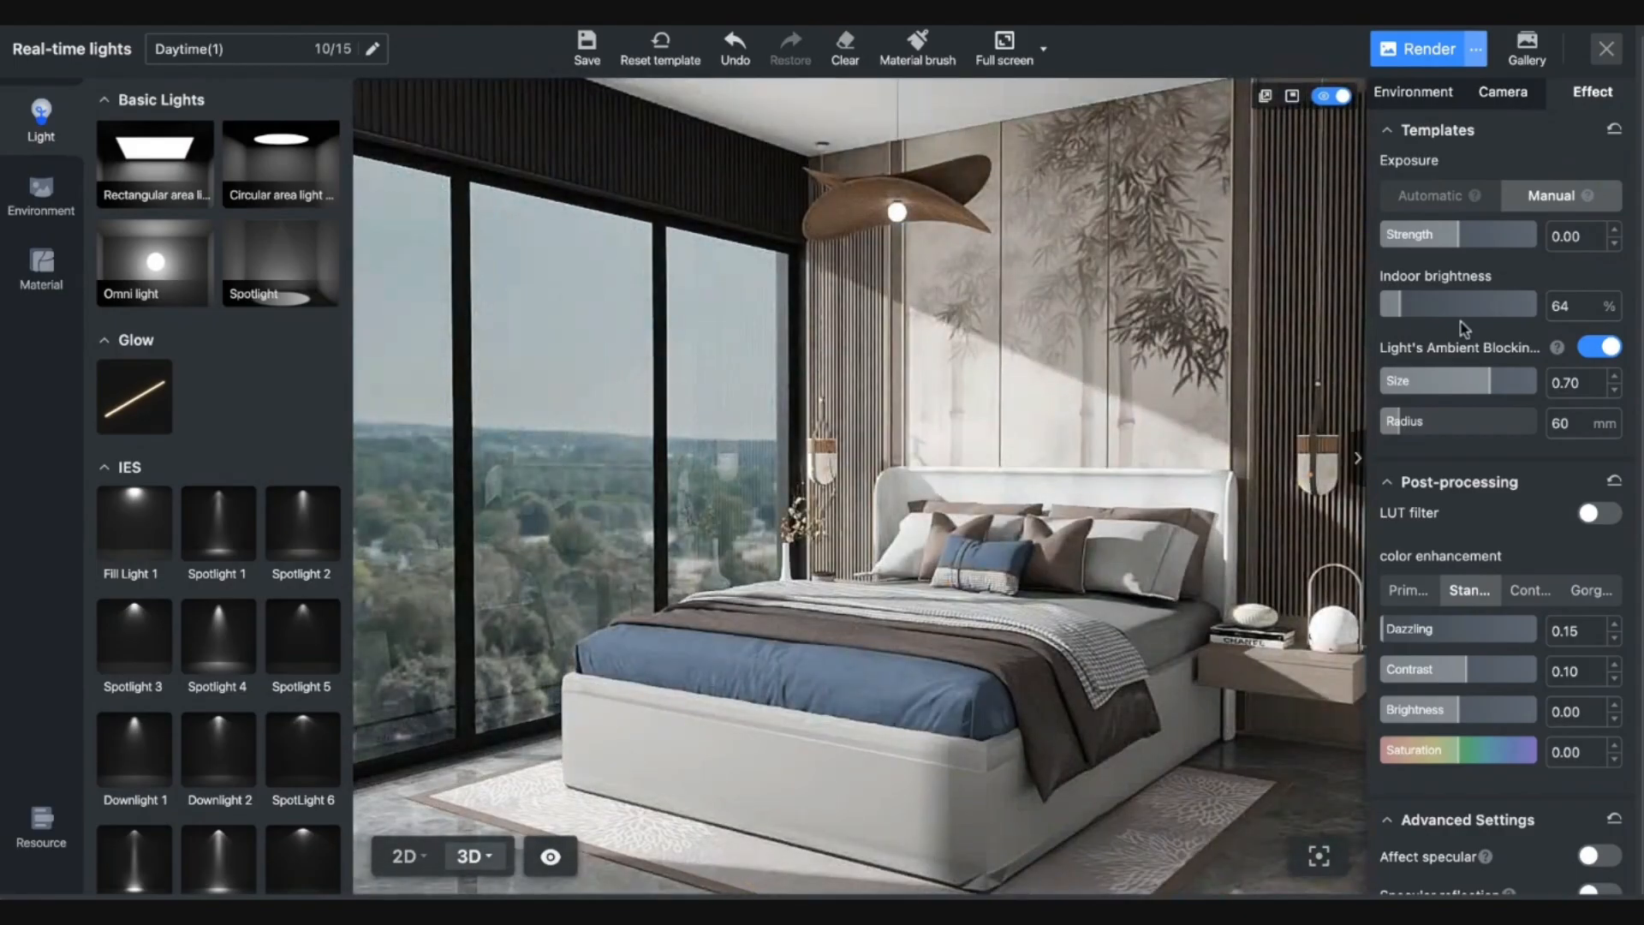
Raise the pendant lamp's luminous energy to 18.3 and try yellow and orange glow tints.
{"action": "left_click", "coordinate": [901, 225]}
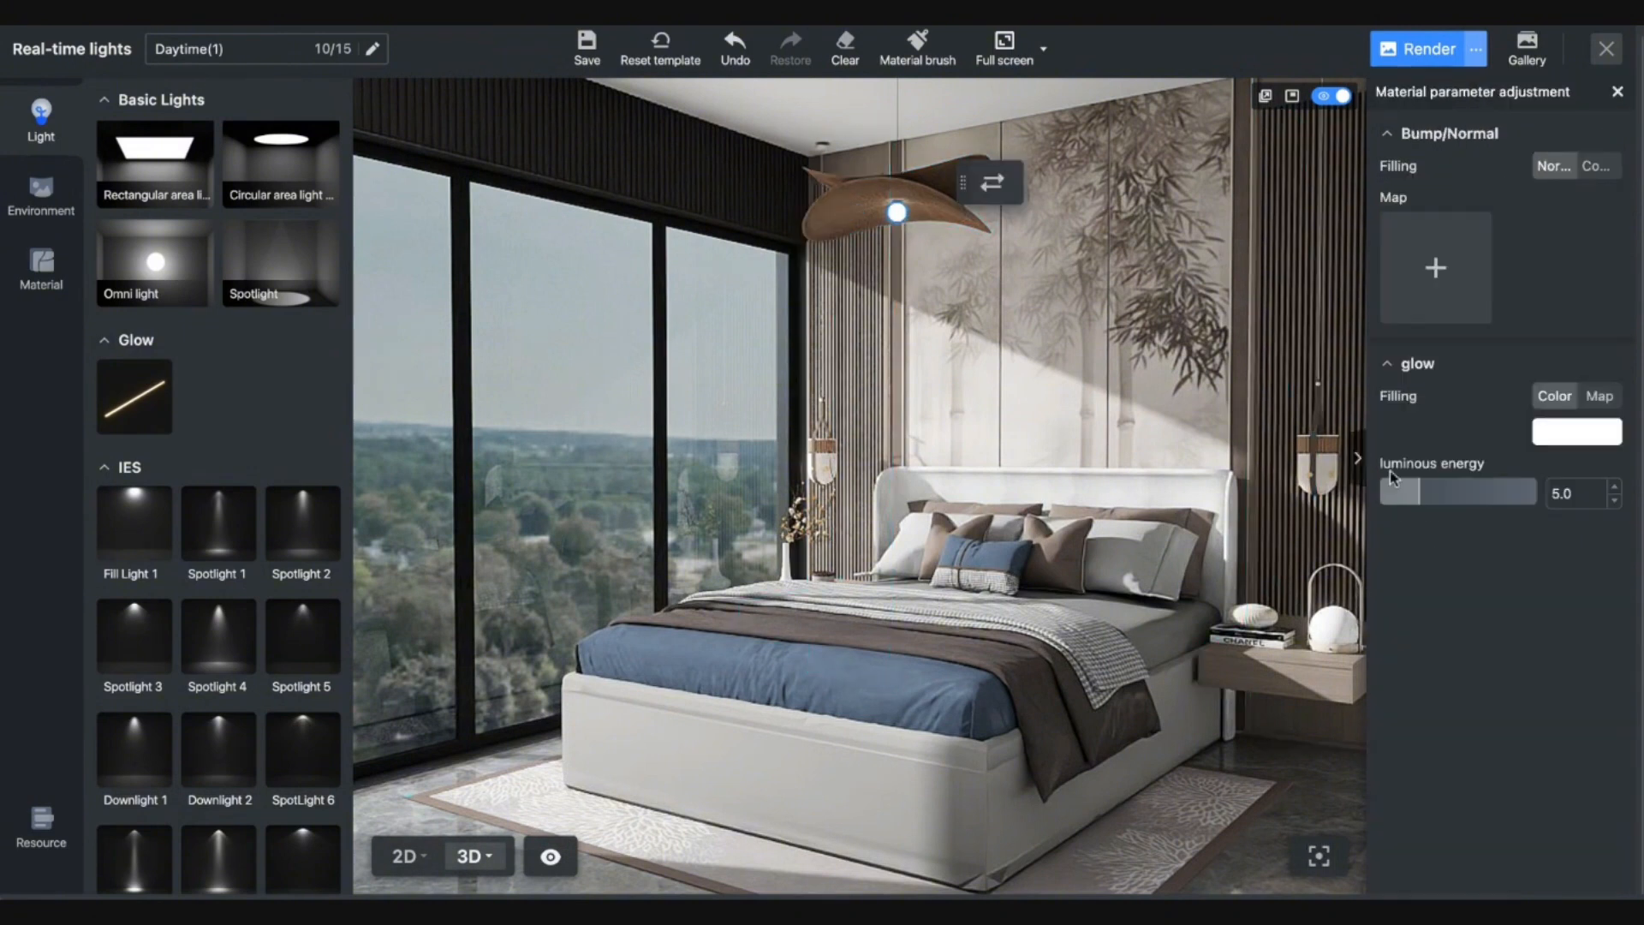
{"action": "left_click", "coordinate": [1526, 497]}
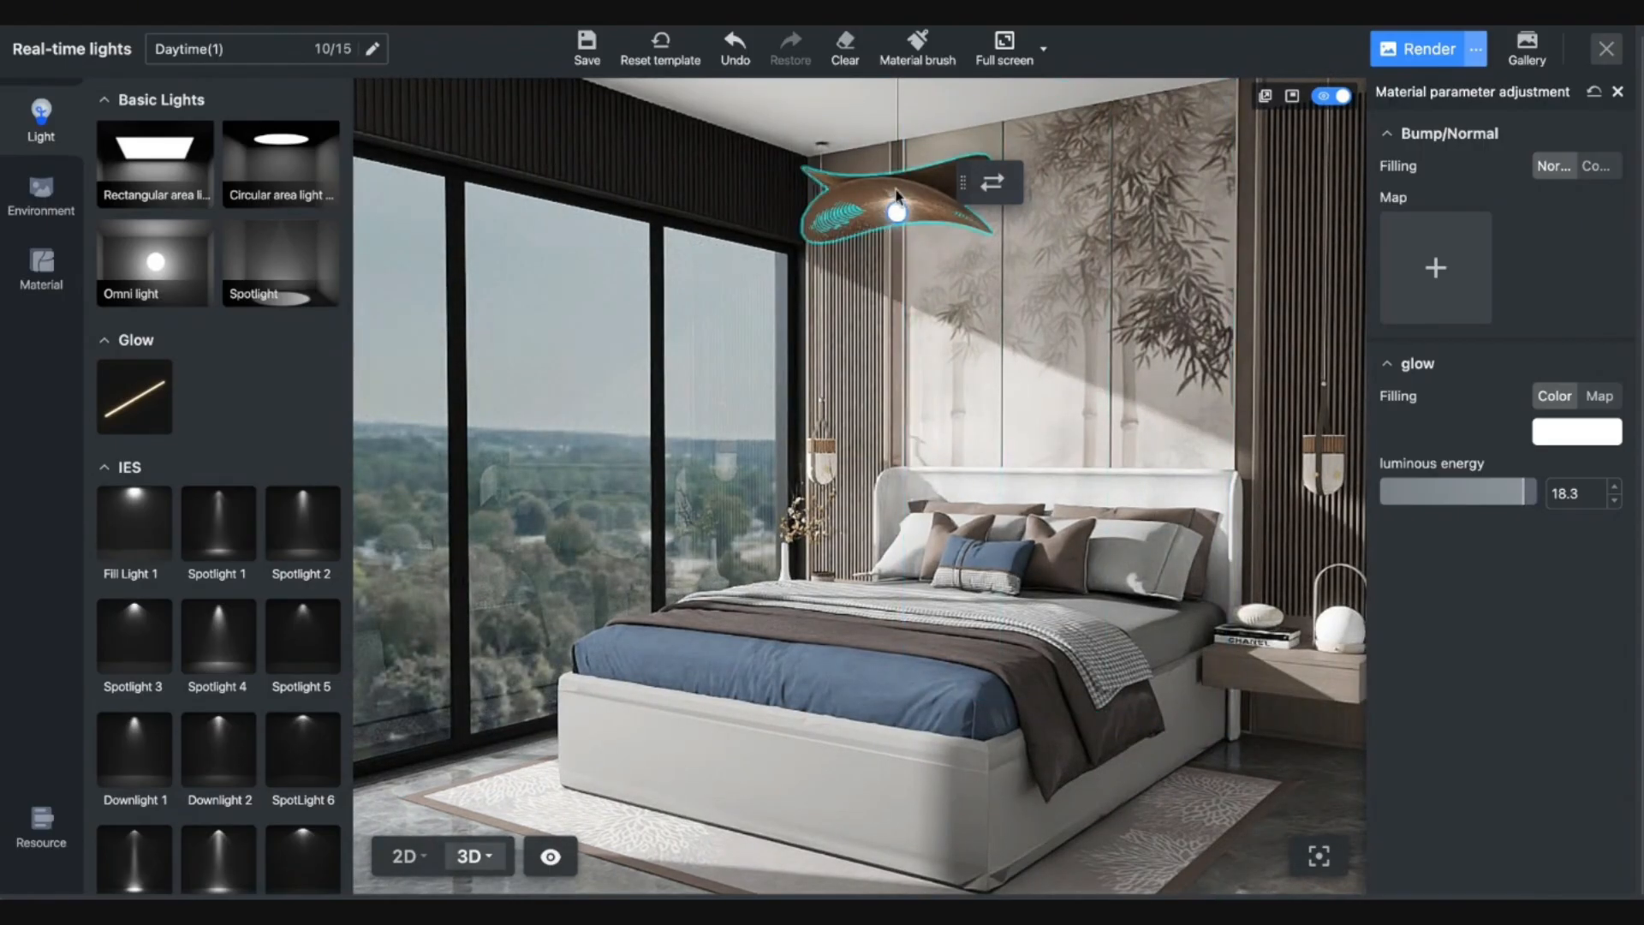
{"action": "left_click", "coordinate": [1566, 430]}
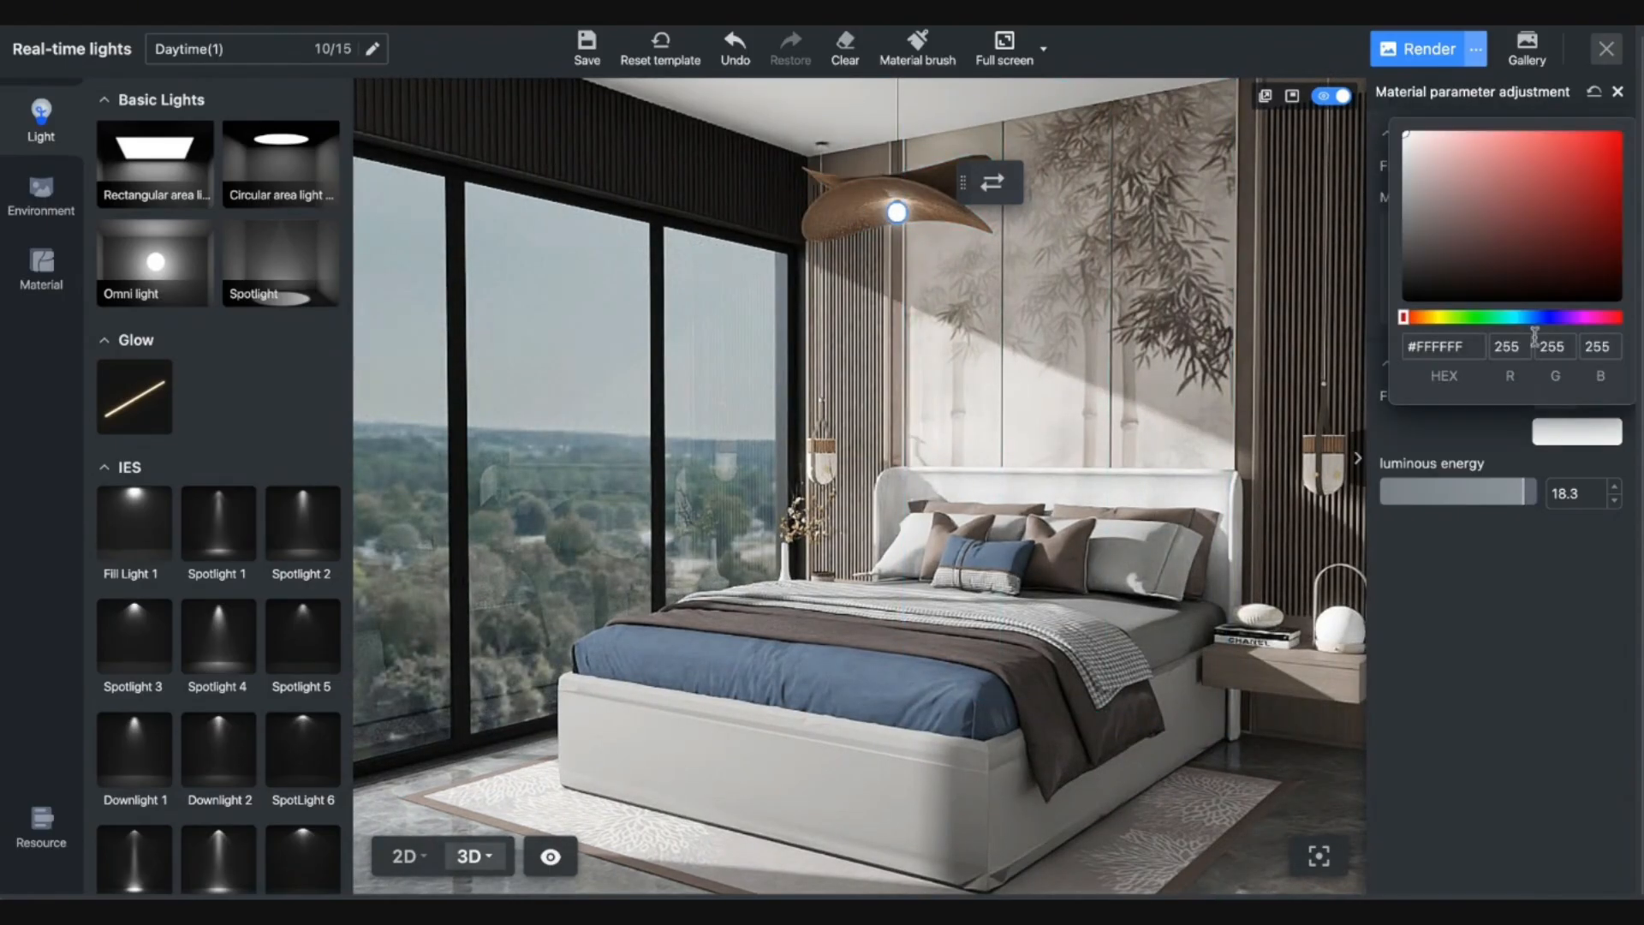
{"action": "left_click", "coordinate": [1438, 321]}
{"action": "left_click_drag", "start_coordinate": [1475, 254], "coordinate": [1557, 221]}
{"action": "left_click_drag", "start_coordinate": [1436, 328], "coordinate": [1427, 328]}
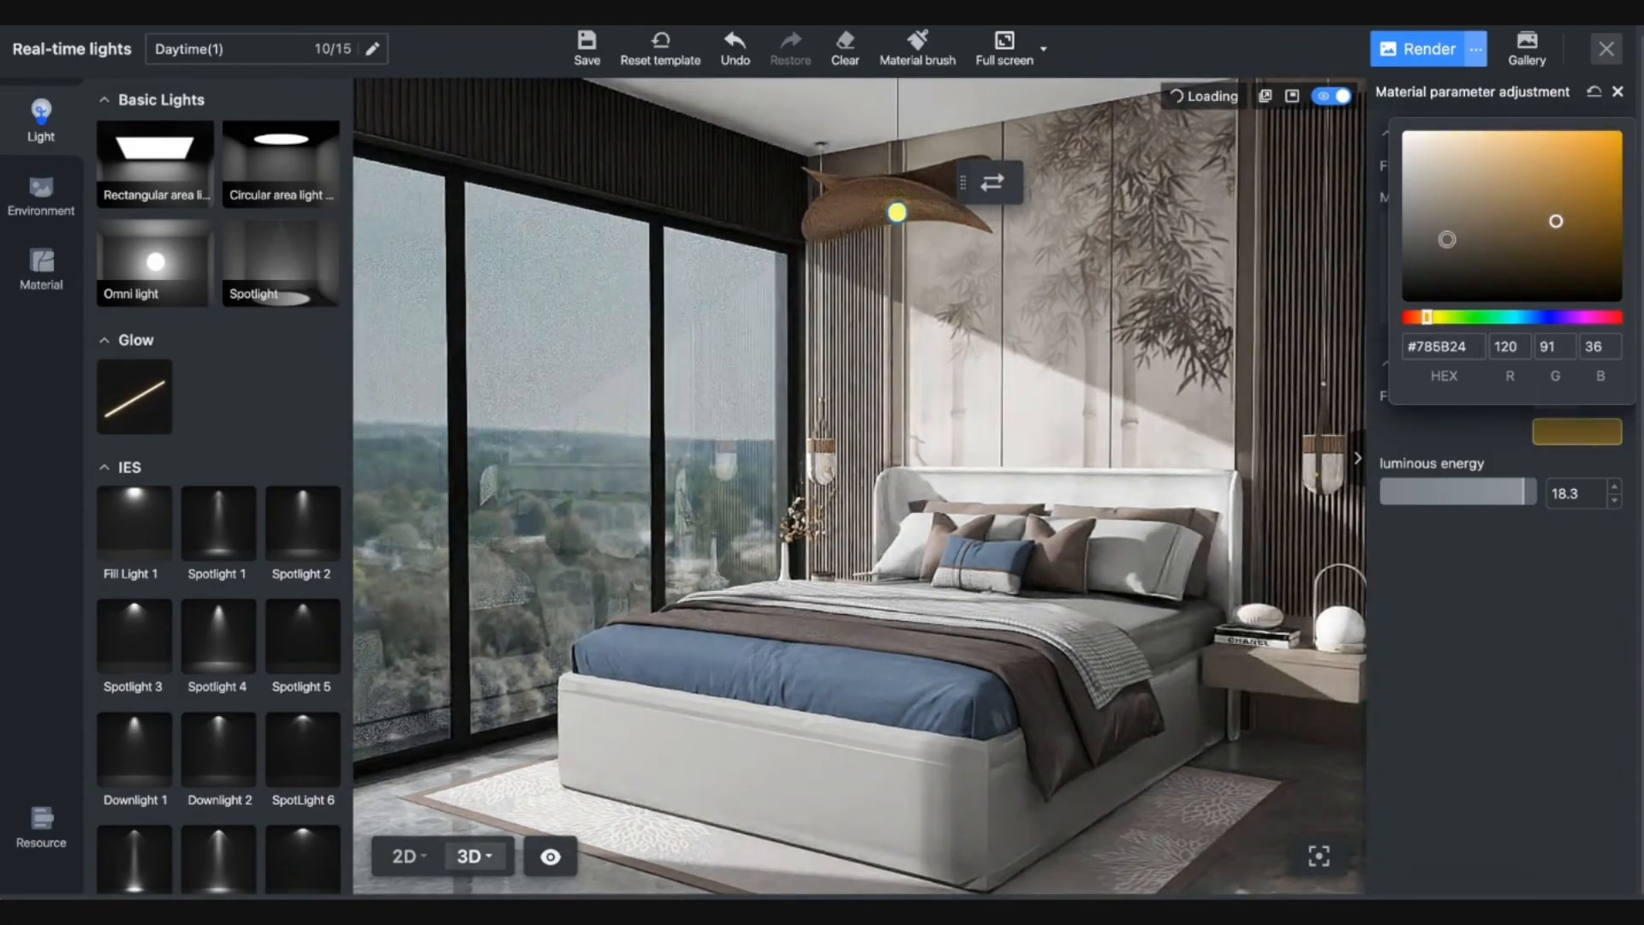
{"action": "left_click_drag", "start_coordinate": [1491, 234], "coordinate": [1632, 242]}
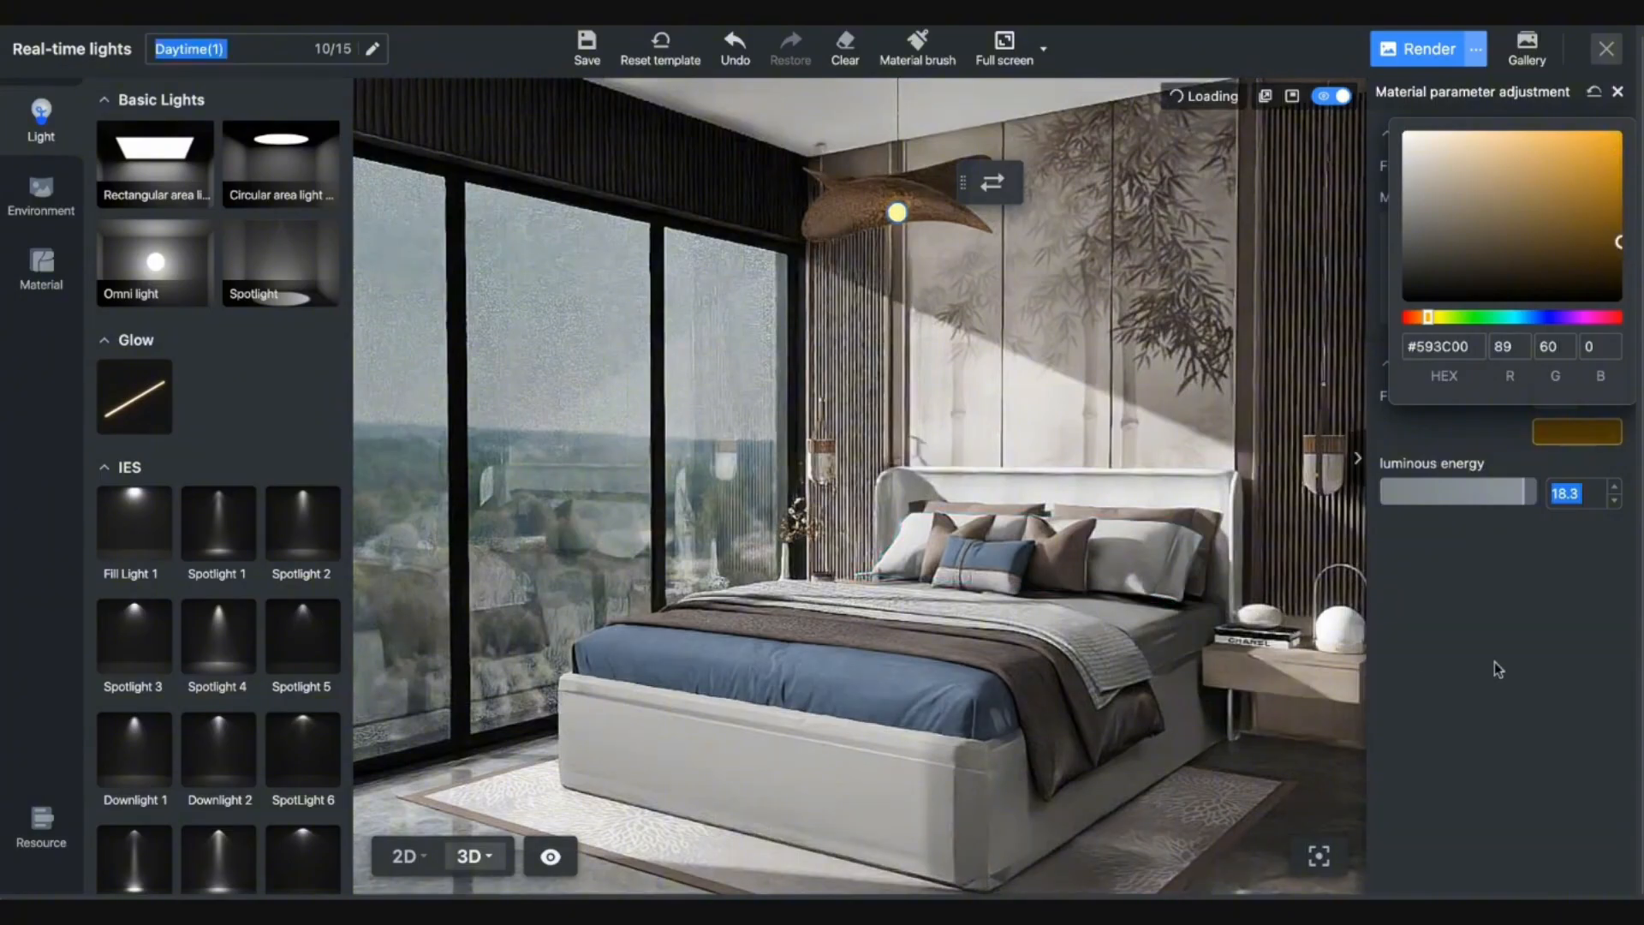
{"action": "left_click", "coordinate": [1518, 758]}
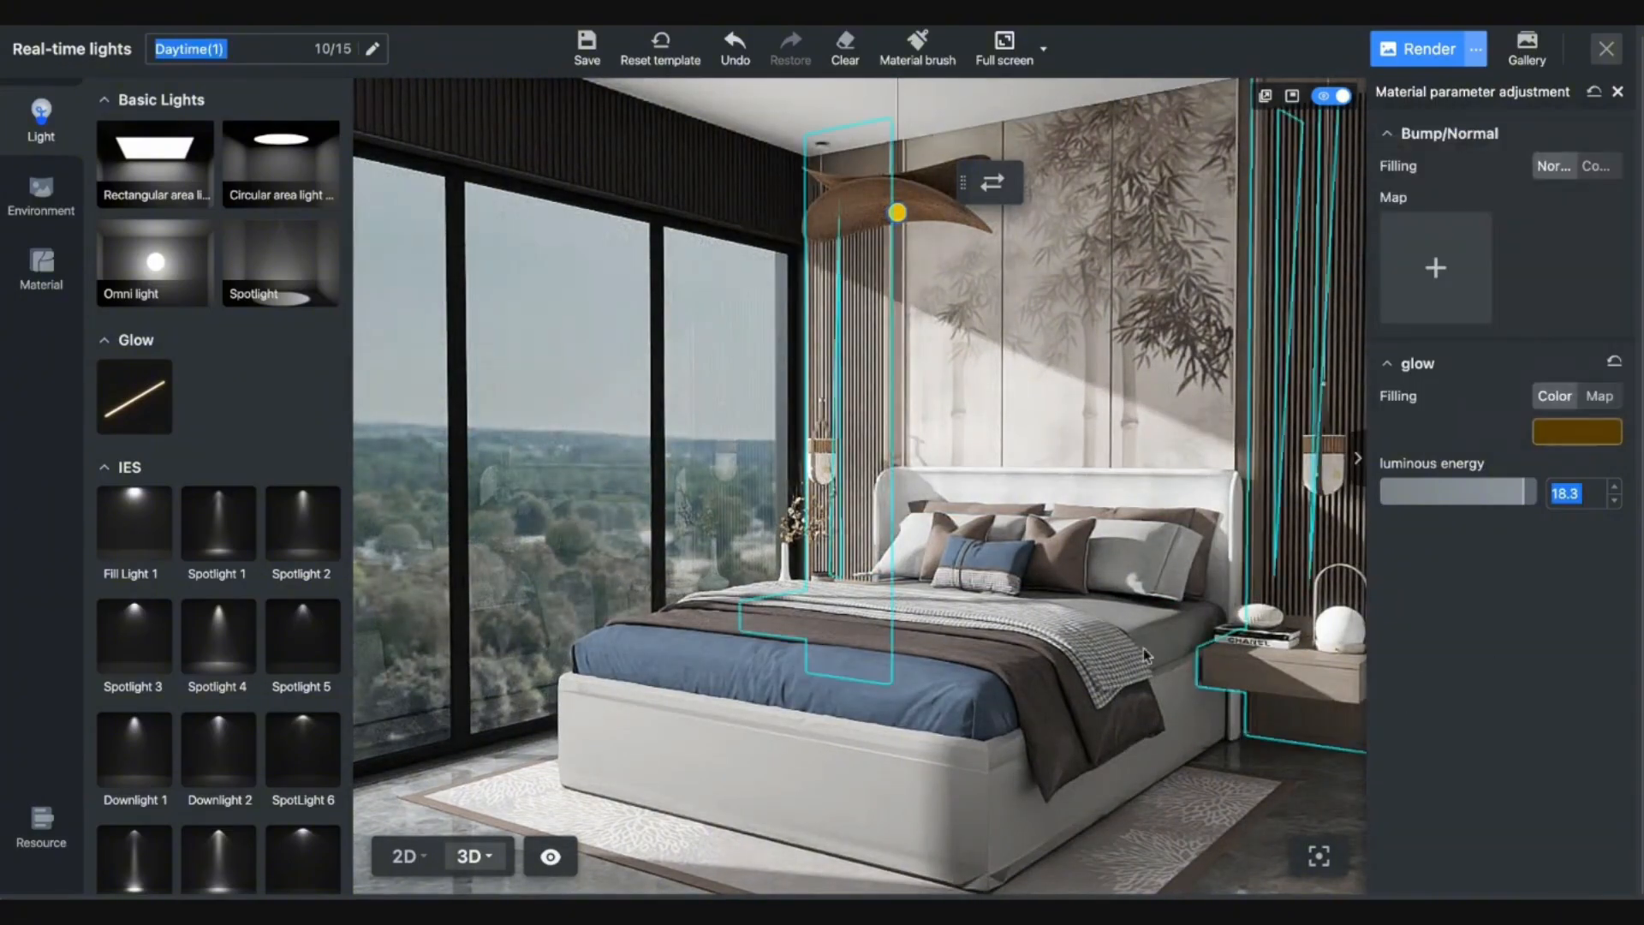
Set the pendant lamp's glow colour to white (#FFFFFF).
{"action": "left_click", "coordinate": [965, 268]}
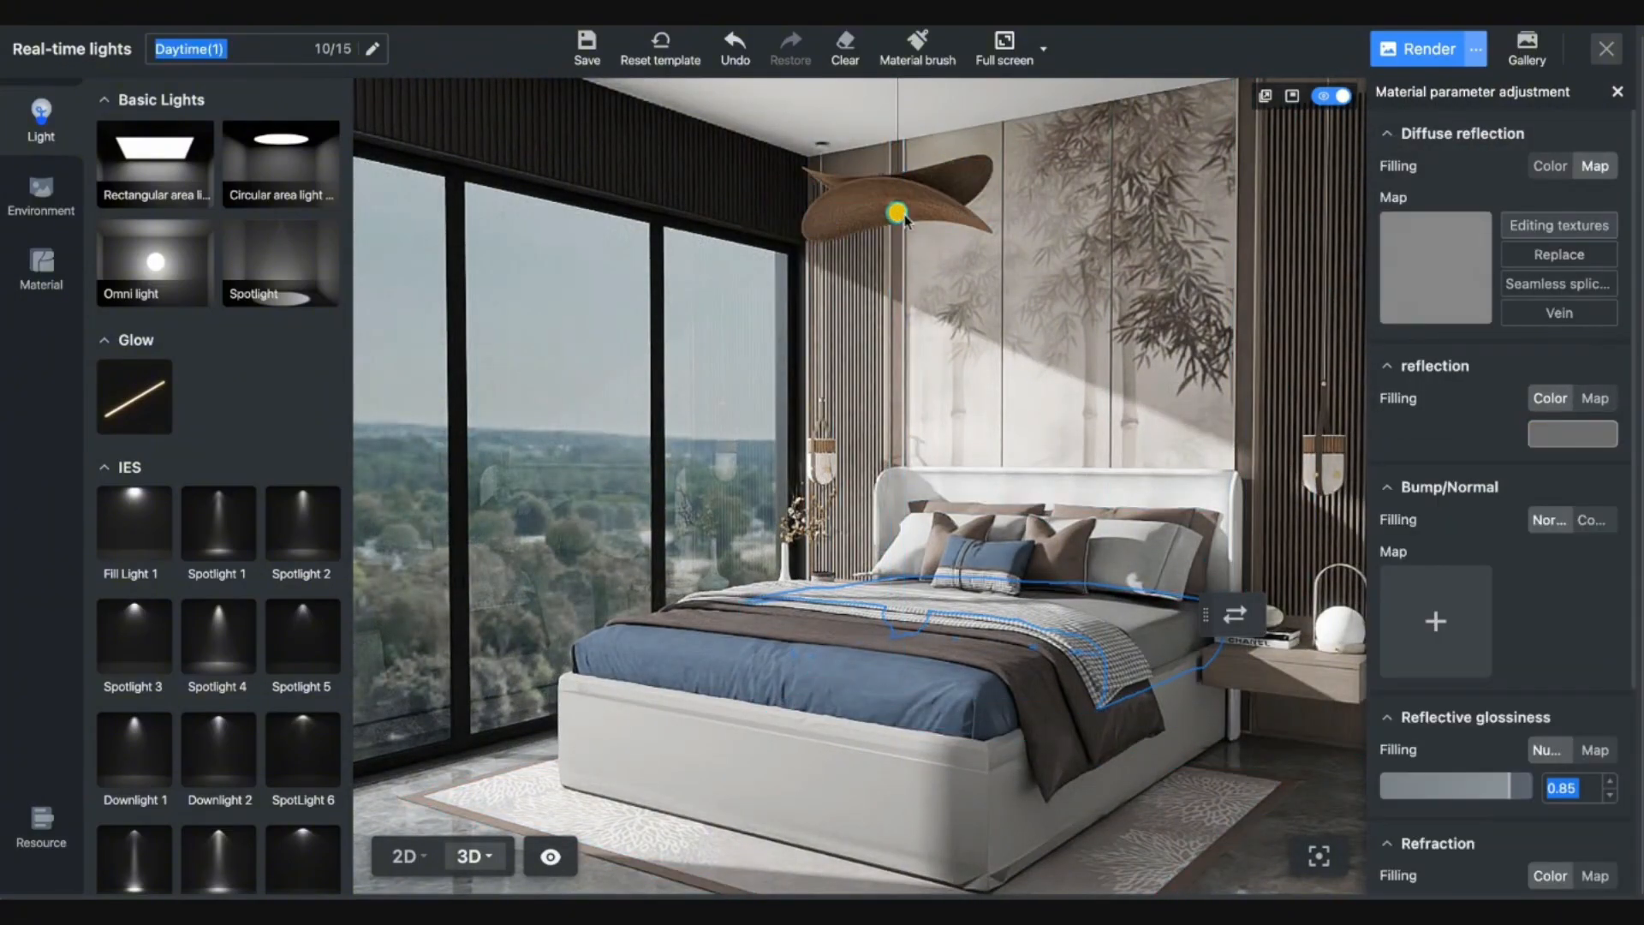
{"action": "left_click", "coordinate": [905, 220]}
{"action": "left_click", "coordinate": [1560, 435]}
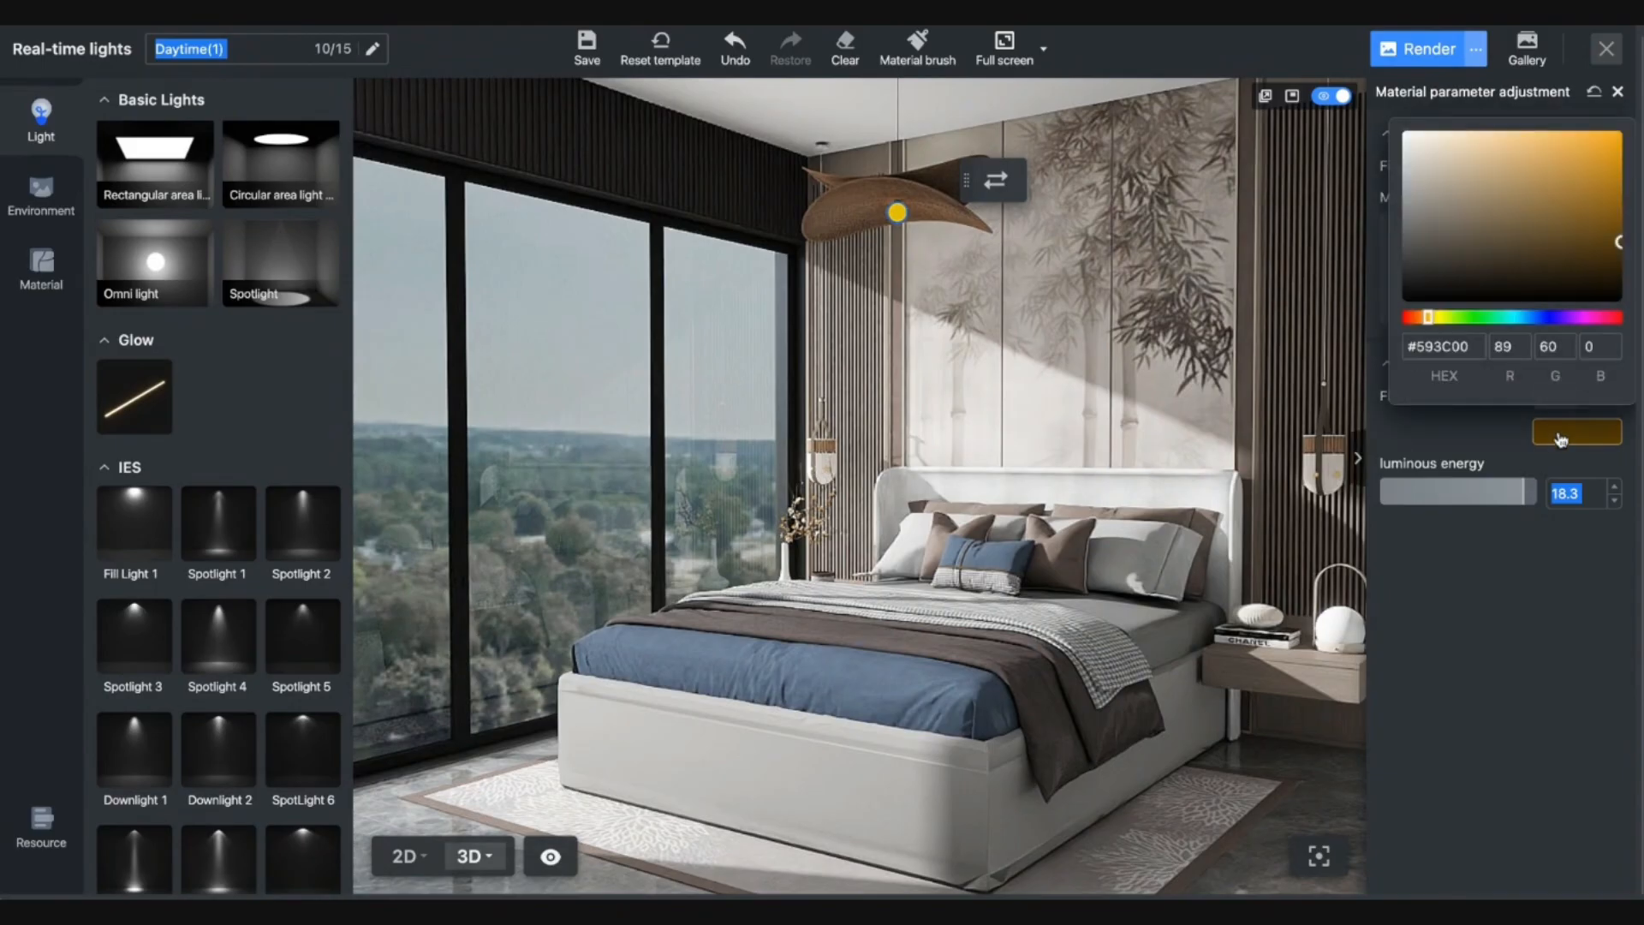
{"action": "left_click_drag", "start_coordinate": [1430, 244], "coordinate": [1376, 124]}
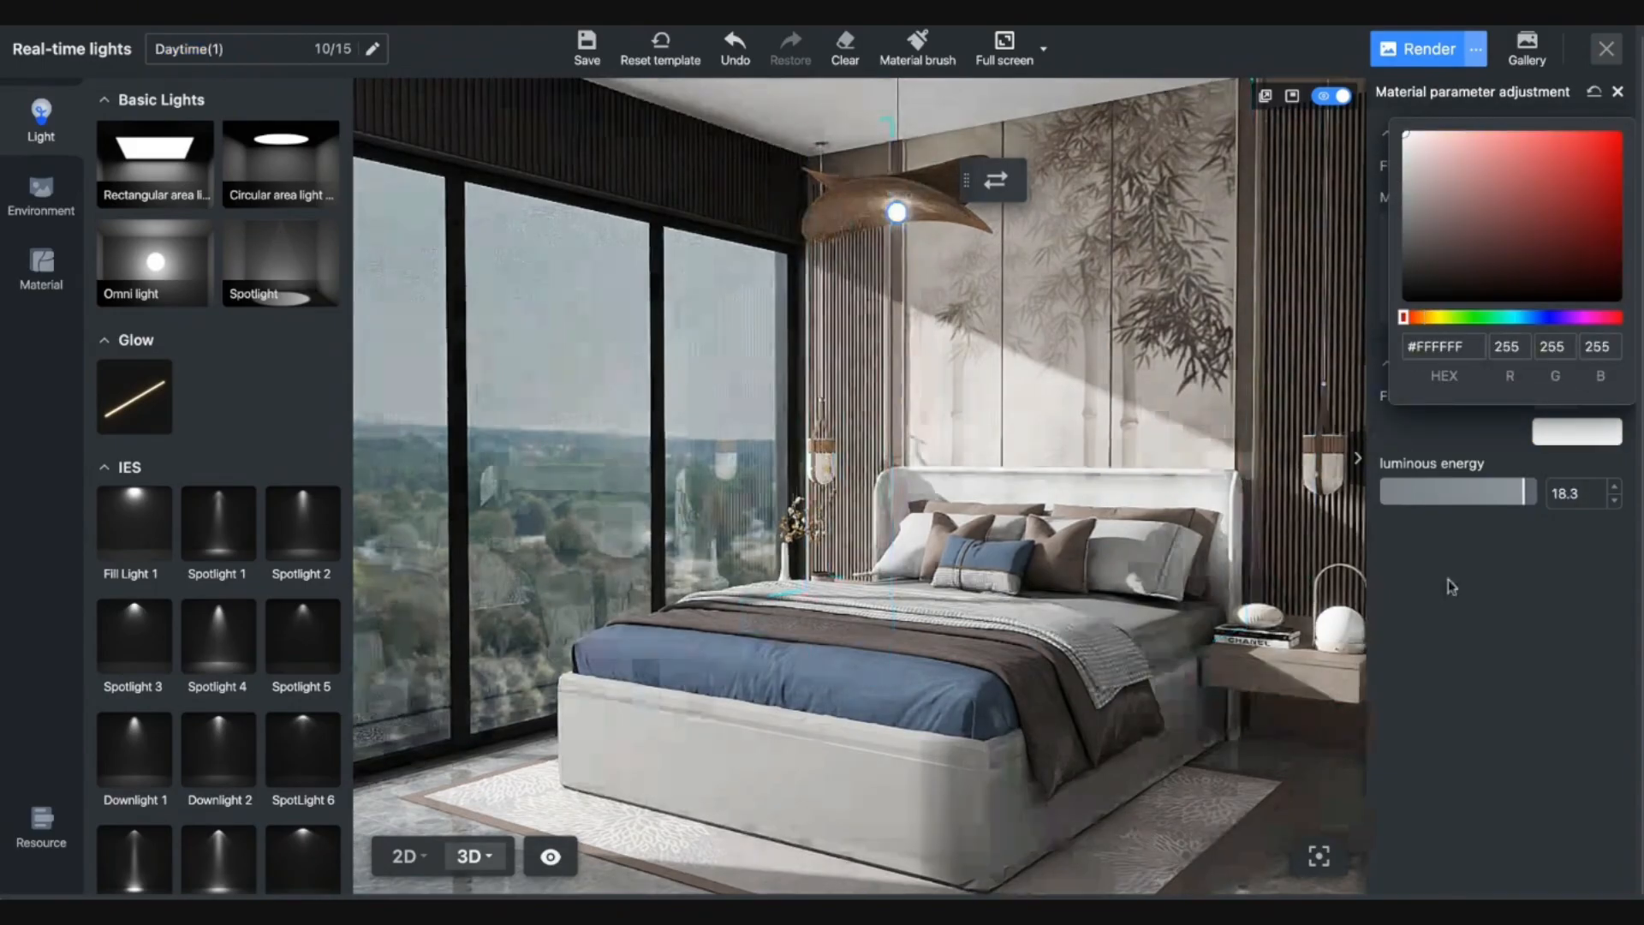
{"action": "left_click", "coordinate": [1525, 671]}
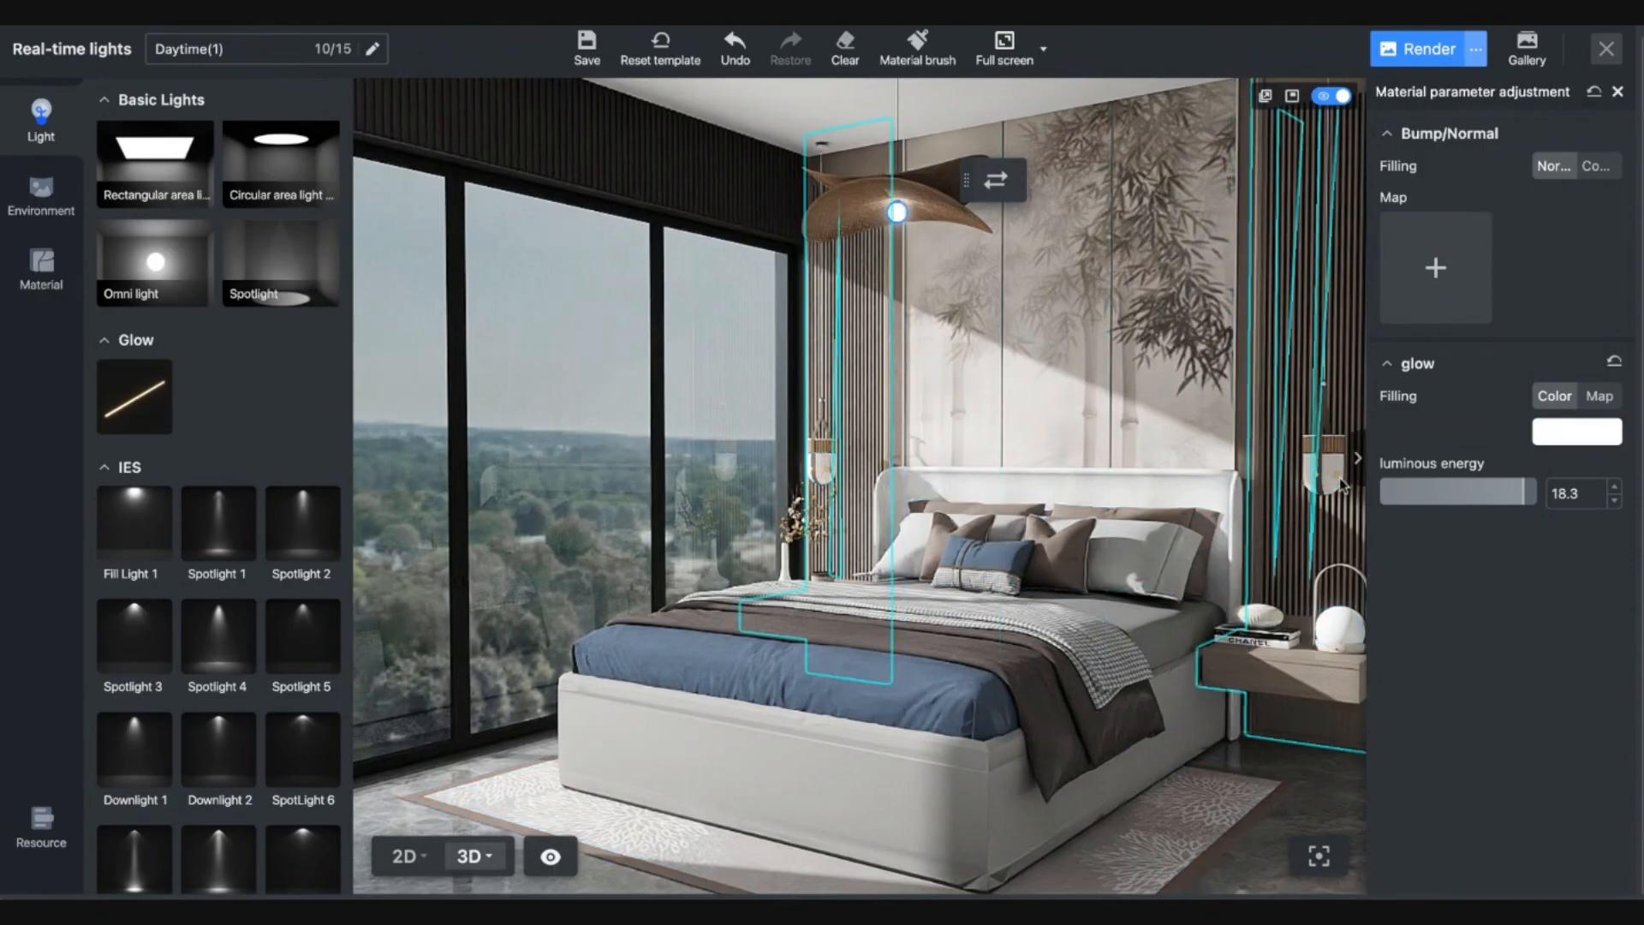
{"action": "left_click", "coordinate": [829, 478]}
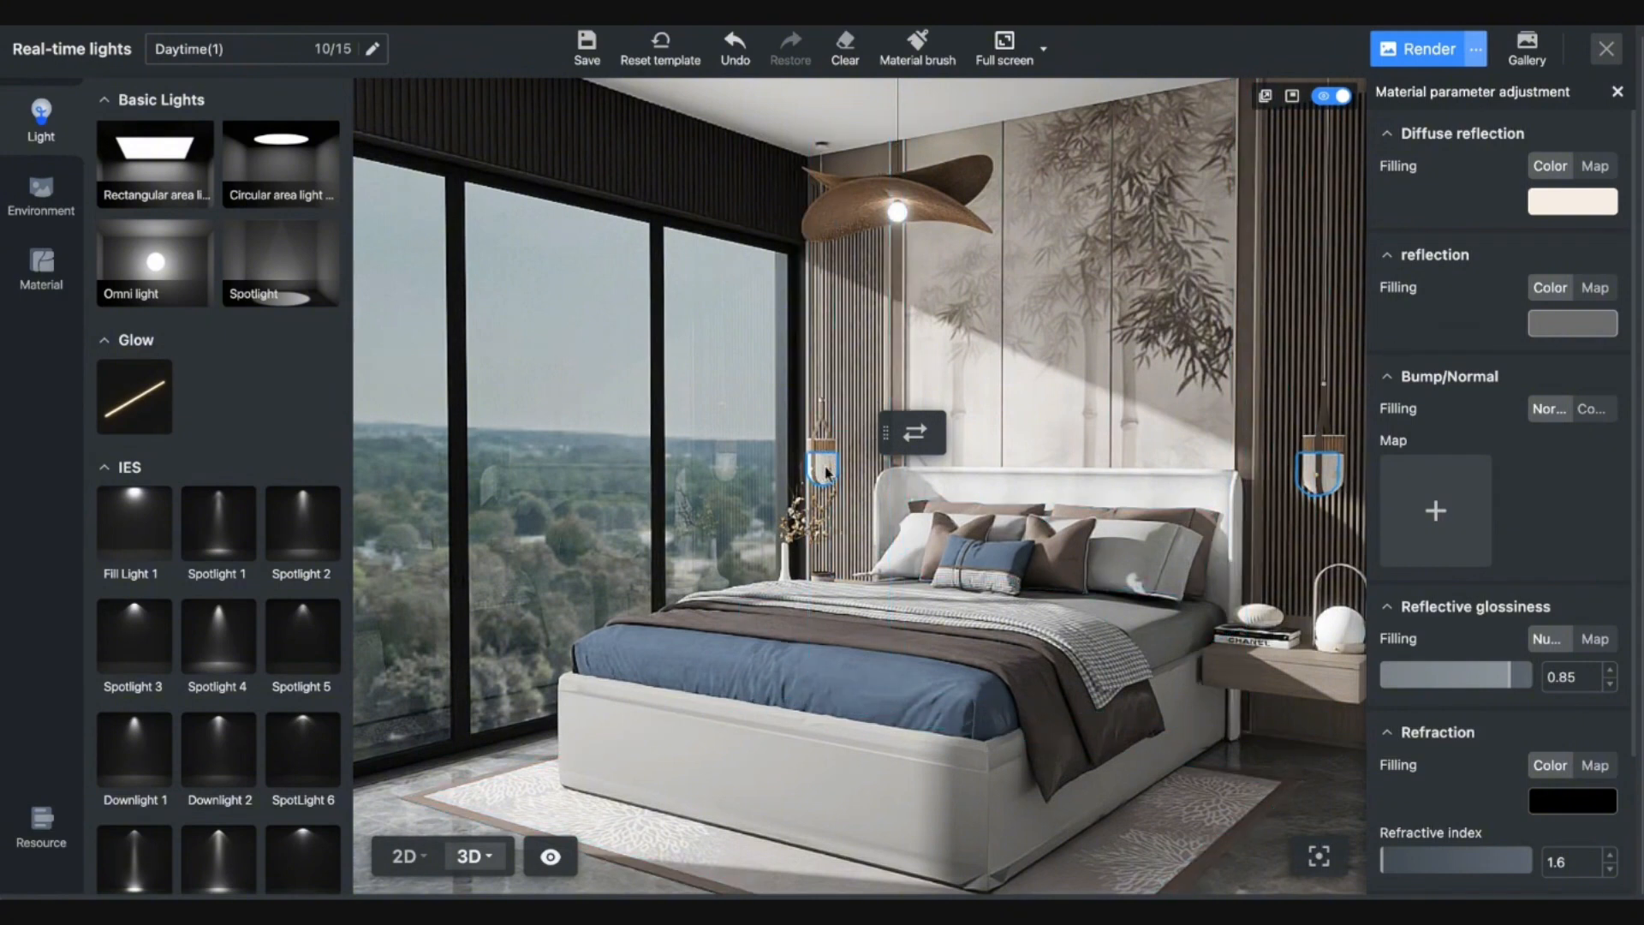
Apply the Color Temperature 7000 luminous material to the wall lamps at energy 7.4.
{"action": "left_click", "coordinate": [41, 193]}
{"action": "left_click", "coordinate": [39, 261]}
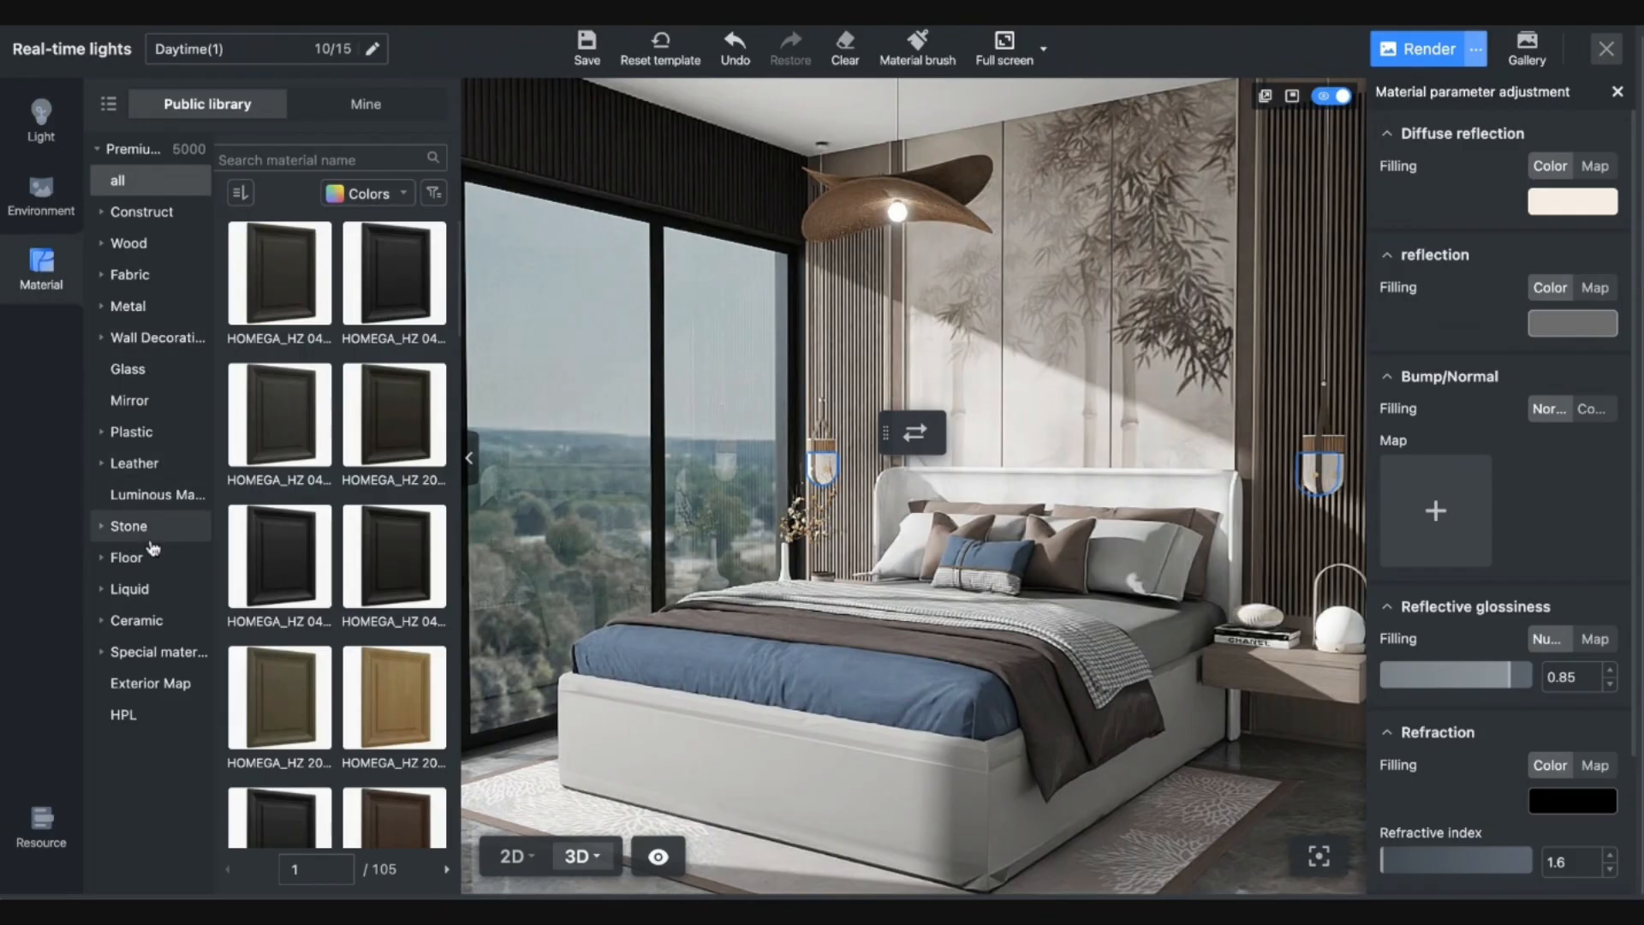
{"action": "left_click", "coordinate": [153, 494]}
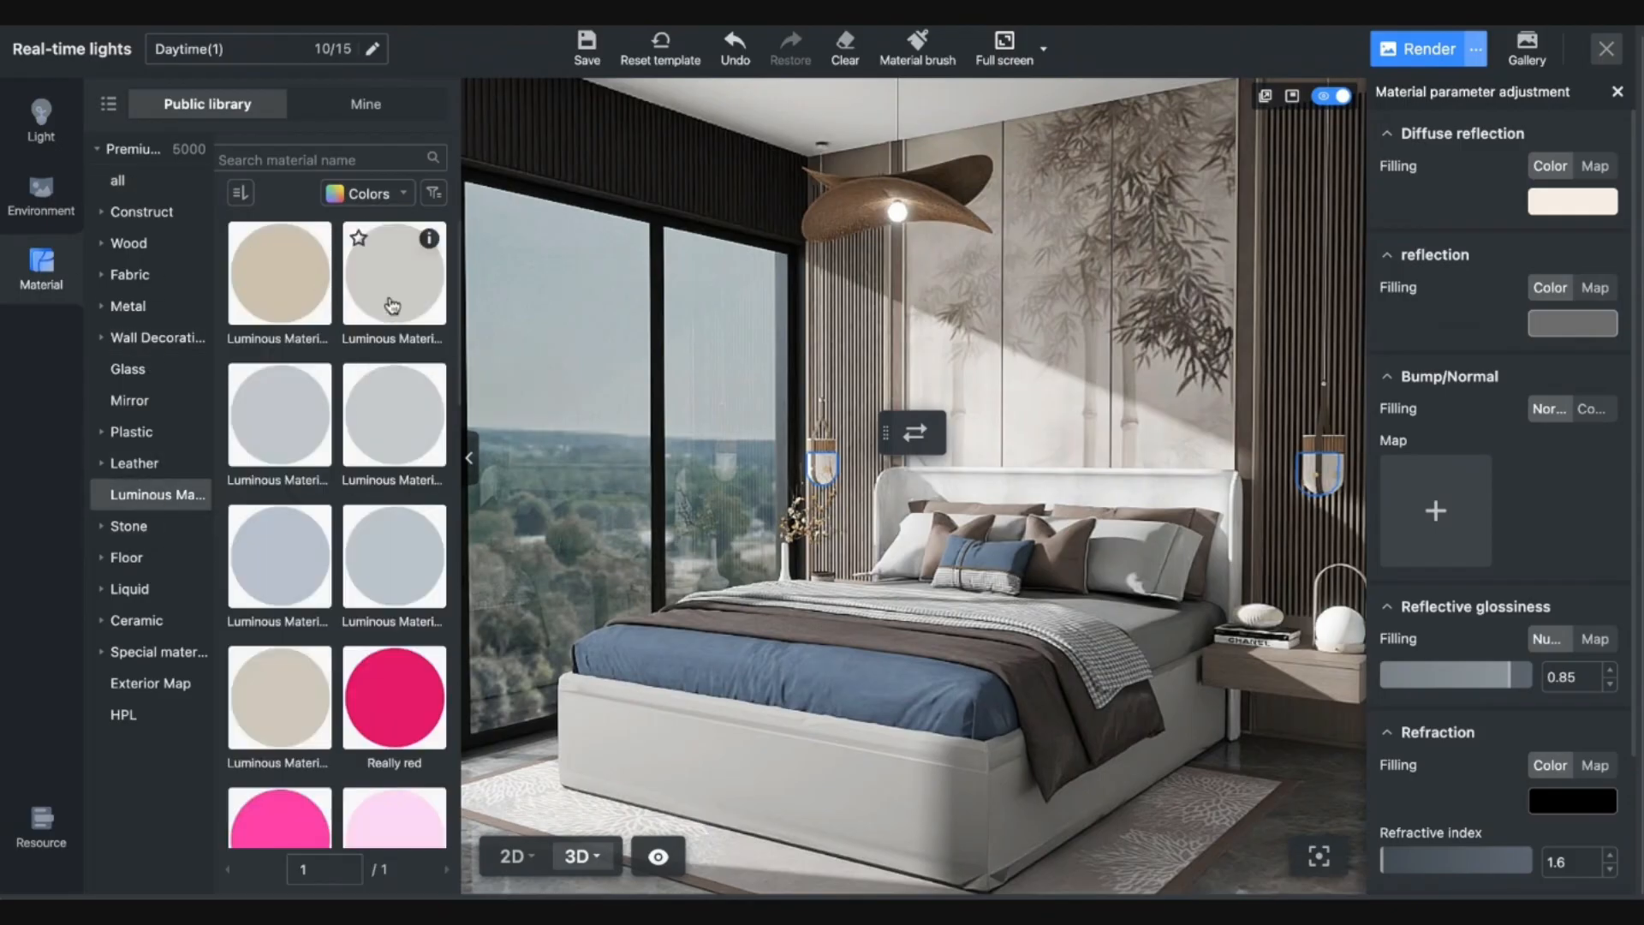
{"action": "mouse_move", "coordinate": [394, 304]}
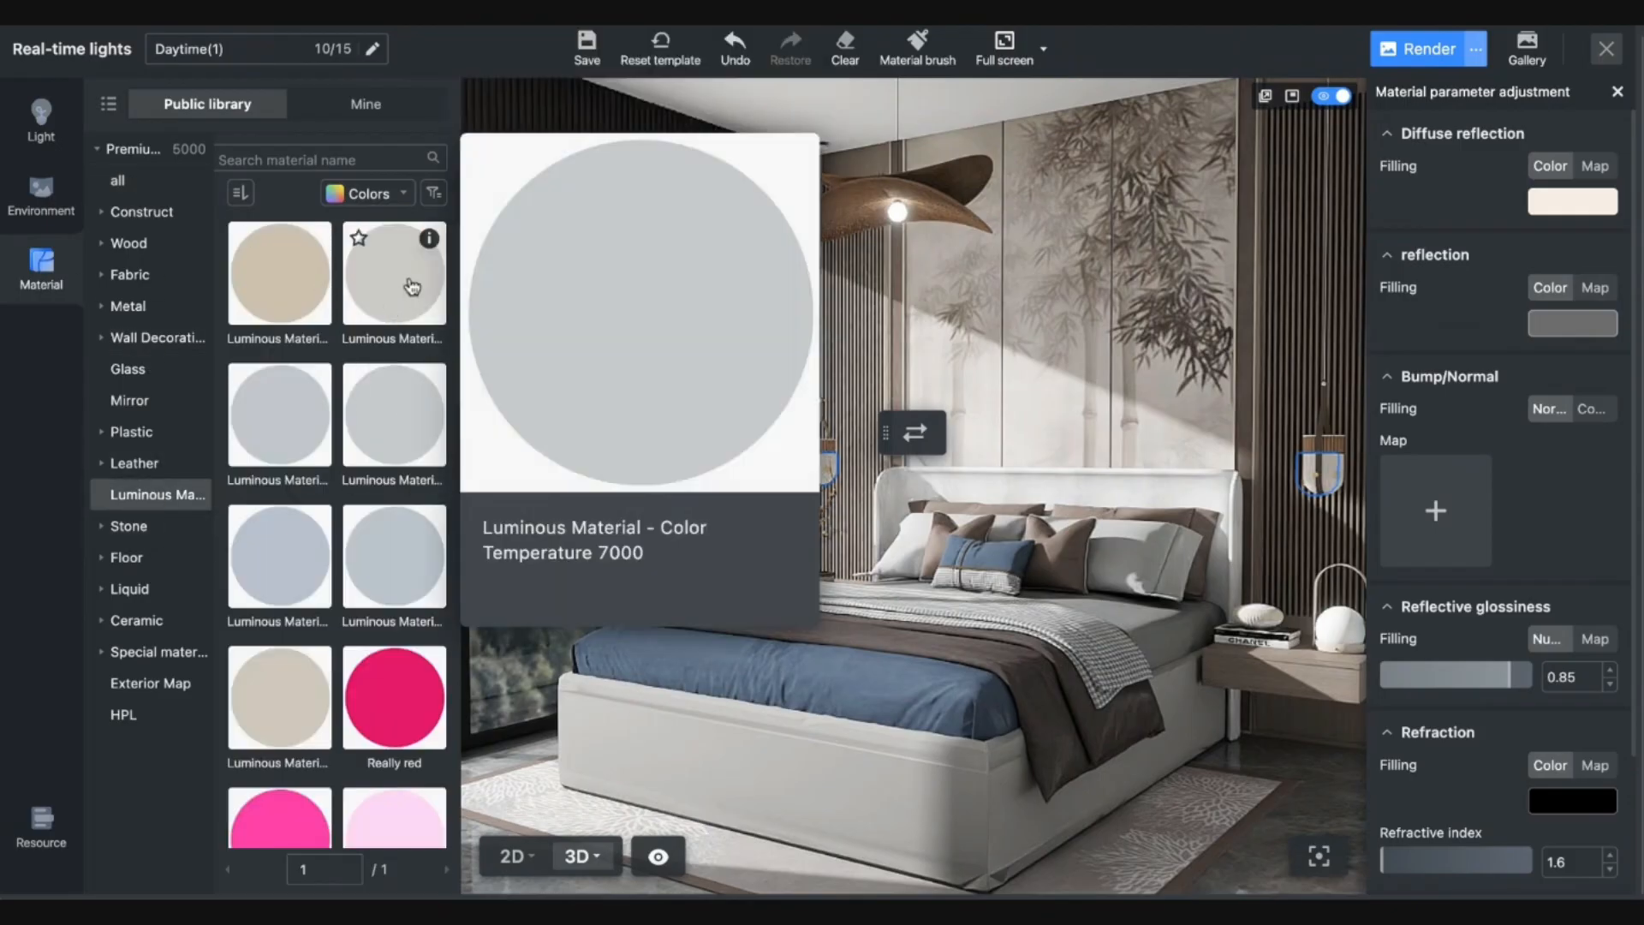
{"action": "left_click", "coordinate": [409, 284]}
{"action": "left_click", "coordinate": [824, 470]}
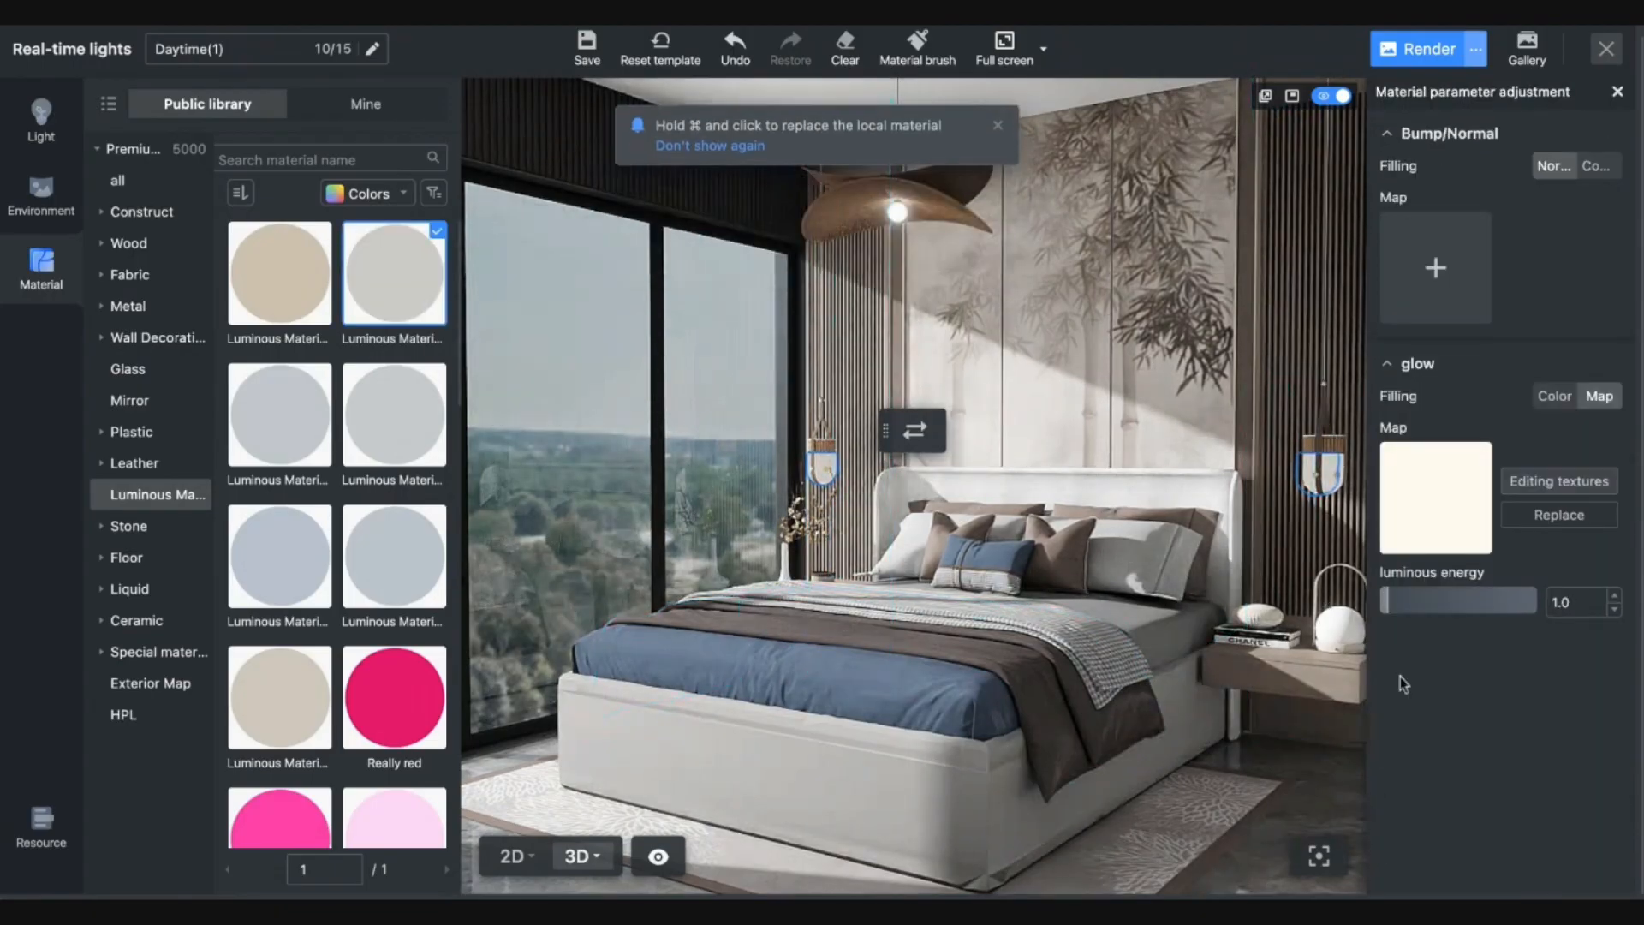
{"action": "left_click", "coordinate": [1440, 604]}
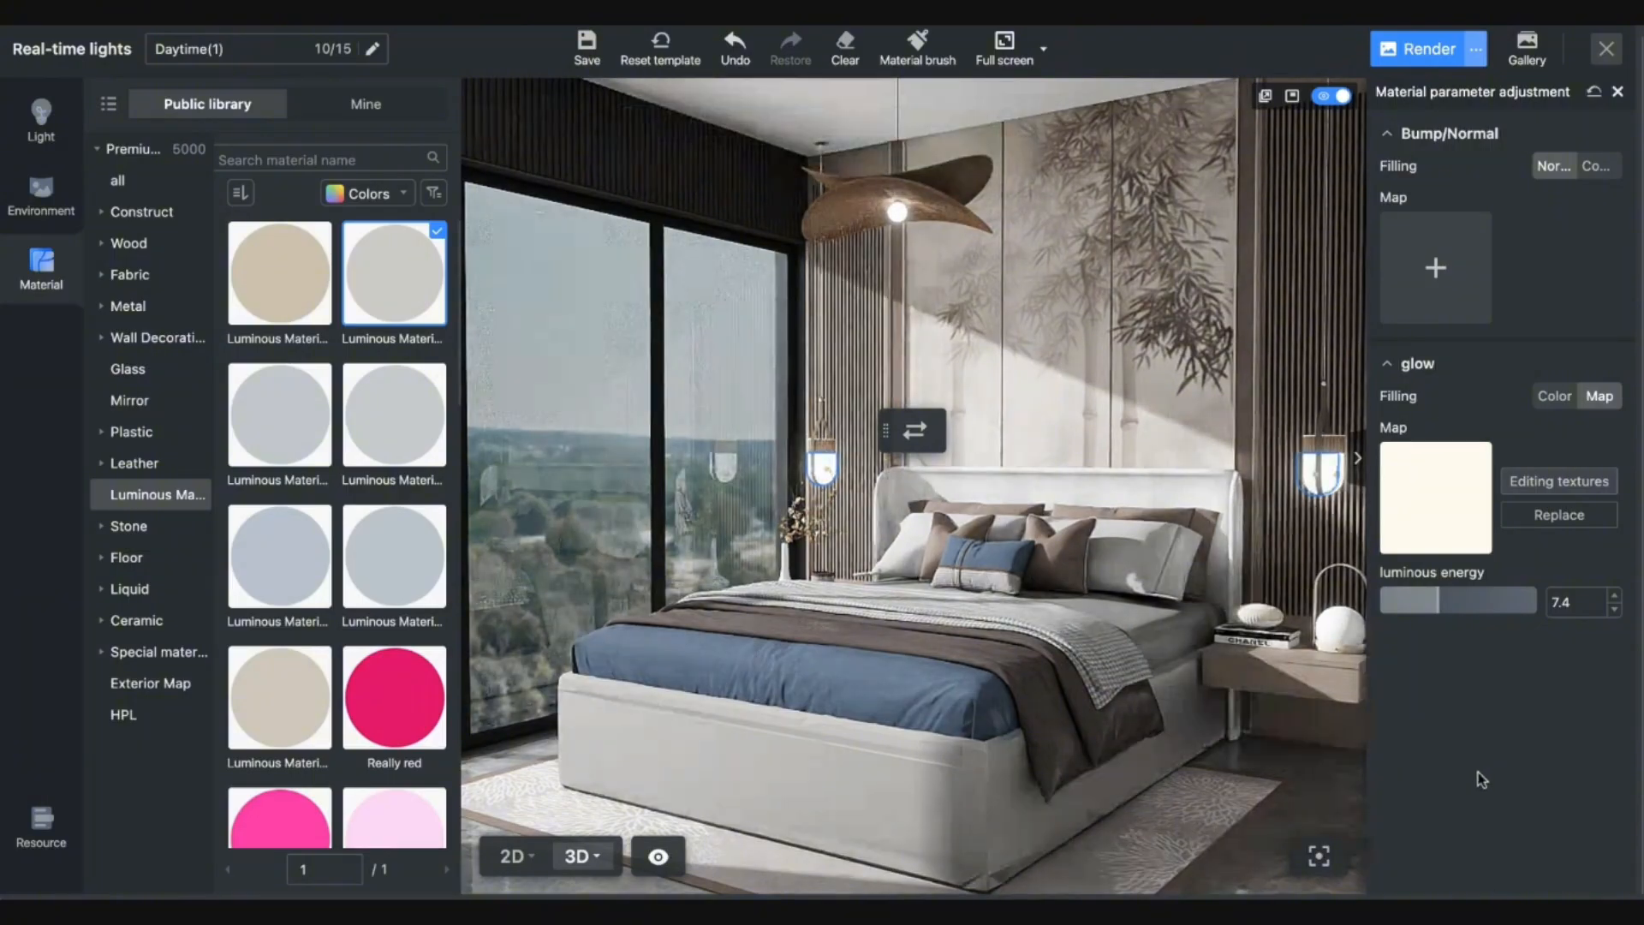
Select the rug under the bed, review its settings, and close the material panel.
{"action": "left_click", "coordinate": [1168, 779]}
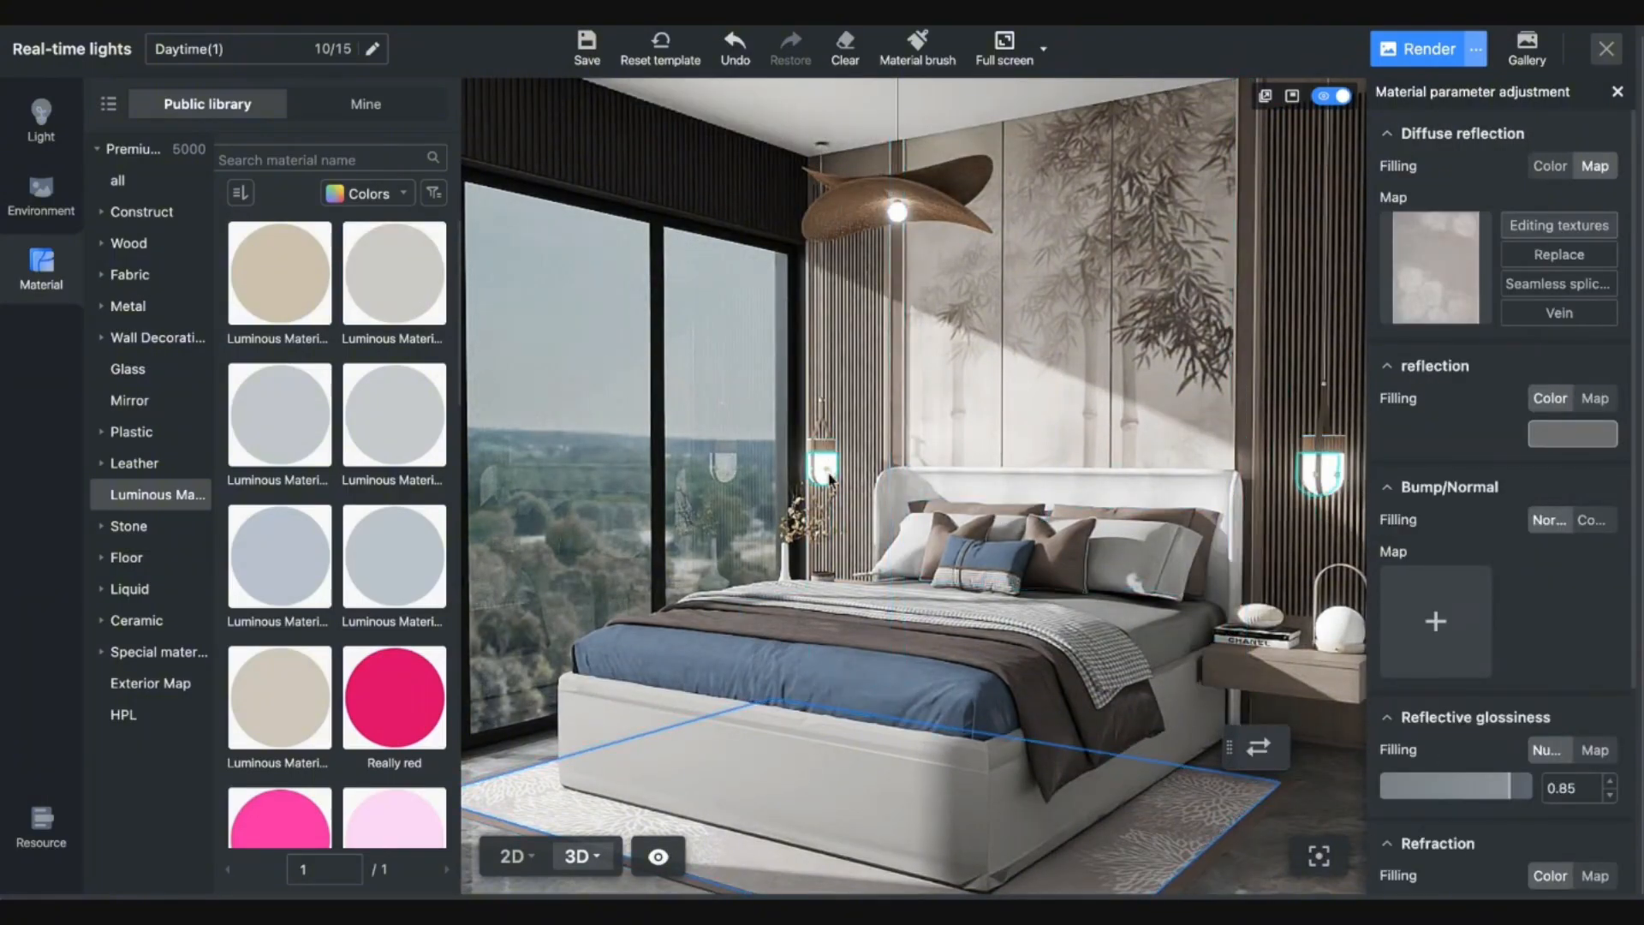
{"action": "scroll", "coordinate": [829, 472], "scroll_direction": "up", "scroll_amount": 5}
{"action": "scroll", "coordinate": [820, 497], "scroll_direction": "down", "scroll_amount": 6}
{"action": "scroll", "coordinate": [816, 508], "scroll_direction": "up", "scroll_amount": 5}
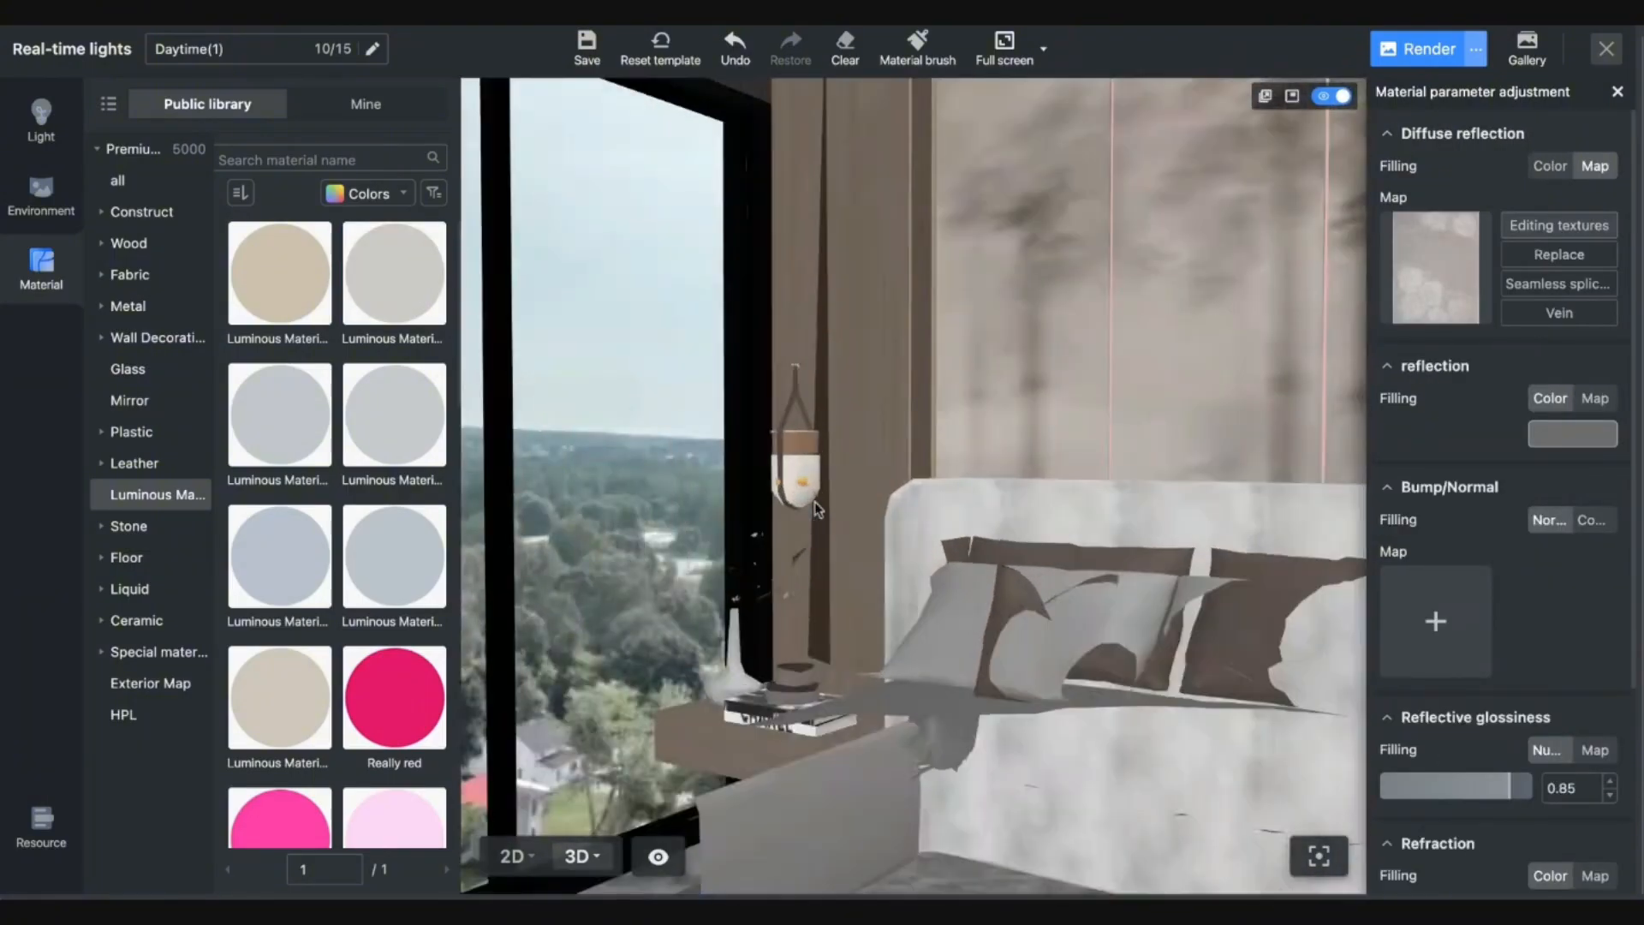
{"action": "scroll", "coordinate": [816, 508], "scroll_direction": "down", "scroll_amount": 5}
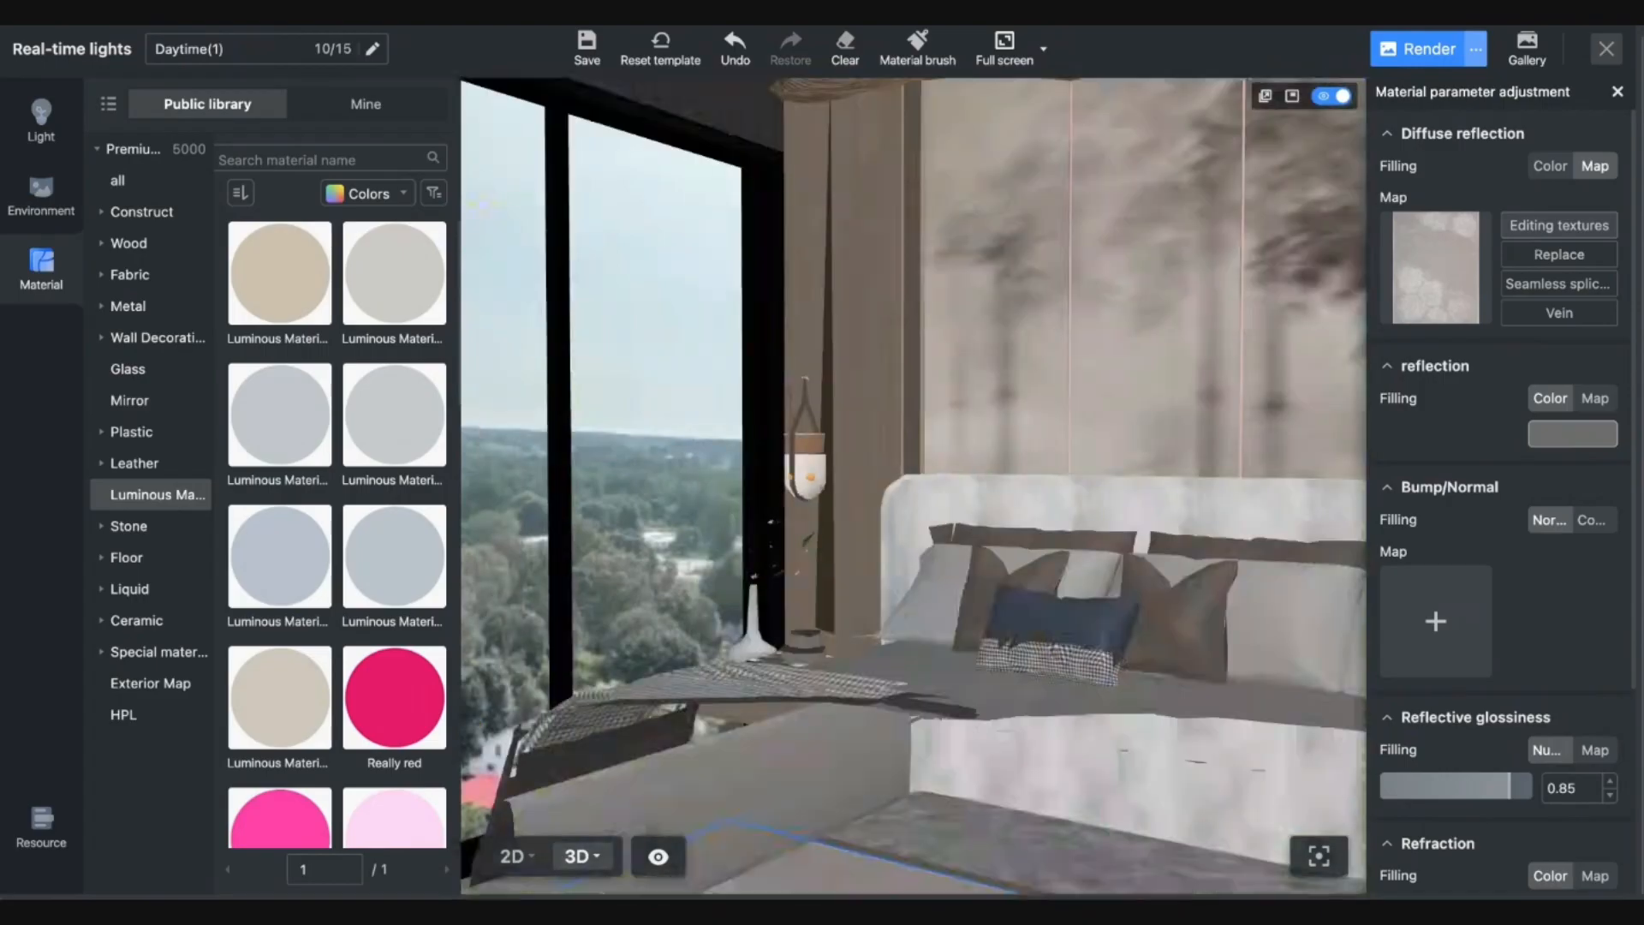
{"action": "scroll", "coordinate": [816, 508], "scroll_direction": "down", "scroll_amount": 3}
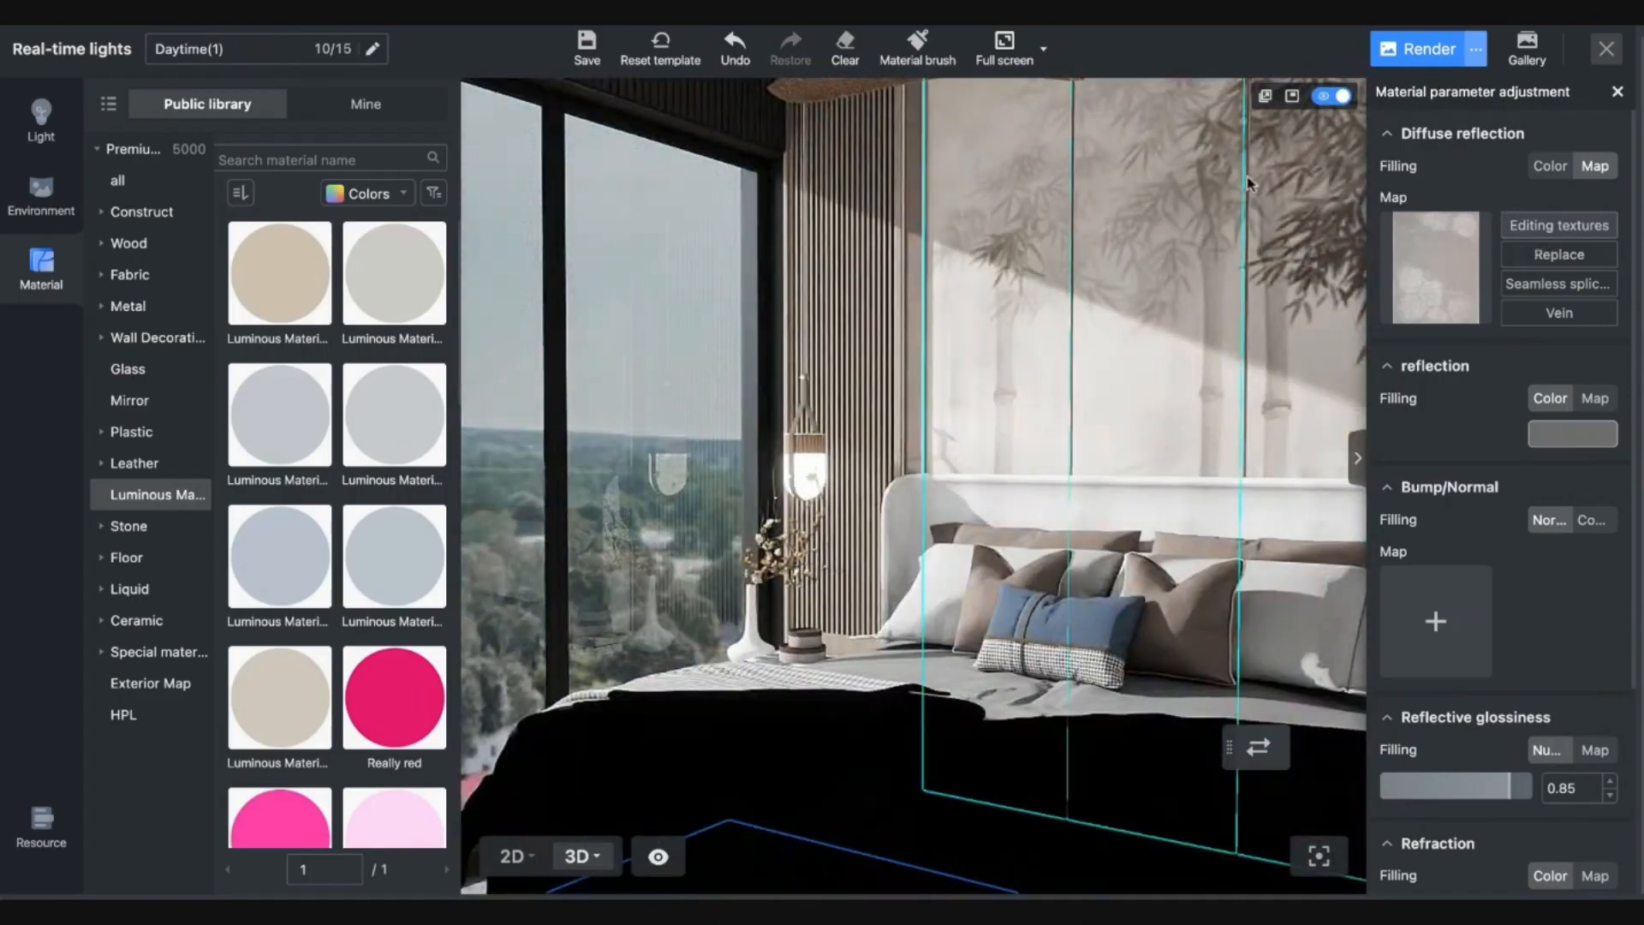
{"action": "left_click", "coordinate": [1618, 91]}
Set the camera clipping distance to 1221 mm and the field of view to 36.
{"action": "left_click", "coordinate": [1503, 95]}
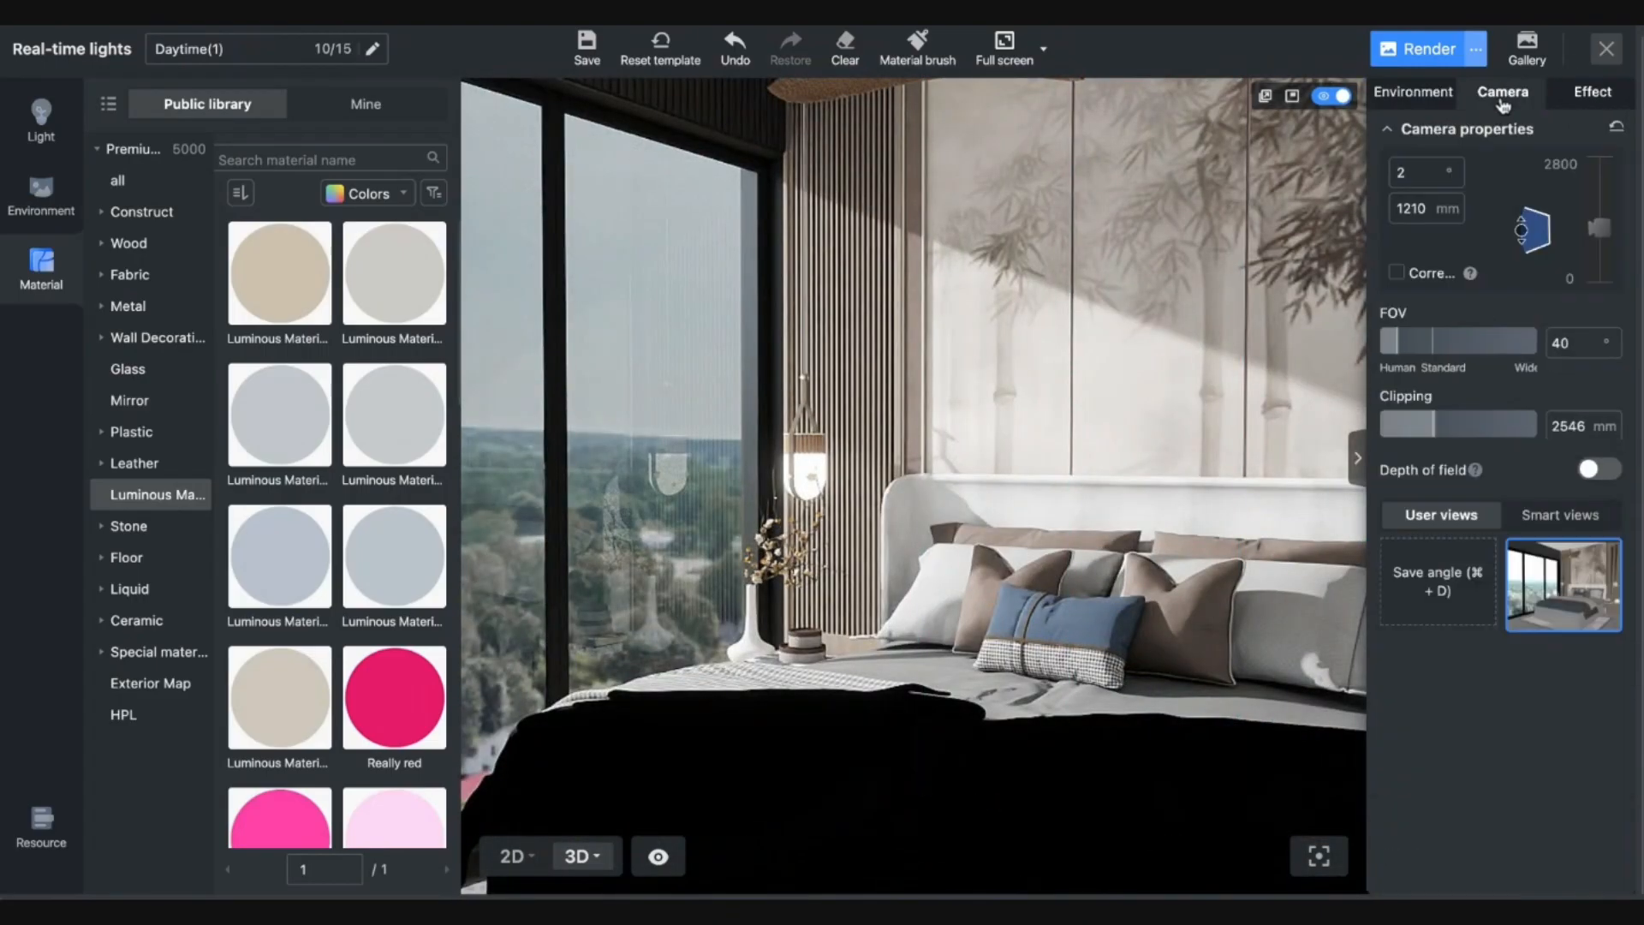
{"action": "left_click_drag", "start_coordinate": [1444, 420], "coordinate": [1404, 426]}
{"action": "left_click_drag", "start_coordinate": [1403, 352], "coordinate": [1391, 353]}
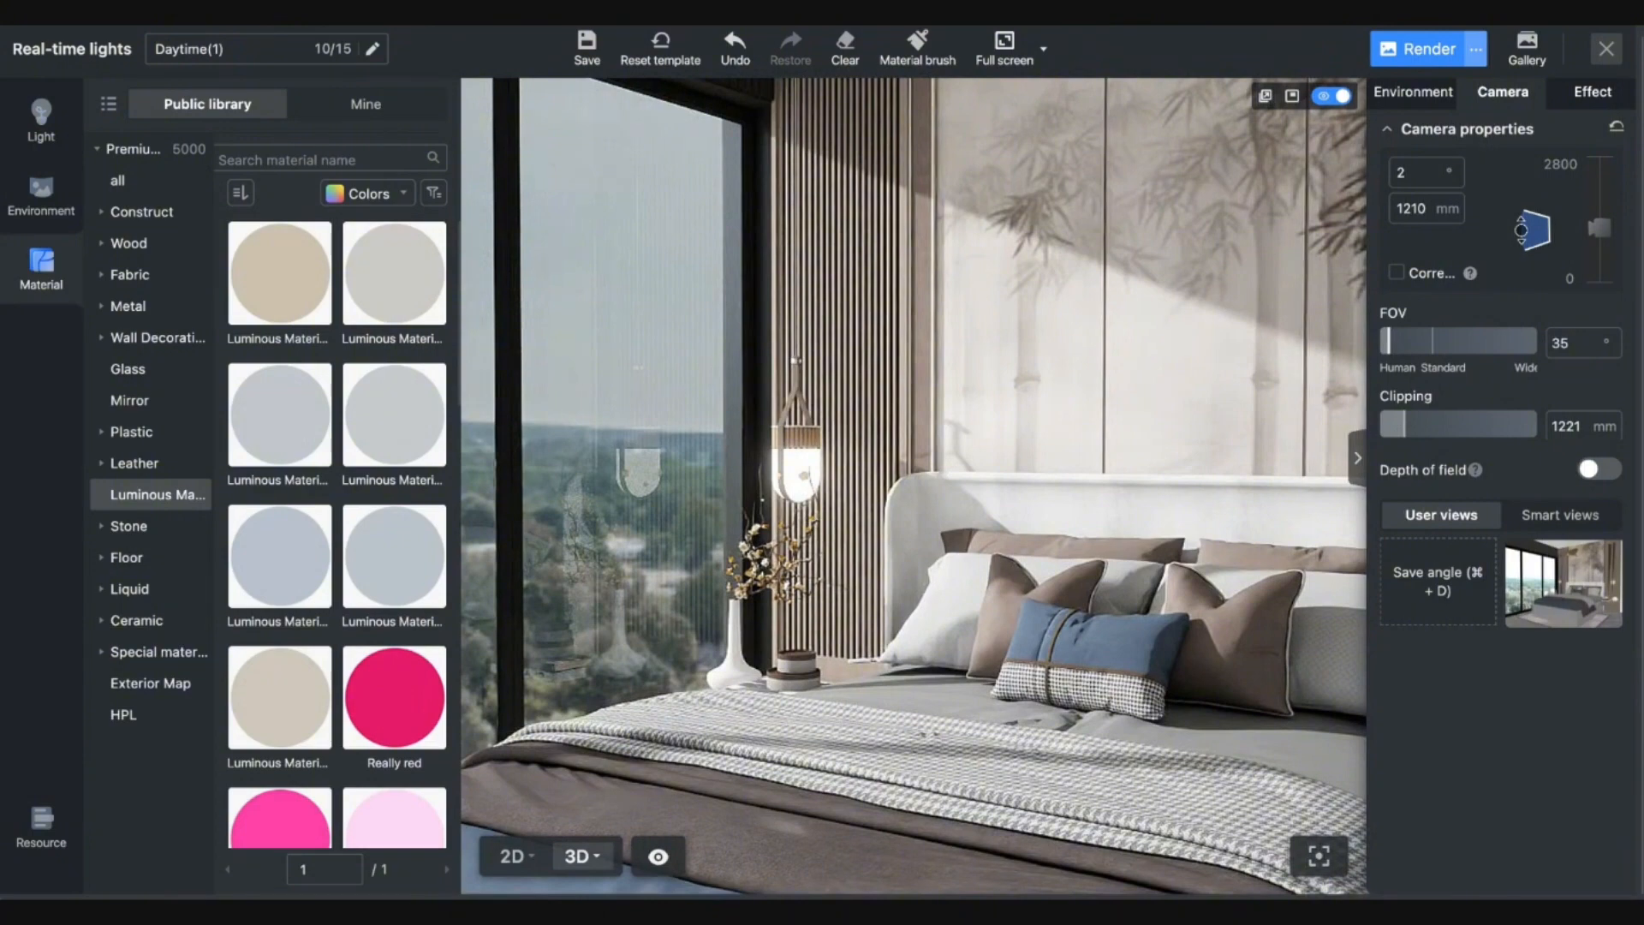
{"action": "left_click_drag", "start_coordinate": [1390, 346], "coordinate": [1391, 346]}
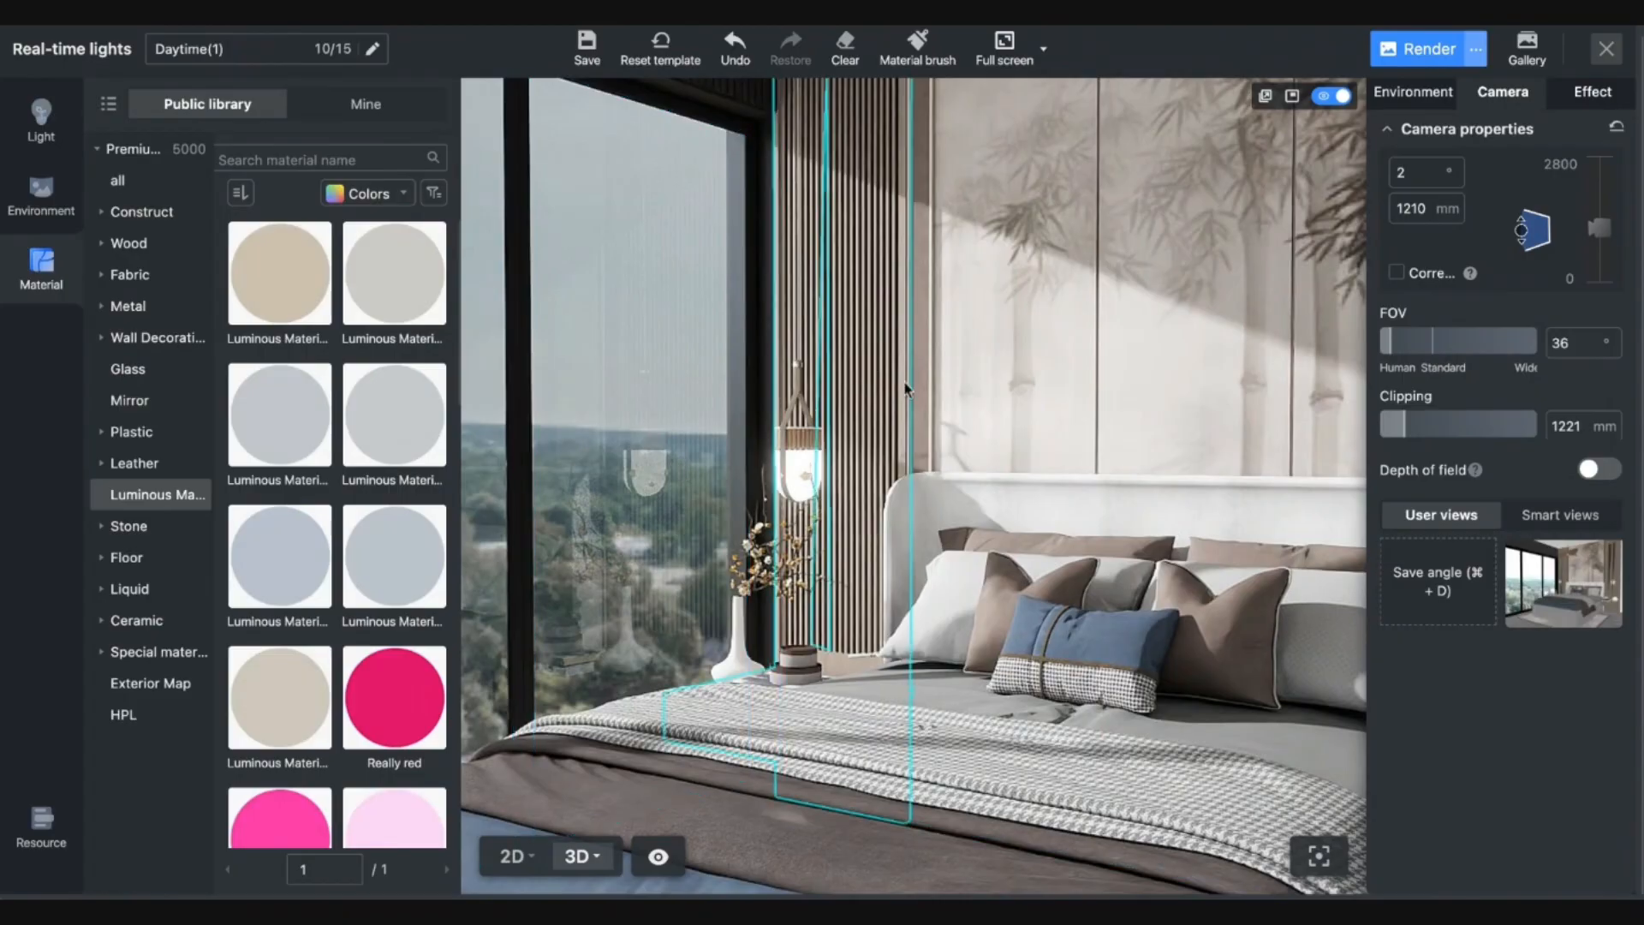
Select the window glass and raise its Fresnel refractive index to 21.3.
{"action": "left_click", "coordinate": [656, 403]}
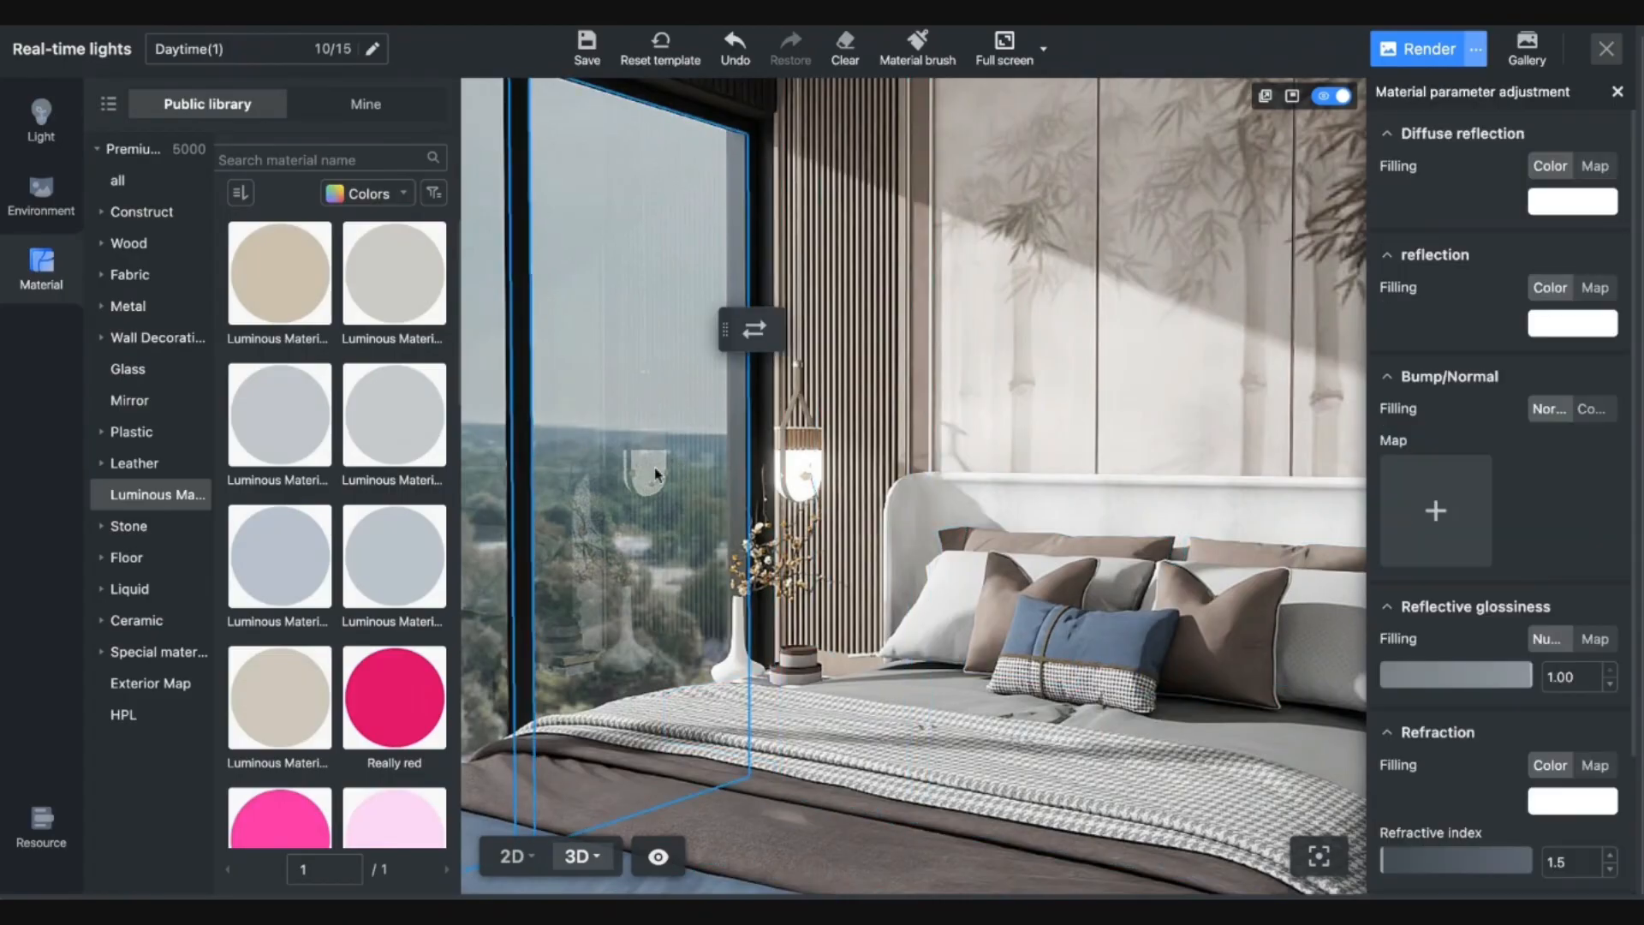
{"action": "scroll", "coordinate": [655, 450], "scroll_direction": "down", "scroll_amount": 5}
{"action": "scroll", "coordinate": [658, 447], "scroll_direction": "up", "scroll_amount": 2}
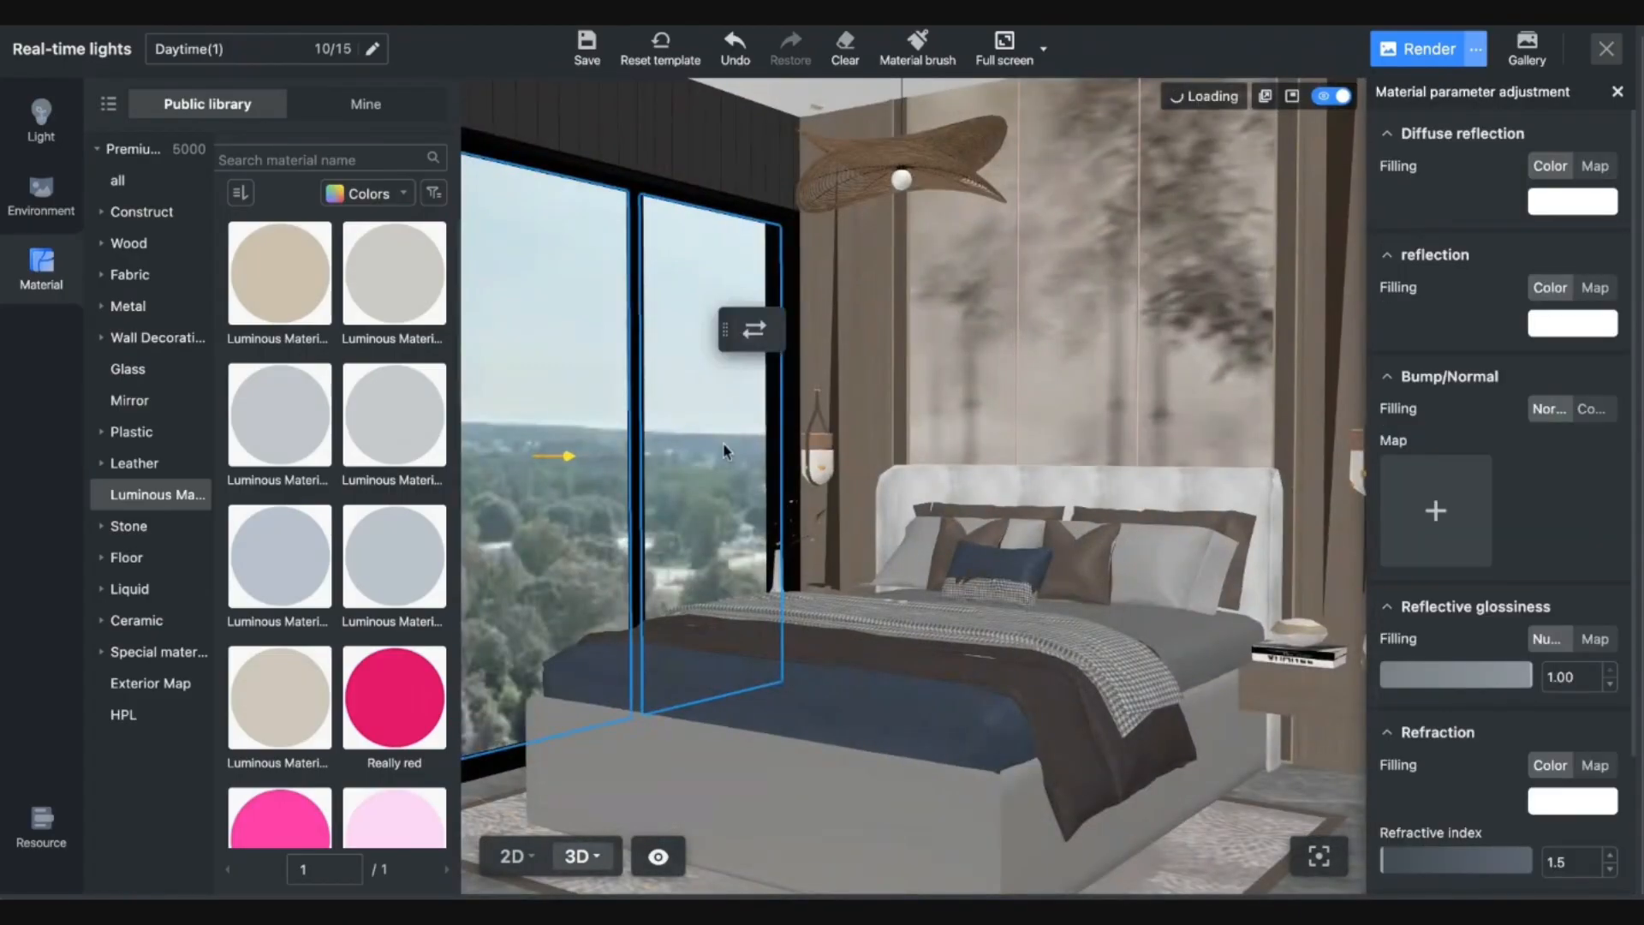
{"action": "scroll", "coordinate": [1497, 700], "scroll_direction": "down", "scroll_amount": 2}
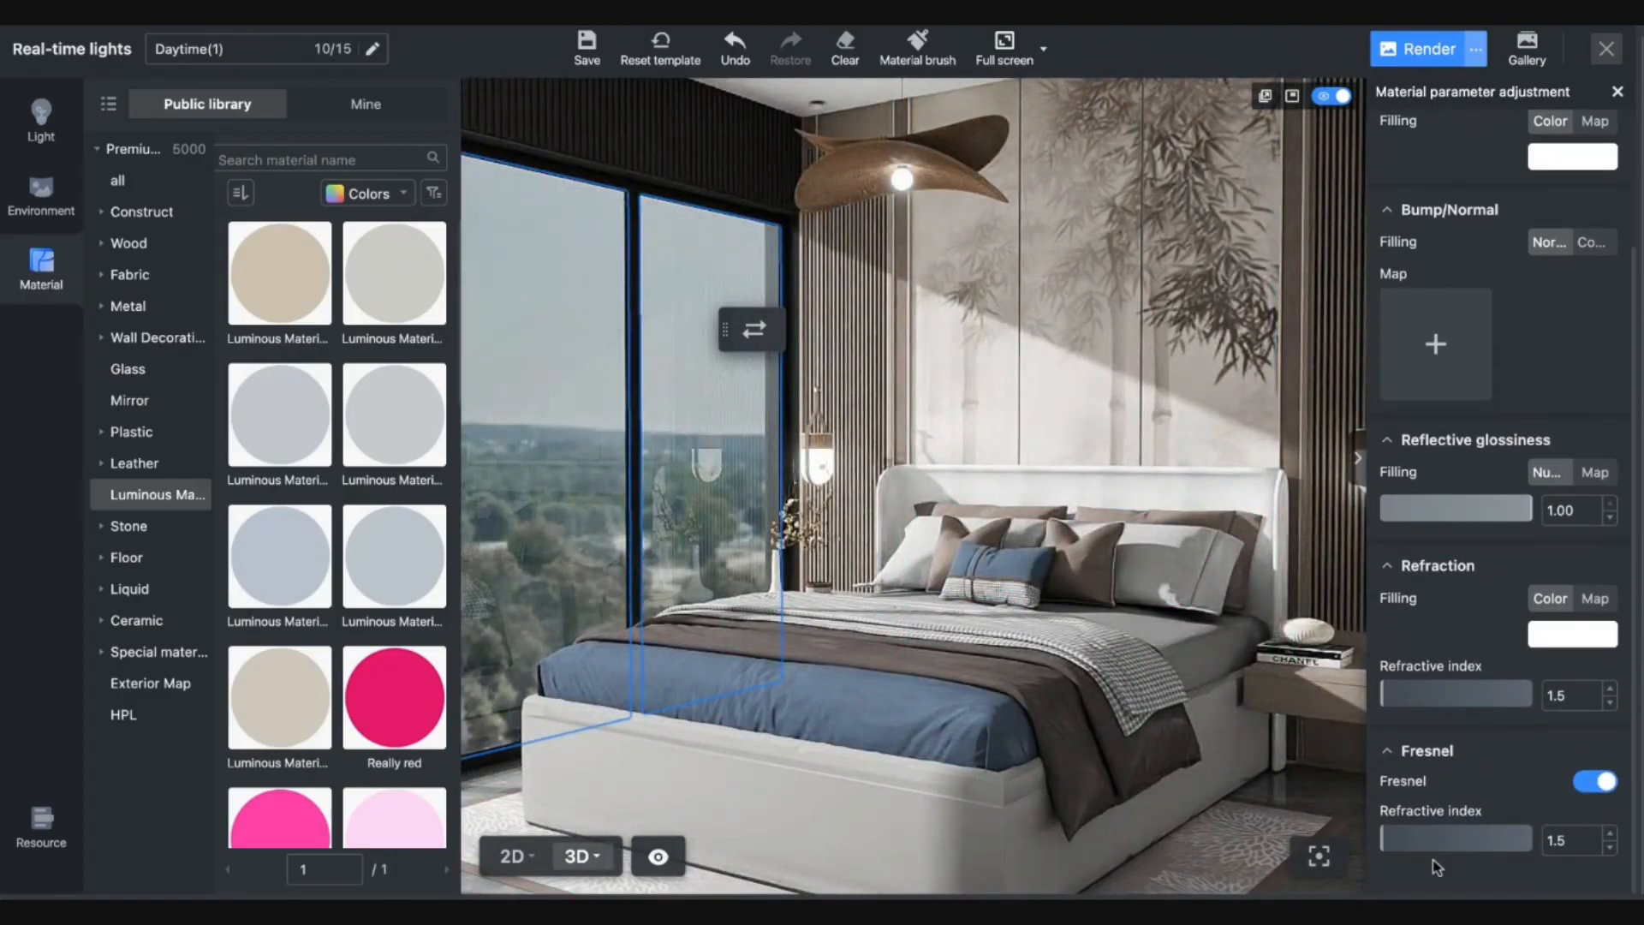
{"action": "left_click", "coordinate": [1391, 840]}
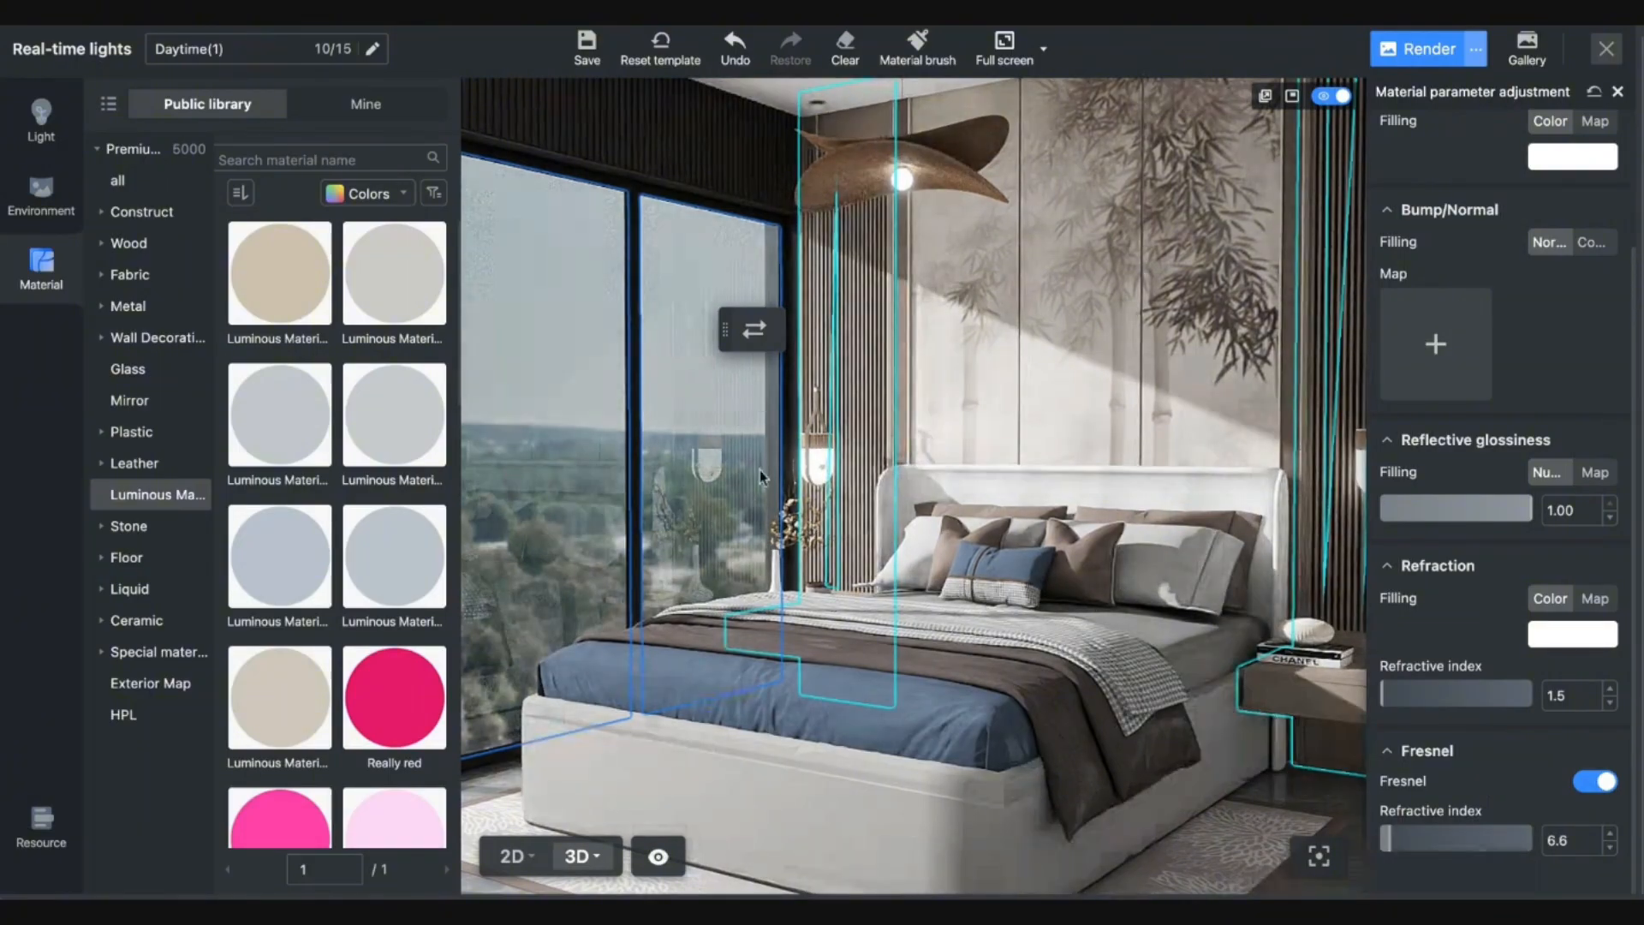
{"action": "left_click_drag", "start_coordinate": [1386, 841], "coordinate": [1414, 842]}
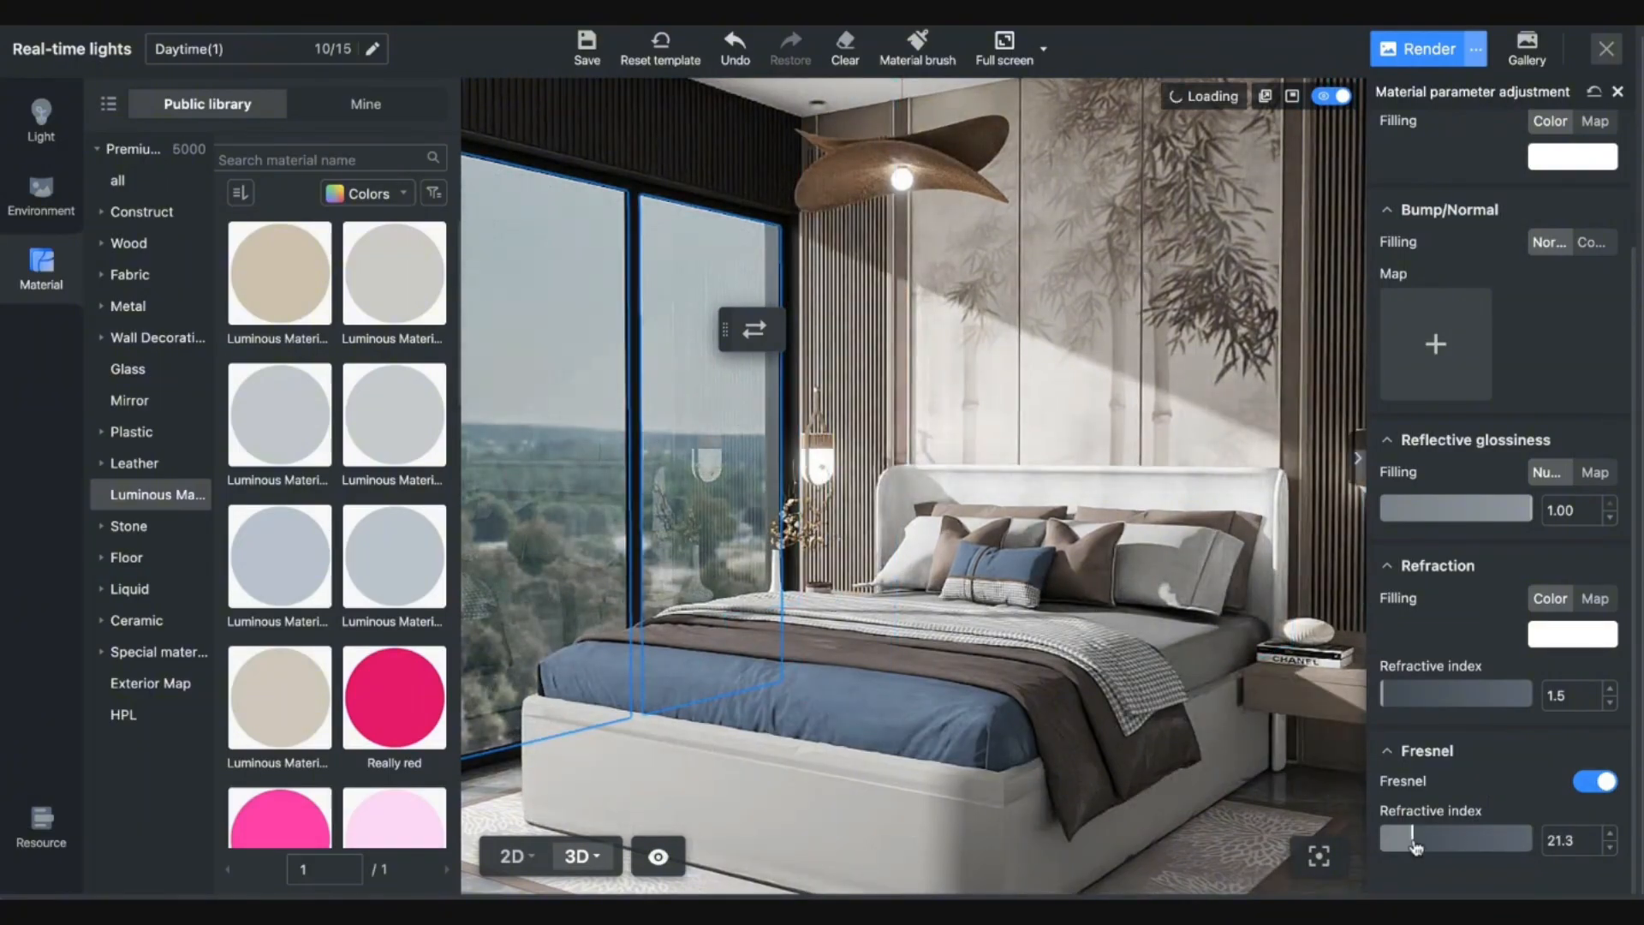
Set the glass's Refraction refractive index to 2.2 and return to offline rendering.
{"action": "left_click", "coordinate": [1394, 694]}
{"action": "left_click_drag", "start_coordinate": [1394, 700], "coordinate": [1383, 700]}
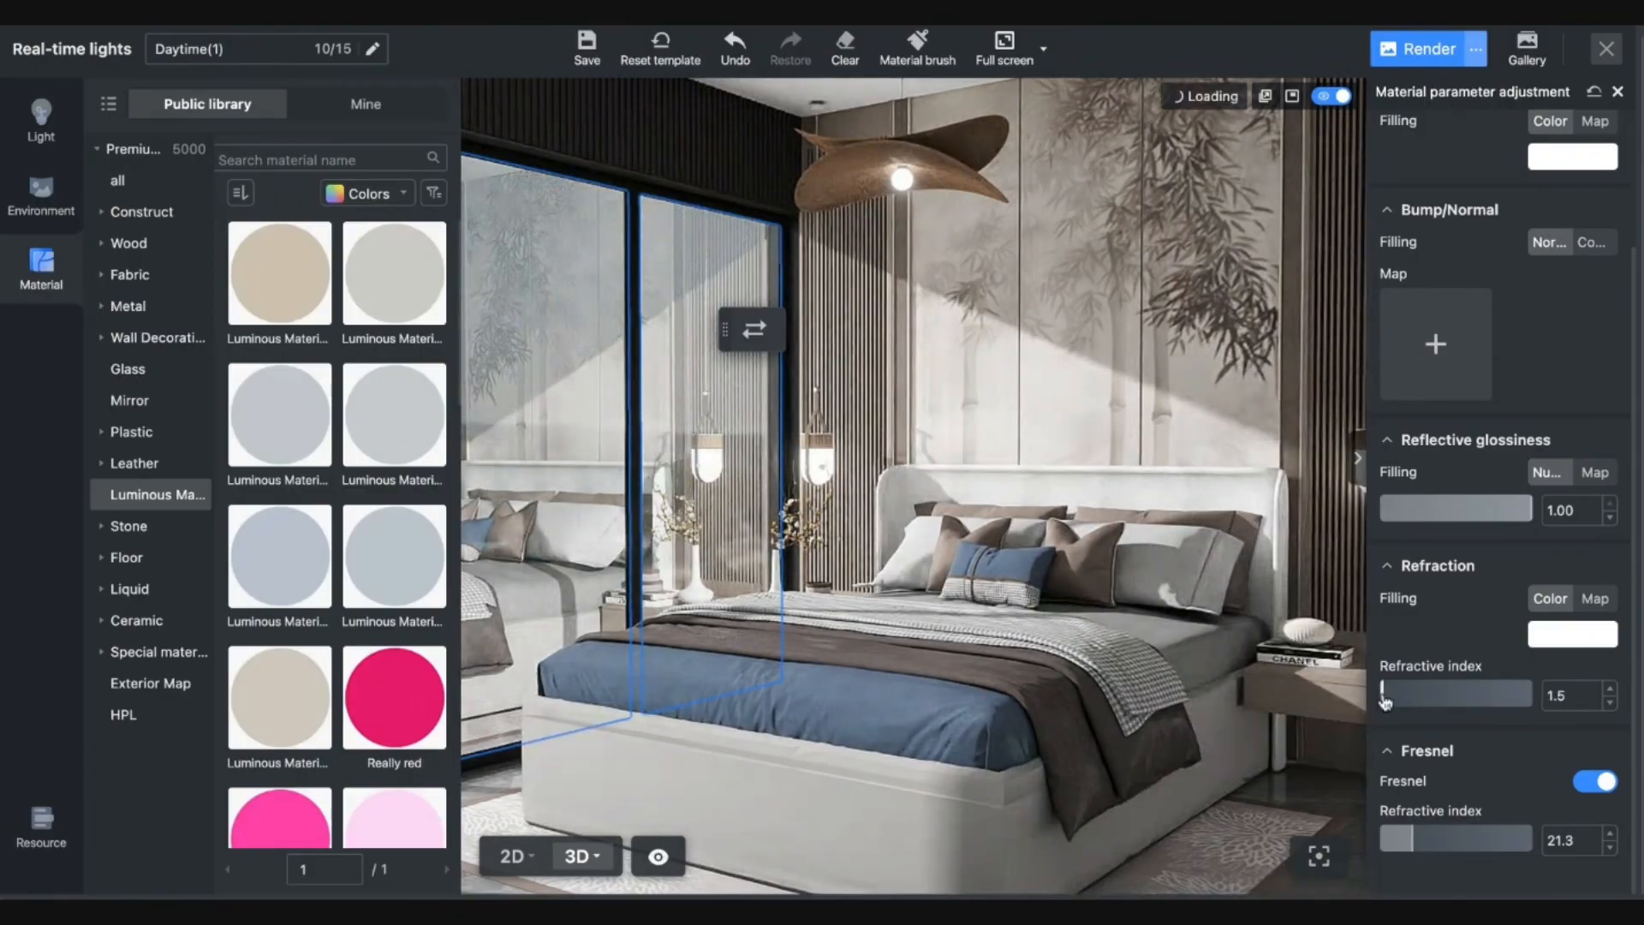
{"action": "left_click", "coordinate": [1386, 701]}
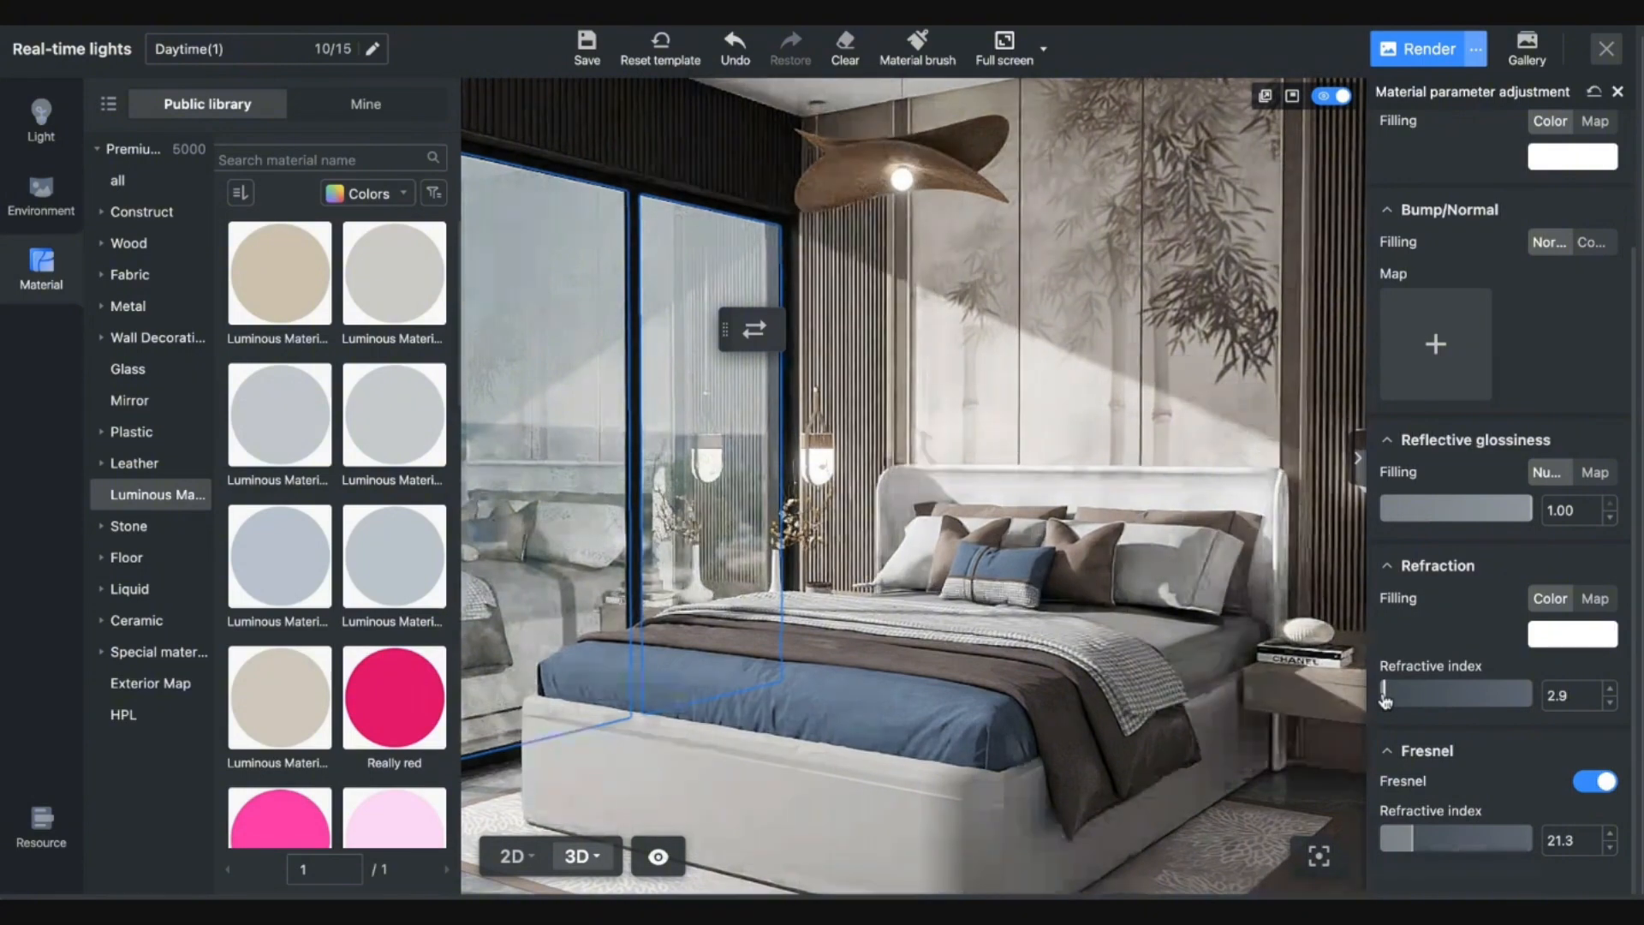
{"action": "left_click", "coordinate": [1385, 700]}
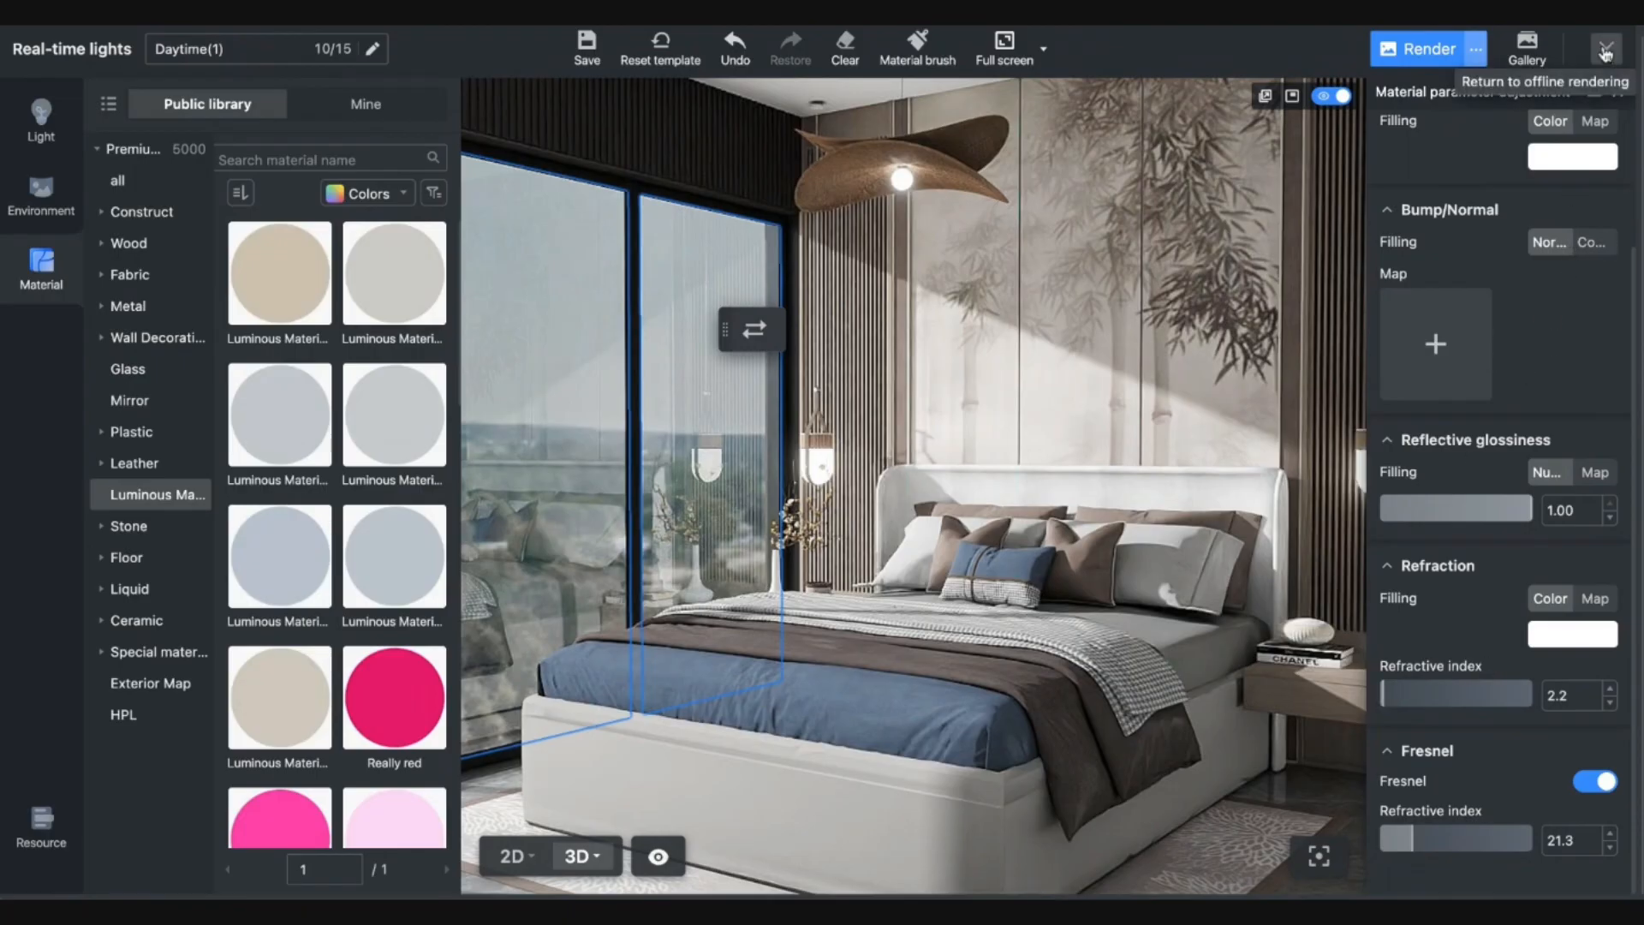
{"action": "left_click", "coordinate": [1605, 50]}
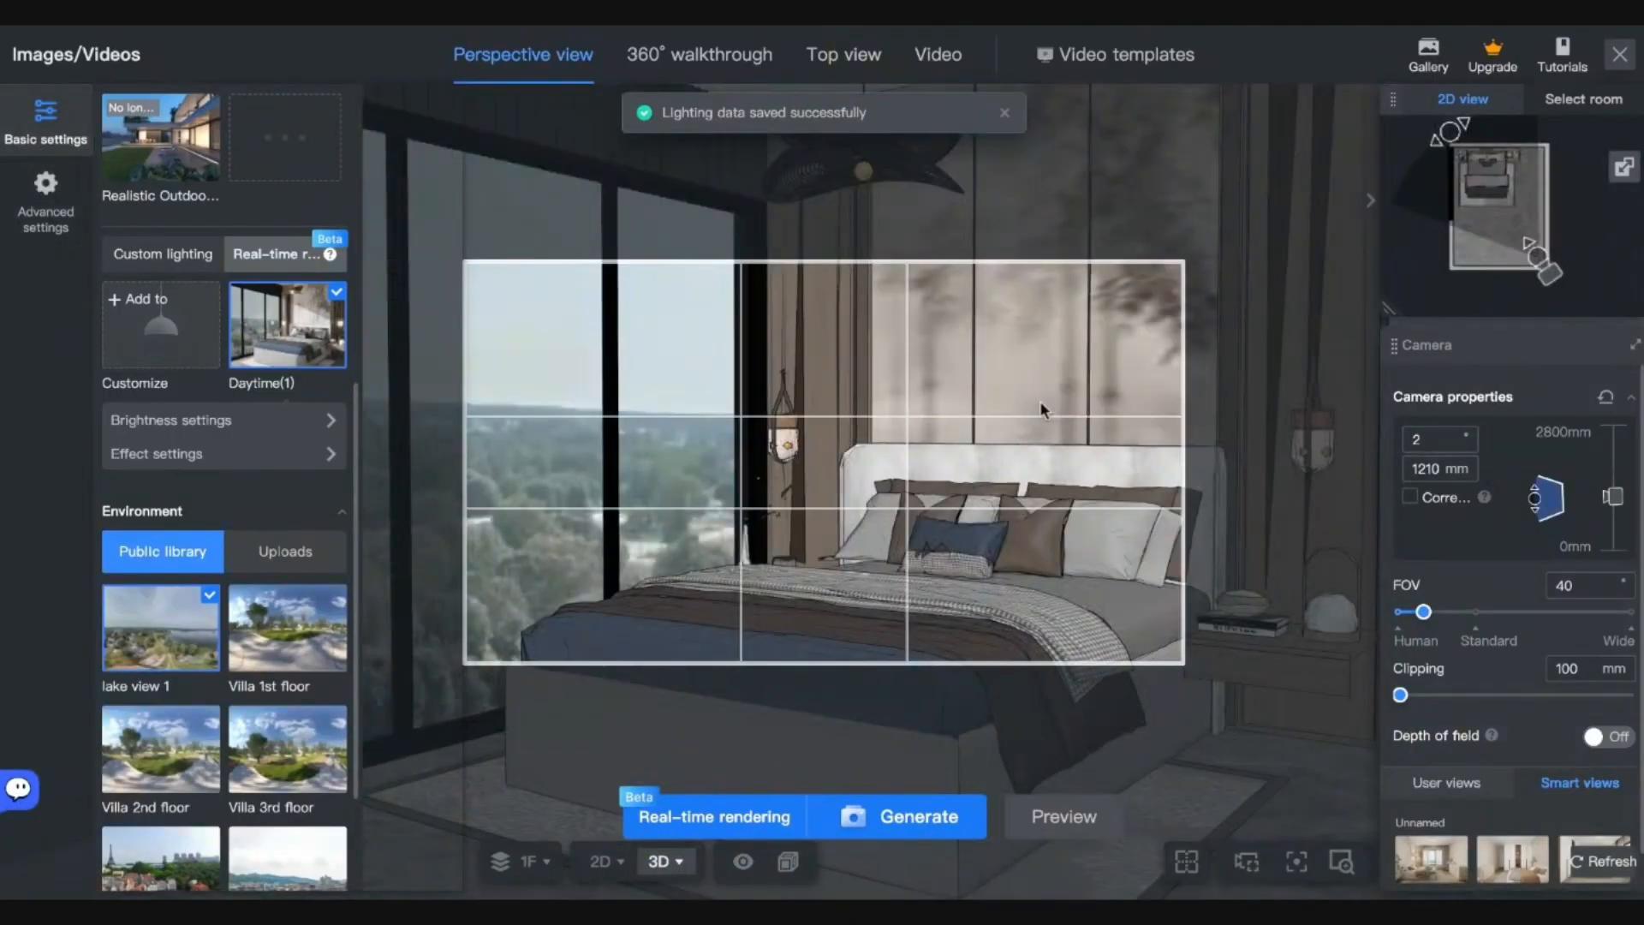
Reframe the camera toward the bed with a 38 field of view and 3427 mm clipping.
{"action": "left_click_drag", "start_coordinate": [1293, 679], "coordinate": [1065, 543]}
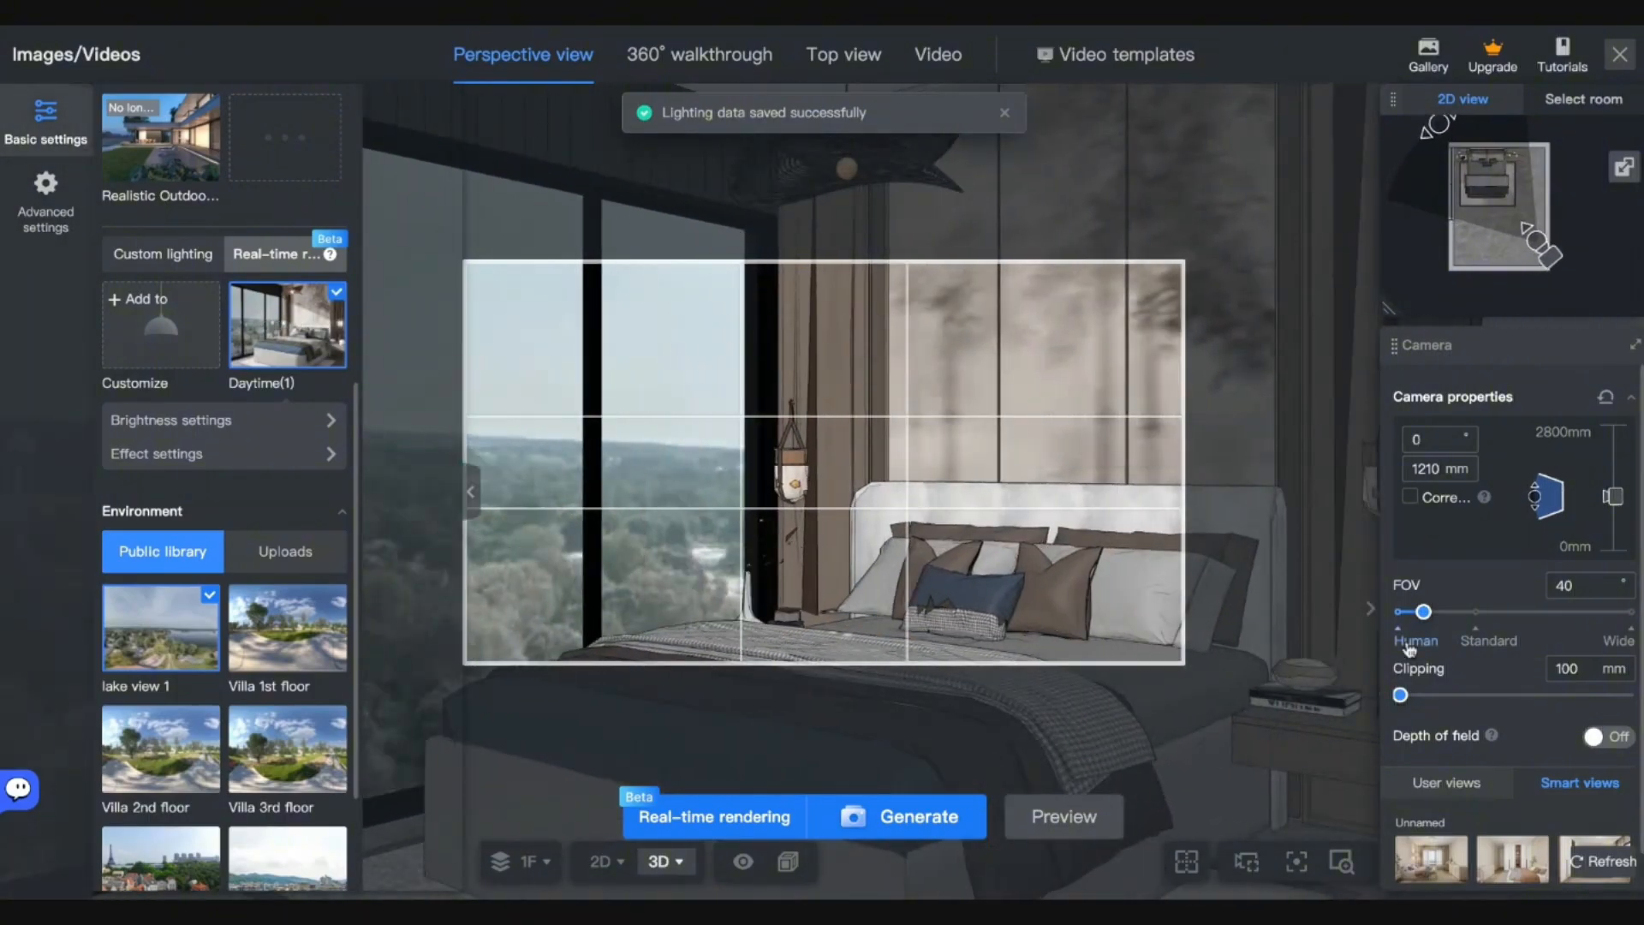
{"action": "left_click_drag", "start_coordinate": [1423, 612], "coordinate": [1411, 614]}
{"action": "left_click_drag", "start_coordinate": [1402, 695], "coordinate": [1476, 701]}
{"action": "left_click_drag", "start_coordinate": [1156, 620], "coordinate": [1121, 638]}
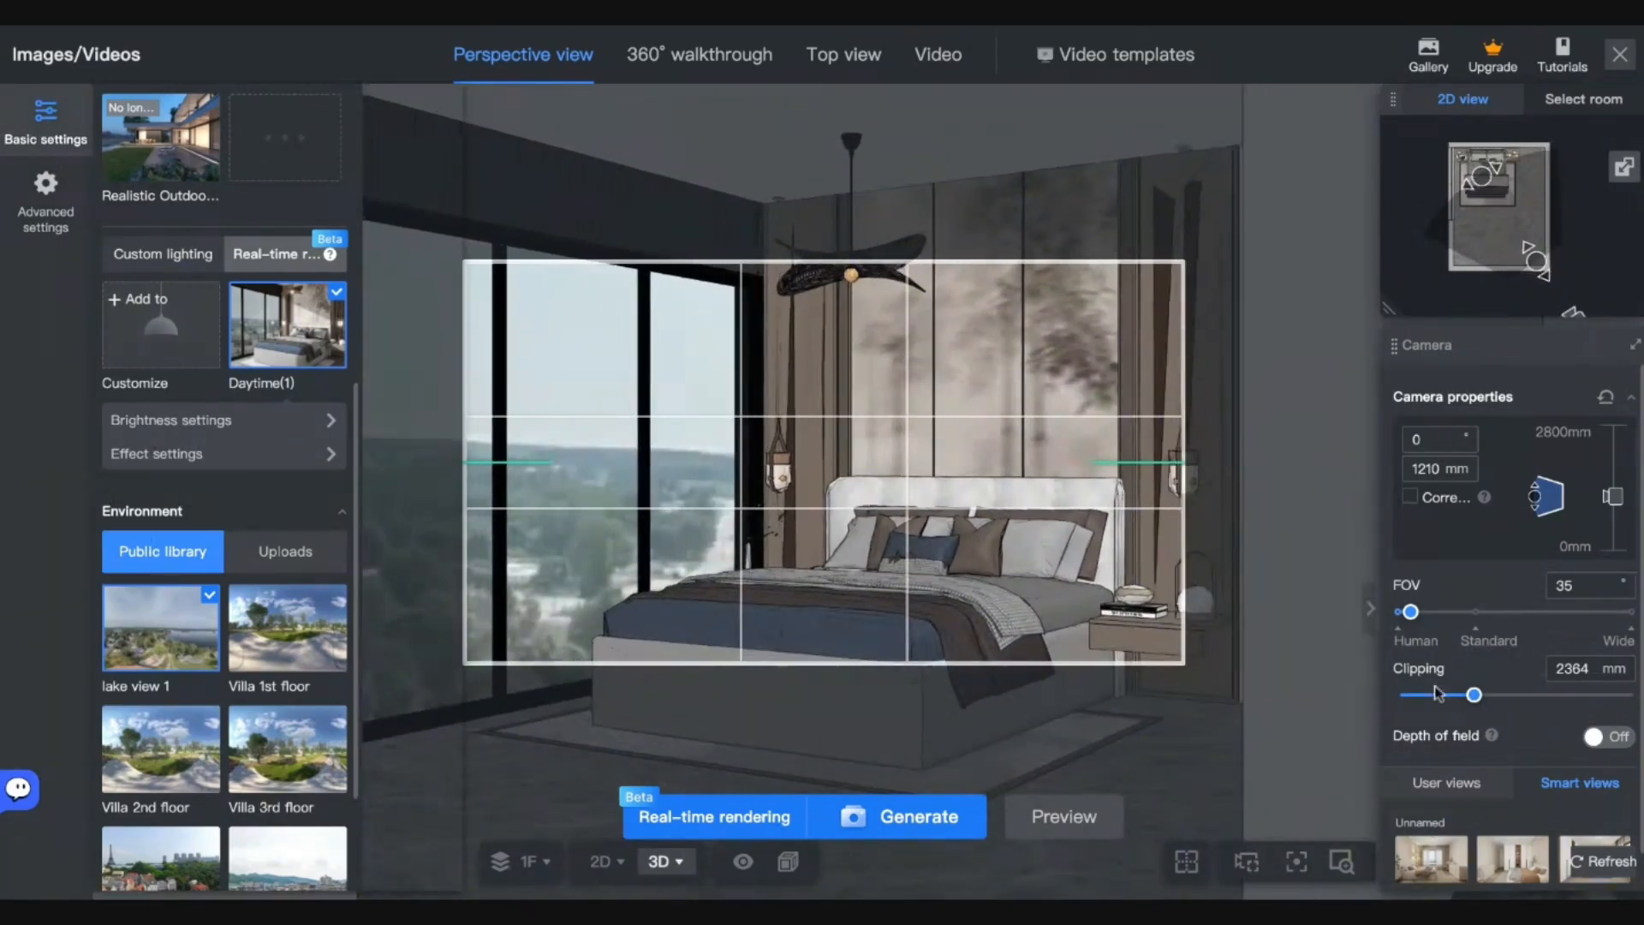
{"action": "left_click_drag", "start_coordinate": [1475, 695], "coordinate": [1521, 700]}
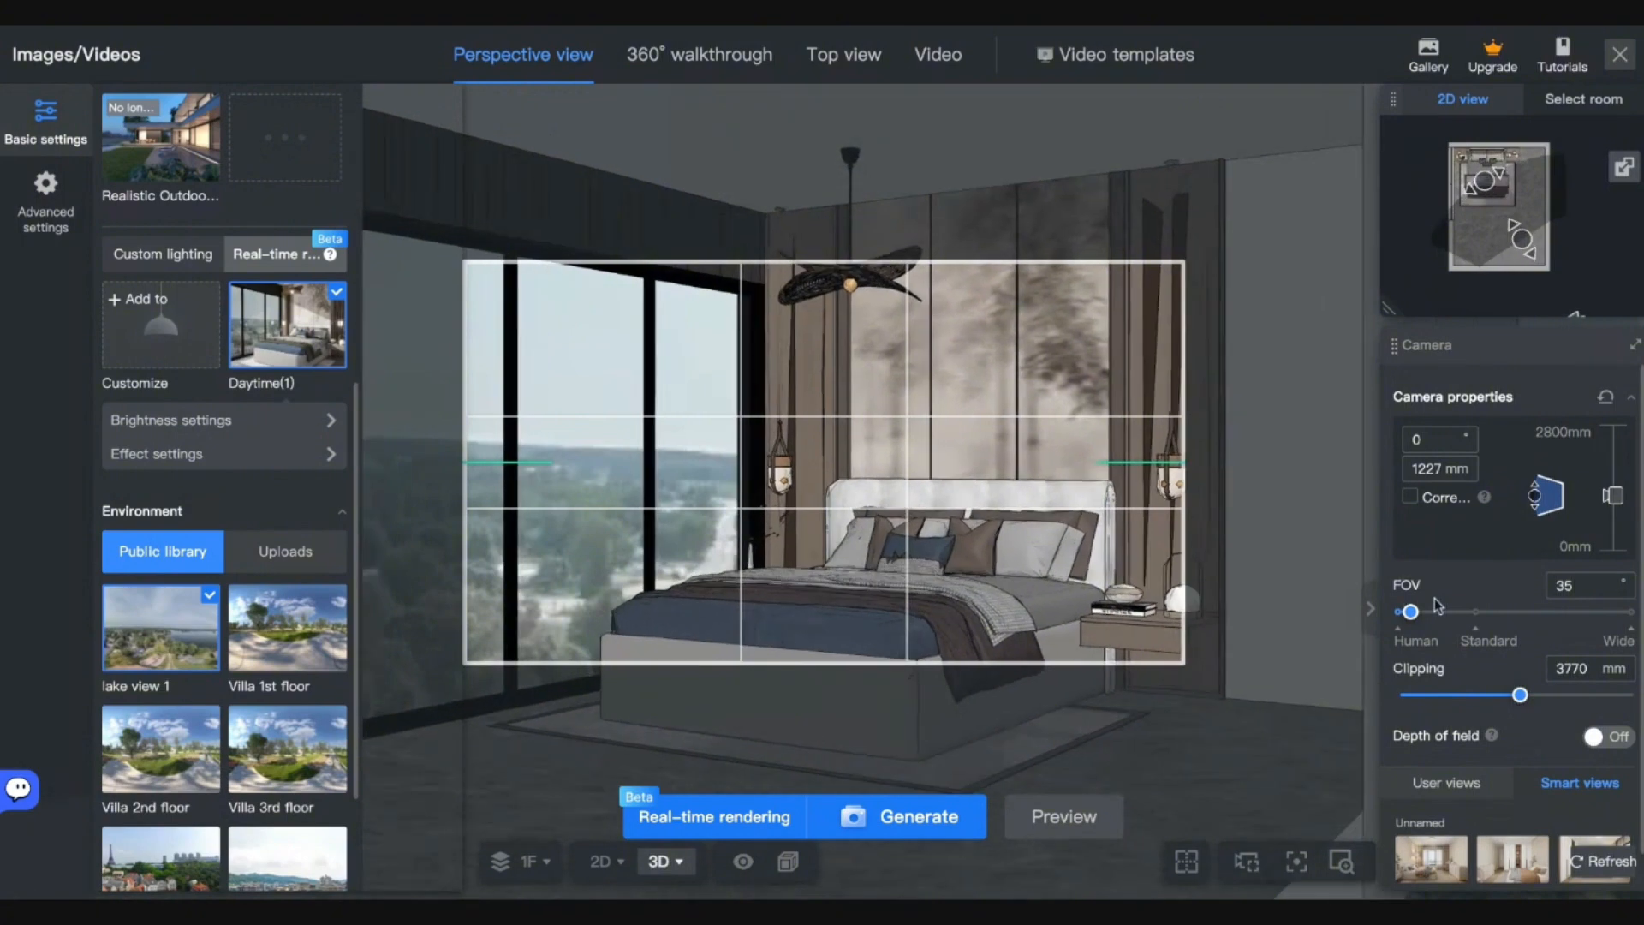
Move the camera toward the bed and set its height to 1380 mm.
{"action": "key", "text": "w"}
{"action": "key", "text": "d"}
{"action": "key", "text": "q"}
{"action": "key", "text": "q"}
{"action": "key", "text": "q"}
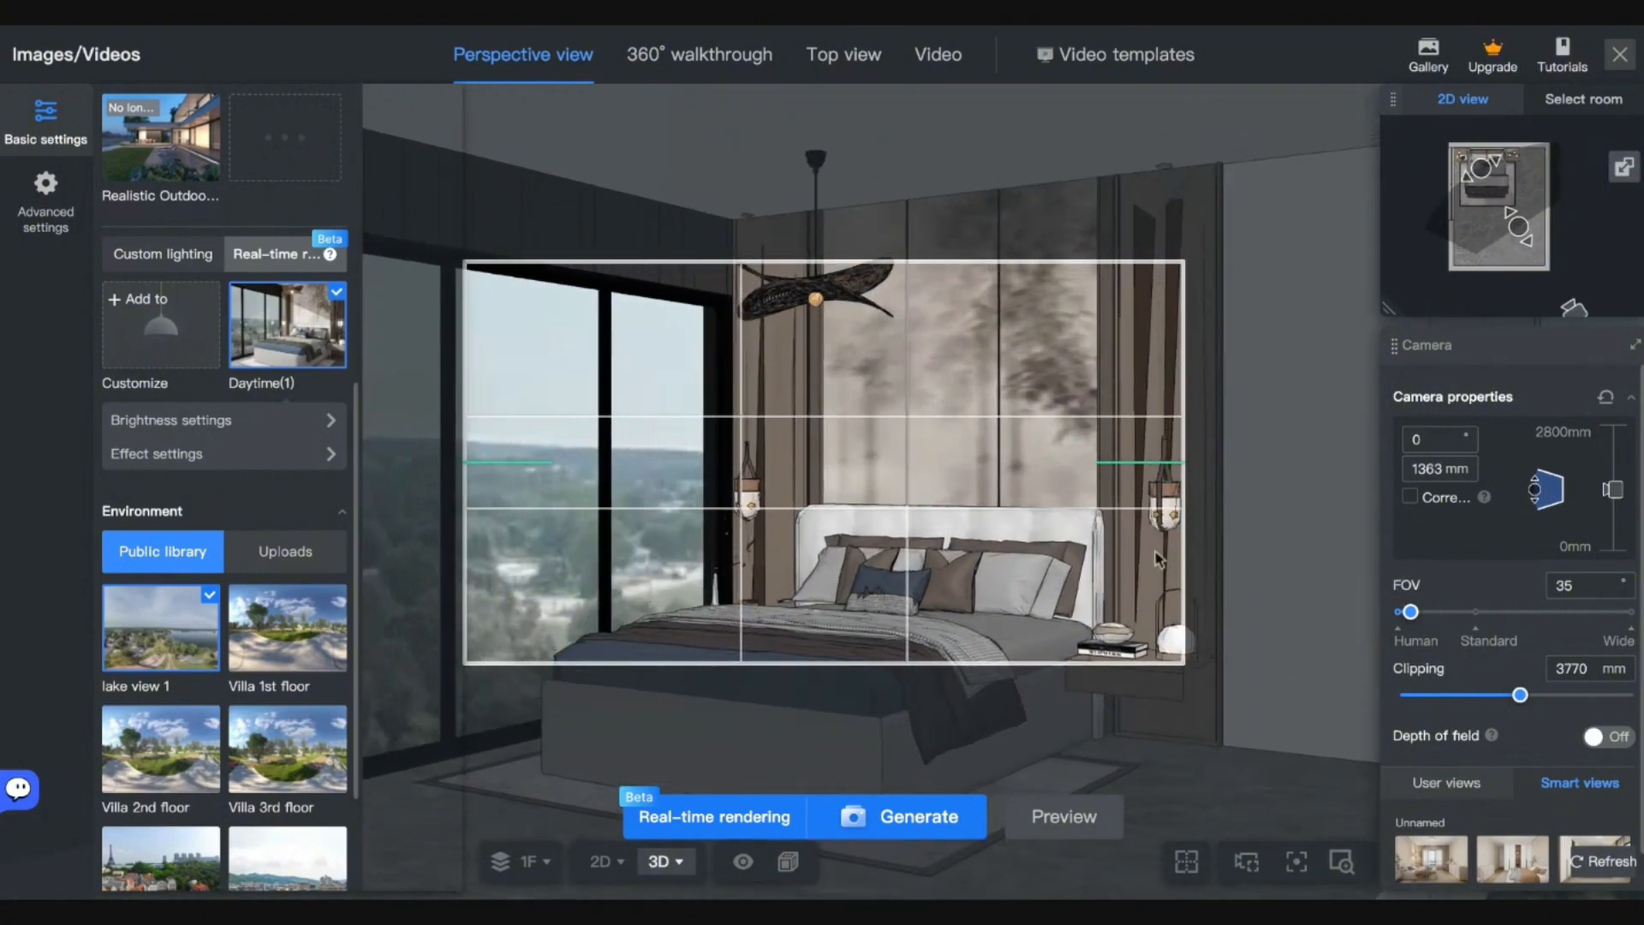
{"action": "key", "text": "a"}
{"action": "key", "text": "q"}
{"action": "key", "text": "d"}
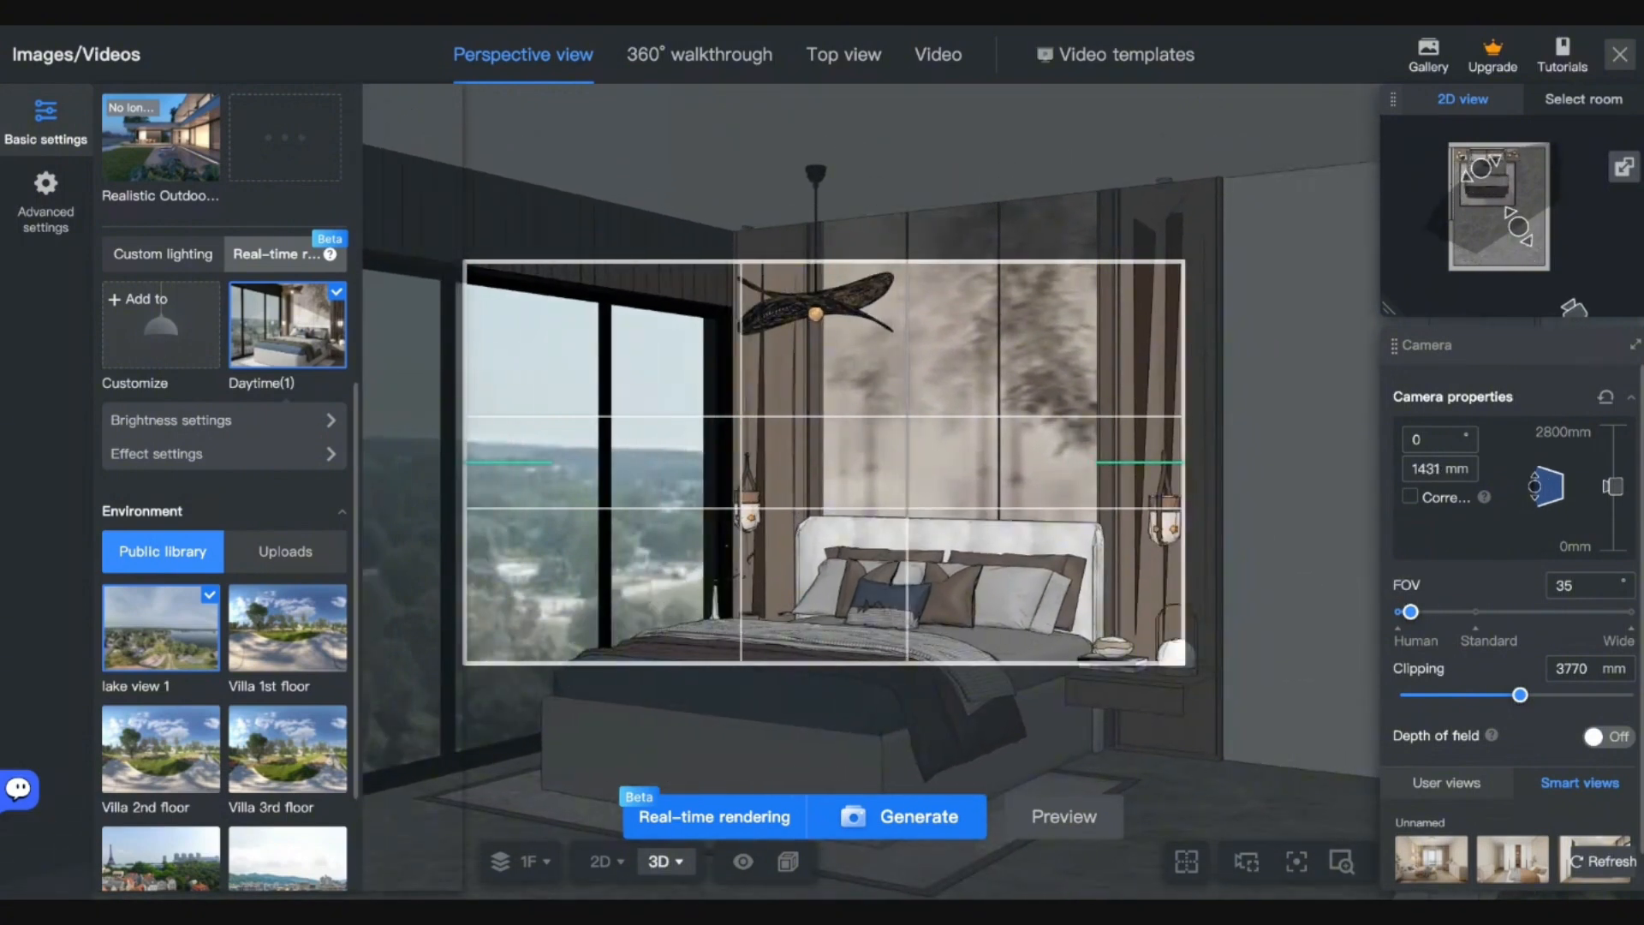
{"action": "key", "text": "e"}
{"action": "scroll", "coordinate": [198, 367], "scroll_direction": "up", "scroll_amount": 7}
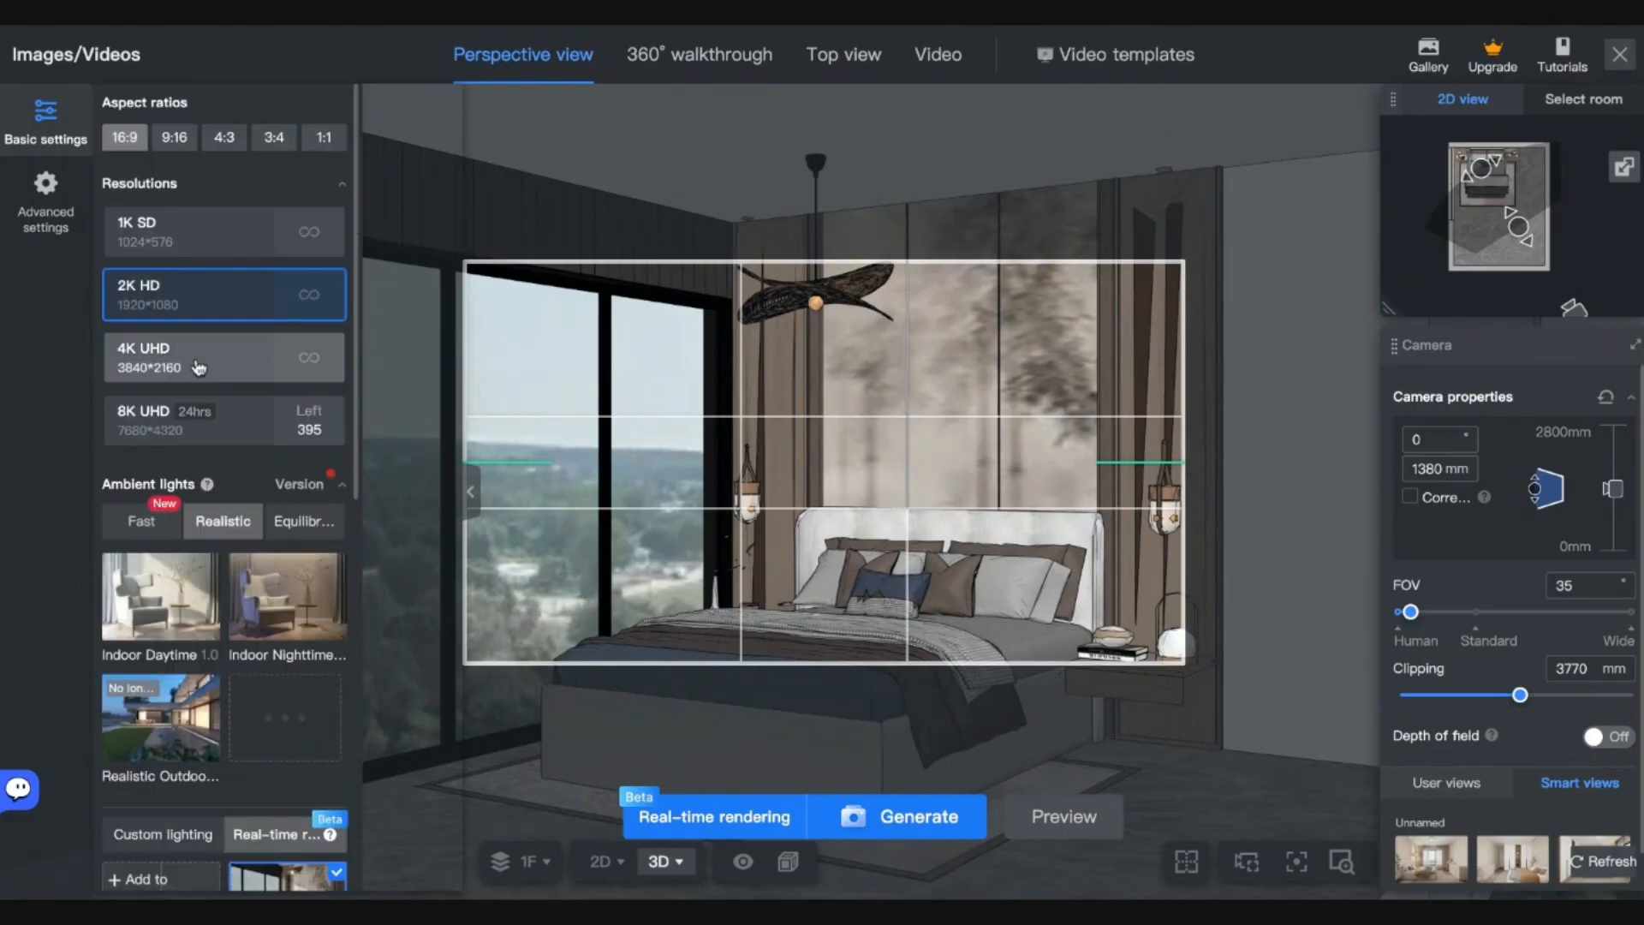
Set the render resolution to 4K UHD and preview the pending render in the gallery.
{"action": "left_click", "coordinate": [199, 367]}
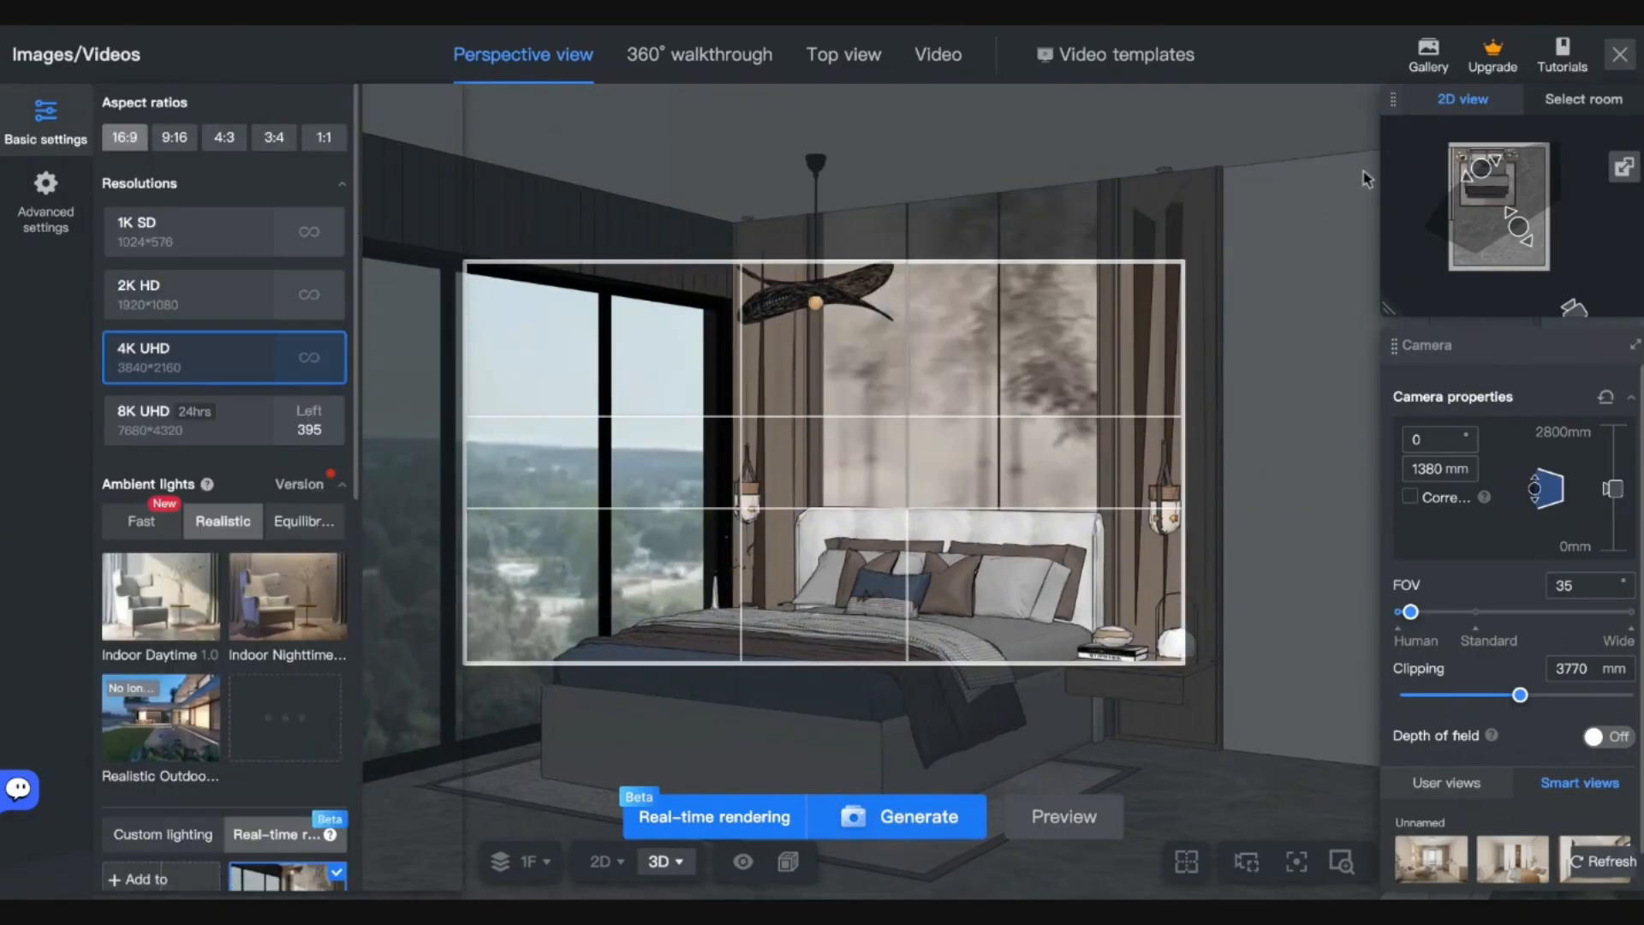
{"action": "left_click", "coordinate": [1421, 58]}
{"action": "left_click", "coordinate": [458, 314]}
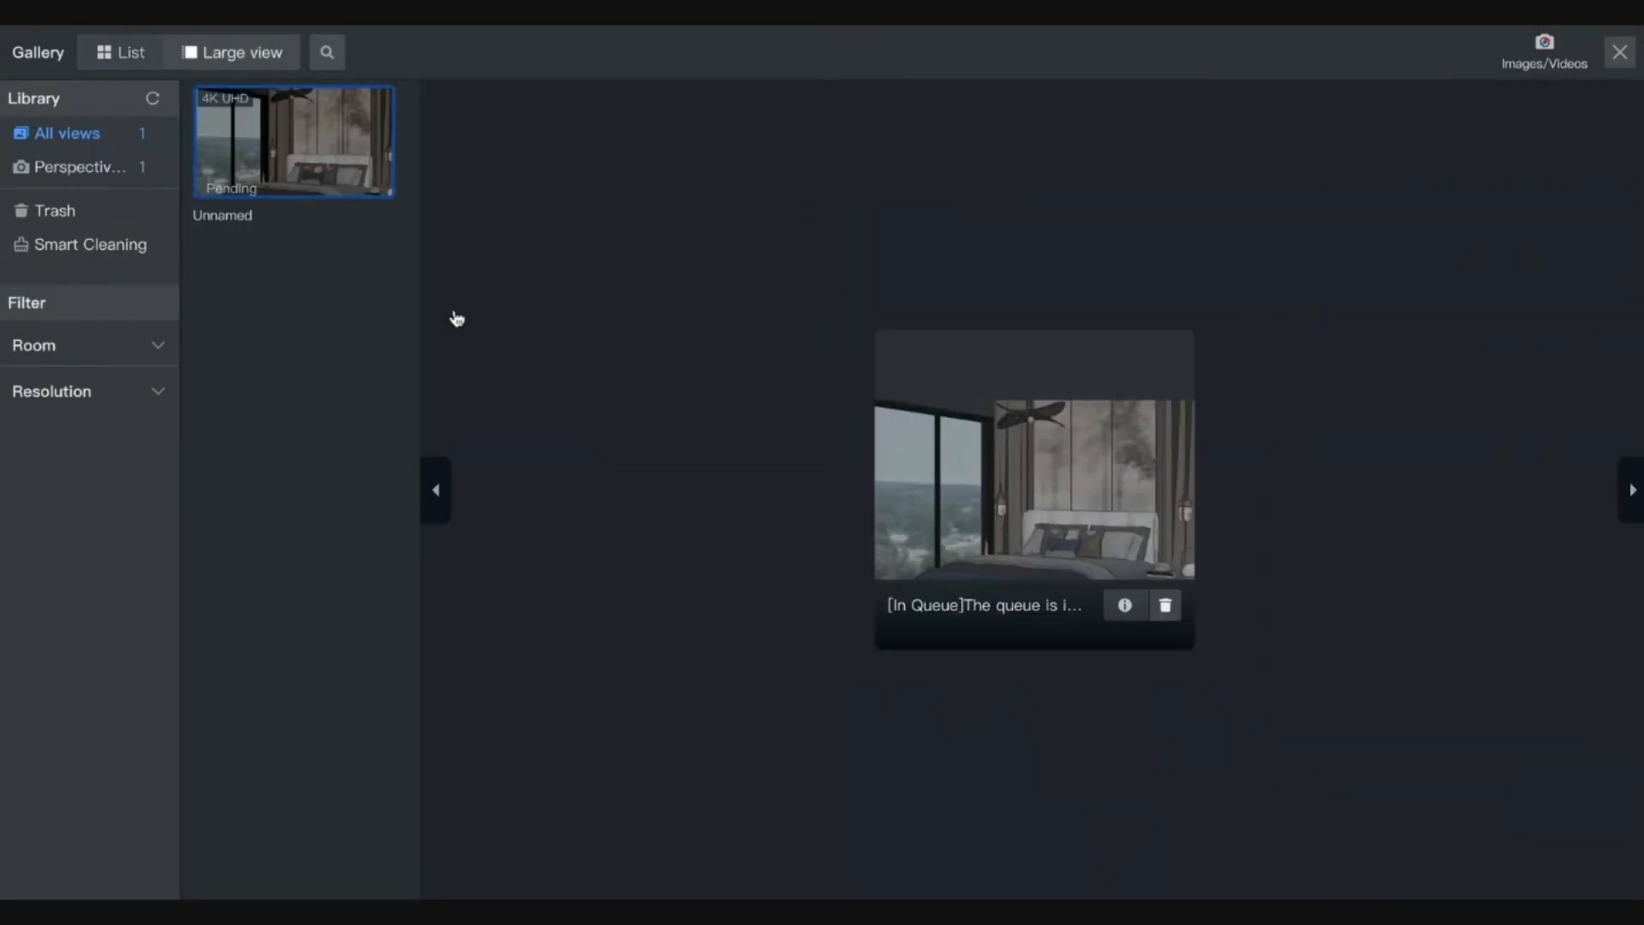
{"action": "left_click", "coordinate": [1620, 53]}
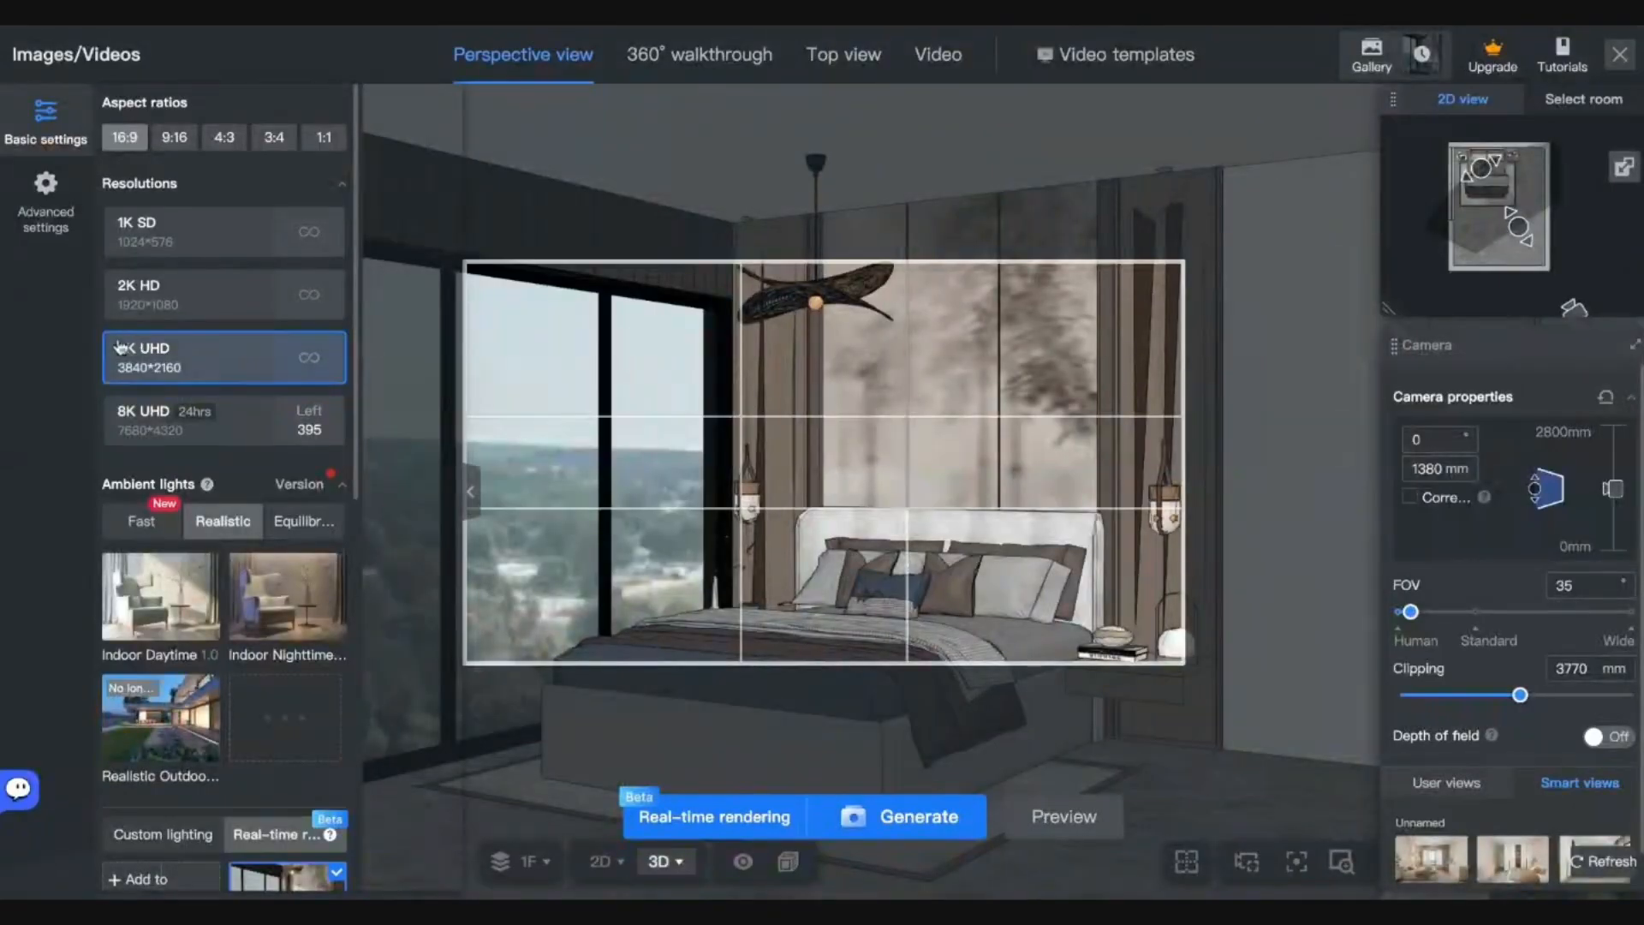
Apply Fast > Ultra-Fast Daylight lighting, generate the bedroom render, and follow it in Gallery.
{"action": "left_click", "coordinate": [141, 521]}
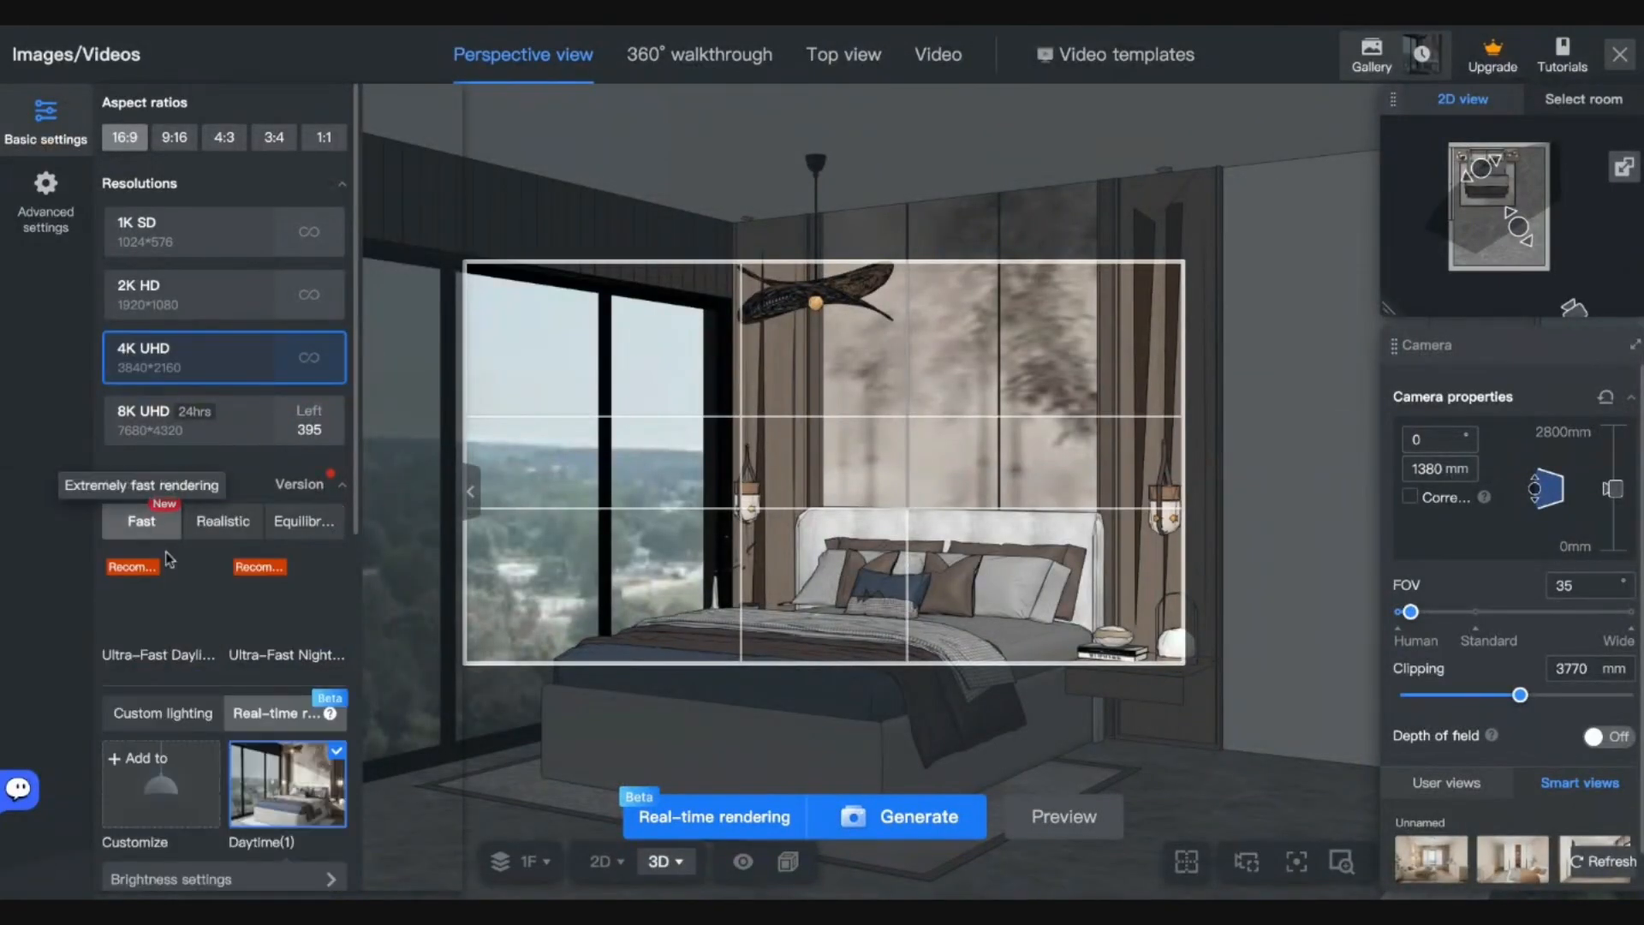
{"action": "left_click", "coordinate": [152, 599]}
{"action": "left_click", "coordinate": [885, 818]}
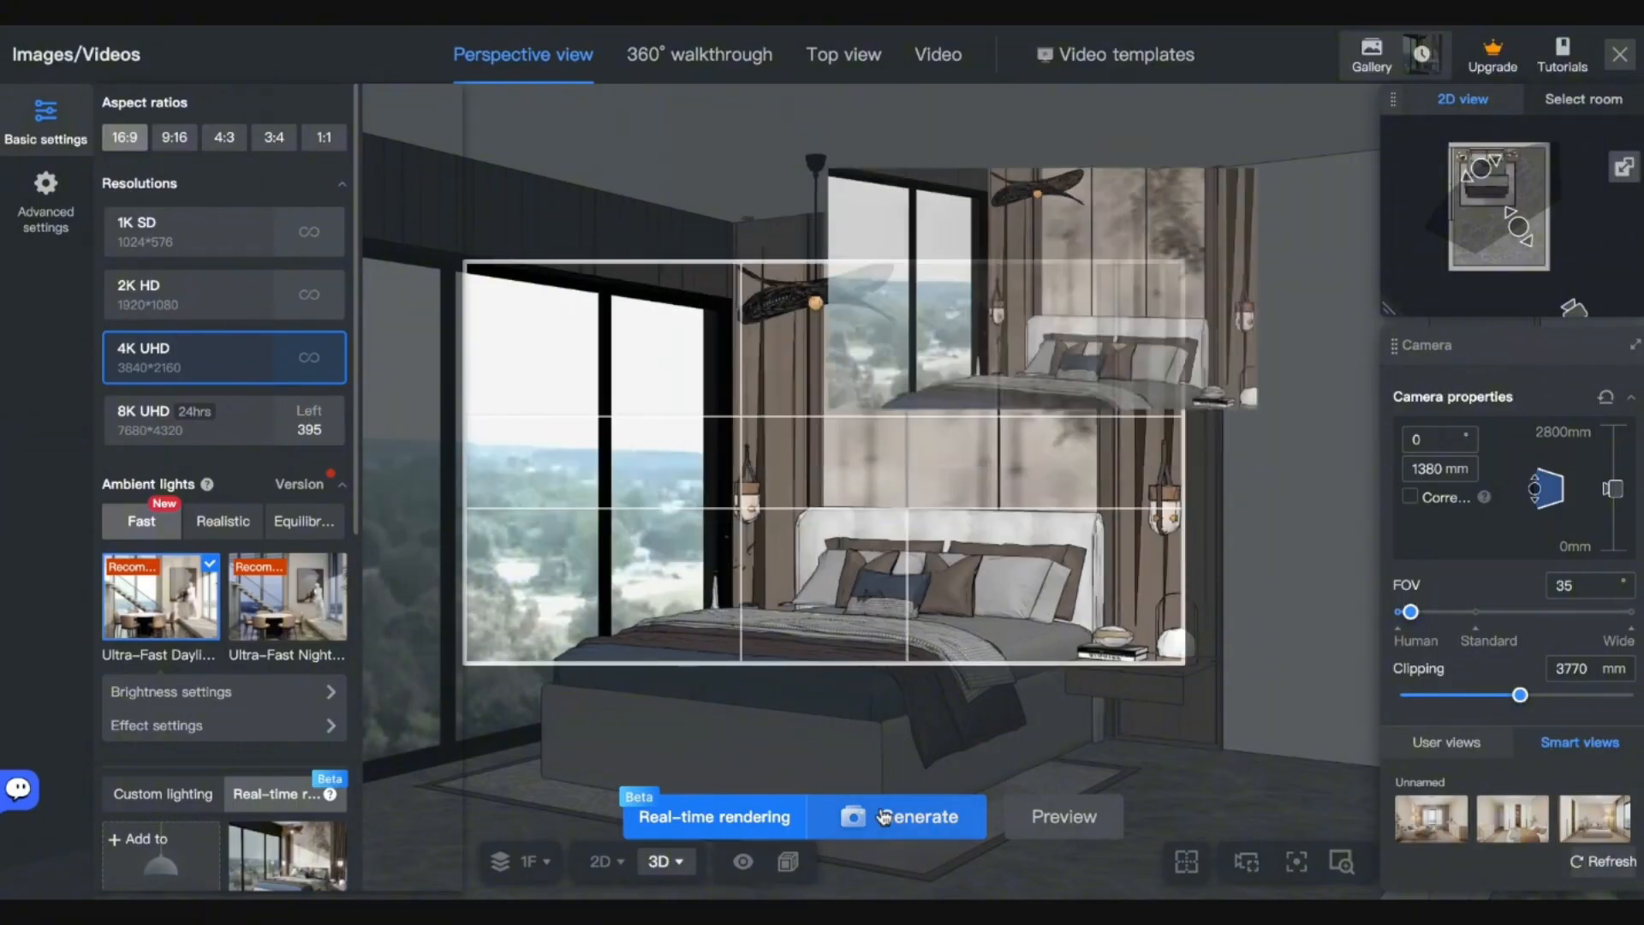
{"action": "left_click", "coordinate": [1411, 53]}
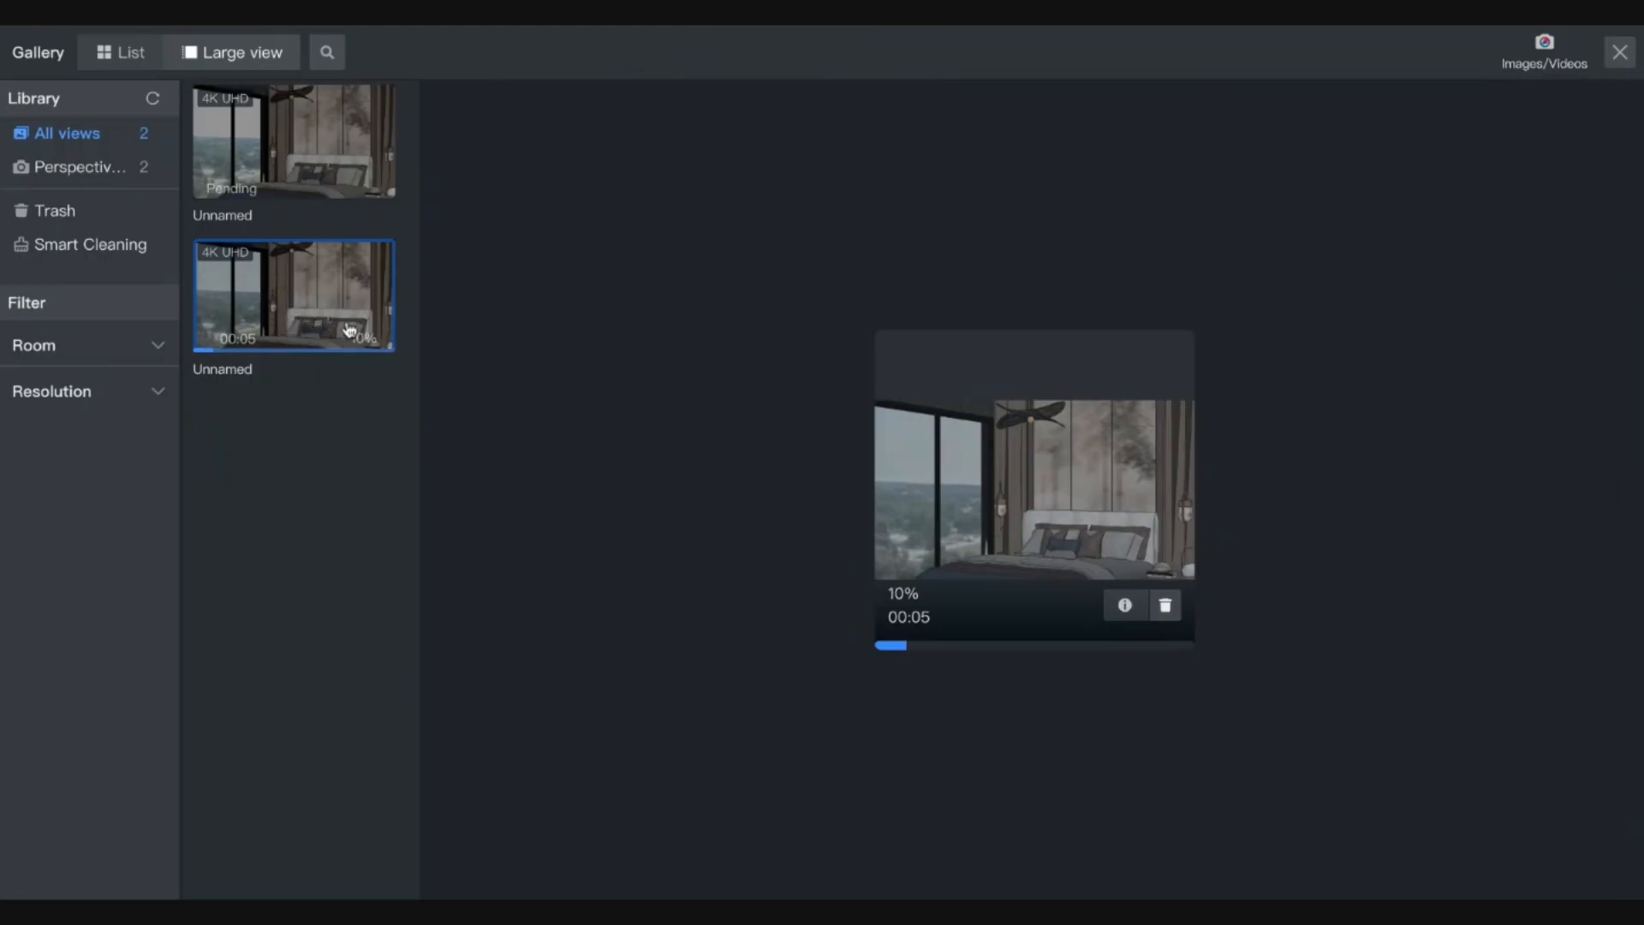
Check both queued renders' progress, then view the finished 4K render full-screen.
{"action": "left_click", "coordinate": [293, 194]}
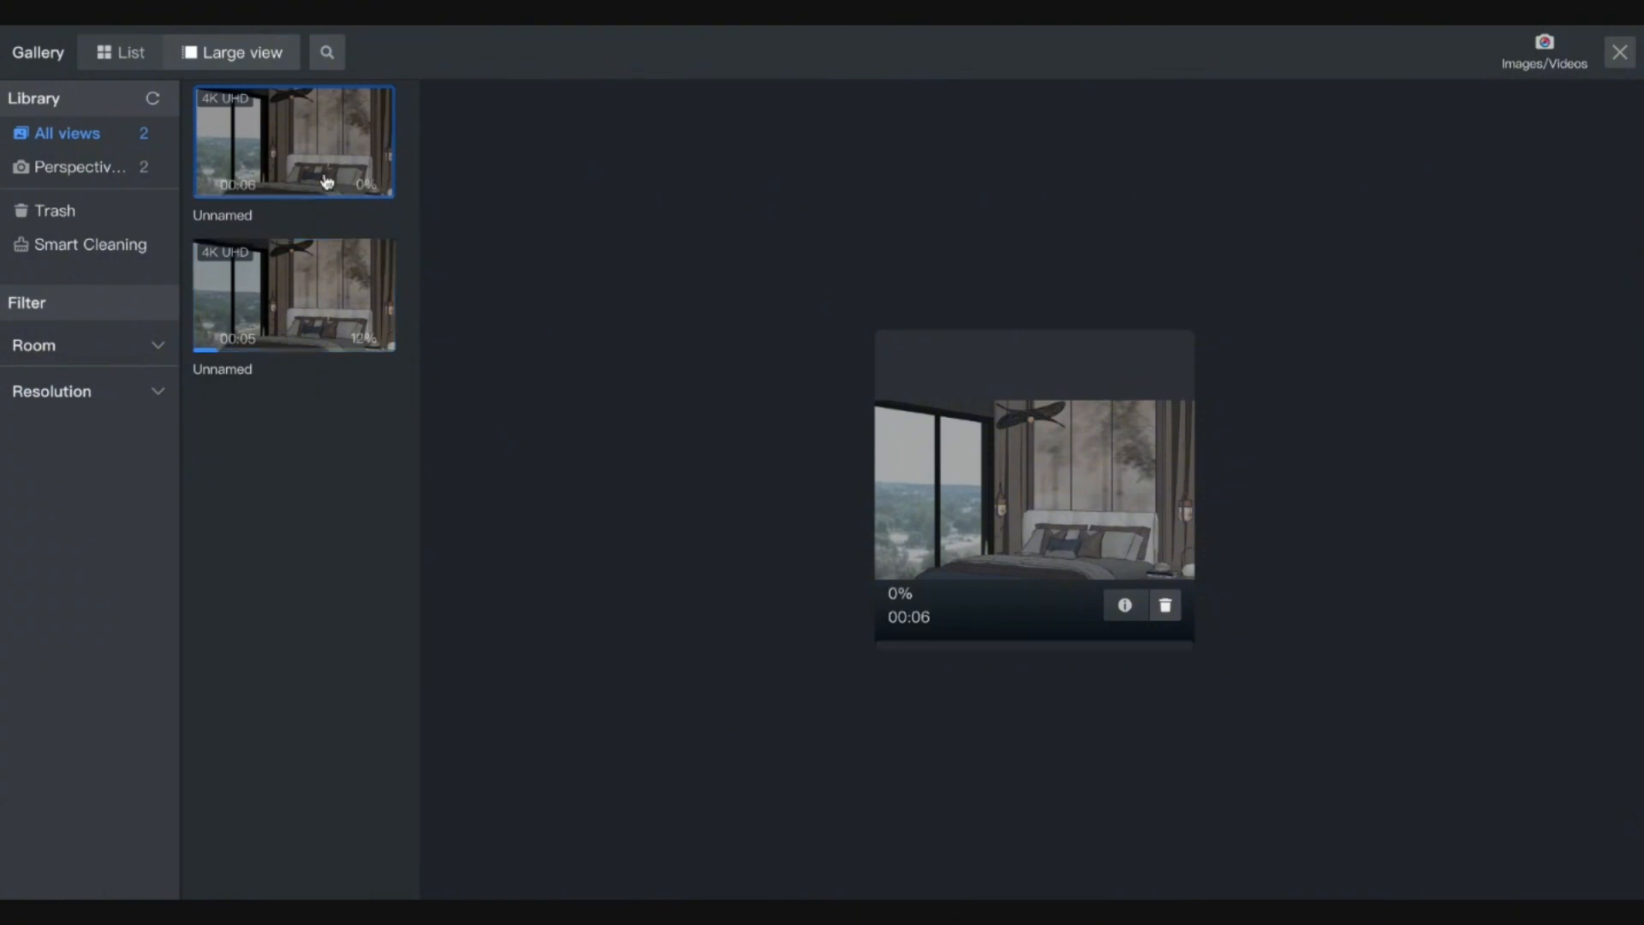
{"action": "left_click", "coordinate": [354, 308]}
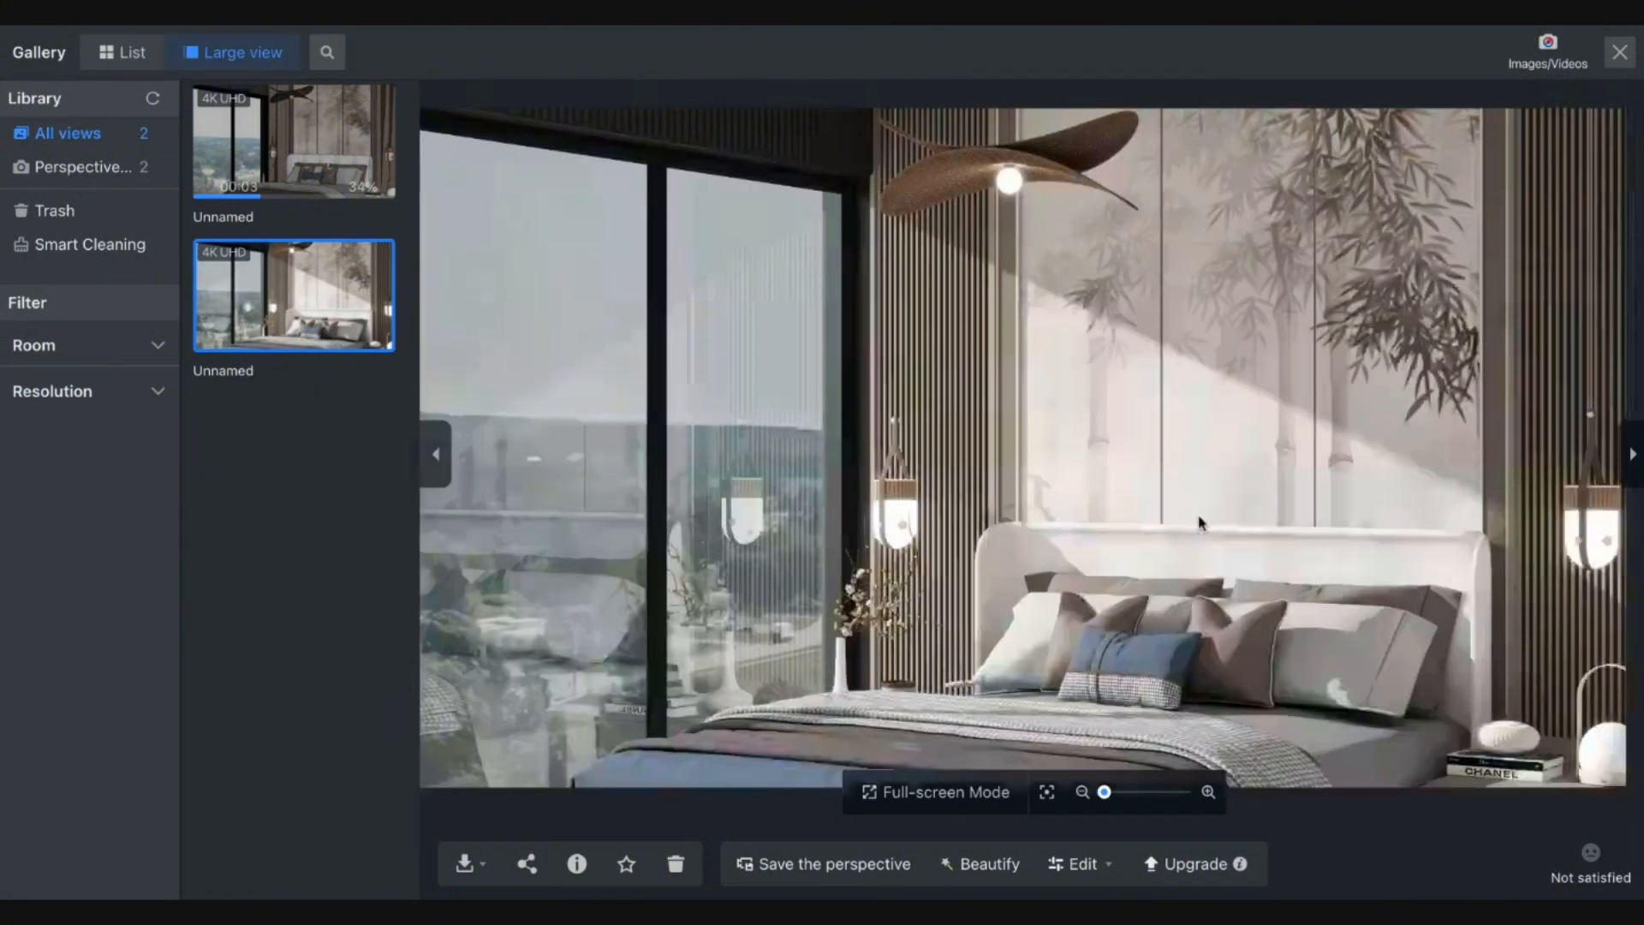
{"action": "left_click", "coordinate": [979, 797]}
{"action": "scroll", "coordinate": [606, 594], "scroll_direction": "up", "scroll_amount": 5}
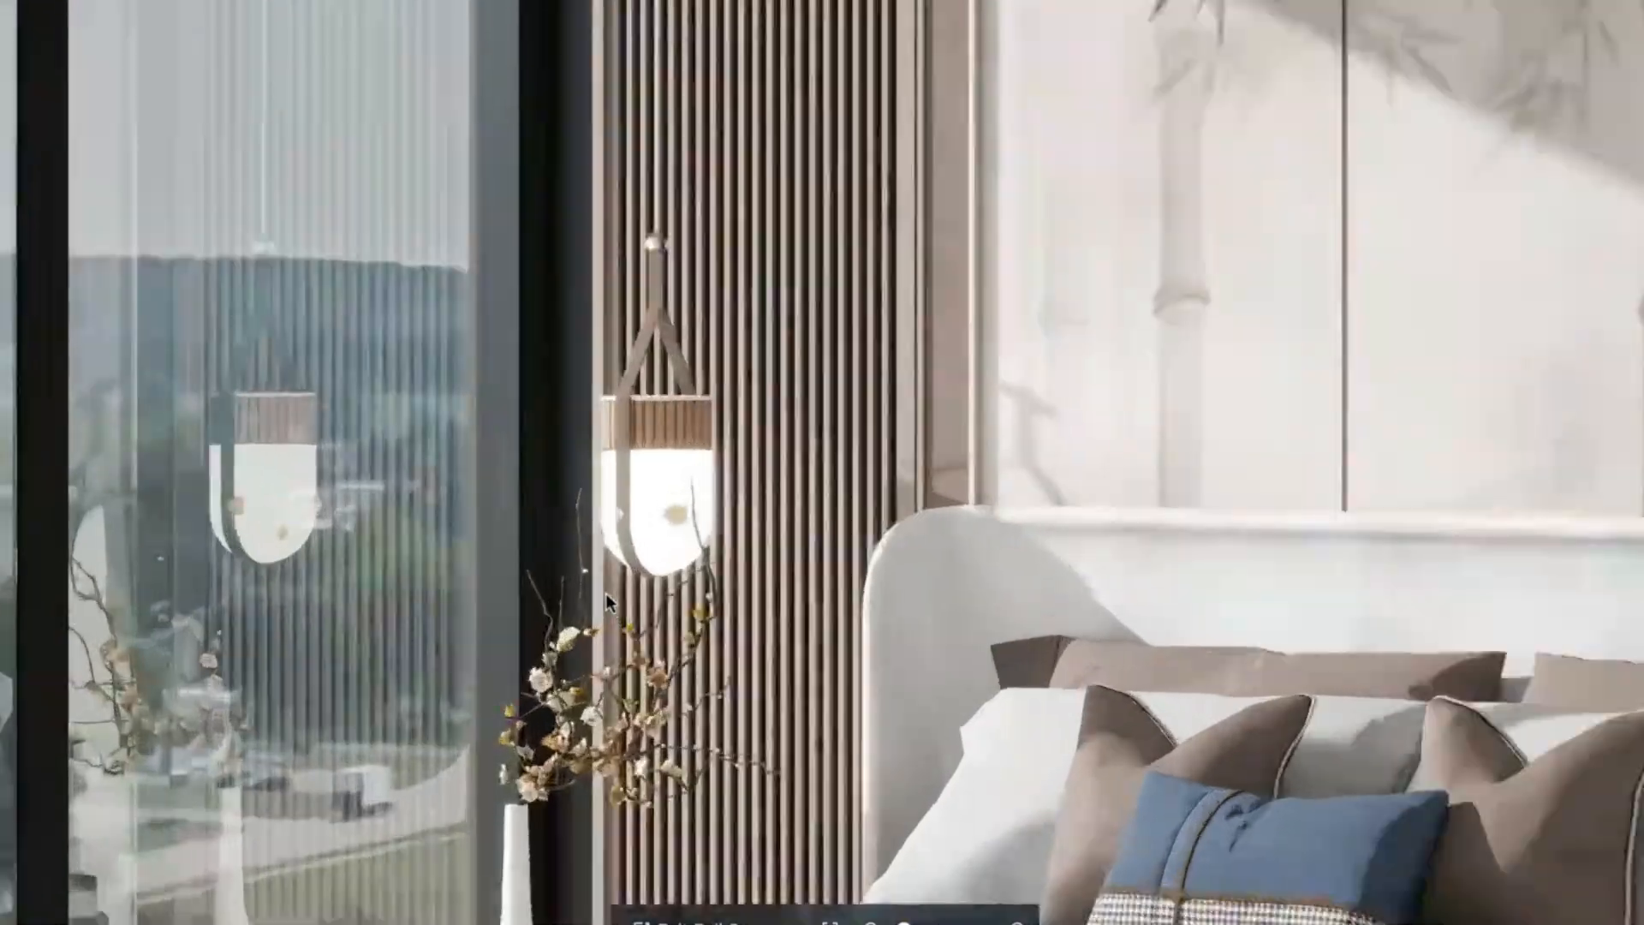
Inspect the window lamp, headboard, right wall lamp and ceiling lamp in the render.
{"action": "left_click_drag", "start_coordinate": [908, 694], "coordinate": [756, 456]}
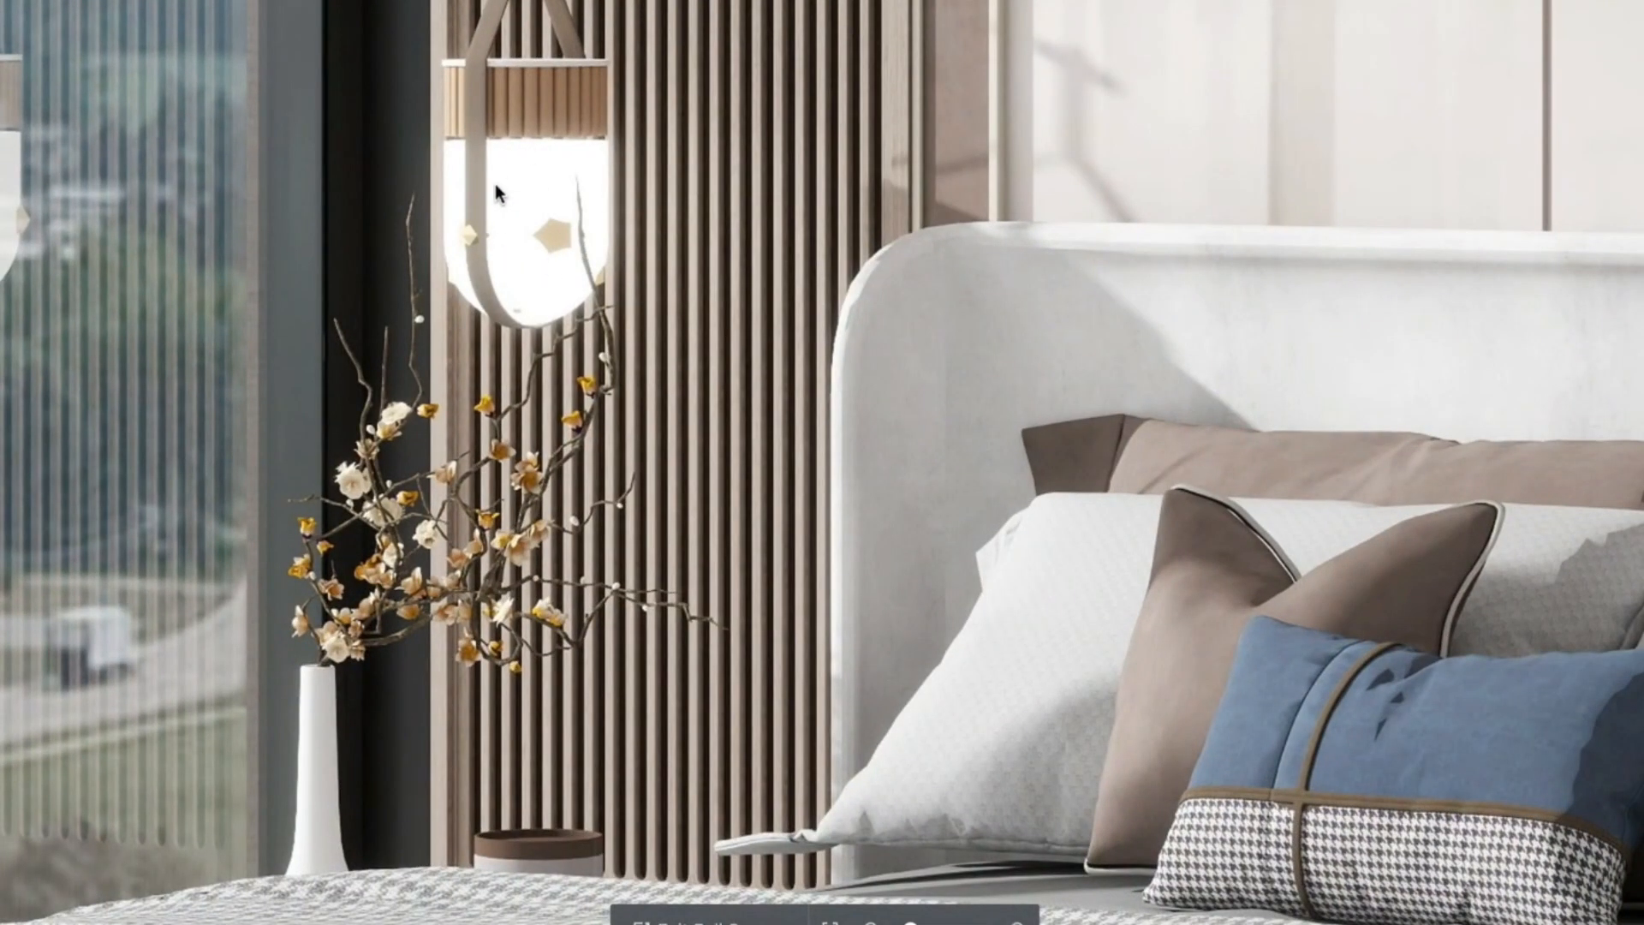
{"action": "left_click_drag", "start_coordinate": [901, 394], "coordinate": [672, 396]}
{"action": "scroll", "coordinate": [671, 396], "scroll_direction": "down", "scroll_amount": 2}
{"action": "left_click_drag", "start_coordinate": [848, 365], "coordinate": [256, 404]}
{"action": "left_click_drag", "start_coordinate": [832, 434], "coordinate": [604, 453]}
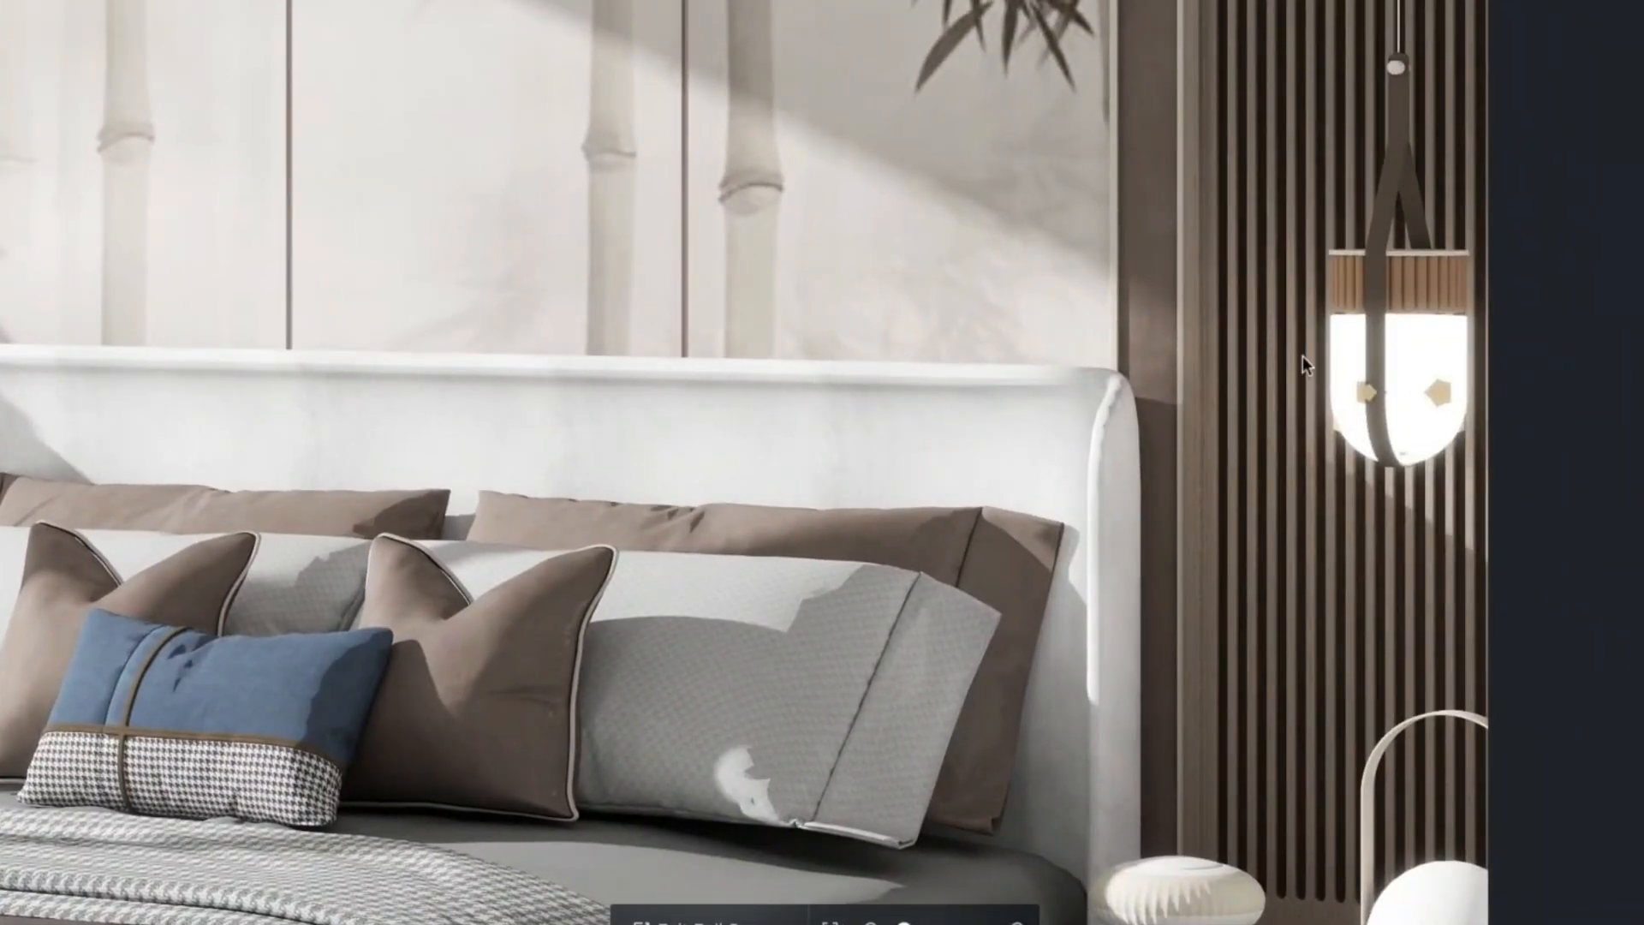
{"action": "left_click_drag", "start_coordinate": [520, 398], "coordinate": [1281, 724]}
{"action": "left_click_drag", "start_coordinate": [908, 90], "coordinate": [971, 441]}
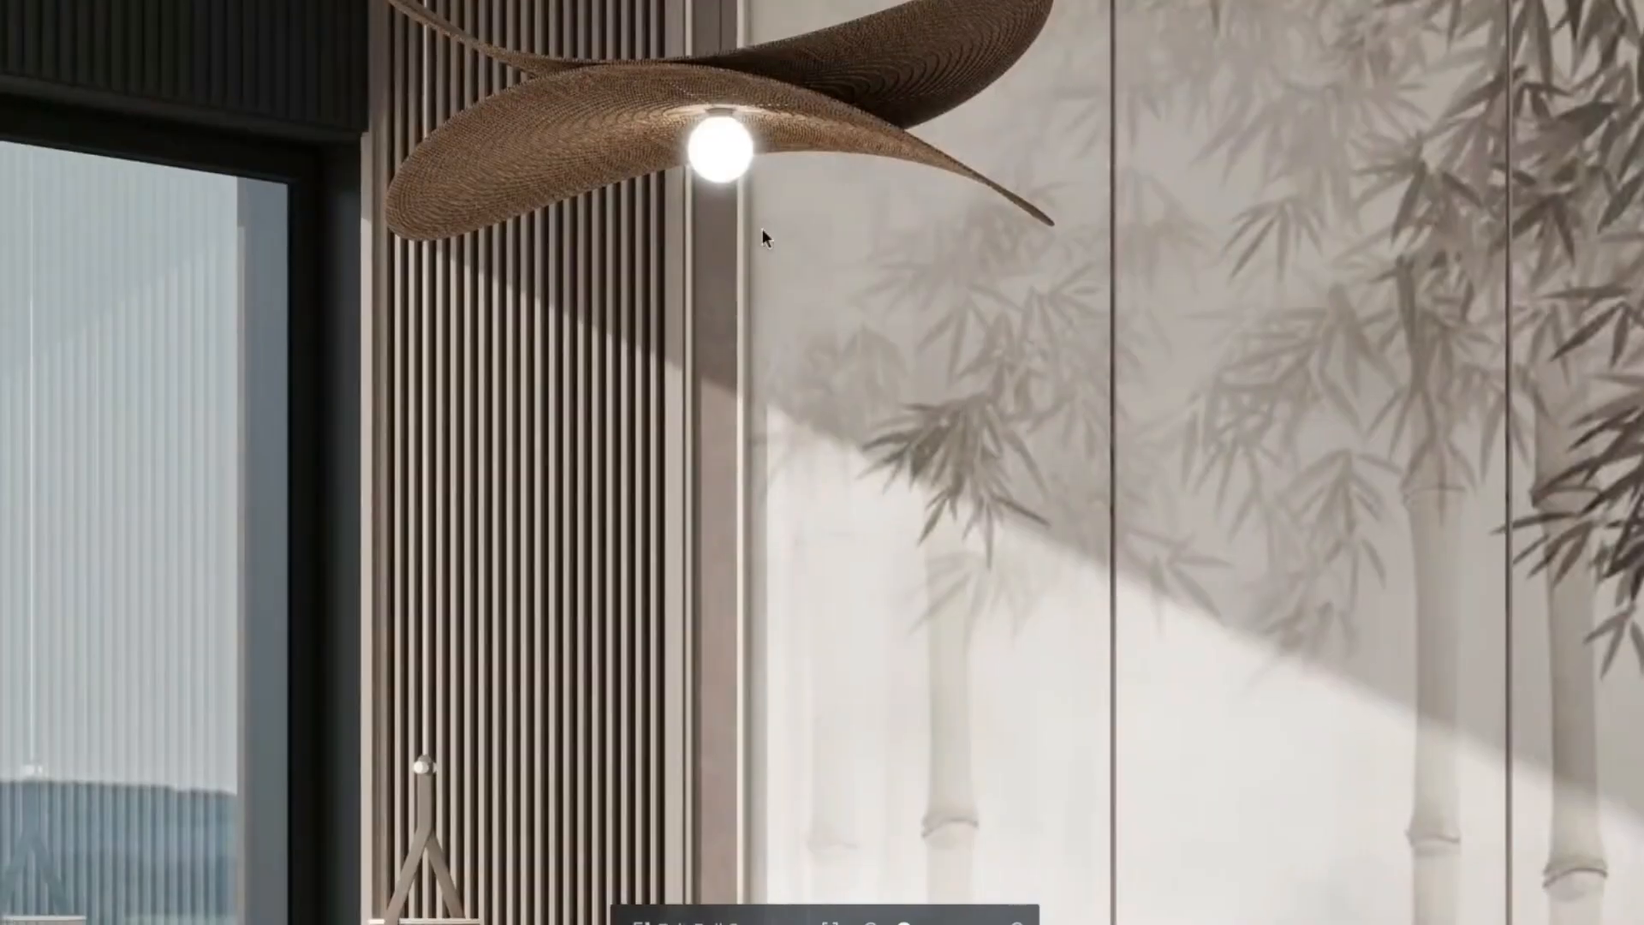
{"action": "scroll", "coordinate": [687, 123], "scroll_direction": "up", "scroll_amount": 1}
{"action": "scroll", "coordinate": [689, 128], "scroll_direction": "up", "scroll_amount": 6}
{"action": "left_click_drag", "start_coordinate": [731, 172], "coordinate": [896, 154]}
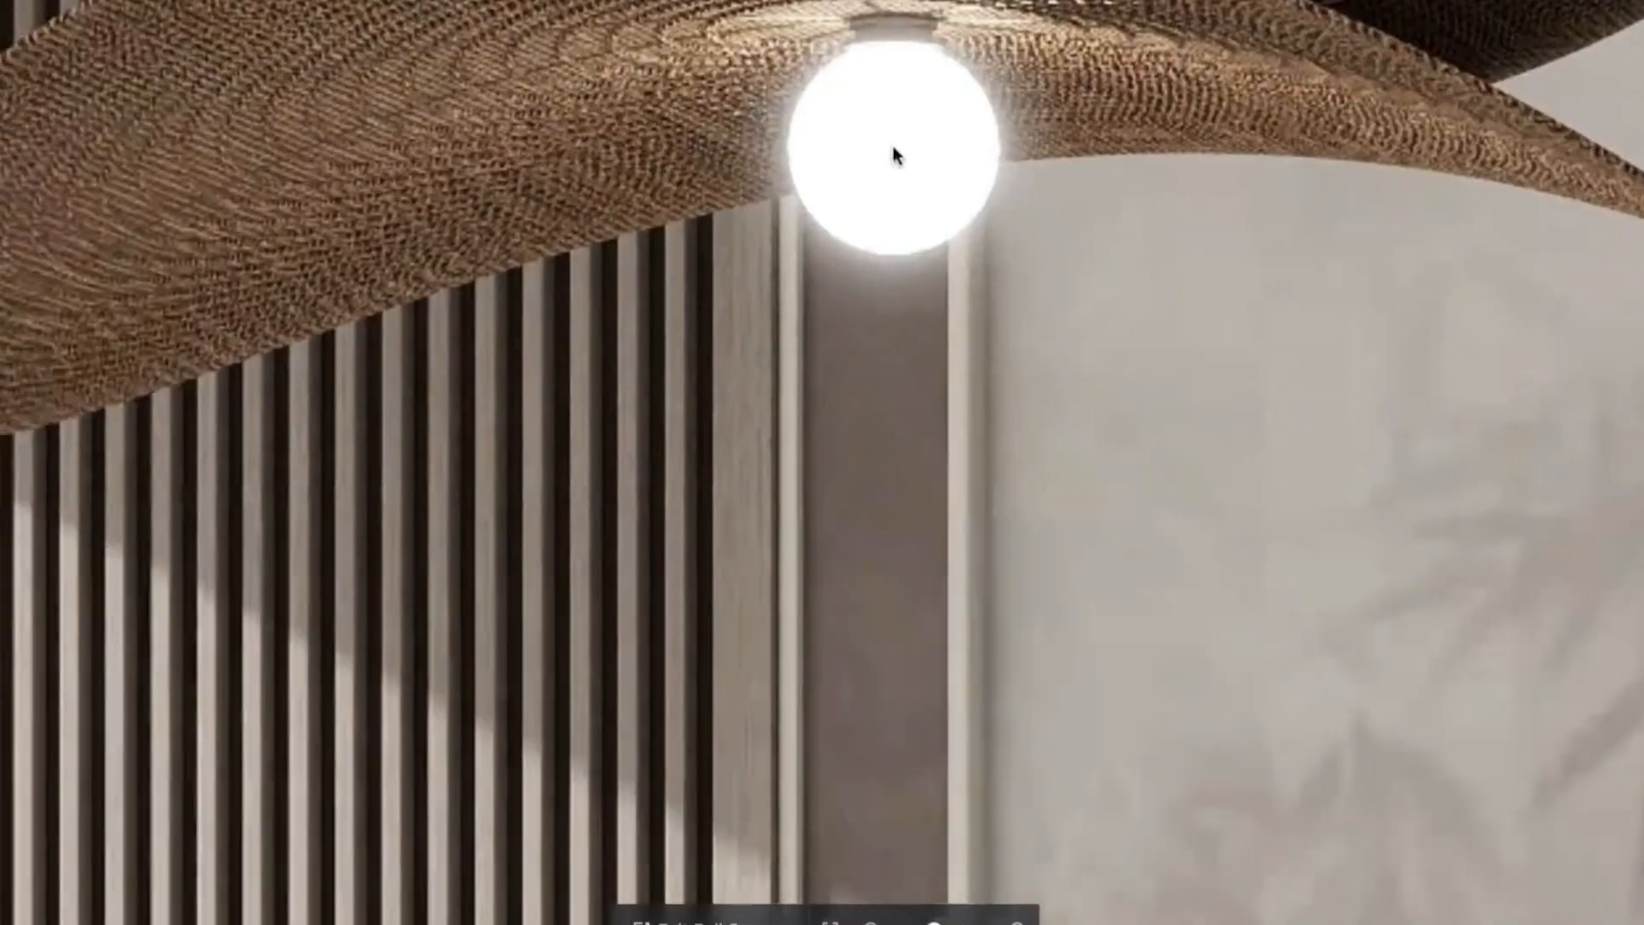
{"action": "scroll", "coordinate": [896, 154], "scroll_direction": "down", "scroll_amount": 4}
Inspect the bed, pillows, vase and window reflections, then recenter the whole render.
{"action": "left_click_drag", "start_coordinate": [932, 502], "coordinate": [931, 125]}
{"action": "left_click_drag", "start_coordinate": [837, 518], "coordinate": [844, 64]}
{"action": "mouse_move", "coordinate": [1017, 676]}
{"action": "left_mouse_down"}
{"action": "mouse_move", "coordinate": [984, 445]}
{"action": "mouse_move", "coordinate": [980, 201]}
{"action": "left_mouse_up"}
{"action": "left_click_drag", "start_coordinate": [863, 560], "coordinate": [889, 327]}
{"action": "left_click_drag", "start_coordinate": [792, 406], "coordinate": [1087, 269]}
{"action": "left_click_drag", "start_coordinate": [1106, 341], "coordinate": [1170, 269]}
{"action": "left_click_drag", "start_coordinate": [608, 547], "coordinate": [791, 591]}
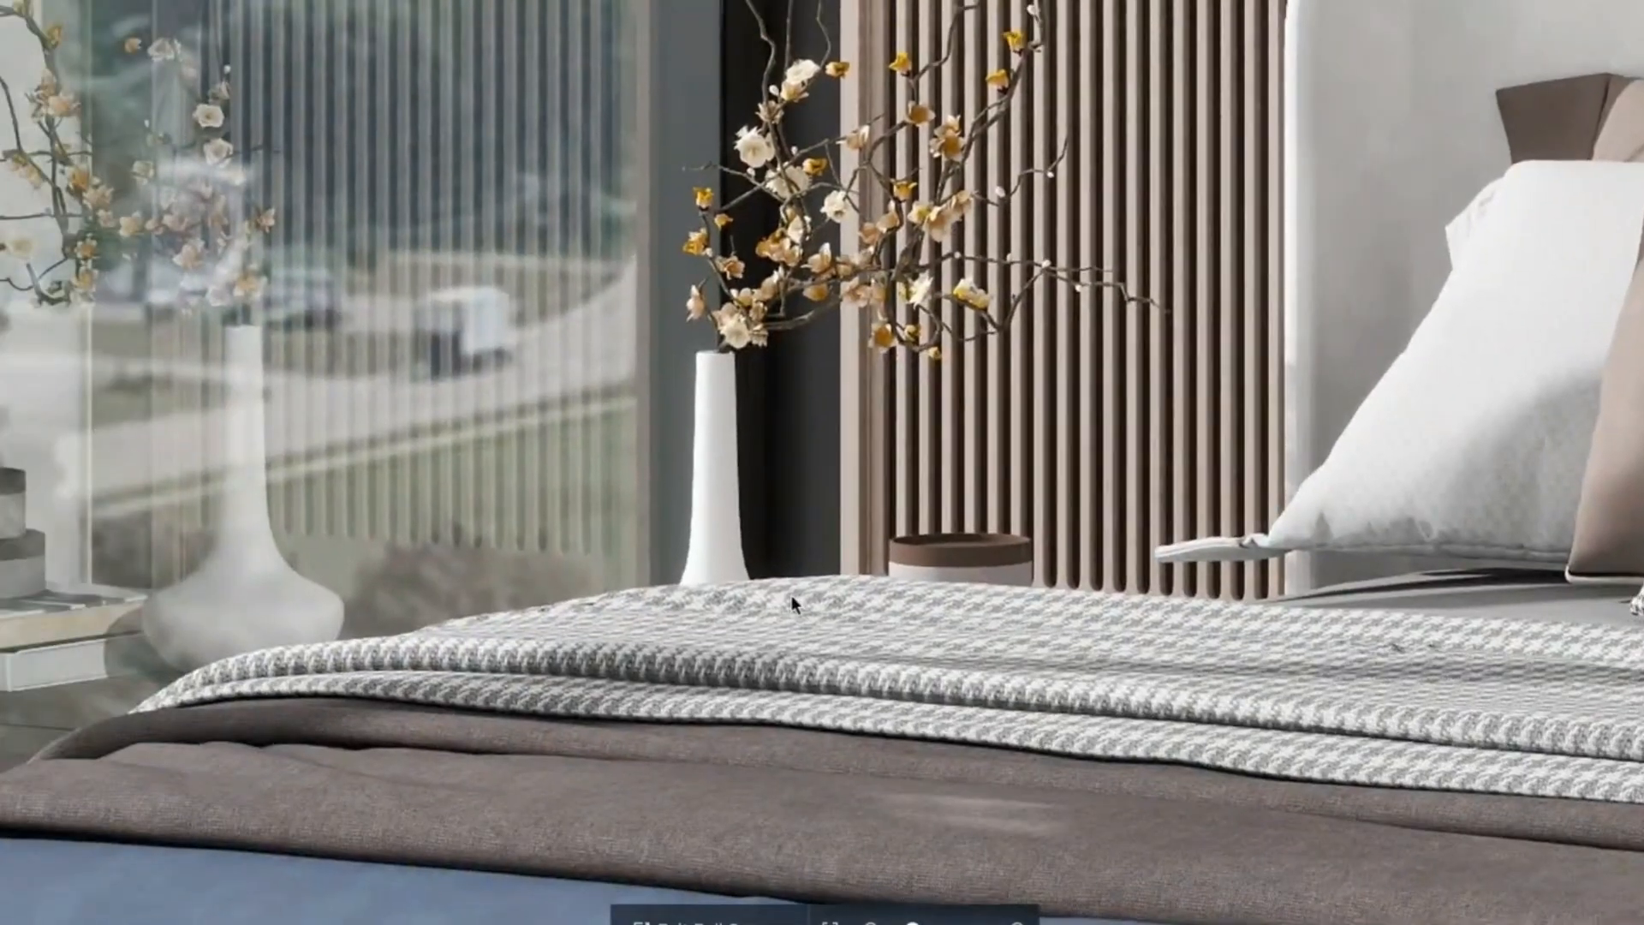
{"action": "left_click_drag", "start_coordinate": [532, 466], "coordinate": [949, 574]}
{"action": "scroll", "coordinate": [925, 599], "scroll_direction": "down", "scroll_amount": 3}
{"action": "left_click_drag", "start_coordinate": [866, 368], "coordinate": [686, 614]}
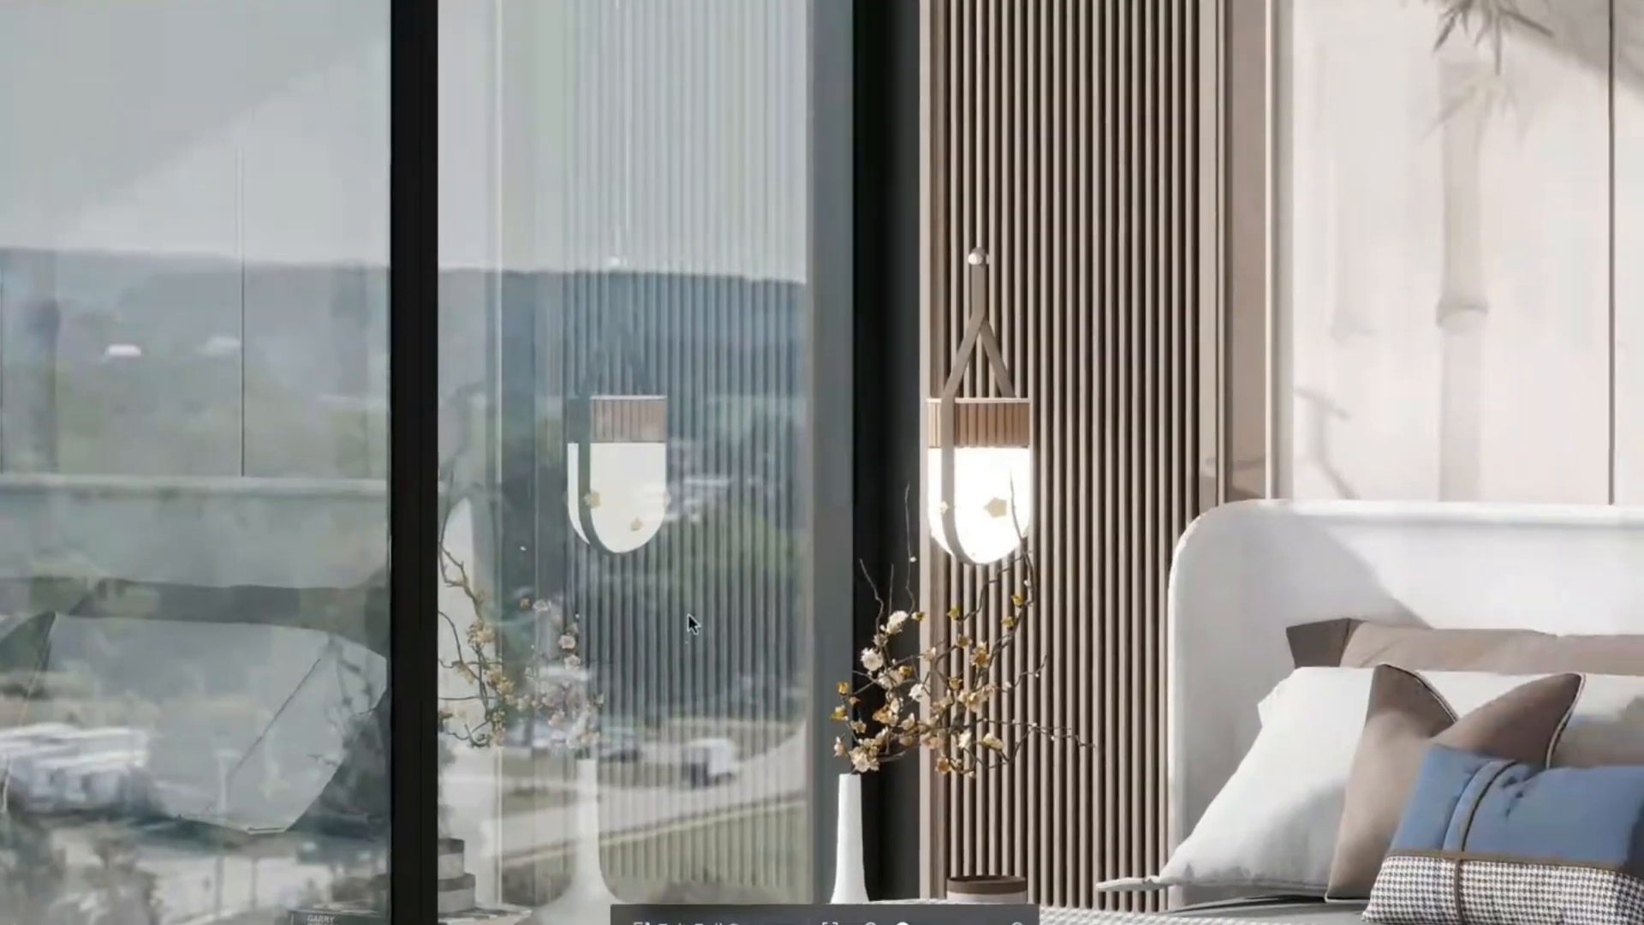
{"action": "scroll", "coordinate": [502, 397], "scroll_direction": "down", "scroll_amount": 5}
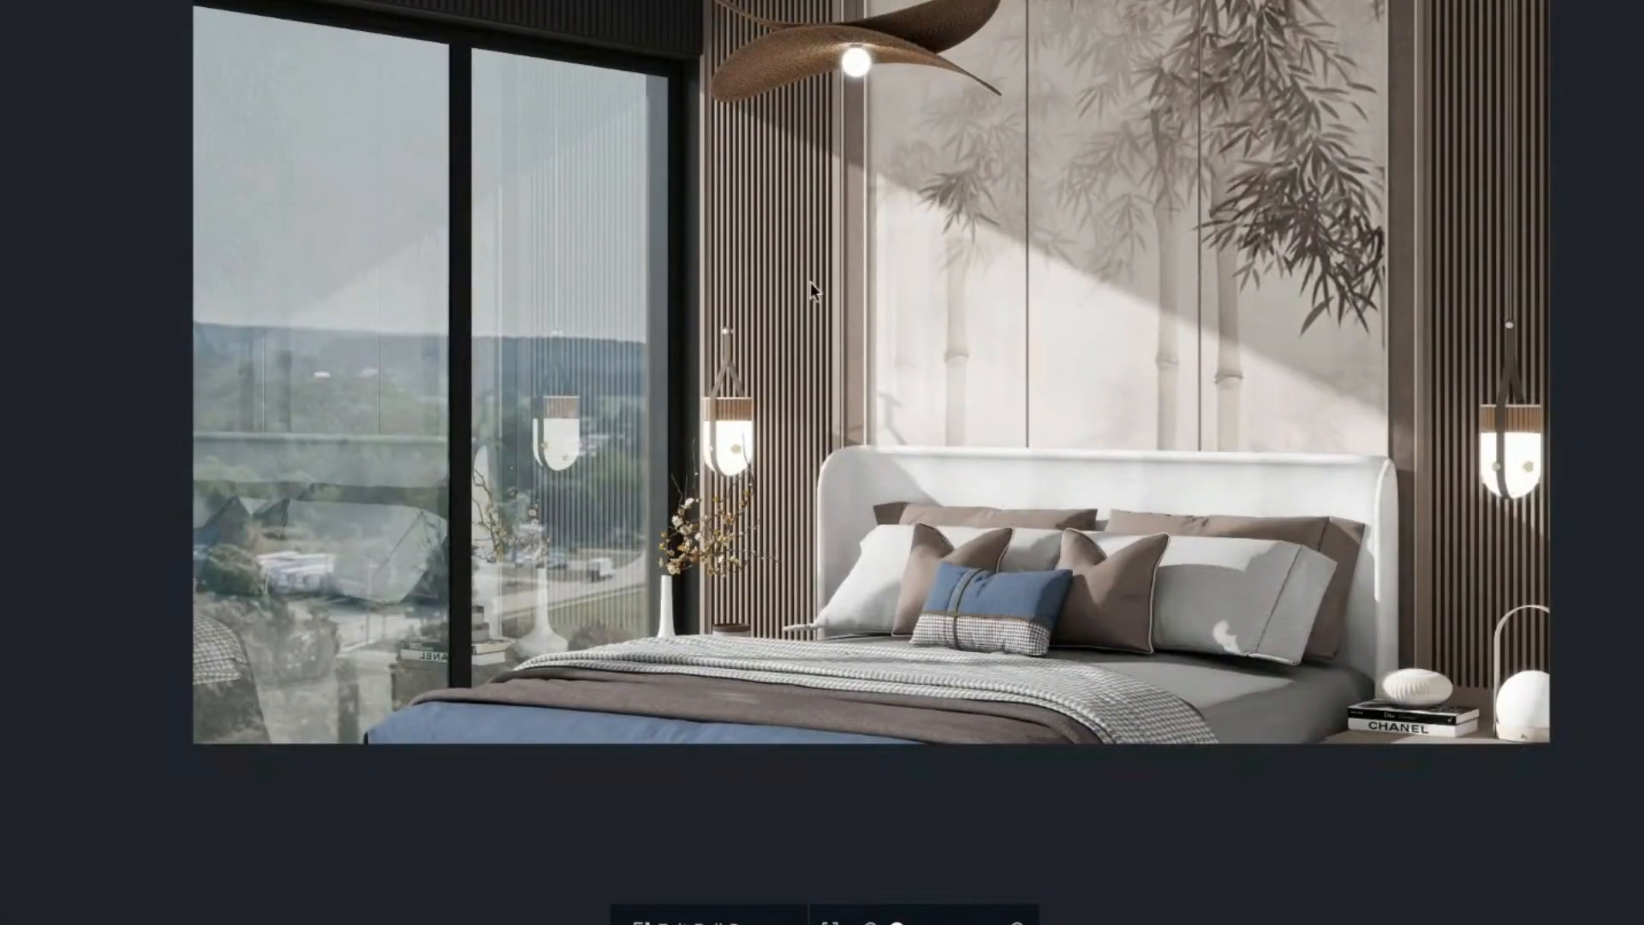
{"action": "left_click_drag", "start_coordinate": [810, 280], "coordinate": [990, 375]}
{"action": "scroll", "coordinate": [826, 377], "scroll_direction": "up", "scroll_amount": 3}
{"action": "scroll", "coordinate": [838, 274], "scroll_direction": "down", "scroll_amount": 5}
{"action": "scroll", "coordinate": [838, 275], "scroll_direction": "up", "scroll_amount": 4}
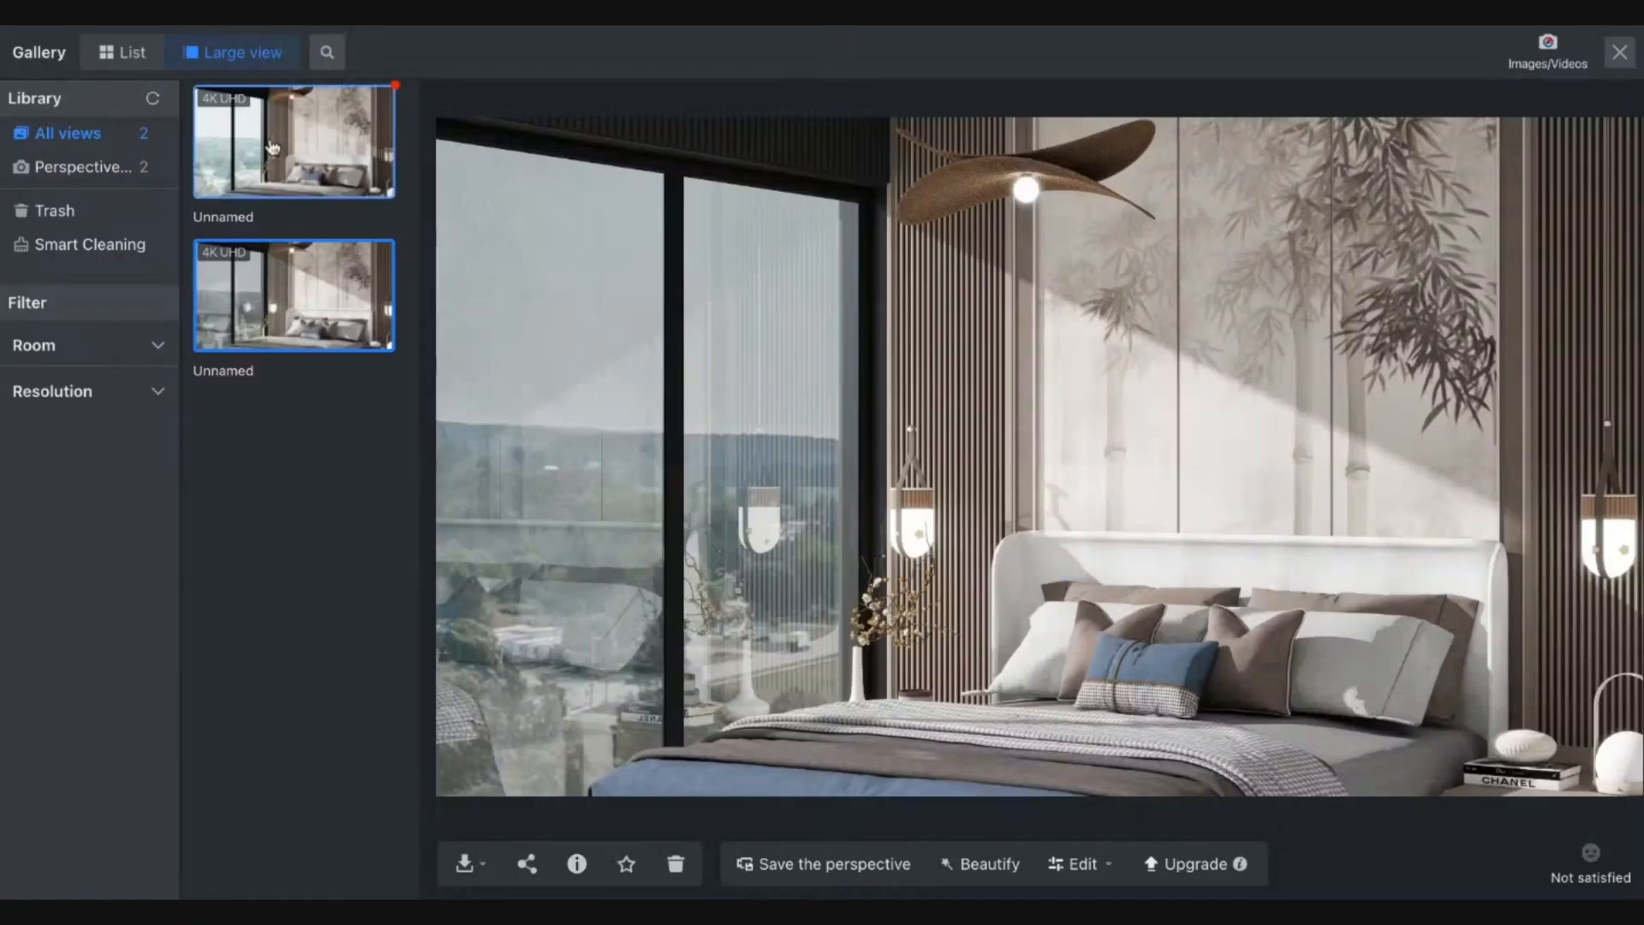
Download the original image of both Unnamed 4K UHD bedroom renders.
{"action": "left_click", "coordinate": [272, 148]}
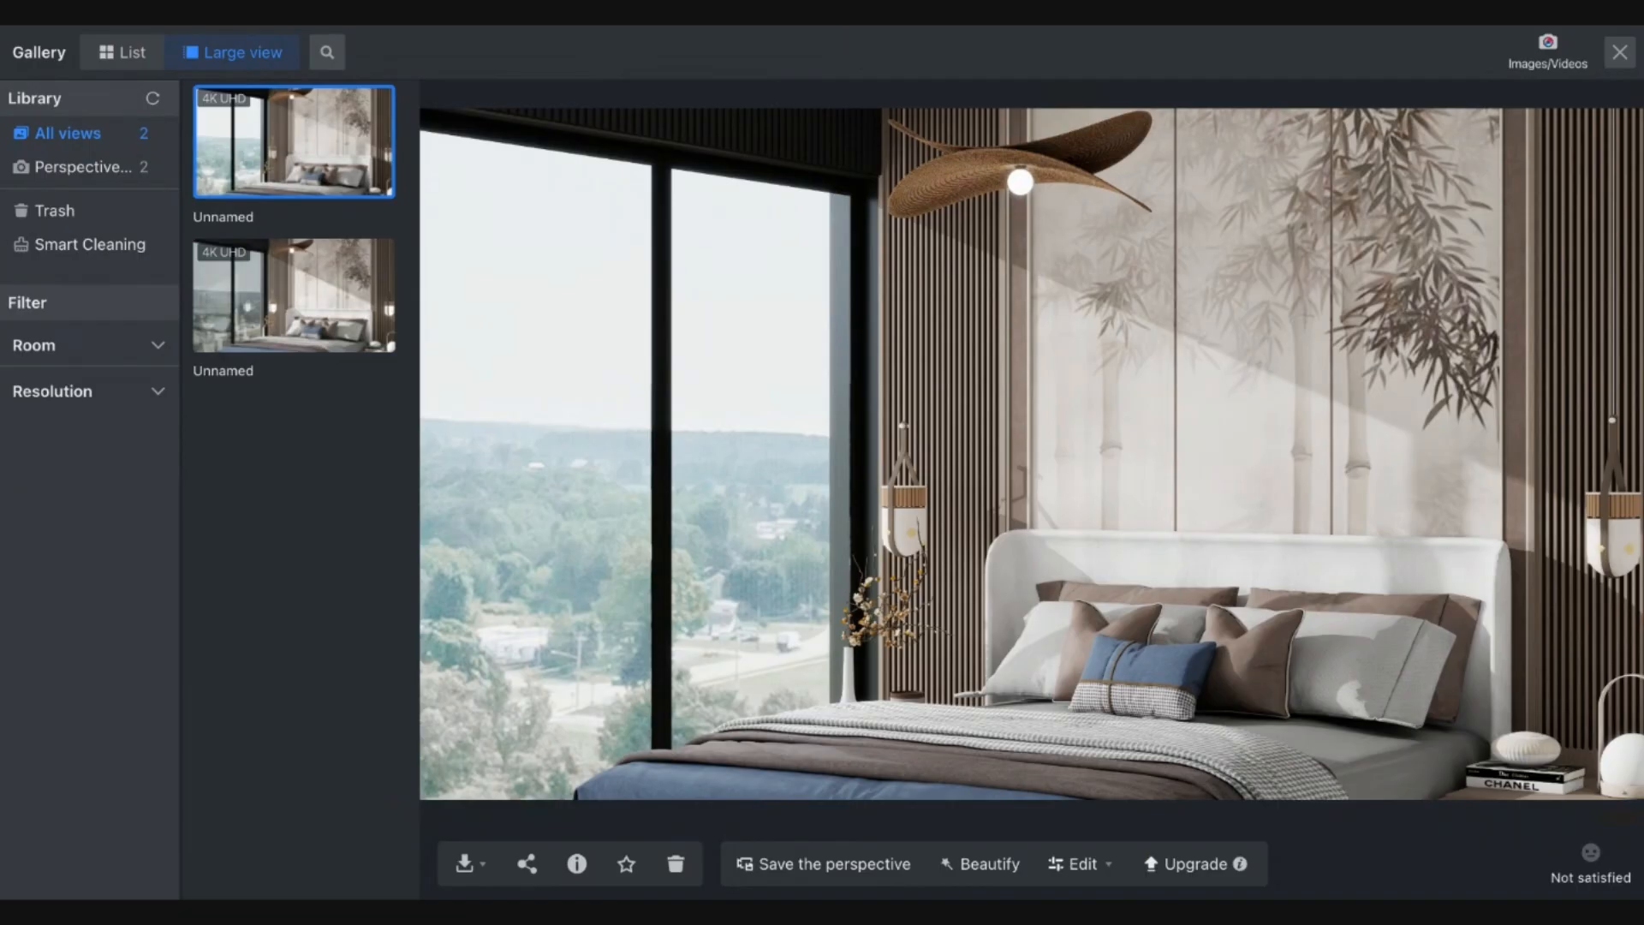
{"action": "left_click", "coordinate": [467, 873]}
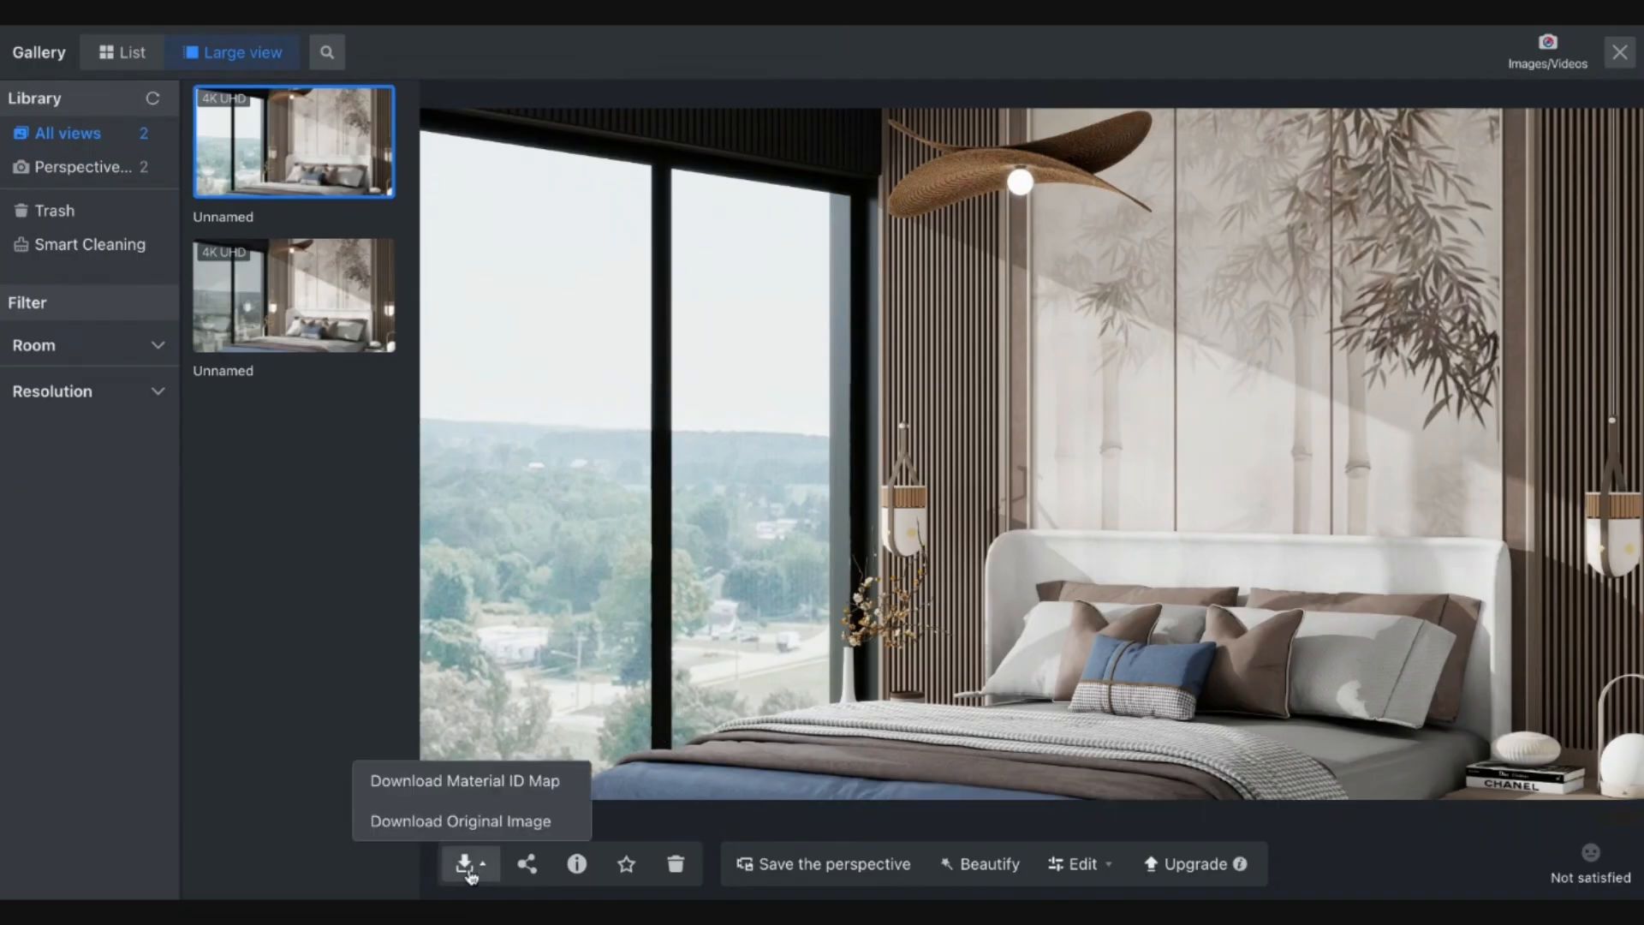
{"action": "left_click", "coordinate": [293, 295]}
{"action": "left_click", "coordinate": [468, 867]}
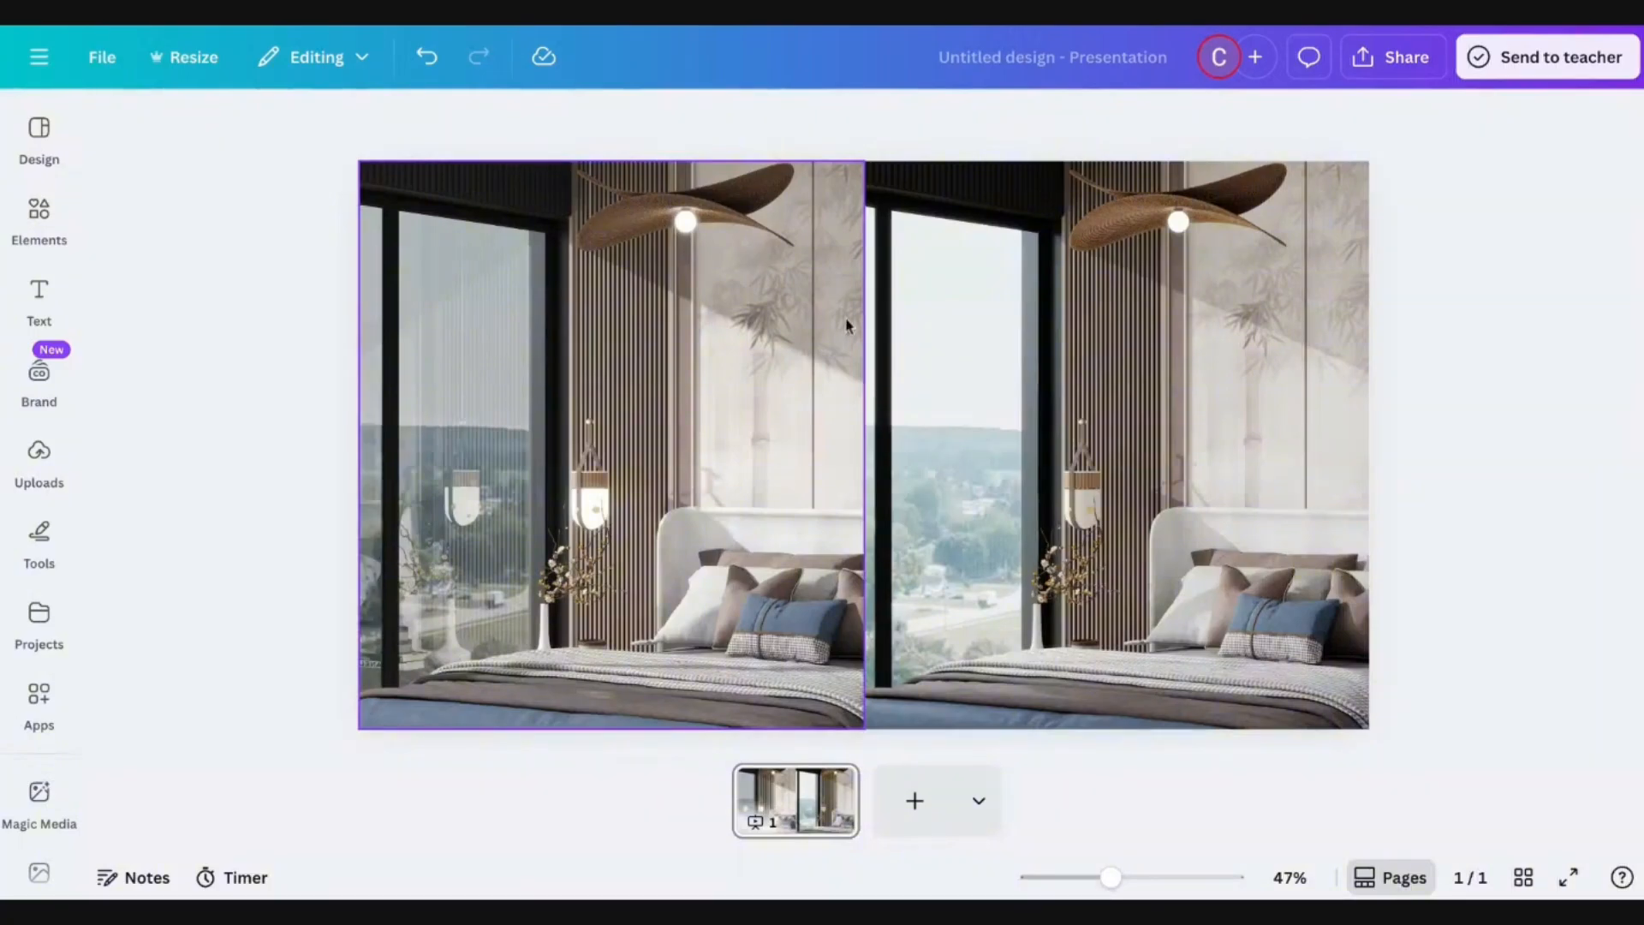
Zoom the Canva canvas, check the left render's alignment, and deselect it.
{"action": "scroll", "coordinate": [848, 323], "scroll_direction": "up", "scroll_amount": 2, "text": "ctrl"}
{"action": "scroll", "coordinate": [1413, 399], "scroll_direction": "up", "scroll_amount": 3, "text": "ctrl"}
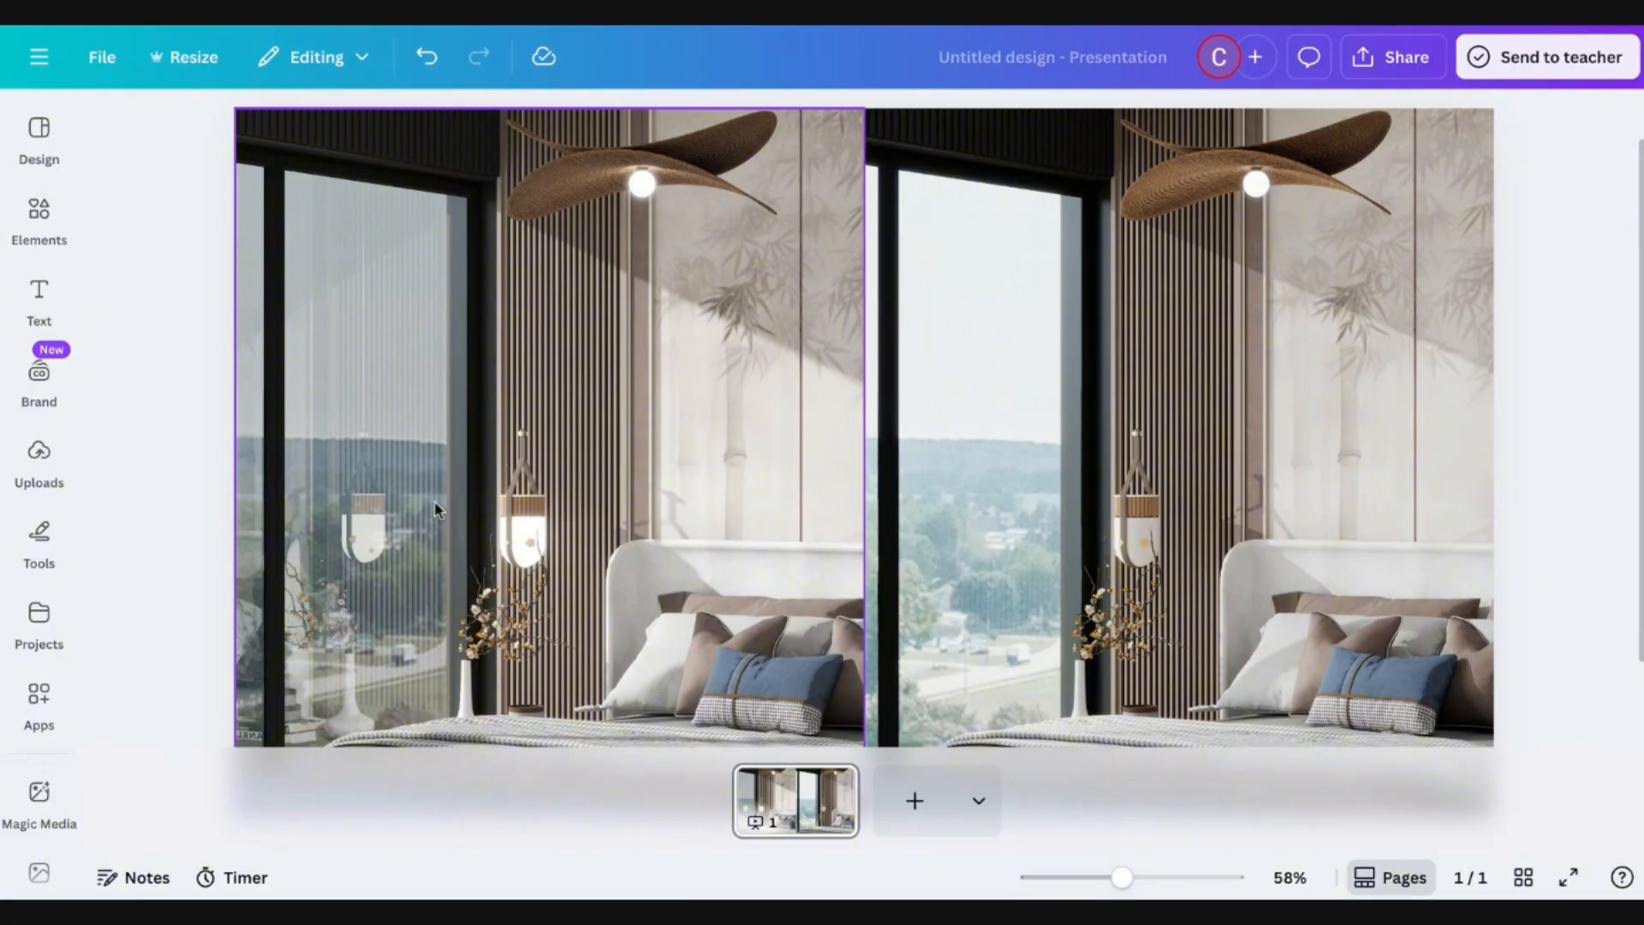
{"action": "mouse_move", "coordinate": [435, 508]}
{"action": "left_mouse_down"}
{"action": "mouse_move", "coordinate": [436, 486]}
{"action": "mouse_move", "coordinate": [436, 506]}
{"action": "left_mouse_up"}
{"action": "left_click", "coordinate": [167, 497]}
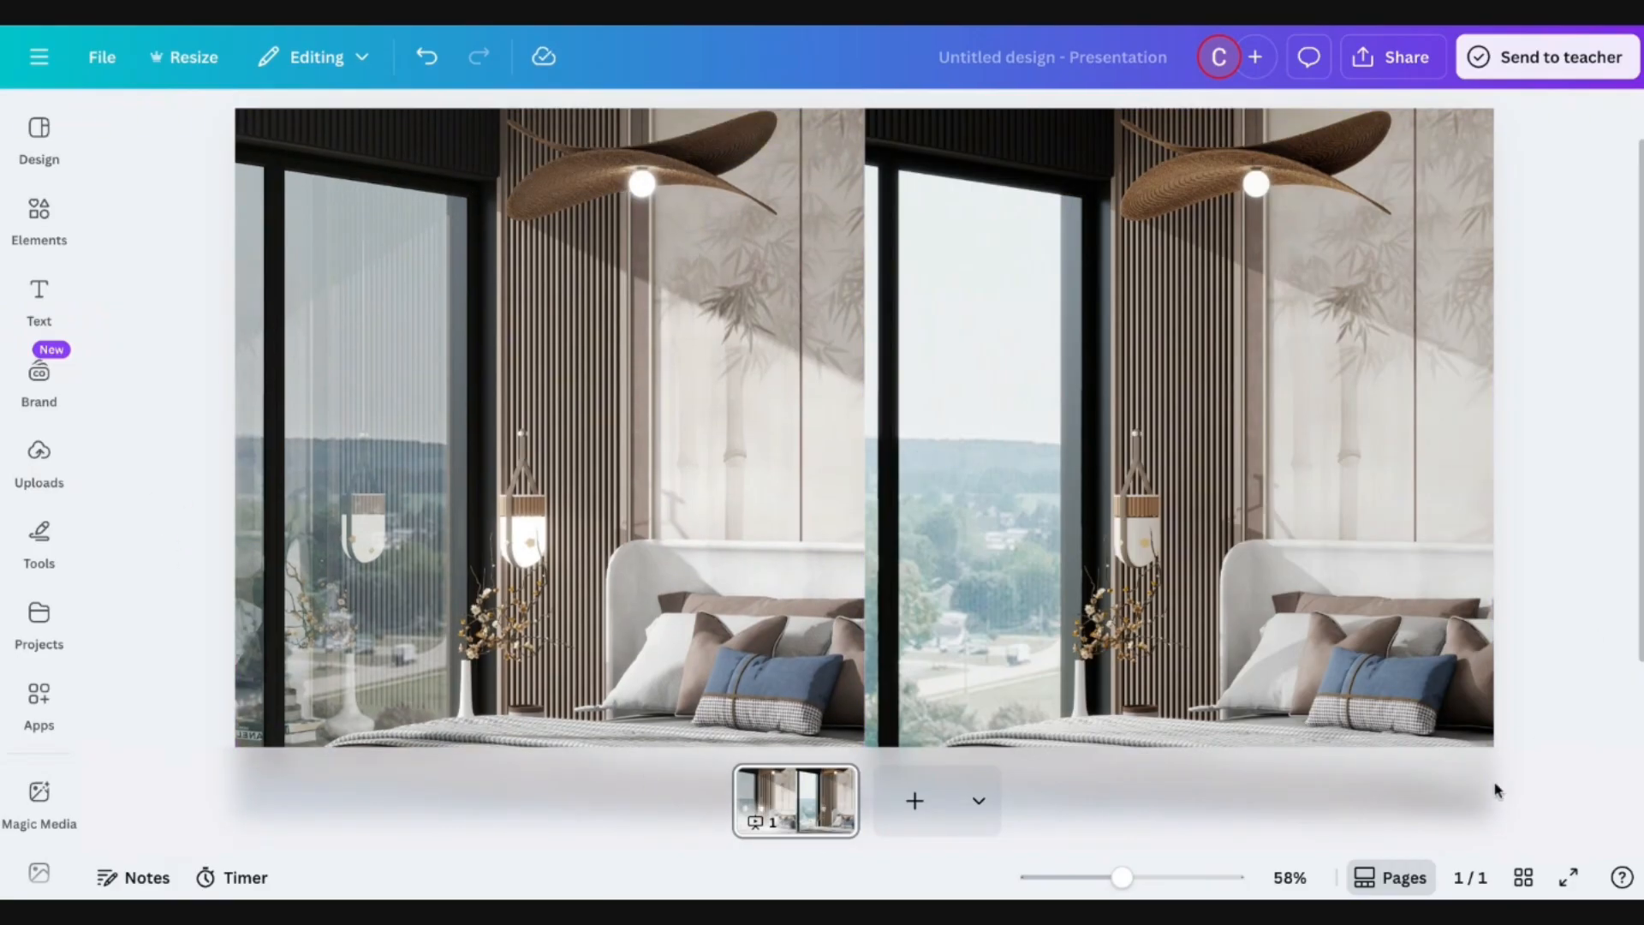
Present the slide full-screen and zoom in on the two renders' window views.
{"action": "left_click", "coordinate": [1569, 877]}
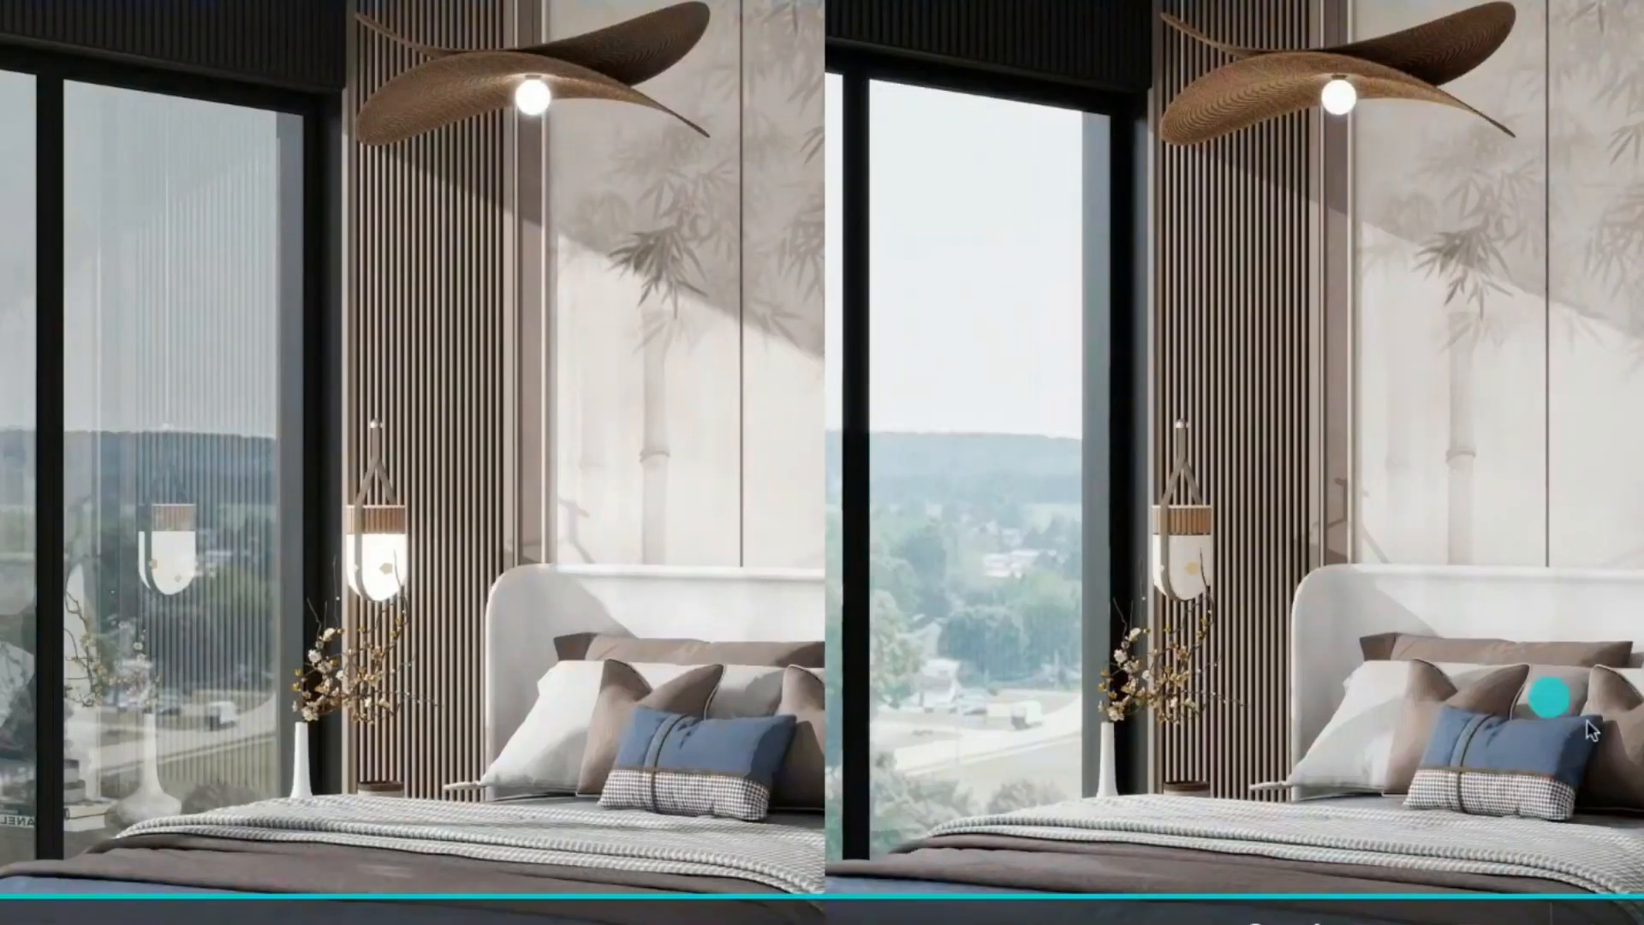
{"action": "left_click", "coordinate": [620, 570]}
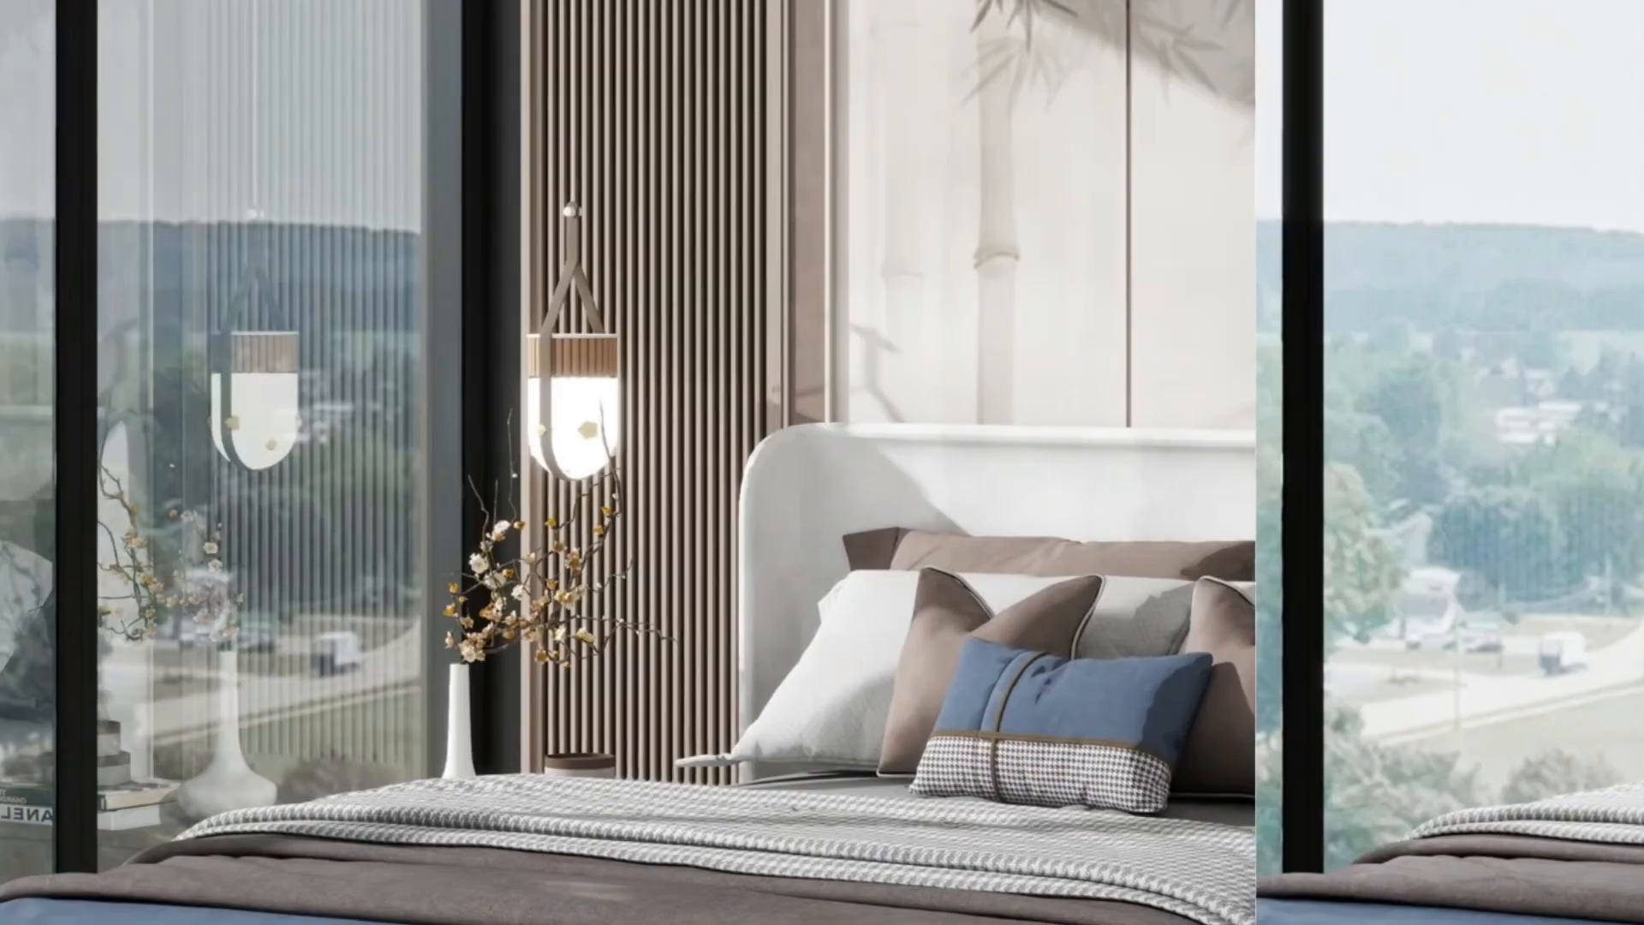
{"action": "left_click", "coordinate": [537, 588]}
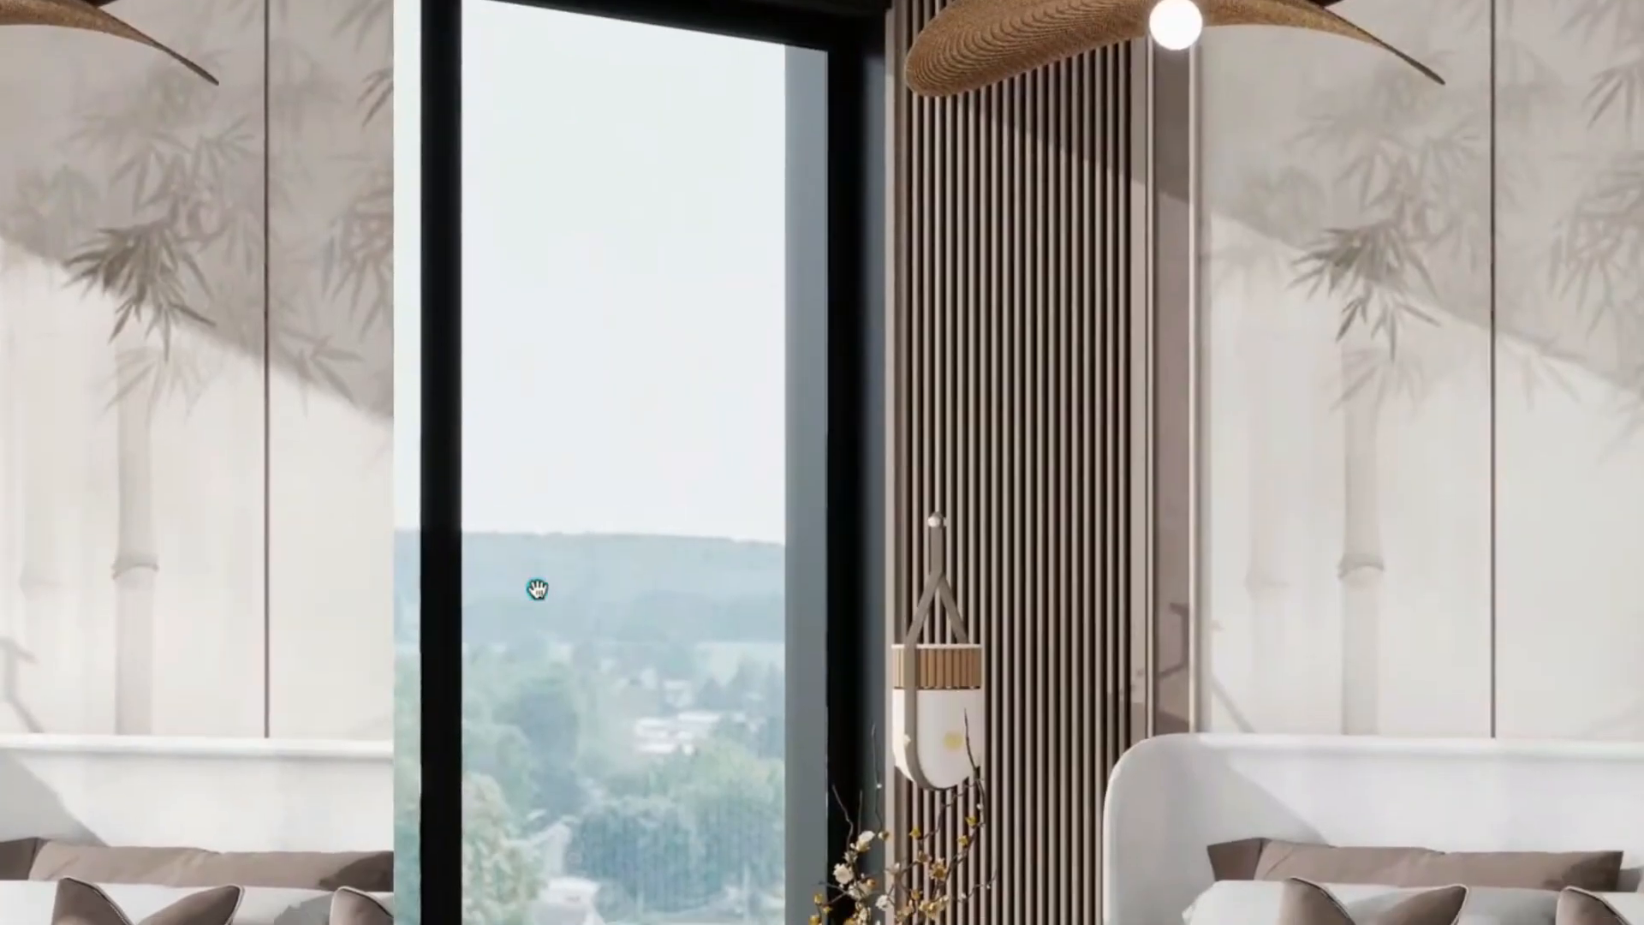
{"action": "left_click_drag", "start_coordinate": [537, 588], "coordinate": [622, 480]}
{"action": "scroll", "coordinate": [623, 480], "scroll_direction": "down", "scroll_amount": 5}
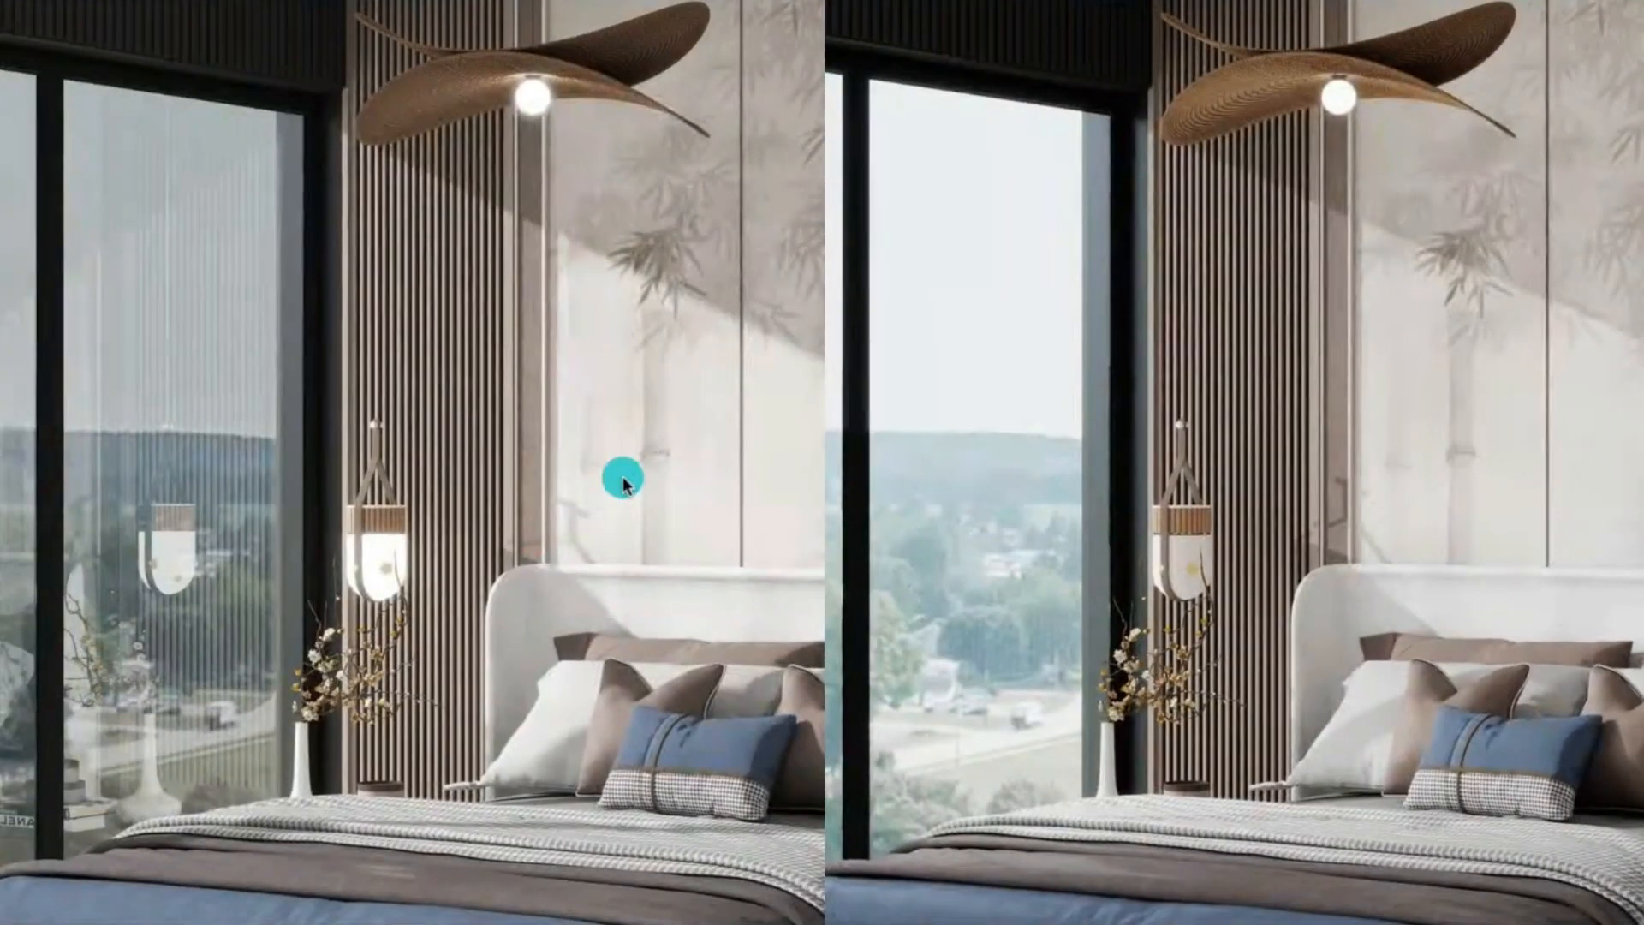